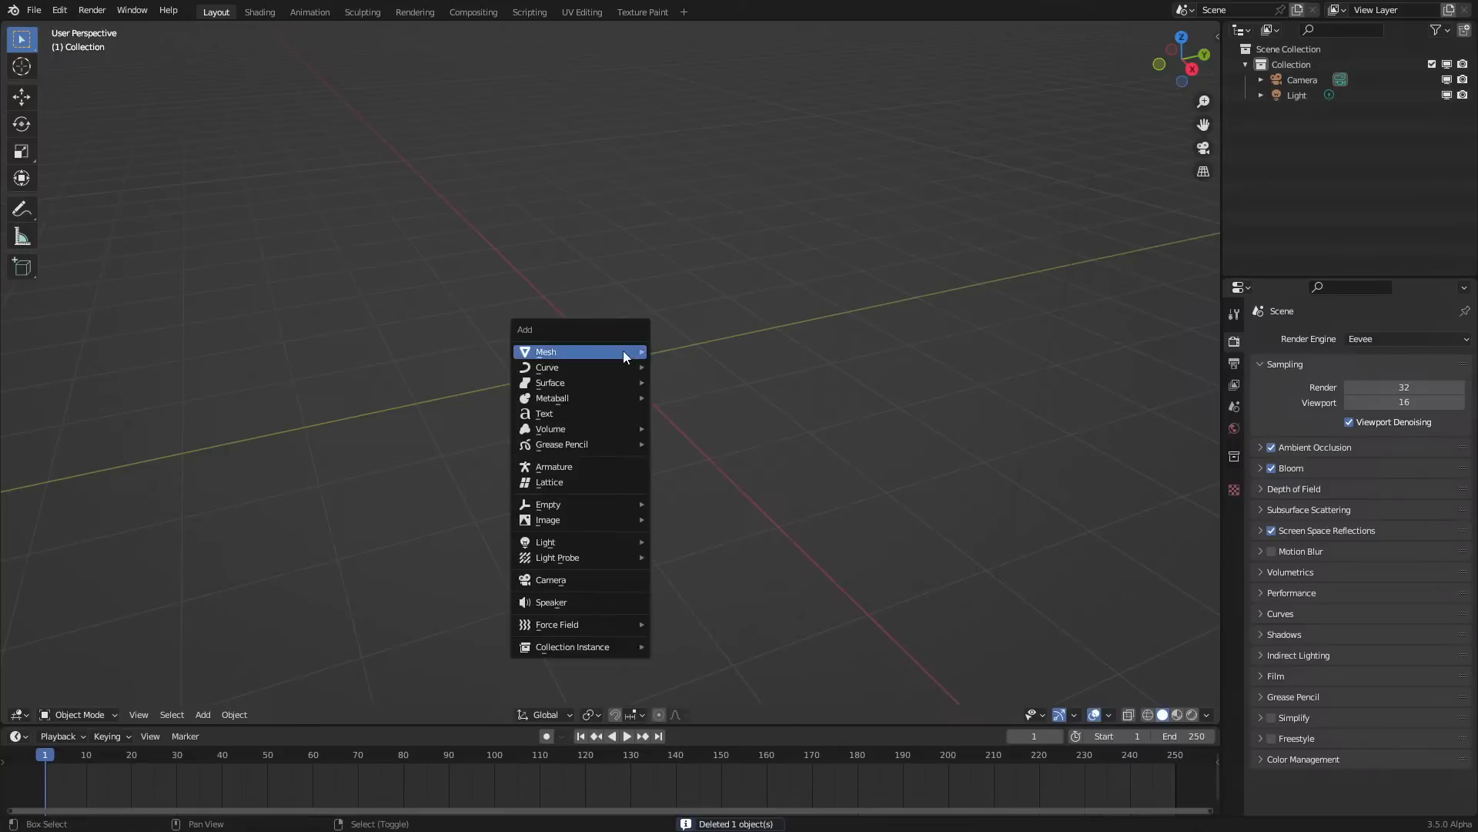
Add a Monkey mesh to the scene and clear its location to the world origin
mouse_move(614, 354)
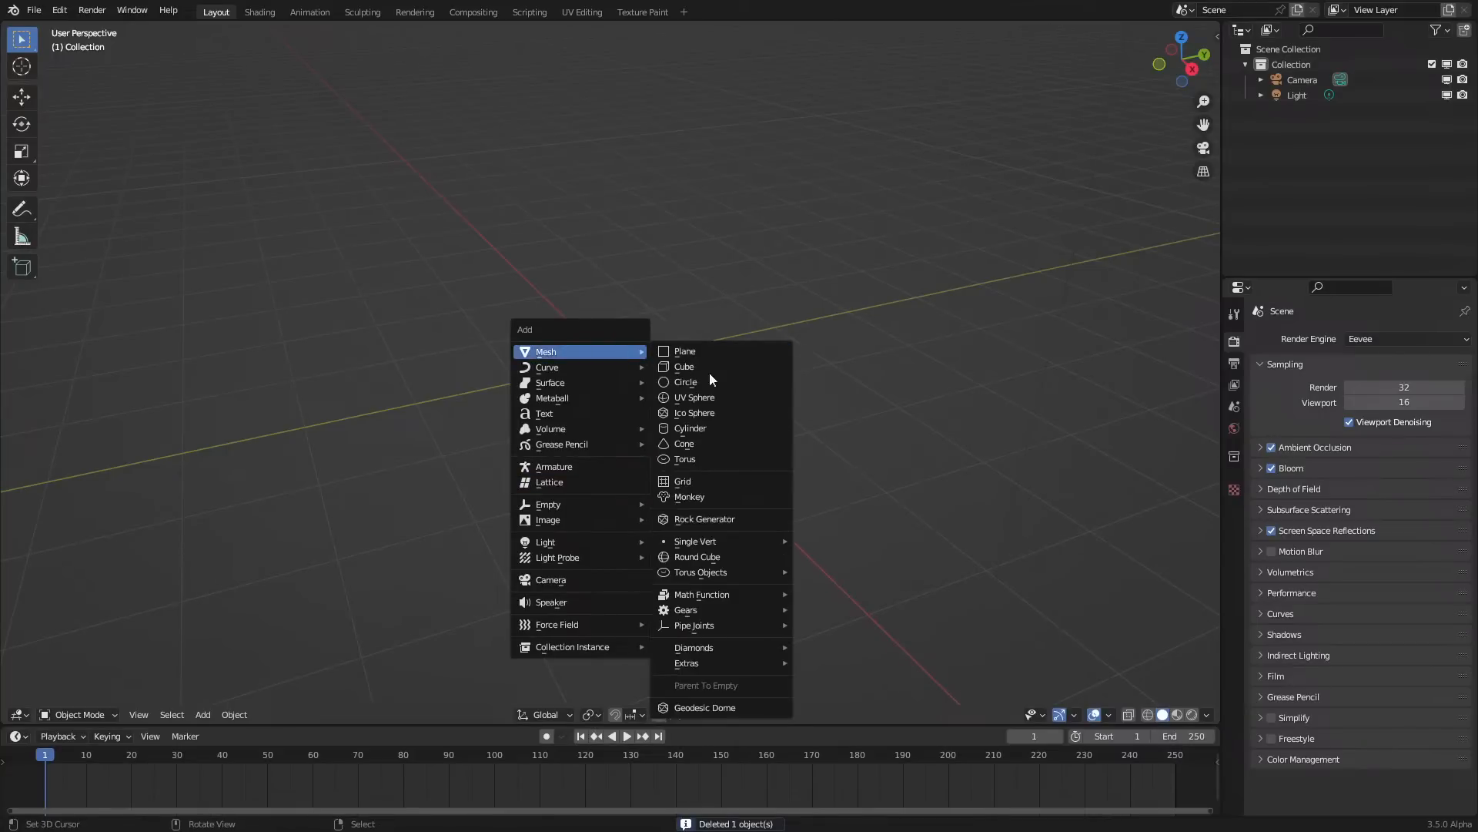
click(701, 495)
key(alt+g)
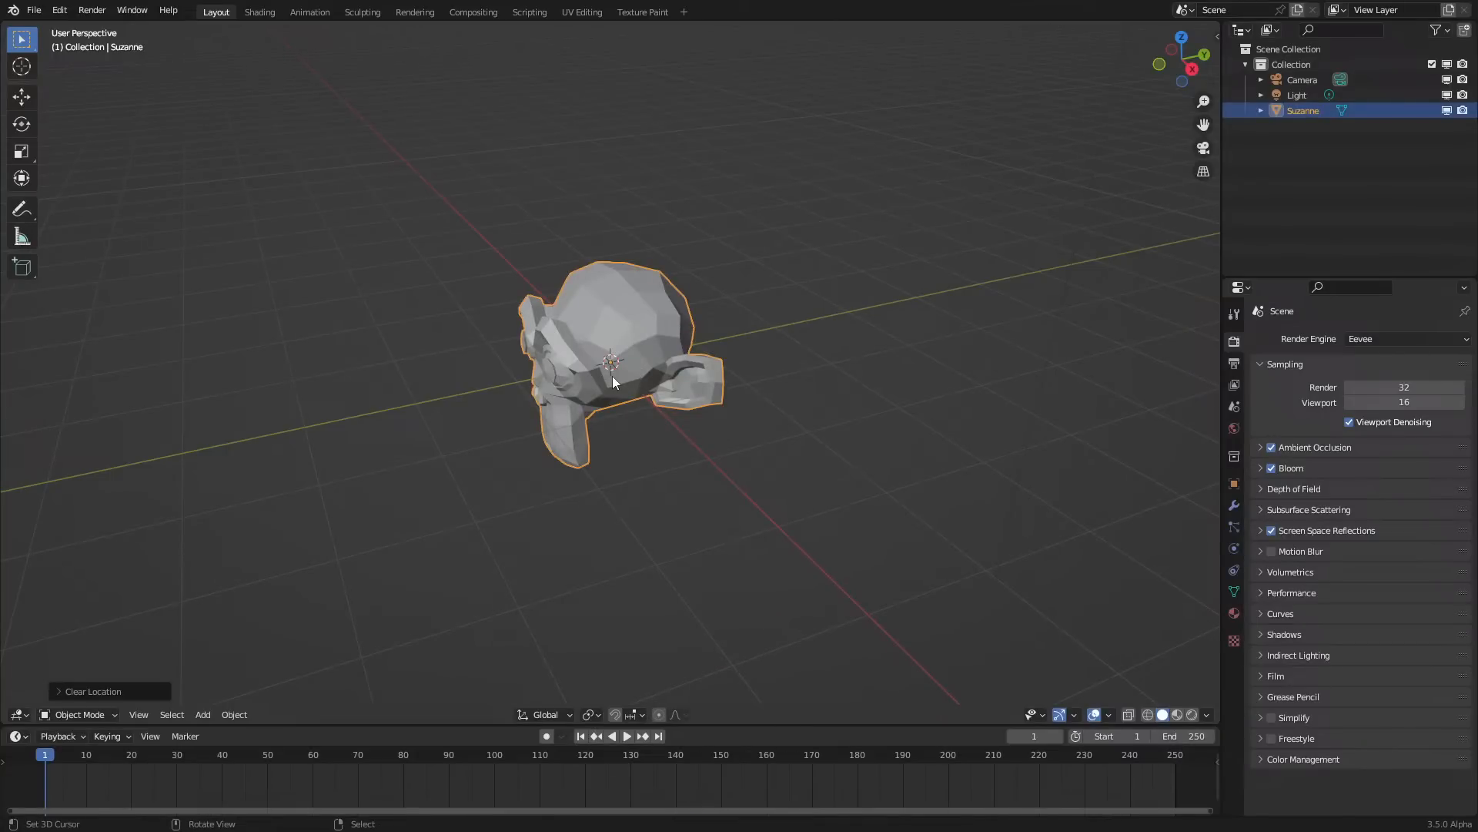
Add a Subdivision Surface modifier with 2 viewport levels to the monkey and shade it smooth
click(1236, 506)
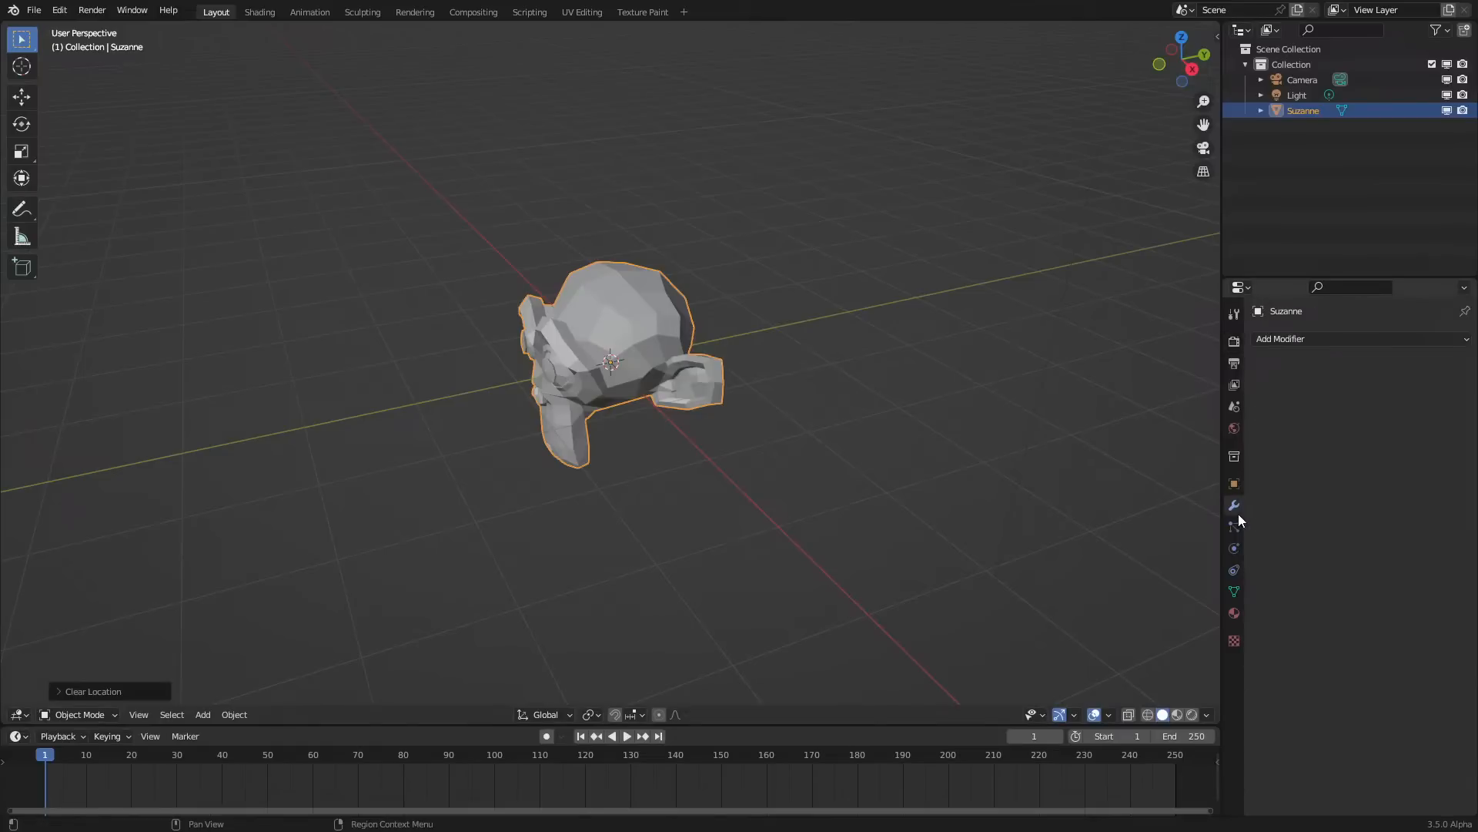
click(1303, 346)
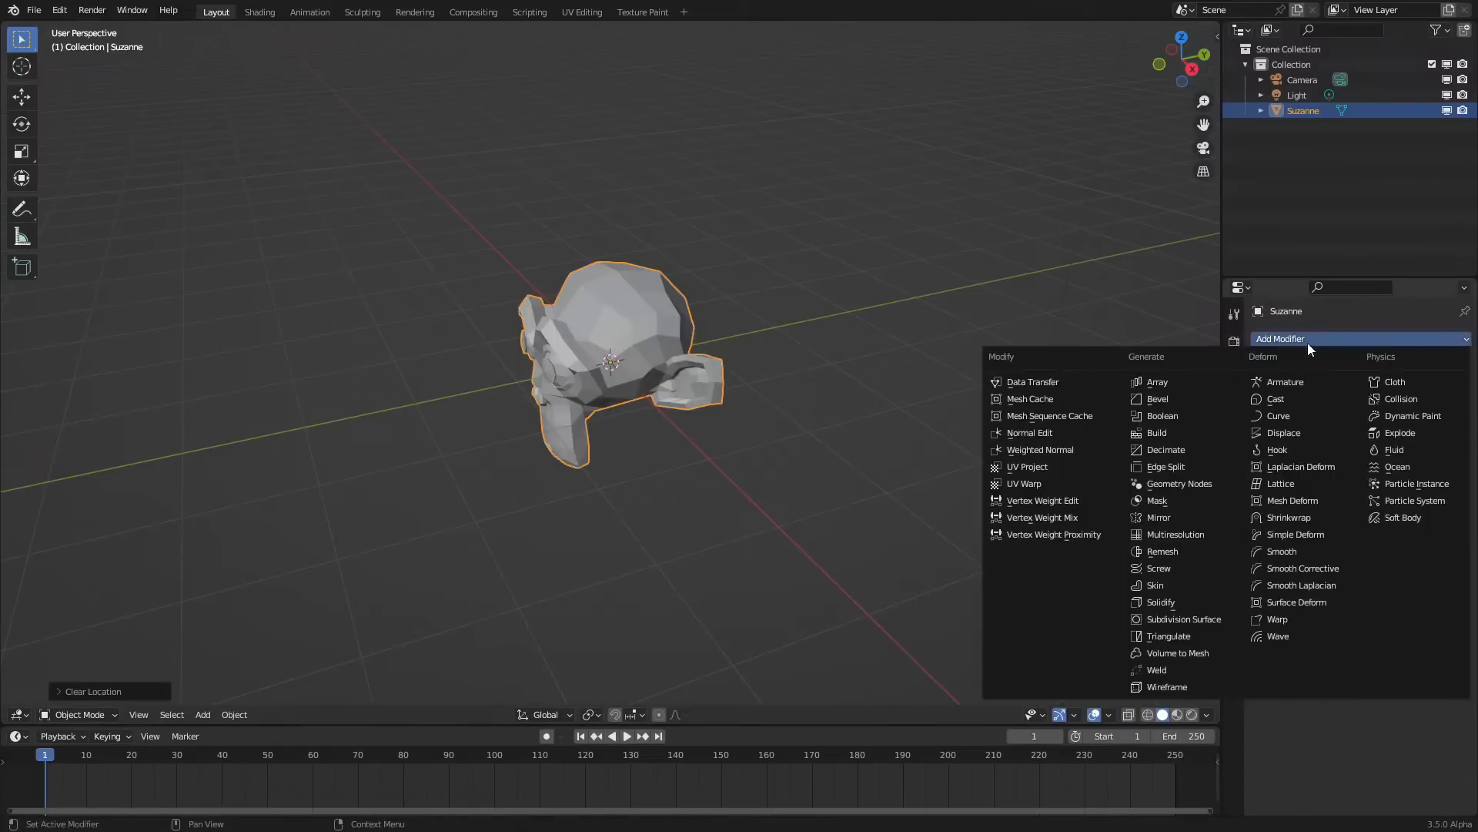
click(1183, 619)
drag(1376, 403, 1394, 404)
scroll(621, 305, up, 4)
right_click(602, 371)
click(602, 372)
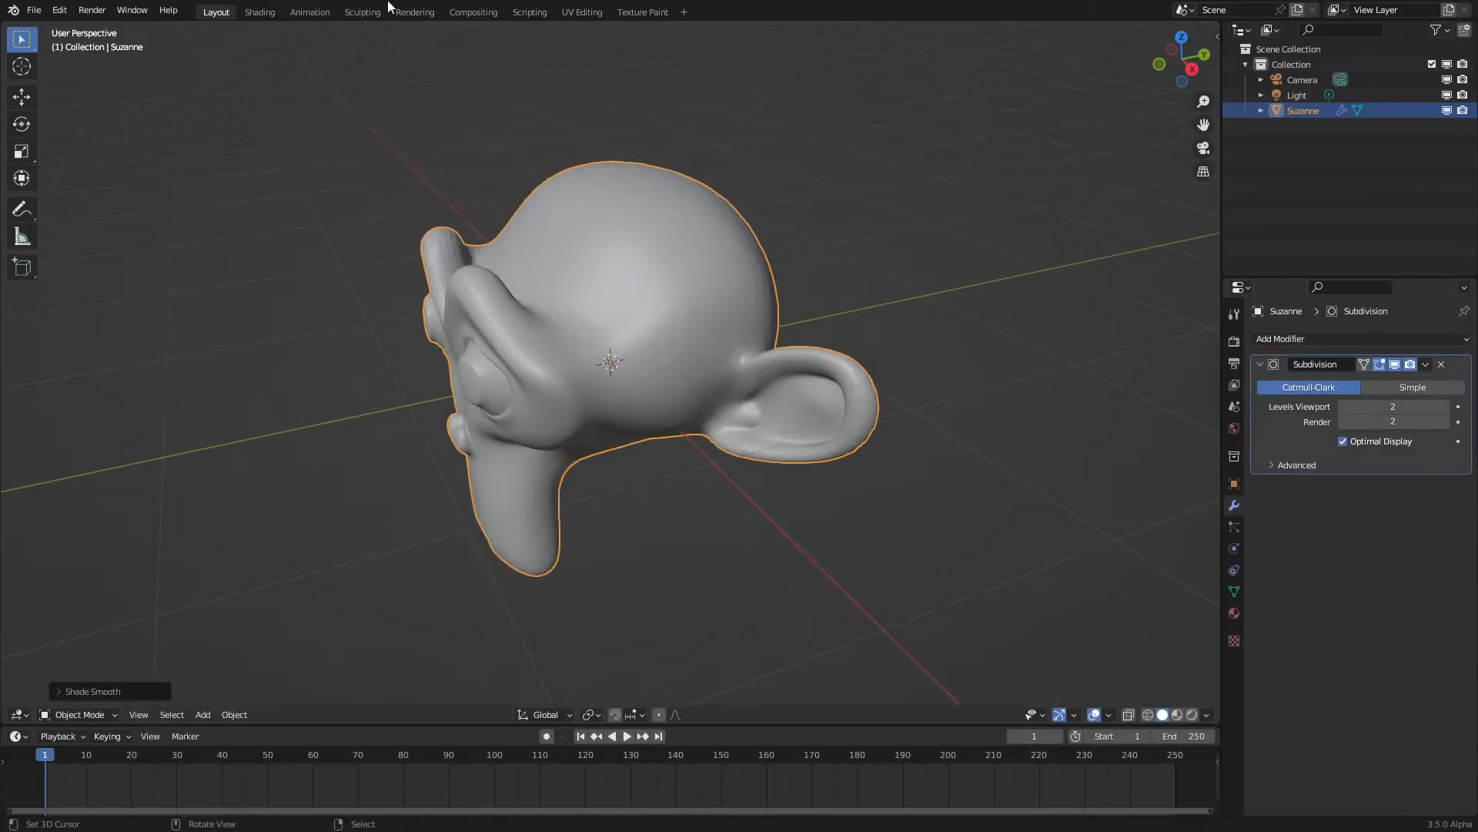
In the Shading workspace, turn the shader editor into a widened Geometry Node Editor and create a new node tree for the monkey
click(259, 11)
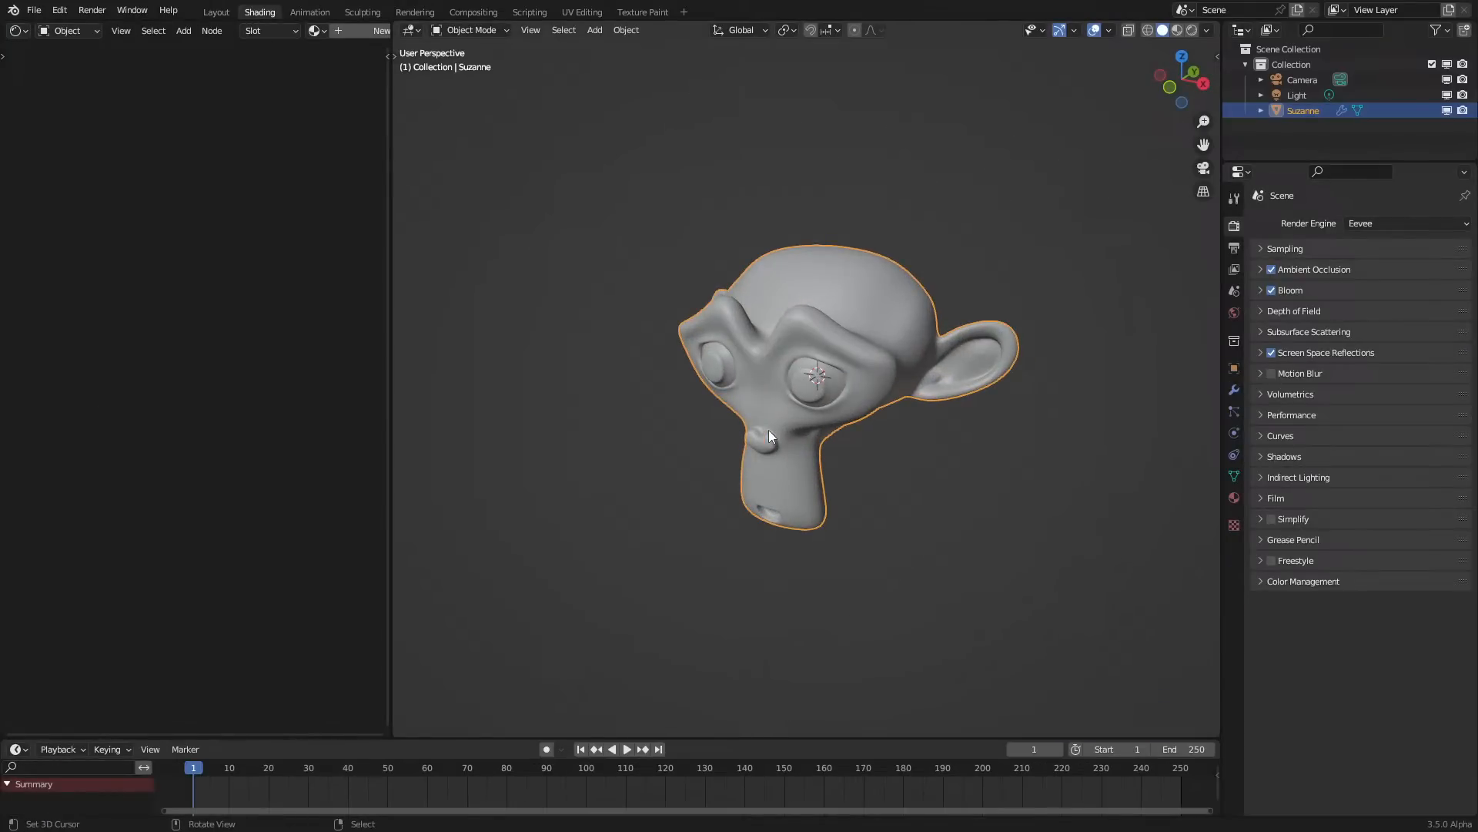
drag(389, 300, 461, 304)
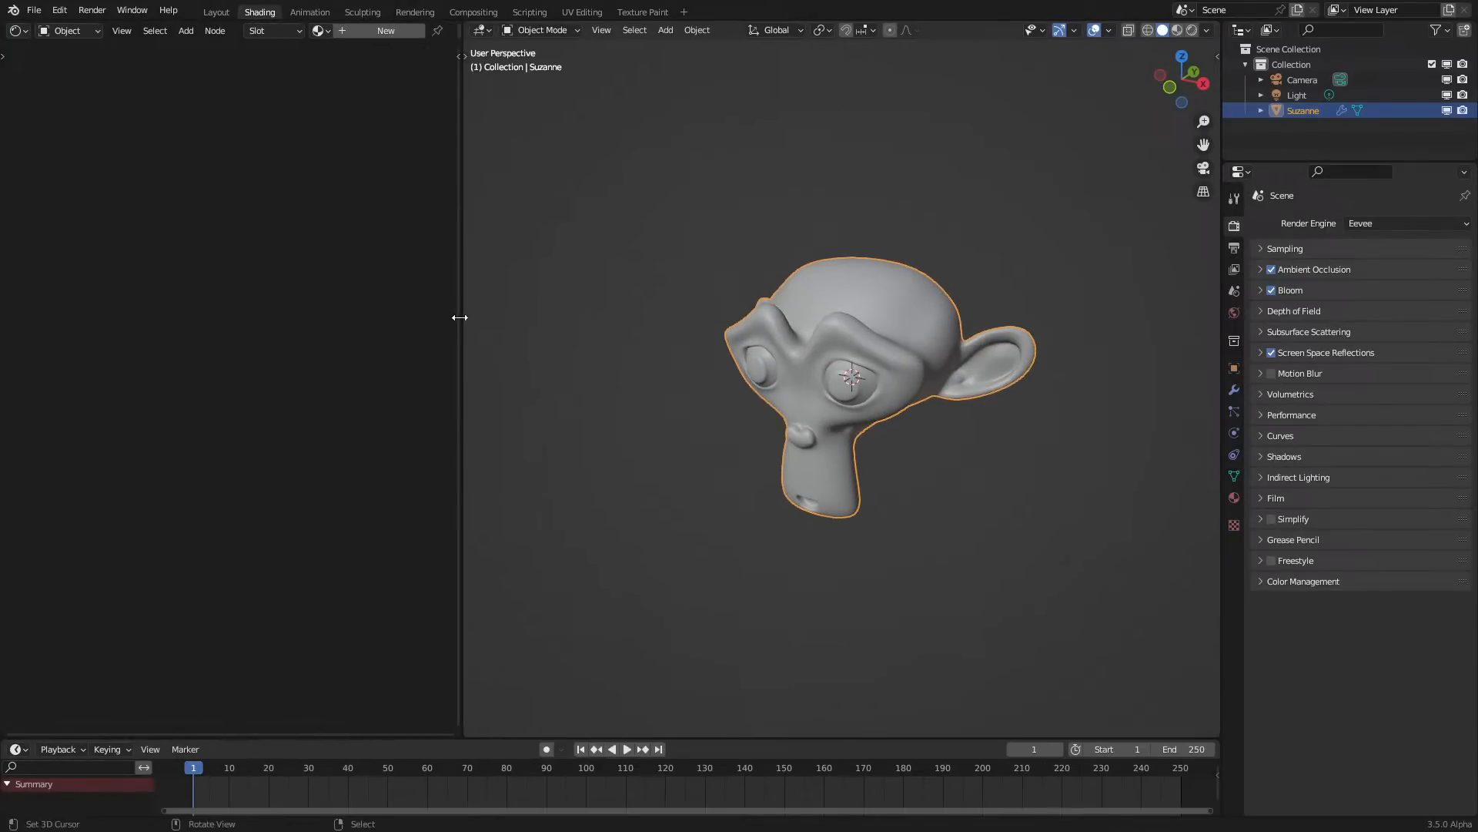
click(17, 30)
click(68, 158)
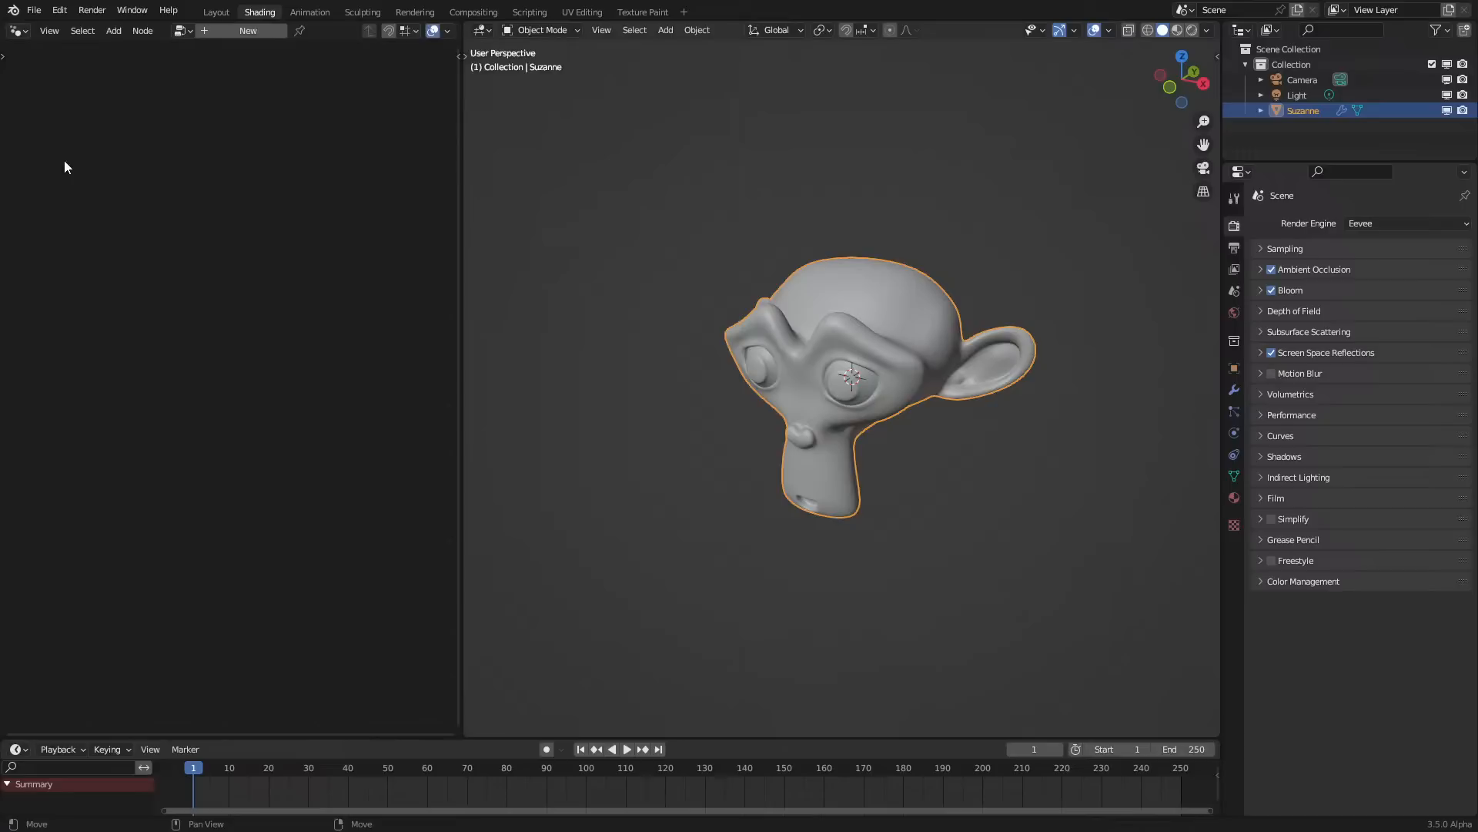
click(224, 30)
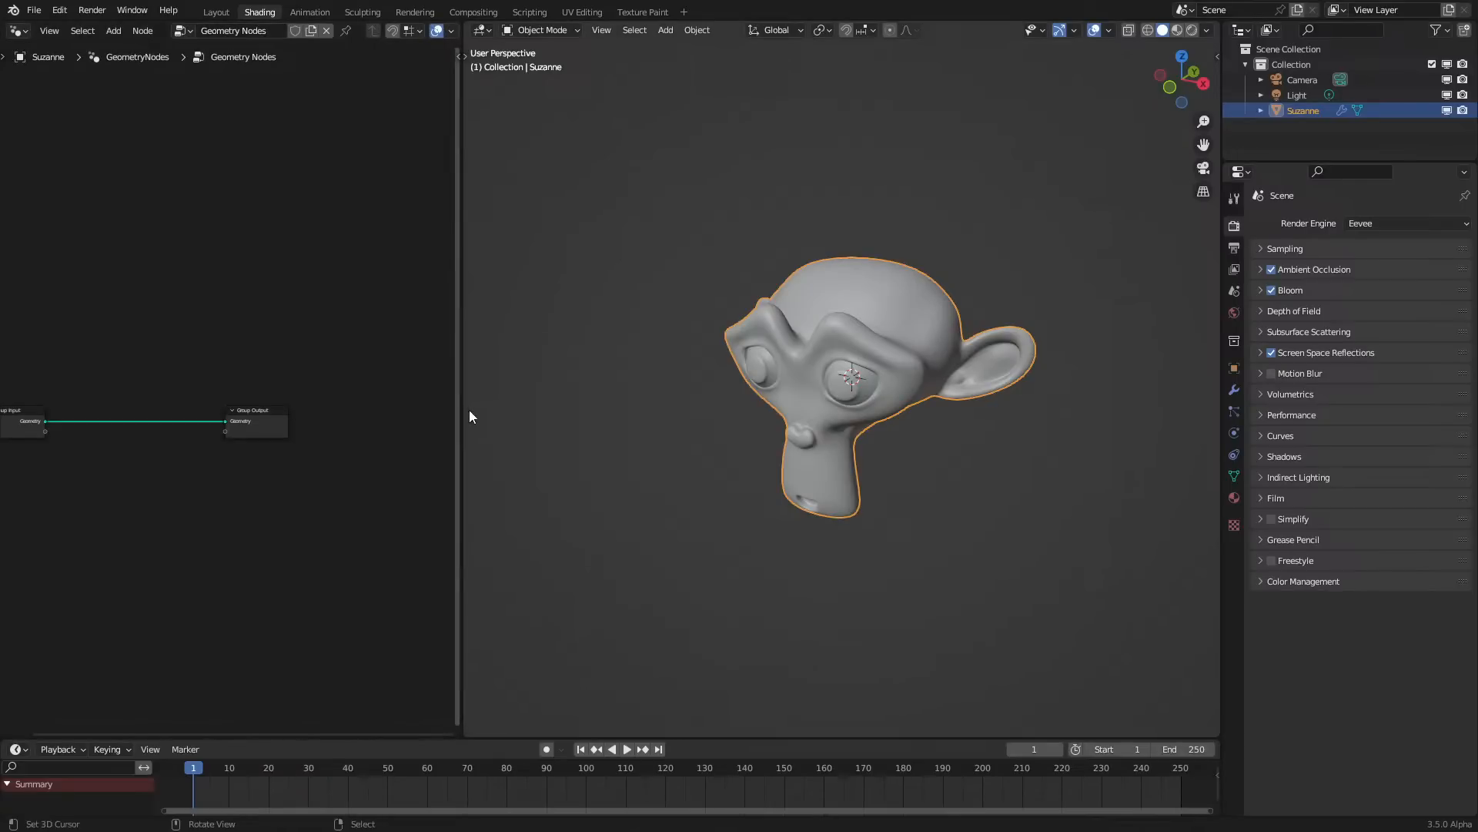
drag(459, 411, 556, 402)
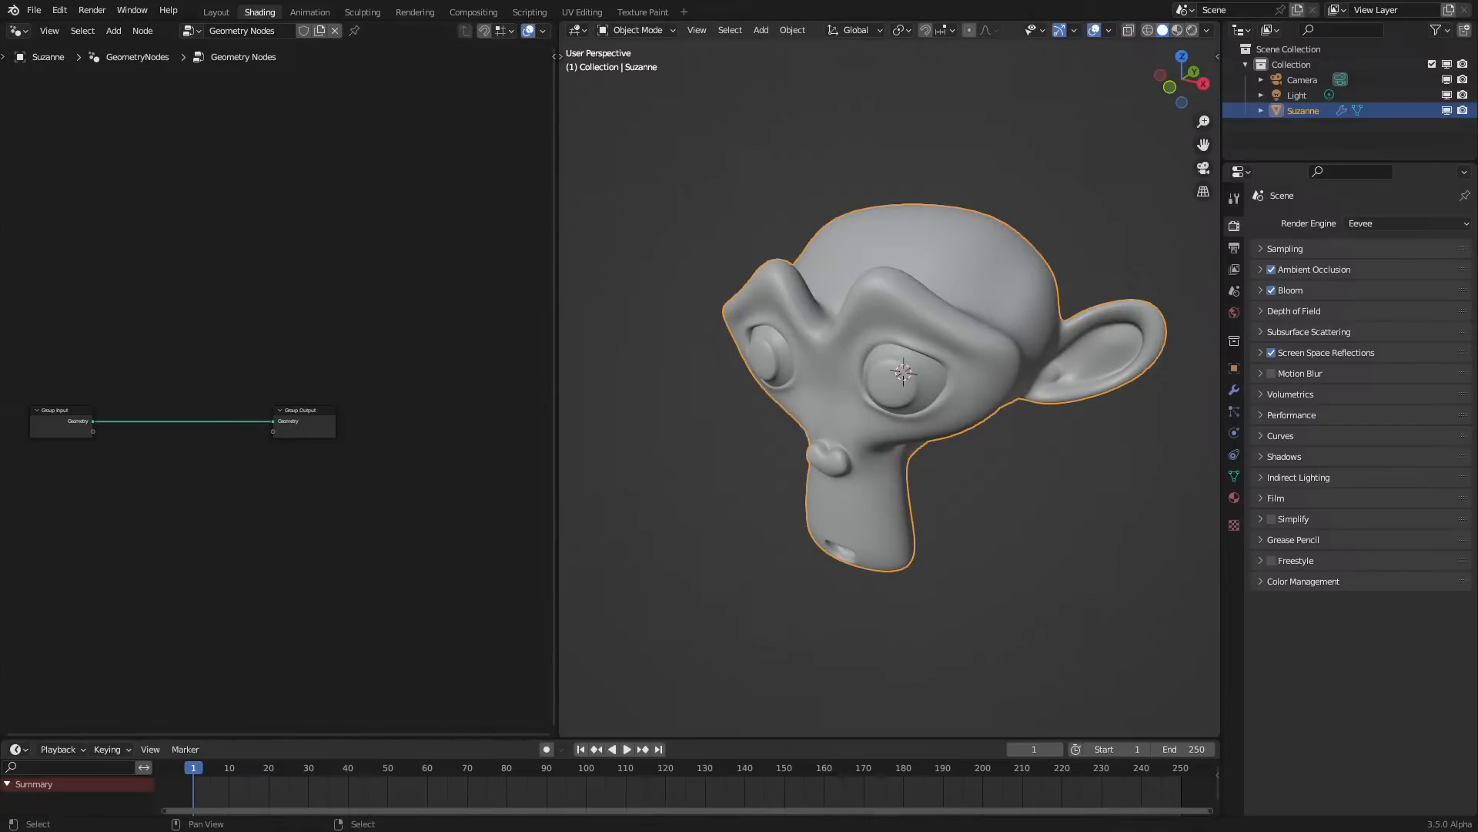
Add a Sample UV Surface node and place it below the Group Input node
scroll(197, 443, up, 2)
key(shift+a)
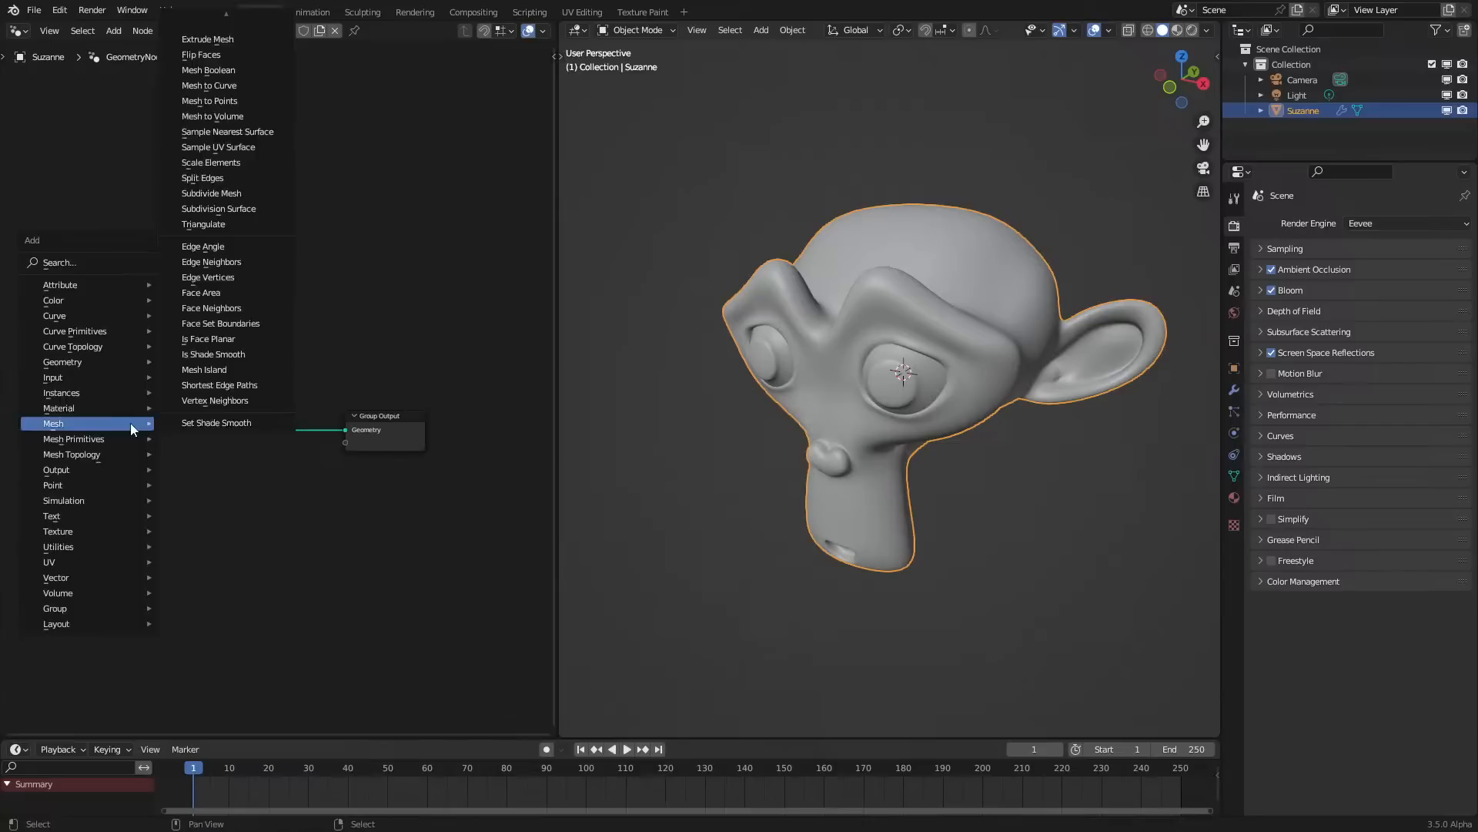
click(101, 264)
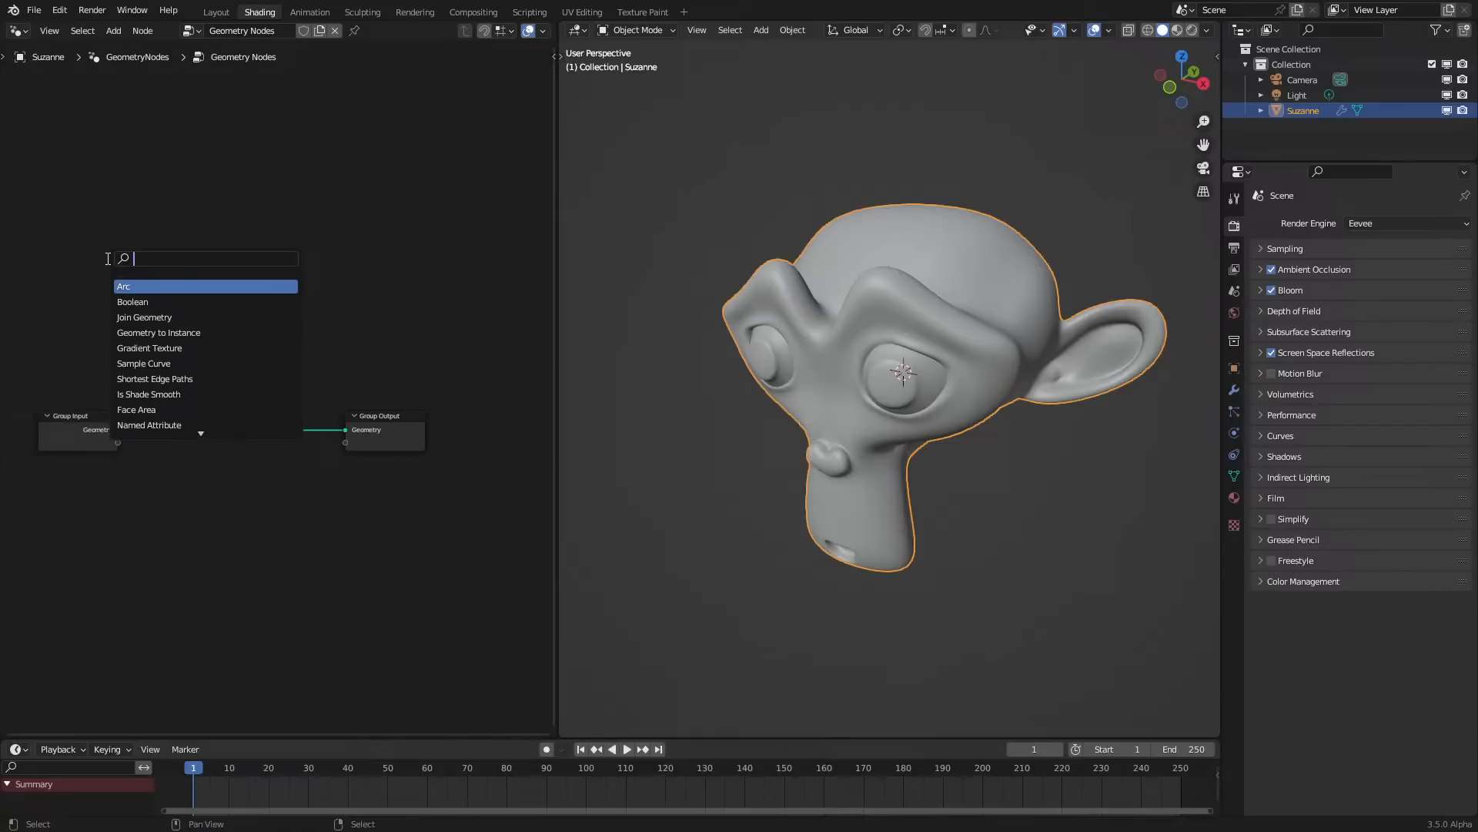
text(somaple)
key(ctrl+a)
text(samp)
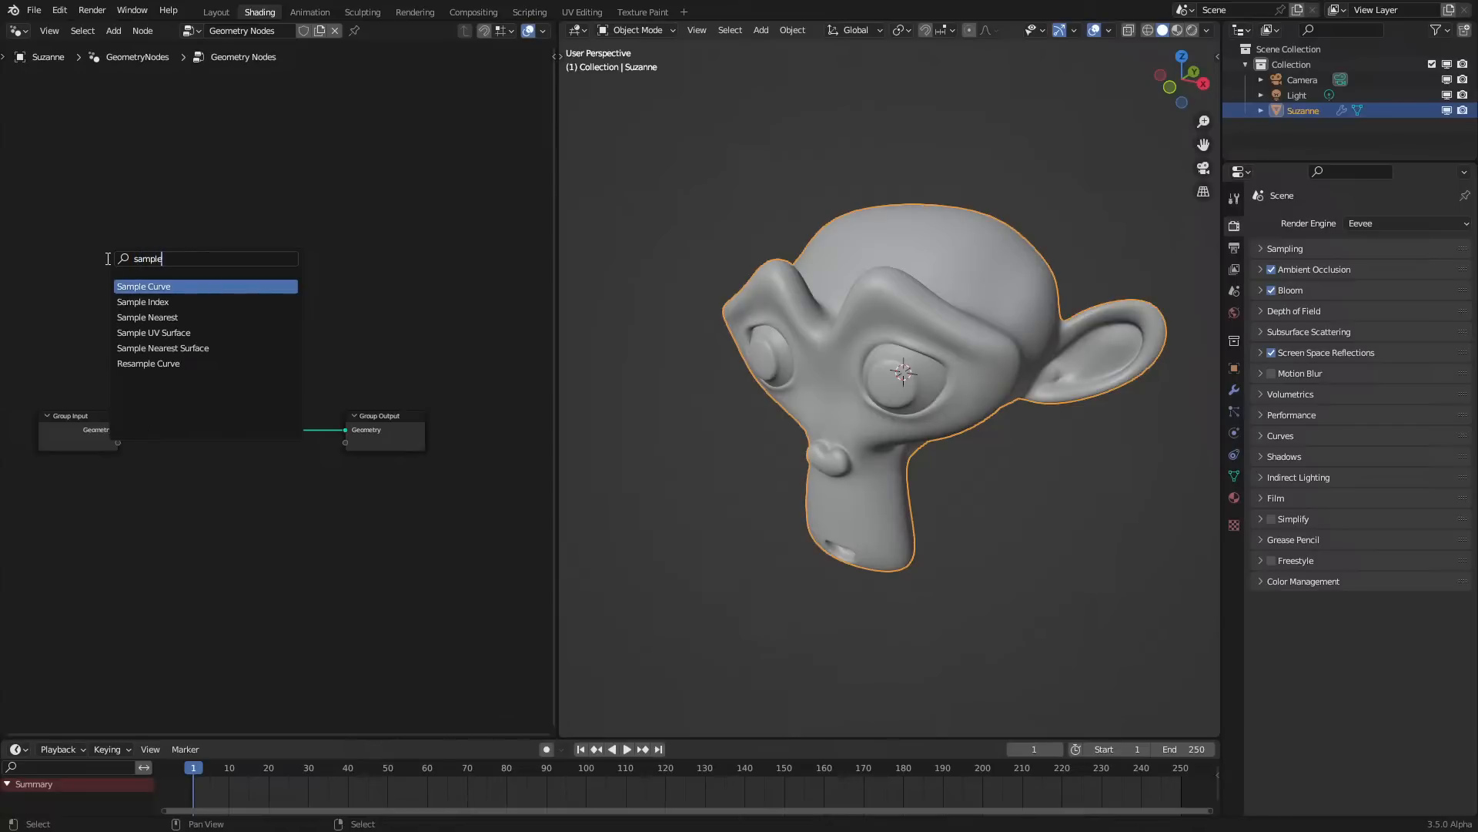
text(le)
key(Down)
key(Down)
key(Return)
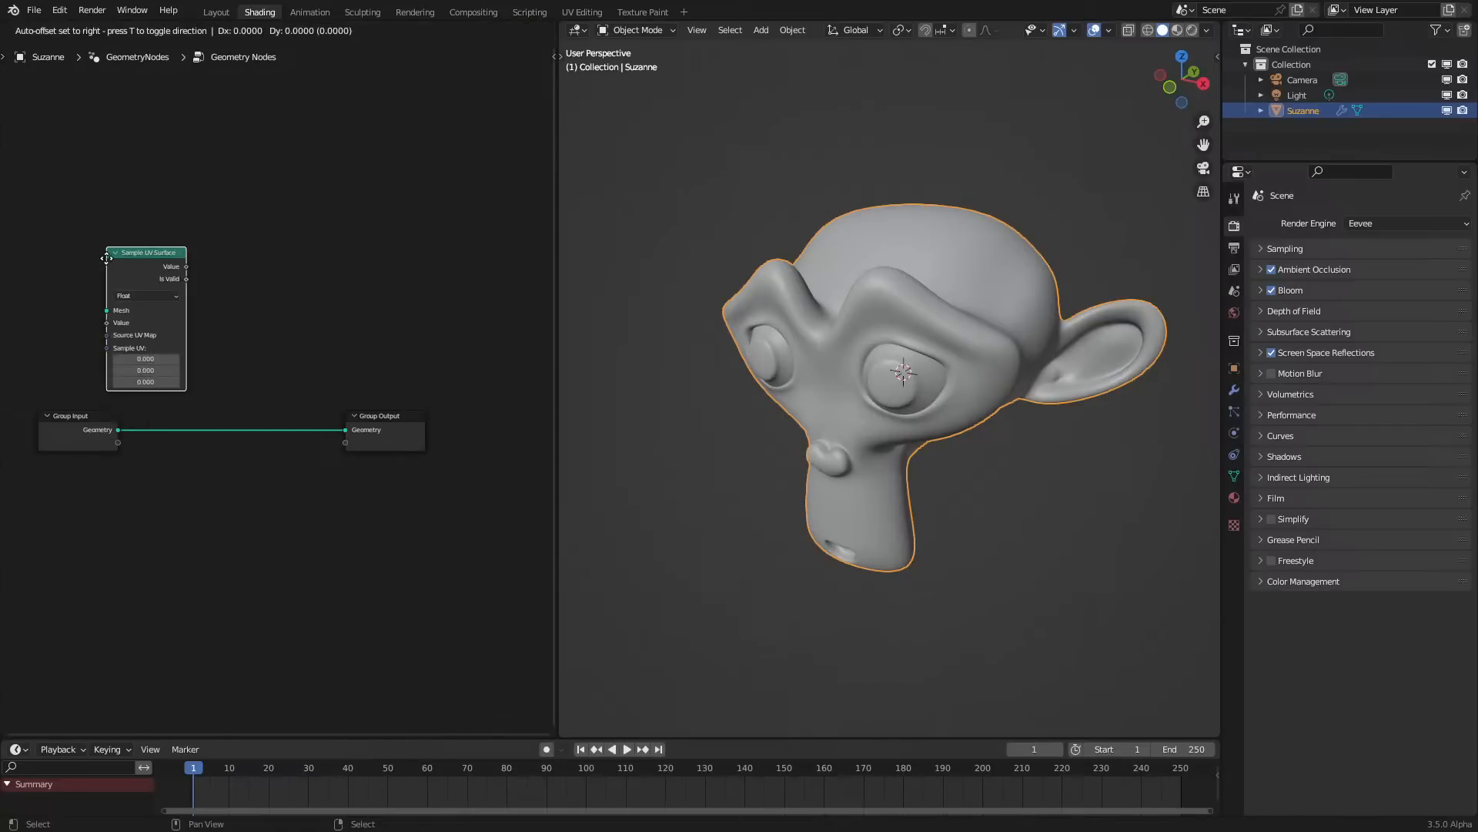
click(136, 532)
Connect the Group Input's Geometry to the Mesh input of Sample UV Surface
scroll(127, 520, up, 5)
middle_drag(120, 519, 340, 364)
drag(265, 298, 286, 523)
middle_drag(278, 566, 325, 488)
Add a Vector-type Named Attribute node beside Sample UV Surface that reads the UVMap attribute
key(q)
click(159, 529)
click(146, 521)
click(171, 510)
click(192, 552)
drag(174, 442, 158, 489)
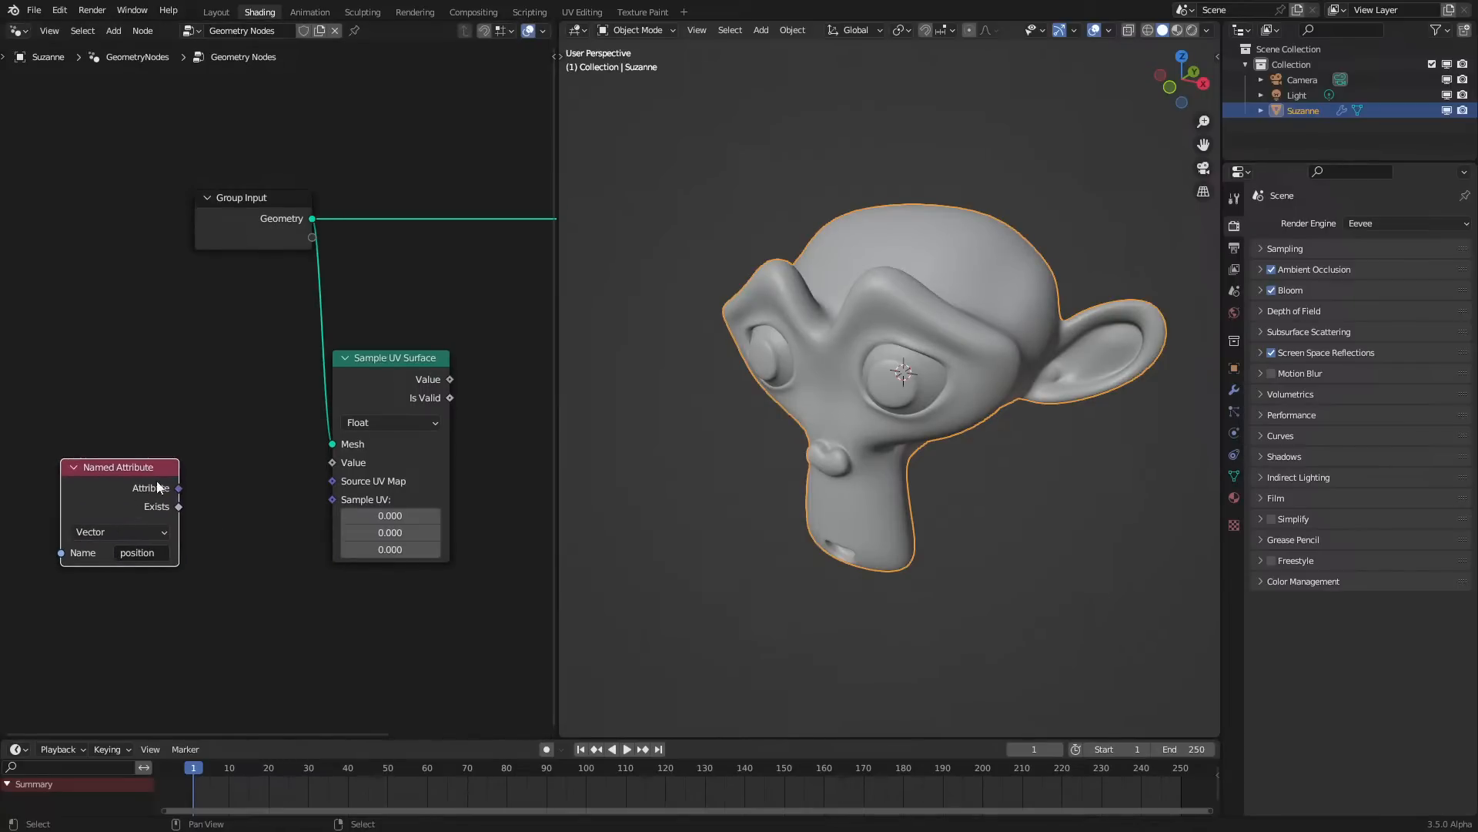
click(137, 552)
click(154, 608)
Connect the UVMap attribute to Source UV Map and, through a vector Add node with Y set to 0.0000, to Sample UV
drag(179, 492, 332, 480)
drag(179, 488, 336, 499)
text(add)
key(Return)
click(308, 546)
click(266, 636)
text(0.0000)
key(Return)
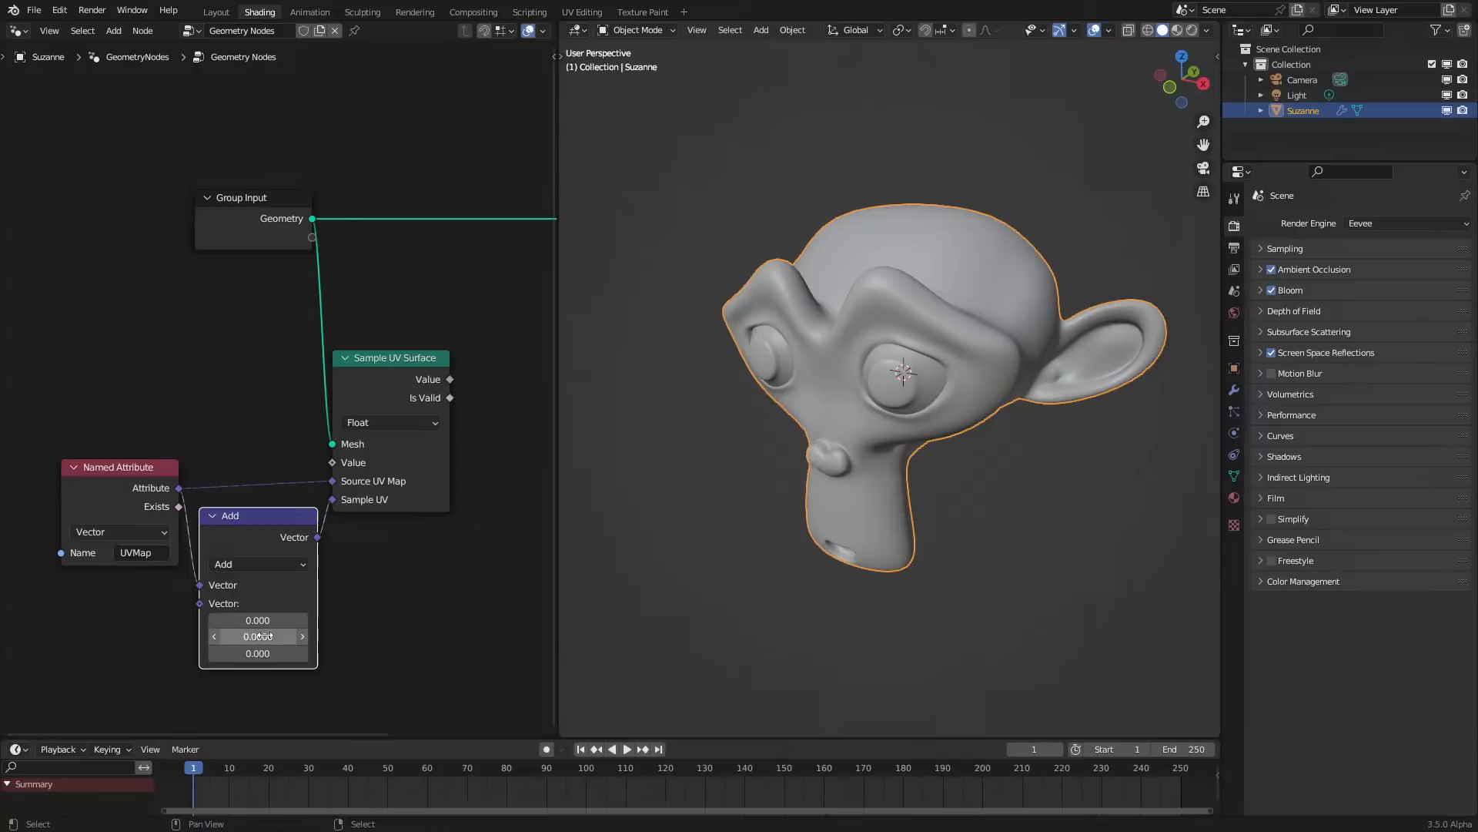
Set Sample UV Surface's data type to Vector and feed its Value input with a new Position node
click(382, 423)
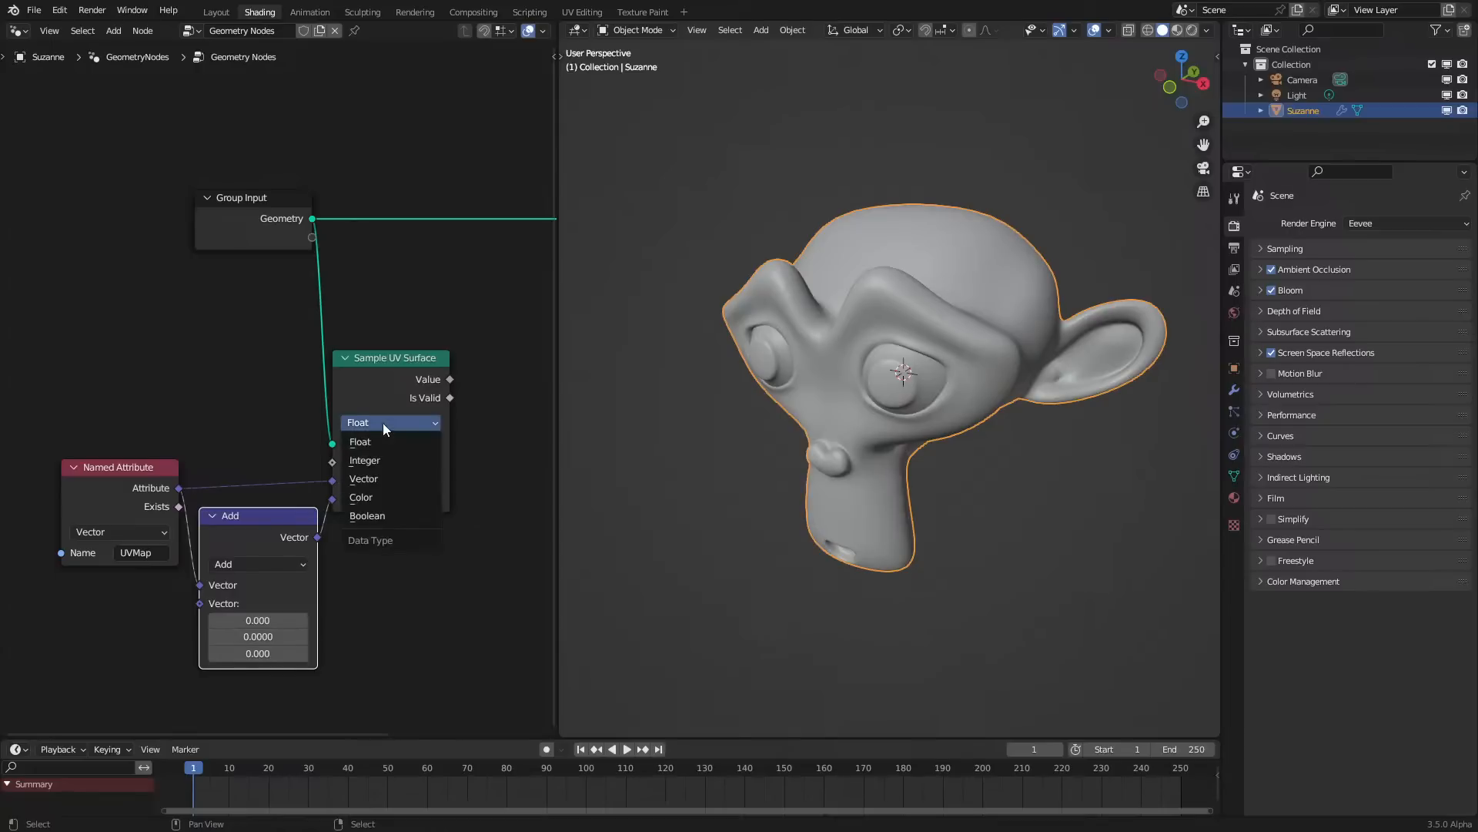
click(372, 480)
drag(84, 431, 218, 630)
drag(254, 538, 246, 575)
drag(336, 465, 229, 450)
text(po)
key(Return)
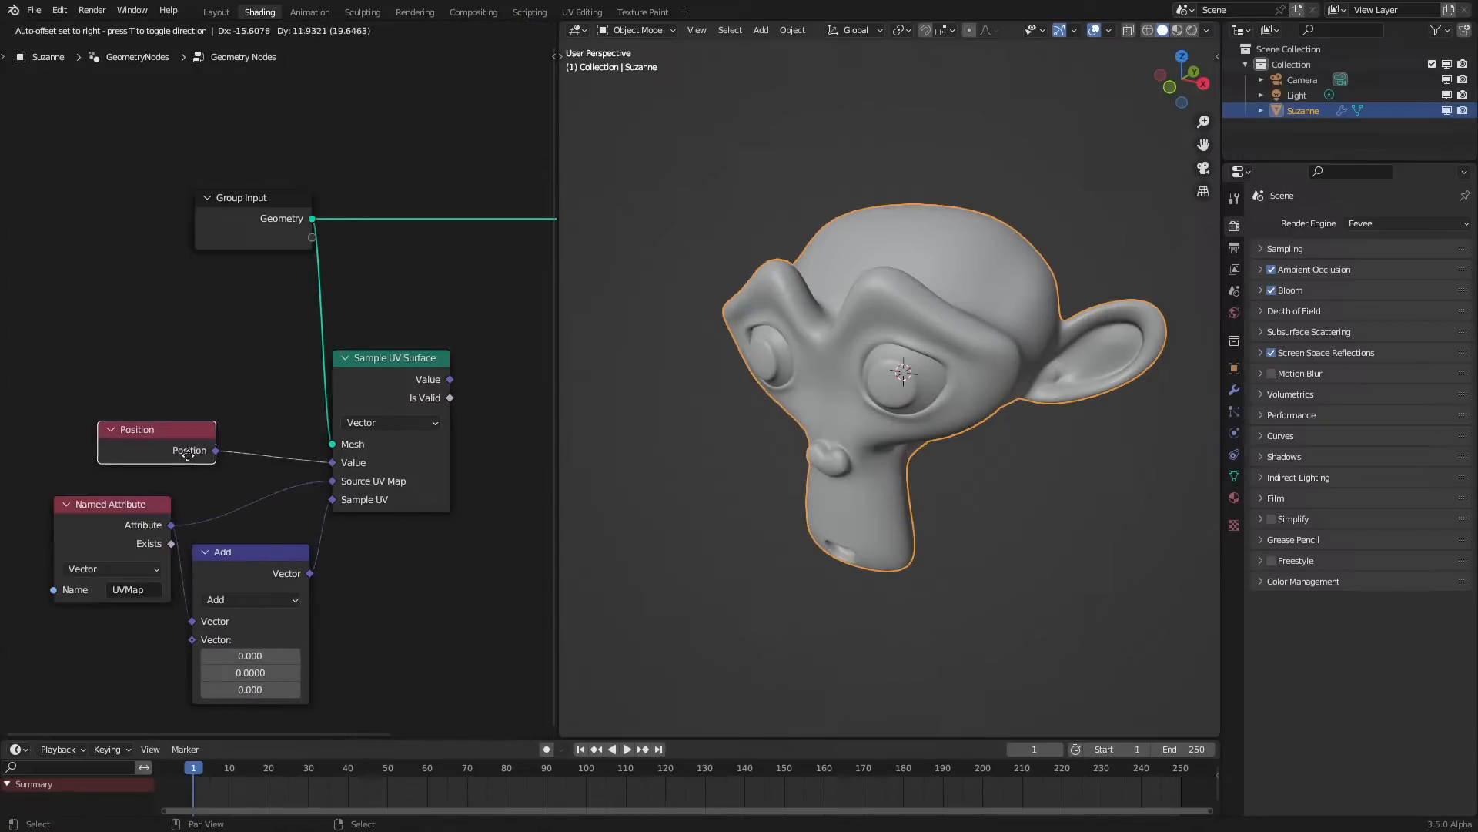
click(140, 470)
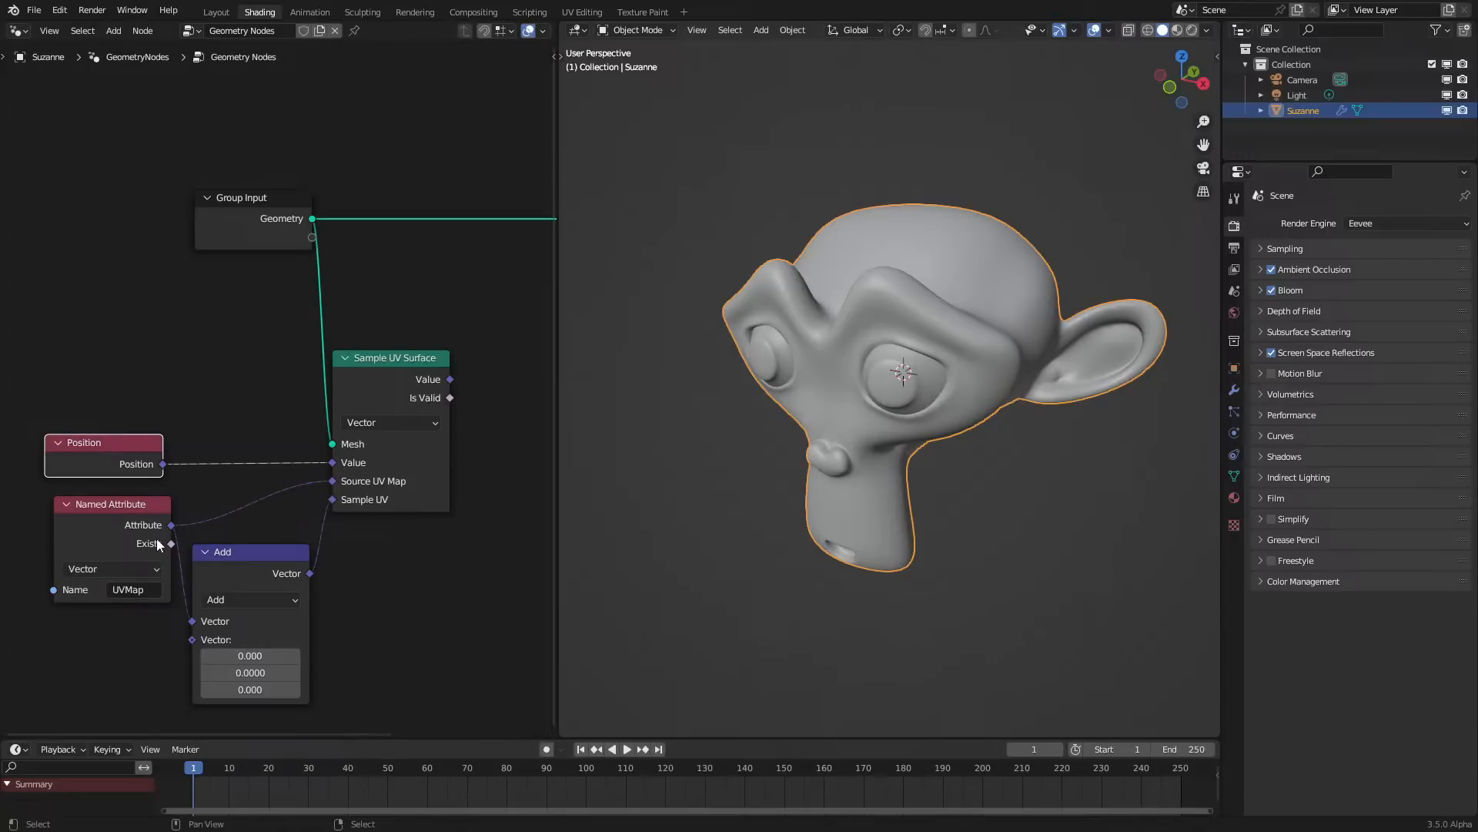
mouse_move(160, 548)
Subtract a duplicated Position node from the sampled Value using a vector math Subtract node
middle_drag(135, 468, 7, 474)
key(shift+d)
click(360, 543)
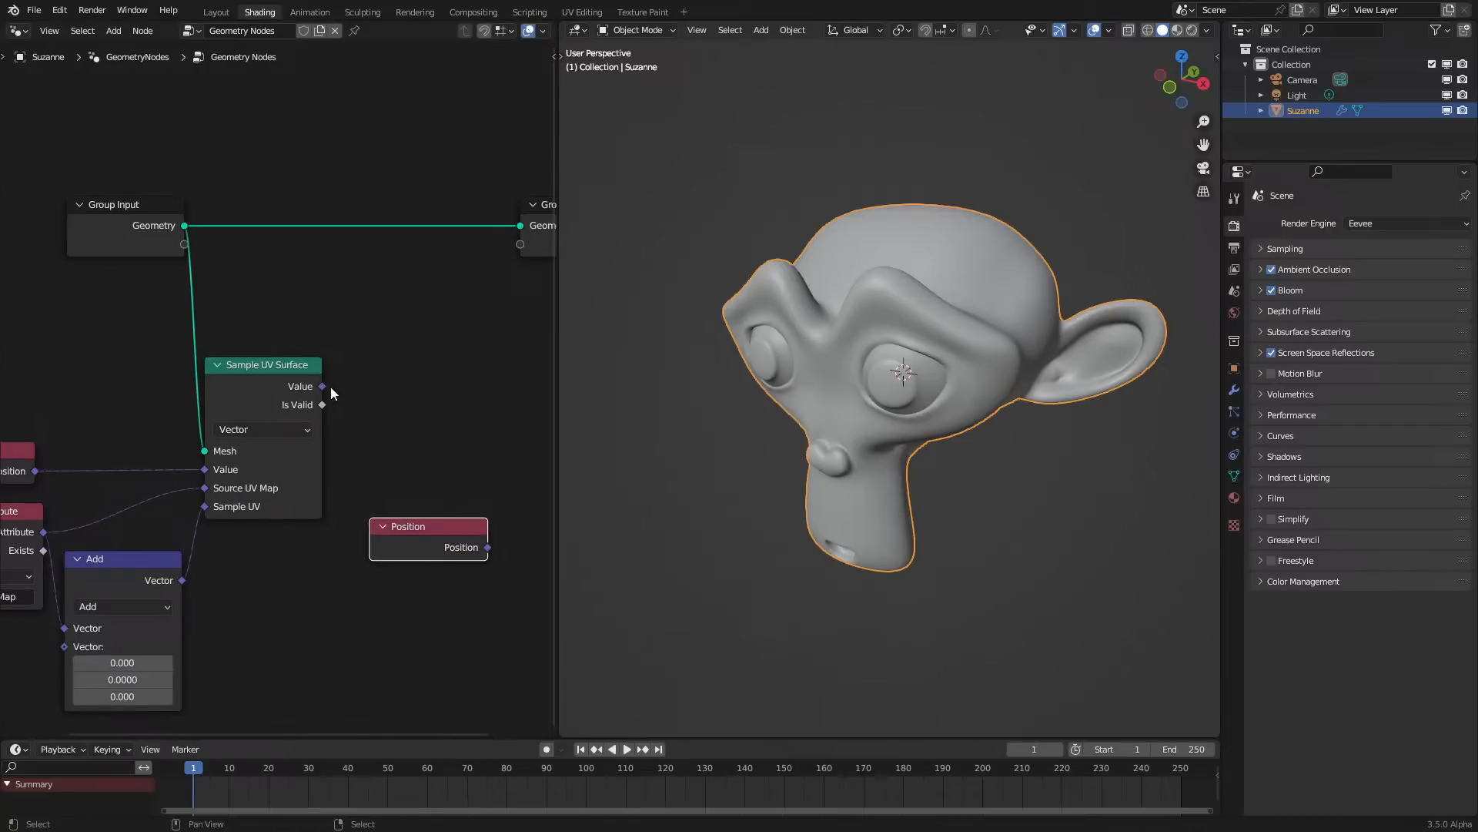
drag(335, 390, 423, 366)
text(sub)
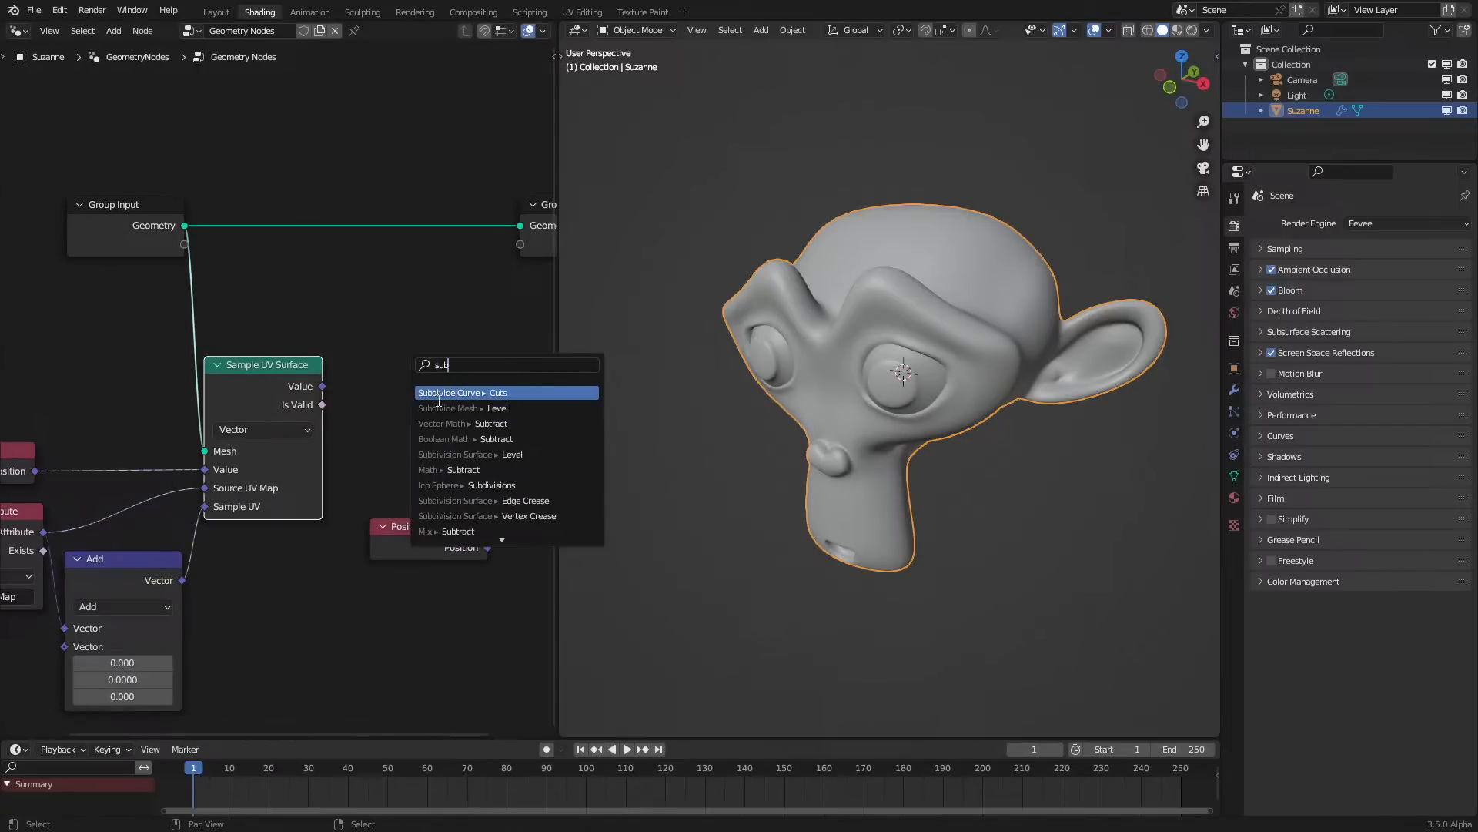
click(458, 423)
click(482, 553)
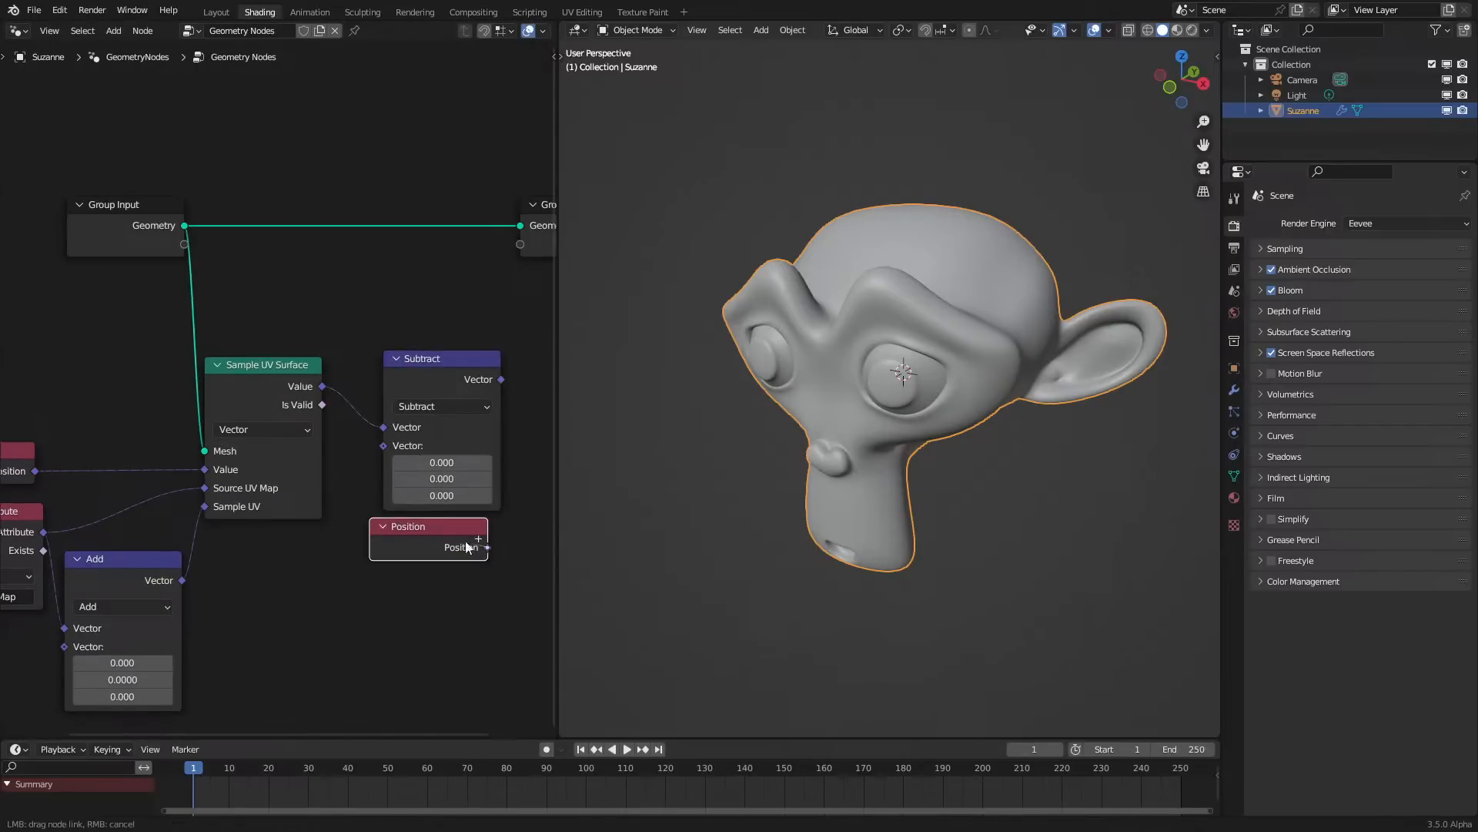
drag(391, 529, 413, 484)
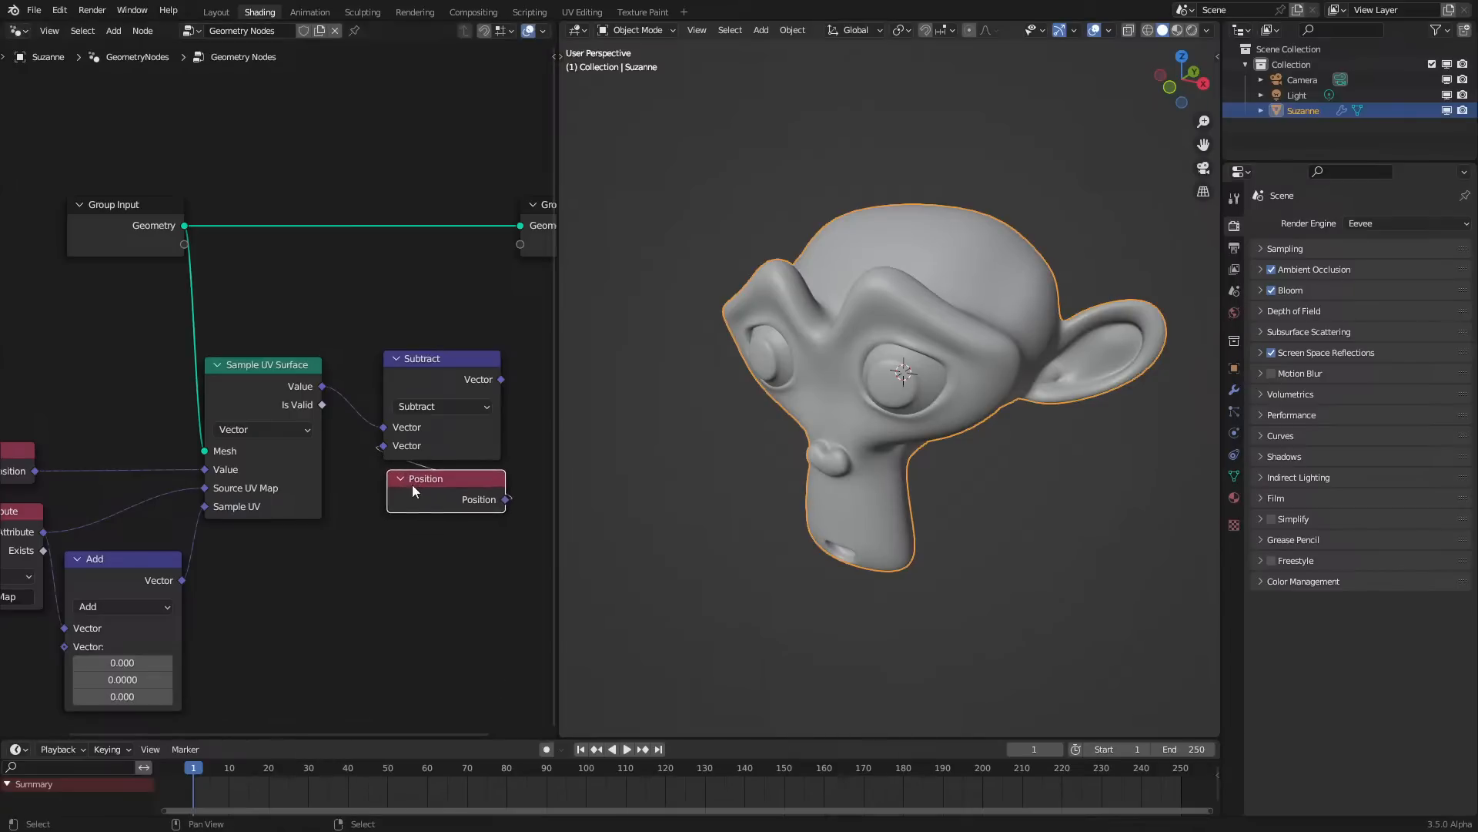
Turn on node snapping and move the sampling nodes together below the Group Input
scroll(412, 483, down, 6)
drag(69, 361, 413, 598)
key(g)
click(365, 571)
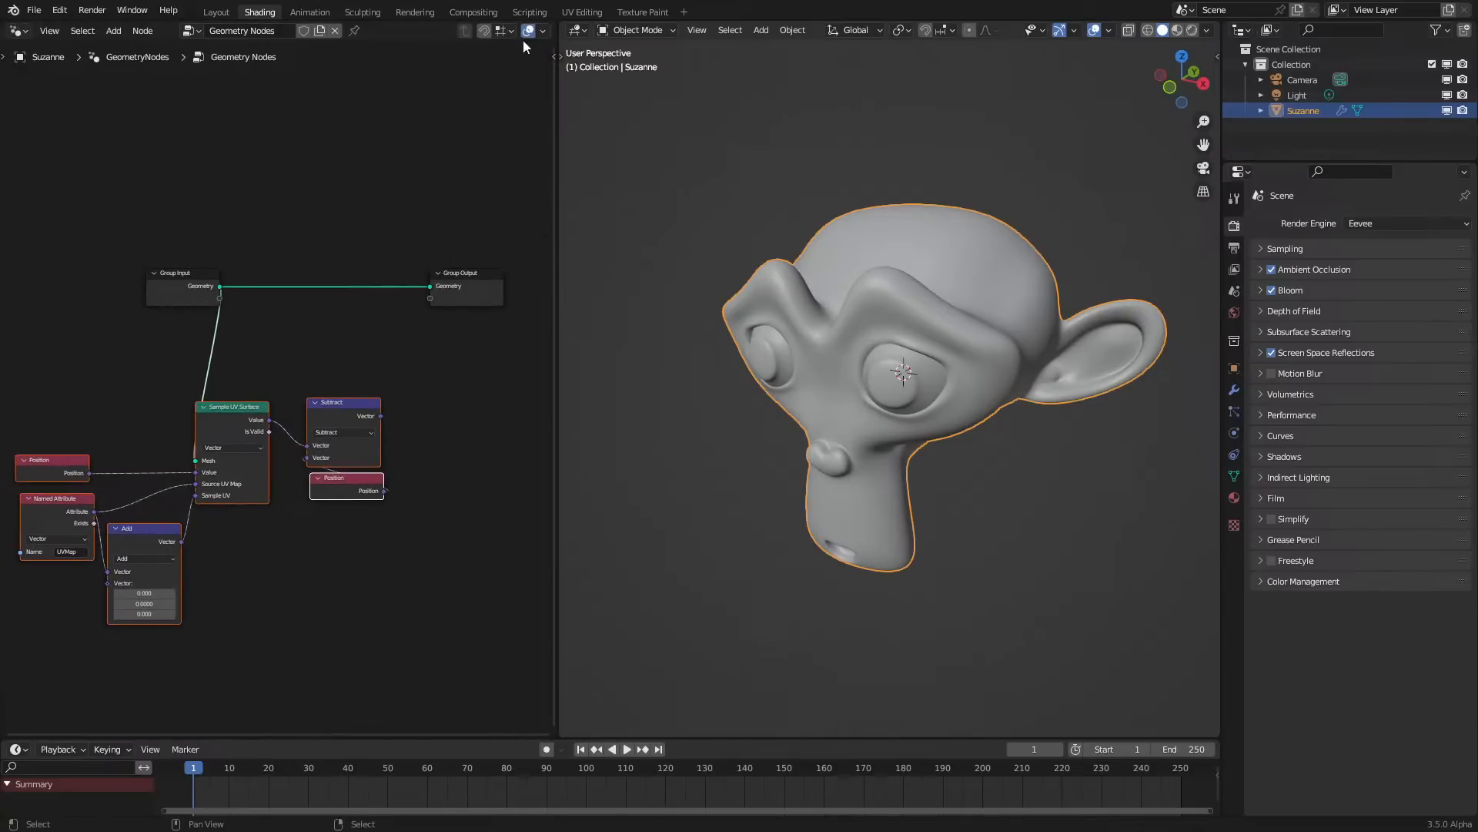
click(483, 33)
key(g)
click(334, 416)
Collapse the Subtract node and its Position node and stack them right beside Sample UV Surface
scroll(334, 414, up, 2)
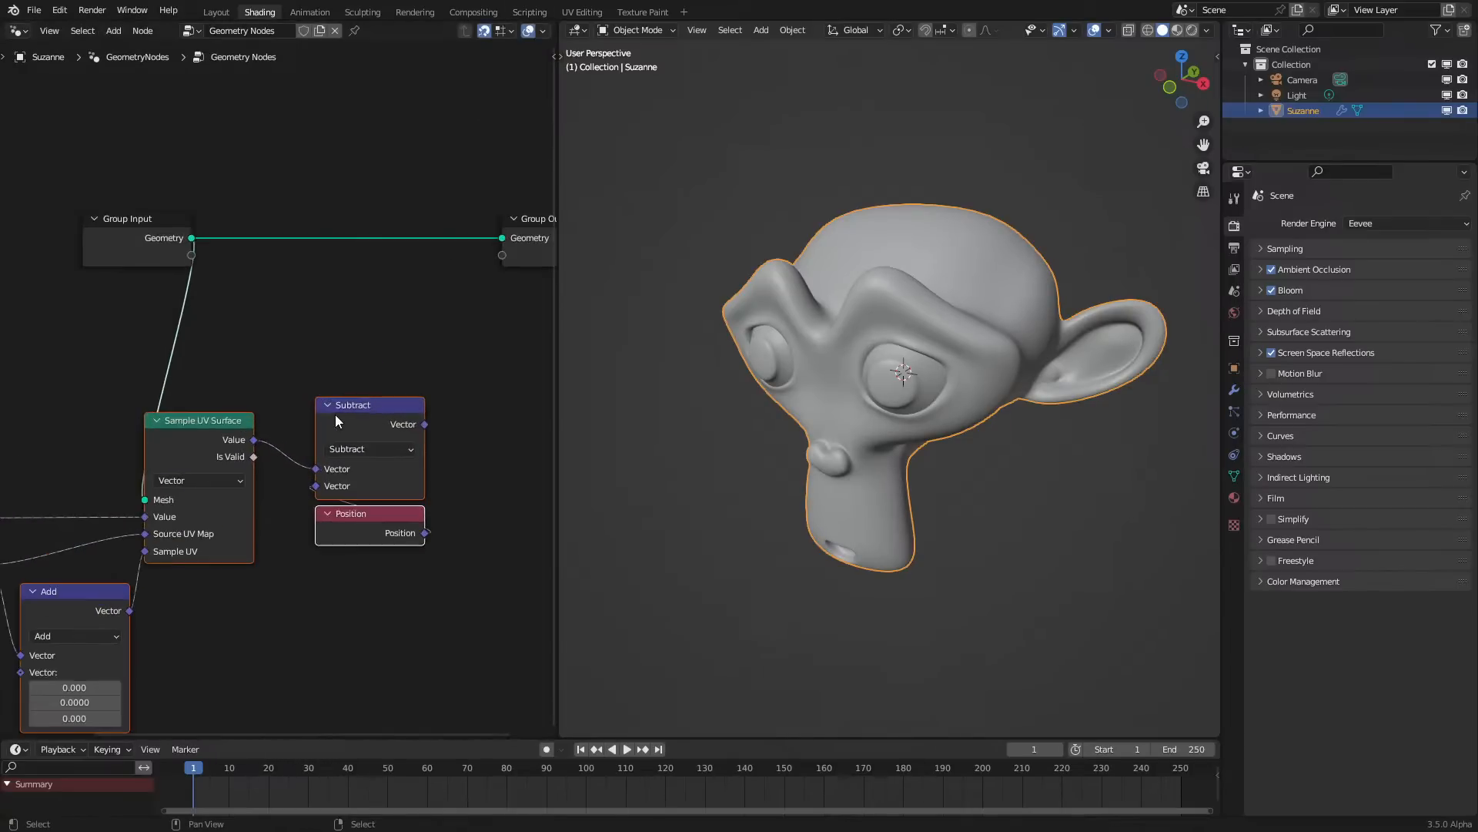
click(333, 404)
click(328, 404)
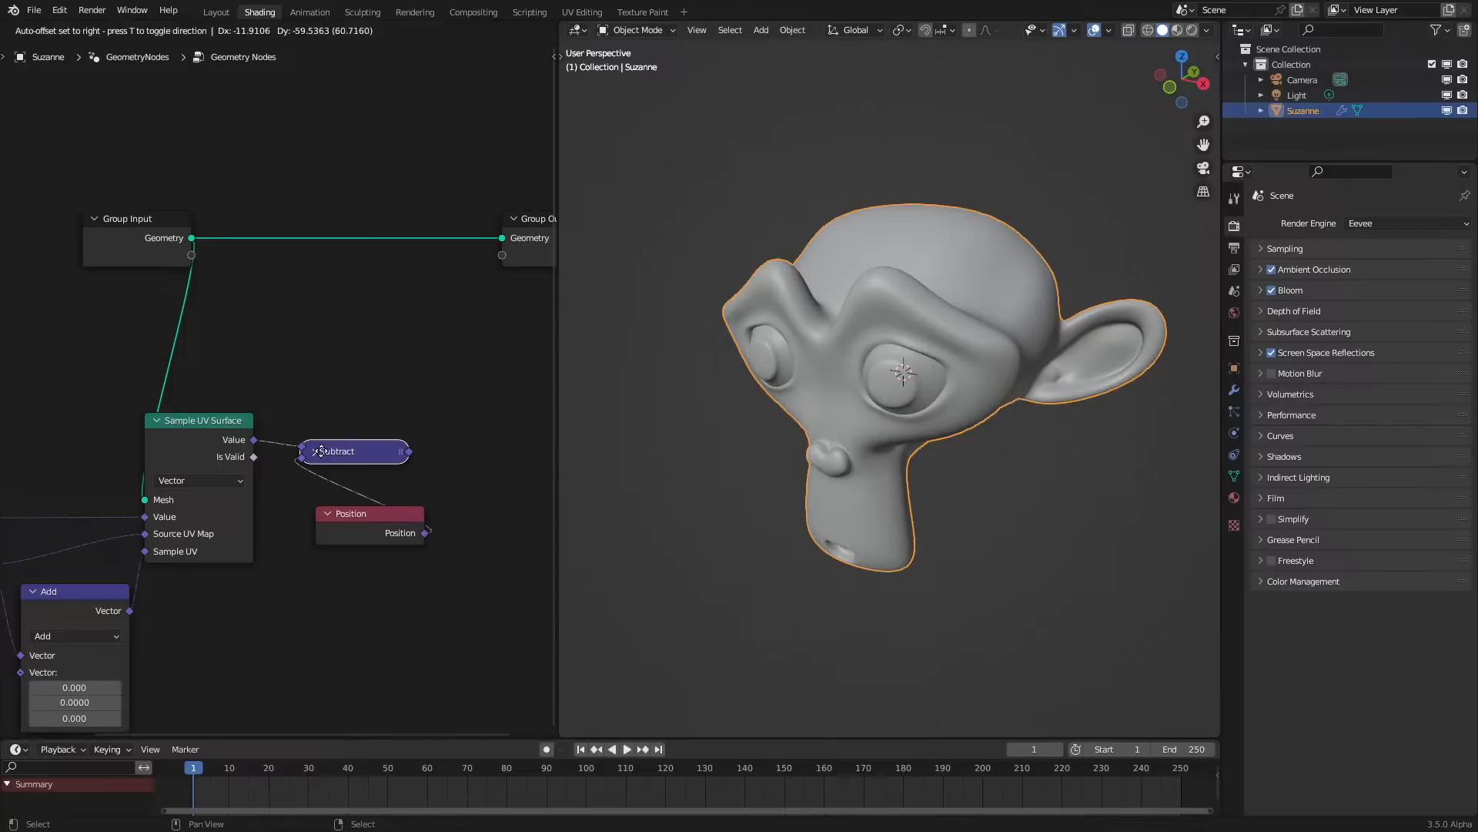
click(329, 514)
drag(329, 515, 311, 480)
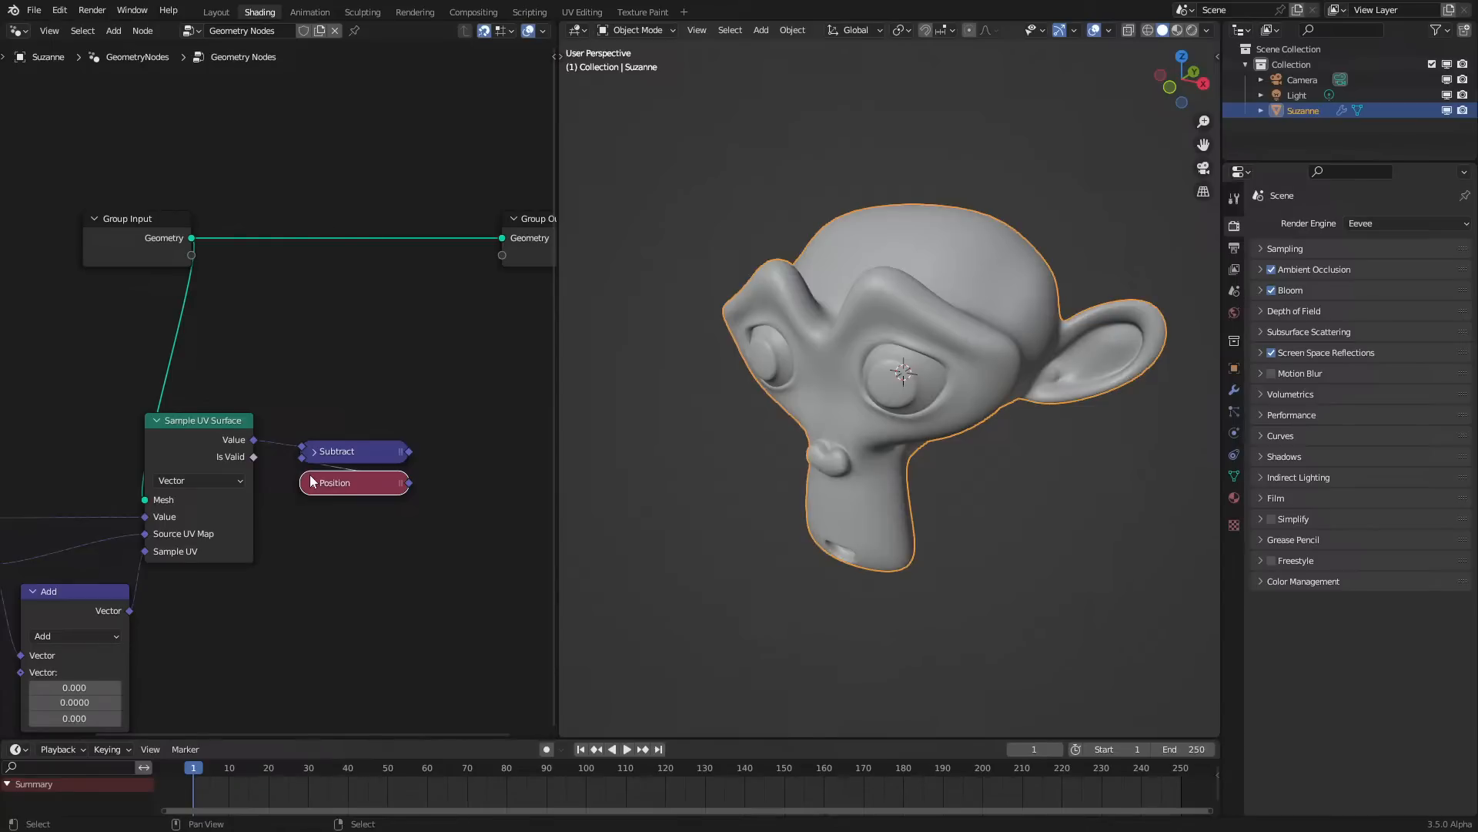
drag(290, 408, 389, 524)
key(g)
click(359, 503)
key(g)
click(398, 460)
Insert a Store Named Attribute node between Group Input and Group Output with its data type set to Vector
key(q)
click(325, 292)
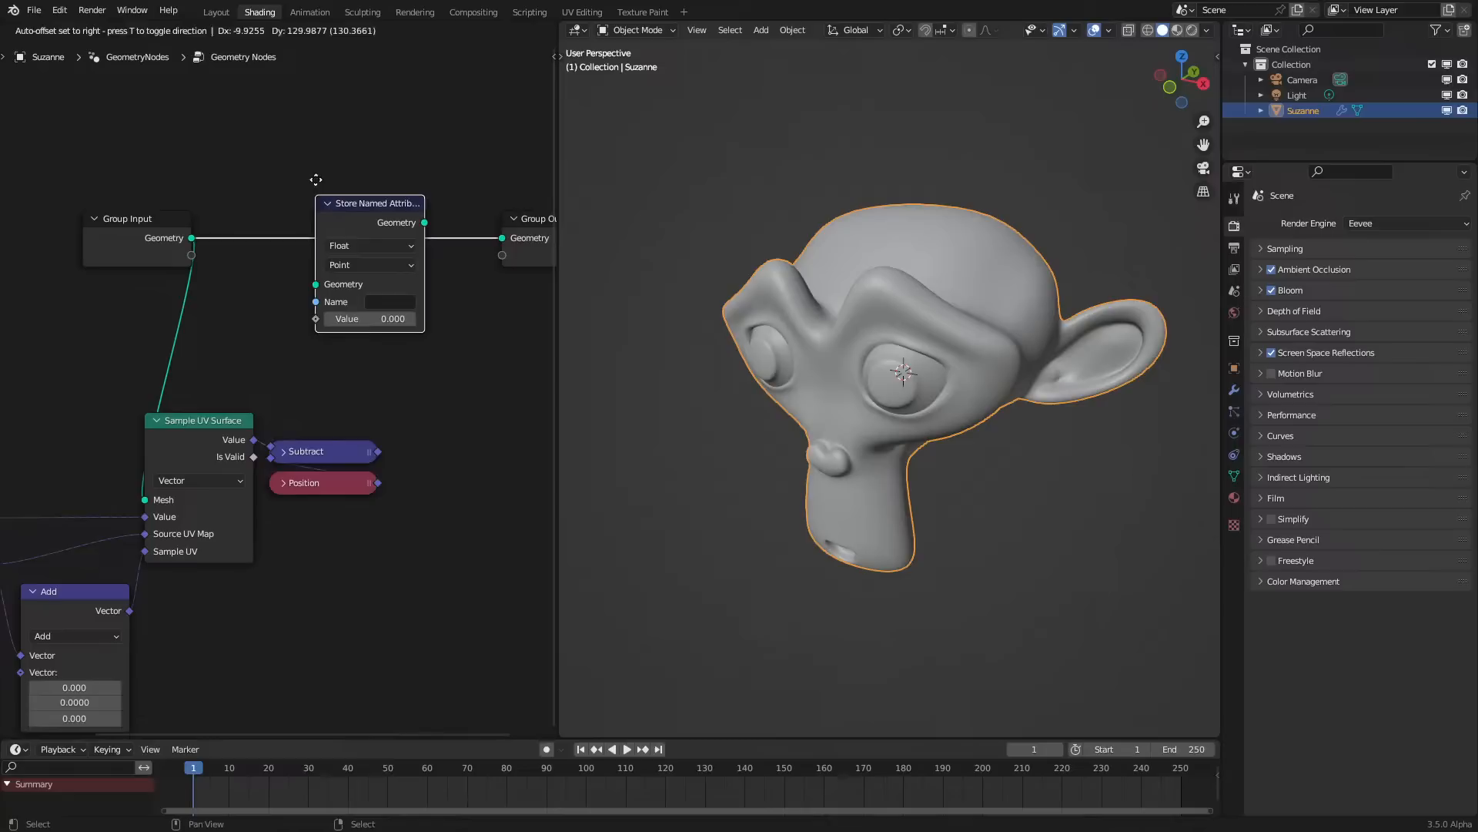
click(315, 172)
click(373, 230)
click(369, 278)
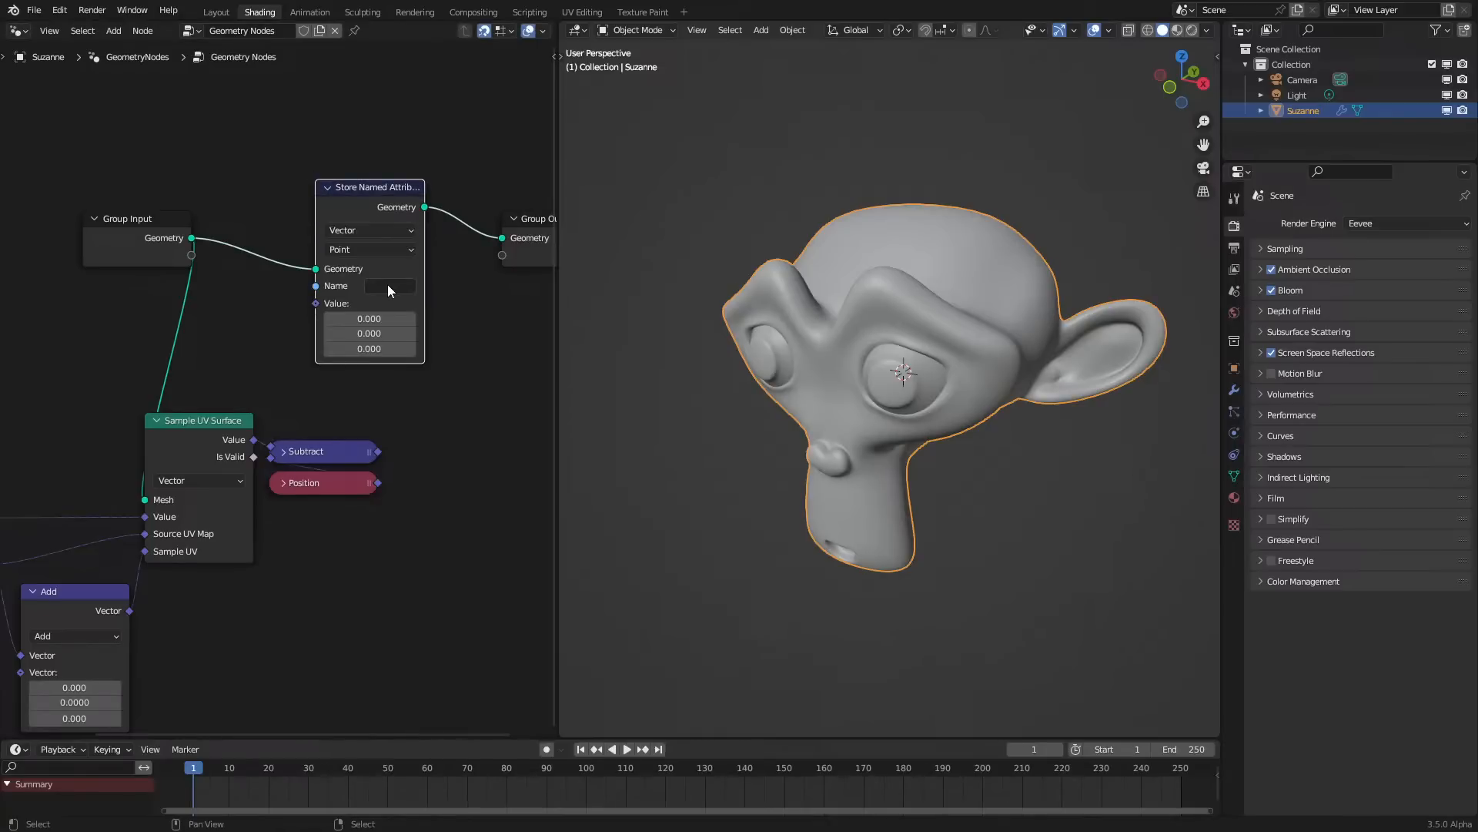
Name the stored attribute Mesh Tangent and connect the Subtract result to its Value
click(386, 284)
text(Mesh Tangent)
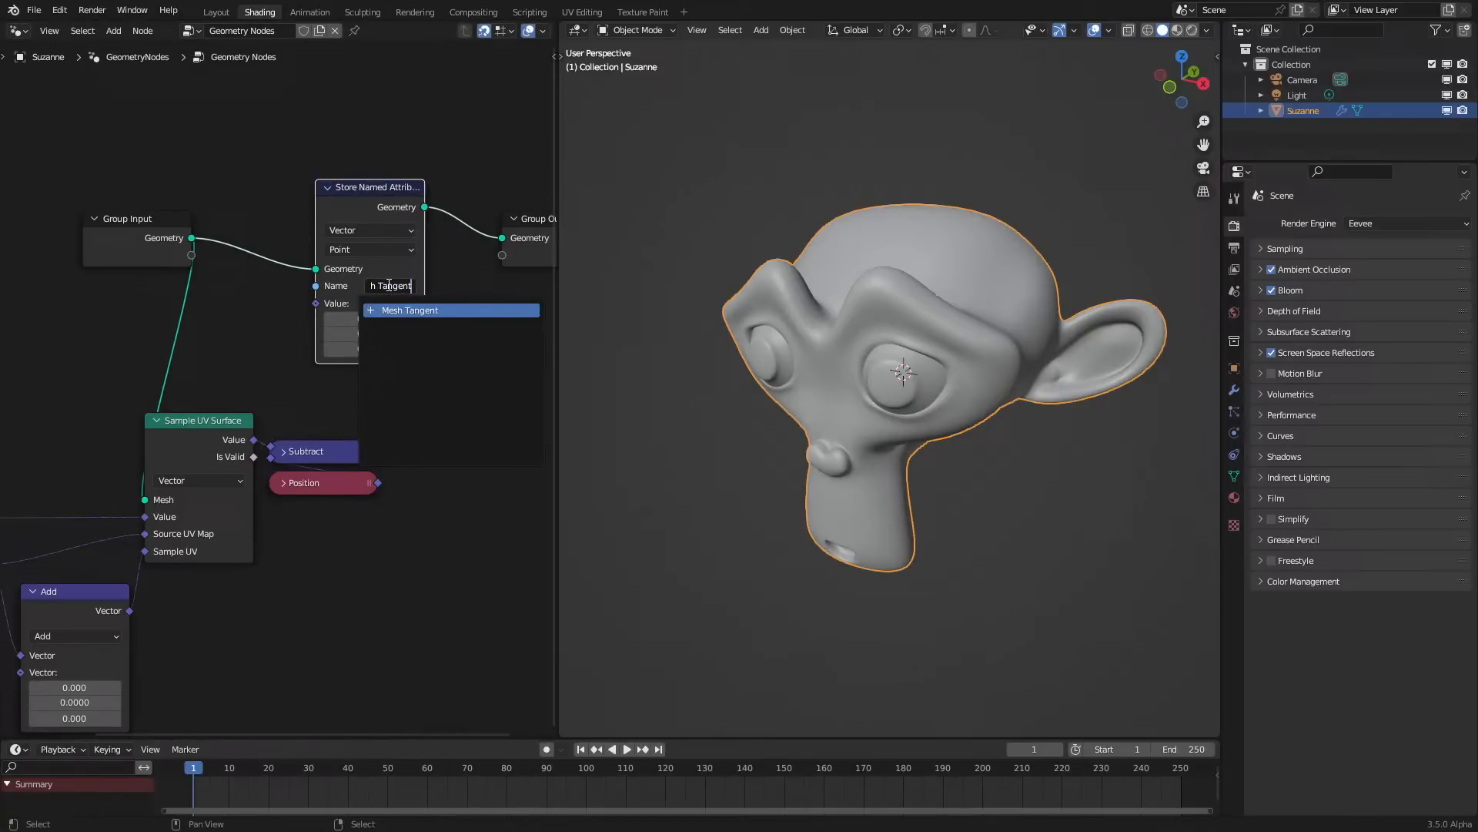
key(Return)
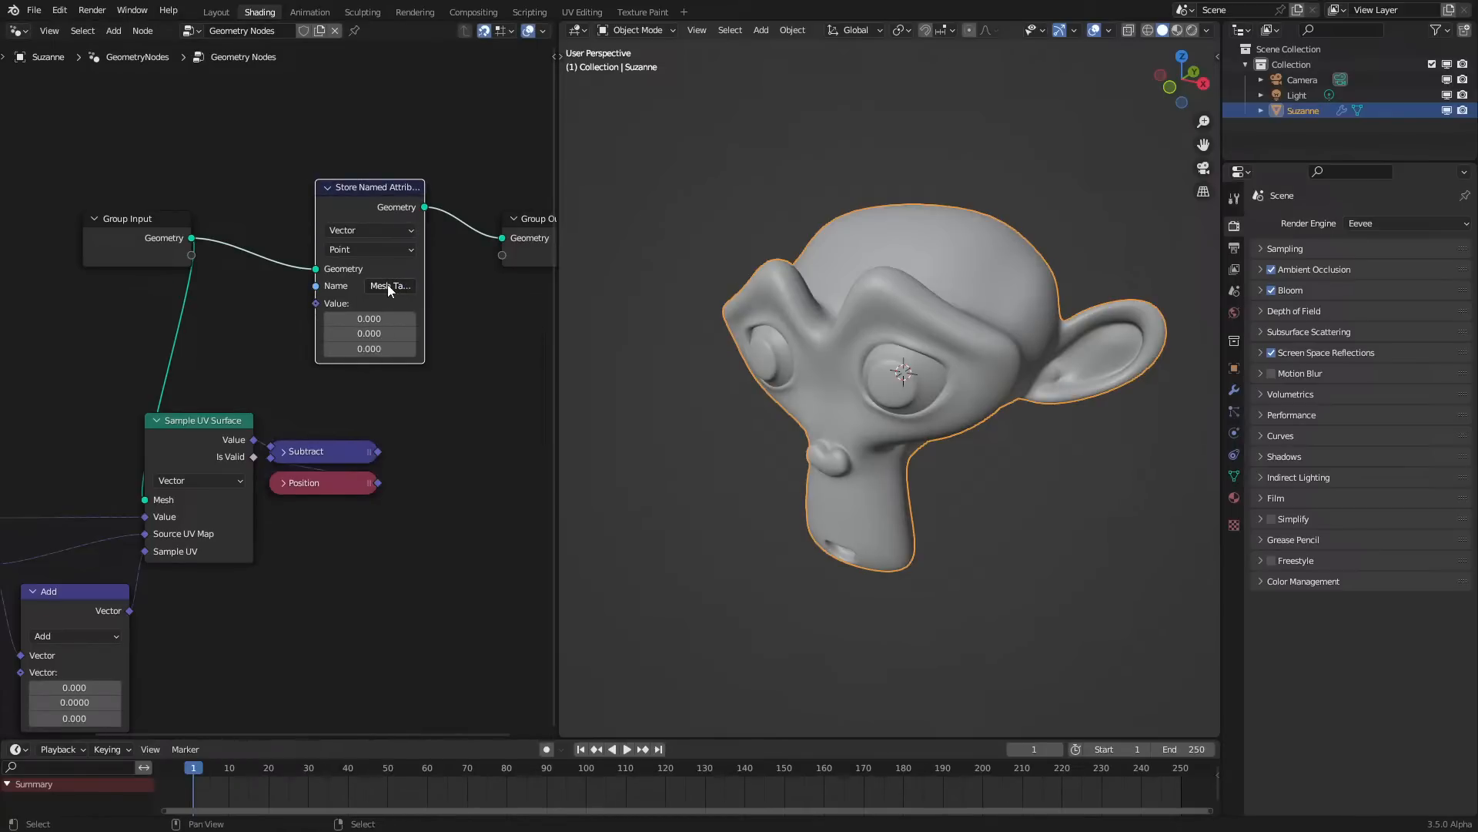
drag(378, 451, 315, 303)
click(408, 289)
Switch the node editor to the Shader Editor and create a new material for the monkey
click(20, 31)
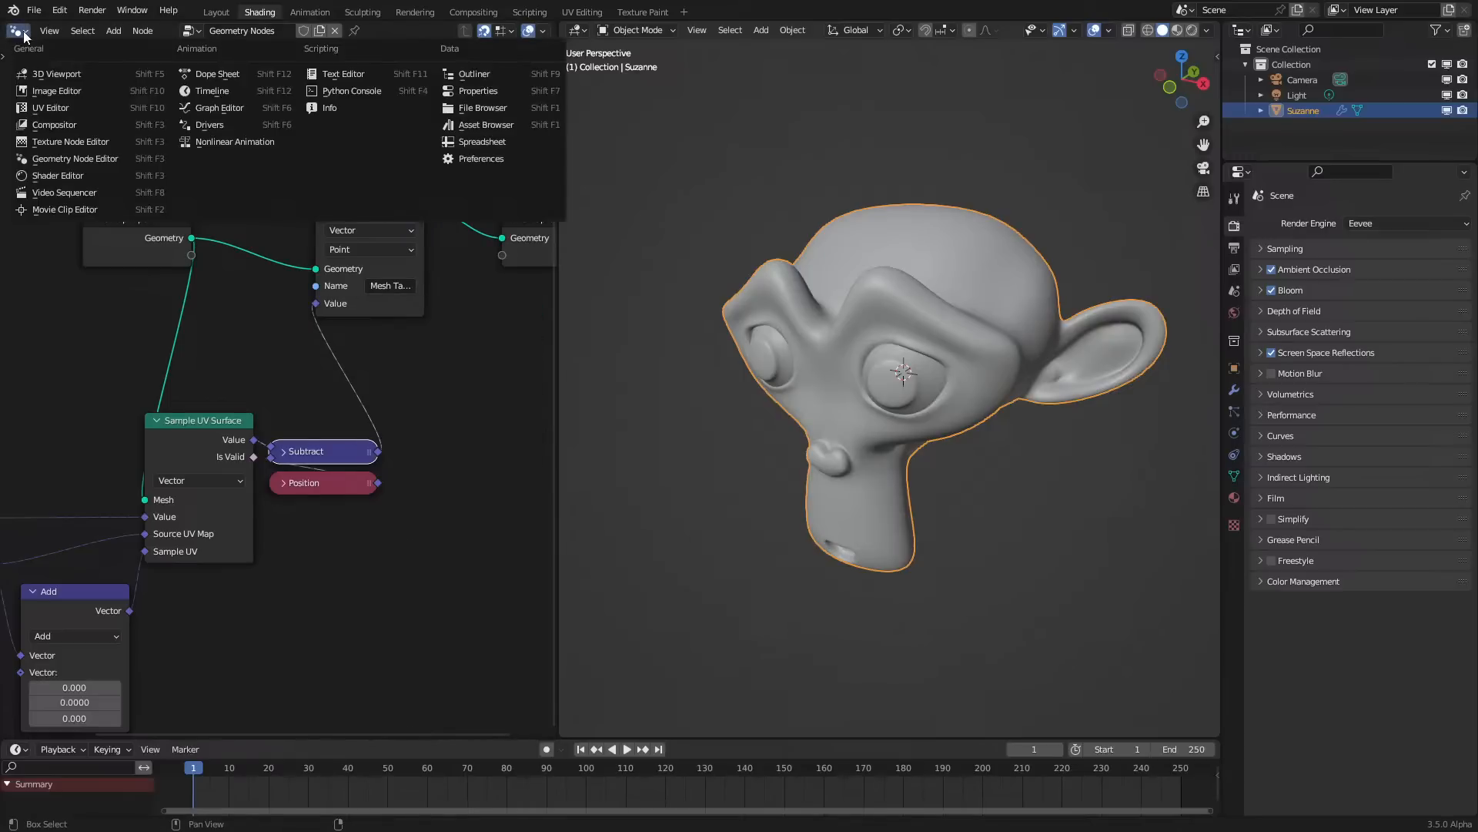
click(131, 176)
click(396, 29)
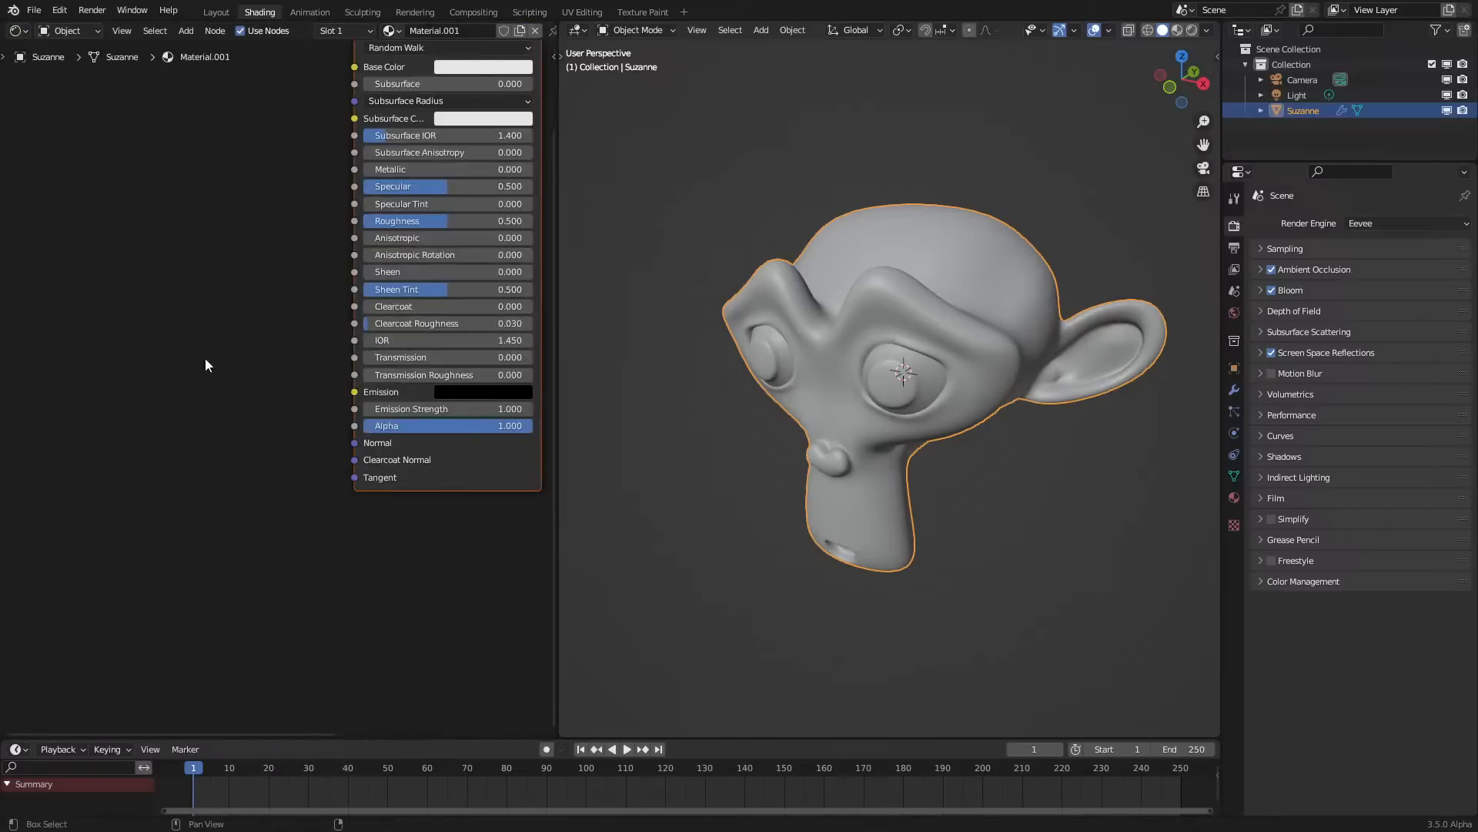
Add an Attribute node of type Geometry to the material and set its name to Mesh Tangent
key(shift+a)
mouse_move(185, 360)
click(237, 380)
click(223, 335)
scroll(283, 385, up, 4)
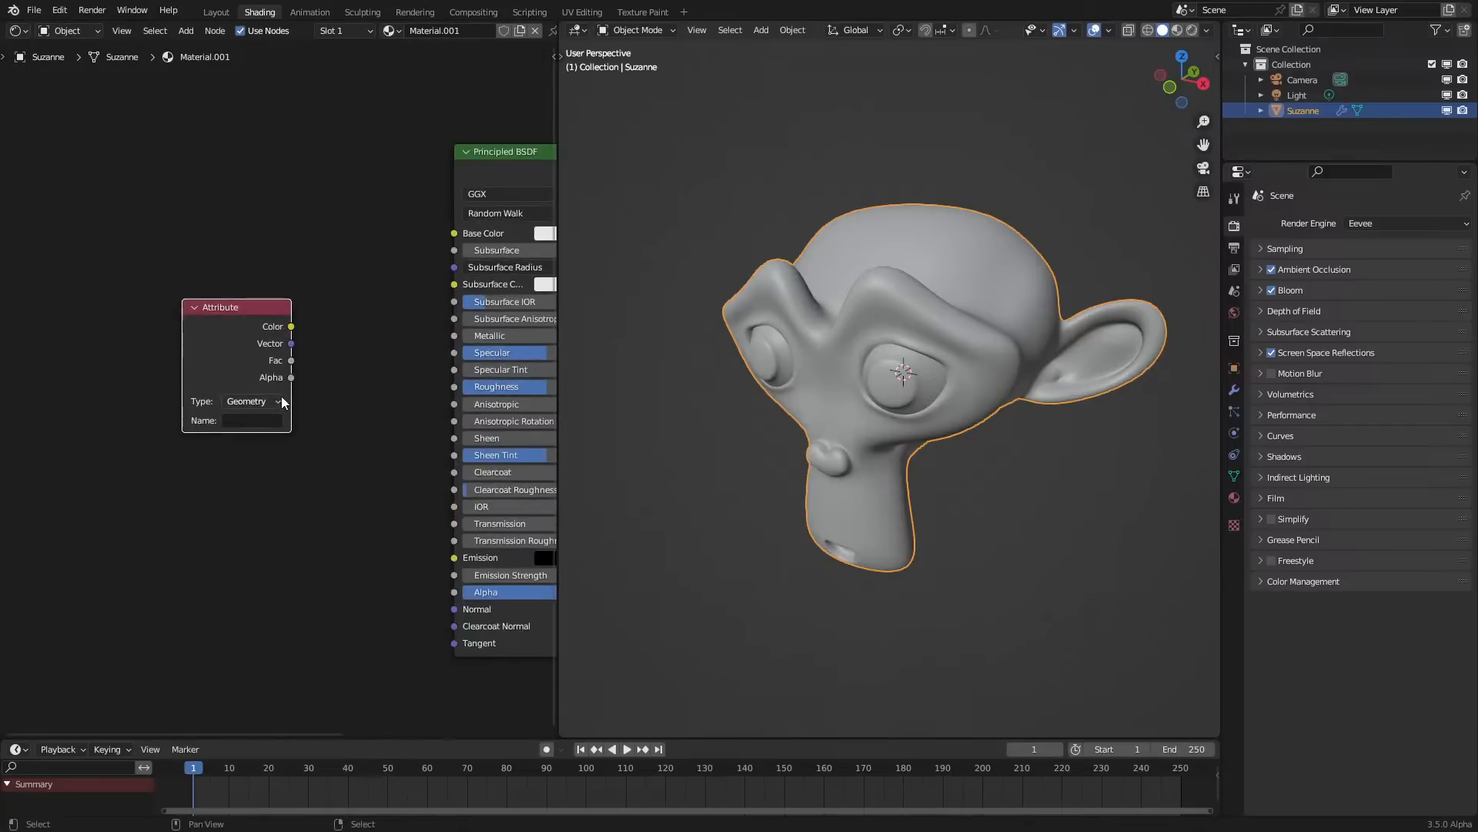
click(269, 429)
key(ctrl+v)
click(257, 404)
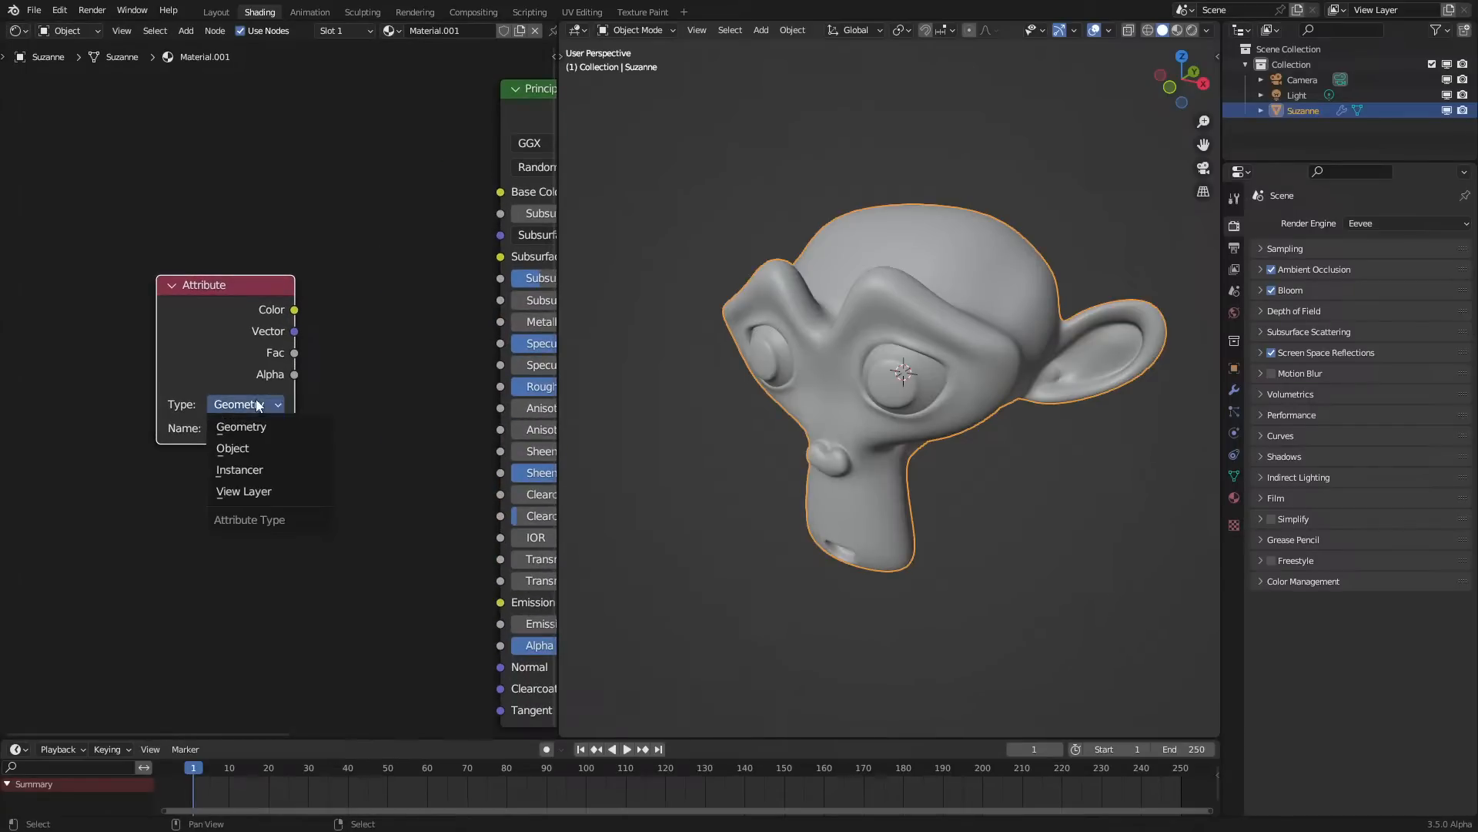
Preview the Attribute node's Vector output on the monkey with the viewport in Rendered shading
ctrl+shift+click(248, 329)
ctrl+shift+click(248, 329)
key(z)
click(880, 404)
middle_drag(880, 405, 453, 251)
click(26, 32)
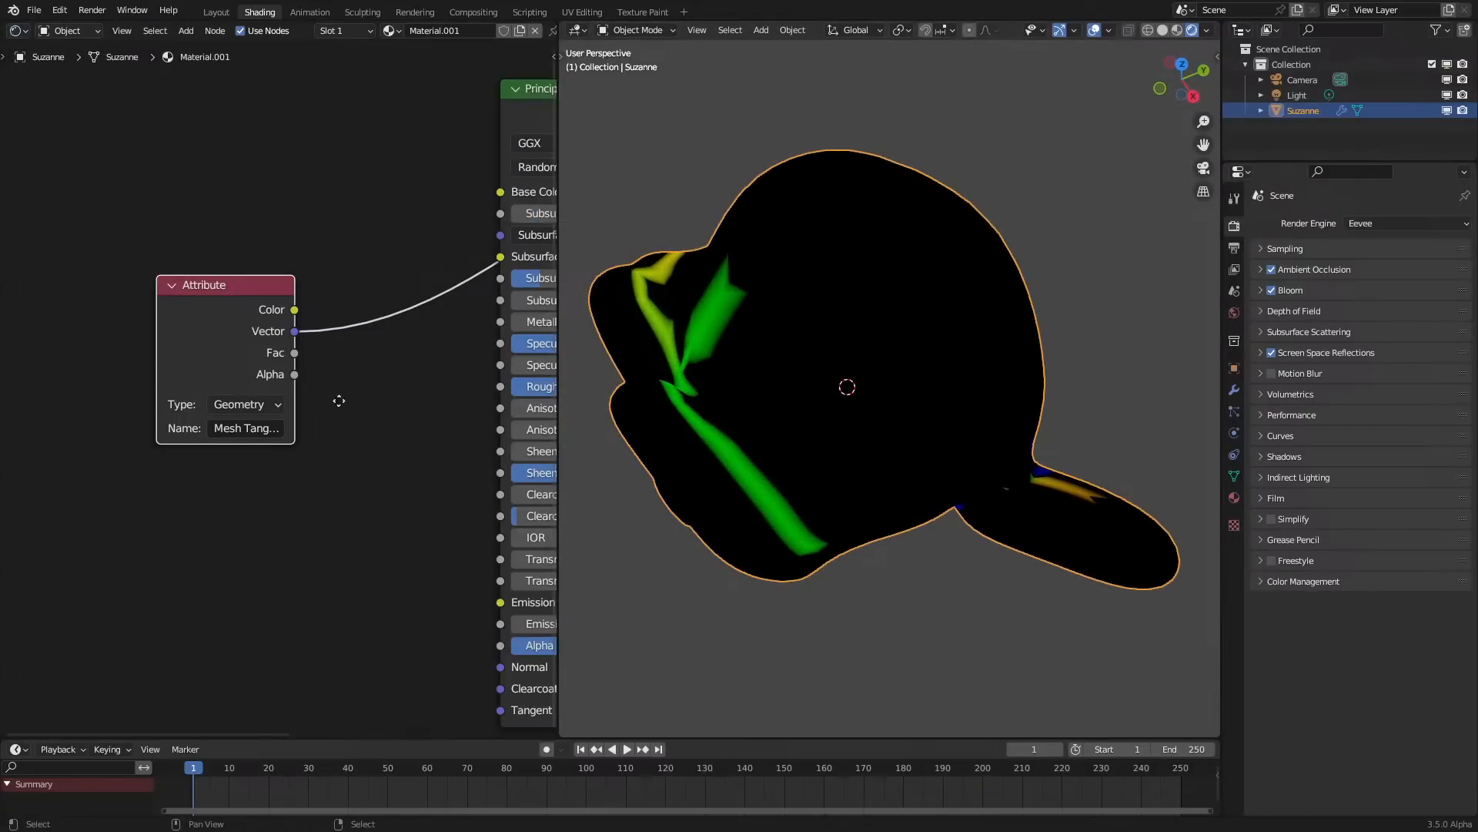
Insert a Vector Math node set to Normalize after the Attribute node's Vector output and inspect the result on the monkey
middle_drag(343, 400, 398, 538)
key(g)
click(178, 378)
key(q)
middle_drag(1006, 450, 904, 502)
key(q)
click(357, 433)
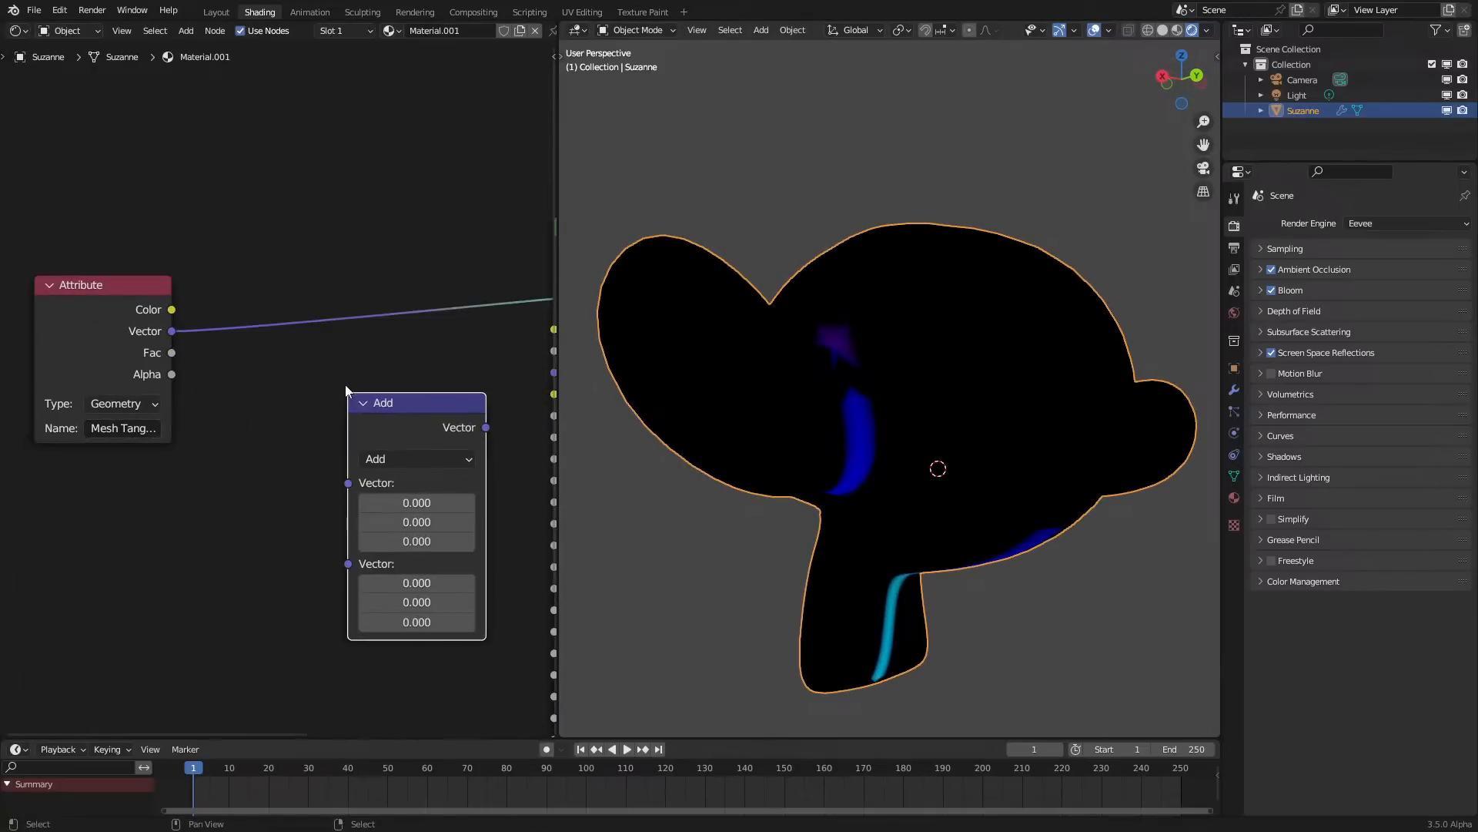
click(345, 385)
click(388, 459)
click(519, 511)
click(398, 459)
click(537, 482)
key(g)
click(265, 282)
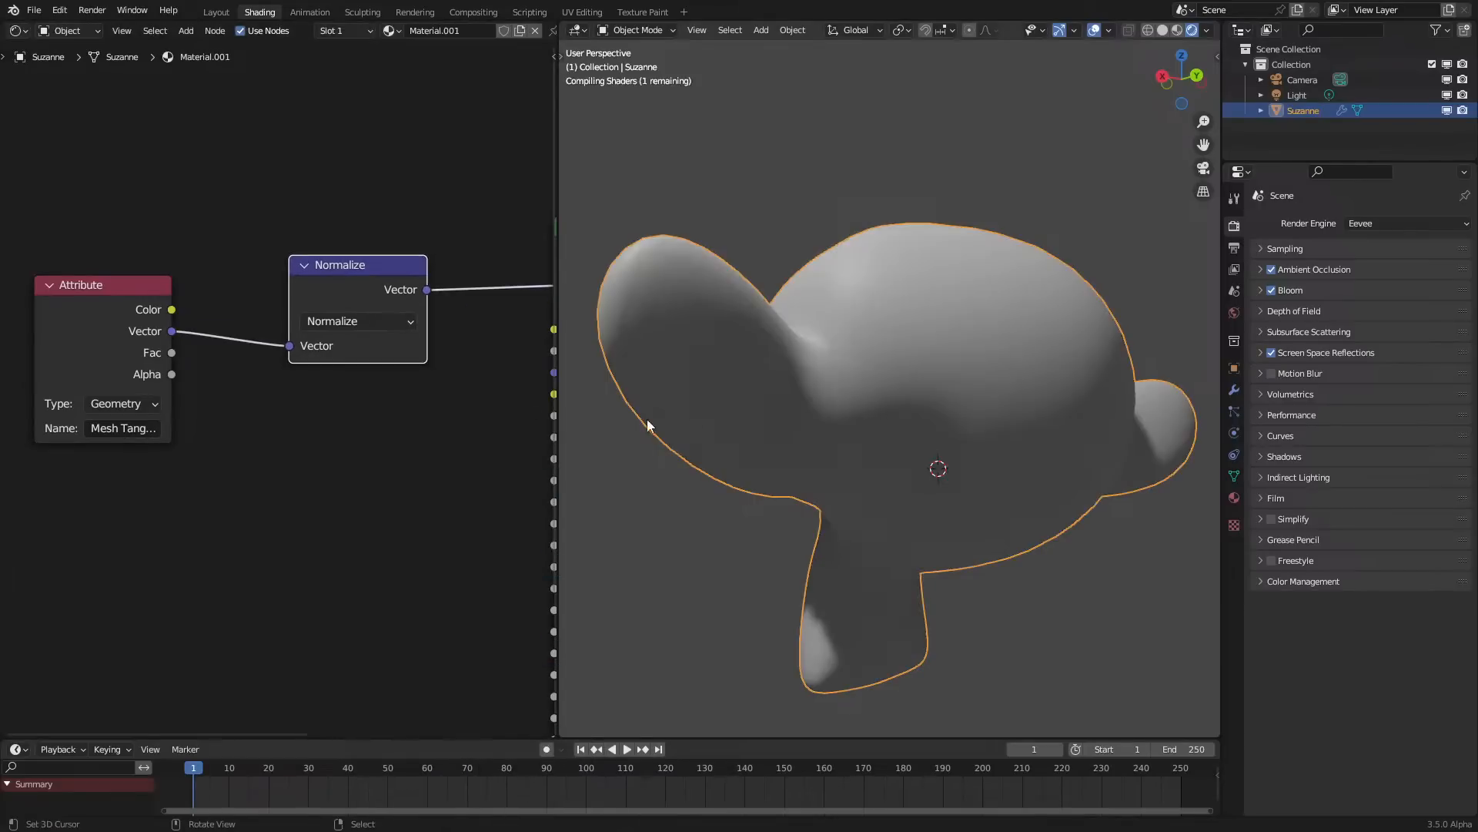
middle_drag(746, 405, 847, 531)
Add a Texture Coordinate node below the Attribute node
key(shift+a)
mouse_move(231, 467)
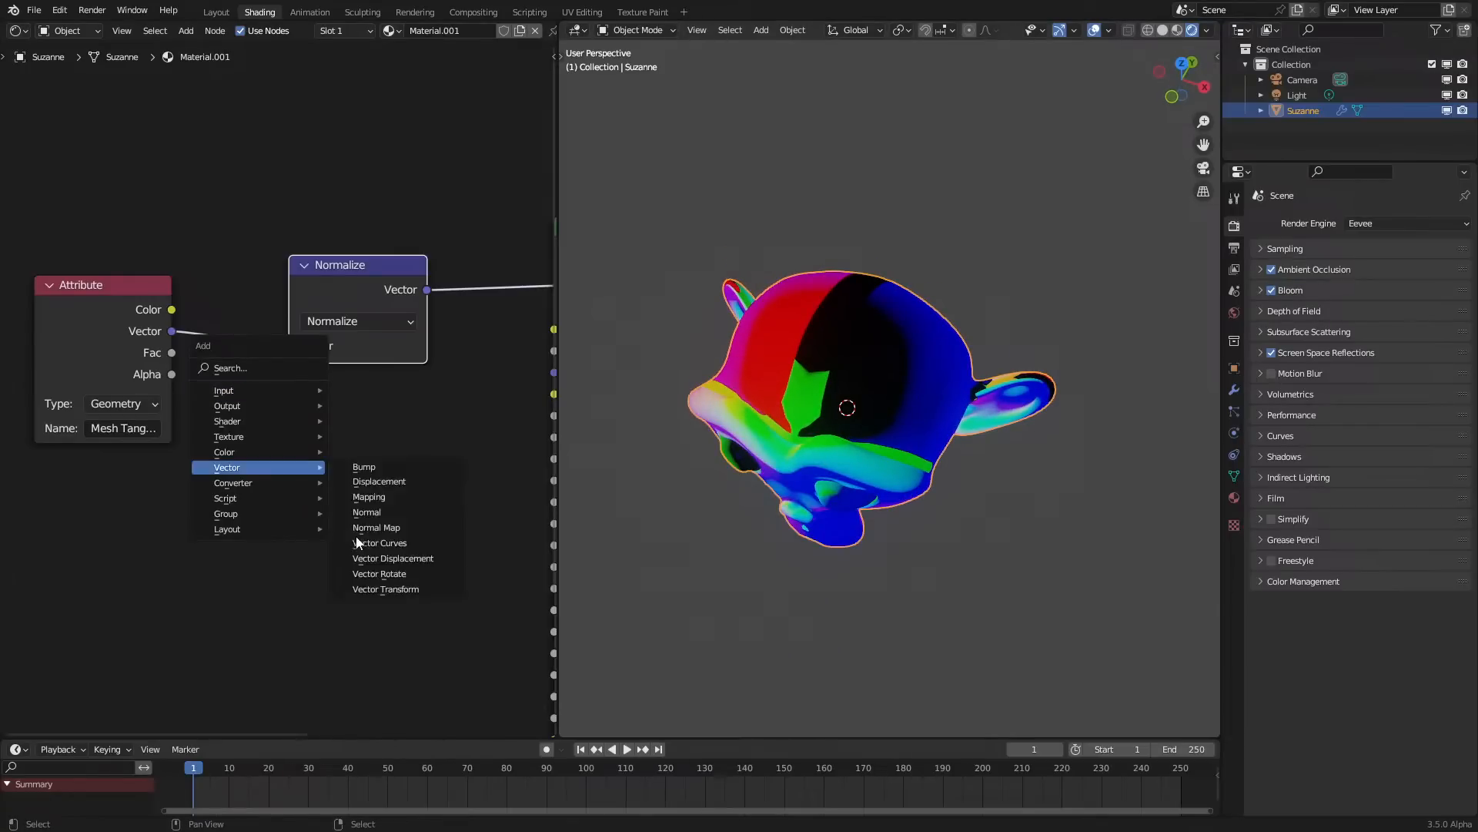
mouse_move(316, 393)
click(422, 633)
click(154, 522)
middle_drag(240, 601, 255, 494)
Add a Geometry input node to the material and delete the Texture Coordinate node
key(shift+a)
mouse_move(217, 441)
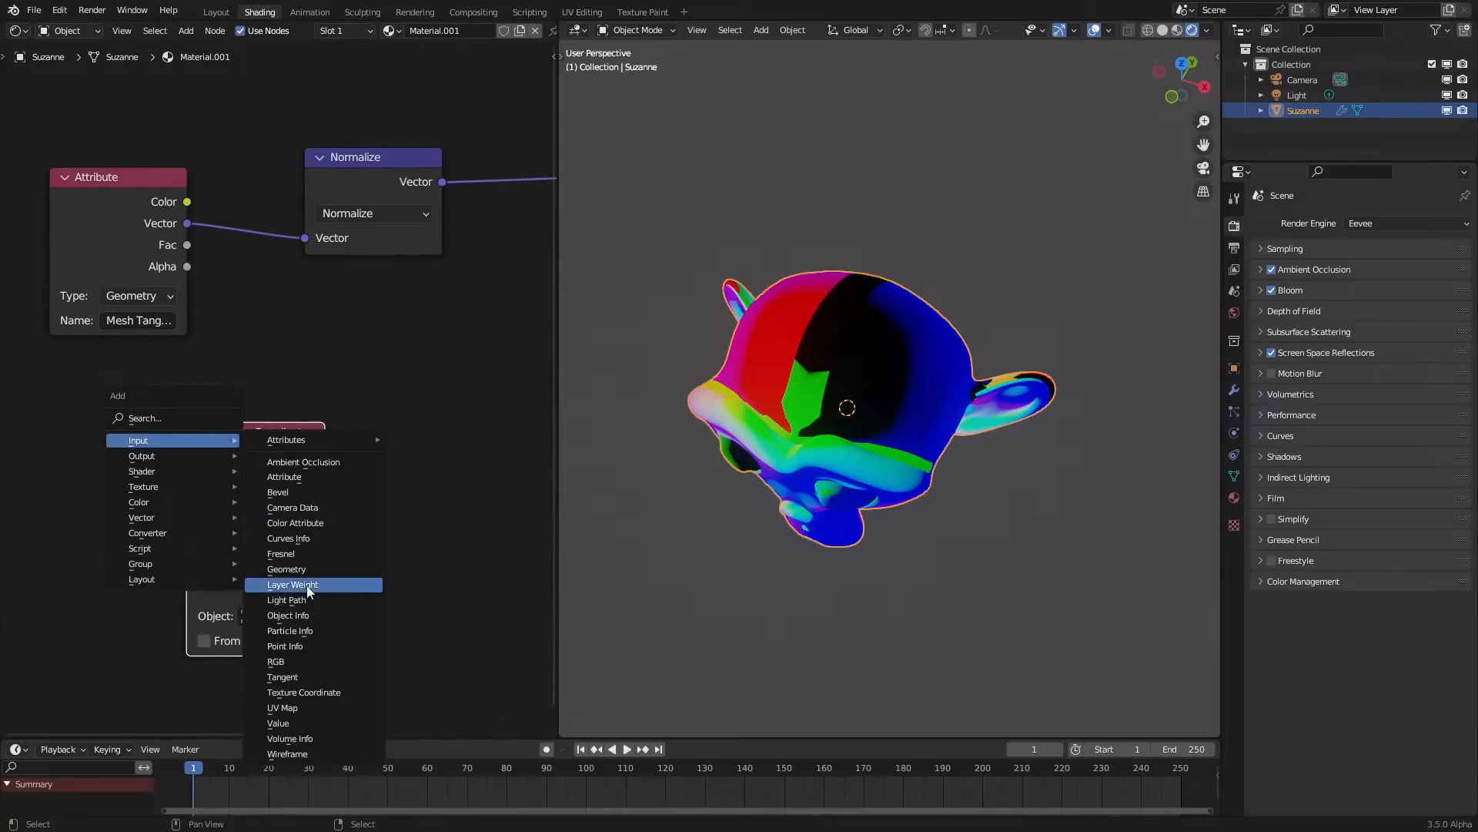
click(299, 570)
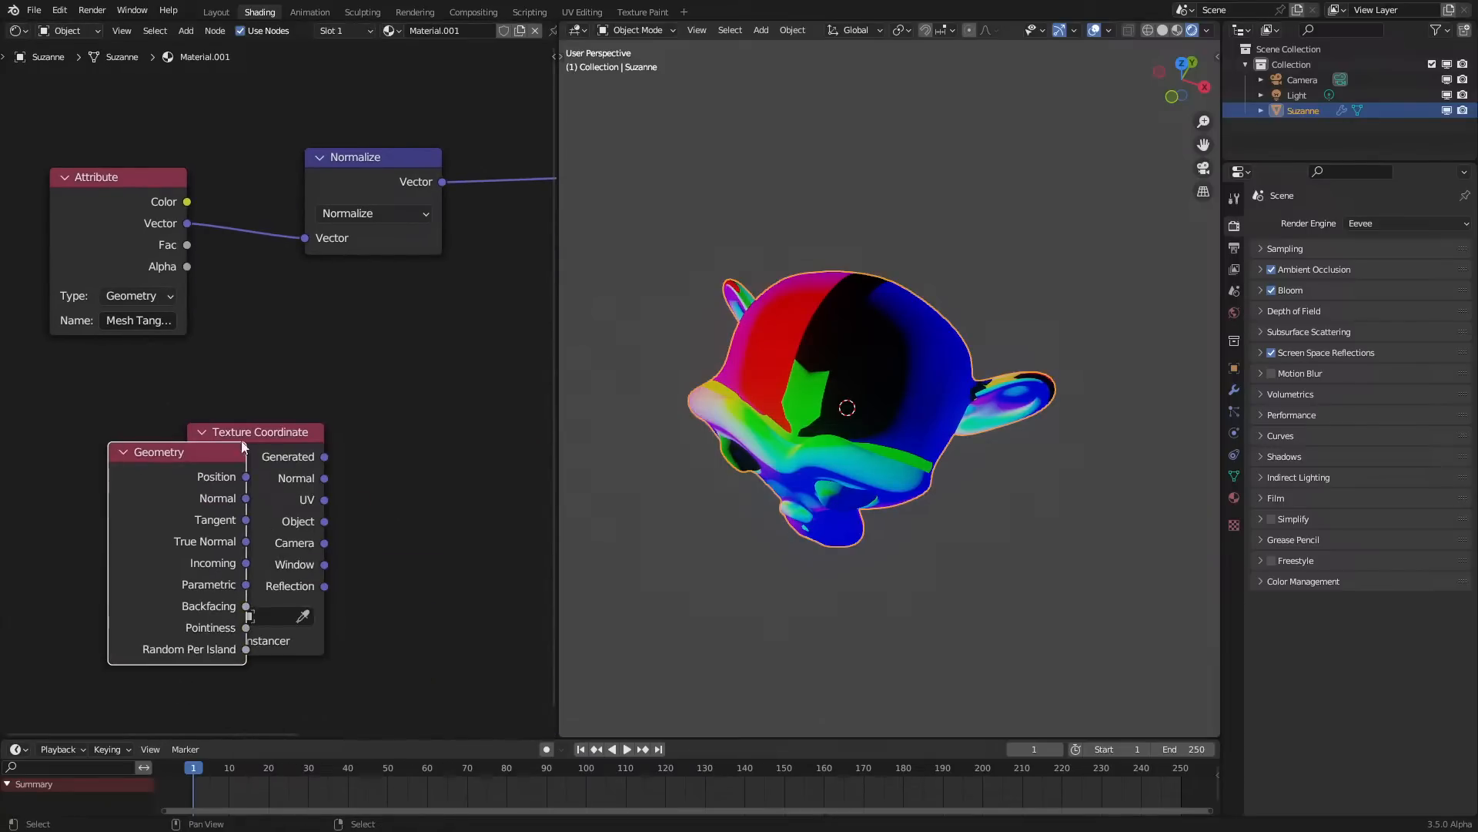
click(271, 462)
key(x)
Preview the Geometry node's Tangent output and compare it with the normalized attribute around the monkey
ctrl+shift+click(196, 510)
ctrl+shift+click(195, 510)
ctrl+shift+click(195, 509)
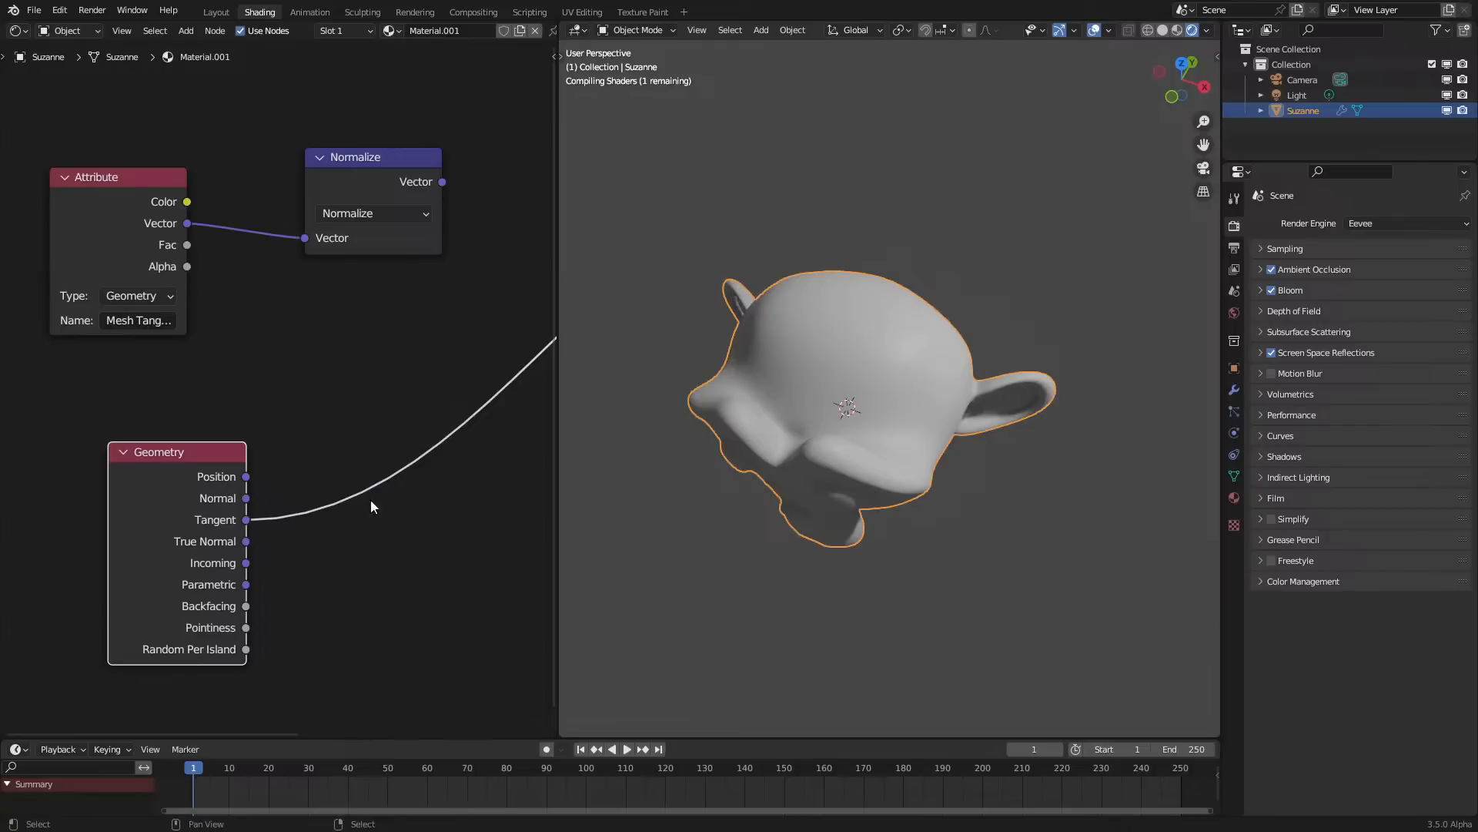
ctrl+shift+click(354, 173)
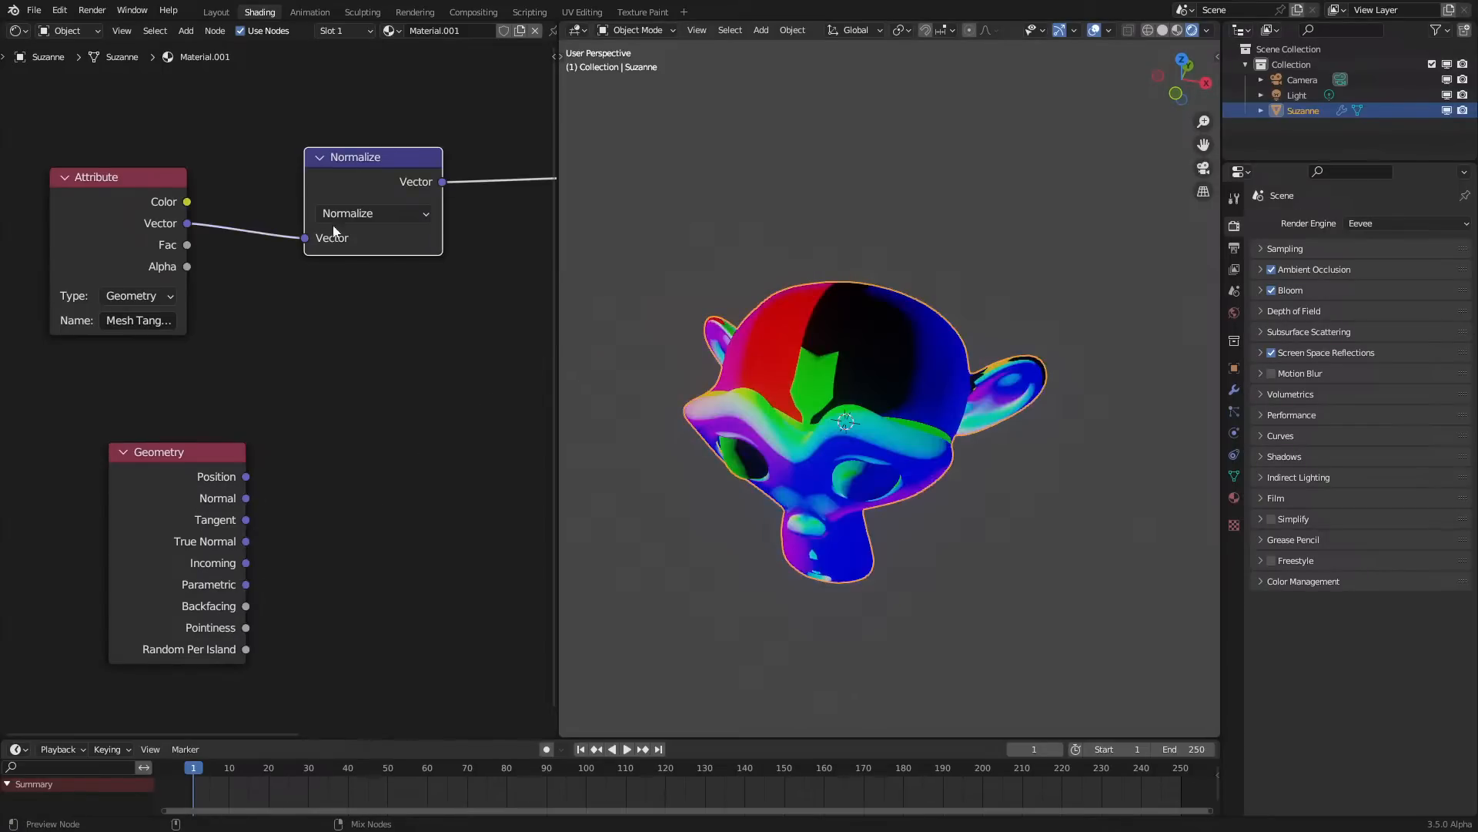
mouse_move(802, 396)
middle_down()
mouse_move(774, 505)
mouse_move(827, 485)
mouse_move(901, 382)
mouse_move(859, 289)
mouse_move(839, 283)
middle_up()
ctrl+shift+click(182, 537)
ctrl+shift+click(181, 538)
ctrl+shift+click(182, 537)
middle_drag(728, 450, 780, 461)
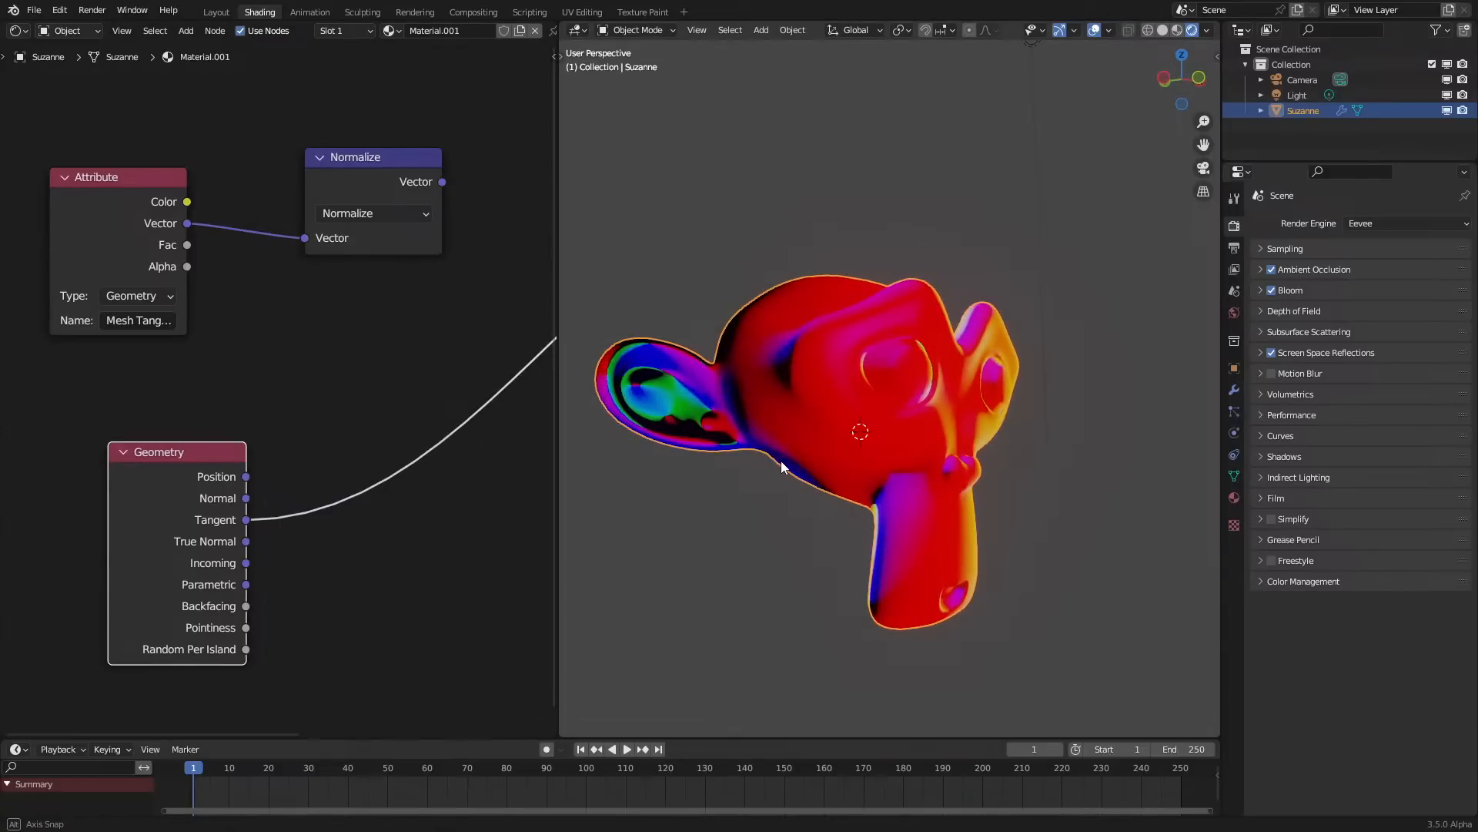
Add a Tangent node below the Geometry node, set it to UV Map with the mesh's UV map, and inspect it
middle_drag(169, 542, 196, 377)
key(shift+a)
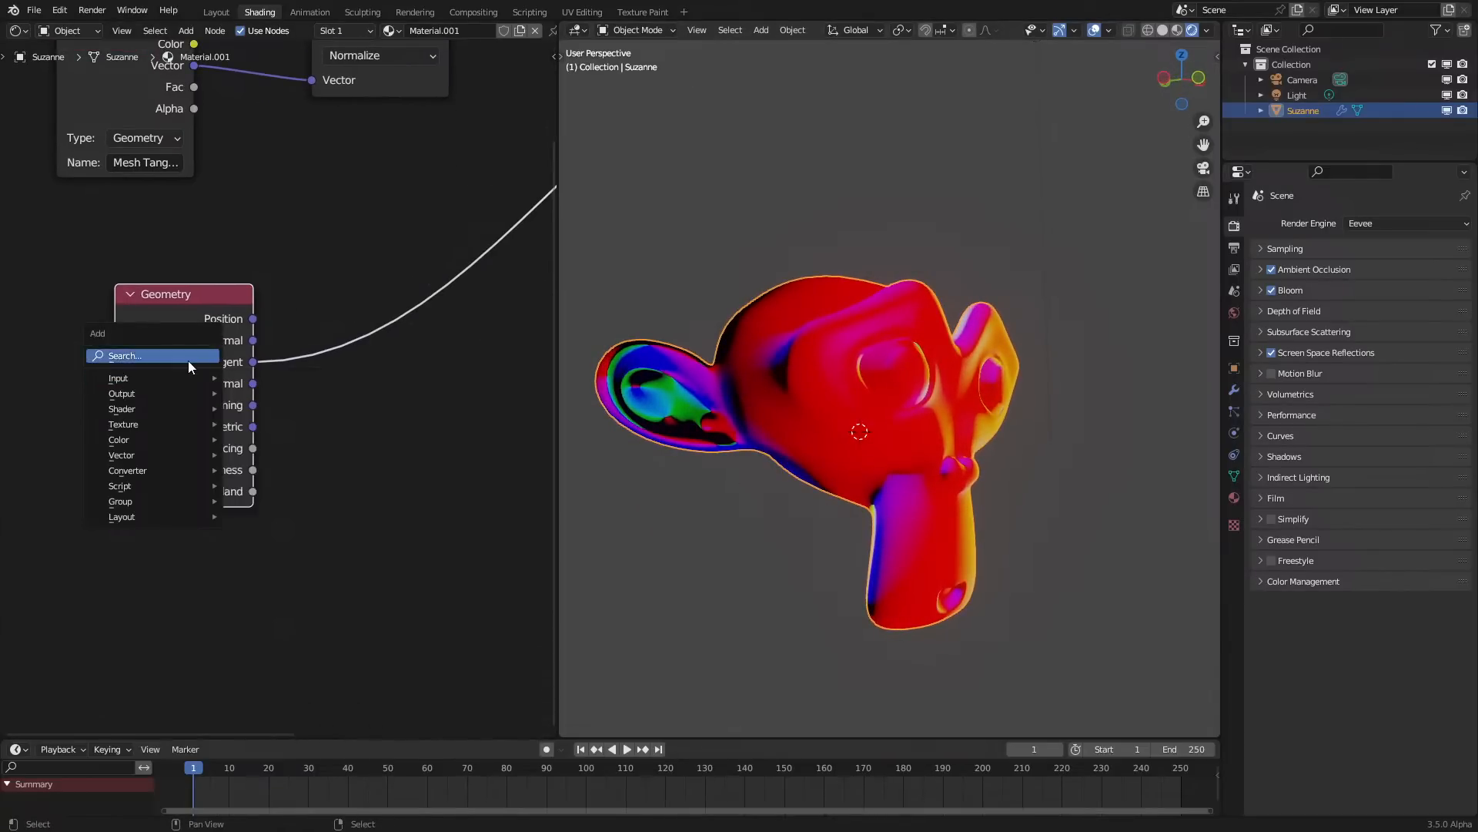
click(188, 360)
text(ta)
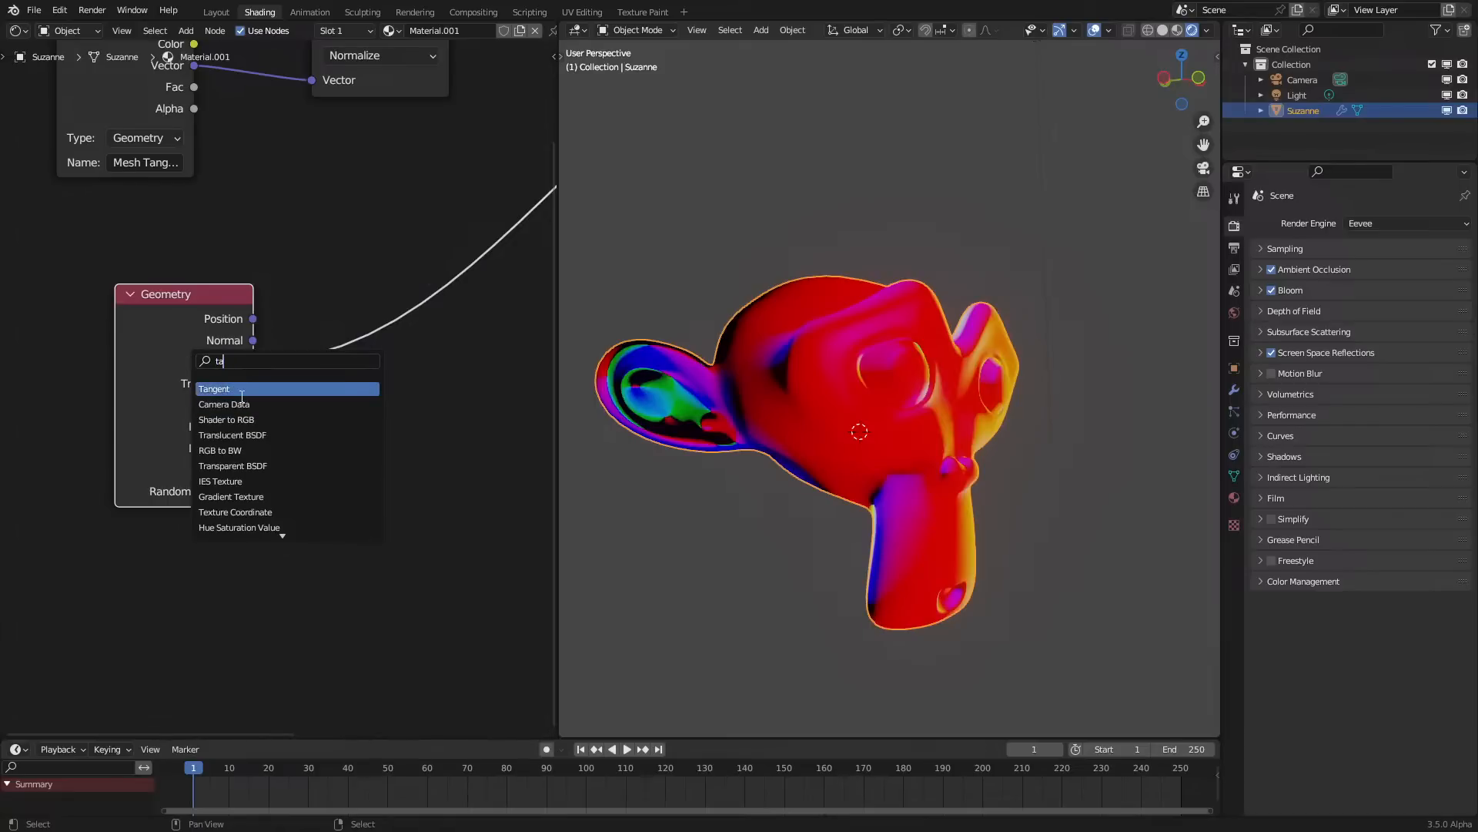
click(216, 389)
click(382, 557)
click(373, 564)
click(373, 608)
click(437, 564)
click(432, 591)
middle_drag(697, 441, 624, 410)
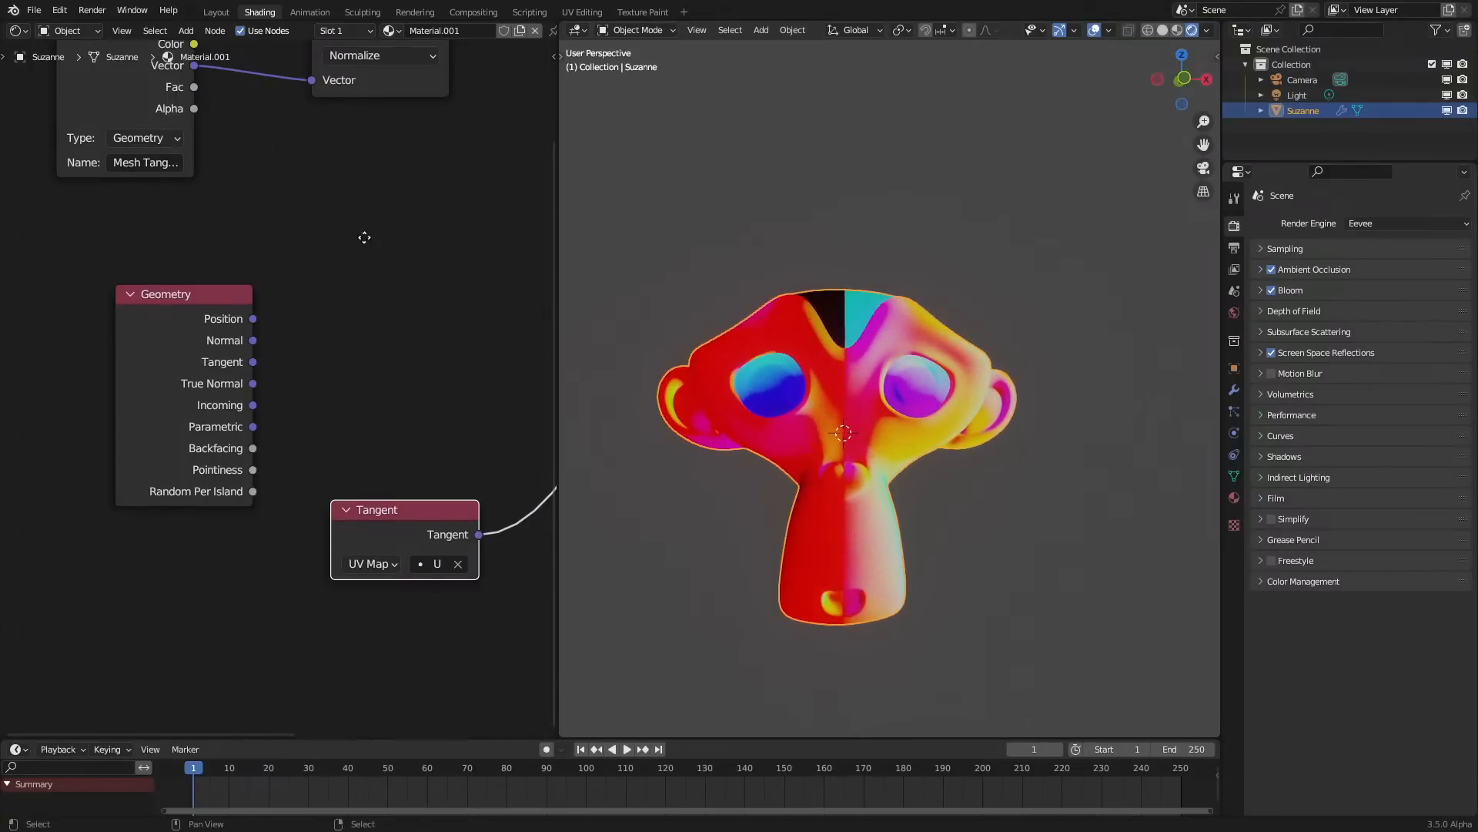
Compare the previews of the Normalize node and the Tangent node on the monkey
middle_drag(376, 221, 325, 382)
ctrl+shift+click(321, 190)
ctrl+shift+click(350, 691)
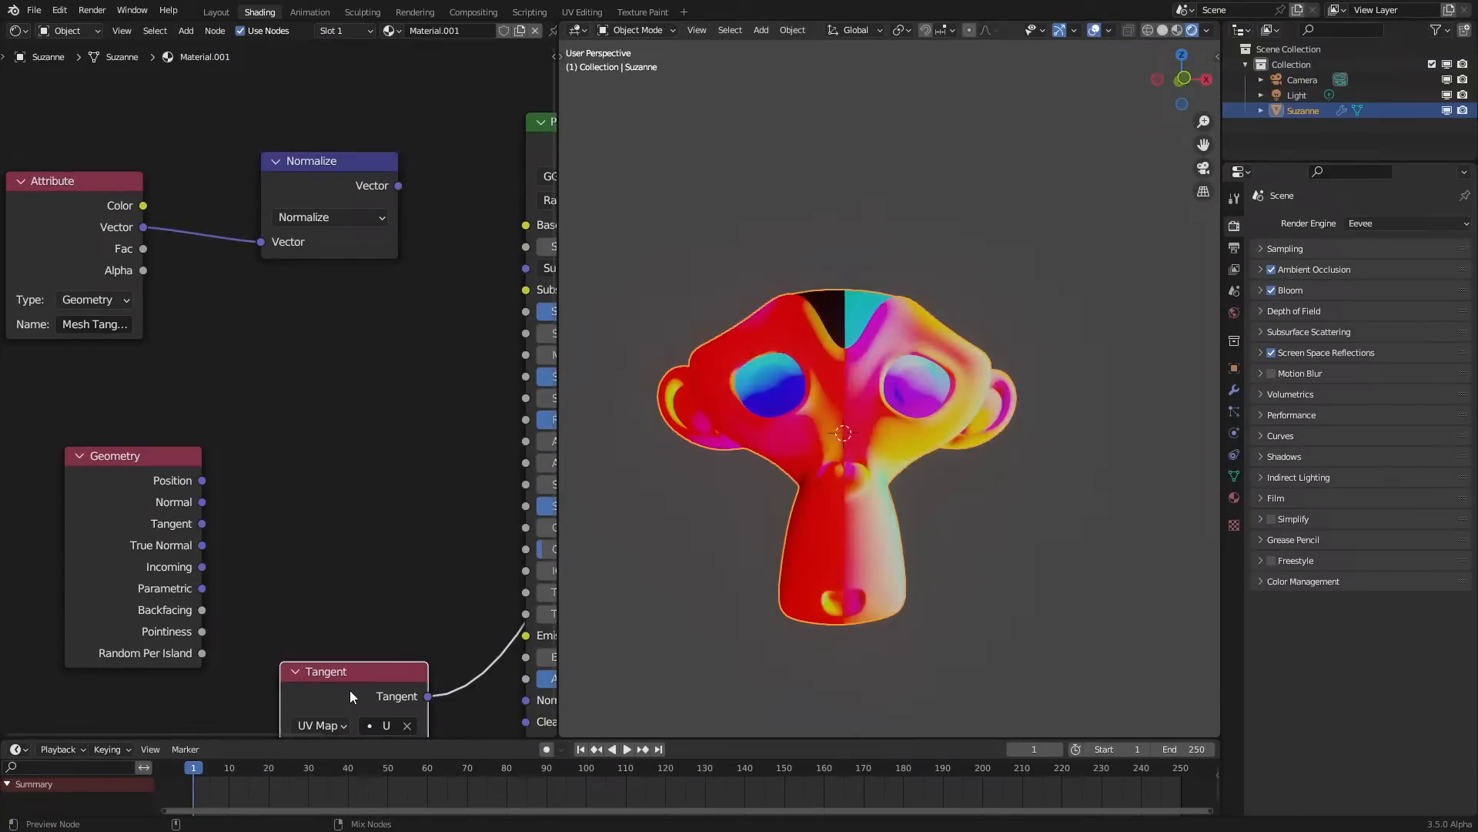
ctrl+shift+click(334, 183)
ctrl+shift+click(396, 687)
scroll(844, 516, down, 5)
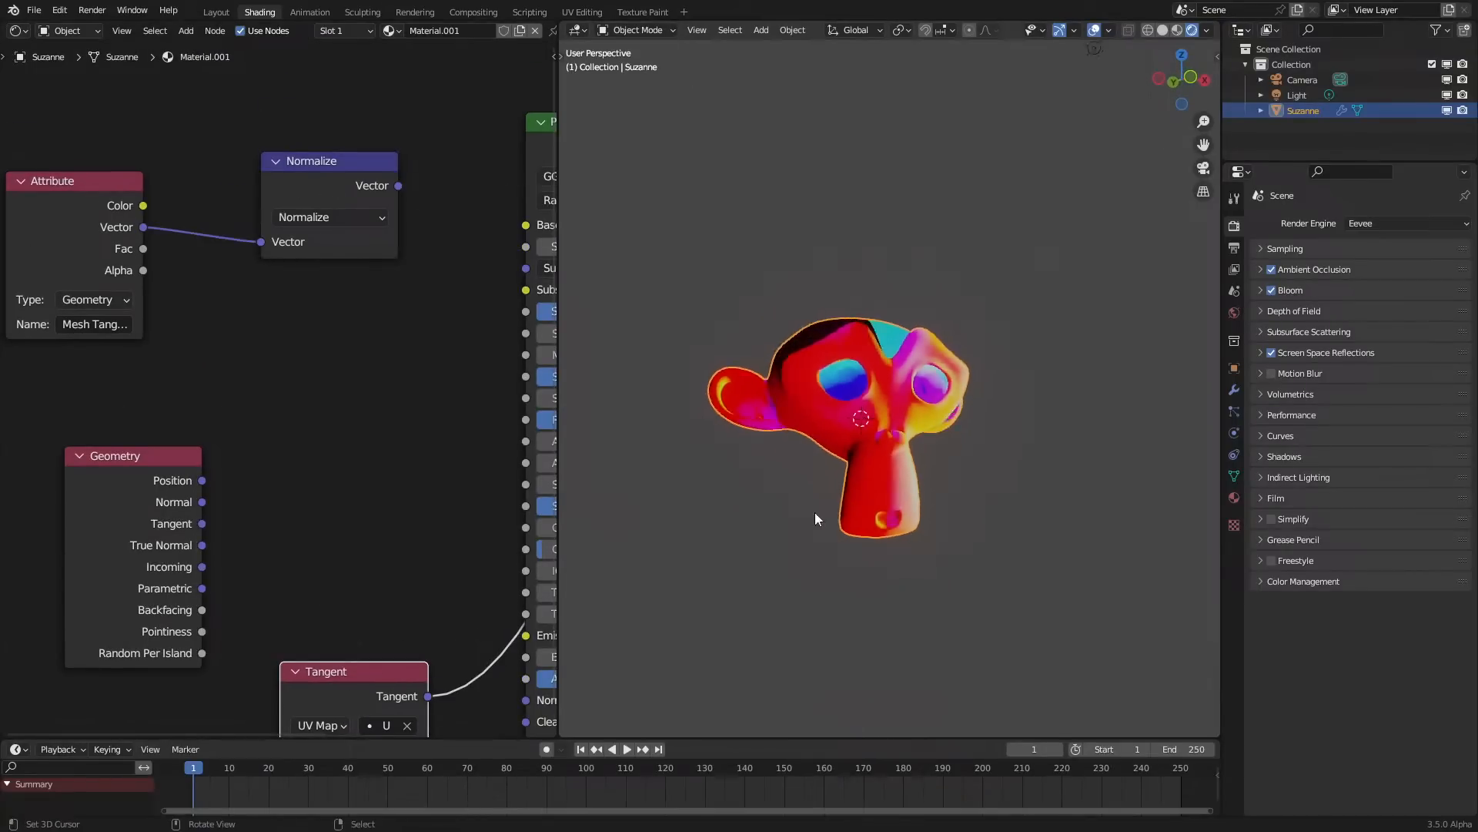
scroll(142, 177, down, 2)
Delete the Normalize node from the material and preview the Attribute node's Vector output directly
drag(138, 212, 356, 624)
click(339, 235)
key(x)
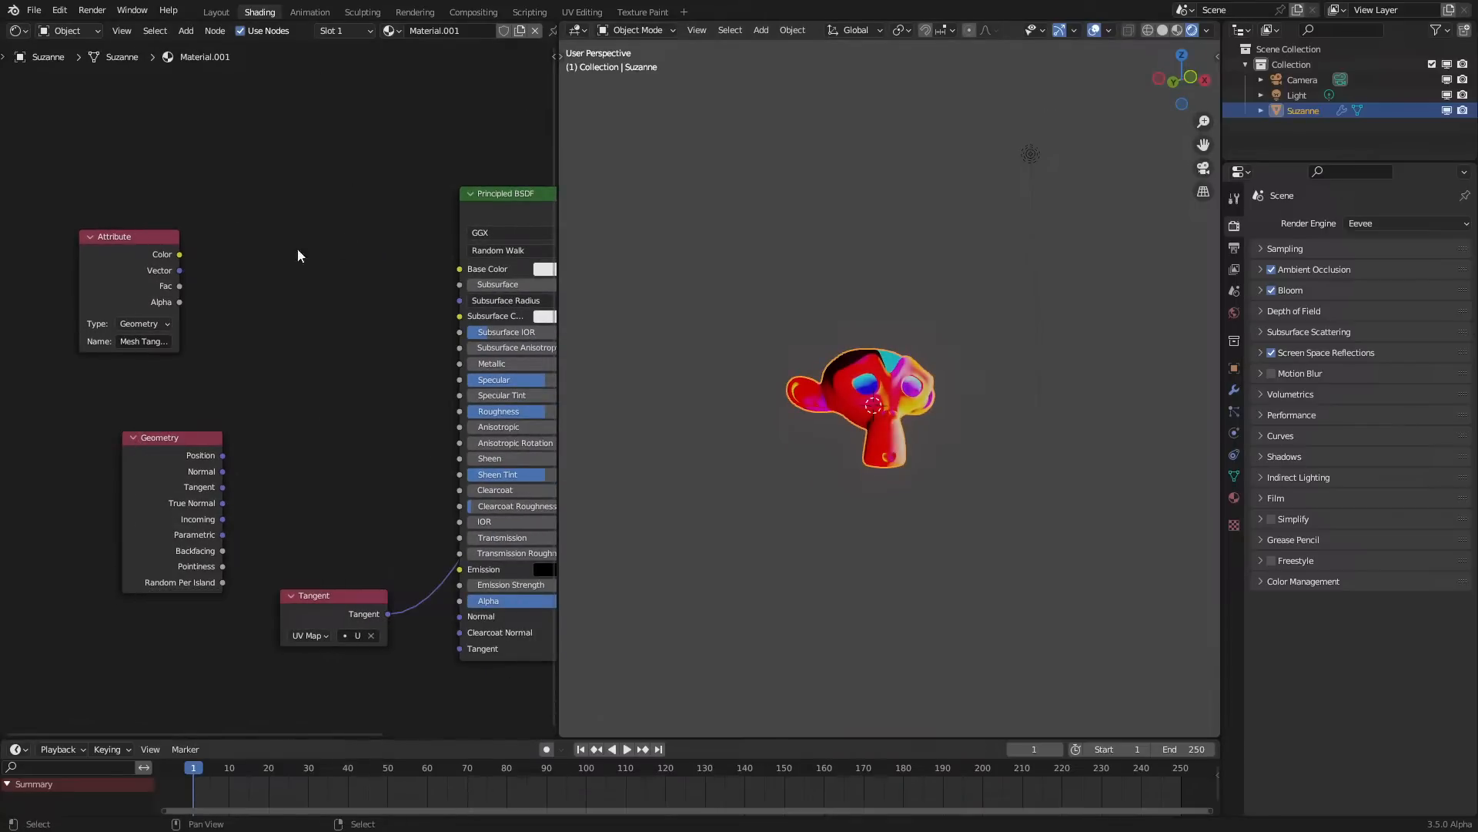
ctrl+shift+click(126, 286)
ctrl+shift+click(127, 287)
Switch to the Geometry Node Editor and add a Normalize Vector Math node fed by the Subtract result
click(17, 30)
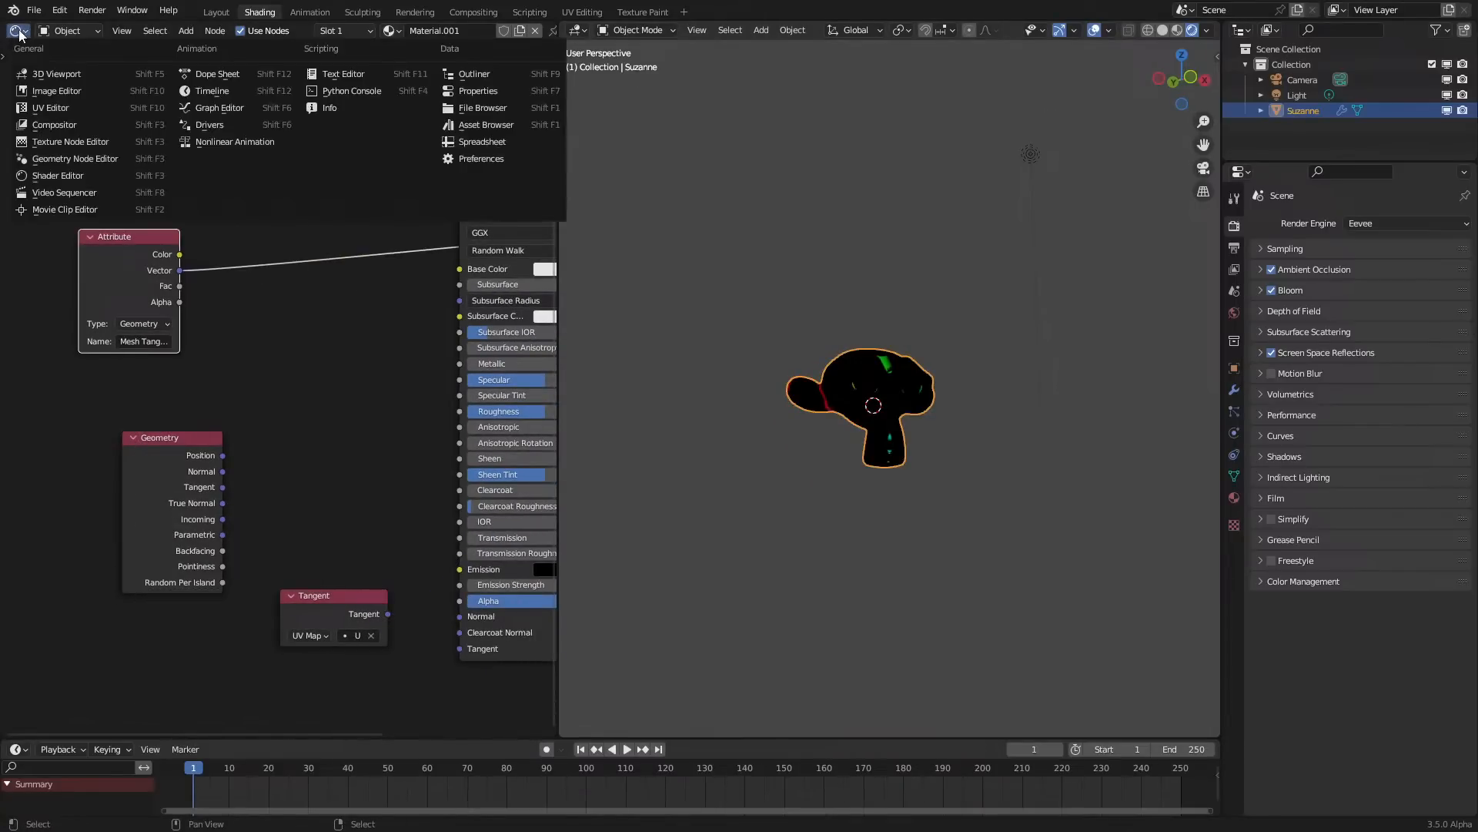
click(81, 161)
ctrl+middle_drag(118, 218, 311, 508)
drag(272, 505, 331, 510)
text(norma)
key(Return)
click(331, 506)
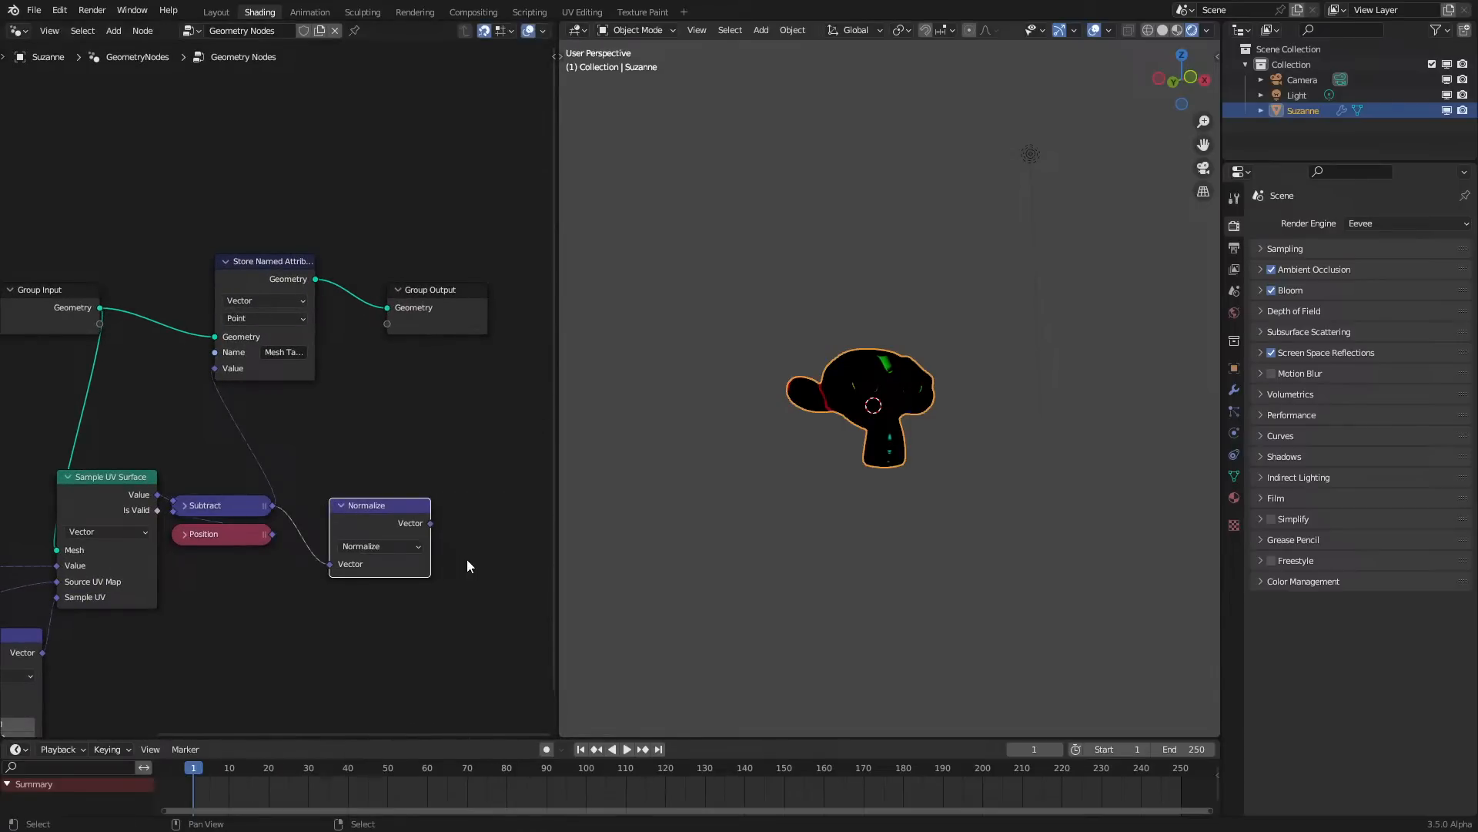
Connect Normalize to the Value of Store Named Attribute, then collapse it and stack it directly above Subtract
drag(431, 523, 215, 368)
click(340, 505)
drag(344, 505, 185, 477)
scroll(885, 400, up, 5)
middle_drag(928, 396, 870, 395)
Set the Add node's UV offset to 0.00001 in X and 0 in Y, and inspect the monkey's tangents
middle_drag(177, 554, 471, 353)
scroll(439, 386, up, 4)
click(301, 596)
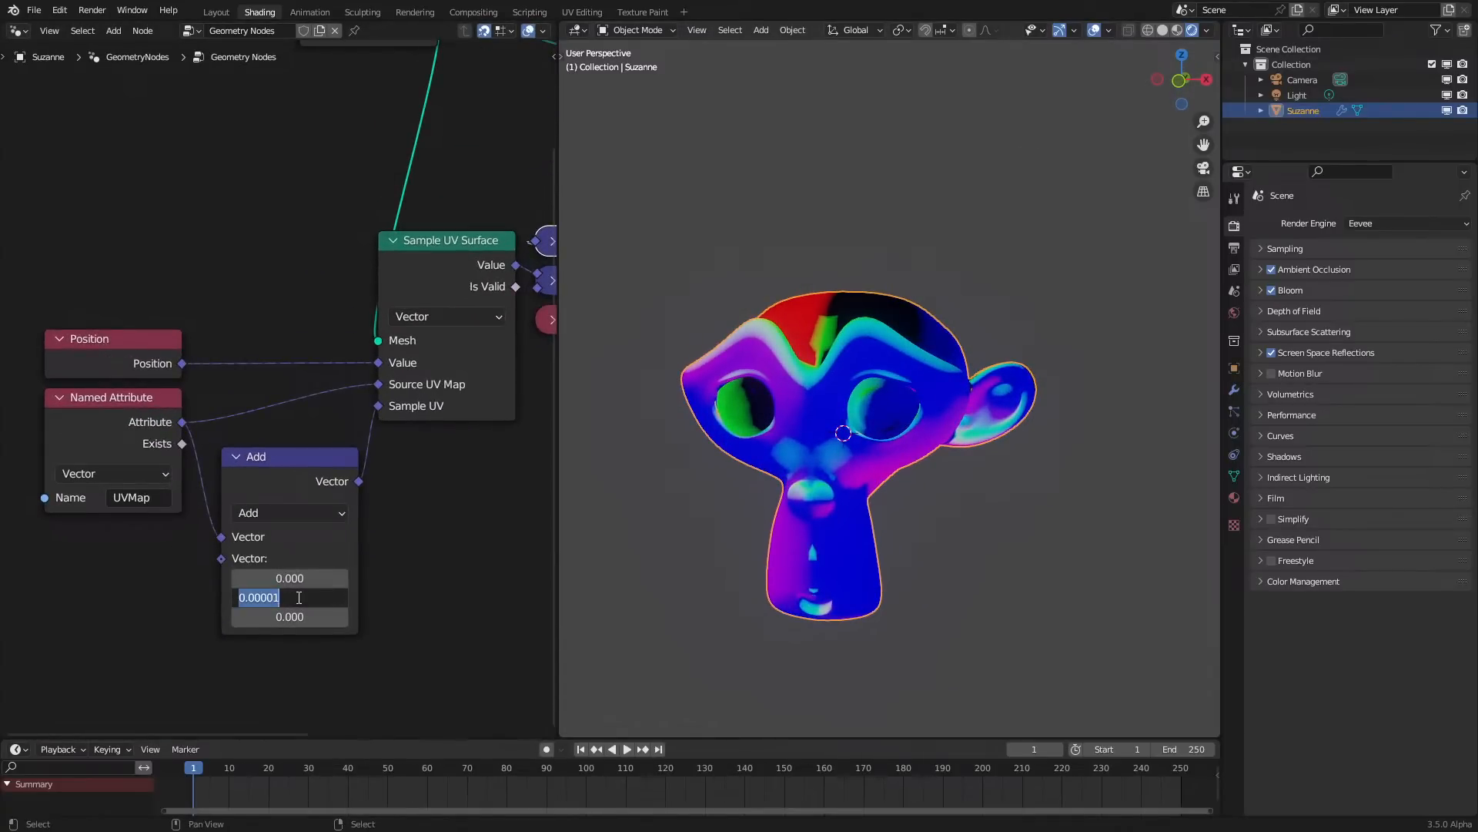
key(Return)
key(Return)
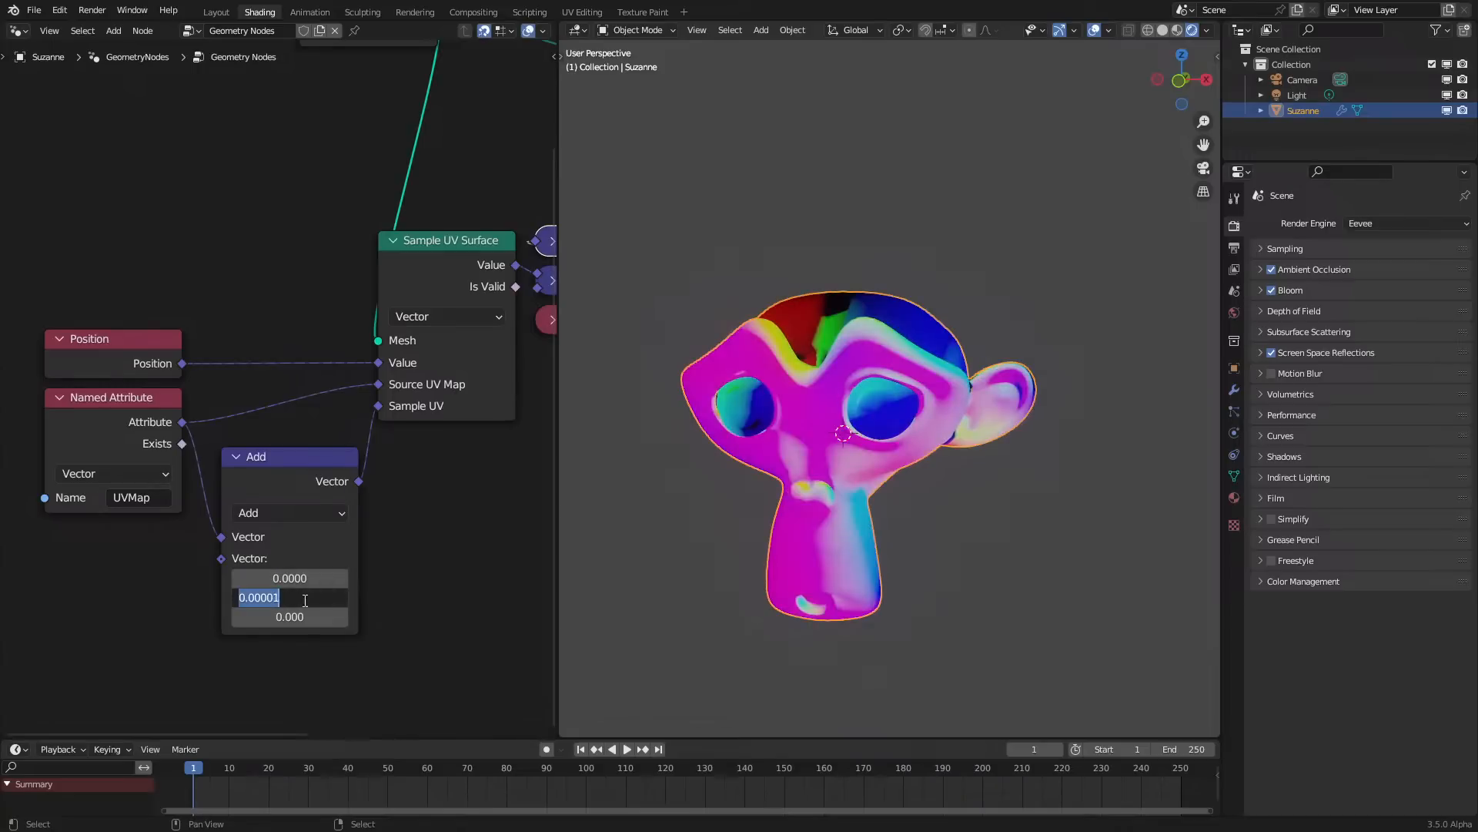
middle_drag(770, 454, 857, 450)
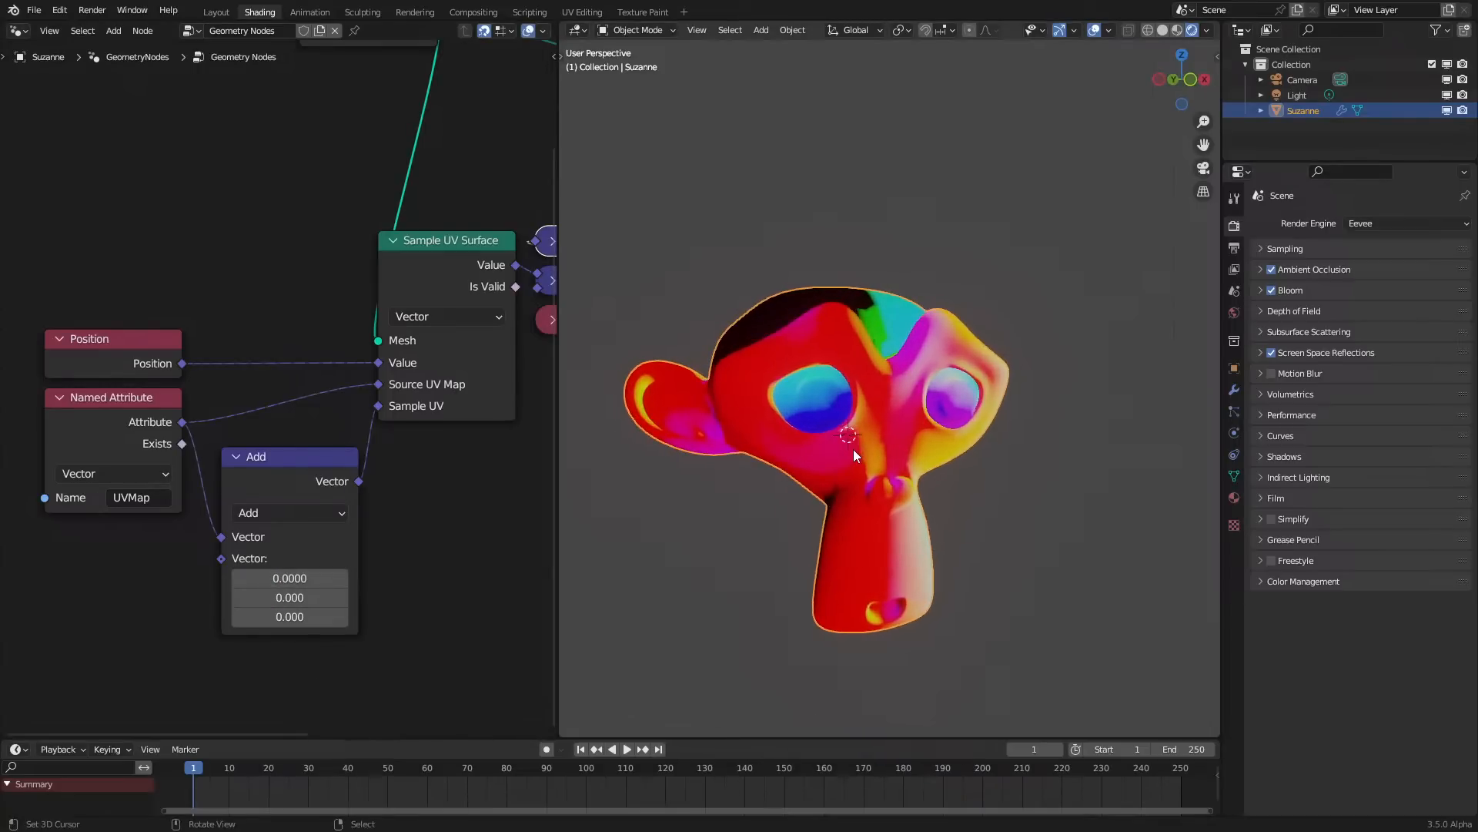
Switch to the Shader Editor and compare the Mesh Tangent attribute preview with the Tangent node preview
click(17, 30)
click(77, 176)
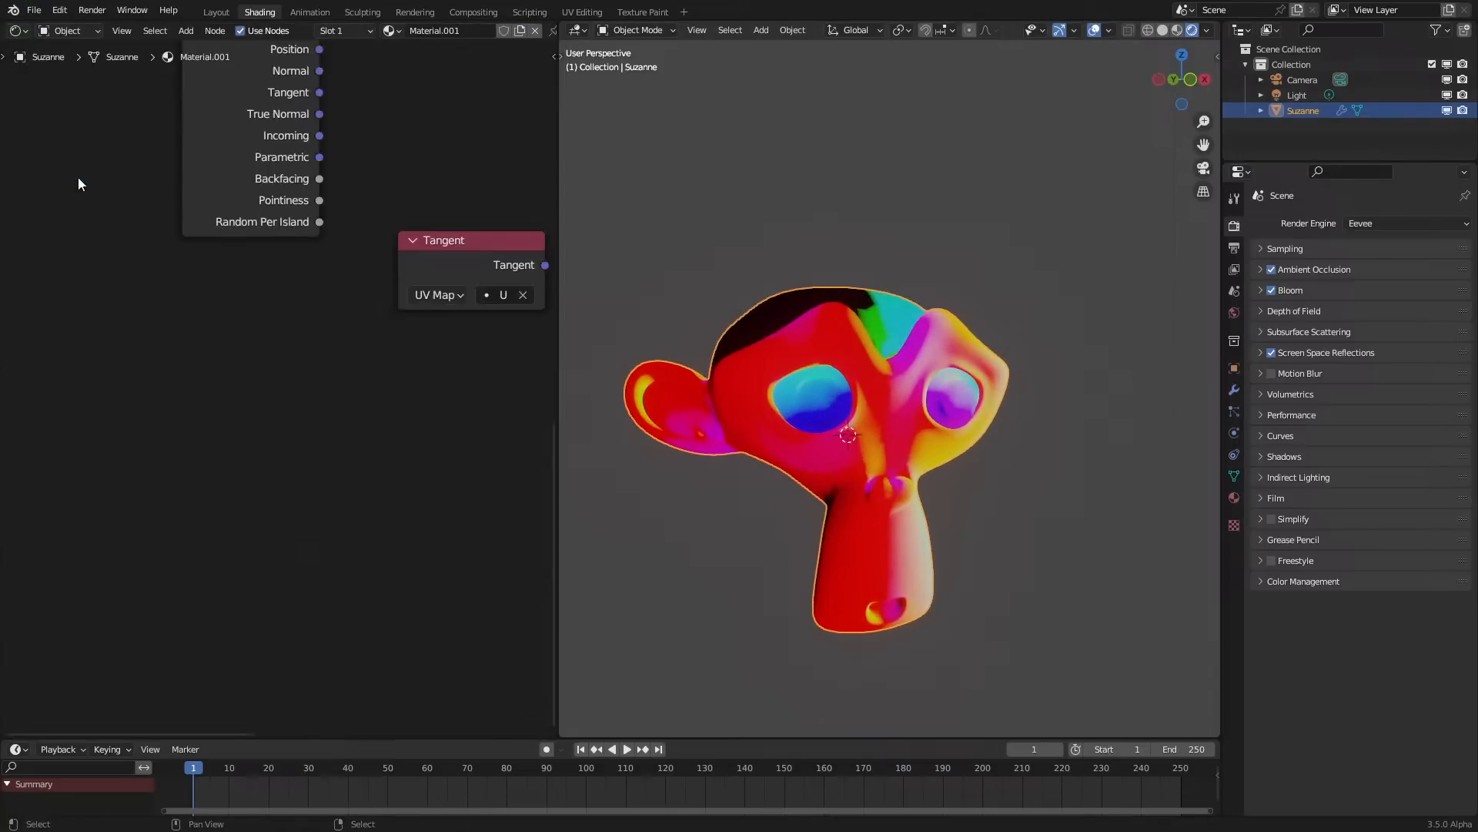
middle_drag(368, 330, 361, 457)
ctrl+shift+click(188, 143)
ctrl+shift+click(187, 143)
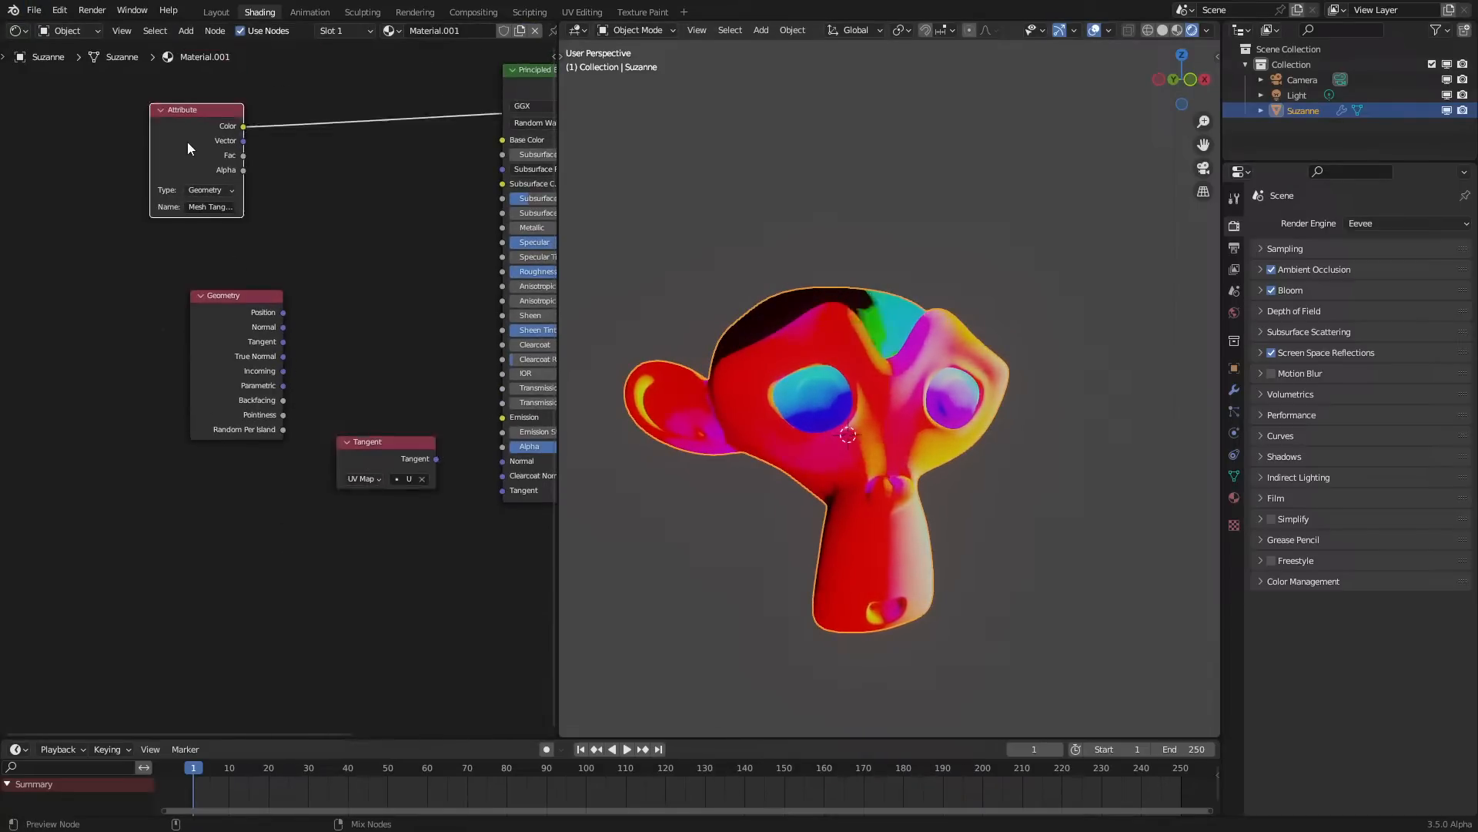
ctrl+shift+click(416, 461)
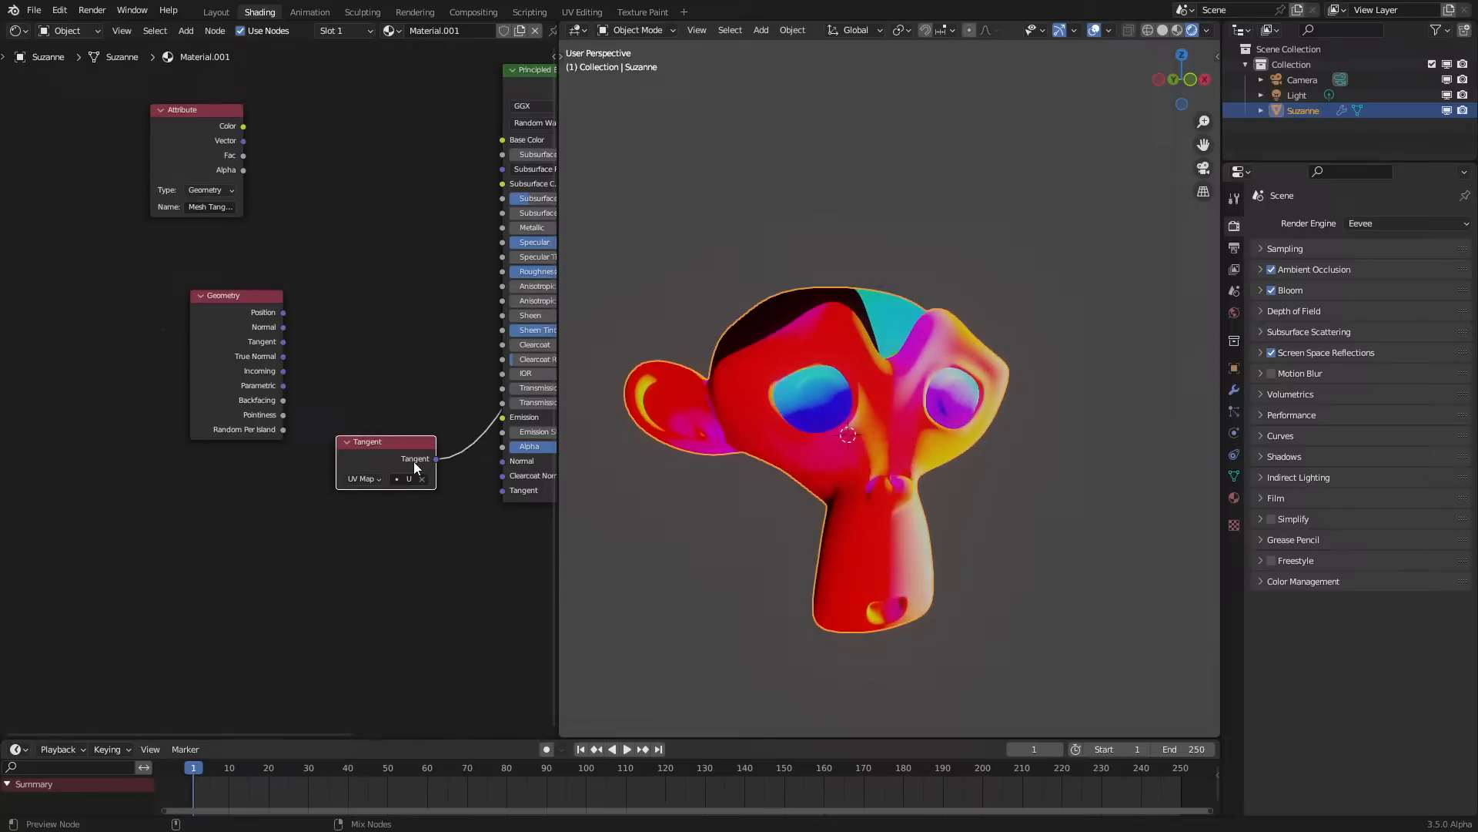
ctrl+shift+click(214, 154)
Delete the Geometry node from the material and move the Tangent node directly beneath the Attribute node
click(277, 400)
key(x)
drag(399, 465, 208, 258)
middle_drag(854, 362, 883, 406)
In the Geometry Node Editor, set the Store Named Attribute domain to Face Corner and examine the seams on the monkey
click(16, 31)
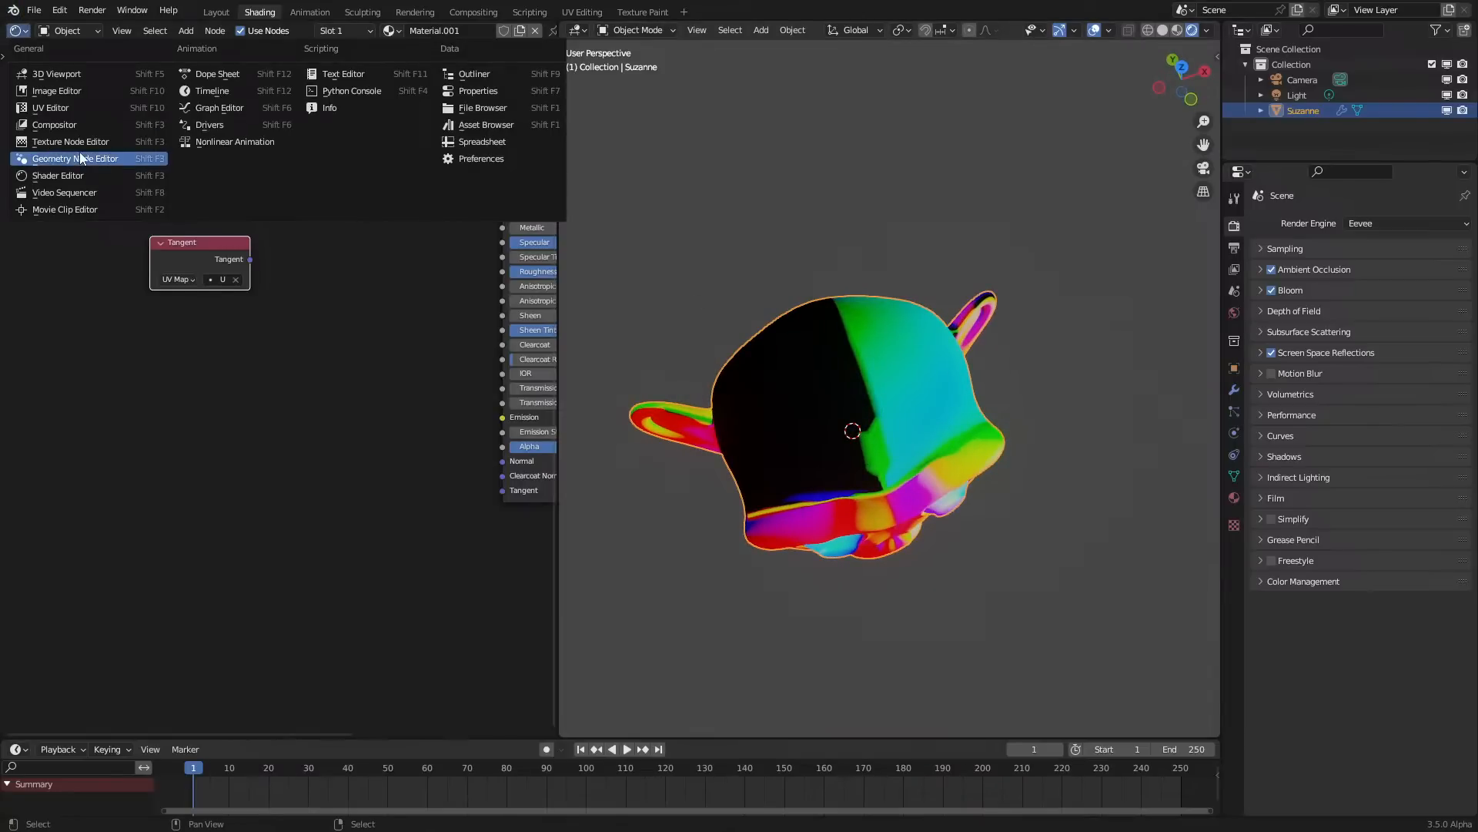
click(46, 158)
scroll(343, 324, up, 3)
scroll(347, 354, up, 2)
click(358, 332)
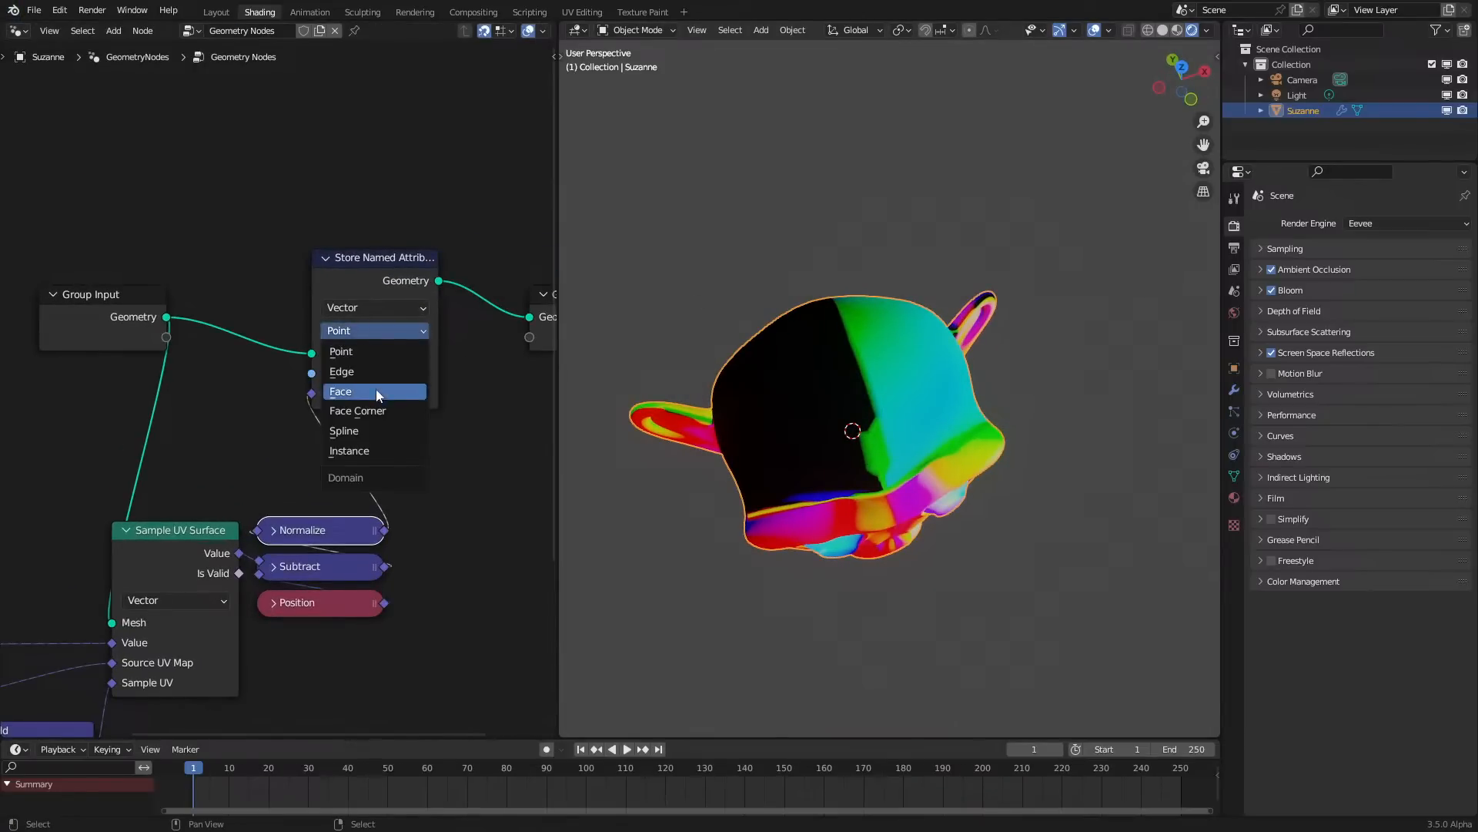
click(377, 412)
middle_drag(808, 308, 1125, 244)
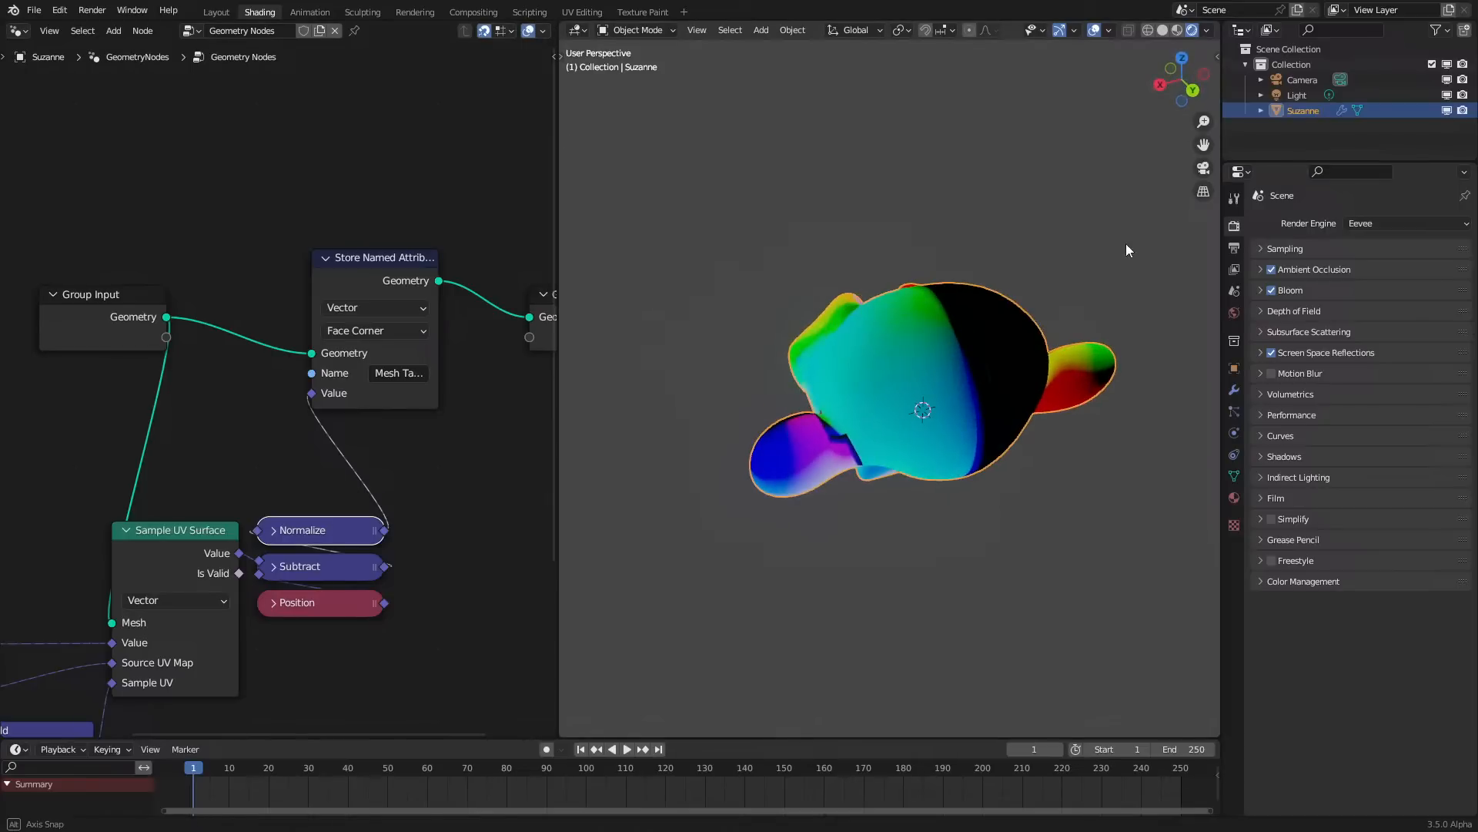
scroll(817, 344, up, 3)
middle_drag(802, 509, 925, 264)
scroll(824, 405, down, 3)
middle_drag(826, 312, 1008, 508)
Try the Face domain on Store Named Attribute, compare the shading on the monkey, and undo the change
click(369, 332)
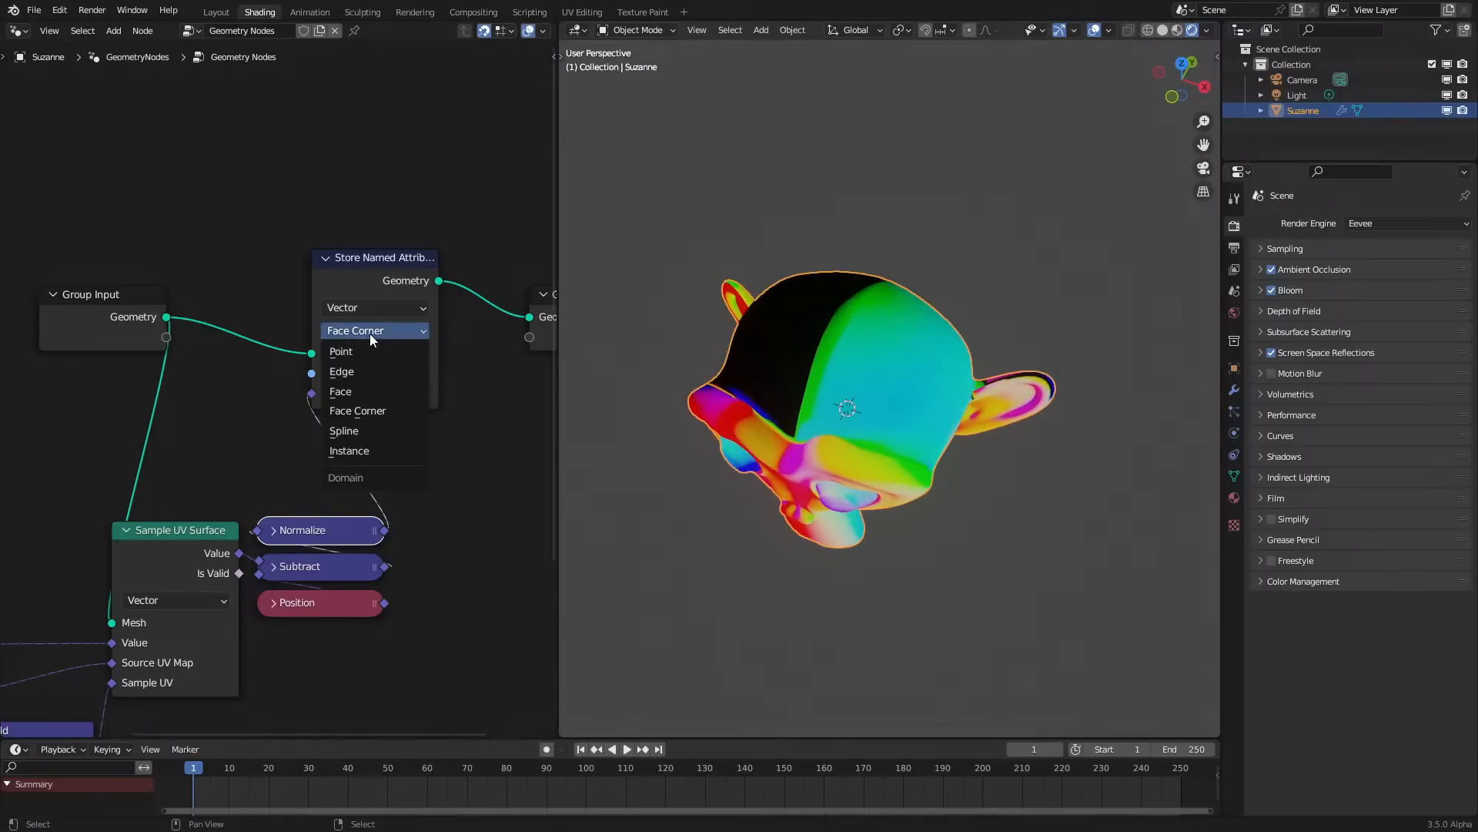
click(354, 388)
middle_drag(872, 385, 869, 277)
scroll(899, 270, up, 4)
scroll(869, 277, down, 4)
middle_drag(818, 369, 740, 452)
key(ctrl+z)
key(ctrl+shift+z)
key(ctrl+z)
scroll(719, 408, up, 2)
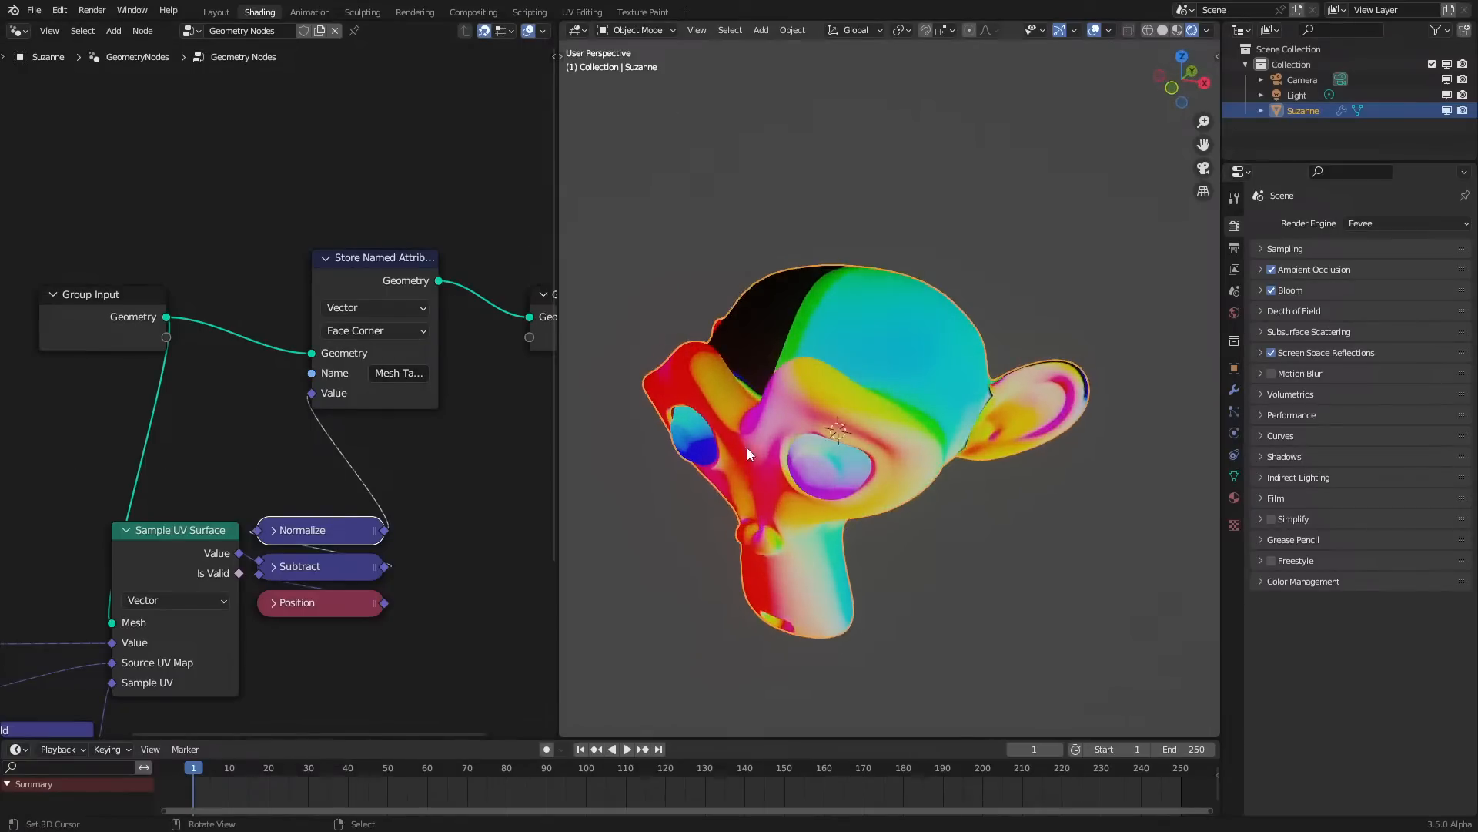
Switch the viewport to Solid shading and add a plane with its location cleared to the world origin
key(z)
scroll(949, 379, down, 4)
key(shift+a)
mouse_move(890, 334)
click(939, 338)
key(alt+g)
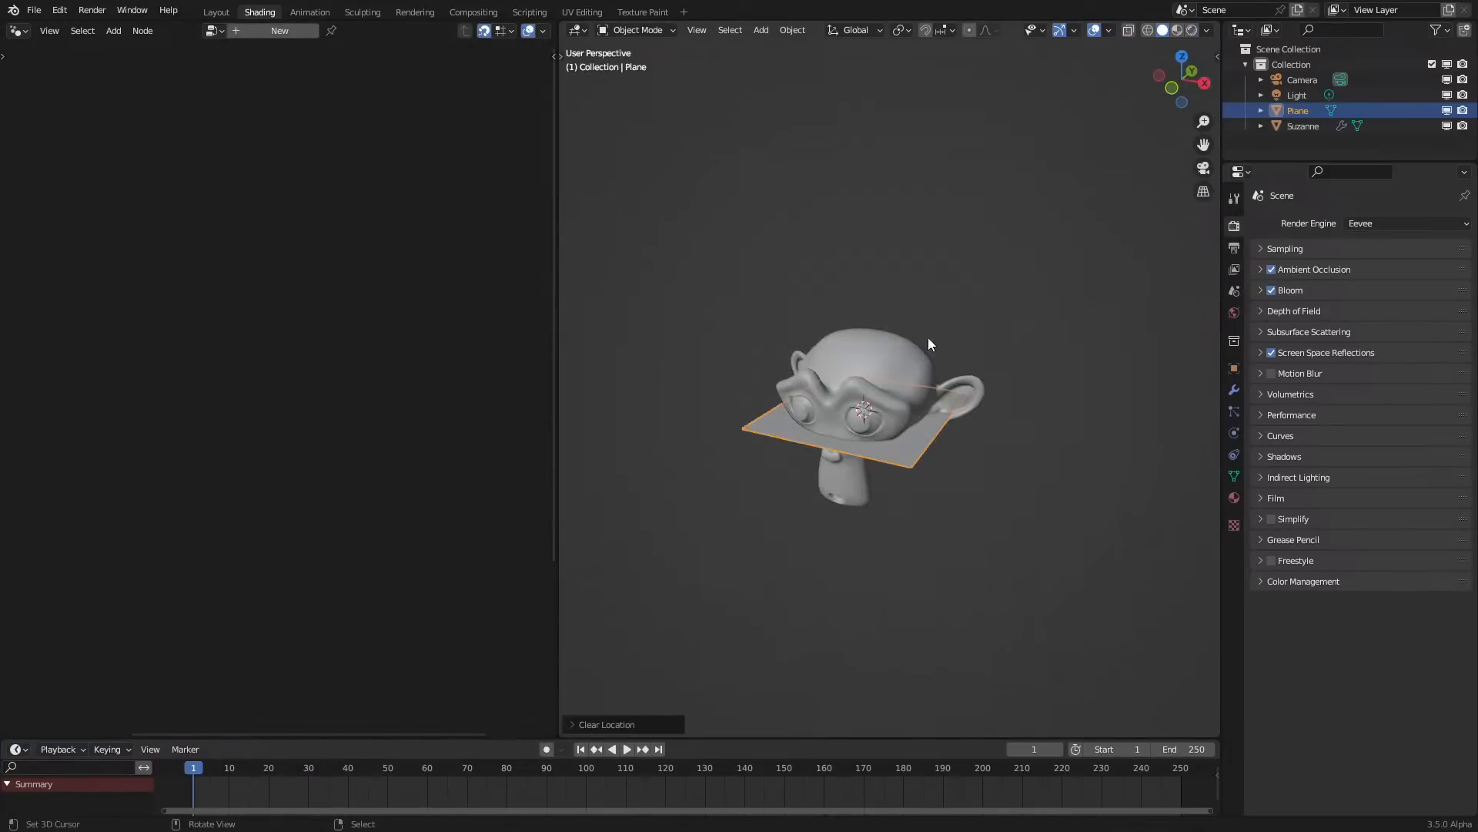
Create a new geometry node group for the plane
click(278, 31)
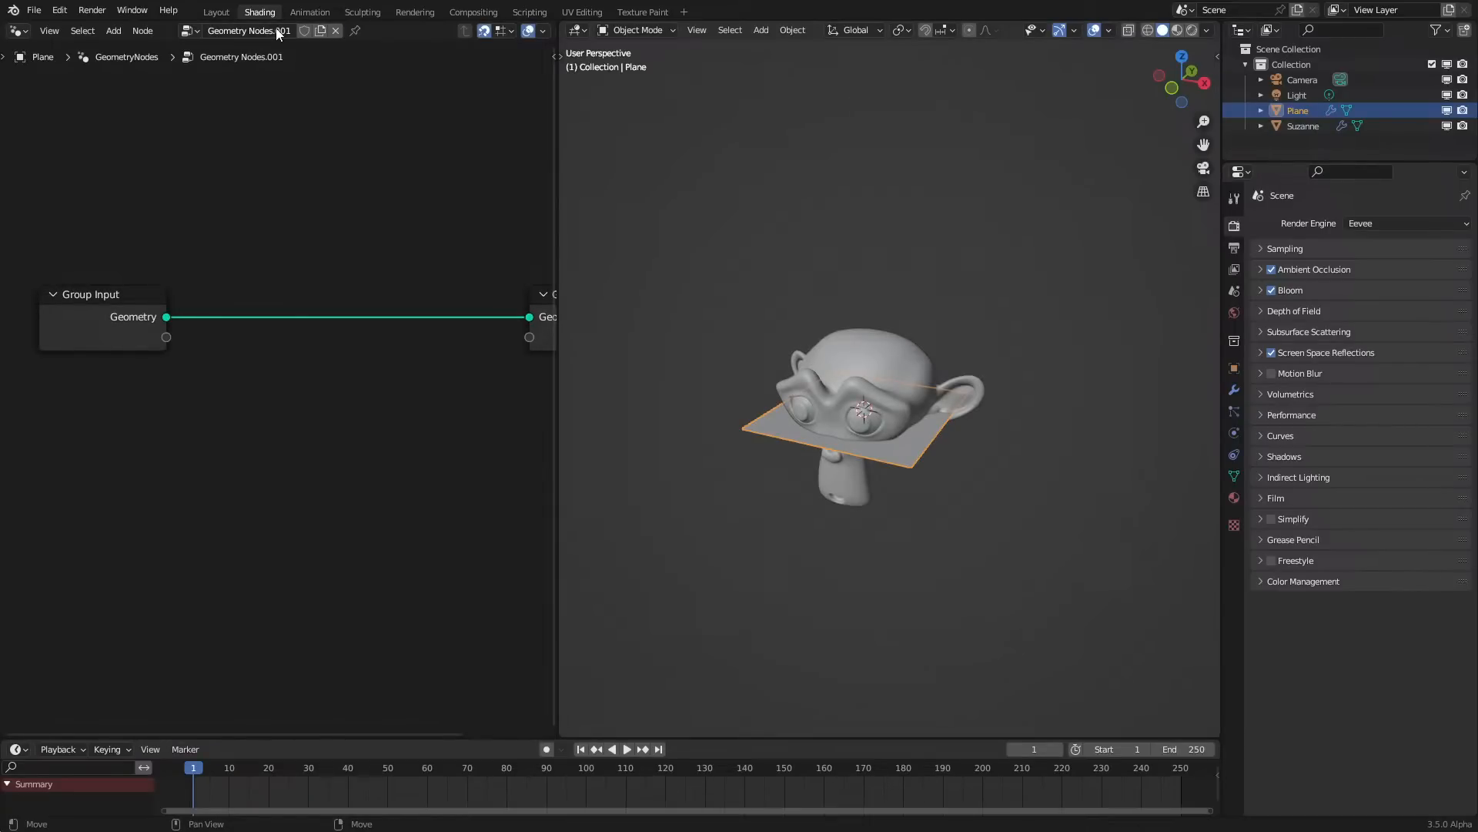
scroll(898, 428, up, 3)
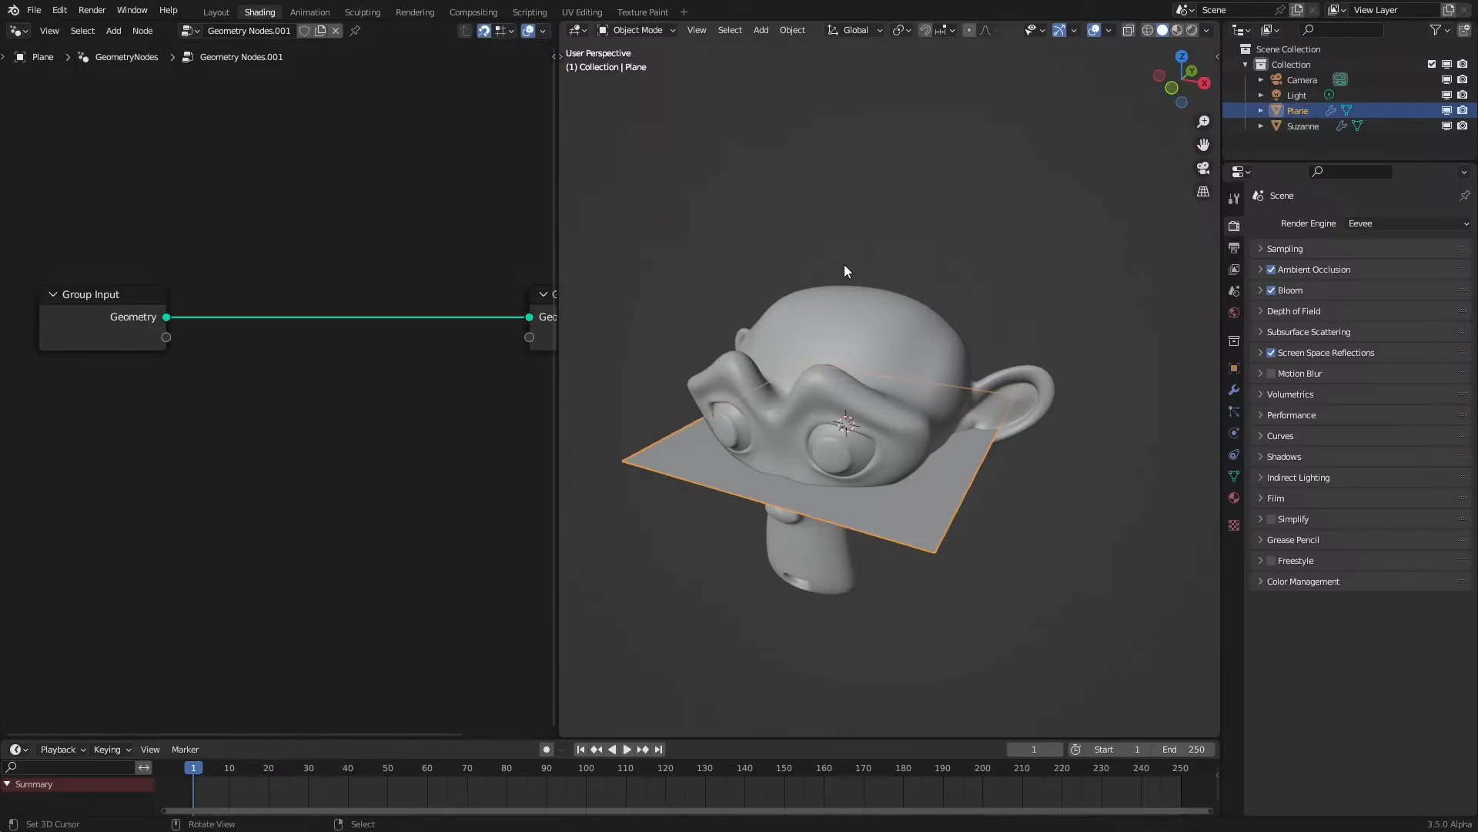
middle_drag(338, 282, 335, 305)
key(shift+a)
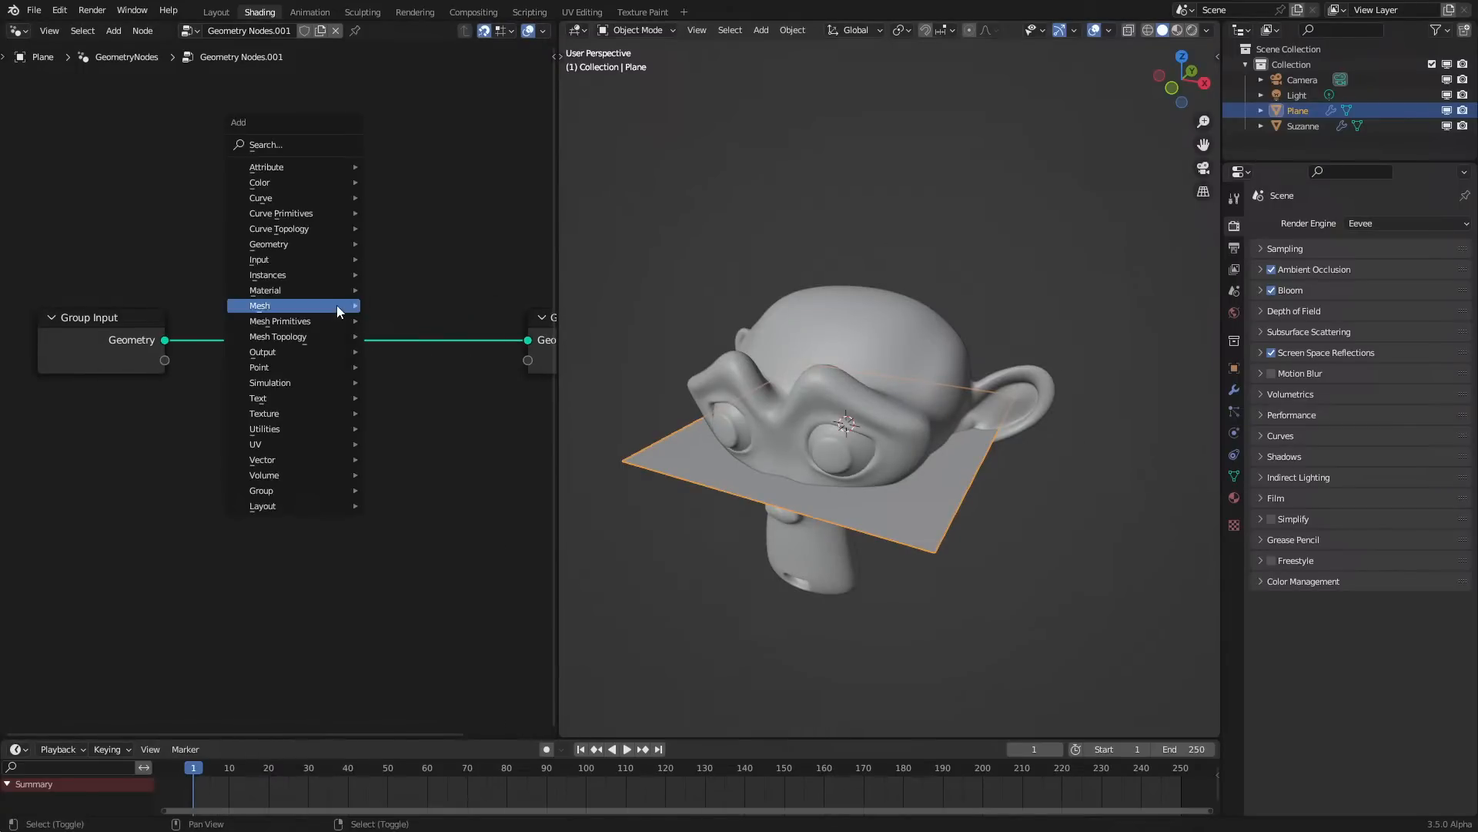
click(289, 147)
text(points)
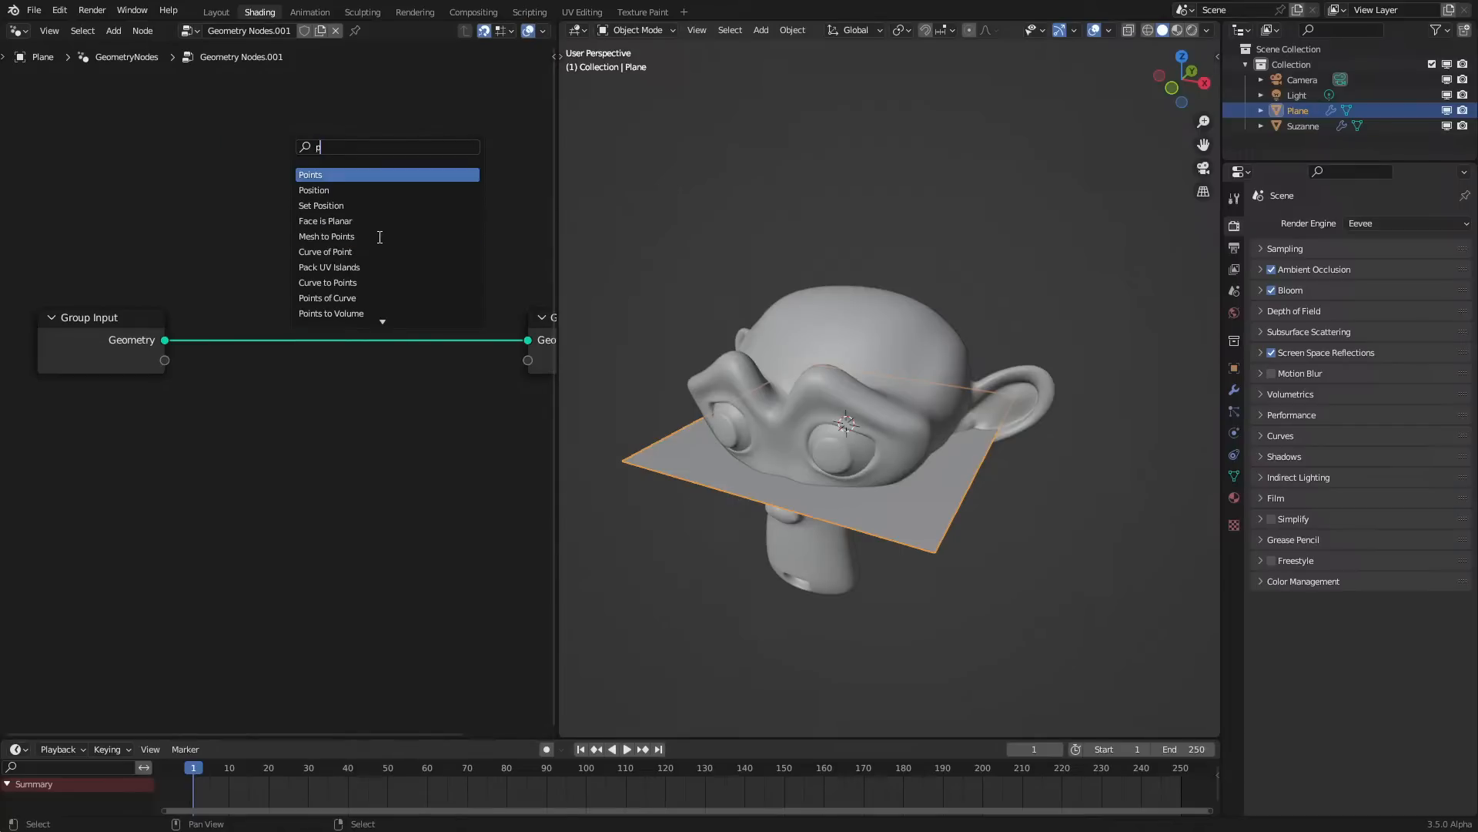
key(Return)
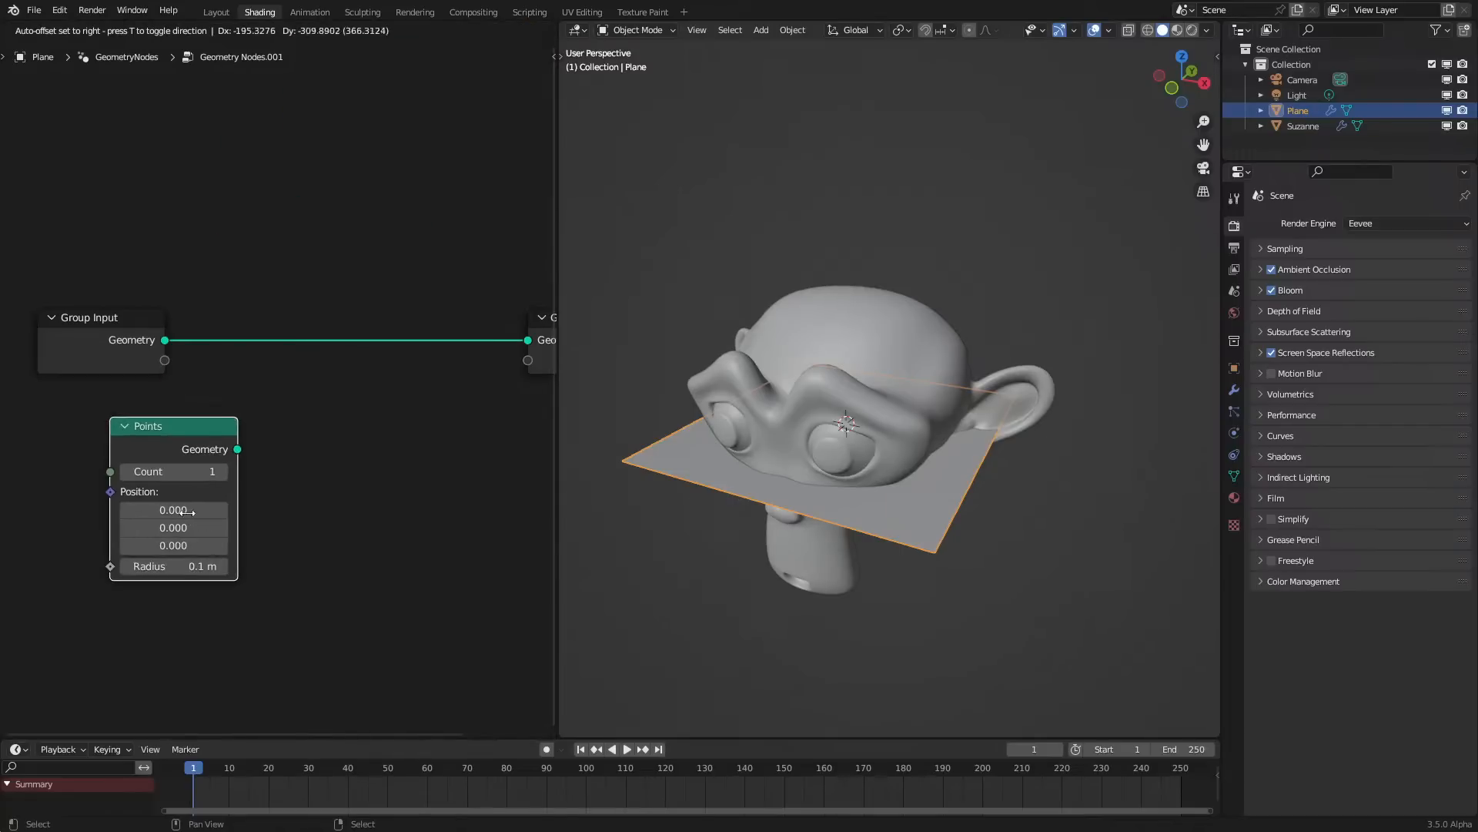
click(180, 511)
scroll(196, 389, down, 8)
middle_drag(196, 389, 344, 368)
drag(207, 268, 418, 474)
scroll(419, 474, up, 1)
key(g)
click(255, 464)
click(249, 381)
key(g)
click(223, 389)
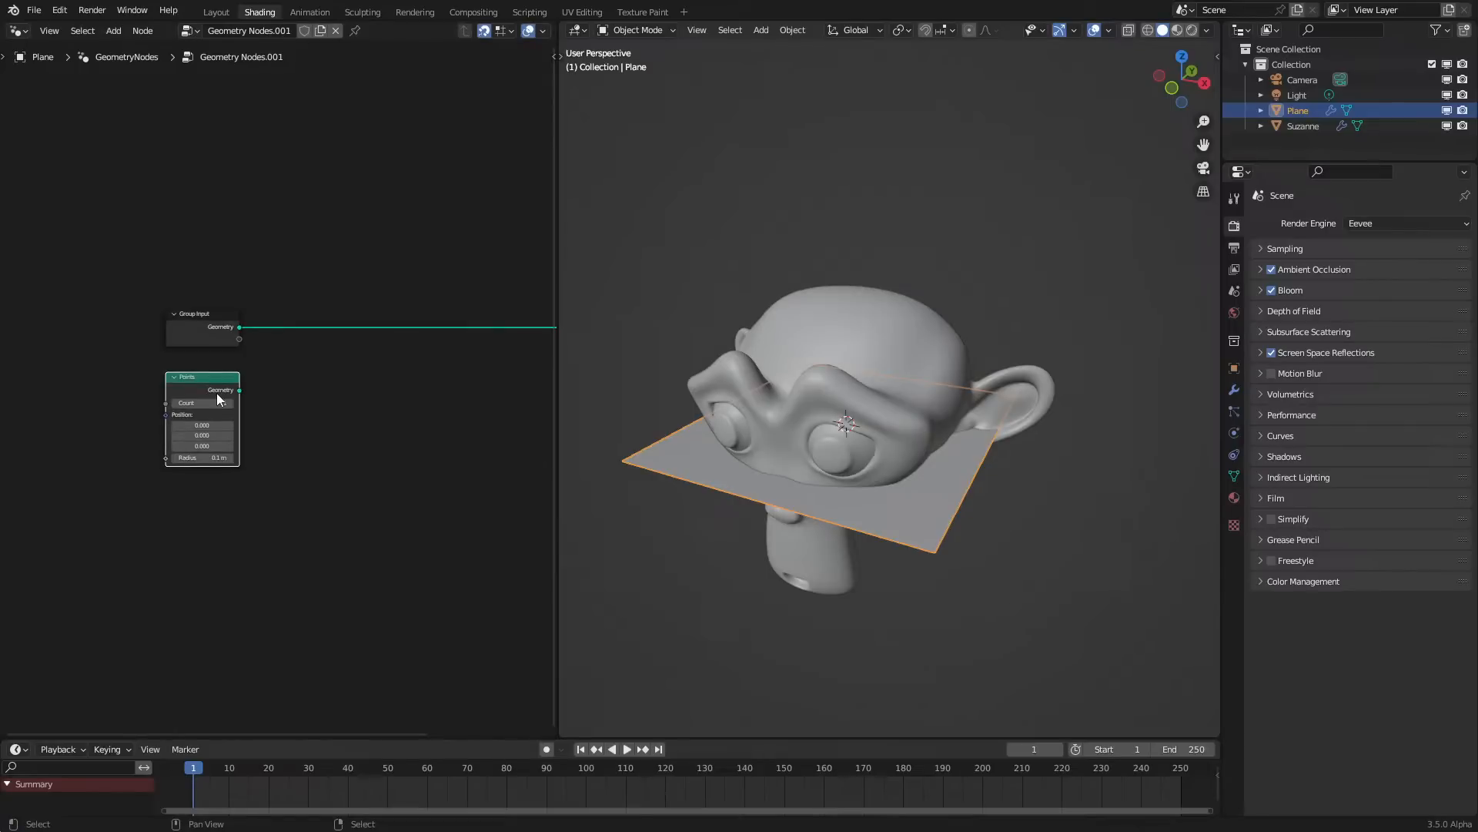
key(x)
Bring Suzanne into the node tree as an Object Info node
drag(1303, 126, 111, 446)
scroll(116, 524, up, 2)
drag(103, 538, 211, 520)
text(dis)
key(Return)
key(Escape)
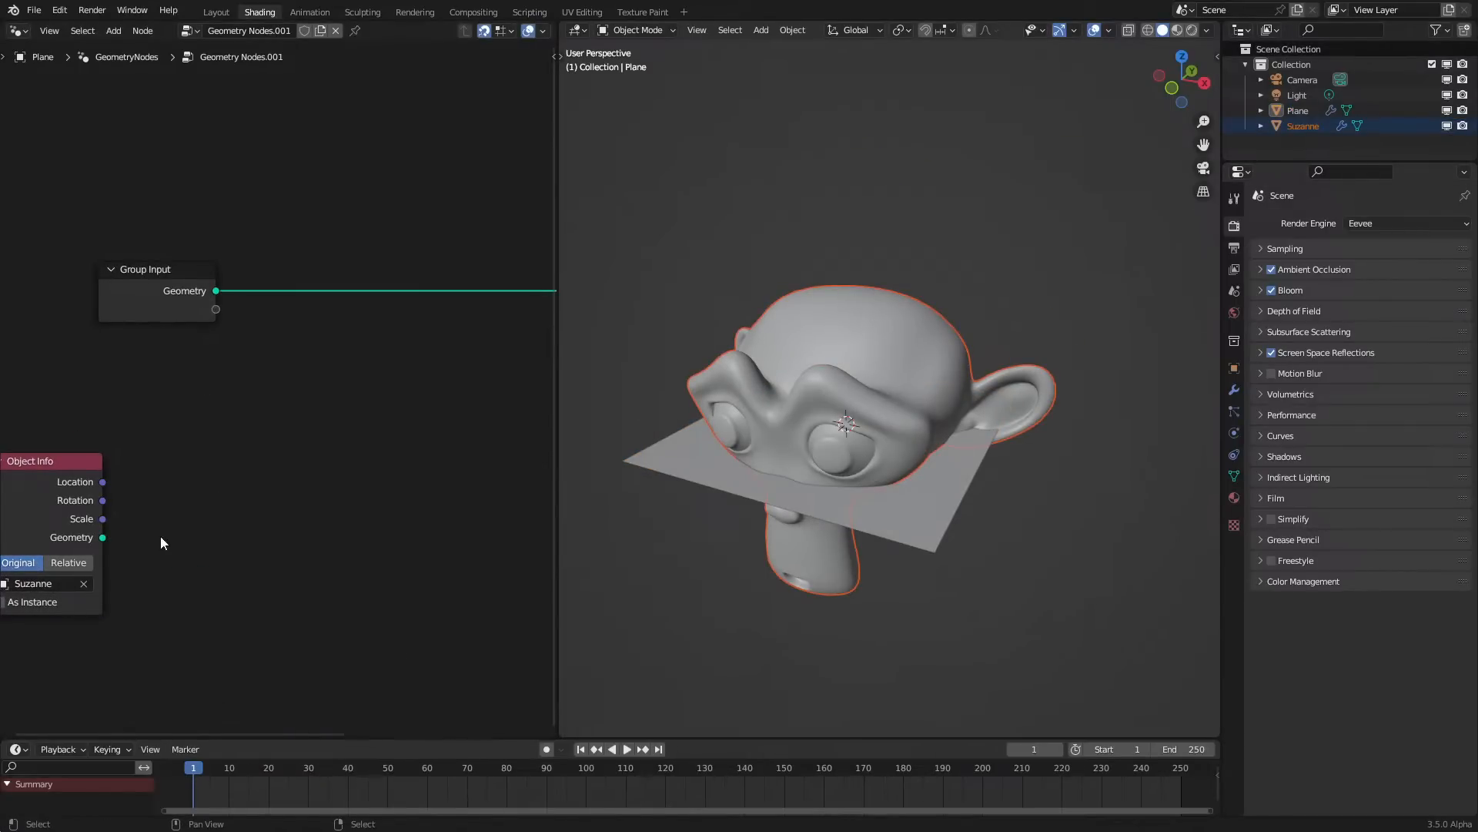
Feed Suzanne's geometry into a new Distribute Points on Faces node and connect its points to the group output
drag(103, 538, 192, 521)
text(distr)
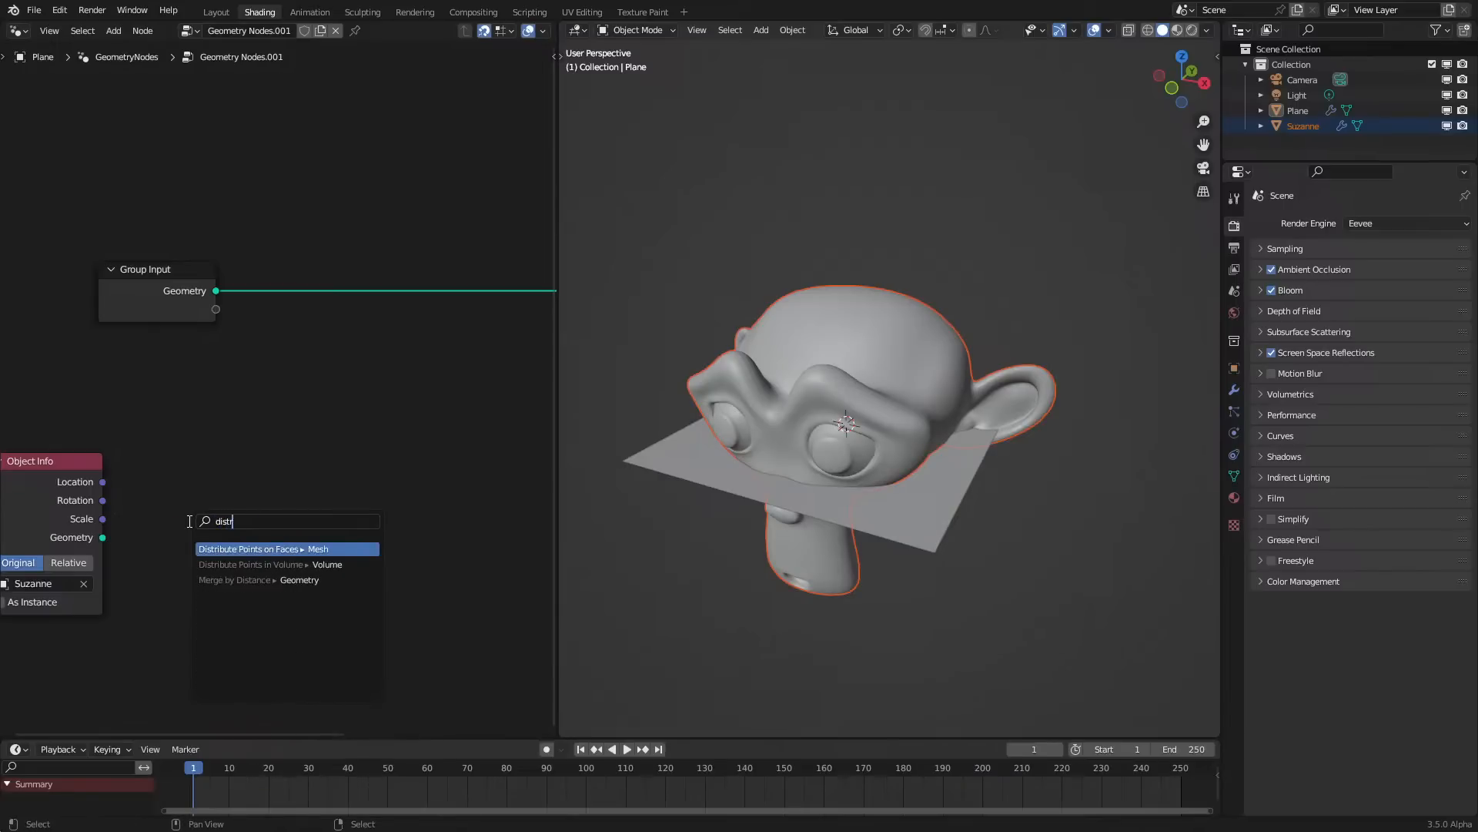
key(Return)
click(247, 510)
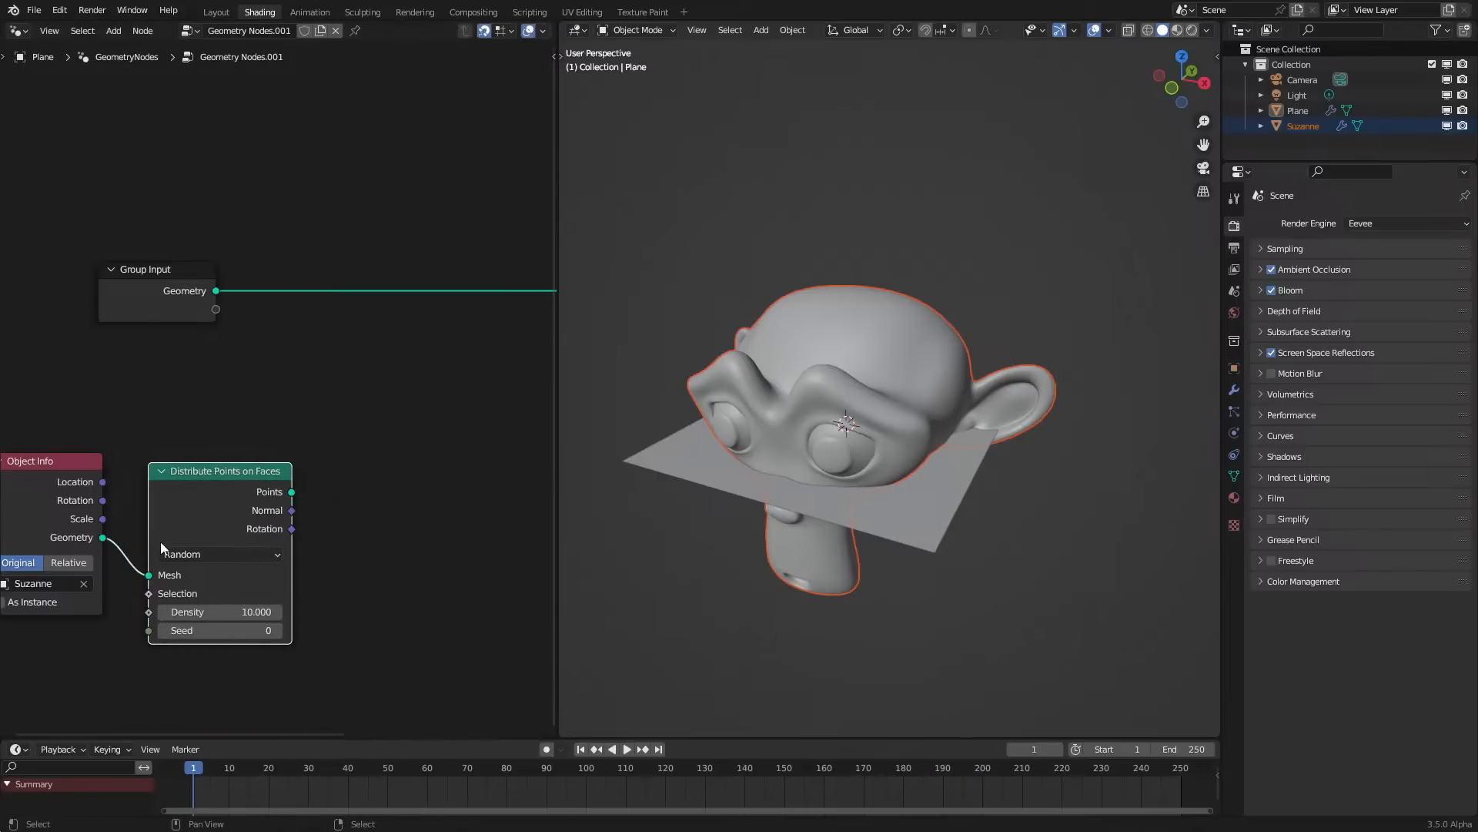
ctrl+shift+click(246, 510)
key(x)
alt+shift+click(246, 504)
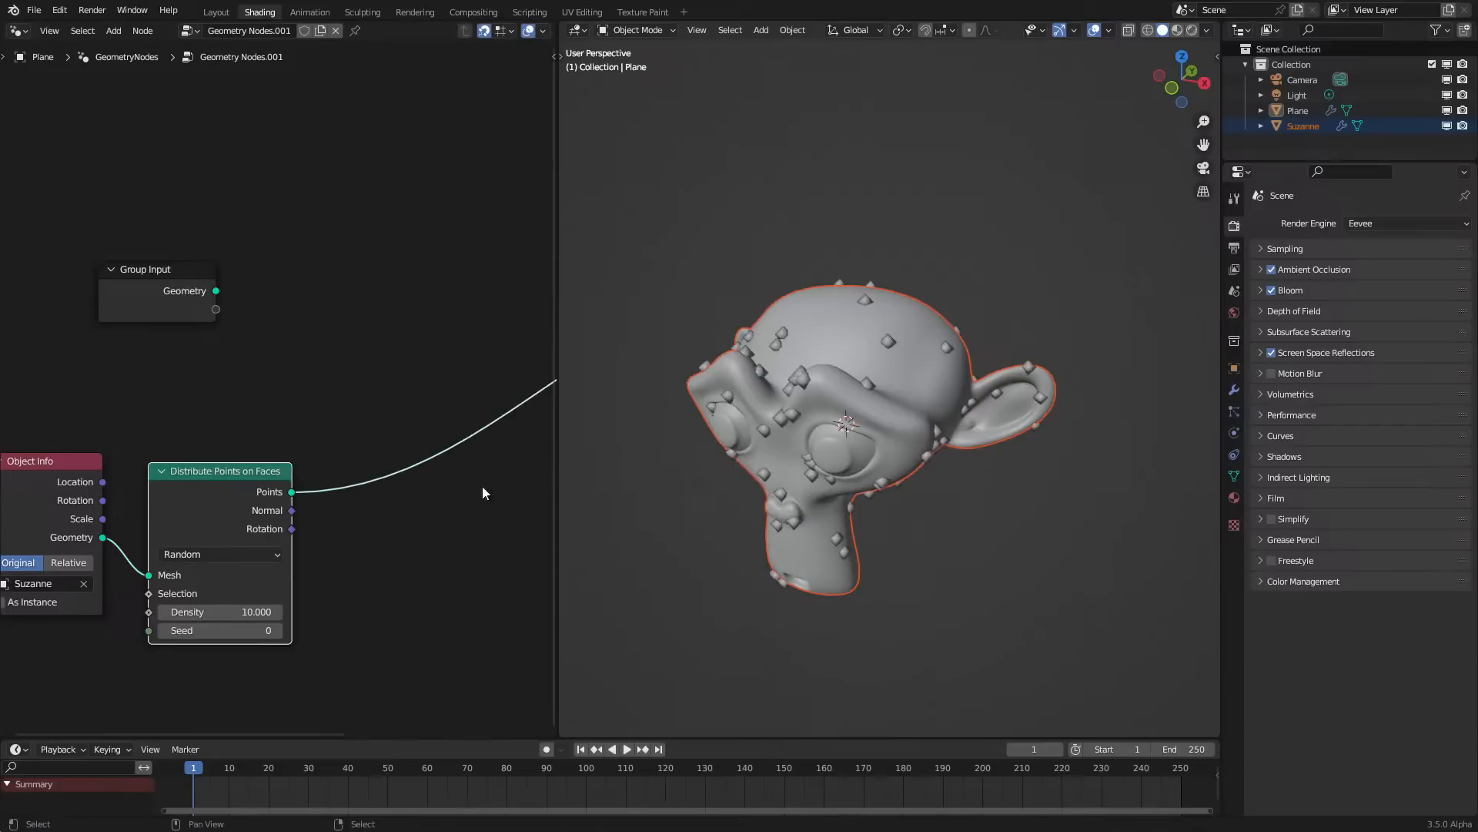
Set the point density to 30 and reposition the Object Info and Distribute Points on Faces nodes
middle_drag(808, 477, 814, 482)
drag(219, 612, 261, 611)
scroll(108, 391, down, 2)
drag(108, 391, 244, 573)
key(g)
click(136, 474)
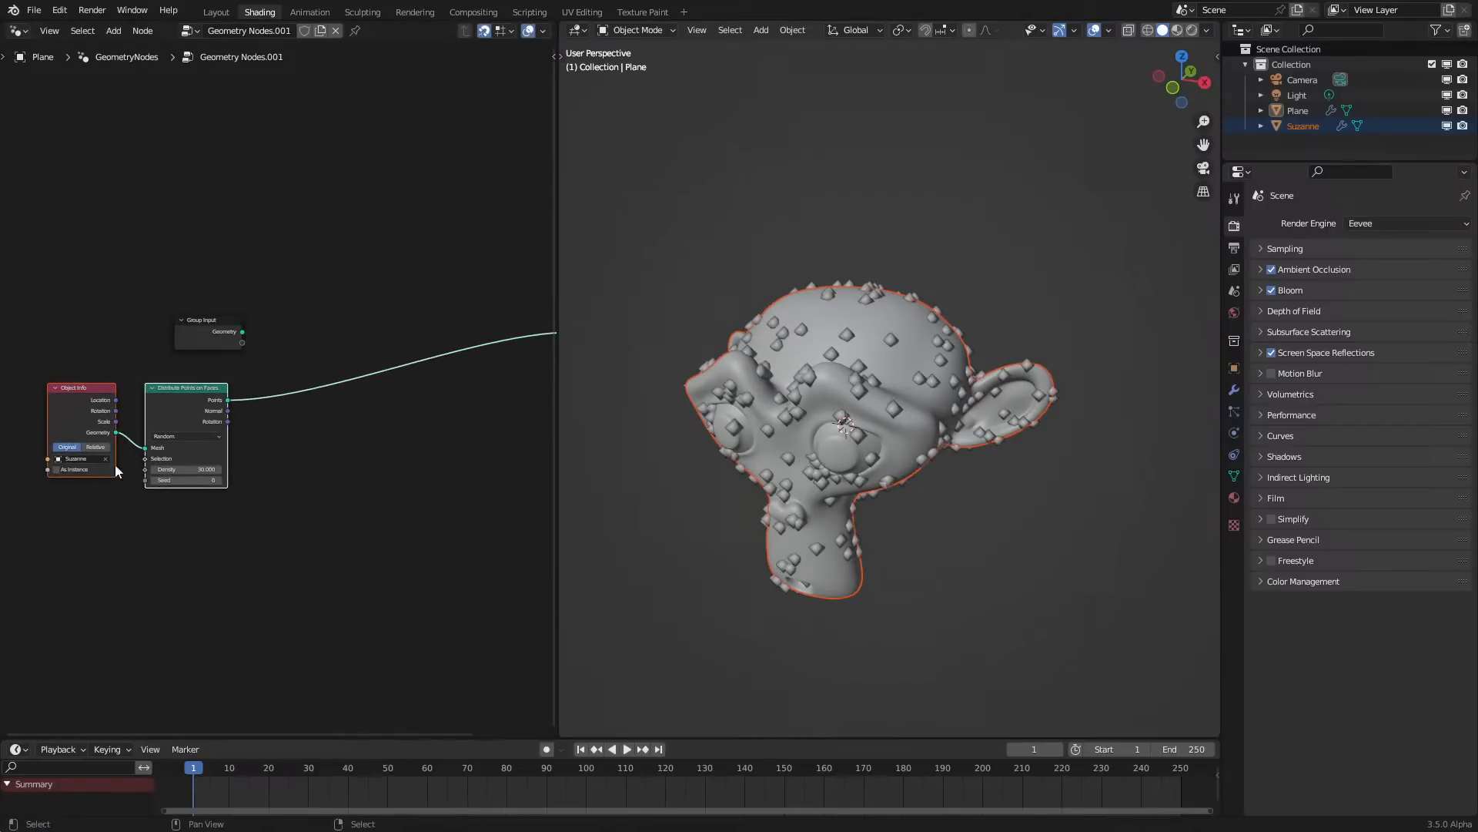
Set Object Info to Relative and spread the nodes apart to make room ahead of the group output
middle_drag(273, 406, 165, 451)
scroll(139, 408, down, 5)
drag(72, 341, 186, 510)
key(g)
click(156, 470)
drag(134, 348, 436, 356)
scroll(262, 367, up, 5)
Insert Simulation Output and Simulation Input nodes after Distribute Points on Faces and rearrange the neighbouring nodes
key(shift+a)
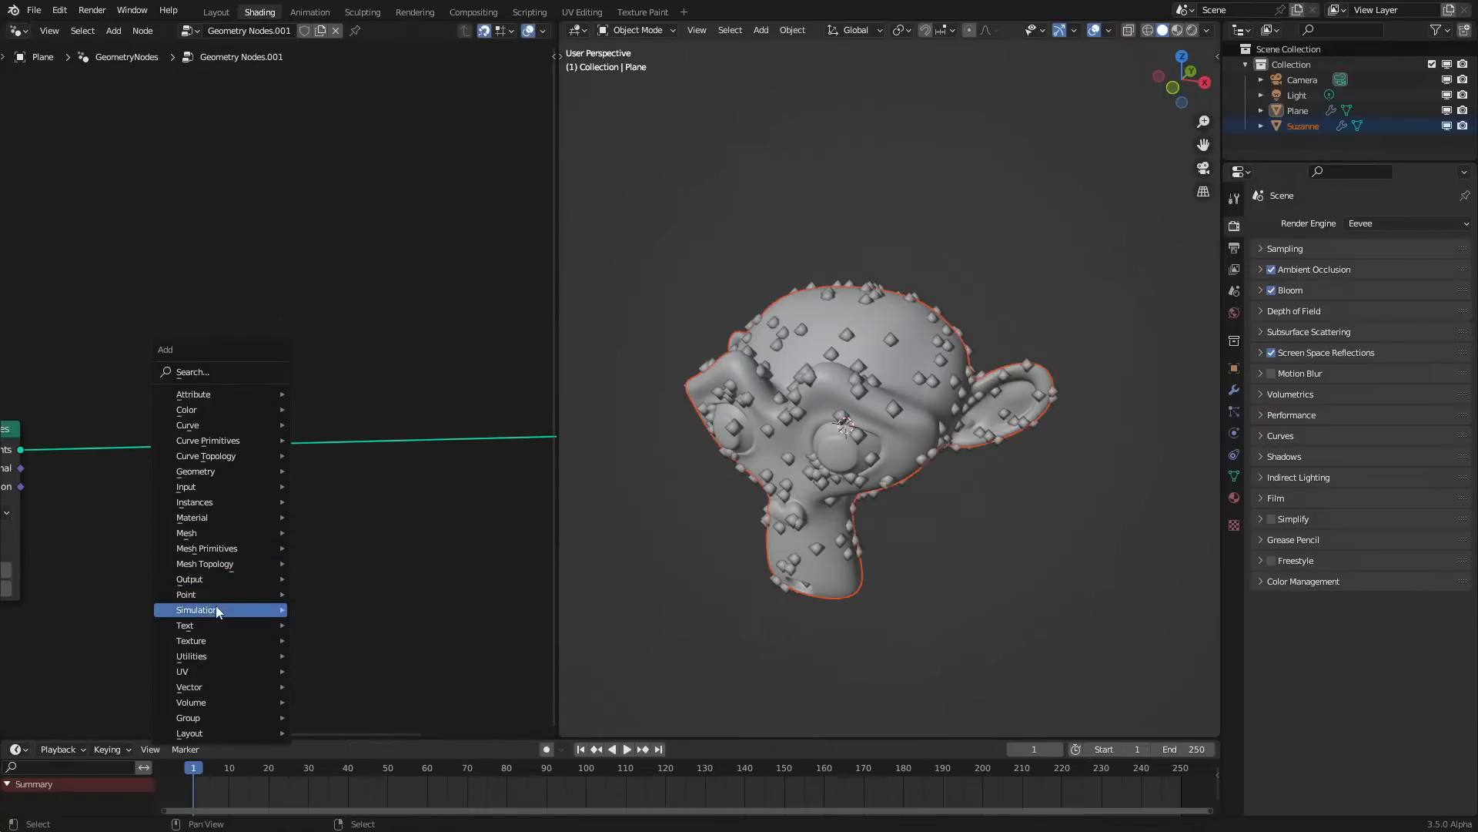
mouse_move(215, 609)
click(363, 627)
click(431, 415)
key(shift+a)
mouse_move(431, 413)
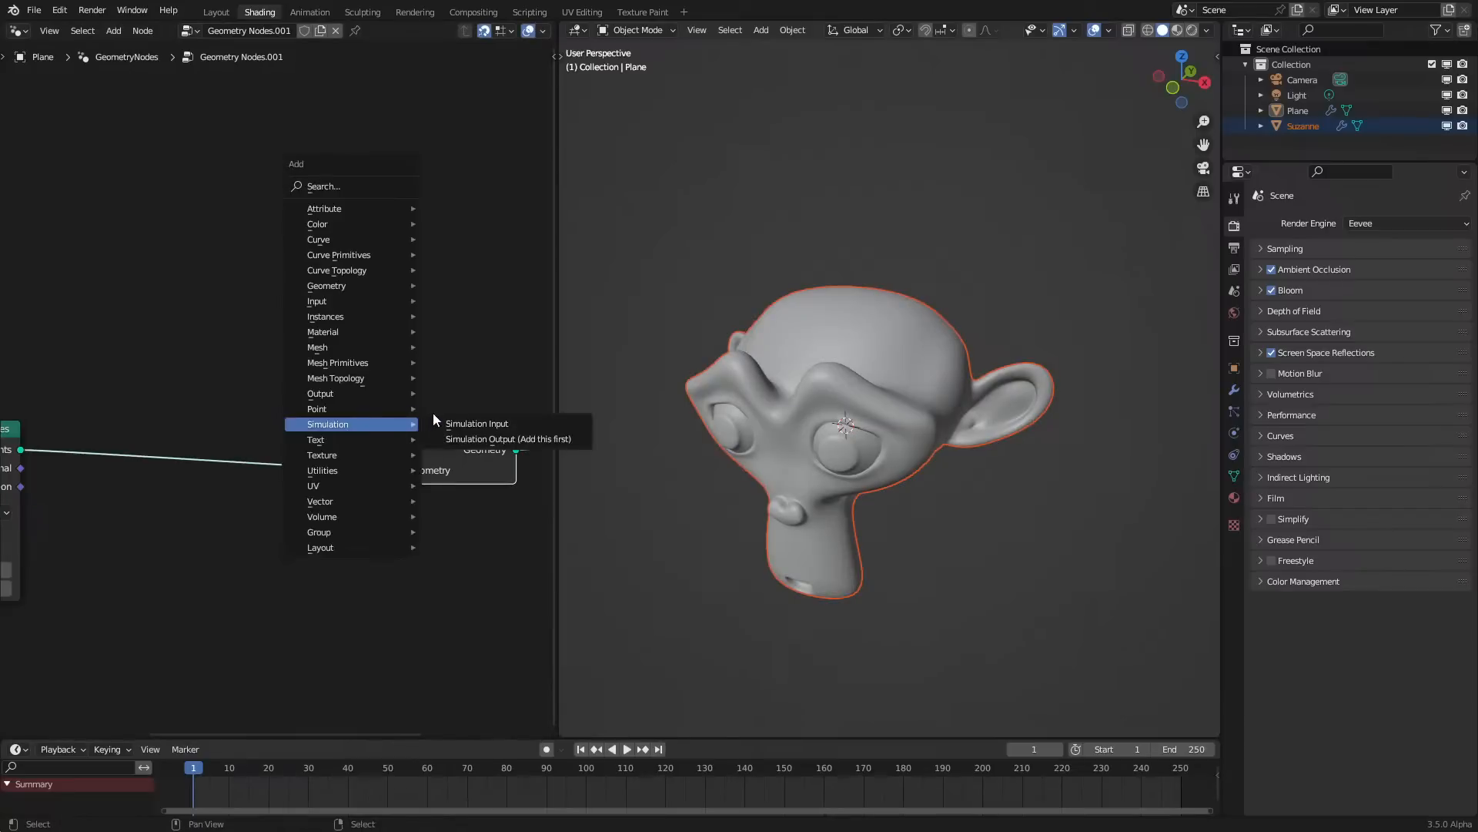
click(479, 423)
click(104, 395)
scroll(143, 377, down, 4)
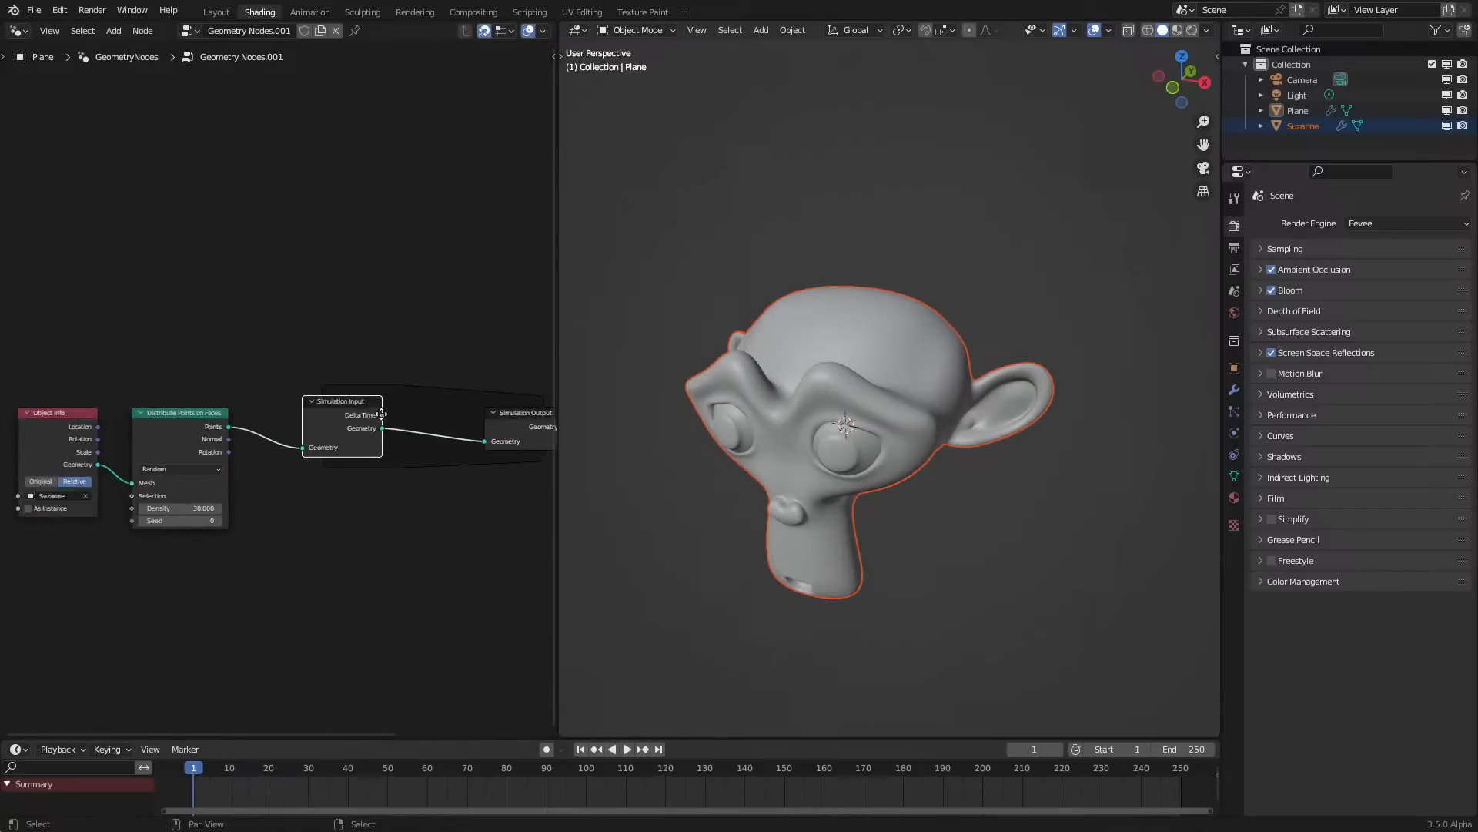
drag(144, 372, 438, 561)
key(g)
click(302, 548)
Insert a Set Position node between Simulation Input and Simulation Output
scroll(360, 454, up, 3)
middle_drag(360, 454, 216, 455)
scroll(254, 400, up, 4)
key(q)
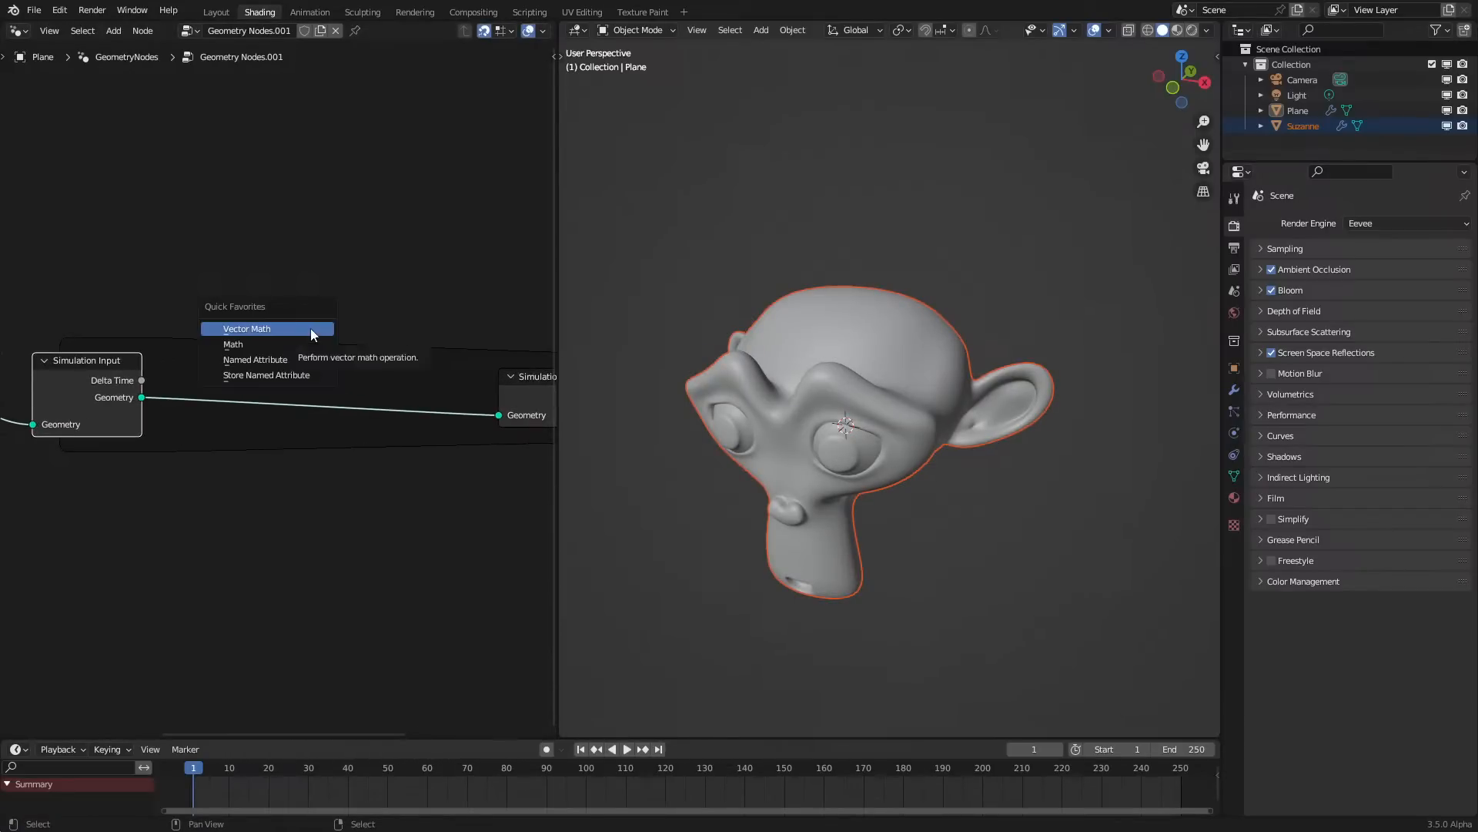
key(Escape)
key(shift+a)
click(372, 43)
text(set)
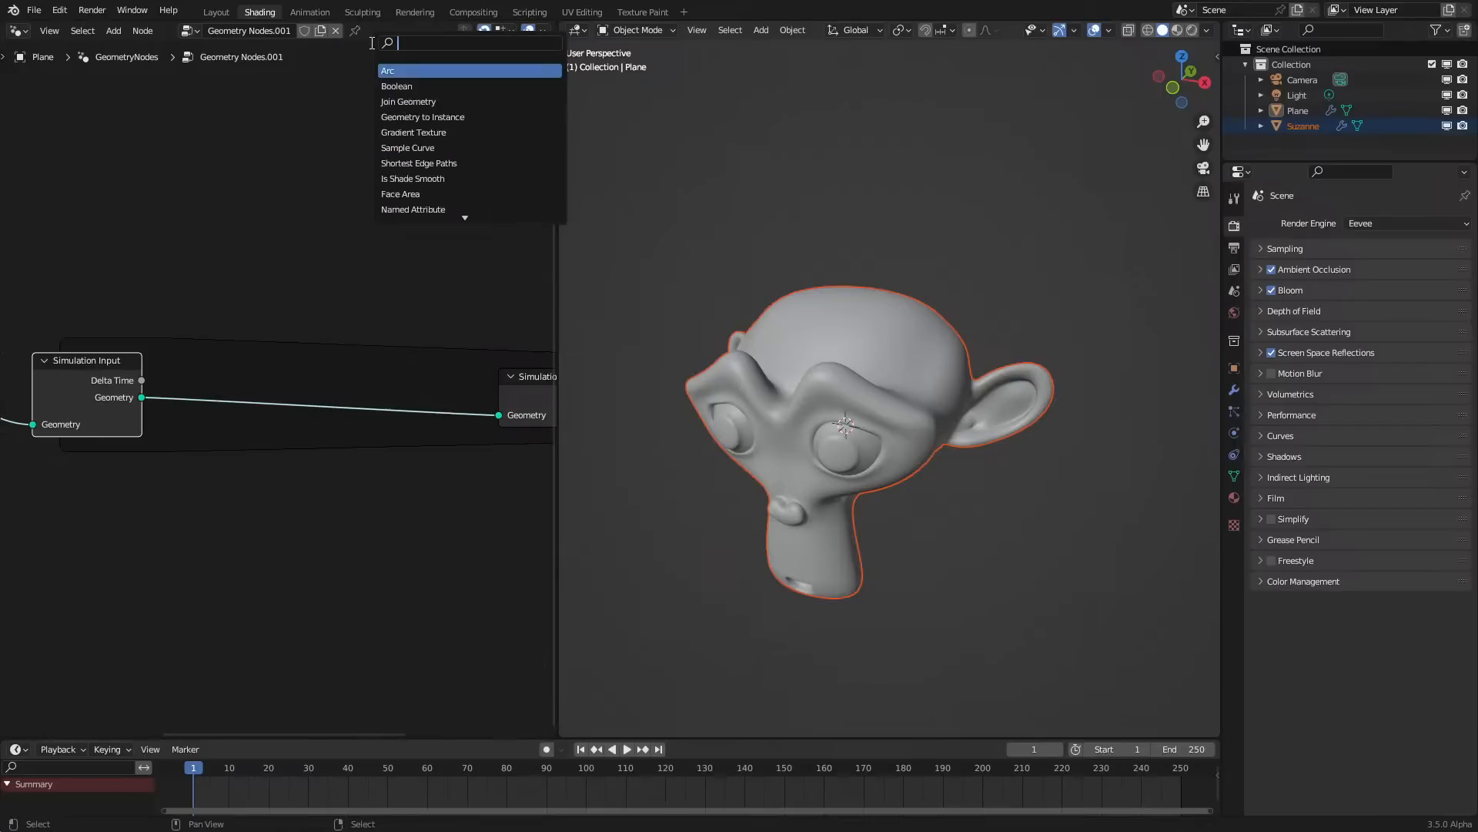
click(396, 103)
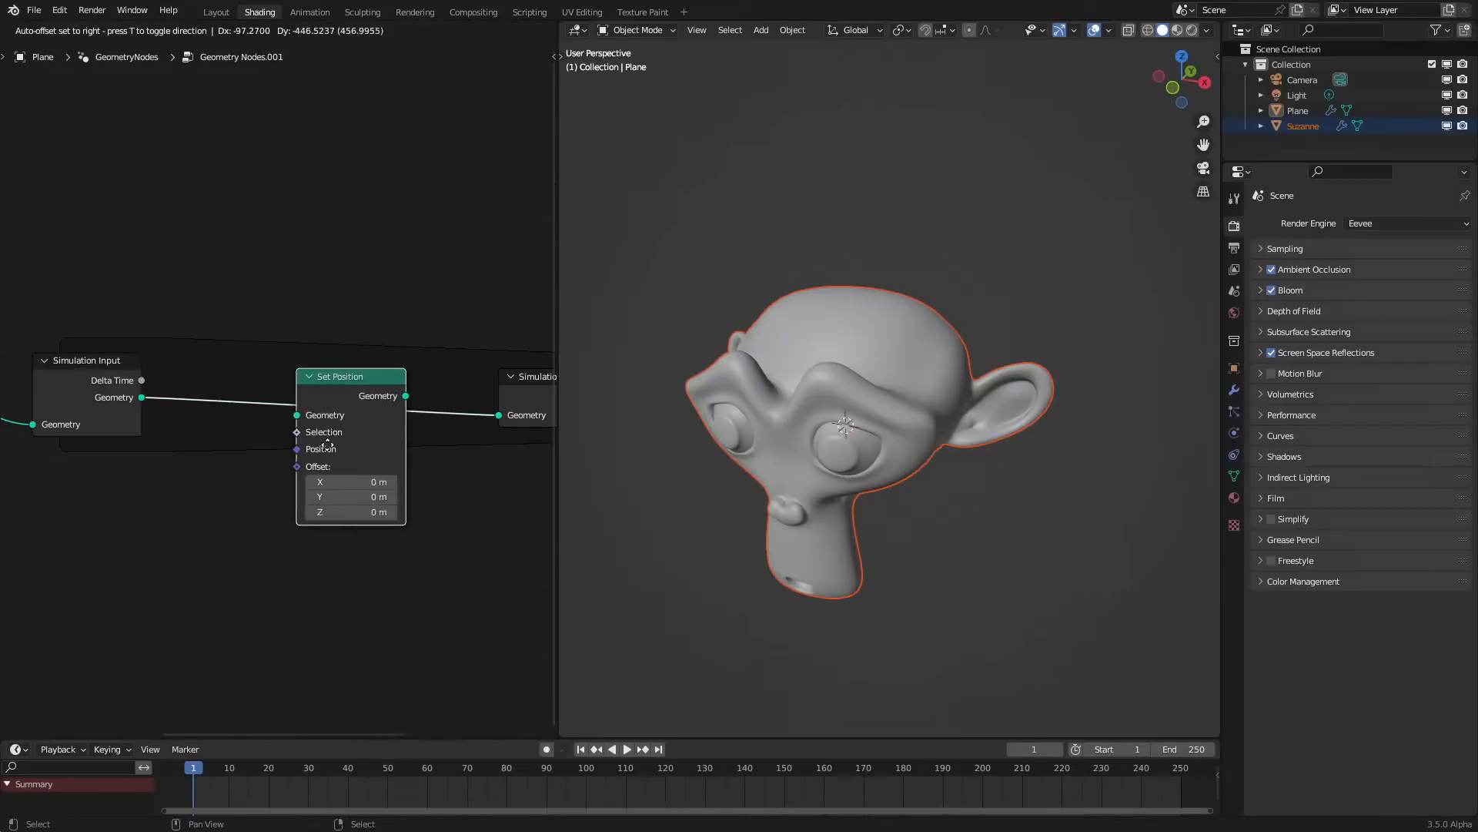
click(340, 431)
drag(342, 424, 345, 449)
Duplicate the Suzanne Object Info node and place the copy below the simulation zone
scroll(345, 448, down, 4)
middle_drag(346, 448, 457, 358)
scroll(458, 358, down, 2)
scroll(458, 358, down, 1)
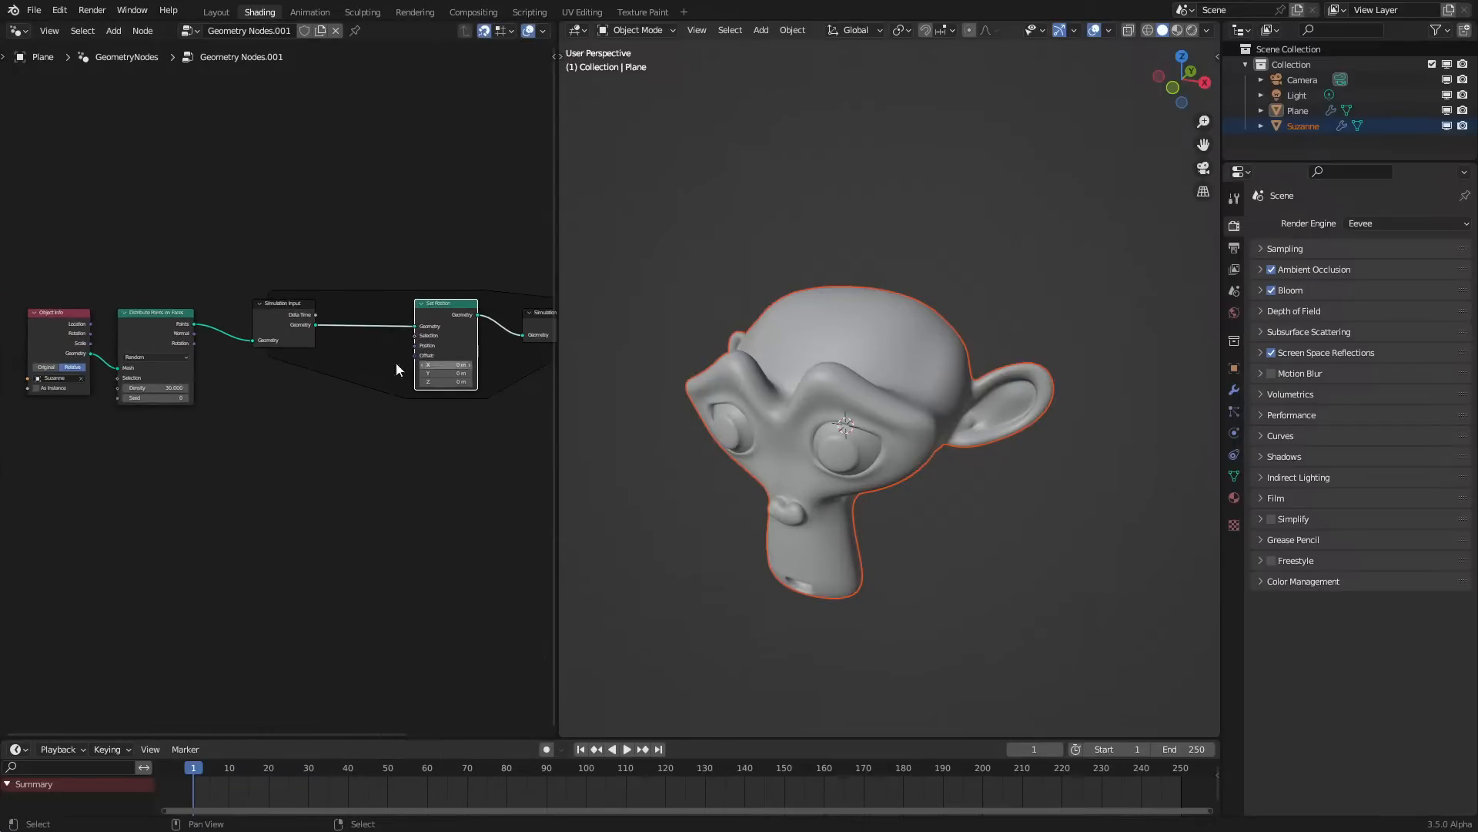
click(33, 324)
key(shift+d)
click(203, 500)
scroll(286, 462, up, 3)
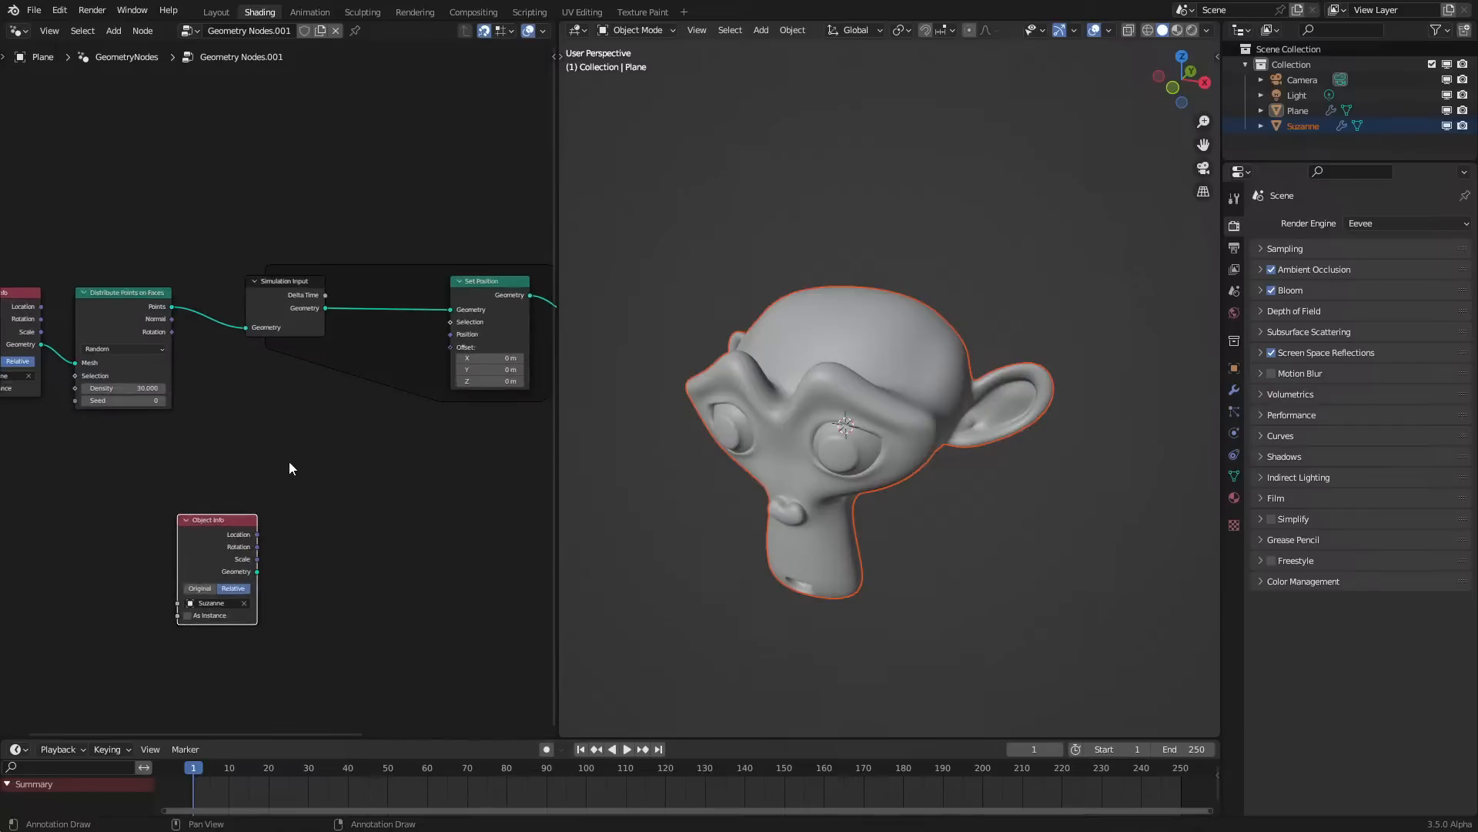
middle_drag(223, 493, 358, 559)
scroll(358, 560, up, 1)
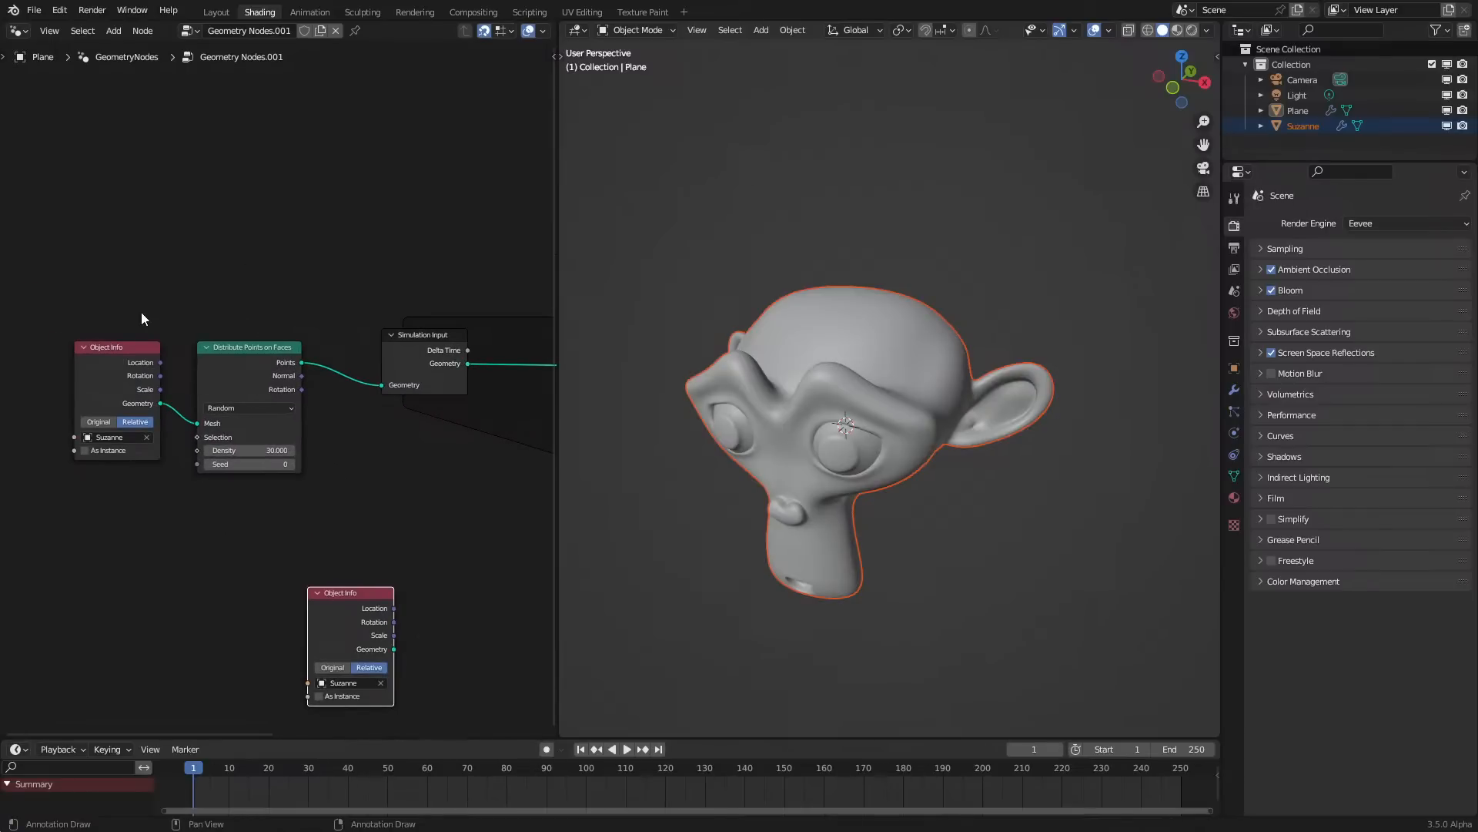
middle_drag(319, 582, 269, 440)
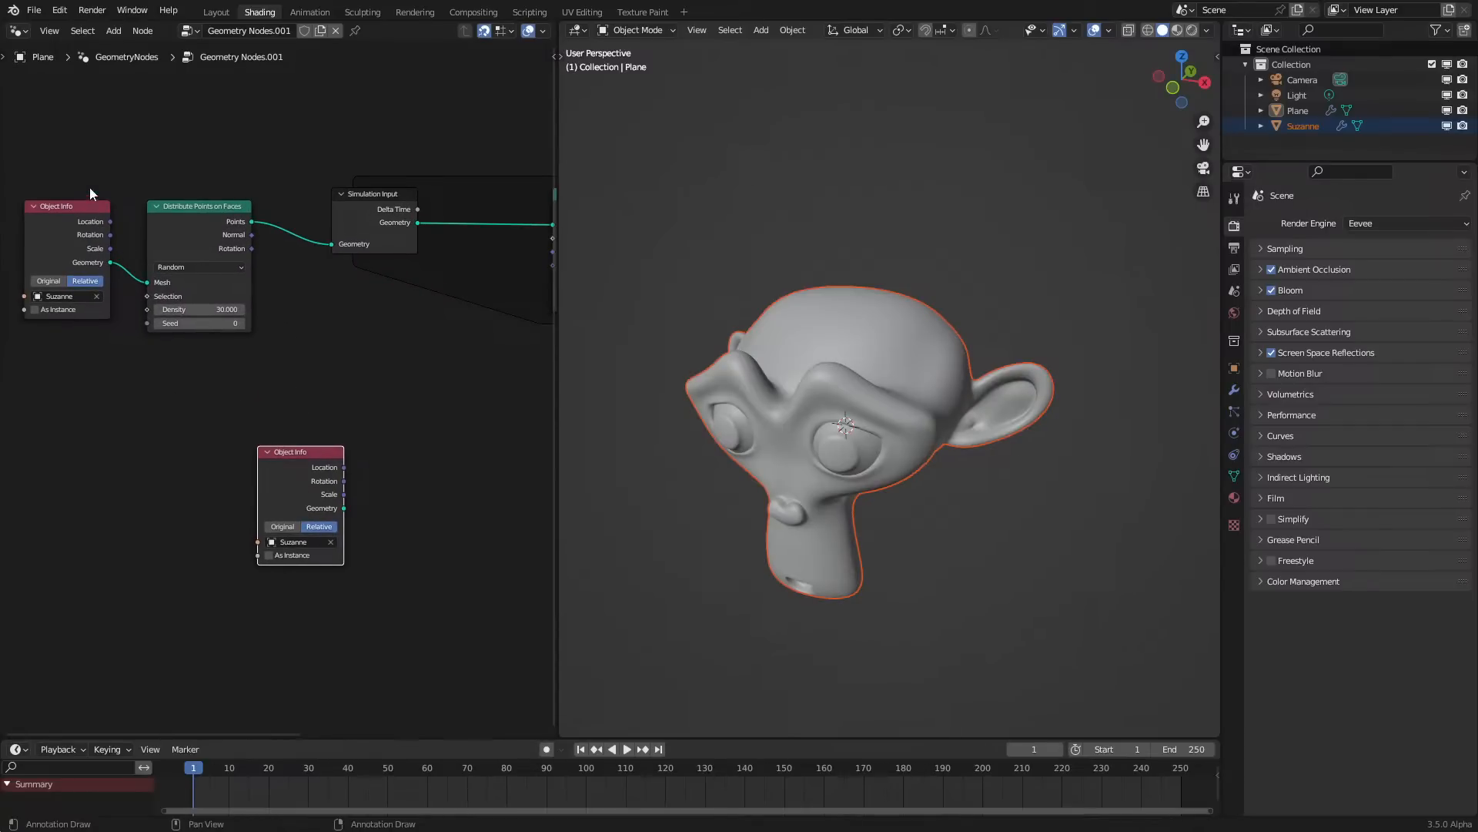
key(g)
right_click(322, 514)
middle_drag(353, 495, 174, 500)
scroll(164, 530, up, 4)
drag(154, 527, 296, 586)
text(sample)
key(Down)
key(Down)
key(Return)
key(Escape)
Connect the duplicated Object Info's geometry to a new Sample Nearest Surface node and set its data type to Vector
drag(208, 621, 303, 605)
text(sample)
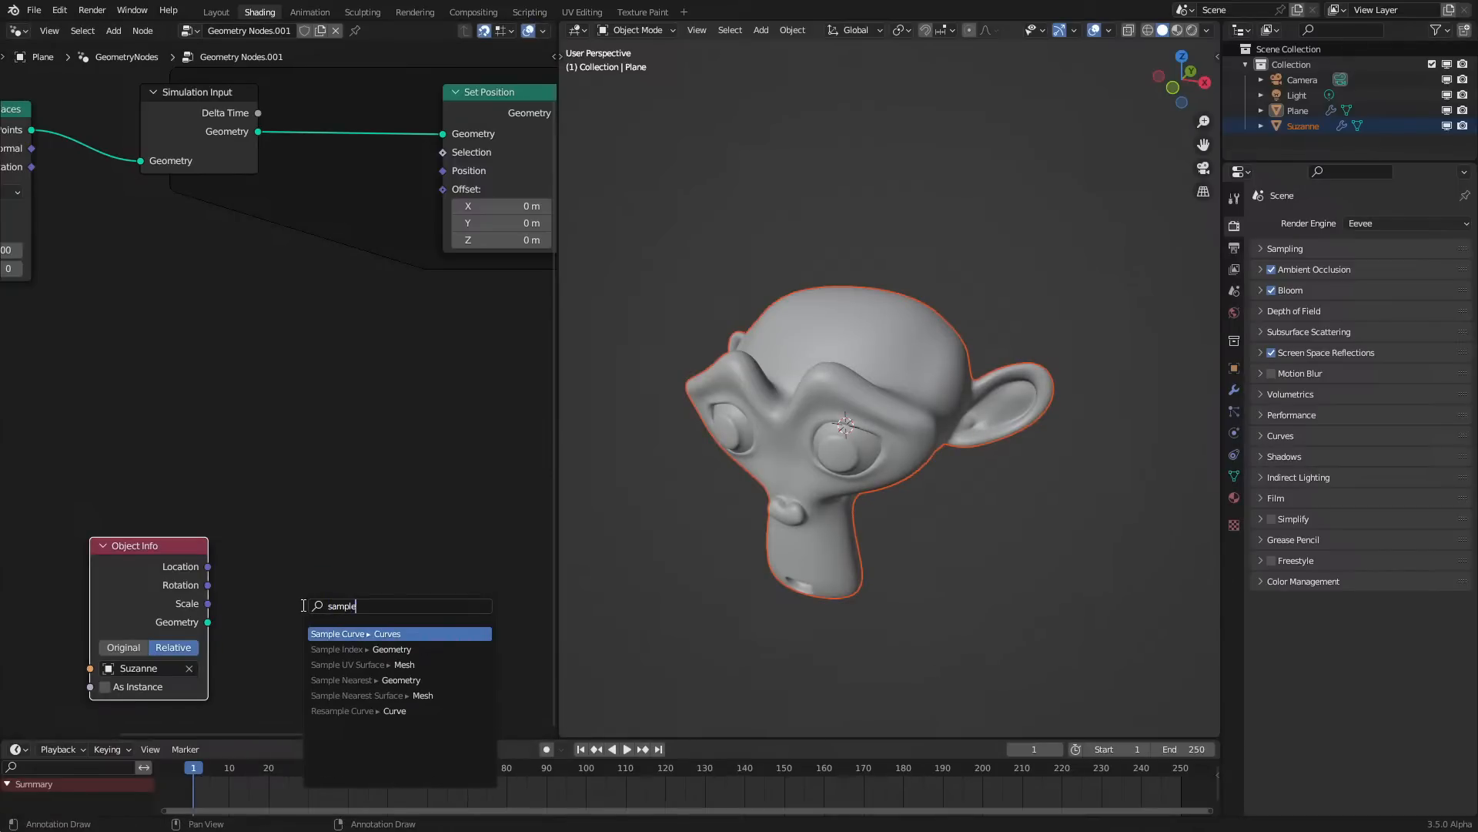
key(Down)
key(Down)
key(Down)
key(Down)
key(Return)
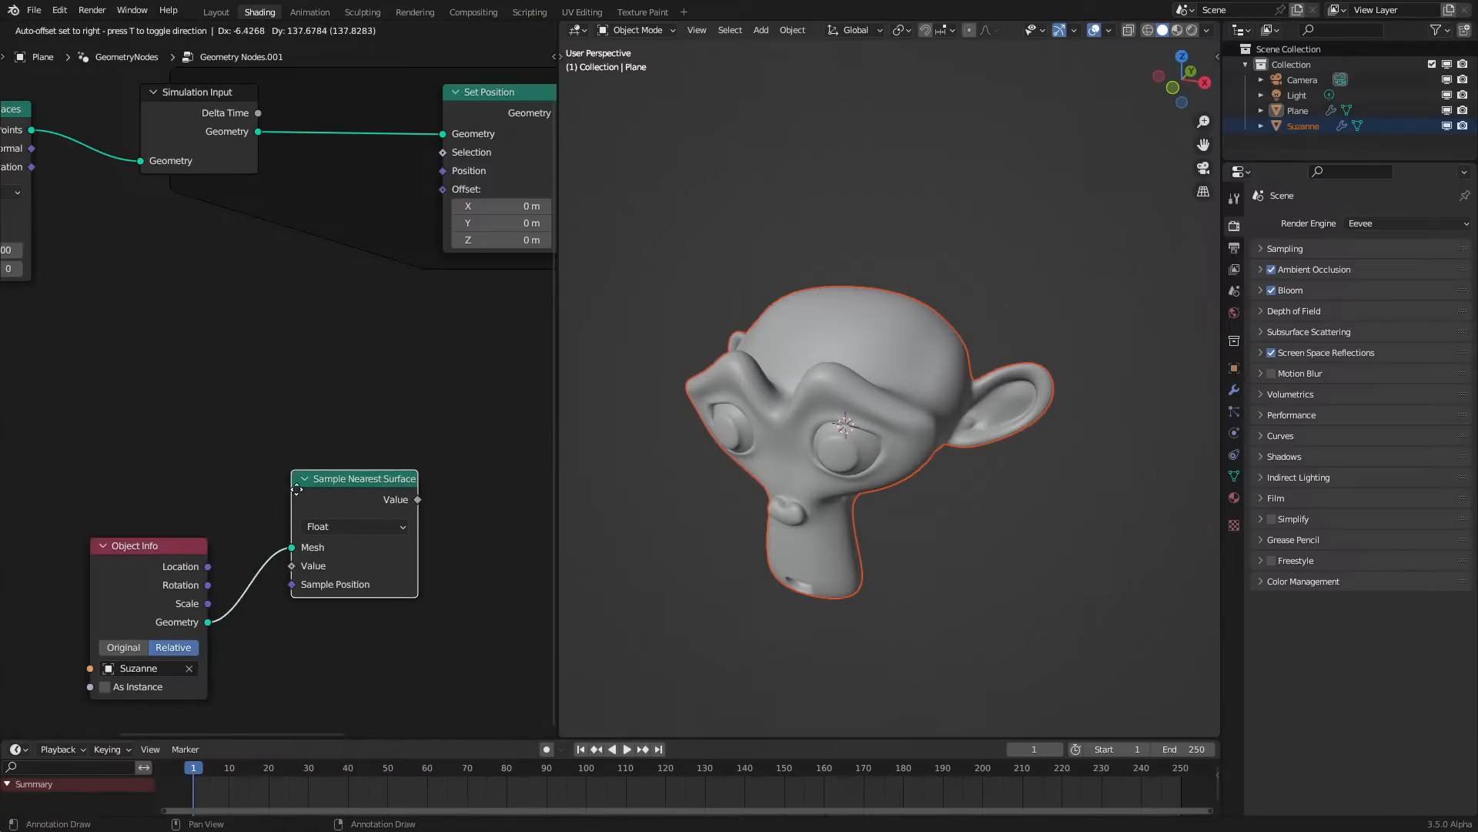
click(285, 487)
click(368, 526)
click(341, 582)
drag(187, 600, 153, 516)
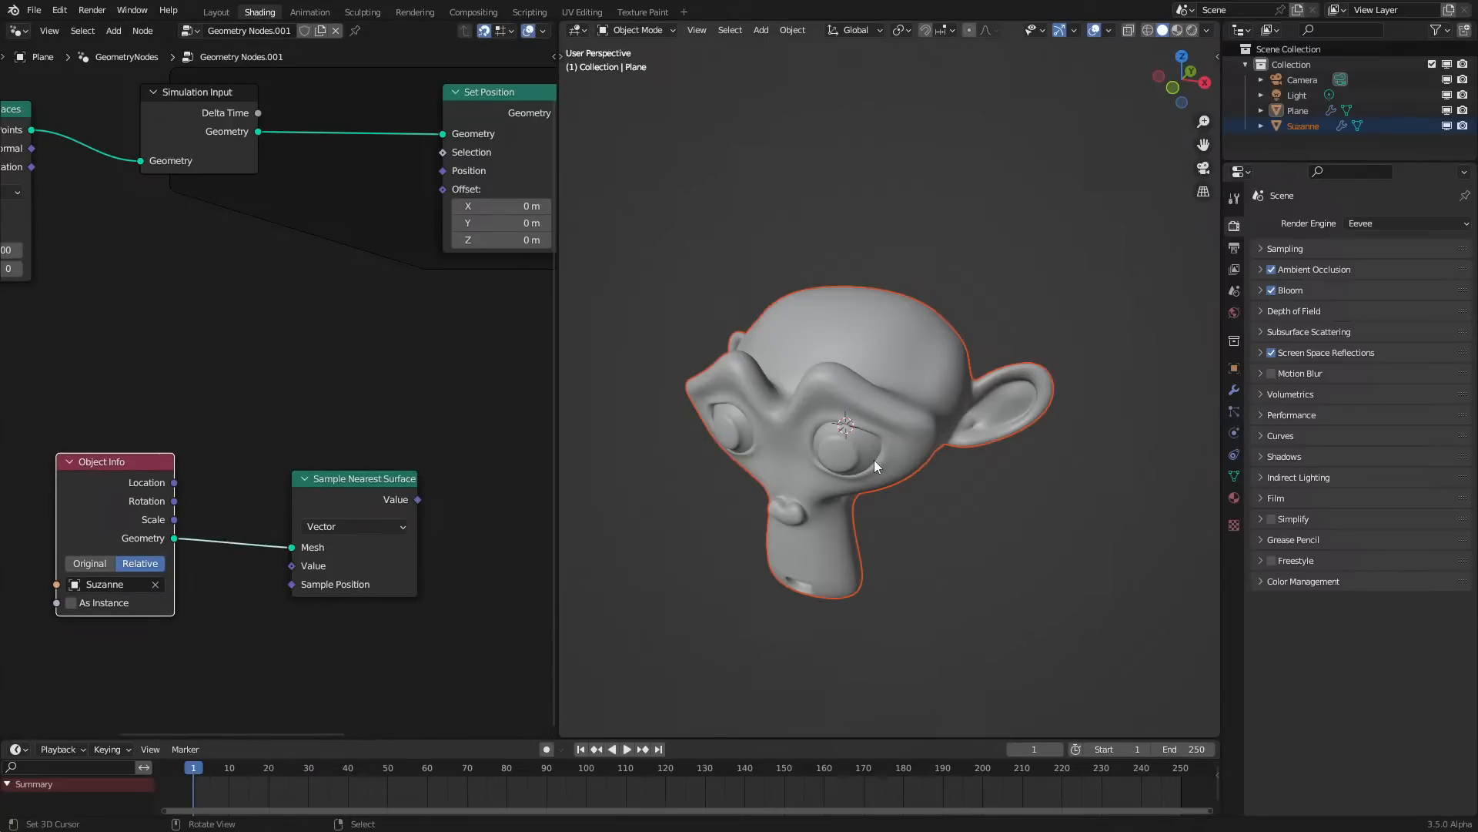
Add a Named Attribute node below the duplicated Object Info node
scroll(405, 308, down, 2)
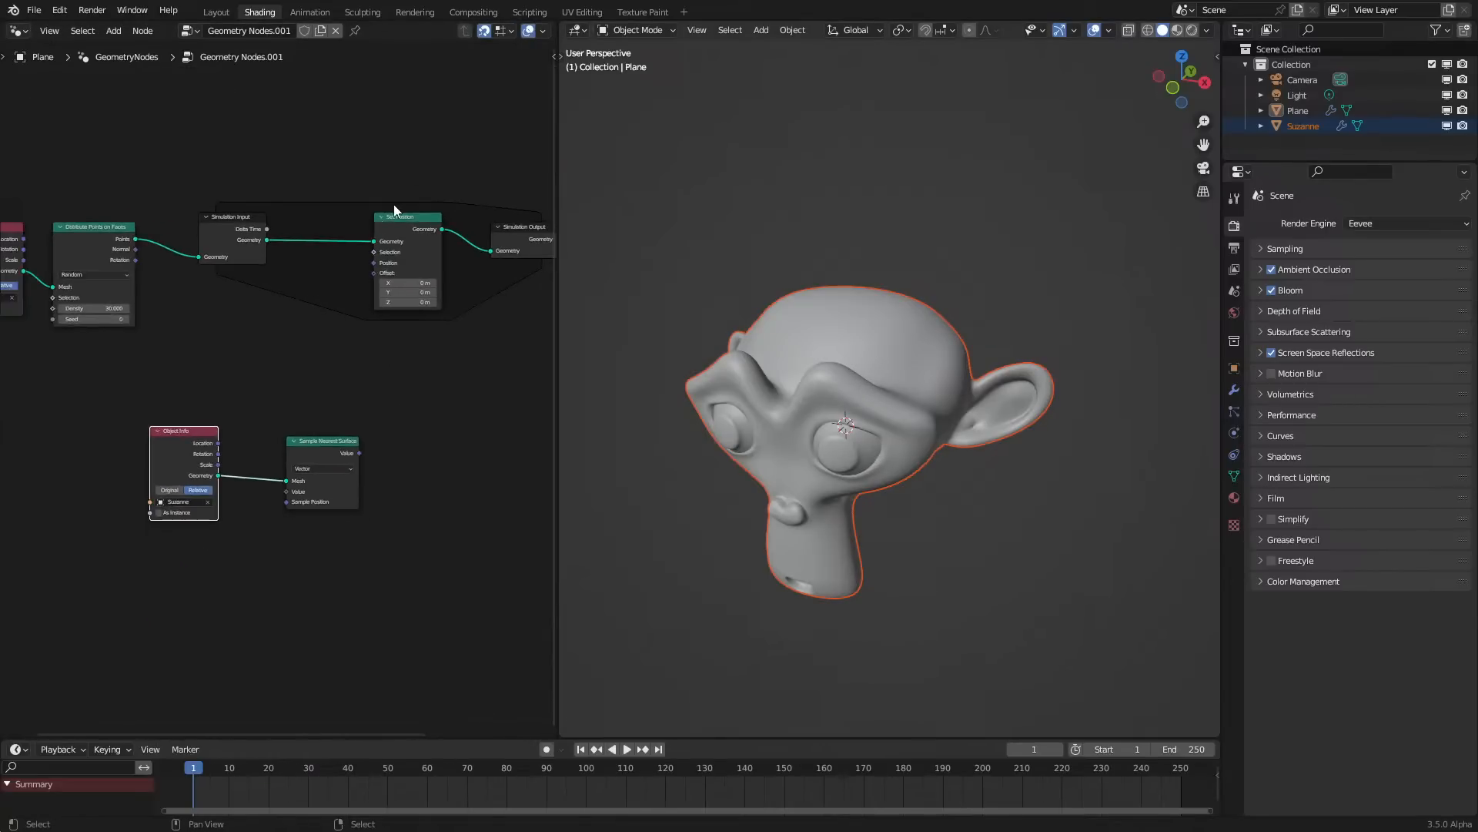
scroll(219, 280, up, 2)
key(shift+a)
key(q)
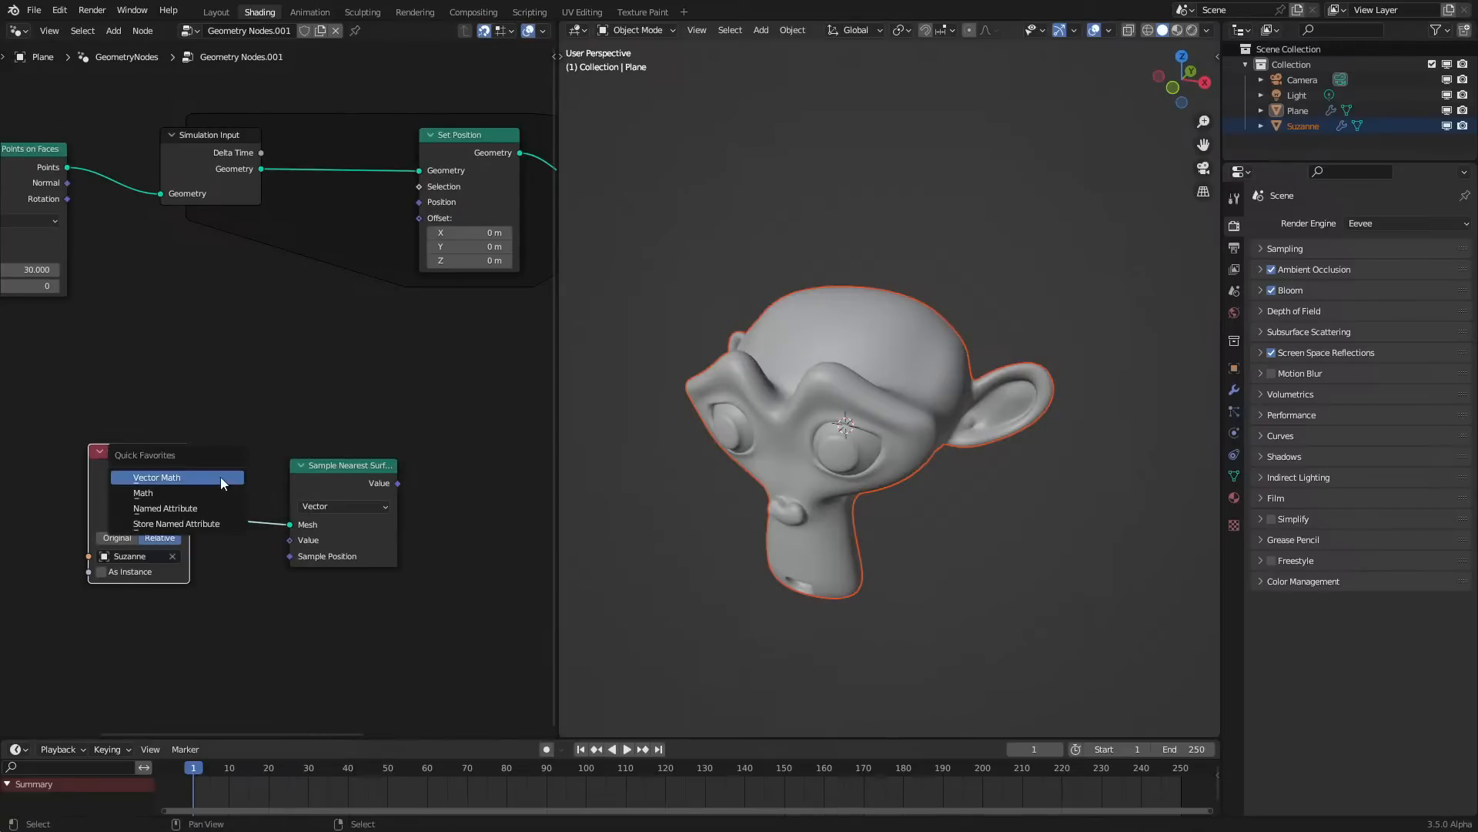
click(183, 509)
click(130, 590)
click(194, 666)
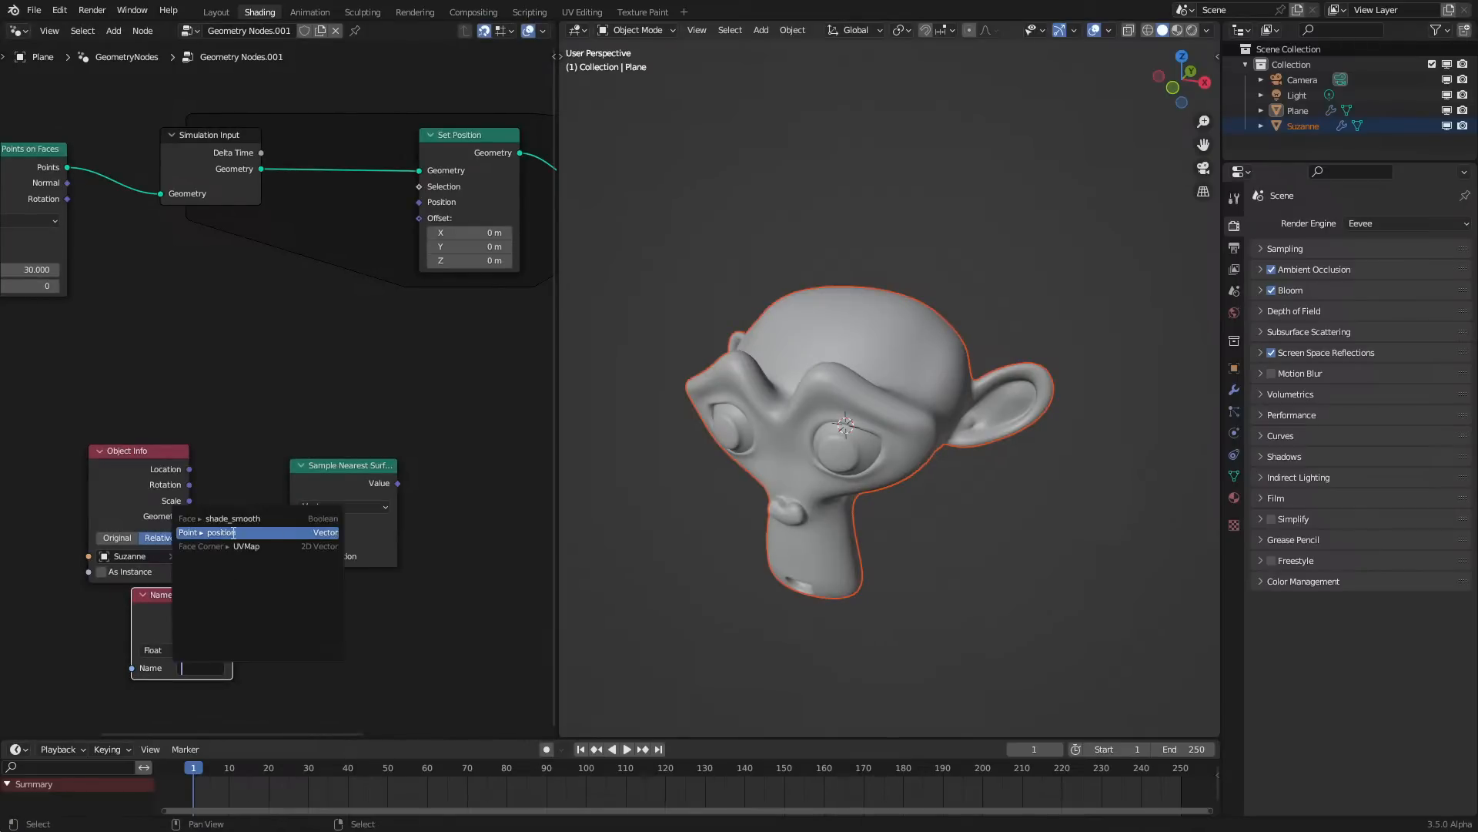
key(Escape)
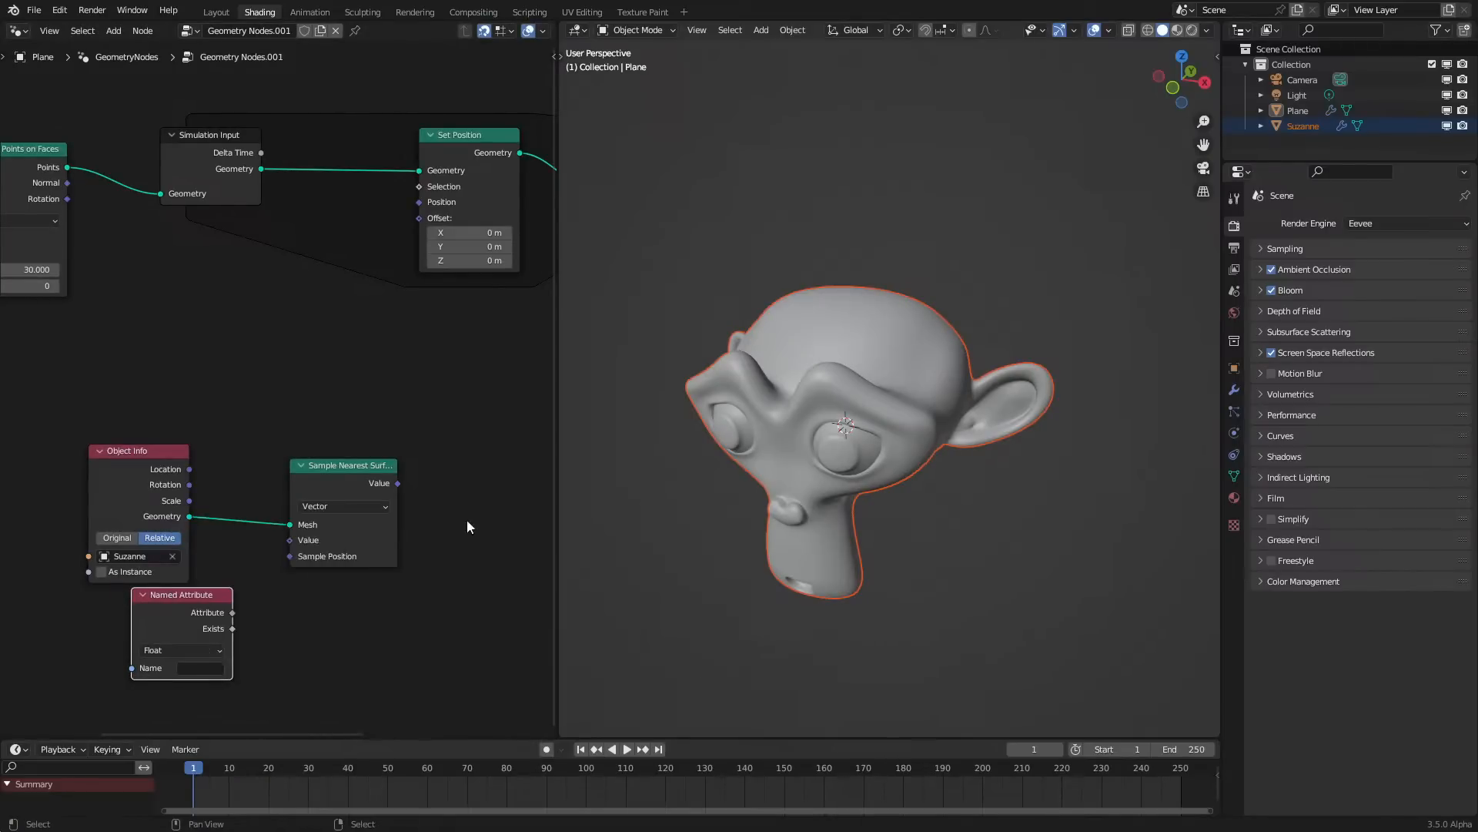
click(197, 667)
text(UVMap)
key(Escape)
Copy the mesh tangent attribute name from Suzanne's Store Named Attribute node and return to the plane's node tree
right_click(872, 374)
middle_drag(419, 372, 160, 471)
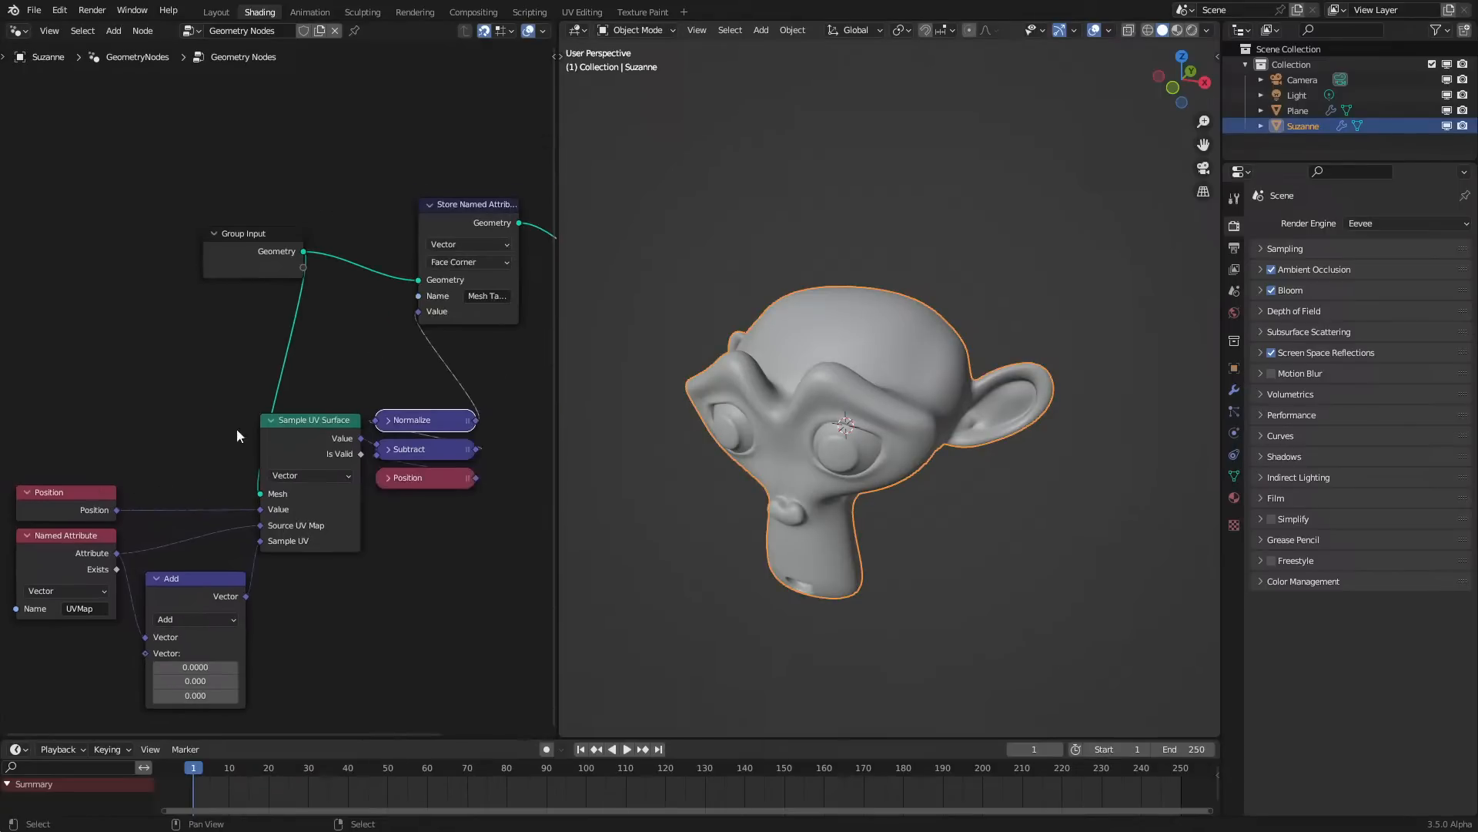
click(487, 296)
key(ctrl+c)
key(Escape)
click(1305, 111)
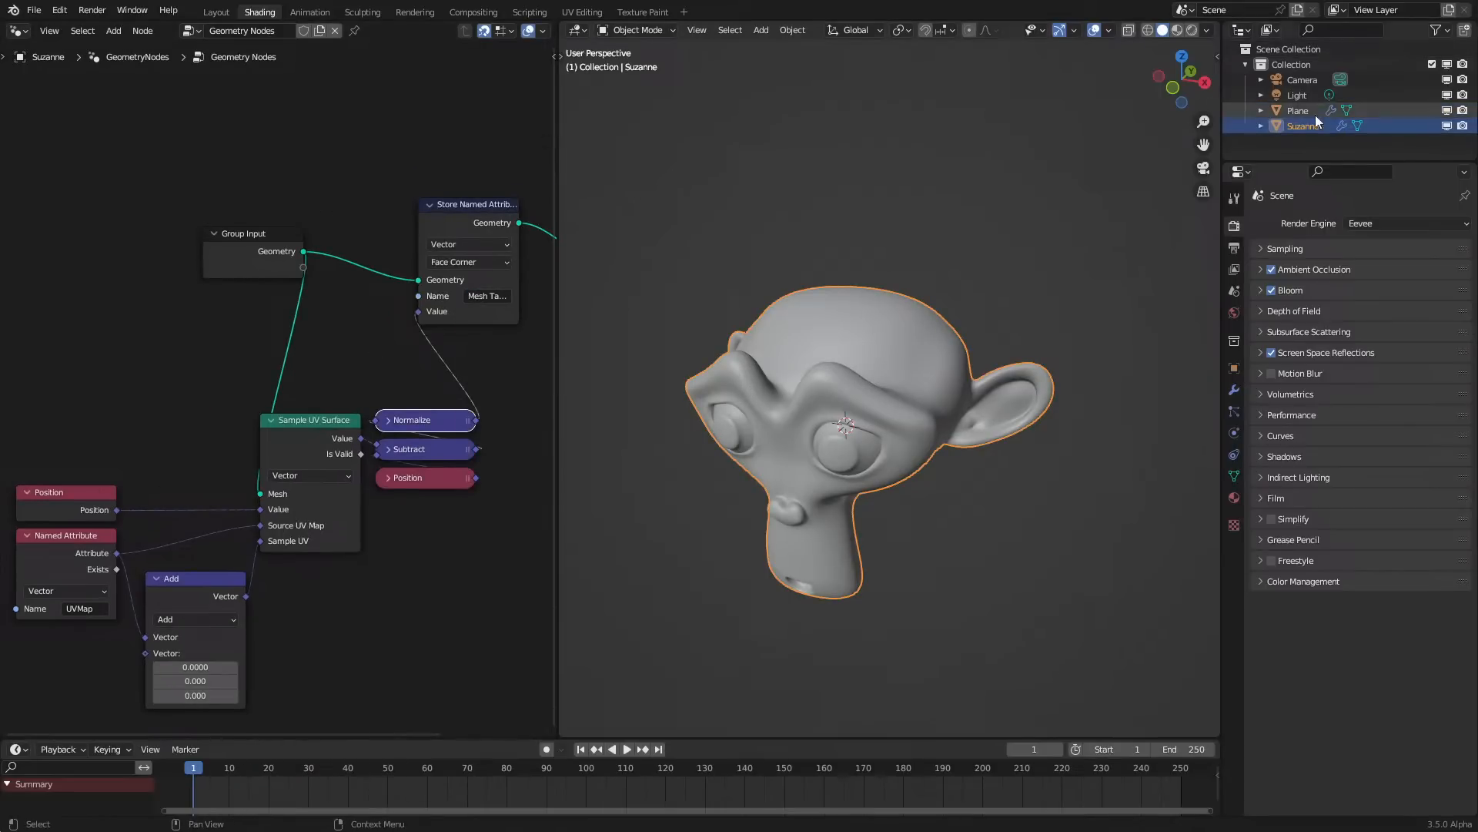
middle_drag(227, 552, 607, 307)
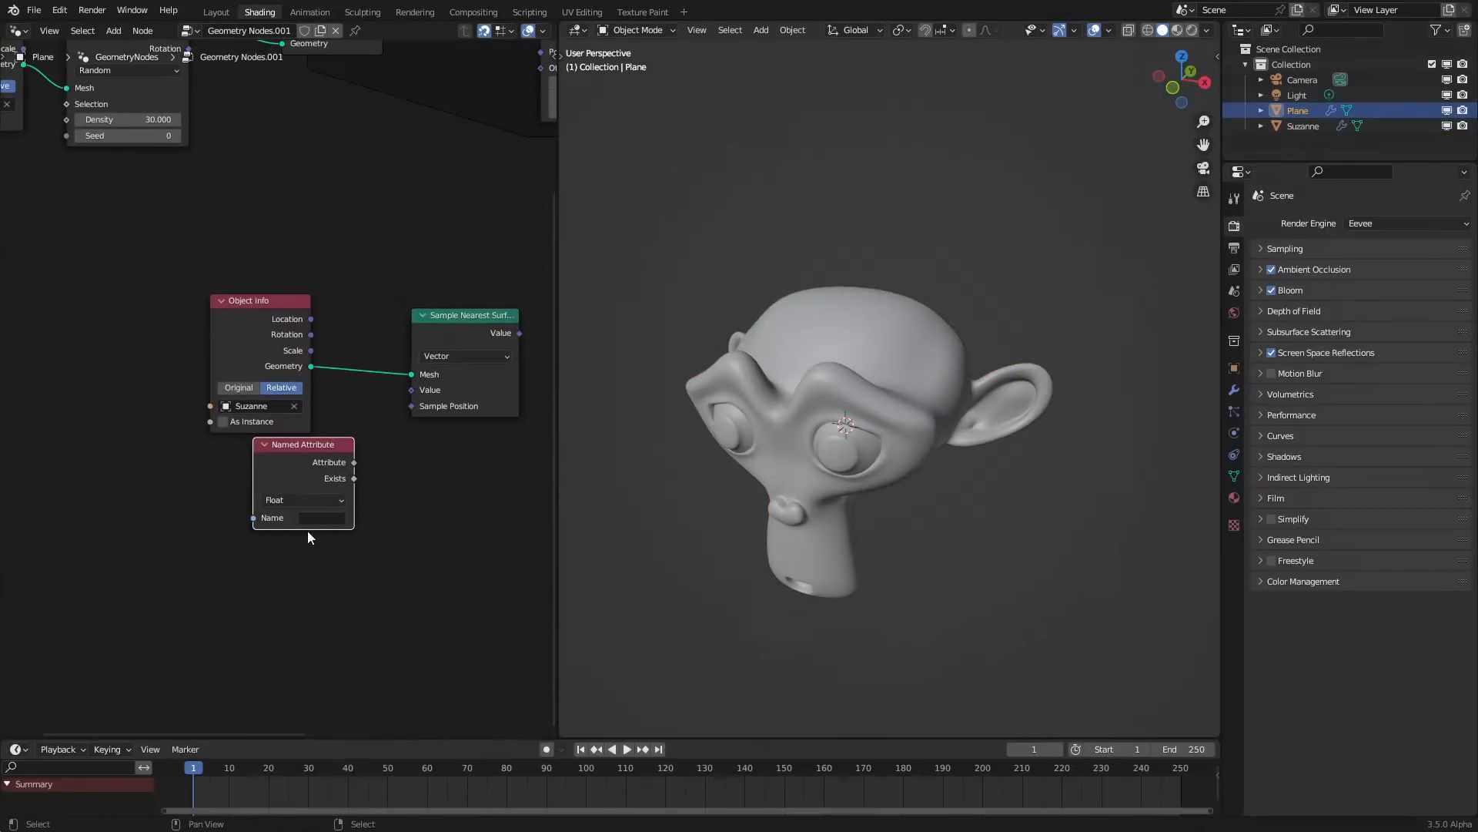
Enter the copied mesh tangent name in the Named Attribute node and set its data type to Vector
click(317, 517)
key(ctrl+v)
click(320, 506)
click(321, 514)
key(ctrl+v)
key(Return)
click(319, 503)
click(291, 549)
Connect the named attribute to Sample Nearest Surface's Value input and tidy the sampling nodes' placement
drag(353, 462, 413, 392)
drag(308, 469, 271, 474)
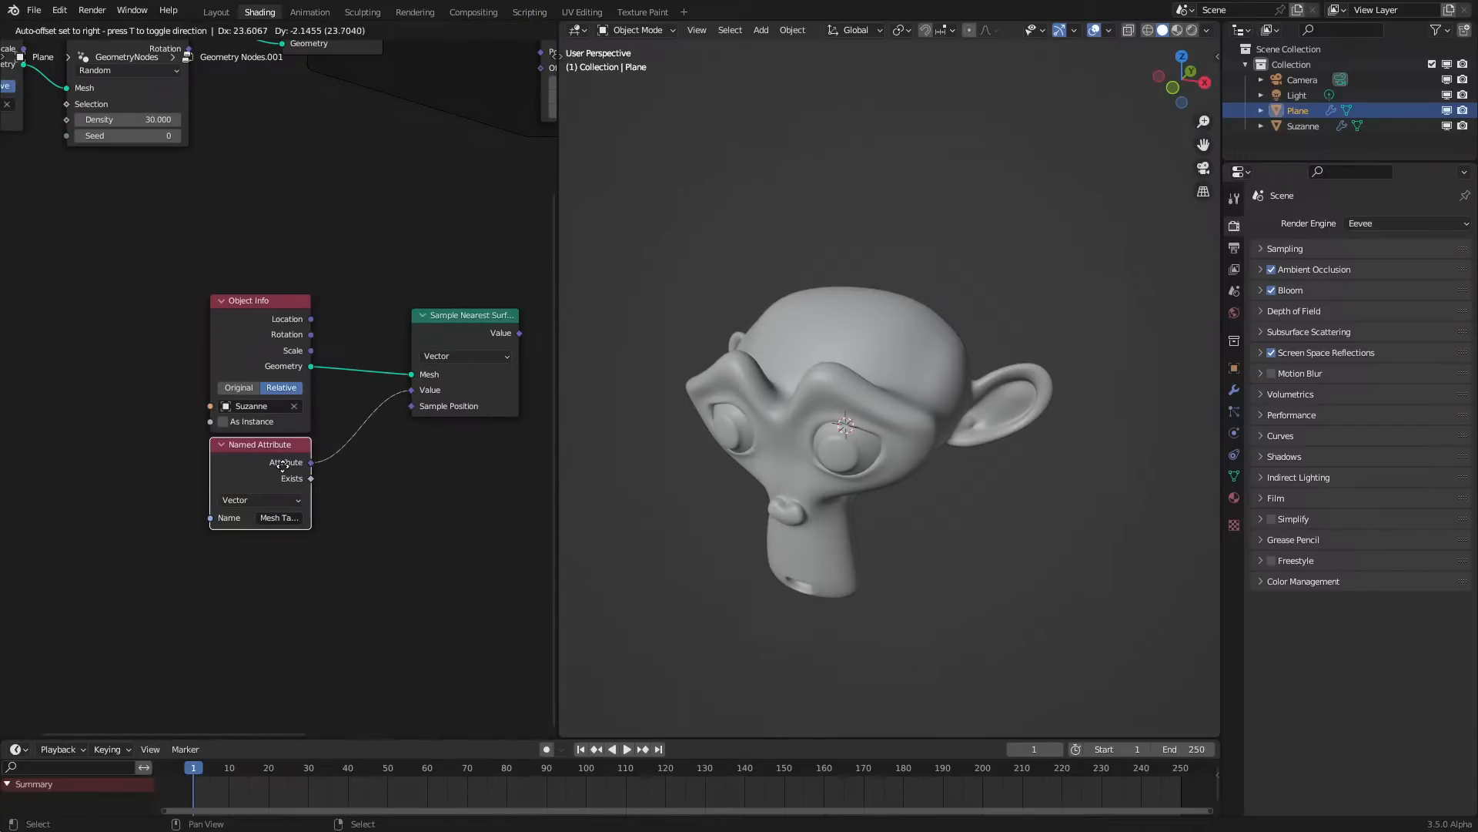
drag(141, 511, 506, 315)
key(g)
click(312, 454)
Scale the sampled vector by 0.01 with a Vector Math node and connect it to Set Position's Offset
drag(317, 462, 431, 455)
text(sca)
key(Return)
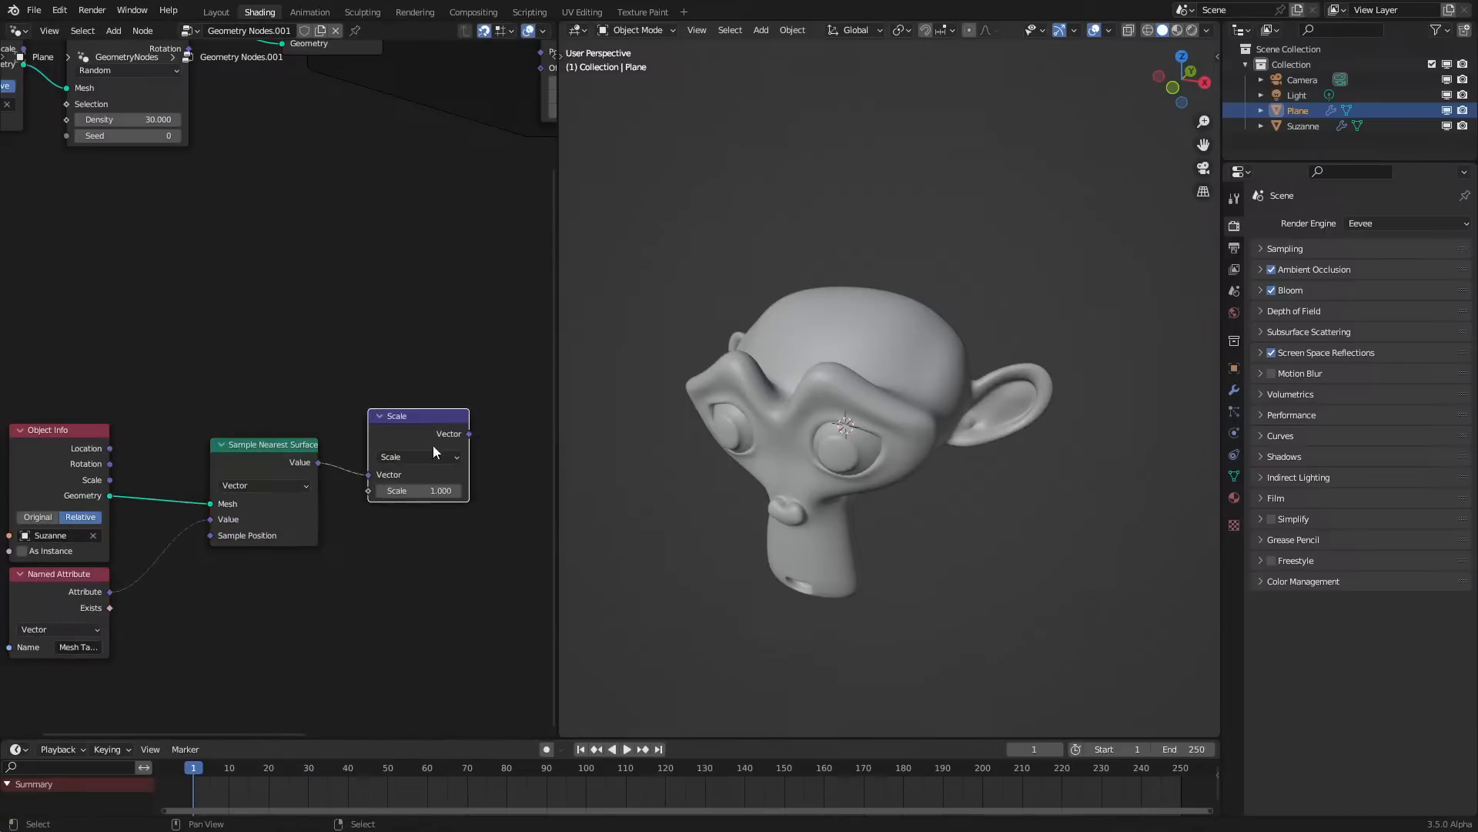
key(Return)
middle_drag(447, 452, 338, 592)
drag(359, 572, 431, 208)
Play the simulation and examine how the points travel over the monkey from several angles and in different viewport shading modes
key(space)
middle_drag(1005, 609, 968, 552)
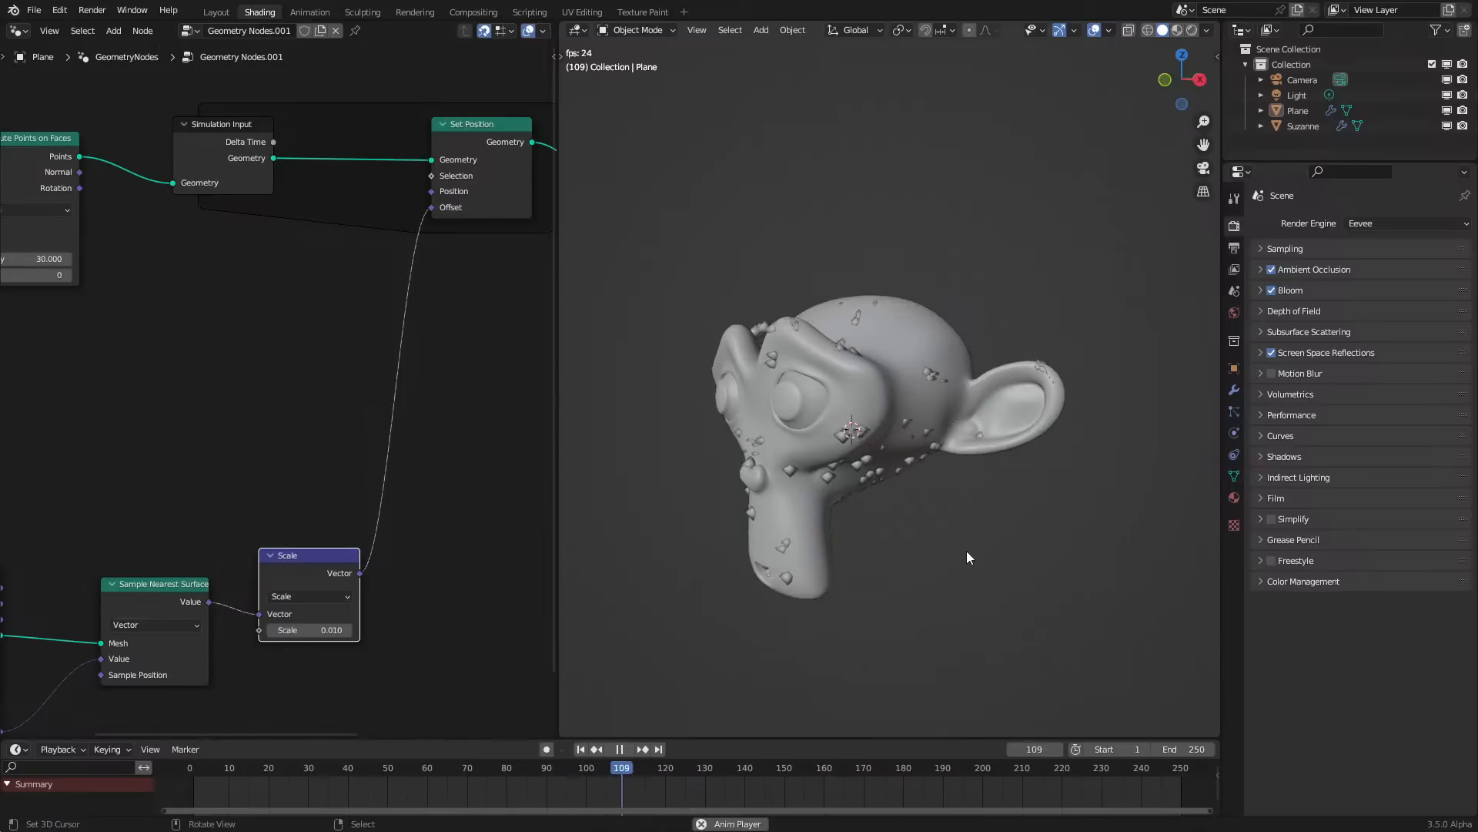
middle_drag(967, 552, 1021, 473)
key(shift+z)
middle_drag(847, 490, 858, 595)
key(z)
key(z)
click(779, 496)
mouse_move(778, 496)
middle_down()
mouse_move(857, 465)
mouse_move(967, 451)
mouse_move(830, 539)
mouse_move(798, 494)
middle_up()
scroll(873, 457, up, 7)
key(z)
click(941, 468)
scroll(829, 538, down, 7)
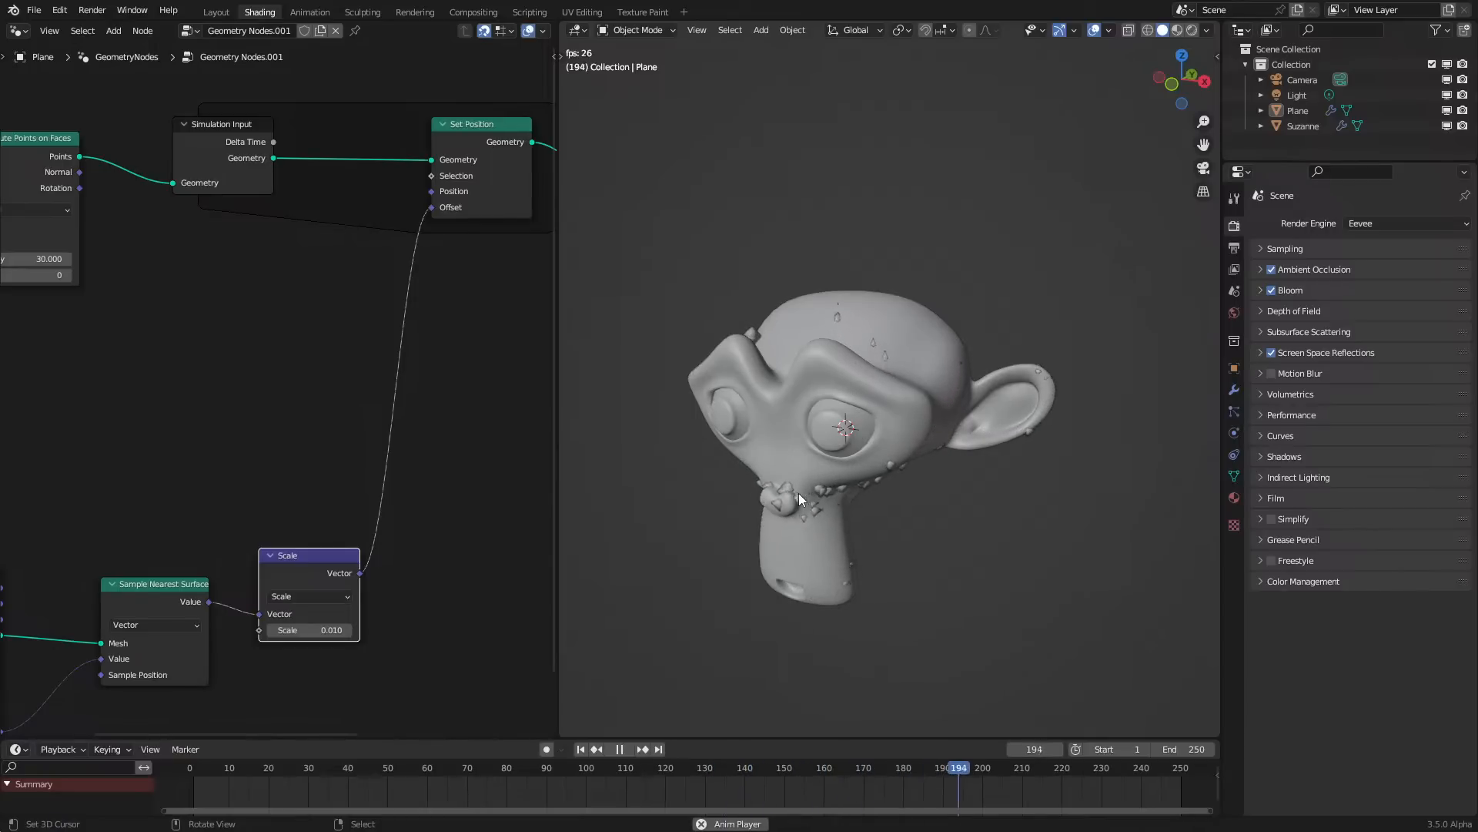
Stop the playback and reposition the tangent sampling nodes together with the Scale node as a compact group
key(space)
scroll(281, 493, down, 2)
middle_drag(288, 485, 367, 374)
drag(361, 436, 338, 461)
middle_drag(344, 456, 248, 419)
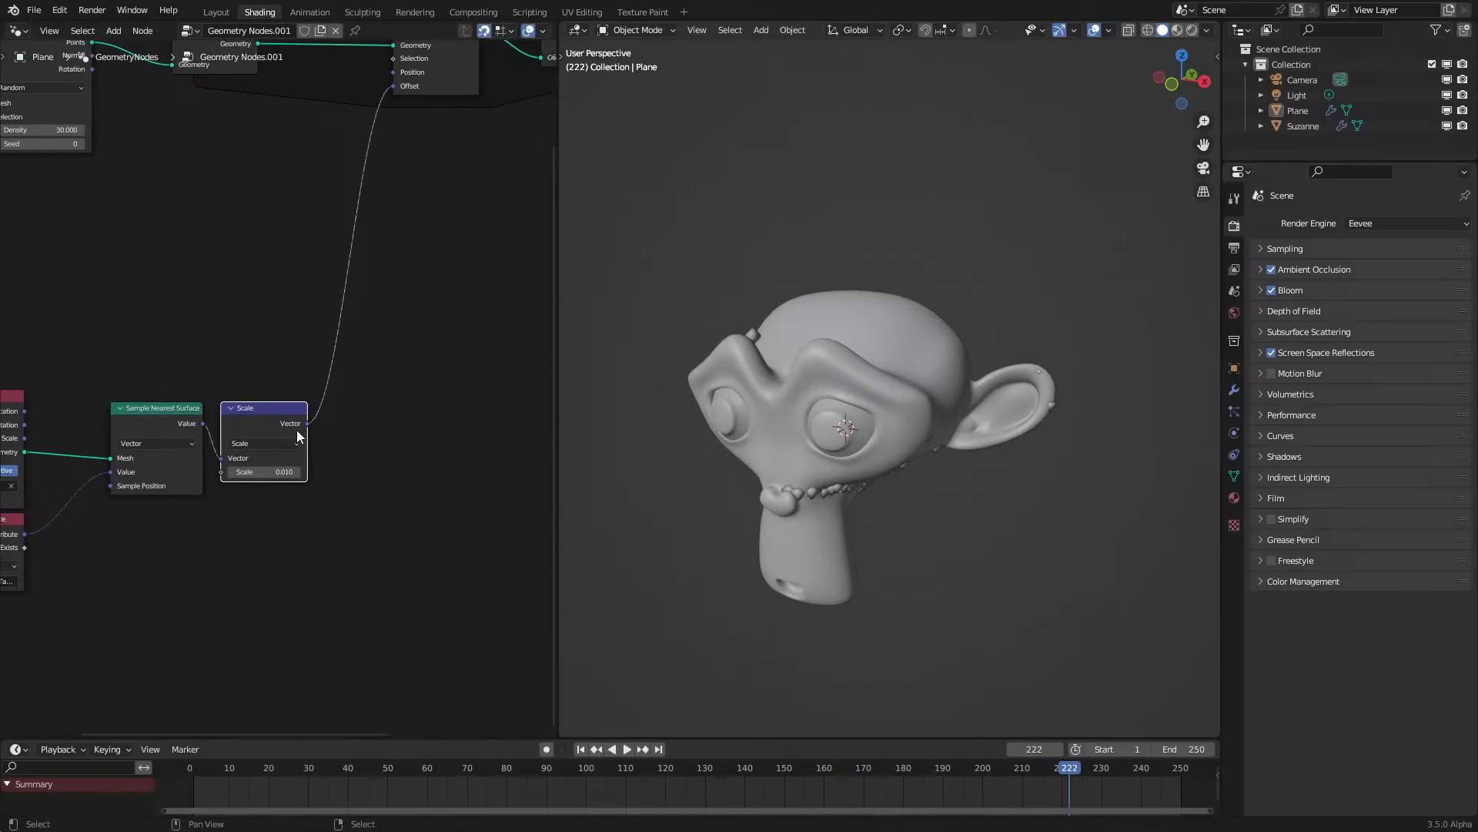
scroll(304, 428, down, 4)
drag(89, 440, 460, 575)
key(g)
click(402, 594)
drag(225, 427, 363, 563)
key(g)
click(331, 556)
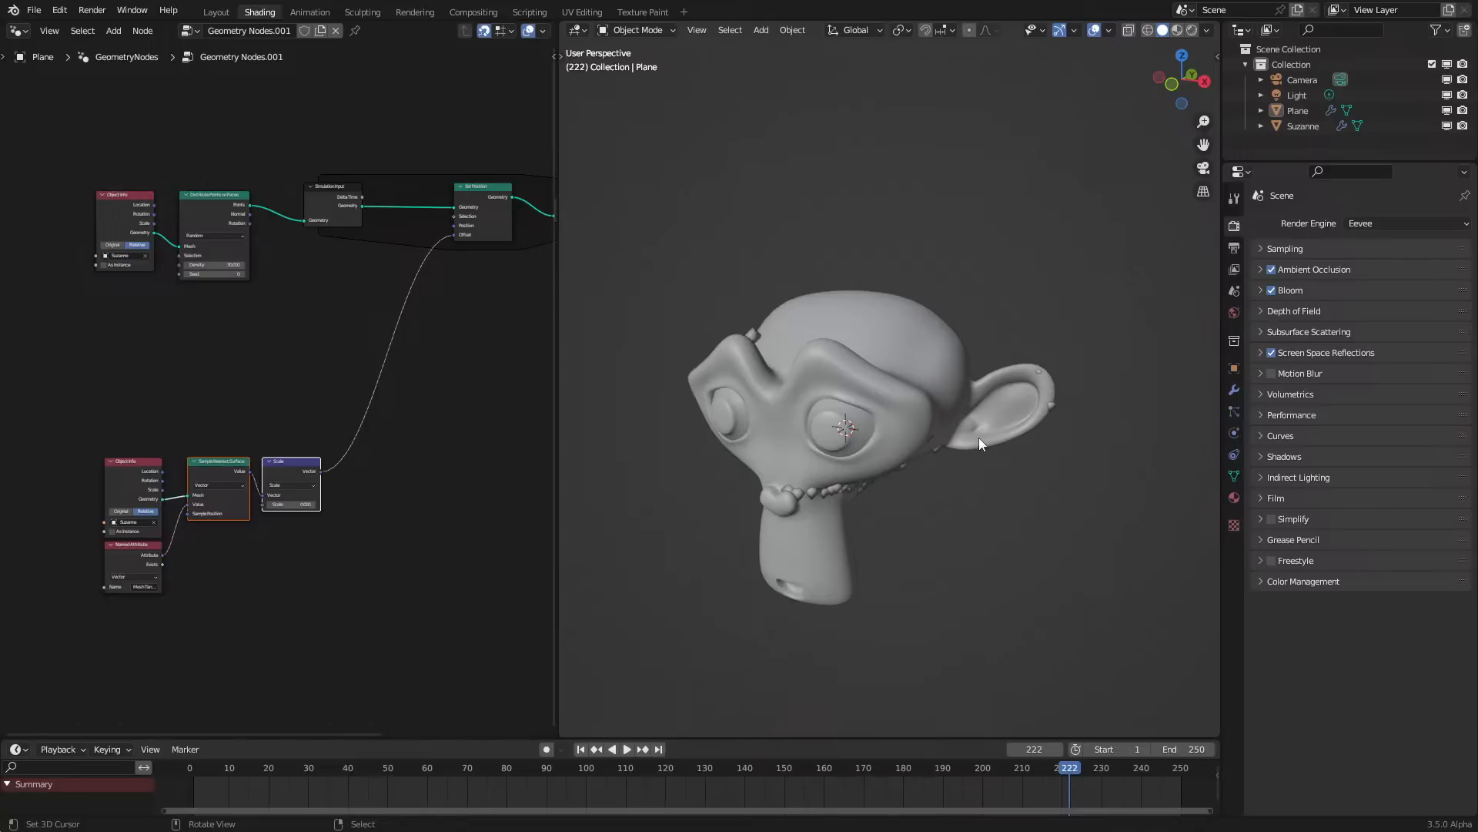
Add a Geometry Proximity node near the Scale node and set its target element to Points
scroll(385, 485, up, 3)
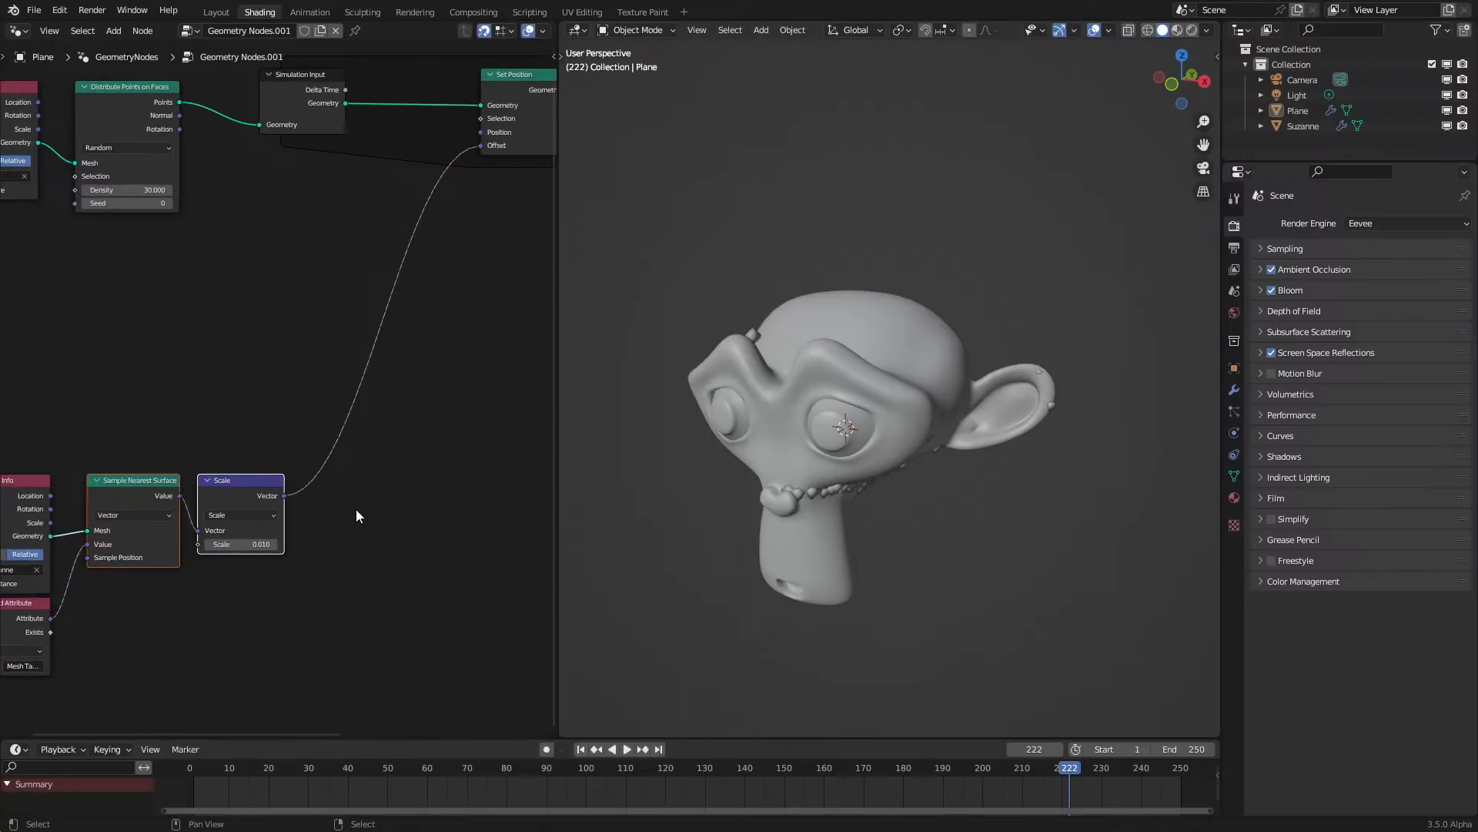
middle_drag(371, 479, 330, 450)
key(shift+a)
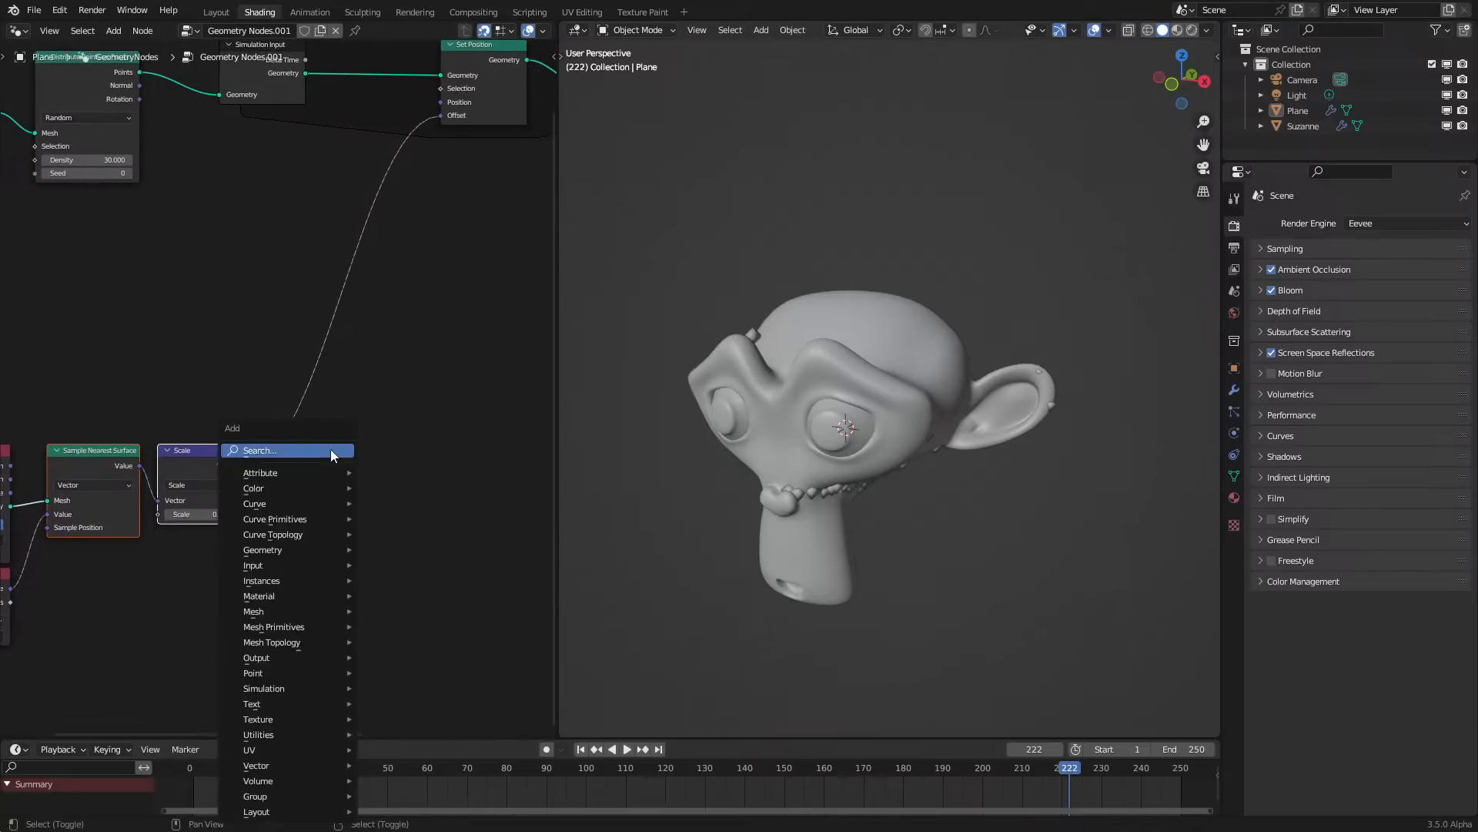
click(330, 452)
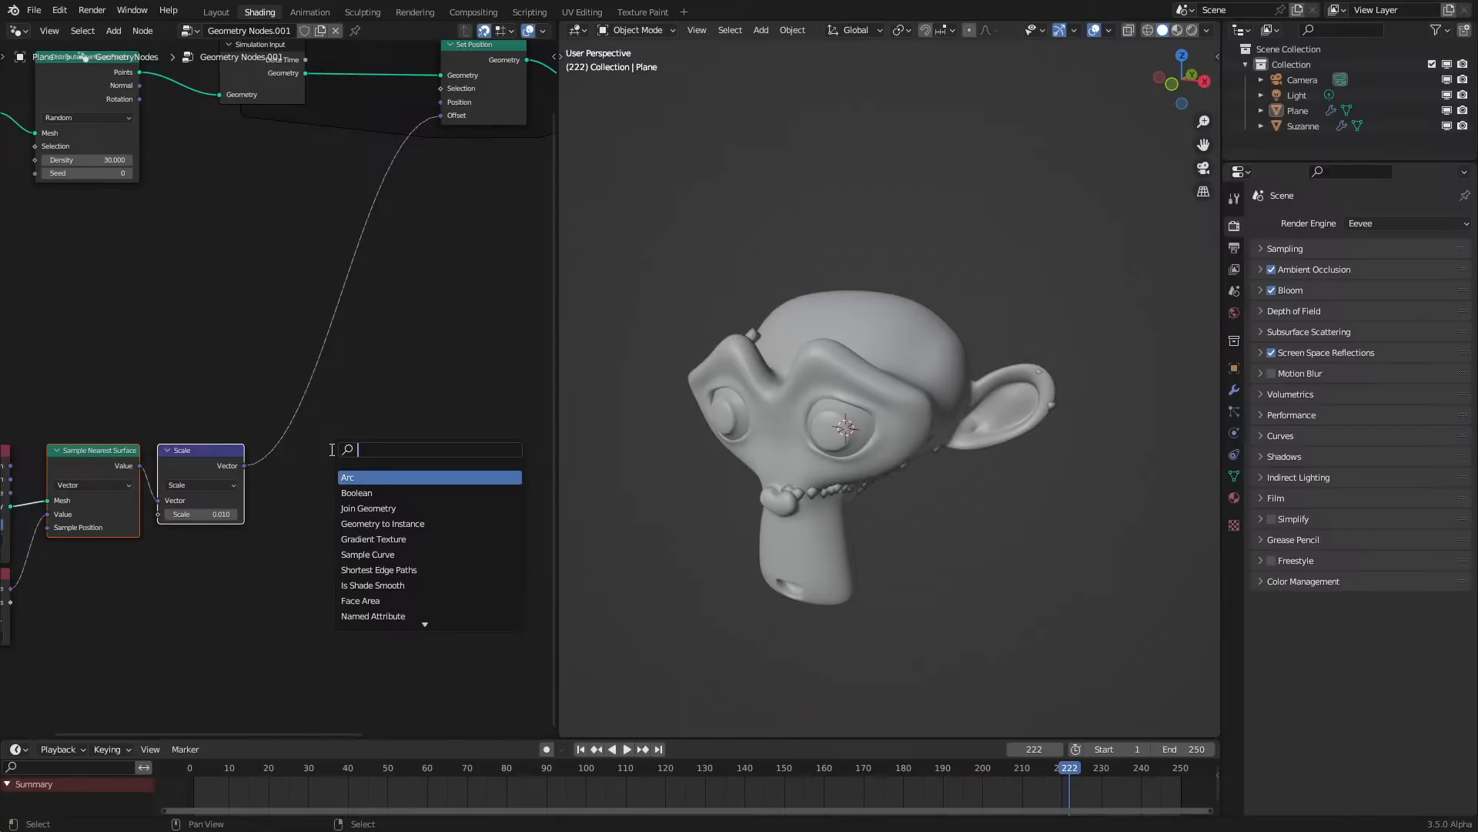
text(ta)
key(BackSpace)
key(BackSpace)
text(prox)
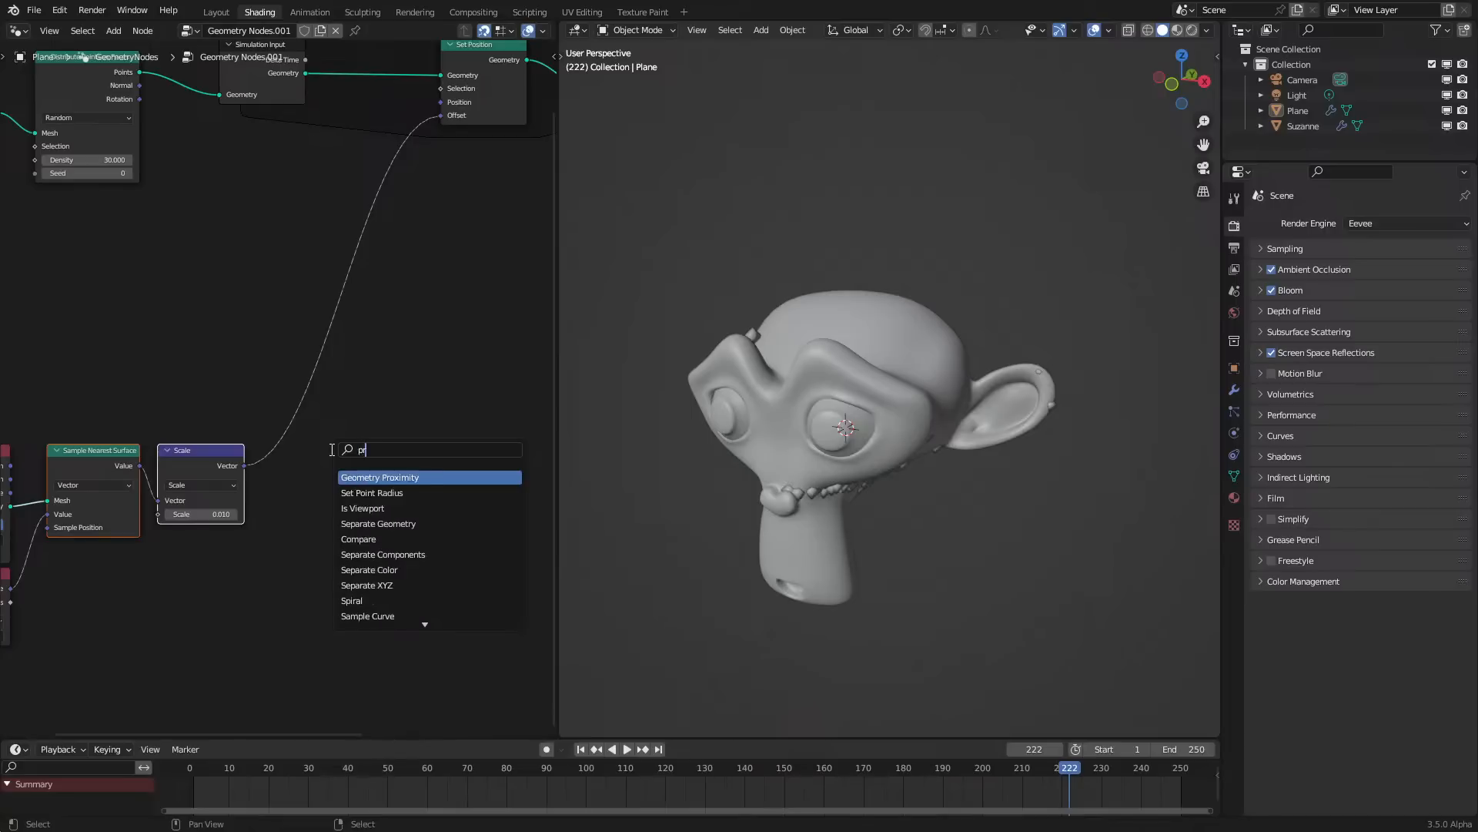
key(Return)
click(338, 513)
click(374, 549)
click(371, 561)
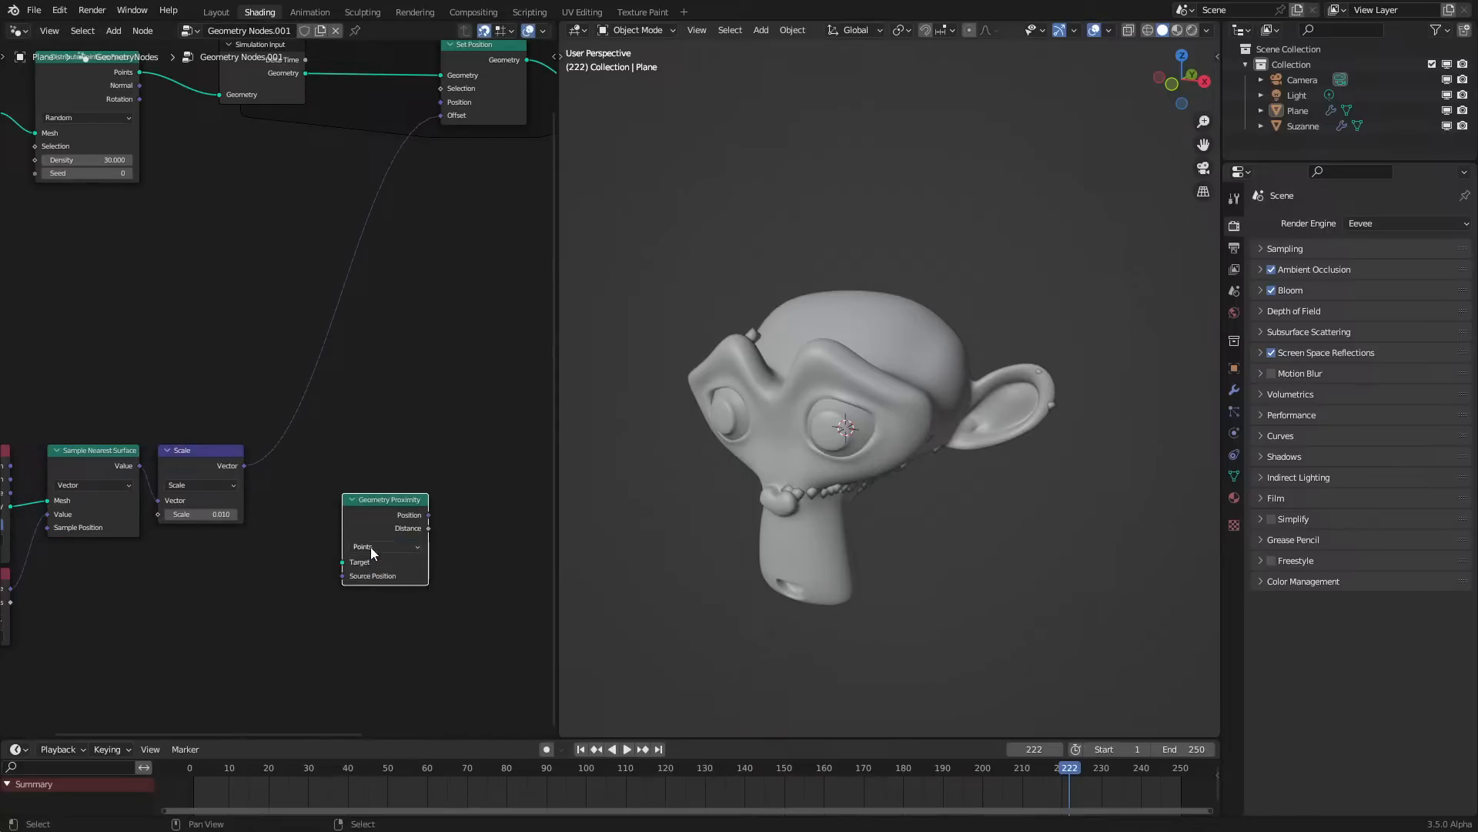
Move the Geometry Proximity node below the Scale node and play the simulation briefly
middle_drag(304, 444, 372, 363)
scroll(280, 413, up, 3)
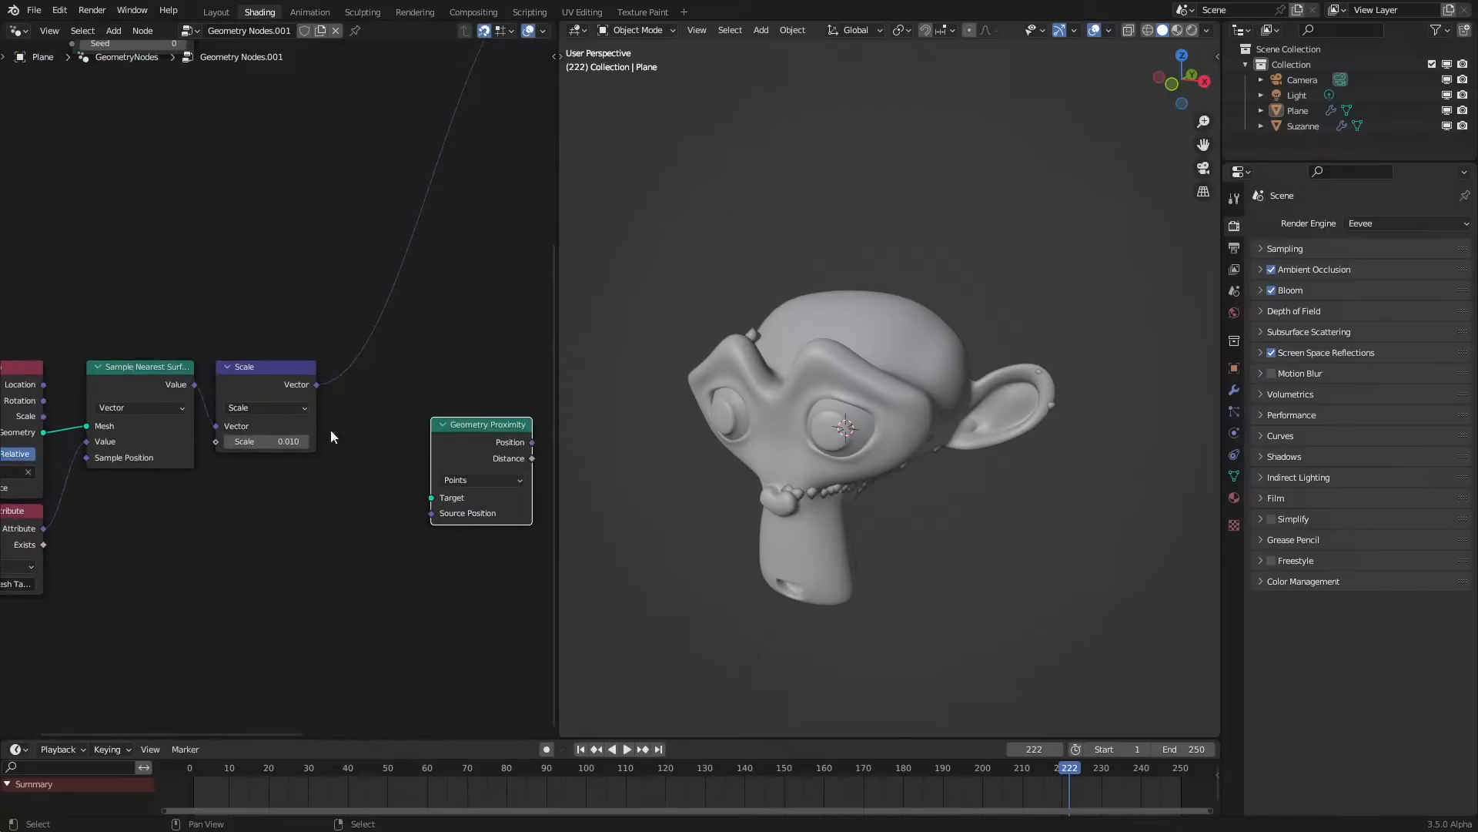
drag(459, 442, 403, 536)
scroll(403, 535, down, 2)
key(space)
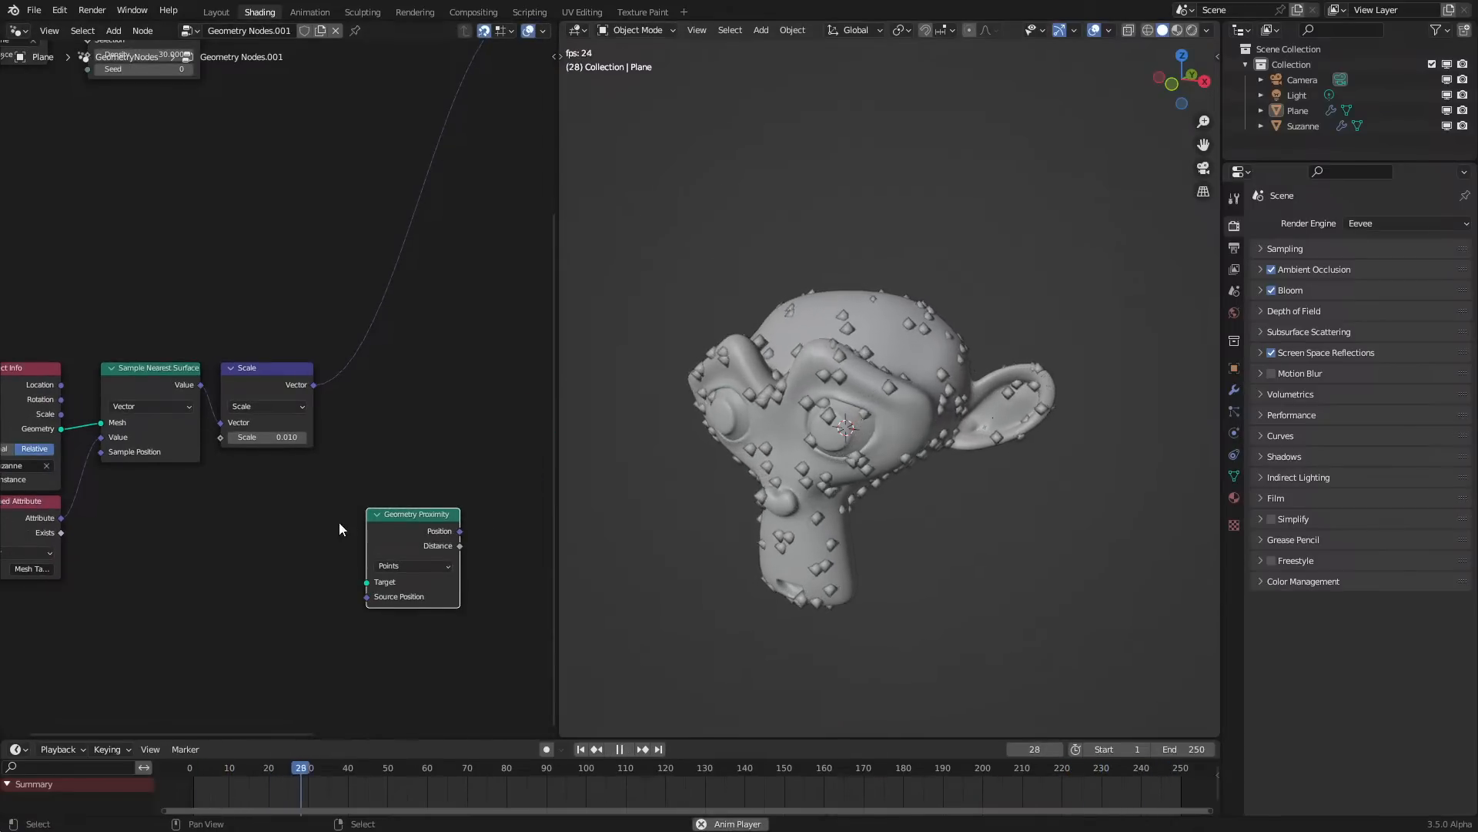
middle_drag(310, 514, 335, 501)
key(space)
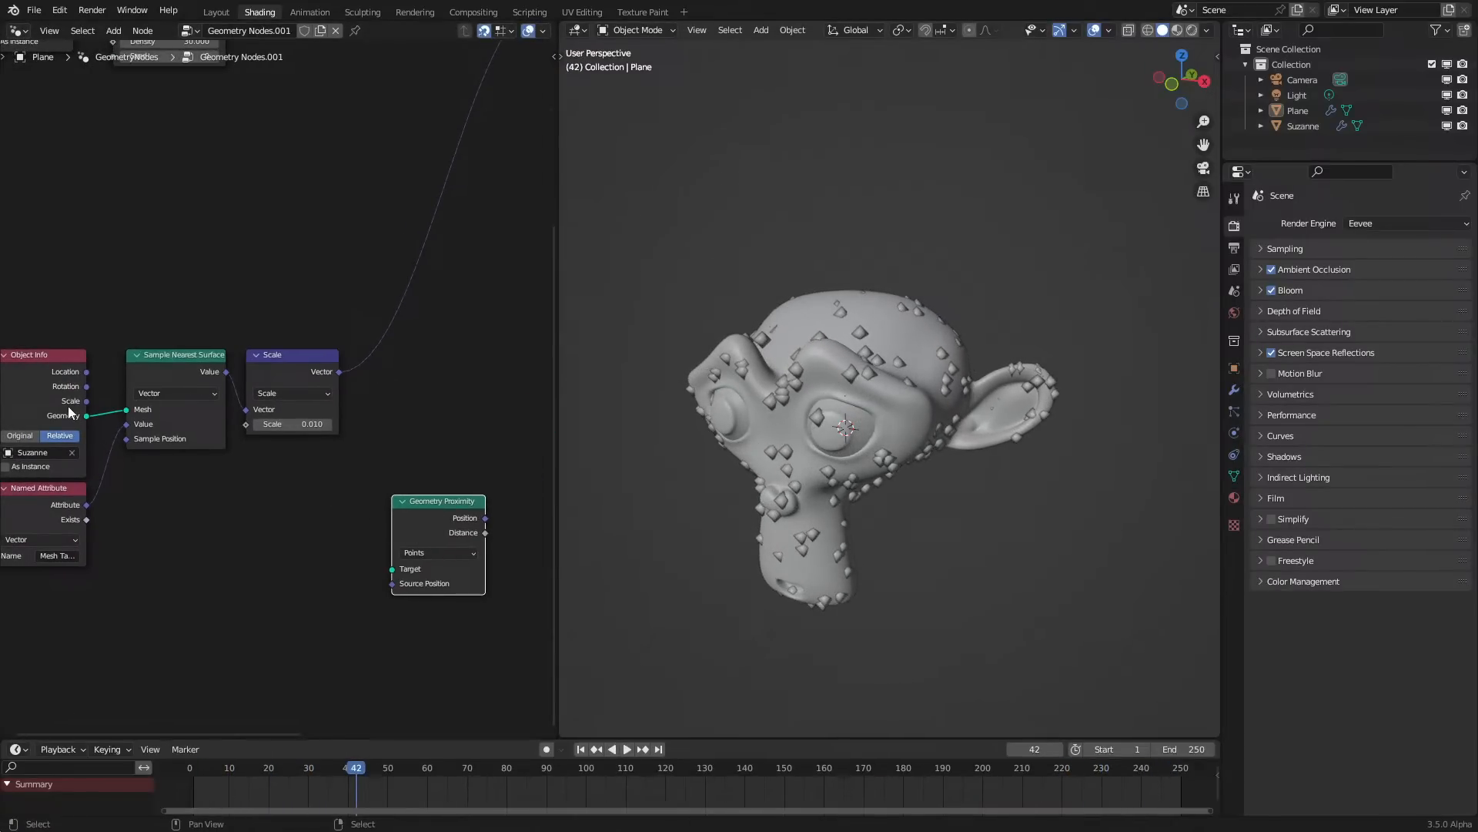
Connect the Suzanne geometry to Geometry Proximity's Target and a new Position node to its Source Position
drag(85, 415, 199, 582)
scroll(325, 543, down, 3)
text(po)
key(Return)
click(228, 582)
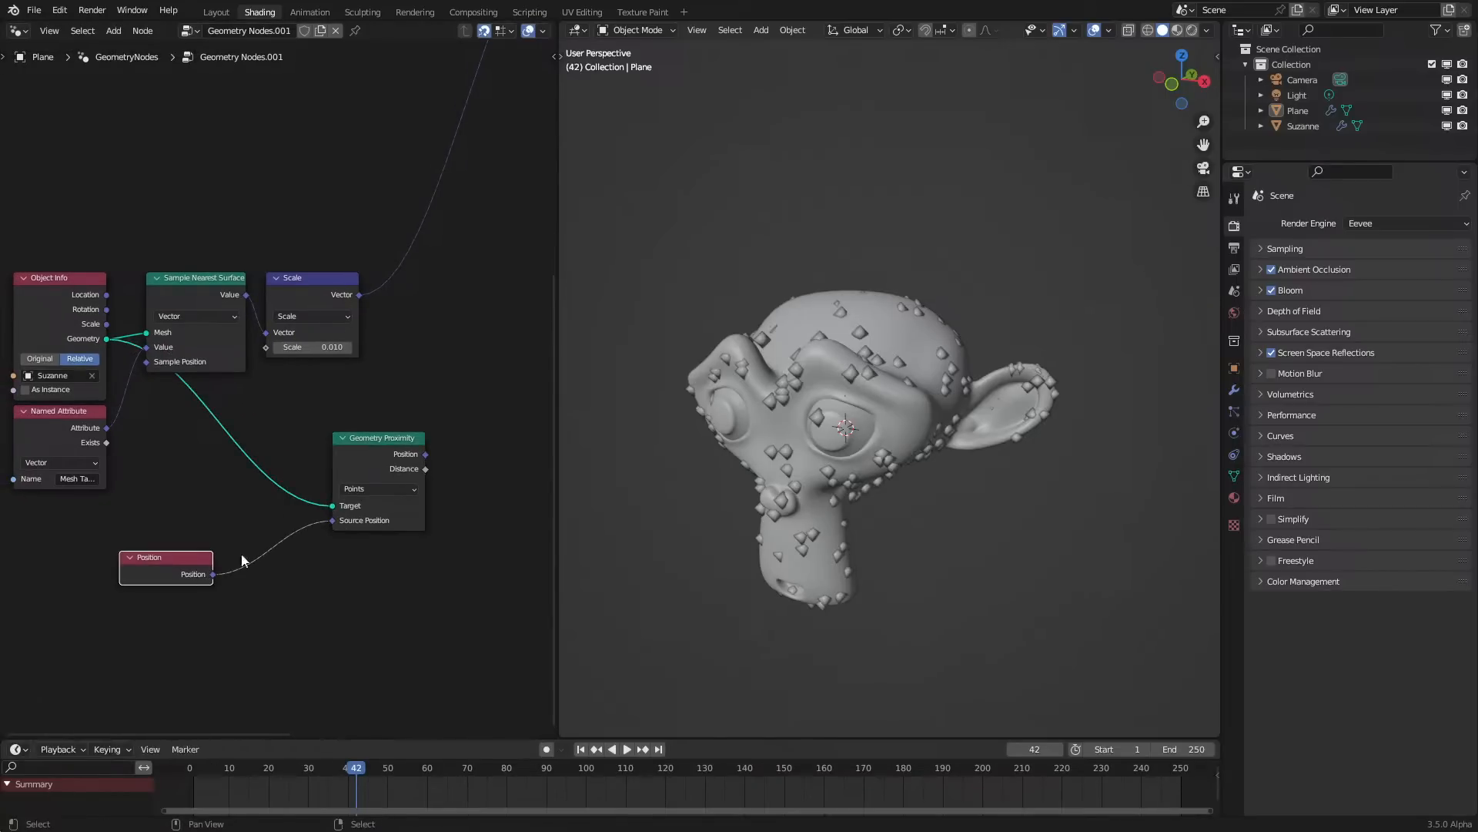
Insert an Add vector node before Source Position that sums the Position and the scaled tangent, with the Position node tucked beneath it
drag(356, 455, 515, 415)
key(q)
click(357, 432)
click(322, 482)
drag(358, 295, 321, 540)
click(328, 492)
drag(179, 561, 427, 515)
scroll(123, 349, down, 2)
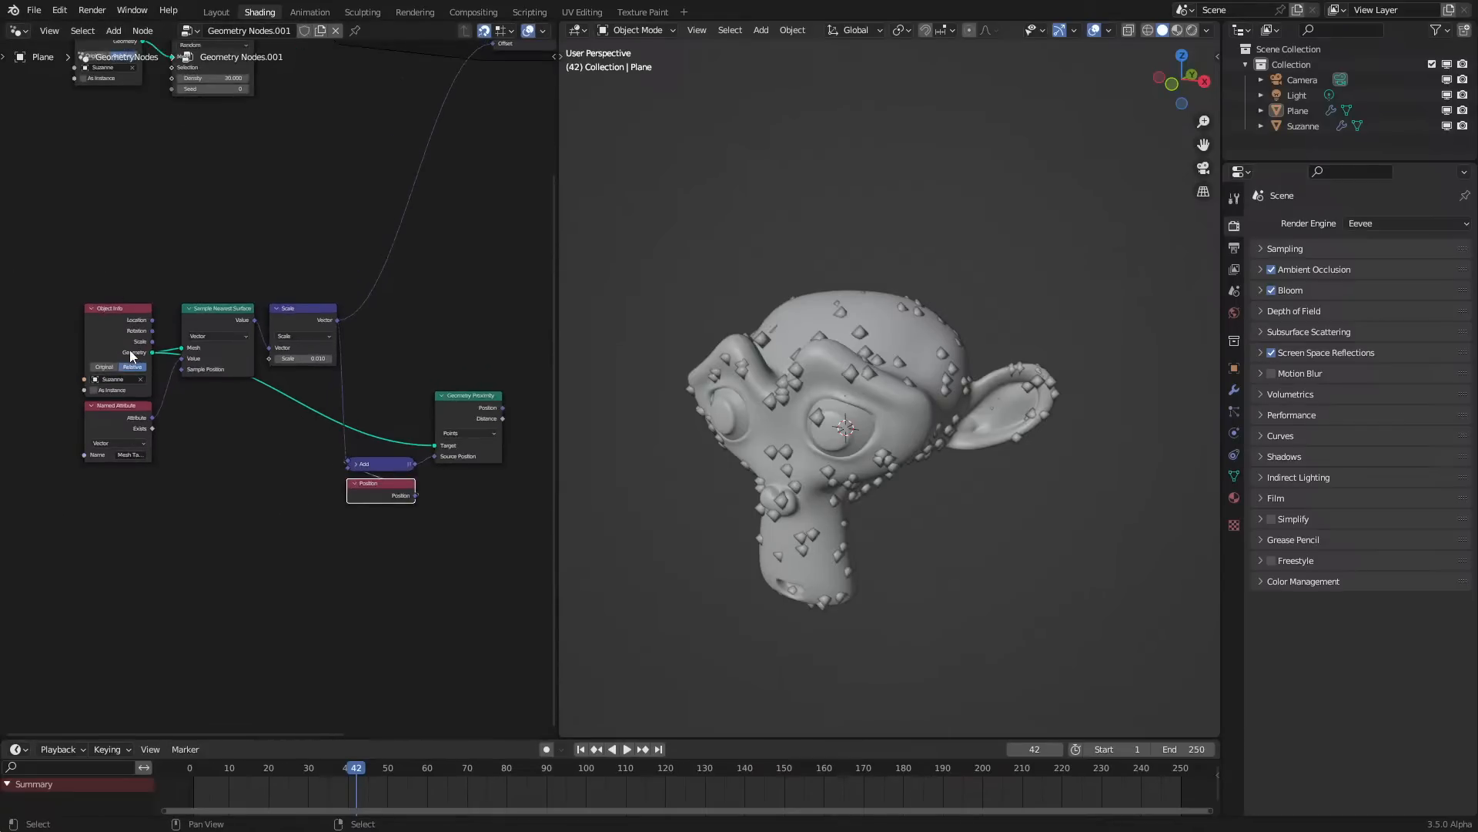
Move the proximity nodes aside and supply Geometry Proximity's Target from a duplicated Suzanne Object Info node placed above Add
drag(372, 386, 473, 559)
key(g)
click(500, 621)
click(114, 336)
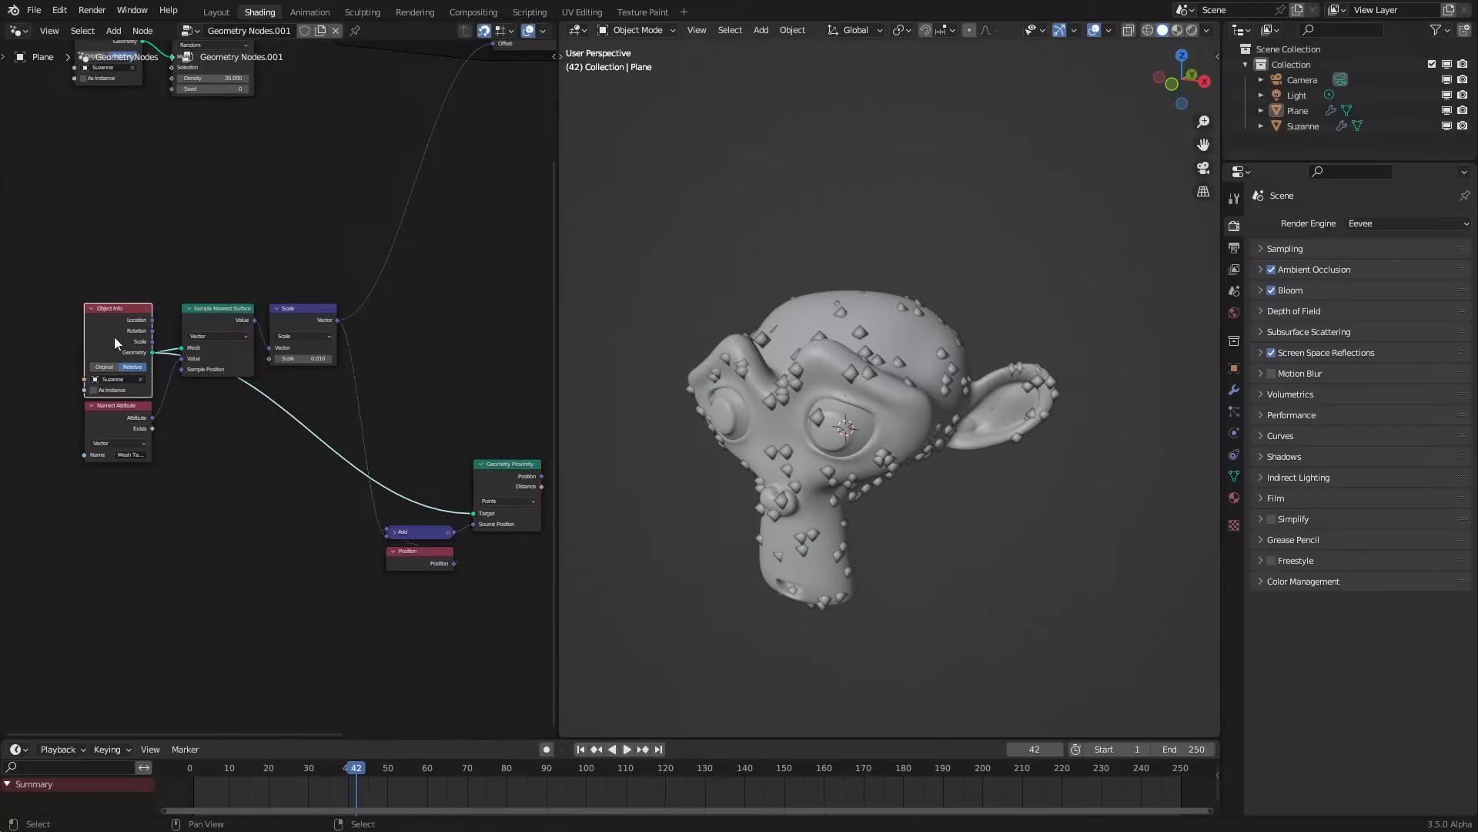
key(shift+d)
click(289, 512)
drag(327, 527, 472, 512)
drag(257, 488, 383, 429)
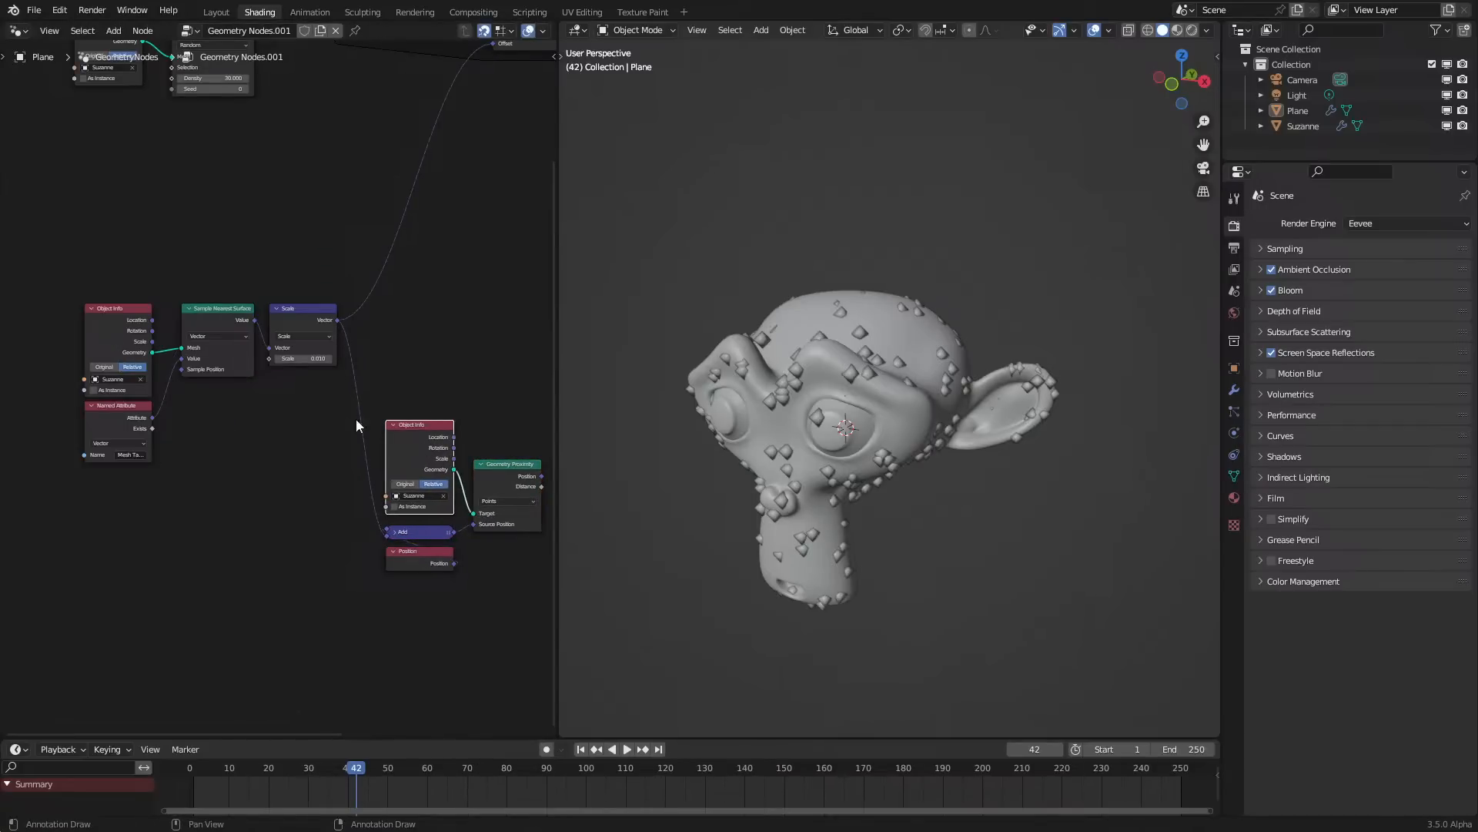
Enclose the tangent sampling nodes and the geometry proximity nodes in two separate frames
scroll(362, 385, down, 3)
middle_drag(362, 386, 281, 455)
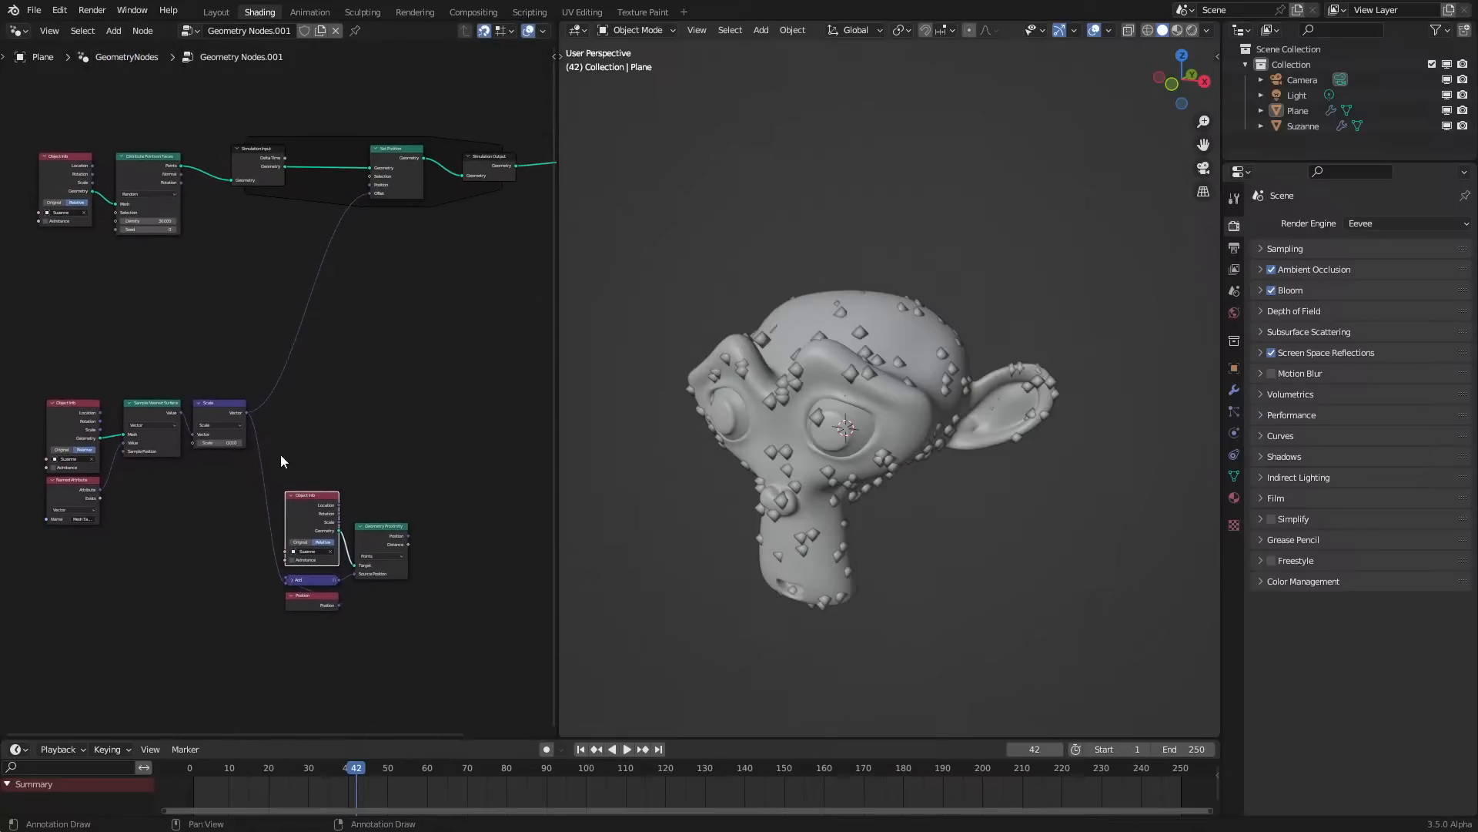
mouse_move(39, 372)
mouse_down()
mouse_move(213, 595)
mouse_move(358, 525)
mouse_move(381, 626)
mouse_up()
key(ctrl+j)
key(c)
key(Escape)
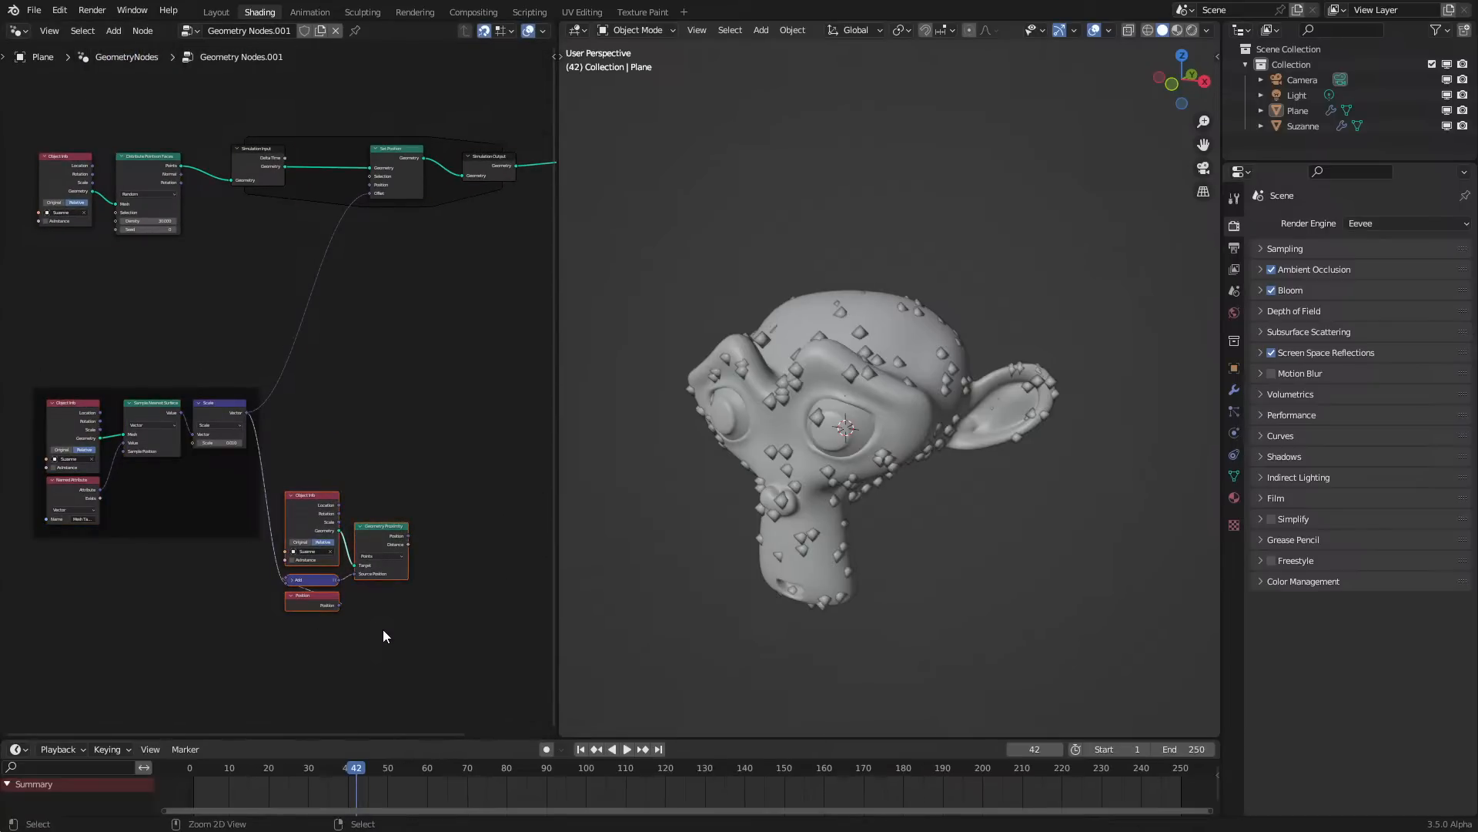
key(ctrl+j)
click(463, 504)
Connect Geometry Proximity's Position output to Set Position's Position input in place of the Offset link
scroll(464, 516, up, 4)
middle_drag(463, 538, 334, 445)
scroll(335, 445, up, 2)
drag(345, 492, 264, 140)
Play the simulation from its start and examine the points on the monkey from another side
scroll(340, 498, down, 2)
middle_drag(354, 640, 428, 416)
scroll(351, 451, up, 2)
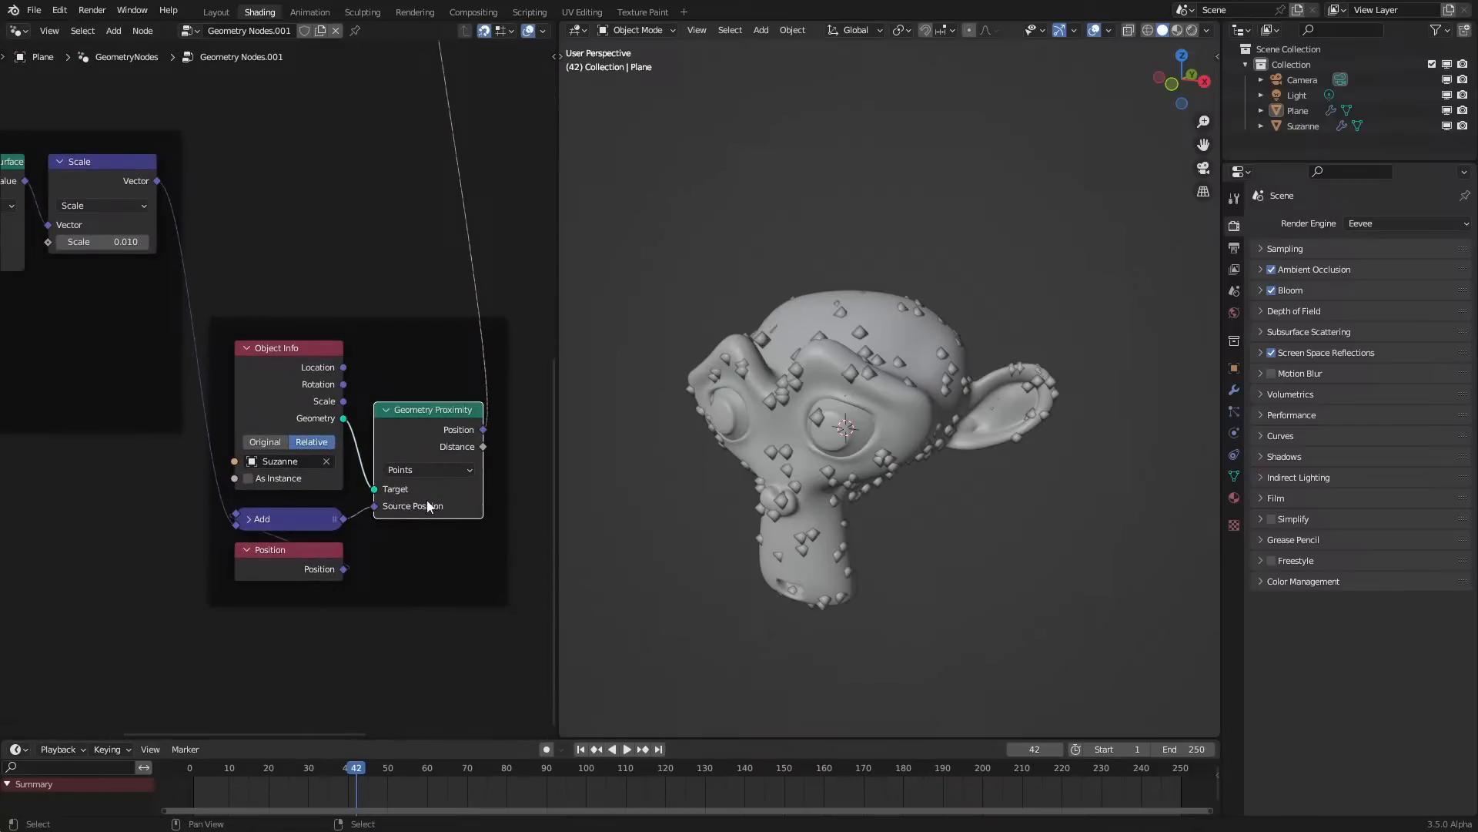
scroll(433, 485, down, 2)
click(186, 790)
key(space)
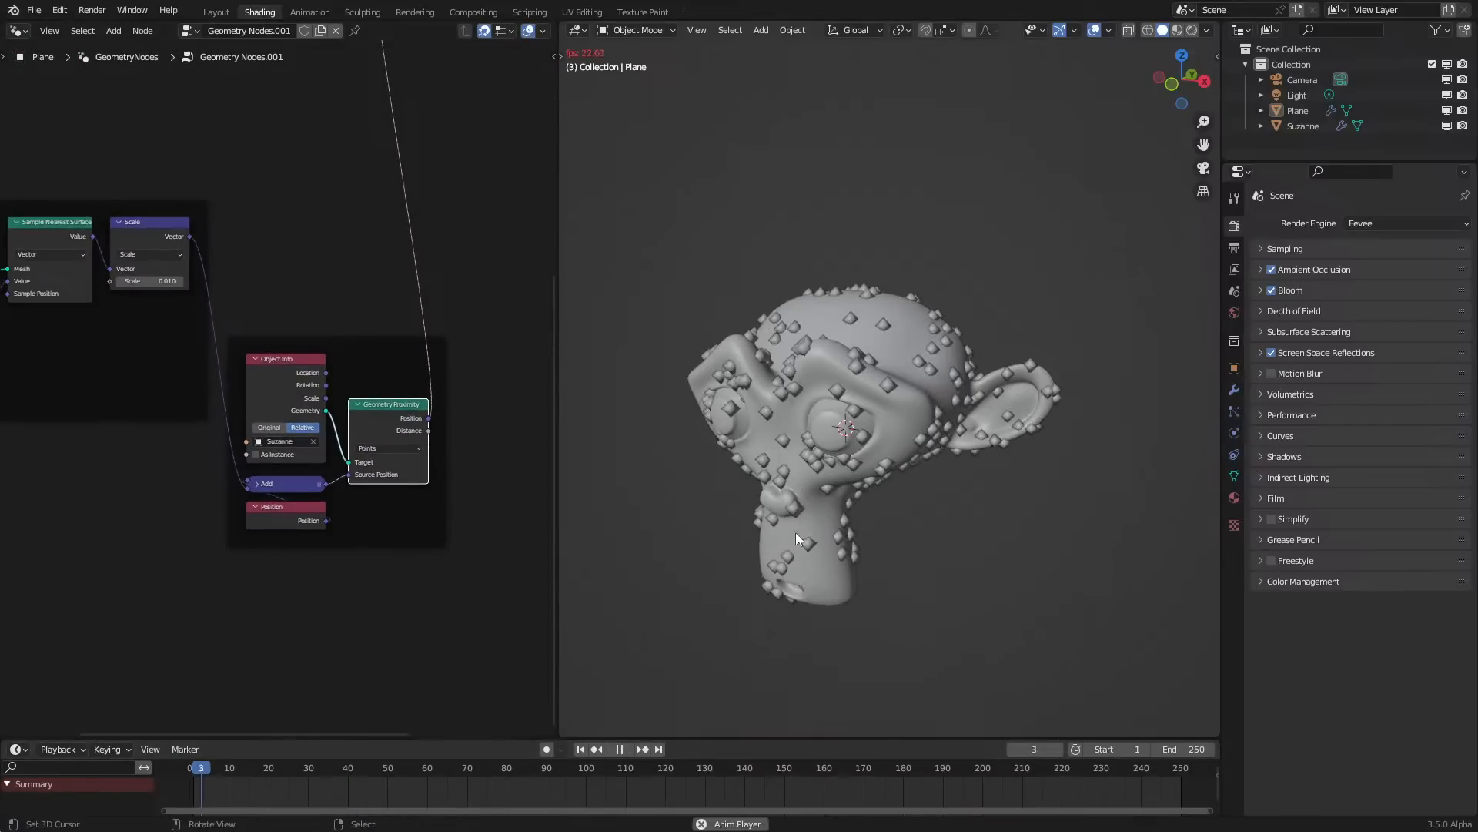
middle_drag(875, 493, 774, 437)
Try a Scale of 0.06 for the sampled tangent during playback and examine the points from behind and above
middle_drag(99, 454, 280, 573)
shift+drag(332, 399, 356, 399)
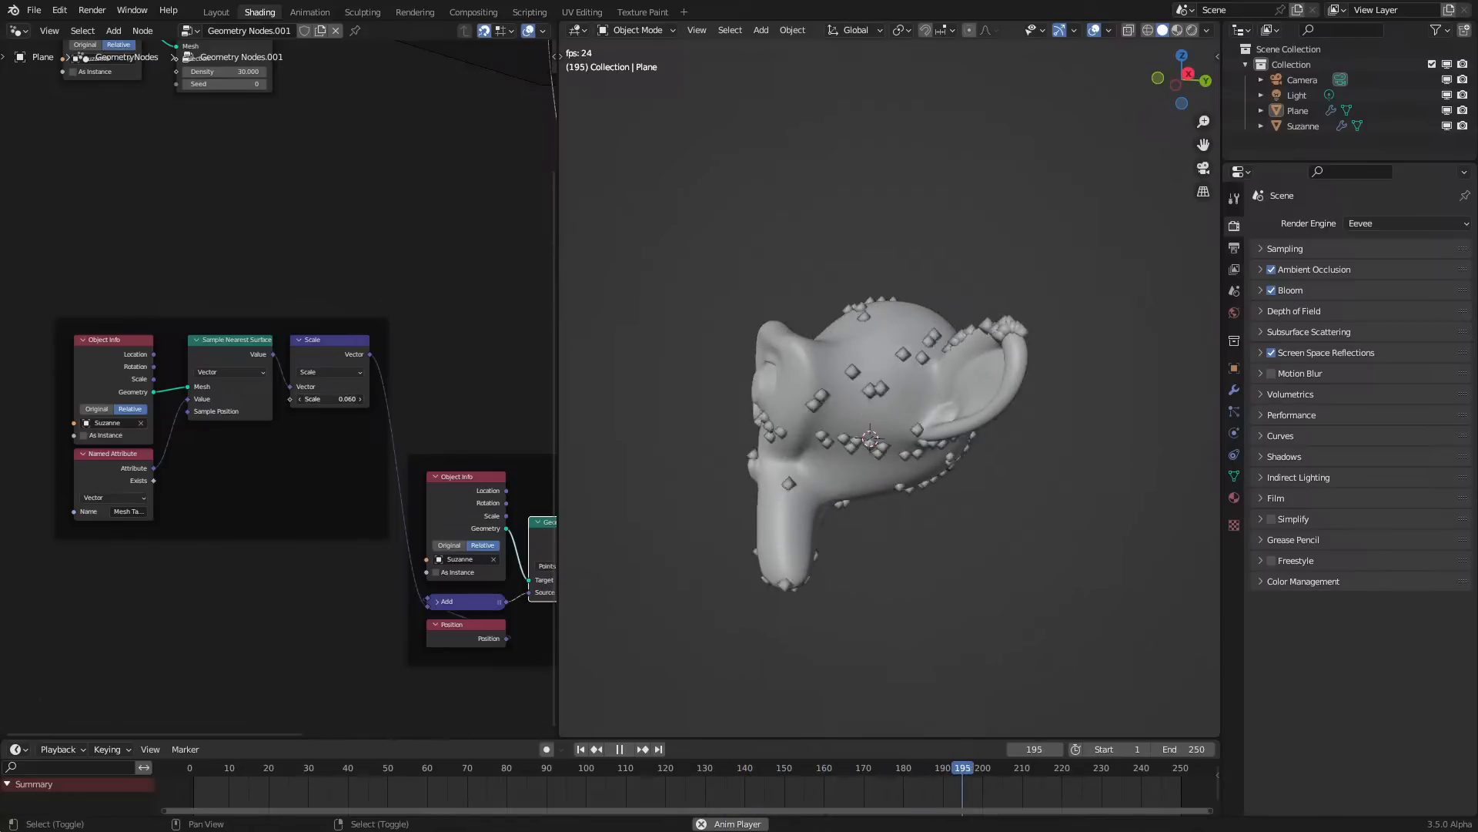
middle_drag(666, 368, 910, 390)
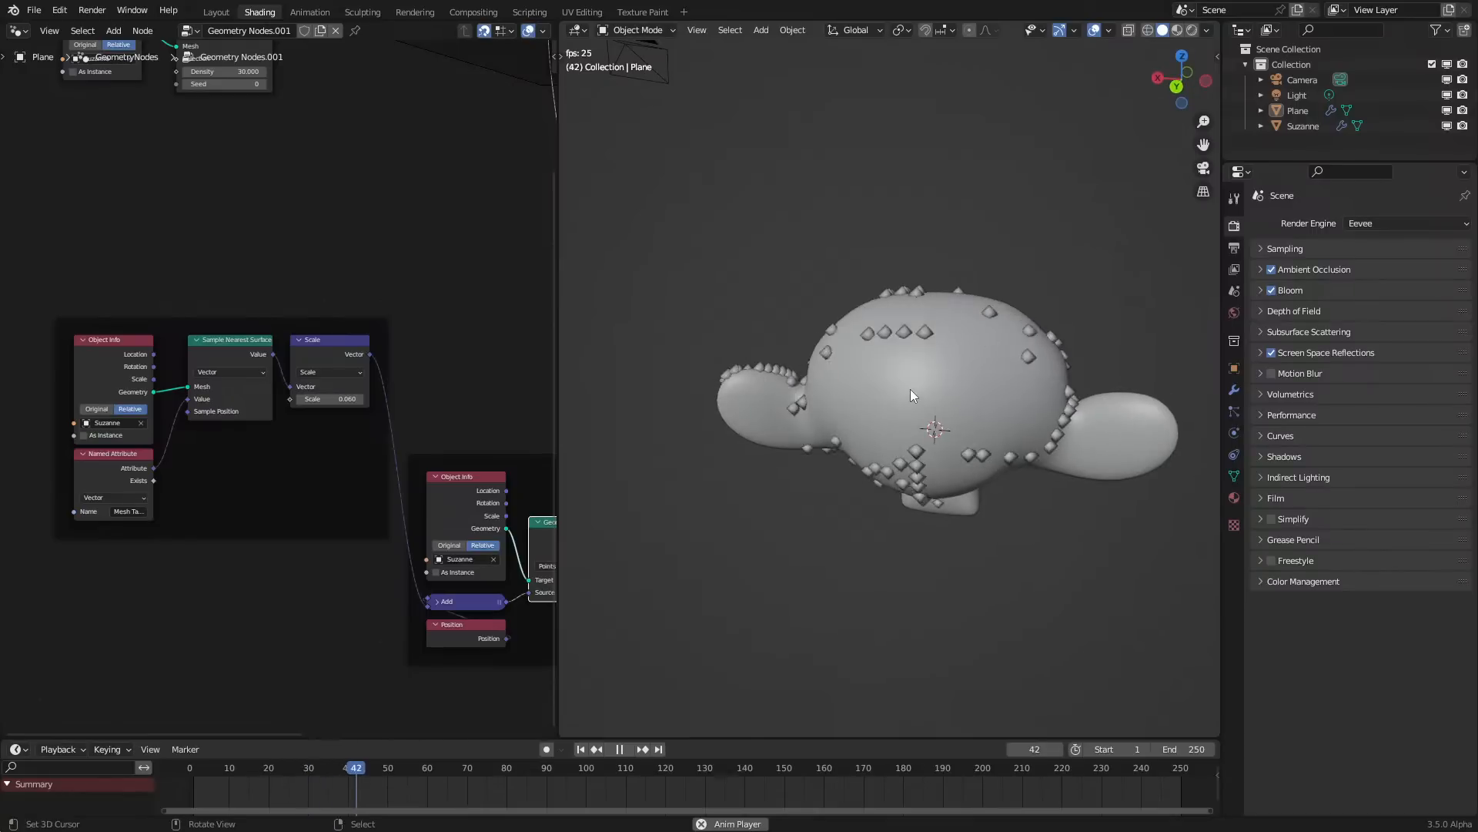
middle_drag(903, 441, 1062, 426)
click(165, 787)
middle_drag(737, 579, 834, 690)
key(space)
Set the sampled tangent's Scale to 0.01
click(330, 398)
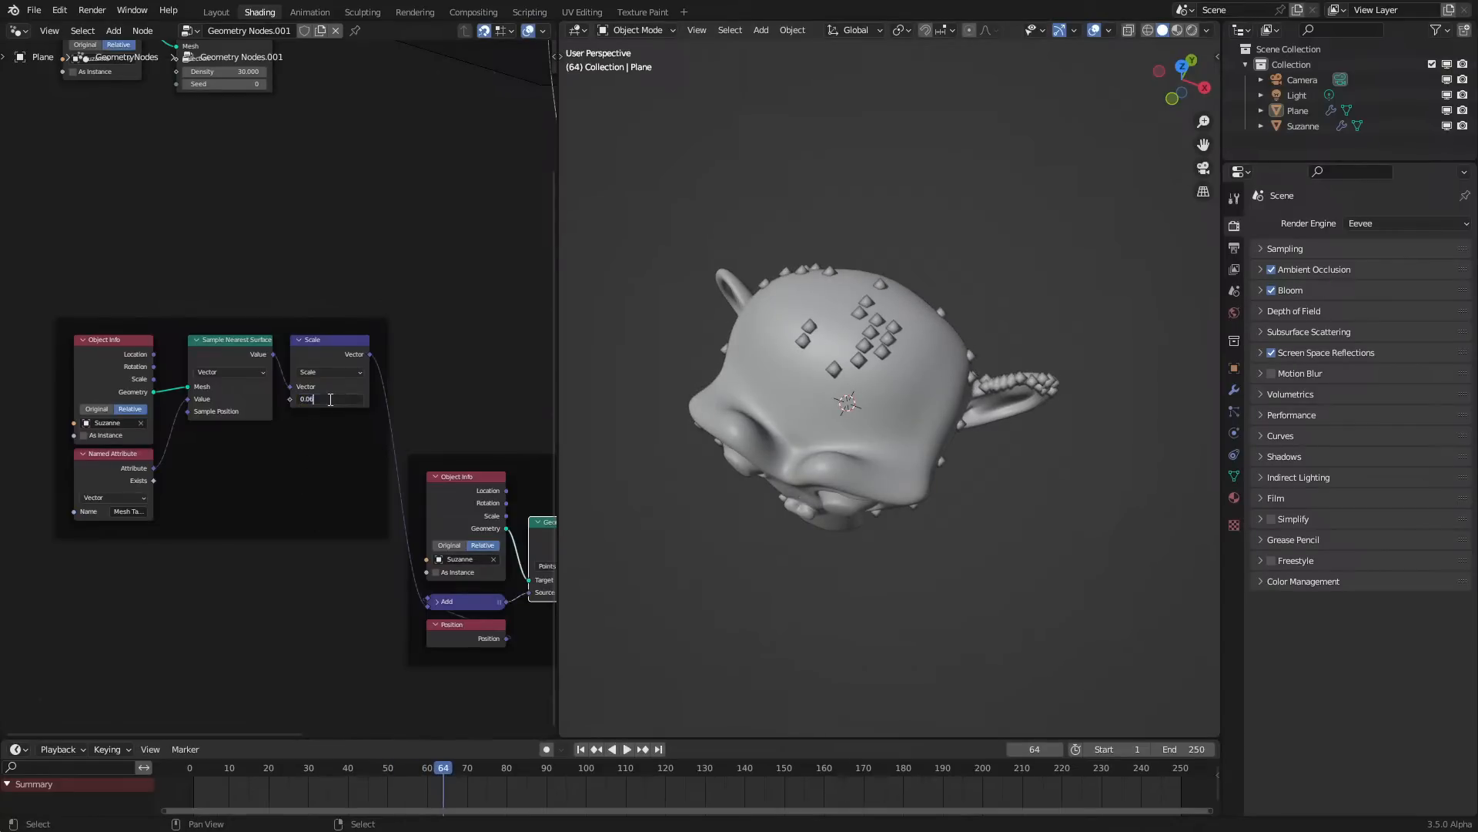
text(1)
key(Return)
Make room before Set Position and insert a Store Named Attribute node after Simulation Input
scroll(319, 380, down, 3)
middle_drag(340, 330, 320, 545)
key(b)
drag(168, 402, 385, 531)
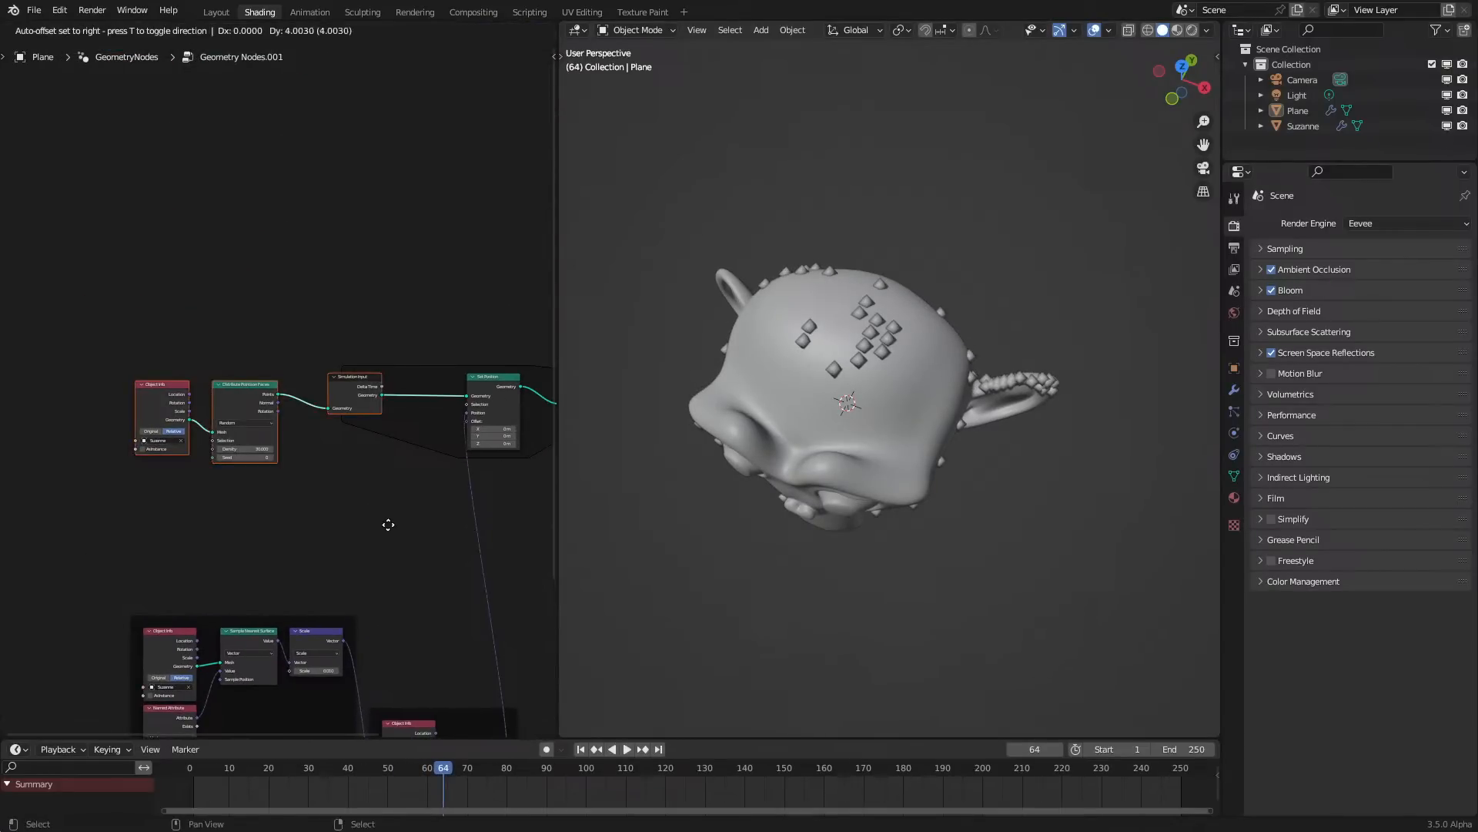
key(g)
click(277, 513)
scroll(275, 381, up, 3)
key(q)
click(325, 481)
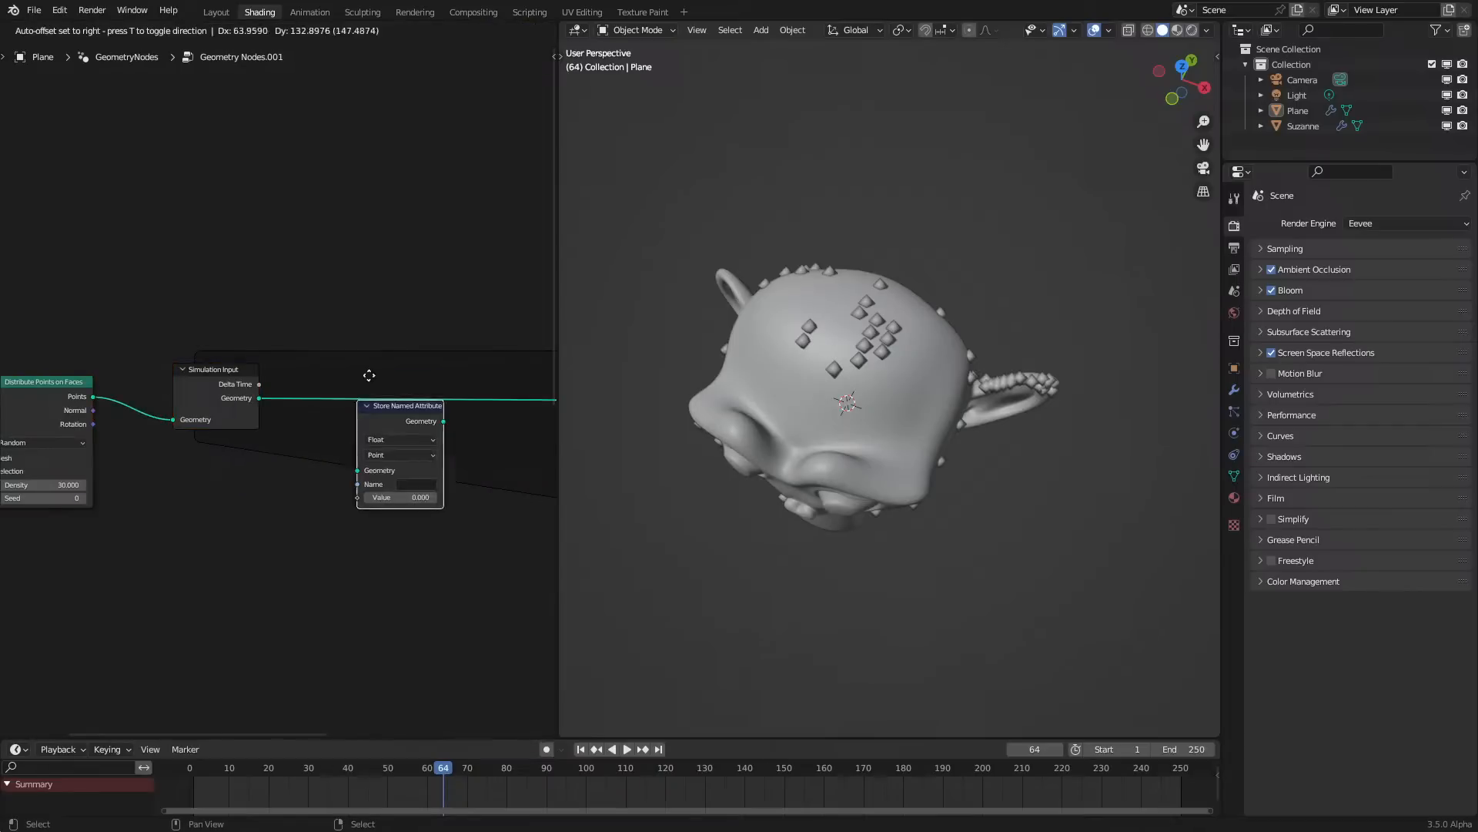
click(443, 404)
Name the stored attribute Vel and set its data type to Vector
click(466, 422)
text(Vel)
key(Return)
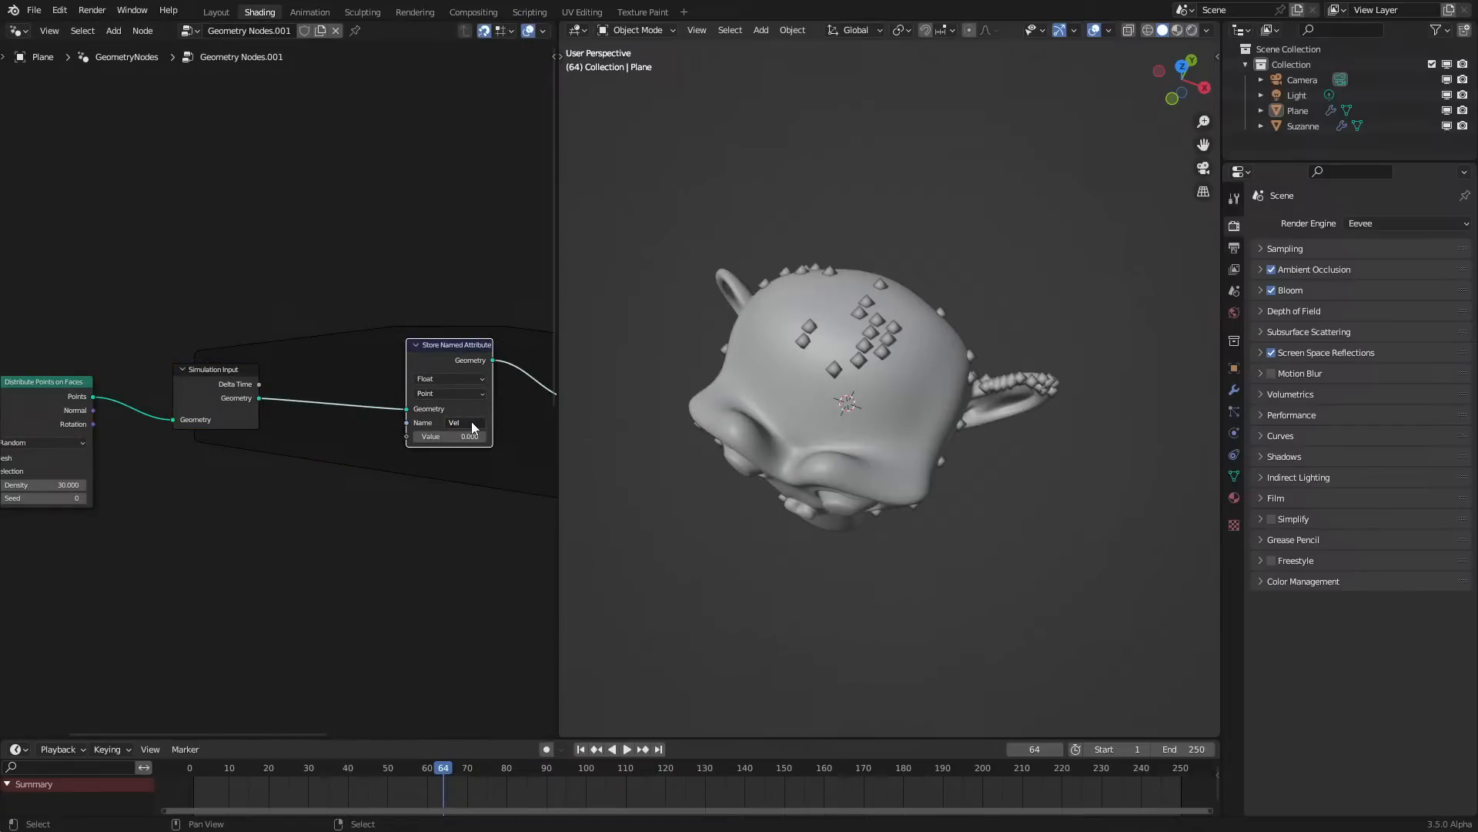
scroll(446, 389, up, 1)
click(497, 375)
click(486, 425)
Add a Vector Named Attribute node reading Vel below Simulation Input and link it to a new Add vector node
scroll(444, 551, down, 3)
middle_drag(432, 525, 375, 426)
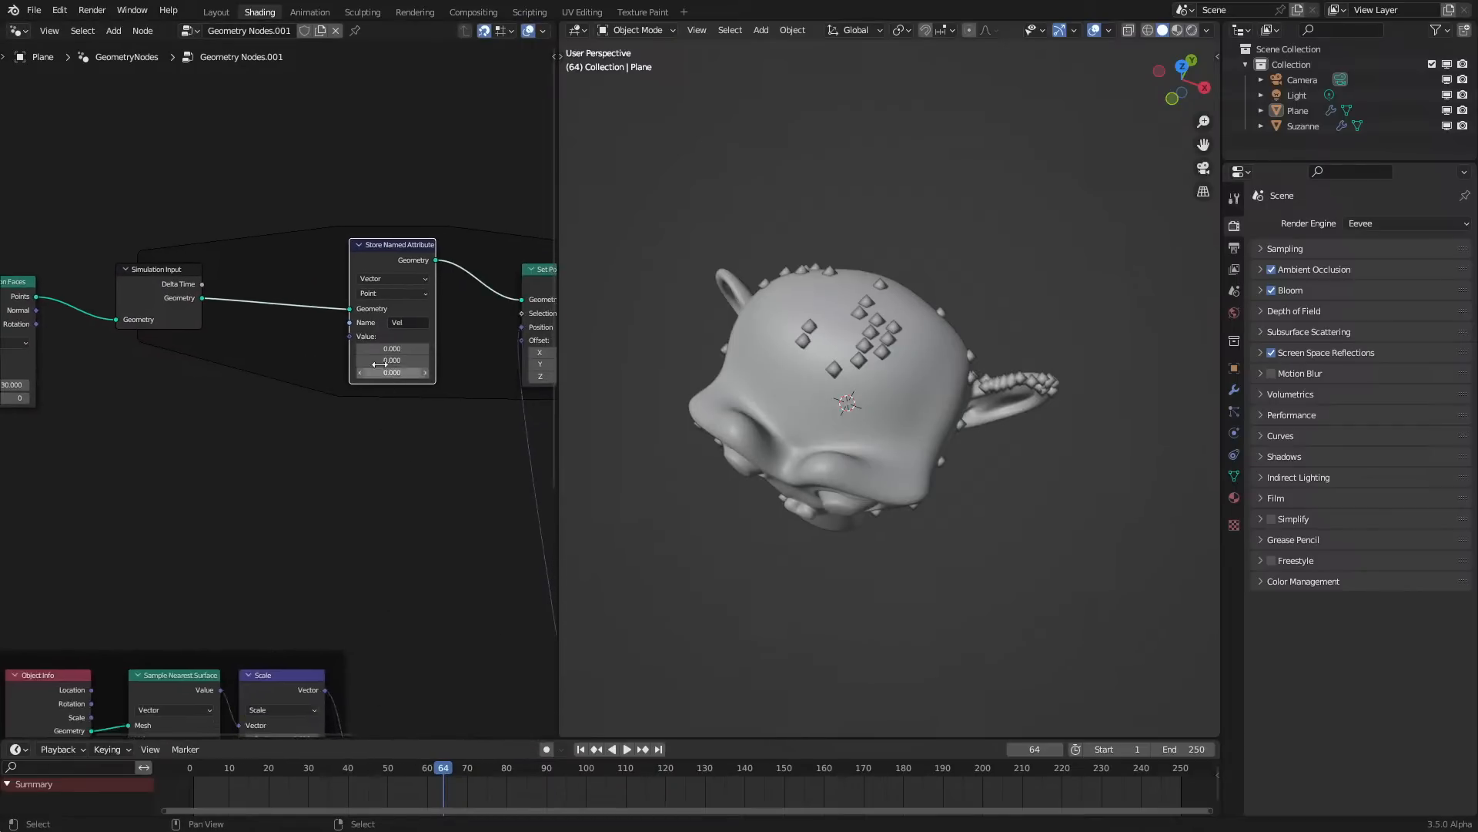
scroll(384, 372, up, 4)
key(q)
click(336, 365)
click(157, 361)
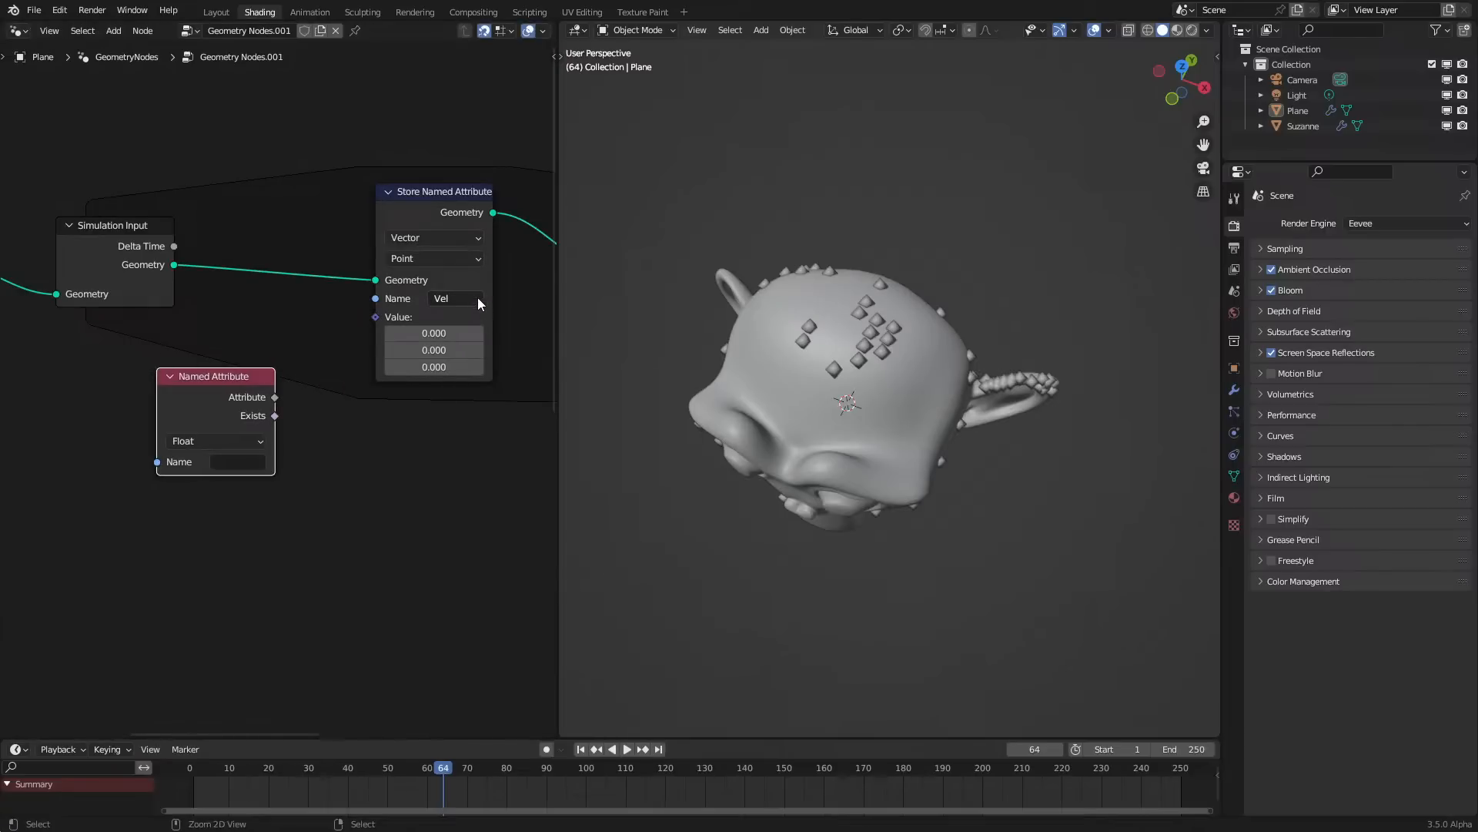
drag(231, 396, 300, 438)
text(ad)
key(Return)
click(428, 423)
Insert a Scale vector node of 0.95 between the Vel attribute and Add, and align the three nodes under Store Named Attribute
key(shift+d)
click(308, 424)
click(319, 442)
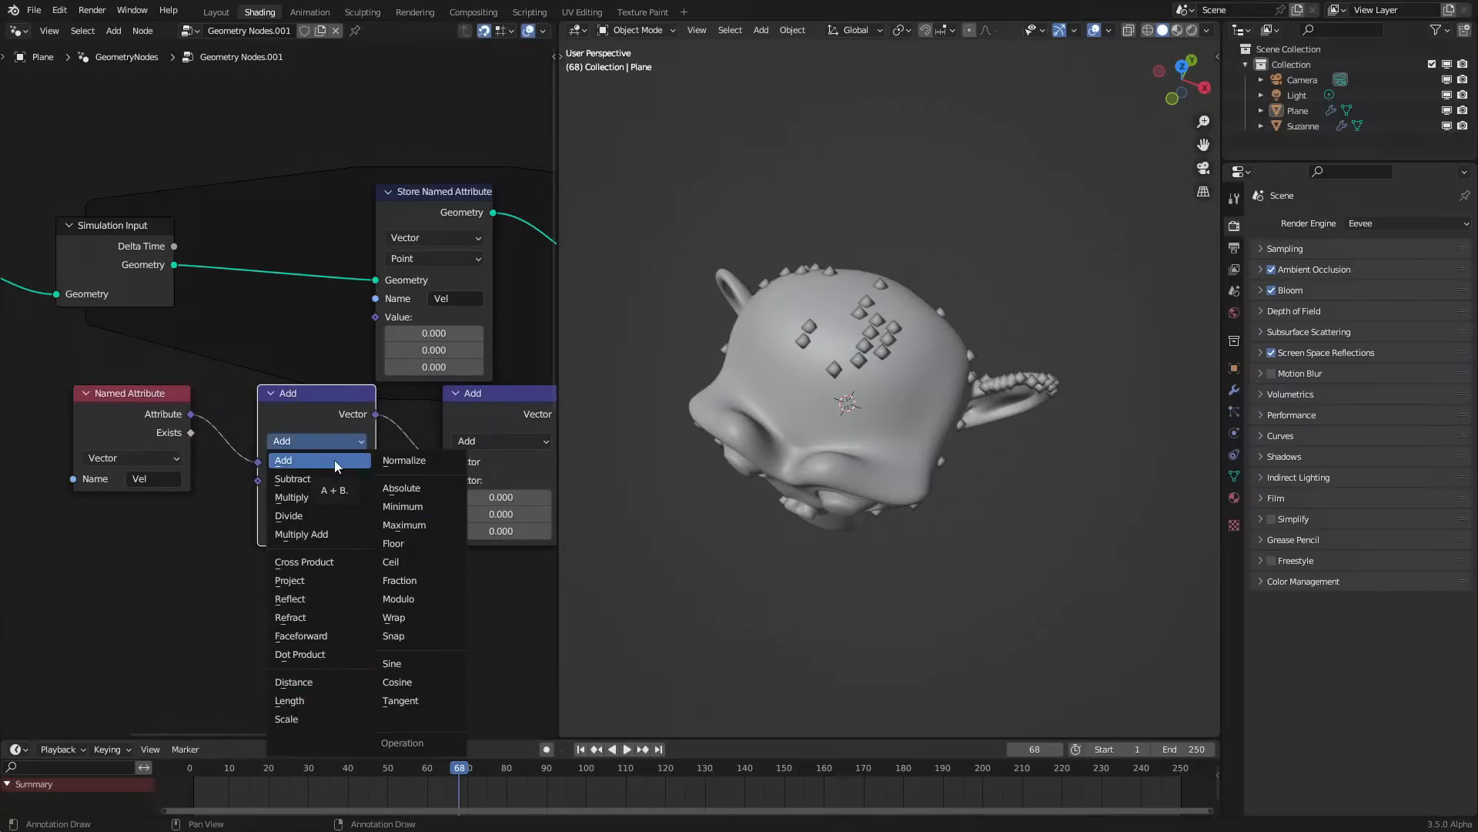
click(301, 722)
click(326, 479)
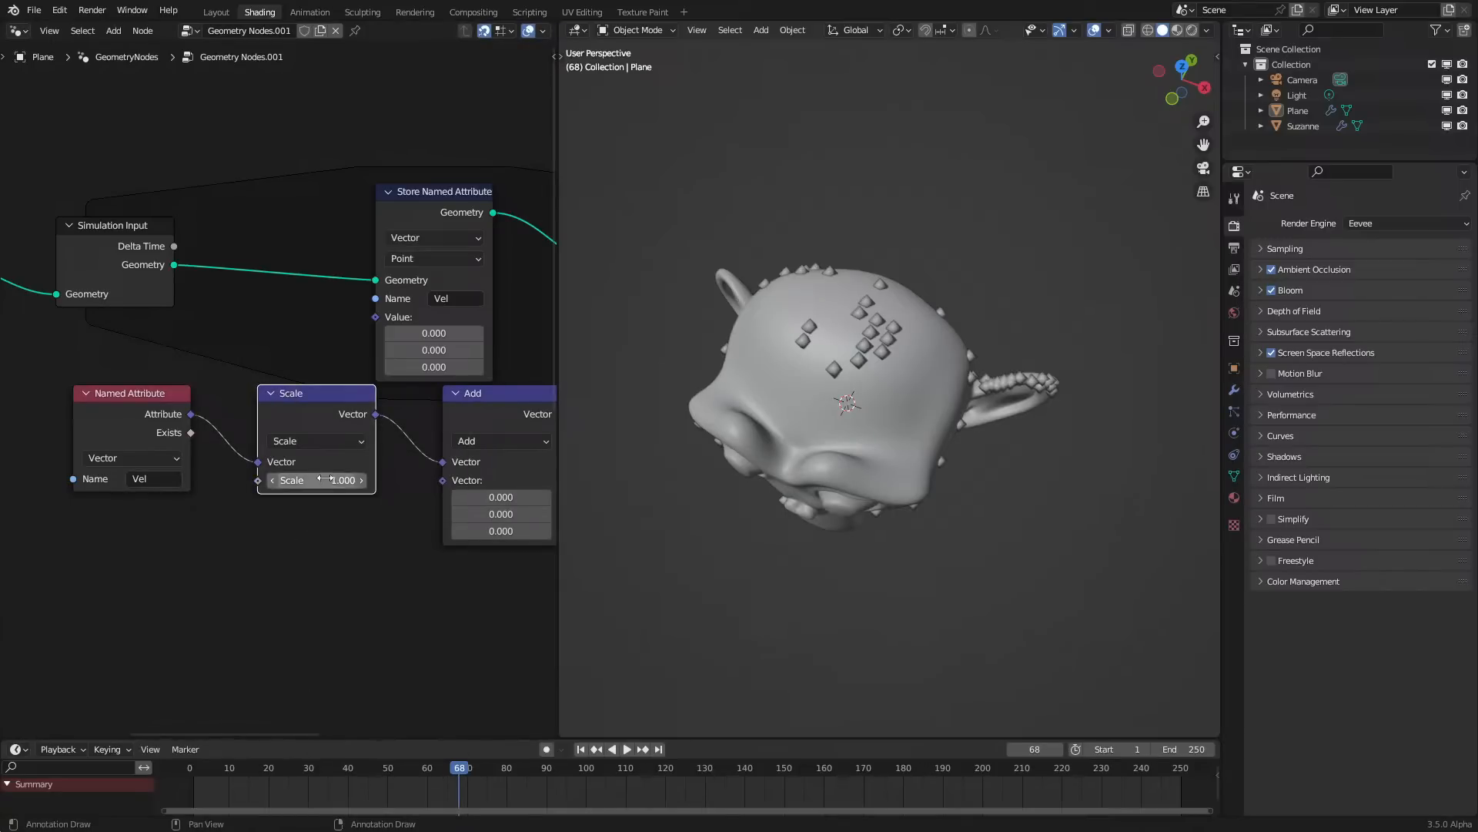
key(Return)
drag(130, 538, 448, 443)
click(448, 445)
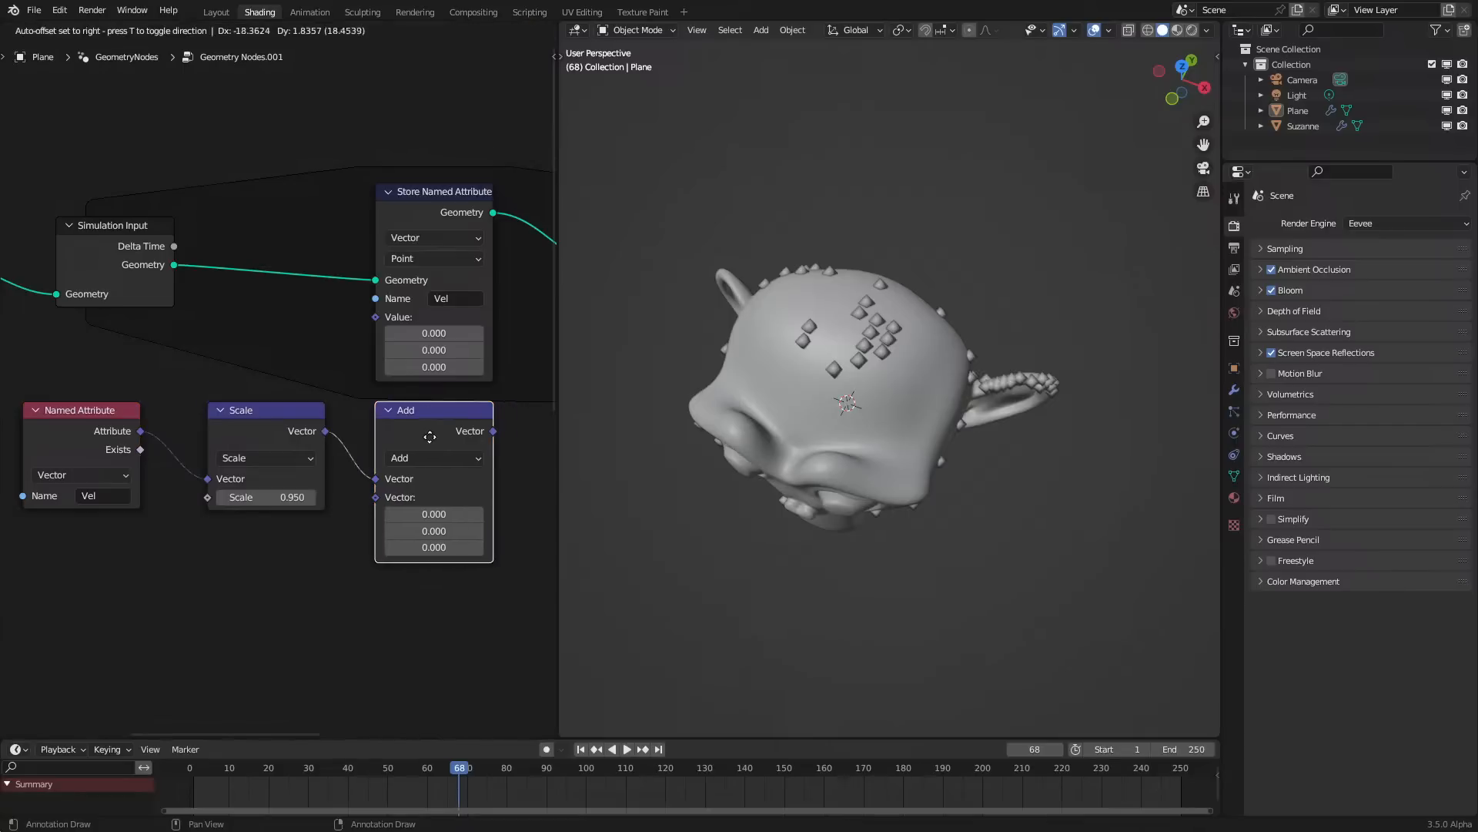
Place a duplicate of the Vel Named Attribute node beneath Set Position and remove Geometry Proximity's link to Set Position
scroll(435, 432, down, 2)
middle_drag(432, 429, 353, 419)
click(66, 435)
key(shift+d)
click(528, 451)
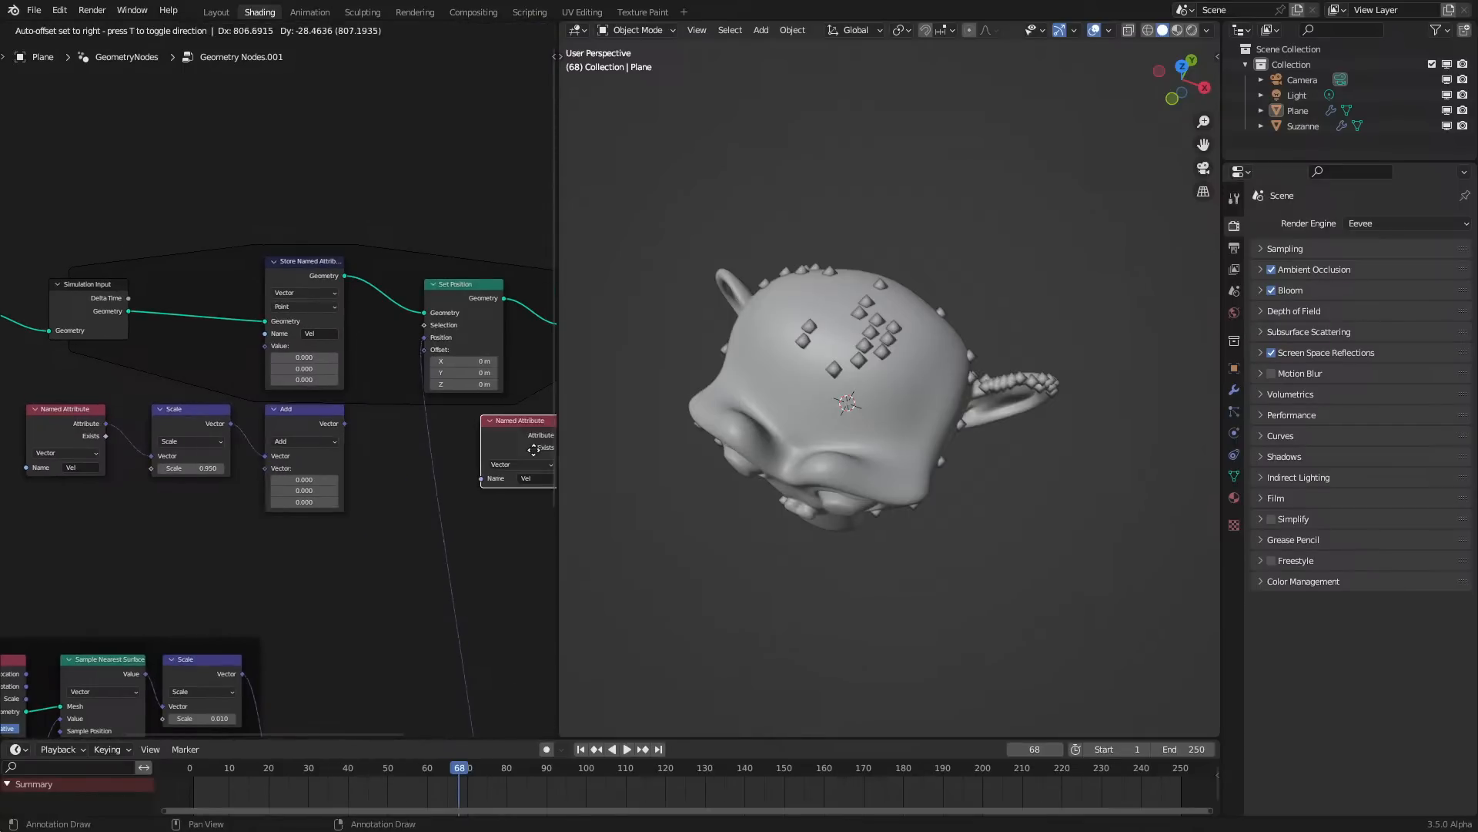
drag(503, 436, 458, 424)
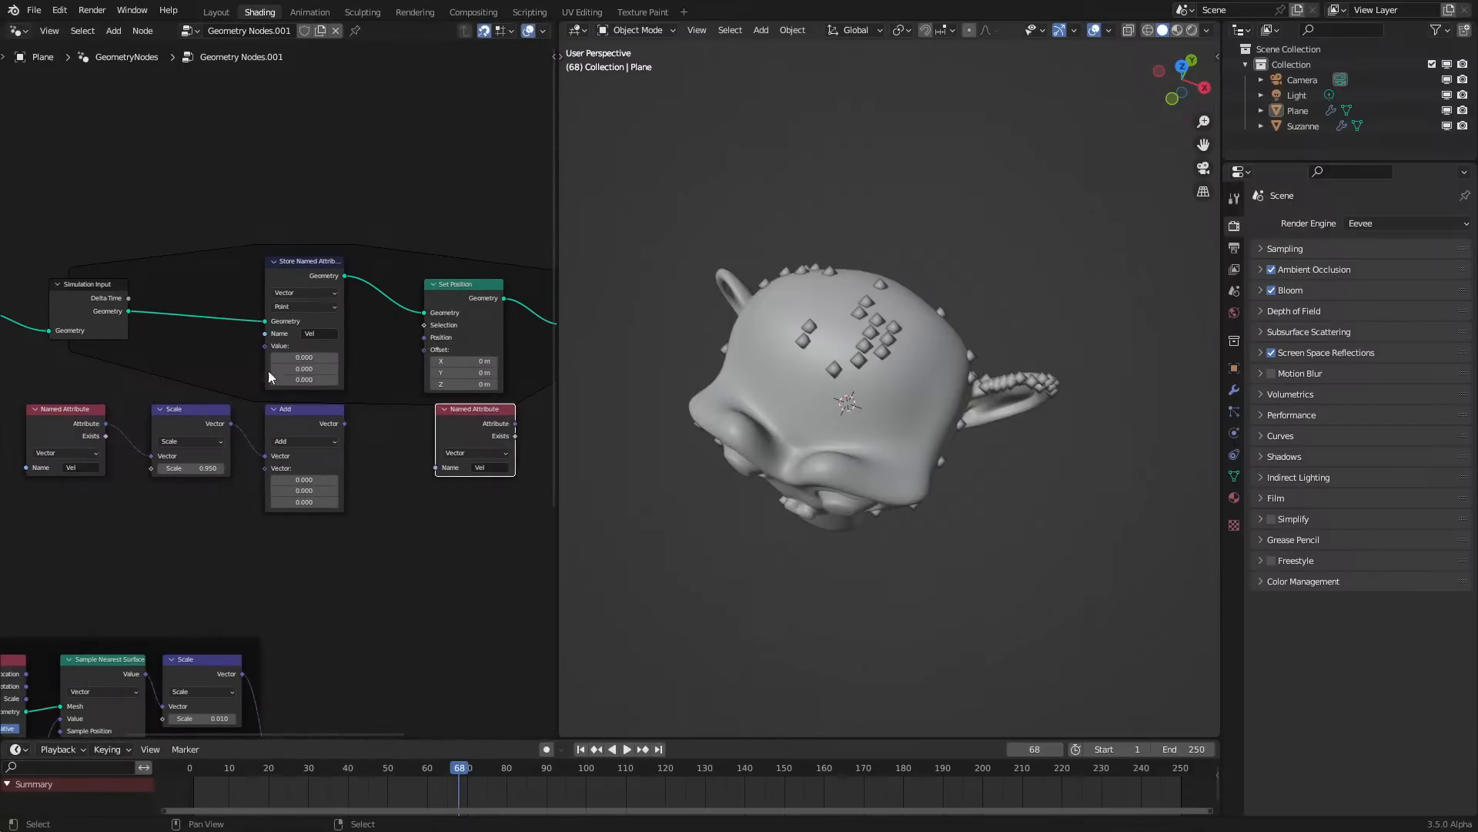
Connect the Add result to the stored Vel value and the duplicated Vel attribute to Set Position's Offset
drag(345, 424, 264, 346)
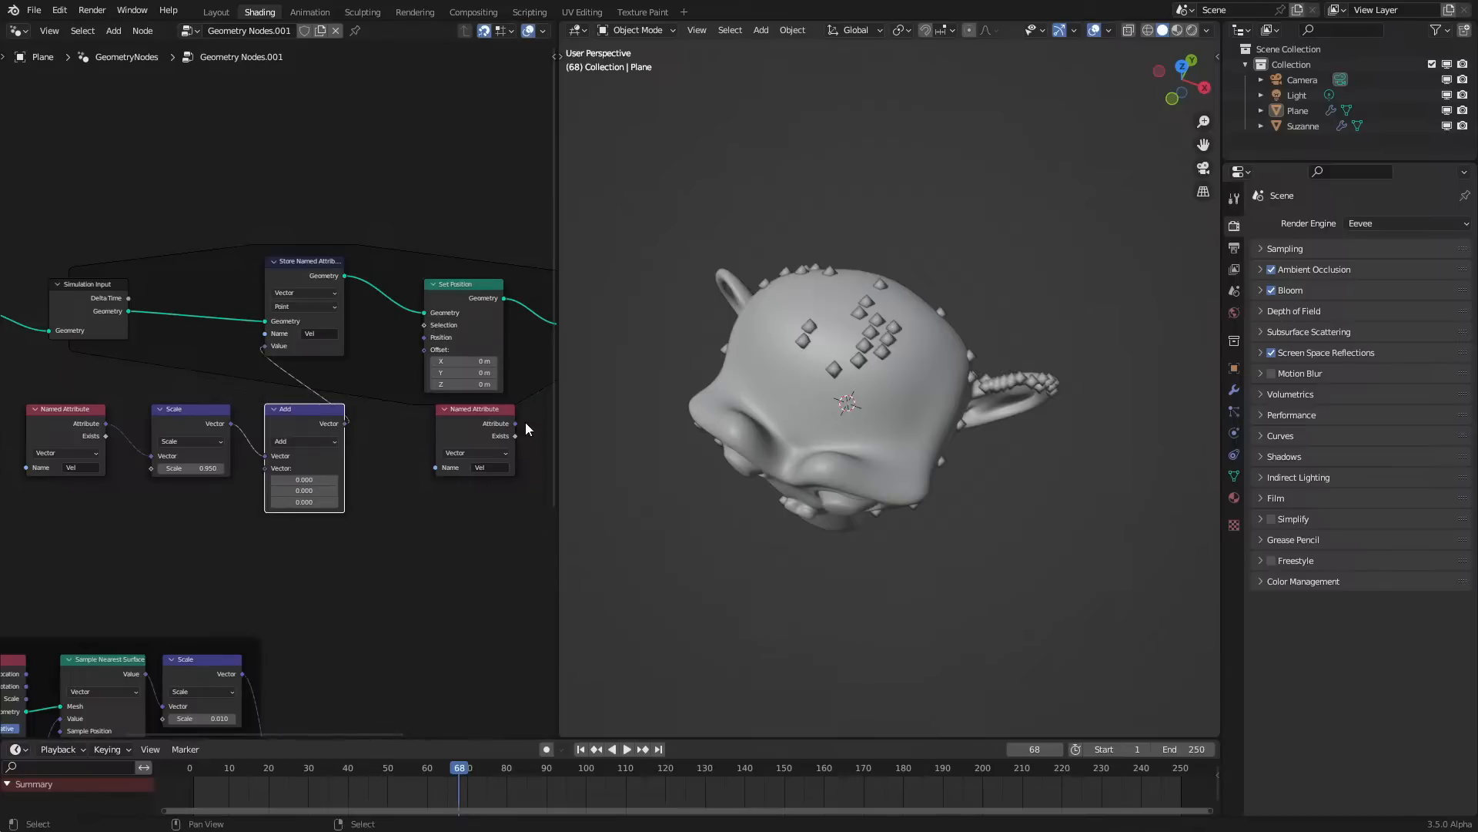
drag(515, 424, 469, 368)
click(470, 368)
Reposition both framed node groups below the velocity nodes and connect the scaled tangent to Add's second vector input
scroll(389, 539, down, 3)
middle_drag(389, 539, 418, 344)
drag(190, 365, 506, 685)
key(g)
click(339, 648)
scroll(158, 363, up, 1)
drag(138, 415, 333, 243)
Play the velocity-based simulation from its start and examine how the points move around the monkey from different distances
key(space)
click(168, 776)
scroll(850, 453, down, 4)
middle_drag(850, 453, 940, 367)
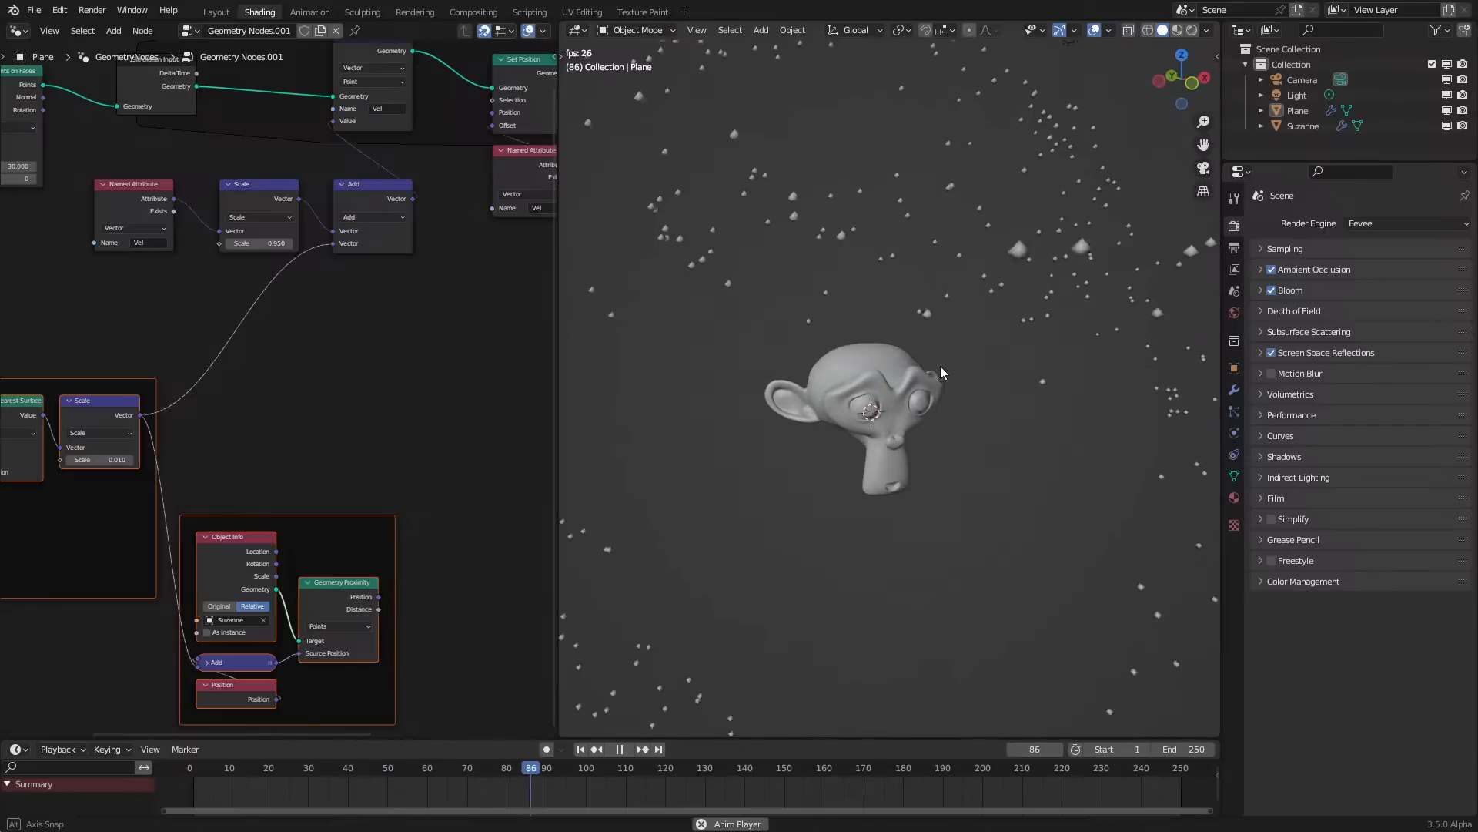
scroll(941, 373, down, 3)
key(shift+Left)
scroll(940, 373, up, 4)
key(space)
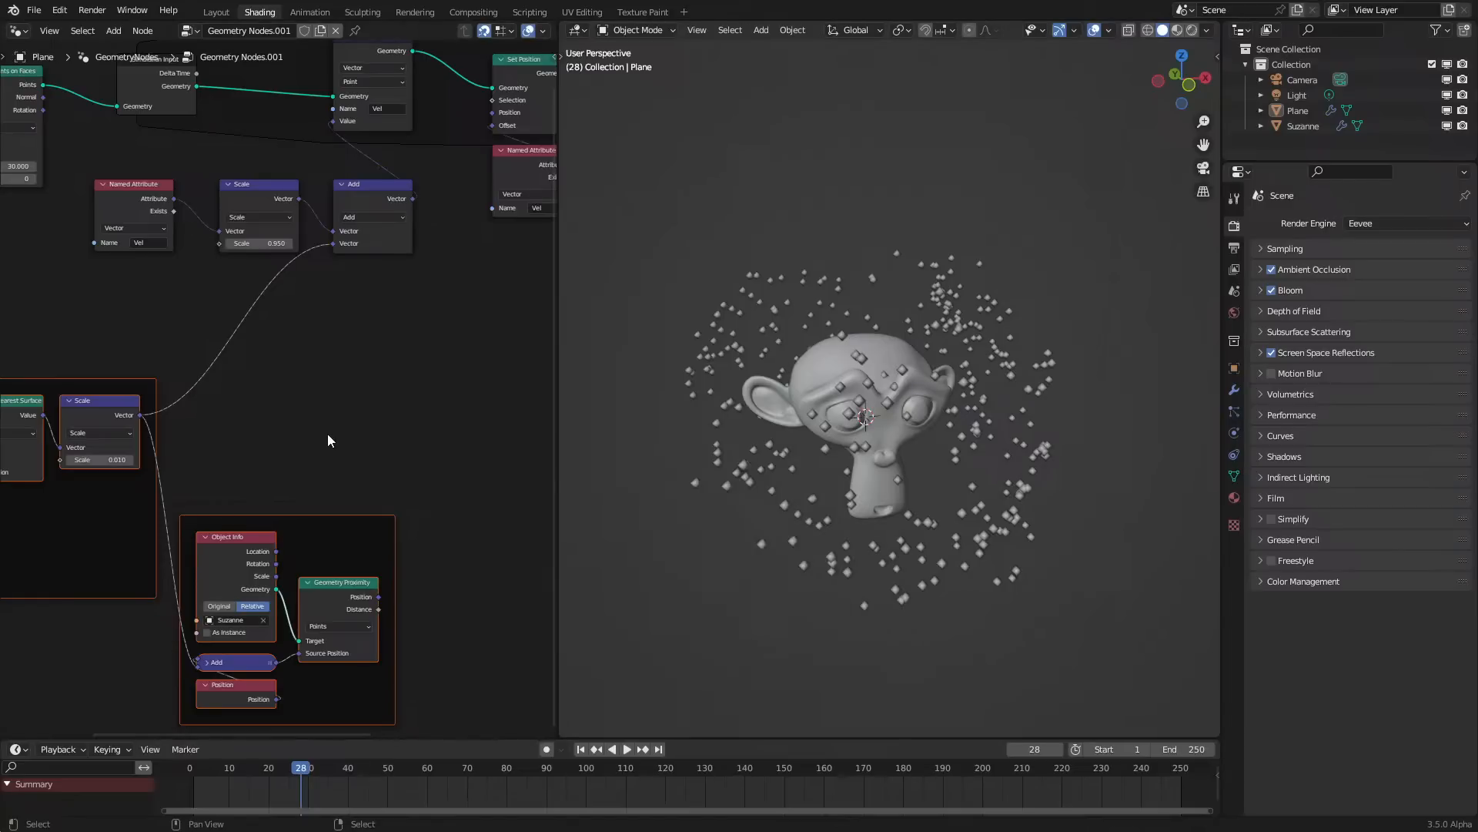
key(space)
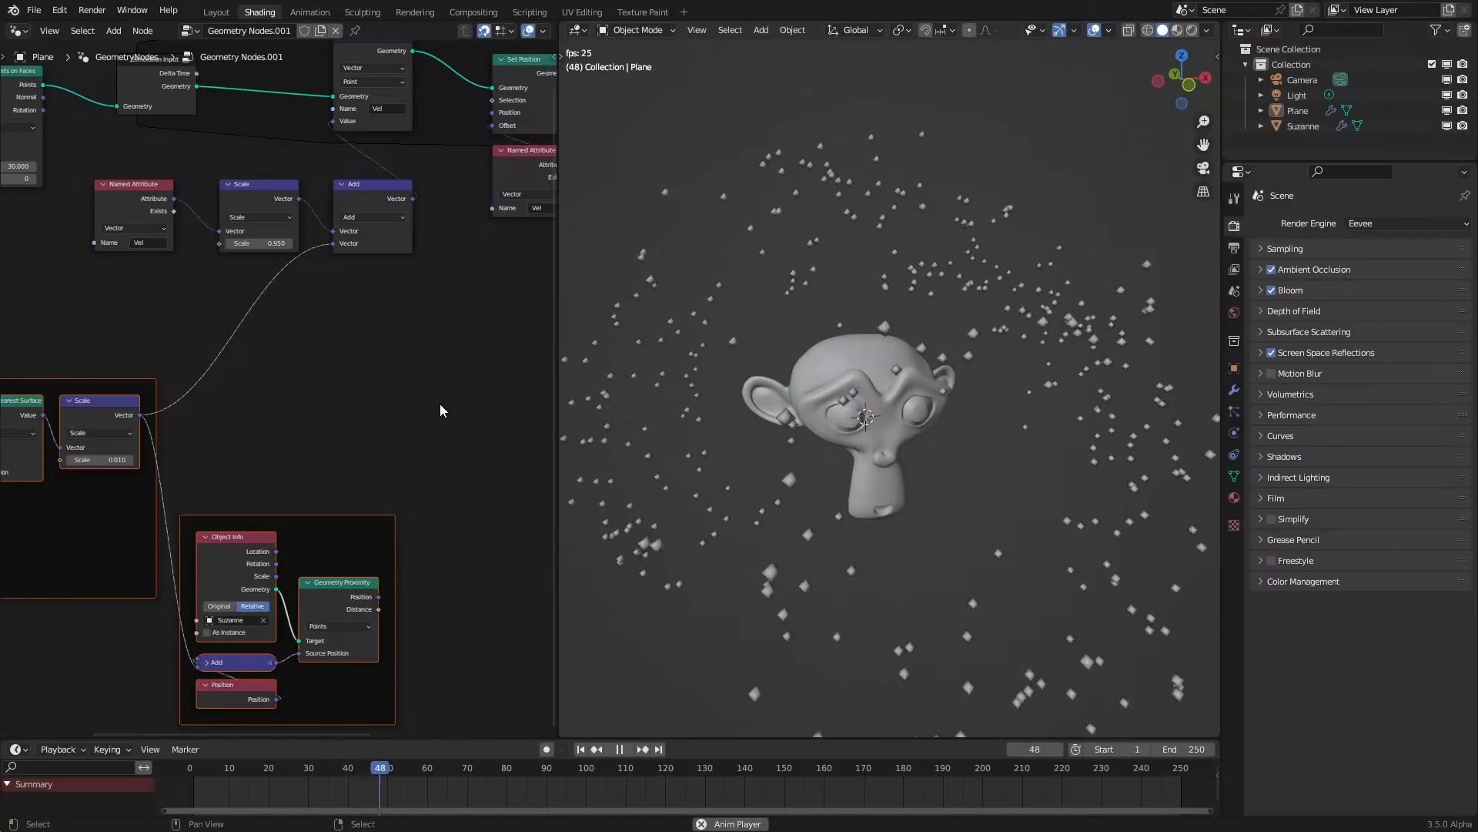
Stop the playback and move the Geometry Proximity frame farther away from the tangent frame
scroll(370, 479, up, 1)
key(space)
drag(394, 632, 480, 568)
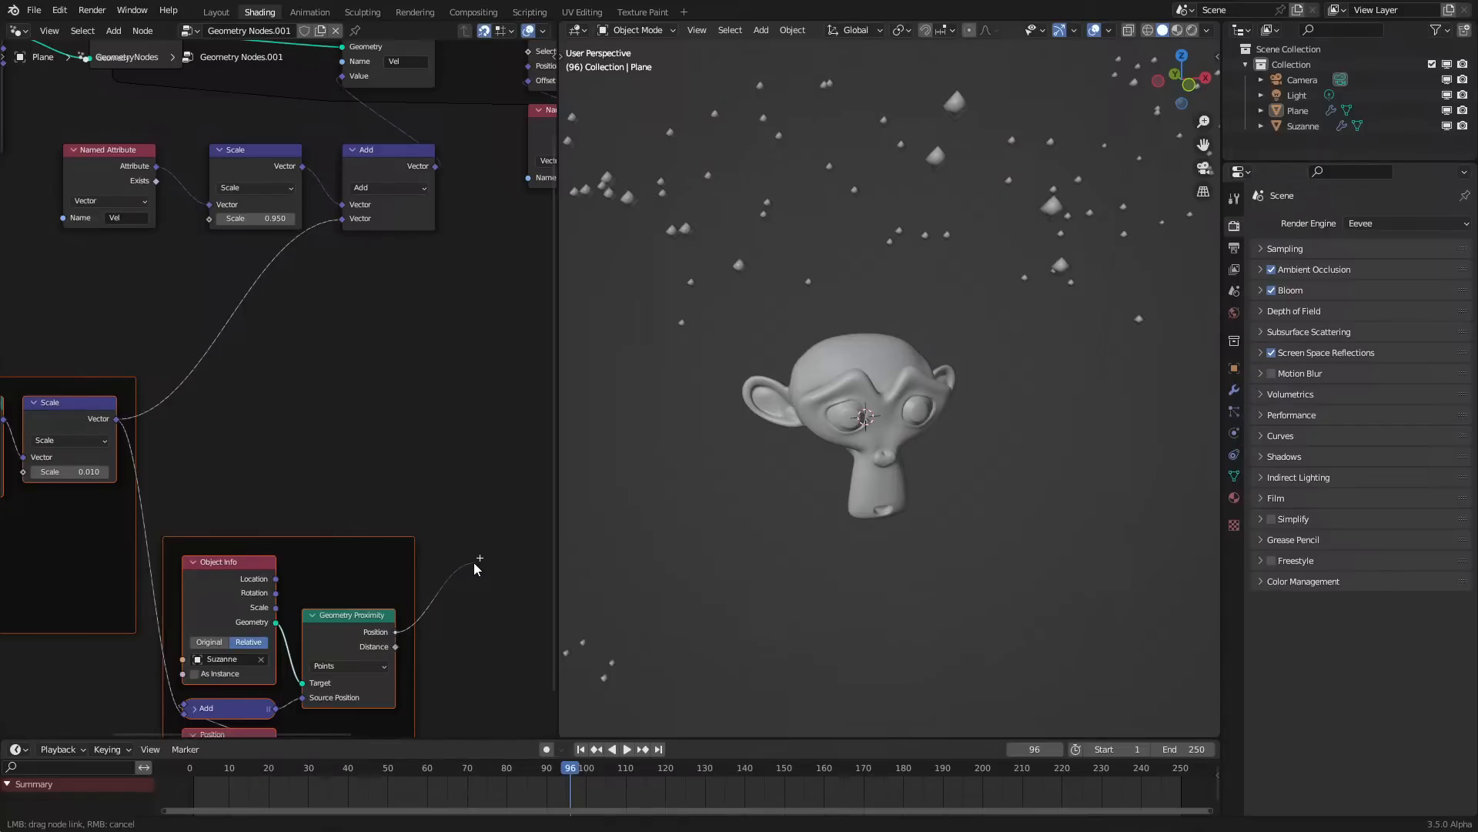
drag(460, 564, 467, 564)
scroll(279, 462, down, 2)
middle_drag(195, 450, 312, 434)
scroll(323, 455, up, 1)
click(379, 508)
click(455, 509)
middle_drag(460, 495, 276, 533)
key(g)
click(416, 512)
Shift the Vel attribute, Scale and Add nodes away from Store Named Attribute and bring the Geometry Proximity frame closer to the tangent frame
scroll(324, 431, down, 2)
middle_drag(212, 356, 292, 427)
drag(178, 384, 402, 319)
key(g)
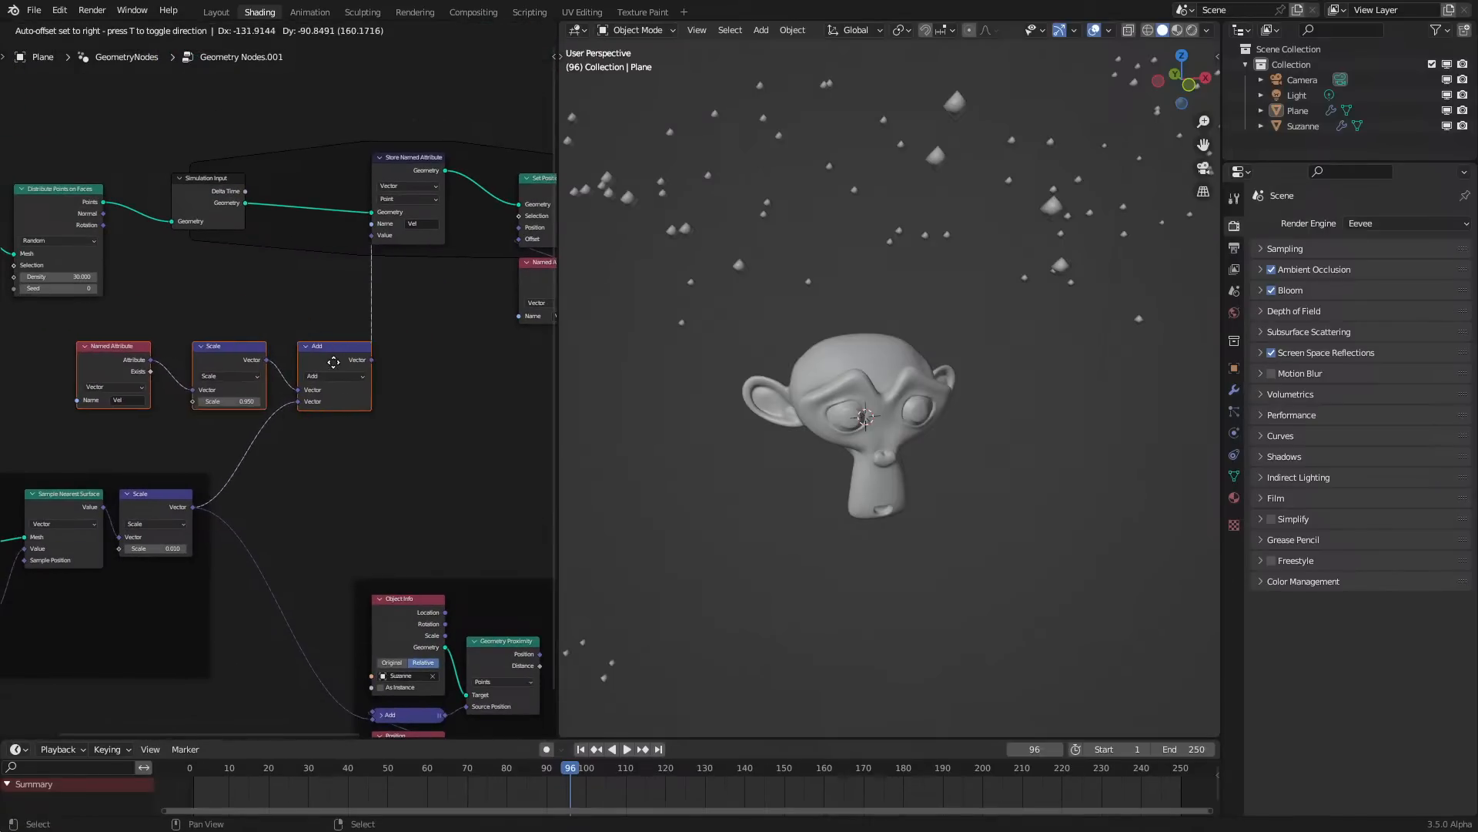
click(324, 348)
middle_drag(431, 469, 434, 365)
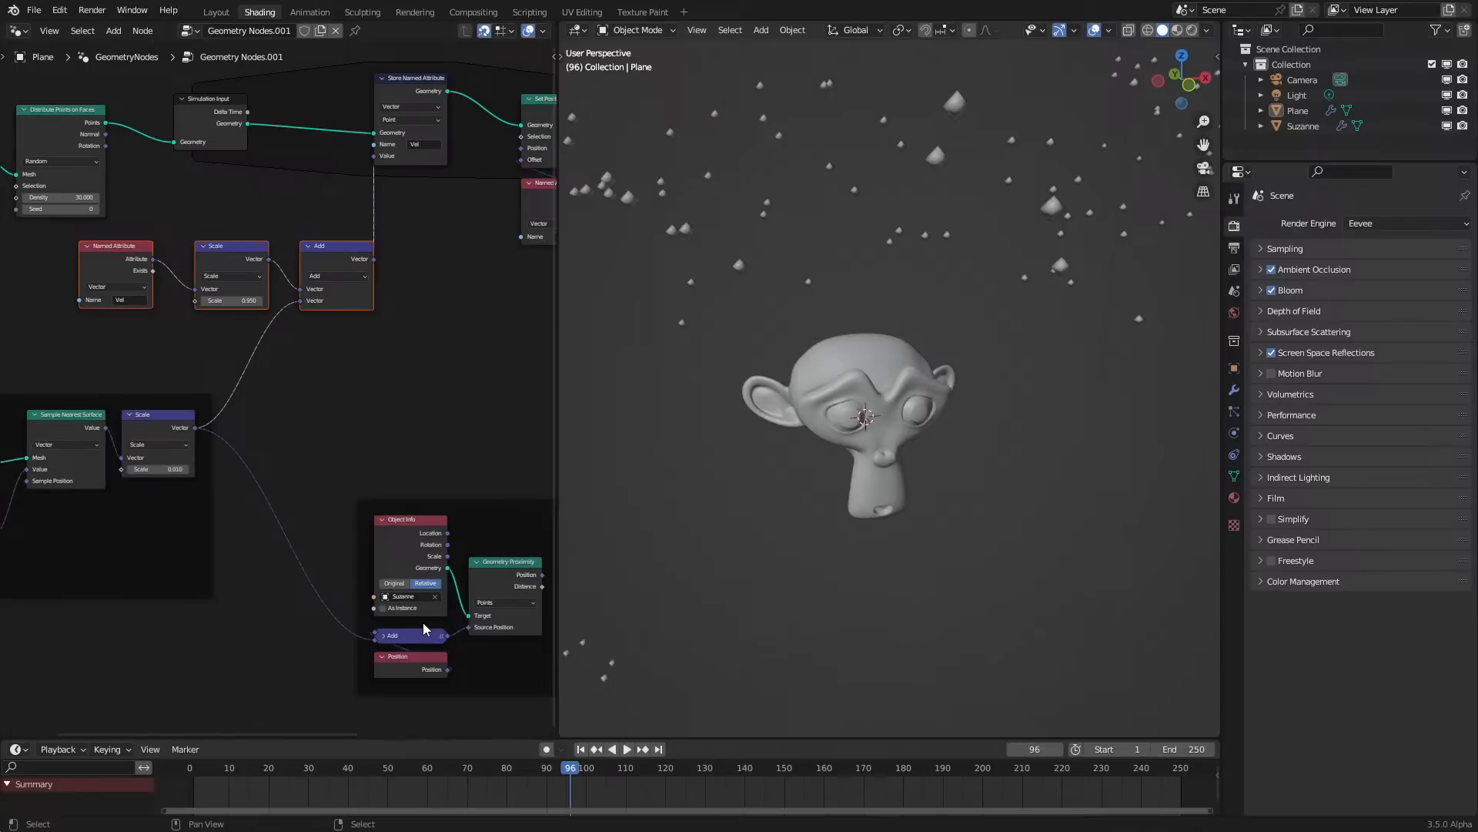
drag(460, 508, 366, 508)
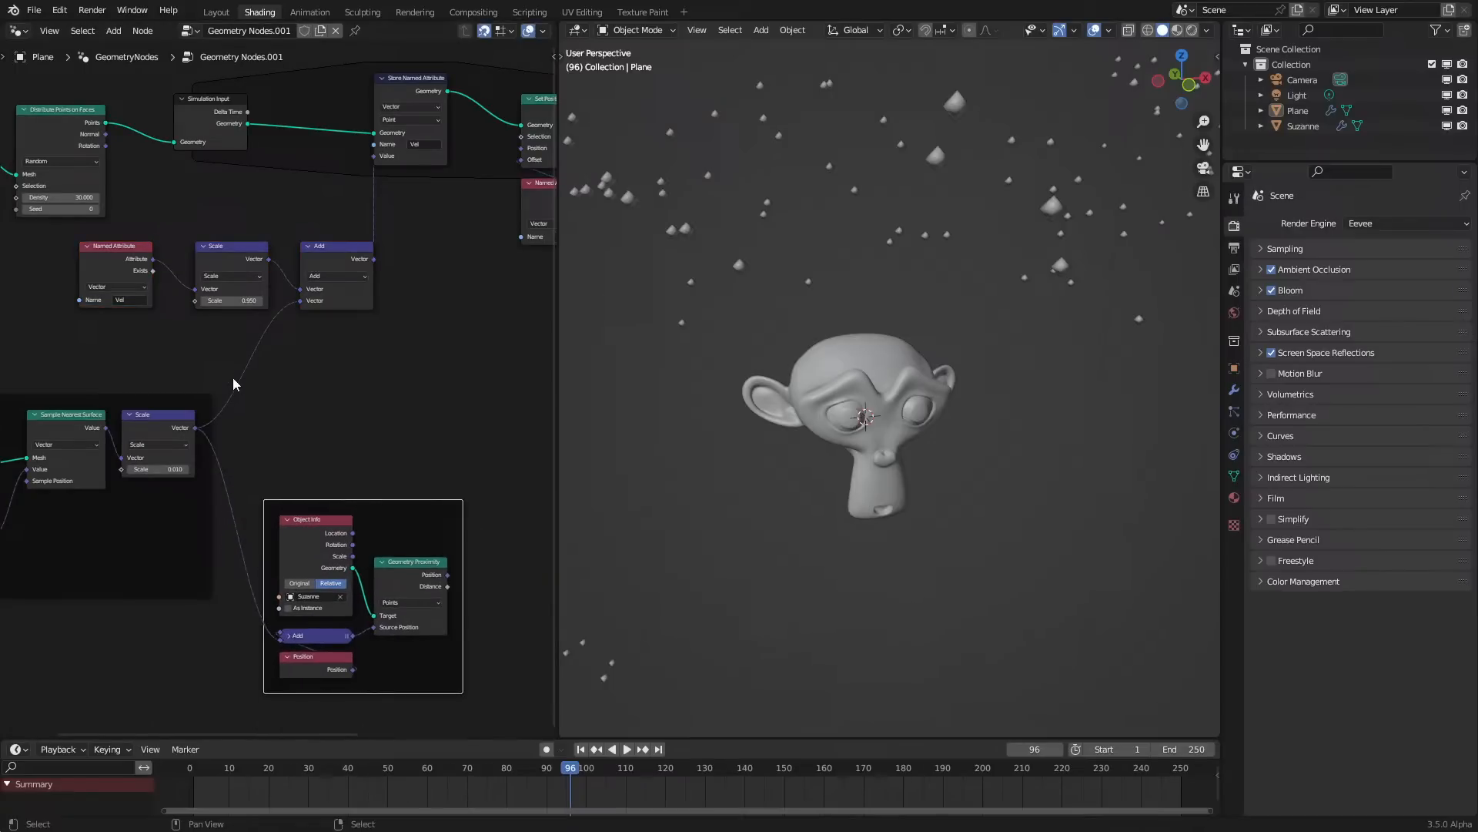
Duplicate the velocity Add node beside the original and connect the original's result to the copy's first vector input
click(334, 263)
key(shift+d)
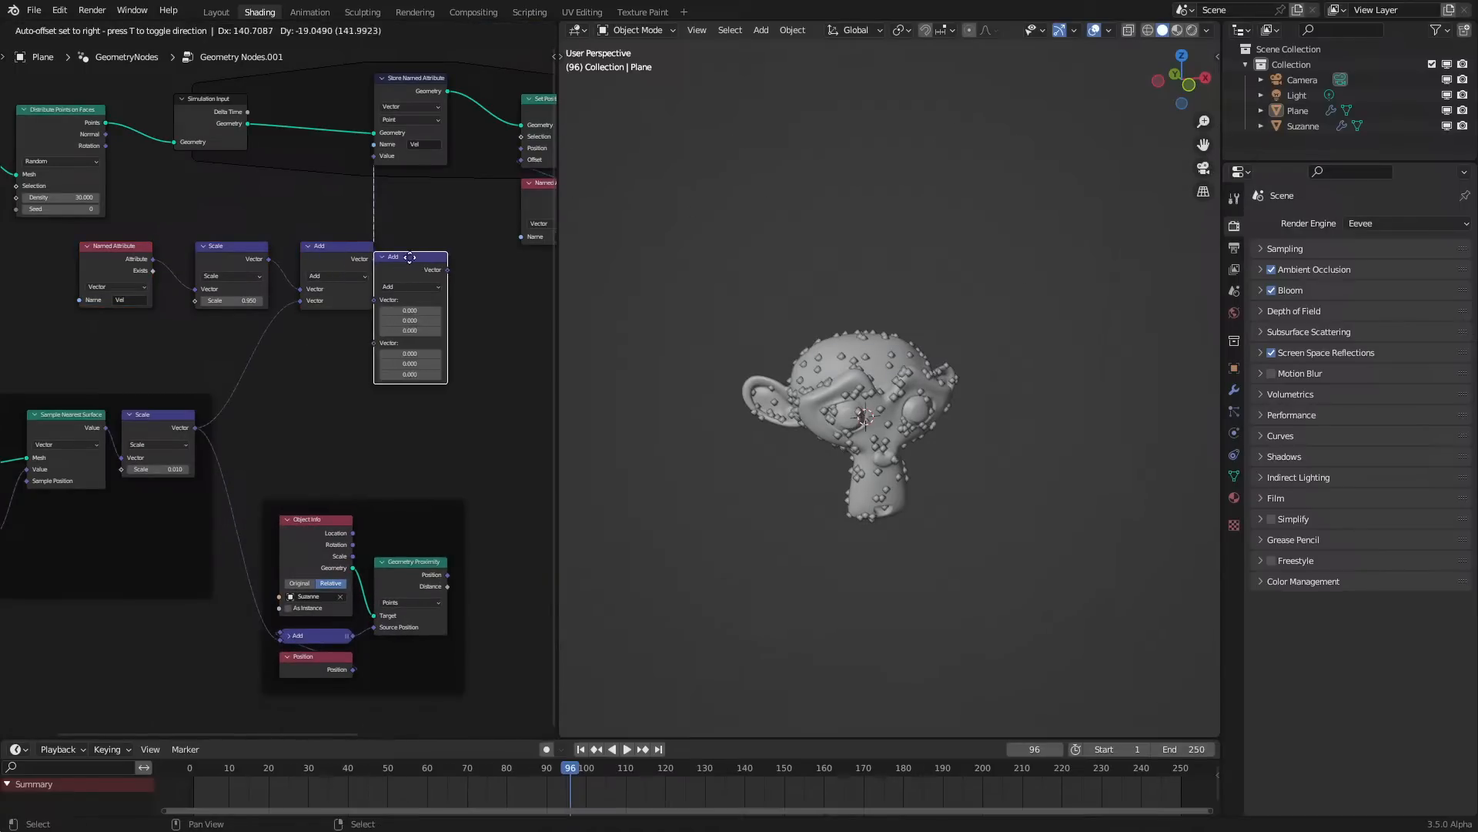
click(448, 264)
drag(372, 260, 409, 290)
Delete the Add and Position nodes feeding Geometry Proximity and connect the second Add's result to the stored Vel value
click(321, 641)
key(x)
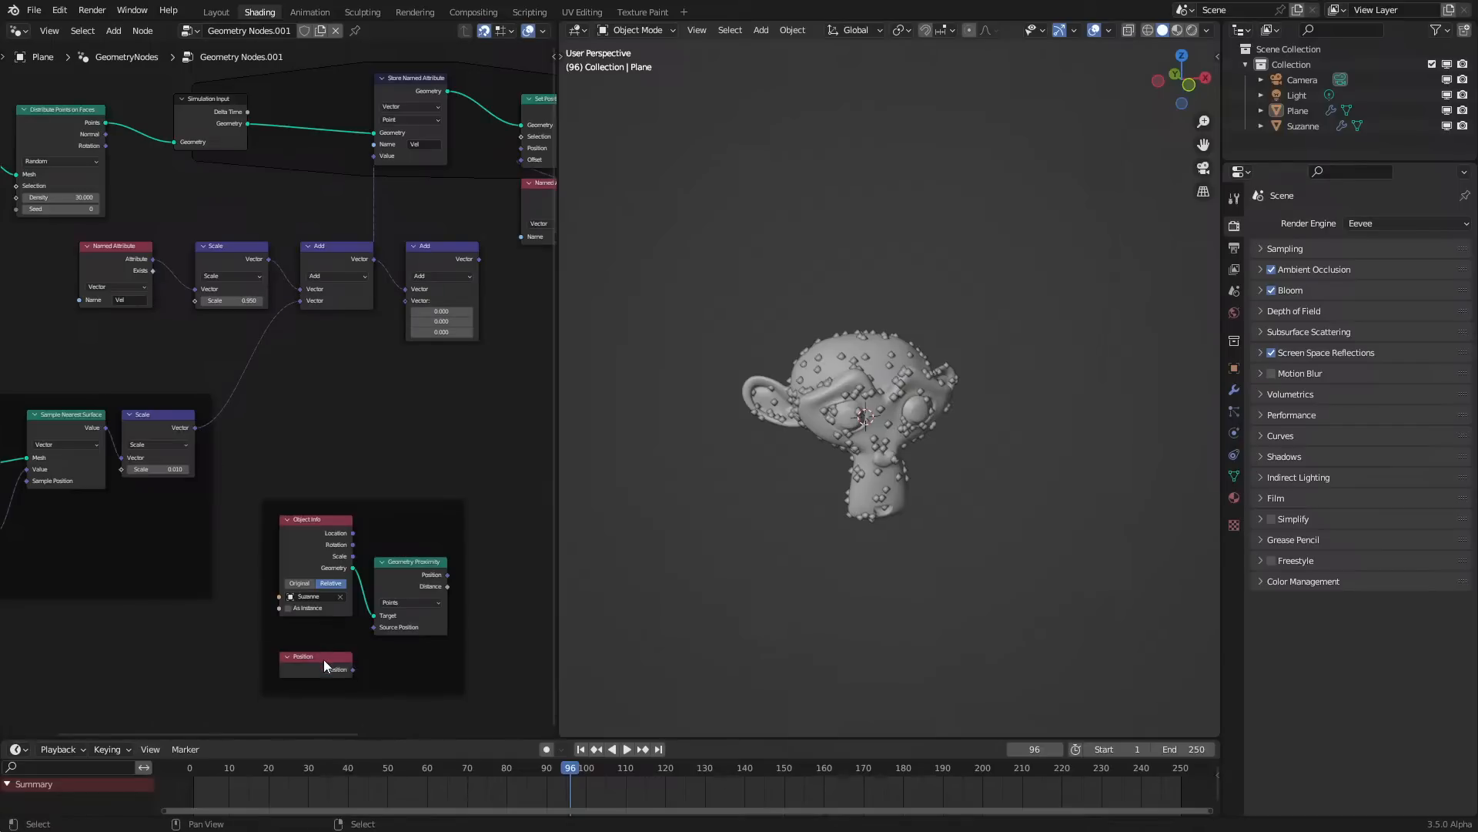
click(323, 659)
key(x)
click(405, 592)
drag(406, 595, 410, 574)
click(457, 266)
drag(479, 259, 373, 156)
middle_drag(435, 544, 354, 441)
scroll(354, 462, up, 4)
drag(373, 453, 453, 426)
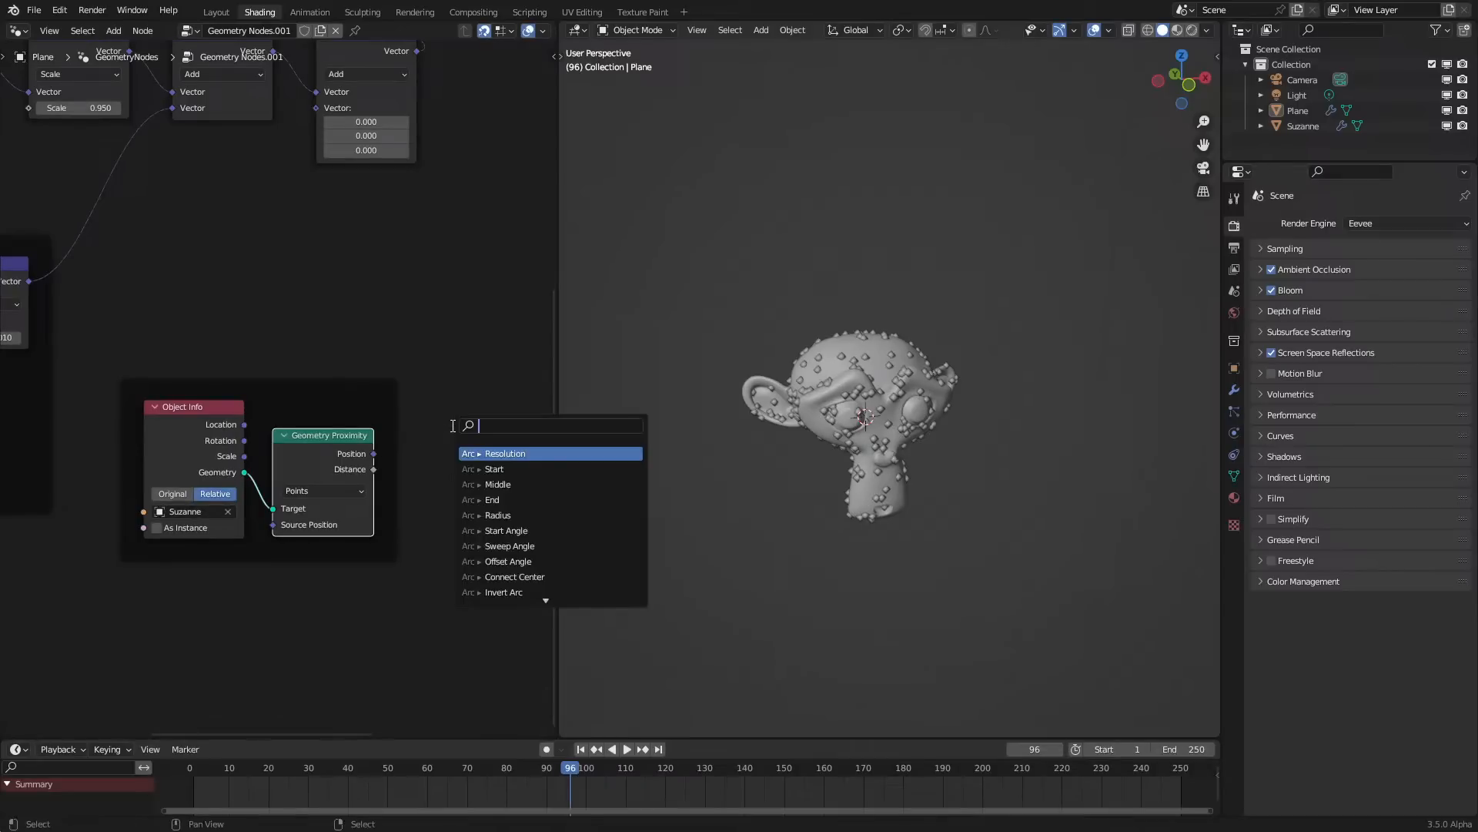
text(sub)
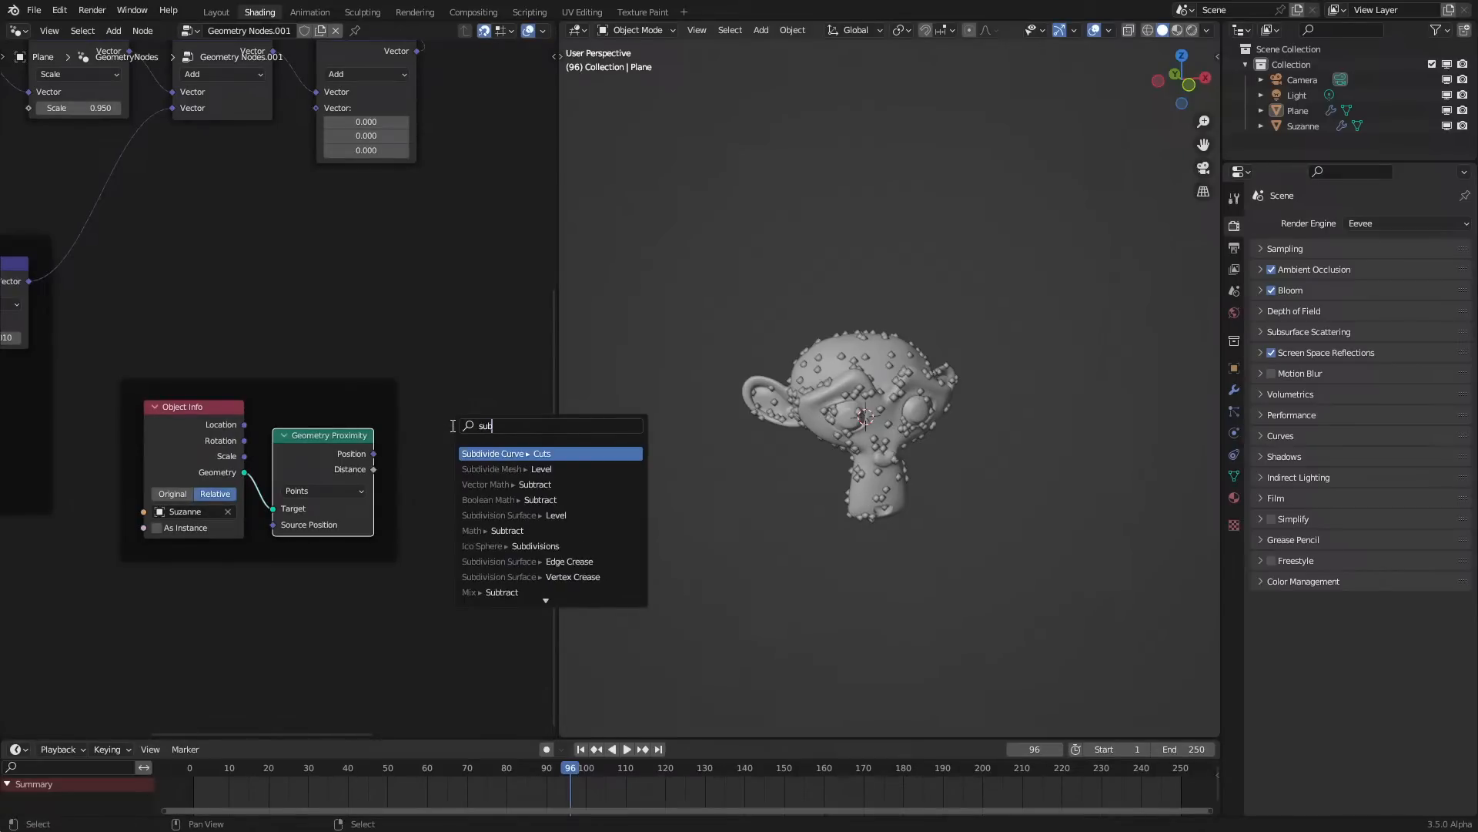
key(Return)
right_click(453, 426)
Add a Vector Math Subtract node fed by Geometry Proximity's Position output
drag(373, 454, 446, 432)
text(sub)
key(Down)
key(Down)
key(Down)
key(Up)
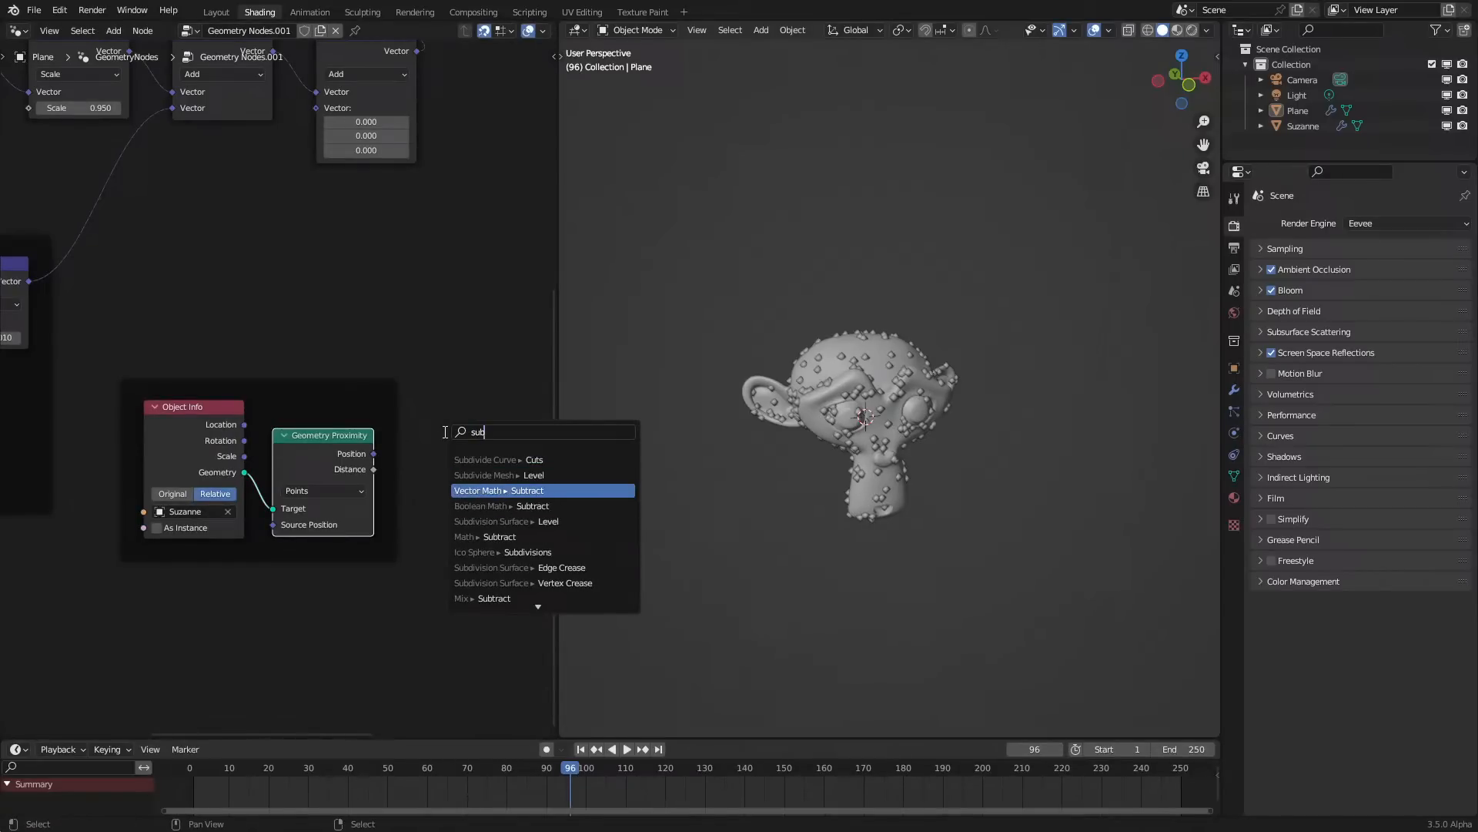
key(Return)
click(458, 468)
Add a Position node connected to Subtract's second vector input
drag(446, 496, 419, 597)
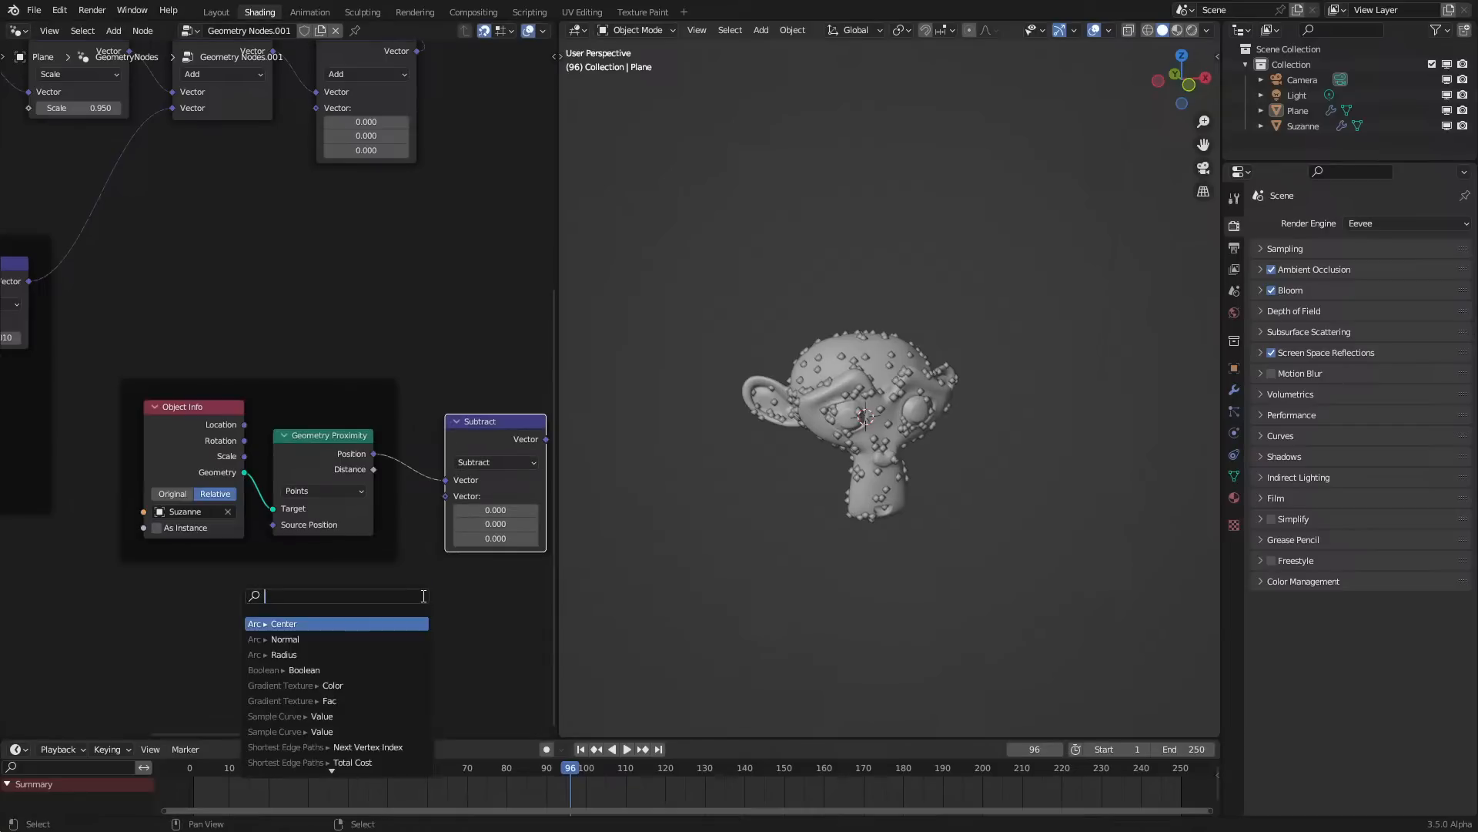
text(pos)
key(Return)
click(528, 544)
Collapse the Subtract and Position nodes and place them together beside Geometry Proximity inside its frame
click(464, 445)
key(h)
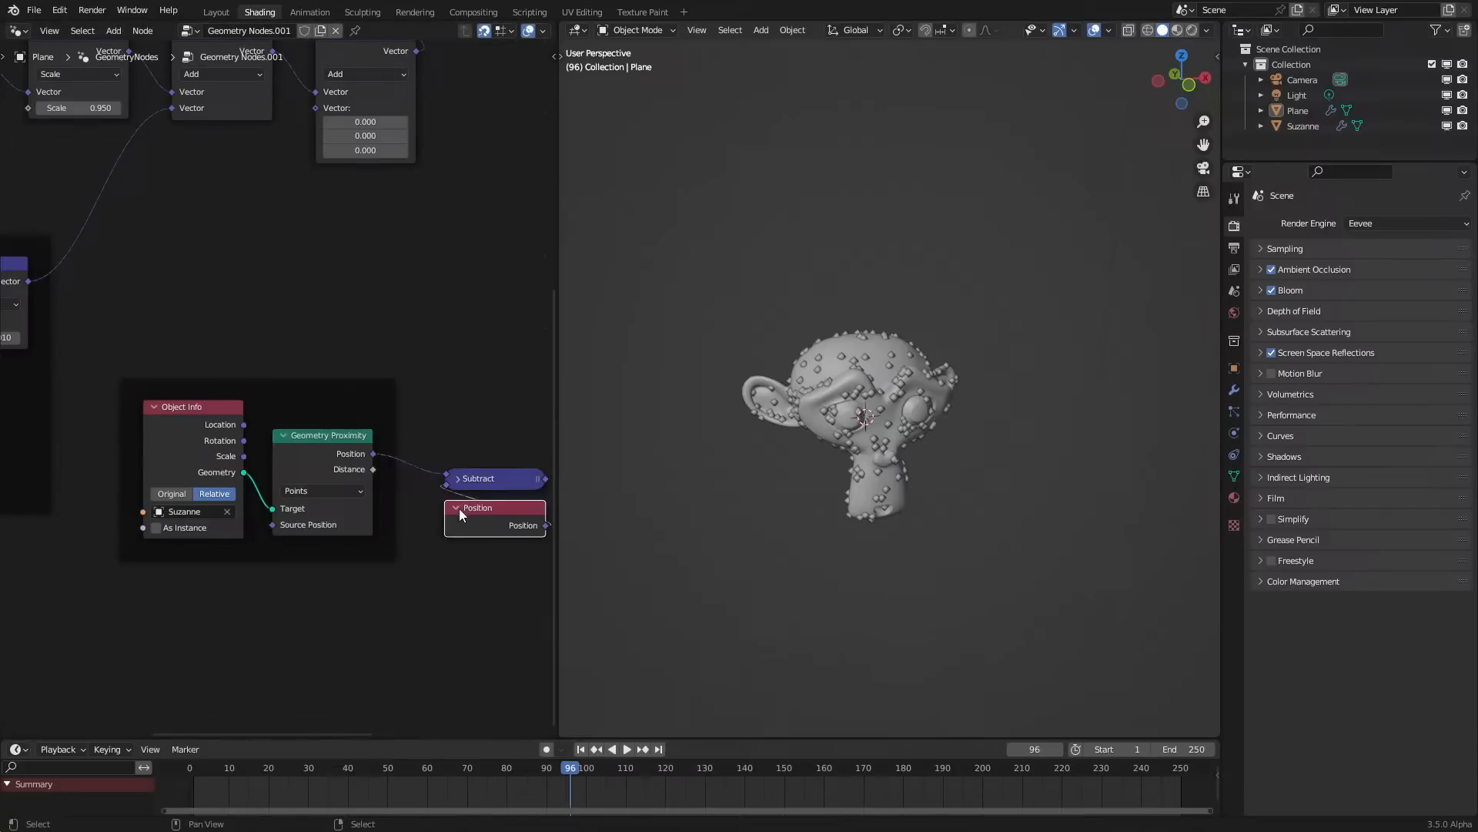
key(h)
key(g)
right_click(456, 490)
drag(437, 462, 484, 521)
key(g)
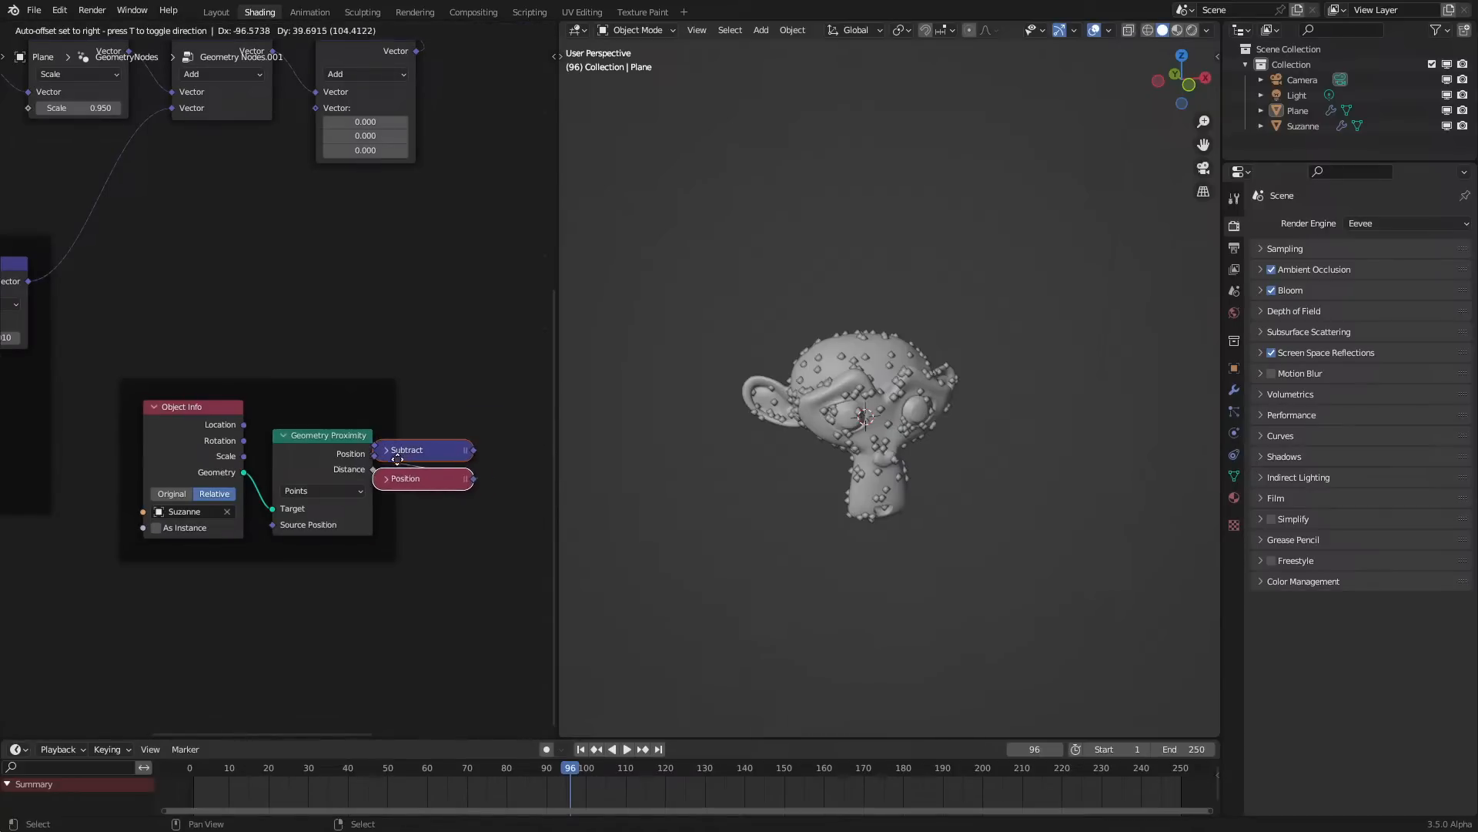
click(418, 473)
Connect the Subtract result to the second Add's second vector input
scroll(427, 474, down, 3)
middle_drag(438, 421, 465, 514)
scroll(465, 515, up, 1)
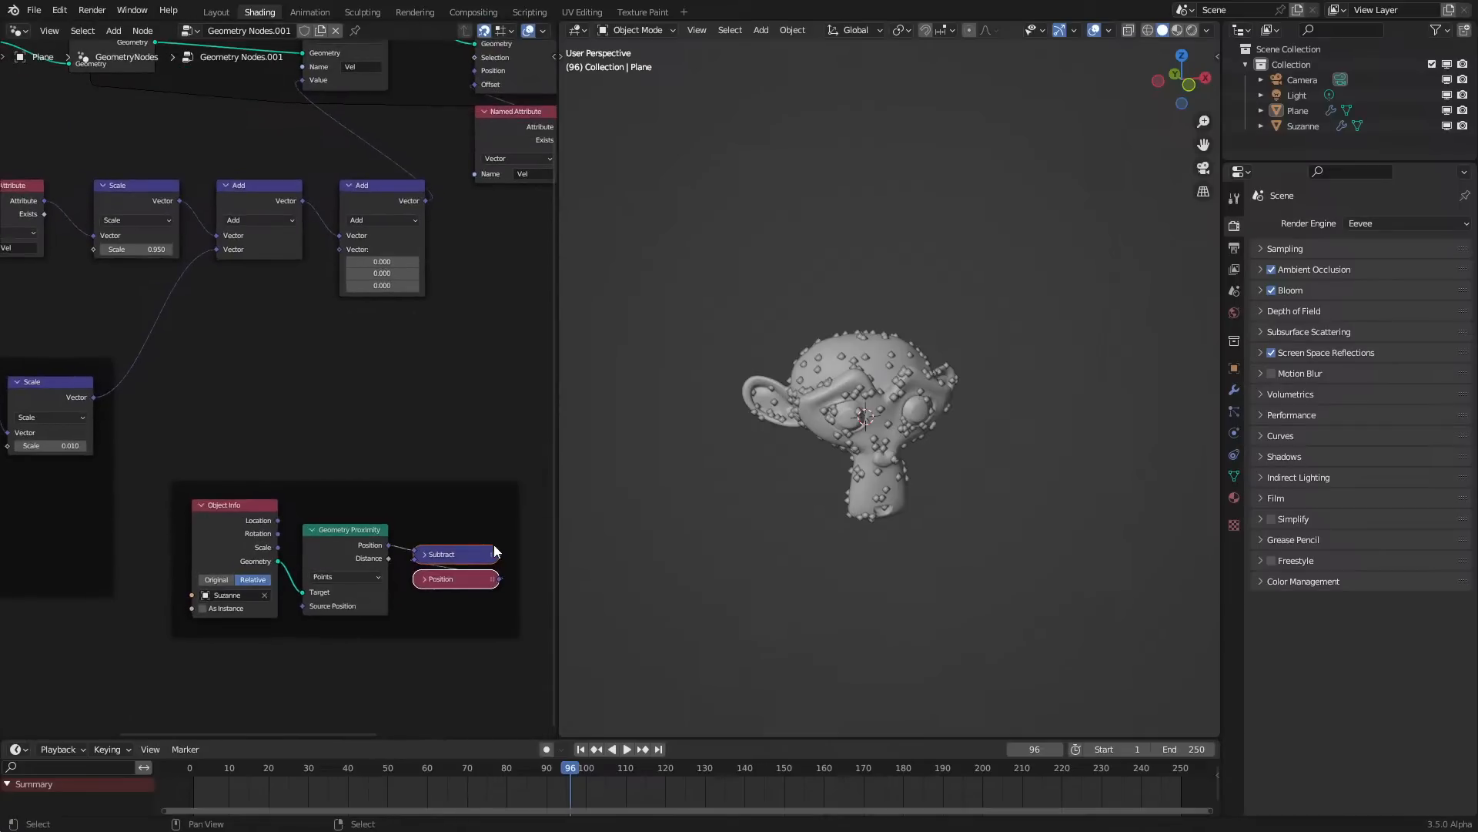
drag(499, 553, 341, 249)
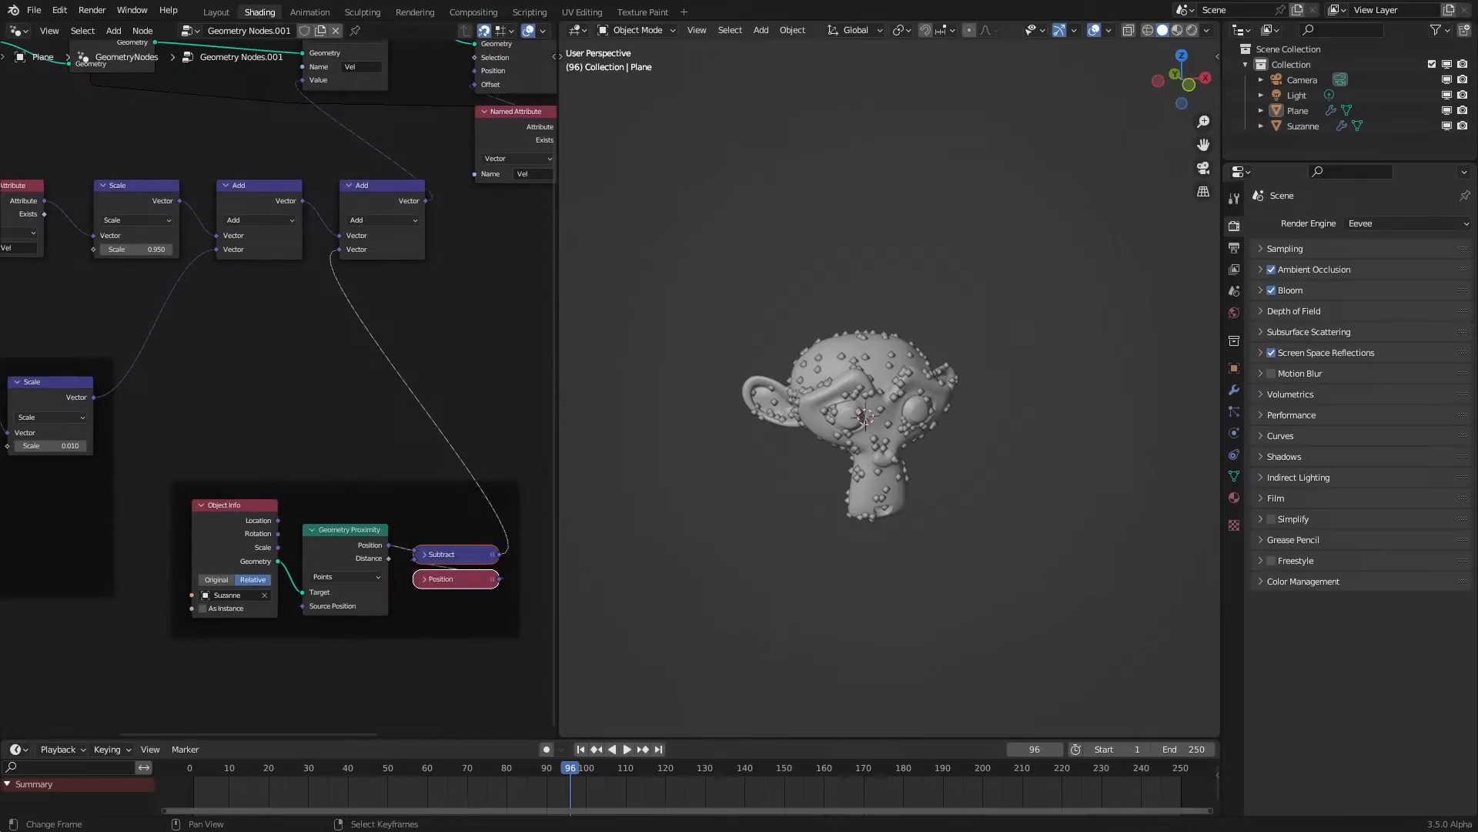
Play the simulation from its start and examine how the points move around the monkey from several angles
click(177, 767)
key(space)
middle_drag(684, 500, 852, 465)
scroll(208, 446, down, 2)
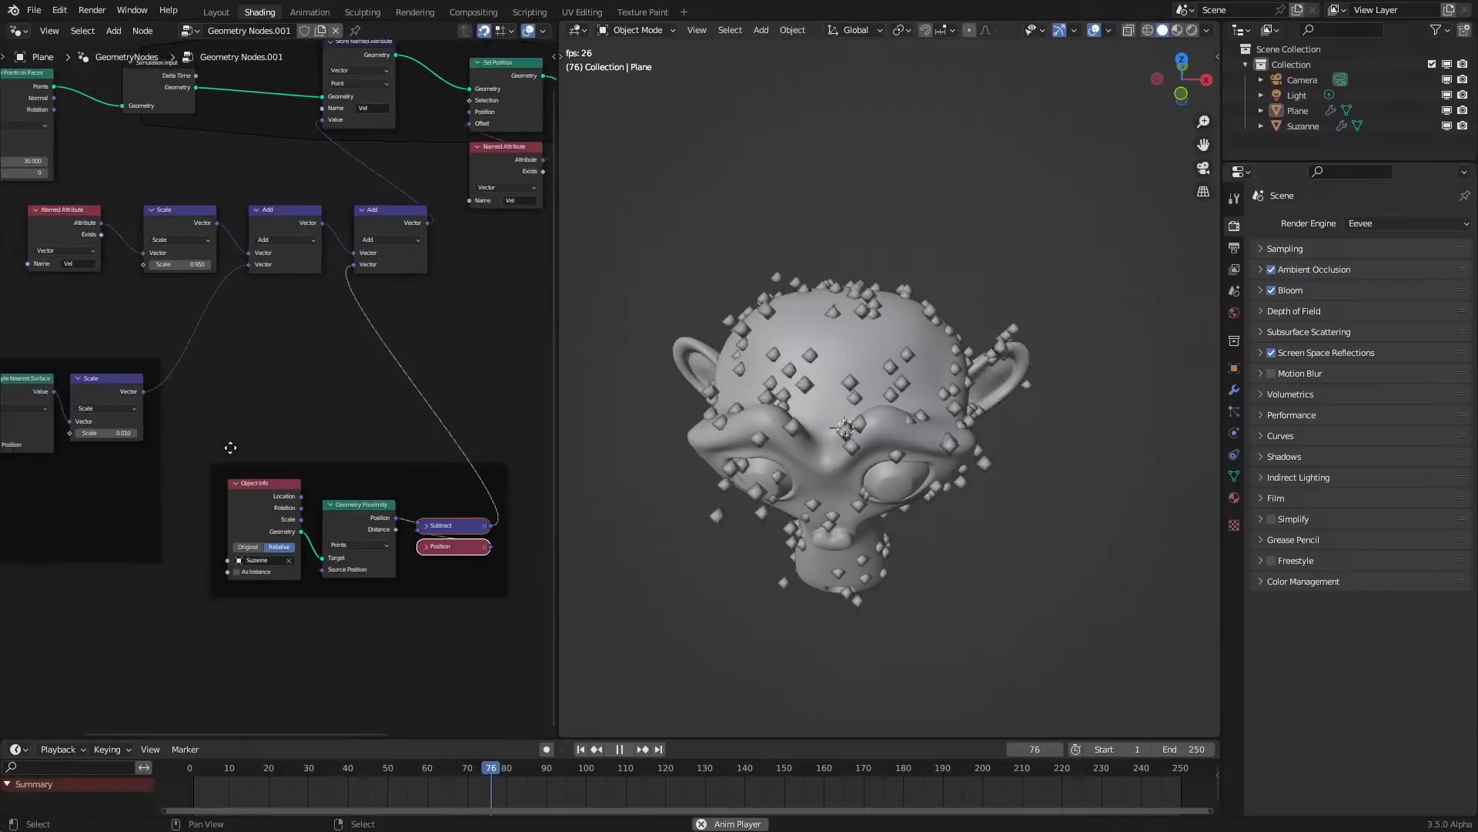
middle_drag(208, 446, 286, 453)
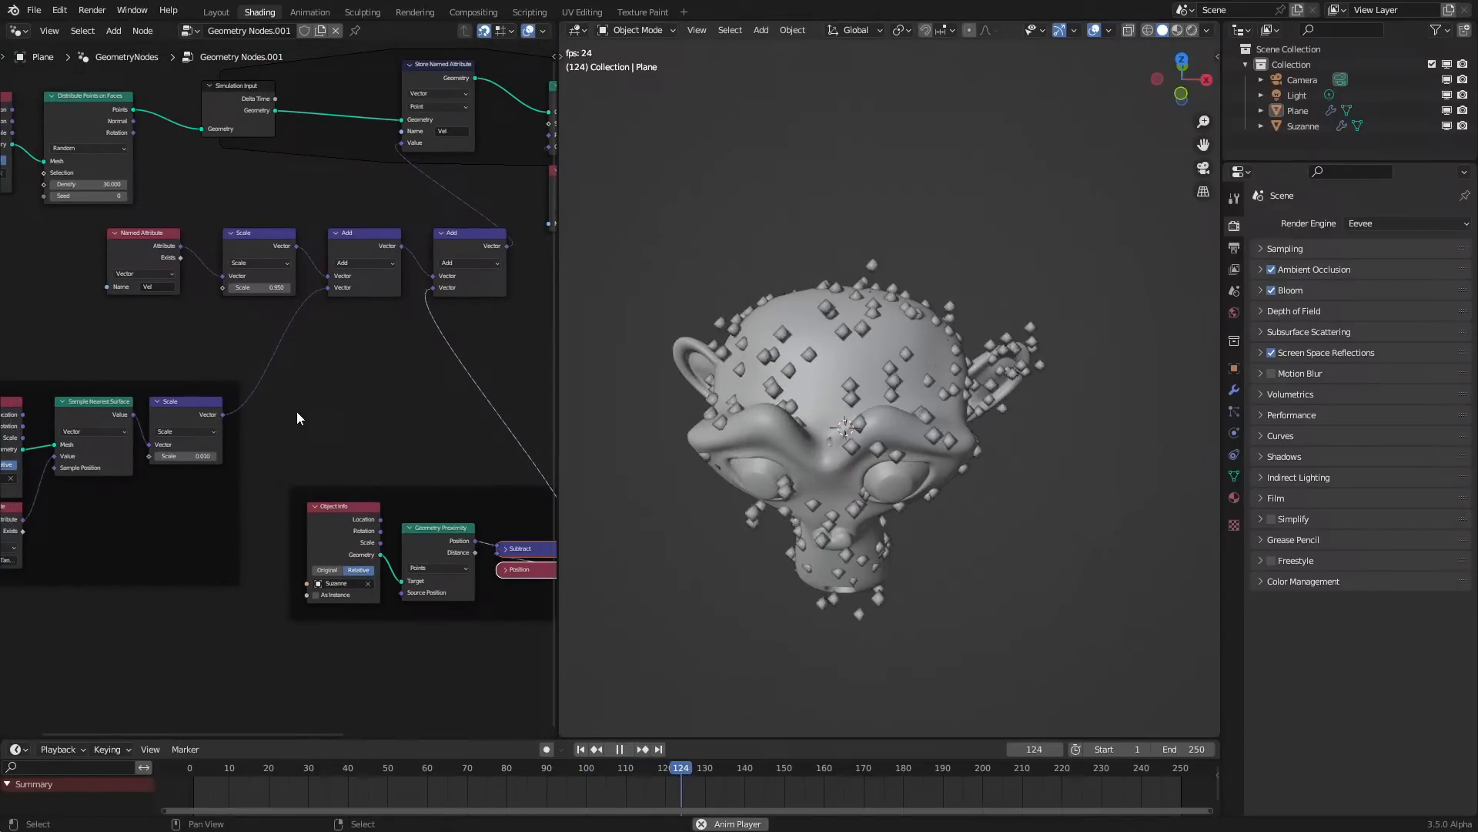
middle_drag(759, 556, 683, 506)
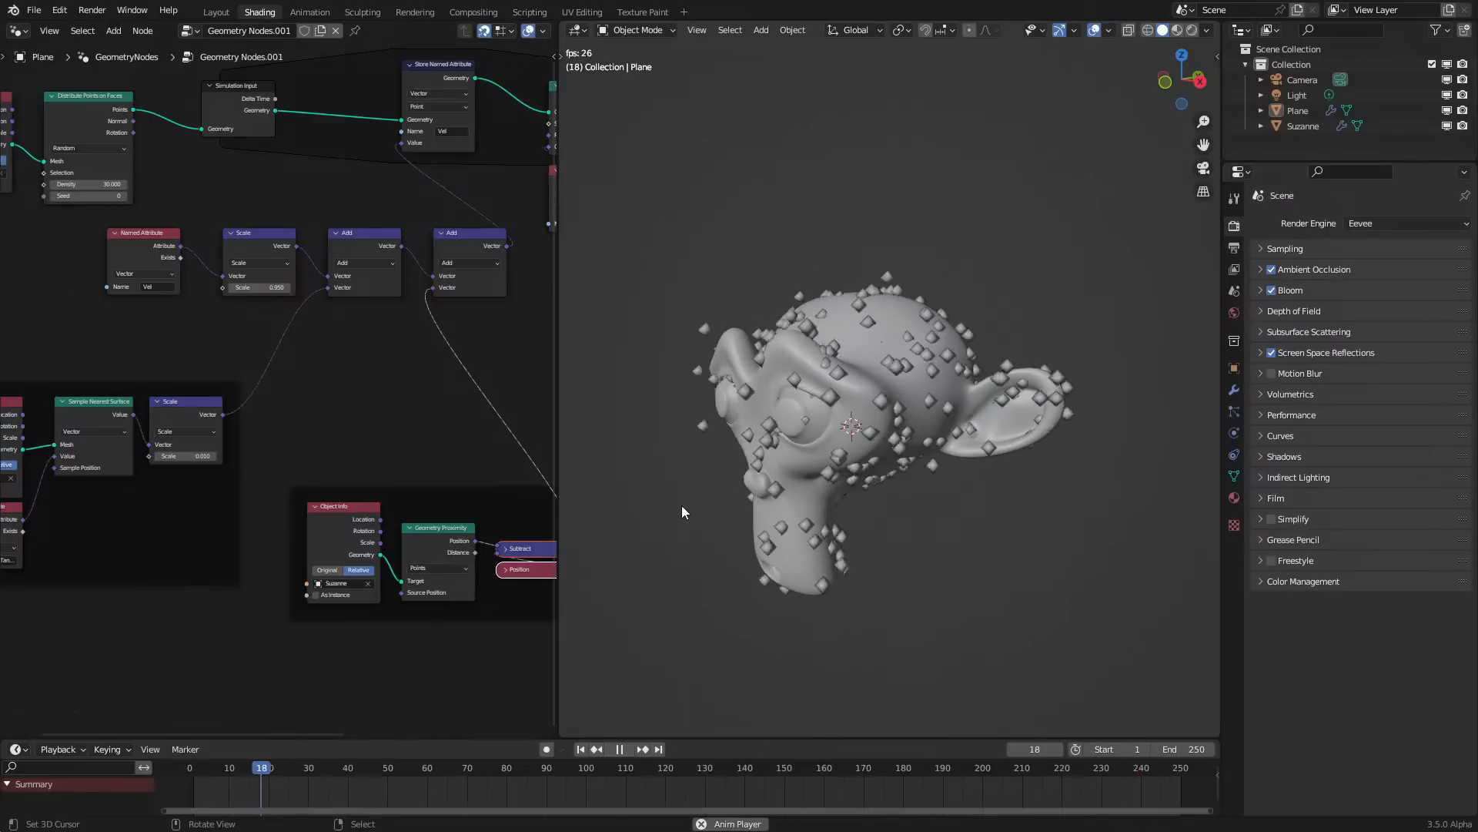
middle_drag(215, 530, 118, 524)
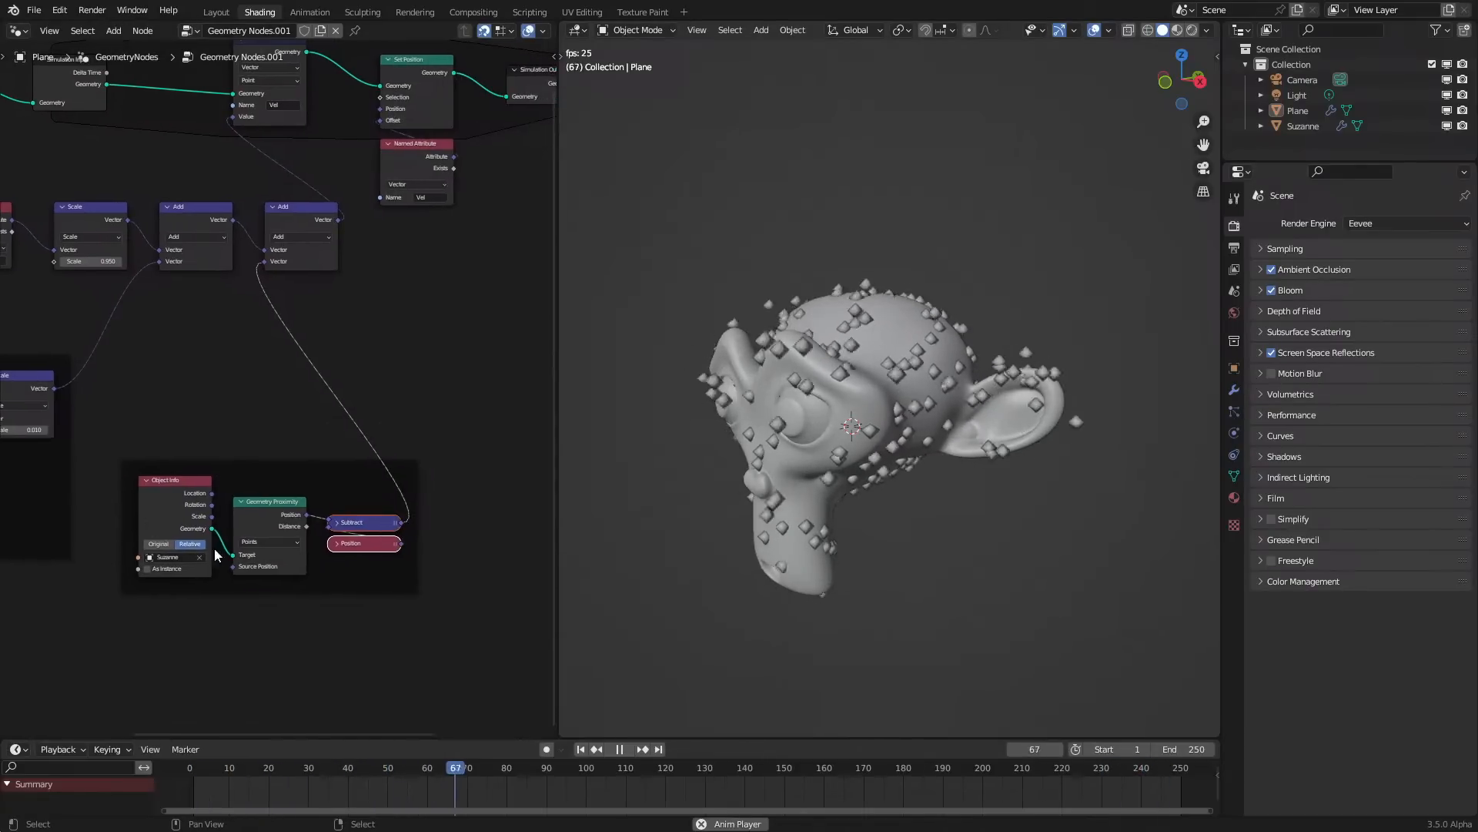
scroll(246, 553, up, 3)
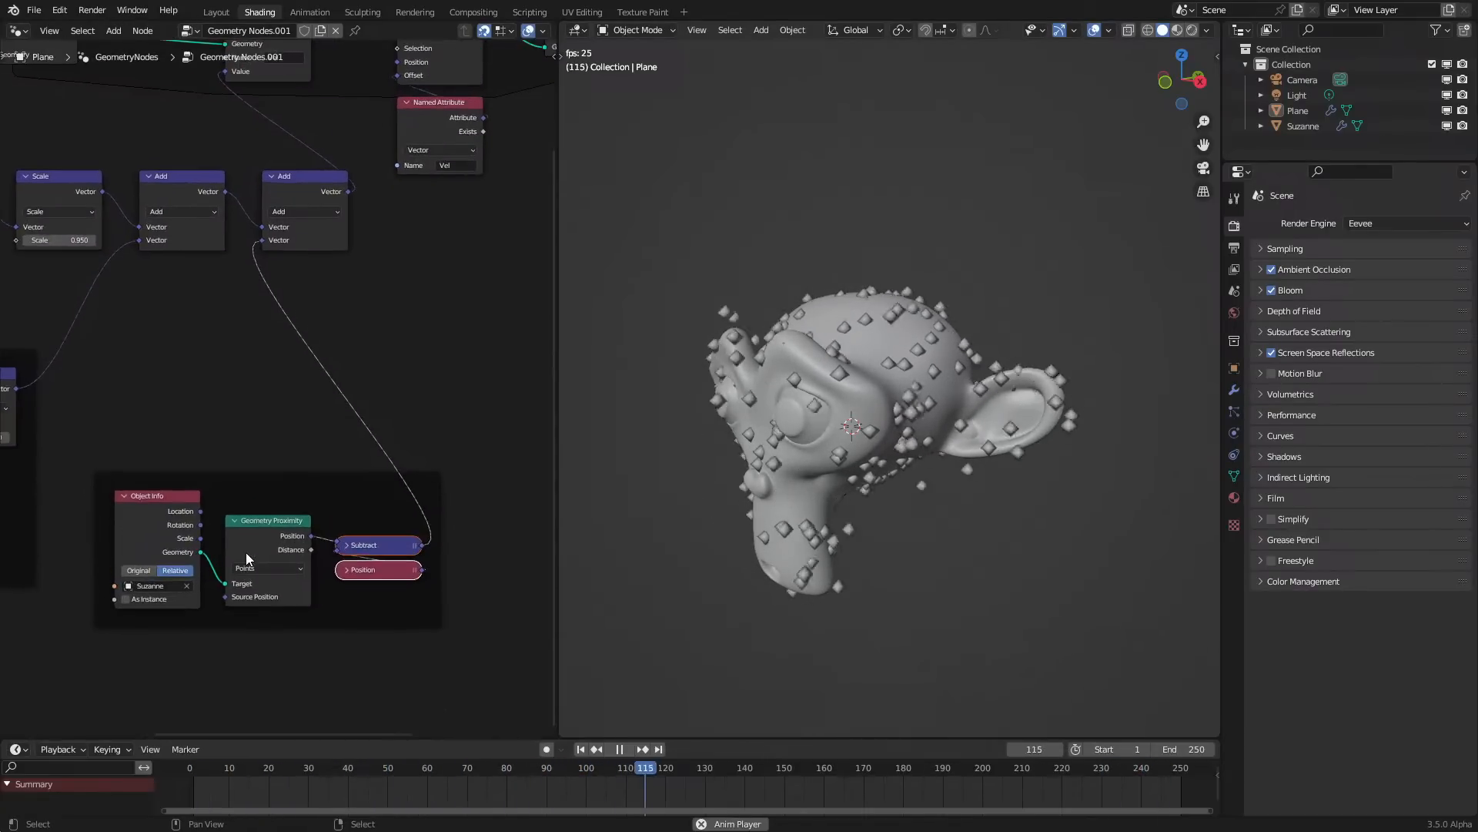
key(space)
Add a Position node and the first Add's result together in a new Add node feeding Geometry Proximity's Source Position
middle_drag(224, 308, 356, 341)
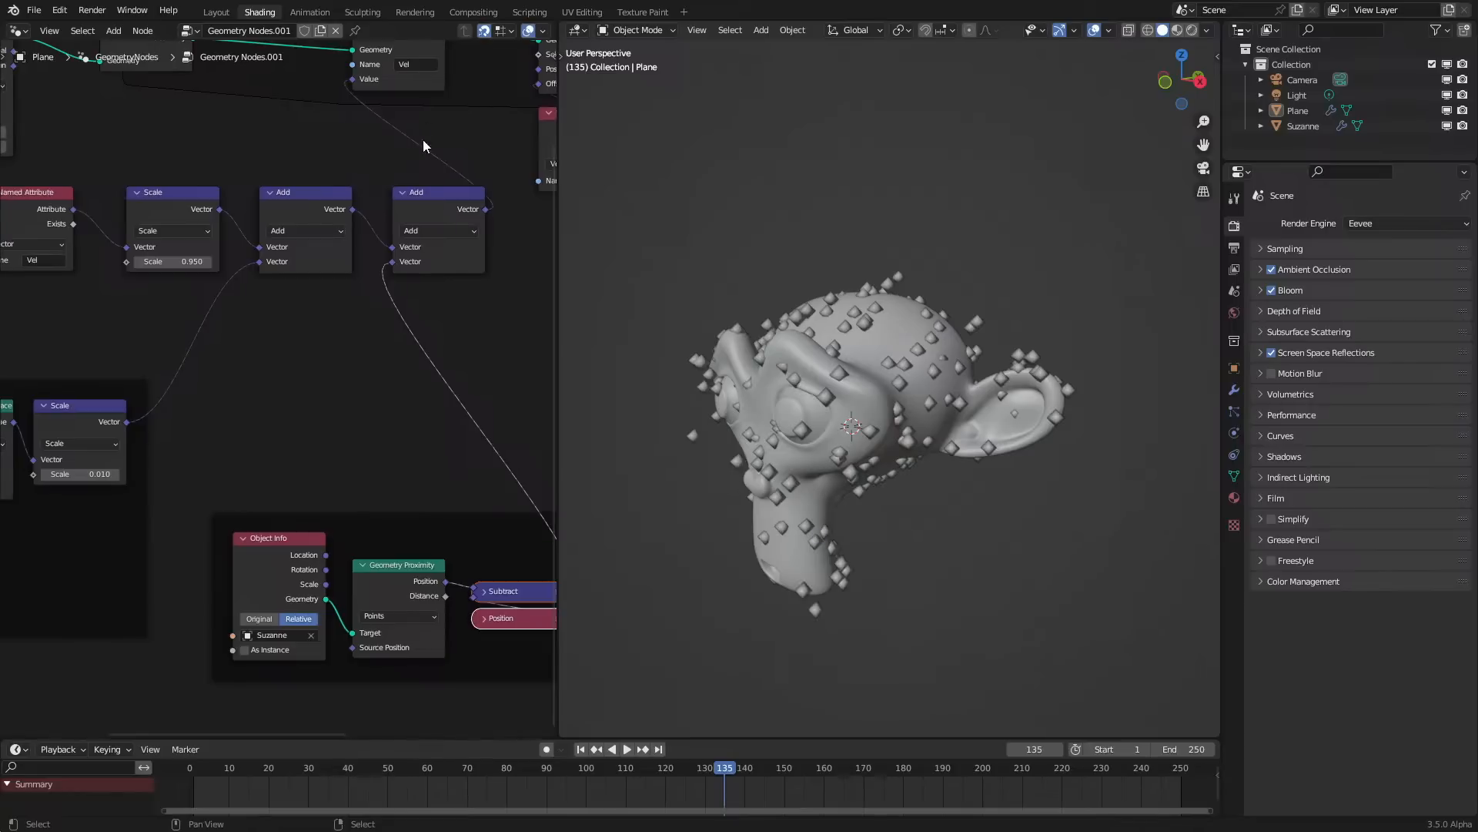
middle_drag(372, 659, 352, 541)
drag(354, 538, 302, 696)
click(197, 647)
click(351, 658)
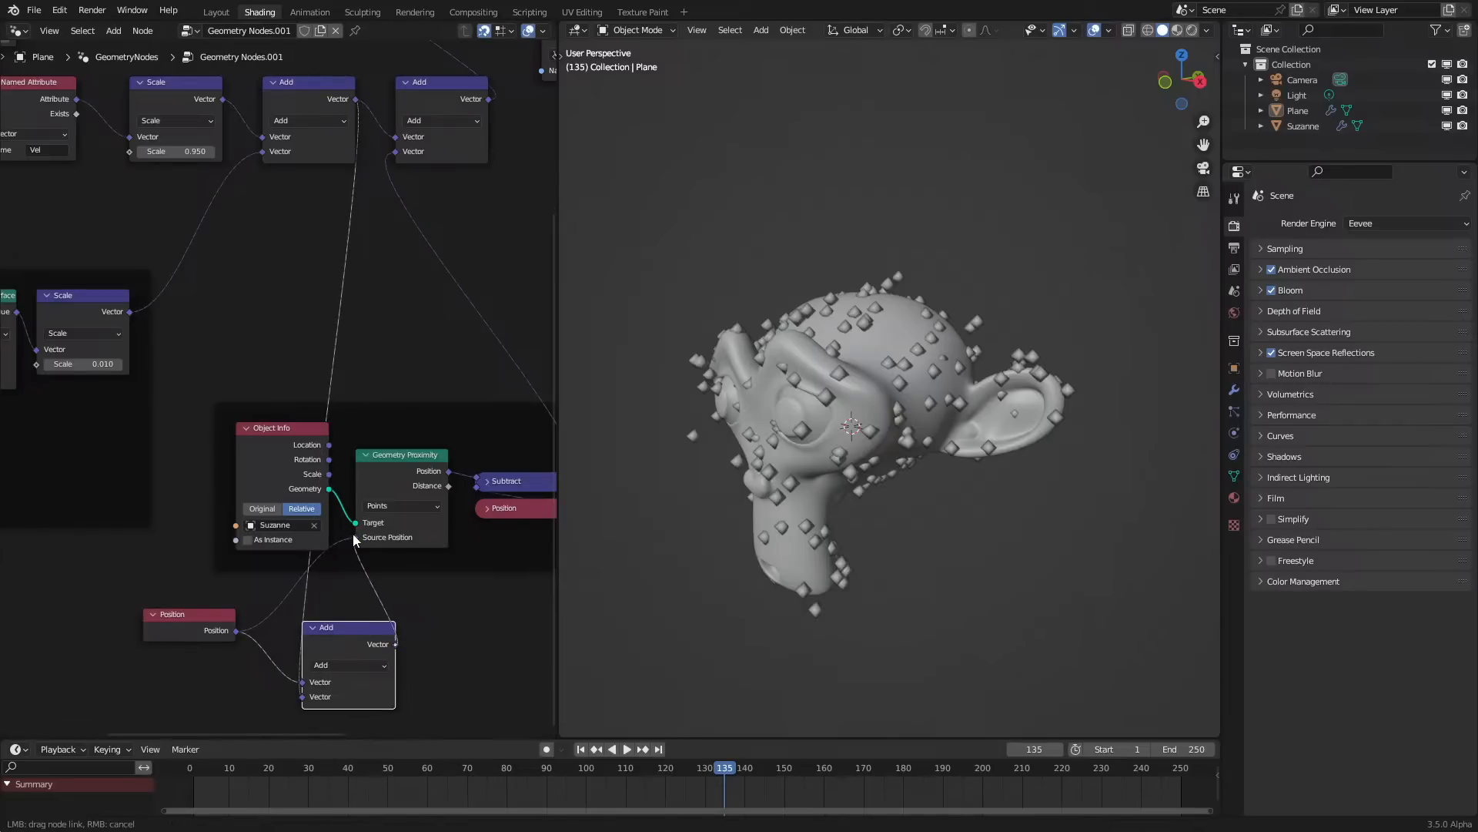
drag(355, 539, 355, 537)
Replay the simulation from its start and examine from farther away how the offset source position affects the points
key(space)
click(214, 767)
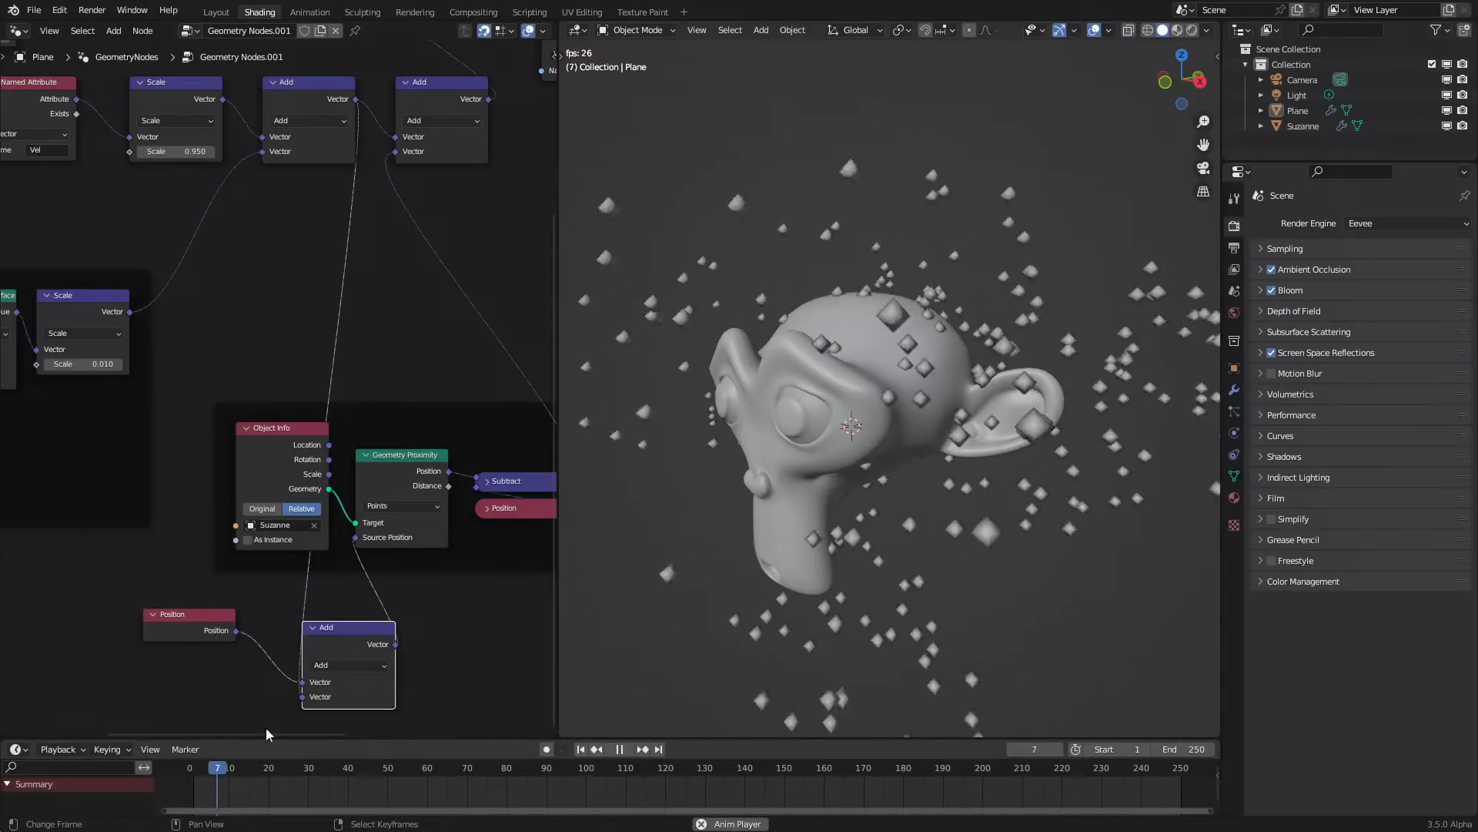
scroll(945, 507, down, 4)
middle_drag(945, 507, 960, 474)
scroll(974, 514, down, 3)
scroll(389, 381, down, 2)
key(space)
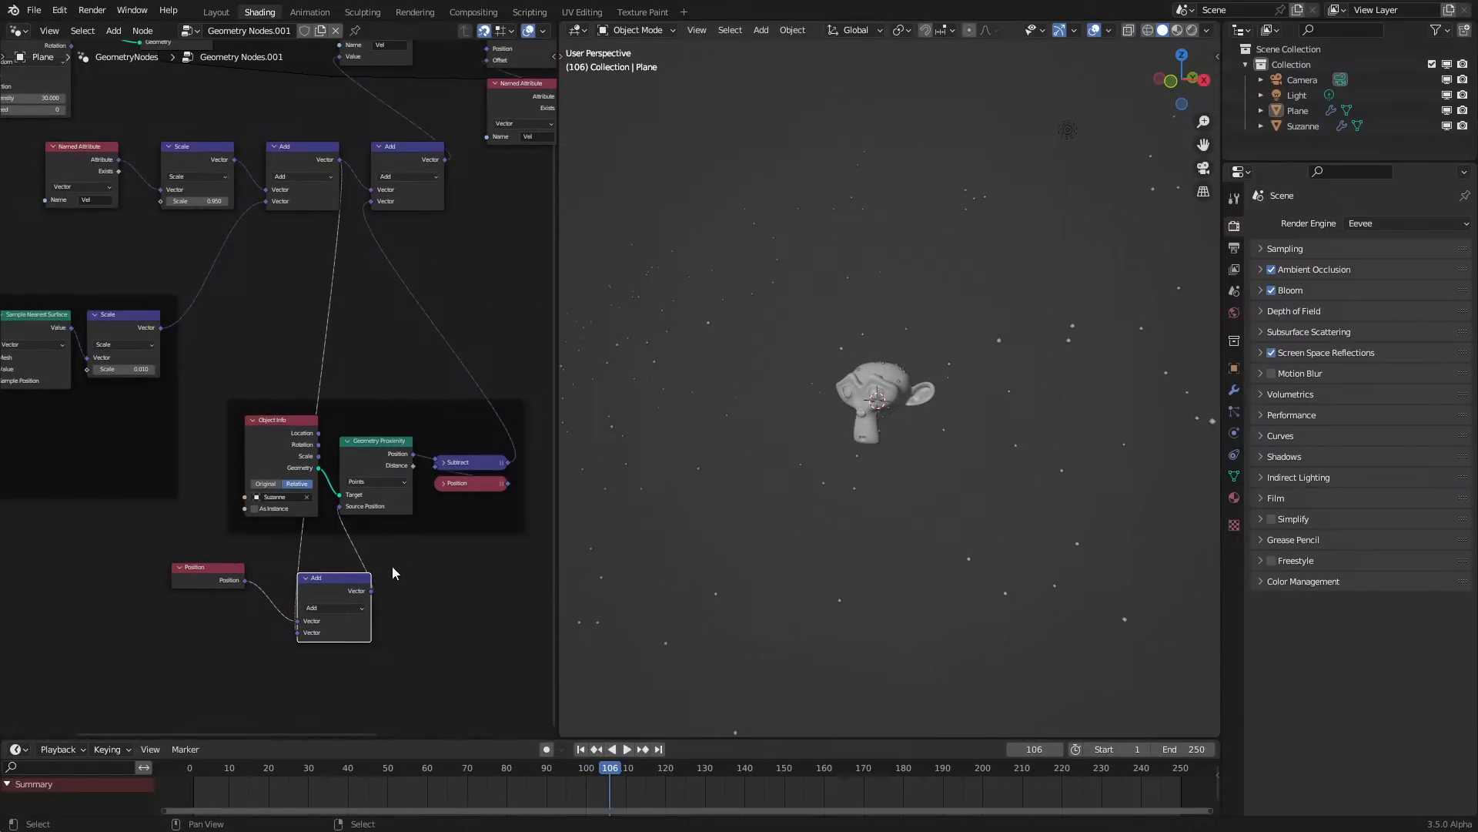
Examine the simulation up close with the collapsed first Add detached from the second Add, and stop playback
middle_drag(361, 246, 365, 363)
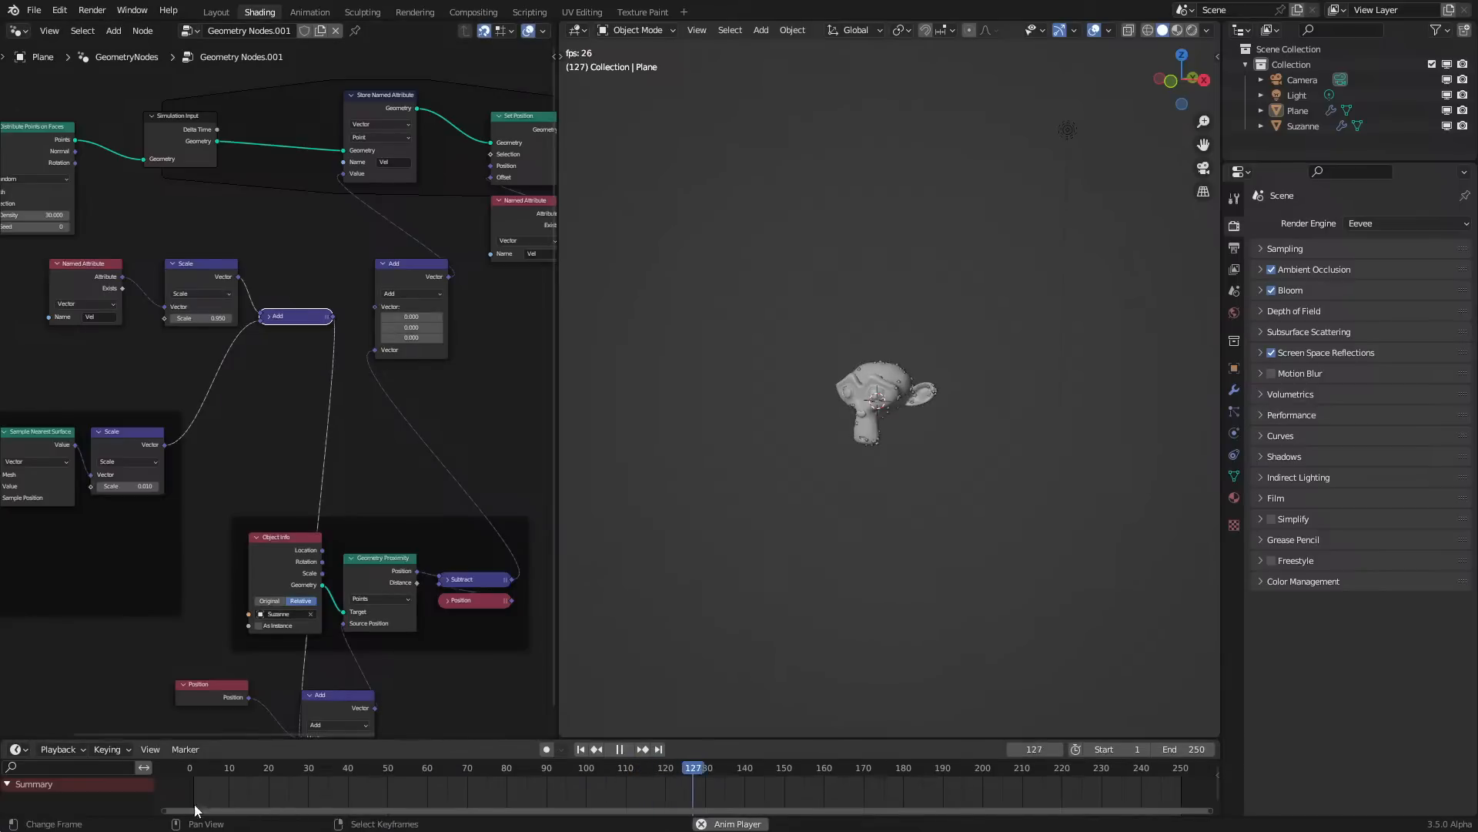
scroll(787, 451, up, 5)
middle_drag(787, 451, 770, 526)
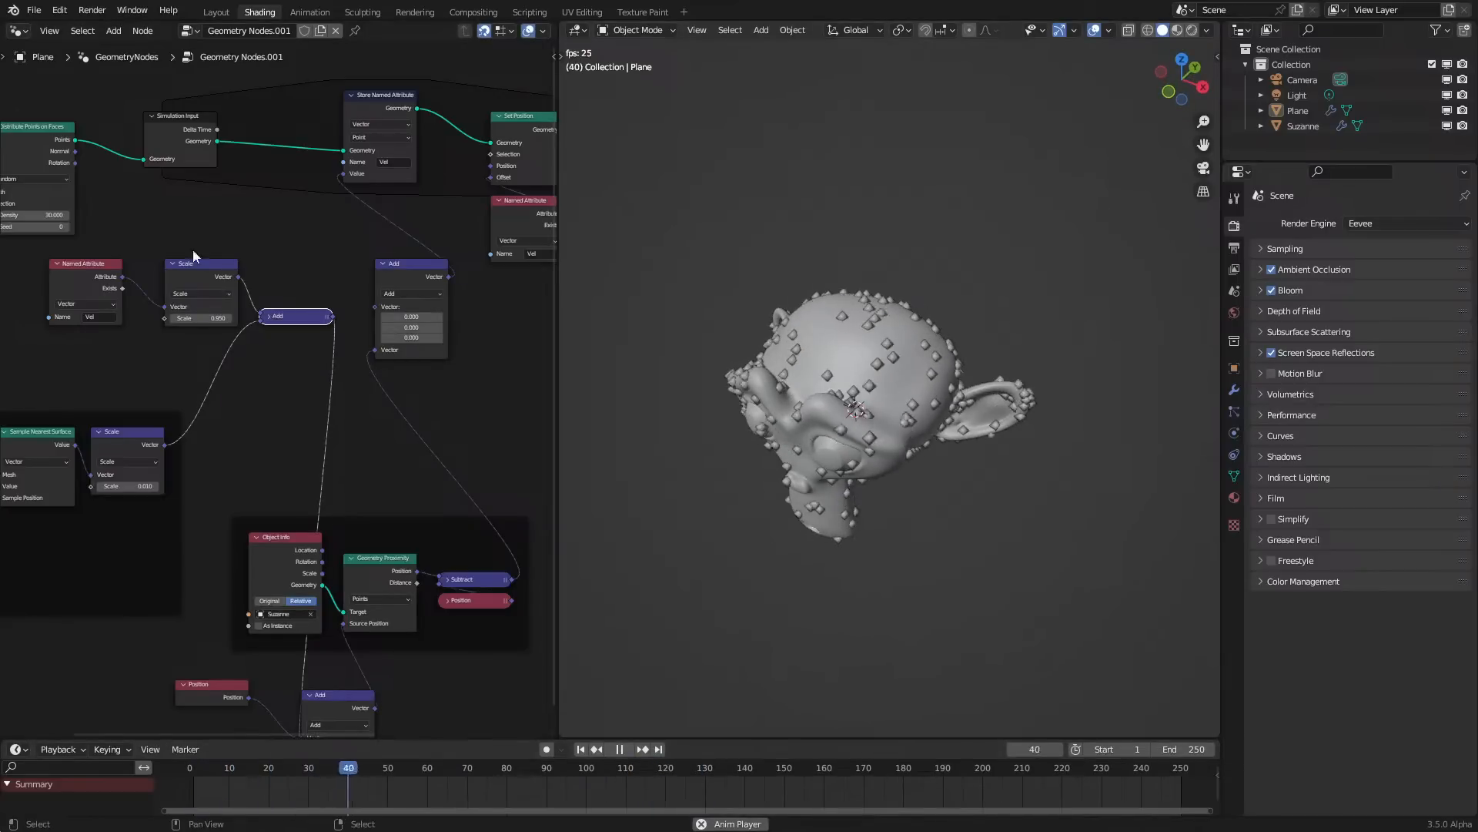
key(space)
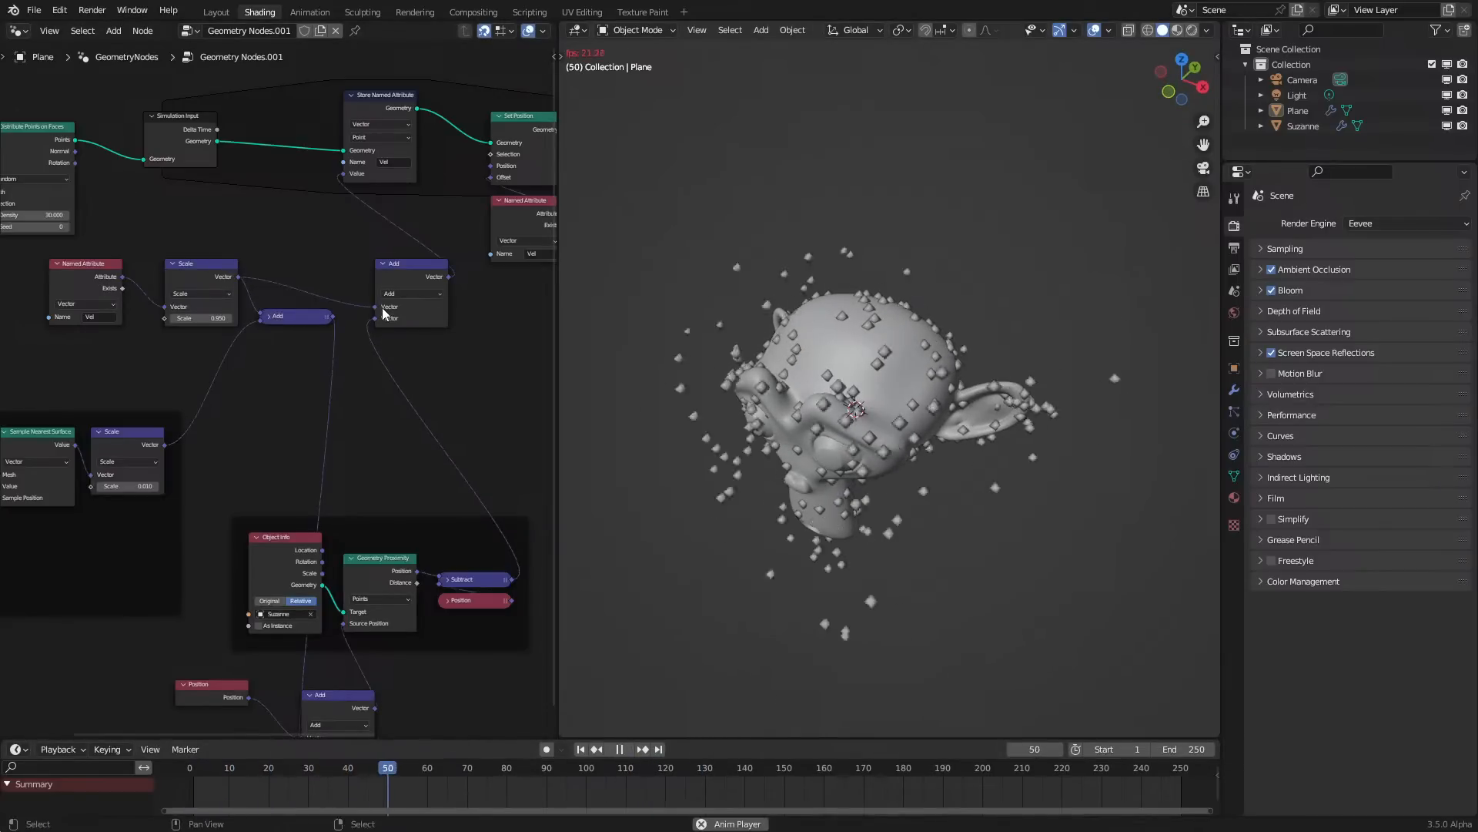
Try the simulation from its start with the scaled Vel linked directly to the second Add, and undo that link
click(209, 776)
key(space)
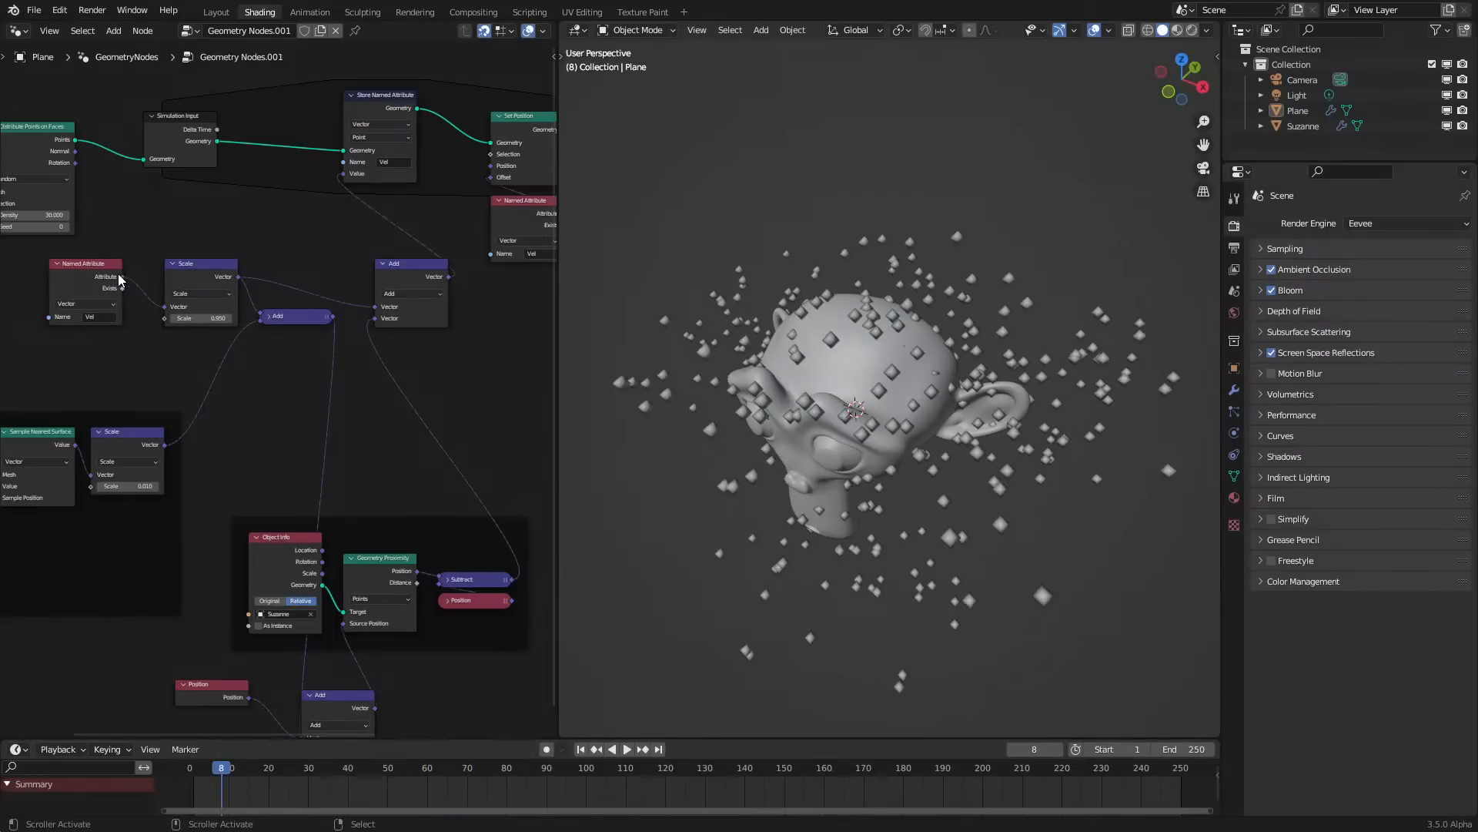
key(space)
click(187, 790)
key(space)
key(ctrl+z)
key(ctrl+z)
key(ctrl+z)
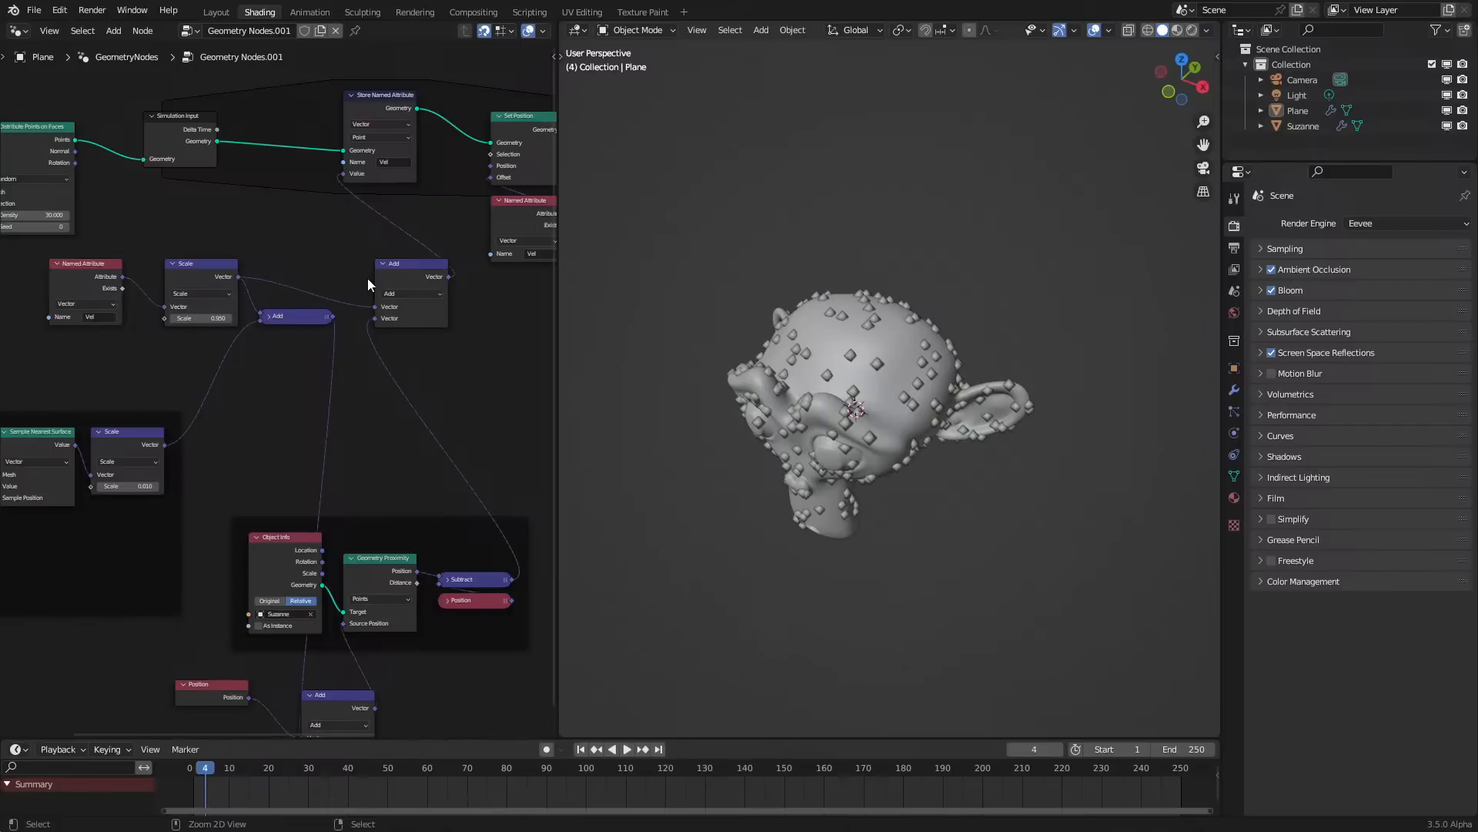
key(ctrl+z)
key(ctrl+z)
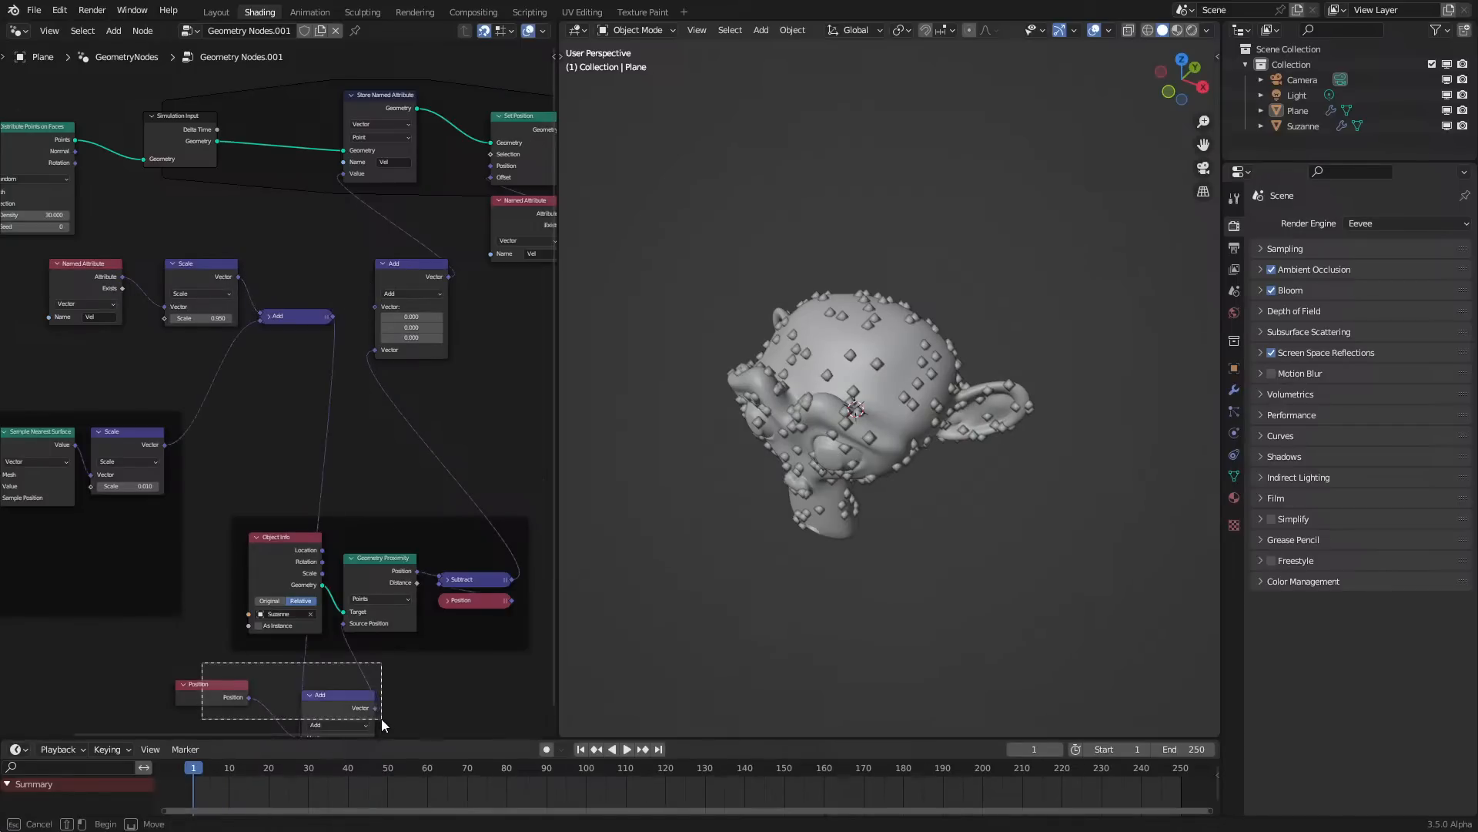
Remove the extra Position and Add nodes below Geometry Proximity and link the first Add into the collapsed second Add
drag(335, 318, 379, 314)
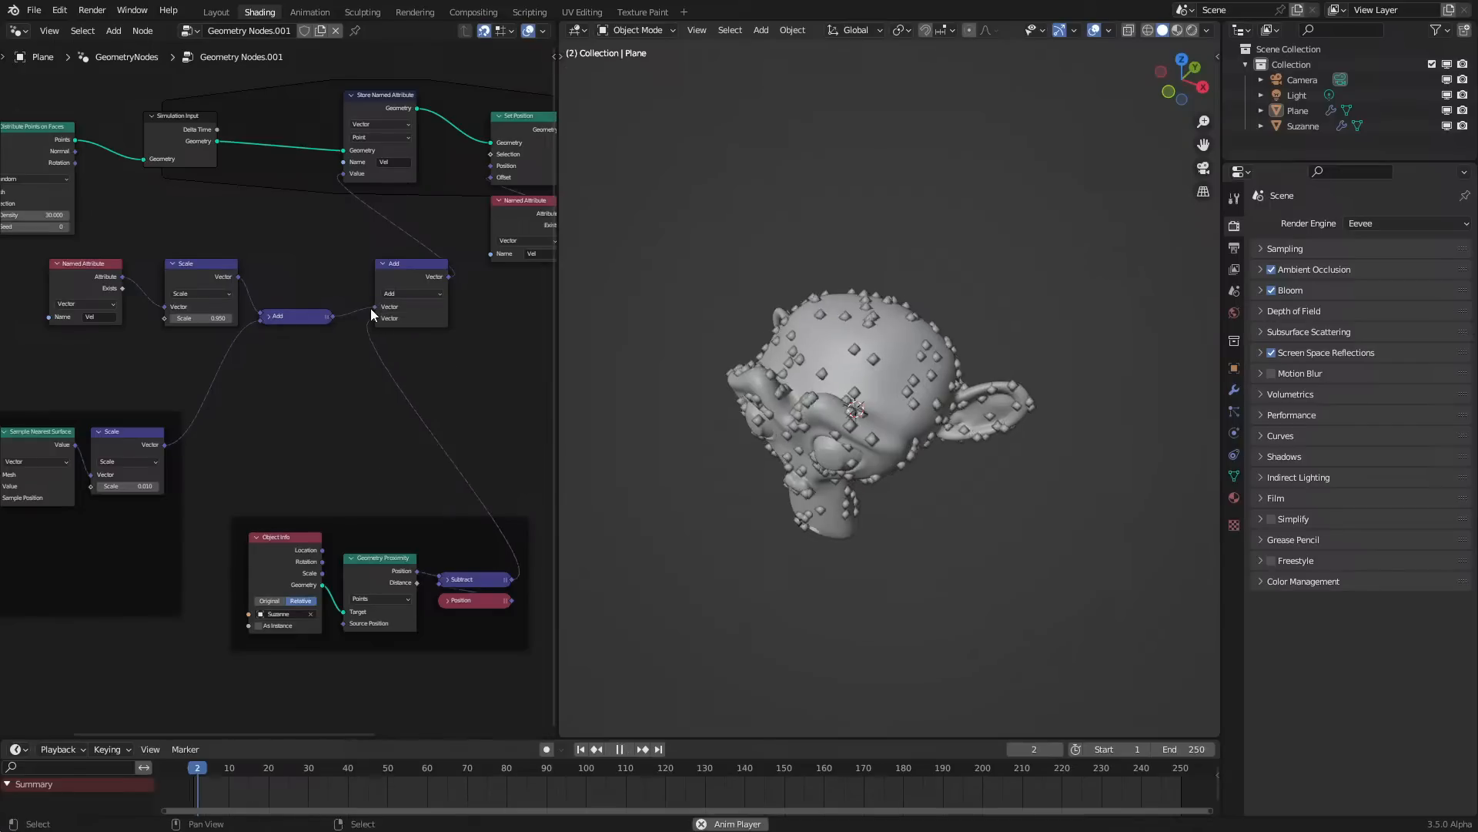
click(378, 265)
drag(387, 262, 382, 312)
Insert a Vector Math Scale node with factor 0.1 between the Subtract result and the second Add
middle_drag(435, 542, 339, 472)
scroll(428, 463, up, 1)
middle_drag(428, 464, 380, 438)
scroll(461, 482, up, 3)
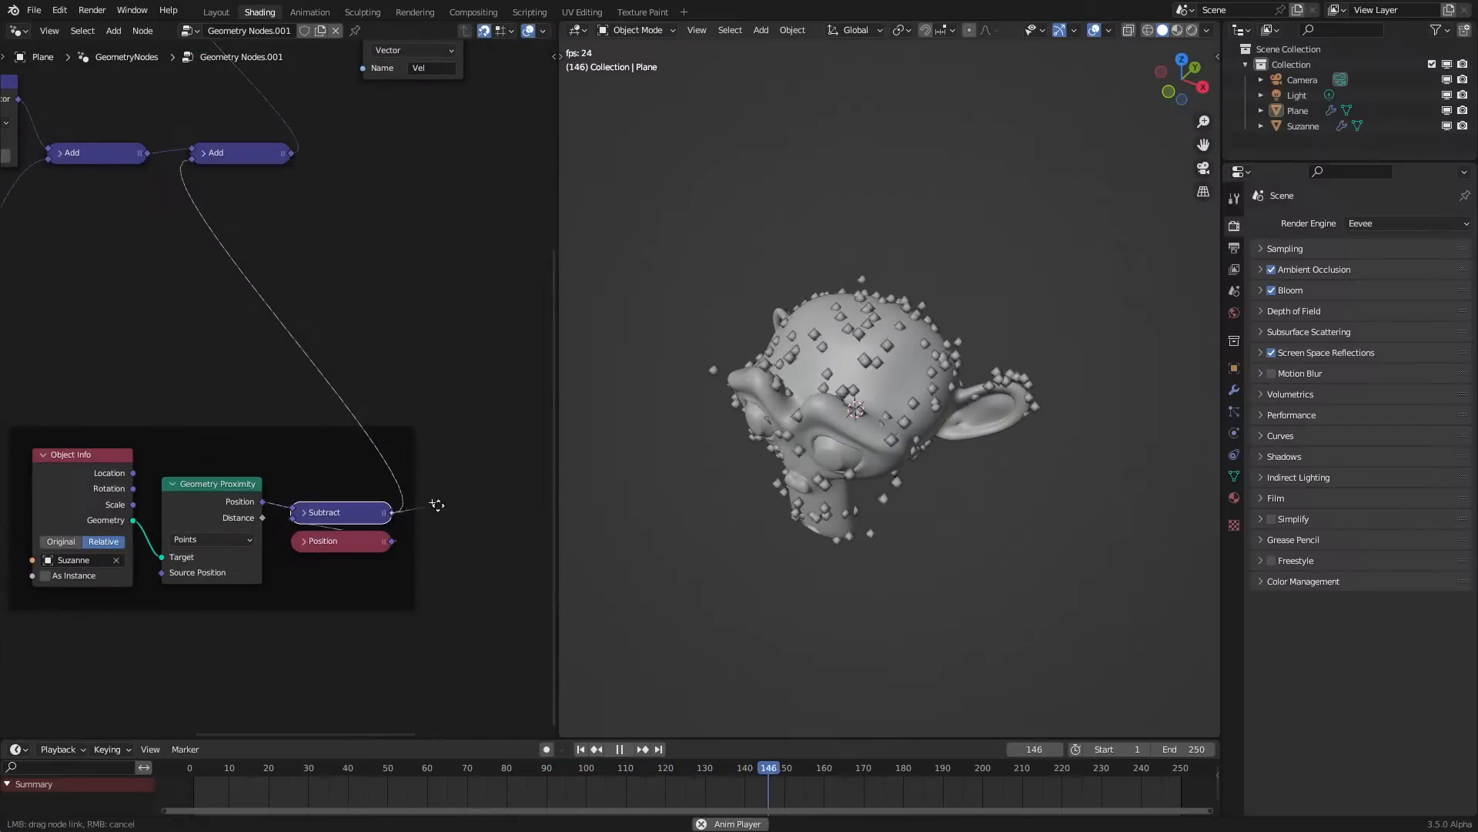
key(shift+a)
text(s)
key(Return)
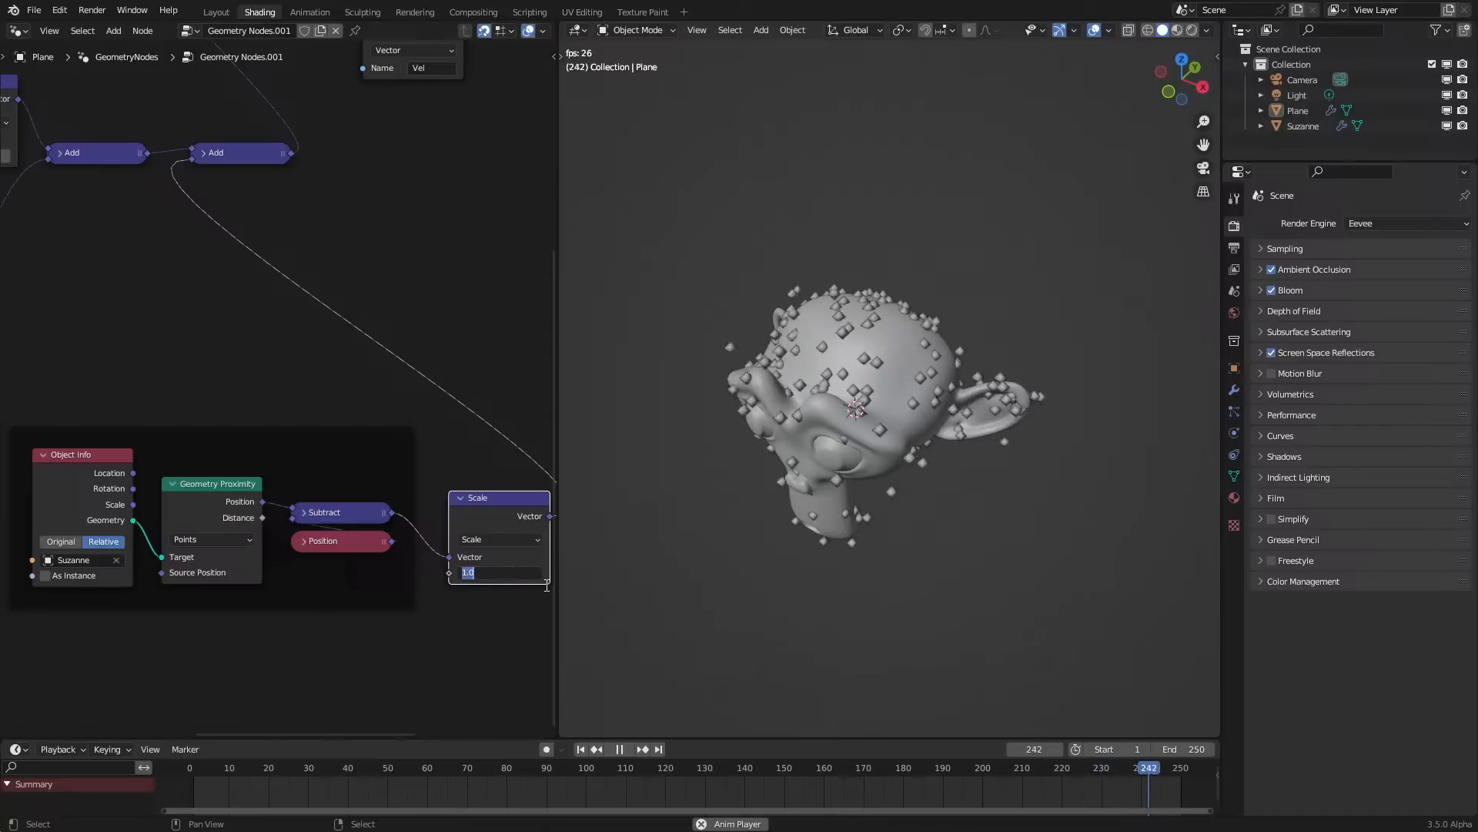
middle_drag(1066, 587, 1062, 370)
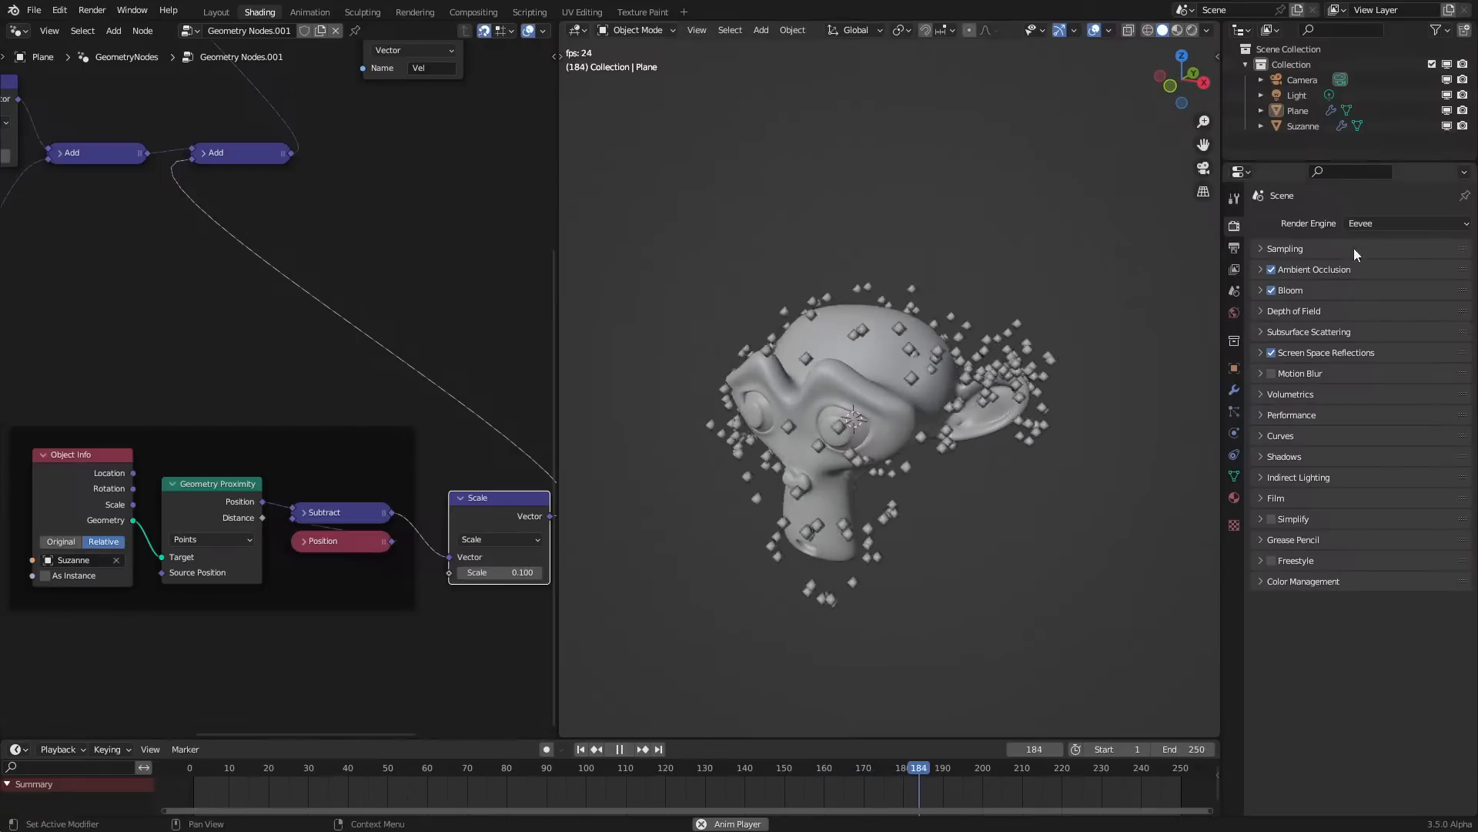
Set the output frame rate to 30 fps
click(1234, 248)
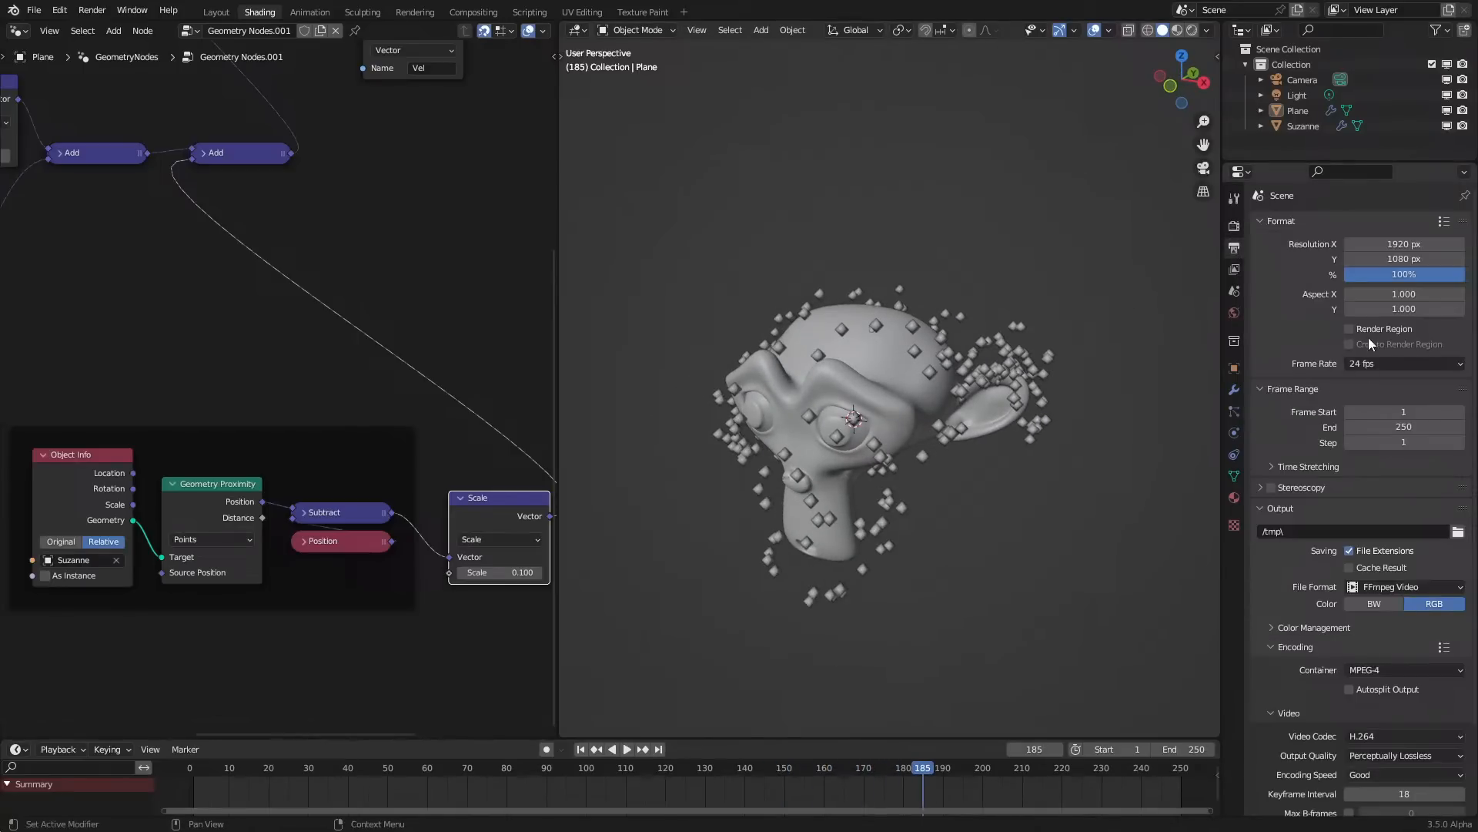
click(1370, 362)
click(1382, 441)
Examine the playing simulation around the monkey from different angles with the proximity pull scaled down
mouse_move(996, 422)
middle_down()
mouse_move(983, 417)
mouse_move(1043, 414)
mouse_move(1018, 435)
middle_up()
scroll(168, 483, down, 5)
middle_drag(169, 484, 305, 436)
middle_drag(963, 393, 776, 357)
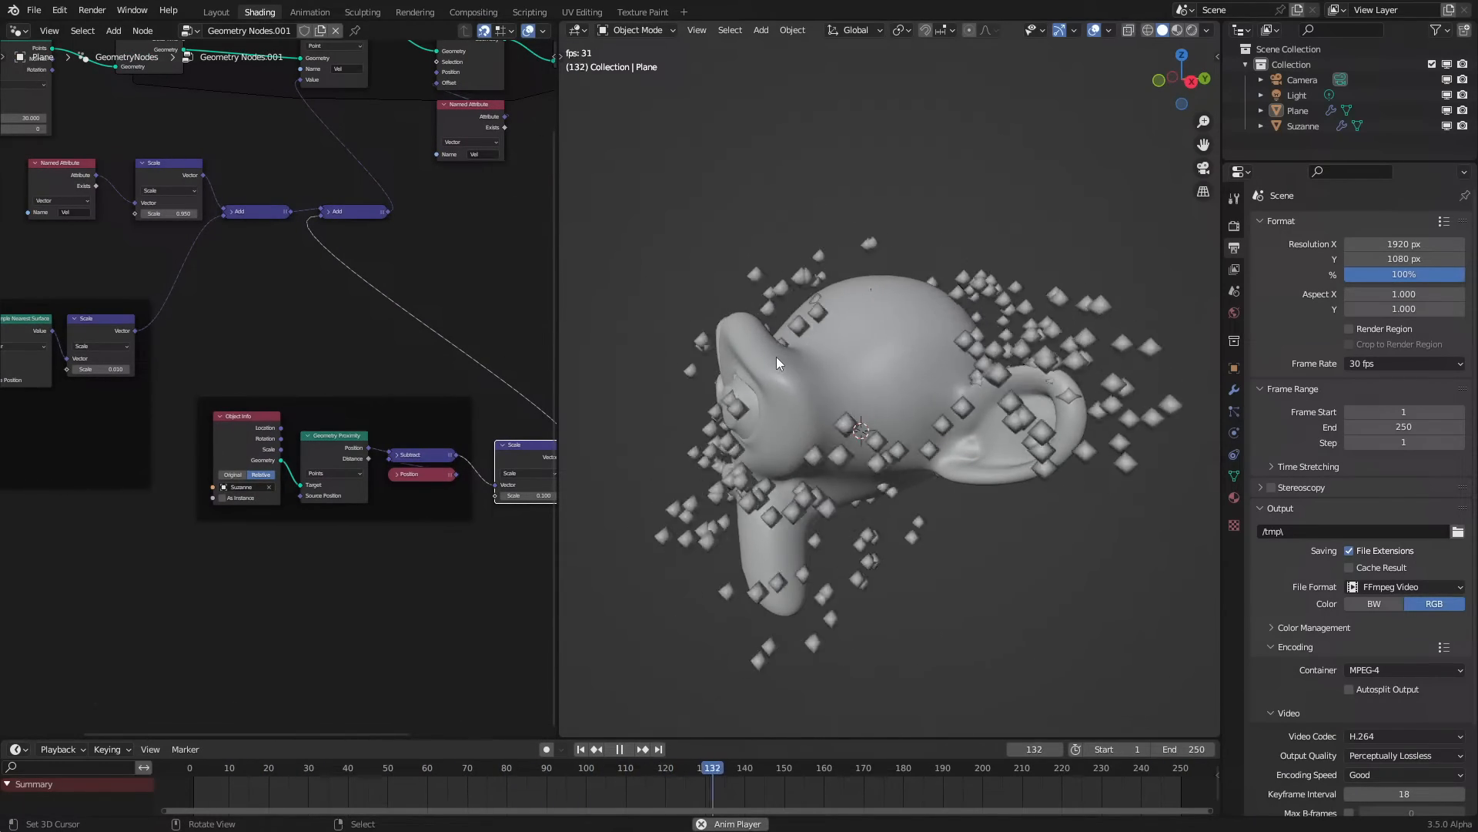
Set the factor of the Scale node after Sample Nearest Surface to 0.005 and return the animation to frame 0
middle_drag(318, 304, 394, 445)
key(space)
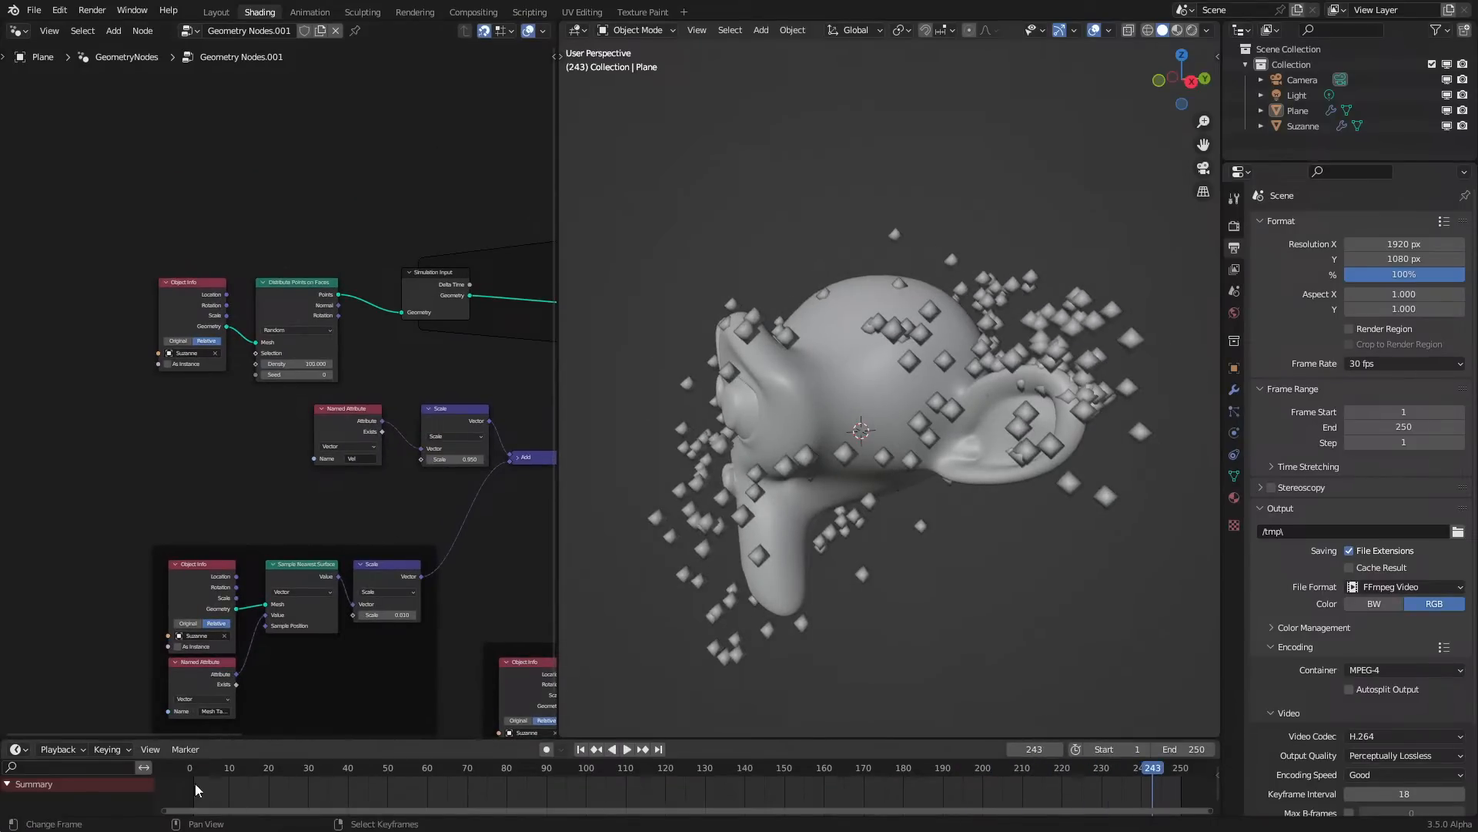
key(space)
middle_drag(844, 451, 940, 518)
key(space)
middle_drag(392, 557, 249, 487)
scroll(251, 562, up, 5)
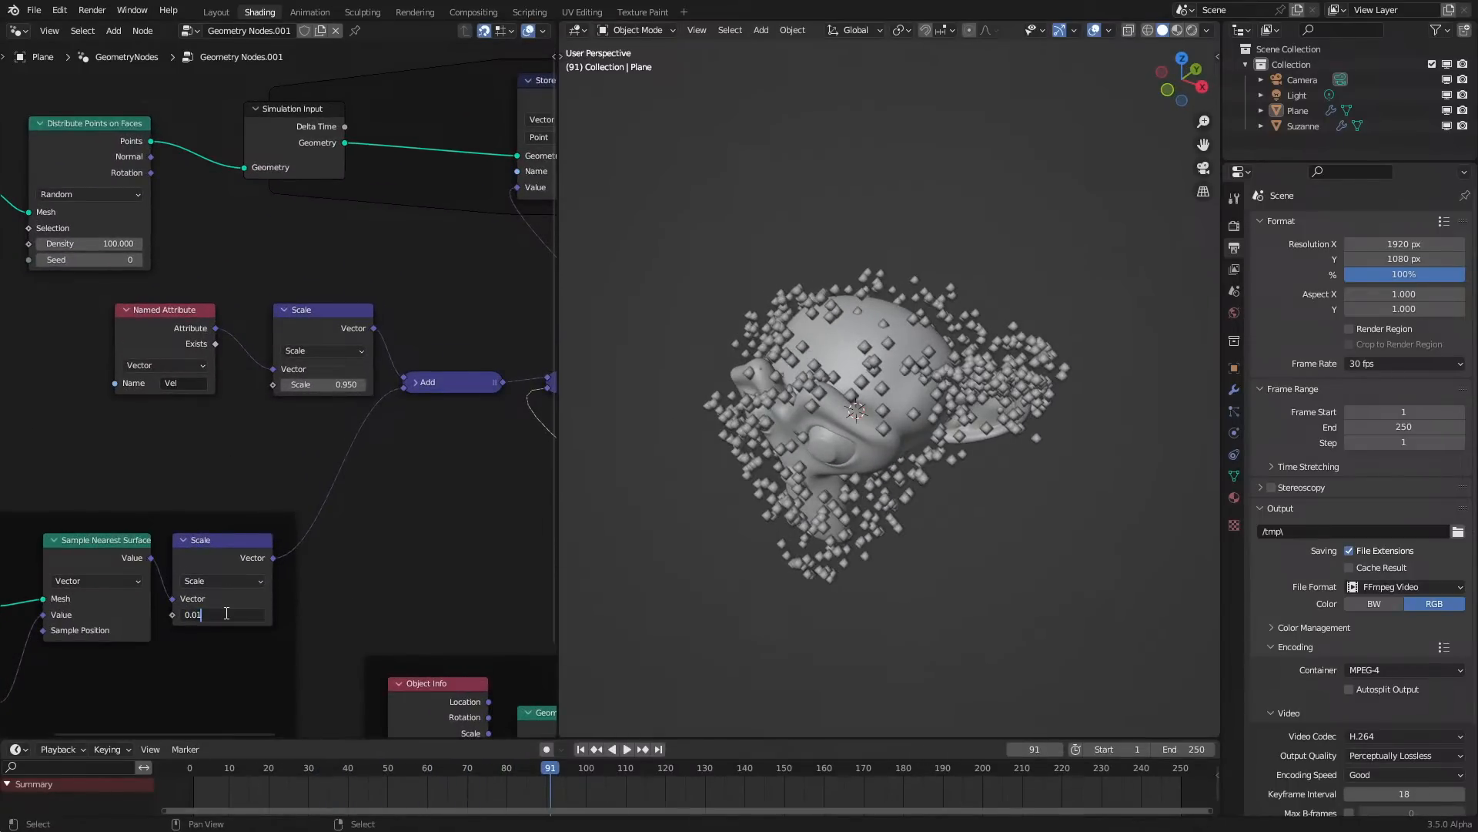
click(175, 796)
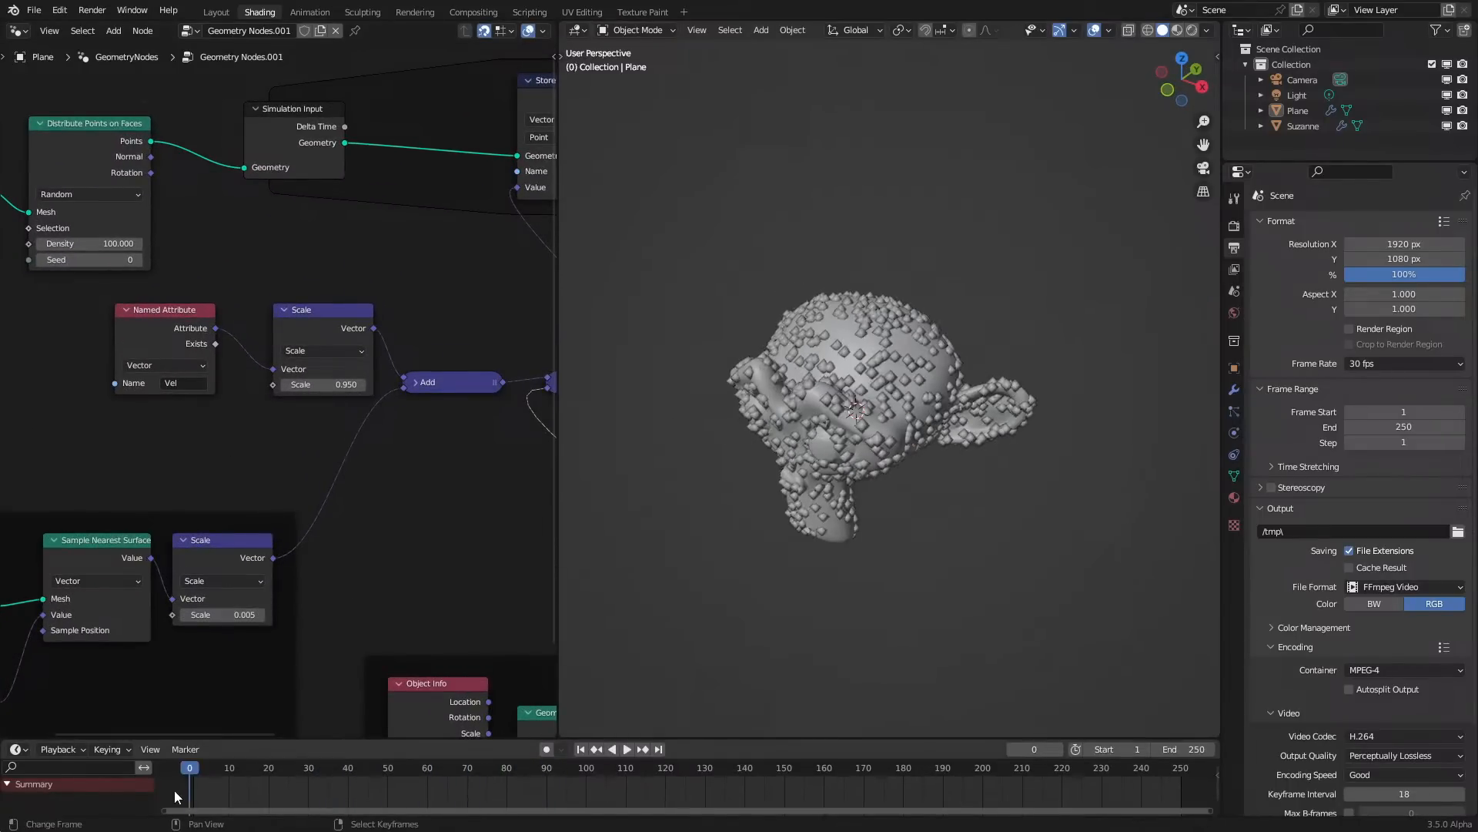
Play the simulation and examine how the points move around the monkey with the weaker tangent force, up close and from different angles
key(space)
middle_drag(855, 531, 893, 475)
scroll(840, 493, up, 8)
scroll(908, 433, down, 8)
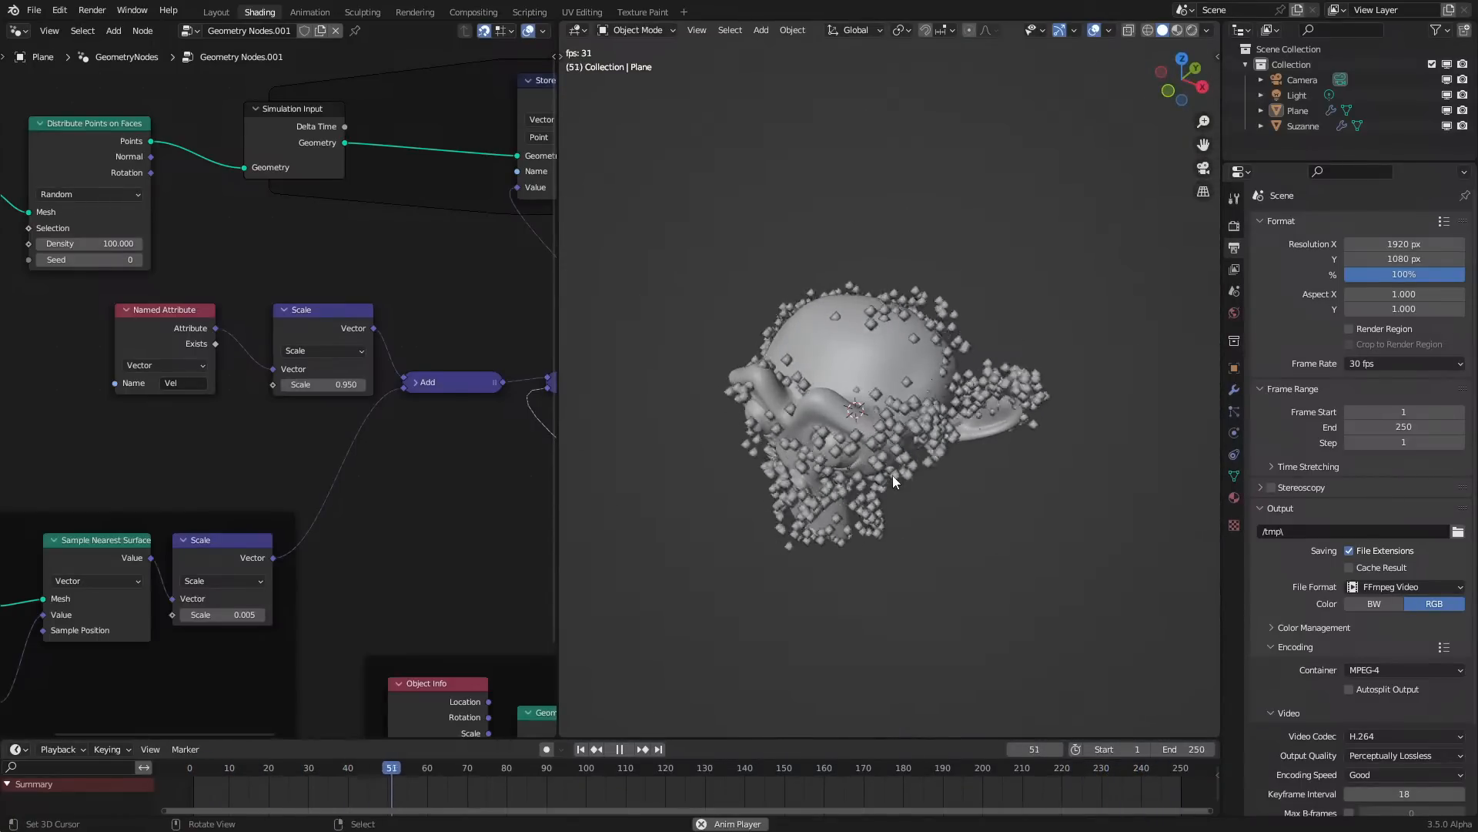
scroll(403, 526, down, 2)
middle_drag(403, 525, 274, 385)
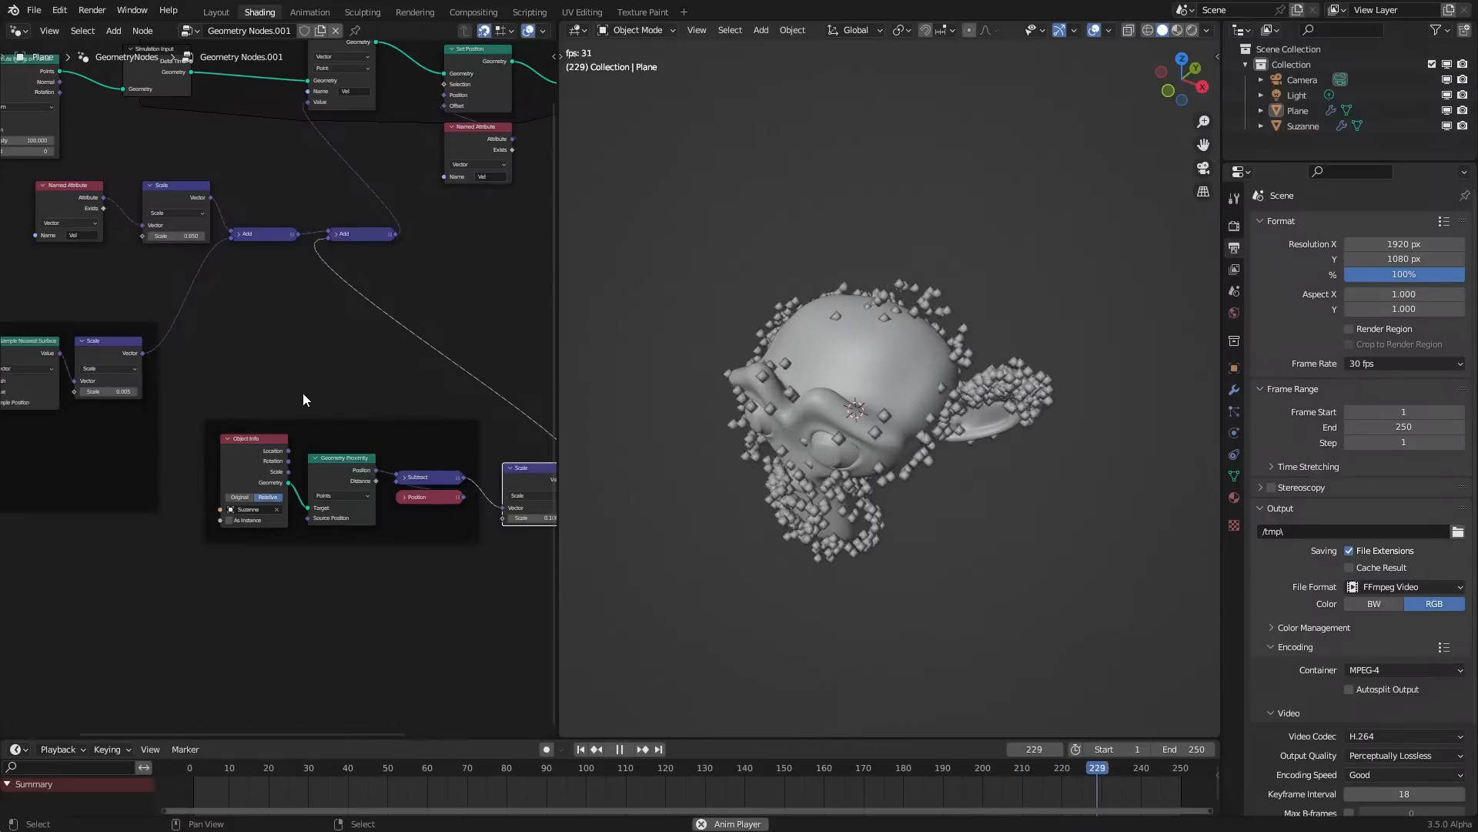
scroll(753, 303, up, 5)
middle_drag(751, 337, 779, 288)
scroll(738, 385, down, 4)
scroll(847, 405, up, 5)
key(space)
scroll(919, 455, down, 4)
key(space)
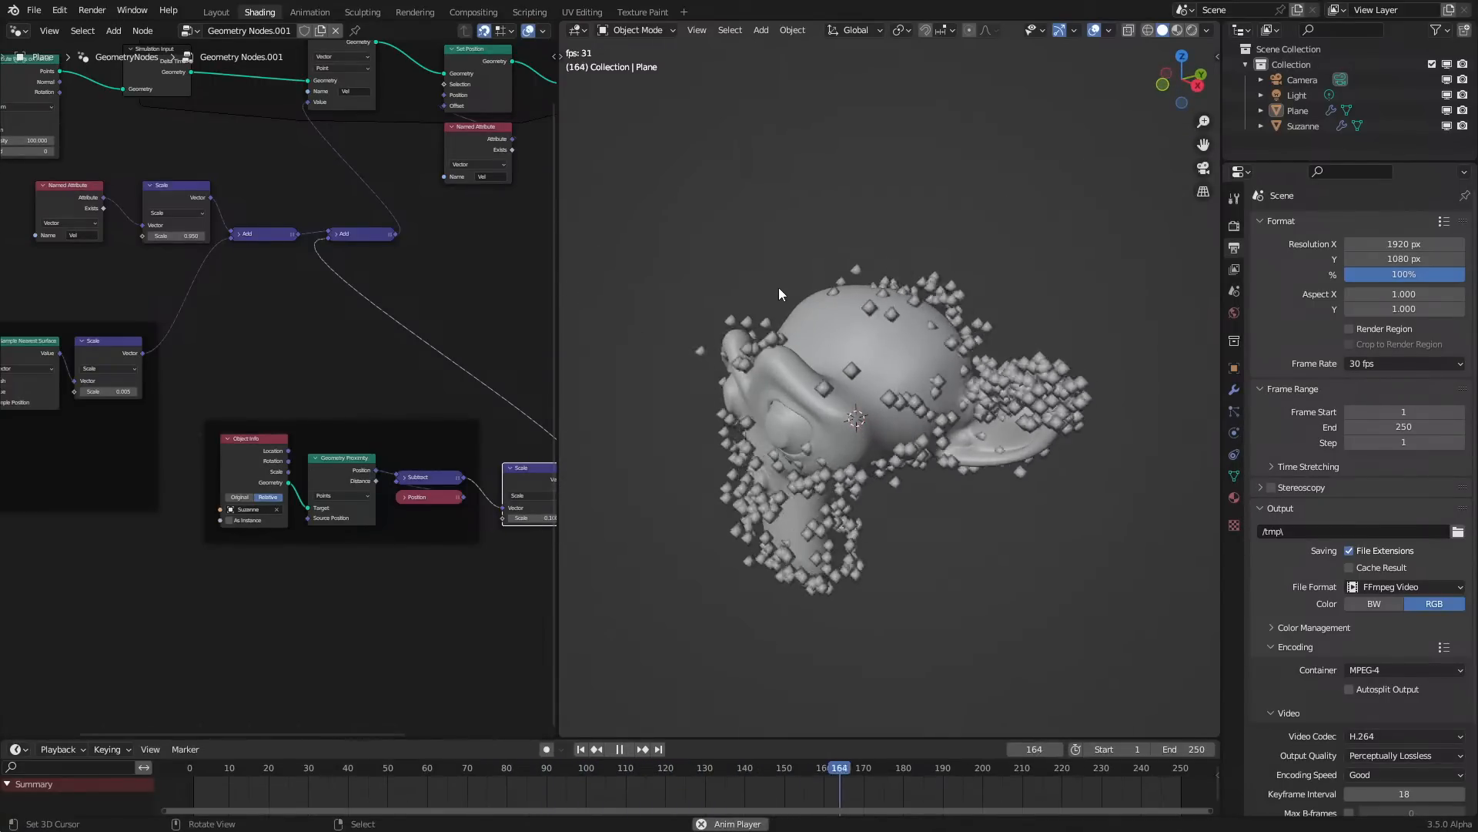
Insert a collapsed vector Normalize node between the proximity Subtract and its Scale node
middle_drag(410, 399, 311, 356)
scroll(311, 356, up, 2)
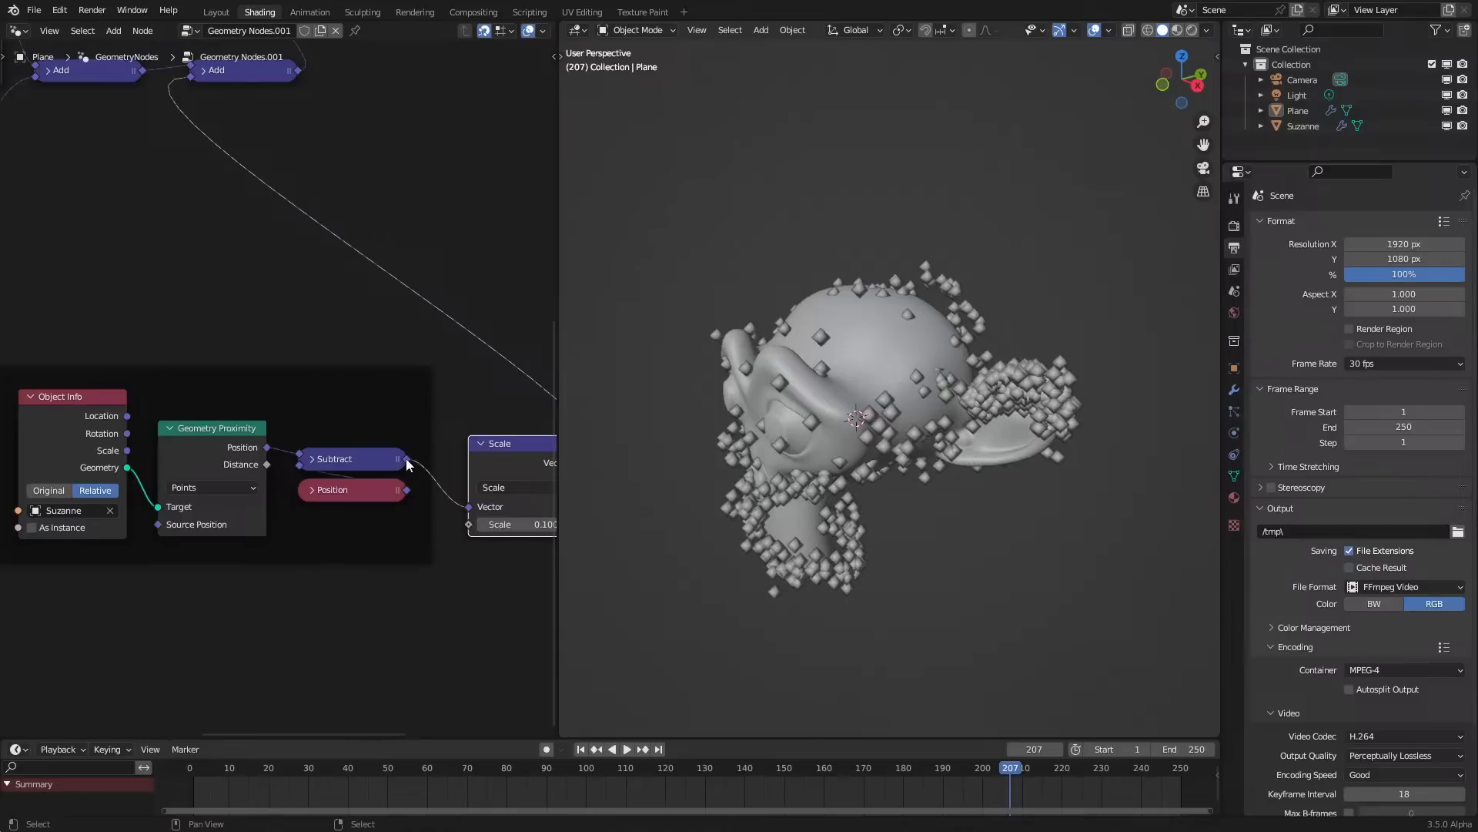
drag(419, 624, 417, 625)
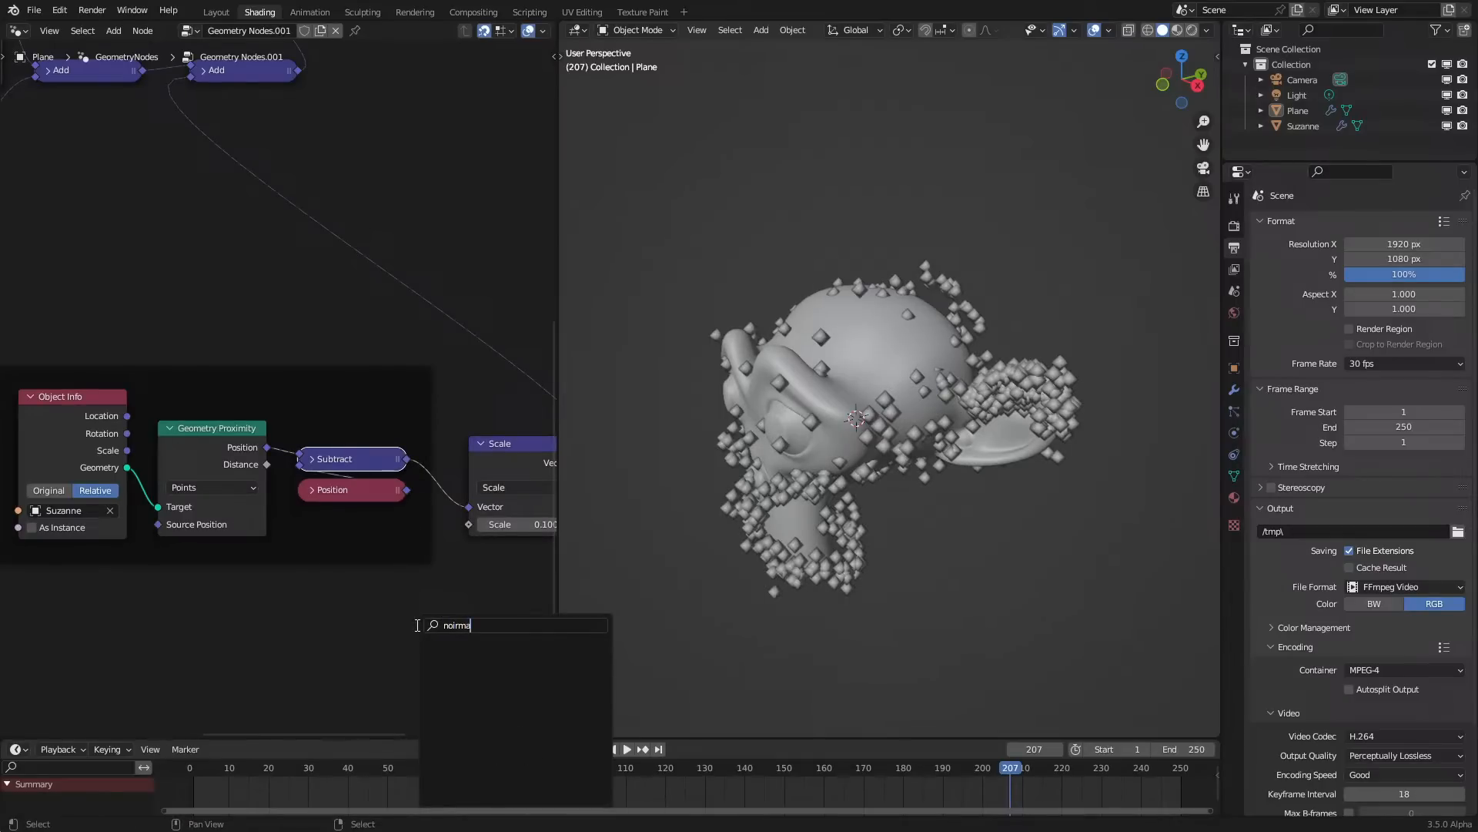
text(norma)
key(Return)
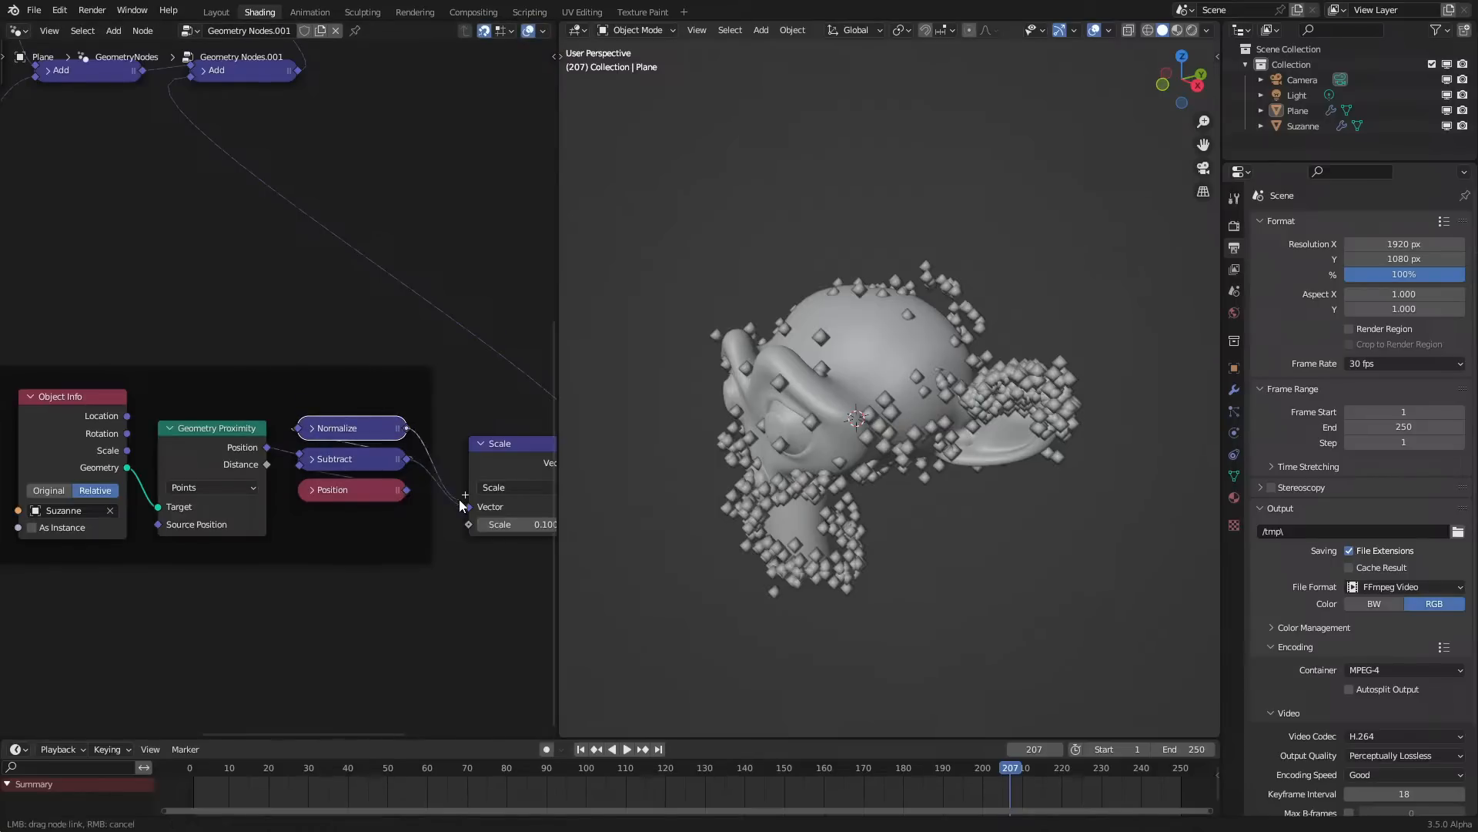
drag(471, 510, 472, 505)
middle_drag(473, 505, 432, 556)
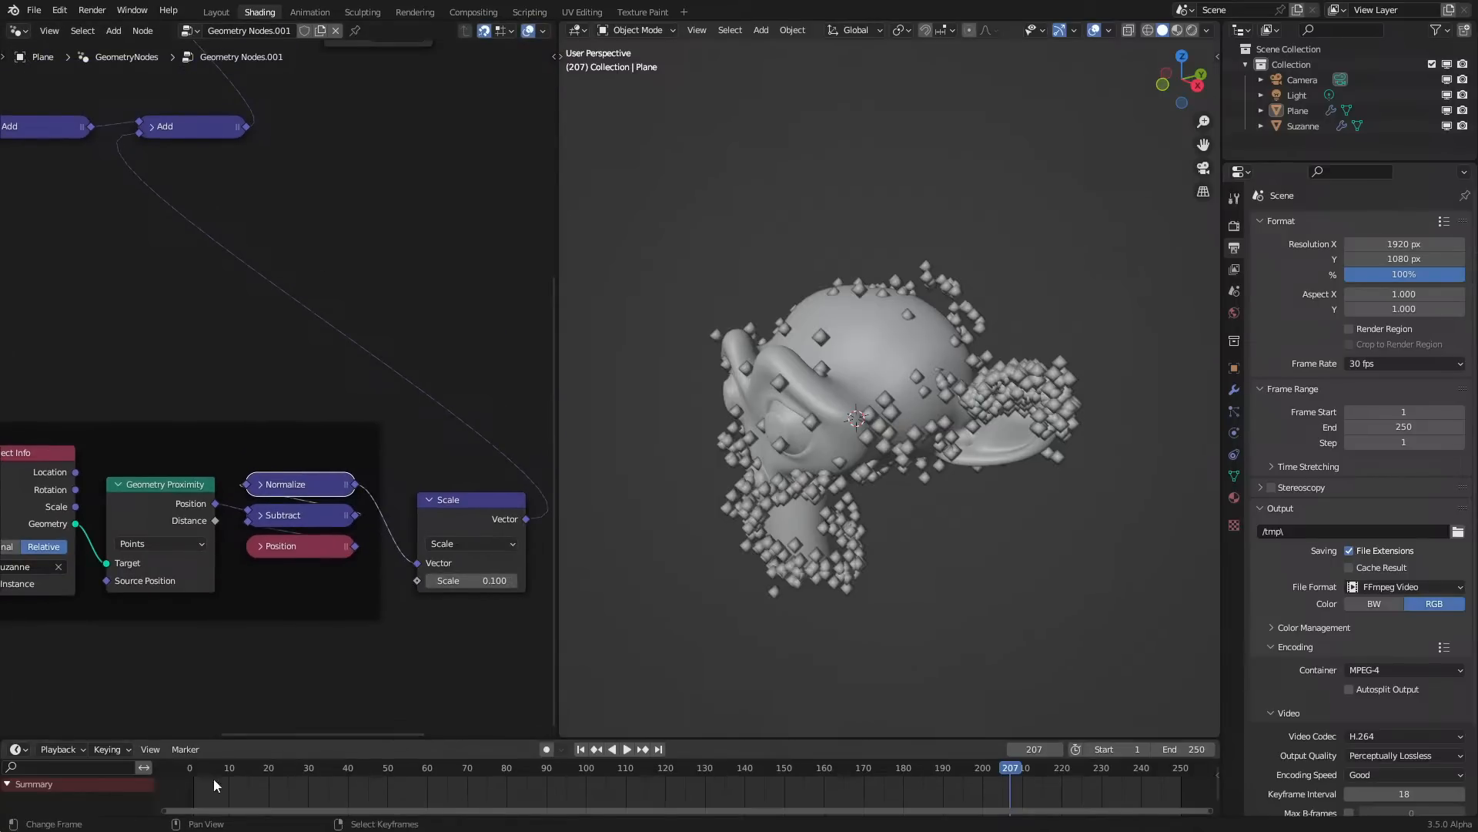
Set the proximity Scale factor to 0.01 and replay the simulation from frame 0
key(shift+Left)
key(space)
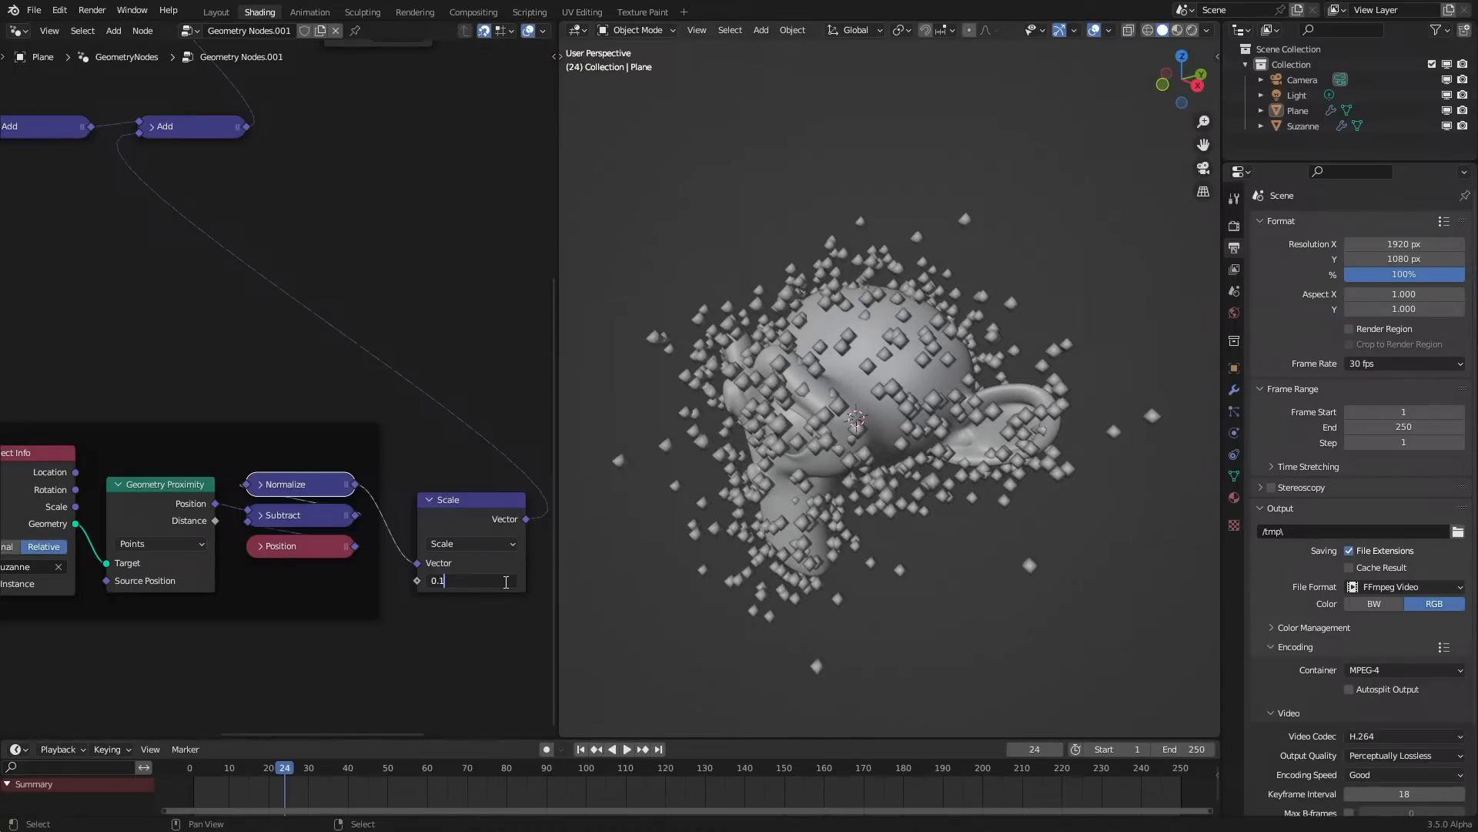
click(168, 796)
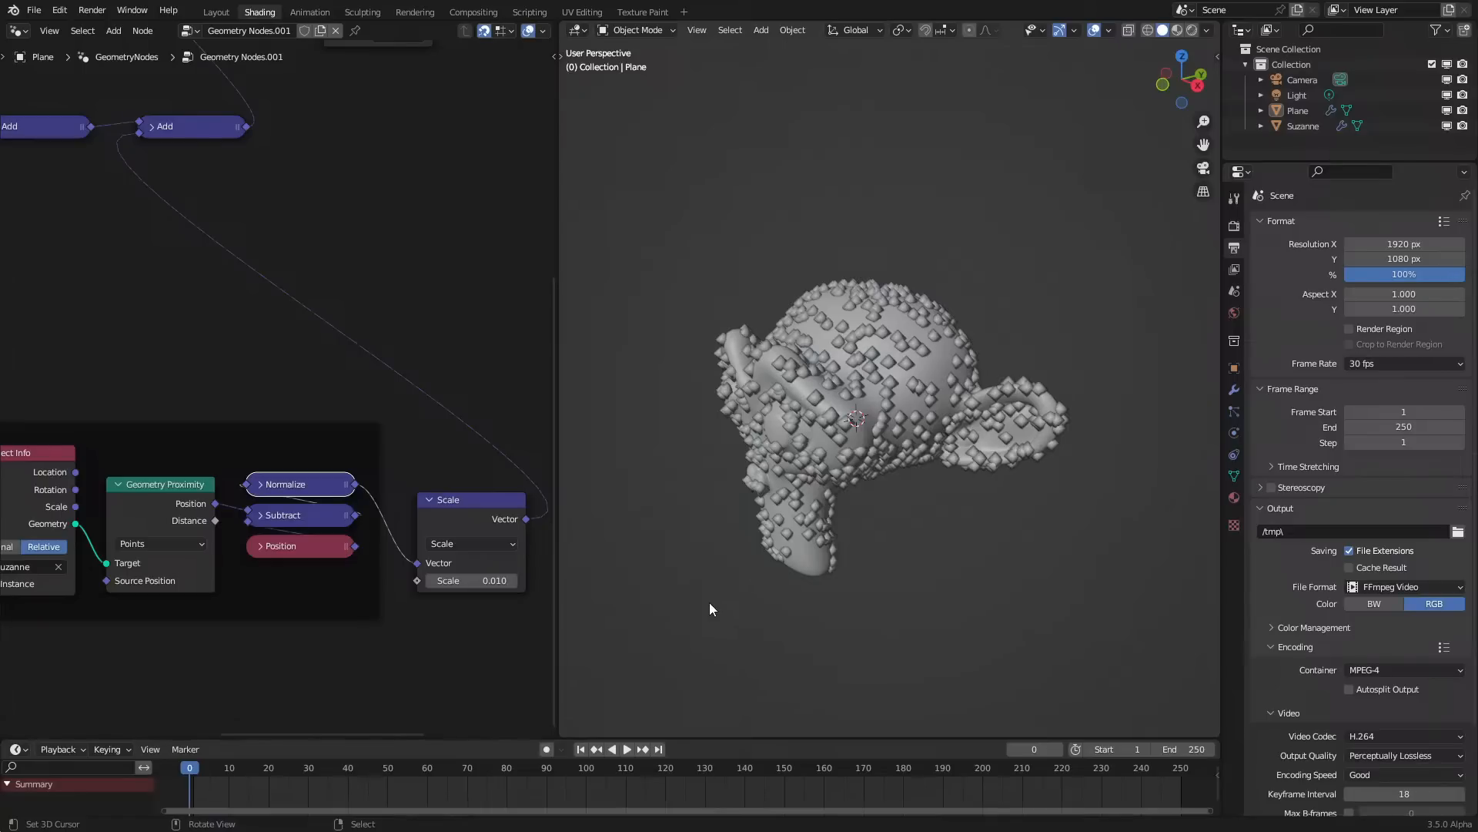
key(space)
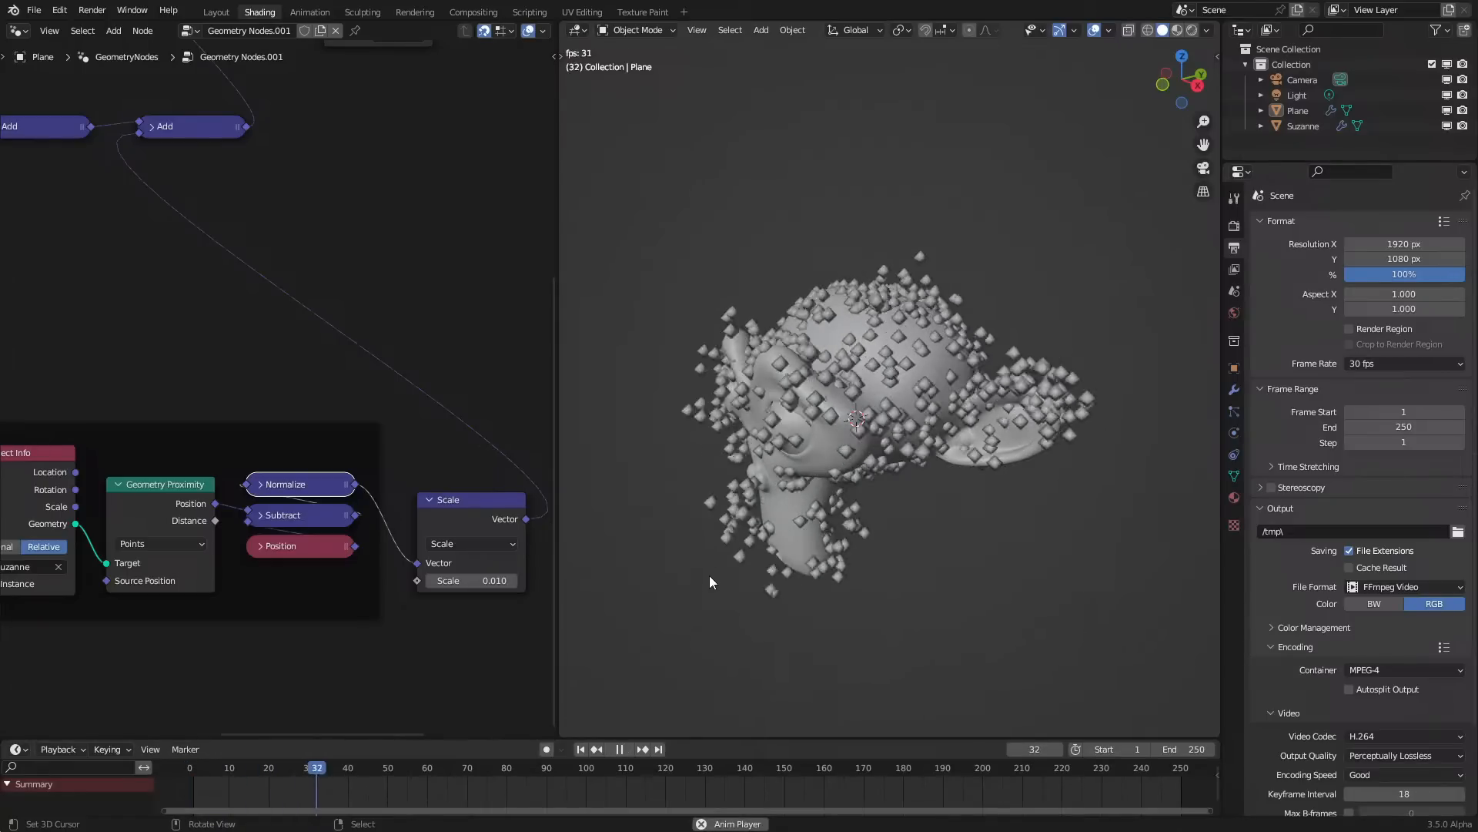
middle_drag(709, 575, 802, 539)
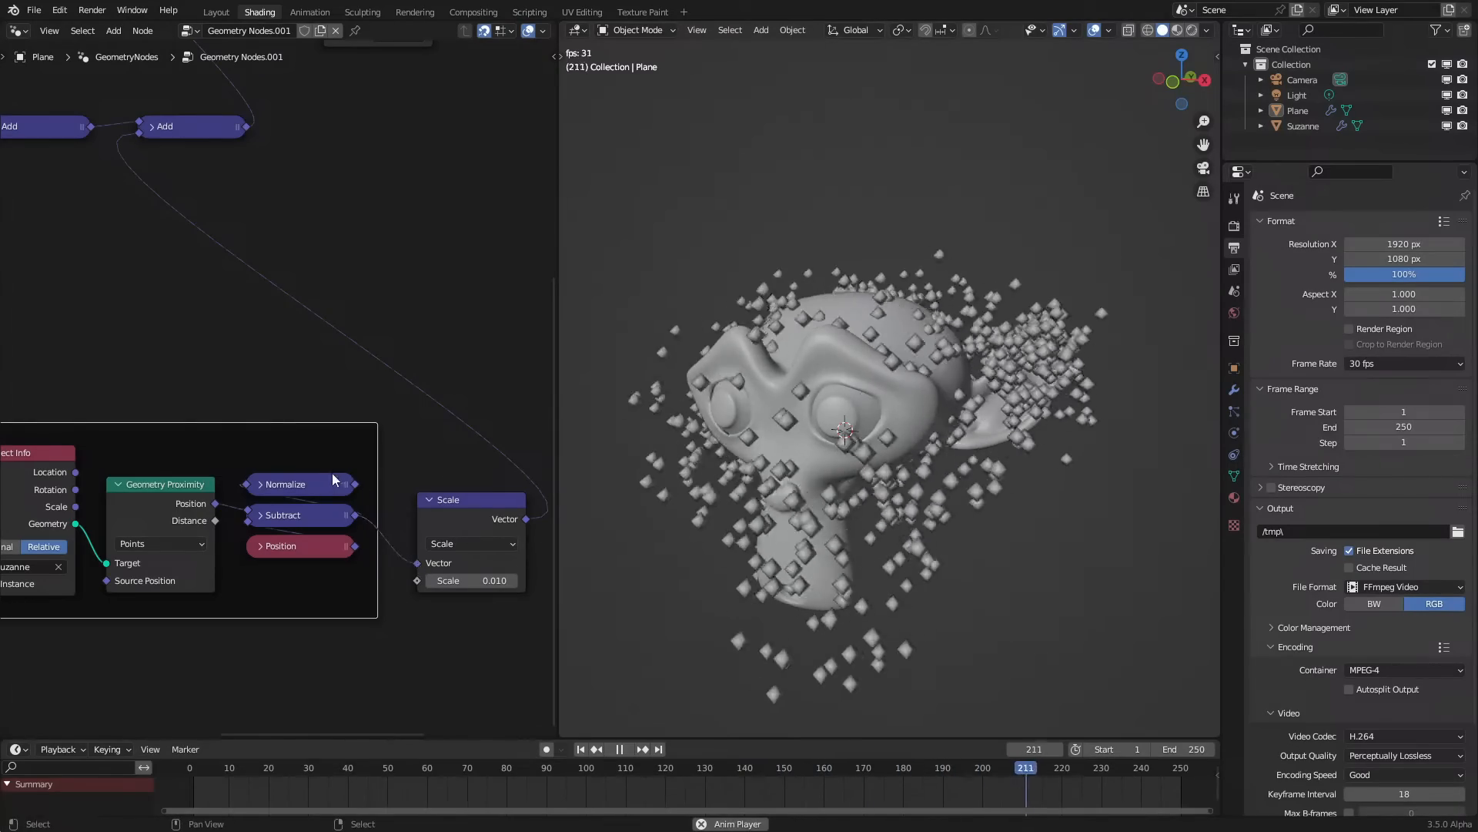
Remove the Normalize node while keeping Subtract linked to Scale, and move the proximity Scale node into the Geometry Proximity frame
key(x)
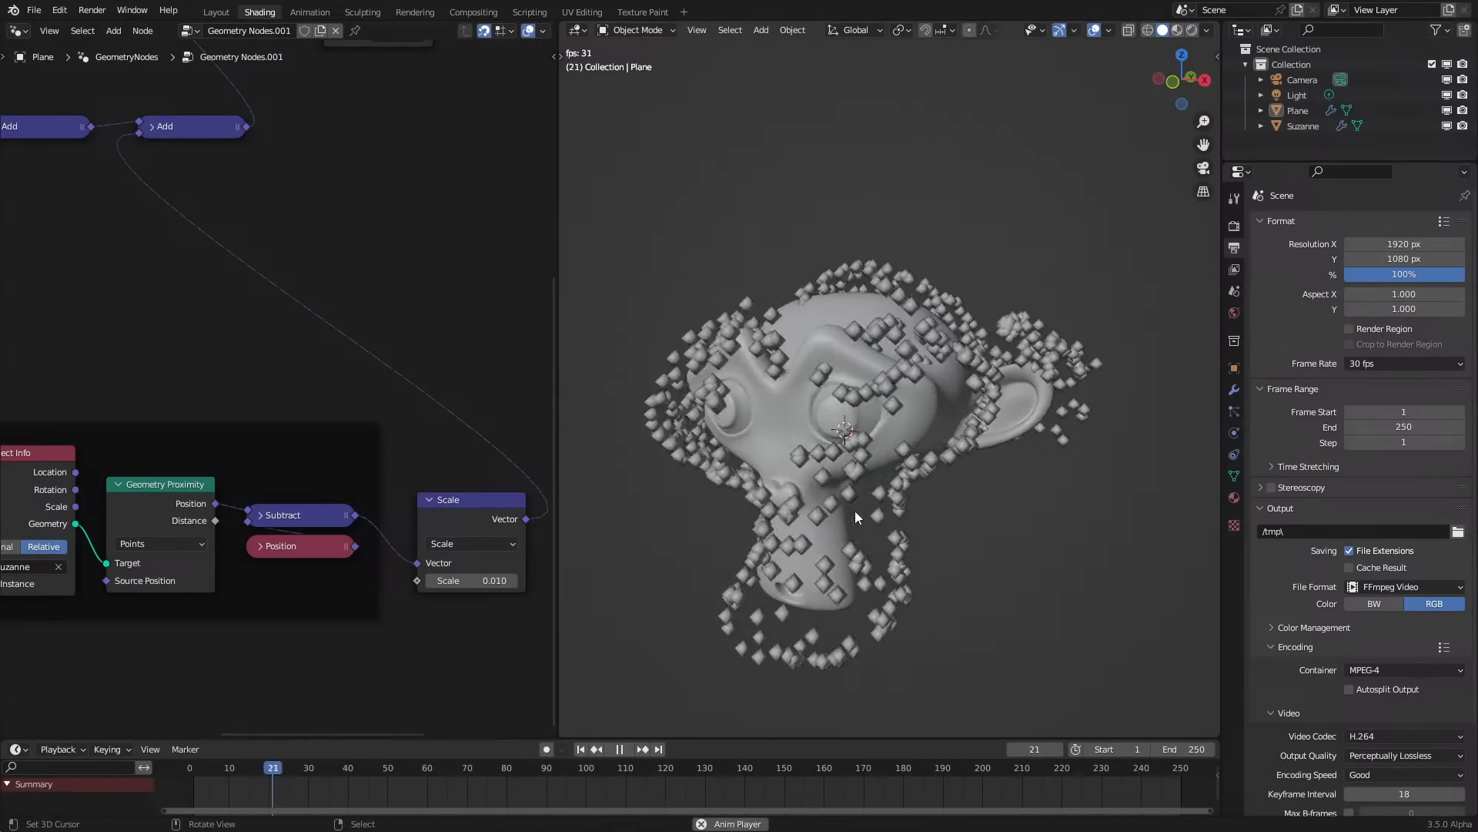
middle_drag(854, 511, 934, 498)
drag(502, 515, 406, 527)
scroll(430, 502, down, 3)
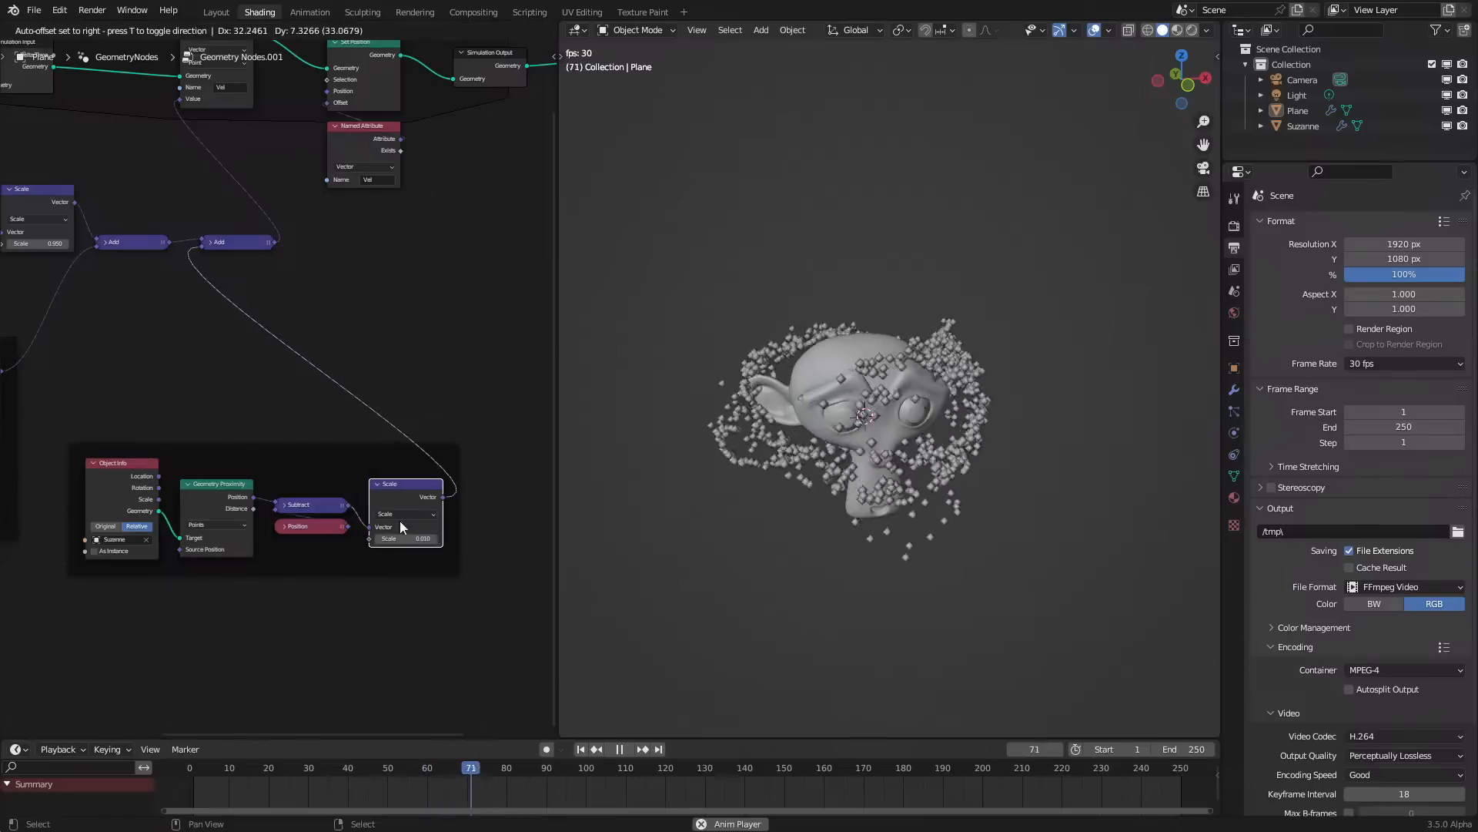
scroll(622, 575, up, 4)
Set the proximity Scale factor to 0.05 and replay the simulation to check the pull toward the surface
click(180, 791)
scroll(362, 576, up, 3)
key(space)
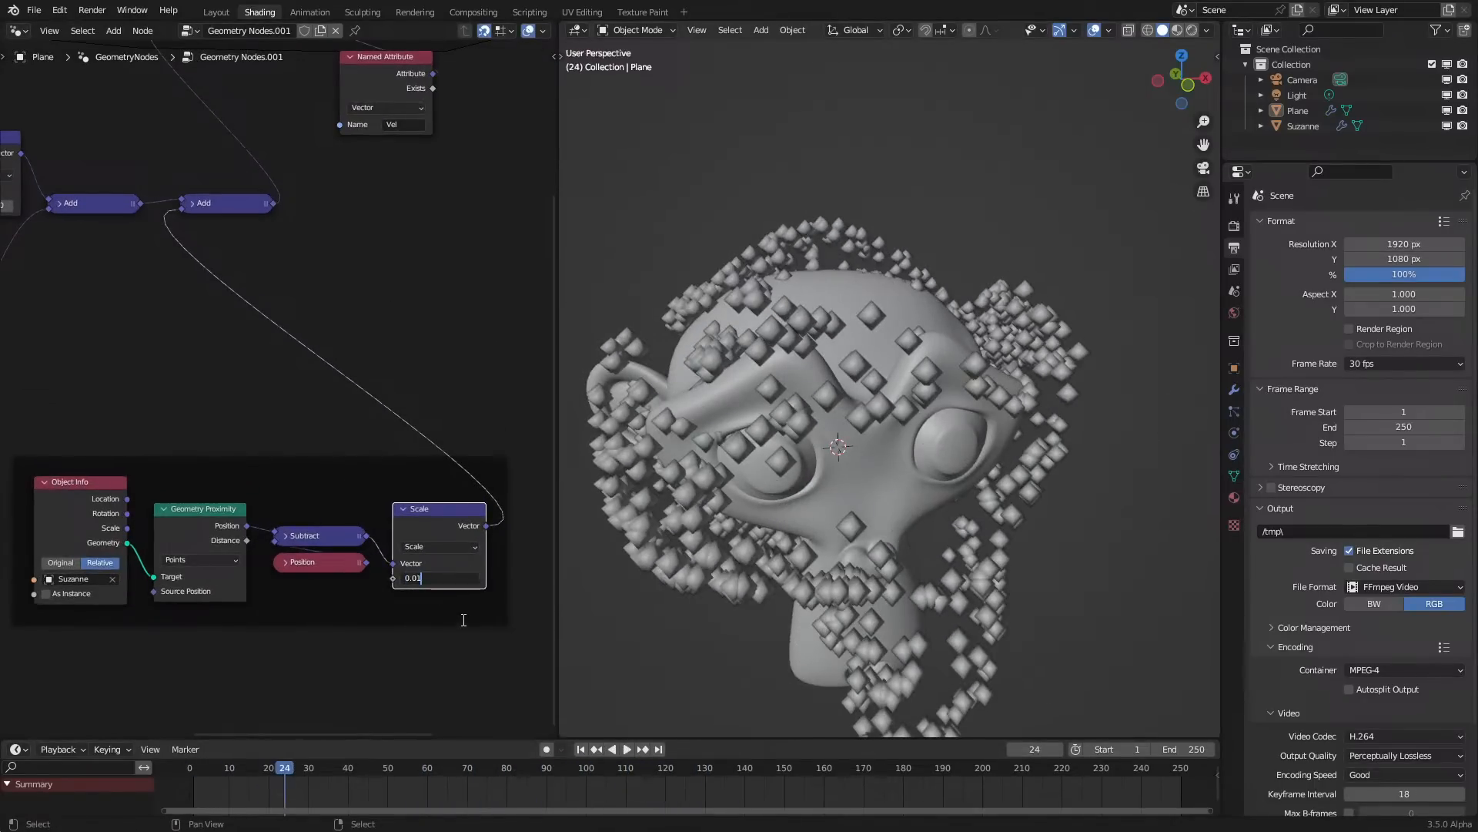
text(5)
key(Return)
key(space)
scroll(920, 505, down, 3)
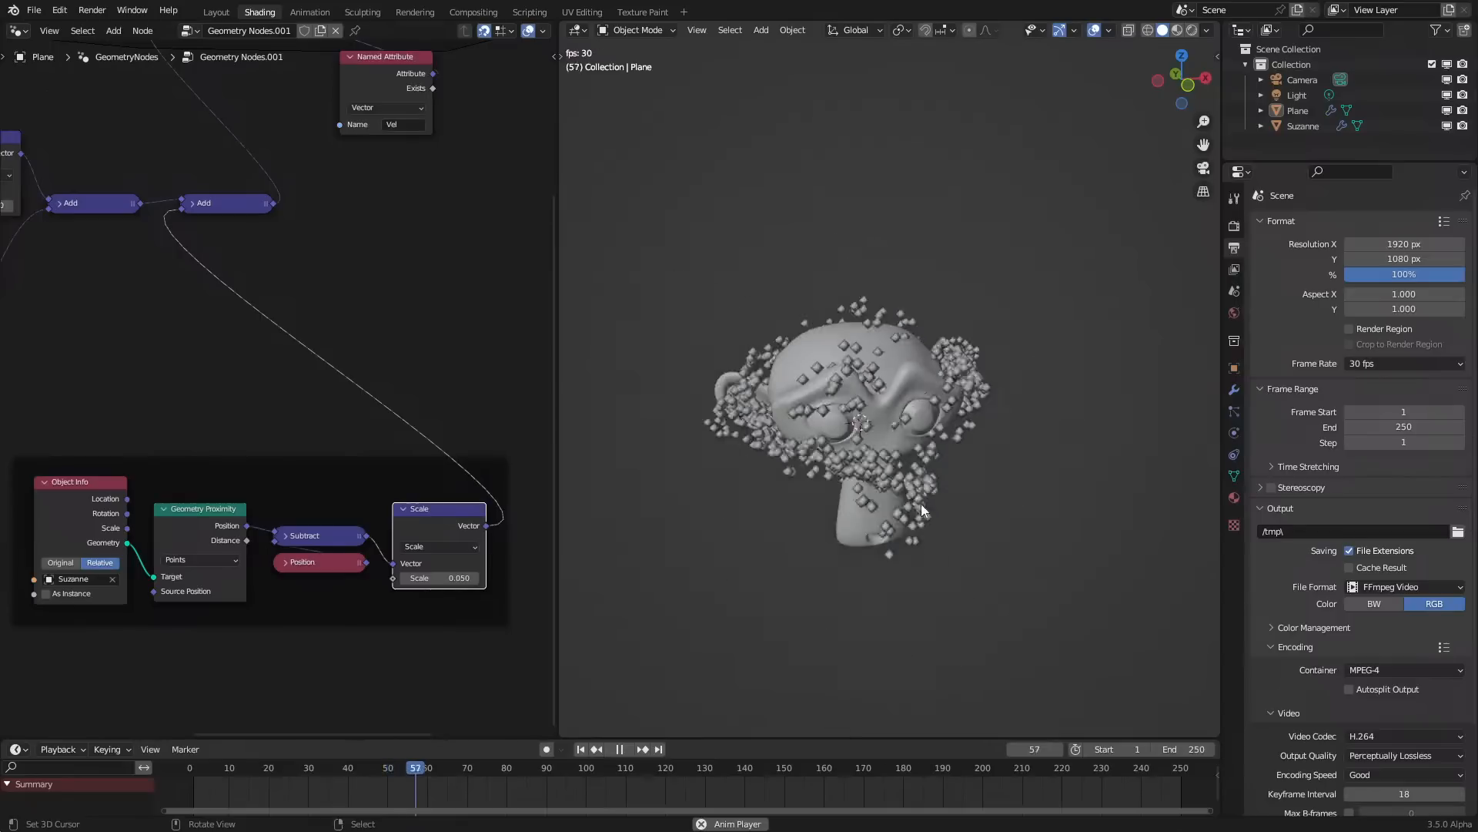
middle_drag(713, 466, 593, 428)
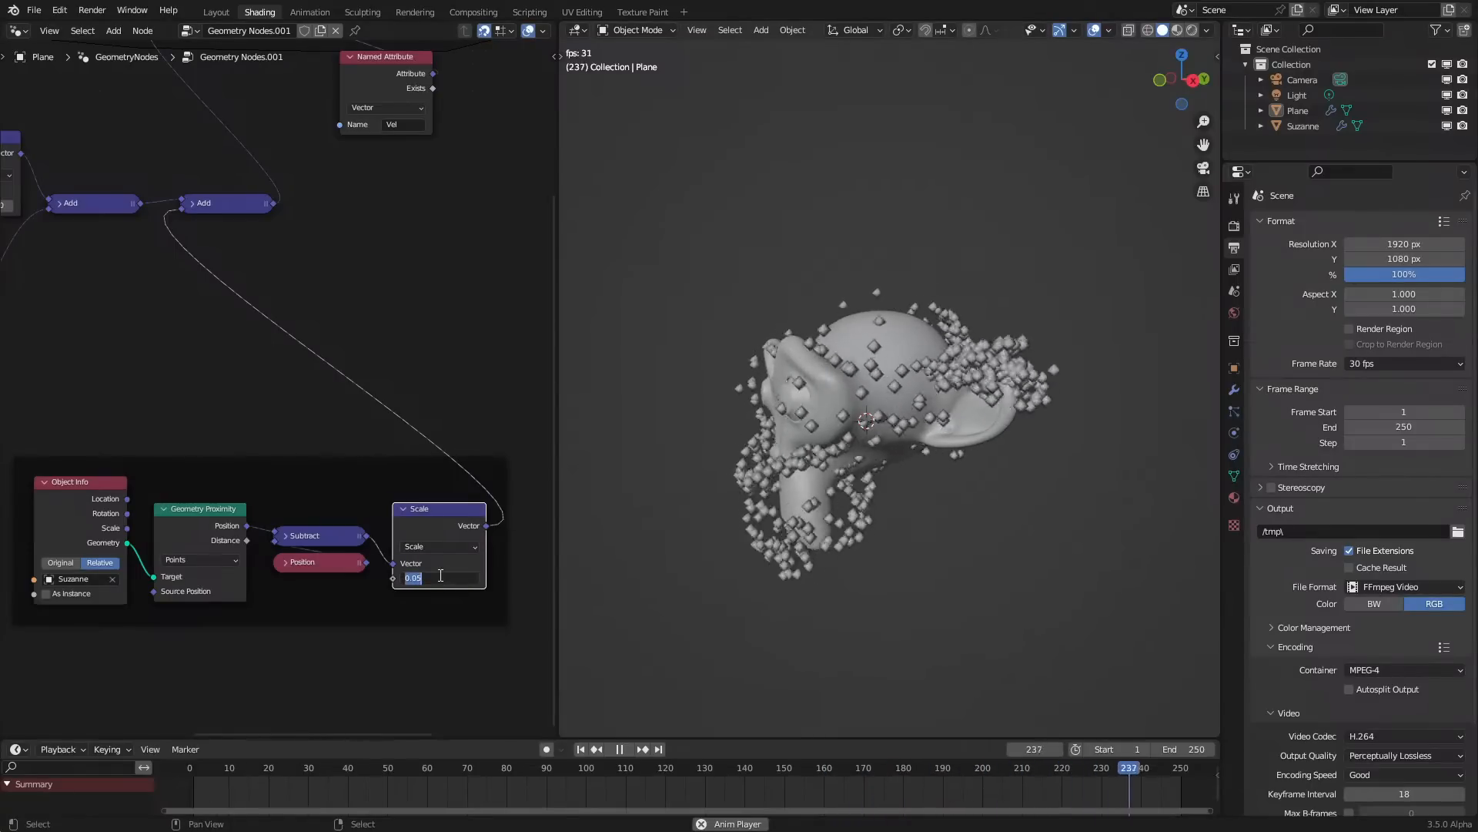
middle_drag(713, 419, 656, 464)
key(space)
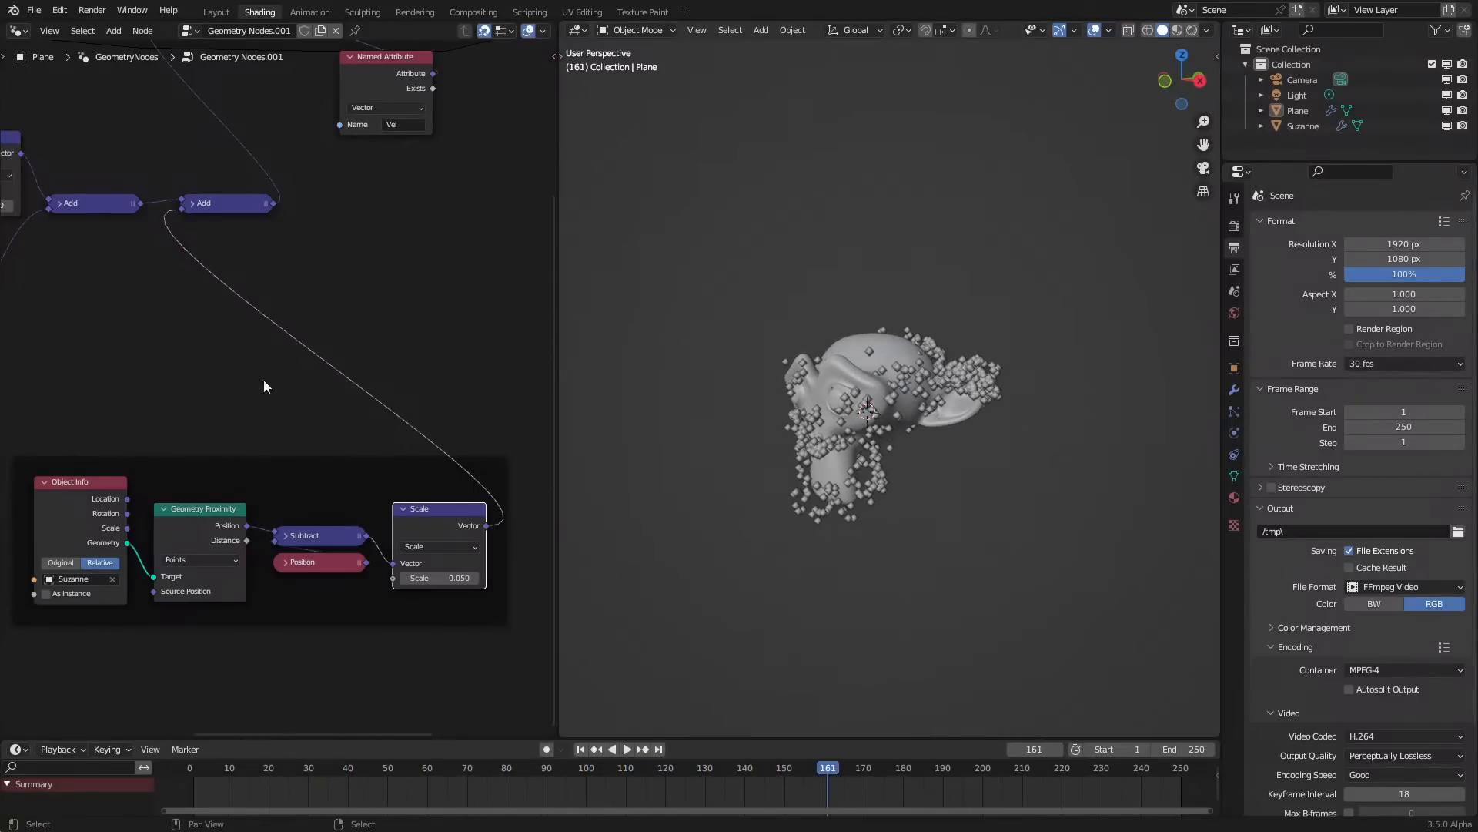
Set the Distribute Points on Faces density to 500 and make room between that node and Simulation Input
scroll(284, 385, down, 3)
middle_drag(203, 300, 447, 524)
scroll(251, 369, up, 6)
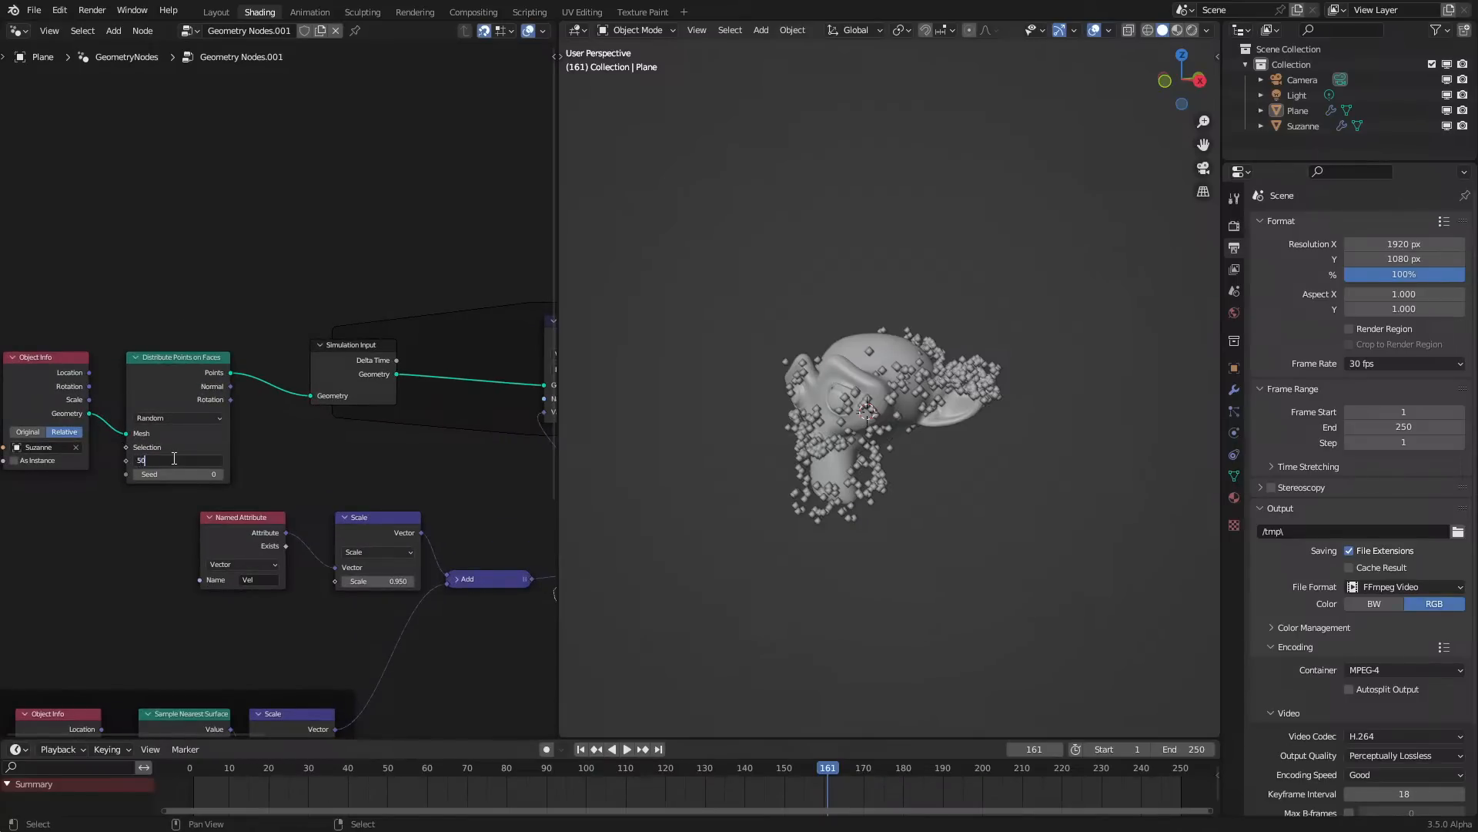
drag(123, 443, 173, 454)
middle_drag(246, 418, 375, 462)
key(g)
click(158, 454)
Insert a Set Point Radius node between Distribute Points on Faces and Simulation Input
key(shift+a)
click(230, 338)
text(set)
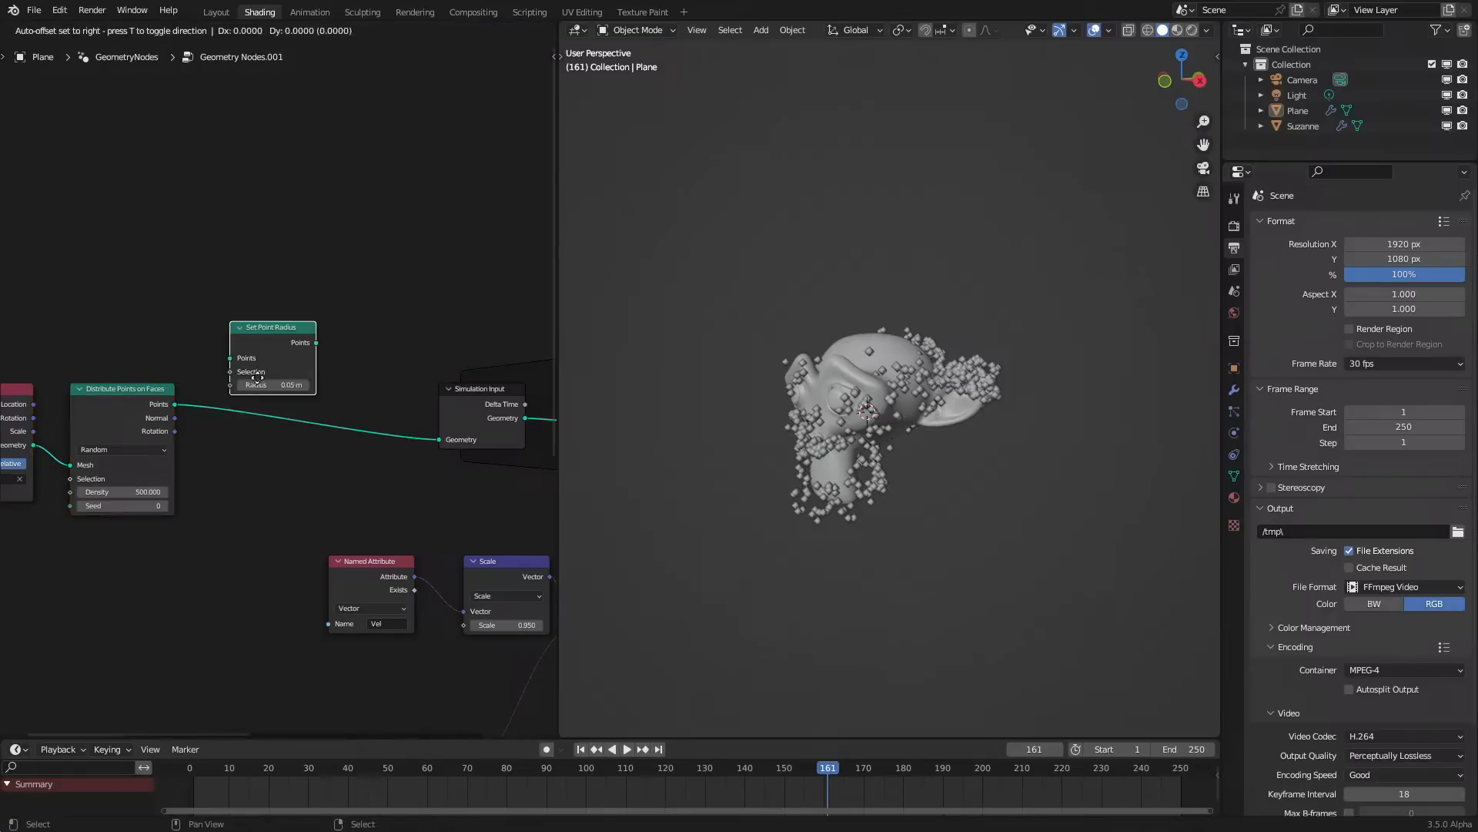
click(257, 419)
Set the point radius to 0.02 m and replay the simulation from frame 0
key(space)
click(186, 782)
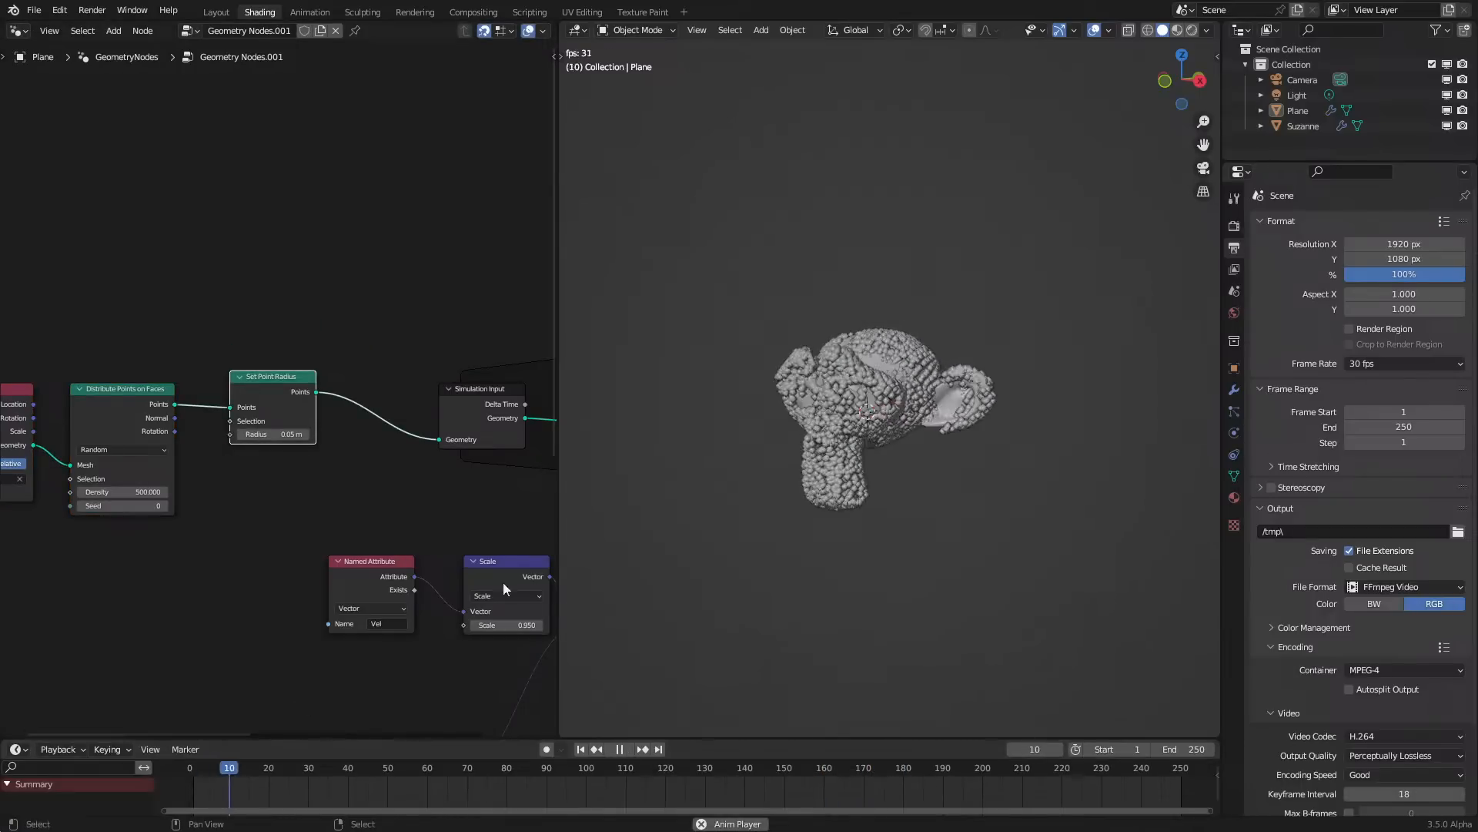
key(space)
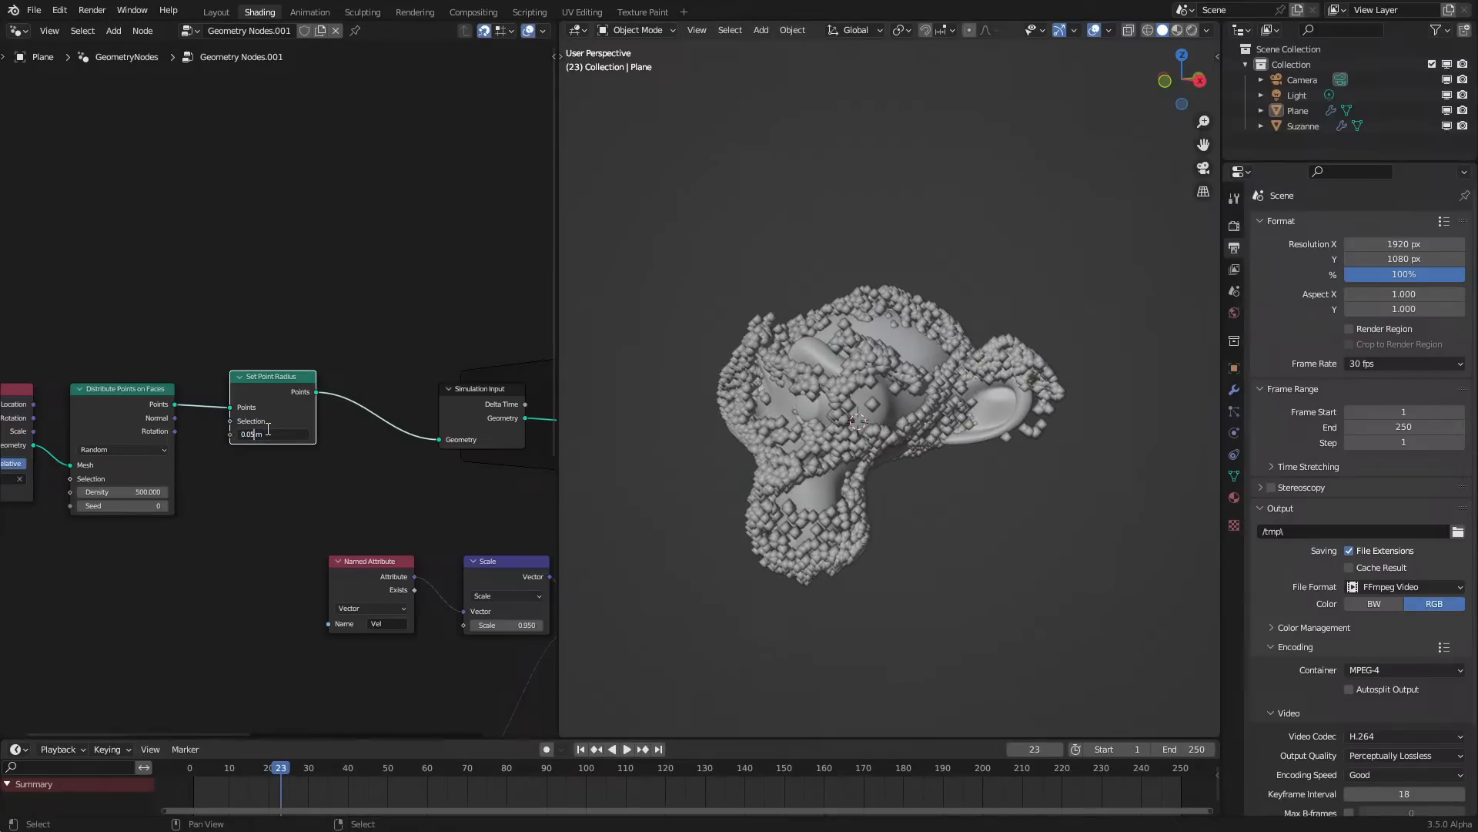
click(172, 797)
key(space)
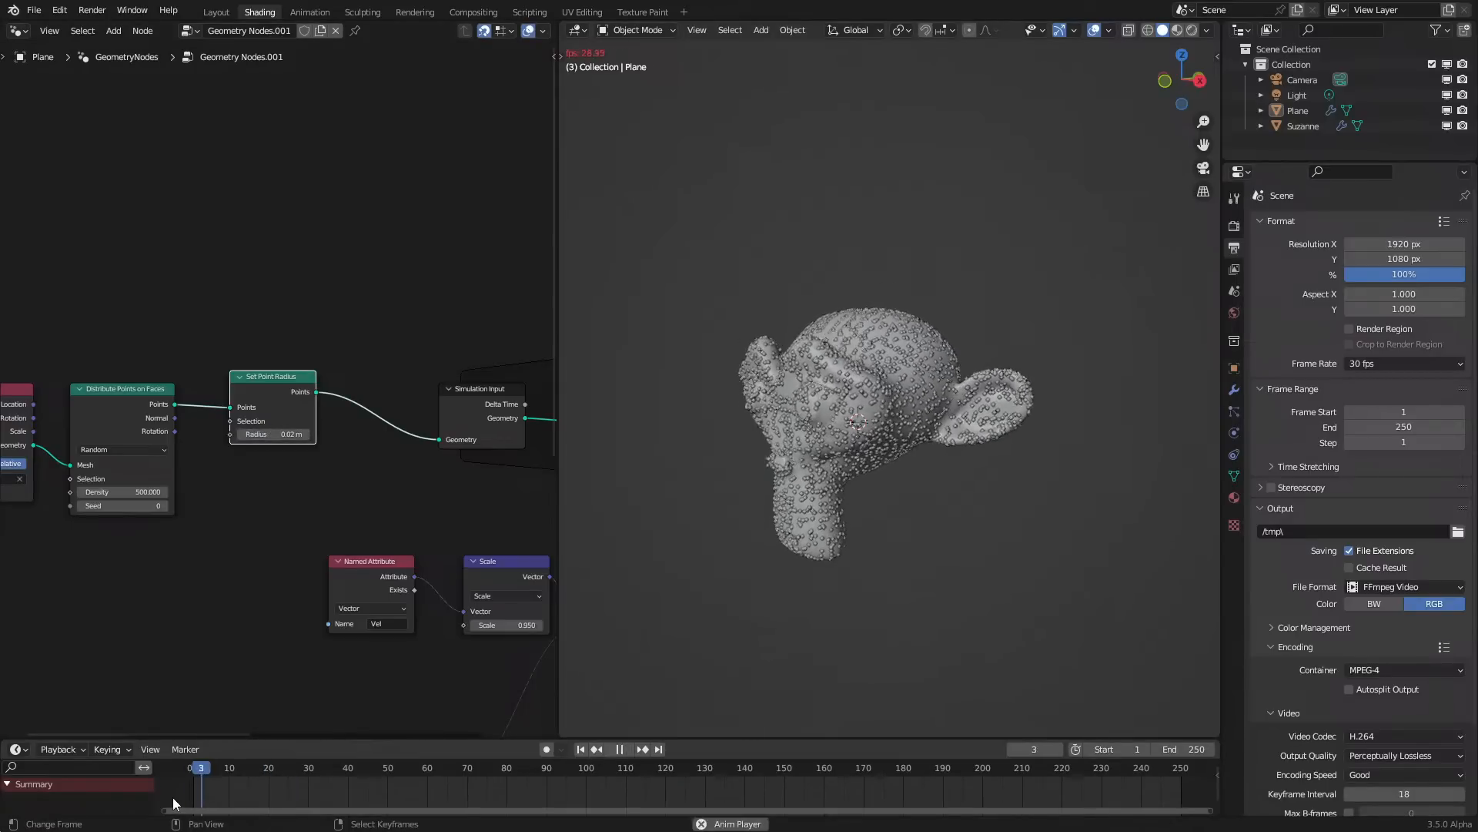
Examine the denser simulation from different angles and review the tangent, proximity and velocity node groups
scroll(818, 389, up, 2)
middle_drag(818, 389, 895, 346)
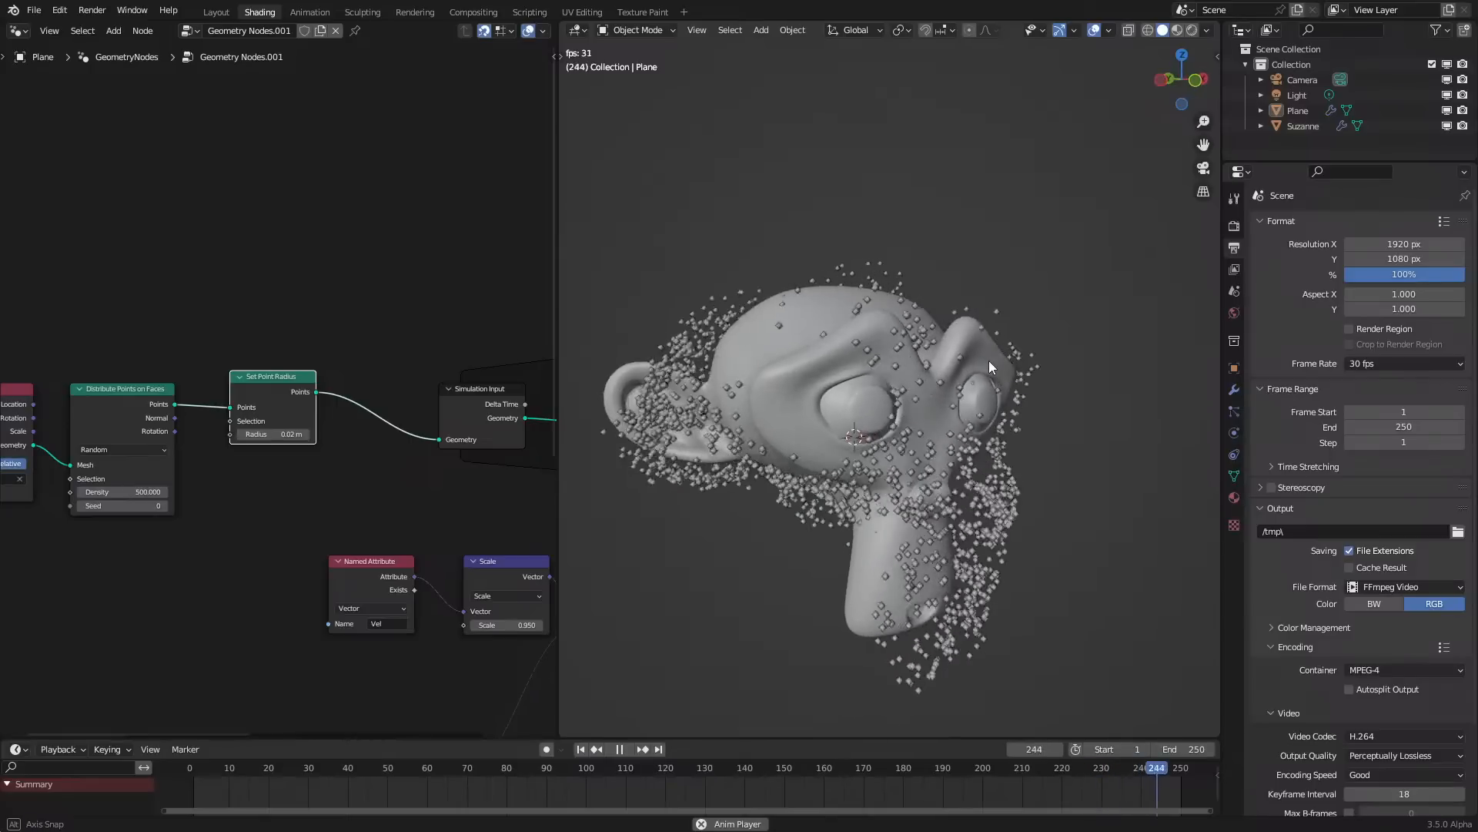
middle_drag(930, 369, 797, 363)
key(space)
scroll(372, 515, down, 4)
middle_drag(443, 528, 383, 402)
scroll(383, 402, up, 2)
key(space)
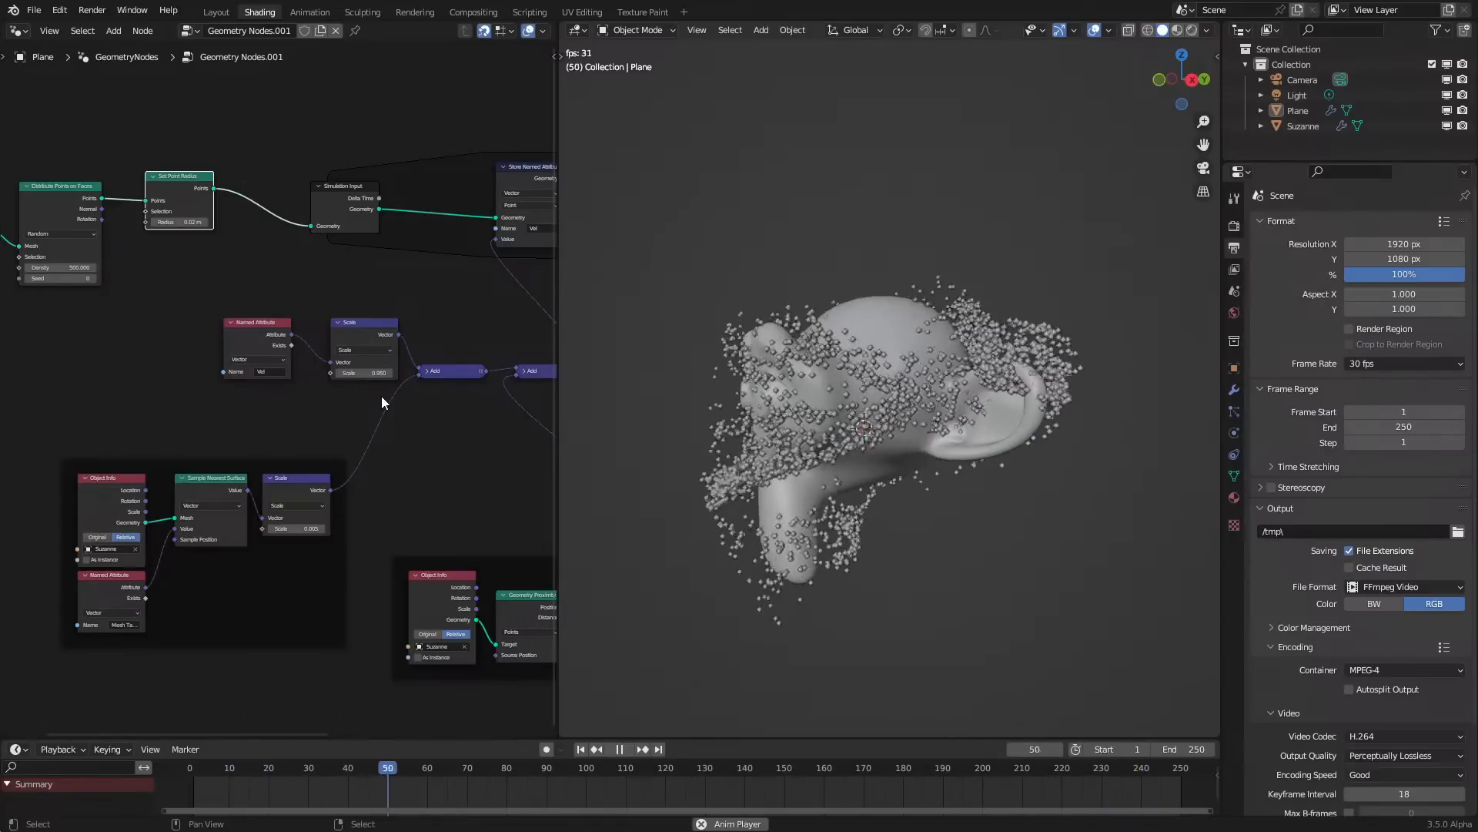
middle_drag(382, 395, 279, 402)
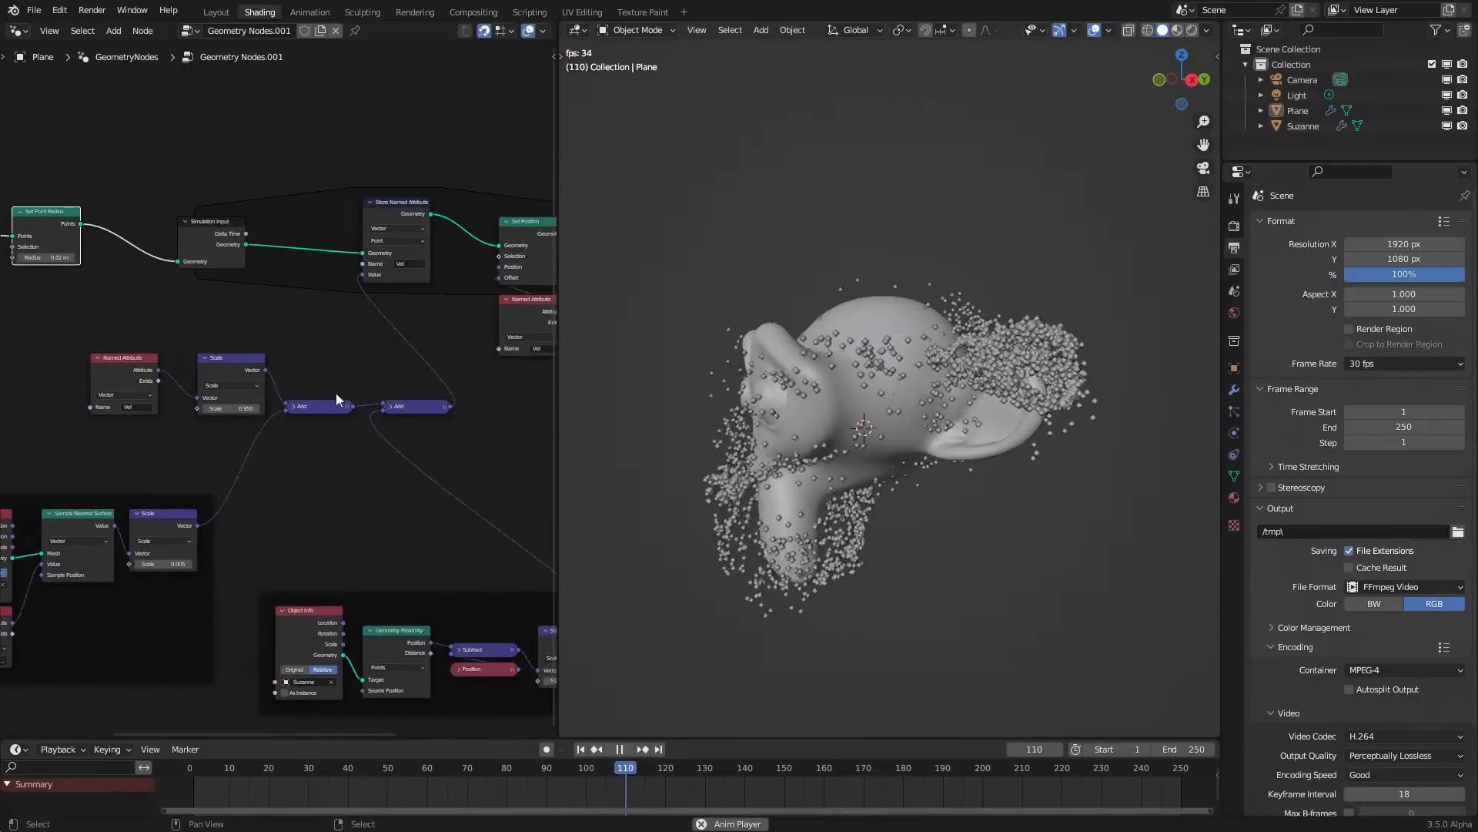
Detach the first Add node from the velocity chain and place it lower, still linked to the tangent Scale
drag(386, 404, 334, 478)
click(327, 416)
middle_drag(357, 505, 351, 348)
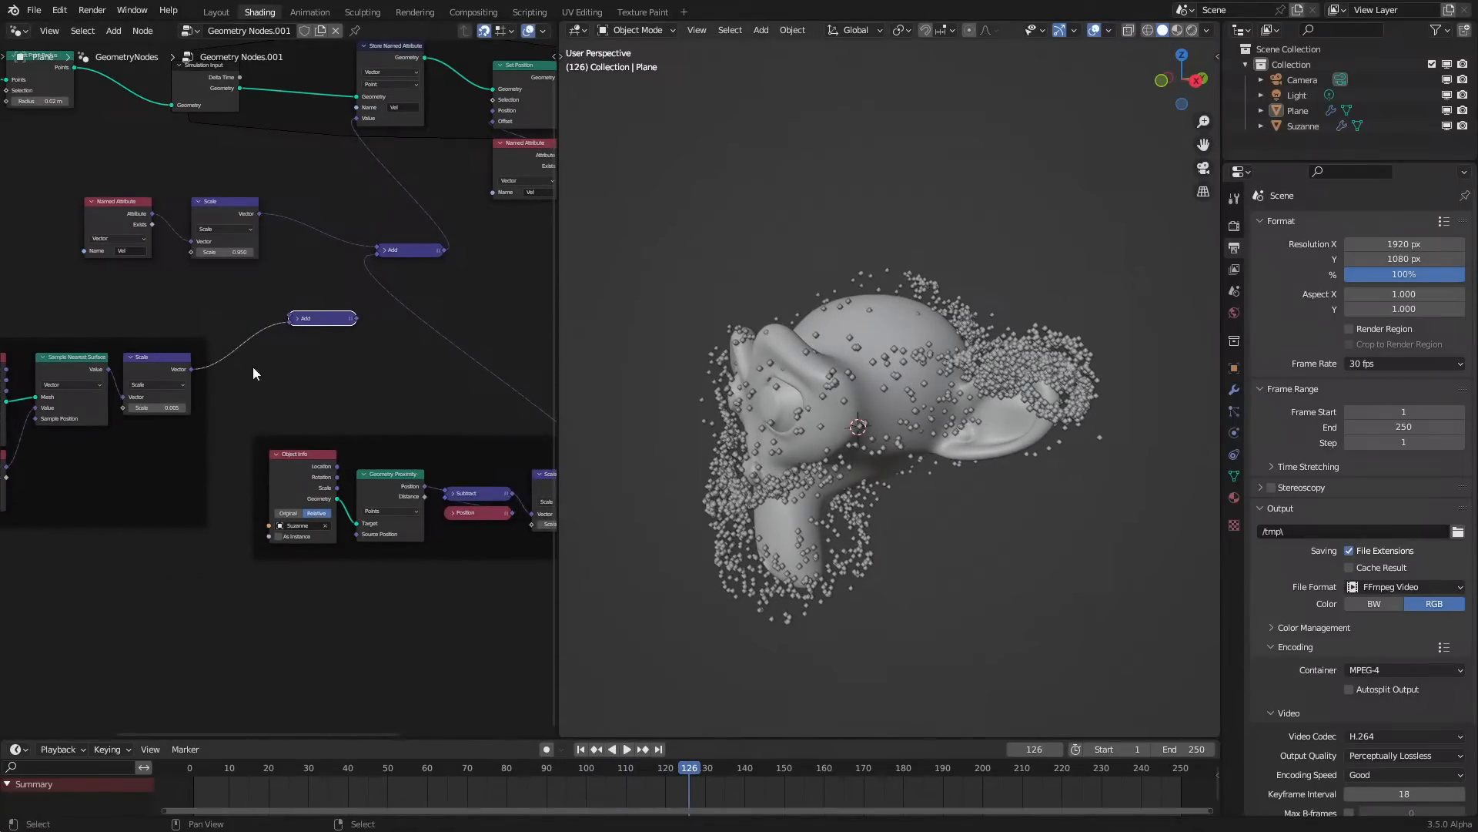
middle_drag(234, 383, 309, 356)
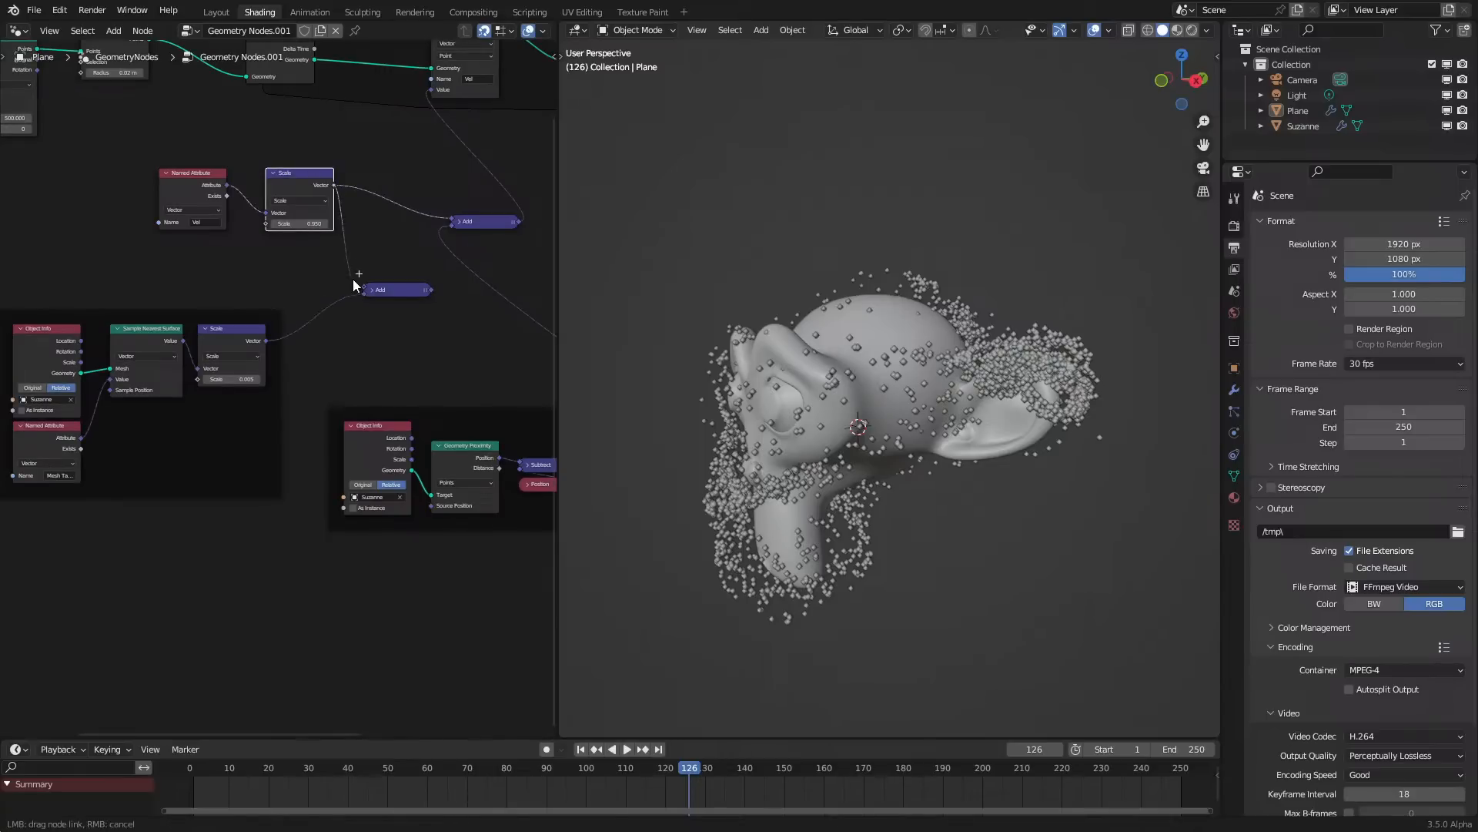
Link the velocity Scale into the detached Add, feed its result into the second Add, and move it back in line
drag(363, 285, 363, 285)
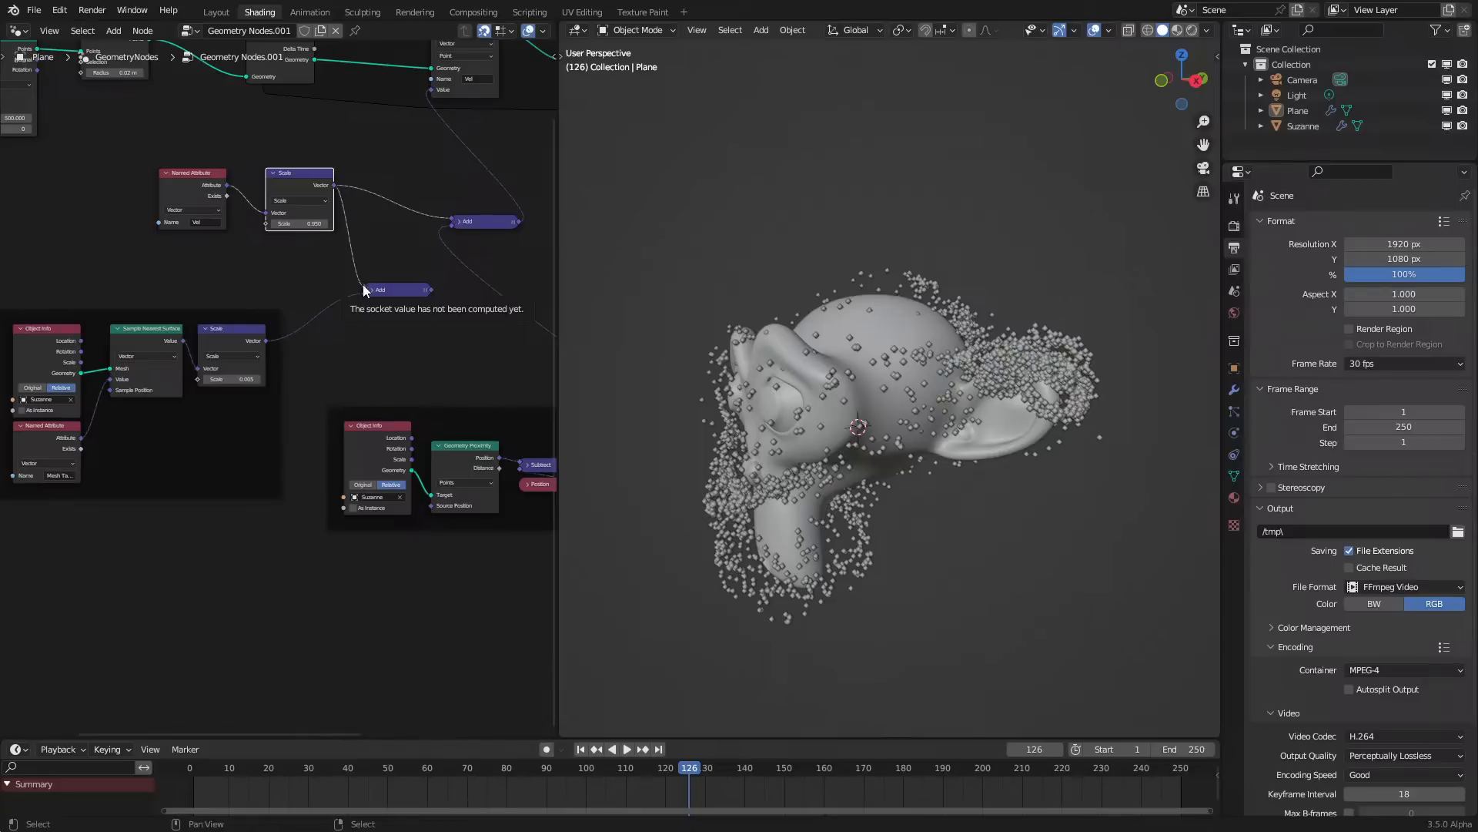
mouse_move(432, 295)
mouse_down()
mouse_move(454, 245)
mouse_move(432, 291)
mouse_up()
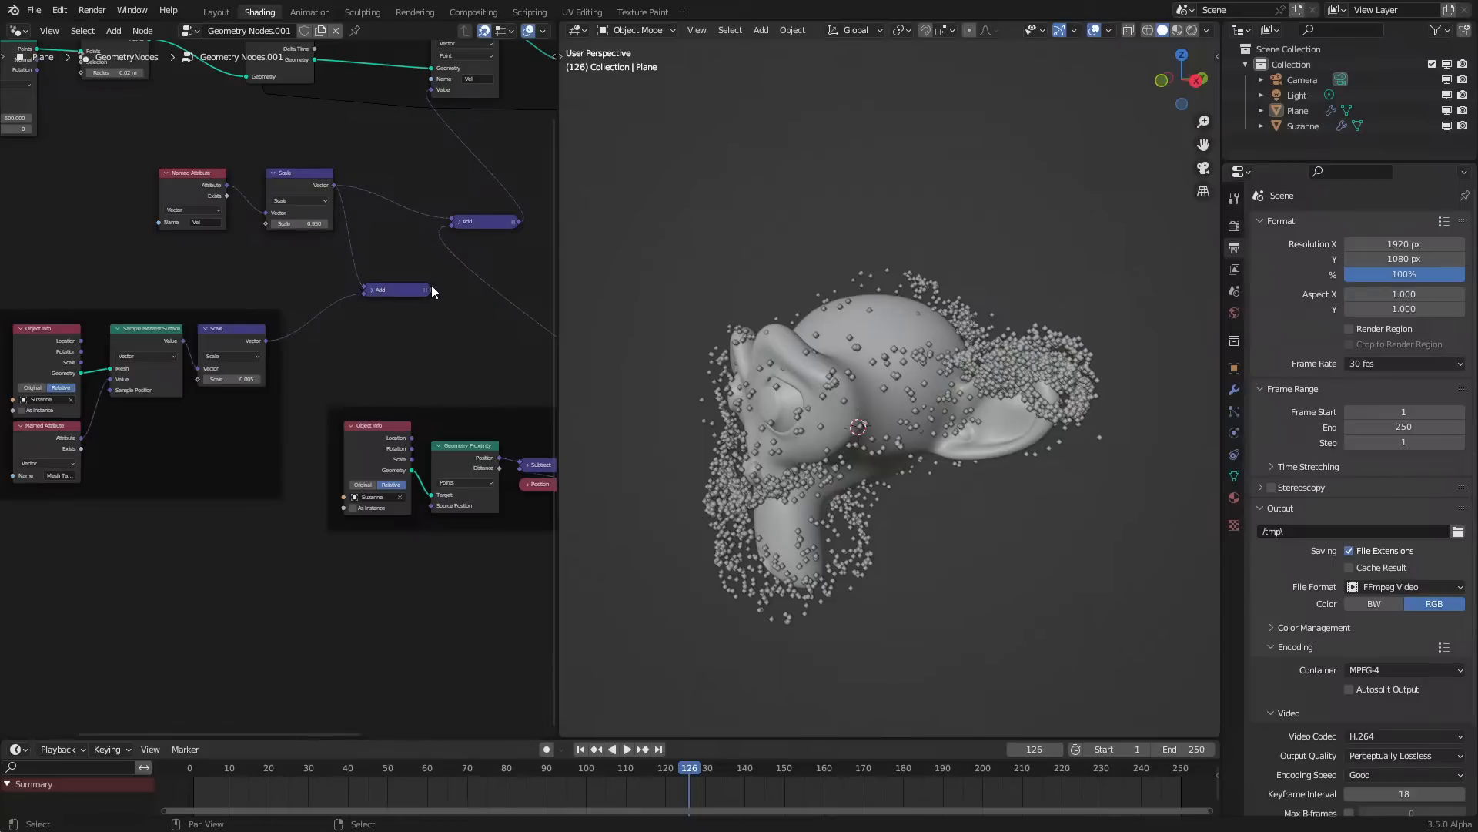
drag(458, 239, 450, 224)
drag(391, 286, 386, 197)
Disconnect the tangent Scale from the first Add node and shift the tangent frame away to make room
key(space)
drag(248, 318, 218, 320)
key(space)
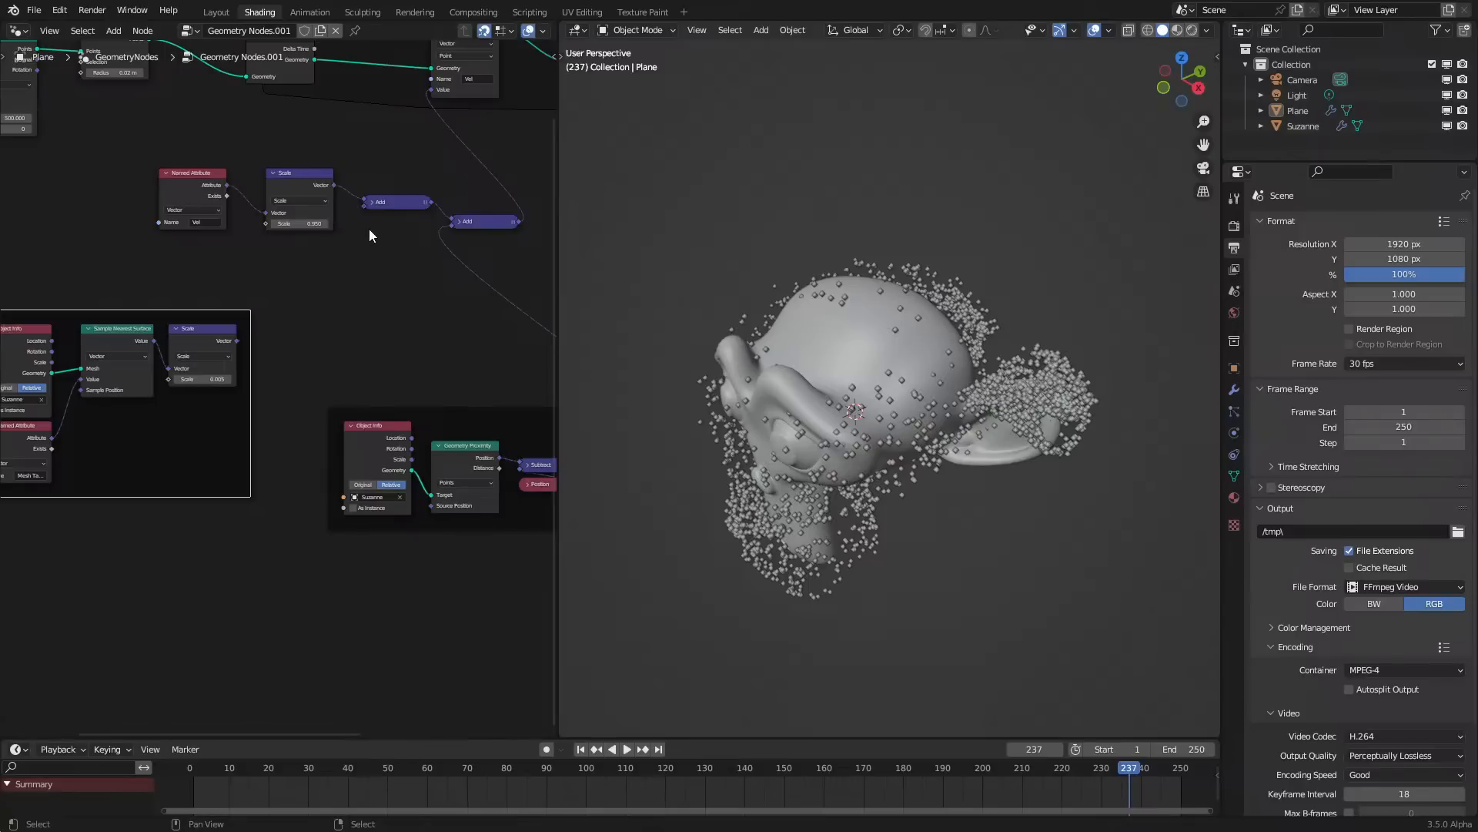
Expand the first Add node after the velocity Scale and shift the tangent frame farther away to free space below
click(371, 201)
middle_drag(314, 288, 333, 363)
scroll(332, 364, up, 4)
drag(258, 395, 206, 421)
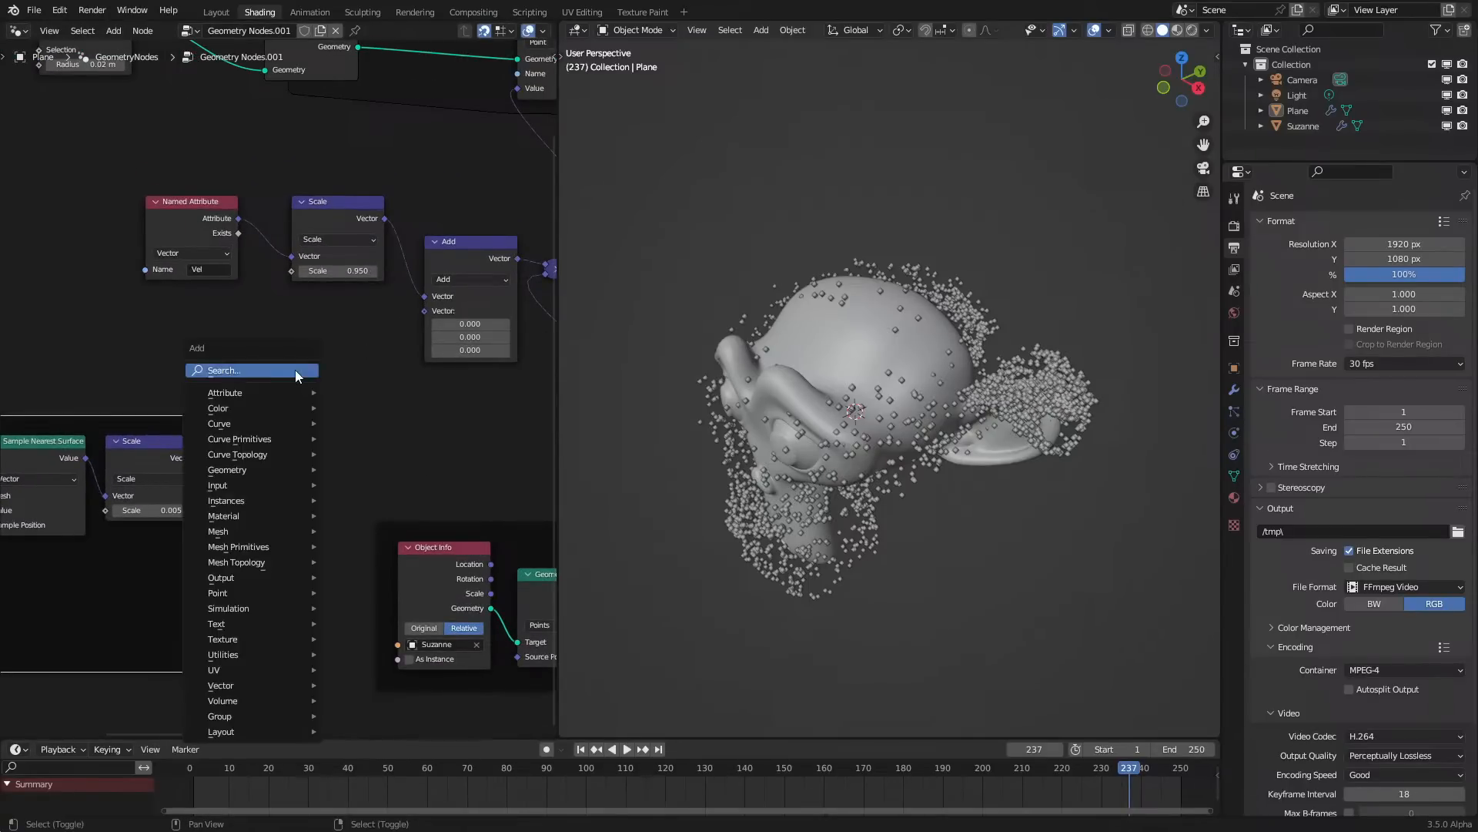
Add a Cross Product node with second vector 0, 0, 1, link it into the first Add's free input, and play the simulation
click(295, 371)
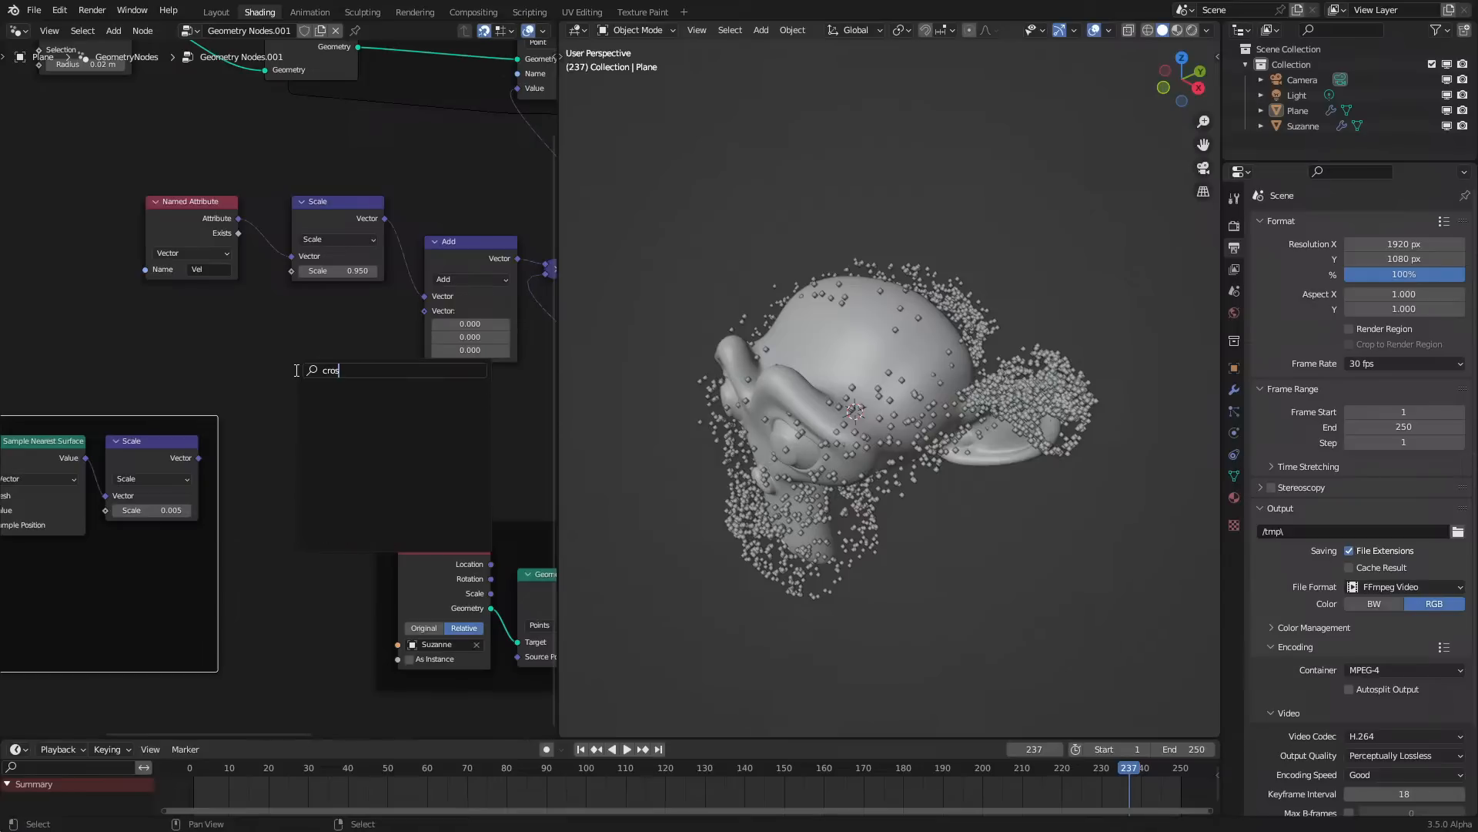
key(shift+d)
click(316, 365)
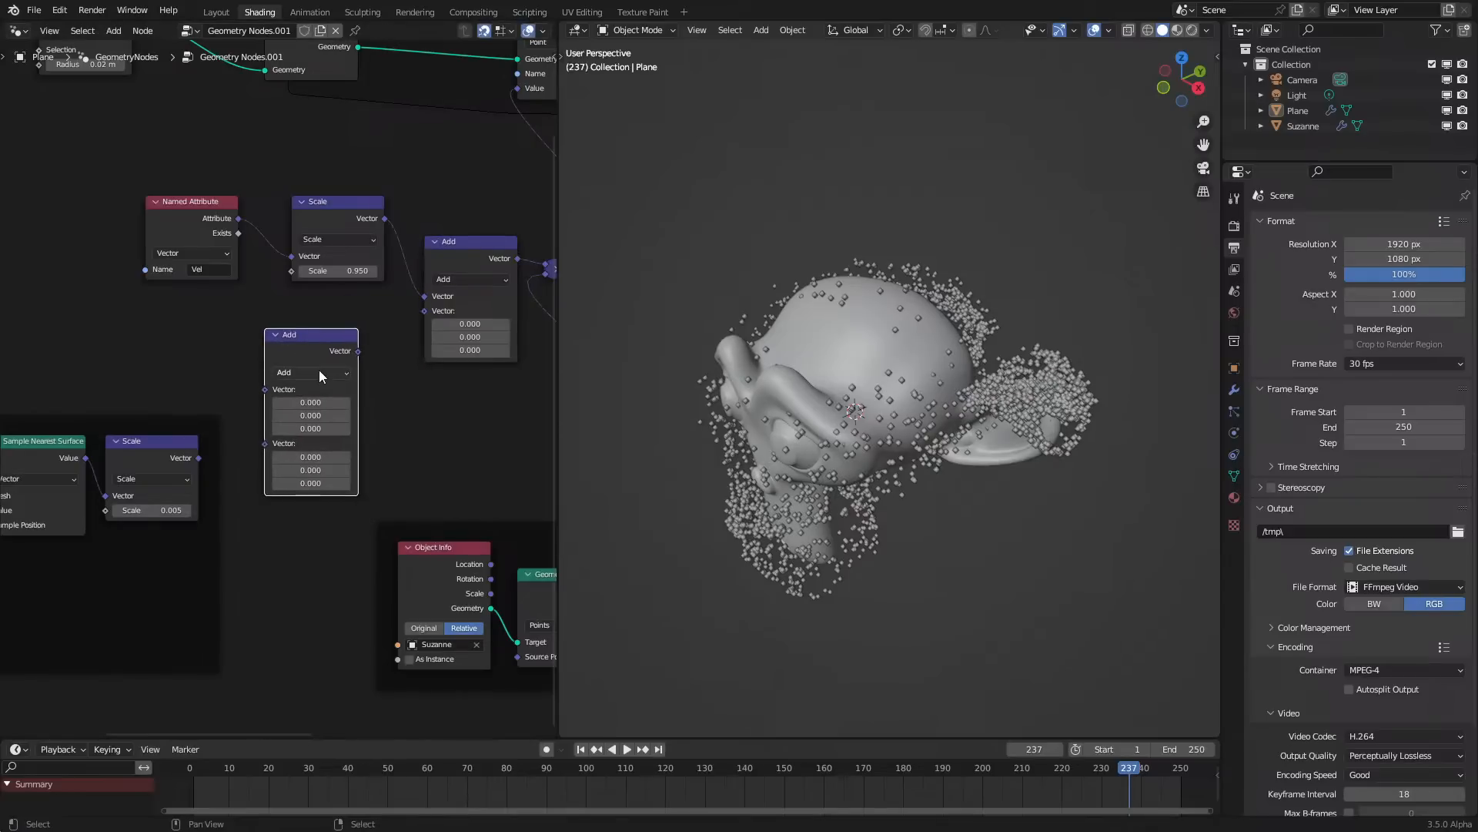
click(311, 371)
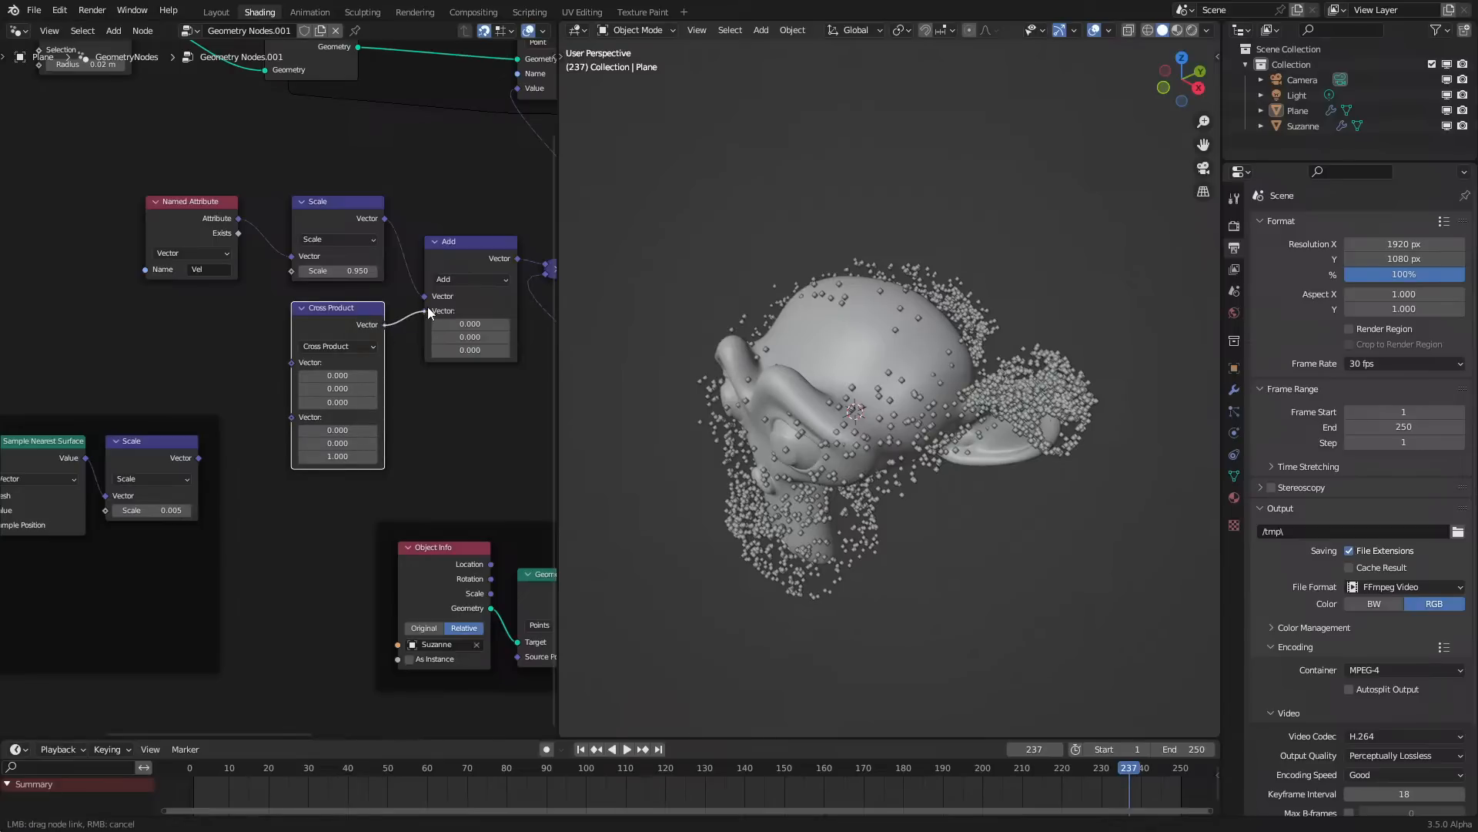
drag(428, 311, 425, 311)
key(space)
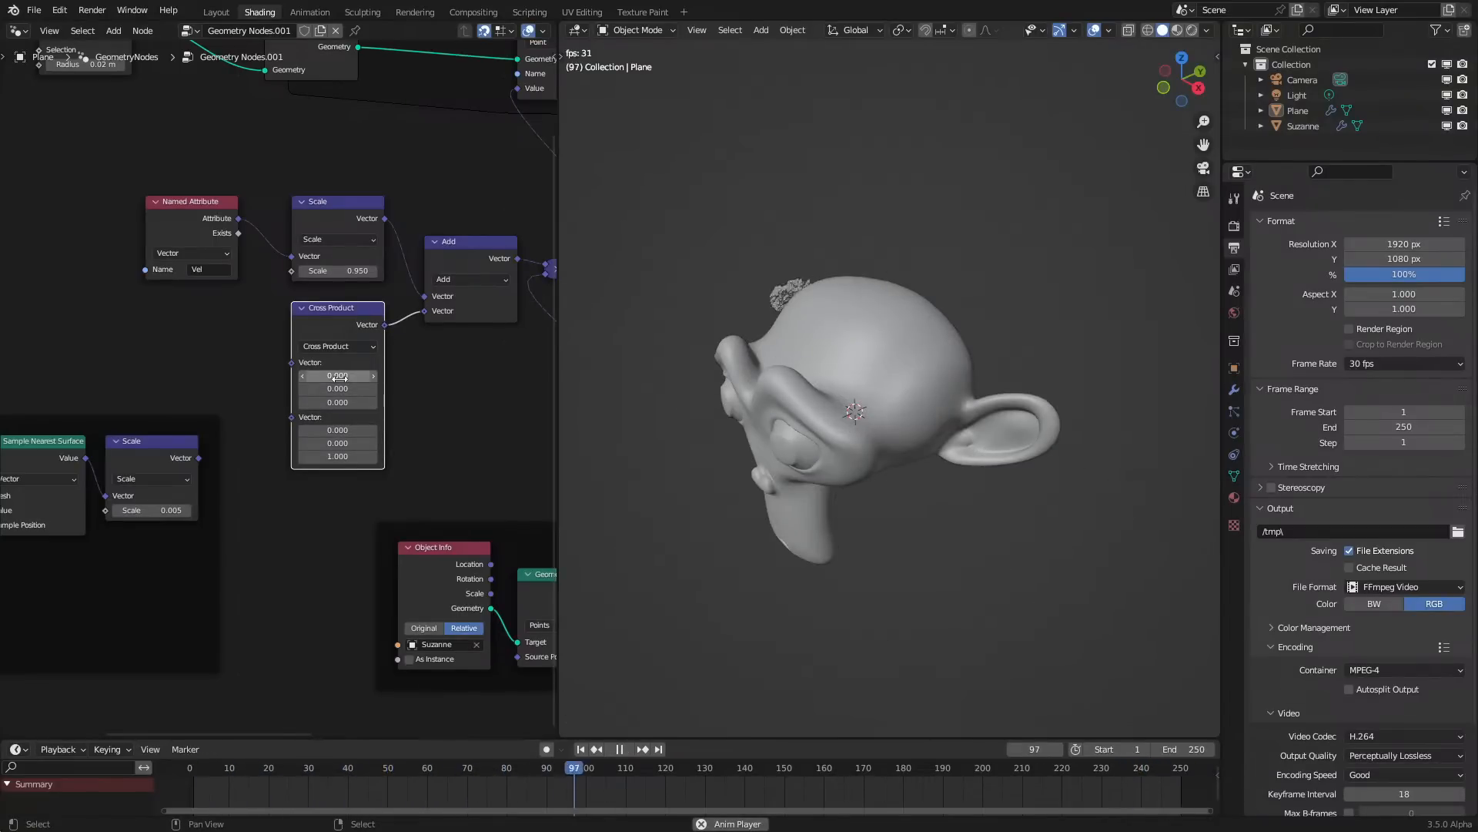
Feed a Position node into the Cross Product's first vector and replay the simulation from frame 0
drag(291, 362, 226, 361)
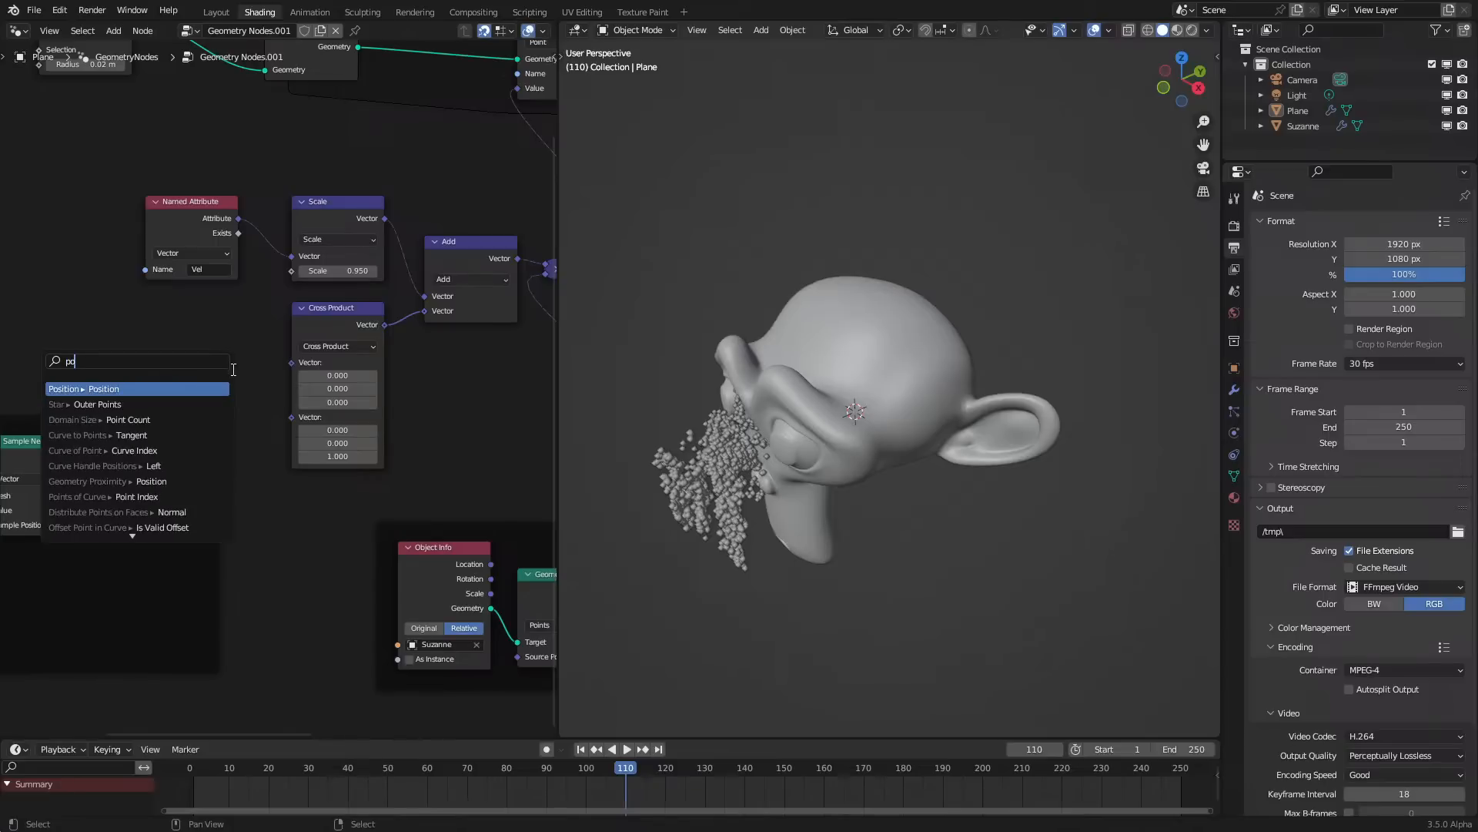
key(Return)
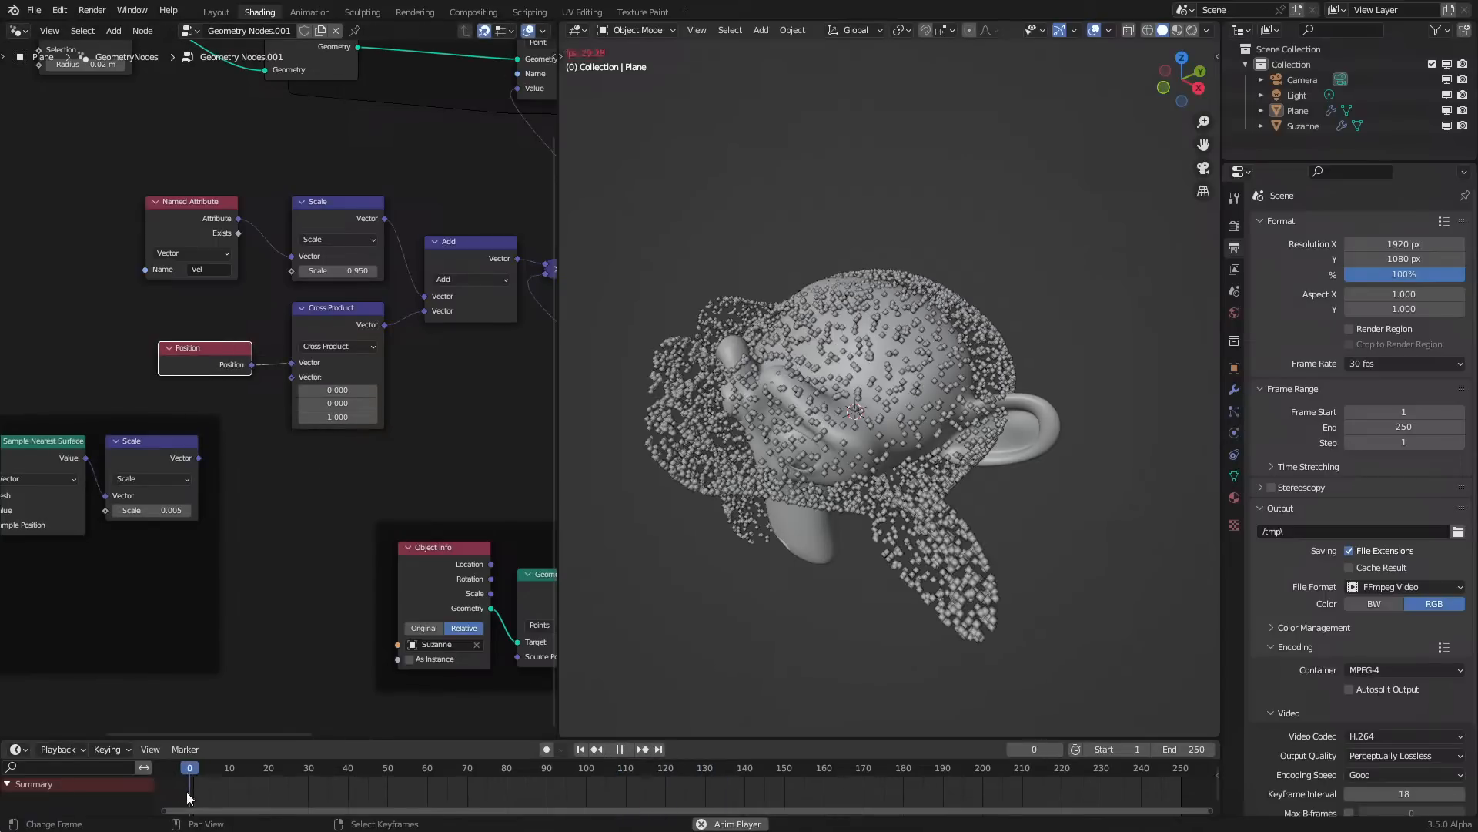
key(Escape)
Move the tangent frame and Position node aside and insert a Normalize node between Position and the Cross Product
middle_drag(215, 442, 358, 453)
drag(298, 426, 218, 532)
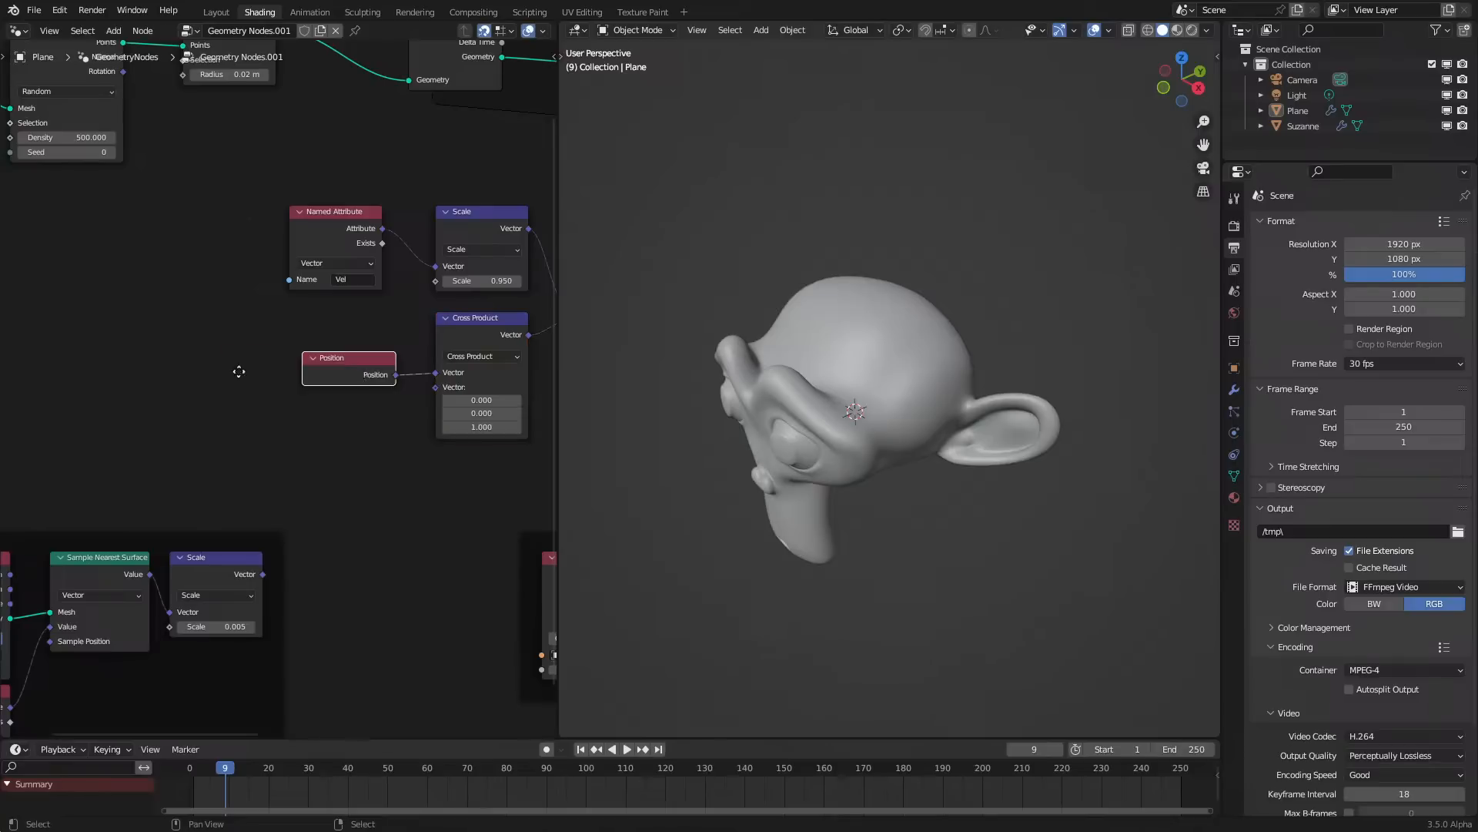
drag(357, 372, 154, 379)
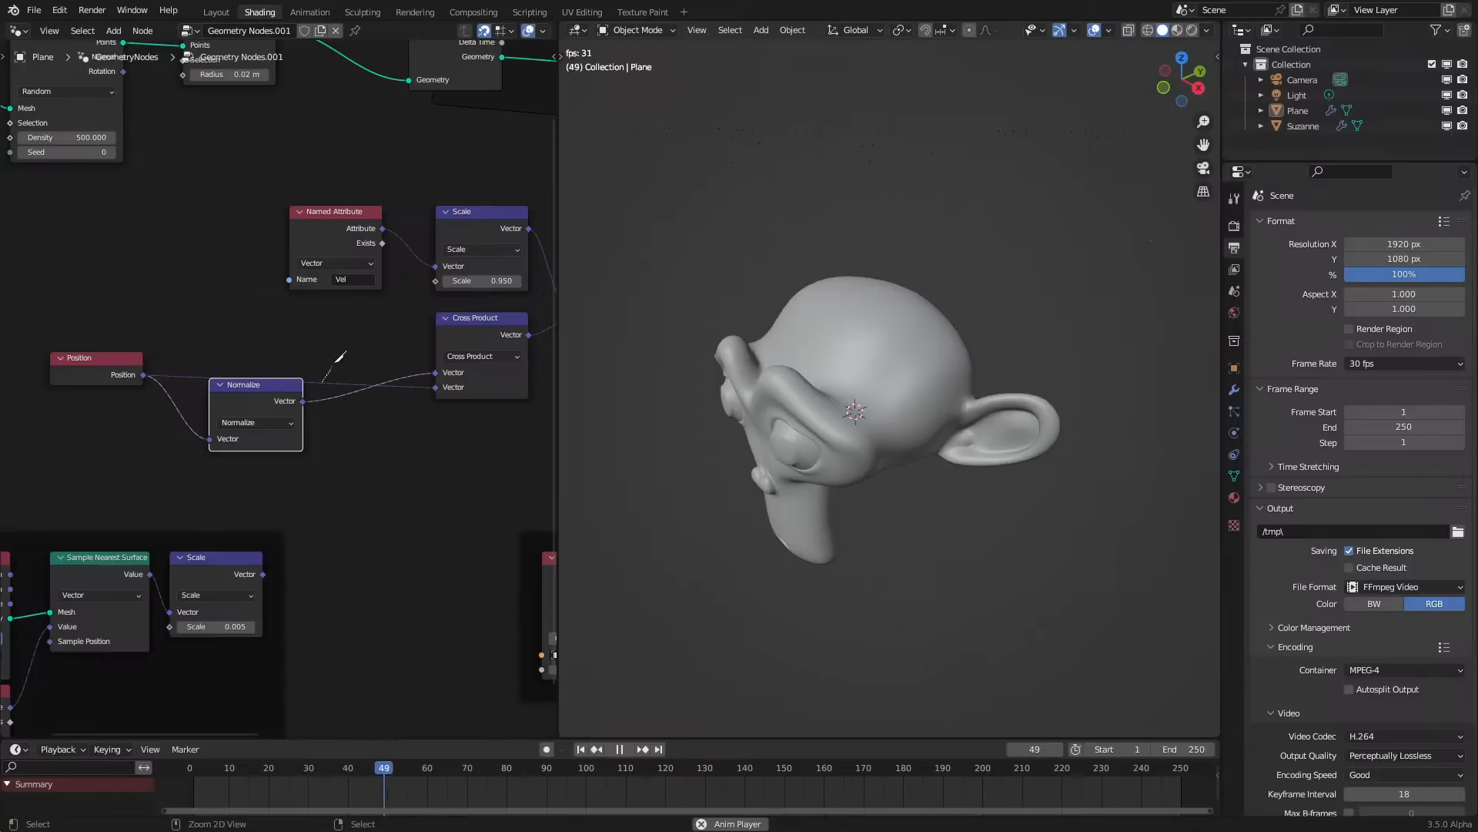
Set the Cross Product's second vector Z to 0.001, replay from frame 0, and view the points' motion
click(179, 788)
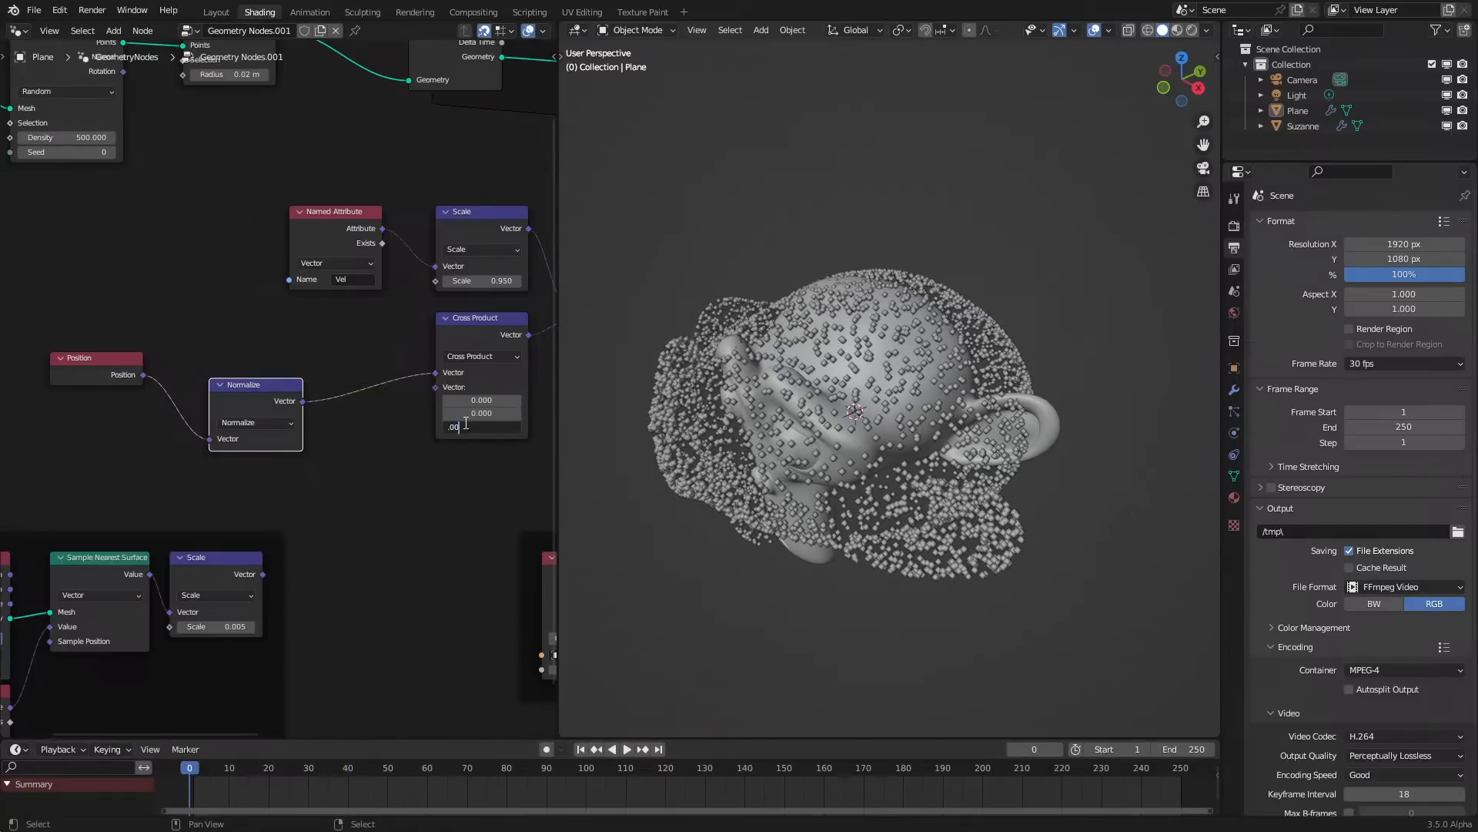
key(space)
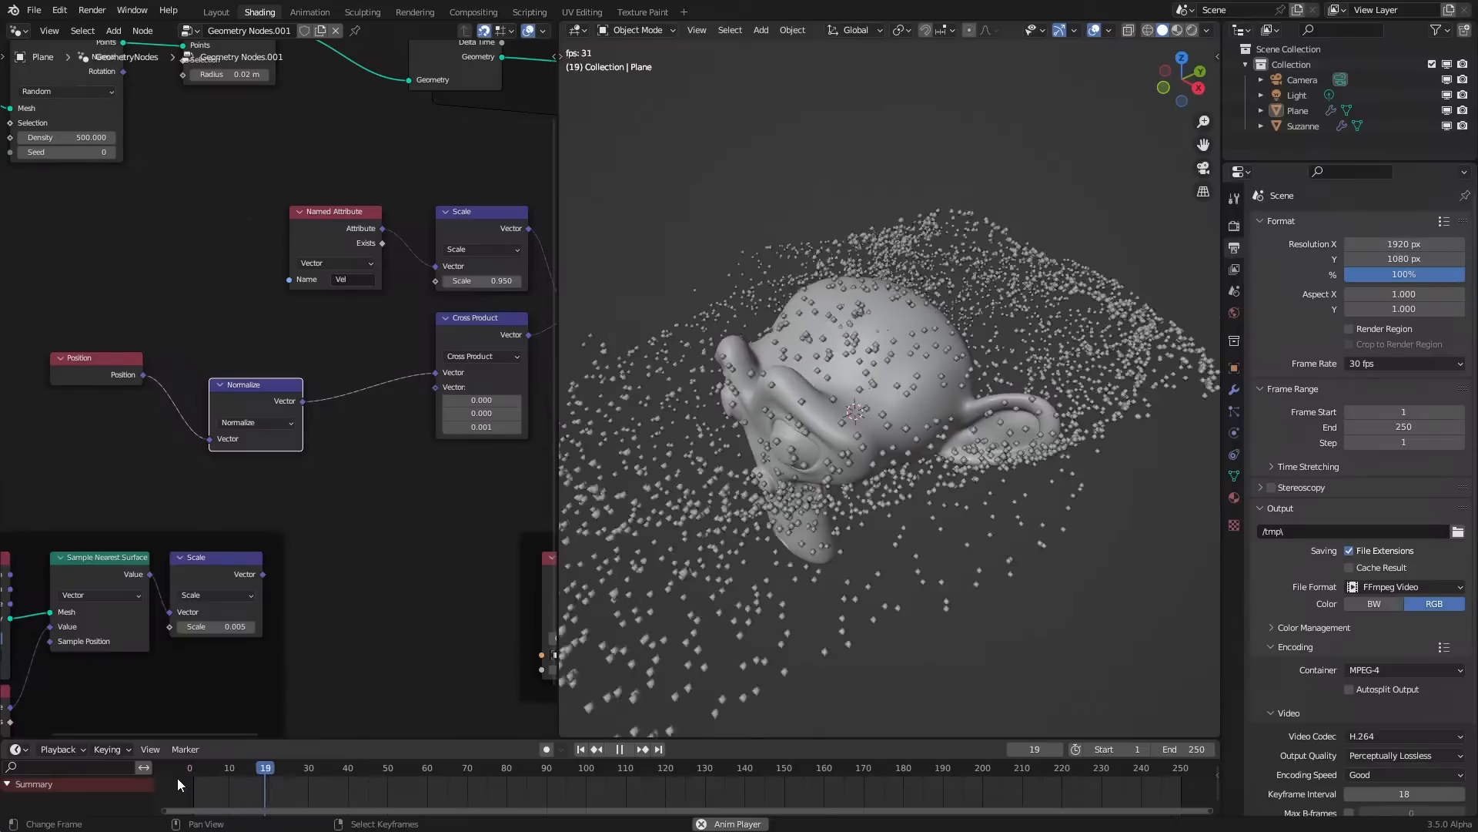
mouse_move(849, 526)
middle_down()
mouse_move(872, 505)
mouse_move(866, 535)
middle_up()
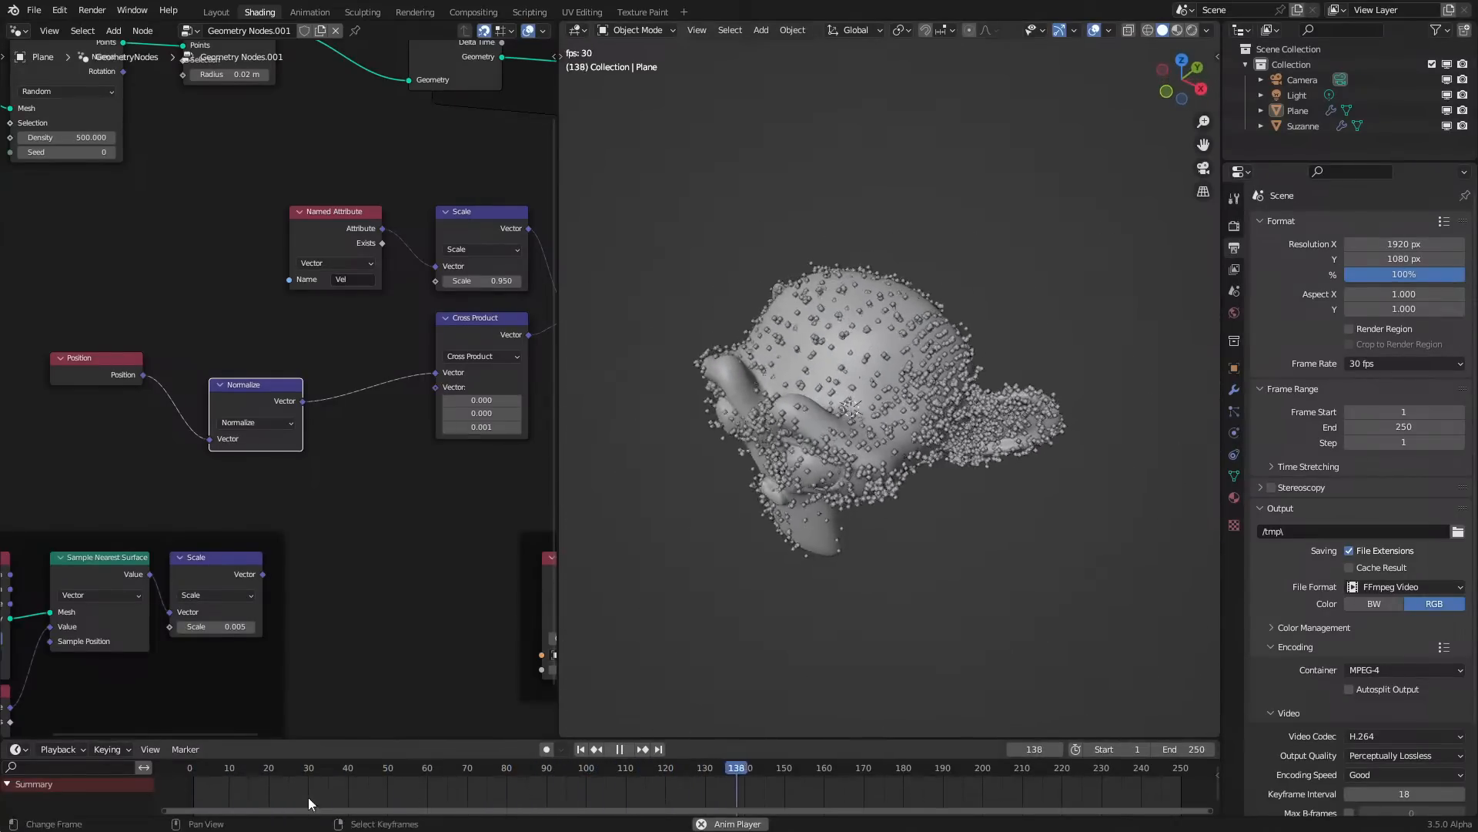
Raise the Cross Product's second vector Z to 0.005, replay, and inspect the swirl from above
click(197, 794)
click(482, 427)
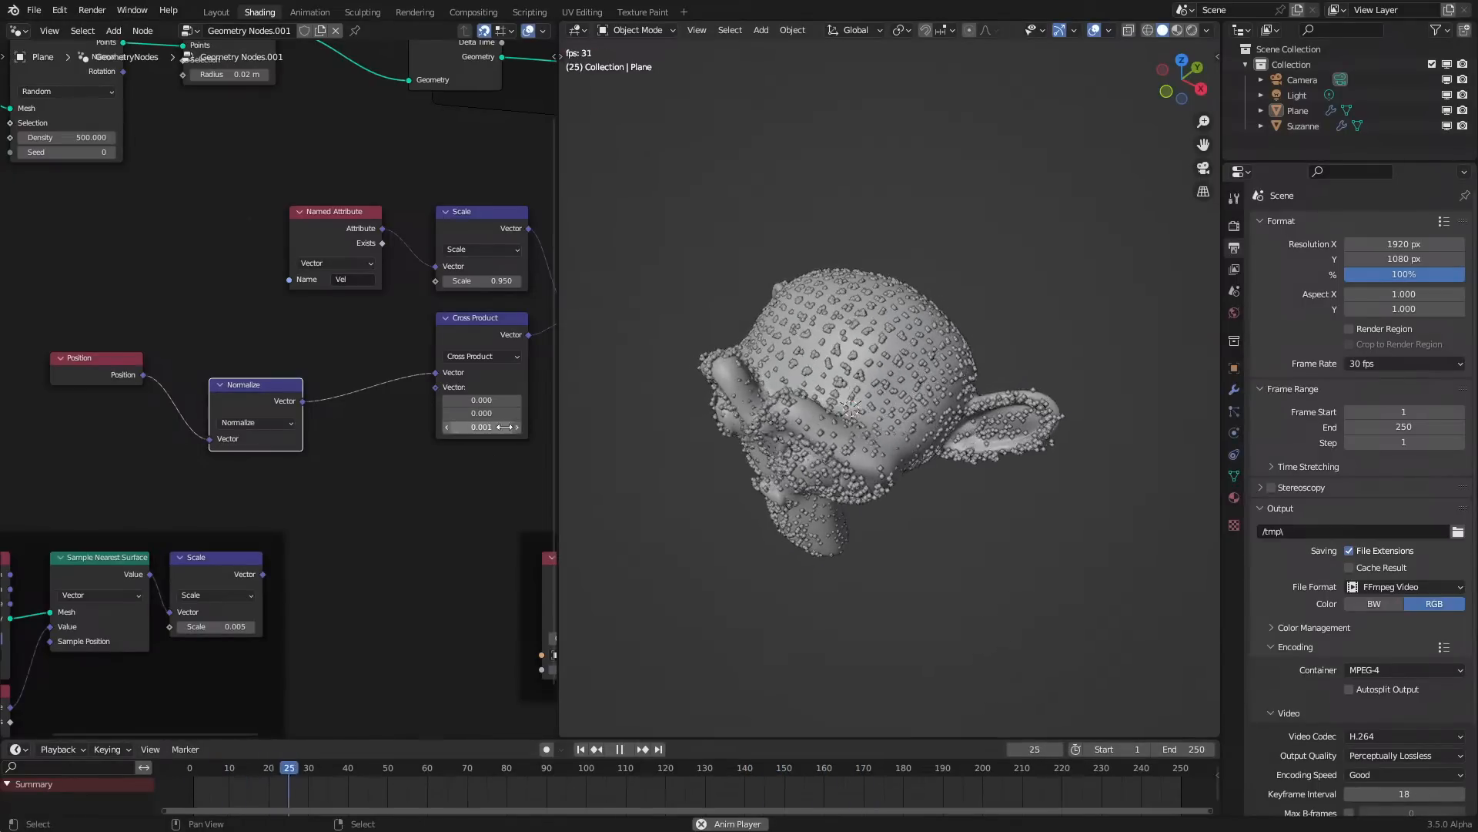
text(5)
key(Return)
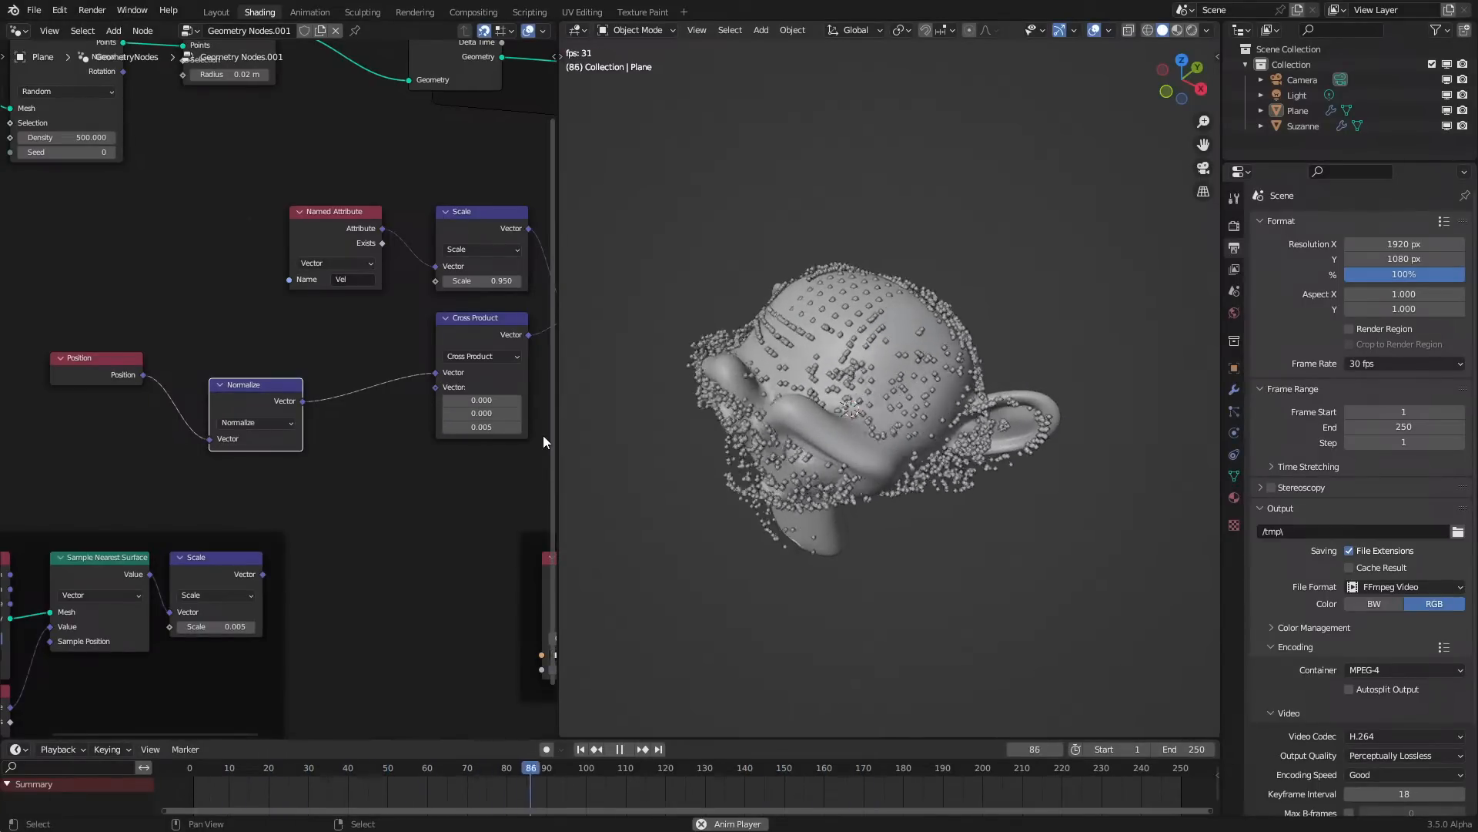
mouse_move(798, 320)
middle_down()
mouse_move(907, 274)
mouse_move(807, 340)
middle_up()
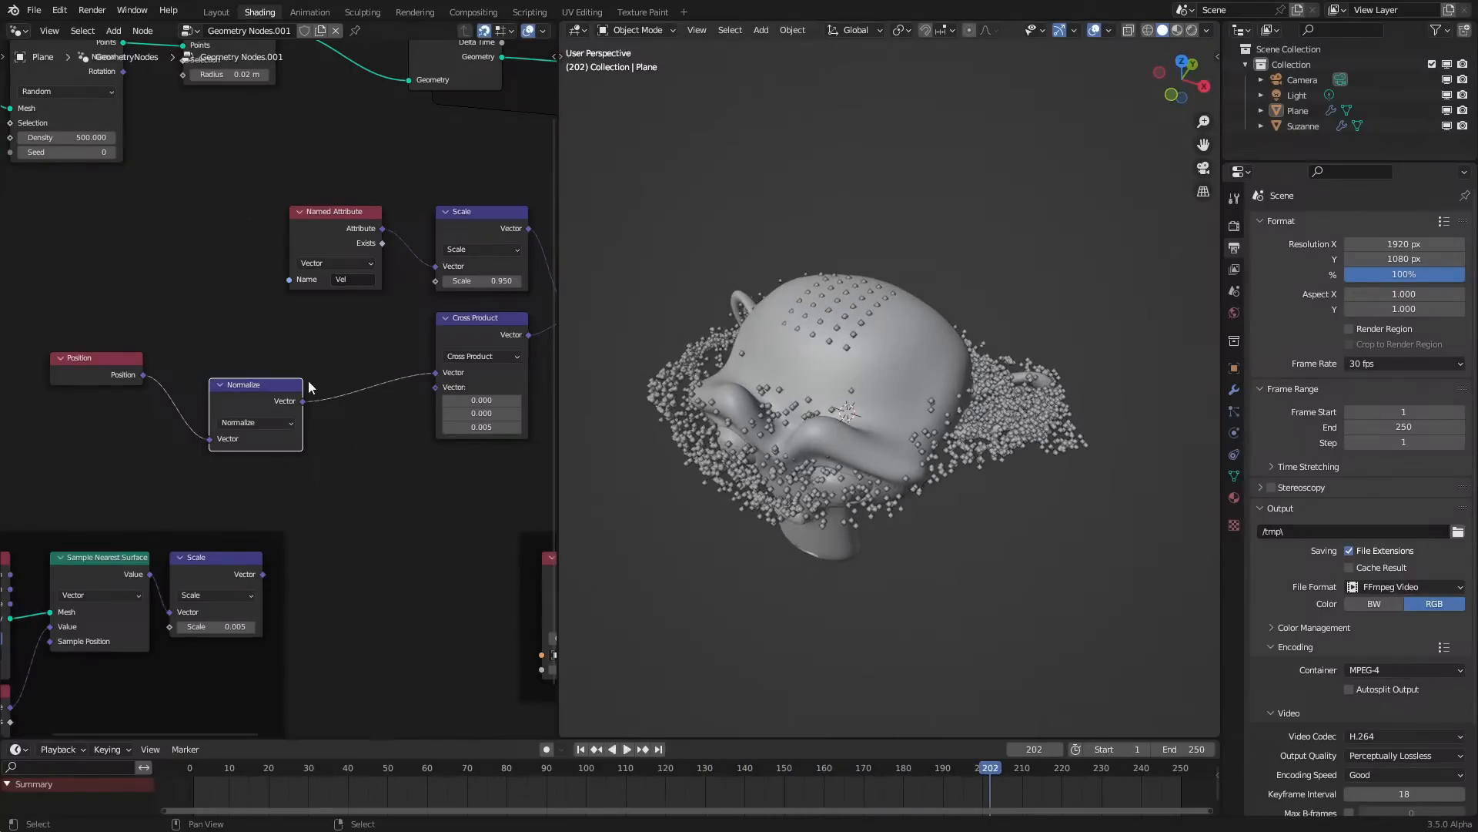
Link the tangent Scale back into the first Add's second input and delete the Position, Normalize and Cross Product nodes
scroll(300, 400, down, 1)
drag(240, 557, 289, 524)
right_click(391, 455)
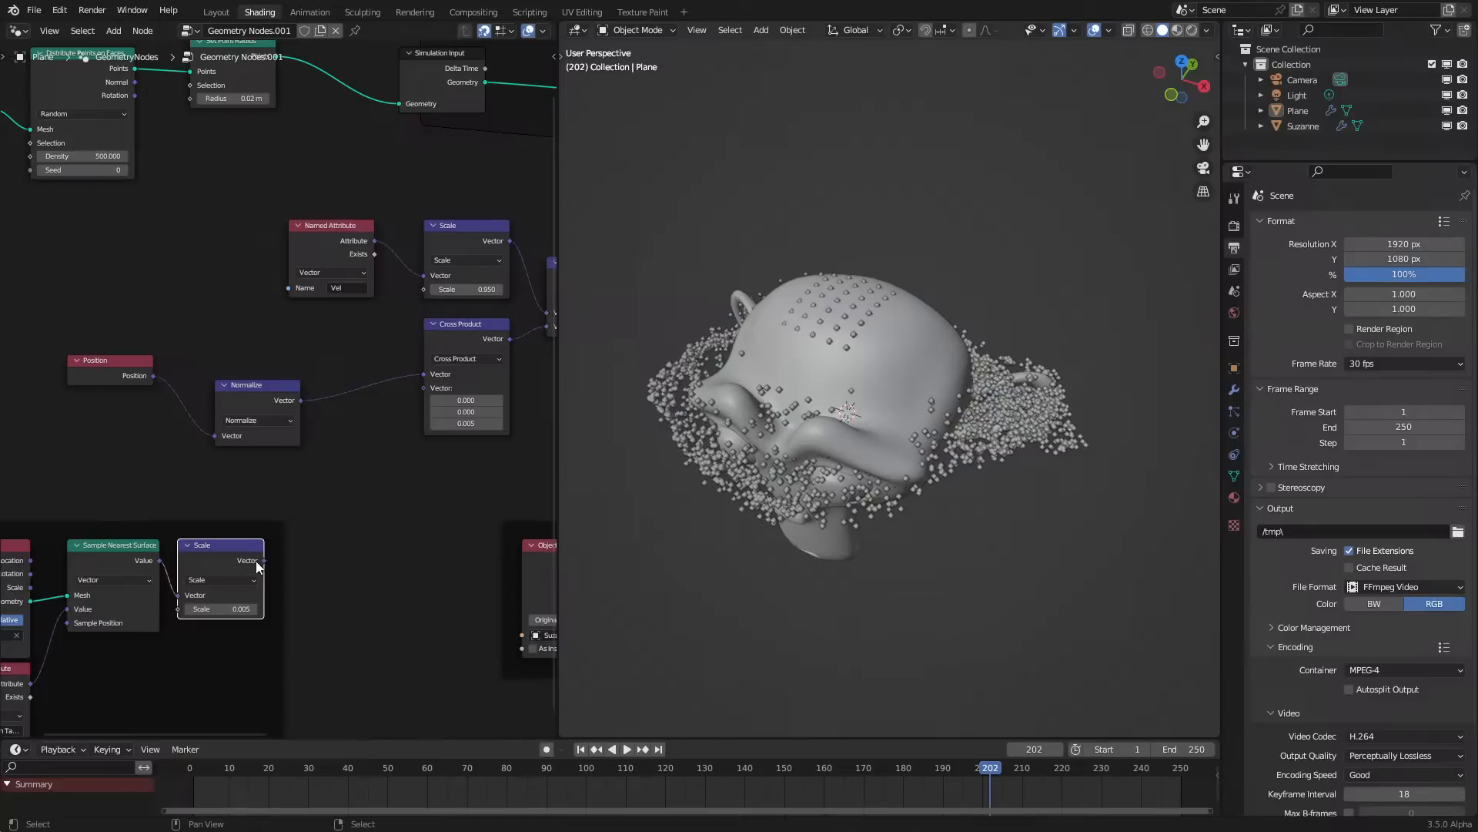
drag(526, 329, 498, 331)
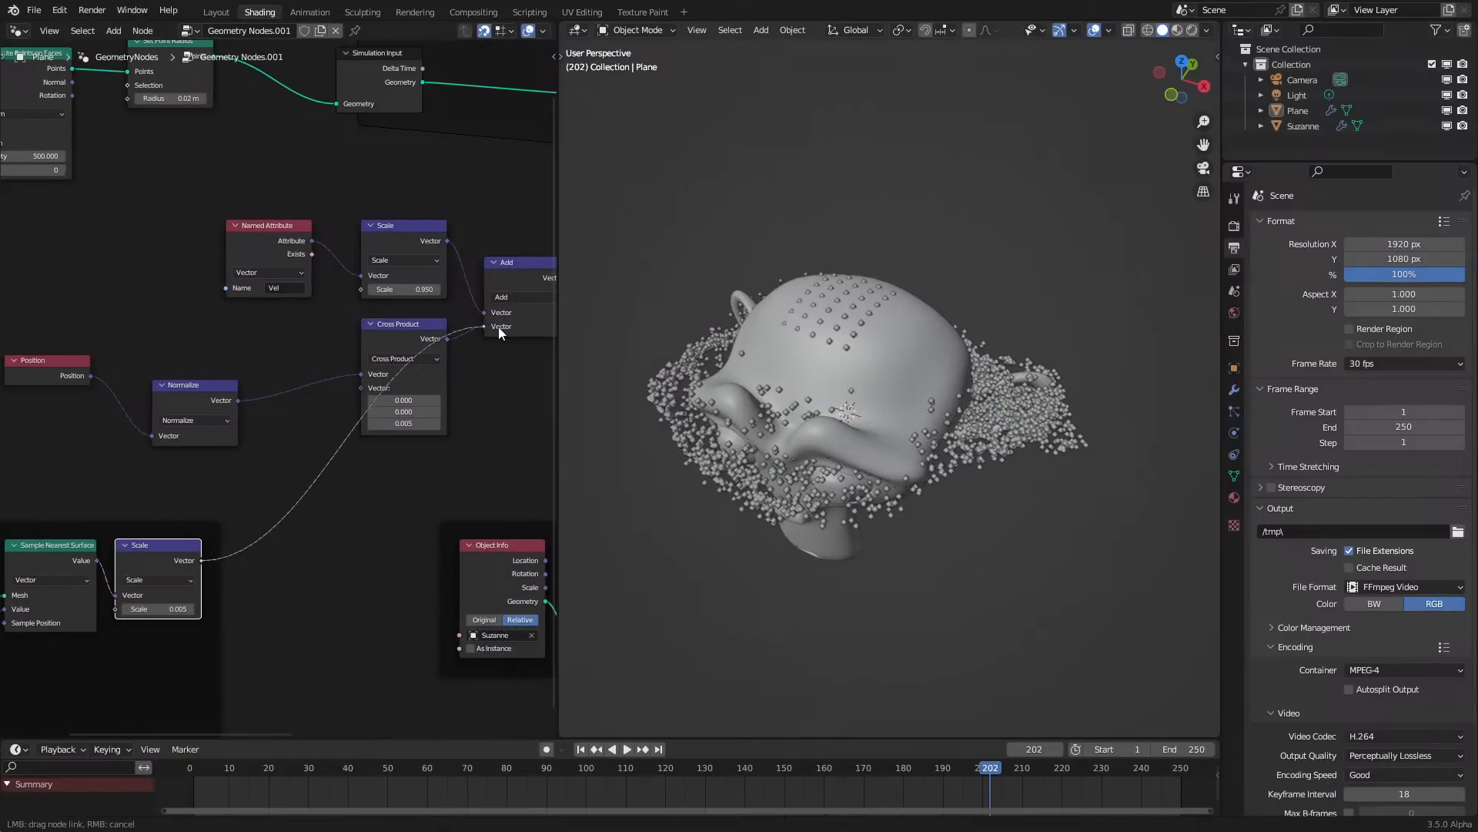
drag(261, 416, 397, 429)
key(x)
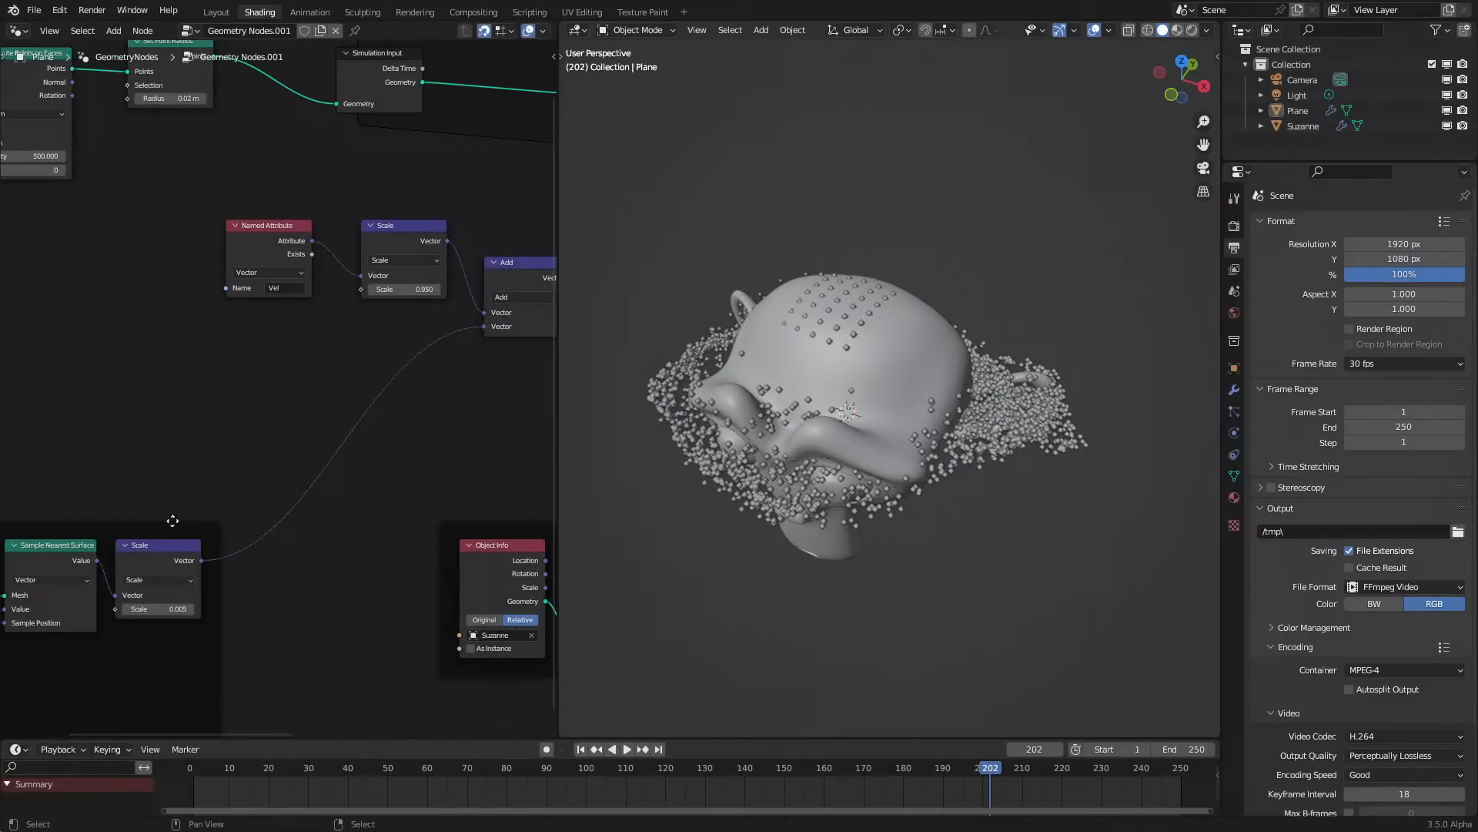
Move the tangent frame closer to the Add node, play the simulation to check it, and rewind to frame 0
drag(166, 536, 327, 426)
key(space)
middle_drag(866, 498, 792, 462)
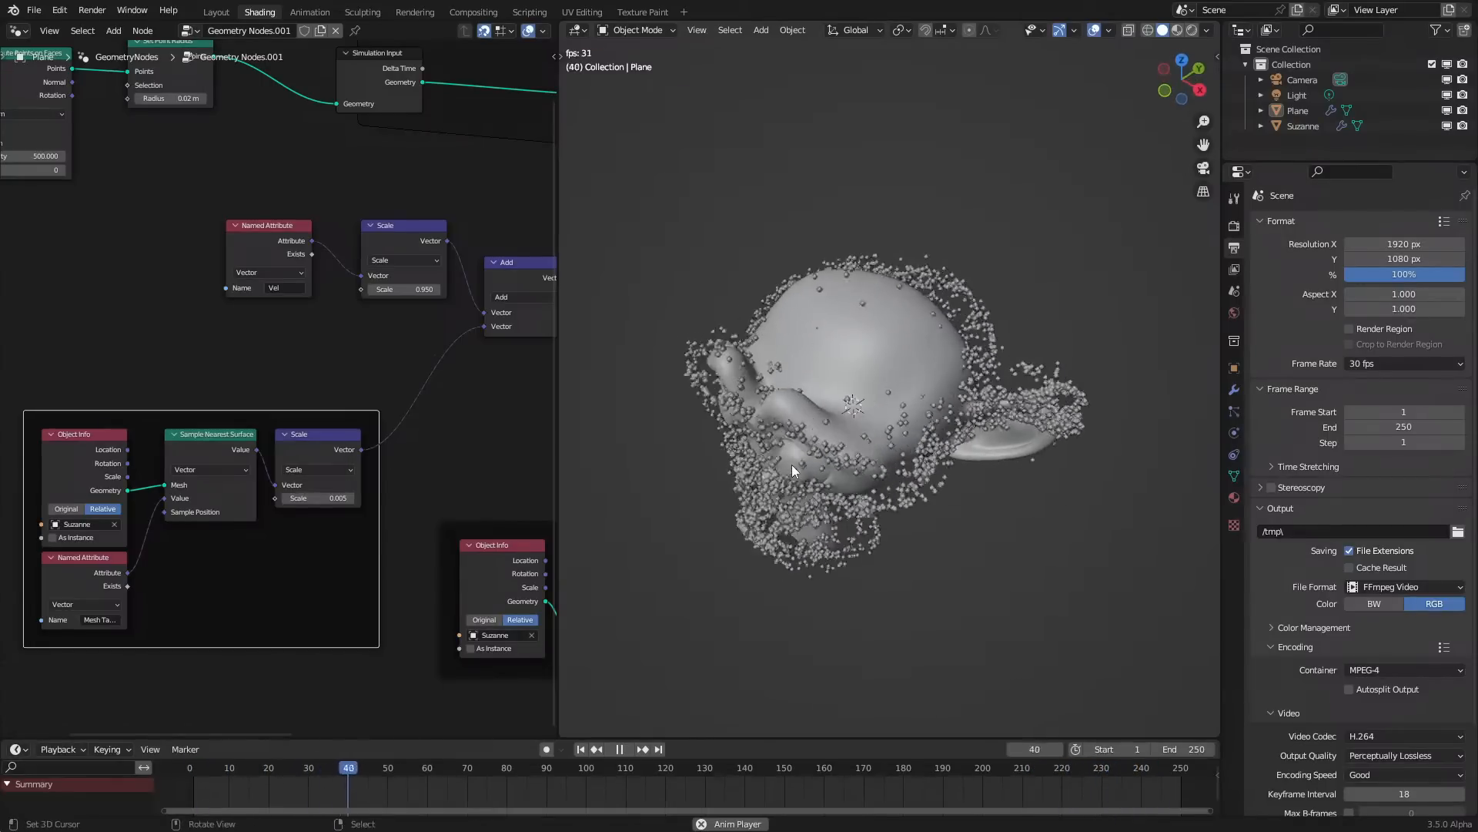
key(space)
drag(217, 791, 185, 791)
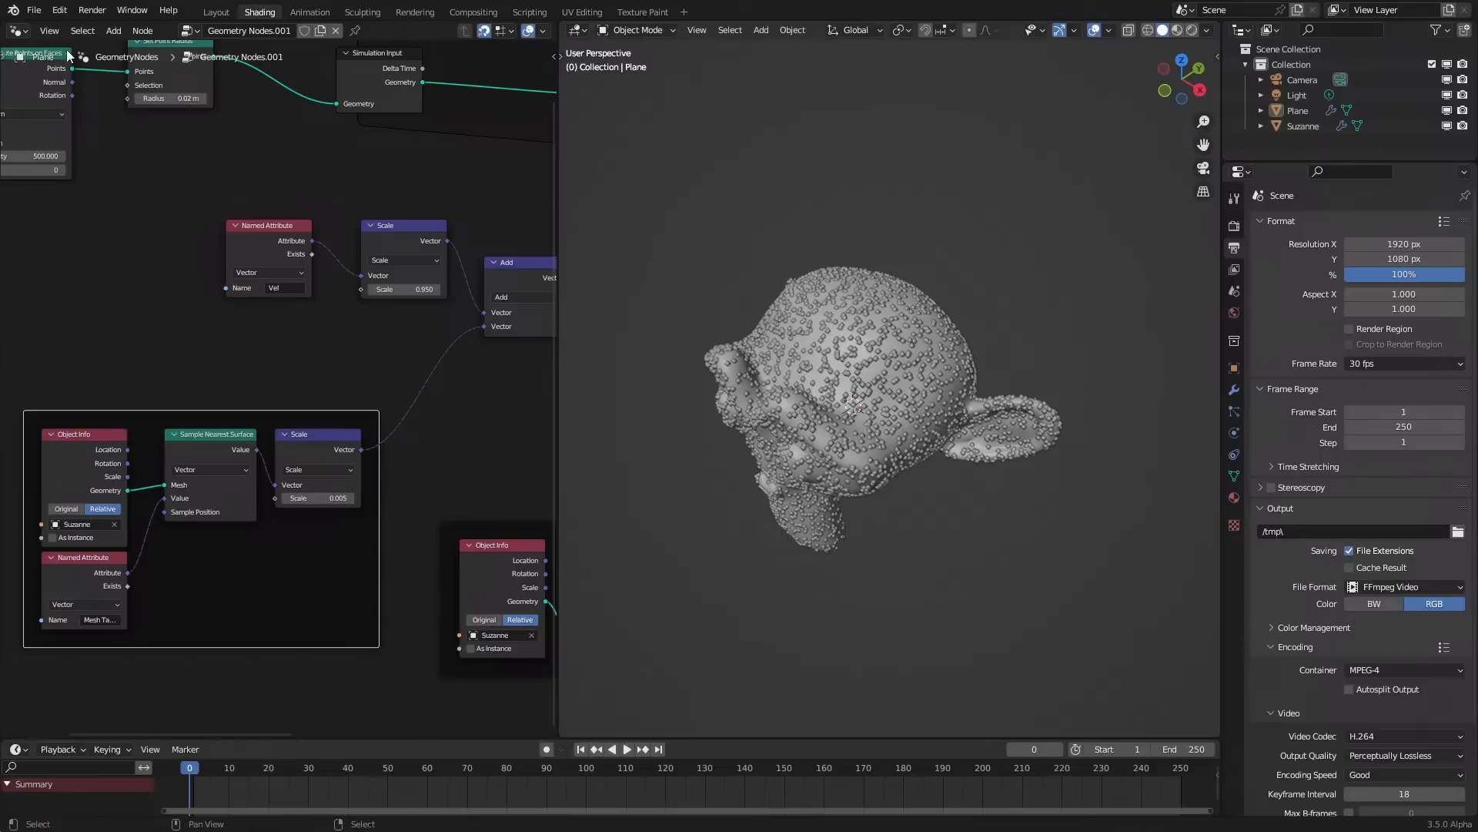
Select the monkey and set the domain of its Store Named Attribute node to Point
click(19, 31)
click(872, 437)
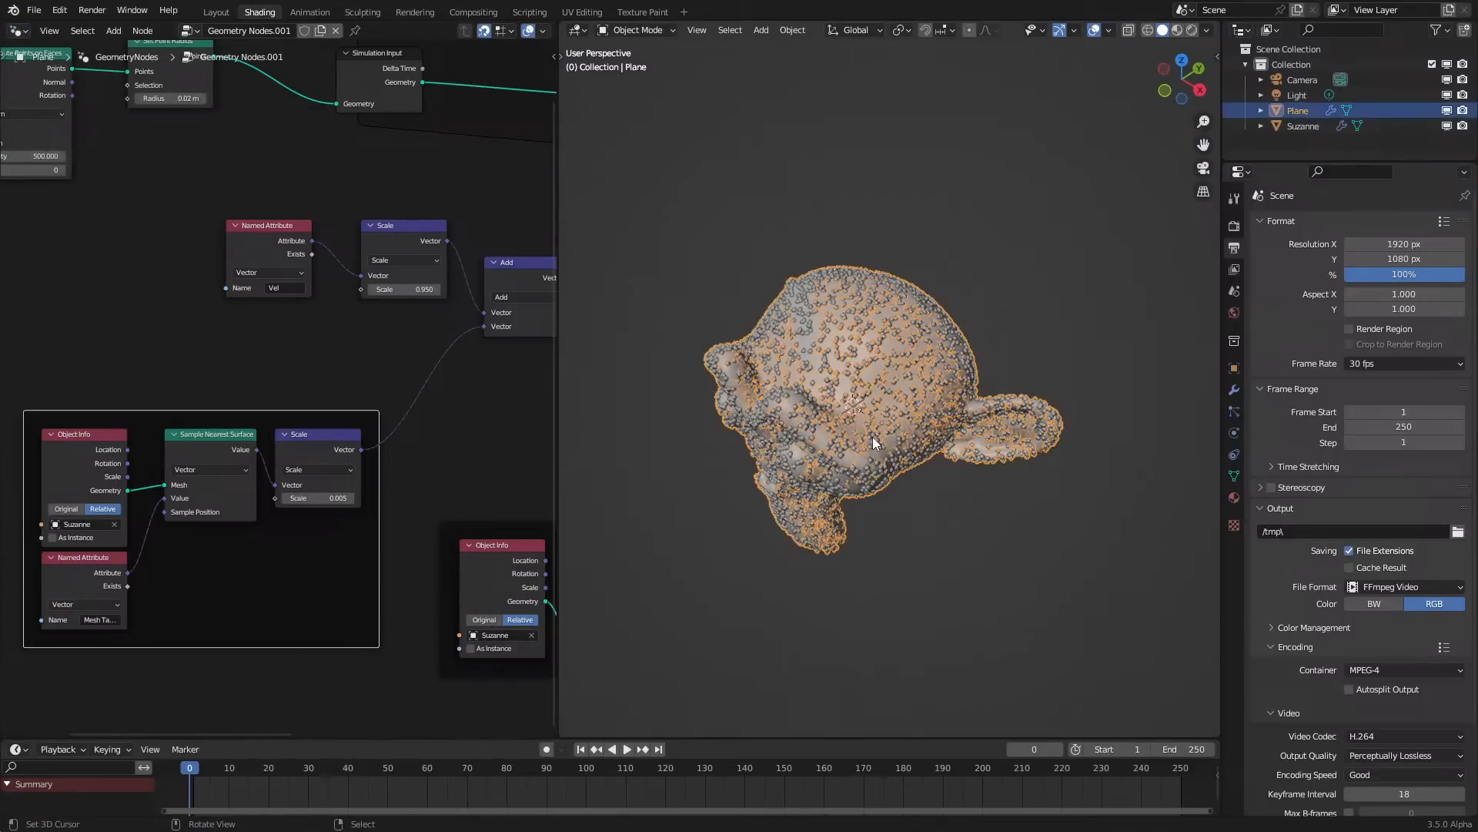
click(872, 437)
key(Home)
scroll(327, 376, up, 7)
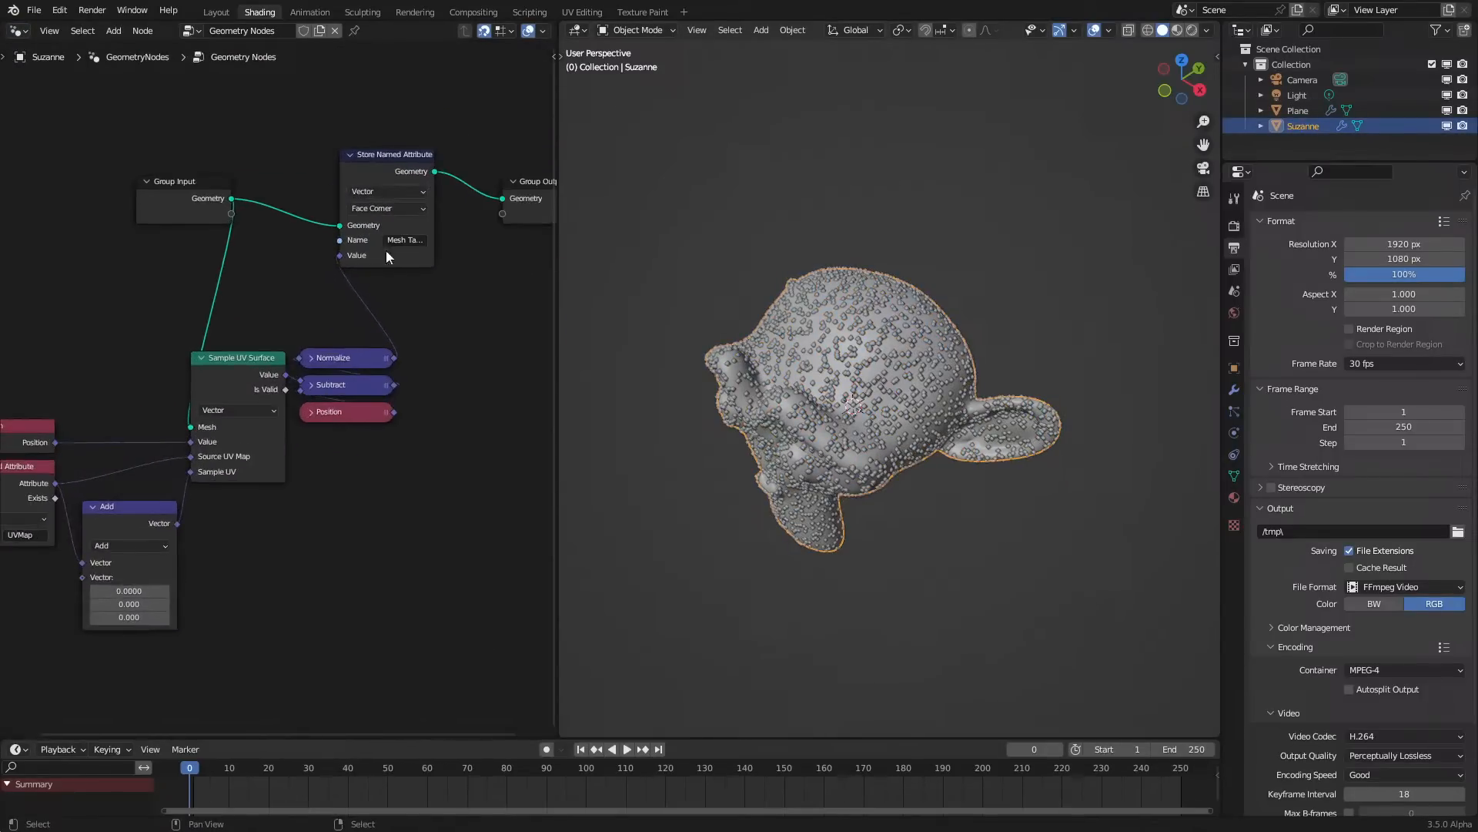
middle_drag(380, 255, 313, 436)
scroll(316, 419, up, 4)
click(325, 397)
click(326, 413)
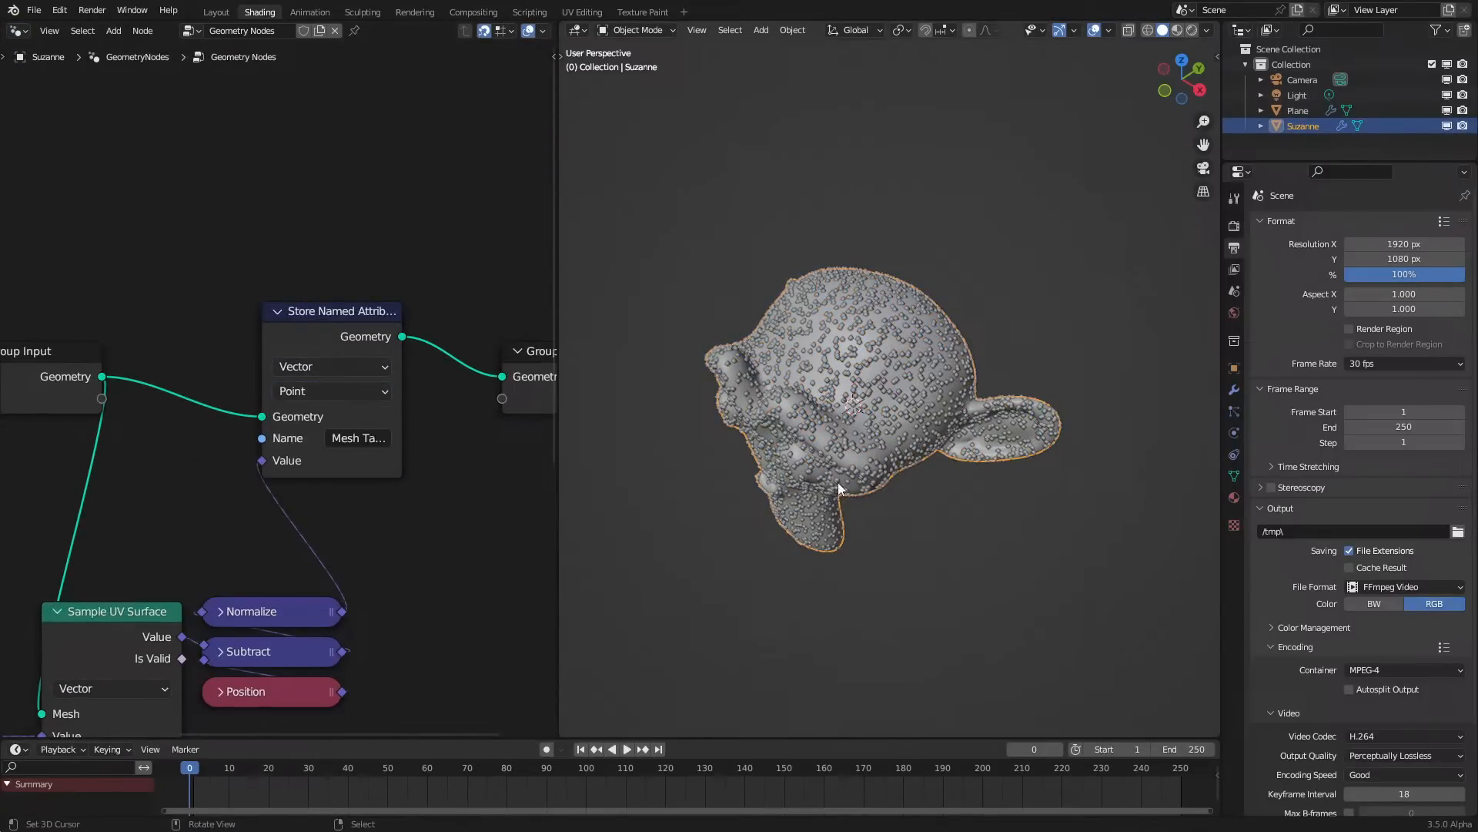
Play the simulation with the Point domain, then try the Face domain and compare the motion
key(space)
middle_drag(890, 471, 931, 507)
scroll(930, 506, up, 1)
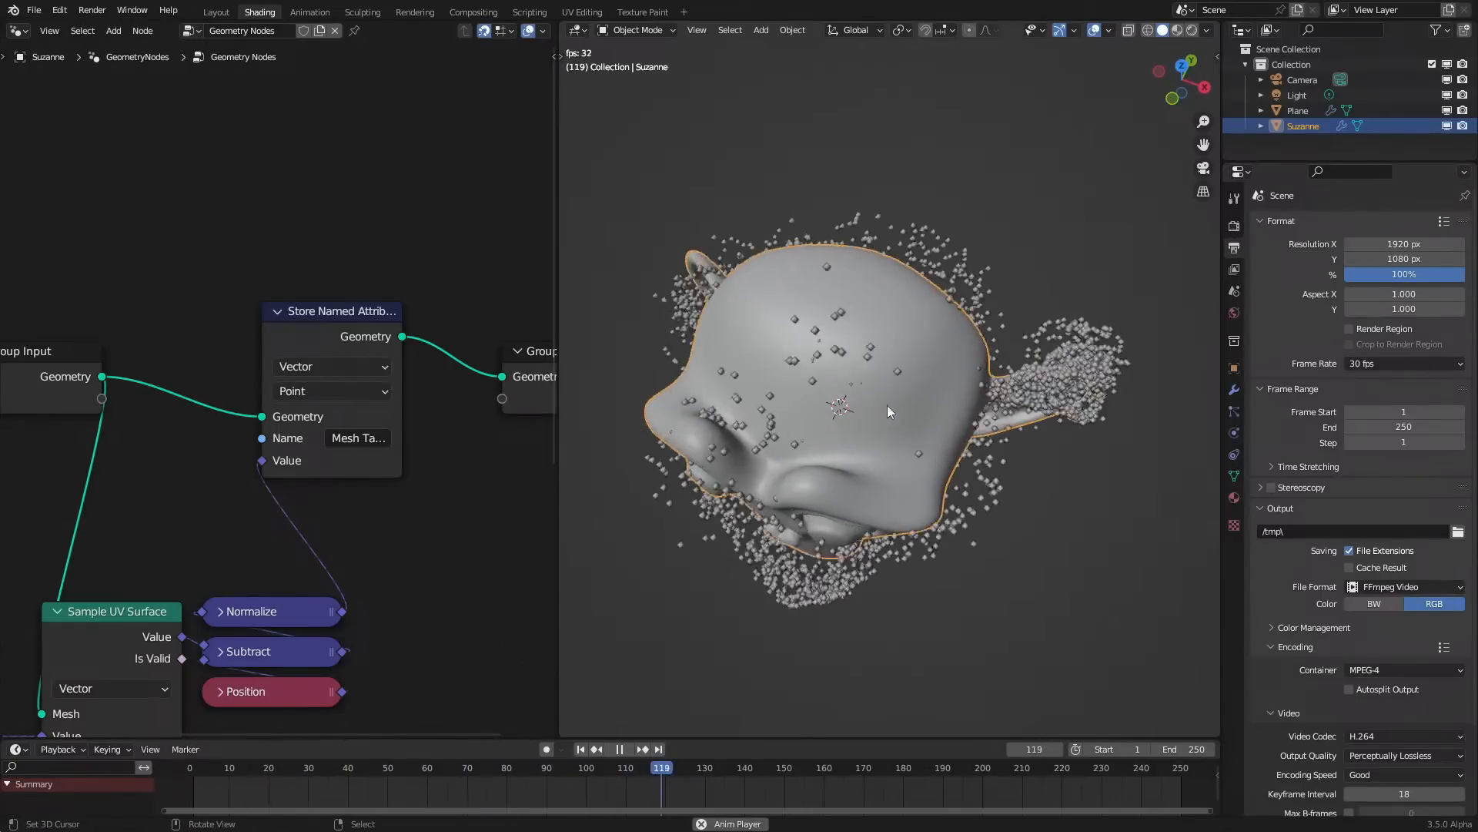
click(331, 387)
click(335, 437)
middle_drag(1062, 462, 1089, 422)
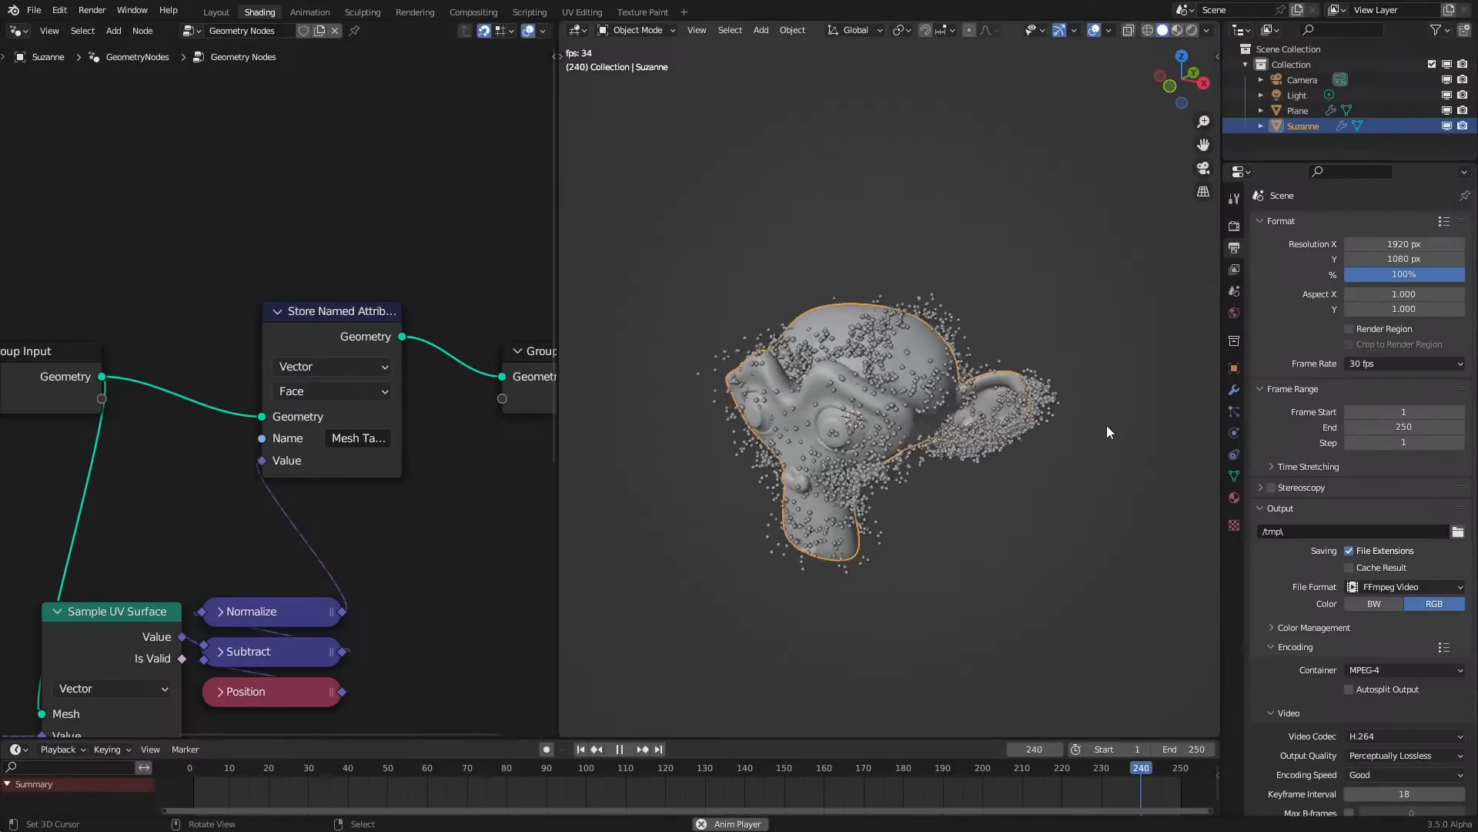
Set the stored attribute's domain to Edge and inspect the tangent colors on the monkey's head in rendered shading
click(320, 399)
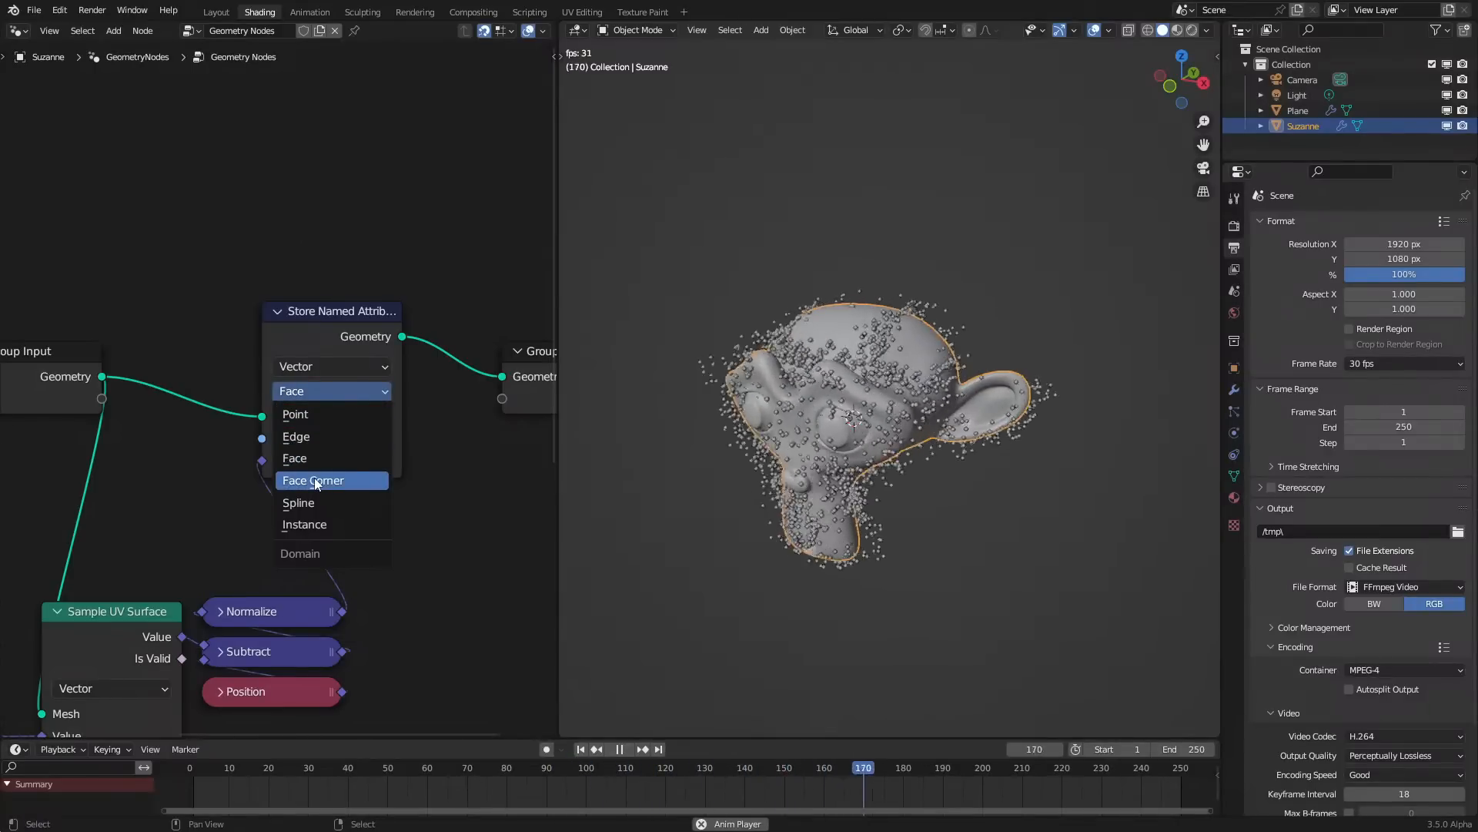
click(310, 438)
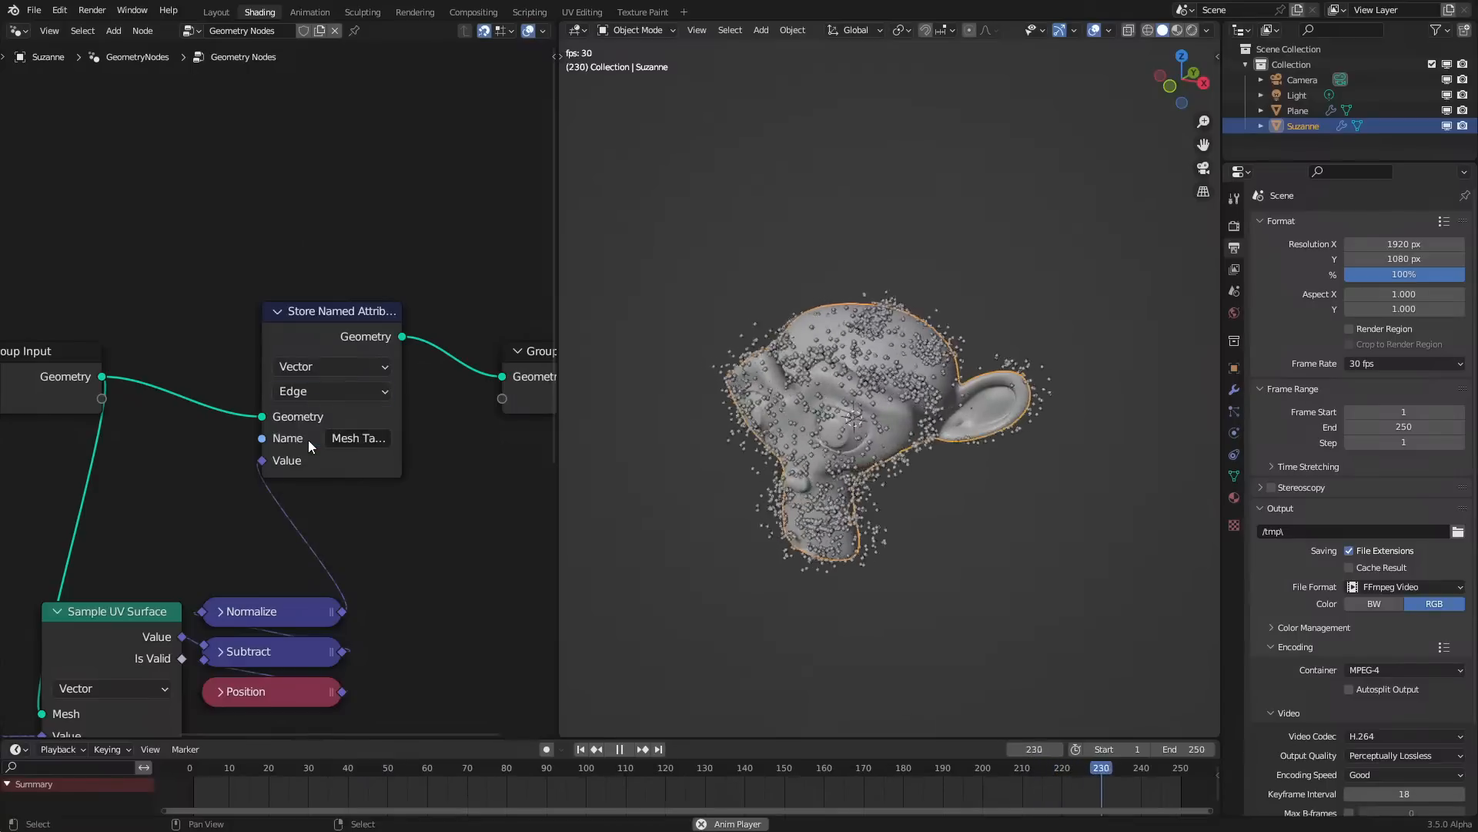
key(z)
click(927, 457)
key(space)
middle_drag(885, 419, 770, 385)
scroll(859, 450, up, 4)
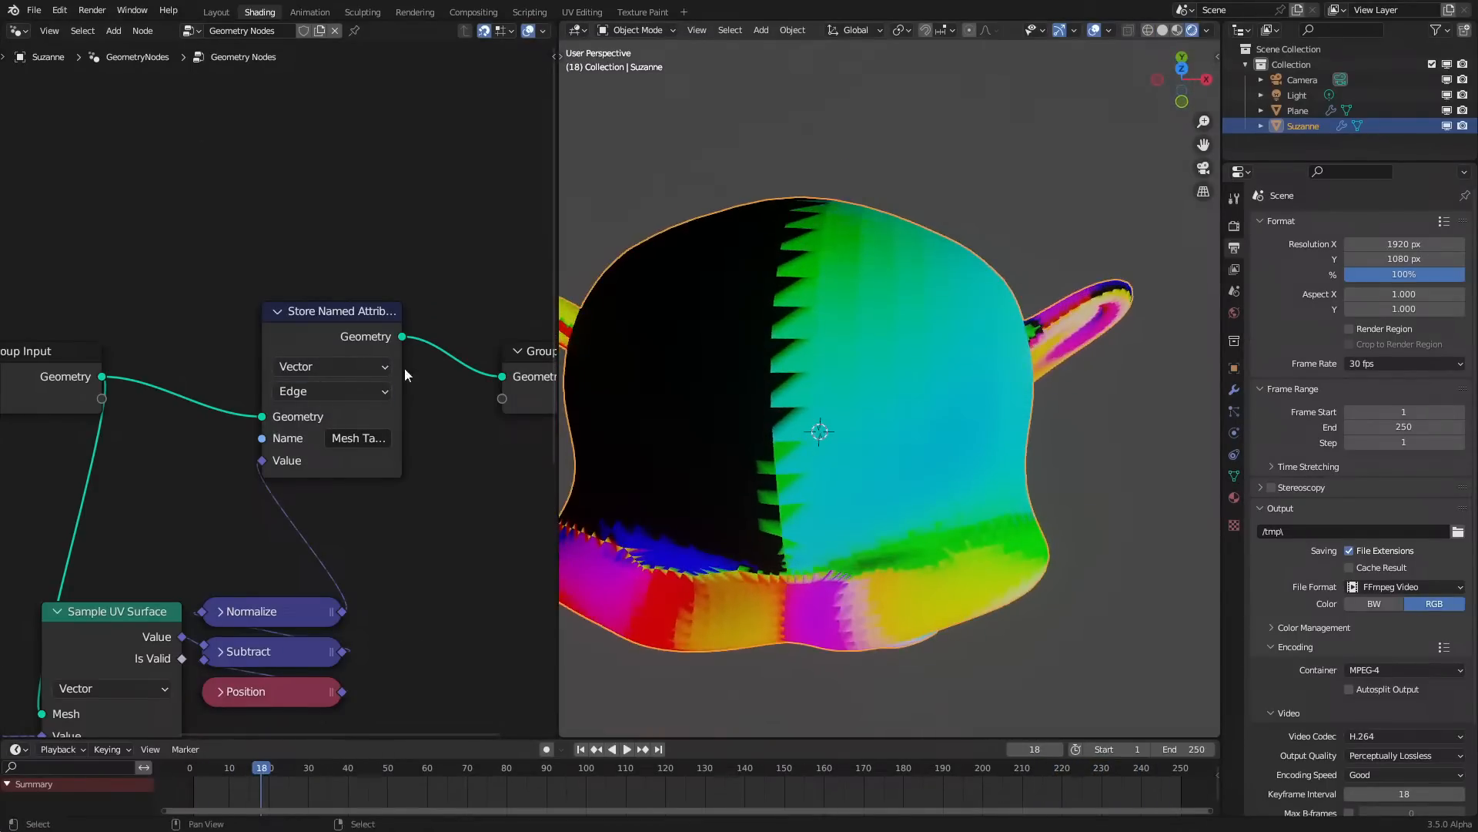
Set the stored attribute's domain back to Face Corner and inspect the tangent colors around the monkey
click(354, 388)
click(331, 480)
middle_drag(927, 405, 860, 345)
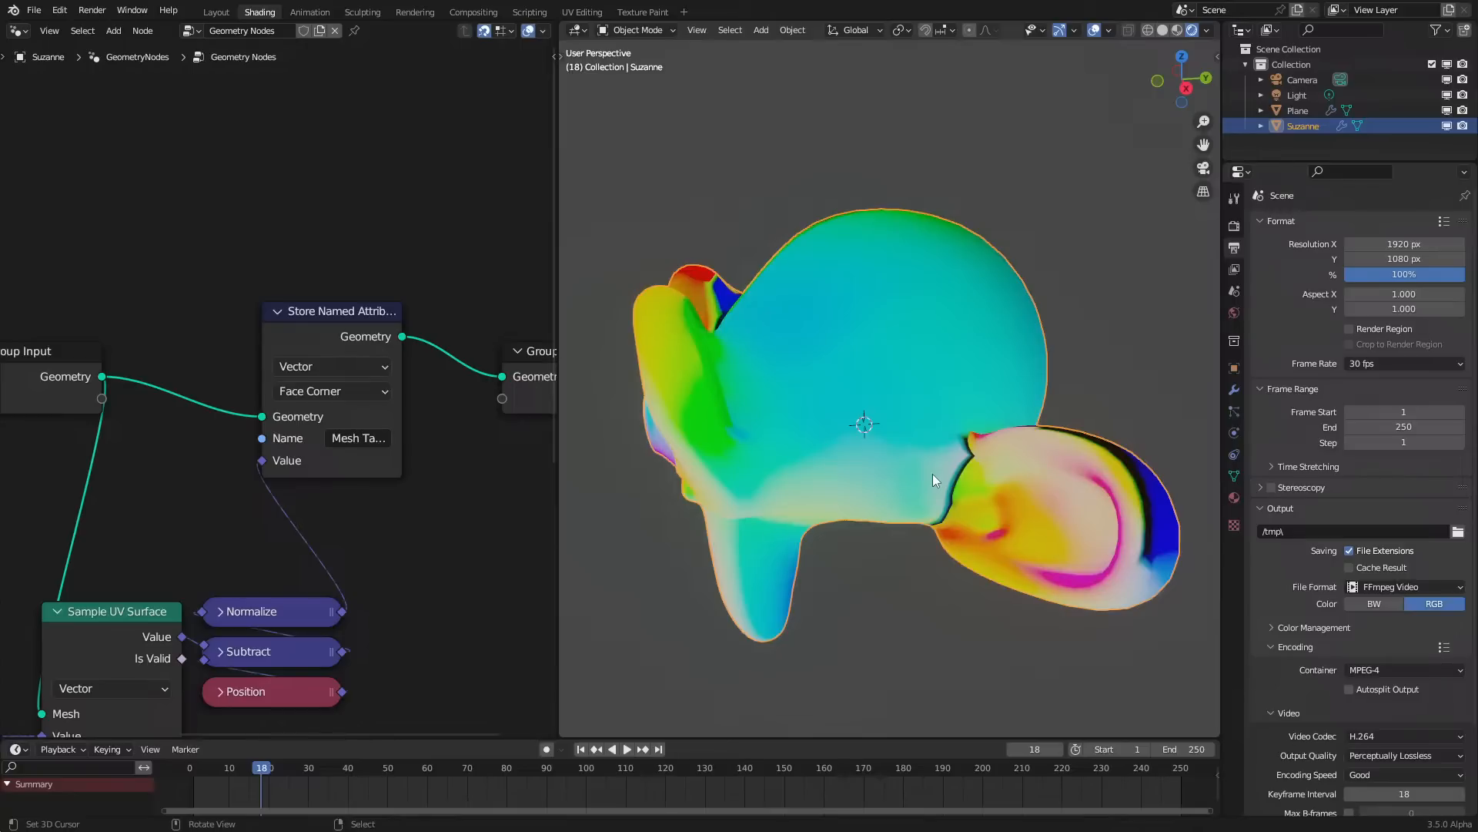
middle_drag(933, 475, 515, 351)
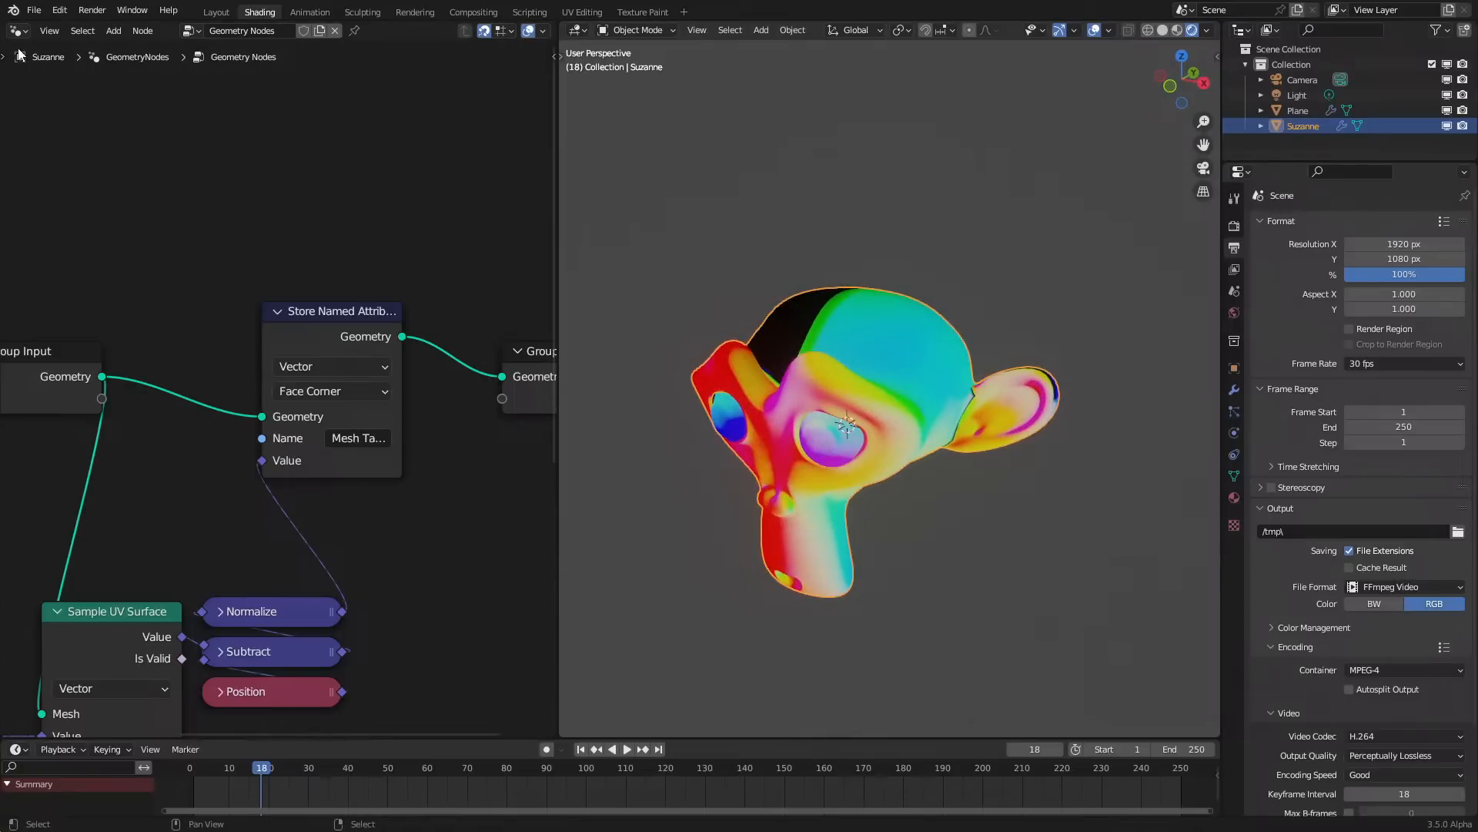
Switch to the plane's node tree, return the viewport to solid shading, and play the simulation
click(1297, 110)
click(836, 271)
key(space)
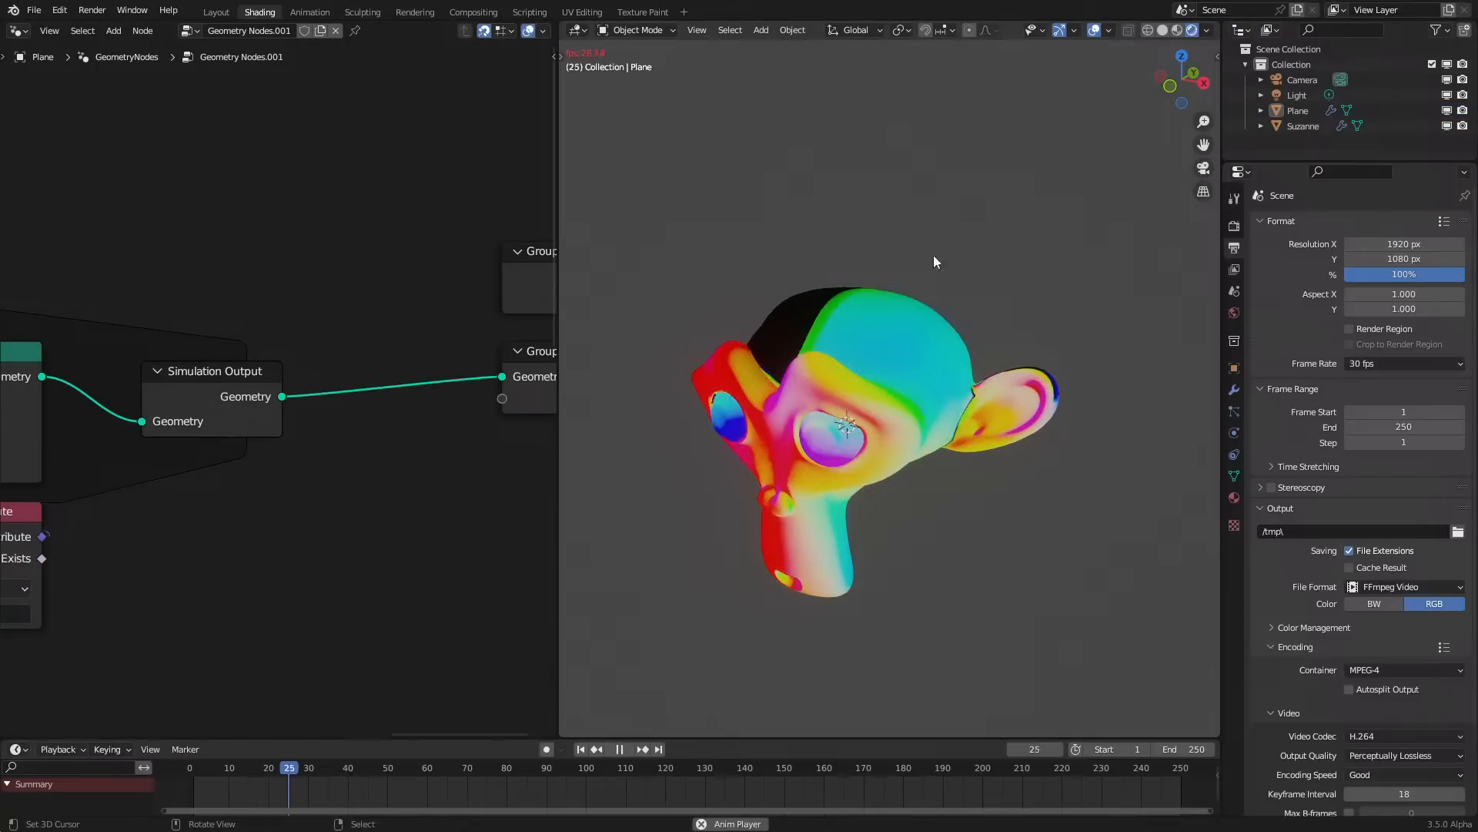
key(z)
click(1005, 394)
key(space)
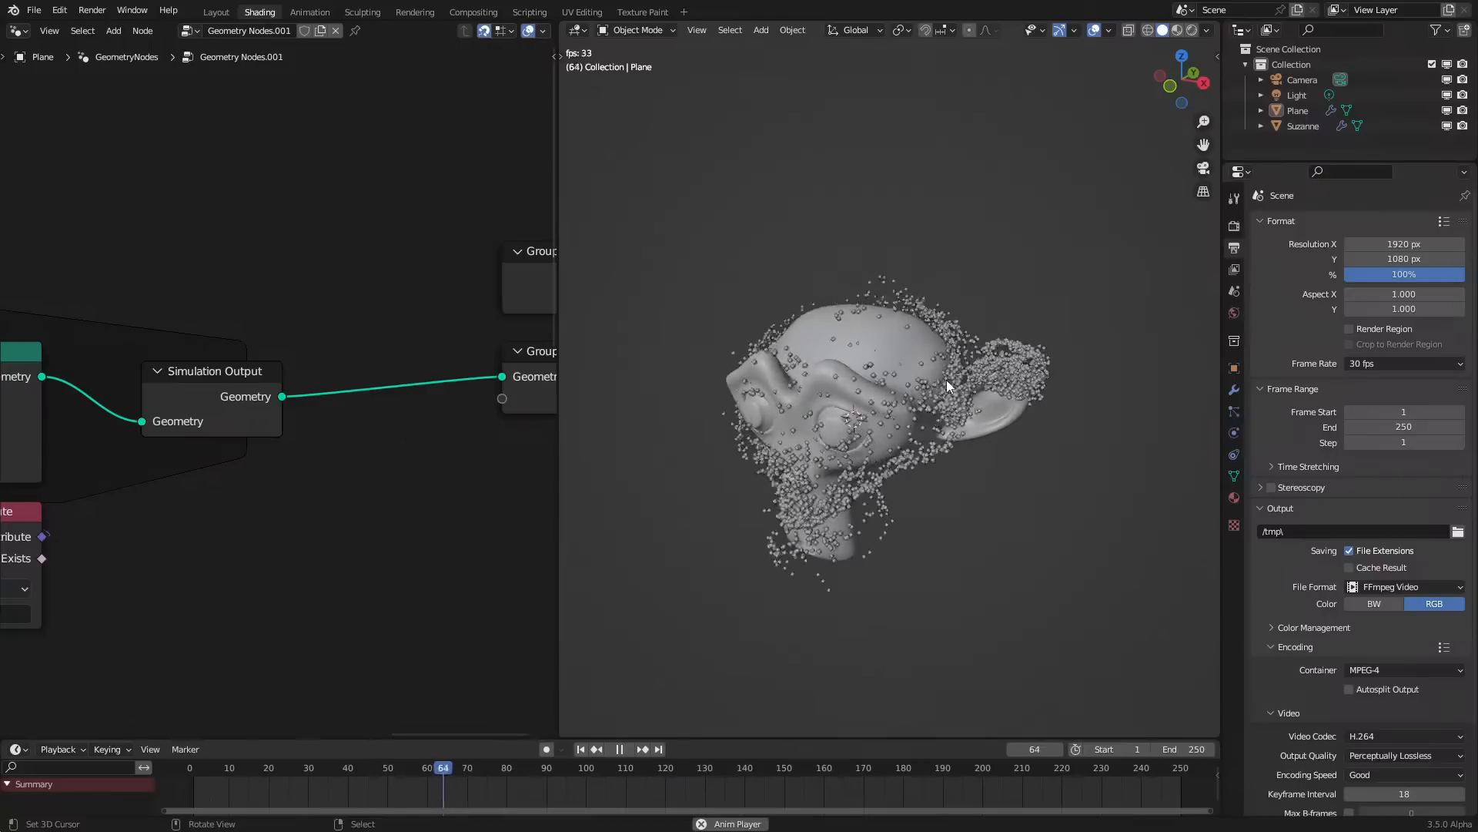
Reposition the Group Input and Group Output nodes together beyond the Simulation Output
scroll(368, 368, down, 3)
drag(363, 307, 467, 427)
key(g)
key(x)
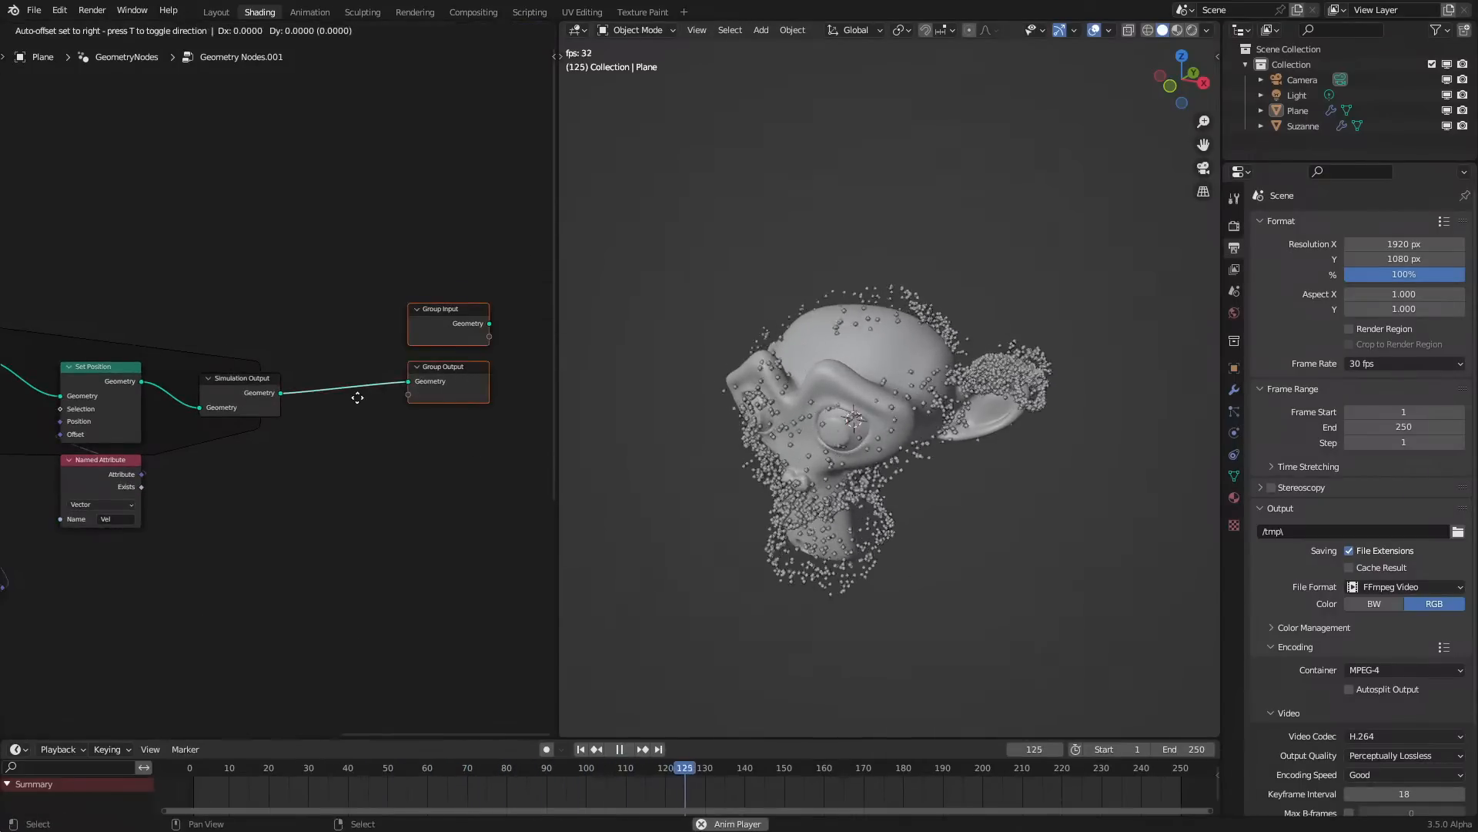
click(442, 436)
key(g)
click(431, 411)
Collapse the first Add node in the velocity chain and line the second Add up beside it
scroll(431, 410, down, 5)
middle_drag(441, 390, 537, 303)
middle_drag(372, 390, 550, 362)
scroll(320, 385, up, 6)
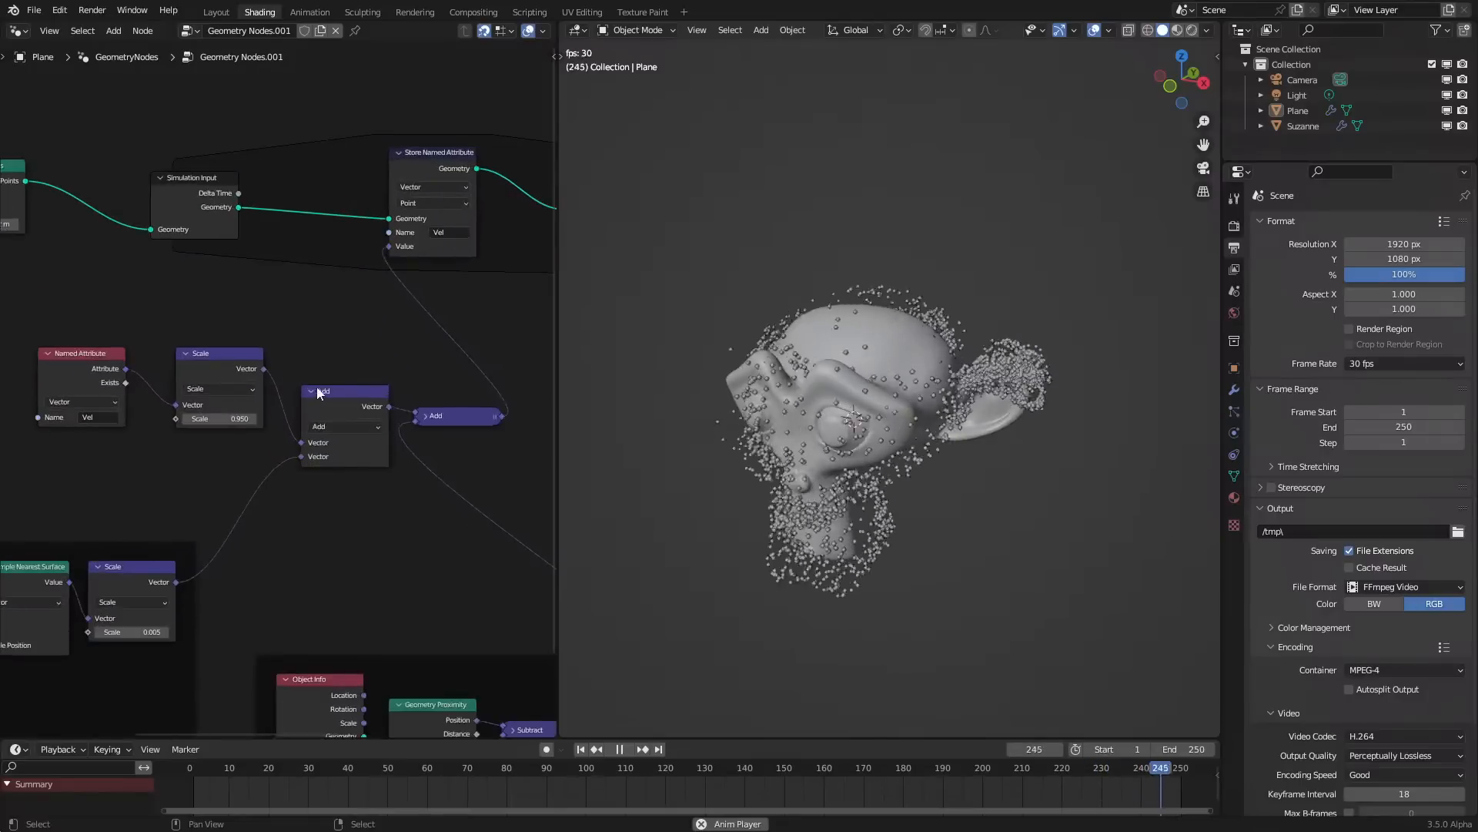
click(312, 391)
drag(314, 395, 320, 396)
mouse_move(456, 417)
mouse_down()
mouse_move(357, 421)
mouse_move(459, 402)
mouse_up()
Set the velocity Scale node's factor to 0.8 to damp the motion more strongly
click(230, 418)
text(0.8)
key(Return)
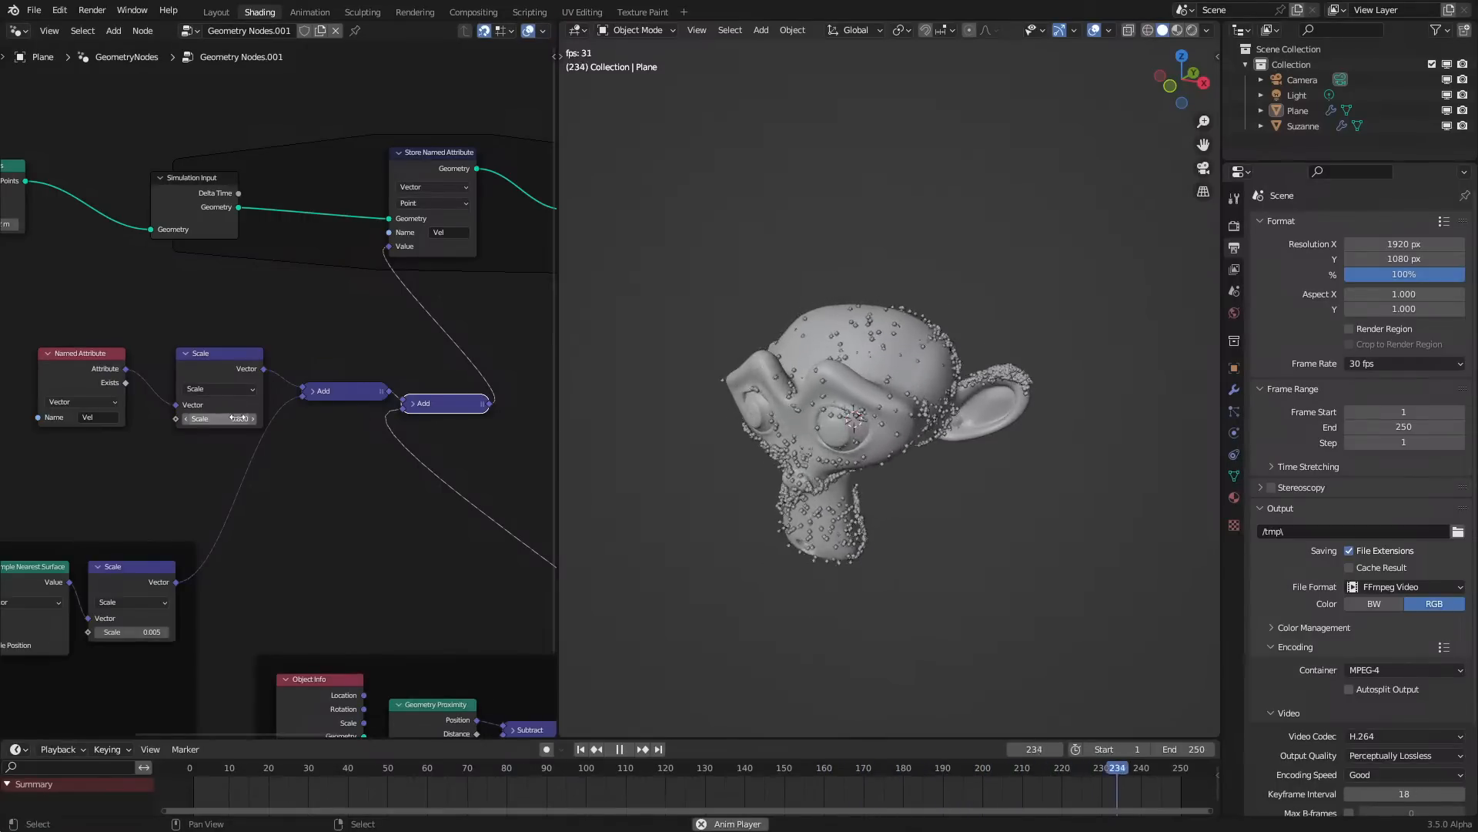
Examine the damped points moving around the monkey from several angles and review the force nodes
middle_drag(937, 468, 1148, 503)
scroll(932, 514, up, 3)
scroll(881, 584, up, 3)
middle_drag(881, 584, 836, 620)
scroll(343, 539, down, 3)
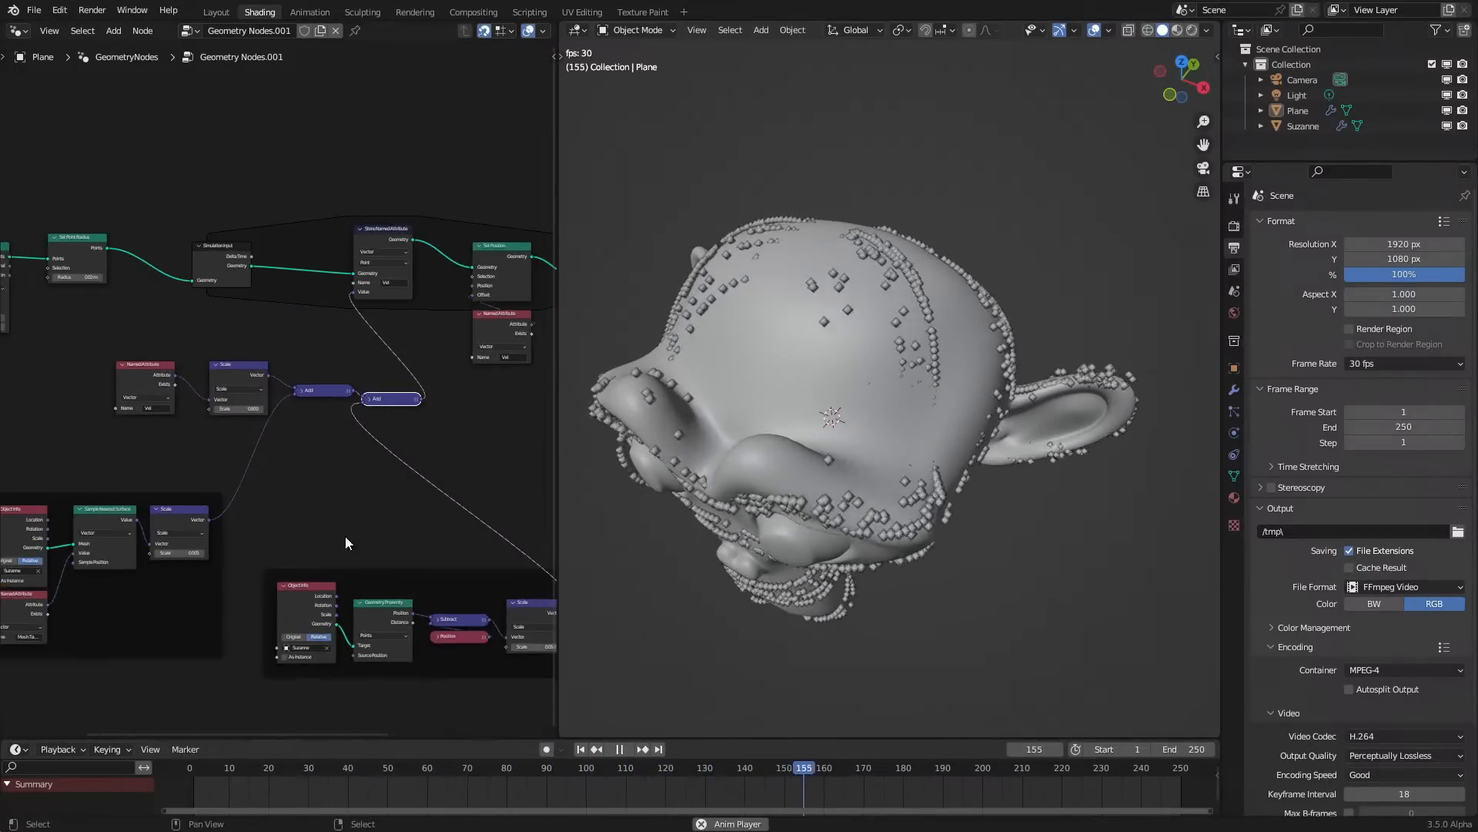
middle_drag(344, 539, 314, 400)
scroll(314, 400, up, 1)
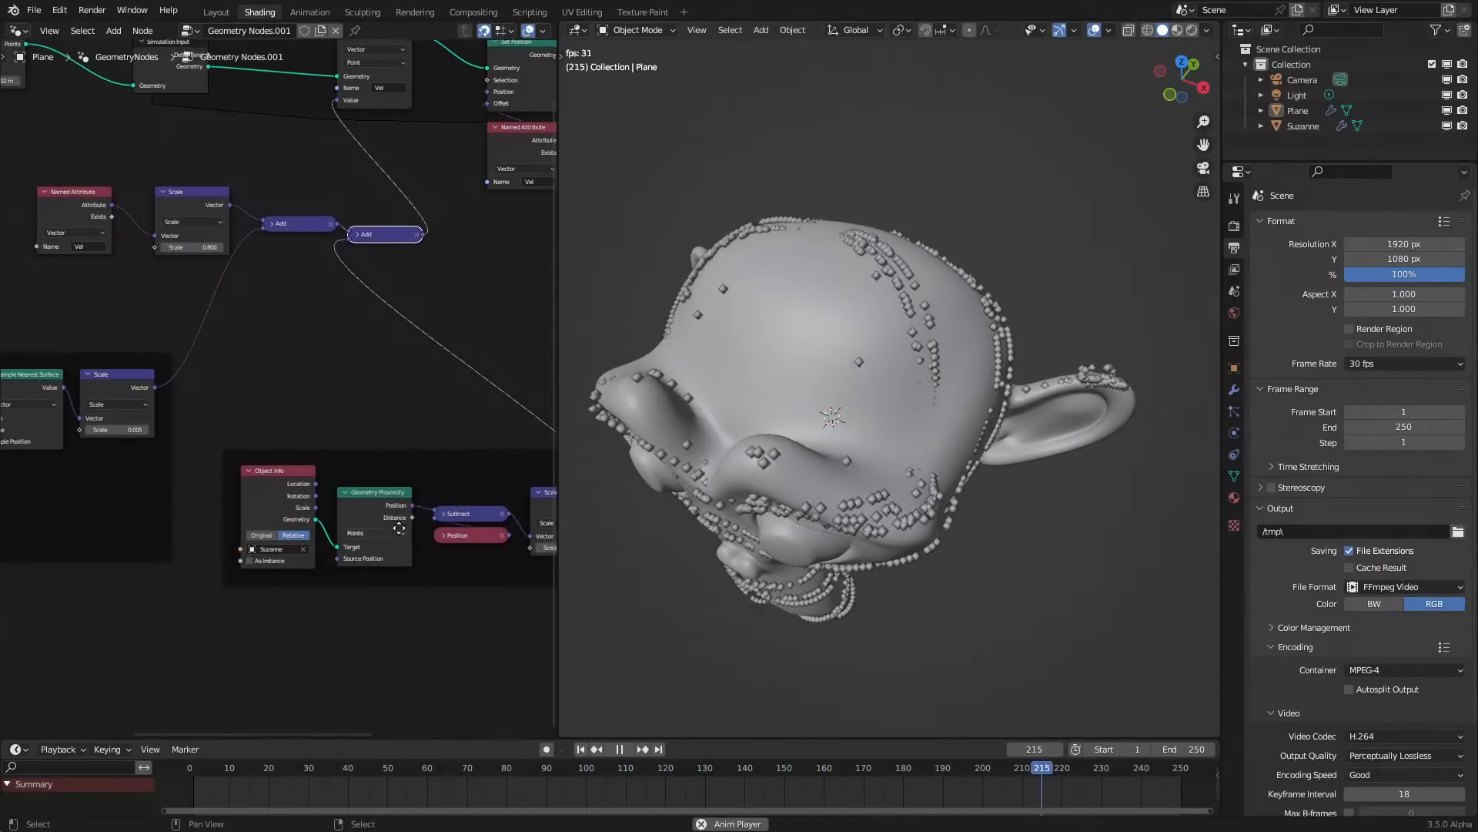
middle_drag(370, 530, 439, 500)
Duplicate the Sample Nearest Surface node below Geometry Proximity, with Suzanne's geometry as its mesh and a Normal node as its value
click(93, 371)
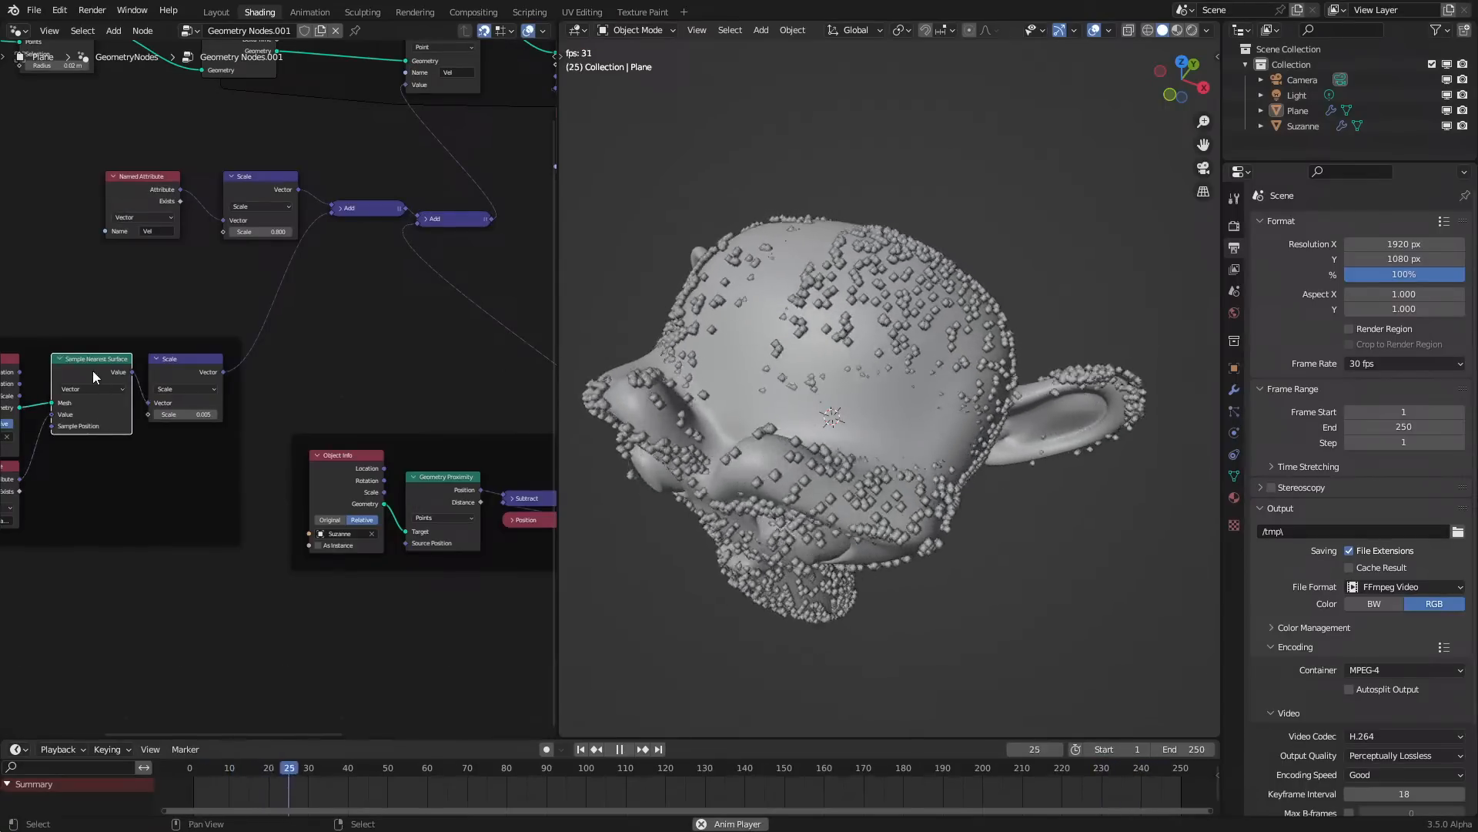
key(shift+d)
middle_drag(432, 575, 341, 444)
scroll(299, 381, up, 2)
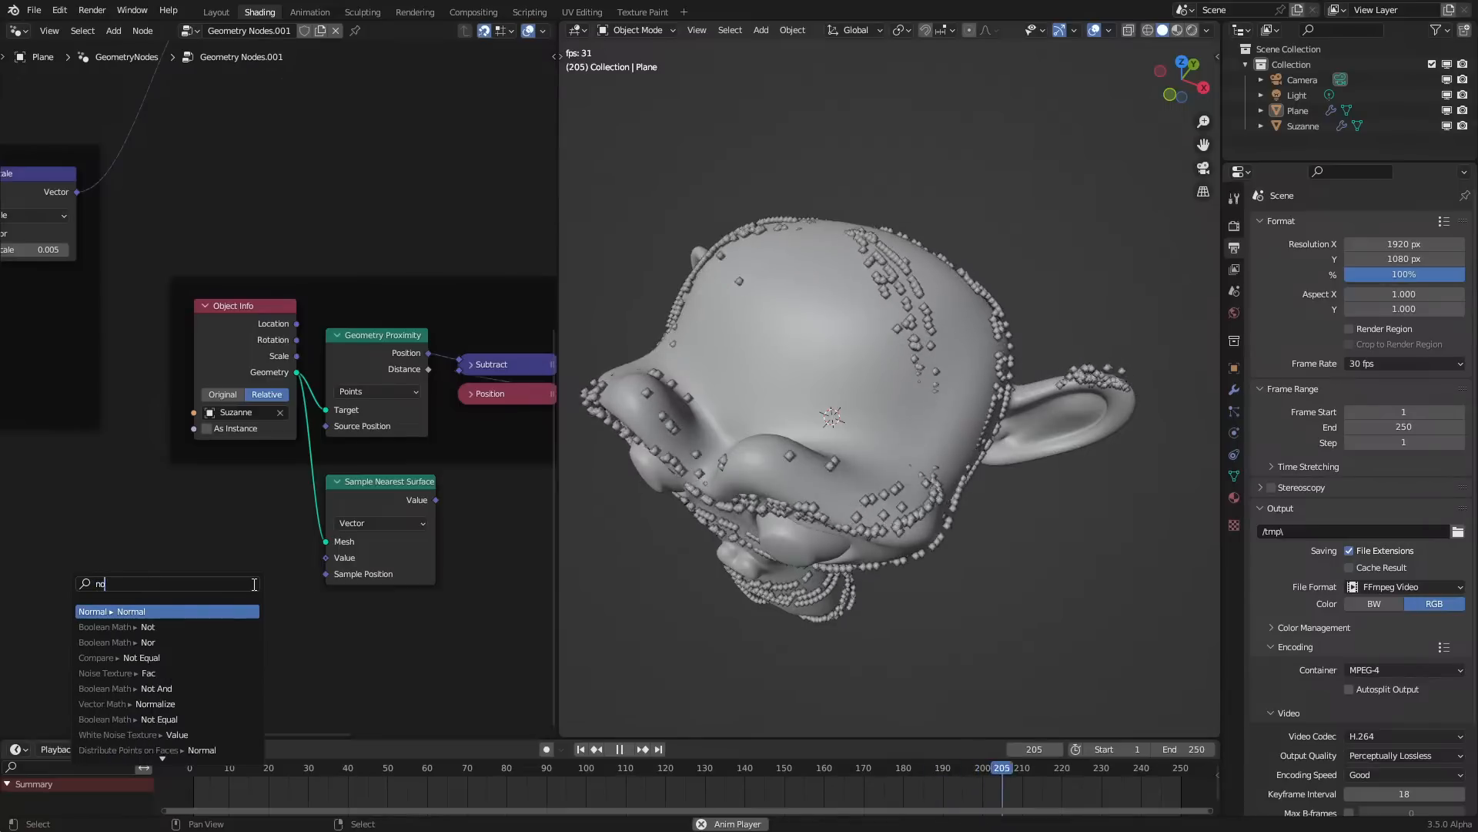
key(Return)
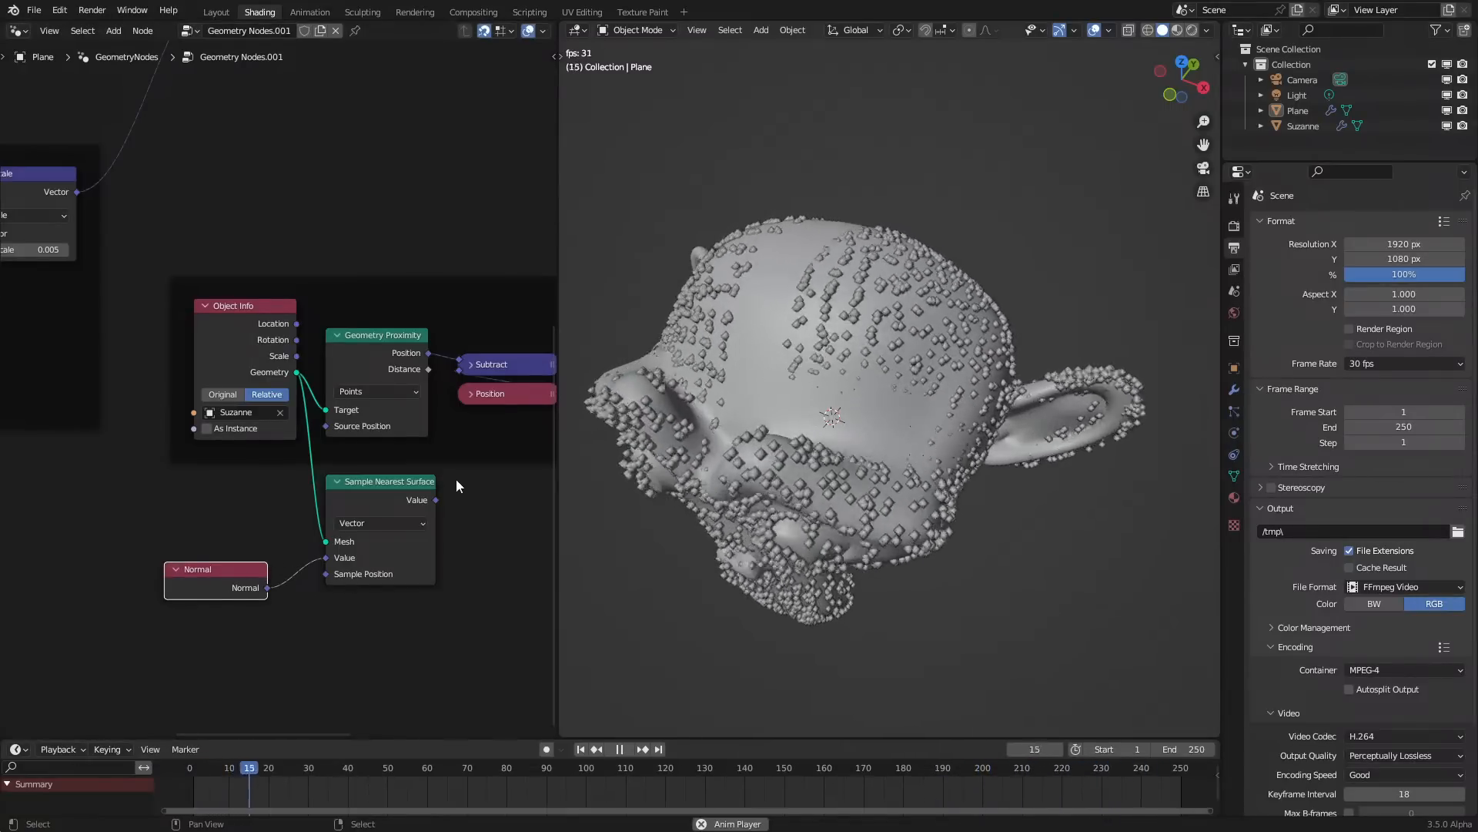
Add a Dot Product node comparing the Subtract vector with the sampled surface normal
middle_drag(534, 411, 275, 432)
drag(345, 567, 346, 567)
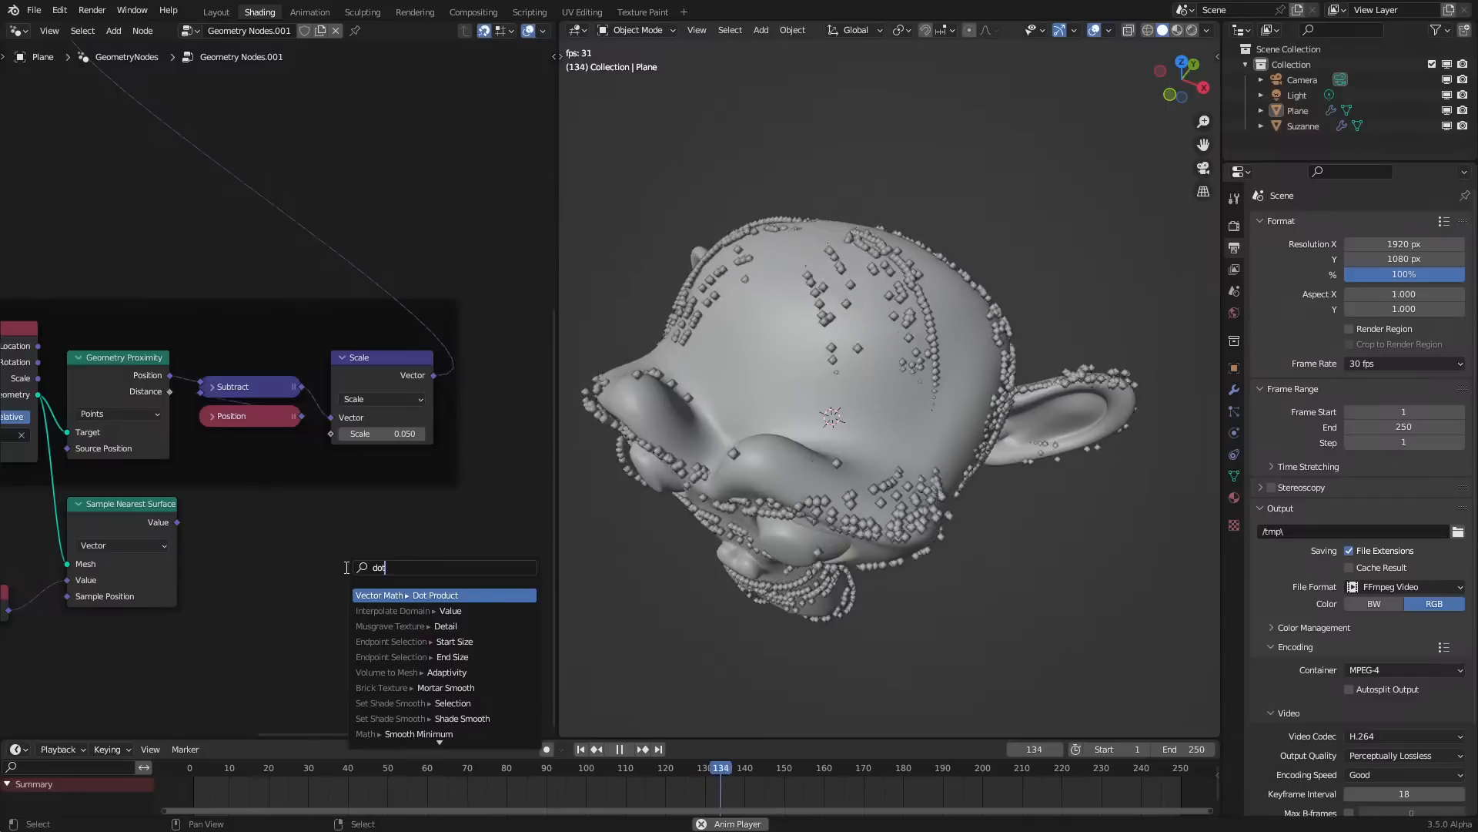
key(Return)
drag(324, 636, 347, 636)
click(375, 586)
Feed the Dot Product into a float Greater Than comparison against 0 and collapse the Dot Product node
drag(448, 581, 488, 582)
text(gr)
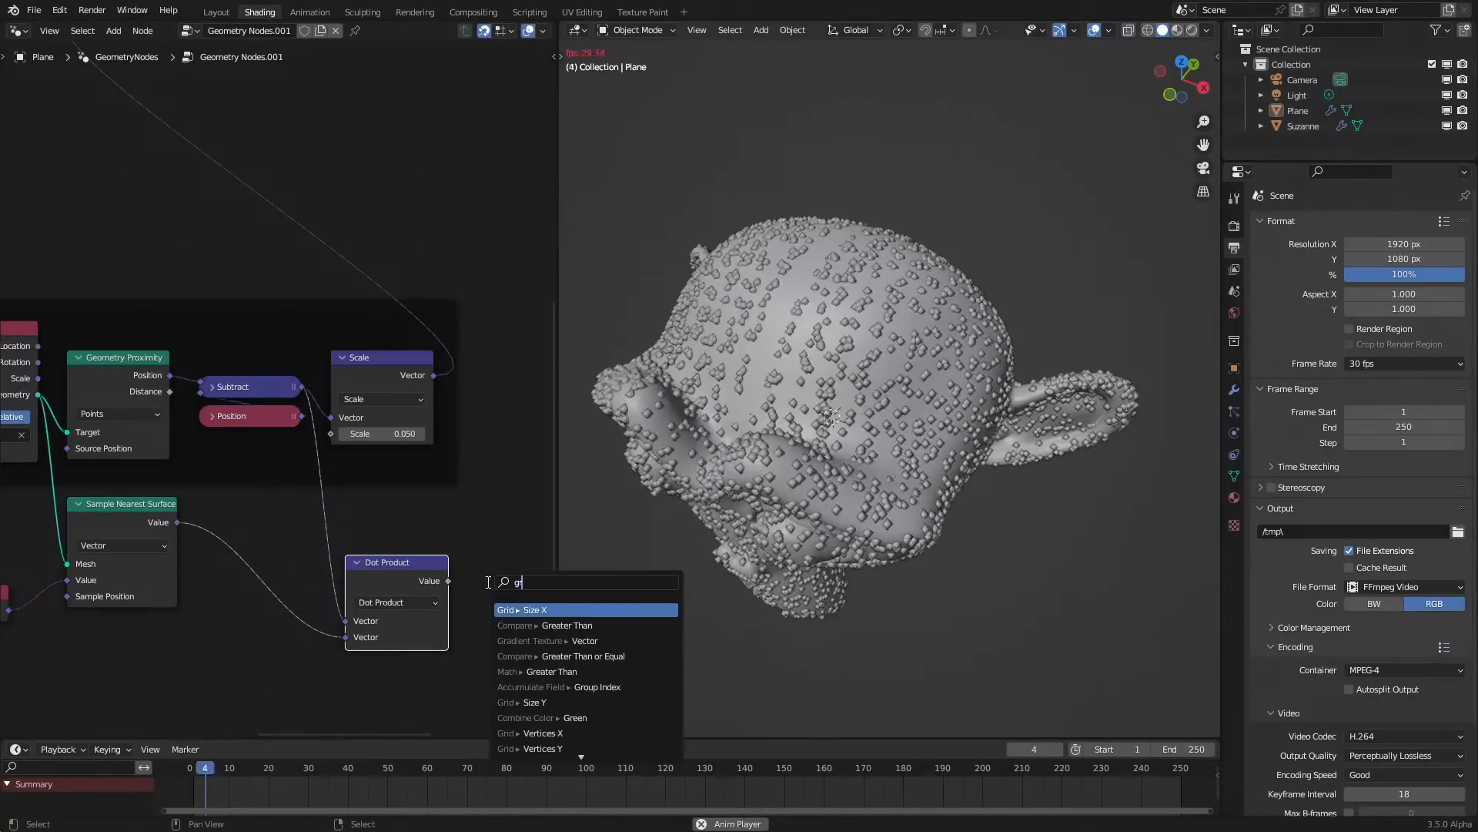
click(555, 624)
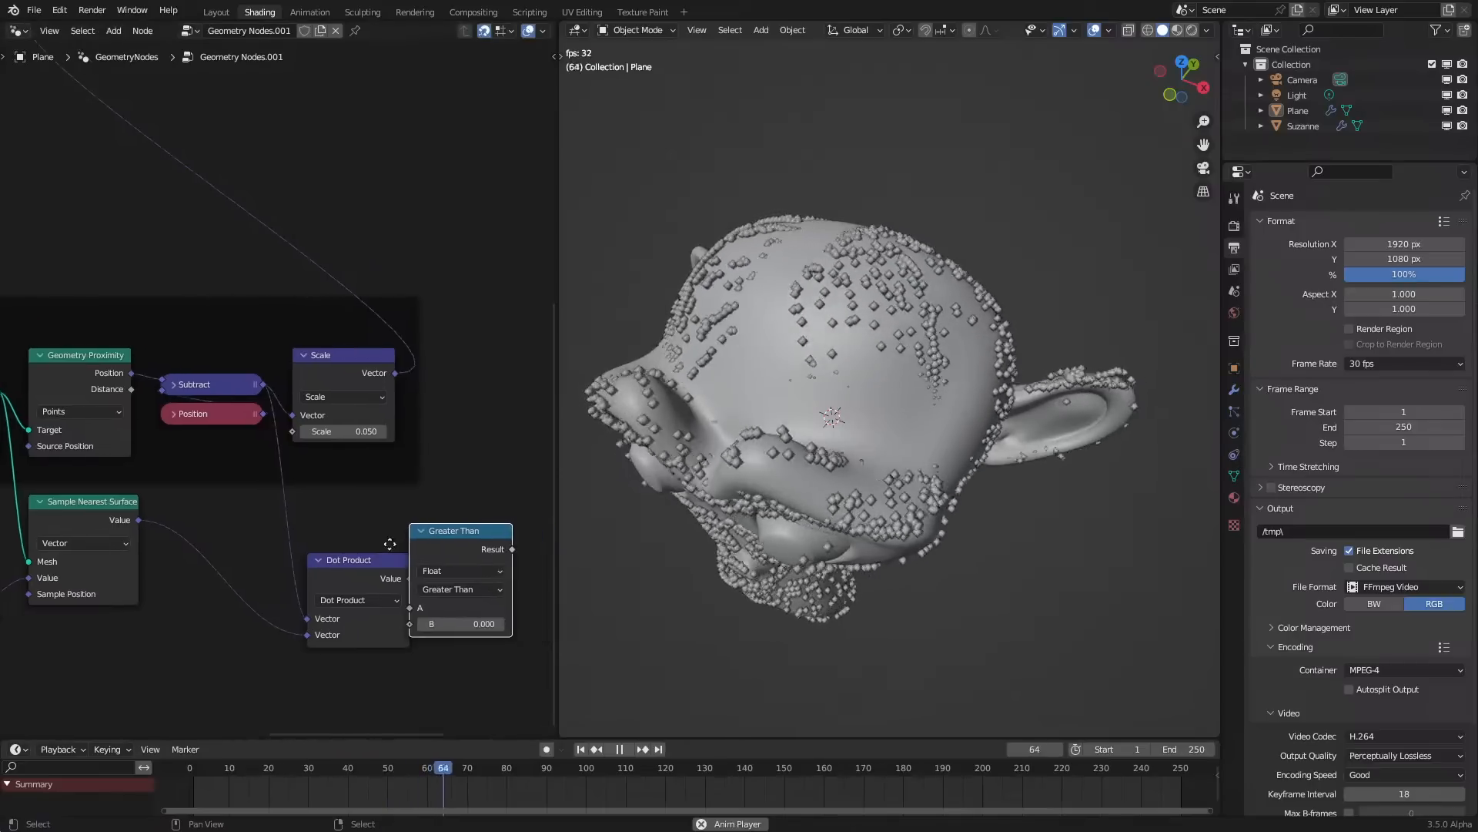
click(552, 573)
click(352, 534)
key(h)
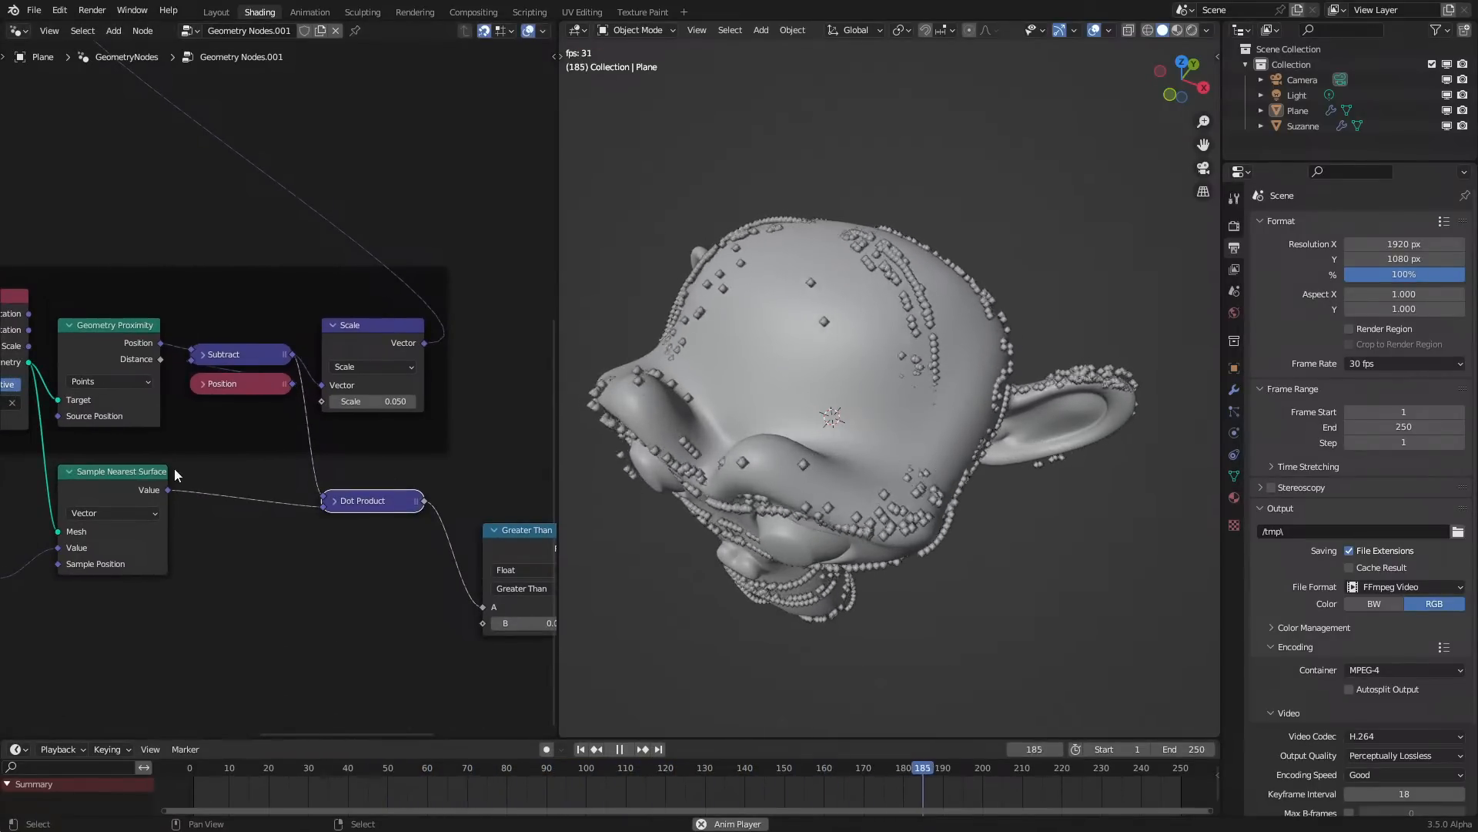
Duplicate the surface-pull Scale node, chain the copy into the second Add, and drive its factor with the Greater Than result
middle_drag(457, 506, 372, 482)
click(261, 395)
key(shift+d)
click(386, 399)
scroll(357, 439, down, 2)
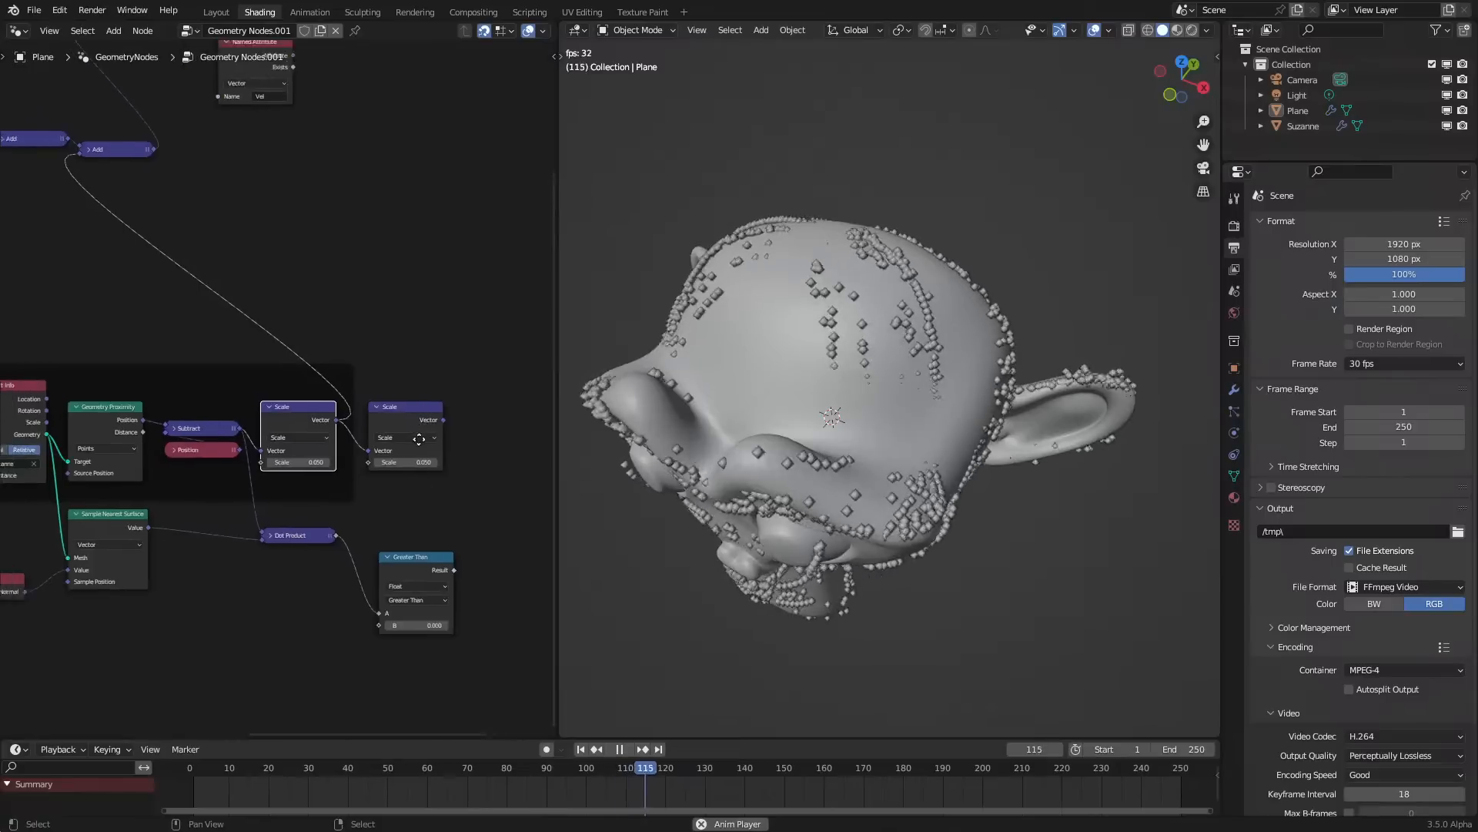
middle_drag(405, 421, 465, 468)
drag(117, 212, 118, 207)
click(488, 619)
drag(492, 624, 408, 518)
middle_drag(420, 576, 385, 460)
Examine the points under the dot-product-masked pull from near and far, then stop the playback
scroll(385, 460, up, 1)
middle_drag(834, 554, 839, 505)
scroll(838, 502, down, 4)
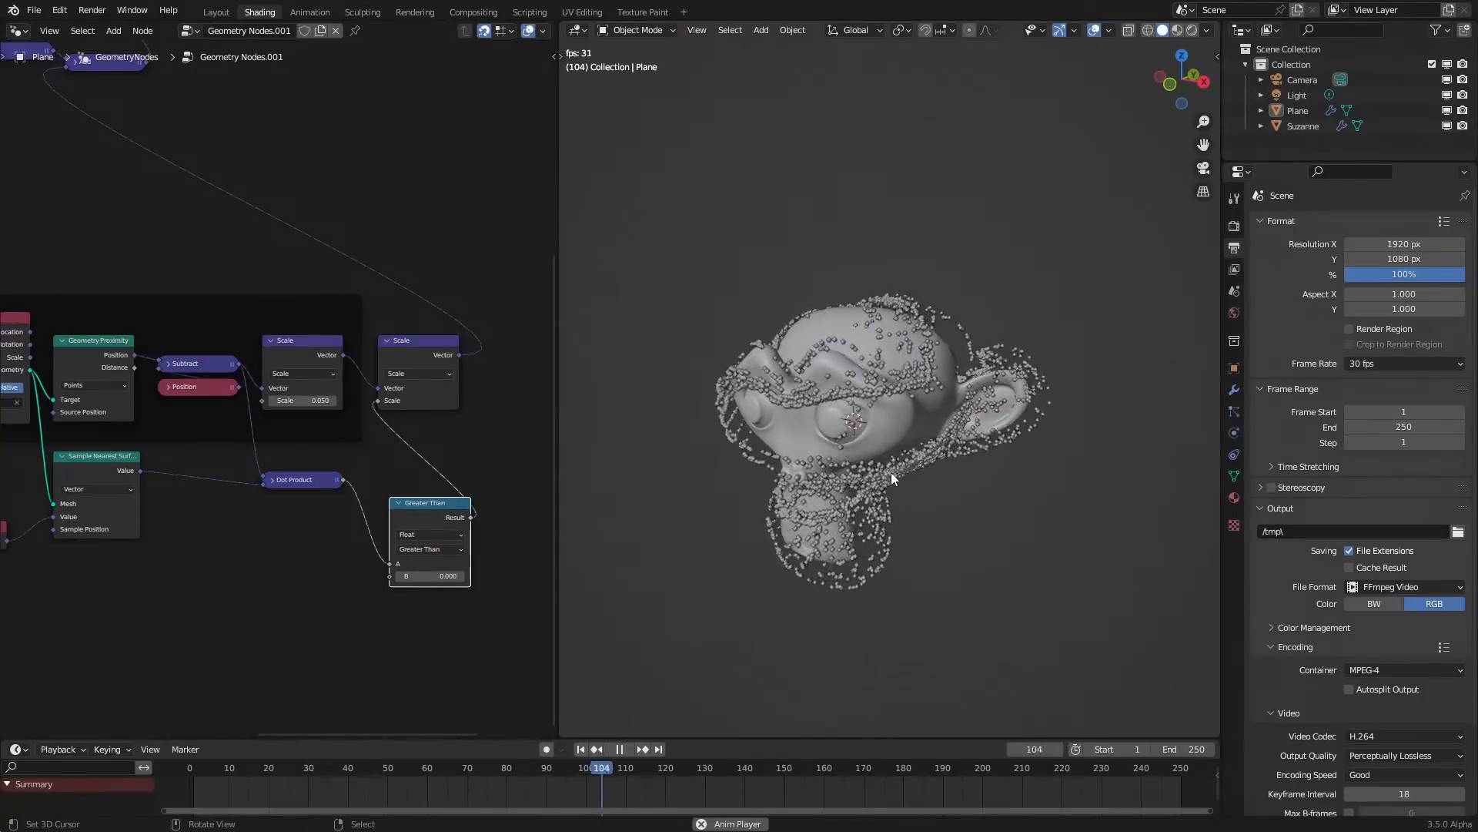
scroll(894, 473, up, 10)
middle_drag(974, 447, 761, 478)
scroll(816, 519, down, 10)
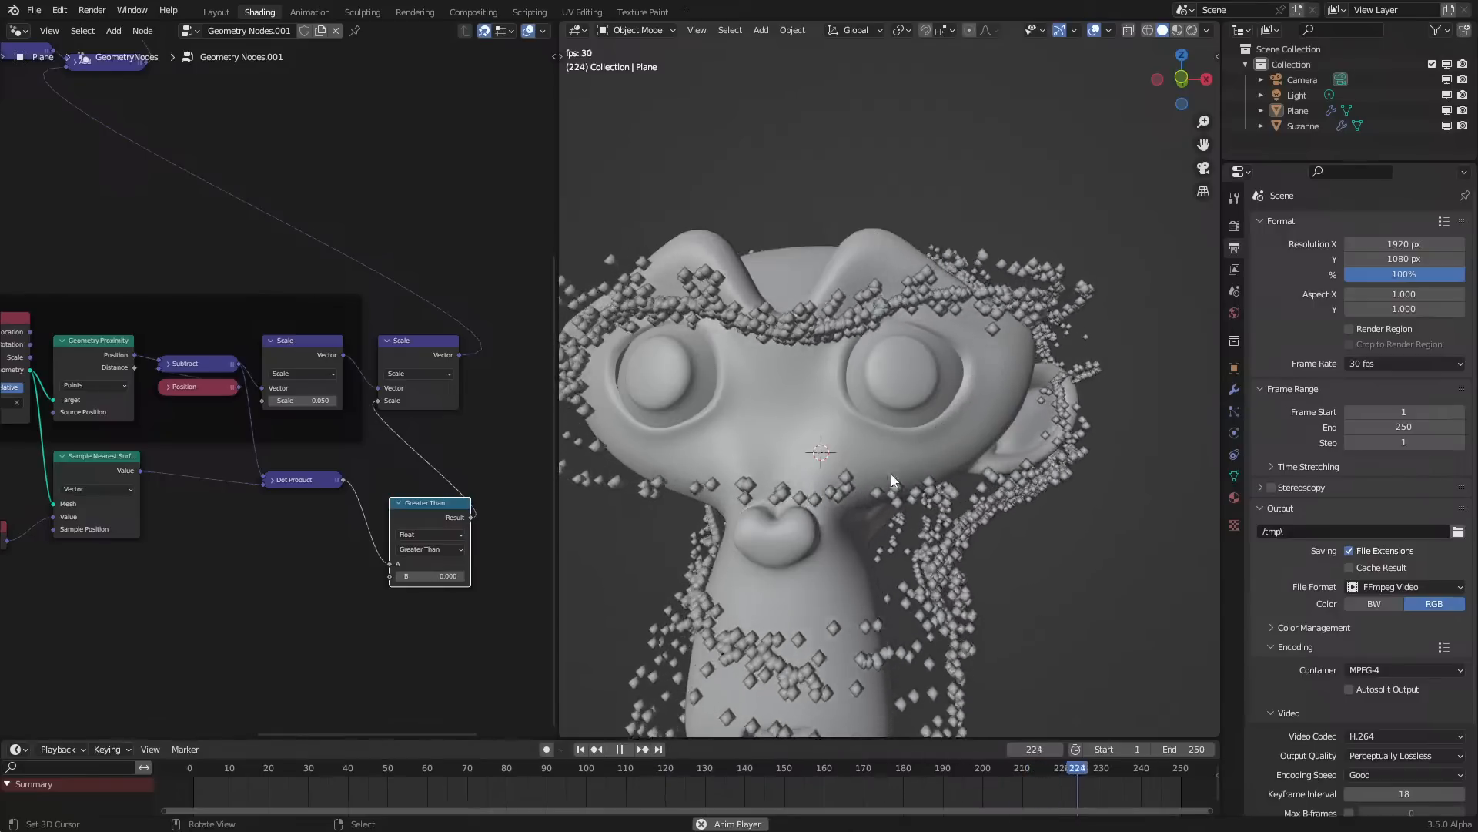
key(space)
Set the first surface-pull Scale factor to 1 and replay the simulation, inspecting the points close to the surface
middle_drag(182, 414, 417, 462)
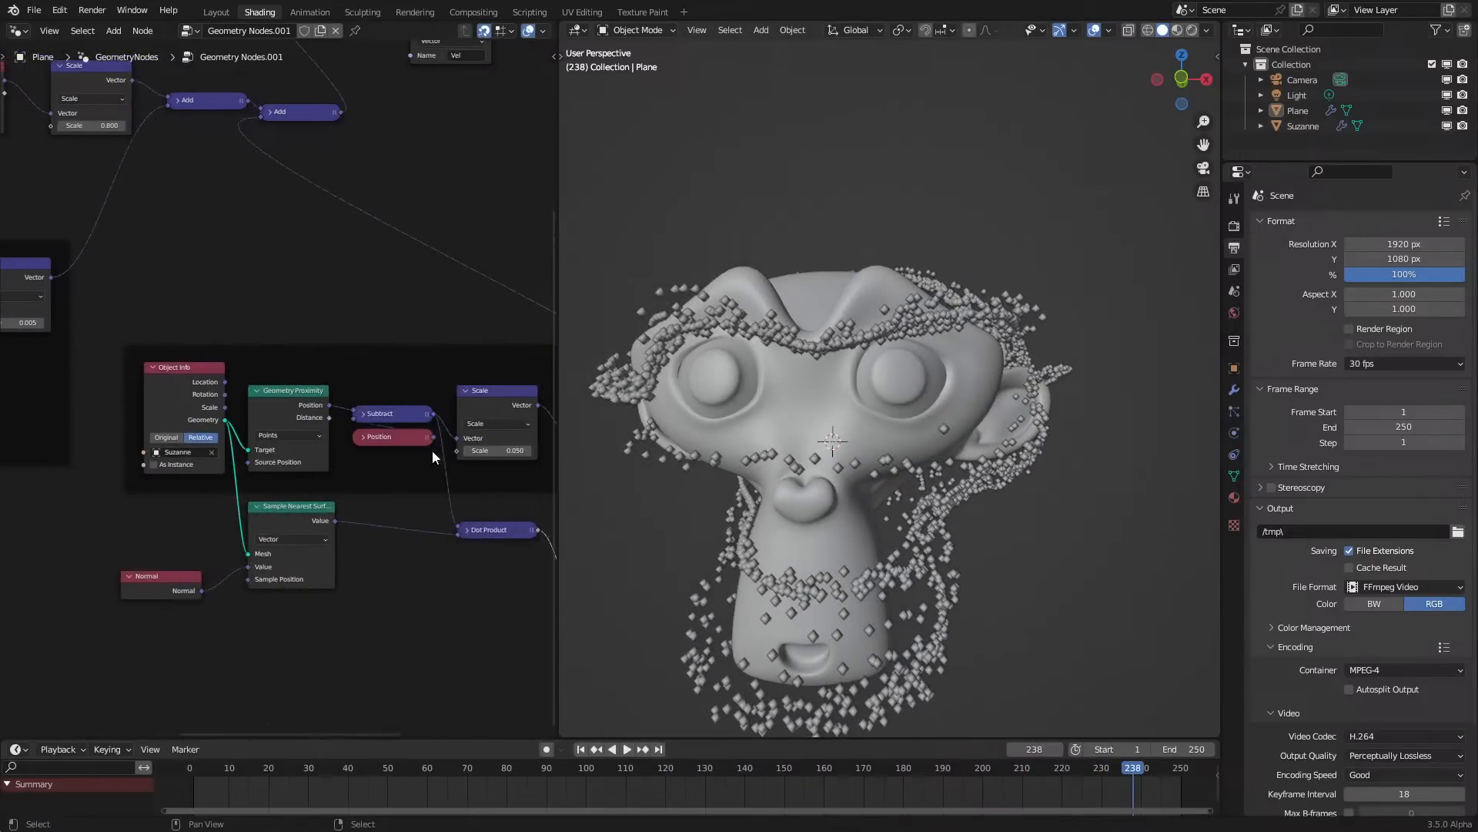
text(1)
key(Return)
key(space)
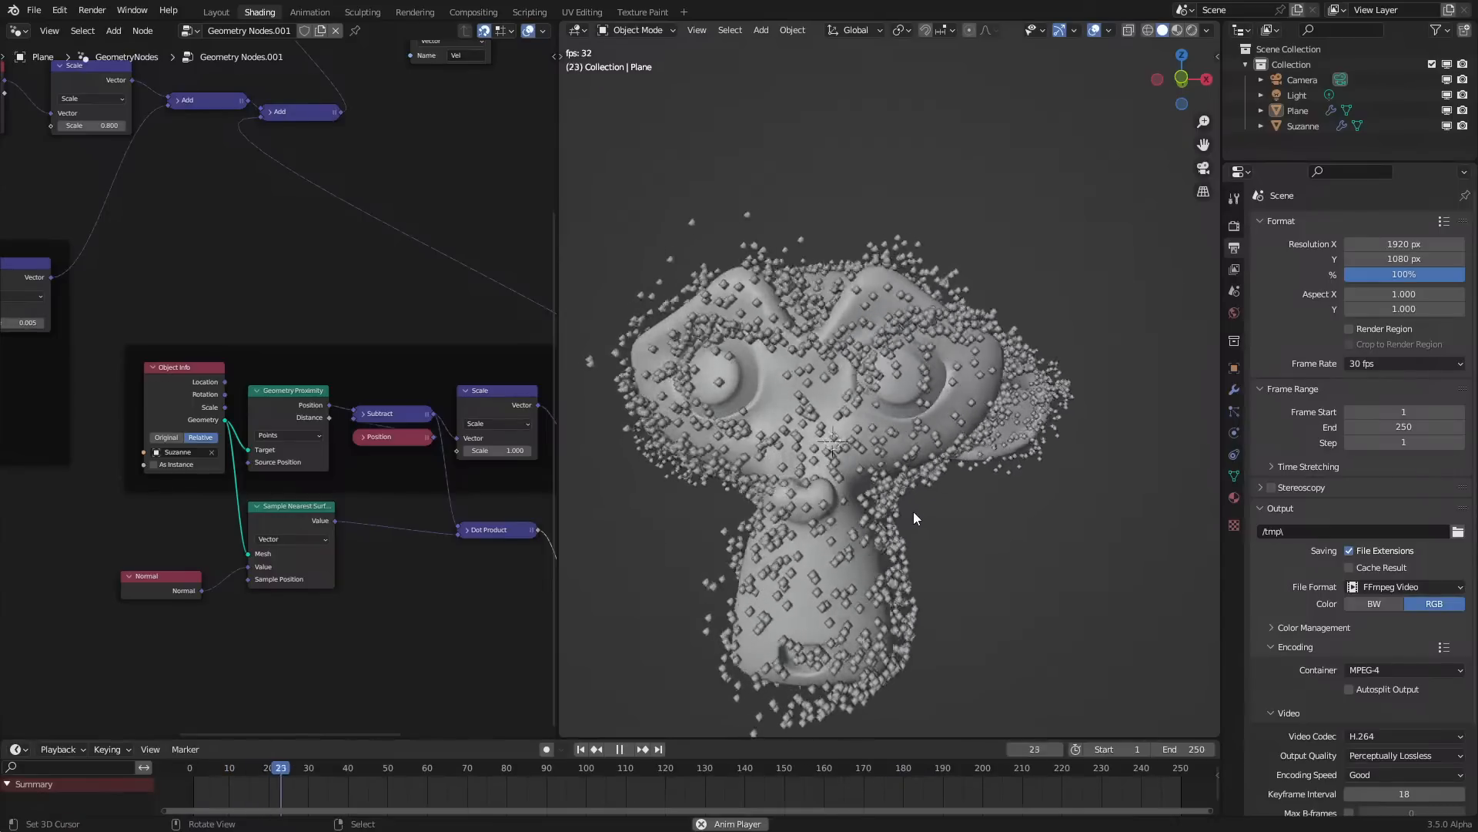
scroll(880, 510, up, 10)
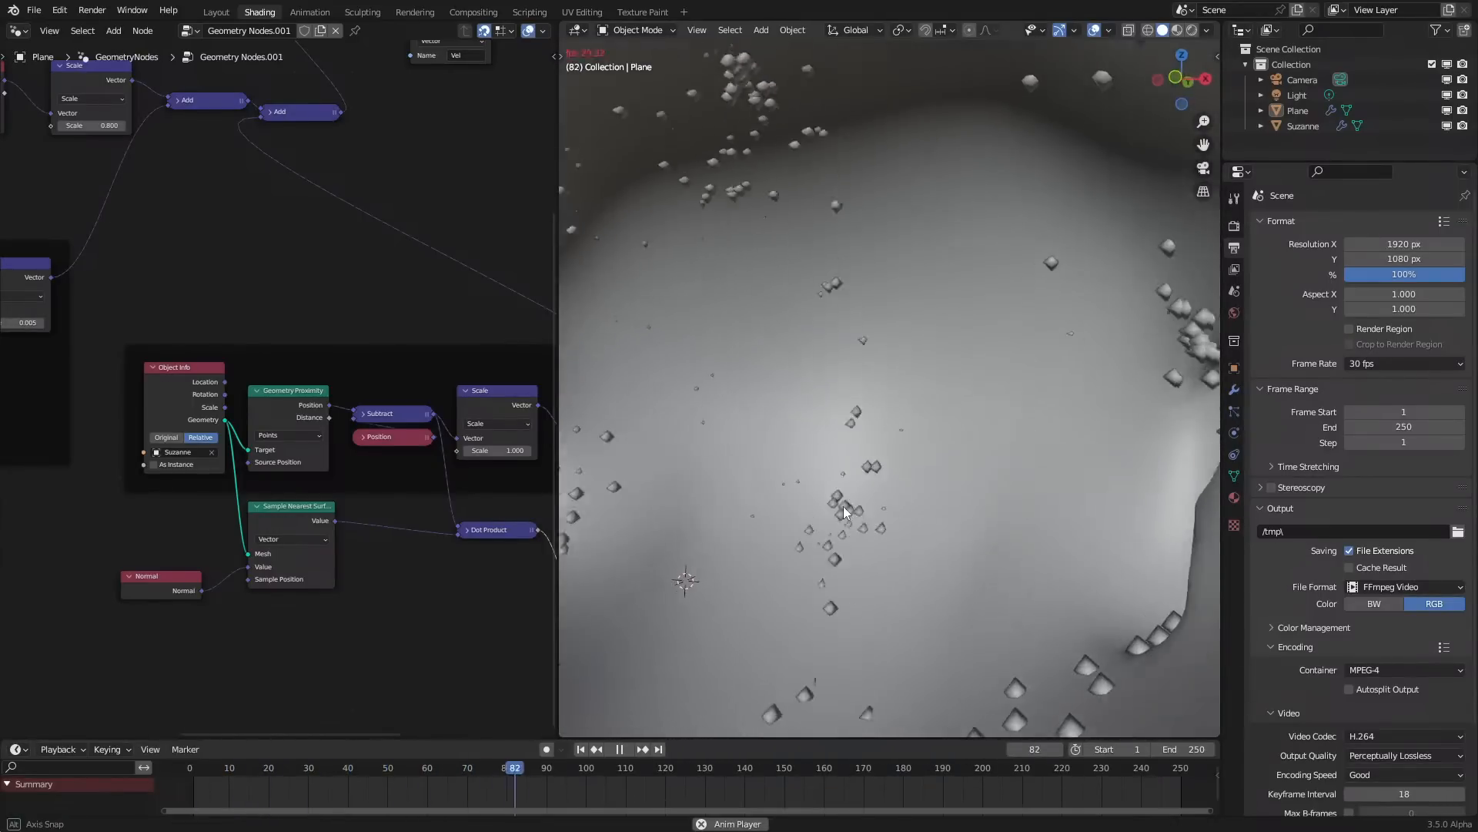
mouse_move(833, 446)
middle_down()
mouse_move(857, 430)
mouse_move(837, 427)
mouse_move(861, 449)
middle_up()
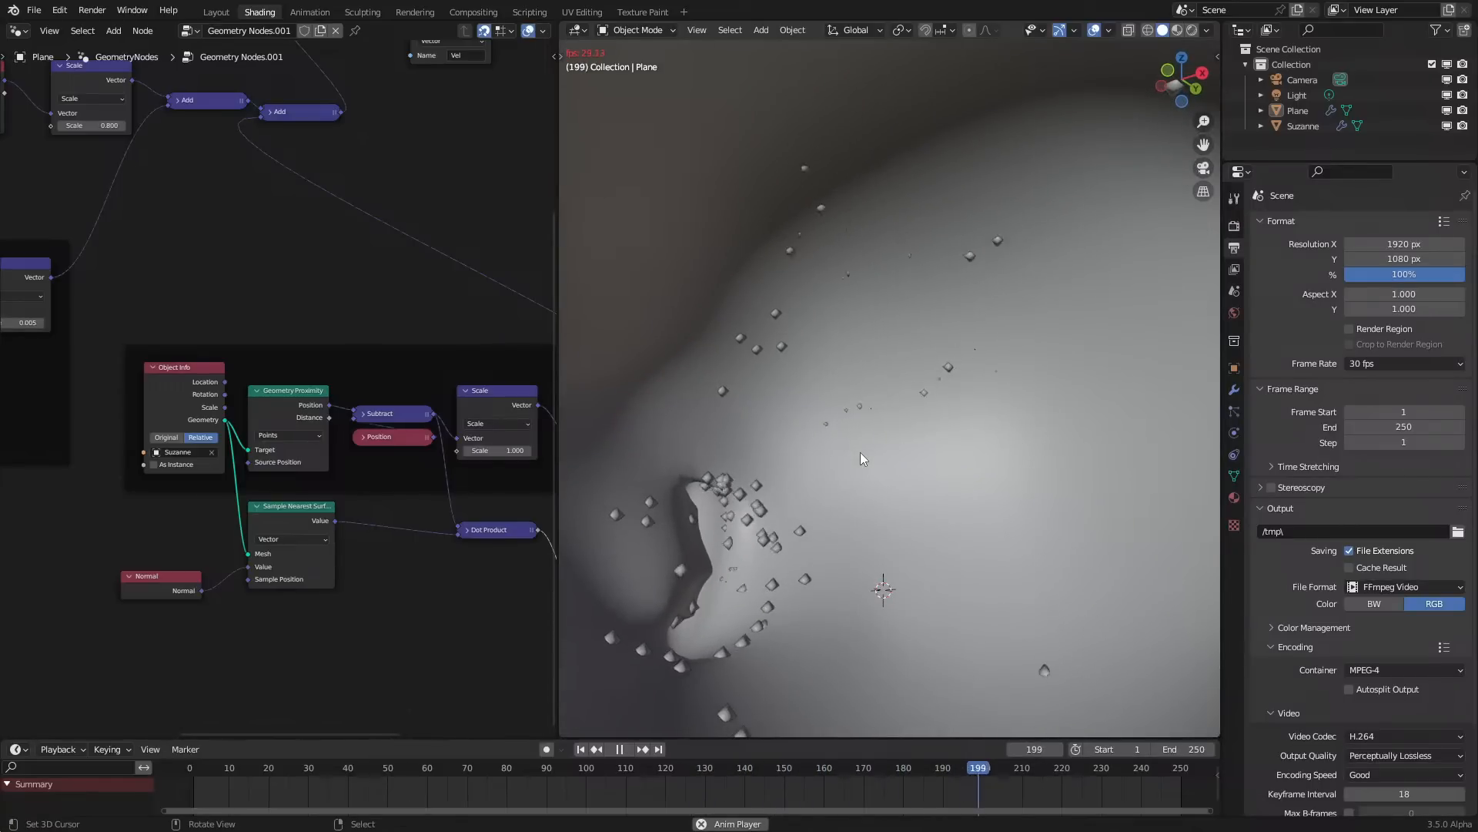
scroll(860, 451, up, 5)
scroll(861, 452, down, 12)
middle_drag(861, 451, 807, 512)
Try a different tangent force on the Scale node after Sample Nearest Surface, returning its factor to 0.005
middle_drag(201, 361, 435, 444)
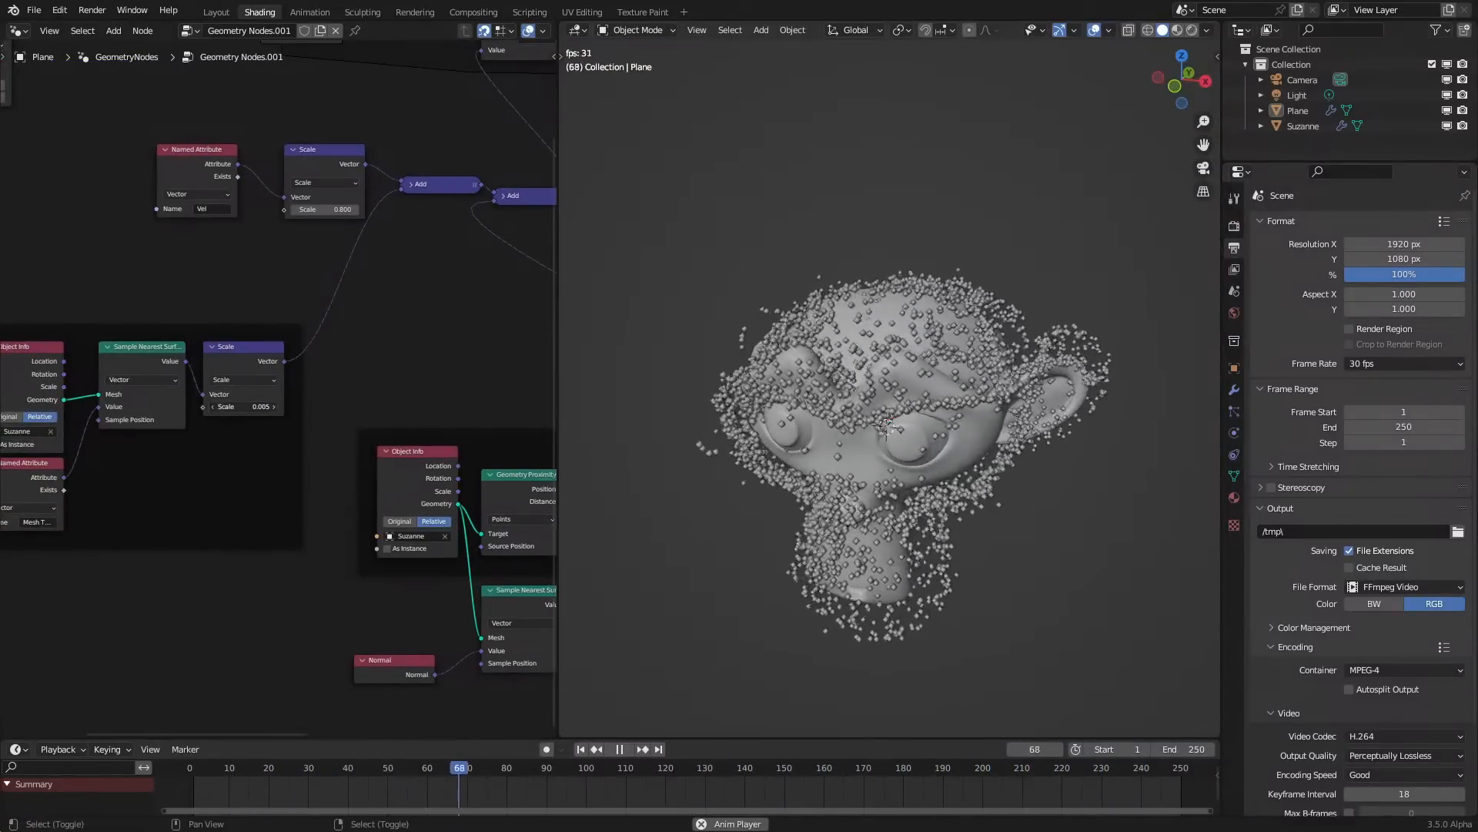
drag(264, 407, 208, 407)
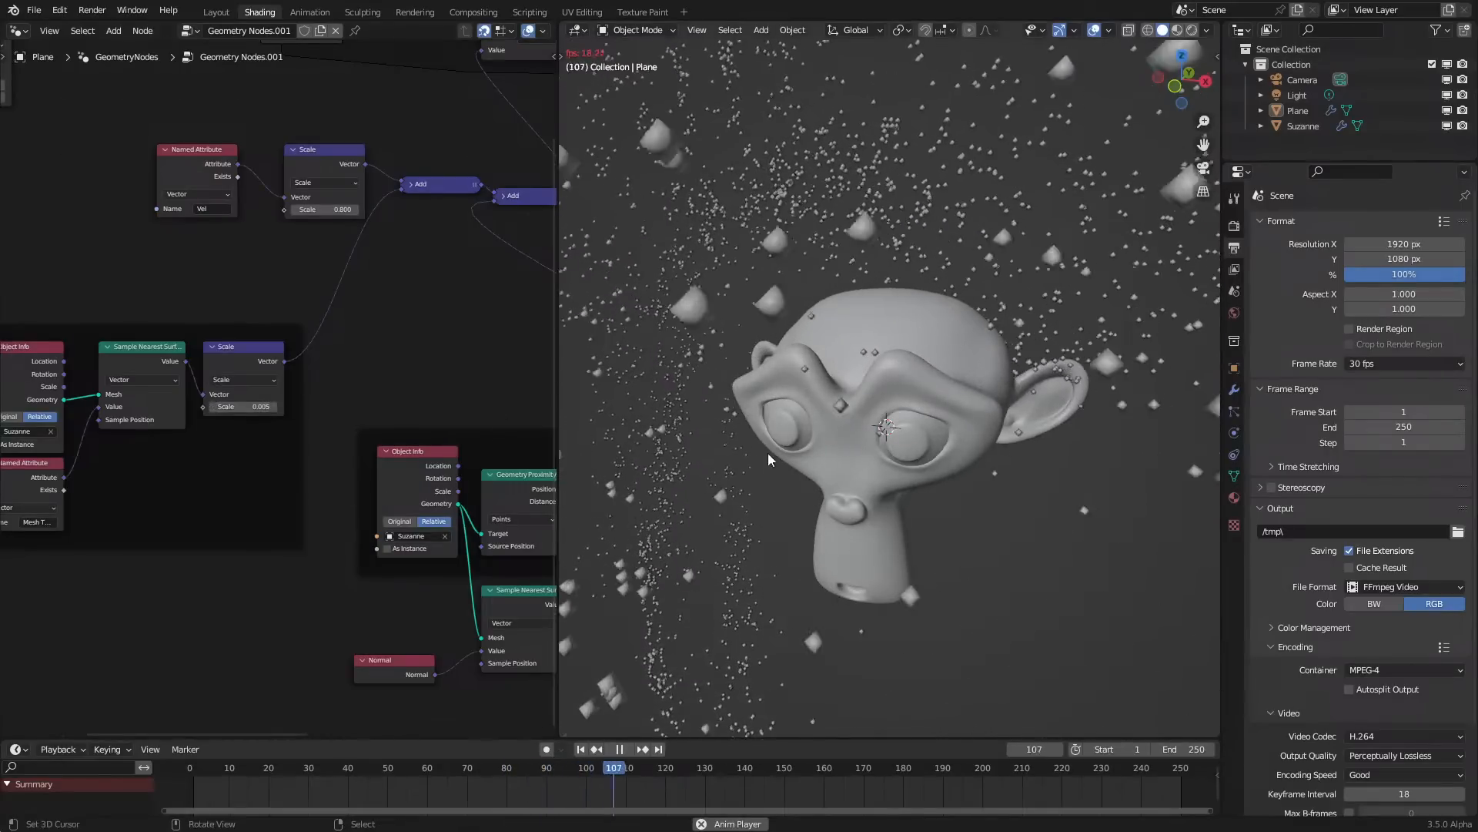
scroll(778, 459, down, 5)
middle_drag(778, 454, 567, 488)
key(space)
middle_drag(384, 495, 197, 435)
middle_drag(399, 508, 312, 456)
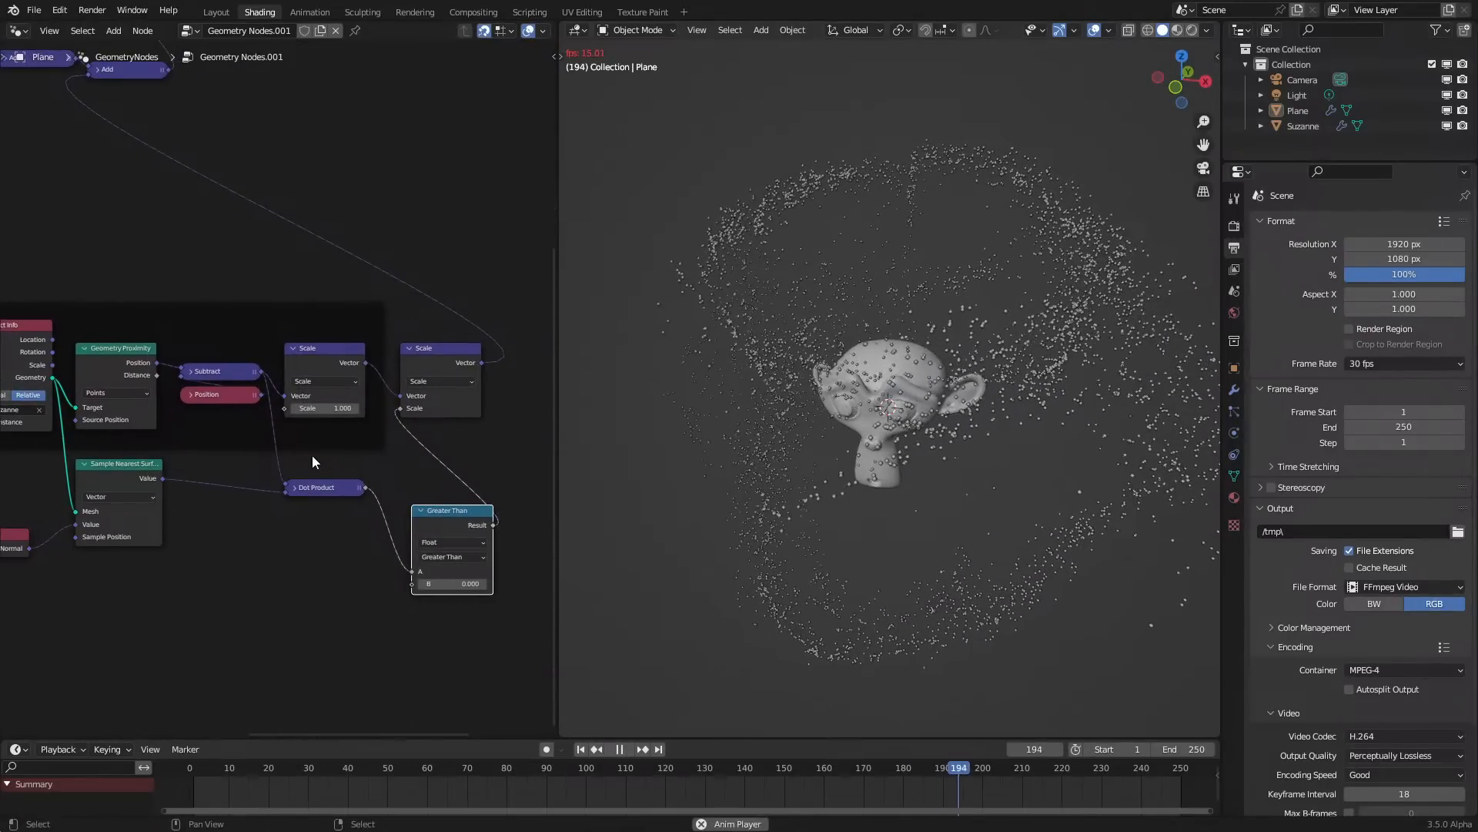
Restart the simulation, pause it partway to examine the spread of points around the monkey, and resume playback
key(space)
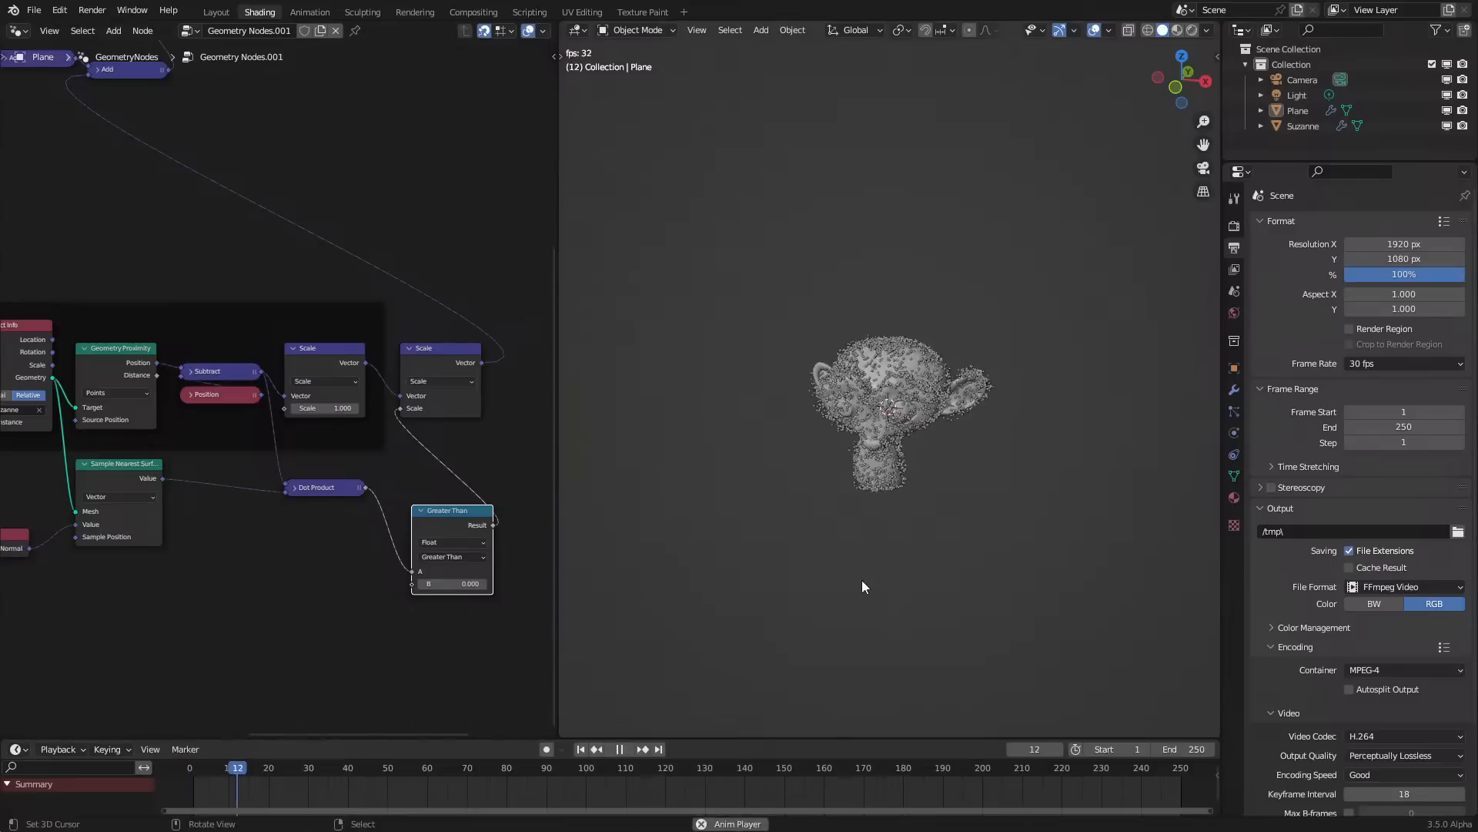
key(space)
scroll(861, 580, up, 5)
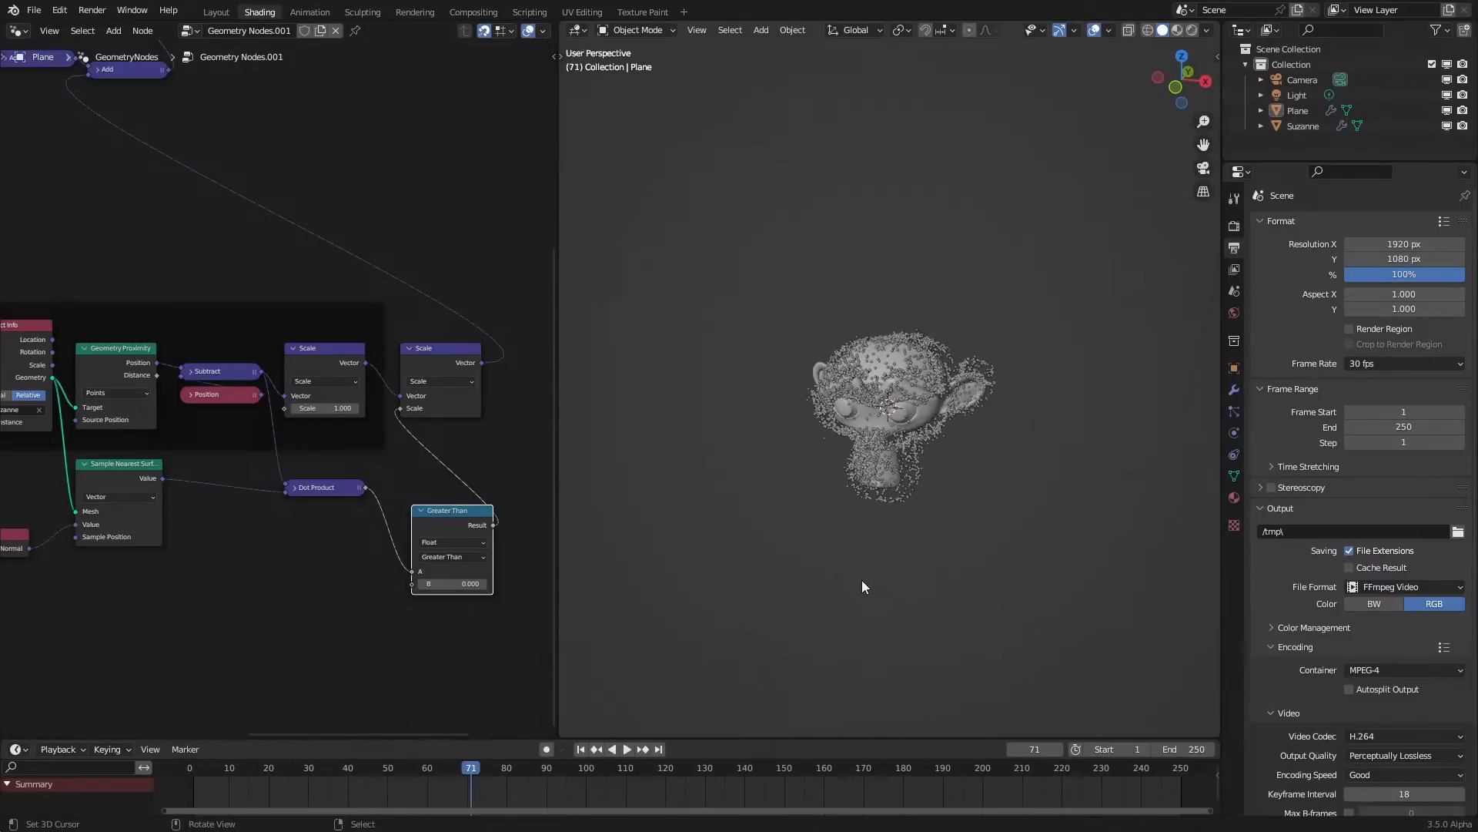
middle_drag(857, 566, 838, 539)
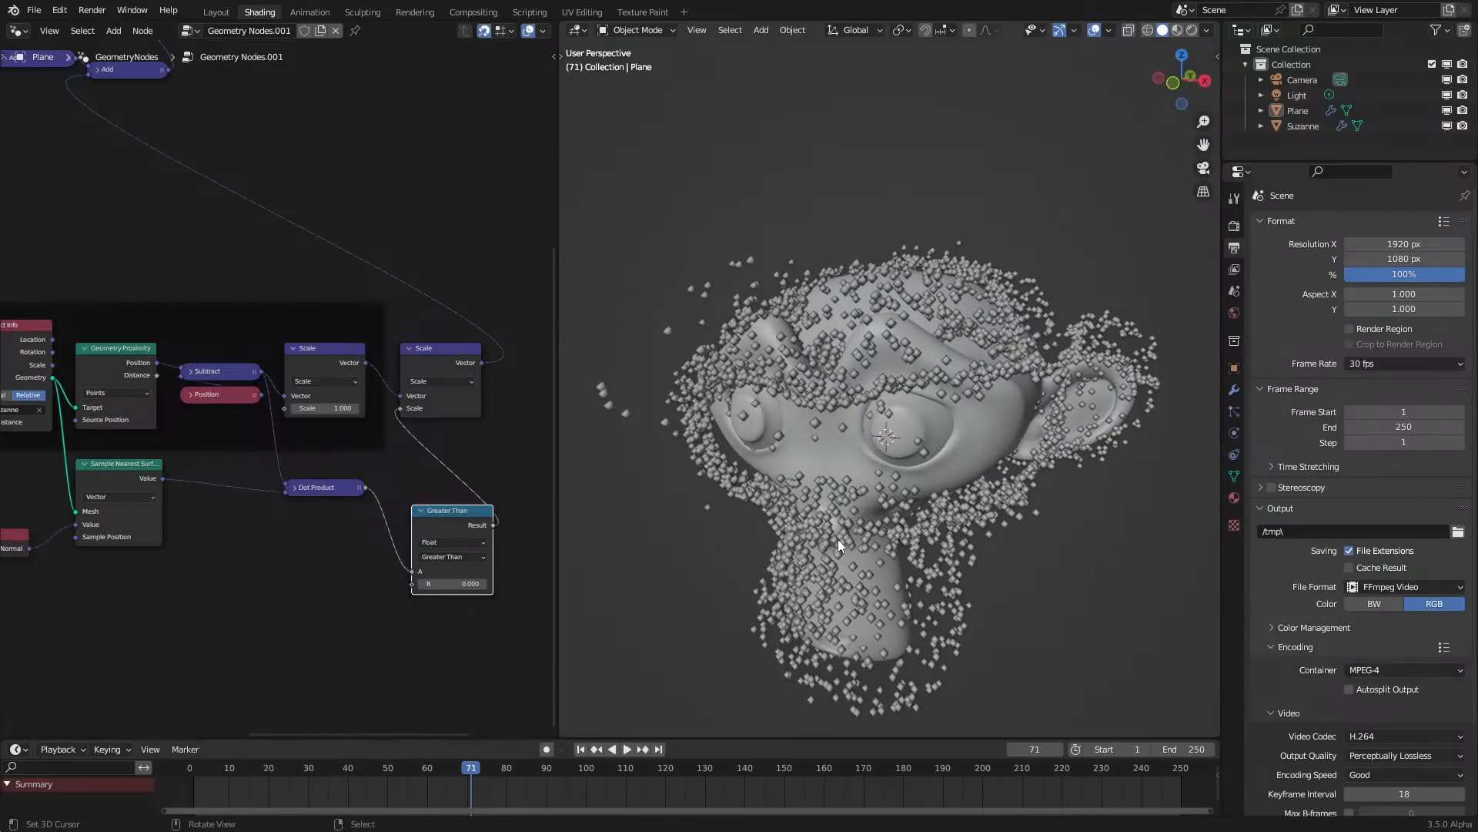
key(space)
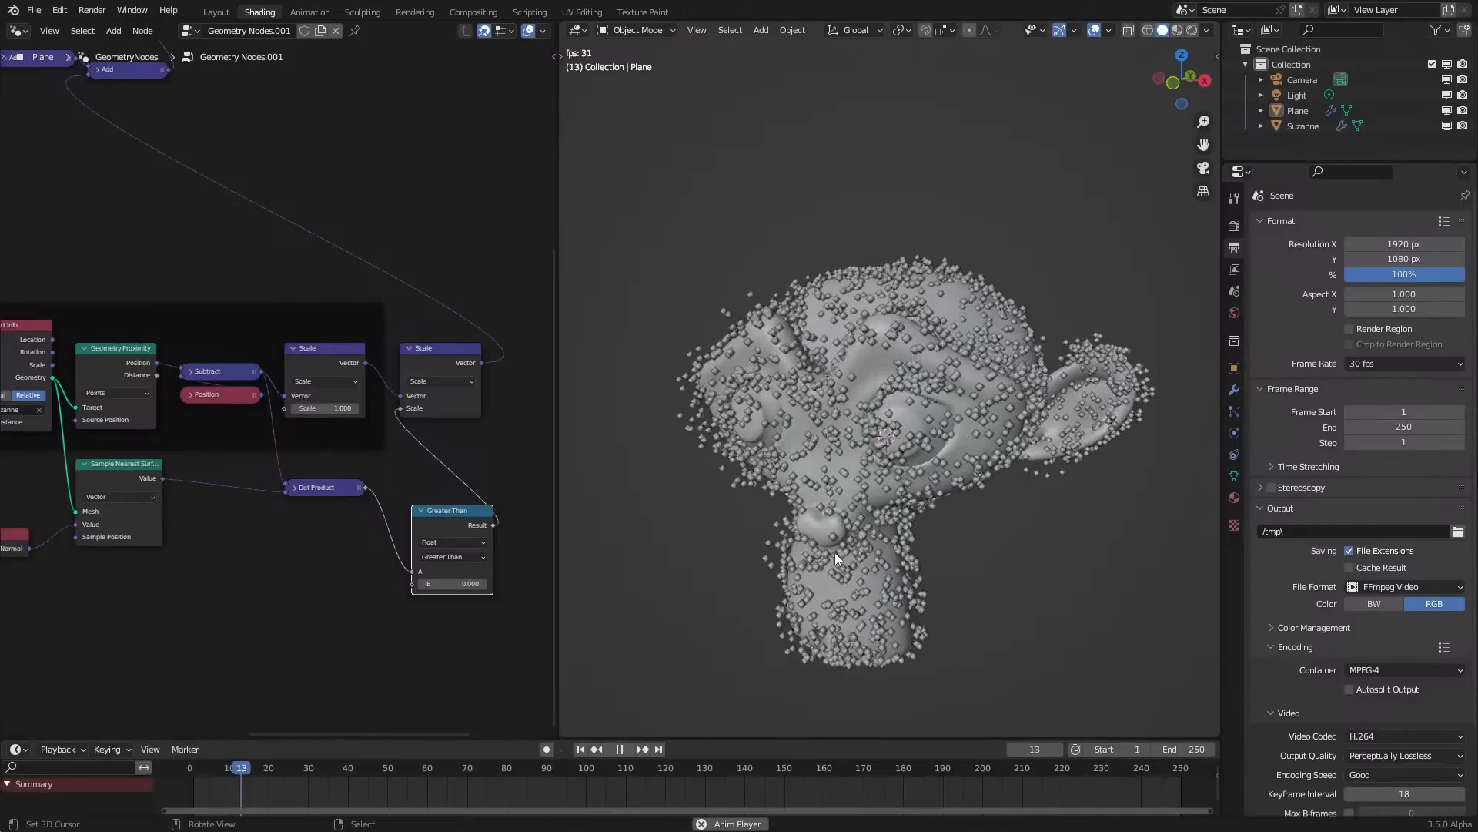
Set the first surface-pull Scale factor to 0.1, view the points from above, and stop the playback
scroll(395, 521, up, 1)
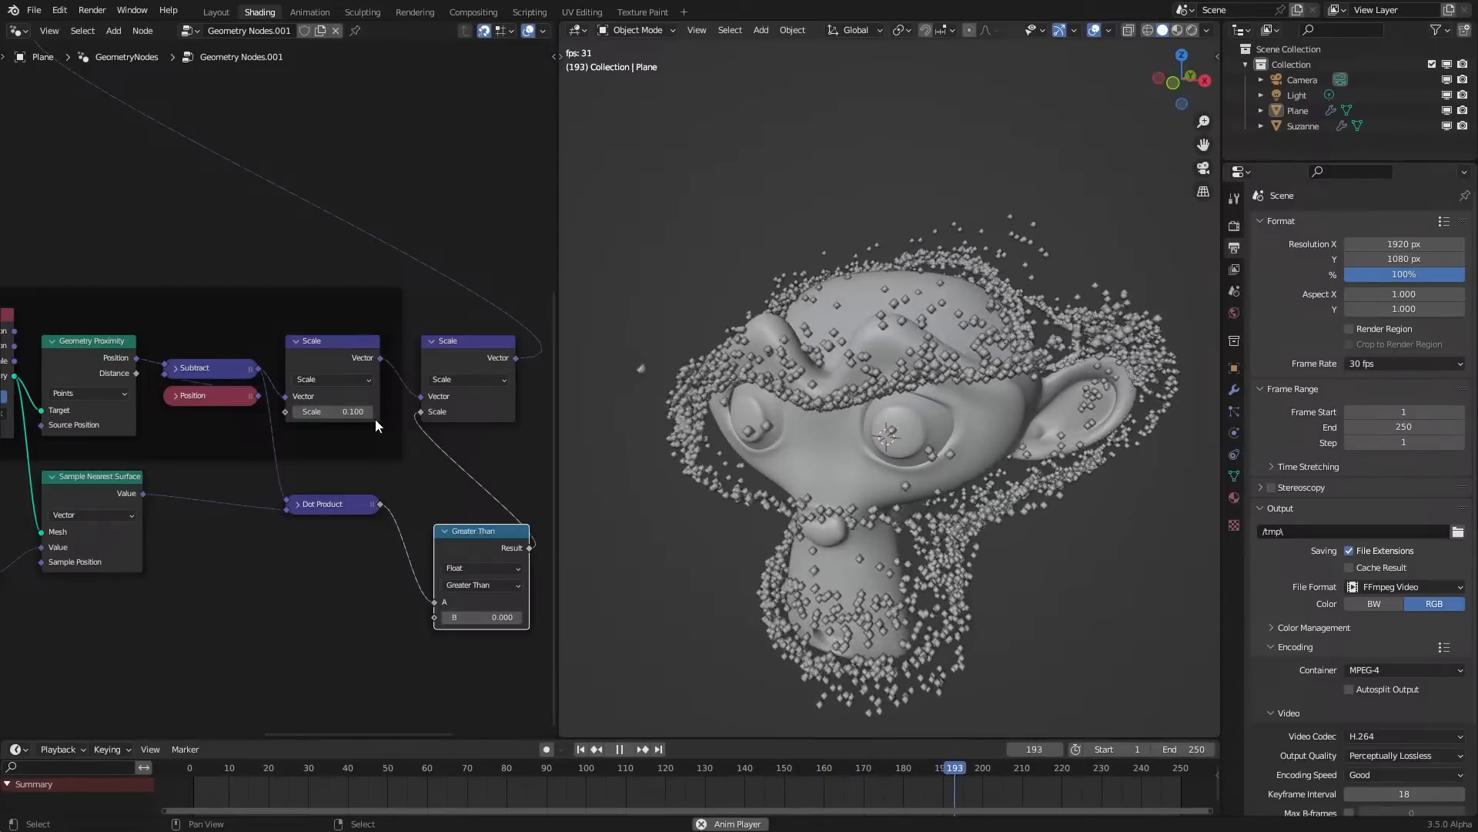
middle_drag(828, 493, 681, 522)
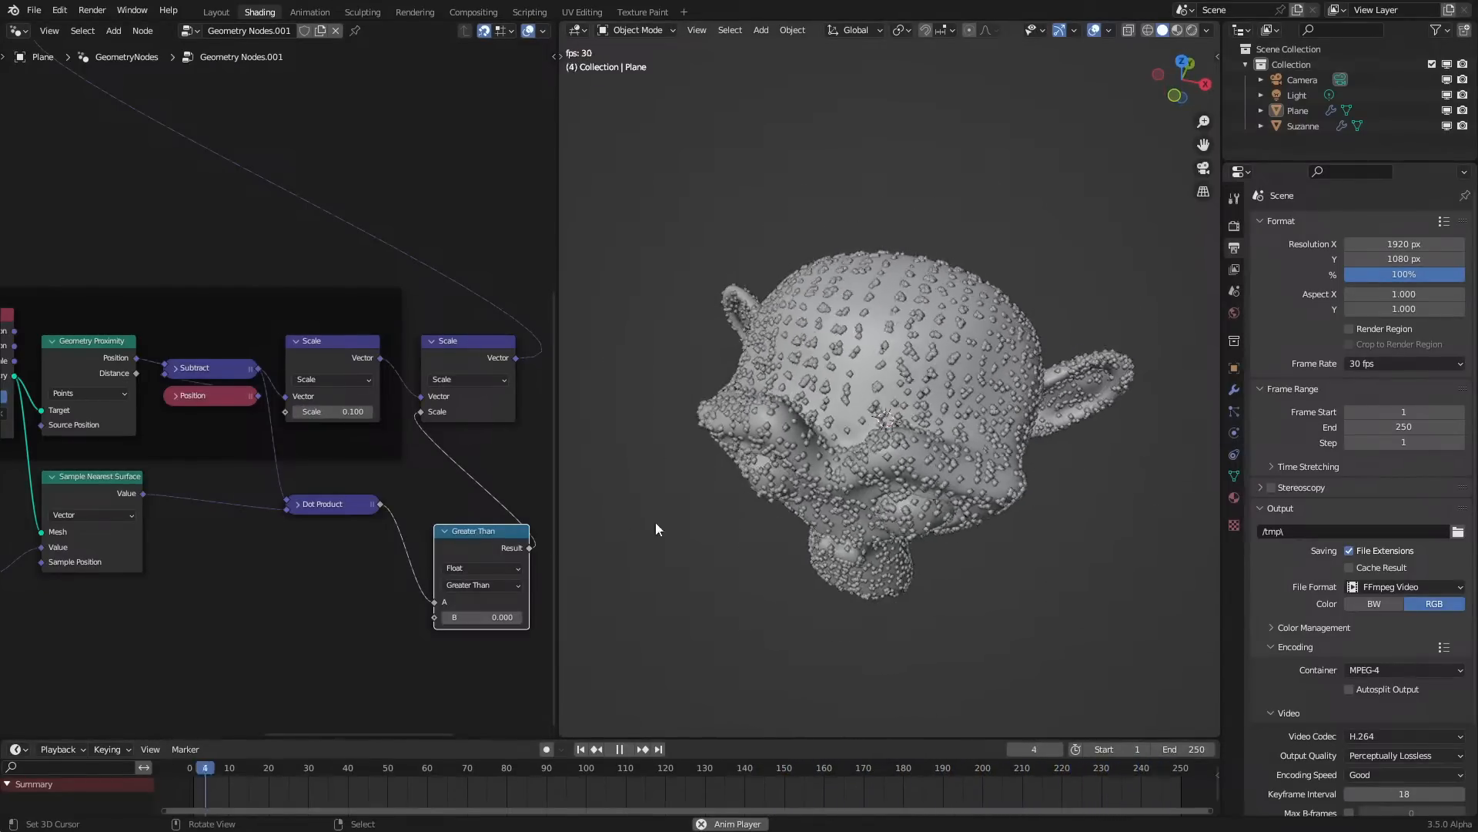
ctrl+middle_drag(383, 443, 376, 386)
middle_drag(376, 386, 398, 485)
key(space)
Delete the normal-sampling, Dot Product, Greater Than and extra Scale nodes, leaving the original pull Scale connected to the second Add
drag(171, 243, 185, 254)
drag(484, 446, 500, 644)
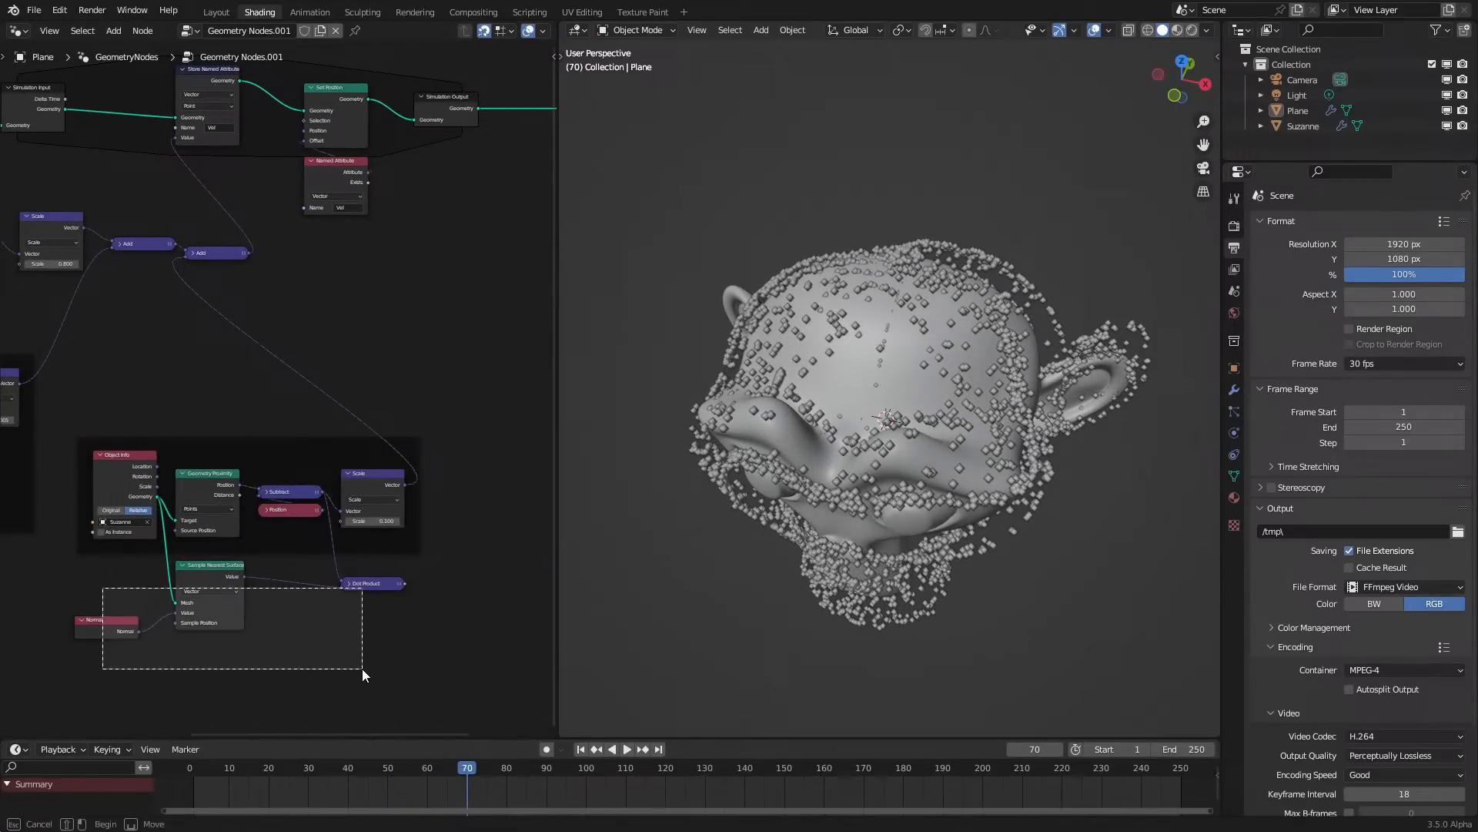
drag(362, 669, 361, 668)
key(x)
scroll(190, 367, up, 1)
middle_drag(190, 367, 347, 486)
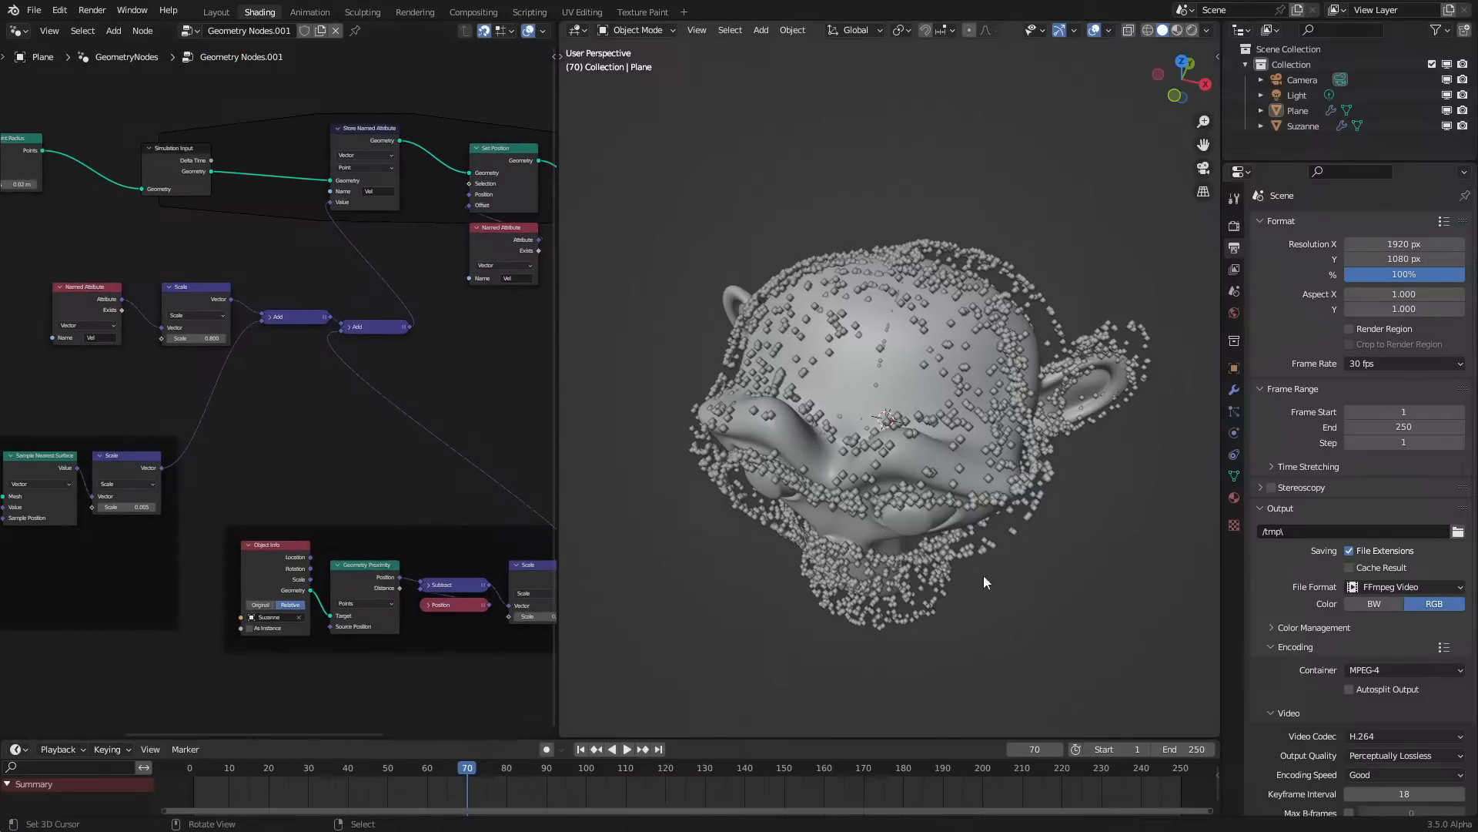
Replay the simulation from the first frame and set the surface-pull Scale factor to 0.05
key(shift+Left)
key(space)
middle_drag(880, 568, 793, 585)
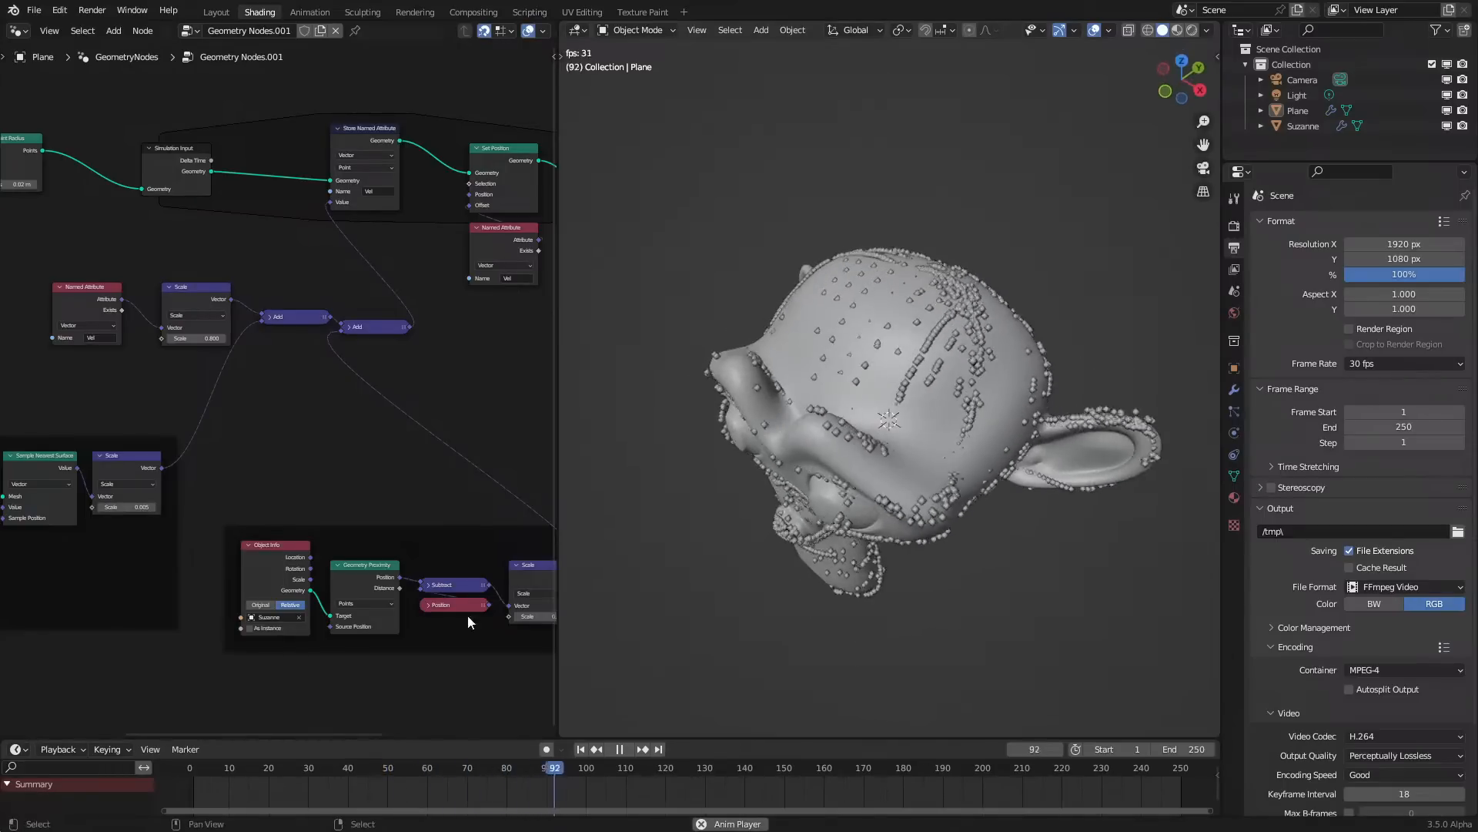
middle_drag(407, 601, 291, 514)
scroll(291, 515, up, 2)
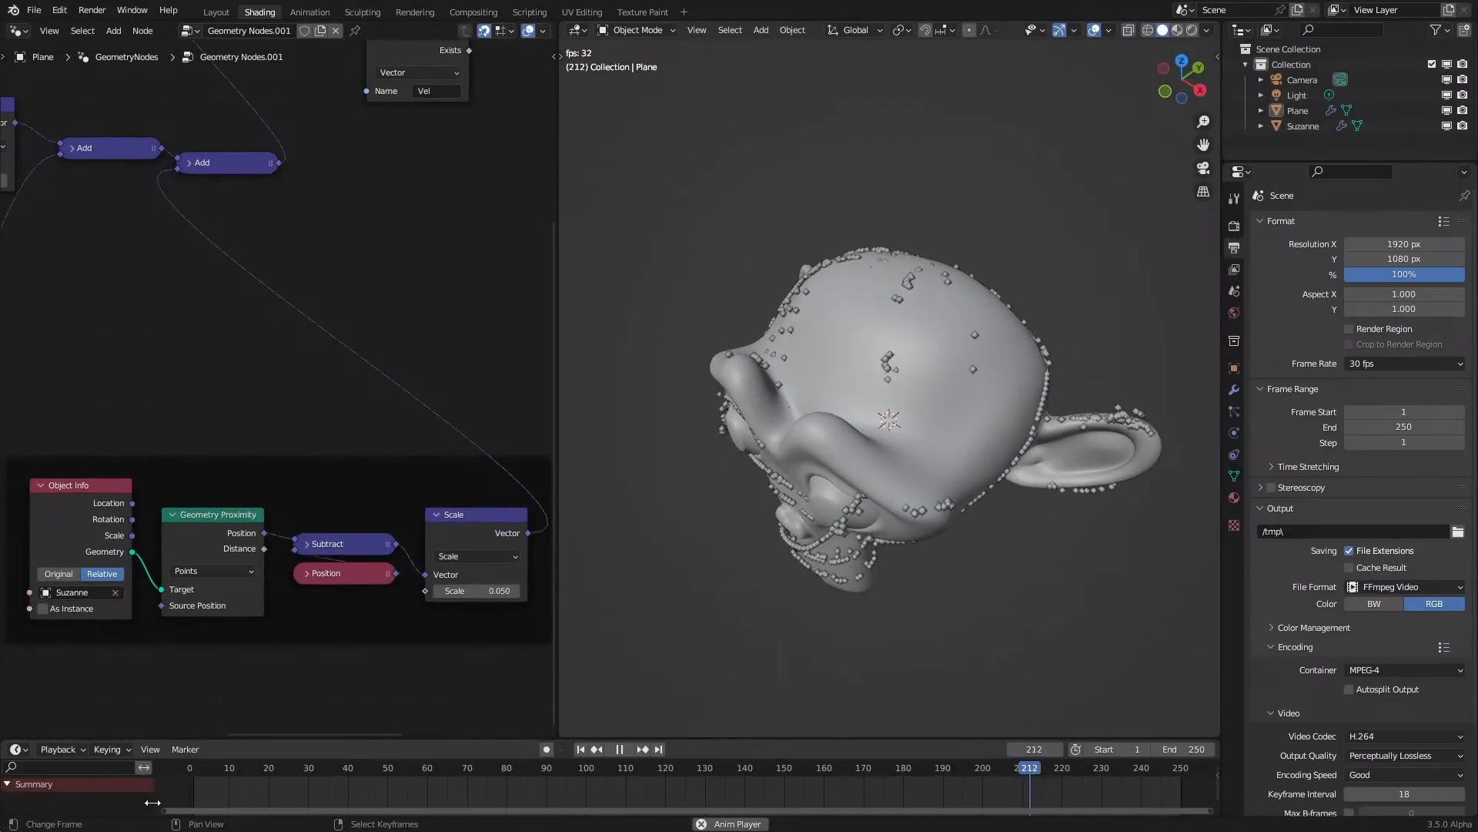
Restart the running simulation and set the surface-pull Scale factor to 0.01
click(178, 801)
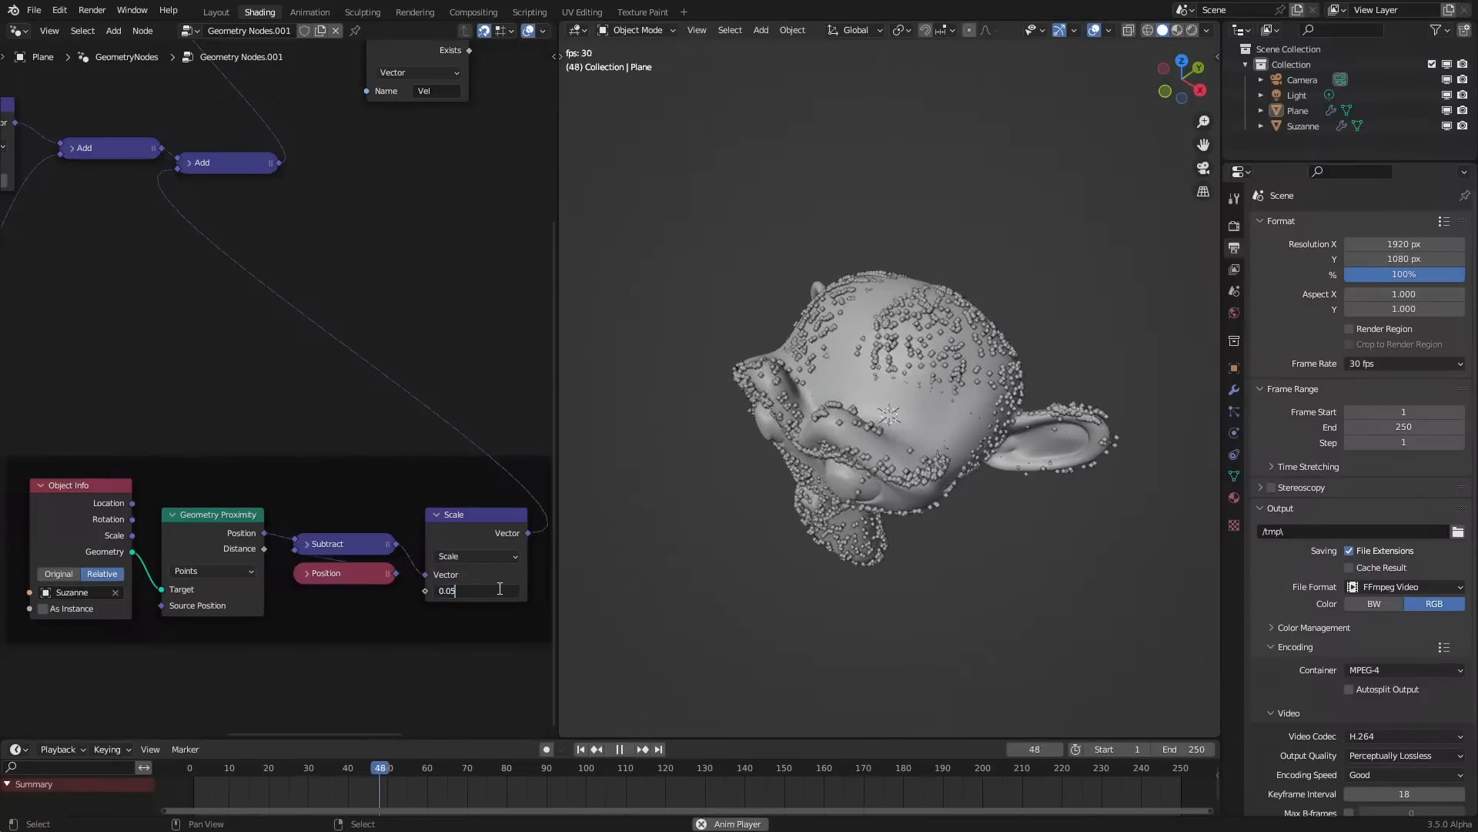
click(175, 778)
middle_drag(774, 561, 858, 459)
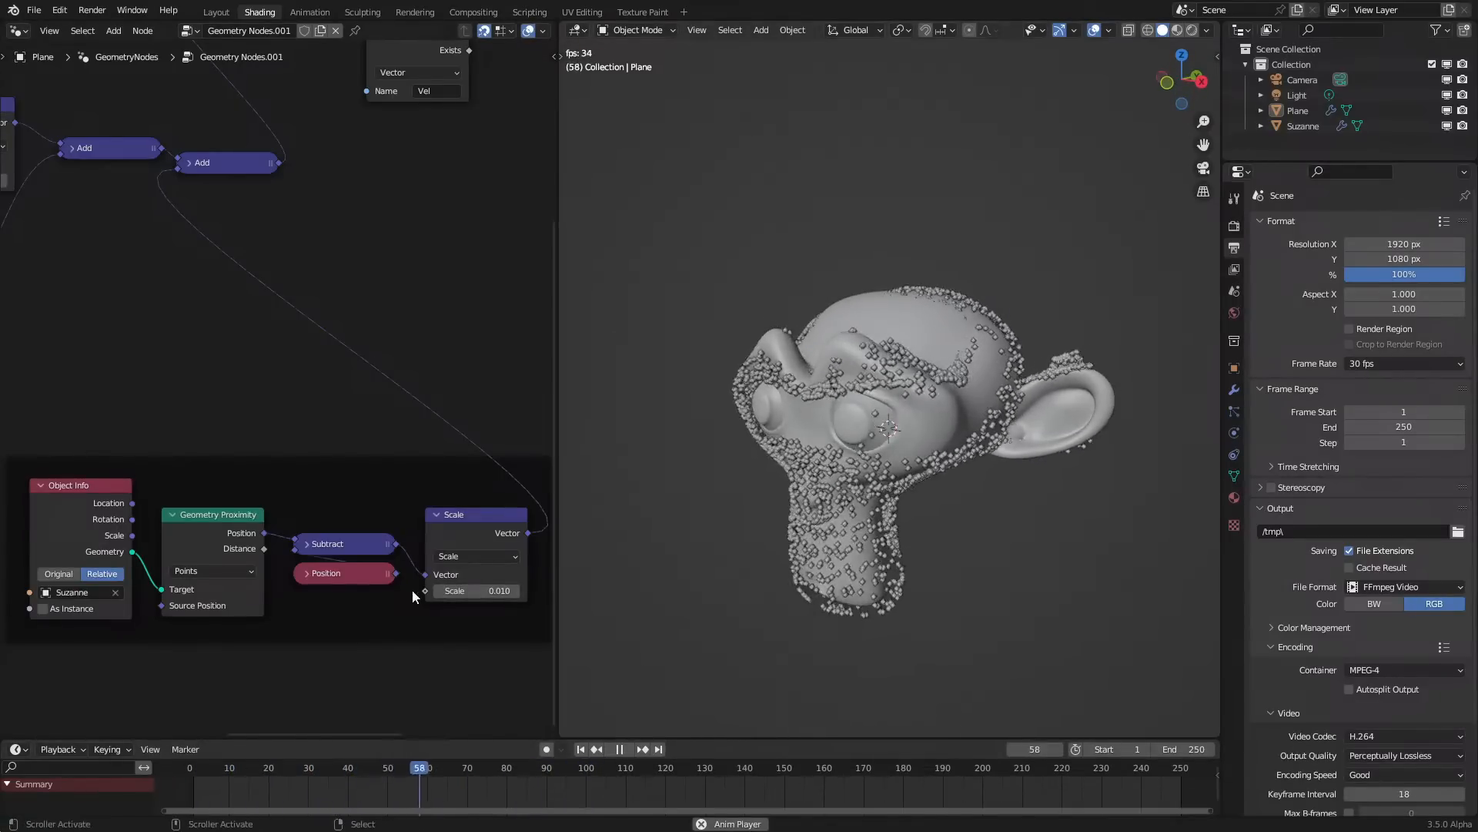
Set the surface-pull Scale factor to 0.005 and view the running points around the monkey
middle_drag(485, 590, 520, 573)
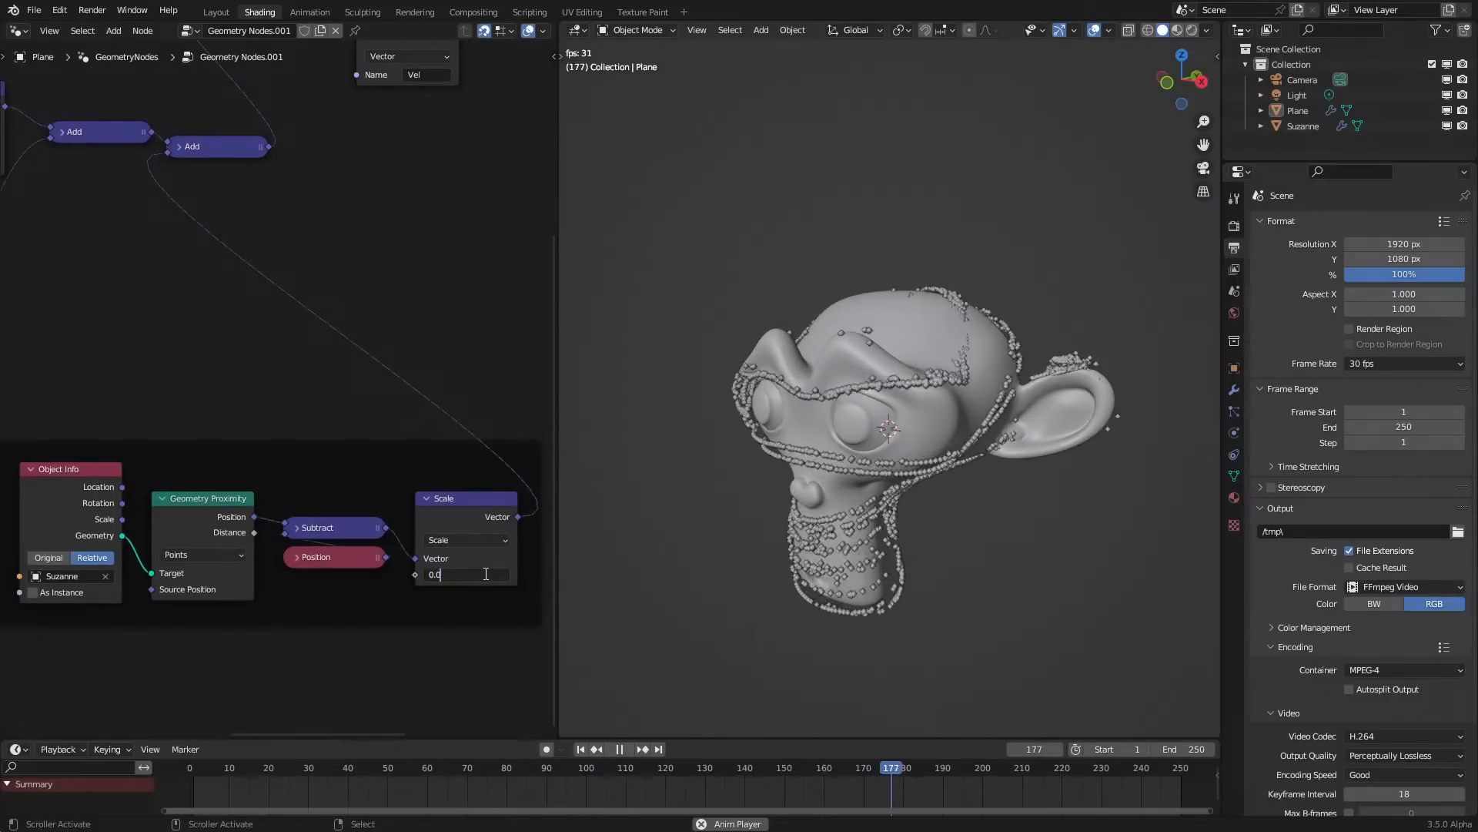
key(Return)
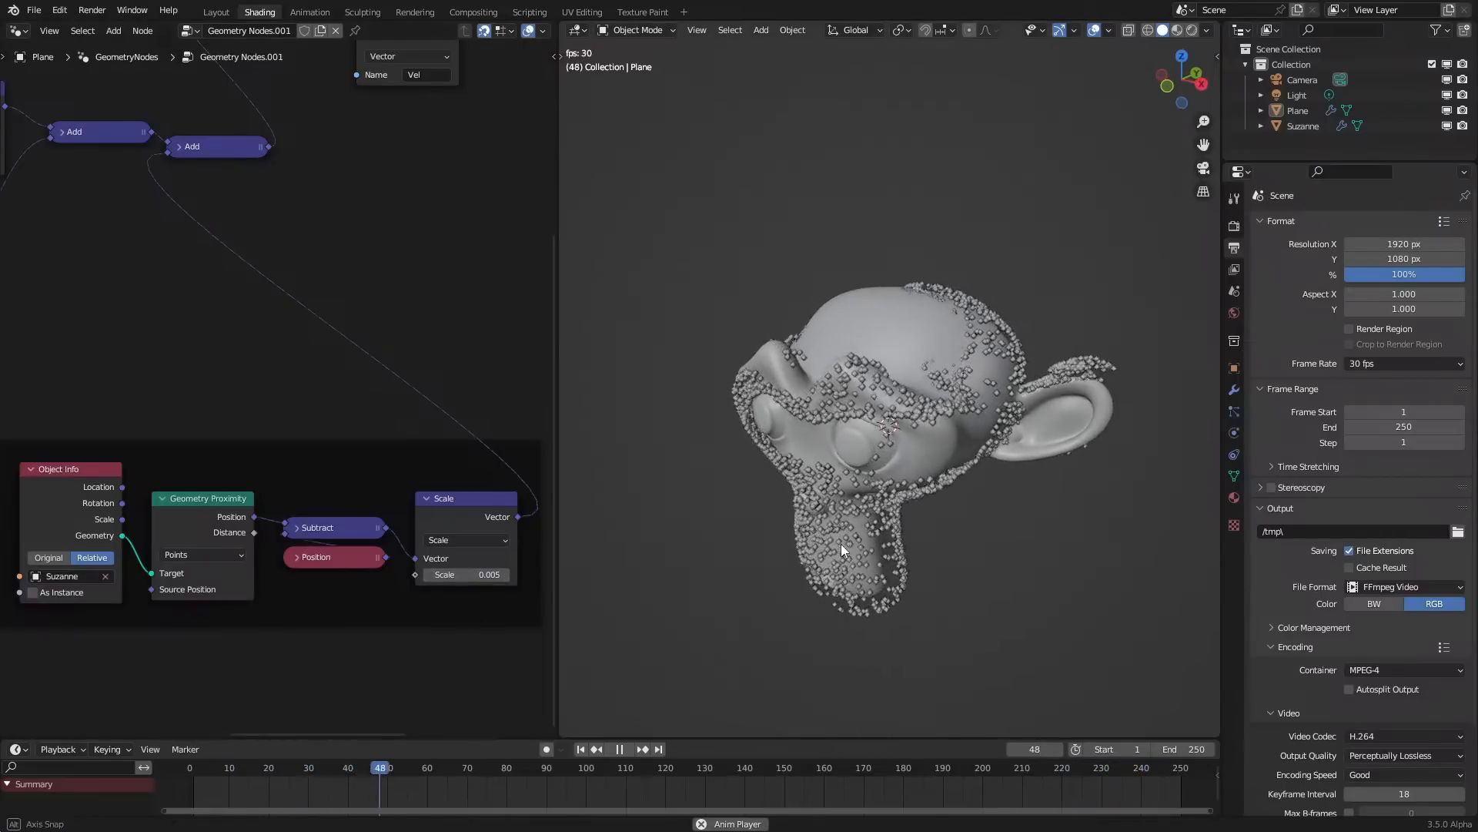
mouse_move(853, 546)
middle_down()
mouse_move(812, 428)
mouse_move(742, 593)
mouse_move(837, 537)
middle_up()
Set the tangent-force Scale factor to 0.01, watch the points from the other side, and stop the playback
middle_drag(408, 530, 279, 427)
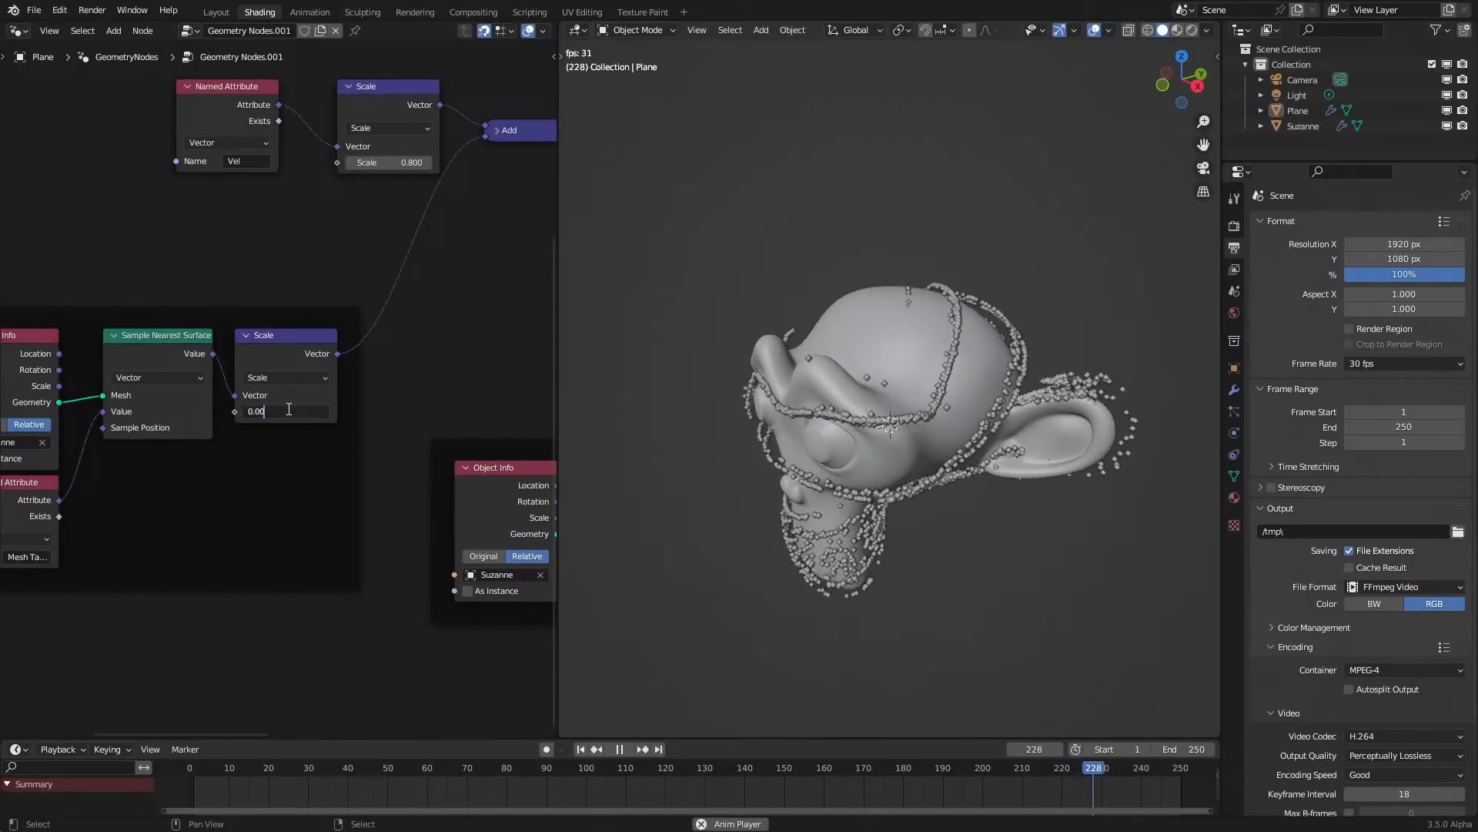
middle_drag(709, 536, 877, 521)
key(space)
scroll(399, 400, down, 6)
middle_drag(398, 400, 203, 443)
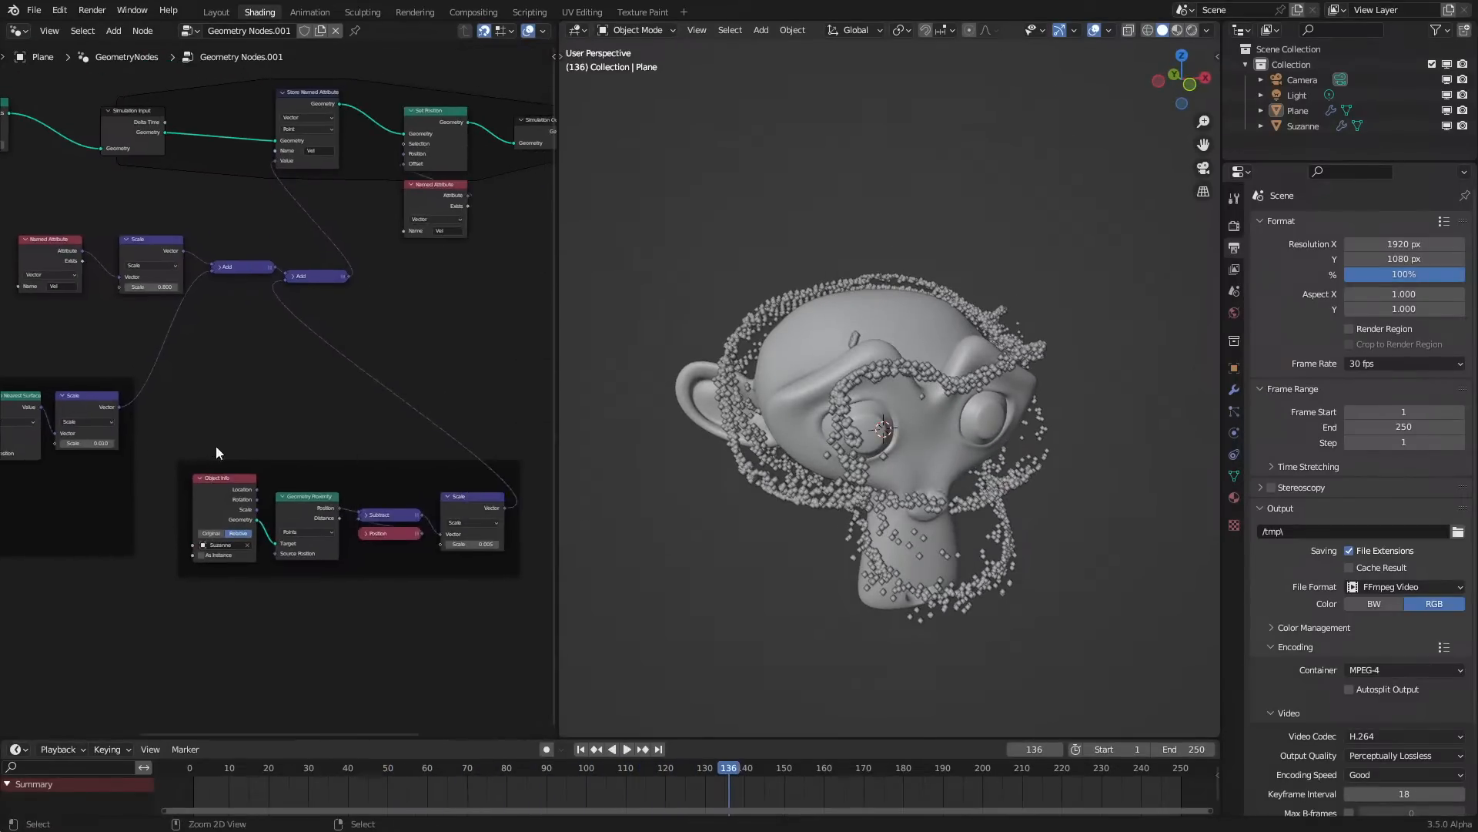
Undo the recent changes step by step until the deleted Normal, second Sample Nearest Surface, Dot Product and Greater Than nodes are back
key(ctrl+z)
key(ctrl+z)
key(ctrl+z)
key(ctrl+z)
key(ctrl+z)
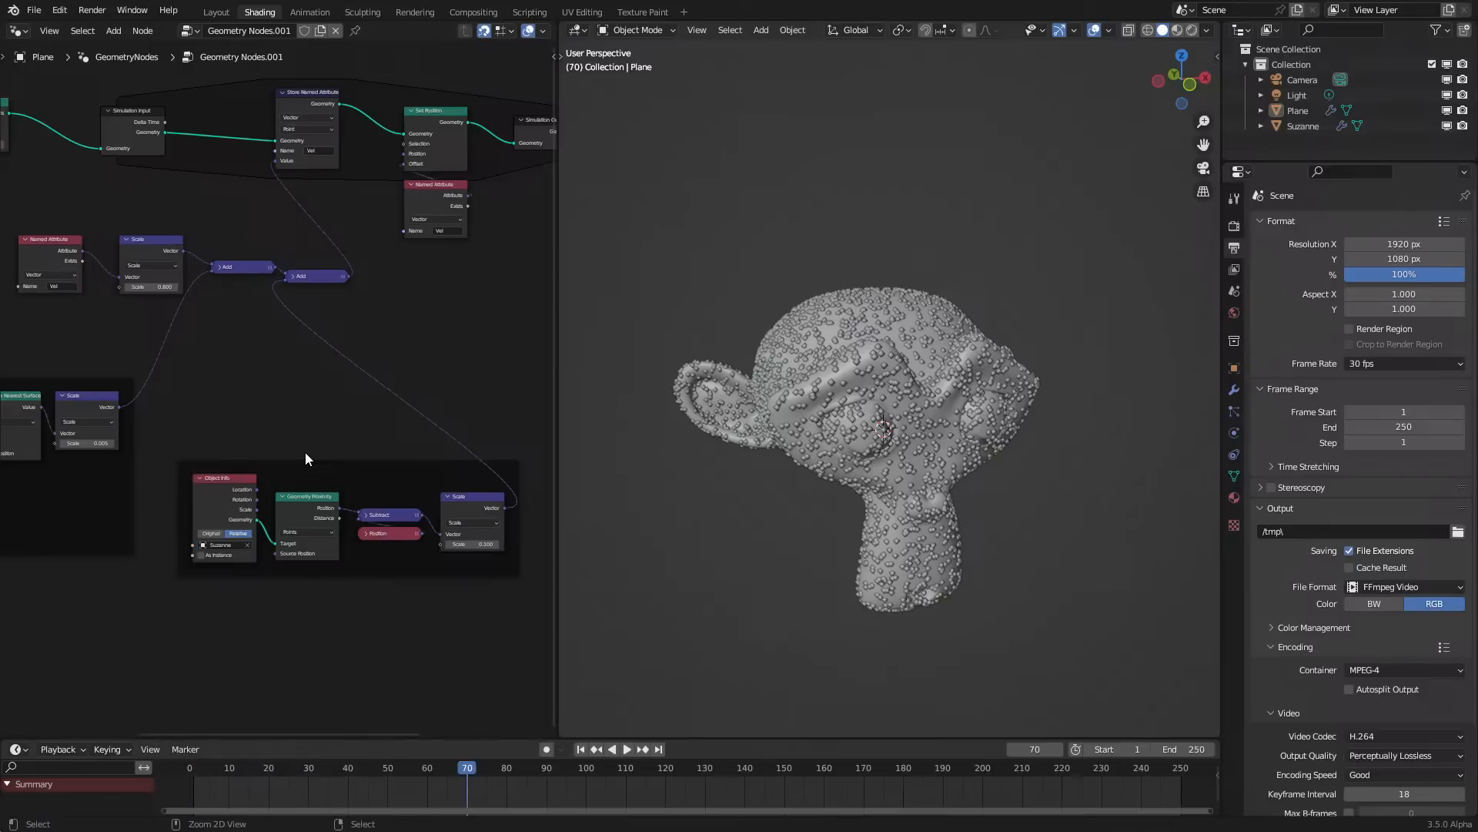
key(ctrl+z)
key(ctrl+z)
key(ctrl+z)
key(ctrl+z)
key(ctrl+z)
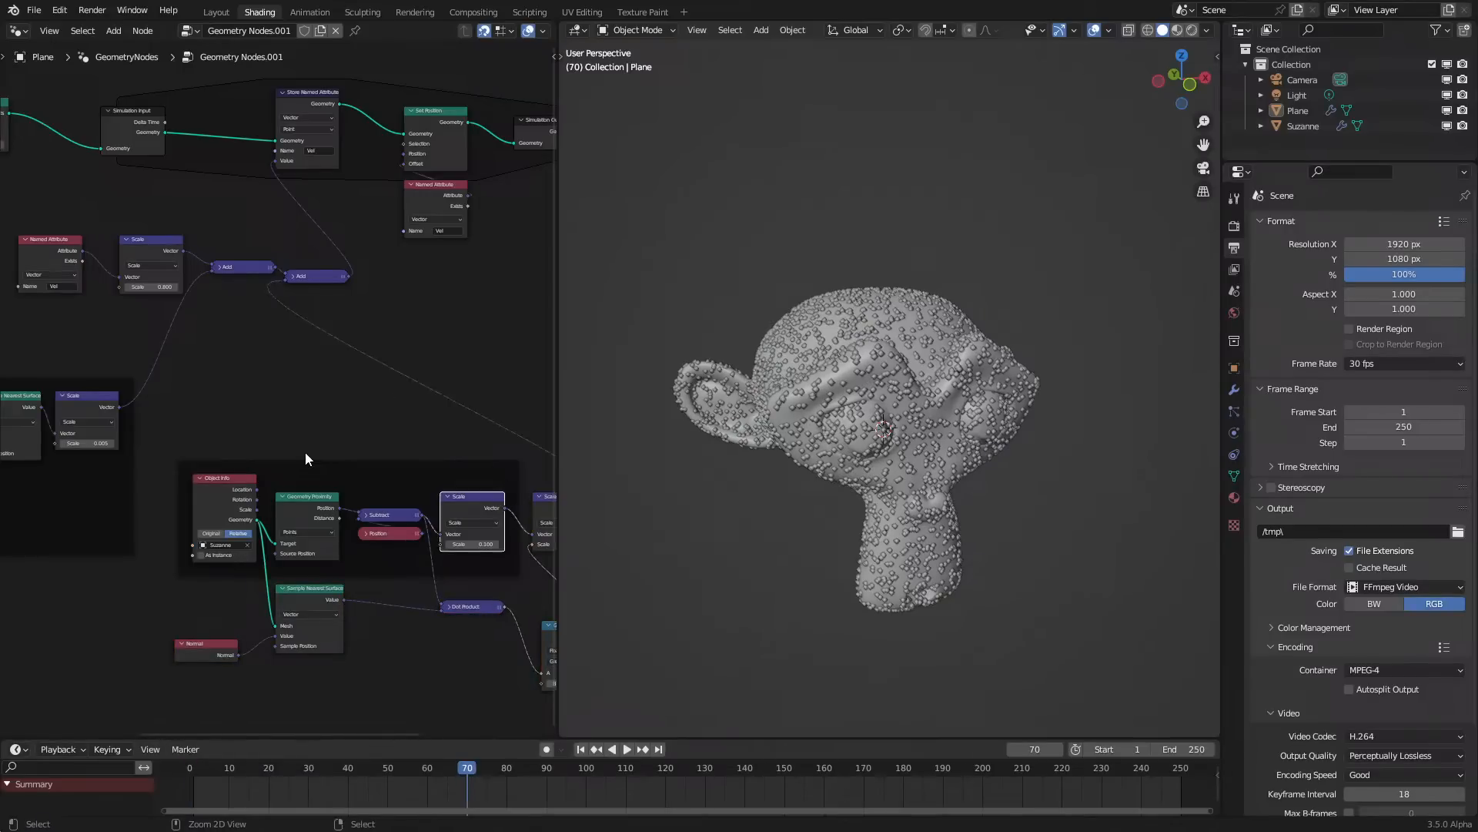
key(ctrl+z)
key(ctrl+z)
key(ctrl+z)
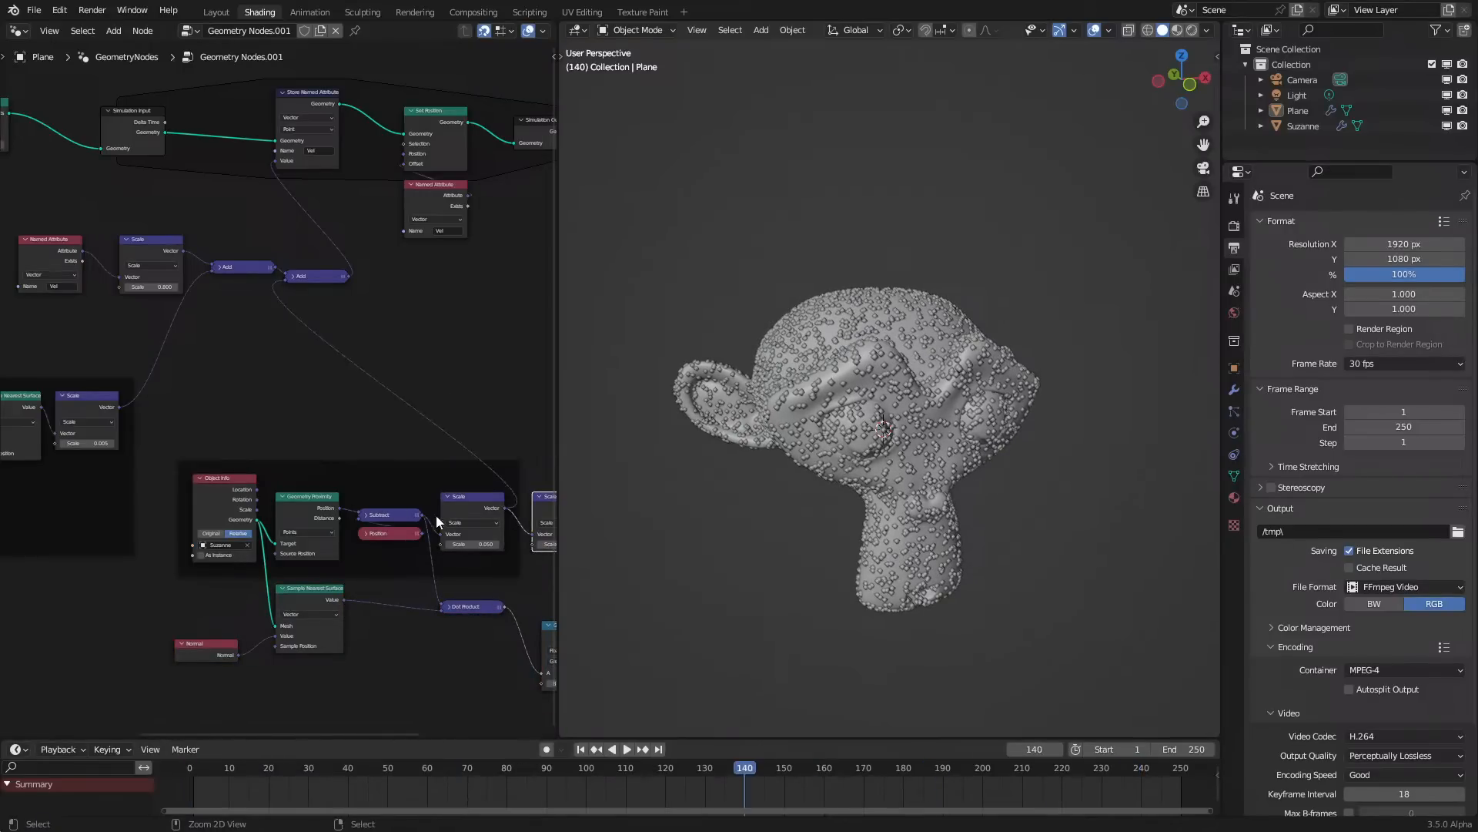
Play the simulation, undo further changes to the surface-pull node setup, and view the running points around the monkey
key(space)
middle_drag(847, 529, 756, 576)
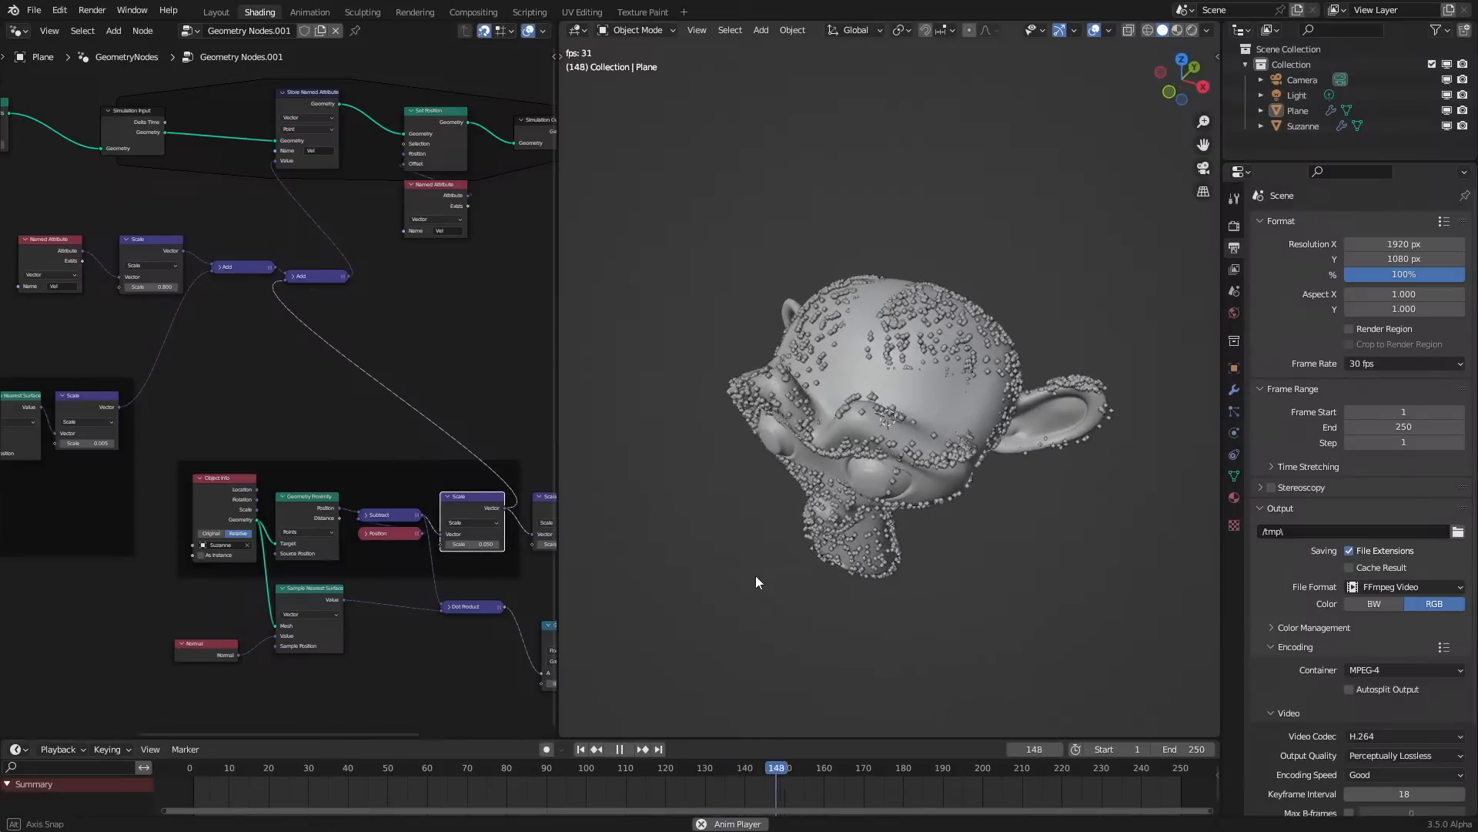
key(ctrl+z)
key(ctrl+z)
key(ctrl+z)
key(ctrl+z)
key(ctrl+z)
key(ctrl+z)
key(ctrl+z)
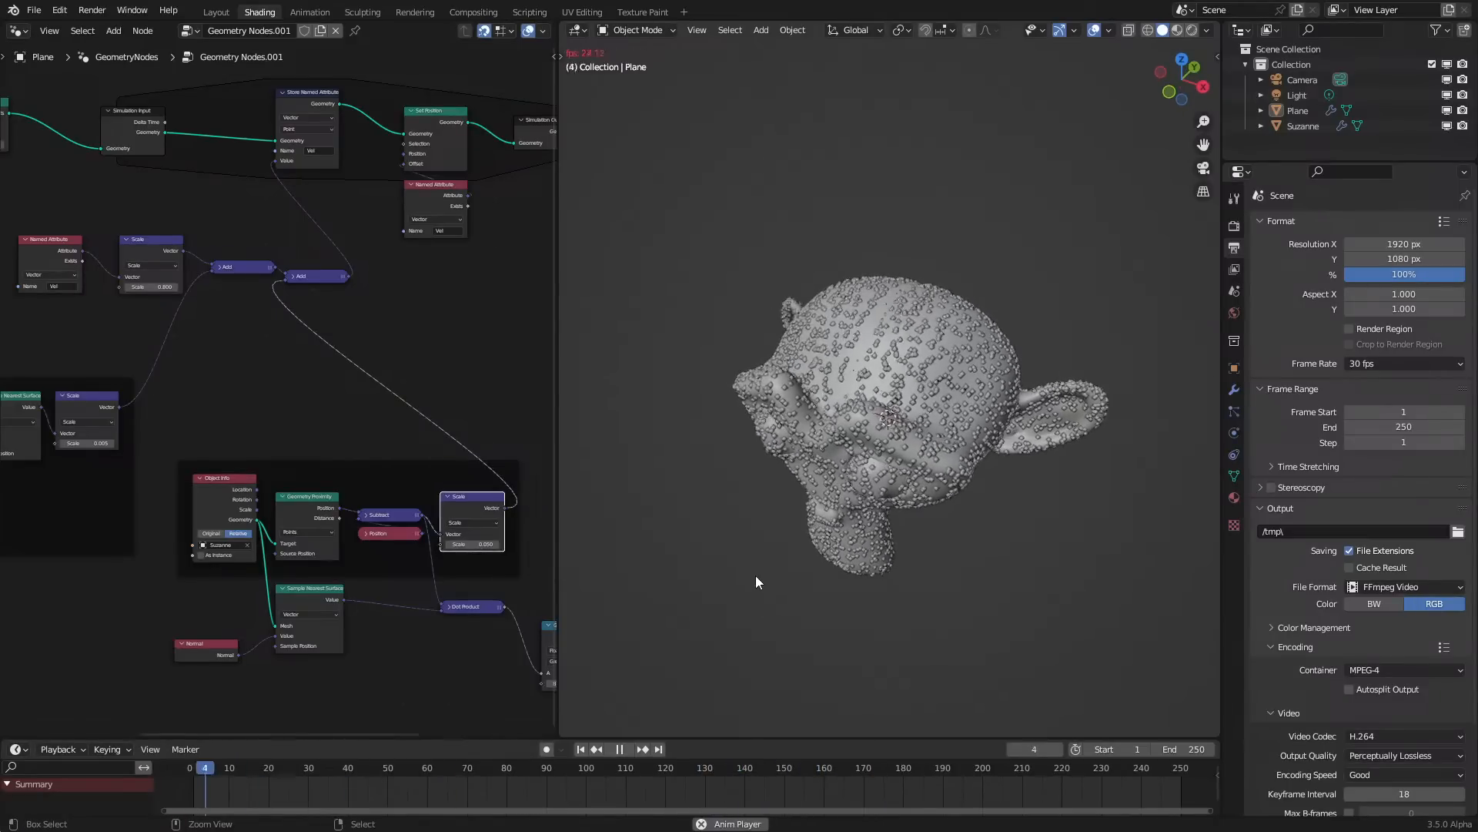
middle_drag(478, 559, 451, 520)
scroll(450, 520, up, 1)
middle_drag(714, 515, 685, 448)
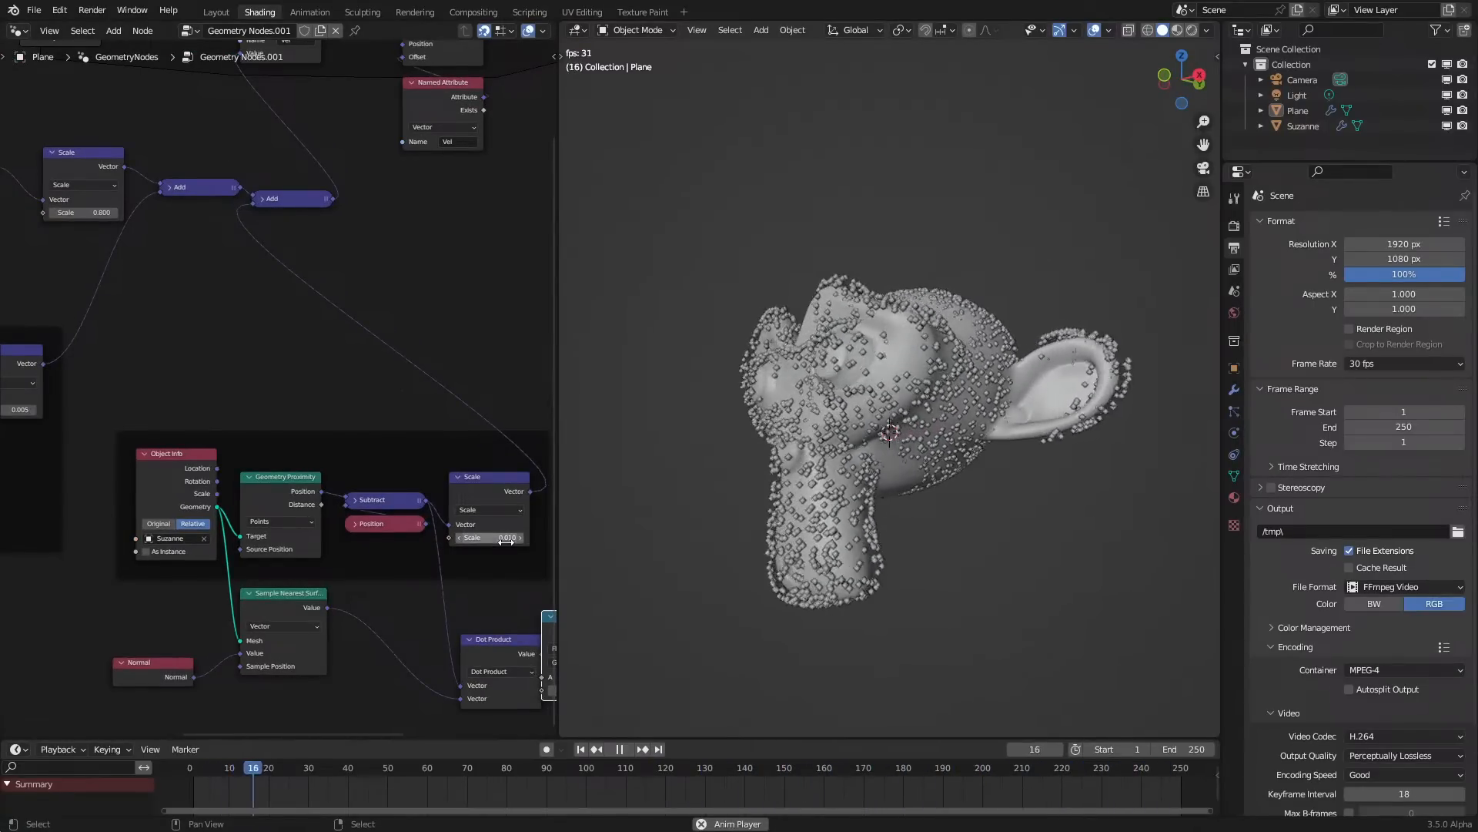
Set the tangent-force Scale factor to 0.007 and view the running points from both sides of the monkey
middle_drag(11, 423, 191, 454)
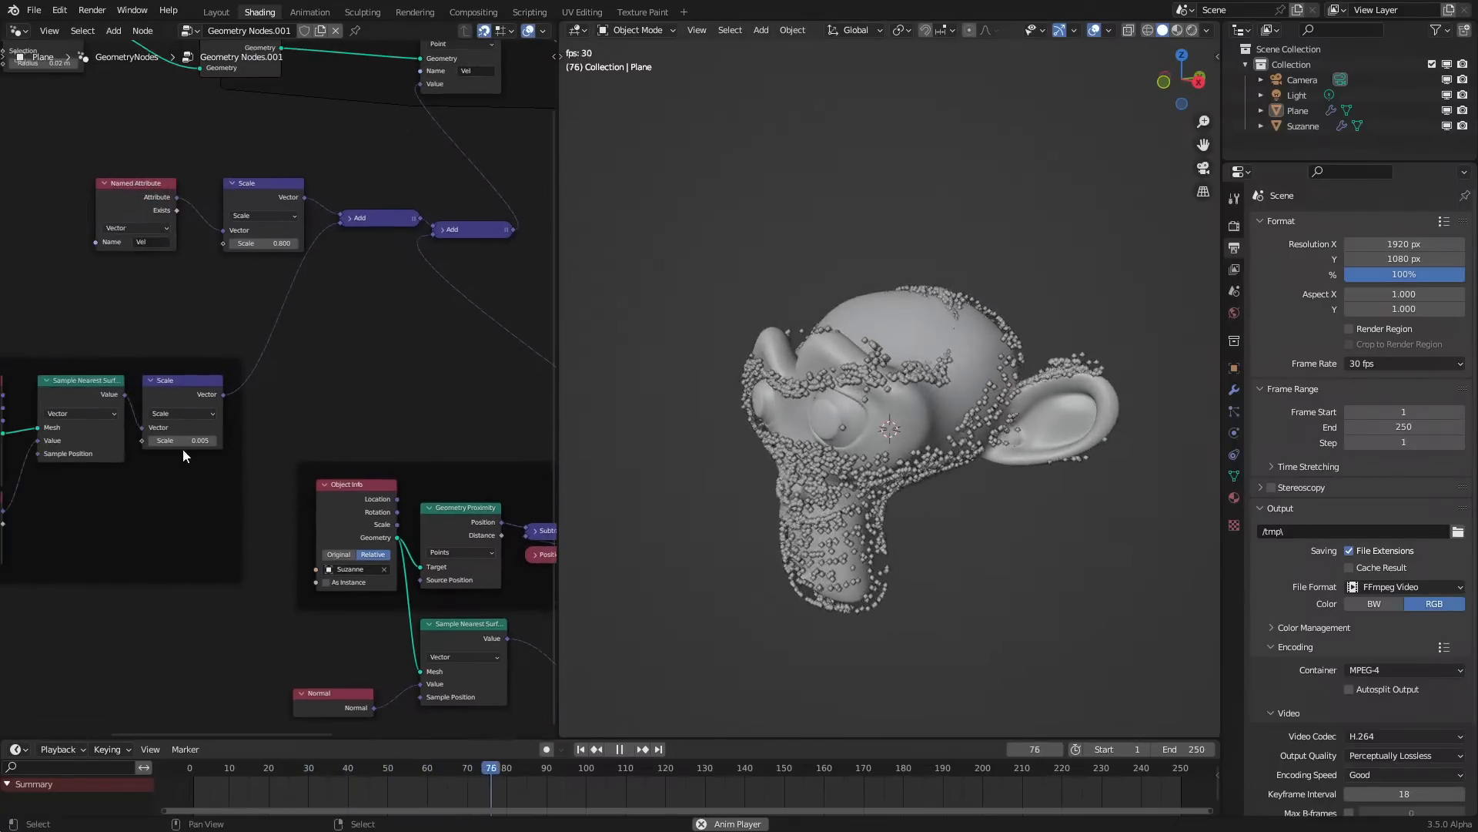
click(189, 440)
key(Delete)
text(7)
key(Return)
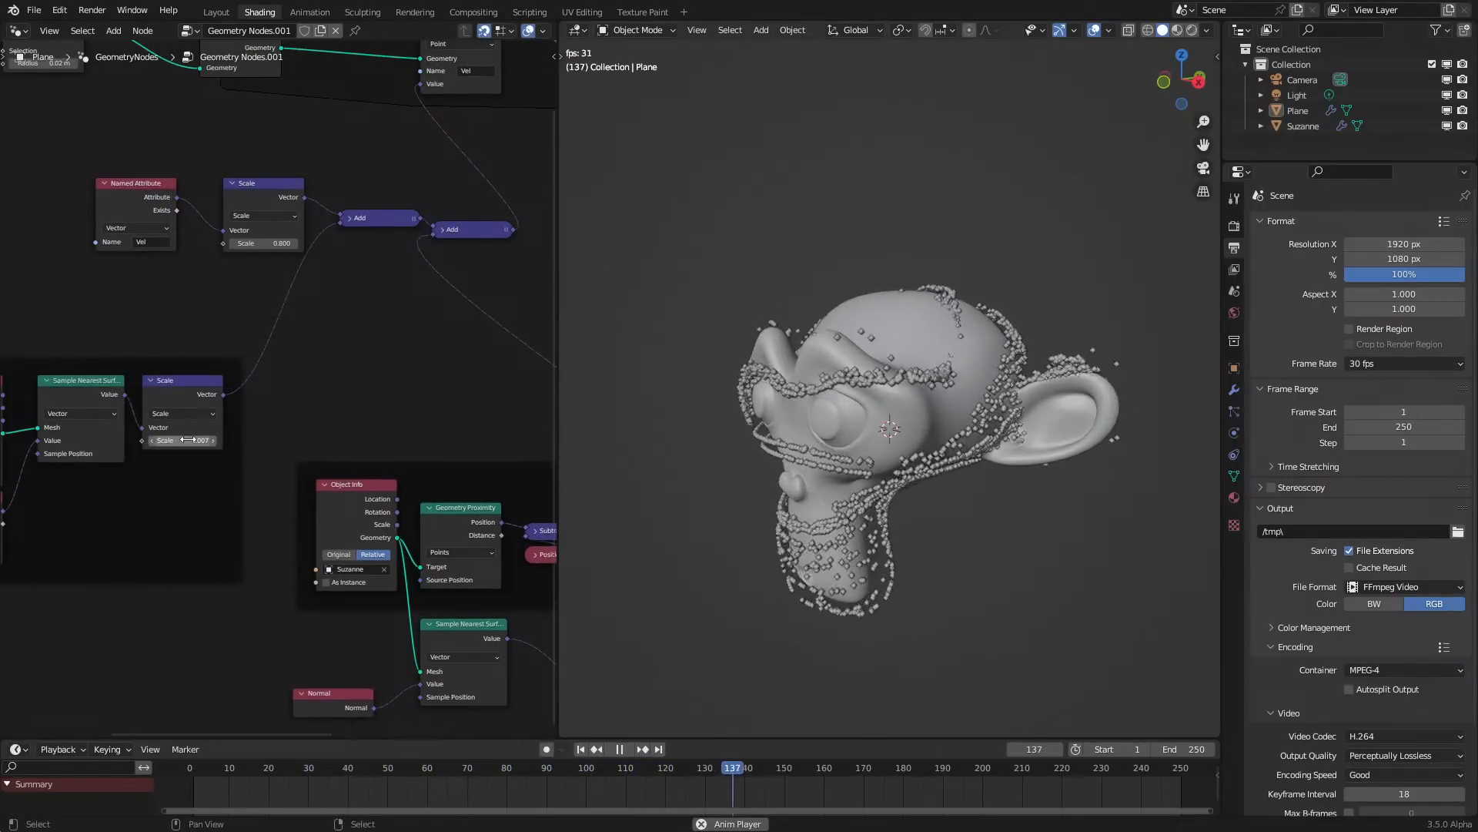
middle_drag(648, 410, 825, 405)
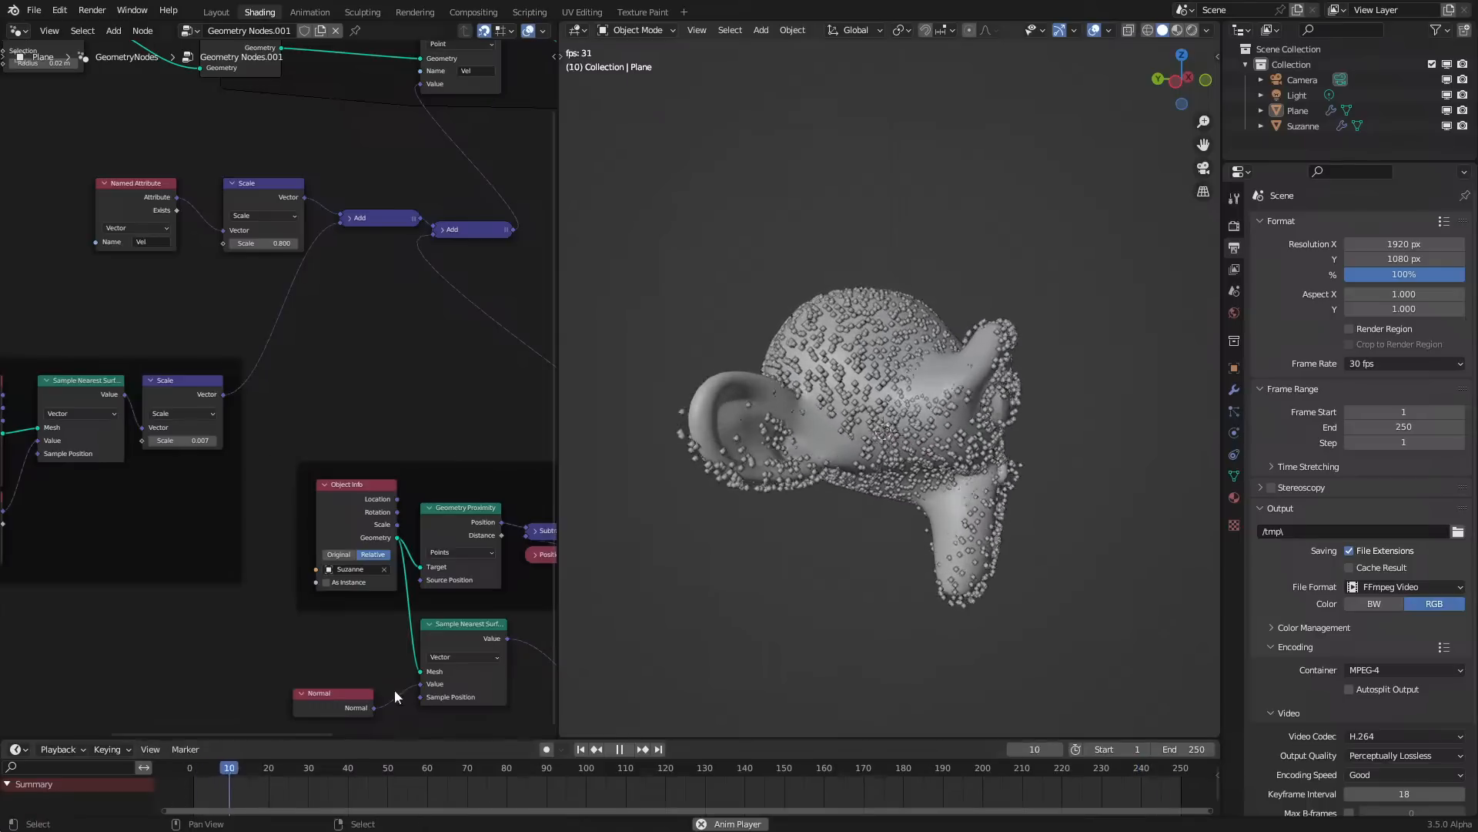
middle_drag(973, 497, 773, 501)
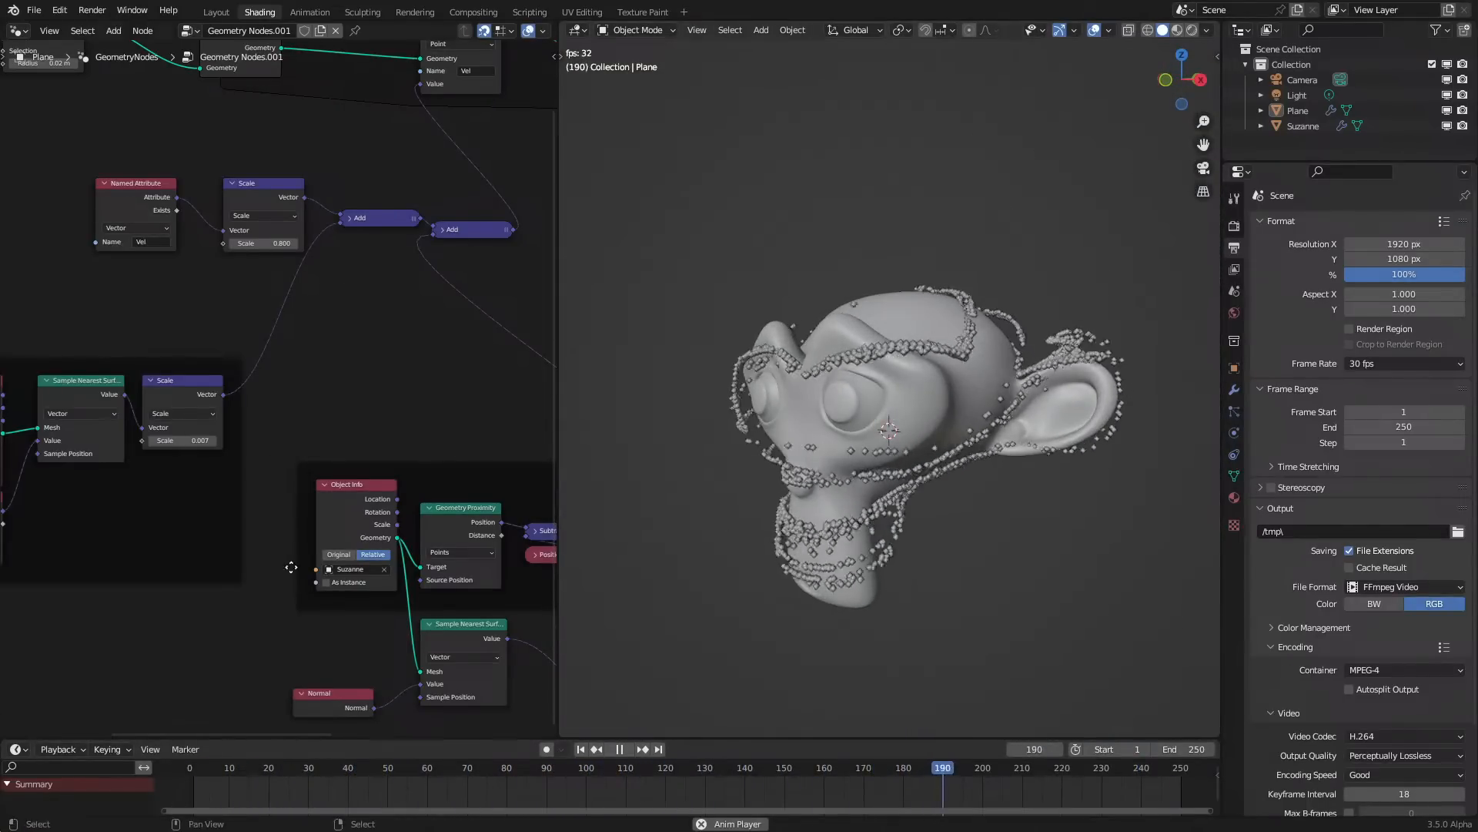
Collapse the Dot Product node, place it under the surface-pull frame, and stack the Greater Than node beneath it
middle_drag(291, 570, 121, 554)
scroll(202, 431, down, 3)
middle_drag(517, 628, 364, 635)
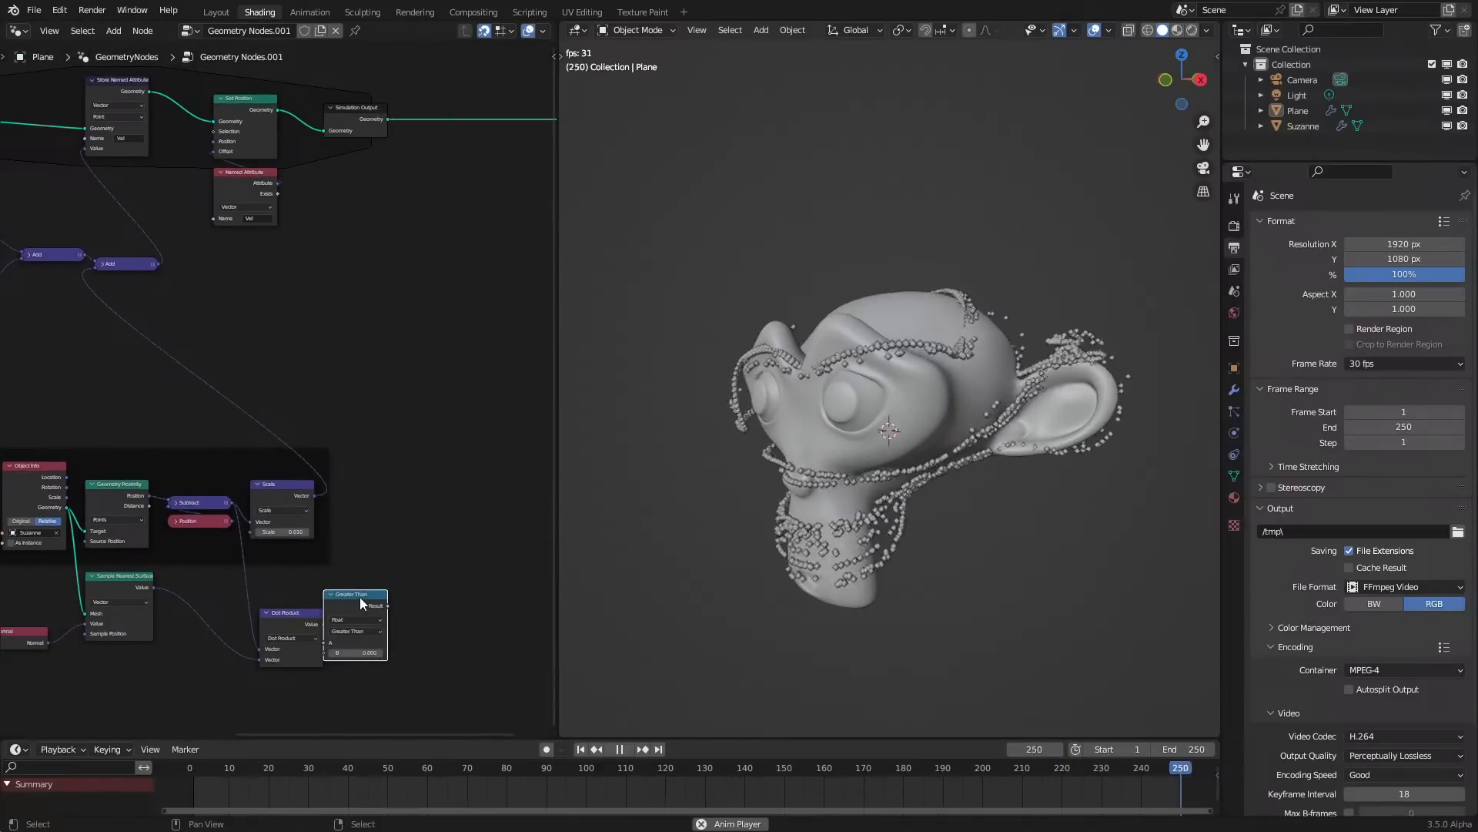
drag(359, 598, 386, 589)
middle_drag(765, 556, 773, 534)
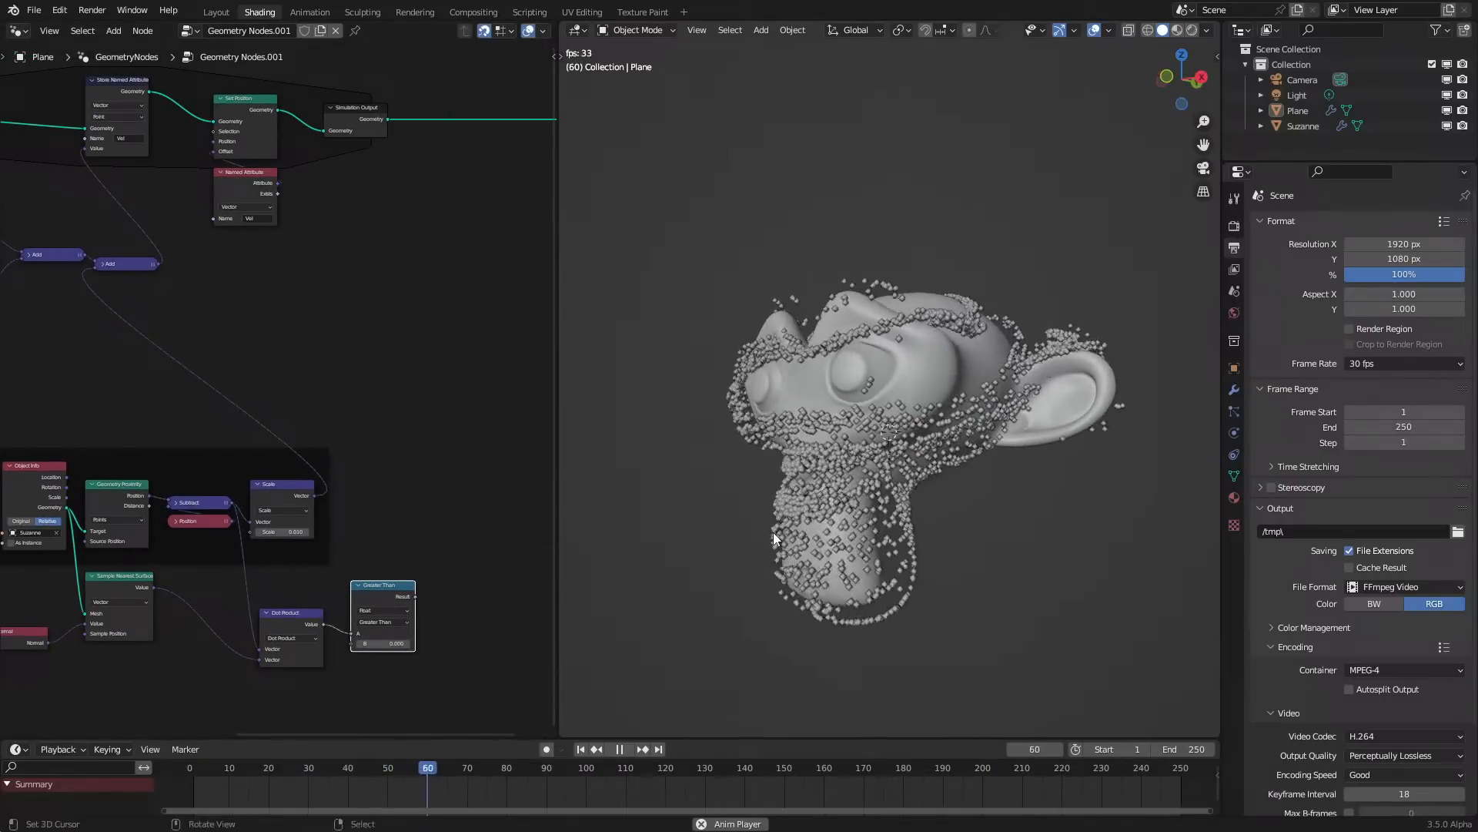
scroll(296, 555, up, 3)
middle_drag(331, 571, 277, 426)
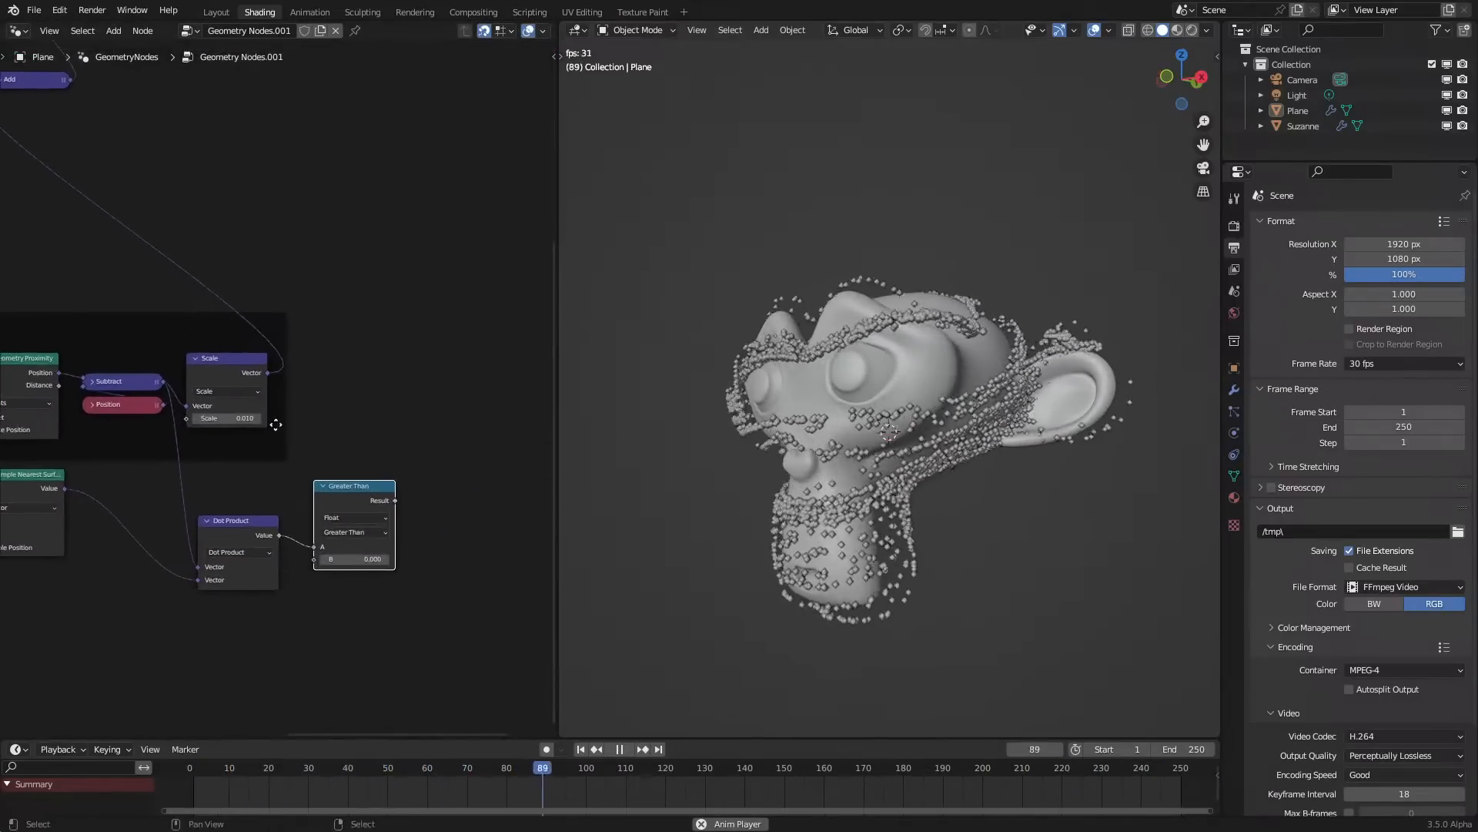
click(211, 521)
drag(211, 522, 106, 499)
drag(371, 486, 144, 526)
scroll(142, 525, up, 2)
middle_drag(142, 525, 219, 524)
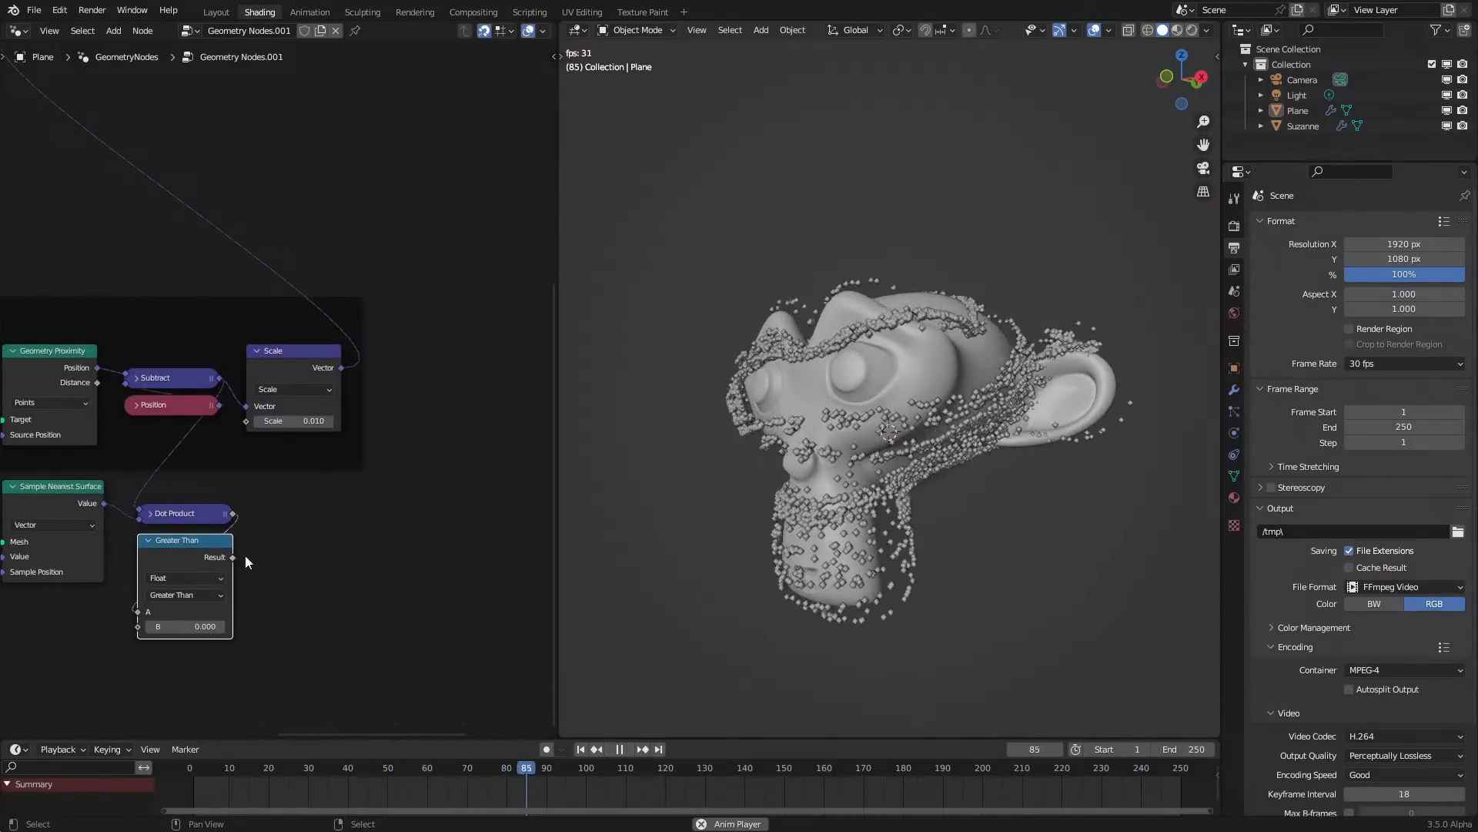
Set the surface-pull Scale factor to 0.03 while the simulation is running
middle_drag(662, 552, 693, 504)
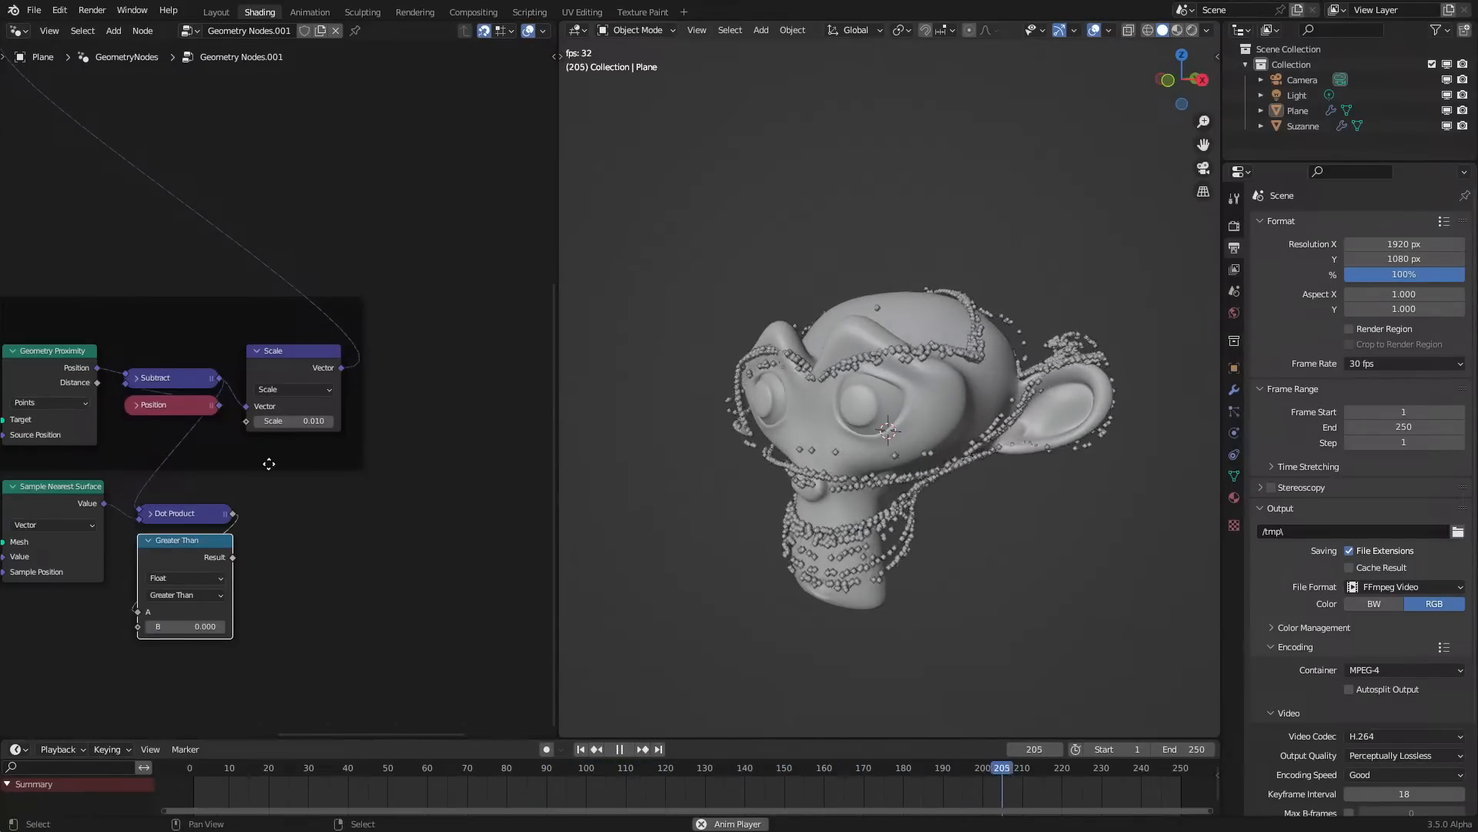
key(BackSpace)
text(3)
key(Return)
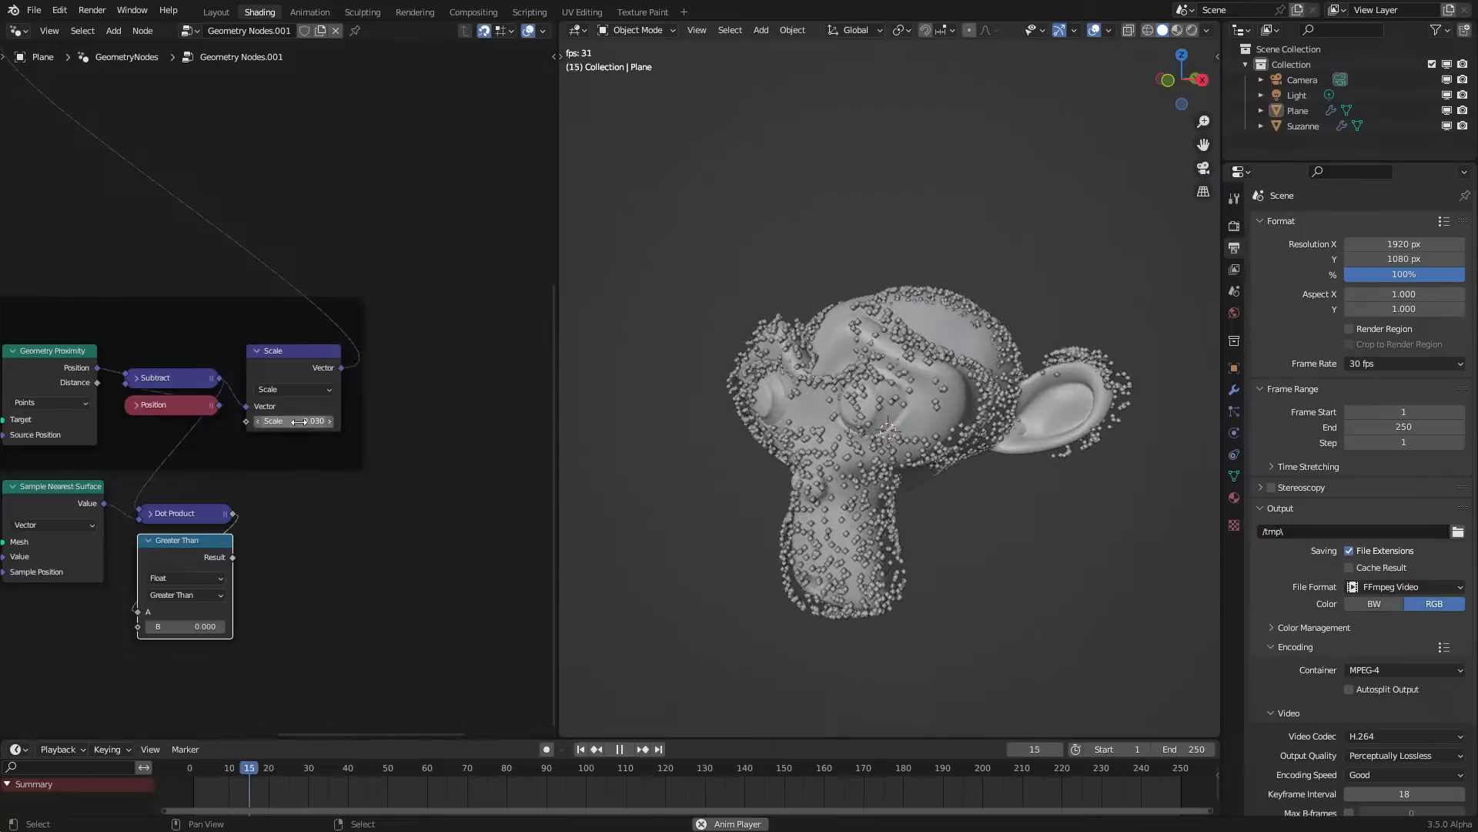
Try a surface-pull Scale factor of 2.84, set it to 0.1, and view the points from different sides
mouse_move(301, 417)
shift+mouse_down()
mouse_move(339, 417)
mouse_move(301, 416)
shift+mouse_up()
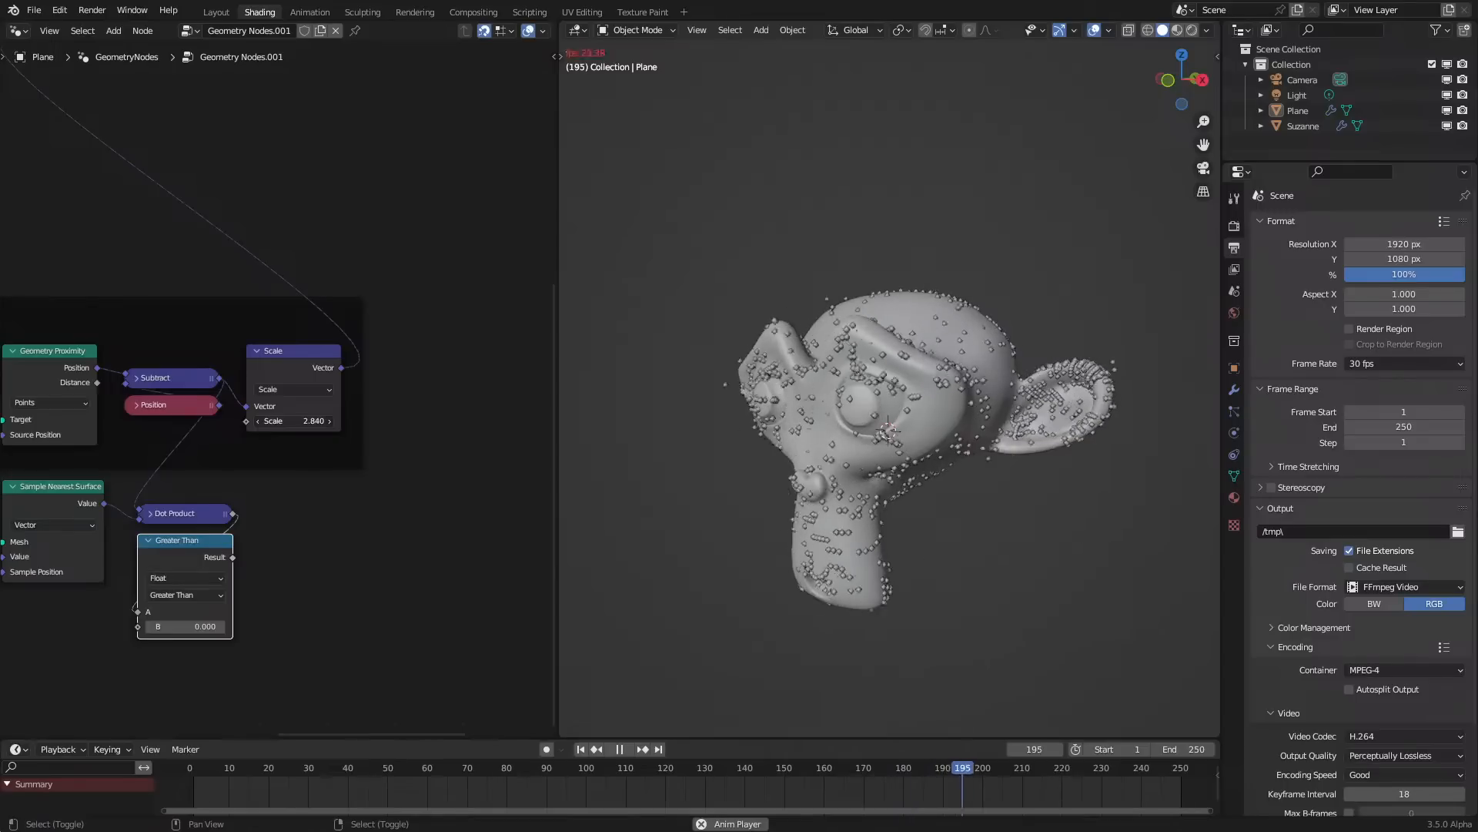
text(0.1)
key(Return)
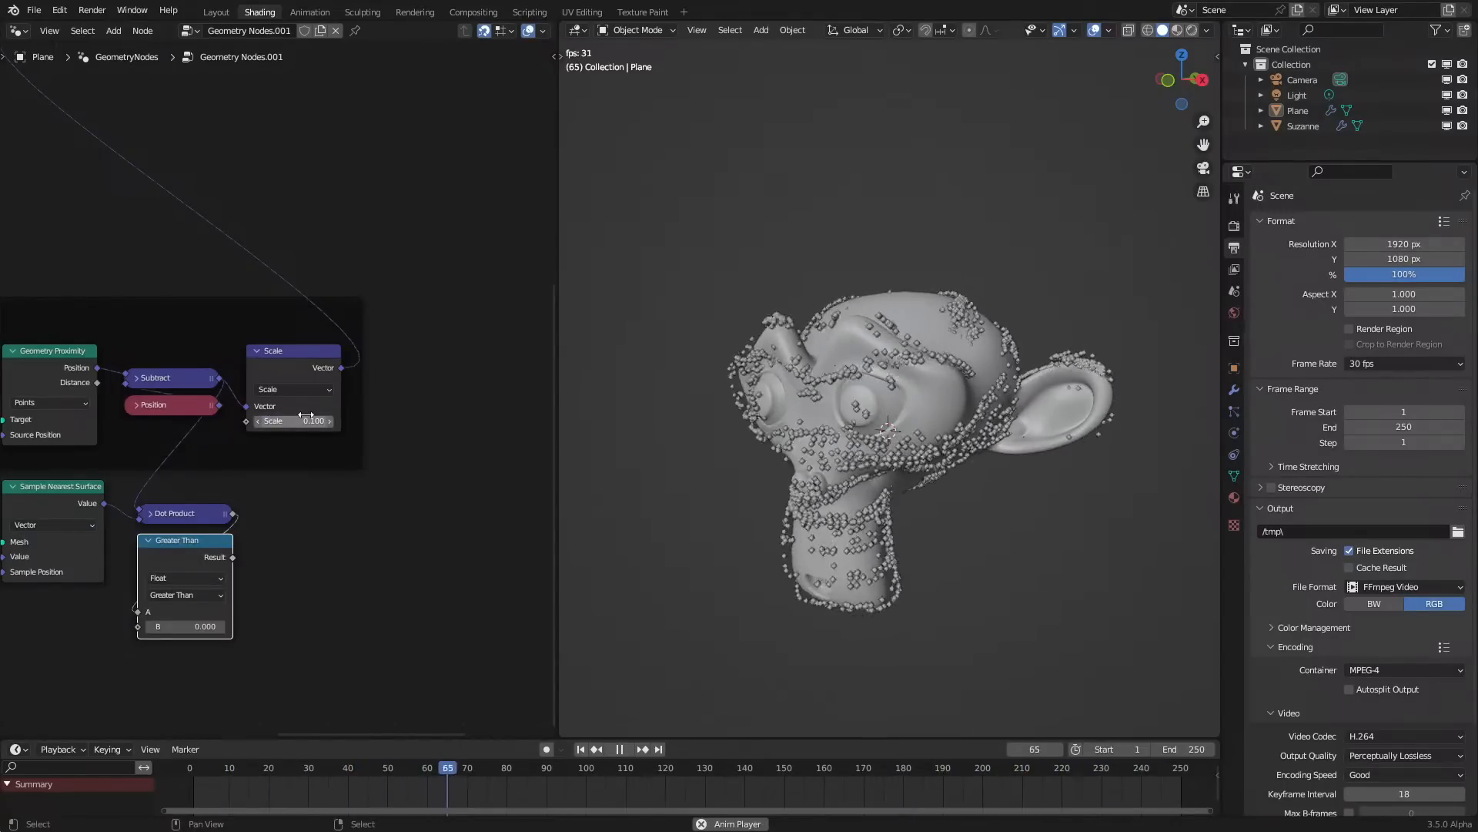
middle_drag(887, 483, 1021, 471)
middle_drag(907, 532, 647, 500)
Set the tangent-force Scale factor to 0.01 and replay the simulation from the first frame
scroll(466, 470, down, 5)
middle_drag(372, 459, 133, 563)
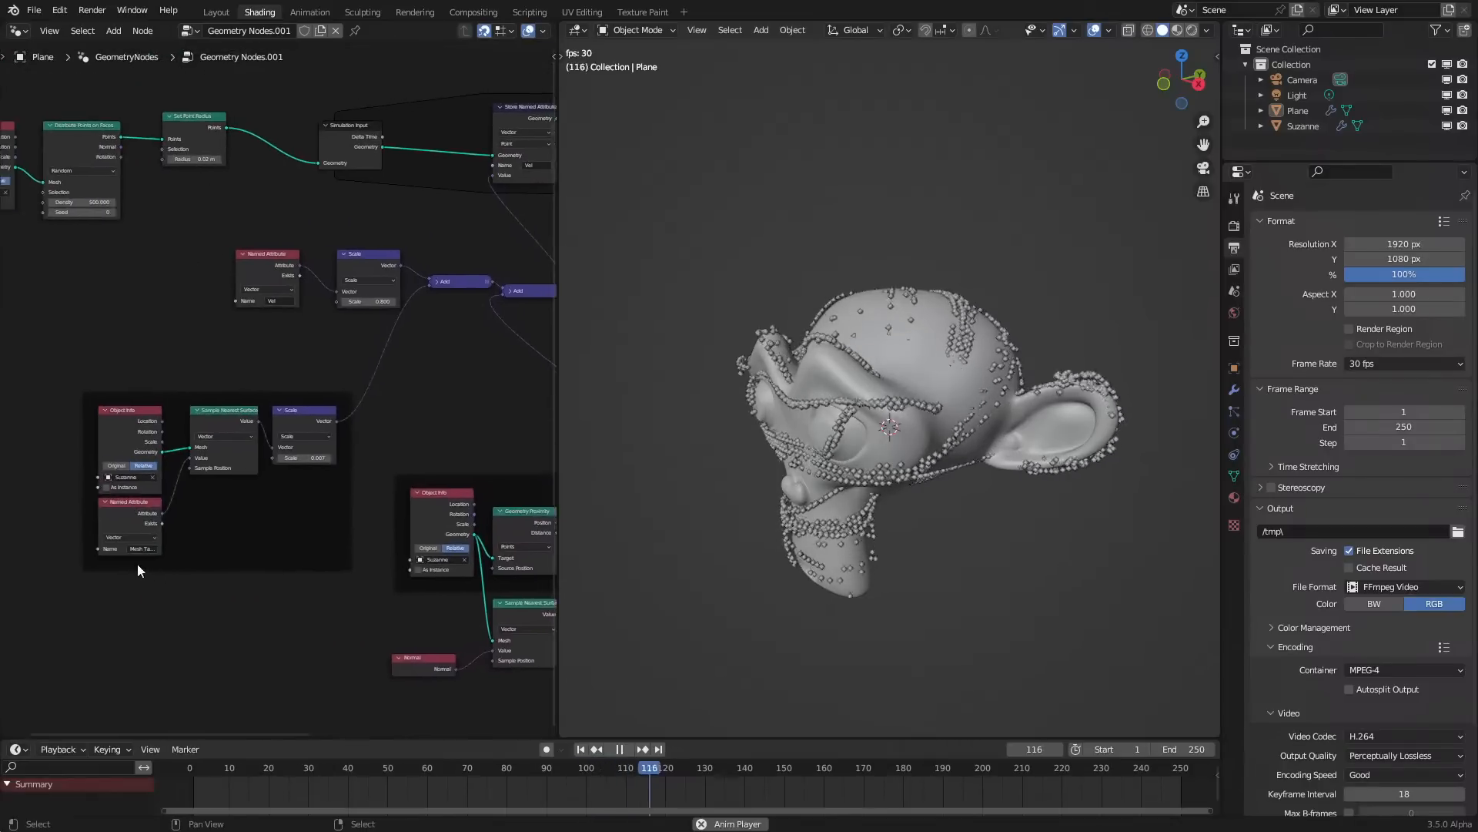
scroll(216, 408, up, 2)
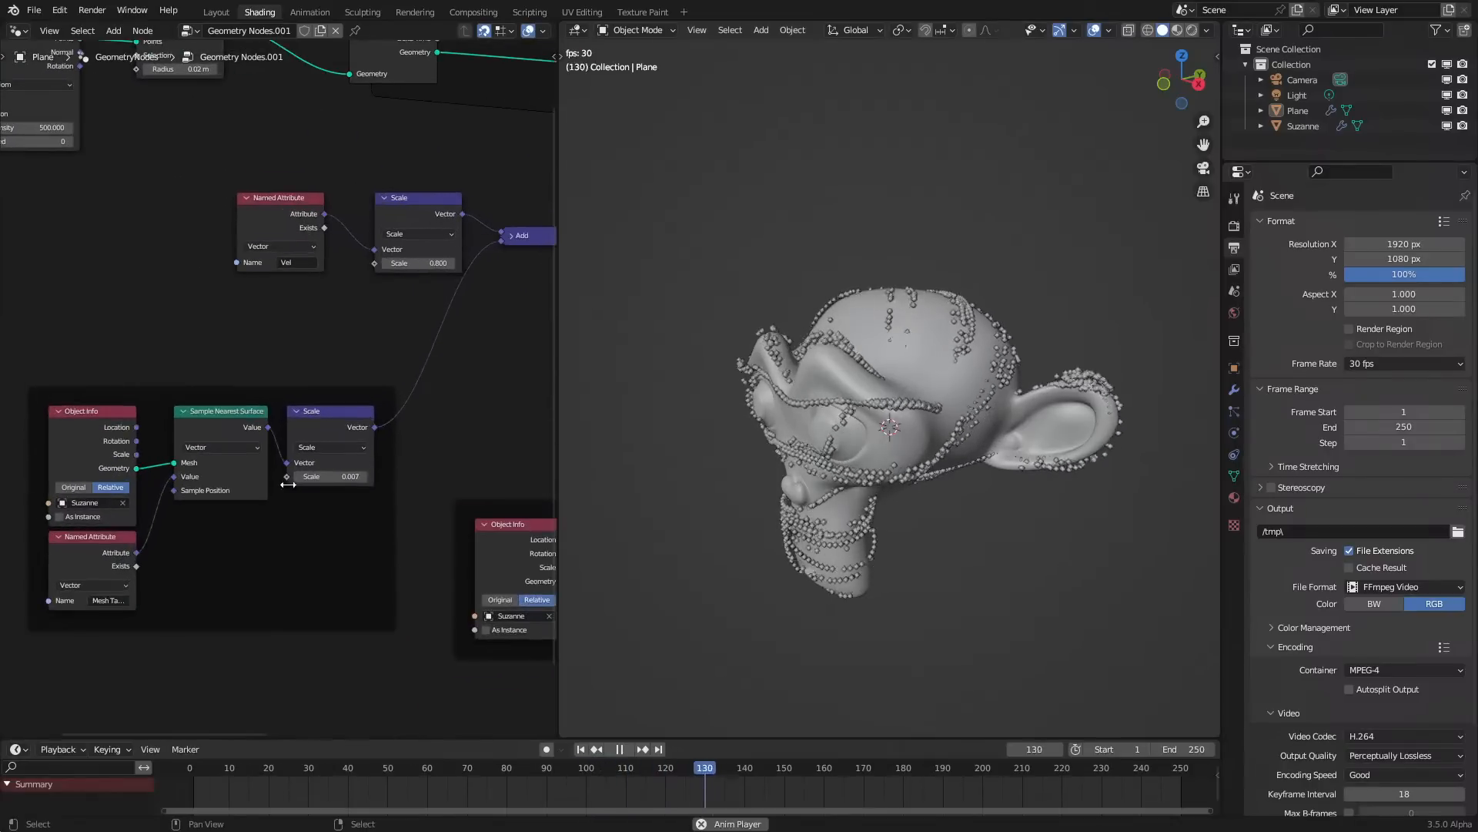
click(328, 472)
text(0.0075)
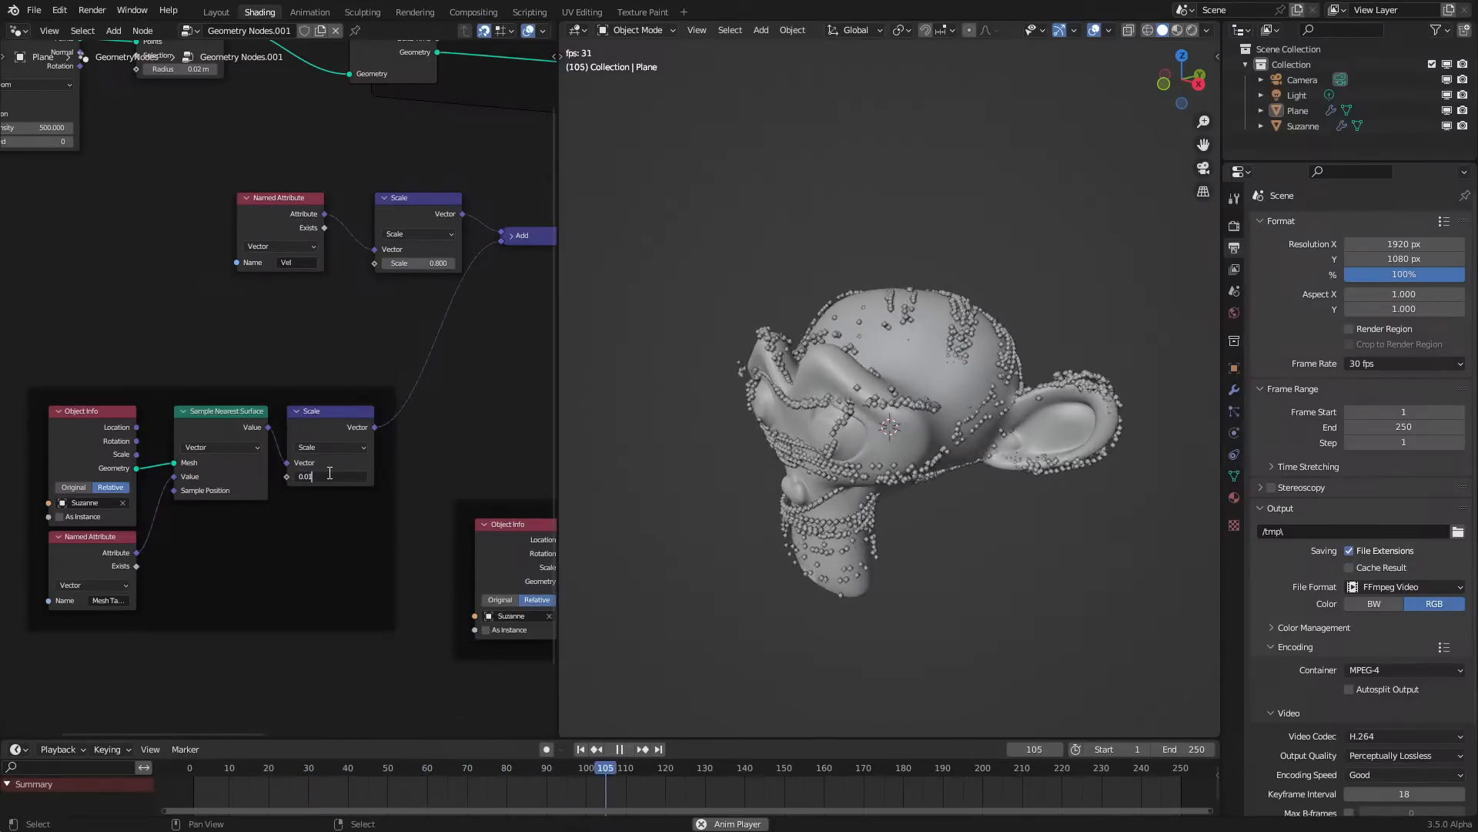
click(194, 796)
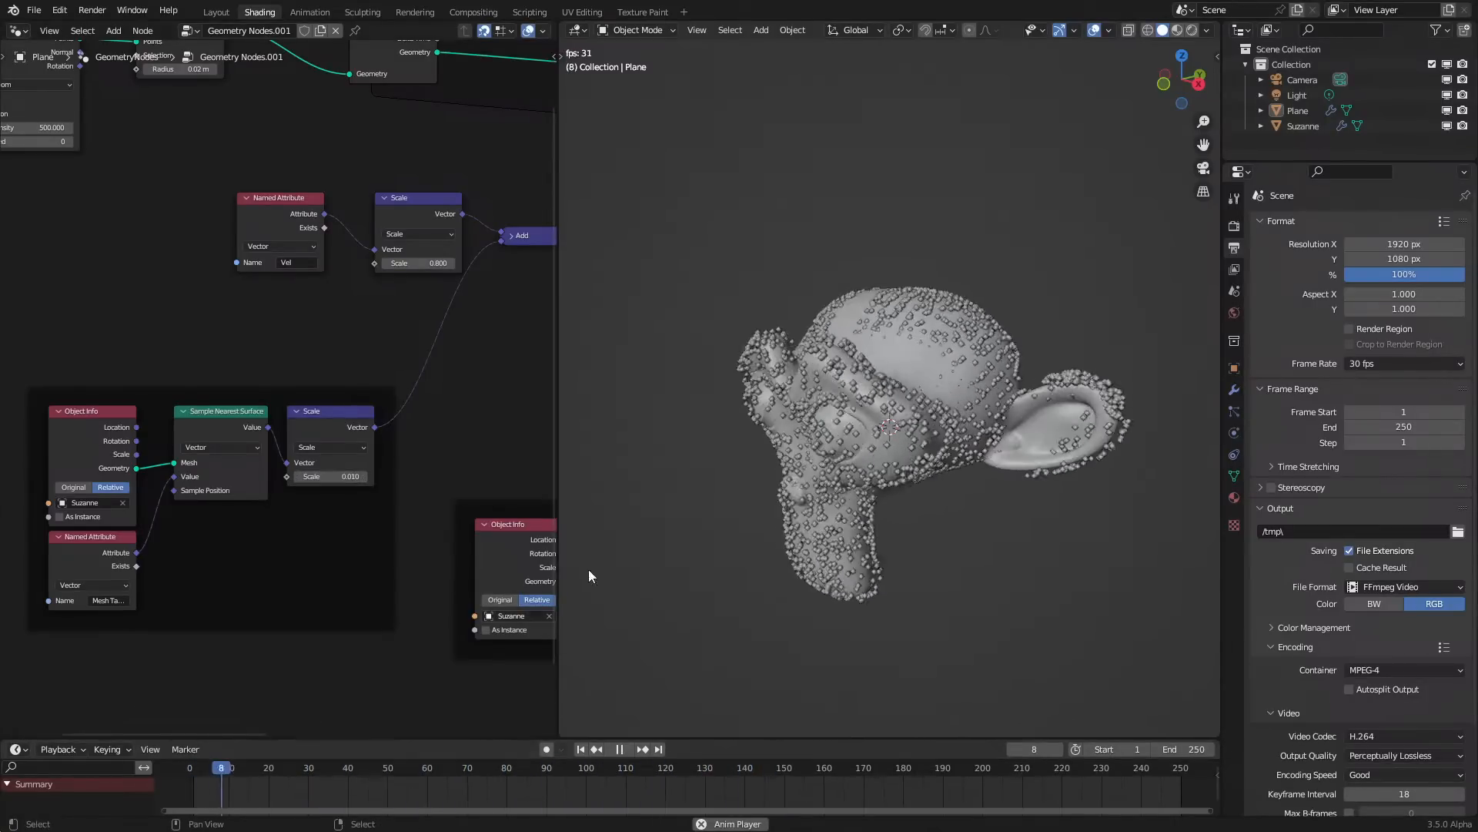
middle_drag(930, 408, 987, 385)
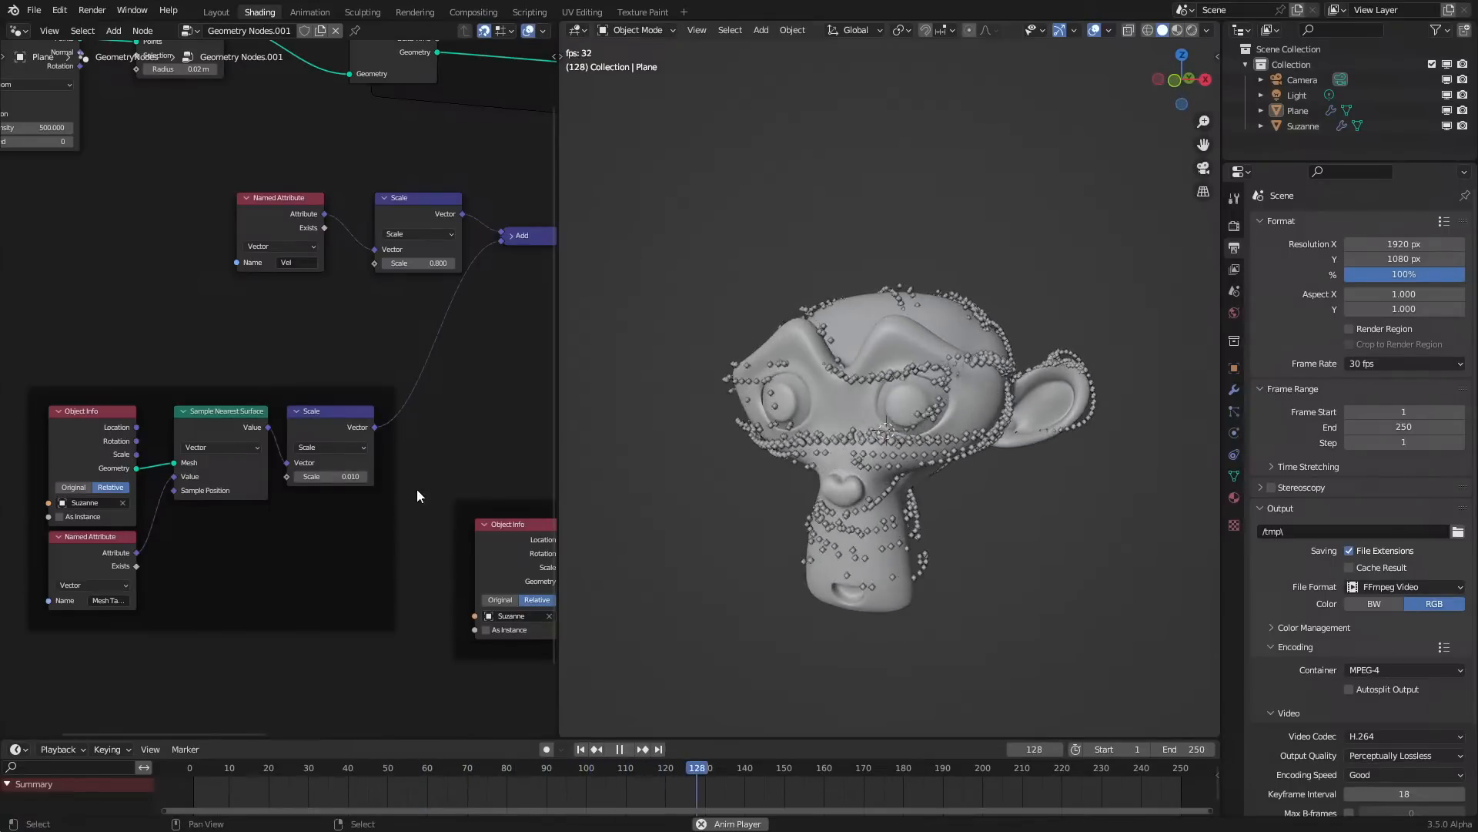
Raise the surface-pull Scale factor to about 0.53 while watching the points from above
scroll(508, 485, down, 3)
middle_drag(516, 482, 206, 476)
scroll(323, 514, up, 2)
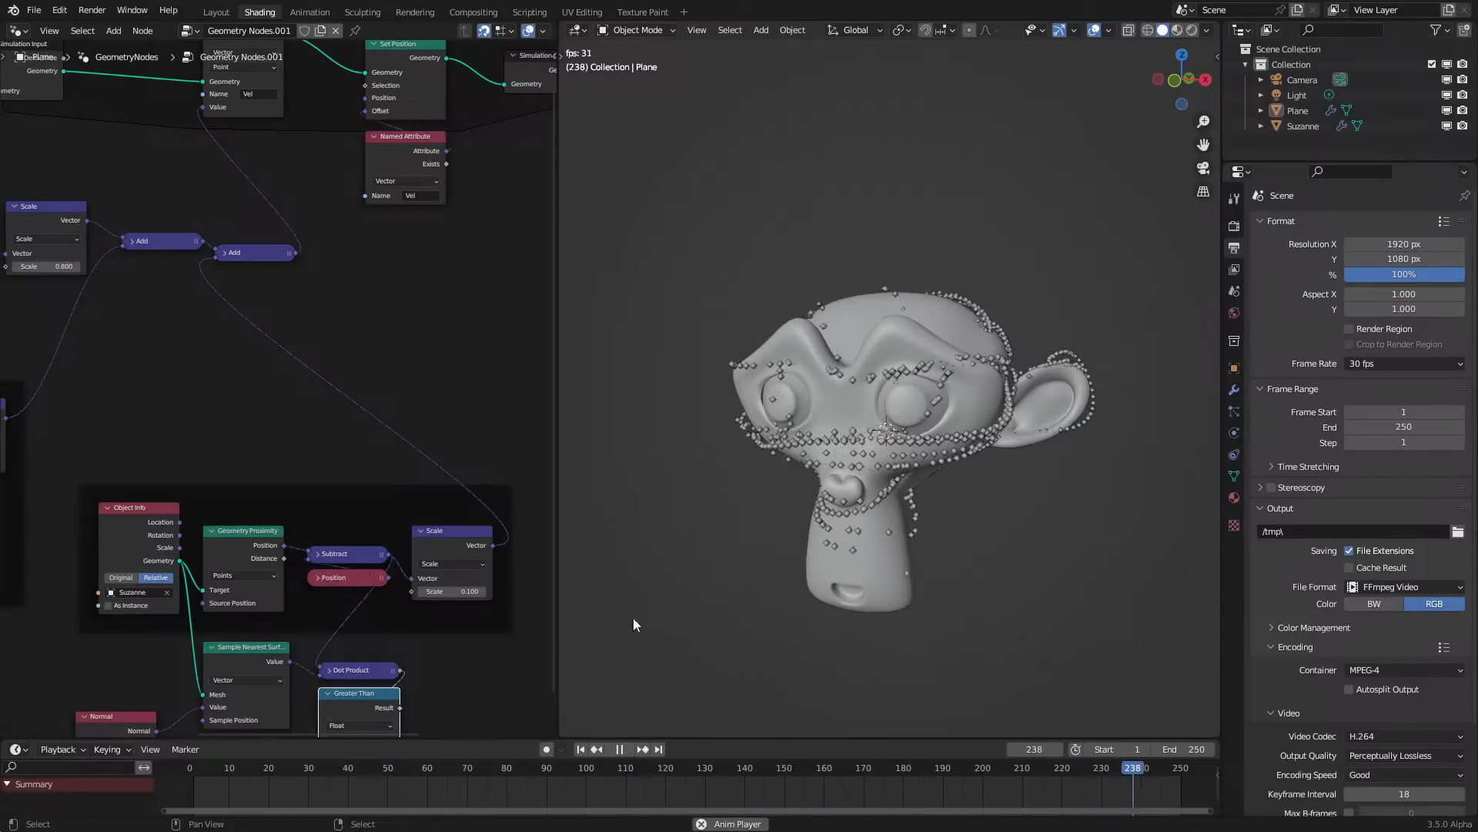
middle_drag(708, 592, 650, 635)
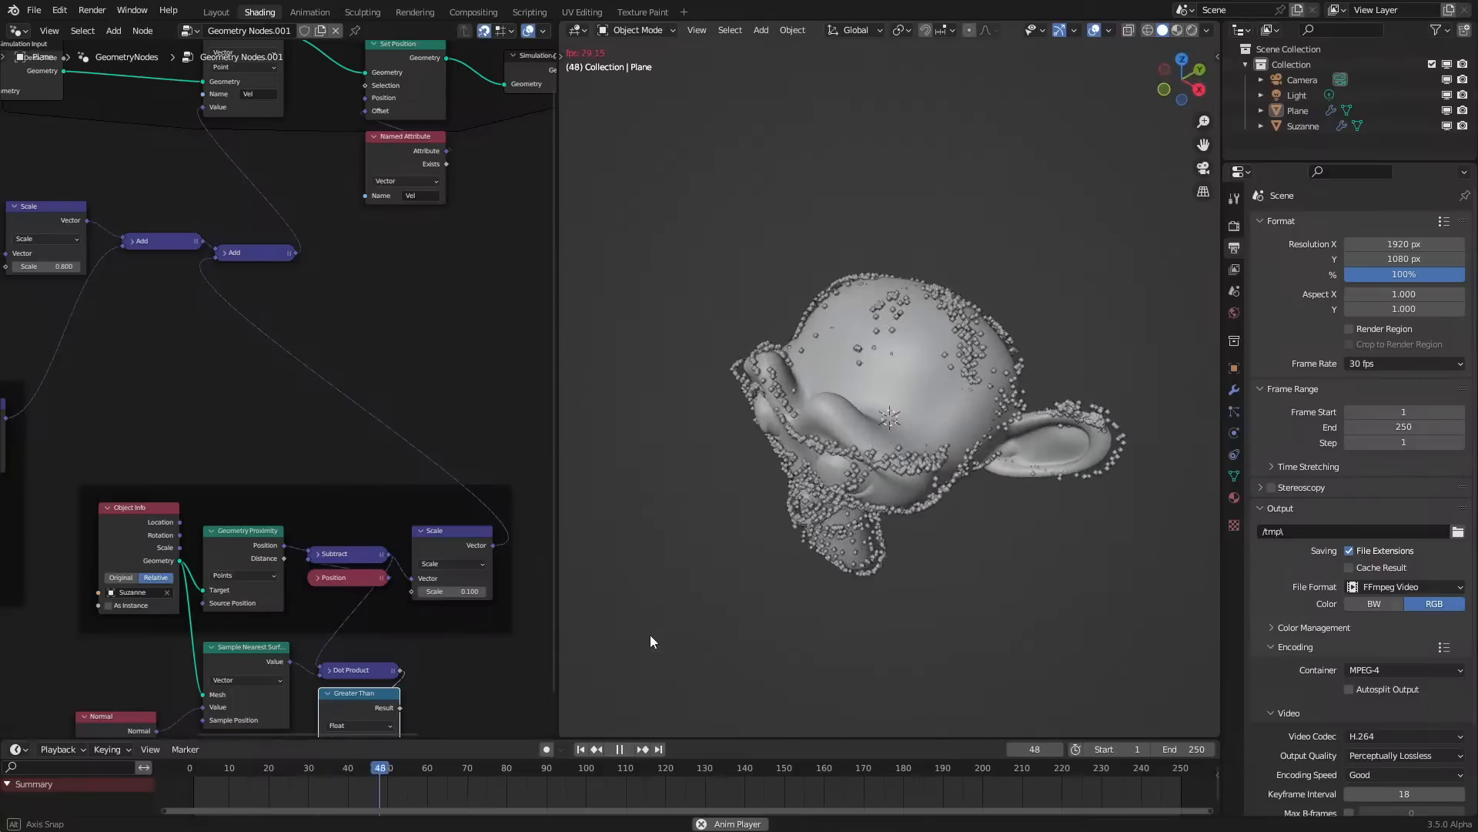
scroll(254, 590, up, 1)
drag(466, 607, 485, 607)
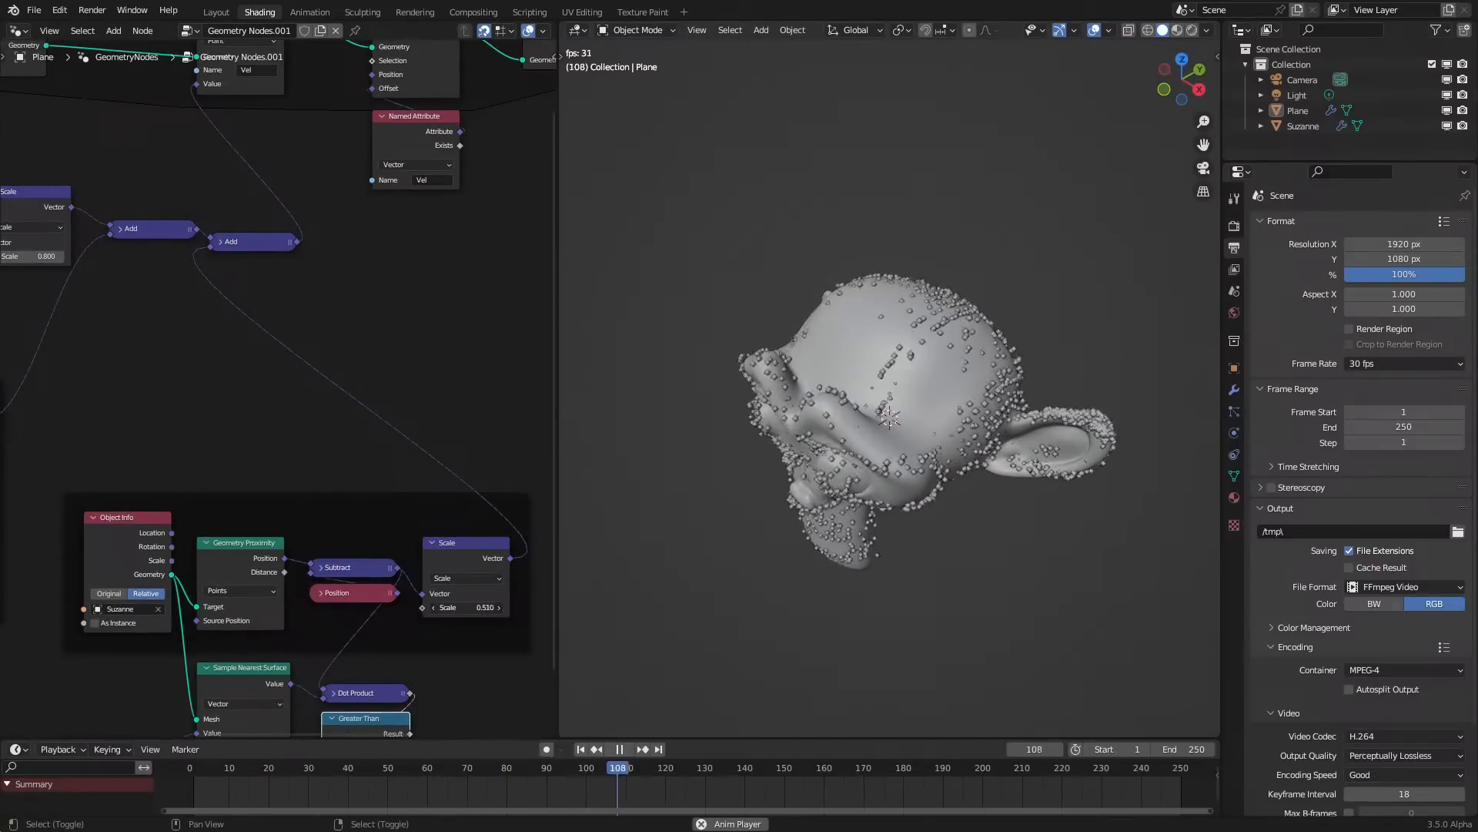
Set the surface-pull Scale factor to 0, restart the simulation, and view the points around the monkey
middle_drag(1013, 475, 1005, 412)
click(182, 792)
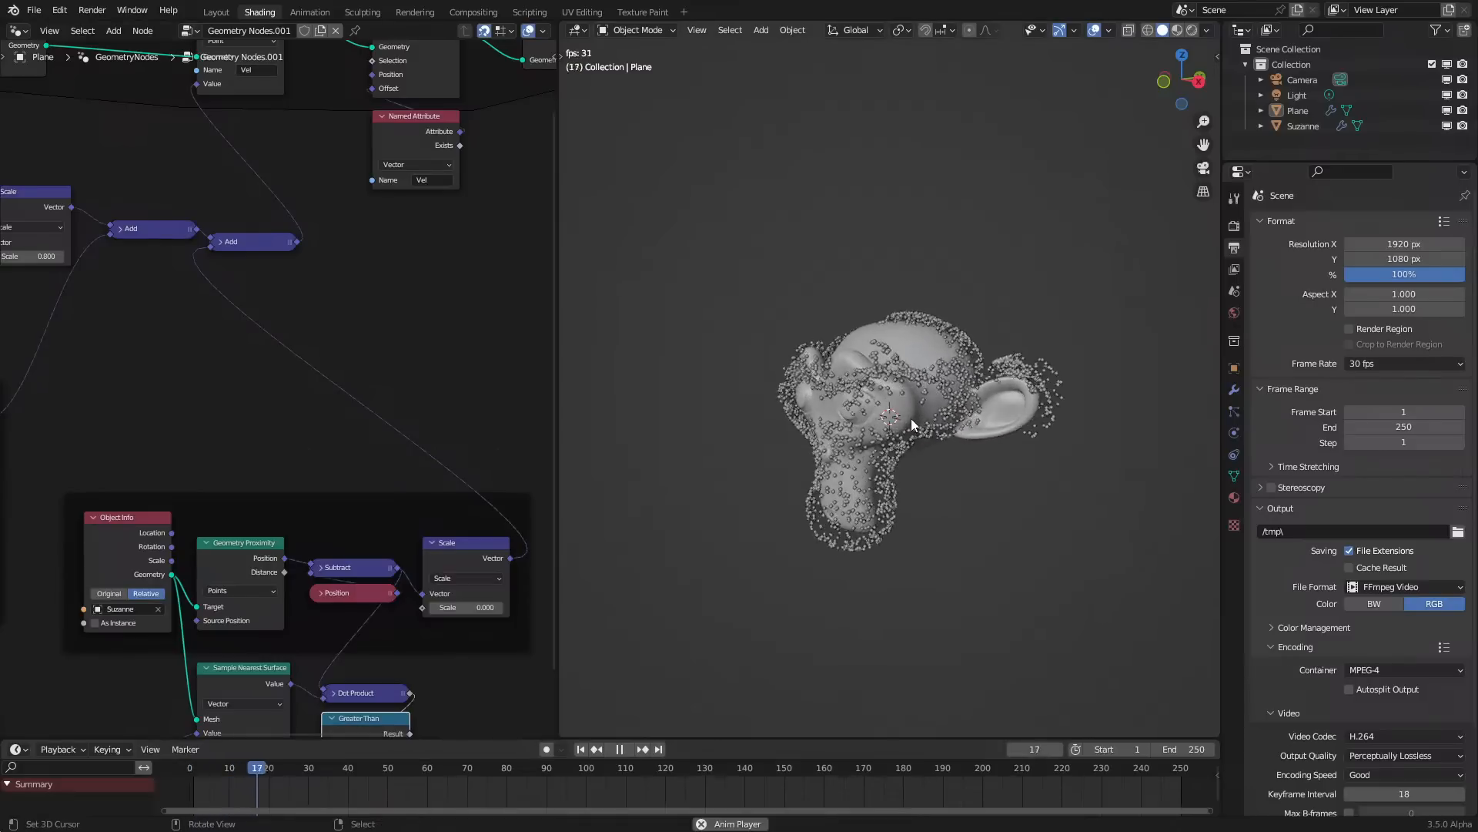
middle_drag(942, 417, 799, 396)
scroll(179, 417, down, 3)
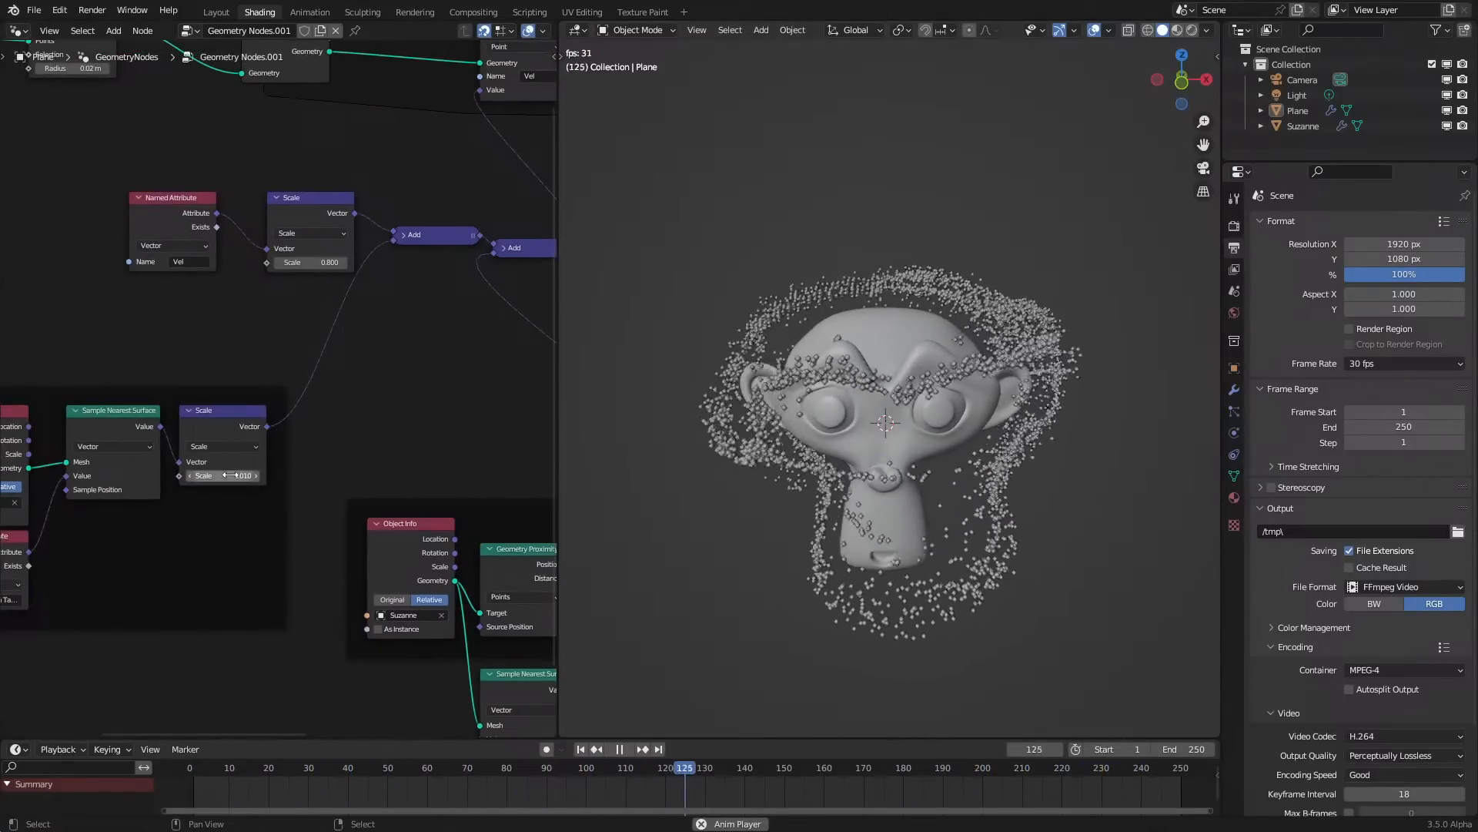
Set the surface-pull Scale factor to 0.01, lower it to 0.001, and replay the simulation from the first frame
middle_drag(390, 585, 297, 433)
scroll(216, 428, up, 2)
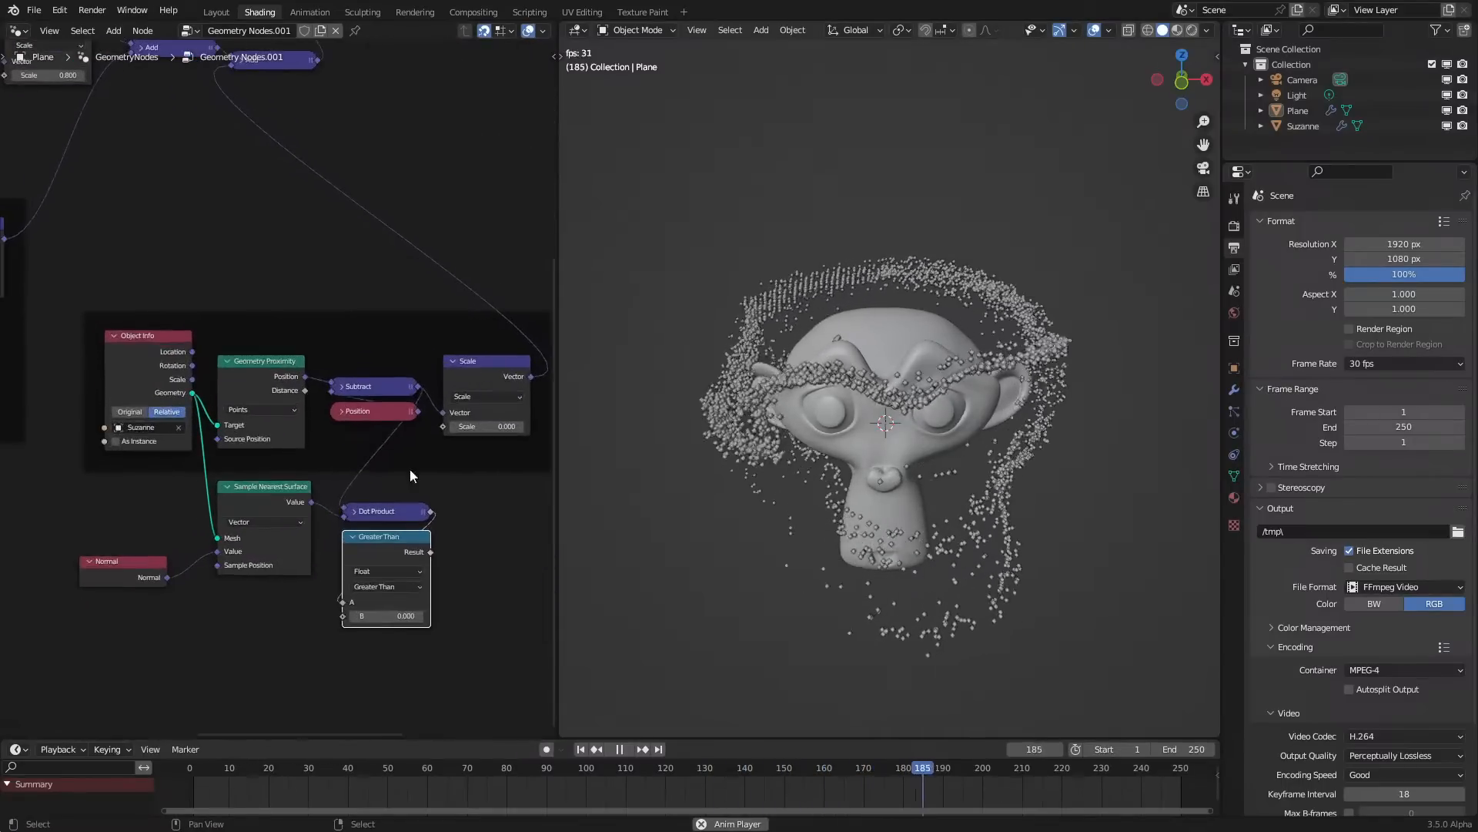
click(487, 426)
text(0.01)
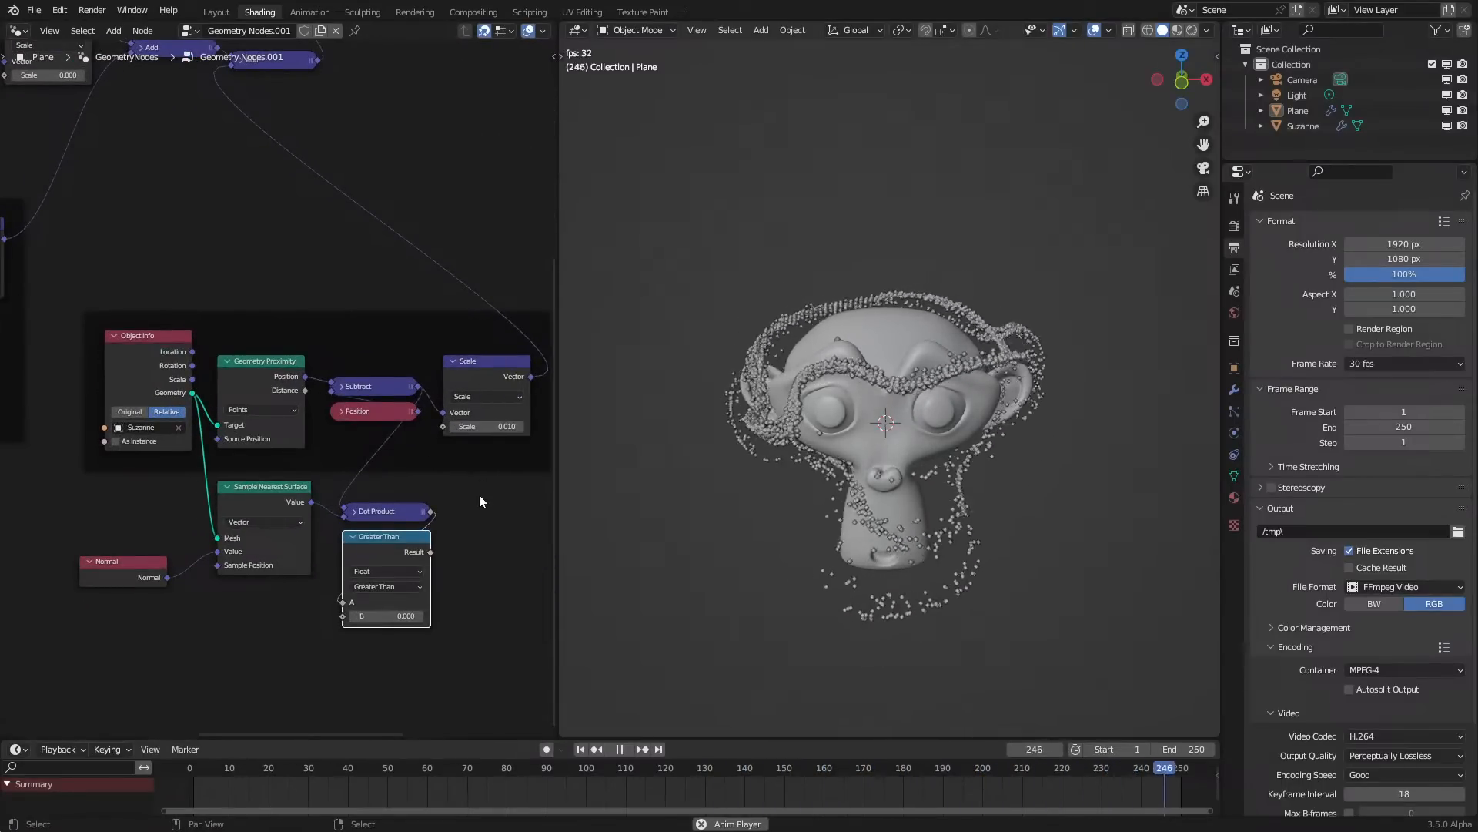
key(Return)
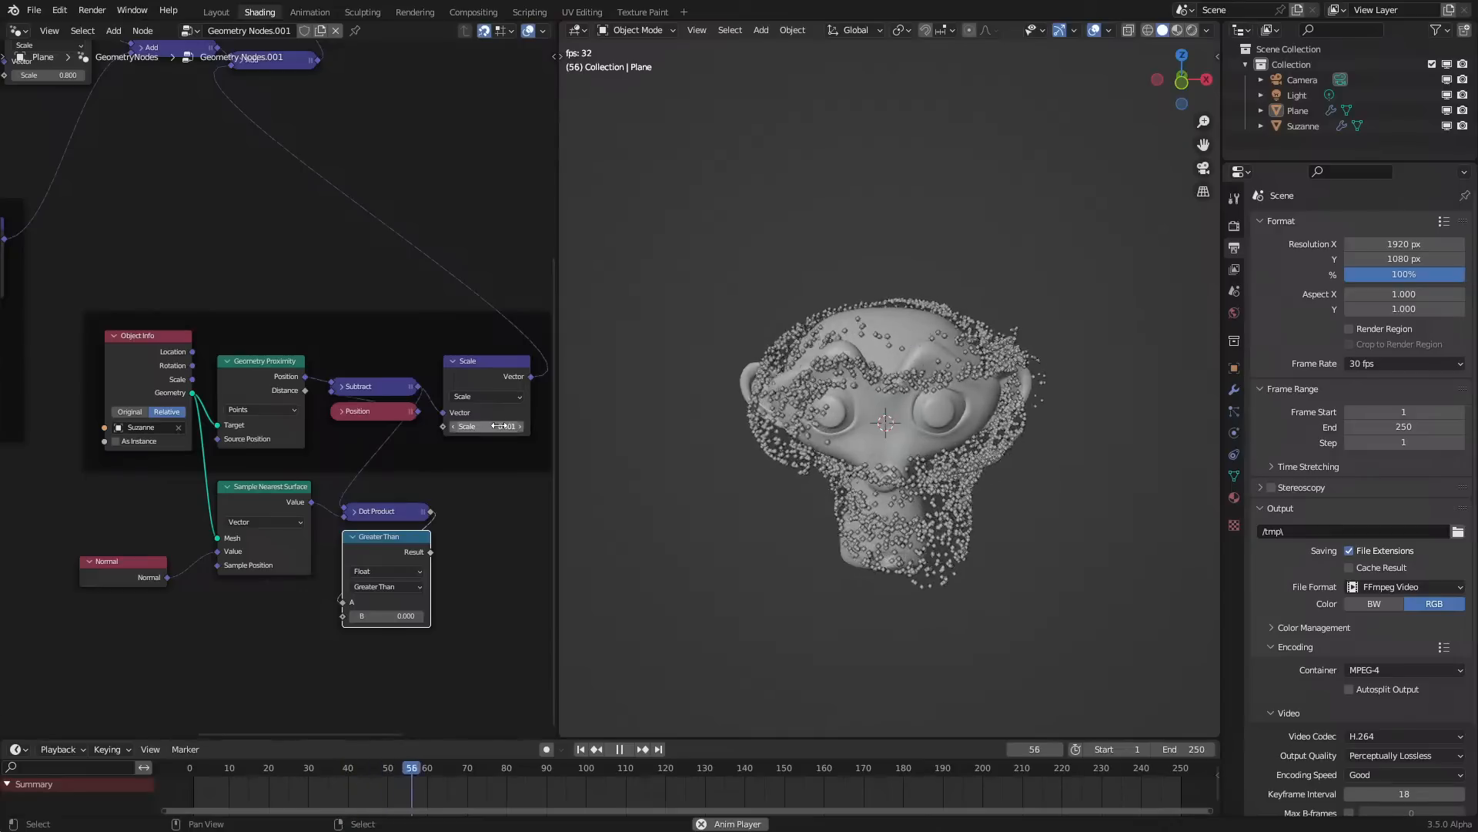
middle_drag(729, 519, 684, 517)
click(198, 784)
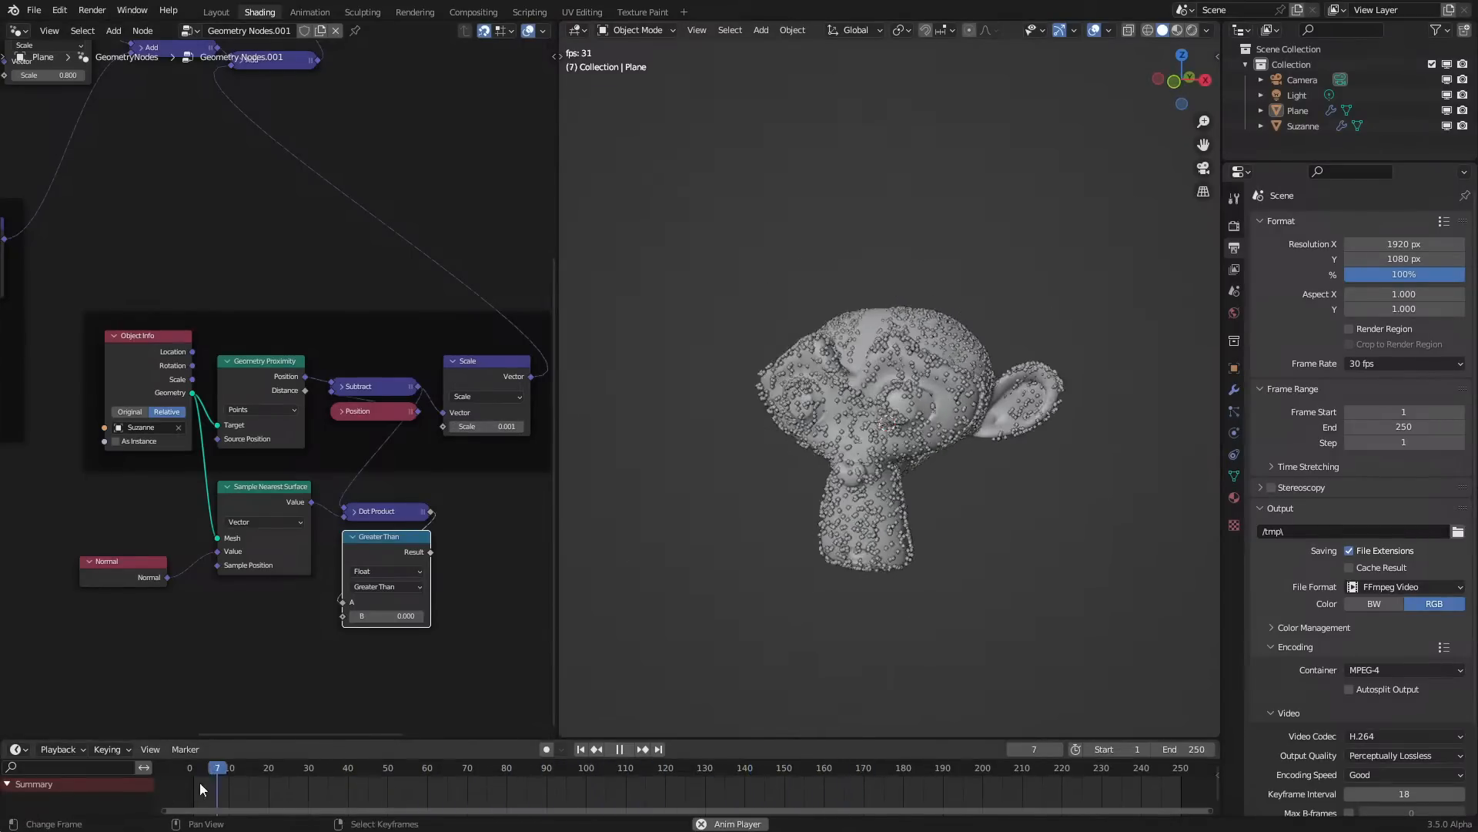
middle_drag(834, 542, 929, 549)
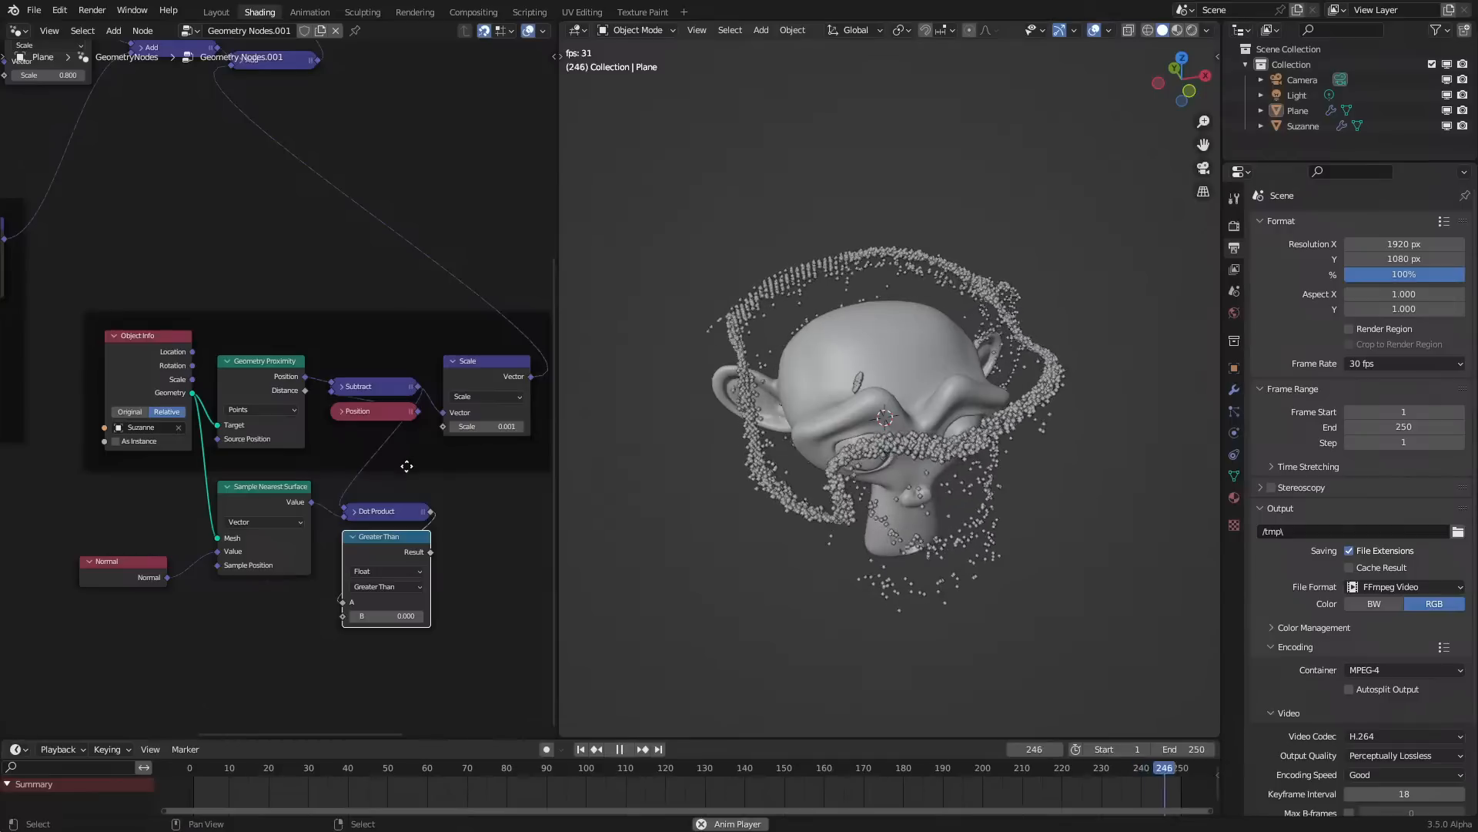
Set the tangent-force Scale factor to -0.01 and view the running points from both sides of the monkey
middle_drag(966, 402, 598, 401)
middle_drag(403, 431, 208, 510)
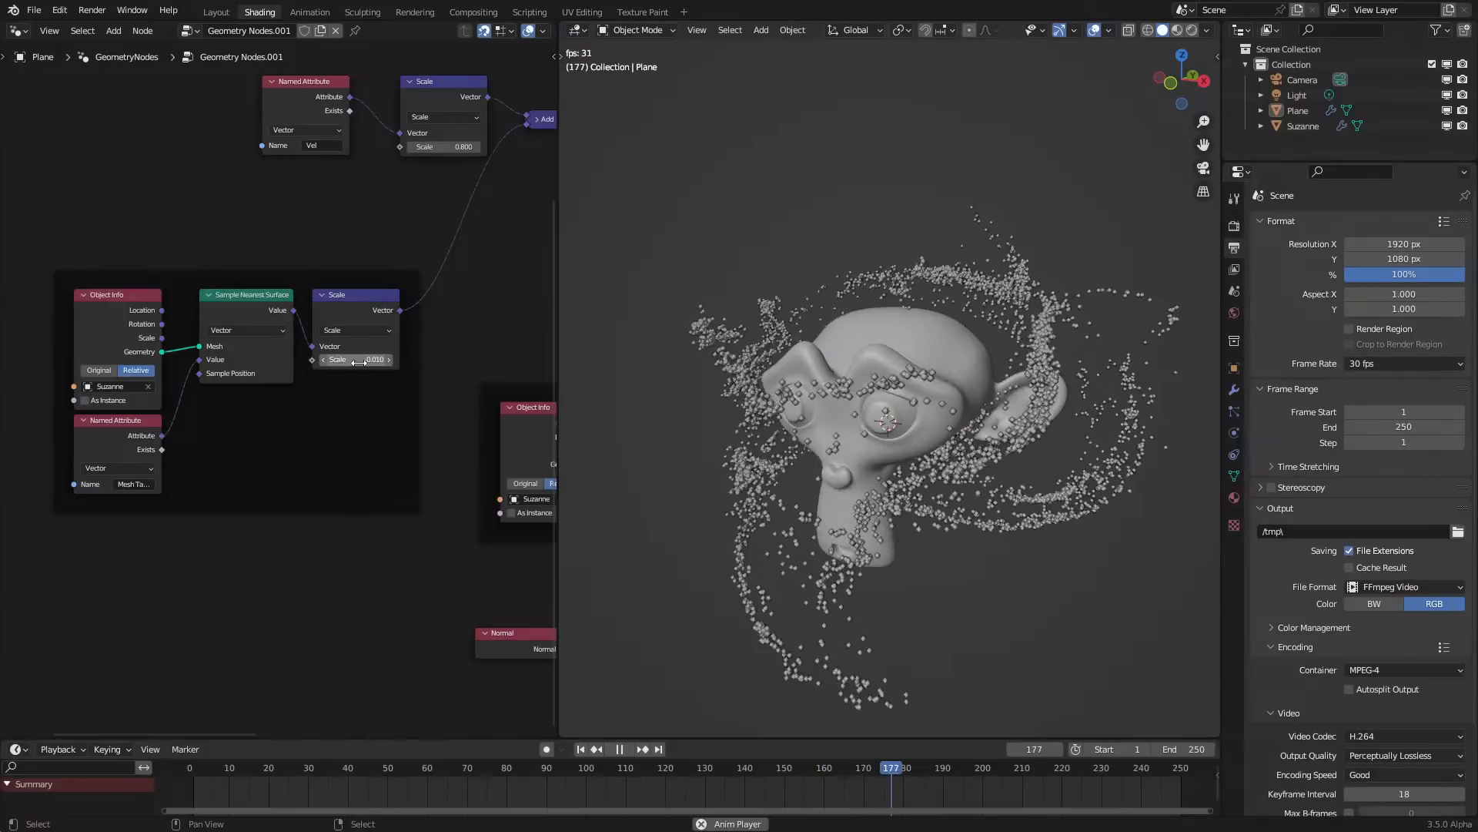
middle_drag(609, 462, 871, 469)
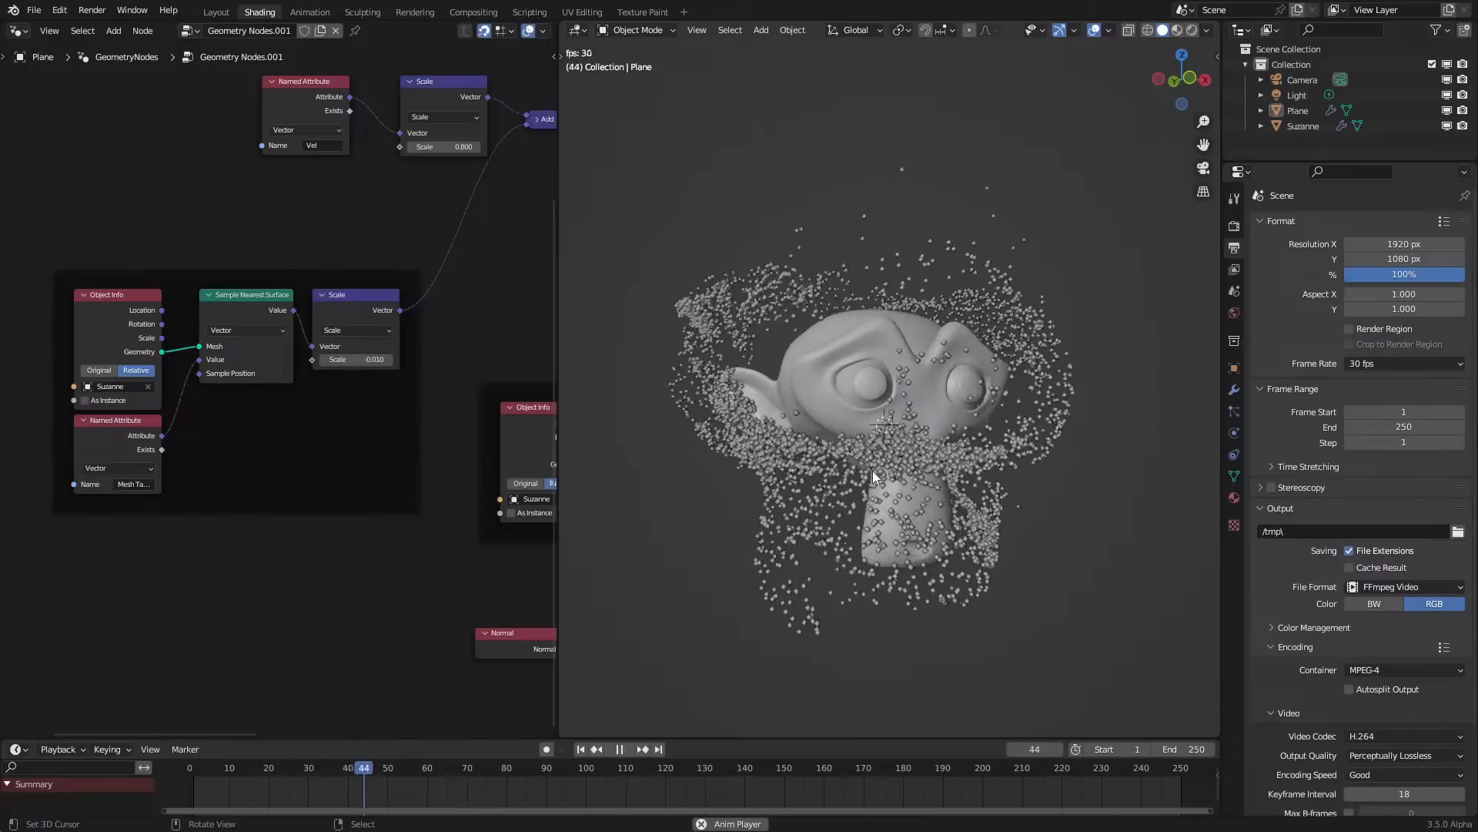
Set the surface-pull Scale factor to 0.005 and view the running points from both sides and the front of the monkey
middle_drag(411, 512, 21, 515)
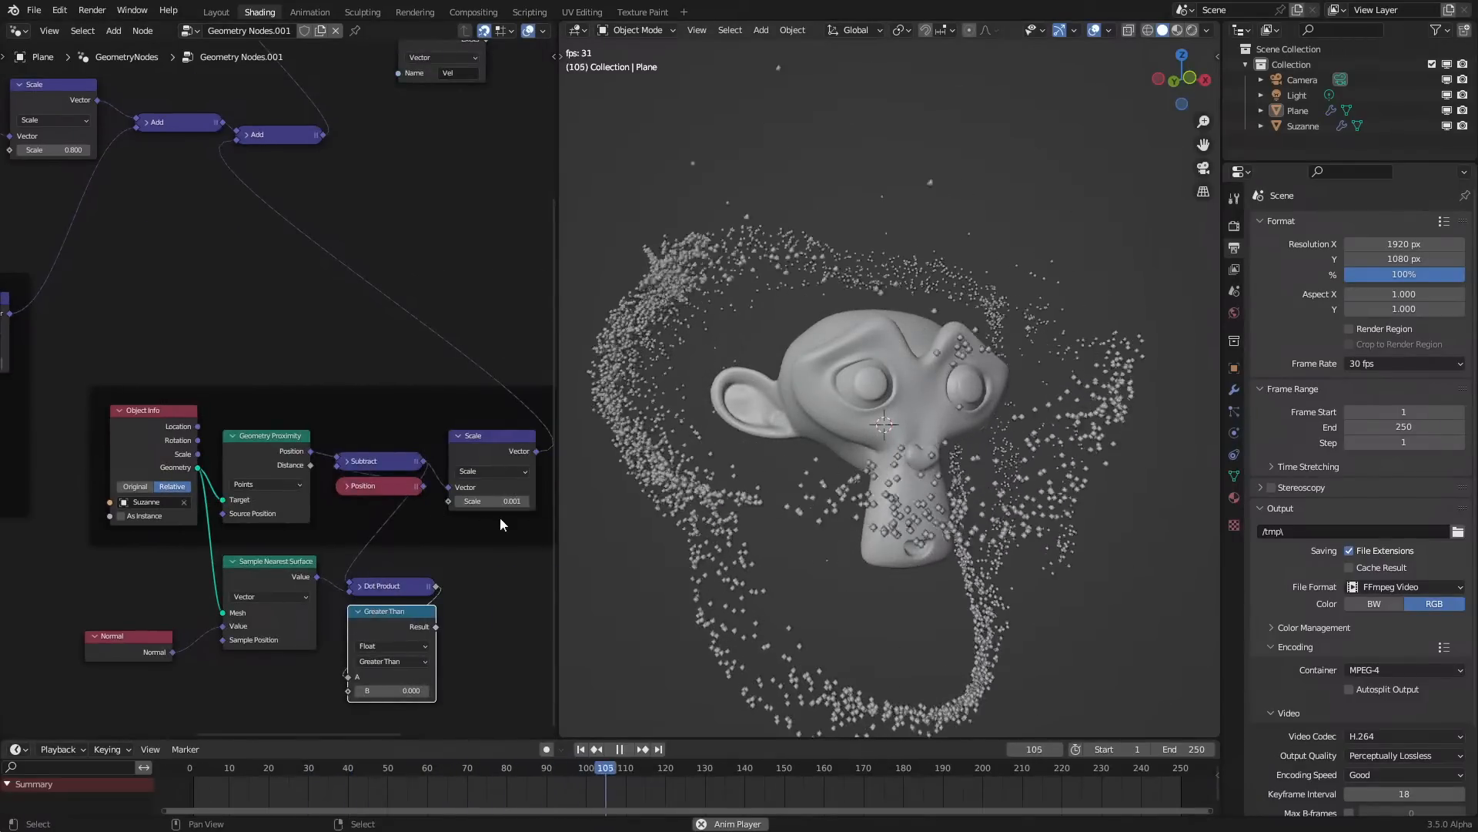
click(501, 504)
text(0.005)
key(Return)
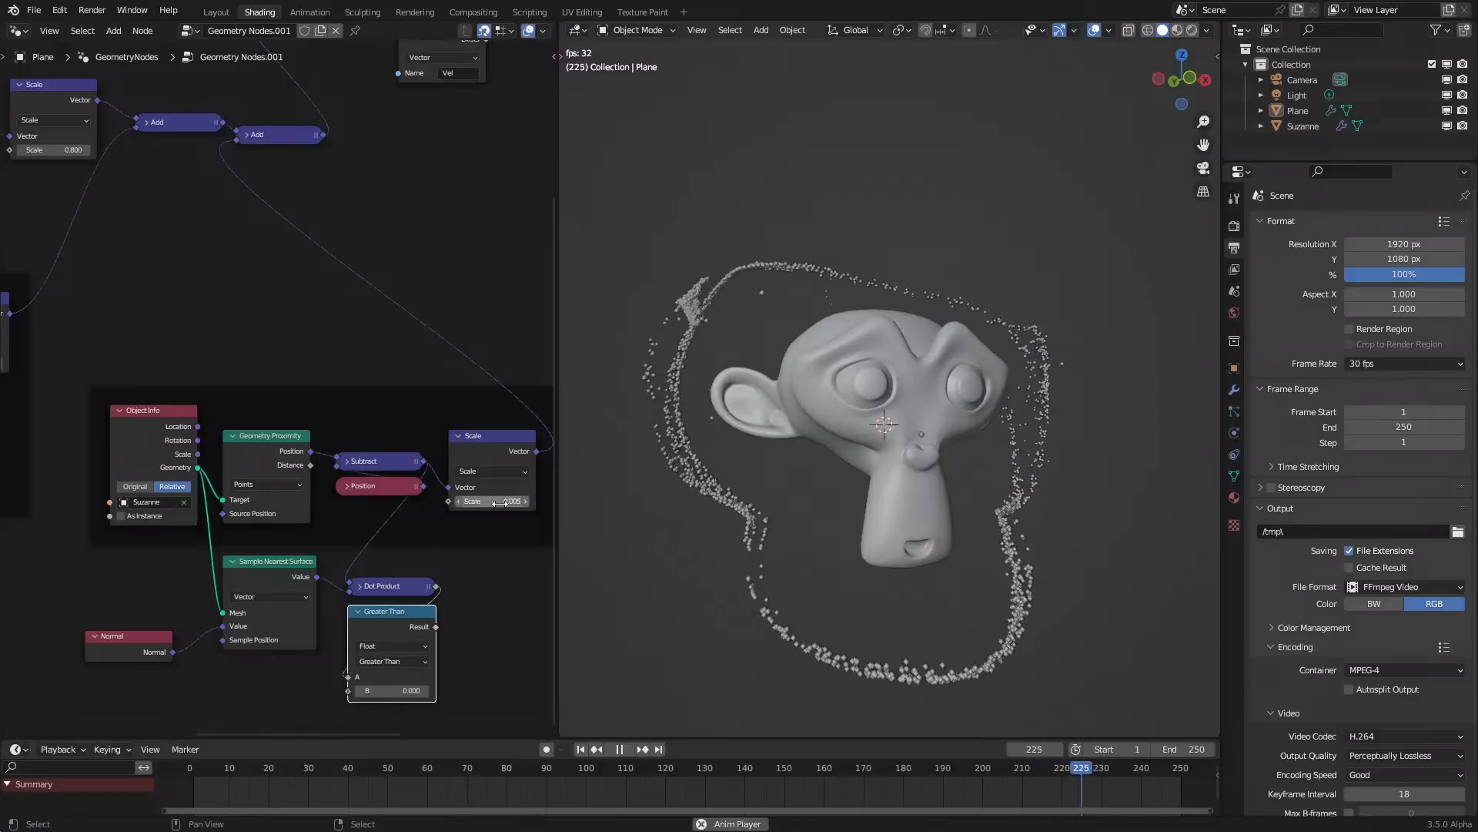
middle_drag(1118, 419, 995, 386)
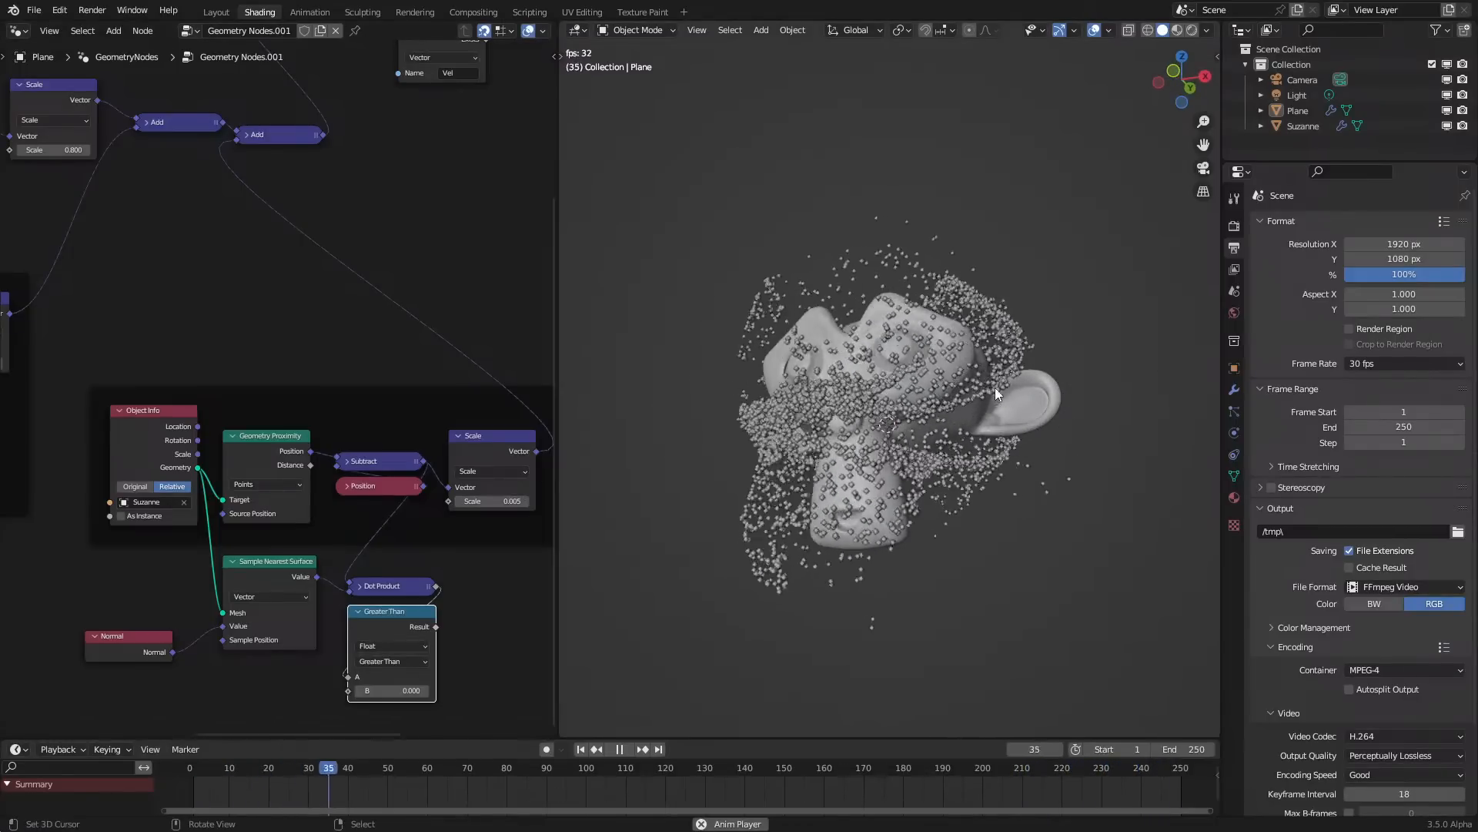
middle_drag(796, 392, 828, 462)
Stop the playback and set the tangent-force Scale factor to 0.01 to reverse the flow, with the simulation replayed
key(space)
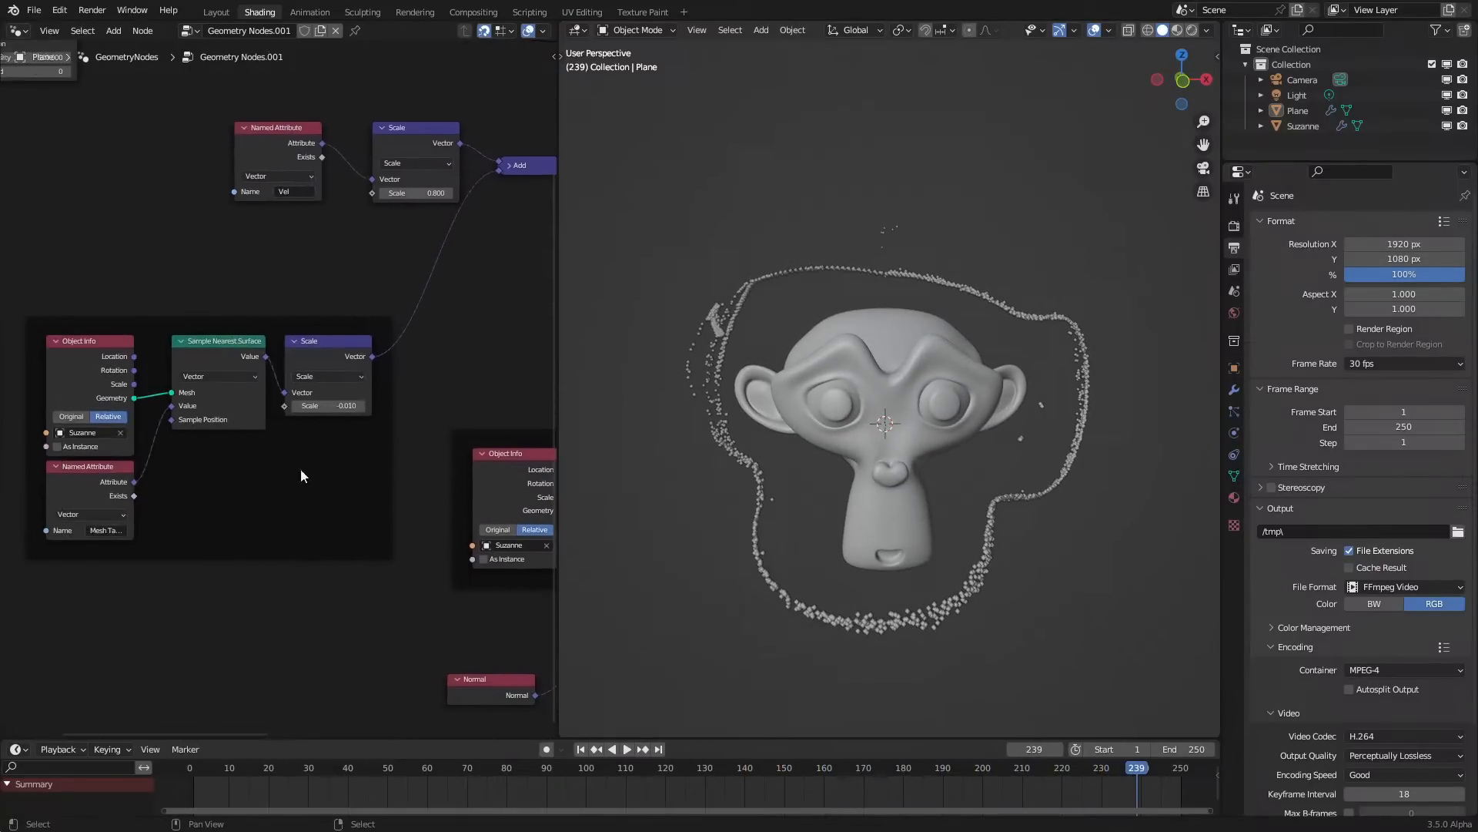
key(minus)
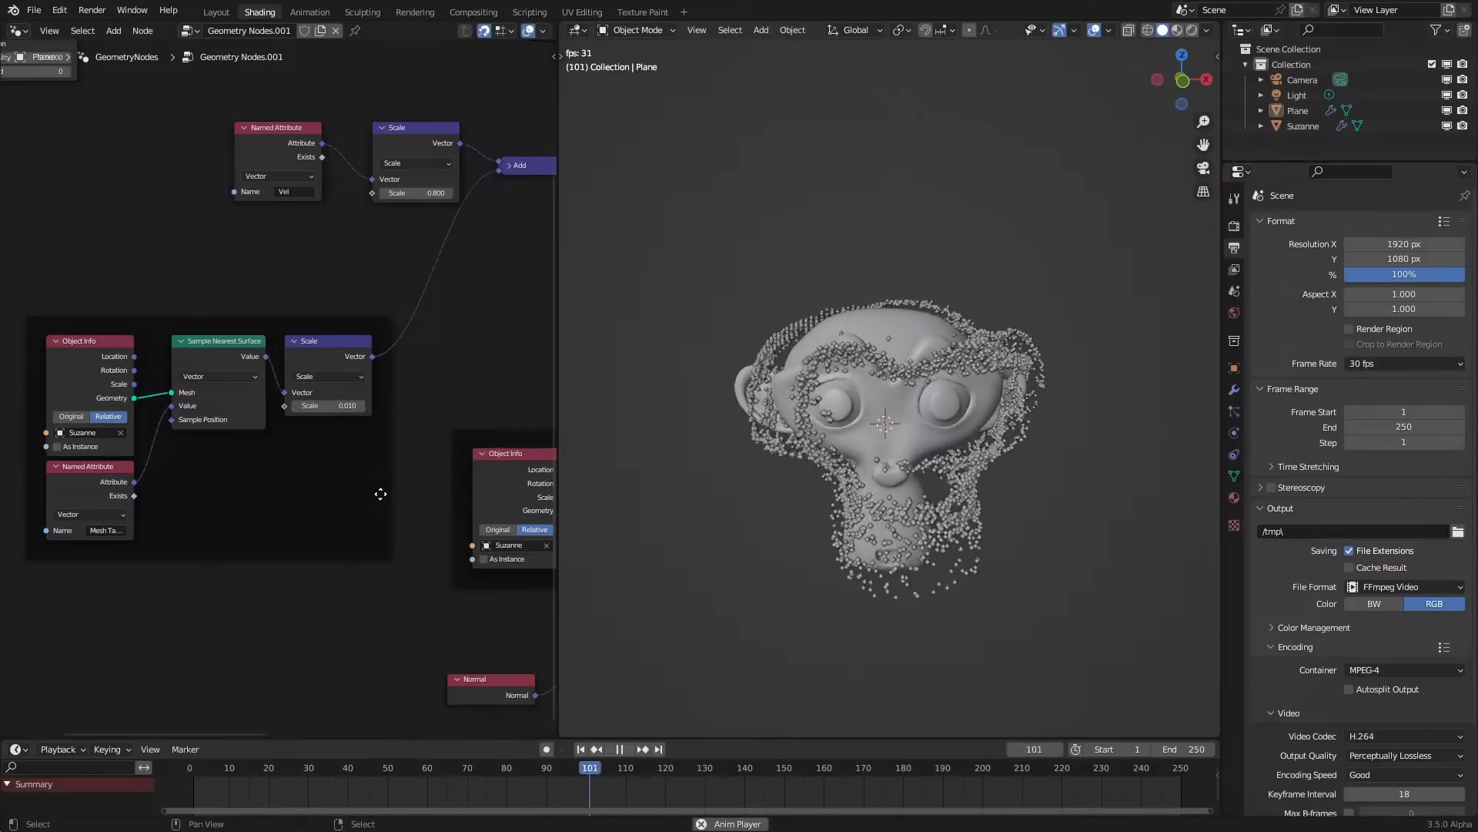
Keep the Geometry Node Editor and select the monkey to show its node tree that stores the mesh tangent attribute
click(17, 31)
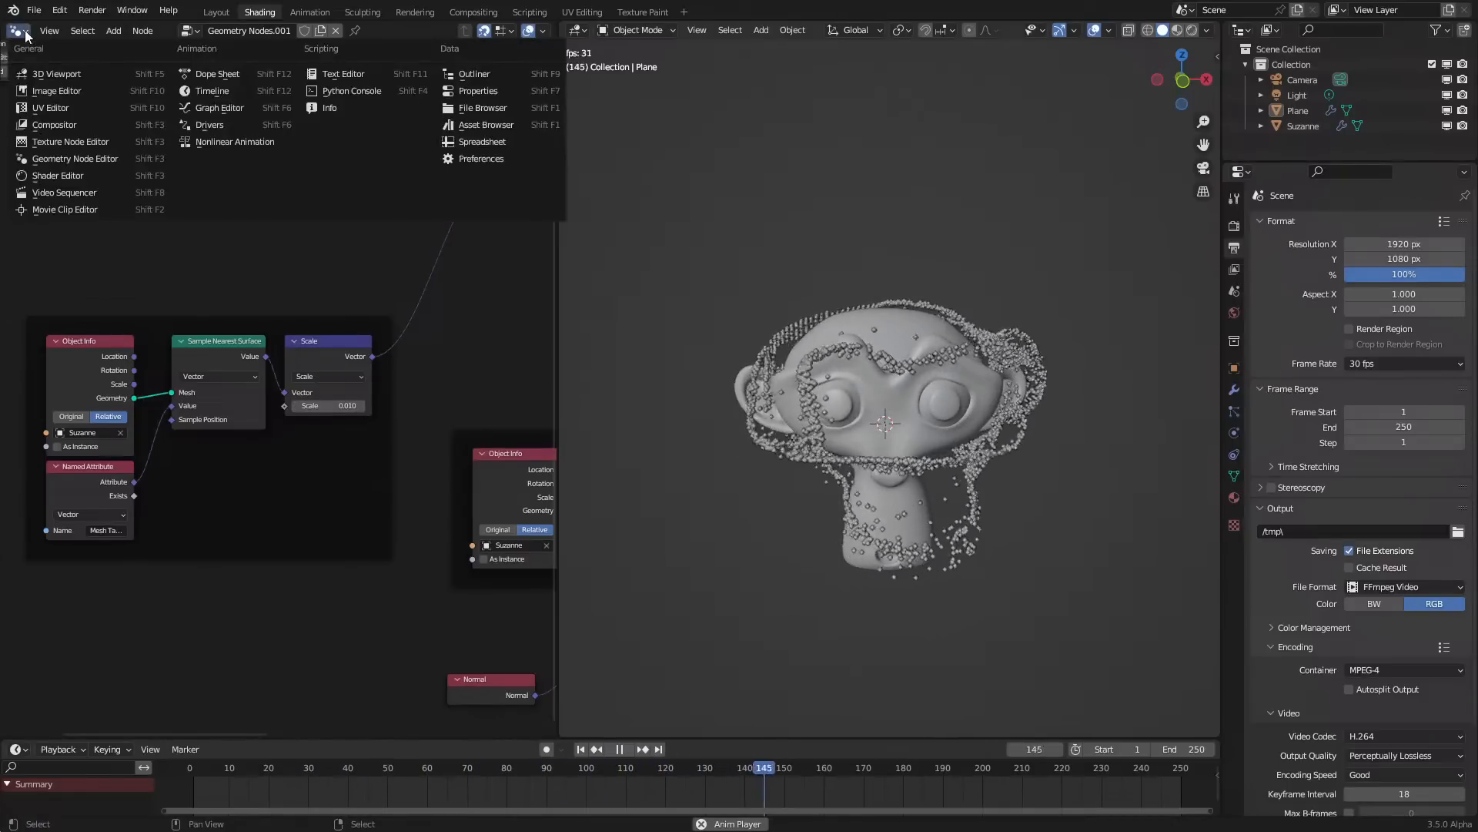
click(75, 158)
click(933, 436)
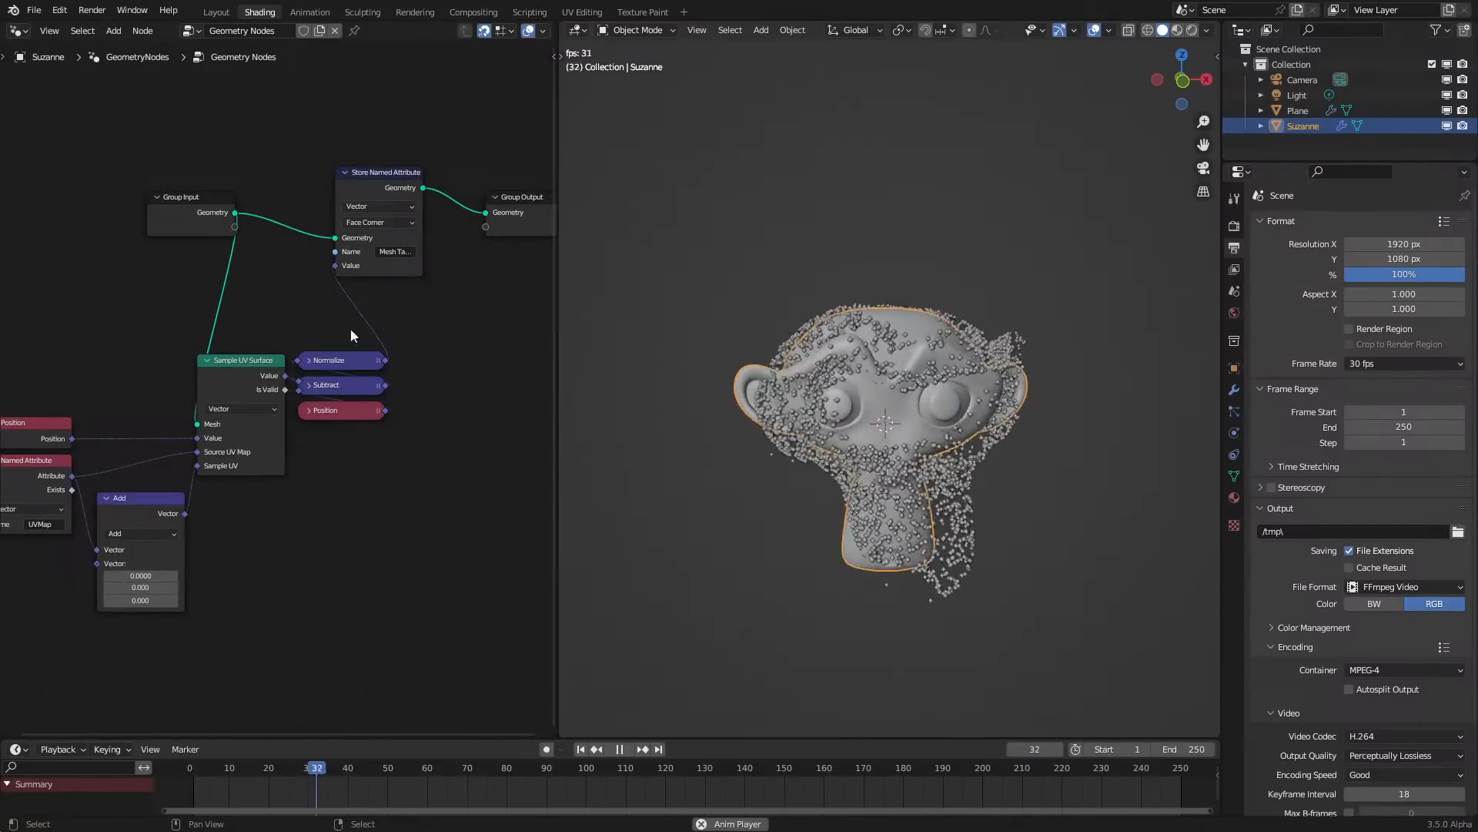
middle_drag(366, 335, 402, 312)
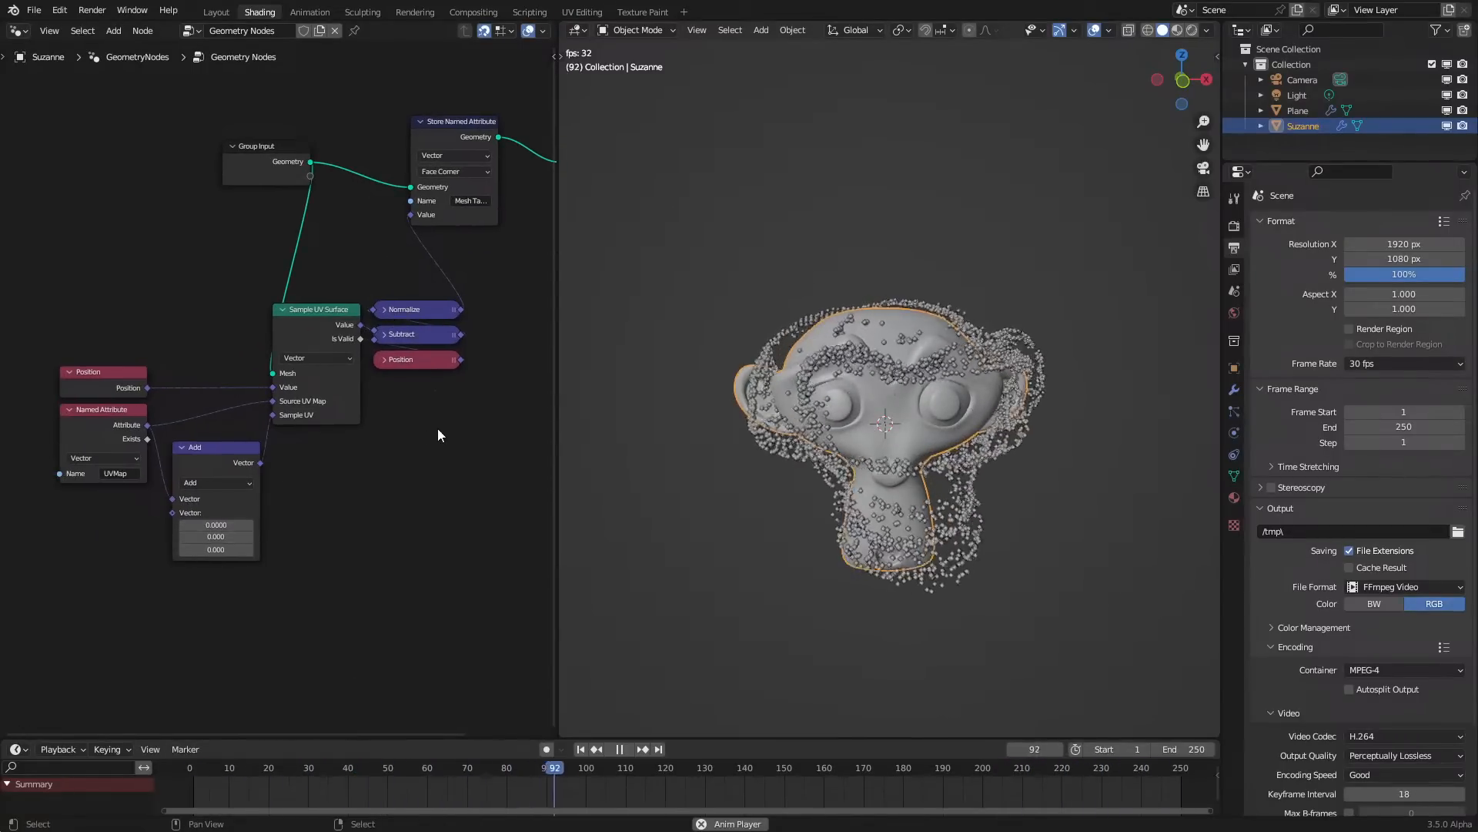
click(17, 30)
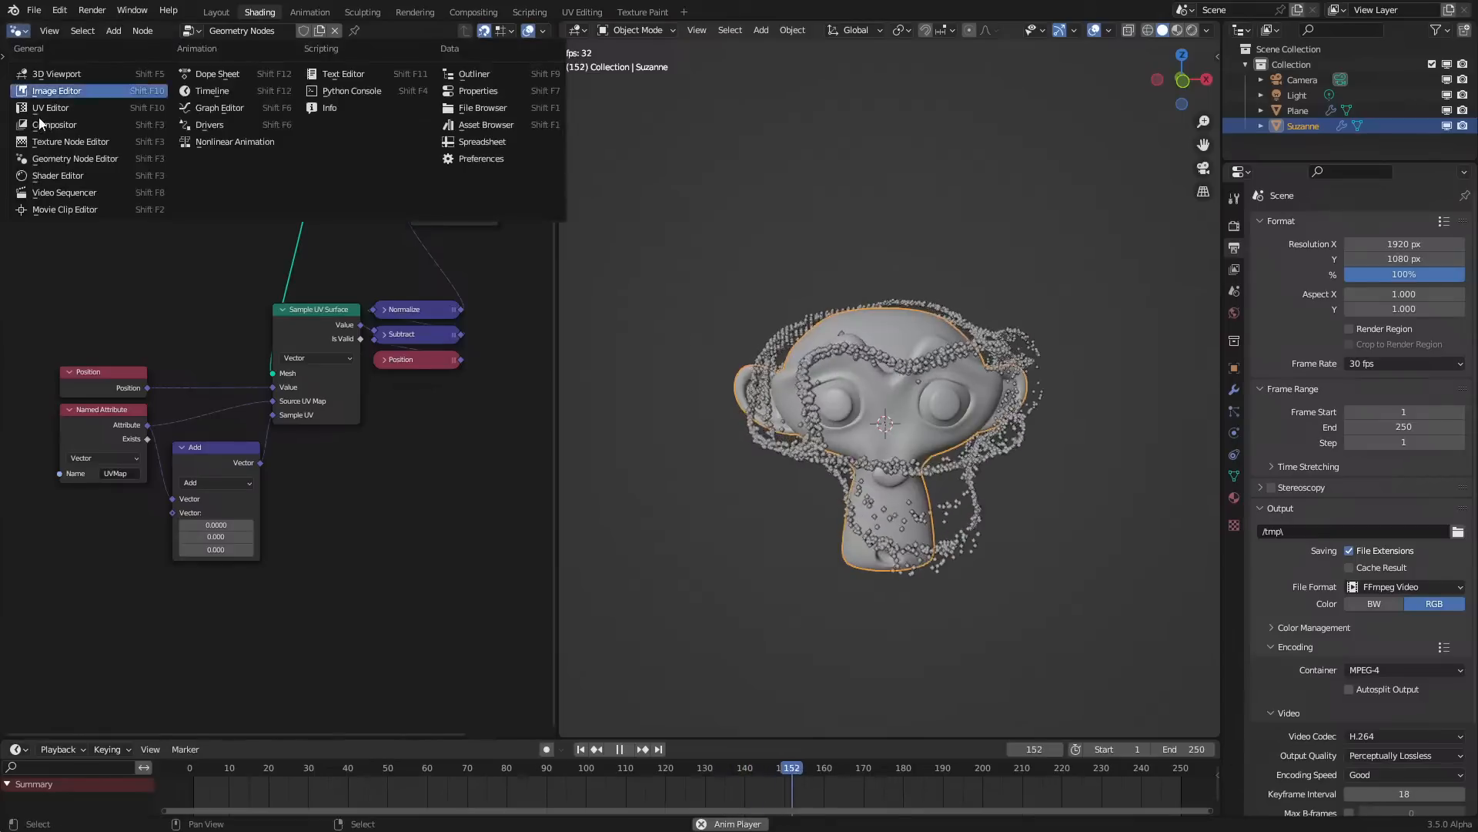
click(67, 176)
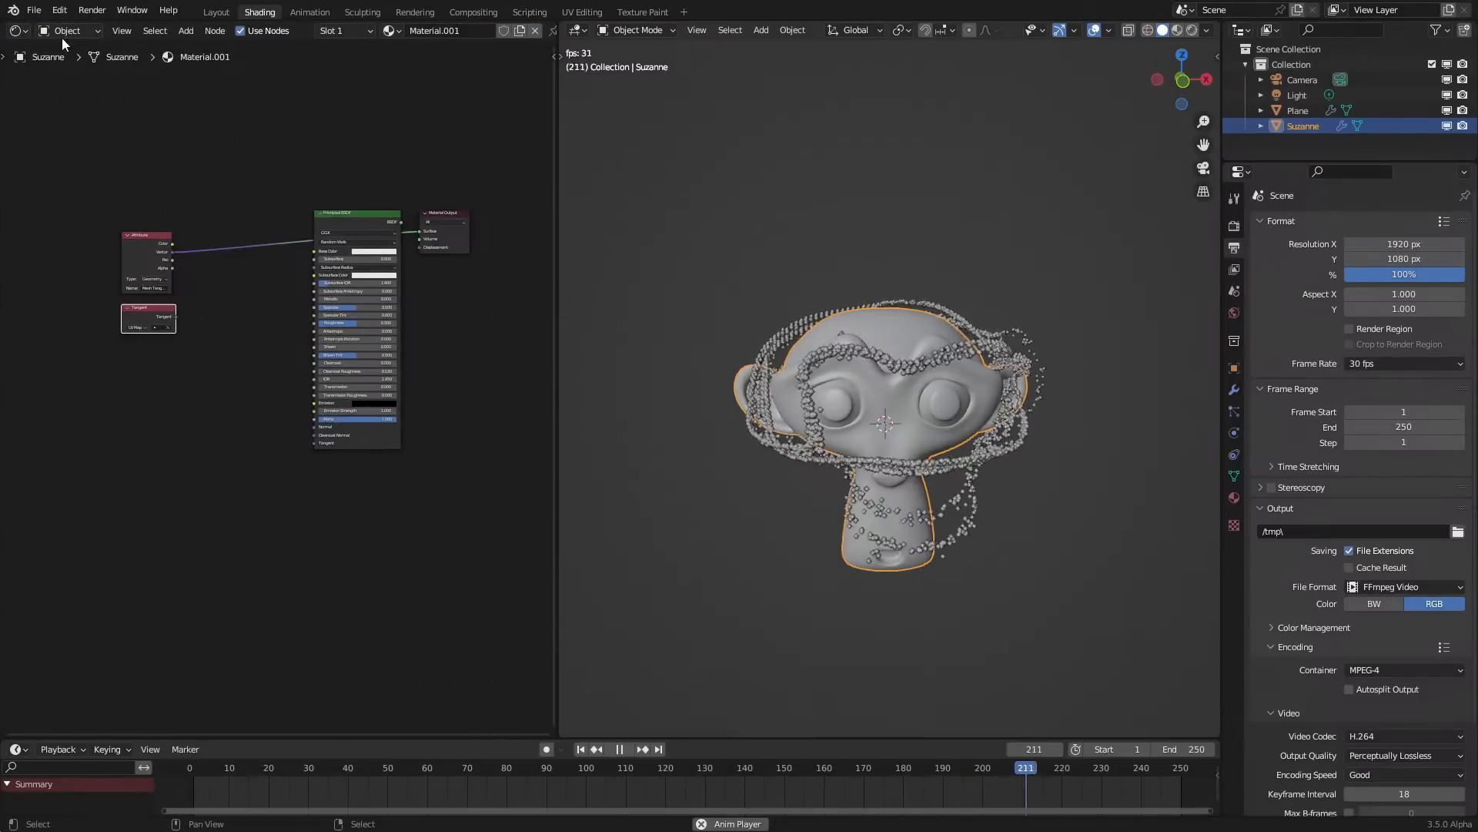
click(24, 30)
click(74, 158)
Select the particle Plane and move its Group Input and Group Output nodes farther away from the Simulation Output node
click(909, 382)
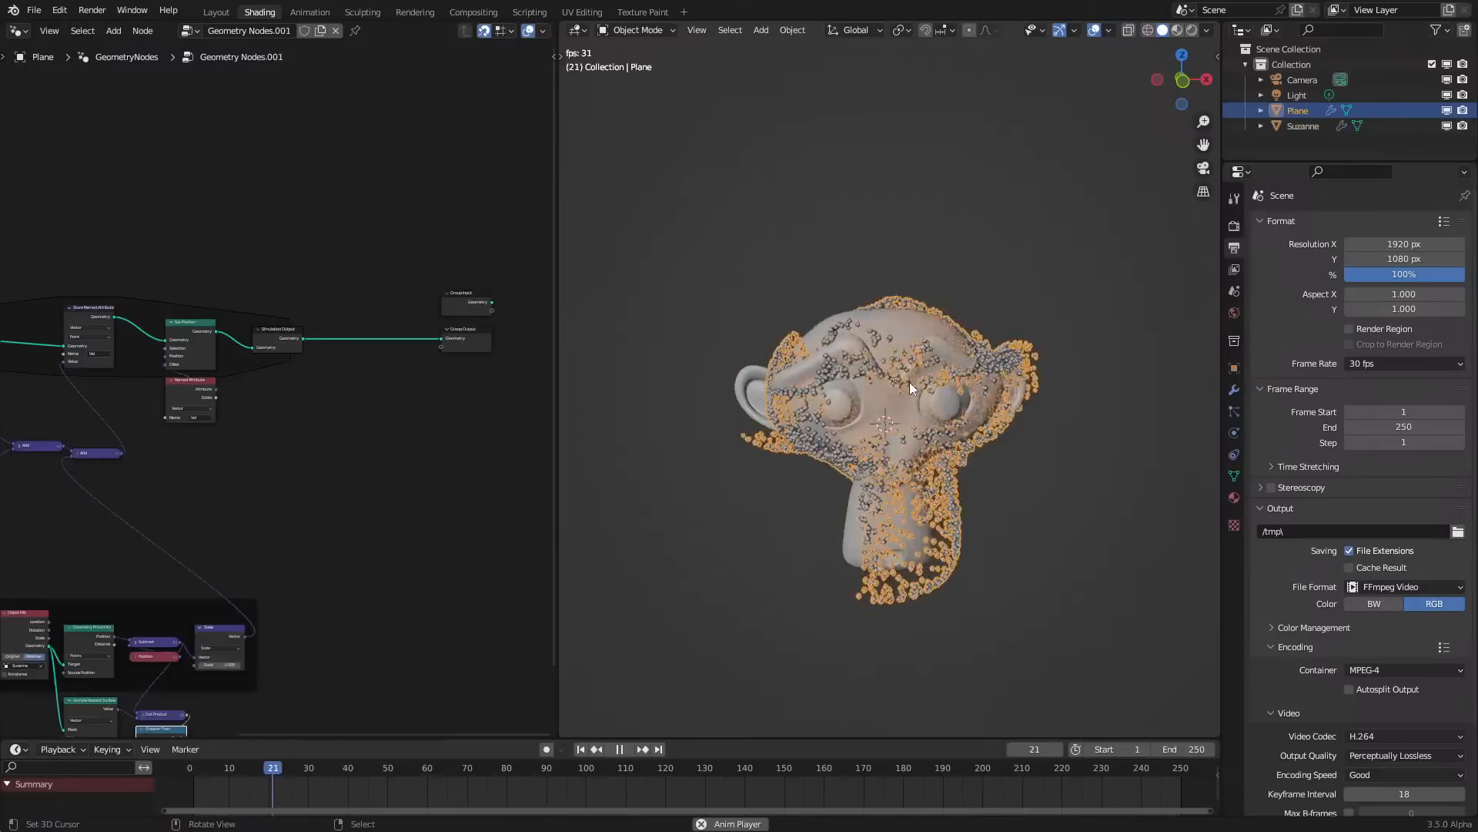
middle_drag(325, 487, 392, 504)
key(g)
click(428, 509)
right_click(1061, 660)
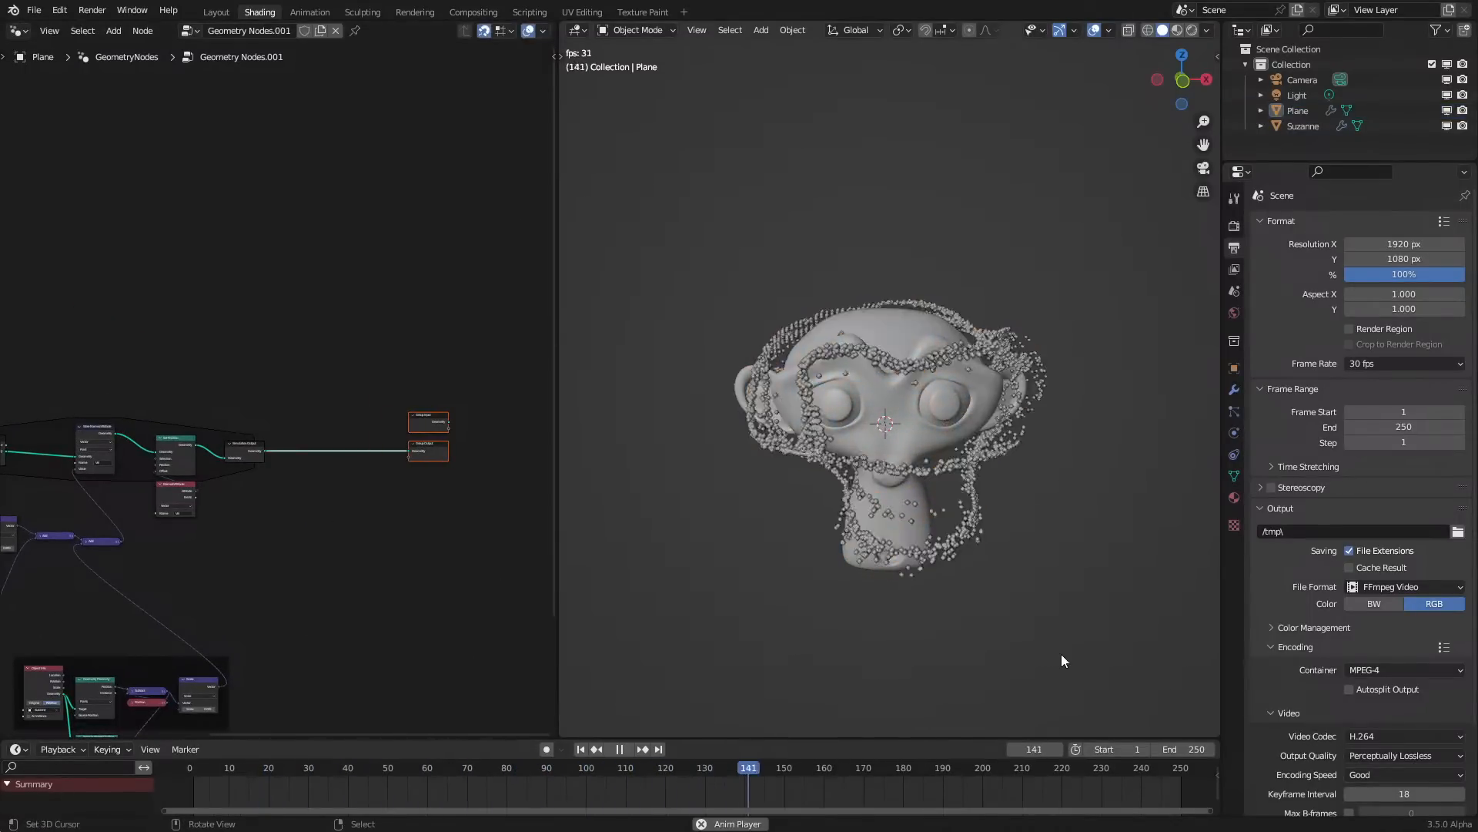
Insert an Instance on Points node between the Simulation Output and Group Output nodes
scroll(397, 474, up, 5)
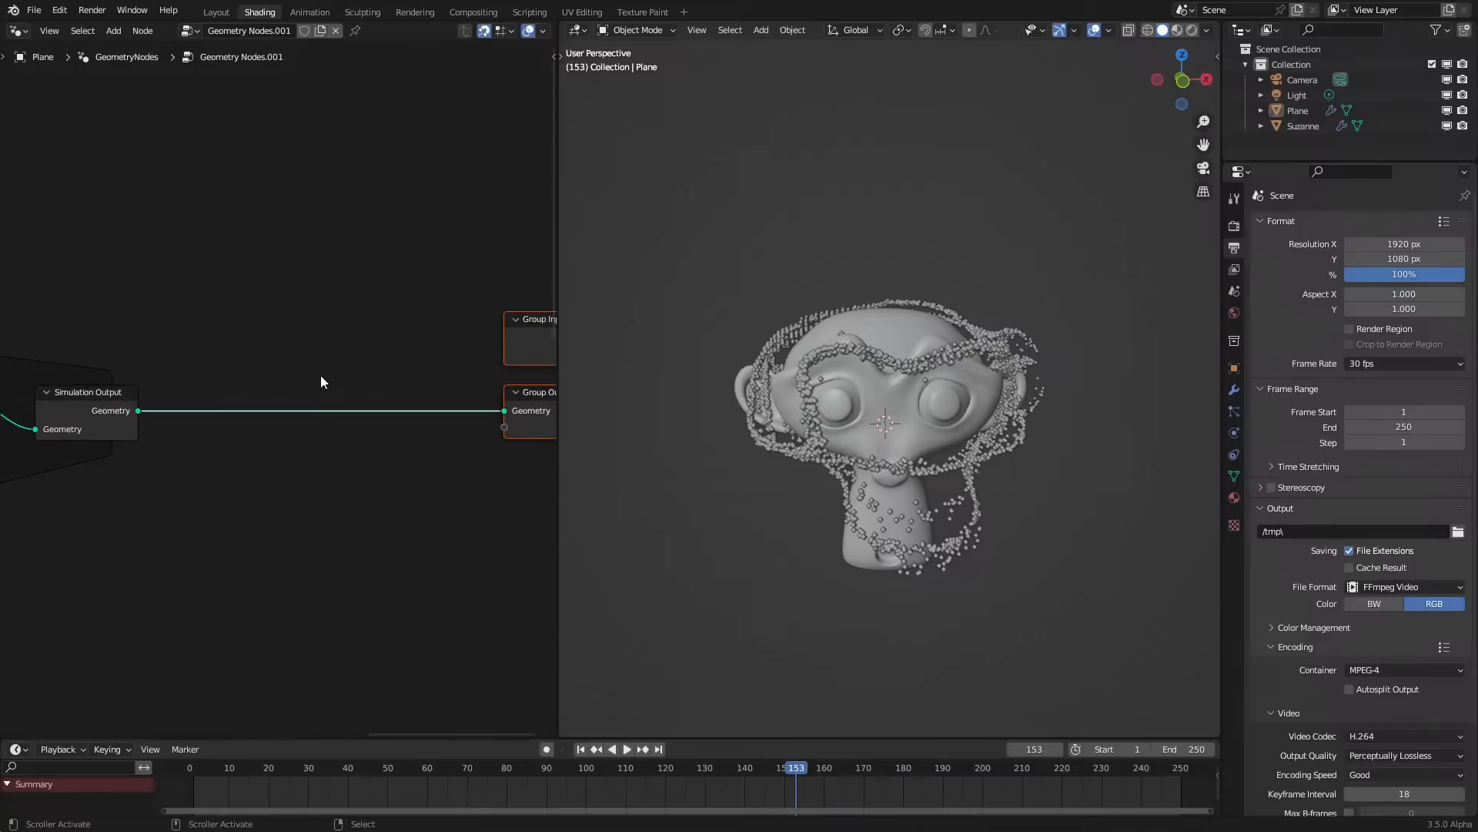
key(shift+a)
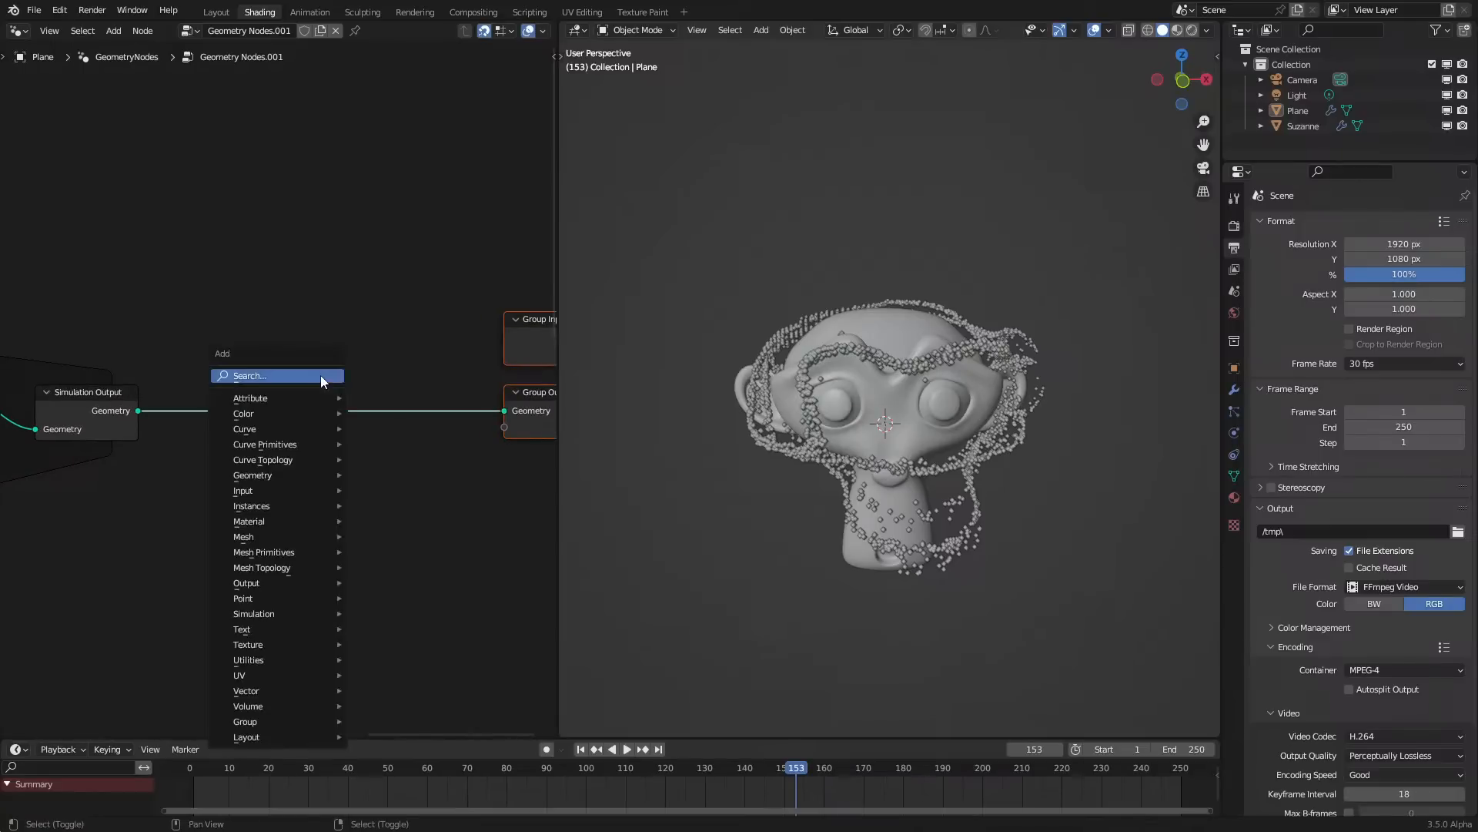
mouse_move(282, 491)
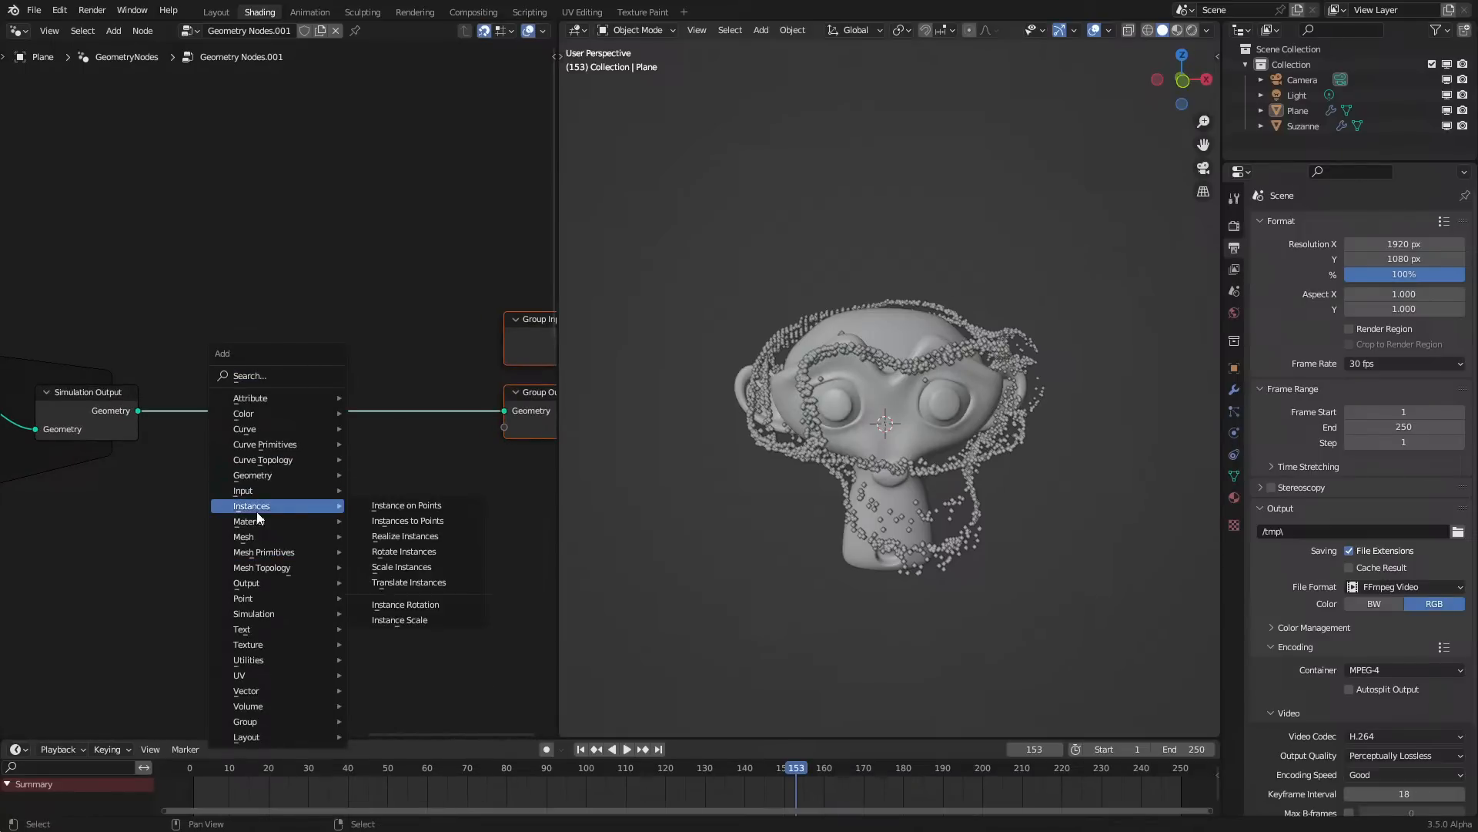
click(365, 506)
click(308, 454)
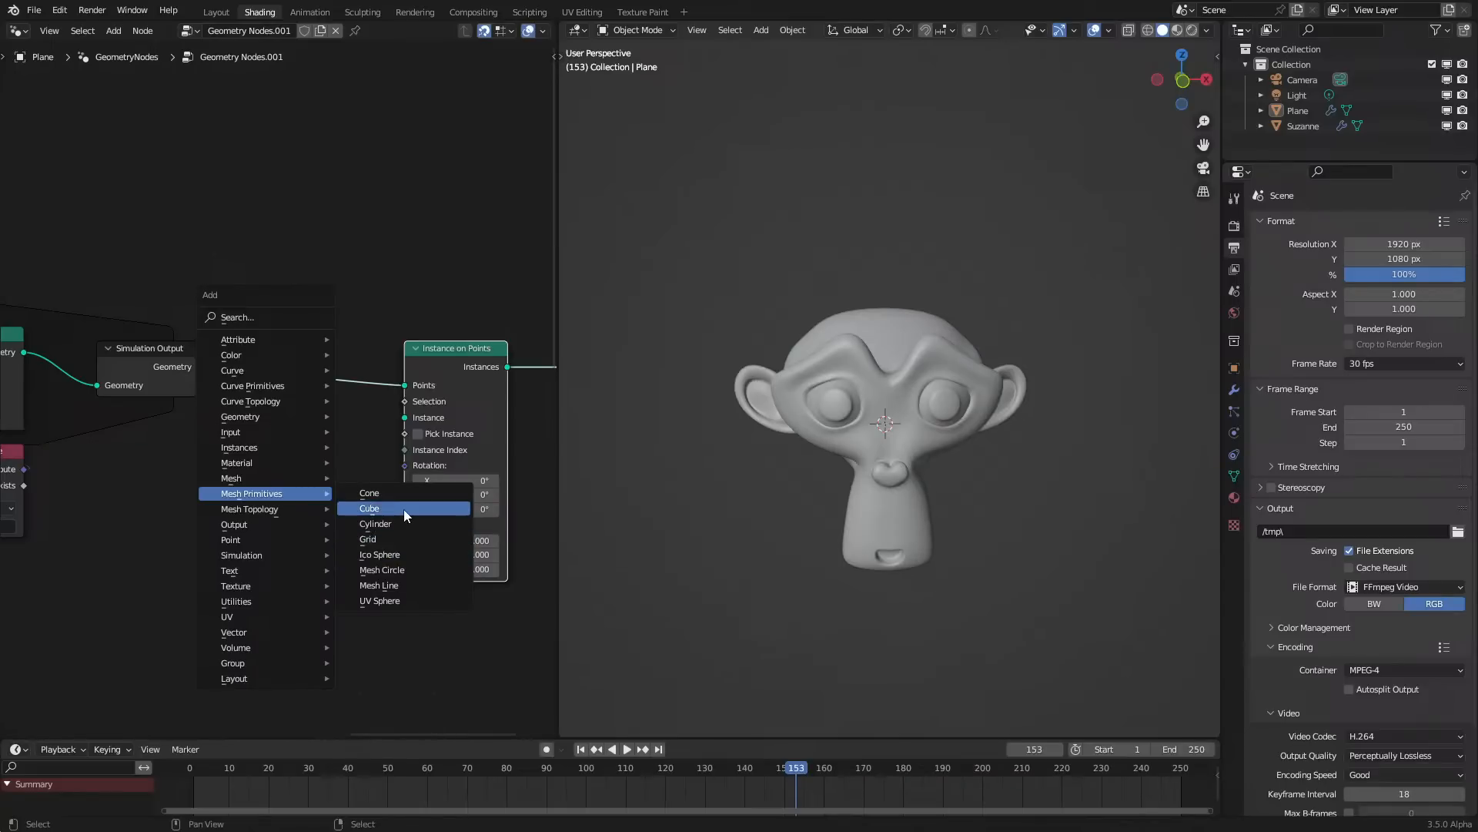
Add a Cone primitive, connect its Mesh to the Instance input, and set it to 3 vertices and 1 m depth
click(370, 492)
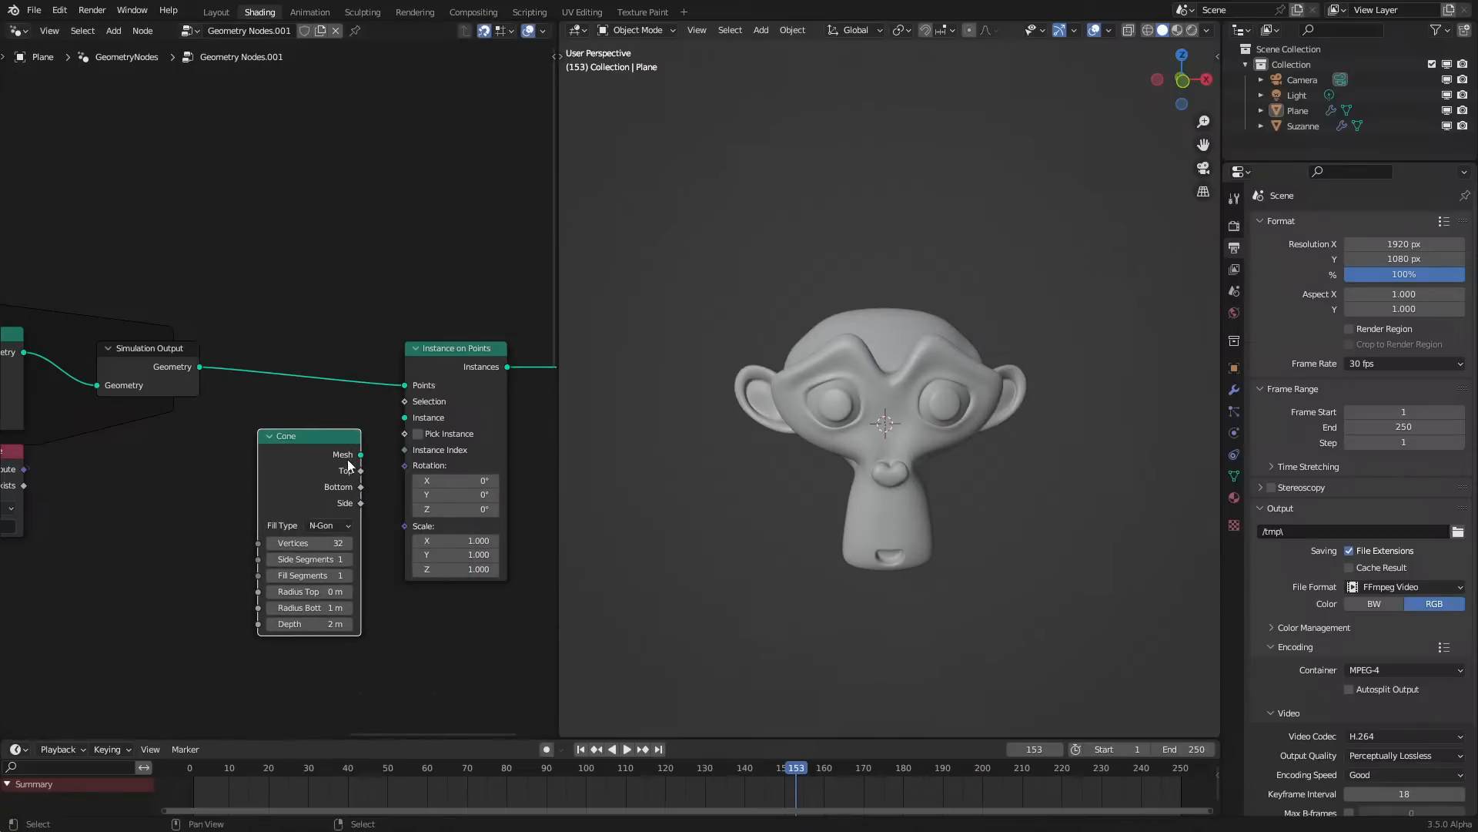
drag(414, 414, 412, 416)
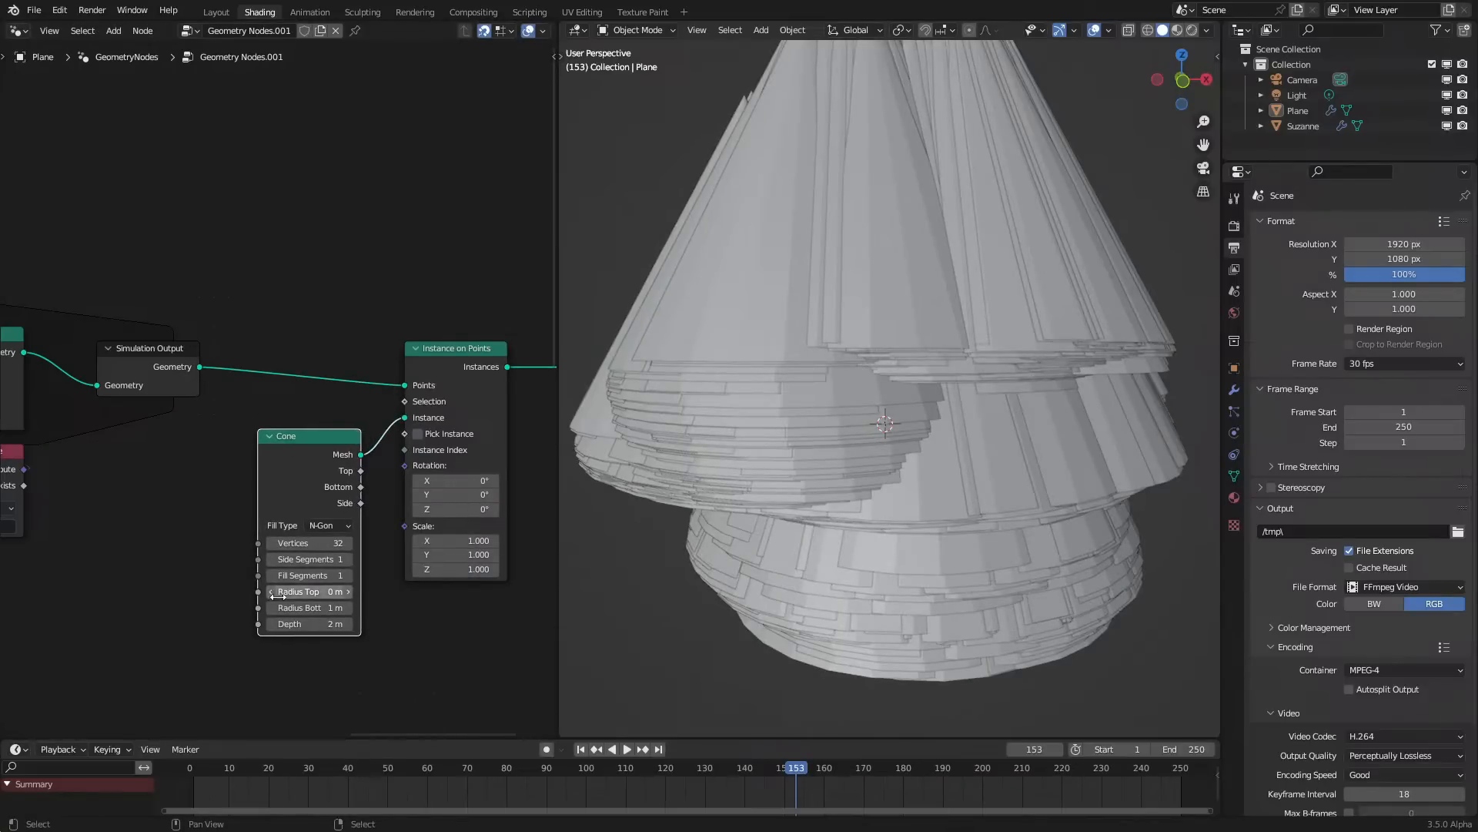
scroll(318, 592, up, 1)
drag(318, 583, 264, 584)
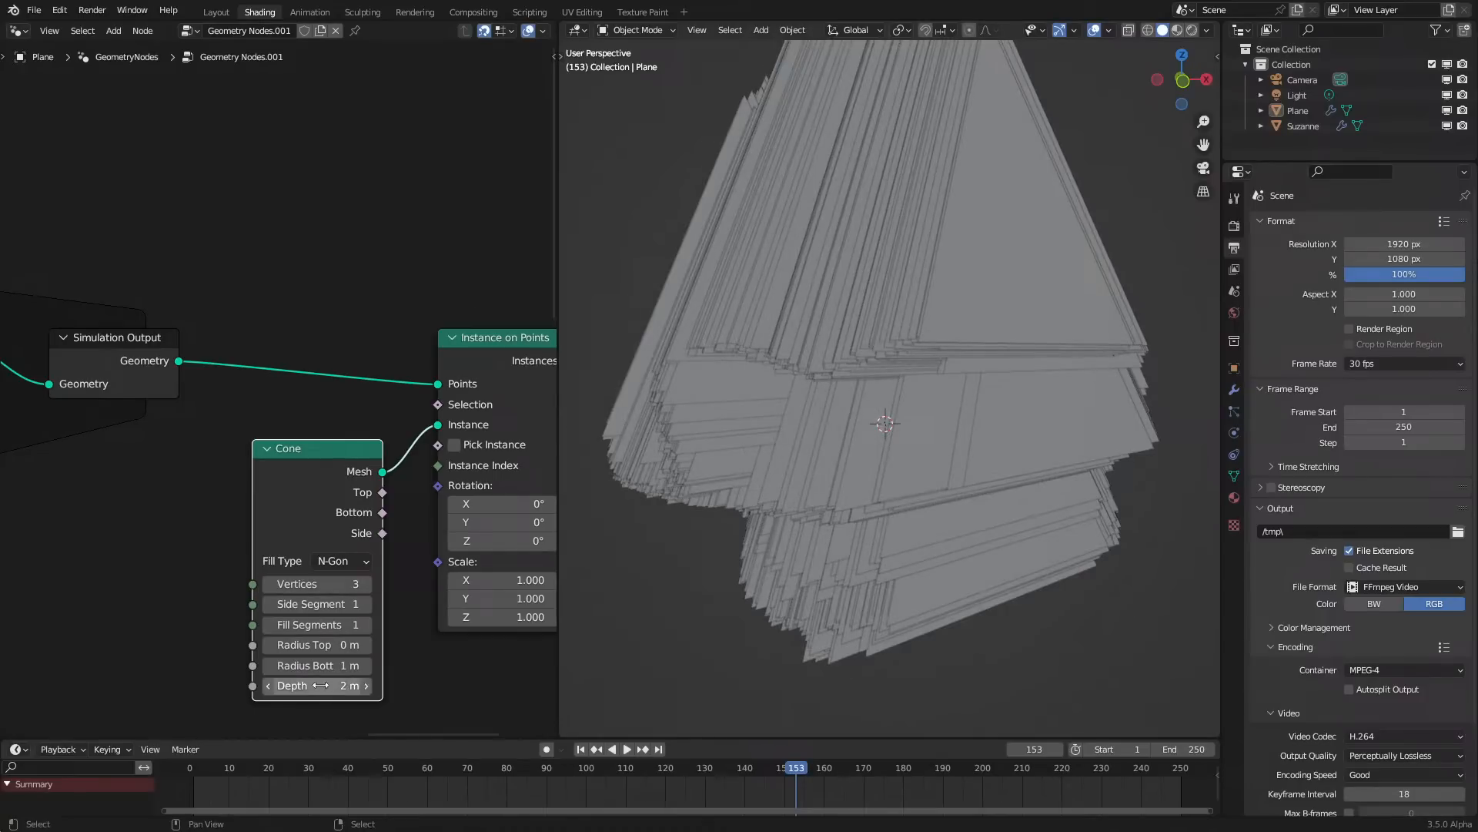
drag(312, 685, 289, 686)
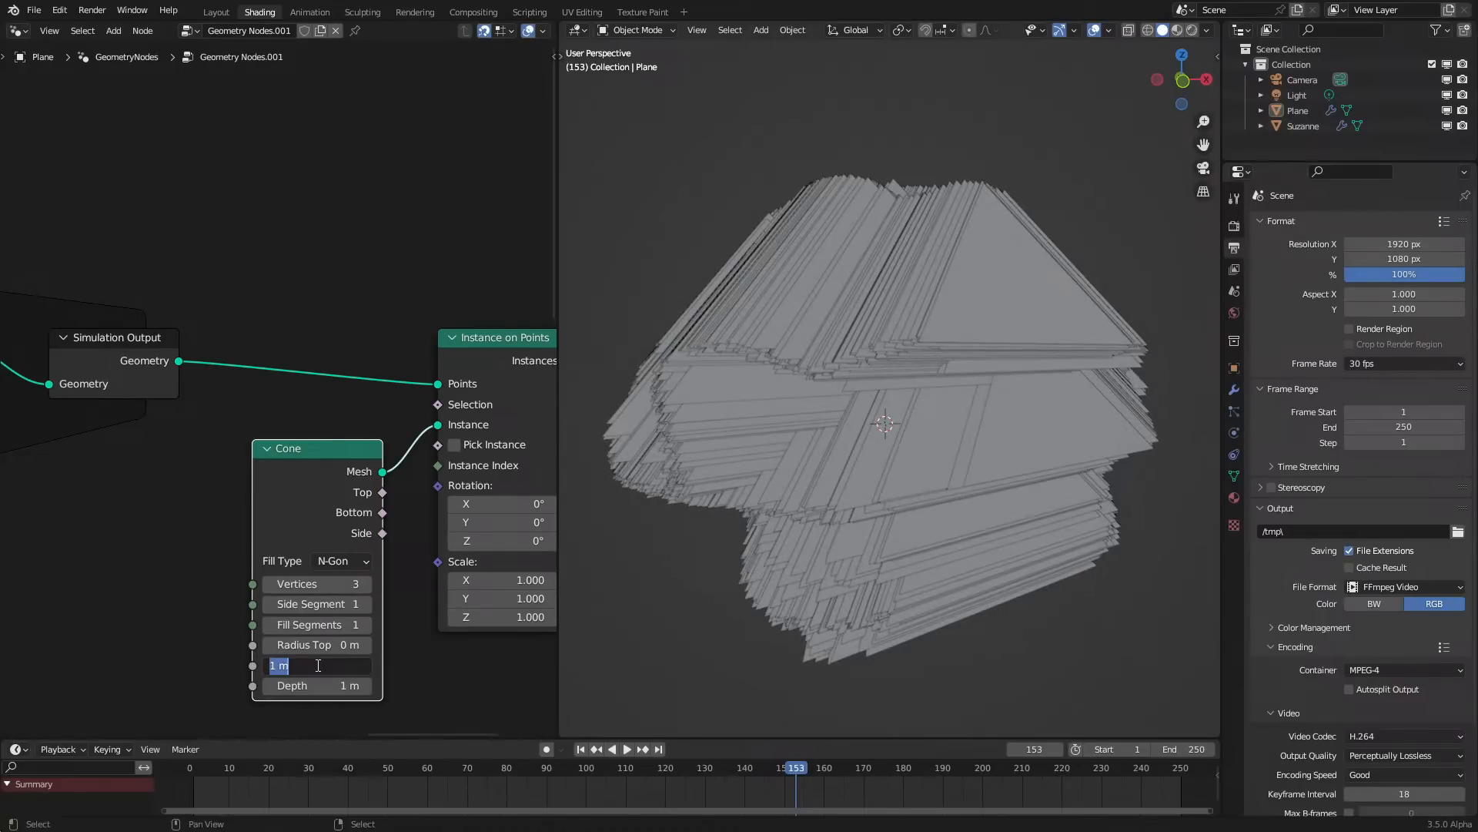
Set the cone's bottom radius to 0.1 m and move the Cone node closer to the Simulation Output
text(0.1)
key(Return)
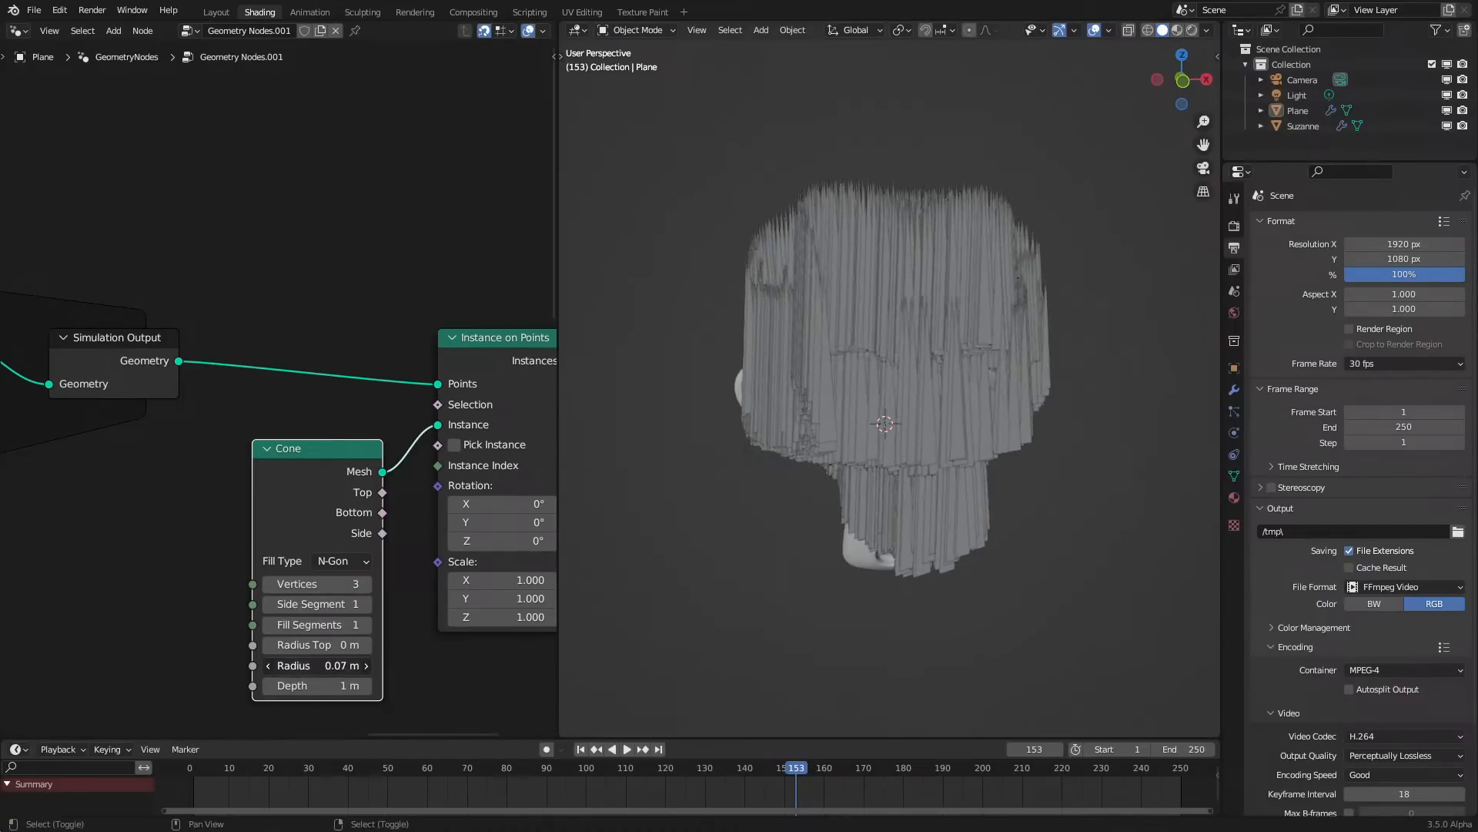
drag(316, 665, 297, 665)
drag(332, 483, 288, 443)
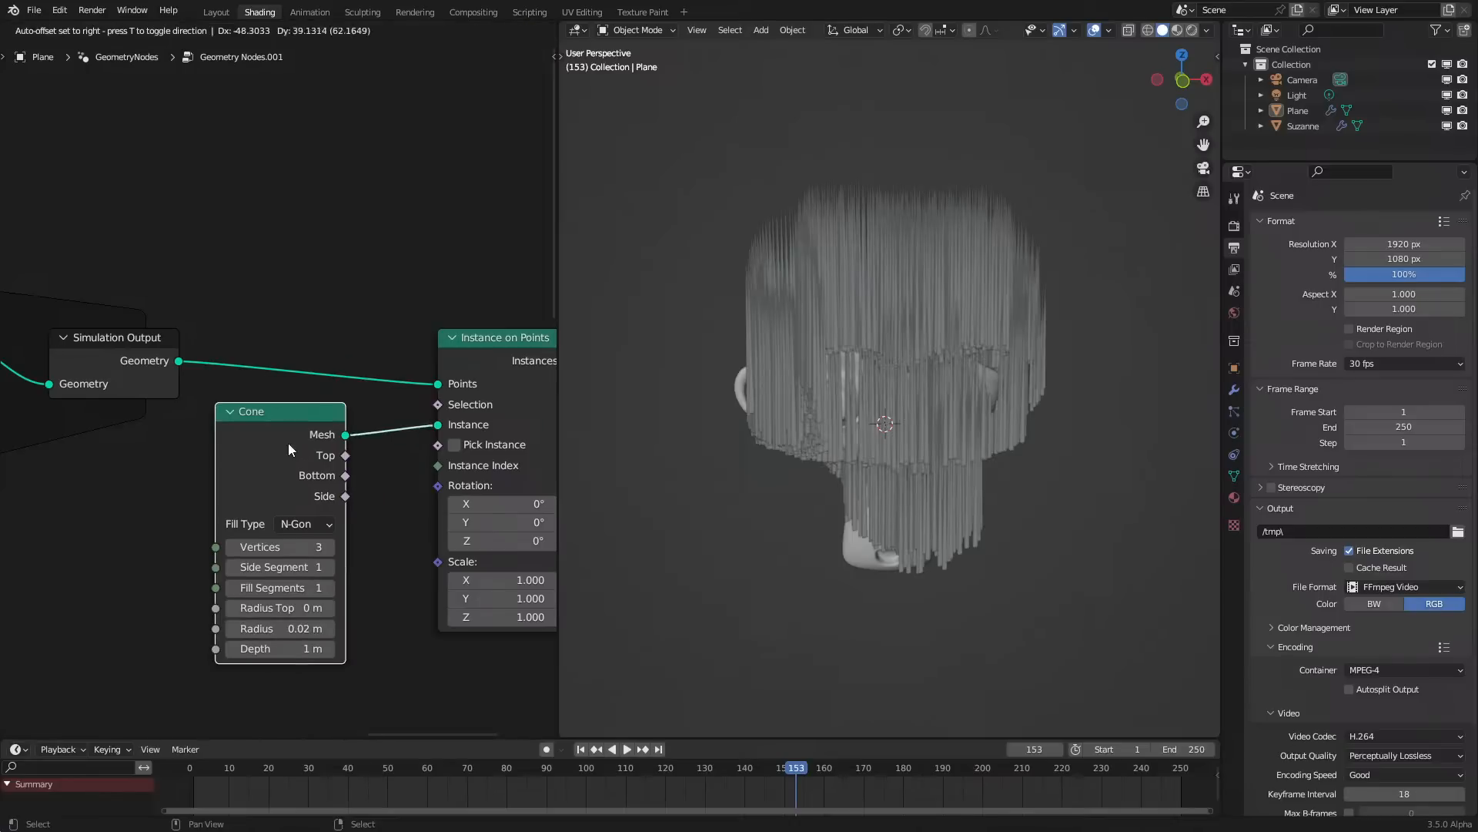
key(Return)
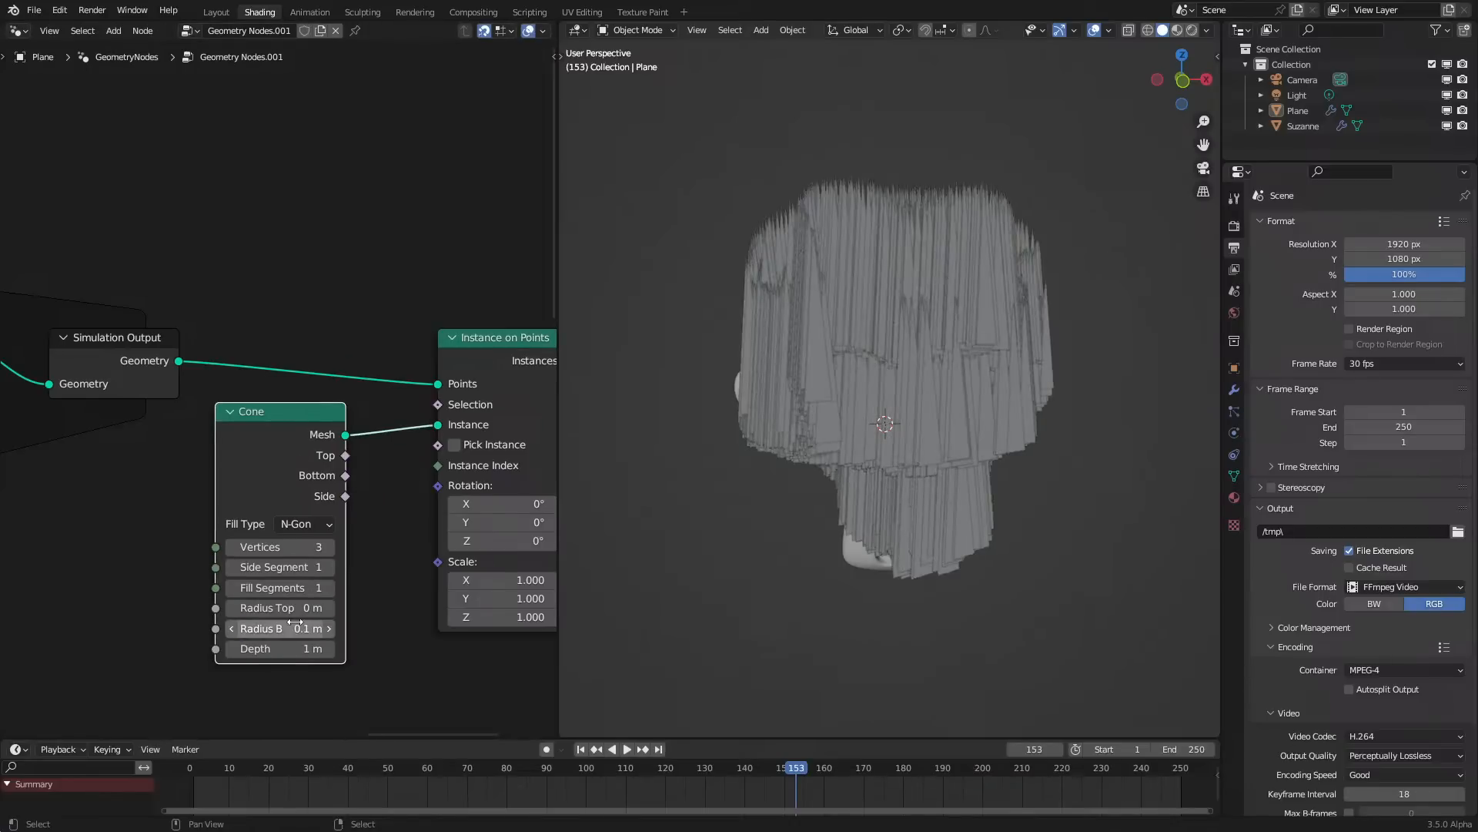
Add a Named Attribute node below the Cone node, reading the Vector attribute named Vel
middle_drag(297, 623, 296, 476)
key(shift+a)
click(293, 271)
key(Escape)
key(q)
click(240, 383)
click(204, 635)
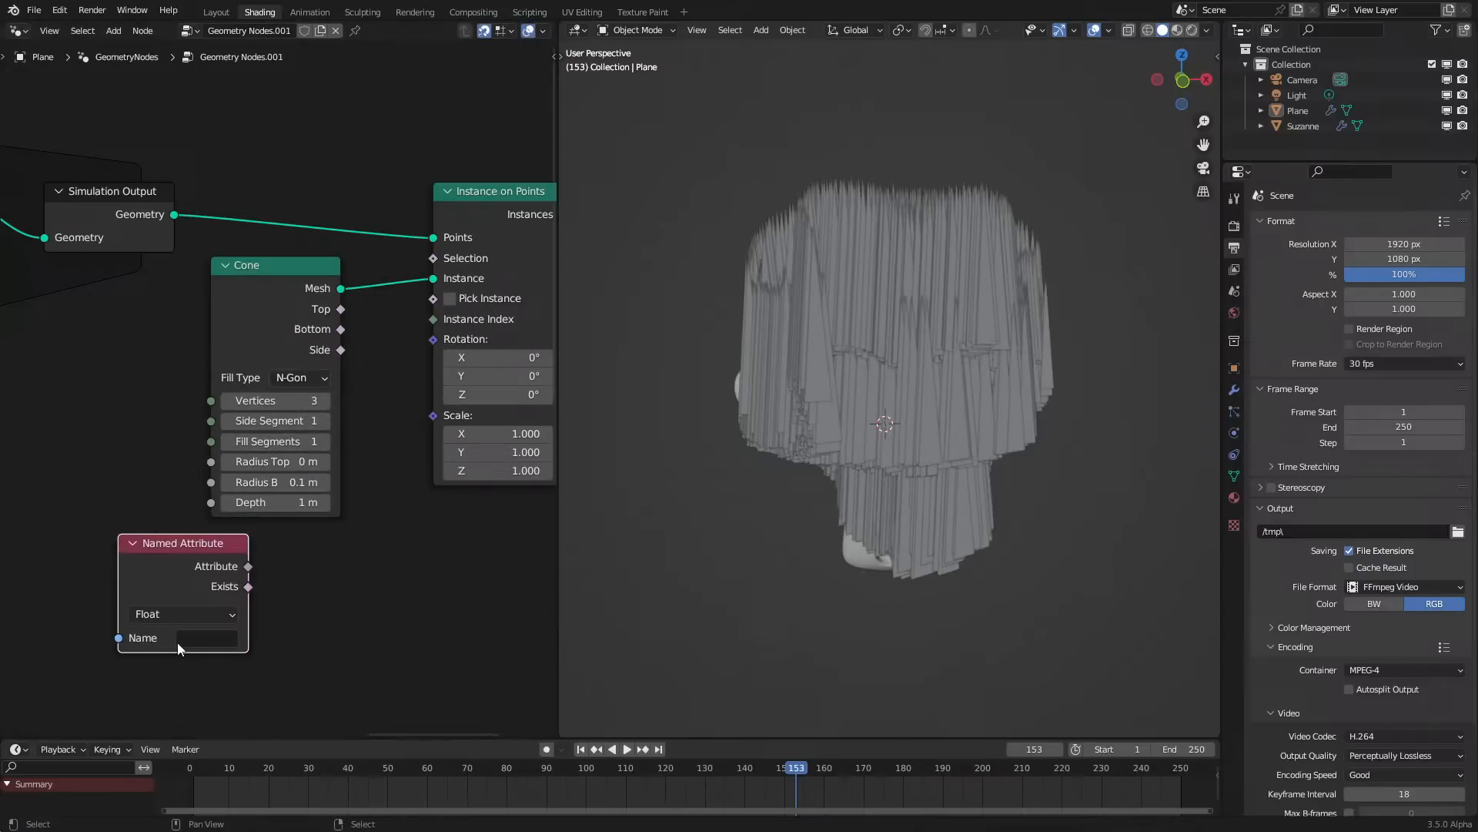
click(204, 639)
click(226, 535)
Drive the instance Scale with the Length of the Vel attribute and play the simulation briefly
drag(436, 413, 384, 633)
text(len)
key(Return)
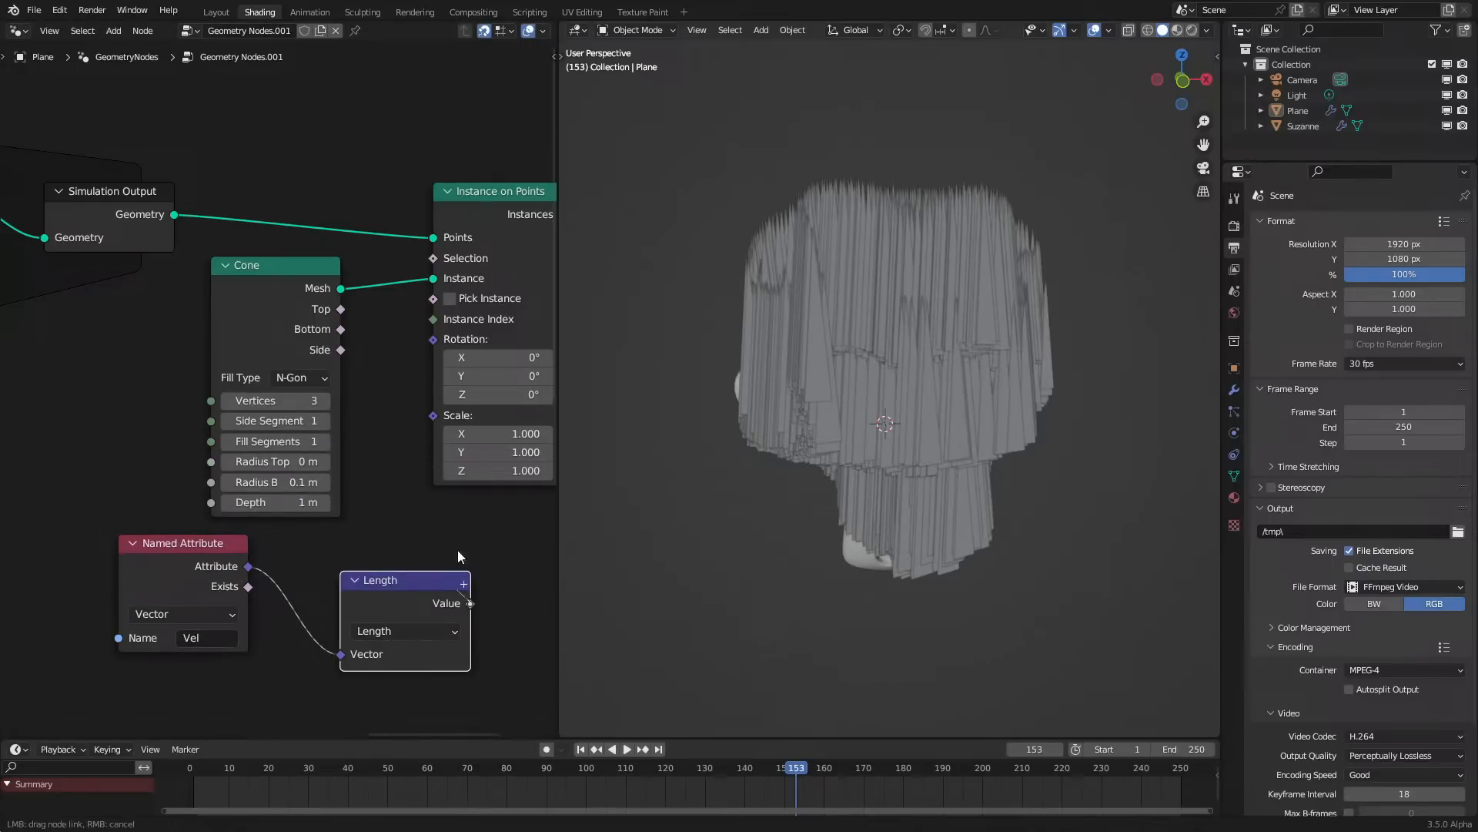
drag(436, 413, 434, 415)
key(space)
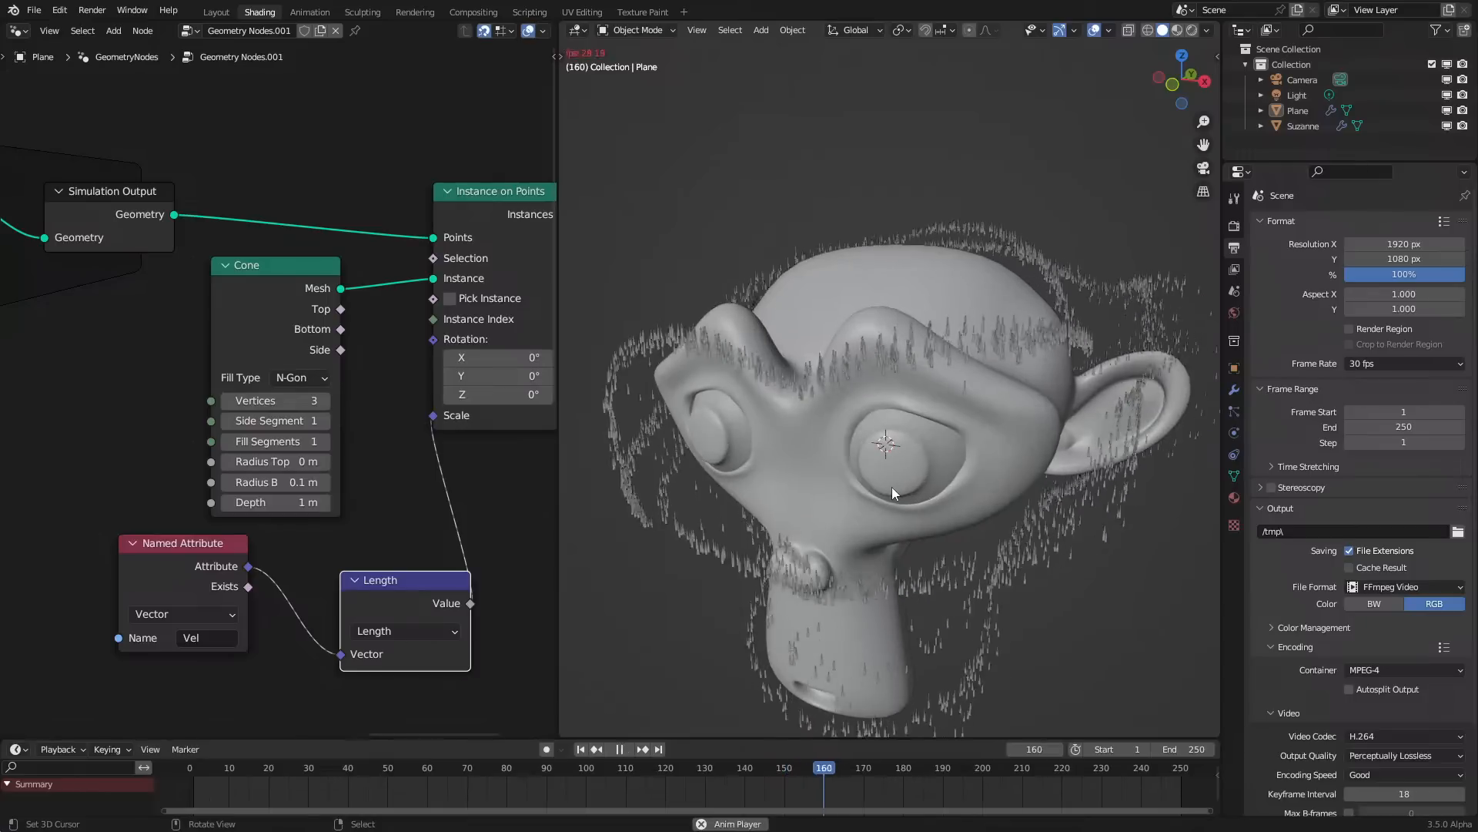
key(space)
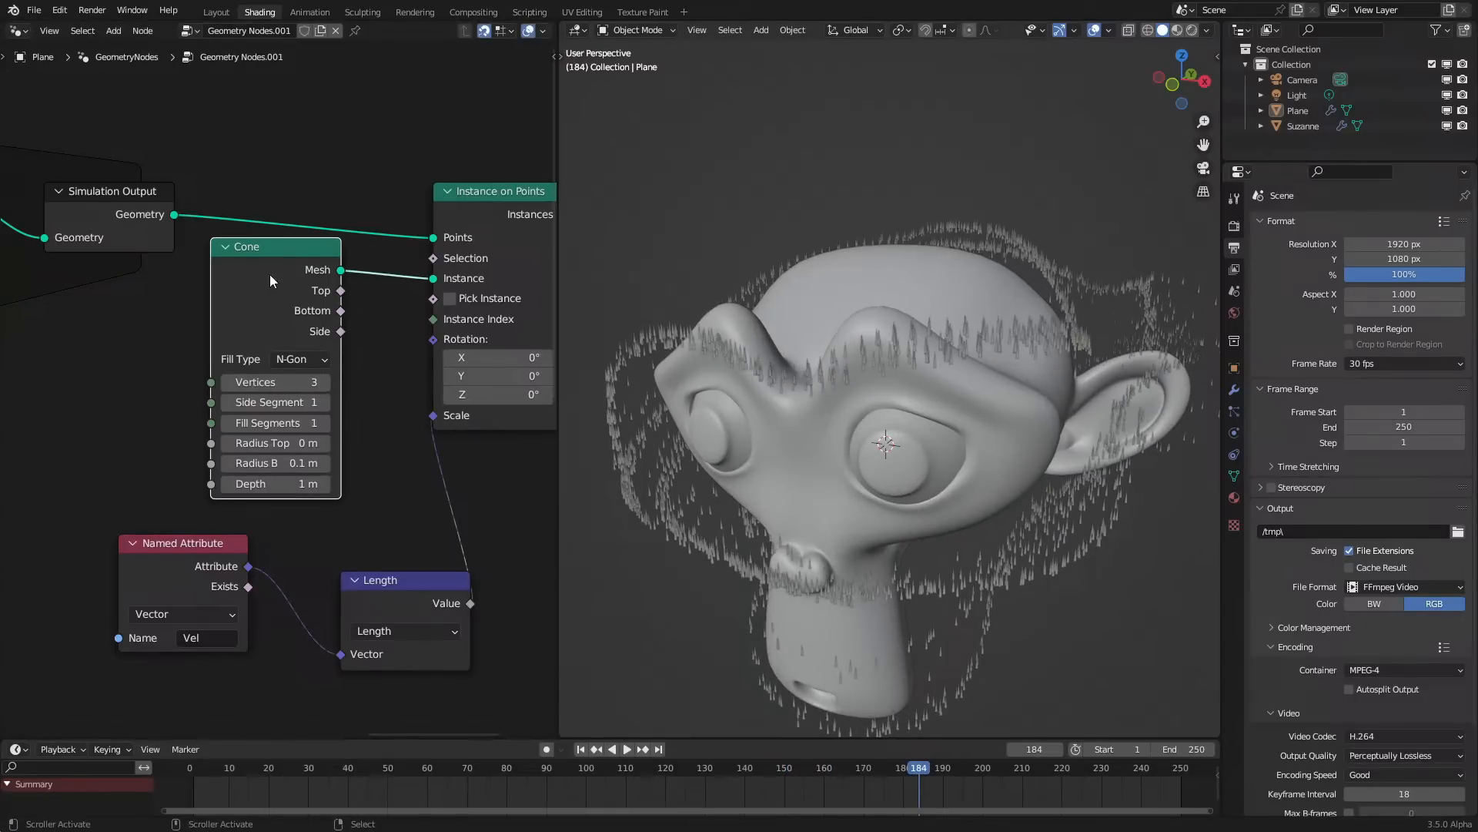
Collapse and reposition the Length node, and add an Align Euler to Vector node linked from the Vel attribute
scroll(274, 269, down, 7)
scroll(298, 477, up, 4)
click(345, 417)
drag(345, 418, 424, 432)
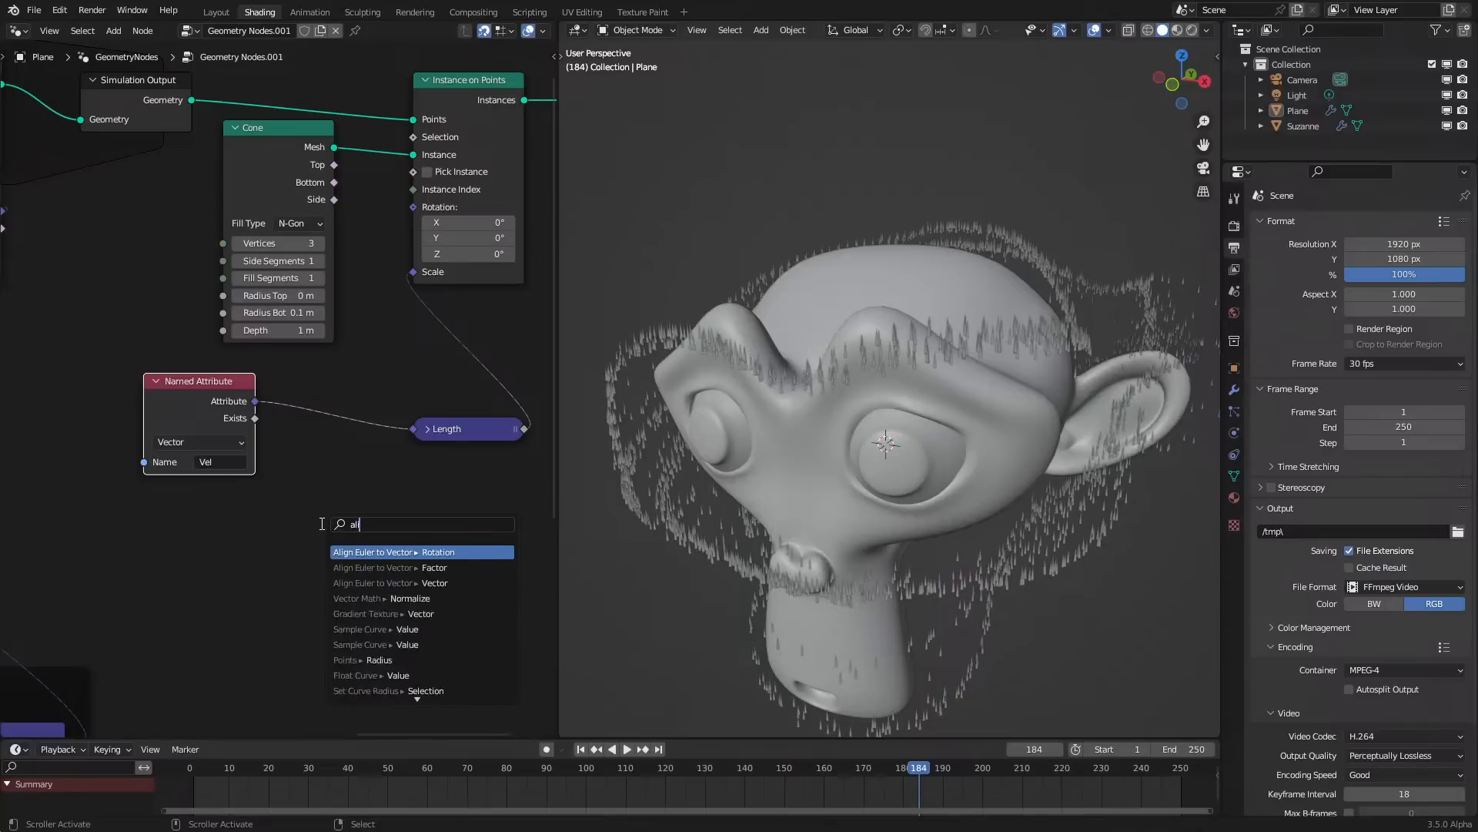
key(Return)
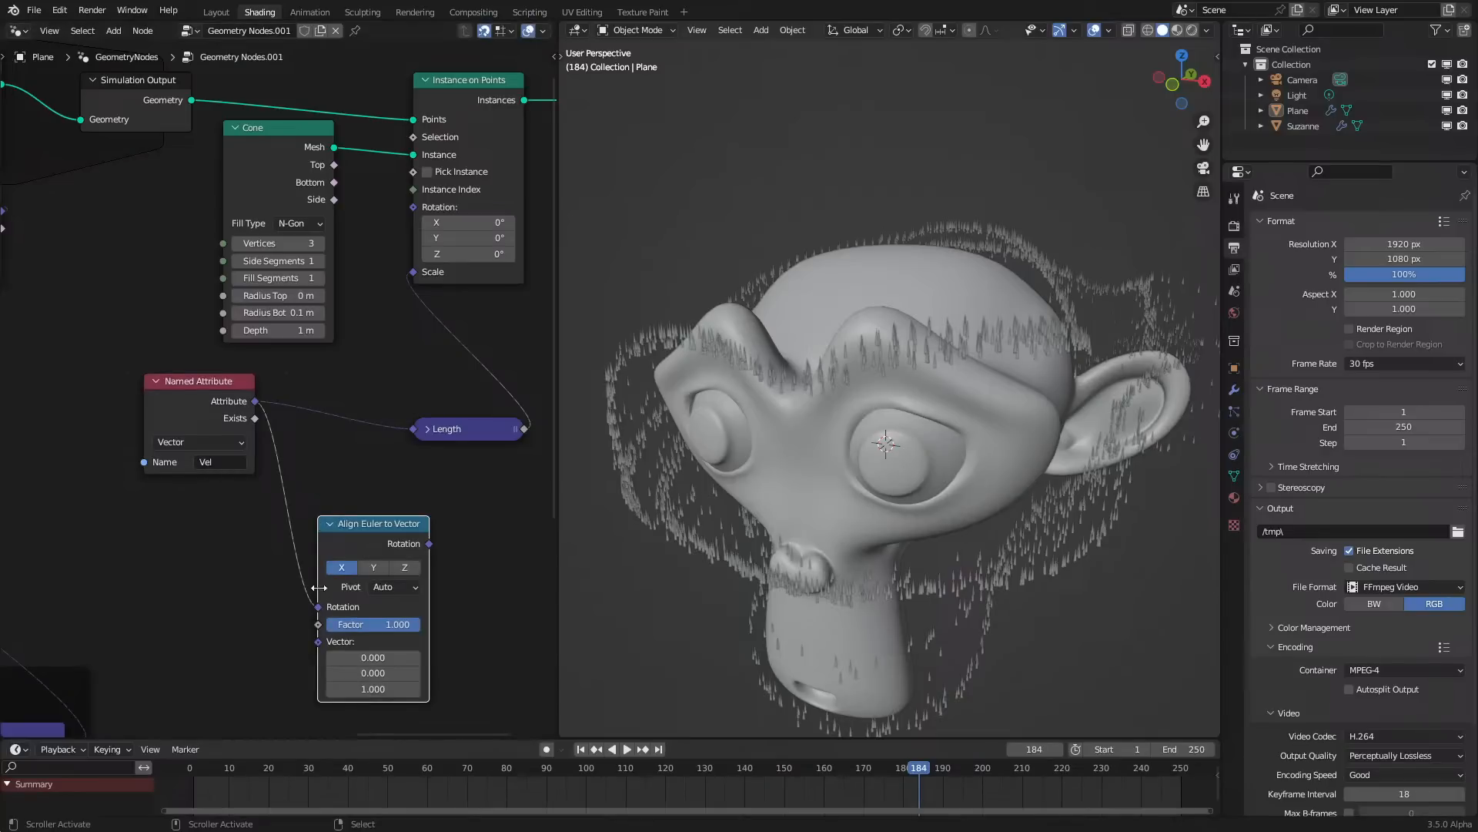
Feed Vel into the Align Euler to Vector node's Vector input, align it to Z, and connect its Rotation to the instances
drag(319, 607, 318, 641)
click(404, 567)
drag(423, 512, 416, 206)
key(space)
middle_drag(662, 362, 830, 387)
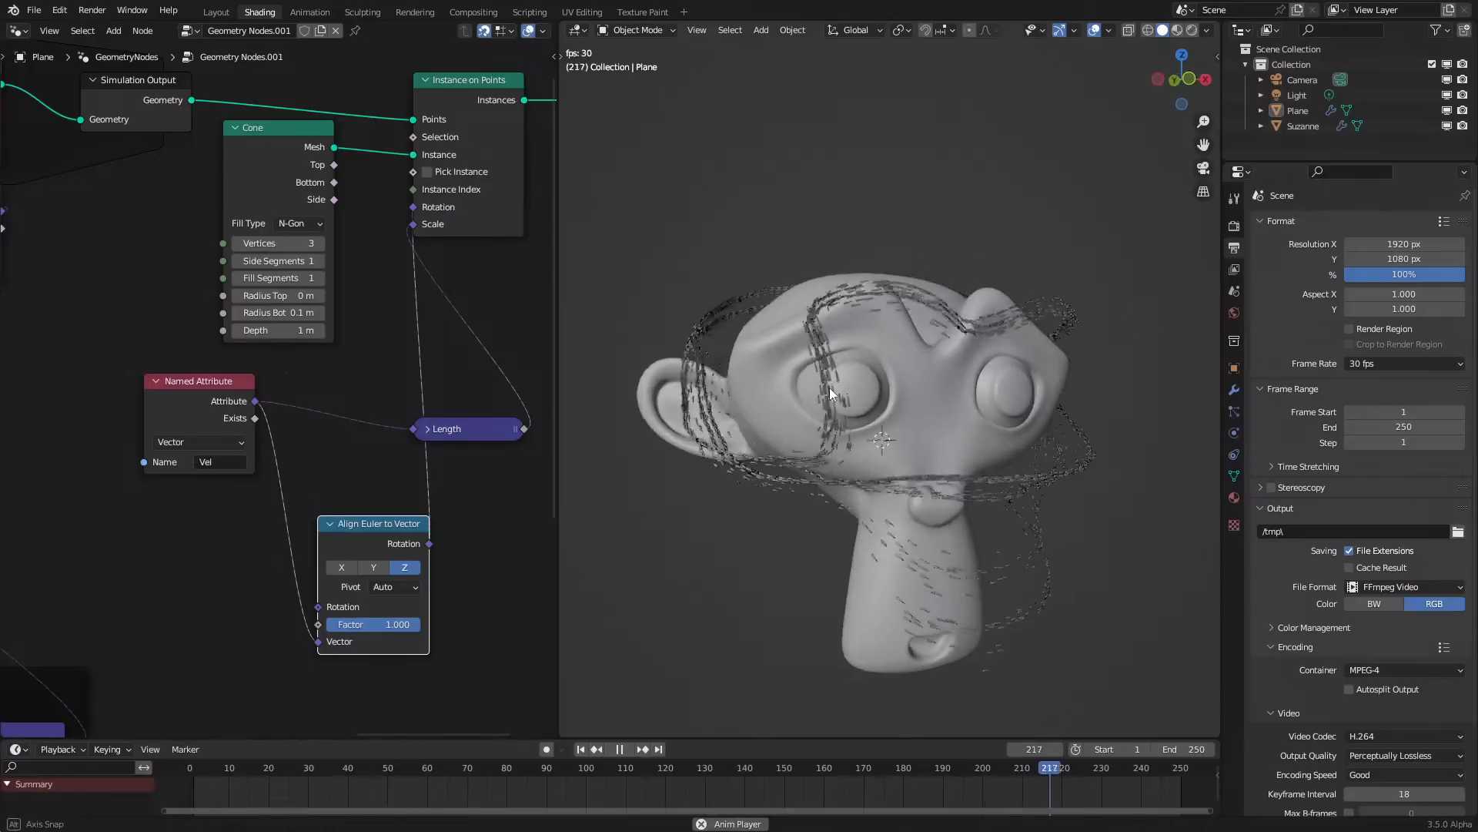
scroll(829, 386, up, 6)
Set the cone's depth to -1 m and play the simulation to check the reversed cones
key(space)
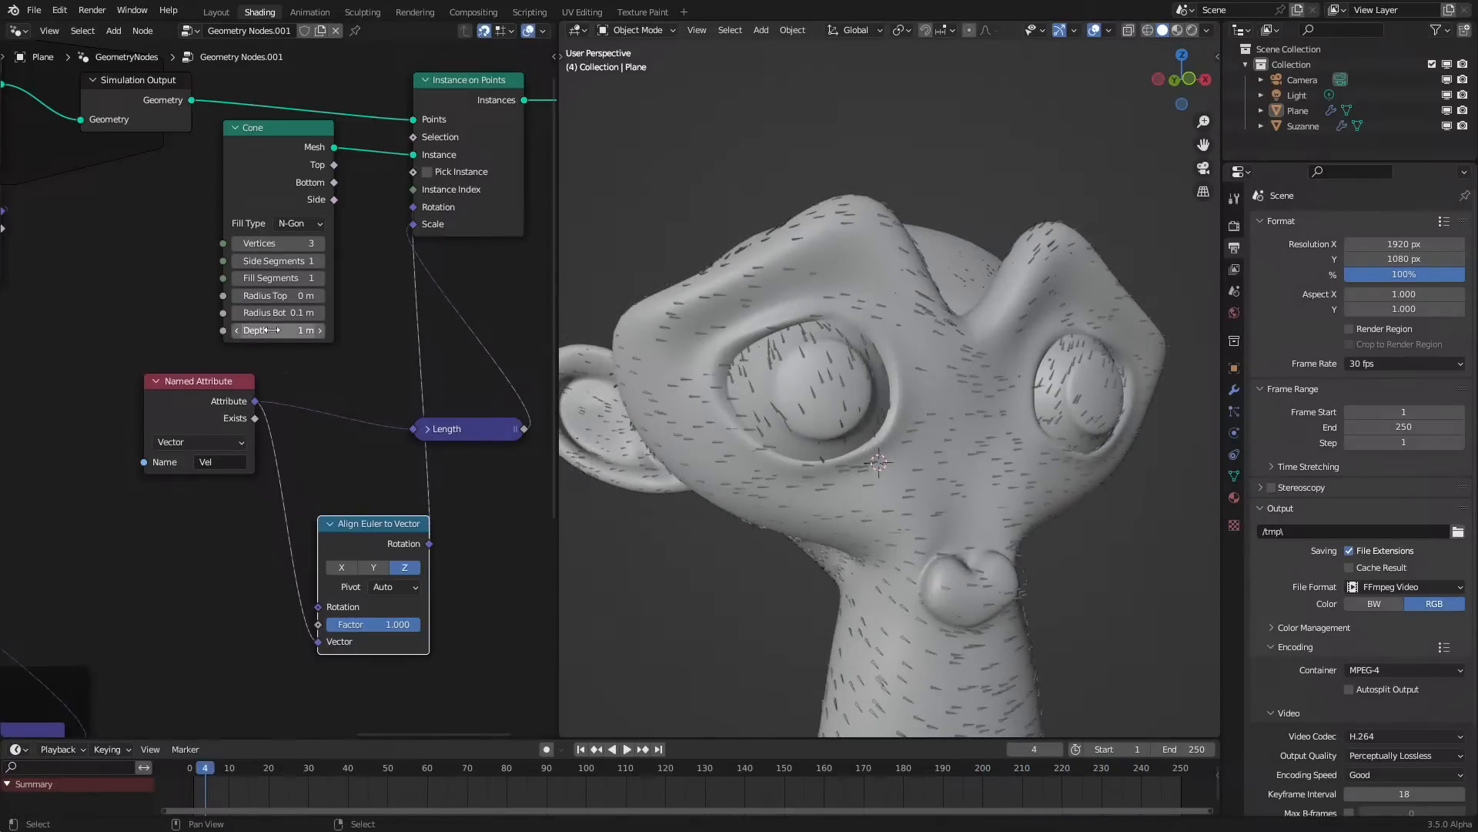
key(space)
middle_drag(930, 404, 876, 412)
scroll(911, 424, down, 2)
scroll(871, 381, up, 1)
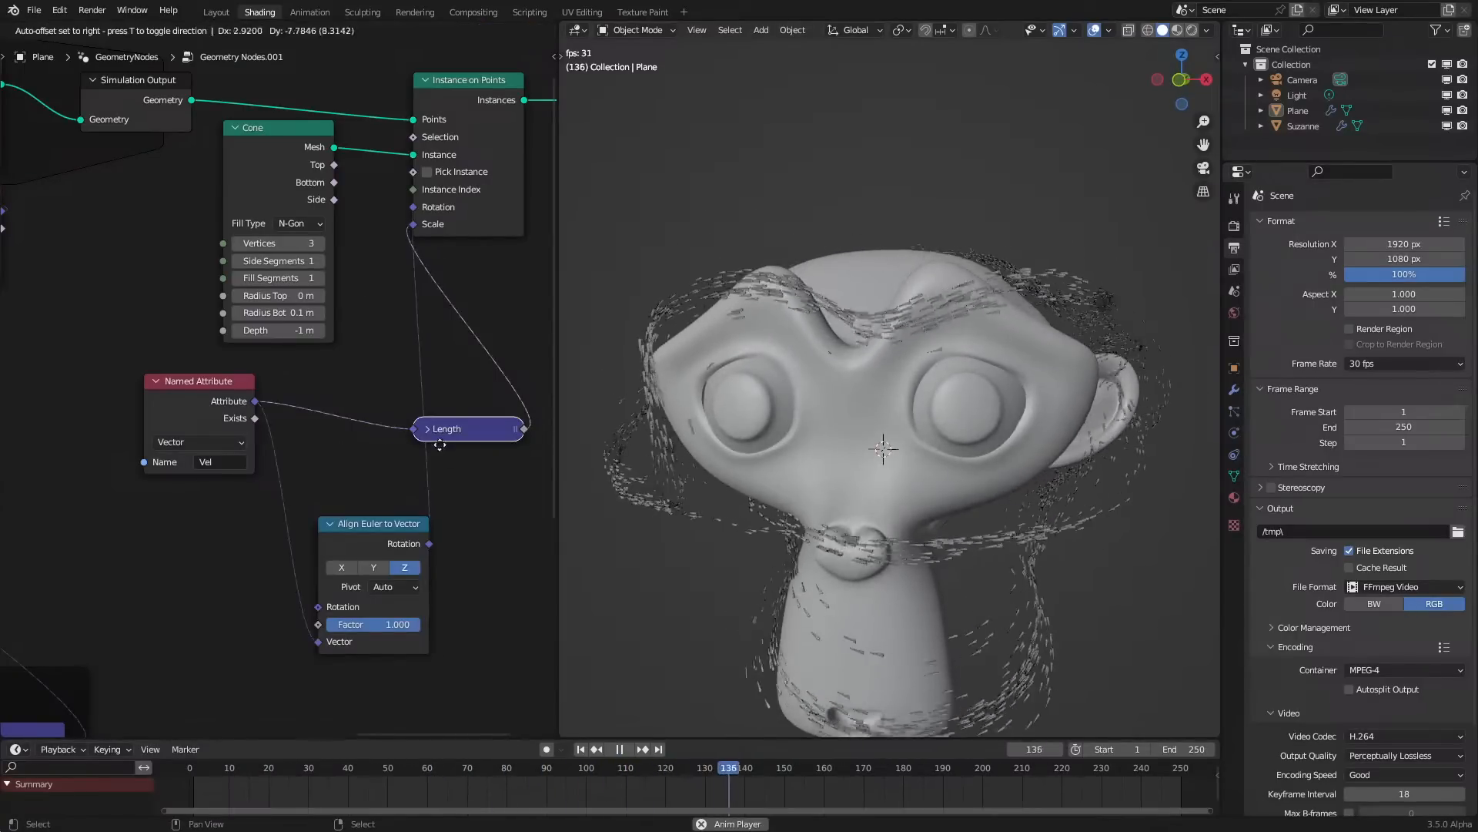
Group the Align Euler to Vector, Length and Named Attribute nodes beneath Instance on Points and preview the cones around the head
drag(373, 545, 457, 349)
drag(234, 404, 344, 466)
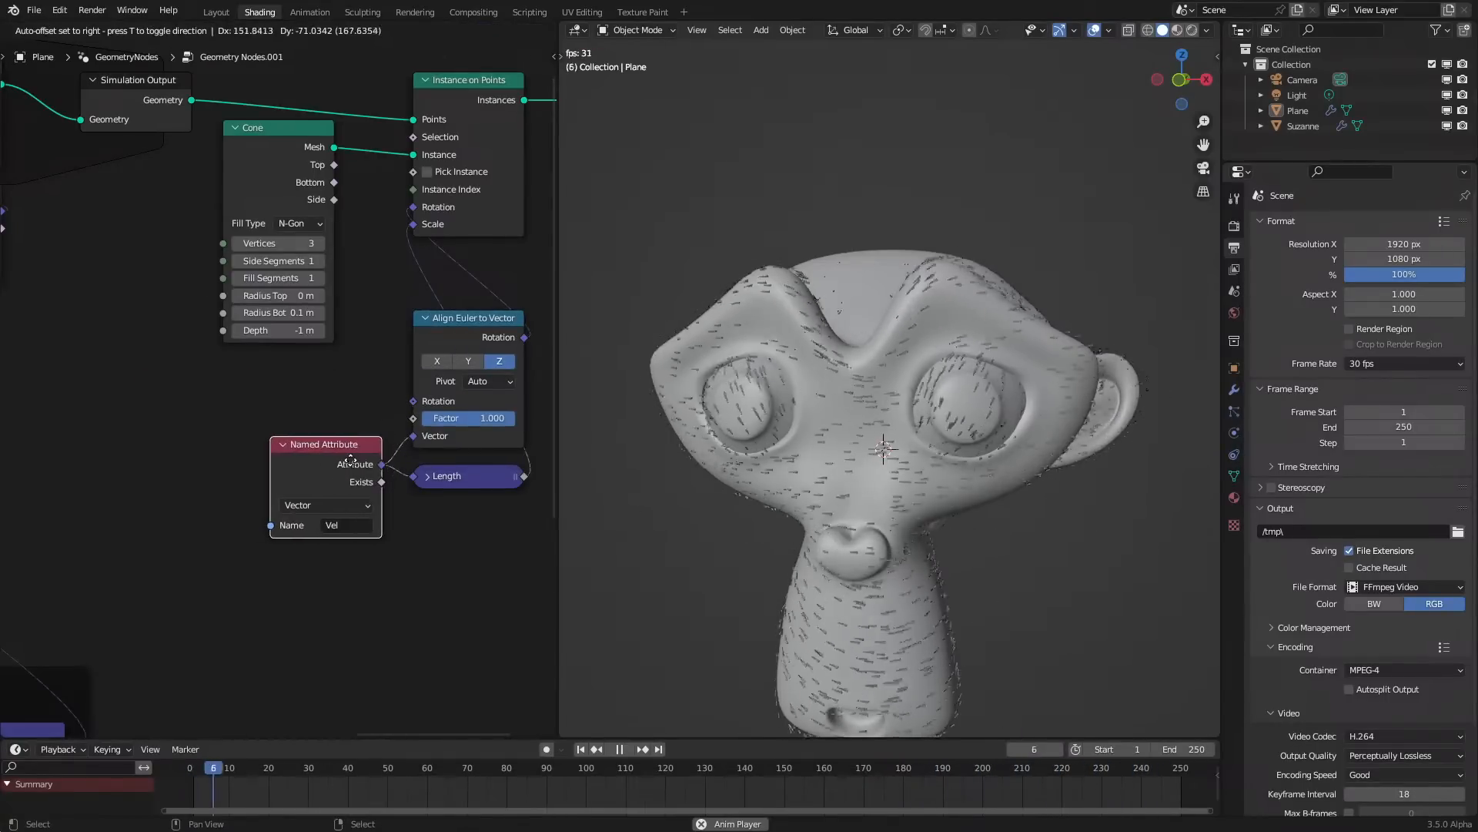
key(space)
scroll(857, 391, up, 5)
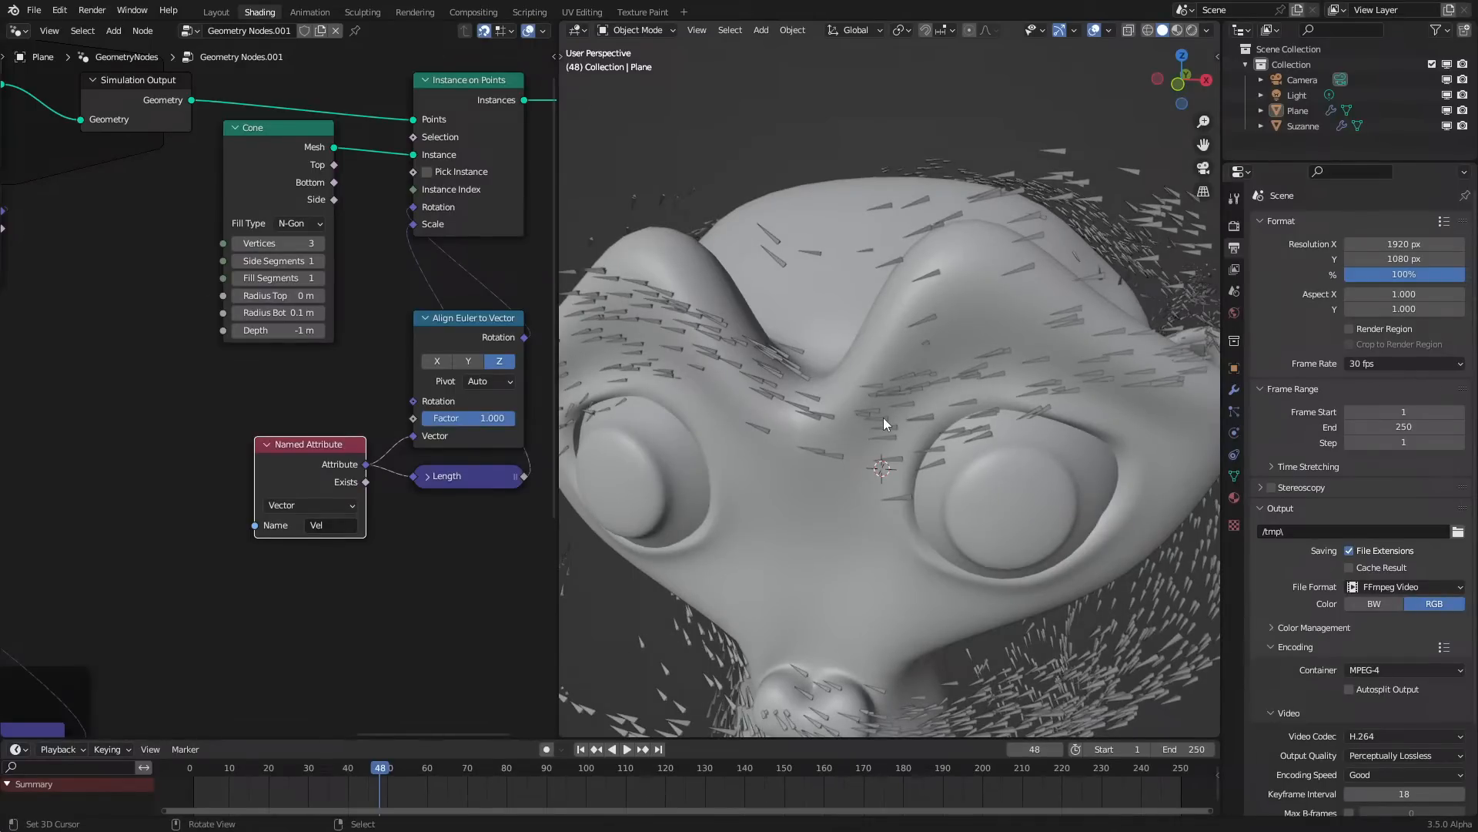
key(space)
scroll(884, 418, down, 4)
middle_drag(884, 418, 713, 402)
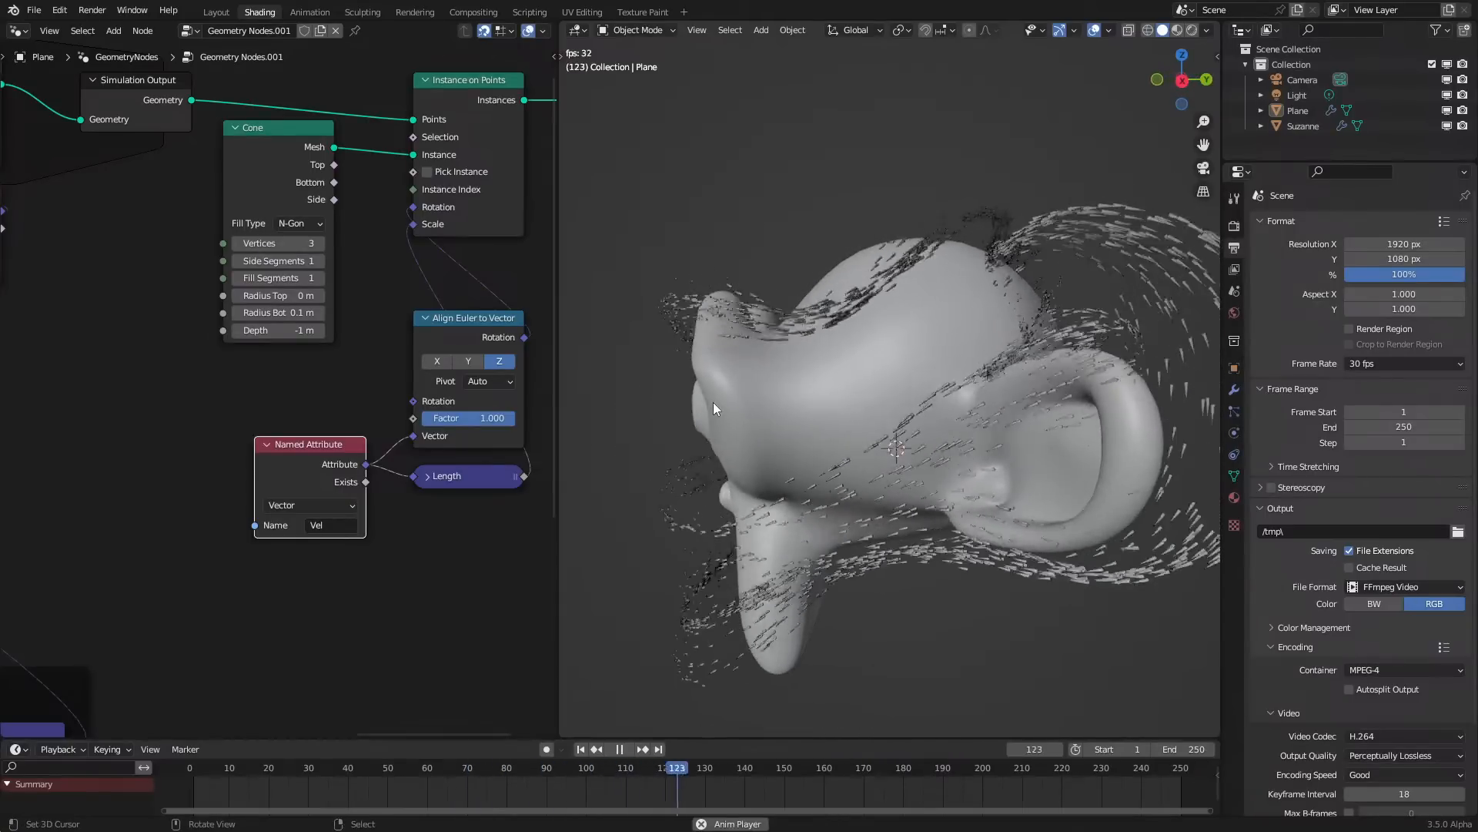
key(space)
Move the instancing, rotation, scale and group nodes away from the Cone node to make room between them
scroll(288, 325, down, 5)
middle_drag(330, 210, 254, 321)
drag(285, 217, 520, 694)
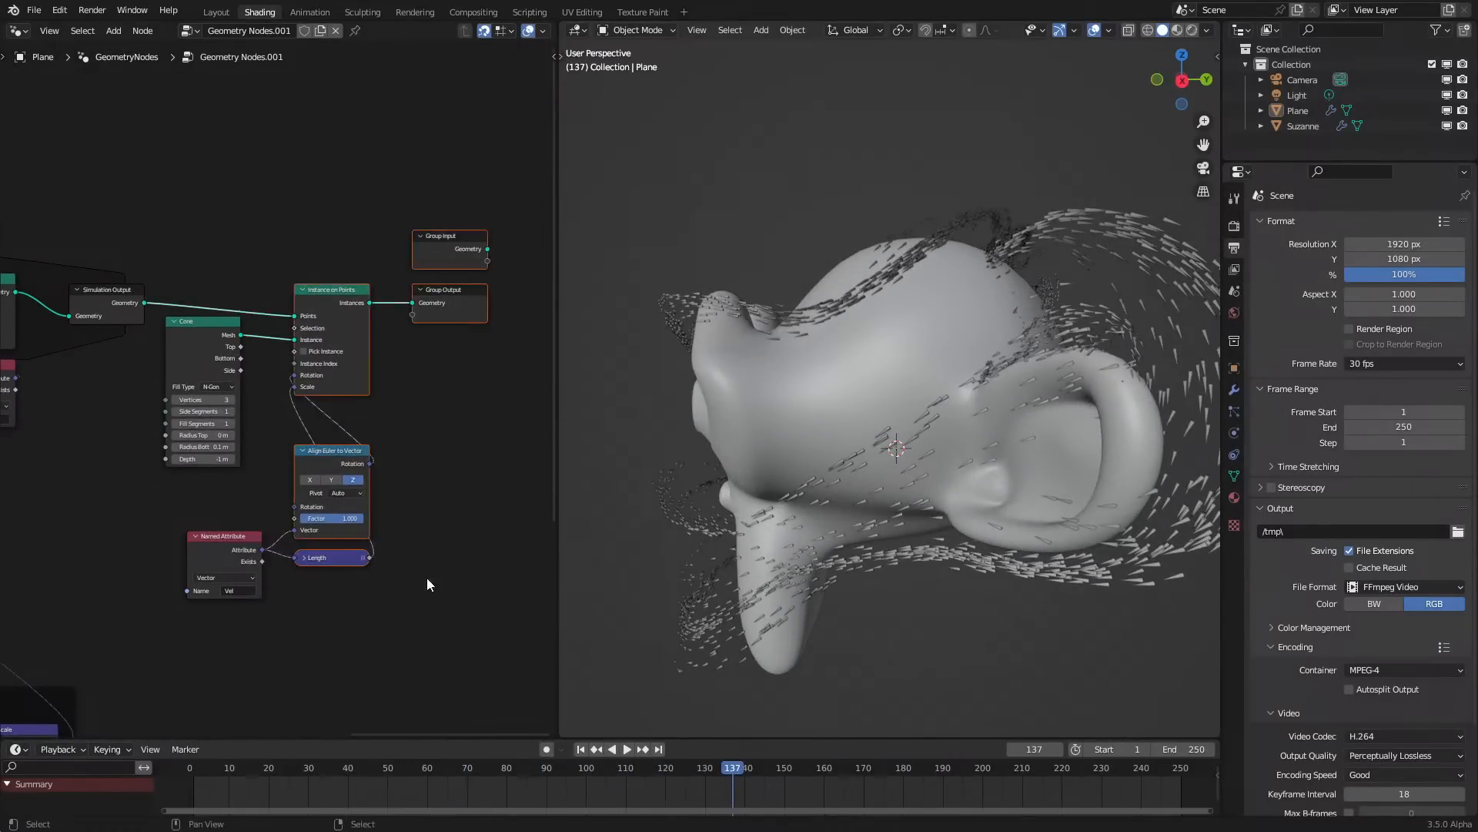
key(g)
click(465, 485)
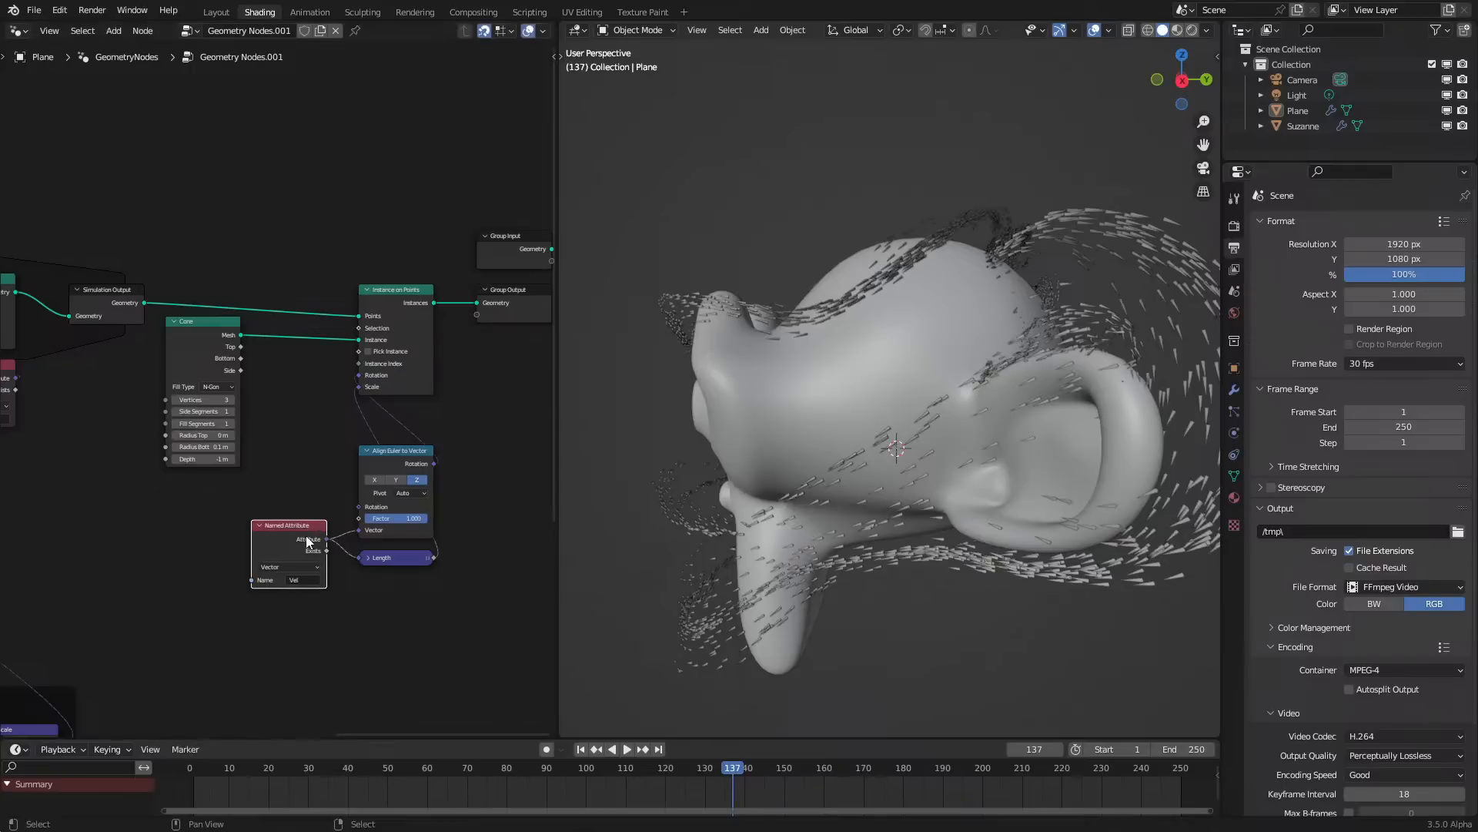
Enclose the Named Attribute, Align Euler to Vector and Length nodes in a frame
scroll(267, 362, up, 1)
drag(264, 435, 385, 673)
key(ctrl+j)
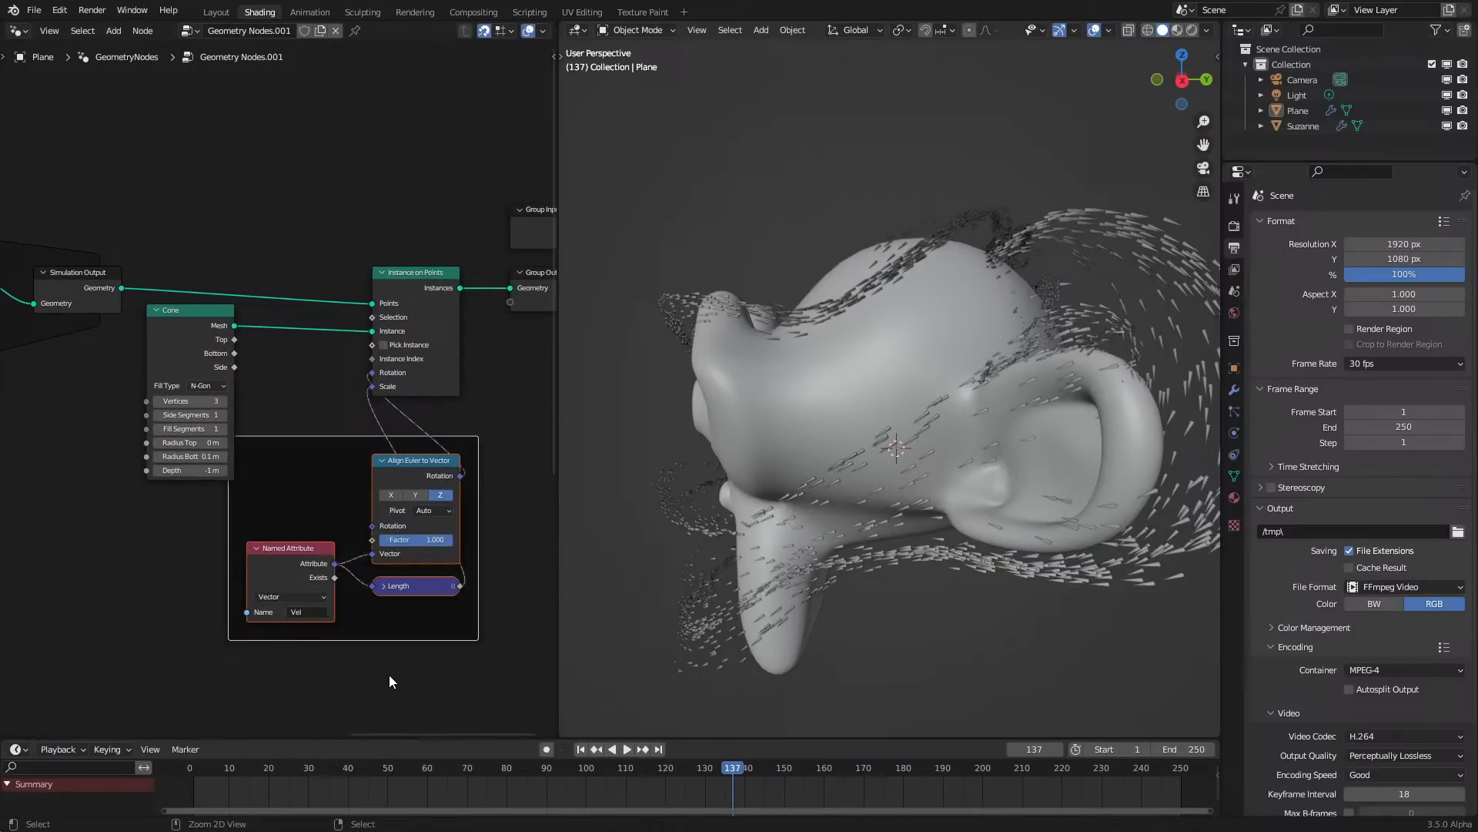
Insert a Set Material node between the Cone and Instance on Points nodes, and open the Plane's material properties
scroll(422, 487, up, 2)
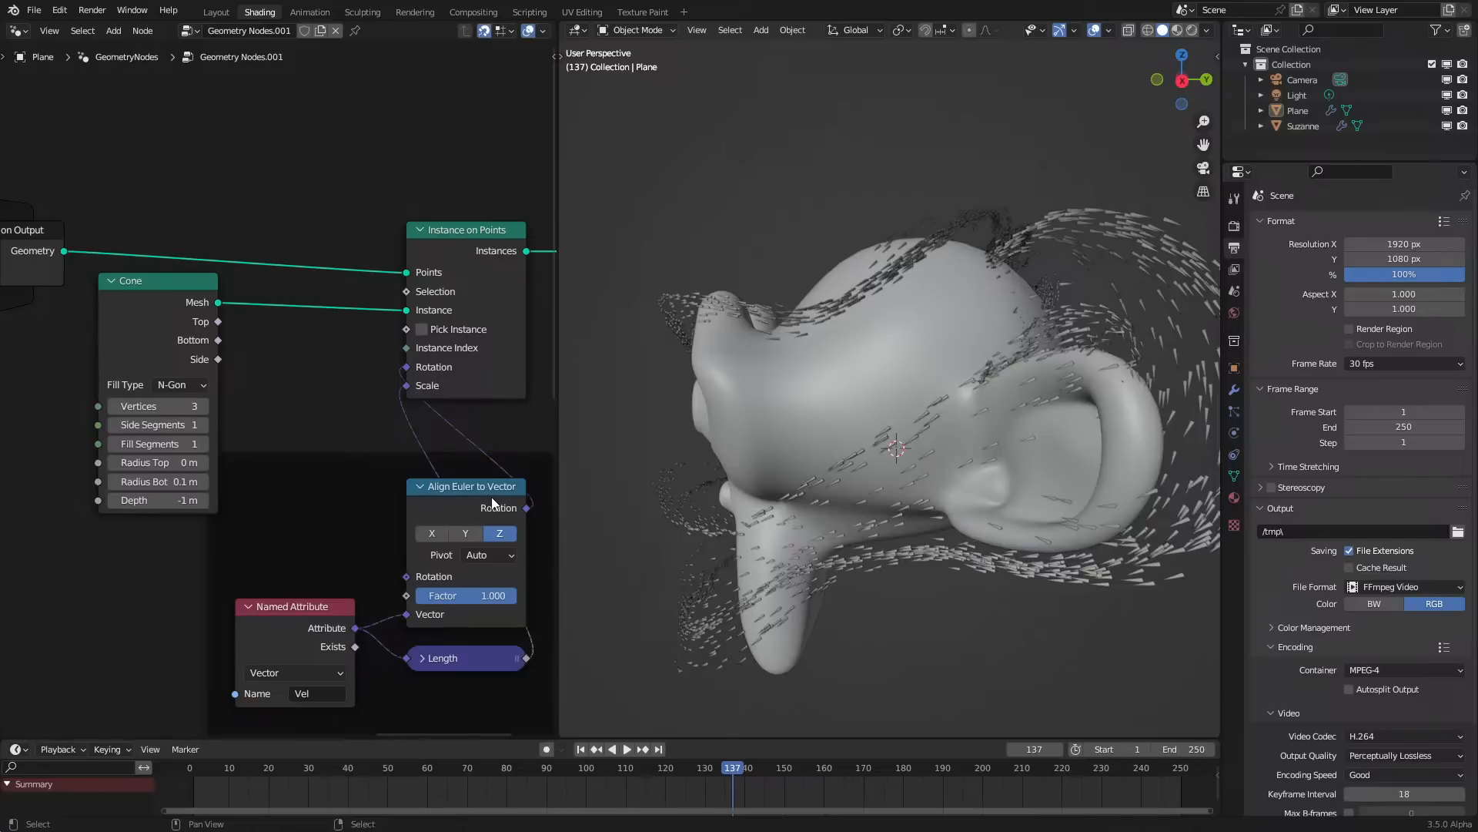
key(shift+a)
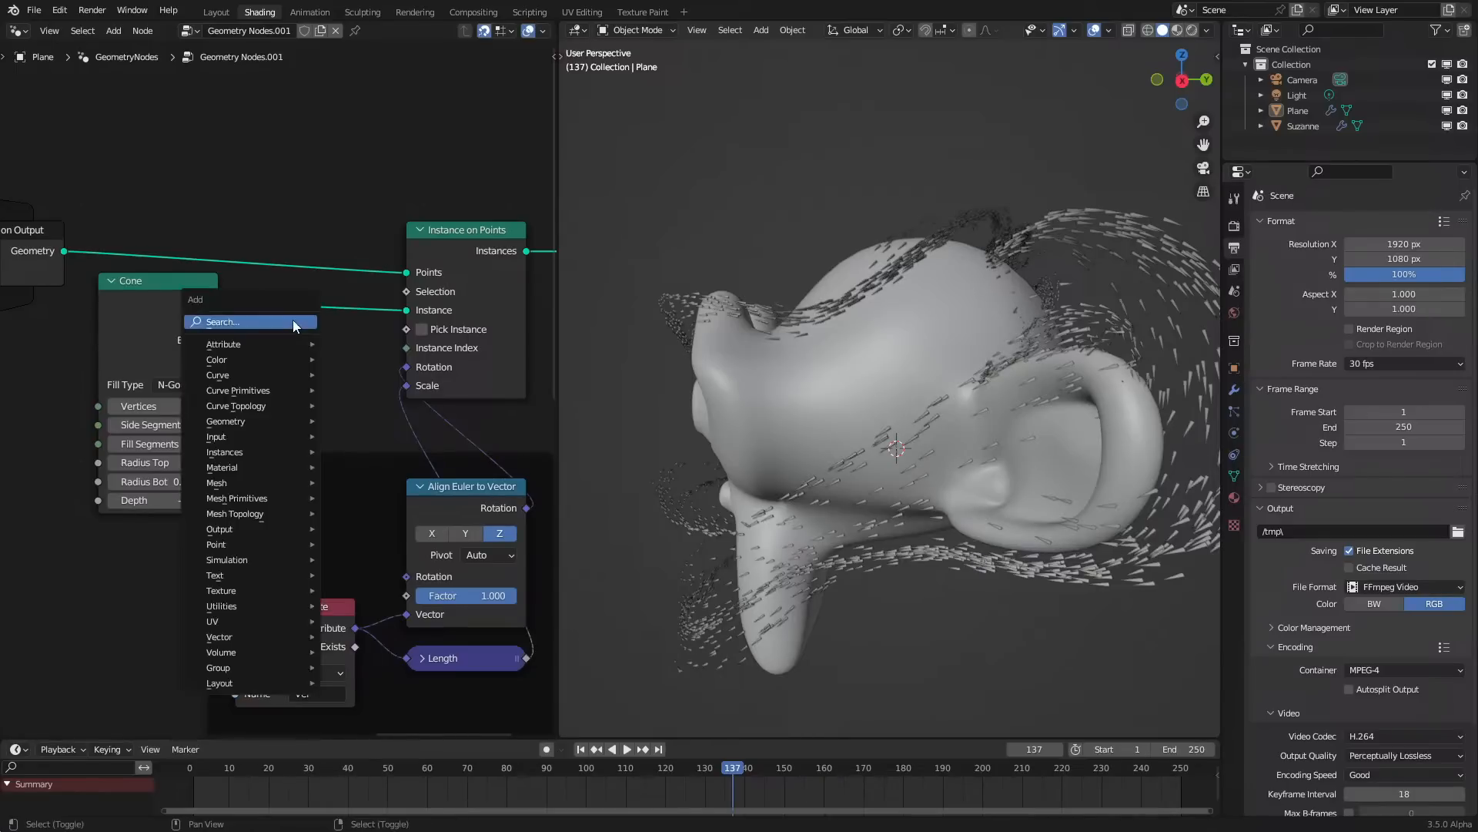
text(set)
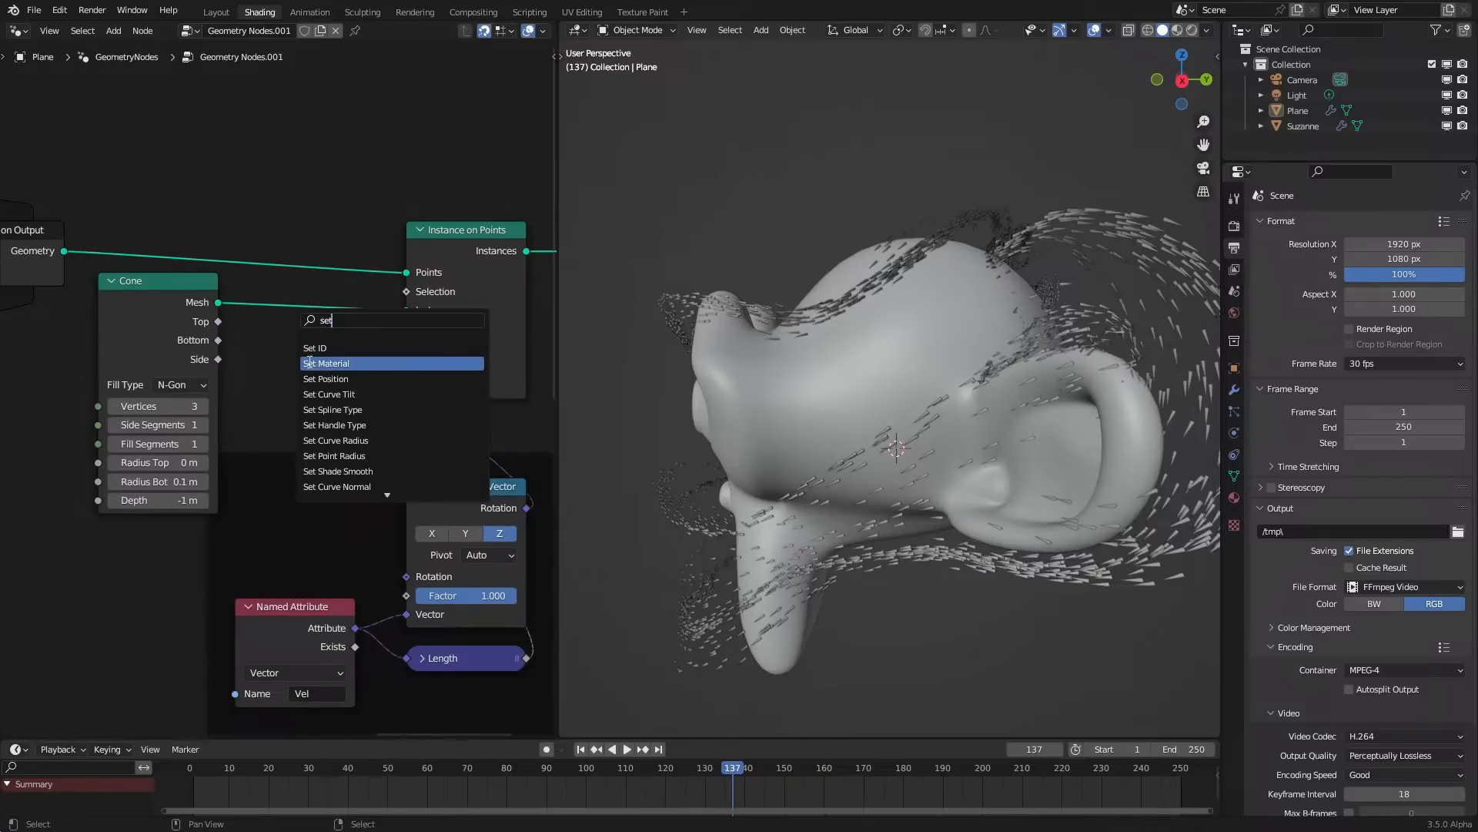
click(309, 363)
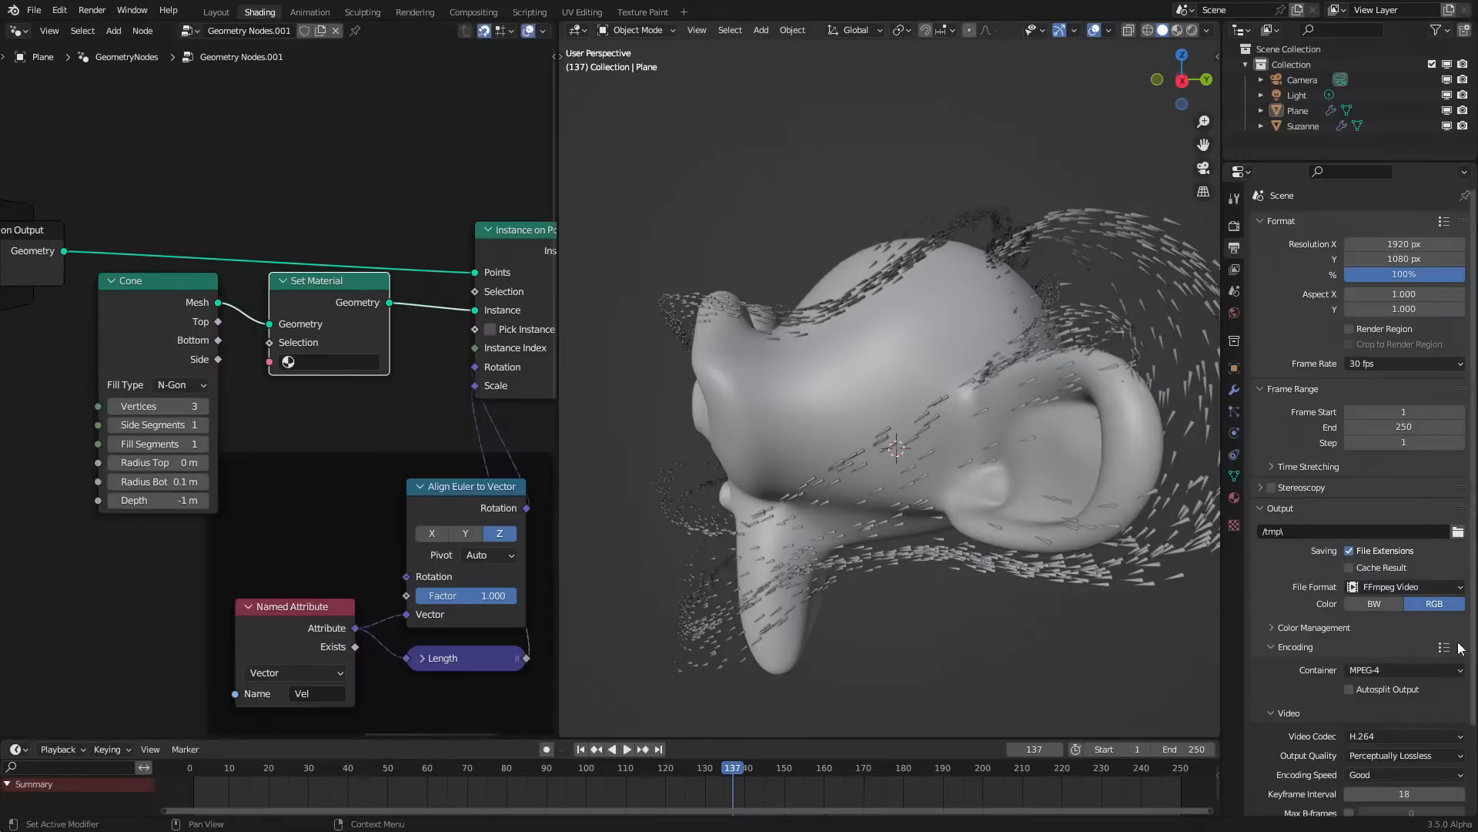
click(1235, 499)
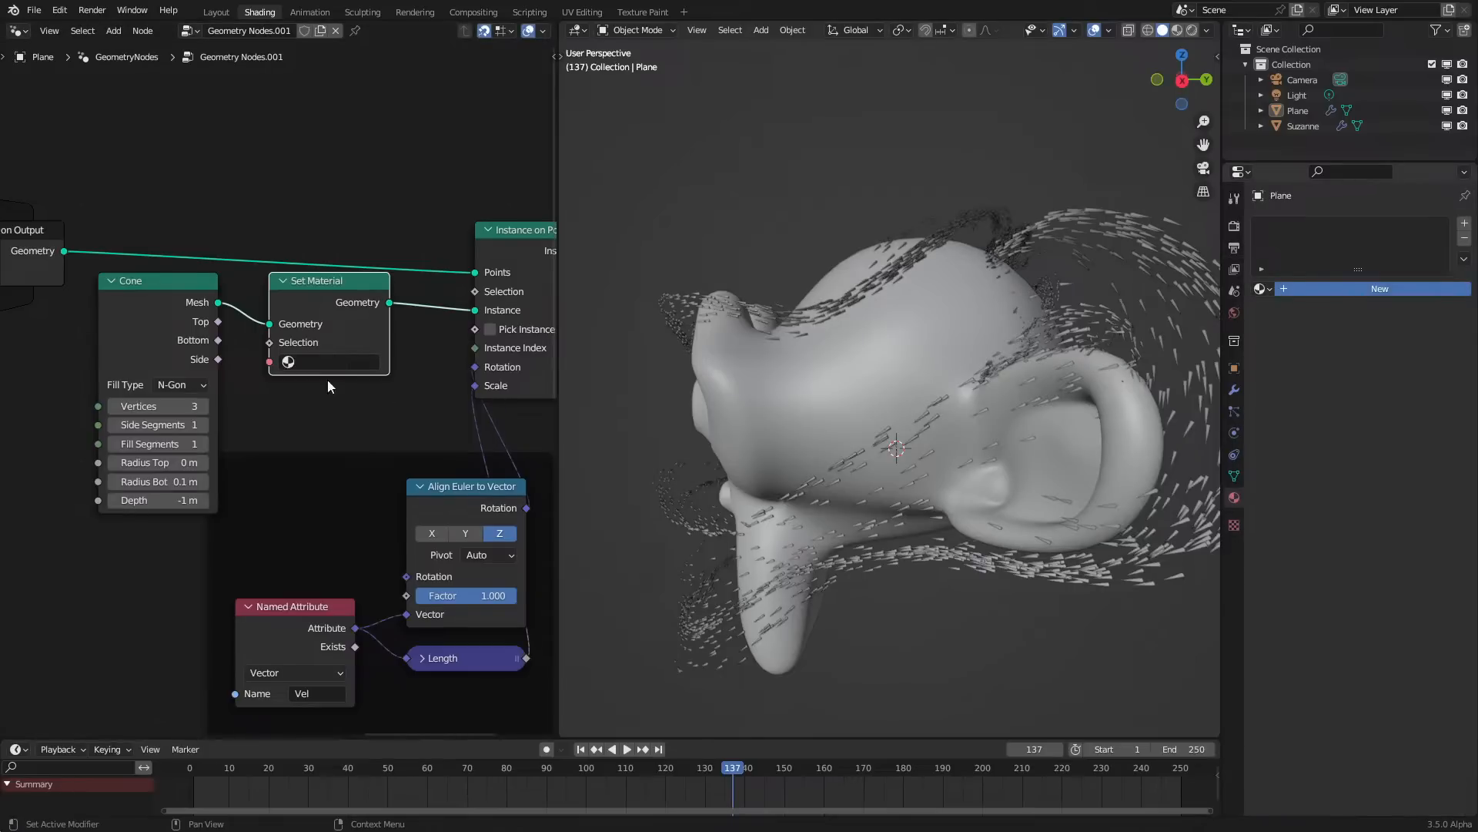
Assign Material.002 to the Set Material node and the Plane, and switch its surface to Emission with strength 6.6
click(340, 362)
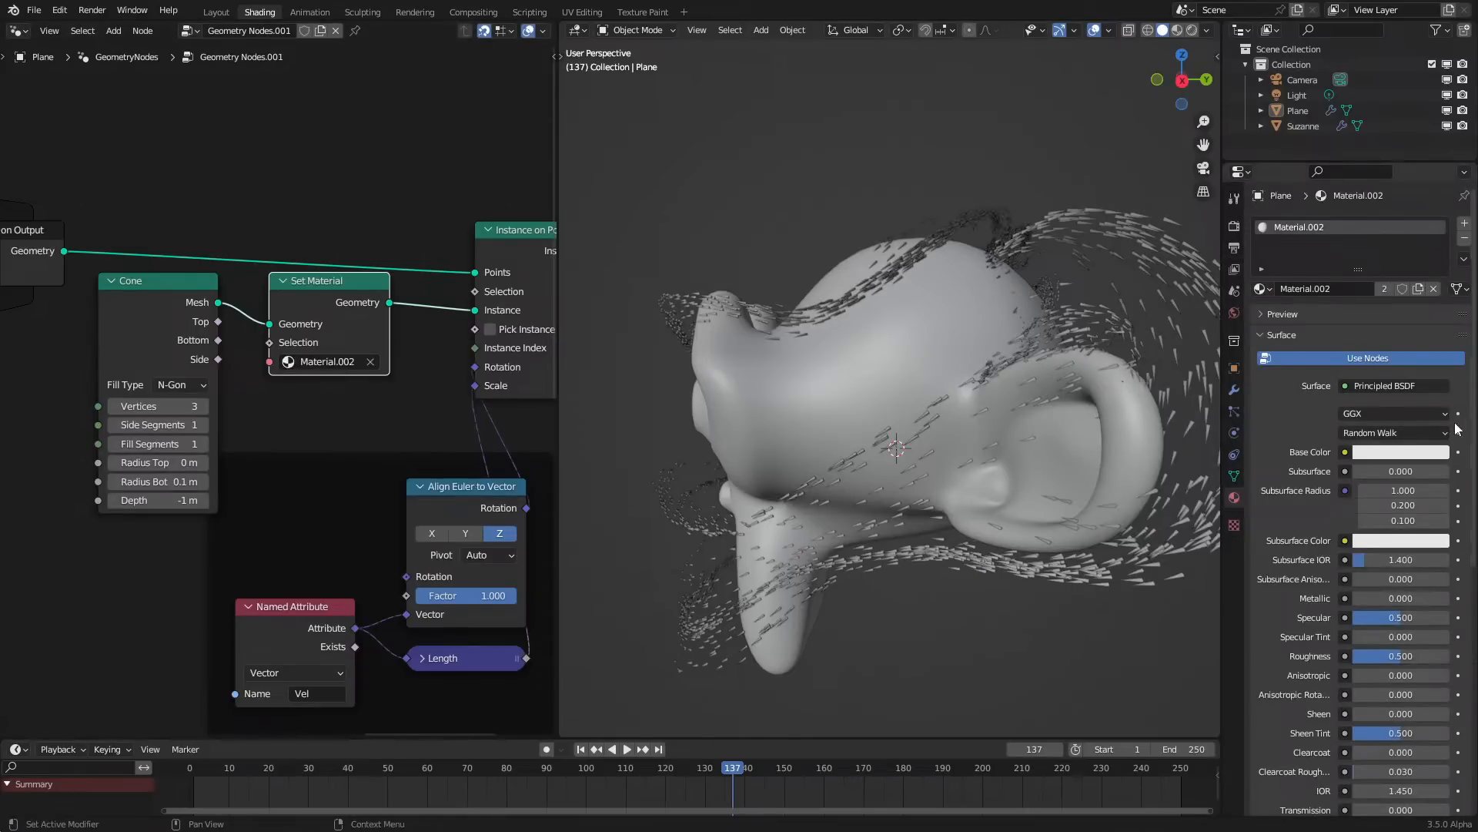
click(1397, 385)
click(1263, 489)
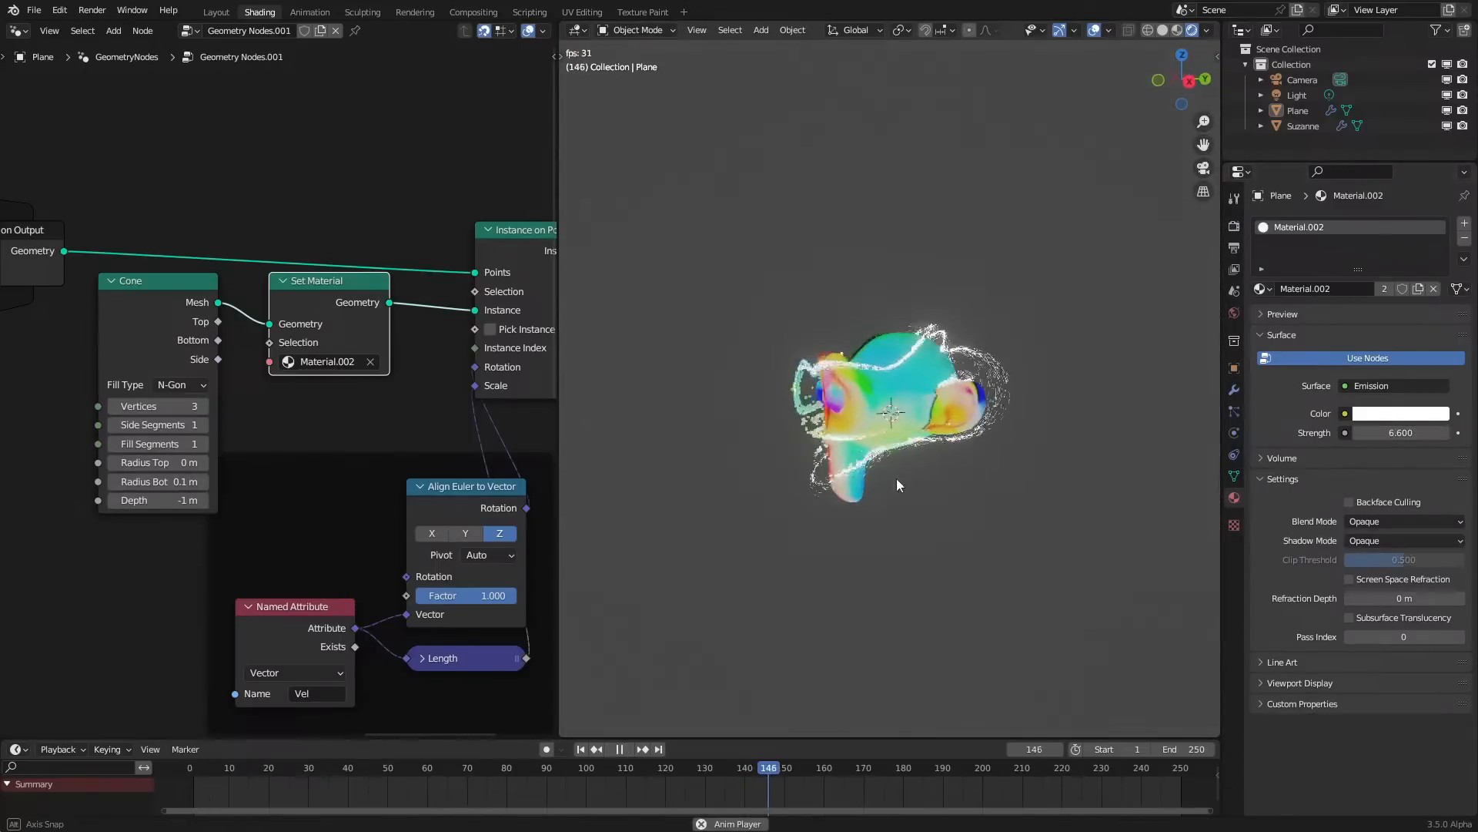
Check the render settings during rendered playback and give the cones' emission a light blue color with hue 0.579 and saturation 0.867
key(space)
click(1234, 225)
scroll(1341, 309, up, 2)
click(1235, 498)
key(space)
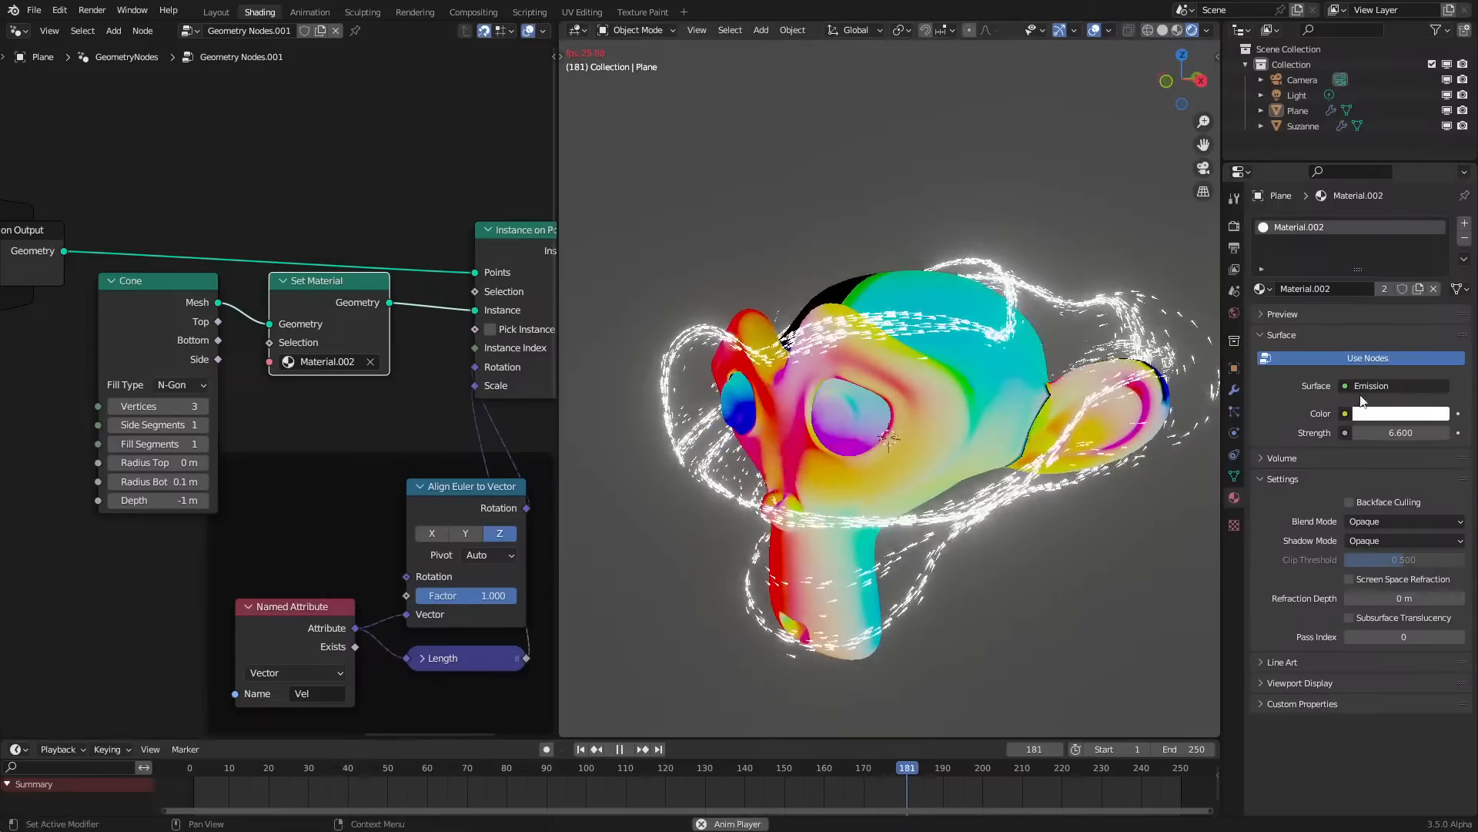
click(1378, 414)
mouse_move(1369, 280)
mouse_down()
mouse_move(1350, 287)
mouse_move(1387, 201)
mouse_up()
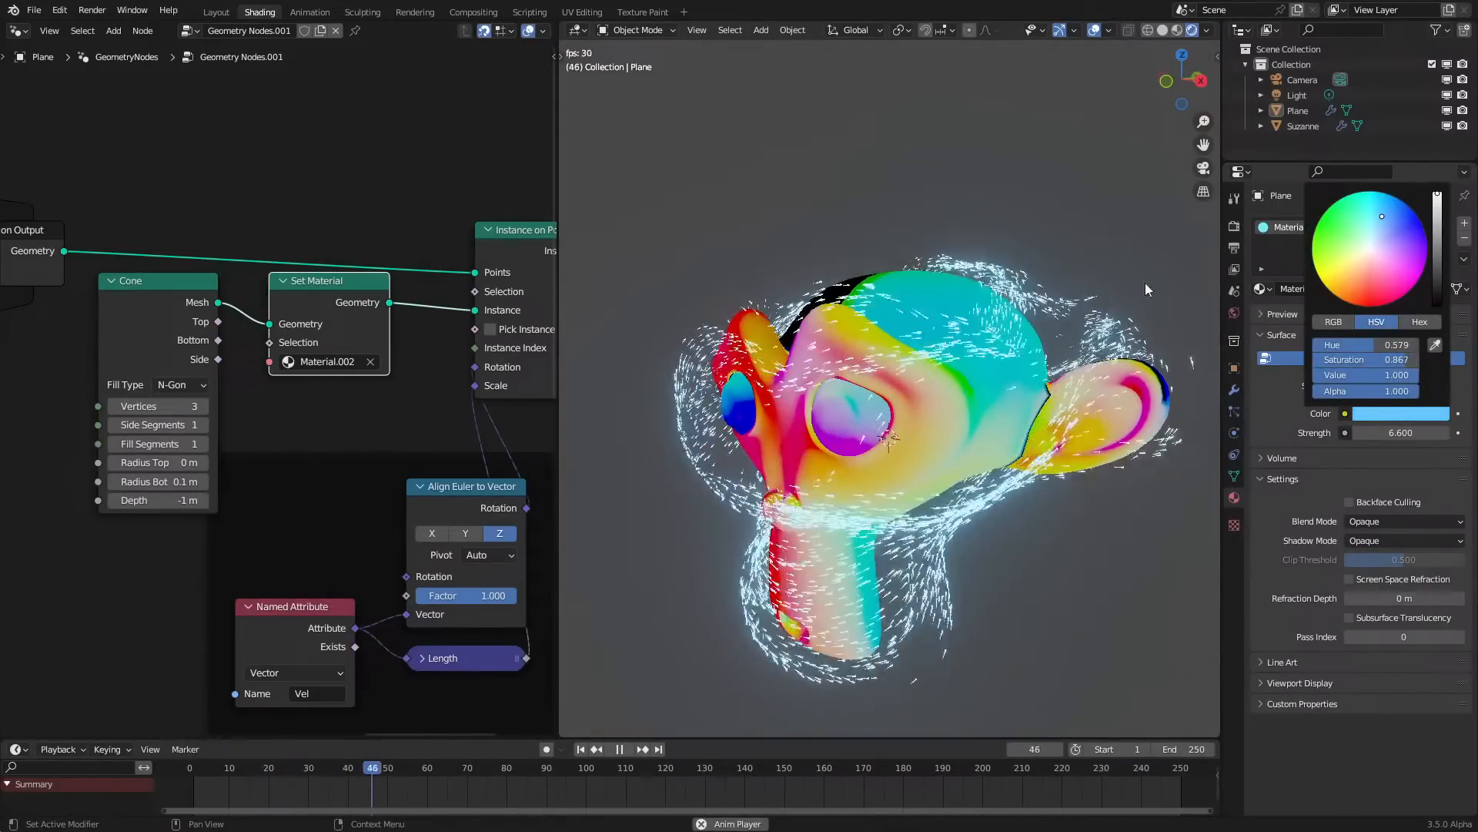
Set the World background strength to 0
click(1234, 312)
drag(1414, 347, 1309, 347)
Show the shader nodes of Suzanne's material and connect the Principled BSDF to the Material Output
right_click(899, 435)
key(space)
scroll(118, 367, down, 3)
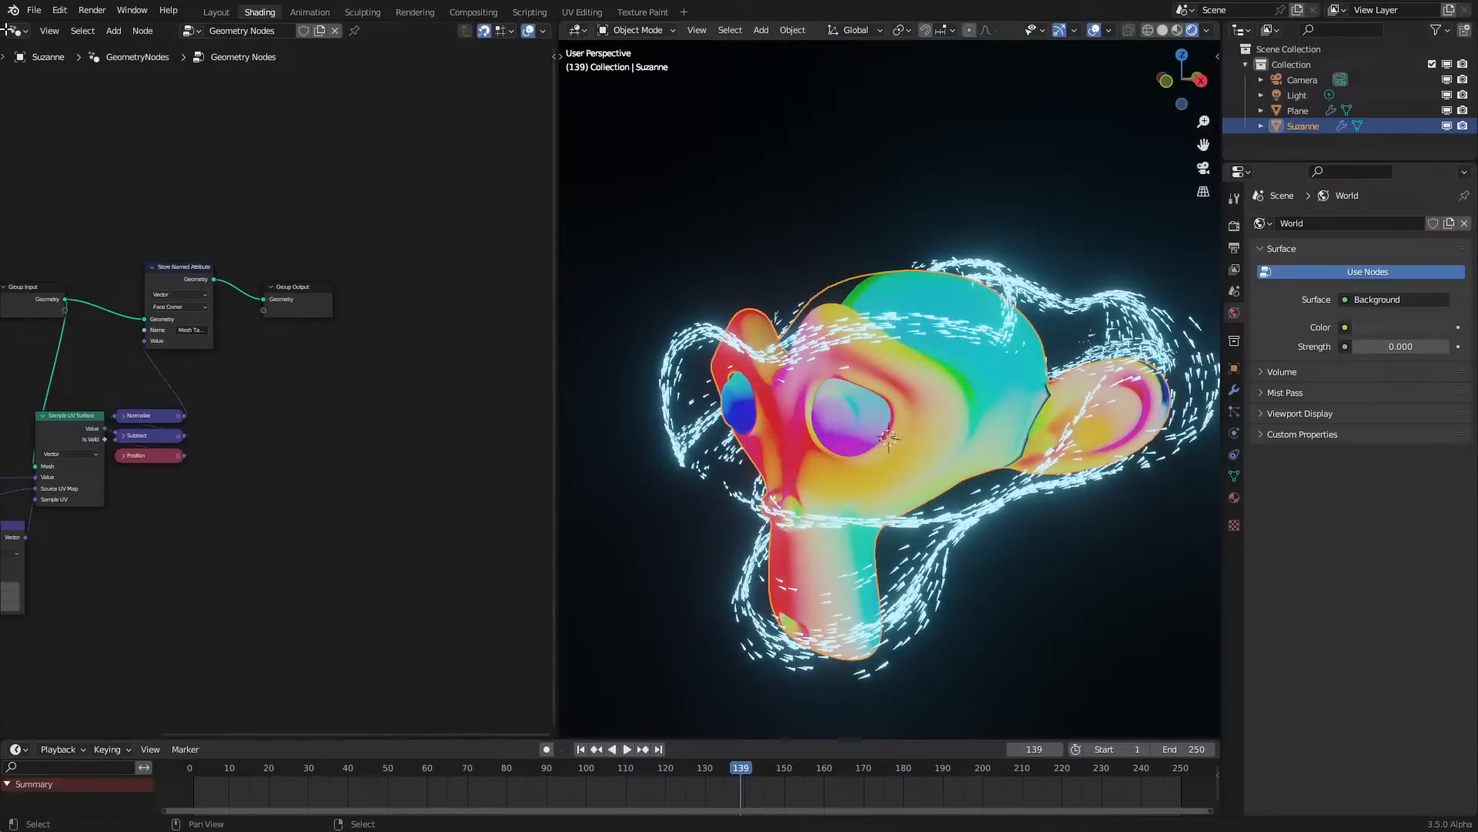
click(93, 175)
scroll(192, 209, down, 3)
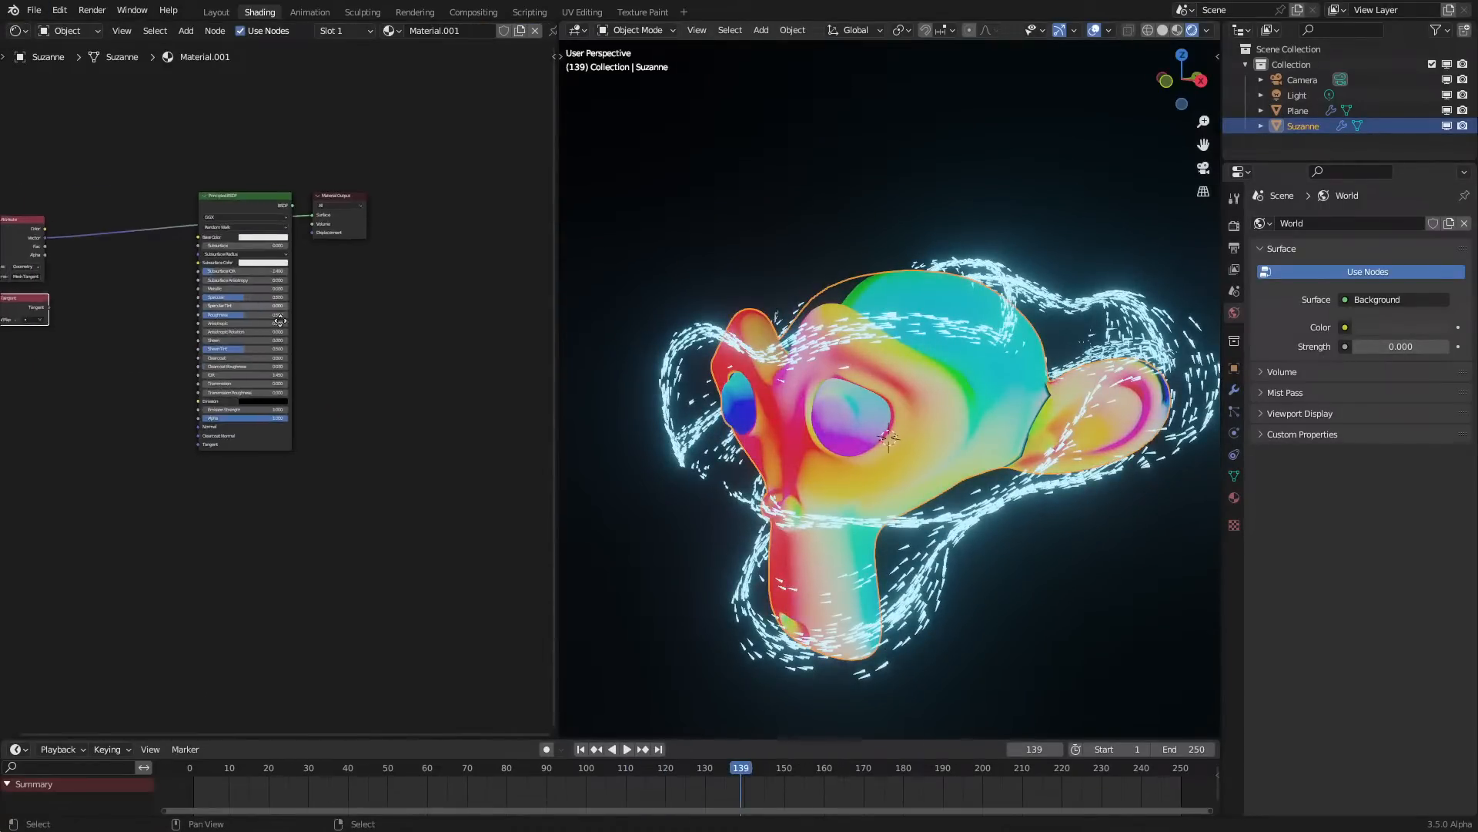
middle_drag(246, 194, 348, 309)
ctrl+shift+click(348, 310)
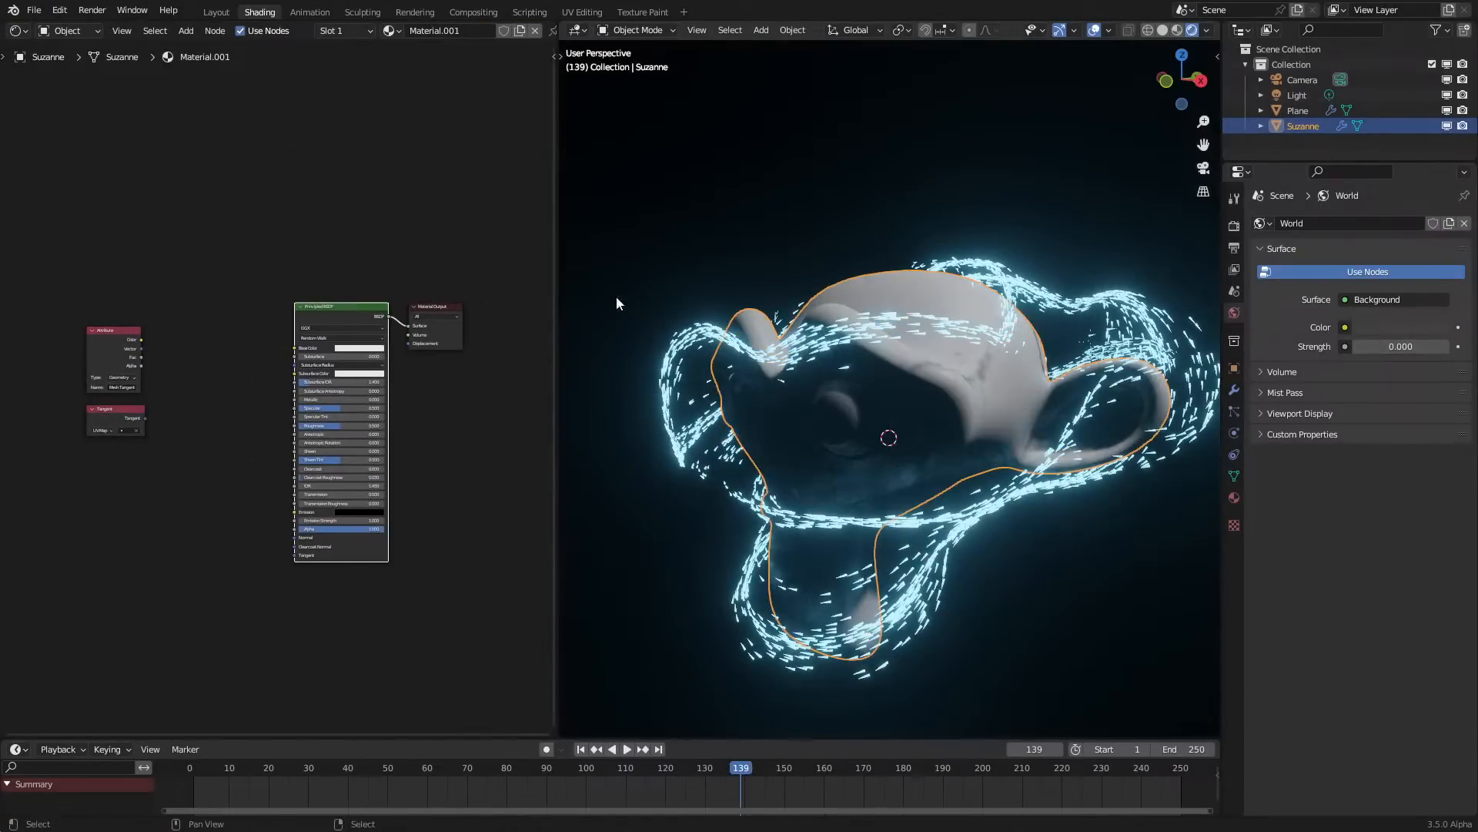
Delete the Light from the scene and play the animation
click(1281, 96)
key(Delete)
key(space)
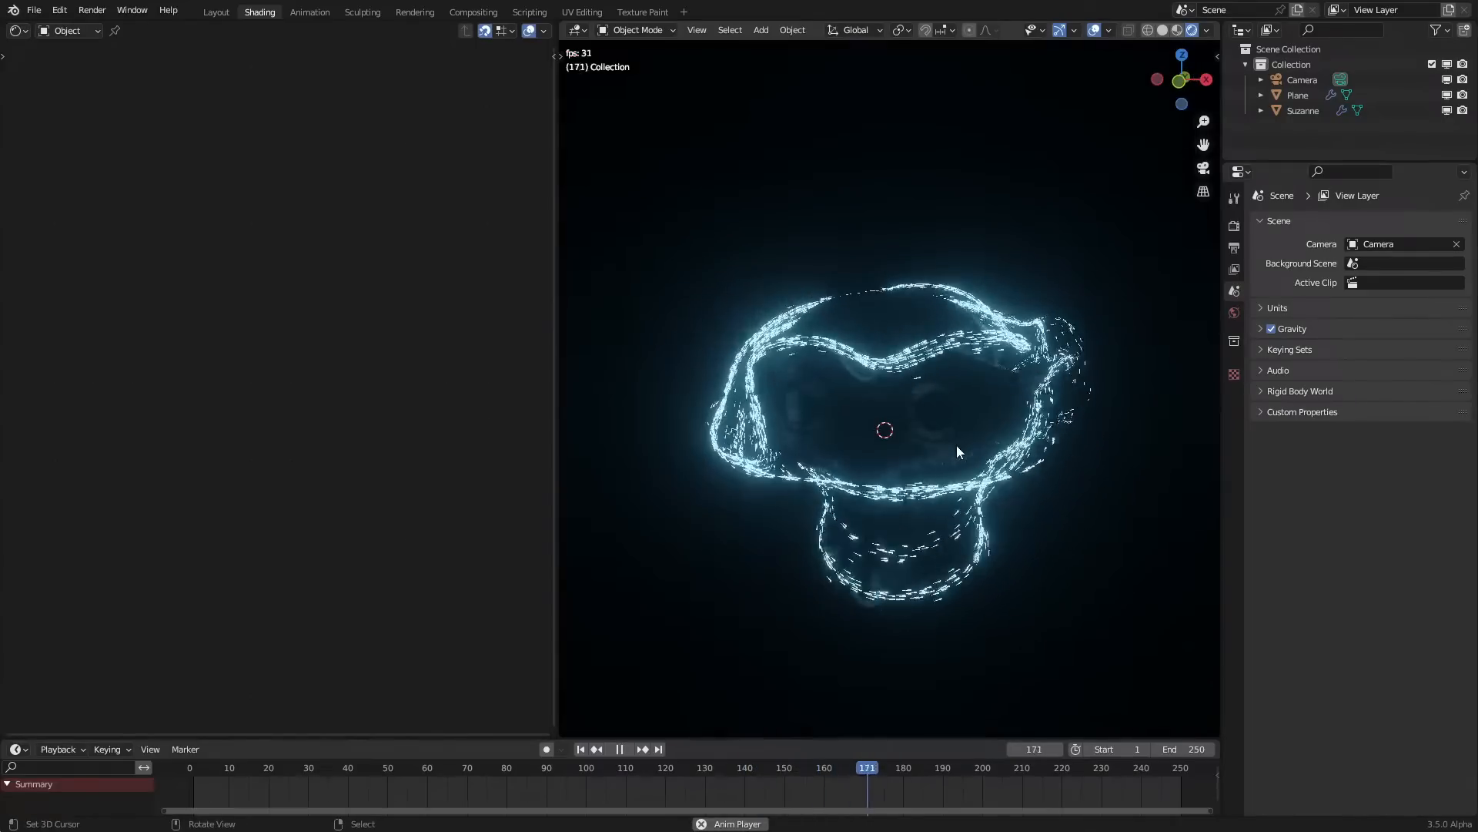
Examine the glowing cones around the unlit head from several angles, highlight Suzanne and the Plane in turn, and clear the selection
click(957, 445)
click(1046, 496)
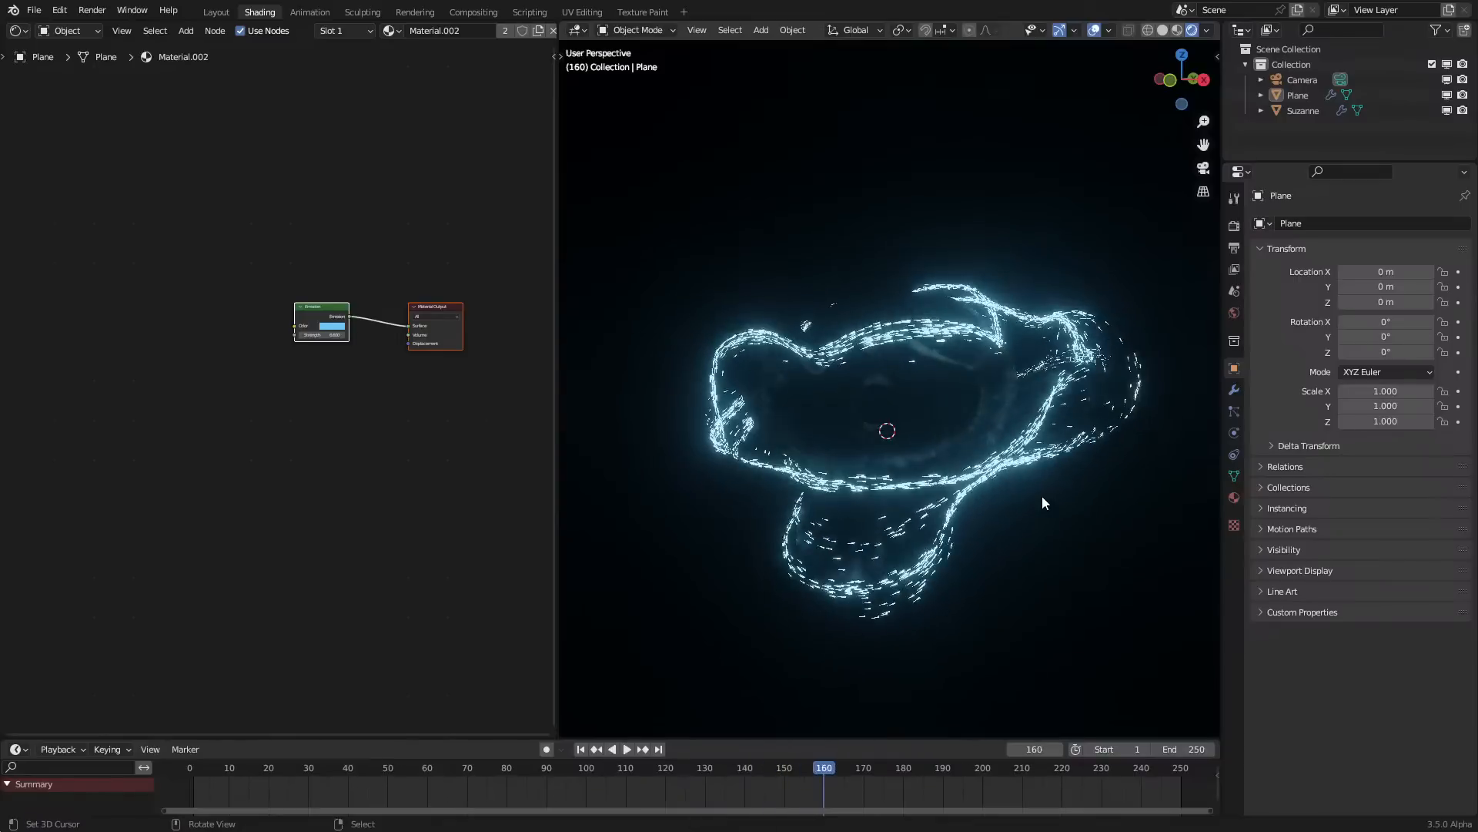
middle_drag(1042, 496, 982, 483)
click(1300, 108)
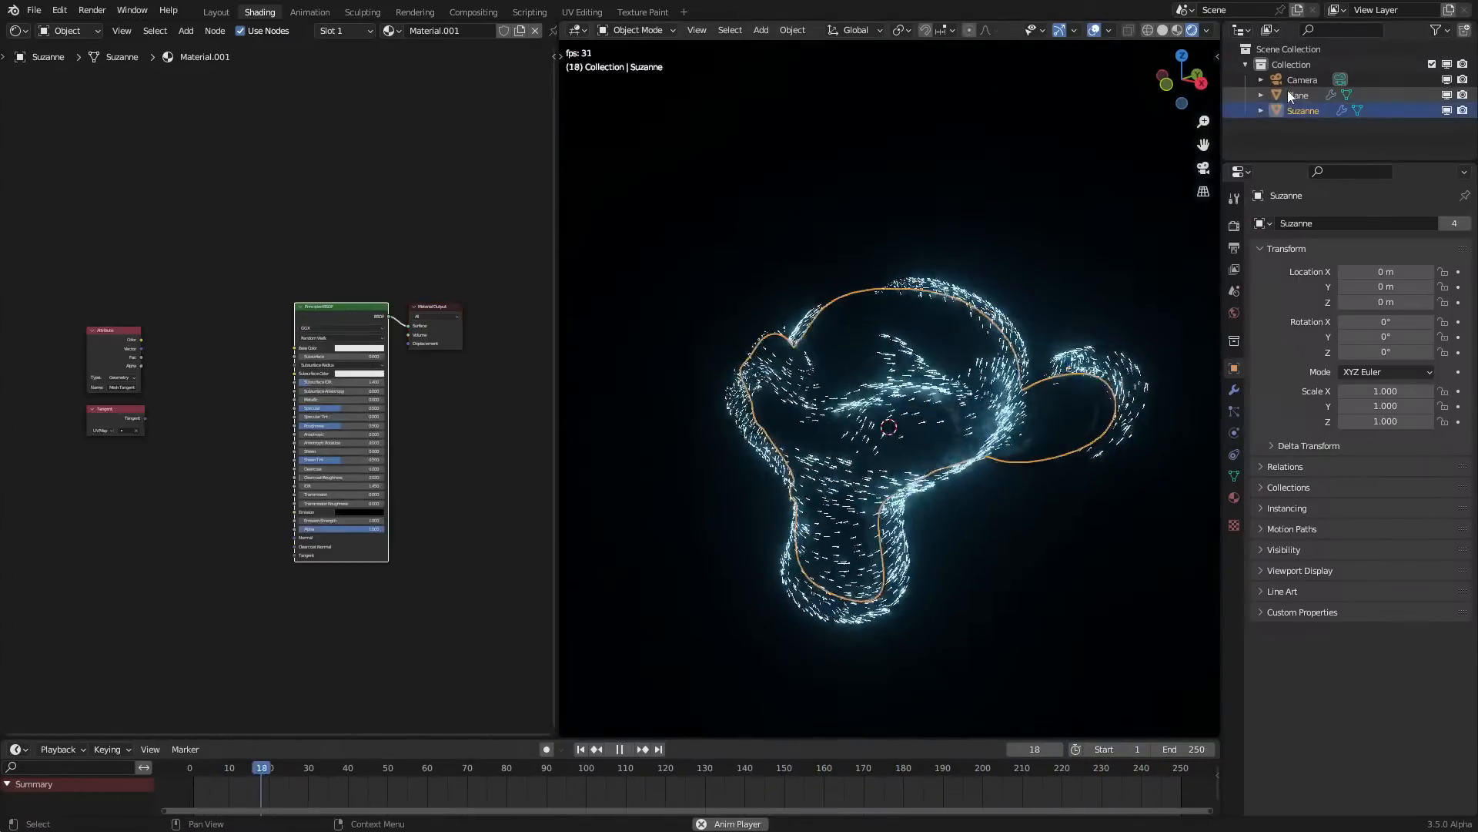
click(1300, 96)
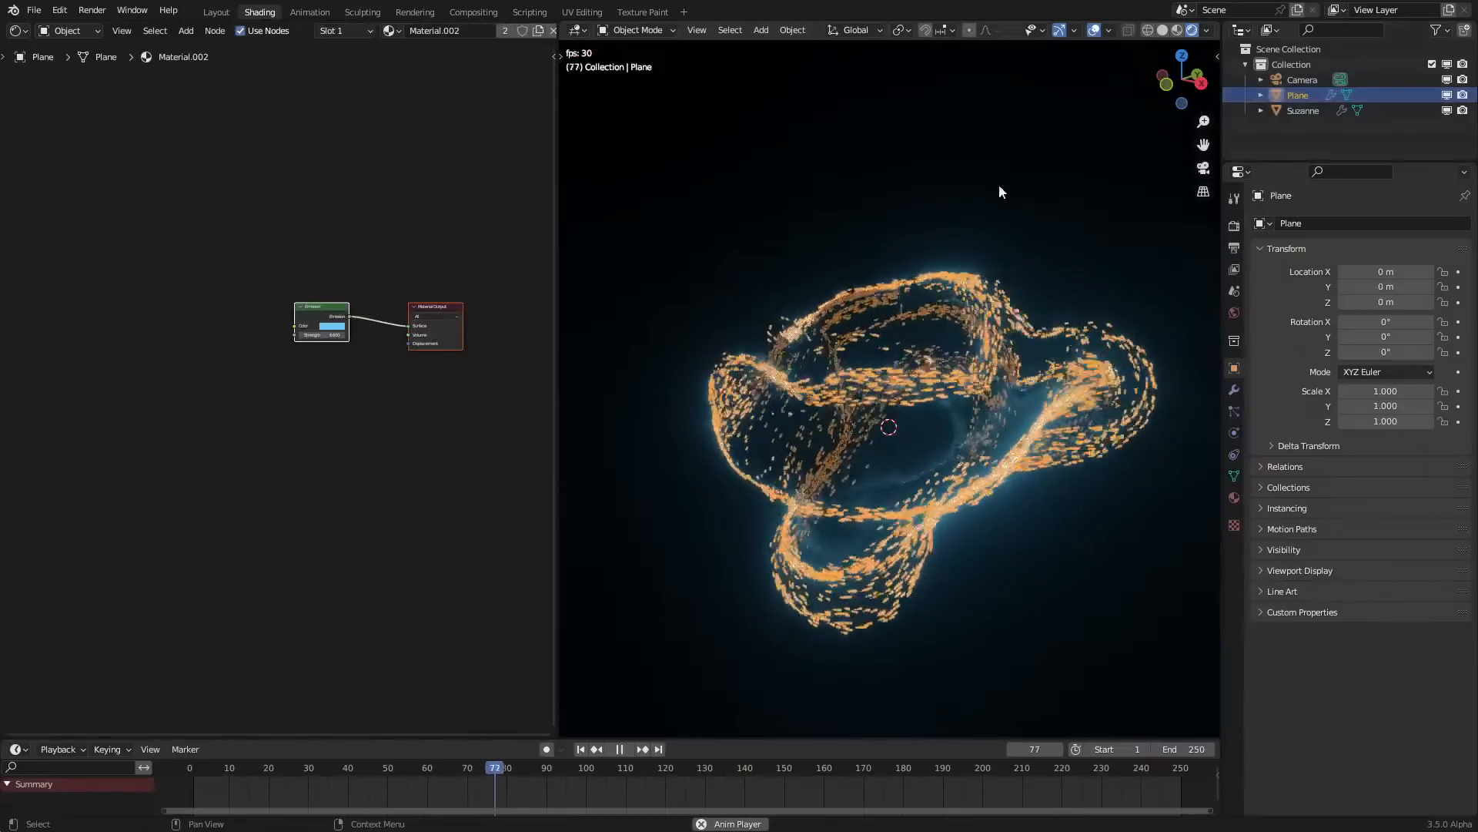
key(alt+a)
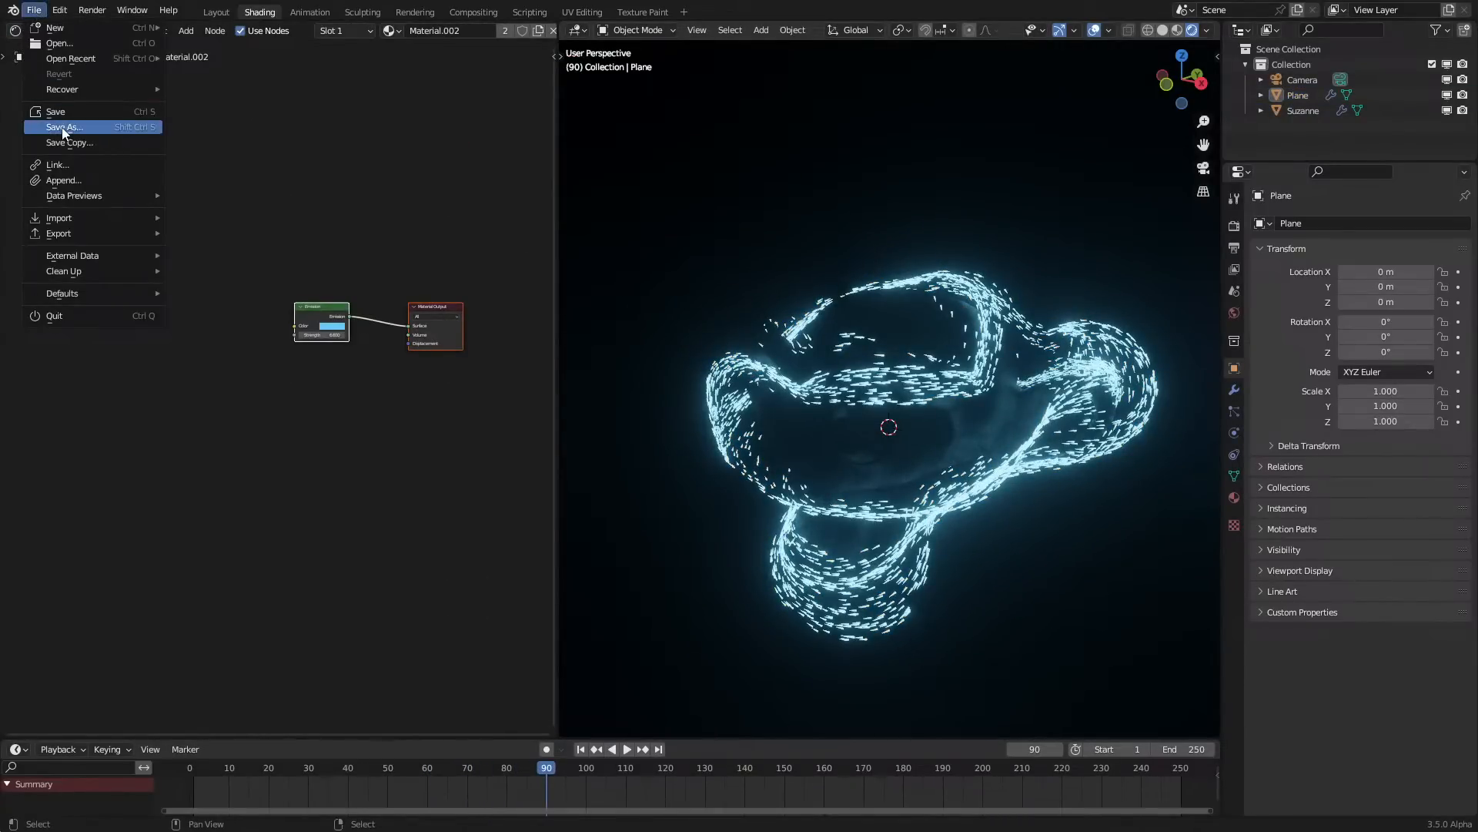
Save the project as Tangent Spiral Sim.blend in the Weeky Projects folder
click(64, 129)
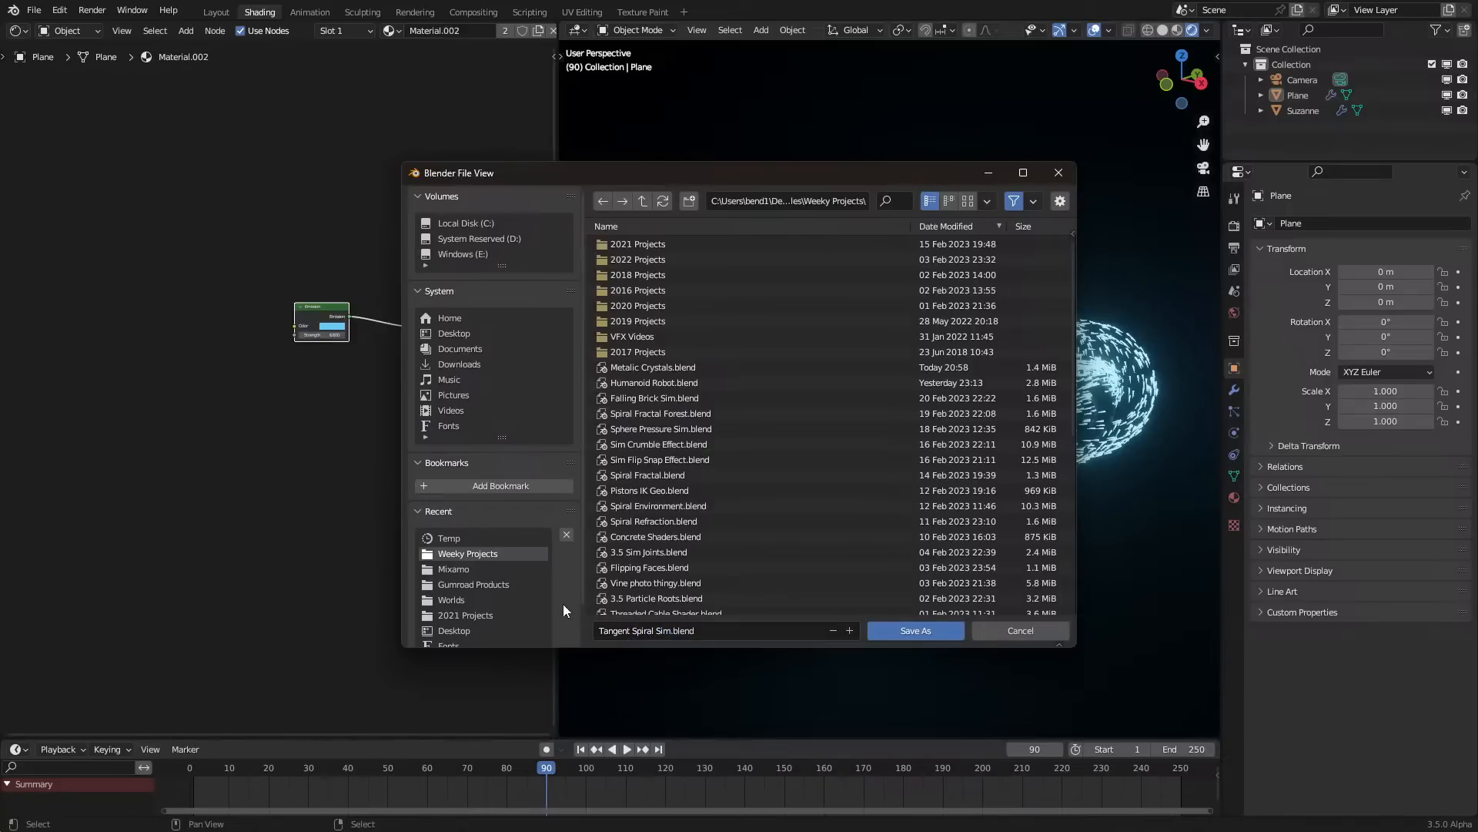
click(914, 630)
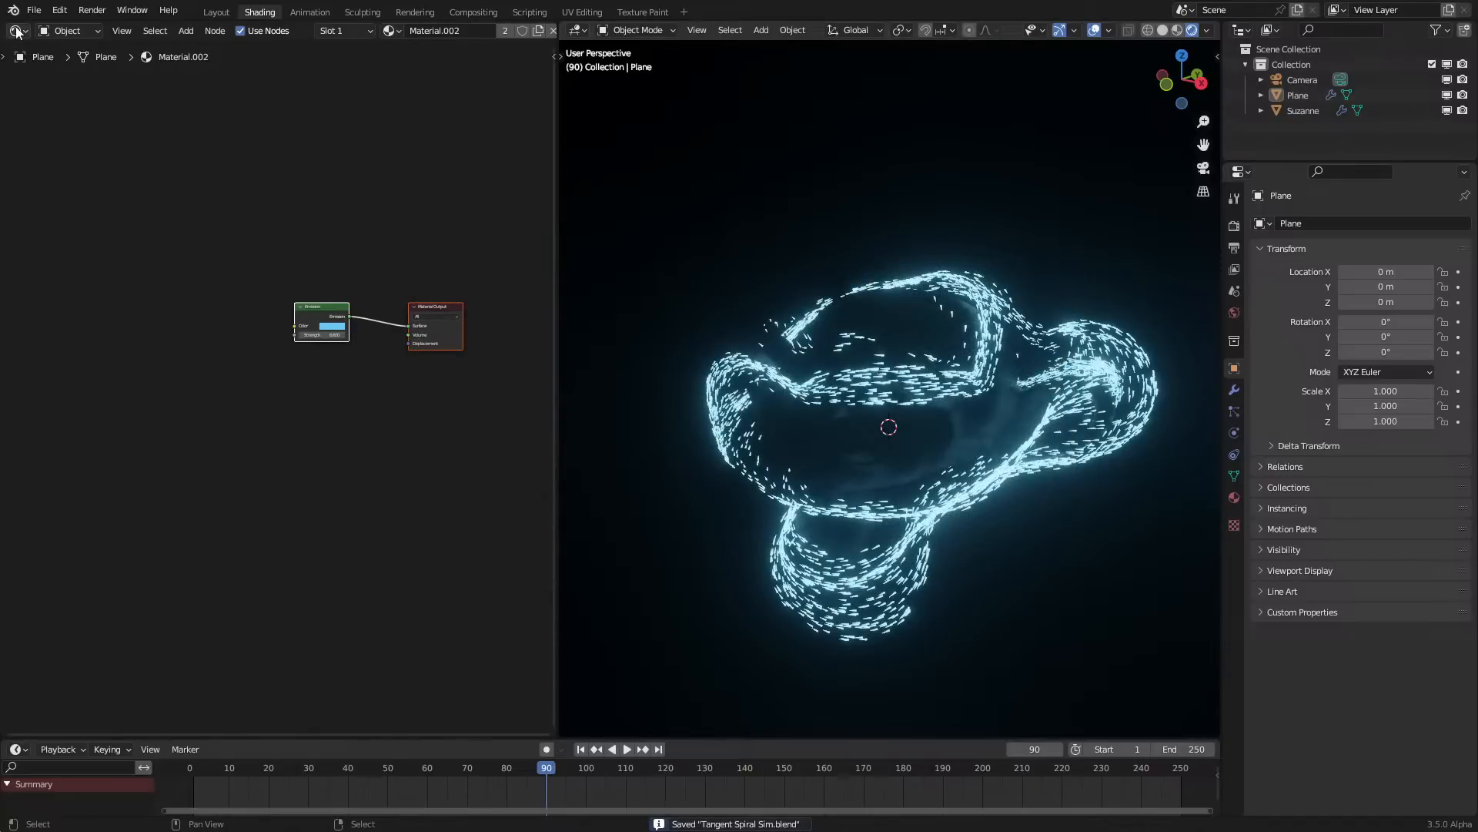
Switch from the shader nodes back to the Plane's geometry node tree
click(69, 158)
scroll(192, 563, down, 2)
middle_drag(182, 566, 200, 469)
Replay the simulation from its start several times and examine how the cones flow around the head
key(space)
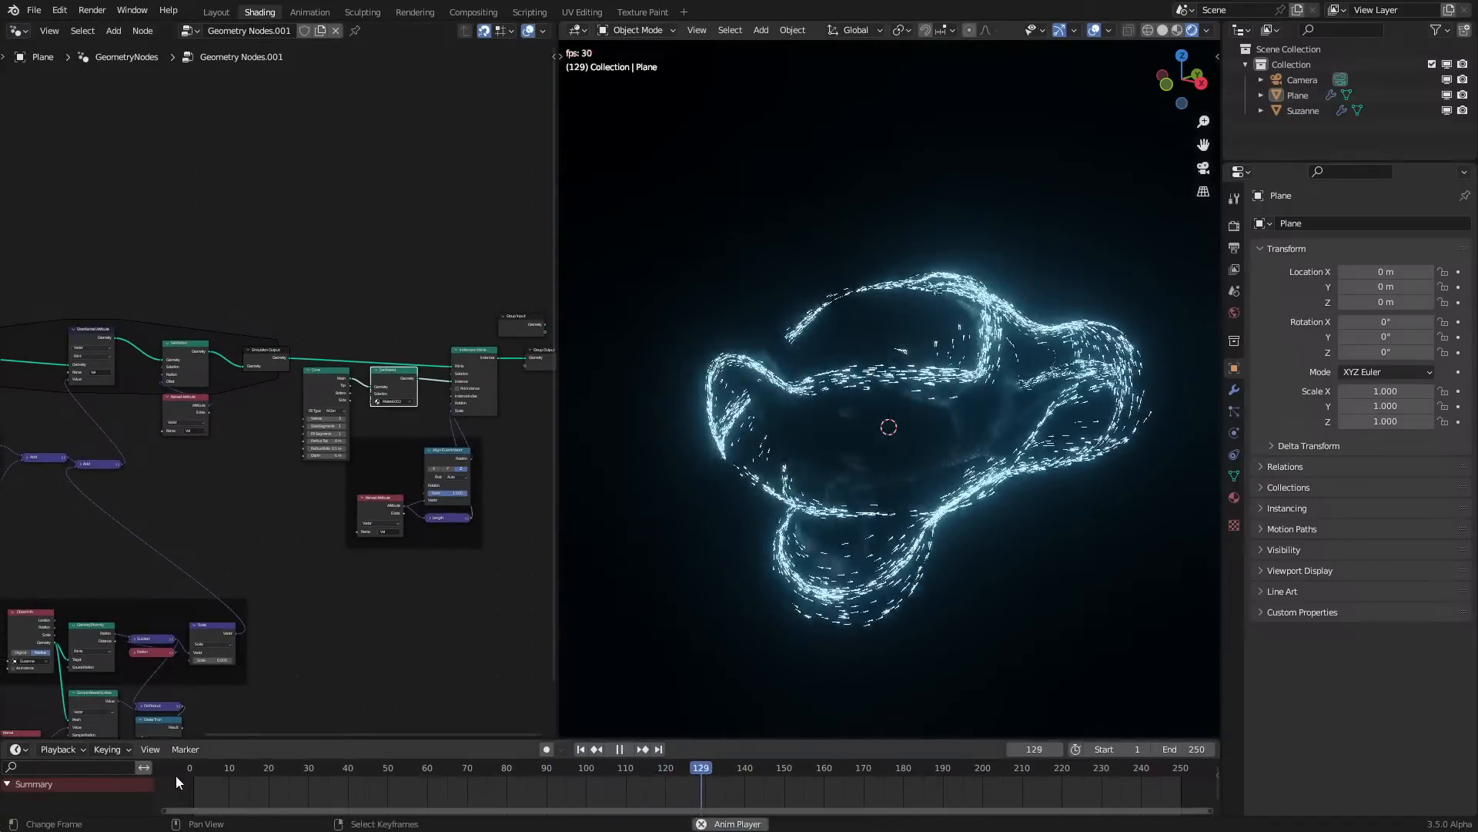
key(shift+Left)
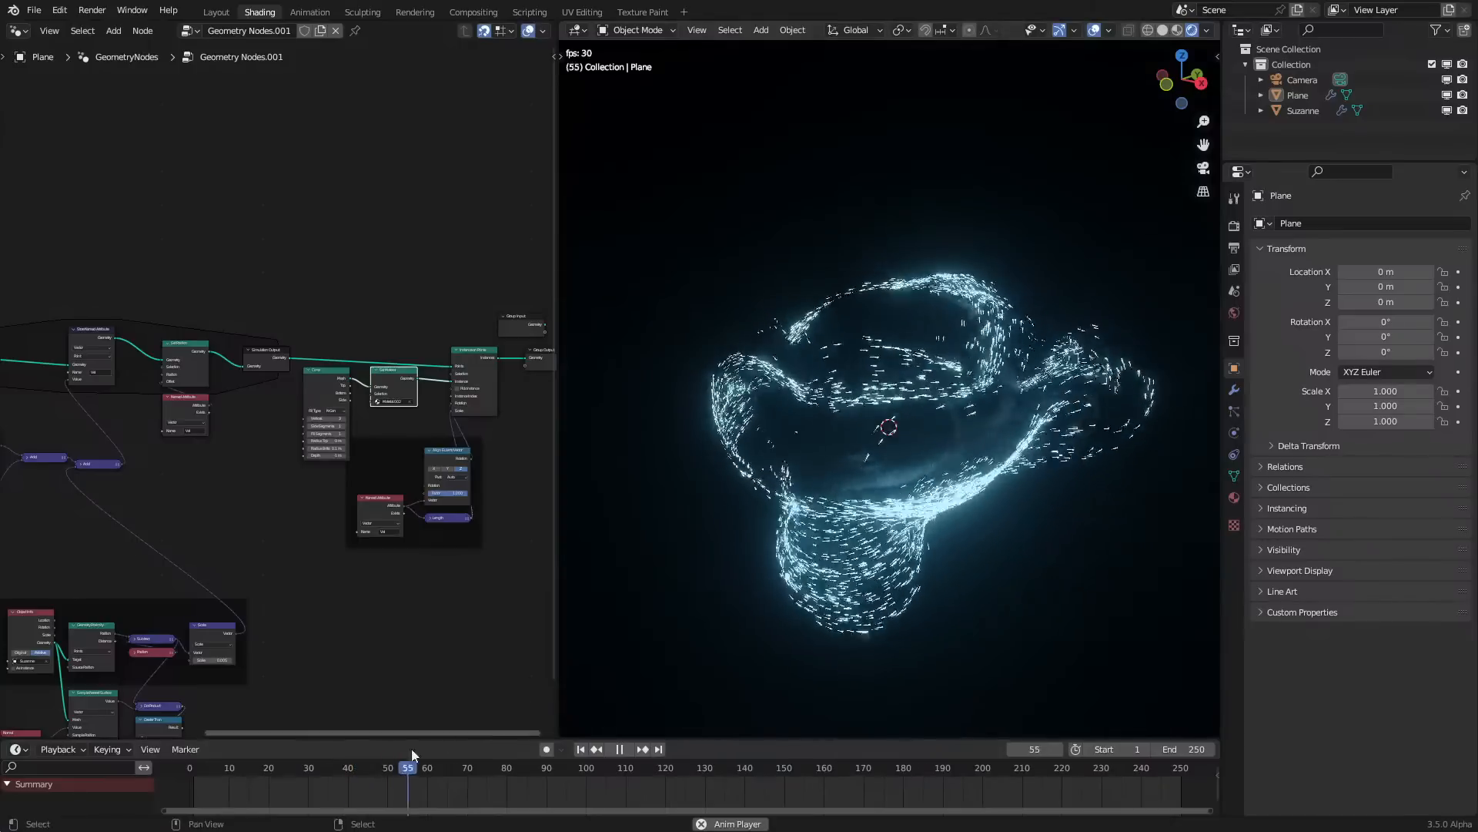
click(193, 768)
key(space)
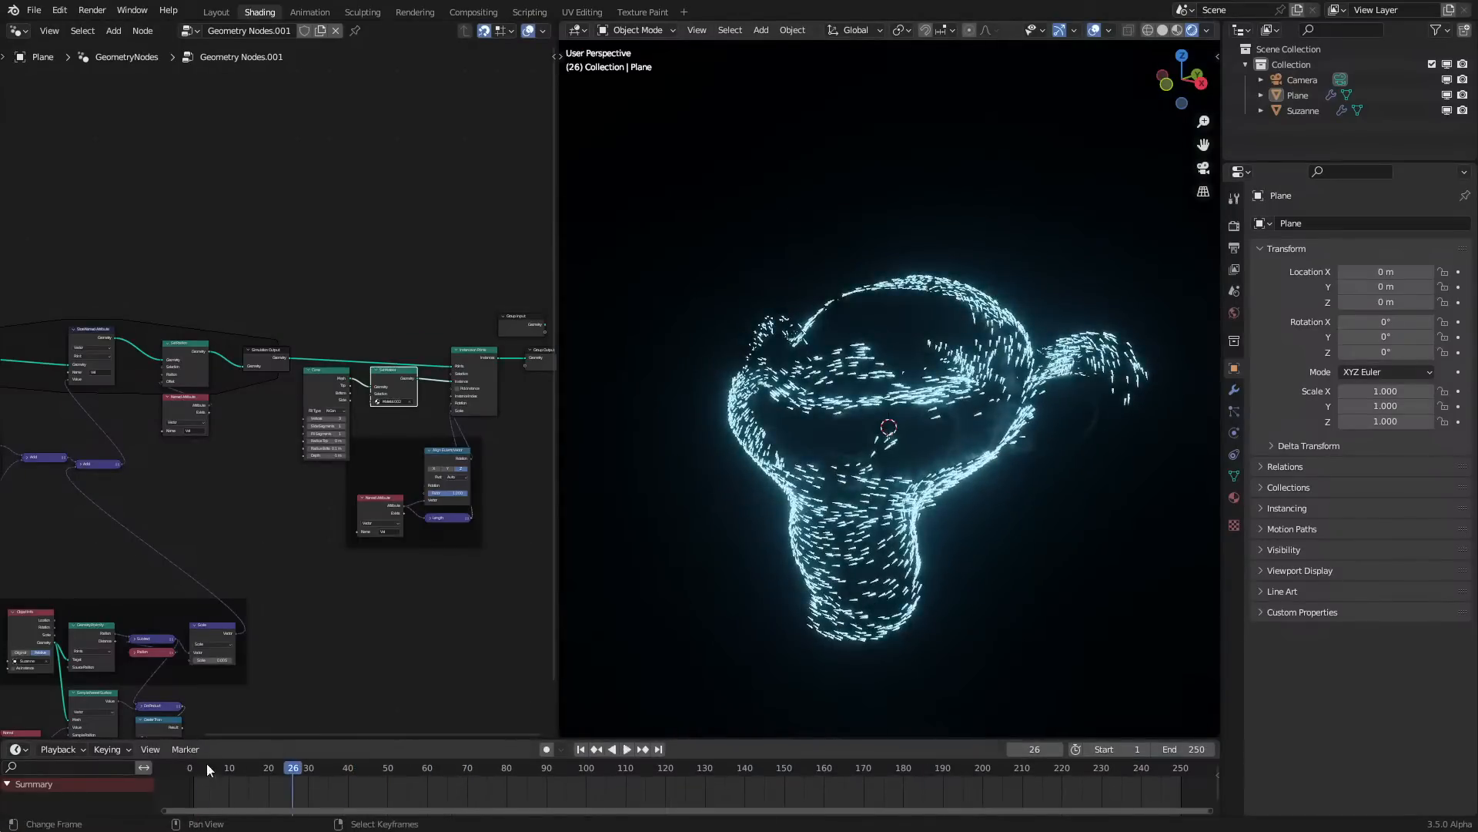
click(194, 767)
key(space)
key(space)
key(space)
mouse_move(1028, 495)
middle_down()
mouse_move(1028, 451)
mouse_move(1077, 445)
mouse_move(1019, 477)
middle_up()
key(space)
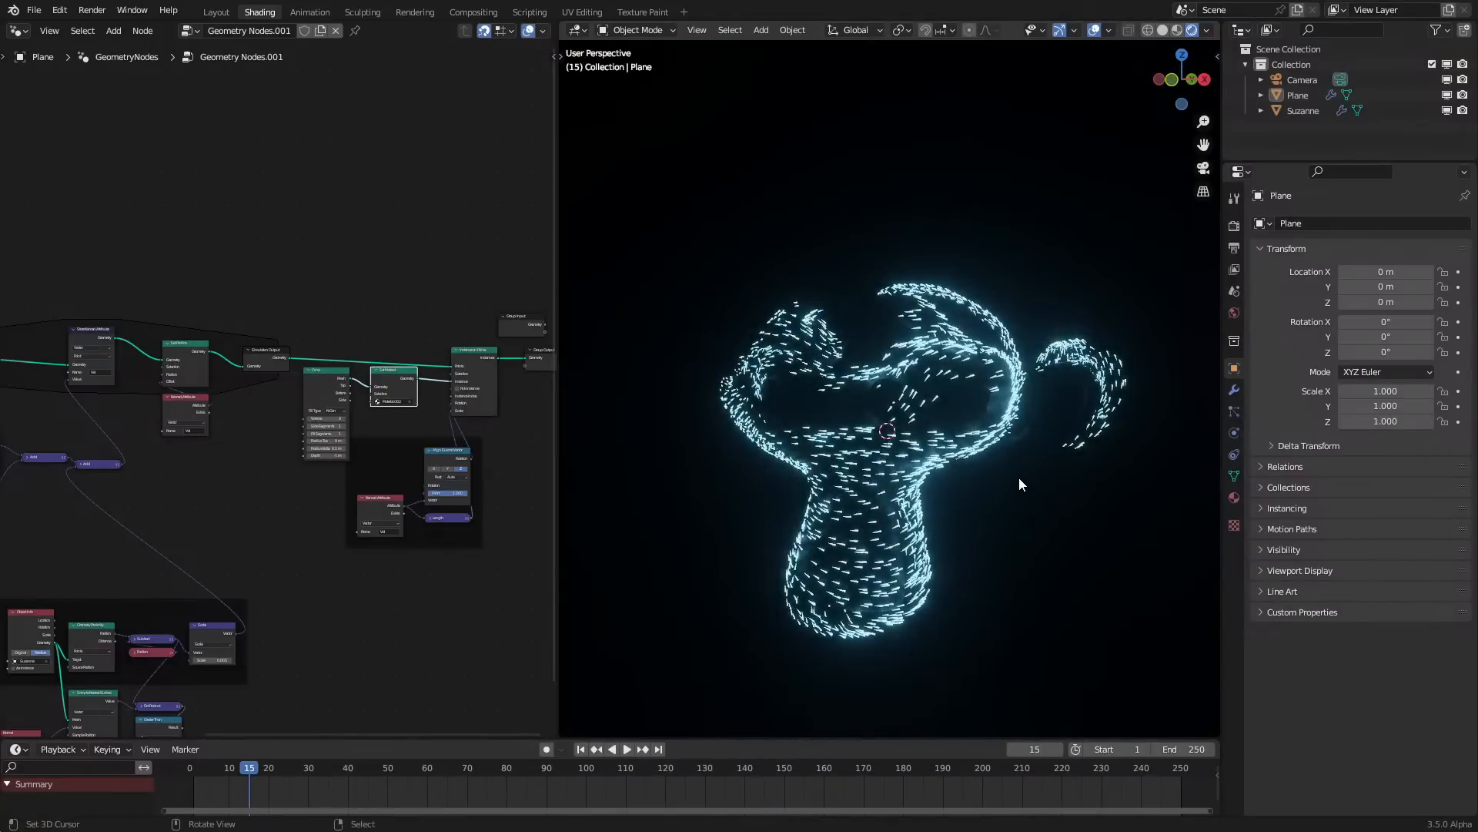
key(space)
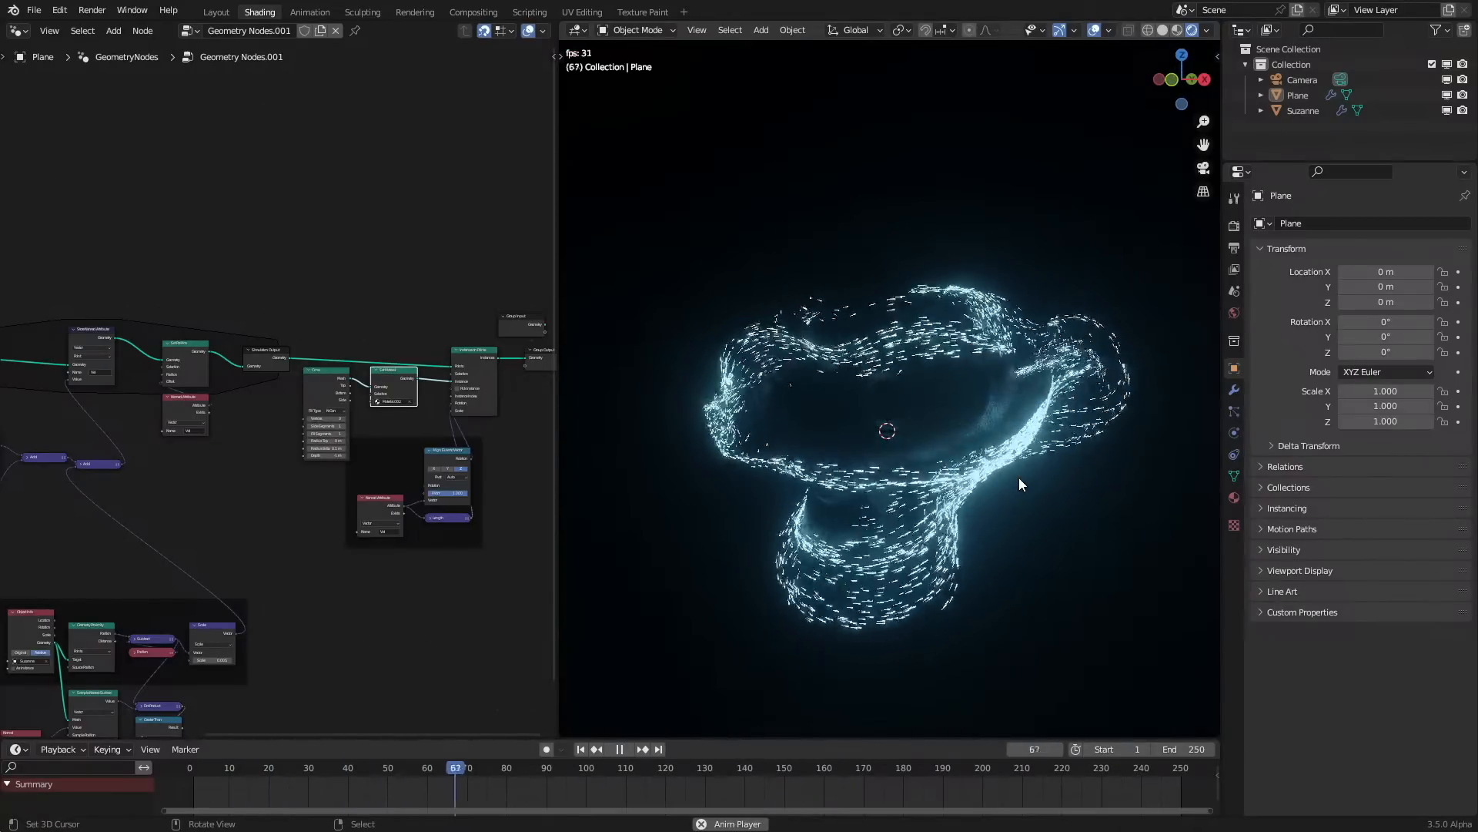
key(space)
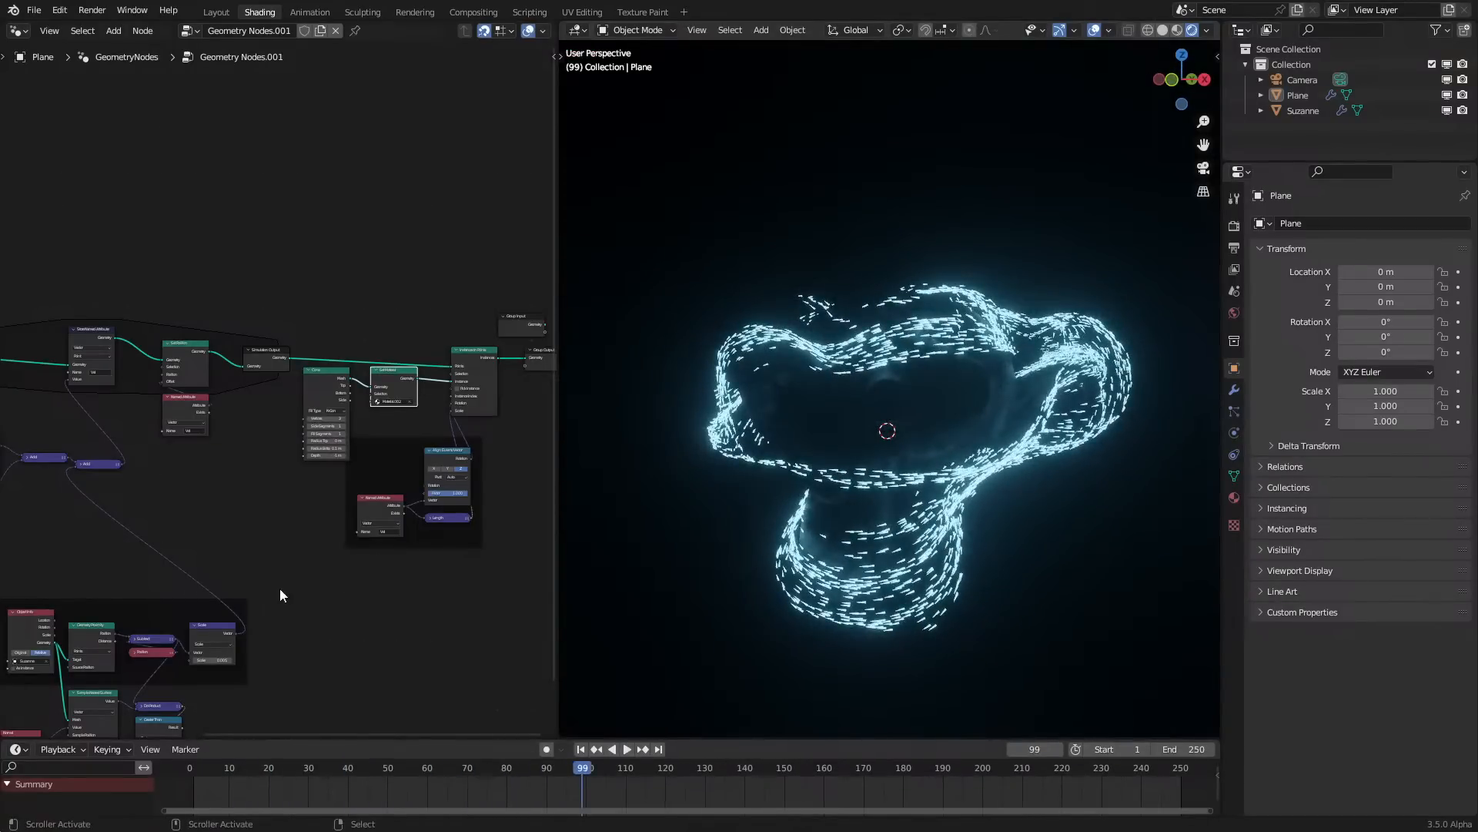
Set the factor of the Scale node in the Geometry Proximity frame to -0.005 and play the simulation
middle_drag(281, 595, 402, 383)
scroll(409, 431, up, 2)
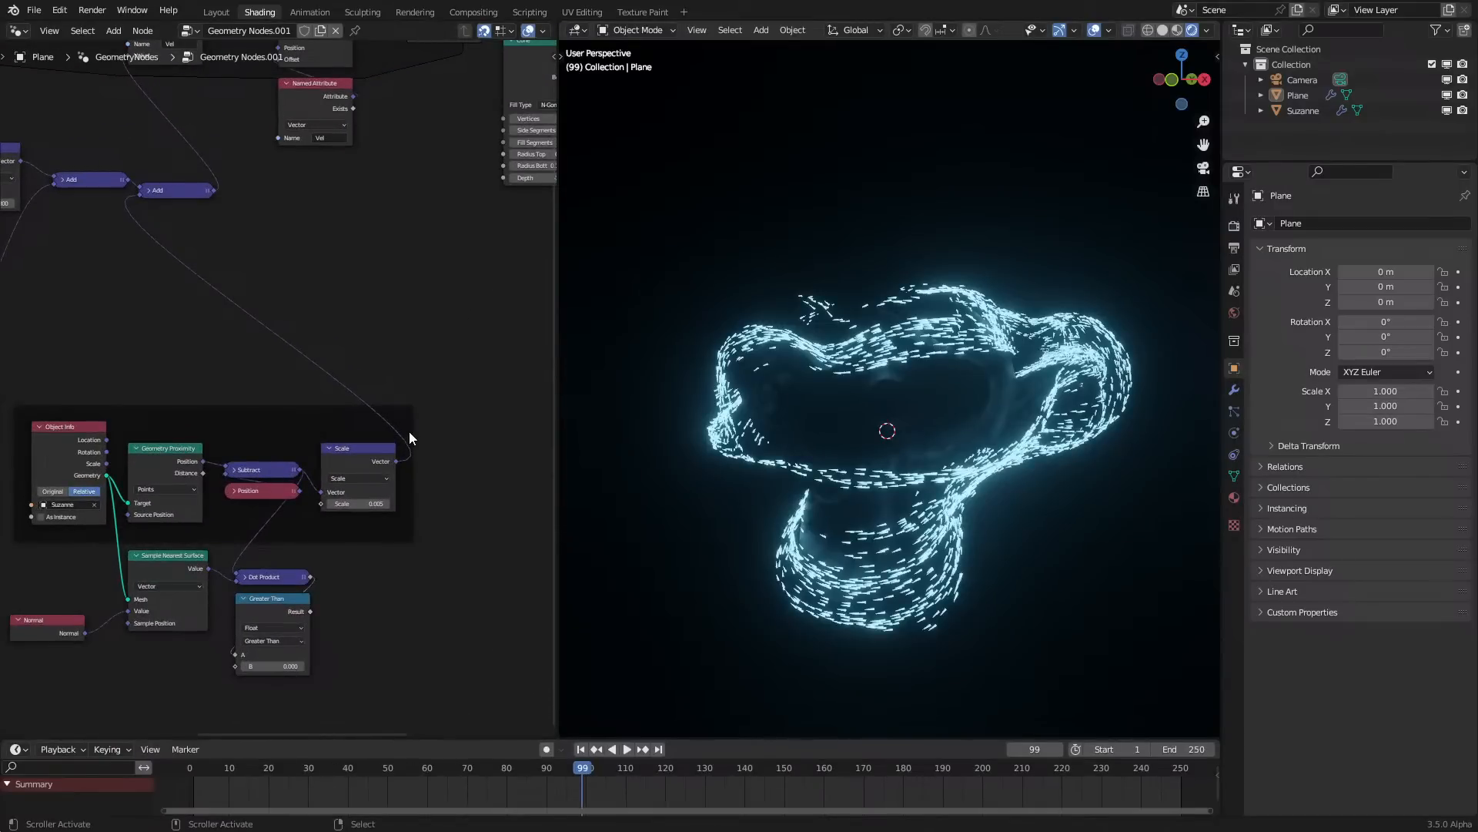
scroll(409, 431, up, 1)
middle_drag(311, 608, 438, 491)
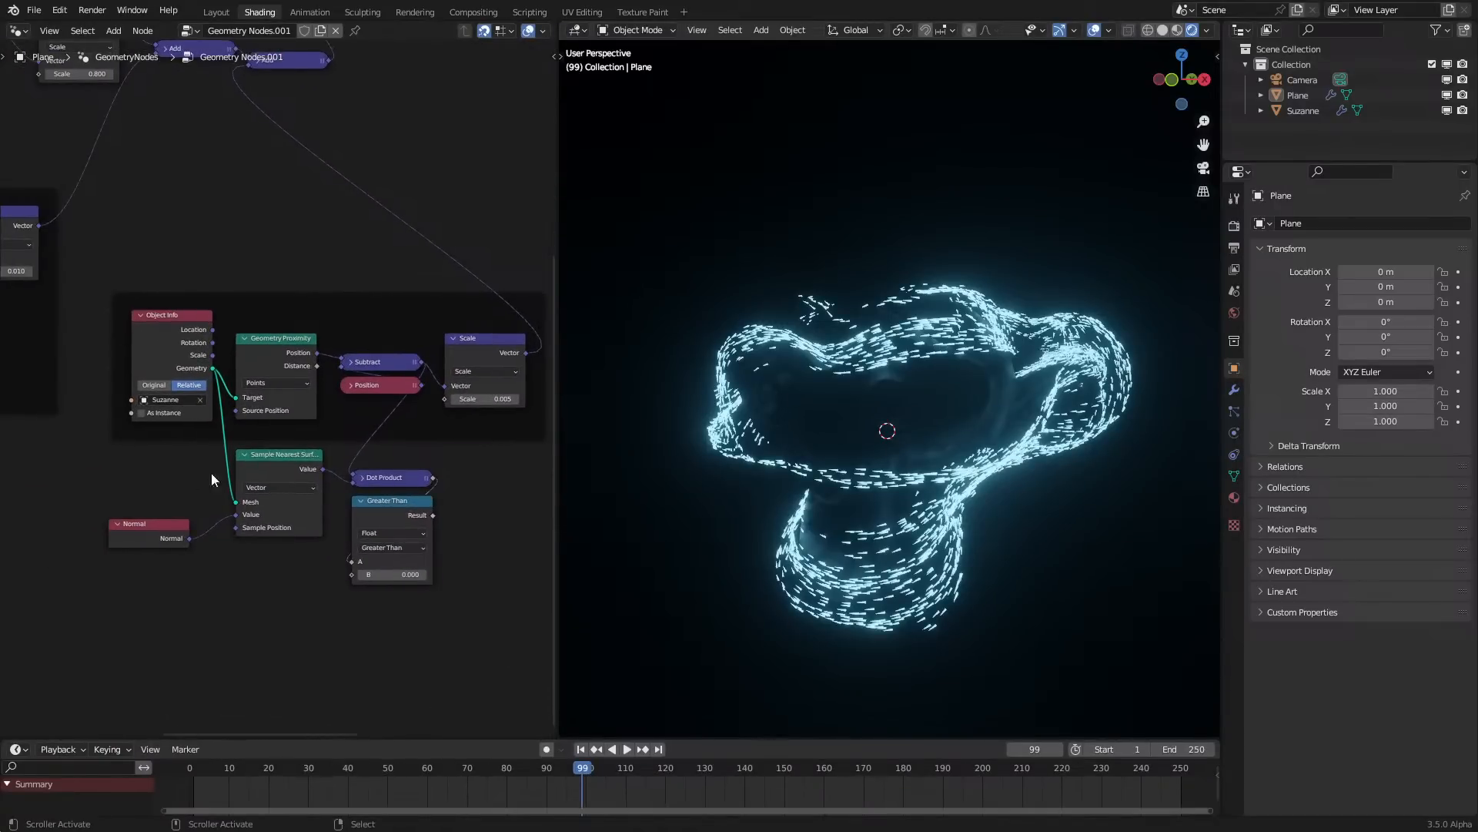
key(space)
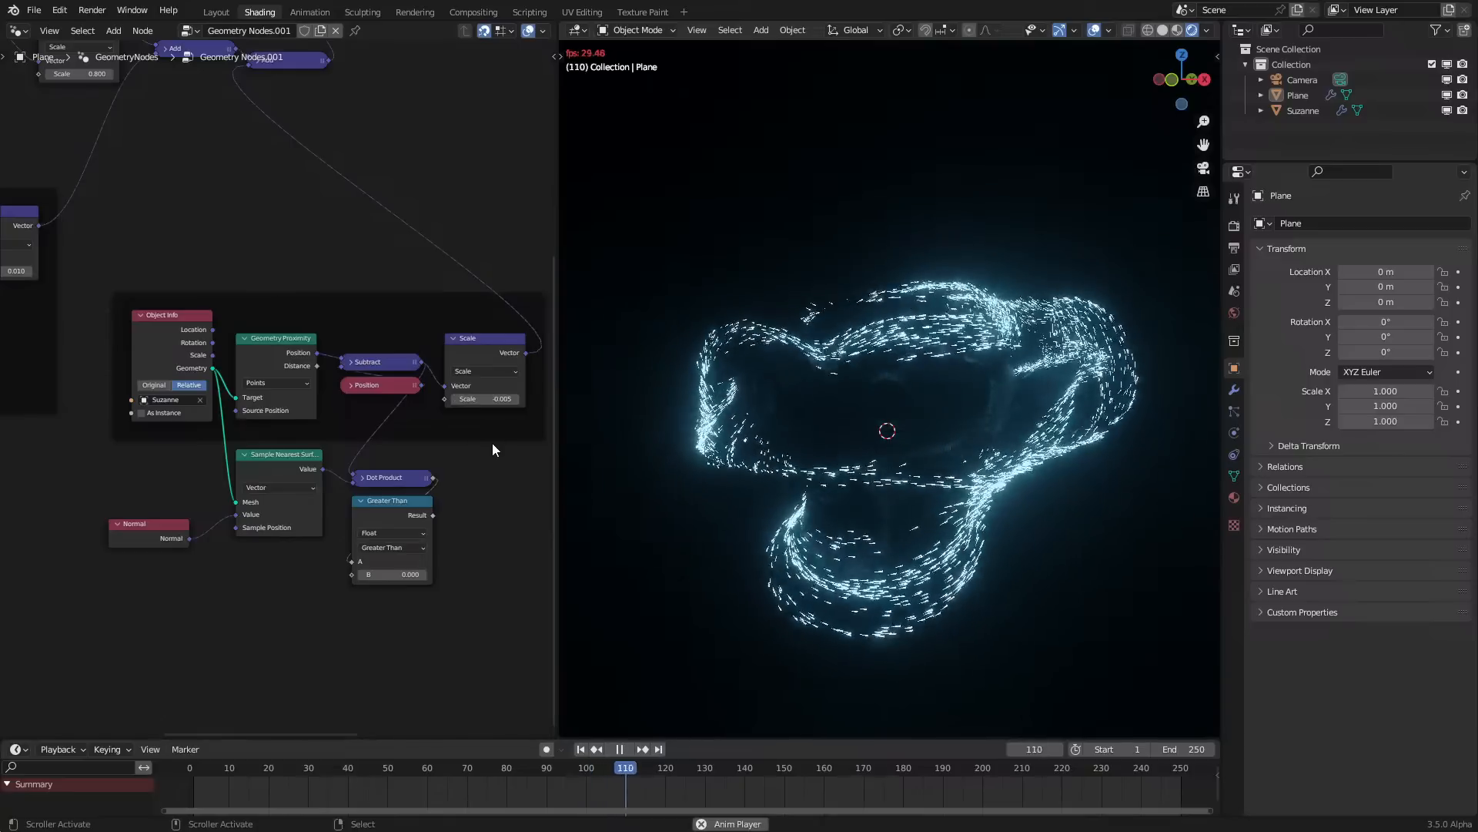
key(space)
Move the Sample Nearest Surface node group away and add a Map Range node linking Geometry Proximity's Distance to the Scale node's factor
drag(131, 468, 451, 623)
drag(416, 508, 354, 624)
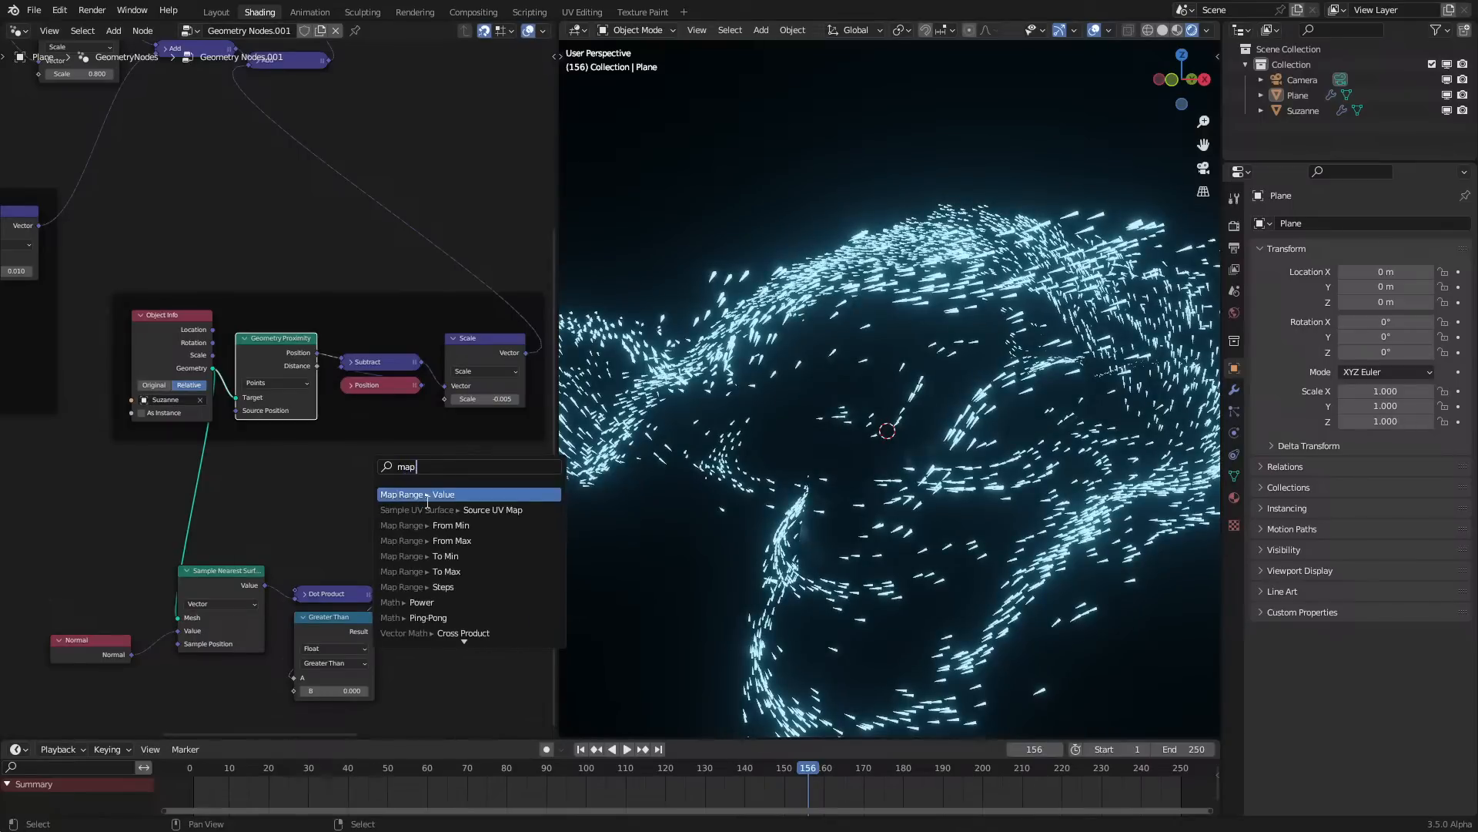
click(427, 495)
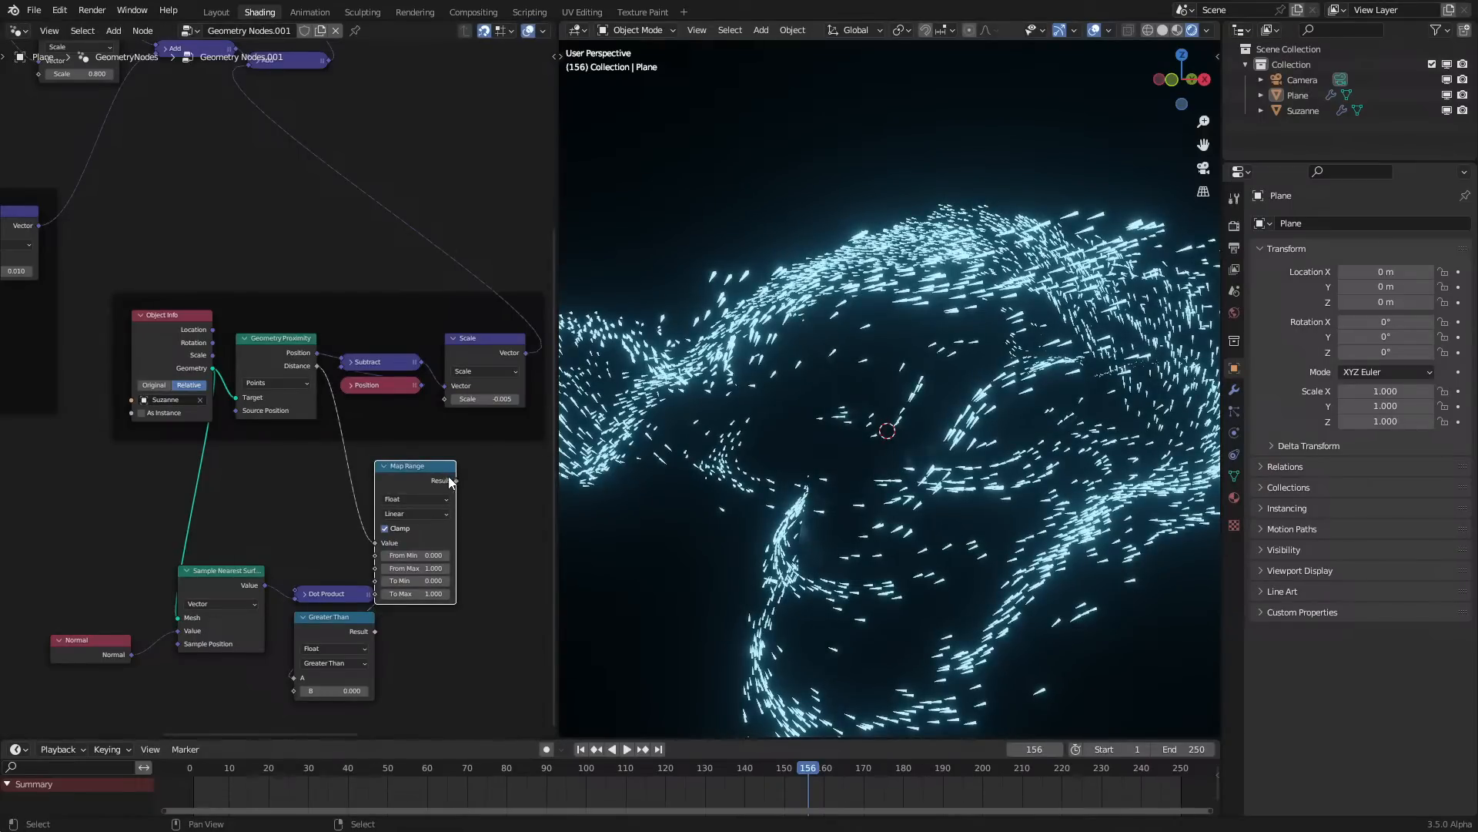
drag(462, 426, 444, 398)
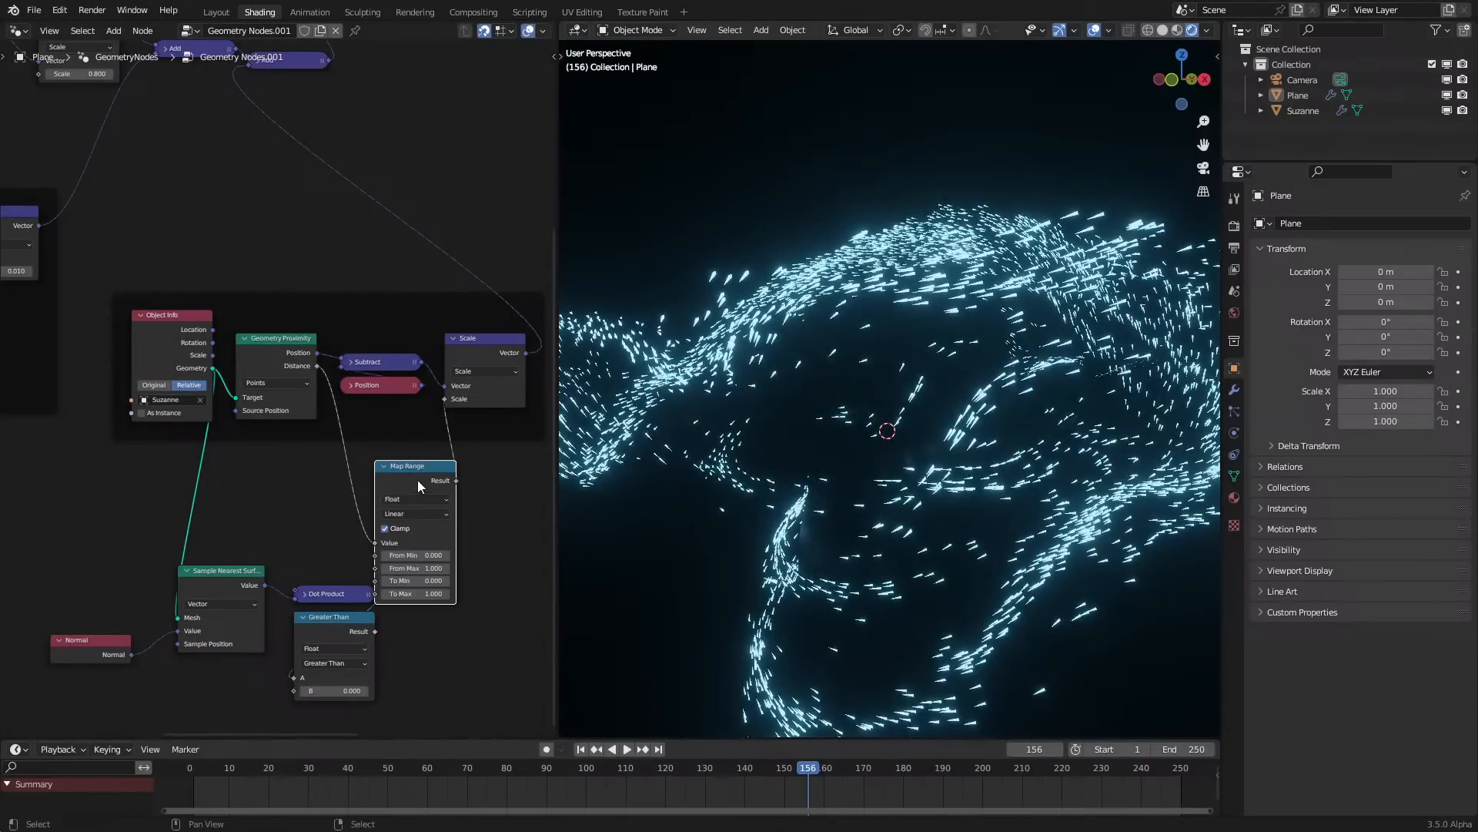
drag(412, 482, 401, 472)
Play the simulation and set the Map Range node's To Min to -1
scroll(446, 536, up, 2)
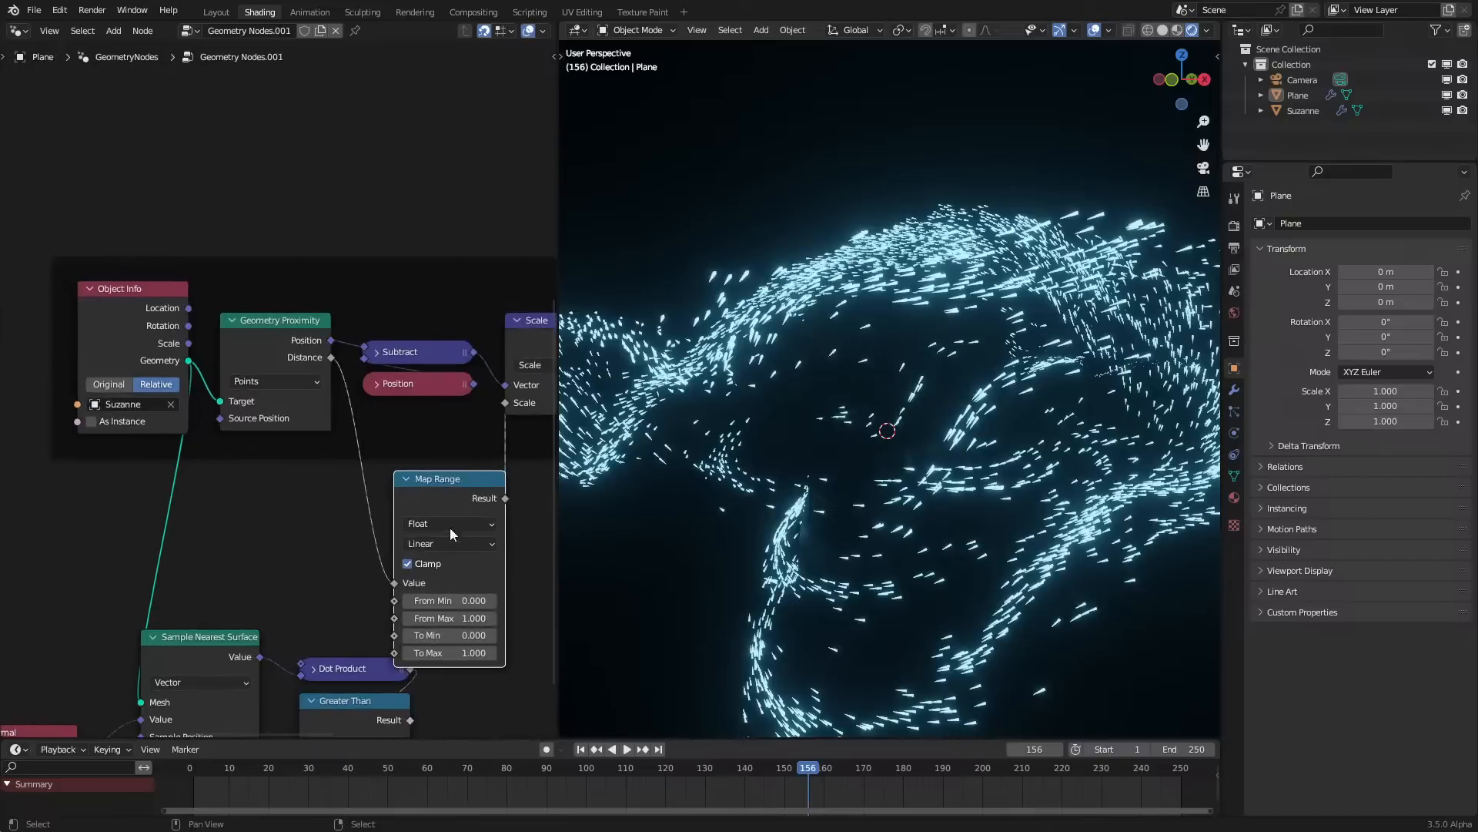
click(441, 512)
scroll(432, 532, down, 2)
scroll(429, 535, up, 1)
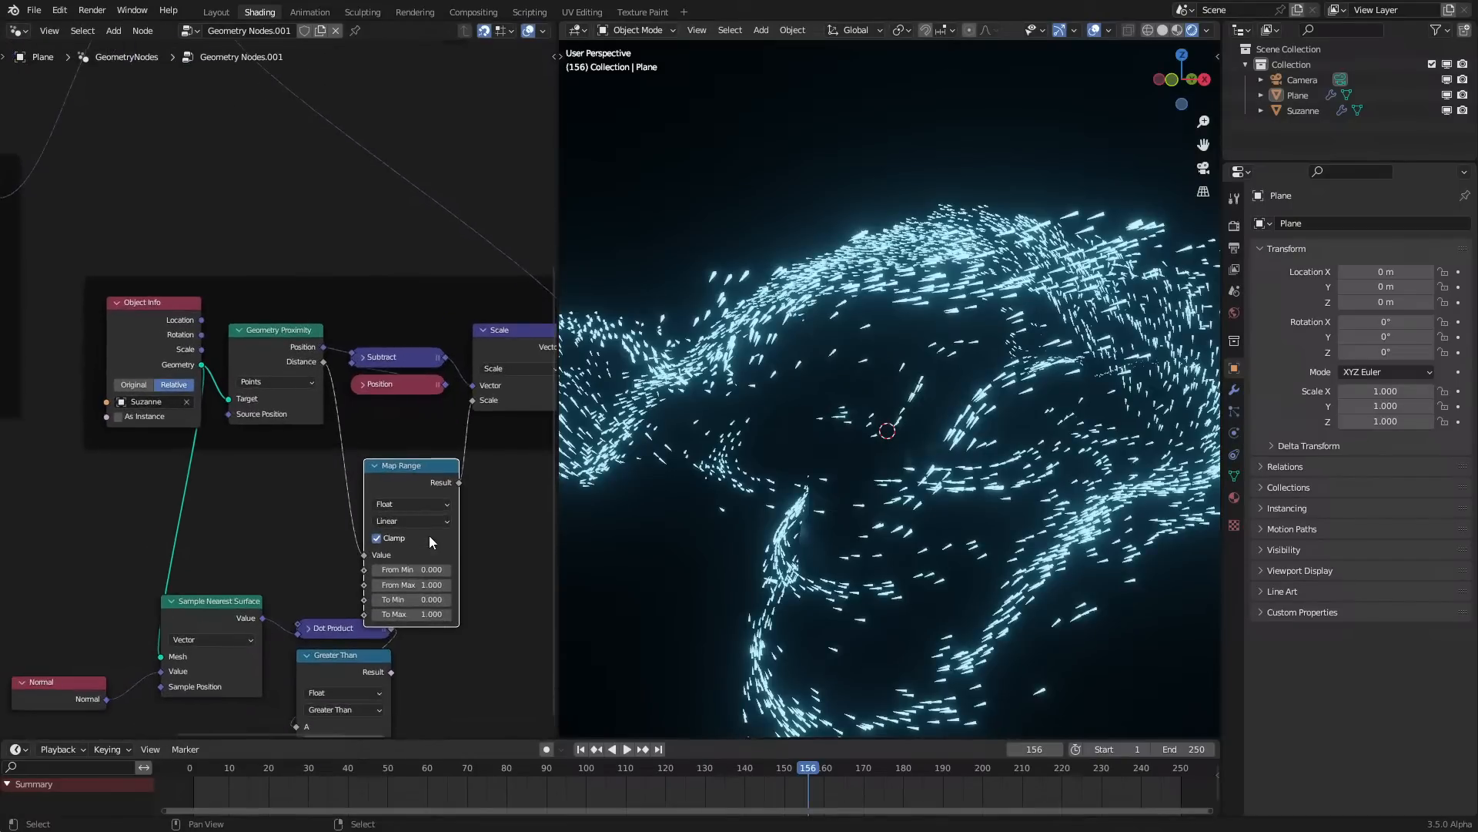
middle_drag(410, 522, 326, 459)
scroll(326, 459, up, 1)
key(space)
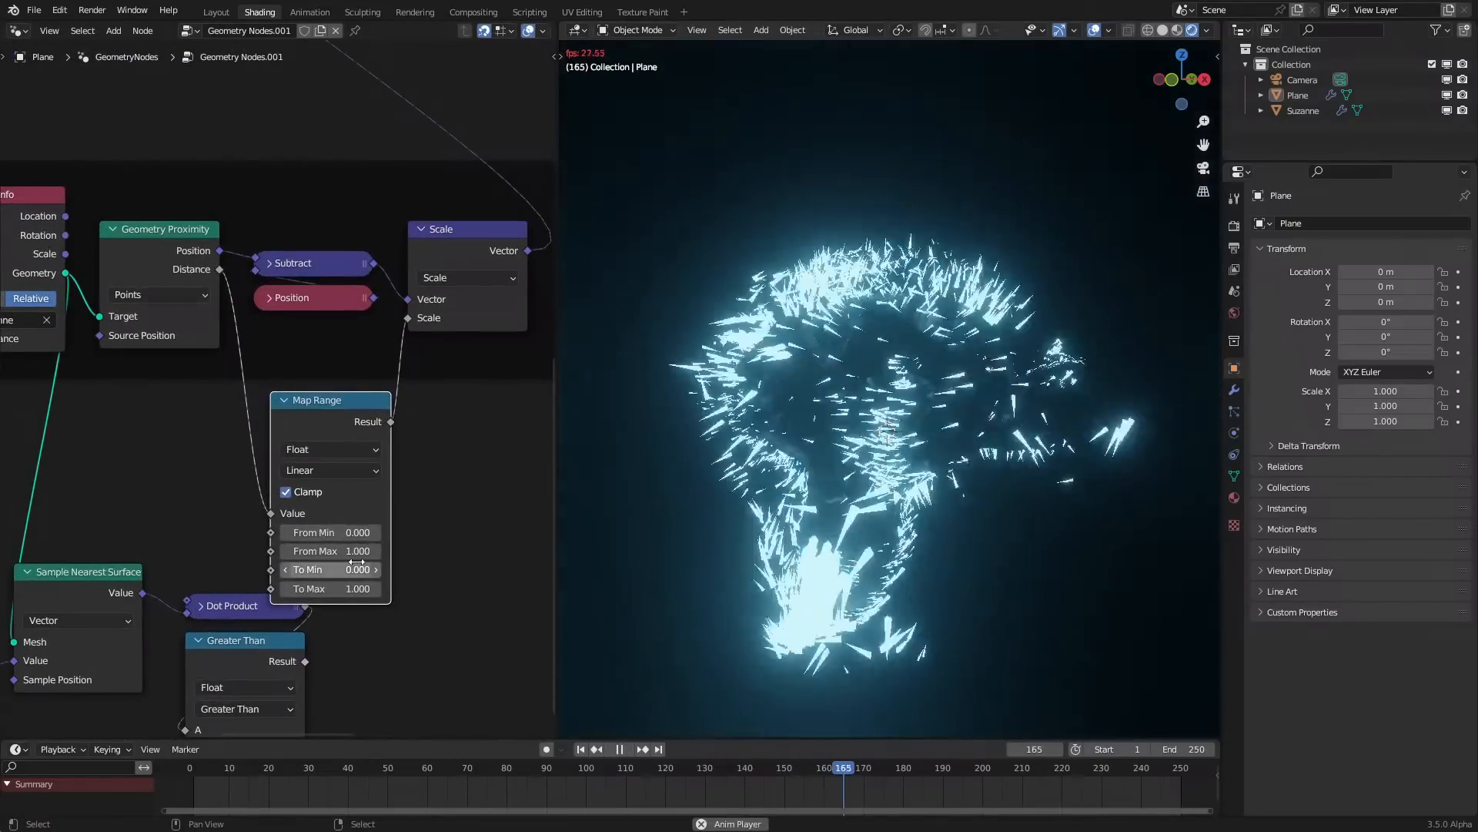
middle_drag(731, 544, 751, 563)
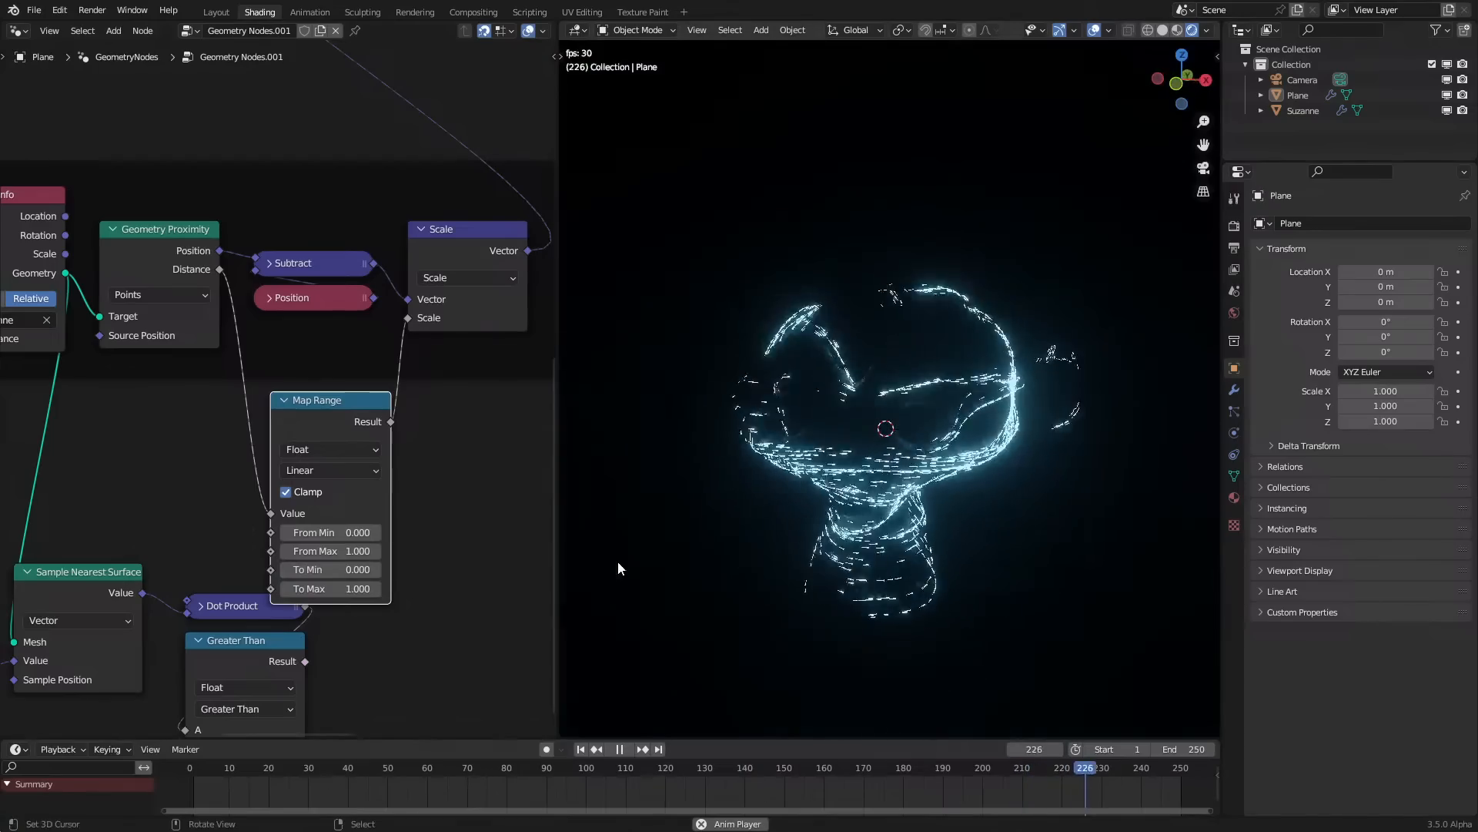
click(321, 569)
text(-1)
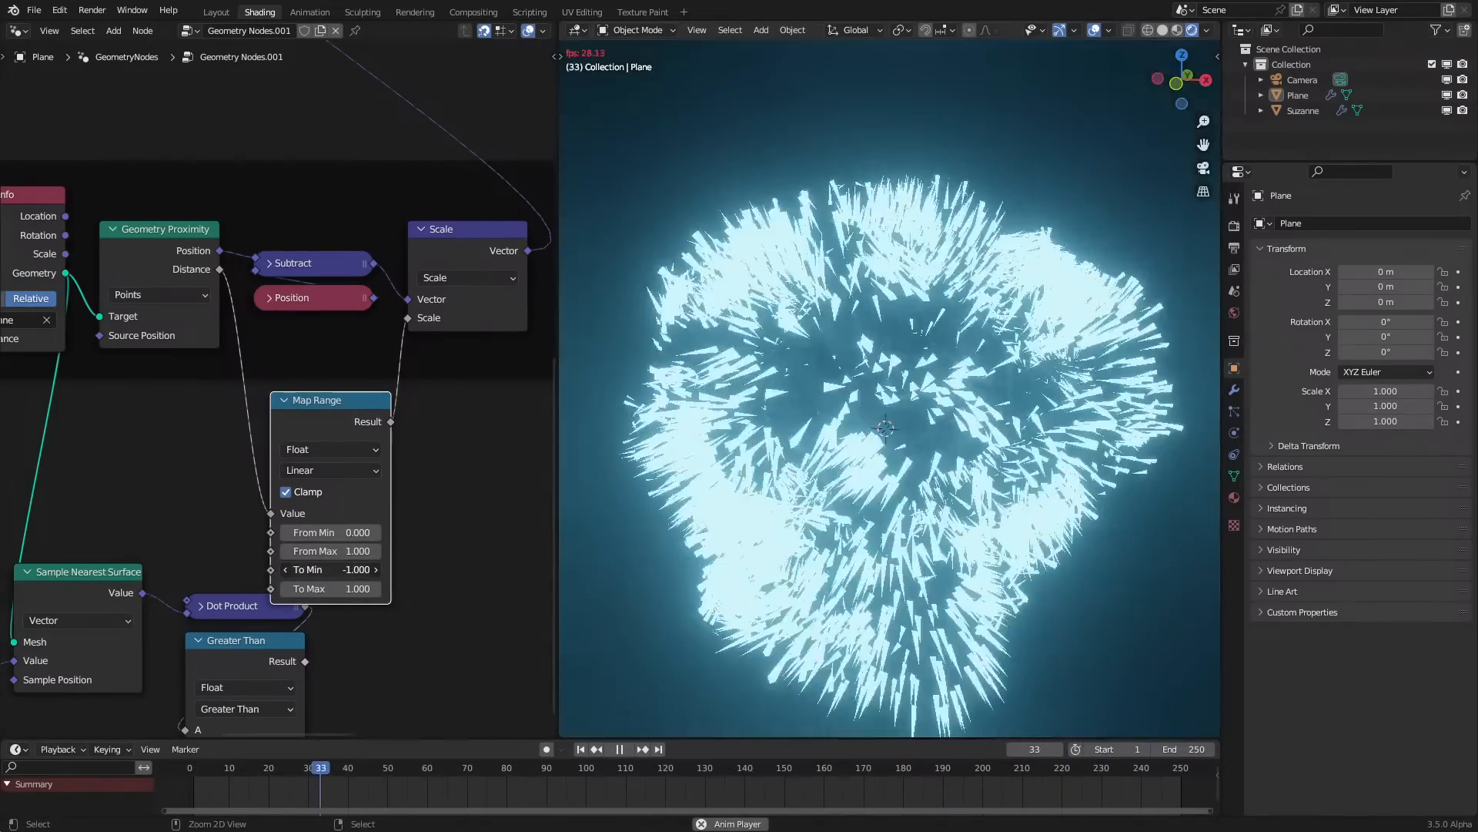
key(Return)
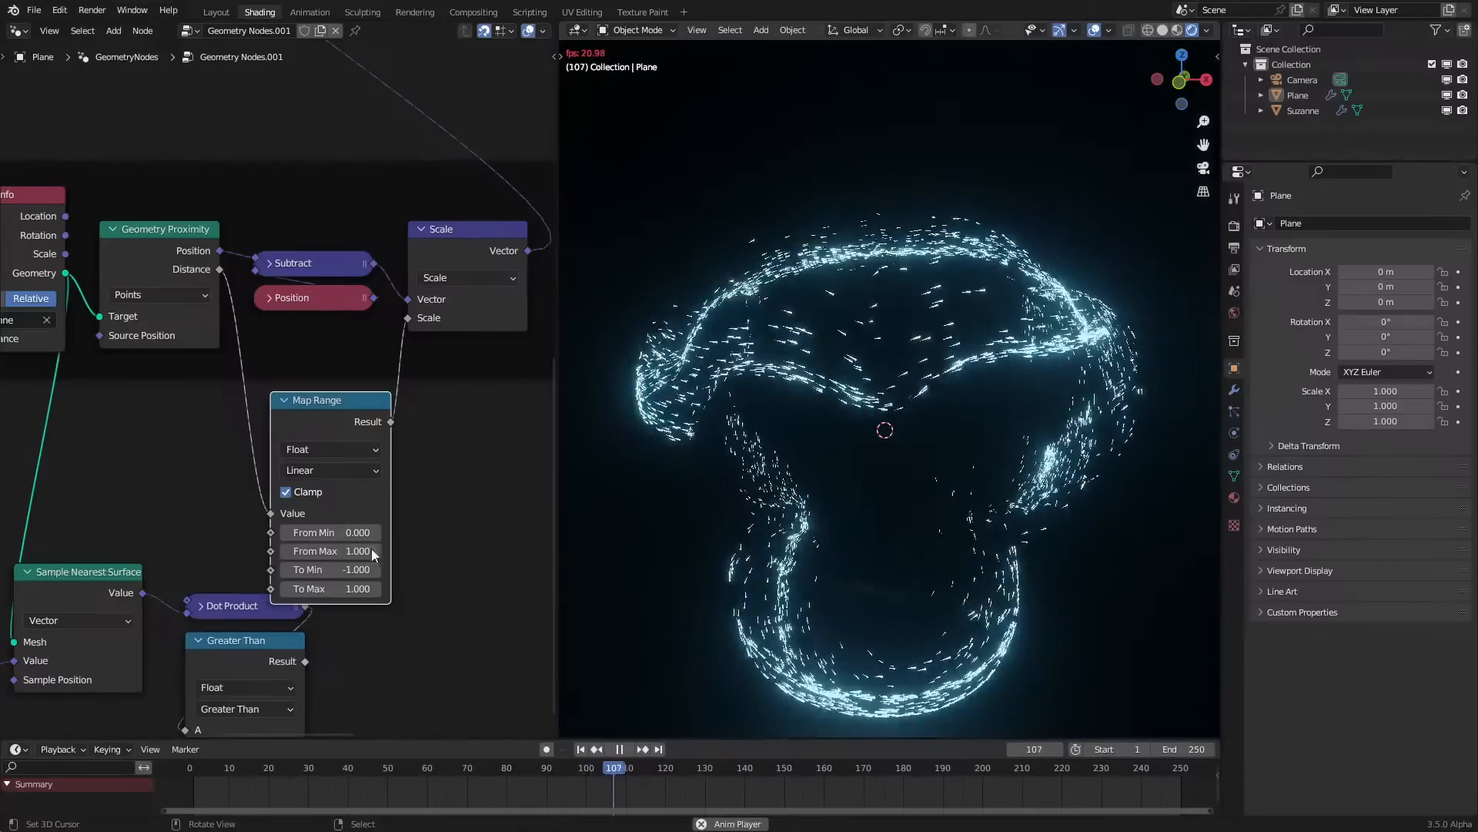
Restart the simulation and set the Map Range node's To Min to -0.1
click(187, 796)
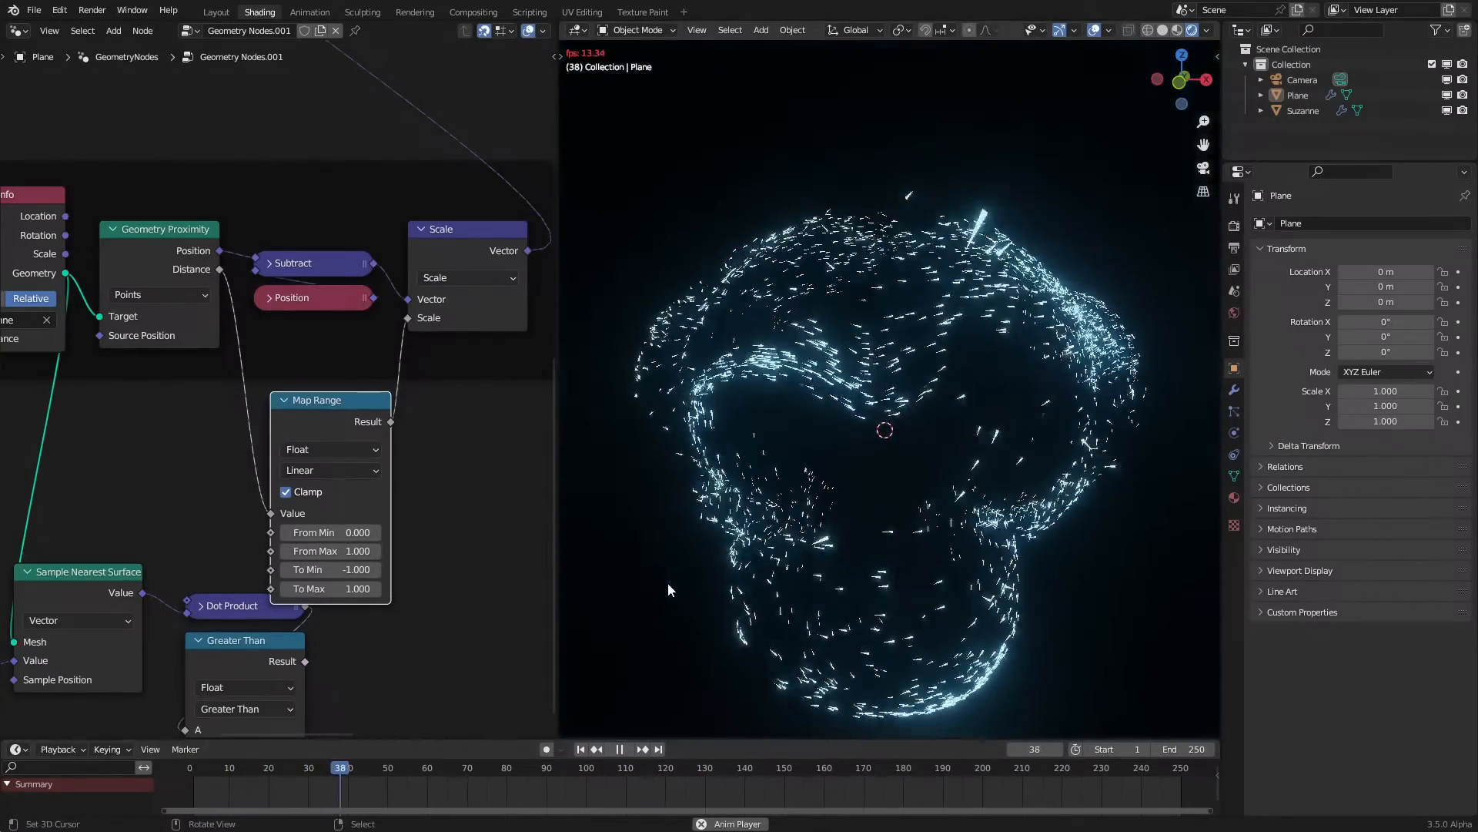
key(space)
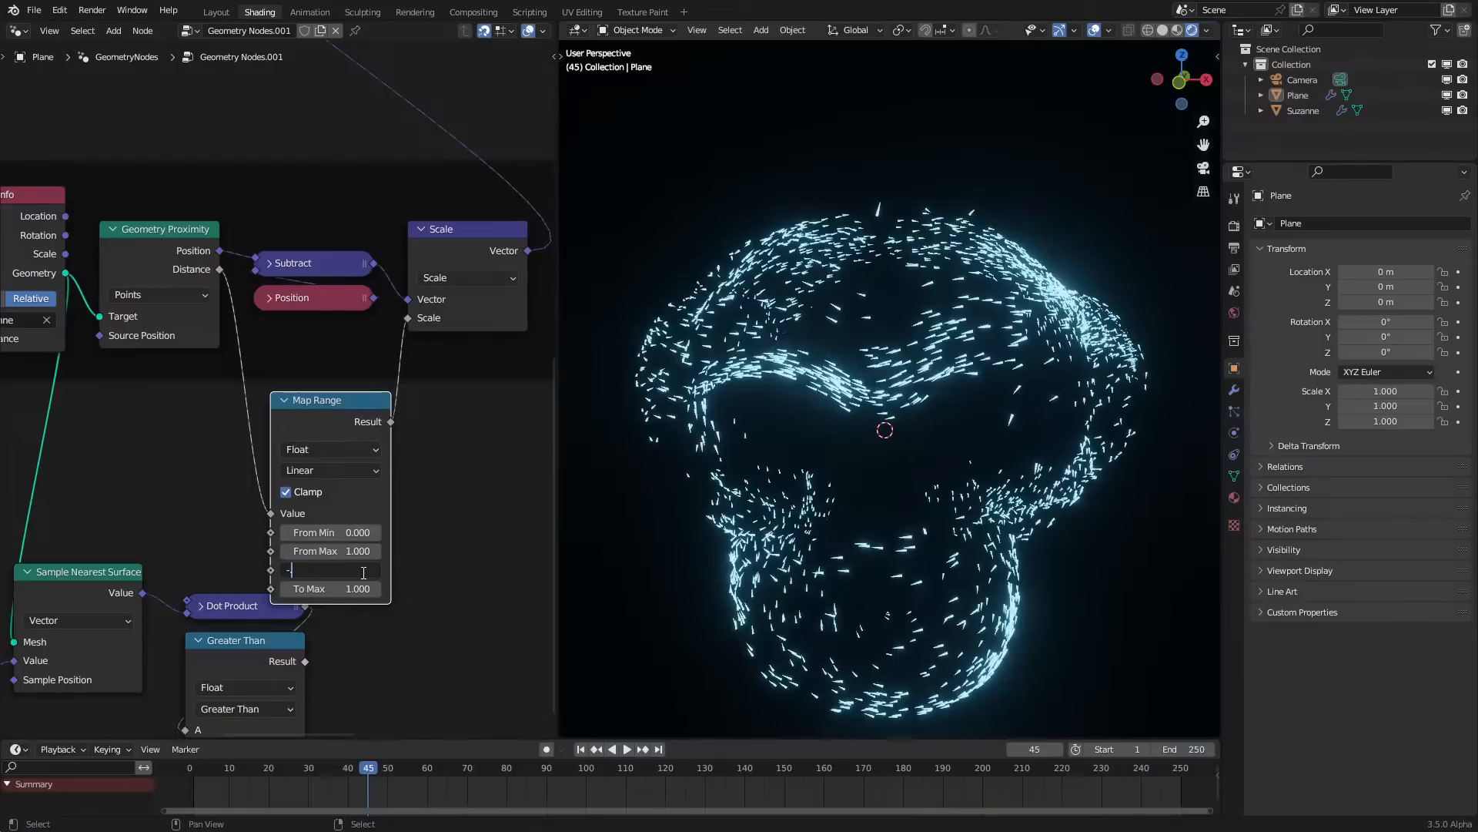
key(space)
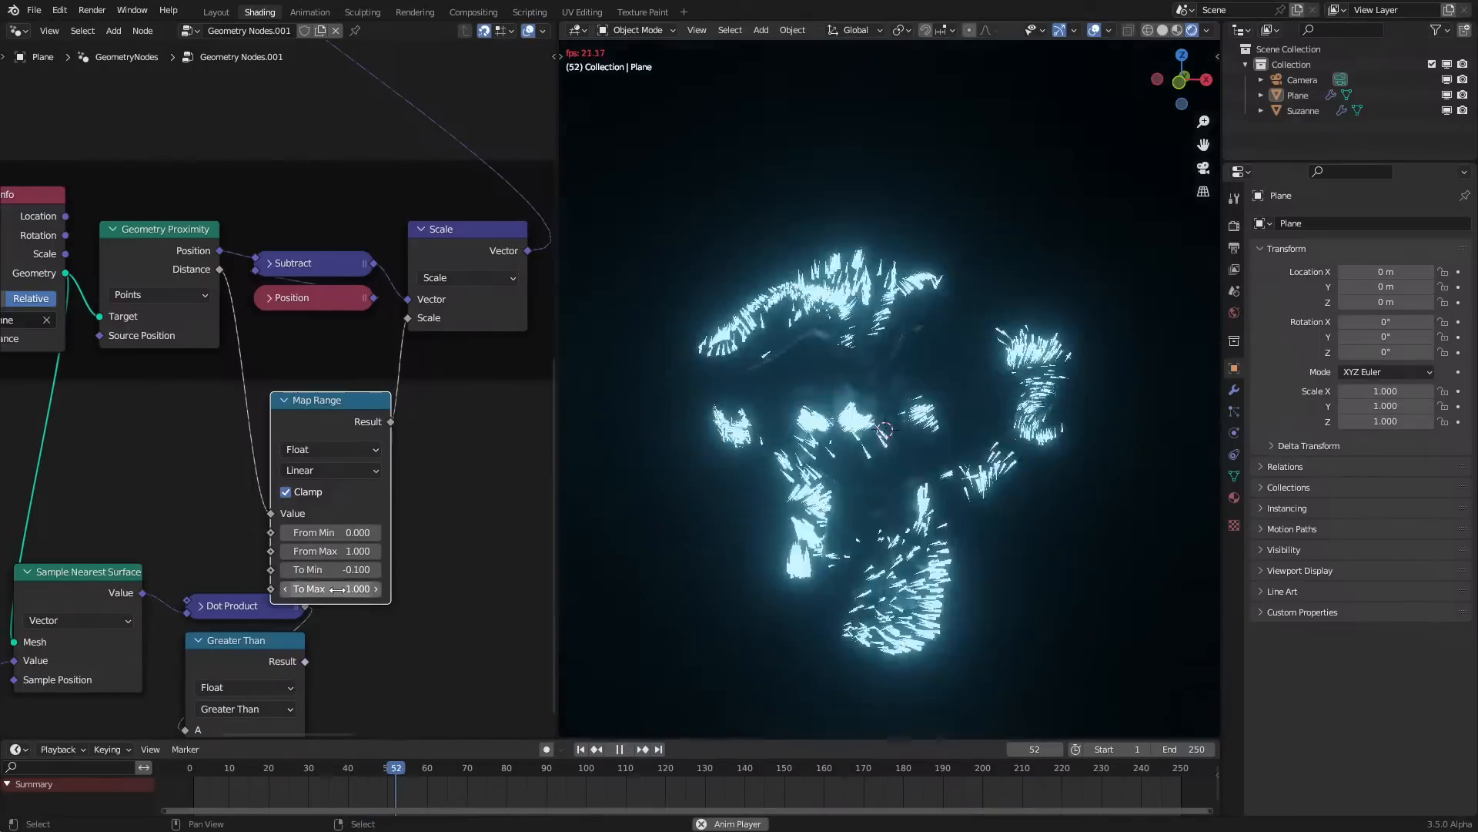
Set the Map Range node's To Max to 0.1 and restart the simulation
click(337, 589)
text(.1)
key(Return)
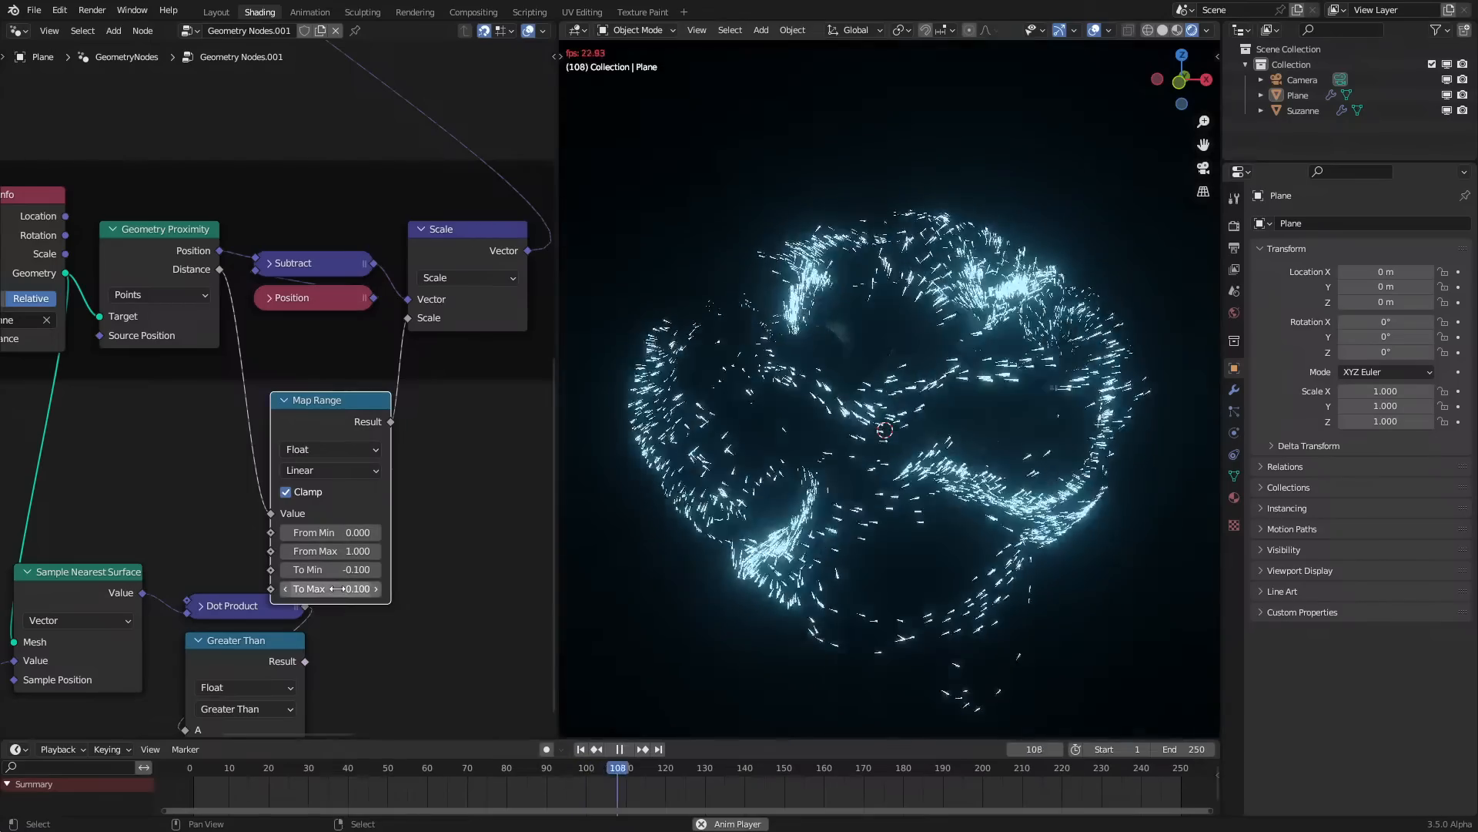
click(182, 781)
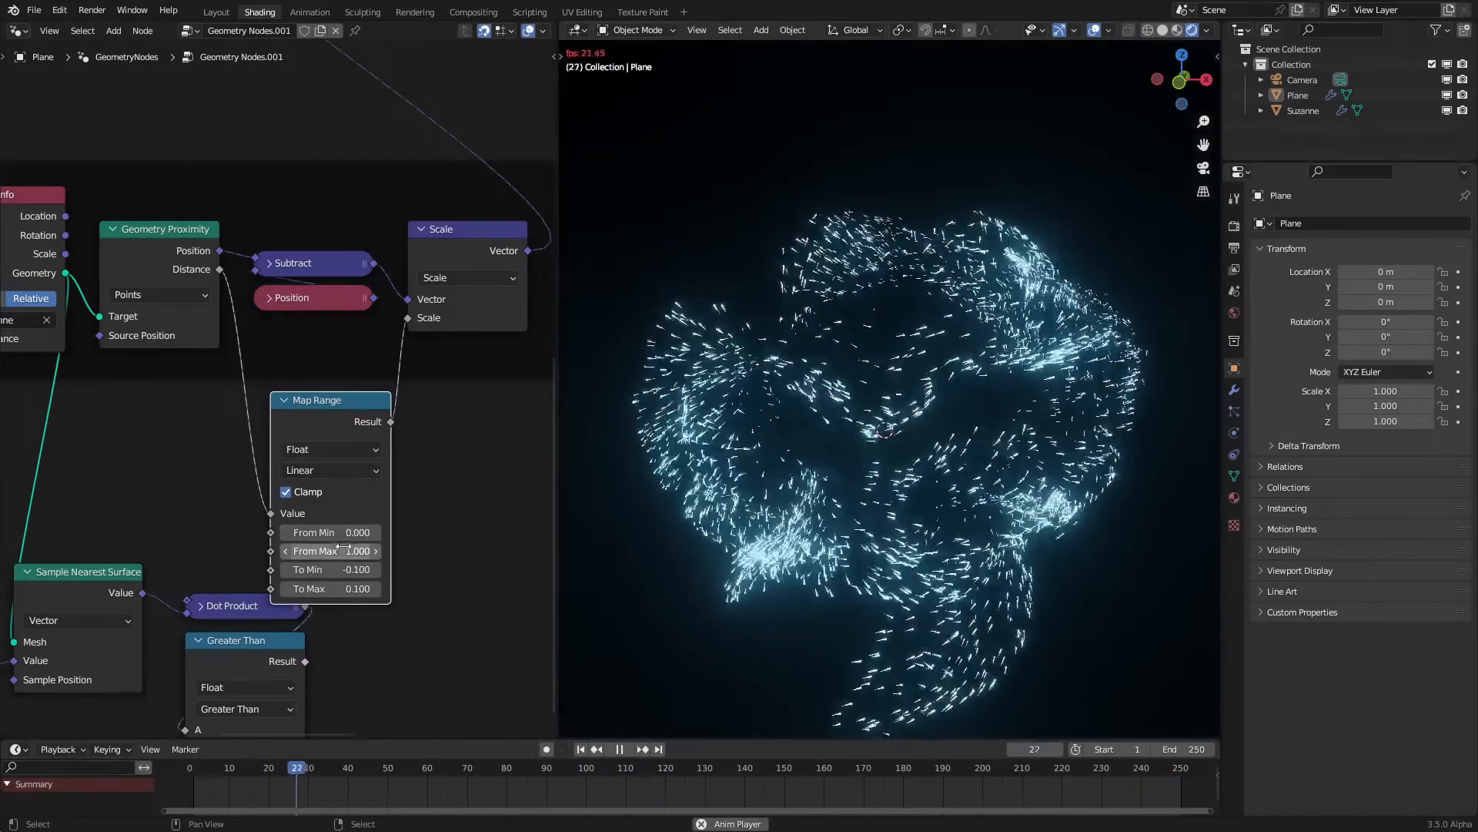
Reset the Map Range node's To Max to 1 and set its To Min to -0.2, checking the playing simulation
key(BackSpace)
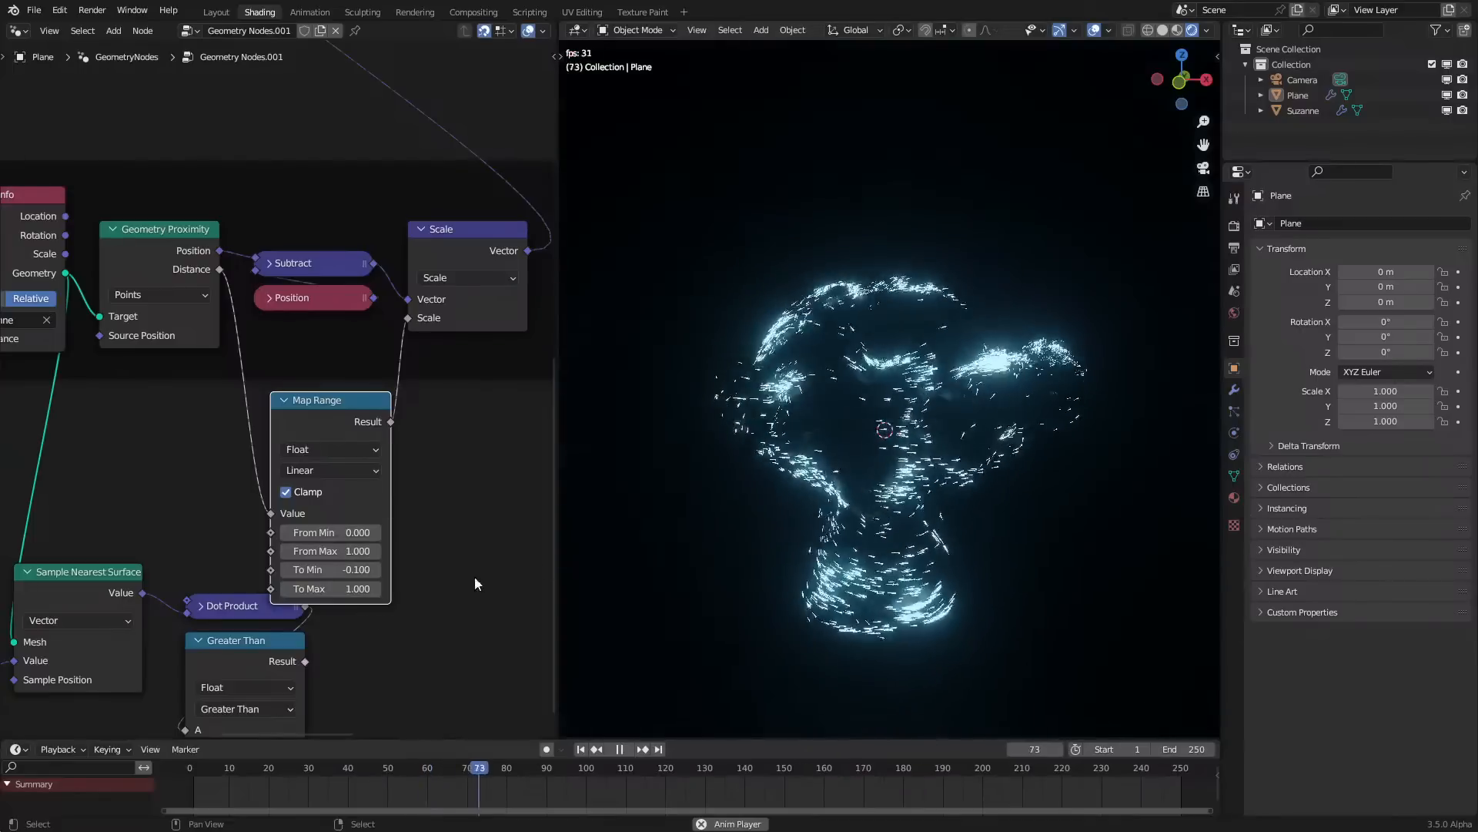
mouse_move(943, 479)
middle_down()
mouse_move(1028, 471)
mouse_move(921, 461)
middle_up()
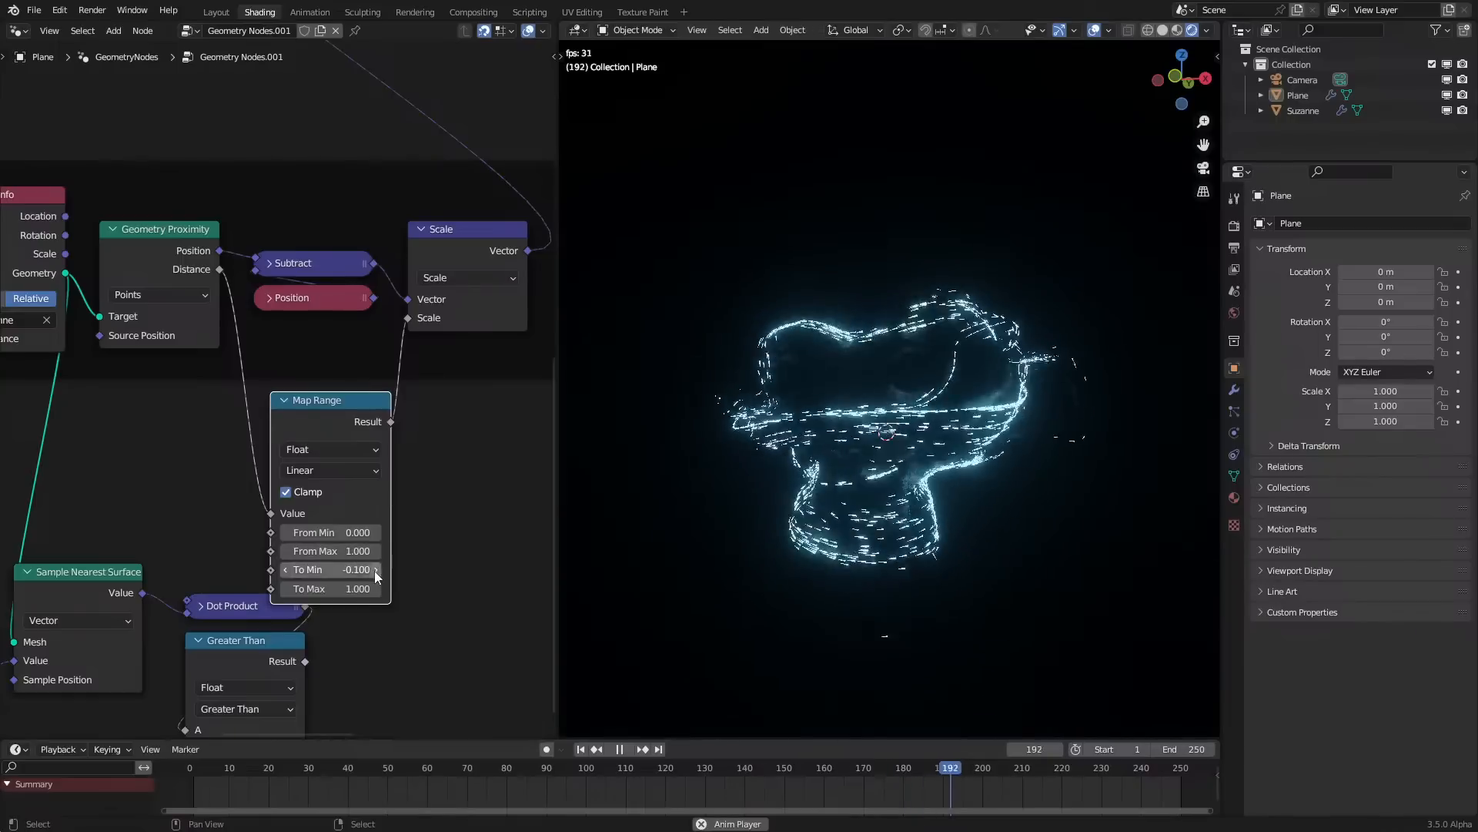
mouse_move(285, 571)
mouse_down()
mouse_move(324, 571)
mouse_move(289, 571)
mouse_up()
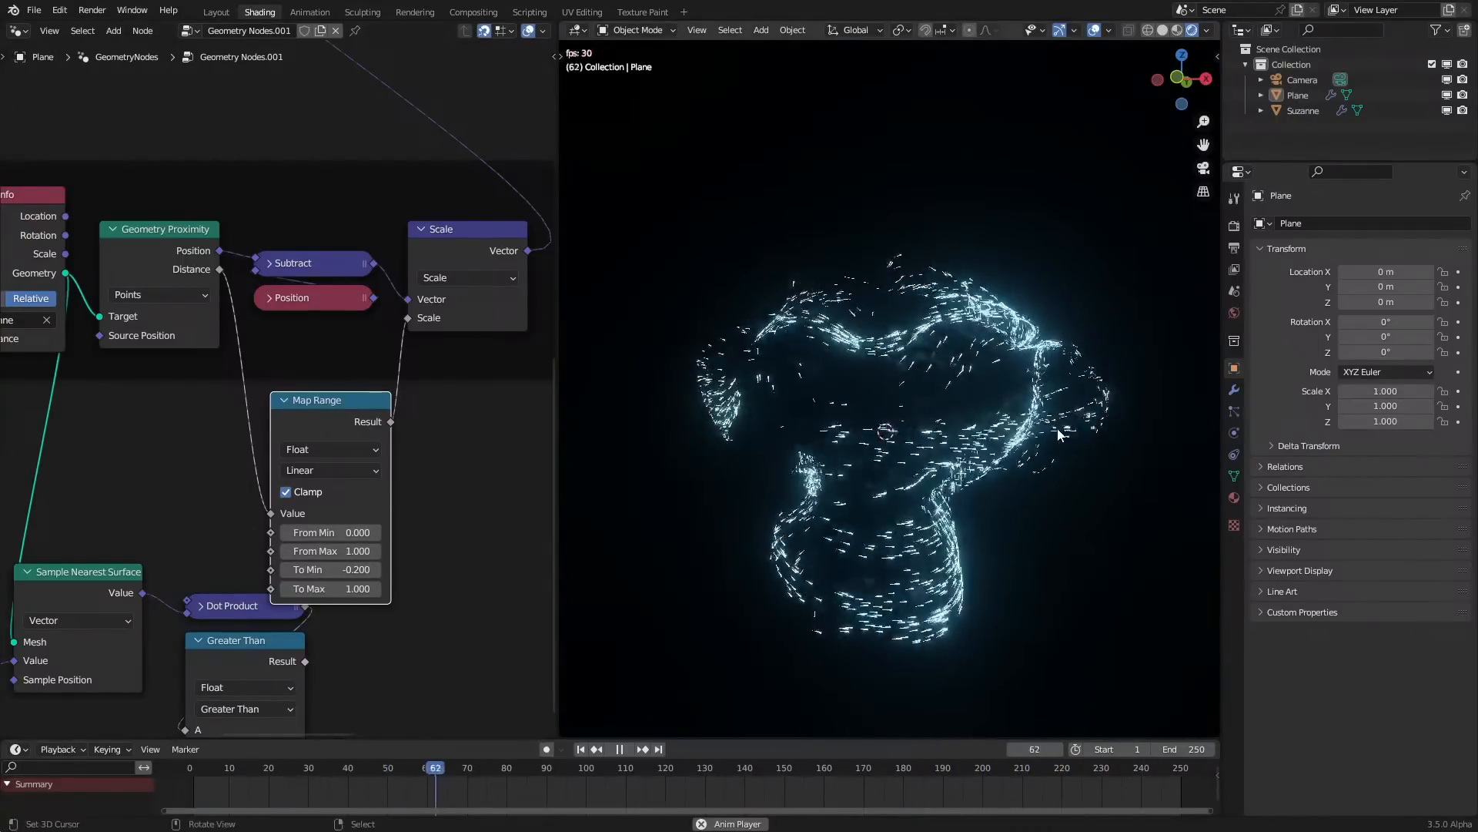
mouse_move(992, 462)
middle_down()
mouse_move(1207, 433)
mouse_move(1172, 454)
mouse_move(992, 449)
middle_up()
Set the factor of the Scale node fed by the Vel Named Attribute to 0.5
scroll(271, 221, down, 2)
scroll(270, 222, down, 4)
middle_drag(270, 222, 393, 459)
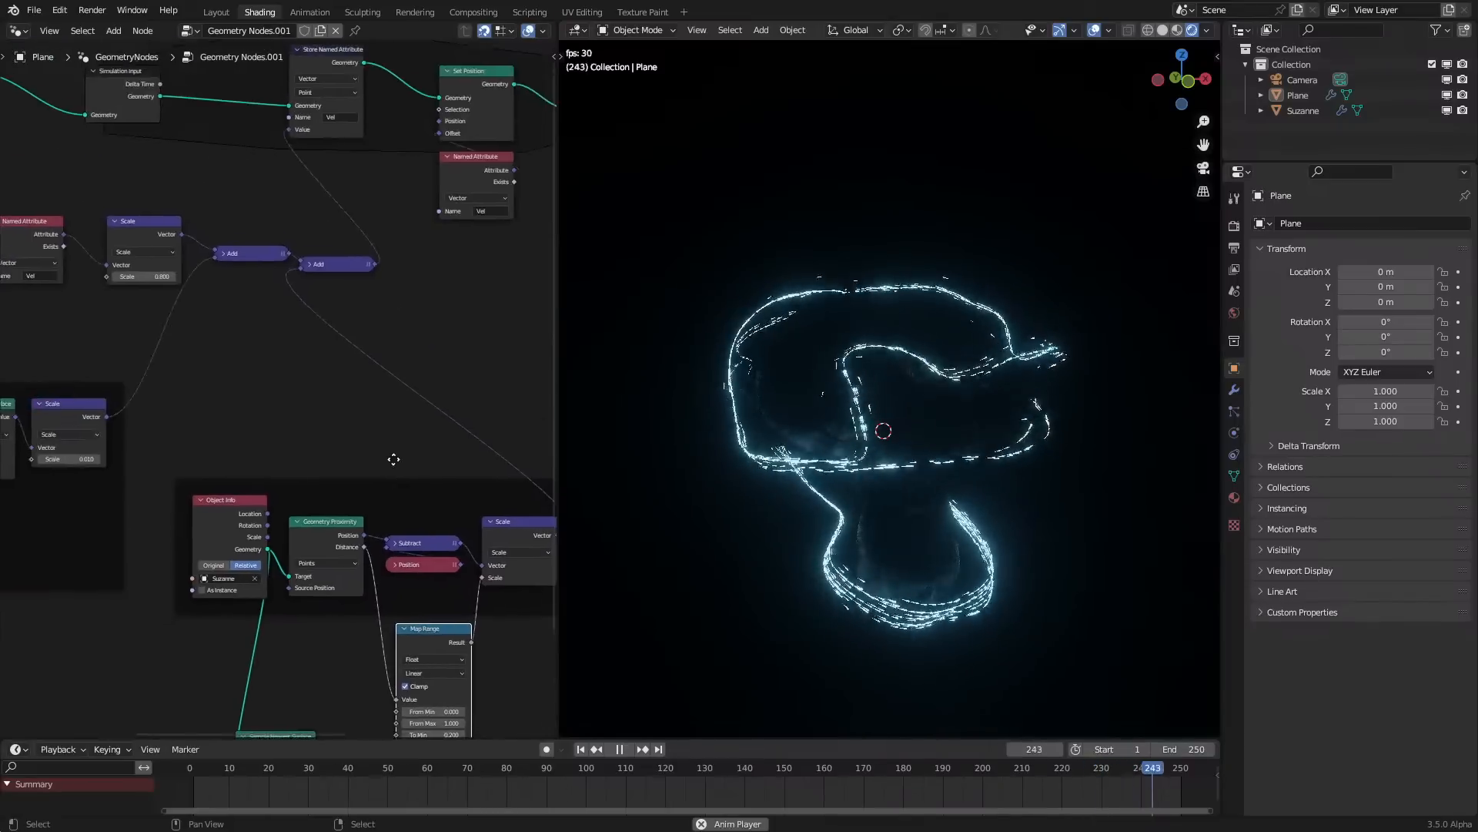
click(157, 282)
key(BackSpace)
text(0.5)
key(Return)
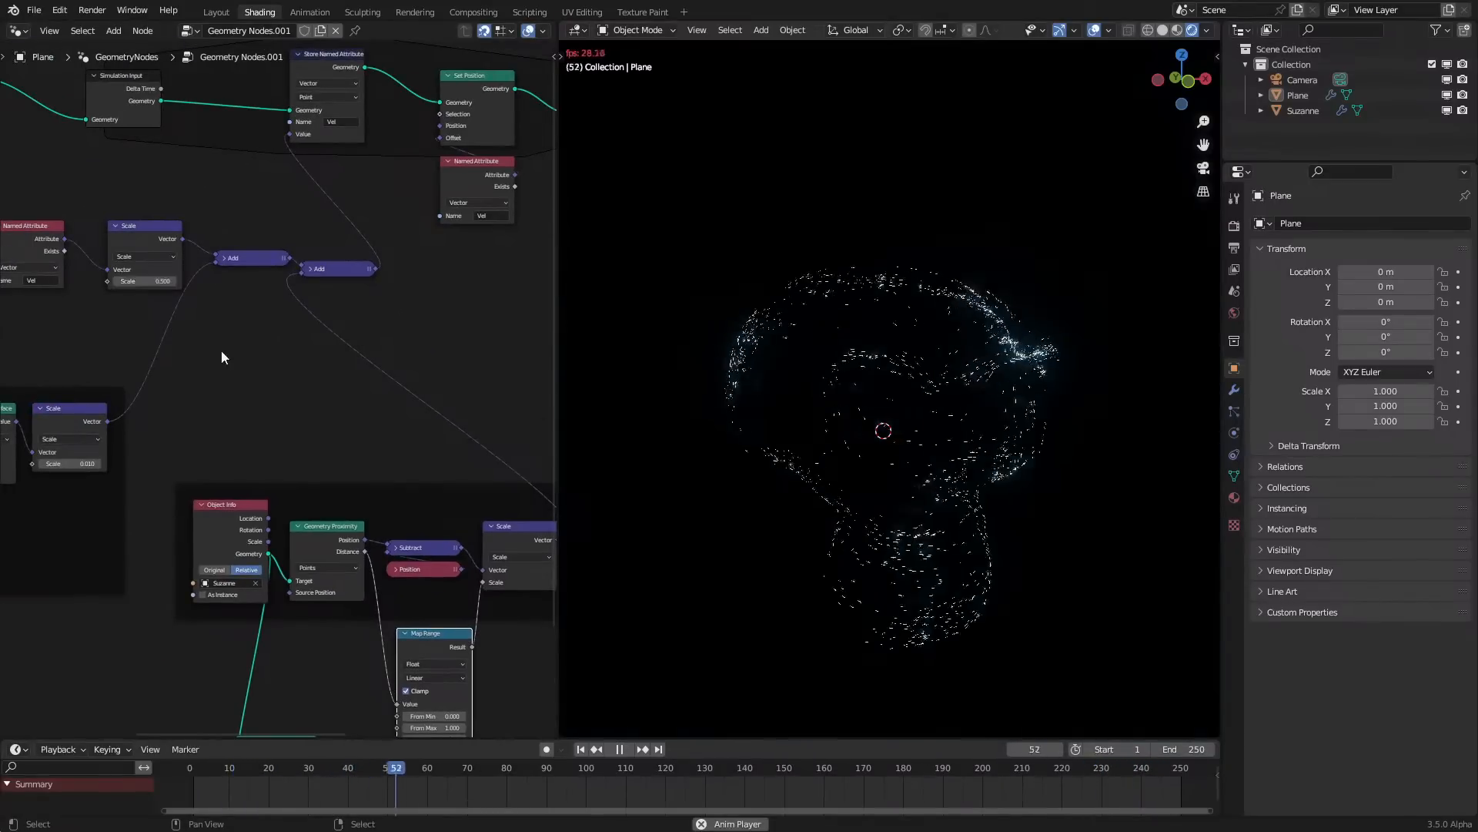
Examine the particles around the head in solid shading and return the viewport to rendered shading
key(z)
click(1022, 380)
scroll(1023, 380, up, 3)
key(z)
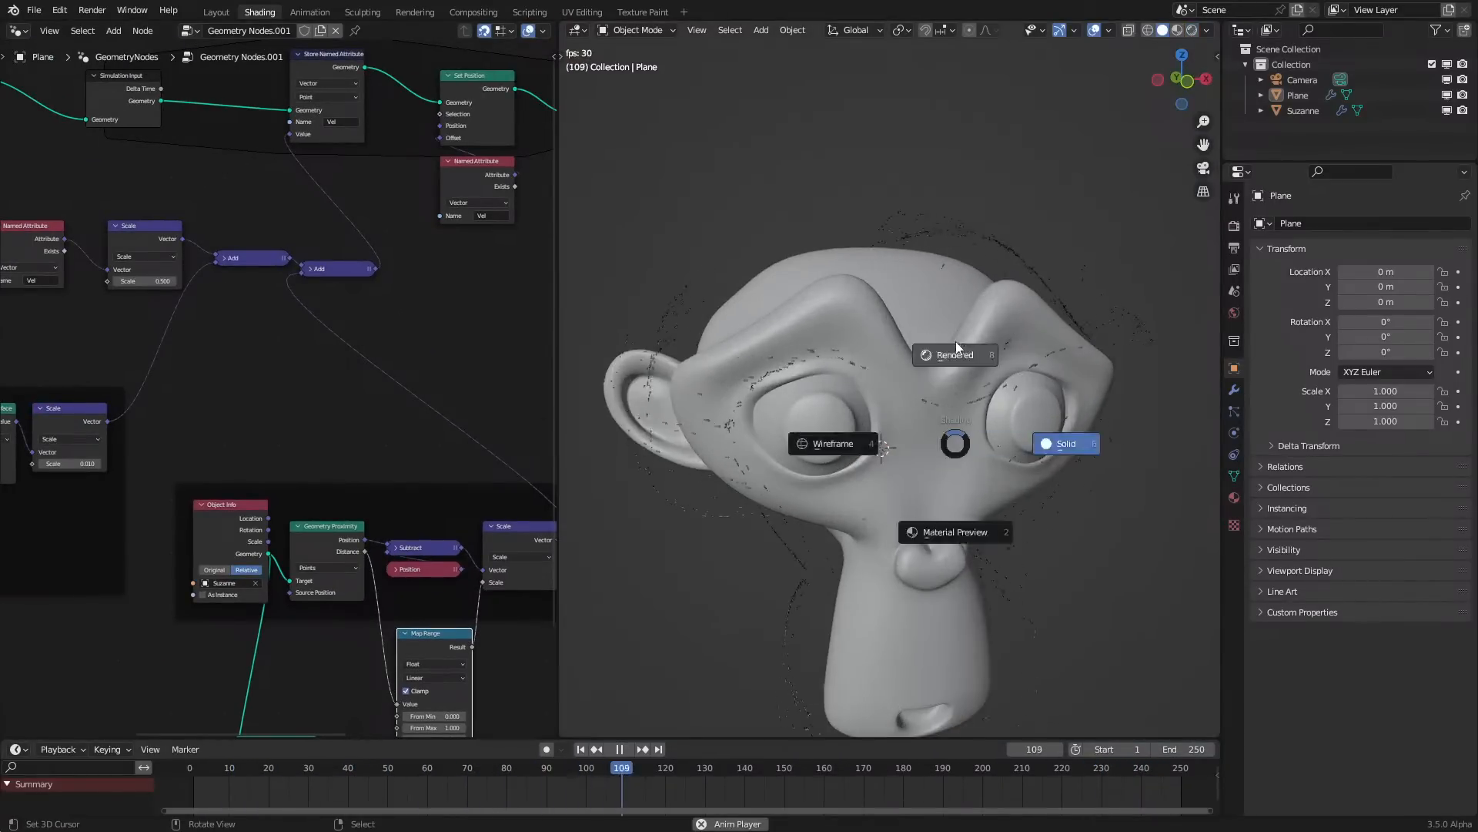
click(955, 350)
Raise the factor of the Scale node in the Sample Nearest Surface frame to 0.05 and watch the flow
middle_drag(126, 446, 301, 431)
shift+drag(245, 449, 277, 449)
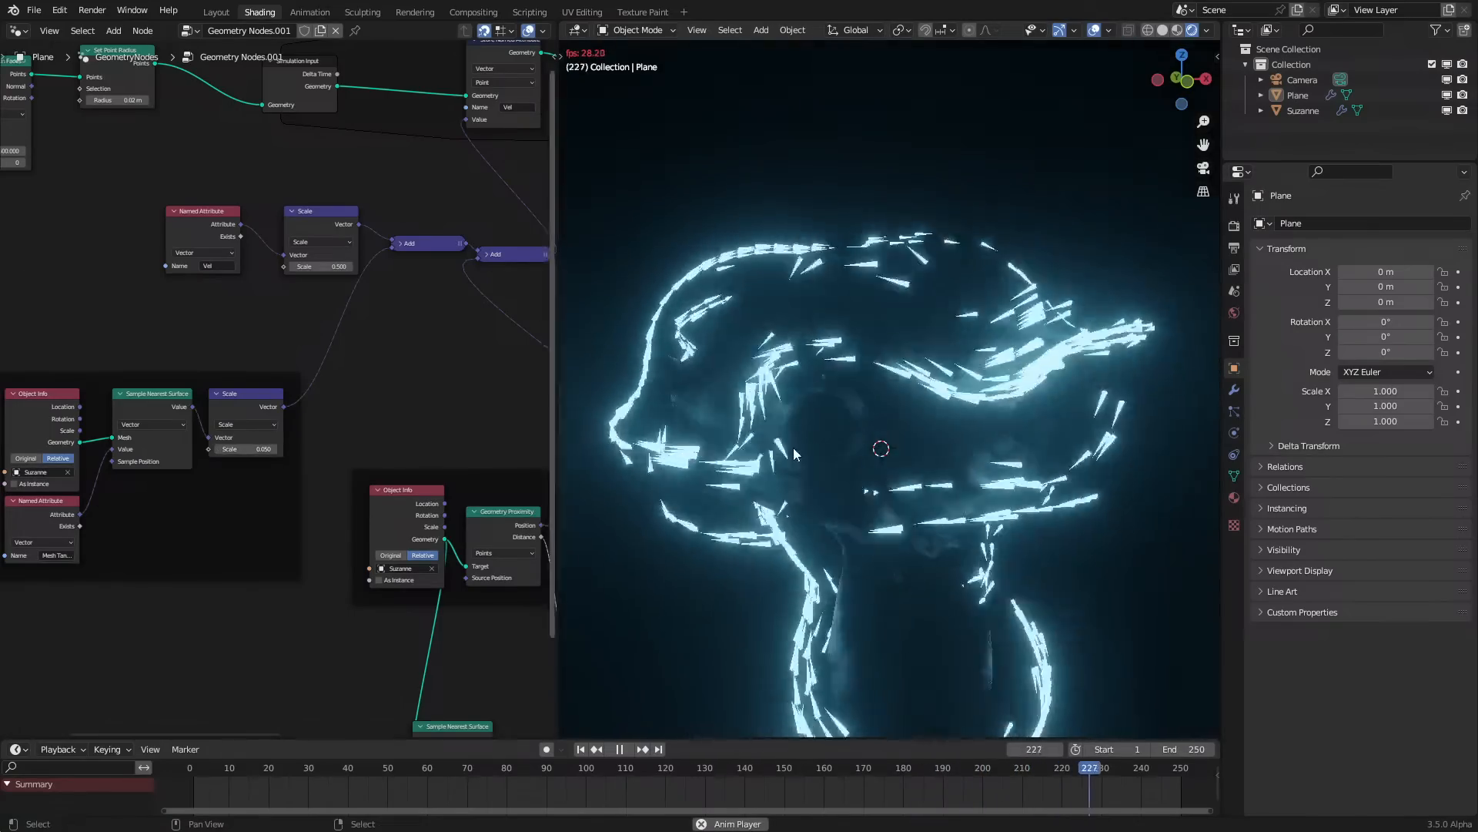
scroll(693, 448, down, 4)
middle_drag(883, 545, 838, 549)
Undo the recent Scale and Map Range changes, then set the Vel attribute's Scale factor to 0.95 and replay the simulation
key(space)
key(ctrl+z)
key(ctrl+z)
key(ctrl+z)
key(ctrl+z)
key(ctrl+z)
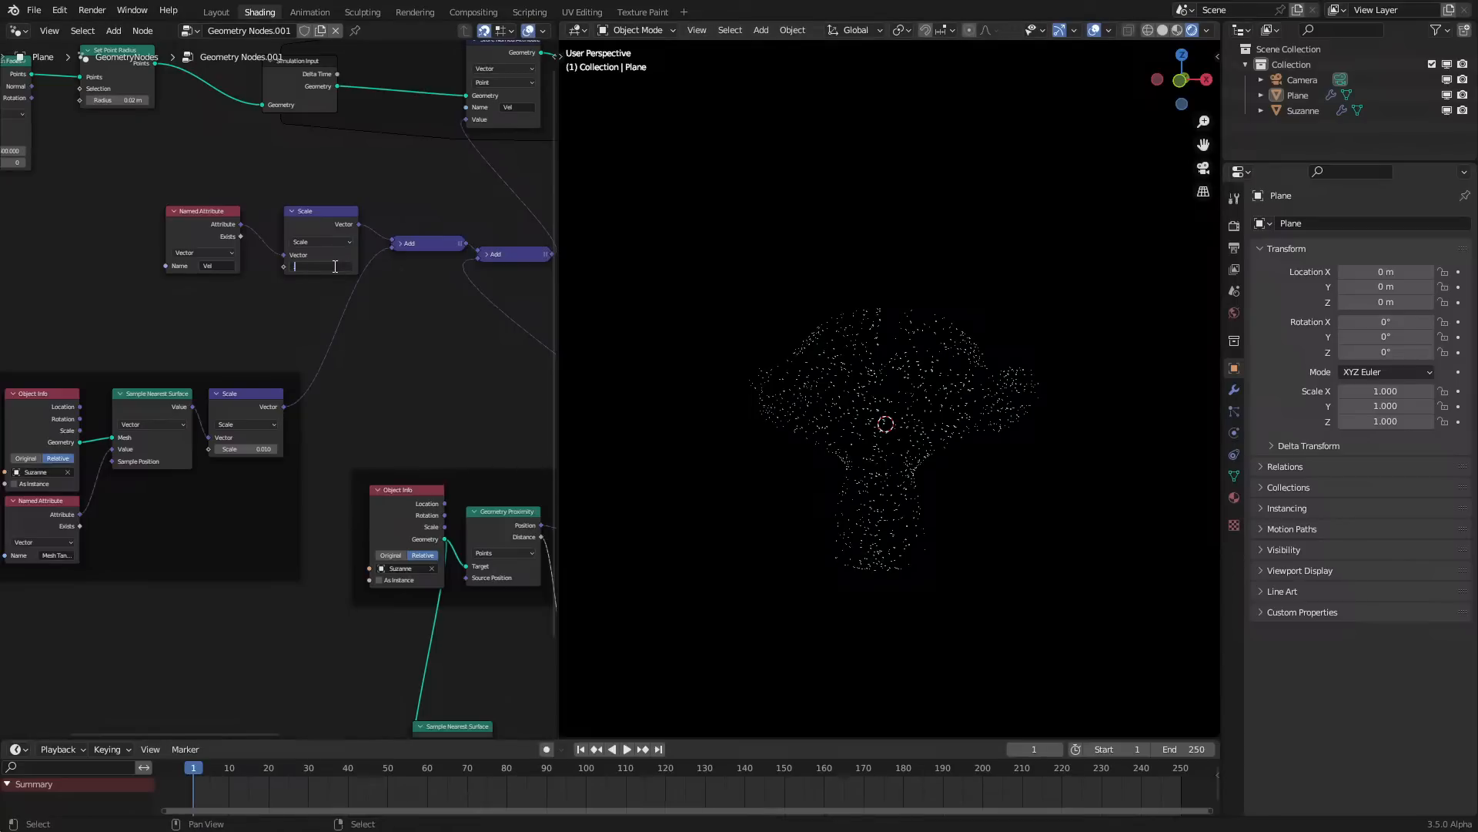
key(space)
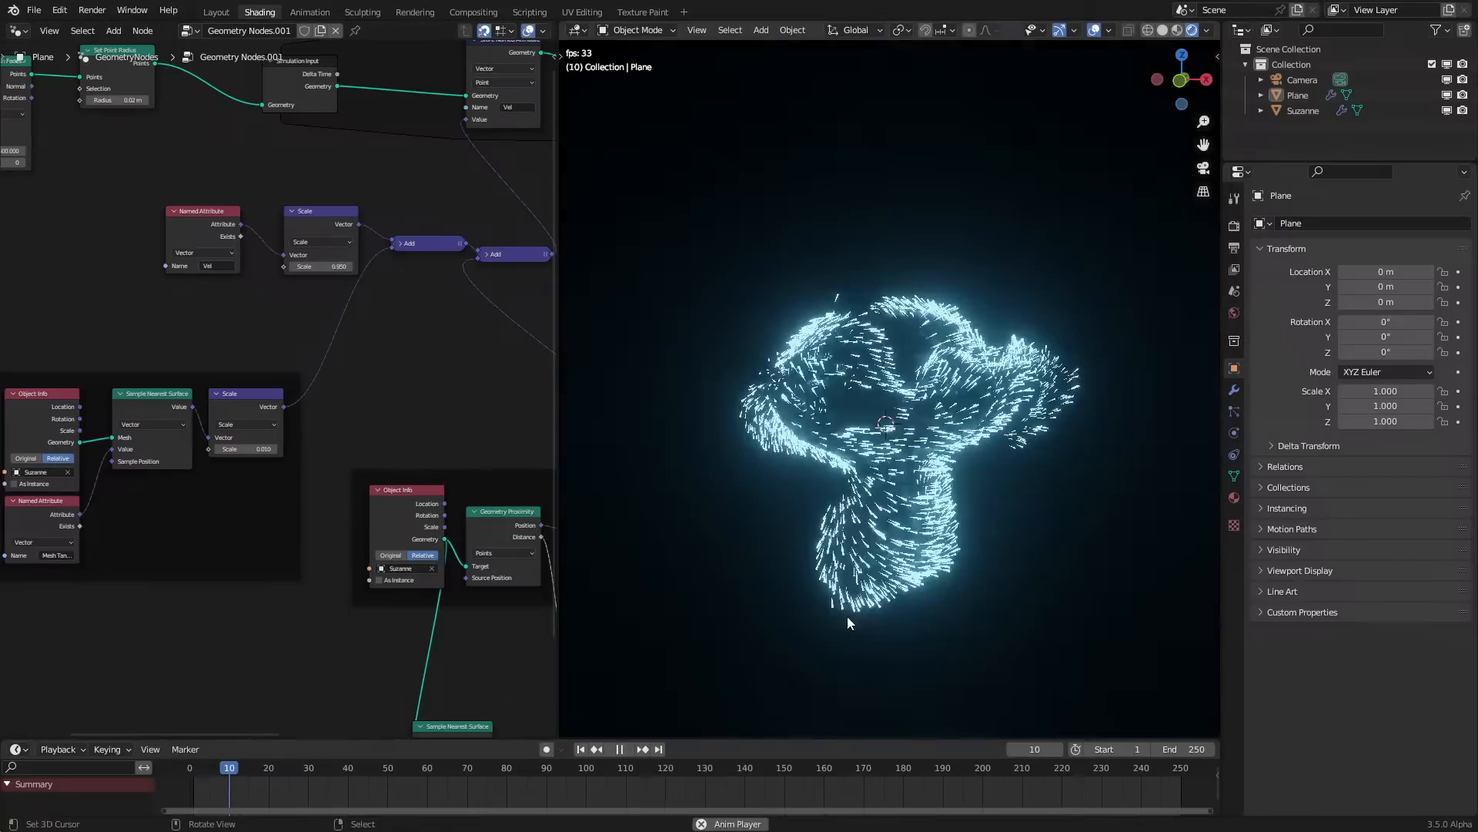
Set the Map Range node's From Max to 0.5
middle_drag(475, 664, 149, 512)
click(219, 586)
key(Return)
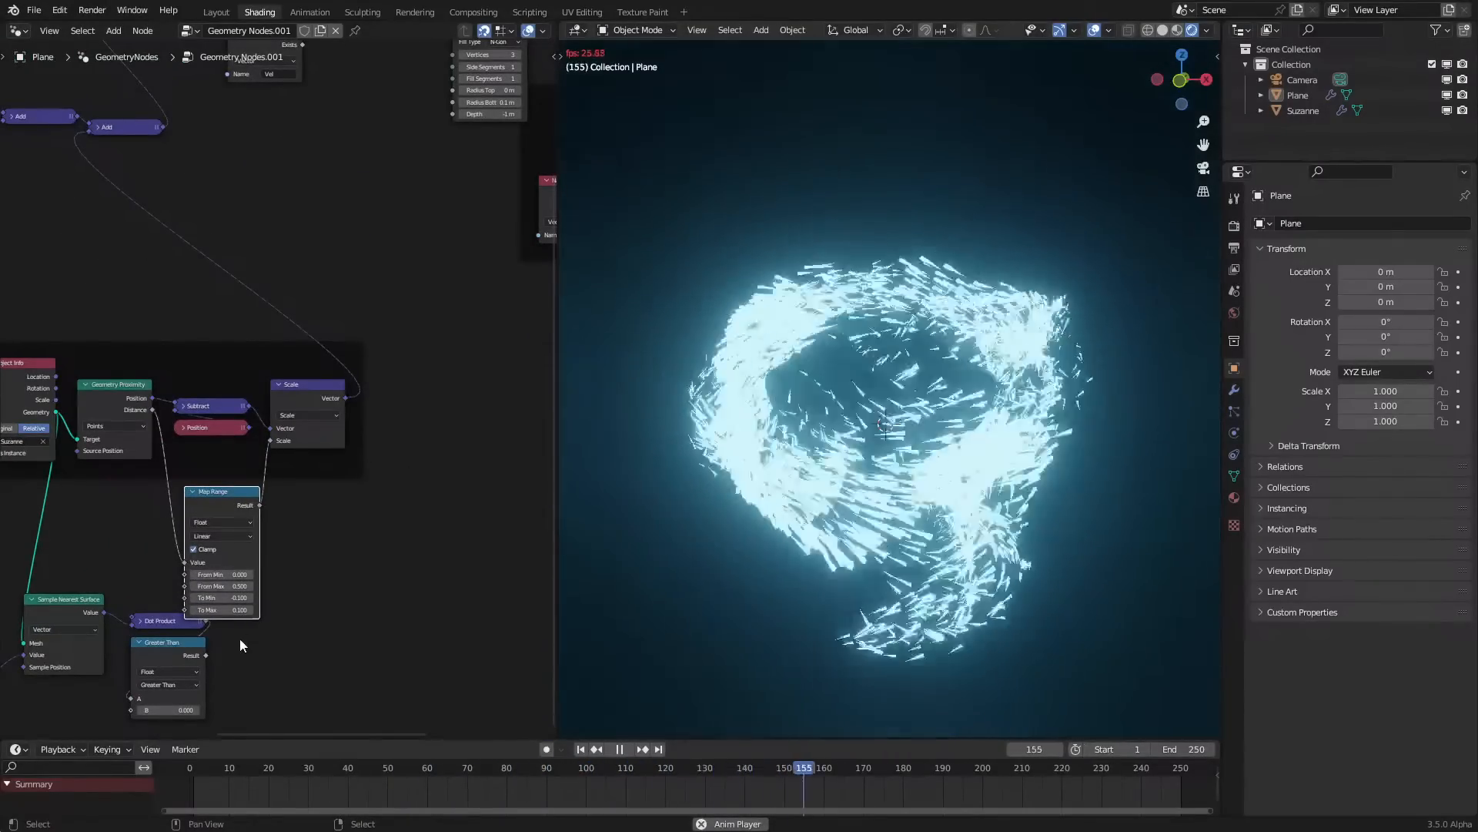
Lower the factor of the Scale node in the Sample Nearest Surface frame to 0.001 and watch the simulation
middle_drag(238, 635, 554, 708)
click(194, 397)
text(.001)
key(Return)
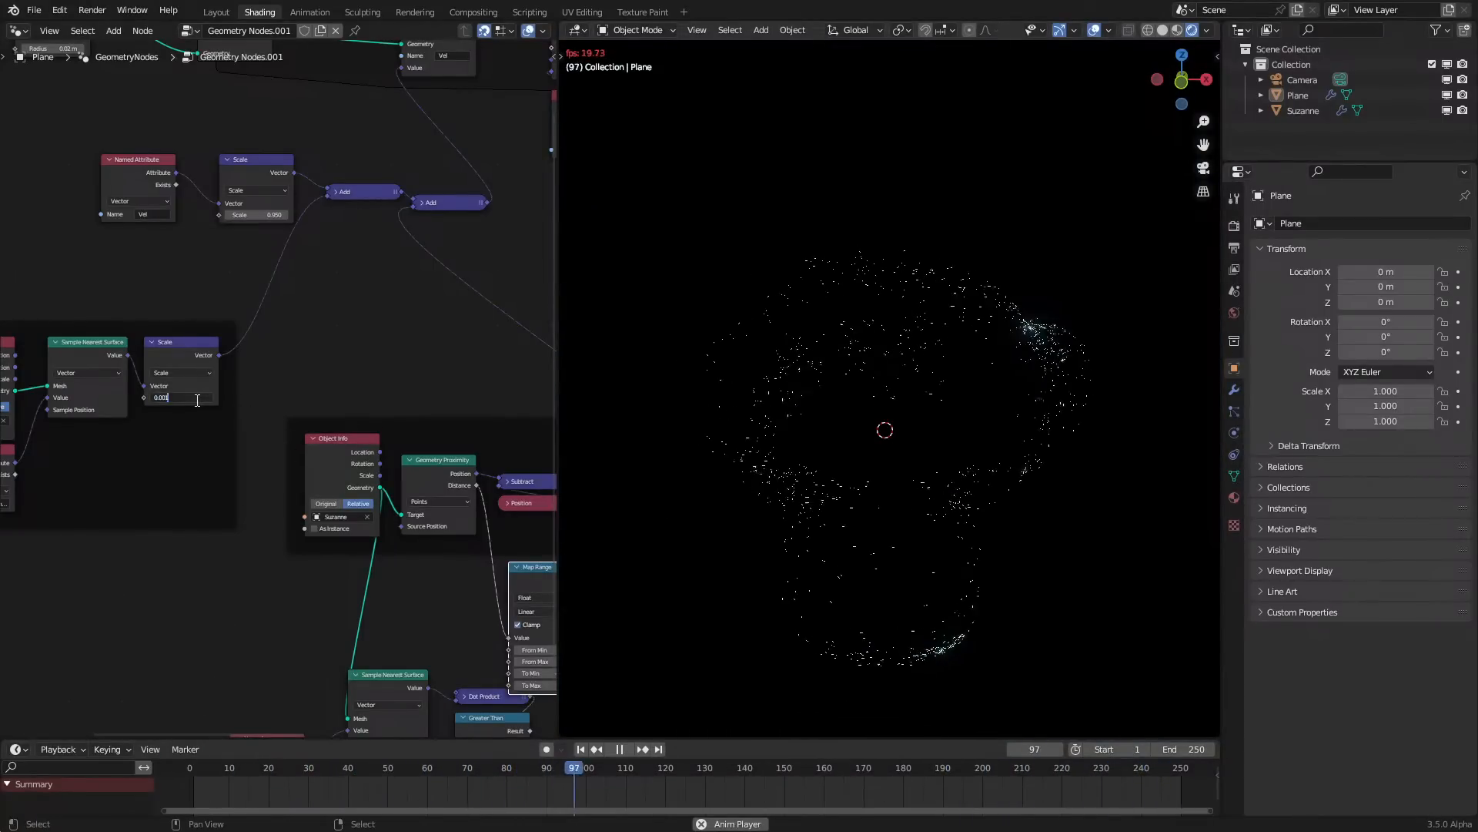
key(Return)
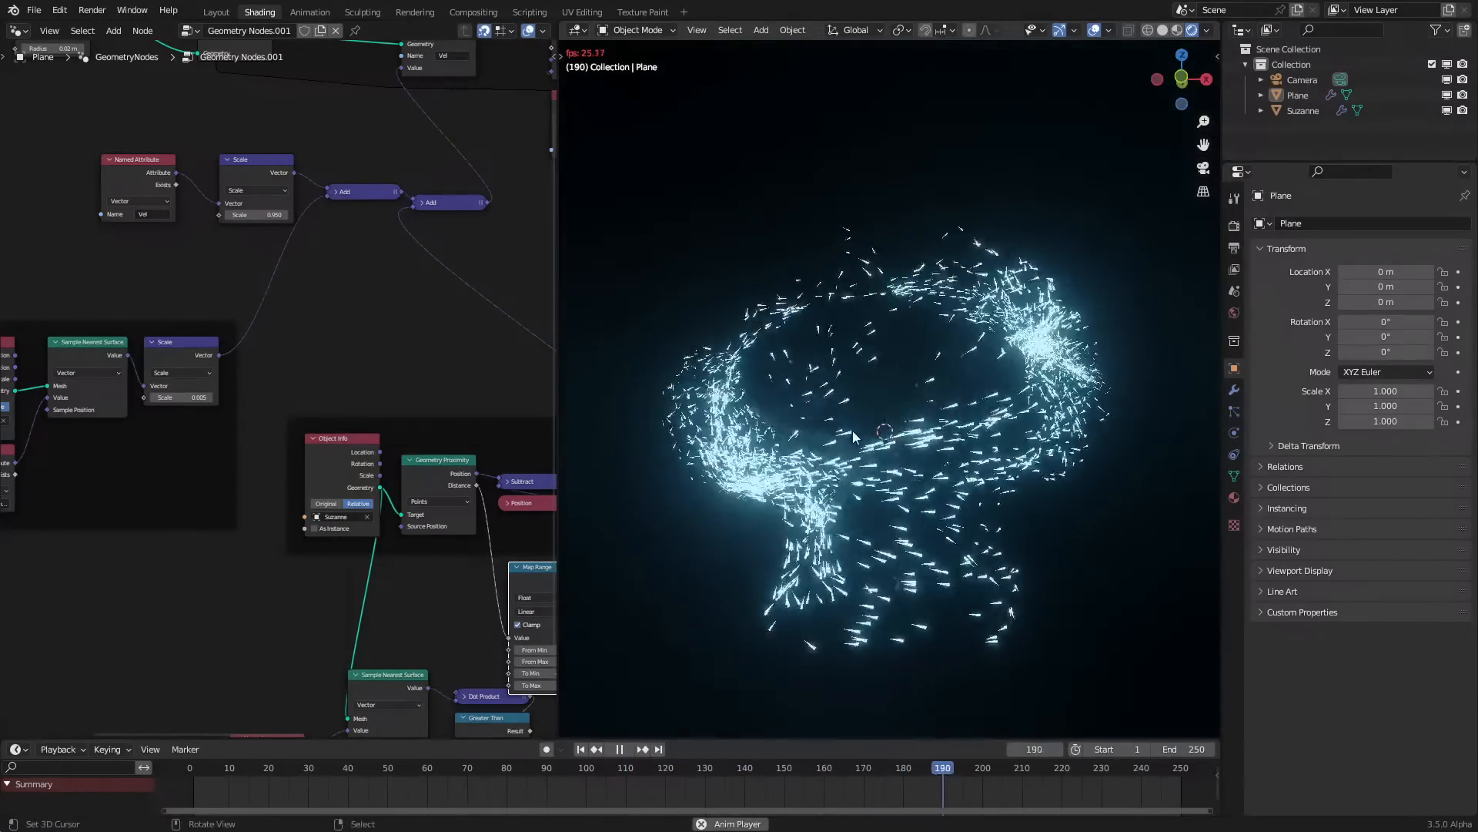
Select the unused Sample Nearest Surface, Dot Product and Greater Than nodes and move them away from the Map Range node
middle_drag(853, 425, 869, 488)
middle_drag(385, 539, 247, 392)
drag(138, 508, 334, 665)
drag(350, 607, 244, 618)
Lower the Map Range node's From Max to 0.2 and check the flow around the head
scroll(404, 561, up, 4)
middle_drag(386, 548, 327, 529)
click(348, 535)
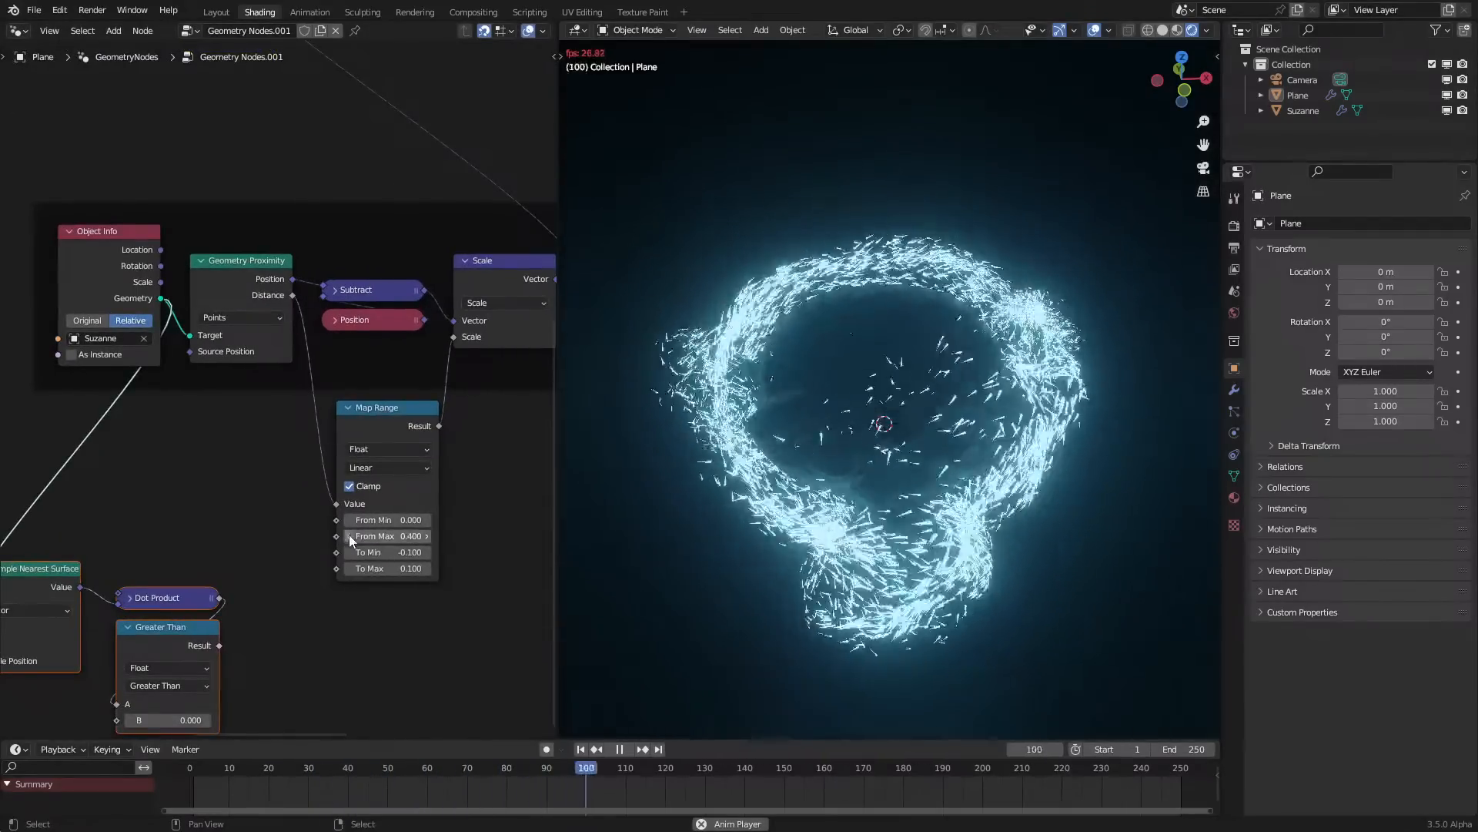
click(349, 535)
click(349, 535)
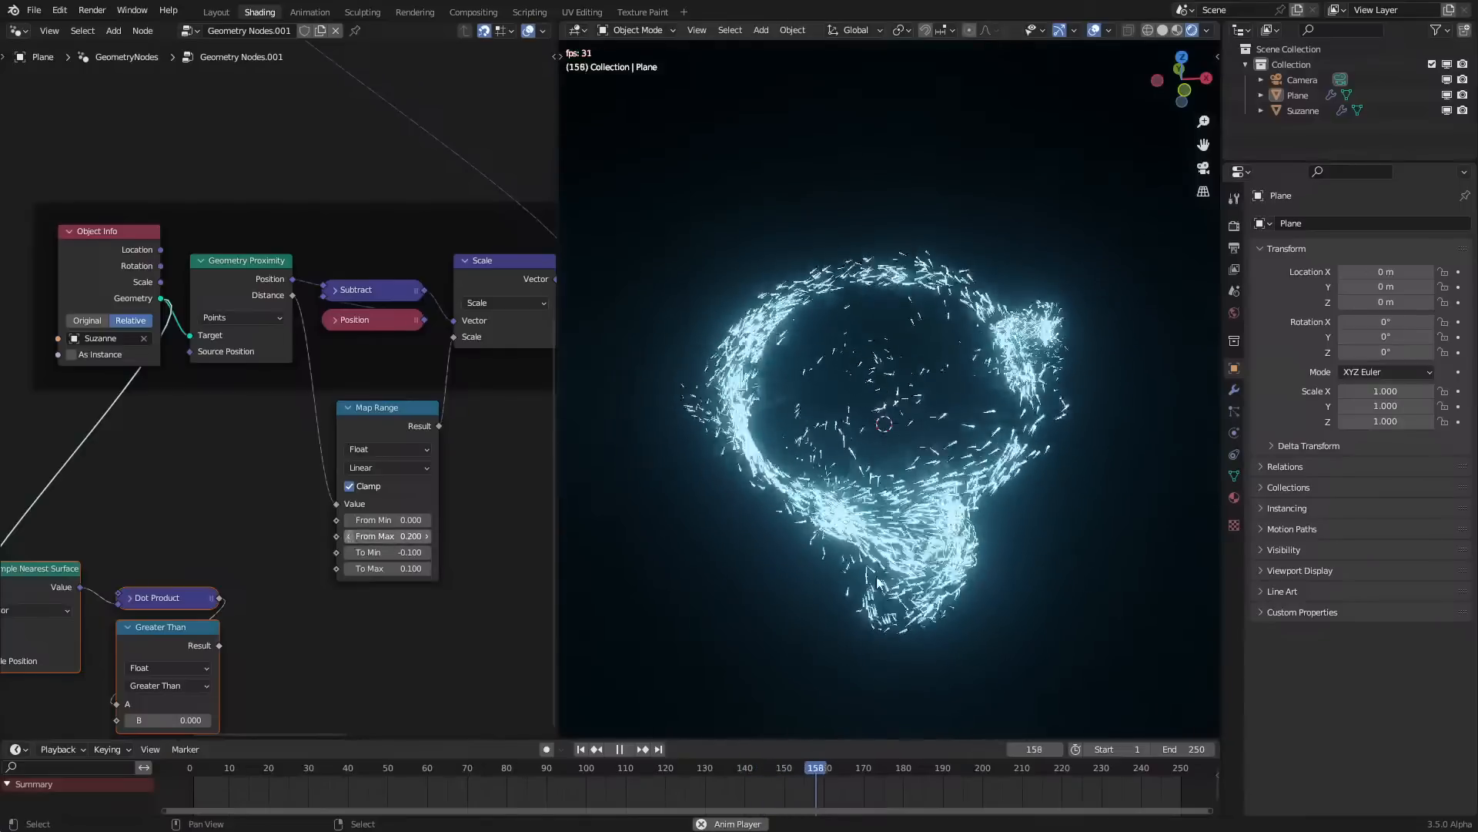
middle_drag(988, 487, 985, 501)
Set the factor of the Scale node in the Sample Nearest Surface frame to 0.002 and inspect the flow from several angles
middle_drag(440, 452, 376, 616)
click(396, 354)
text(0.002)
key(Return)
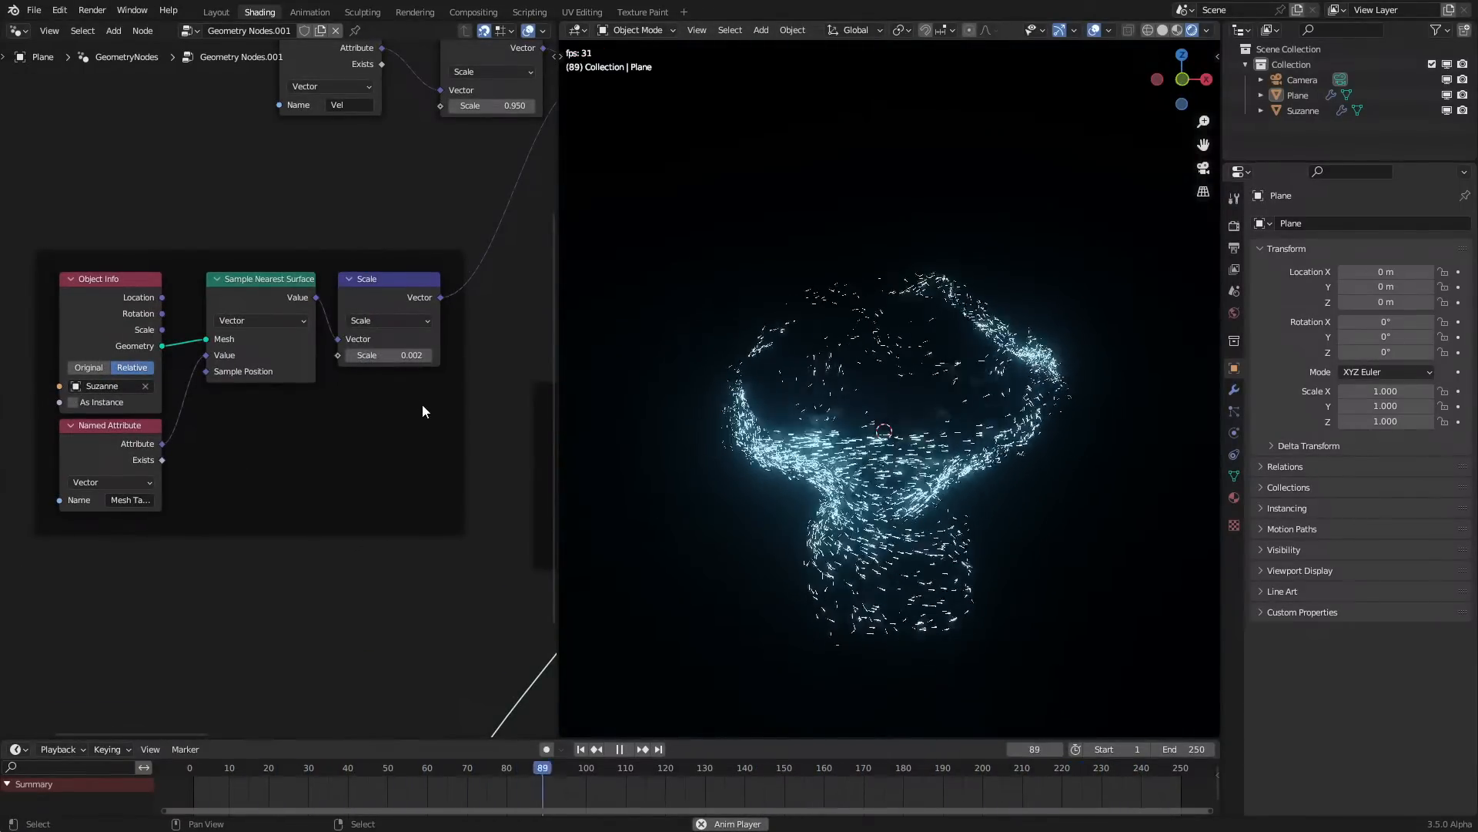
middle_drag(845, 429, 750, 395)
middle_drag(917, 485, 973, 404)
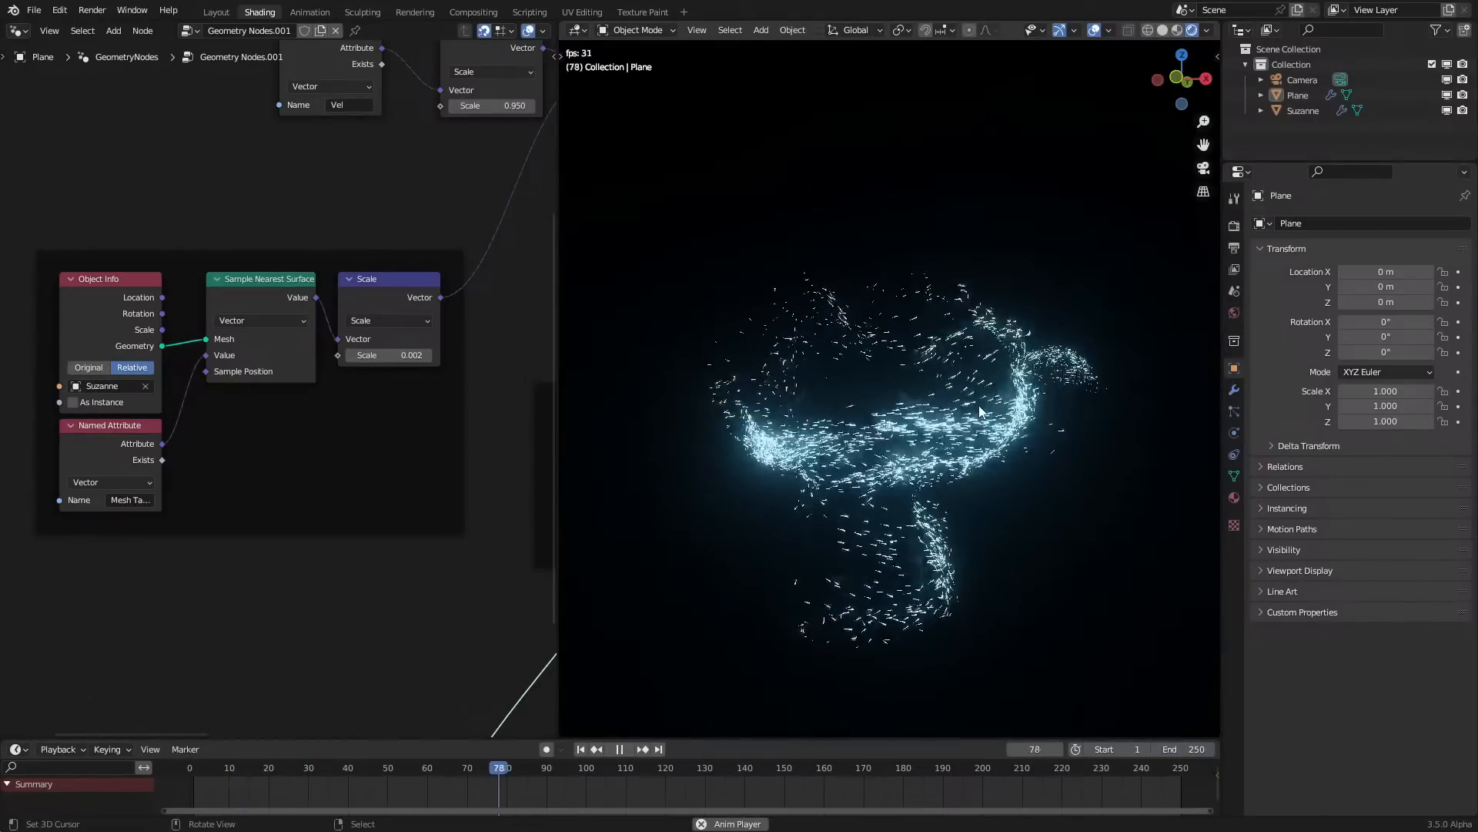
middle_drag(978, 406, 742, 434)
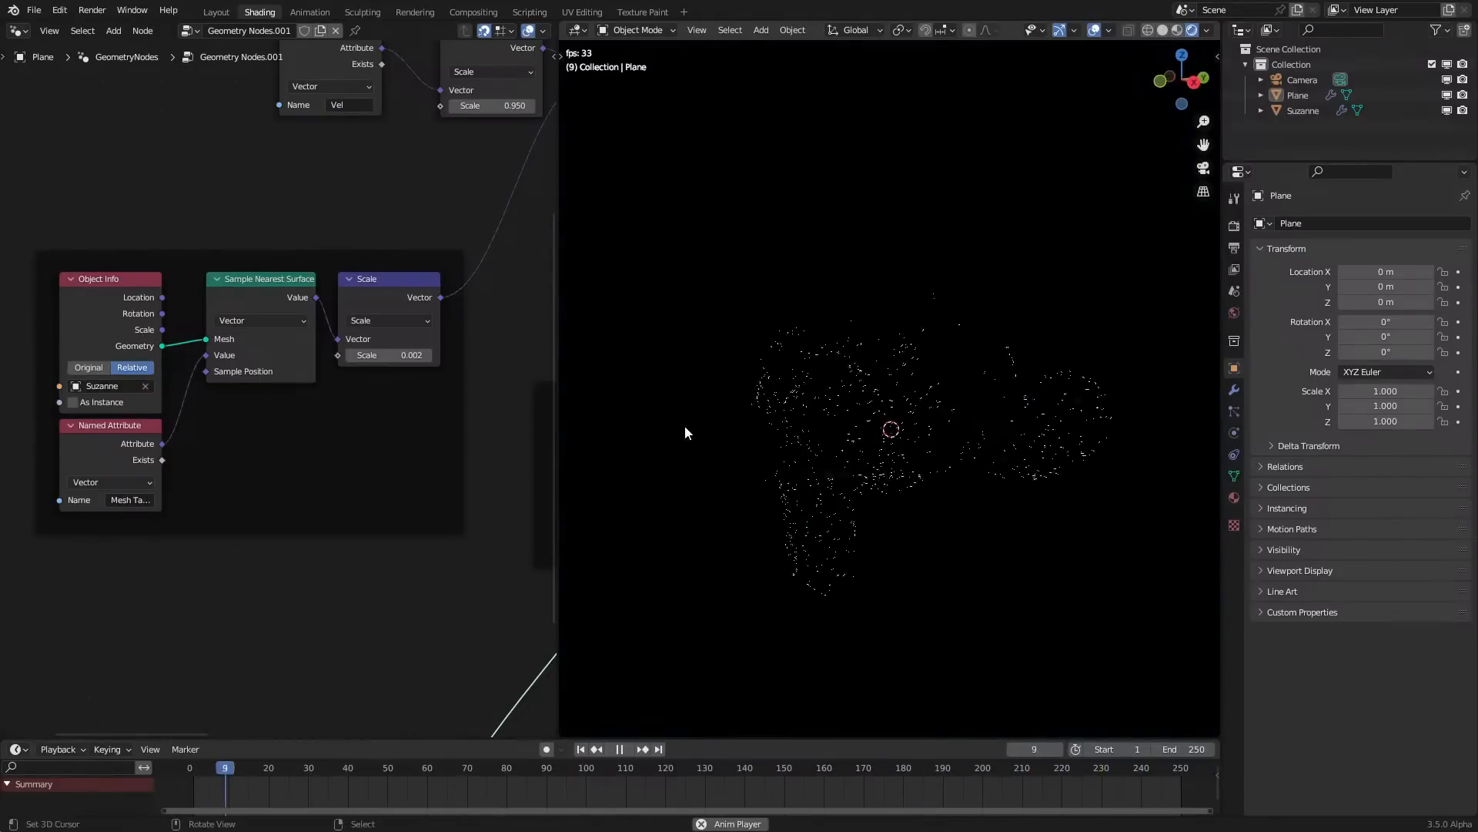
Set the Vel attribute's Scale factor to 0.9 and the Sample Nearest Surface frame's Scale factor to 0.005, and restart the simulation
click(493, 106)
text(0.9)
key(Return)
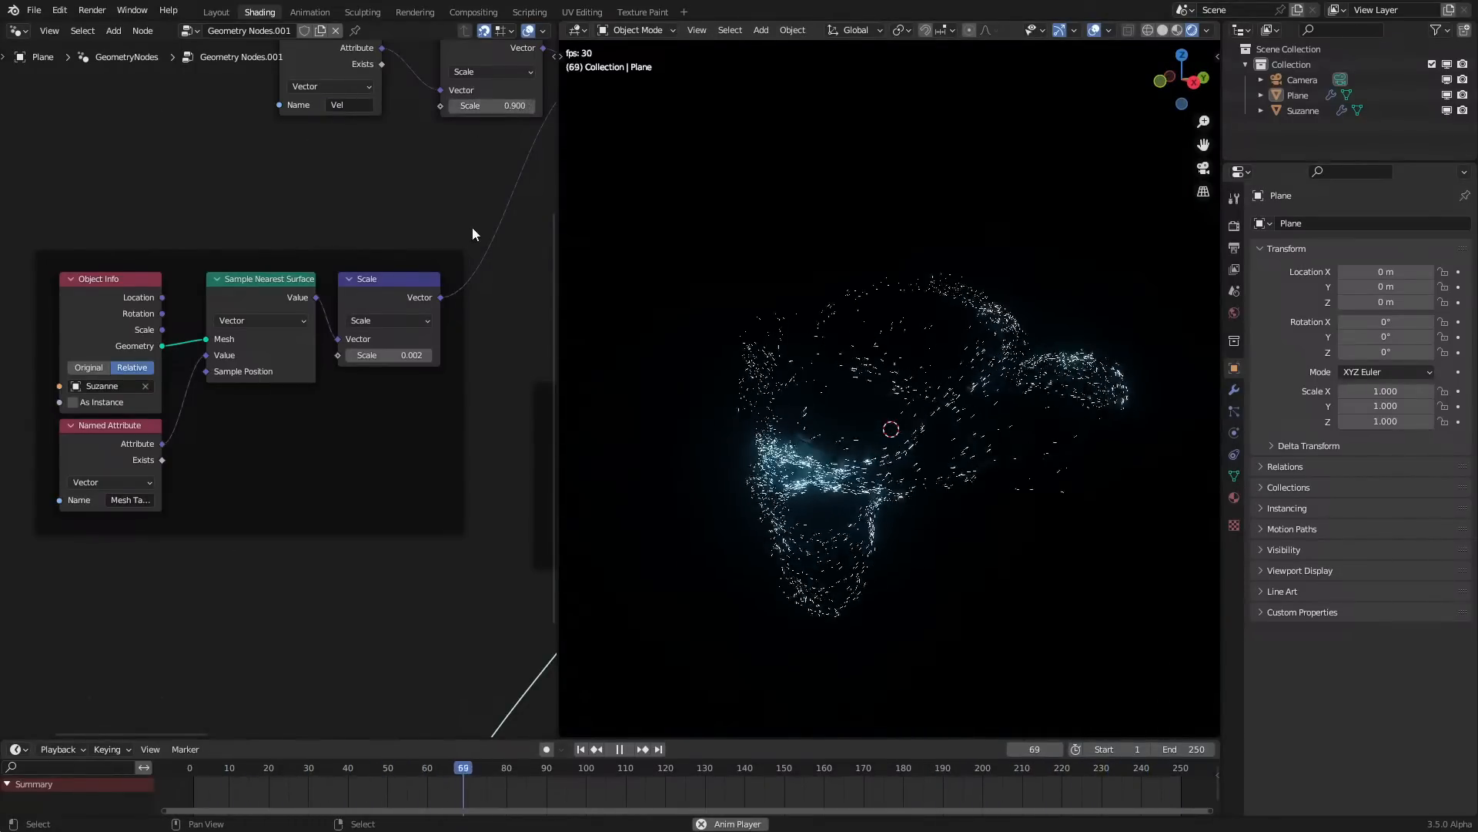
click(406, 354)
text(0.005)
key(Return)
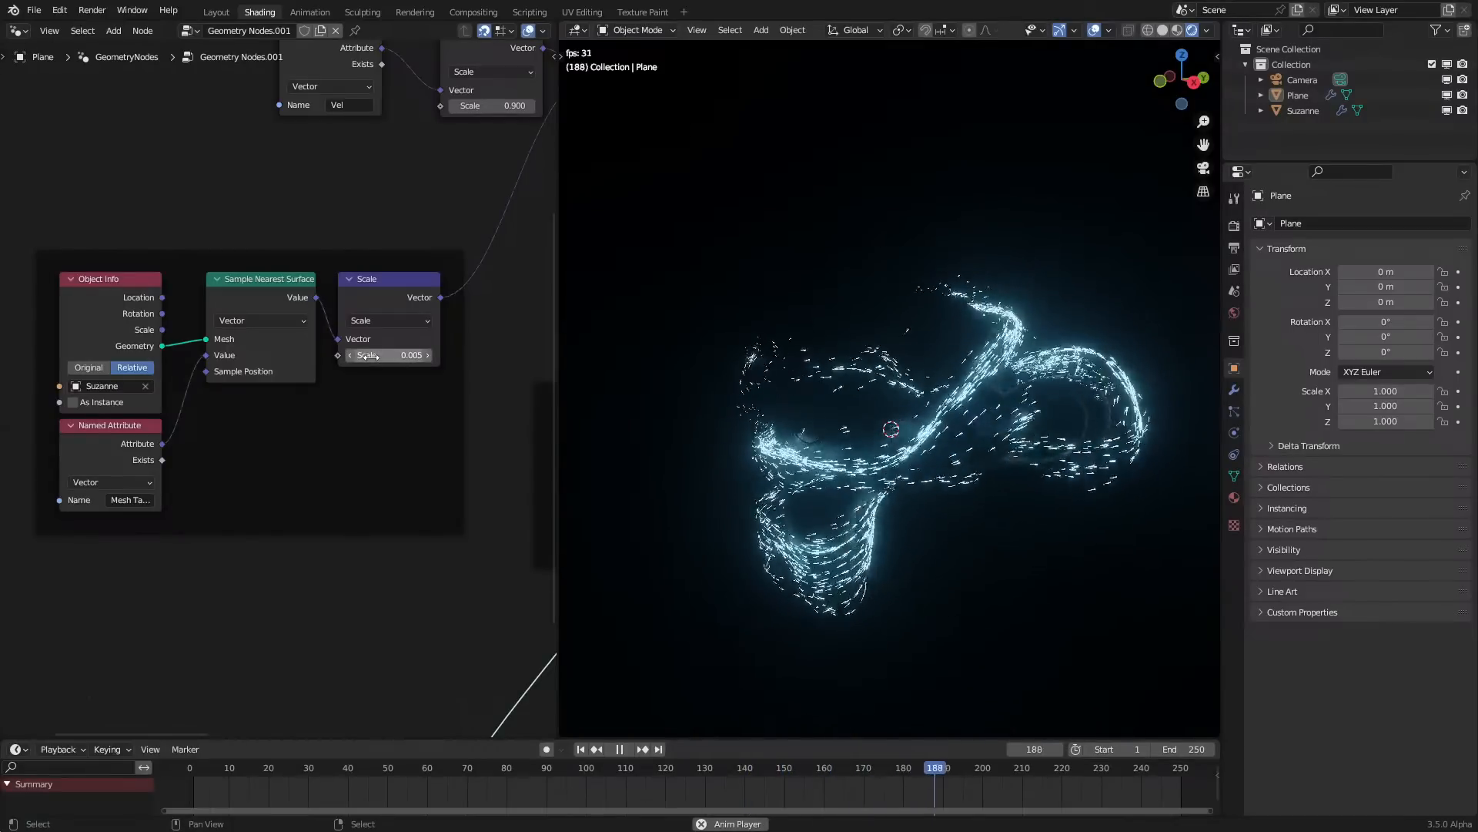
click(193, 800)
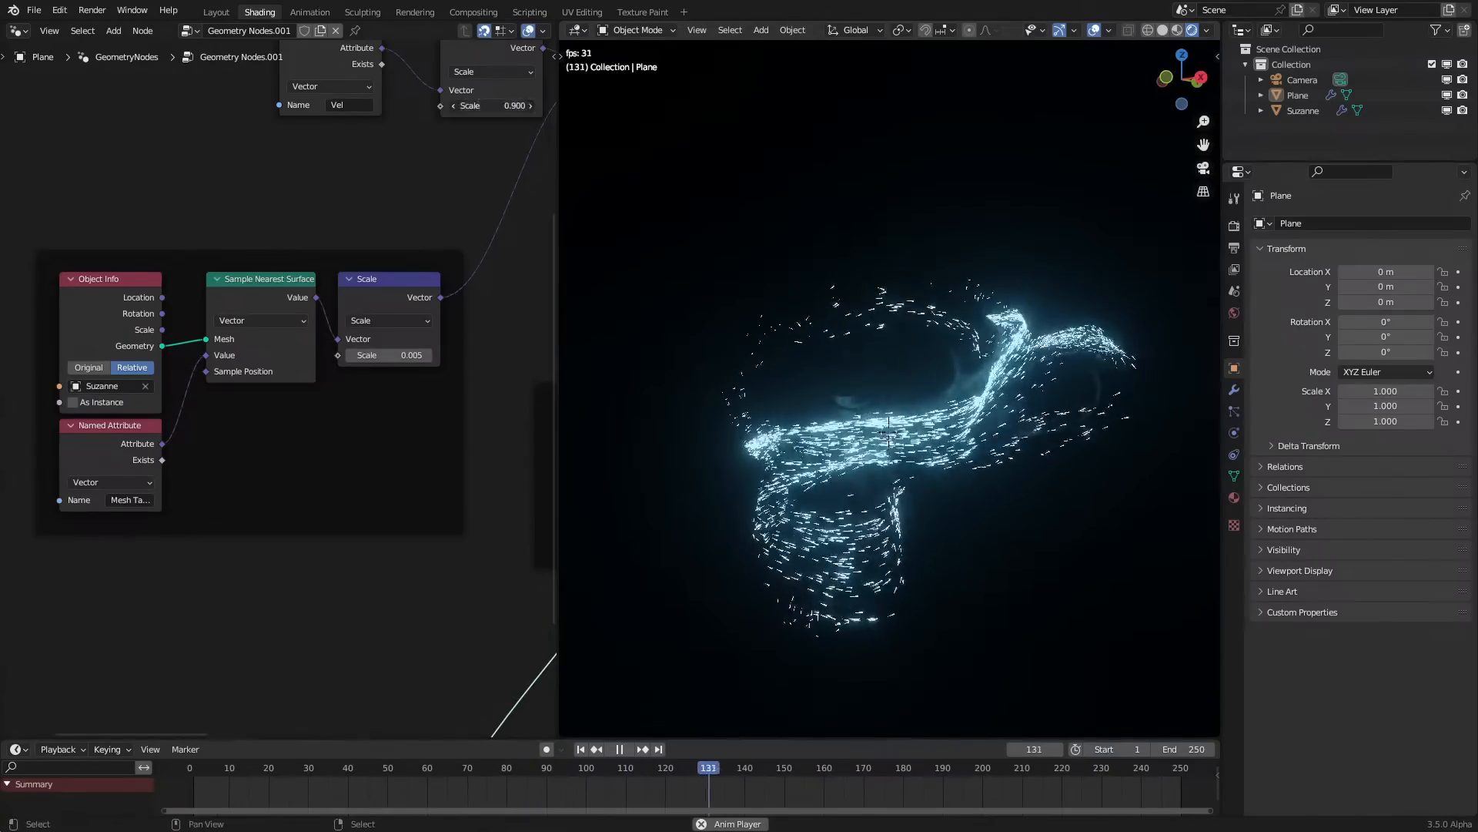
Raise the Vel attribute's Scale factor to 1 and stop playback after viewing the result
click(530, 105)
middle_drag(742, 374, 537, 567)
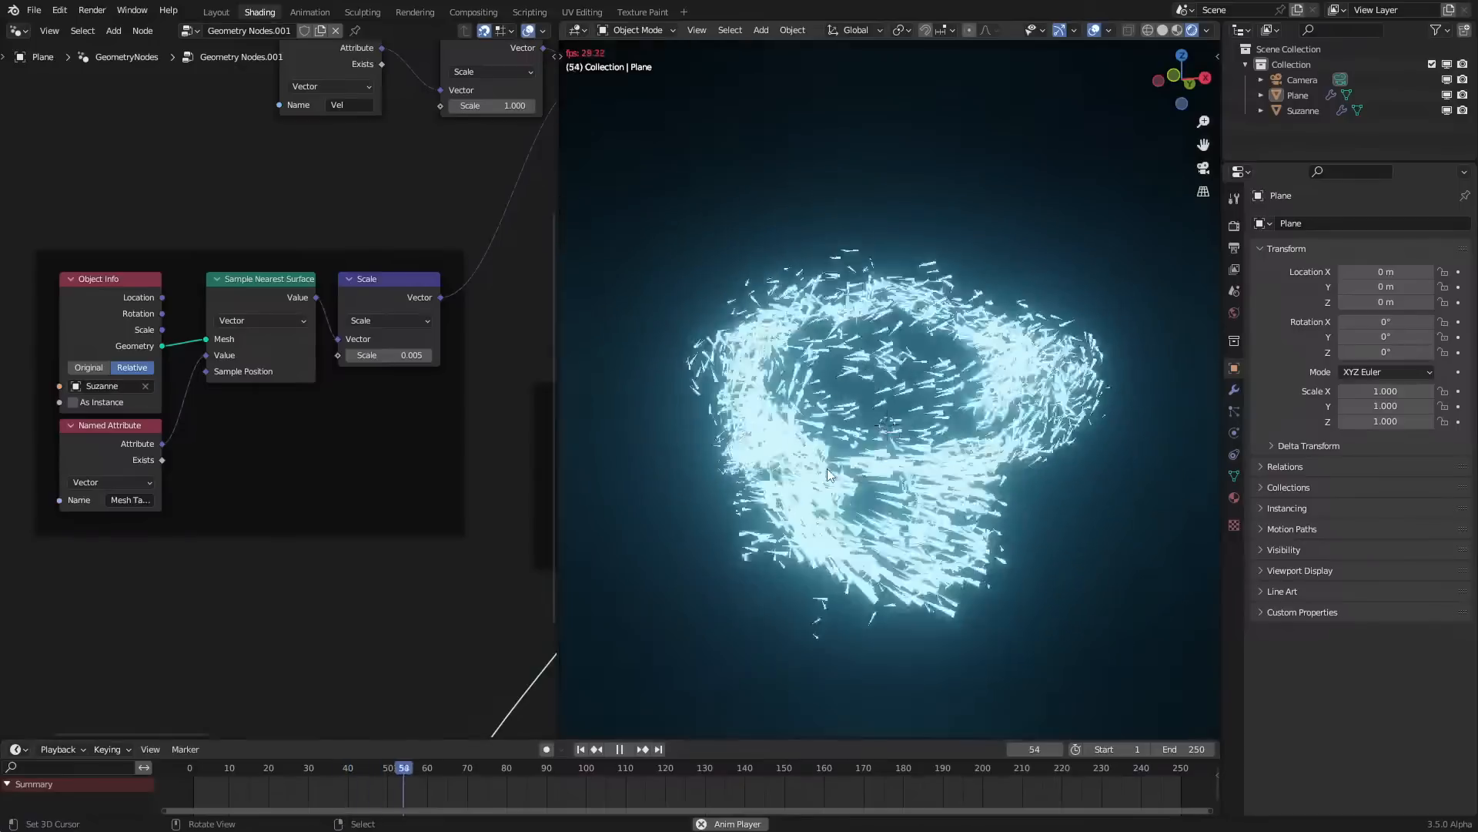
key(space)
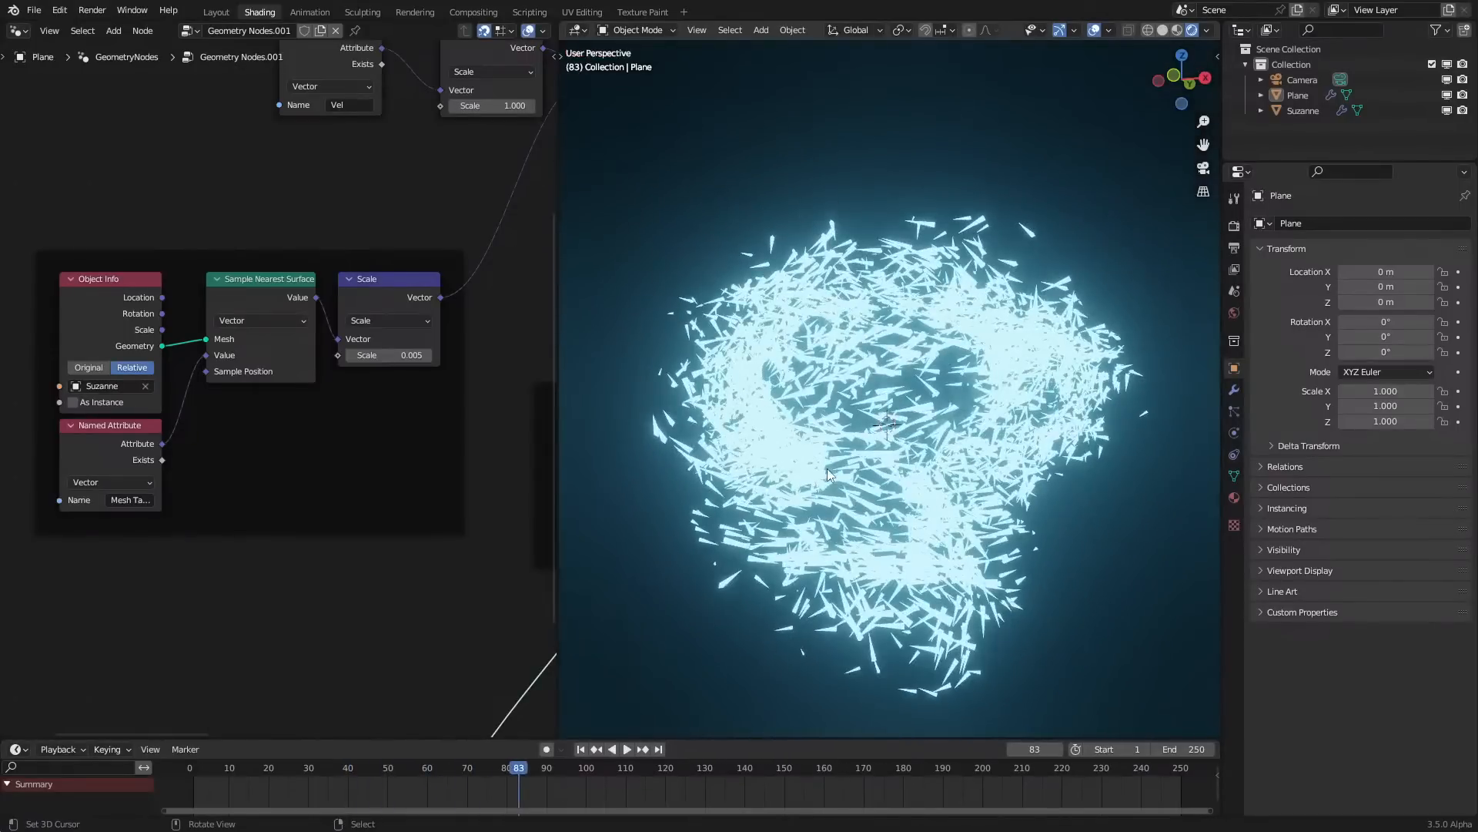
Add a Combine XYZ node fed by the Length node beside the Align Euler to Vector node
click(17, 30)
scroll(112, 311, down, 6)
middle_drag(113, 311, 92, 455)
scroll(376, 474, up, 6)
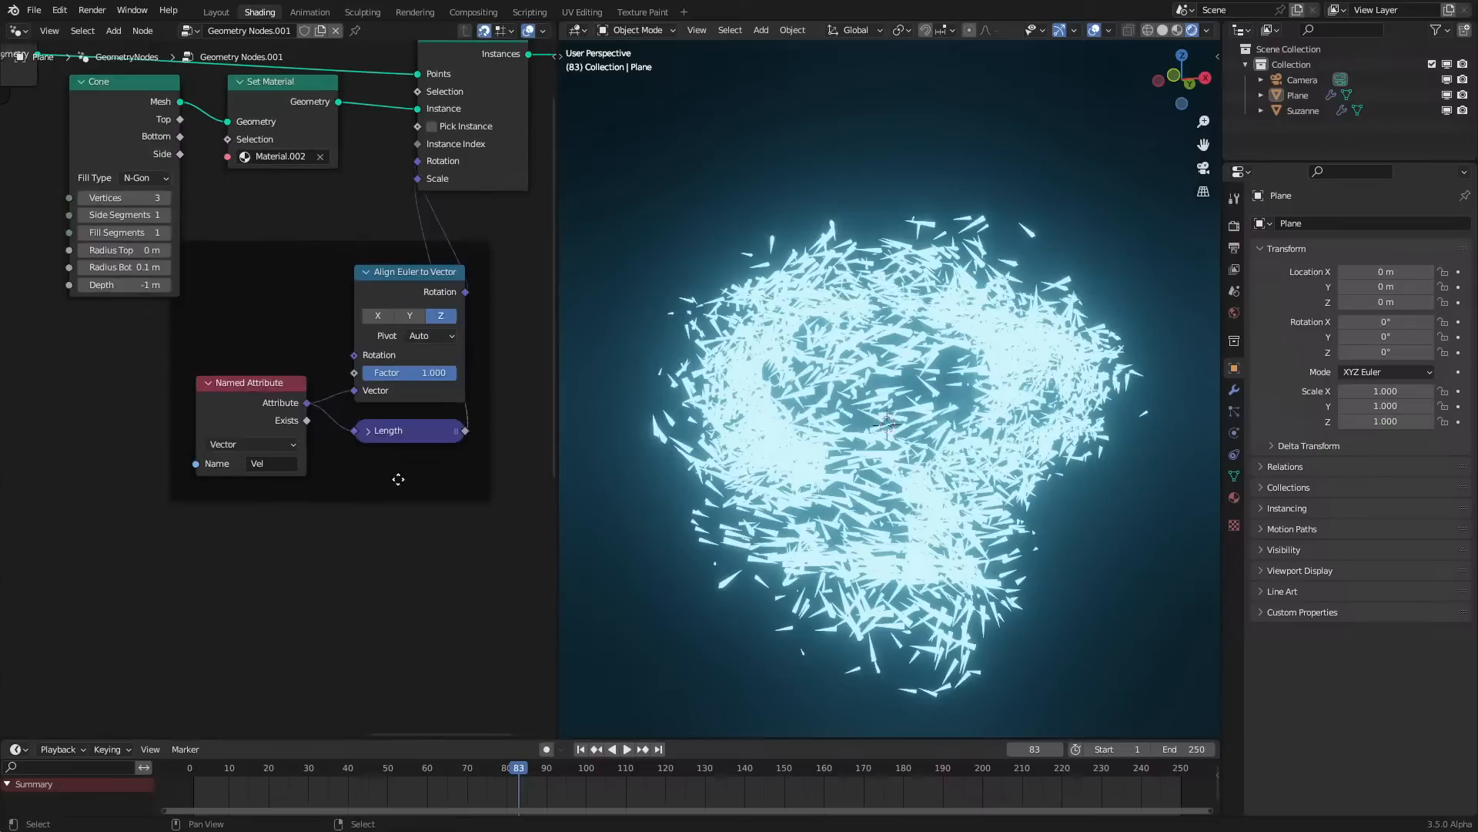
middle_drag(438, 450, 316, 503)
drag(346, 489, 386, 467)
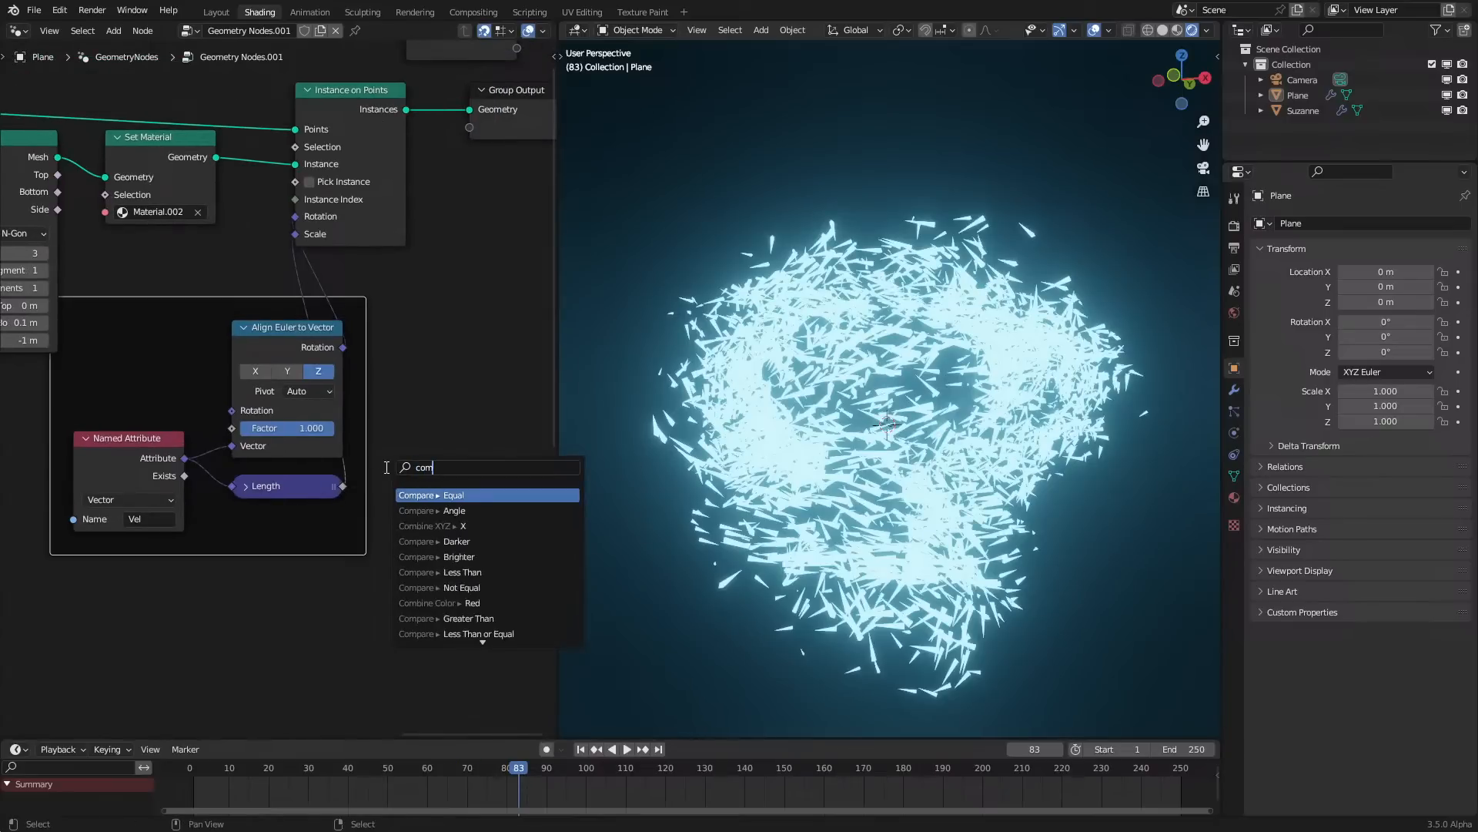
key(Return)
Set Combine XYZ's X and Y to 1 and route Length through its Z input into the Scale of Instance on Points
text(1)
key(Return)
drag(396, 498, 397, 526)
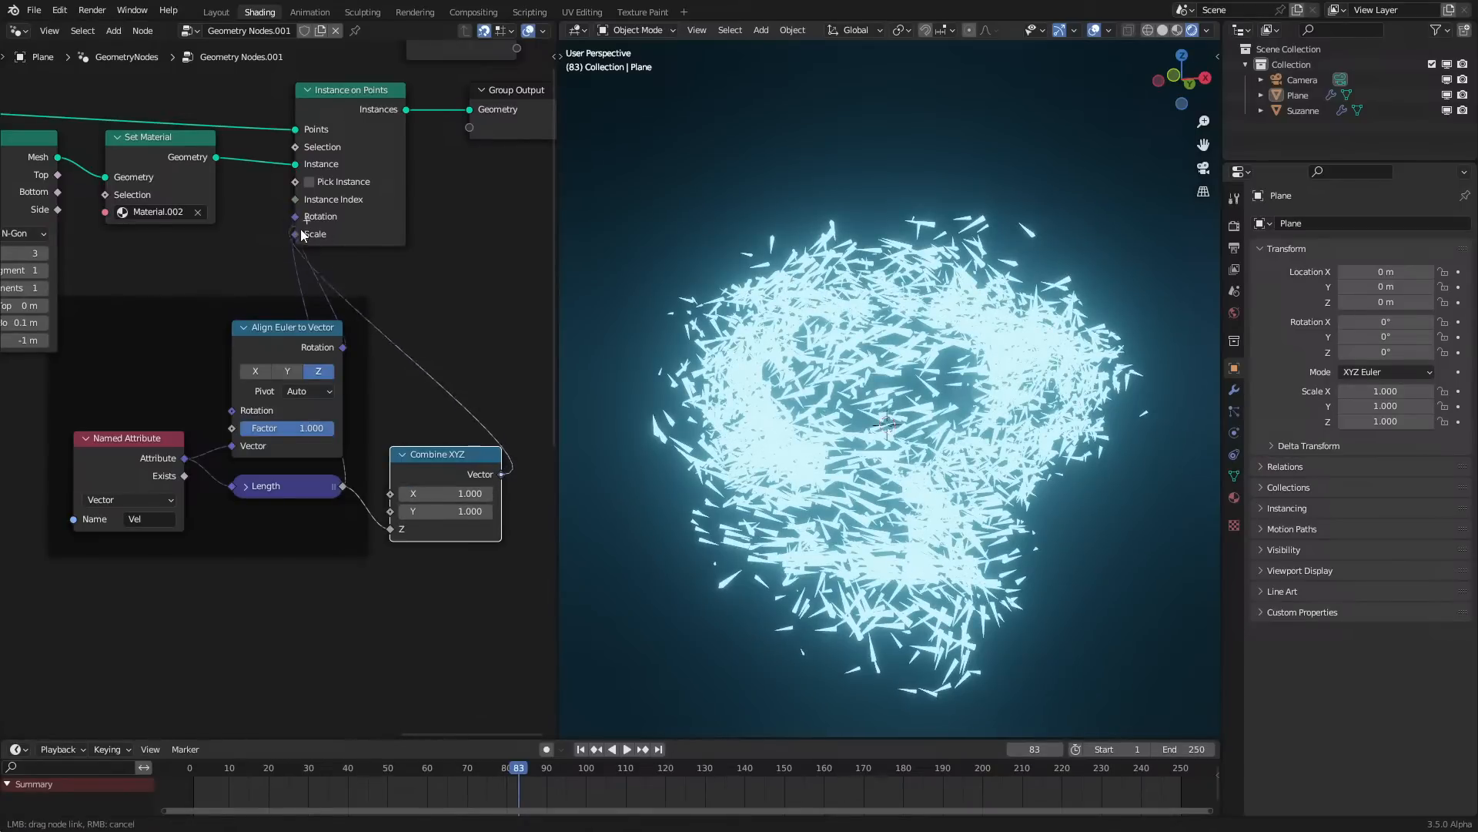
drag(302, 231, 295, 233)
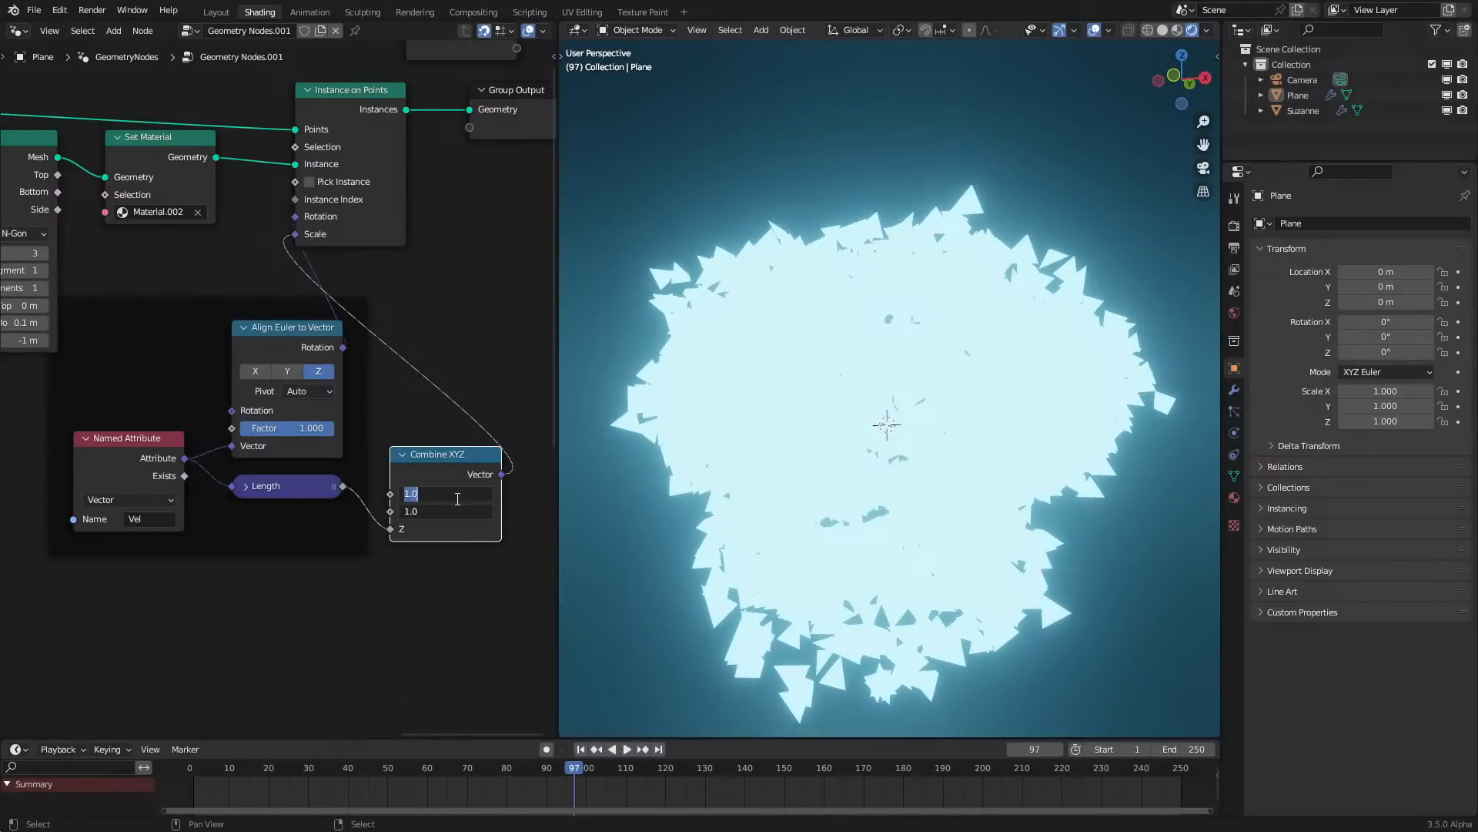
Set the Combine XYZ node's X and Y to 0.1 and play the simulation from the start
key(Return)
key(space)
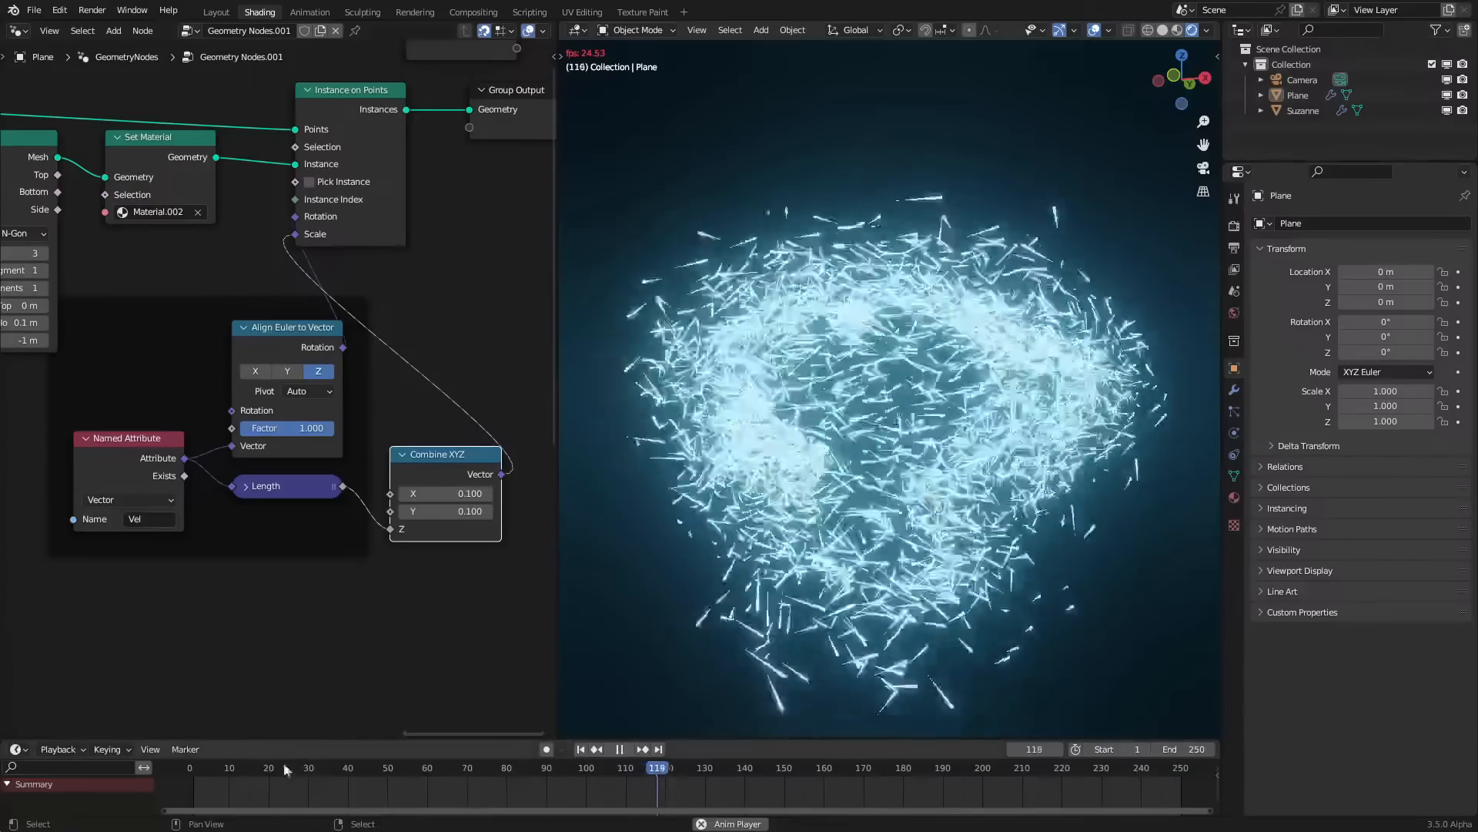
click(192, 796)
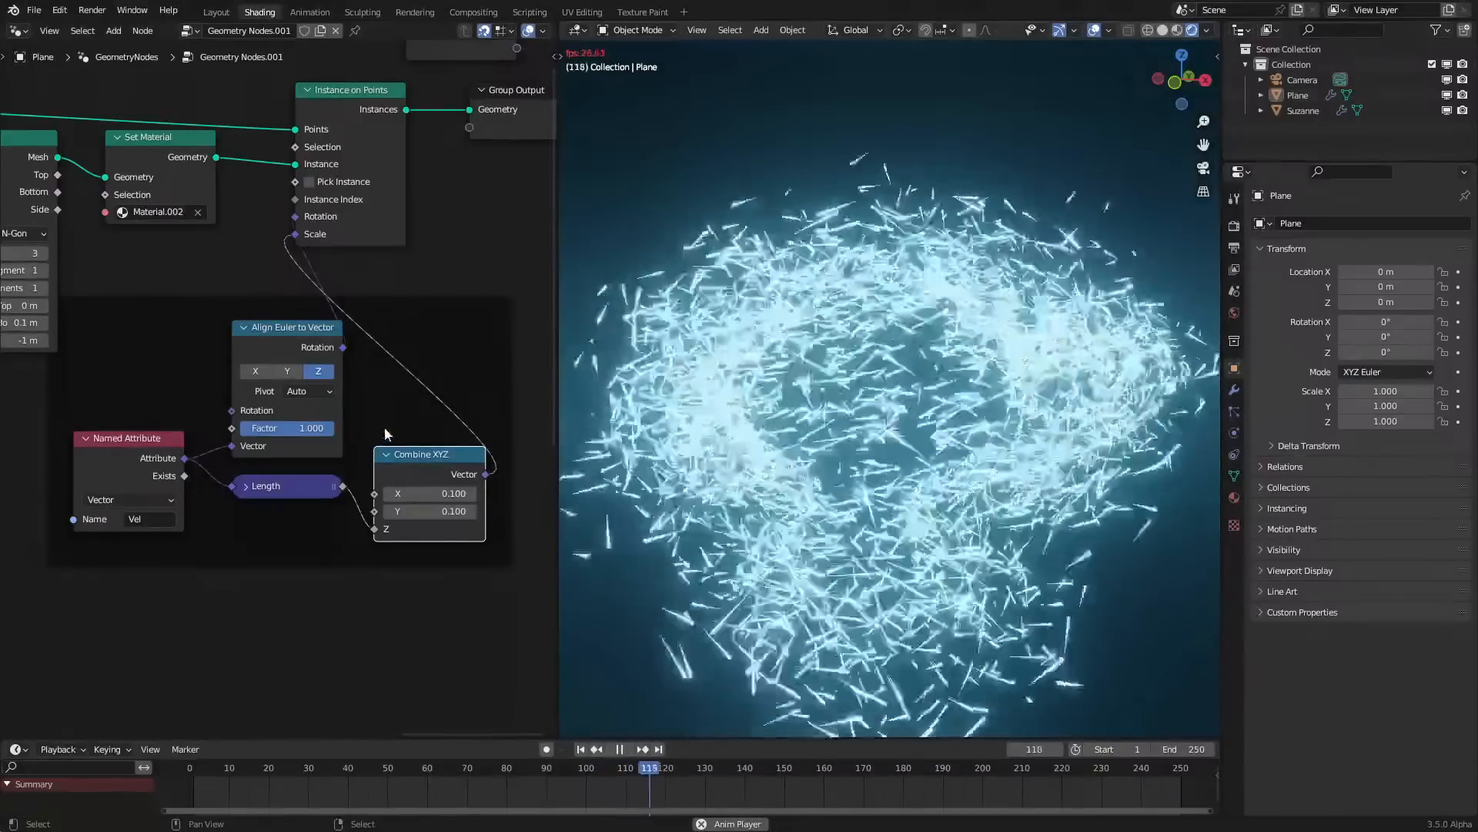
Stop playback and add a Maximum math node fed by the Length node, placing it below Length
middle_drag(429, 429, 431, 479)
key(space)
drag(362, 567, 359, 562)
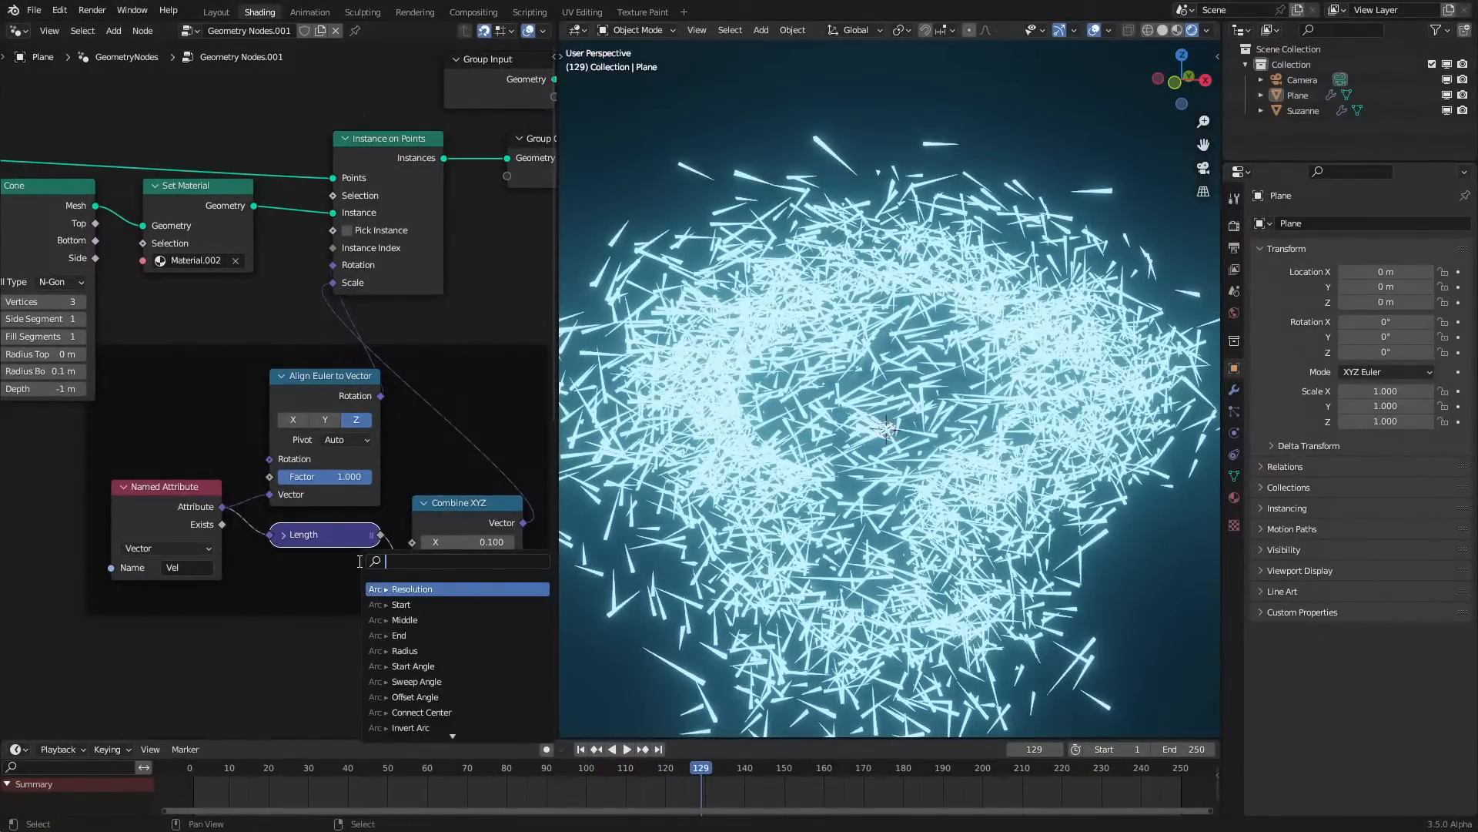
key(Return)
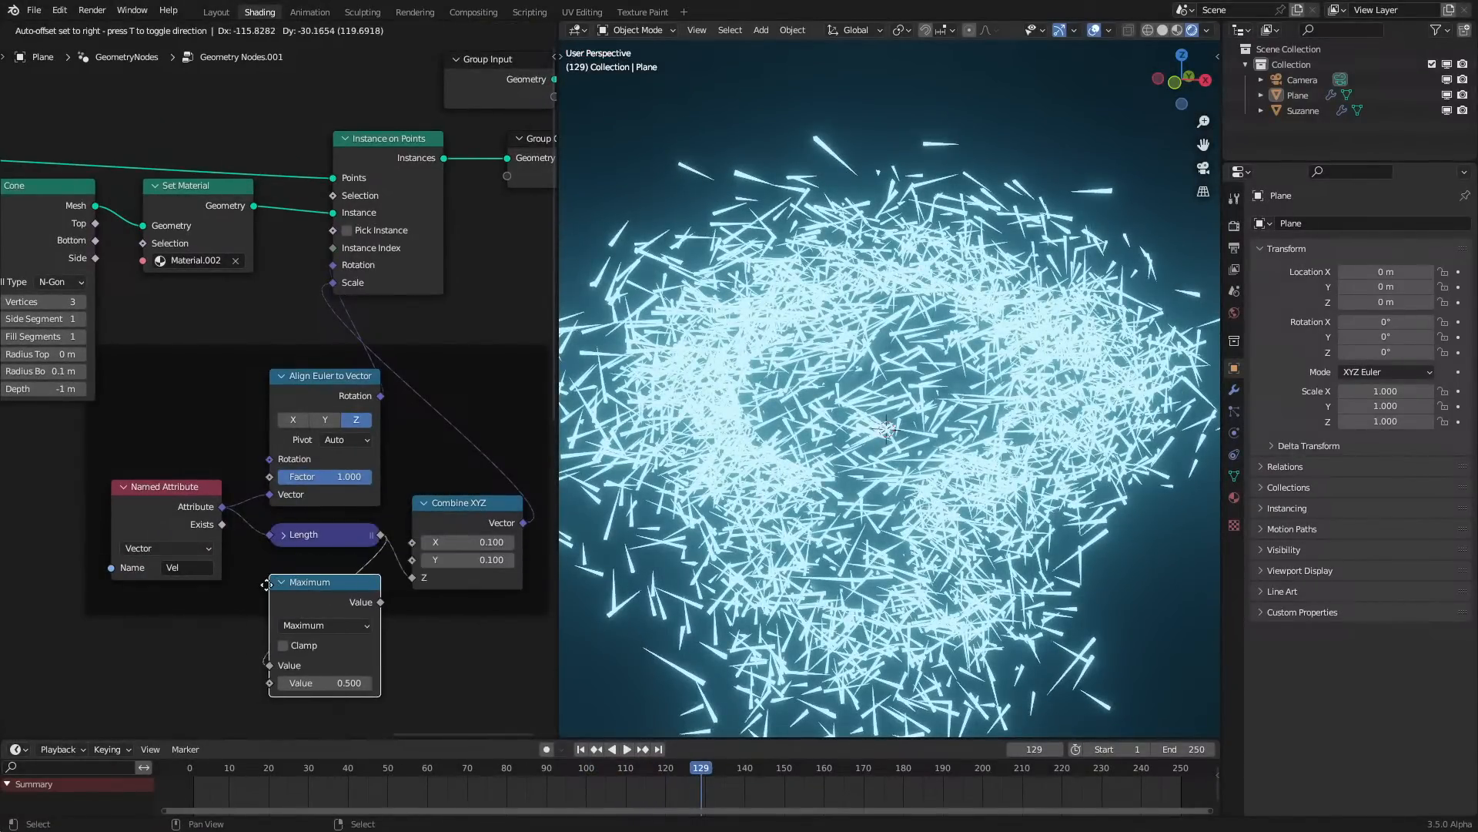
click(301, 633)
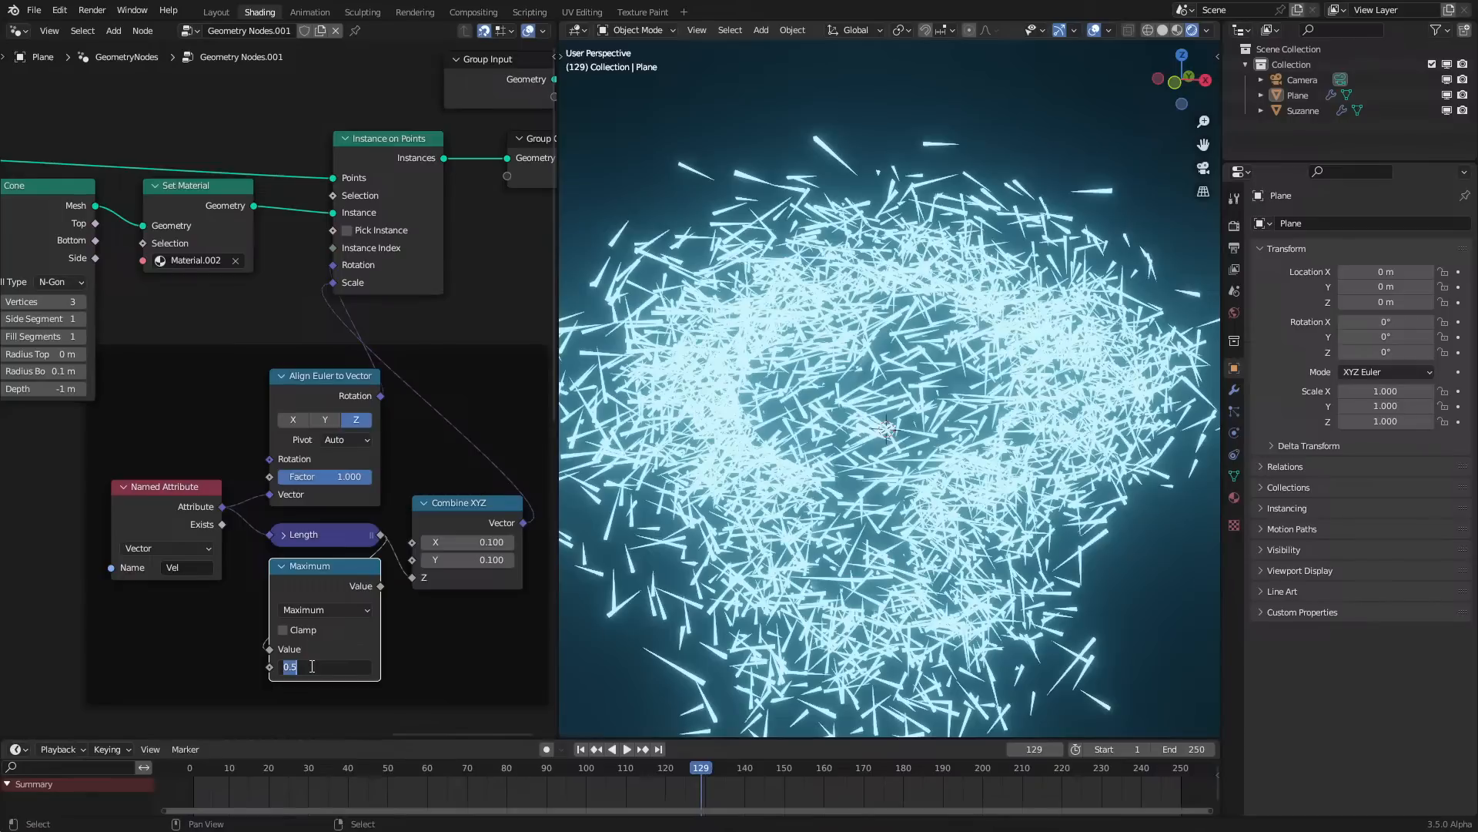
Set the Maximum node's threshold to 0.05, link its output to Combine XYZ's Z, and restart the simulation
text(0.05)
key(Return)
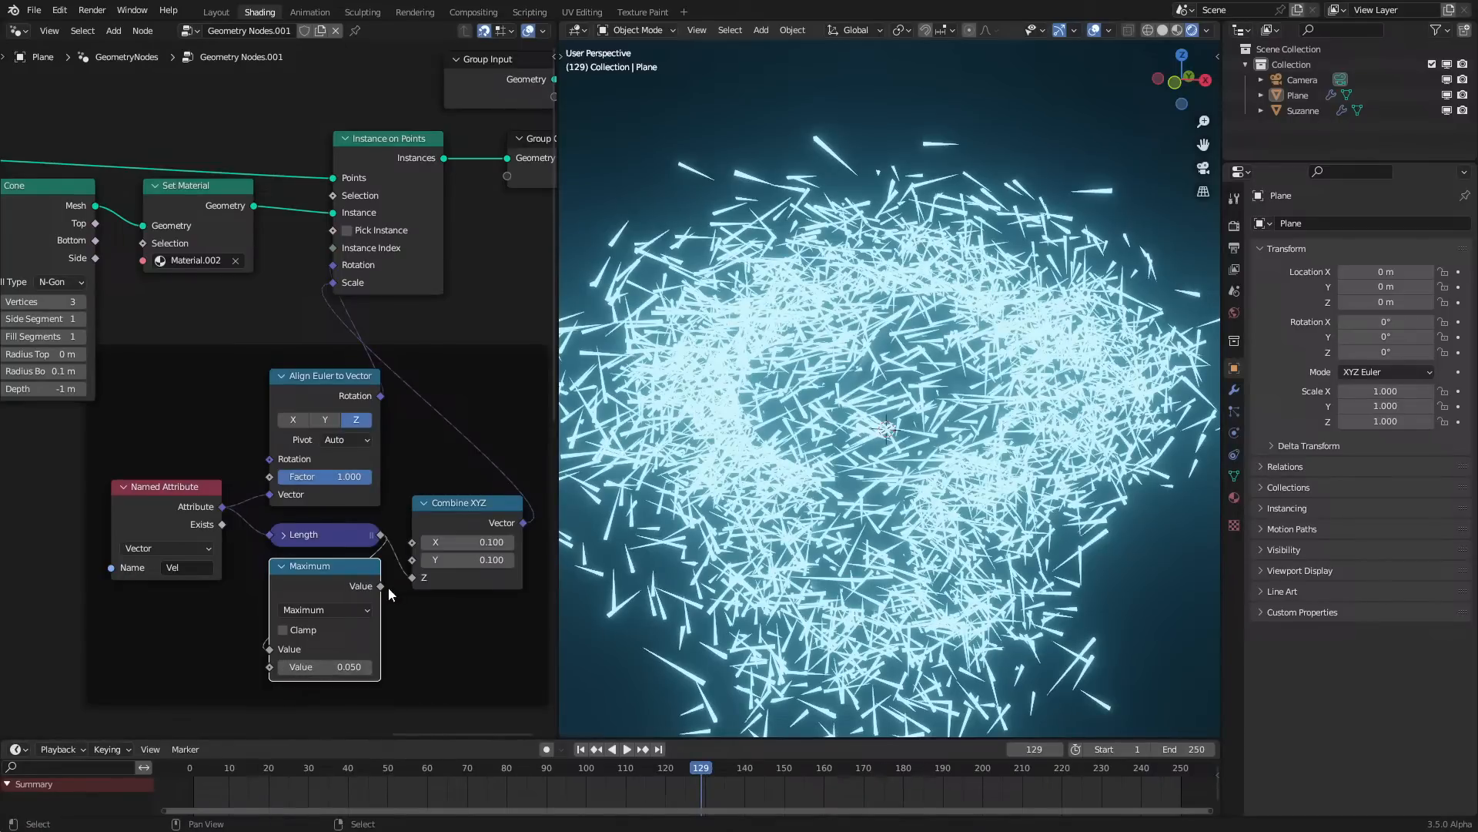
drag(408, 590, 412, 578)
click(185, 797)
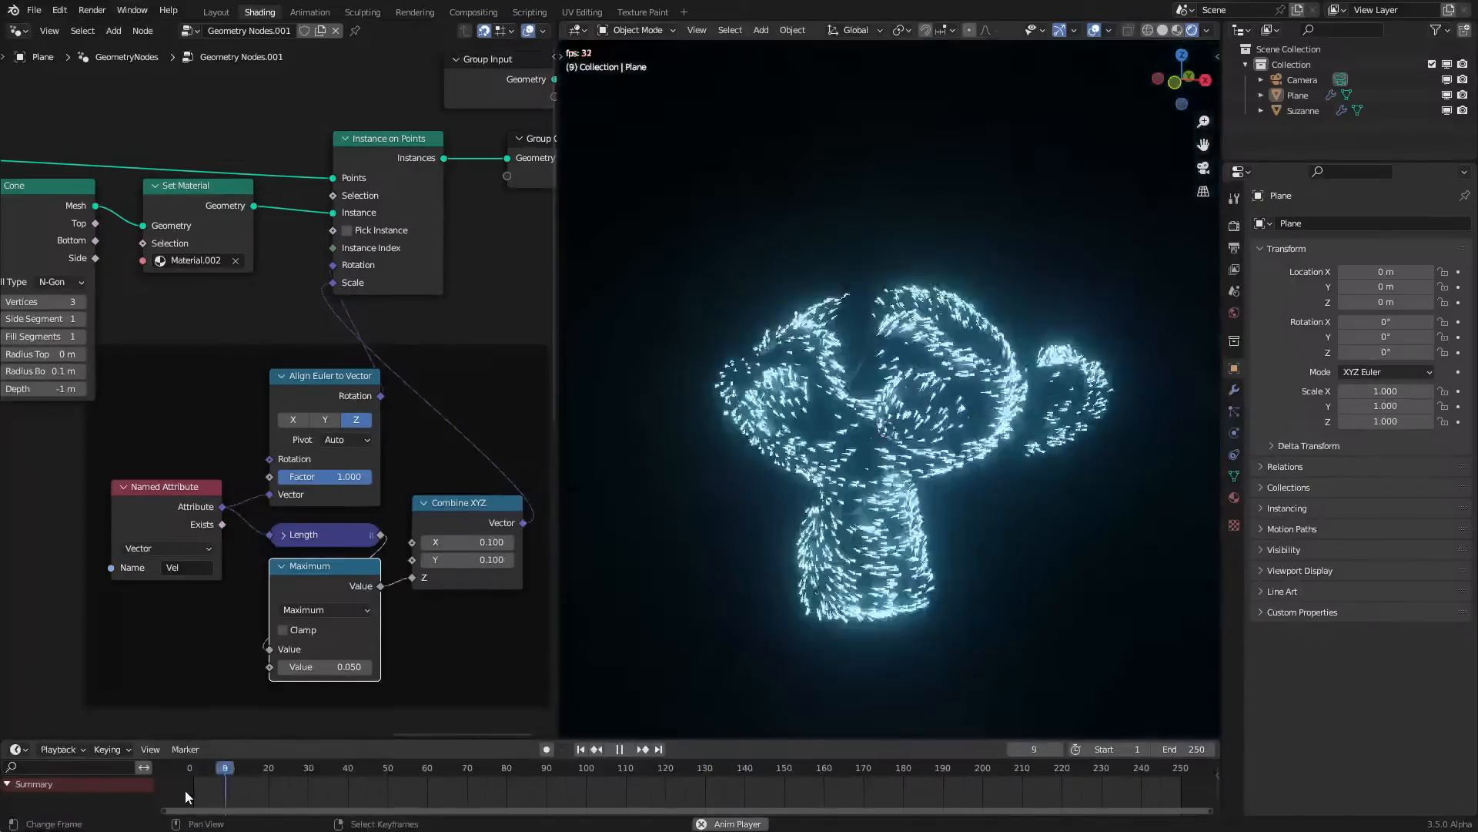
Set the Maximum node's threshold to 0.01 and replay the simulation from frame 0
click(185, 796)
scroll(588, 594, up, 3)
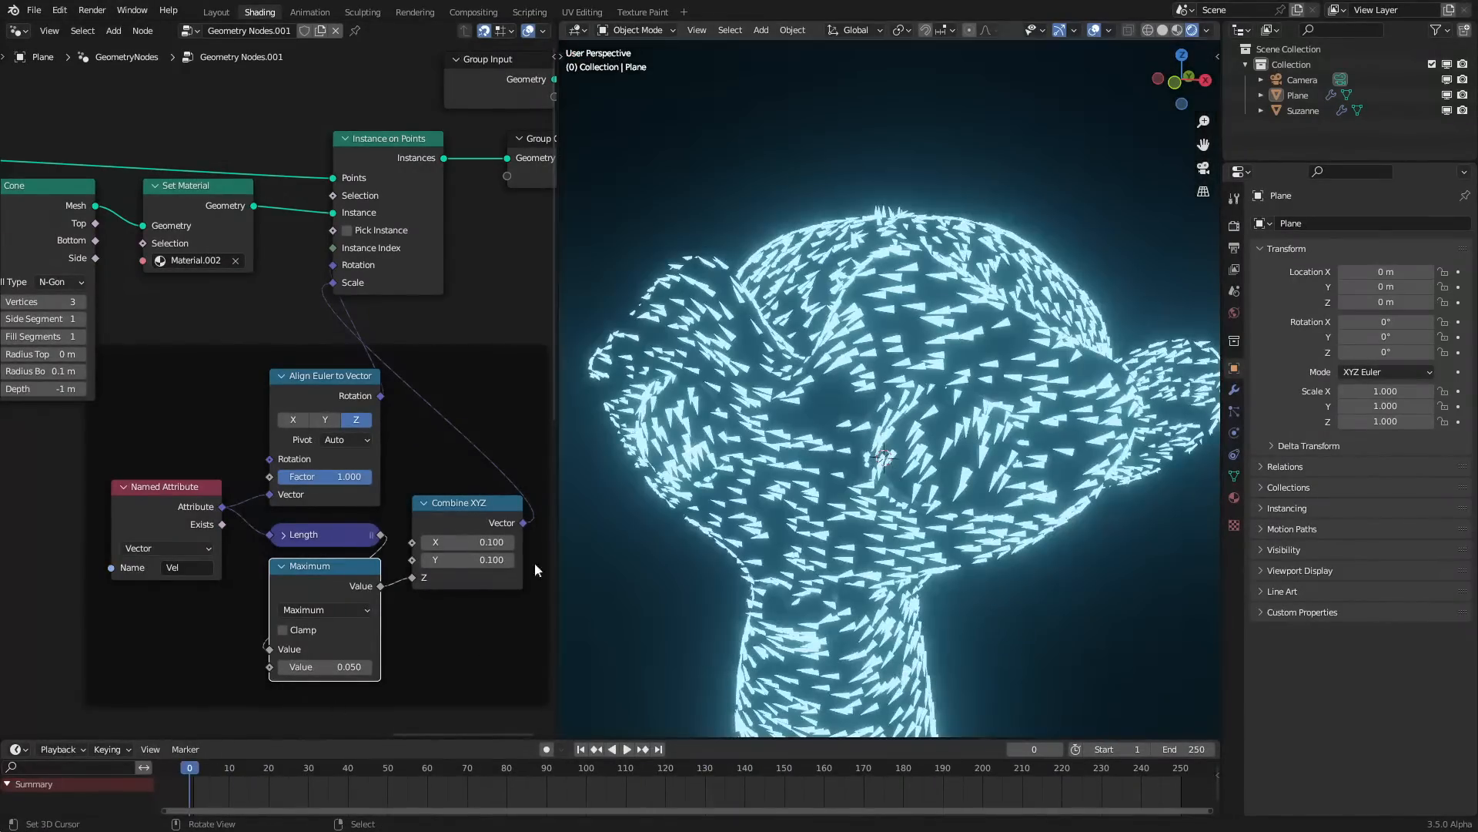
click(316, 666)
text(0.01)
key(Return)
key(space)
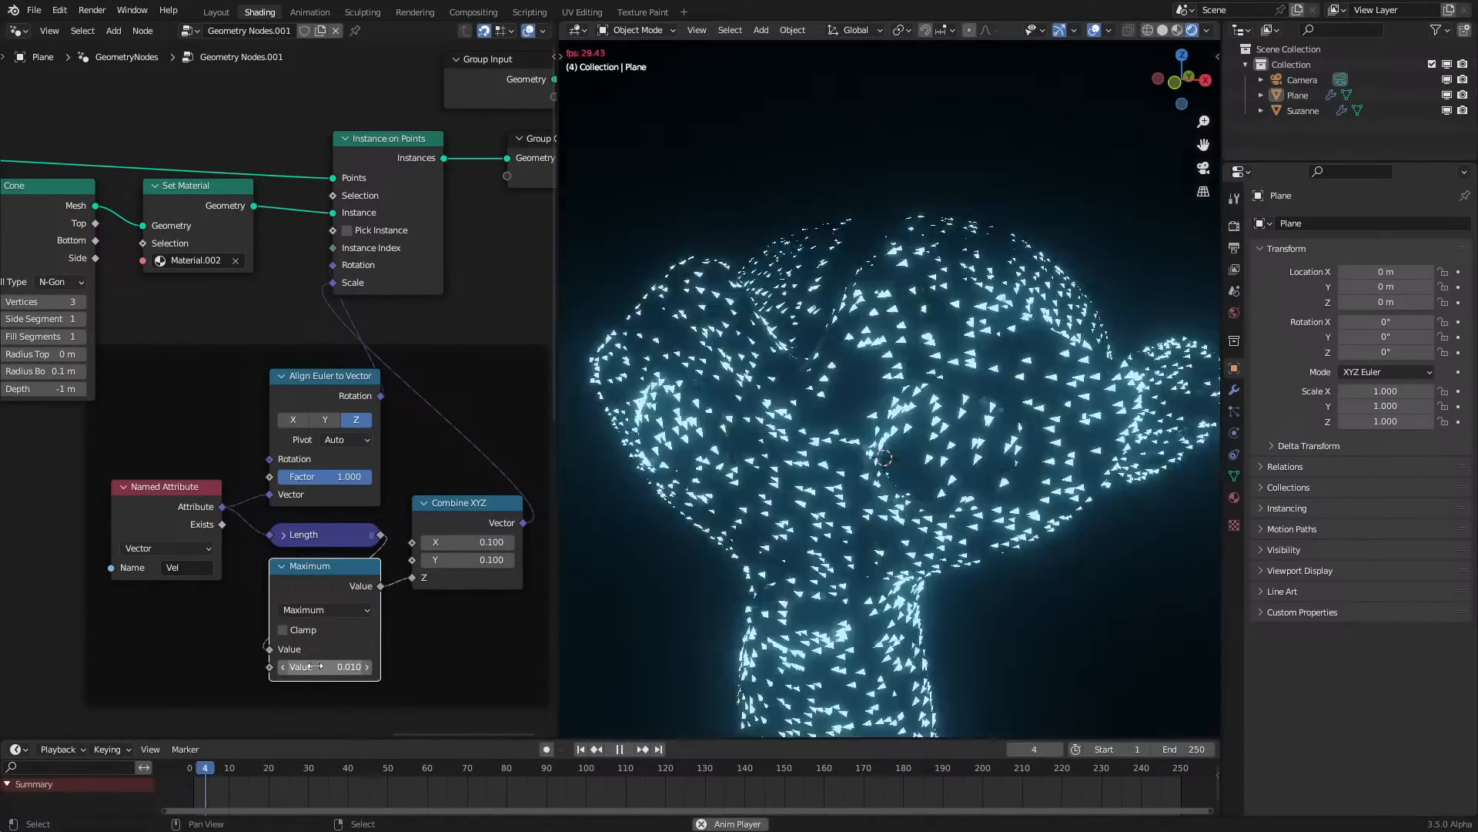
key(space)
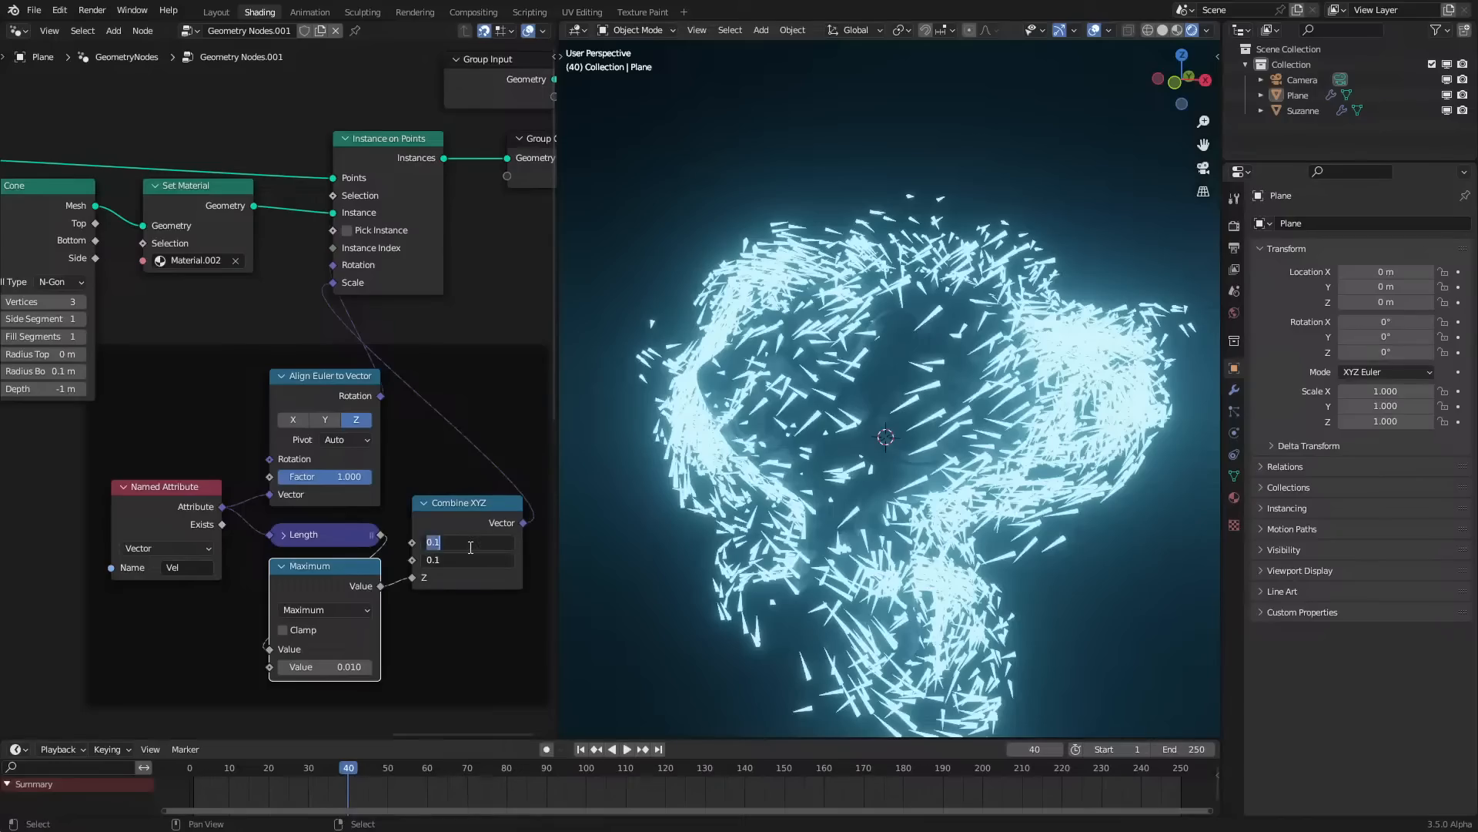
Set the Combine XYZ node's X and Y to 0.05 and play the simulation to check the thinner cones
click(470, 548)
text(.05)
key(Return)
key(space)
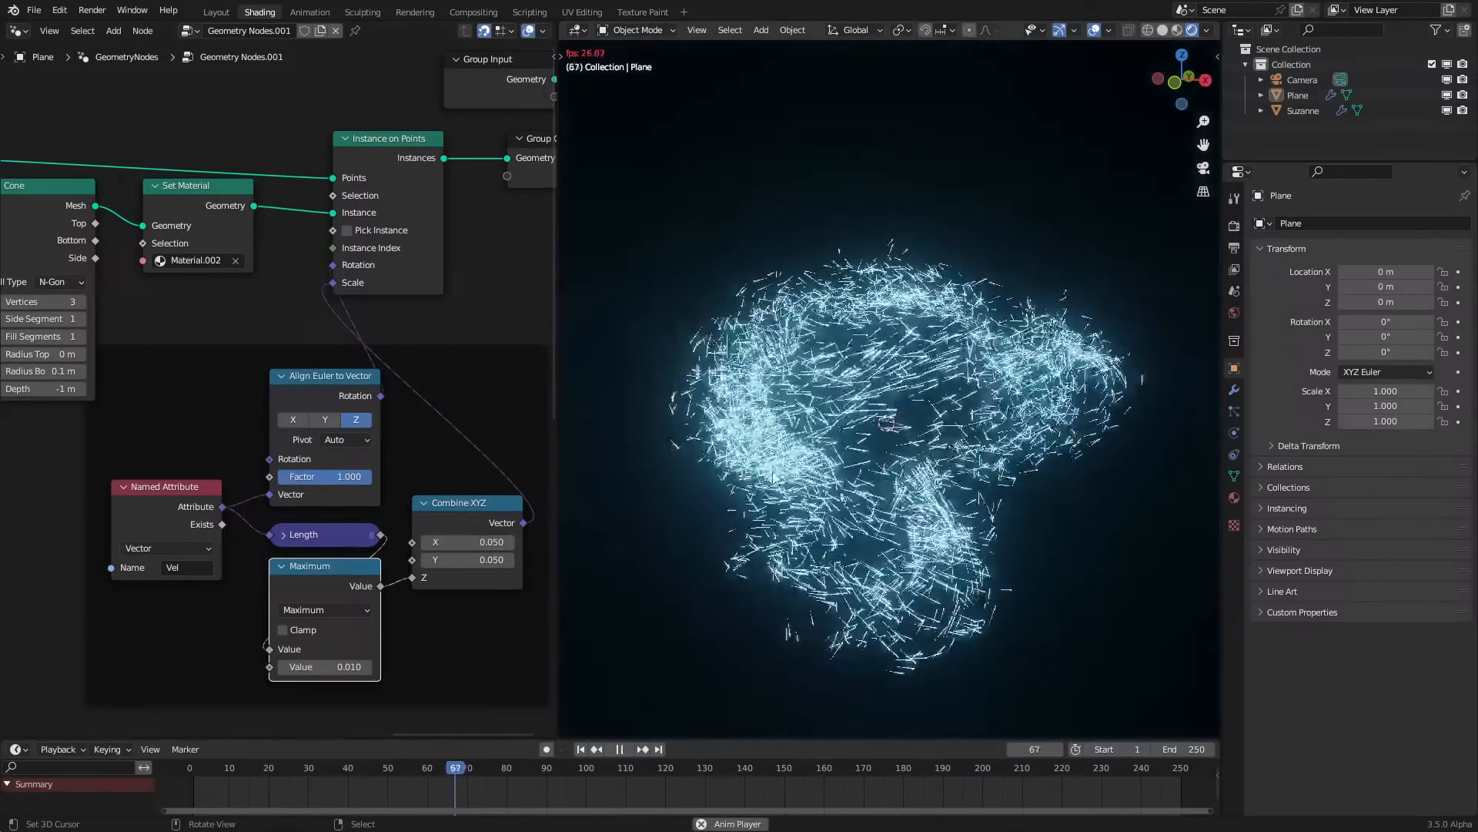
middle_drag(774, 478, 923, 460)
key(space)
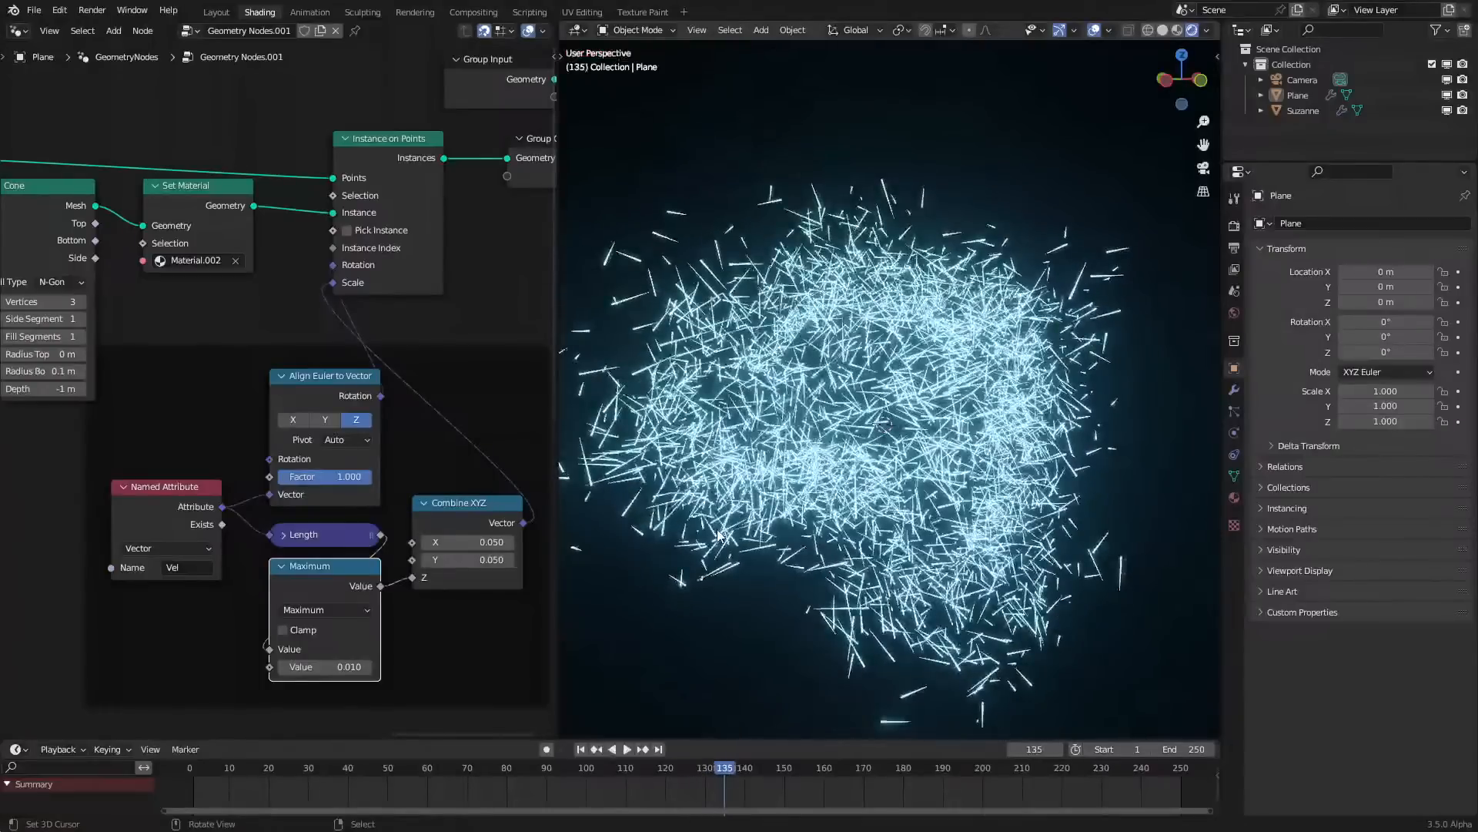
middle_drag(763, 514, 720, 511)
key(space)
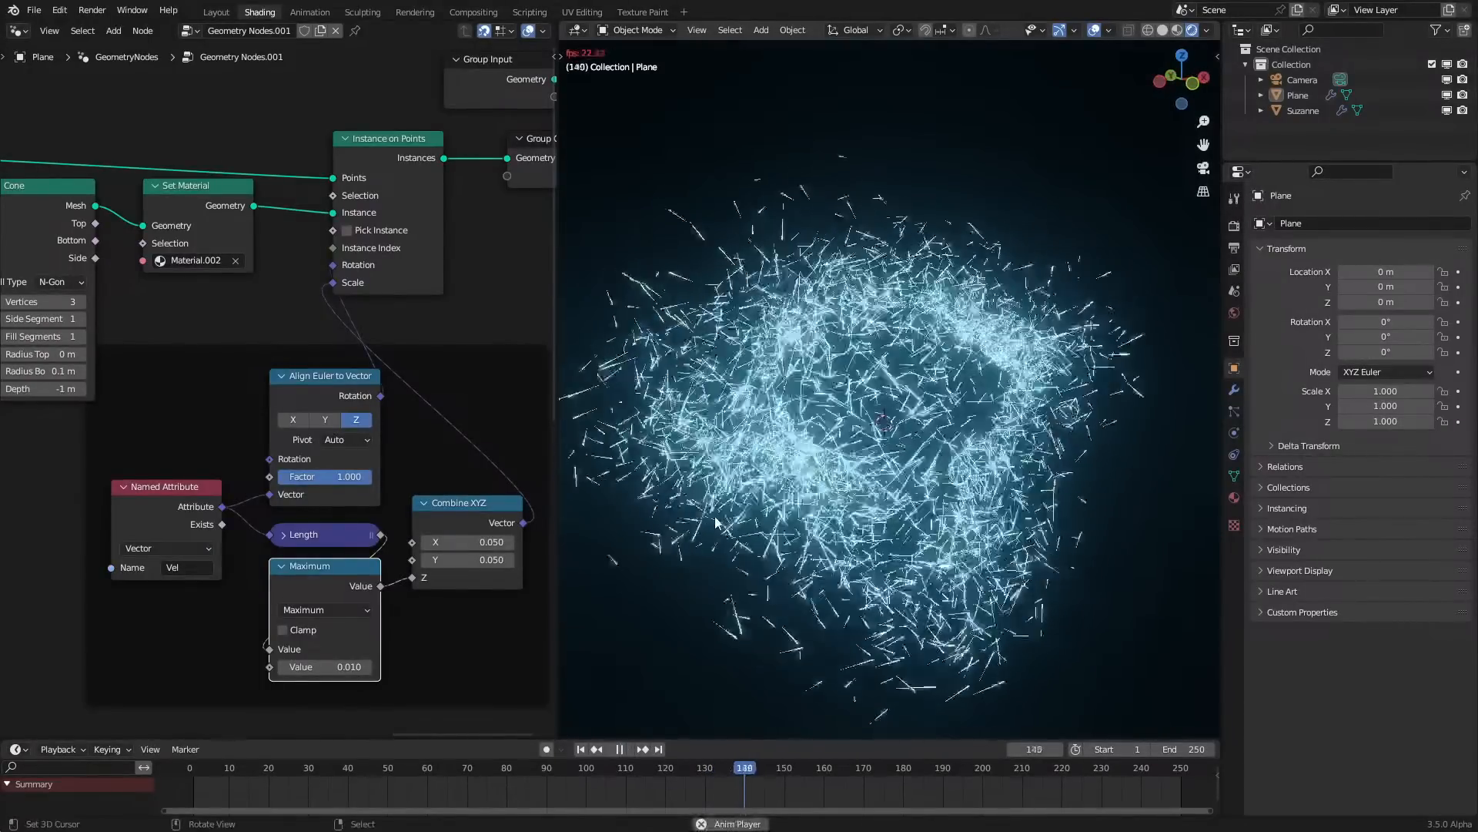
key(space)
Set the Scale node after the Vel attribute to 0.9 and replay the simulation from the start
scroll(258, 479, down, 6)
middle_drag(257, 479, 356, 334)
scroll(281, 388, up, 6)
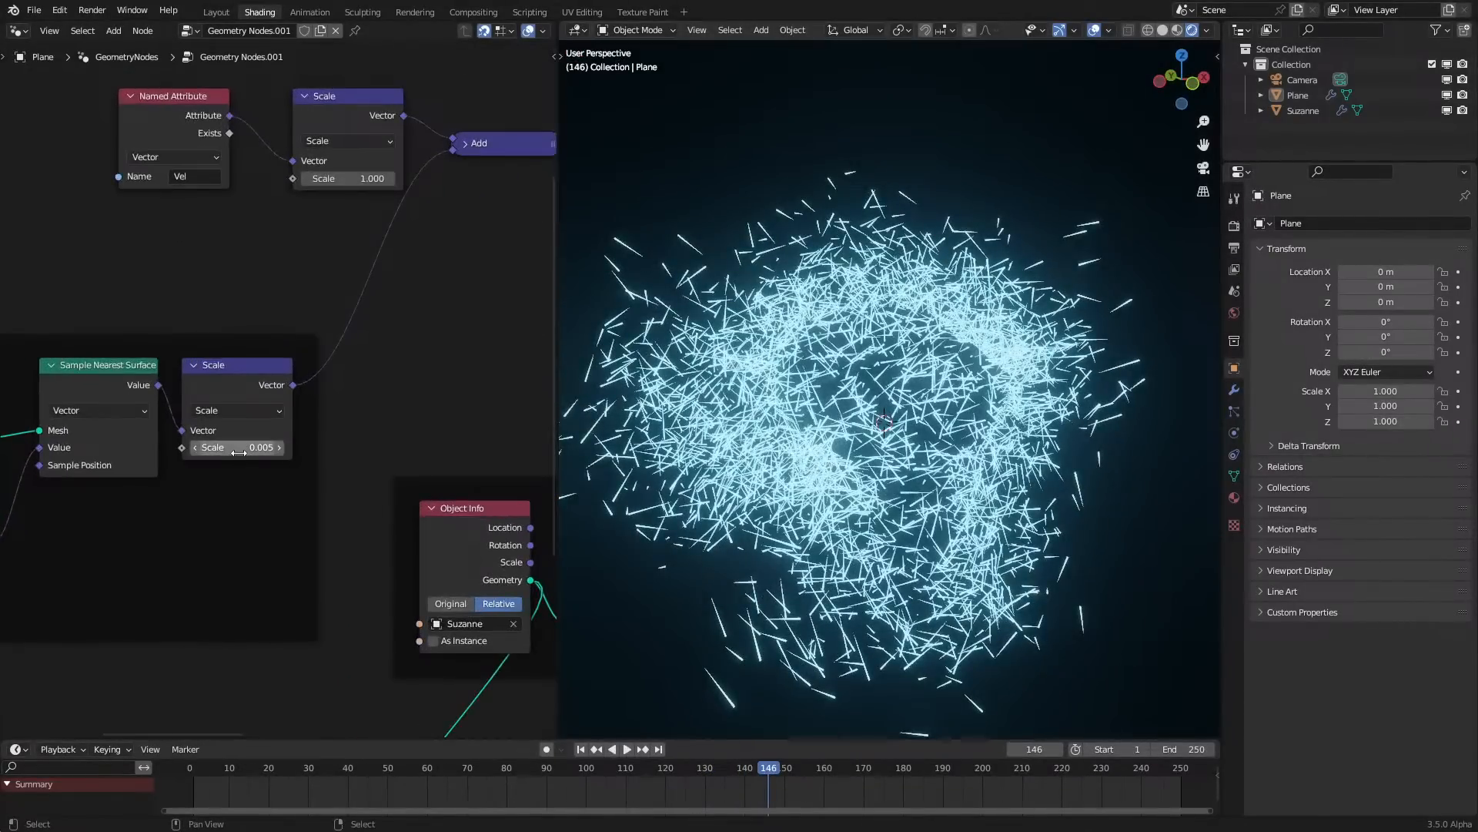
click(308, 181)
key(shift+Left)
key(space)
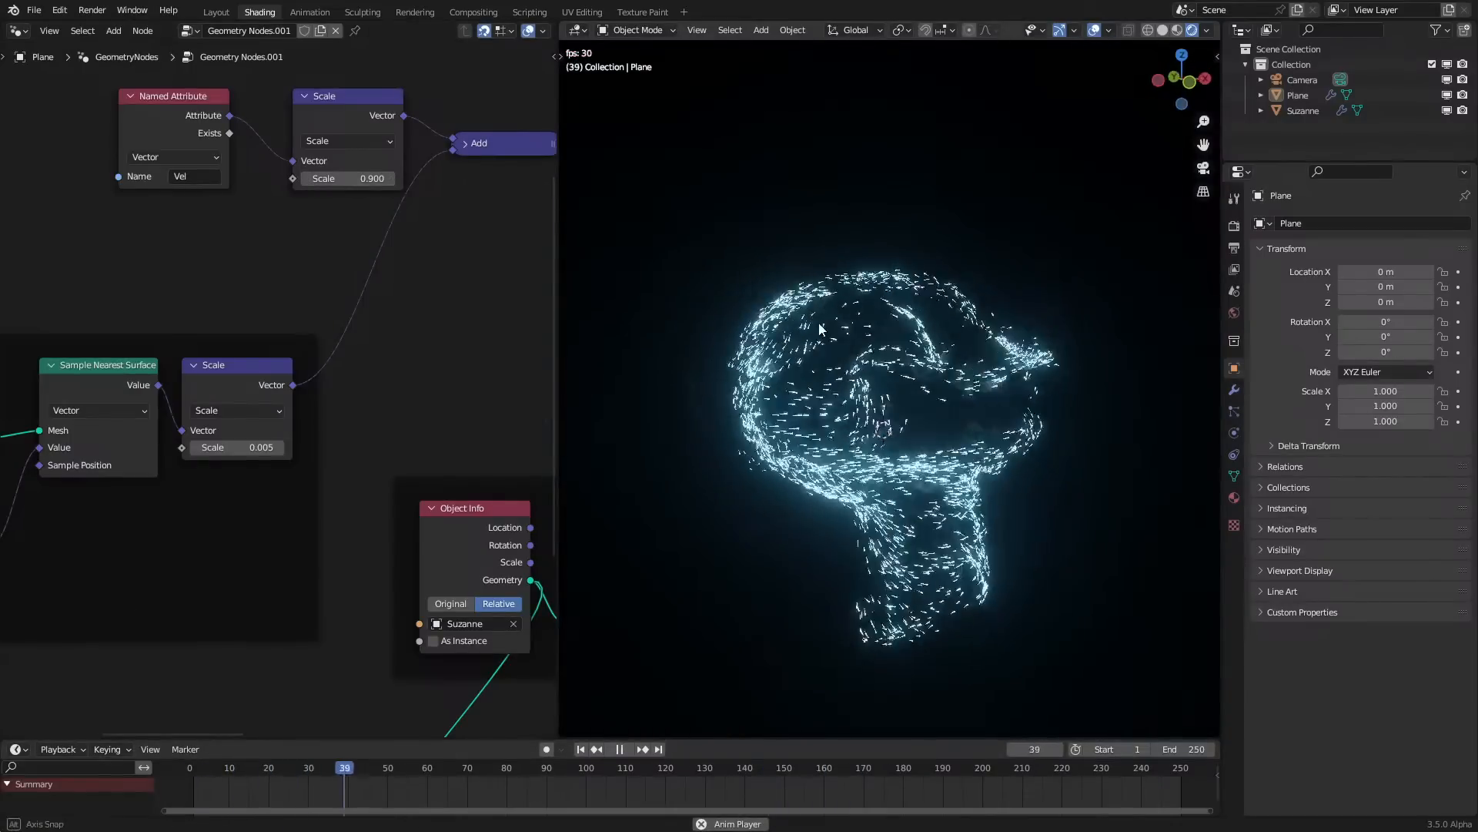
middle_drag(805, 323, 904, 298)
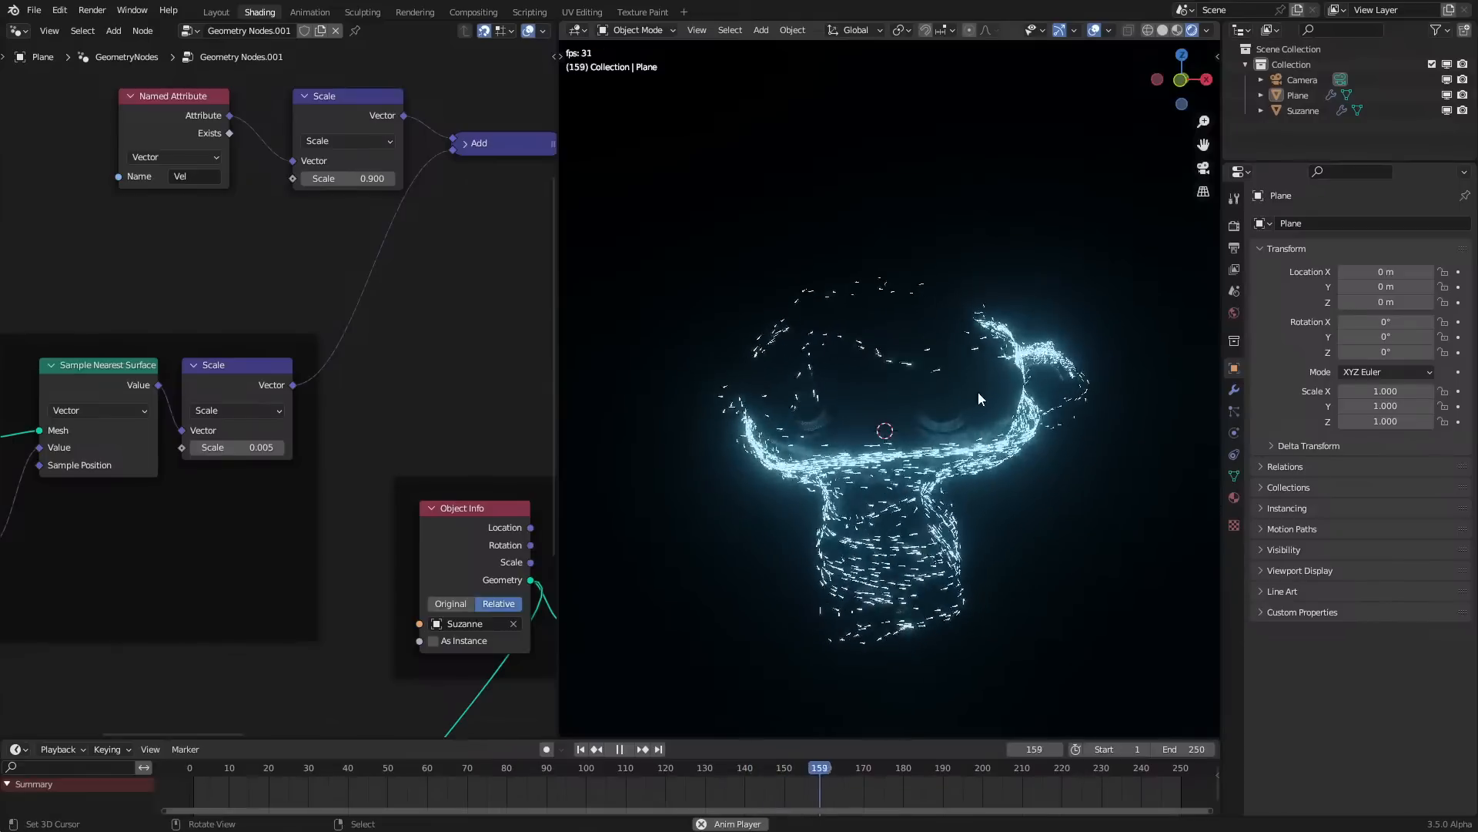
Replace Suzanne's mesh geometry with a cube in Edit Mode and return to Object Mode
click(990, 371)
key(Tab)
key(shift+a)
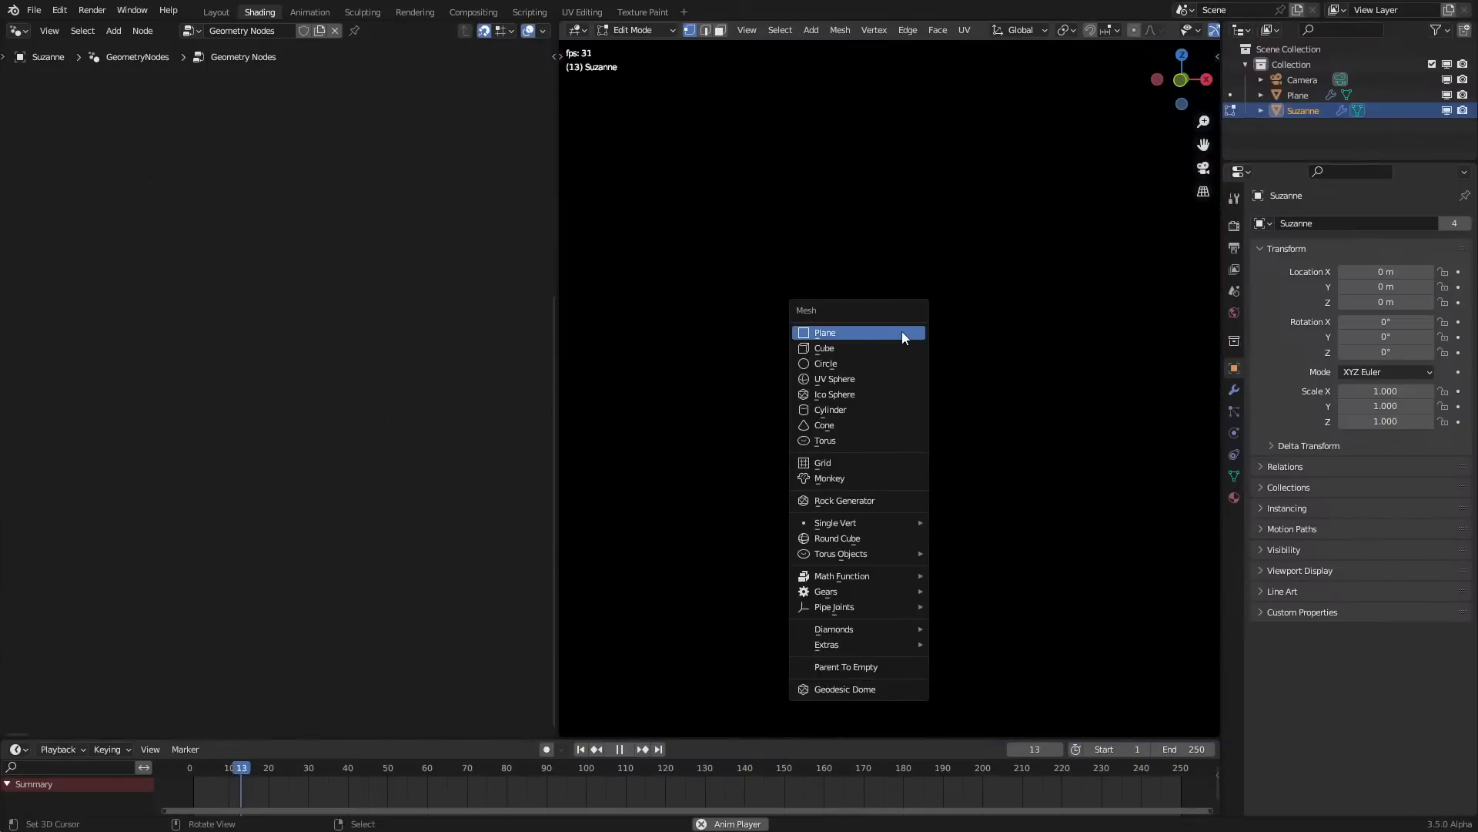
click(903, 332)
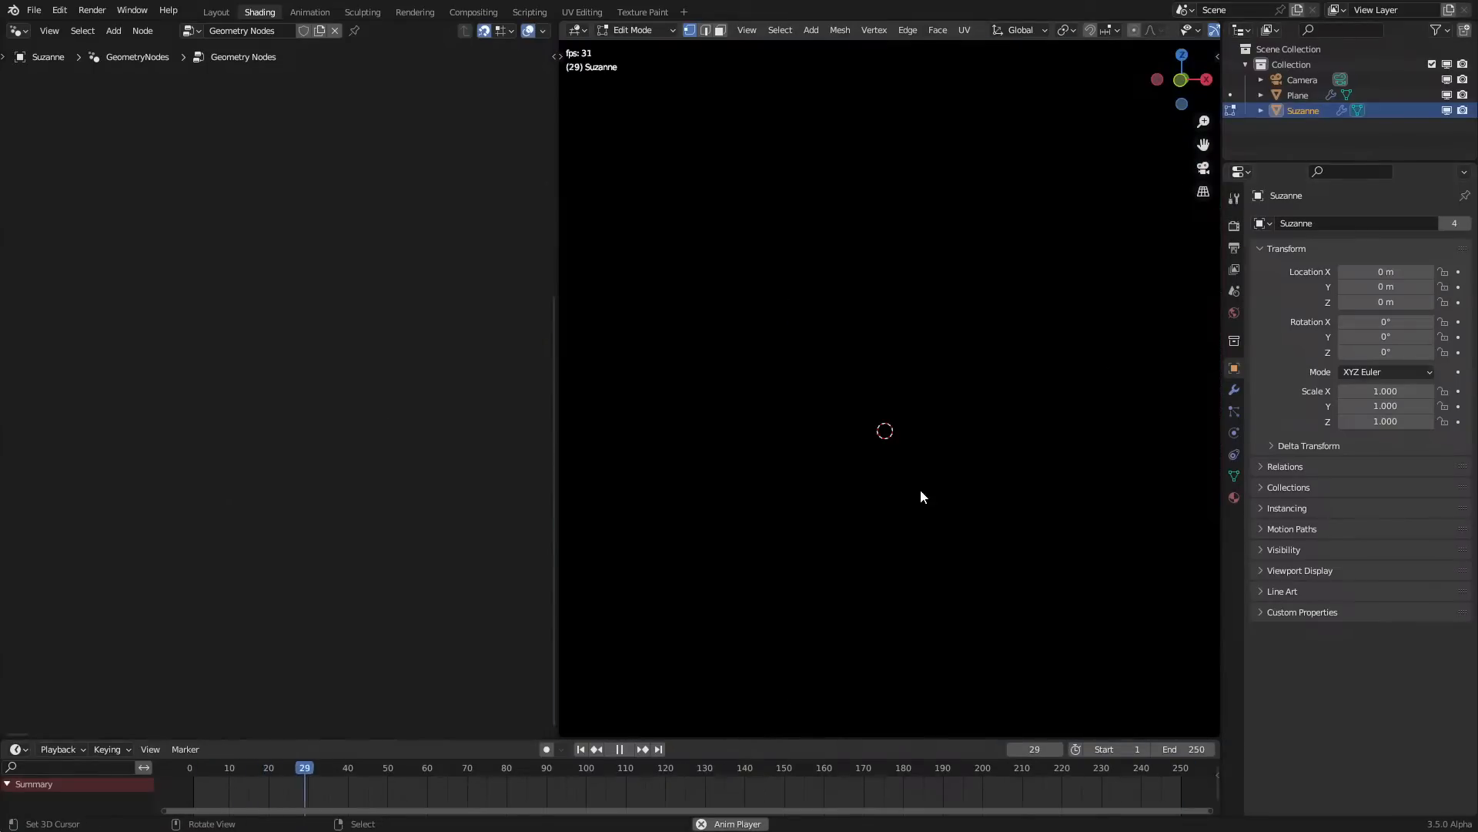
key(Tab)
key(Tab)
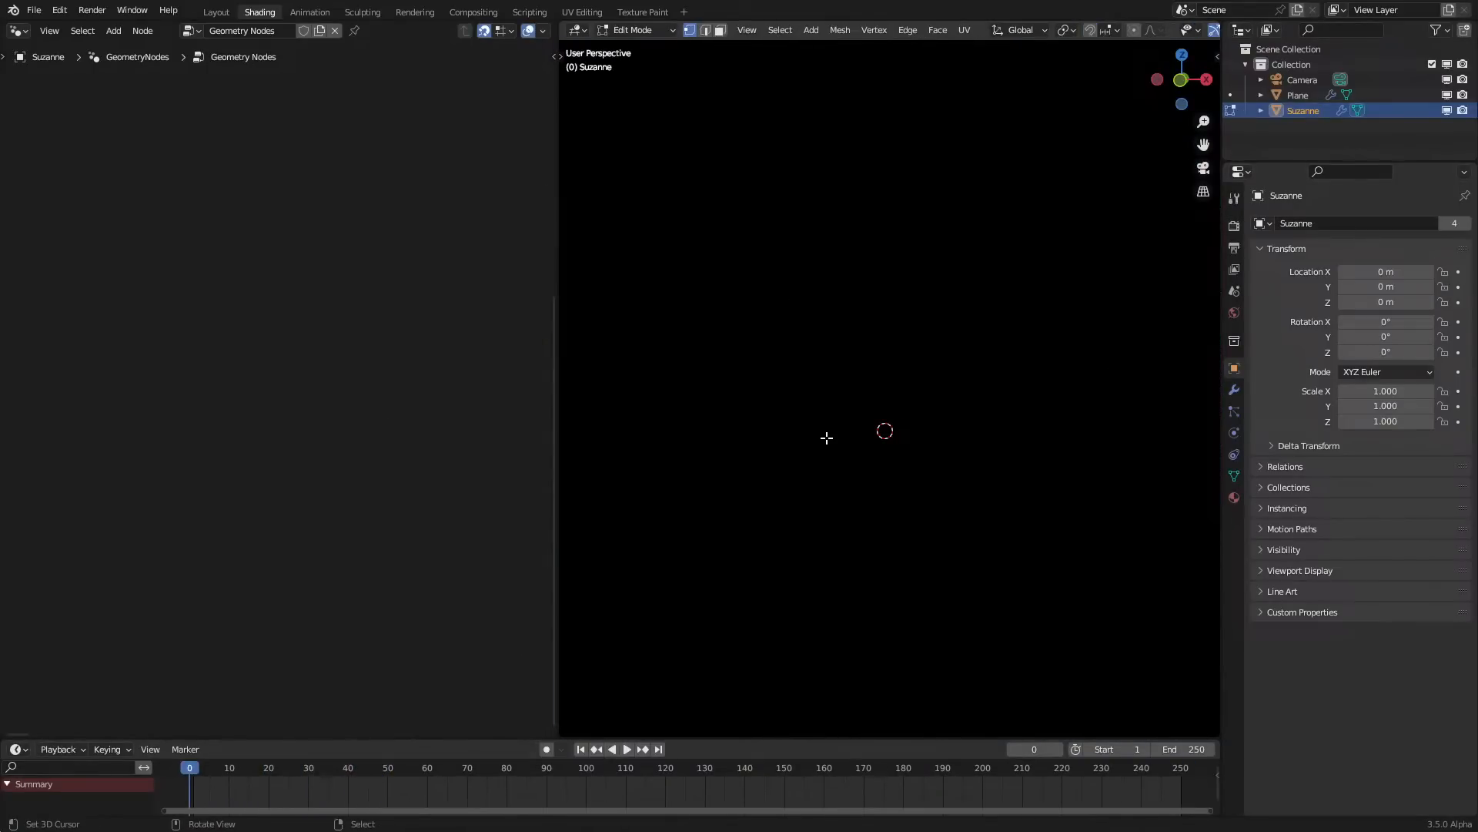
key(shift+a)
click(806, 437)
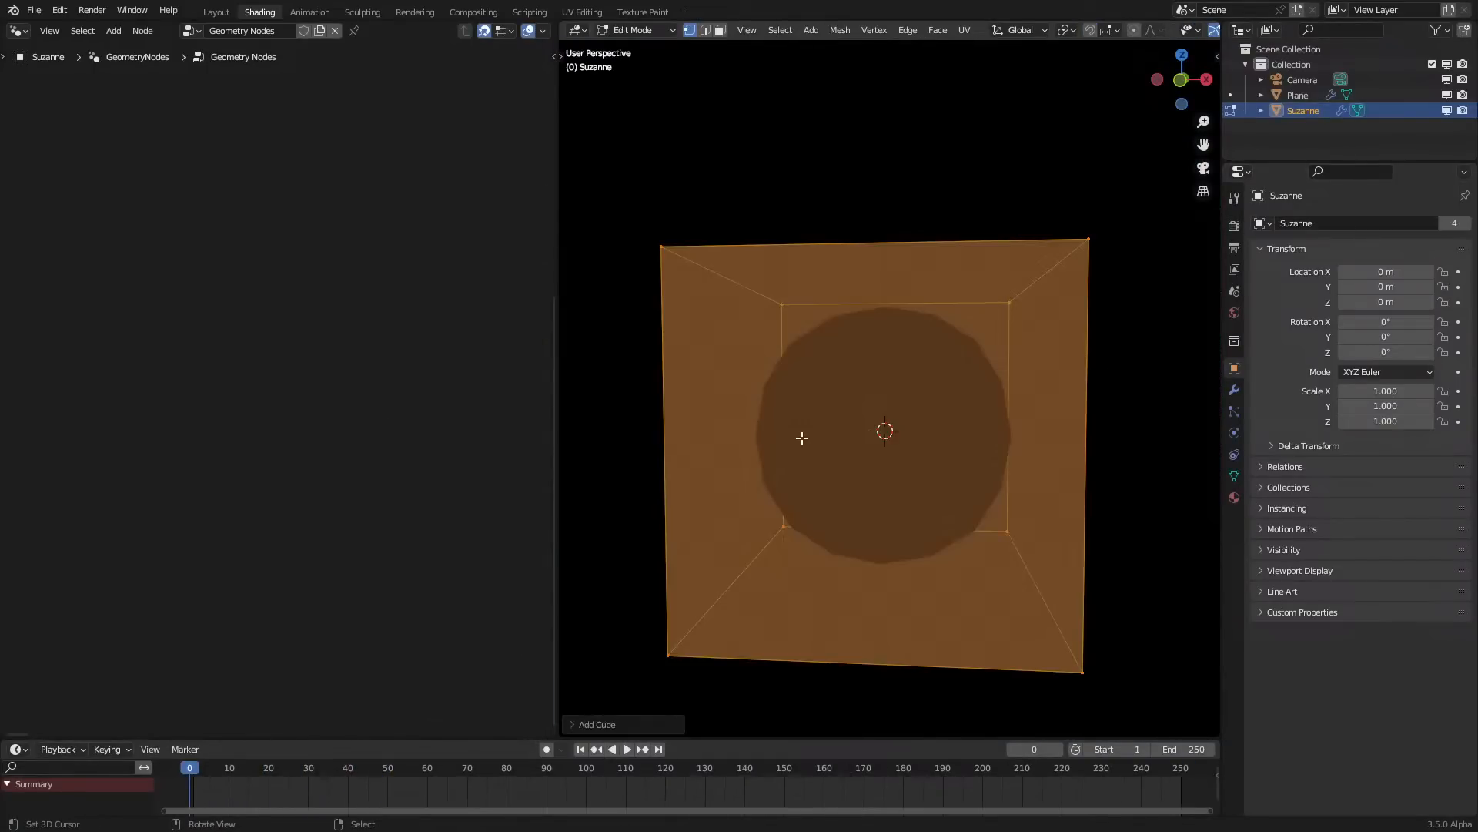
key(Tab)
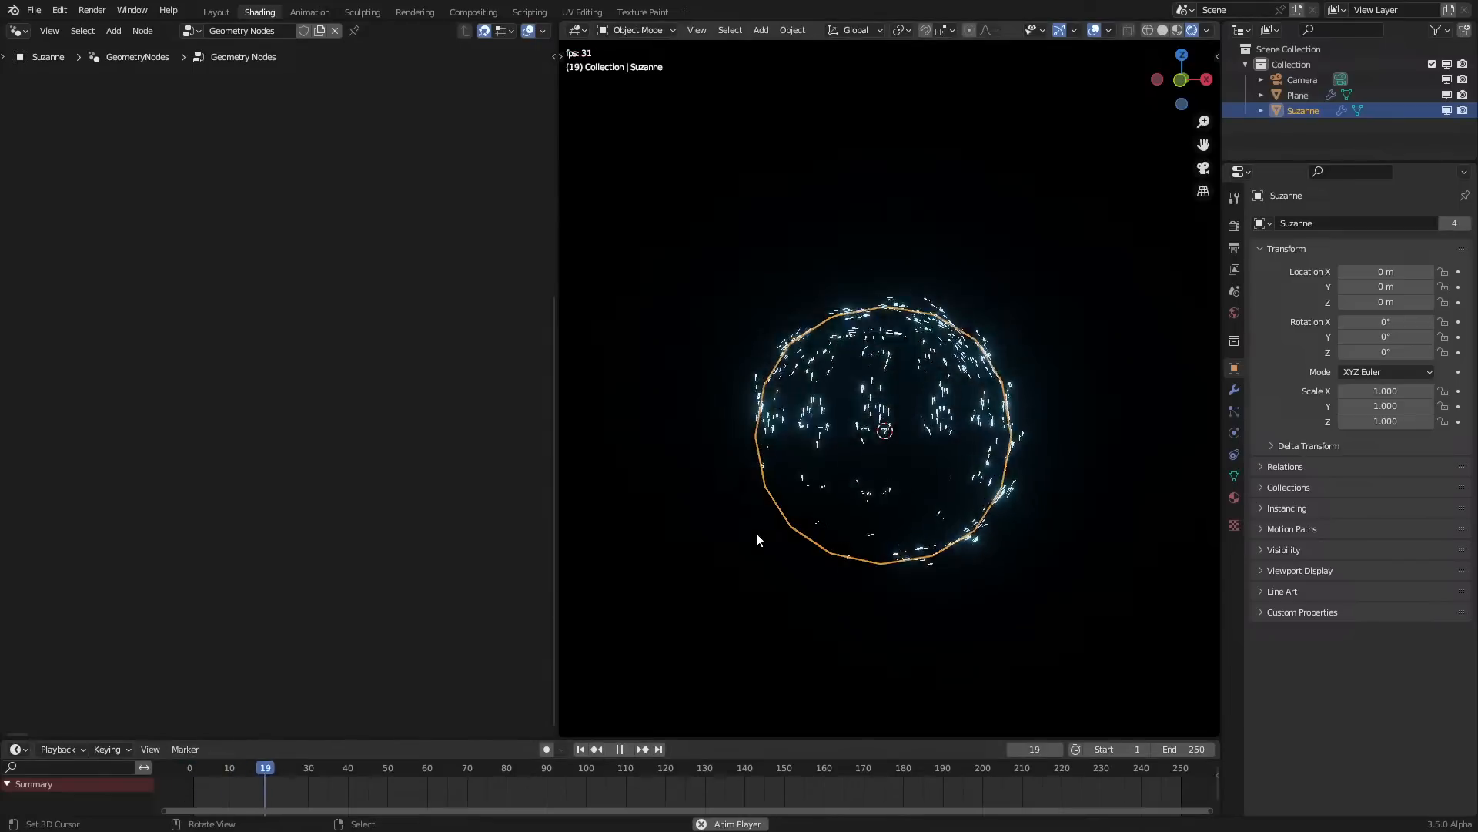
Switch the viewport to wireframe shading and examine how the cones gather around the cube-based mesh during playback
mouse_move(830, 502)
middle_down()
mouse_move(827, 571)
mouse_move(944, 470)
middle_up()
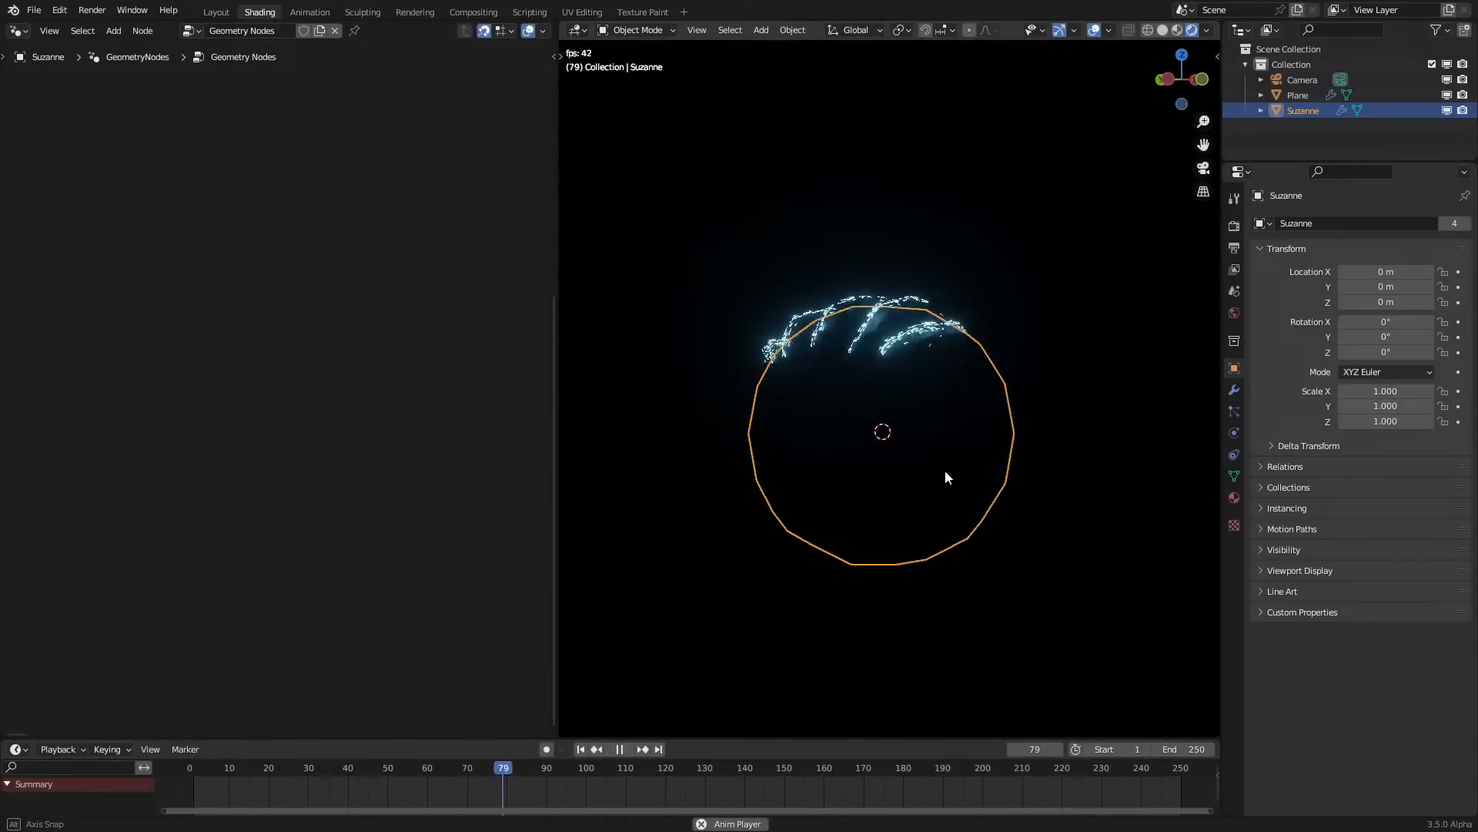
key(z)
click(847, 470)
scroll(772, 470, up, 1)
mouse_move(772, 470)
middle_down()
mouse_move(779, 493)
mouse_move(735, 491)
mouse_move(857, 454)
middle_up()
scroll(776, 496, up, 8)
key(z)
click(787, 491)
key(z)
click(811, 493)
scroll(858, 458, up, 2)
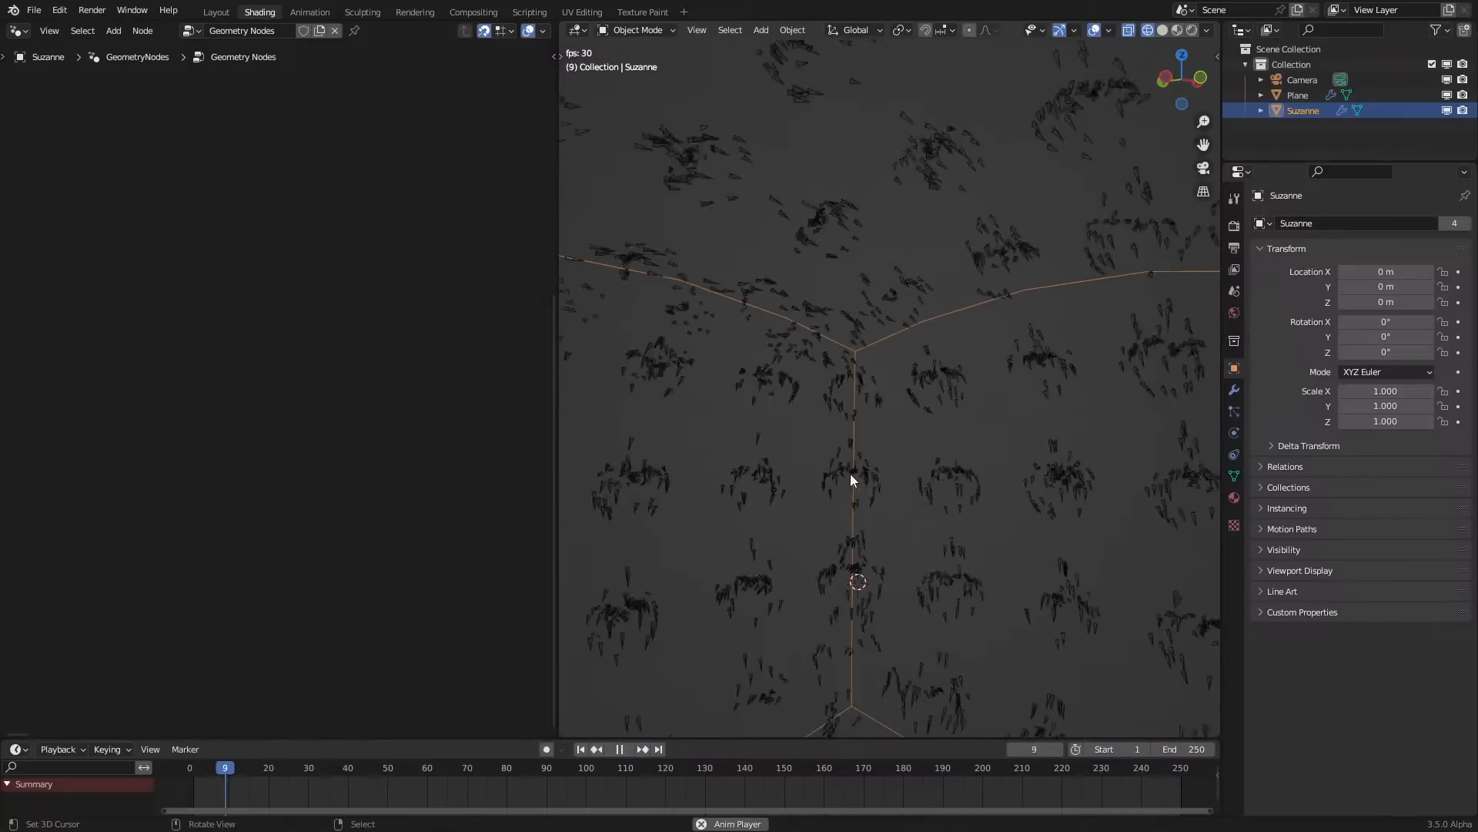
scroll(836, 494, down, 1)
scroll(784, 497, down, 5)
middle_drag(783, 497, 915, 488)
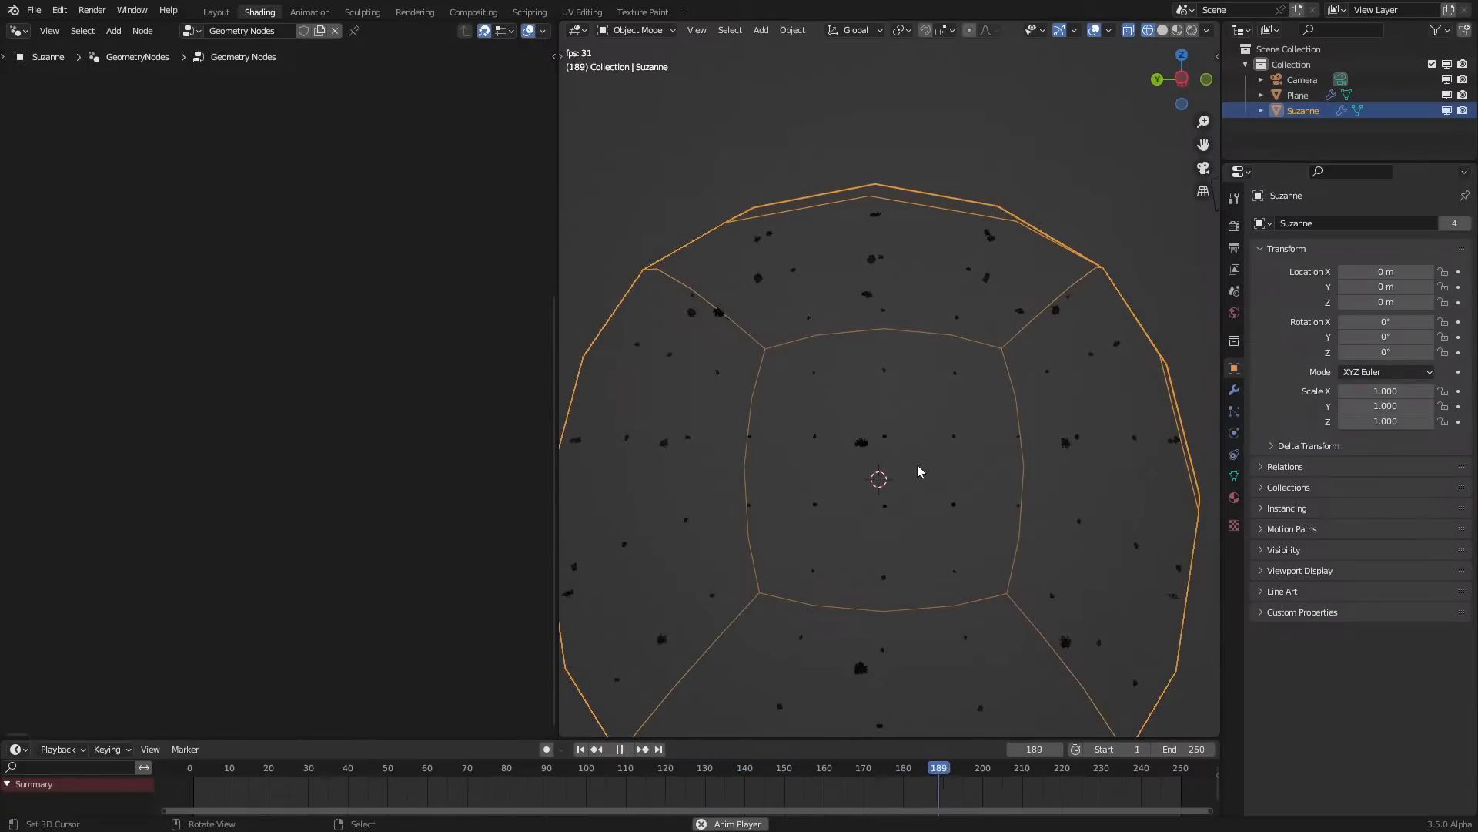
Select the Plane object and place the collapsed Normal node beneath its Sample Nearest Surface node
right_click(1088, 310)
right_click(1058, 309)
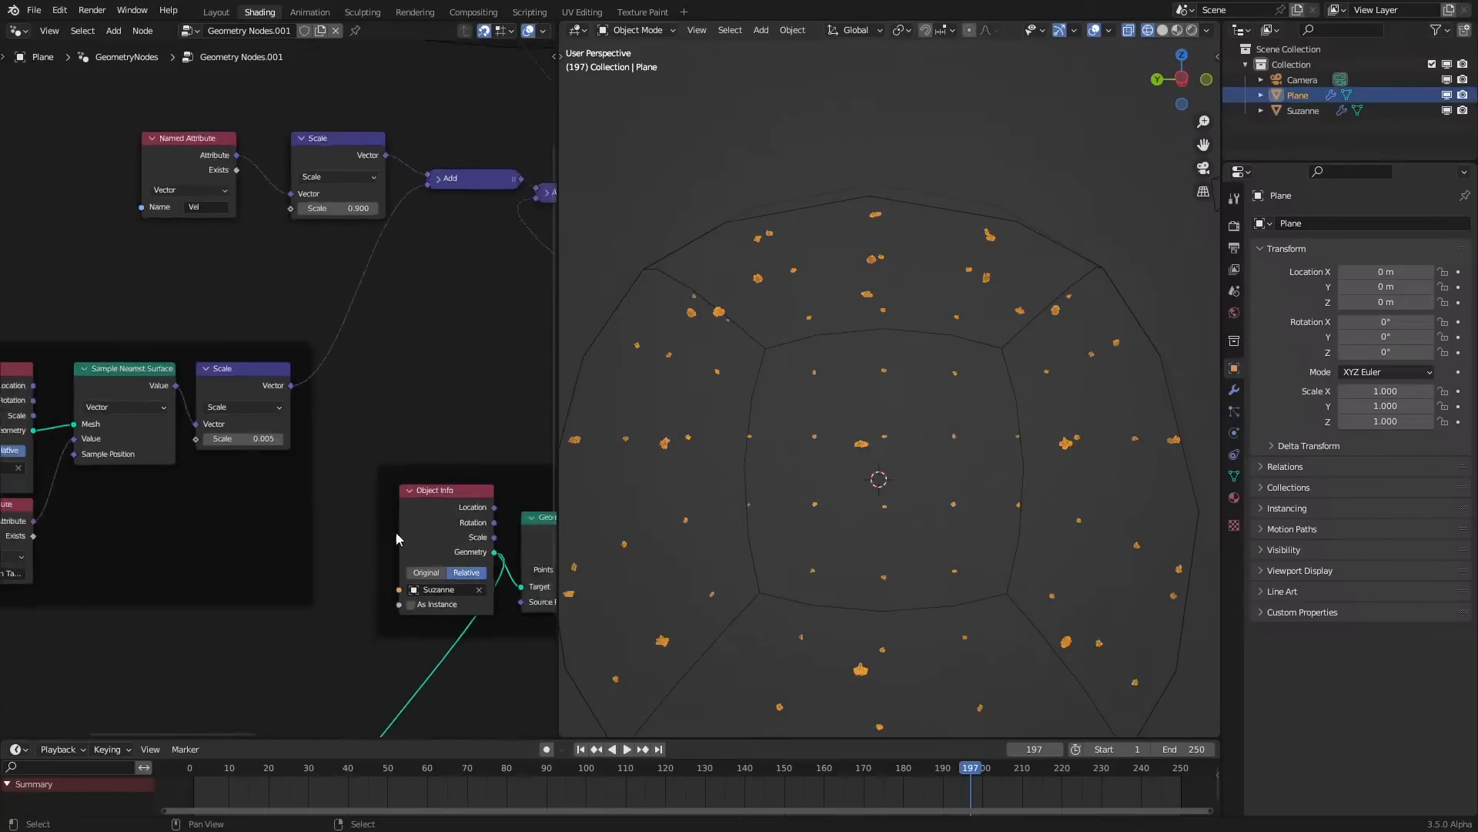
scroll(400, 531, down, 6)
middle_drag(408, 577, 257, 392)
scroll(307, 477, up, 5)
scroll(339, 493, up, 3)
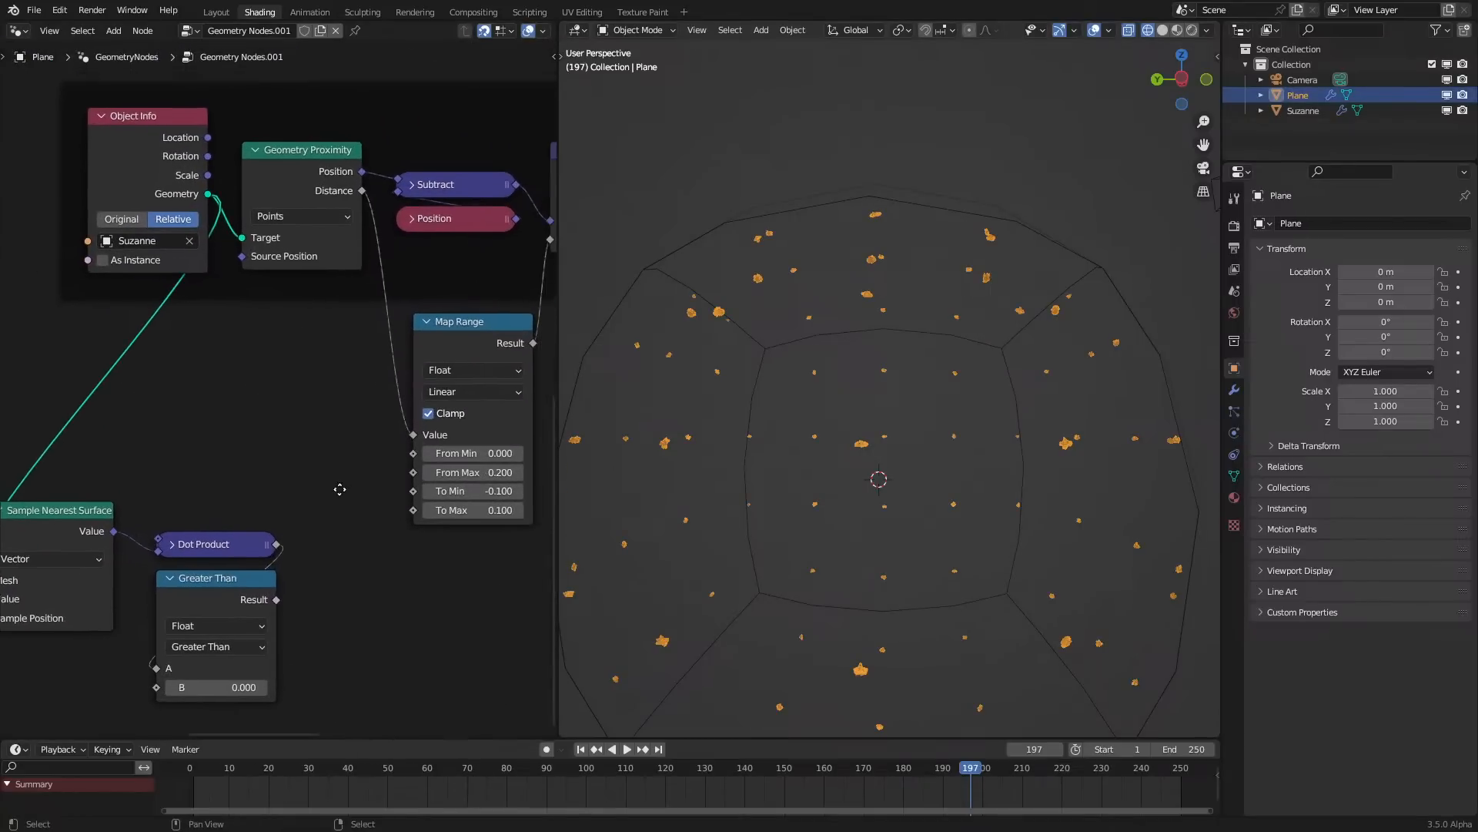
middle_drag(266, 609, 457, 501)
scroll(336, 383, down, 2)
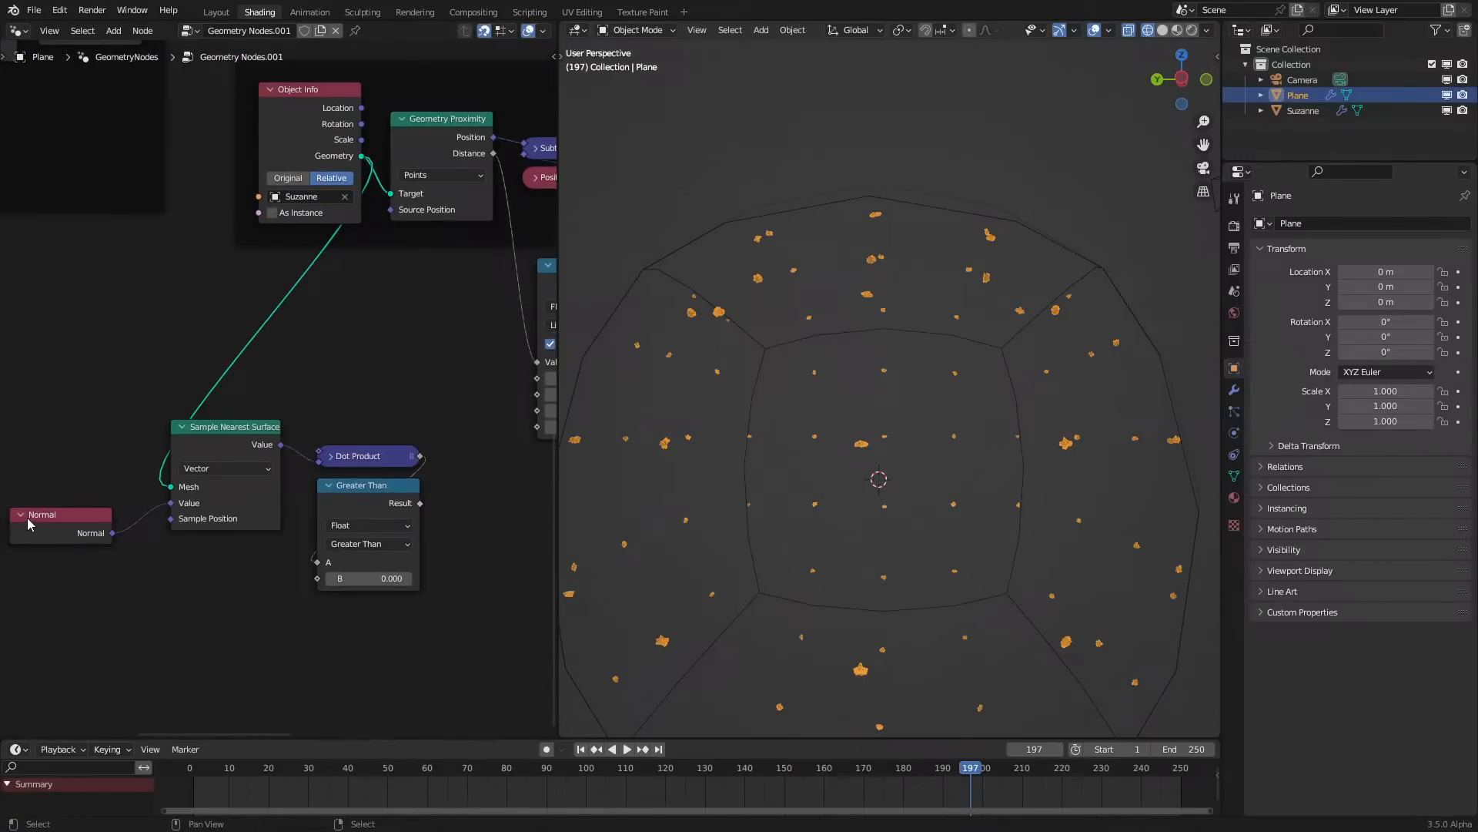
drag(21, 516, 182, 560)
scroll(323, 462, down, 5)
middle_drag(332, 455, 197, 508)
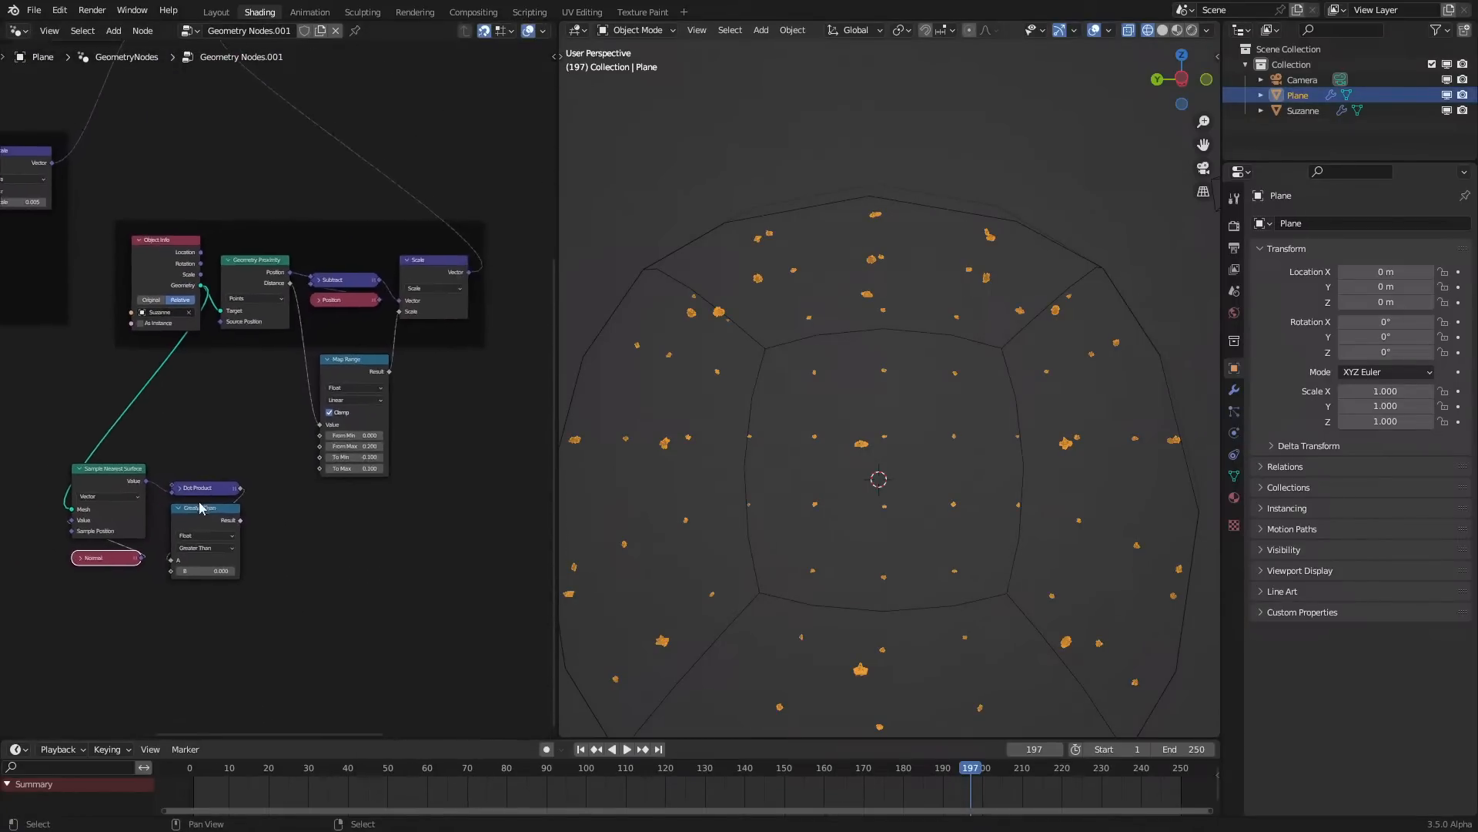
scroll(201, 512, up, 5)
scroll(394, 409, up, 1)
middle_drag(400, 410, 342, 500)
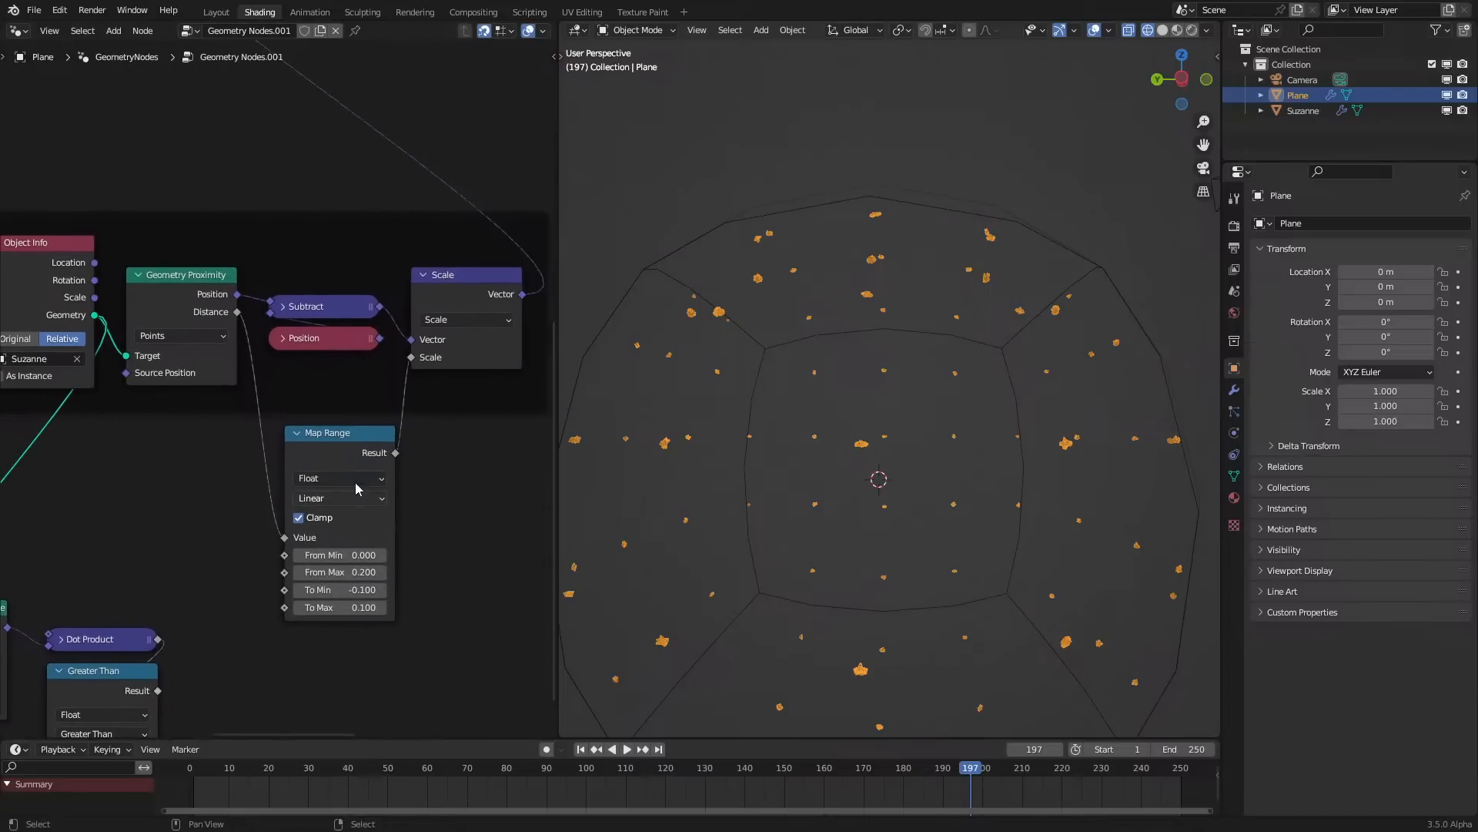
drag(444, 487, 446, 486)
text(sw)
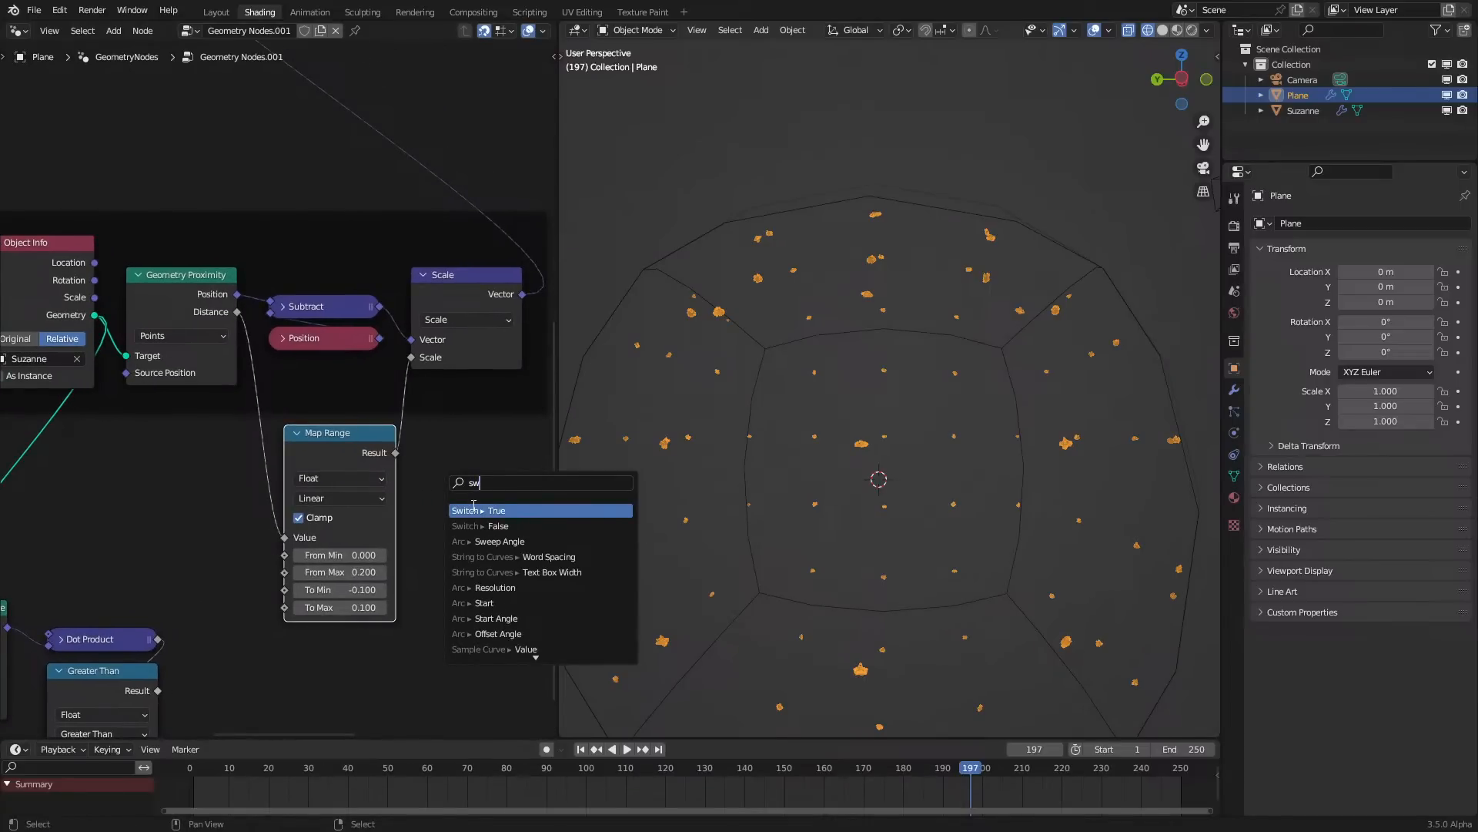
key(Escape)
Move the Dot Product and Greater Than nodes slightly lower, with the simulation stopped
middle_drag(233, 540, 343, 431)
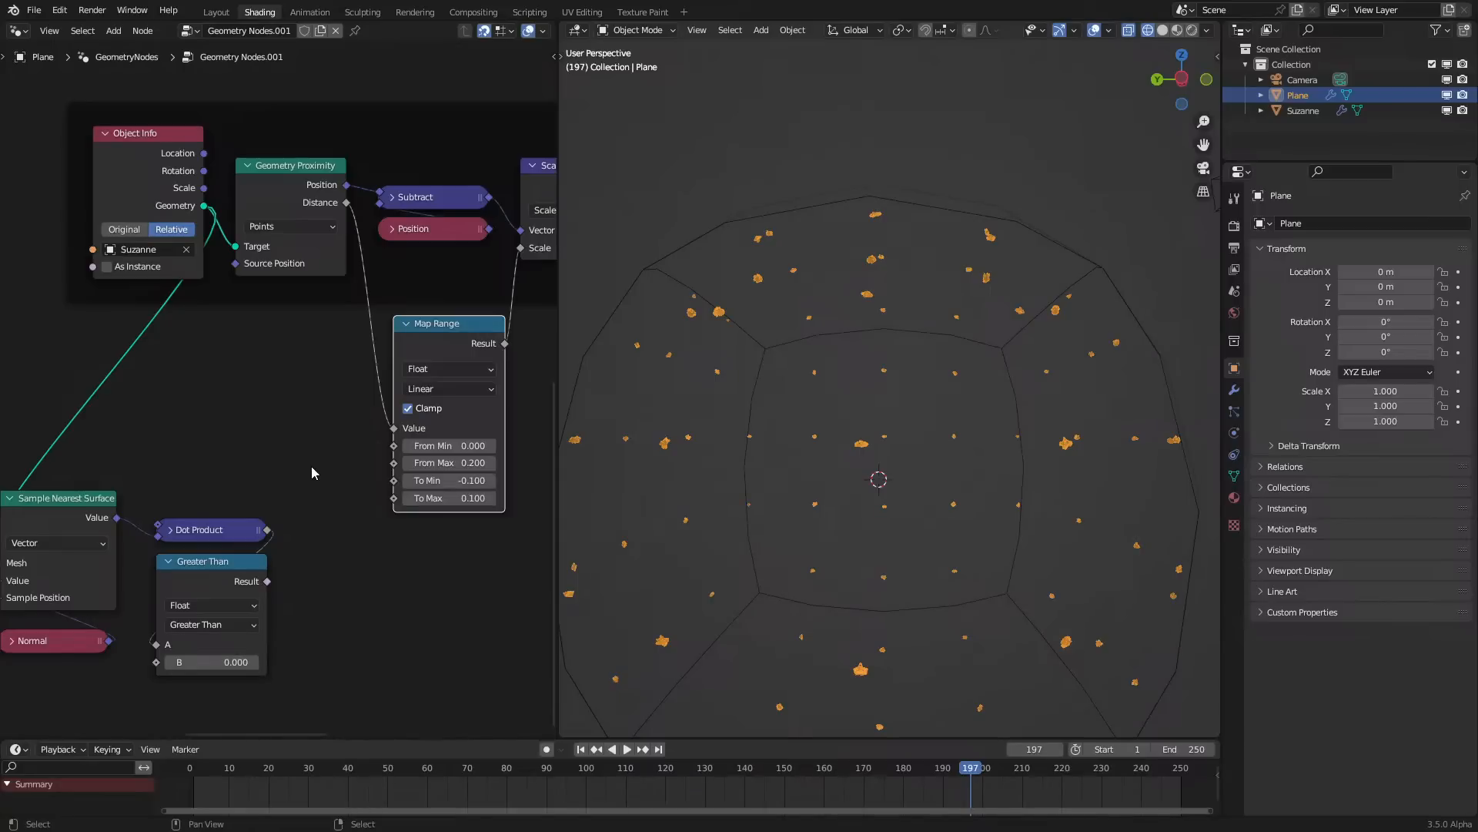
drag(214, 485, 317, 646)
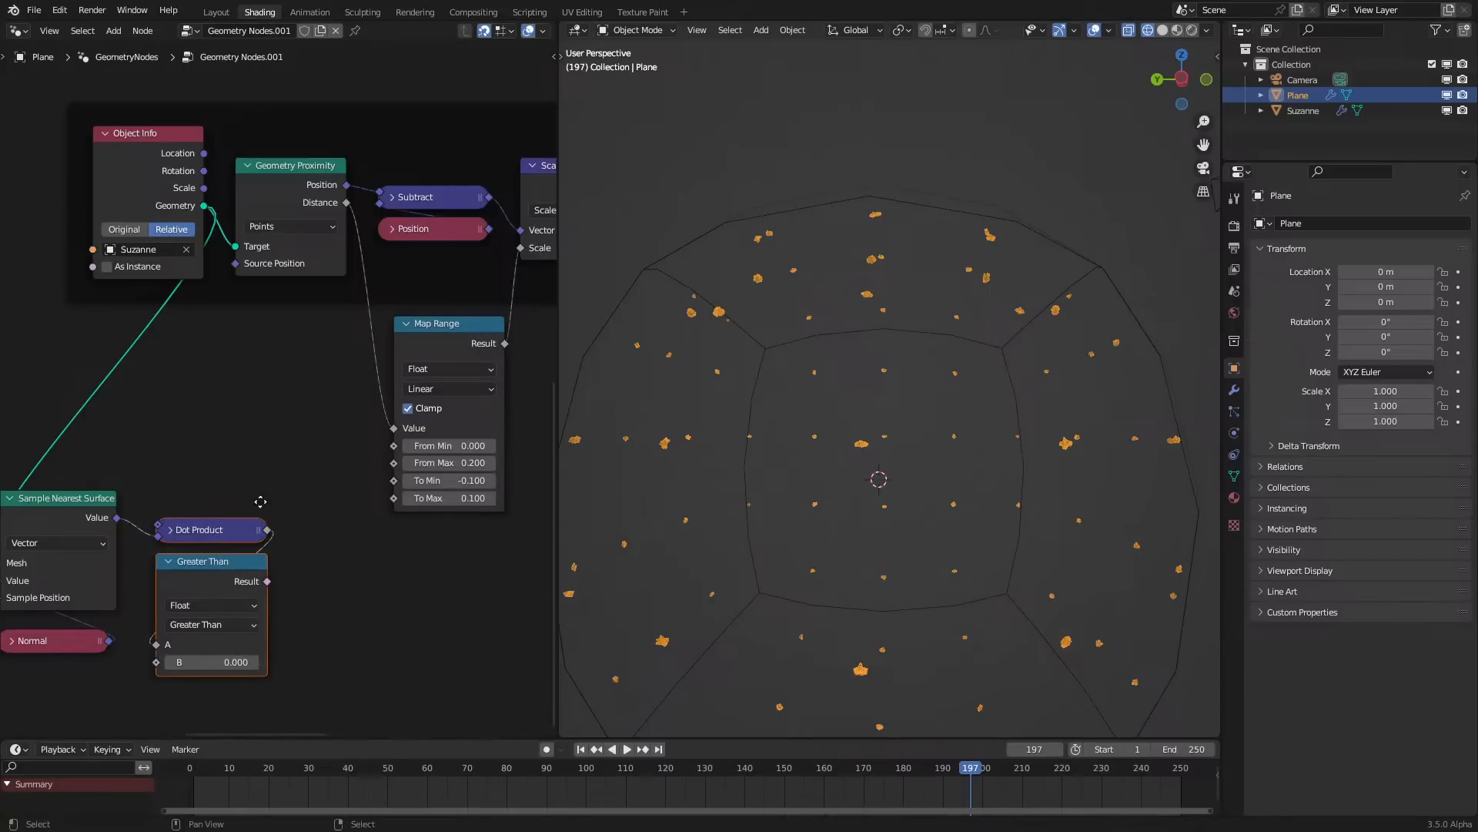
key(g)
click(260, 533)
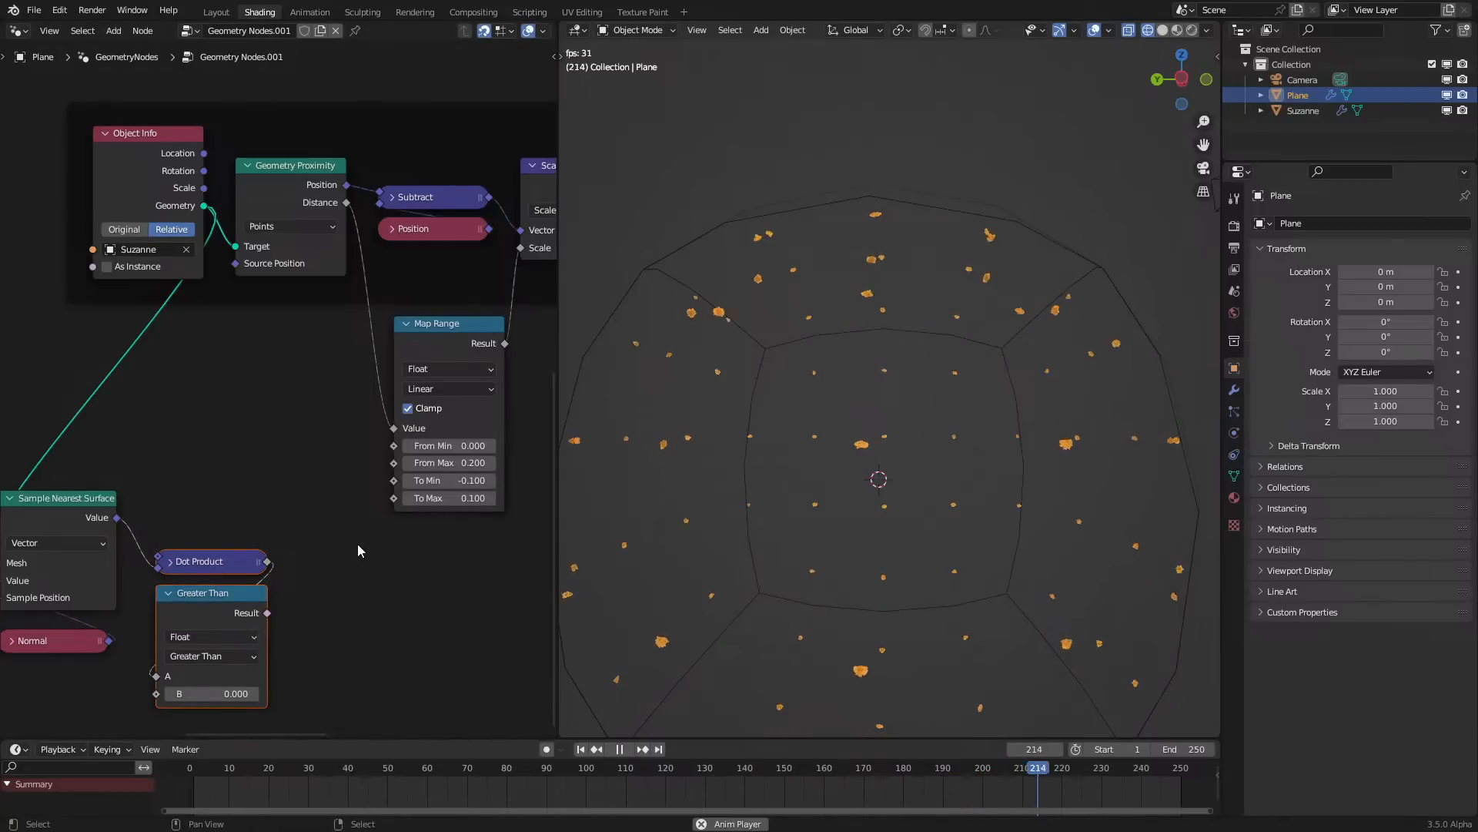
key(space)
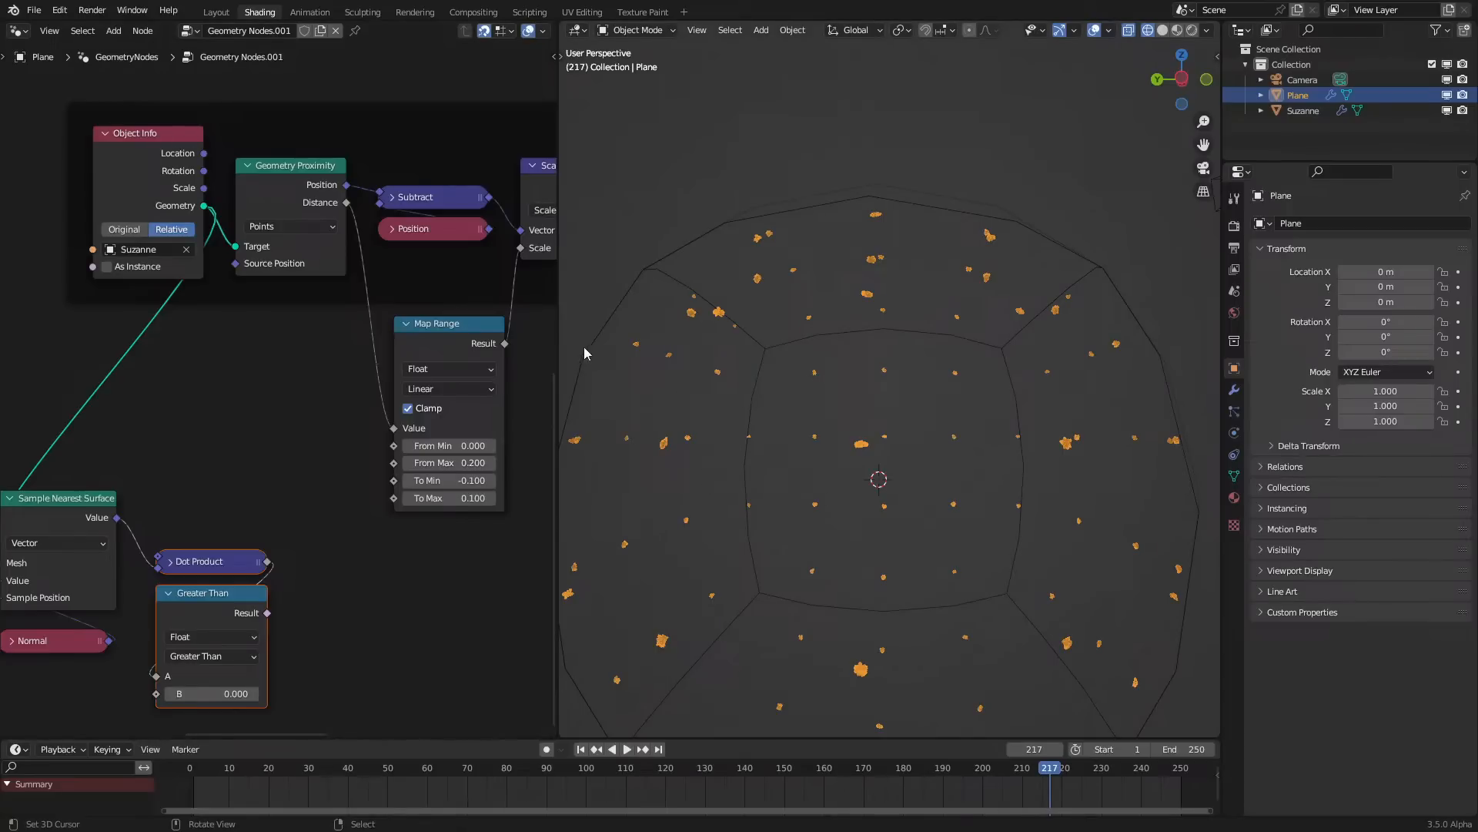
middle_drag(663, 485, 742, 491)
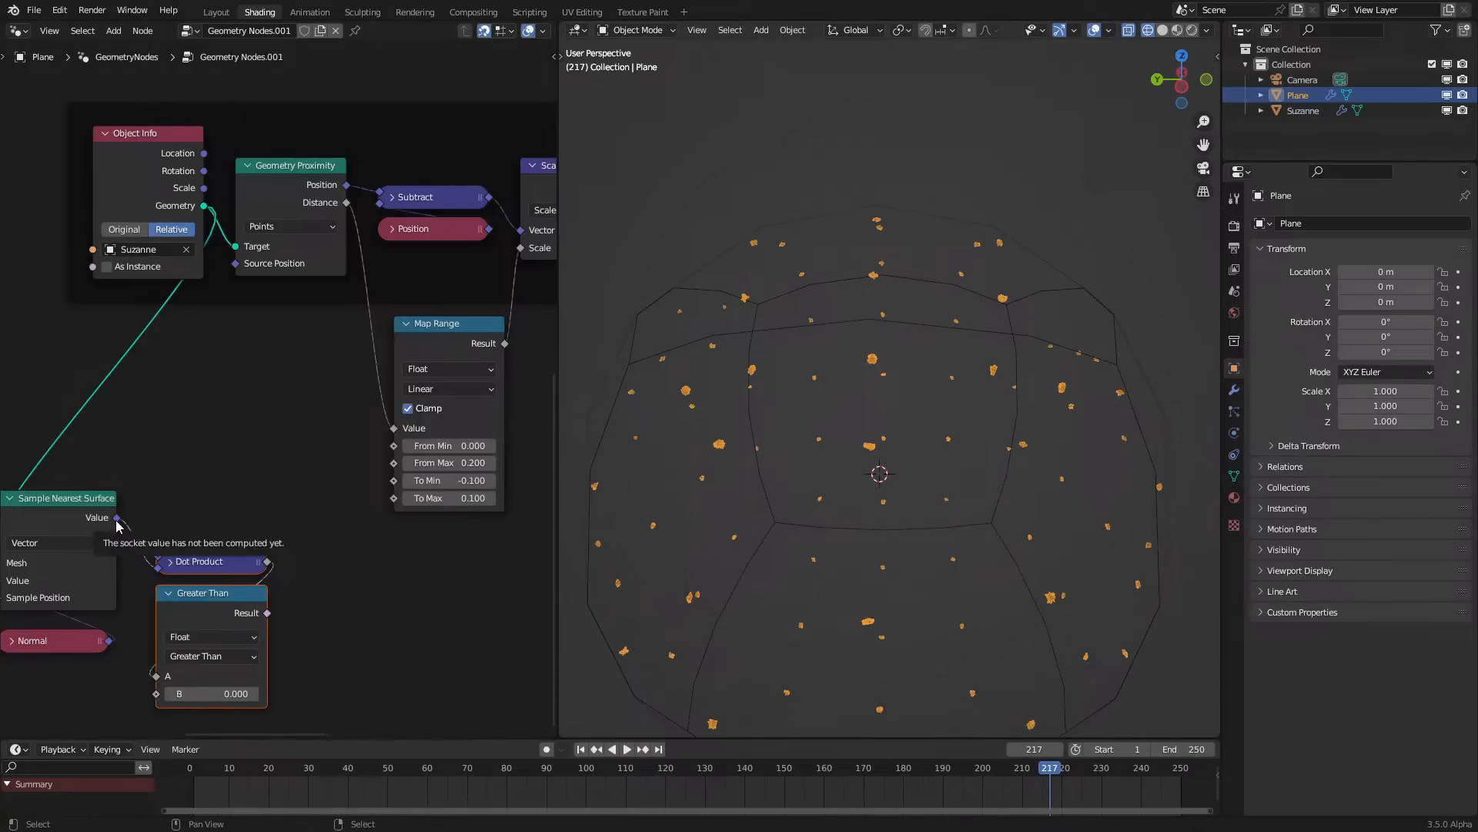
Duplicate the Map Range node beside Greater Than and feed Greater Than's Result into its Value input
scroll(324, 339, down, 3)
middle_drag(352, 339, 280, 406)
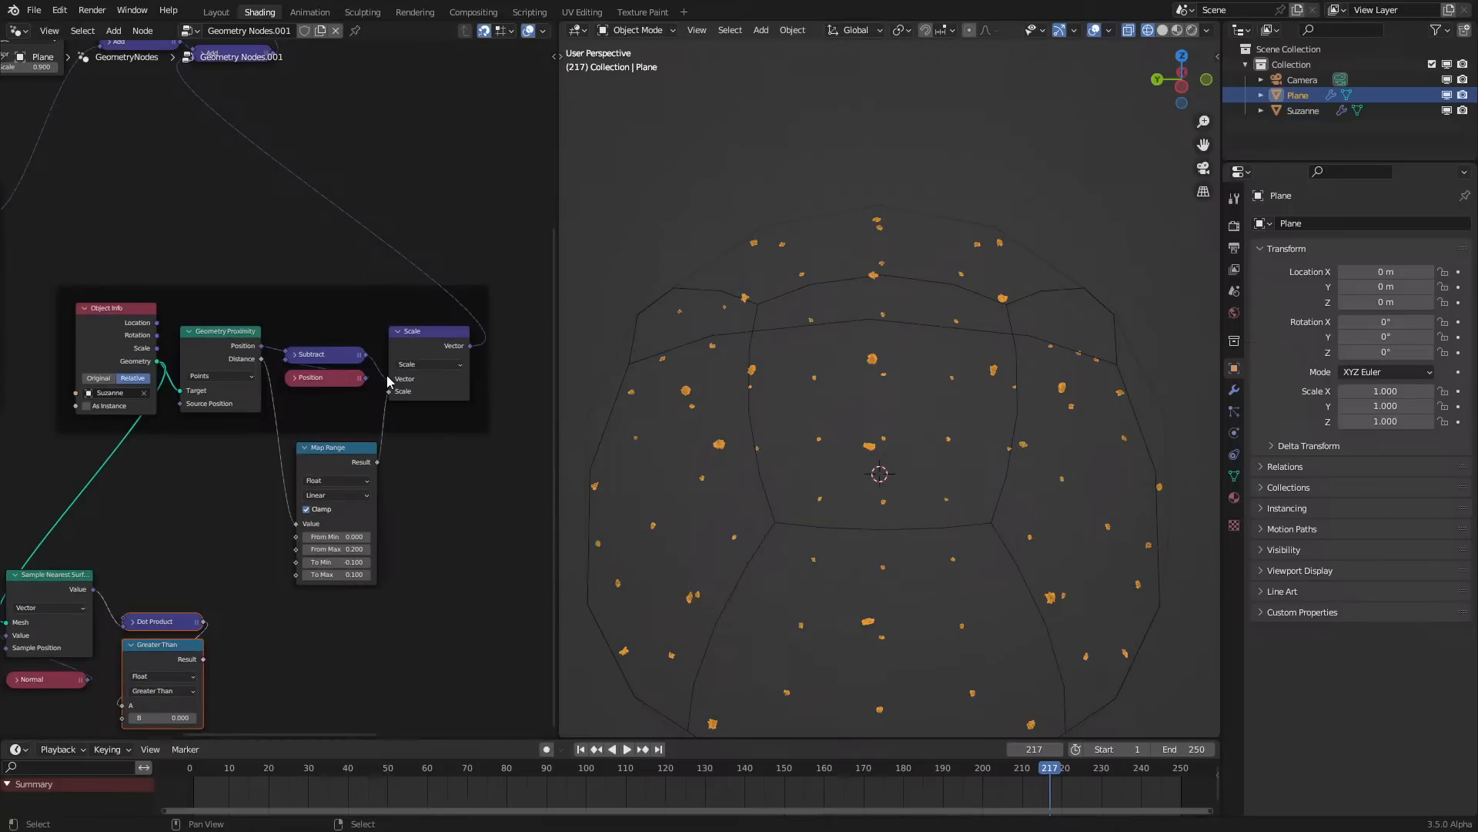
middle_drag(370, 513, 361, 354)
scroll(336, 296, up, 1)
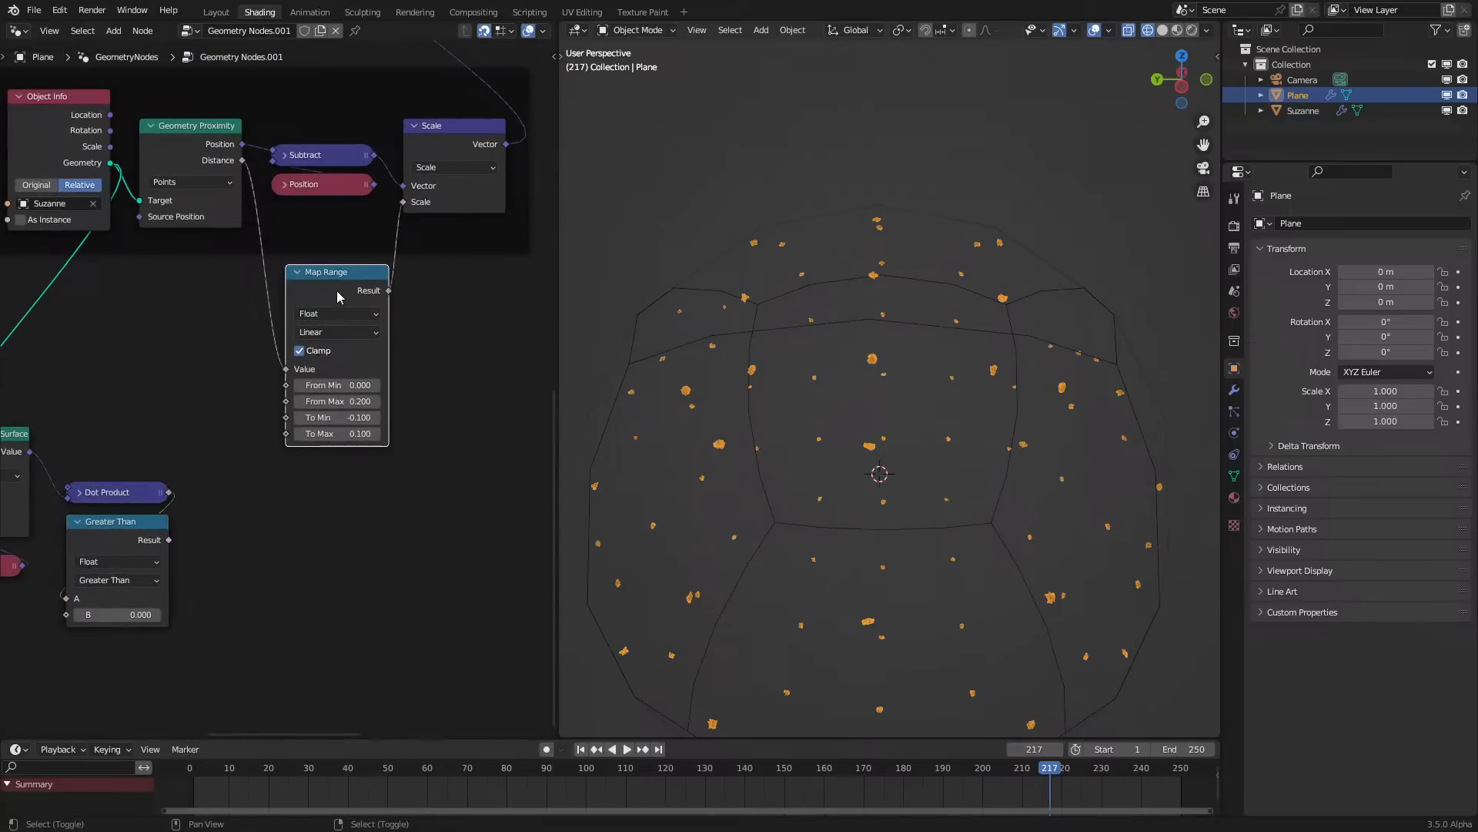
key(shift+d)
middle_drag(276, 519, 316, 529)
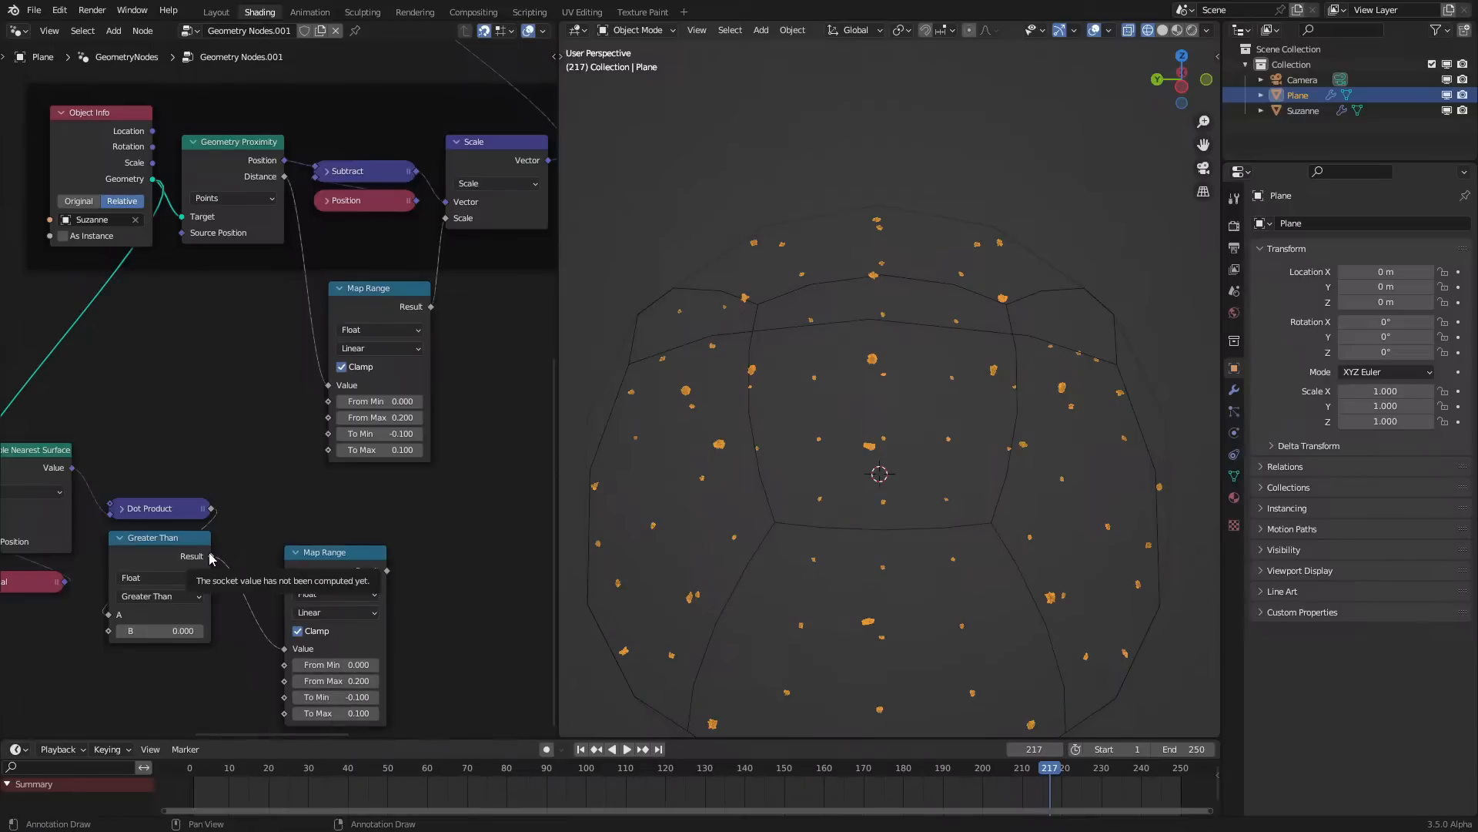
Add a vector Scale node taking Sample Nearest Surface's Value as its Vector and the new Map Range's Result as its Scale
drag(509, 495, 529, 496)
text(sca)
key(Return)
click(477, 518)
drag(387, 571, 479, 560)
scroll(477, 560, down, 2)
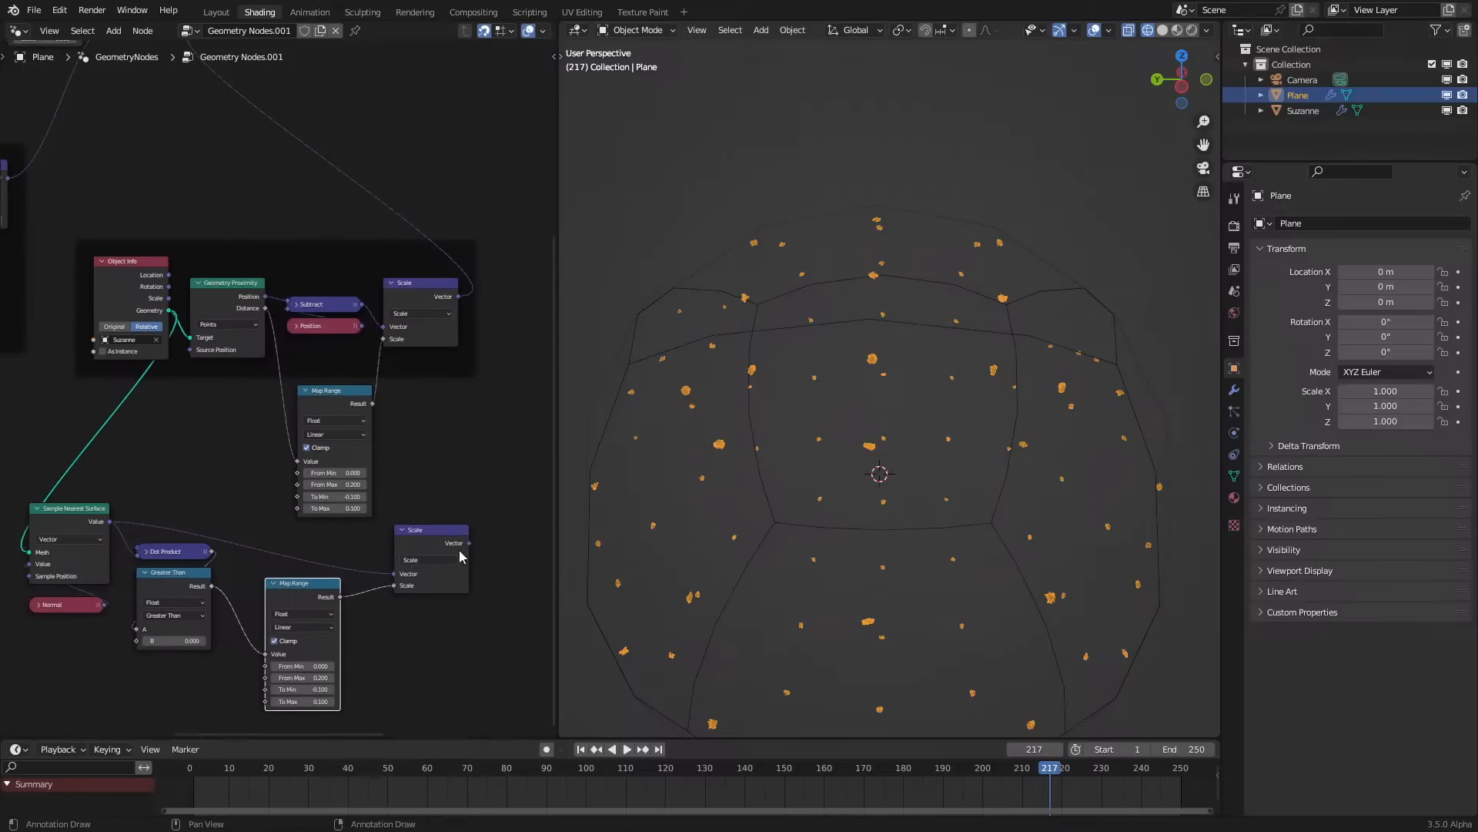
Link the new Scale node's output into the Add node in place of the proximity Scale, and test-play the simulation
drag(413, 447, 201, 133)
key(space)
middle_drag(309, 748, 313, 621)
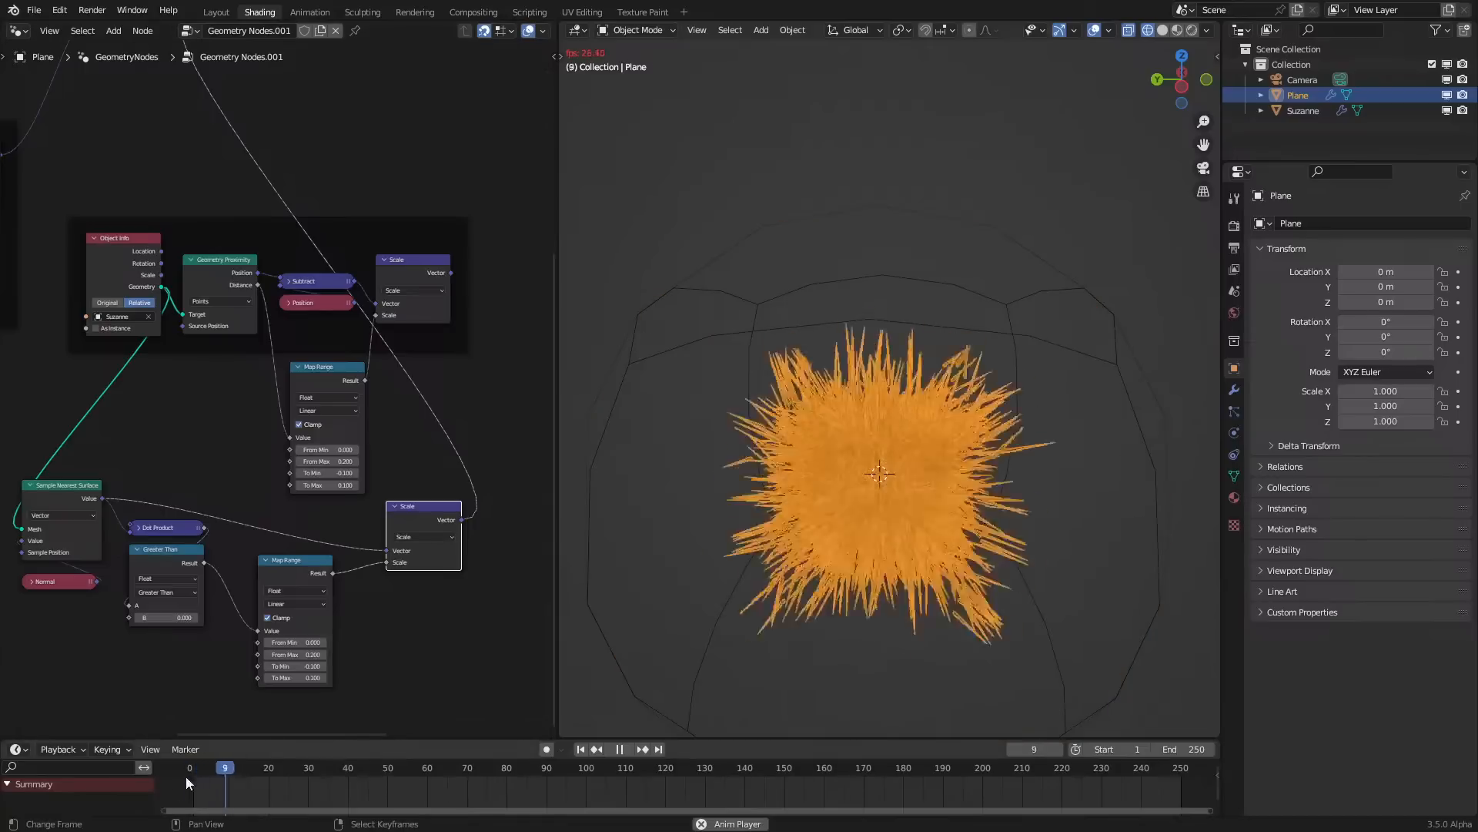
key(space)
Set the duplicated Map Range's To Min to 0.1 and test-play the simulation
scroll(308, 663, up, 2)
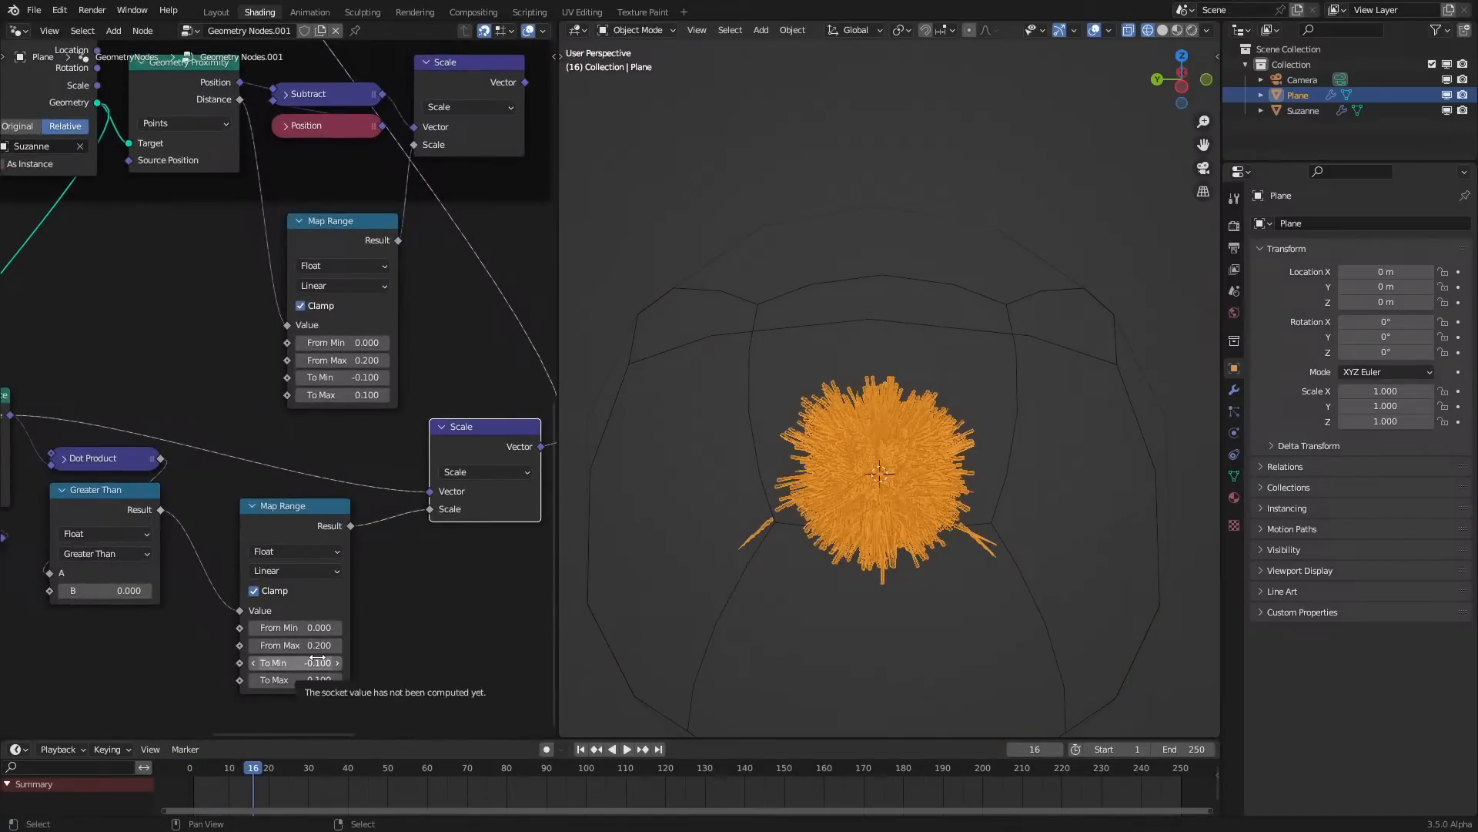
key(minus)
key(space)
scroll(695, 563, down, 5)
key(space)
key(space)
scroll(754, 594, down, 3)
key(space)
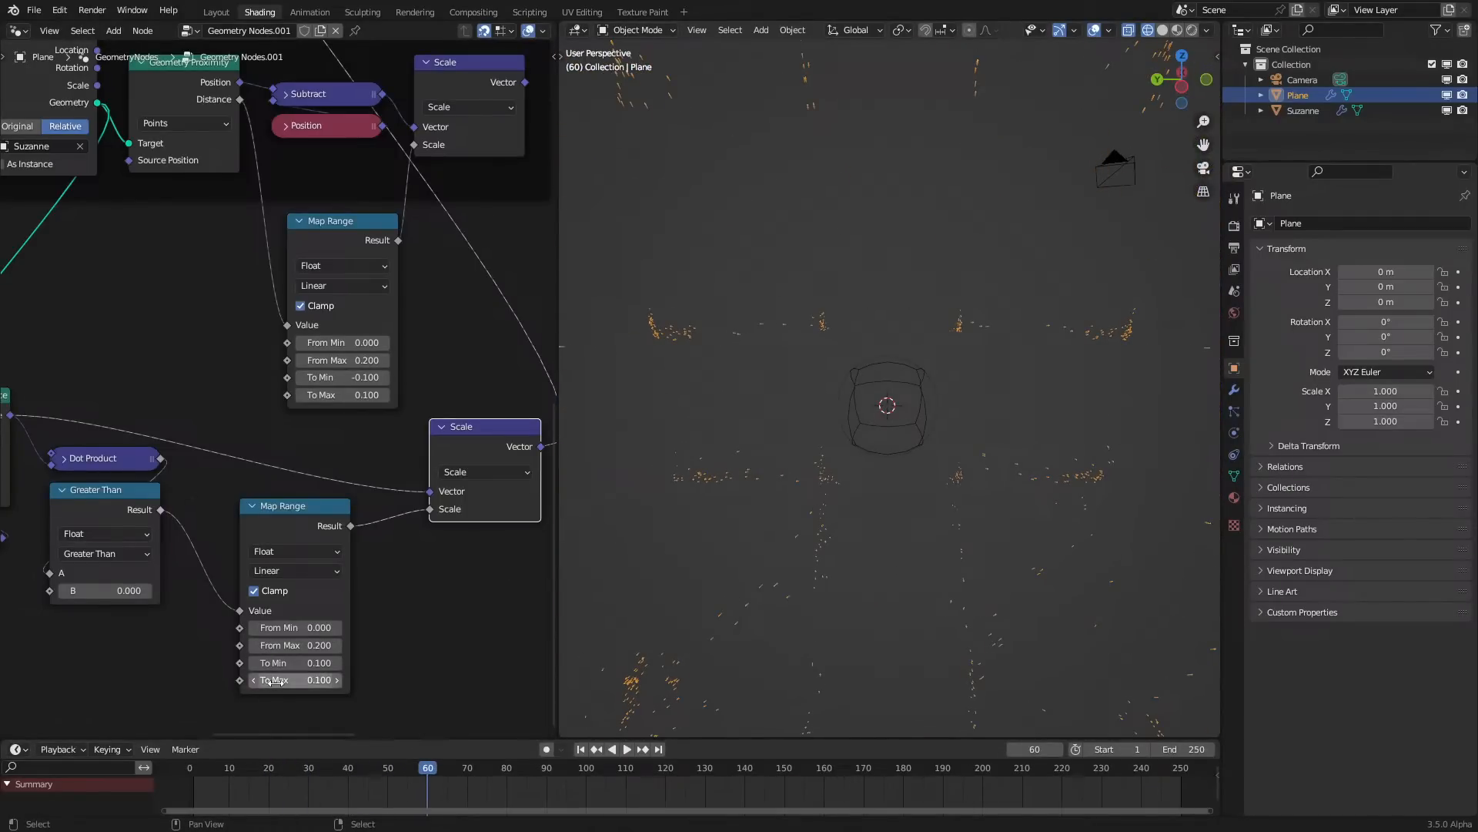
Set To Max to -0.1 on the Map Range fed by Greater Than and test-play the simulation
key(space)
click(200, 772)
scroll(869, 482, down, 2)
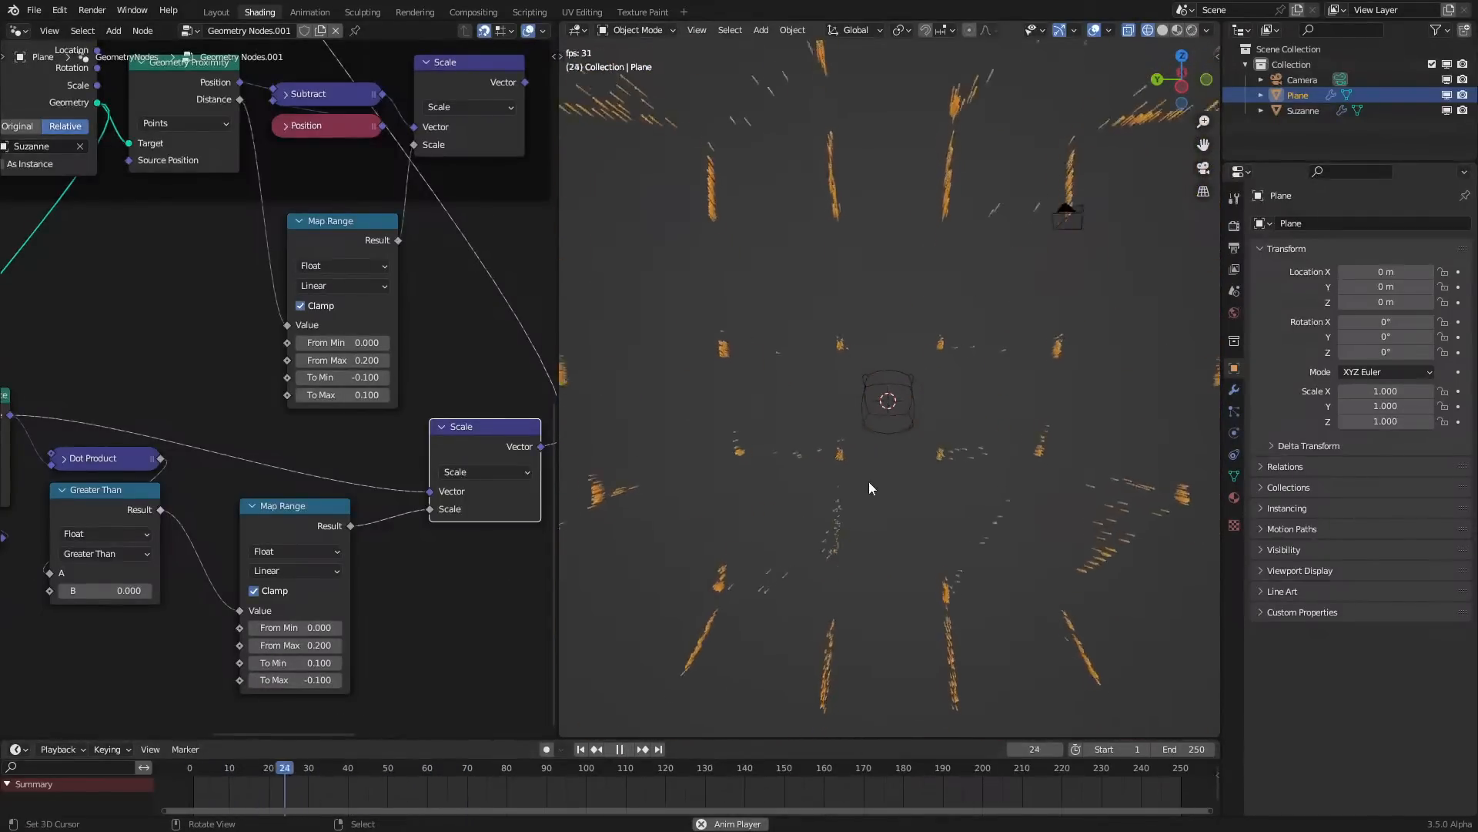
scroll(868, 480, down, 4)
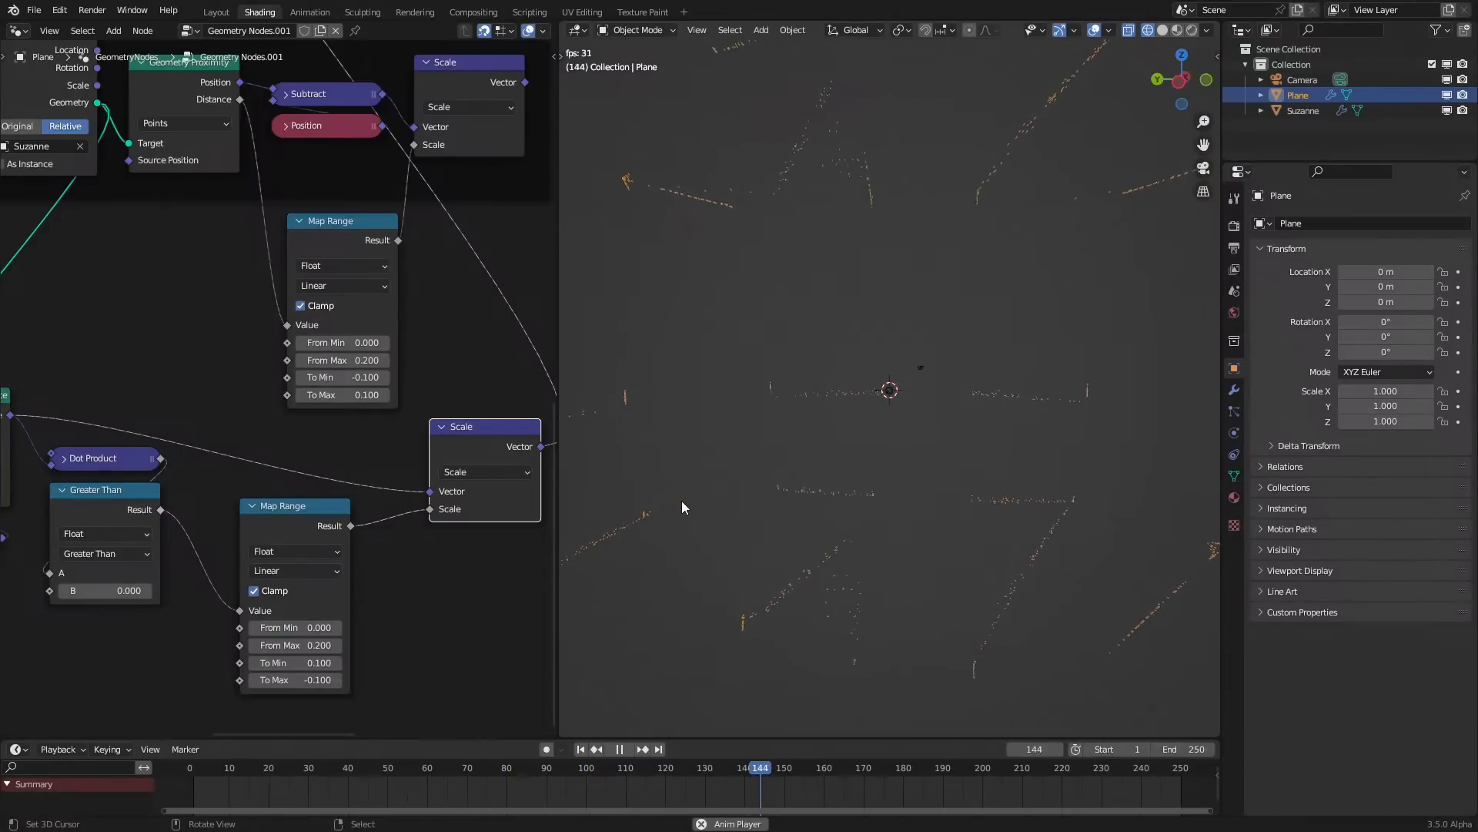
key(space)
Set From Max to 1 on the Map Range fed by Greater Than and replay the simulation from the start
click(184, 770)
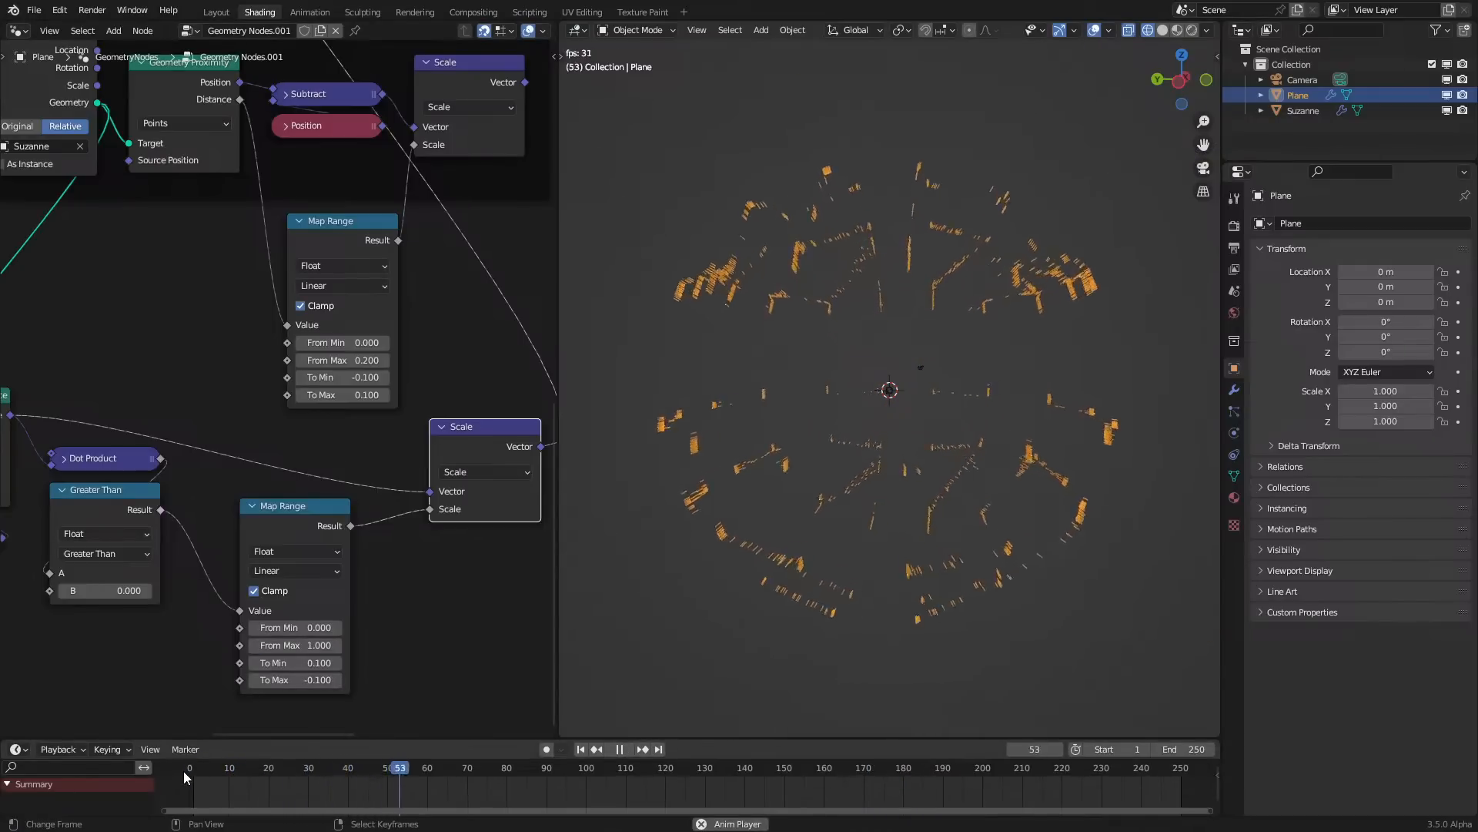
click(184, 771)
key(space)
click(184, 771)
Try a To Max of -0.3 on the lower Map Range and play the simulation while inspecting the particles
middle_drag(281, 680, 462, 605)
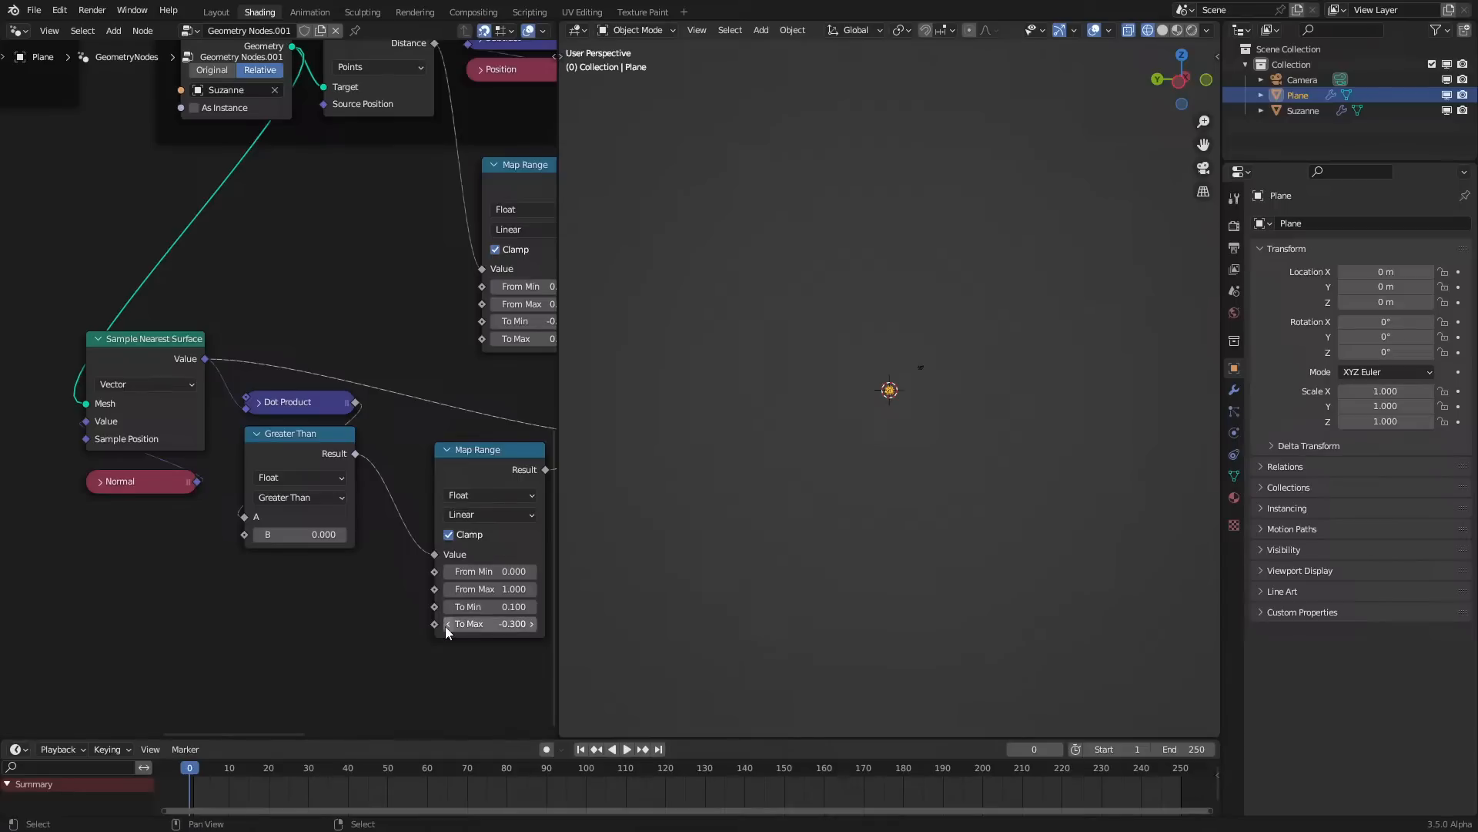
key(space)
mouse_move(445, 626)
mouse_down()
mouse_move(584, 626)
mouse_move(445, 626)
mouse_up()
key(space)
drag(218, 772, 168, 797)
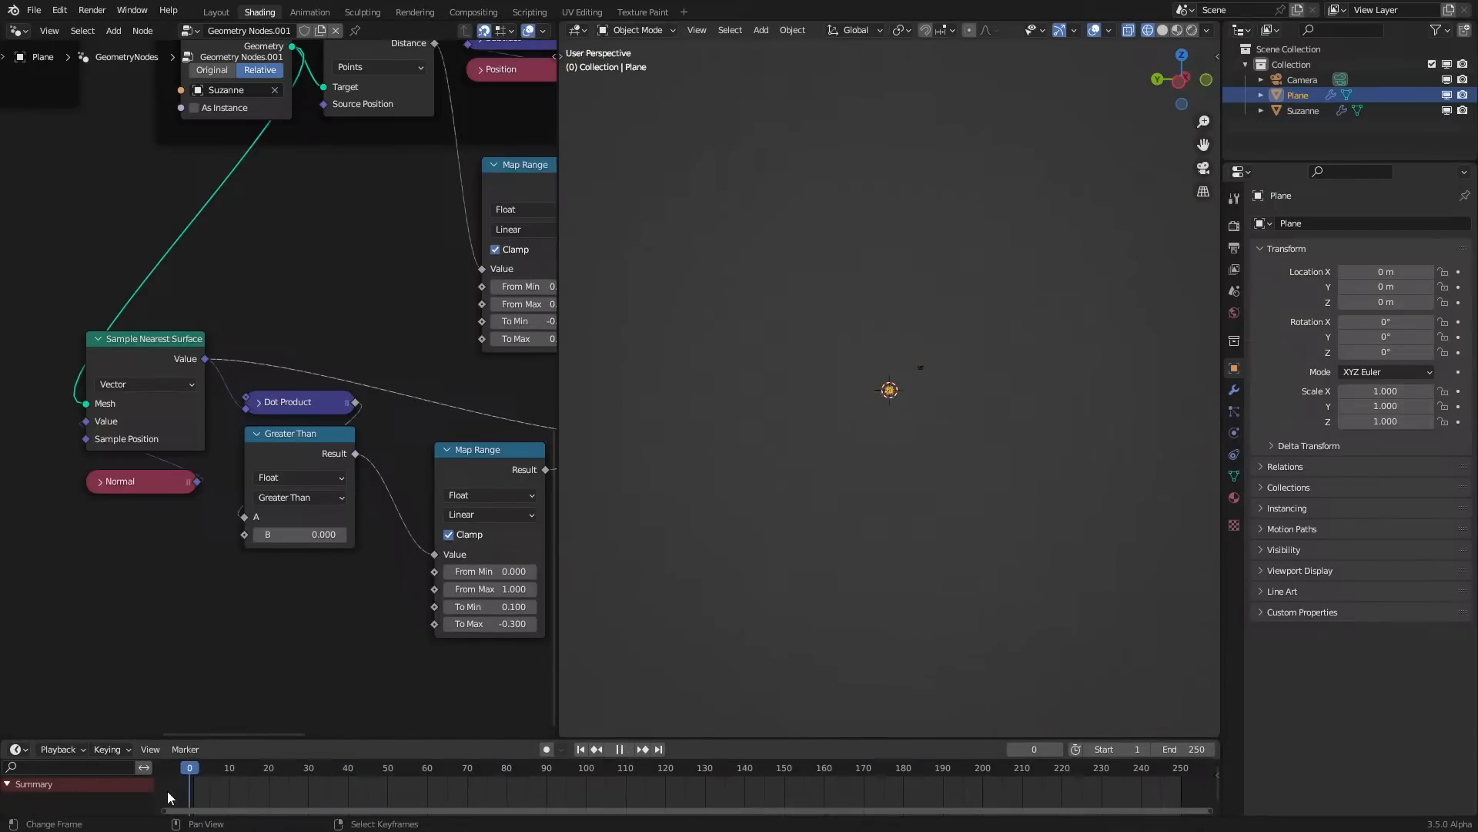
scroll(869, 432, up, 18)
scroll(868, 432, down, 2)
middle_drag(868, 432, 918, 390)
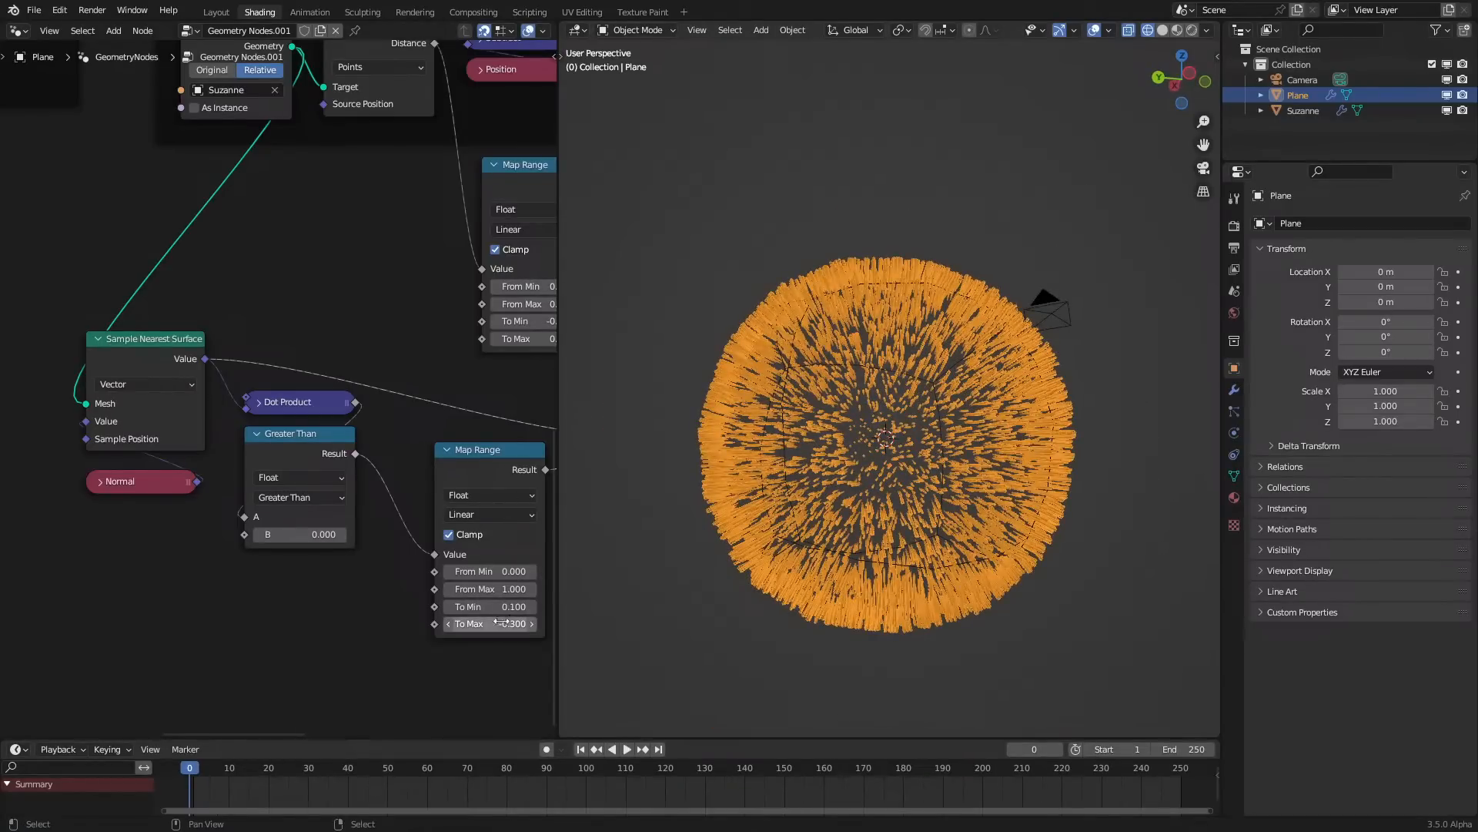
Lower the Greater Than Map Range's To Max to -1 and test-play the simulation
click(449, 624)
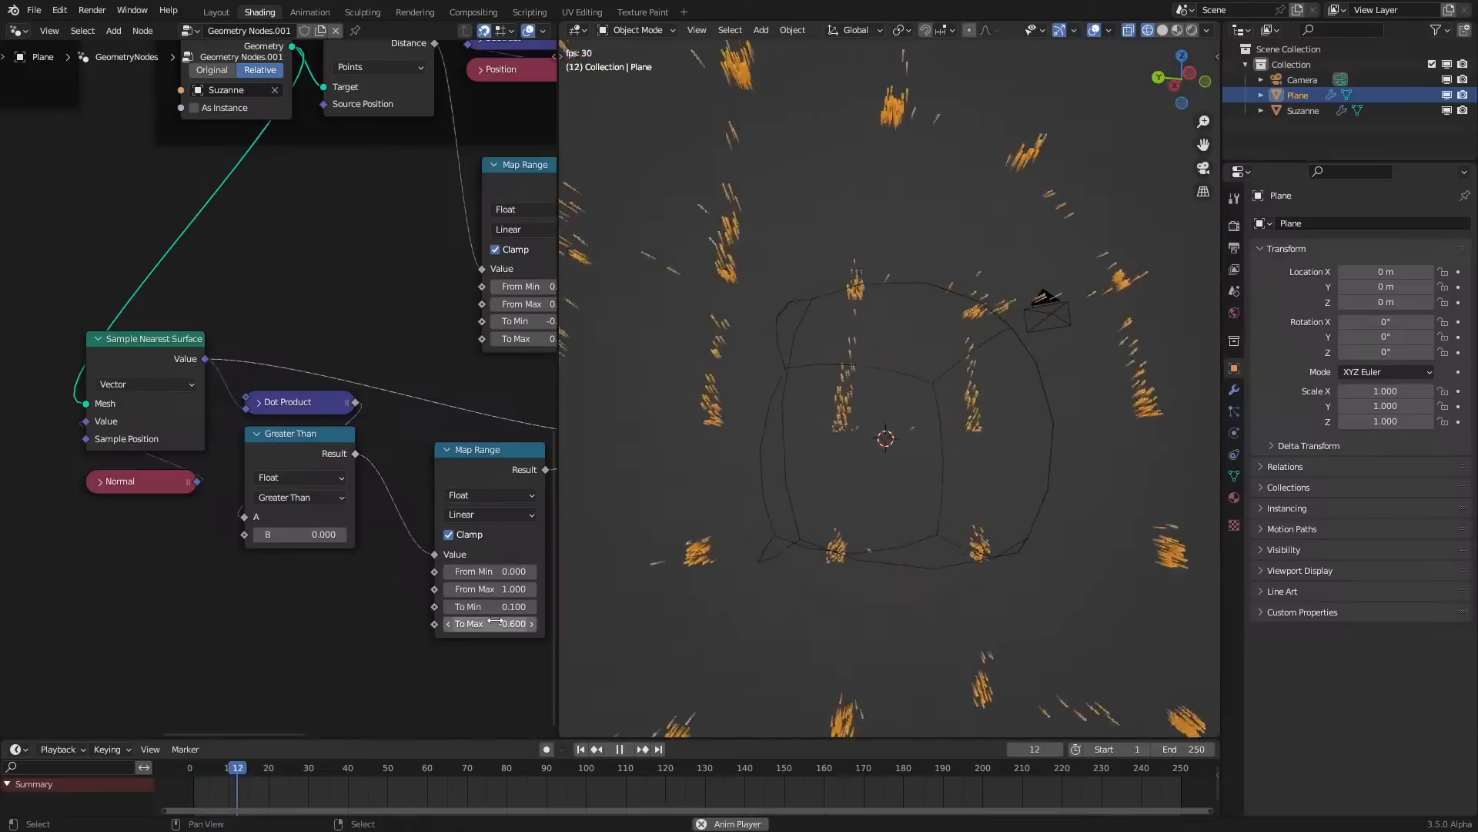
middle_drag(330, 436, 290, 468)
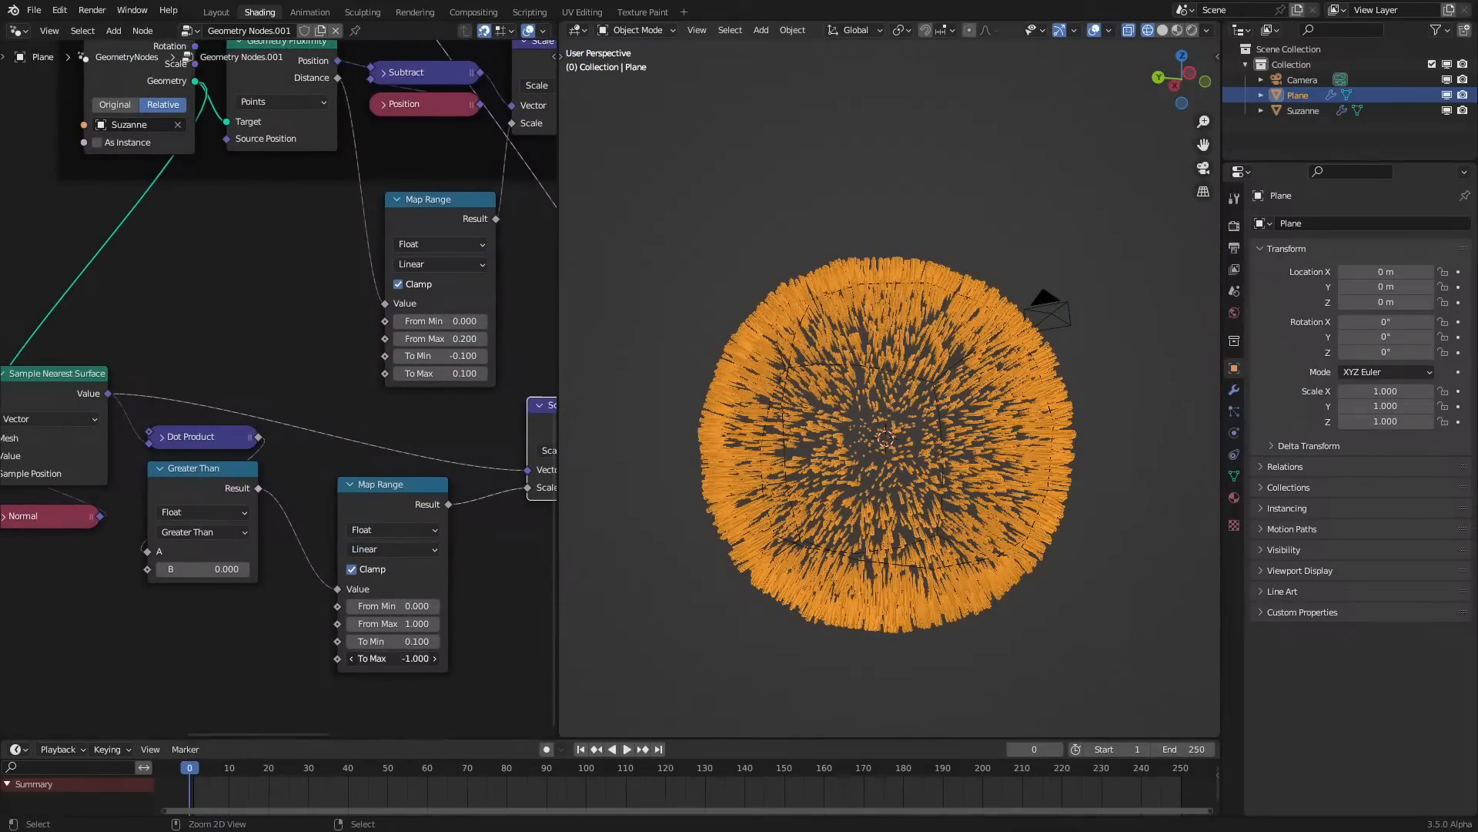
key(space)
click(161, 775)
key(space)
Change the lower Map Range's To Max to 1 and replay the simulation from the start
key(space)
click(185, 772)
click(198, 770)
key(space)
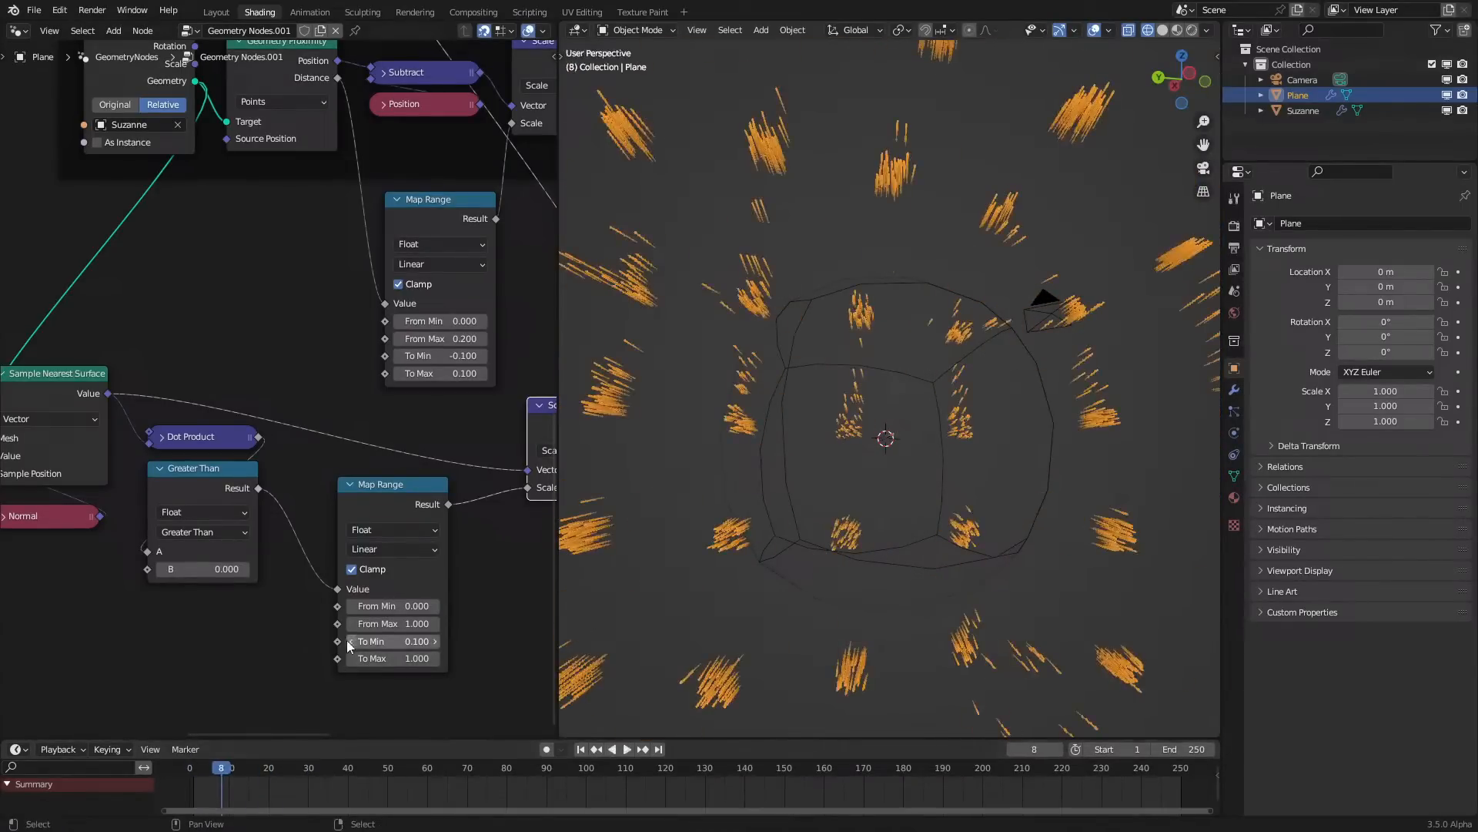
Set the lower Map Range's To Min to -0.1, test-play the simulation and return to the start
click(350, 641)
key(space)
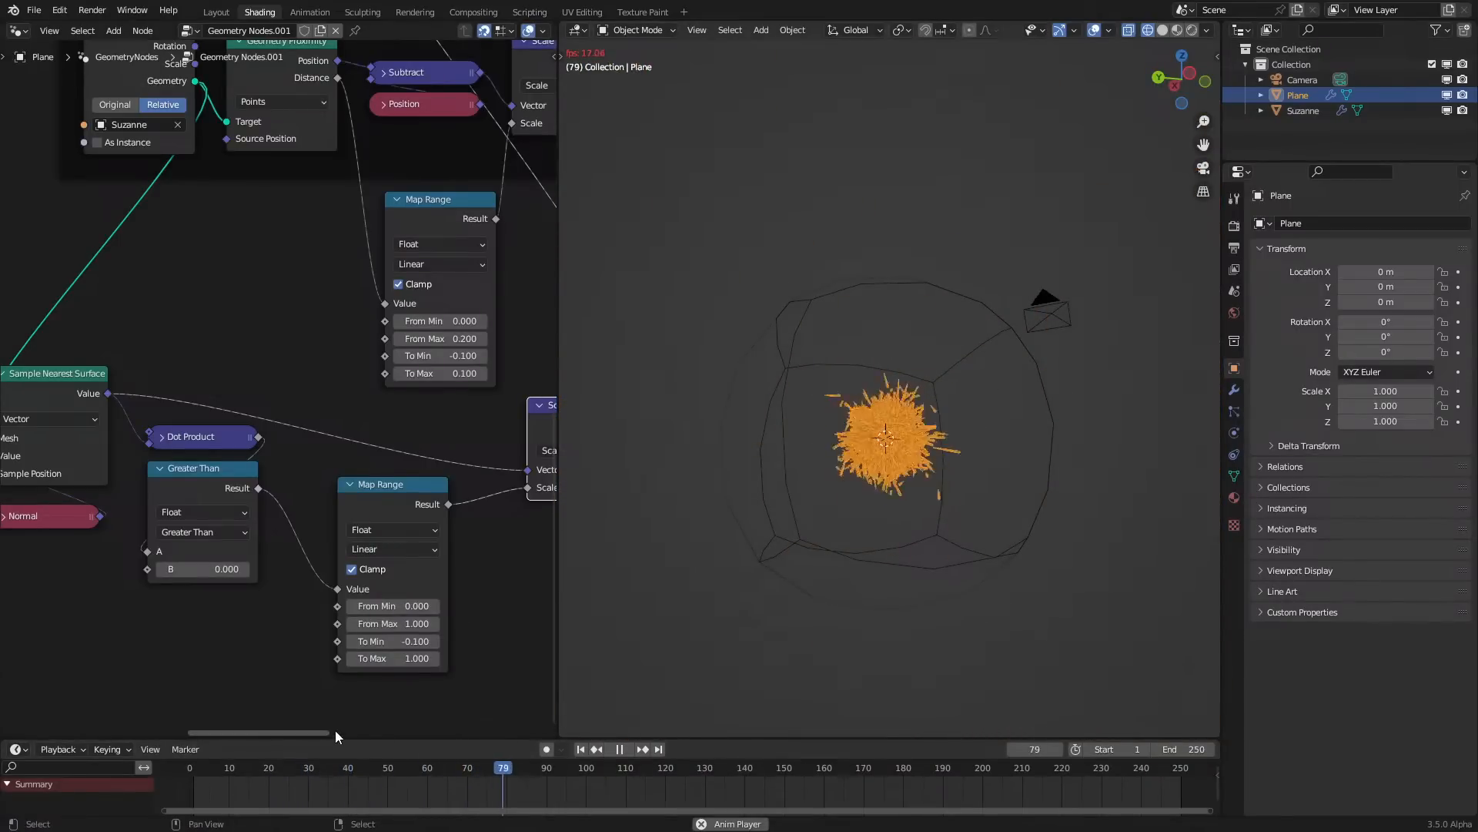
key(space)
click(191, 797)
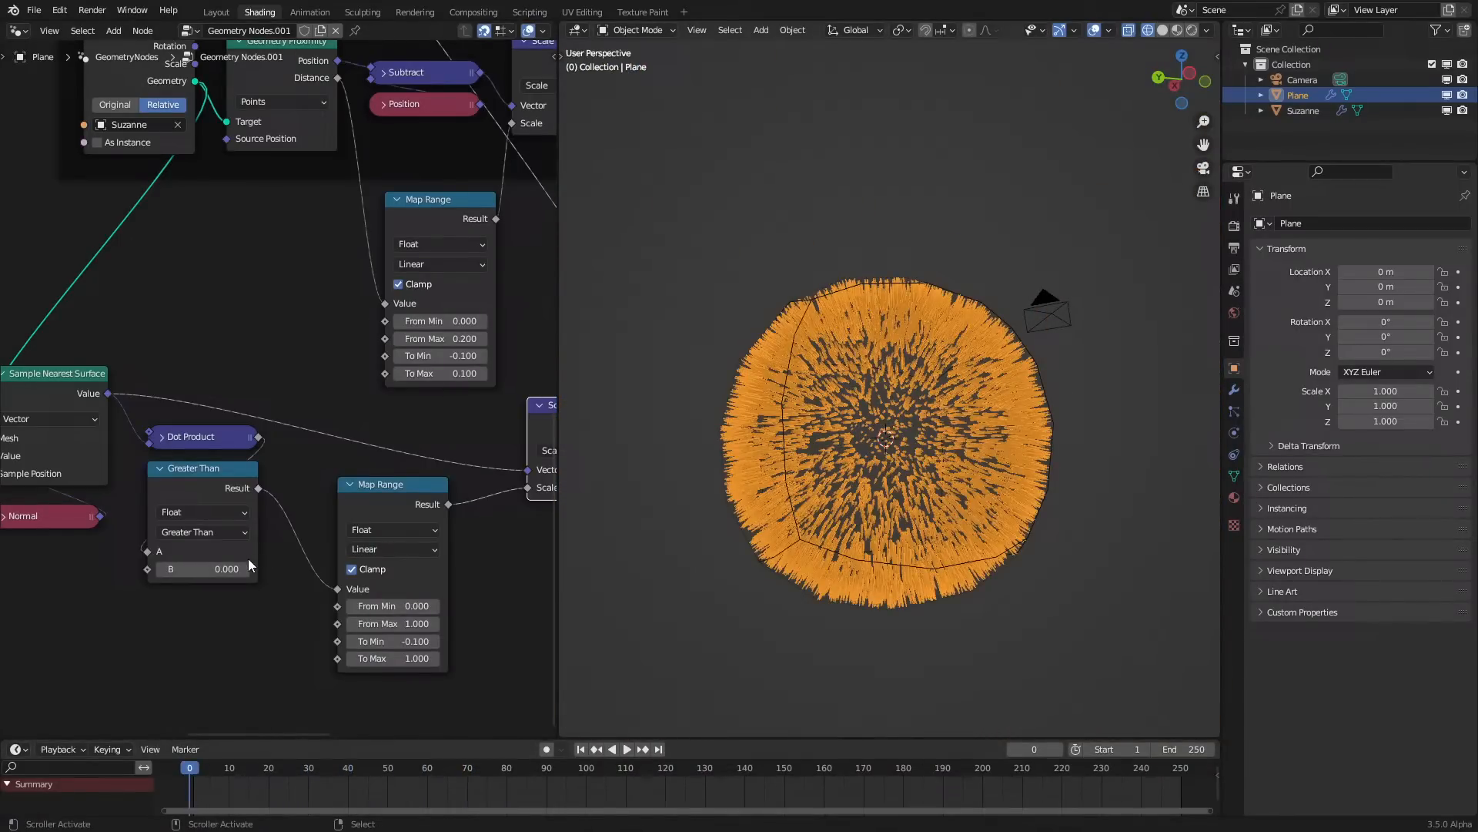
Link the Subtract node's output into the Dot Product's upper input and test-play the simulation
middle_drag(153, 387, 253, 437)
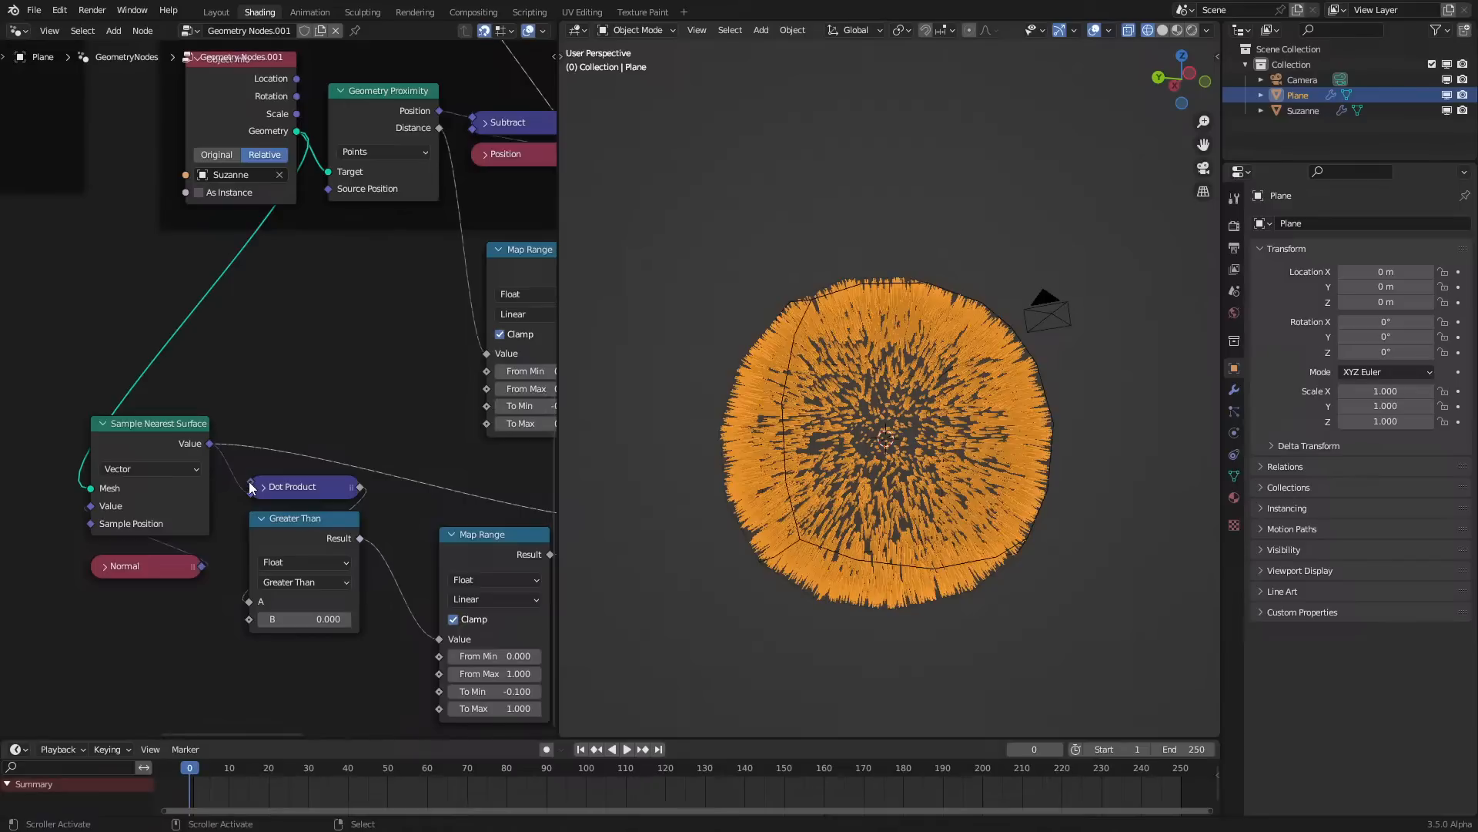
middle_drag(466, 120, 329, 192)
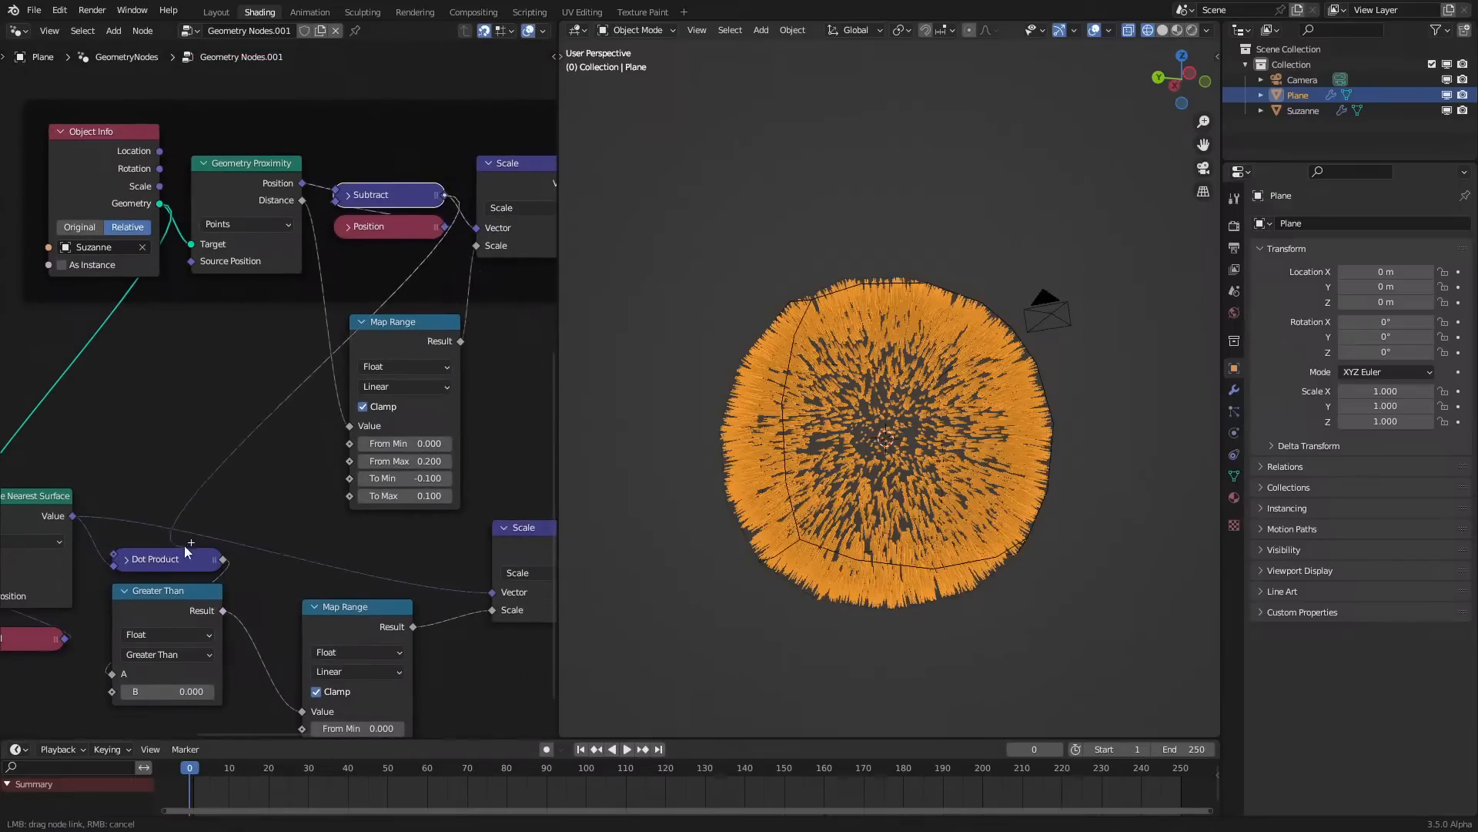
middle_drag(118, 558, 98, 400)
key(space)
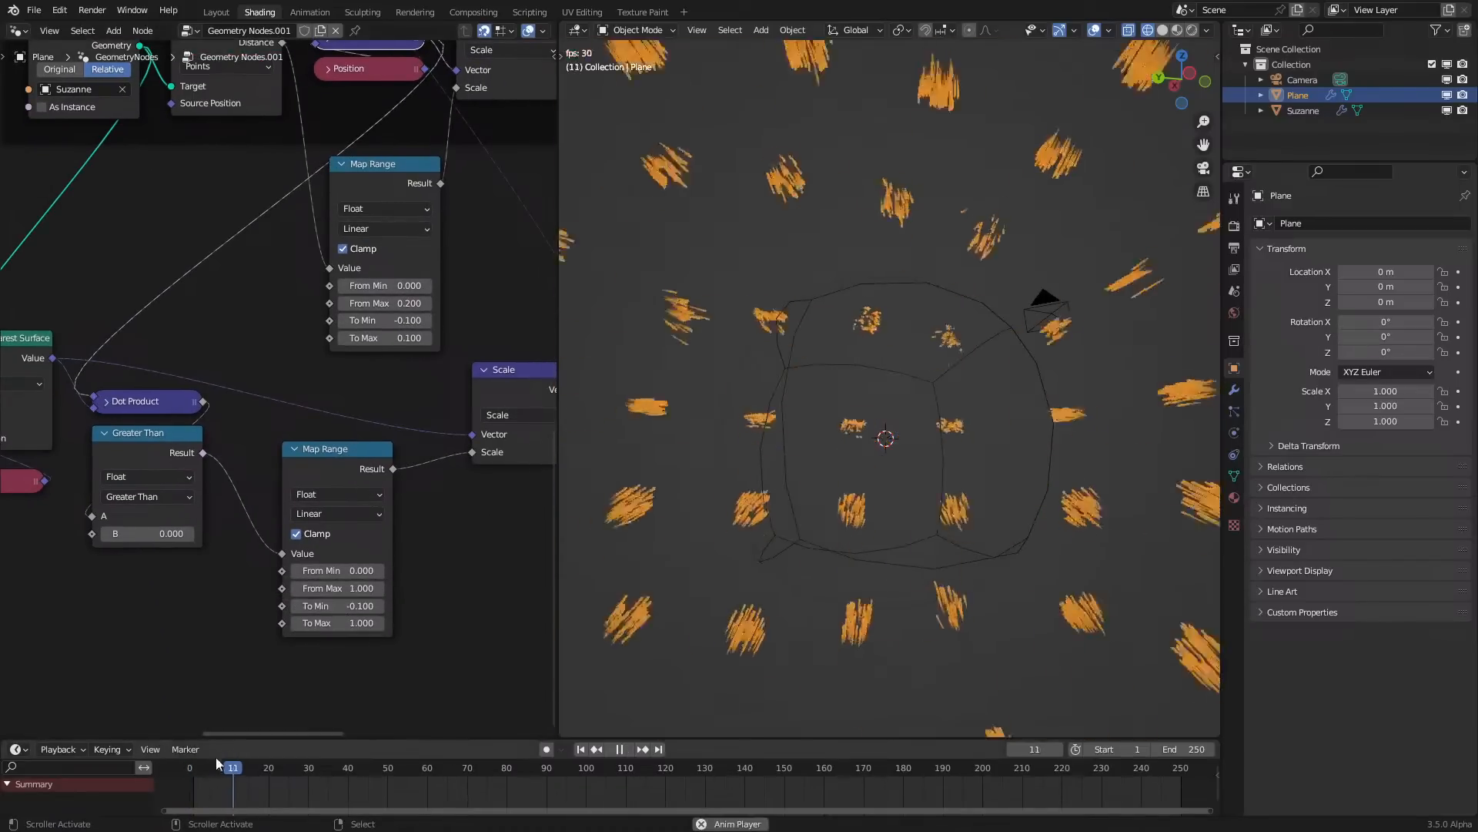
click(164, 774)
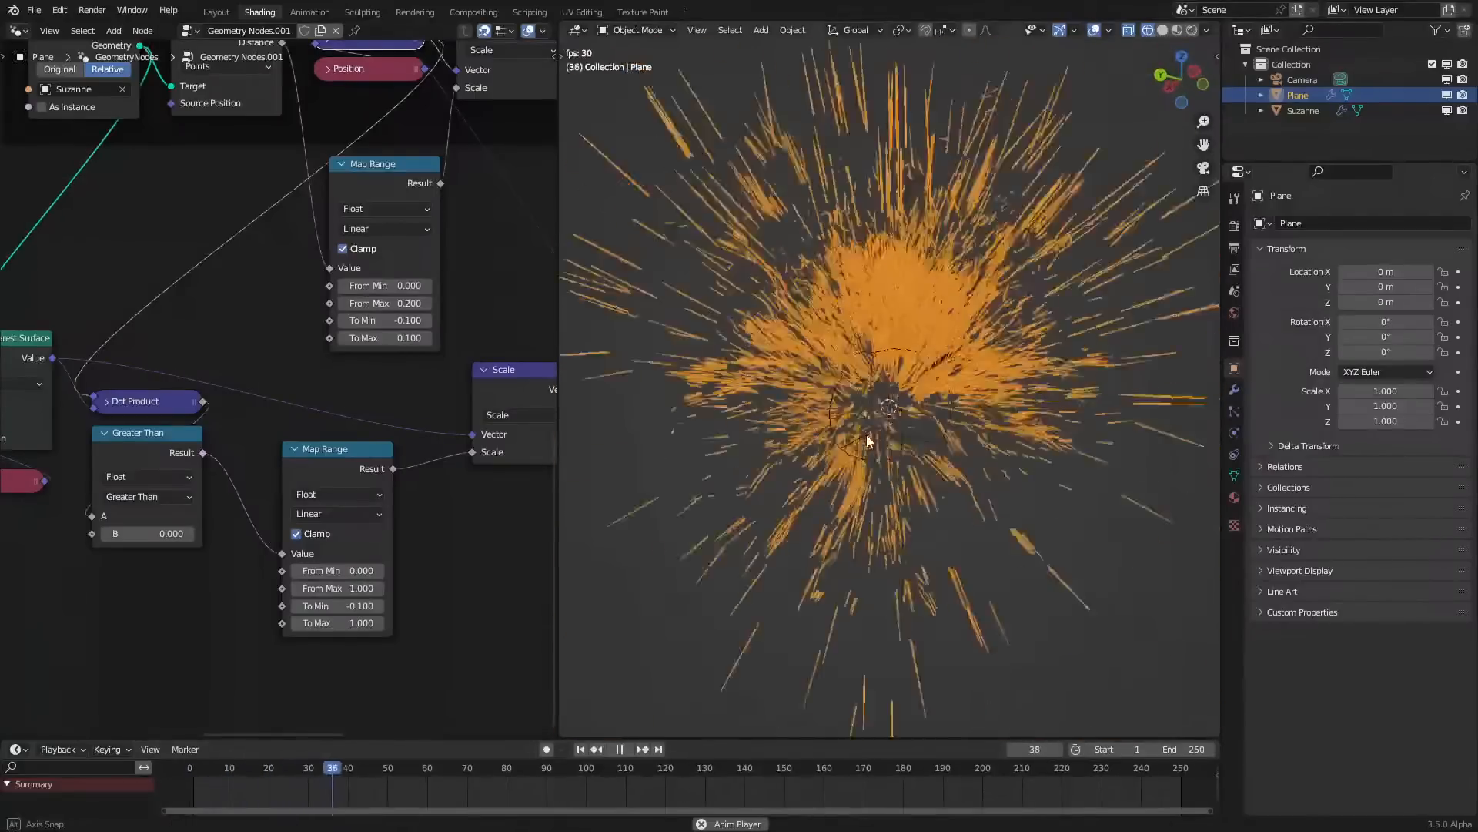
mouse_move(911, 454)
middle_down()
mouse_move(937, 486)
mouse_move(927, 447)
mouse_move(900, 475)
middle_up()
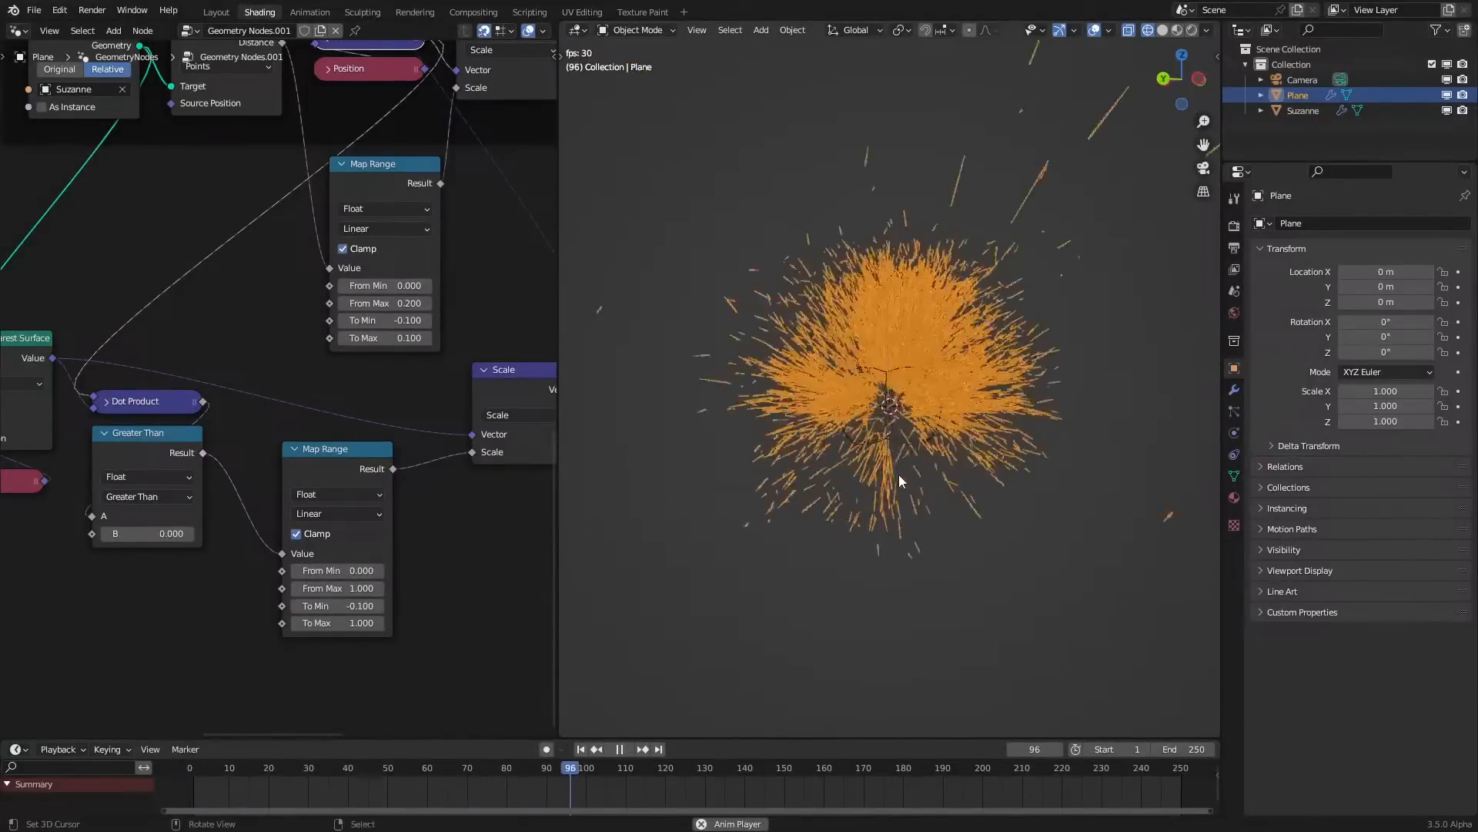
Set the lower Map Range's To Max to 0.1 while previewing in rendered shading with overlays hidden, and return to wireframe shading
key(z)
click(1093, 30)
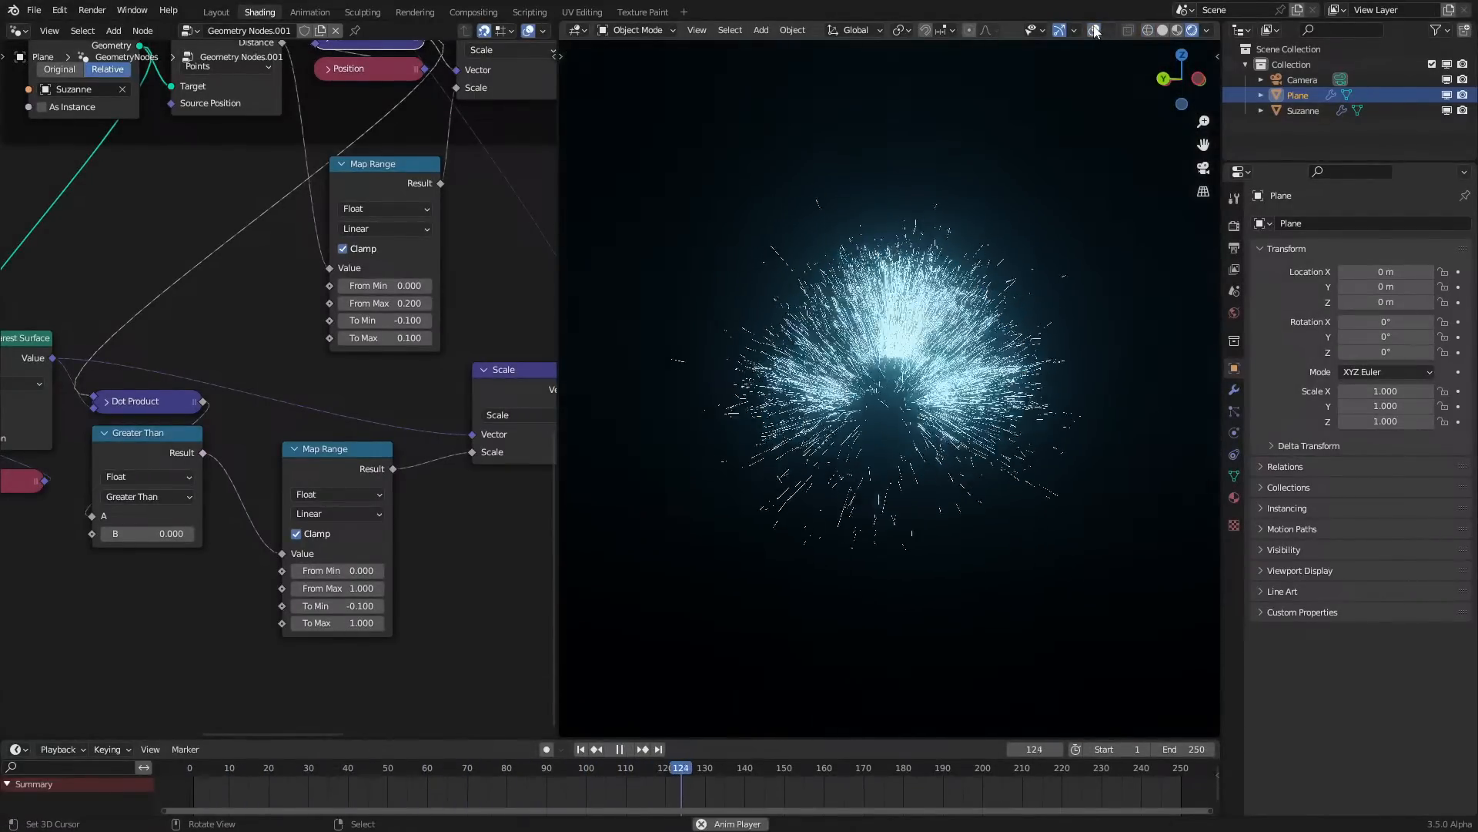
click(341, 622)
text(0.1)
key(Return)
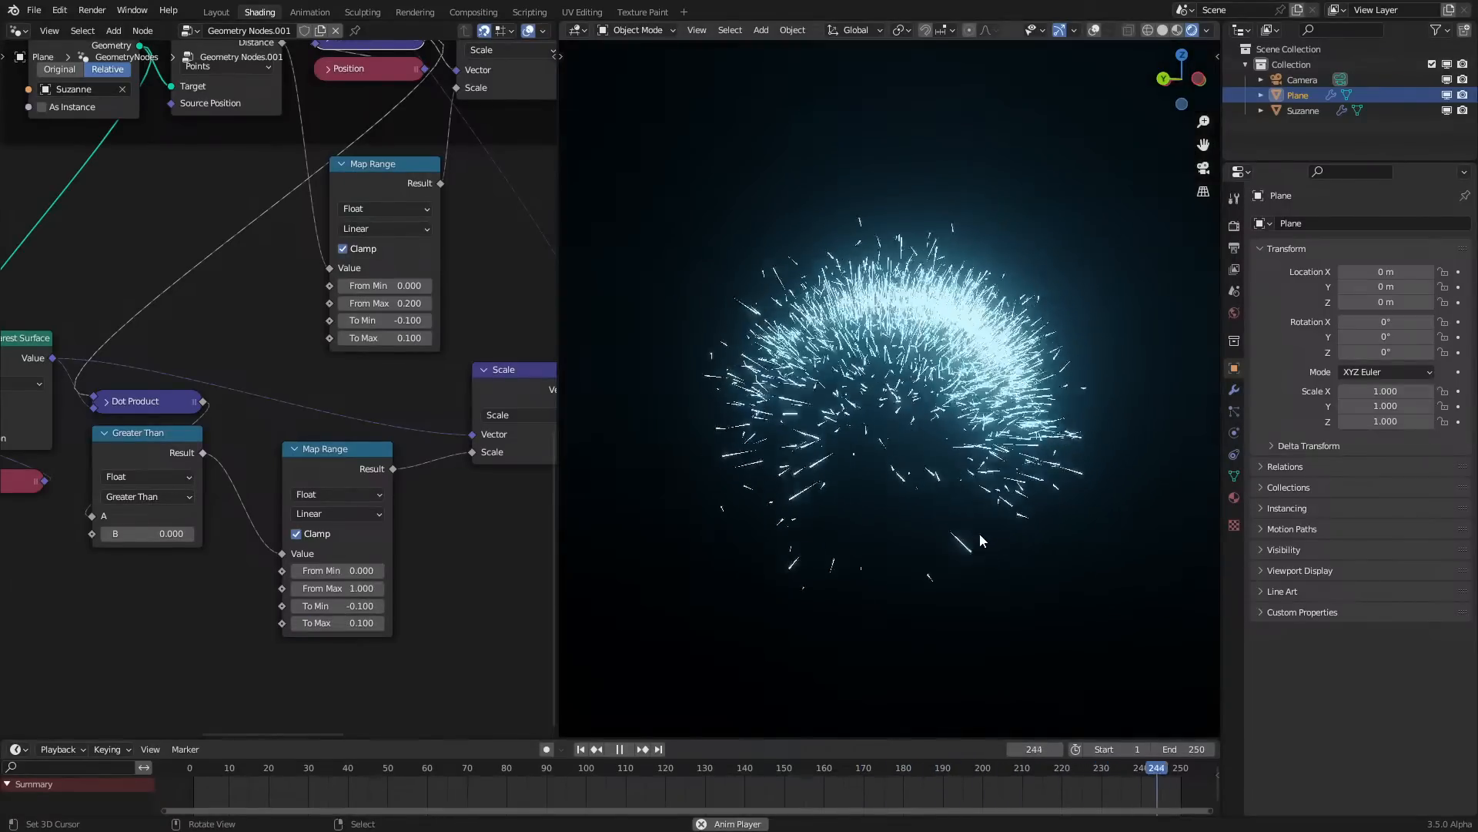
key(z)
middle_drag(871, 561, 884, 567)
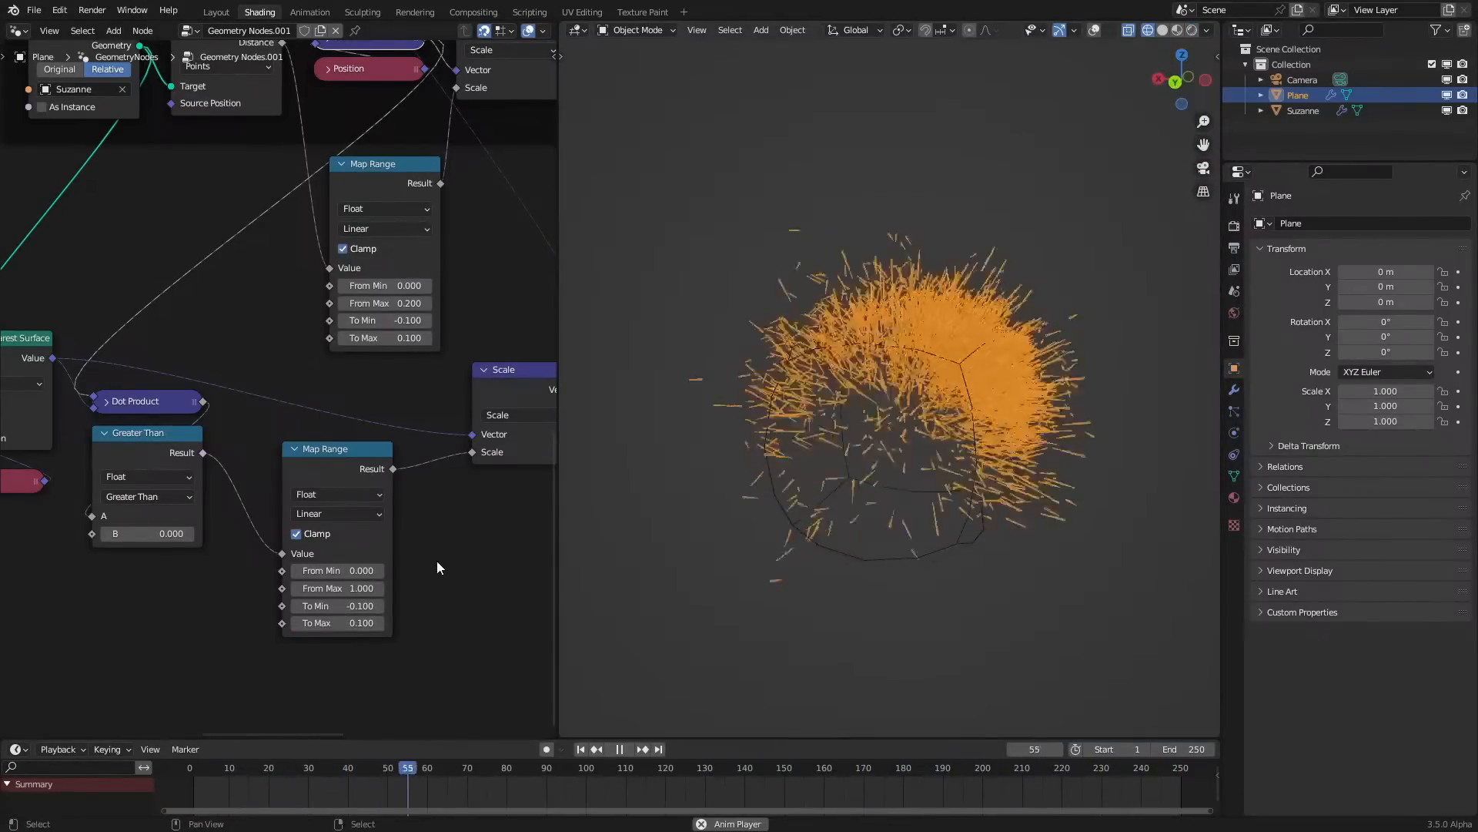
Try a To Max of 0 on the lower Map Range and watch the particles from the start
click(339, 617)
text(0)
key(Return)
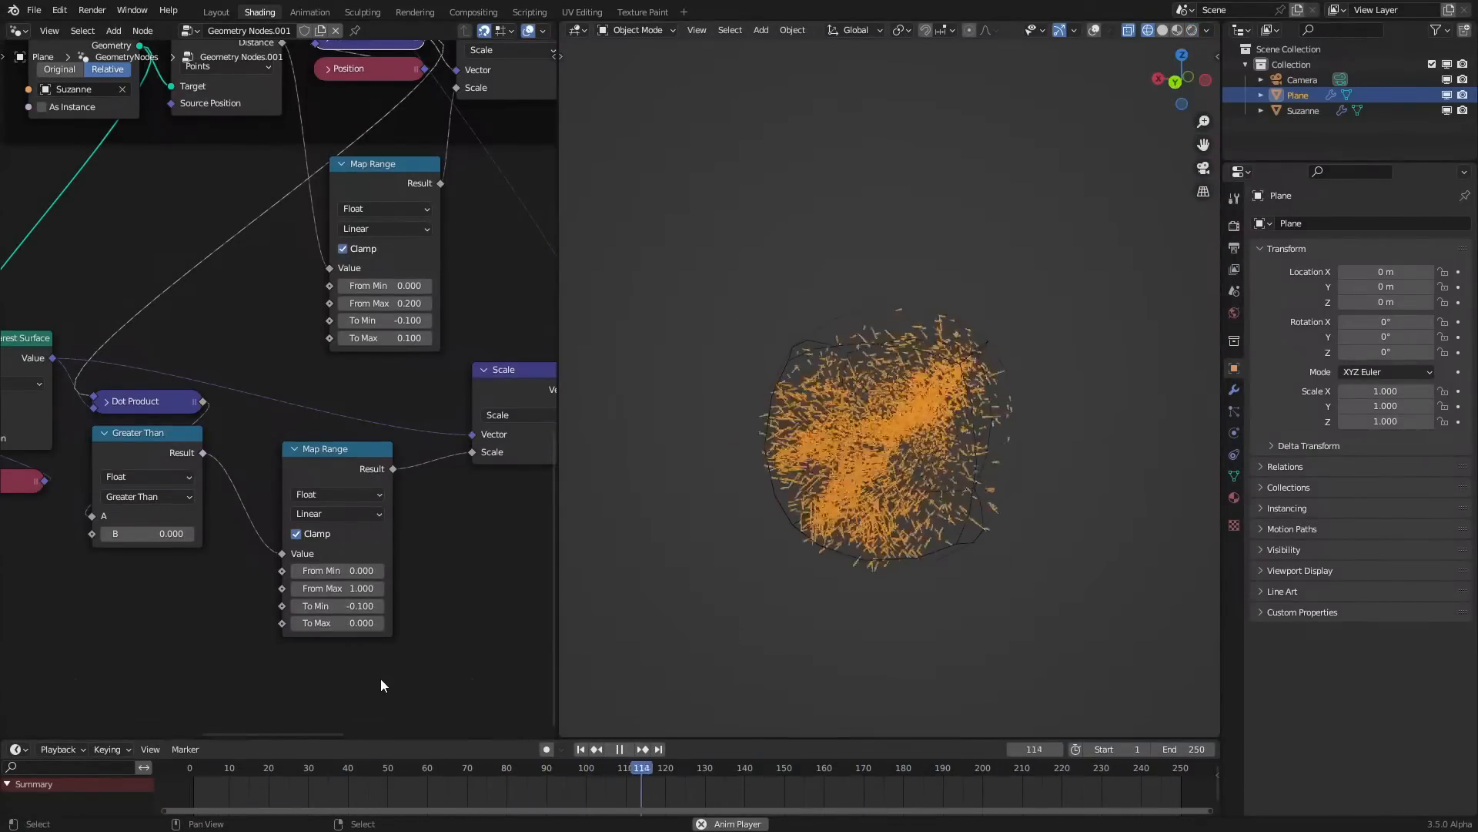
middle_drag(921, 524, 981, 511)
scroll(960, 468, up, 2)
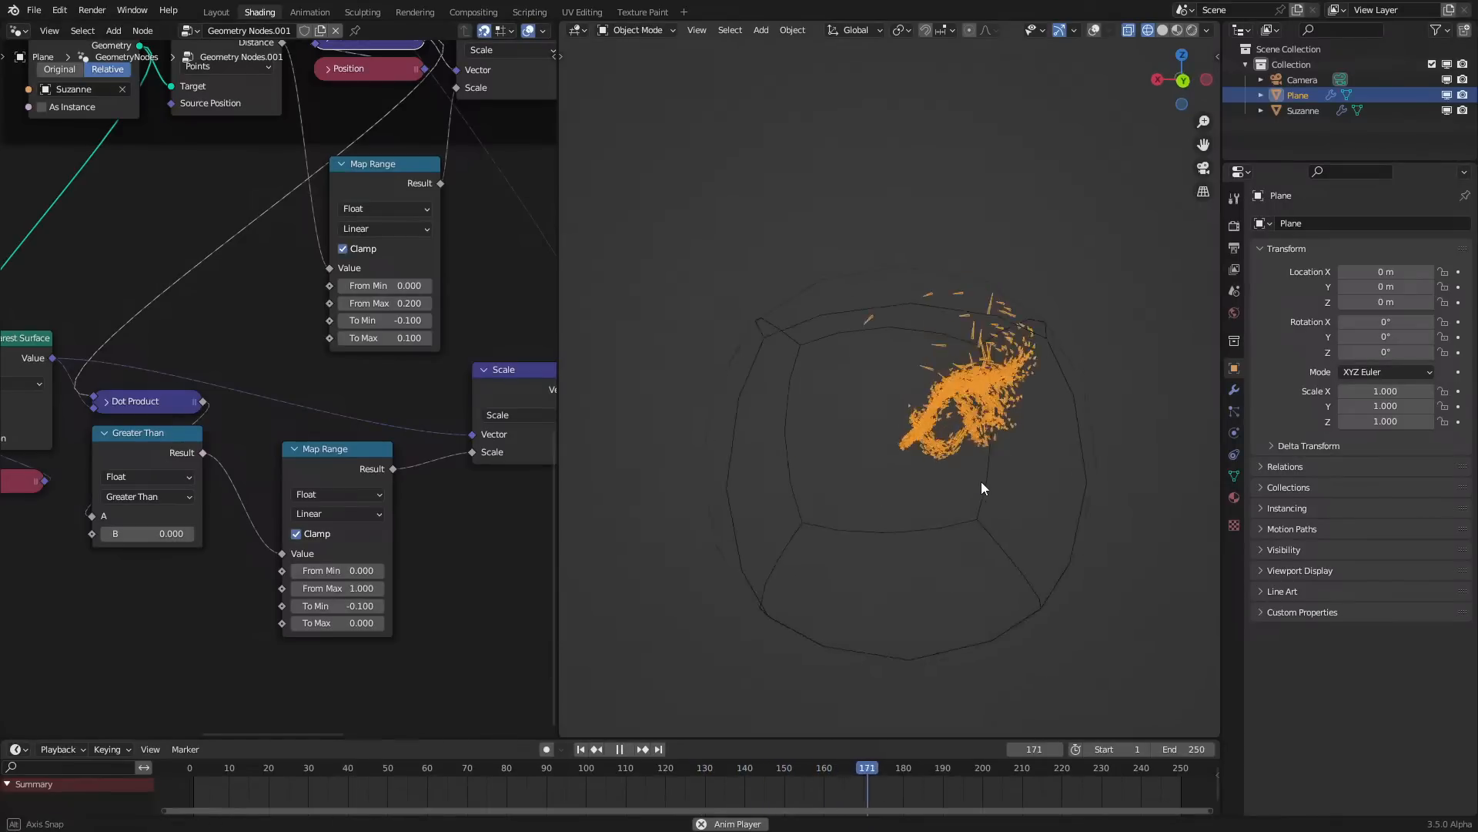
click(182, 779)
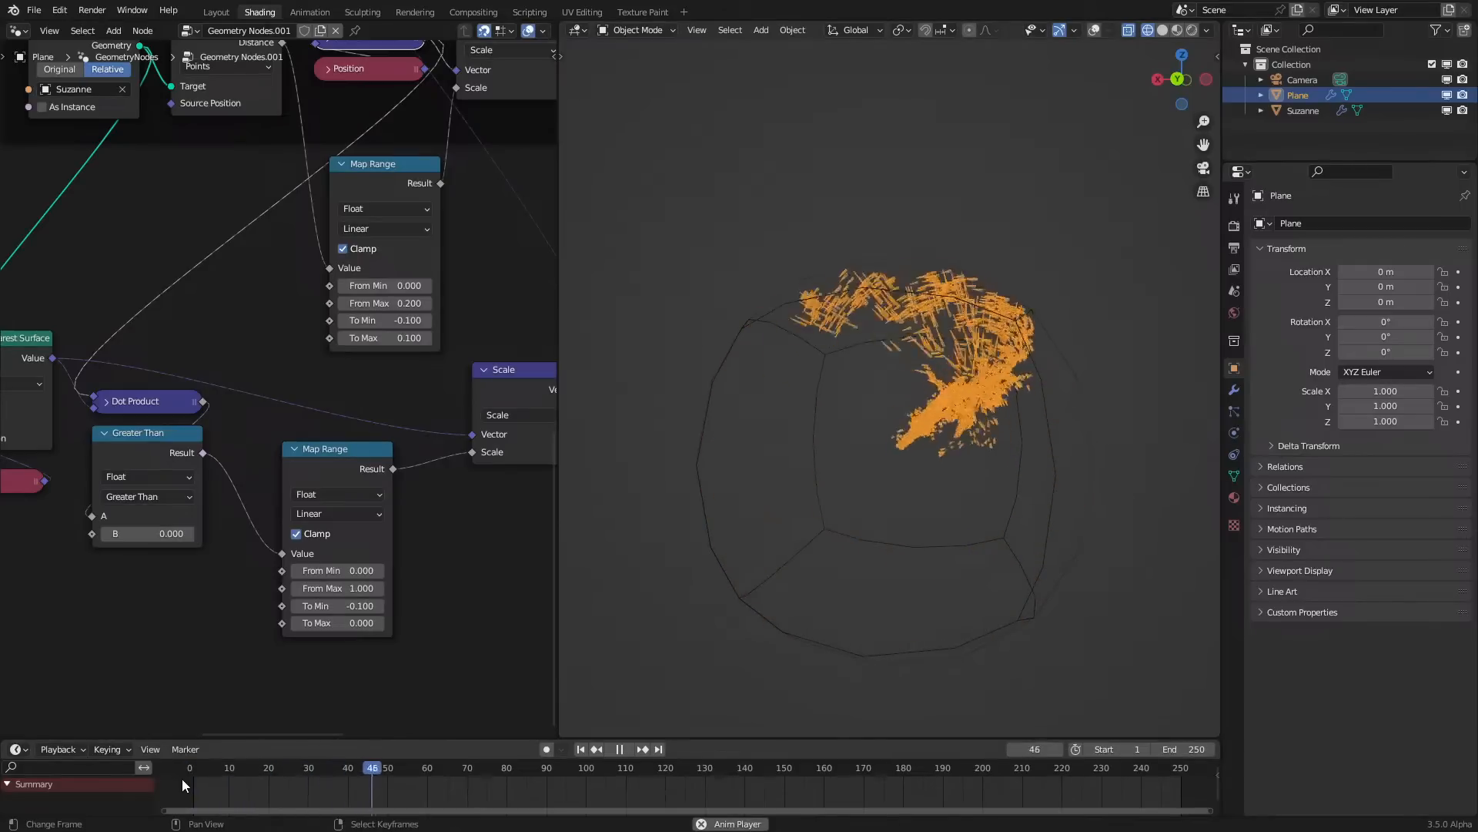
key(space)
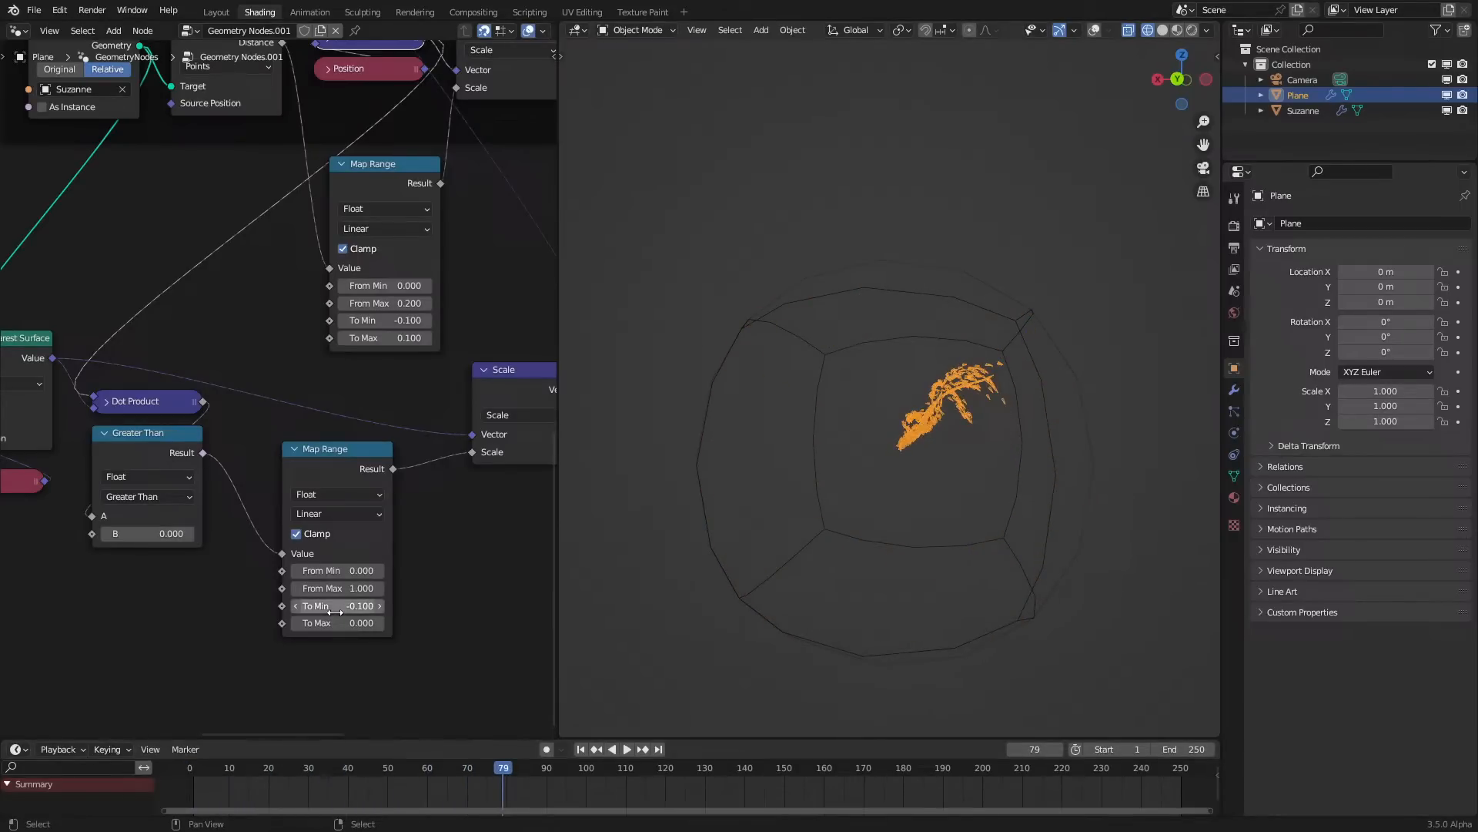
Set the lower Map Range's To Min to 0 and To Max to 0.1, and test-play the simulation
click(171, 787)
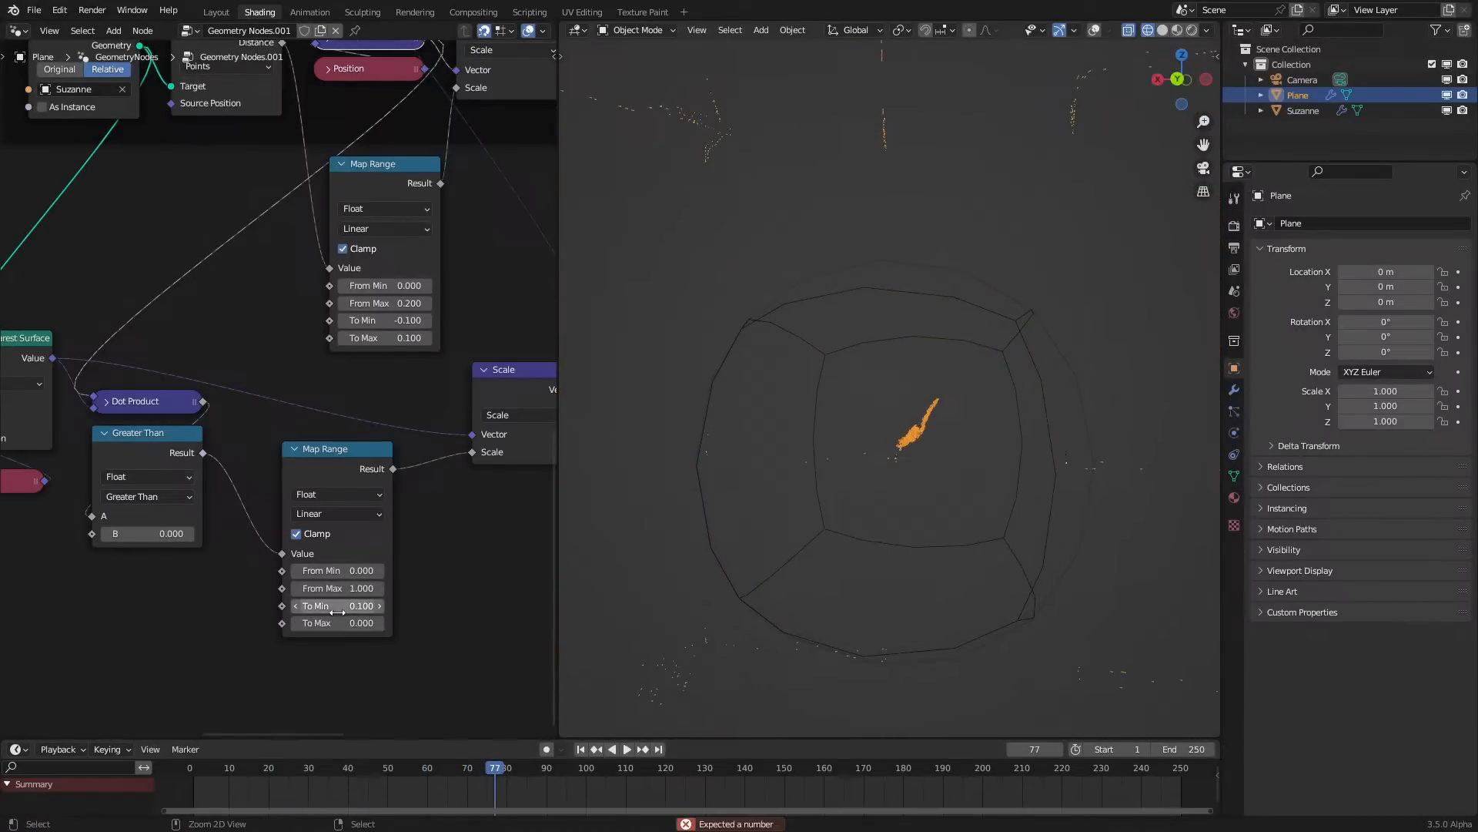
click(296, 608)
key(space)
click(174, 784)
scroll(898, 532, down, 4)
middle_drag(898, 533, 831, 525)
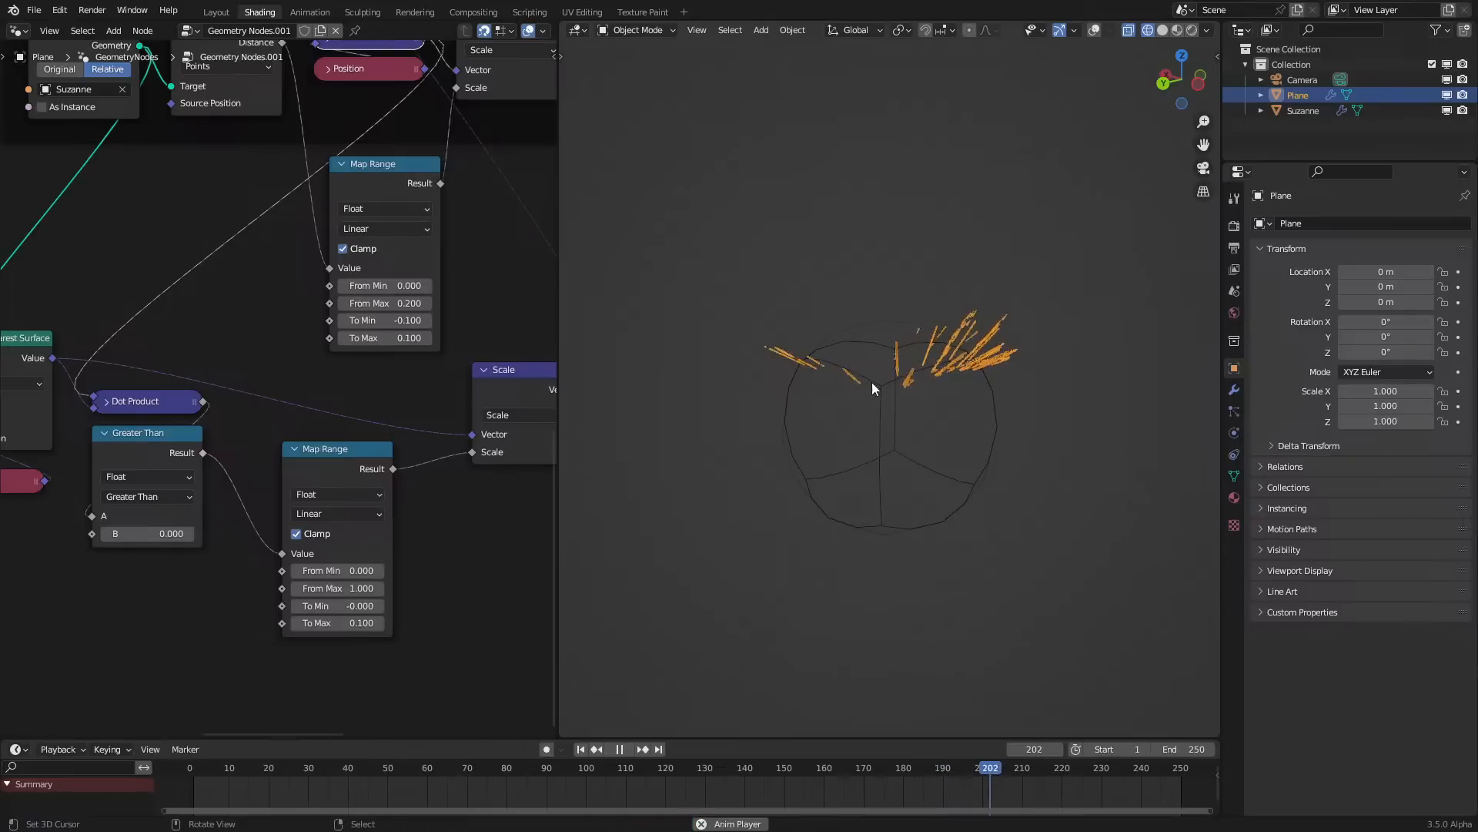
scroll(921, 421, up, 2)
middle_drag(895, 429, 942, 449)
scroll(943, 450, down, 3)
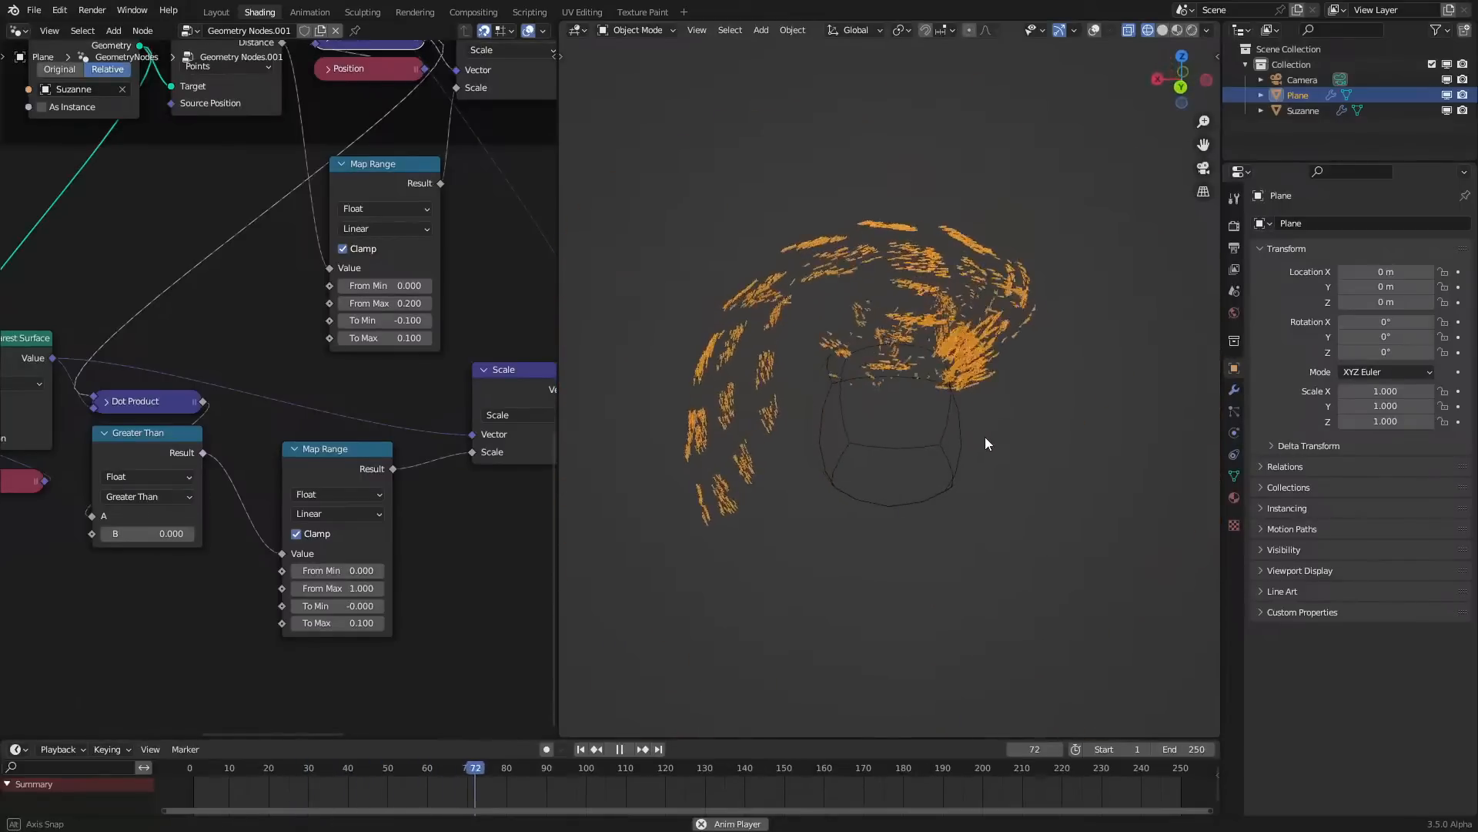
key(space)
Move the Normal node clear of Sample Nearest Surface and replay the simulation to inspect how the particles cluster
scroll(184, 442, down, 3)
middle_drag(183, 442, 432, 479)
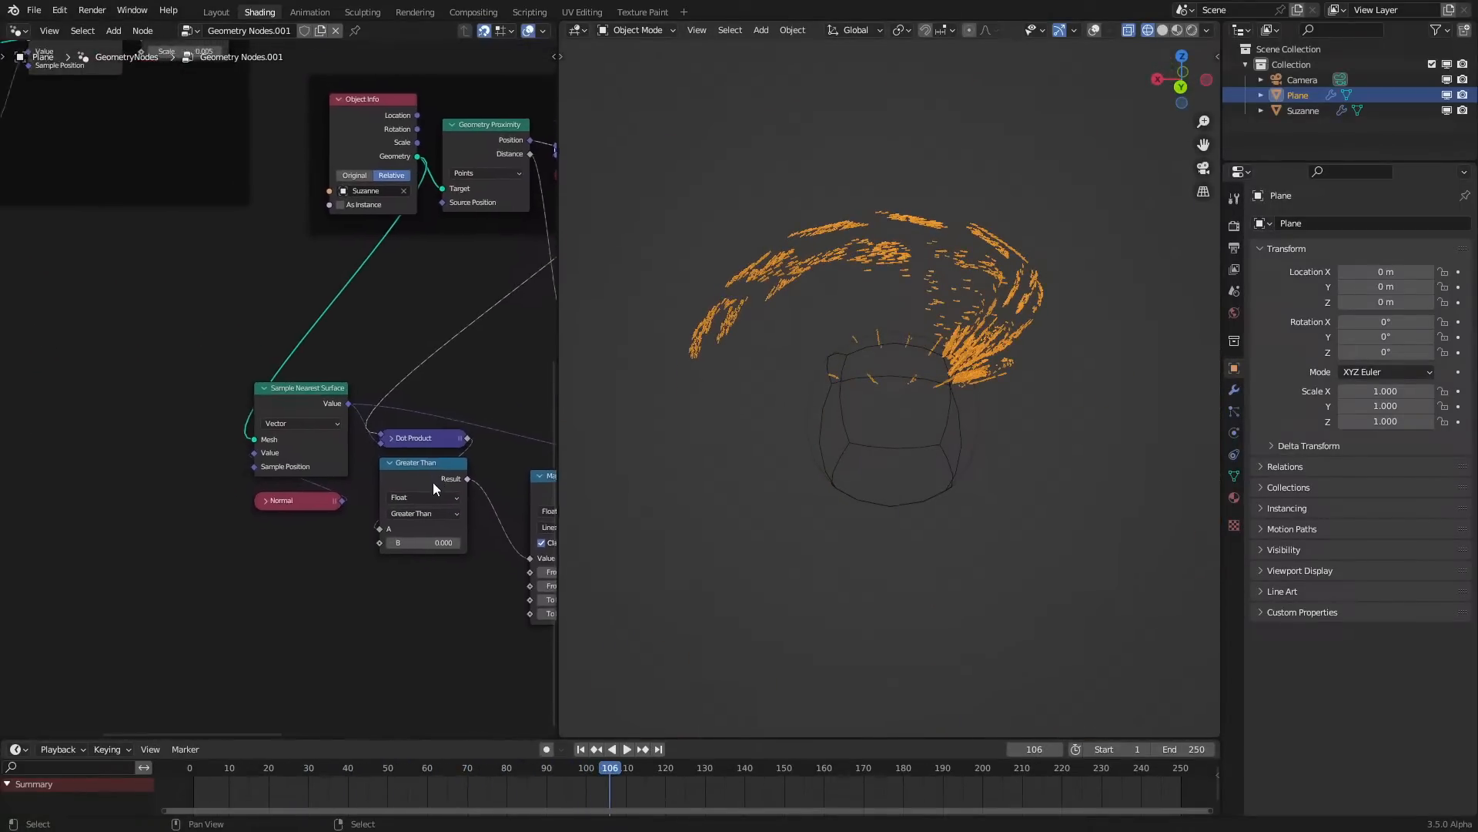
scroll(408, 473, up, 4)
drag(350, 542, 180, 510)
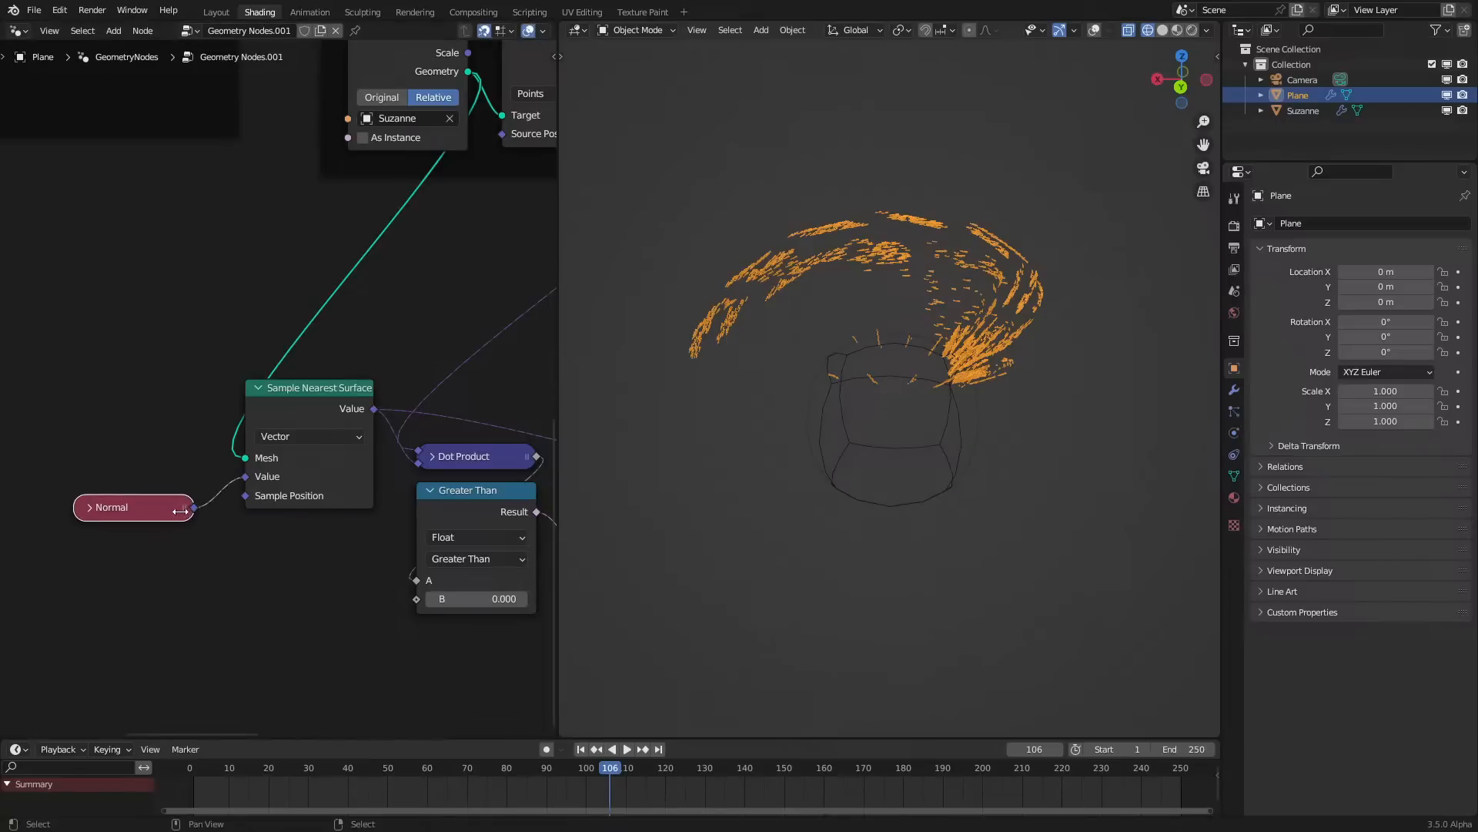
click(189, 768)
key(space)
middle_drag(953, 308, 956, 344)
drag(208, 769, 174, 796)
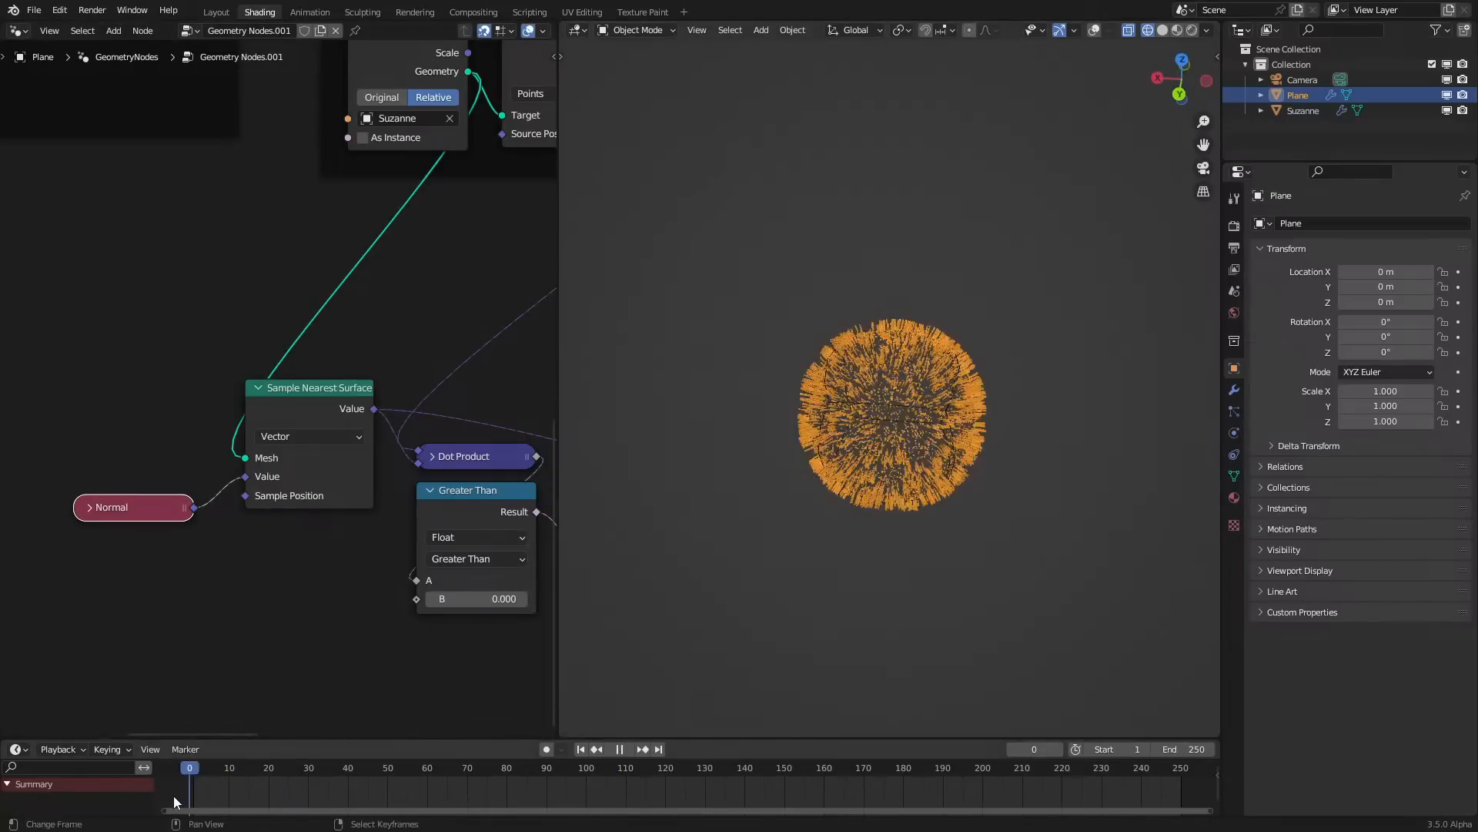
key(space)
middle_drag(912, 426, 942, 459)
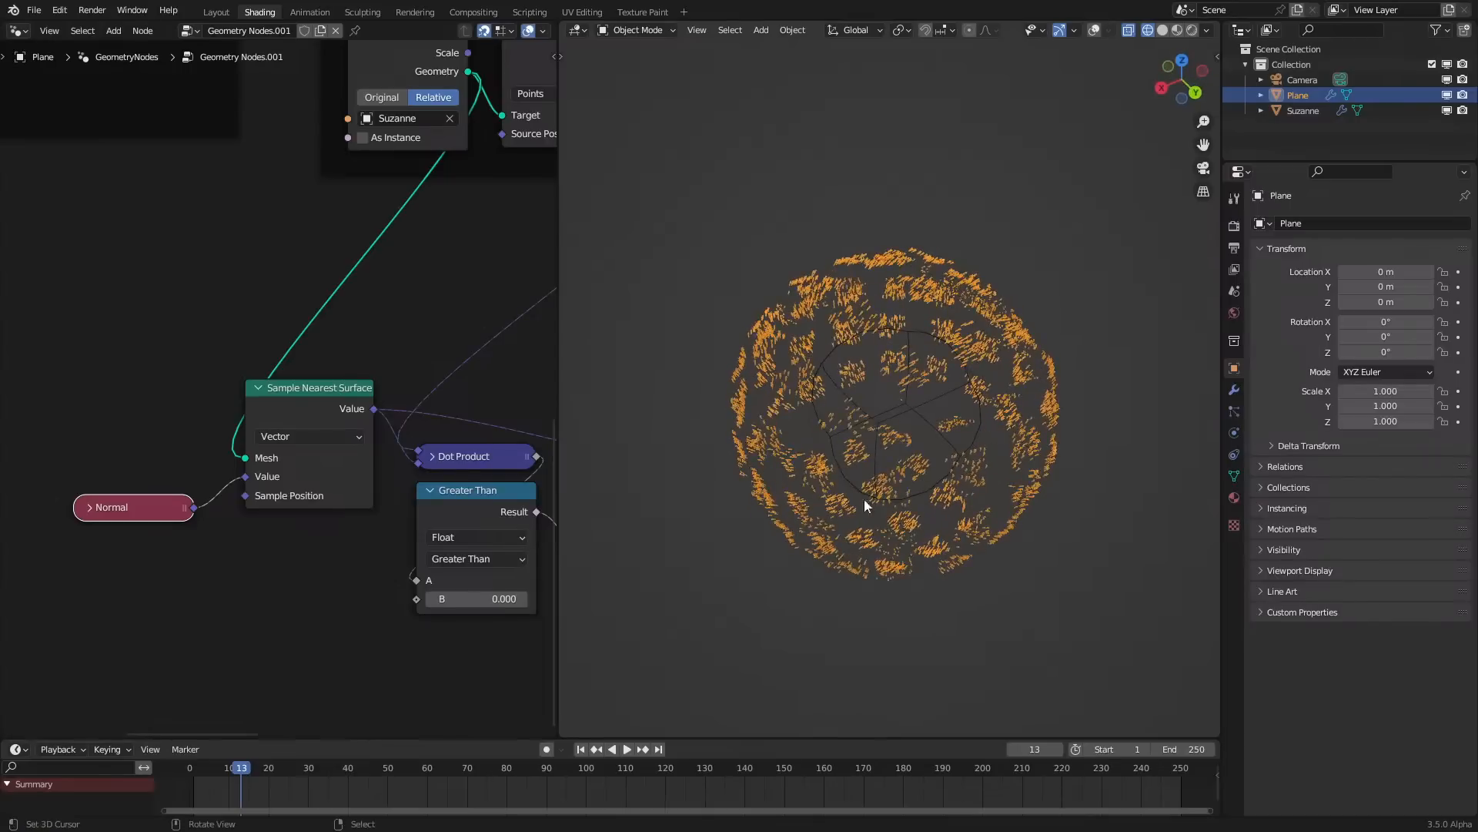
Add a Vector Interpolate Domain node on the Point domain, fed by the Normal node, below Sample Nearest Surface
scroll(884, 344, up, 5)
scroll(192, 520, up, 1)
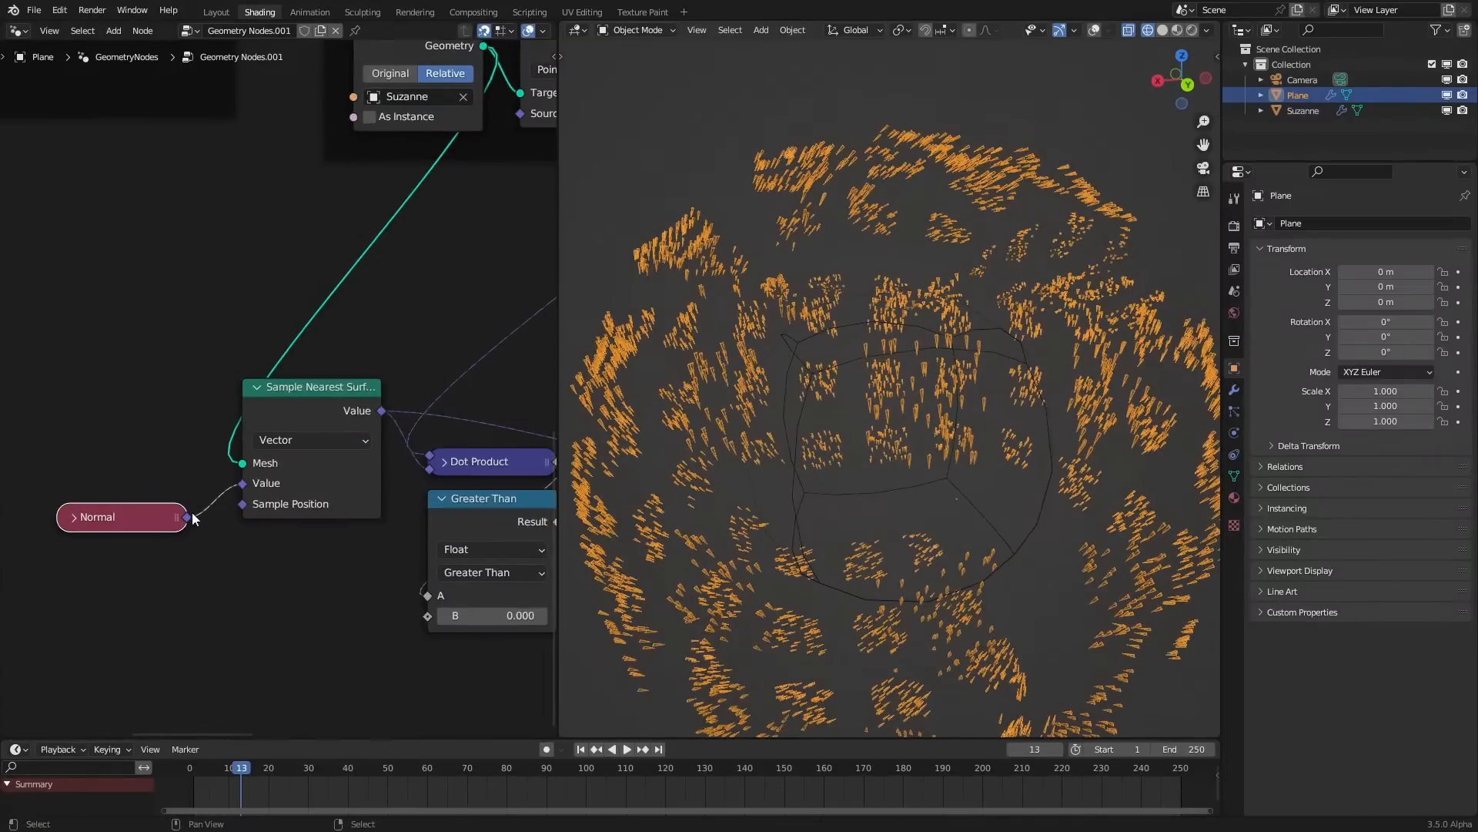
drag(250, 573, 272, 593)
text(int)
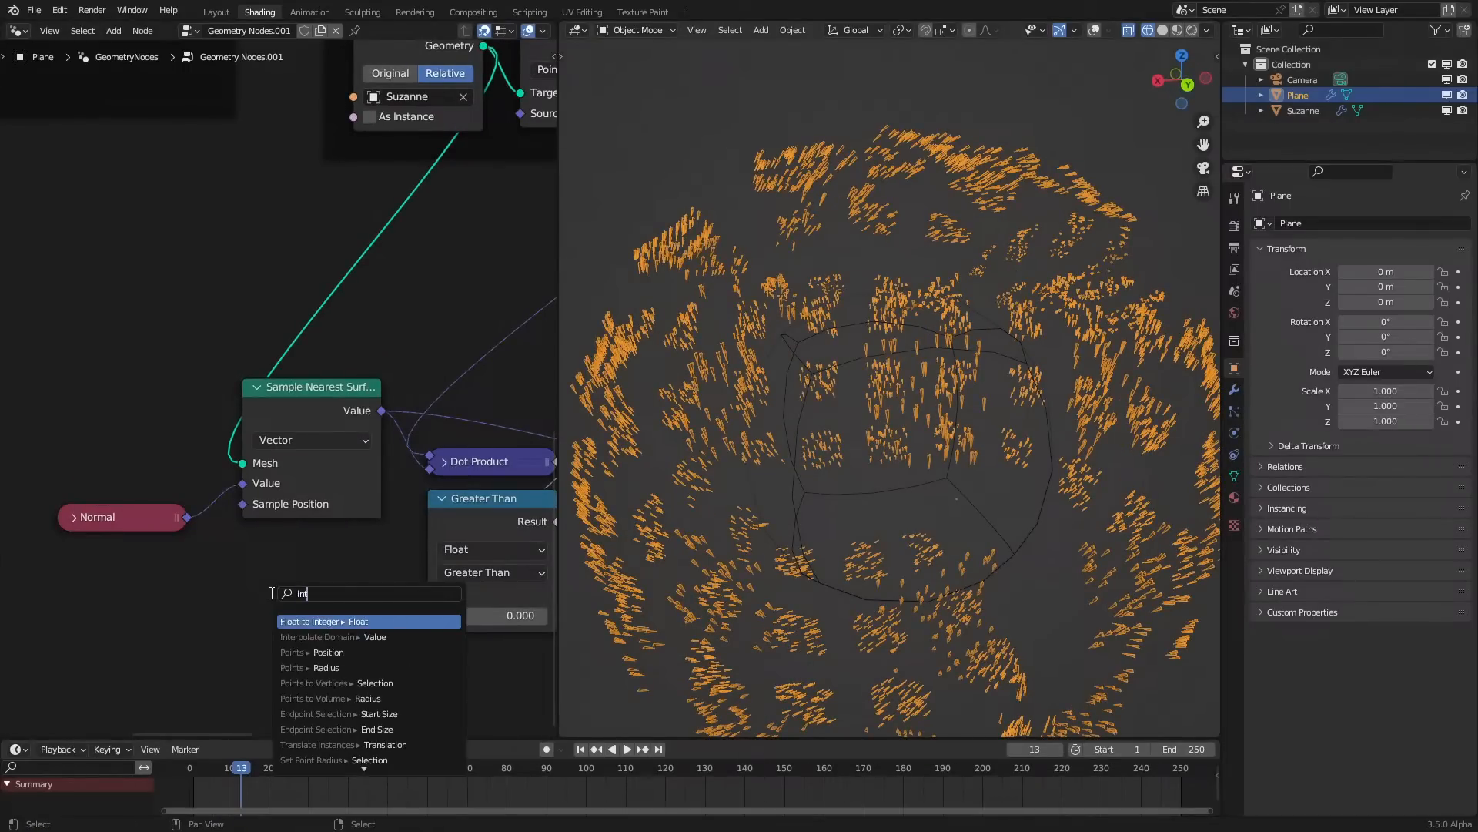
click(331, 637)
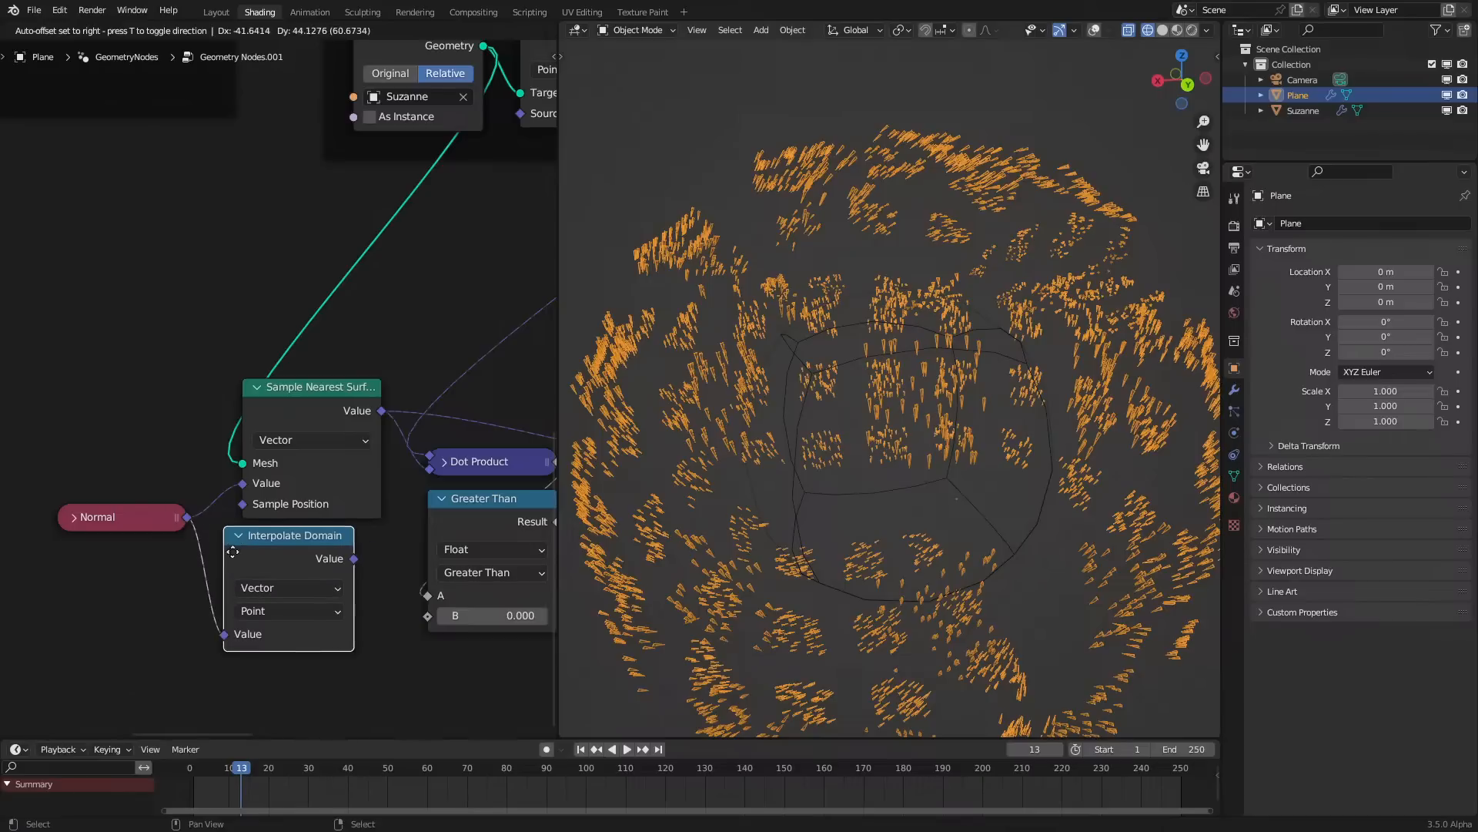
Link Interpolate Domain's output into Sample Nearest Surface's Value input and test-play the simulation
drag(247, 485, 243, 483)
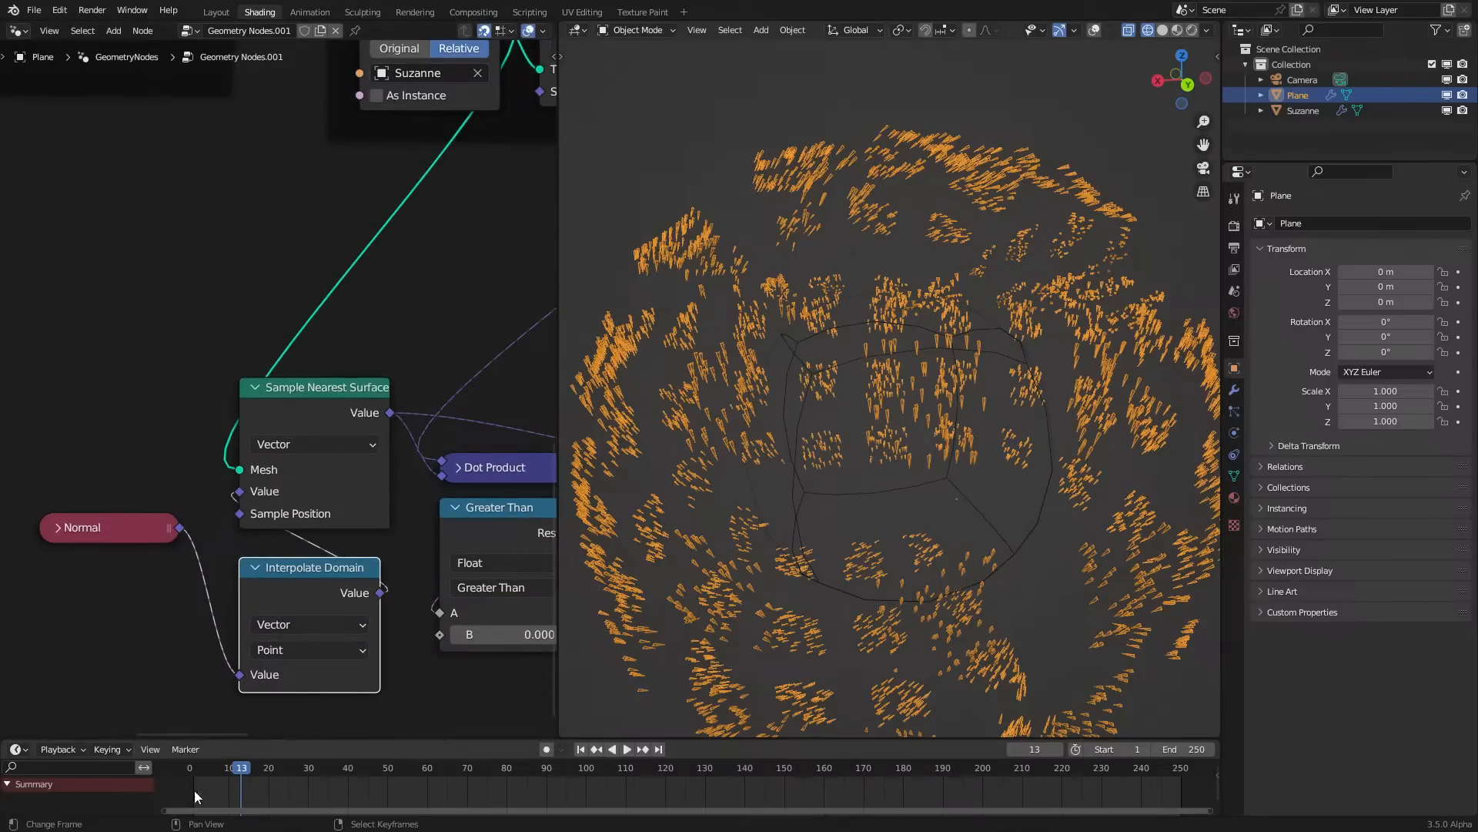
click(165, 775)
key(space)
scroll(190, 562, down, 1)
key(space)
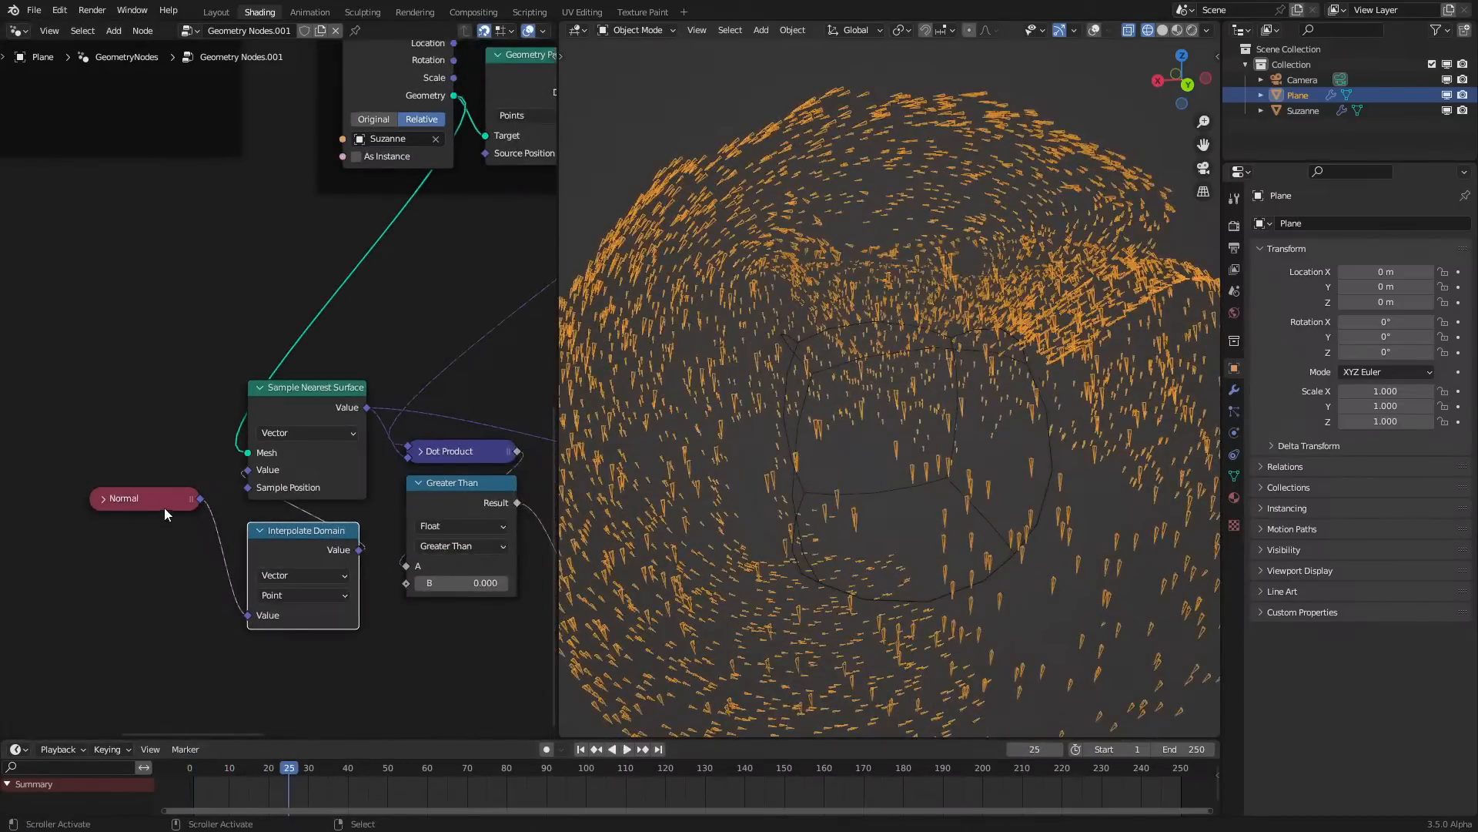
Collapse the Interpolate Domain node, stack Normal beneath it under Sample Nearest Surface, and test-play the simulation
key(space)
drag(164, 508, 311, 575)
click(260, 532)
scroll(174, 505, down, 2)
middle_drag(175, 504, 157, 519)
key(space)
Delete the Scale node in the proximity frame and the Map Range node that drives it
scroll(400, 394, down, 2)
scroll(396, 416, up, 1)
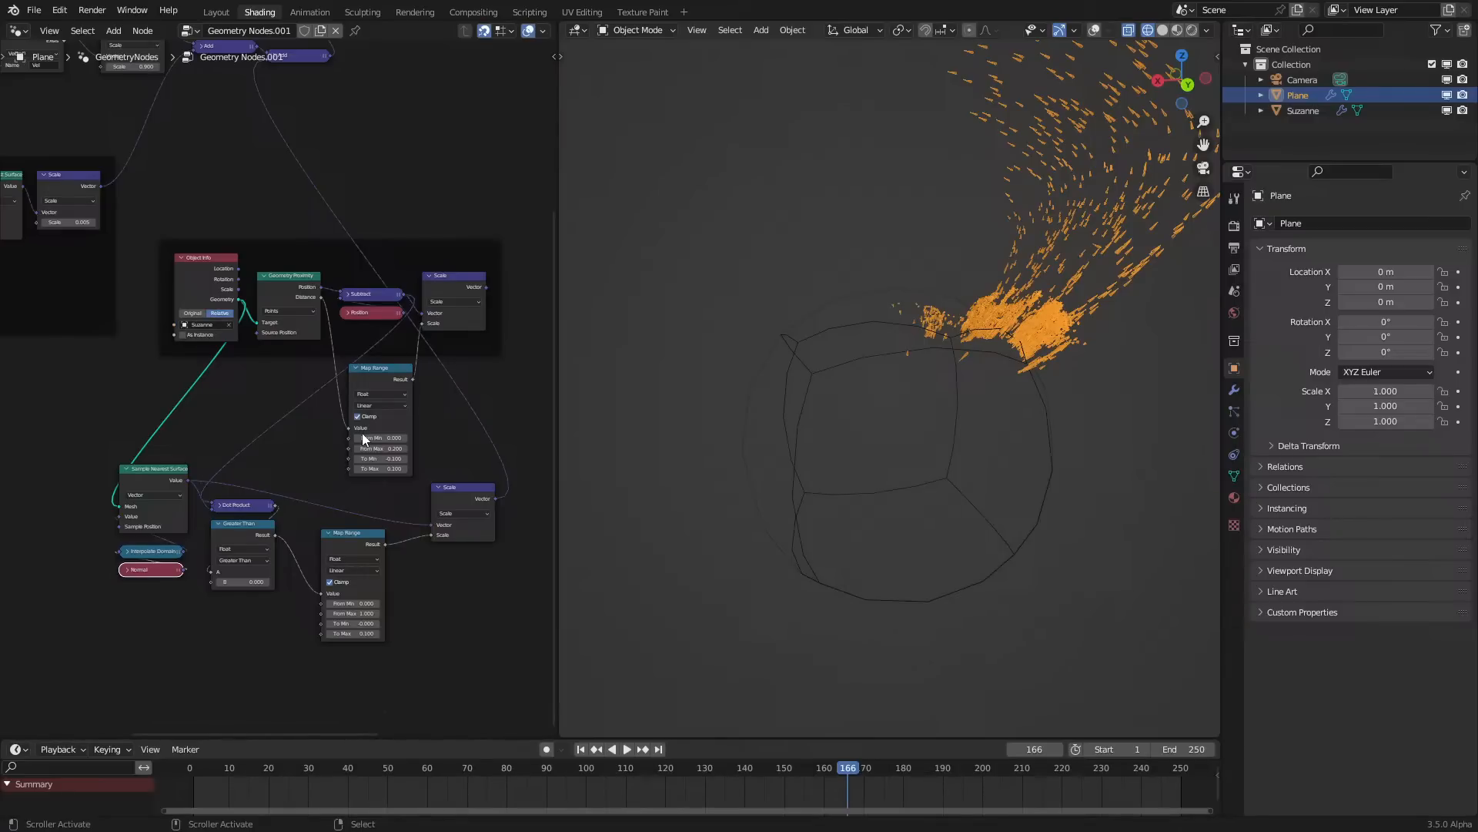
middle_drag(439, 291, 419, 388)
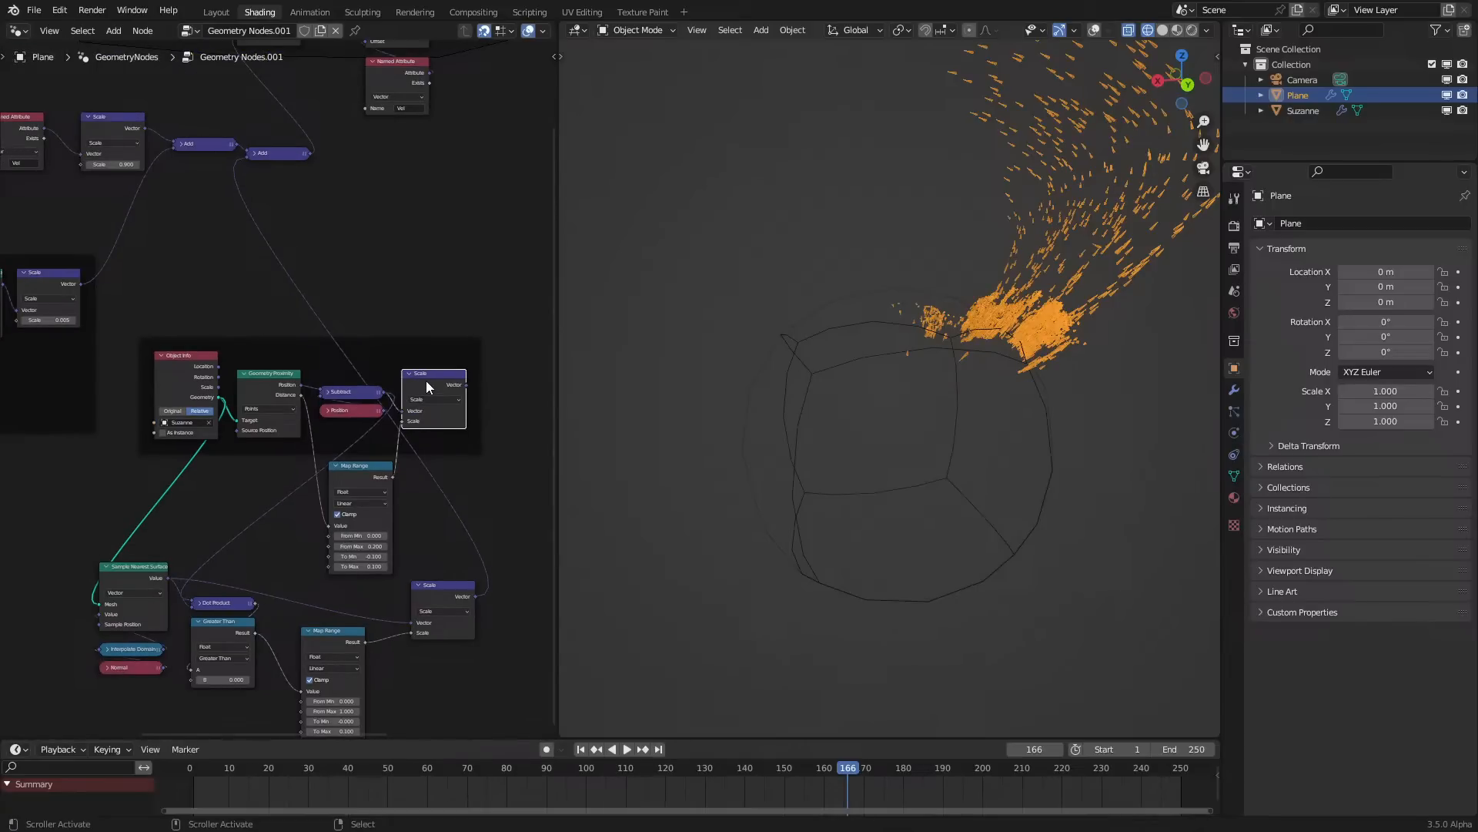
key(x)
click(379, 473)
key(x)
Move the whole normal-push cluster, from Sample Nearest Surface to Scale, further along below the proximity frame
drag(105, 516, 429, 768)
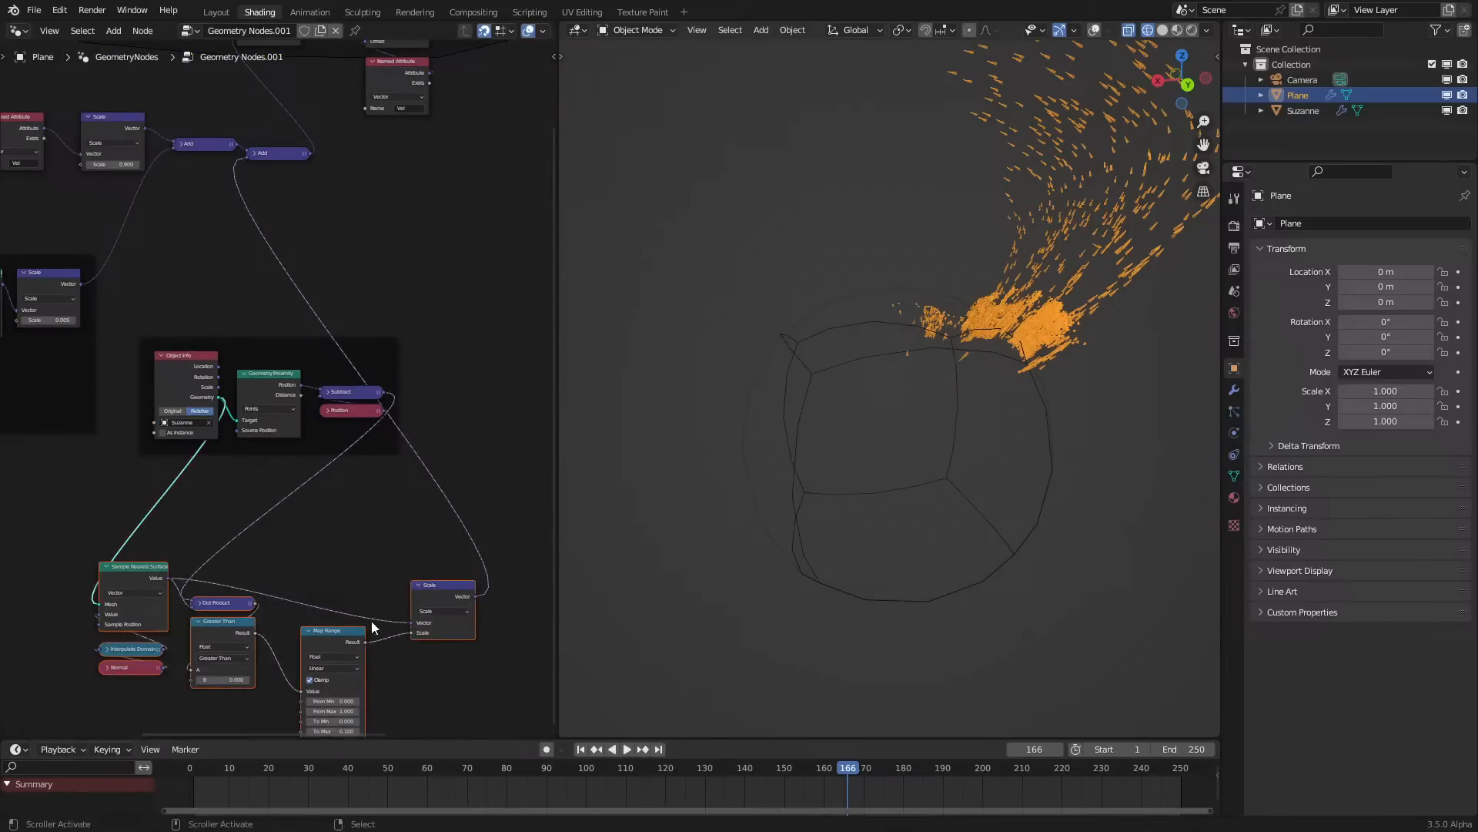
key(g)
click(552, 542)
Line up the remaining Map Range, Greater Than and Dot Product nodes between Sample Nearest Surface and Scale
middle_drag(423, 528, 278, 520)
scroll(298, 534, up, 4)
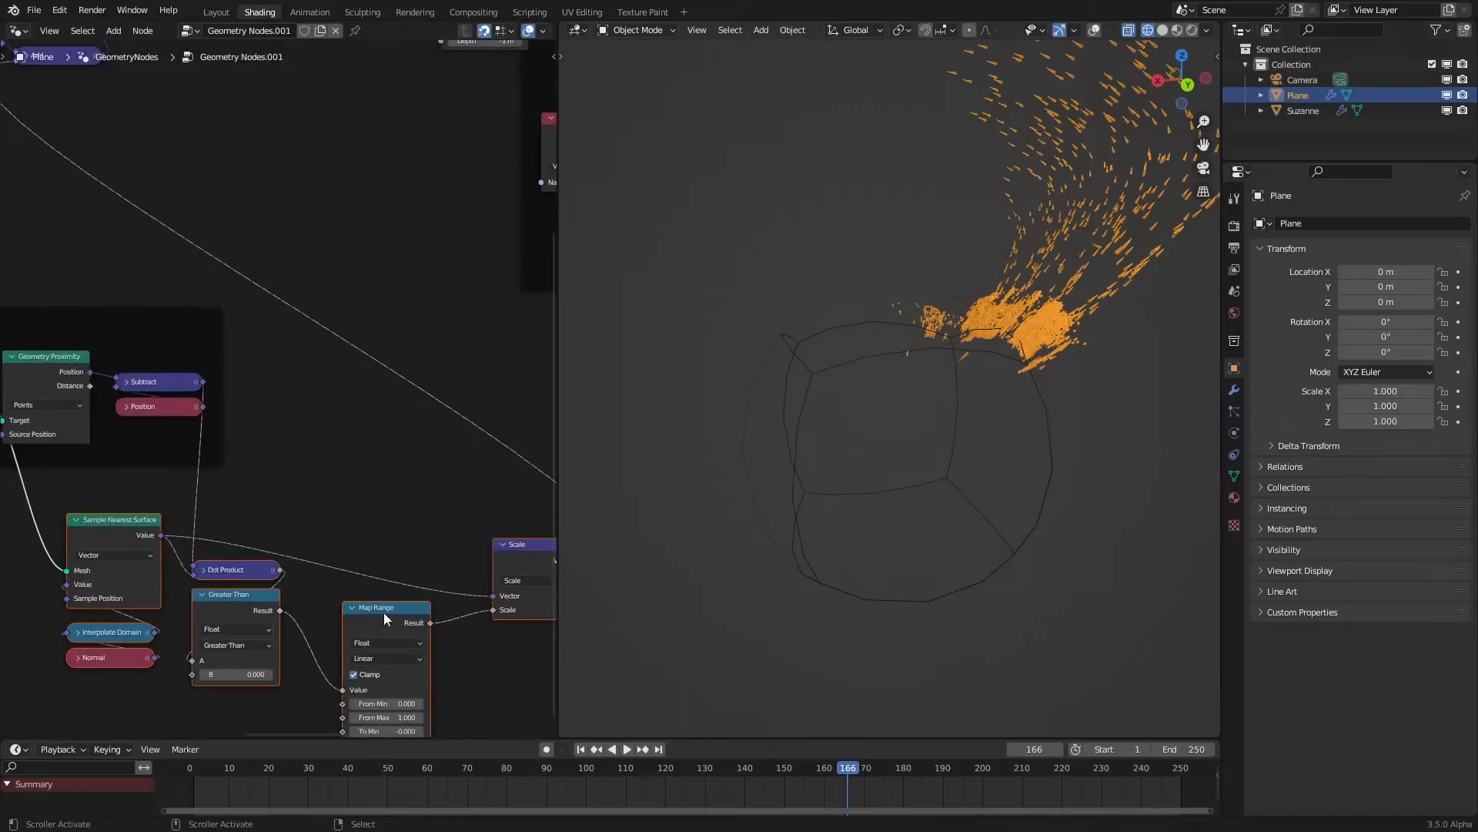
click(381, 611)
key(g)
click(343, 594)
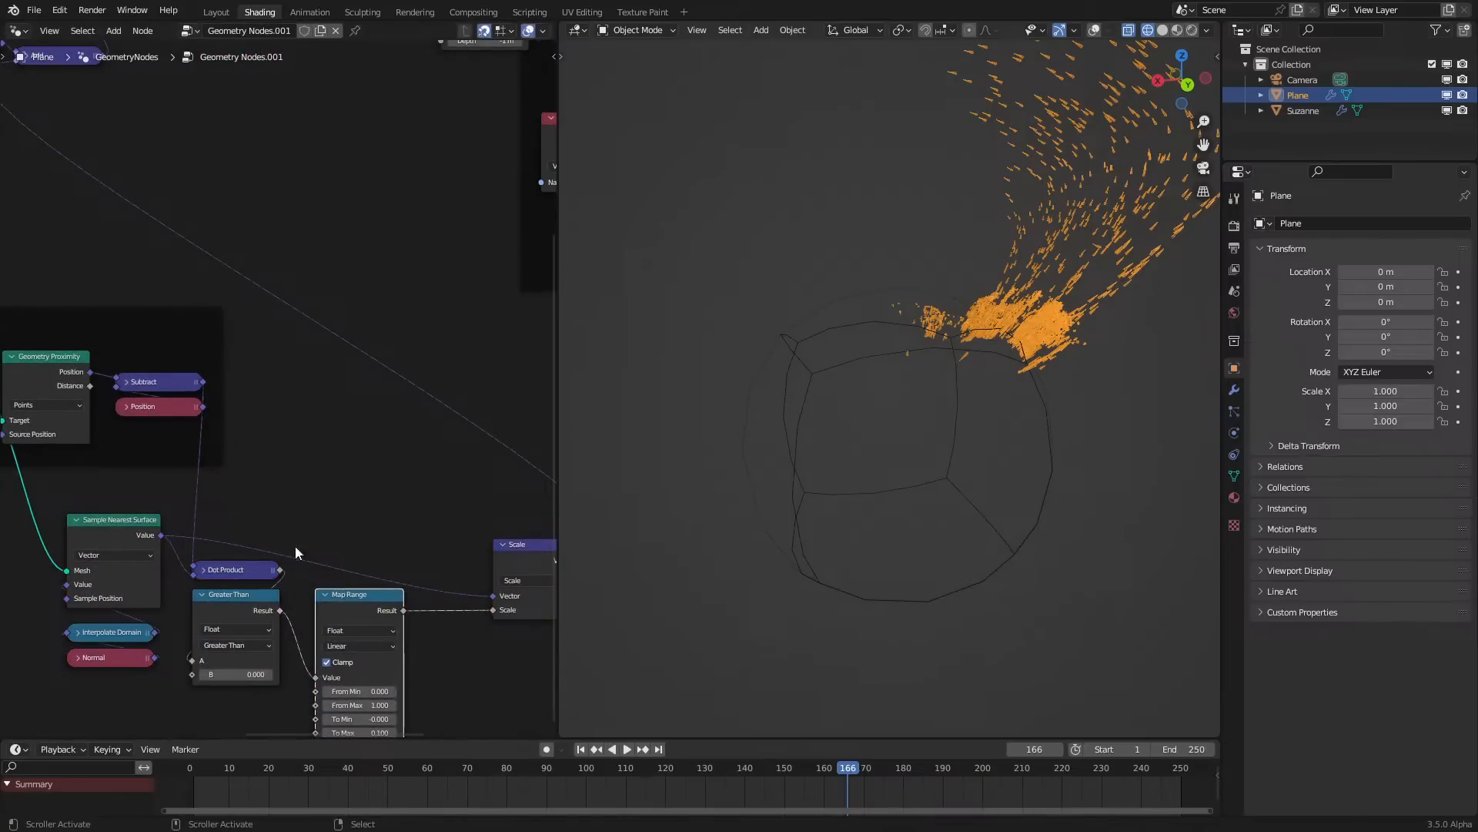
drag(306, 609, 322, 615)
key(g)
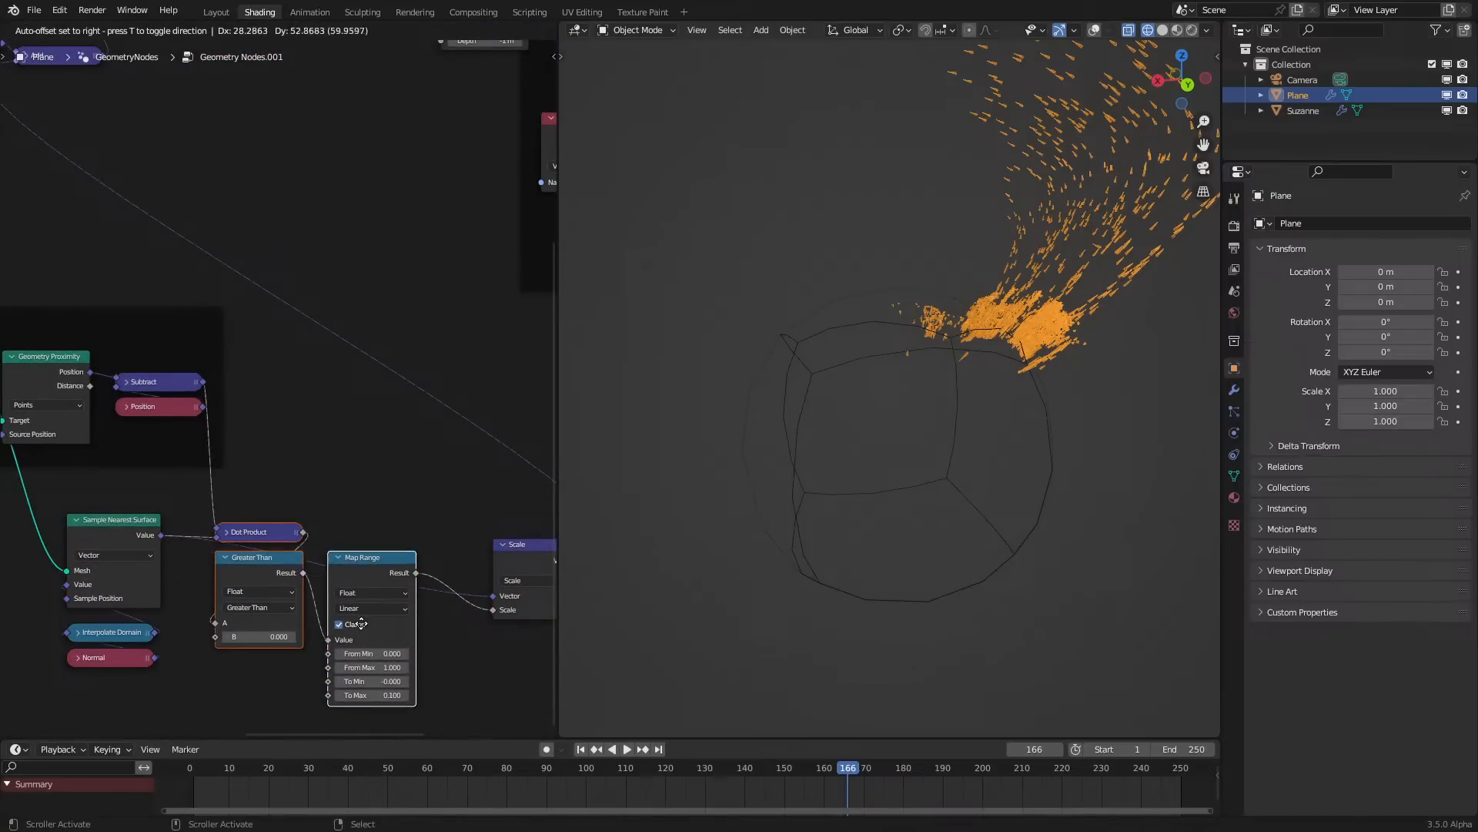
click(345, 644)
Replay the simulation from the start and examine how the particles move around the mesh
key(space)
click(193, 770)
scroll(726, 454, down, 1)
middle_drag(725, 455, 732, 437)
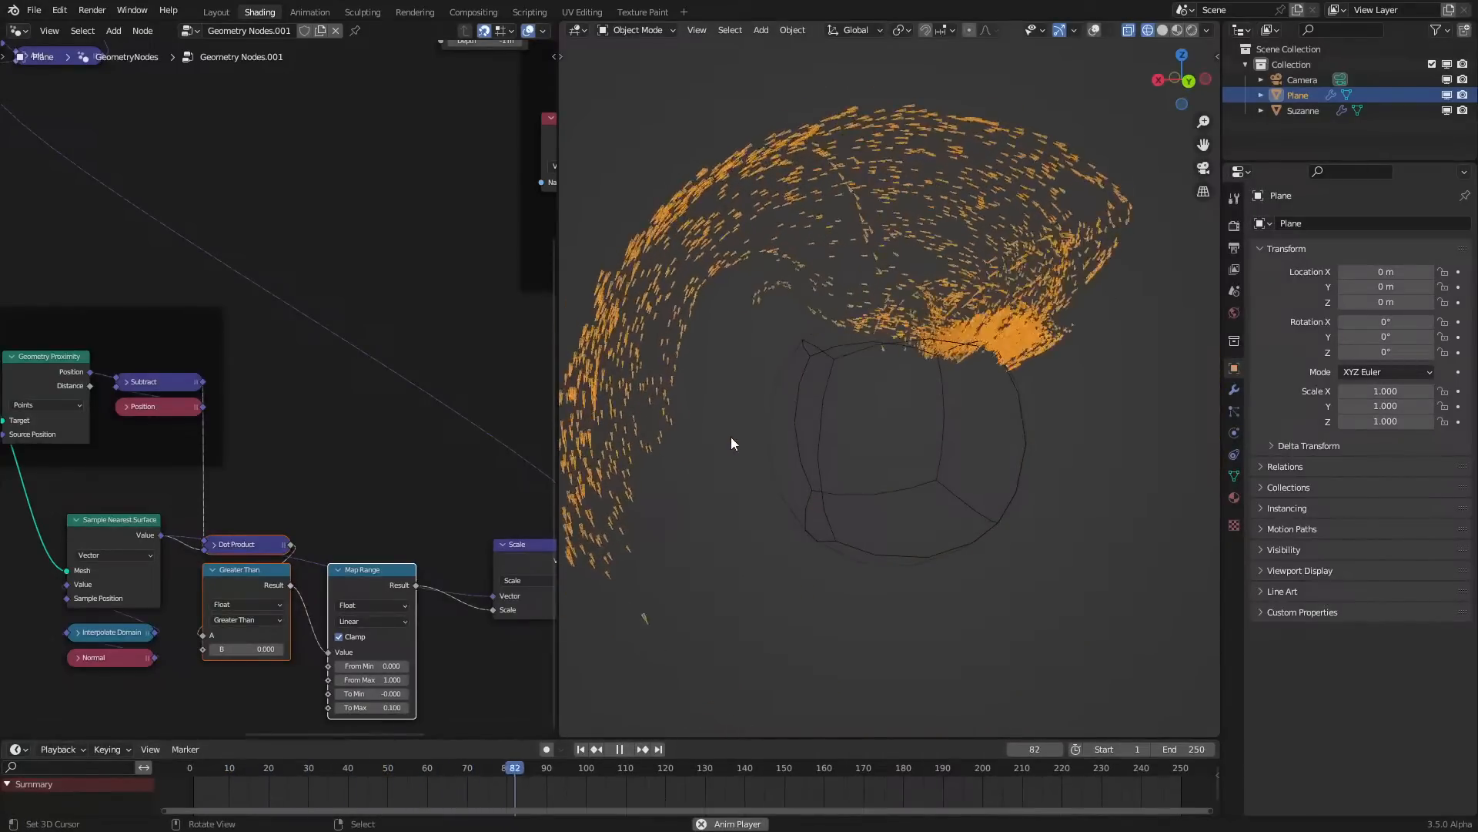
key(space)
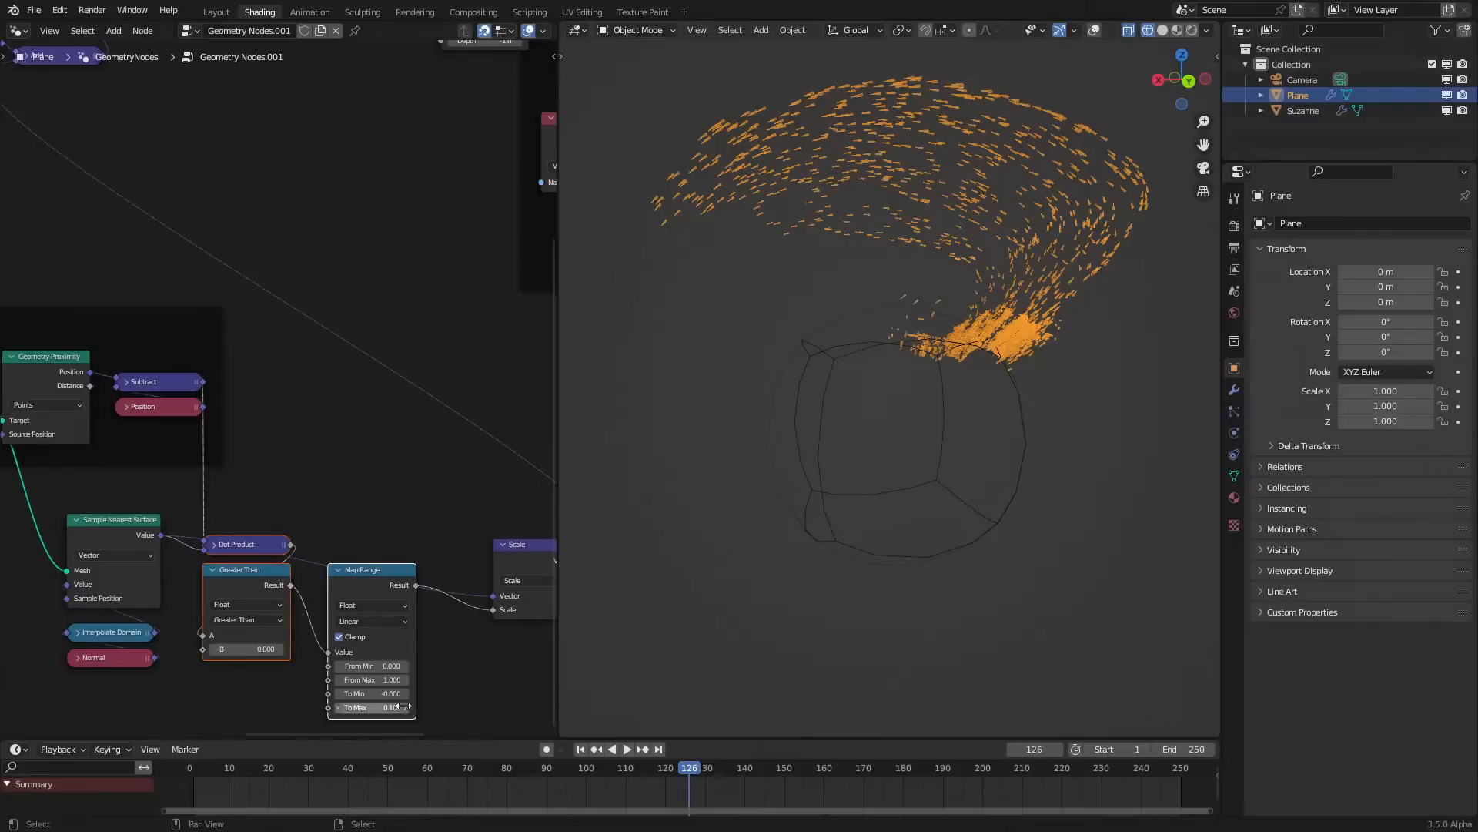
Collapse the Scale node and place it directly above the Map Range node
middle_drag(411, 688, 430, 628)
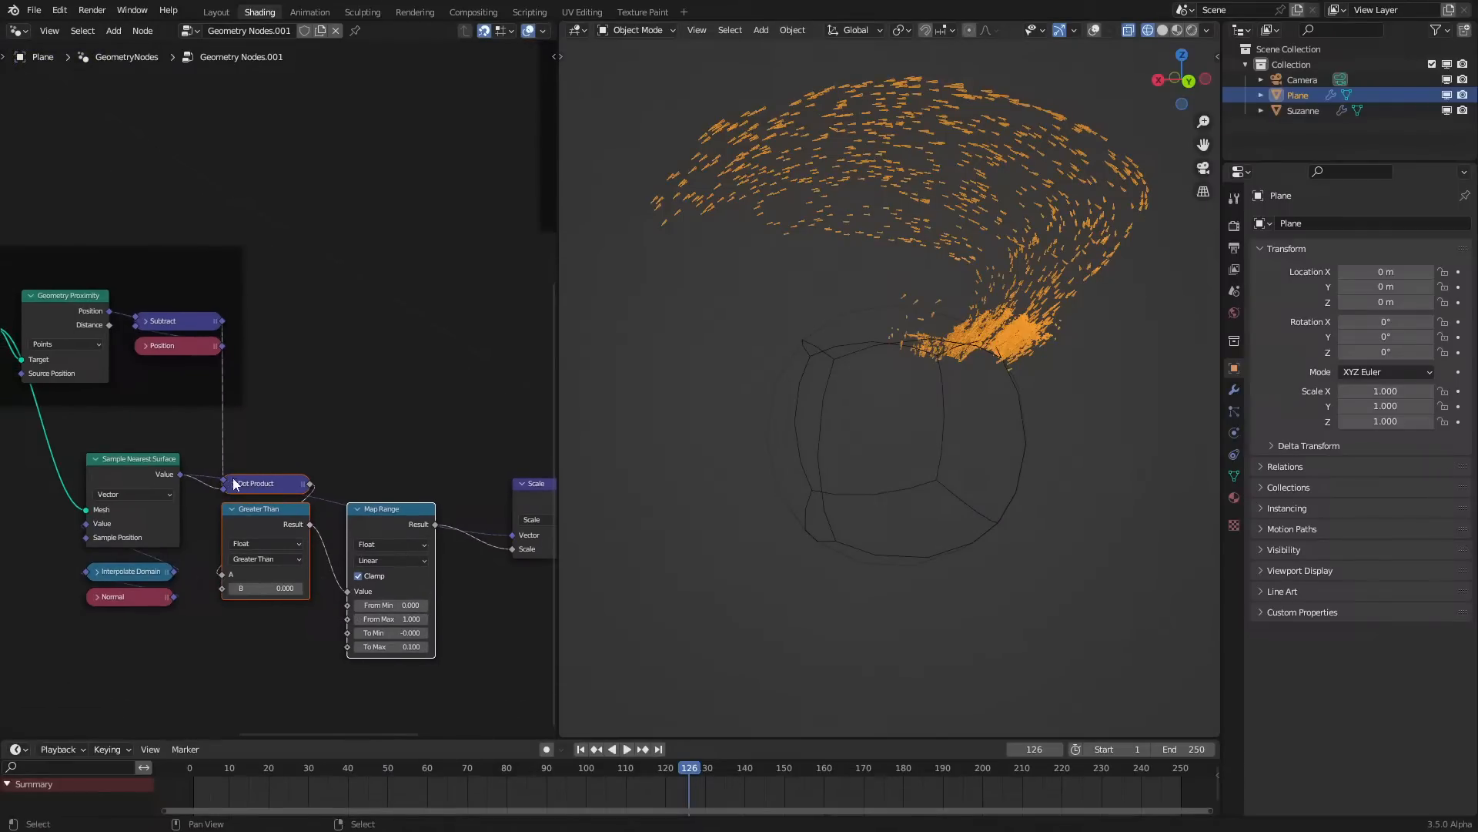
click(524, 484)
drag(524, 484, 362, 485)
middle_drag(362, 485, 337, 570)
Duplicate the Scale and Map Range nodes beside the cluster, linking the original Scale's output into the duplicated Scale
key(shift+d)
click(501, 483)
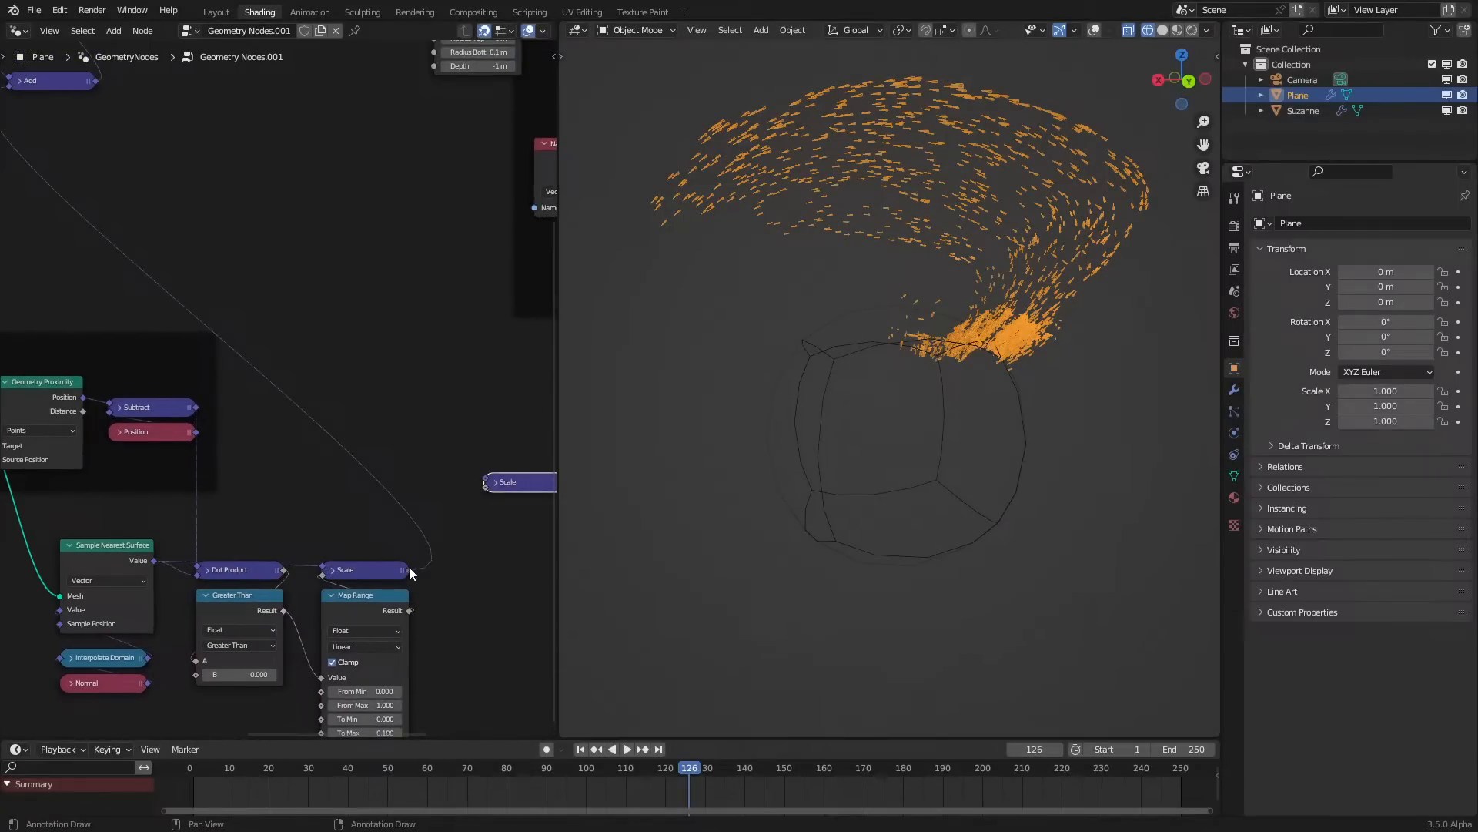
key(shift+d)
click(522, 613)
Join the nodes from Sample Nearest Surface to the original Scale in a frame below the proximity frame
scroll(522, 613, down, 2)
drag(95, 504, 330, 648)
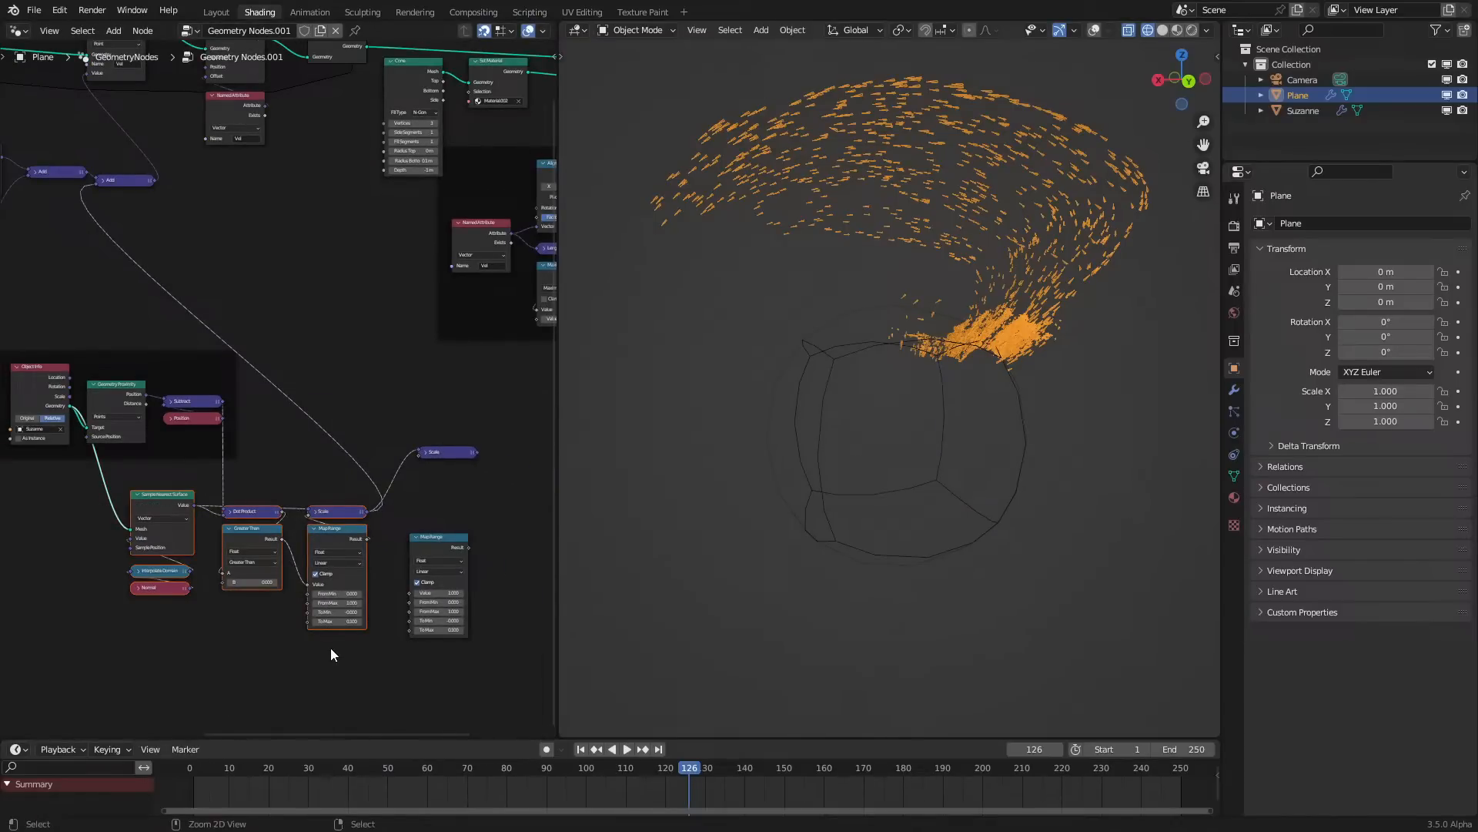
key(ctrl+j)
scroll(330, 648, up, 2)
middle_drag(330, 648, 426, 465)
drag(421, 411, 334, 461)
Route the link from Sample Nearest Surface to Scale above Dot Product using two reroute points
shift+right_drag(176, 418, 187, 454)
key(g)
click(190, 441)
shift+right_drag(311, 418, 307, 419)
key(g)
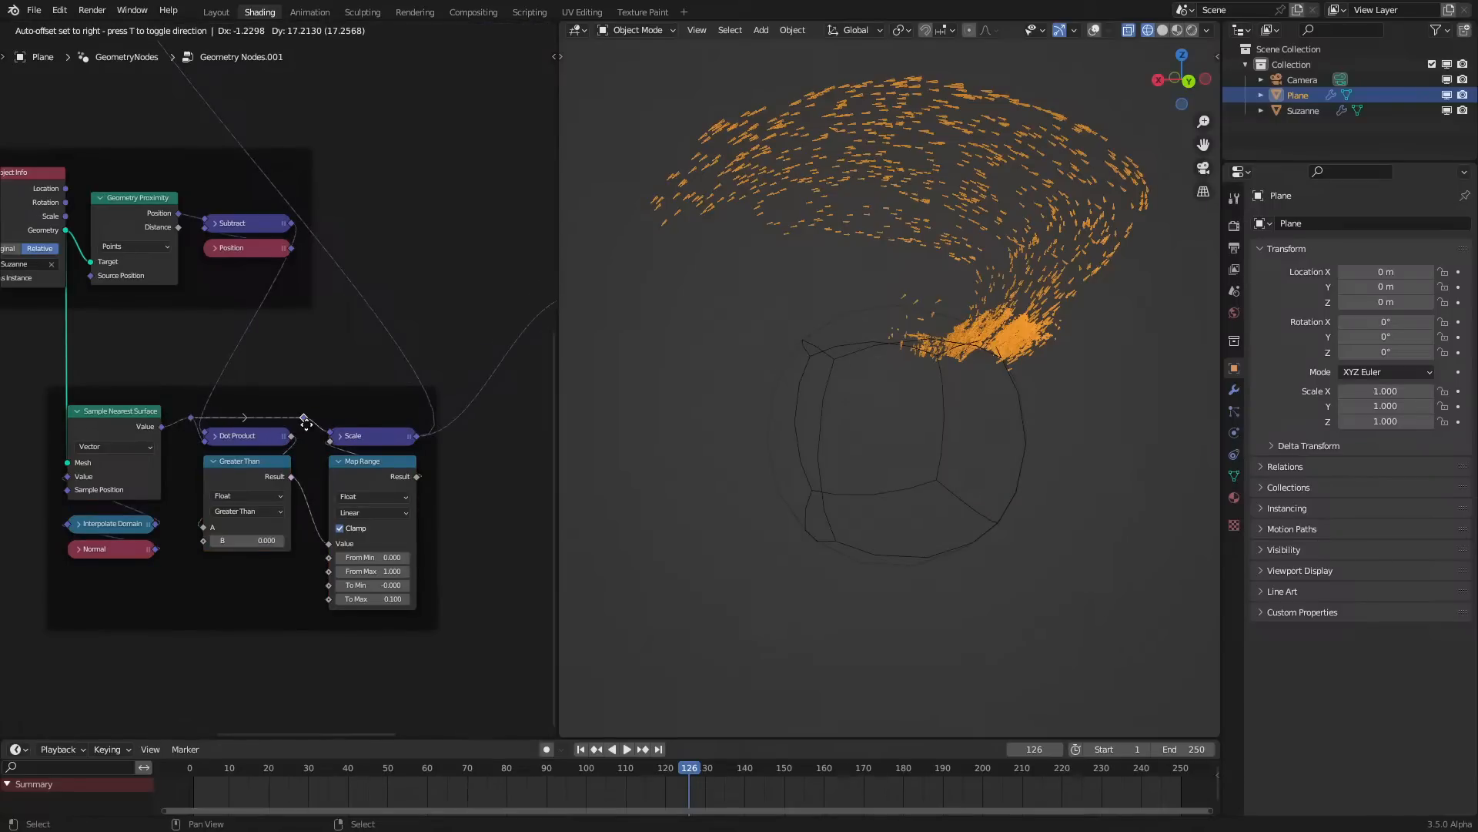
scroll(248, 441, down, 5)
middle_drag(515, 421, 450, 469)
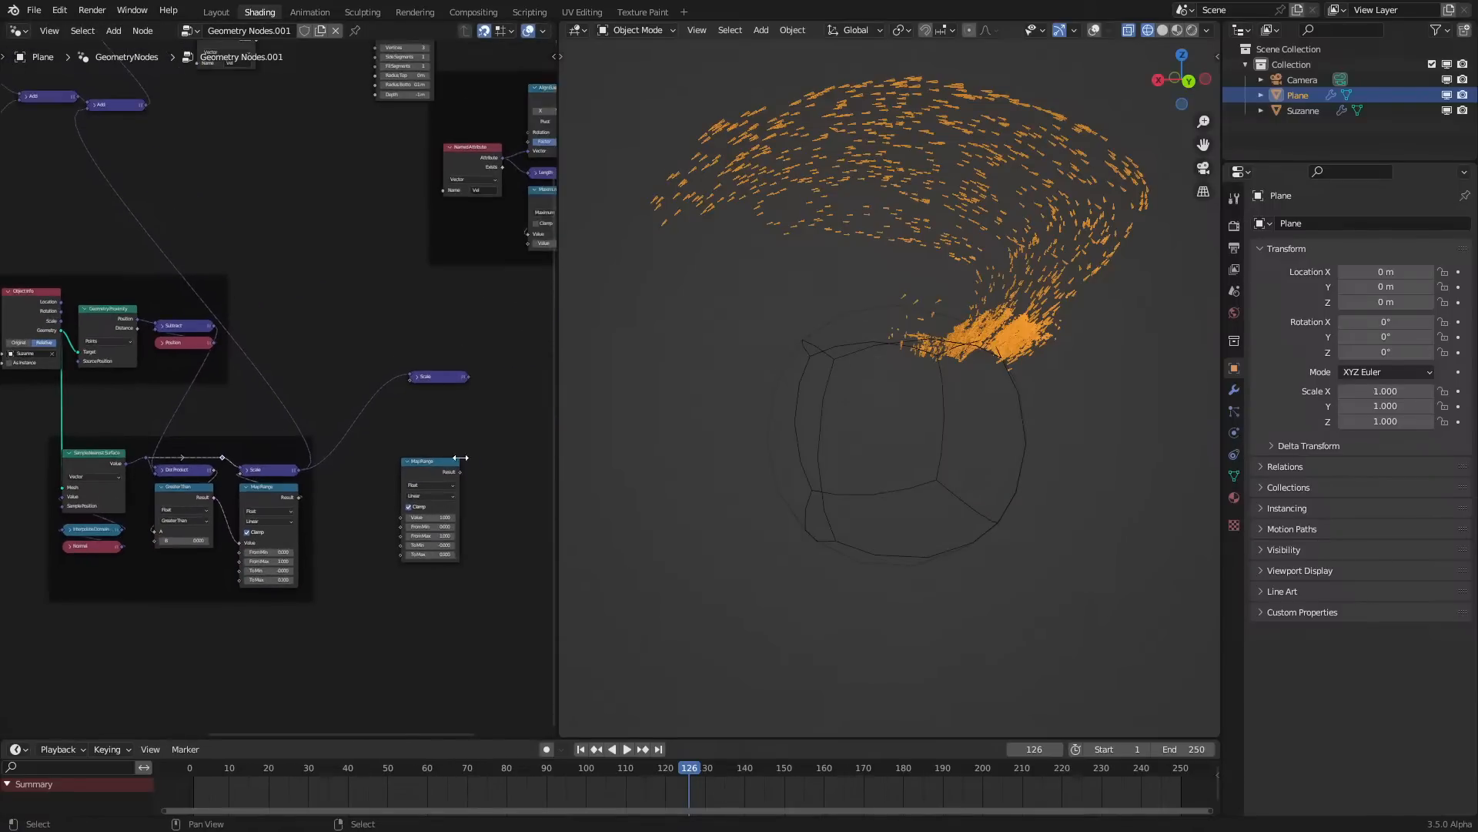
Place the duplicated Map Range beside the proximity frame and feed its Value from Geometry Proximity's Distance
scroll(202, 370, up, 4)
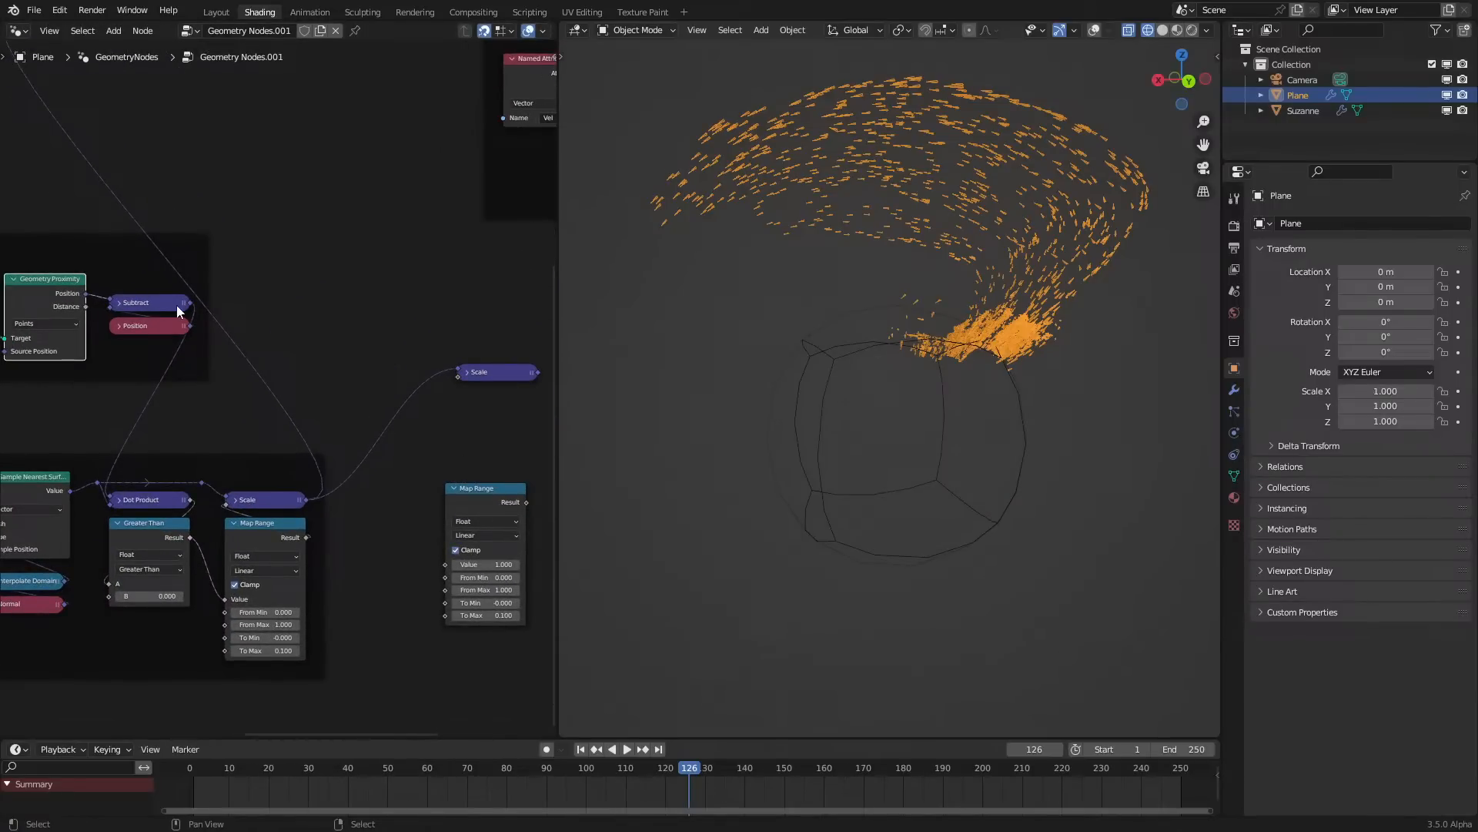
drag(190, 303, 342, 352)
right_click(344, 351)
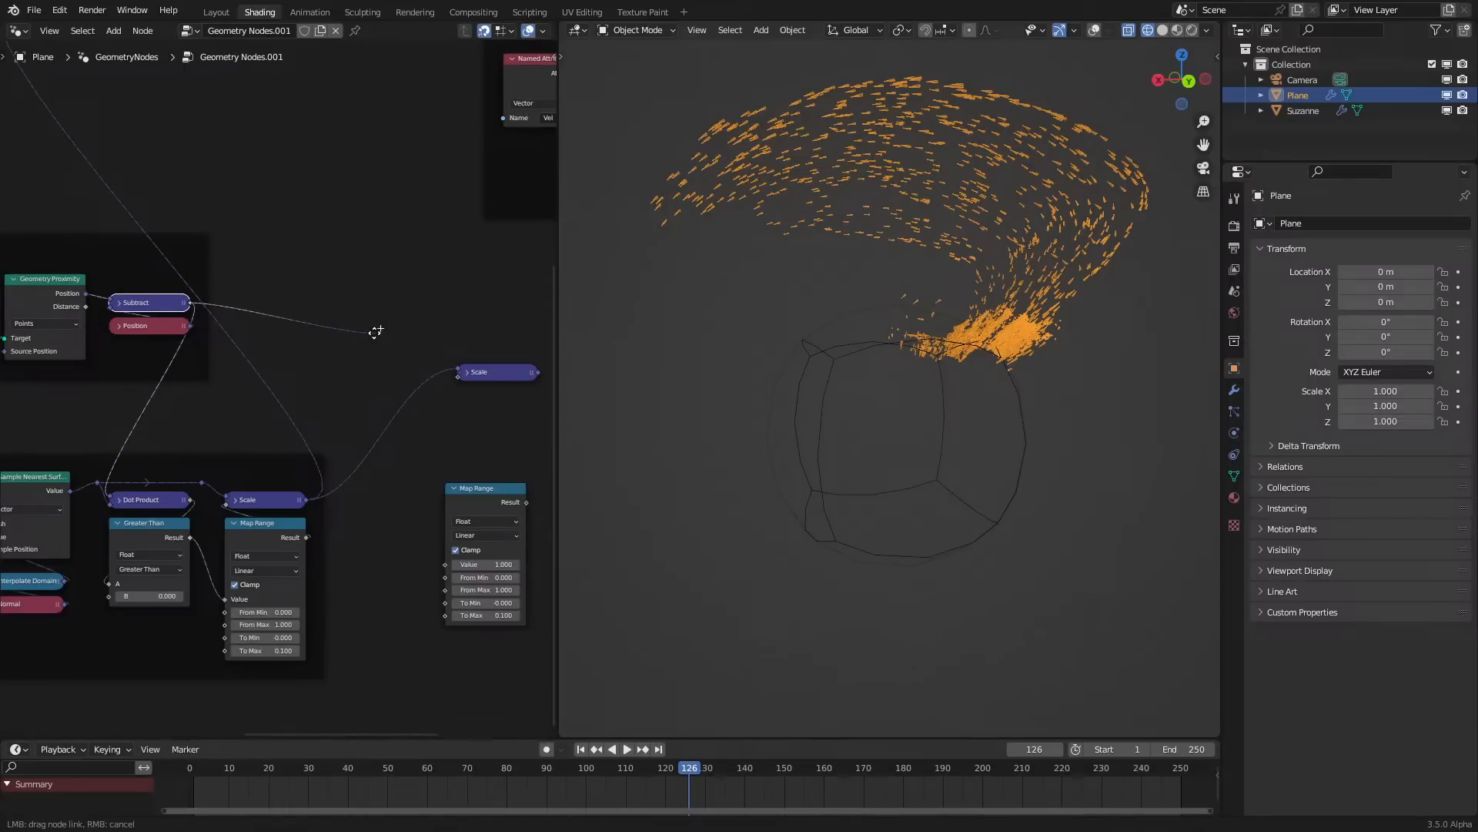
drag(482, 562, 450, 565)
drag(472, 485, 320, 206)
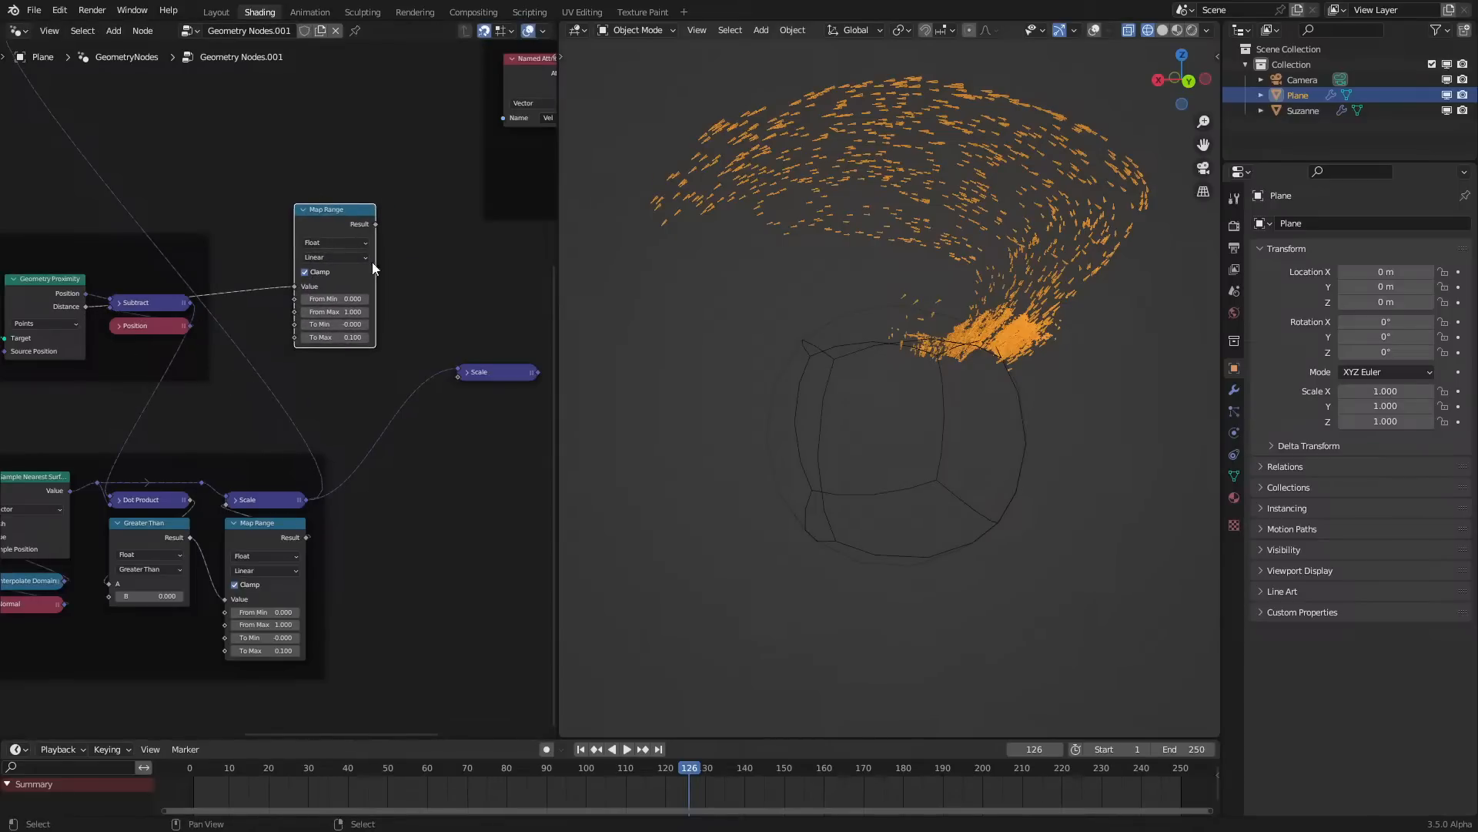
Link the upper Map Range's Result into the duplicated Scale's factor, with To Min at 1 and To Max at -1
middle_drag(394, 286, 408, 476)
drag(382, 418, 369, 453)
drag(496, 562, 458, 519)
middle_drag(344, 538, 372, 401)
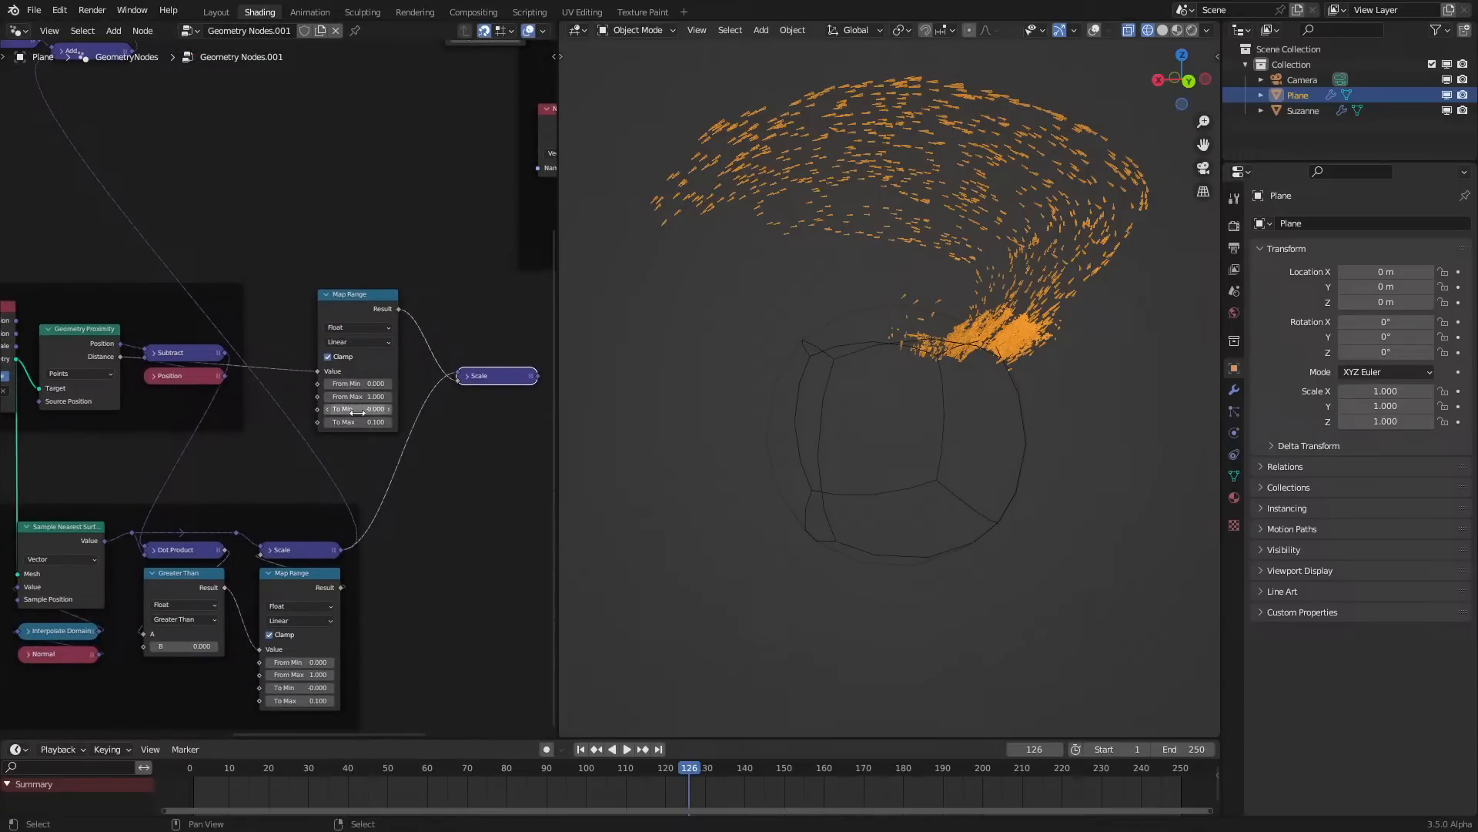
ctrl+middle_drag(369, 422, 497, 458)
Link the duplicated Scale's output into the last Add node and test-play the simulation
drag(453, 437, 100, 205)
key(space)
scroll(265, 448, up, 3)
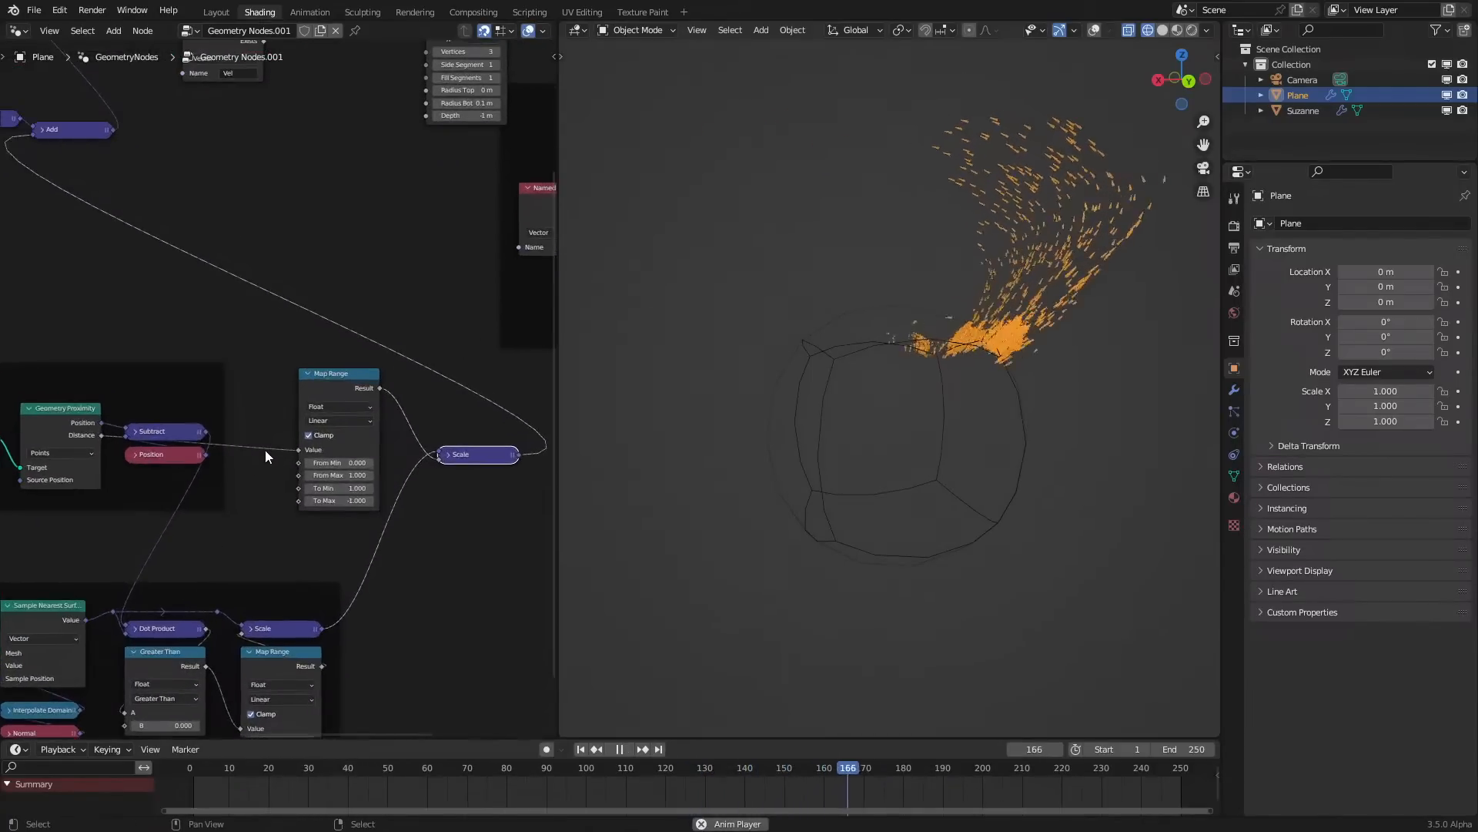
Add a collapsed Length node fed by Subtract inside the proximity frame and link it to the upper Map Range's Value
middle_drag(185, 446, 311, 465)
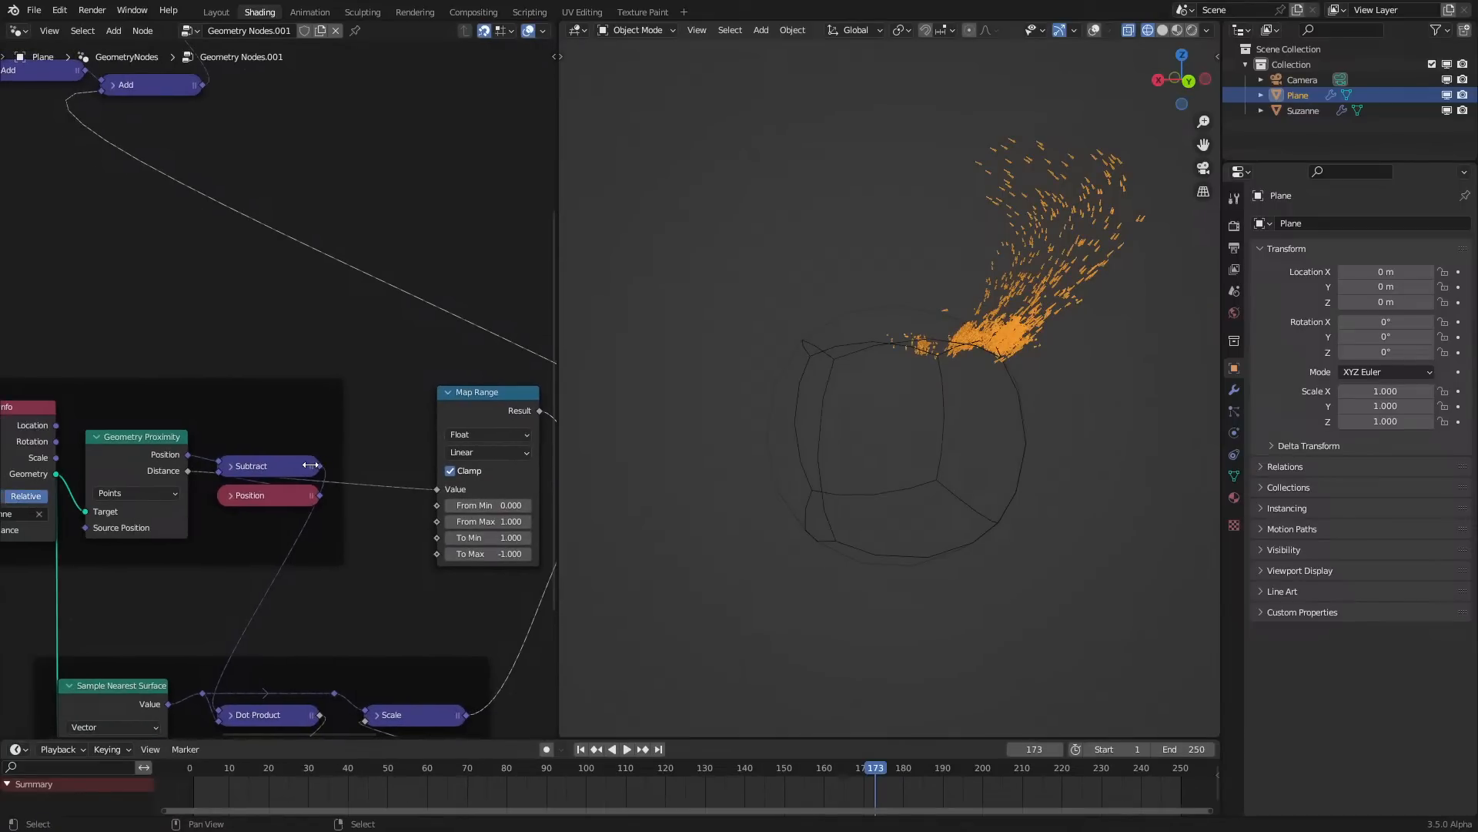
drag(322, 465, 352, 406)
text(length)
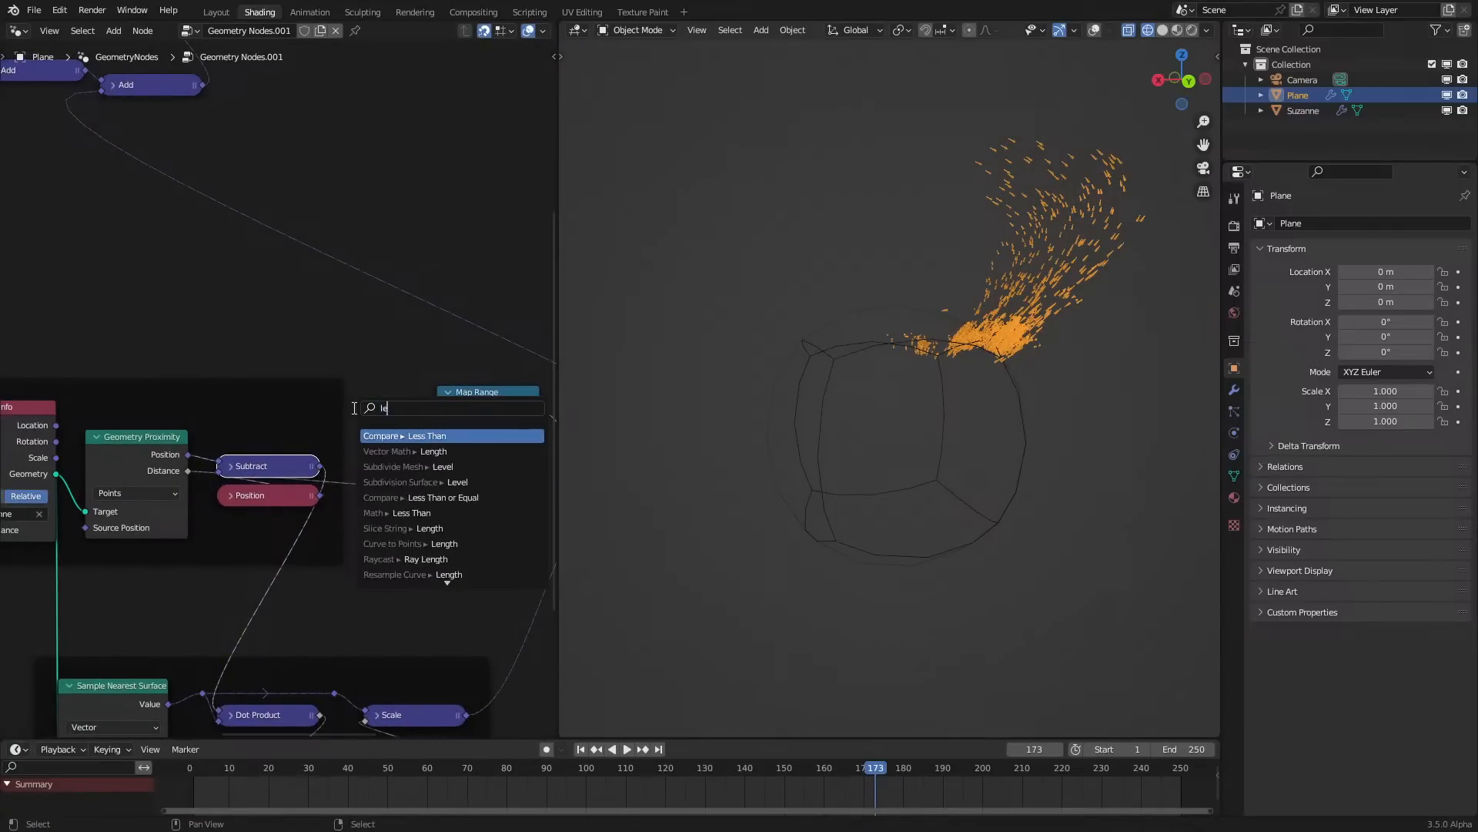
key(Return)
key(h)
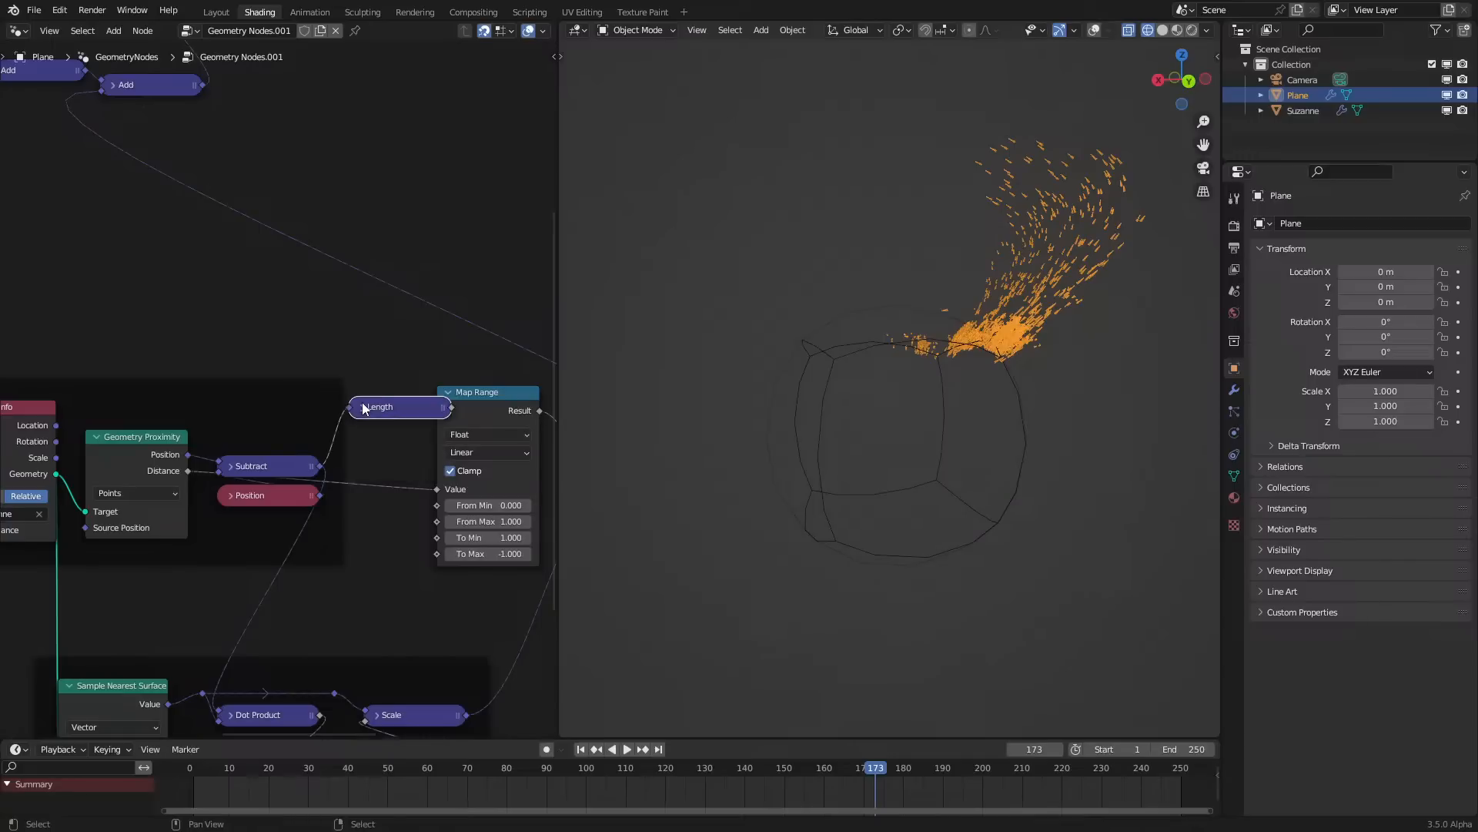
click(219, 439)
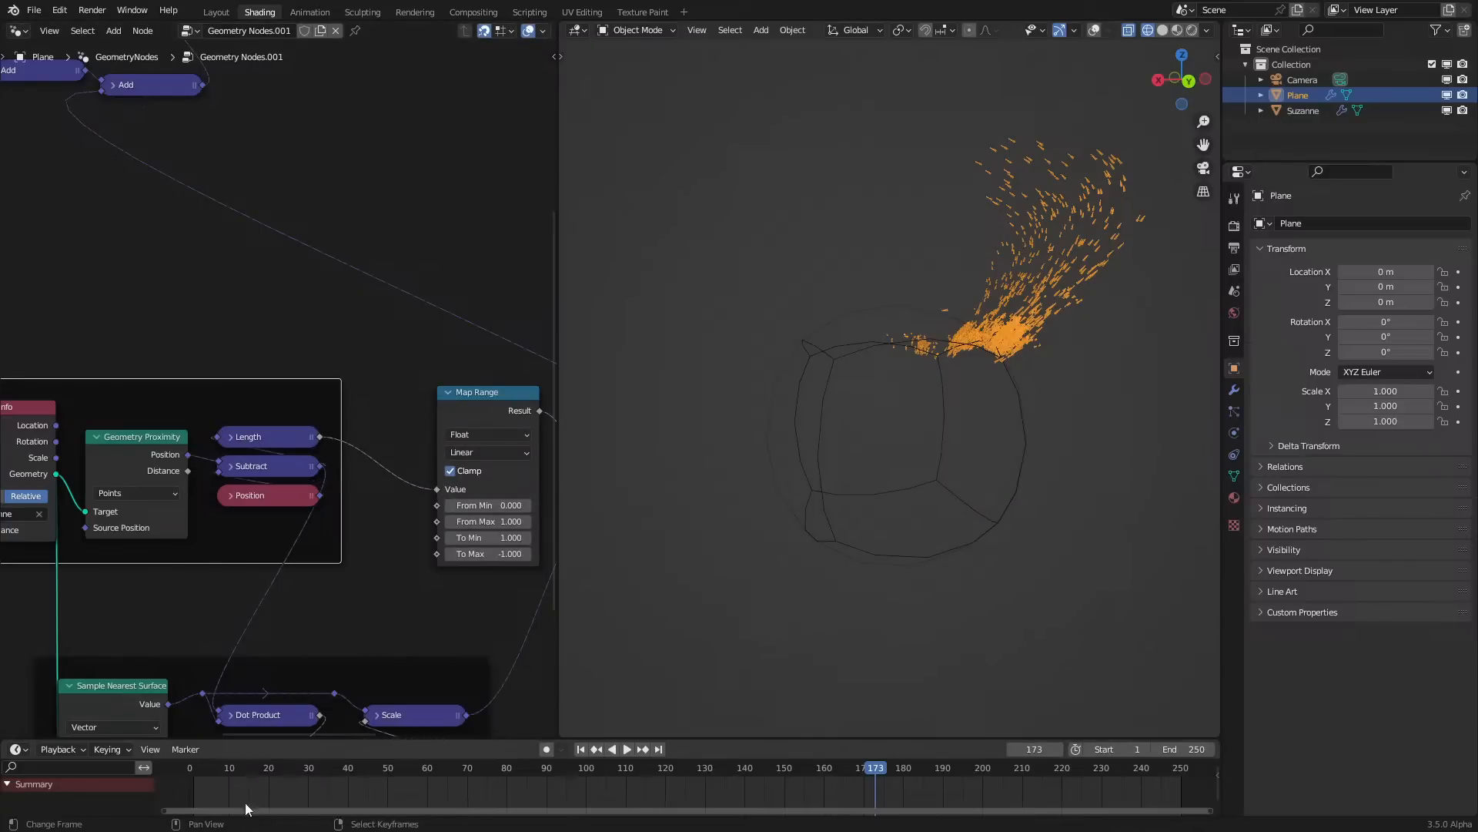
Replay the simulation several times from the start to examine how the Length-driven push moves the particles
drag(277, 788, 174, 785)
key(space)
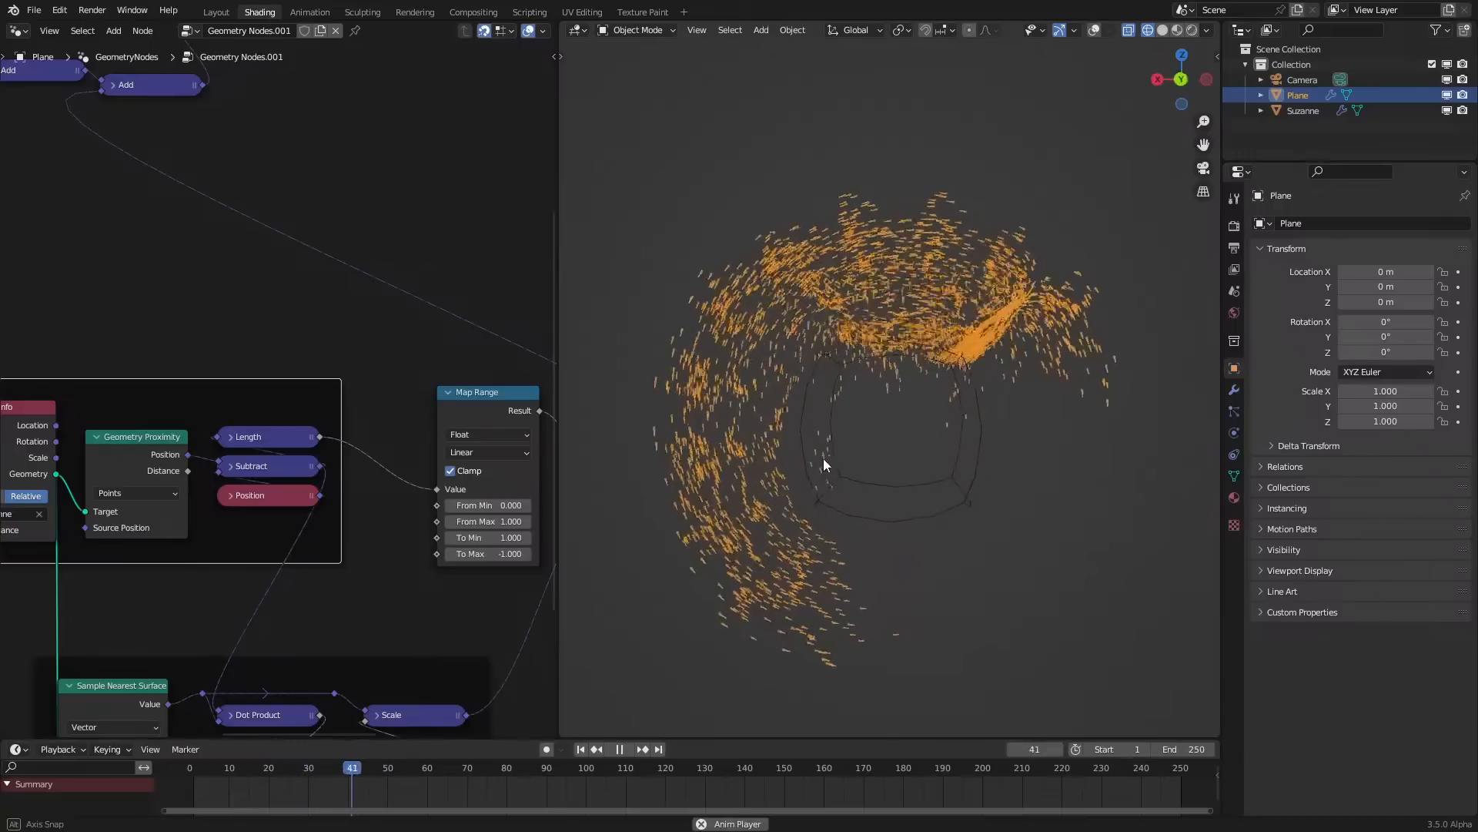
key(space)
click(186, 793)
key(space)
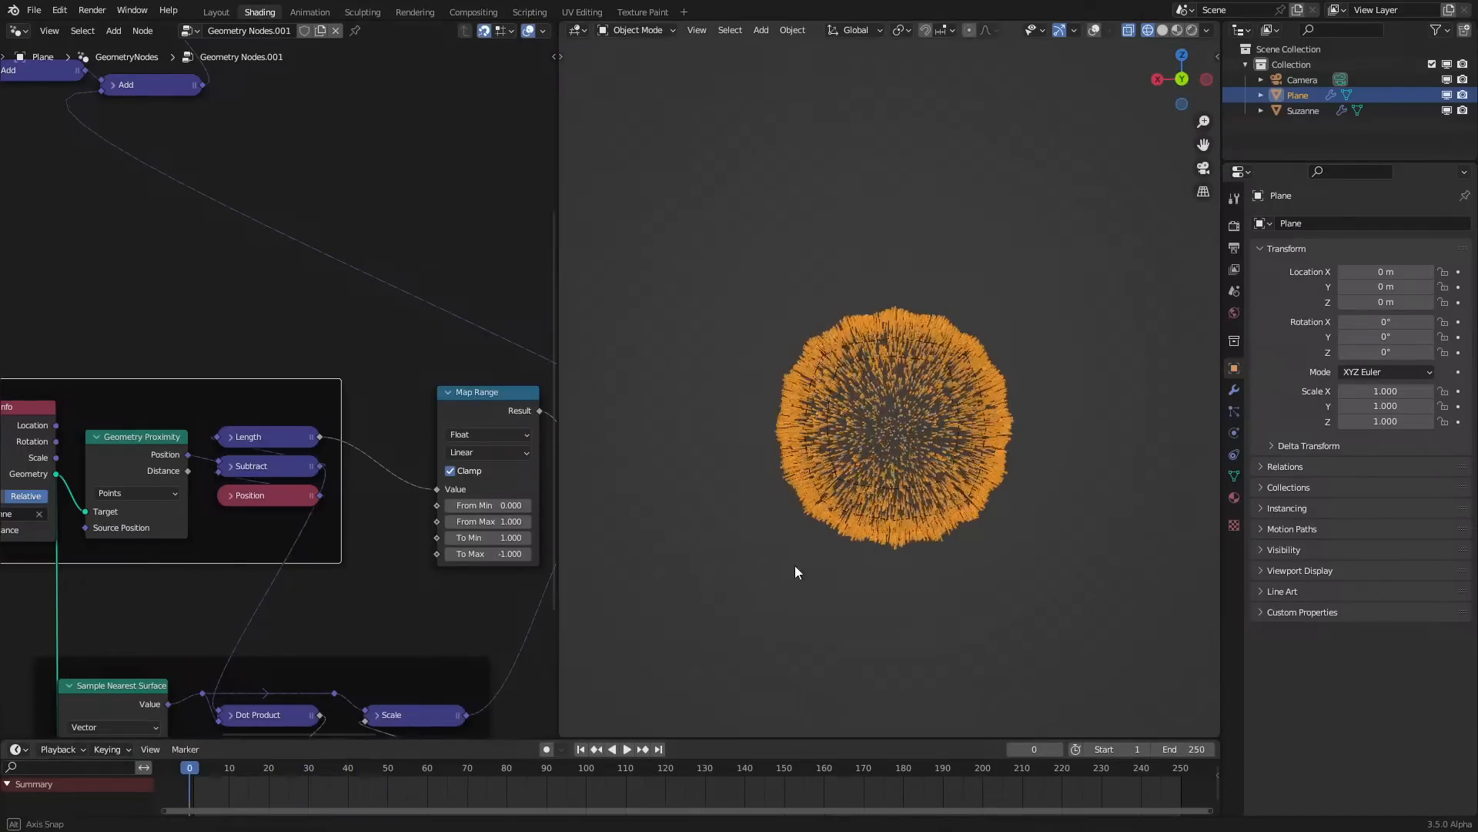
key(space)
middle_drag(357, 538, 432, 510)
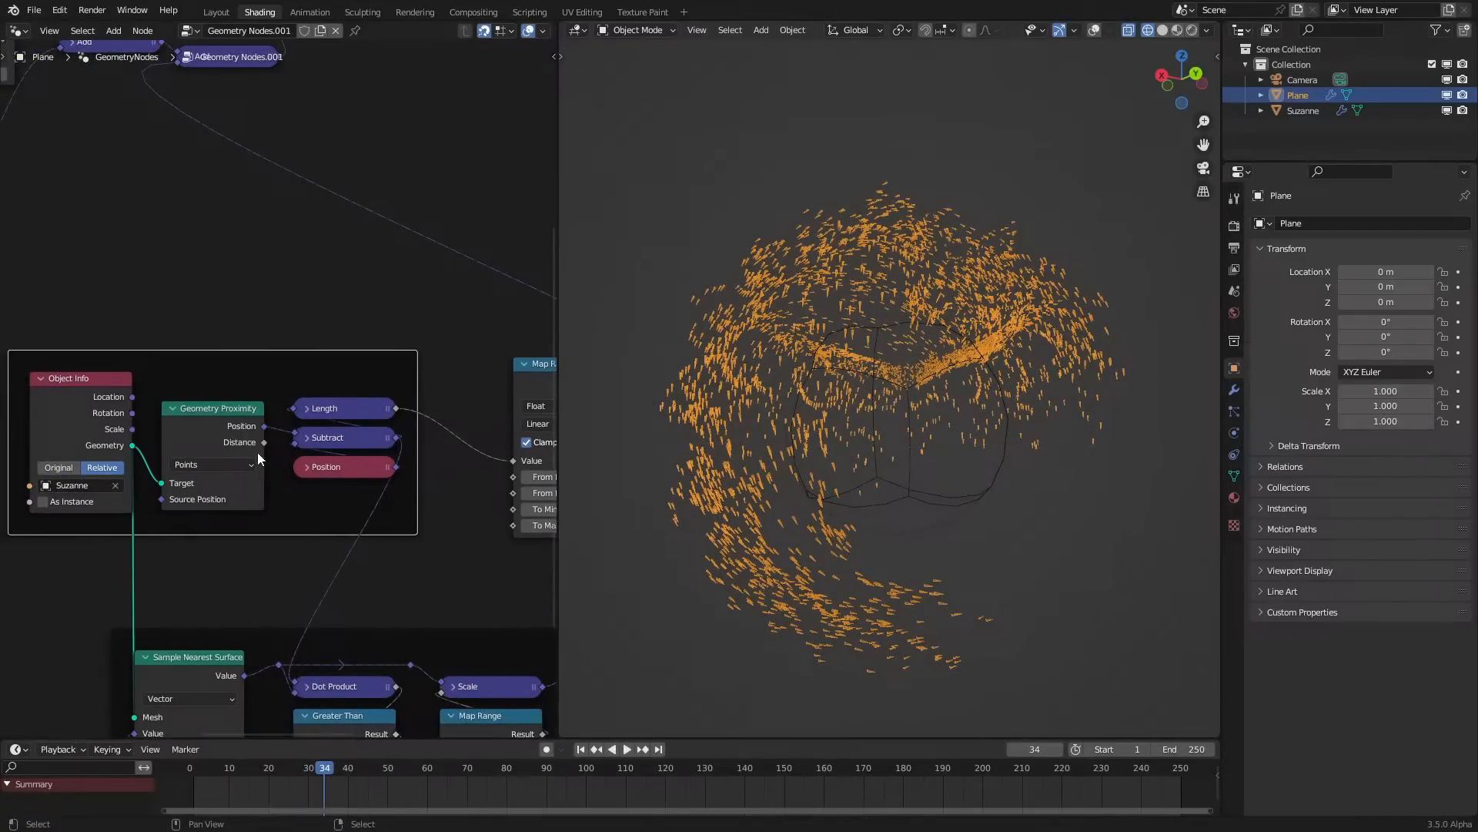
key(space)
key(shift+Left)
key(space)
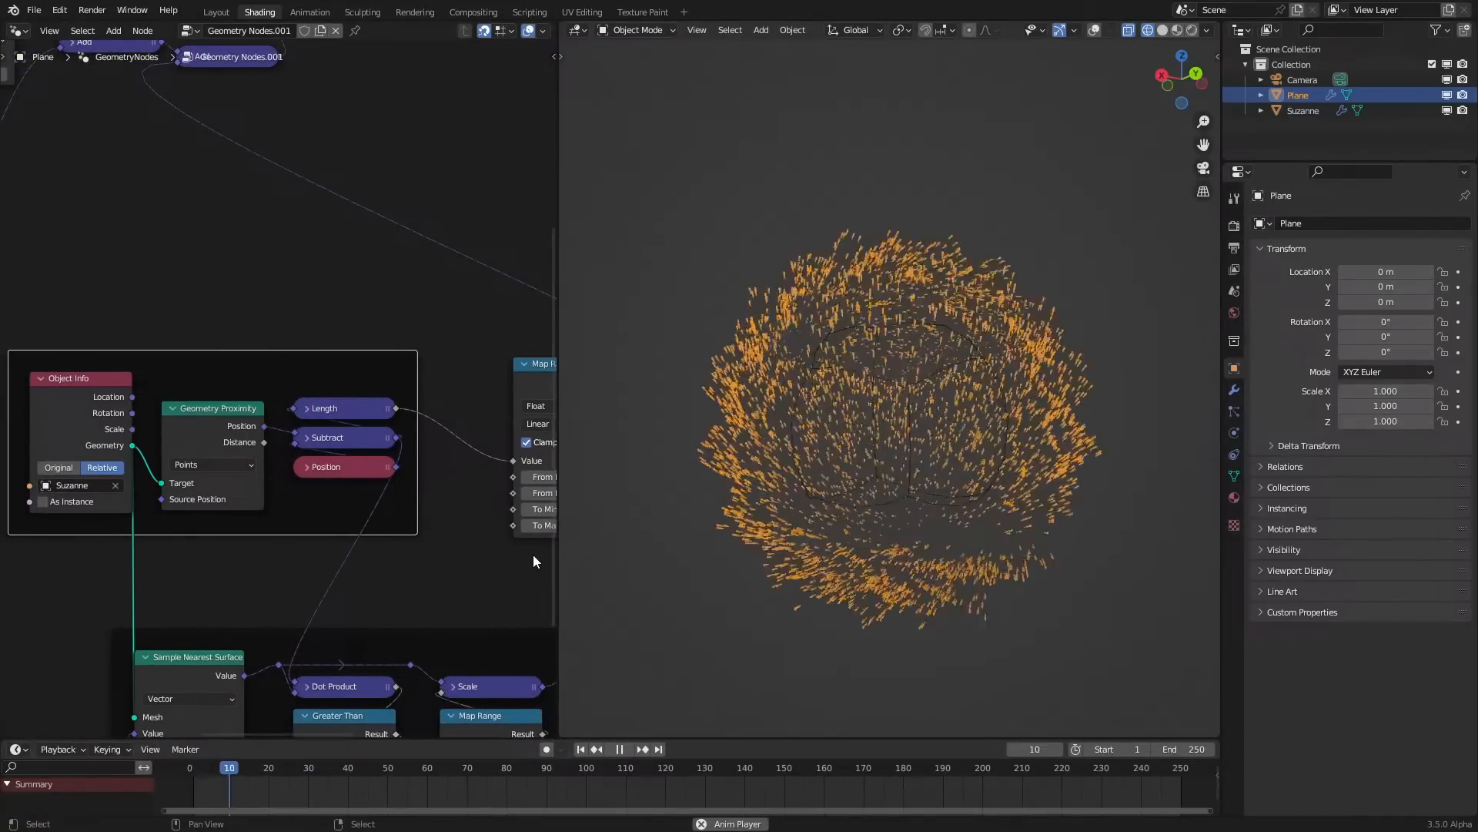
middle_drag(447, 542, 325, 561)
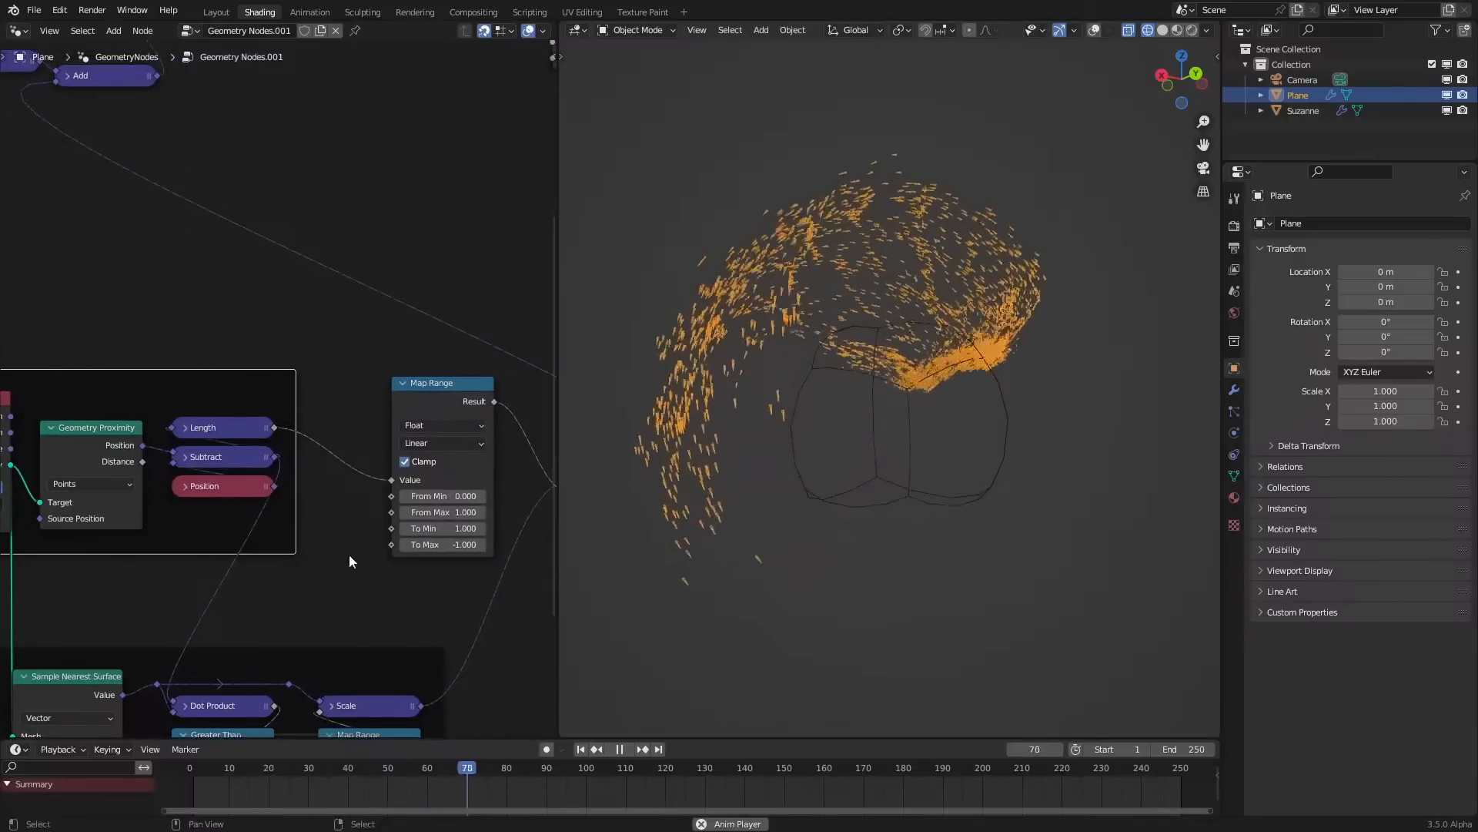
key(space)
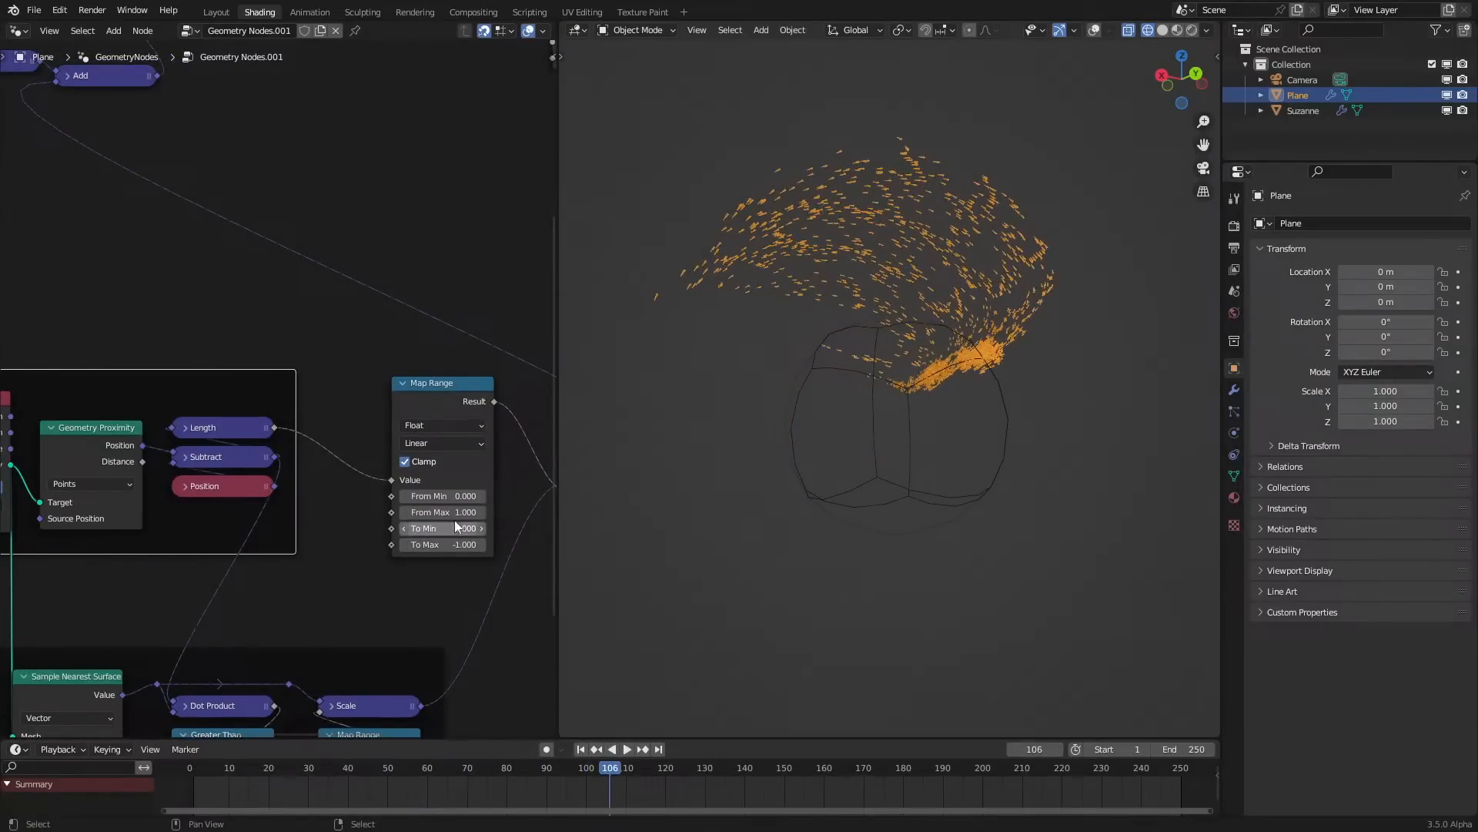
Try a From Max of 0.1 on the upper Map Range and test-play the simulation from the start
key(Return)
middle_drag(366, 603, 265, 549)
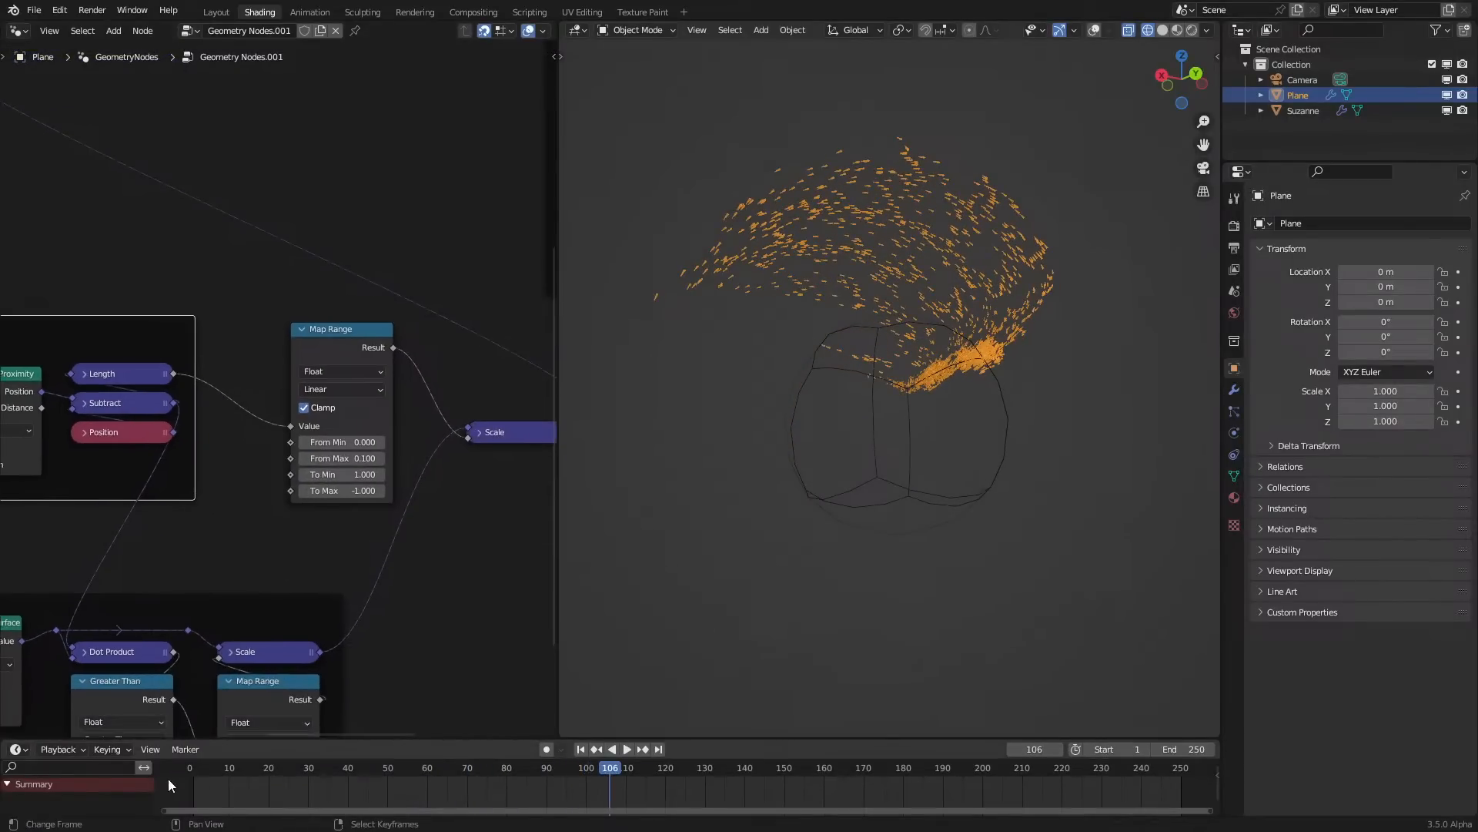
click(168, 775)
scroll(293, 682, down, 2)
key(space)
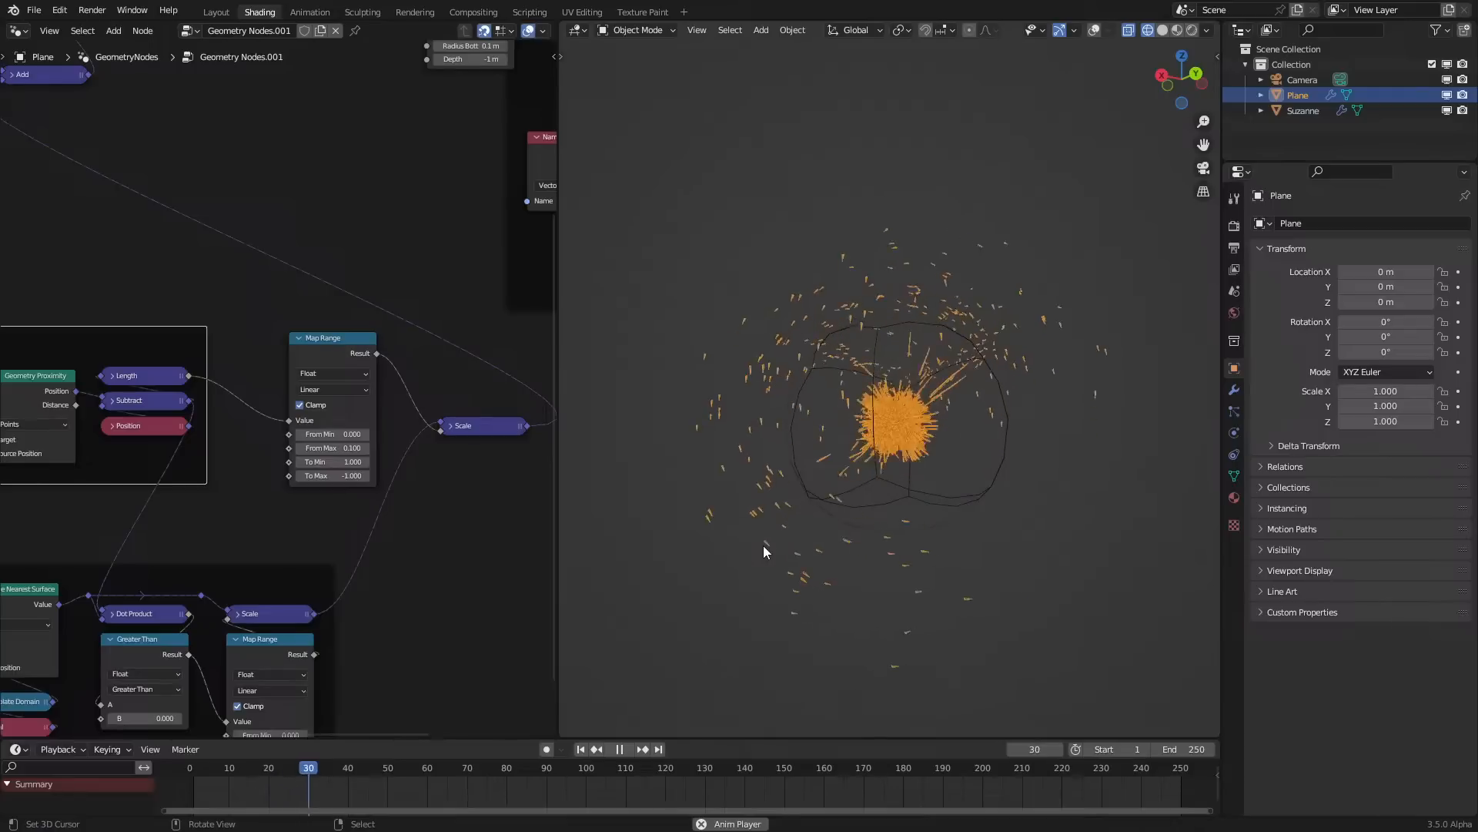
key(space)
scroll(348, 461, up, 1)
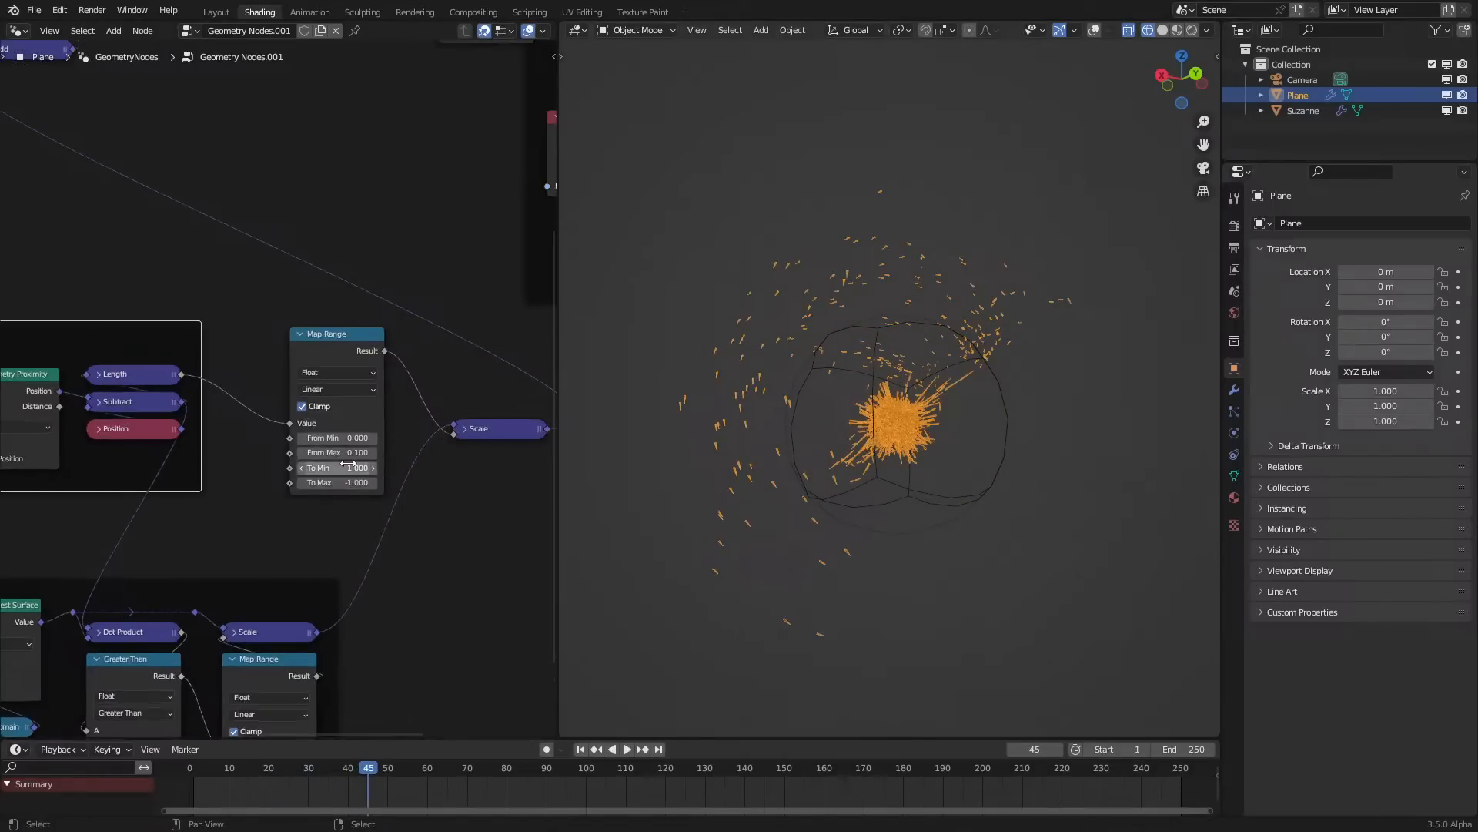
Set the upper Map Range's From Max to 0.5 and play the simulation from the start
click(177, 791)
key(space)
scroll(388, 451, up, 3)
click(395, 474)
click(395, 473)
click(395, 474)
click(395, 473)
key(space)
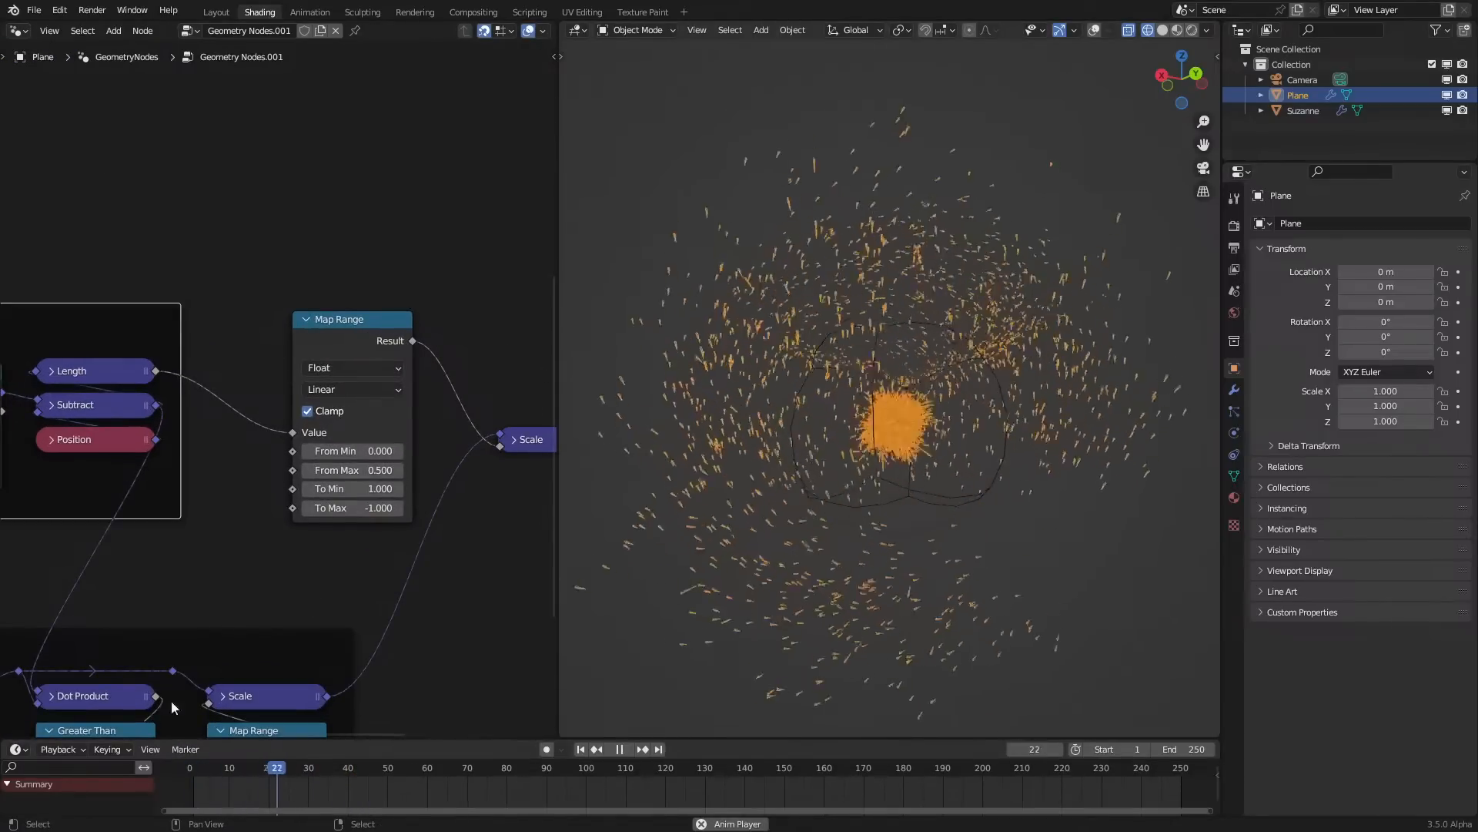
Restart the playback and examine the particle flow over the mesh from other angles
click(187, 778)
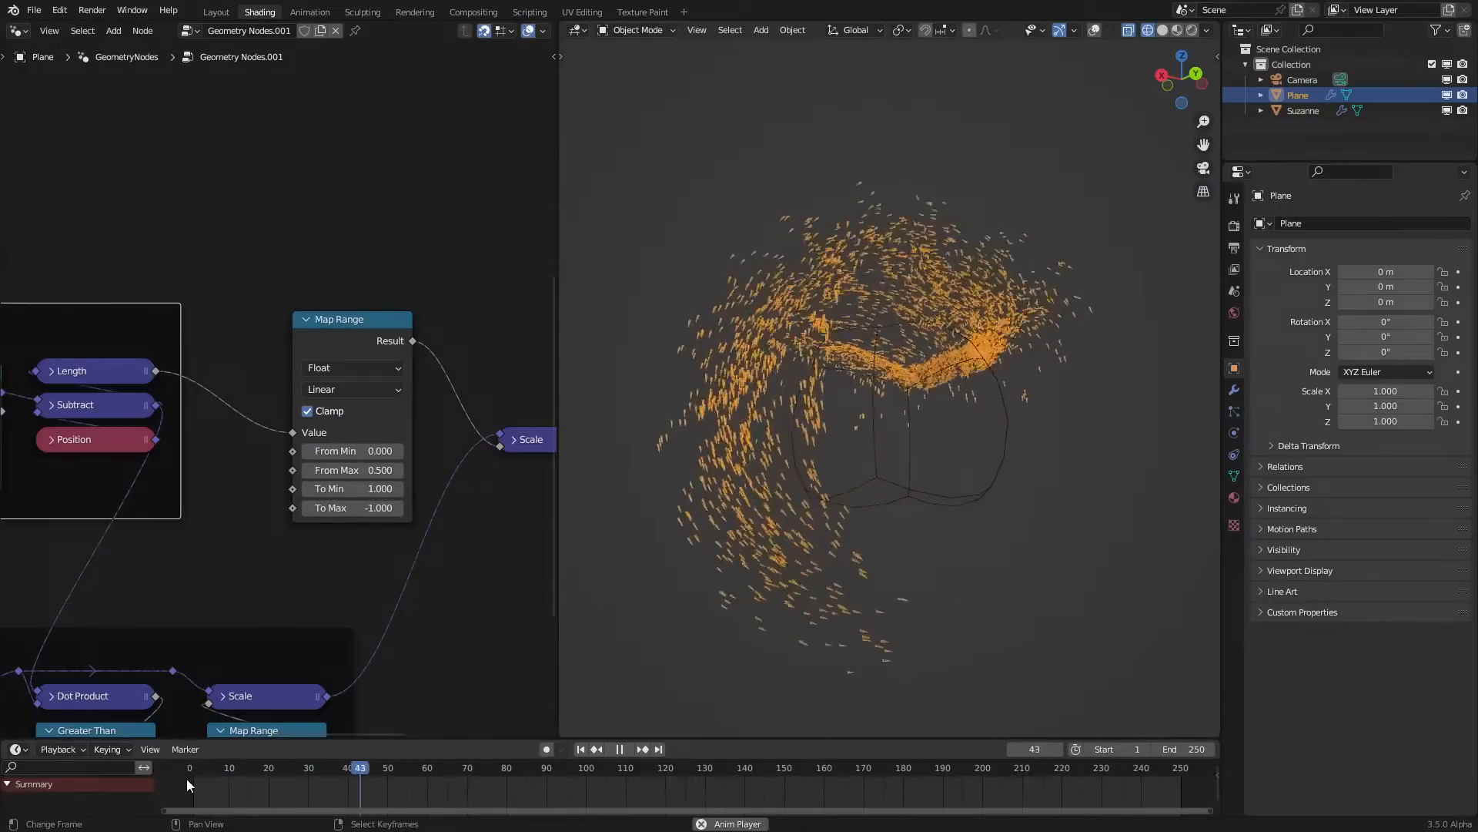
middle_drag(1004, 423, 936, 510)
middle_drag(919, 367, 964, 465)
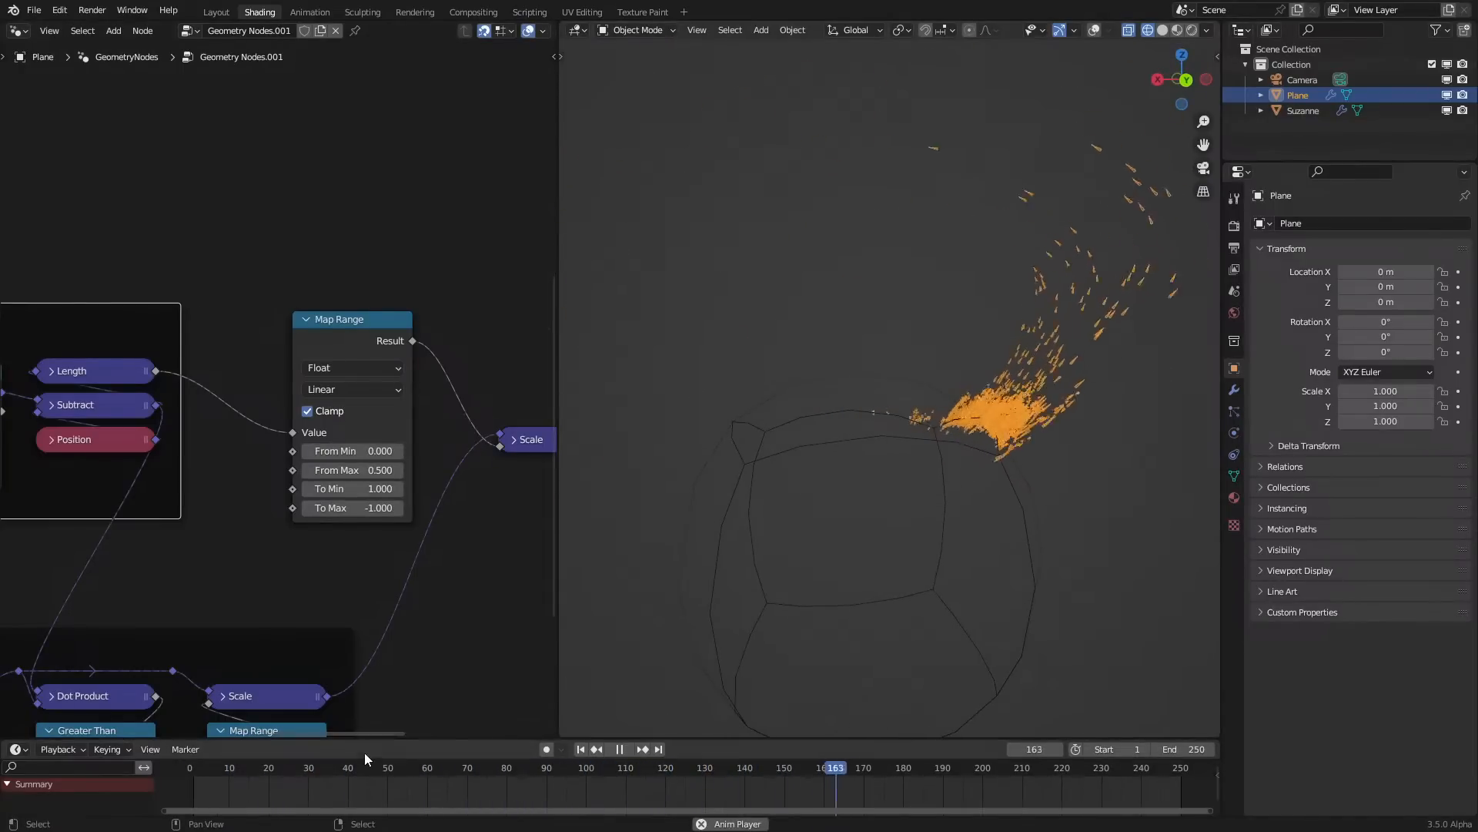
click(185, 785)
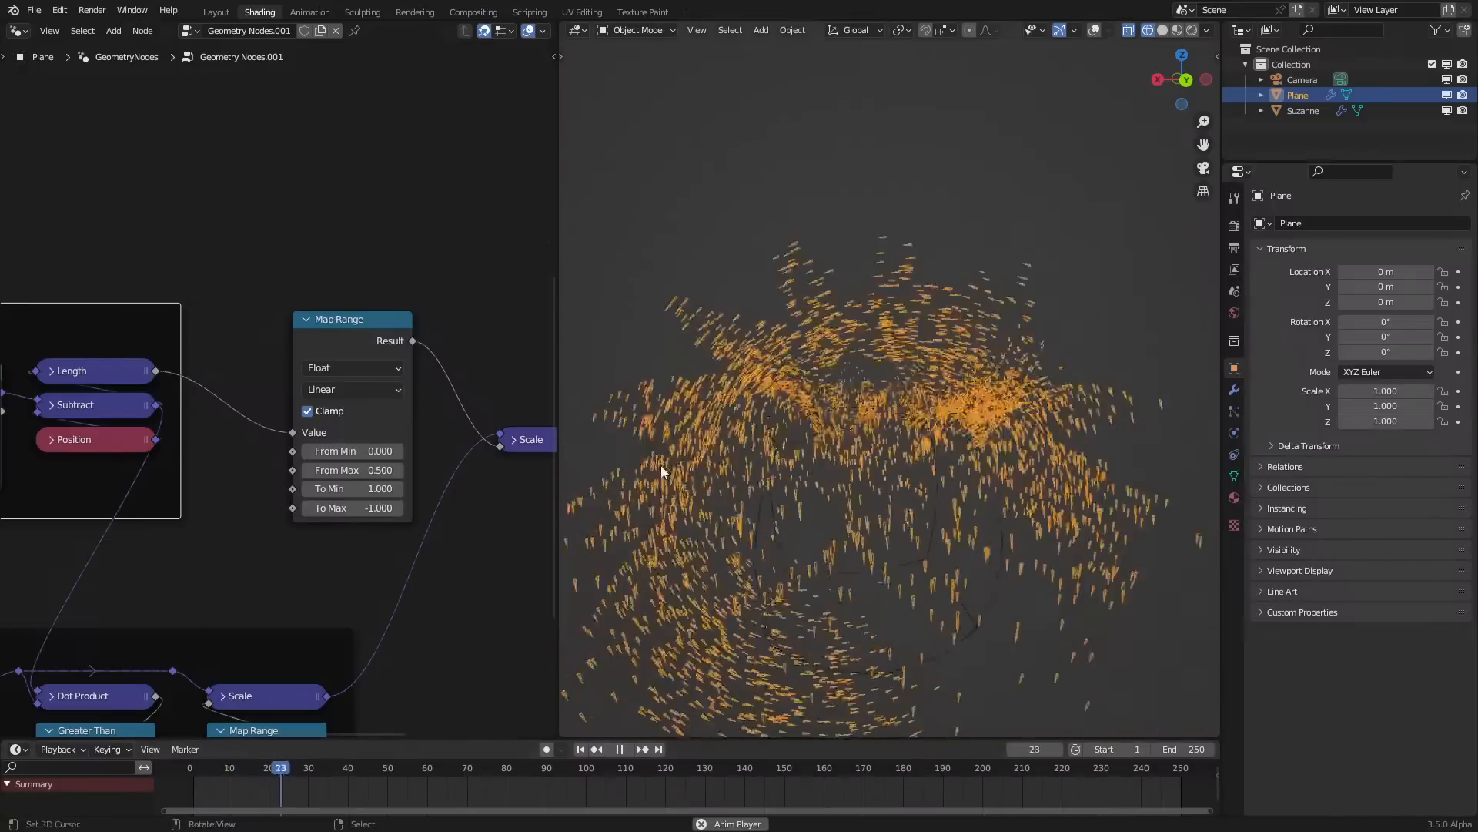
Set the playback range's start frame to 0 and replay the particle simulation from the start
key(space)
click(188, 786)
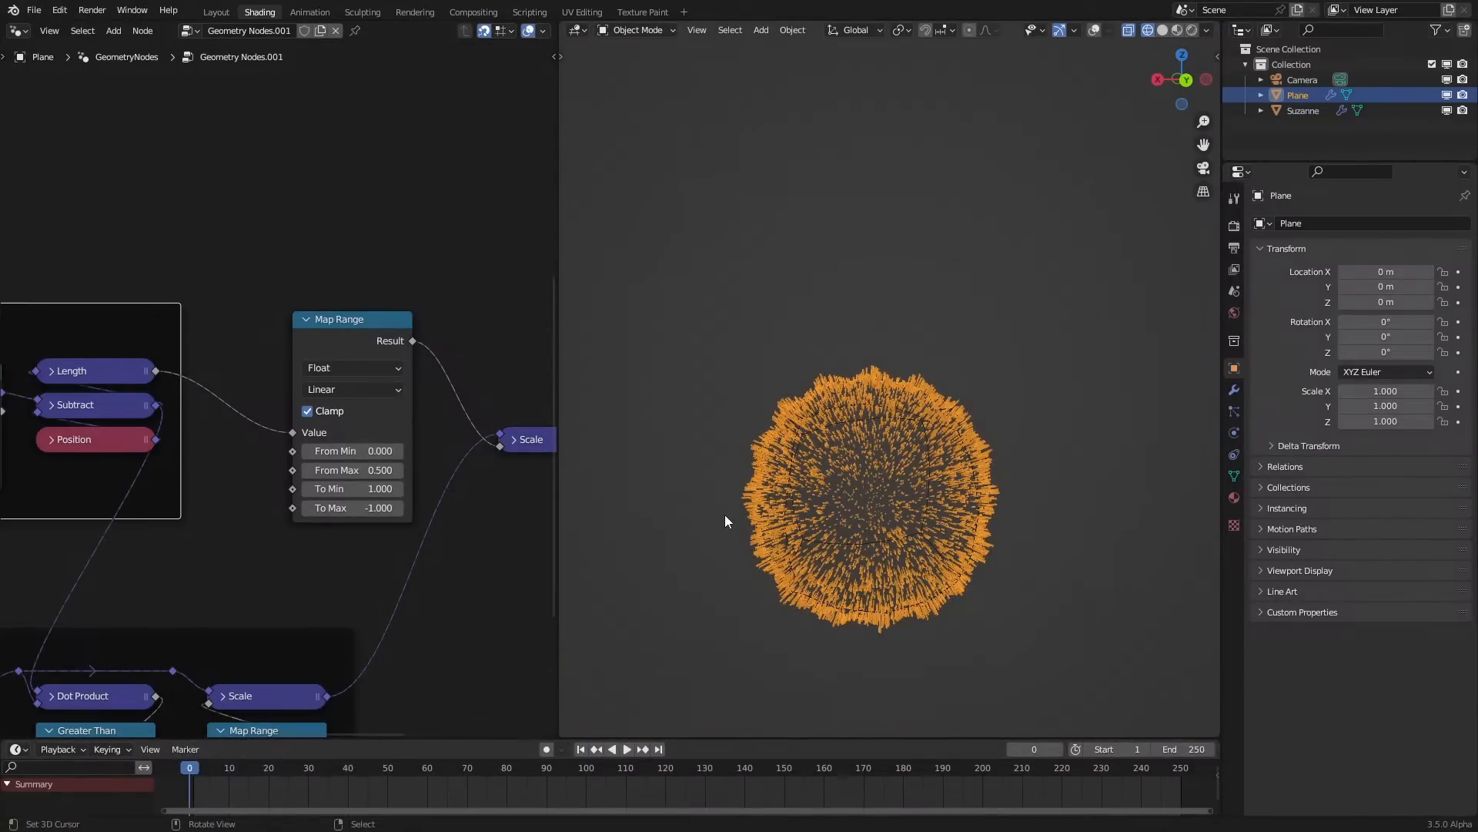
key(space)
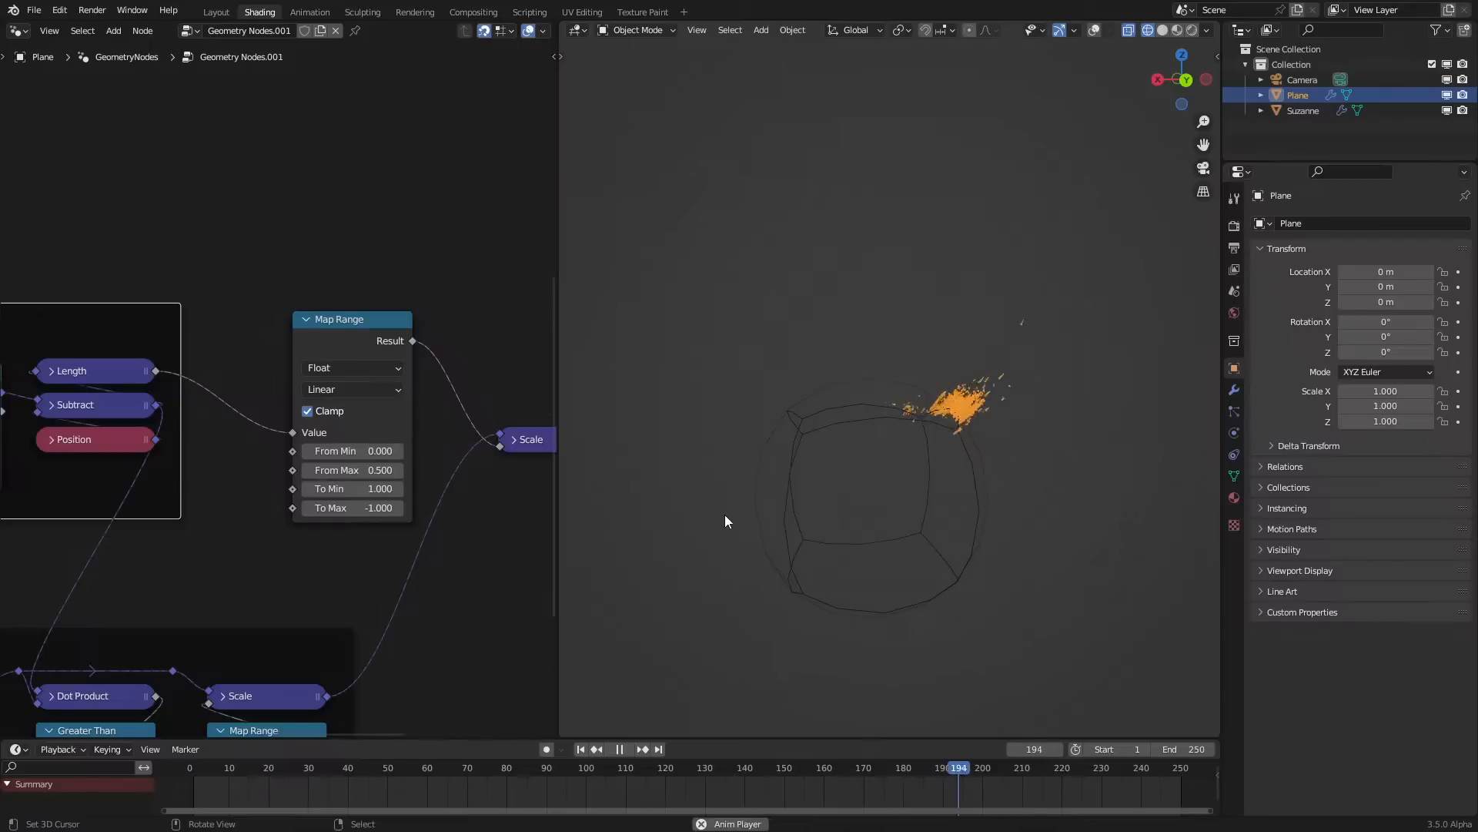
click(185, 785)
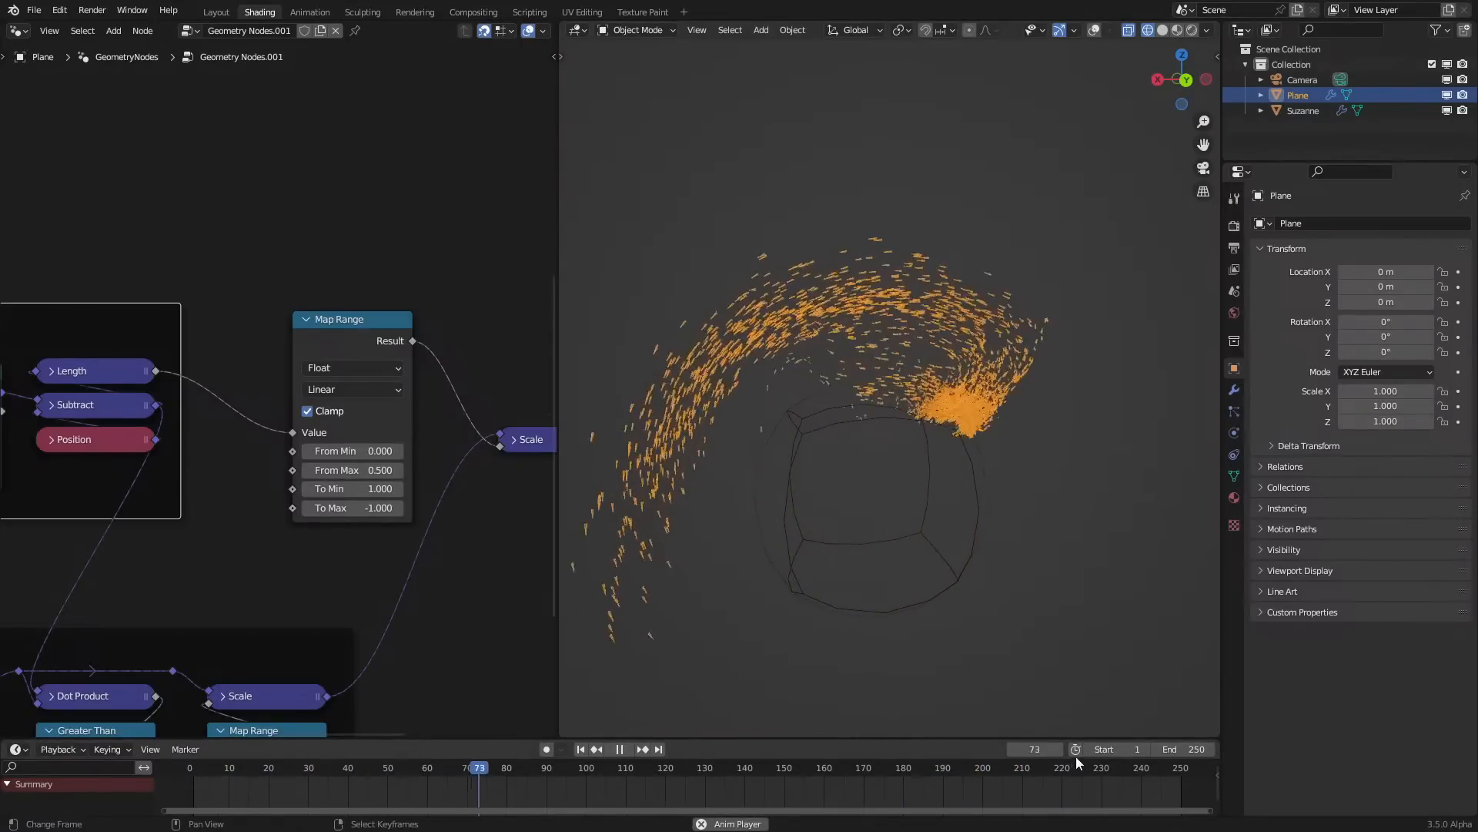
key(space)
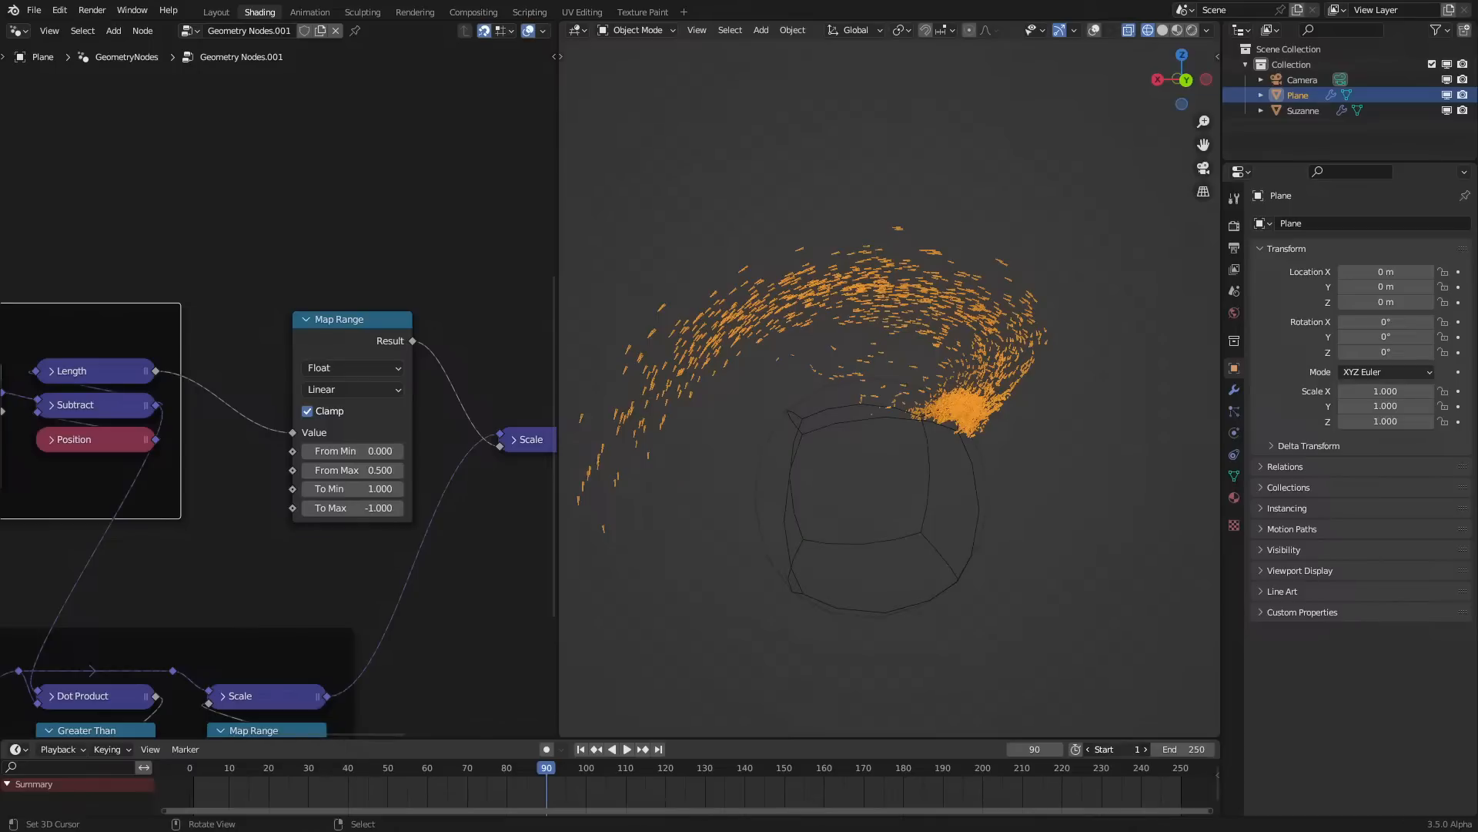
click(174, 783)
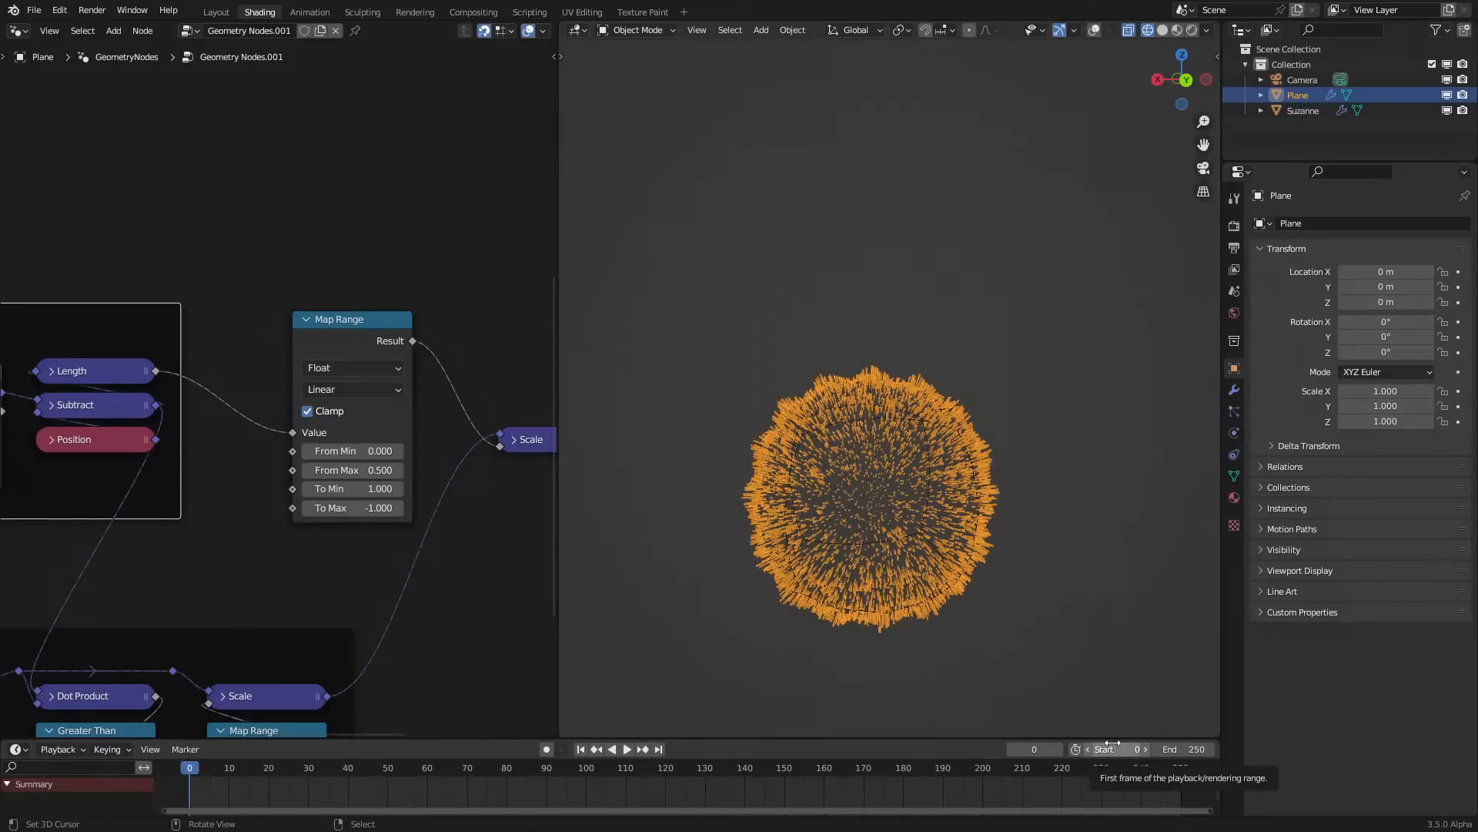
key(space)
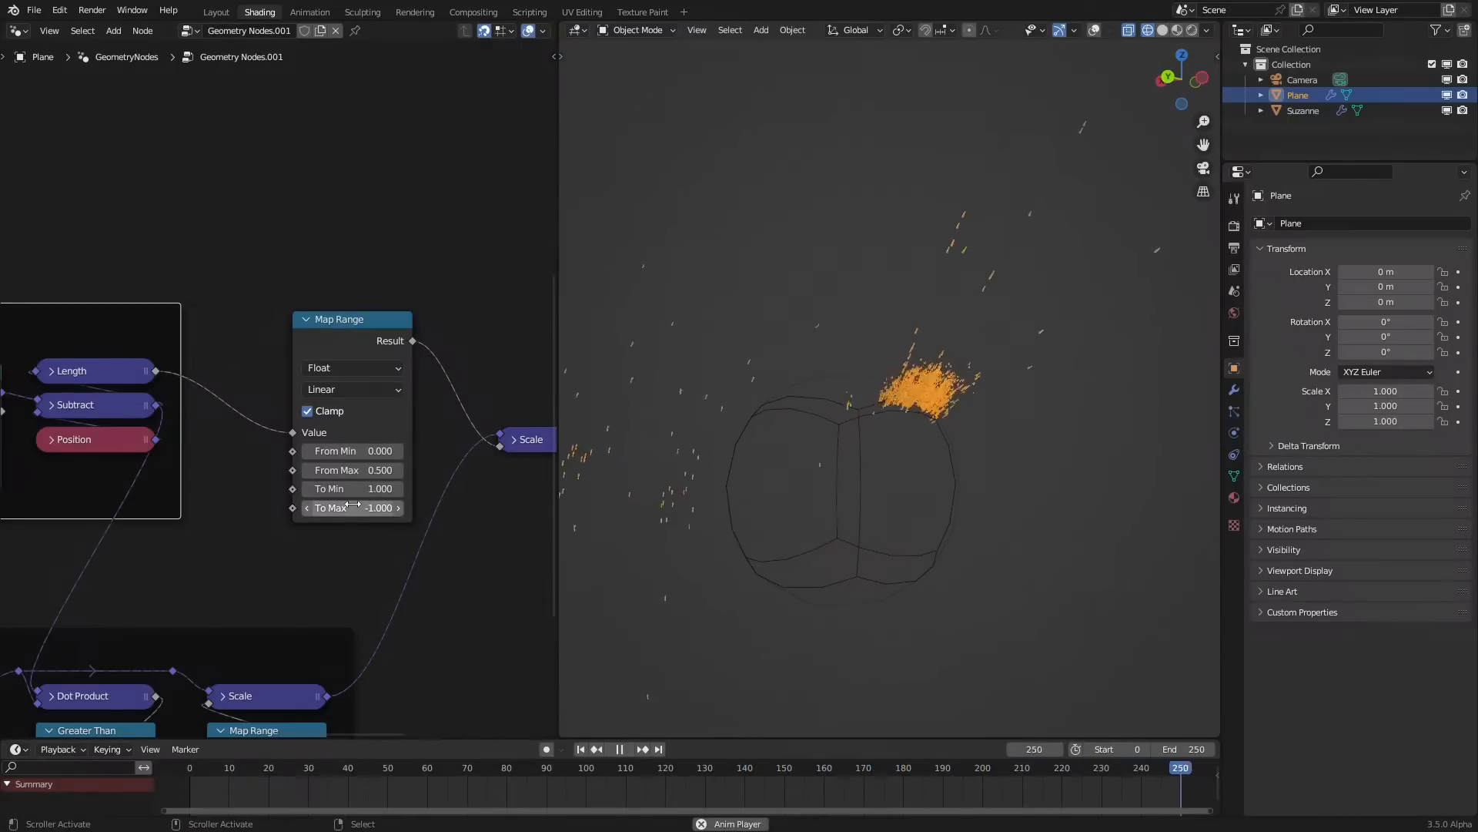
Examine the upper and lower Map Range nodes while replaying the simulation from the start
key(space)
scroll(262, 510, down, 4)
middle_drag(262, 511, 368, 426)
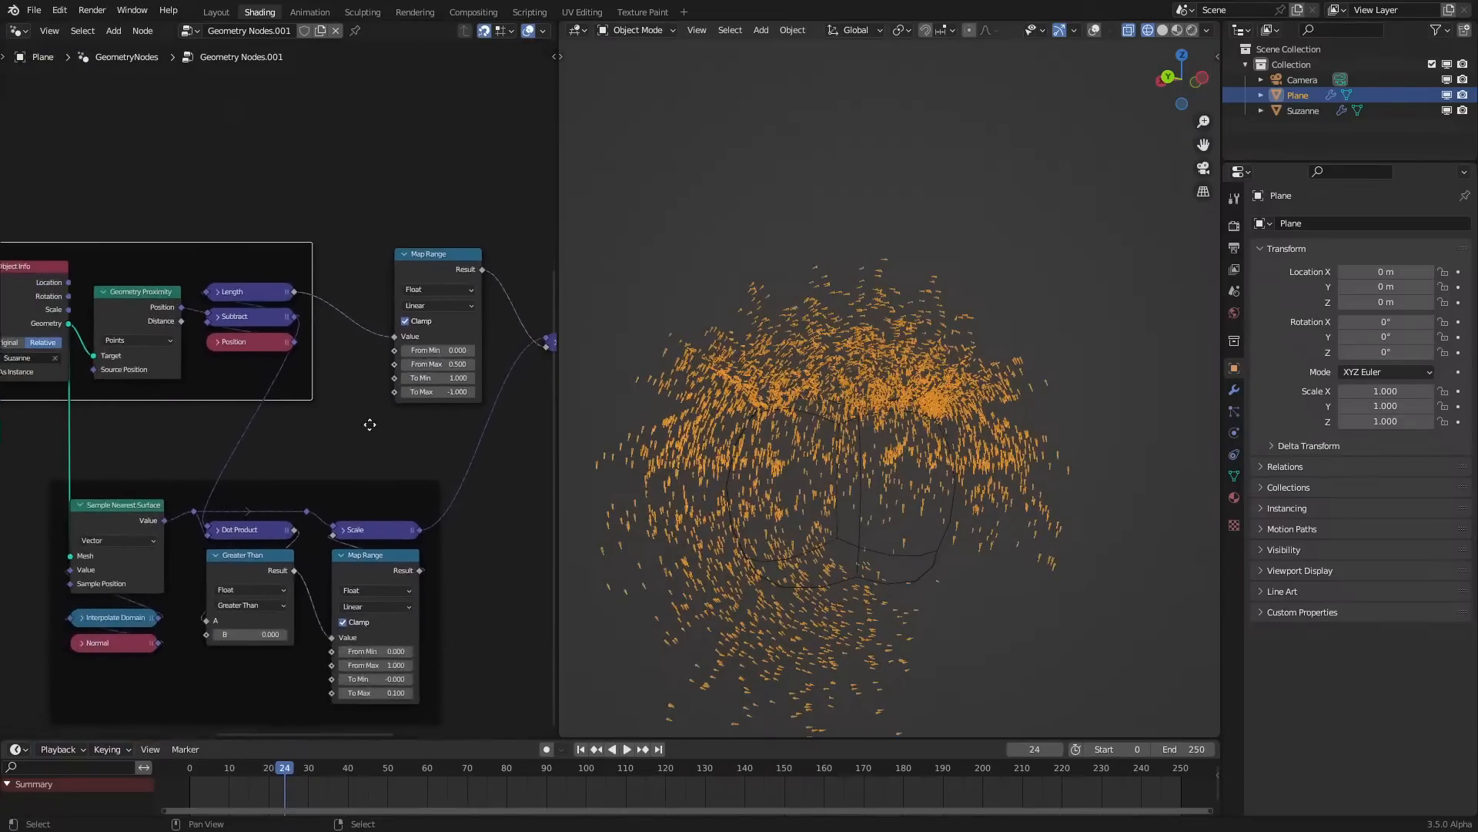
scroll(369, 426, down, 1)
click(385, 660)
click(385, 655)
key(space)
scroll(429, 331, up, 3)
key(space)
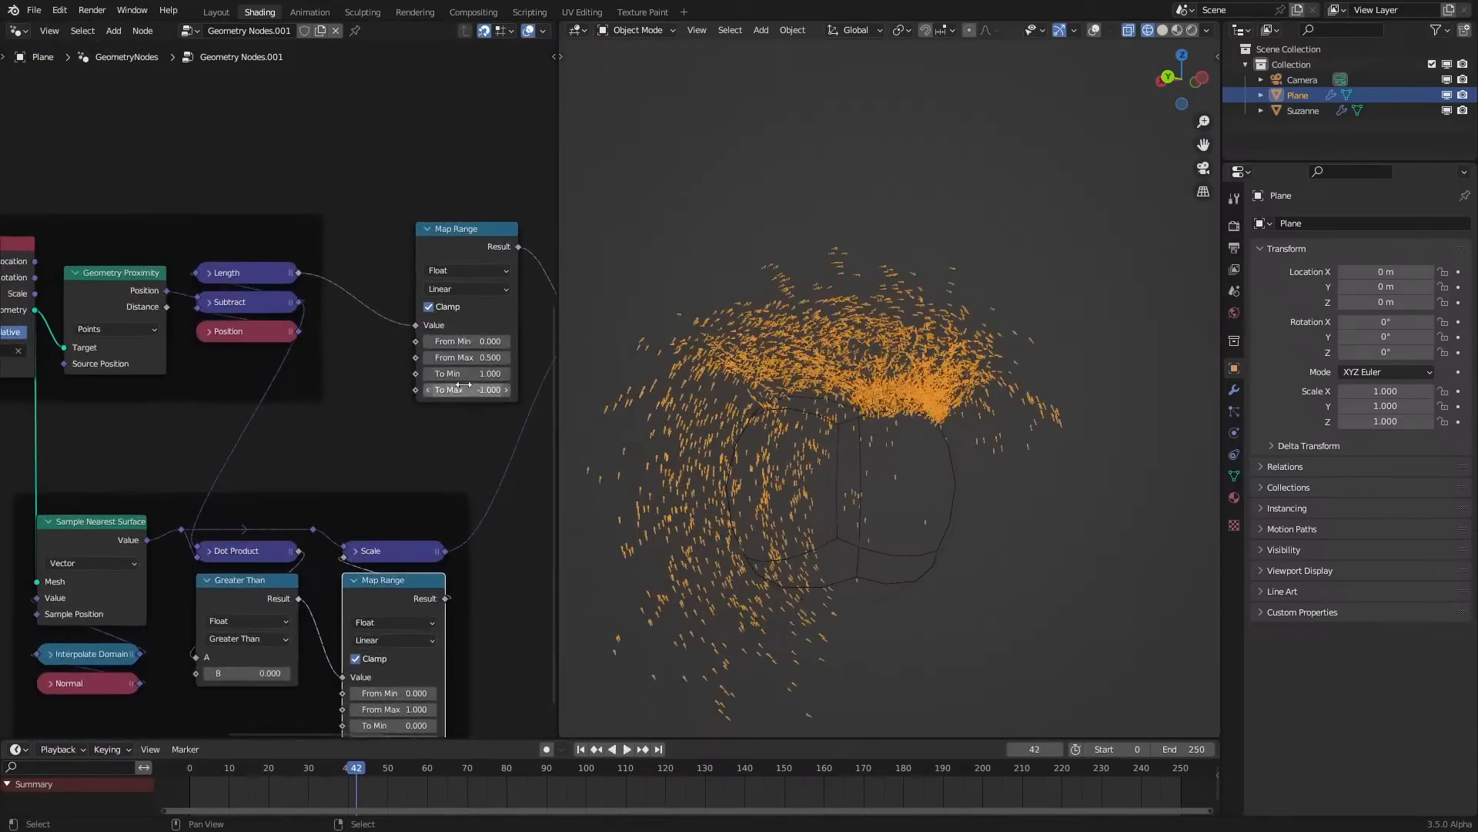
middle_drag(452, 399, 378, 427)
key(space)
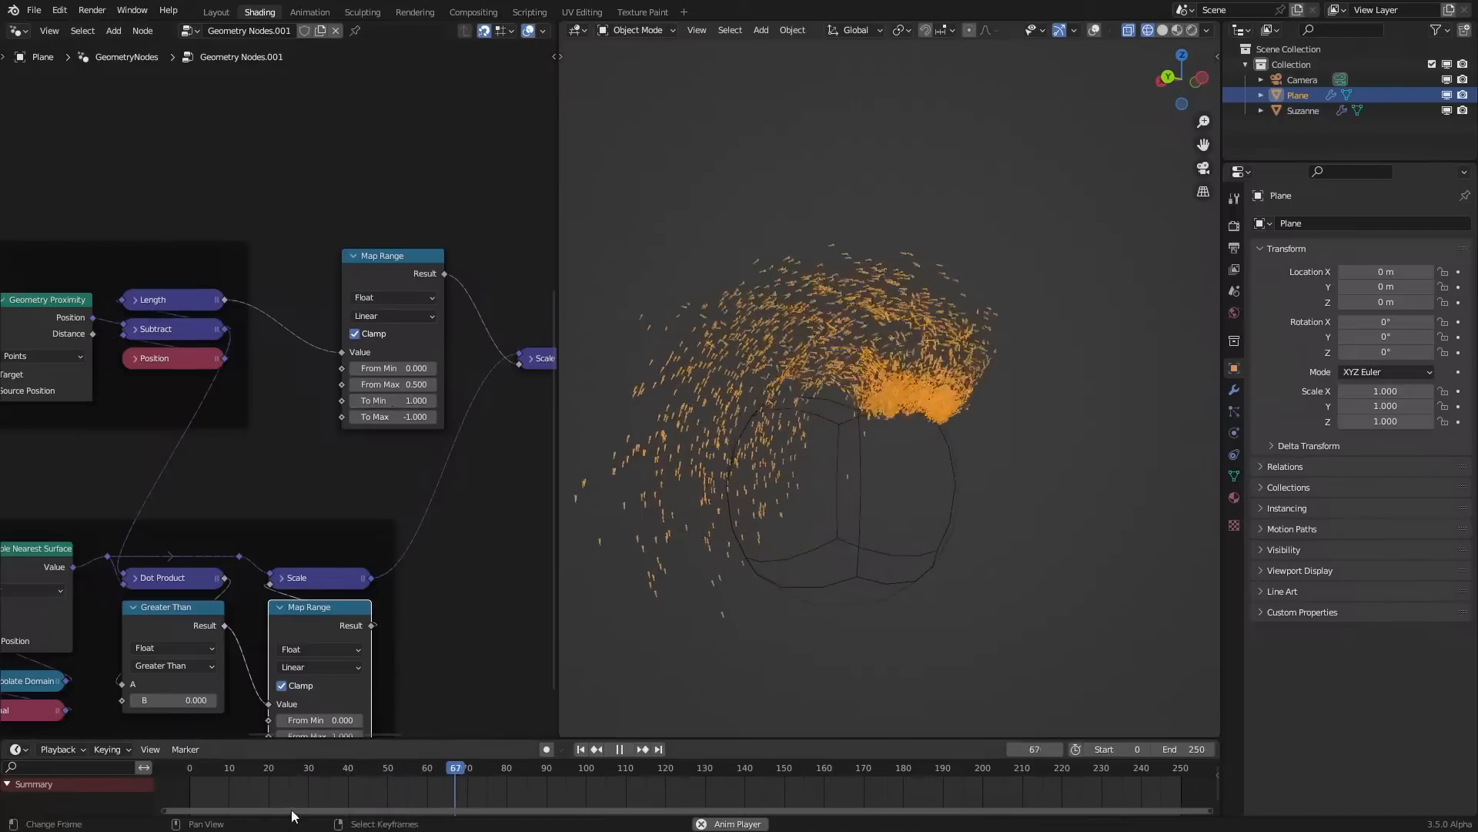
click(168, 783)
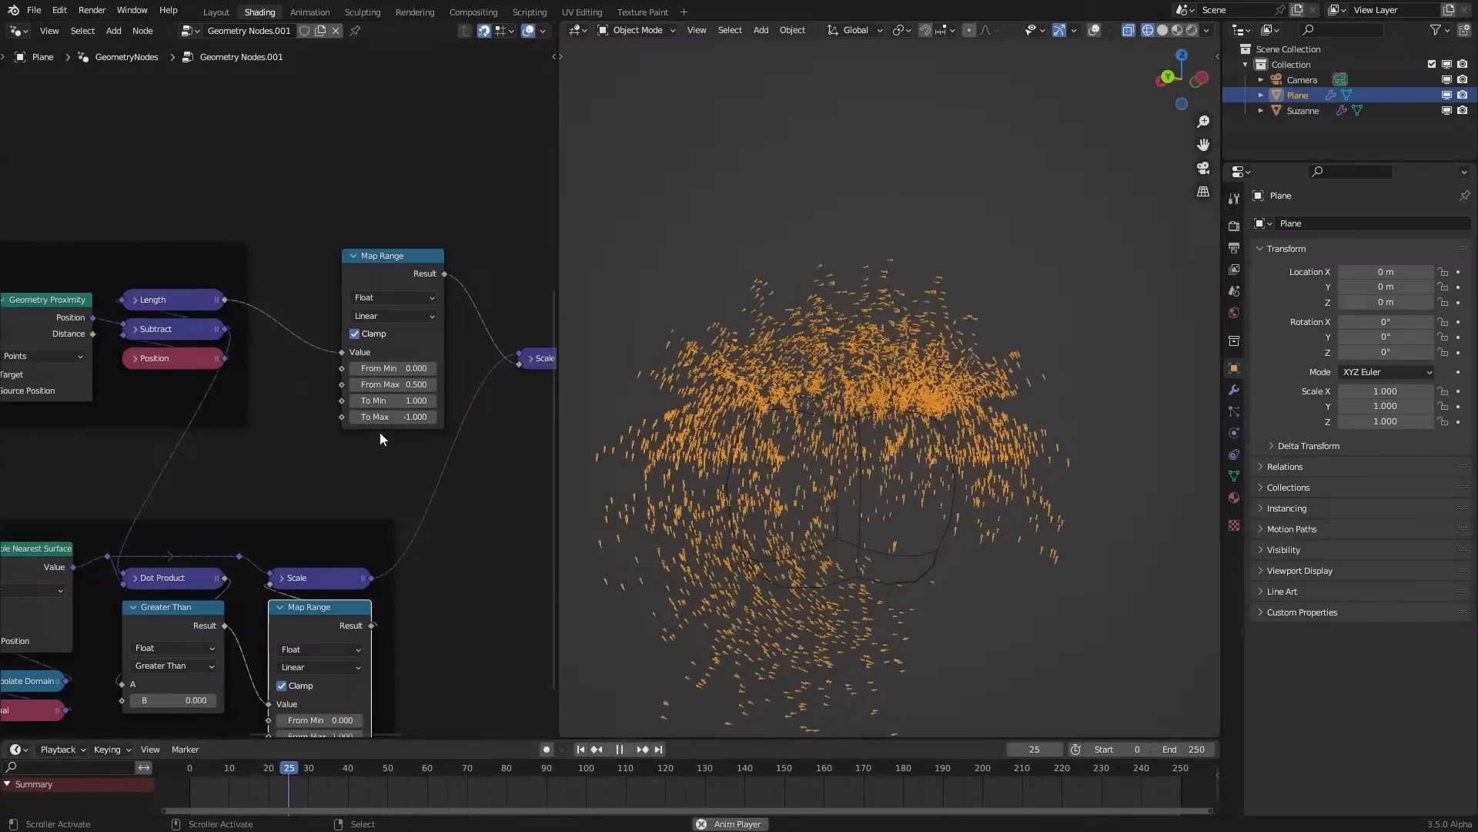
Try a To Max of 1 on the upper Map Range and replay the simulation from the start
drag(392, 417, 471, 417)
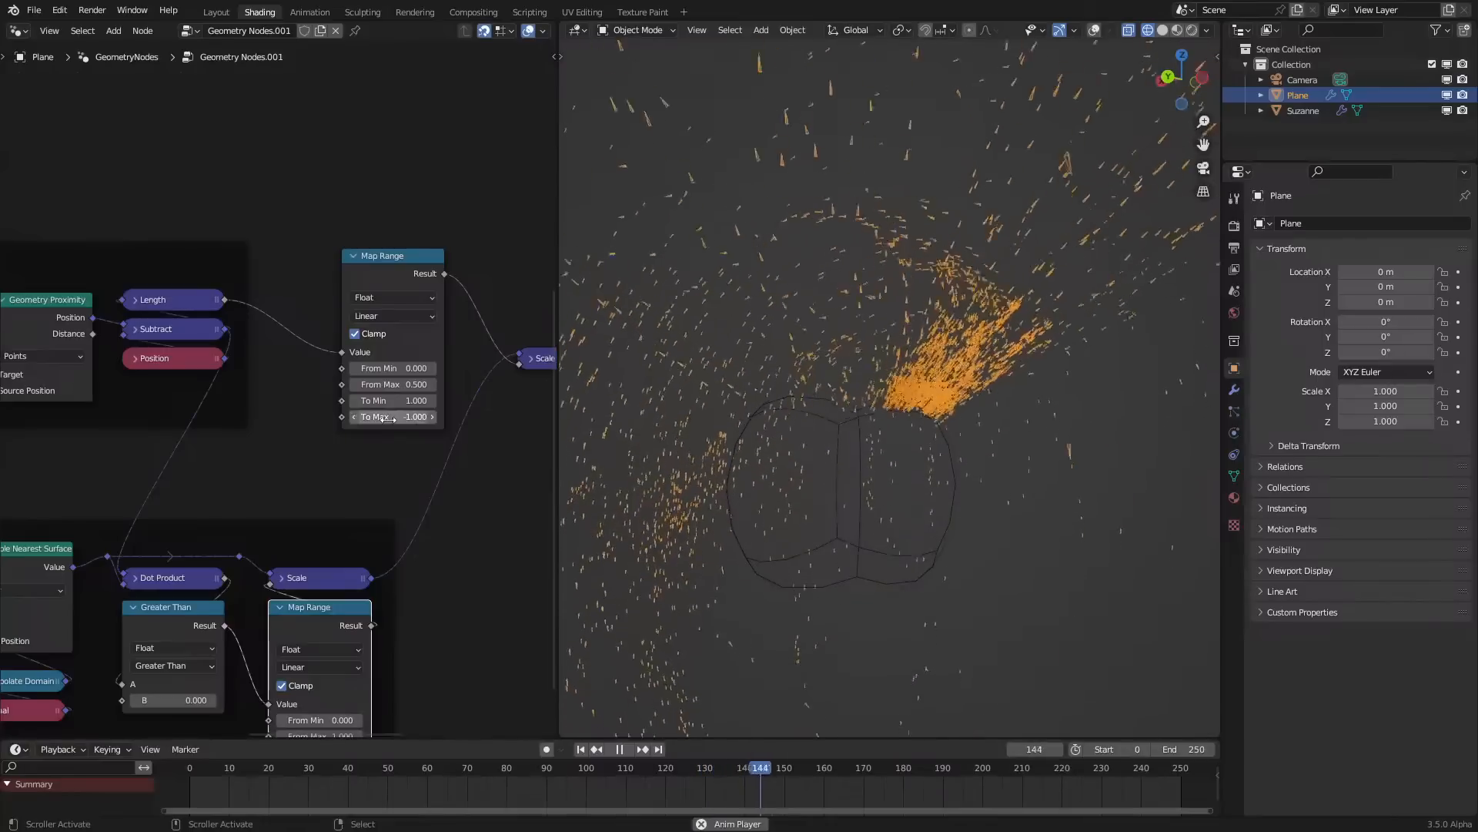
click(163, 786)
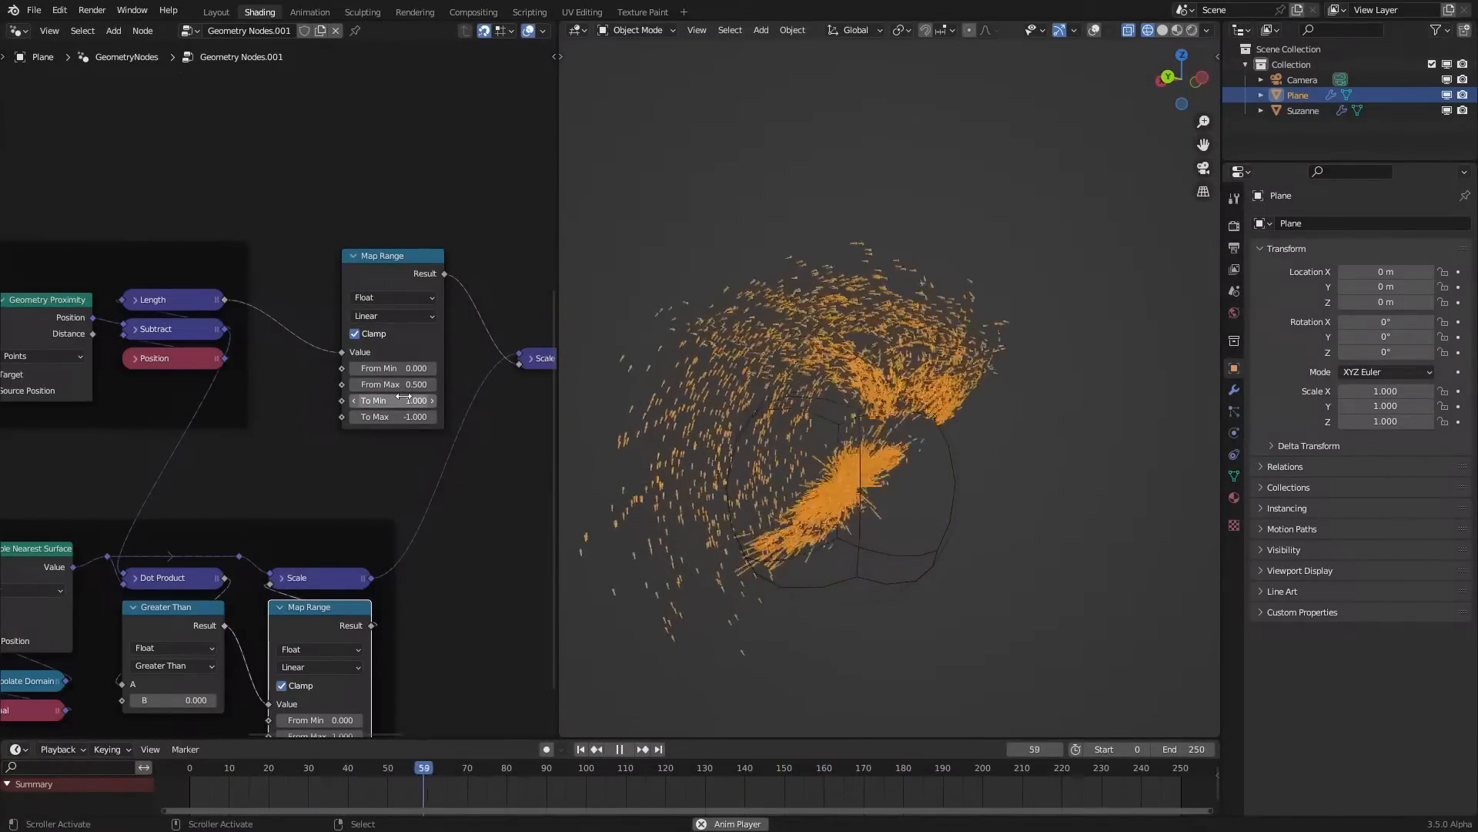
mouse_move(390, 420)
mouse_down()
mouse_move(431, 417)
mouse_move(390, 416)
mouse_up()
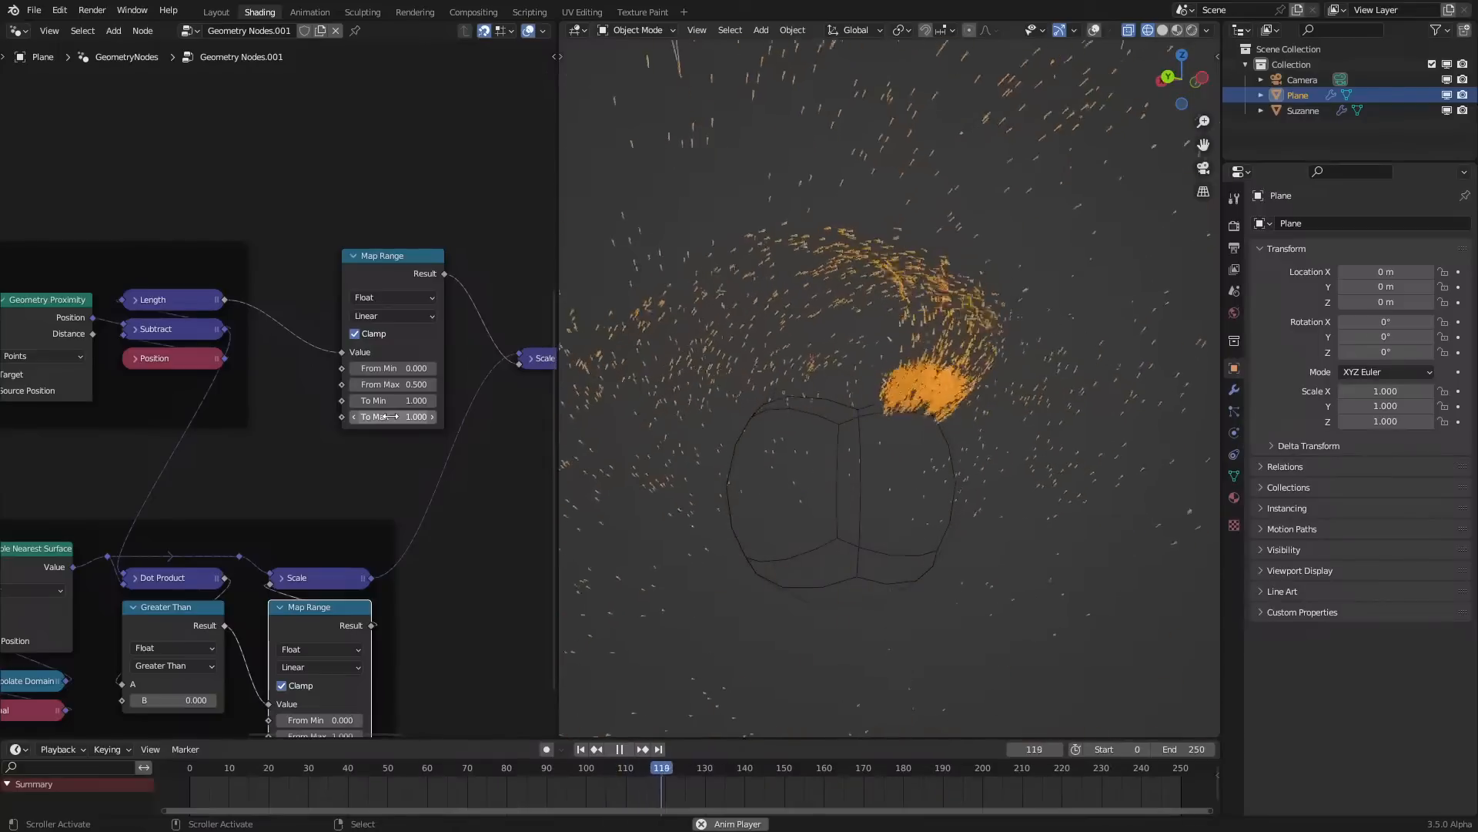
key(minus)
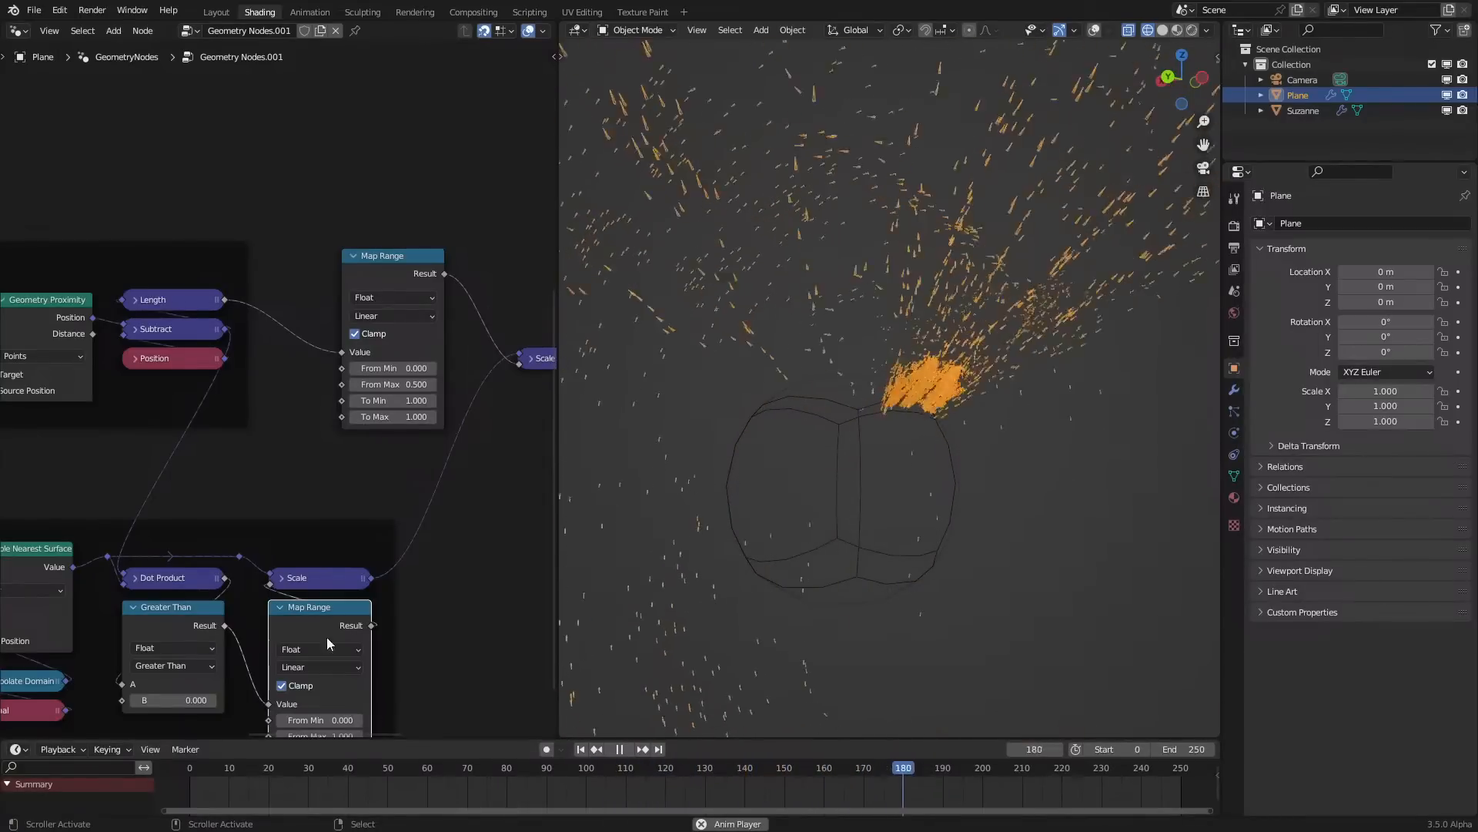
click(169, 781)
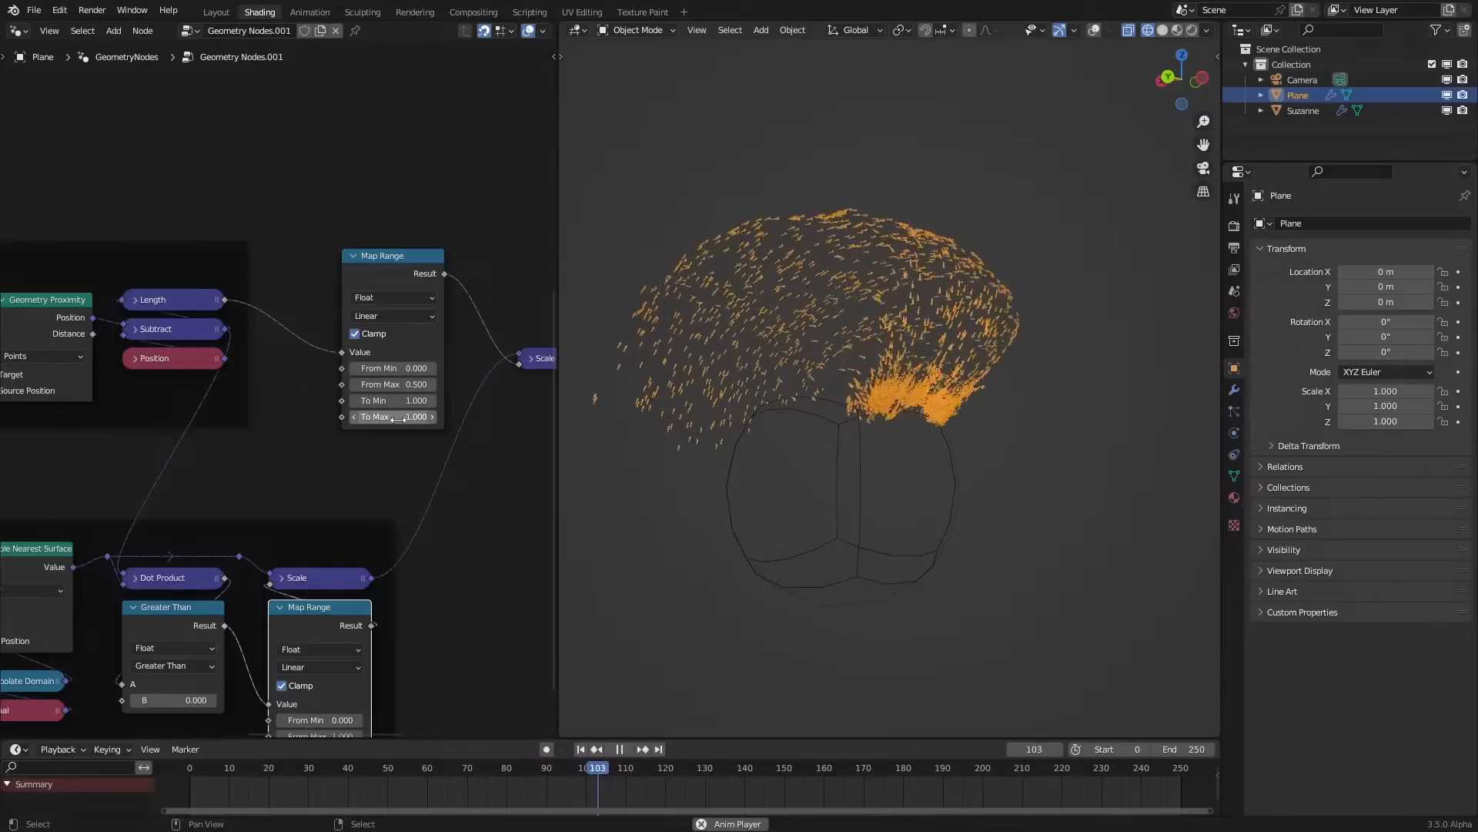
Try a To Min of -1 on the upper Map Range and inspect the replayed particles close to the mesh
click(187, 788)
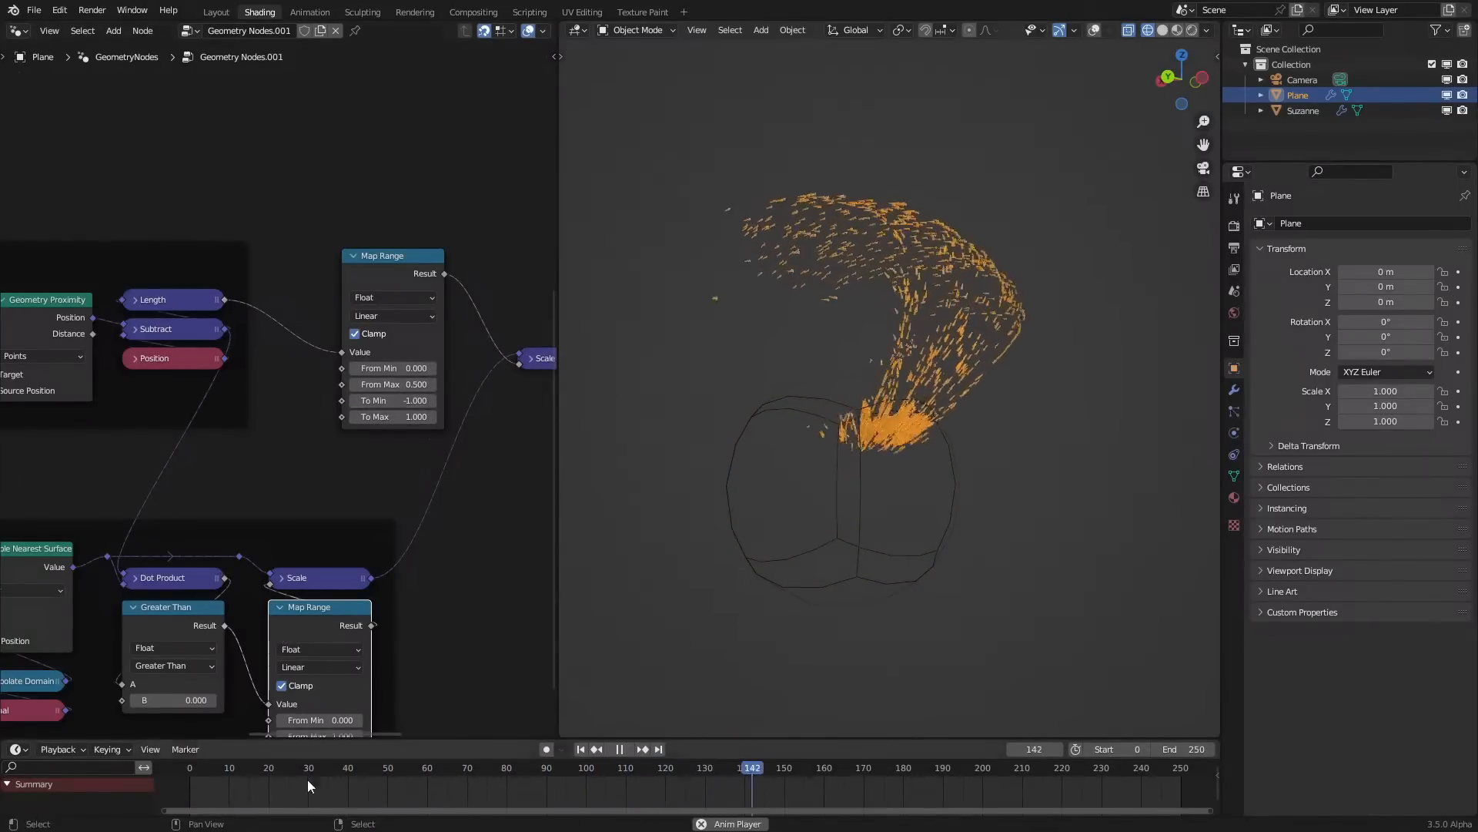
click(187, 787)
scroll(856, 582, up, 4)
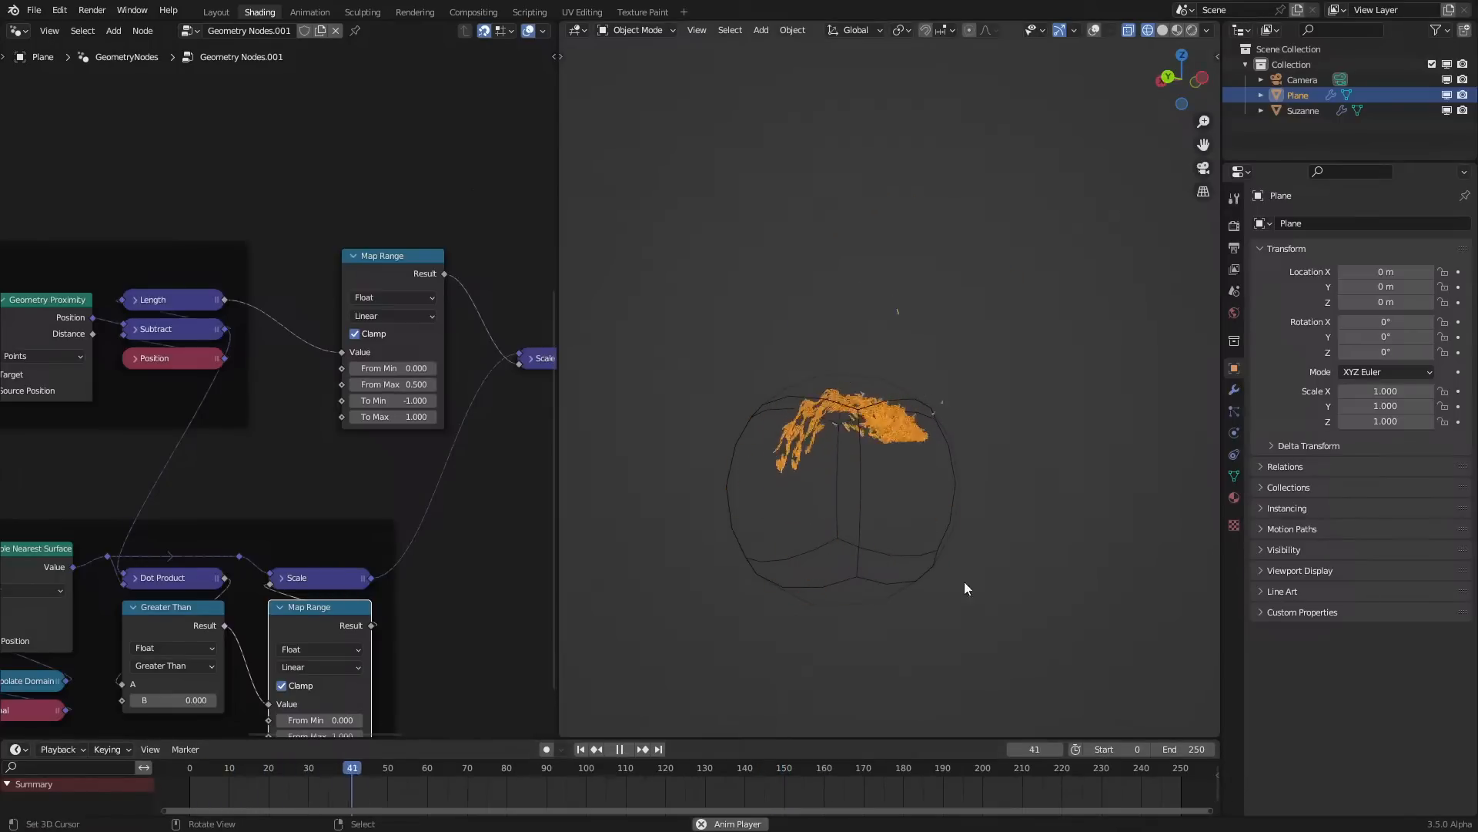
middle_drag(856, 582, 893, 462)
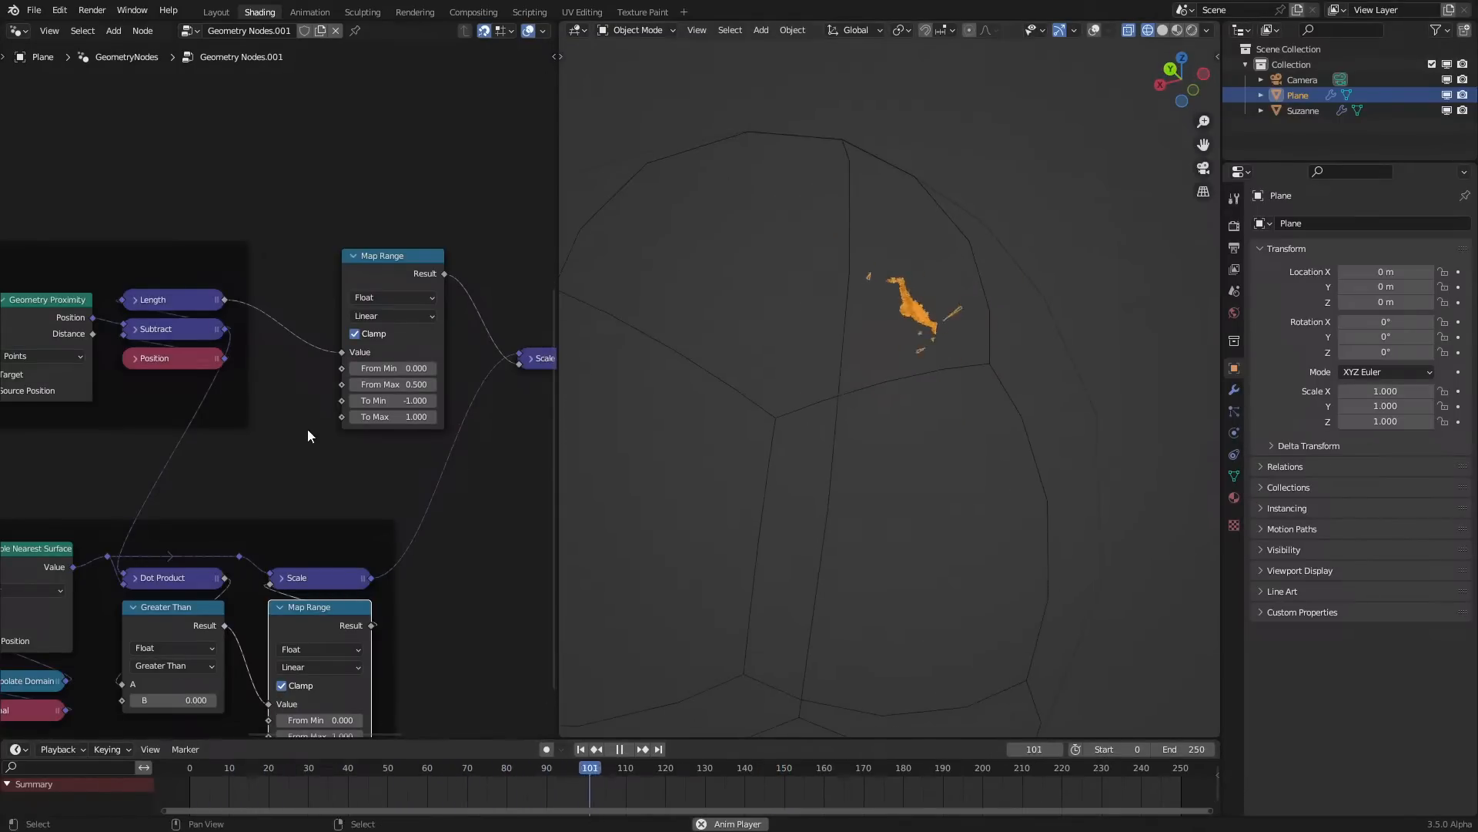
Disconnect the upper Map Range from the Scale node and examine the simulation from several angles without it
scroll(316, 435, down, 1)
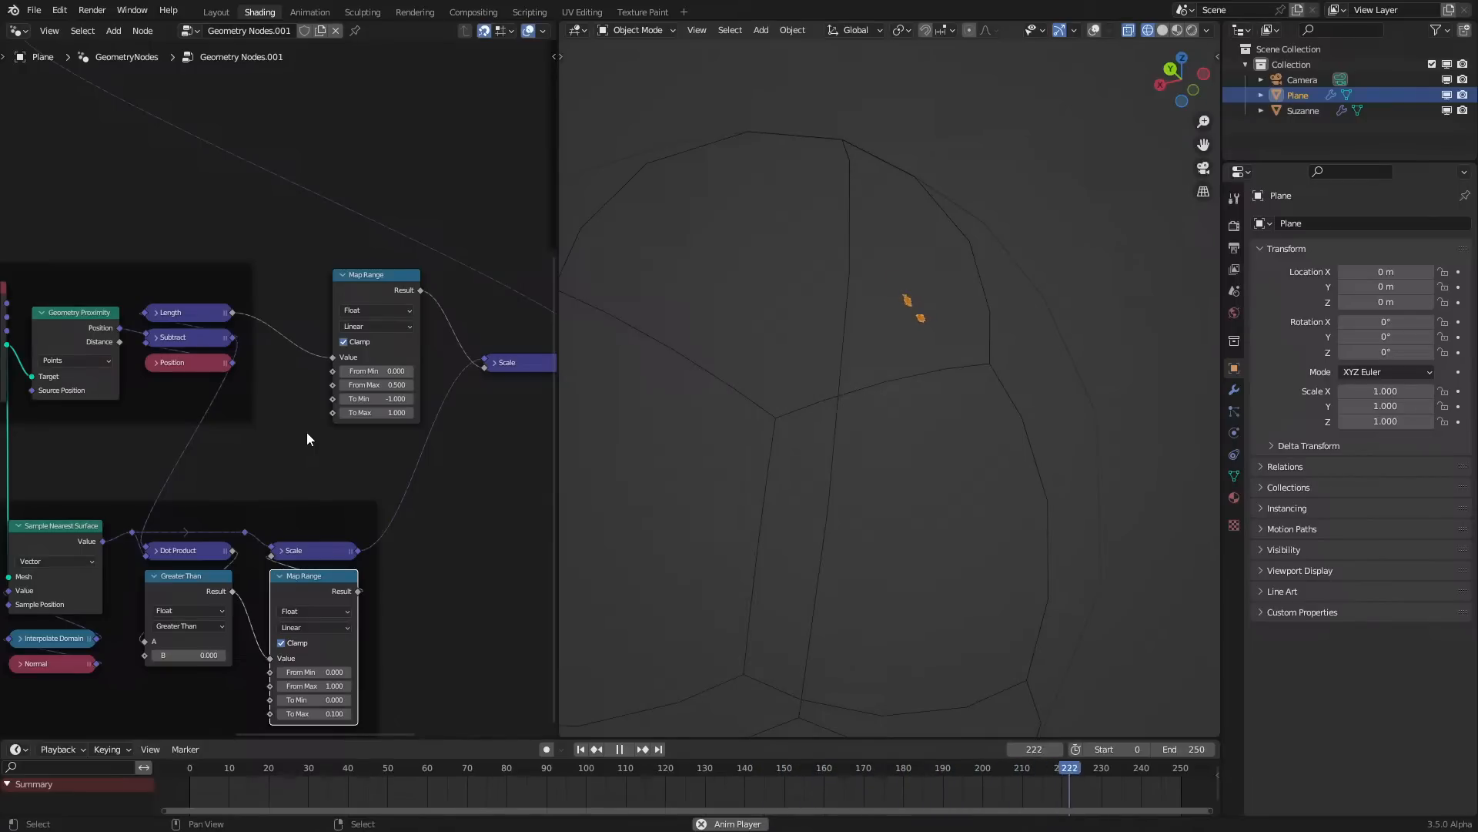
scroll(279, 409, down, 4)
middle_drag(279, 409, 295, 408)
scroll(346, 520, up, 2)
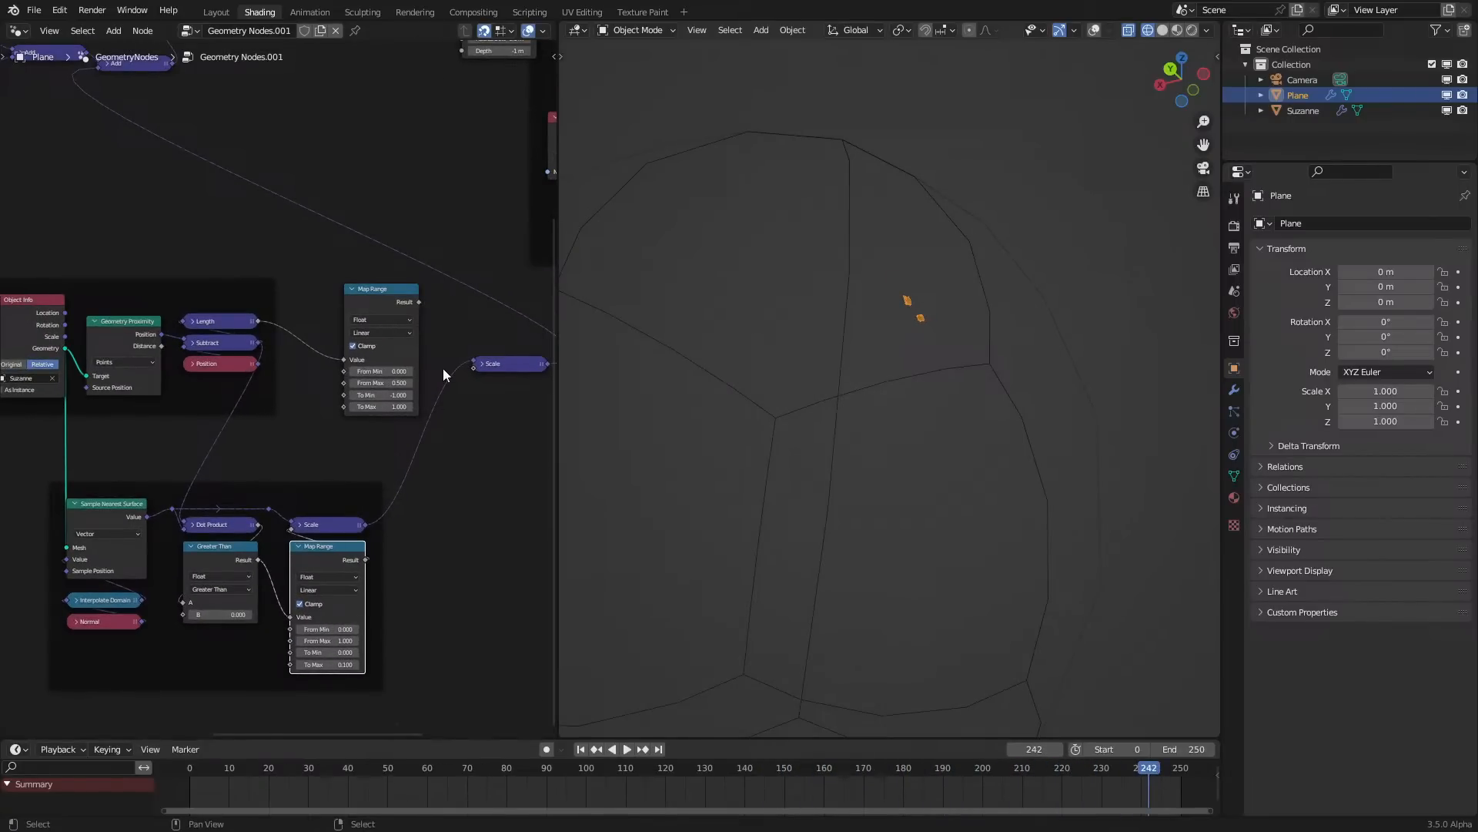
key(space)
scroll(884, 478, down, 6)
middle_drag(885, 479, 894, 516)
scroll(937, 377, up, 2)
middle_drag(936, 378, 1001, 383)
scroll(1001, 384, up, 3)
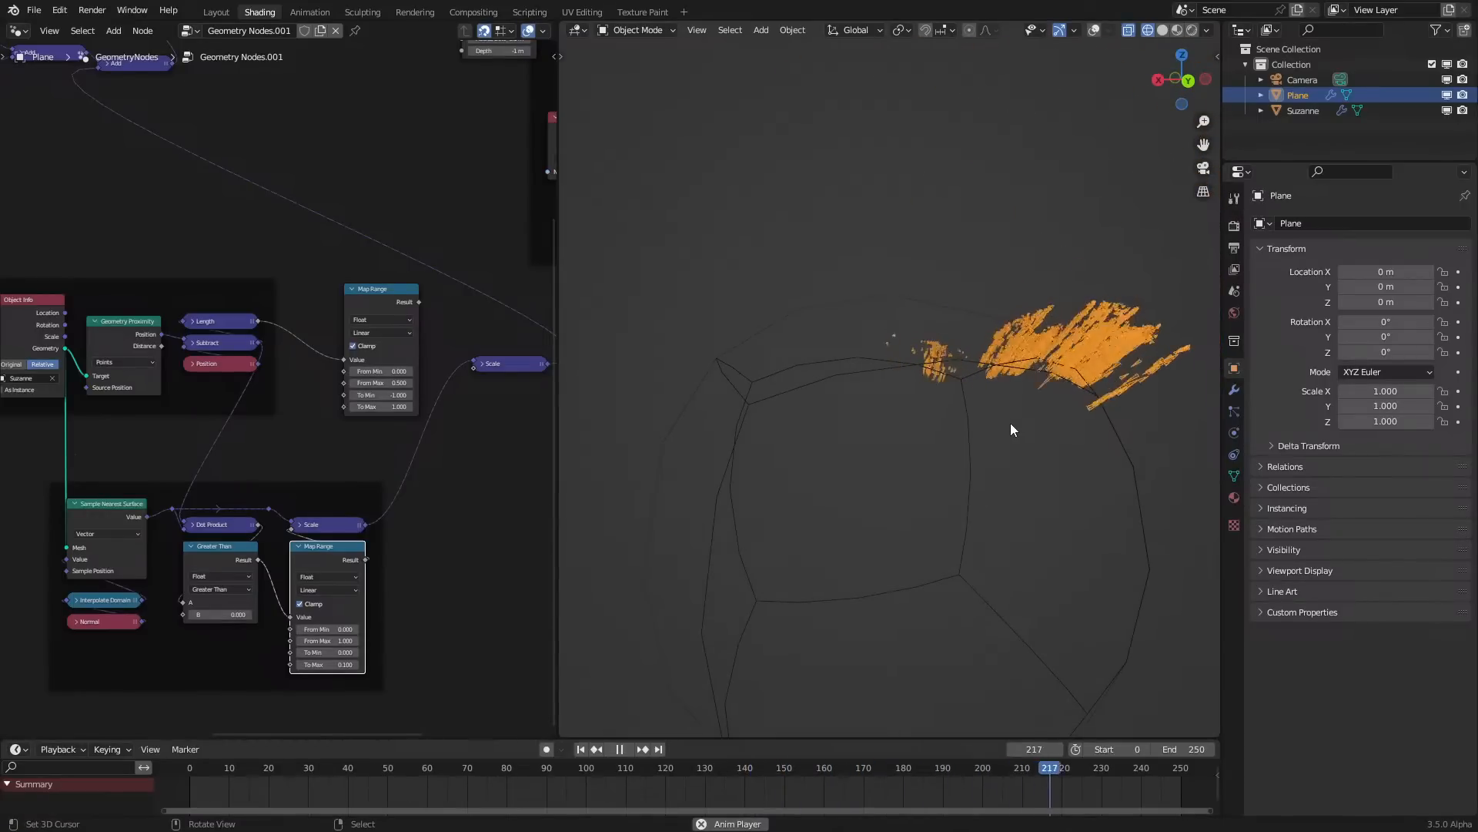
key(space)
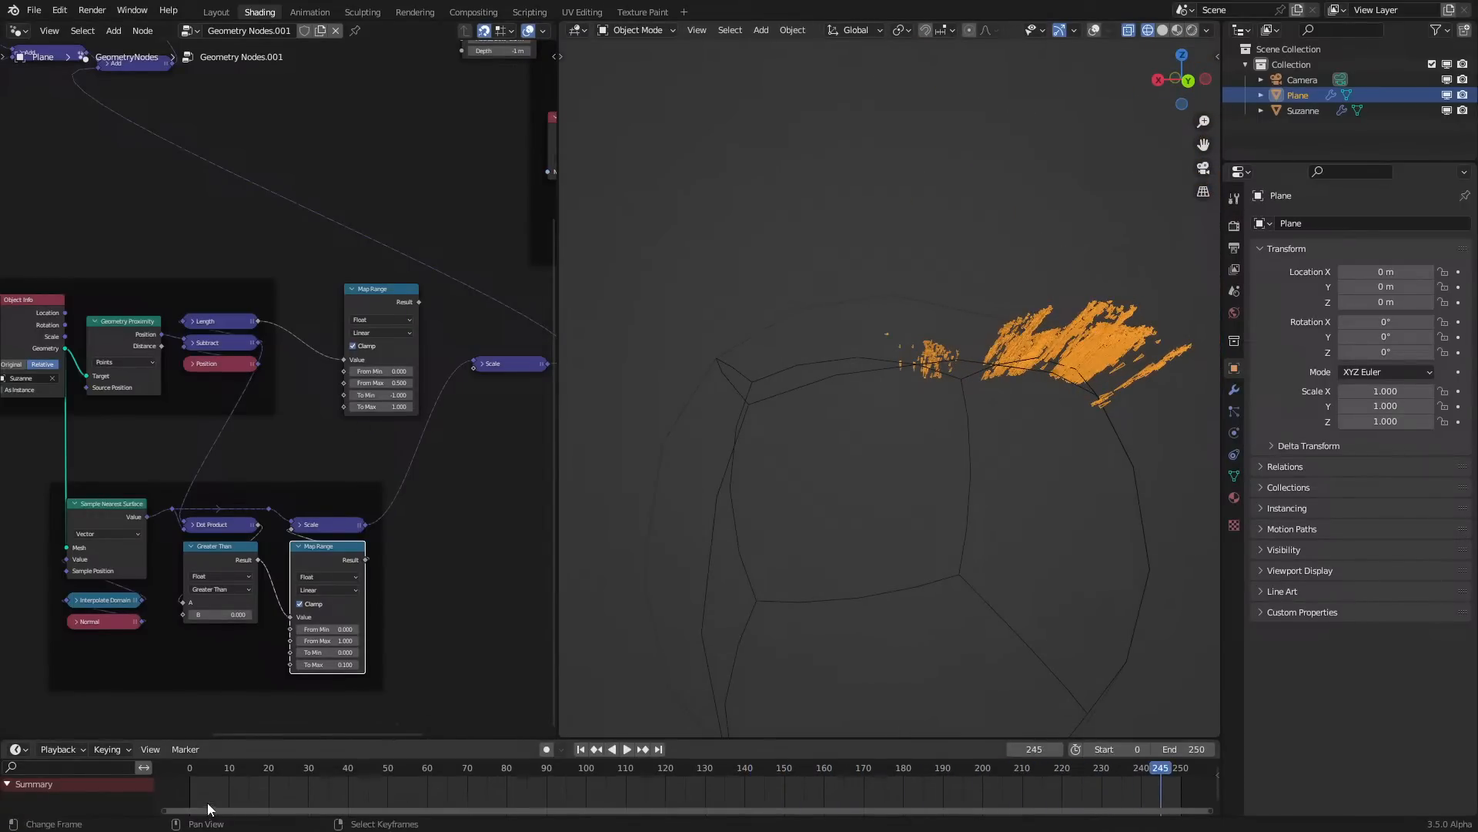
key(space)
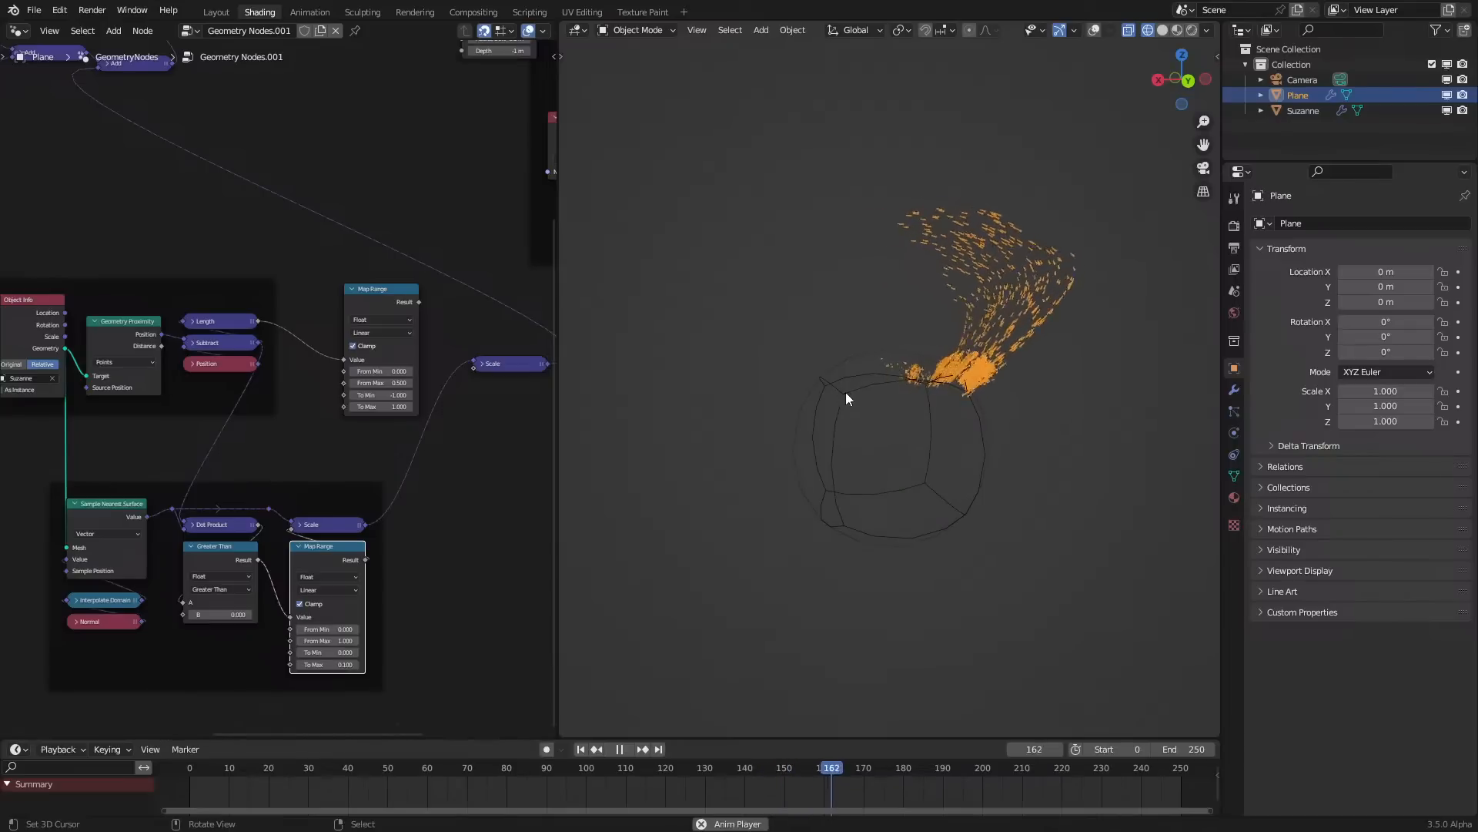
key(space)
Reconnect the upper Map Range to the Scale node and restore To Min to 1 and To Max to -1
drag(478, 368, 438, 314)
scroll(428, 352, up, 2)
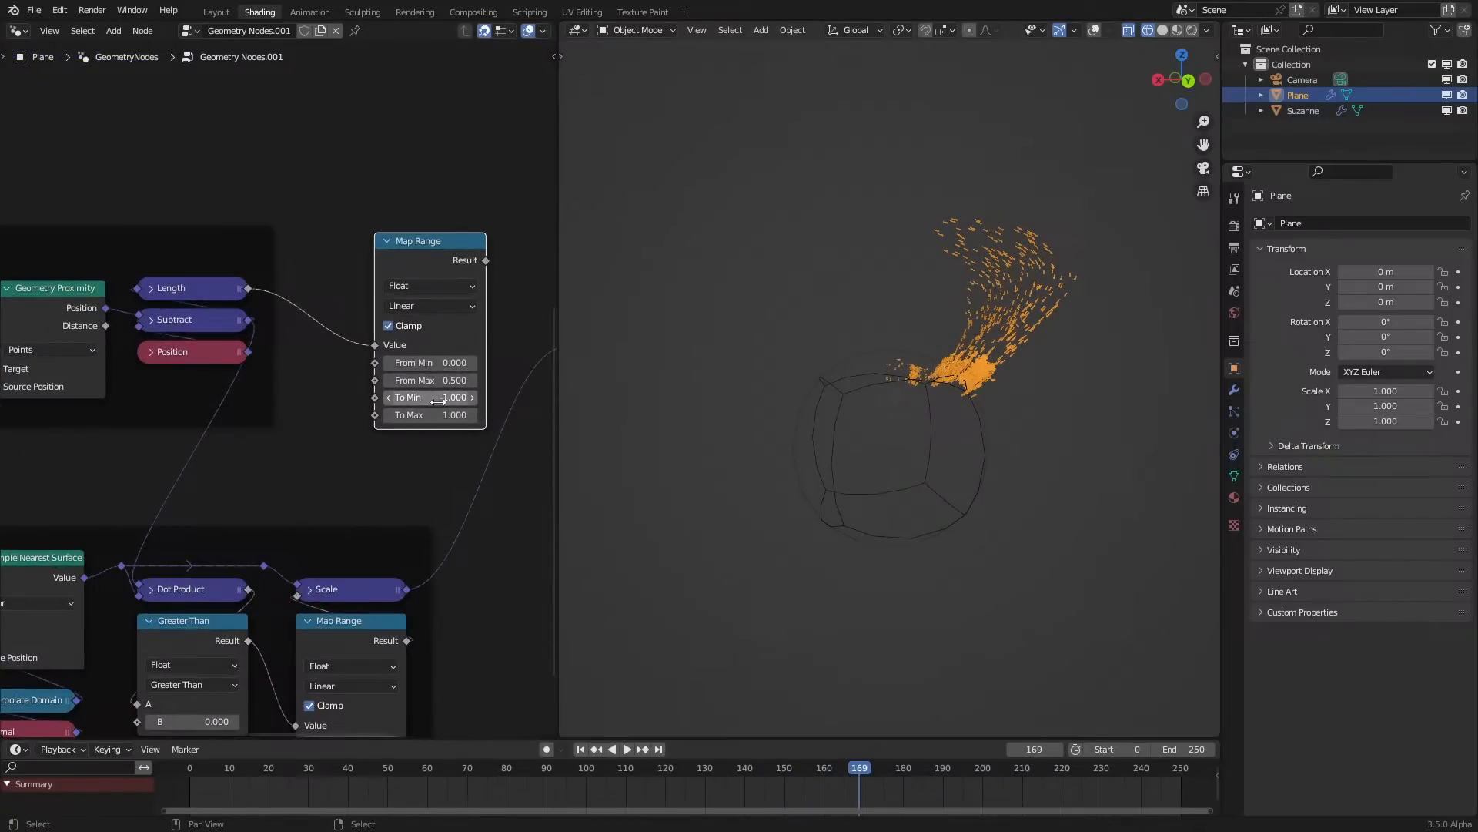
middle_drag(448, 407, 307, 493)
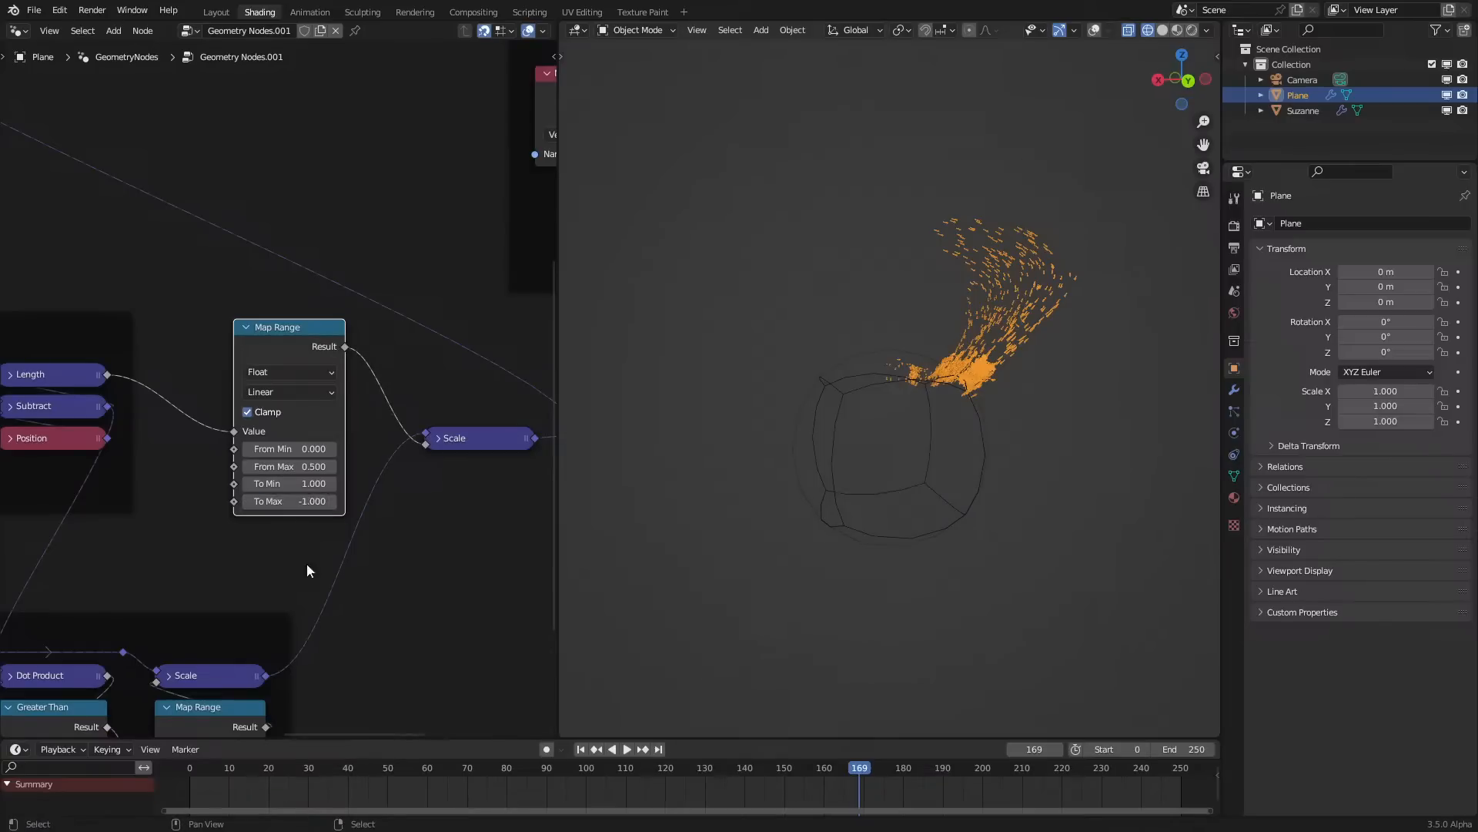
Replay the simulation and try a lower To Max on the upper Map Range while it plays
click(165, 781)
drag(290, 502, 154, 501)
right_click(302, 499)
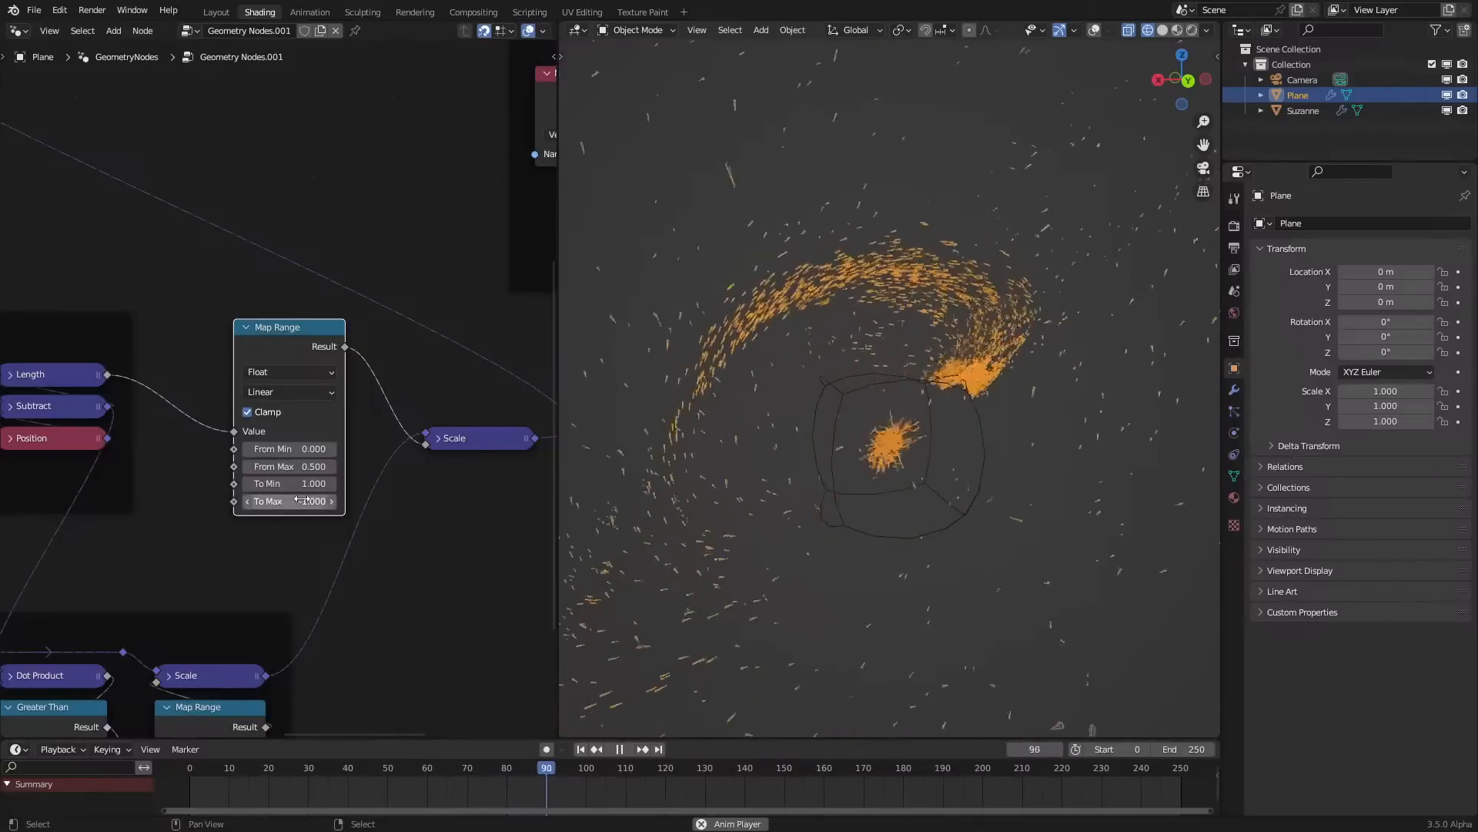
Restart the simulation, examine the particles close to the mesh surface and test the upper Map Range's To Max again
click(165, 780)
scroll(266, 580, down, 4)
middle_drag(266, 579, 407, 505)
scroll(408, 508, up, 2)
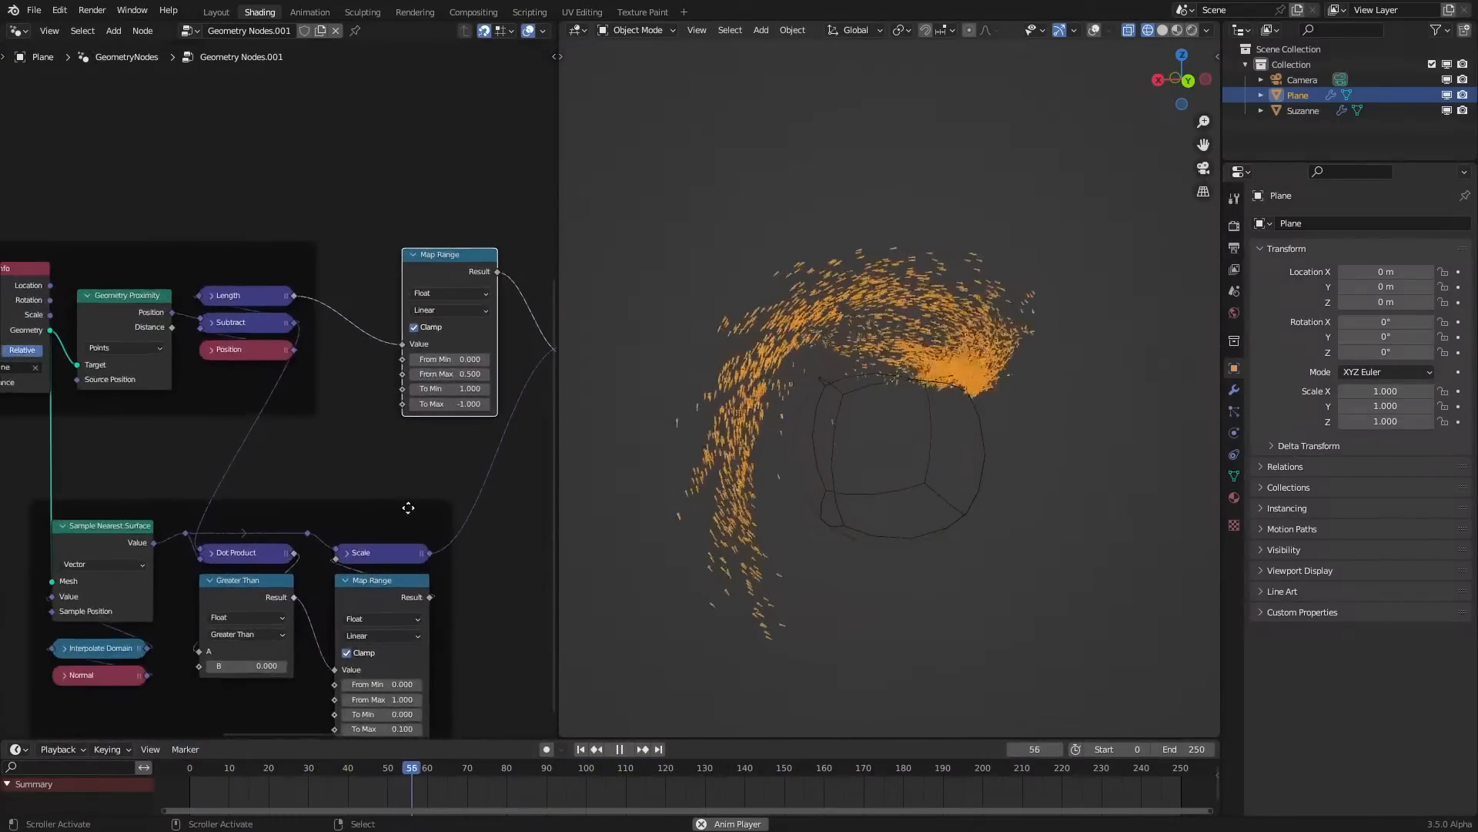
scroll(933, 391, up, 5)
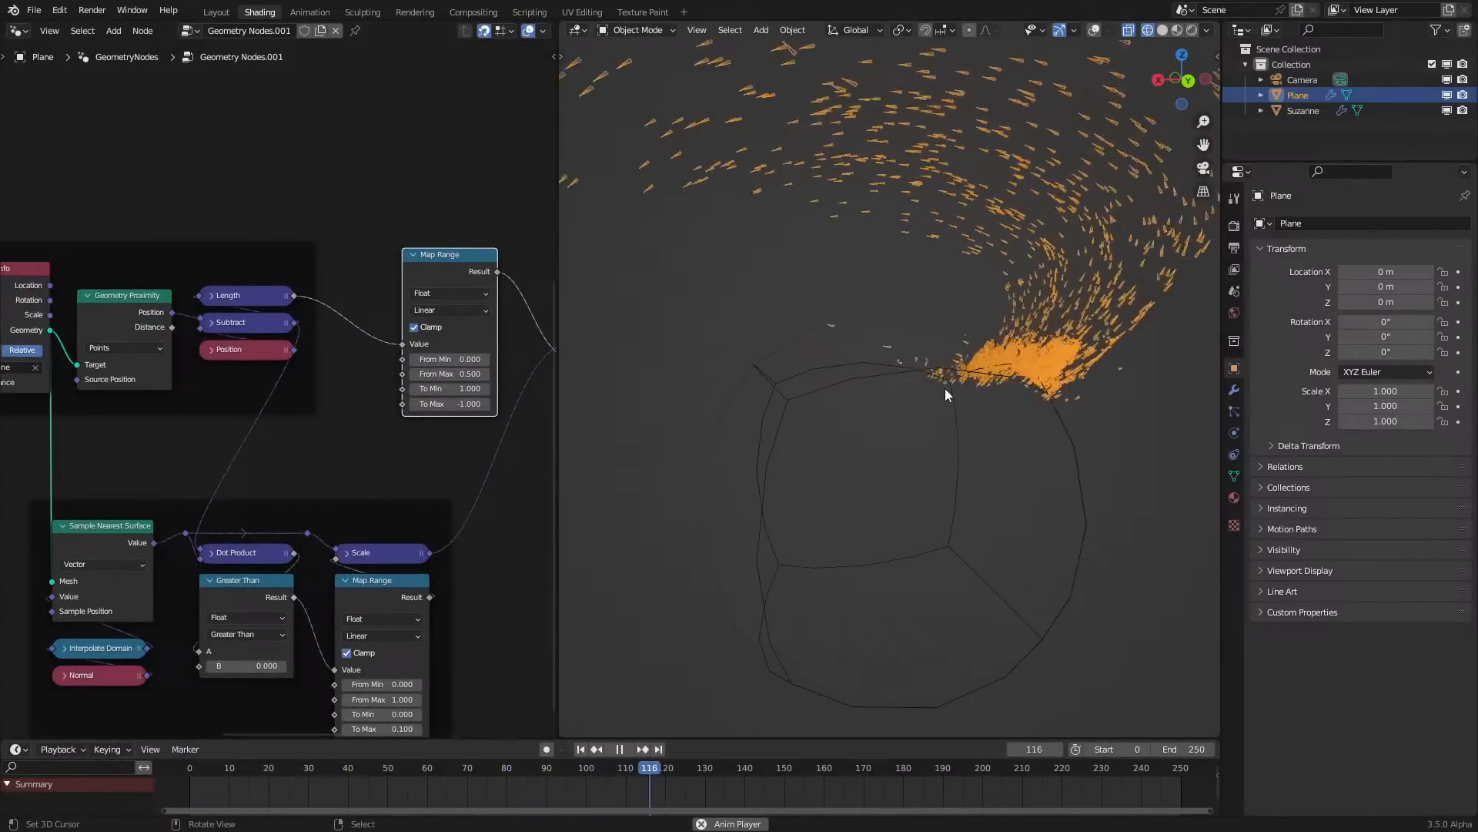
key(space)
key(space)
drag(466, 403, 419, 403)
Replace the geometry inside the Suzanne object with a Monkey mesh in Edit Mode
key(space)
click(884, 499)
key(Tab)
key(x)
click(884, 499)
key(shift+a)
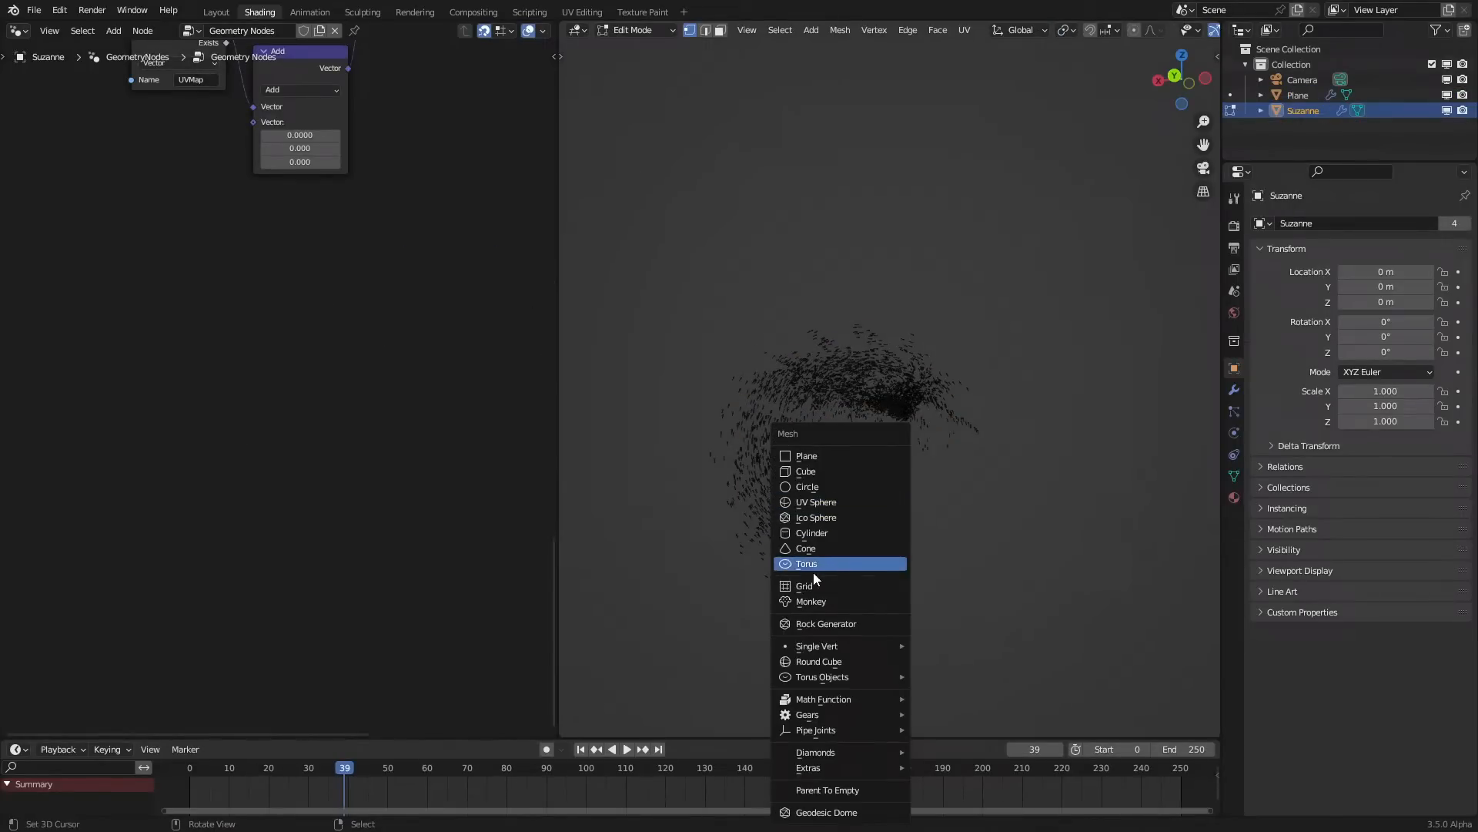
click(811, 601)
key(Tab)
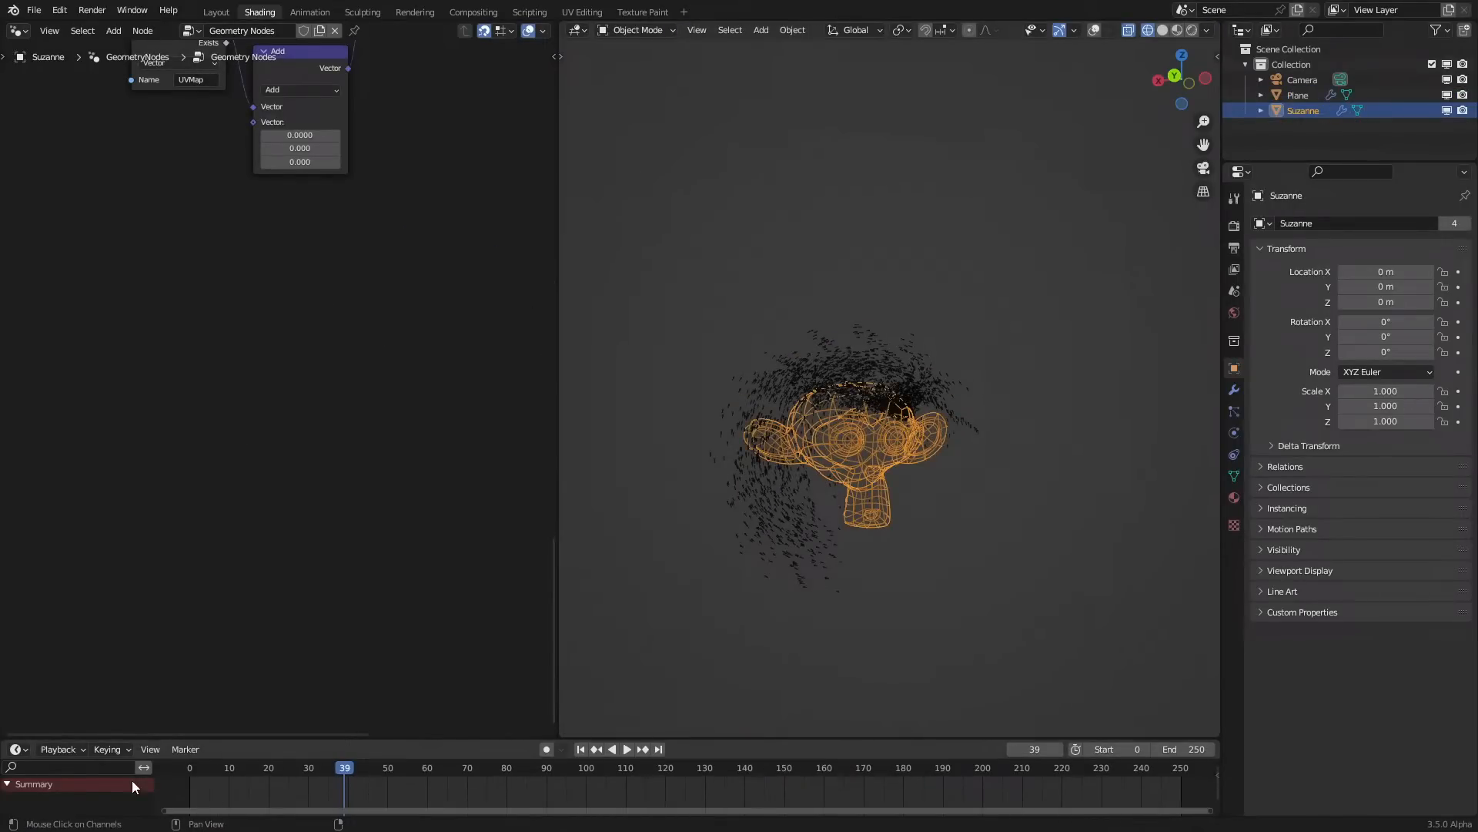
Play the simulation from the start, select the Plane particles and examine their flow around the monkey
key(shift+Left)
key(space)
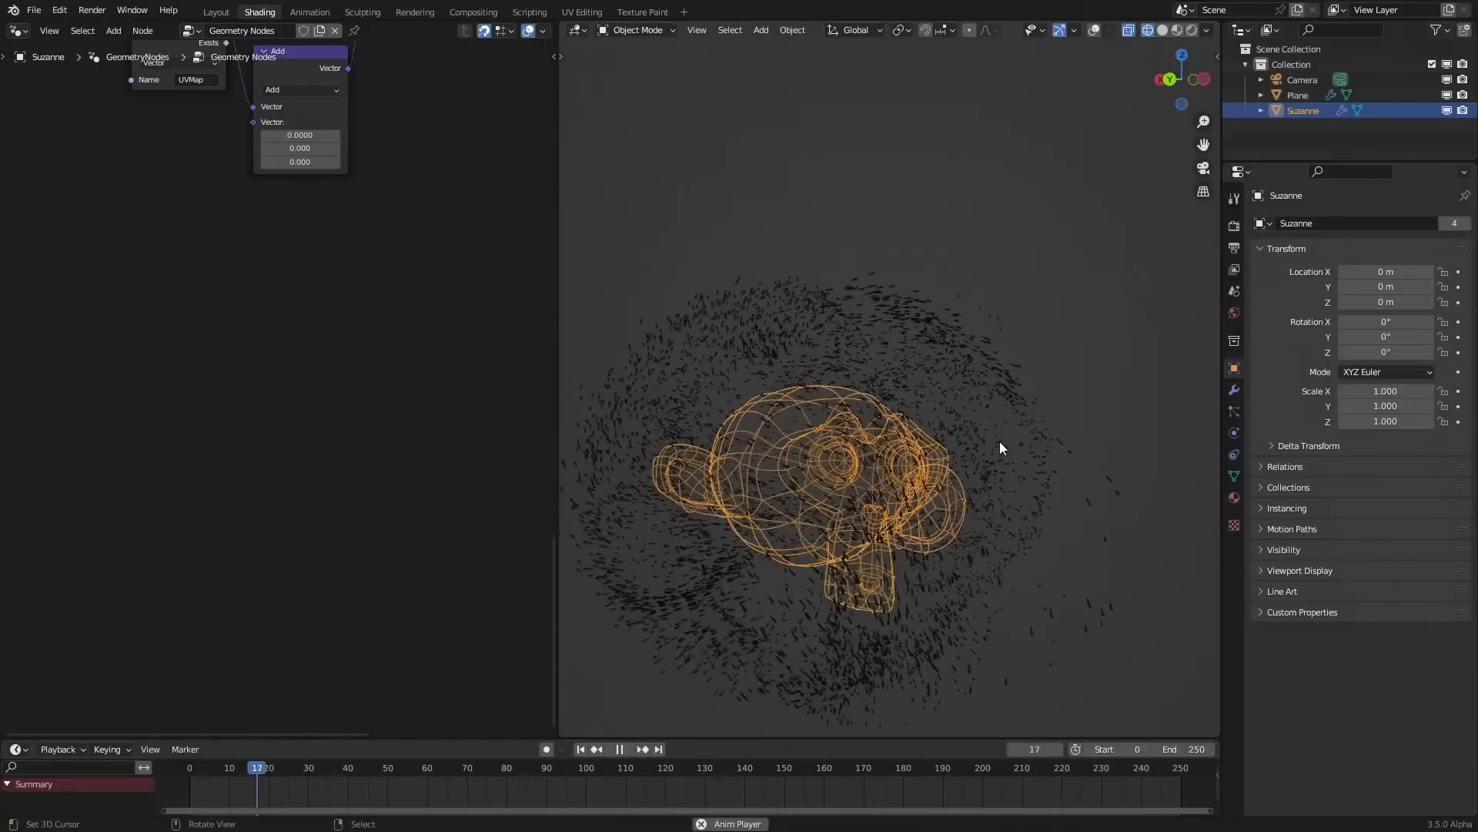
click(999, 441)
middle_drag(1121, 391, 830, 404)
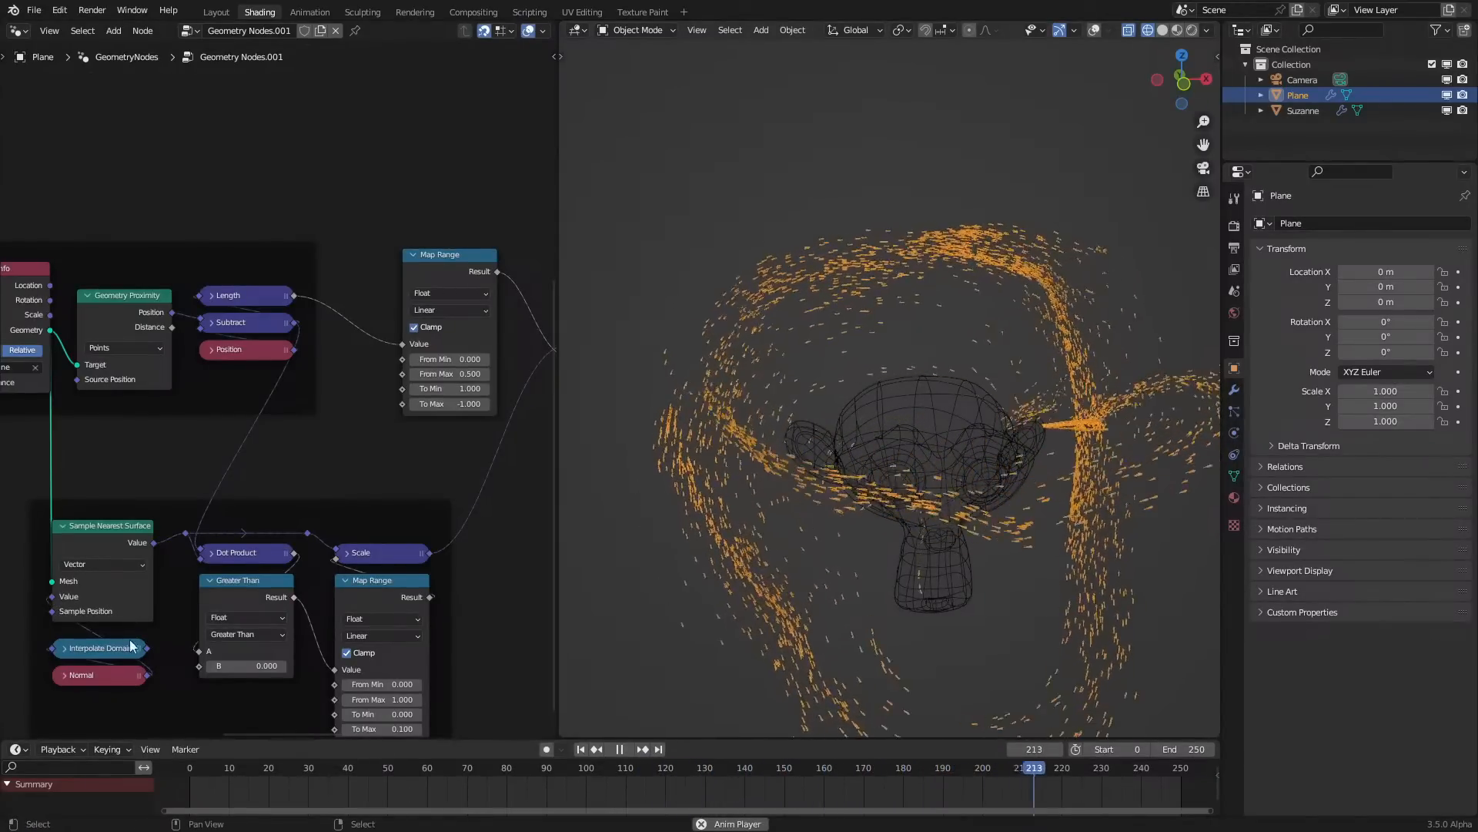
Check the Suzanne object's modifiers, reselect the Plane and view the particle flow from another angle
click(930, 437)
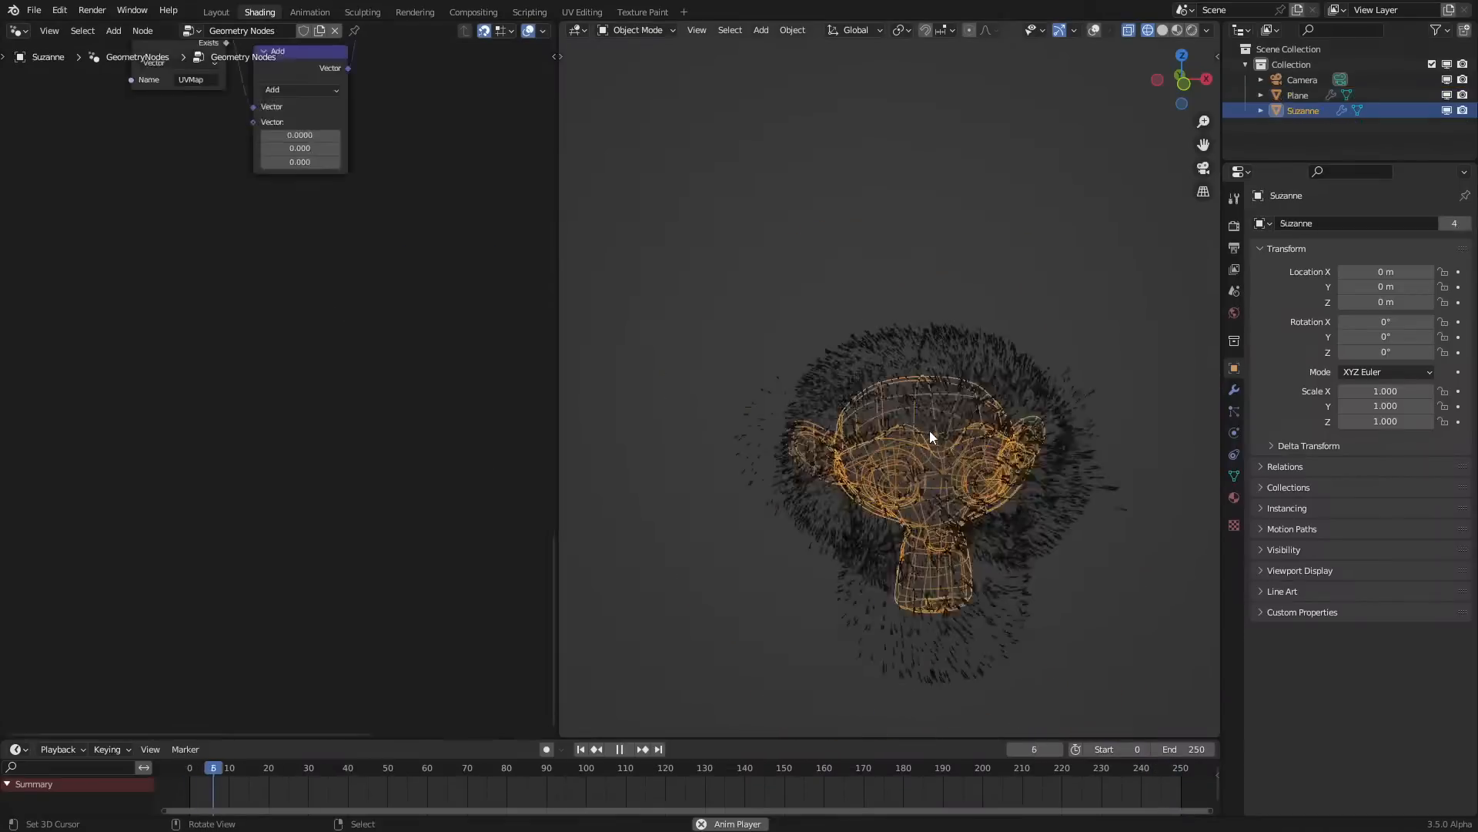
click(1234, 389)
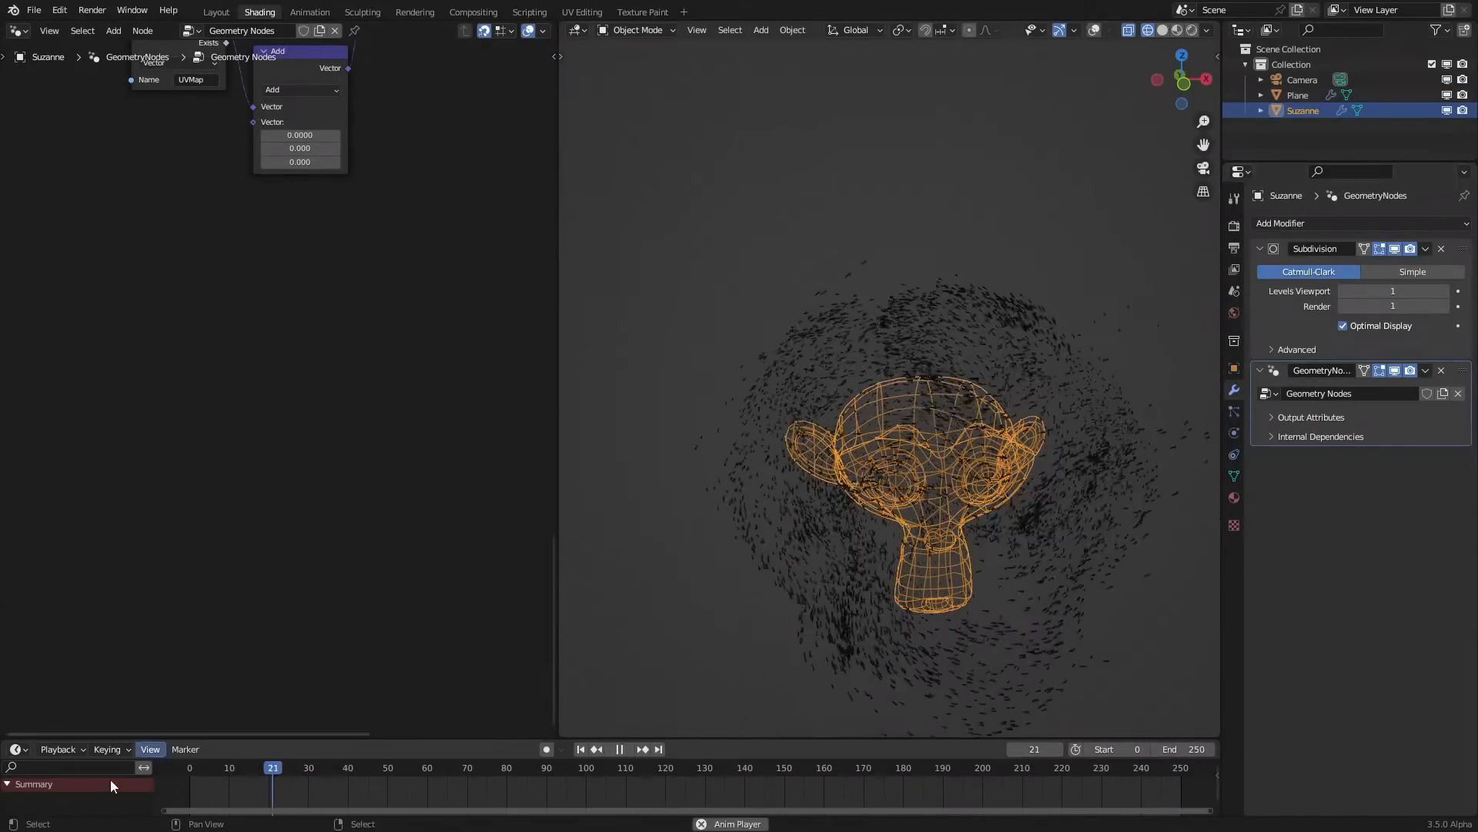
click(968, 495)
middle_drag(965, 489, 1004, 484)
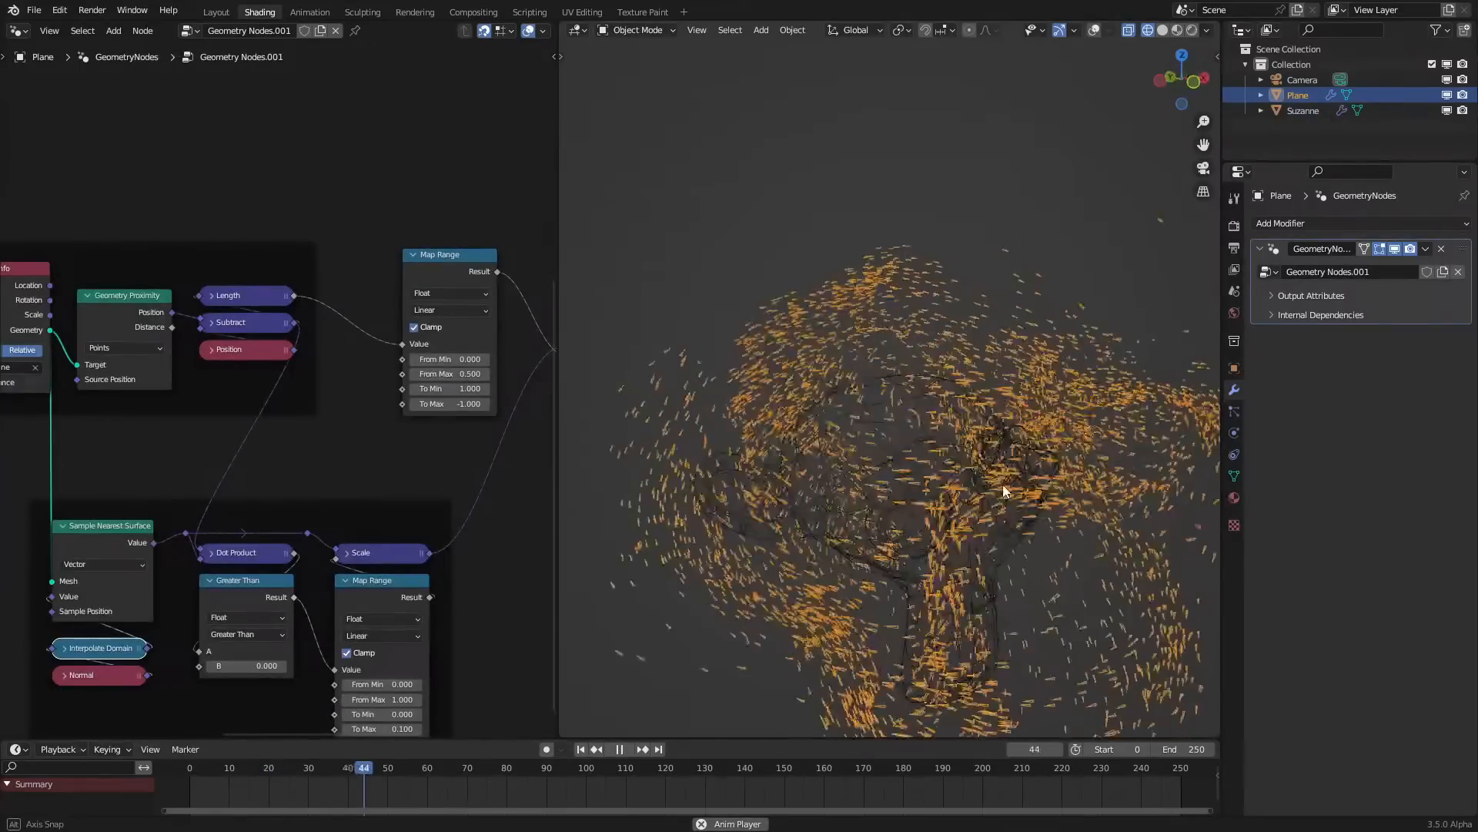
Switch the viewport to Rendered shading and examine the glowing particle flow around the monkey
key(shift+z)
click(1085, 509)
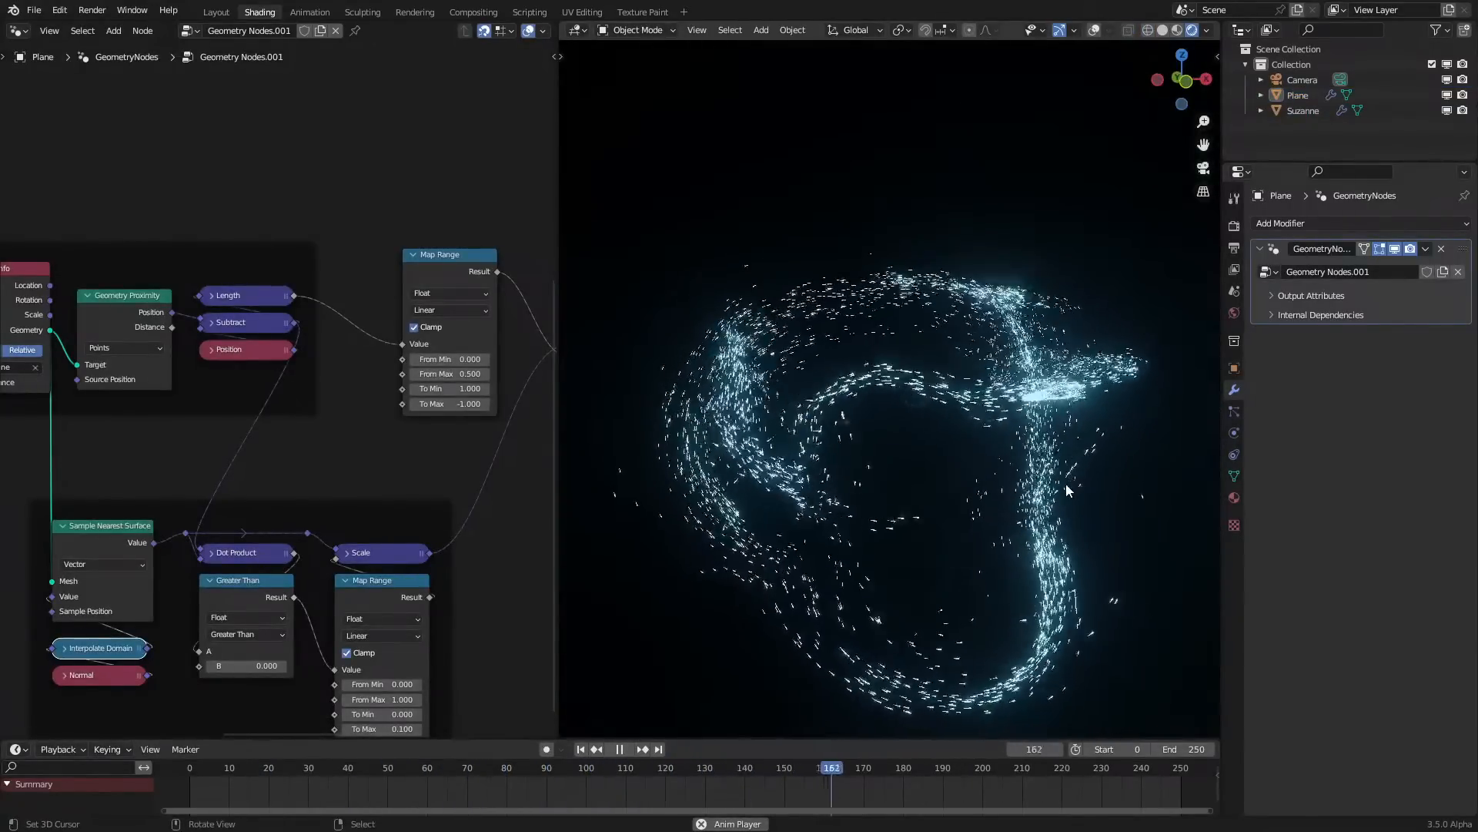
scroll(275, 375, down, 1)
middle_drag(276, 375, 240, 434)
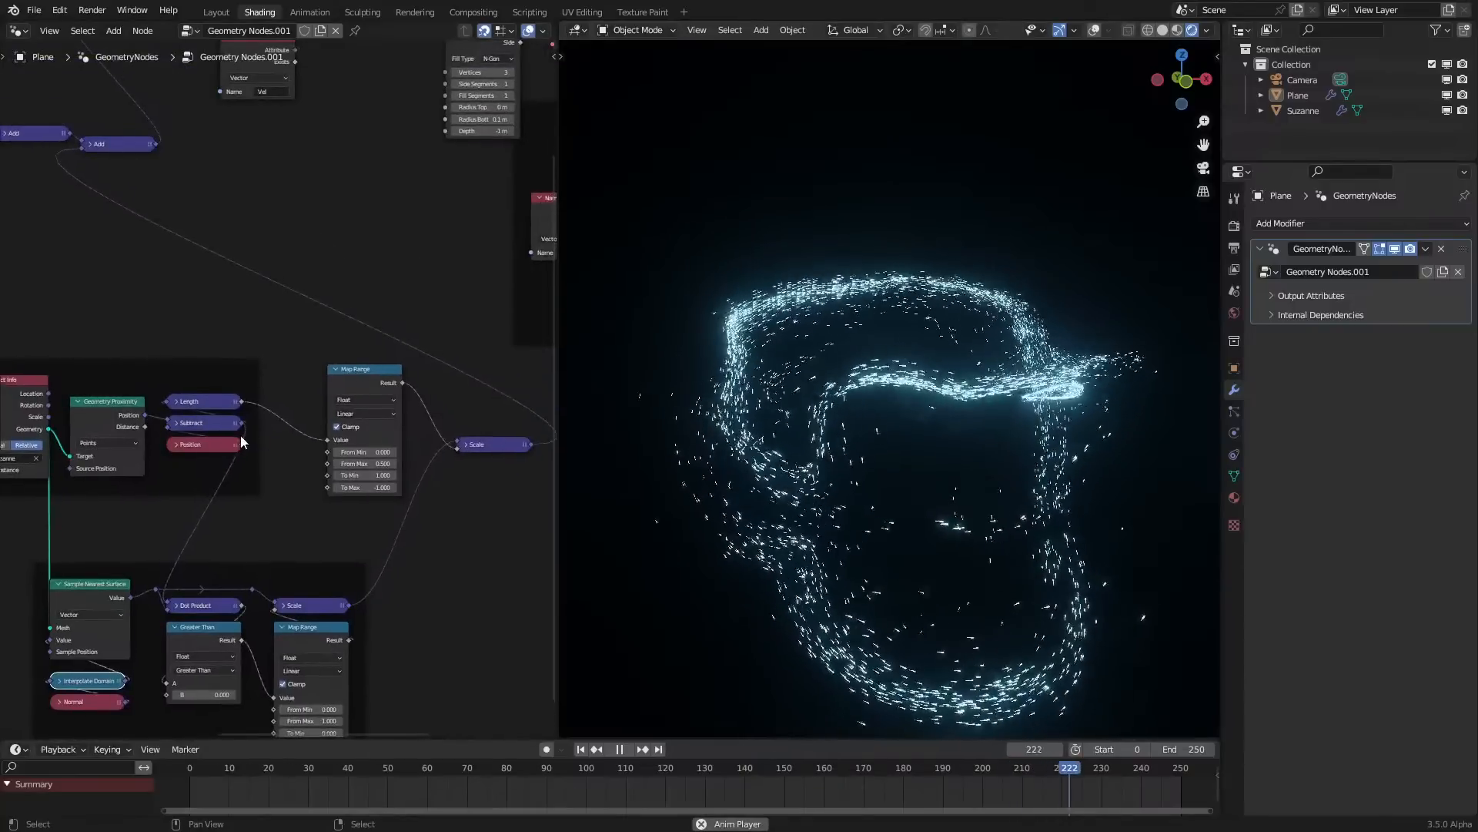
scroll(240, 434, up, 2)
Try feeding the Subtract vector into the final Scale node, restart the simulation and examine how the particles gather on the mesh
drag(238, 428, 485, 444)
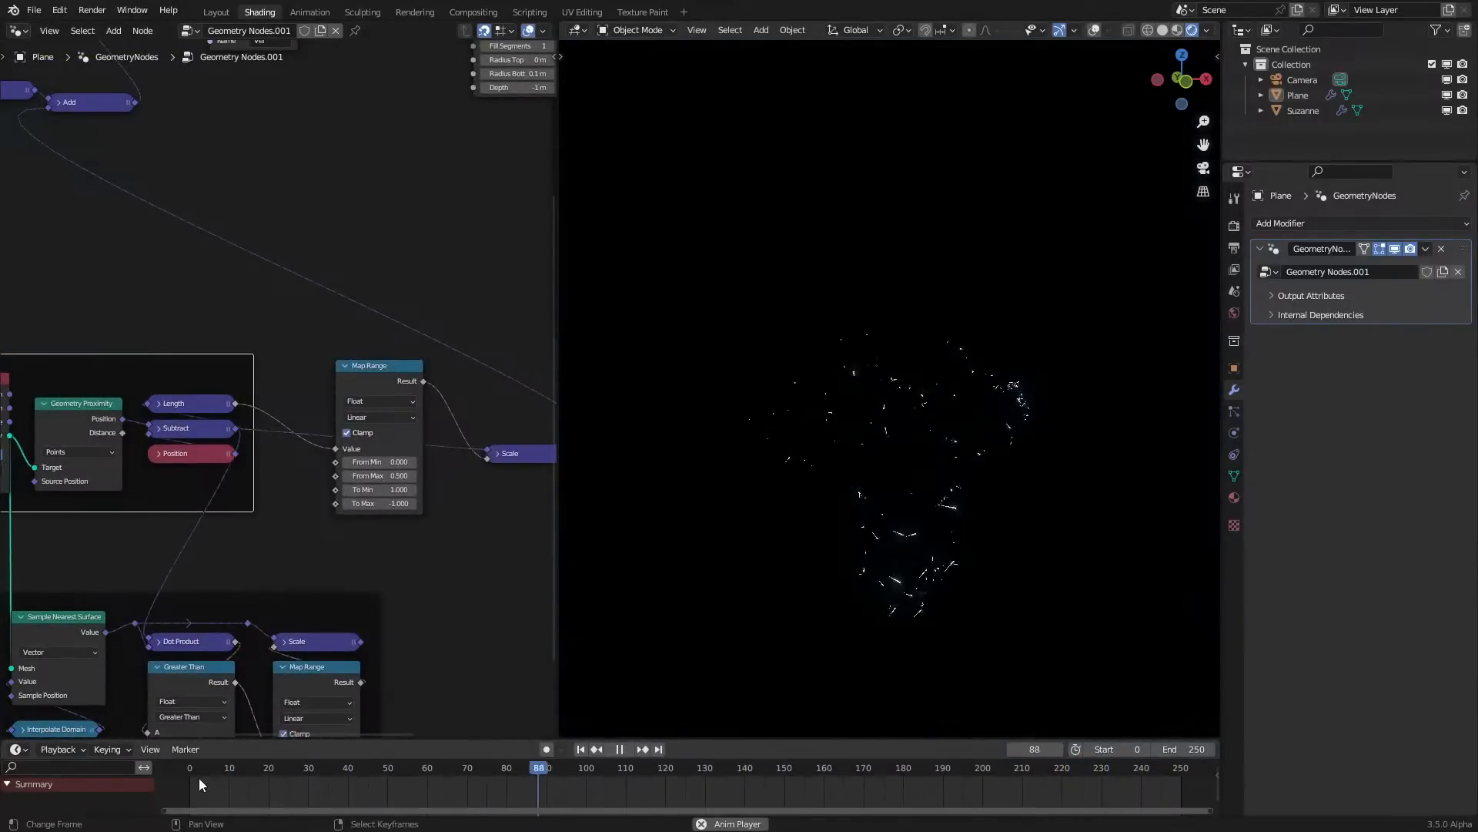
click(200, 783)
middle_drag(778, 521, 730, 450)
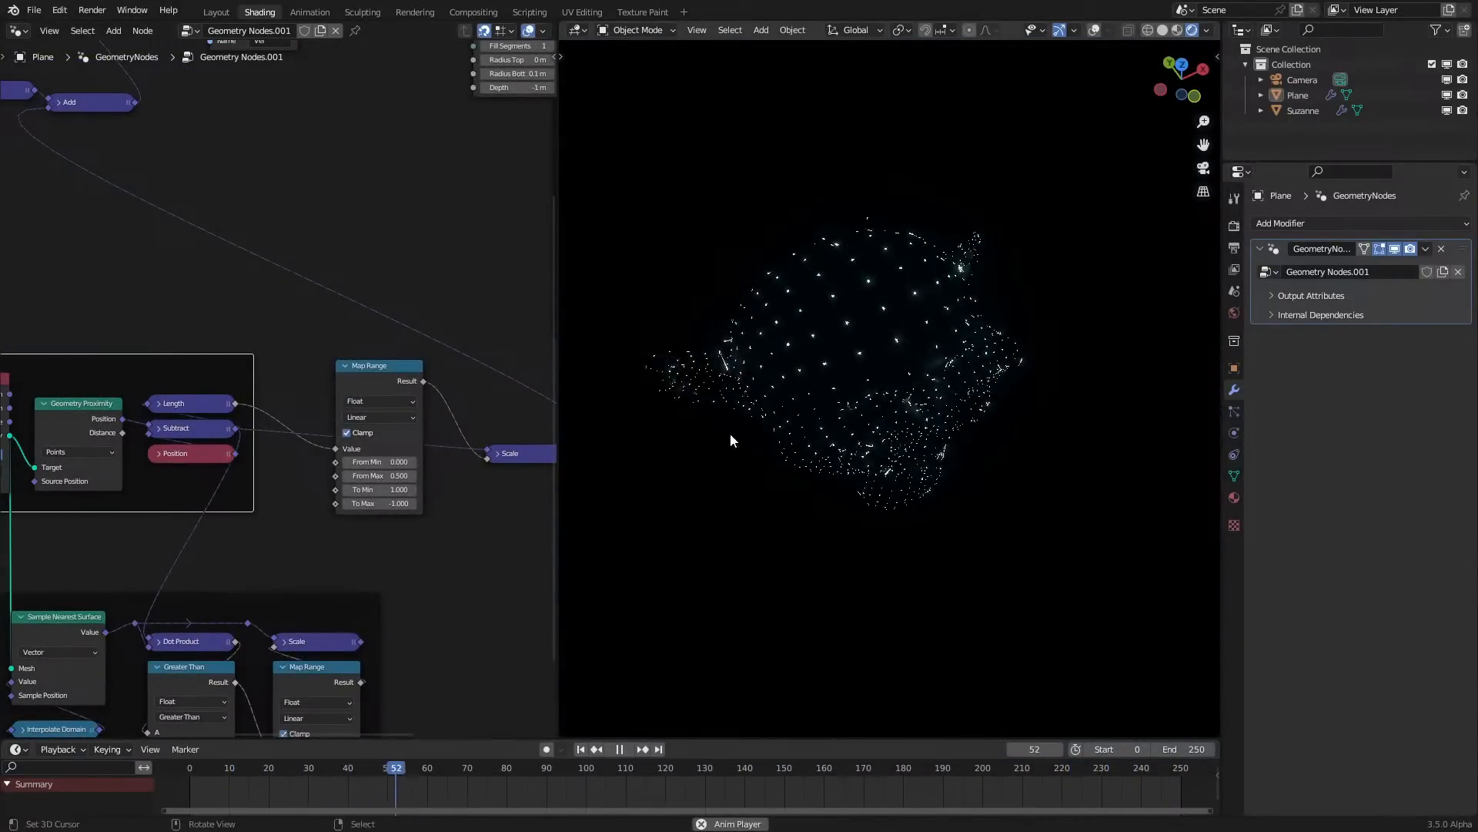
scroll(738, 422, up, 3)
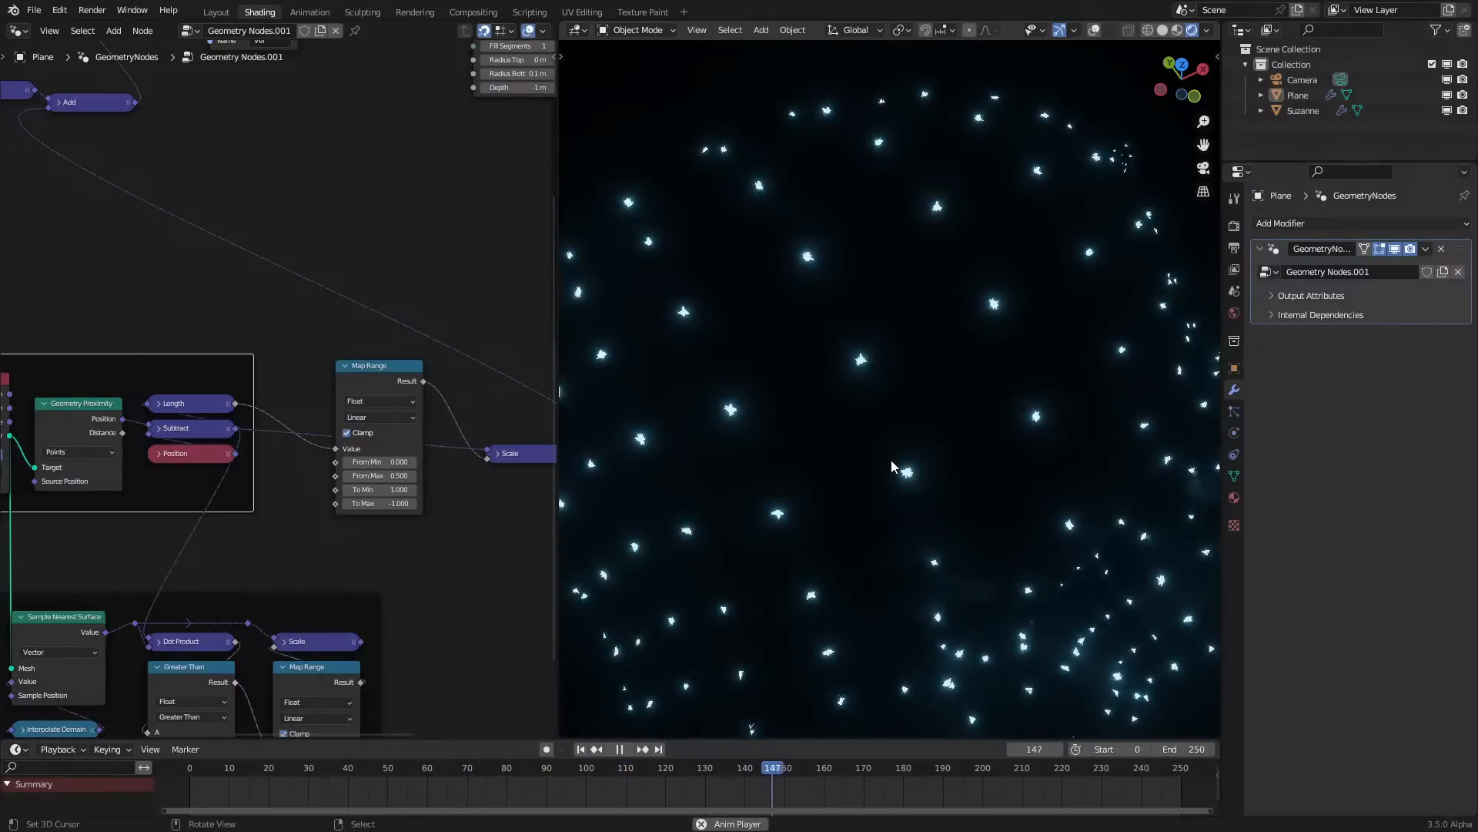
scroll(886, 485, down, 3)
middle_drag(881, 516, 814, 482)
scroll(886, 359, up, 3)
scroll(332, 477, up, 2)
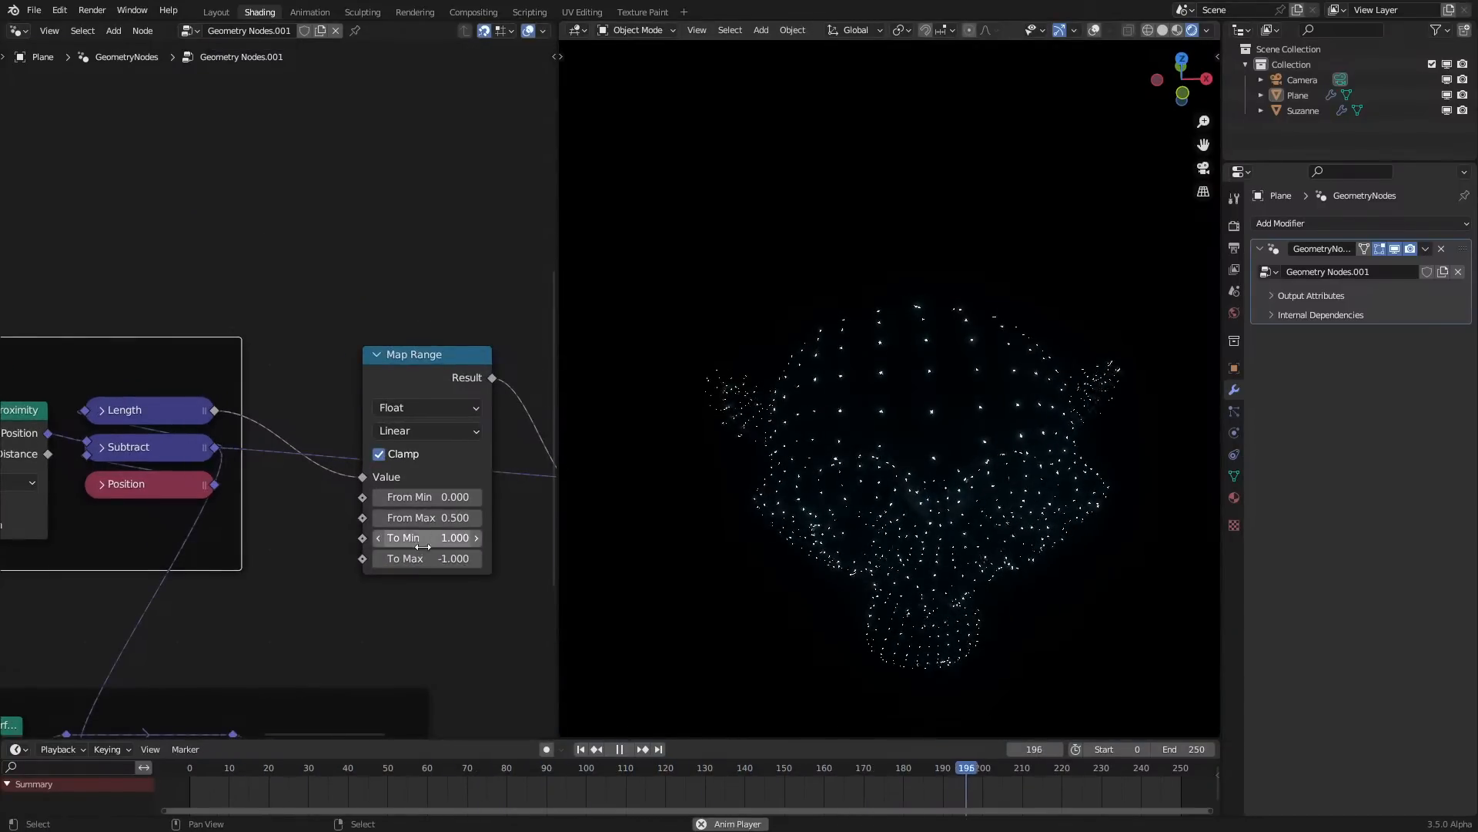
middle_drag(464, 479, 449, 476)
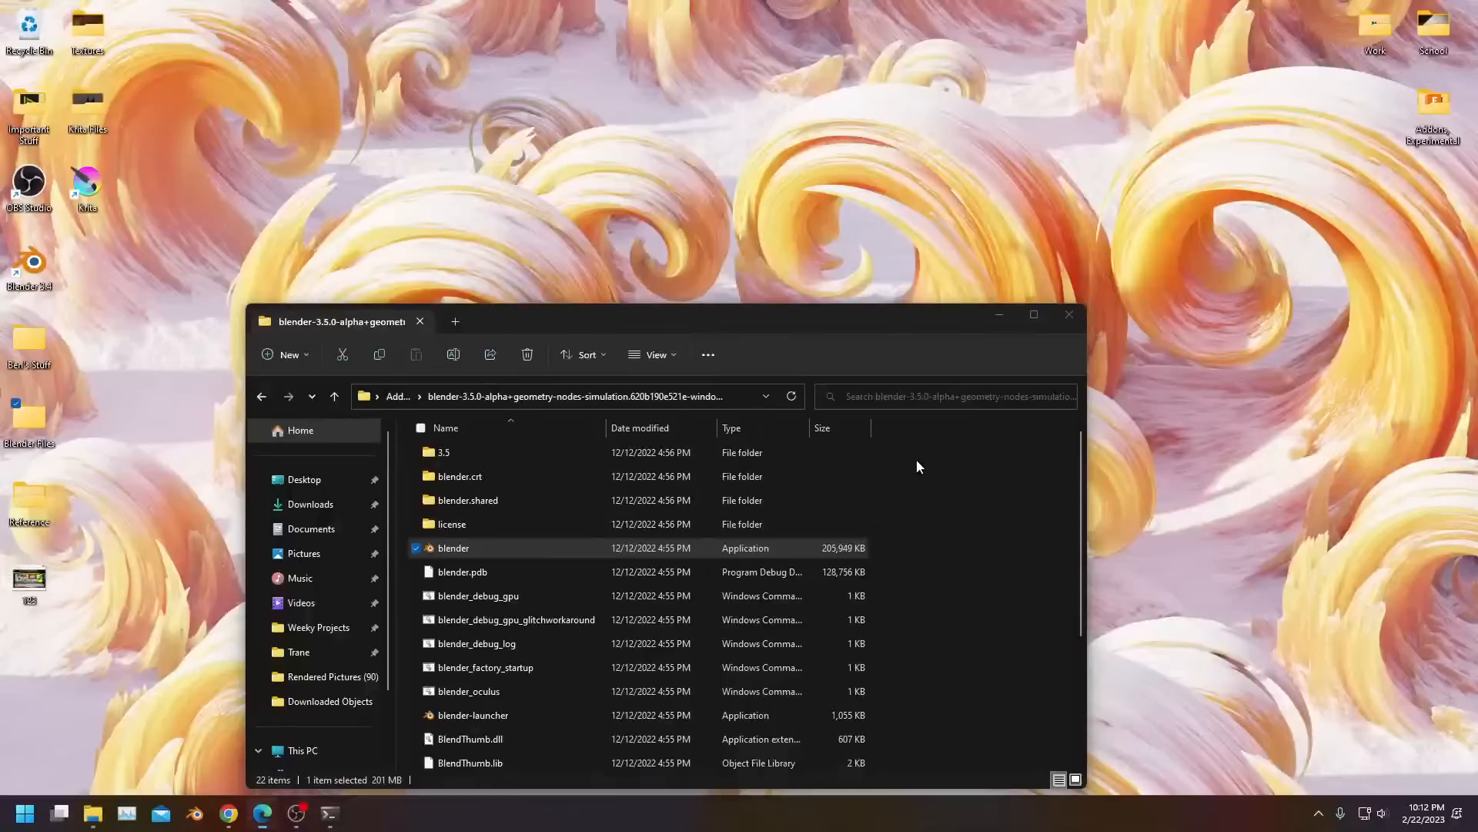
Relaunch Blender from the 3.5.0 alpha geometry-nodes-simulation folder and recover the auto-saved Tangent Spiral Sim file
double_click(450, 546)
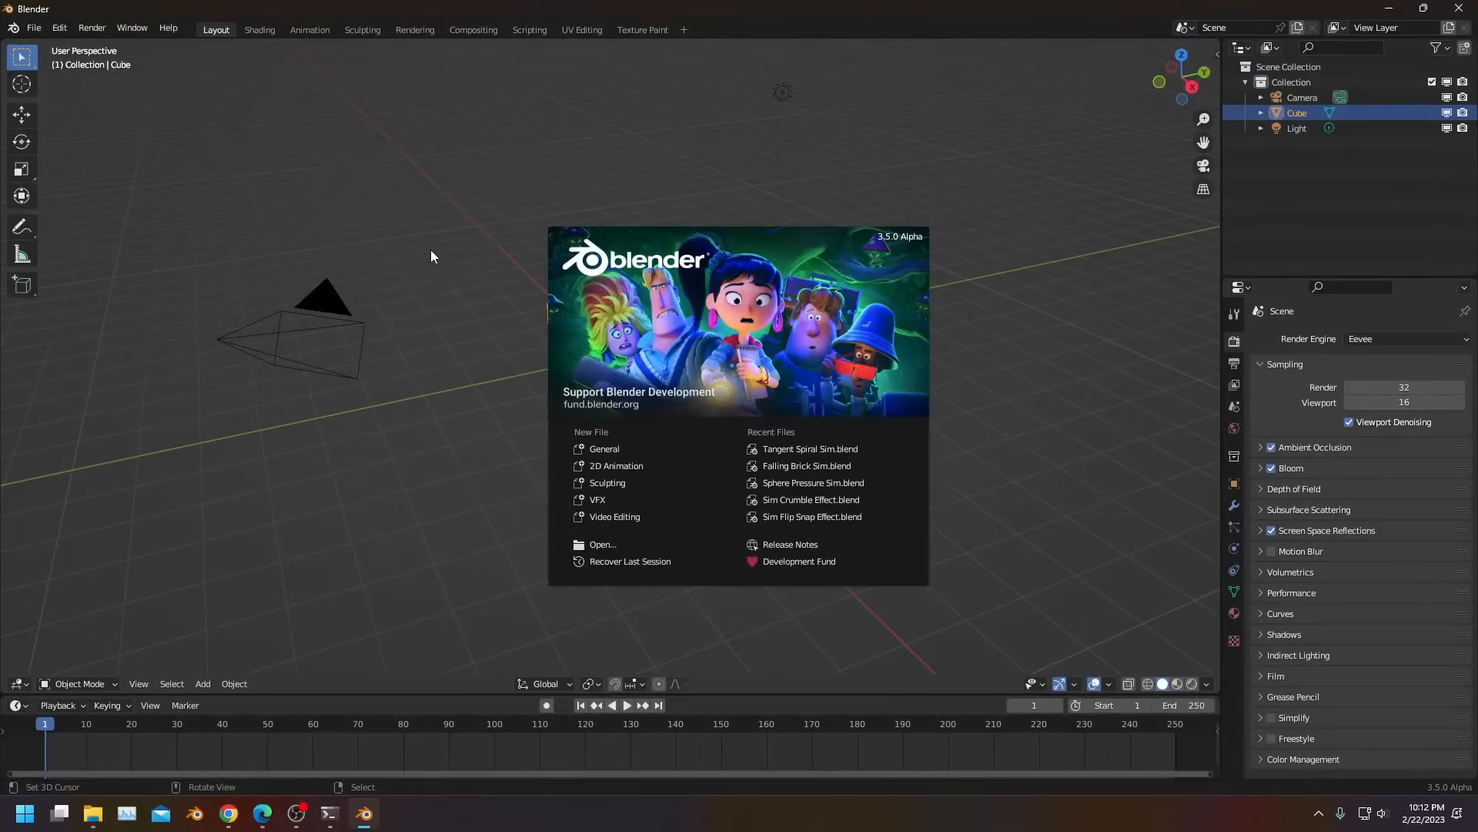
click(431, 254)
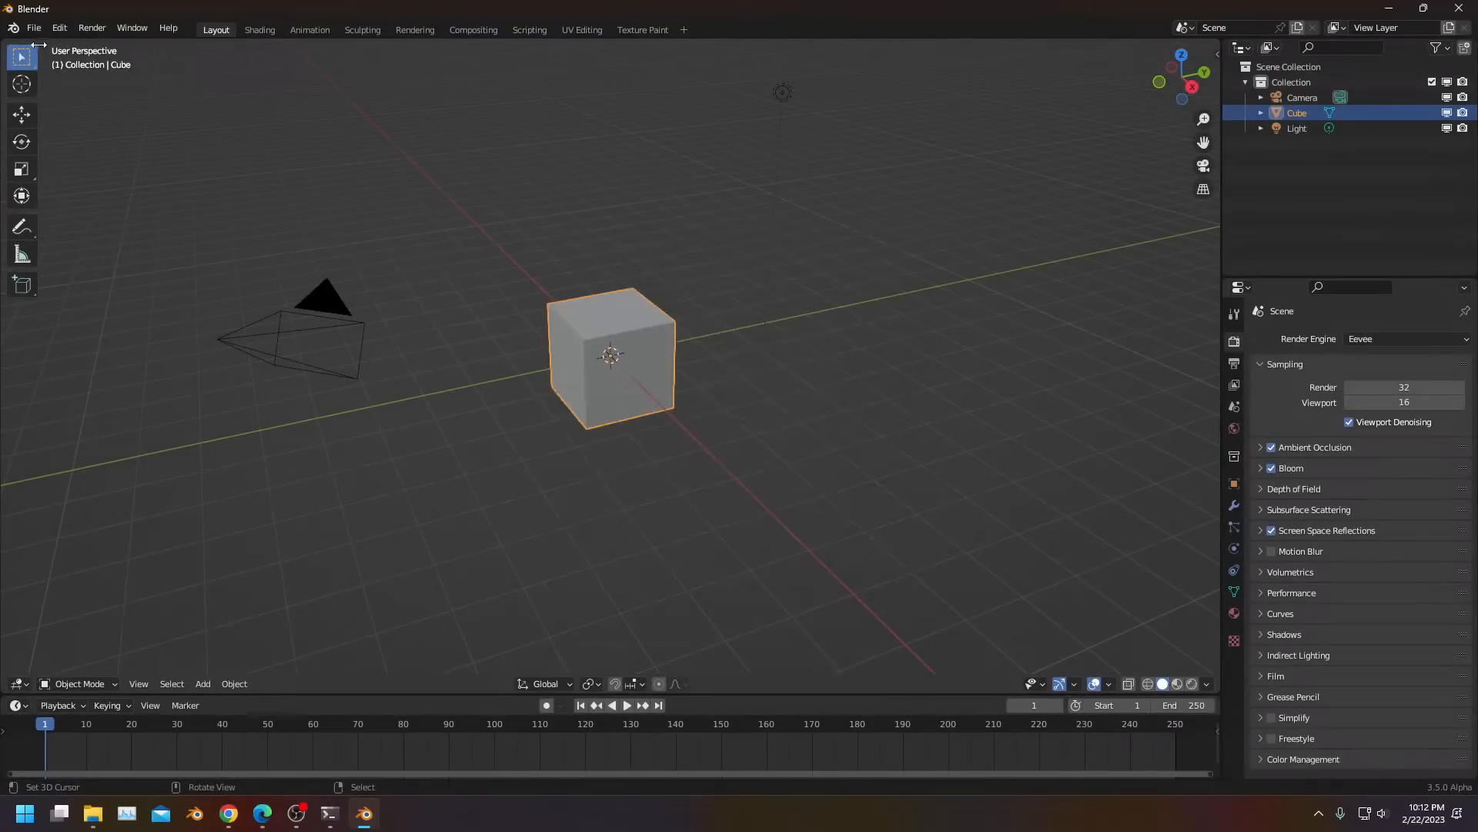
click(37, 27)
click(218, 121)
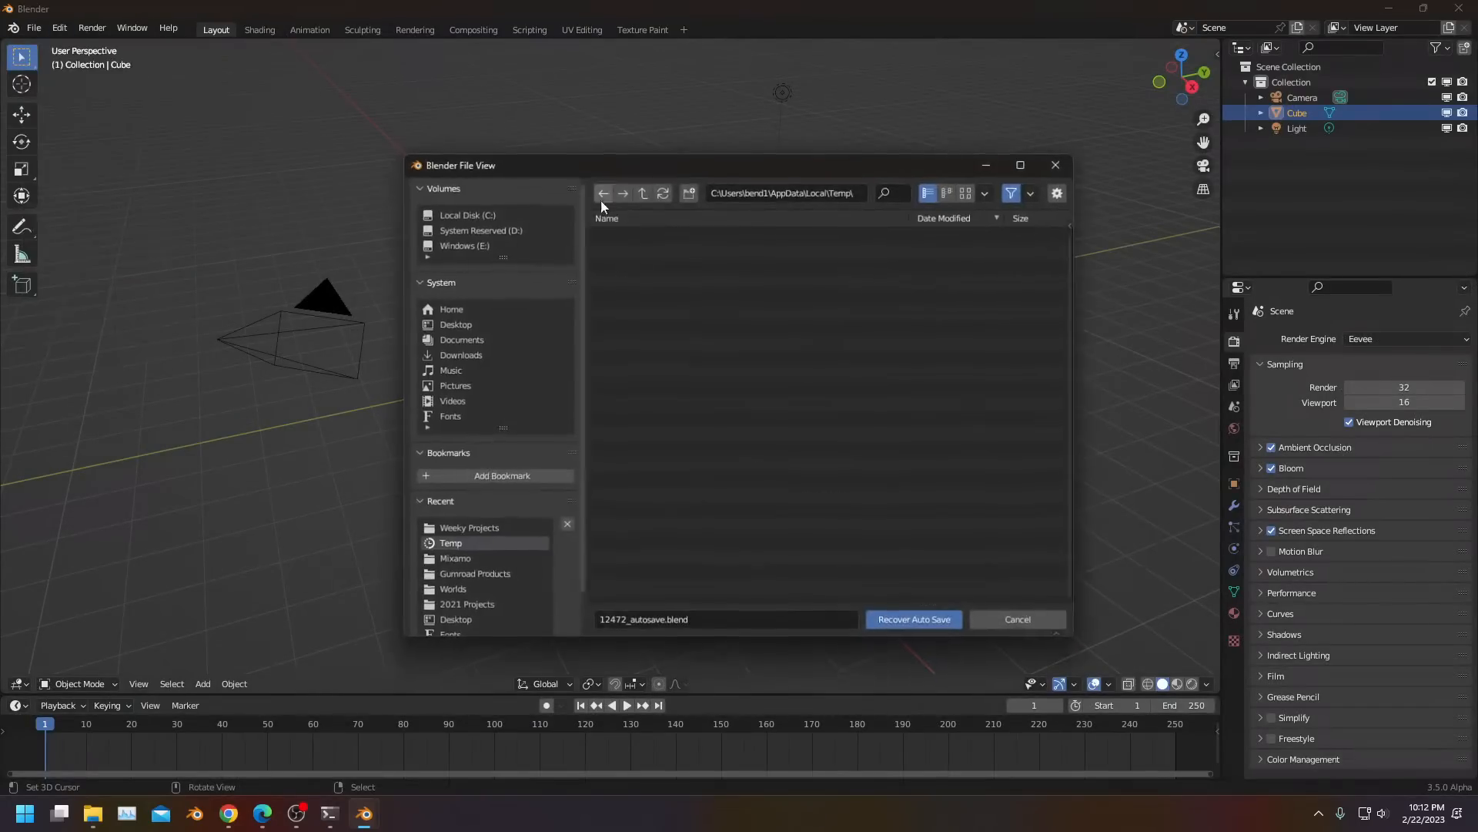
double_click(636, 236)
Play the recovered simulation from the start and review its proximity and surface-normal node groups
key(space)
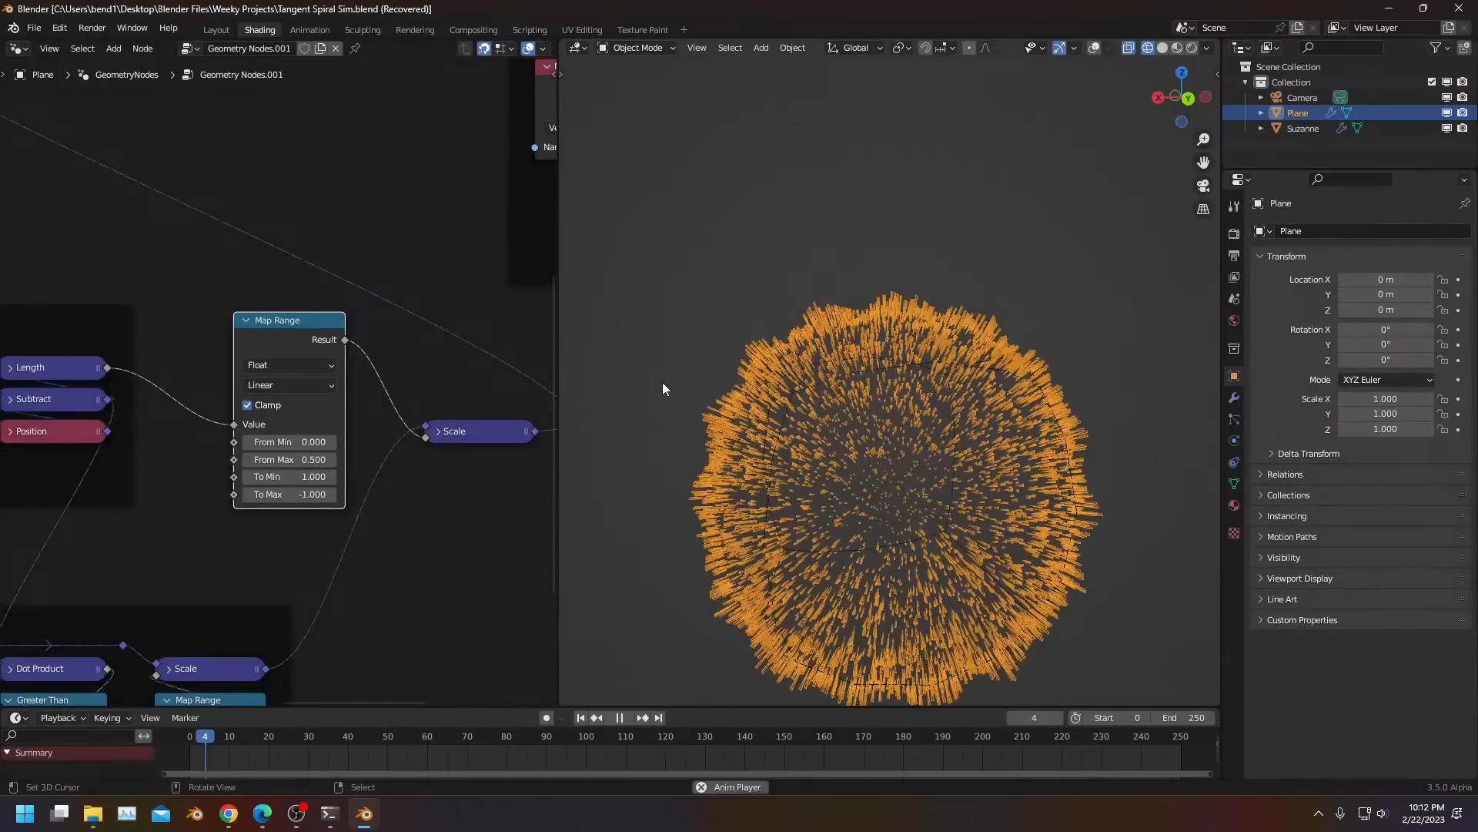
scroll(259, 400, down, 1)
scroll(260, 401, down, 5)
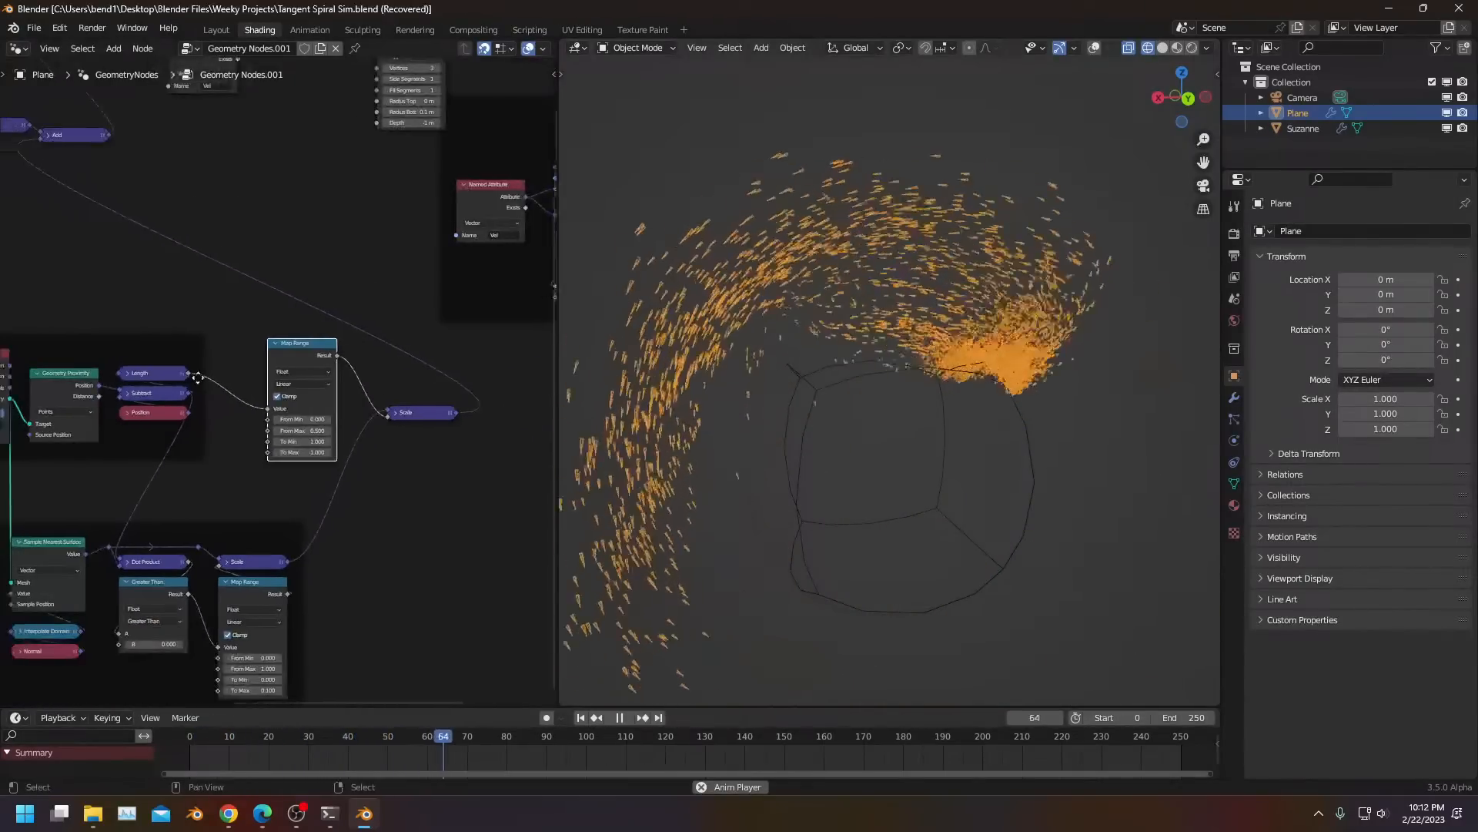
middle_drag(273, 391, 372, 384)
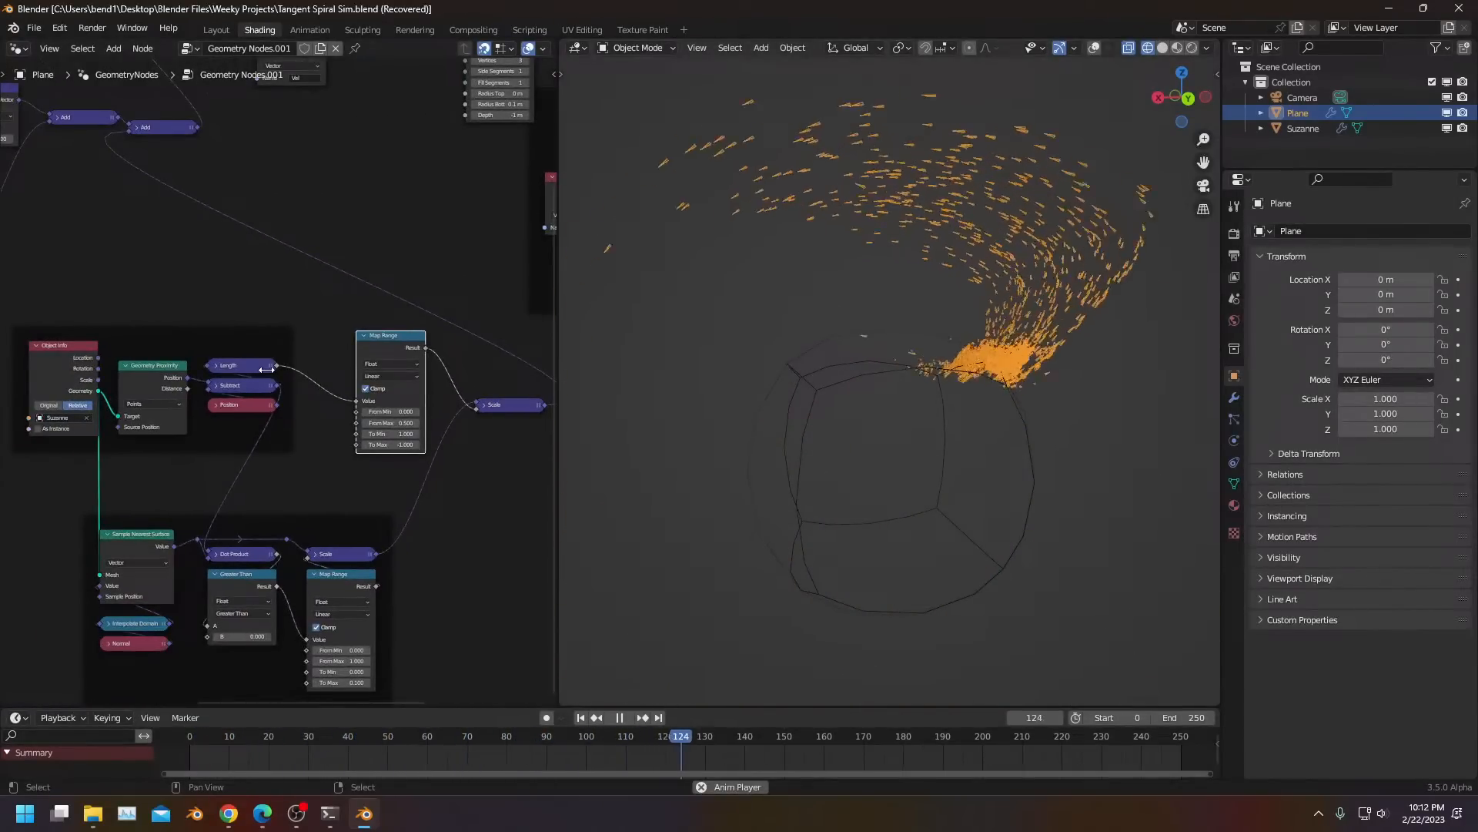
key(shift+Left)
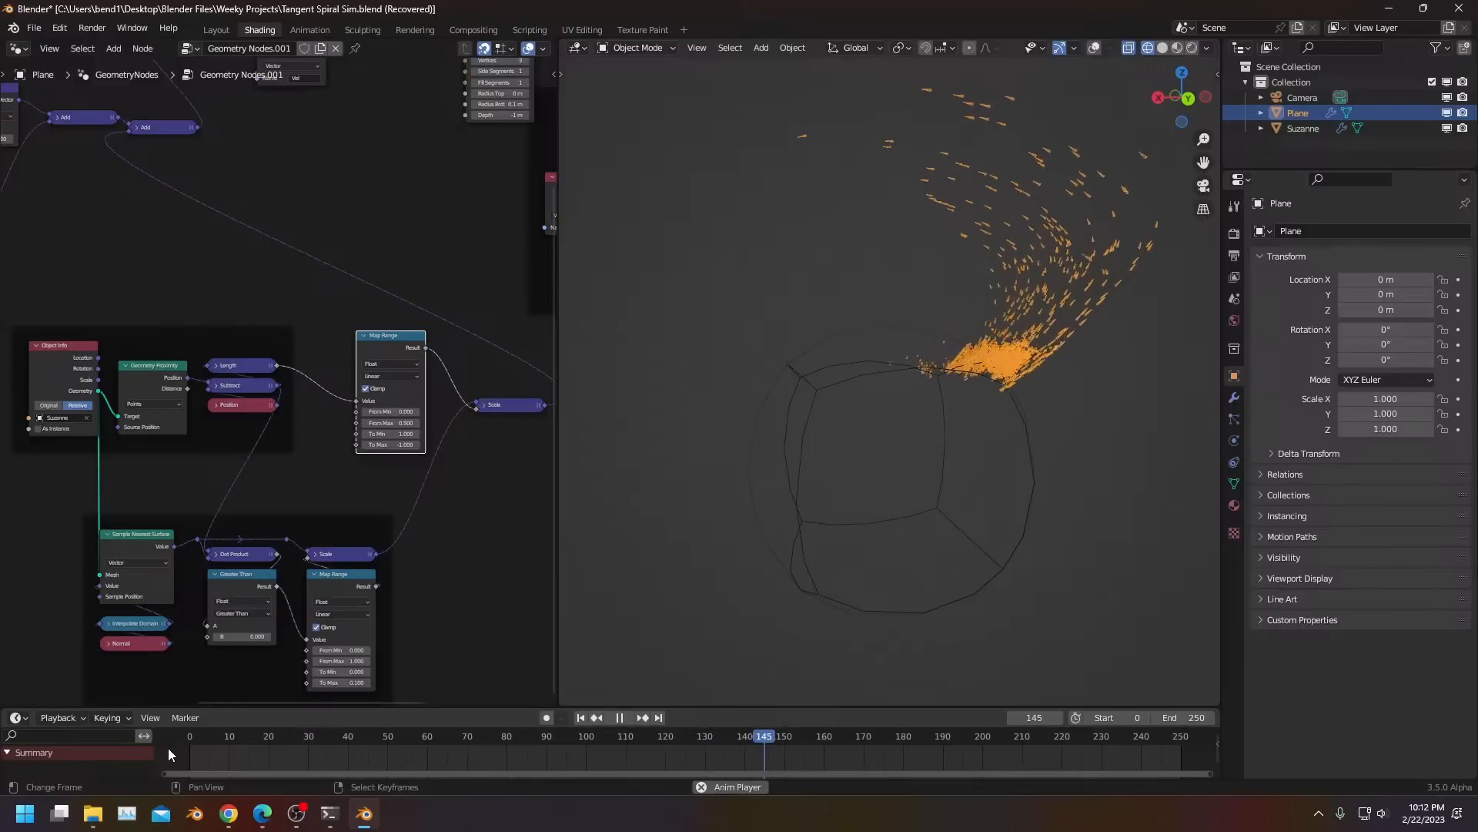
key(space)
key(space)
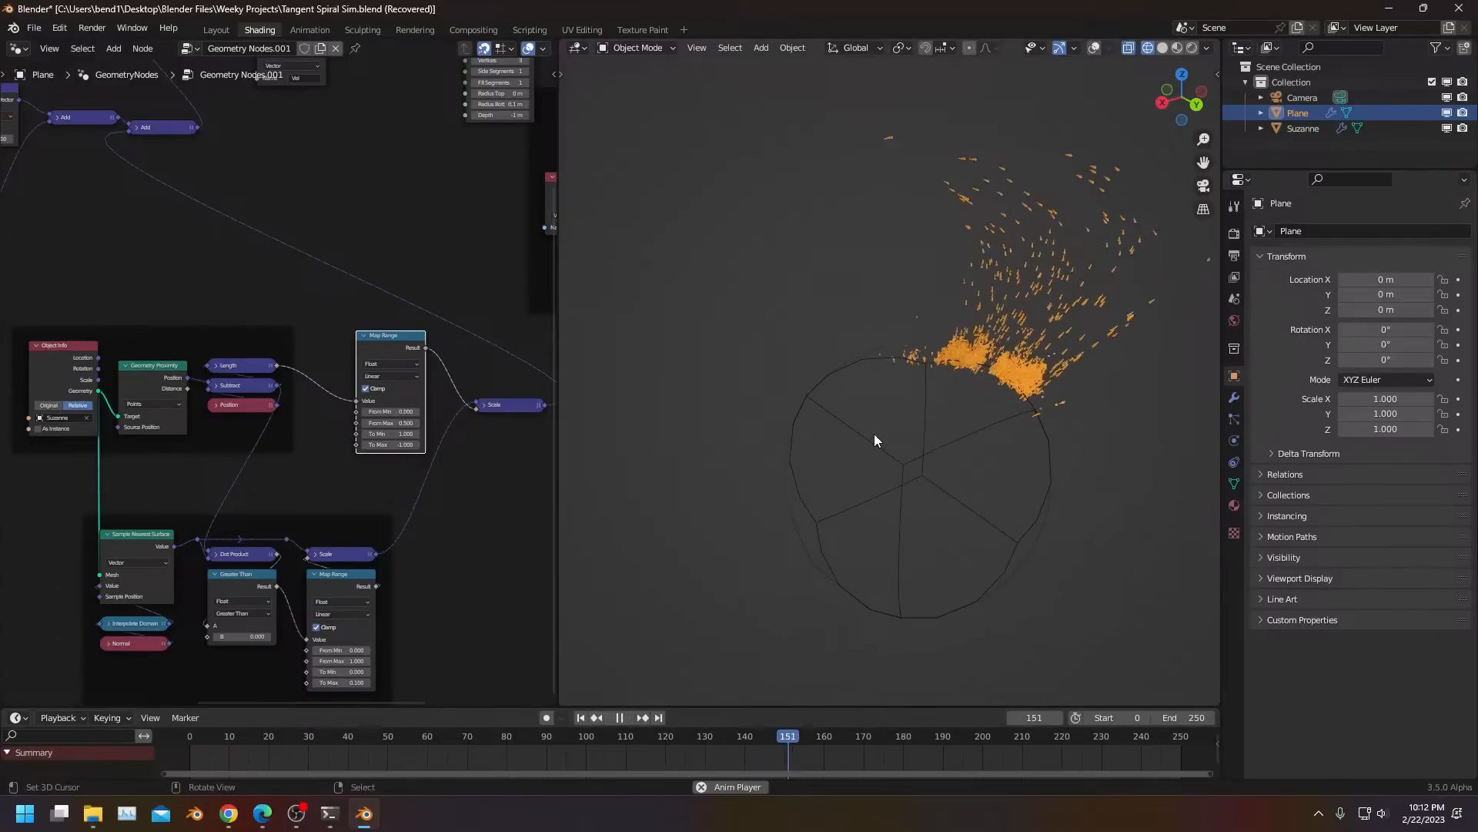
Select the Suzanne object in Solid shading and set its Subdivision viewport and render levels to 1
click(874, 433)
key(z)
click(933, 433)
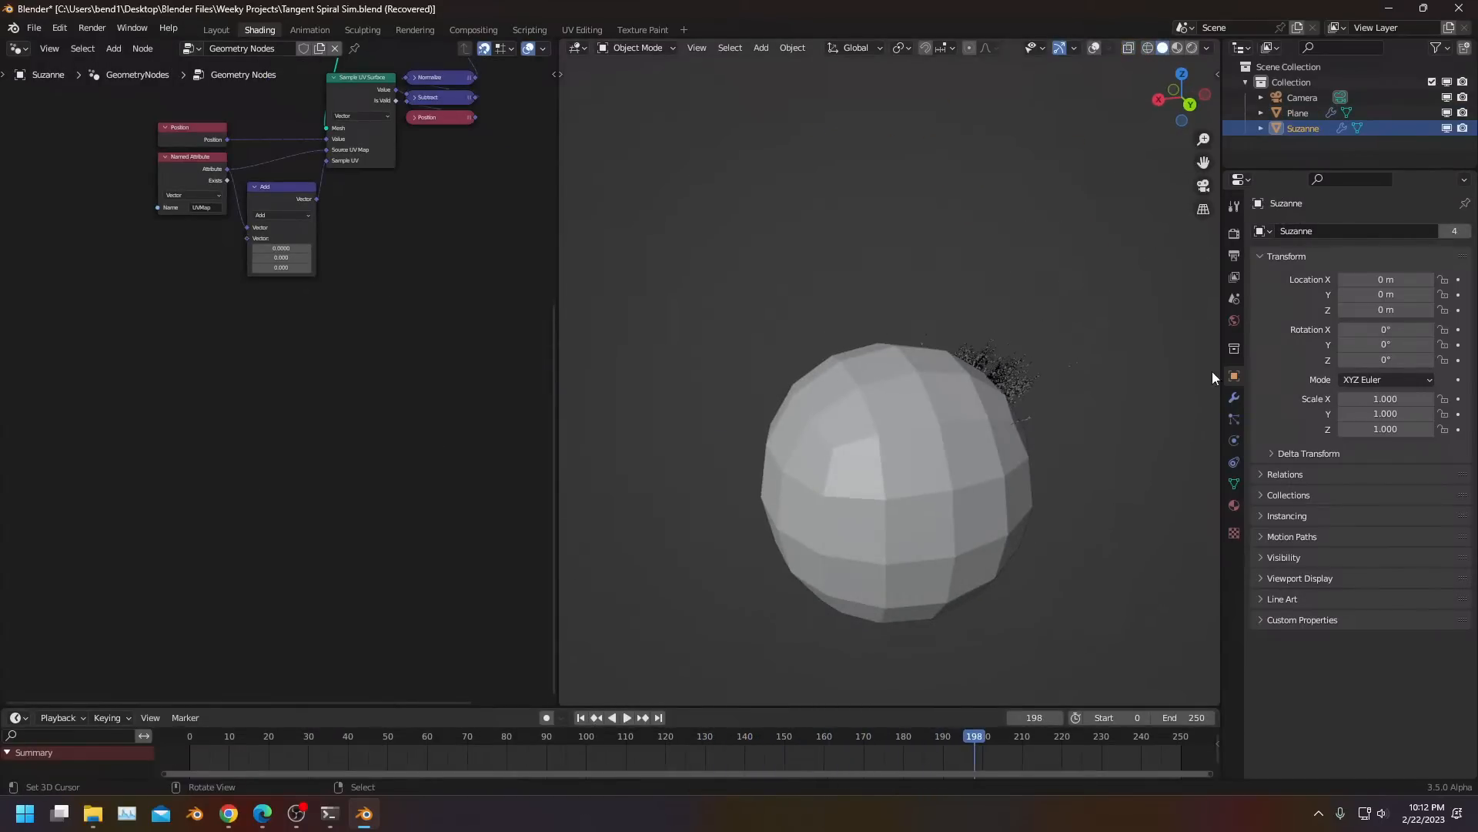
click(1234, 398)
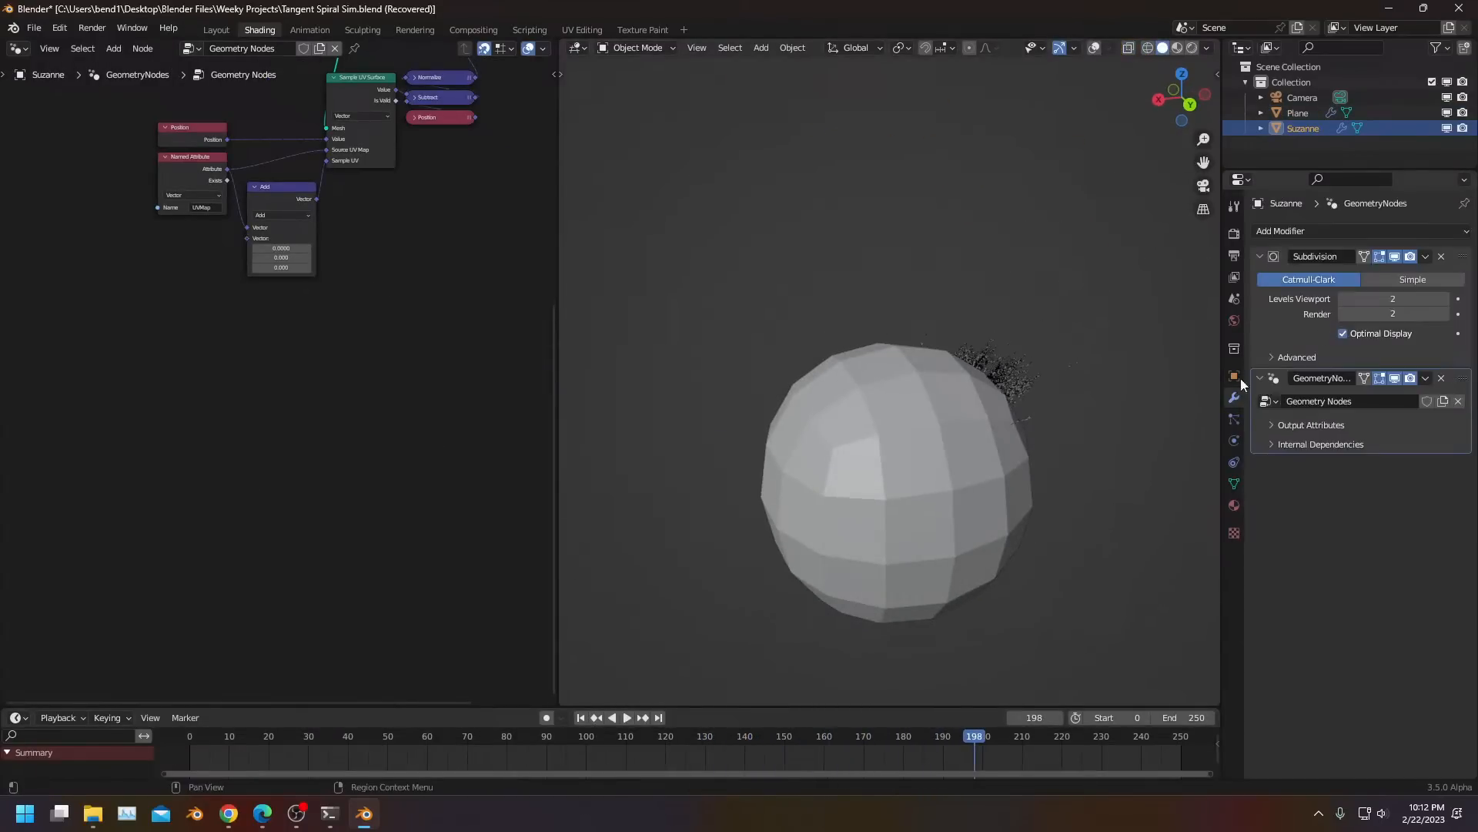
click(1394, 313)
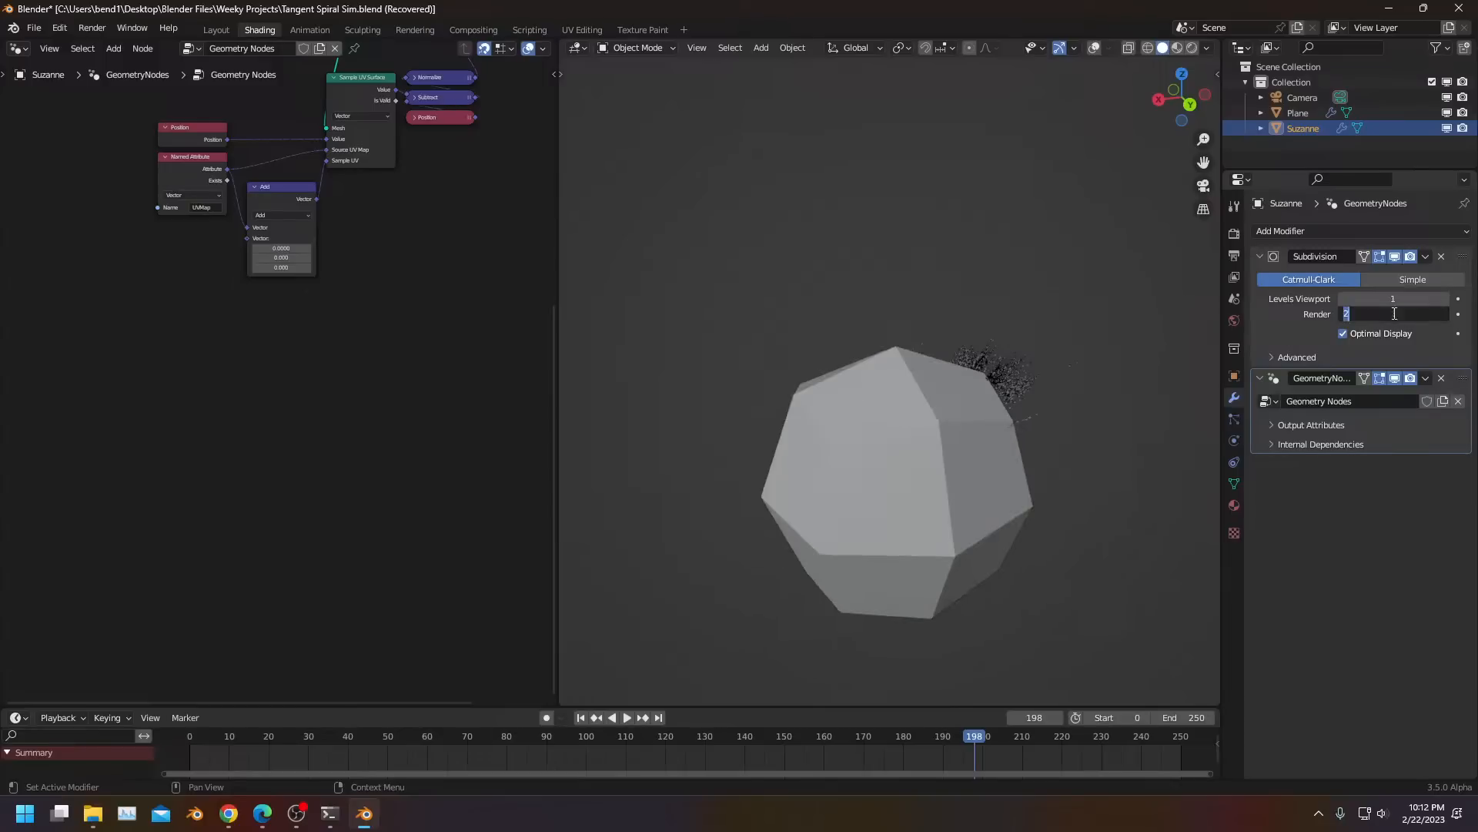
Replace the sphere geometry inside the Suzanne object with a Monkey mesh in Edit Mode, returning to Object Mode
key(x)
click(910, 469)
key(shift+a)
click(859, 553)
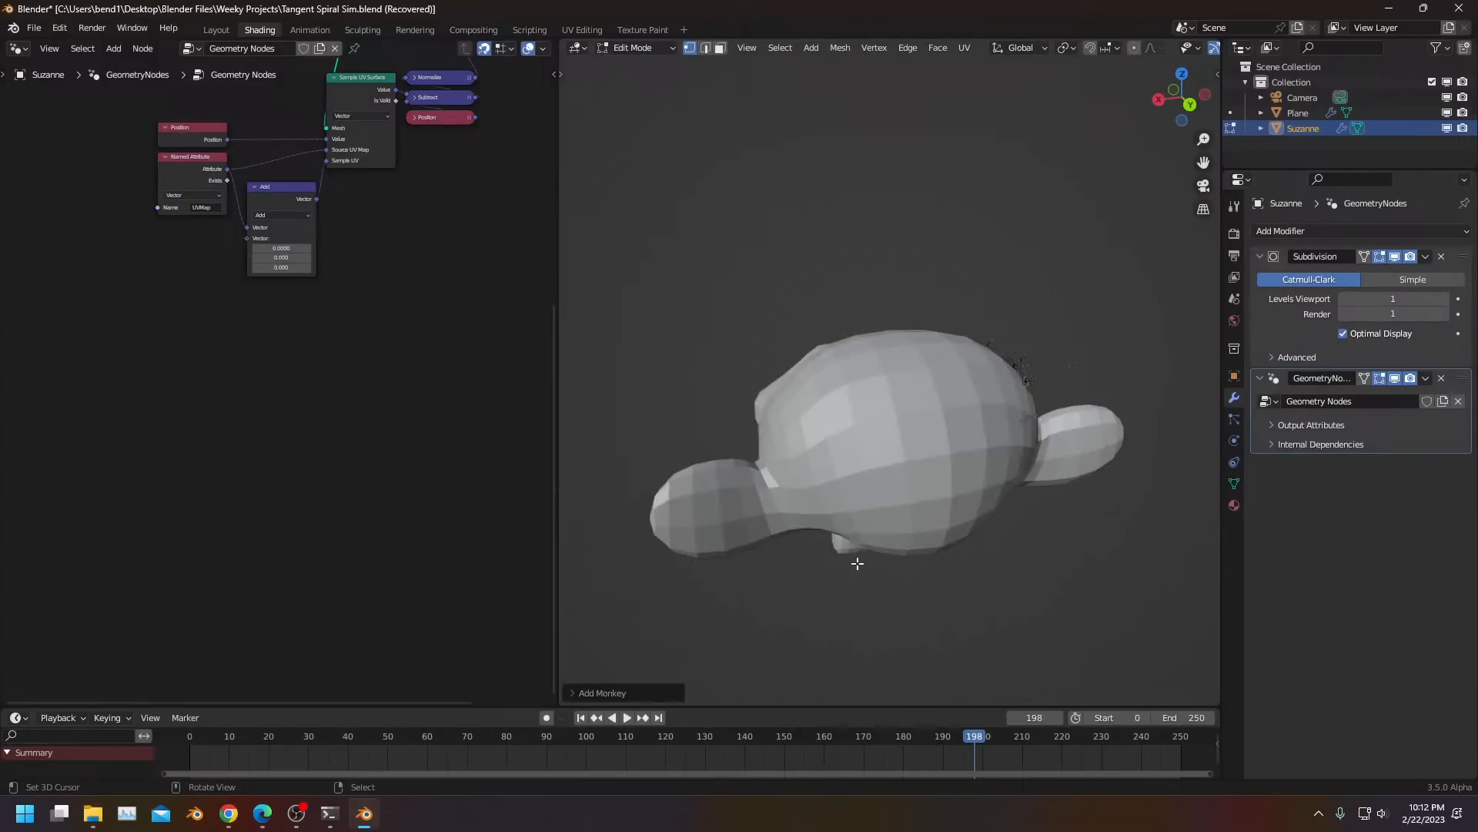
middle_drag(743, 418, 1028, 443)
key(Tab)
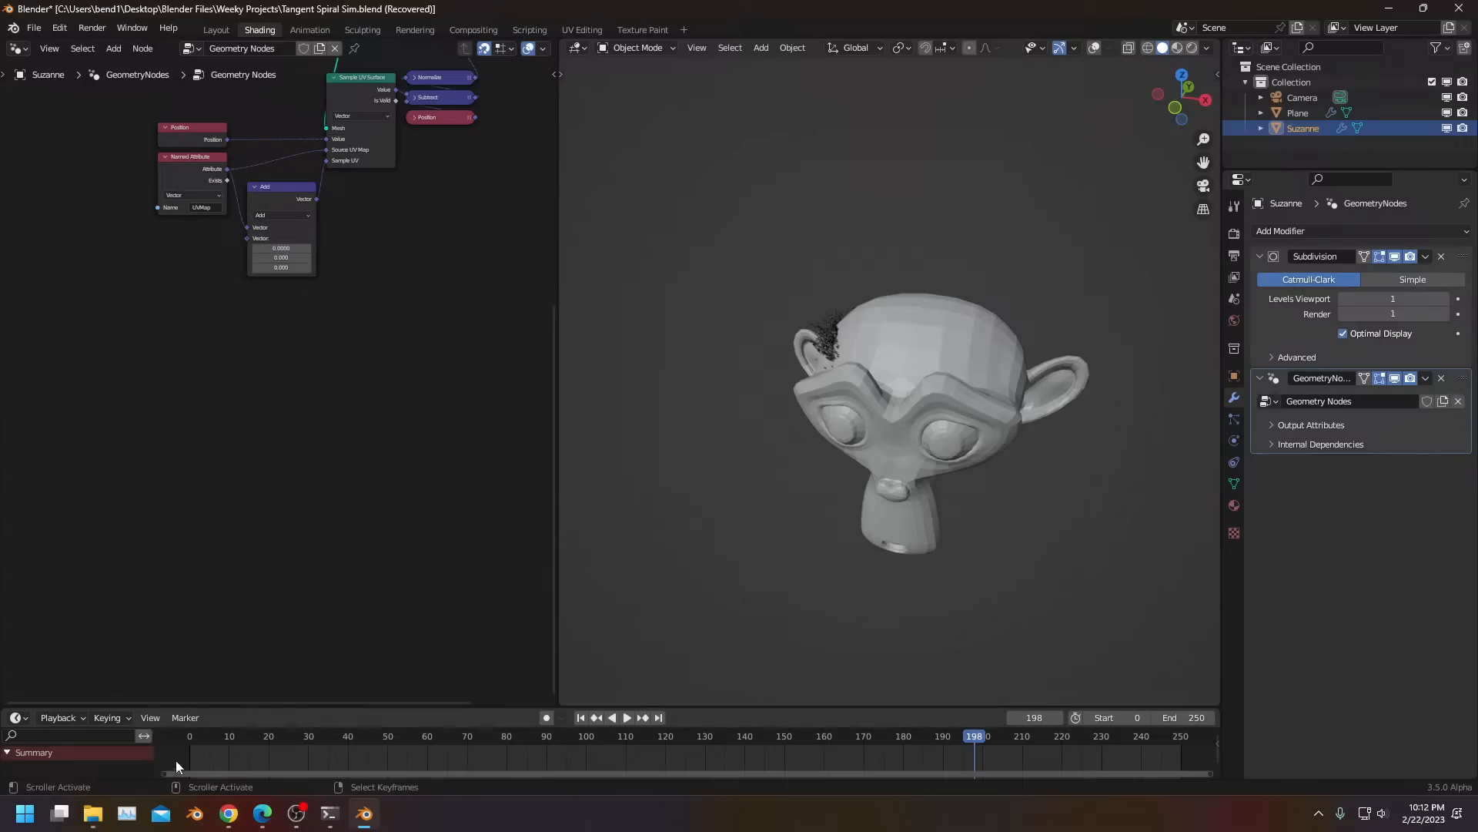
Play the simulation from the start in Rendered shading and view the glowing flow around the monkey up close
key(shift+Left)
key(space)
key(z)
click(884, 469)
scroll(887, 441, down, 3)
middle_drag(887, 441, 894, 391)
scroll(889, 437, up, 3)
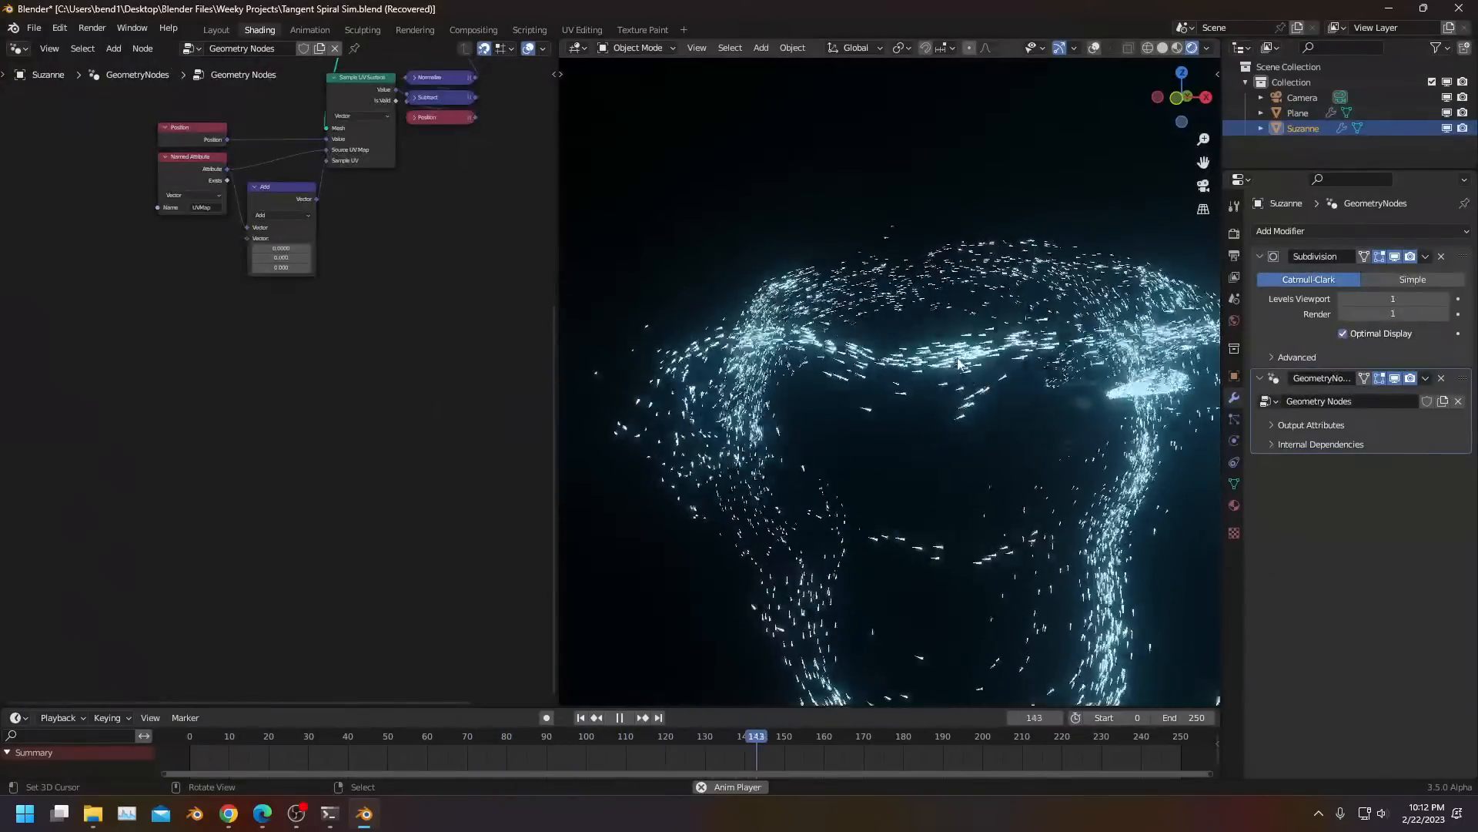
Select the Plane particles, examine their flow from several angles and review the force nodes in the tree
right_click(958, 363)
scroll(383, 442, down, 4)
middle_drag(383, 442, 309, 472)
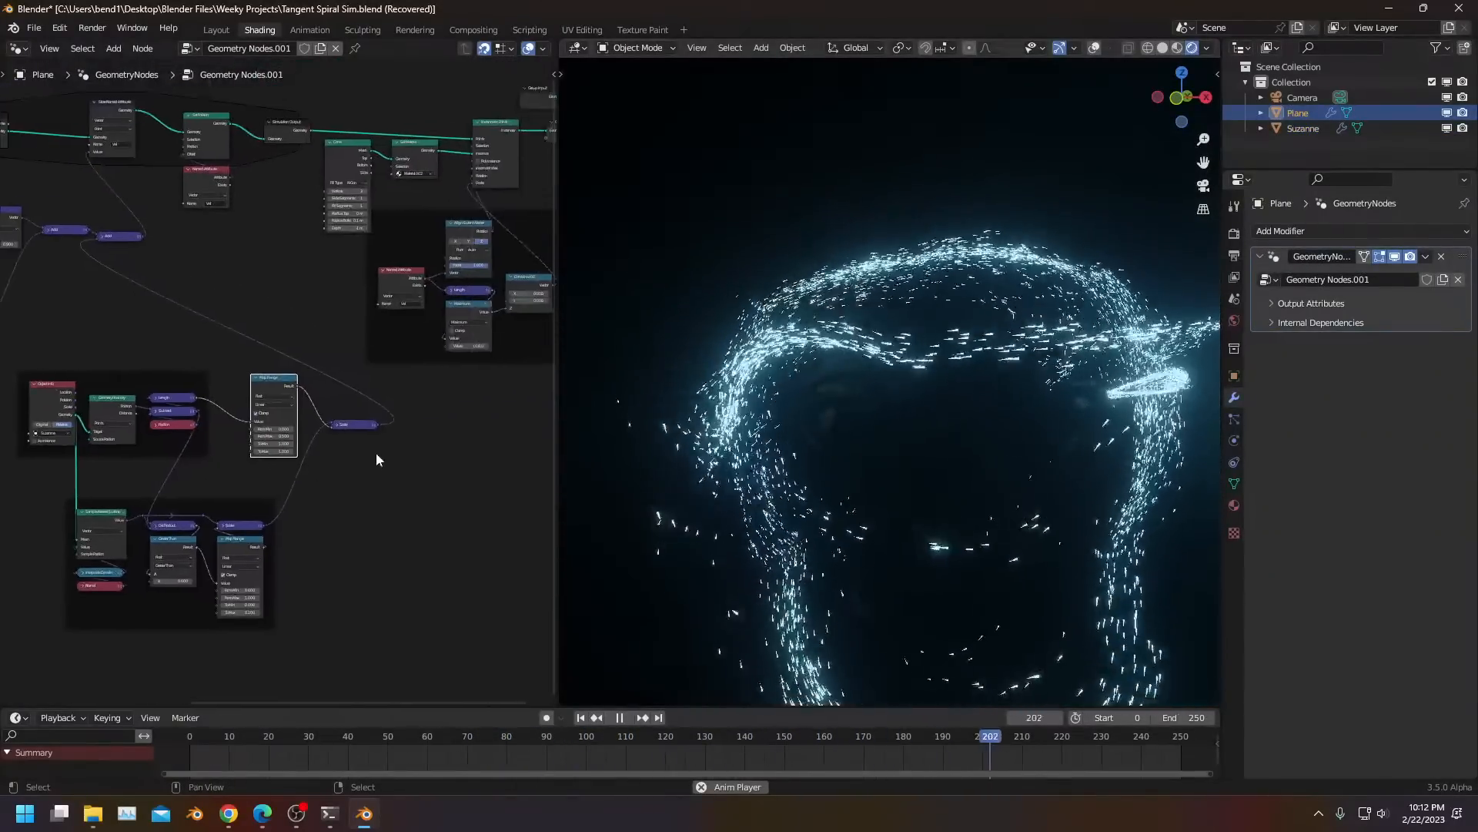
scroll(929, 321, down, 2)
middle_drag(929, 321, 908, 408)
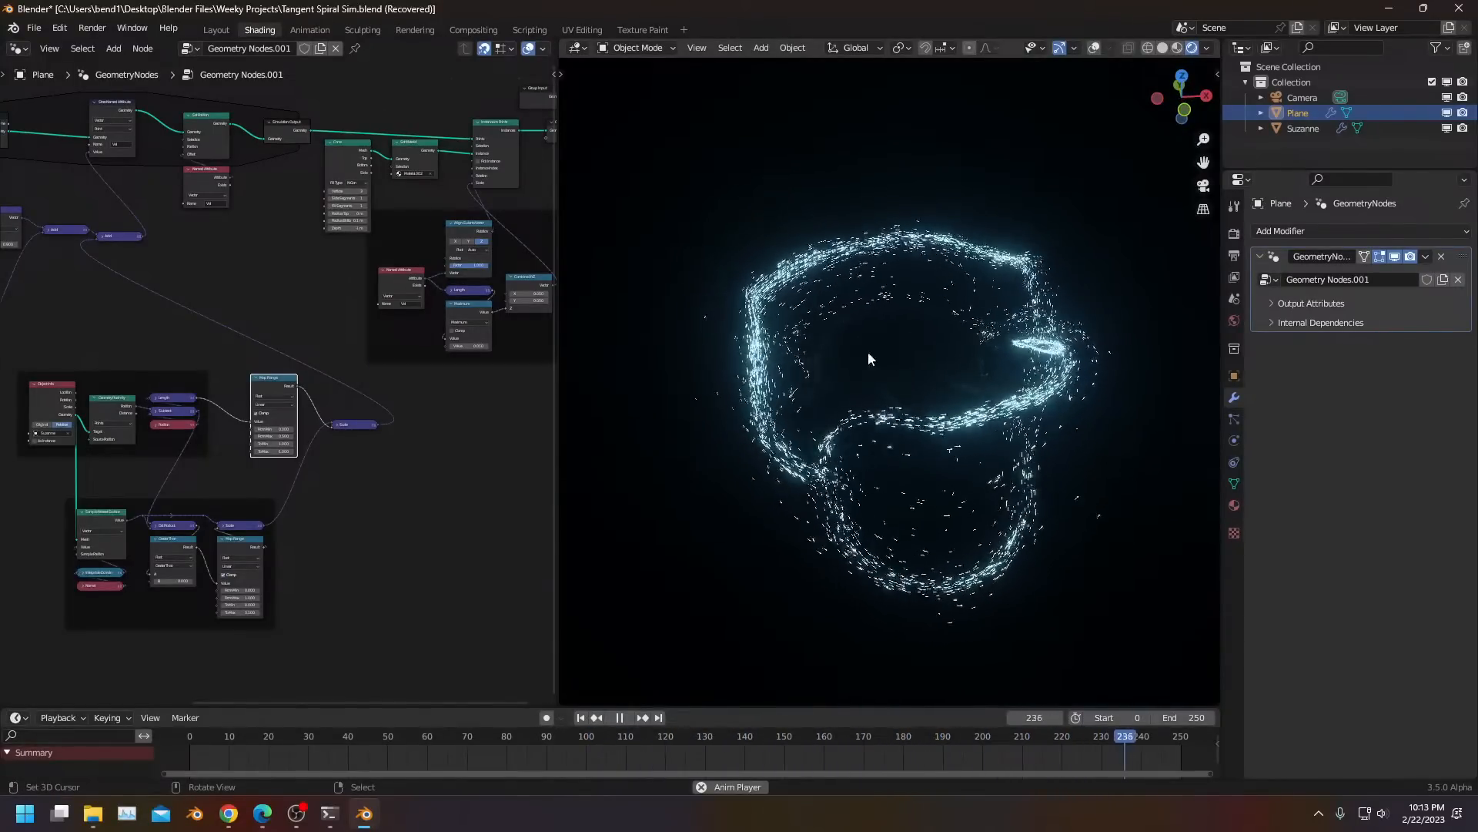
scroll(278, 391, up, 7)
middle_drag(213, 403, 394, 503)
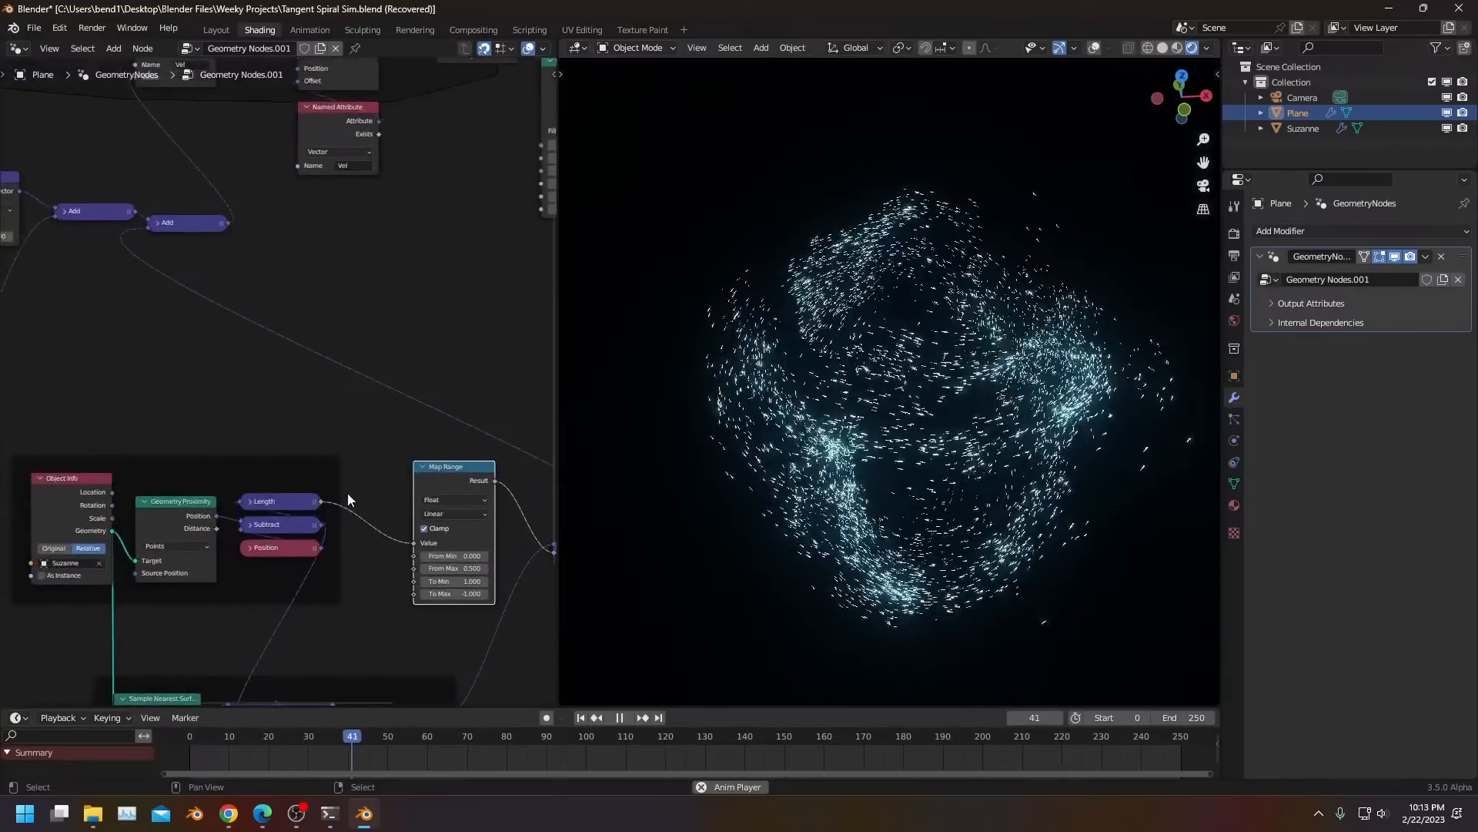
click(173, 750)
middle_drag(908, 463, 858, 542)
scroll(262, 347, down, 5)
middle_drag(225, 331, 462, 420)
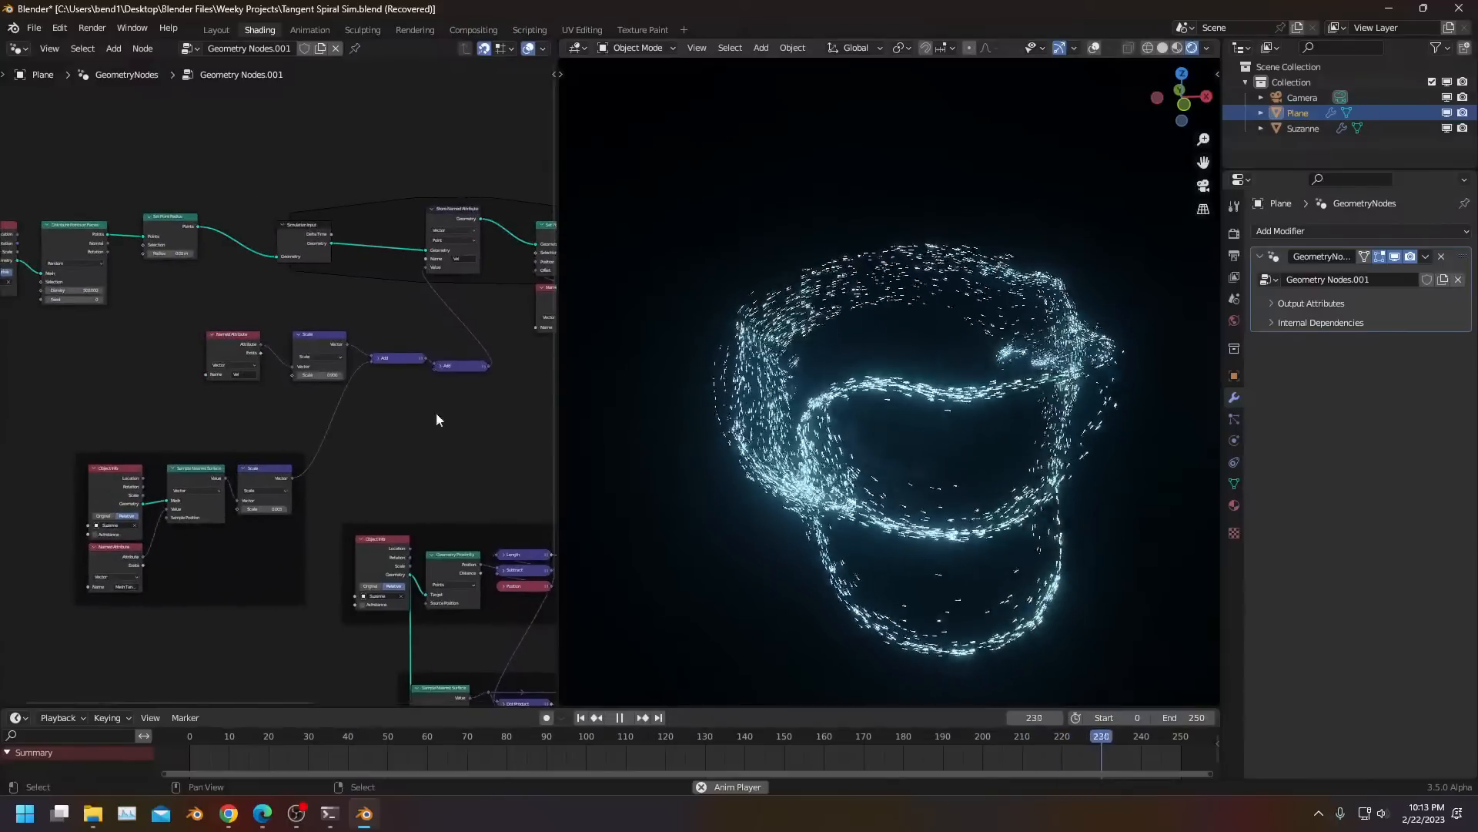
Set the Scale factor on the Vel attribute to 0.800, restart the simulation and examine the damped flow
scroll(436, 416, up, 4)
drag(275, 491, 268, 468)
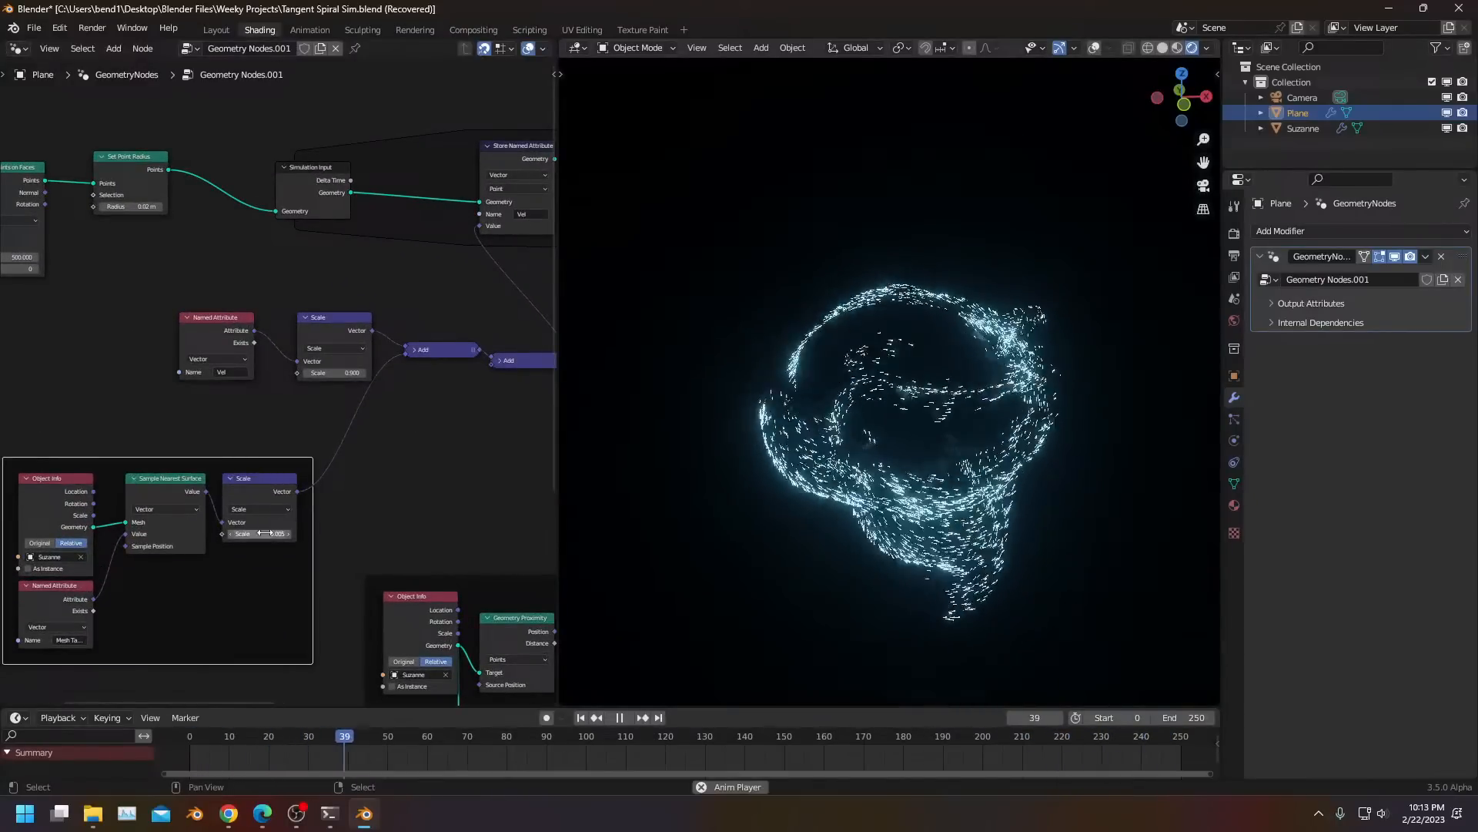
click(306, 374)
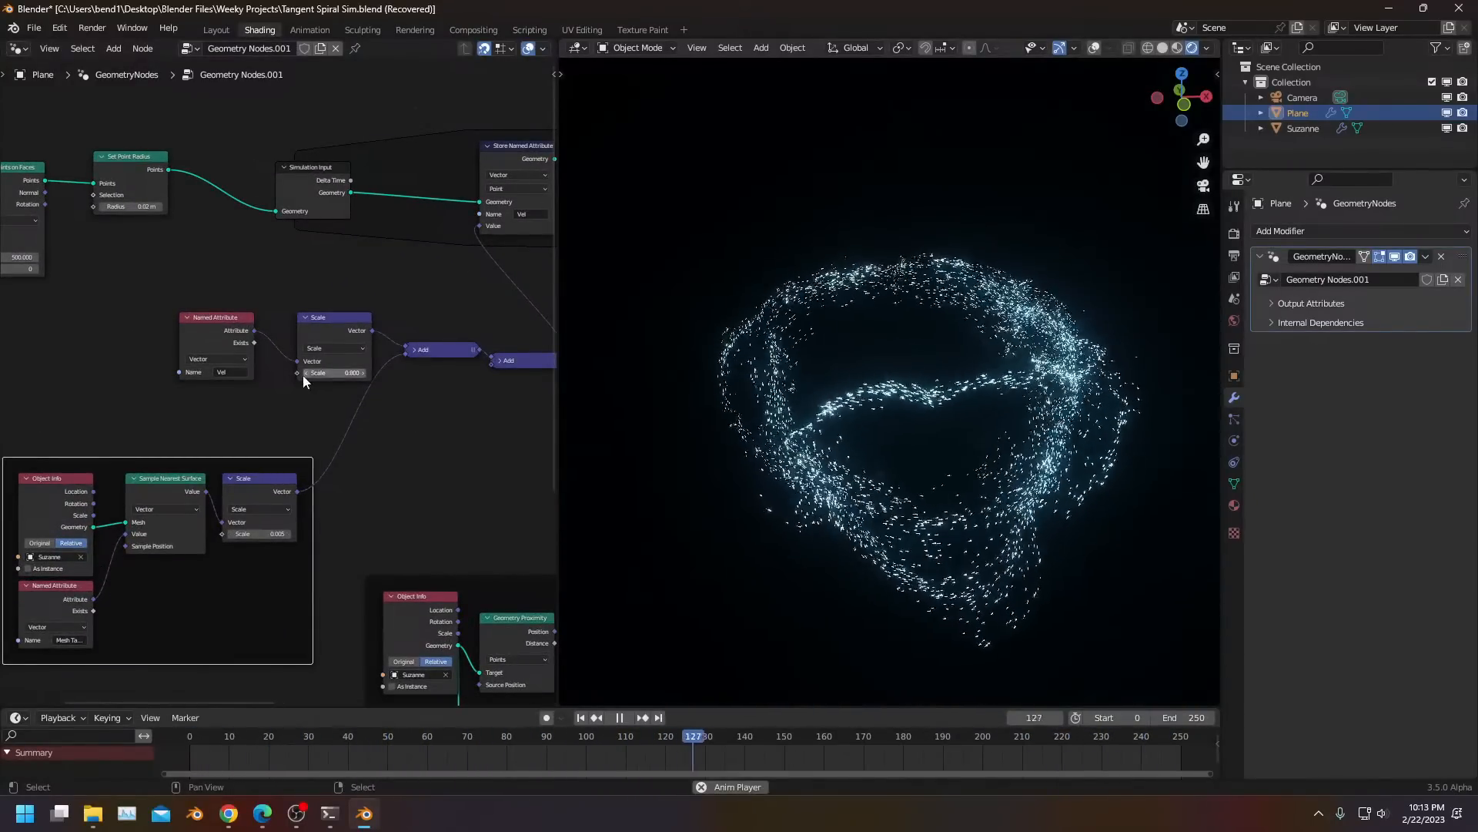
click(189, 736)
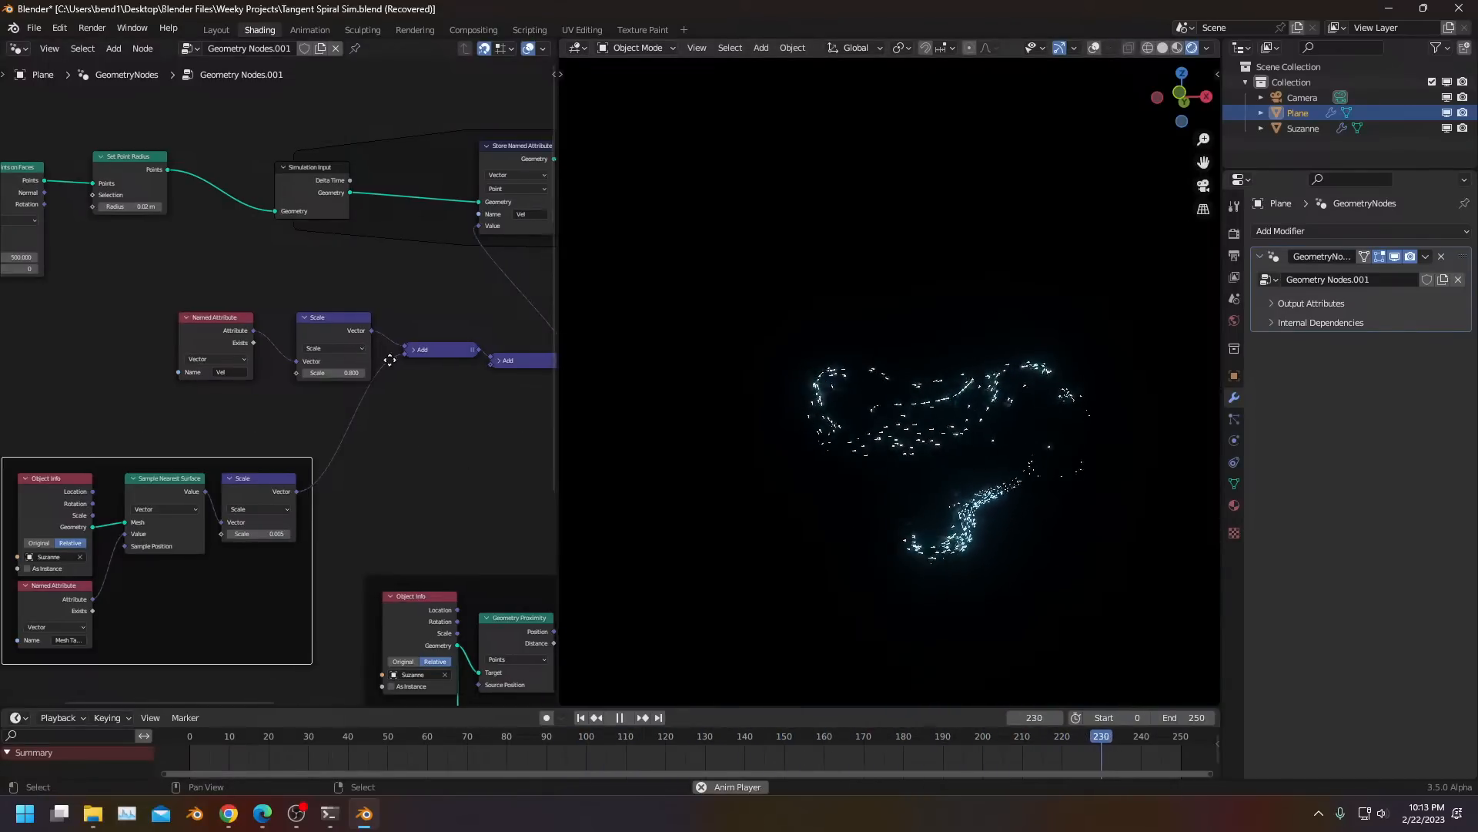
middle_drag(395, 360, 307, 390)
mouse_move(930, 353)
middle_down()
mouse_move(907, 437)
mouse_move(826, 325)
mouse_move(701, 292)
mouse_move(649, 303)
mouse_move(622, 340)
mouse_move(613, 411)
mouse_move(911, 362)
middle_up()
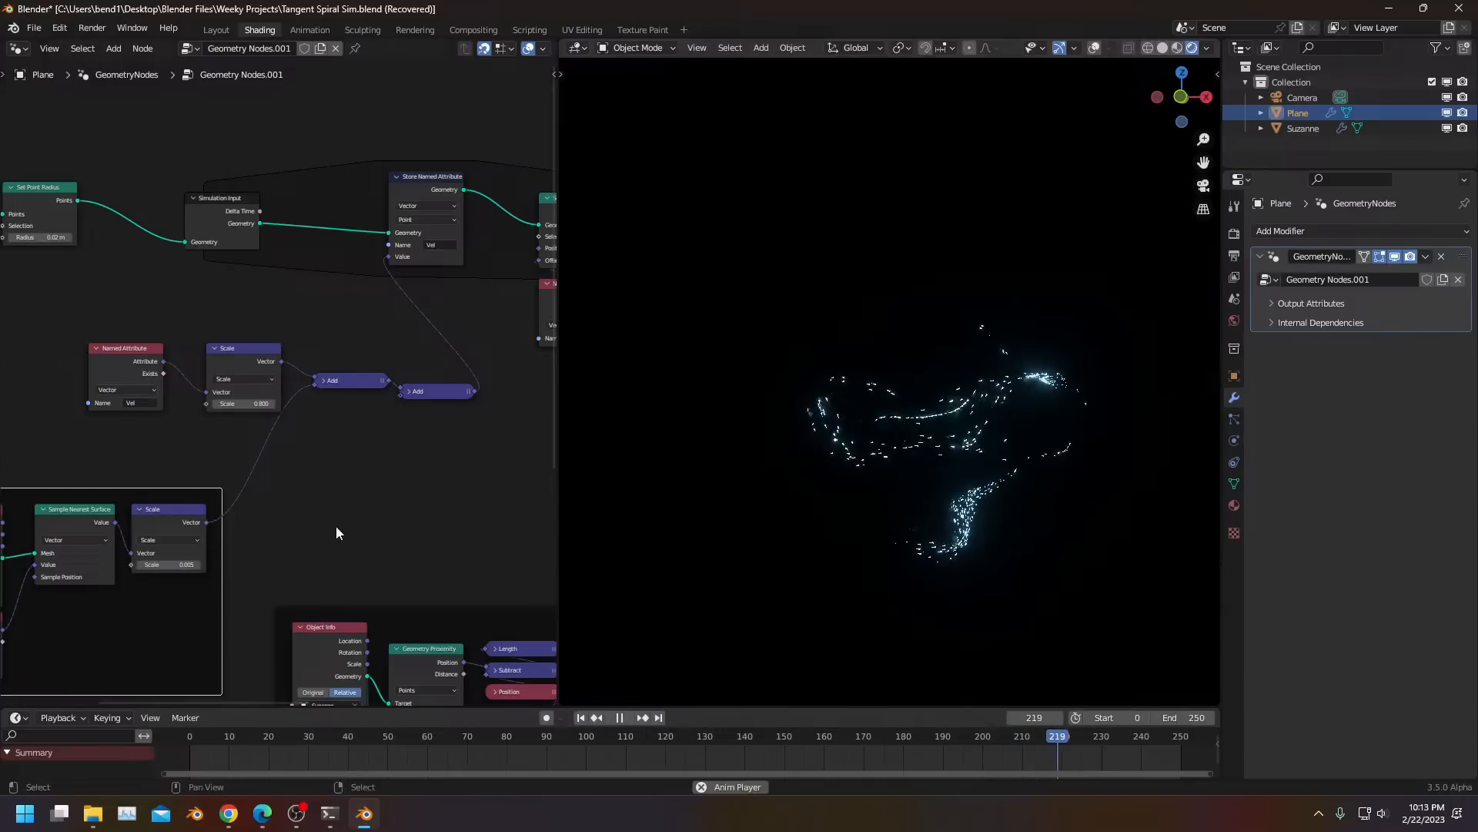
Raise the Scale factor of the sampled mesh tangent vector and pause the playback after watching the stronger flow
click(180, 564)
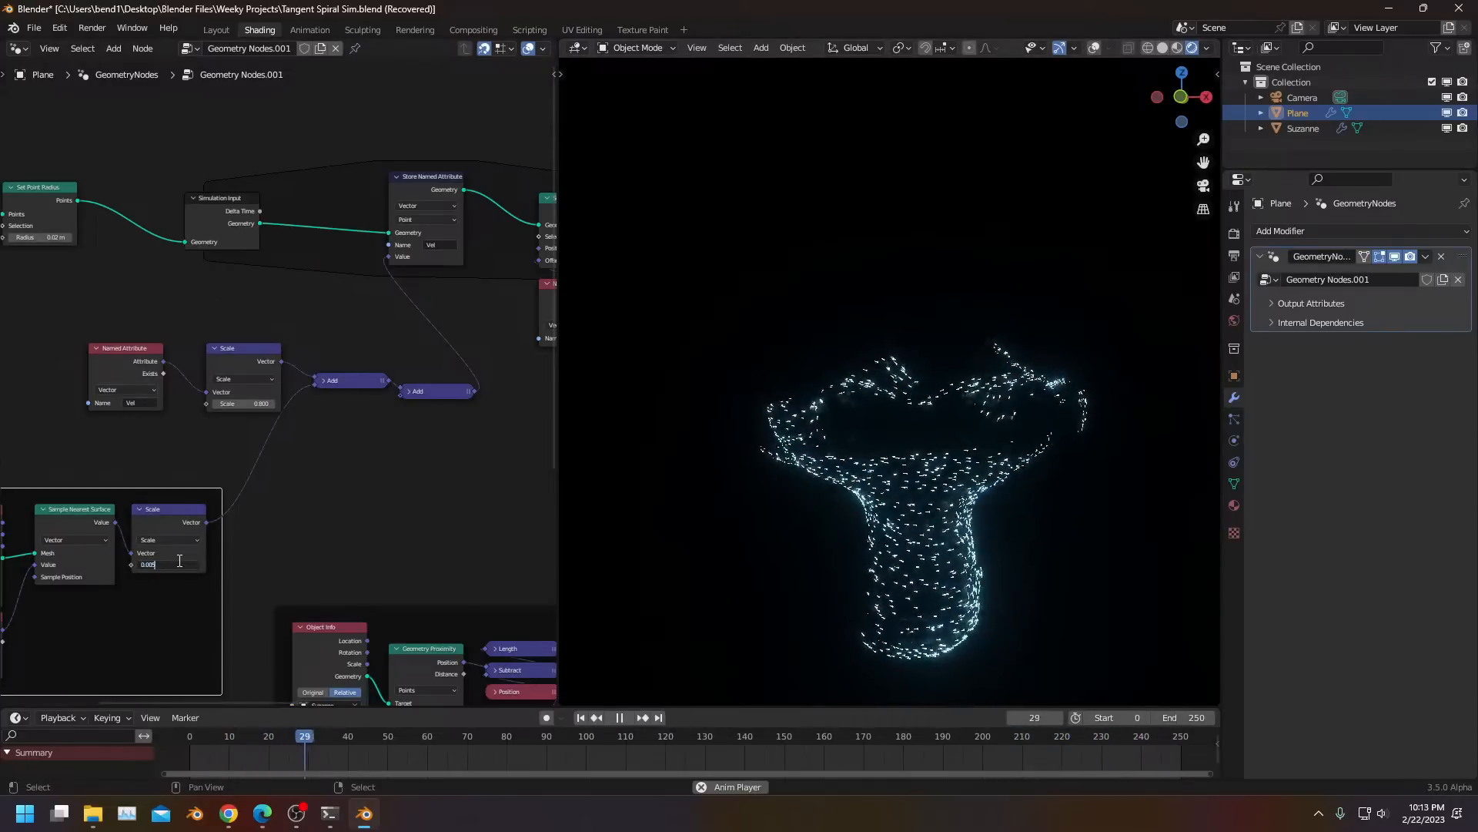
key(Return)
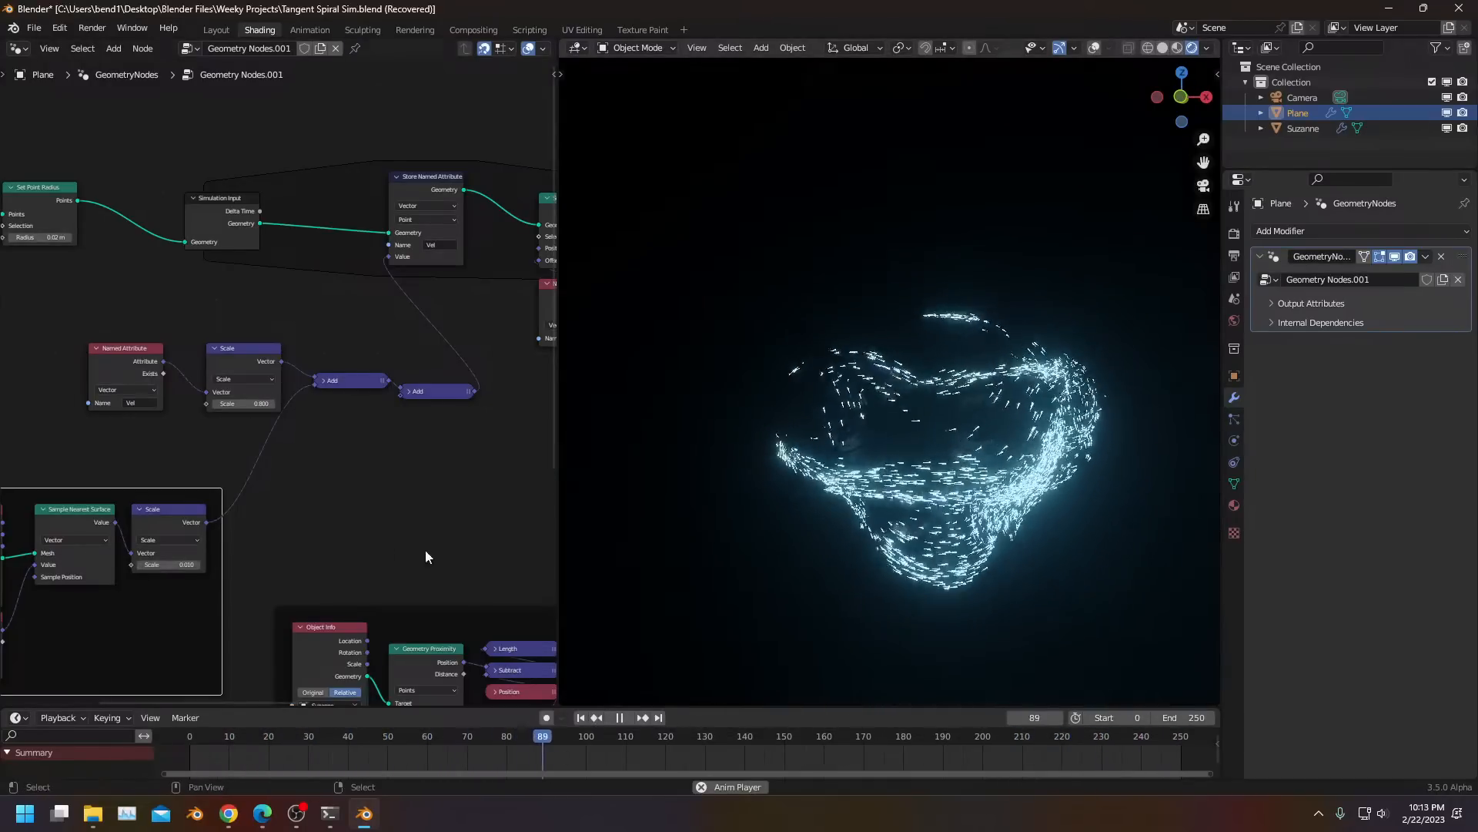
key(space)
Connect the output of the final normal-push Scale node to the second Add node and replay from the start
scroll(397, 580, down, 6)
middle_drag(397, 580, 280, 434)
scroll(357, 471, up, 2)
drag(526, 502, 141, 245)
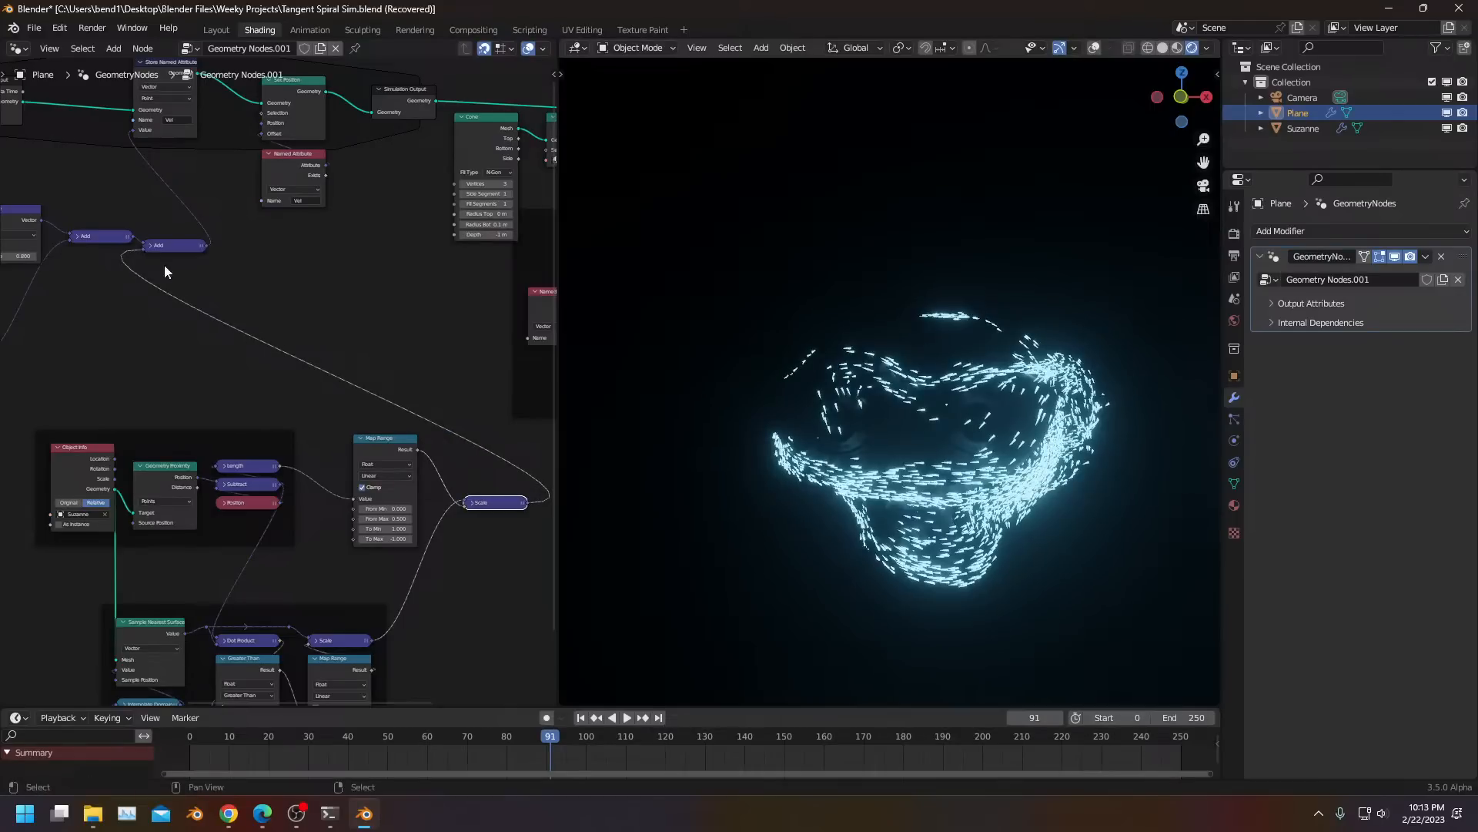
key(space)
click(191, 756)
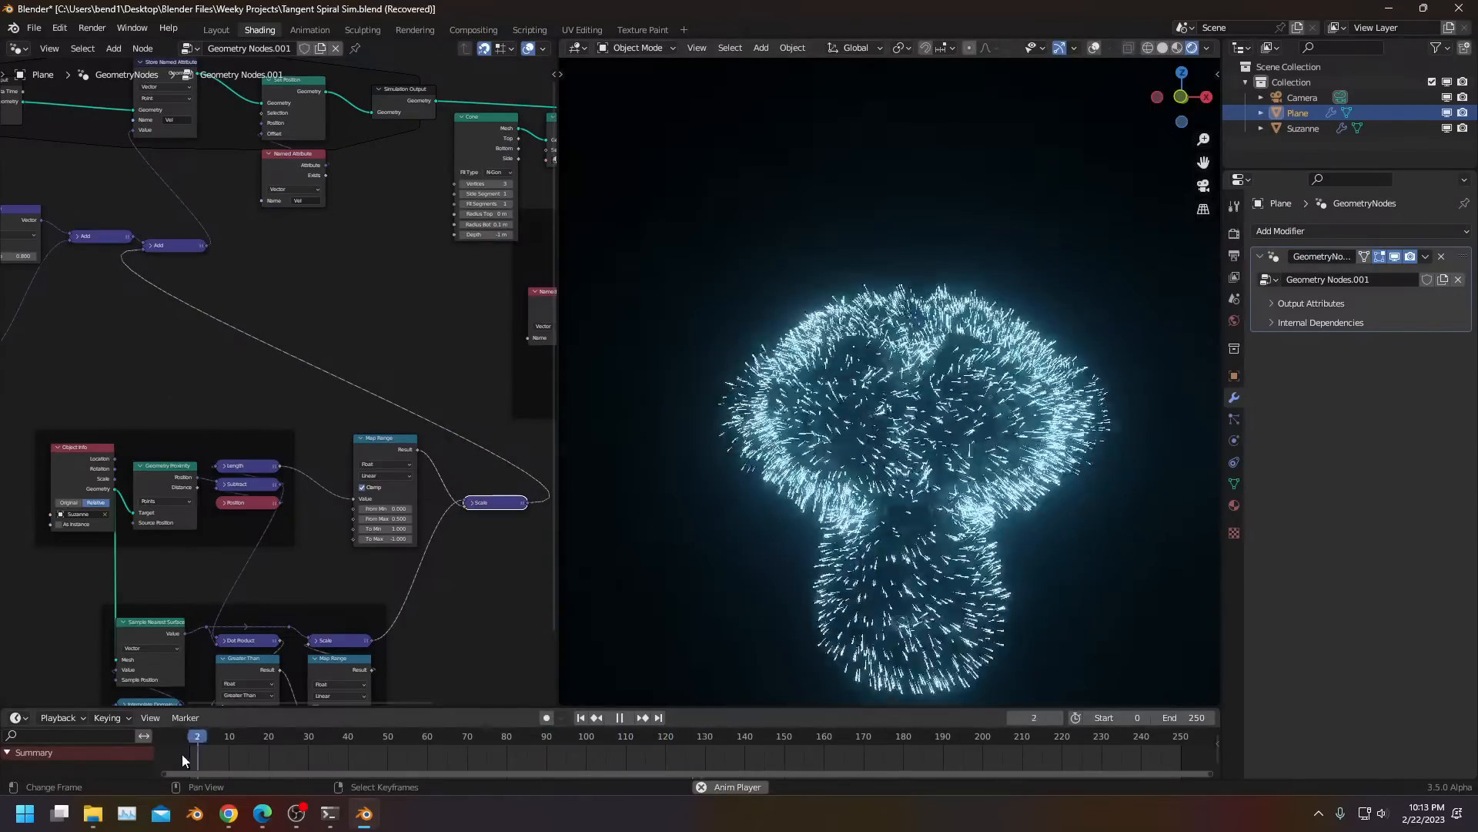
Add the summed velocity vector to a Position node and feed it into Geometry Proximity's Source Position and Sample Nearest Surface's Sample Position
middle_drag(106, 506, 337, 356)
key(space)
scroll(359, 450, up, 2)
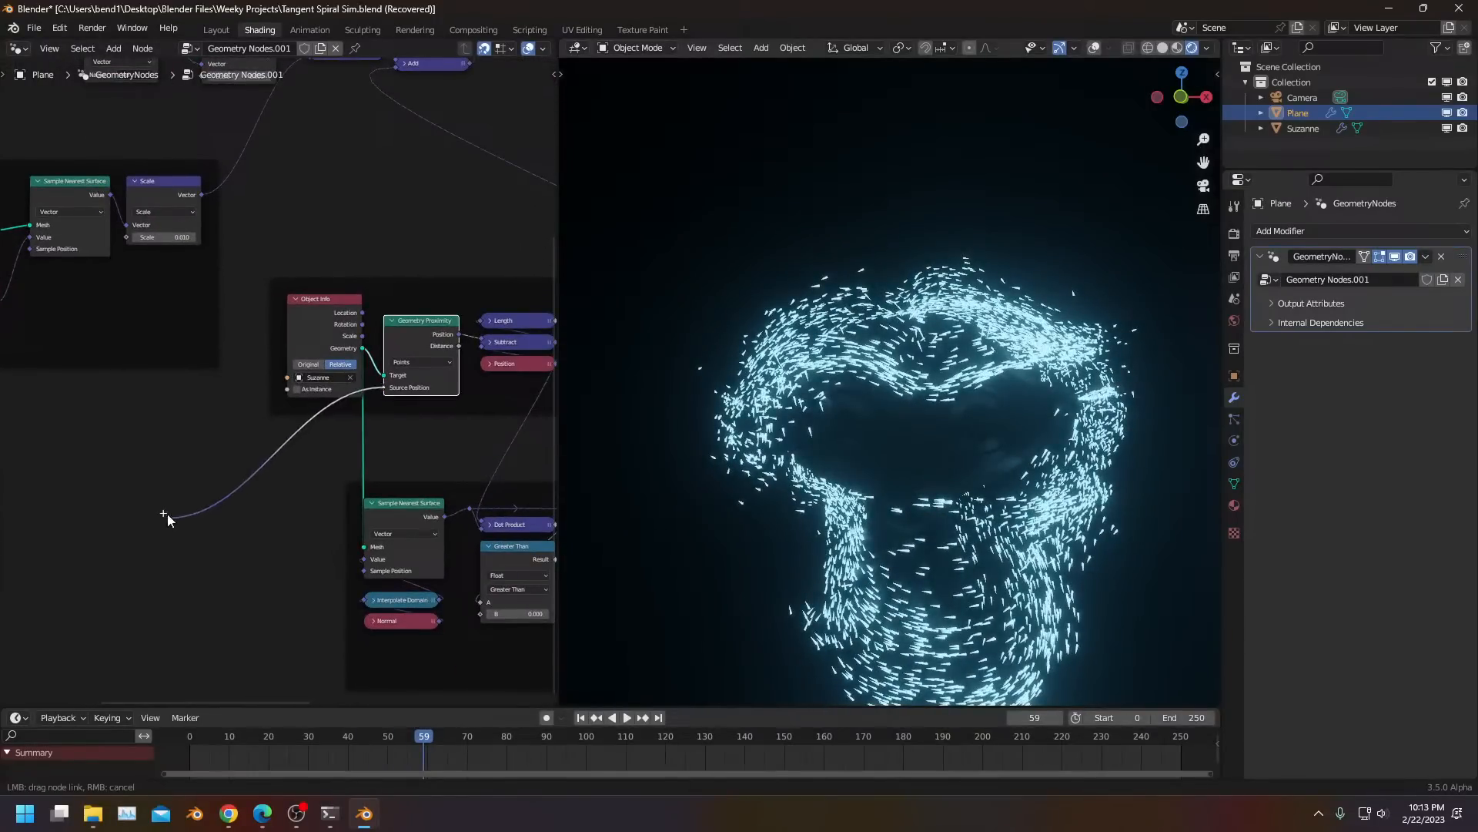
click(175, 539)
click(219, 503)
click(231, 501)
scroll(282, 379, down, 1)
drag(362, 108, 353, 540)
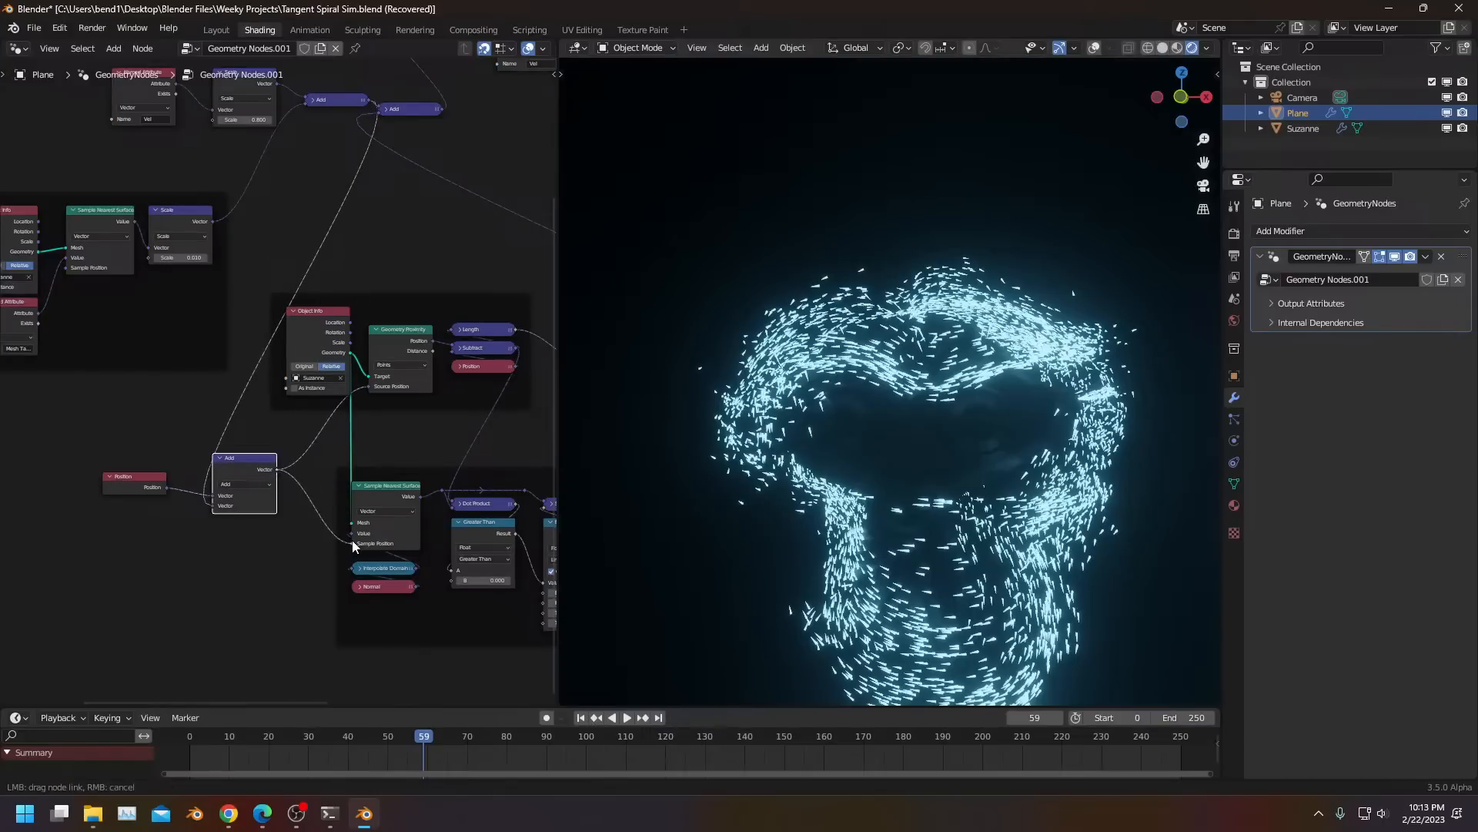
Replay the simulation and collapse the predicted-position Add and Position nodes, stacking them together
key(space)
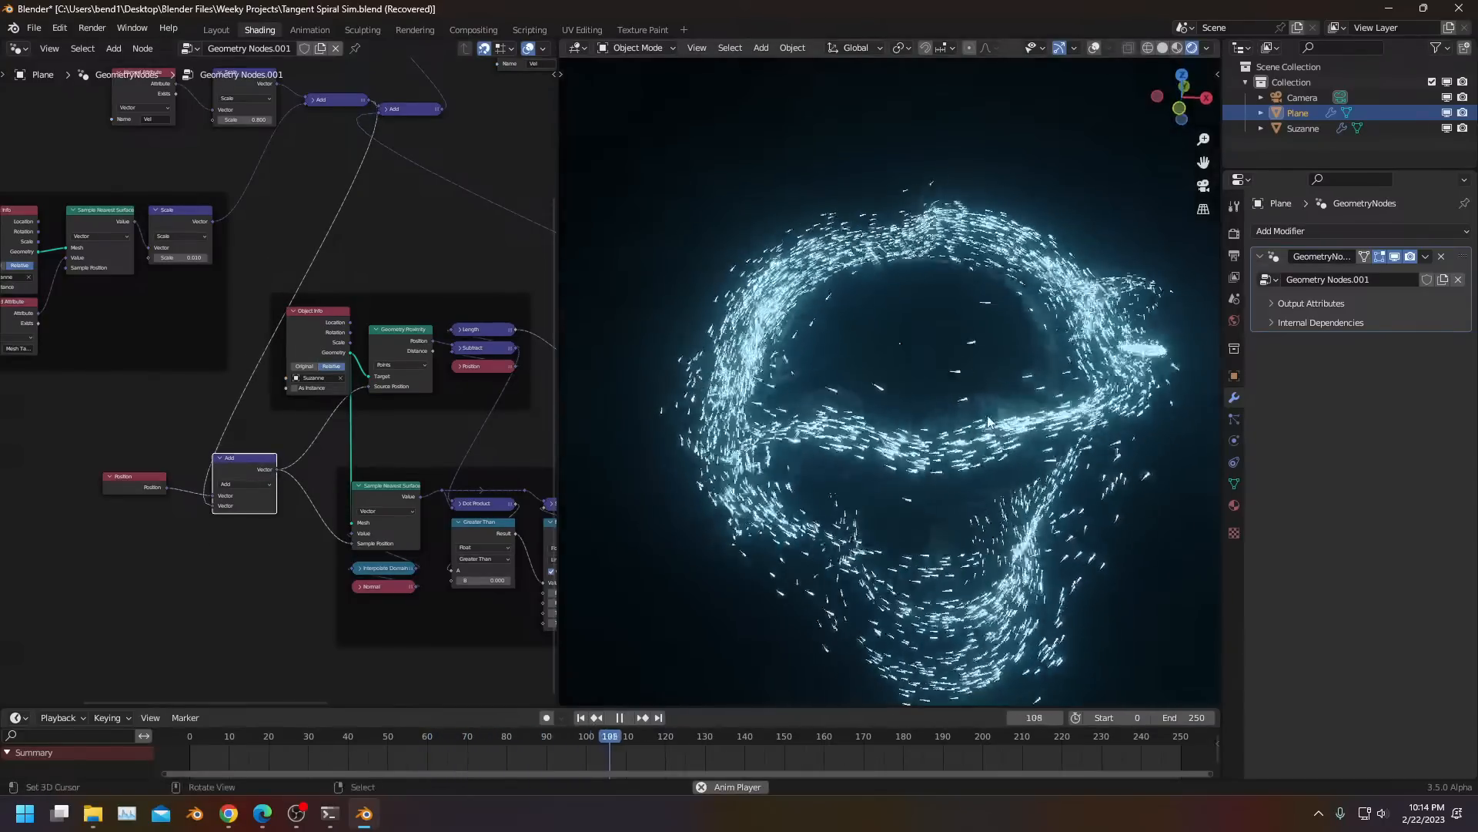
middle_drag(993, 368, 874, 328)
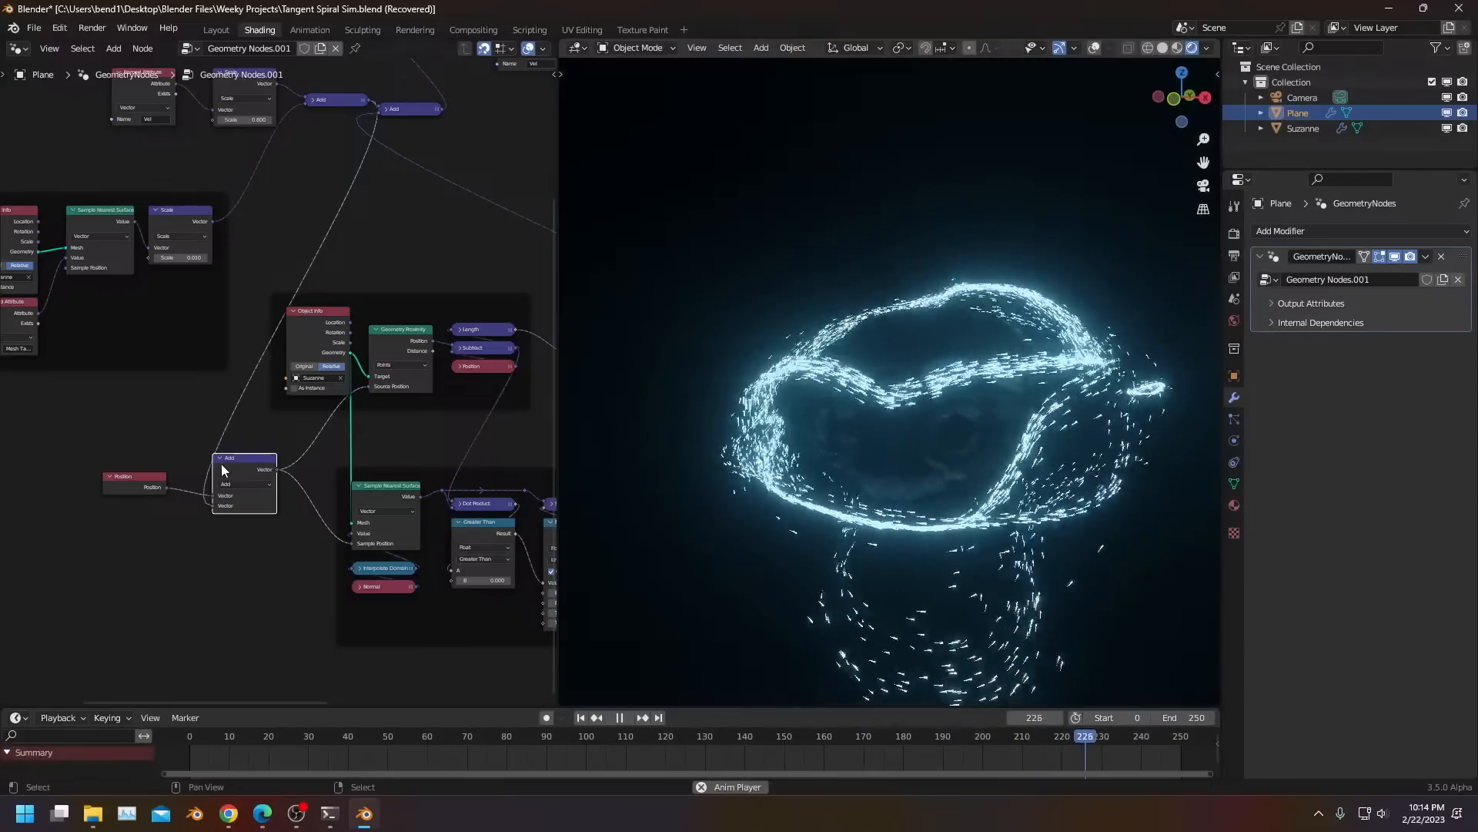
click(222, 459)
click(110, 476)
drag(154, 475, 274, 456)
Reposition the Vel attribute, its Scale node and the tangent-sampling frame as a group in the node tree
scroll(258, 509, down, 4)
middle_drag(258, 509, 318, 608)
drag(189, 272, 365, 403)
key(g)
click(250, 419)
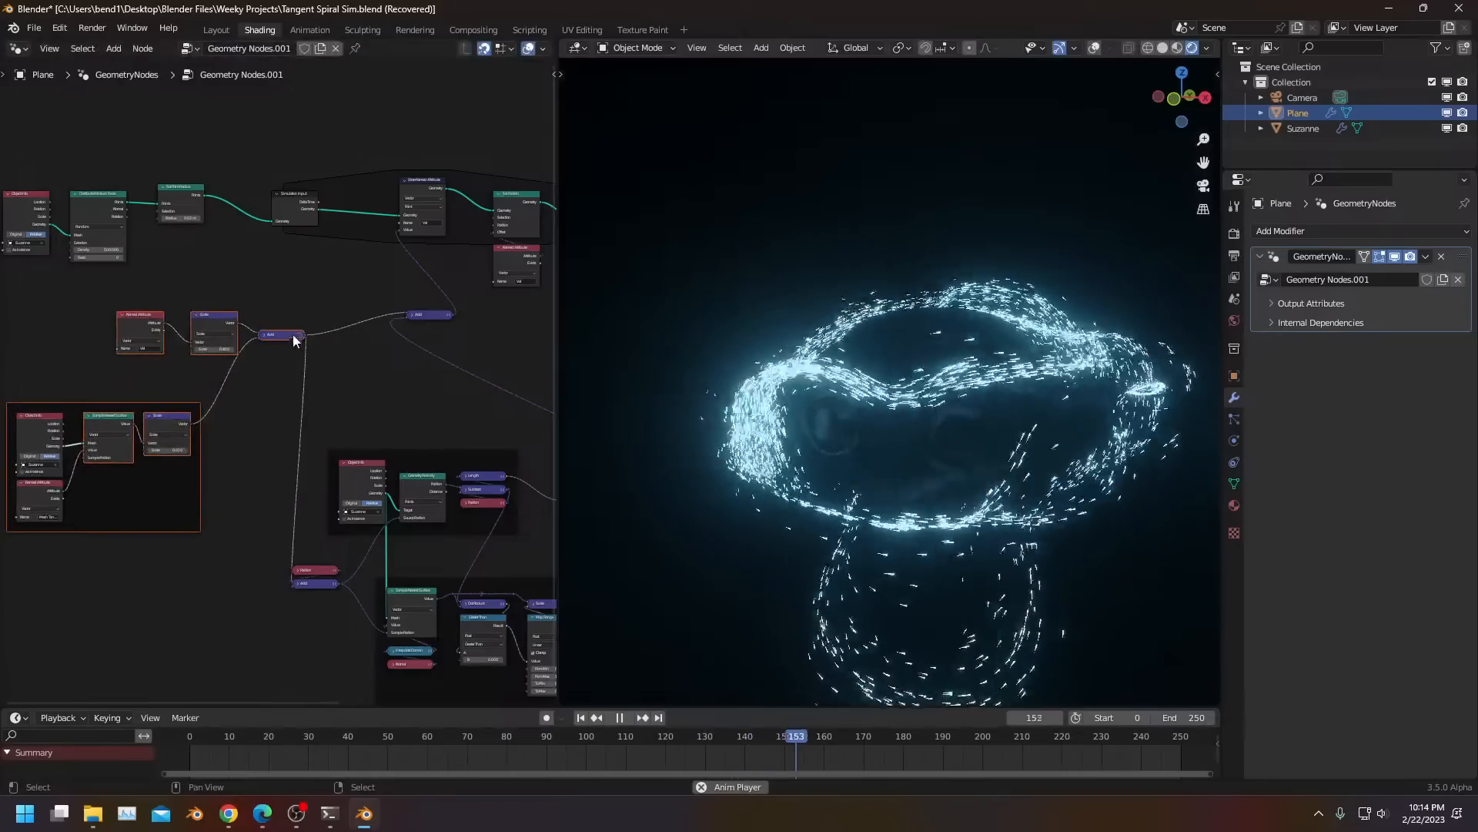
Place the collapsed velocity Add node beneath the damping Scale node and merge its outgoing links through a reroute
drag(293, 338, 279, 359)
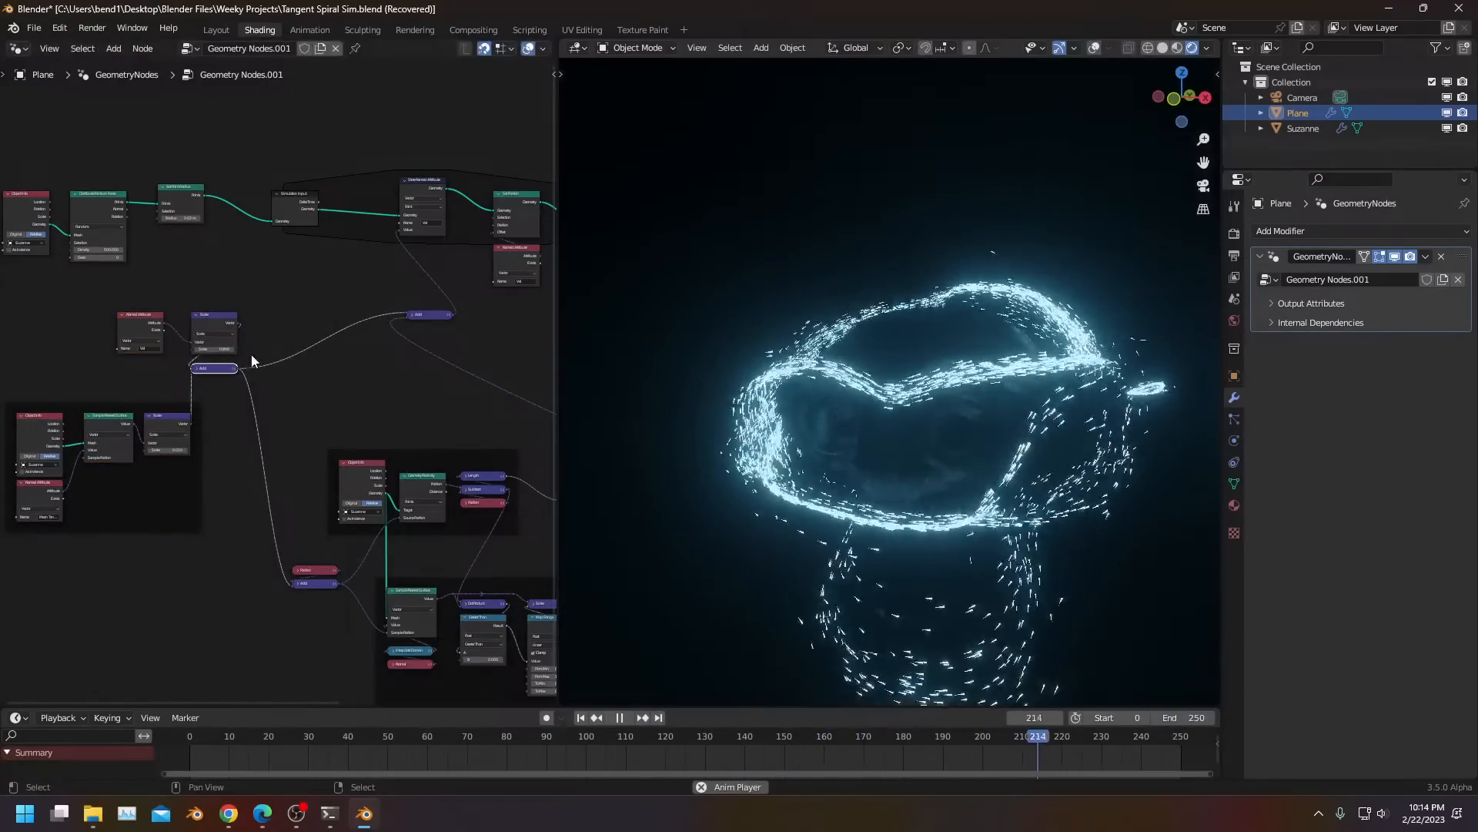
click(281, 416)
scroll(306, 418, down, 4)
middle_drag(362, 424, 265, 359)
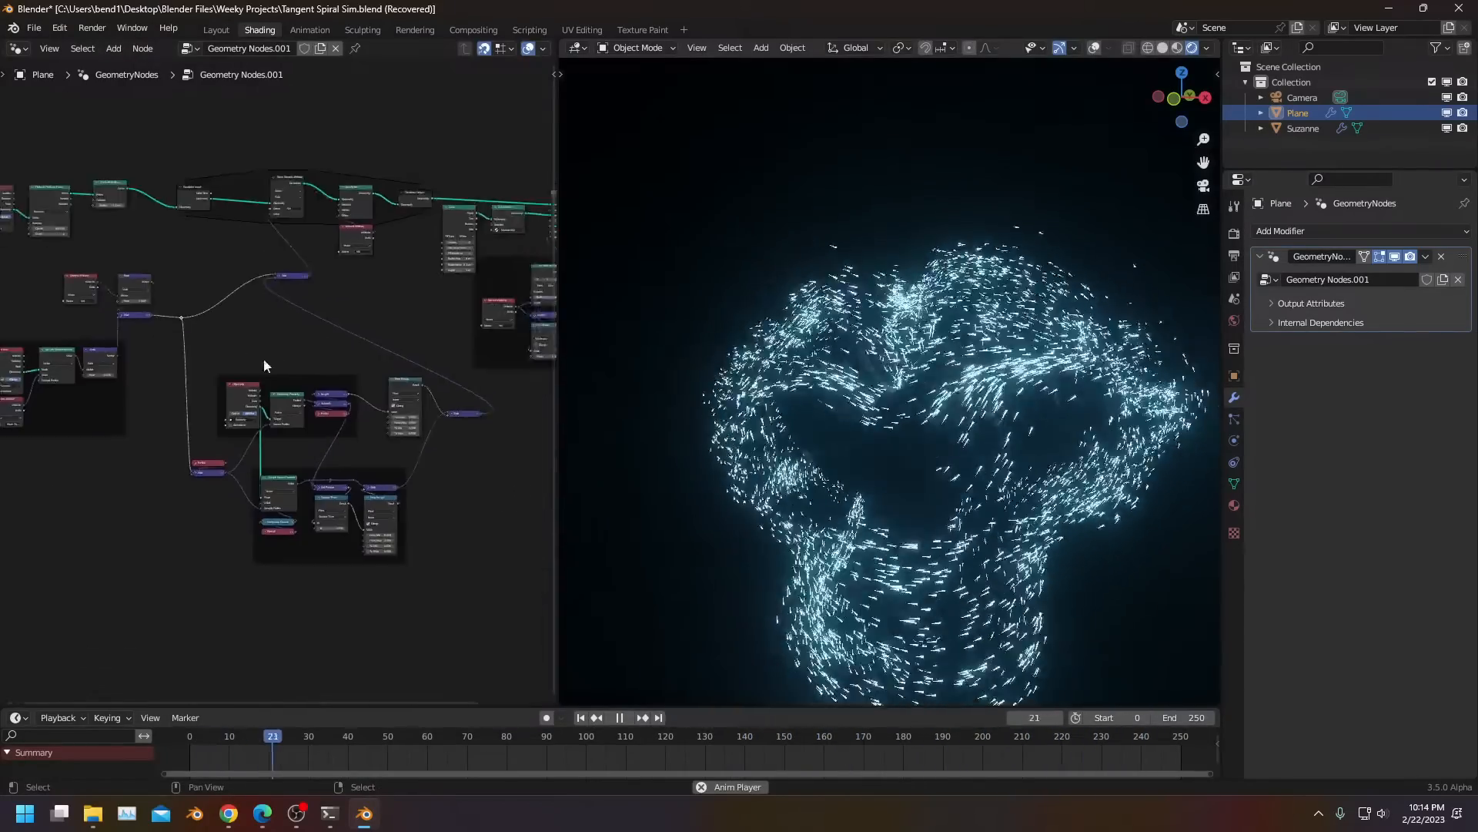
Set To Min to -0.100 on the Map Range that drives the normal push and replay from the start
scroll(286, 391, up, 7)
middle_drag(371, 396, 343, 392)
scroll(343, 391, up, 3)
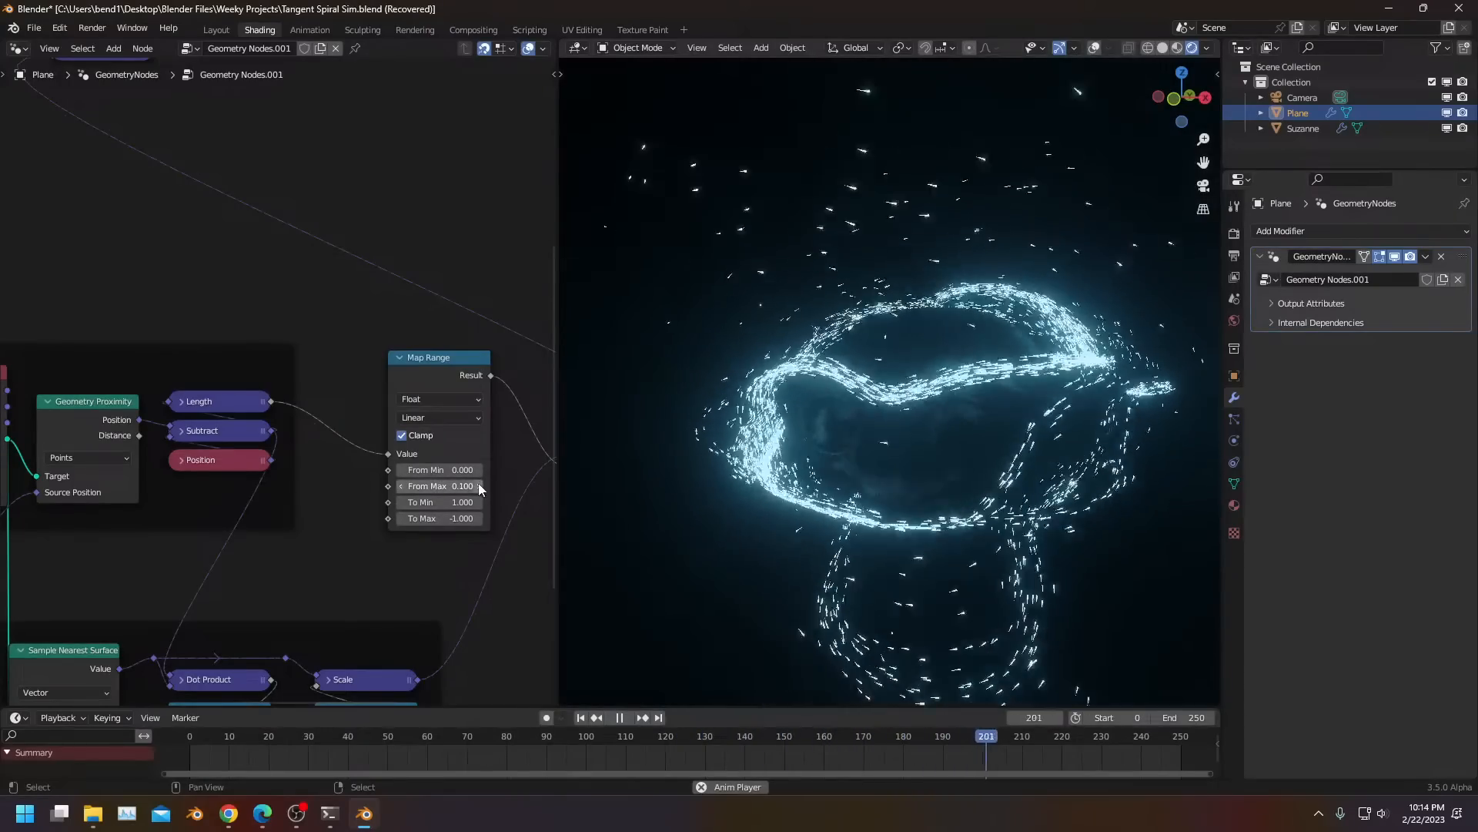
middle_drag(313, 525, 357, 355)
scroll(356, 539, down, 2)
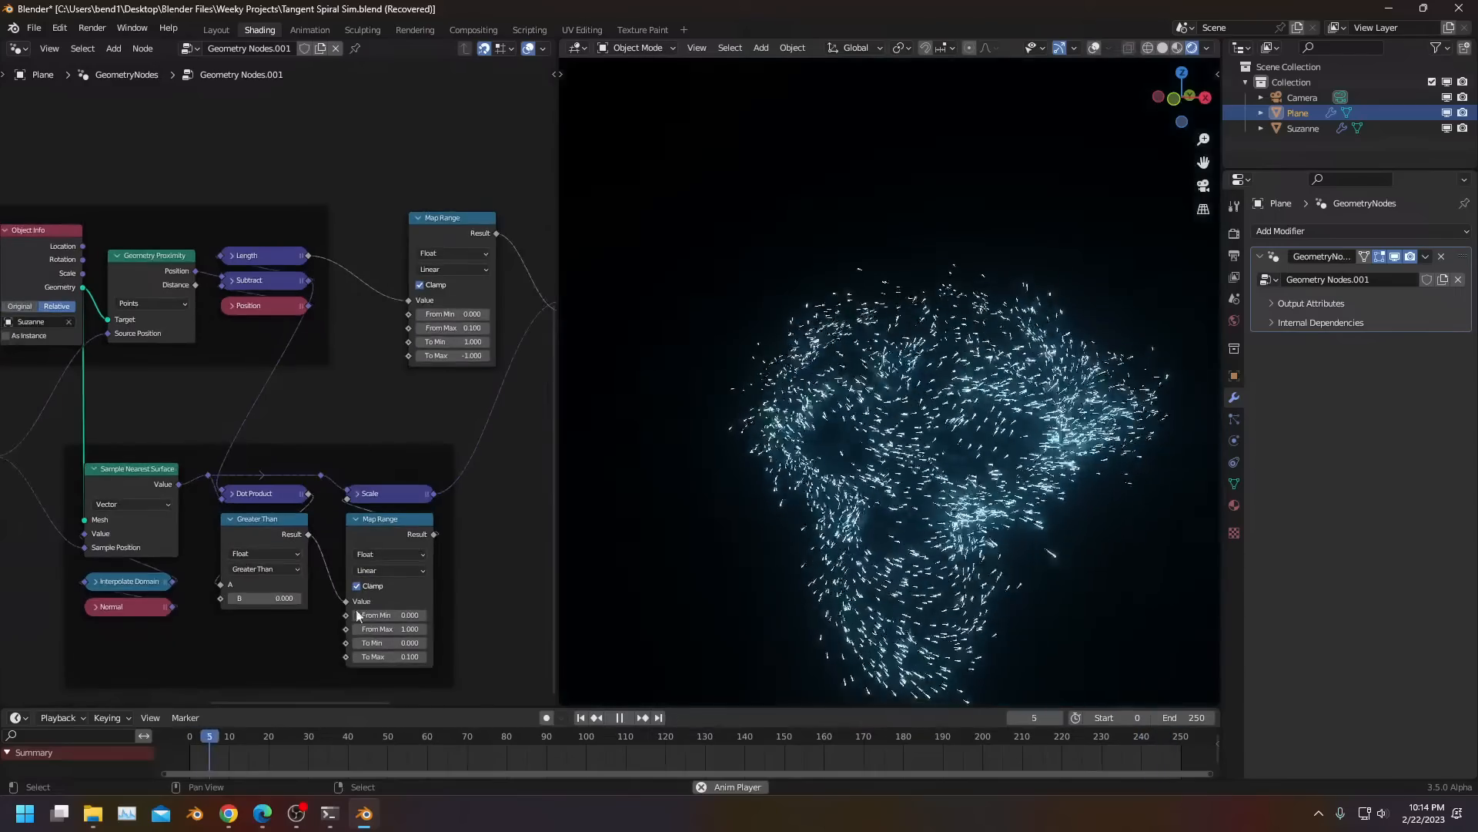
middle_drag(433, 525, 377, 486)
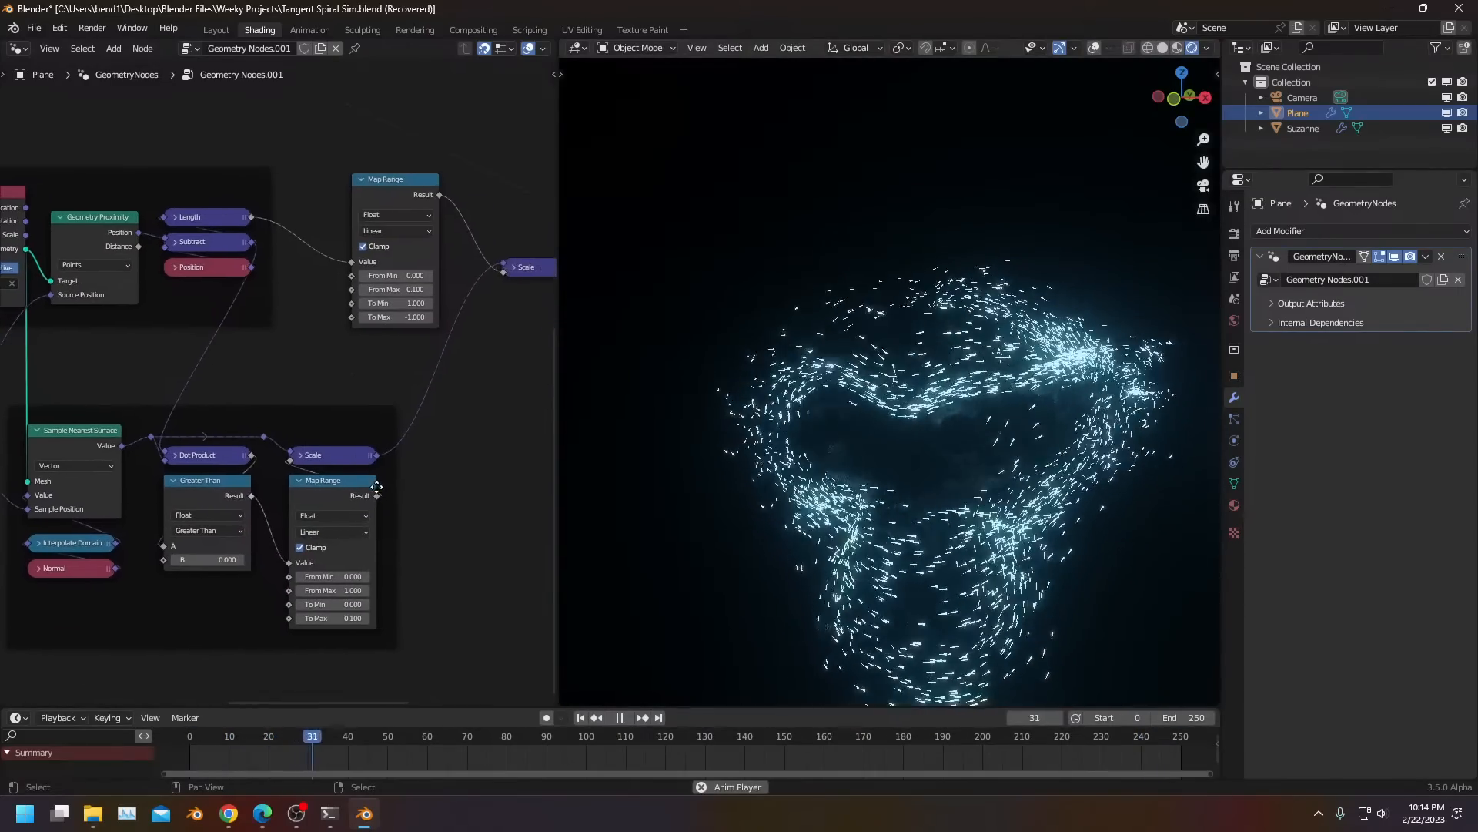
click(189, 737)
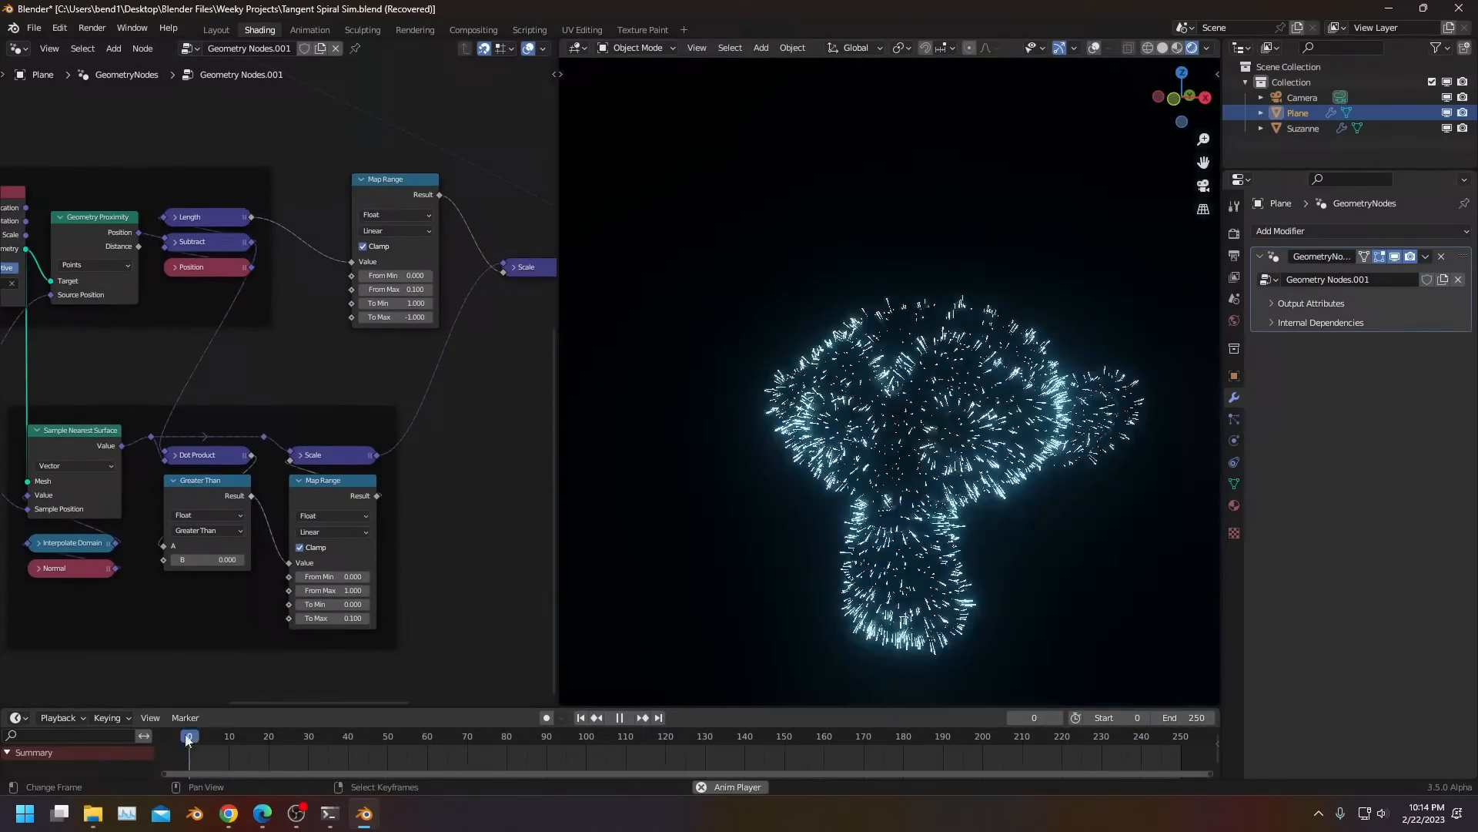
click(297, 603)
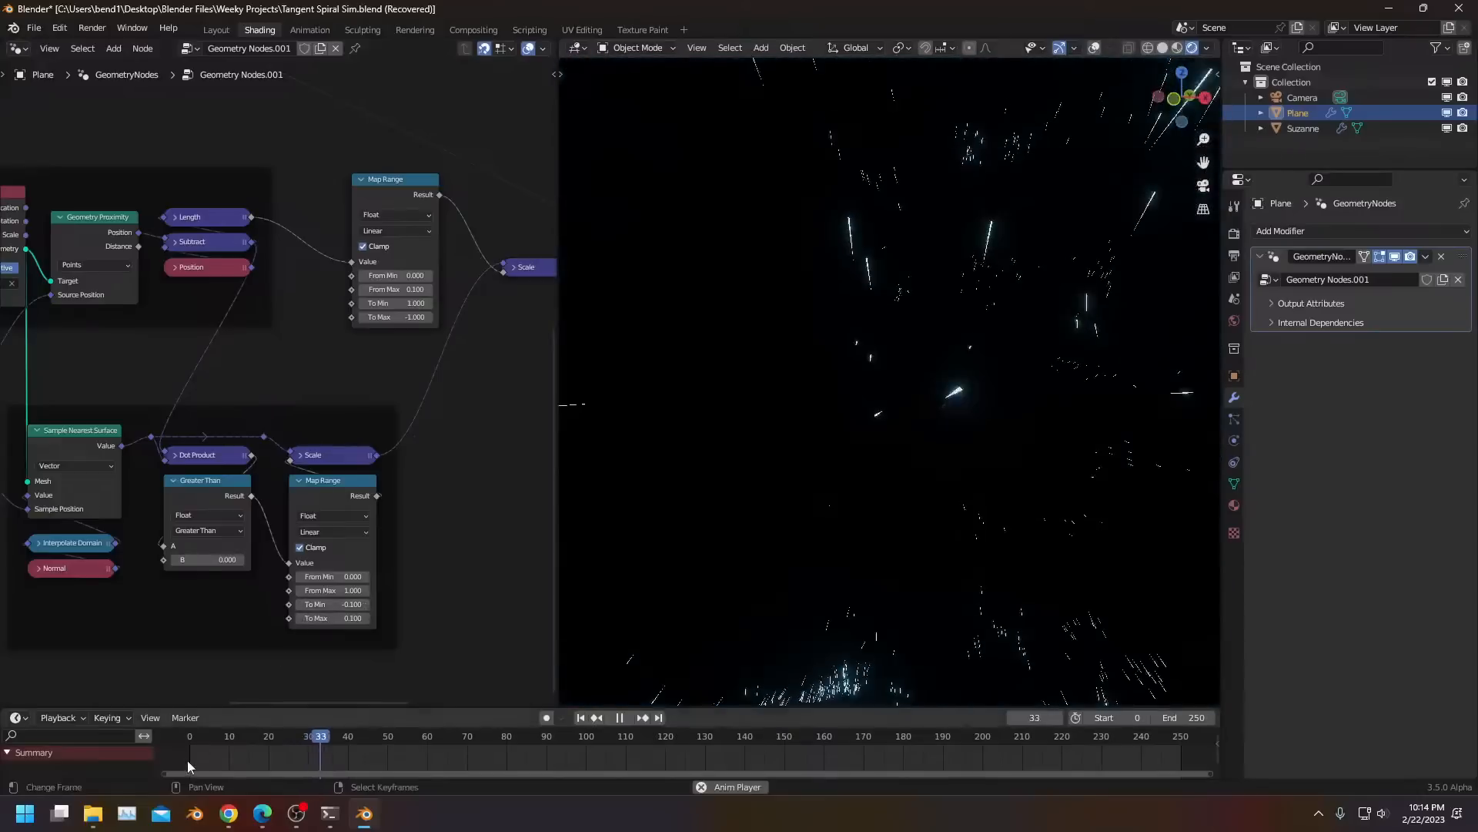
click(178, 763)
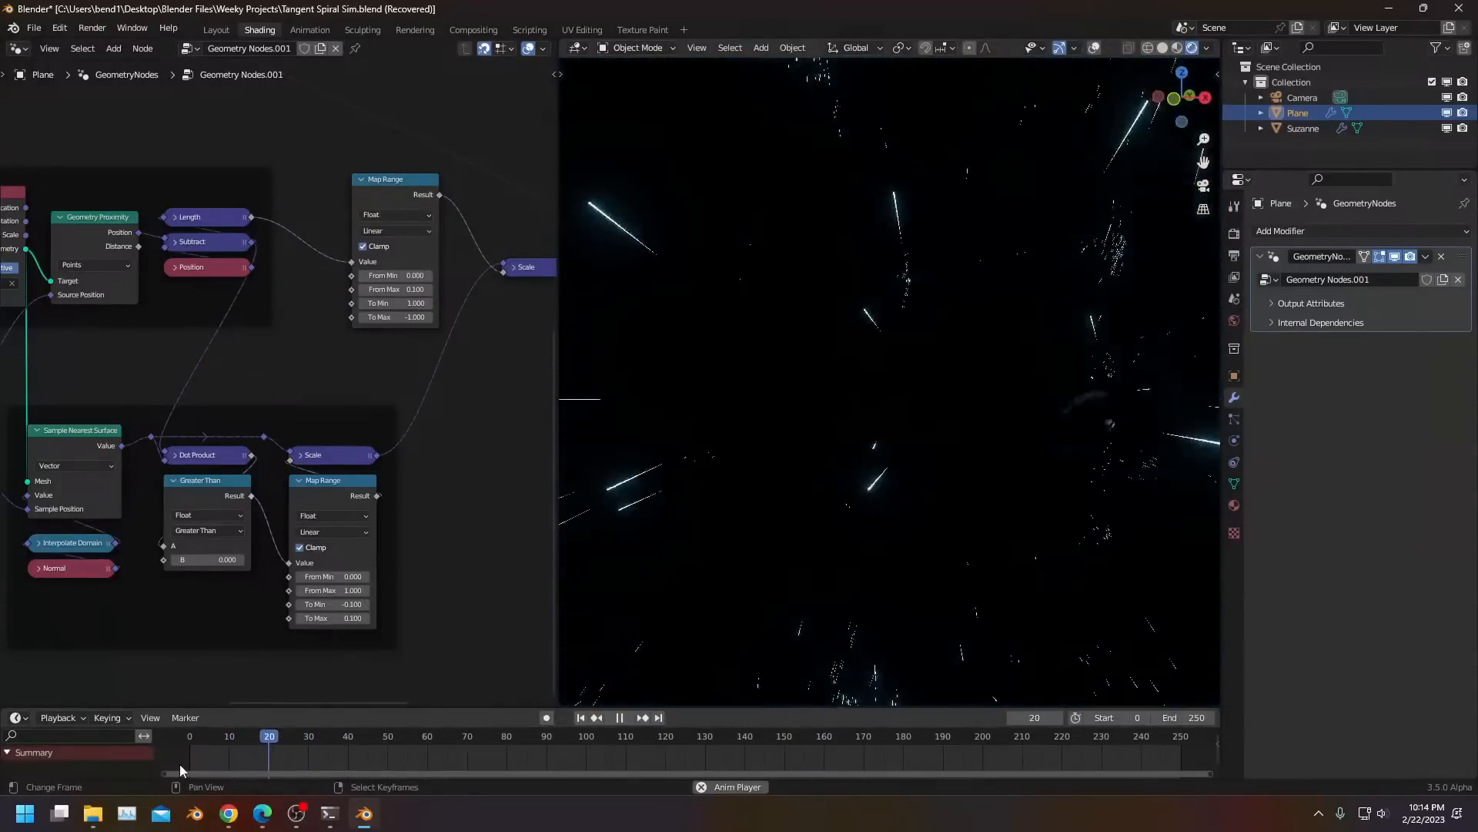
Pause the simulation and inspect the particles around the monkey mesh in wireframe shading
key(Escape)
click(695, 499)
middle_drag(766, 505, 915, 492)
scroll(885, 456, up, 3)
key(space)
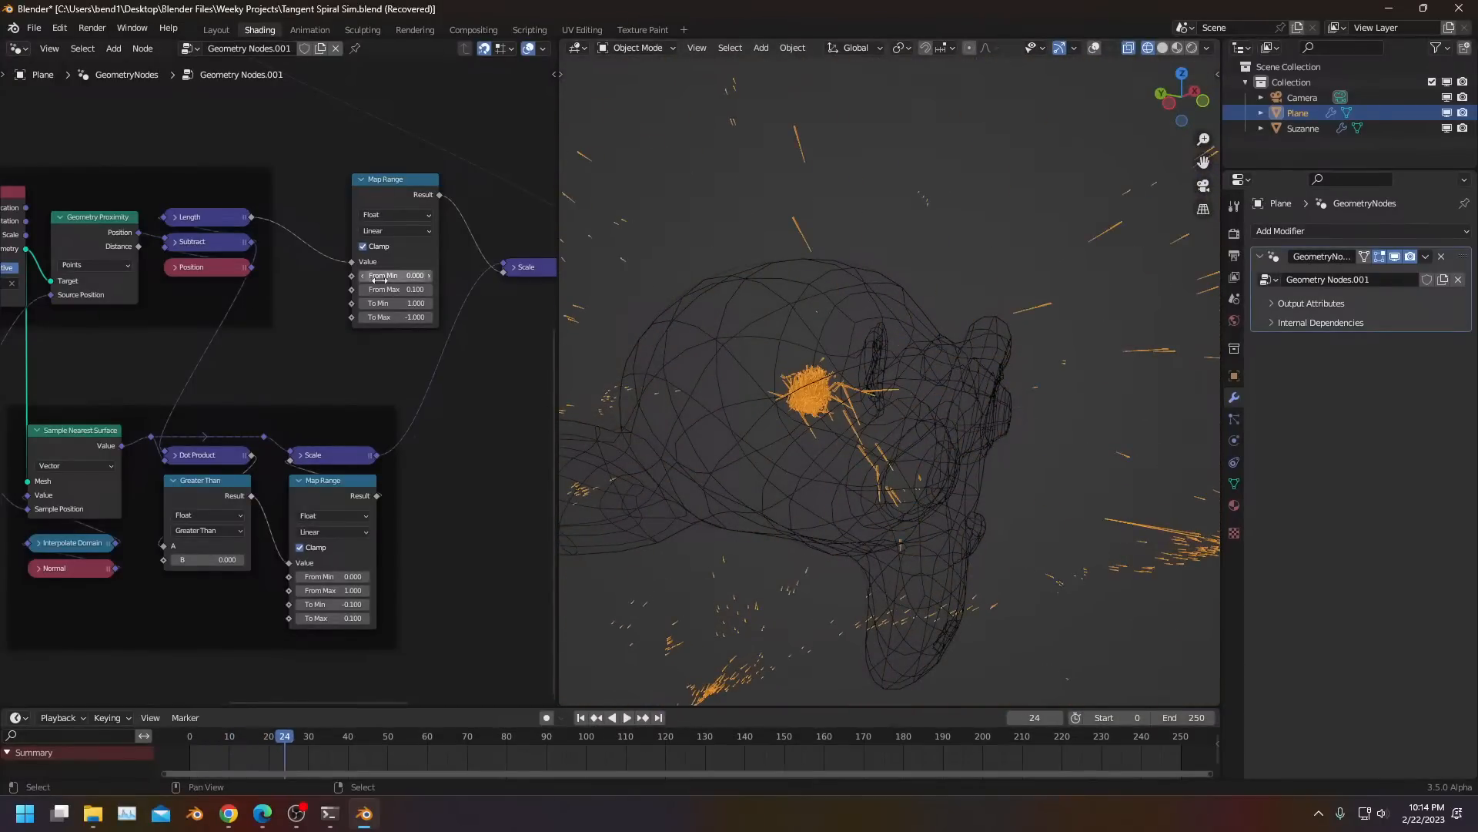
Set the distance Map Range's To Max to 0.000, replay from the start and view the particles in solid shading
click(177, 756)
key(space)
mouse_move(825, 489)
middle_down()
mouse_move(789, 423)
mouse_move(757, 433)
mouse_move(801, 482)
mouse_move(901, 485)
mouse_move(826, 472)
middle_up()
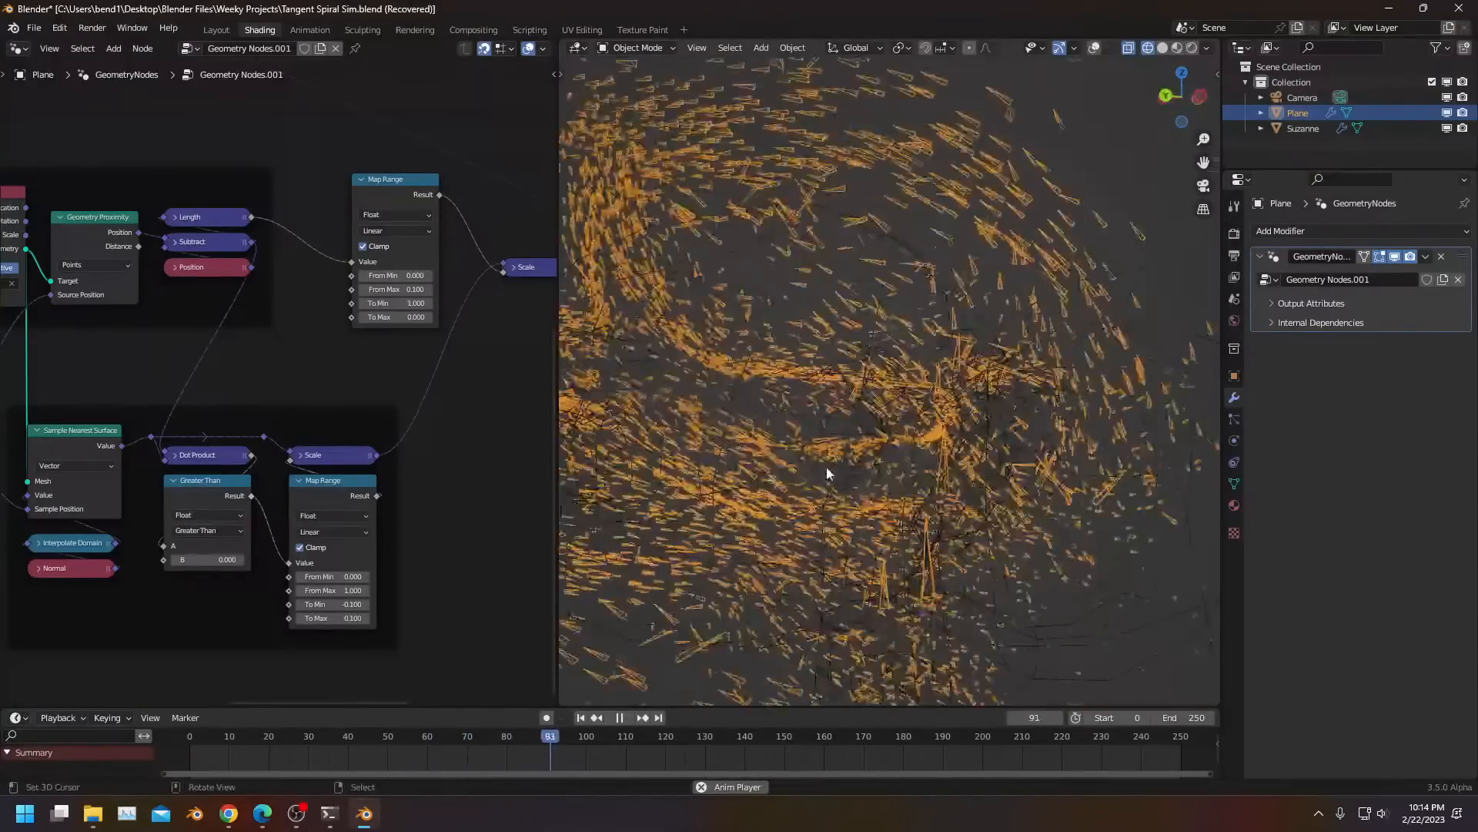
key(shift+z)
shift+middle_drag(938, 478, 1019, 372)
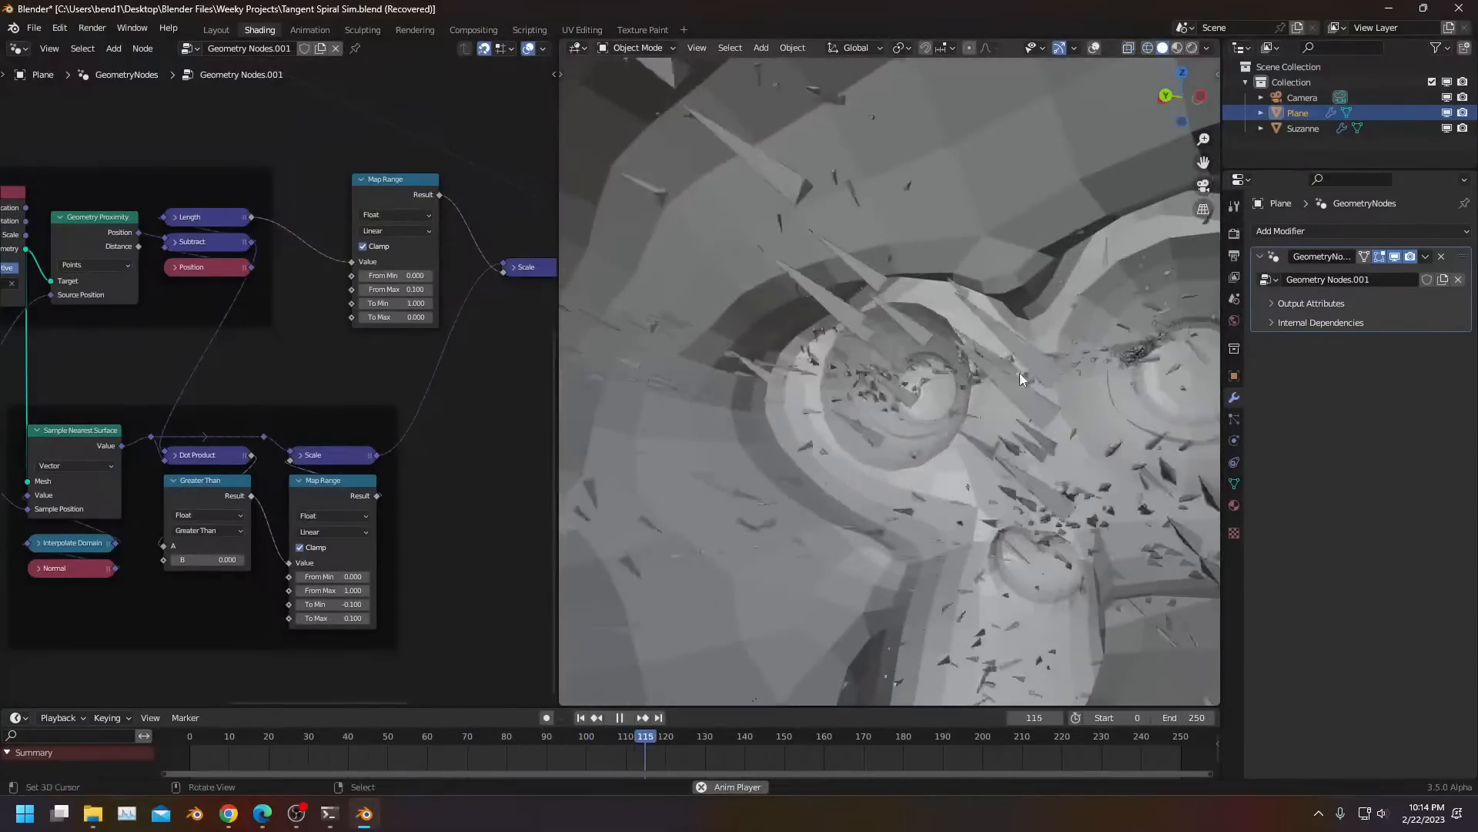
Set the normal-push Map Range's To Min to 0, replay from the start and inspect the particles around the eyes
click(347, 604)
text(0)
key(Return)
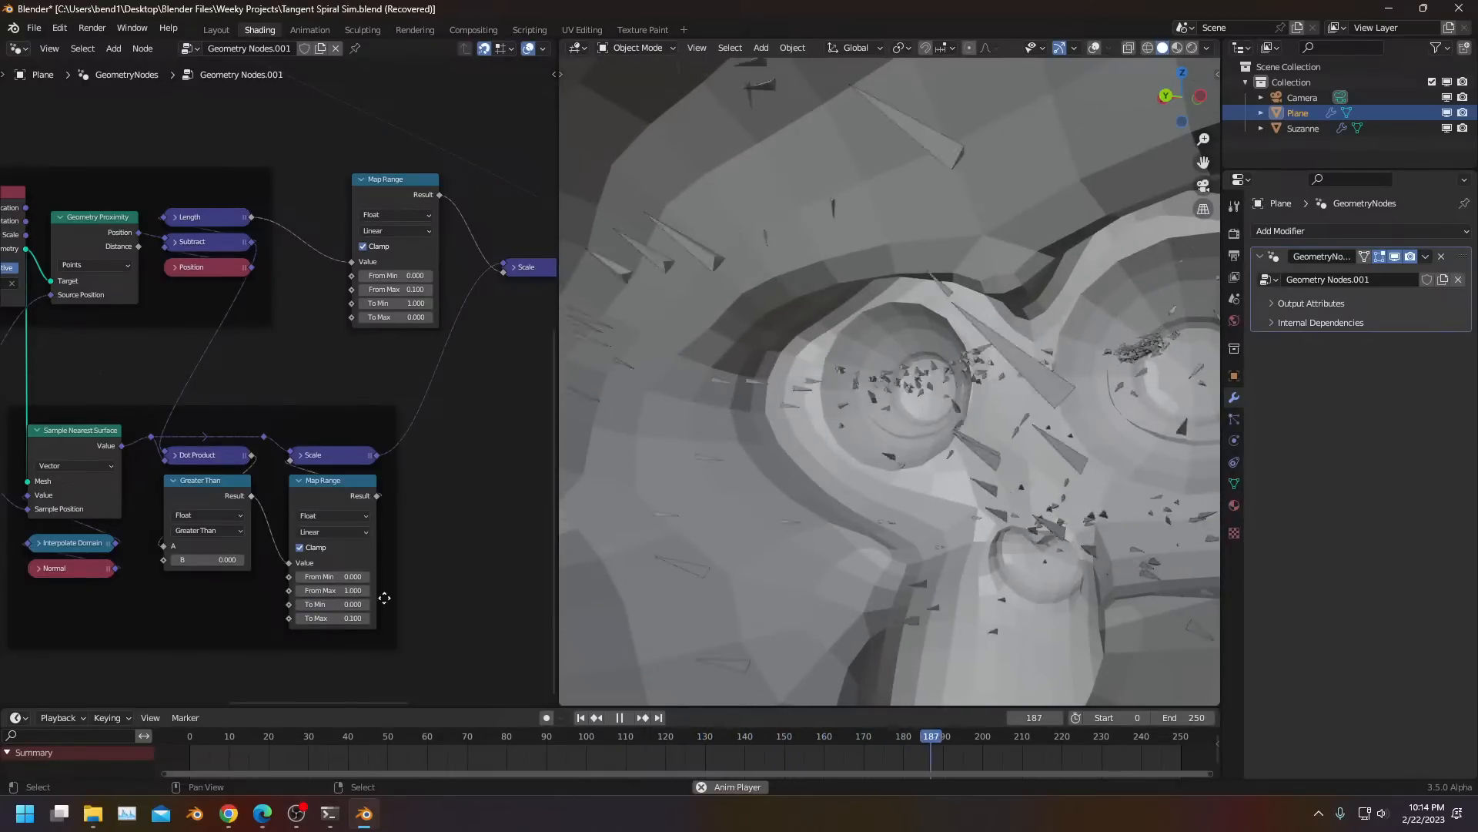
click(173, 759)
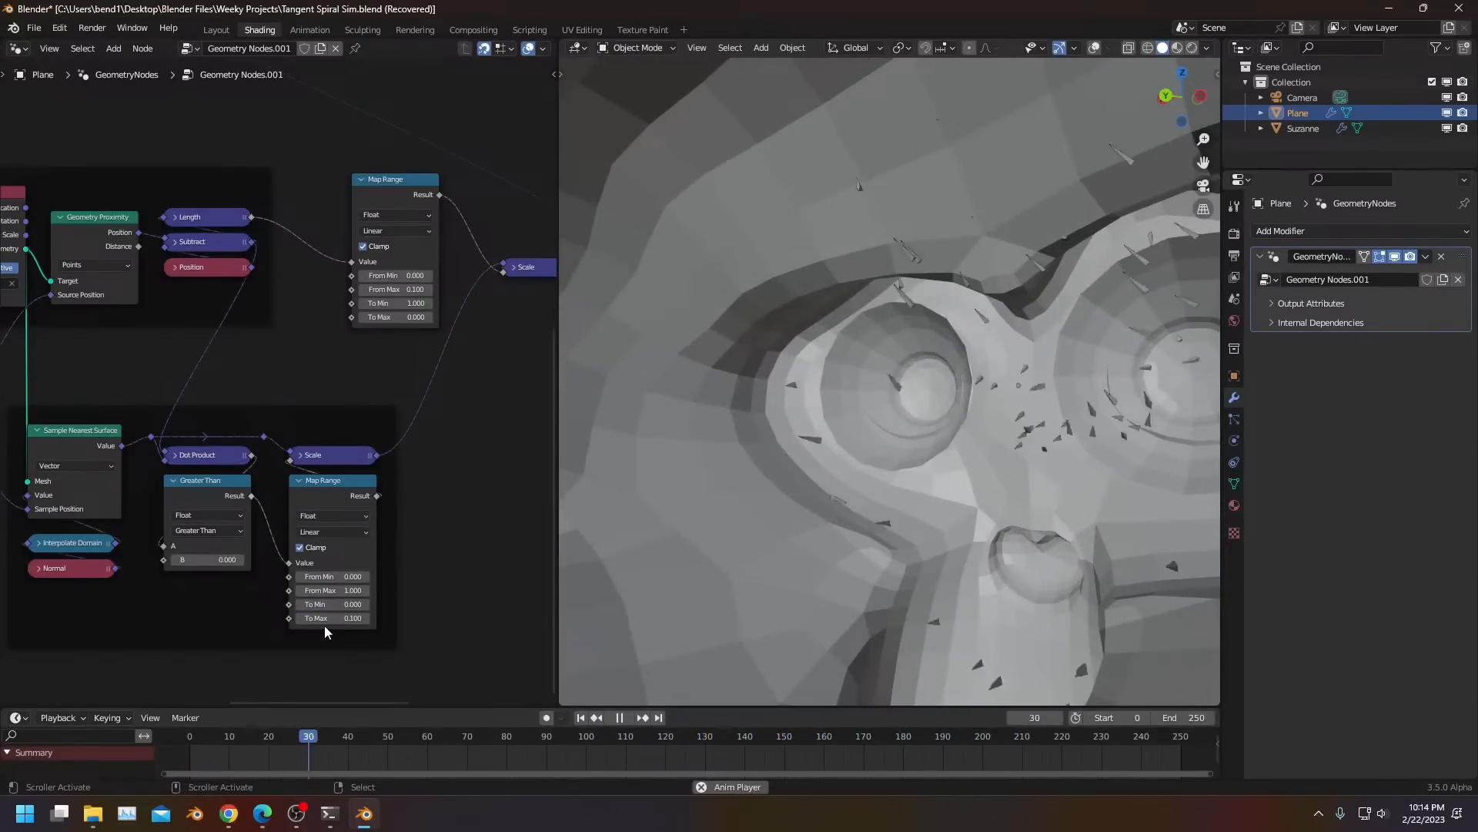
middle_drag(772, 460, 790, 488)
scroll(353, 582, up, 2)
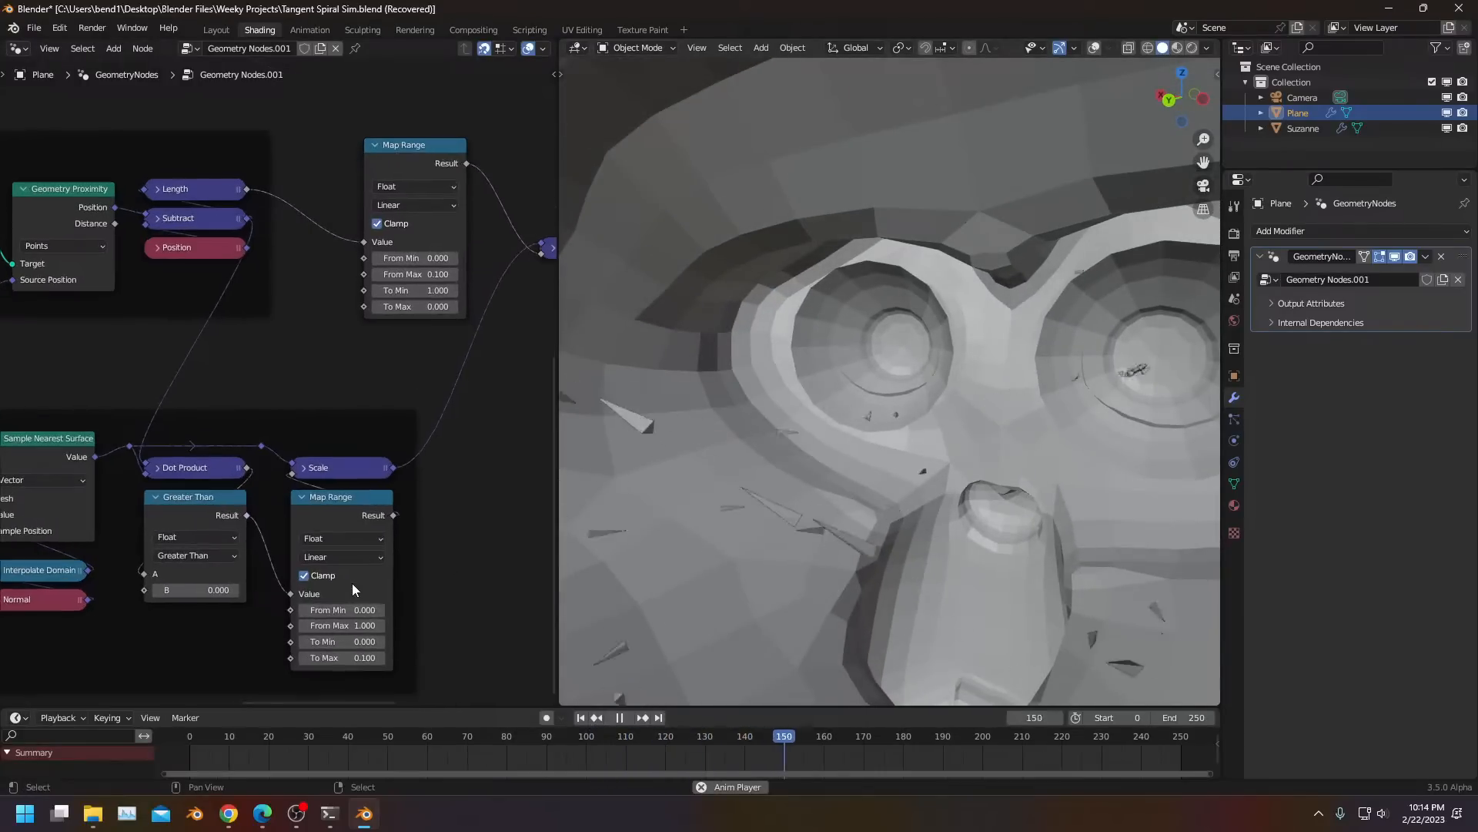
Set the normal-push Map Range's To Min to 0.100 and To Max to 0.200
middle_drag(363, 557, 352, 445)
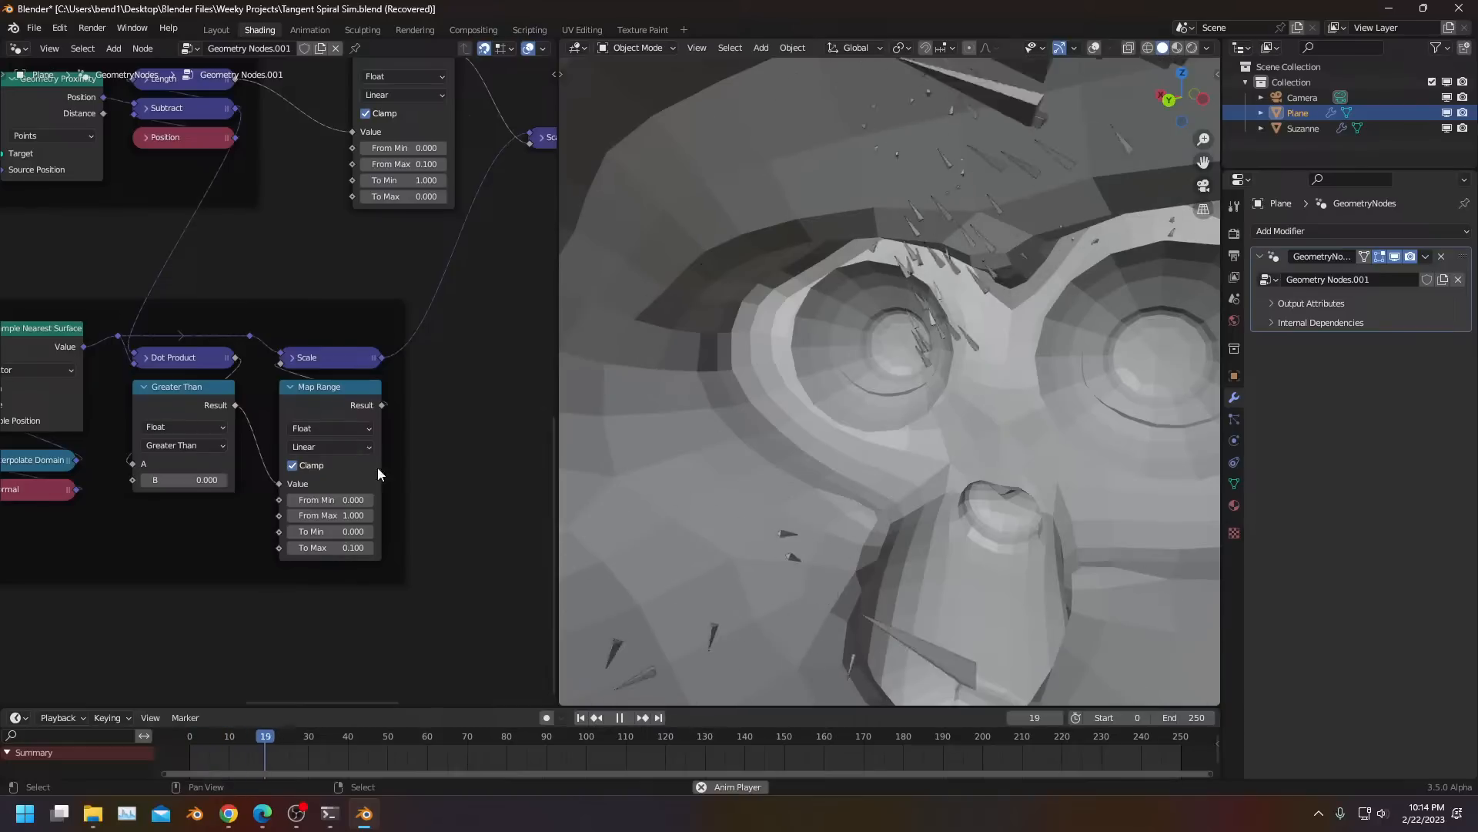
click(367, 547)
click(366, 532)
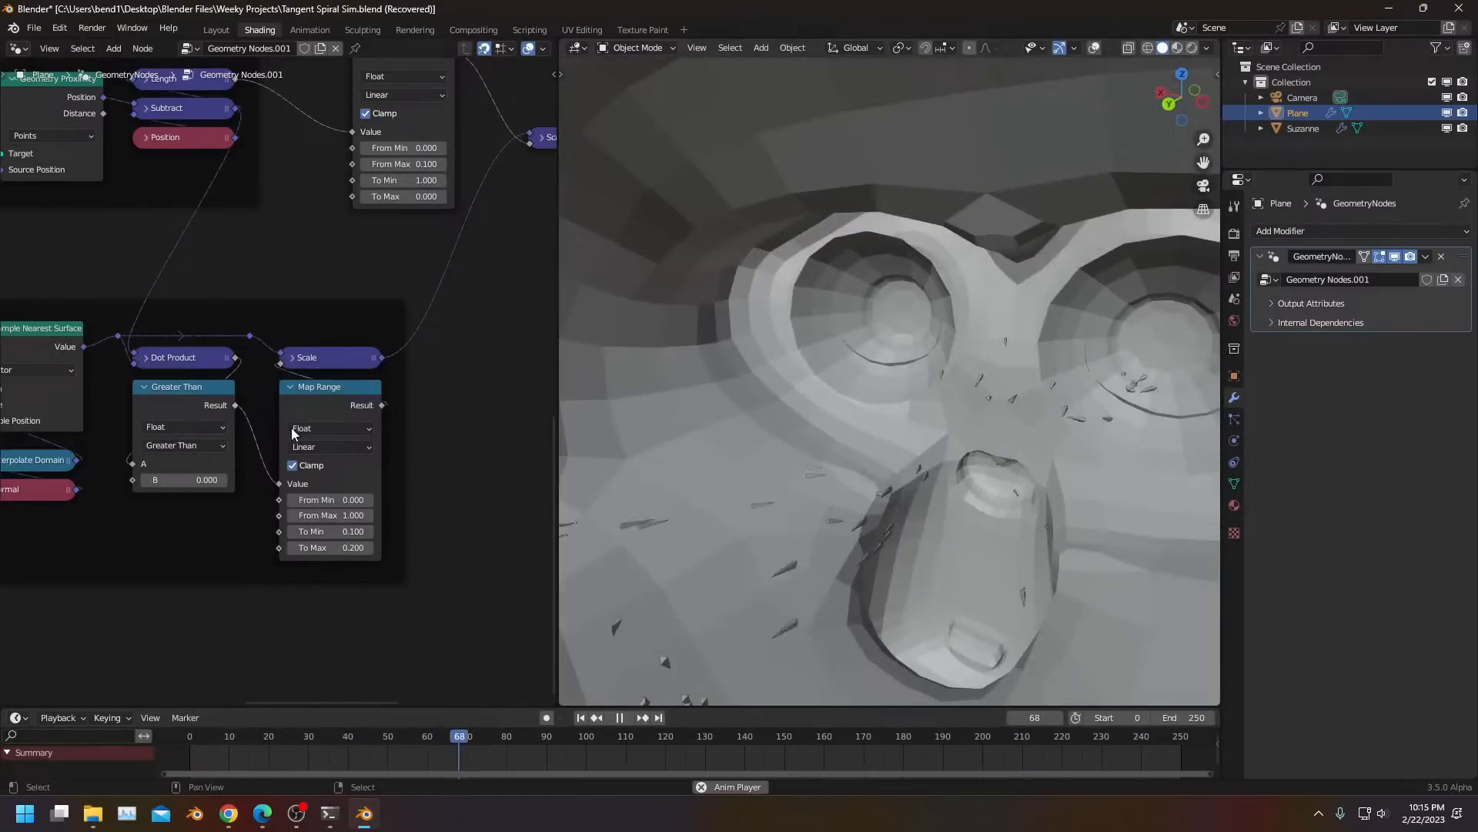
Reset the distance Map Range's To Max to its default of 1.000 and restart the simulation
key(BackSpace)
scroll(820, 416, down, 8)
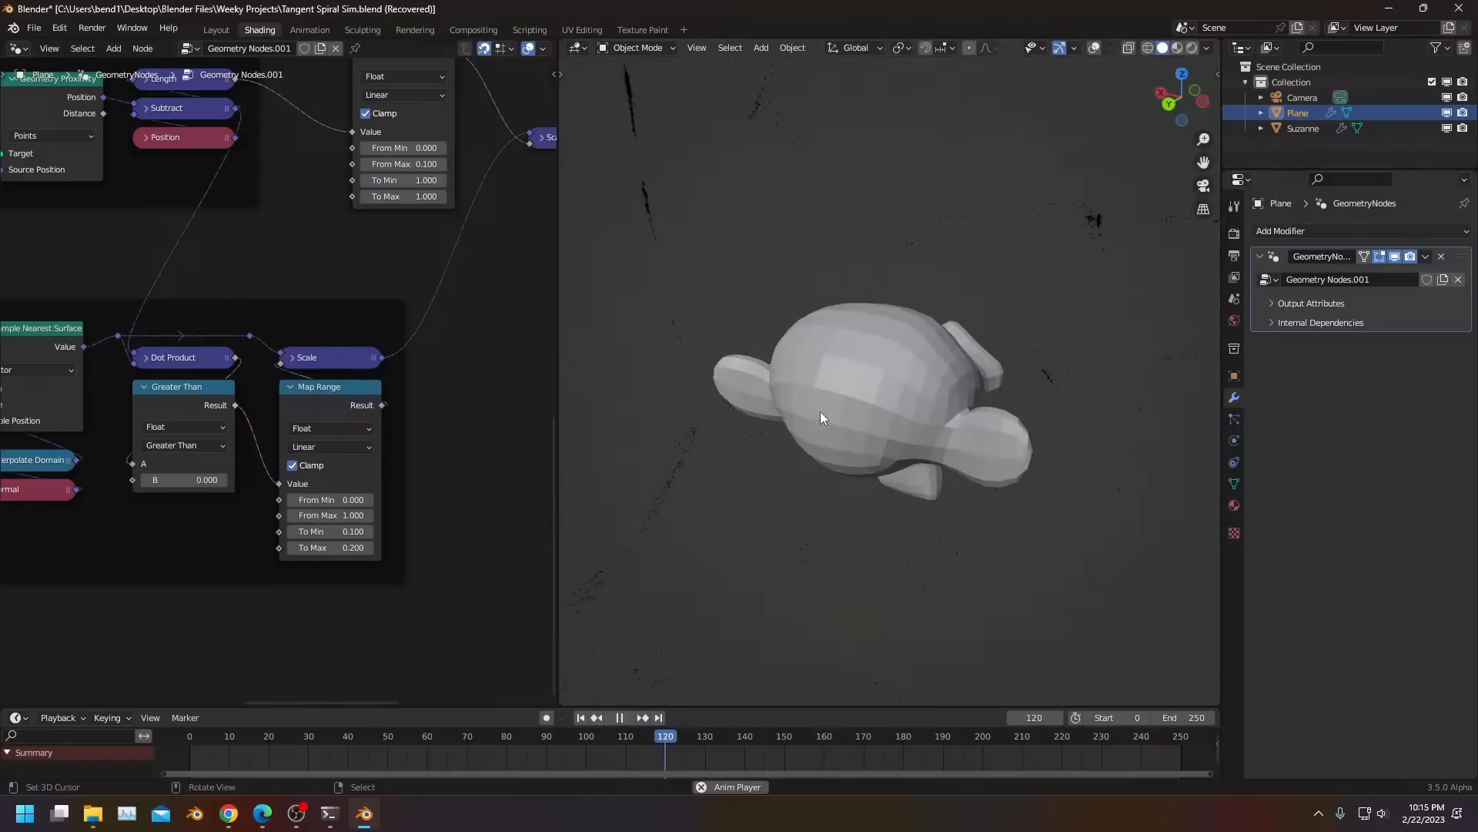
click(173, 760)
key(space)
key(space)
click(172, 737)
Disconnect the distance Map Range from the final Scale node, expand and reposition that node, and replay from the start
scroll(339, 305, down, 3)
middle_drag(339, 298, 305, 471)
scroll(838, 373, up, 5)
middle_drag(838, 373, 863, 297)
scroll(774, 439, up, 6)
scroll(834, 330, up, 3)
scroll(359, 482, up, 2)
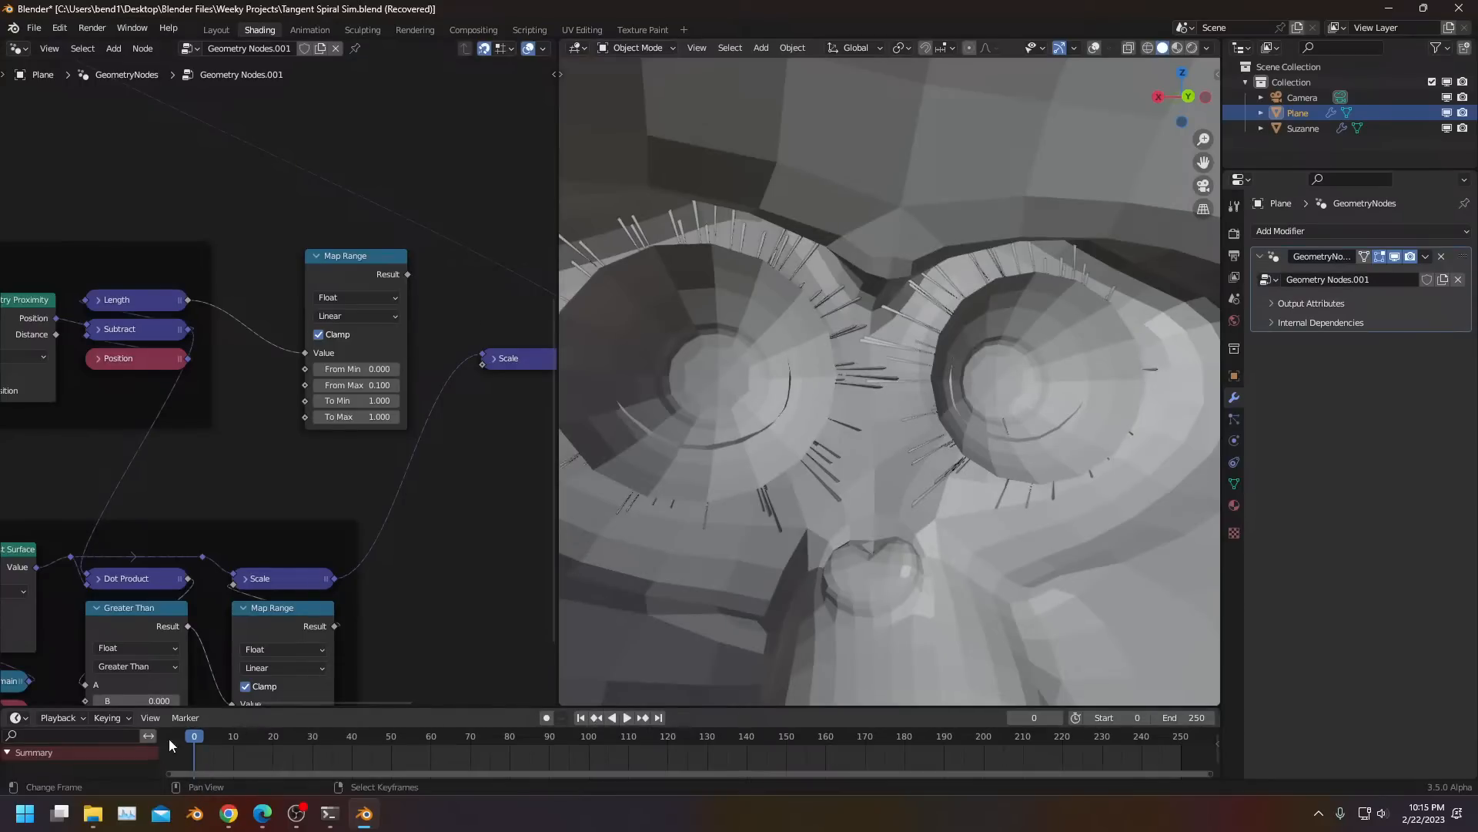
click(490, 358)
drag(484, 394, 458, 455)
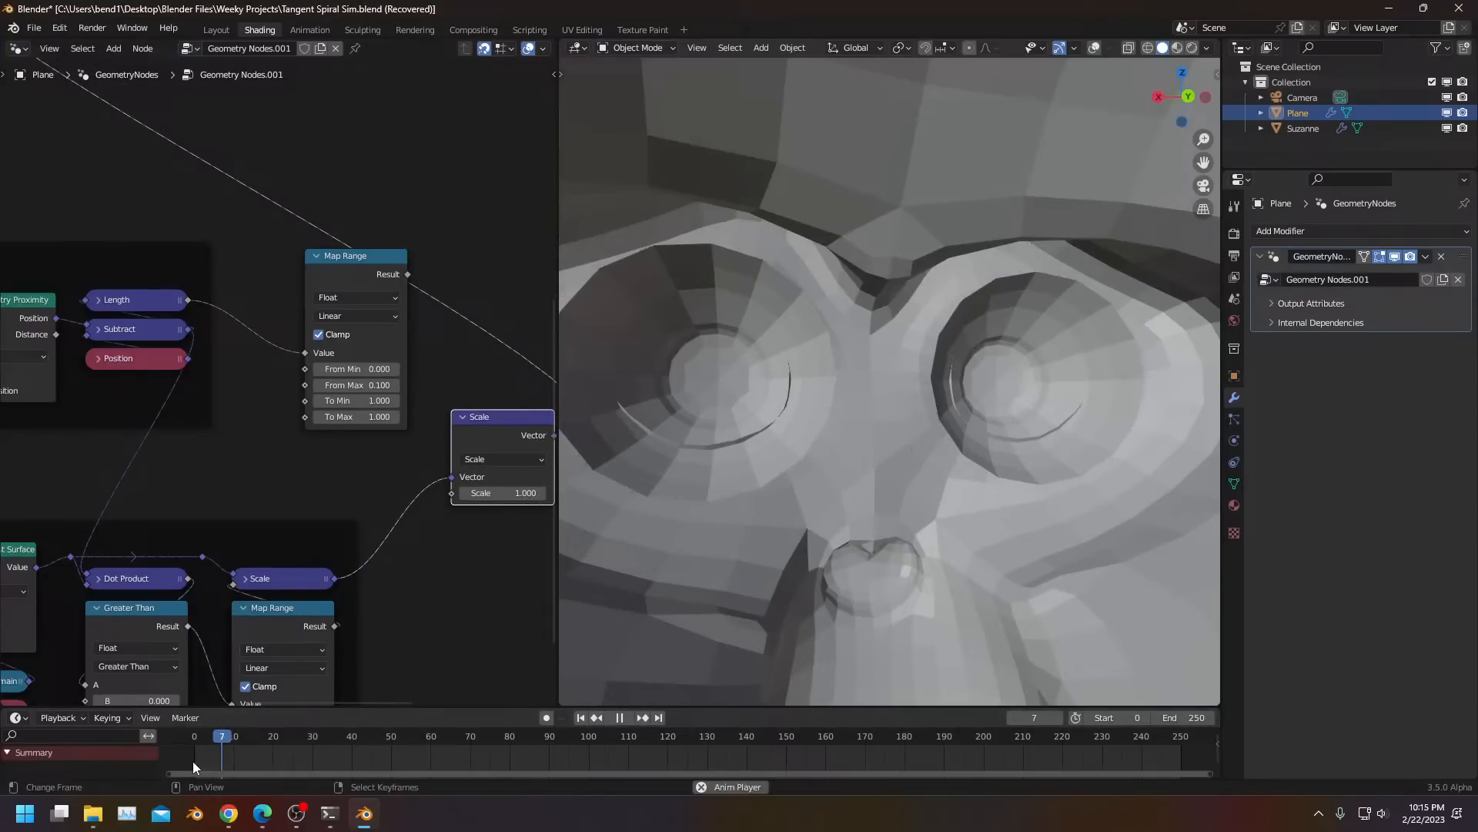
key(space)
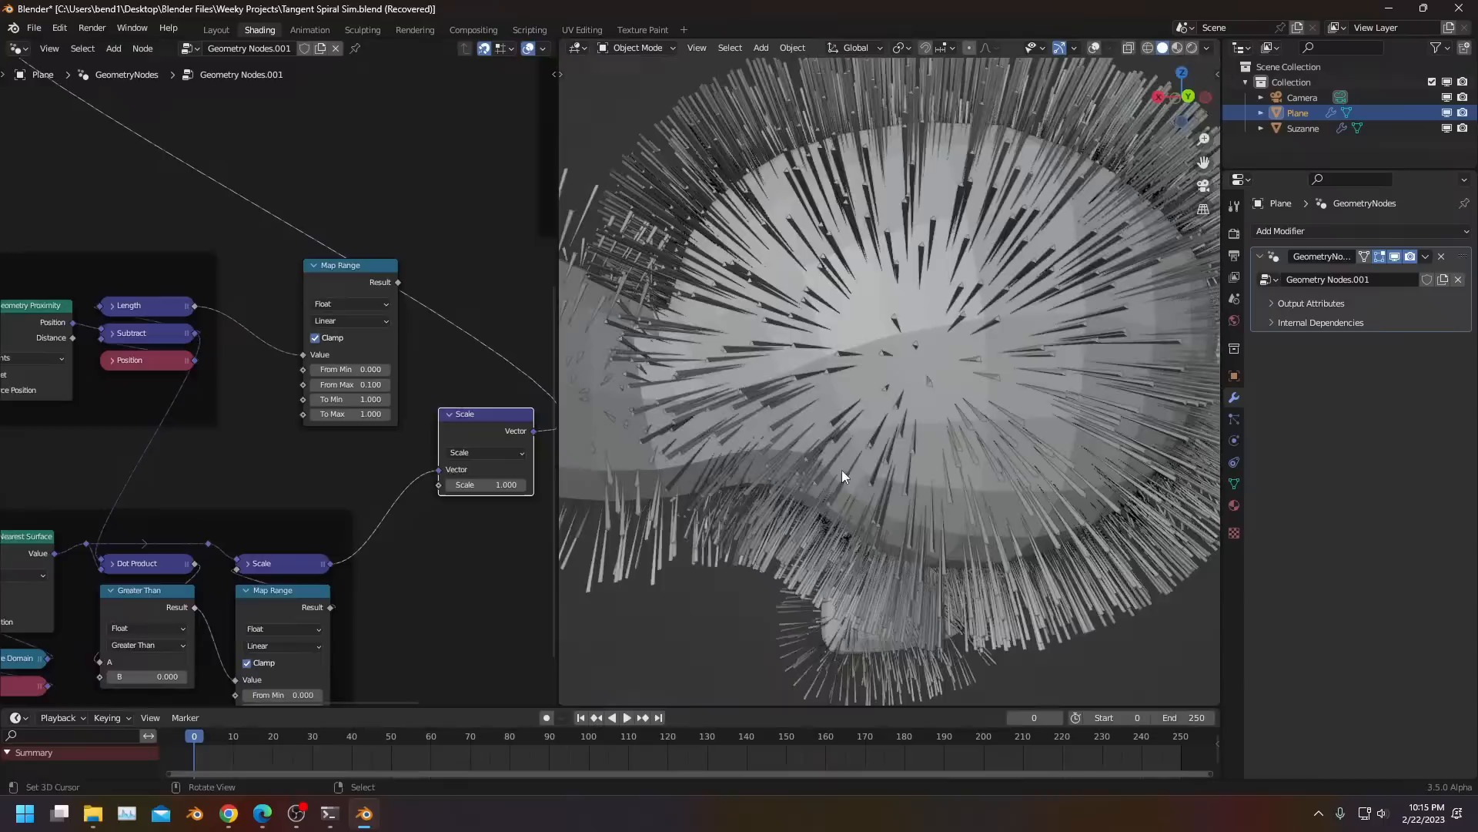
Lower the normal-push Map Range's To Max to 0.000 and replay from the start
middle_drag(842, 470, 741, 453)
scroll(780, 511, down, 6)
middle_drag(345, 564, 431, 331)
scroll(431, 331, up, 2)
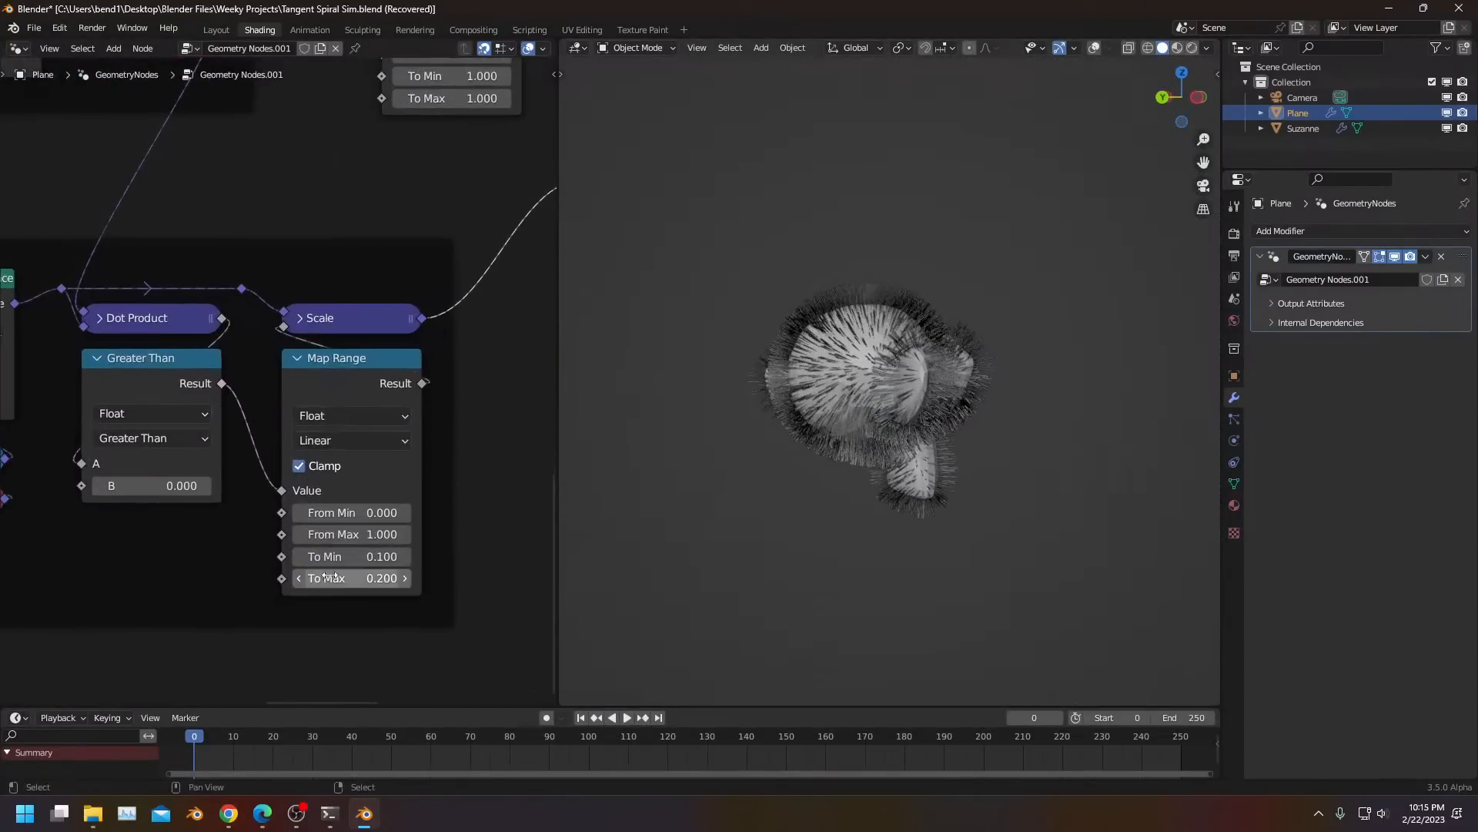
drag(351, 578, 308, 578)
key(space)
click(174, 752)
click(174, 754)
key(space)
Set the normal-push Map Range's To Min to 0.000 and To Max to 0.100 and watch the simulation from another angle
click(406, 584)
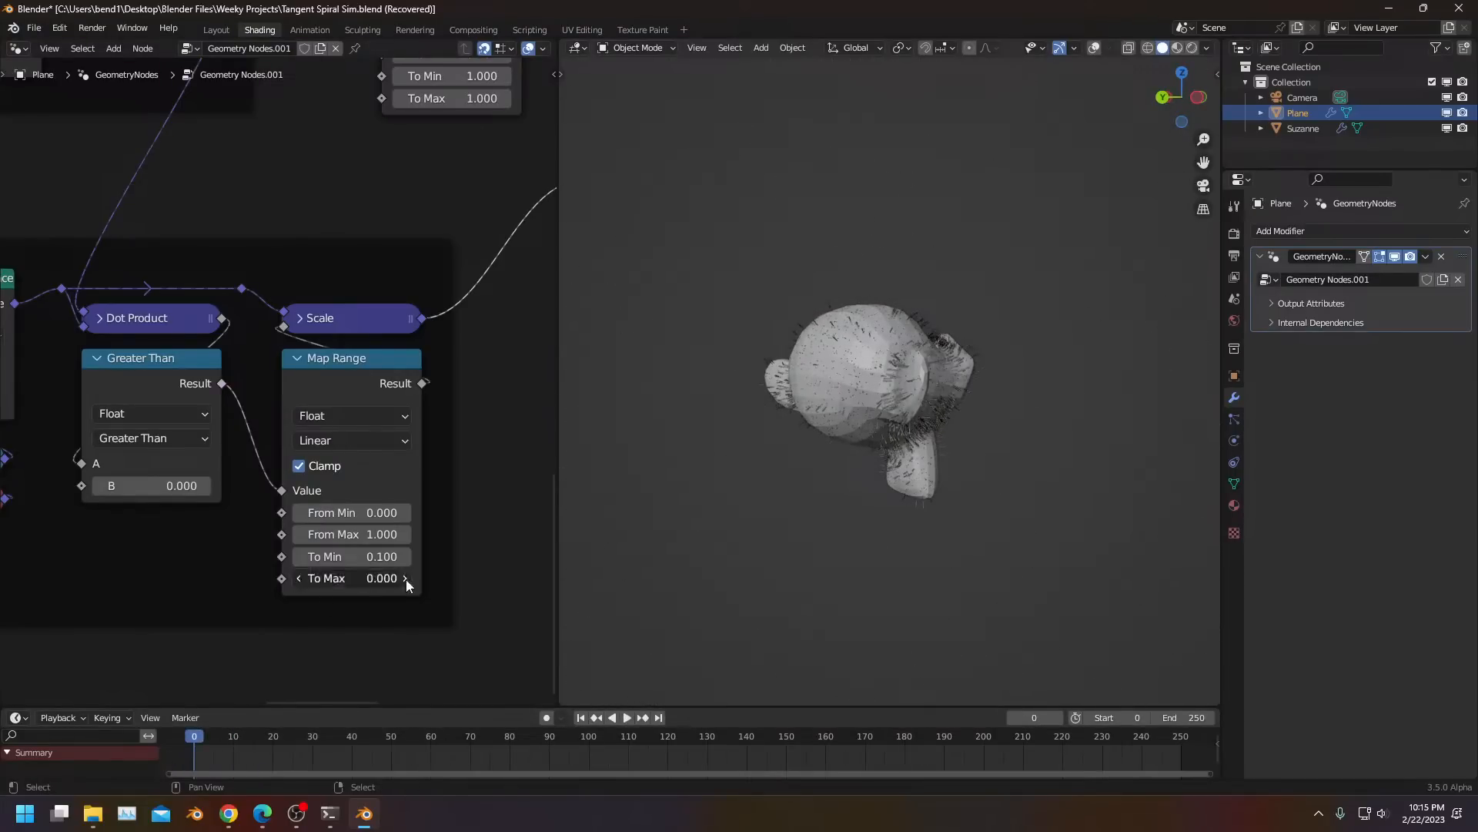
key(space)
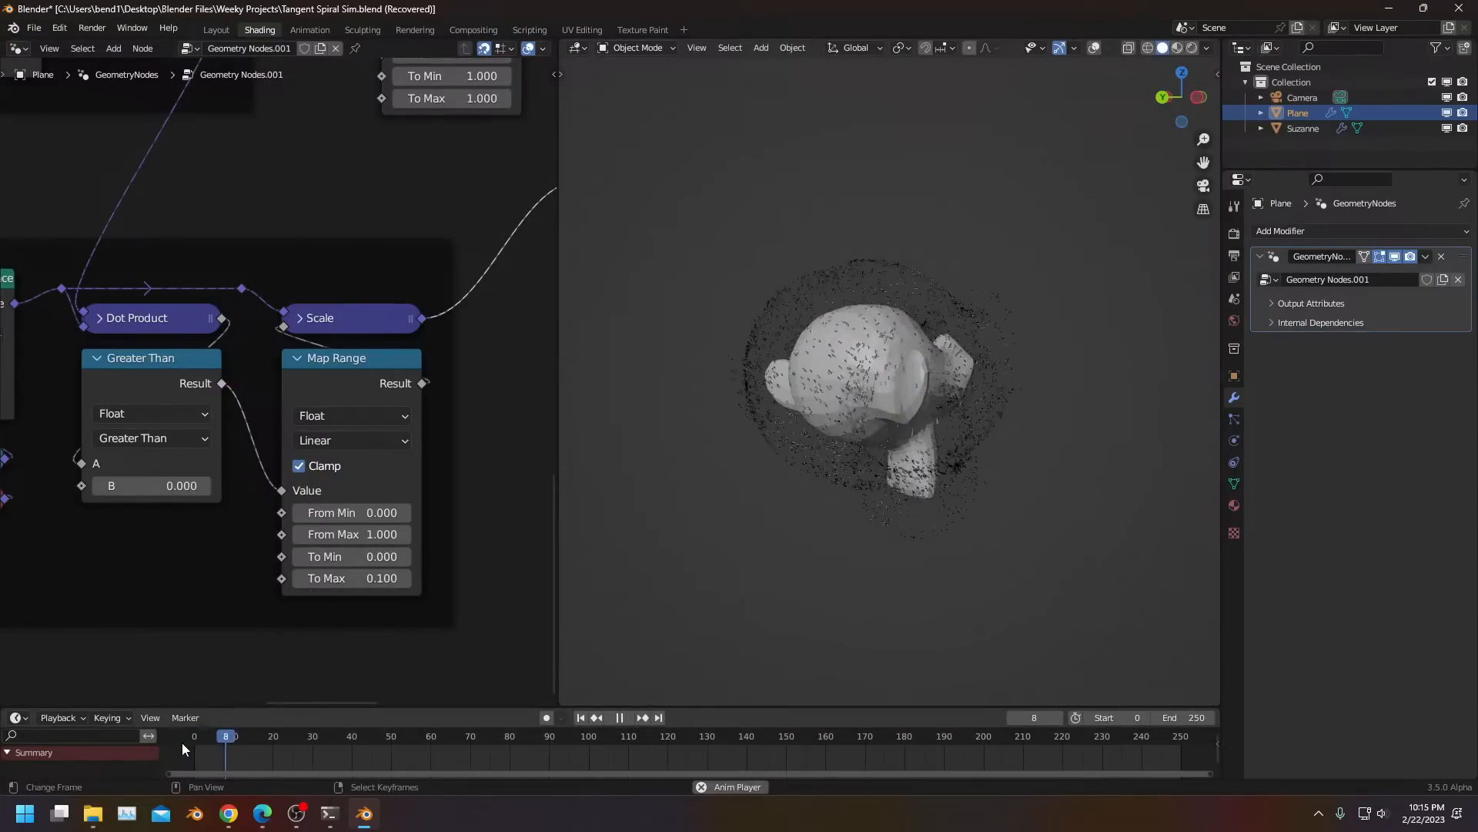
middle_drag(751, 483, 838, 408)
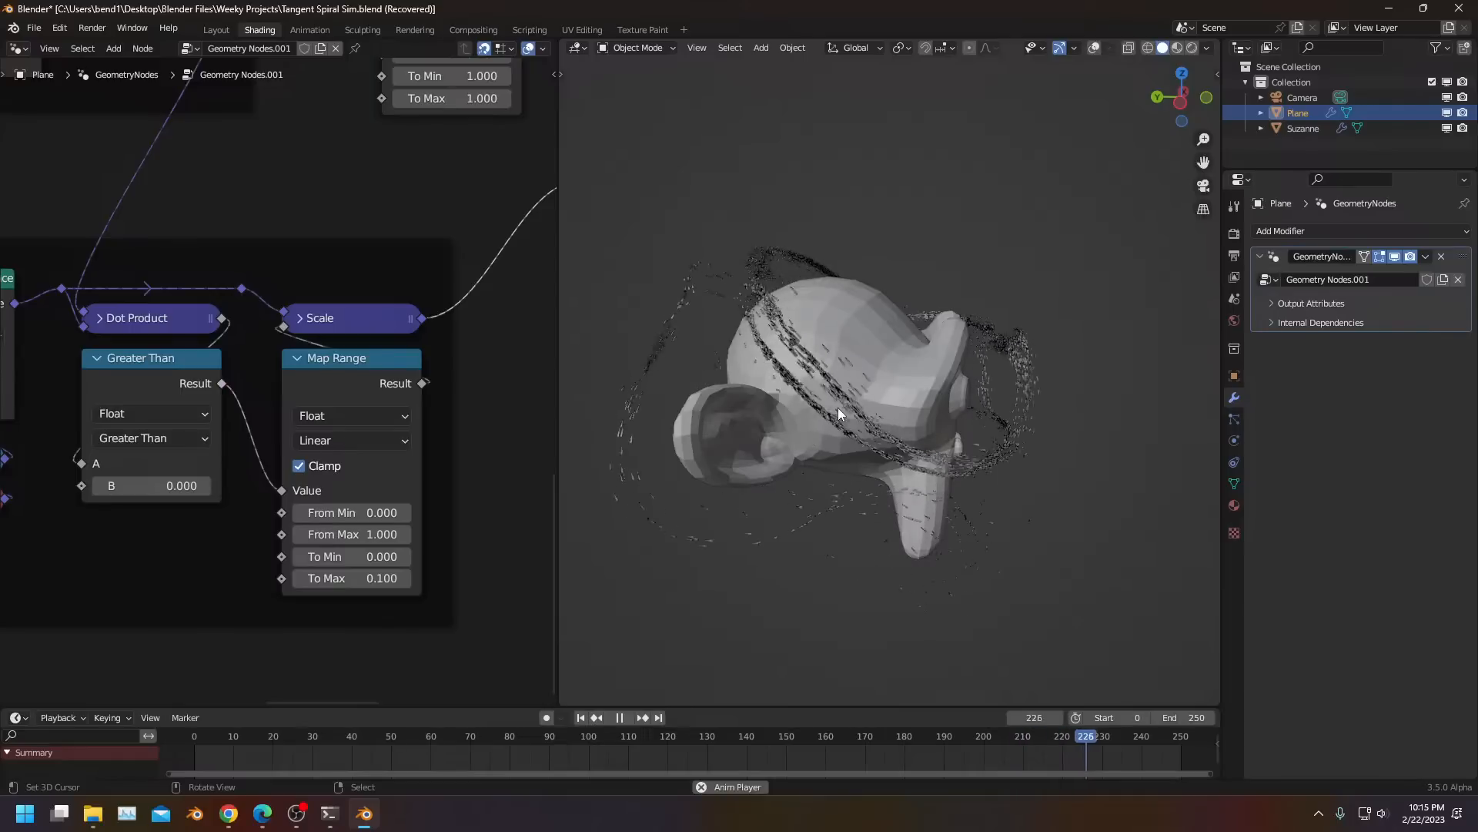
Pause the playback and add a Float Switch node with its Switch input driven by the Greater Than result
key(space)
scroll(392, 305, down, 2)
scroll(281, 462, down, 2)
middle_drag(392, 305, 345, 436)
scroll(234, 488, up, 1)
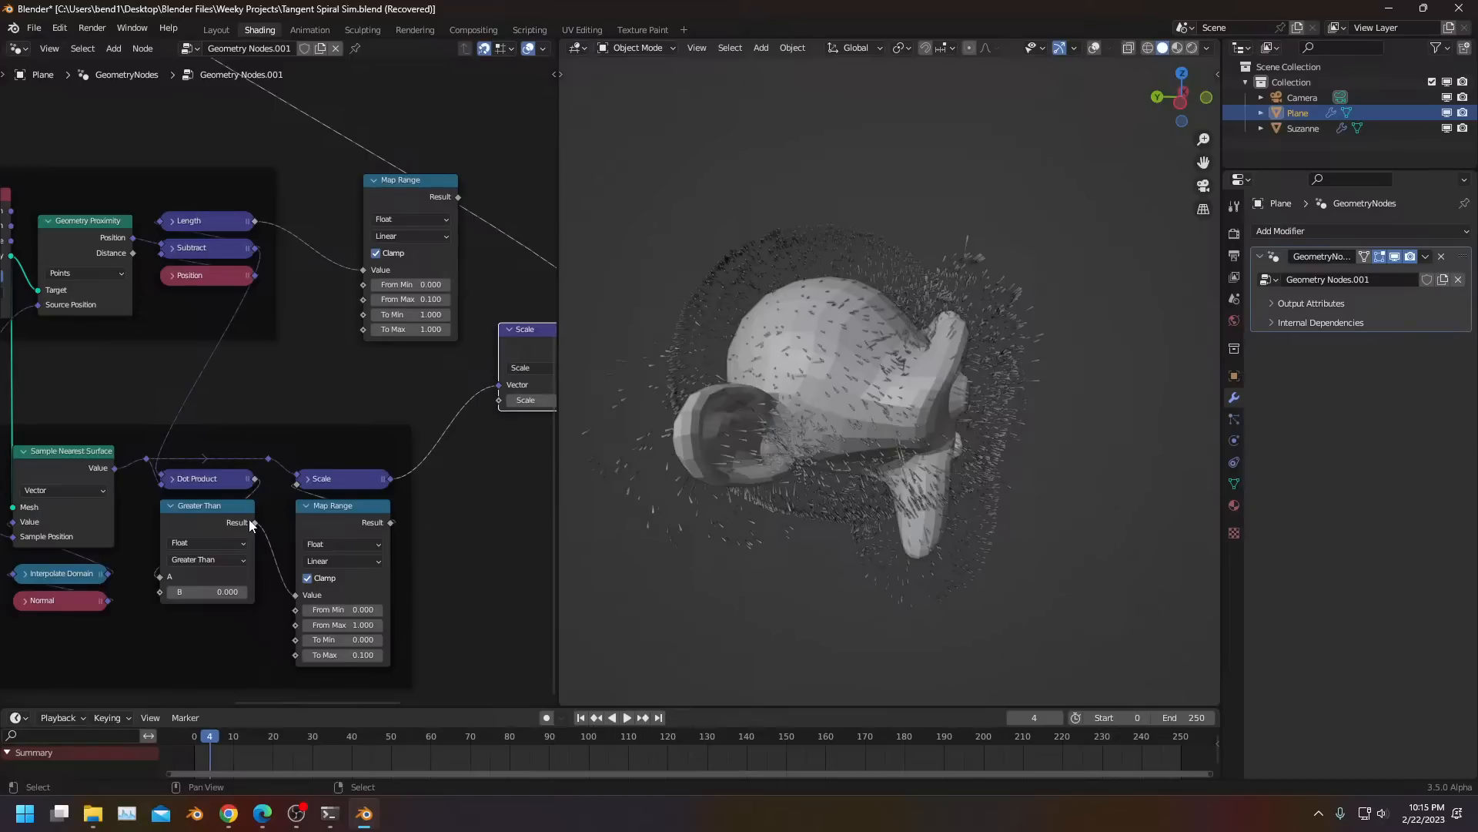
drag(449, 543, 451, 544)
text(sw)
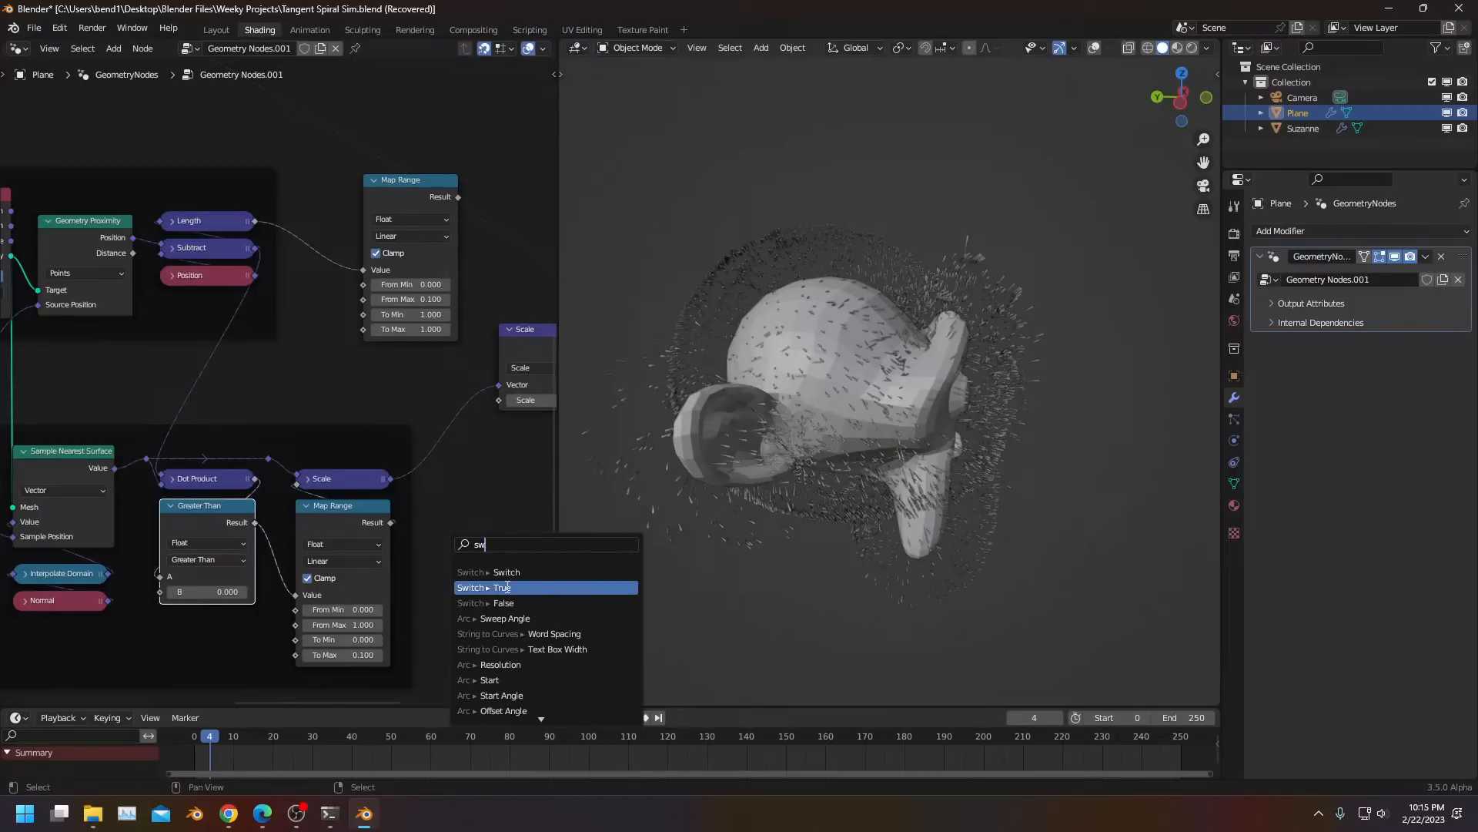
click(514, 572)
click(485, 559)
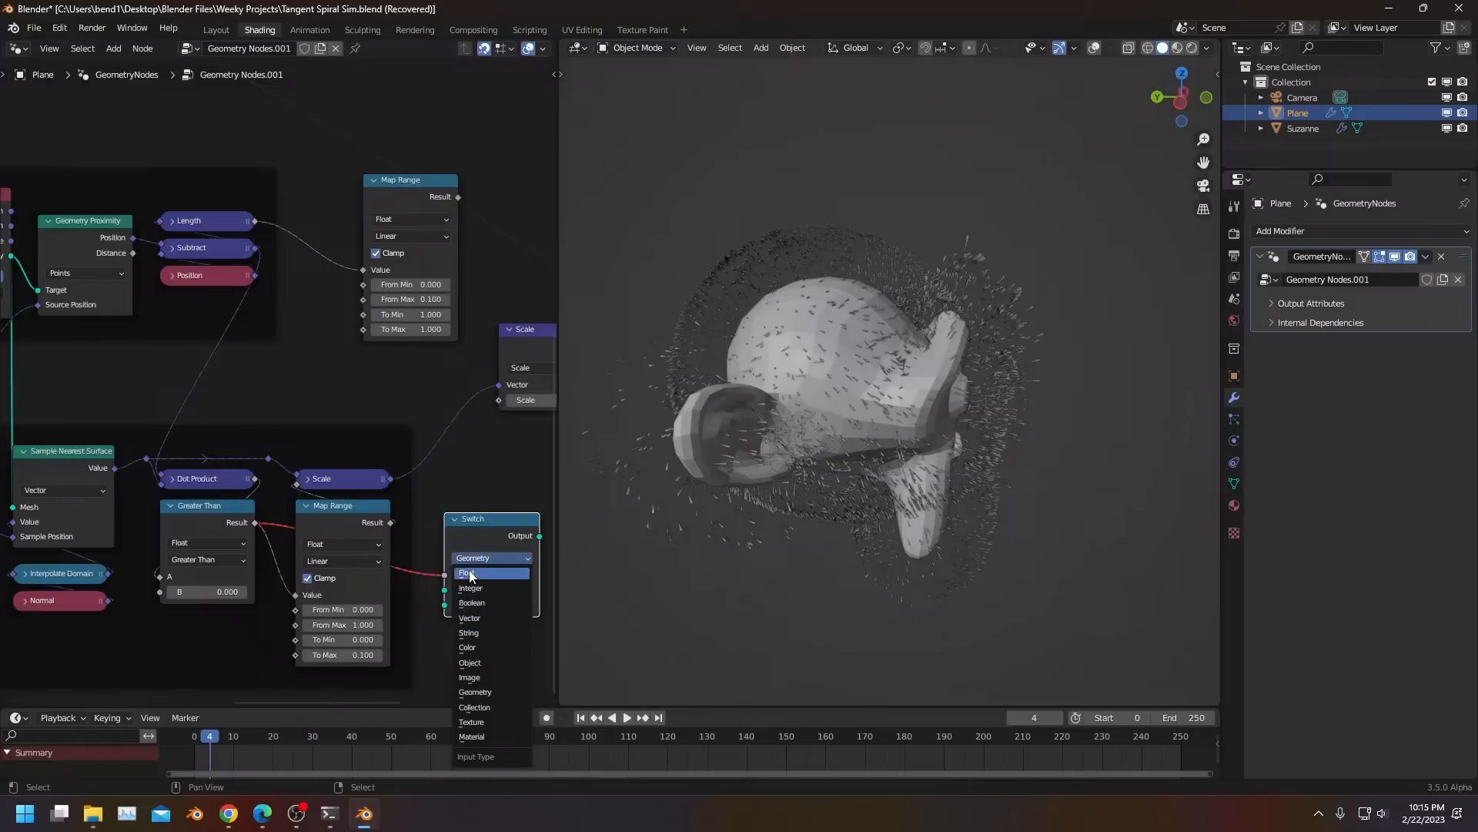
drag(444, 573, 445, 575)
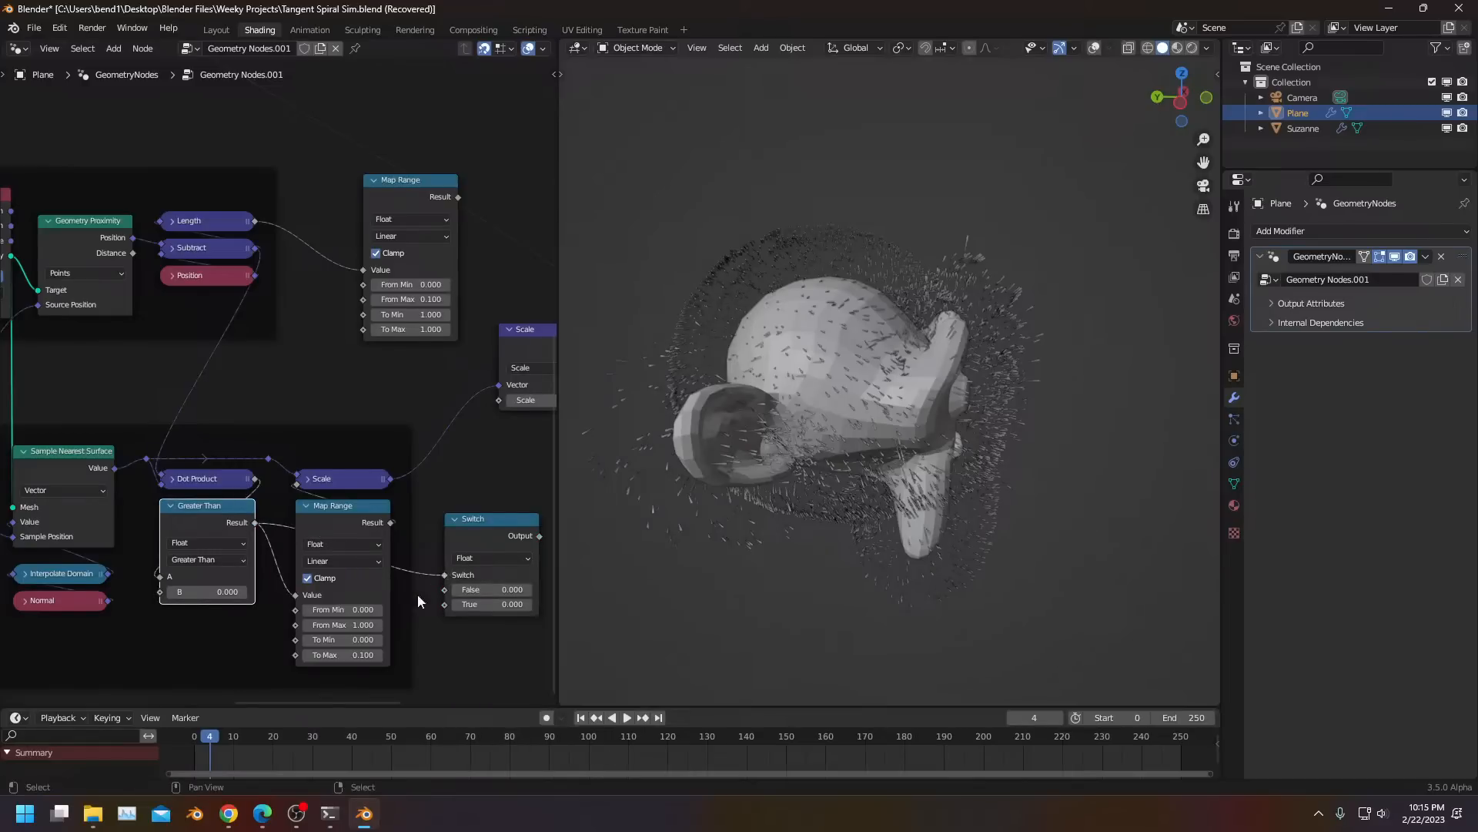
Replace the normal-push Map Range with the Switch node, with True set to 0.100 and its output driving the Scale node
scroll(431, 586, up, 2)
drag(470, 415, 453, 434)
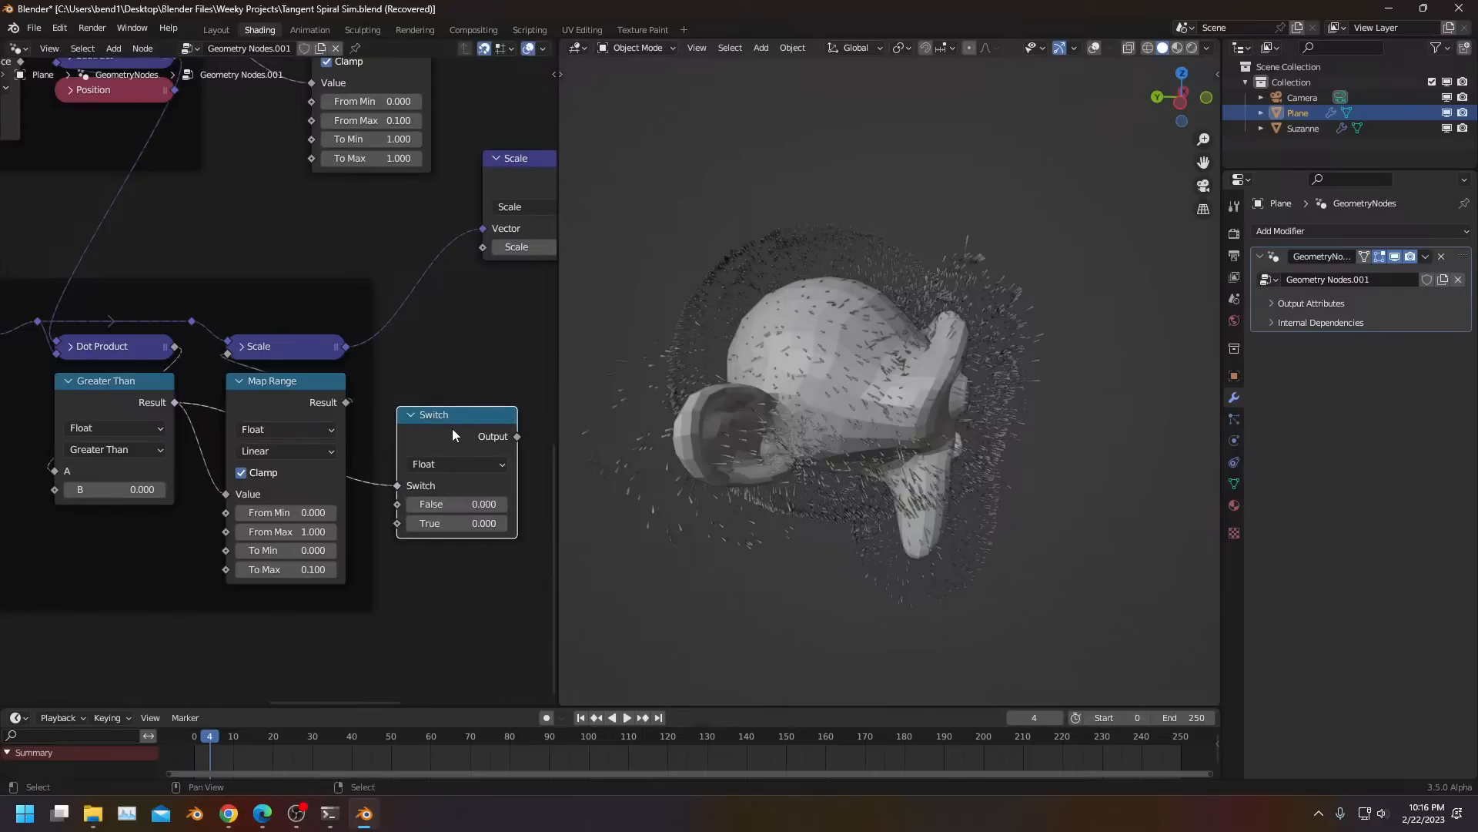
click(313, 404)
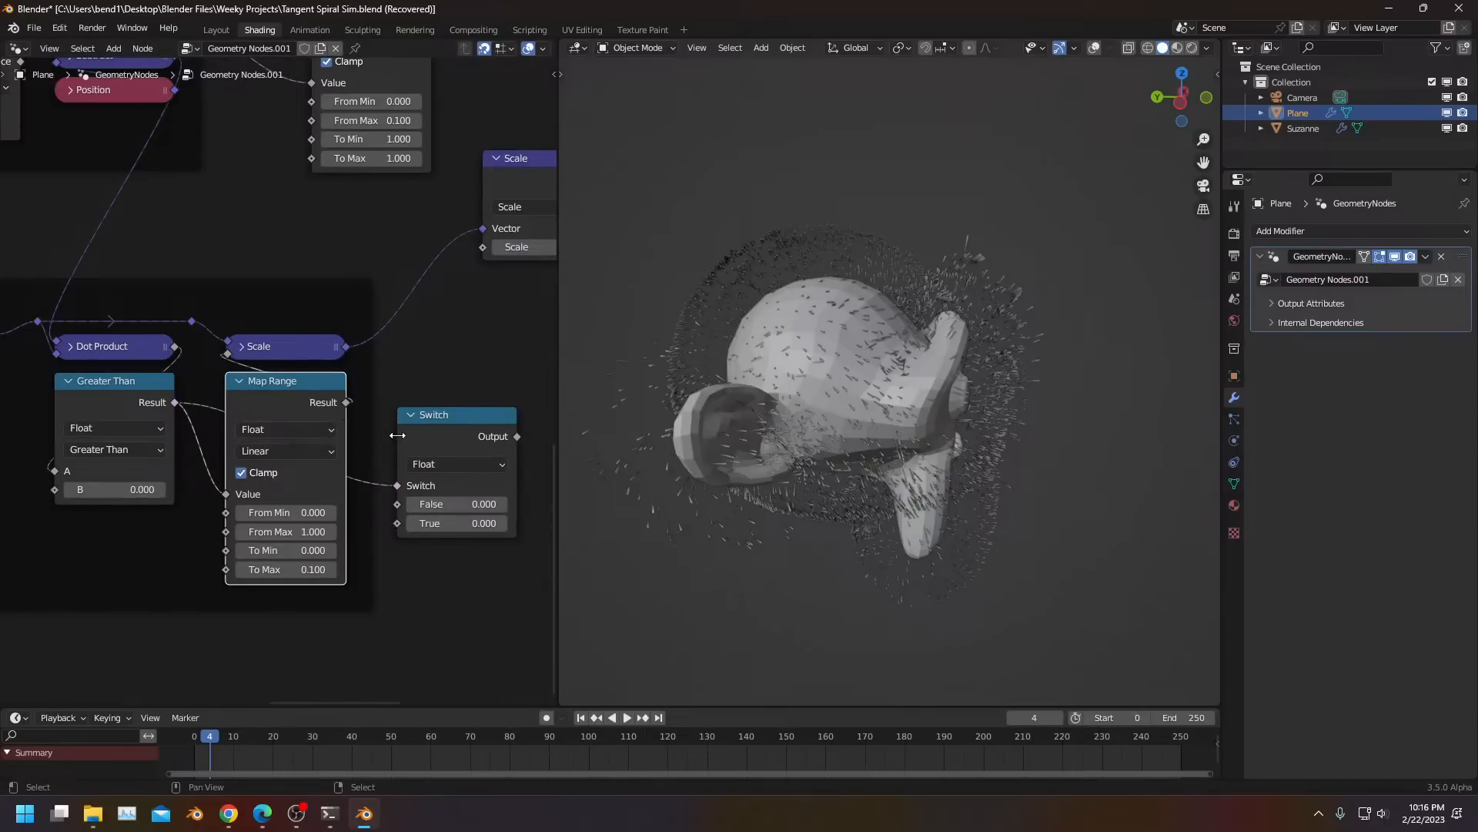
key(x)
click(499, 523)
drag(479, 428, 293, 399)
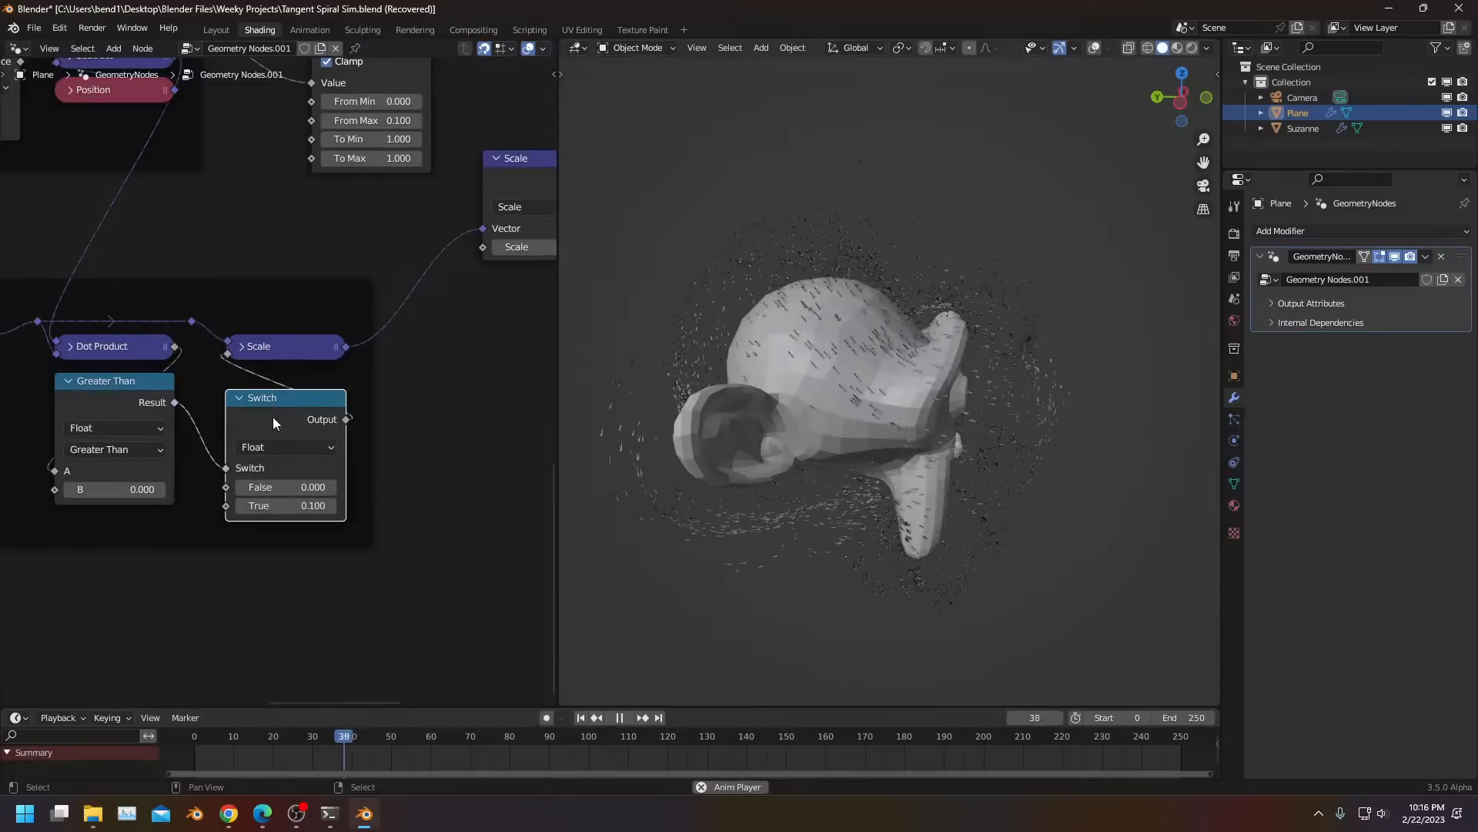
drag(273, 417, 269, 399)
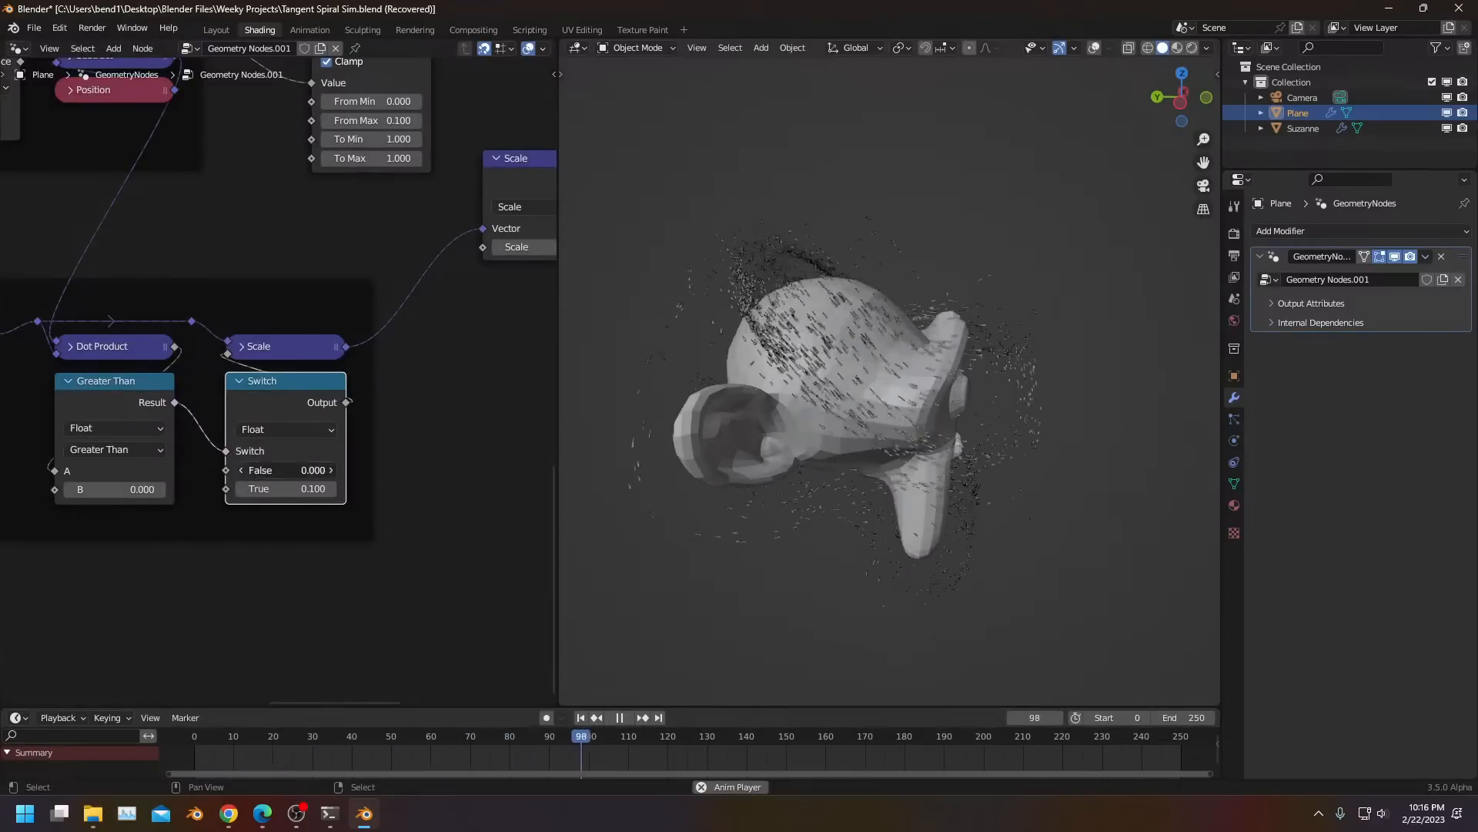
Try a higher False value on the Switch node and pause the playback
click(330, 469)
scroll(359, 276, down, 4)
key(space)
middle_drag(363, 197, 388, 299)
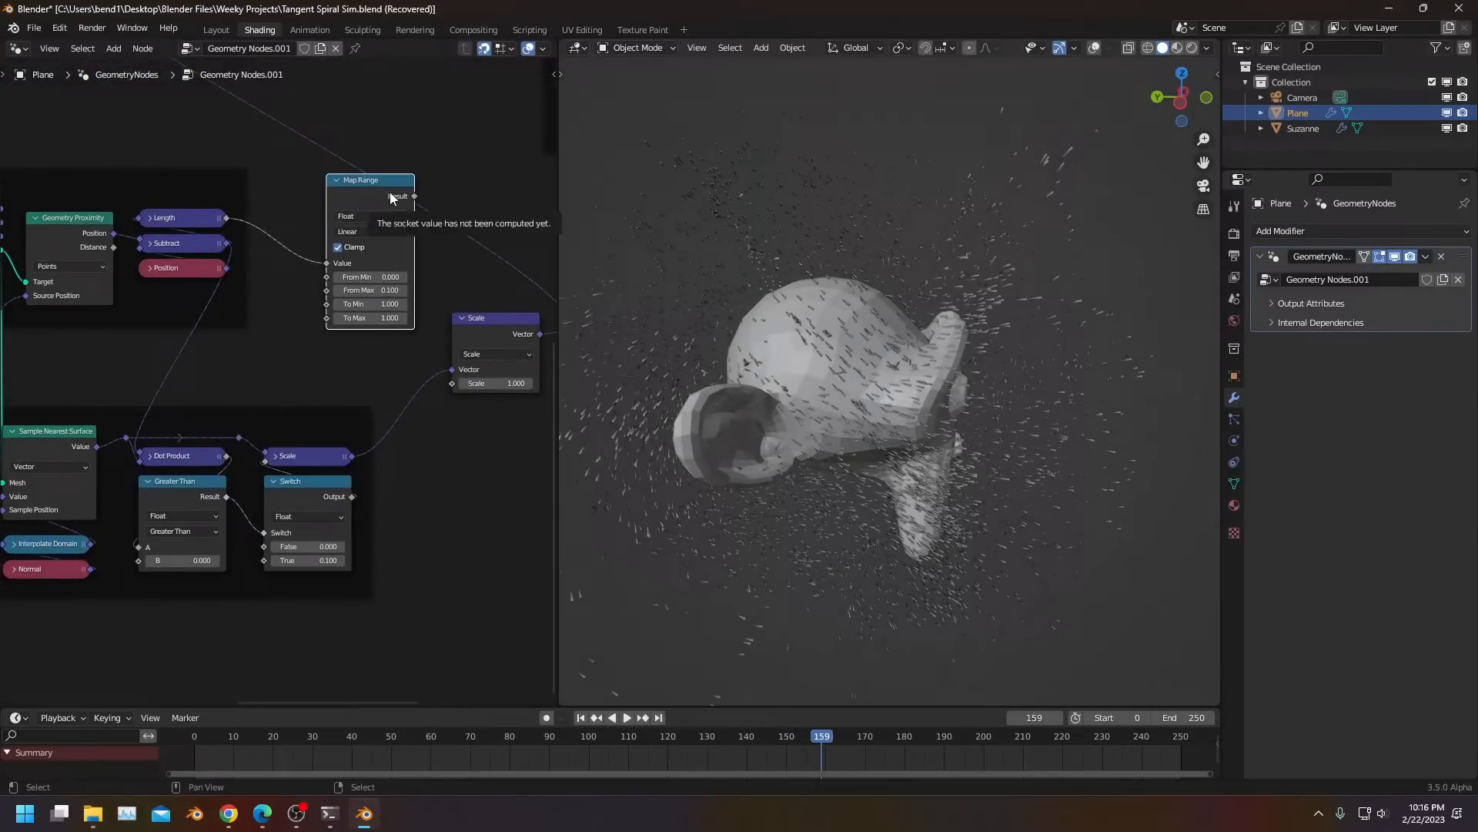
Move the Geometry Proximity frame and the Map Range node below the Sample Nearest Surface frame
scroll(102, 248, down, 3)
drag(322, 354, 324, 351)
key(g)
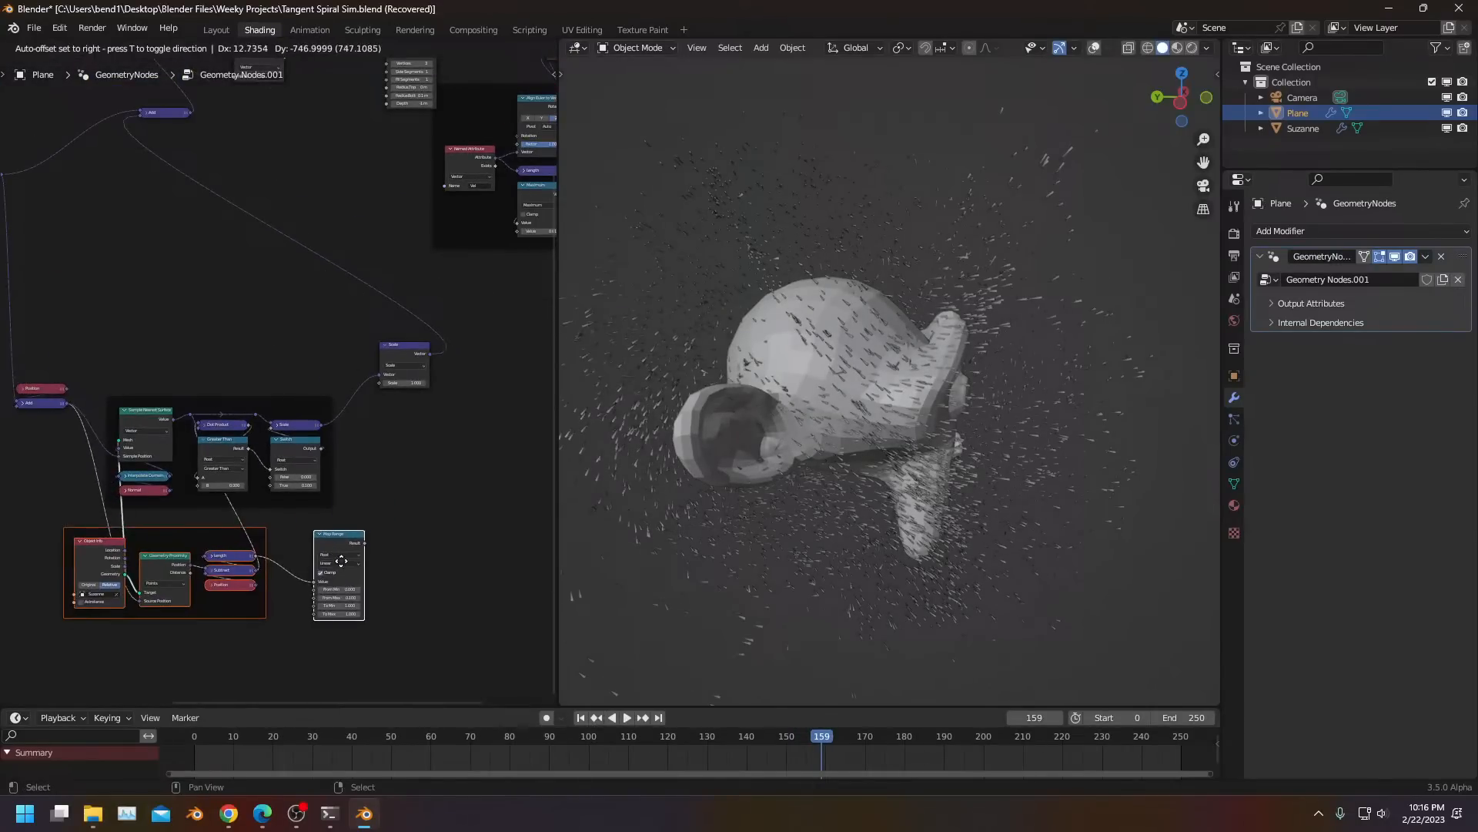
scroll(282, 551, up, 2)
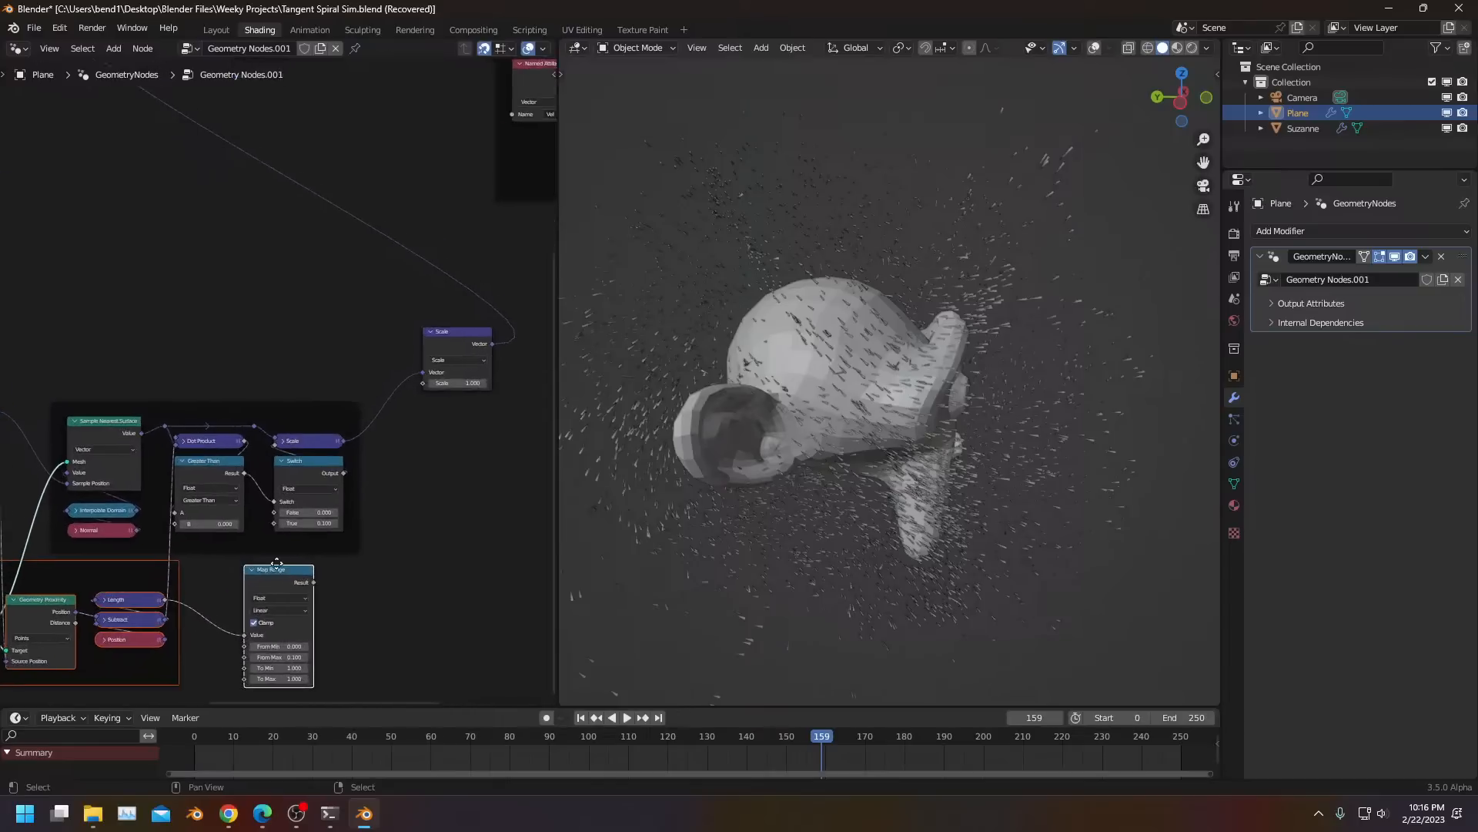
middle_drag(282, 551, 456, 473)
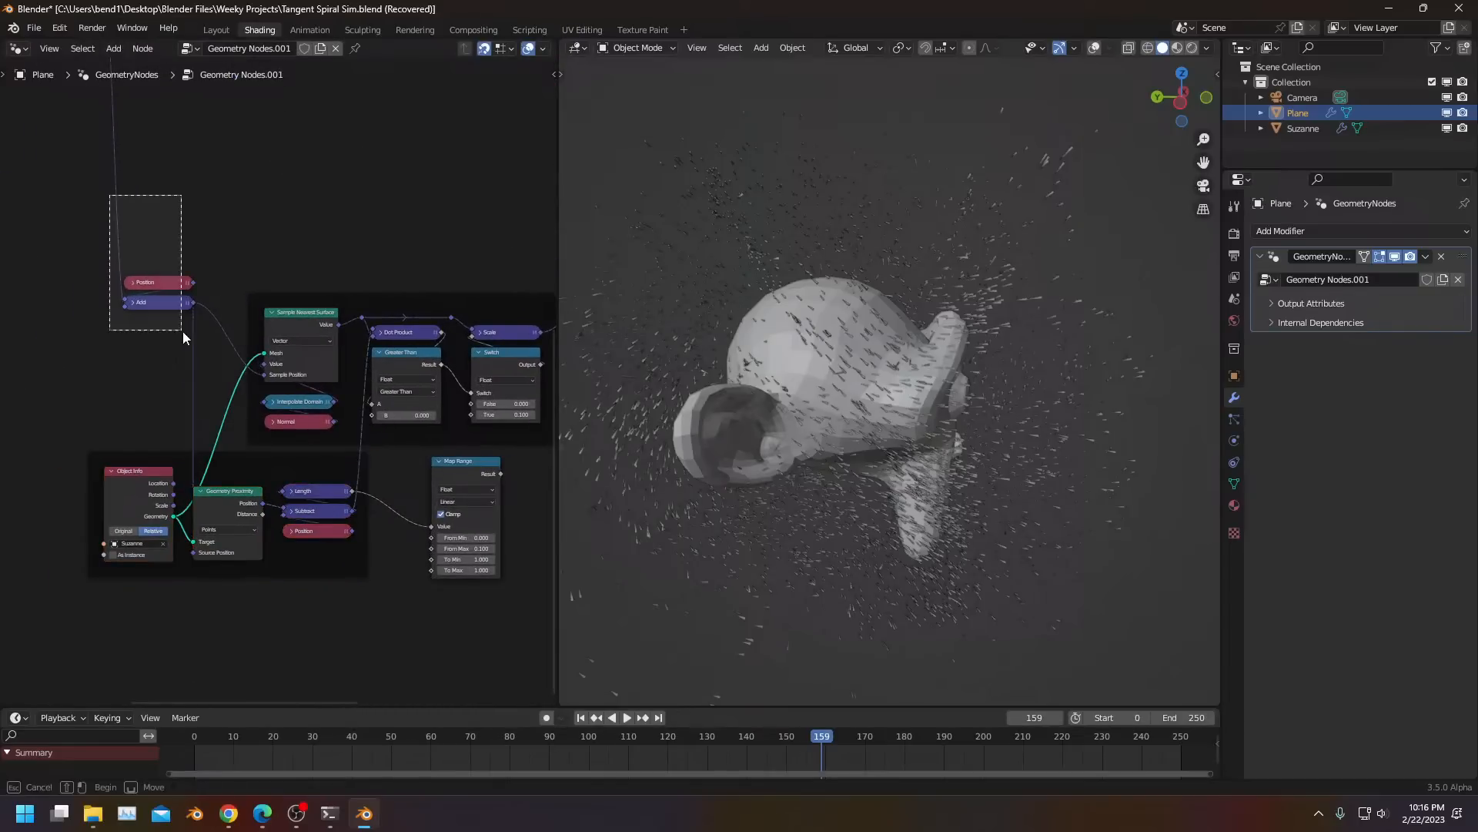
Connect the Map Range result to the Switch node's False input and move the Map Range closer to the proximity frame
click(181, 391)
scroll(382, 471, up, 2)
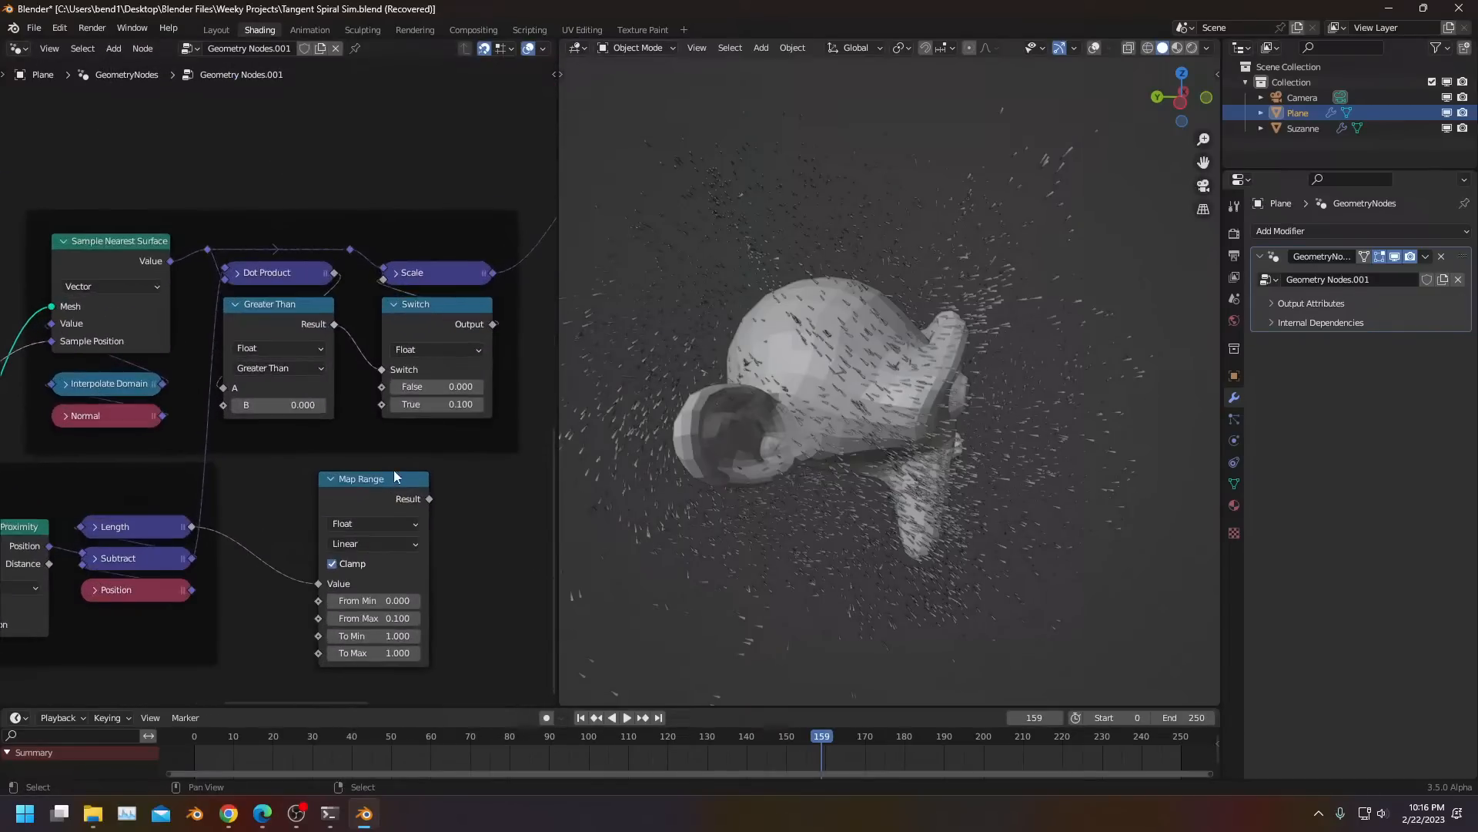
drag(391, 390, 392, 390)
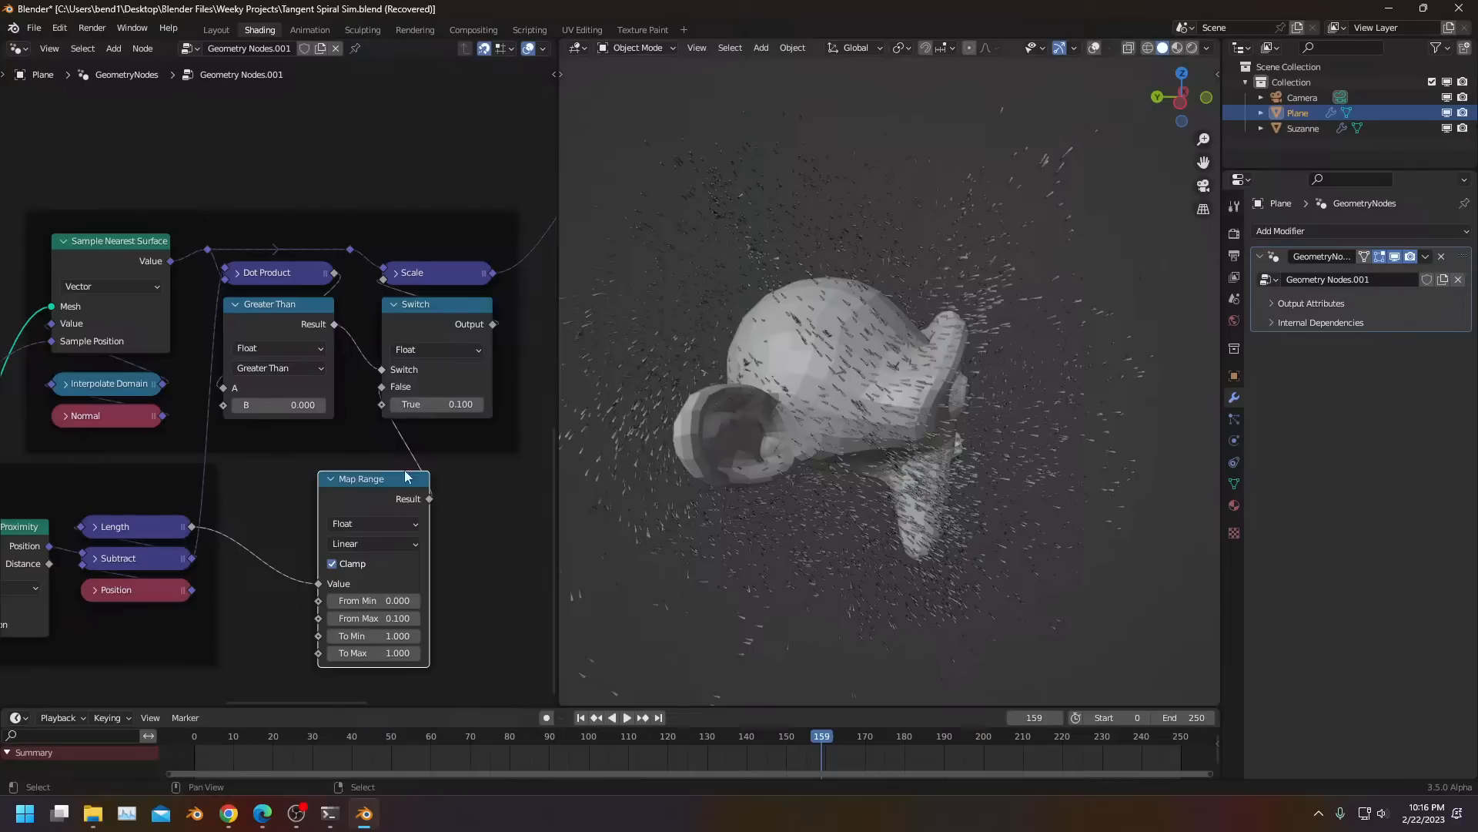
drag(363, 495, 359, 495)
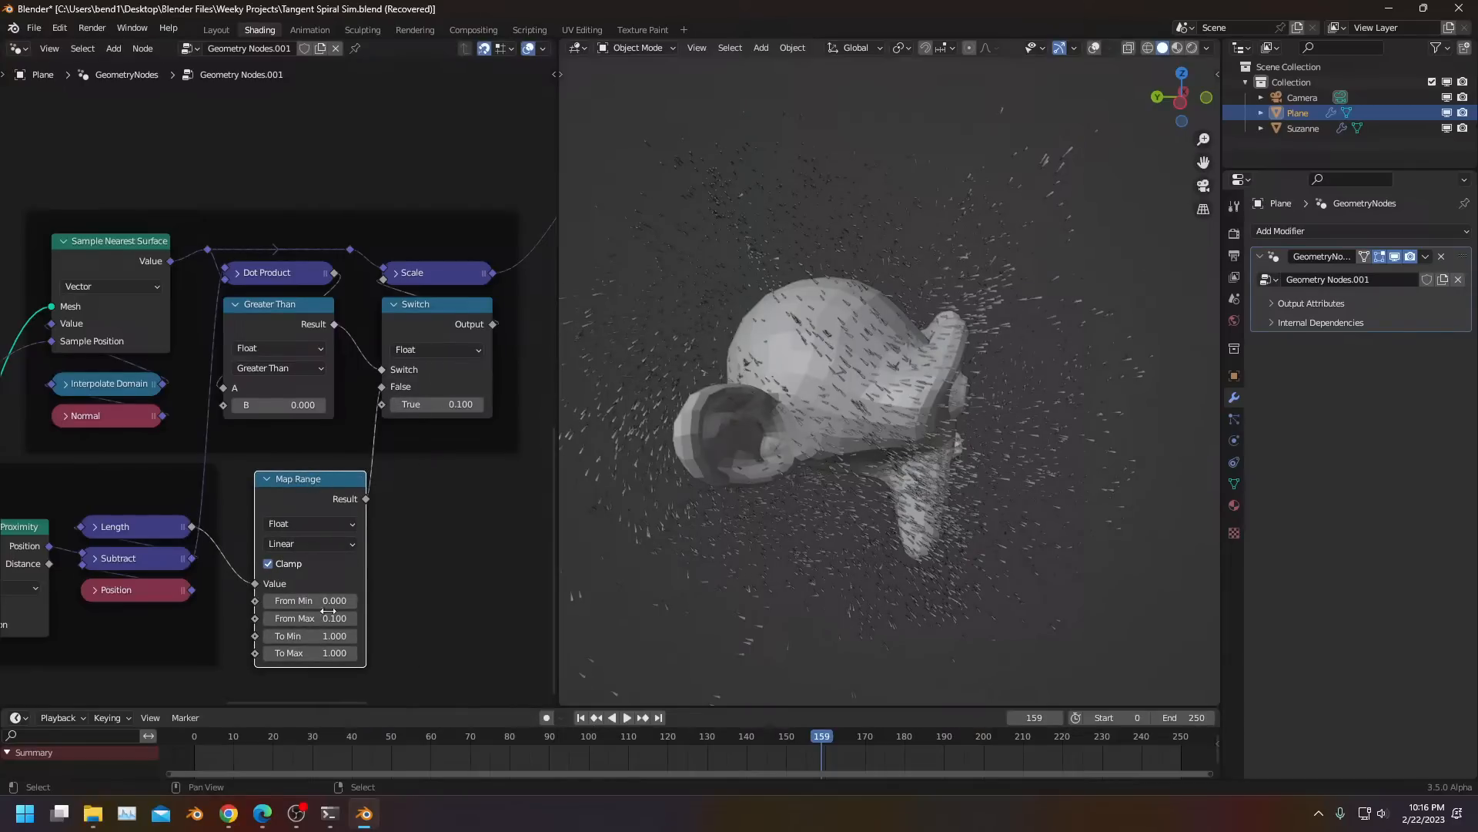
Set the Map Range's From Max to 0.5, To Min to 0 and To Max to -0.1, and play the simulation in rendered view
scroll(312, 601, up, 2)
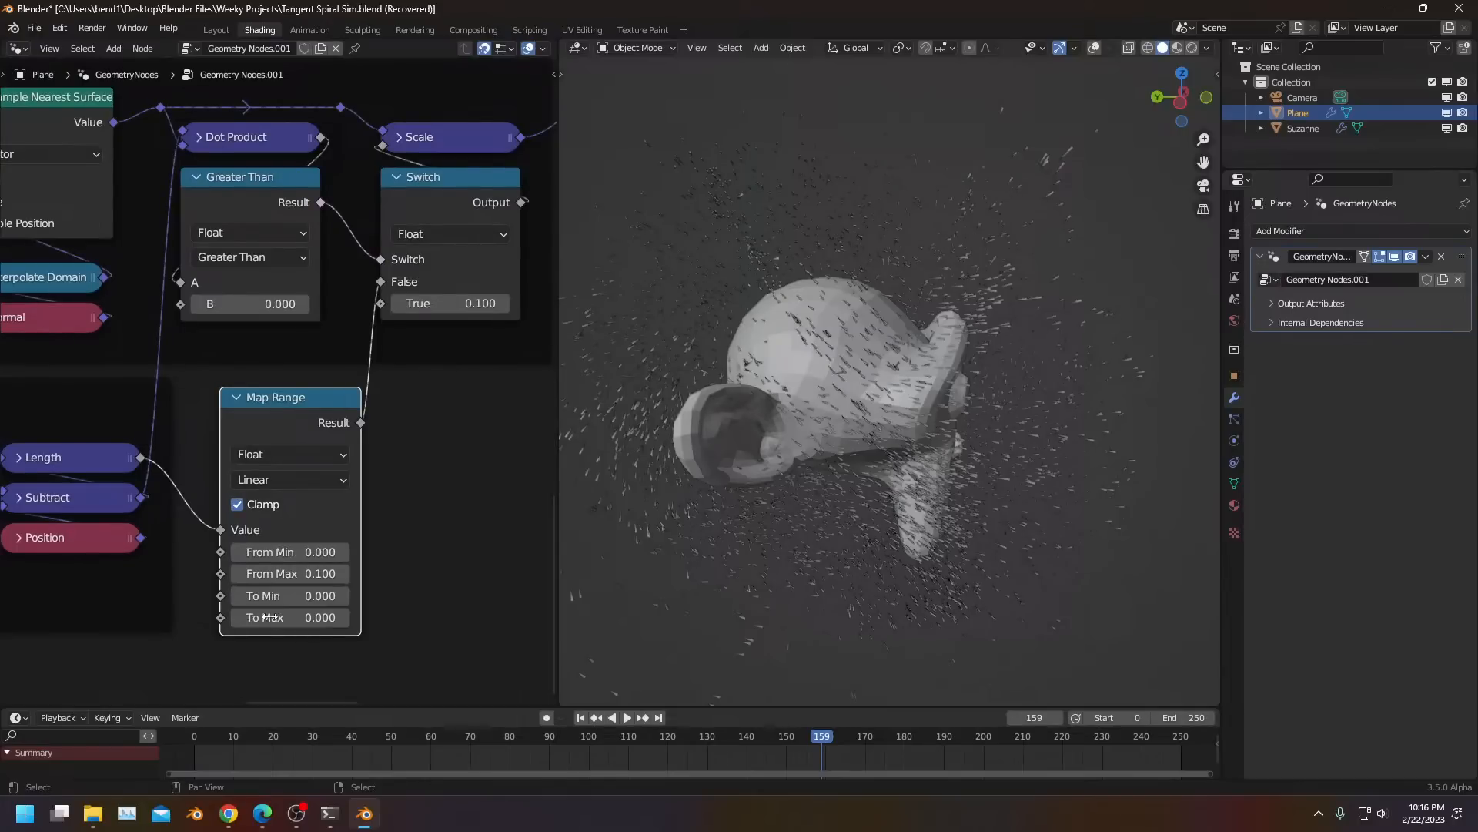
click(238, 621)
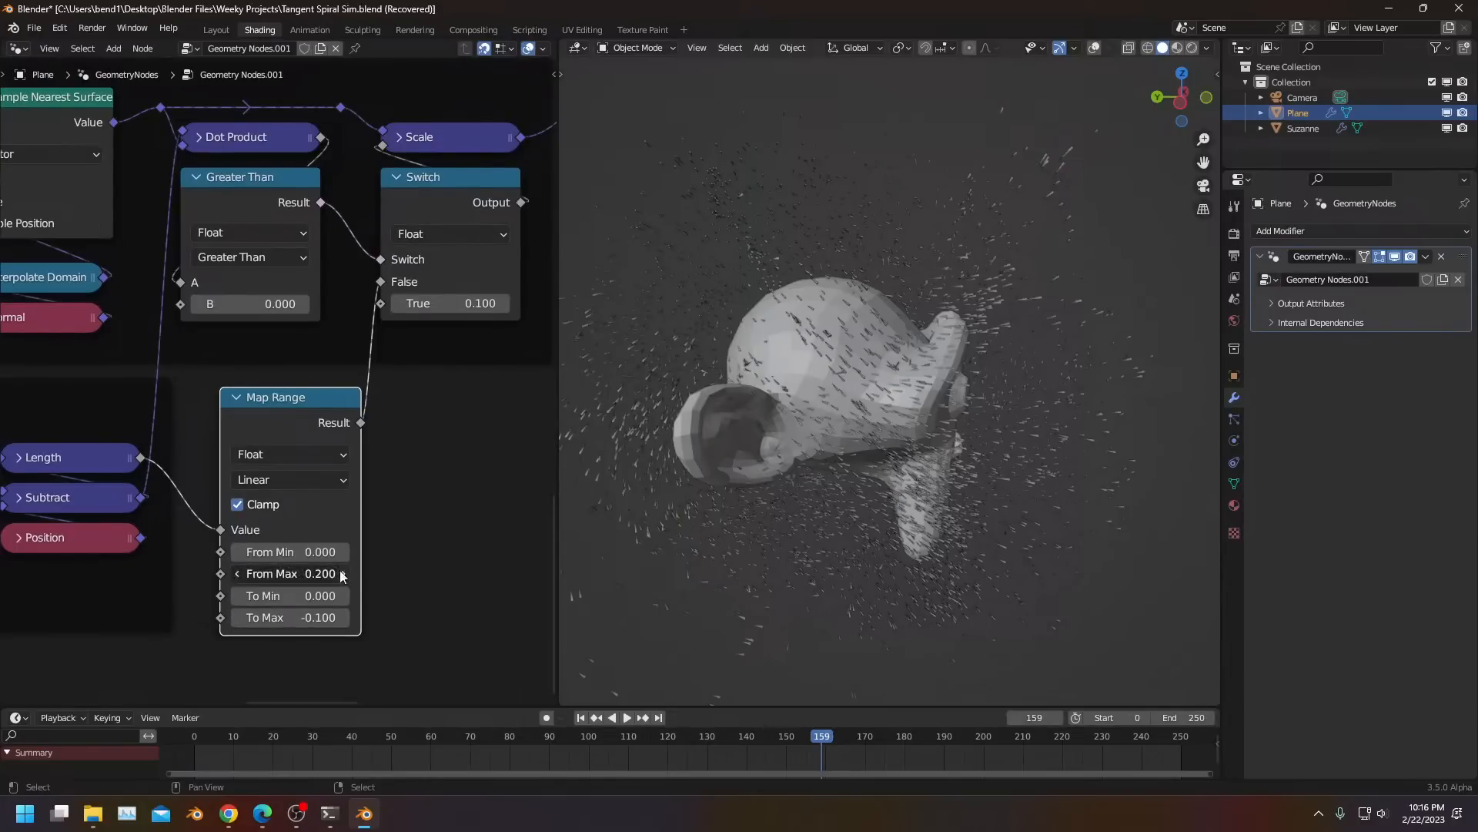
key(space)
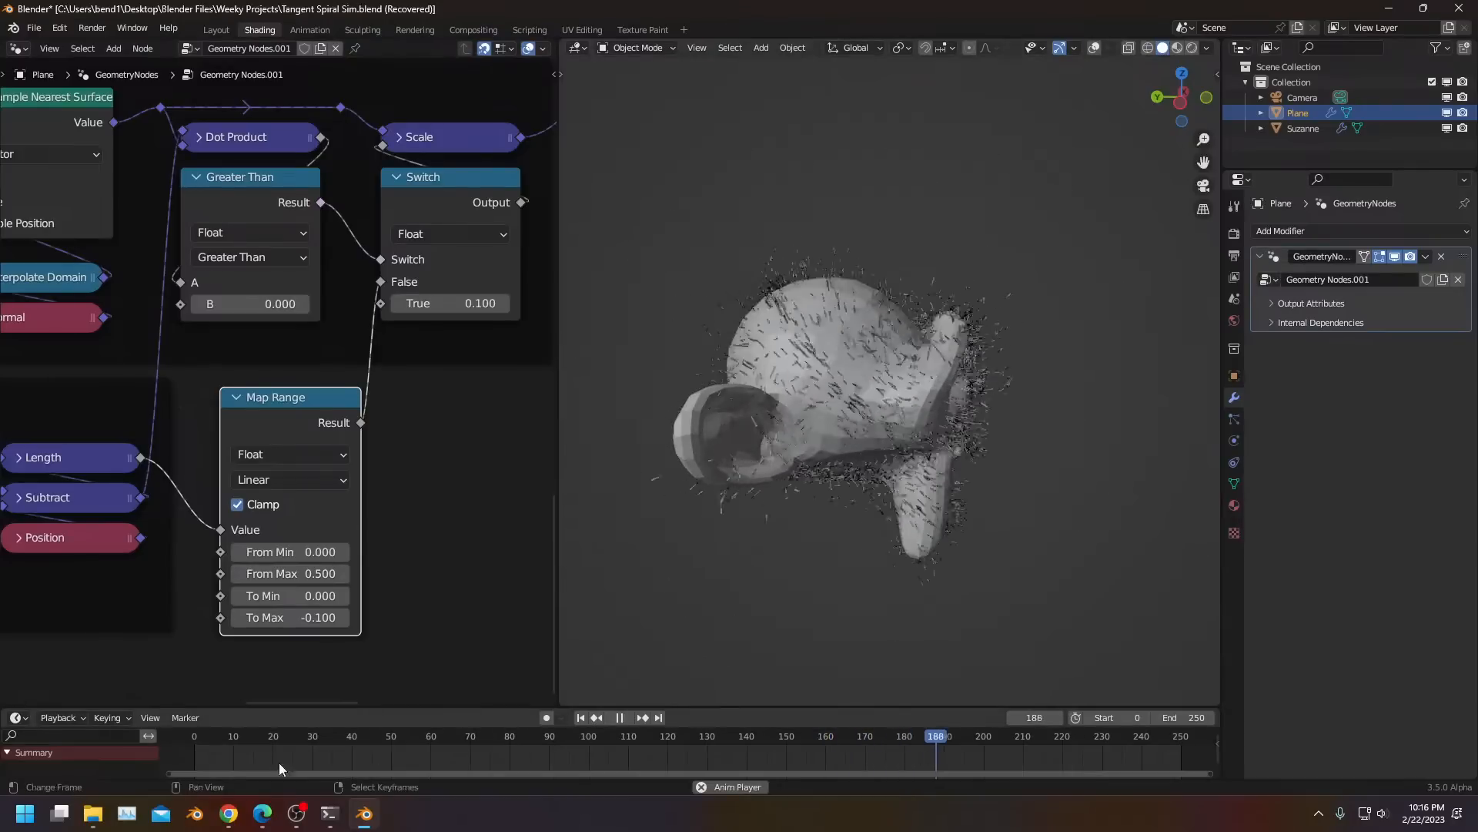
key(z)
middle_drag(883, 365, 853, 398)
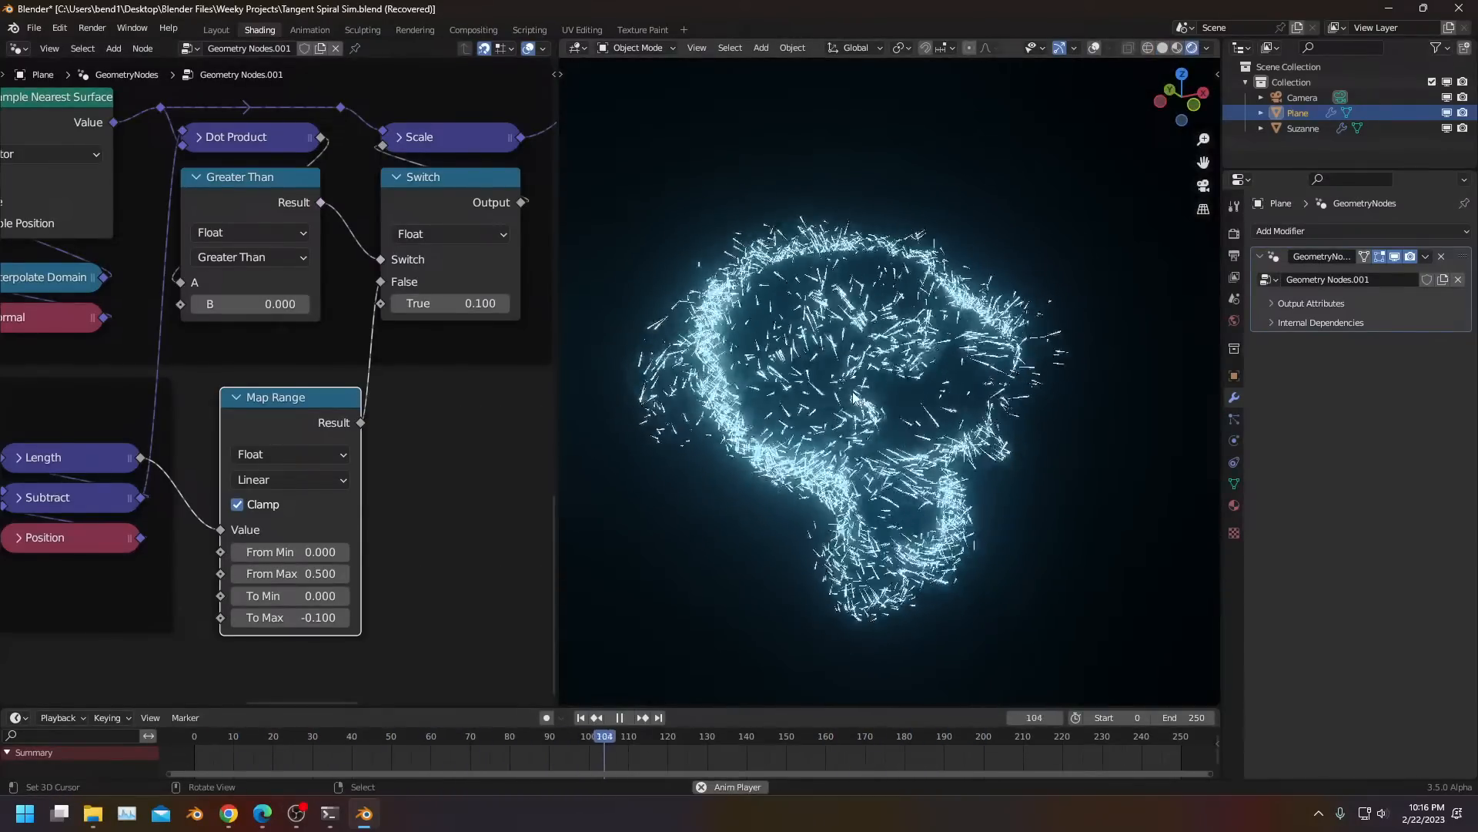
Set the Map Range's To Max to -0.01 and check the particle flow around the head
scroll(293, 539, down, 3)
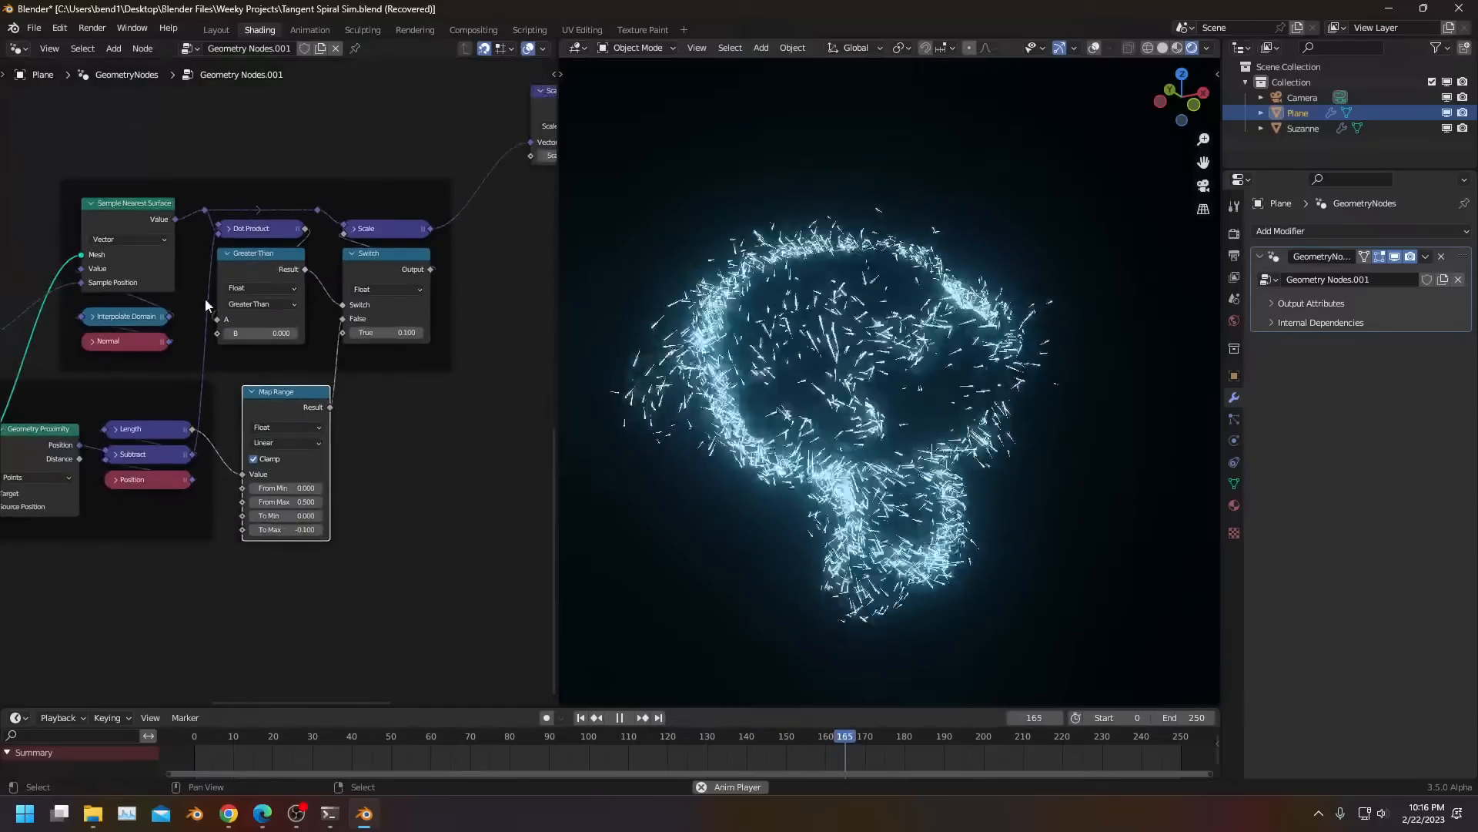
scroll(288, 533, up, 2)
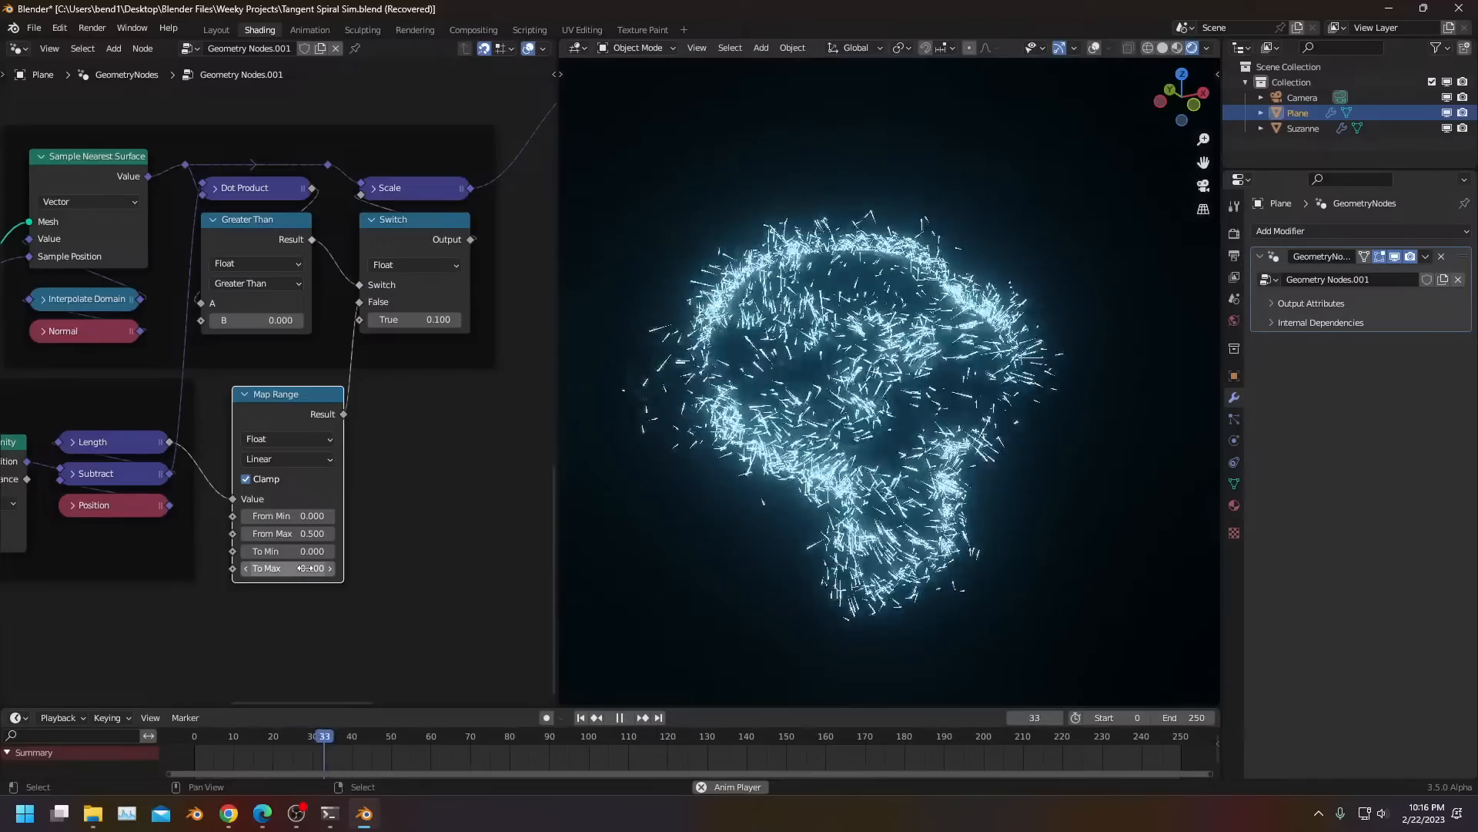
scroll(300, 570, up, 2)
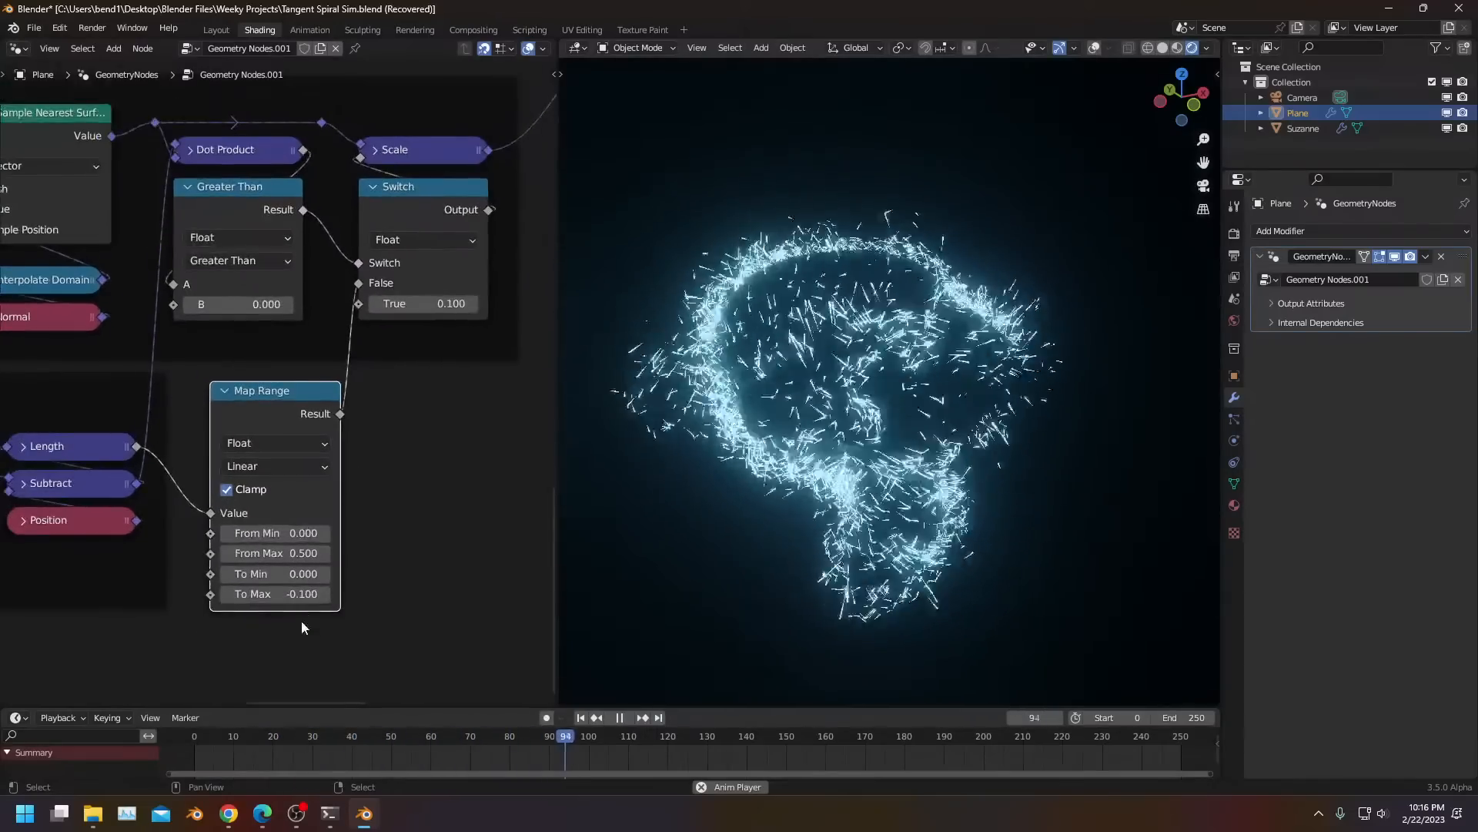
click(277, 594)
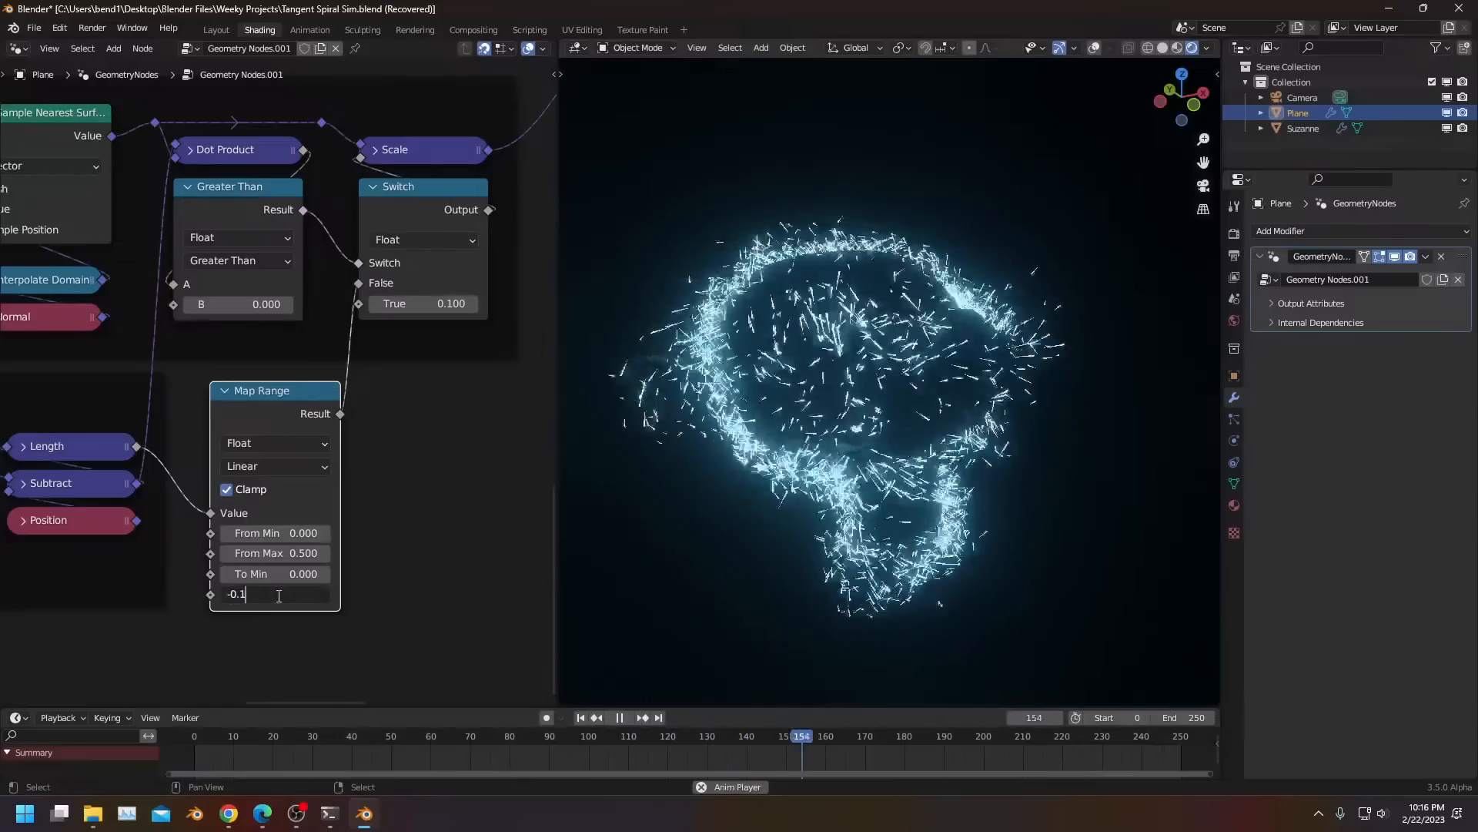
text(-0.01)
key(Return)
key(backslash)
middle_drag(910, 511, 853, 476)
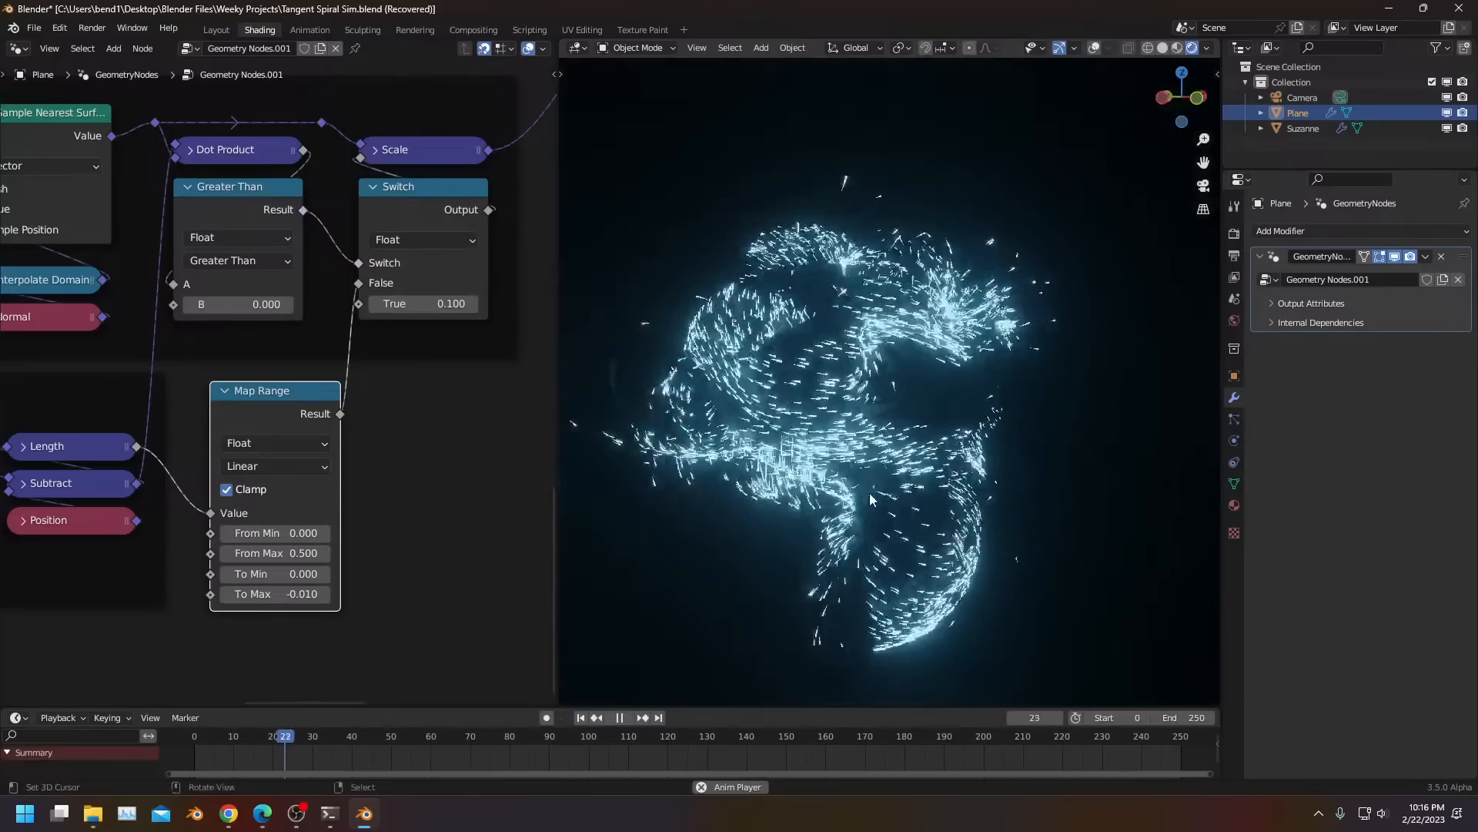
middle_drag(712, 375, 758, 428)
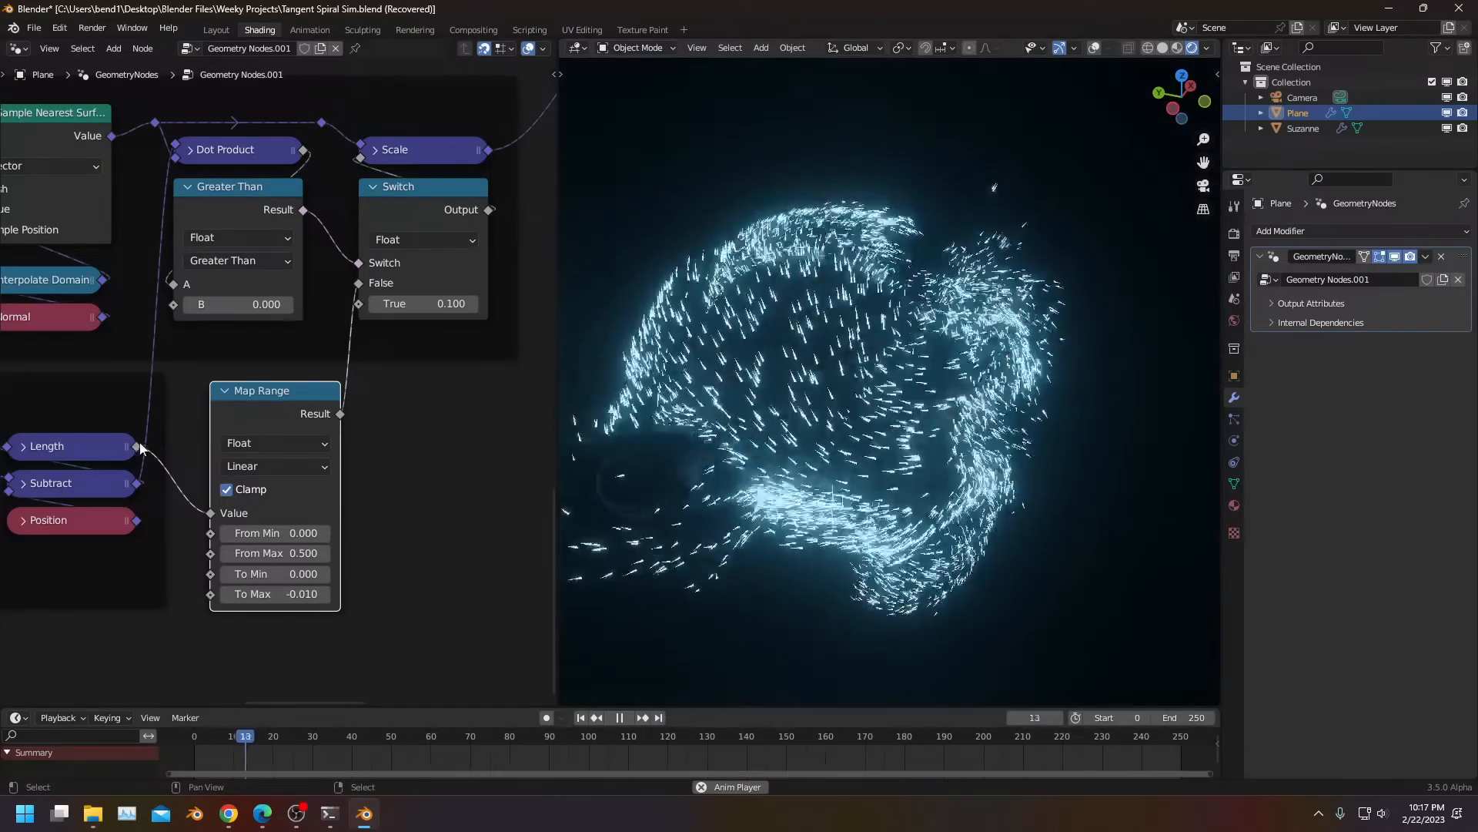
Try feeding the Length output into the Switch node's True input and cut that link again
click(6, 433)
drag(137, 445, 370, 303)
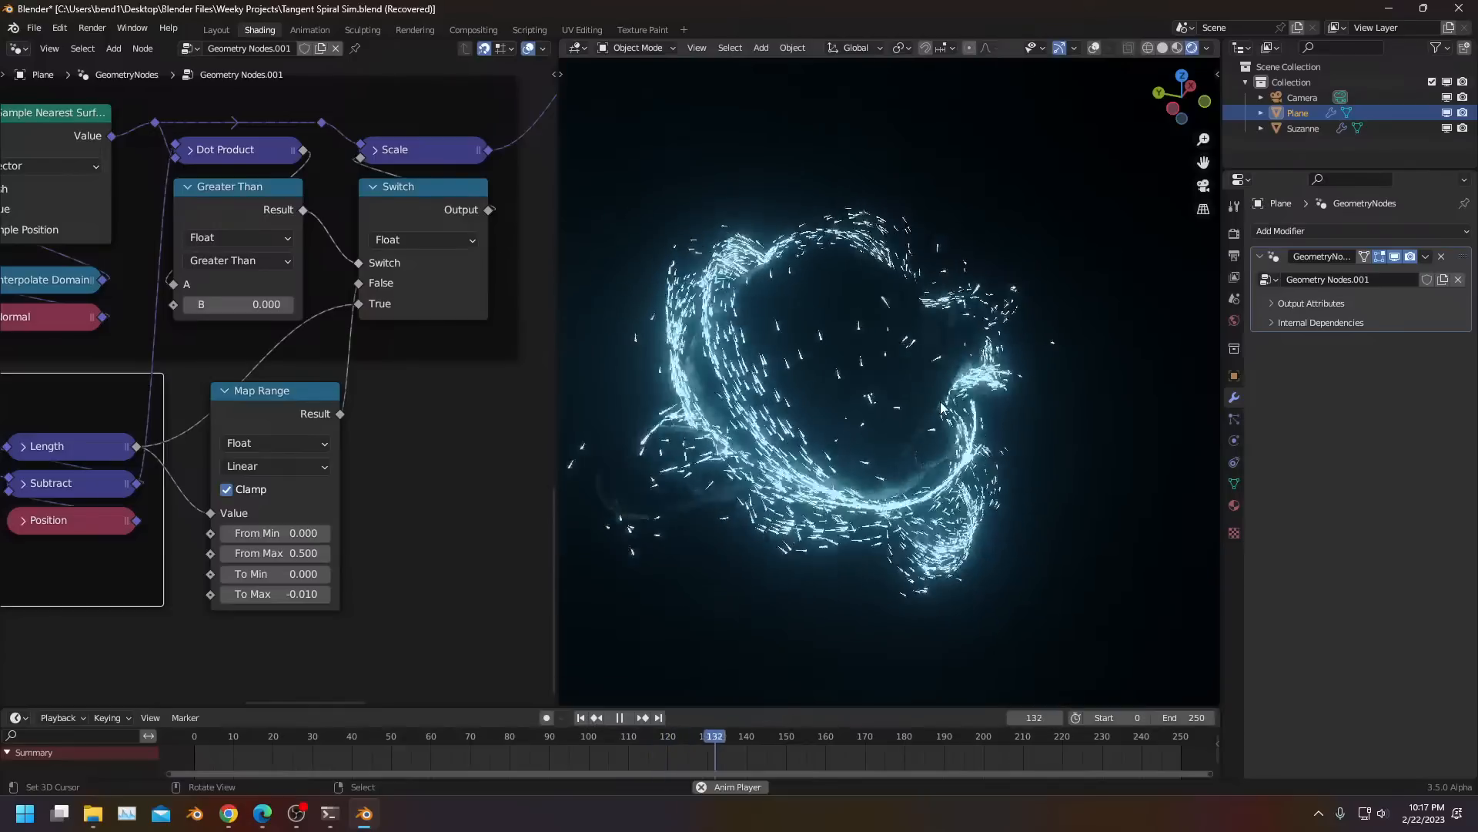
click(269, 357)
ctrl+right_drag(263, 354, 296, 377)
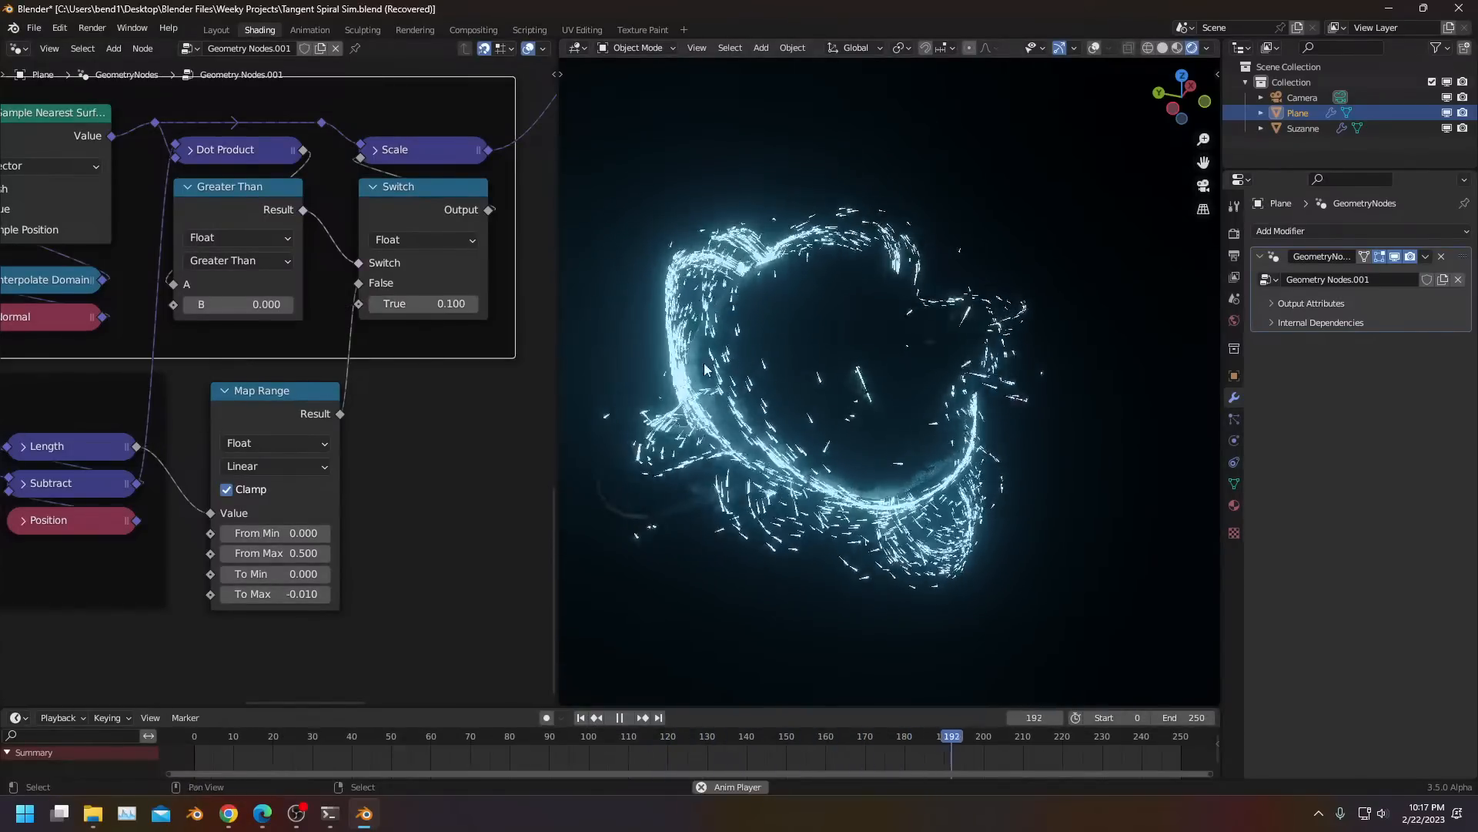
Try a To Min value of 0.01 on the Map Range and view the particles
mouse_move(788, 363)
middle_down()
mouse_move(774, 322)
mouse_move(793, 302)
mouse_move(987, 406)
mouse_move(978, 228)
mouse_move(1046, 253)
mouse_move(1010, 367)
mouse_move(941, 438)
mouse_move(1012, 508)
mouse_move(952, 380)
mouse_move(907, 518)
mouse_move(880, 535)
middle_up()
scroll(1045, 252, up, 3)
scroll(941, 437, up, 3)
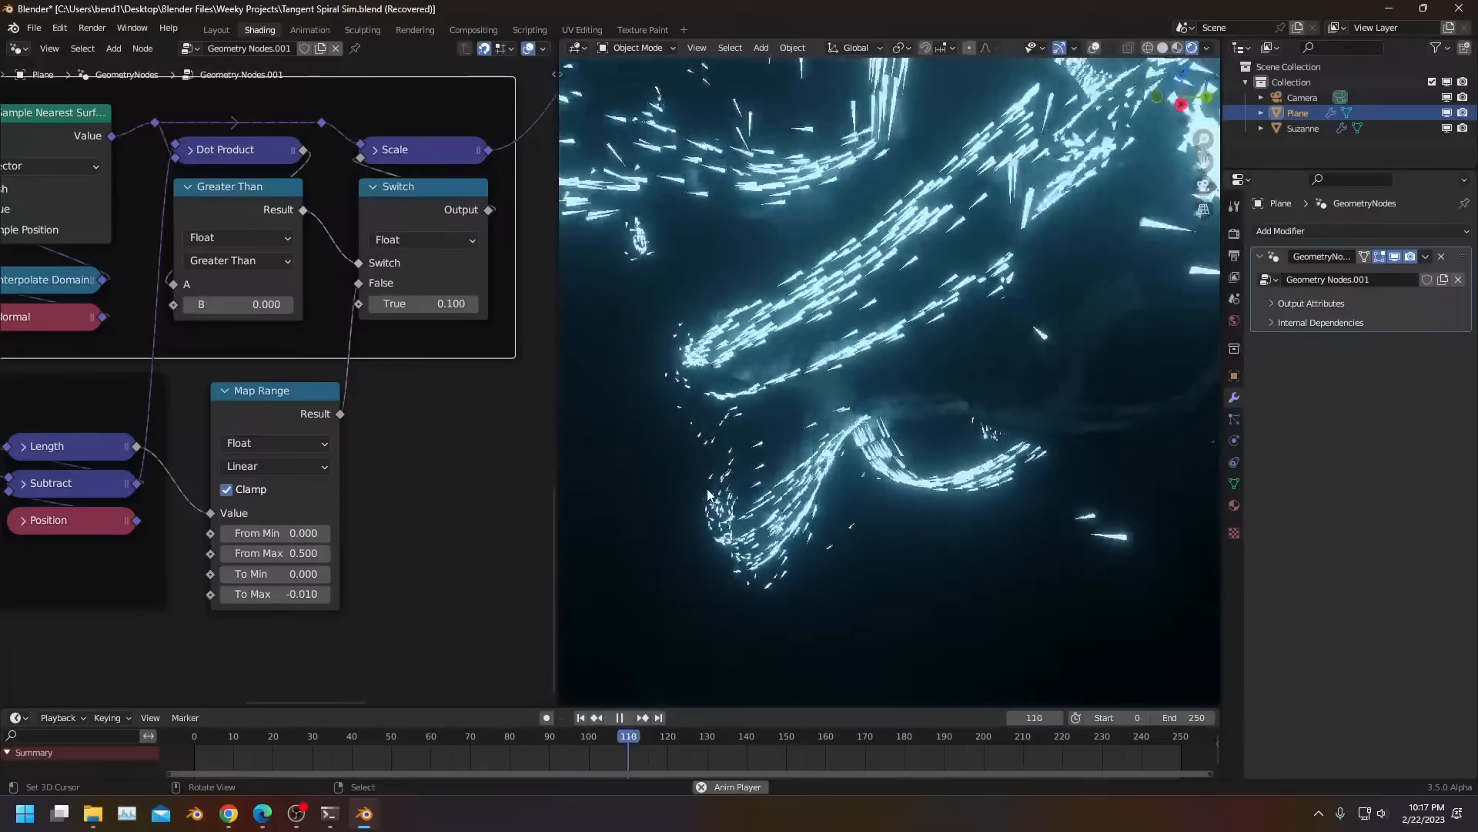
click(293, 573)
text(0.01)
key(Return)
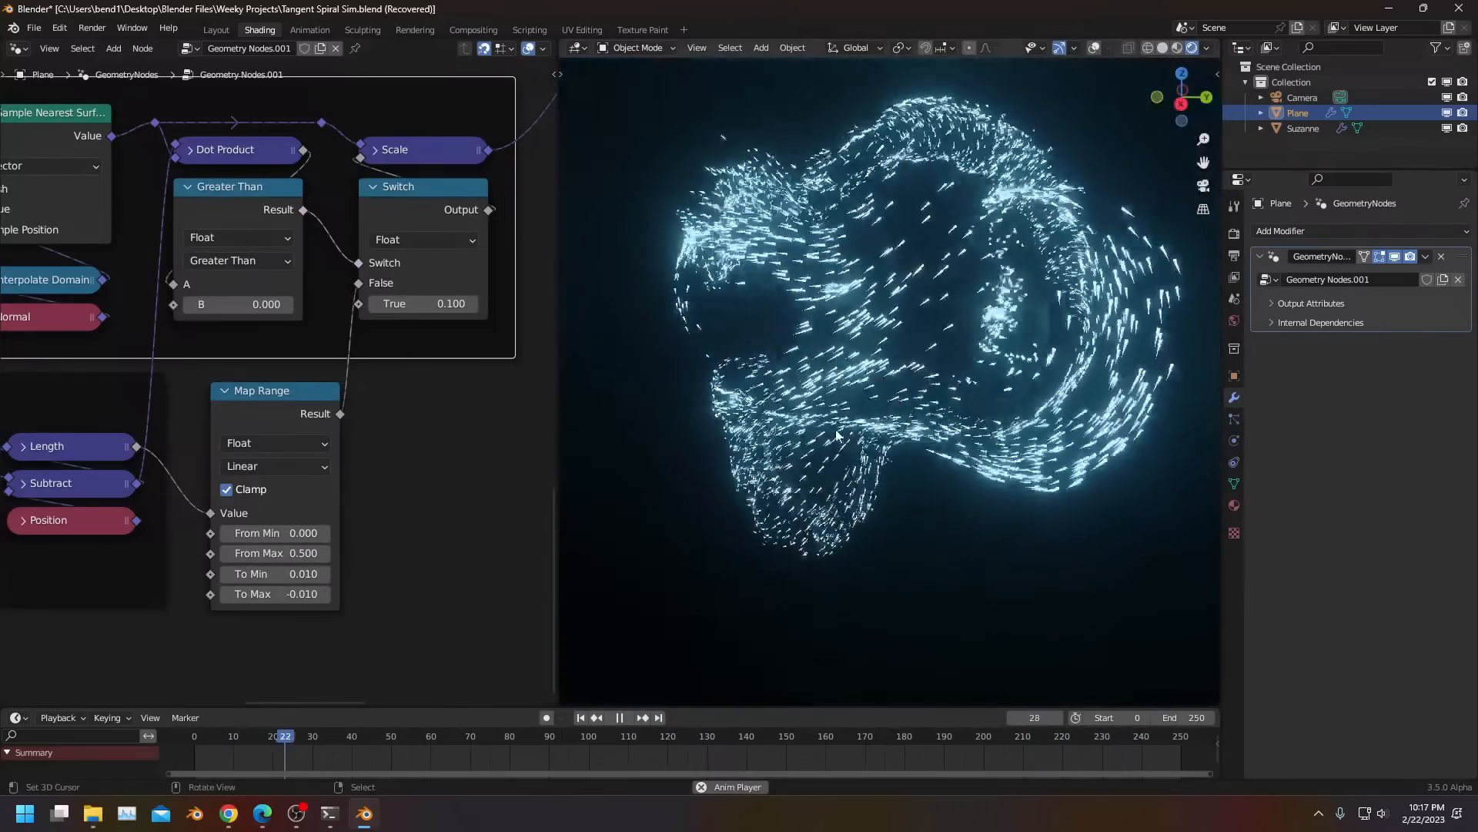
middle_drag(844, 423, 960, 380)
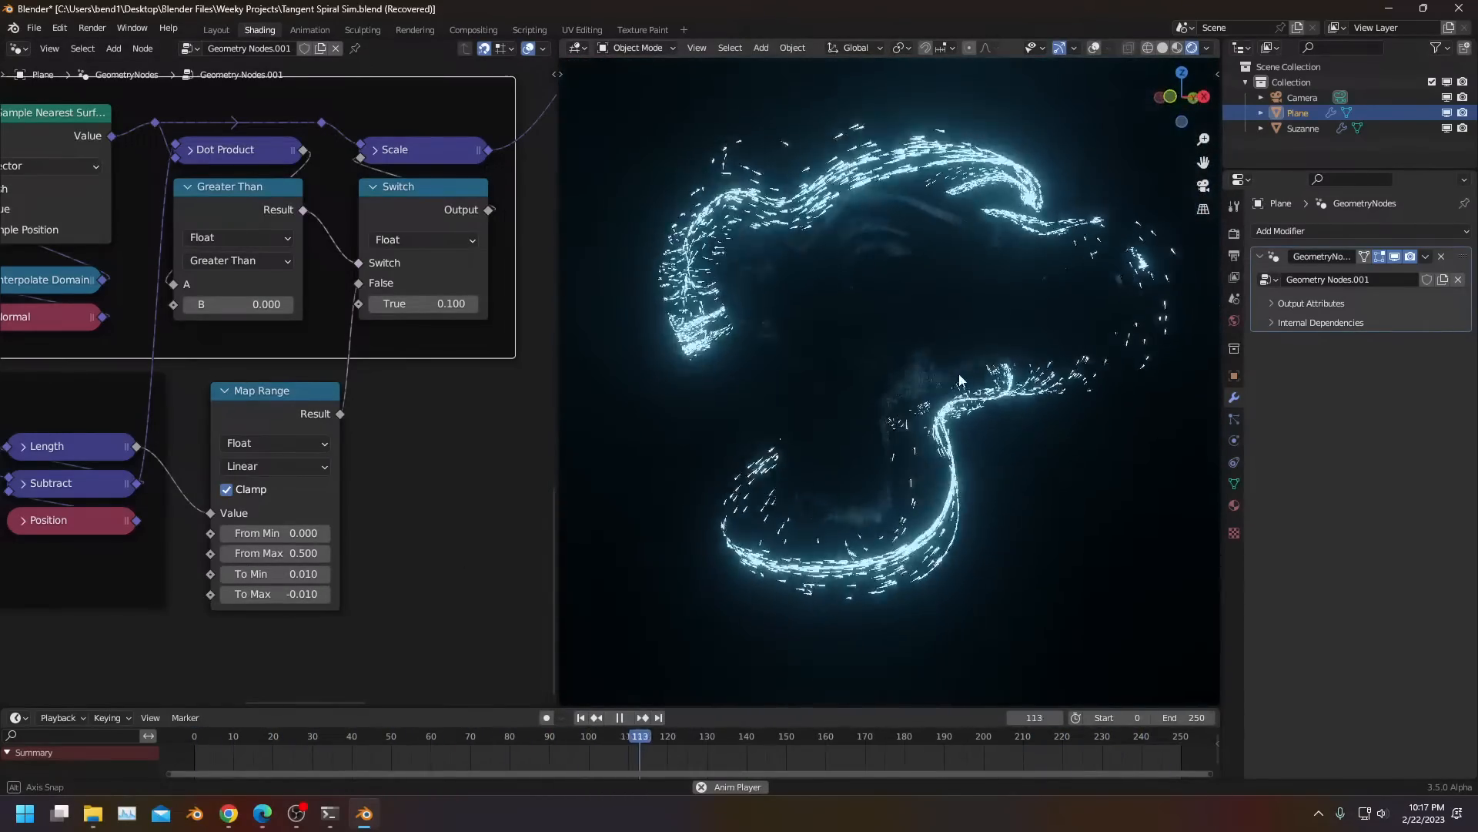
Try a smaller To Min value of 0.001 on the Map Range and inspect the flow
click(309, 583)
text(0.001)
key(Return)
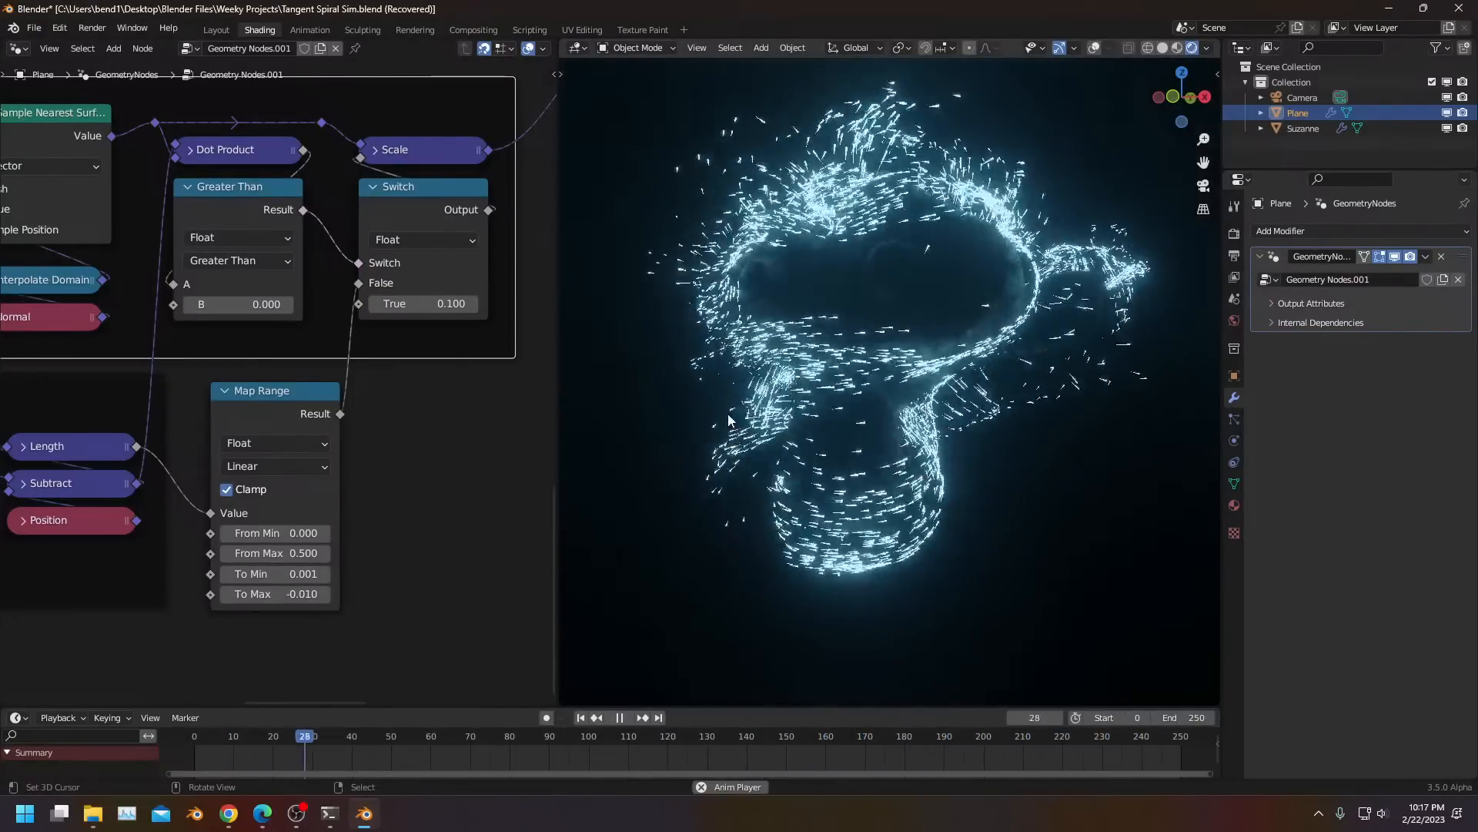
middle_drag(864, 391, 889, 425)
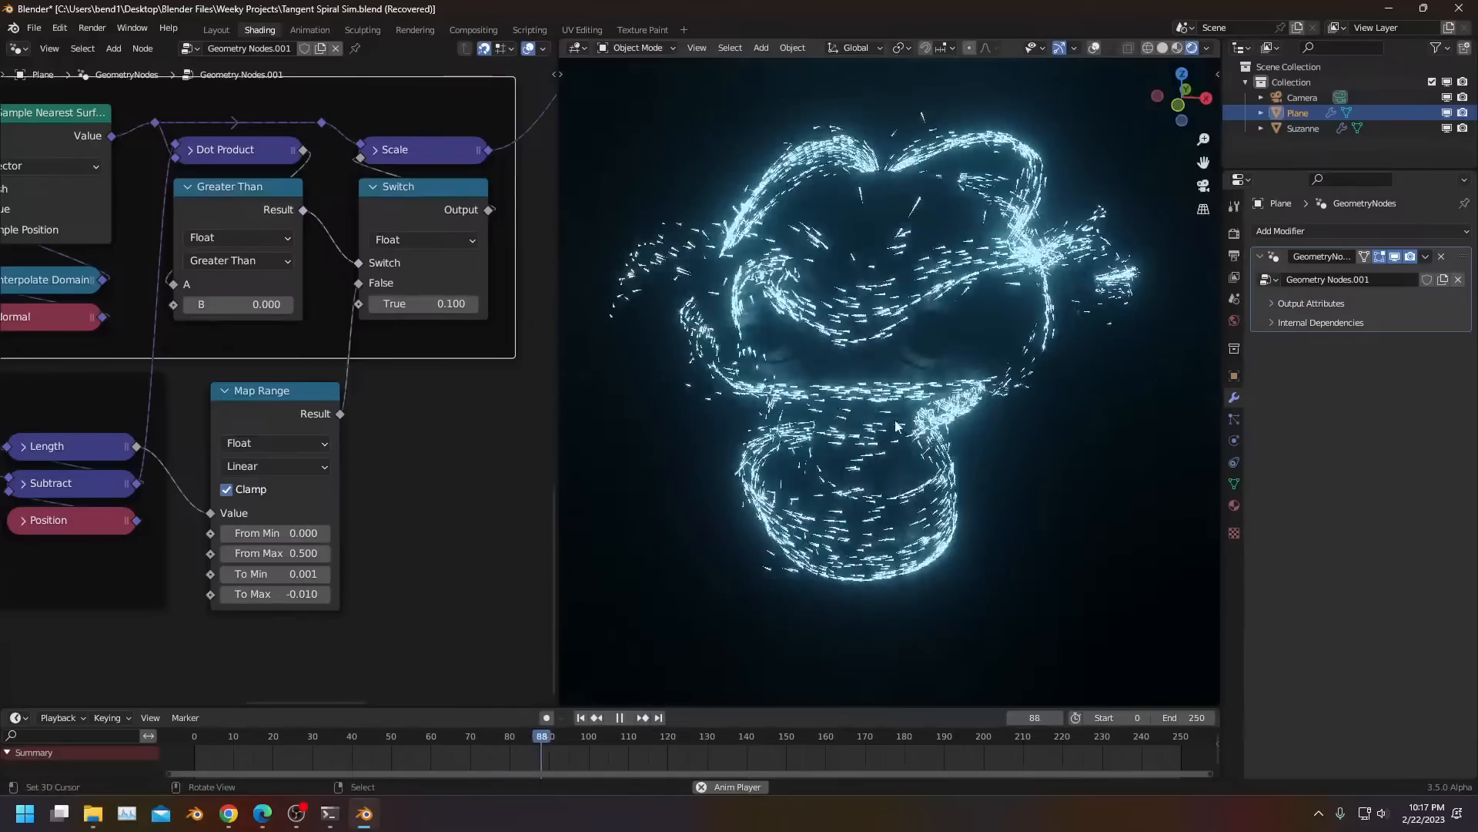
Set the Map Range's To Min to 0.005
click(284, 573)
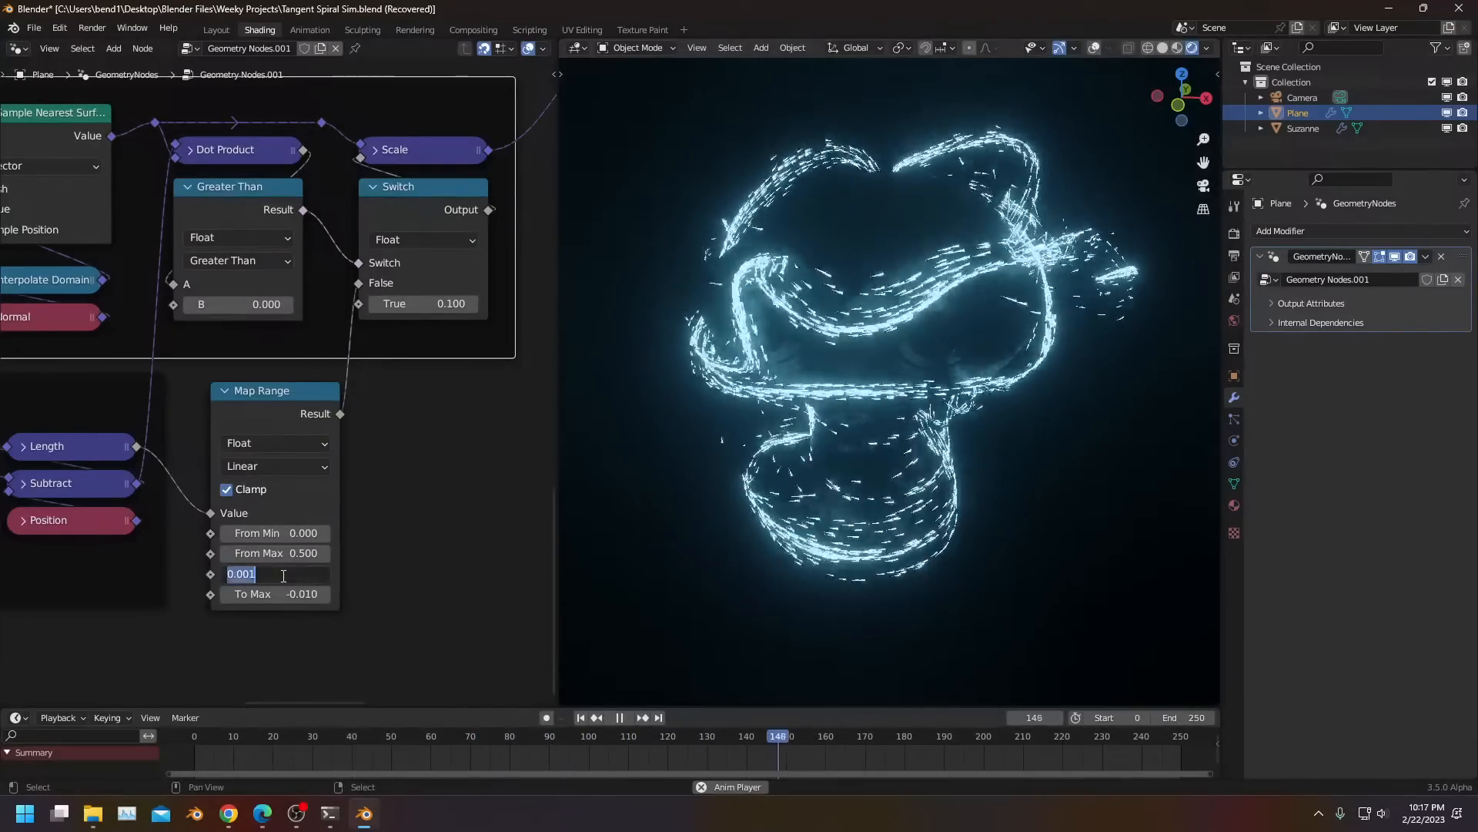
key(BackSpace)
text(5)
key(Return)
Examine the playing particle flow from several angles and distances, and pause the playback
middle_drag(743, 443, 649, 467)
scroll(371, 382, down, 5)
middle_drag(371, 382, 305, 568)
key(space)
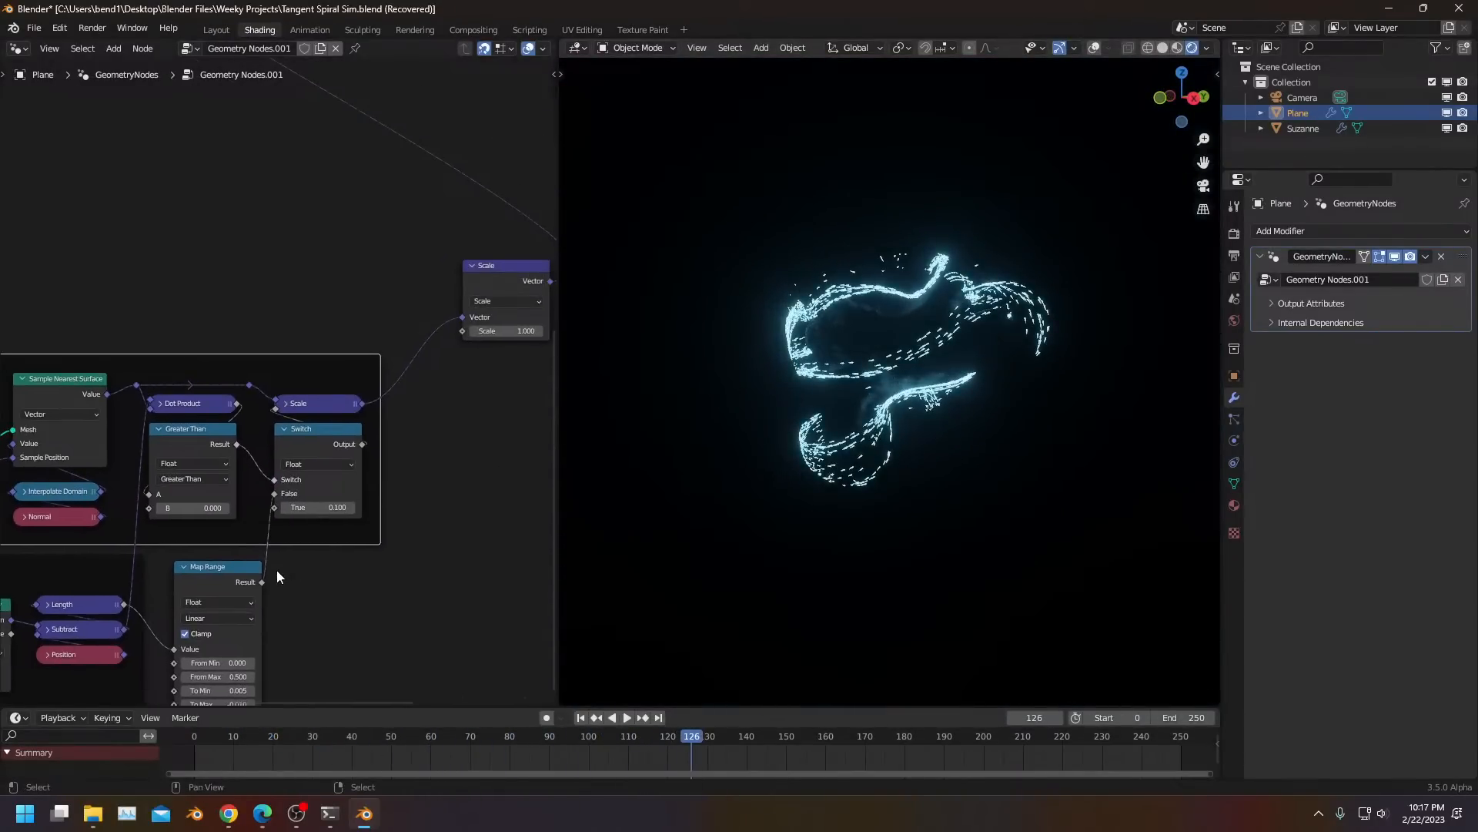
scroll(276, 570, up, 1)
scroll(807, 454, up, 4)
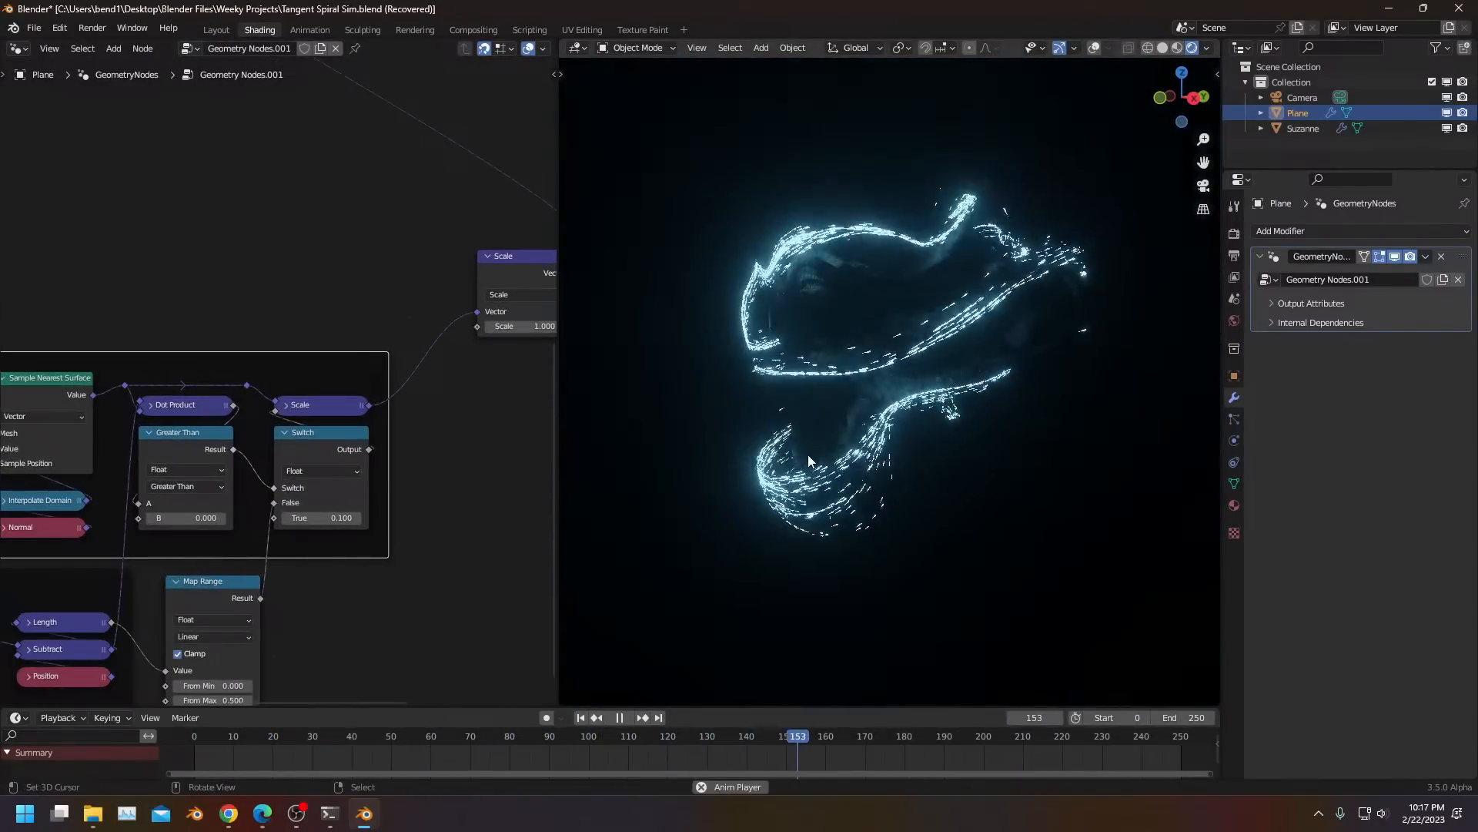
middle_drag(807, 454, 982, 480)
middle_drag(301, 515, 343, 480)
key(space)
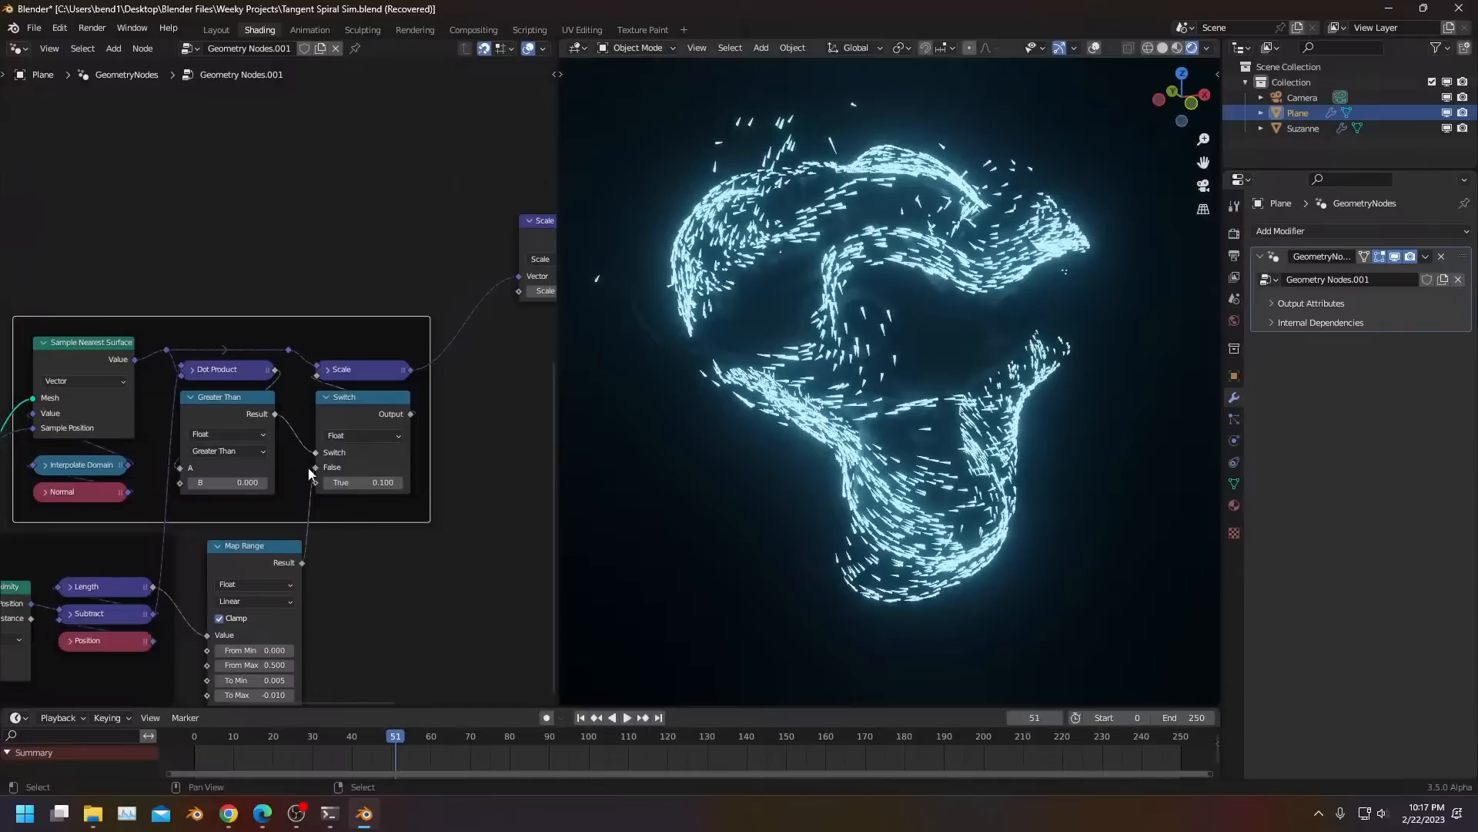
Try driving the final Scale node with the sampled surface normal as Vector and the Map Range result as Scale, and play the simulation
drag(164, 350, 529, 265)
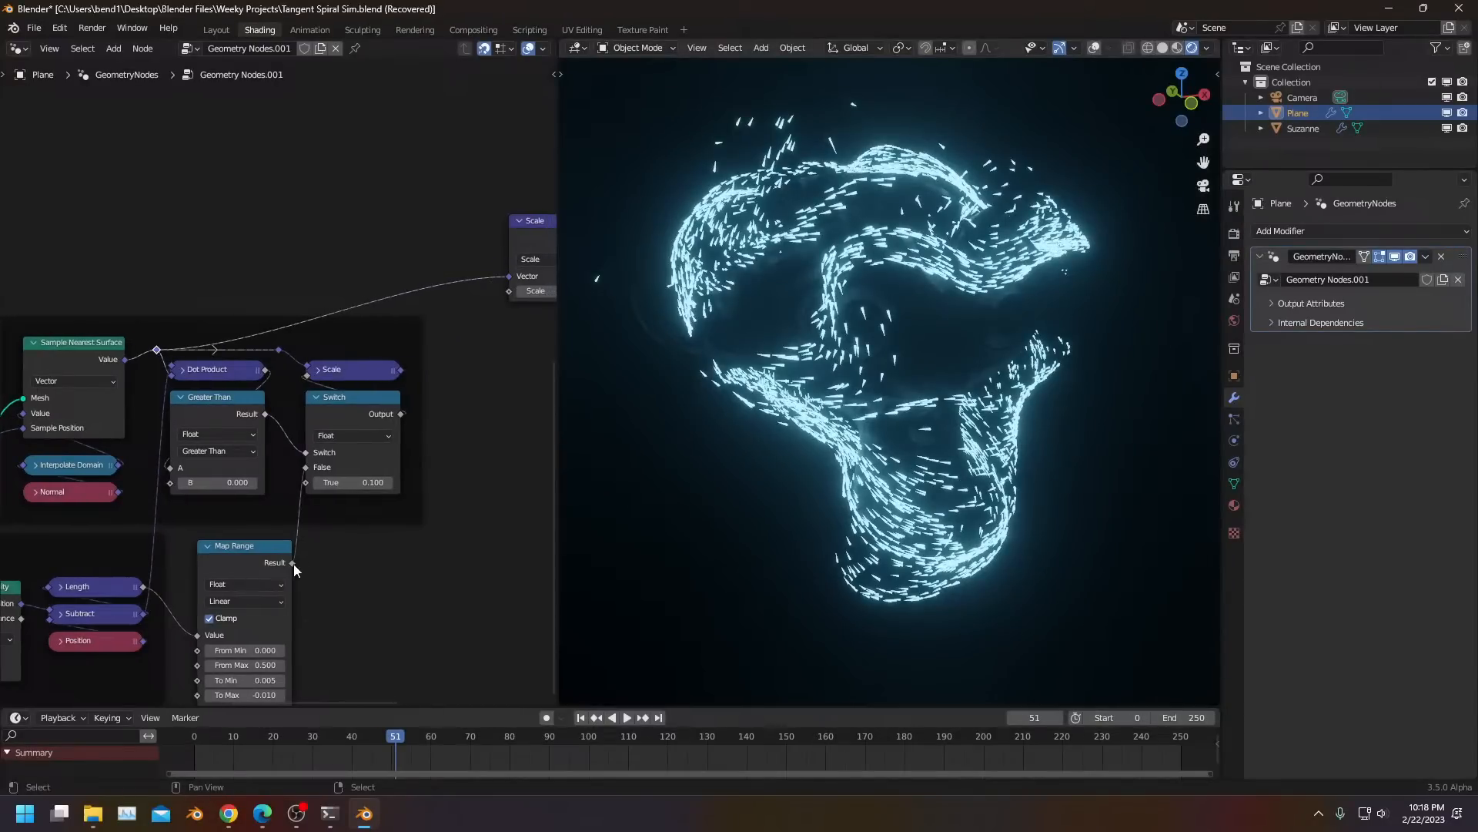
drag(484, 336, 510, 290)
key(space)
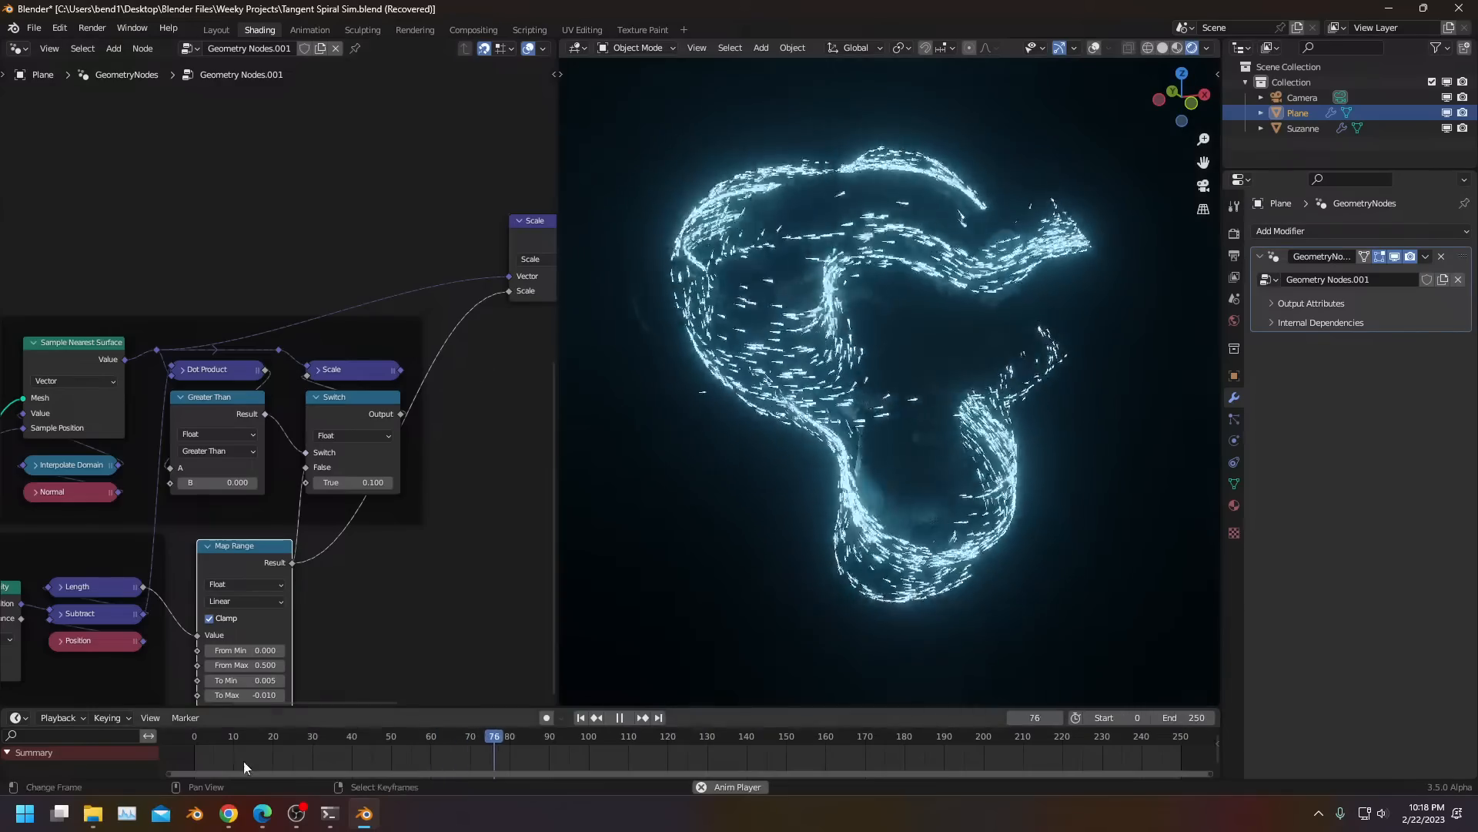
click(177, 746)
middle_drag(1088, 357, 659, 390)
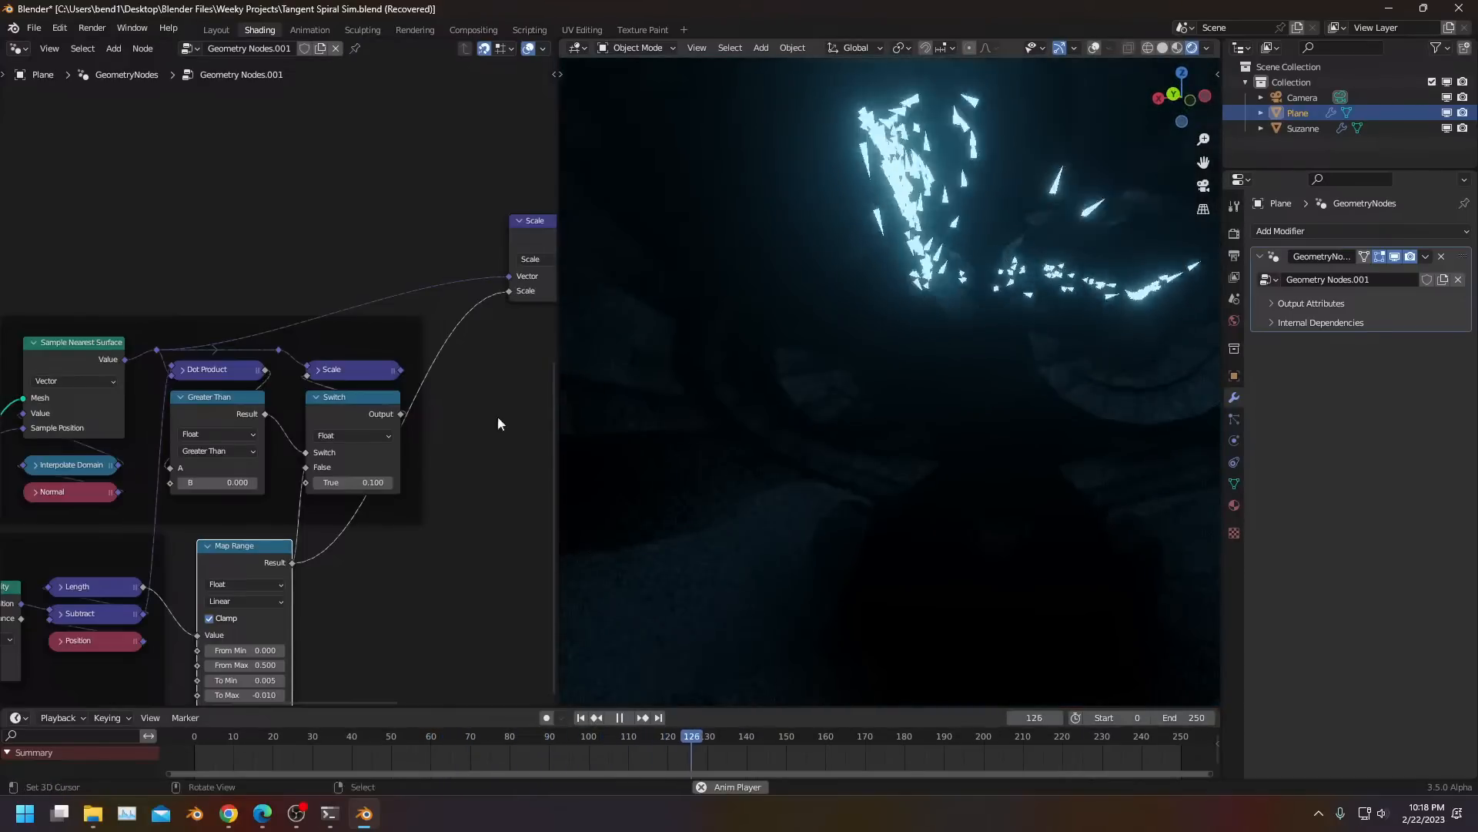
Reconnect the framed Scale node to the final Scale node's Vector input and cut the Map Range link to its Scale input
drag(399, 370, 508, 276)
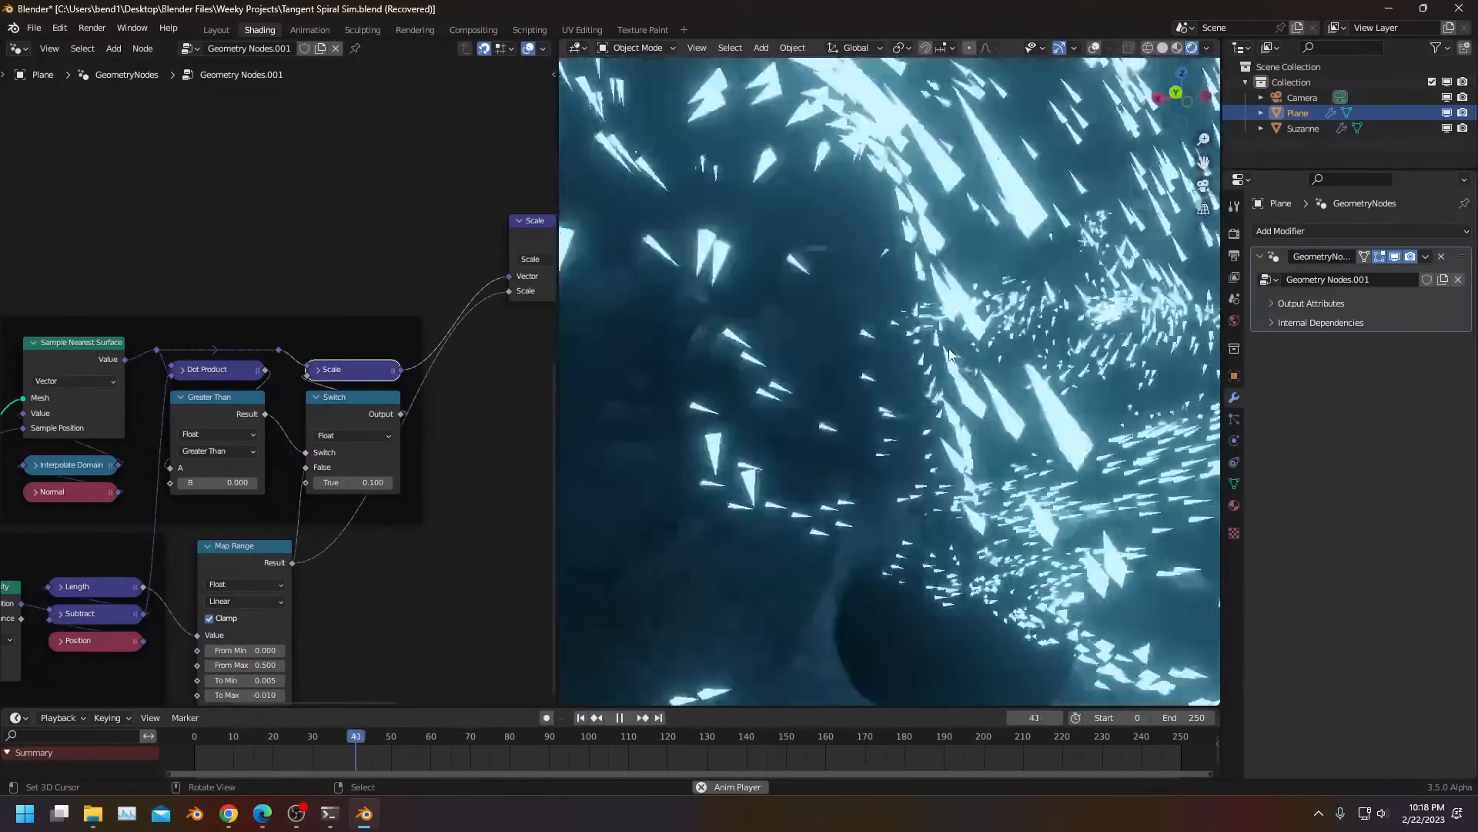
middle_drag(451, 376, 409, 426)
ctrl+right_drag(286, 576, 305, 616)
click(213, 753)
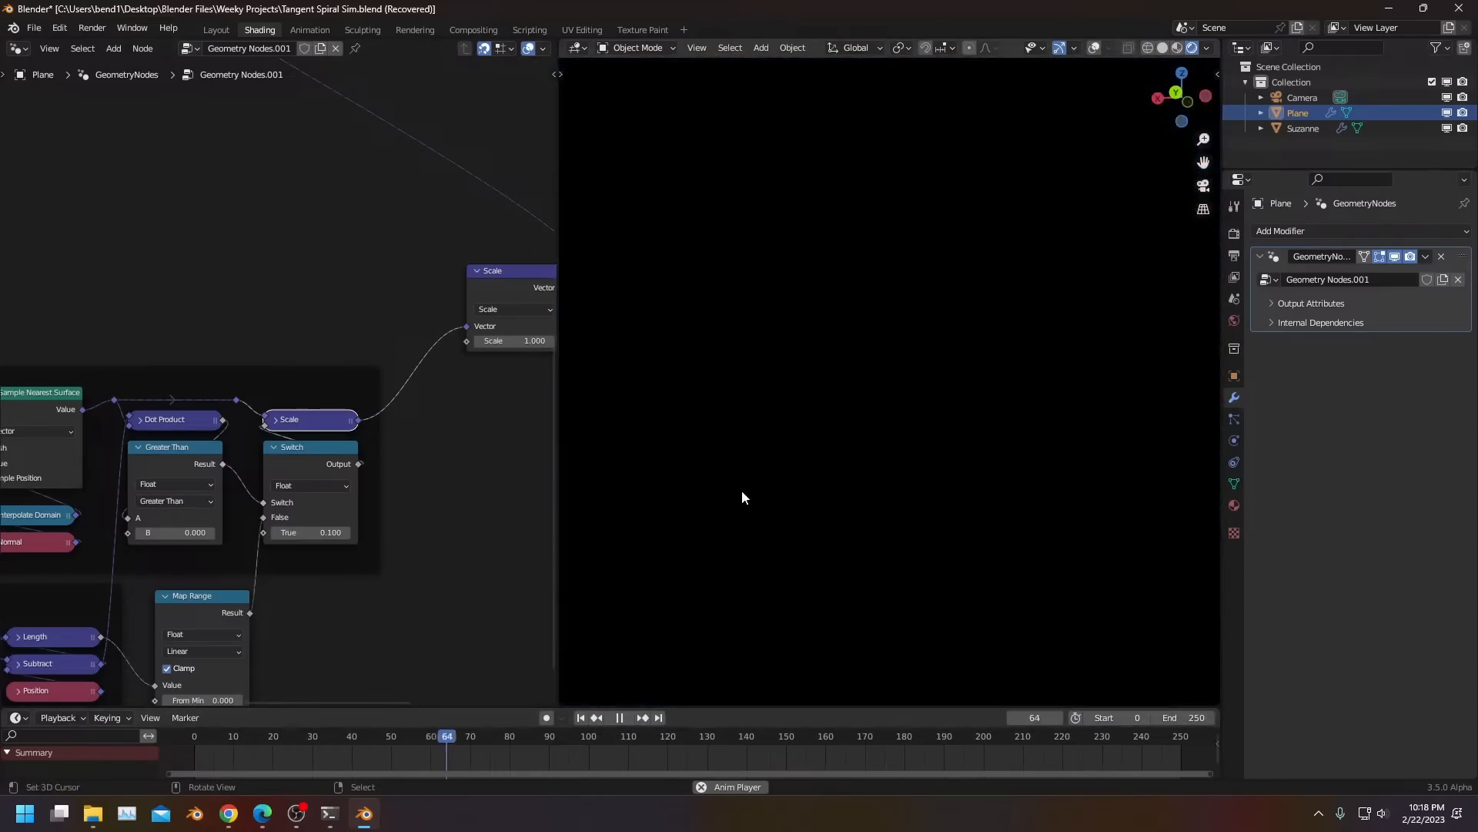
middle_drag(742, 490, 1131, 514)
scroll(909, 513, down, 6)
middle_drag(907, 440, 925, 473)
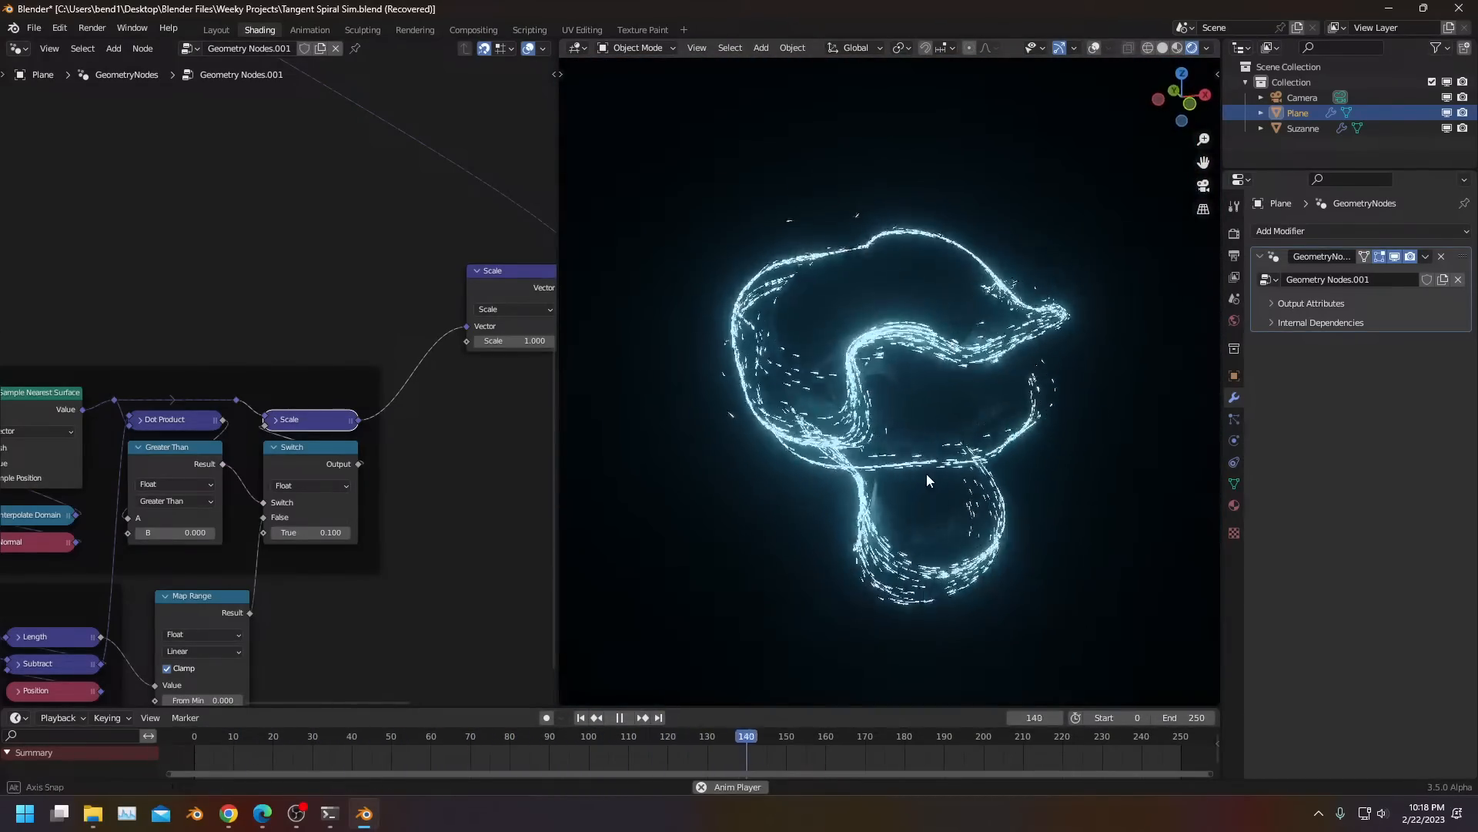
Set the Switch node's True value to 0.05
middle_drag(202, 447, 277, 370)
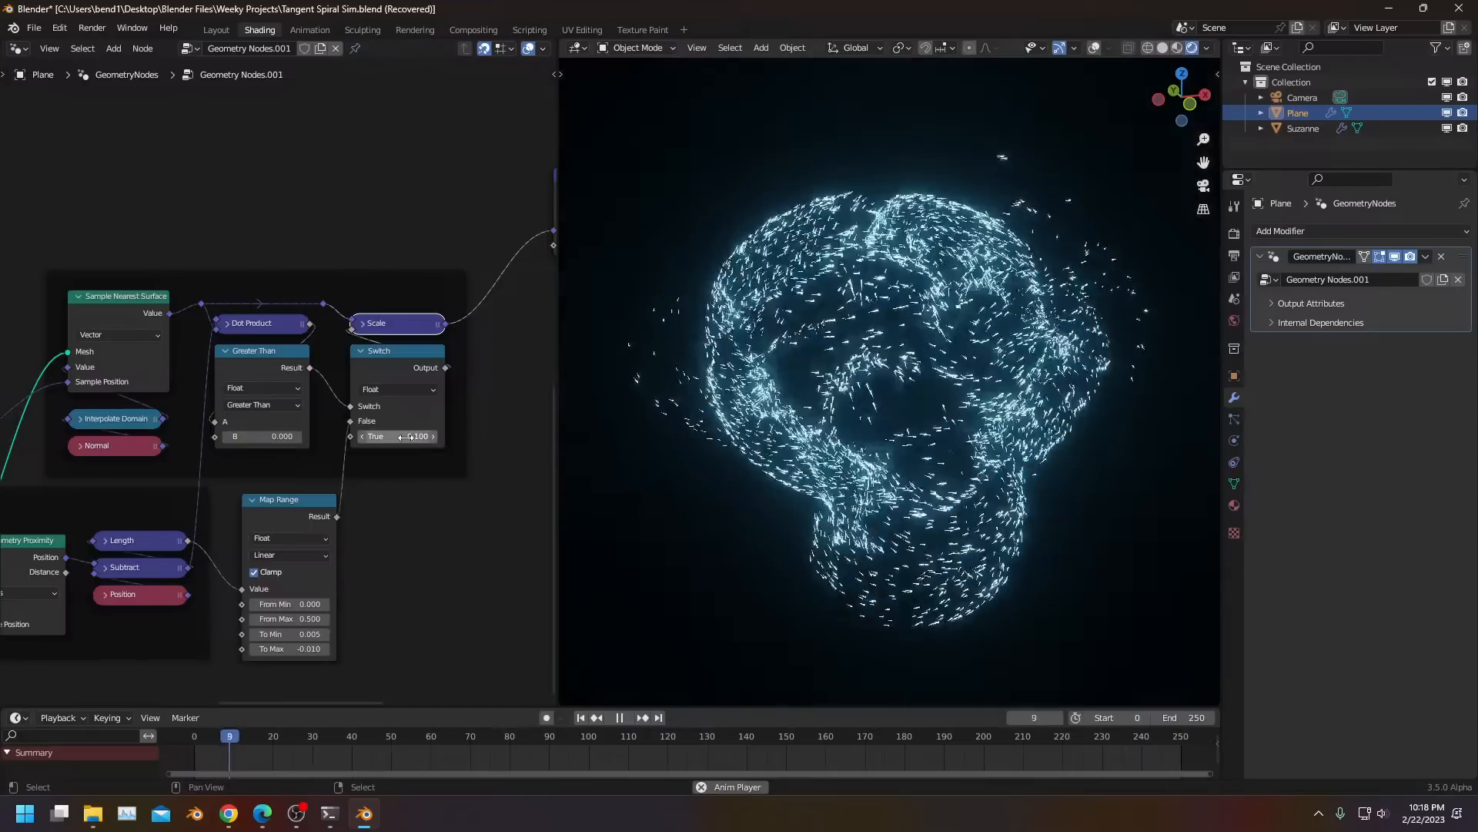
click(402, 435)
text(.05)
key(Return)
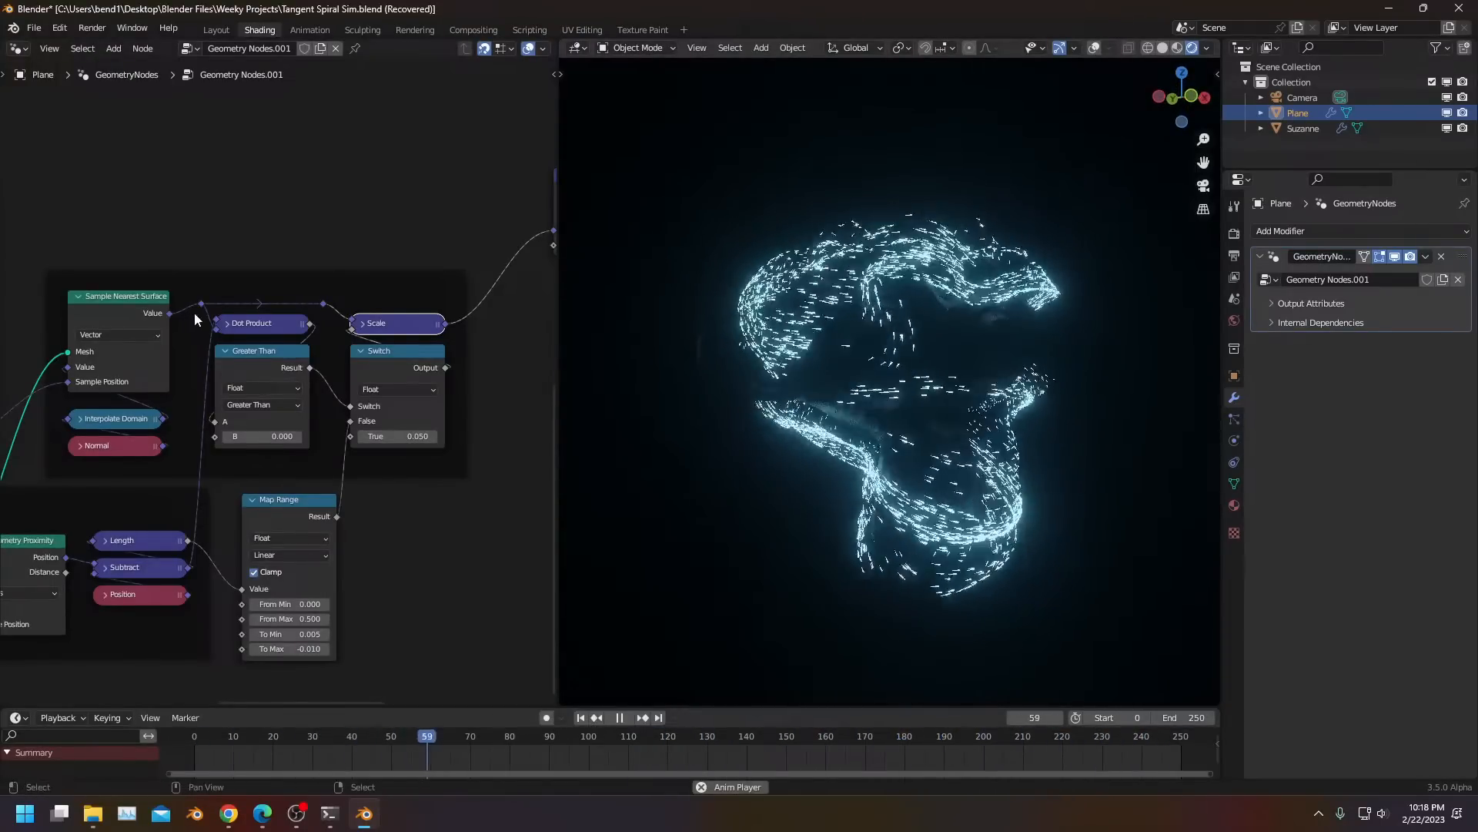
Try normalizing the Subtract vector with a new Normalize node linked into the Dot Product node
drag(201, 304, 235, 205)
drag(551, 653, 478, 636)
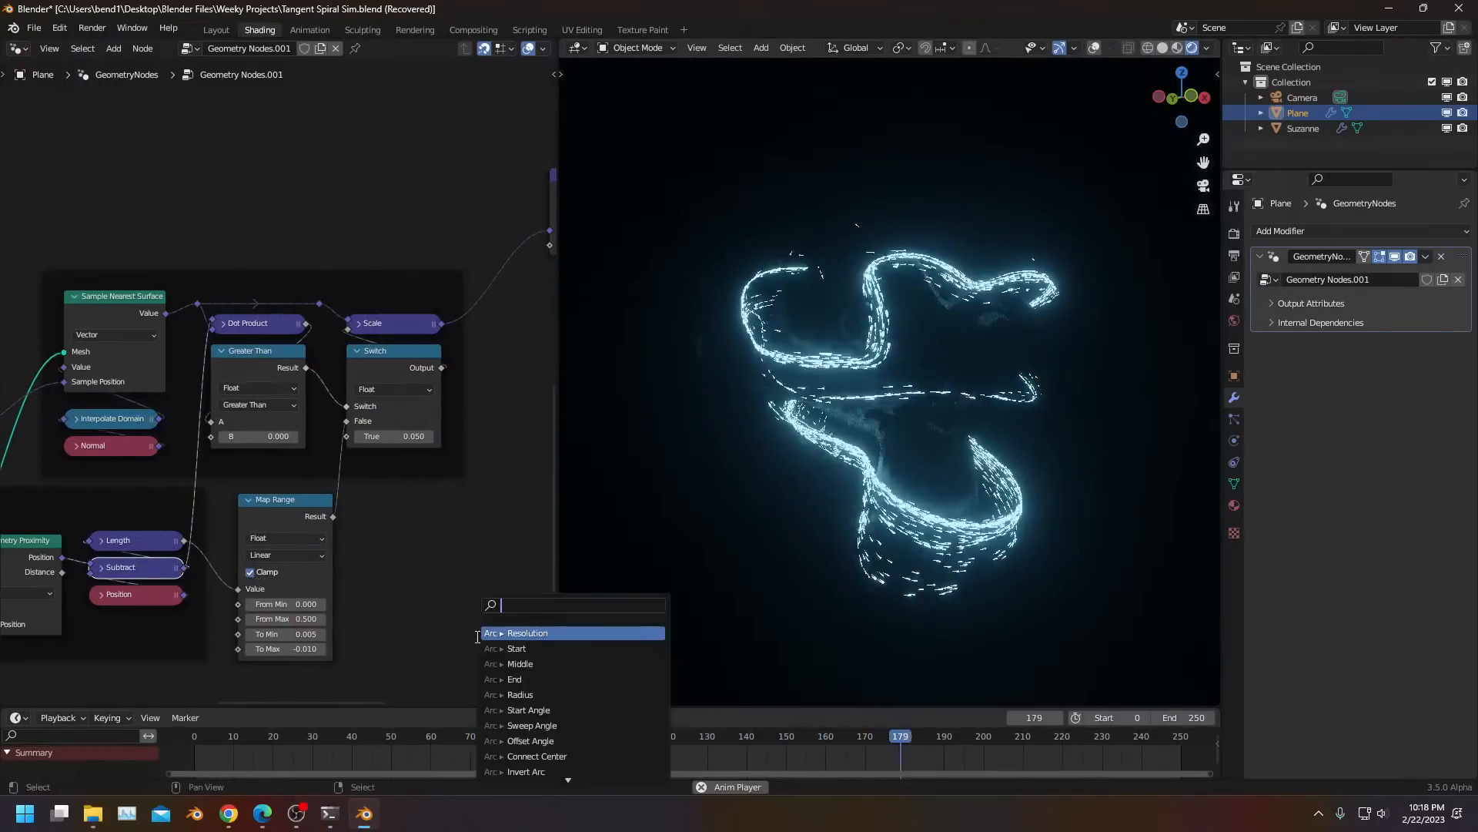
key(Return)
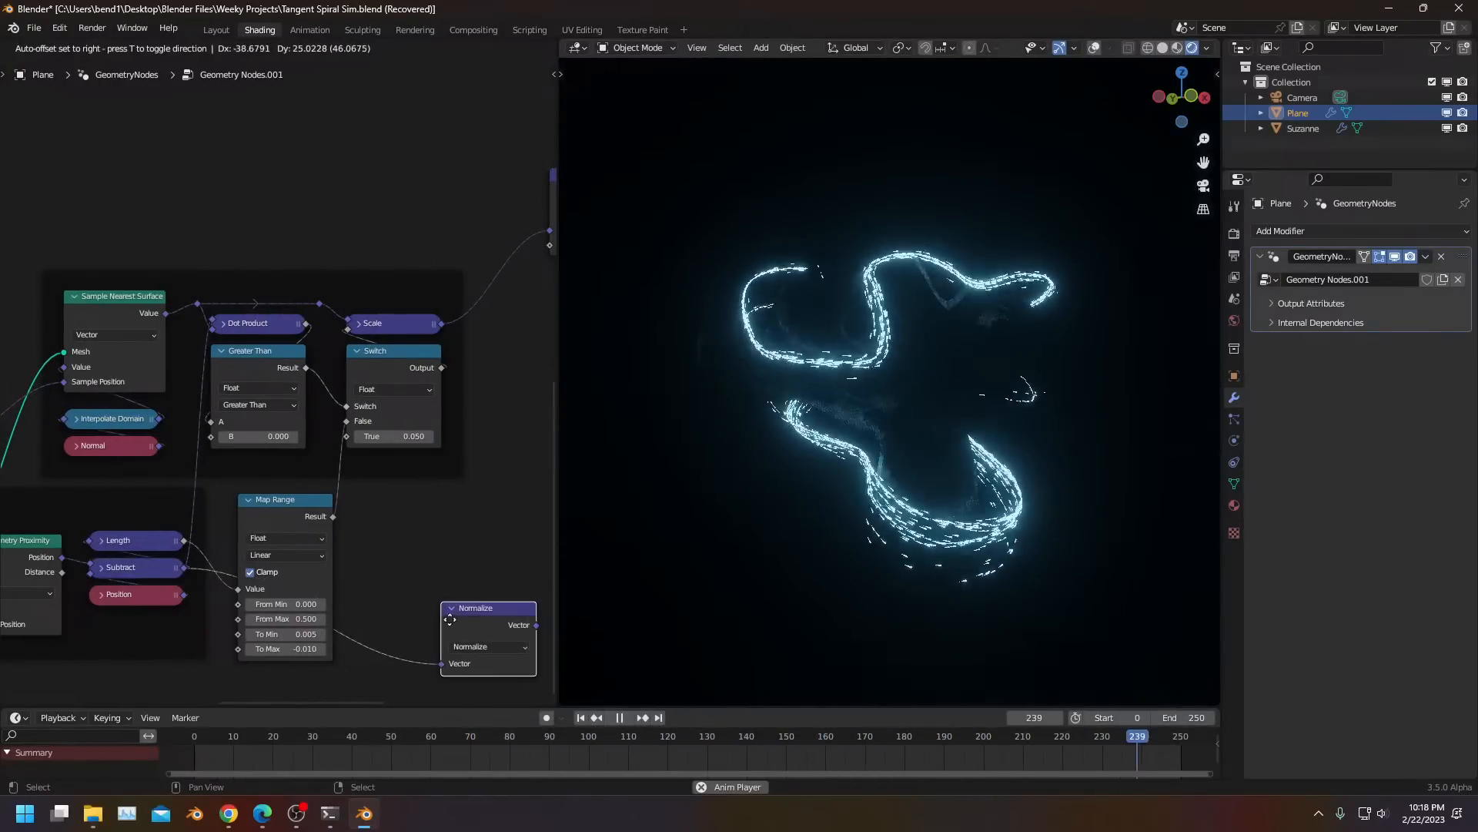
click(410, 606)
drag(495, 610, 211, 322)
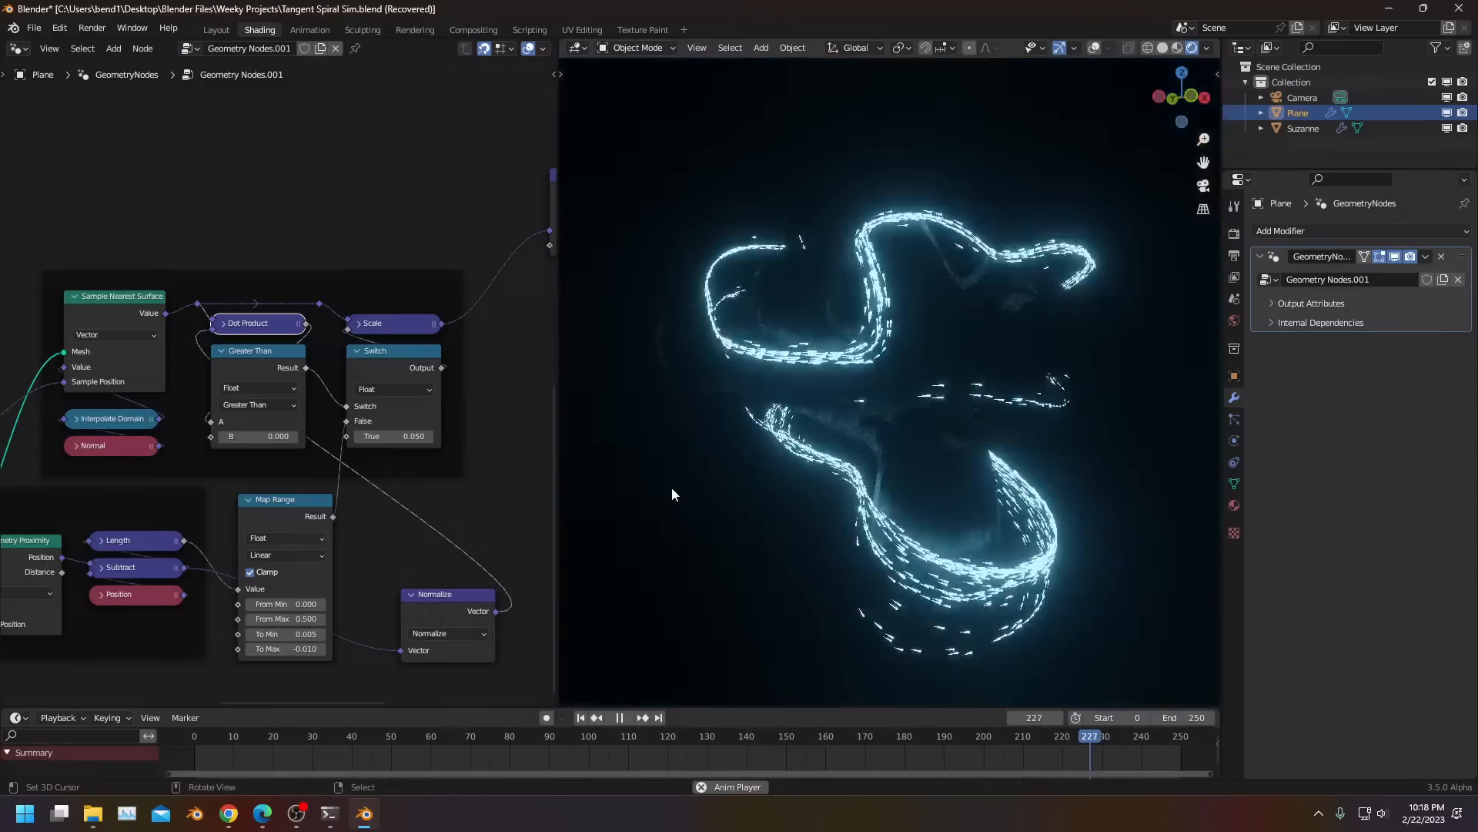
Reconnect the Subtract node directly to the Dot Product node and delete the Normalize node
click(187, 564)
drag(187, 567, 212, 329)
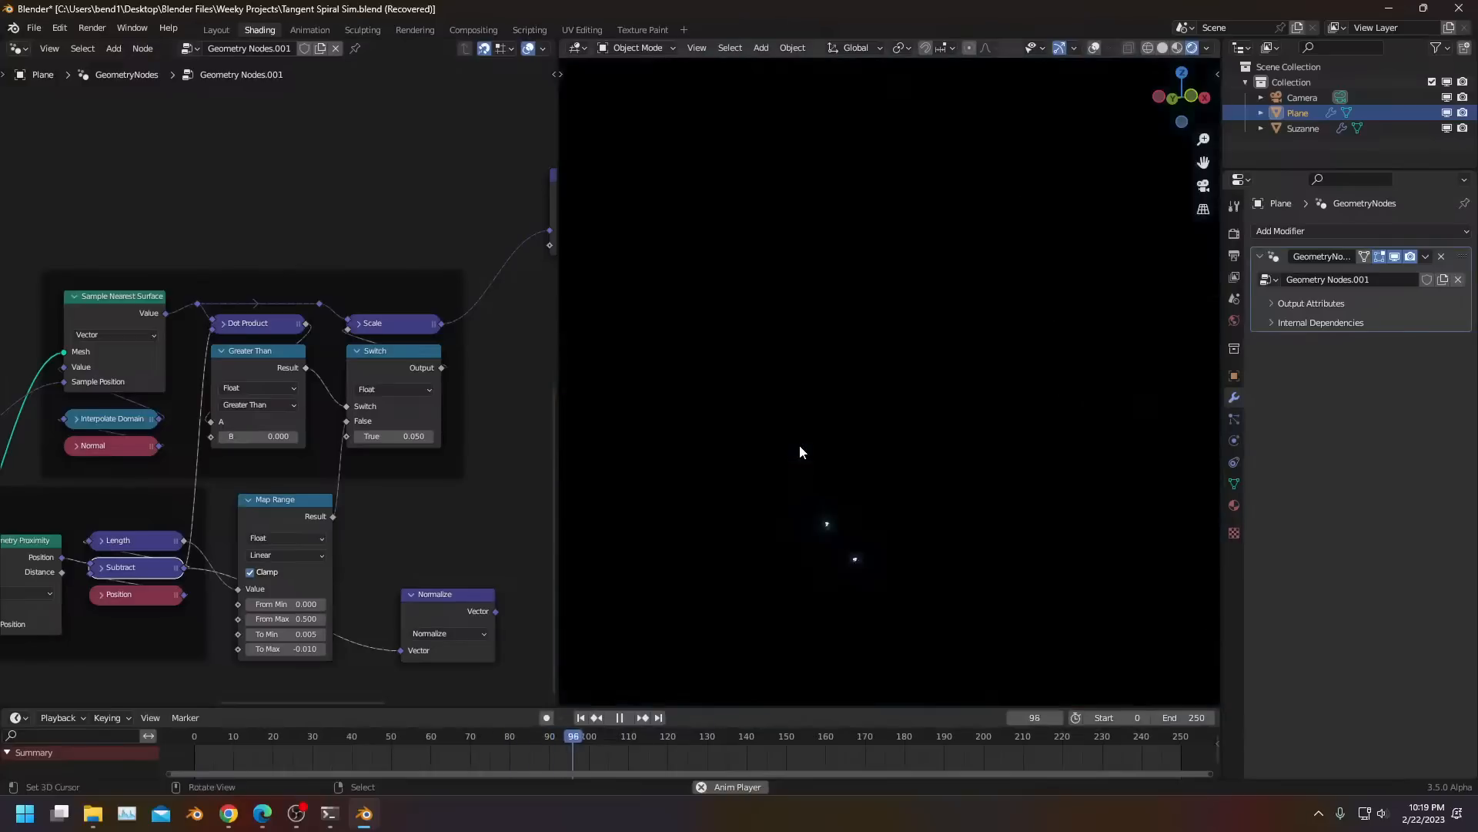
key(ctrl+z)
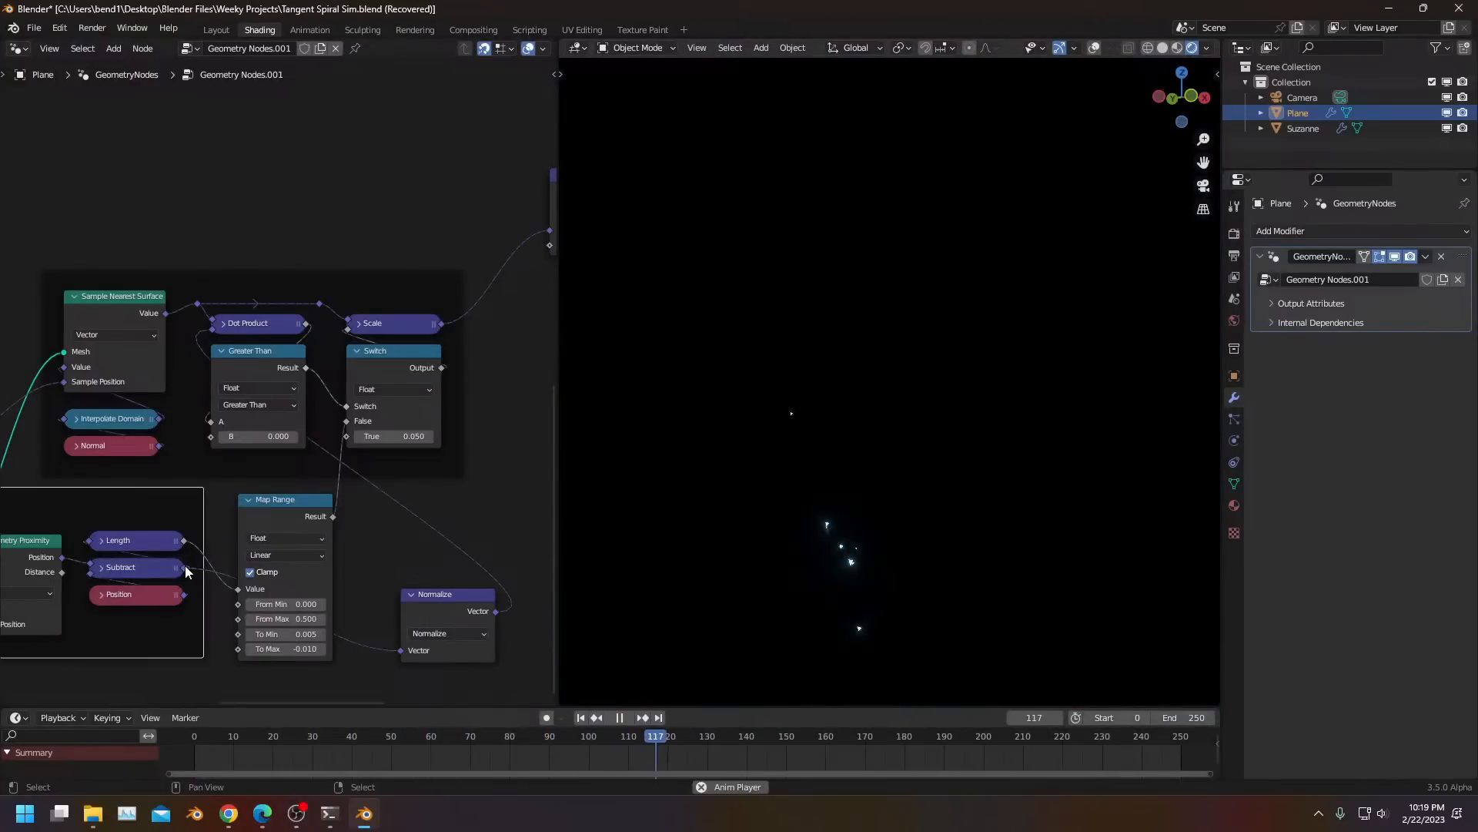
click(478, 611)
key(Delete)
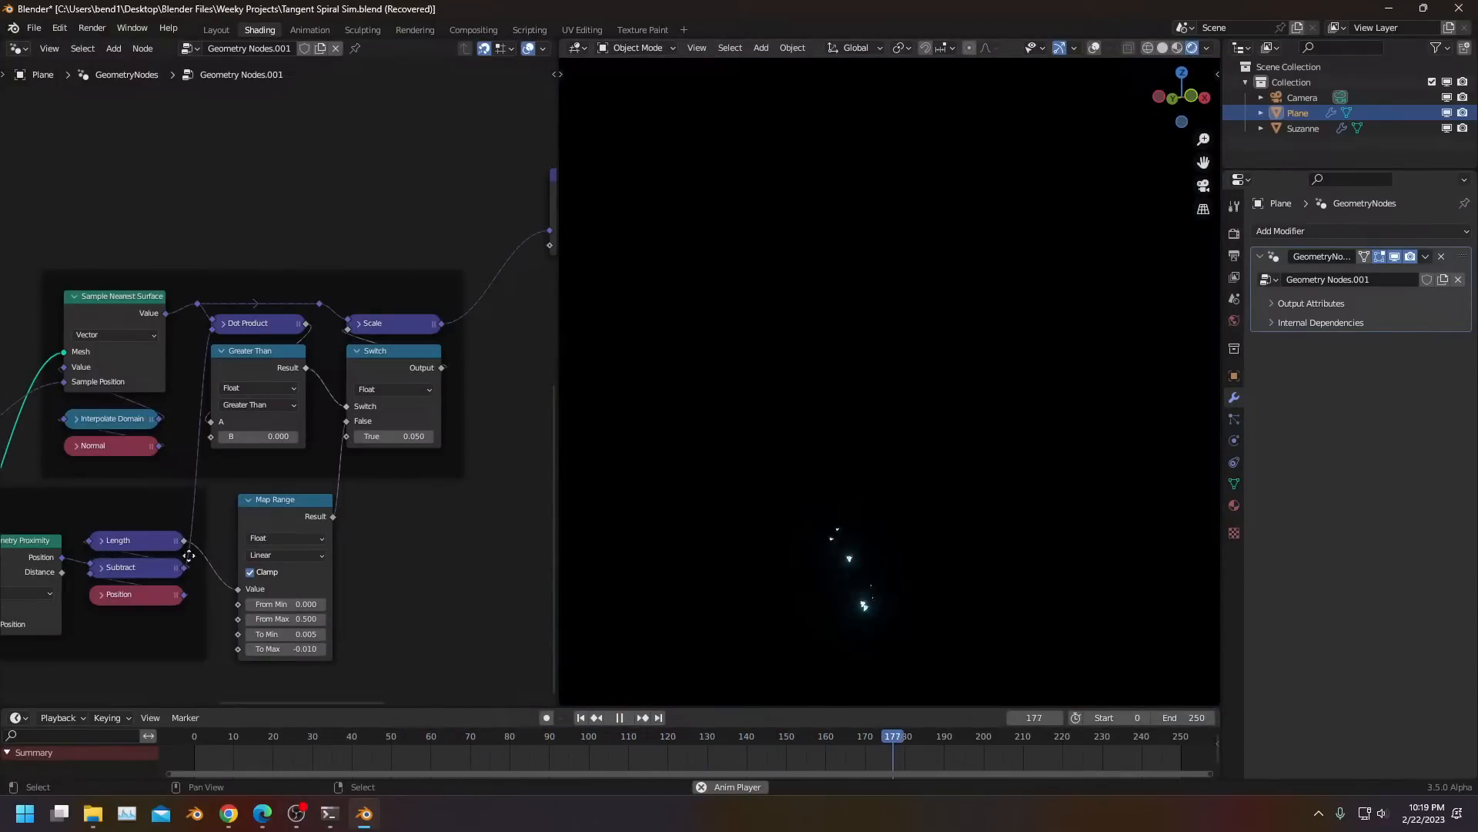
Replace the Length node with Geometry Proximity's Distance output as the Map Range Value, and add a reroute on the lower Add node's output
drag(132, 537, 130, 638)
middle_drag(213, 538, 271, 525)
drag(315, 576, 312, 576)
click(213, 534)
key(x)
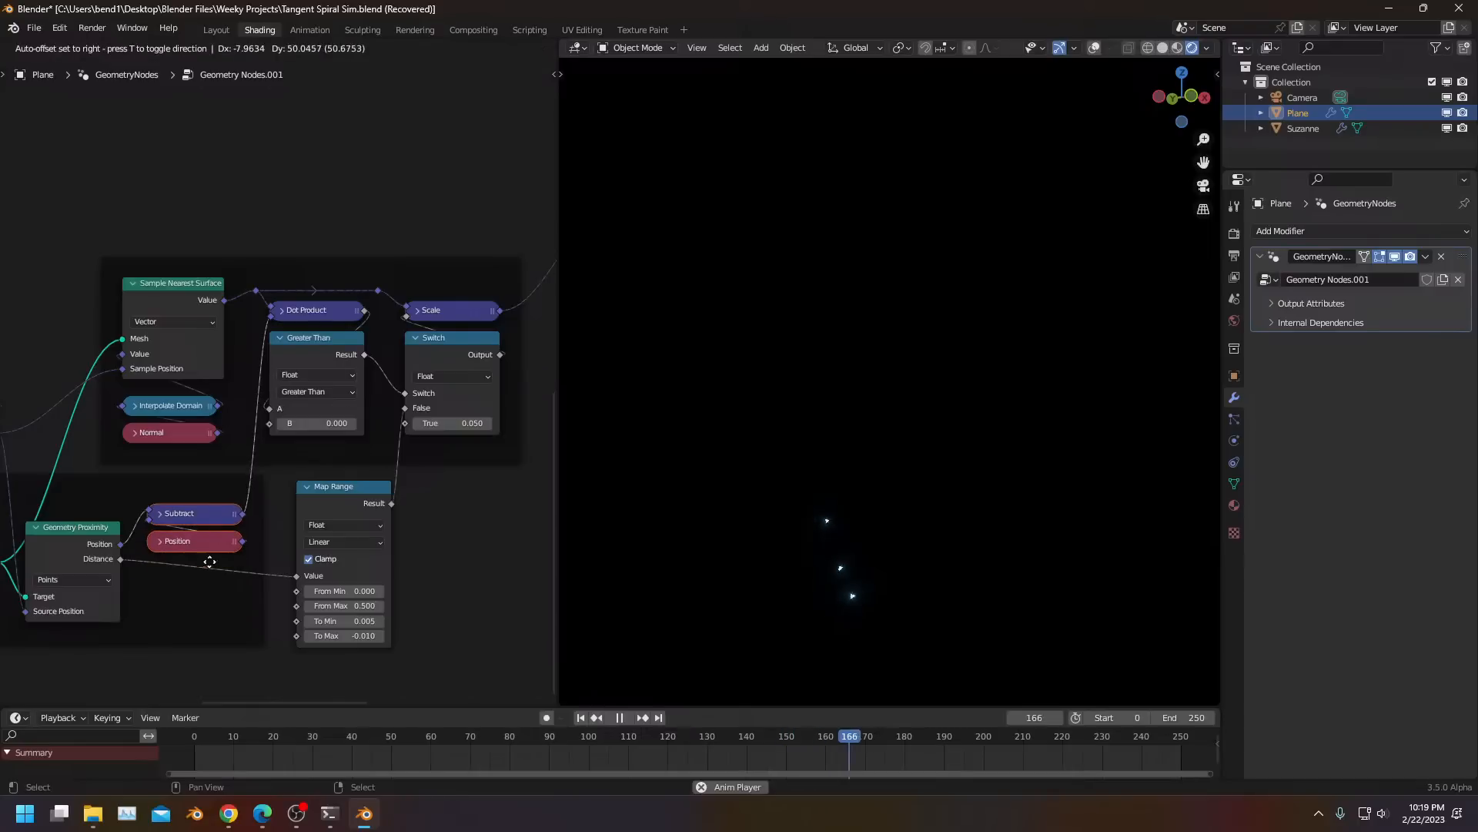
scroll(413, 627, down, 2)
middle_drag(432, 519, 485, 563)
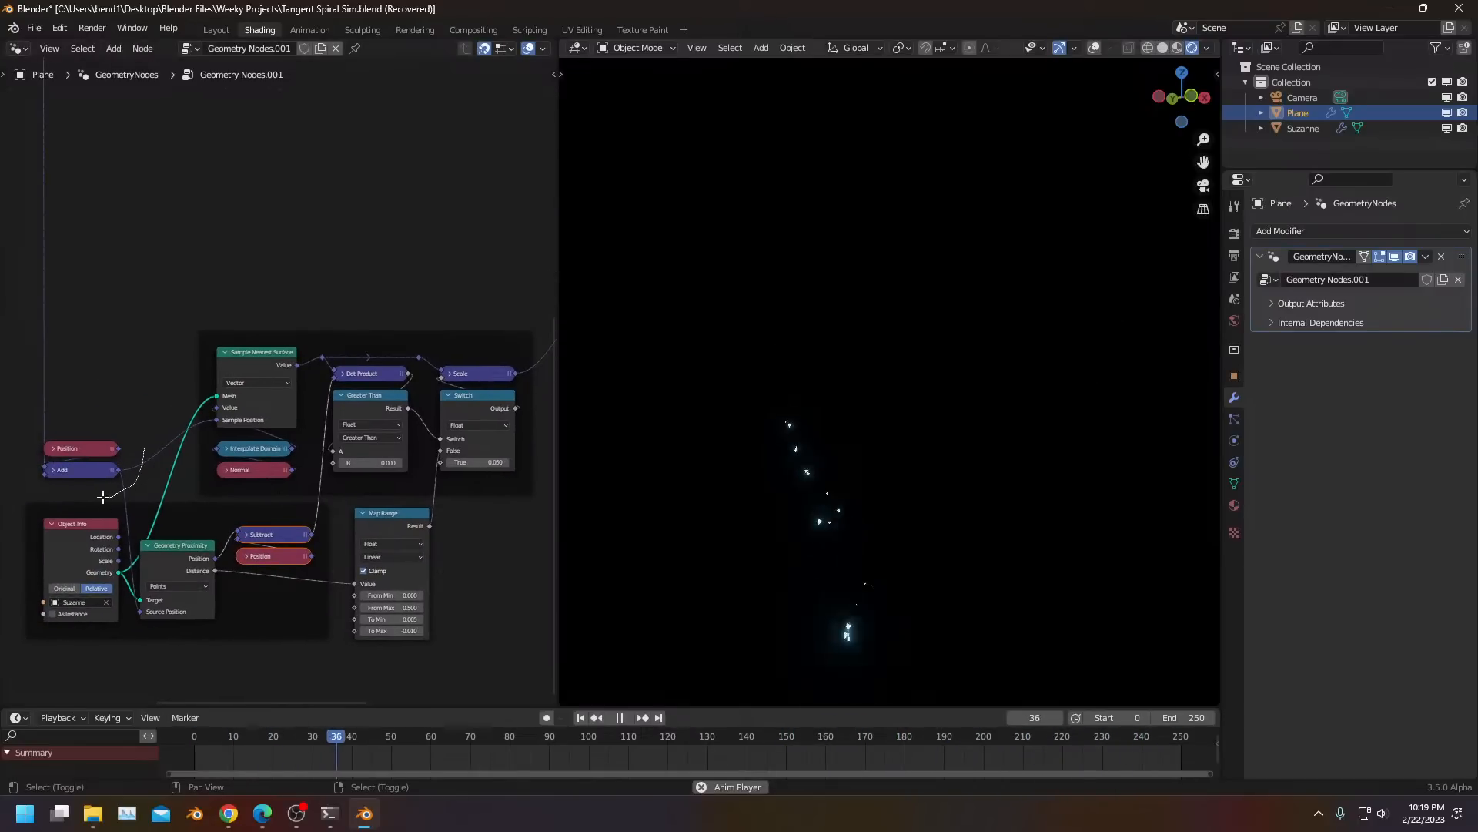
Link the framed Scale node's output directly to the upper Add node, bypassing the final Scale node
scroll(331, 455, down, 5)
middle_drag(402, 468, 321, 574)
scroll(385, 449, up, 1)
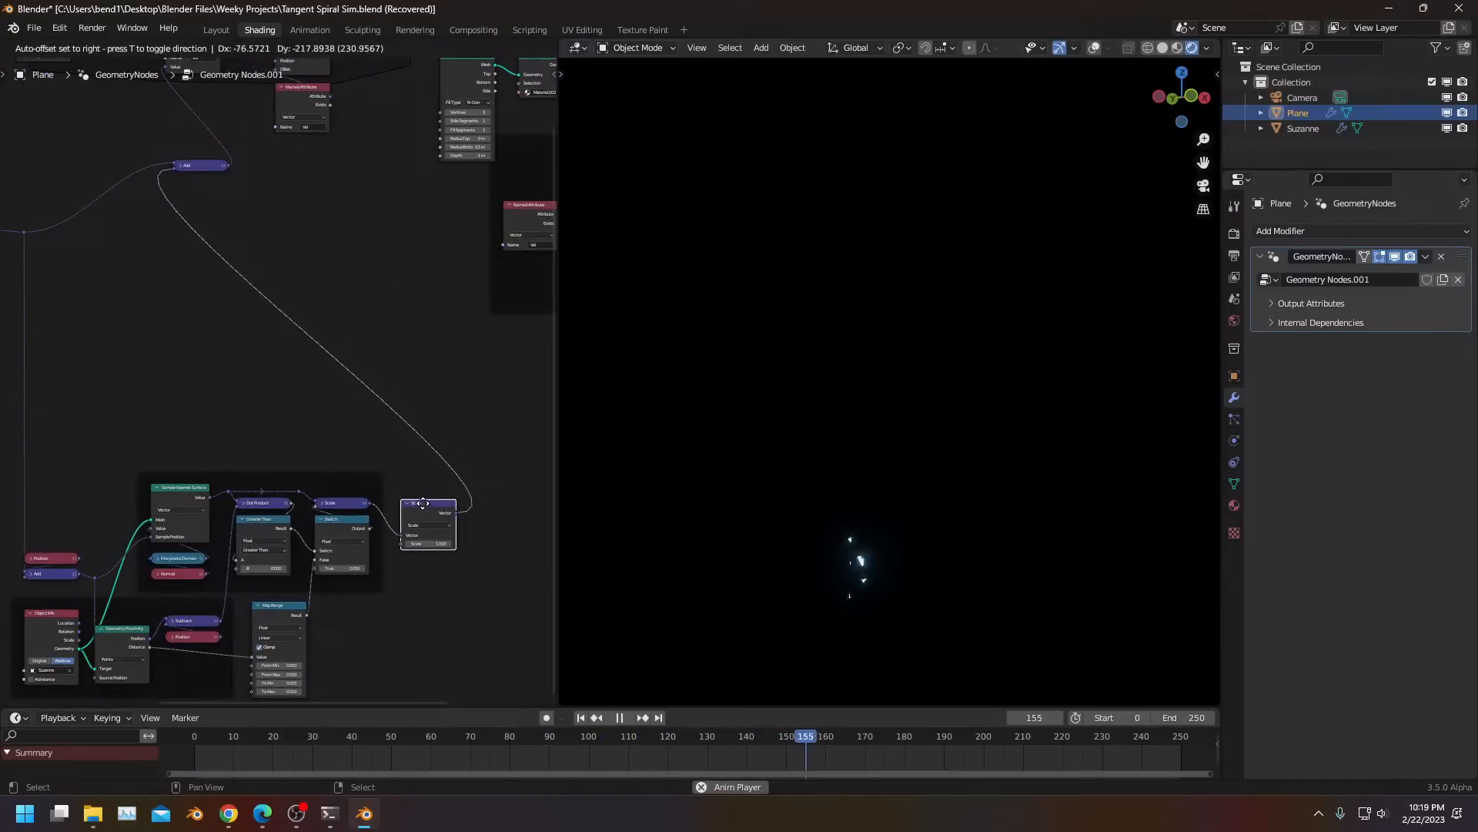
scroll(394, 504, up, 1)
middle_drag(403, 511, 351, 453)
scroll(346, 459, up, 2)
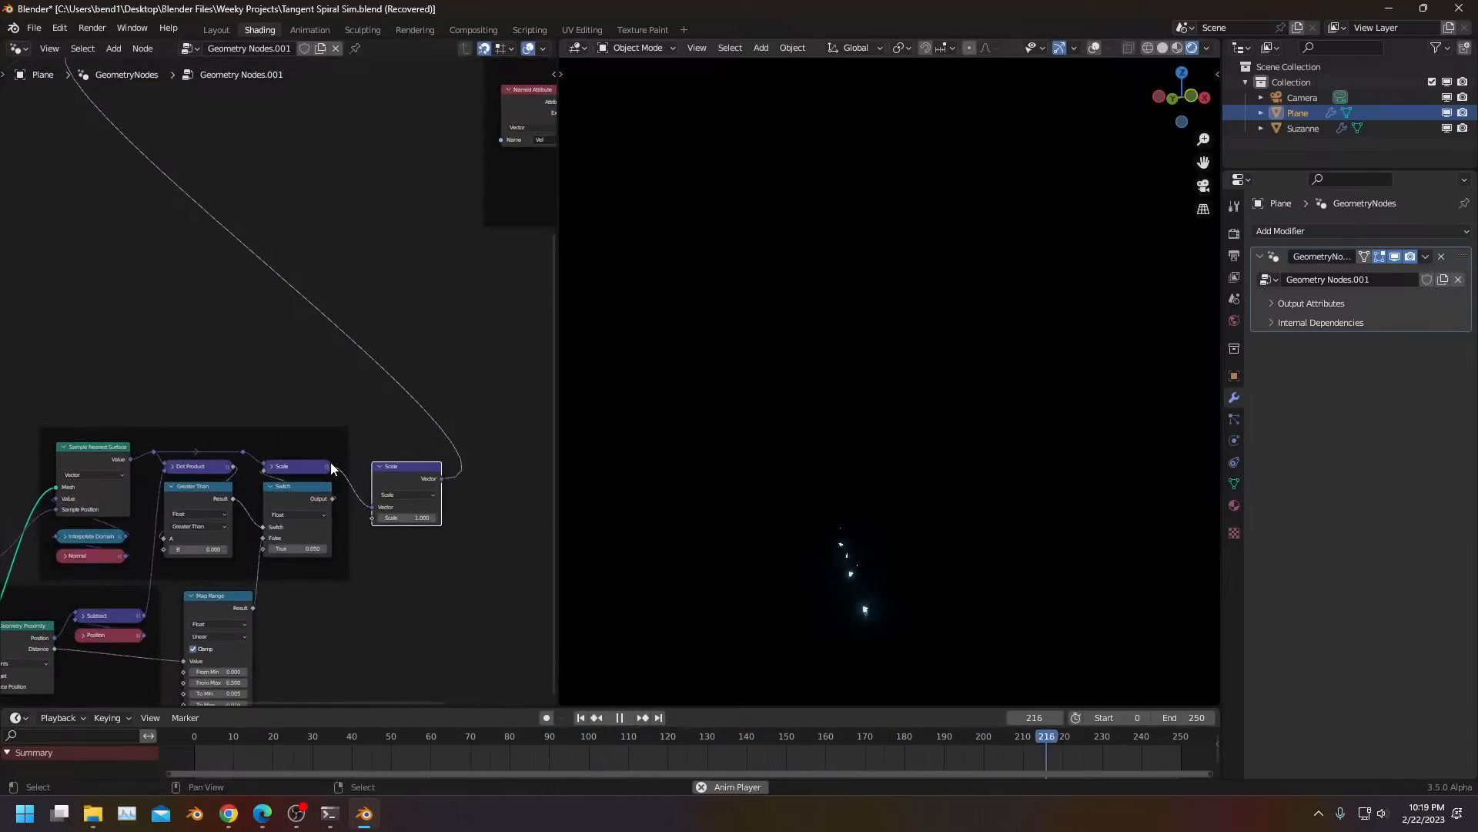
drag(62, 48, 71, 161)
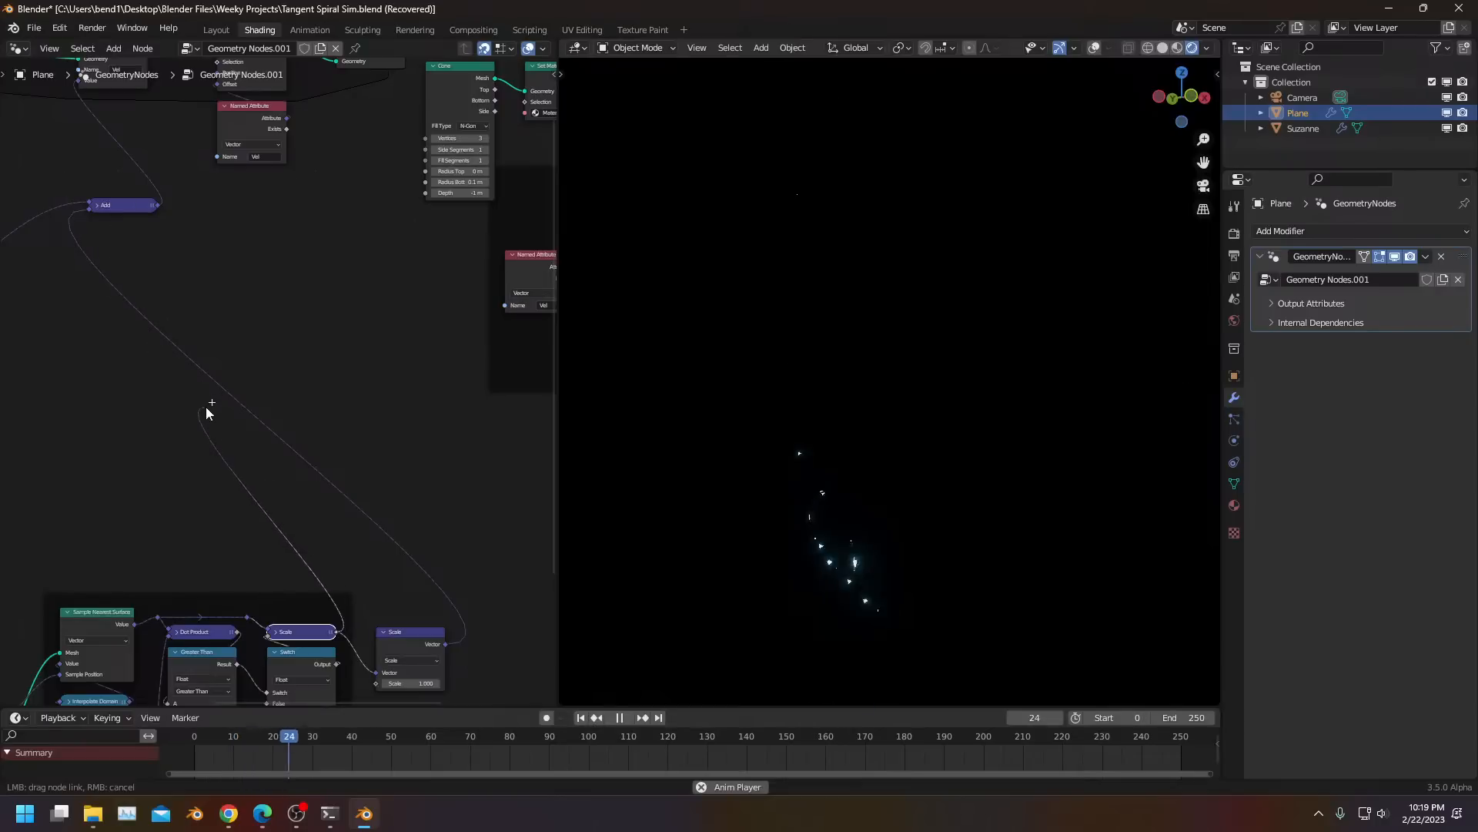
middle_drag(238, 423, 306, 309)
drag(401, 517, 158, 164)
Collapse the Greater Than node and delete the bypassed Scale node outside the frame
scroll(333, 448, up, 3)
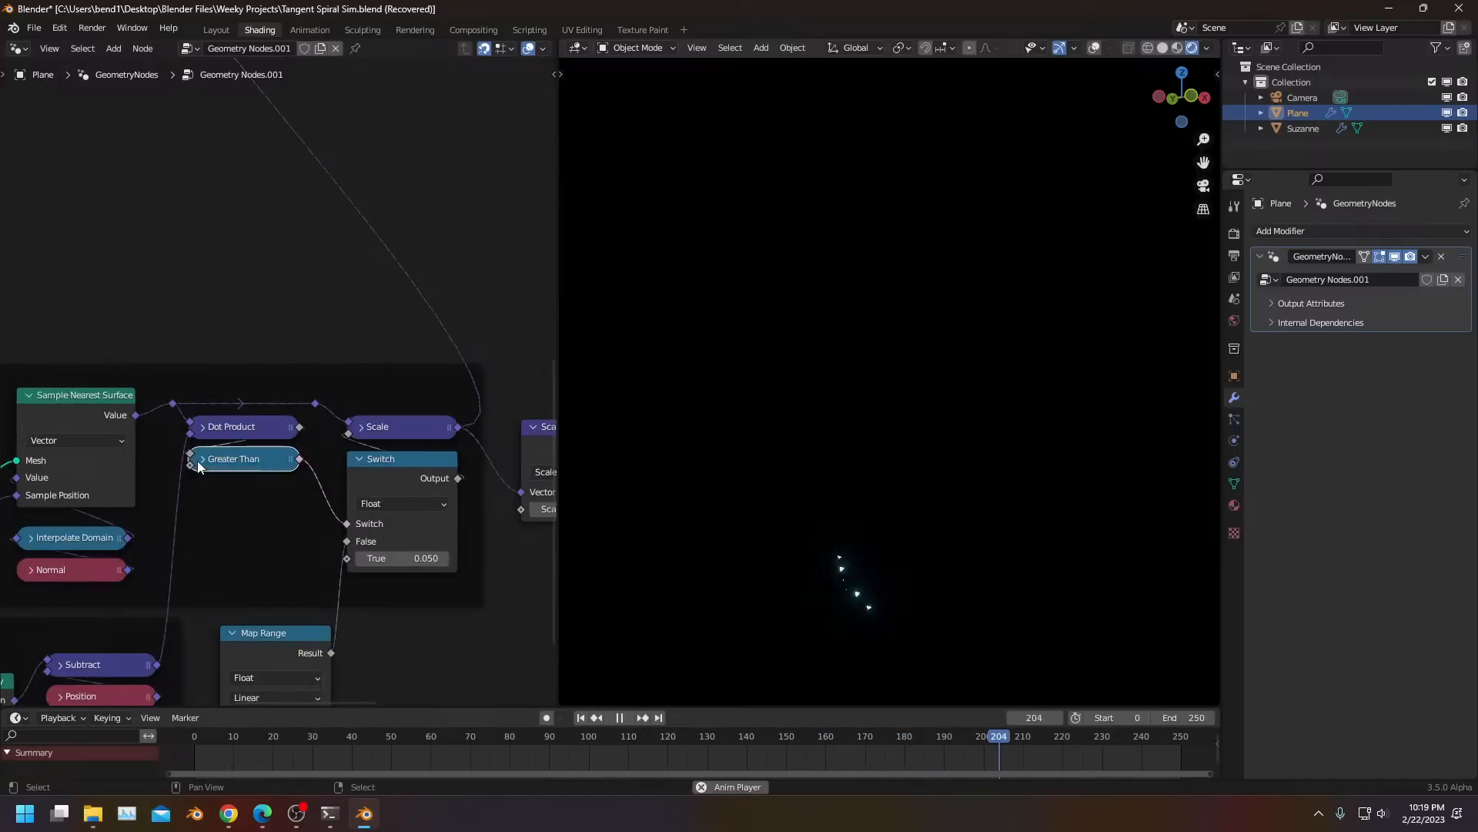
scroll(278, 448, down, 2)
click(467, 423)
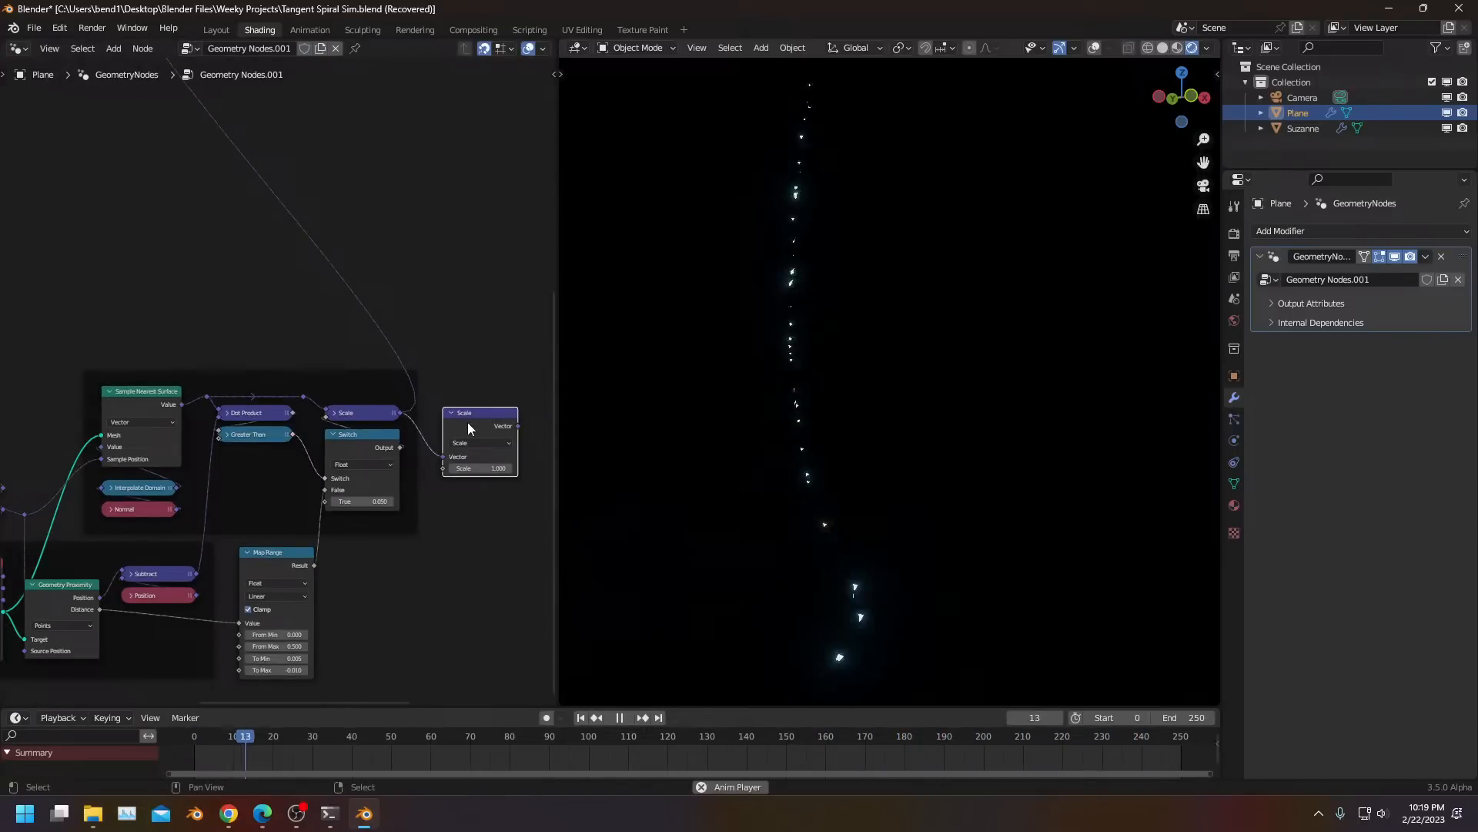
key(x)
Select the lower attraction node frames together with Map Range and reposition them as a group
scroll(334, 404, down, 3)
middle_drag(205, 396, 365, 462)
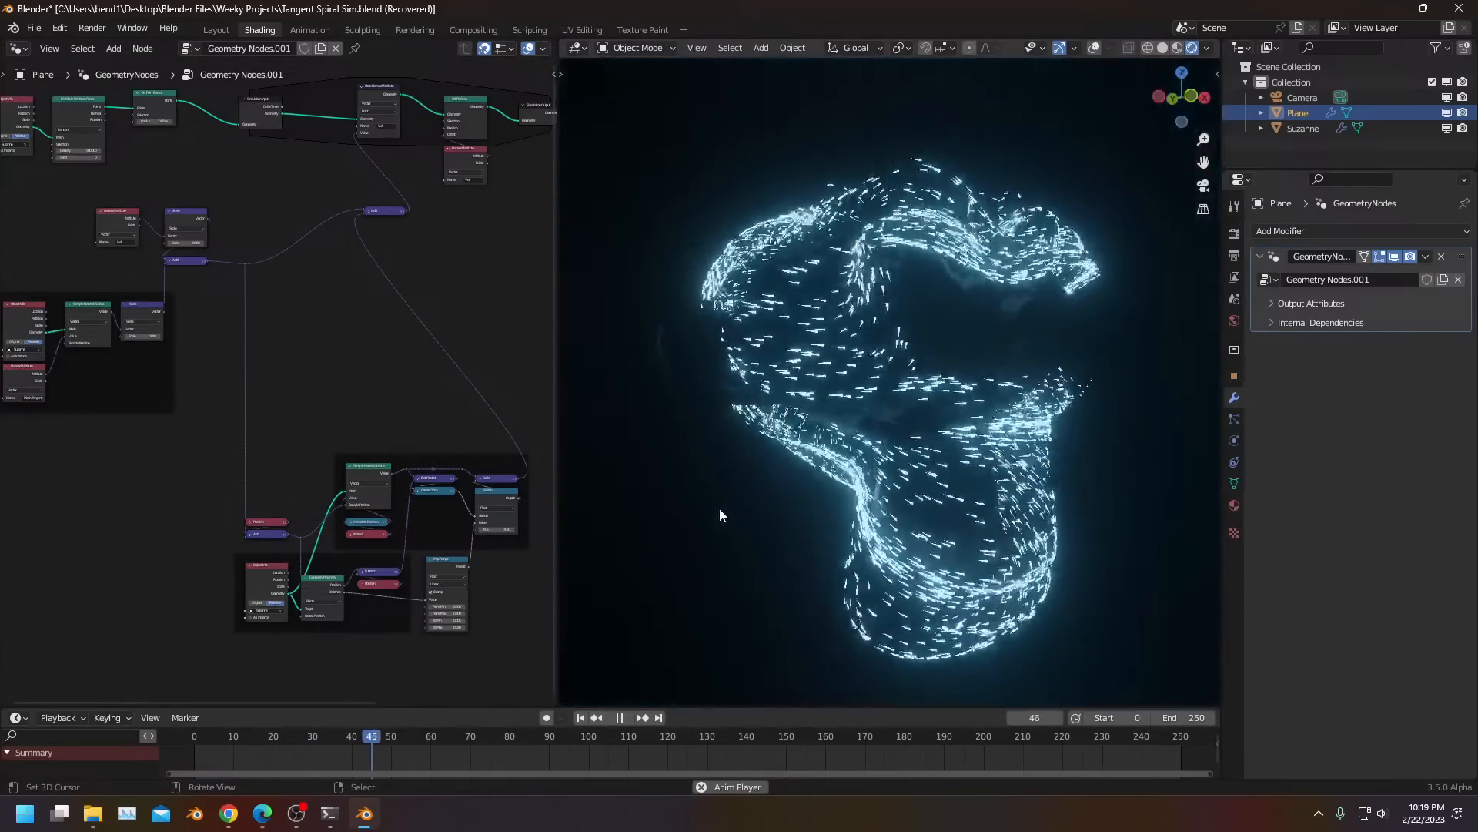
drag(198, 444, 549, 681)
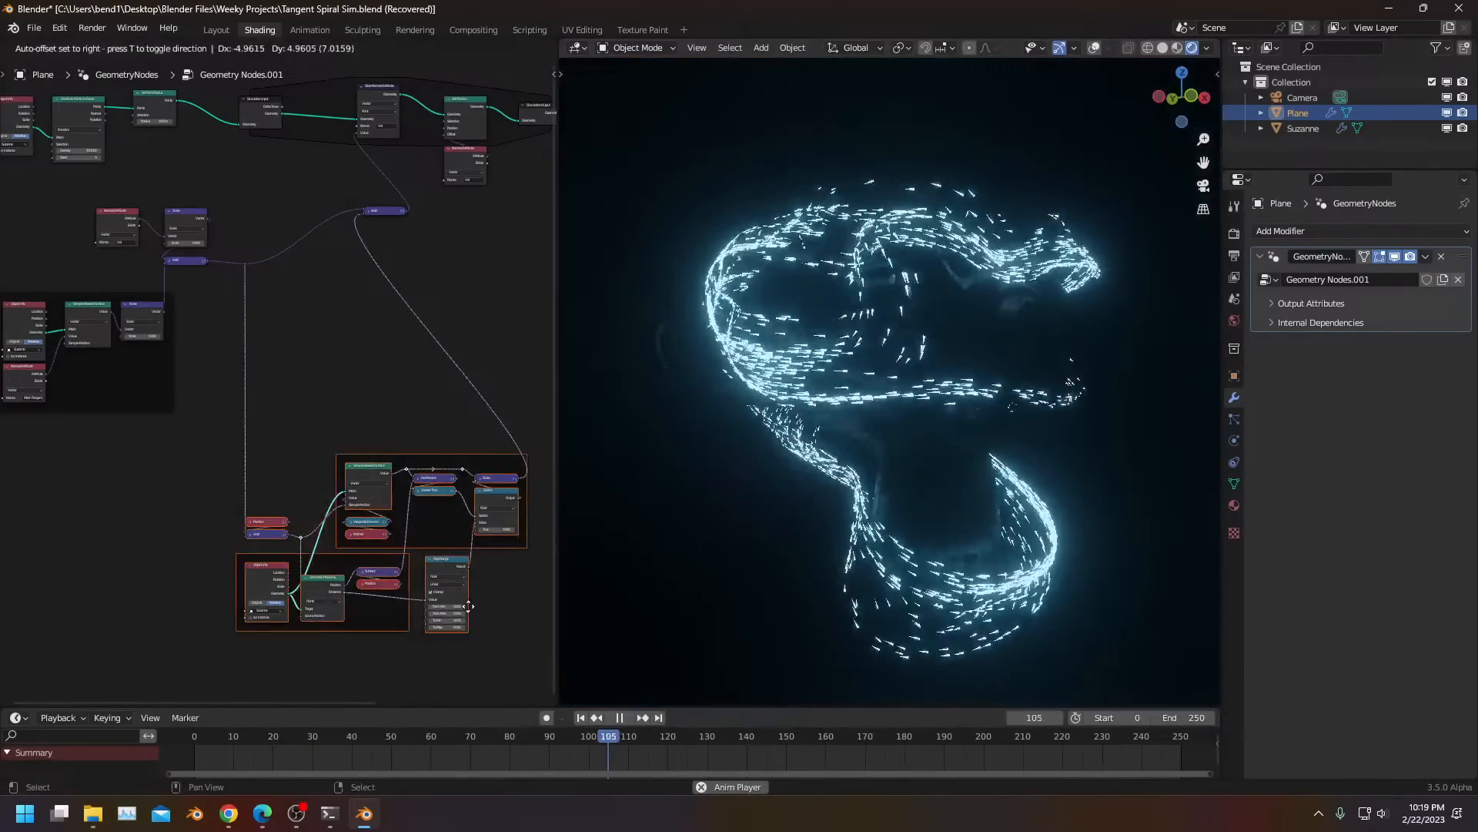
key(g)
click(483, 533)
click(484, 533)
Move the Interpolate Domain and Normal nodes up close beneath the Sample Nearest Surface node
scroll(267, 451, up, 5)
middle_drag(304, 452, 240, 479)
scroll(240, 479, up, 5)
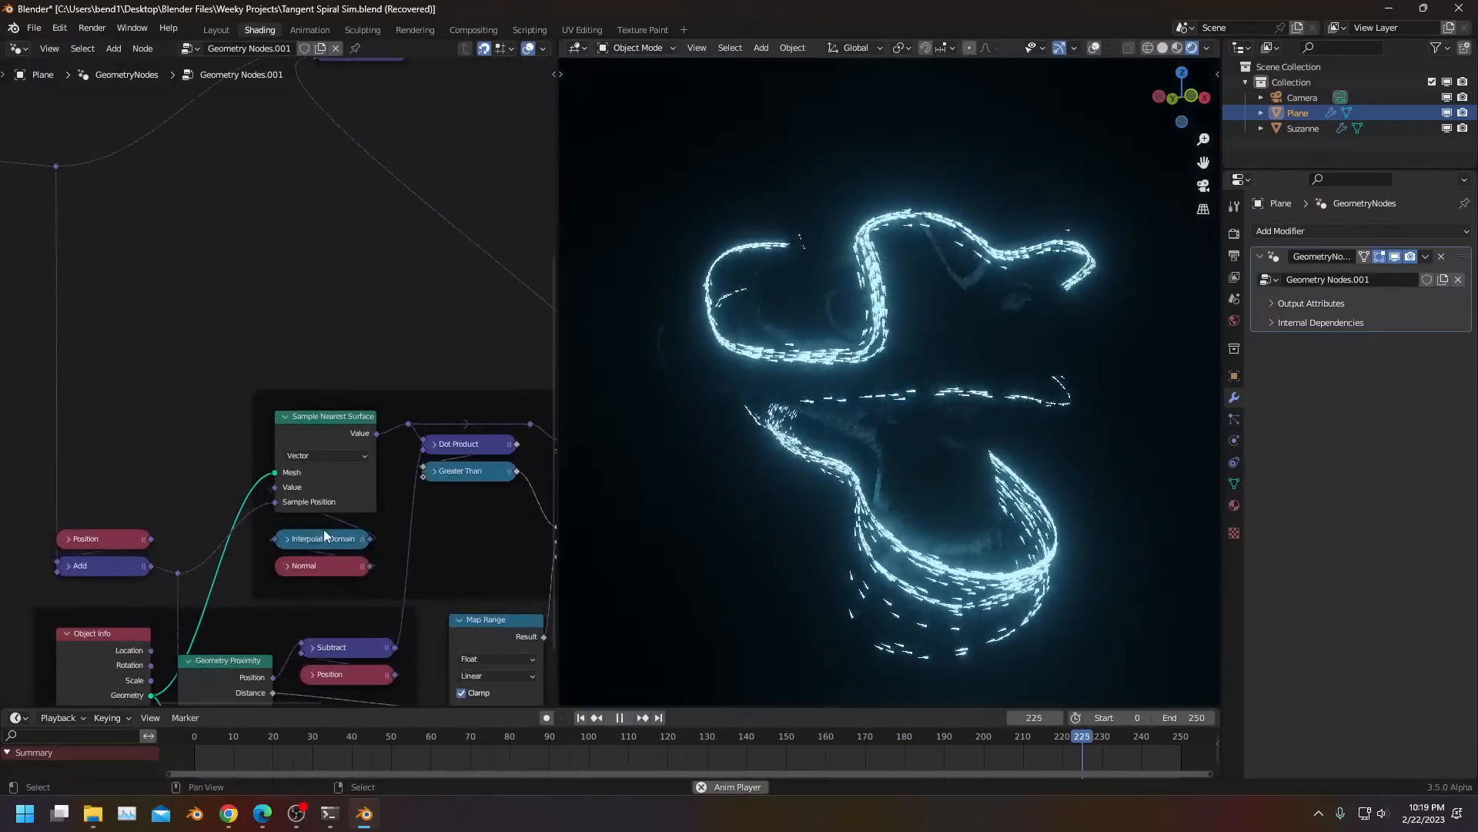
click(326, 566)
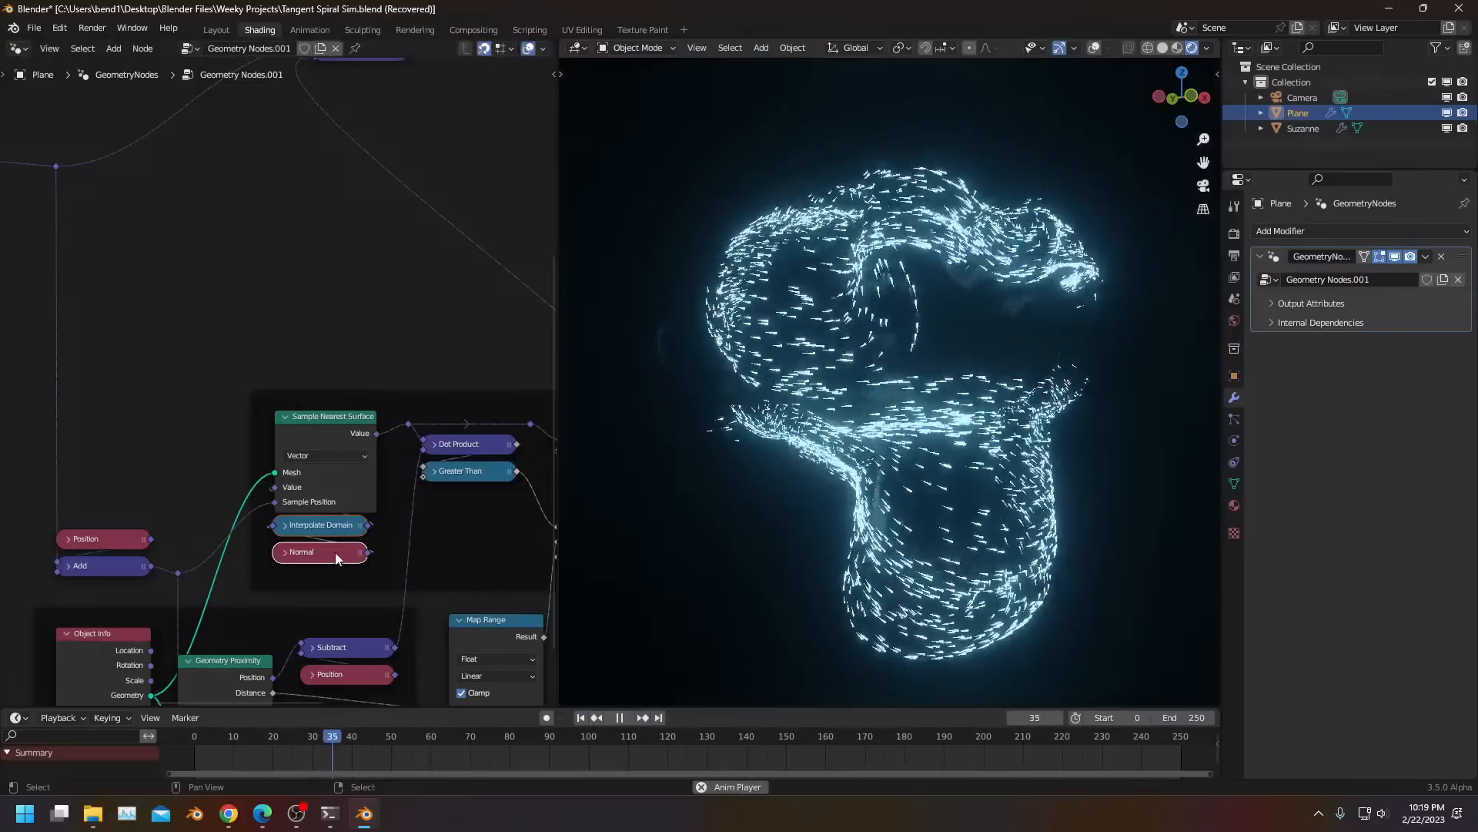
scroll(336, 520, down, 1)
click(243, 377)
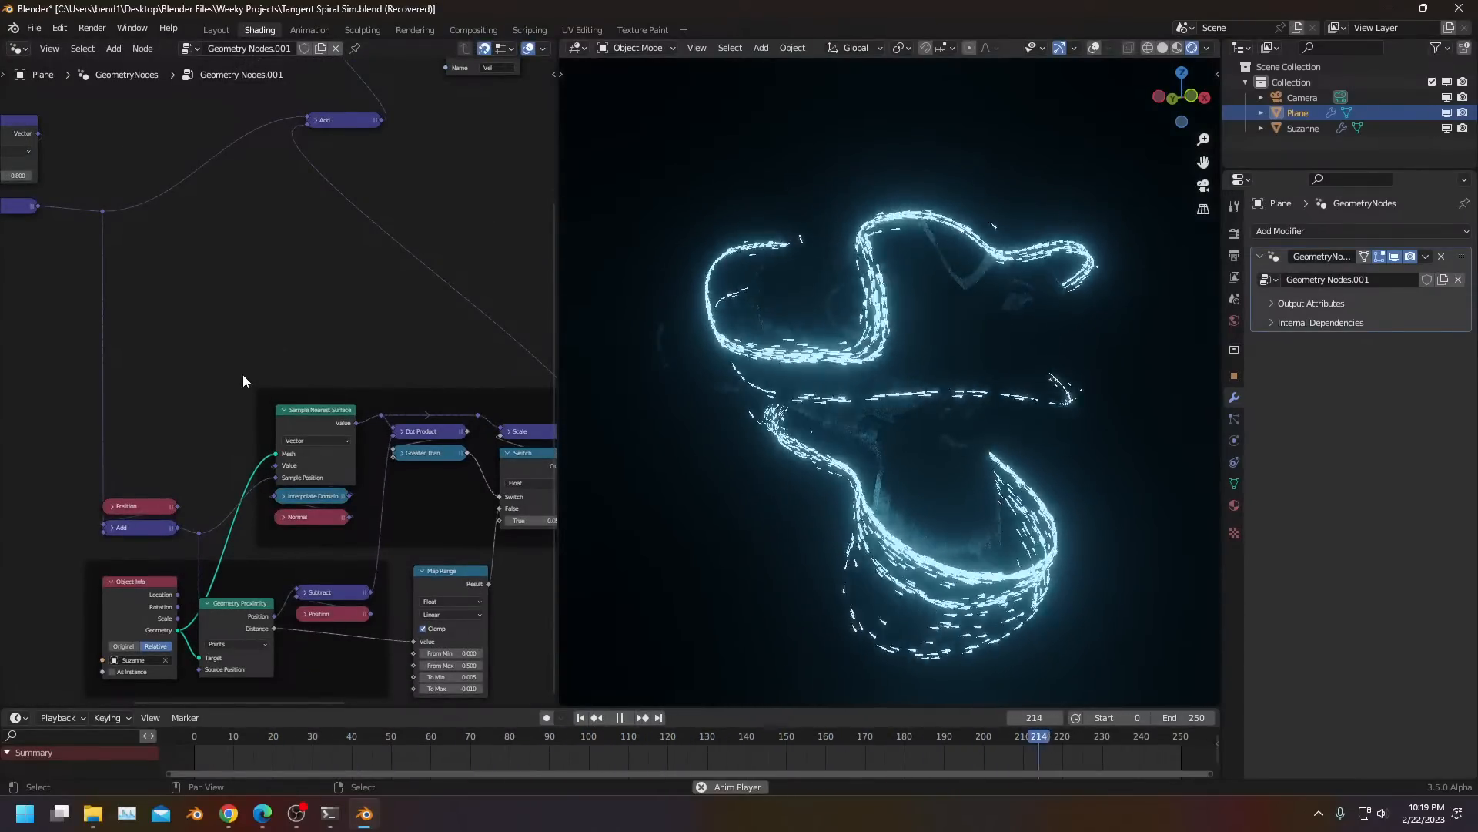
Turn on the node timings overlay in the node editor and inspect the Sample Nearest Surface node's execution time
scroll(826, 404, up, 4)
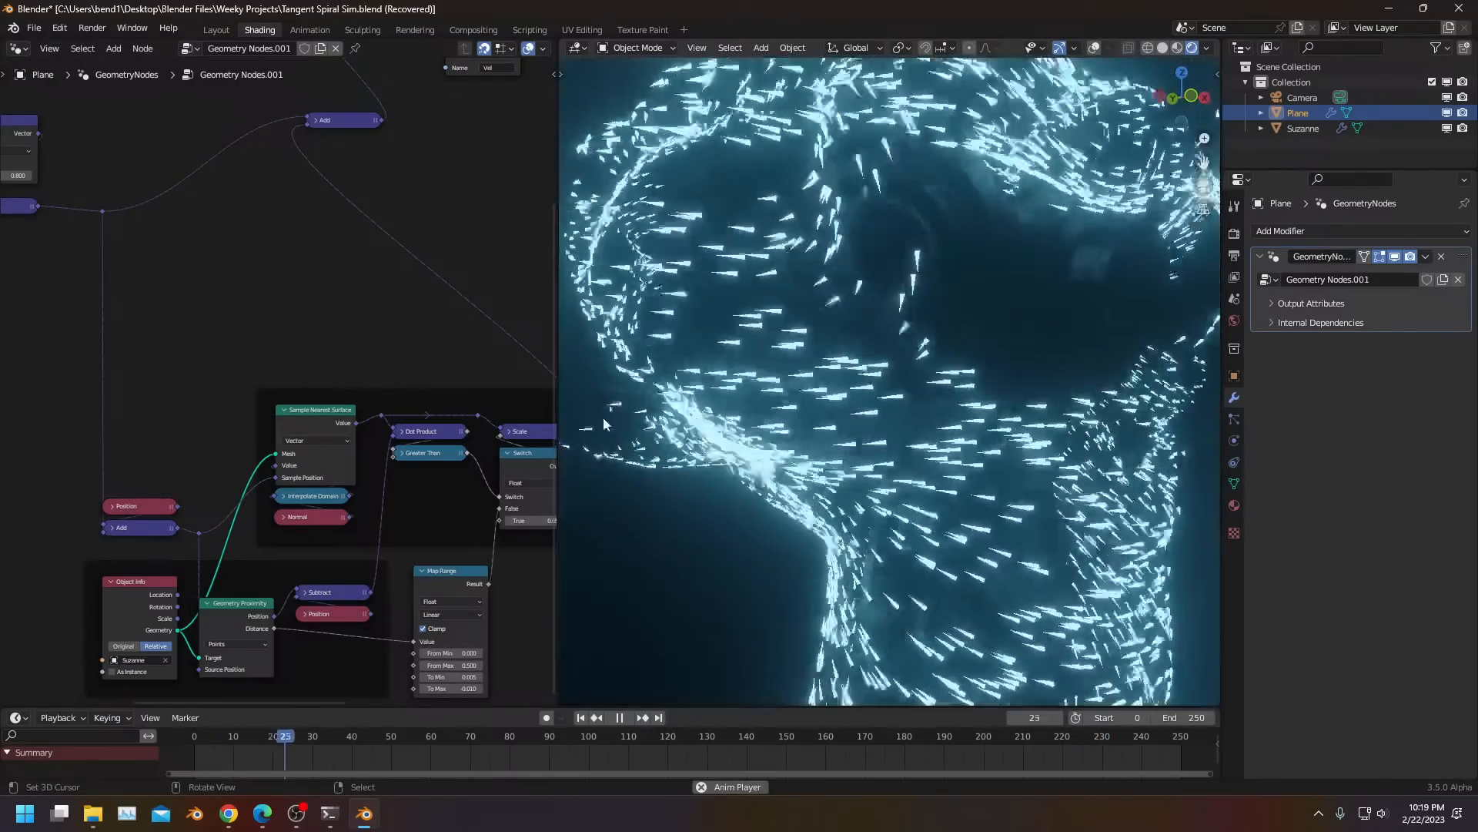
scroll(335, 429, up, 2)
click(338, 439)
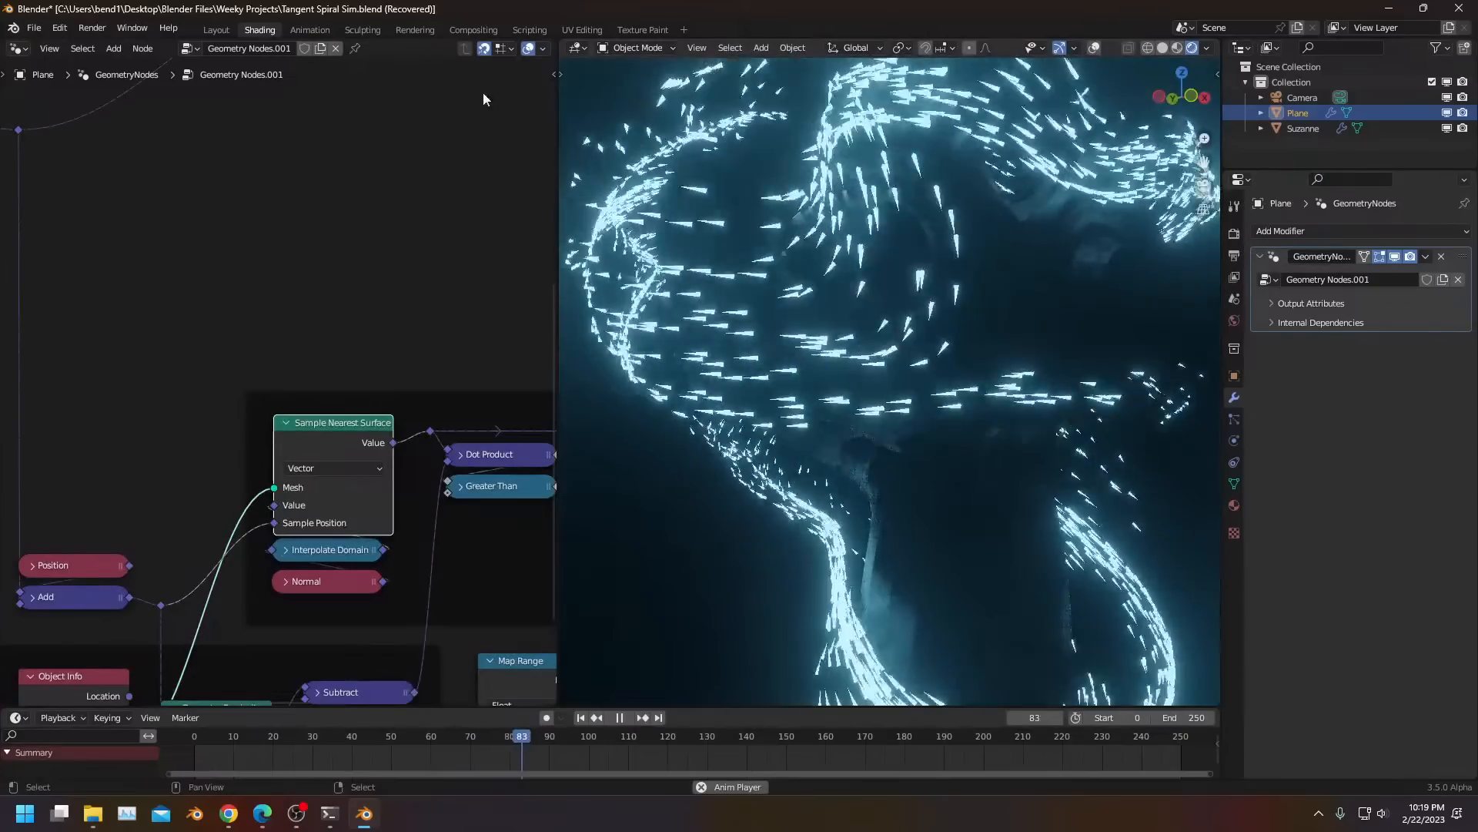
click(542, 48)
click(494, 161)
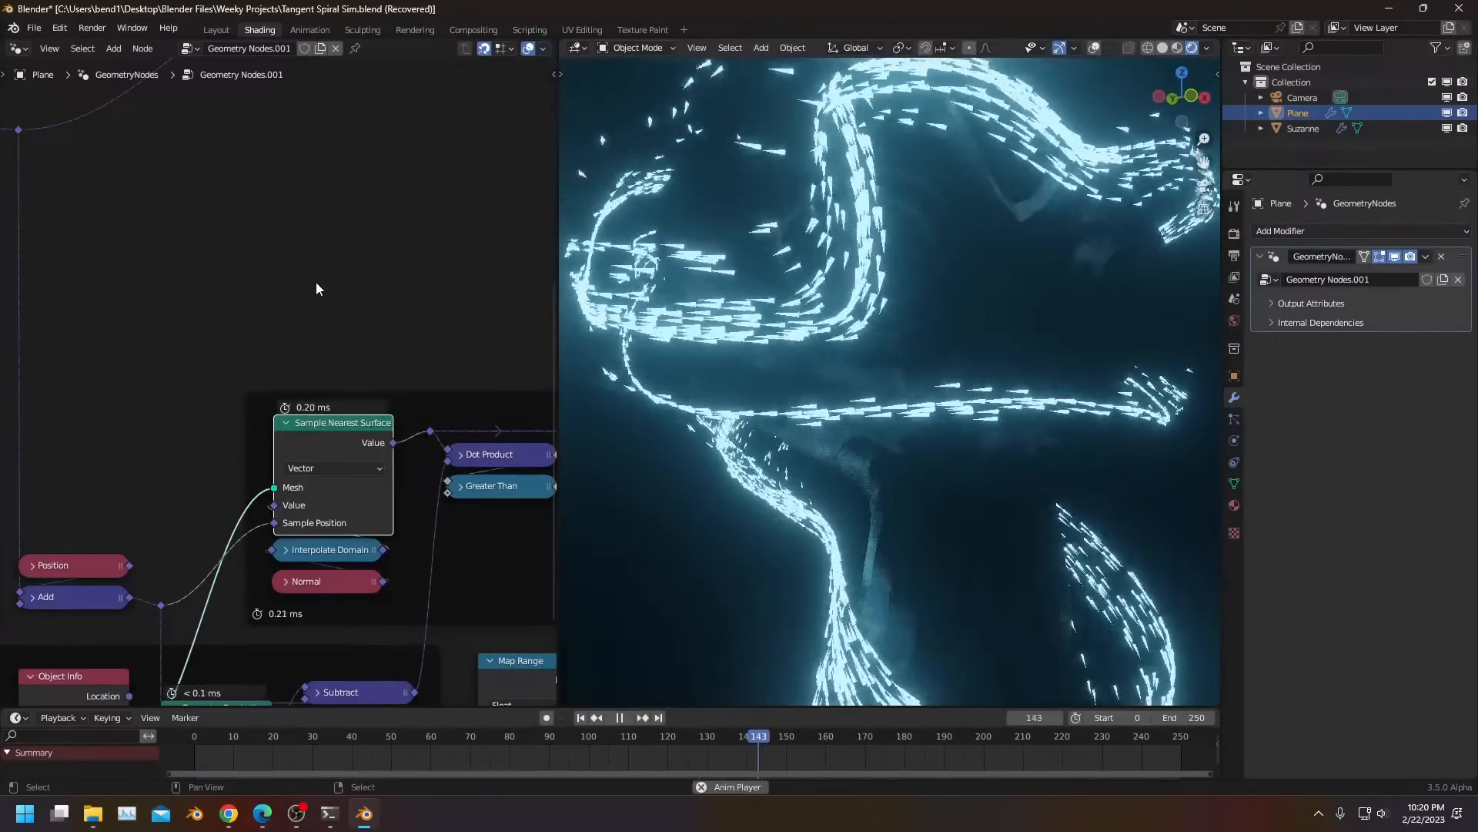
scroll(317, 281, down, 3)
middle_drag(328, 291, 311, 260)
scroll(311, 260, up, 2)
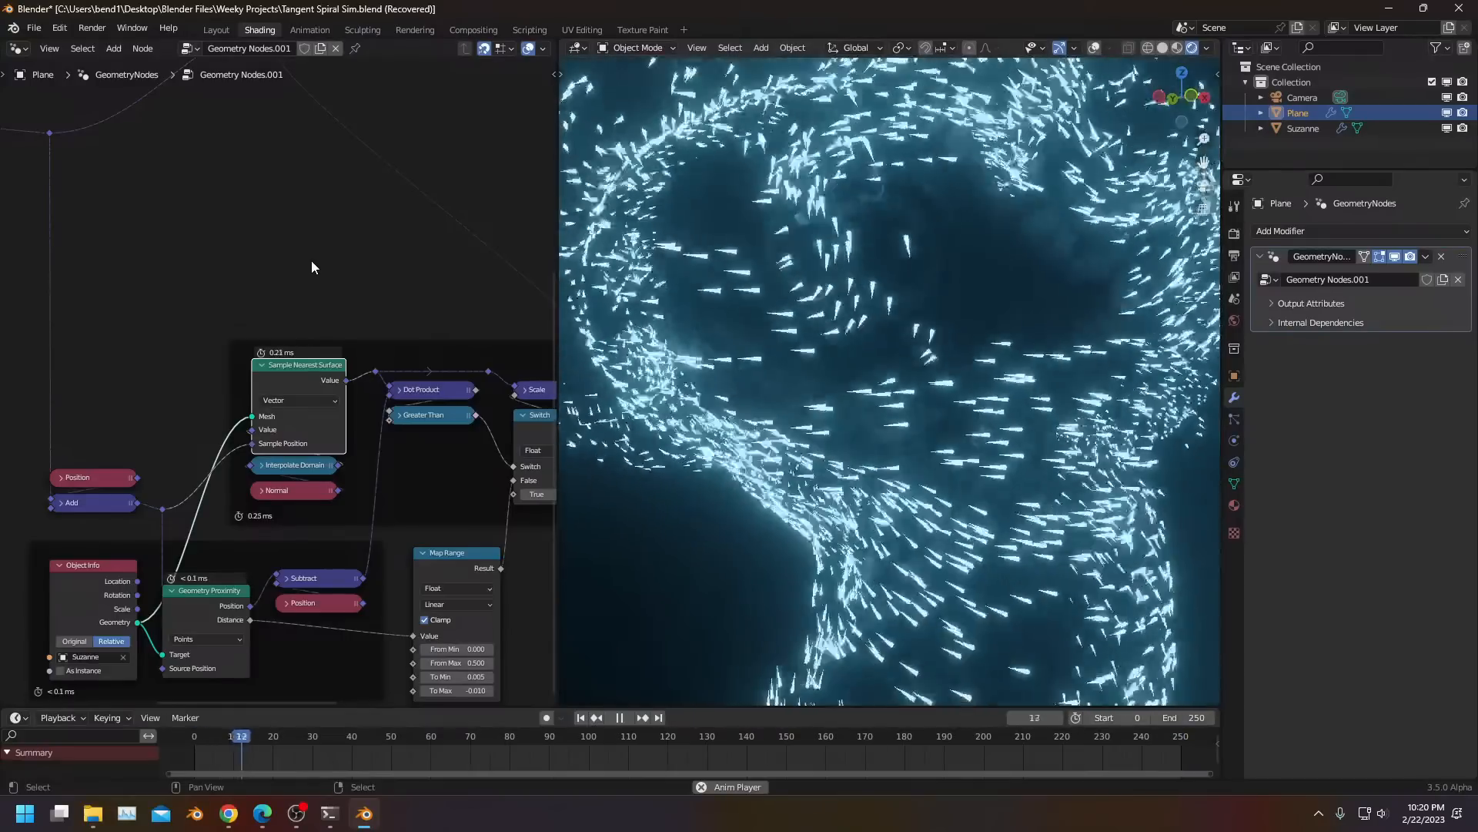
Pause playback and add a Sample Nearest node fed by the Object Info geometry, placed below the proximity frame
key(space)
middle_drag(258, 412, 294, 365)
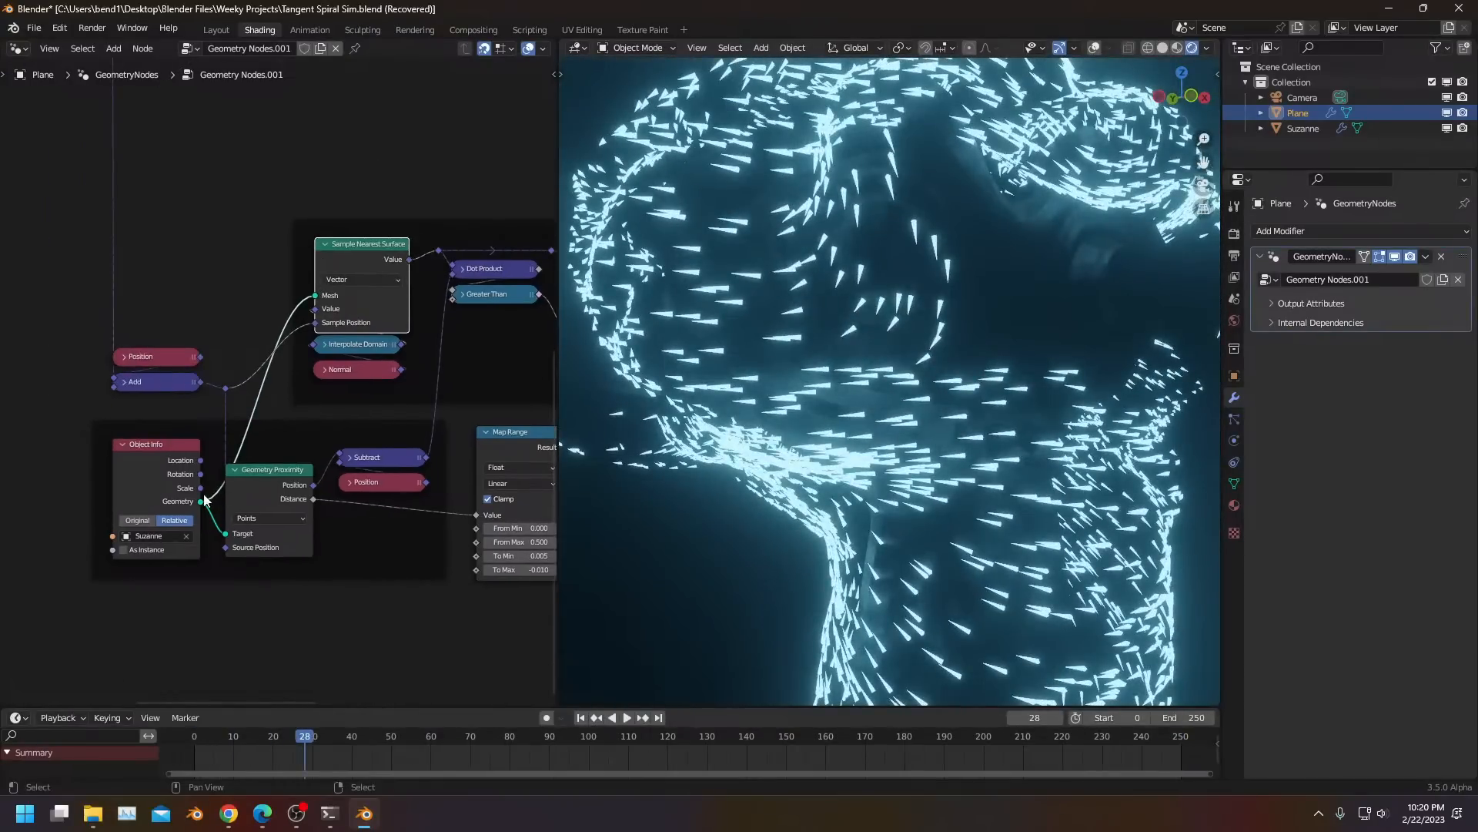
drag(322, 689, 324, 687)
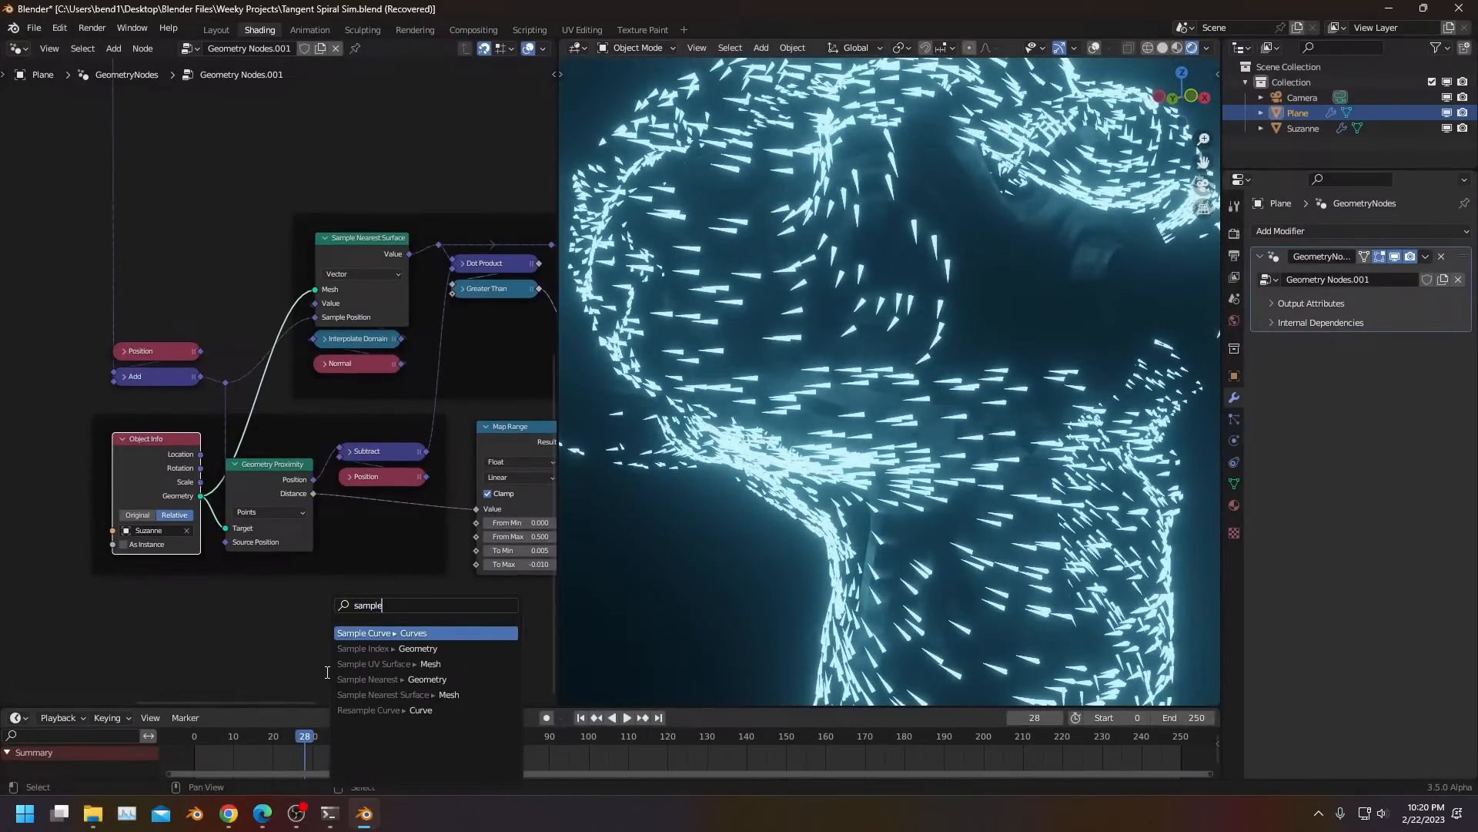
key(Down)
key(Return)
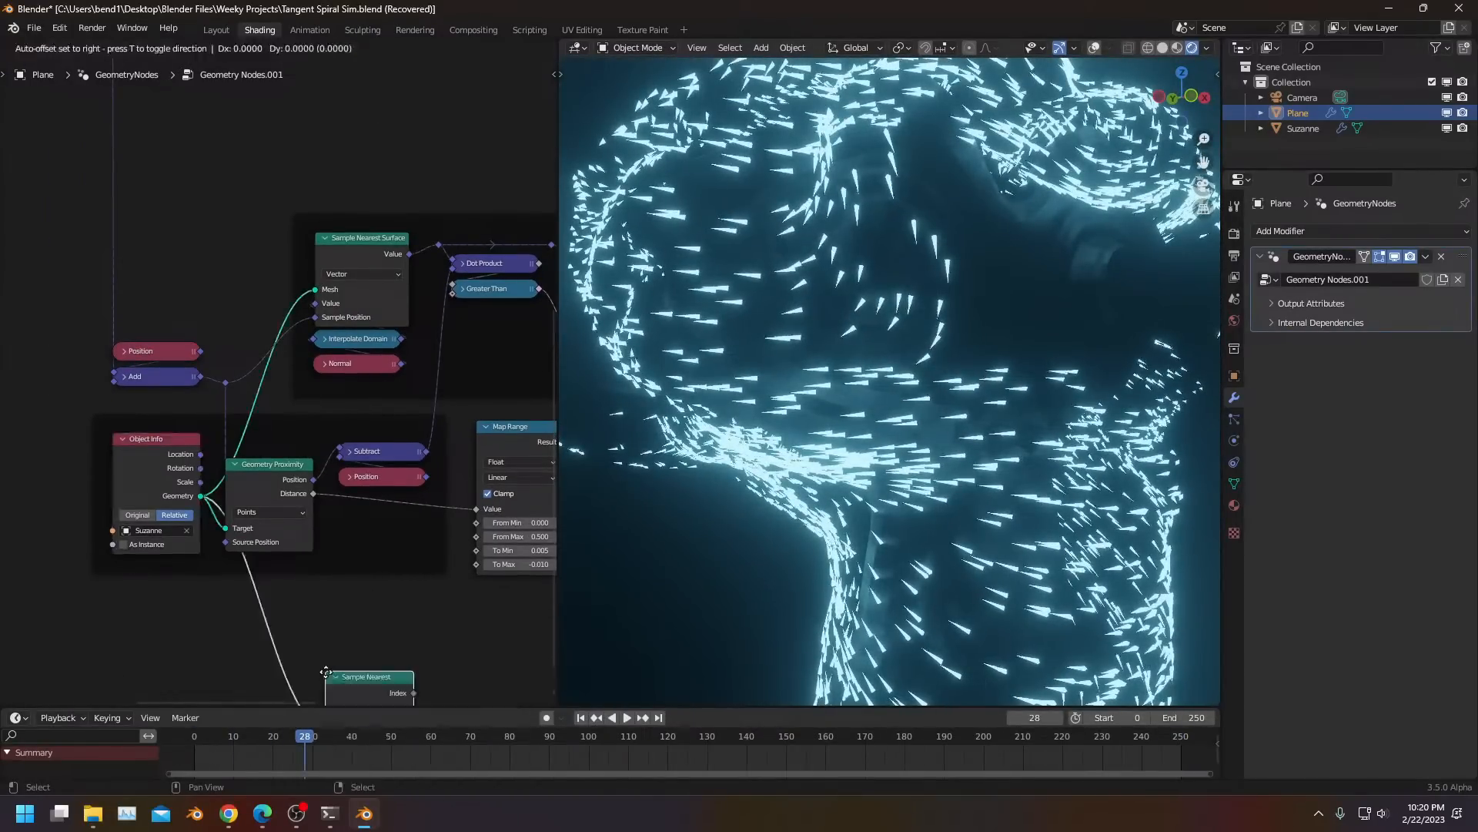
middle_drag(298, 685, 269, 549)
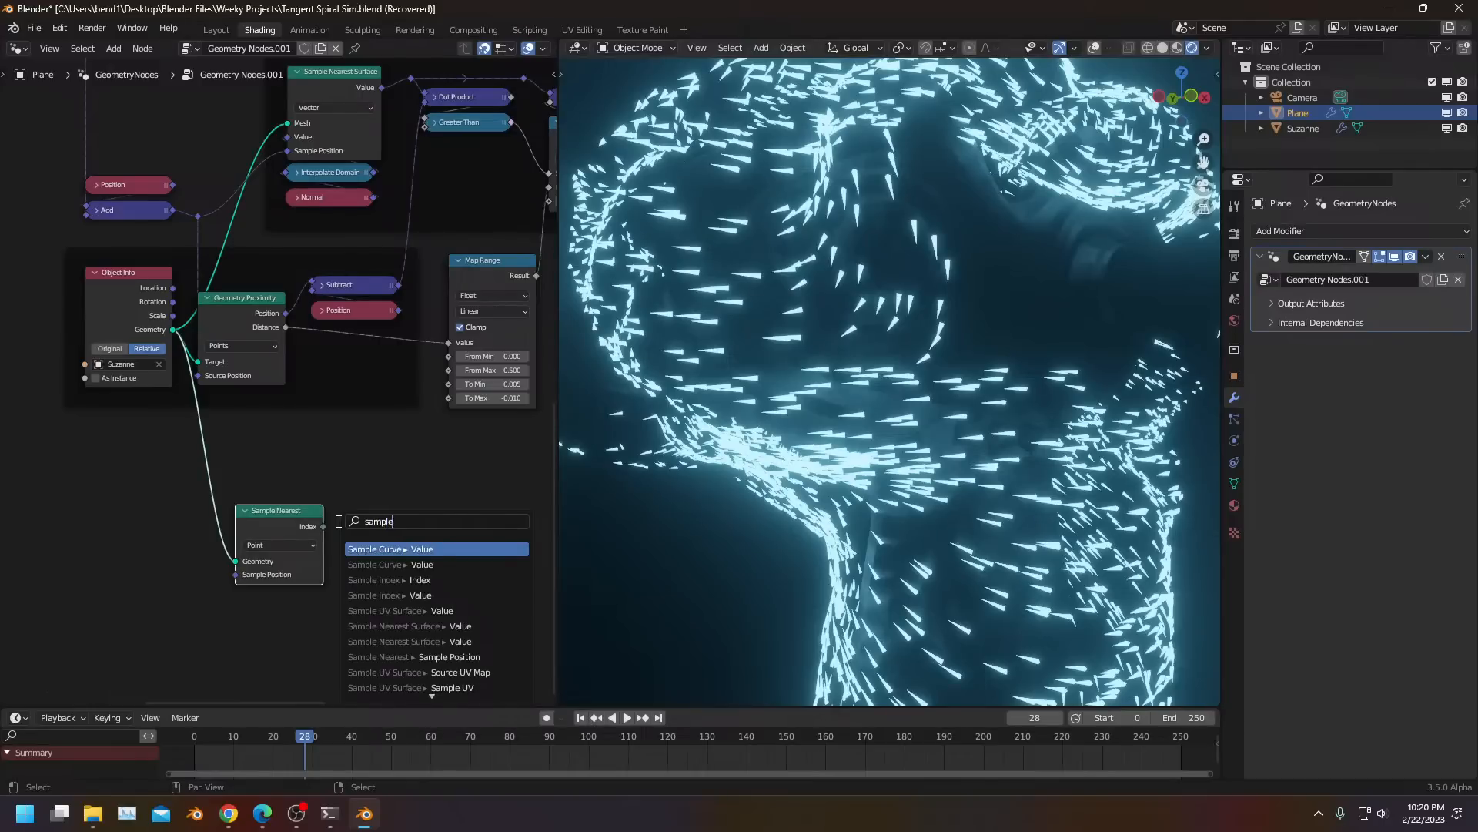
Add a Sample Index node driven by Sample Nearest's Index, with the Object Info geometry and a duplicated Normal node as Value
key(Return)
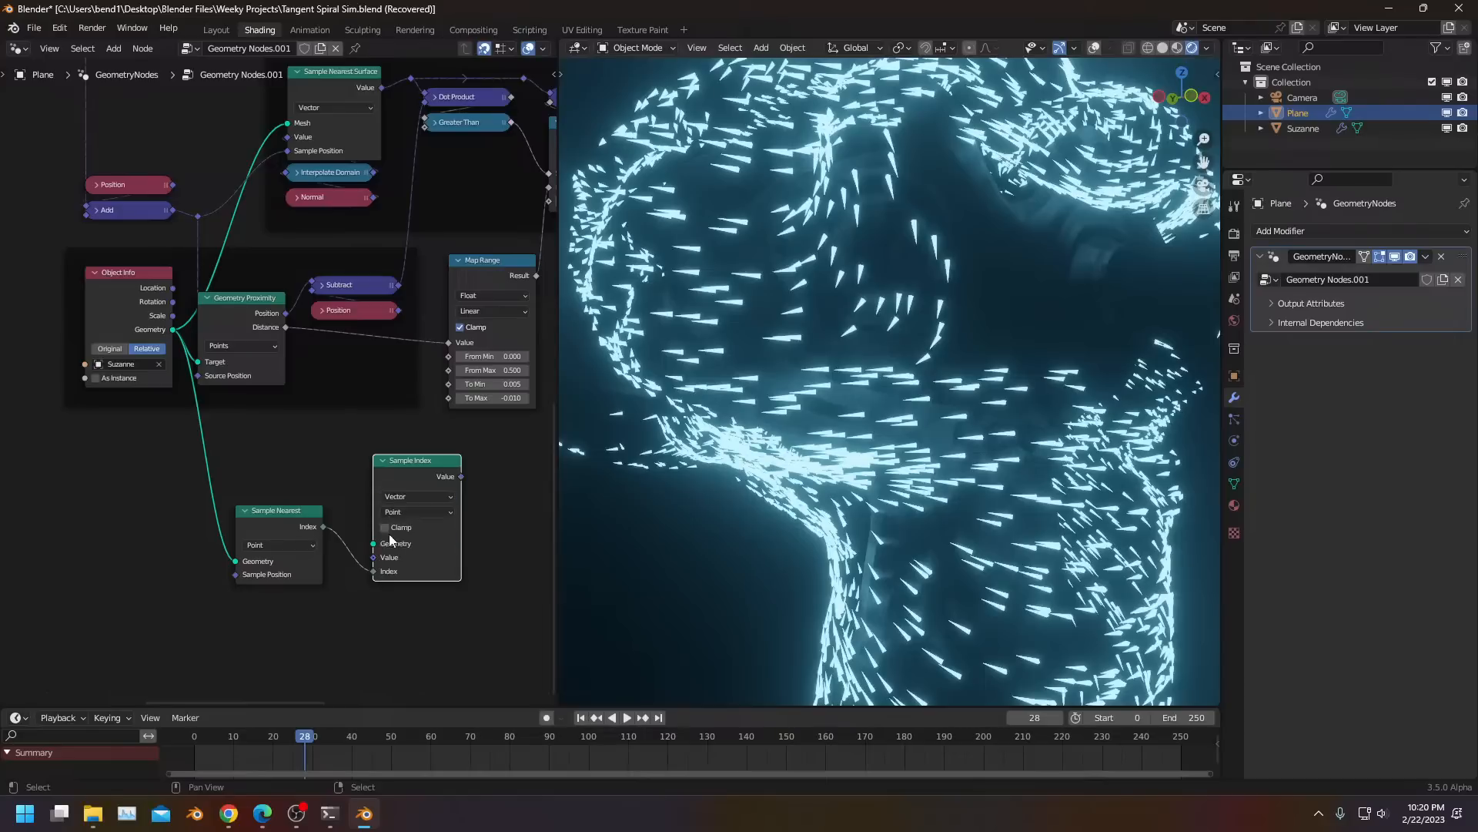
drag(288, 445, 376, 548)
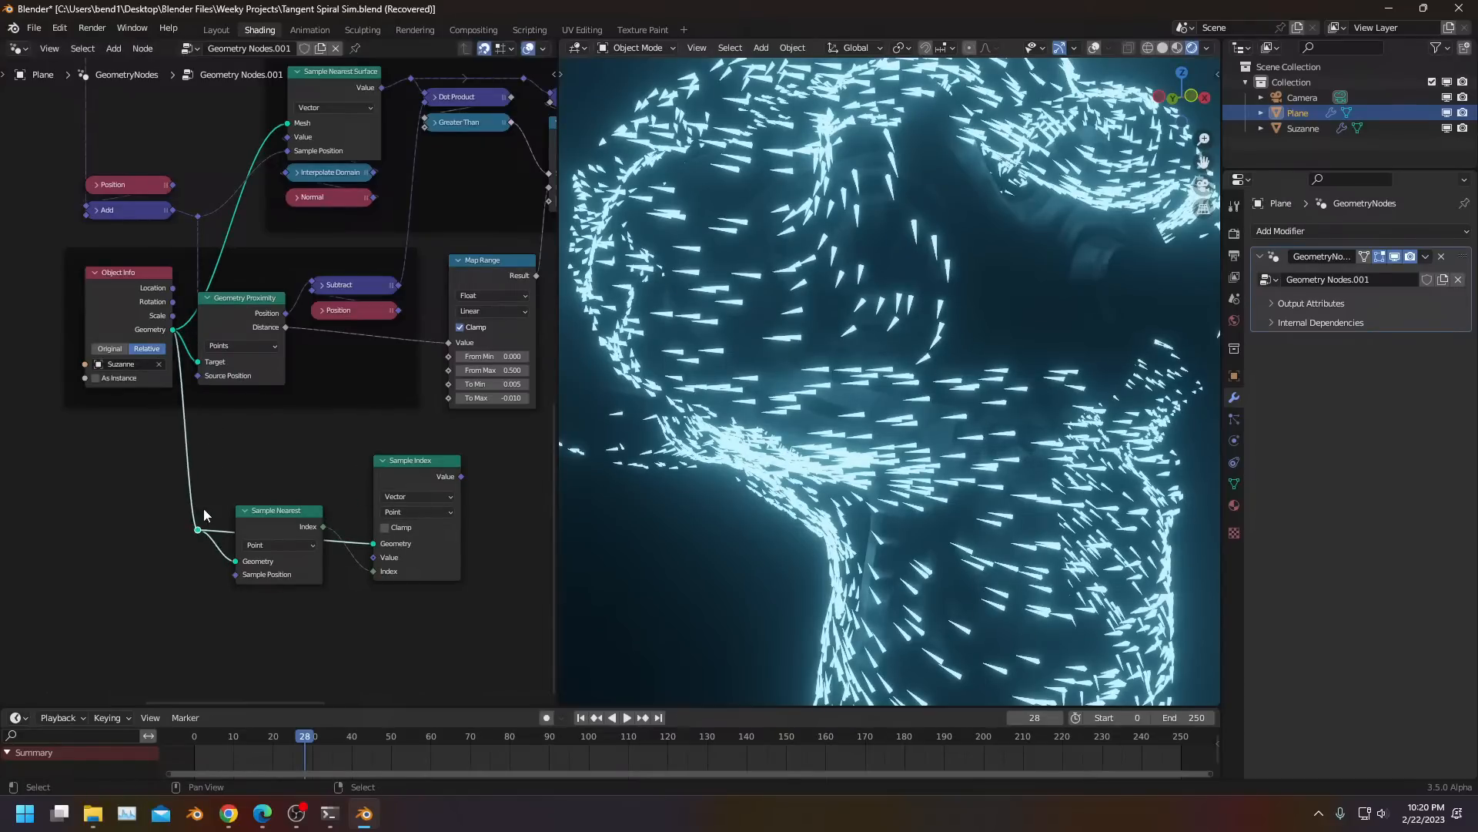
key(shift+d)
click(339, 616)
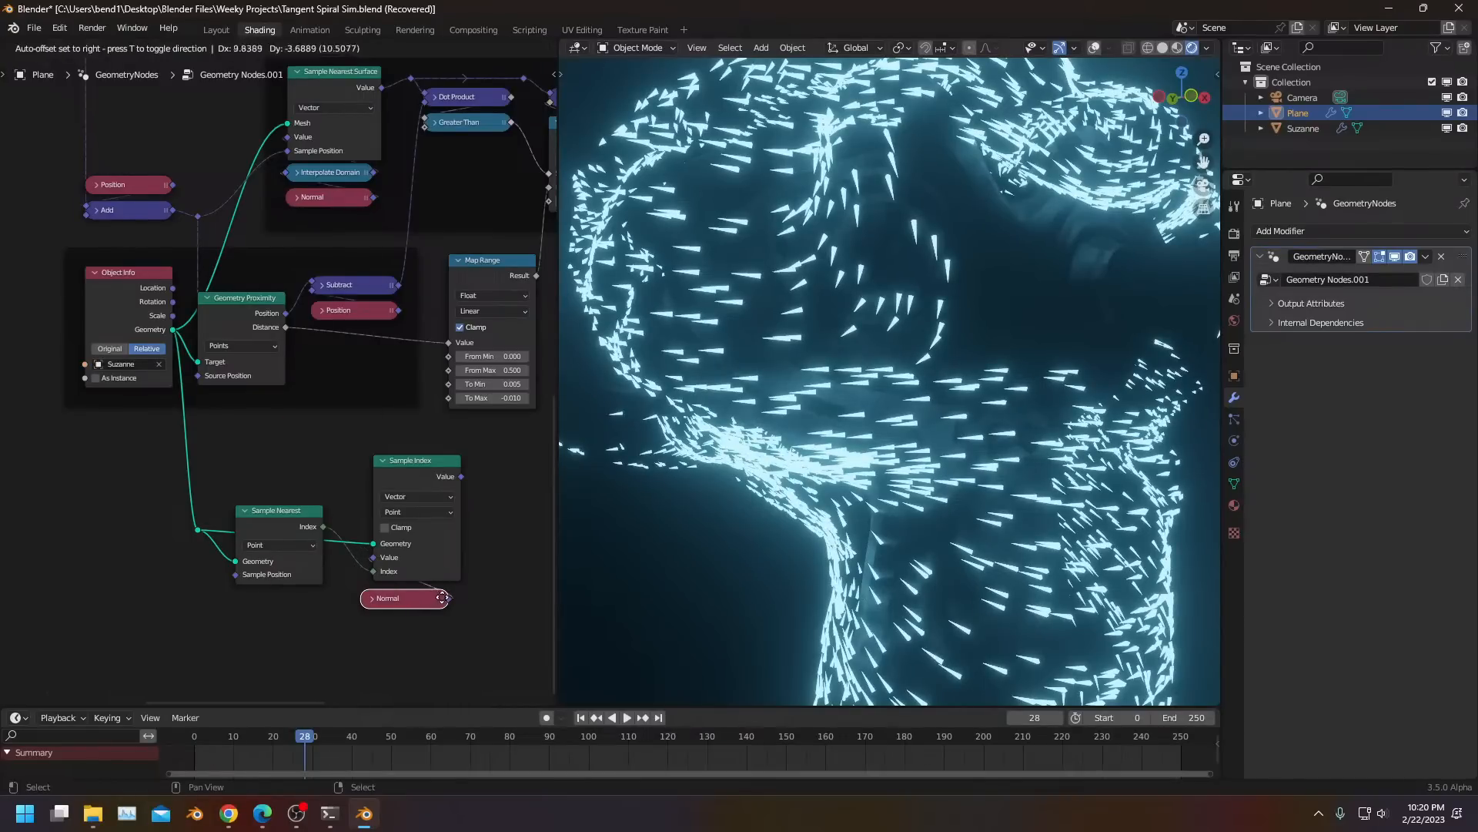
Link the Add position to Sample Nearest's Sample Position and feed the Sample Index value into the reroute before Dot Product
drag(198, 215, 235, 575)
scroll(369, 493, down, 1)
middle_drag(395, 481, 325, 583)
drag(339, 570, 301, 239)
key(space)
key(space)
Frame the Sample Nearest, Sample Index and Normal nodes together, and play the simulation to compare their timings
drag(100, 560, 365, 694)
key(ctrl+j)
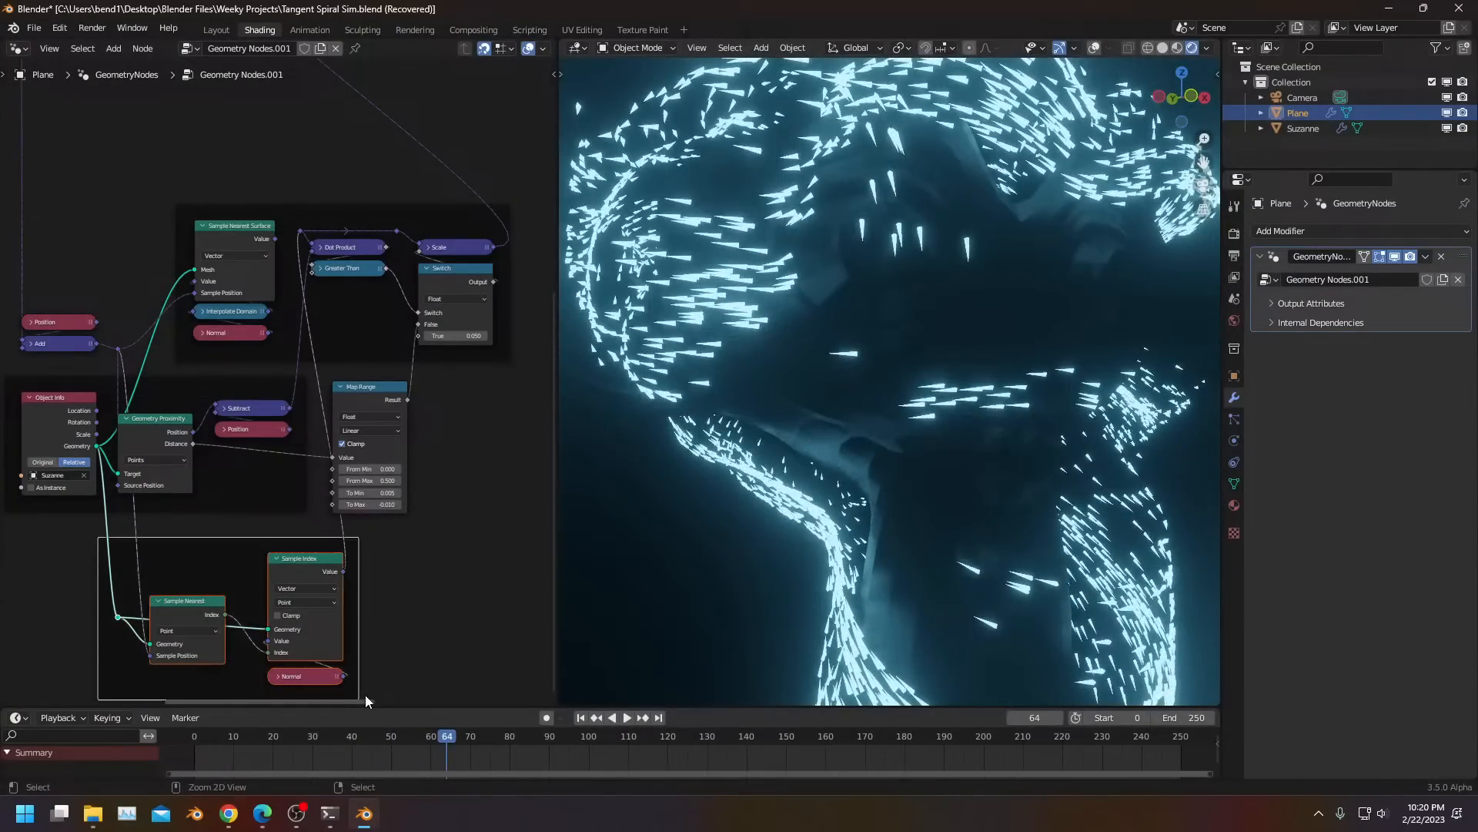
key(space)
middle_drag(379, 614, 417, 574)
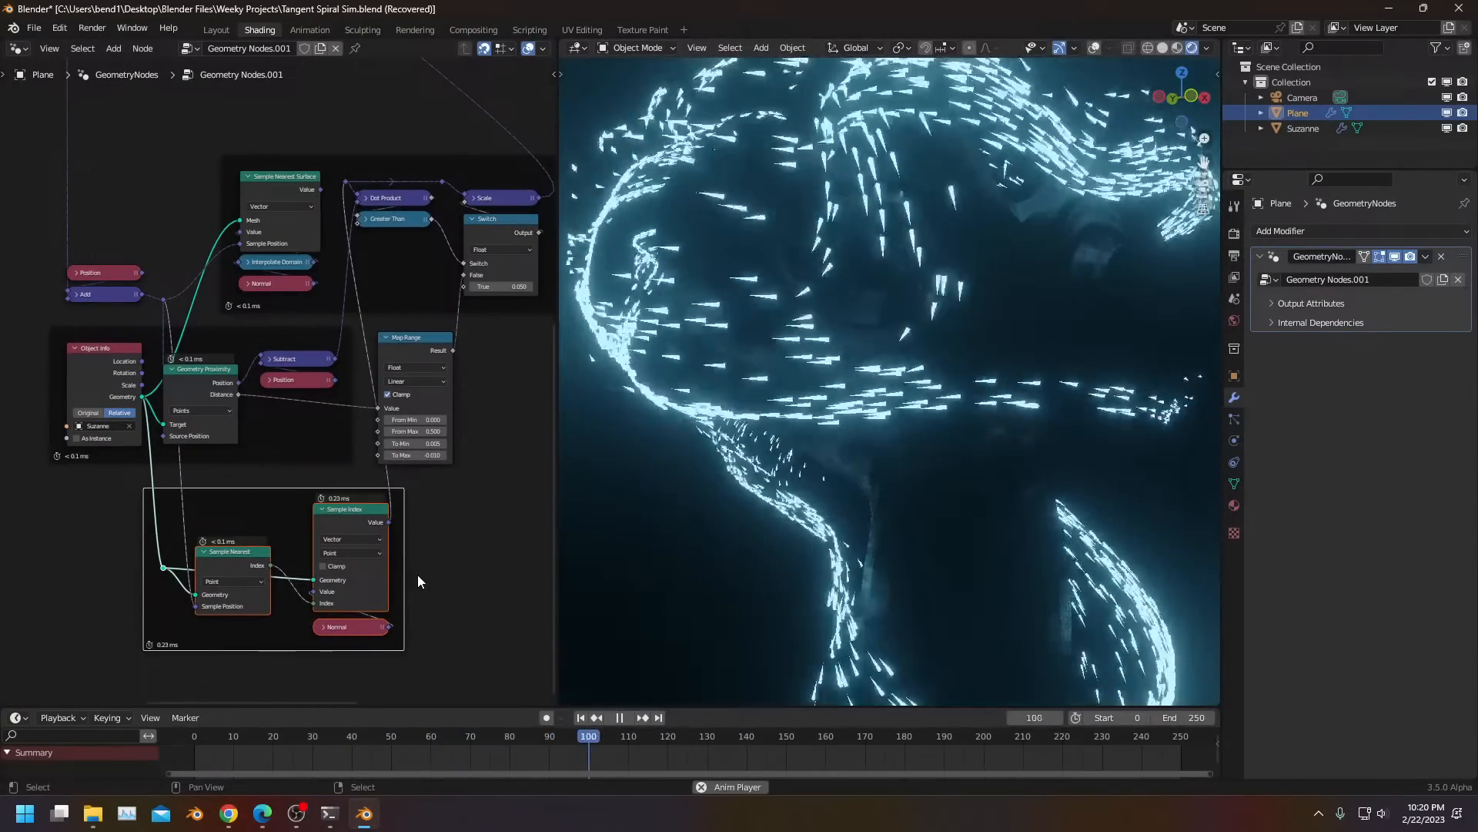
Reconnect Sample Nearest Surface's Value to the reroute before Dot Product and delete the framed Sample Index setup
drag(320, 189, 343, 182)
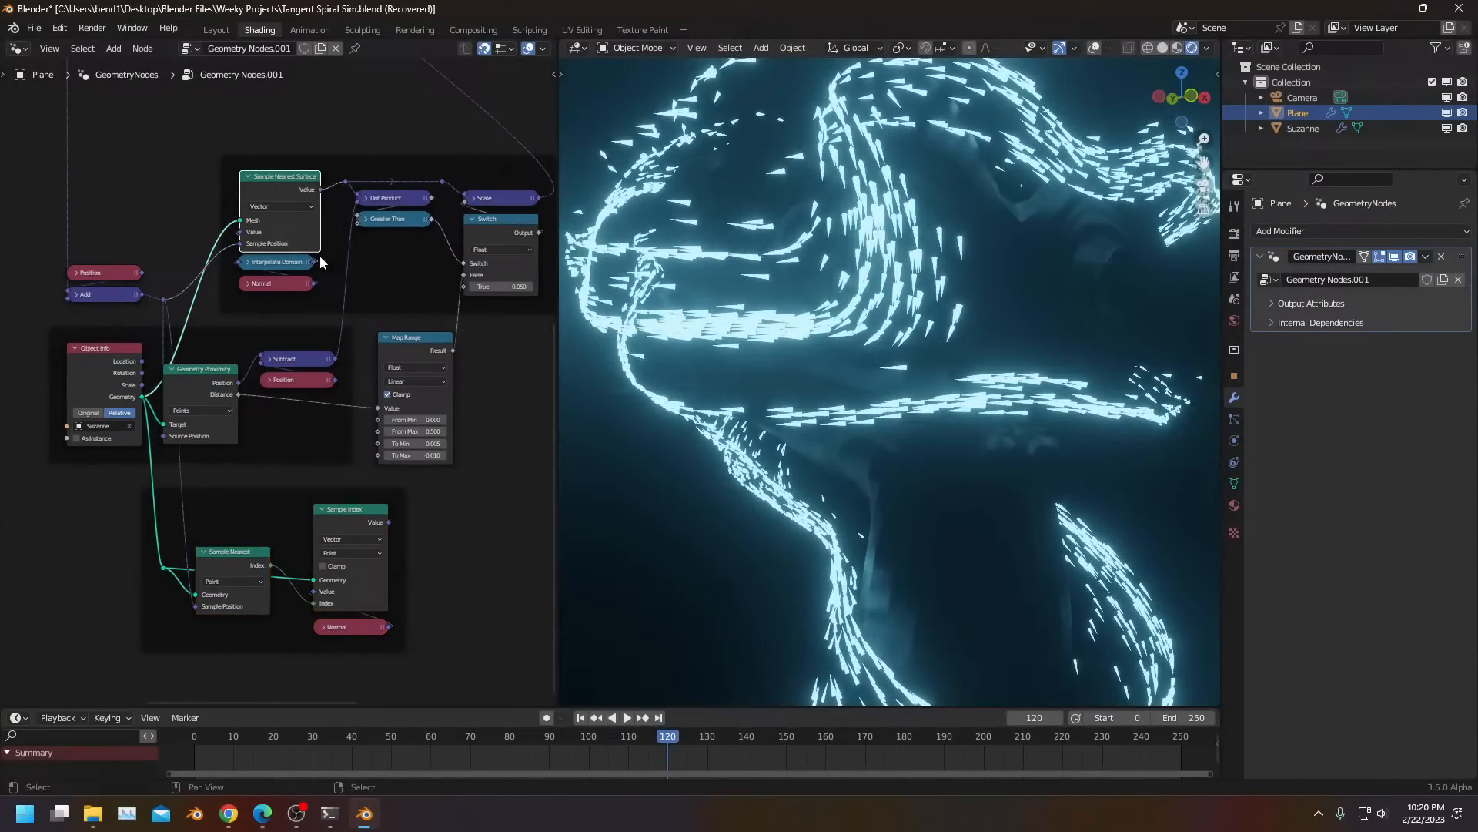
drag(40, 521, 542, 690)
key(Delete)
Resume playback and examine the whole particle flow around Suzanne from the front
key(space)
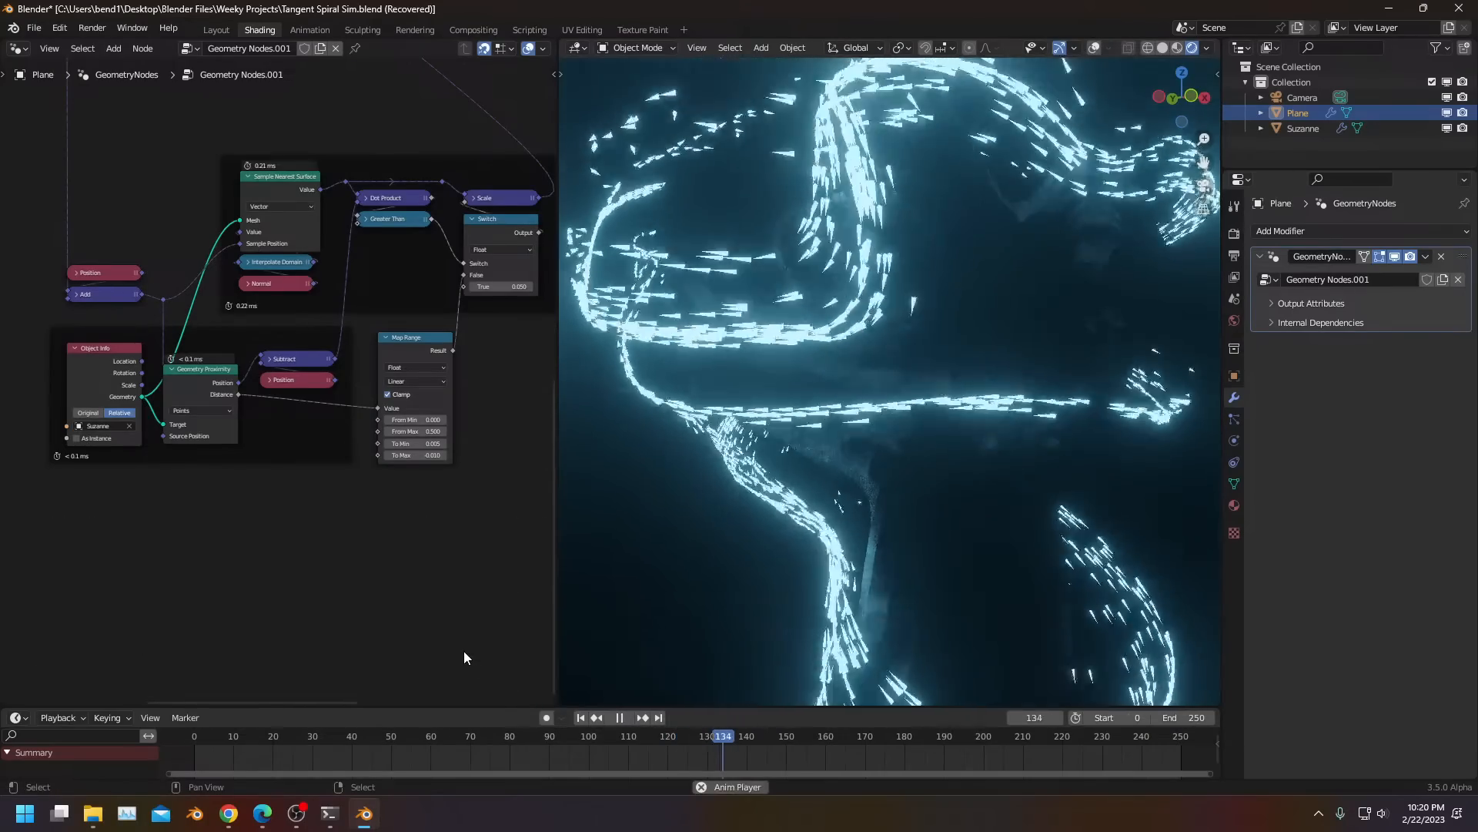
scroll(884, 504, down, 5)
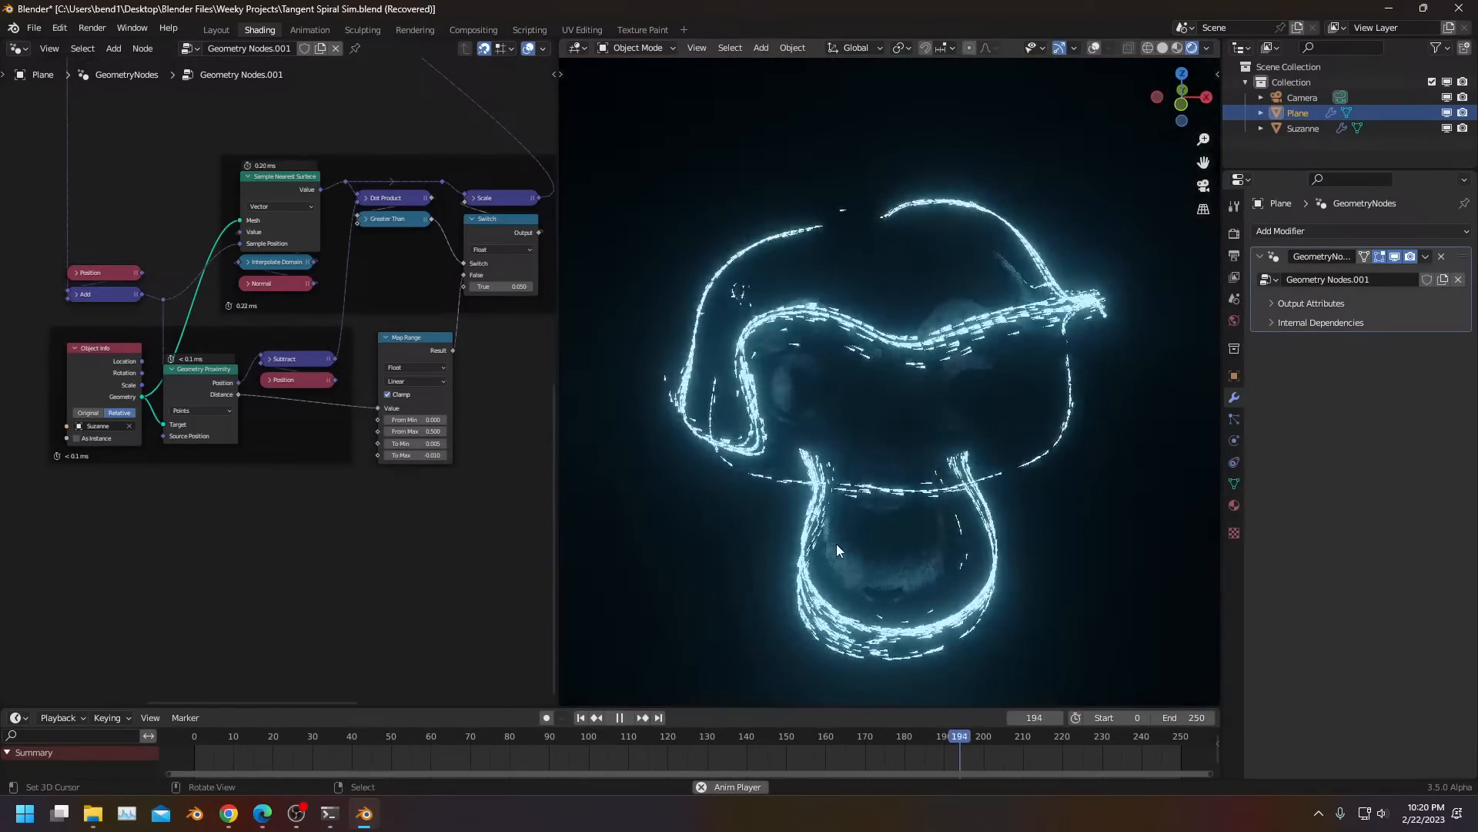
click(179, 750)
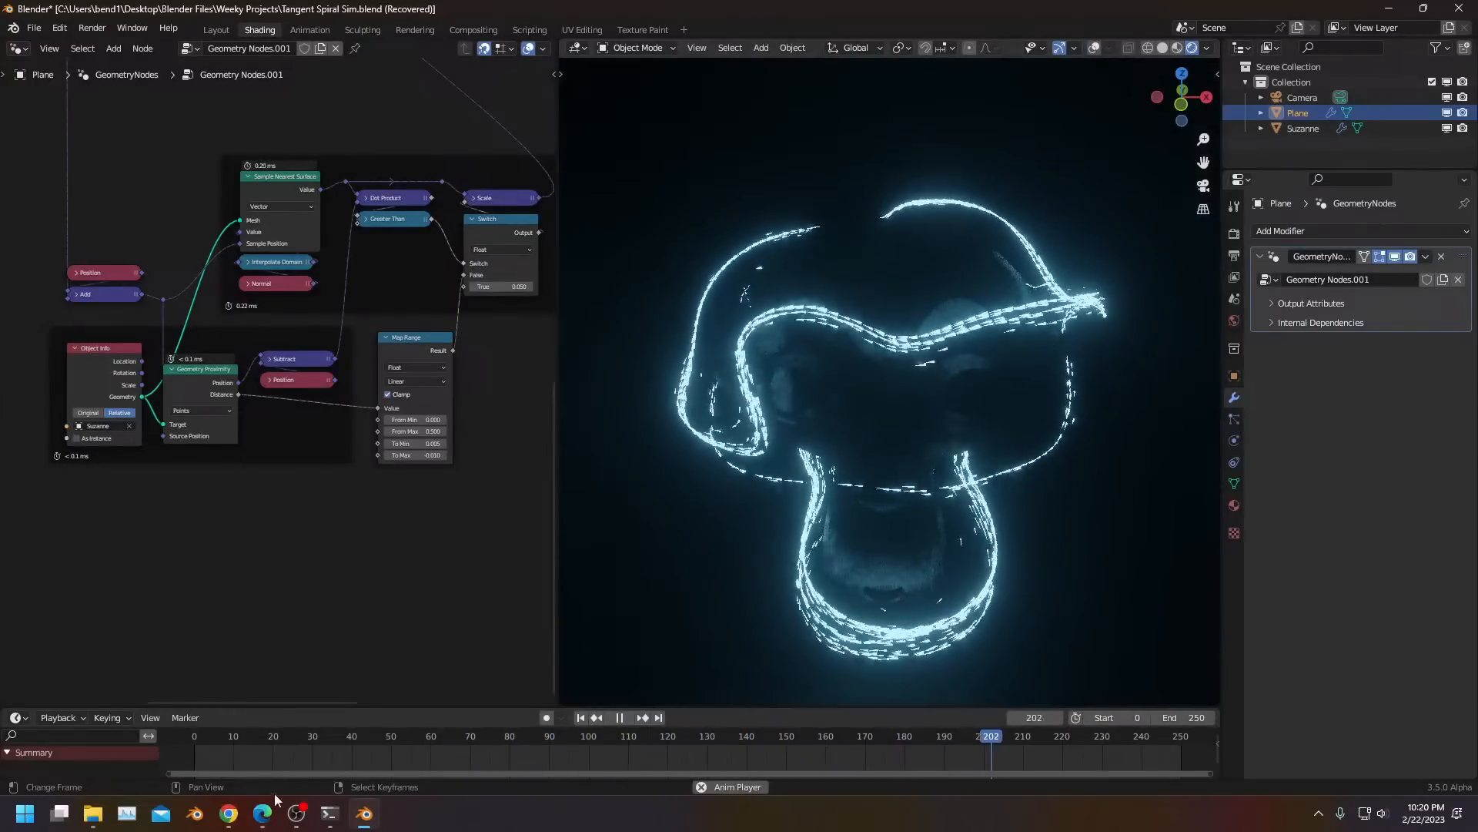
Replay the simulation from its early frames to watch the particle flow, and pause it
click(203, 736)
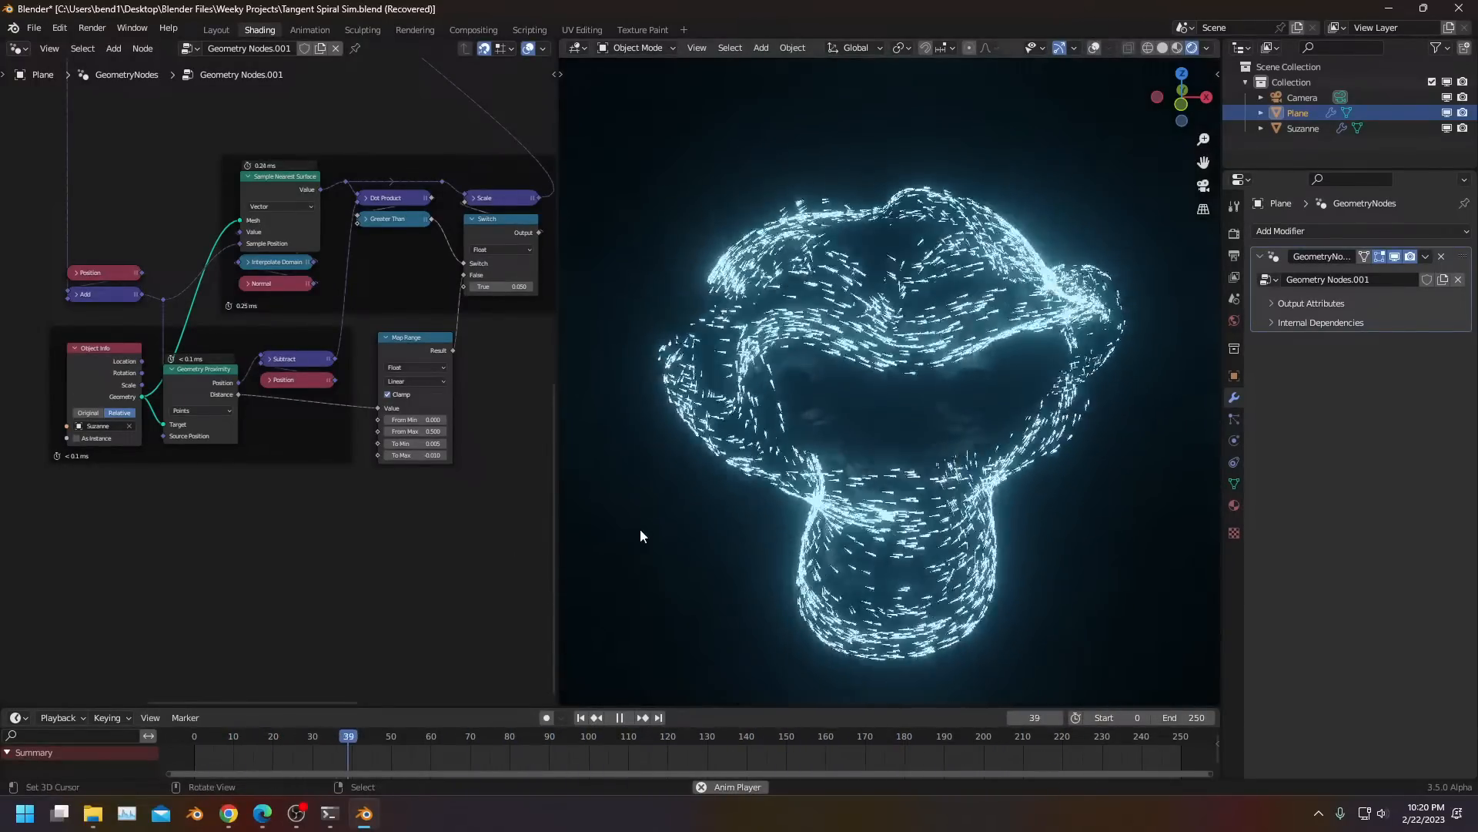
scroll(249, 451, down, 1)
middle_drag(248, 451, 256, 535)
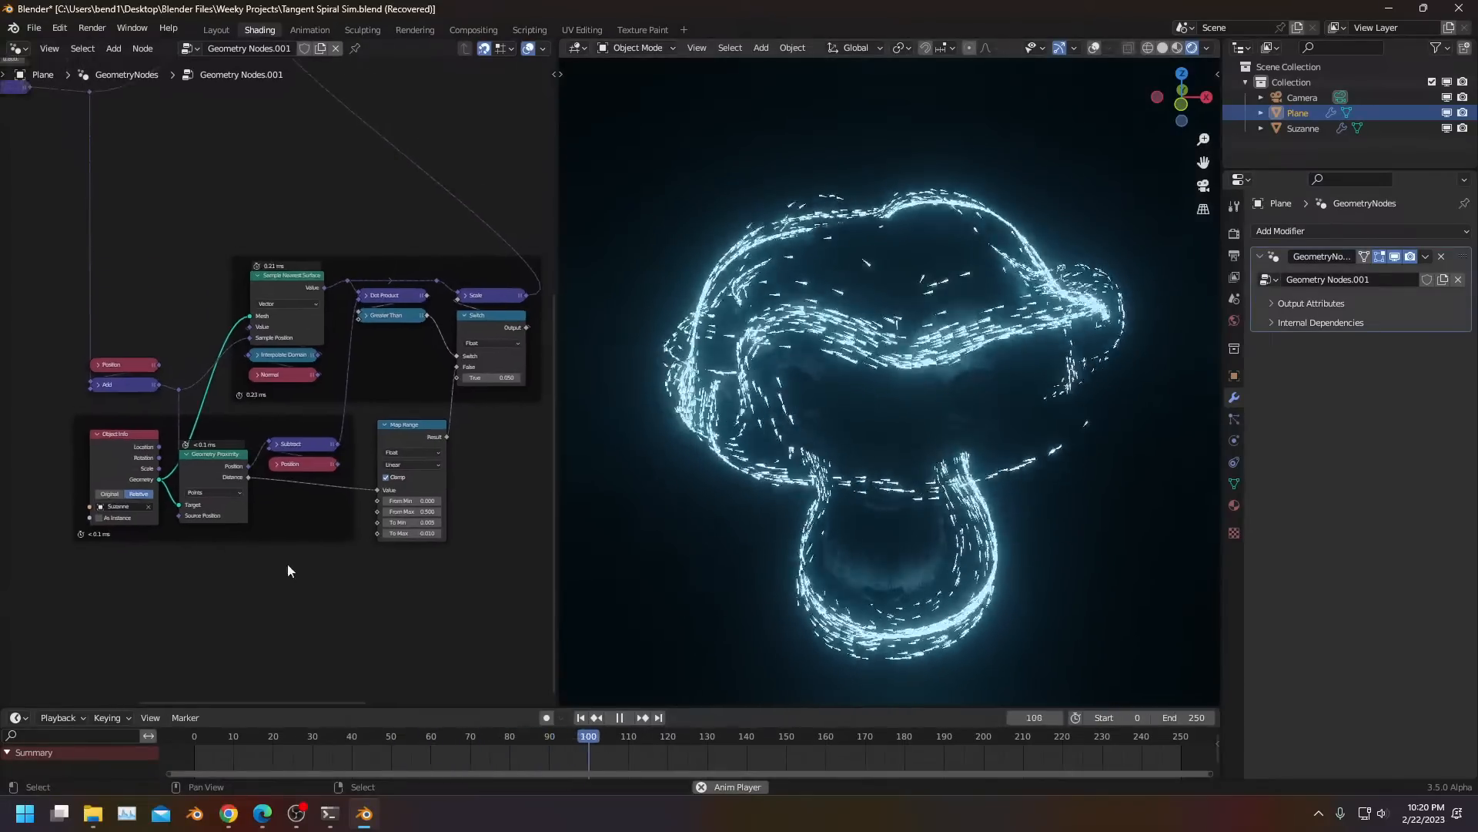
key(space)
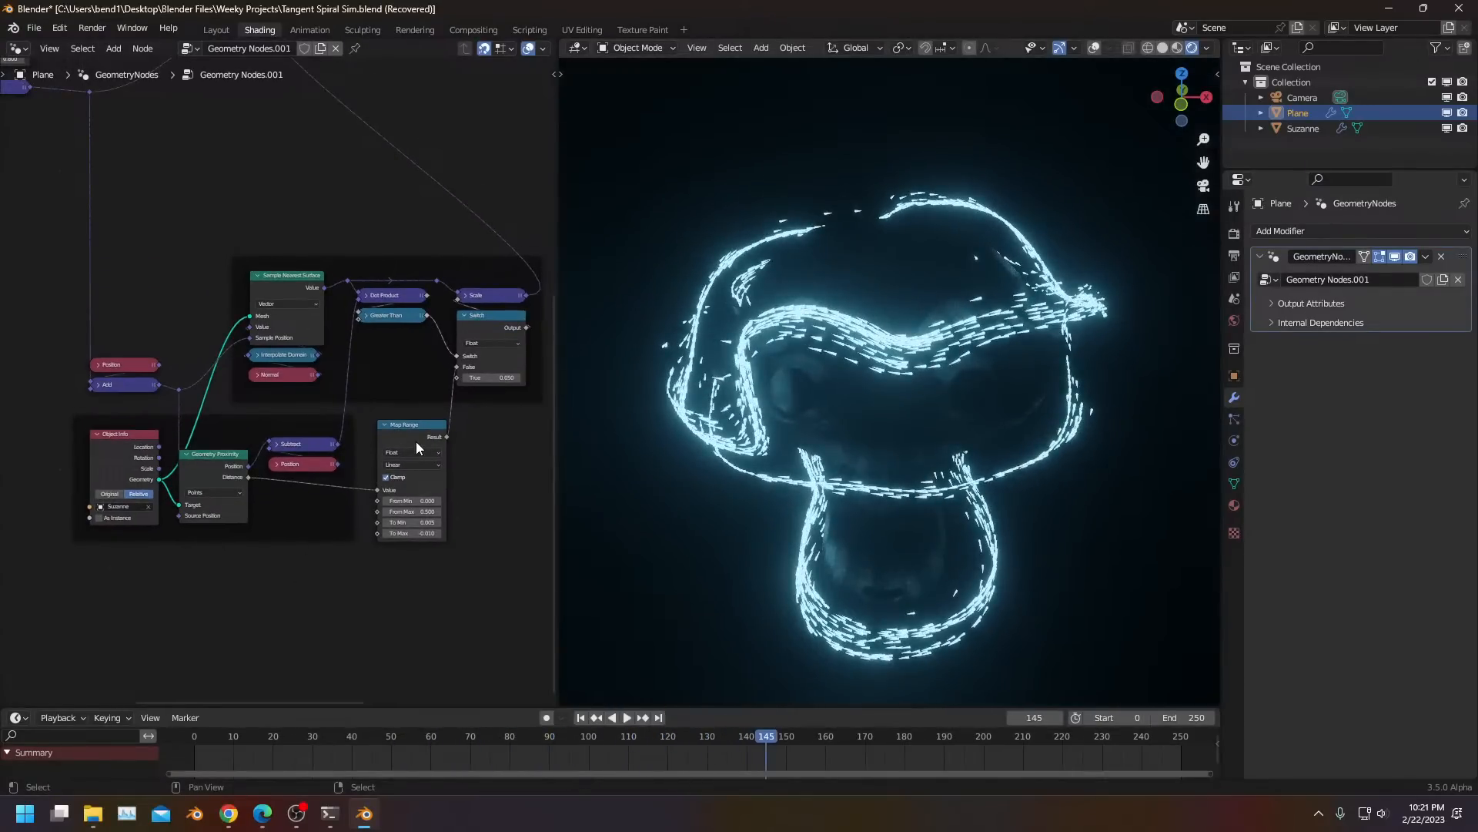
Frame the Vel Named Attribute node together with its Scale and Add nodes
scroll(394, 440, down, 1)
middle_drag(394, 441, 417, 553)
scroll(106, 389, up, 1)
middle_drag(107, 389, 306, 591)
scroll(112, 341, up, 1)
click(102, 326)
drag(102, 326, 123, 331)
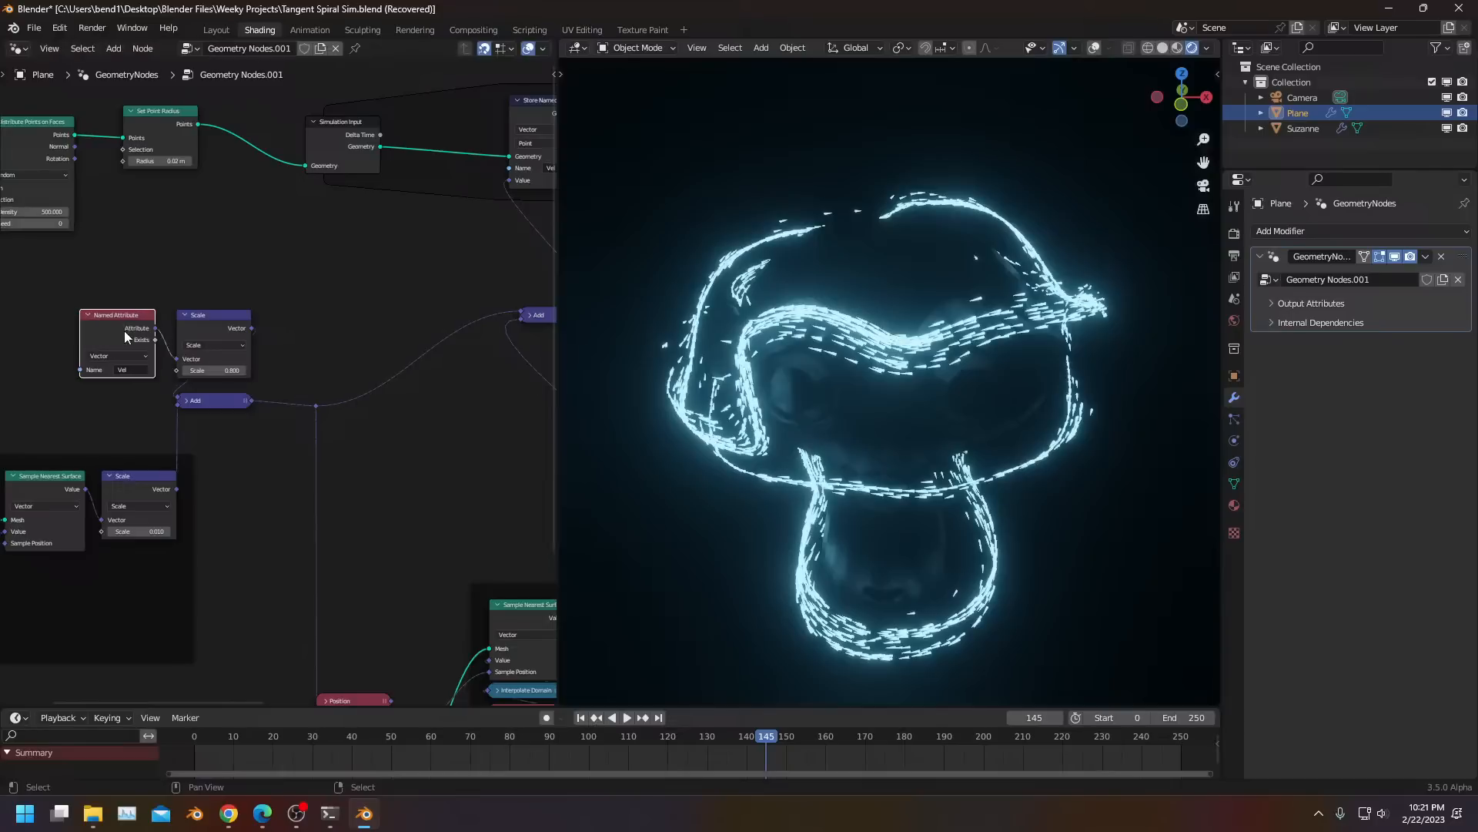
key(ctrl+j)
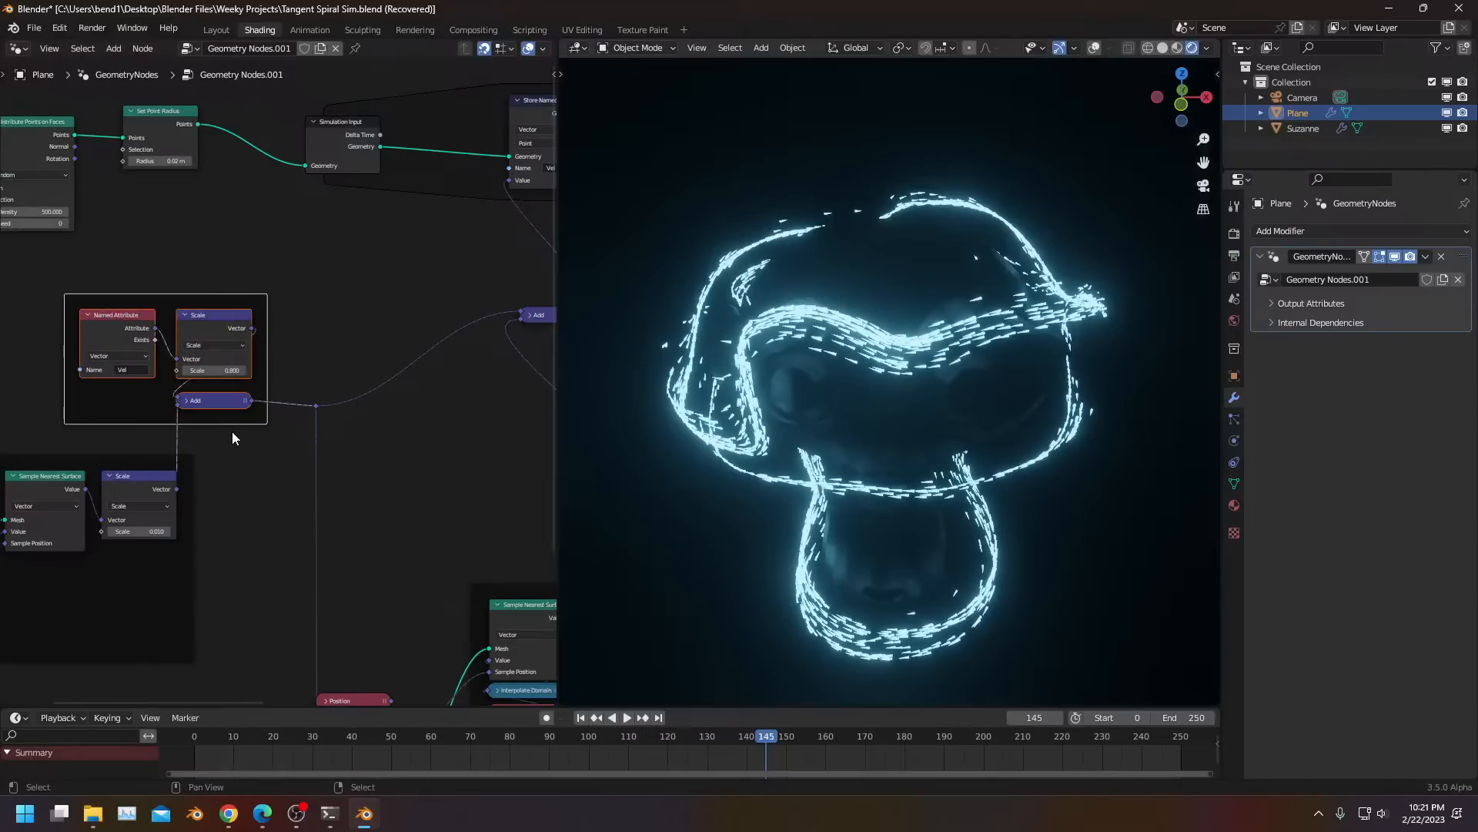
click(232, 432)
Play the simulation and examine the particle flow around Suzanne from several sides
key(space)
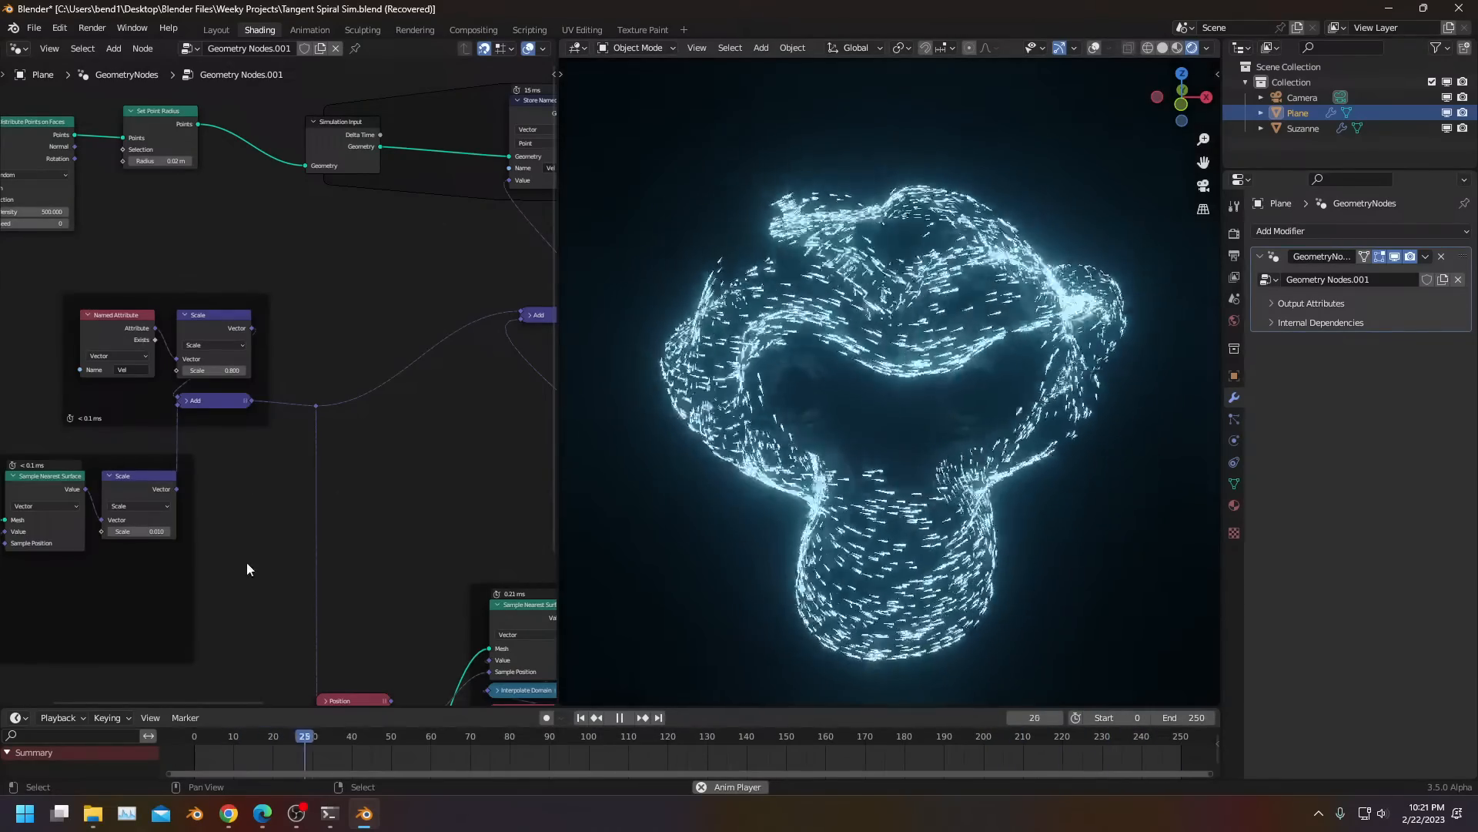
middle_drag(657, 431, 809, 441)
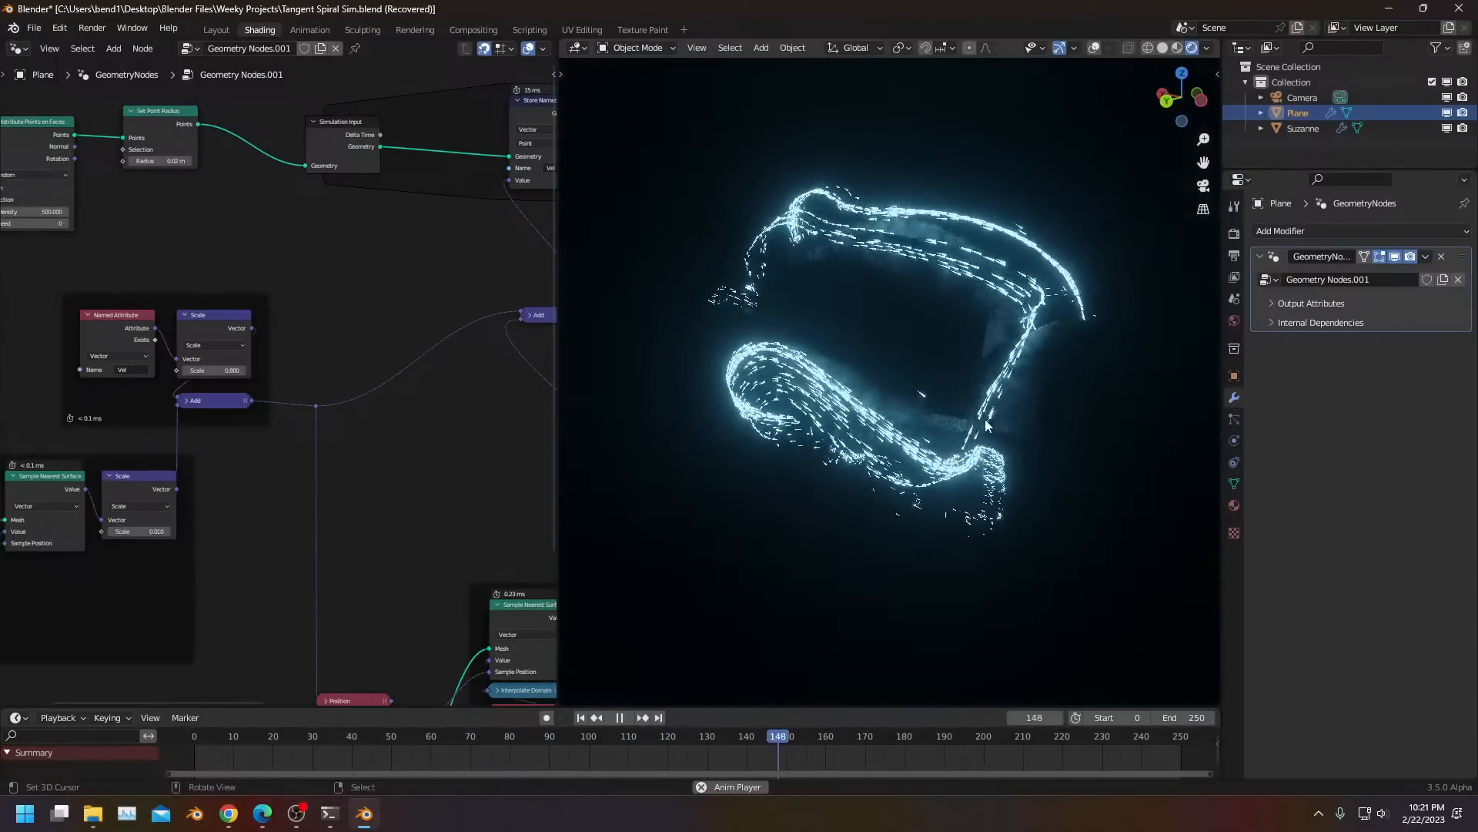
click(1069, 412)
right_click(1069, 412)
click(1071, 413)
middle_drag(1069, 412, 834, 544)
right_click(834, 538)
Frame the Object Info, Distribute Points on Faces and Set Point Radius nodes together and tighten the spacing of Object Info
scroll(189, 385, down, 6)
middle_drag(190, 384, 278, 482)
scroll(279, 482, up, 2)
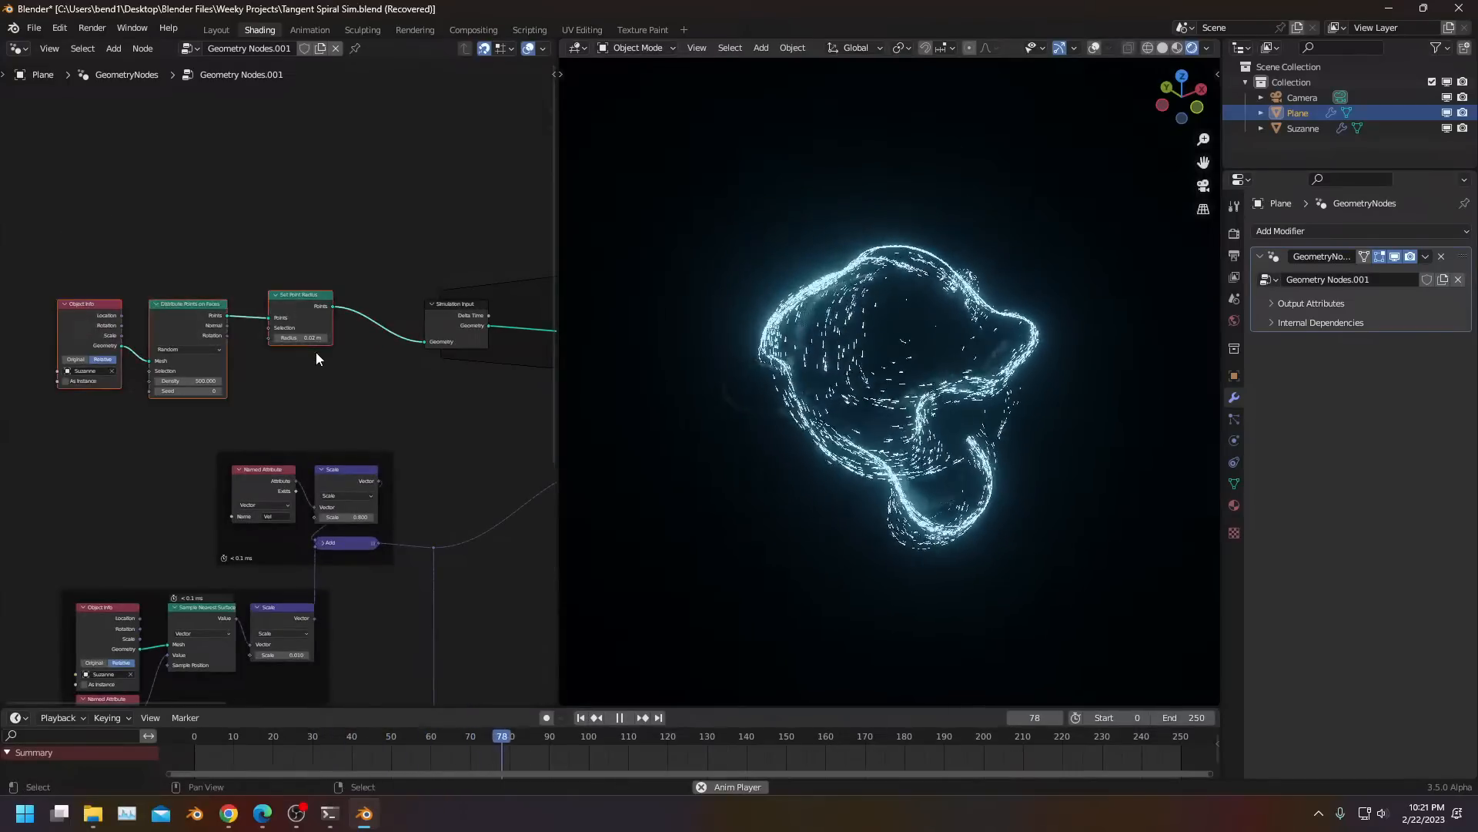
key(ctrl+j)
scroll(316, 352, up, 3)
drag(311, 249, 264, 278)
middle_drag(219, 317, 366, 354)
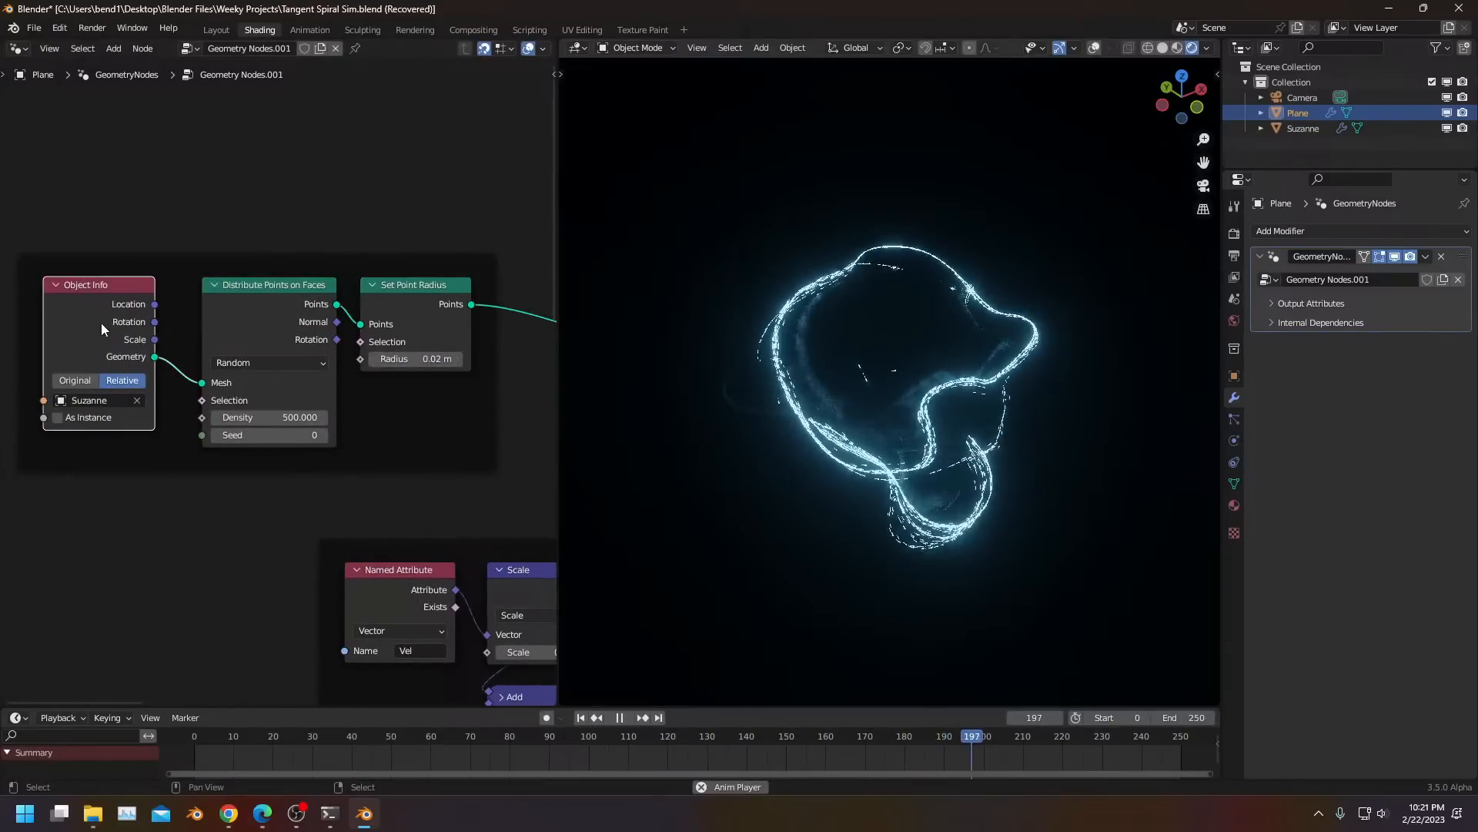
drag(101, 329, 112, 322)
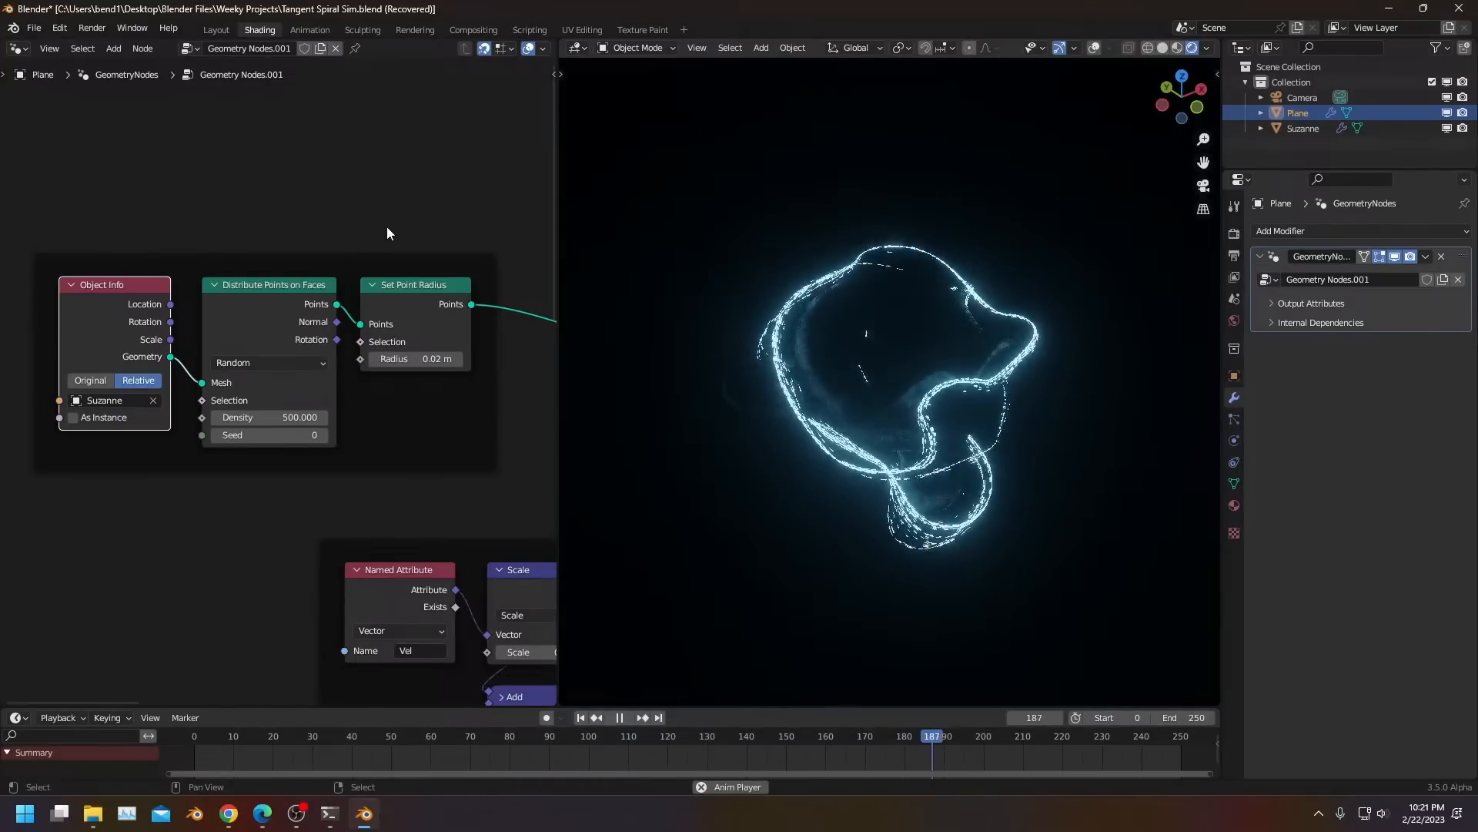
Examine the particles flowing across Suzanne's face up close during playback
scroll(429, 429, down, 3)
middle_drag(413, 429, 319, 395)
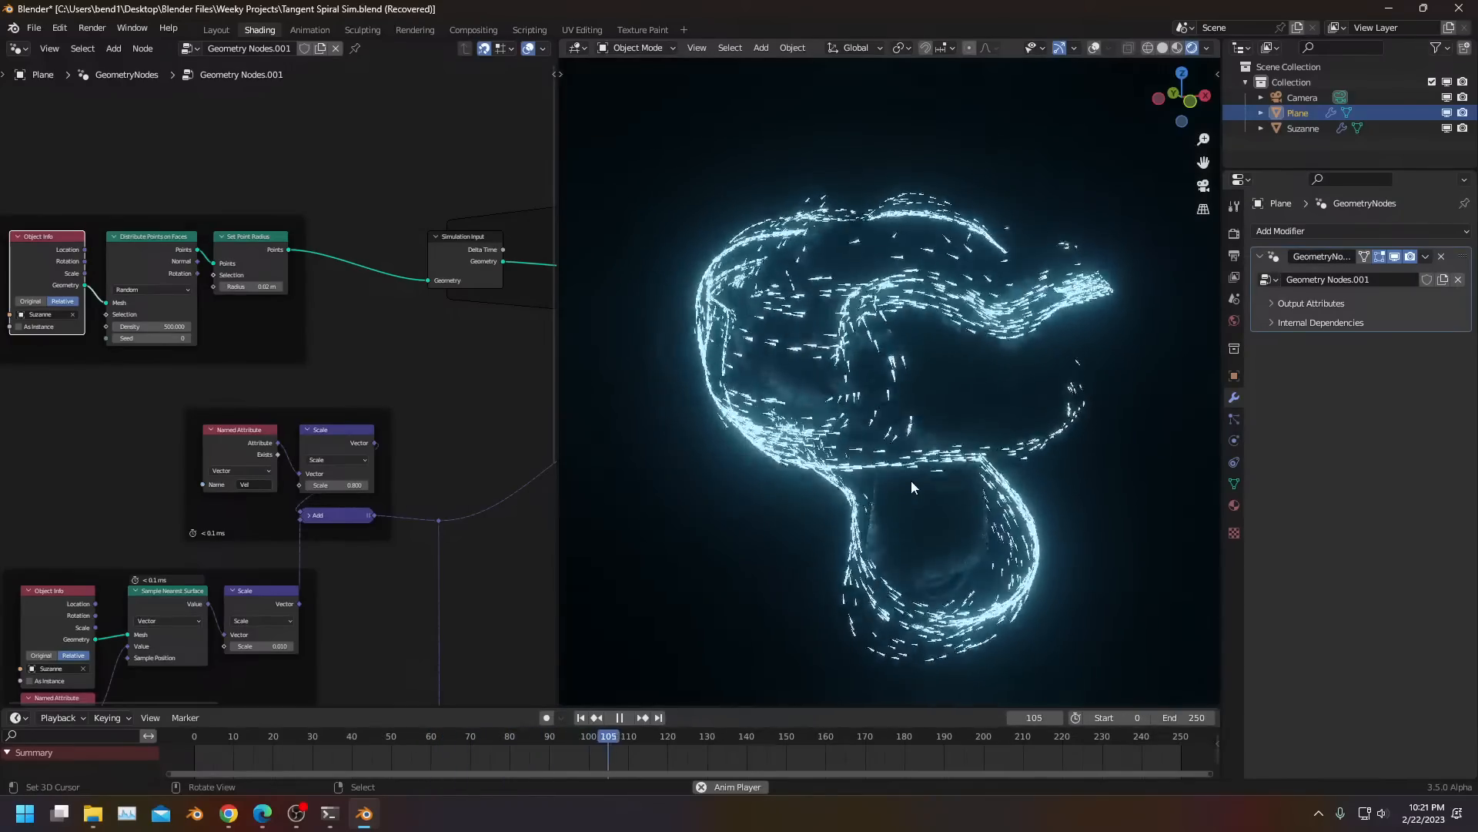
mouse_move(912, 487)
middle_down()
mouse_move(945, 469)
mouse_move(872, 462)
mouse_move(797, 491)
mouse_move(796, 479)
mouse_move(939, 486)
middle_up()
scroll(796, 478, up, 4)
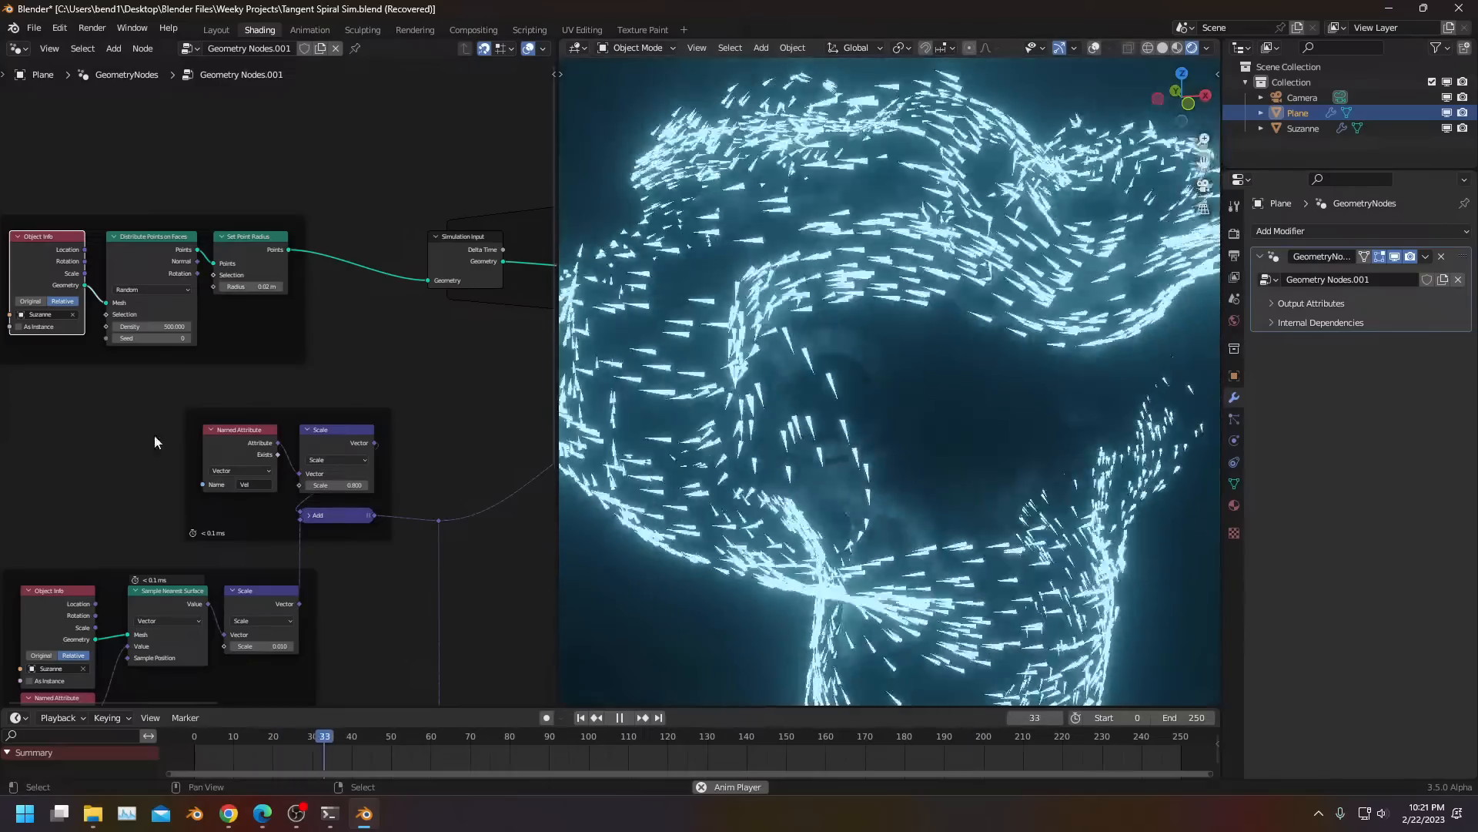
middle_drag(204, 511, 290, 473)
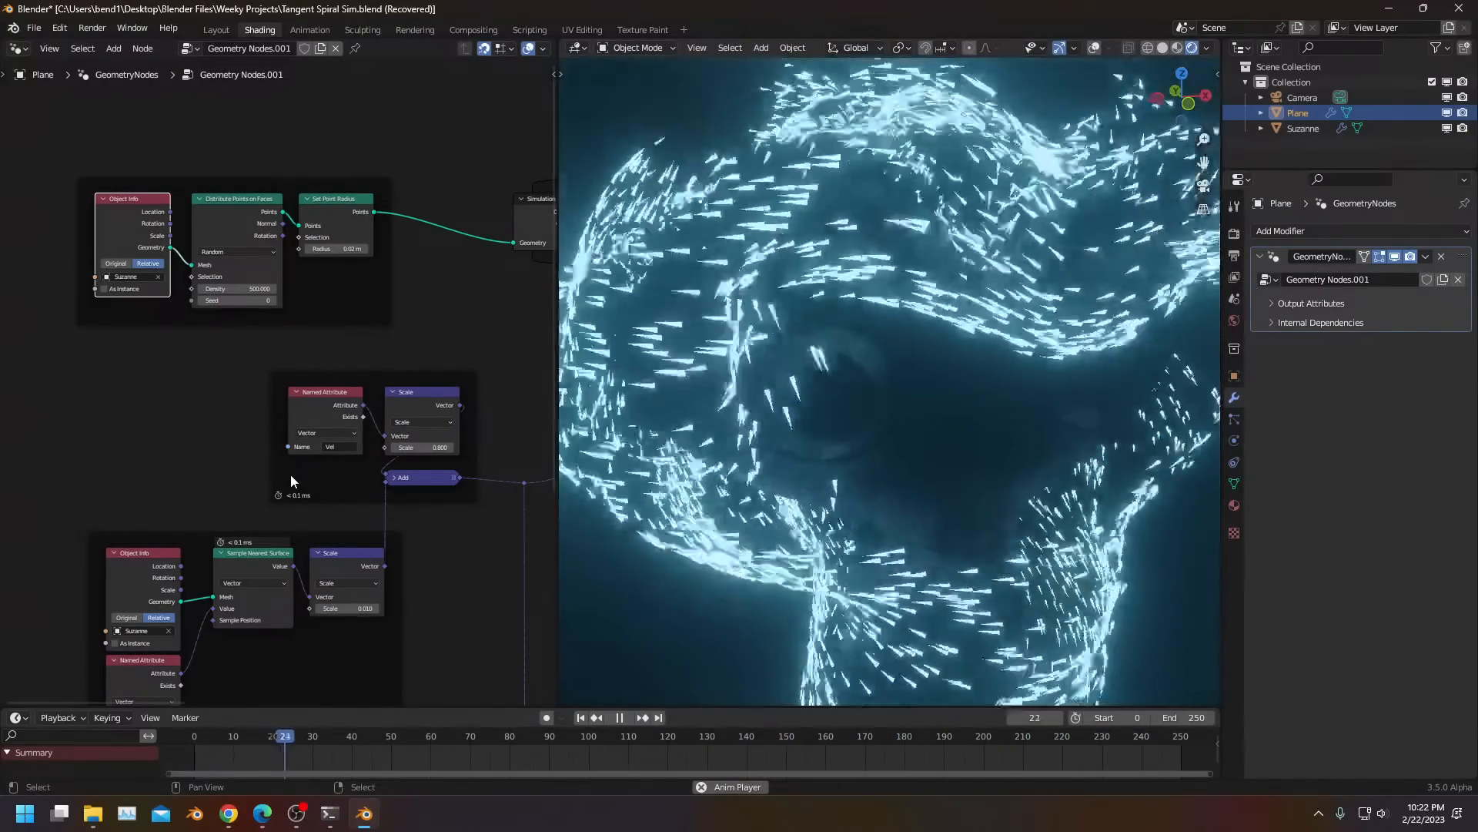
Pause the simulation and switch the viewport to solid shading
key(space)
scroll(416, 418, down, 7)
middle_drag(416, 417, 7, 465)
scroll(202, 440, up, 1)
scroll(400, 327, up, 7)
key(space)
key(space)
key(z)
click(1018, 375)
scroll(431, 295, up, 1)
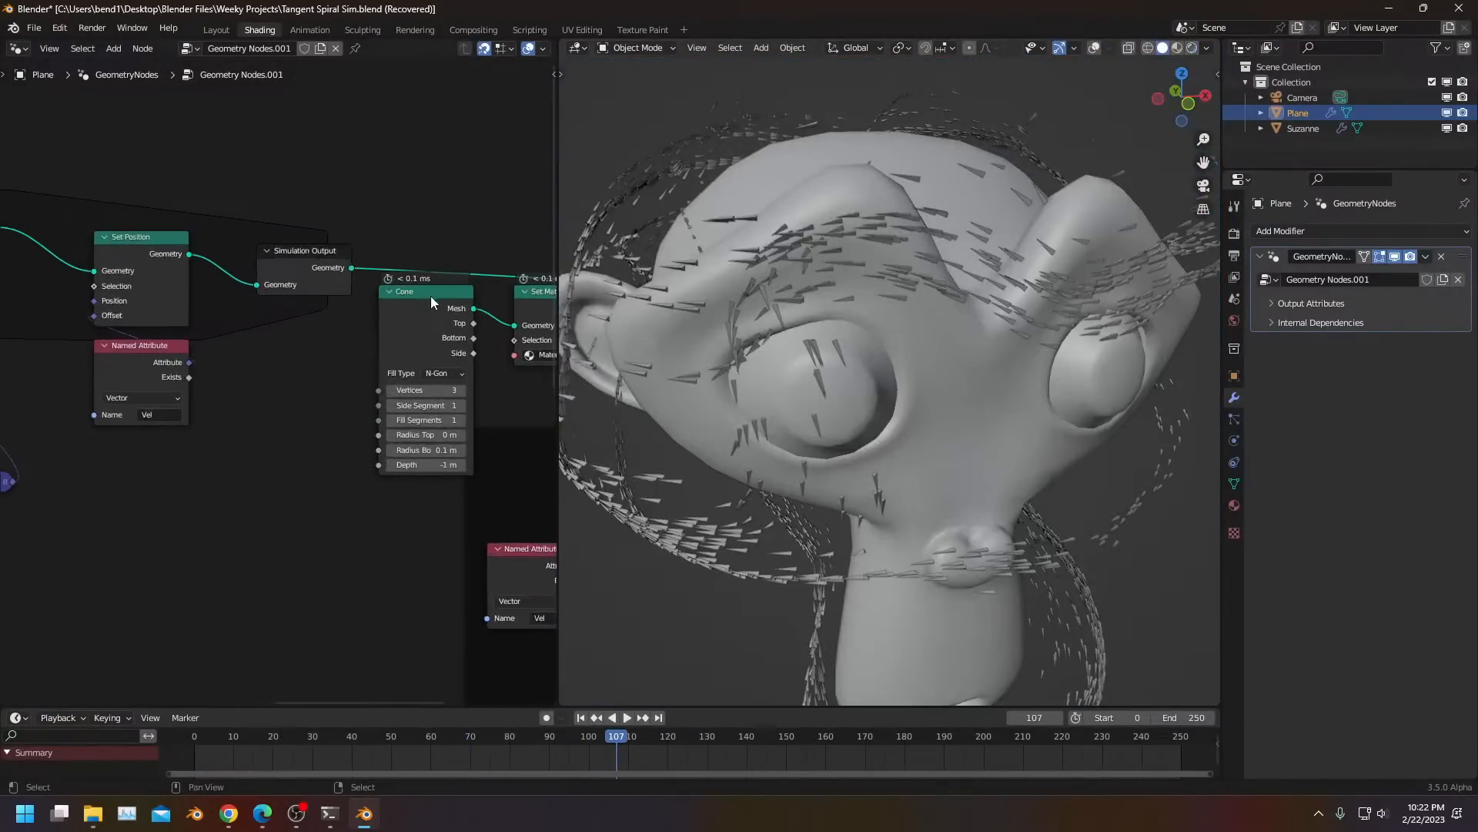
Move the Cone and Set Material nodes below the link from Simulation Output to Instance on Points
scroll(431, 296, up, 1)
middle_drag(396, 311, 325, 336)
drag(326, 336, 238, 408)
scroll(275, 378, down, 3)
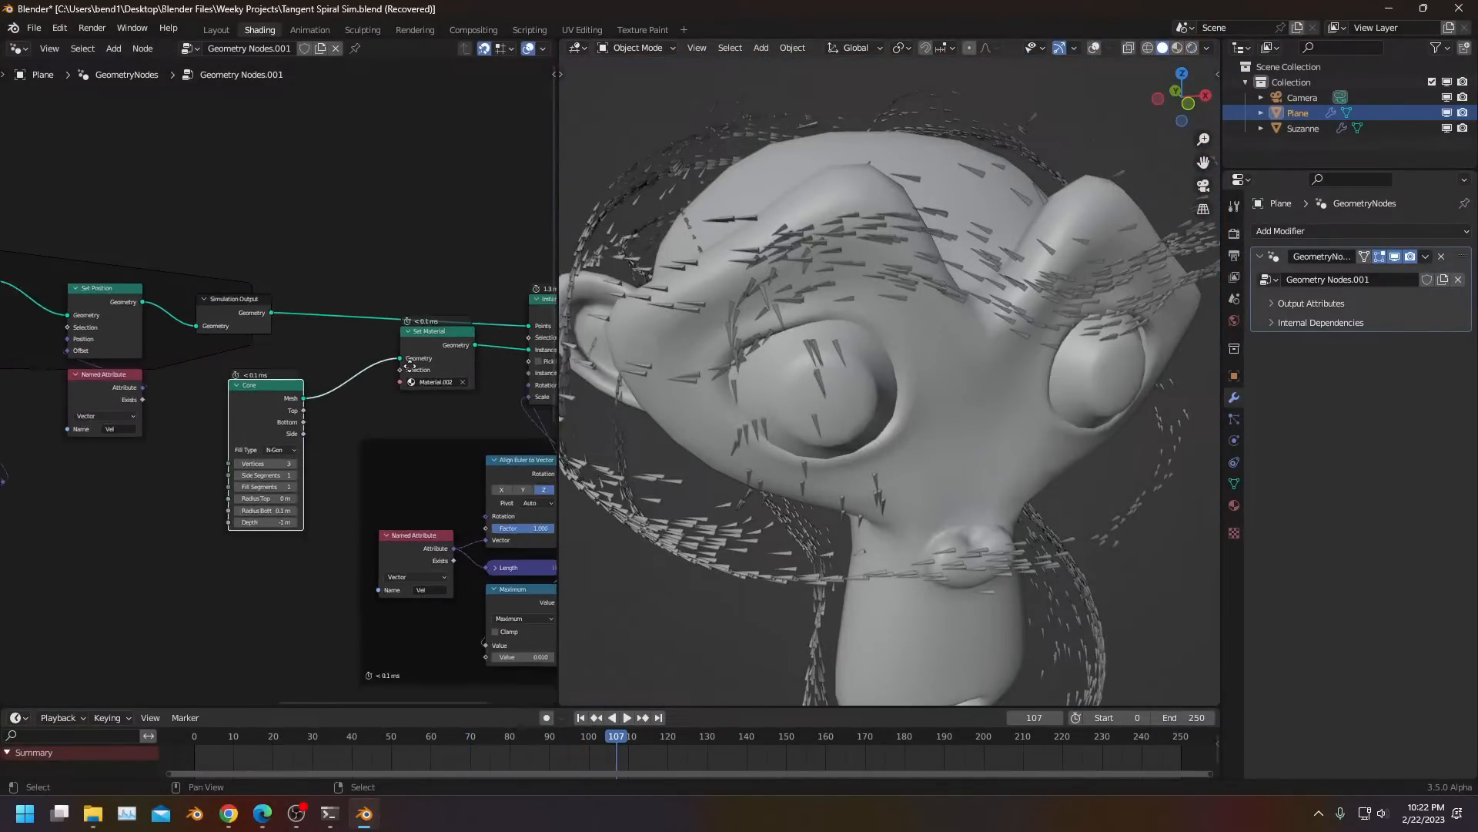
scroll(420, 359, up, 3)
middle_drag(420, 359, 321, 391)
drag(349, 367, 264, 439)
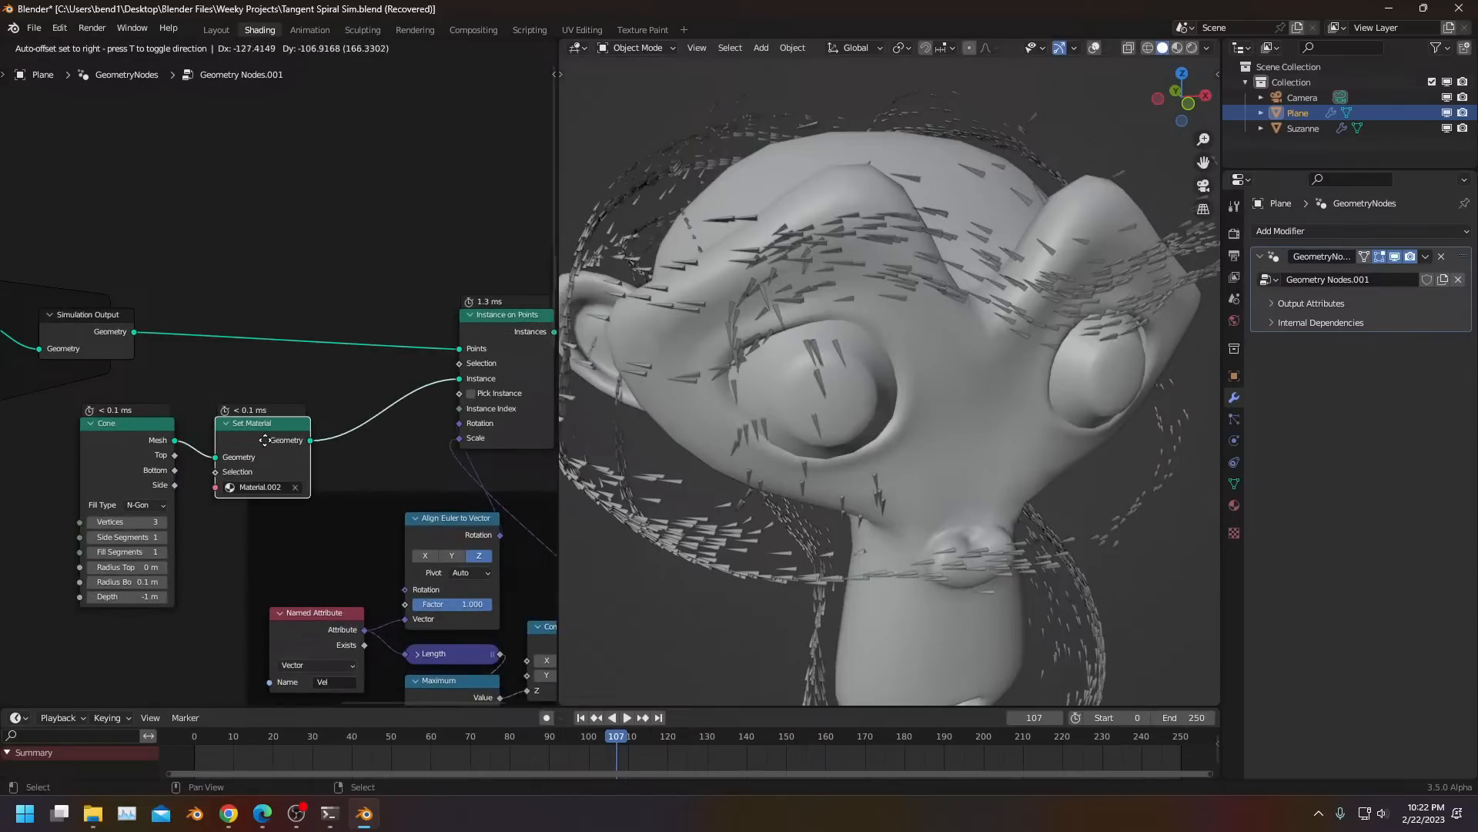
Move Instance on Points and the group input and output nodes farther right, and shift the Align Euler to Vector frame toward them
middle_drag(406, 510, 399, 415)
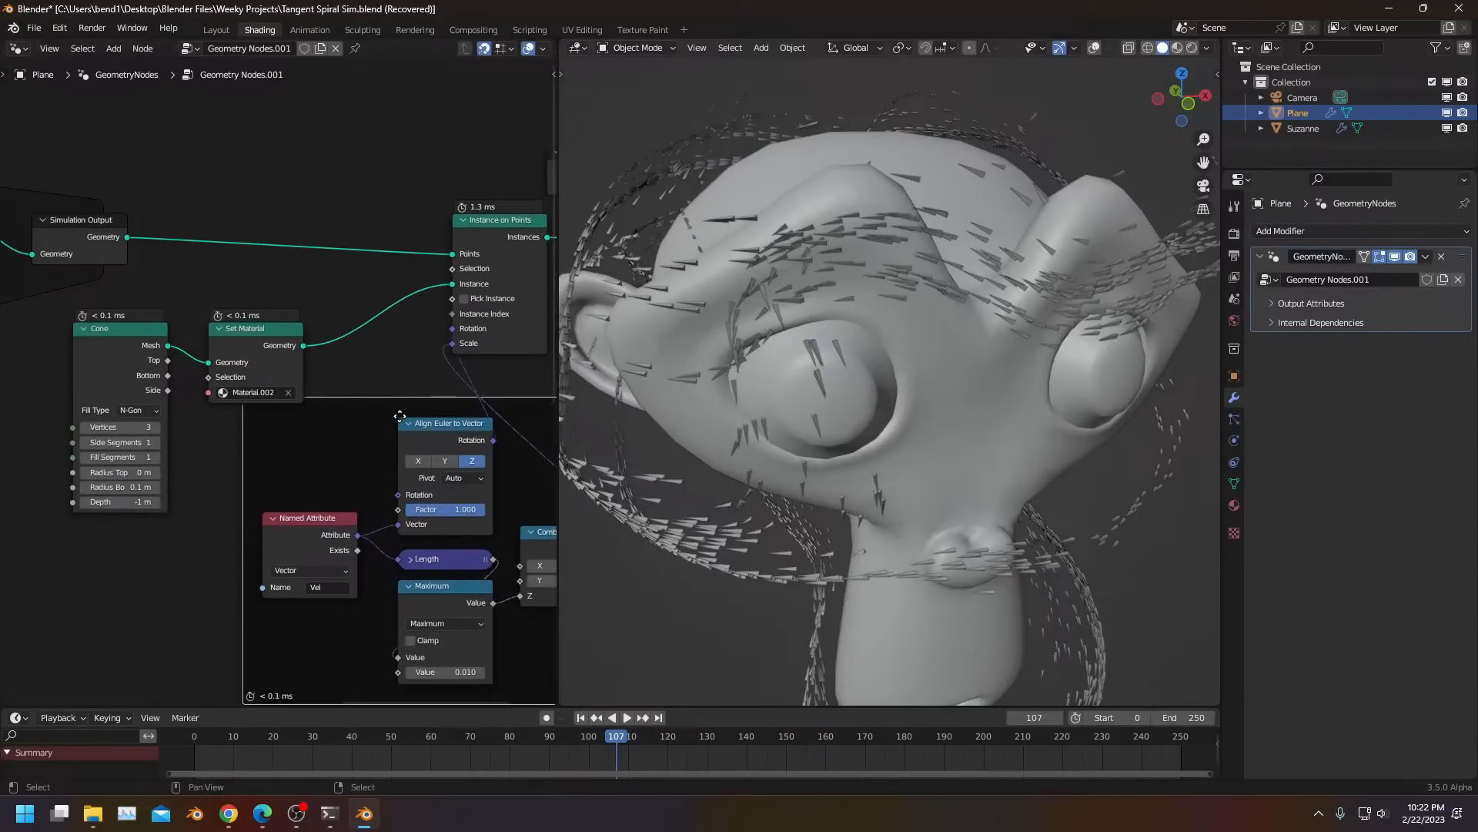
drag(400, 415, 400, 441)
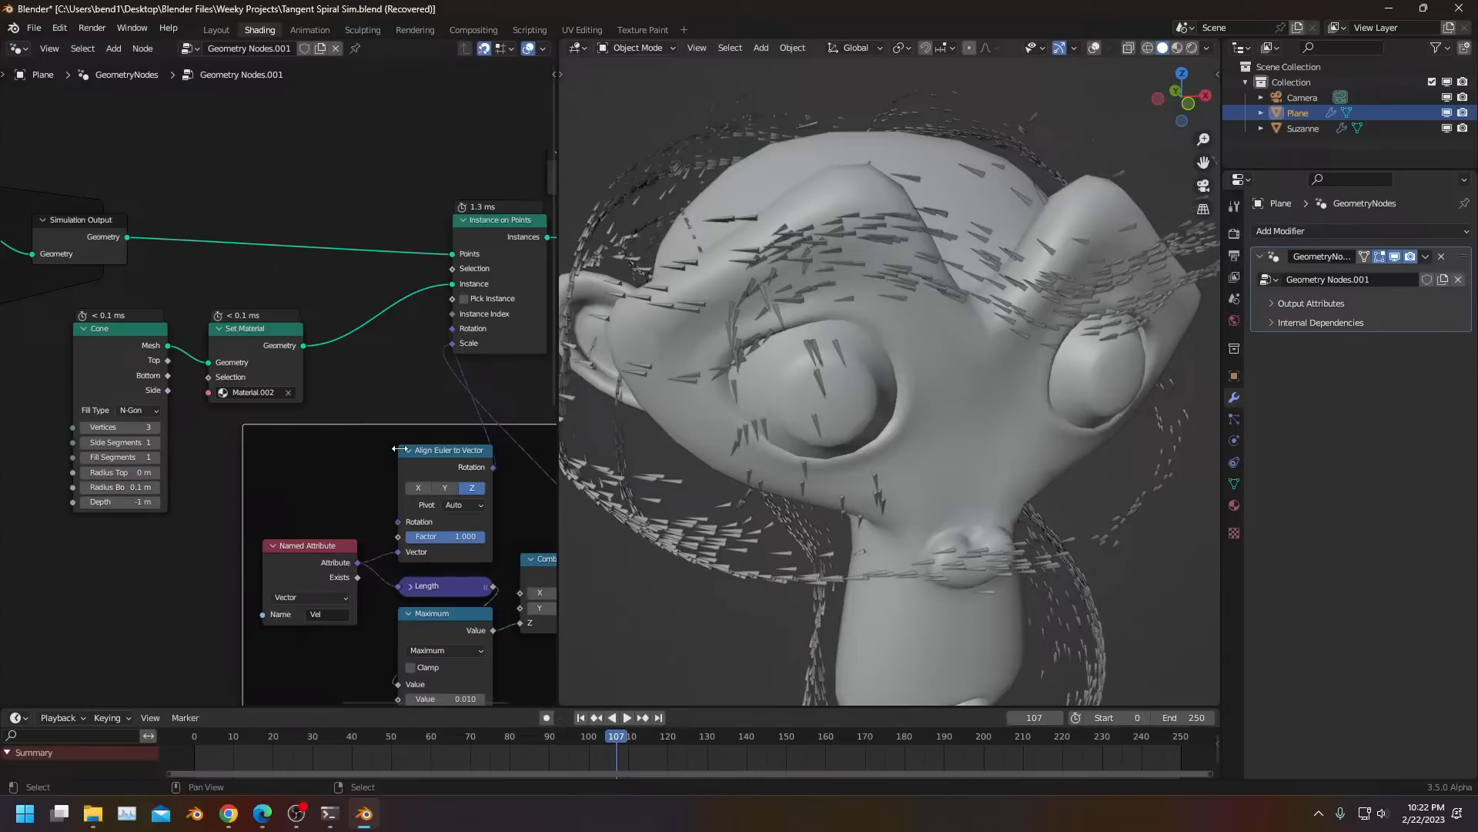
scroll(399, 449, down, 4)
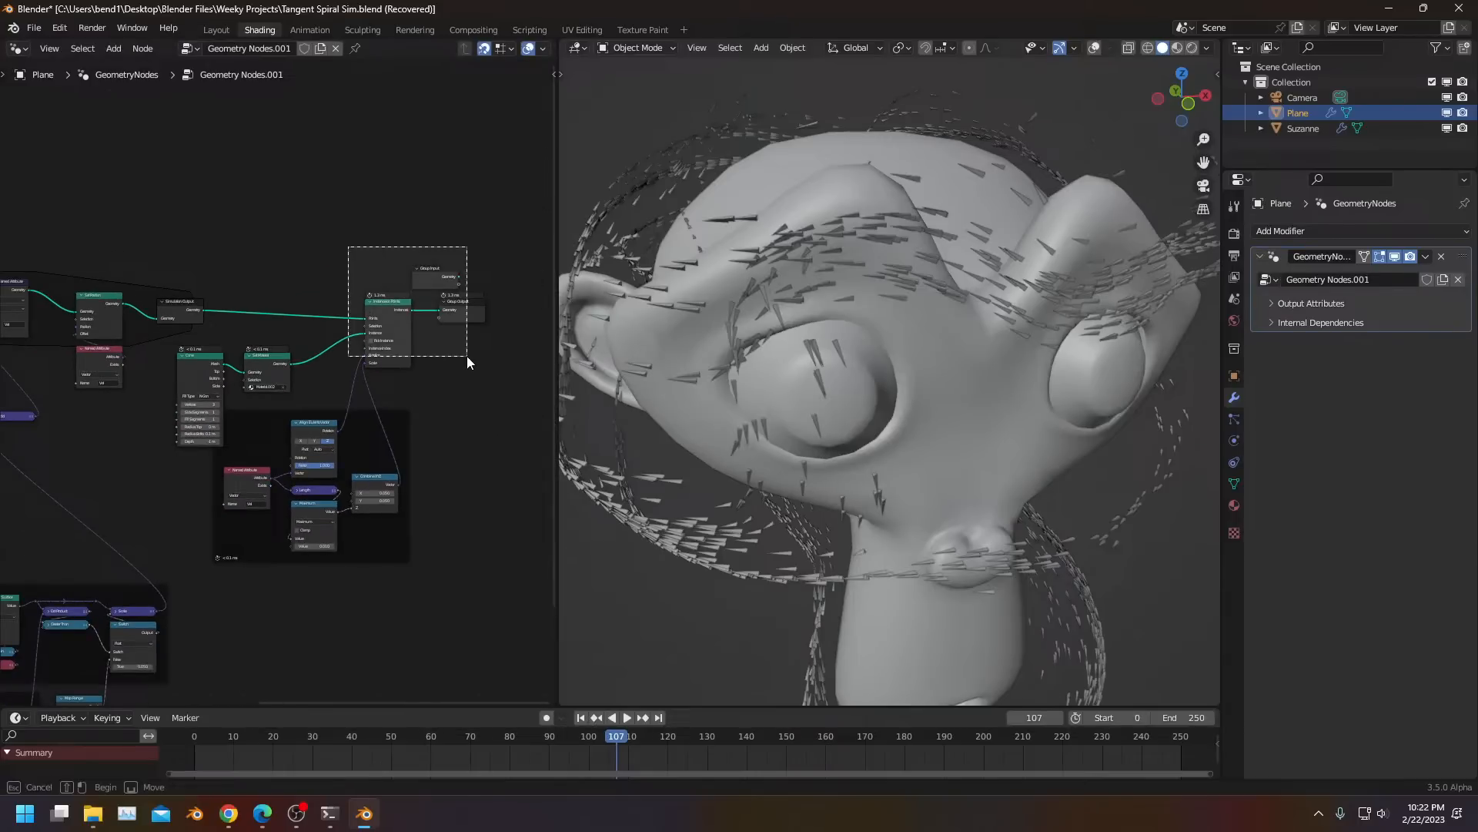
drag(419, 364, 548, 366)
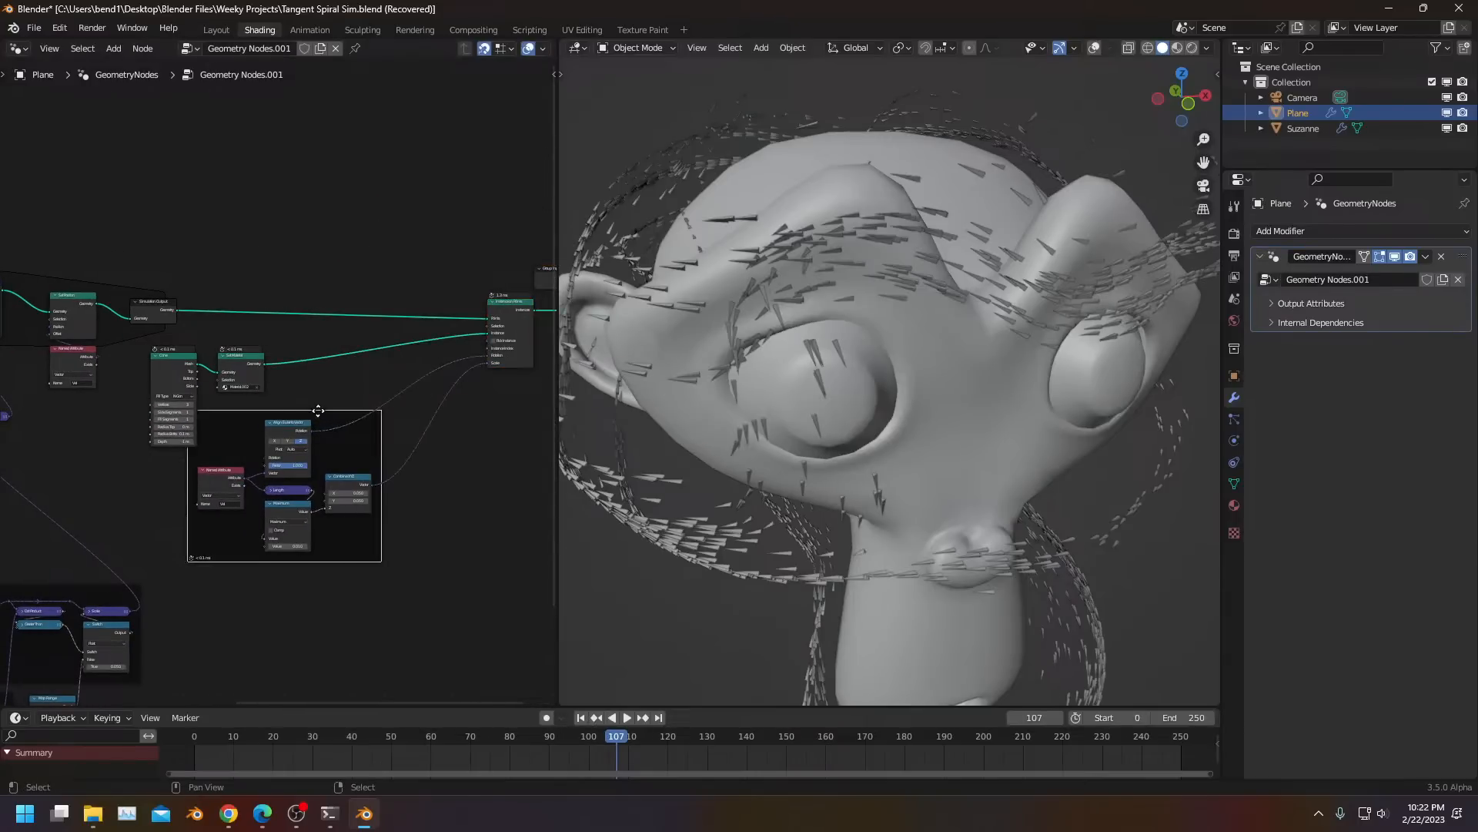
drag(318, 411, 423, 382)
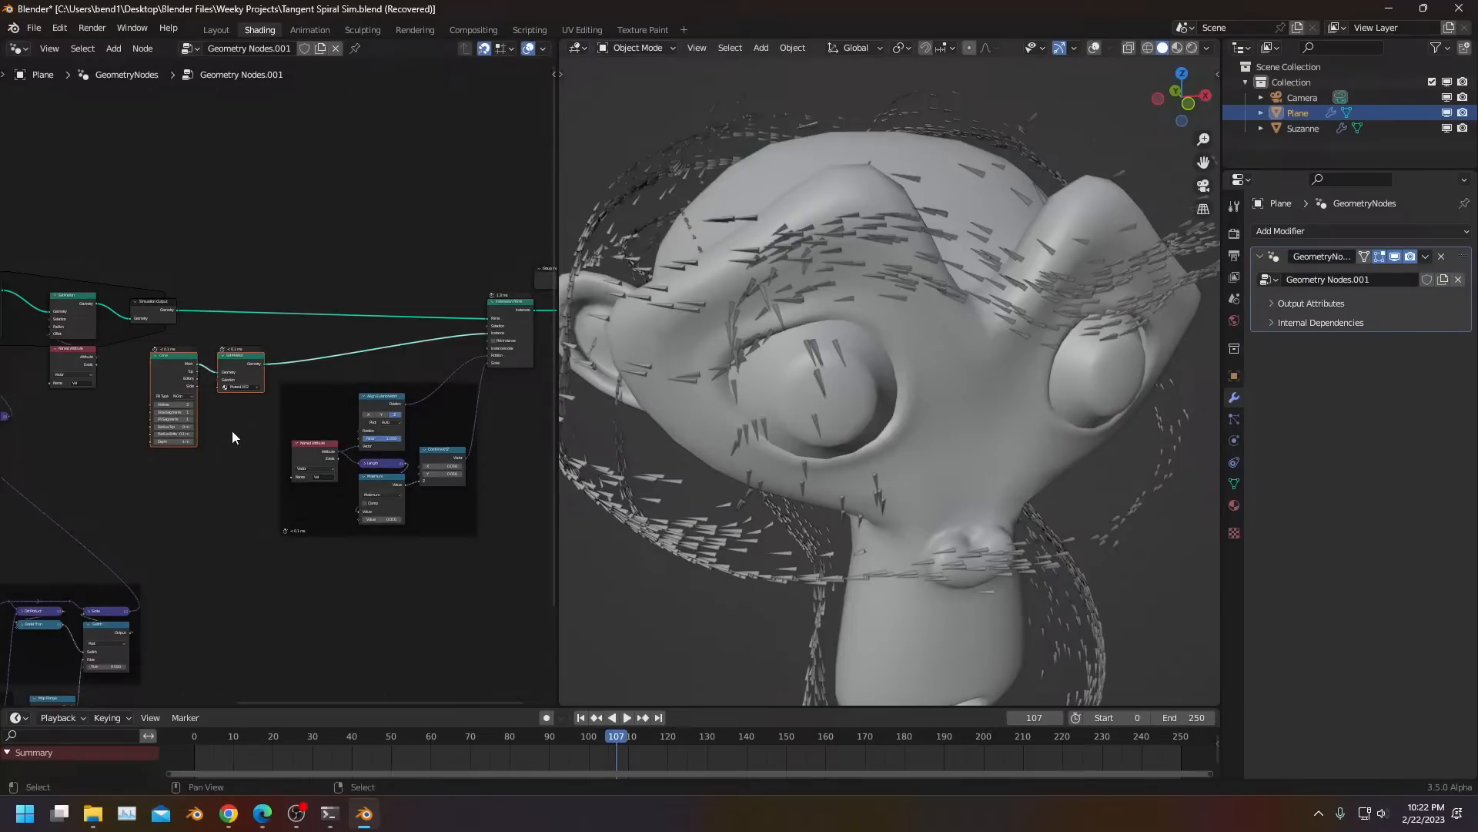
Frame the Cone and Set Material nodes together and move them above the link to Instance on Points
key(ctrl+j)
drag(233, 437, 387, 276)
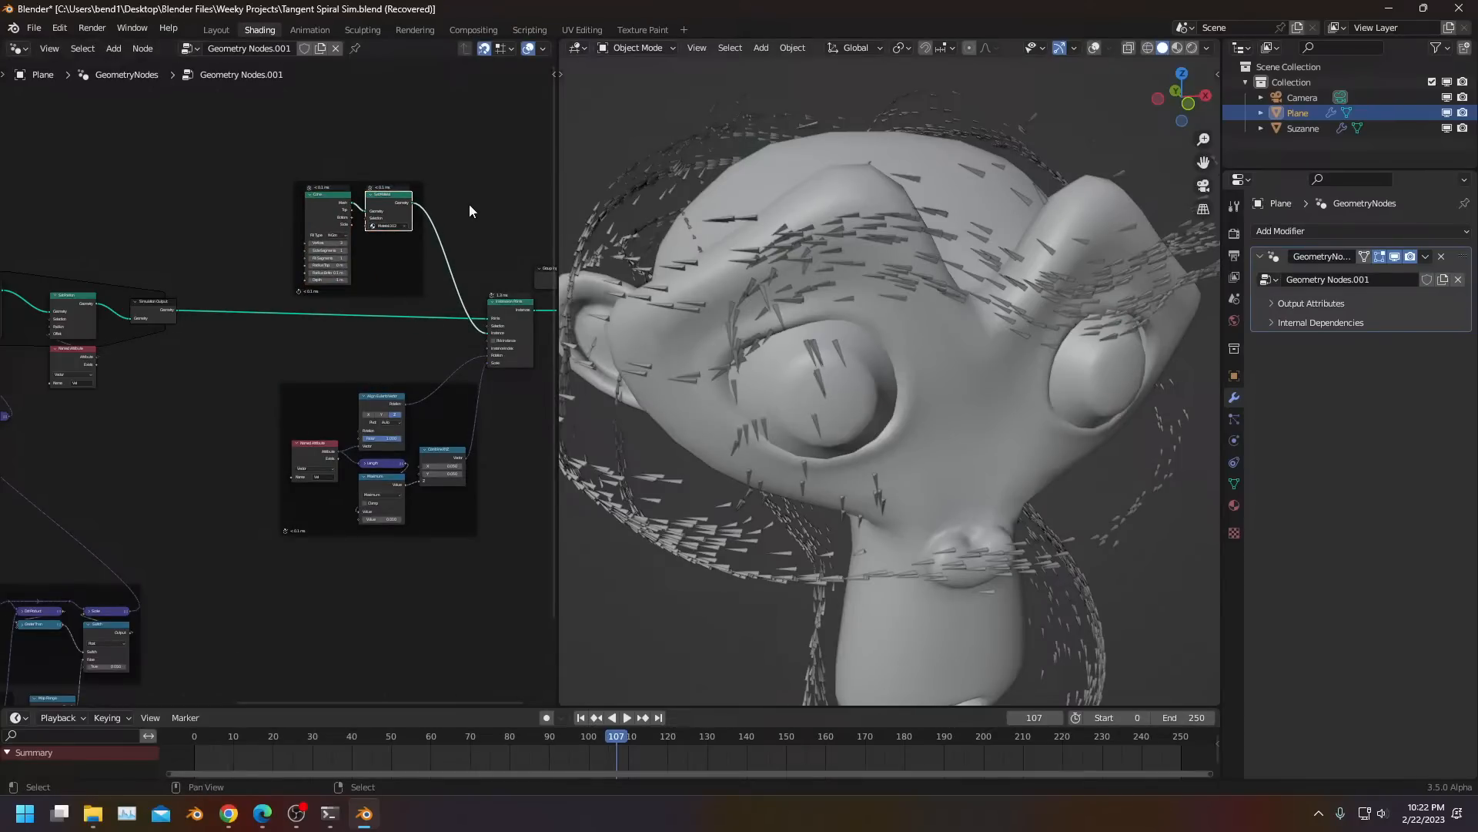
Enclose the surface sampling and proximity frames, Map Range and their input nodes in one outer frame, and move its Object Info up
scroll(178, 405, down, 1)
middle_drag(178, 405, 356, 387)
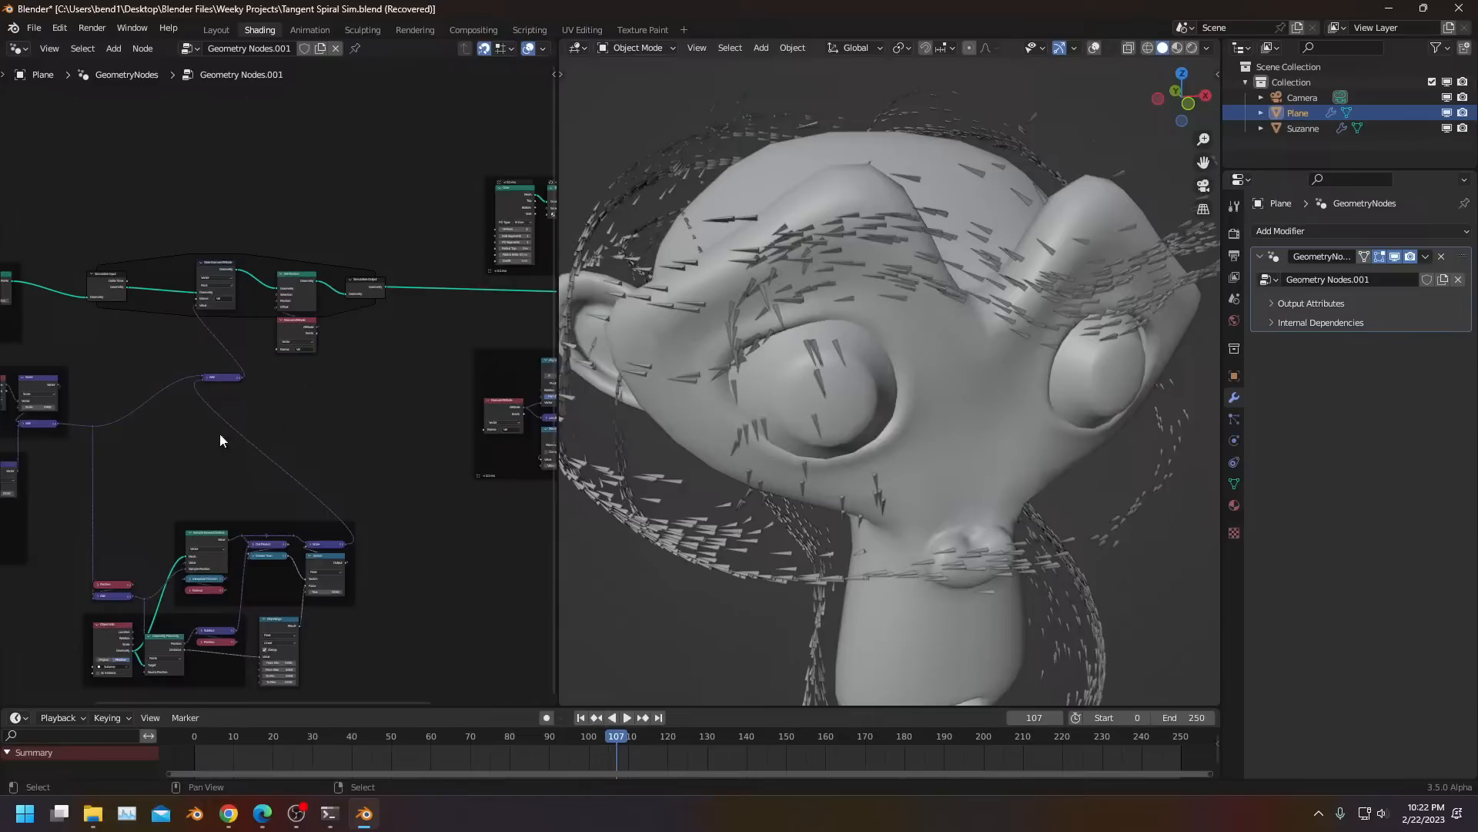
middle_drag(241, 431, 300, 369)
drag(205, 415, 470, 604)
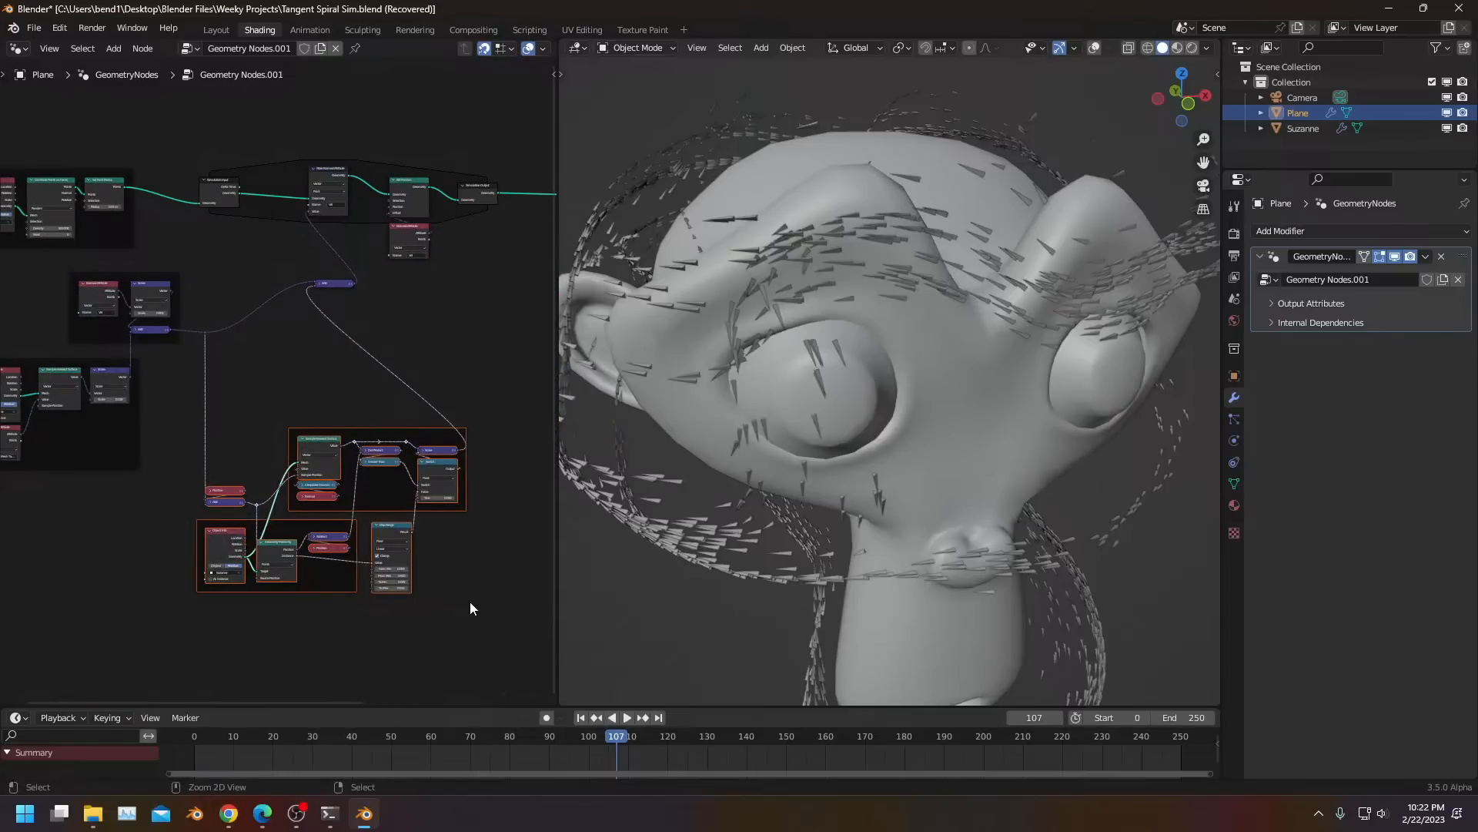
key(ctrl+j)
key(g)
click(482, 561)
scroll(194, 532, up, 2)
drag(231, 578, 225, 552)
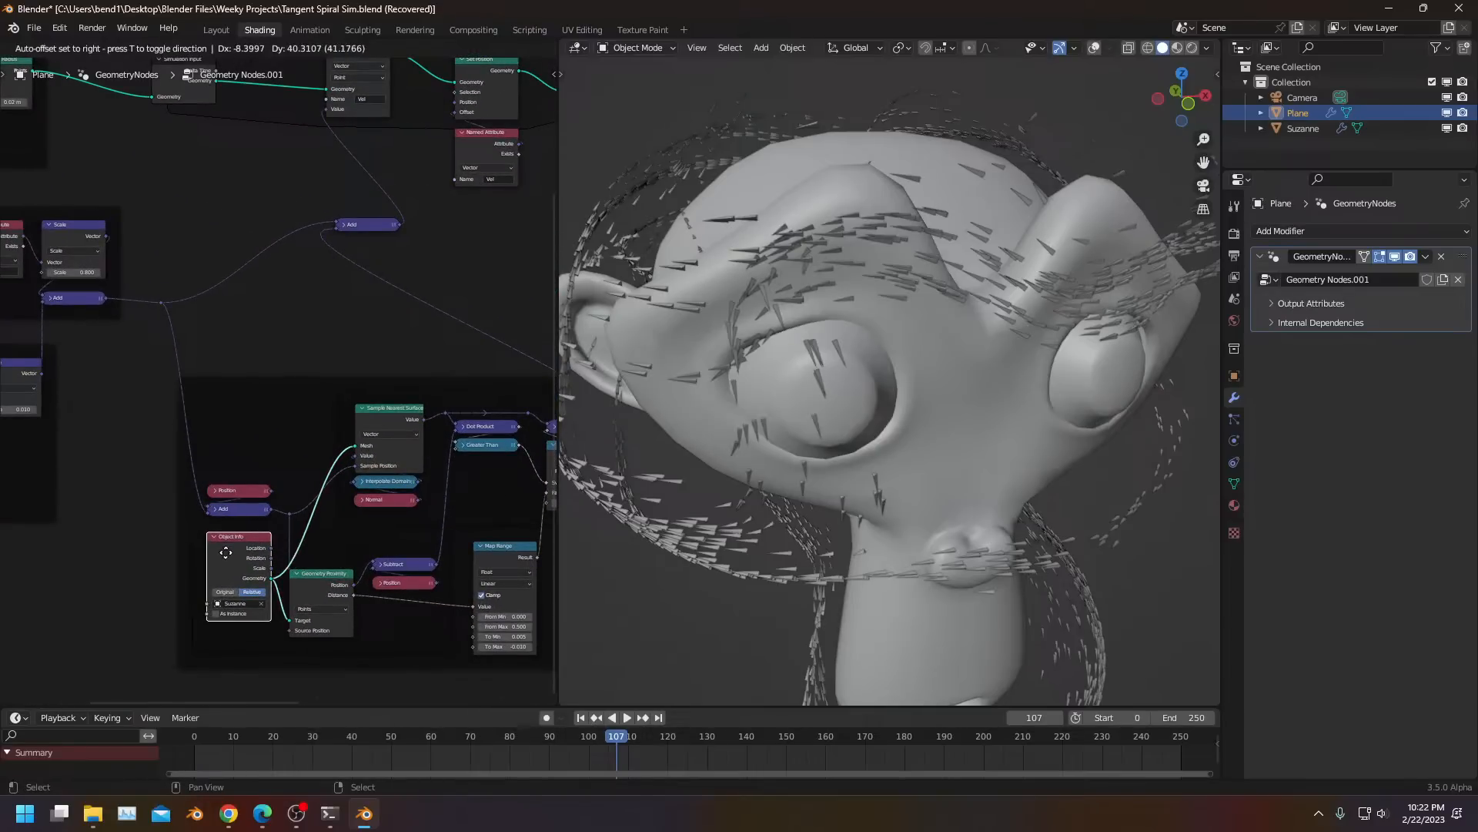
Play the simulation with the whole head in view and switch the viewport back to rendered shading
key(space)
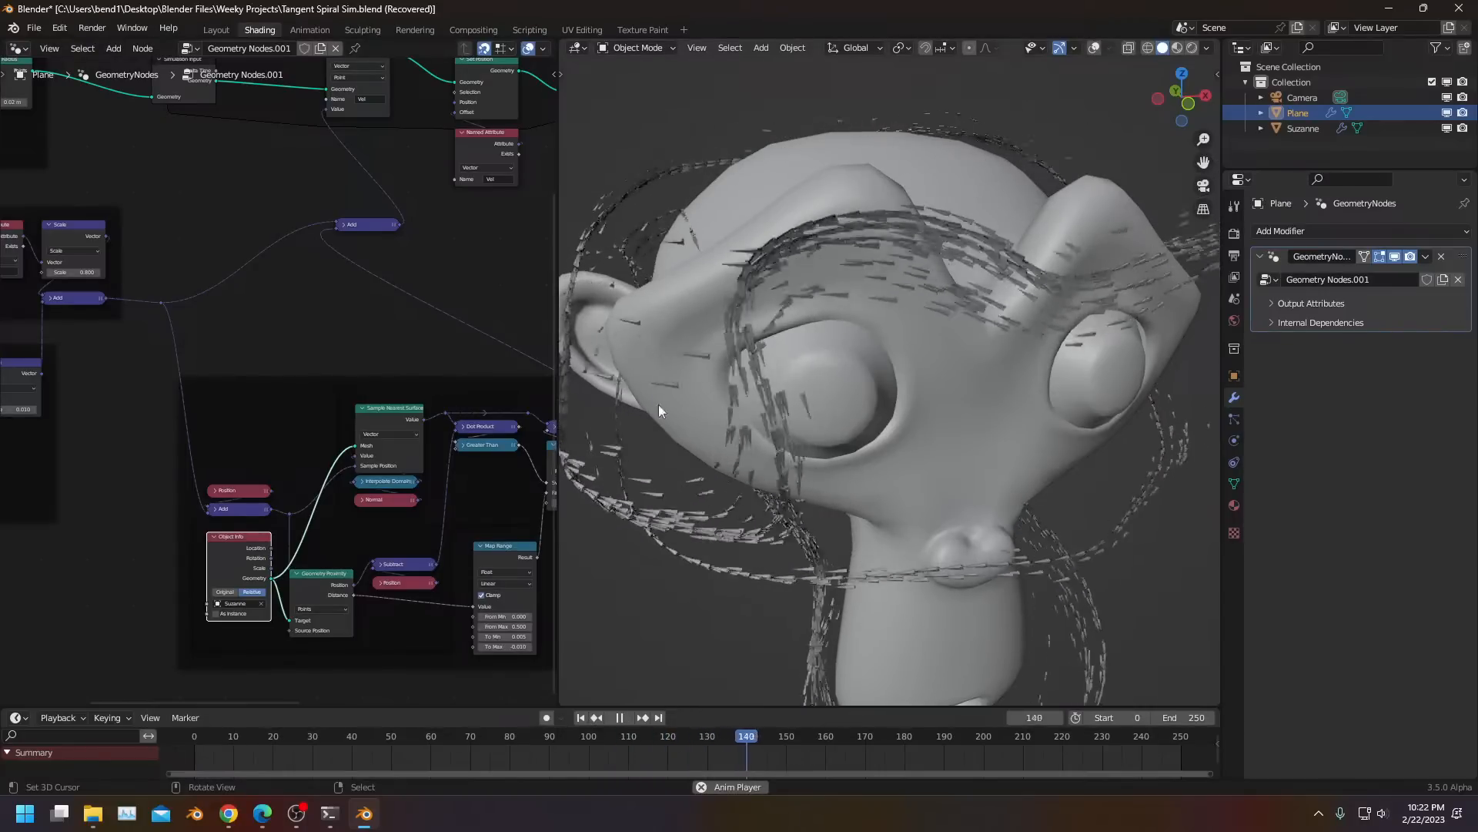
scroll(767, 375, down, 5)
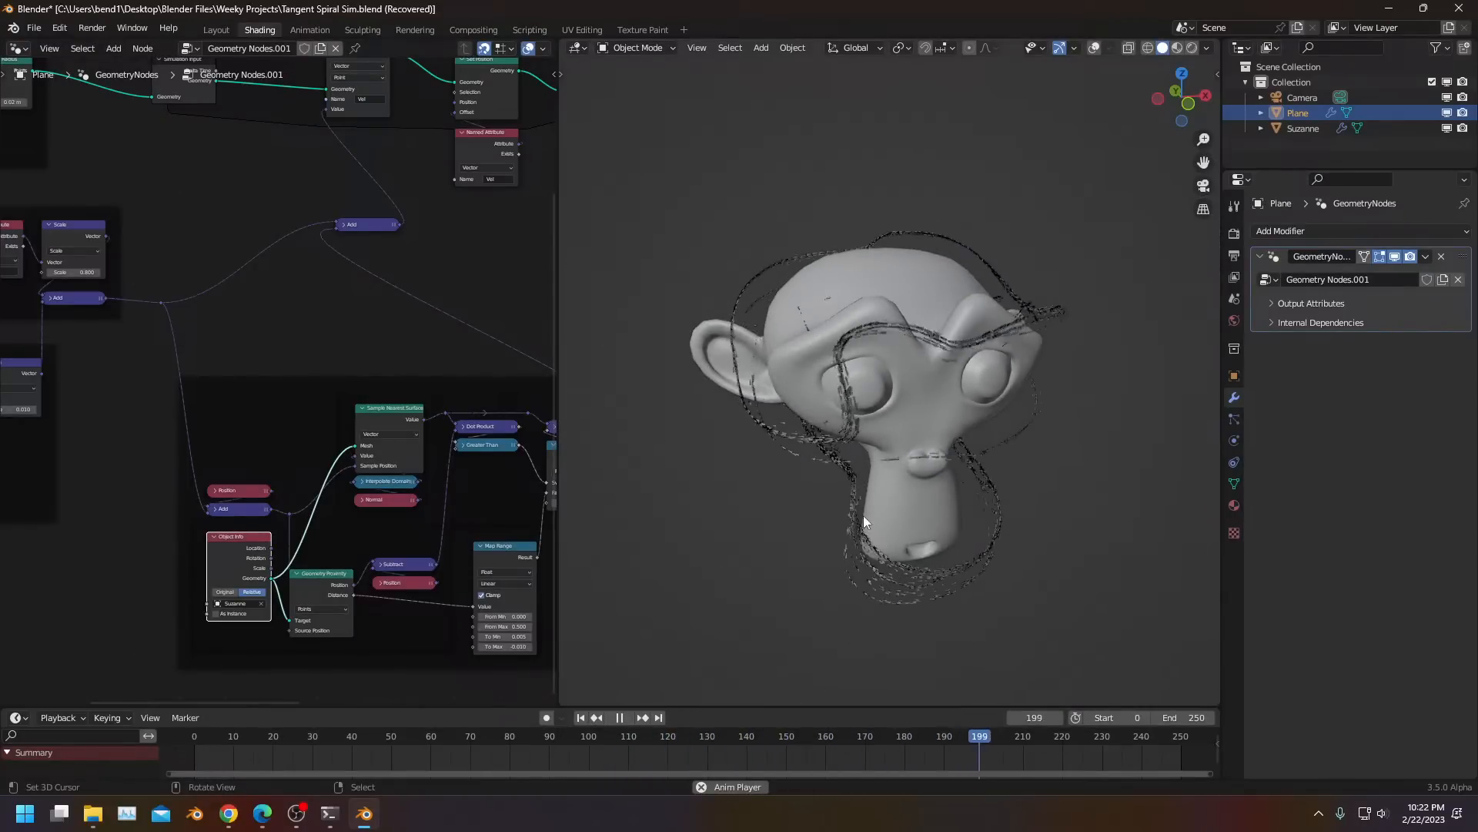
click(875, 433)
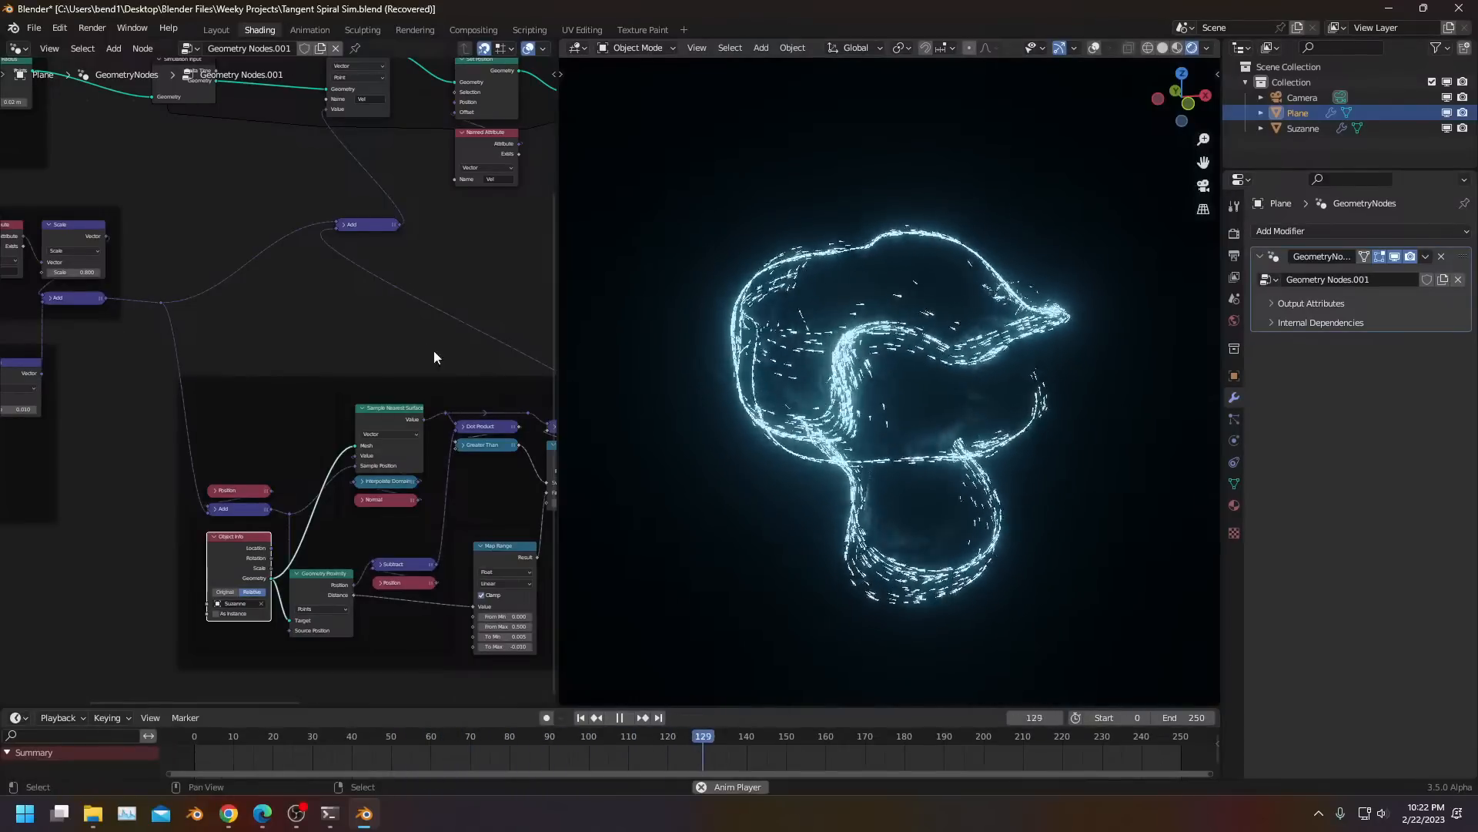
Add a Cross Product node fed by the velocity reroute and the Scale output of the surface attraction frame
middle_drag(399, 314, 383, 482)
scroll(324, 434, up, 2)
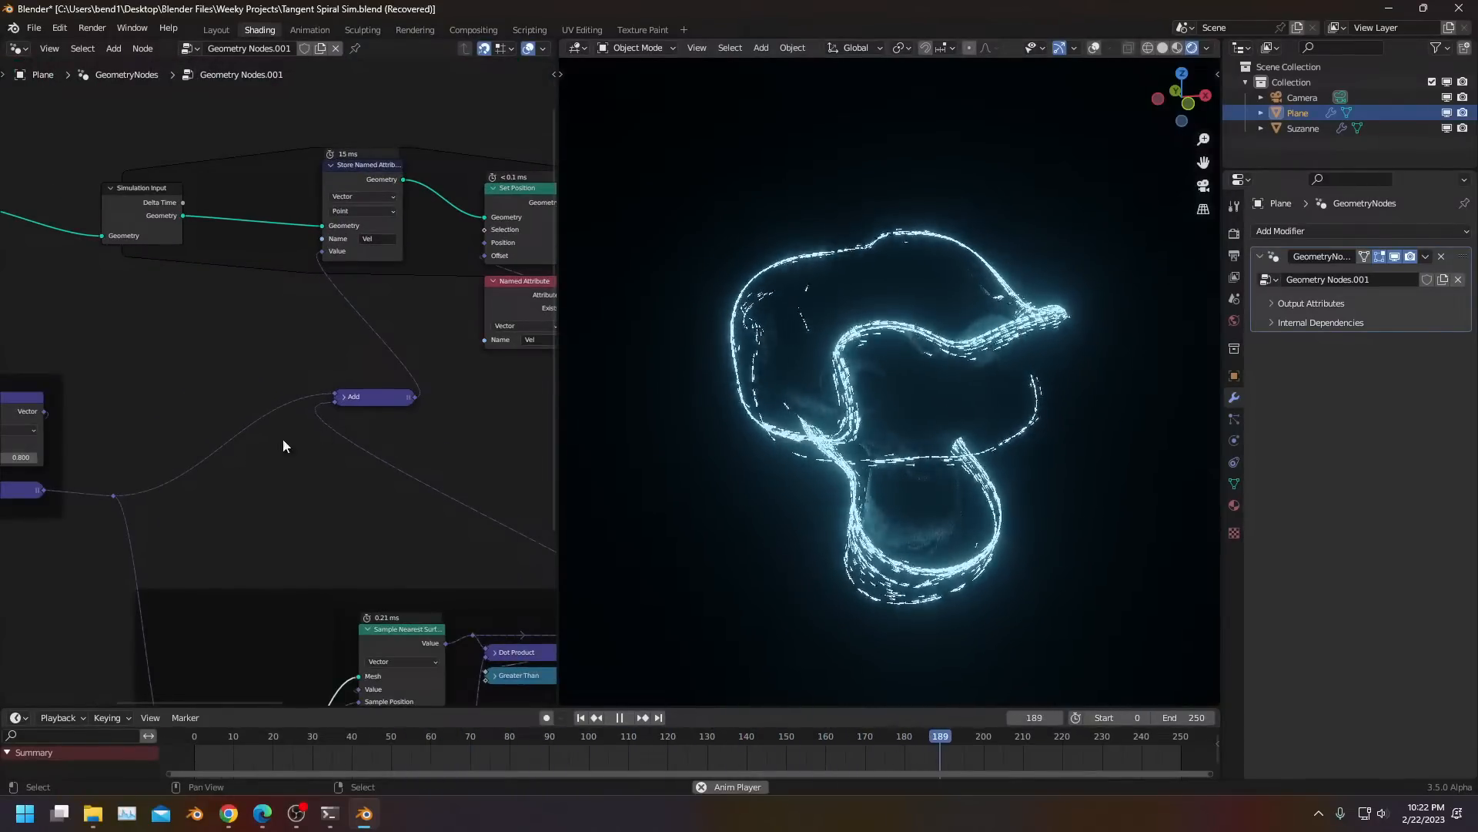
drag(104, 491, 207, 445)
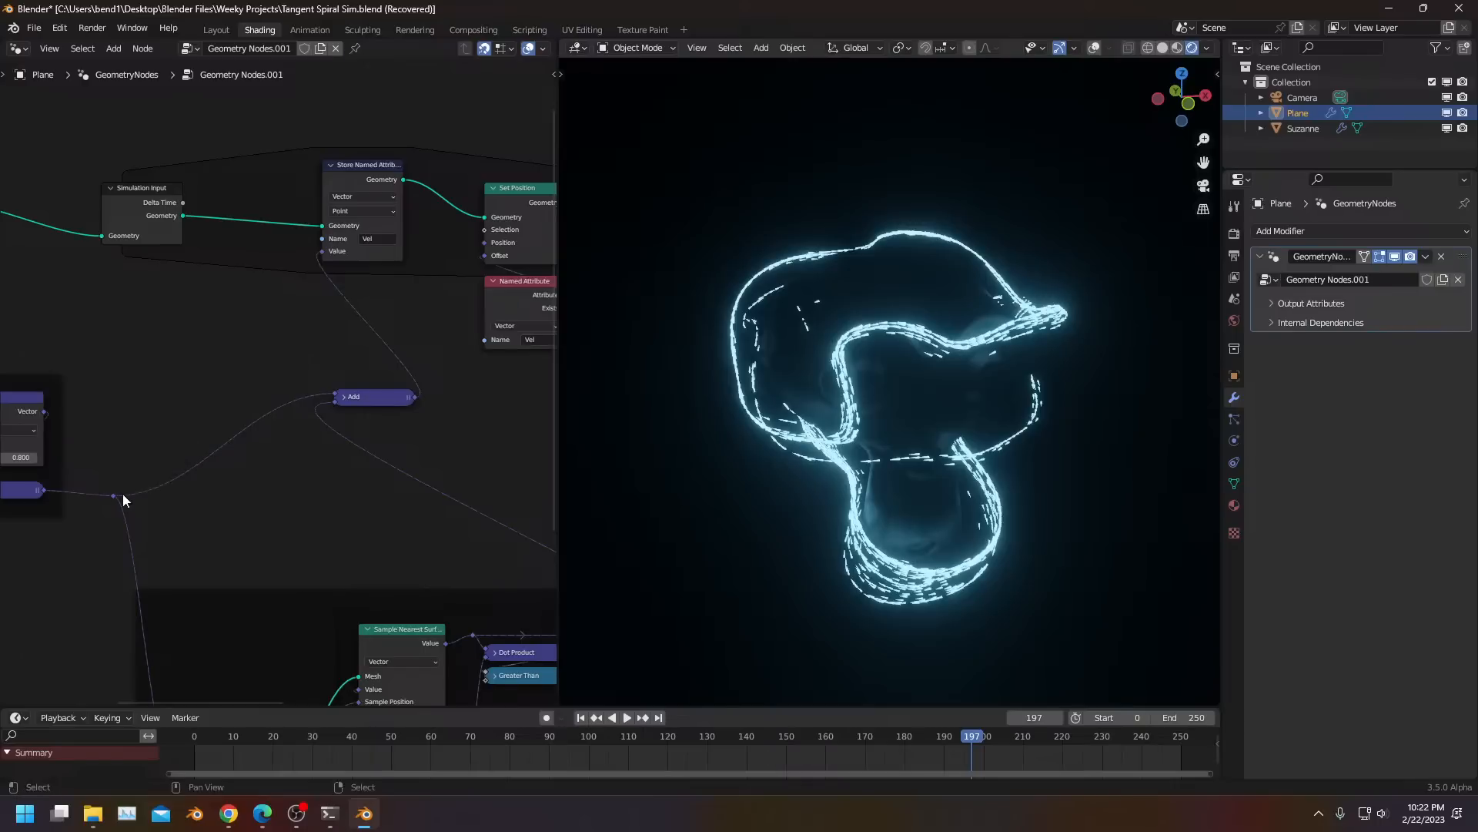
click(113, 497)
key(shift+a)
text(cros)
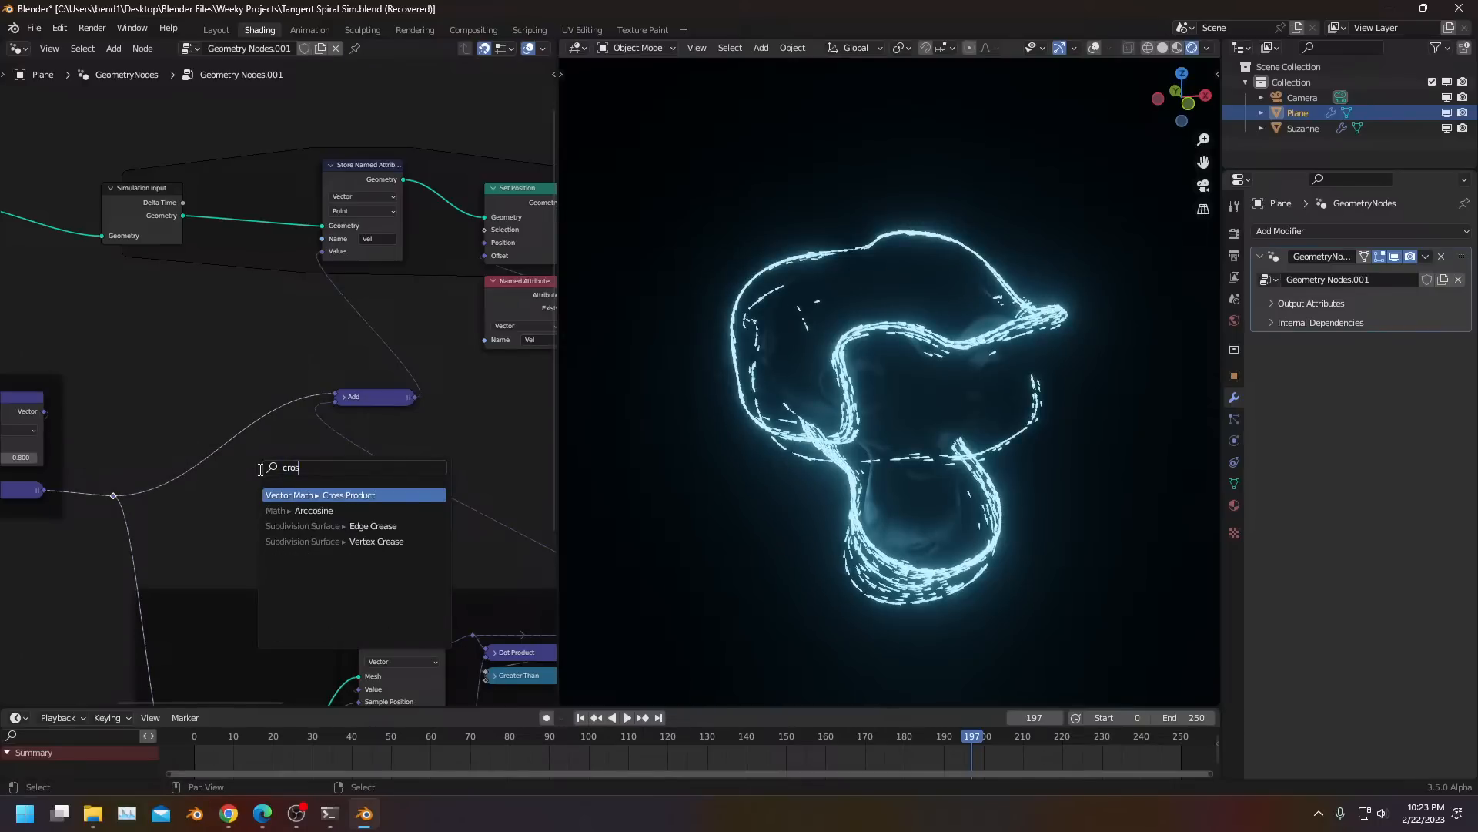
key(Return)
scroll(276, 458, down, 4)
middle_drag(210, 416, 111, 400)
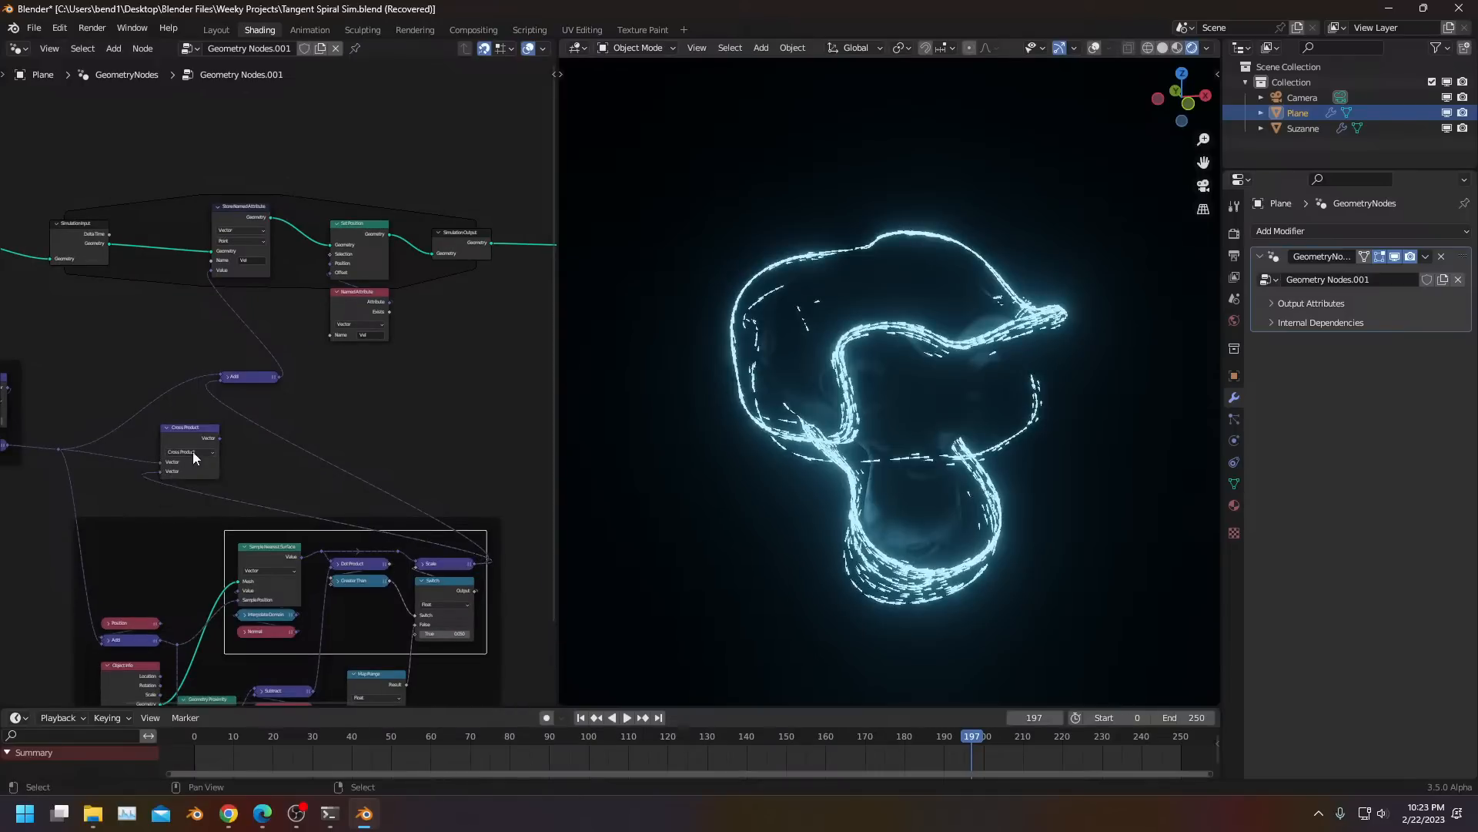
Try feeding the Cross Product's Vector into Store Named Attribute's Value, and replay the simulation from the start
drag(225, 266, 216, 270)
key(space)
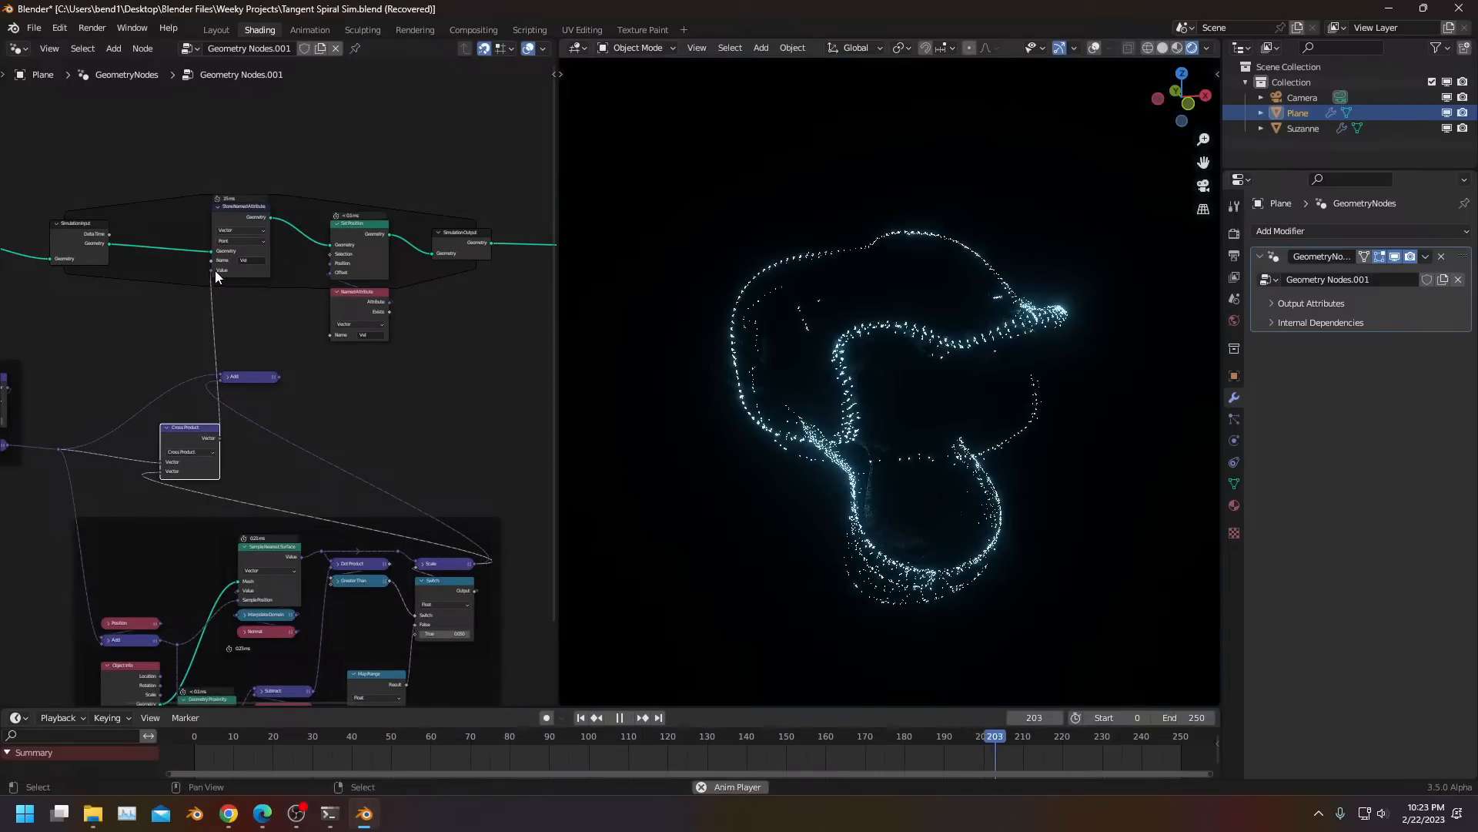
click(188, 741)
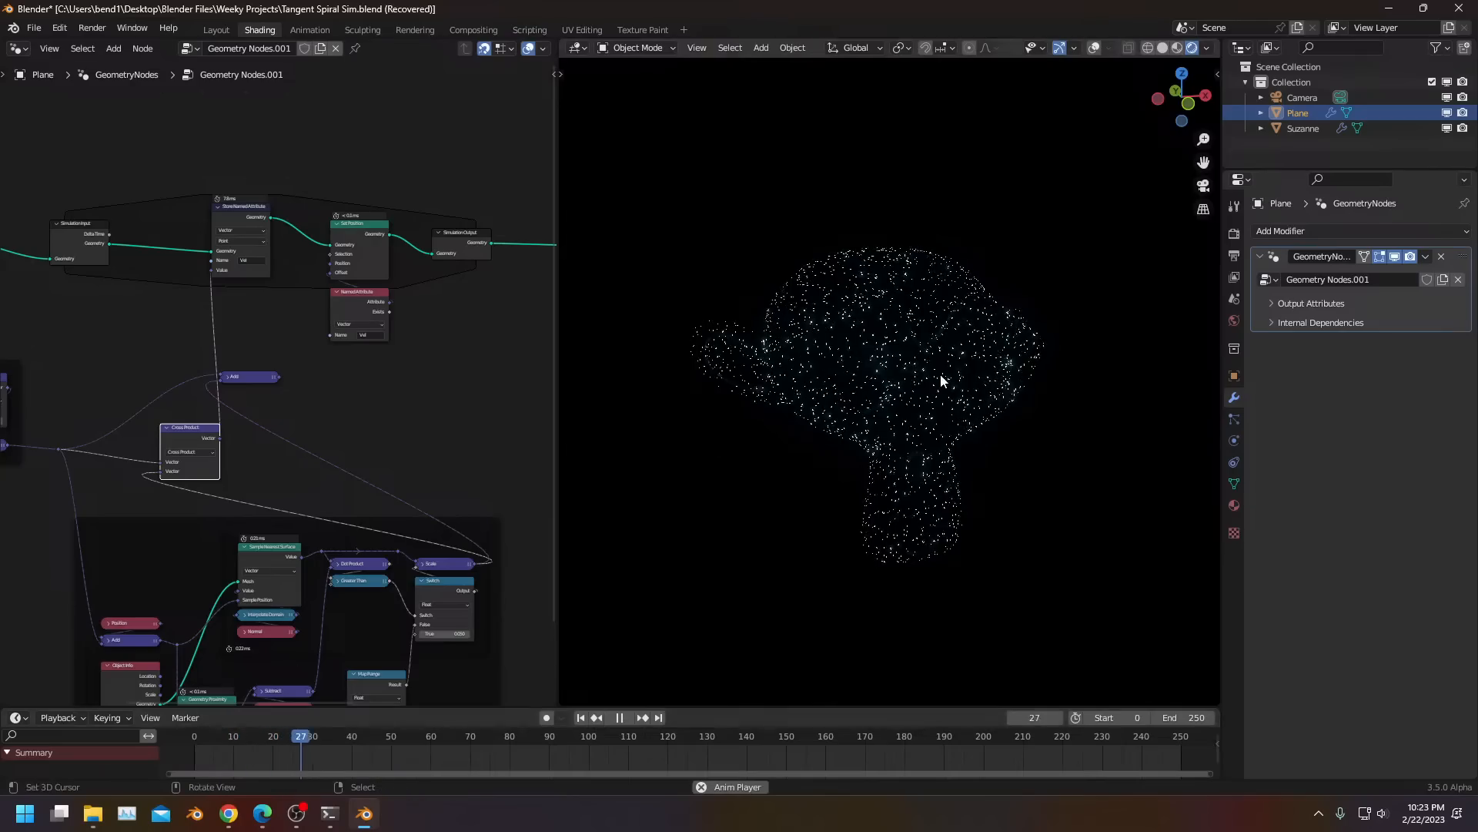
scroll(940, 373, up, 5)
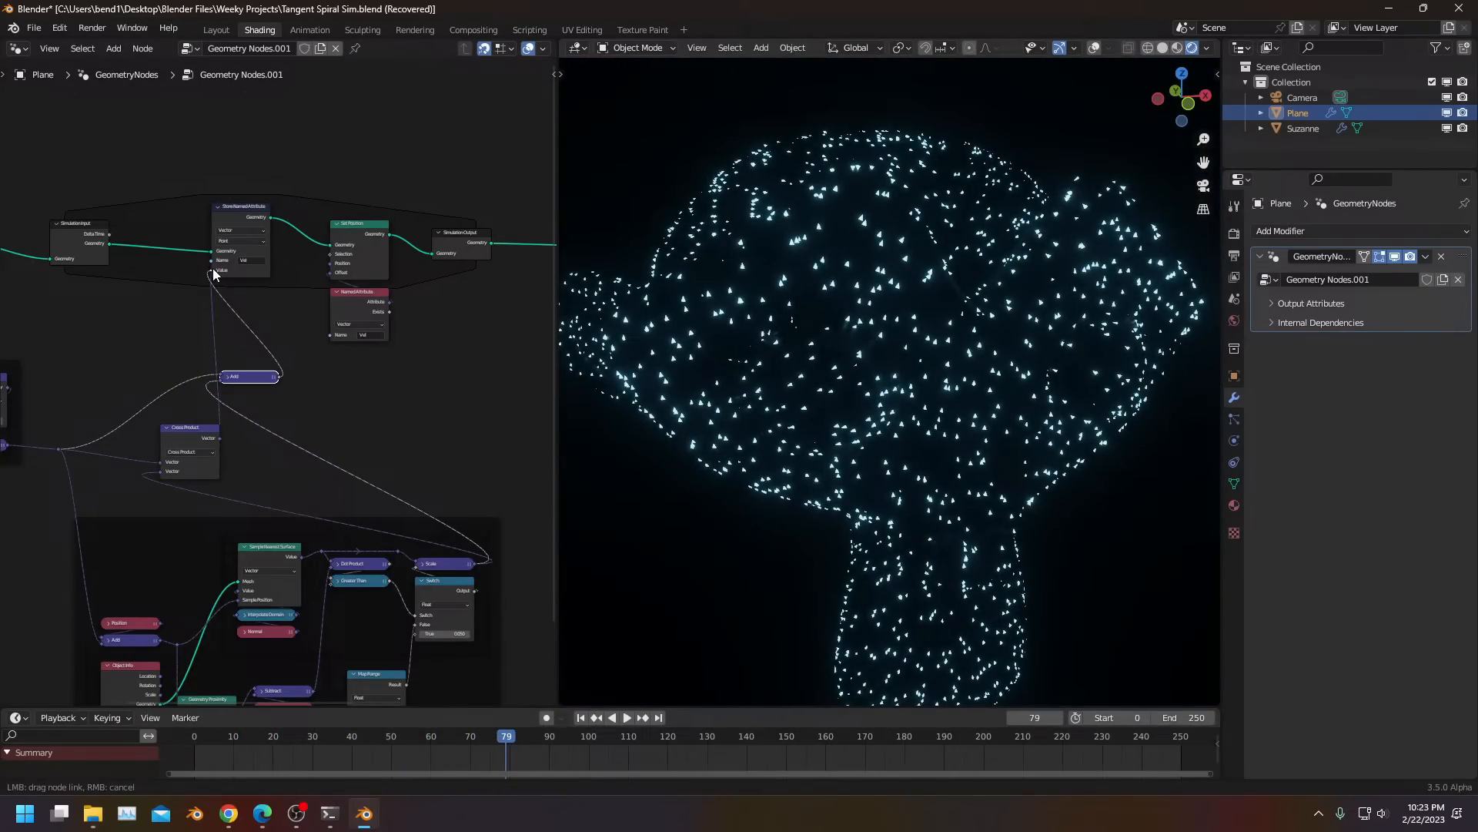
Play the simulation with the Add node feeding Store Named Attribute's Value again
key(space)
scroll(210, 448, up, 1)
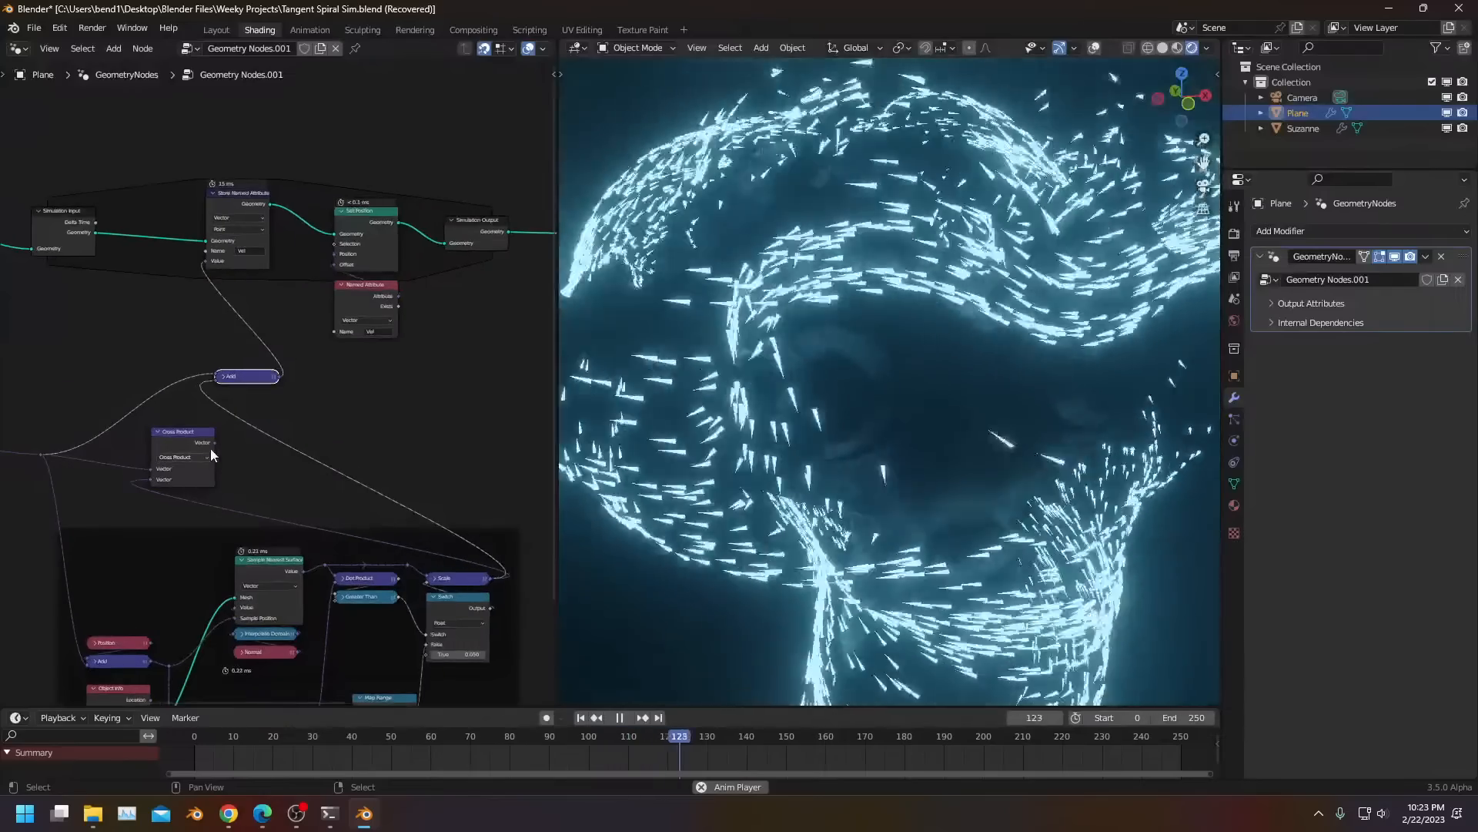
scroll(703, 335, down, 1)
middle_drag(211, 409, 345, 422)
scroll(182, 464, up, 3)
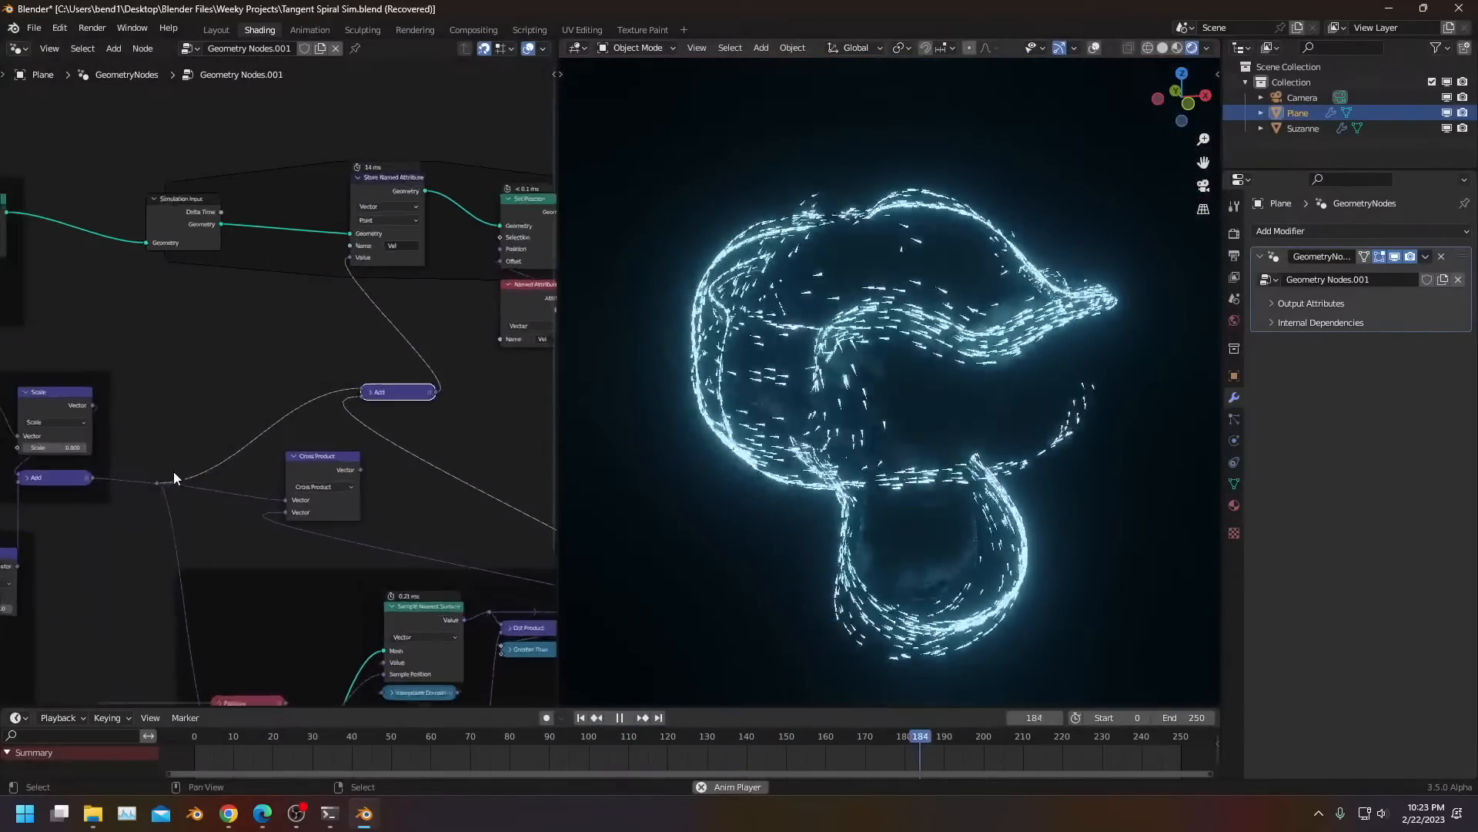
Add a Vector Rotate node fed by the velocity reroute, beside the Cross Product node
drag(148, 491, 283, 331)
text(ve)
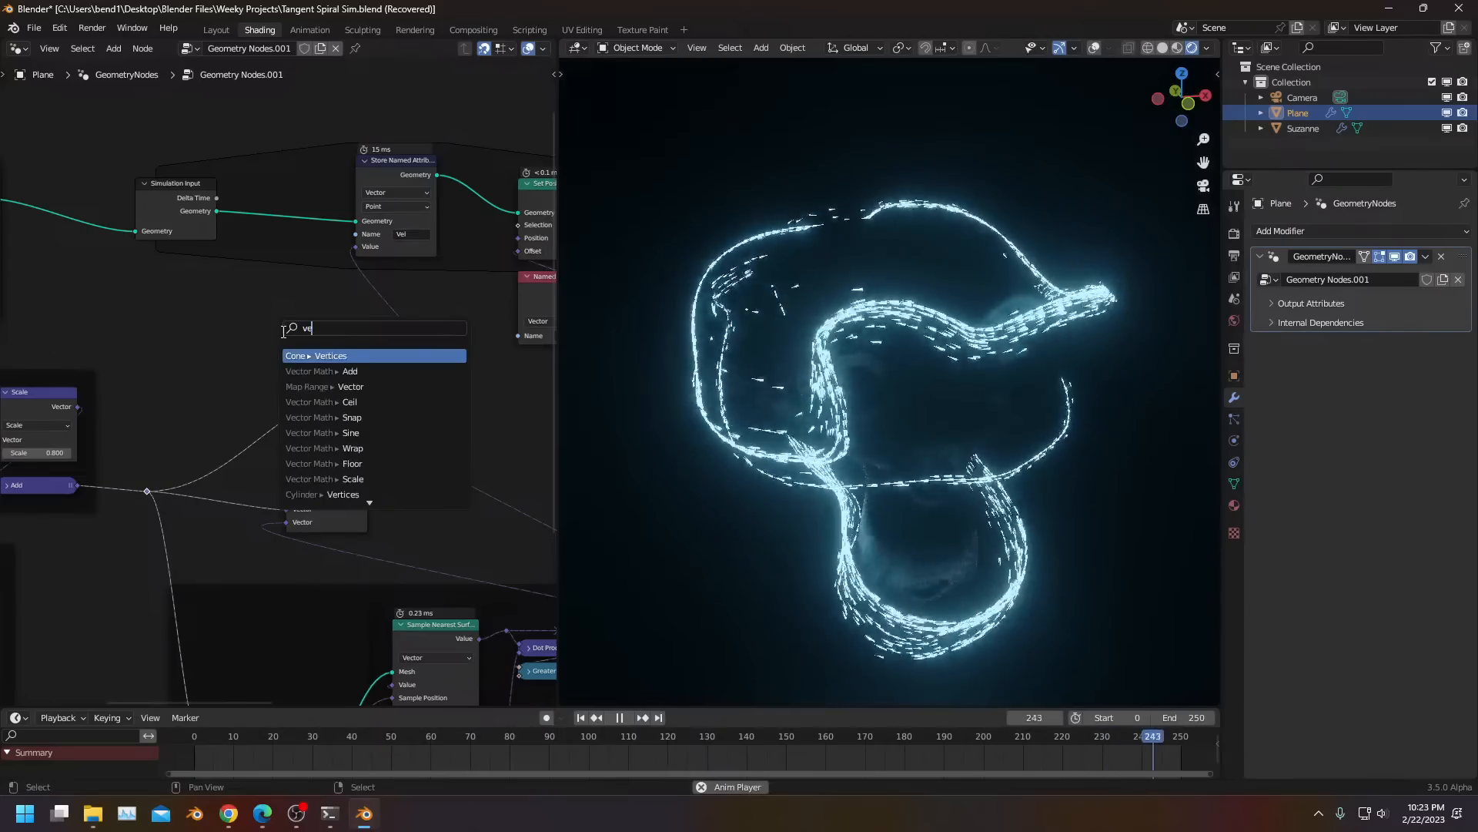
text(ctor rot)
key(Return)
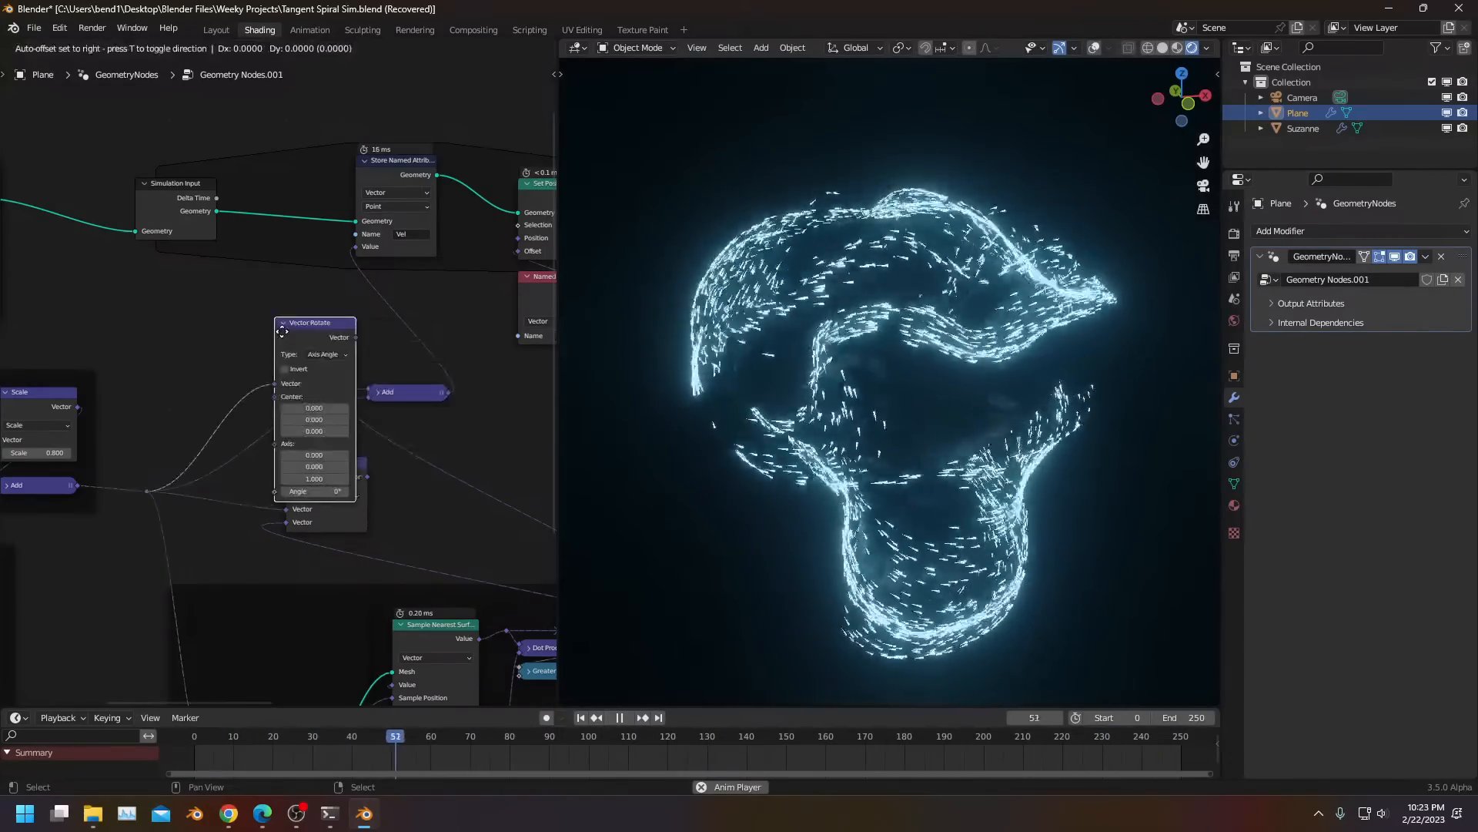
click(284, 333)
scroll(409, 502, up, 1)
Try the Cross Product as the Vector Rotate's Axis, its output as Store Named Attribute's Value, and an Angle of 46.1°
drag(374, 484, 282, 449)
drag(362, 332, 367, 246)
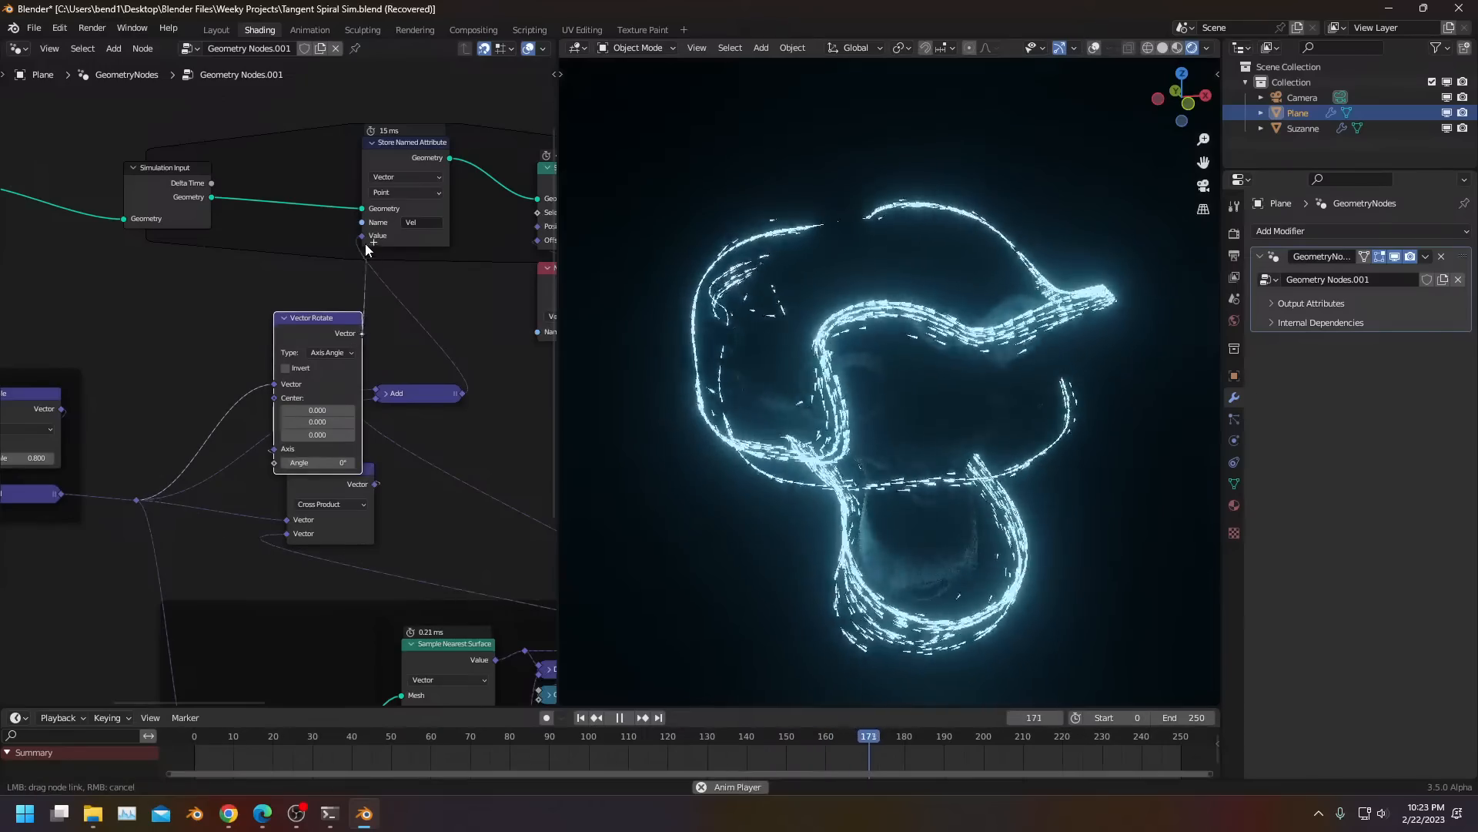
drag(316, 460, 671, 461)
middle_drag(908, 381, 802, 330)
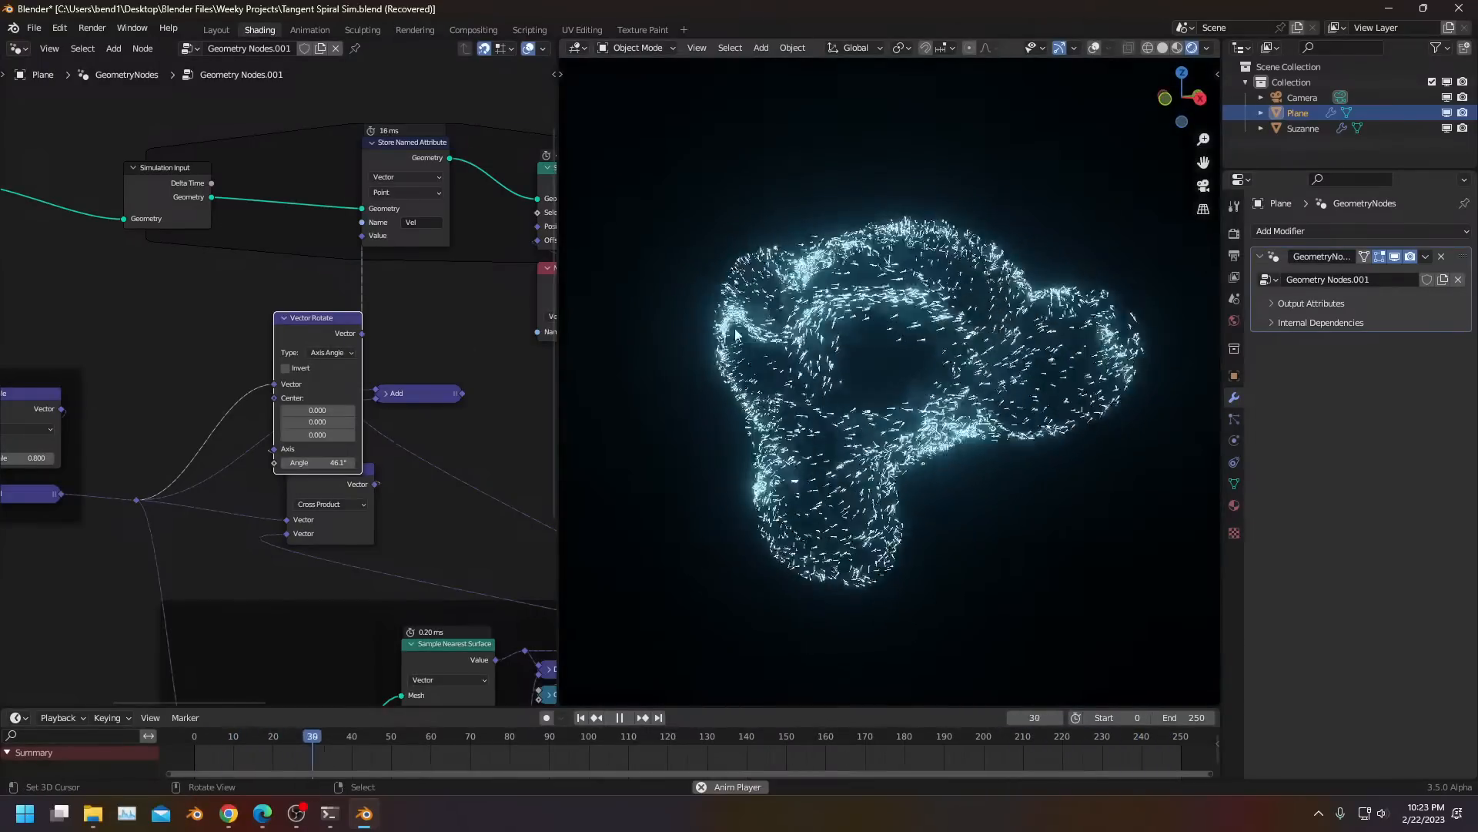
Reconnect the Add node to Store Named Attribute's Value and remove the Vector Rotate and Cross Product nodes
drag(137, 497, 264, 313)
drag(462, 393, 362, 236)
key(ctrl+x)
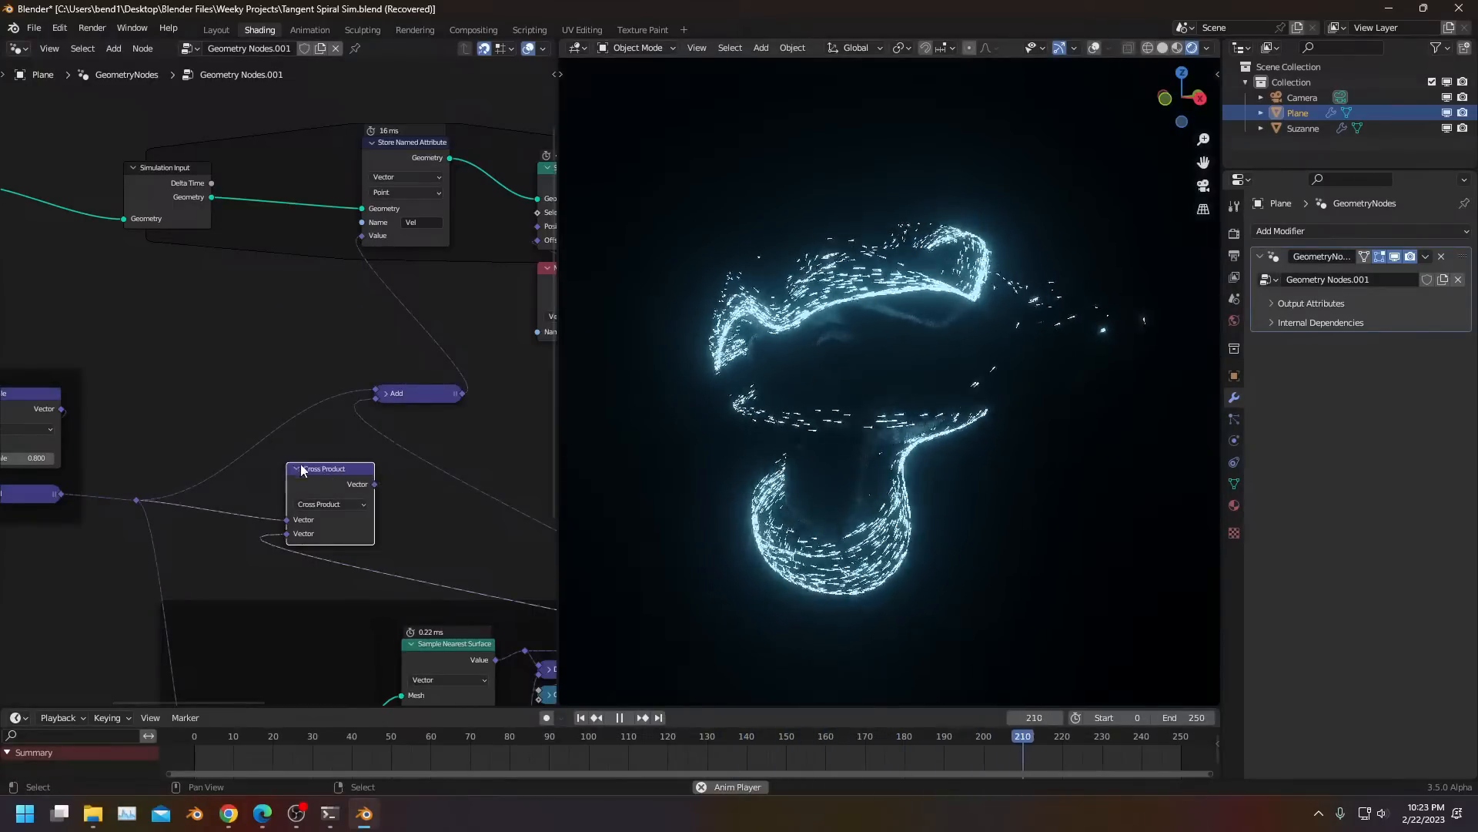
scroll(280, 419, down, 3)
key(ctrl+x)
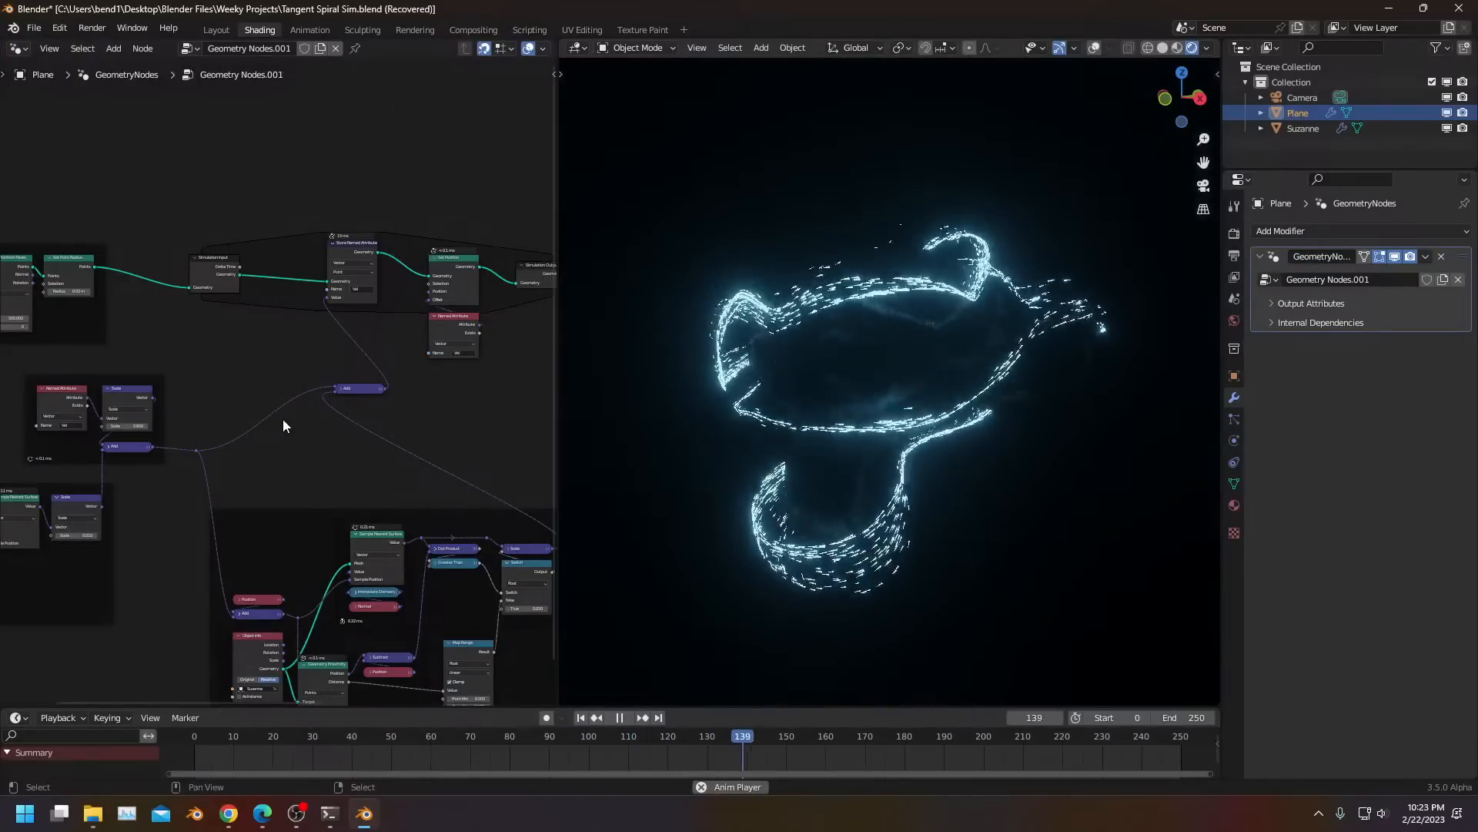
Move the Add node between the velocity reroute and Store Named Attribute further down
middle_drag(279, 410, 358, 405)
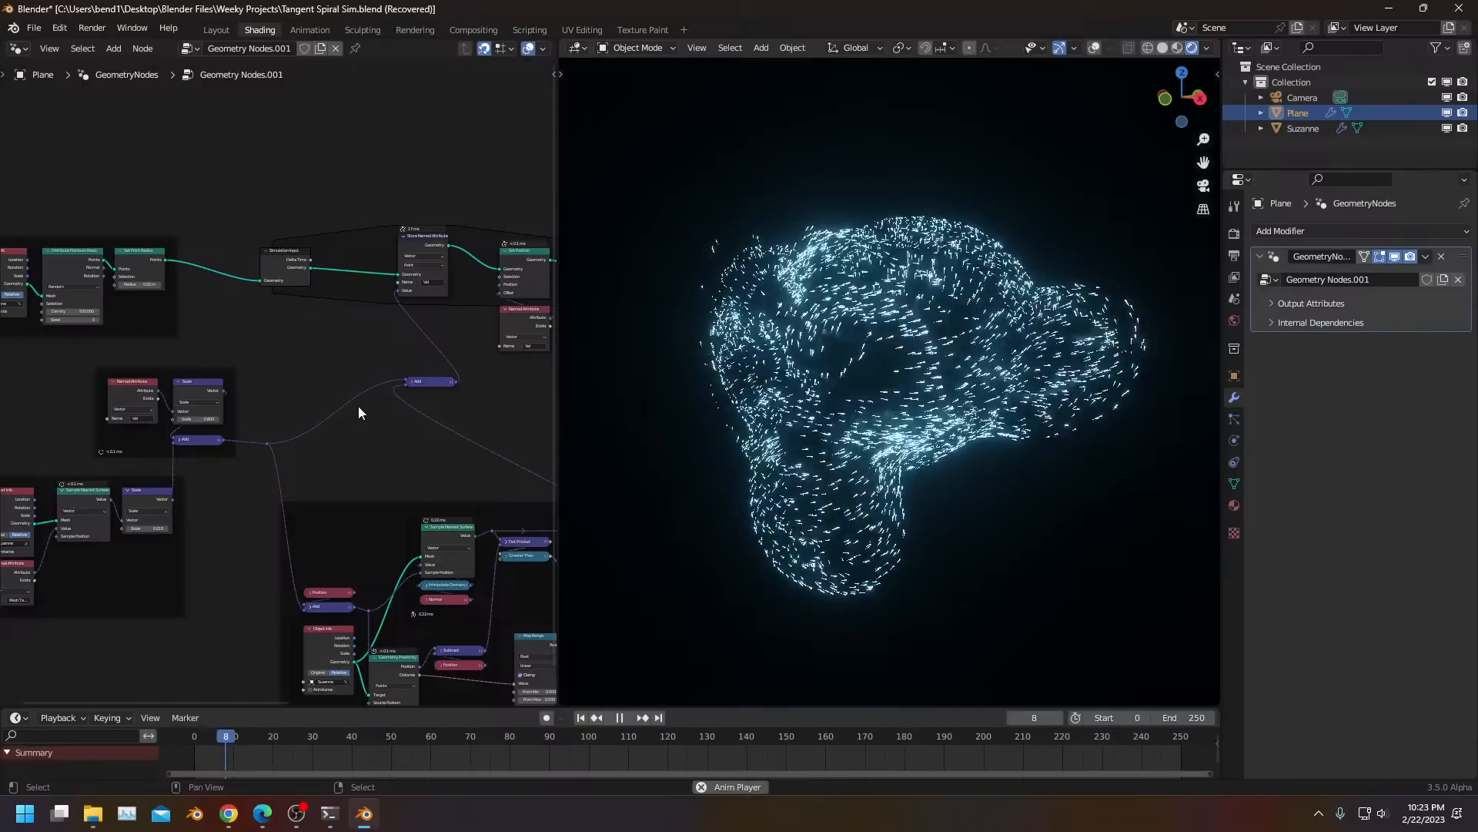
scroll(362, 407, up, 1)
drag(389, 364, 489, 437)
key(g)
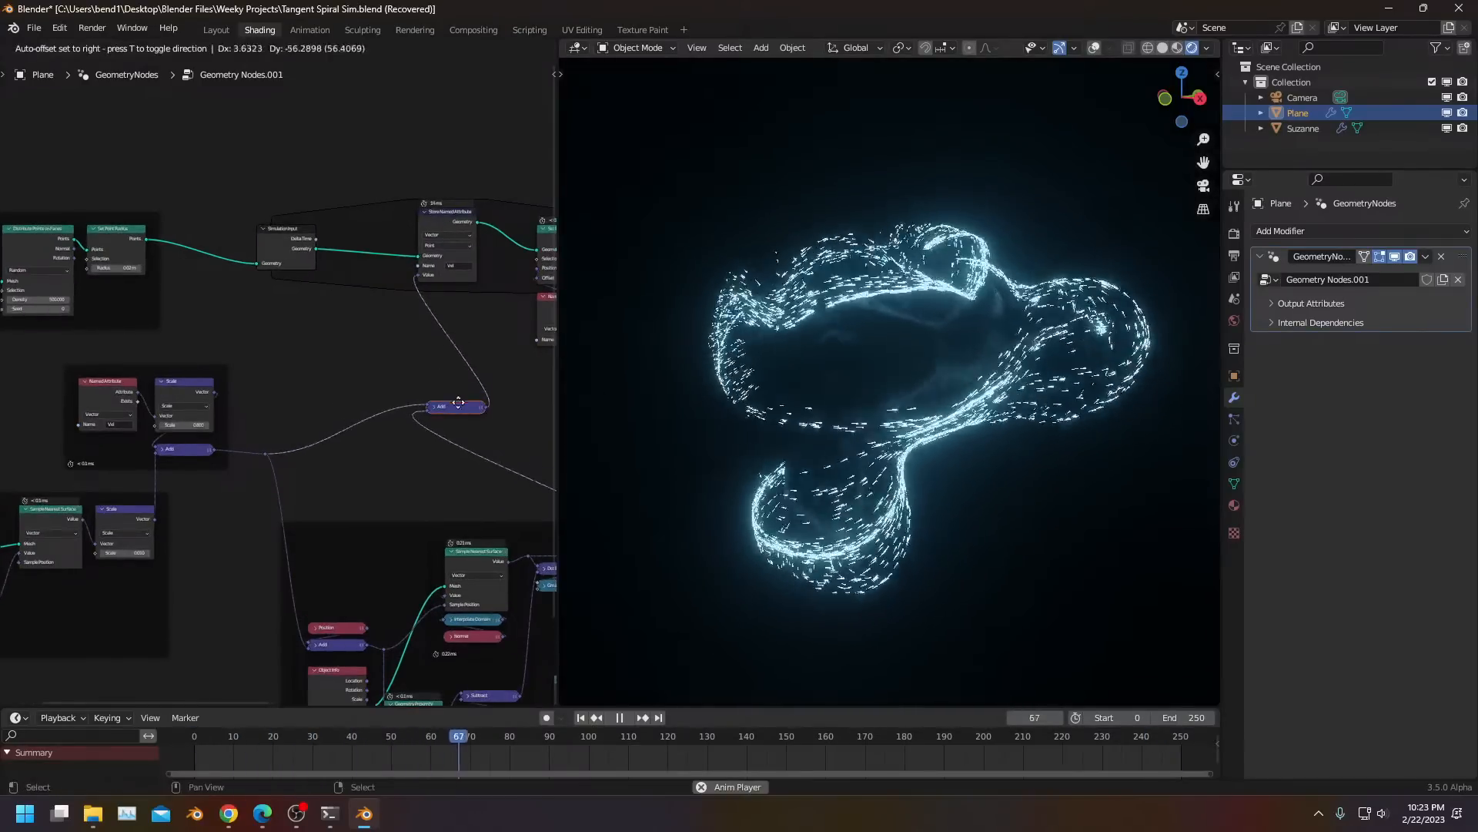
click(480, 512)
Set the Scale factor applied to the Vel attribute to 0.5
middle_drag(269, 394, 485, 347)
middle_drag(869, 320, 874, 356)
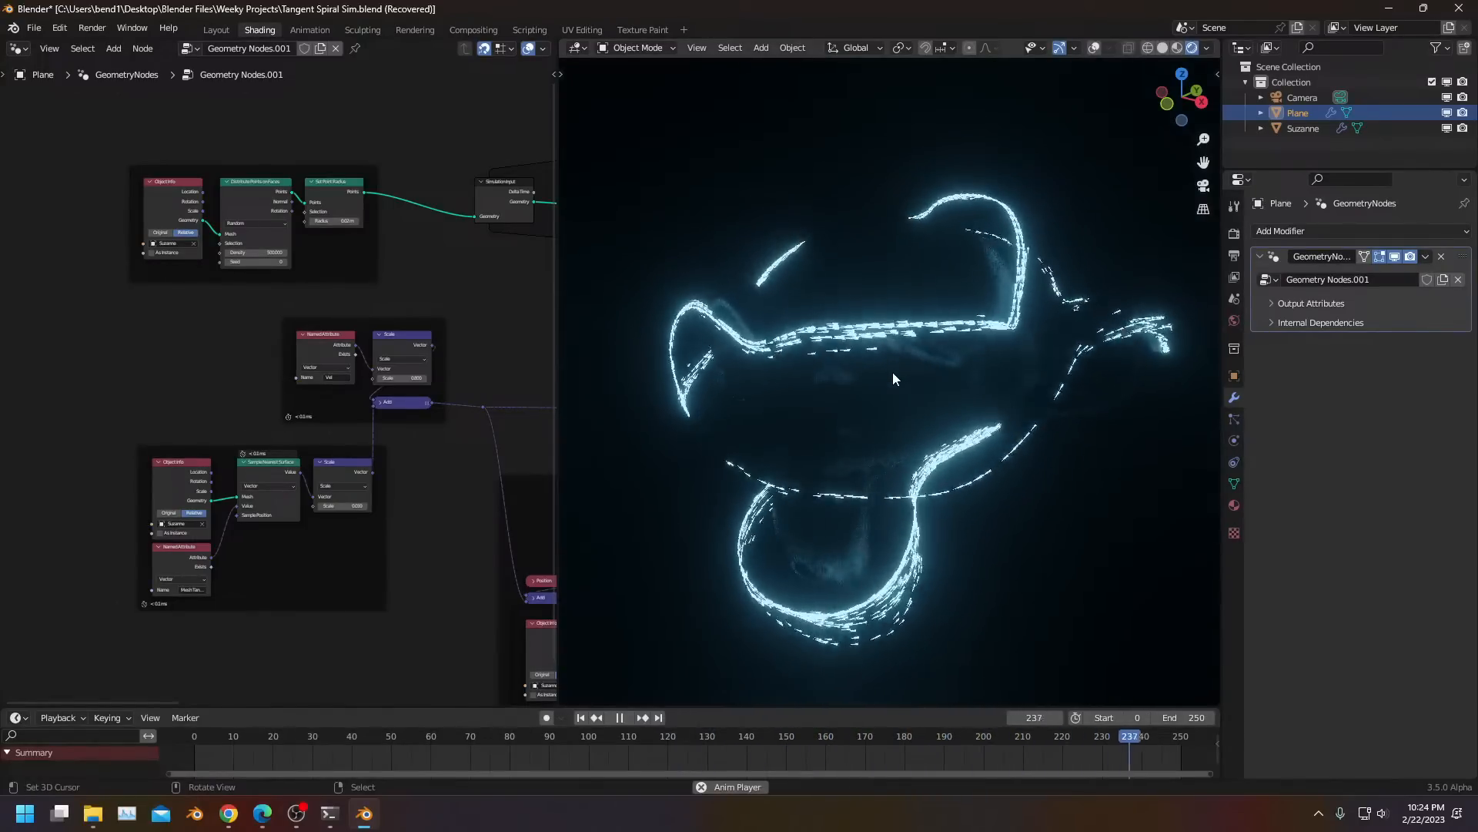
scroll(361, 321, up, 1)
scroll(363, 373, up, 1)
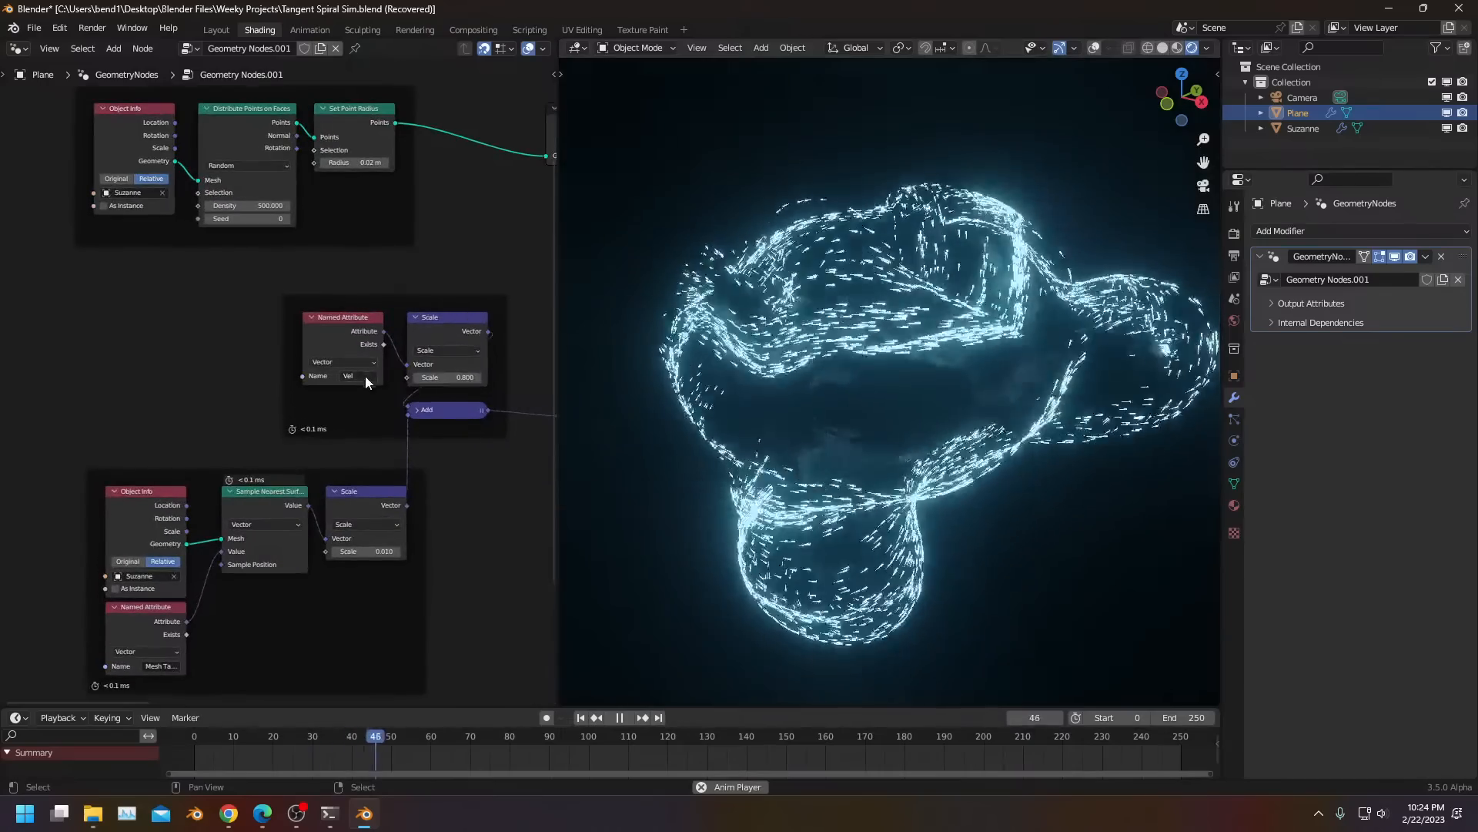
click(448, 374)
text(.5)
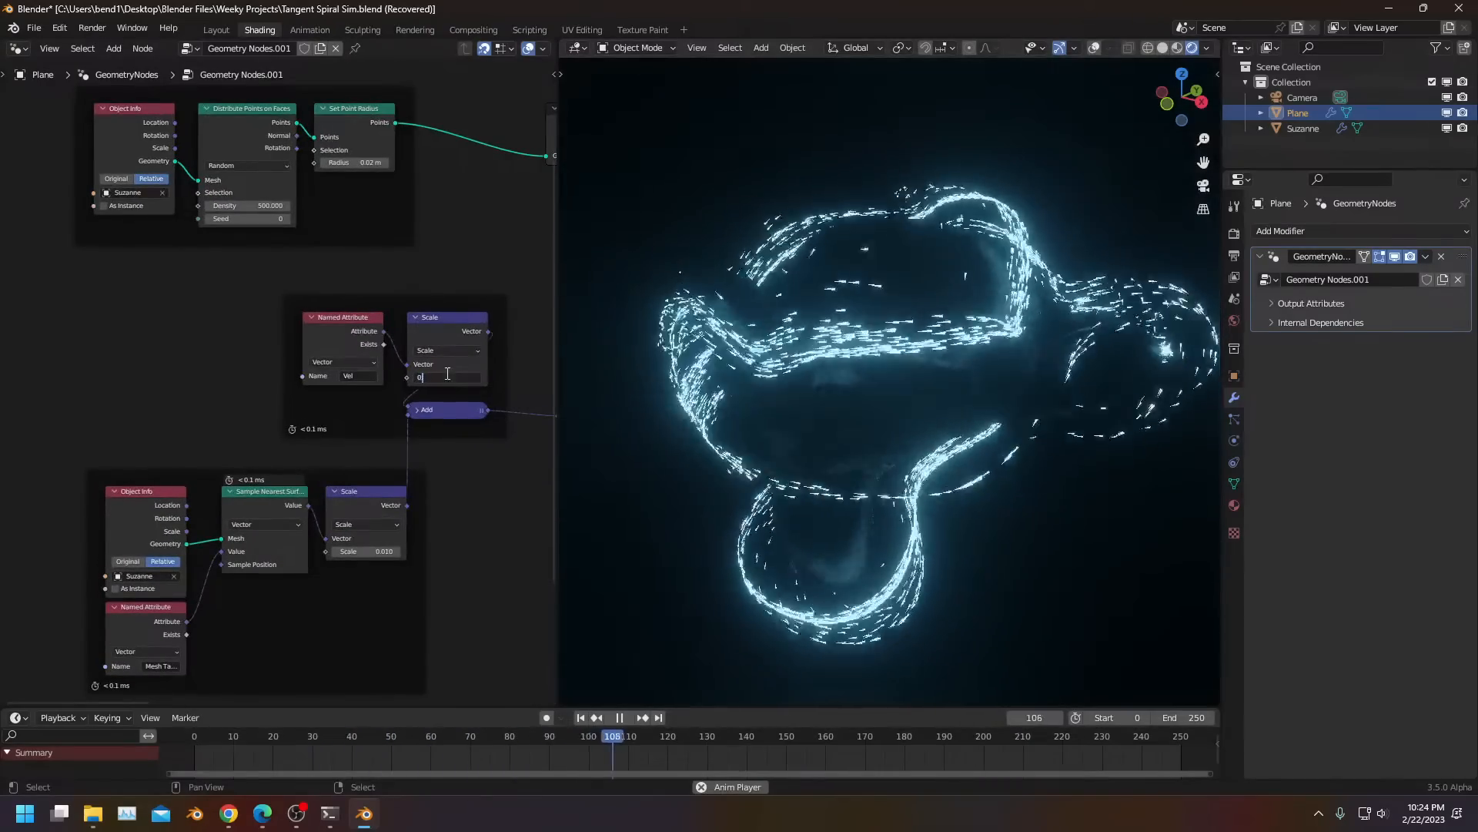
key(Return)
Raise the Scale factor after the tangent's Sample Nearest Surface to 0.11 and replay the simulation from the start
click(400, 553)
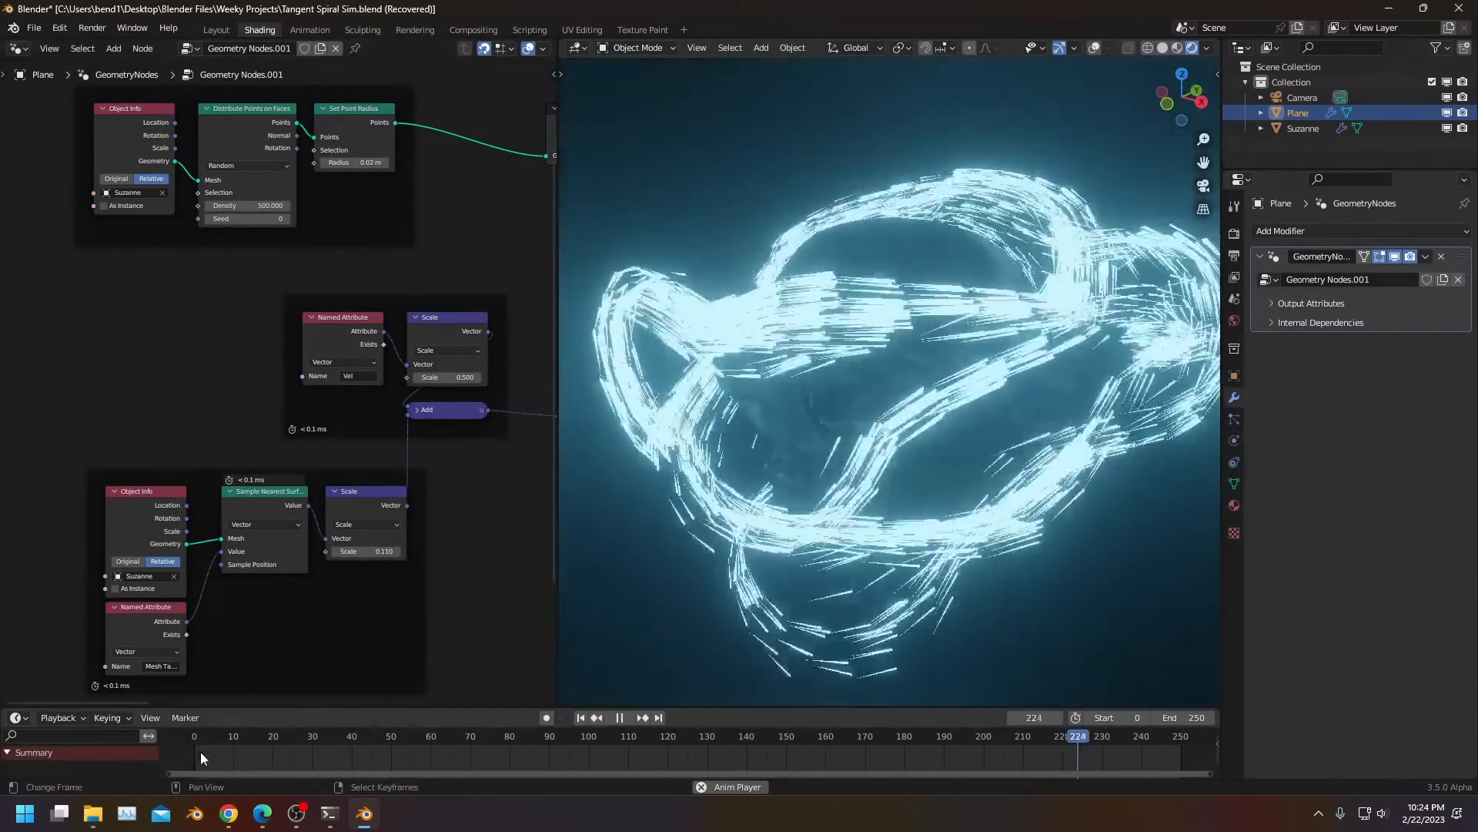
click(197, 737)
scroll(853, 487, down, 2)
middle_drag(870, 482, 884, 478)
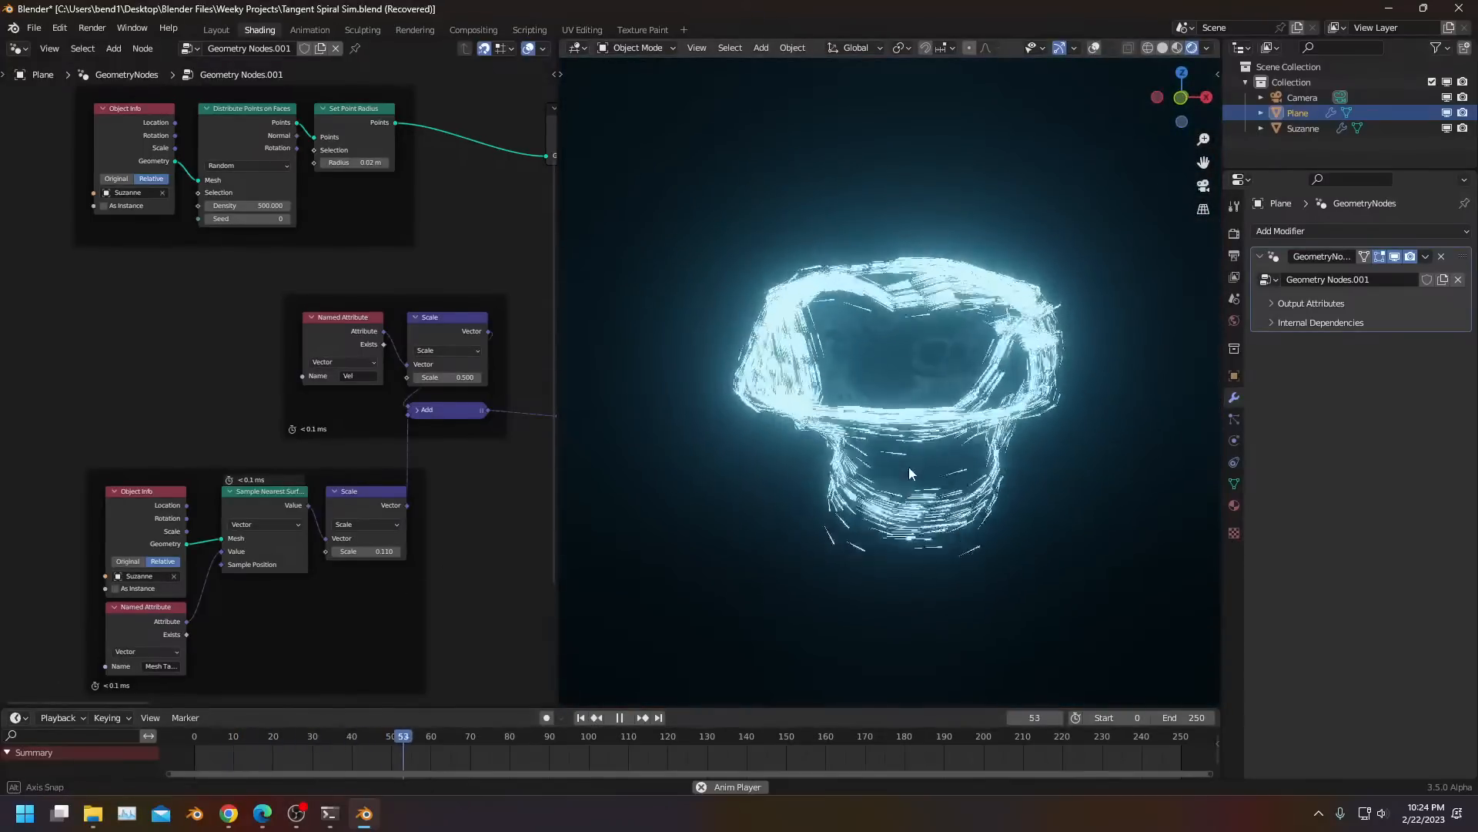
Set the tangent Scale factor to 0.025, replay from near the start, and view the flow from another angle
double_click(385, 553)
text(0.0)
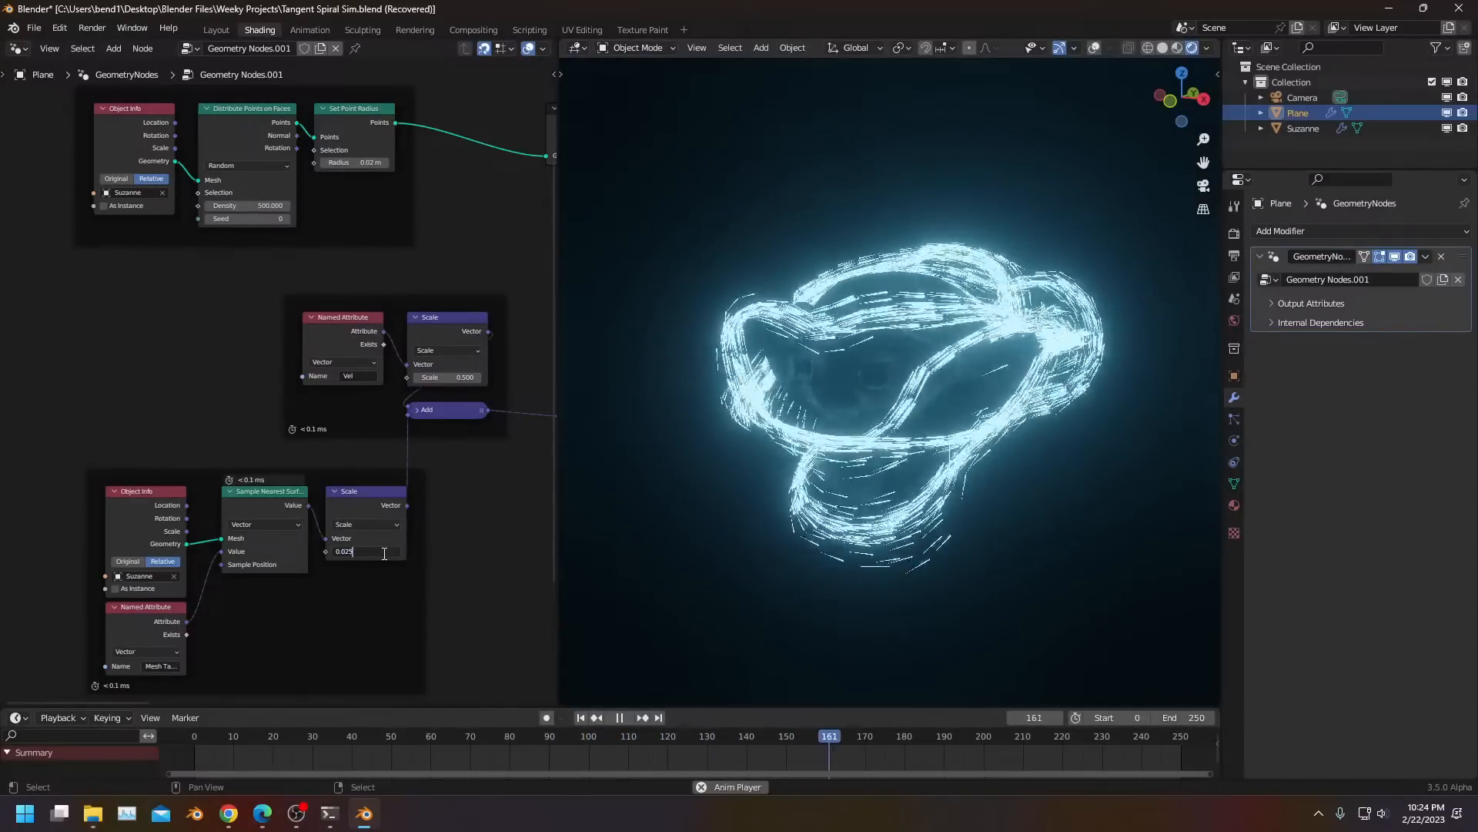
text(25)
key(Return)
click(217, 754)
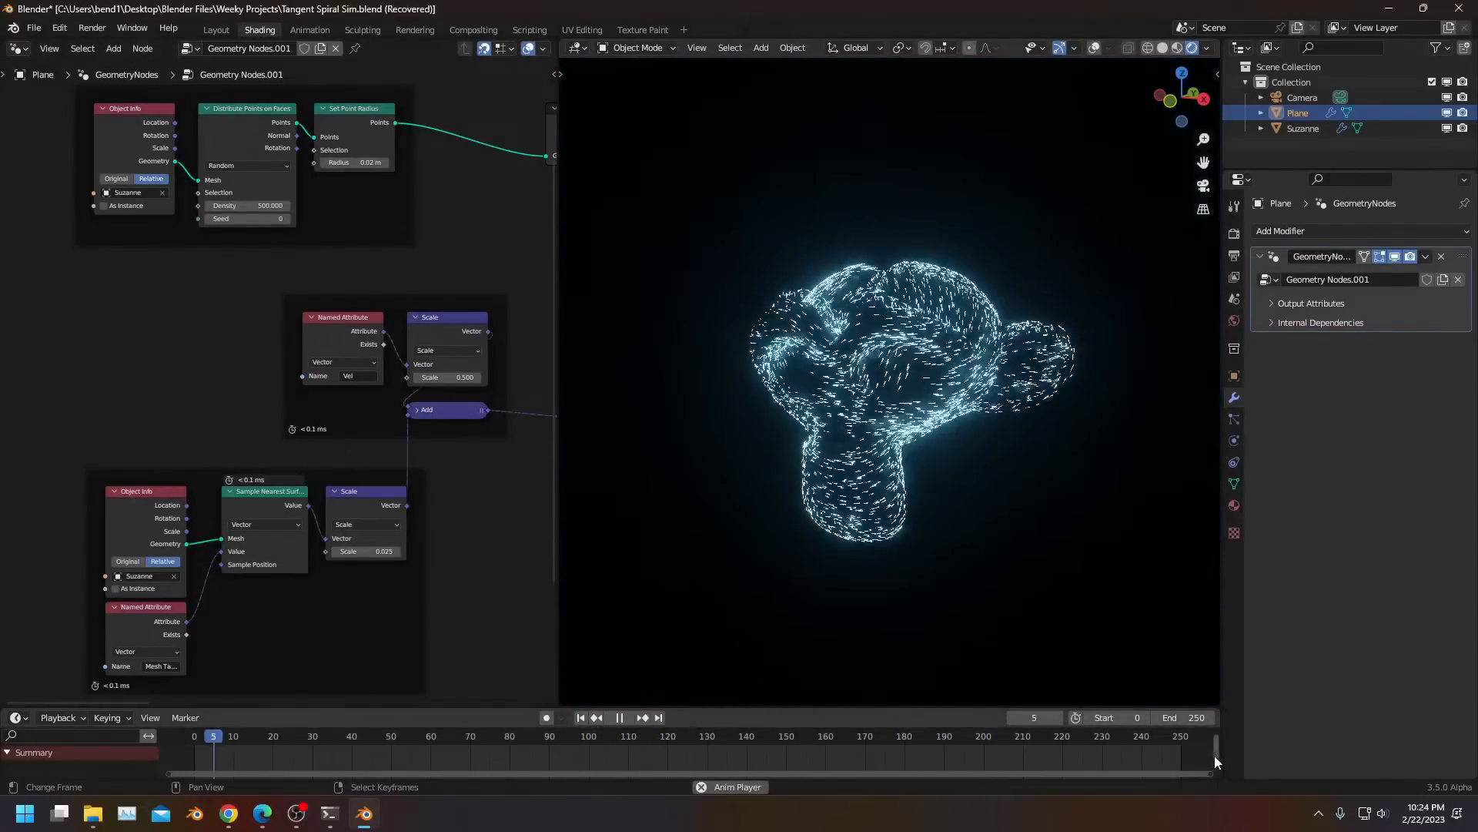
middle_drag(823, 336, 947, 340)
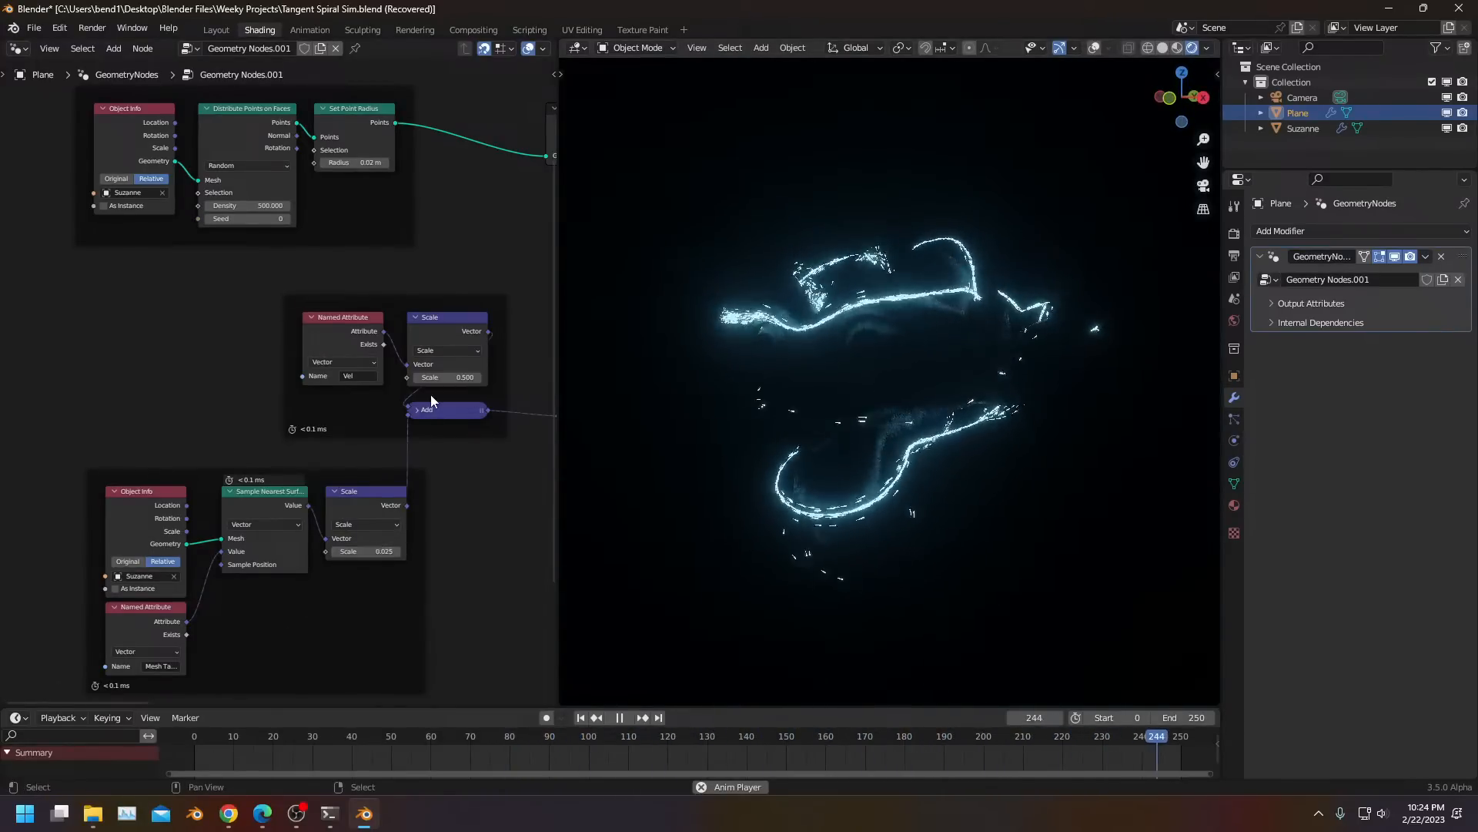
Try a Scale factor of 0 on the Vel attribute with the tangent Scale factor at 0.065
click(442, 377)
text(0)
key(Return)
mouse_move(376, 552)
mouse_down()
mouse_move(439, 551)
mouse_move(399, 551)
mouse_up()
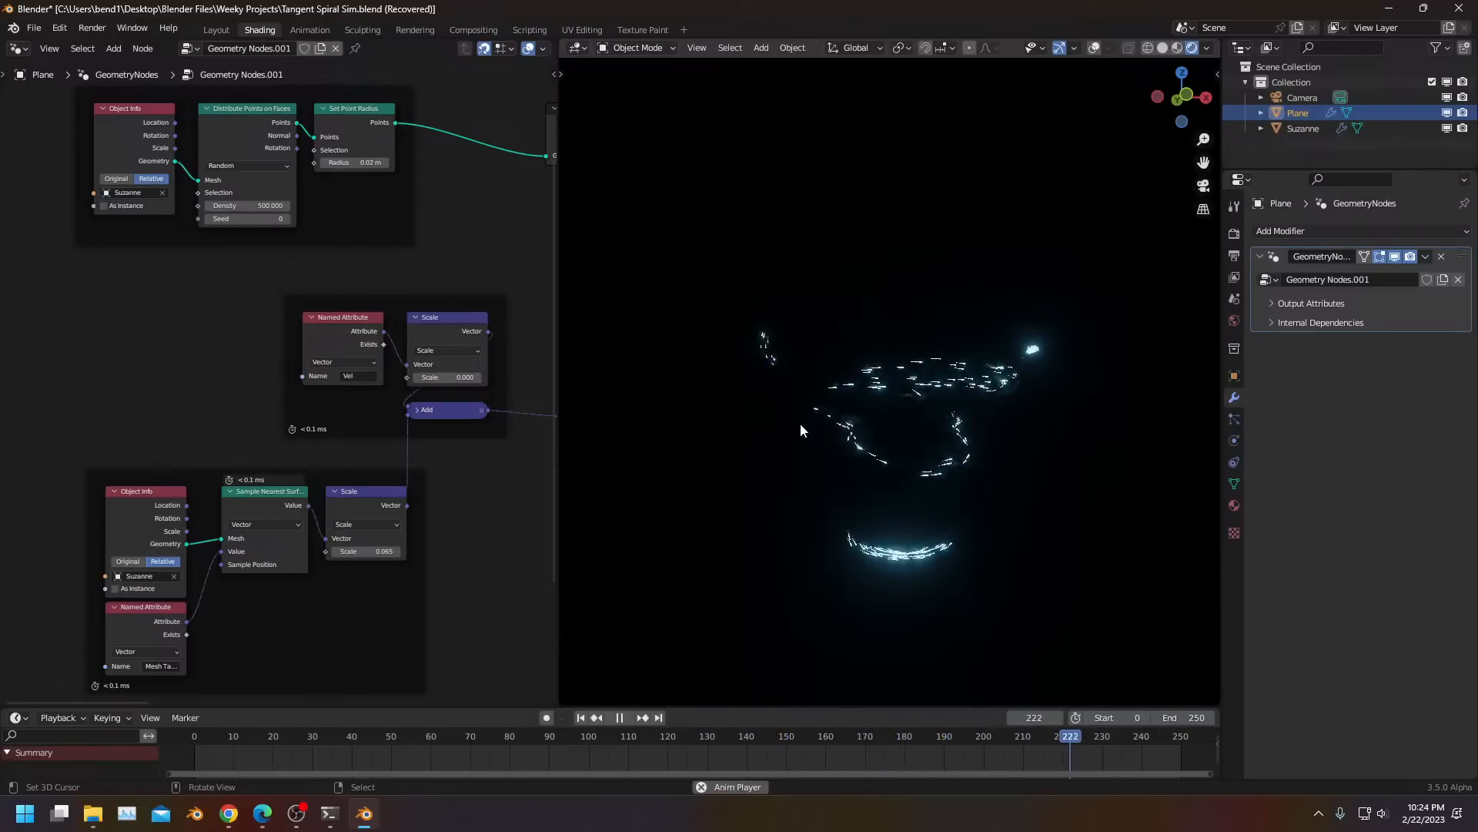
Undo the recent Vel and tangent Scale changes and save Tangent Spiral Sim.blend
middle_drag(408, 414, 173, 414)
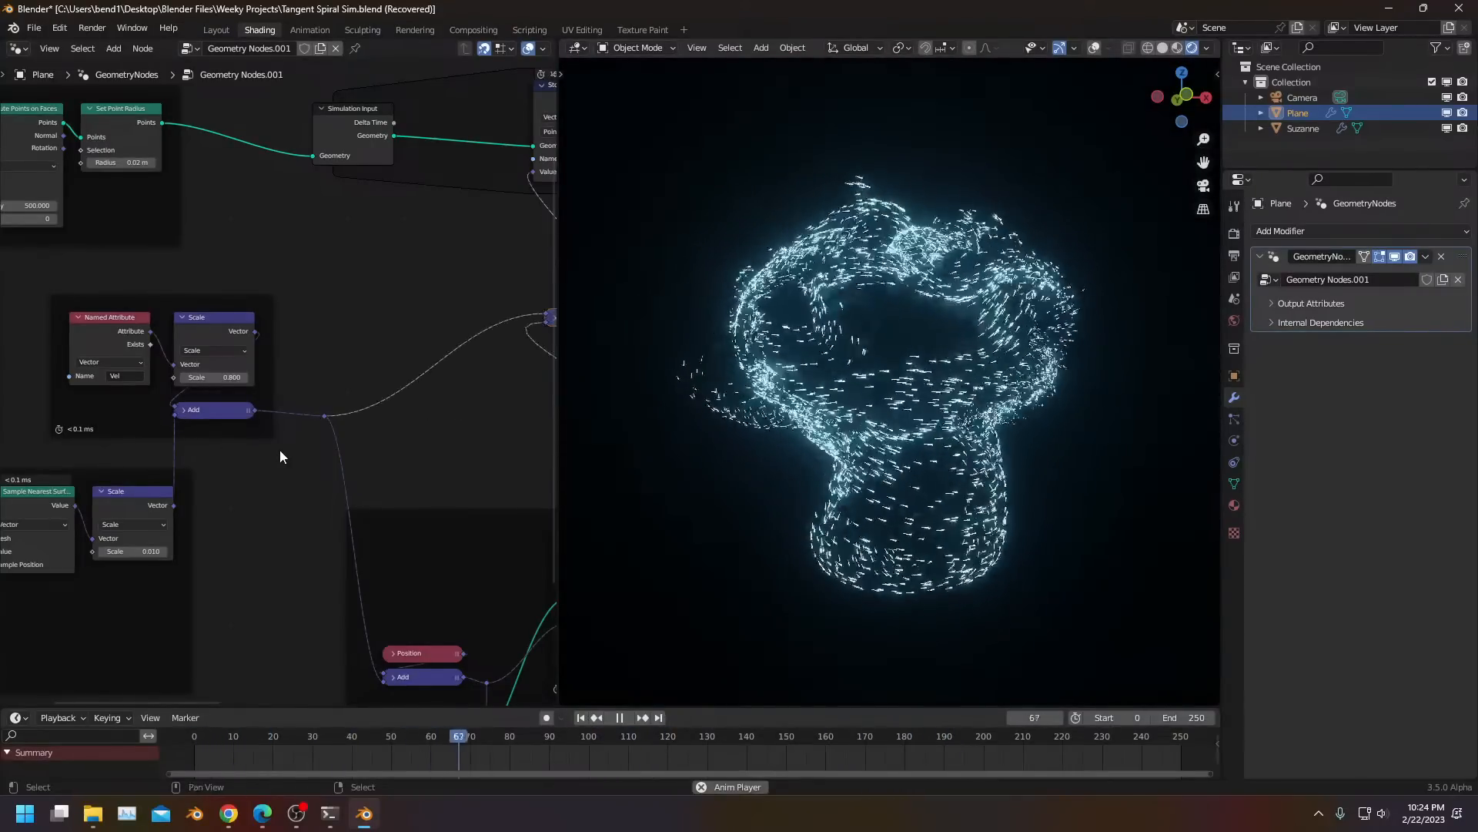
scroll(488, 385, down, 5)
key(ctrl+s)
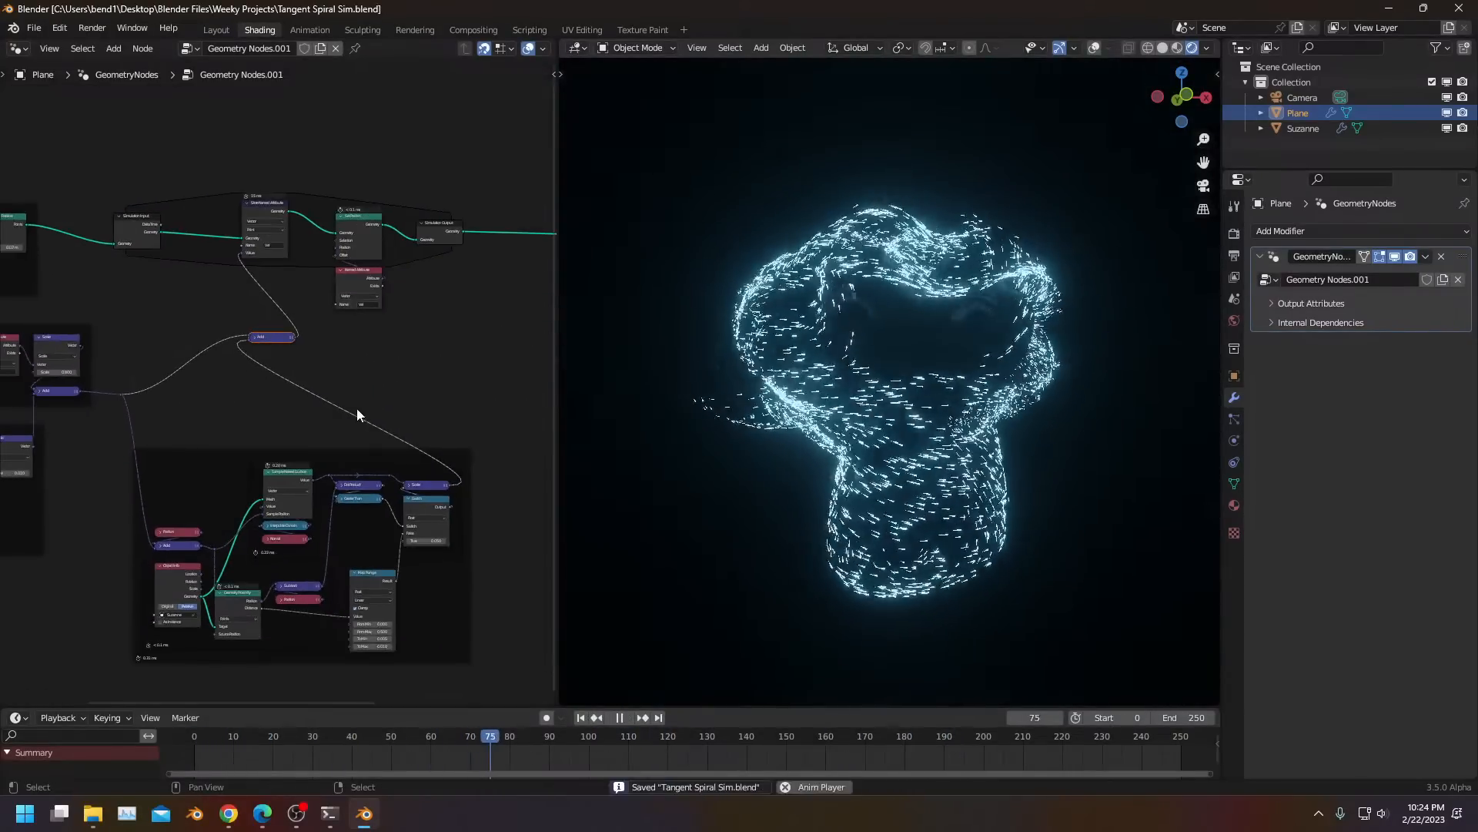
Stop playback, duplicate the framed surface attraction nodes, and place the copy below the originals
key(space)
scroll(358, 414, down, 2)
drag(205, 410, 394, 622)
key(shift+d)
click(391, 491)
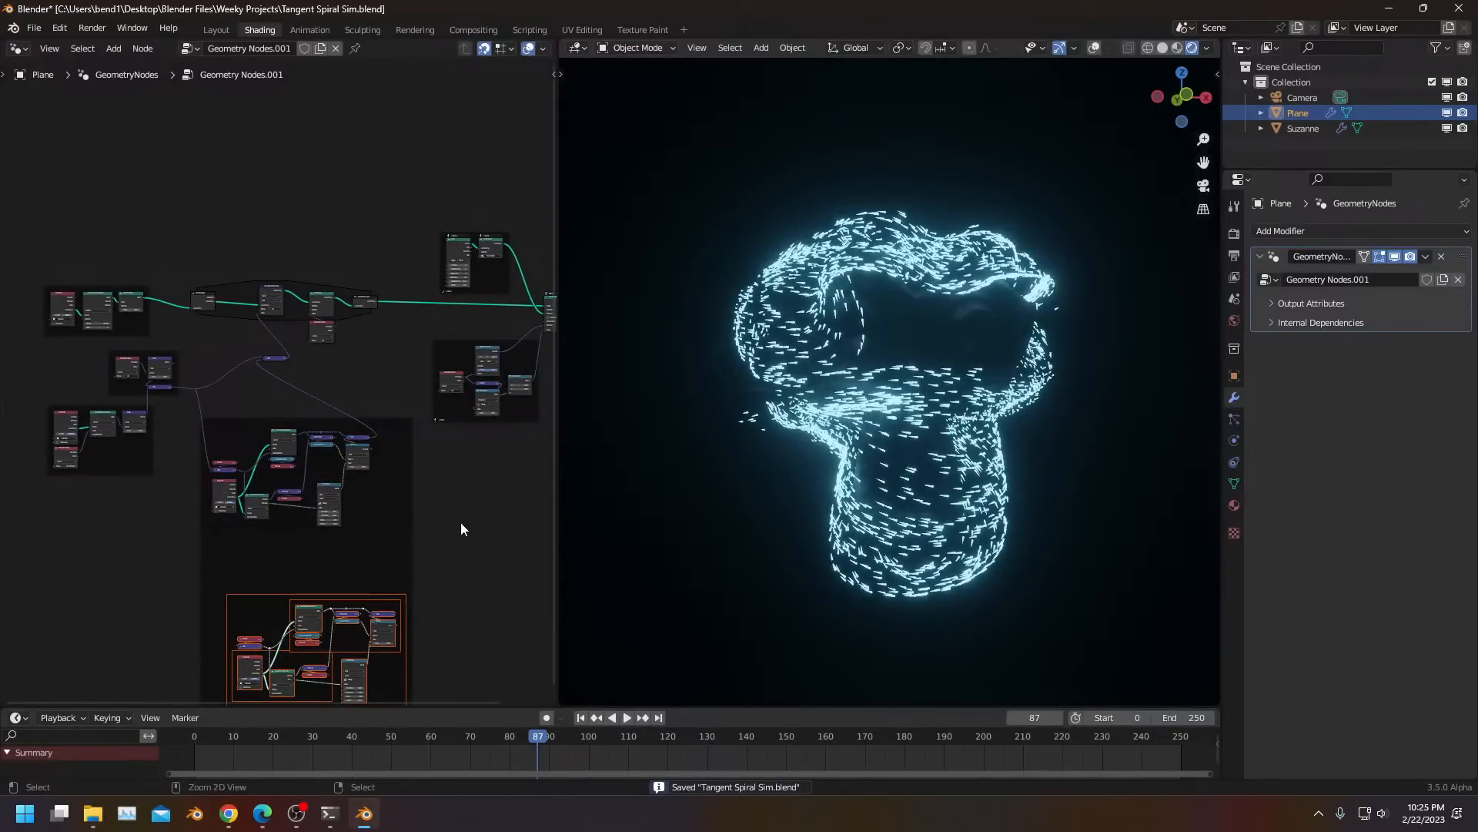
key(g)
Delete the outer frame and the surface sampling frame around the original surface attraction nodes
scroll(357, 482, up, 14)
middle_drag(358, 493, 414, 358)
scroll(413, 358, down, 5)
click(386, 353)
key(x)
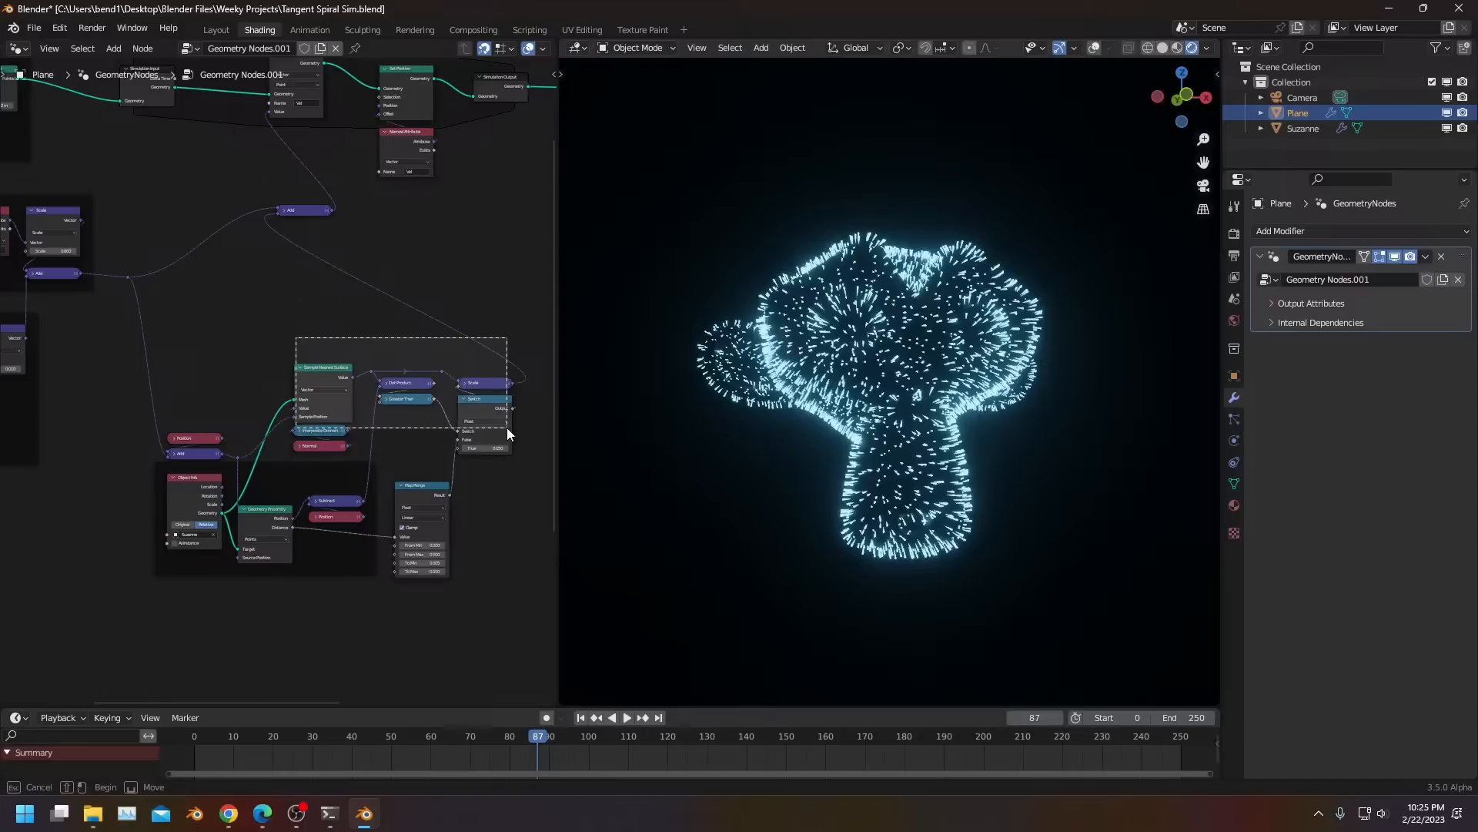
Move the Sample Nearest Surface, Dot Product, Greater Than, Scale and Switch group below the Geometry Proximity frame
key(g)
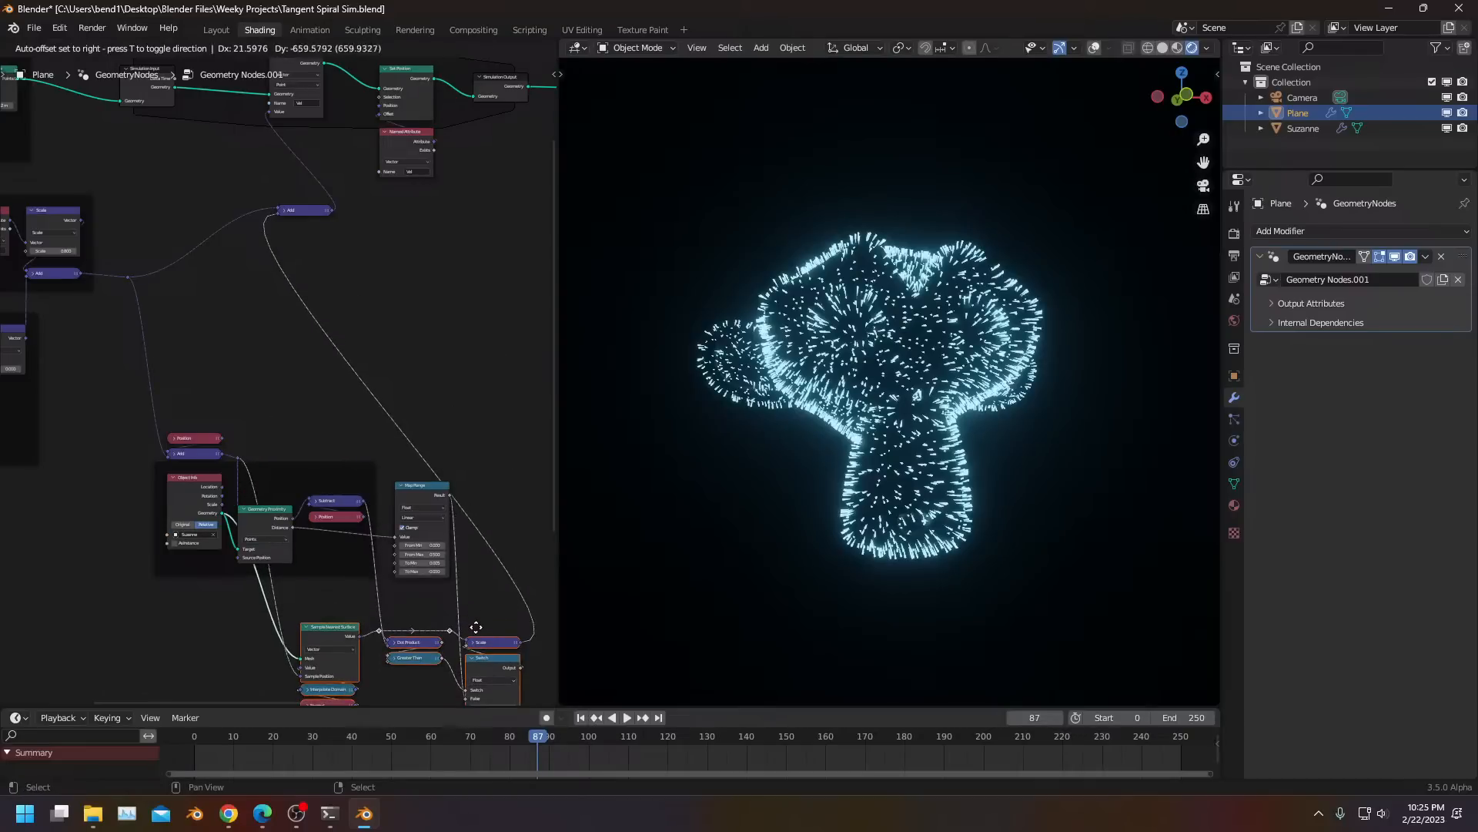
scroll(390, 541, up, 1)
scroll(390, 541, down, 1)
middle_drag(390, 541, 386, 454)
scroll(387, 454, up, 1)
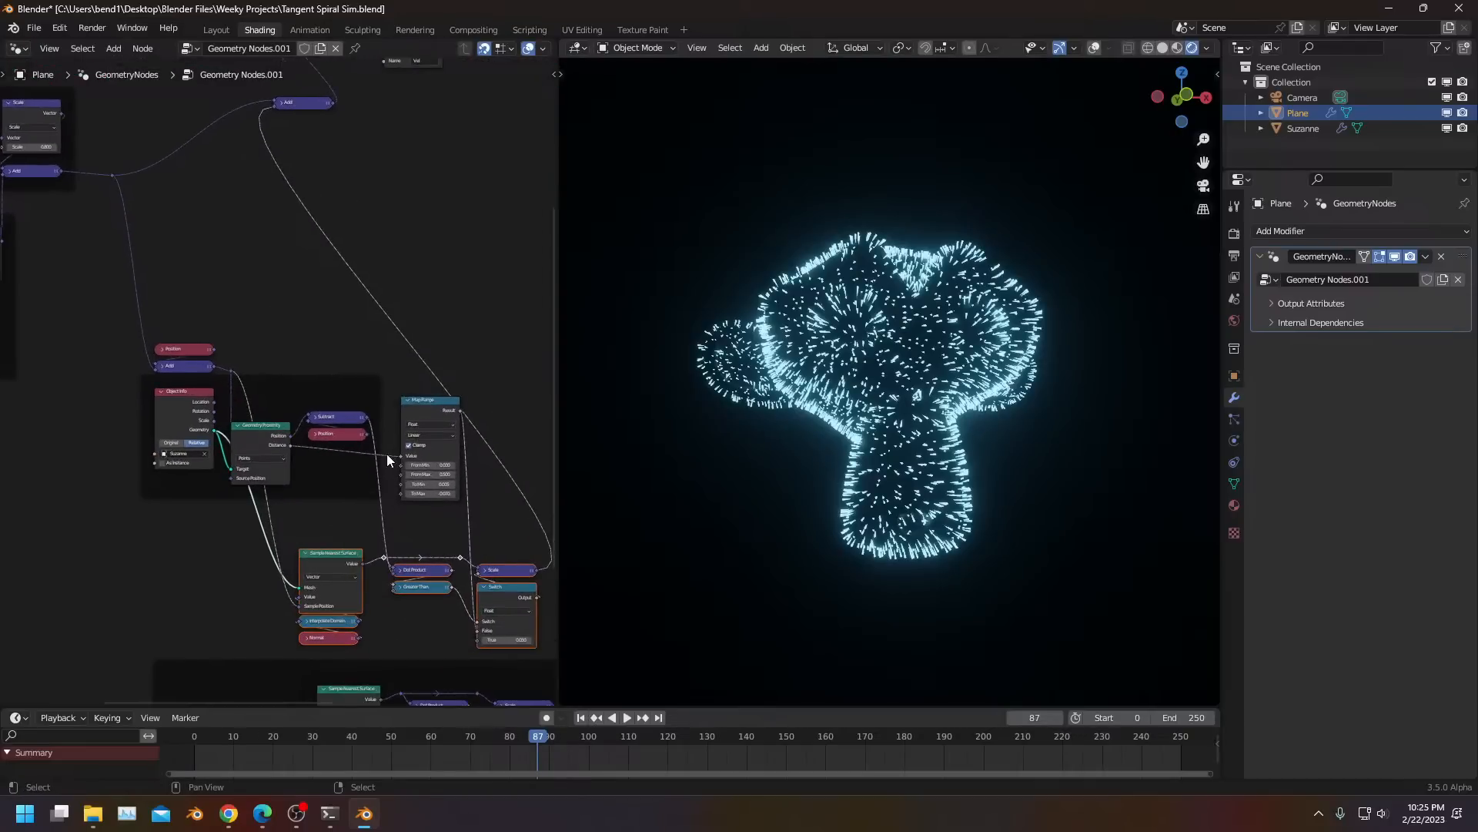
Delete the Scale and Switch nodes at the end of the moved surface sampling group
drag(369, 578, 542, 635)
drag(459, 547, 530, 624)
key(x)
Move Map Range above the Geometry Proximity frame and the Position and Add pair to the frame's lower left
scroll(482, 505, up, 2)
drag(462, 426, 378, 247)
drag(236, 371, 101, 539)
scroll(371, 410, down, 1)
middle_drag(407, 295, 380, 404)
scroll(380, 404, up, 1)
scroll(430, 601, up, 1)
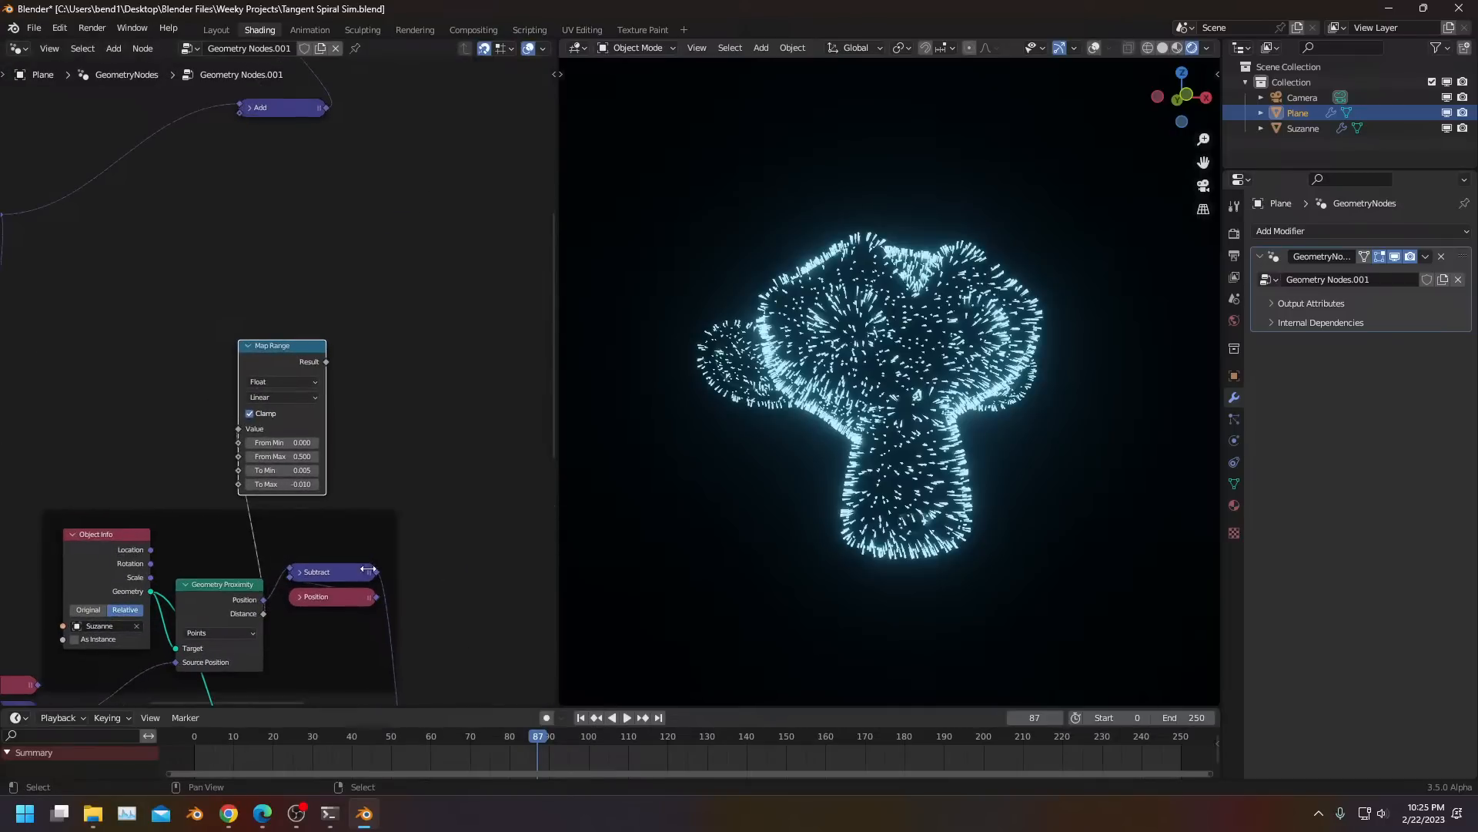
Add a Scale vector math node fed by the Subtract node in the proximity frame
drag(443, 515, 452, 487)
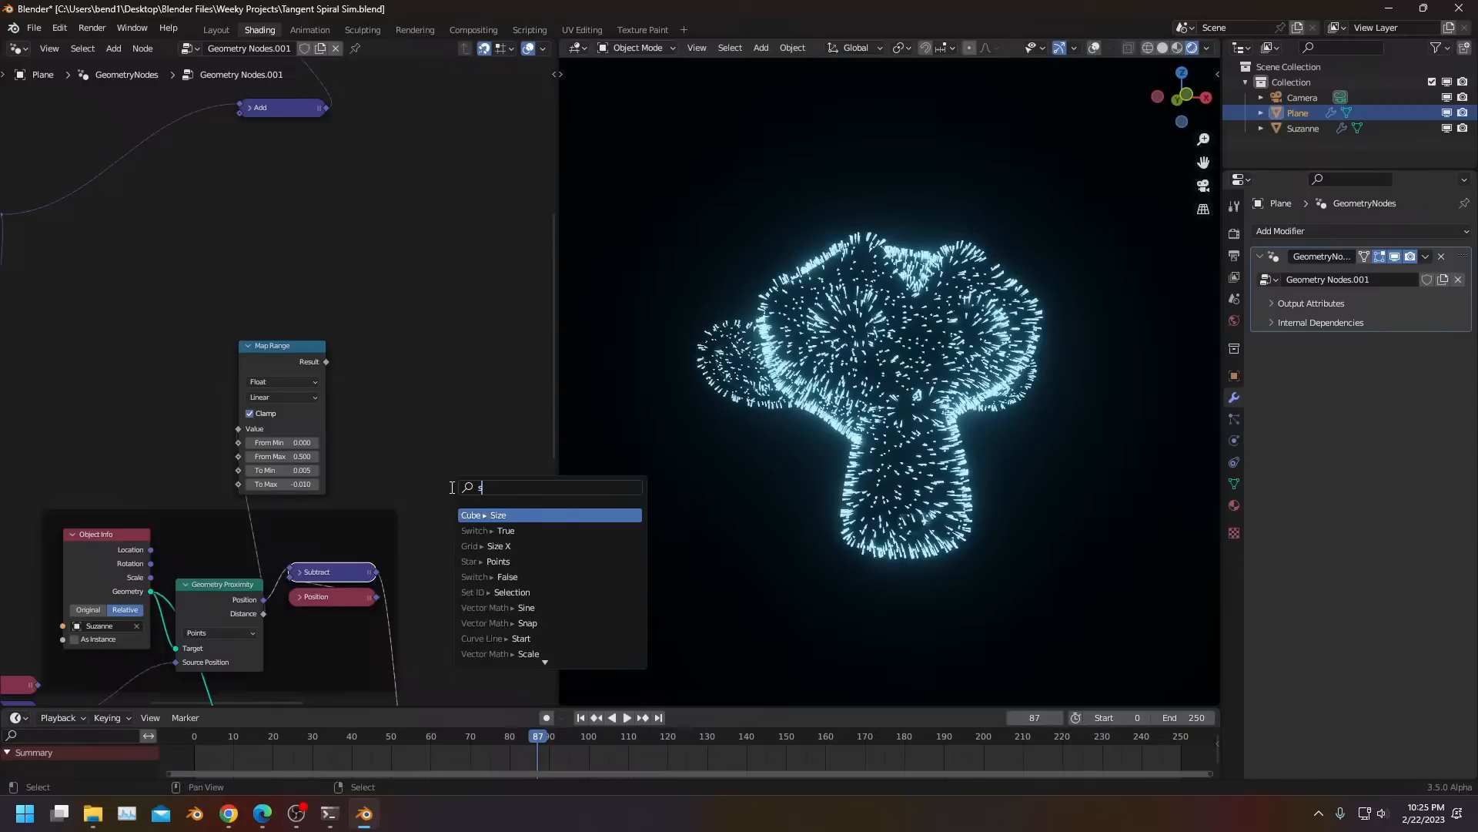
key(Escape)
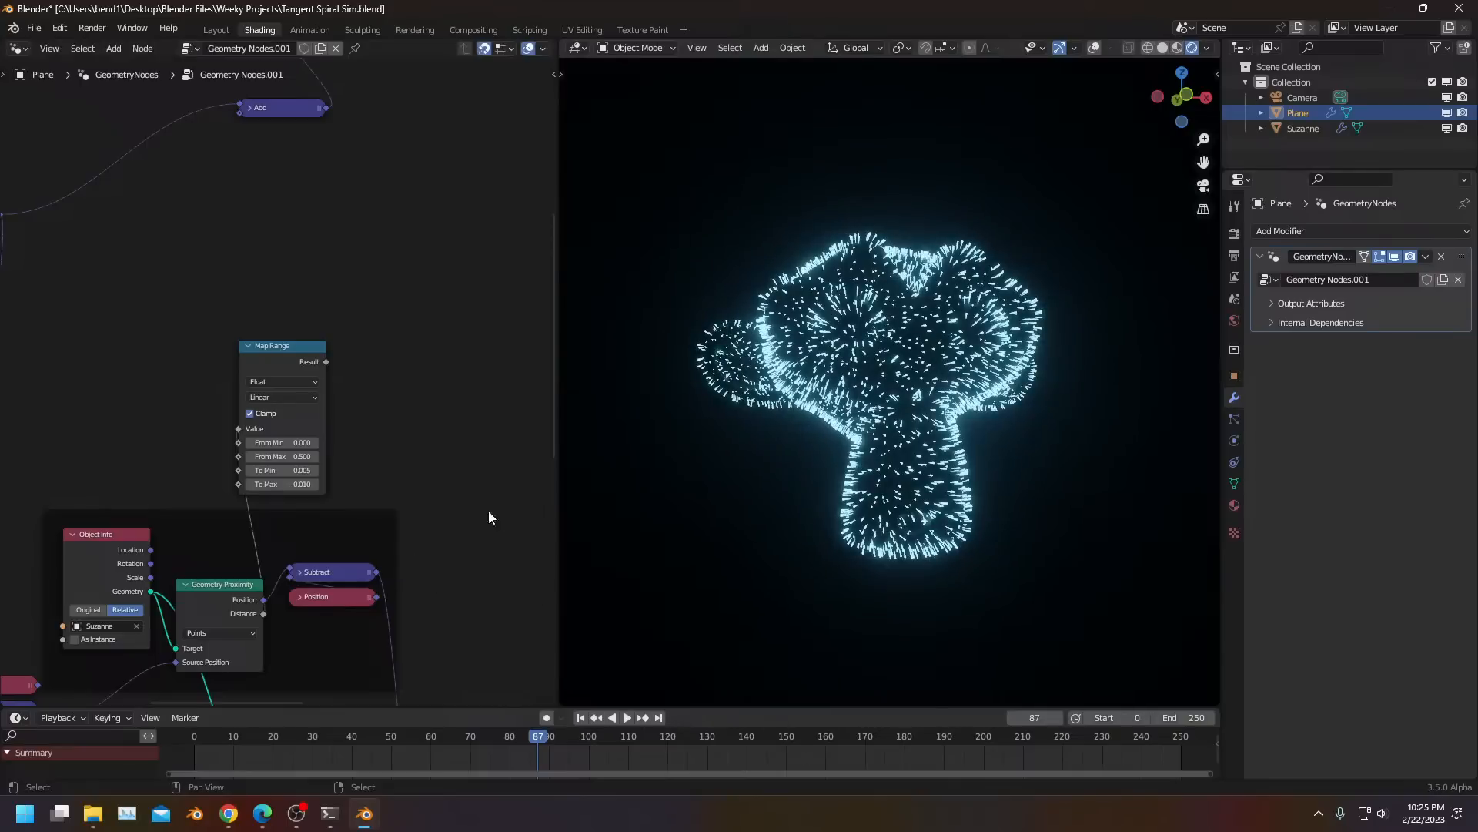
drag(375, 573, 454, 531)
text(sca)
key(Return)
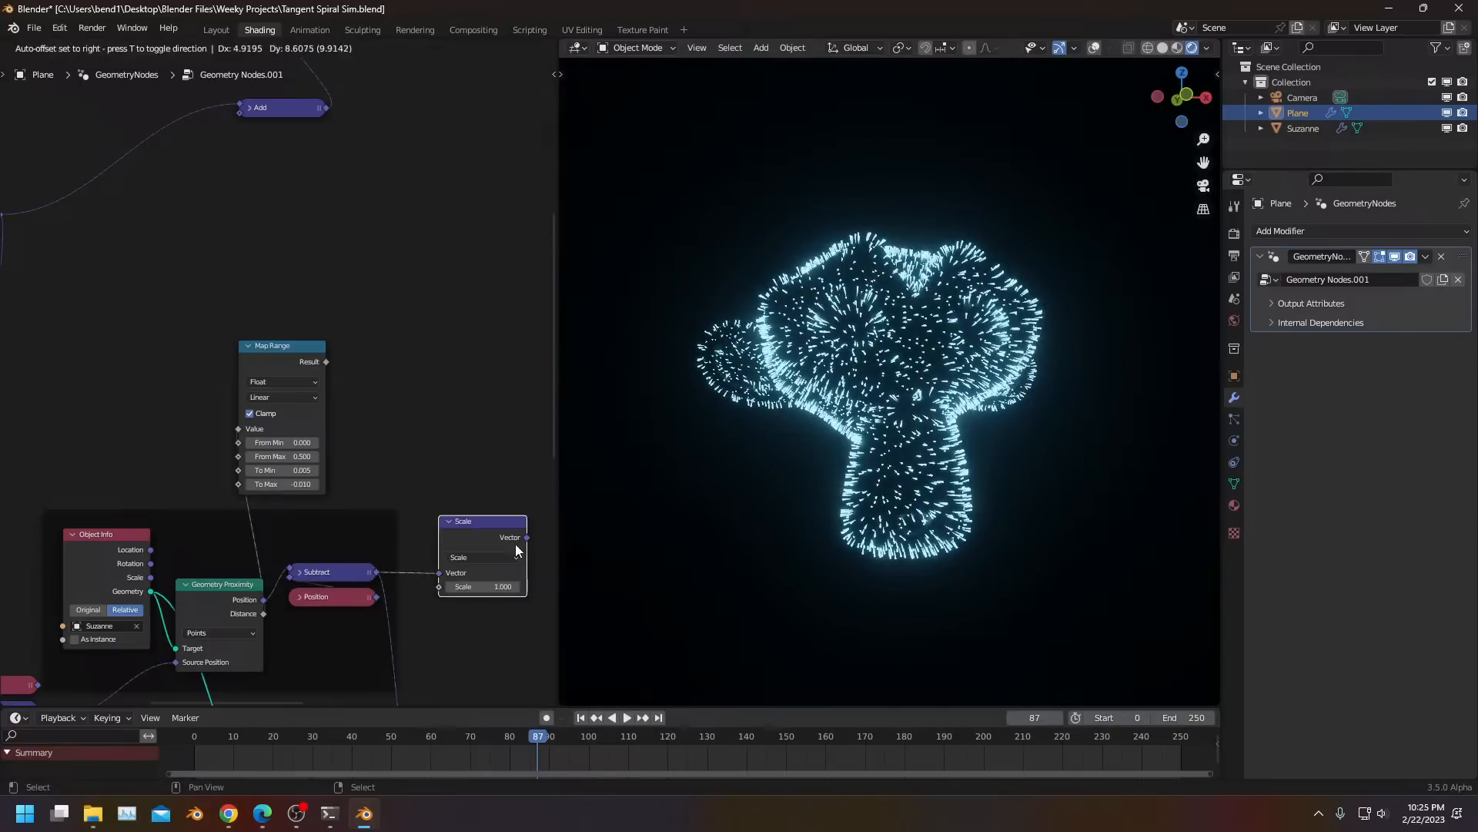
Feed Map Range's Result into the new Scale factor and its Vector into the upper Add node, and replay the simulation
drag(326, 361, 447, 587)
key(Escape)
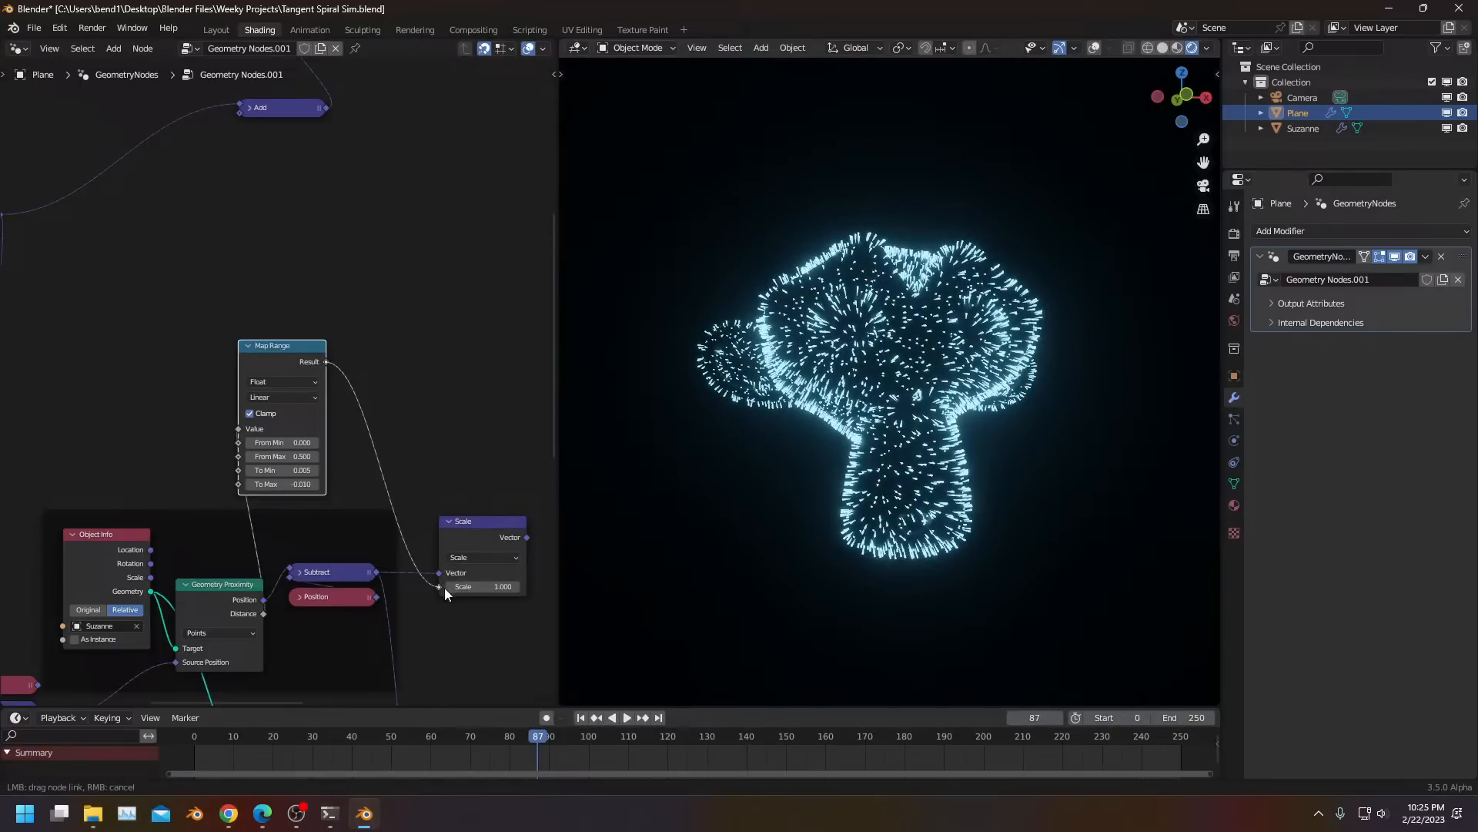
drag(233, 94, 232, 114)
key(space)
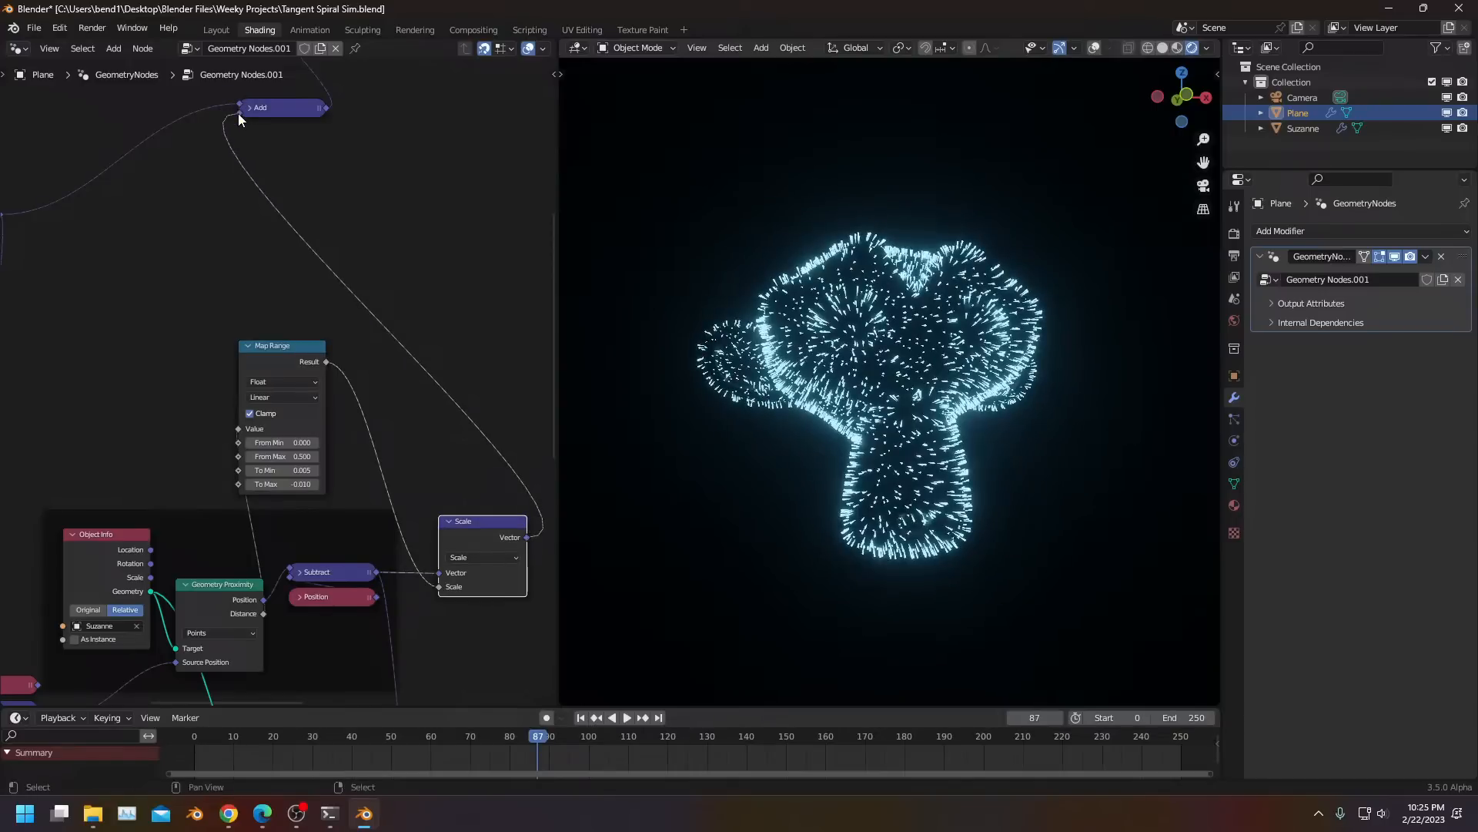
click(197, 755)
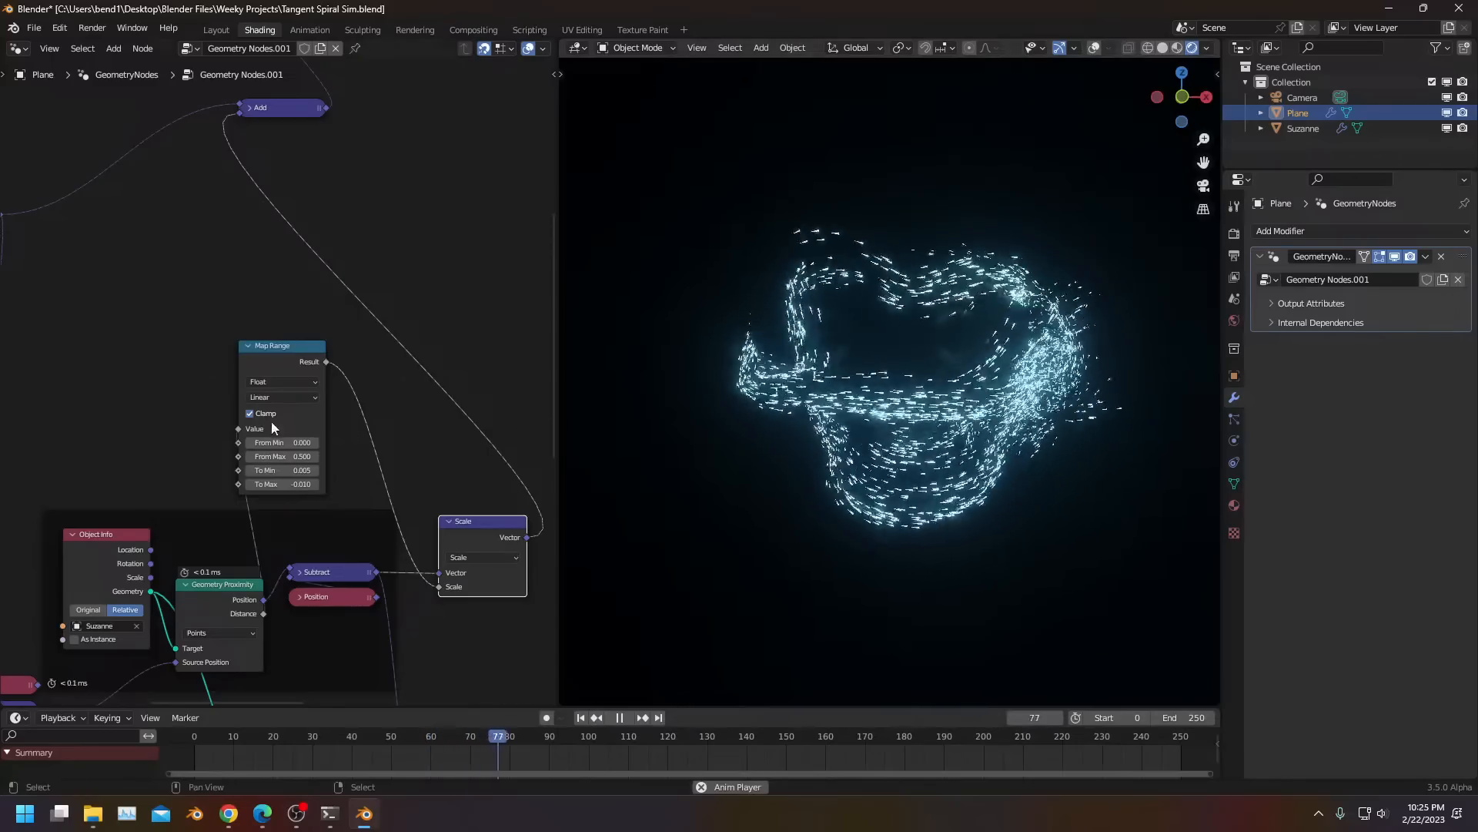
Shift Map Range slightly right and set its To Max to 0.1 and To Min to -0.095
drag(294, 342, 348, 408)
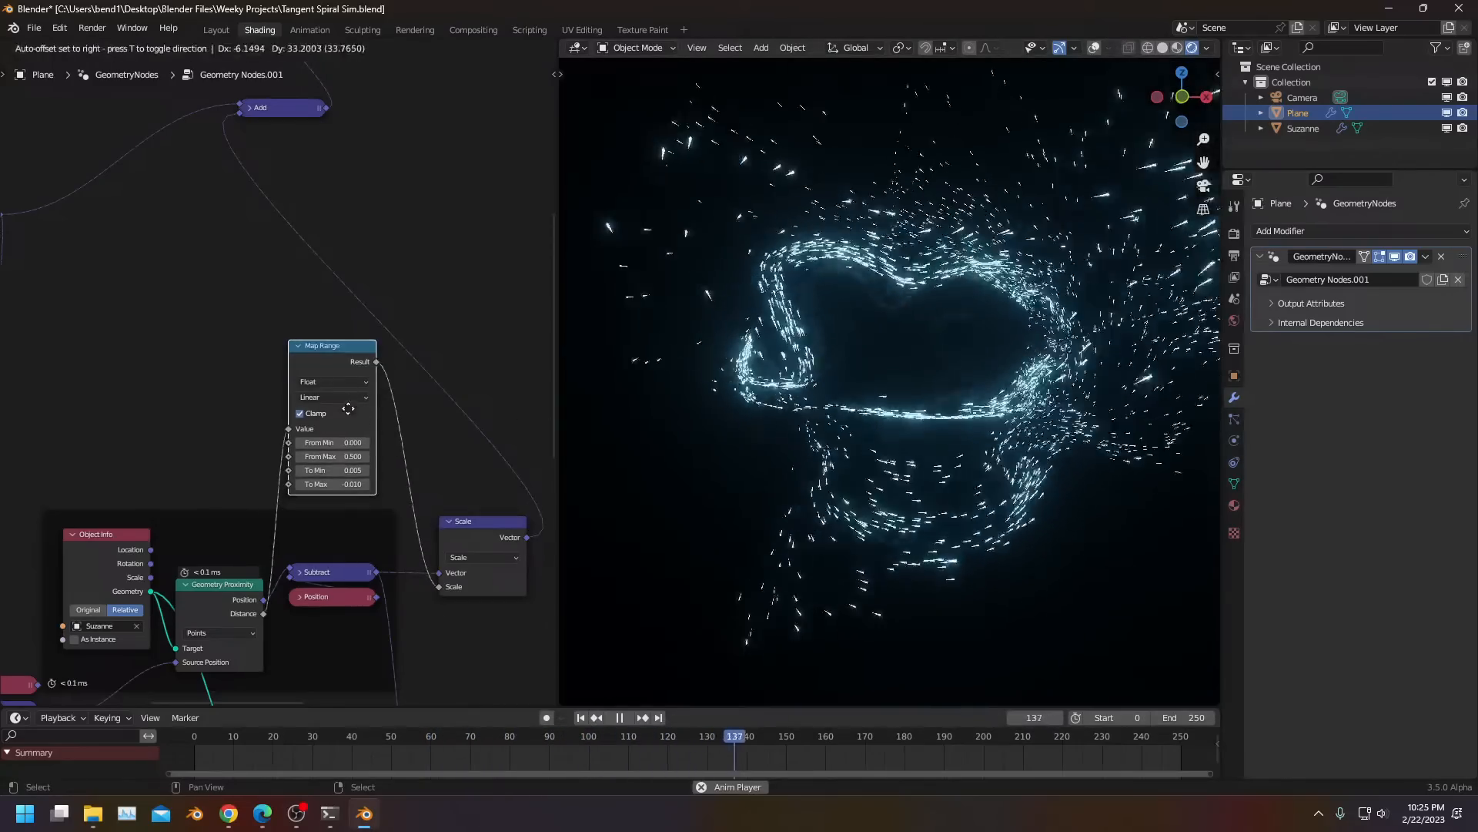
click(337, 484)
key(BackSpace)
text(0.1)
key(Return)
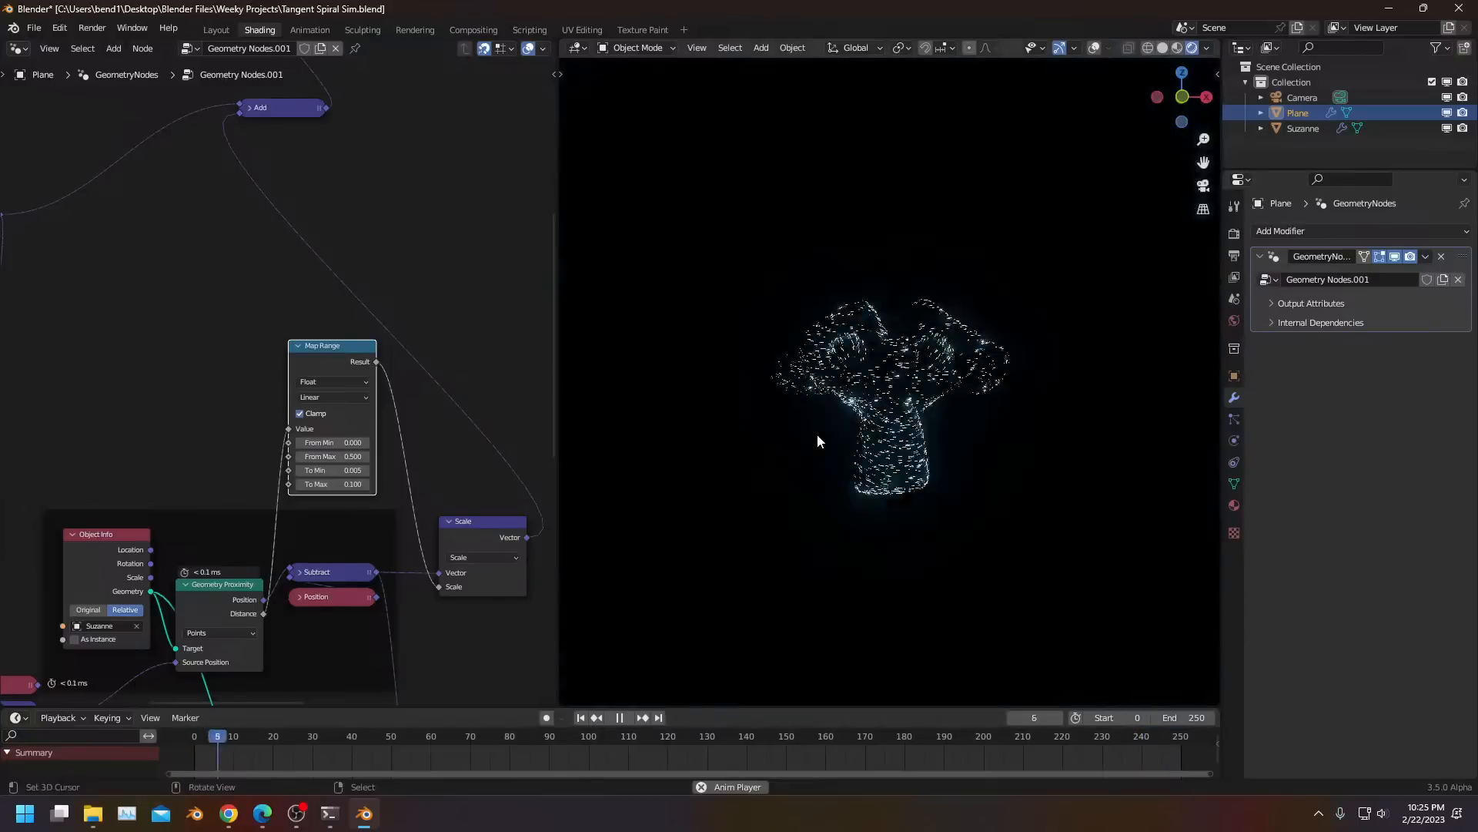
drag(343, 482, 352, 483)
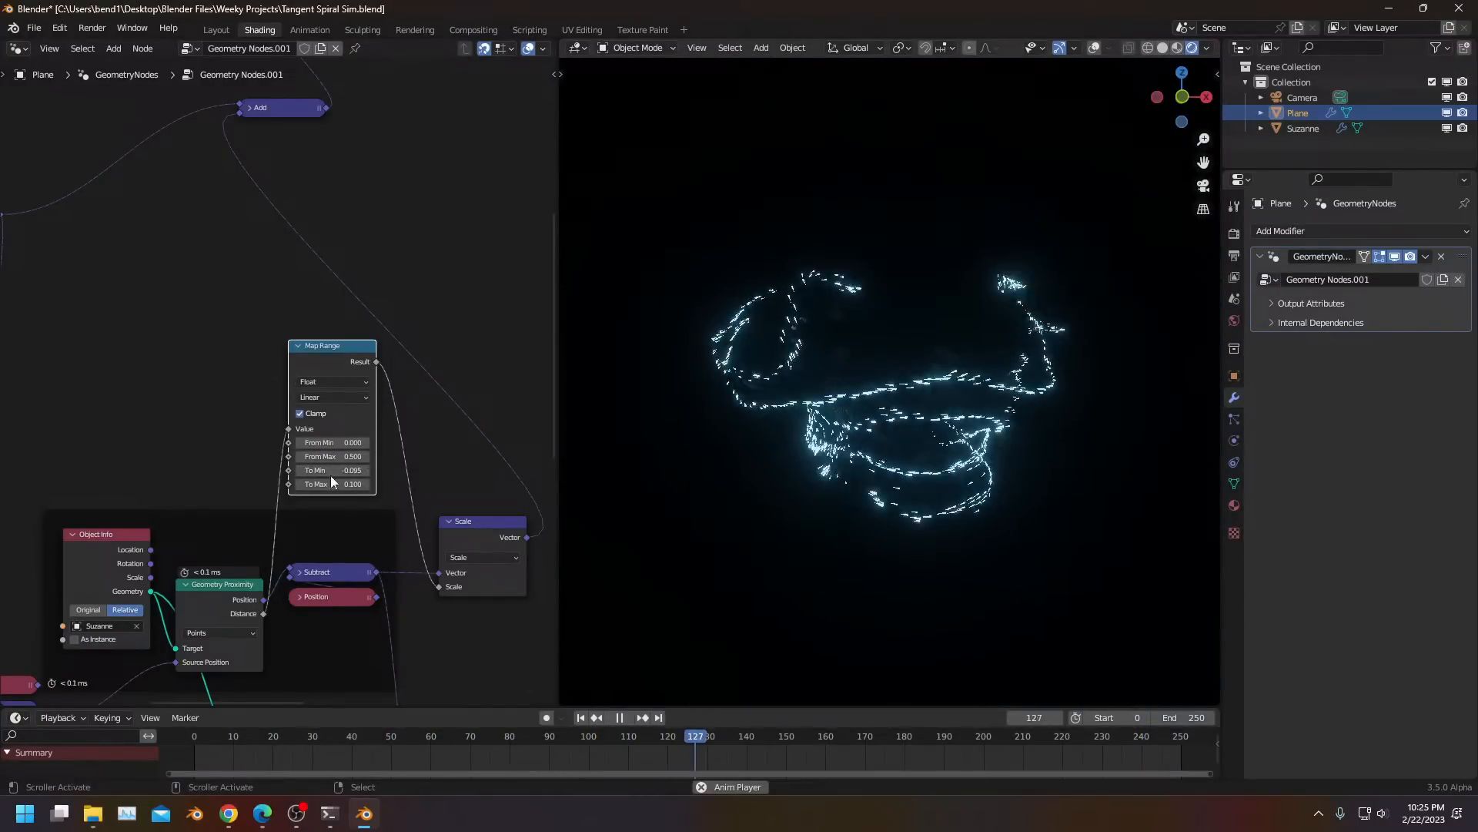
Set the Map Range's To Min to -0.1 and watch the running simulation before stopping playback
click(323, 470)
text(-0.1)
key(Return)
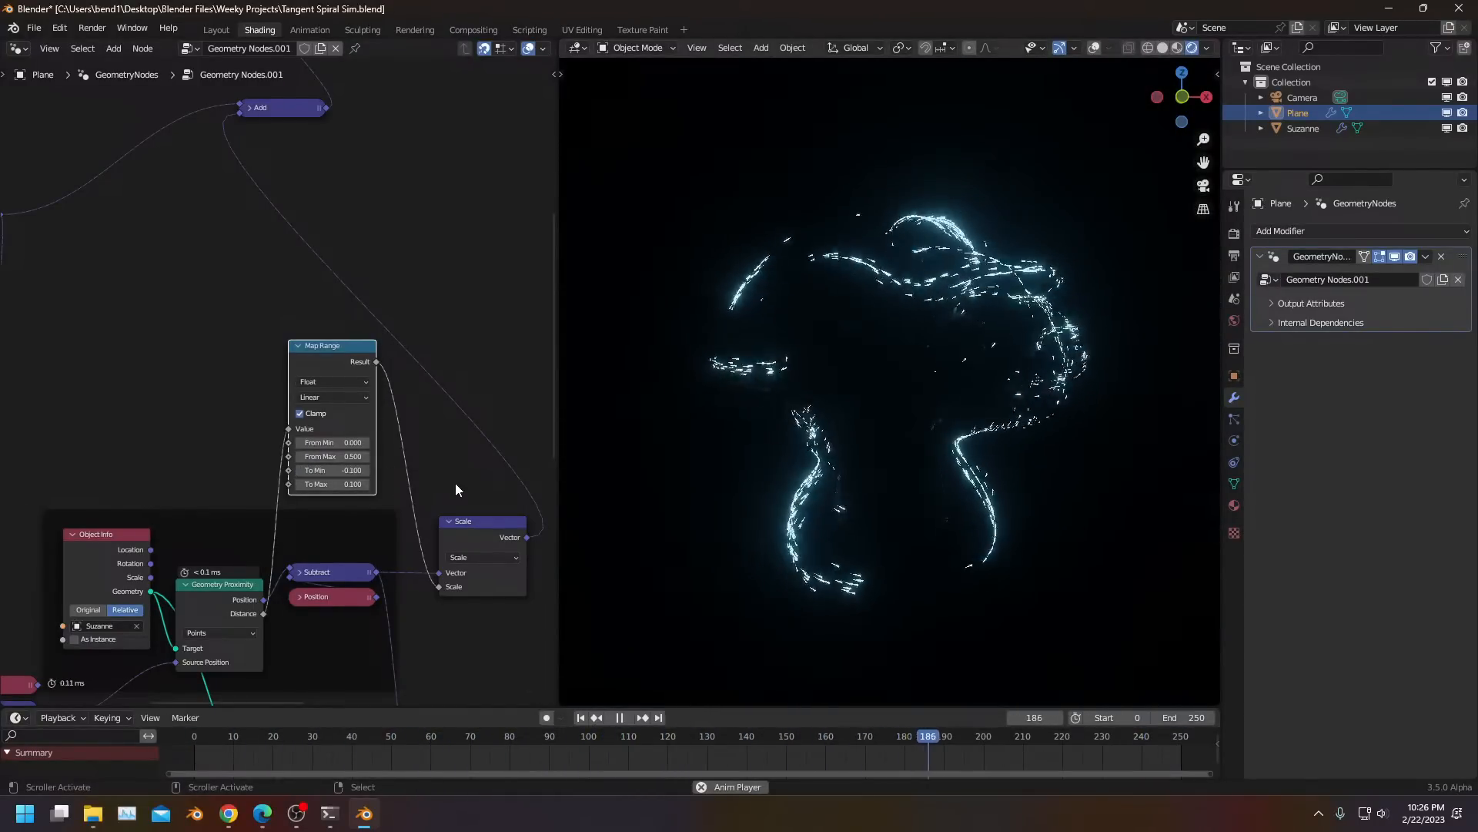
middle_drag(837, 417, 844, 385)
key(space)
Add a second Scale vector math node beside the first, fed by the first Scale's Vector output
scroll(431, 469, down, 4)
middle_drag(424, 471, 320, 375)
scroll(320, 375, up, 1)
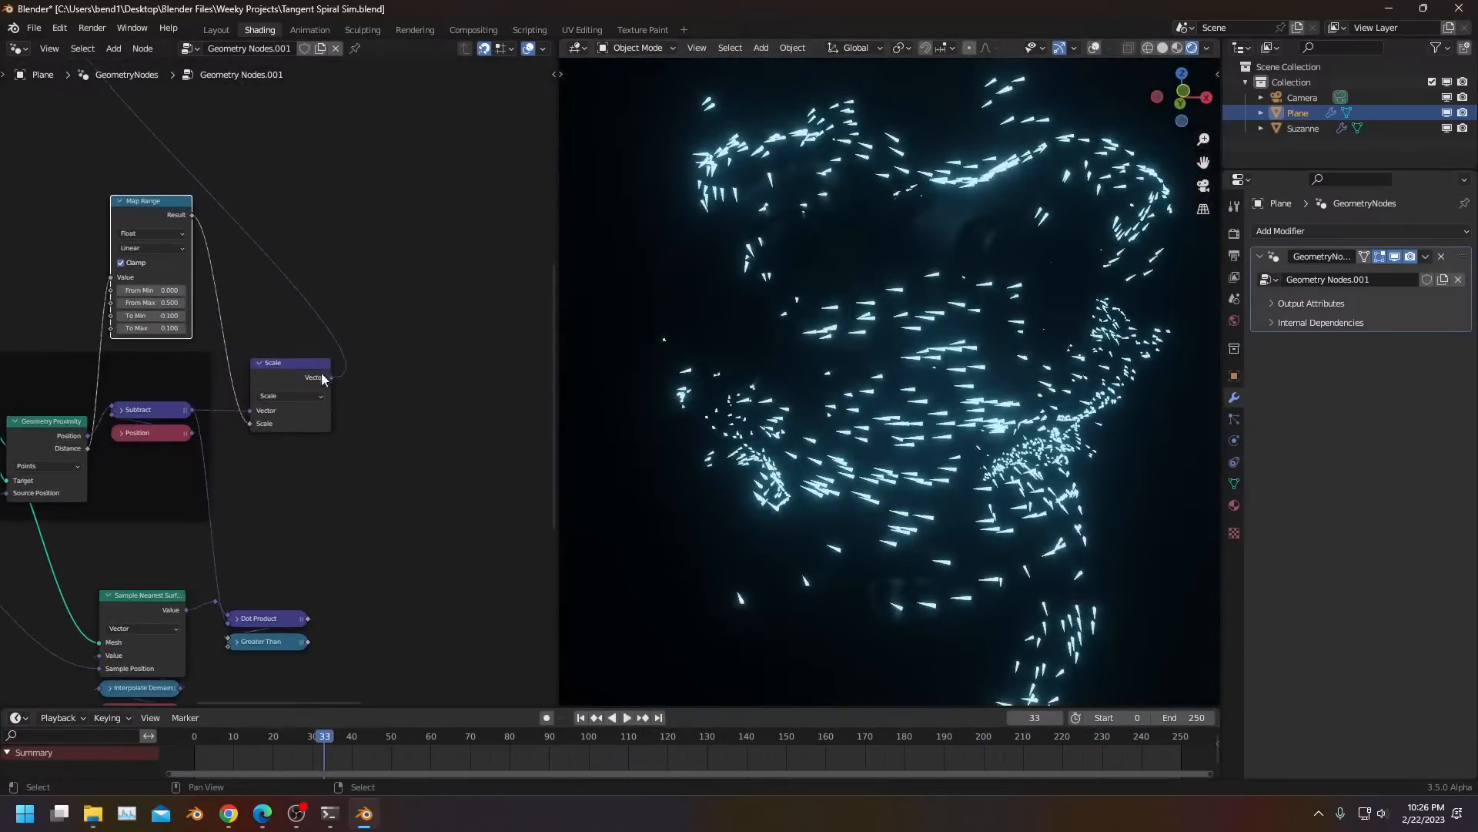
click(450, 417)
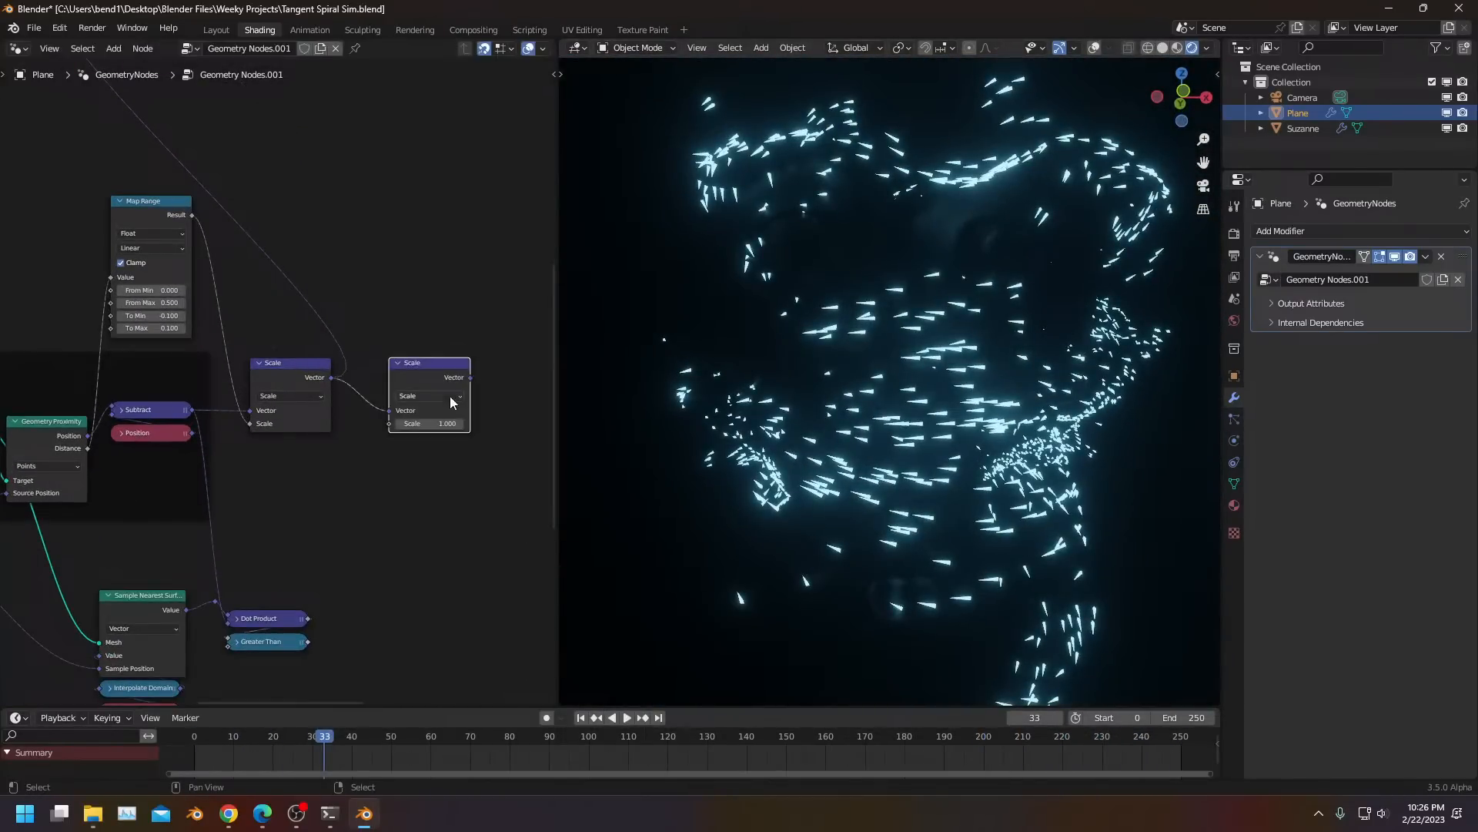
Remove the reroute point on the link between Sample Nearest Surface and Dot Product
key(alt+a)
key(b)
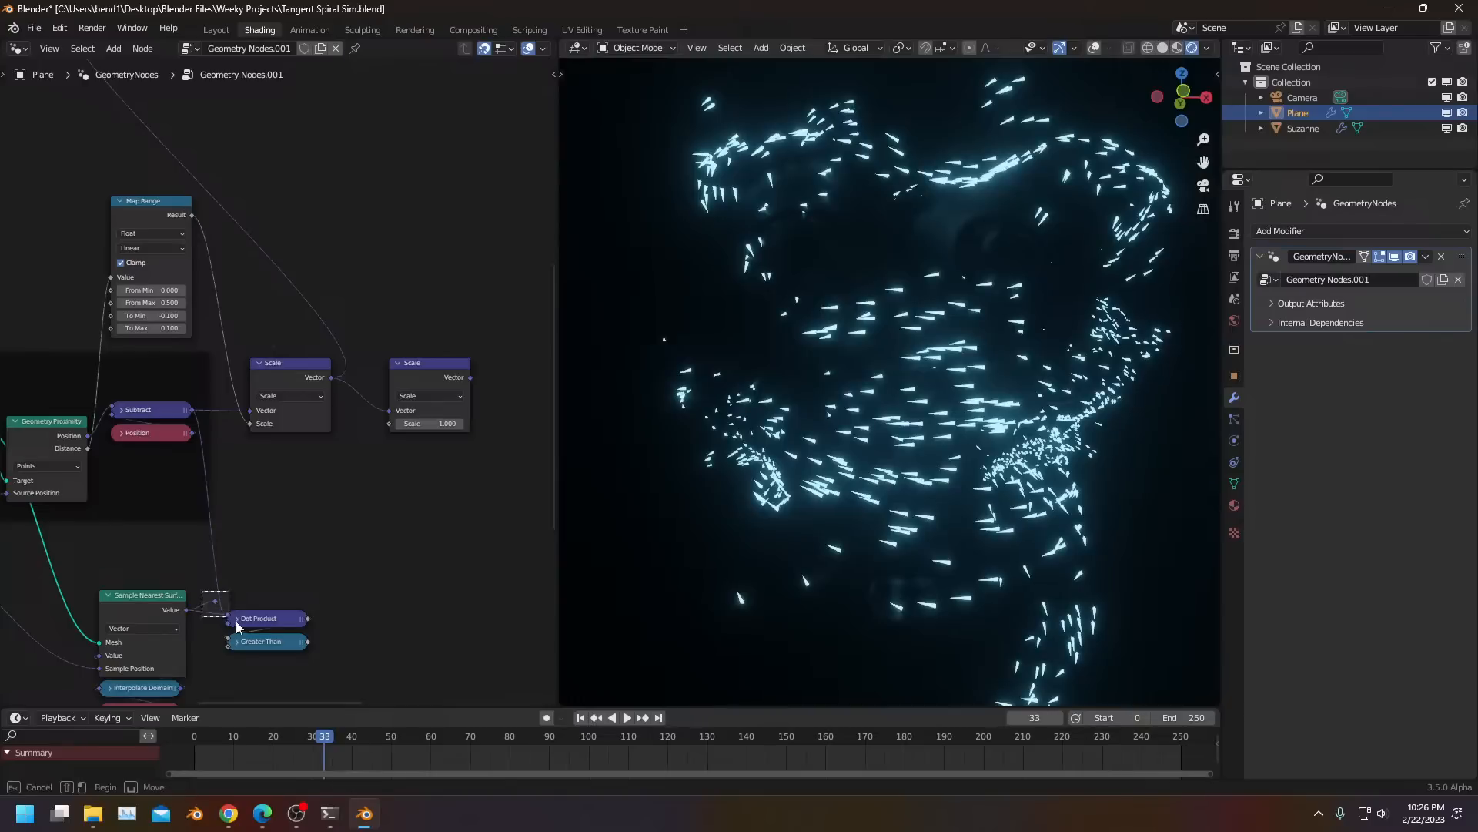
drag(224, 597, 218, 603)
key(x)
scroll(311, 617, up, 4)
middle_drag(303, 608, 305, 566)
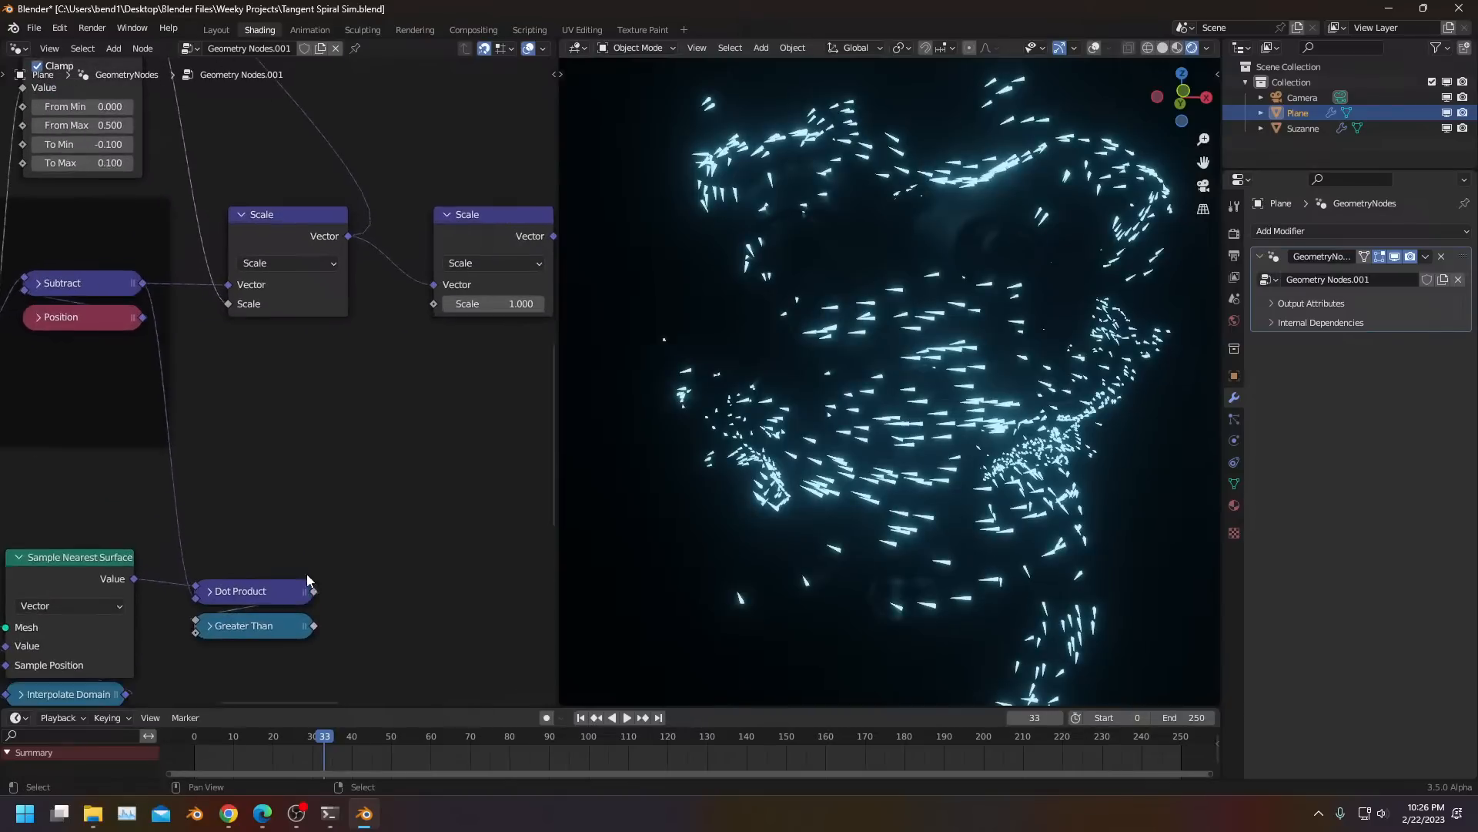
Add a Map Range node fed by Greater Than and connect its Result to the second Scale's factor
key(shift+a)
text(ap r)
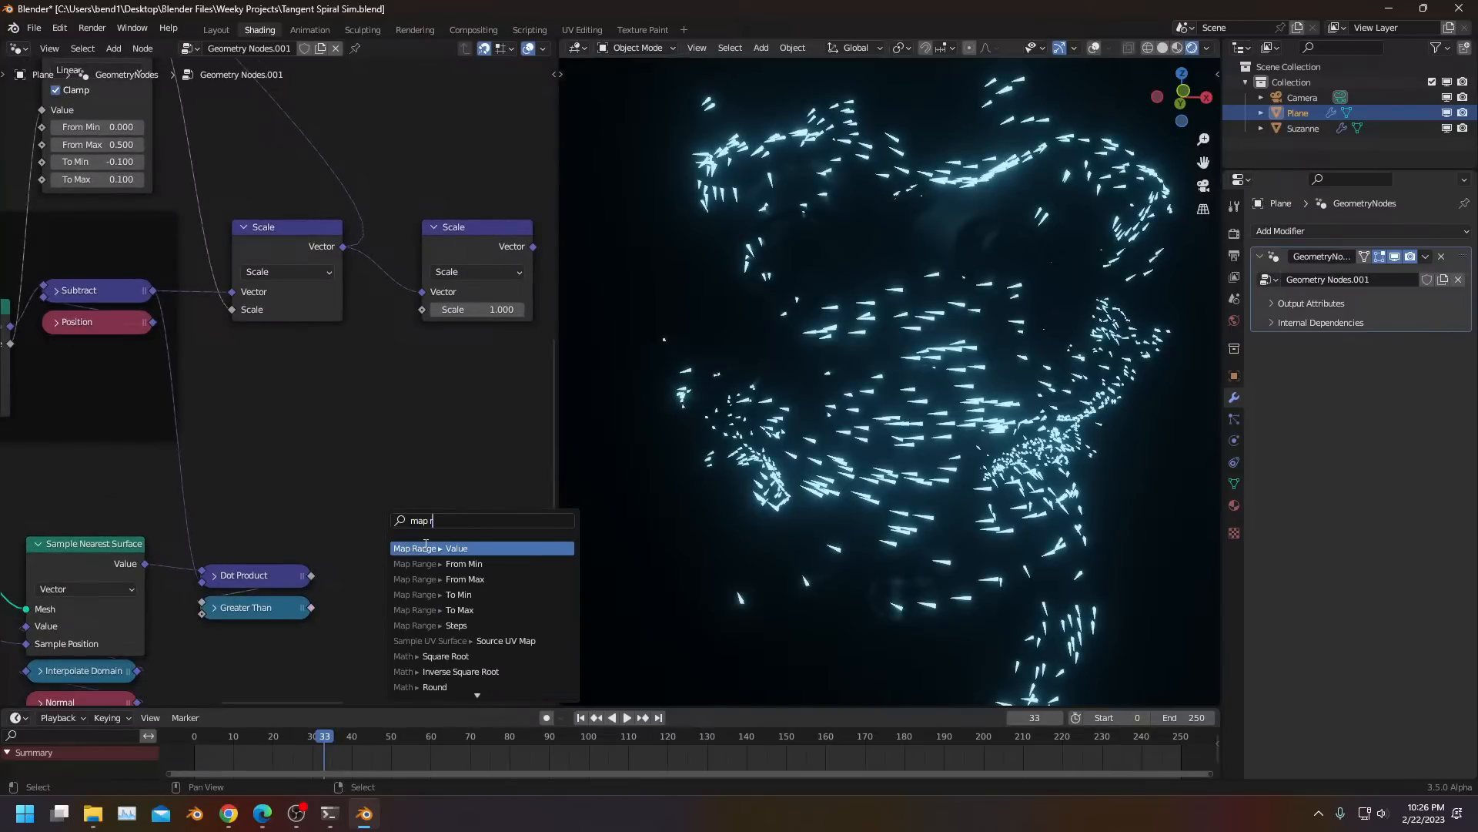
click(426, 548)
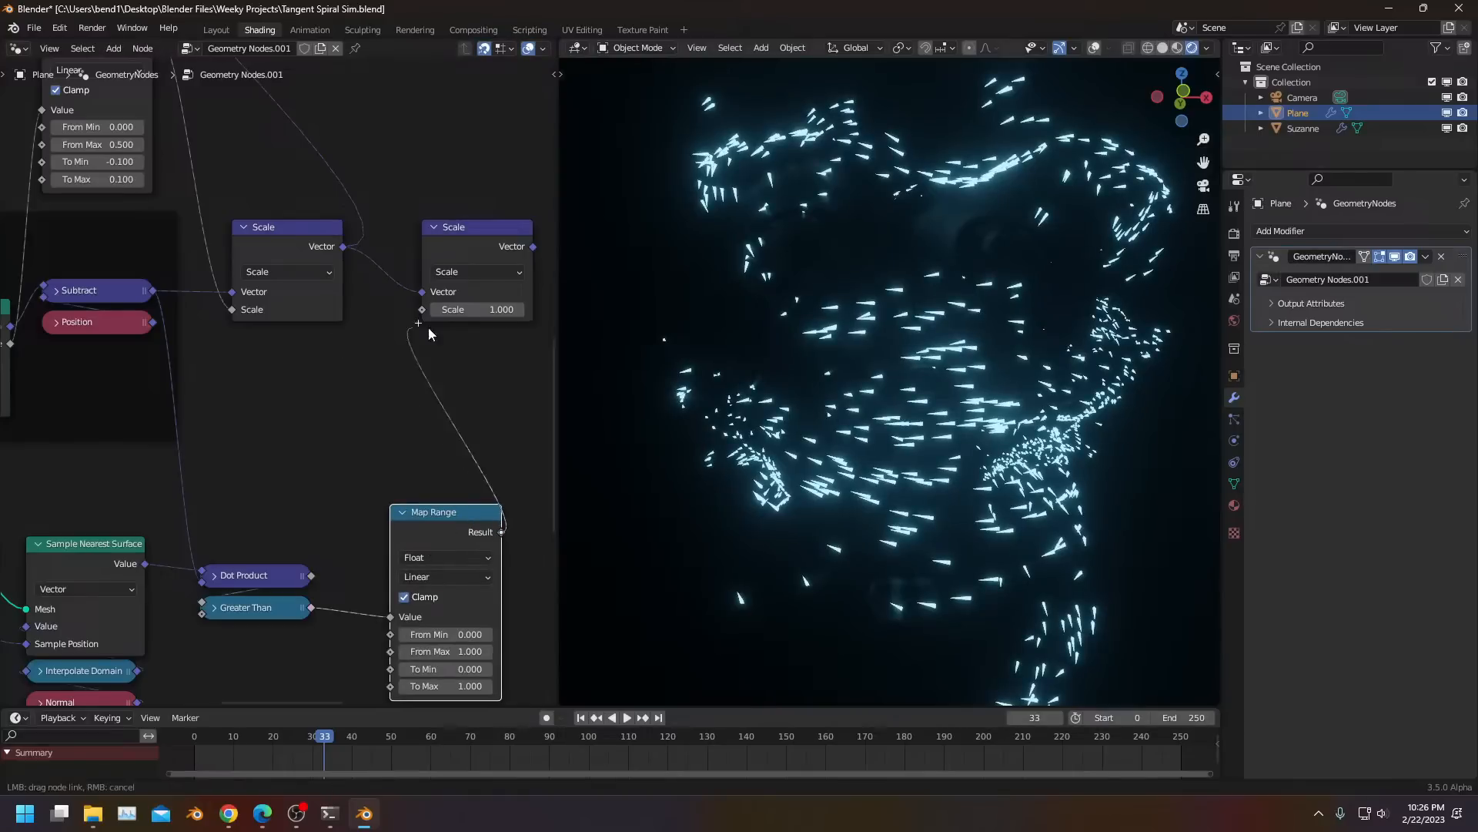
drag(429, 311, 425, 311)
Feed the second Scale's Vector into the upper Add node and play the simulation
scroll(446, 385, down, 2)
drag(486, 431, 114, 137)
middle_drag(407, 604, 361, 444)
key(space)
Set the new Map Range's To Min to 1 and To Max to -1, and replay the simulation from near the start
scroll(362, 449, up, 5)
middle_drag(396, 670, 392, 601)
click(377, 591)
text(-1)
key(Return)
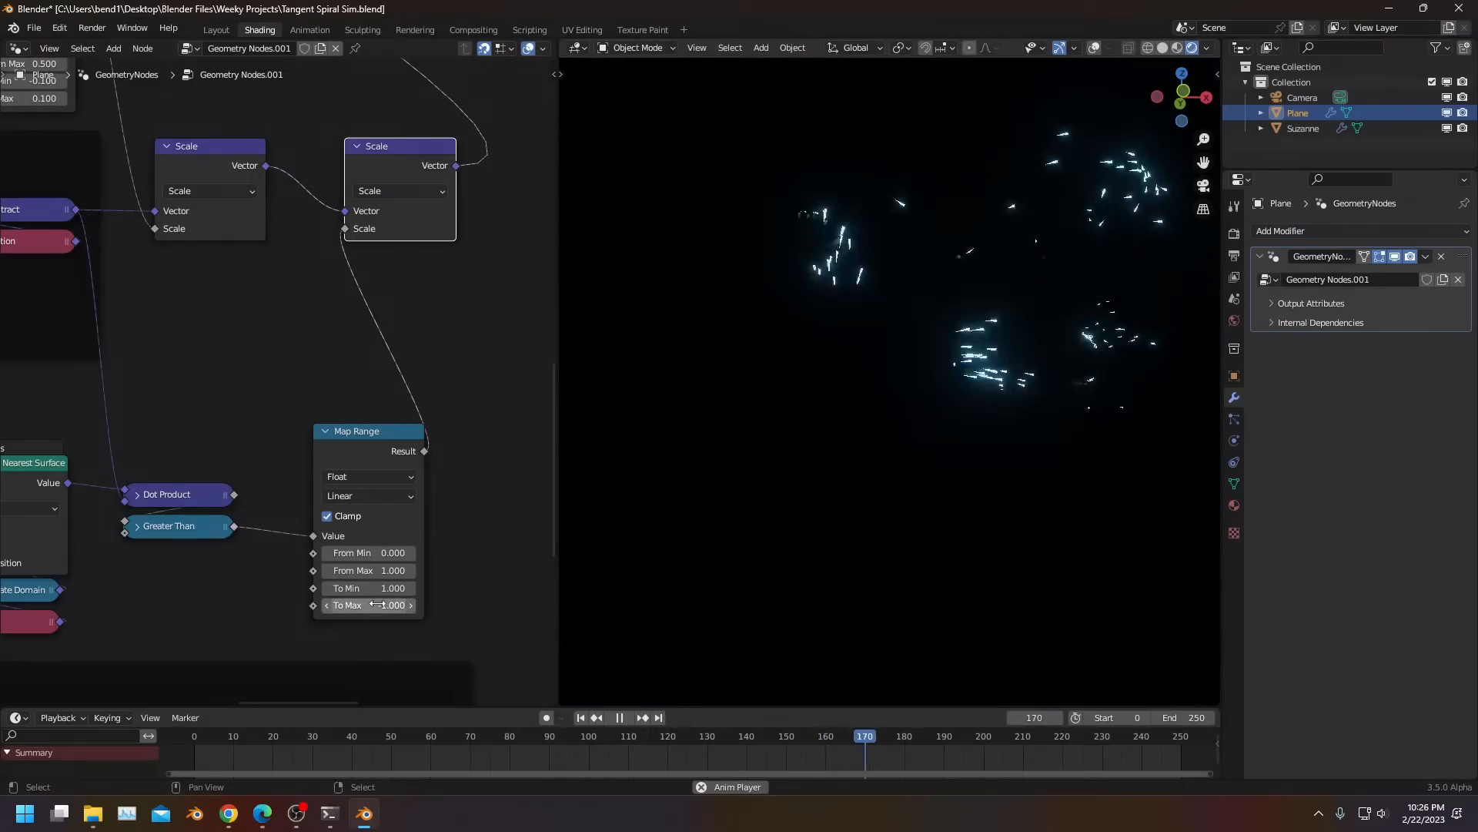
click(174, 750)
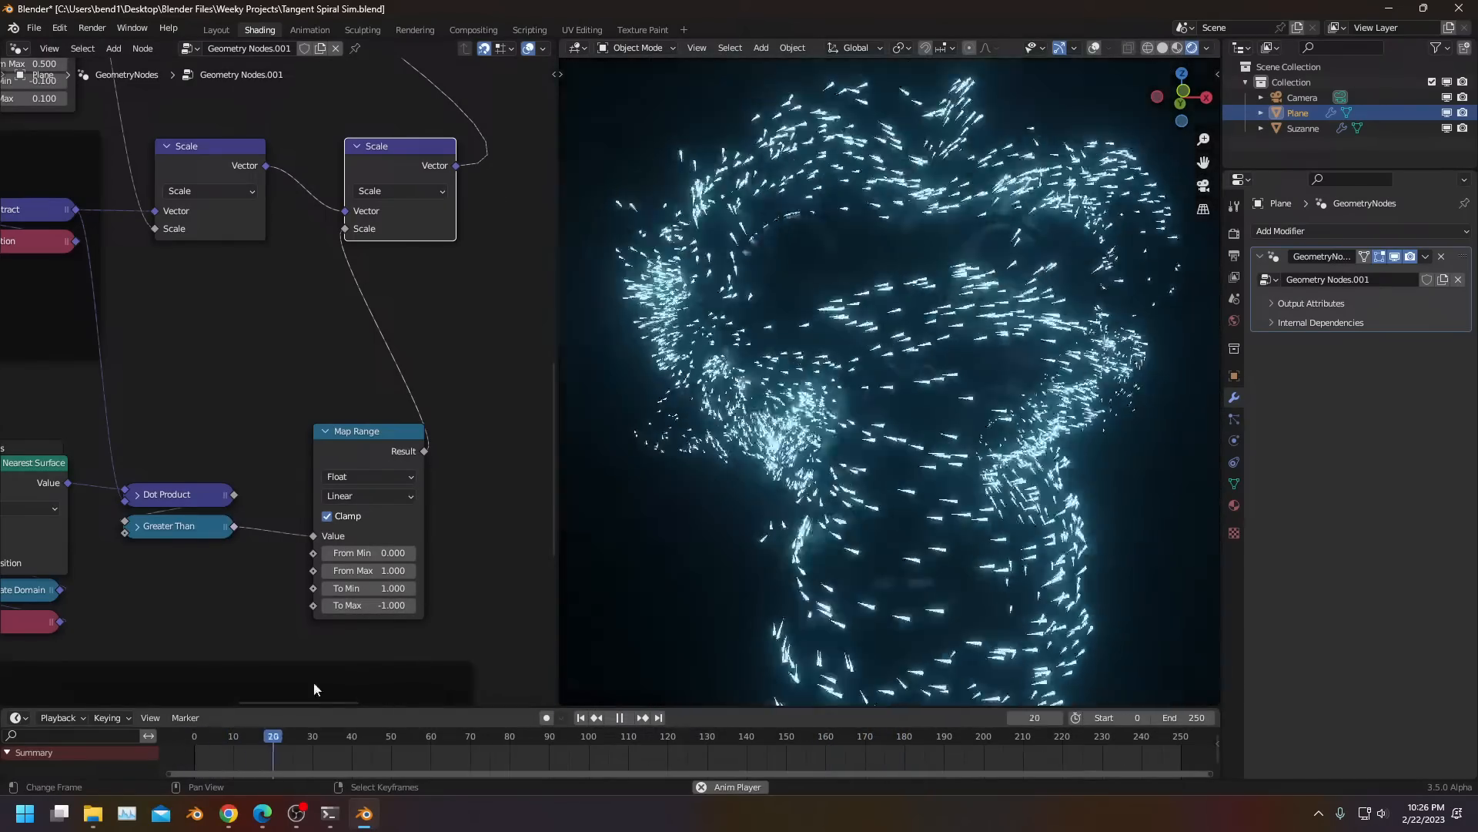
middle_drag(780, 470, 790, 423)
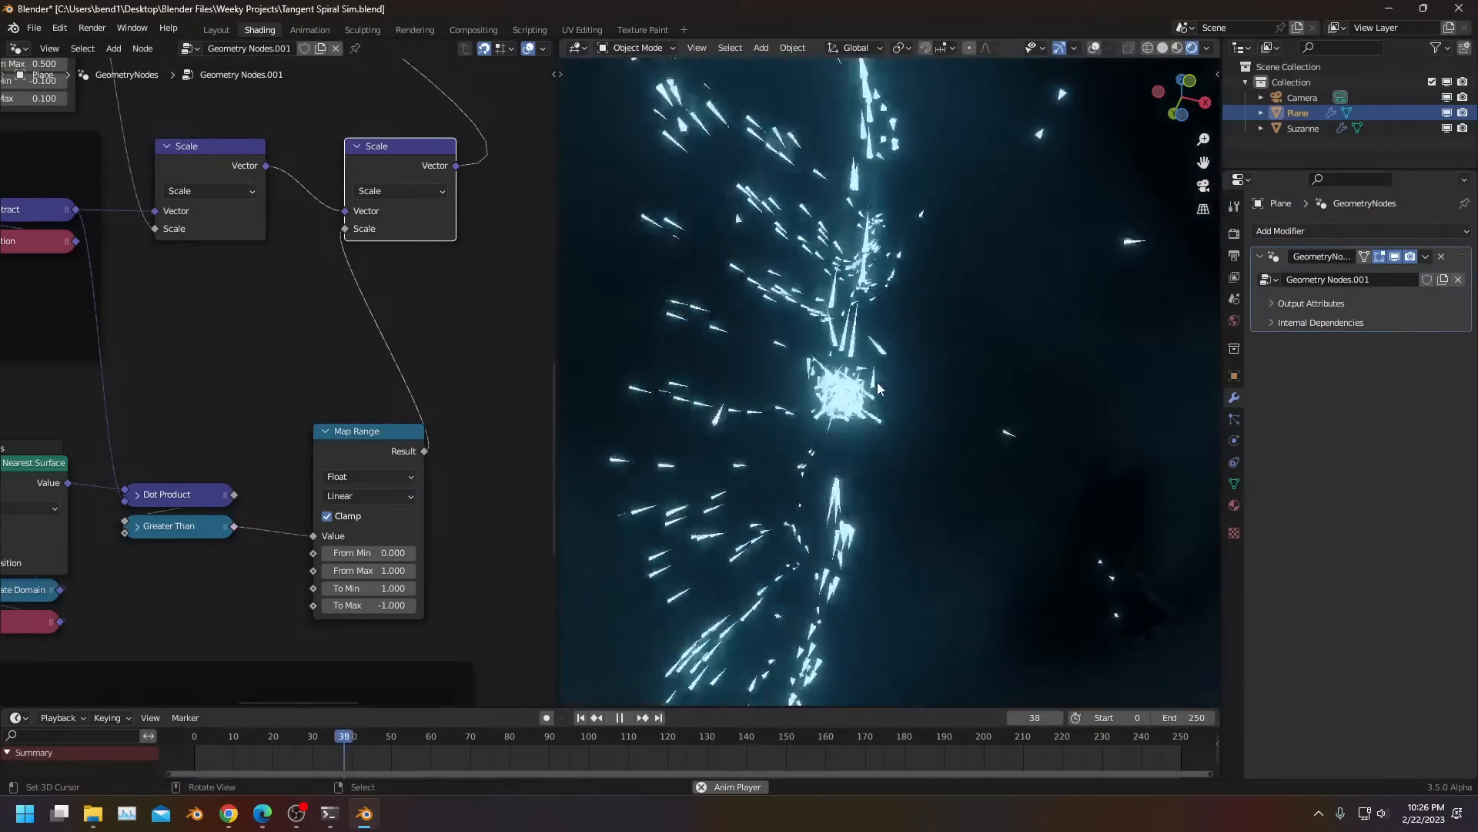
middle_drag(877, 382, 778, 346)
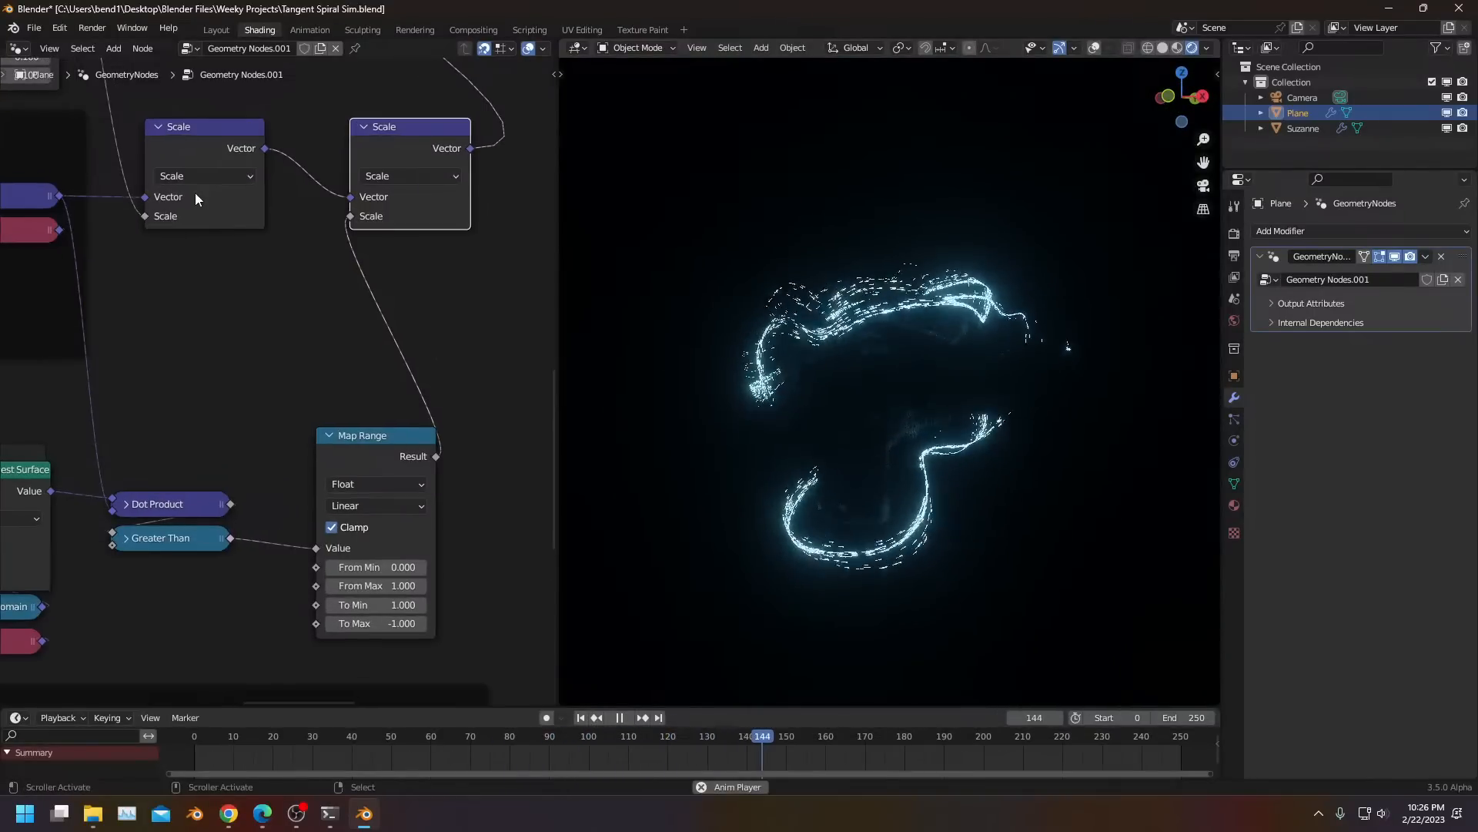
Reconnect the first Scale's Vector to the upper Add node and replay the simulation
middle_drag(196, 193, 394, 562)
scroll(372, 480, down, 2)
drag(155, 134, 147, 113)
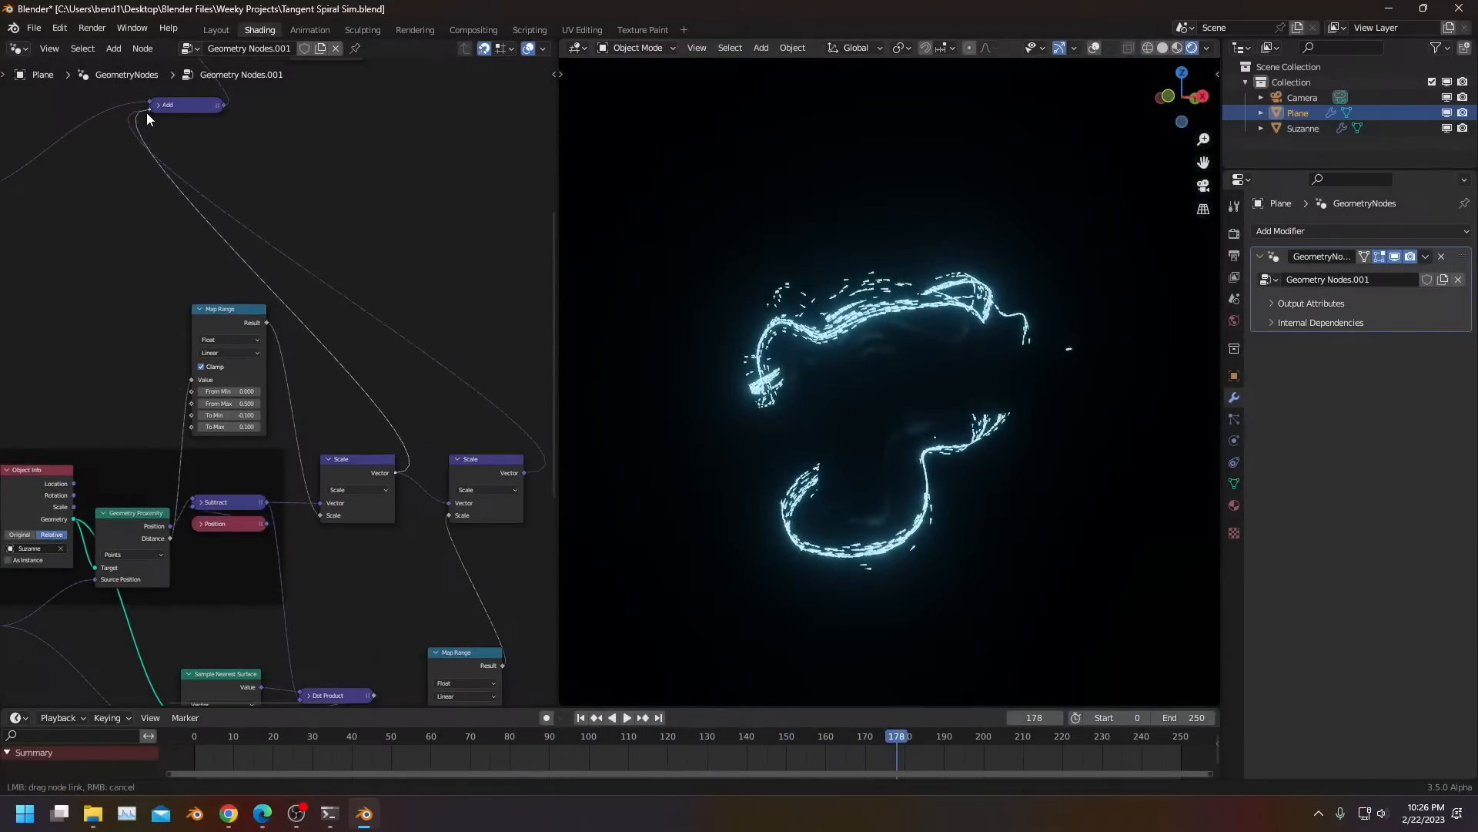
click(196, 750)
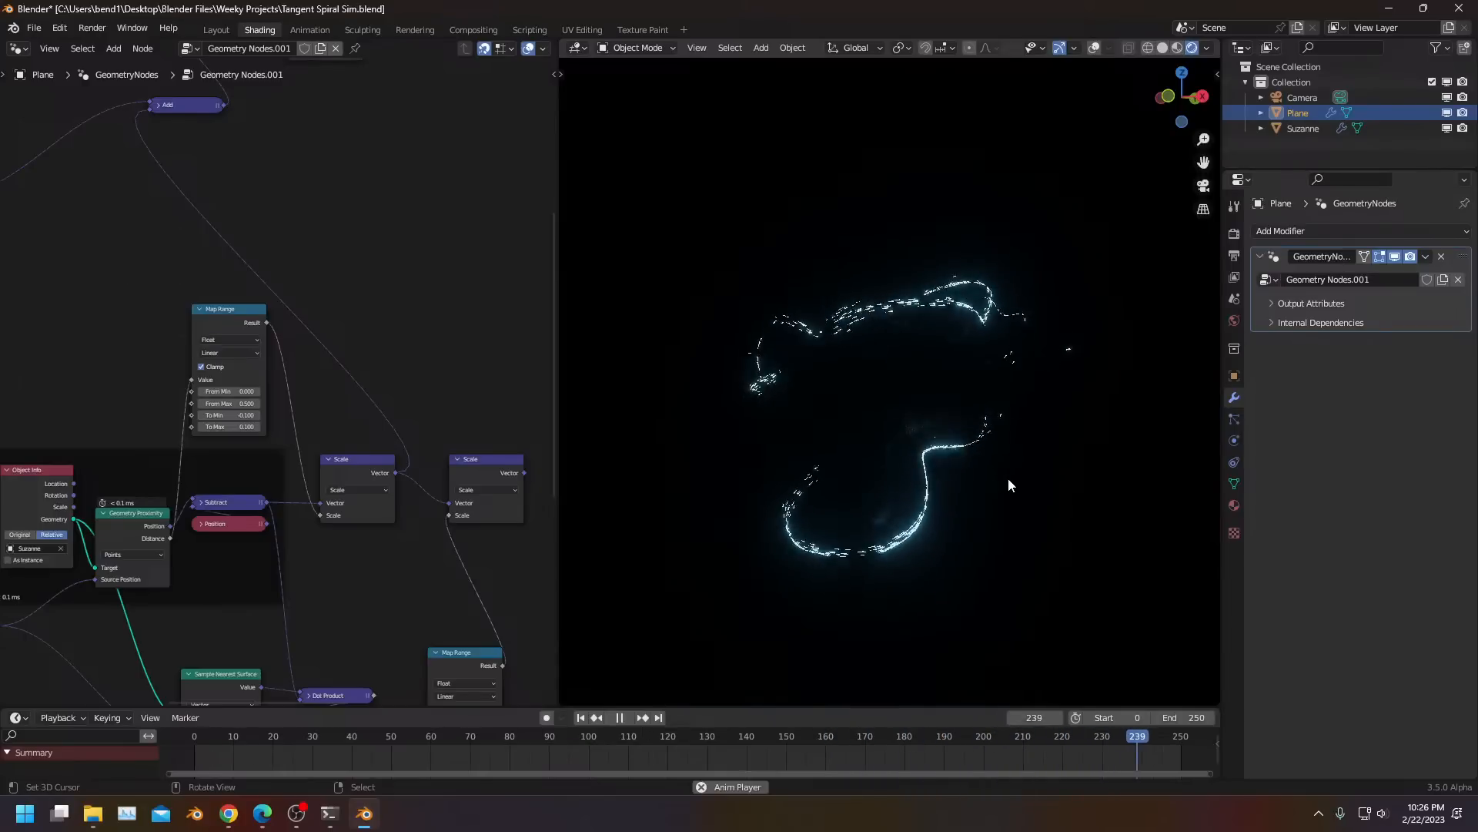
key(space)
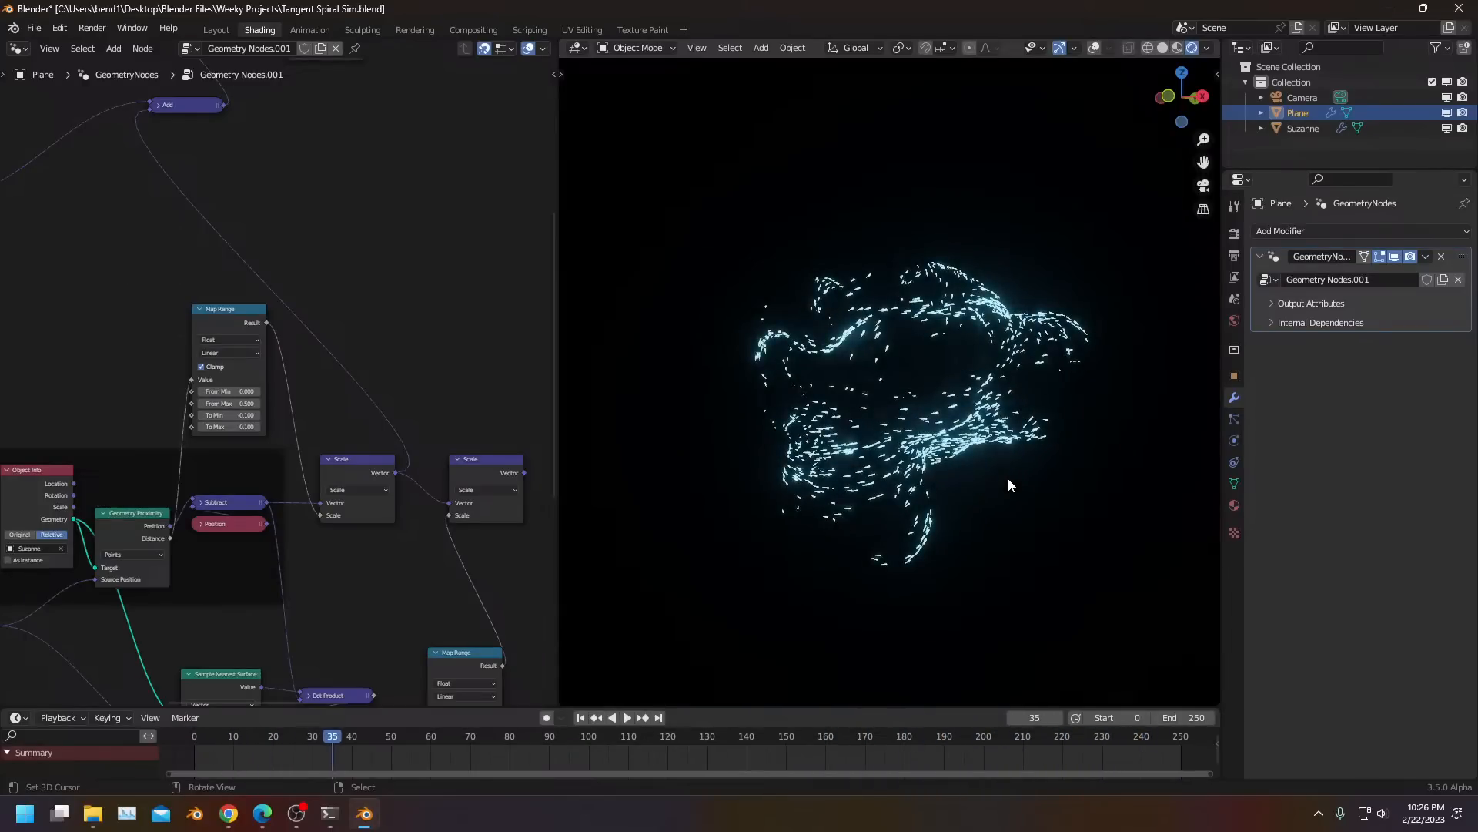
Shift the two Scale nodes further right to make room beside the Geometry Proximity frame
middle_drag(354, 441, 319, 339)
drag(431, 428, 436, 433)
key(g)
click(373, 409)
key(g)
click(360, 410)
scroll(360, 415, up, 3)
Insert a Float Switch node between Map Range and Scale, with Map Range's Result feeding False and Output driving the Scale factor
key(shift+a)
text(sw)
click(388, 447)
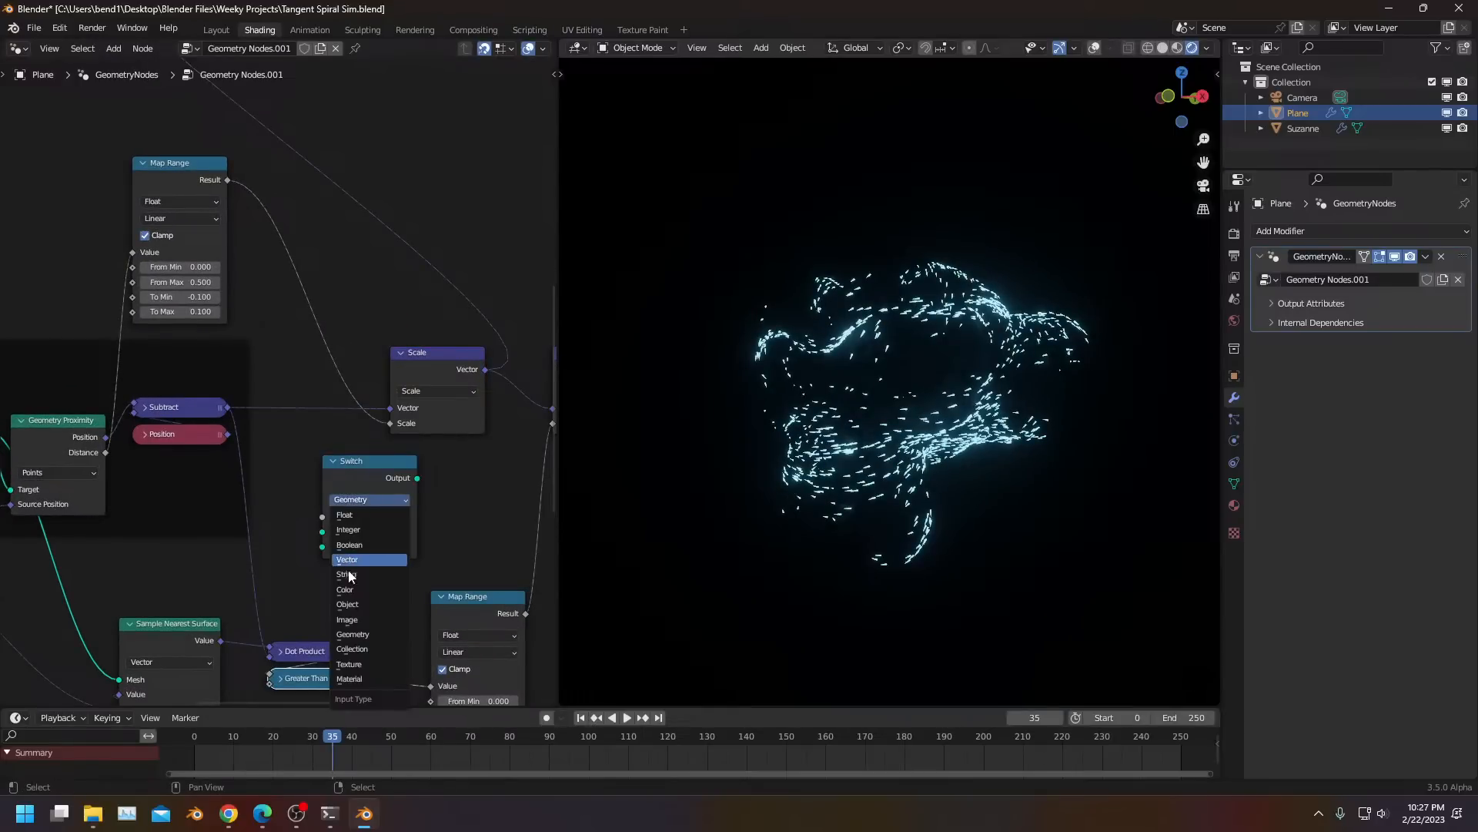
click(348, 514)
drag(362, 471, 350, 438)
Delete the second Scale node and the Map Range fed by Greater Than
scroll(491, 344, down, 2)
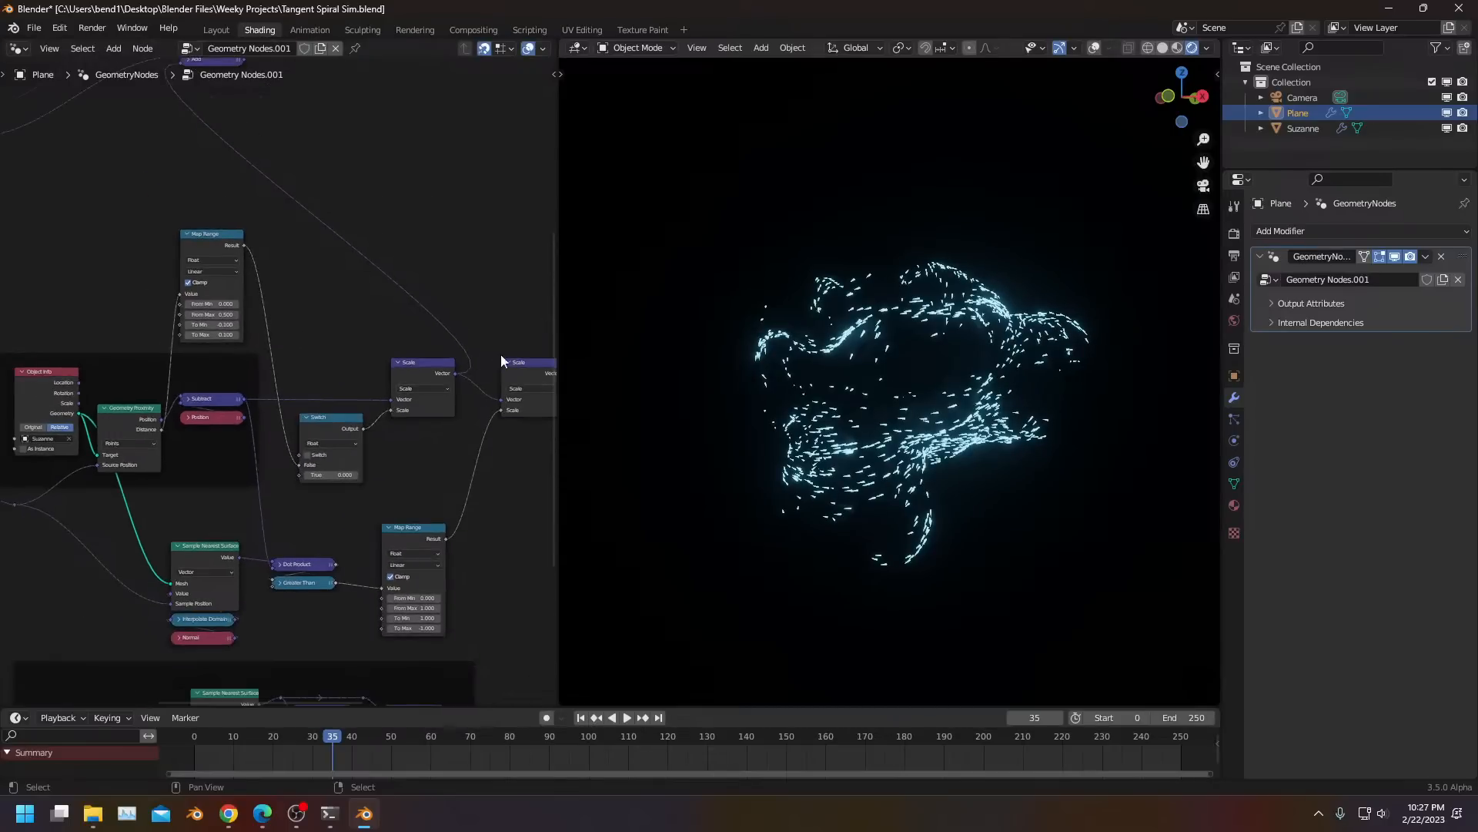
key(x)
click(426, 533)
key(x)
scroll(427, 532, up, 4)
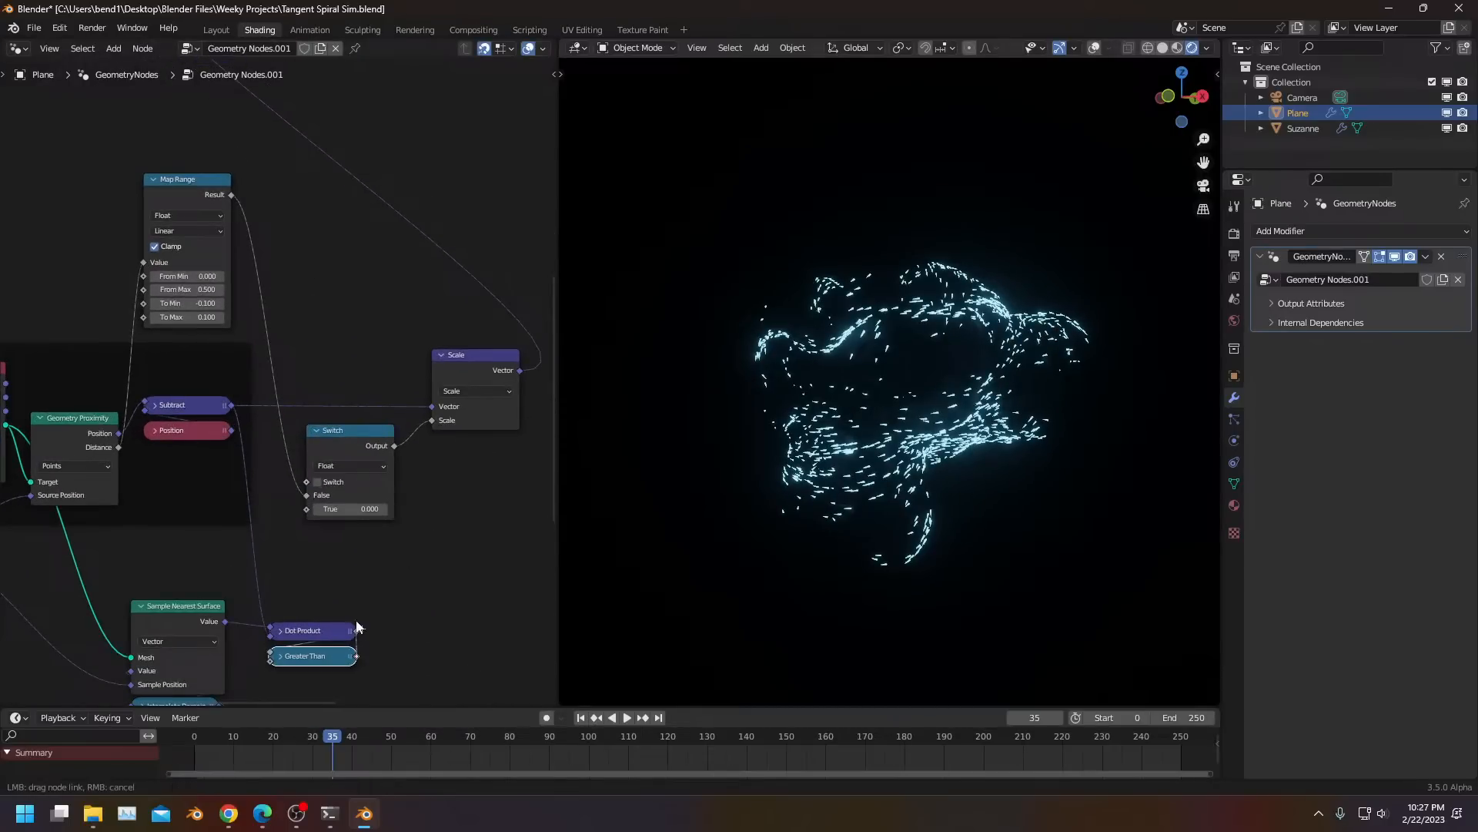
Drive the Switch input with Greater Than, set its True value to 0.1, and check the running simulation
drag(294, 480, 304, 481)
scroll(303, 481, up, 1)
key(space)
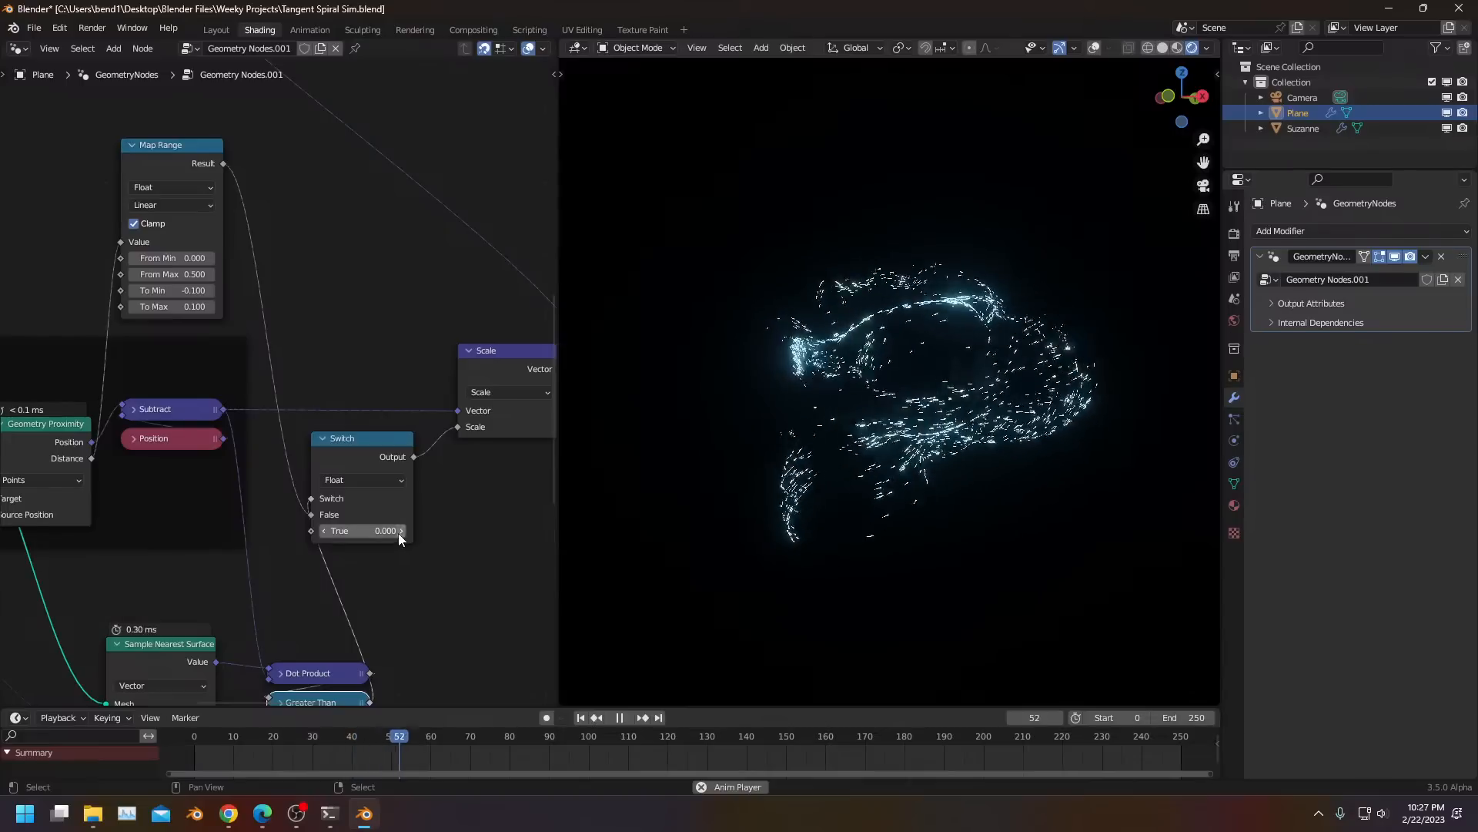
click(400, 530)
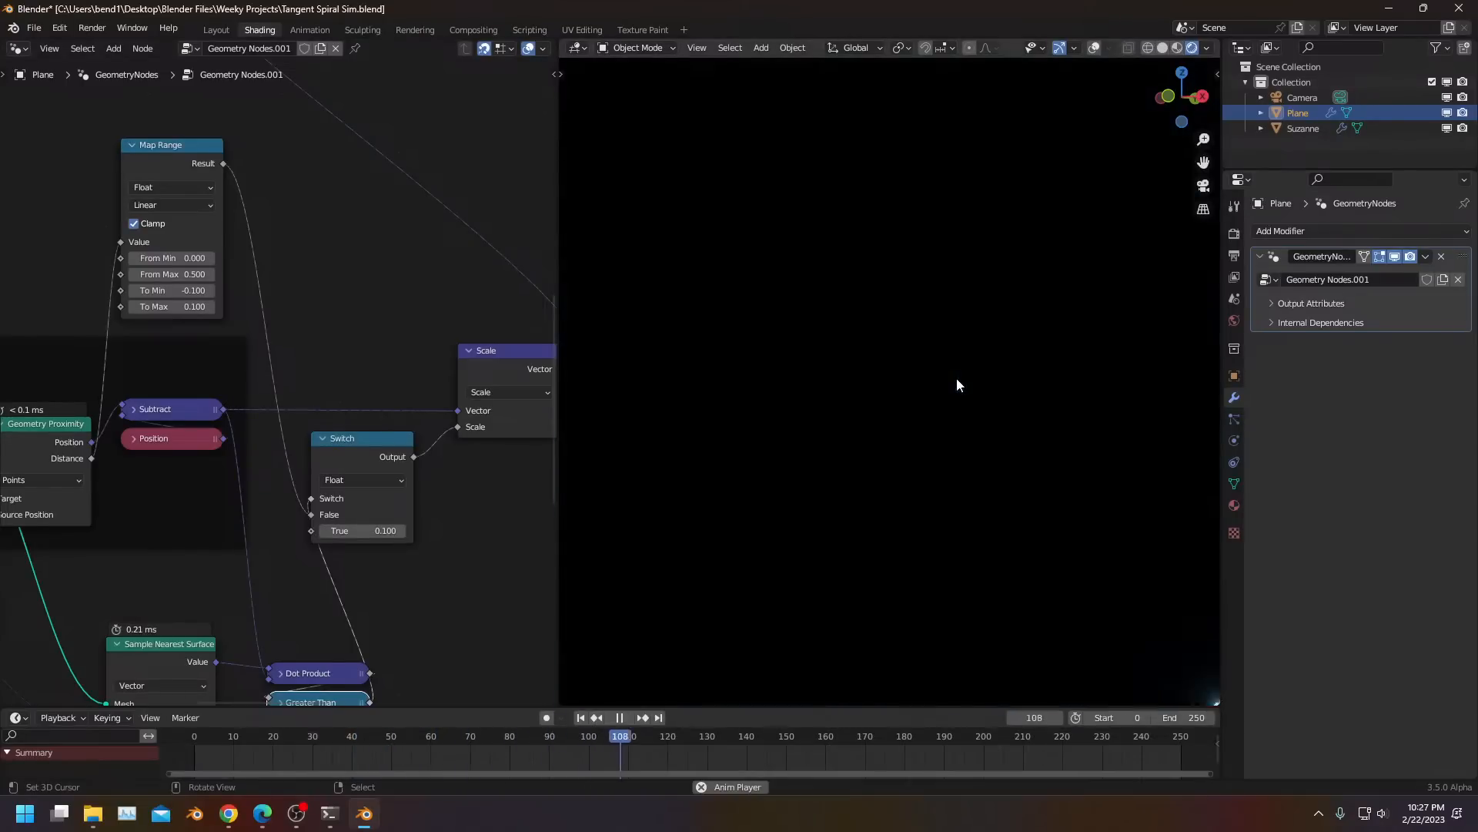
middle_drag(1010, 408, 847, 375)
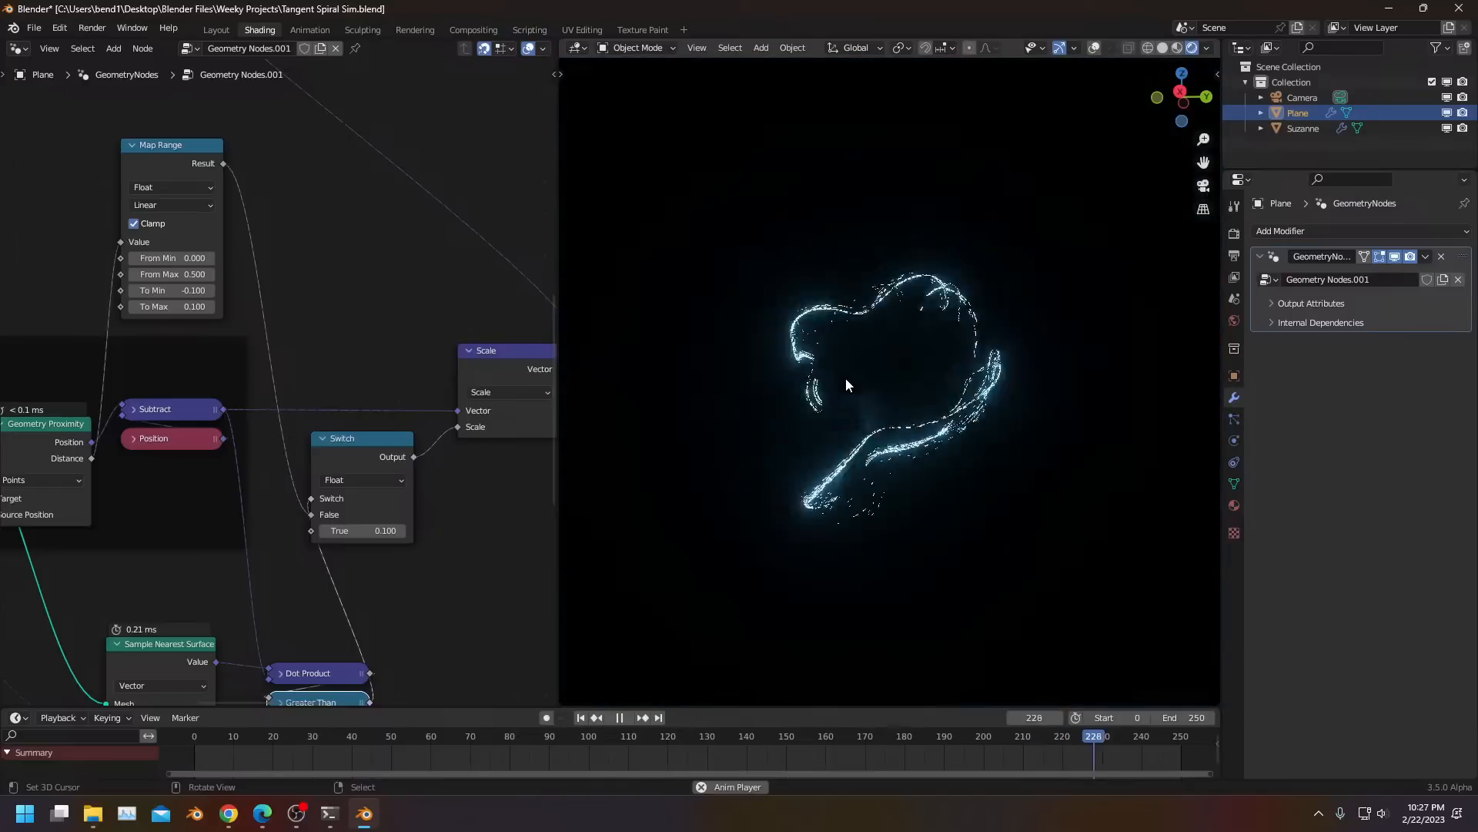
scroll(256, 328, down, 3)
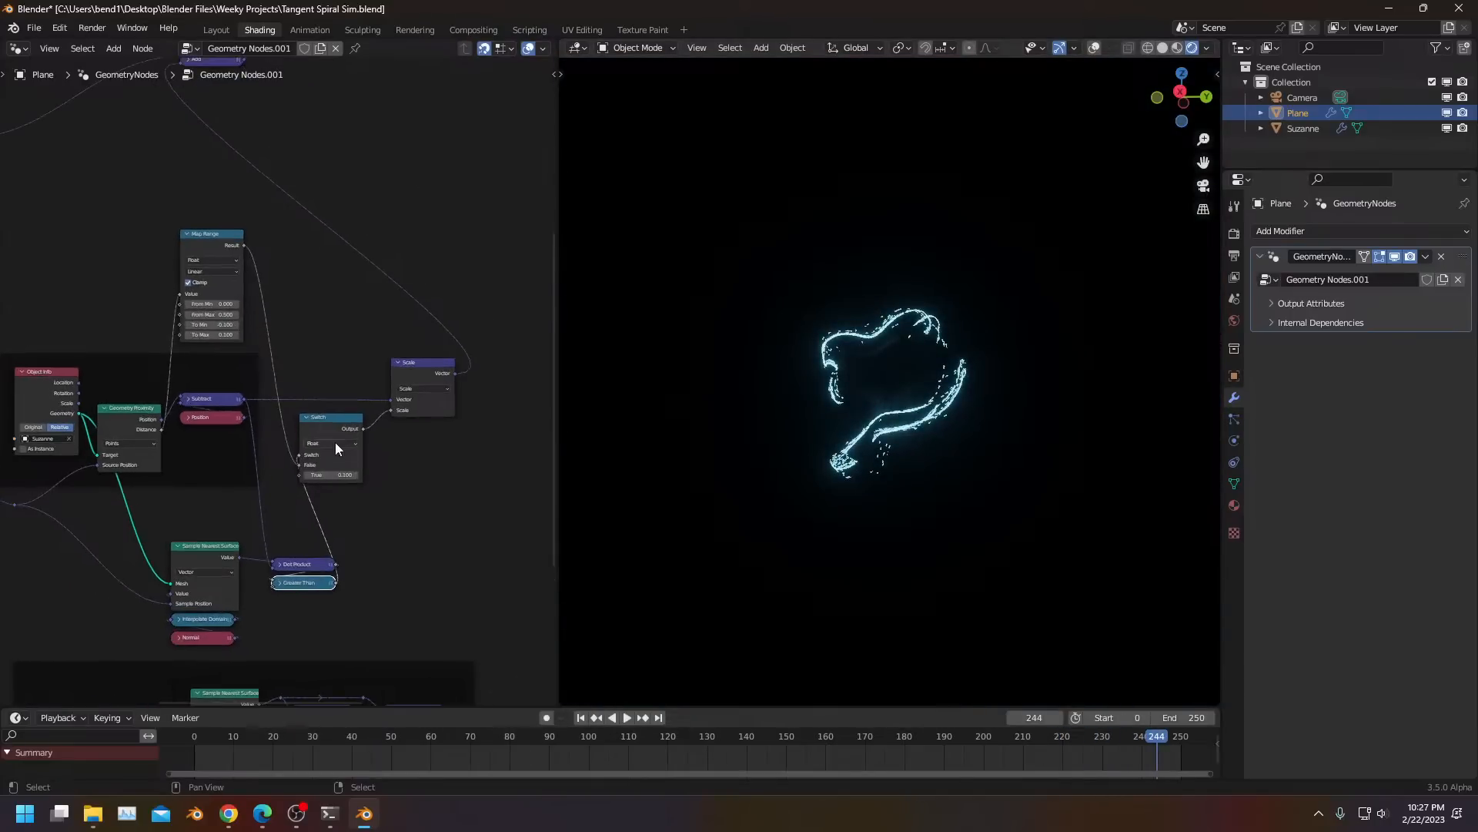
Move Sample Nearest Surface with its Interpolate Domain and Normal nodes directly beneath Geometry Proximity
middle_drag(376, 506, 471, 305)
scroll(443, 422, down, 2)
drag(444, 432, 260, 463)
right_click(260, 464)
drag(415, 431, 207, 478)
scroll(254, 368, up, 5)
drag(241, 361, 311, 442)
key(g)
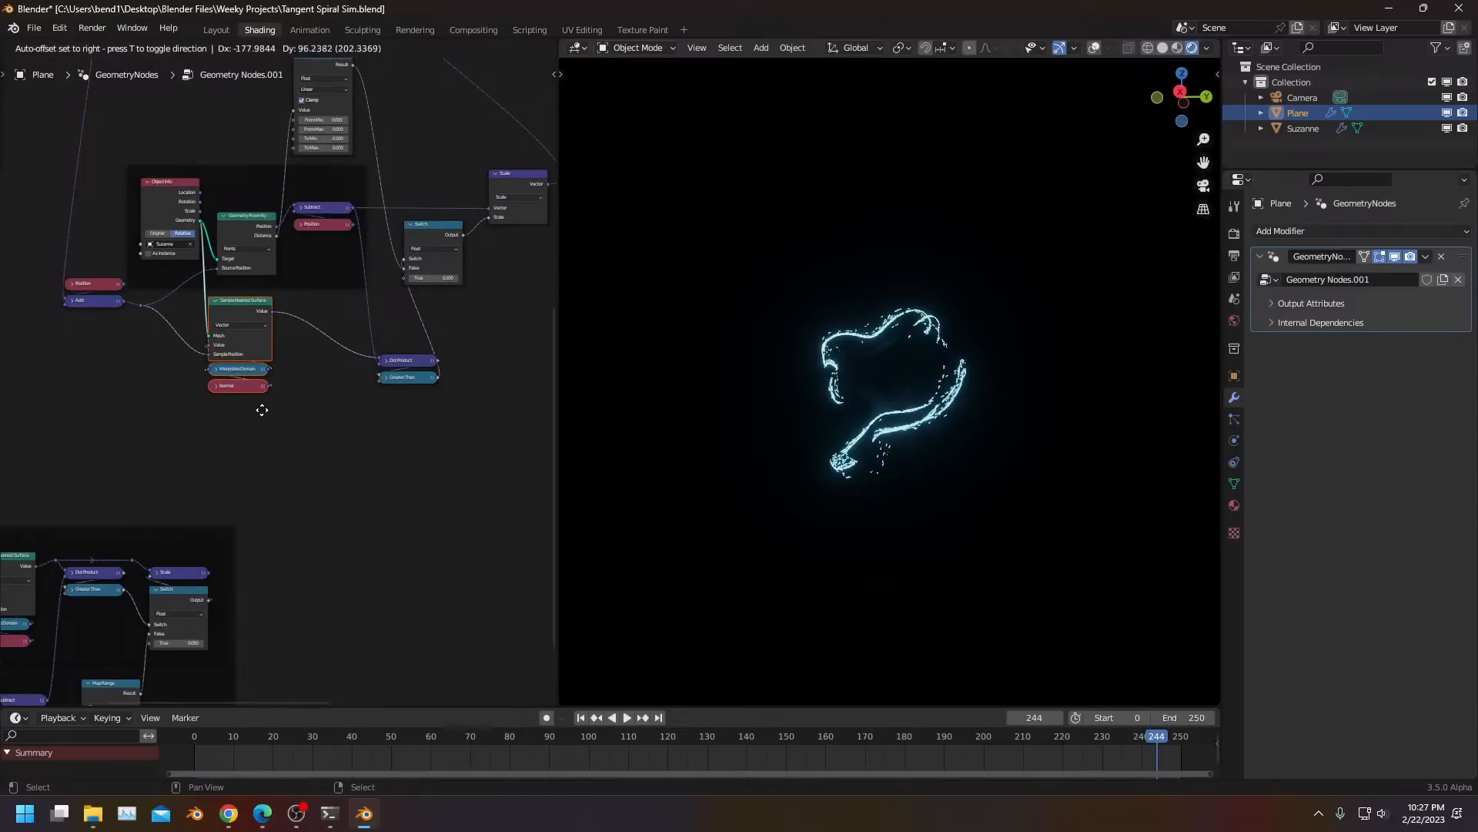
middle_drag(199, 310, 234, 422)
scroll(234, 422, up, 3)
Place the Add node above its Position node and lower Object Info slightly inside the proximity frame
drag(110, 405, 144, 447)
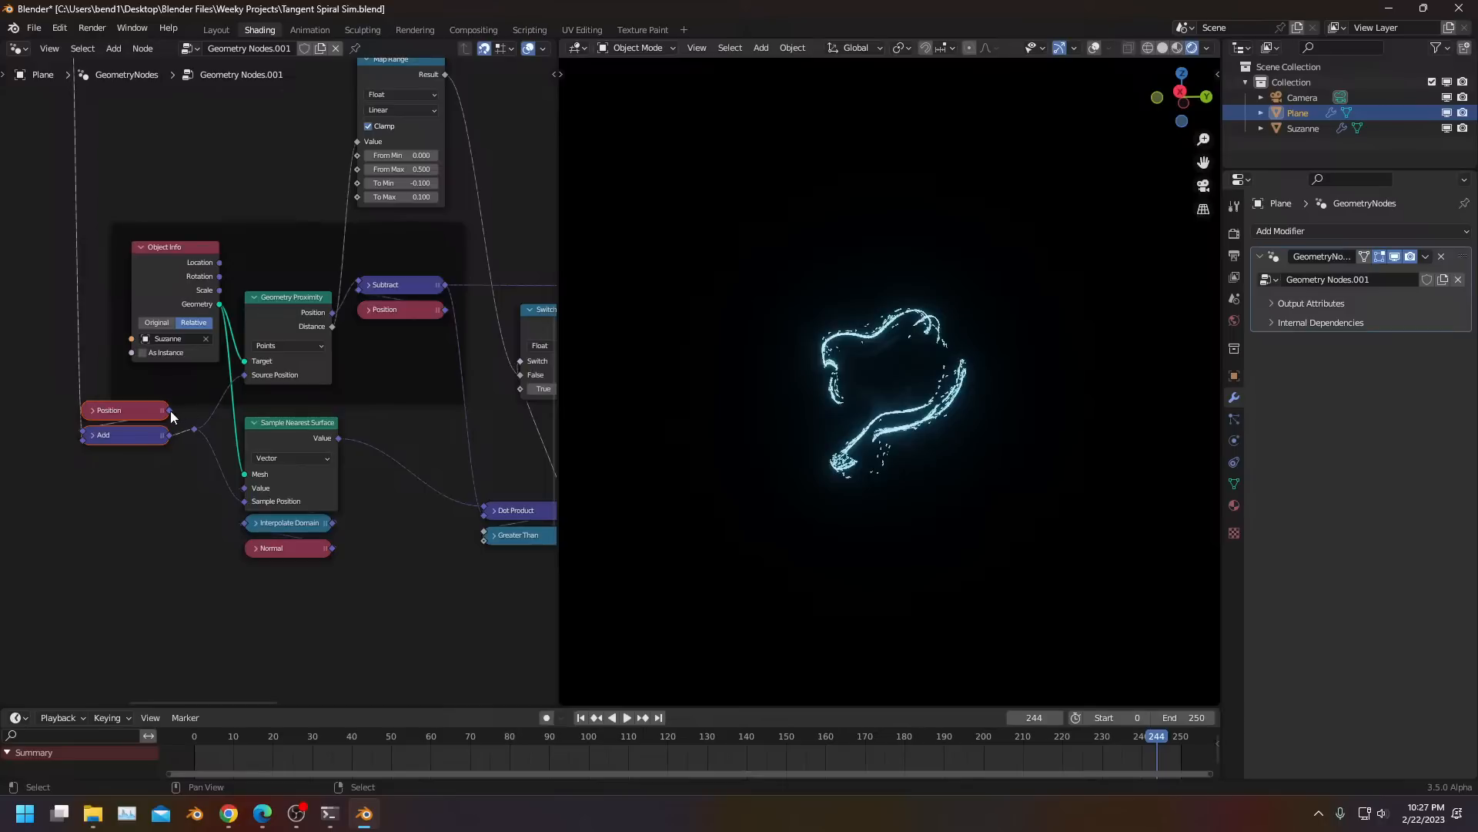
drag(85, 434, 150, 511)
click(192, 423)
key(g)
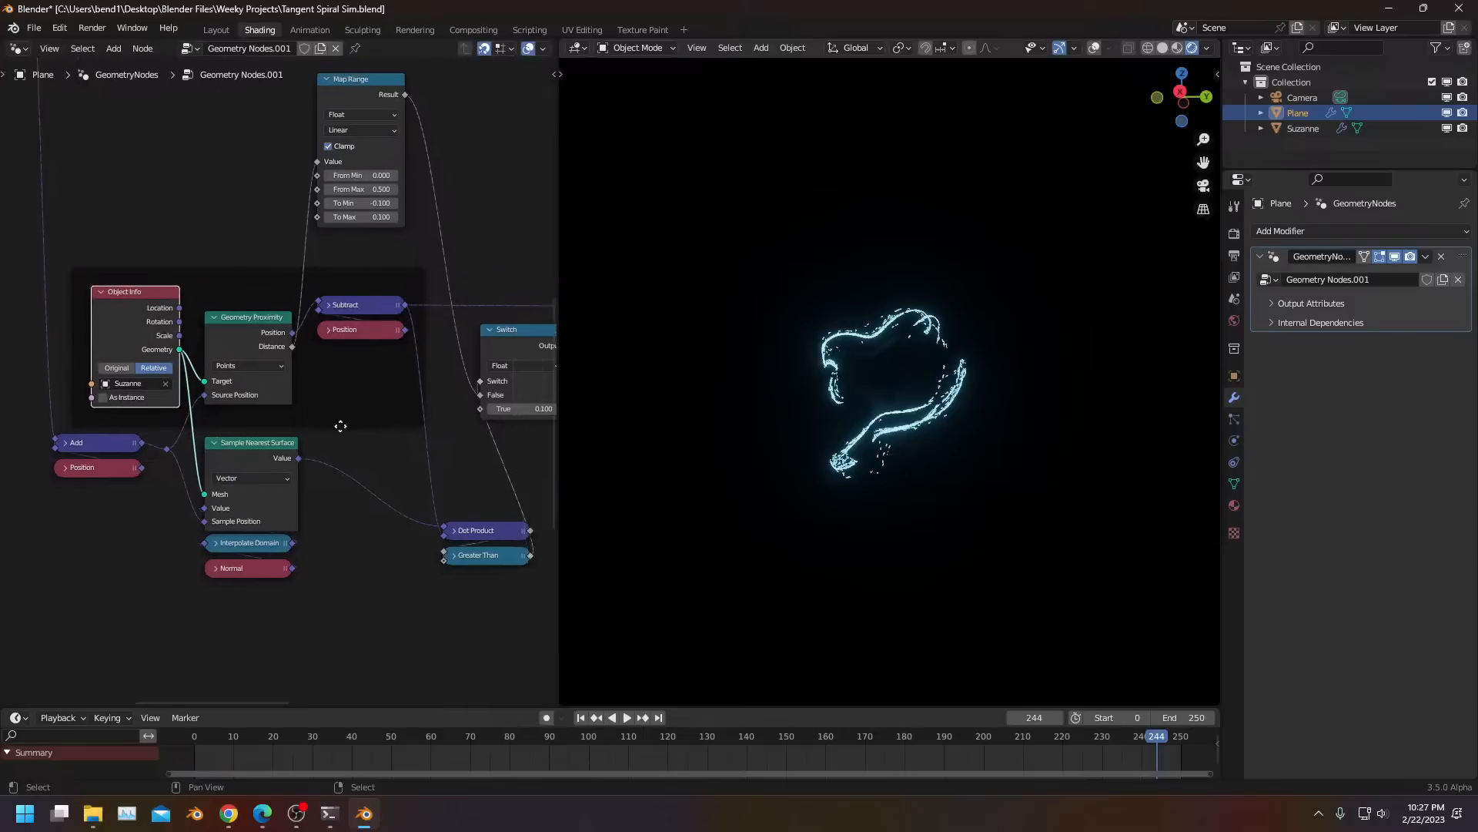
Move the Dot Product and Greater Than nodes next to Sample Nearest Surface
click(343, 517)
scroll(242, 511, up, 1)
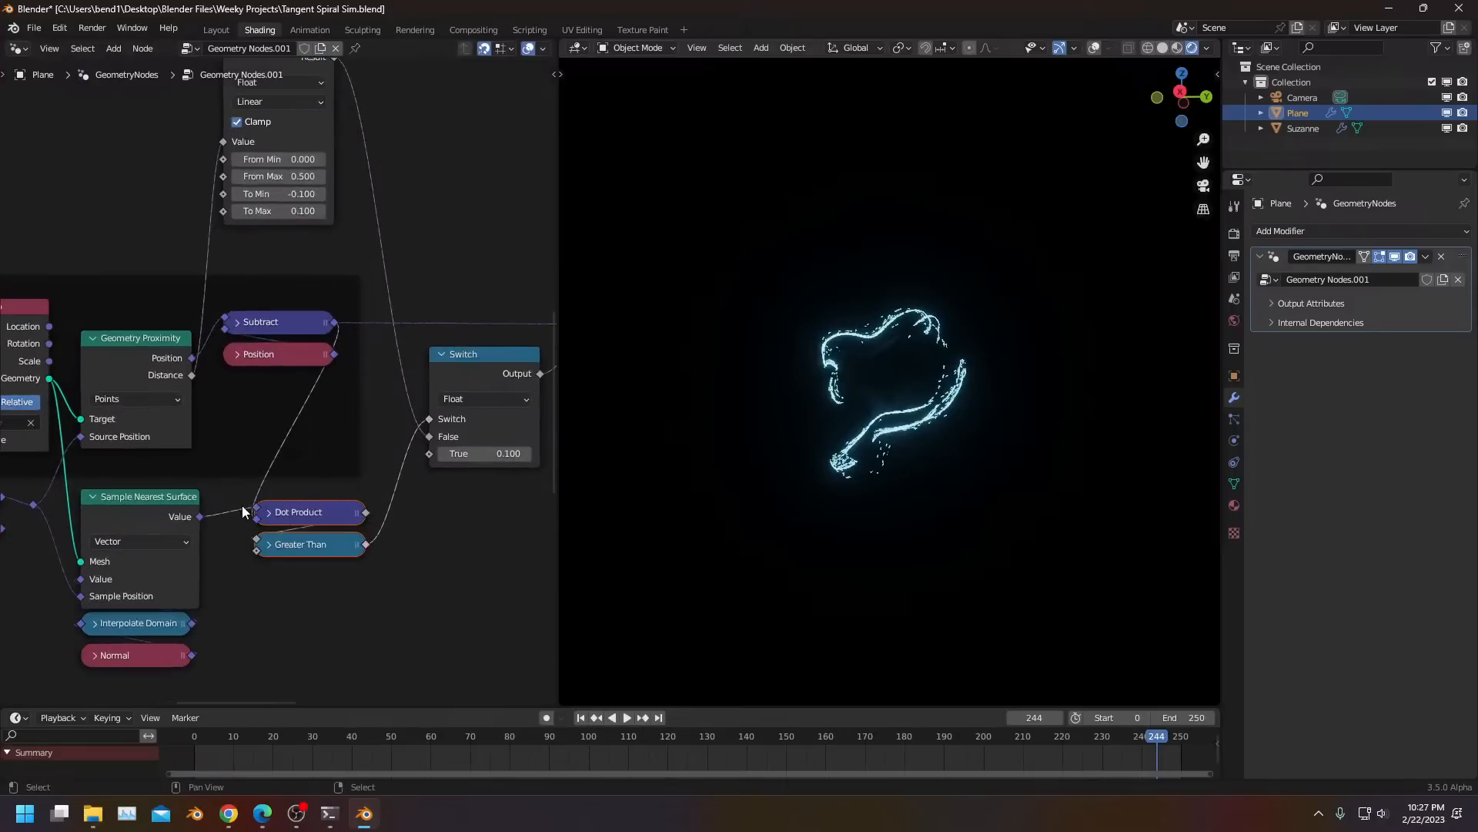
click(331, 576)
Enclose Sample Nearest Surface, Interpolate Domain, Normal, Dot Product and Greater Than in a frame, placed slightly lower
drag(153, 682, 298, 512)
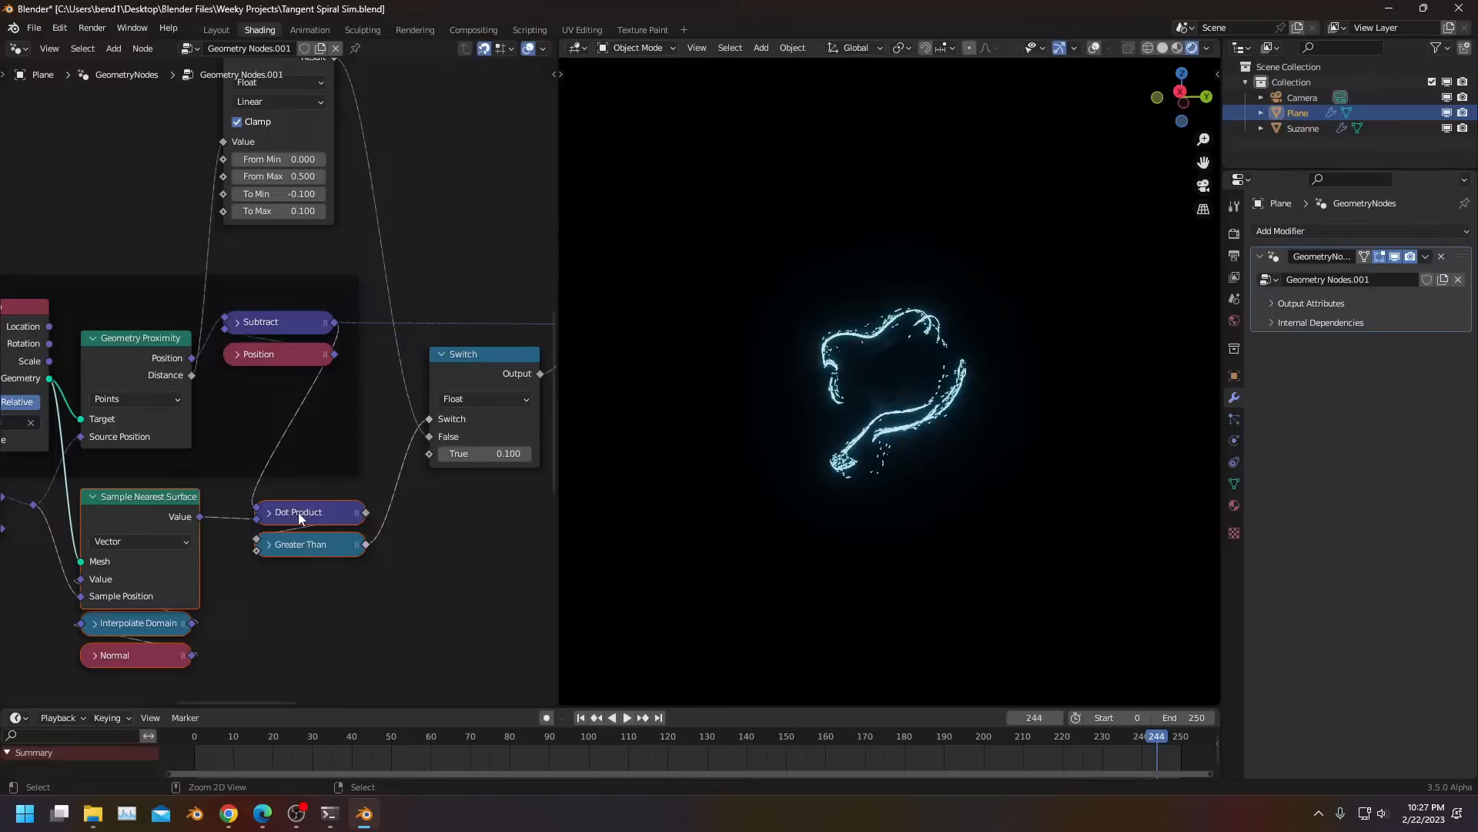
key(ctrl+j)
key(g)
click(302, 539)
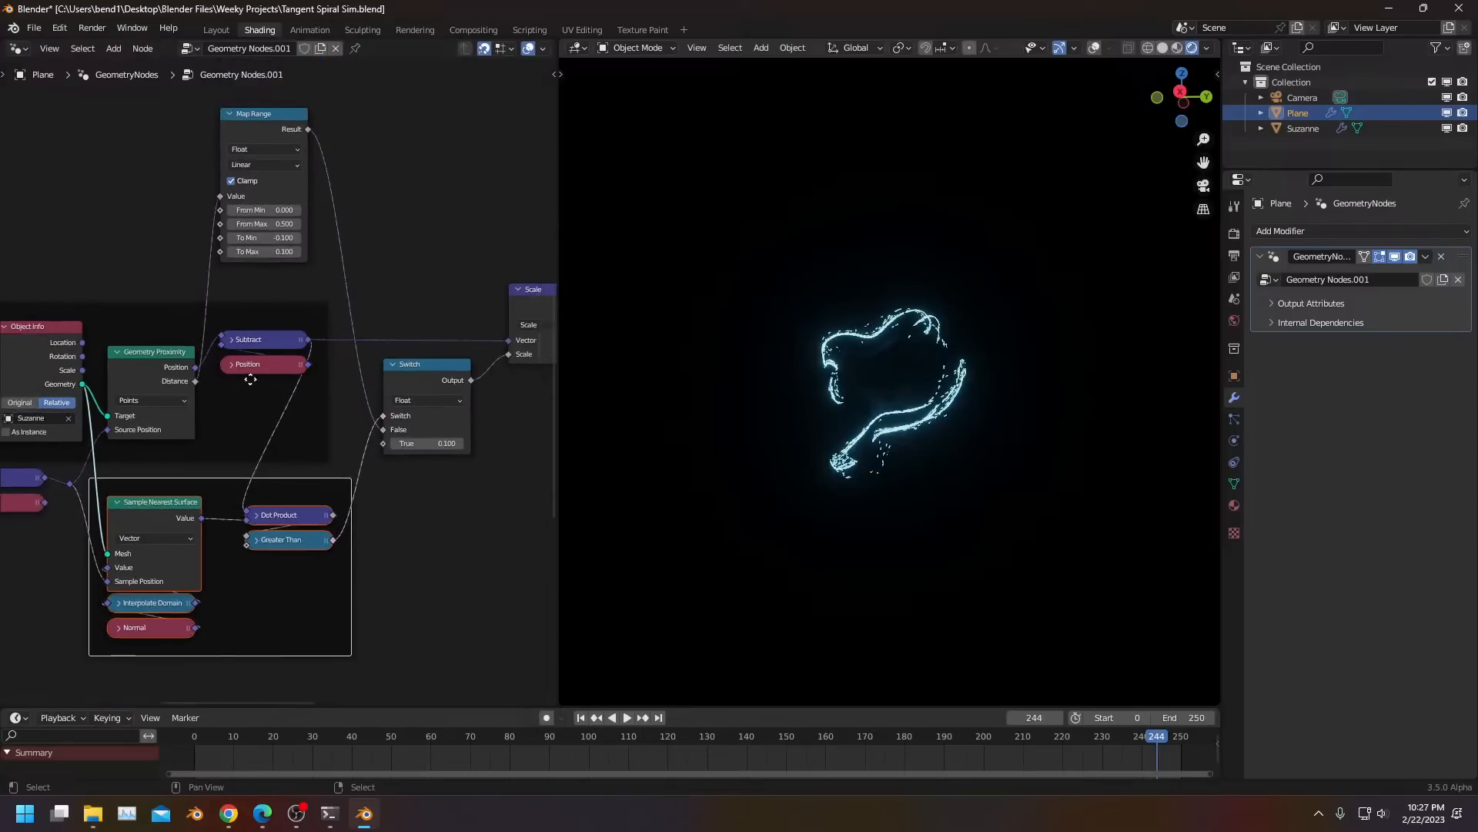
Put Map Range beside Switch with the collapsed Scale above Switch, and enclose the three nodes in a frame
scroll(164, 240, down, 2)
drag(140, 205, 316, 543)
drag(420, 484, 421, 484)
drag(325, 455, 487, 477)
drag(374, 545, 411, 470)
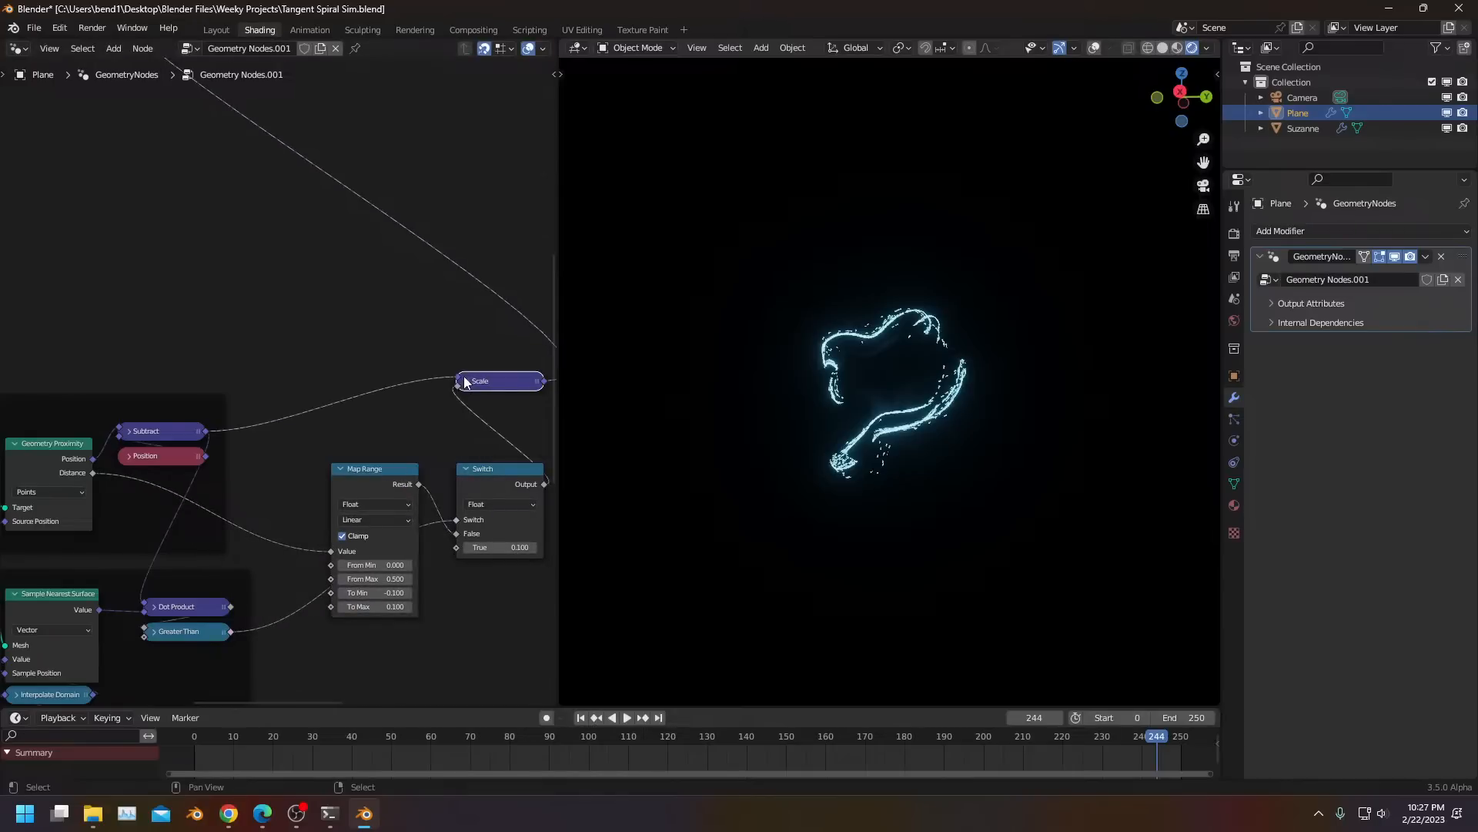
drag(443, 547, 455, 621)
key(ctrl+j)
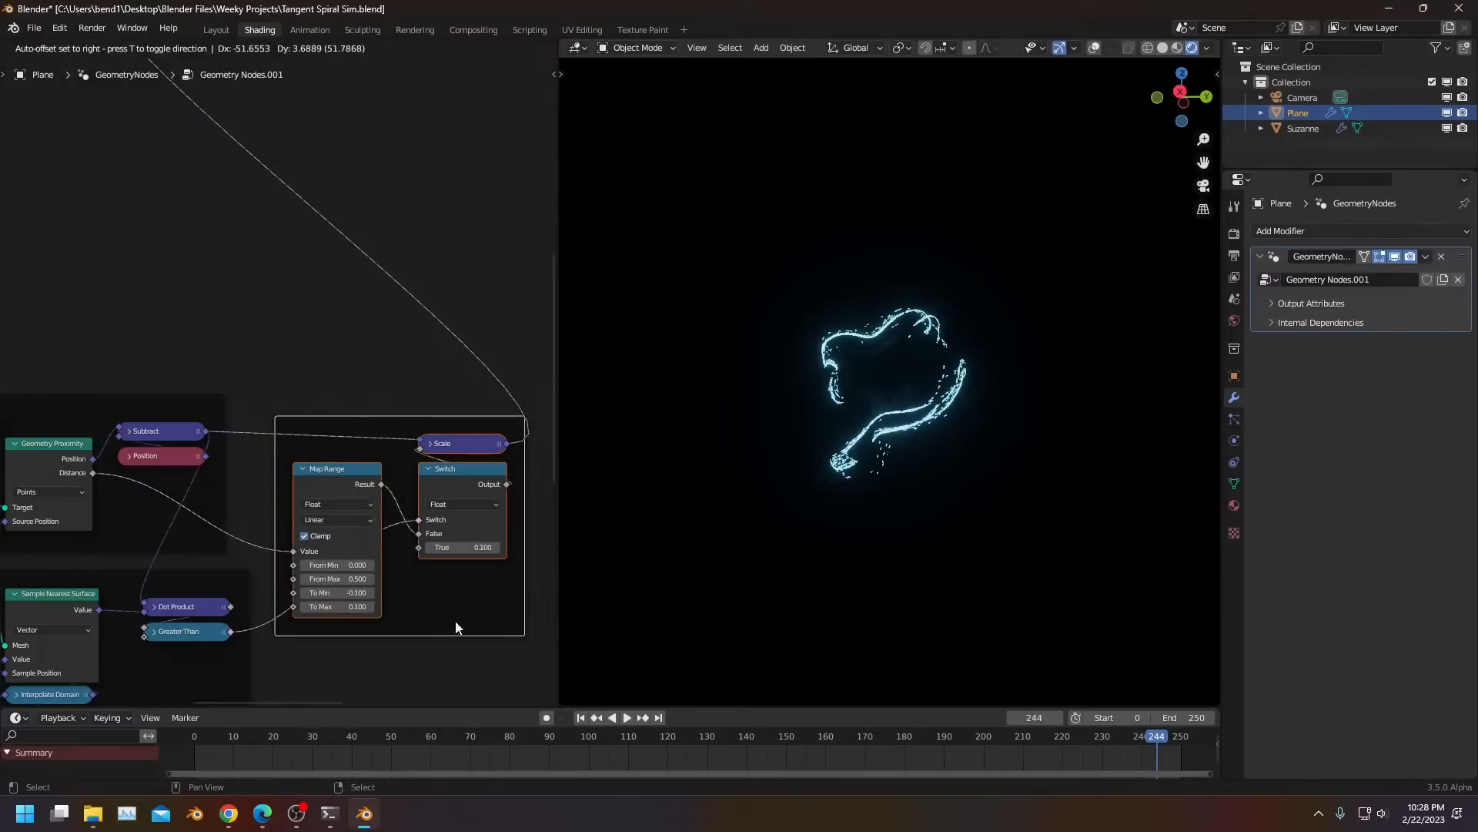
Replay the simulation from the start and examine the particle flow around Suzanne from several angles and distances
scroll(410, 648, down, 2)
middle_drag(330, 594, 478, 382)
scroll(419, 578, down, 4)
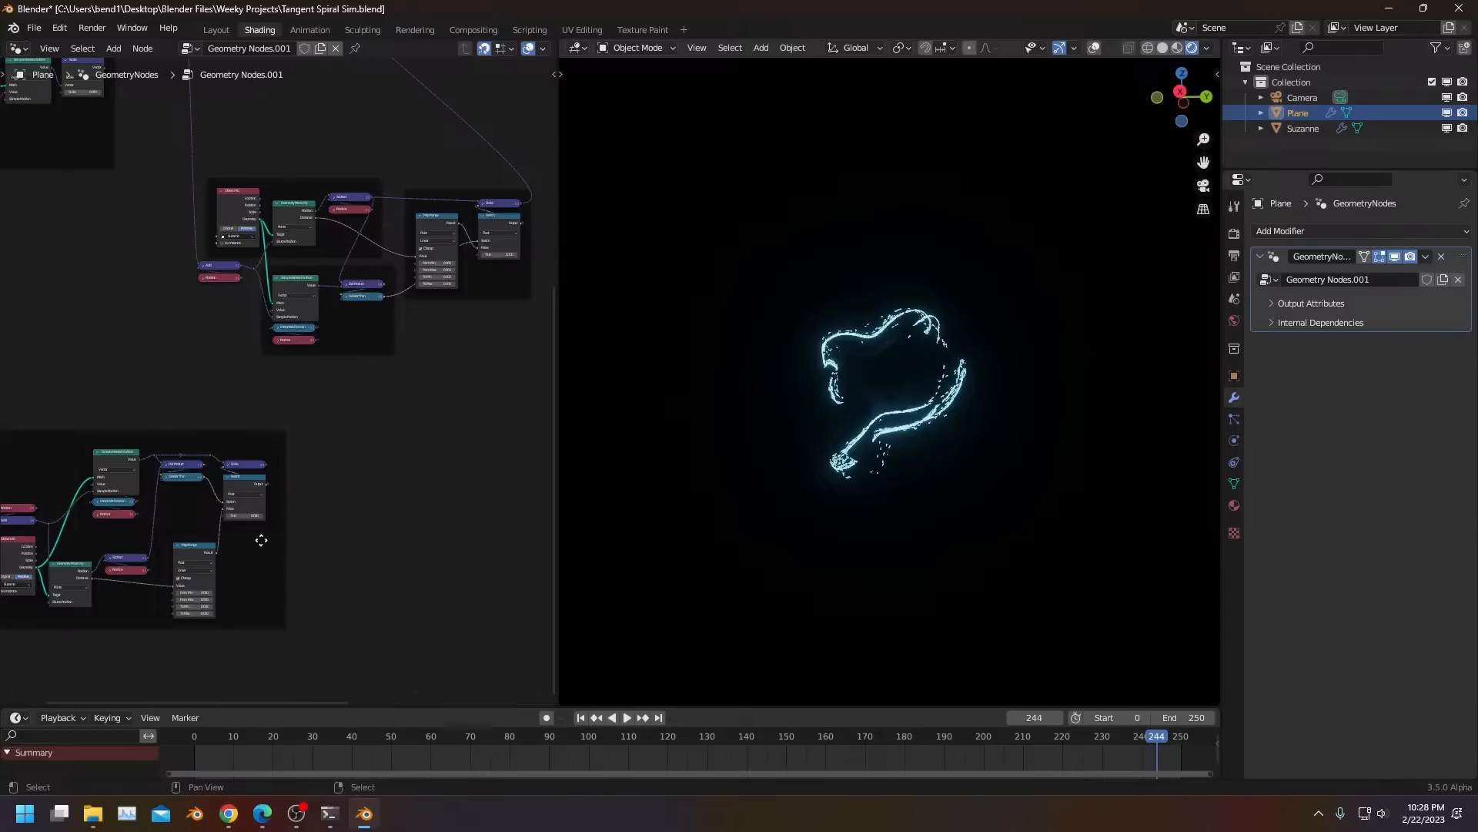
middle_drag(356, 423, 320, 577)
scroll(321, 577, up, 2)
scroll(201, 759, down, 1)
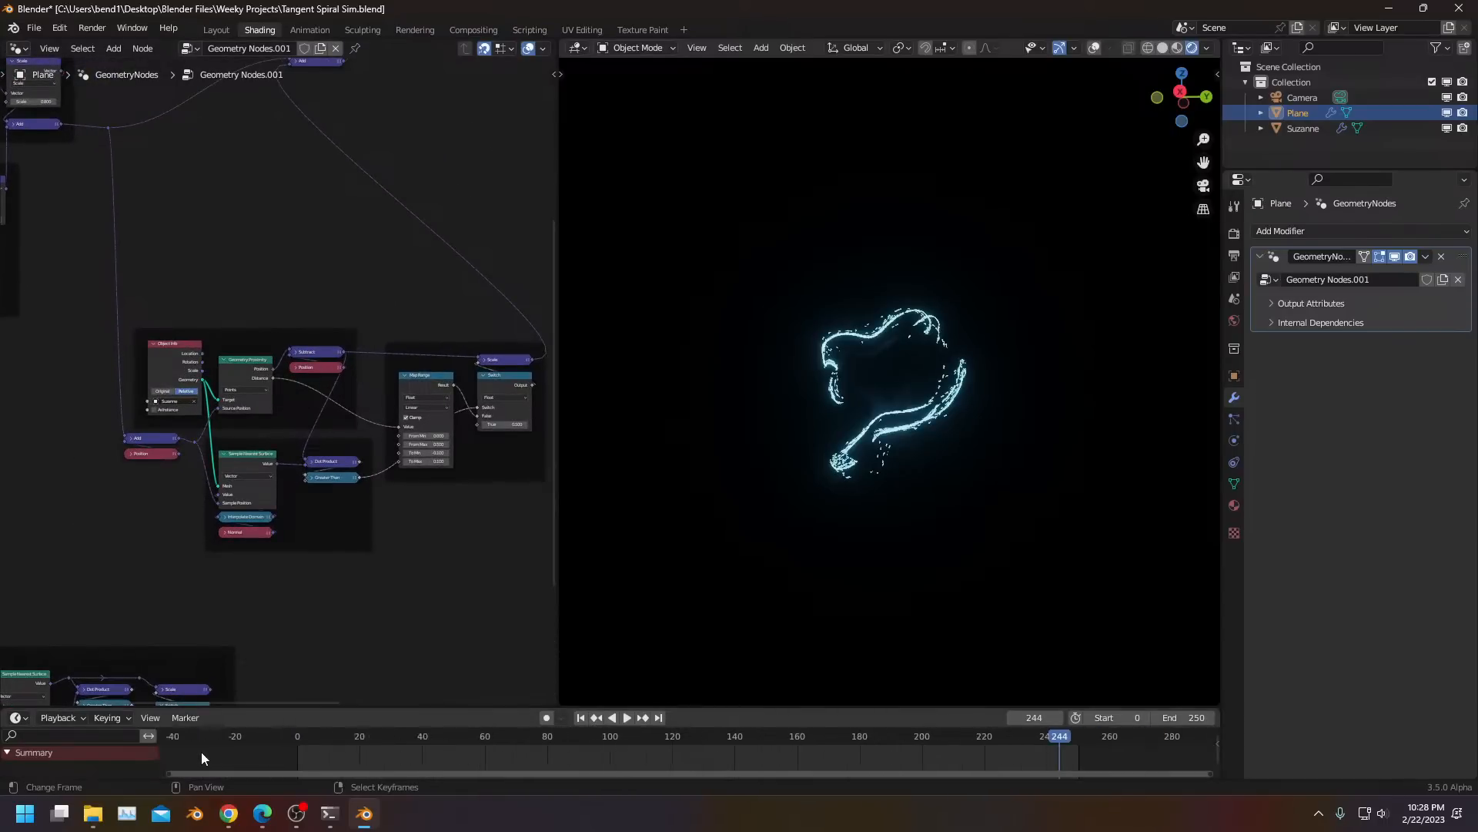
scroll(201, 759, down, 2)
click(224, 748)
key(space)
scroll(836, 445, up, 7)
middle_drag(837, 446, 934, 433)
scroll(916, 449, down, 3)
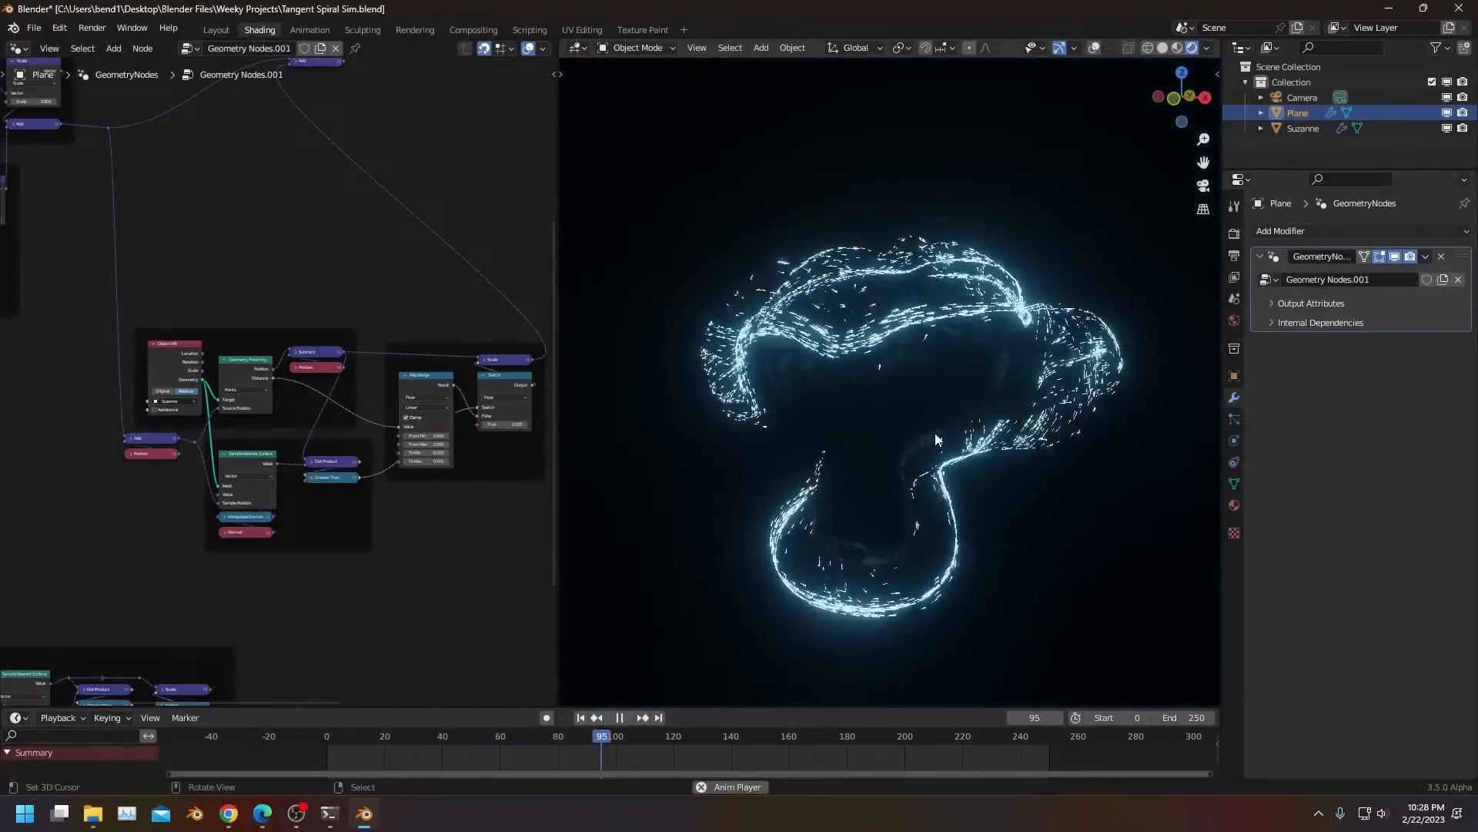
middle_drag(935, 433, 995, 422)
scroll(452, 437, up, 5)
middle_drag(856, 405, 869, 430)
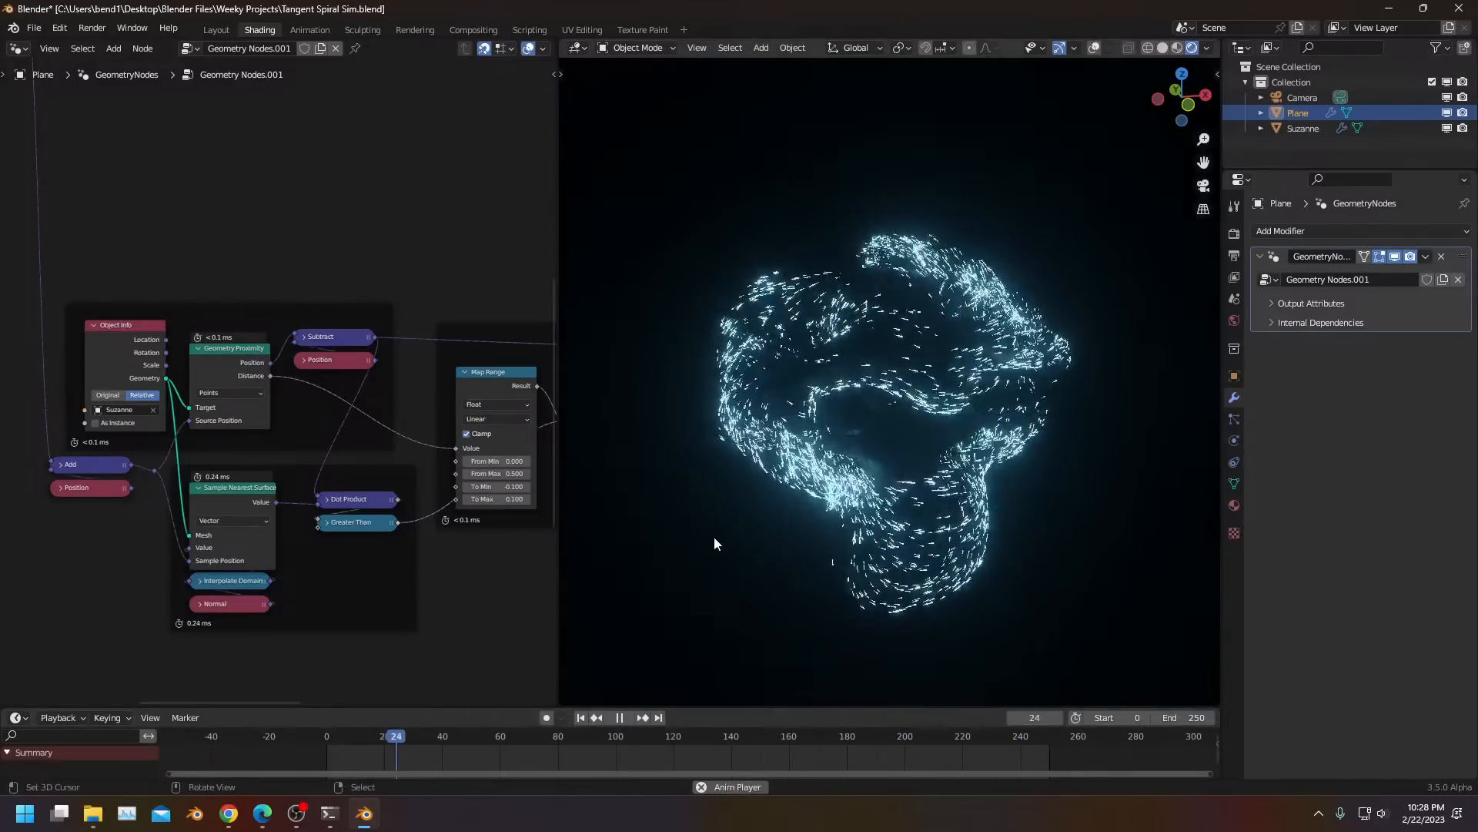
middle_drag(357, 283, 396, 480)
scroll(302, 374, down, 1)
scroll(302, 374, down, 2)
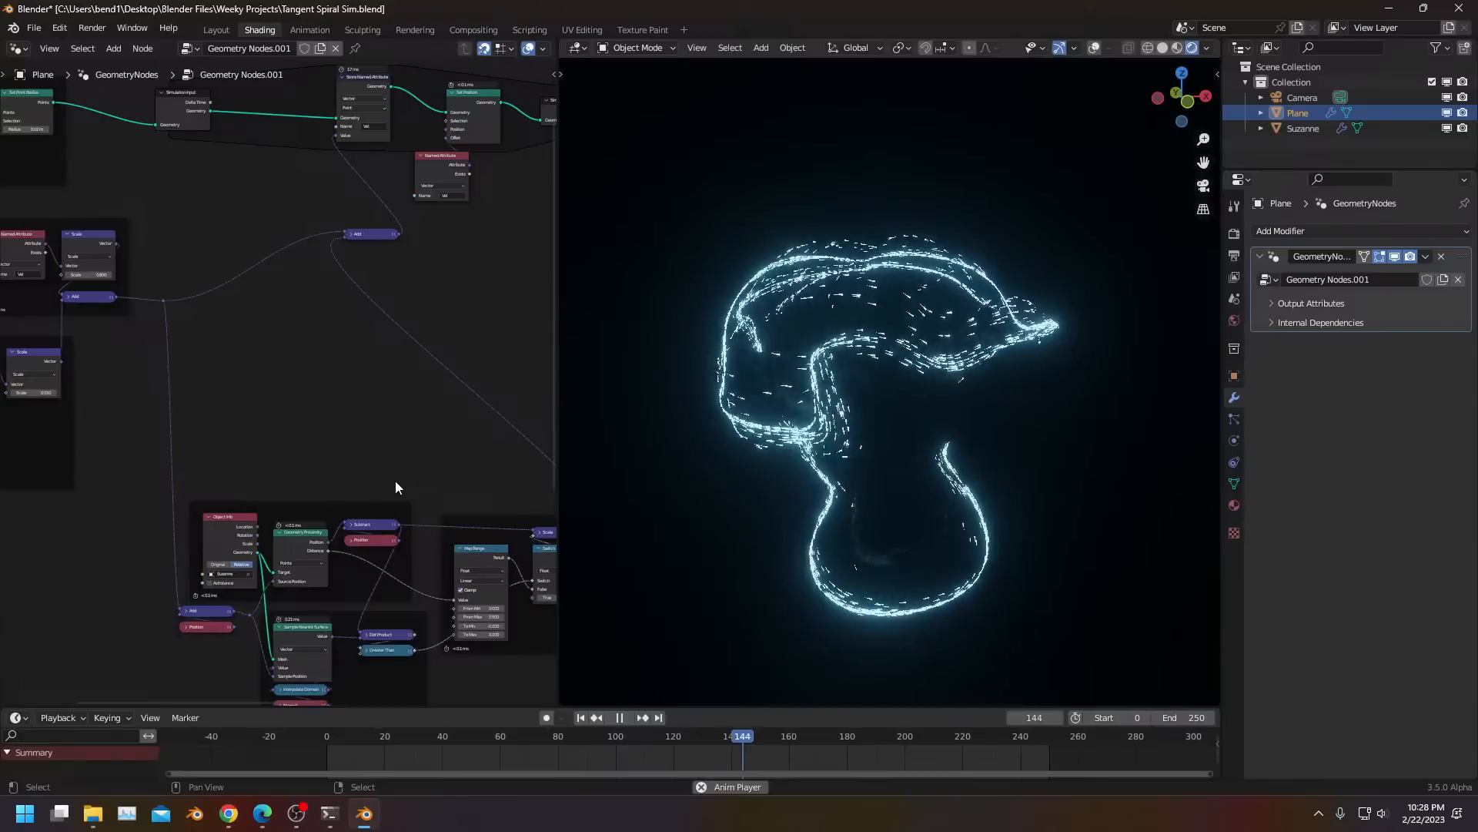
scroll(304, 494, up, 4)
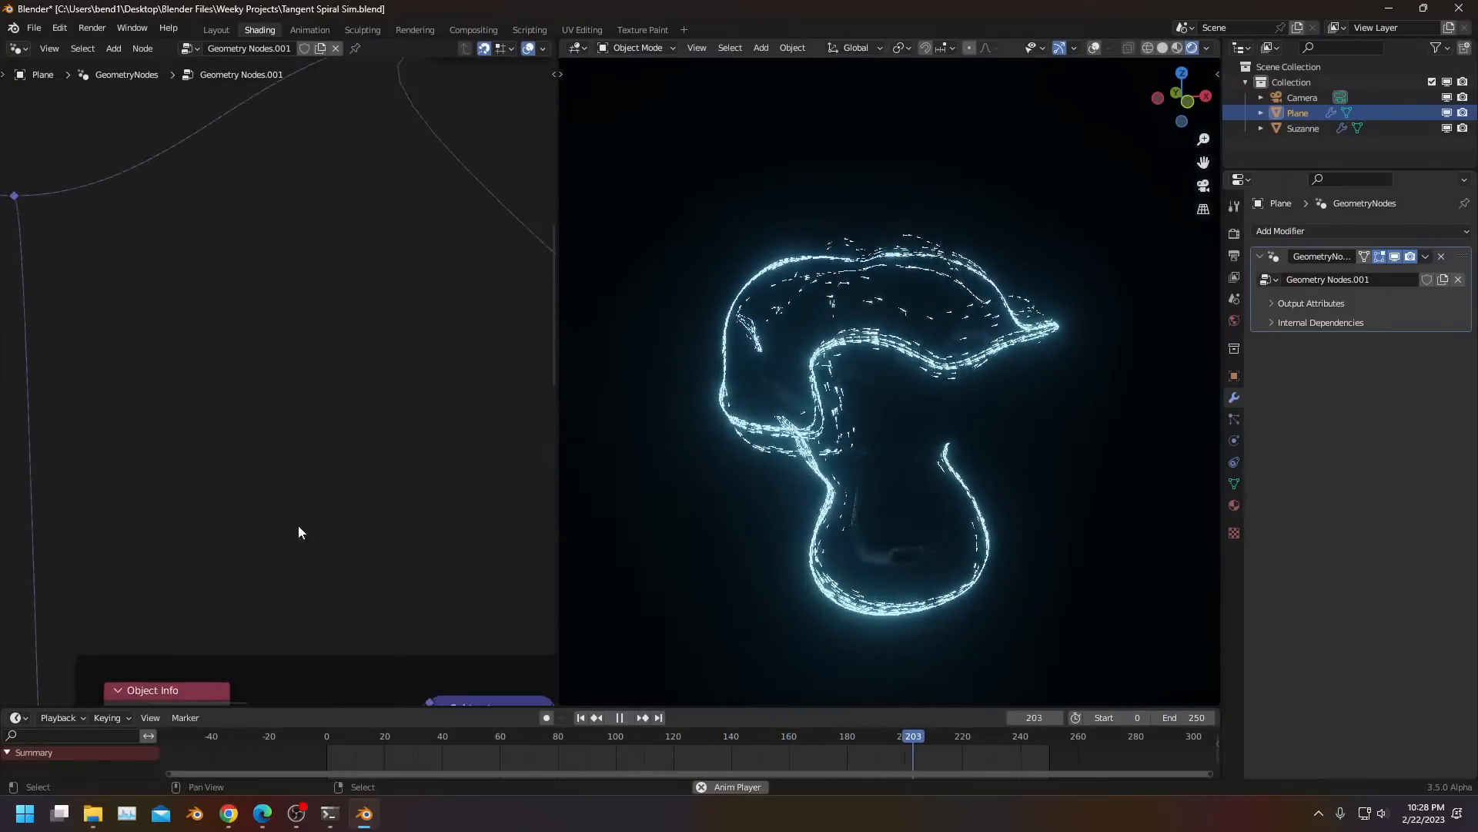
Try feeding Position instead of Add into the reroute shared by Geometry Proximity and Sample Nearest Surface, then undo it
middle_drag(304, 495, 376, 330)
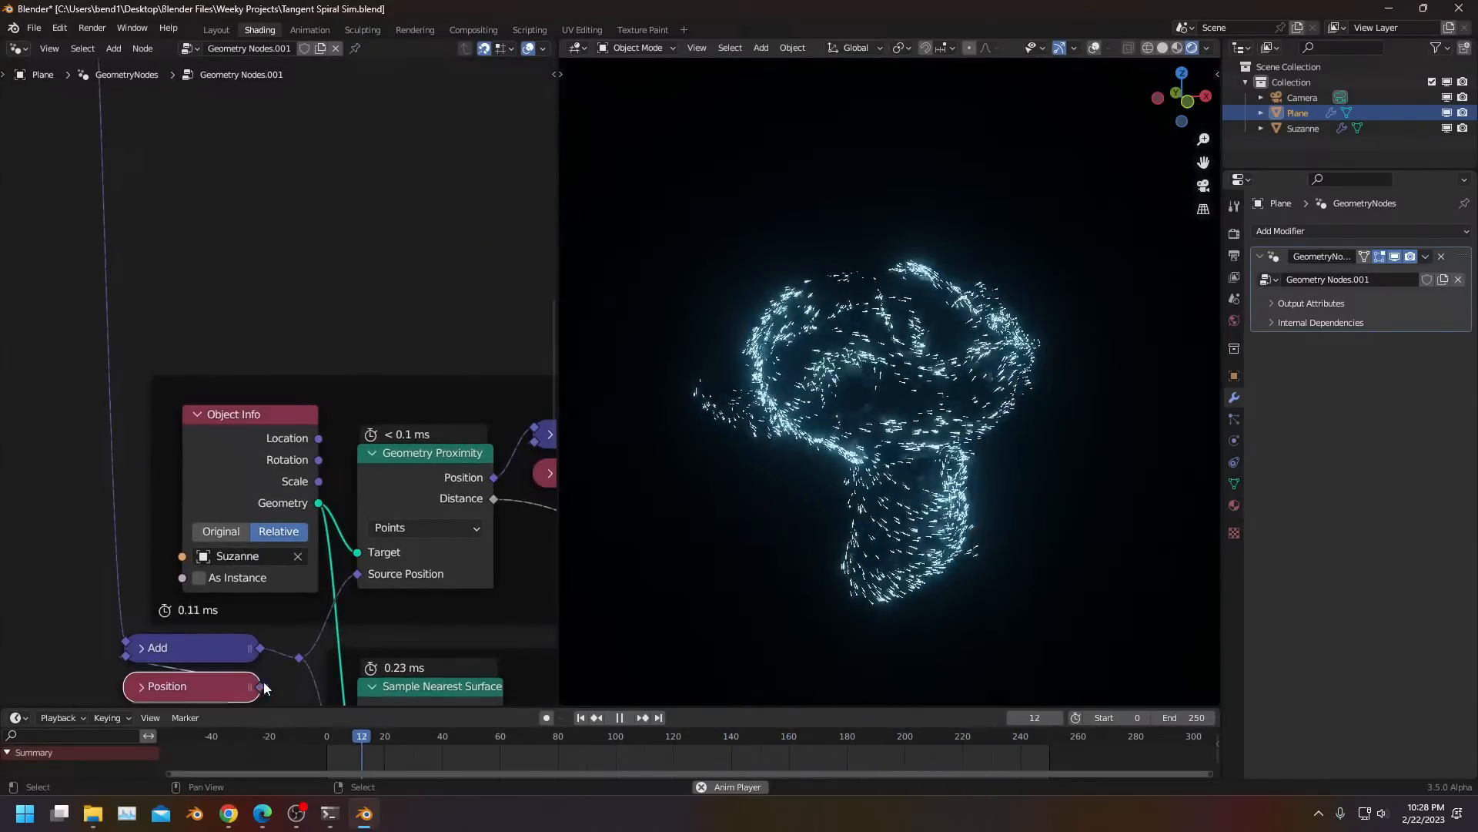
drag(260, 687, 299, 658)
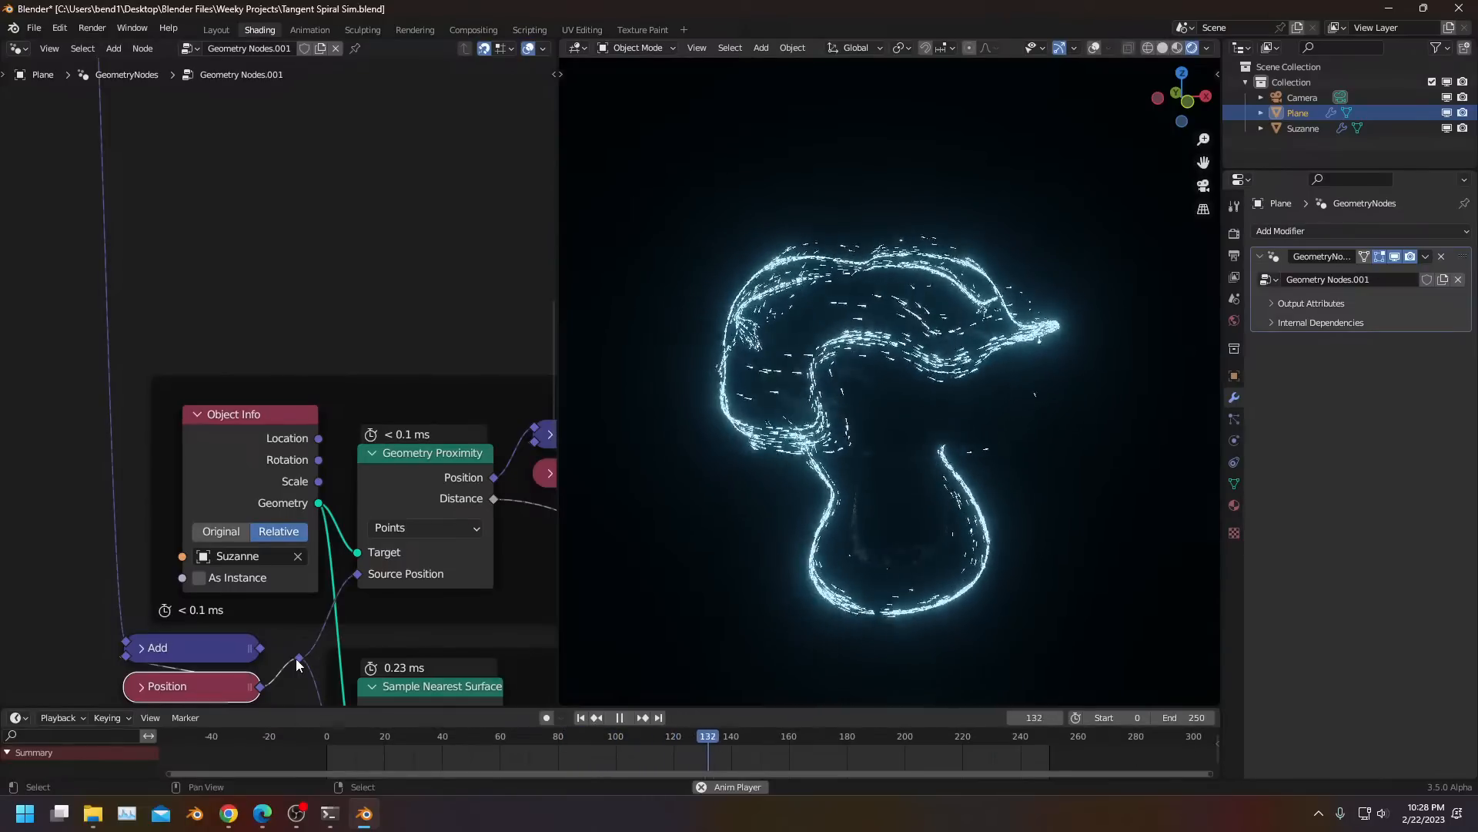
middle_drag(909, 435, 855, 416)
key(ctrl+z)
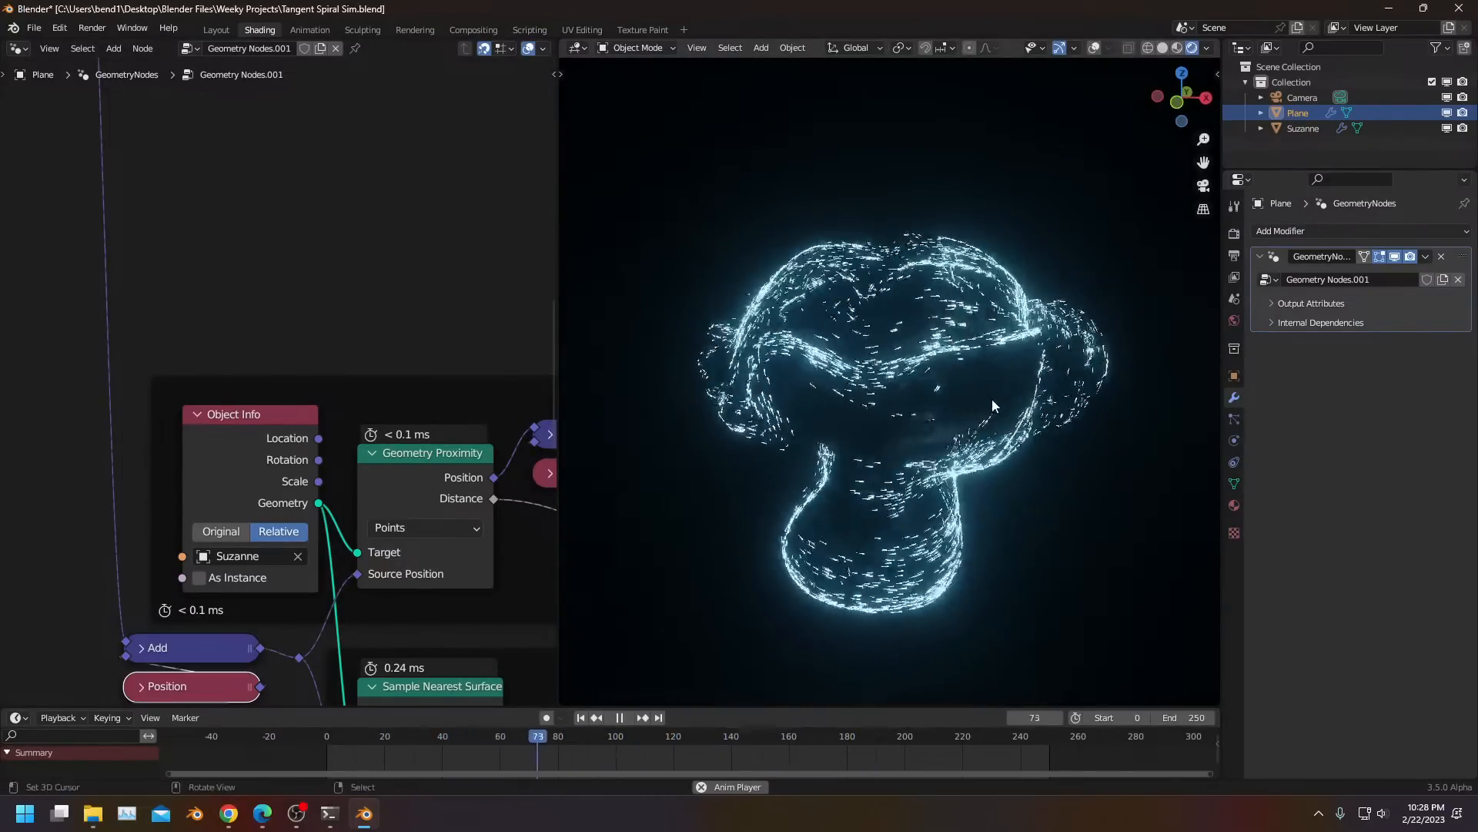
middle_drag(991, 401, 944, 345)
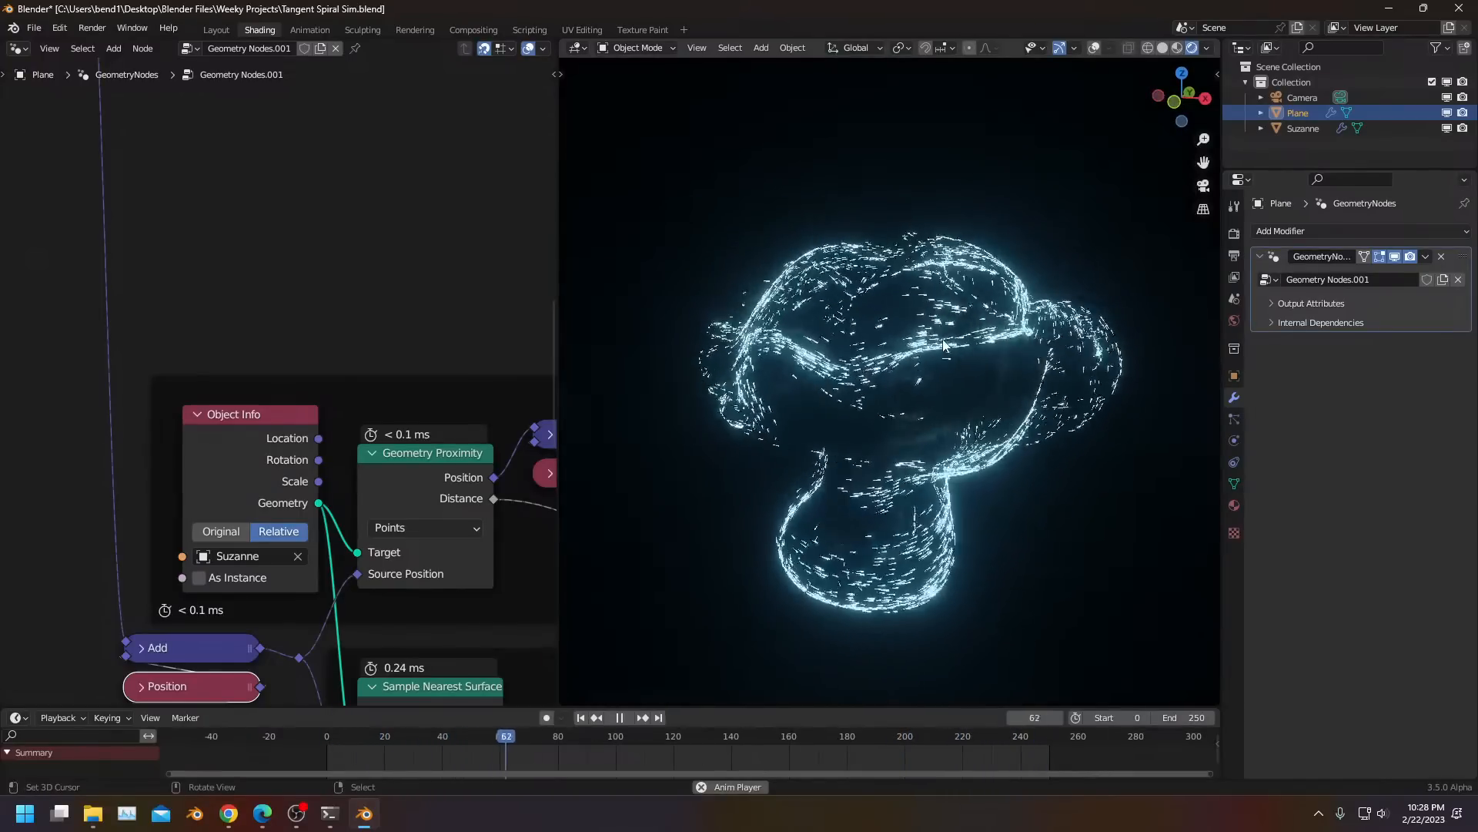
scroll(257, 329, down, 3)
middle_drag(235, 331, 45, 382)
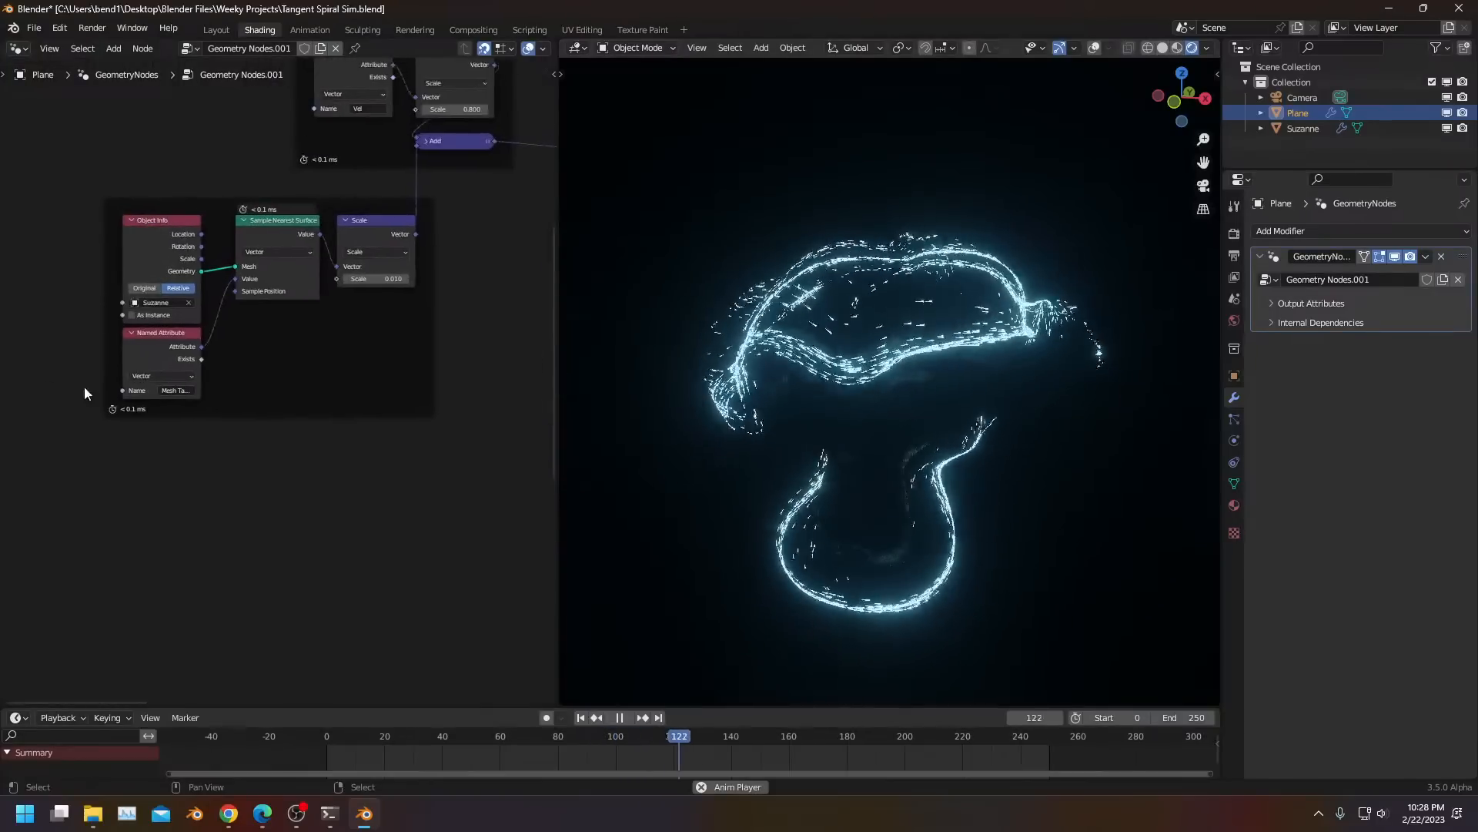
scroll(394, 321, down, 2)
middle_drag(394, 321, 370, 375)
scroll(329, 294, up, 2)
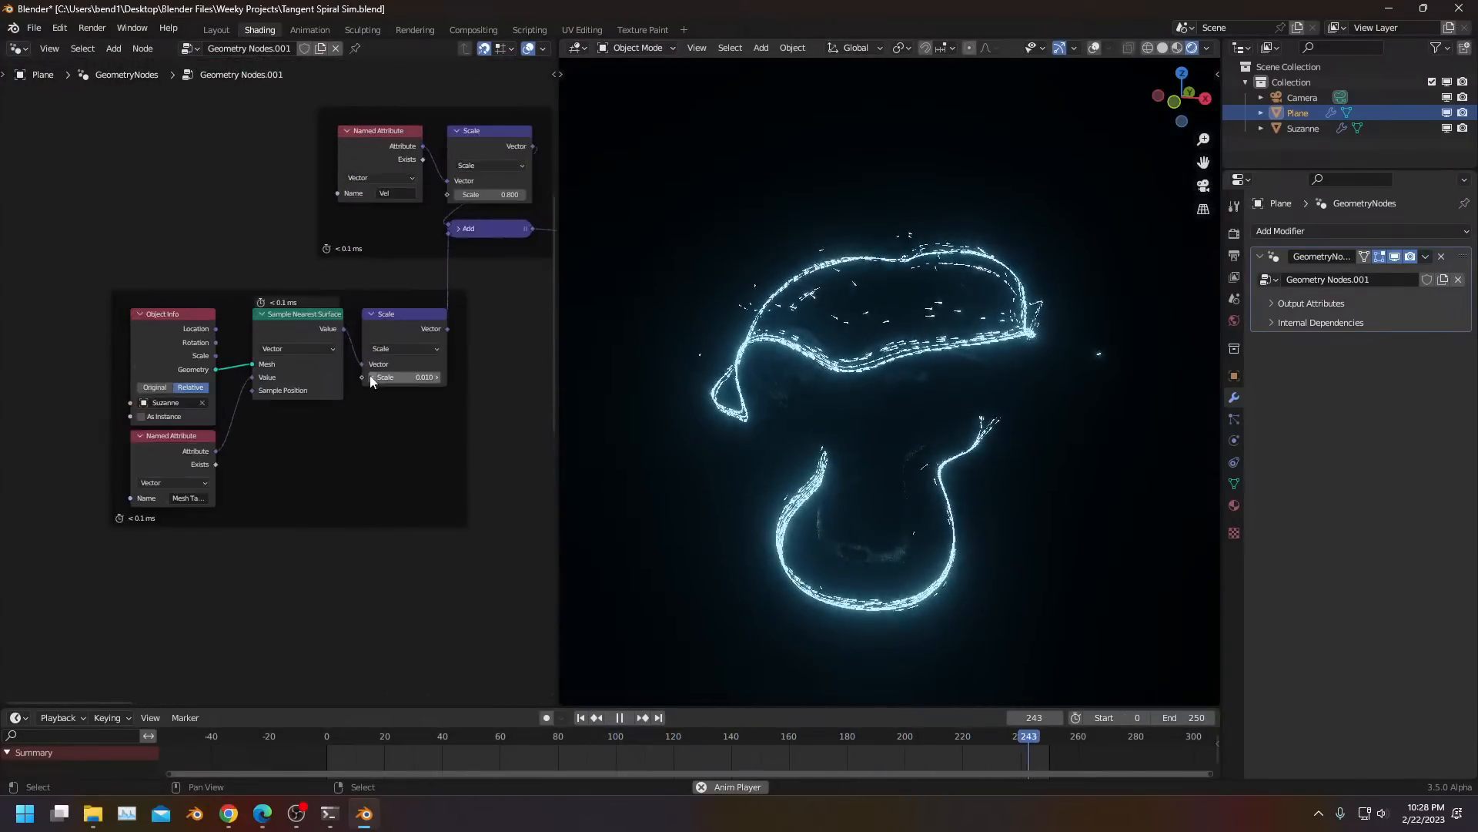
click(379, 154)
key(shift+d)
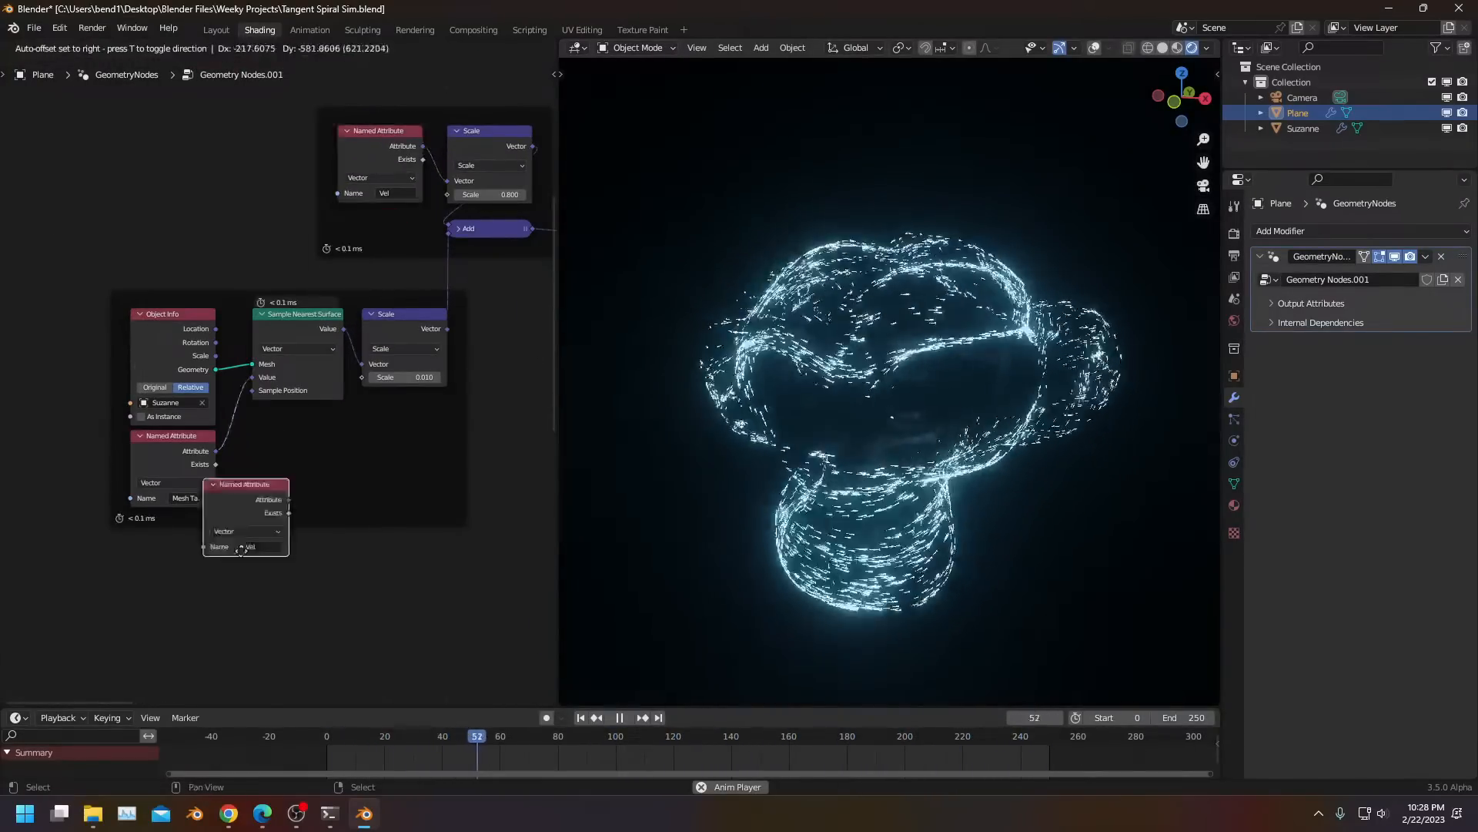
click(172, 682)
drag(228, 621, 313, 597)
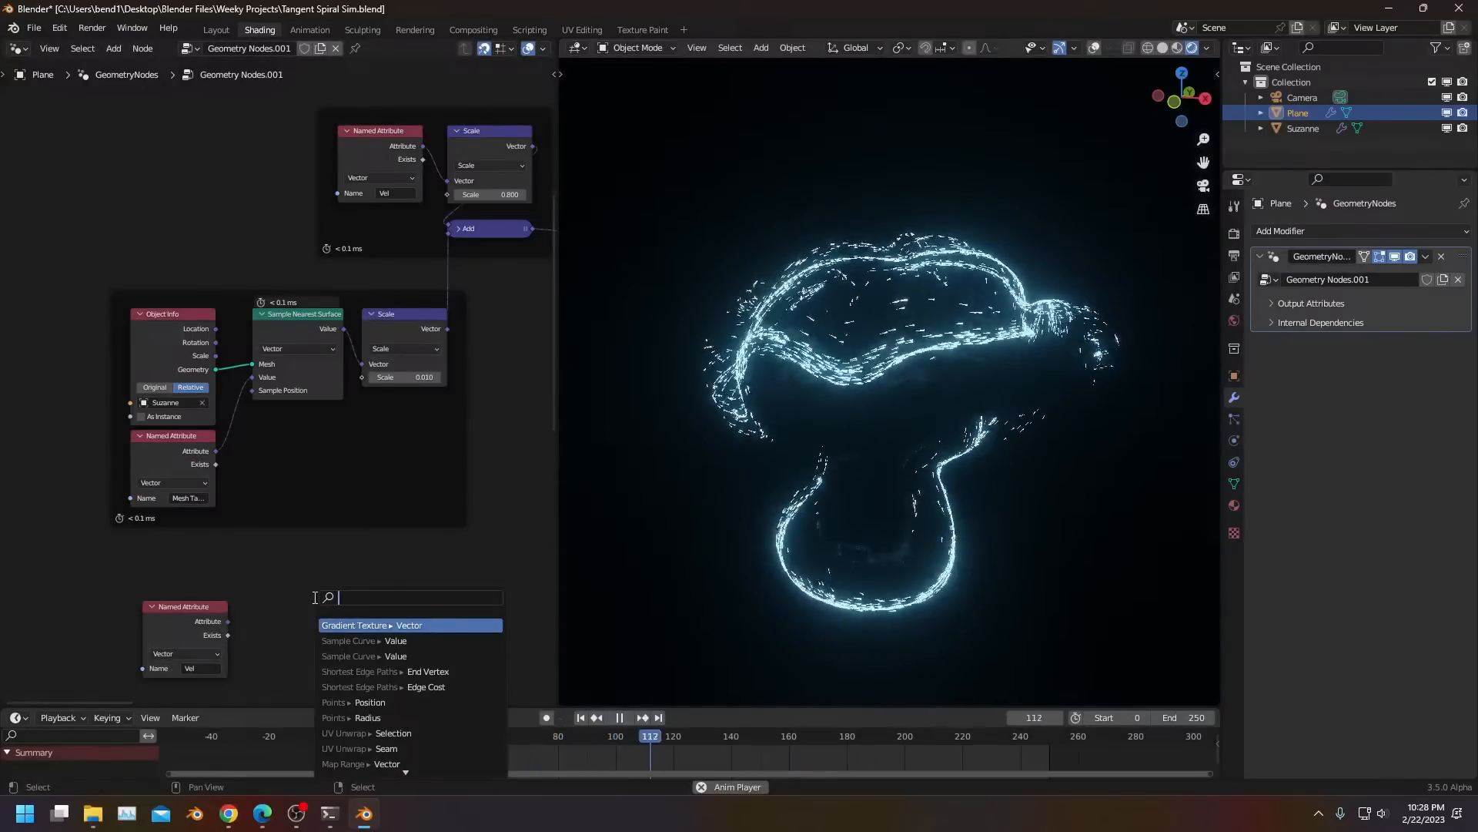
click(370, 702)
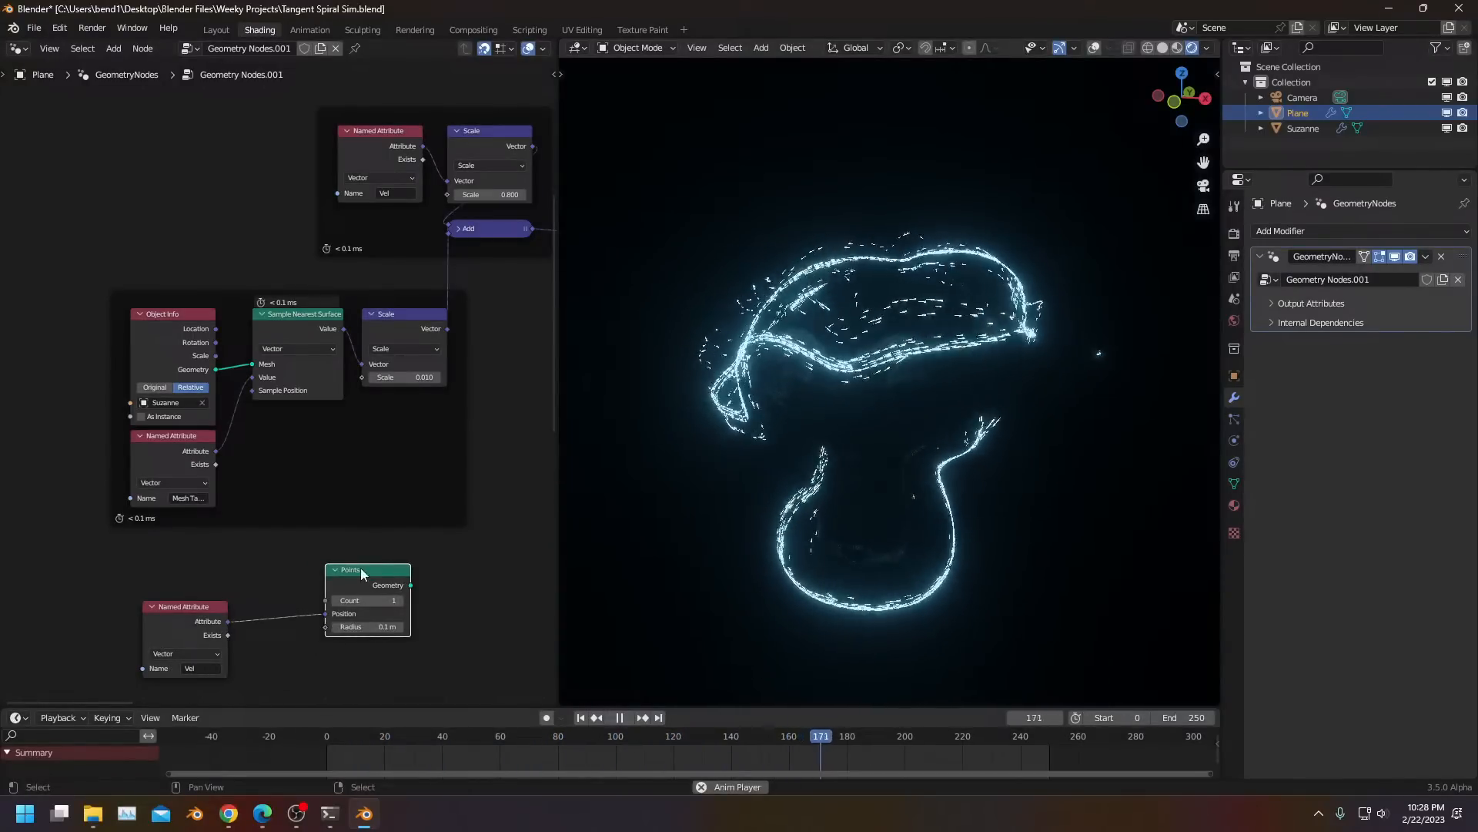
drag(223, 624, 324, 604)
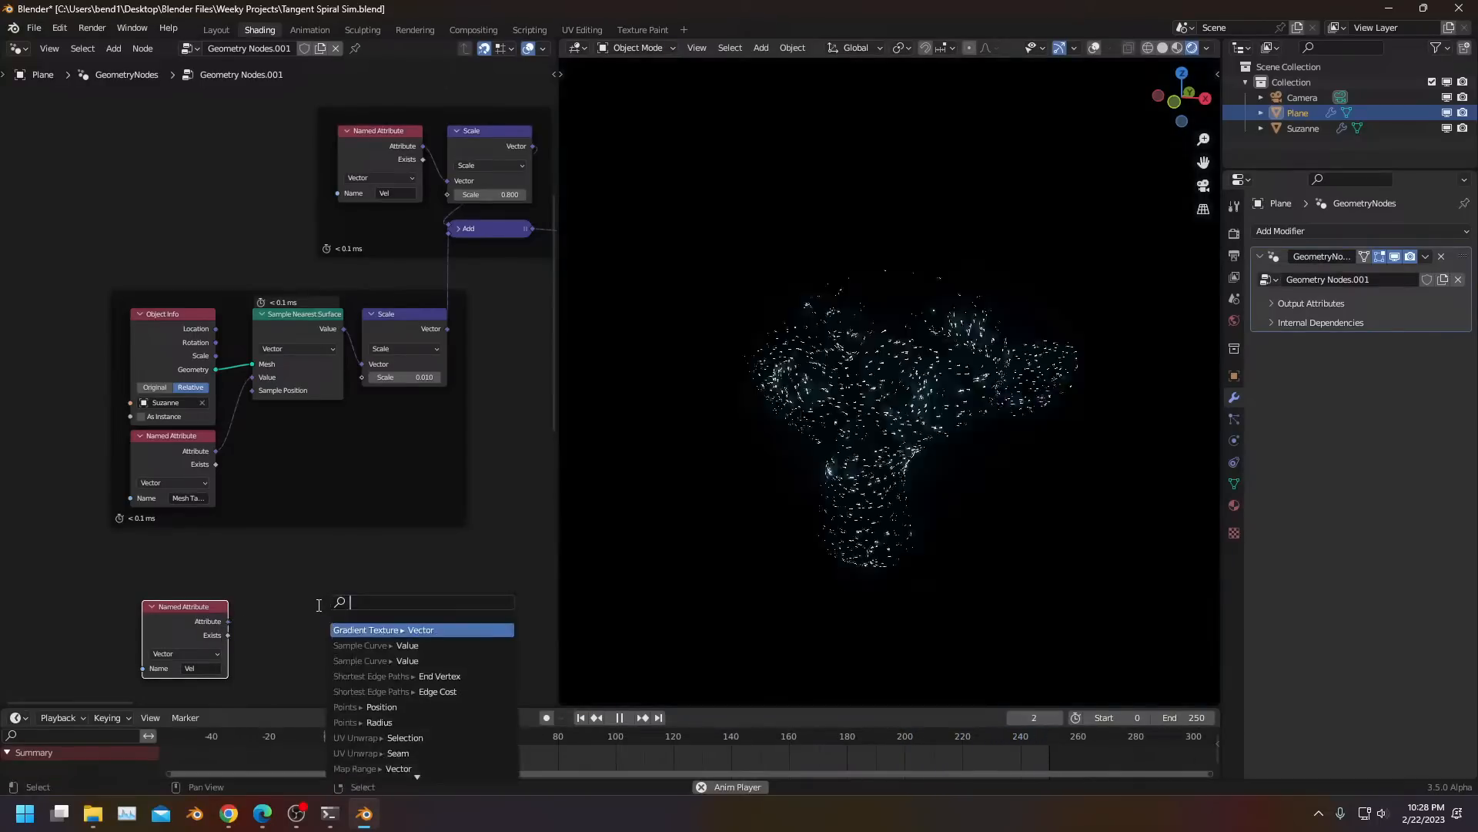
key(x)
Sum the velocity frame's Scale output with Position in a new Add node feeding the tangent frame's Sample Nearest Surface Sample Position
middle_drag(429, 167, 412, 261)
drag(514, 240, 64, 304)
text(ad)
click(133, 335)
click(132, 248)
text(po)
click(85, 329)
drag(173, 240, 234, 484)
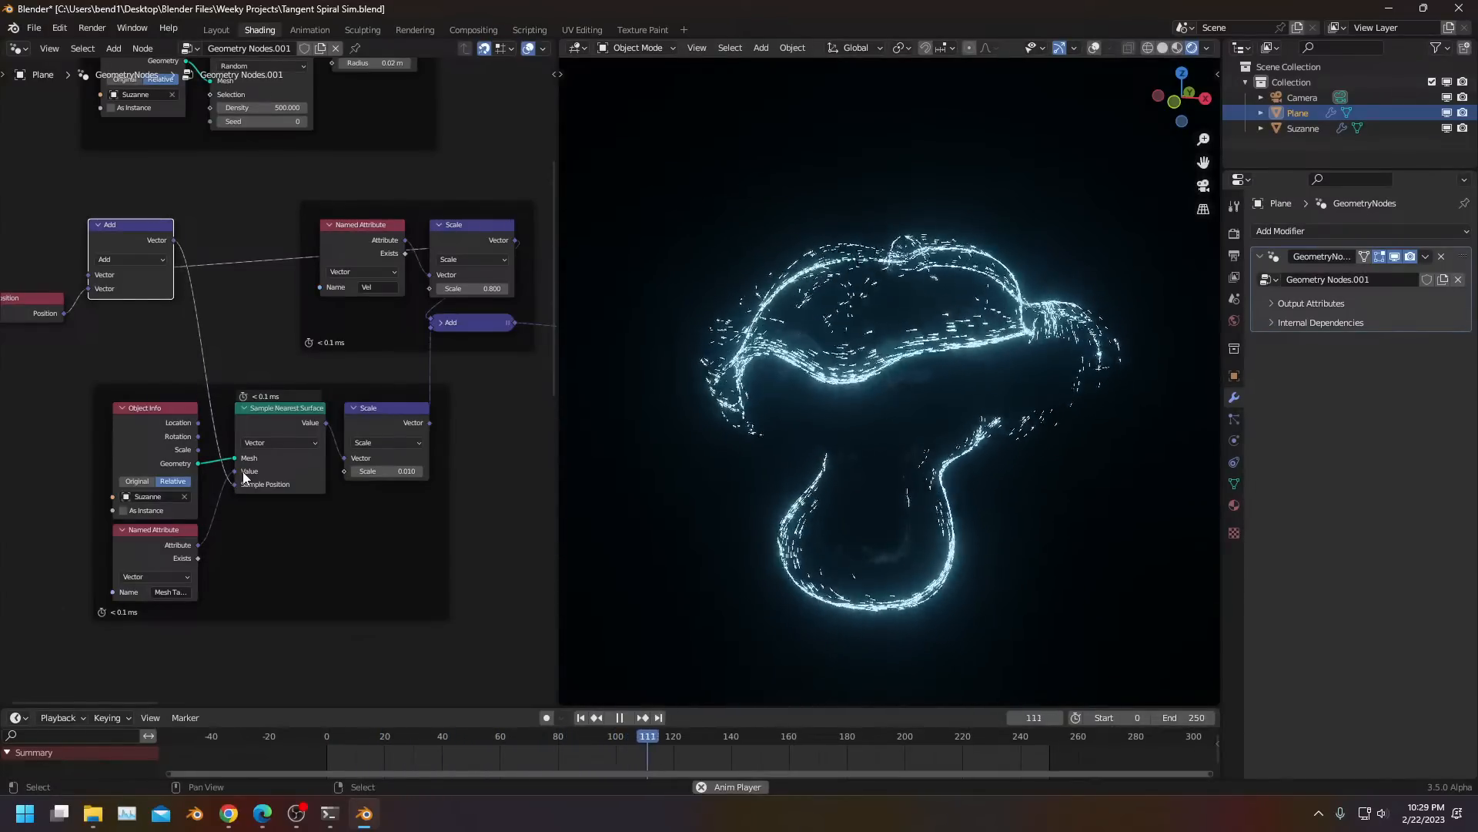
middle_drag(793, 456, 792, 348)
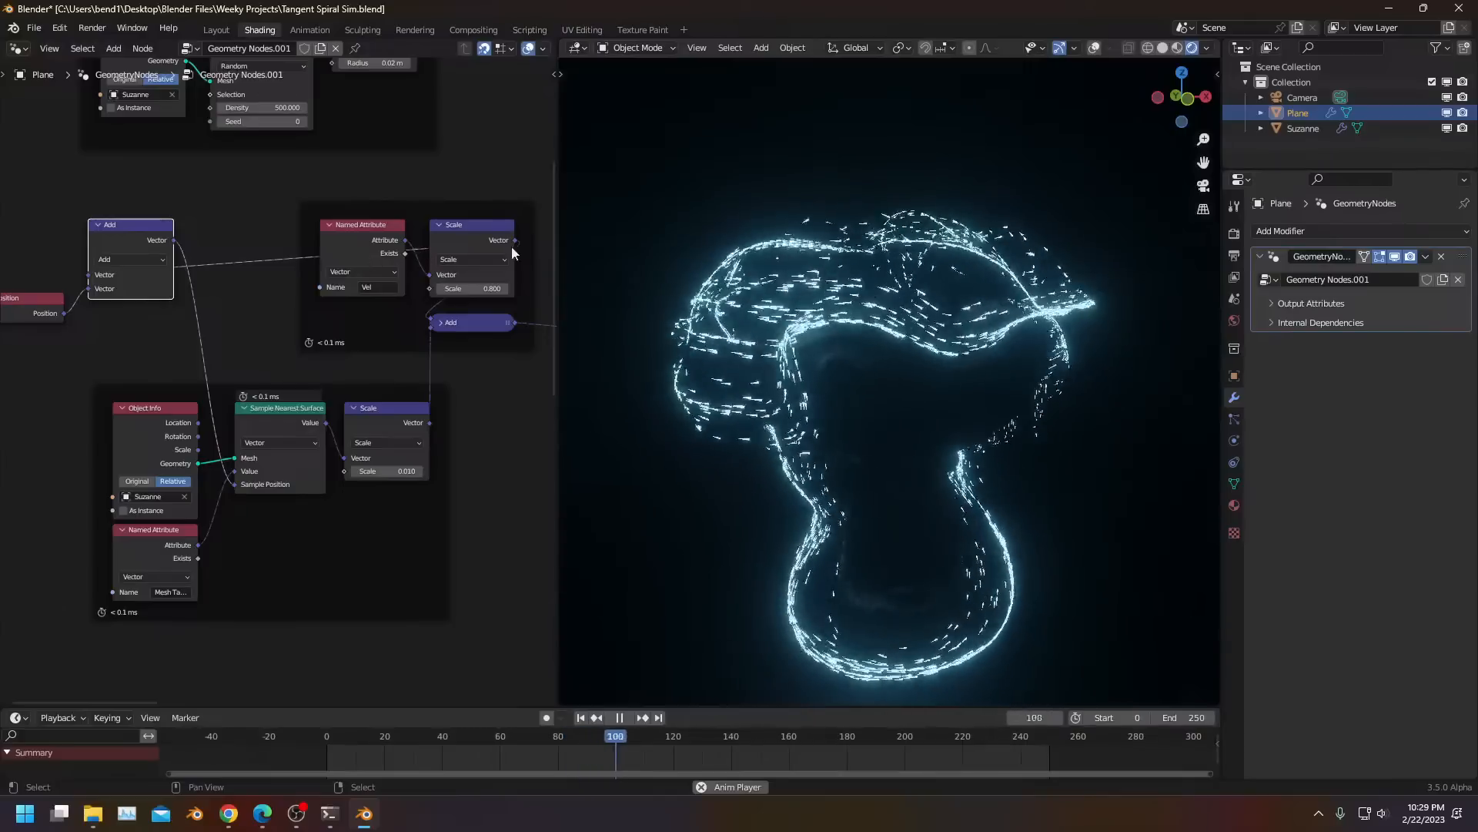
drag(173, 242, 237, 482)
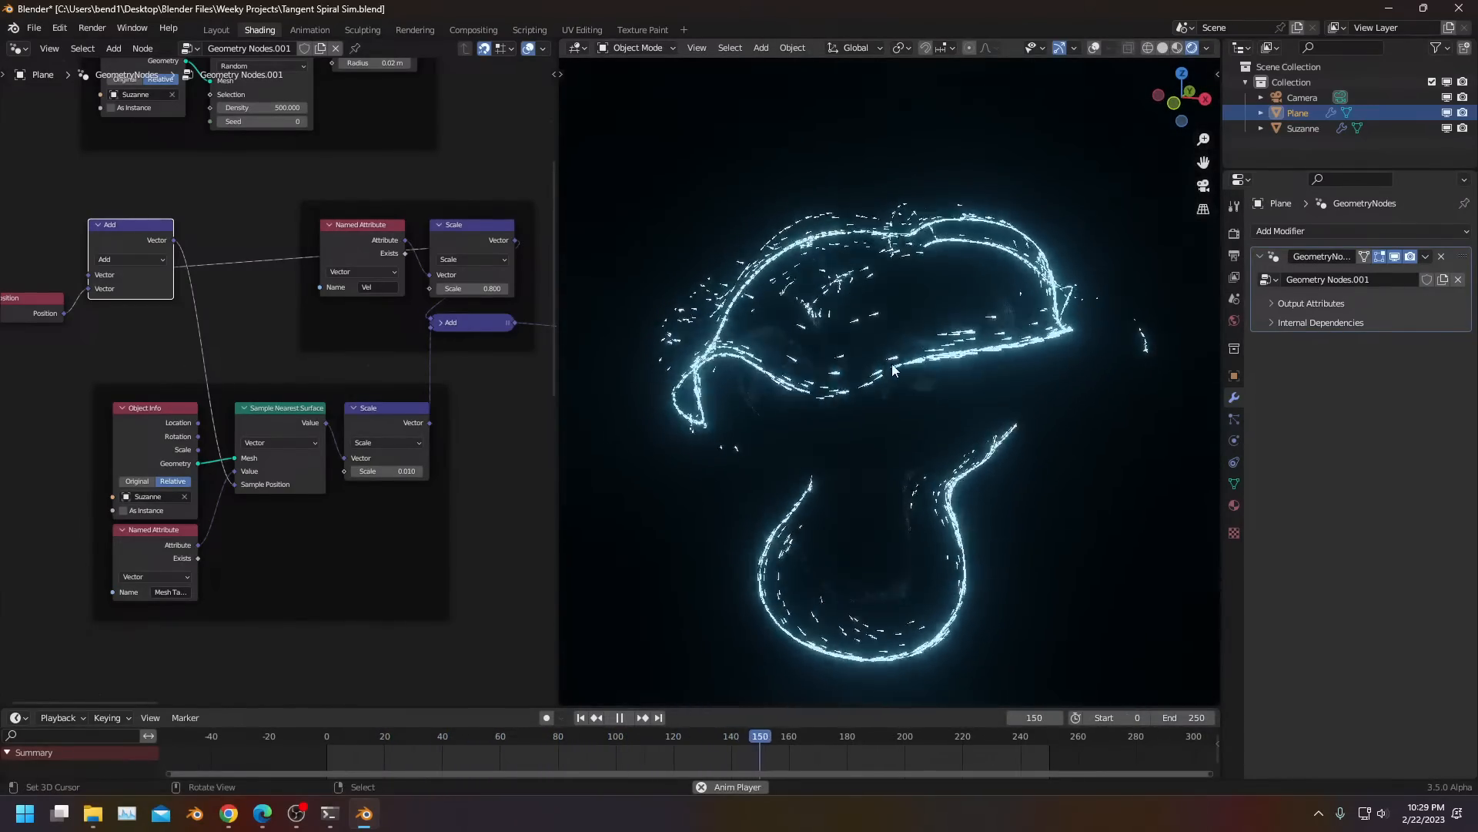
Examine the particle flow on and inside Suzanne's head close up from several angles in rendered shading
middle_drag(892, 365, 927, 457)
scroll(919, 431, up, 3)
scroll(928, 457, up, 2)
scroll(926, 459, down, 5)
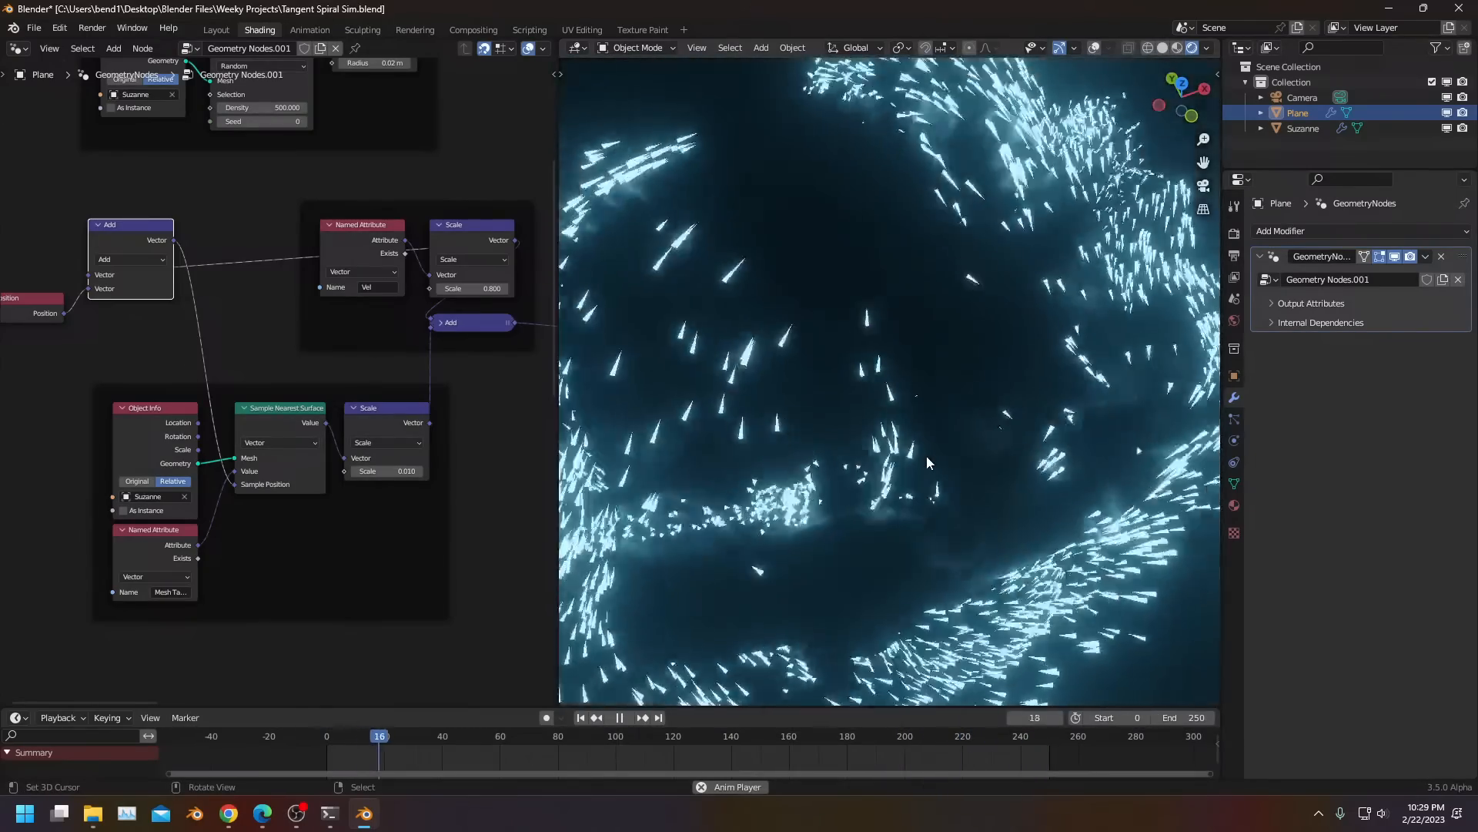
middle_drag(927, 456, 1070, 388)
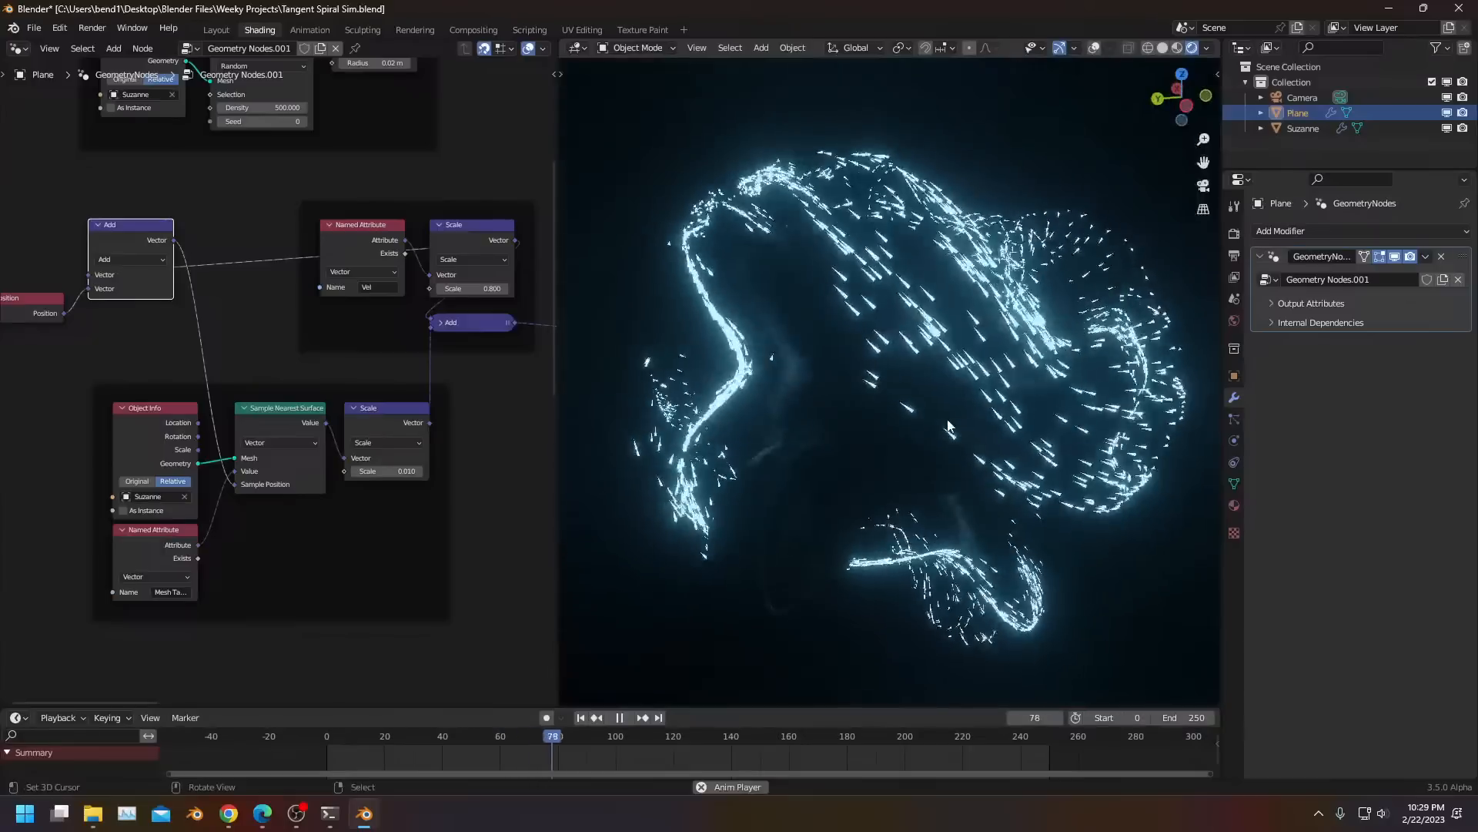
scroll(964, 408, up, 4)
middle_drag(964, 403, 1032, 328)
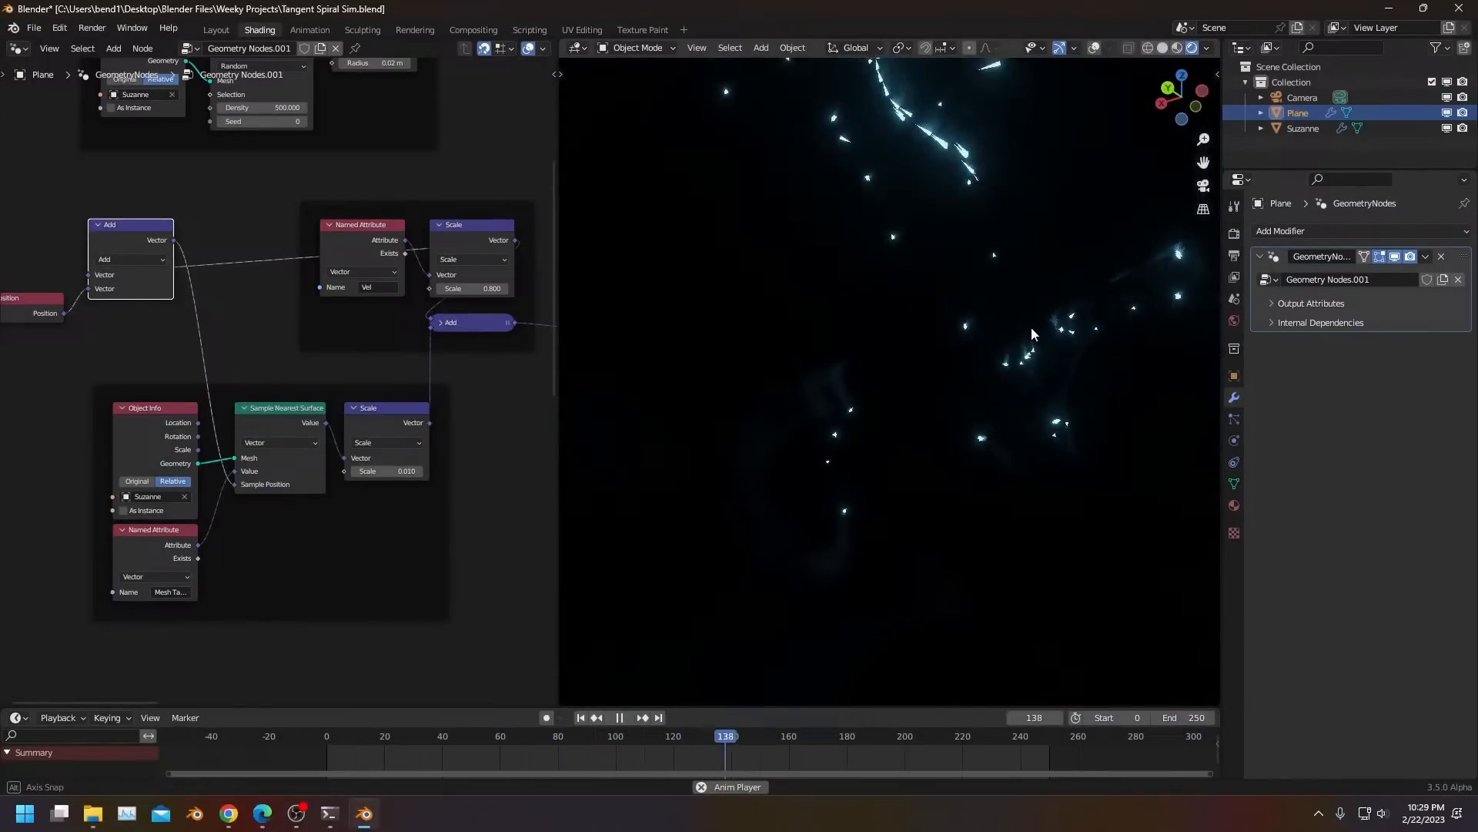
shift+middle_drag(930, 333, 905, 507)
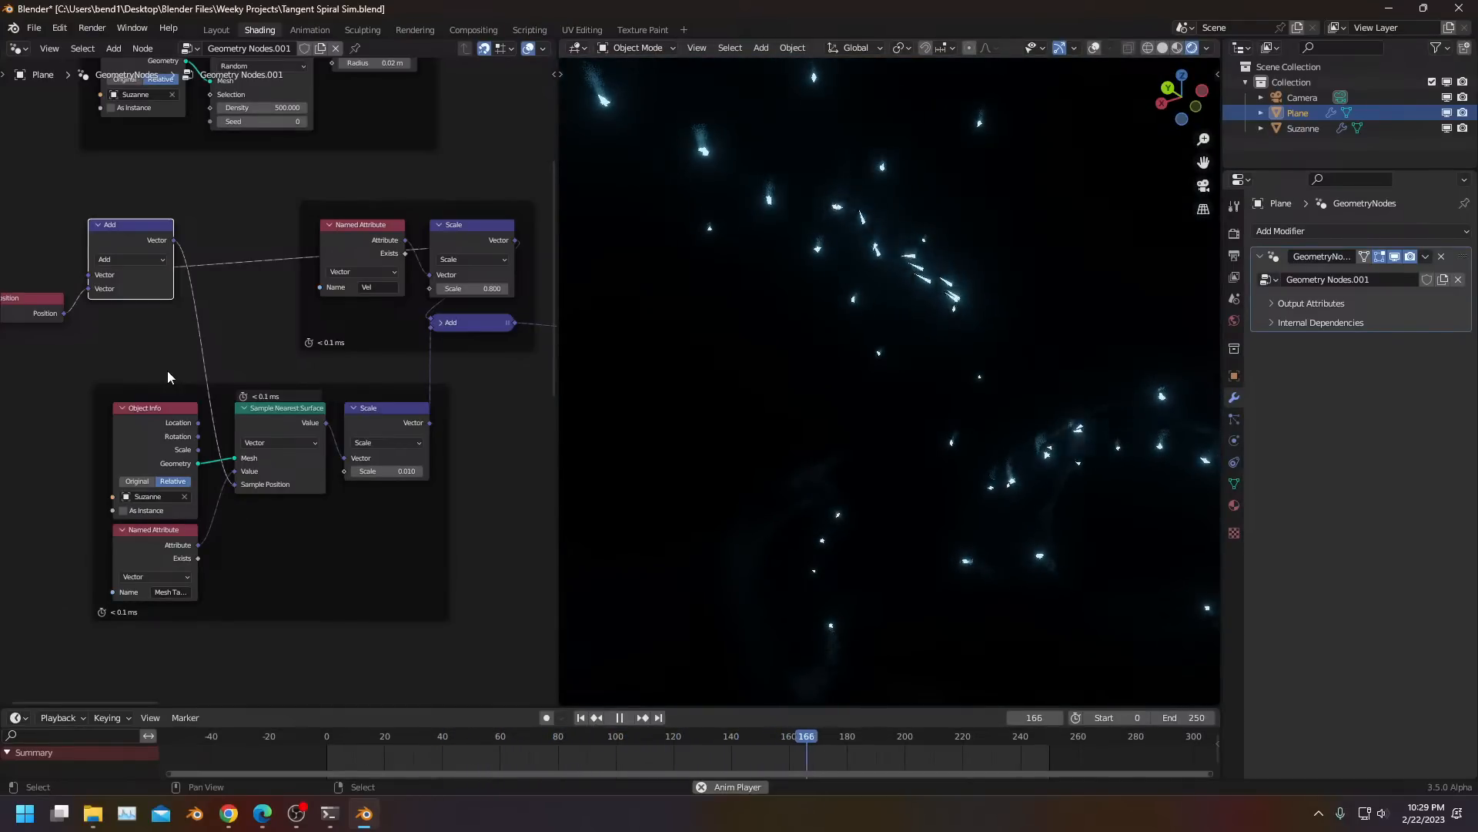
Pause and resume the simulation to inspect the stray particles up close, including in wireframe shading
key(space)
middle_drag(982, 490, 910, 305)
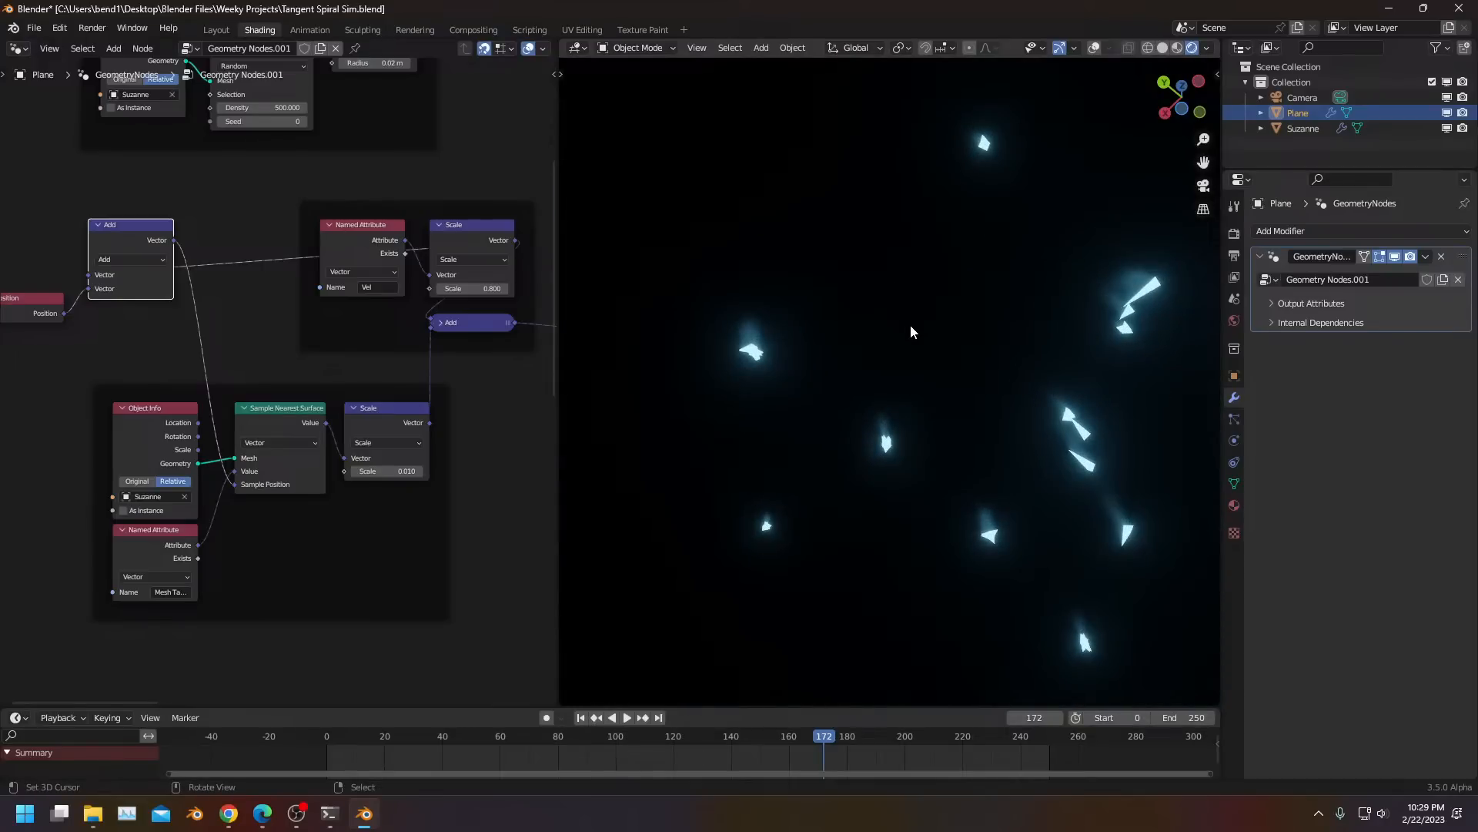
key(space)
key(z)
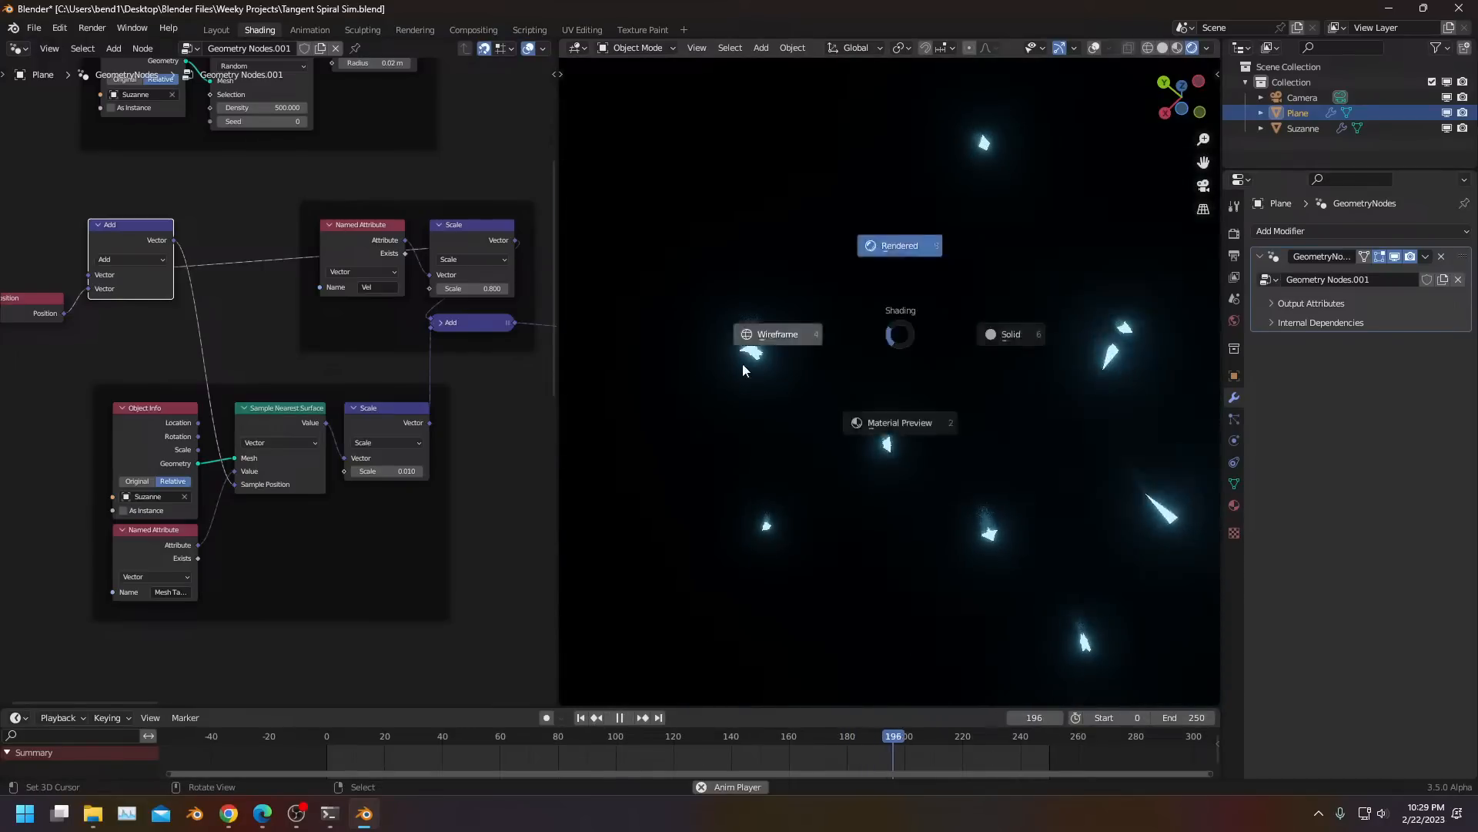
click(737, 372)
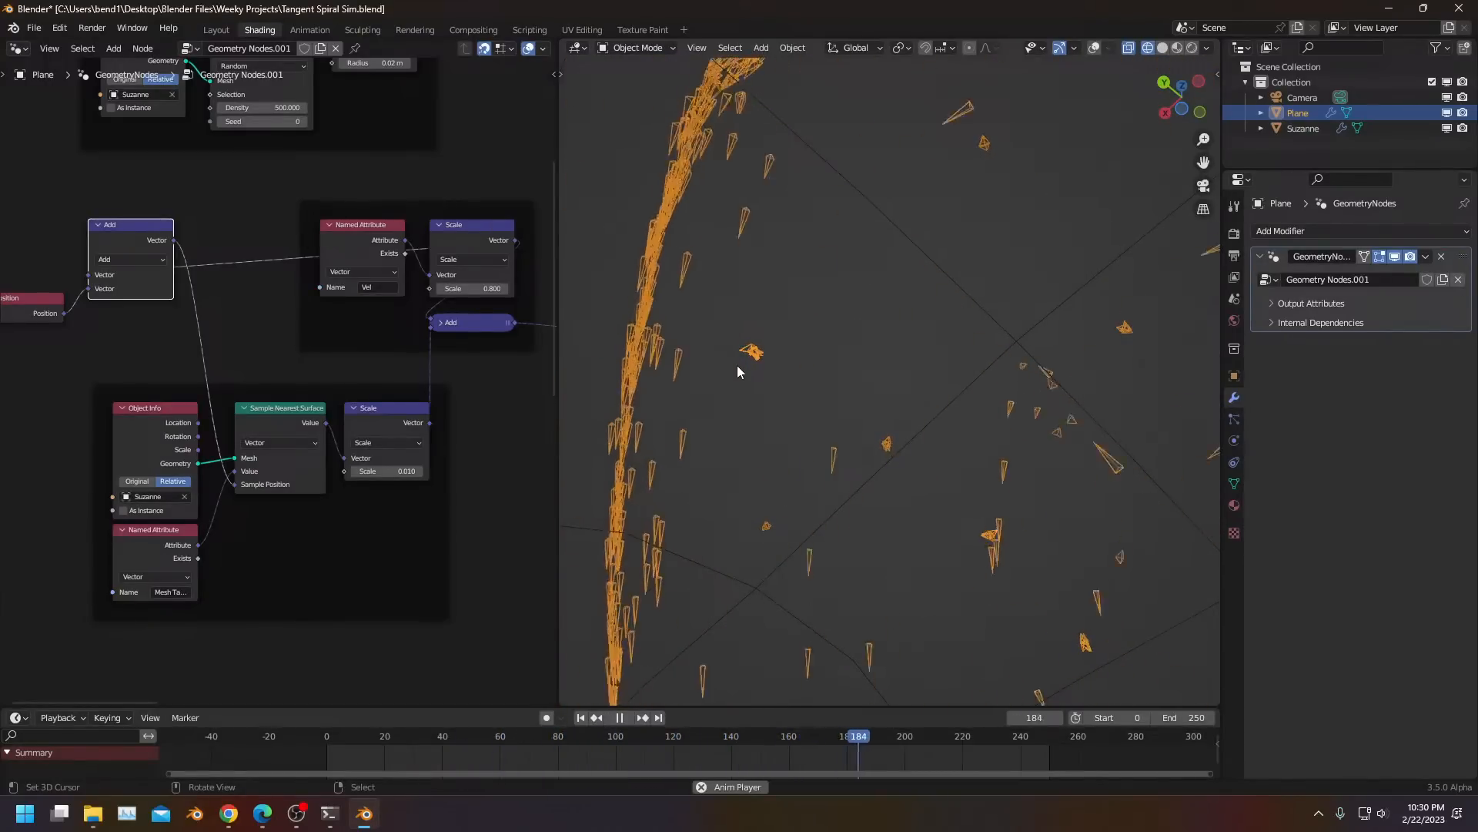
middle_drag(736, 365, 891, 452)
key(space)
Link Normal directly to the inside test's Sample Nearest Surface Value, replay the simulation, and place Interpolate Domain below Normal
scroll(406, 485, down, 7)
middle_drag(406, 485, 94, 251)
scroll(217, 385, up, 1)
scroll(216, 389, up, 3)
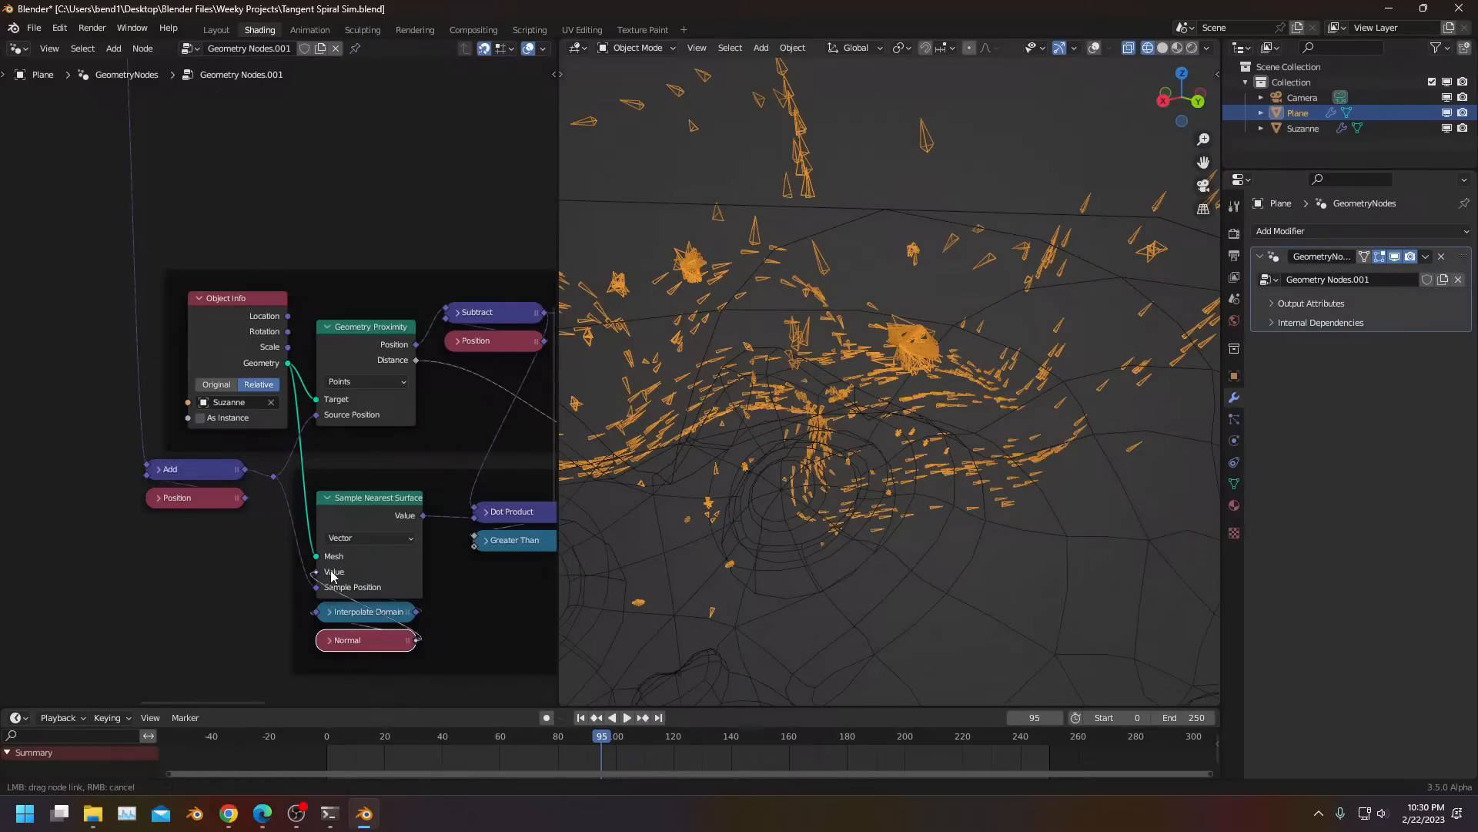
key(space)
click(311, 750)
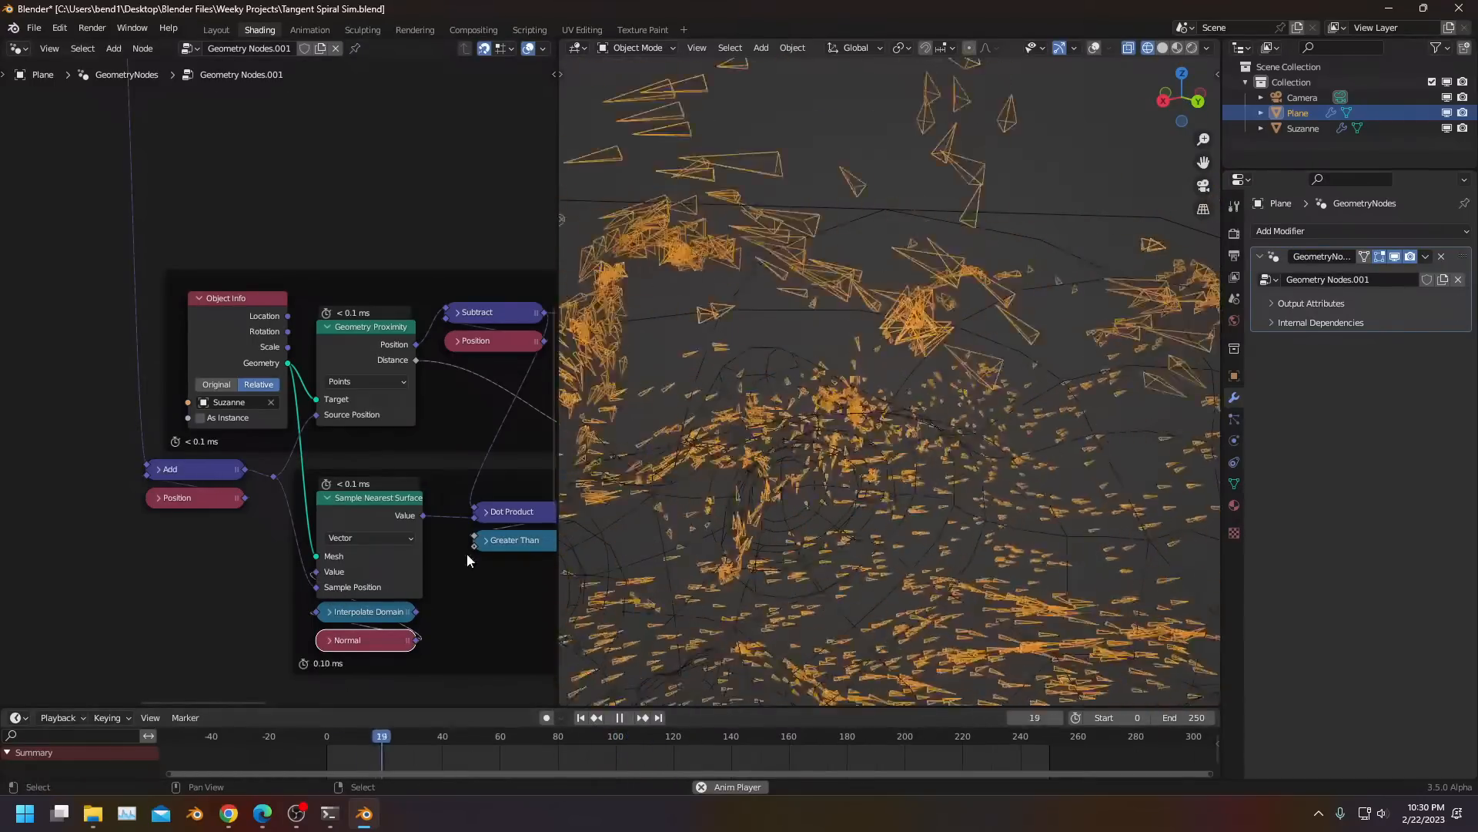
drag(352, 608, 356, 663)
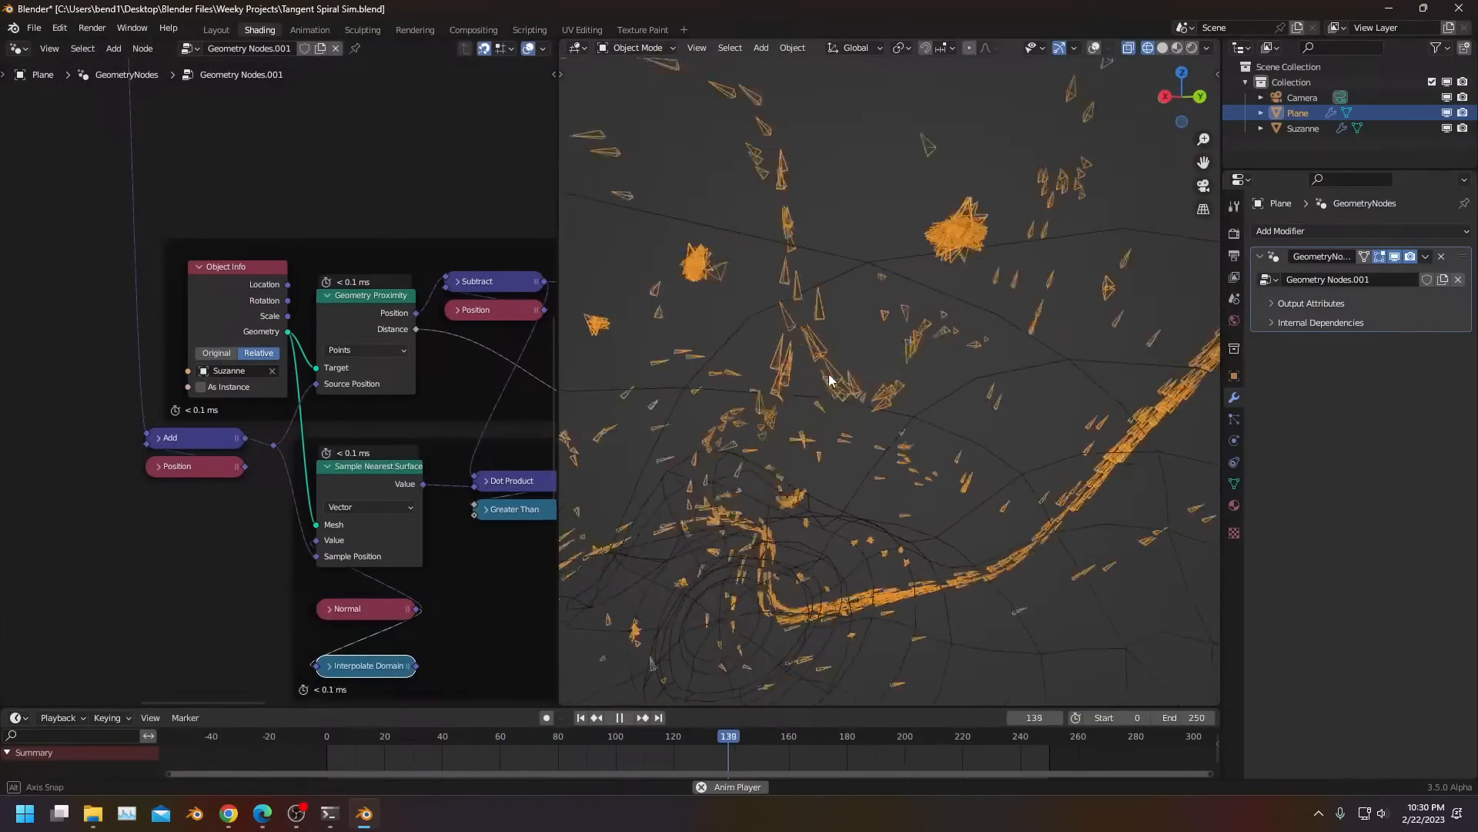
Examine the particle clusters around Suzanne's mesh from several angles, switching viewport shading and pausing and resuming playback
key(z)
click(927, 379)
middle_drag(928, 376, 943, 326)
key(z)
click(752, 343)
middle_drag(747, 345, 775, 328)
key(space)
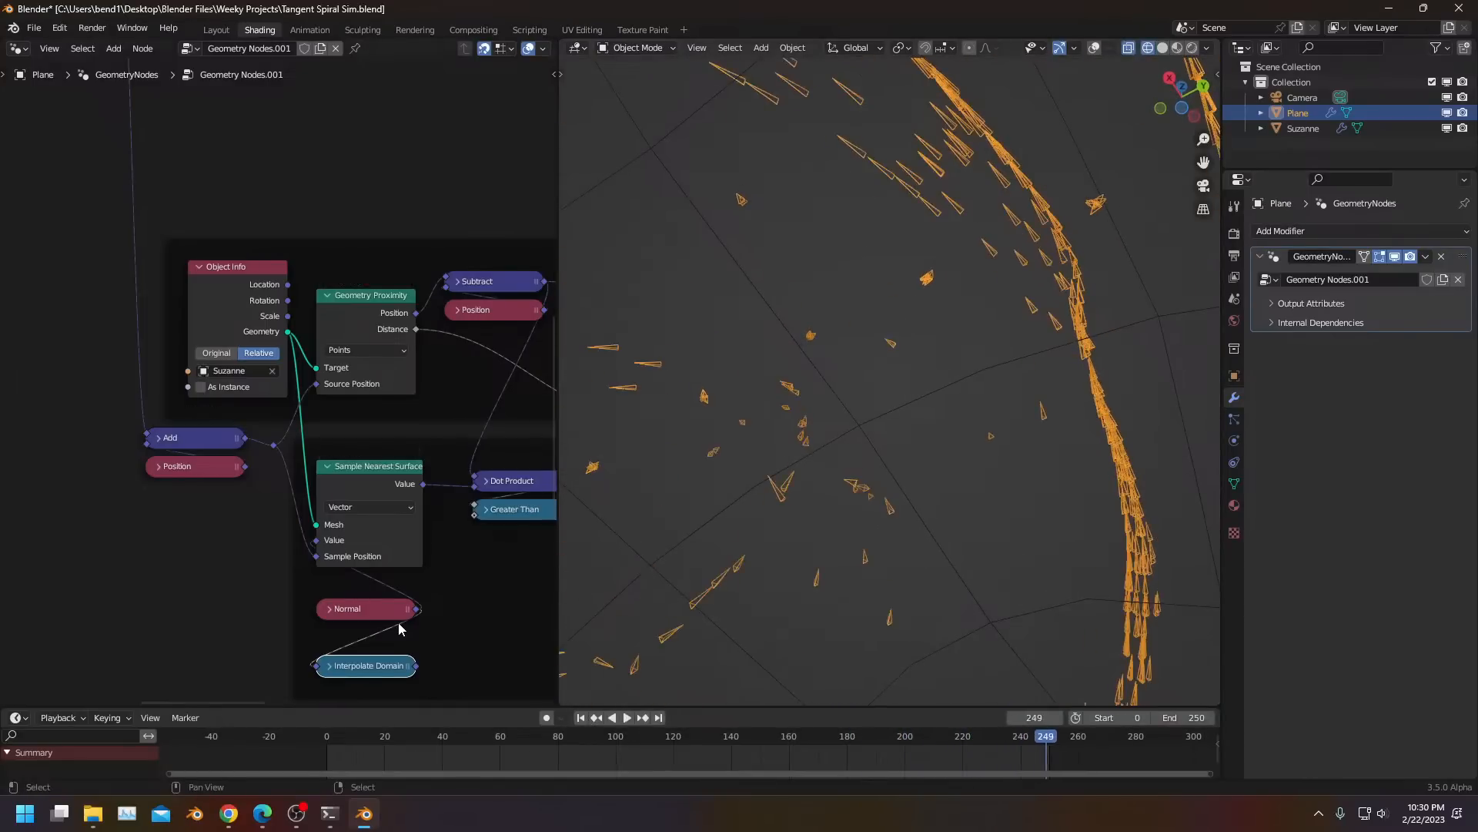
middle_drag(373, 490, 310, 512)
key(space)
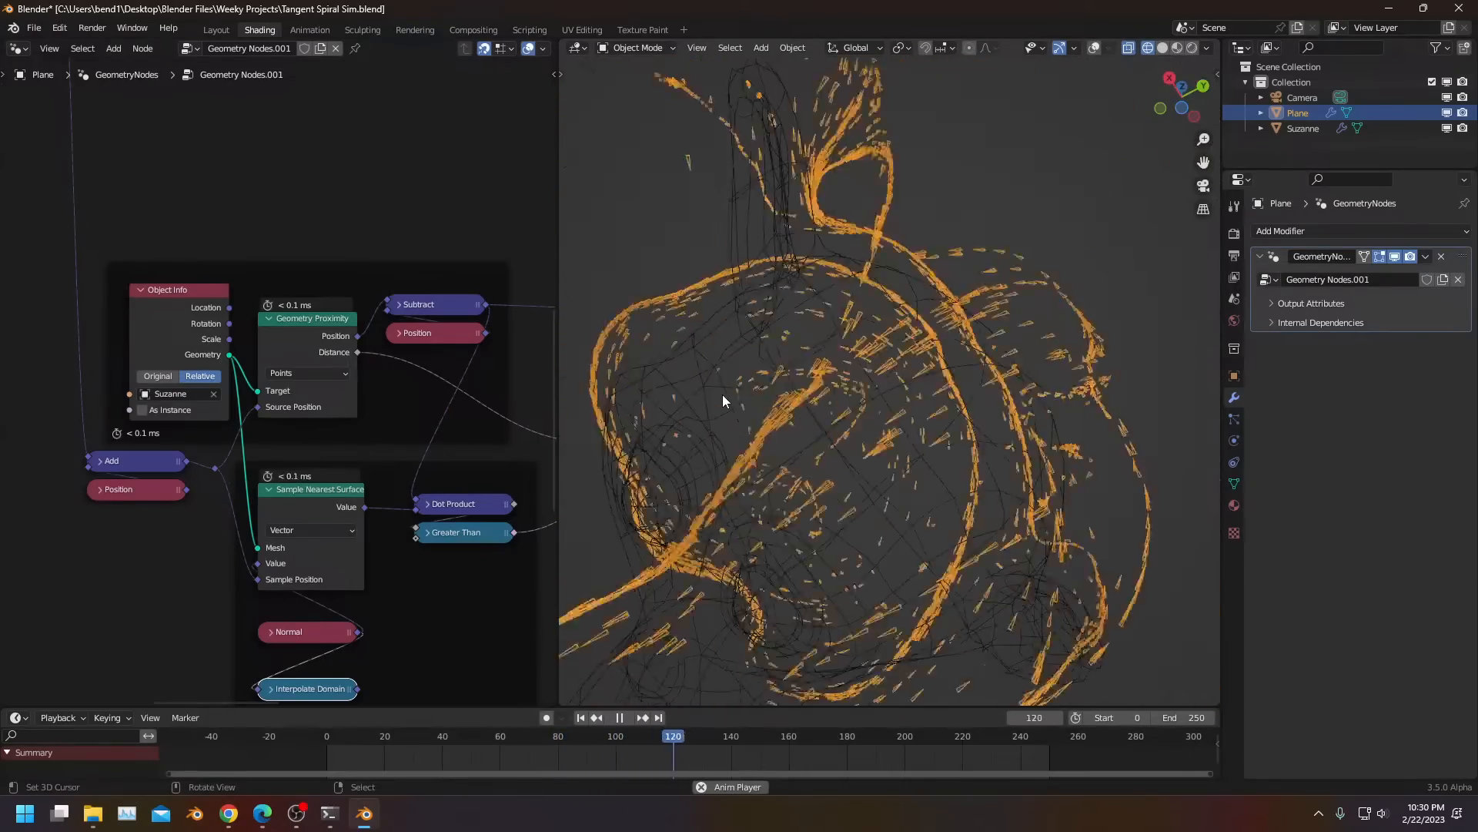
middle_drag(722, 399, 995, 485)
scroll(890, 477, up, 2)
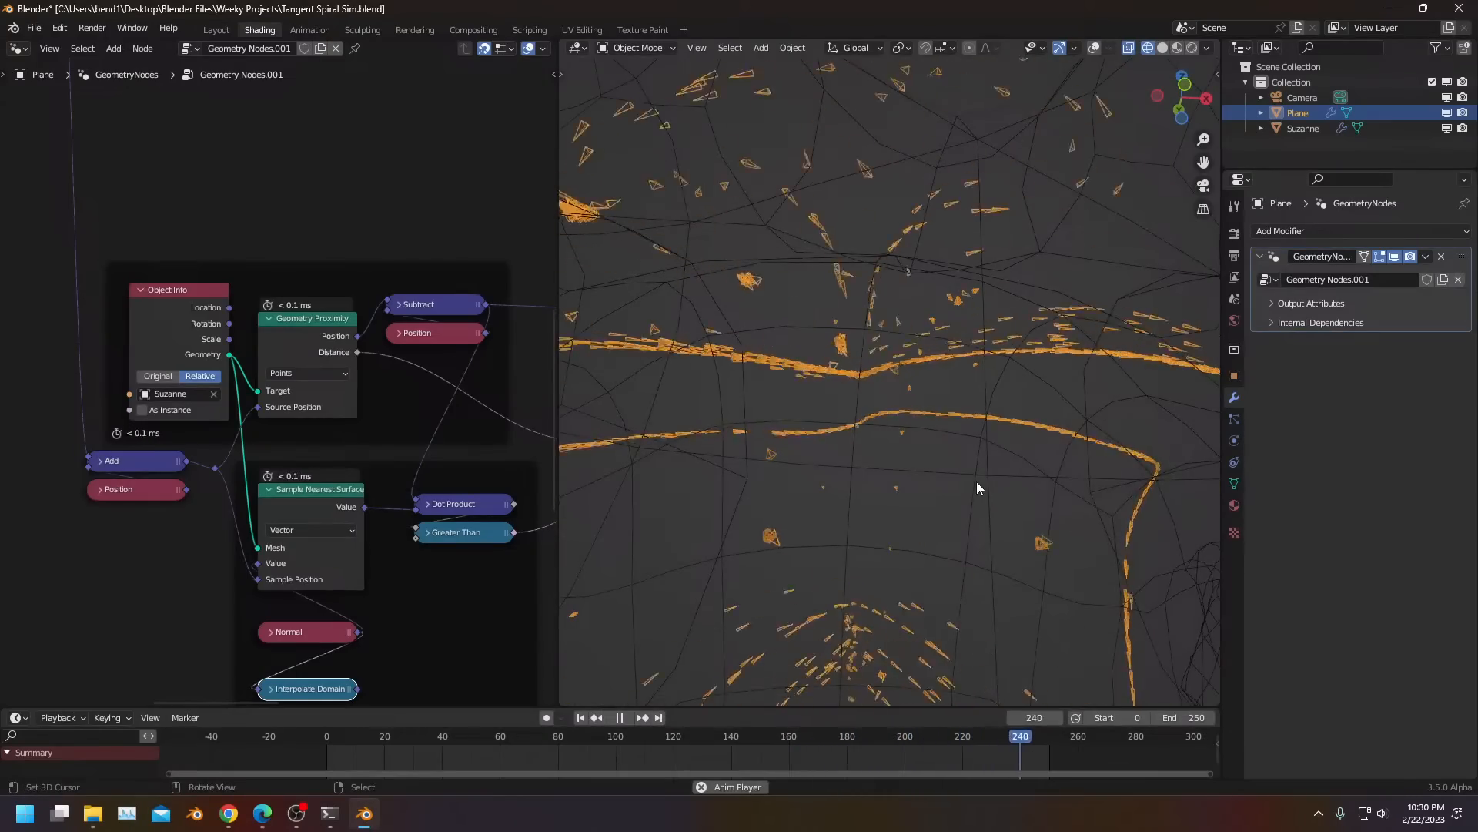
Relink Normal directly to Sample Nearest Surface's Value, remove Interpolate Domain, and place Normal right under Sample Nearest Surface
drag(231, 564, 259, 563)
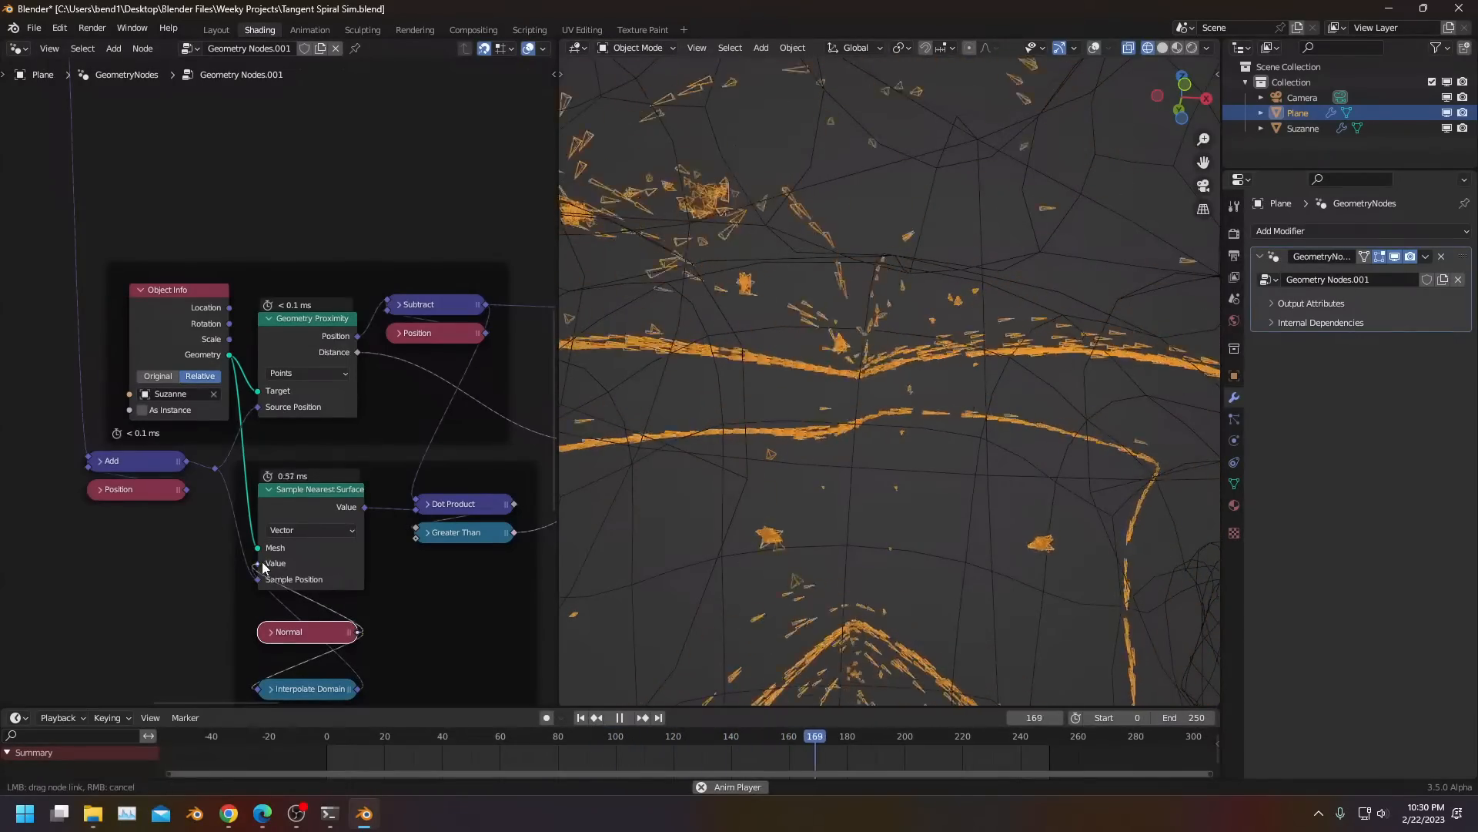
drag(331, 627, 330, 599)
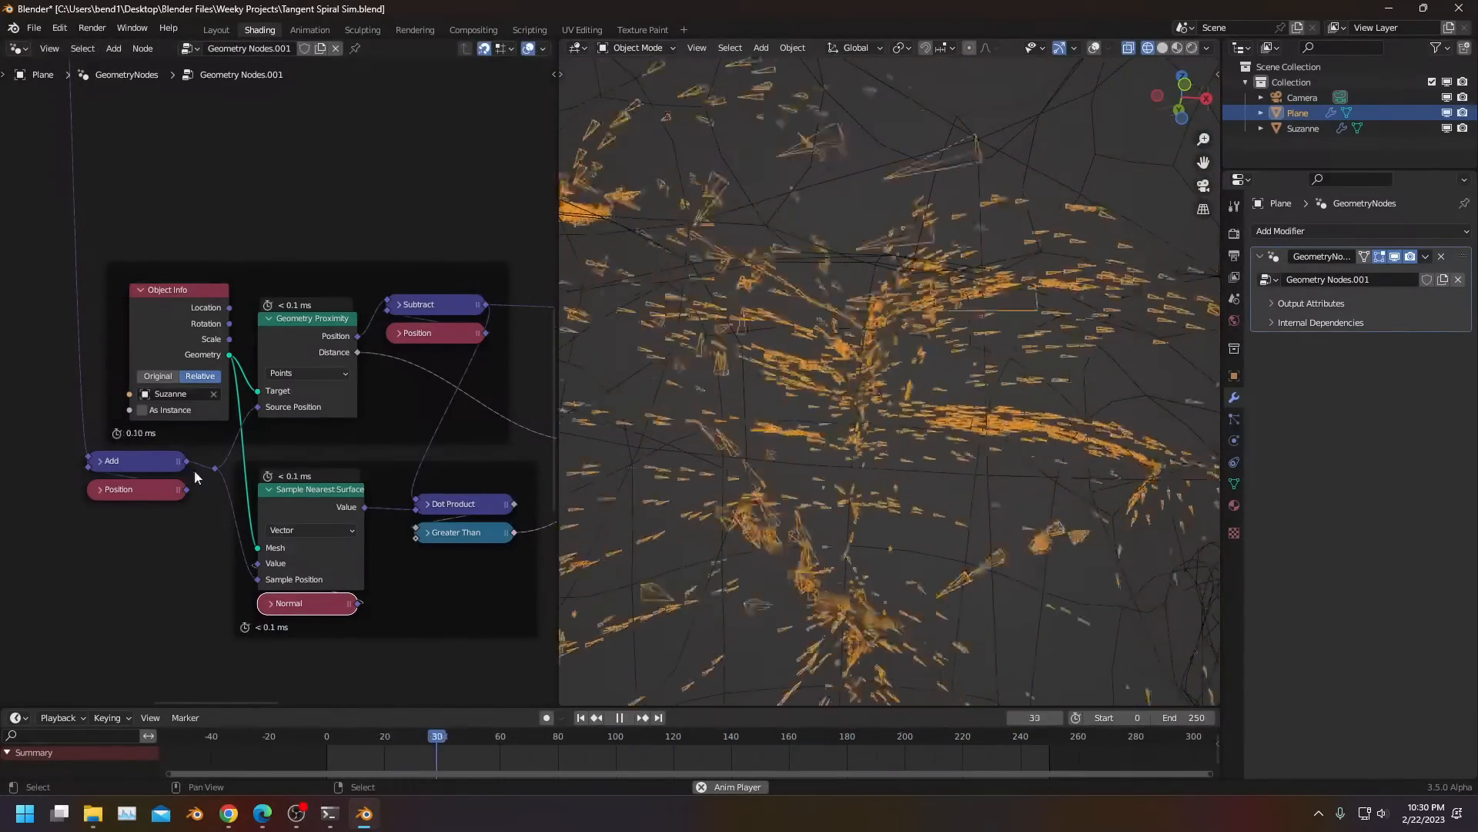
Try driving the shared reroute from Position alone in place of the Add output, and undo the link change
click(214, 469)
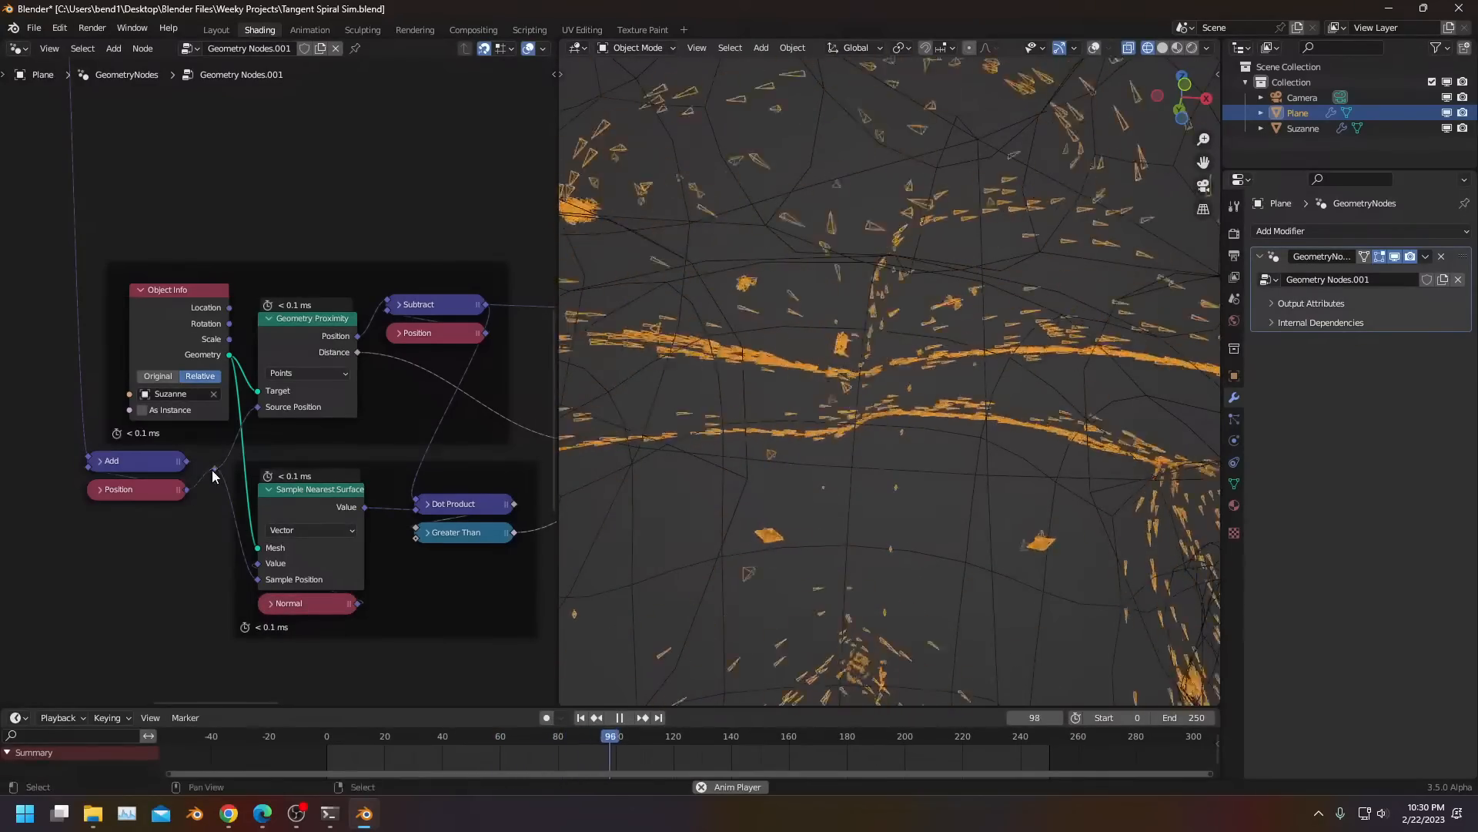
key(ctrl+z)
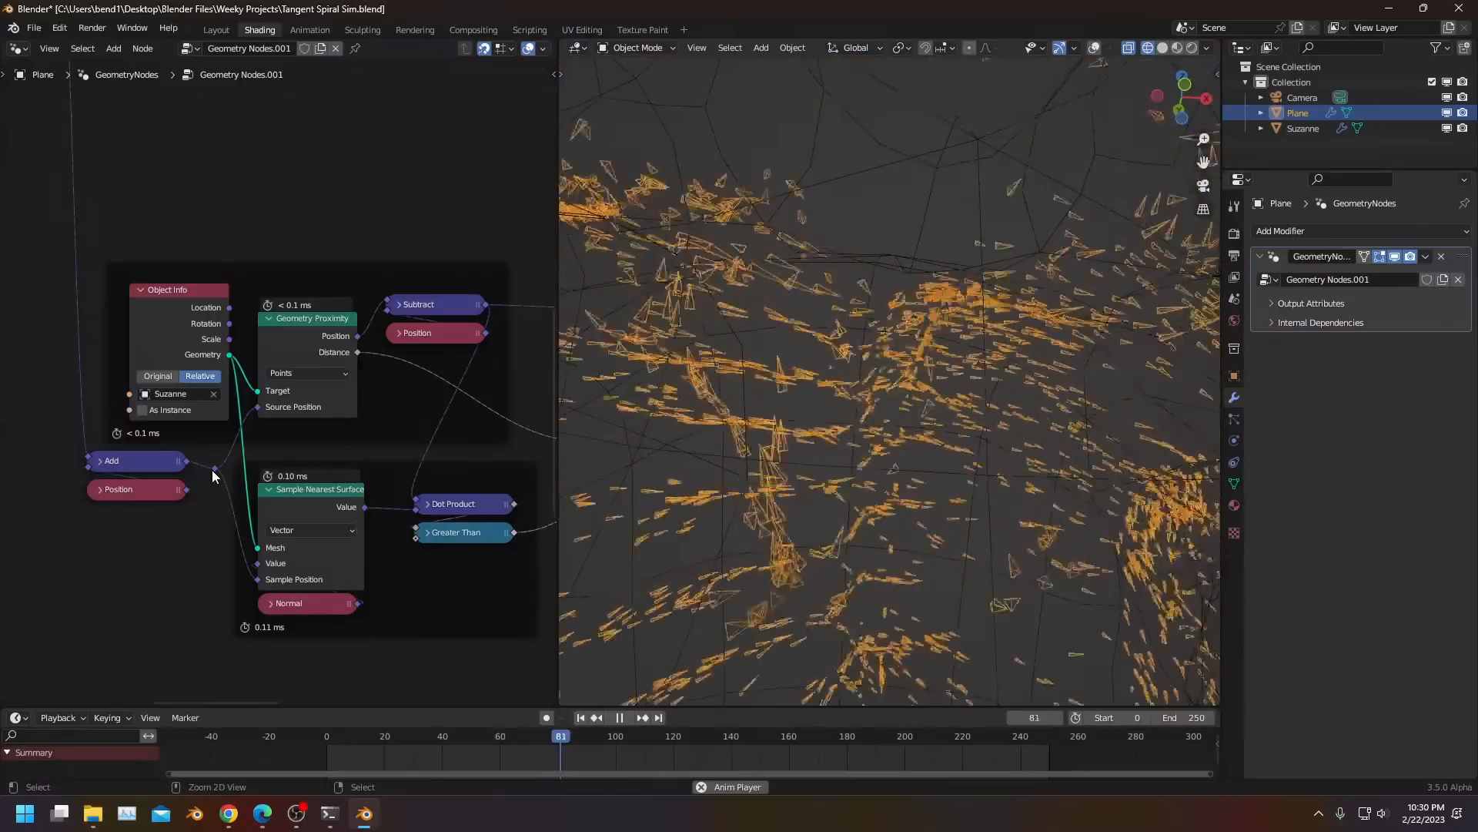
Return the viewport to rendered shading with all of Suzanne in view and deselect all objects
scroll(779, 392, down, 6)
middle_drag(784, 388, 832, 376)
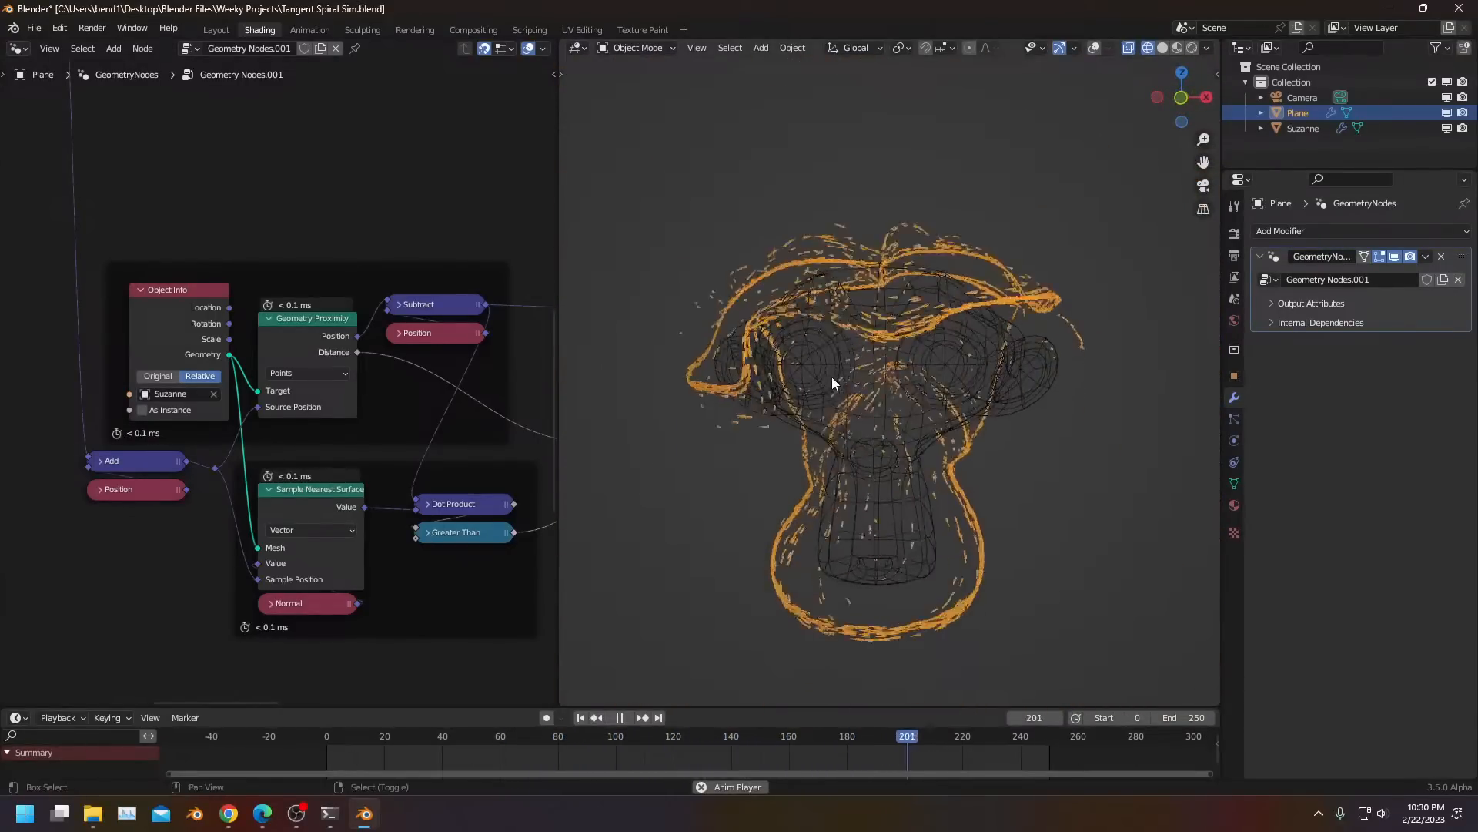
key(shift+z)
key(alt+a)
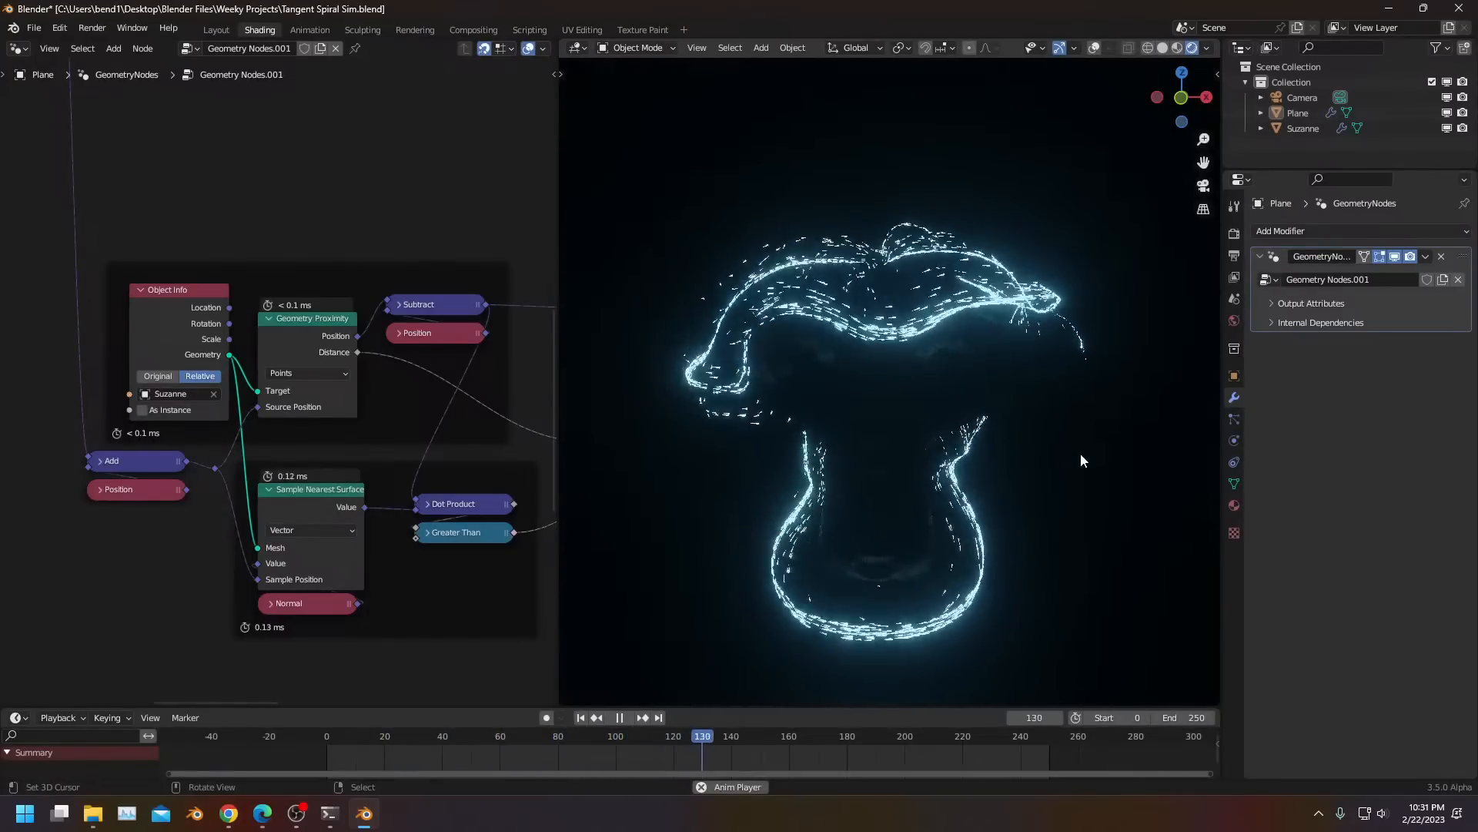
Examine the glowing particle flow around Suzanne from the front, side and several distances
scroll(964, 352, up, 1)
middle_drag(964, 352, 886, 369)
middle_drag(814, 451, 924, 451)
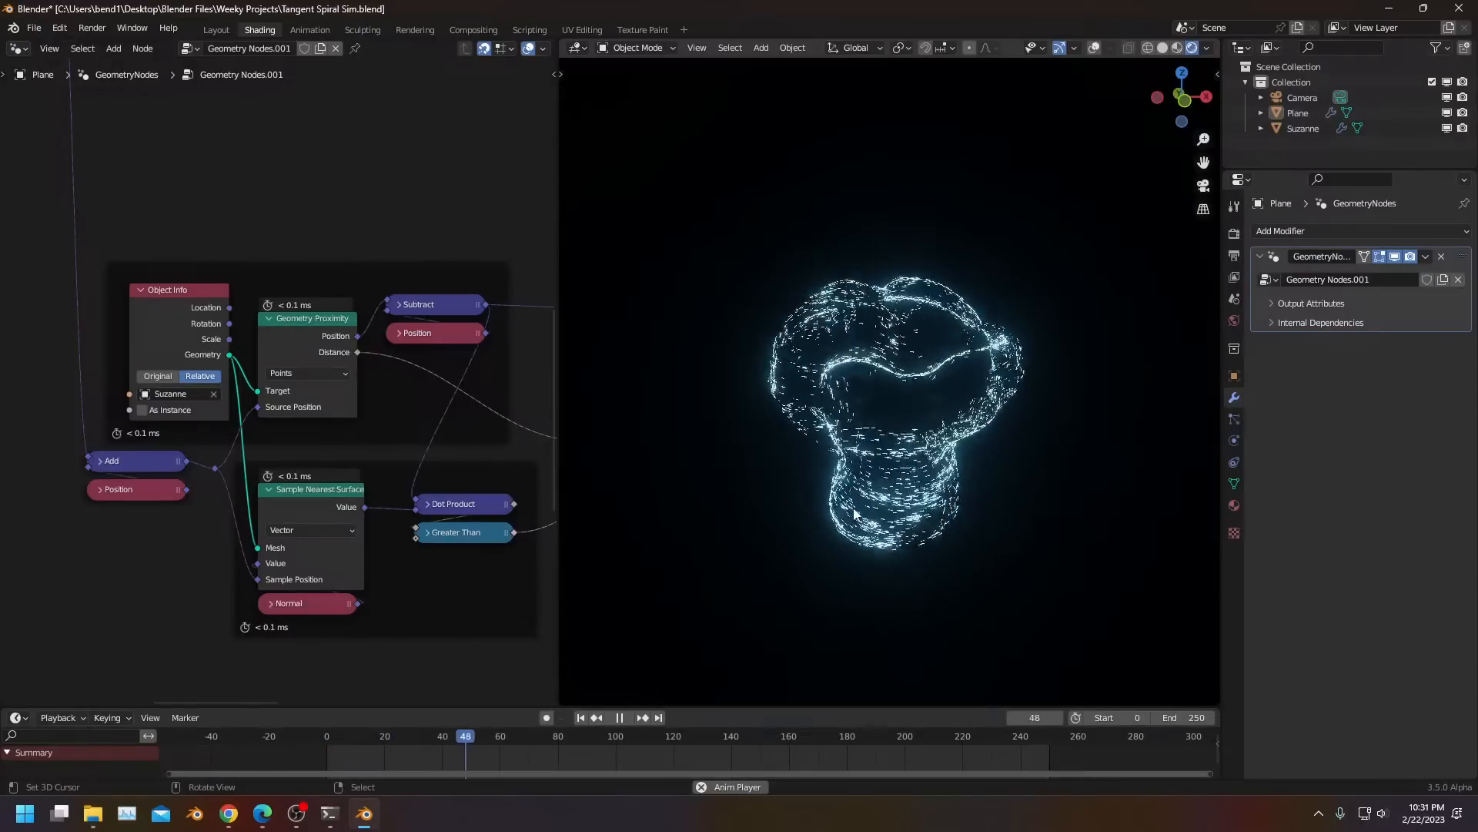
middle_drag(854, 514, 737, 500)
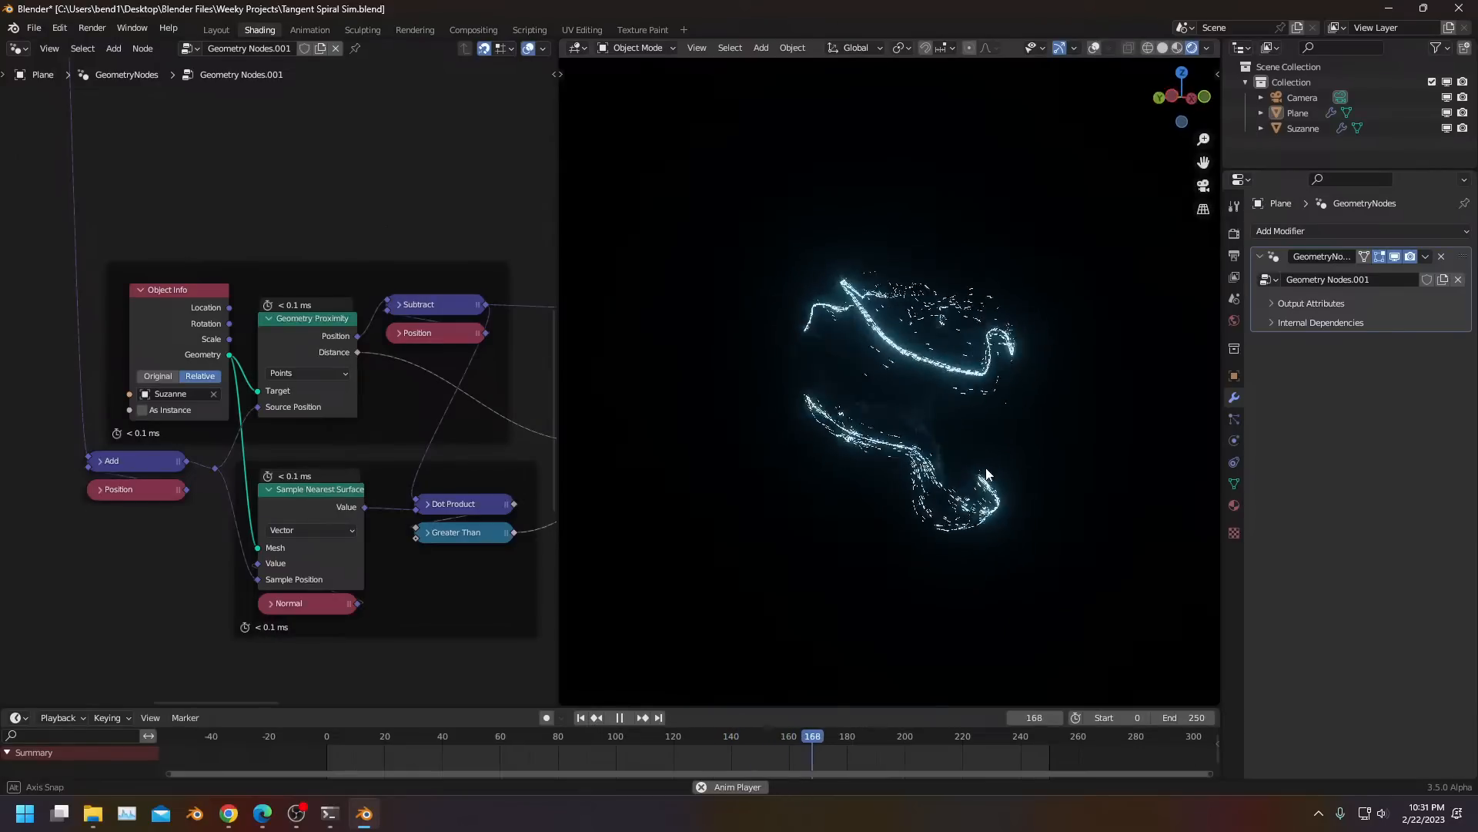
middle_drag(1062, 444, 833, 487)
scroll(854, 450, up, 3)
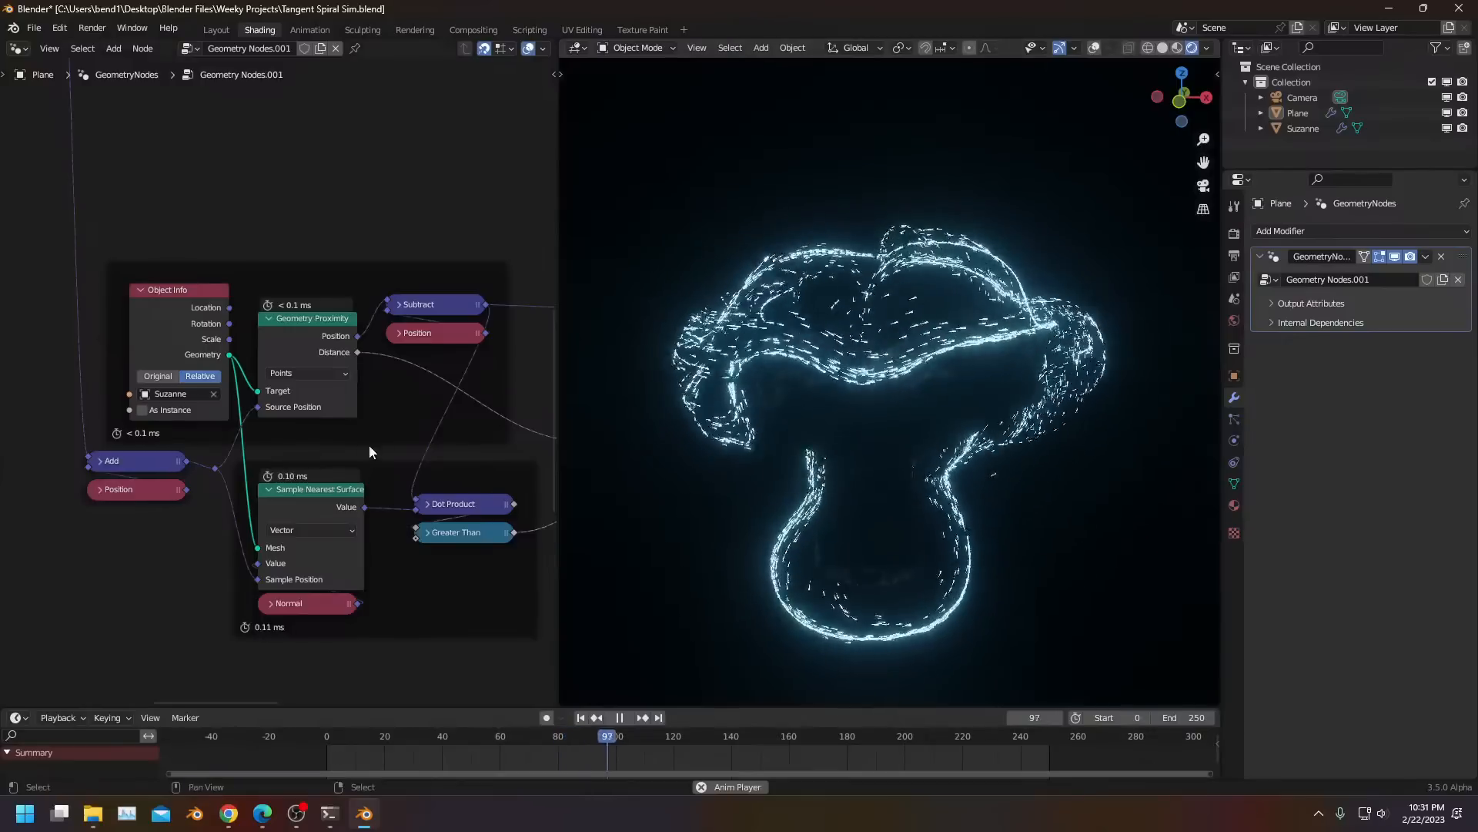
Try a From Max of 0.200 on the Map Range node, restart the simulation and inspect the particle flow from the side
middle_drag(513, 390, 297, 461)
middle_drag(433, 516, 385, 508)
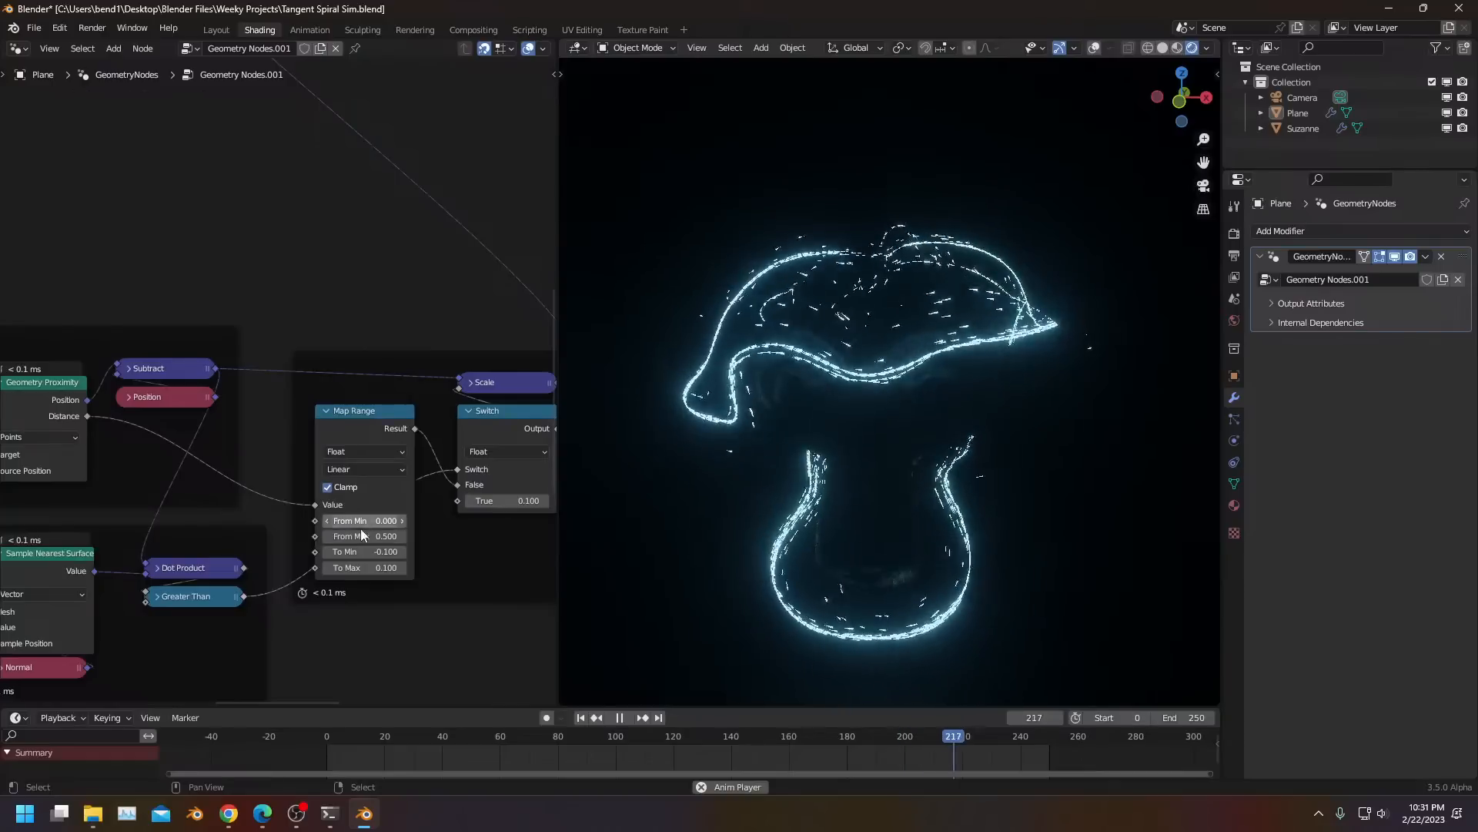
click(327, 537)
click(327, 536)
click(326, 537)
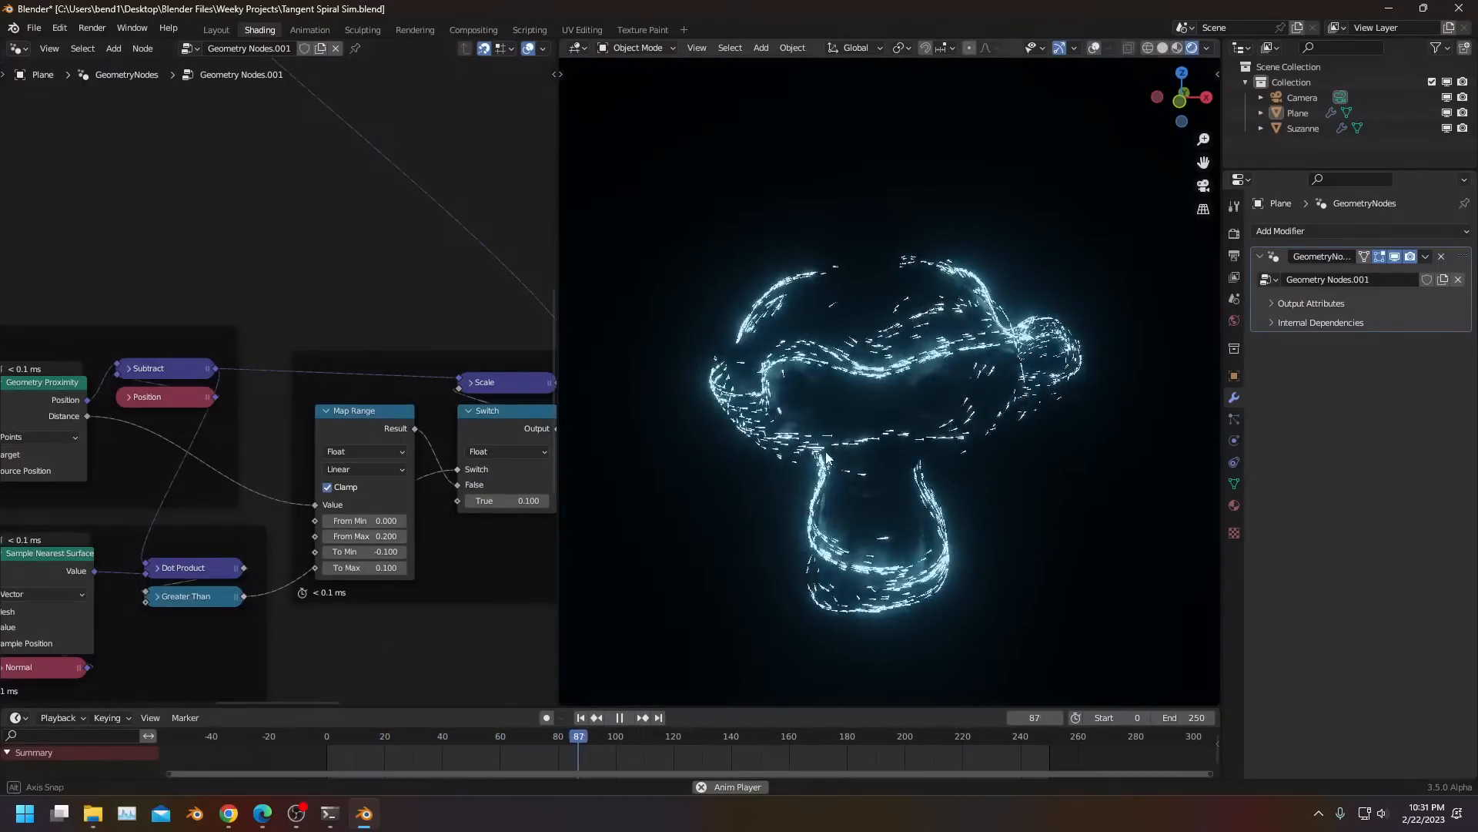
middle_drag(861, 447, 924, 427)
click(285, 733)
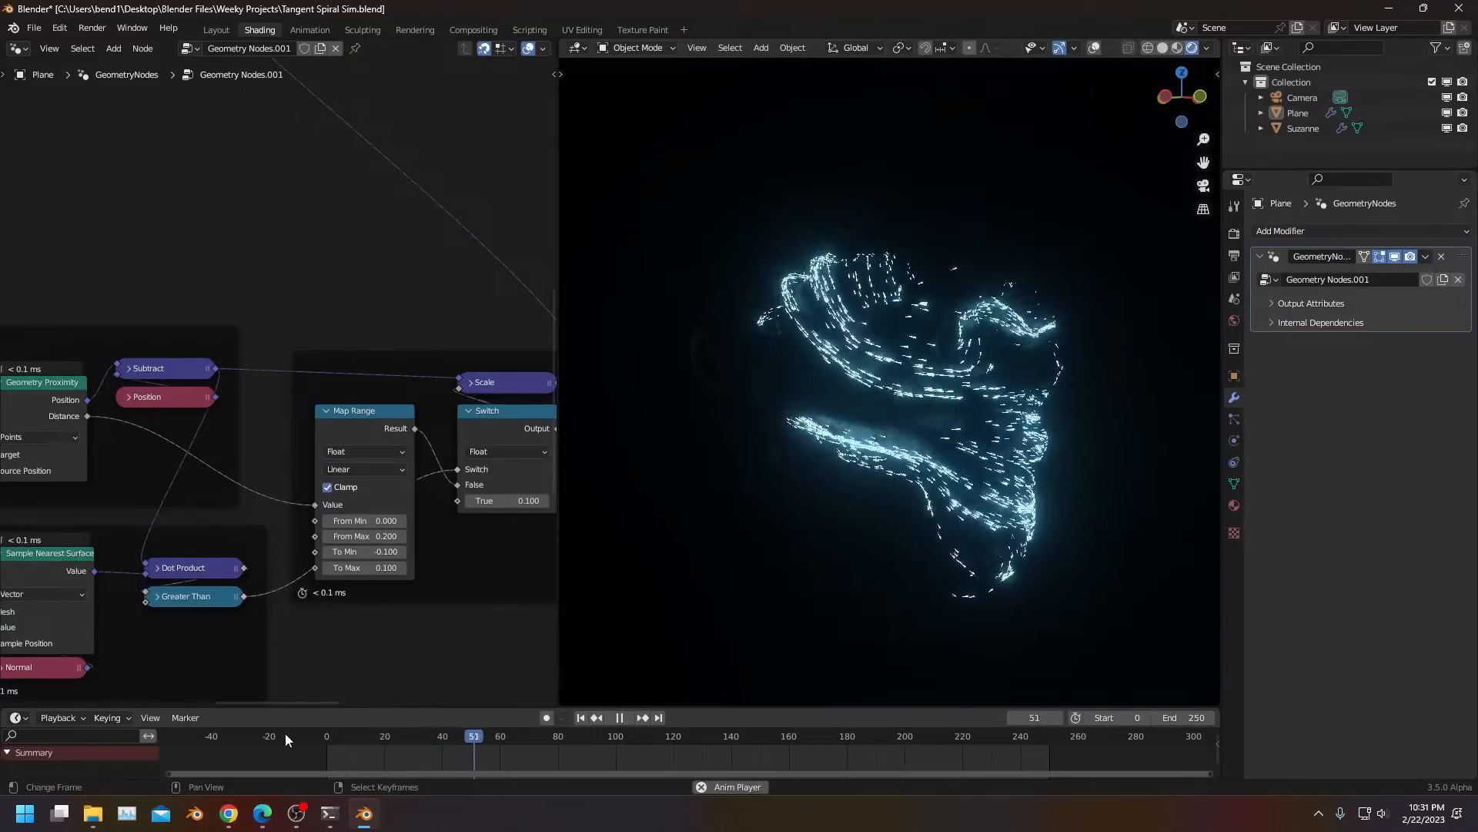
middle_drag(830, 474, 743, 507)
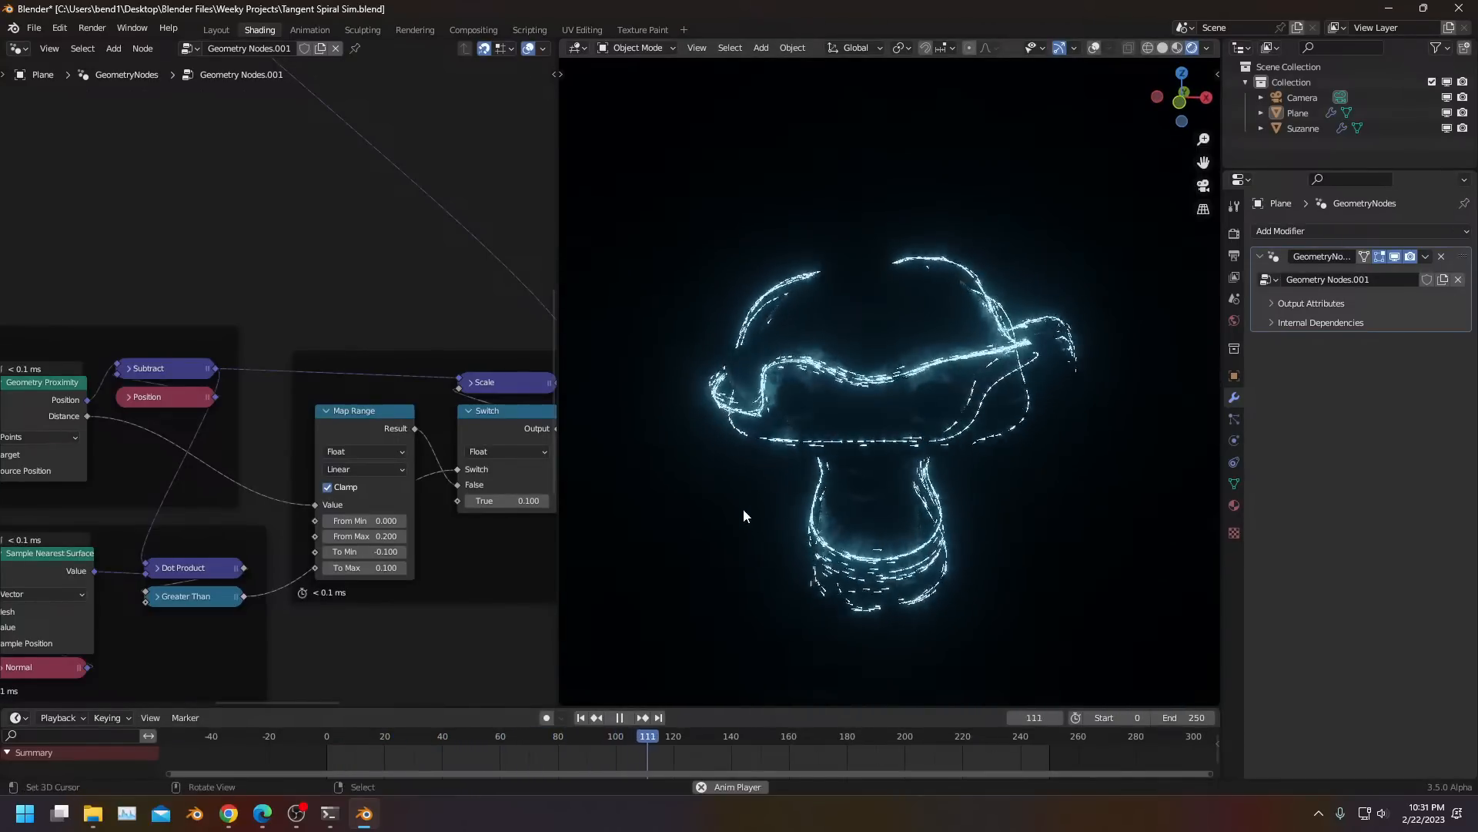
Try a From Max of 1.000 on the Map Range node and inspect the particle flow from several sides
click(402, 535)
click(401, 536)
click(401, 535)
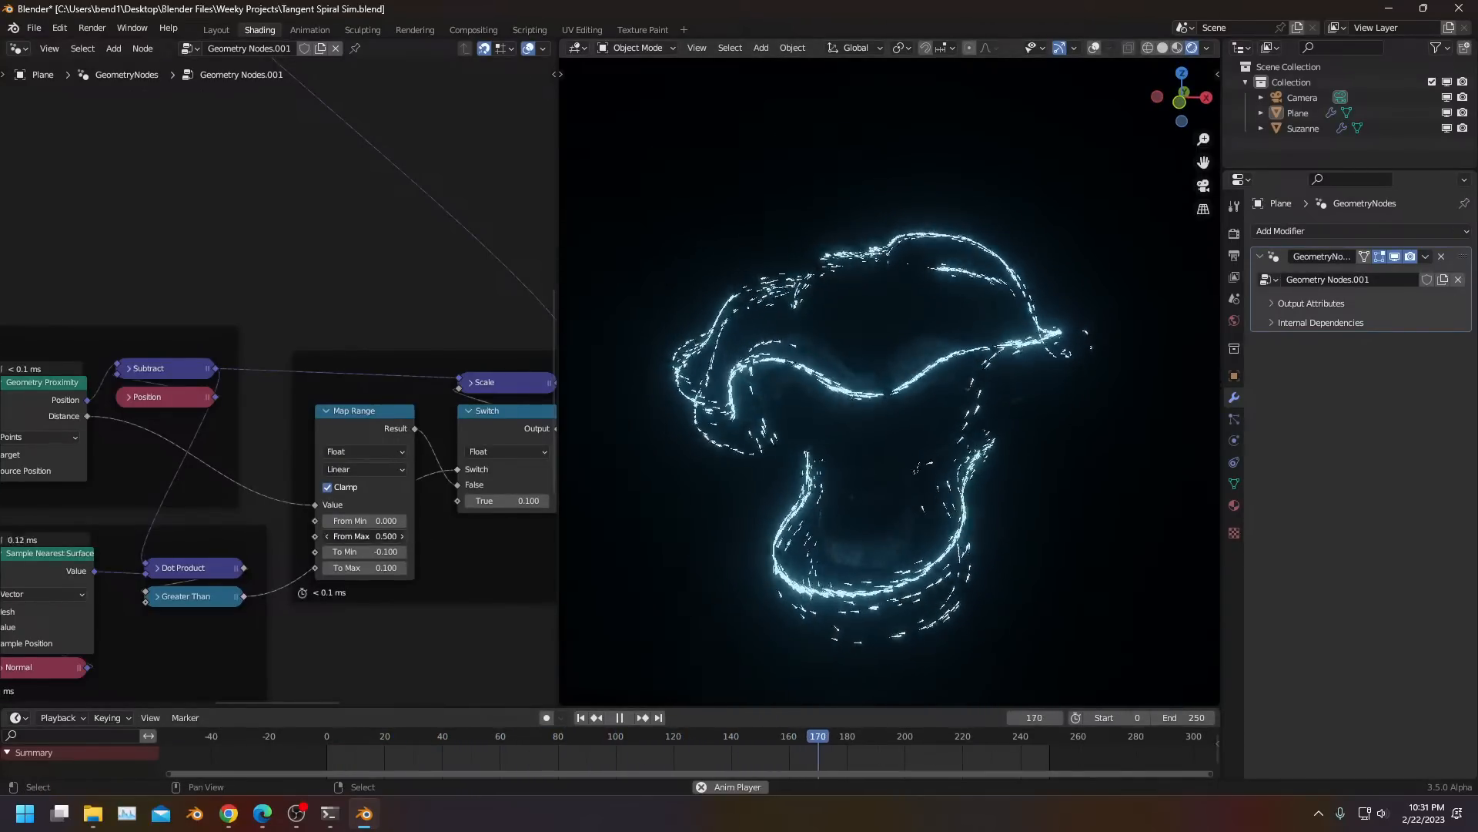
click(401, 535)
click(401, 535)
click(401, 536)
click(402, 536)
click(401, 535)
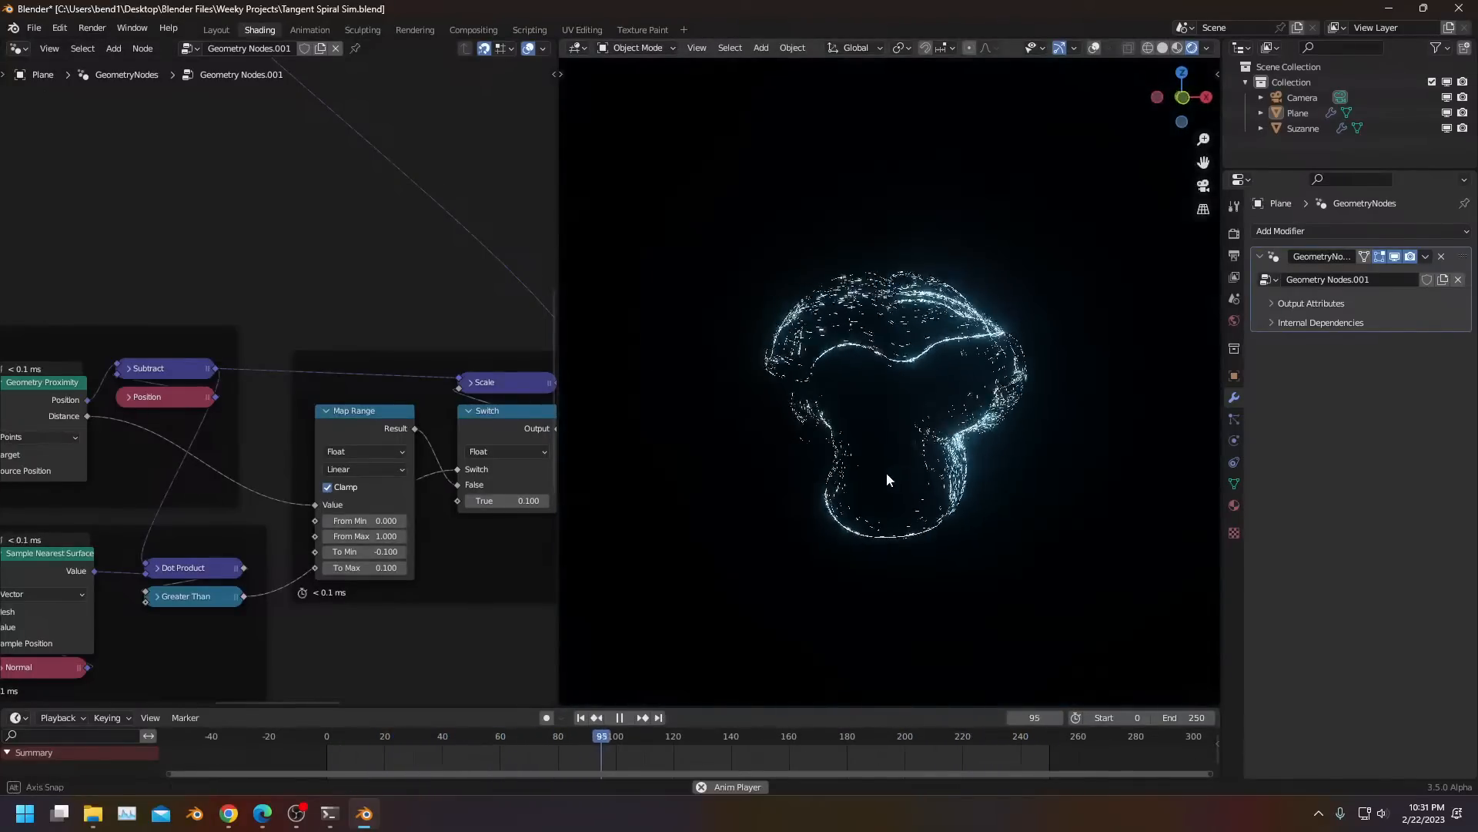
middle_drag(887, 506, 1001, 470)
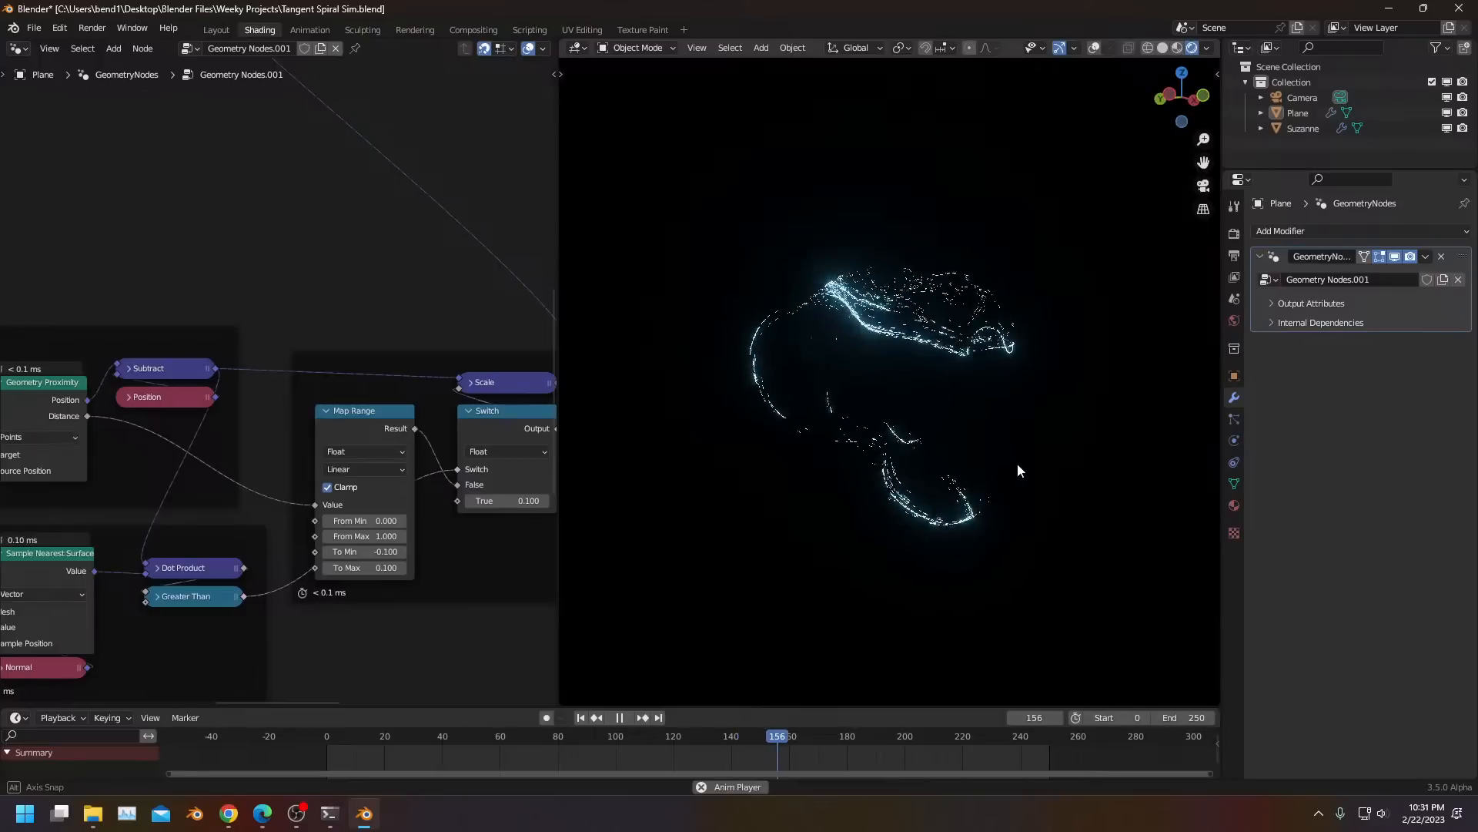
middle_drag(1108, 476, 987, 499)
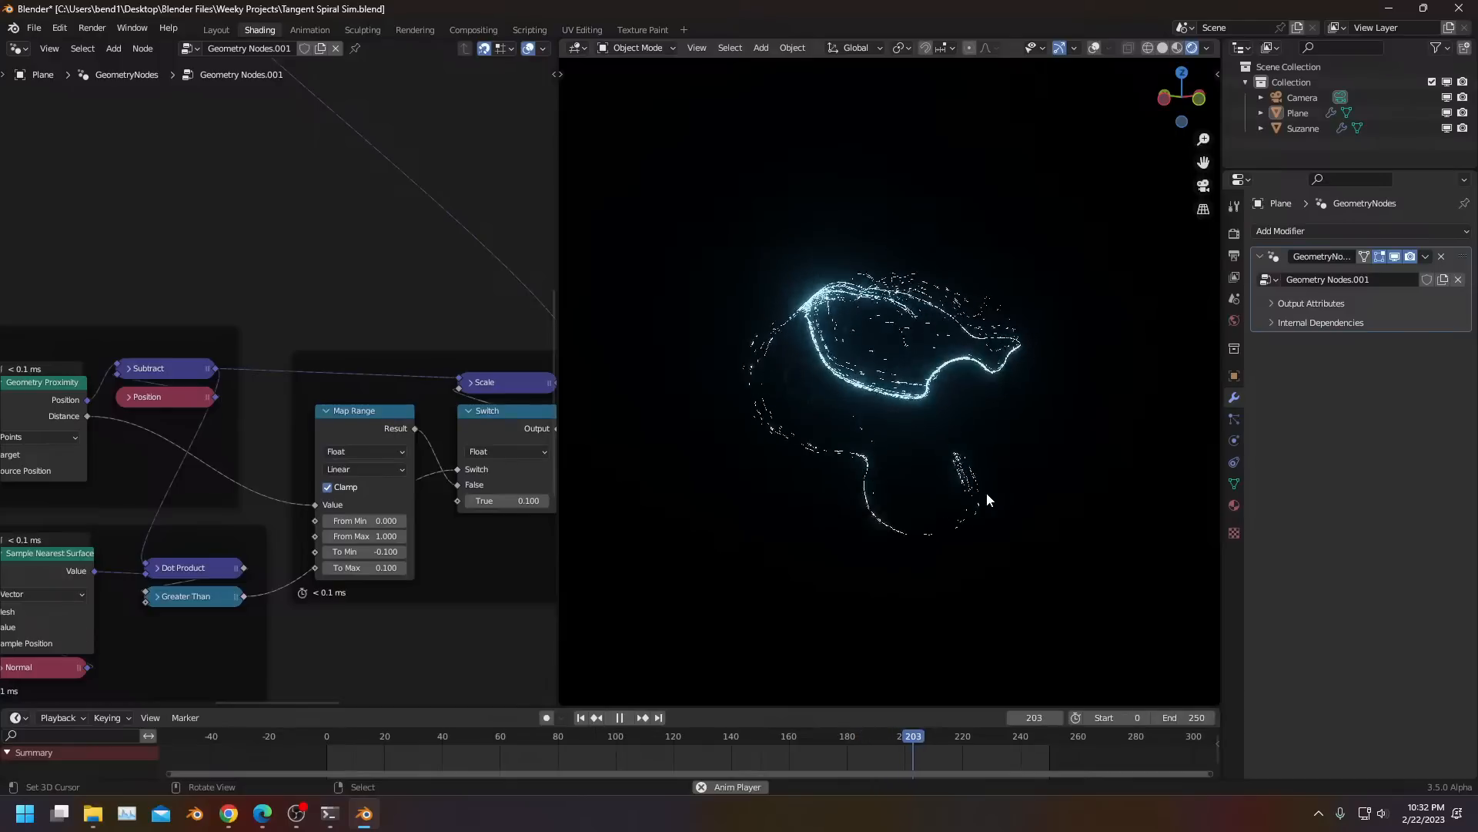
Set the Map Range node's From Max to 0.5
click(374, 538)
text(.5)
key(Return)
scroll(983, 414, up, 3)
middle_drag(982, 413, 967, 436)
Stop the playback and save the Blender file
key(space)
scroll(275, 381, down, 8)
key(ctrl+s)
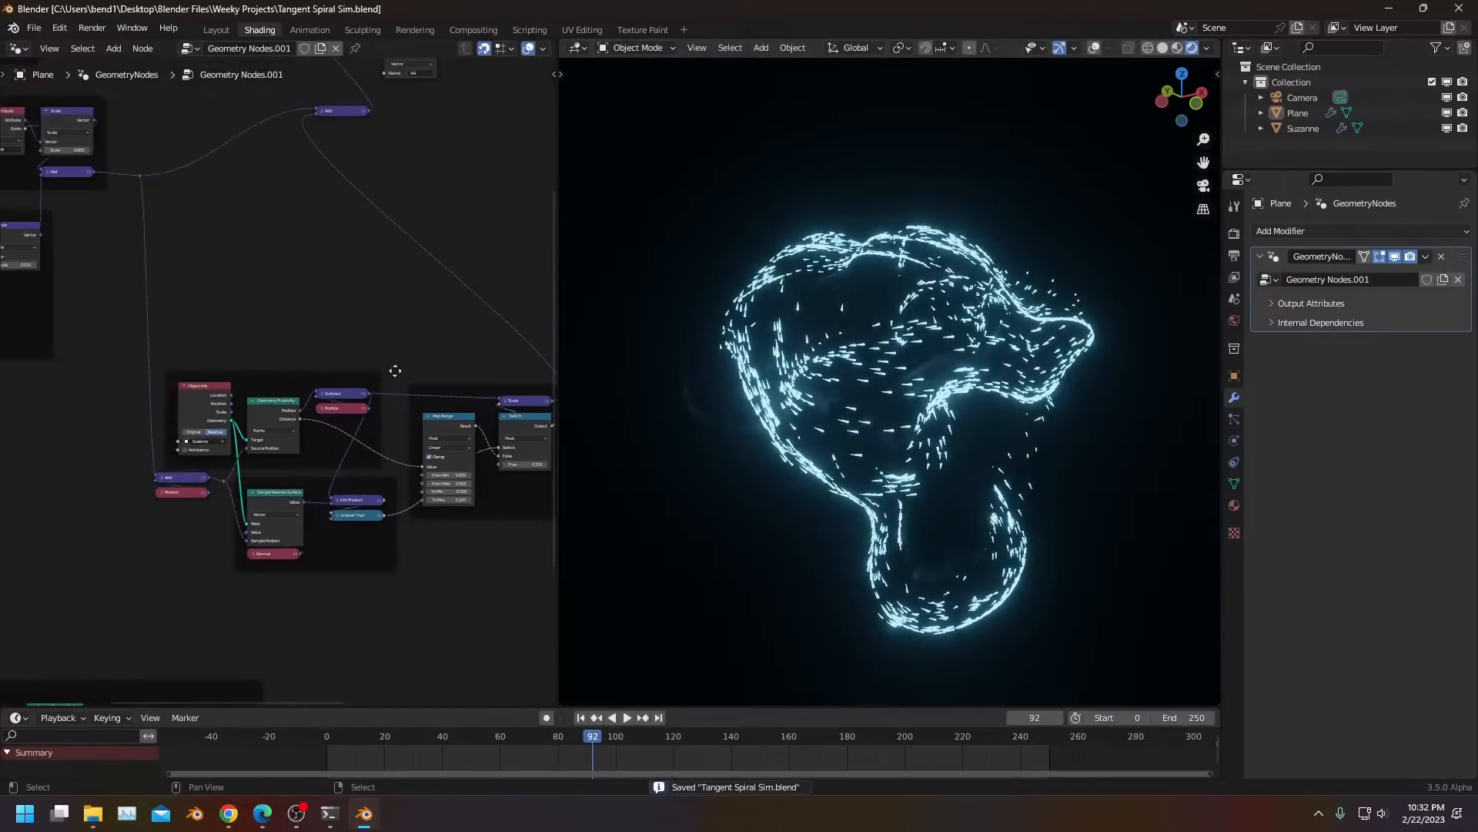
Move the mesh tangent frame away from the velocity nodes and cut the links joining it and the surface group to the main chain
middle_drag(185, 319, 308, 405)
scroll(140, 350, up, 1)
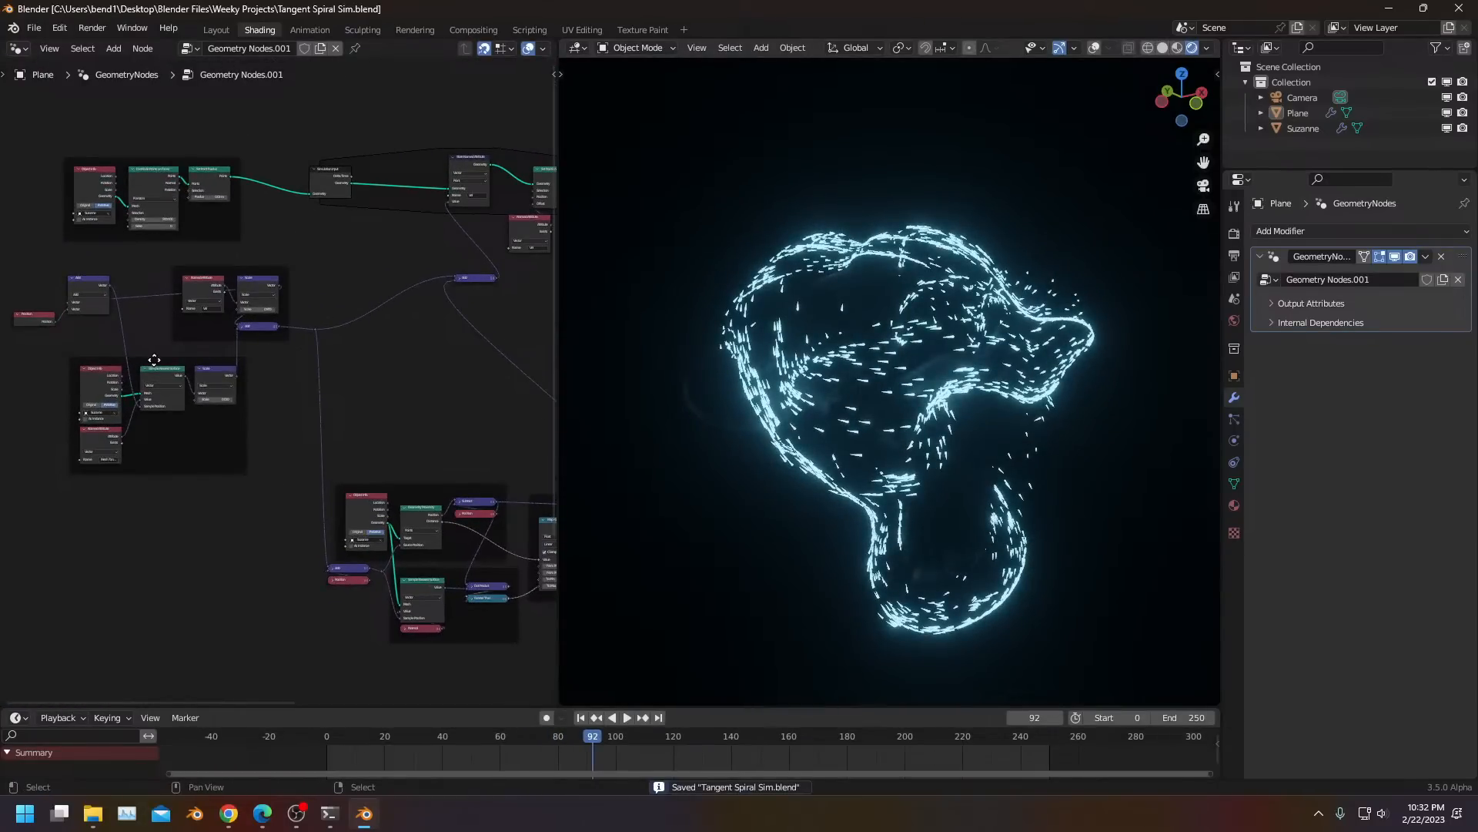
drag(155, 361, 212, 389)
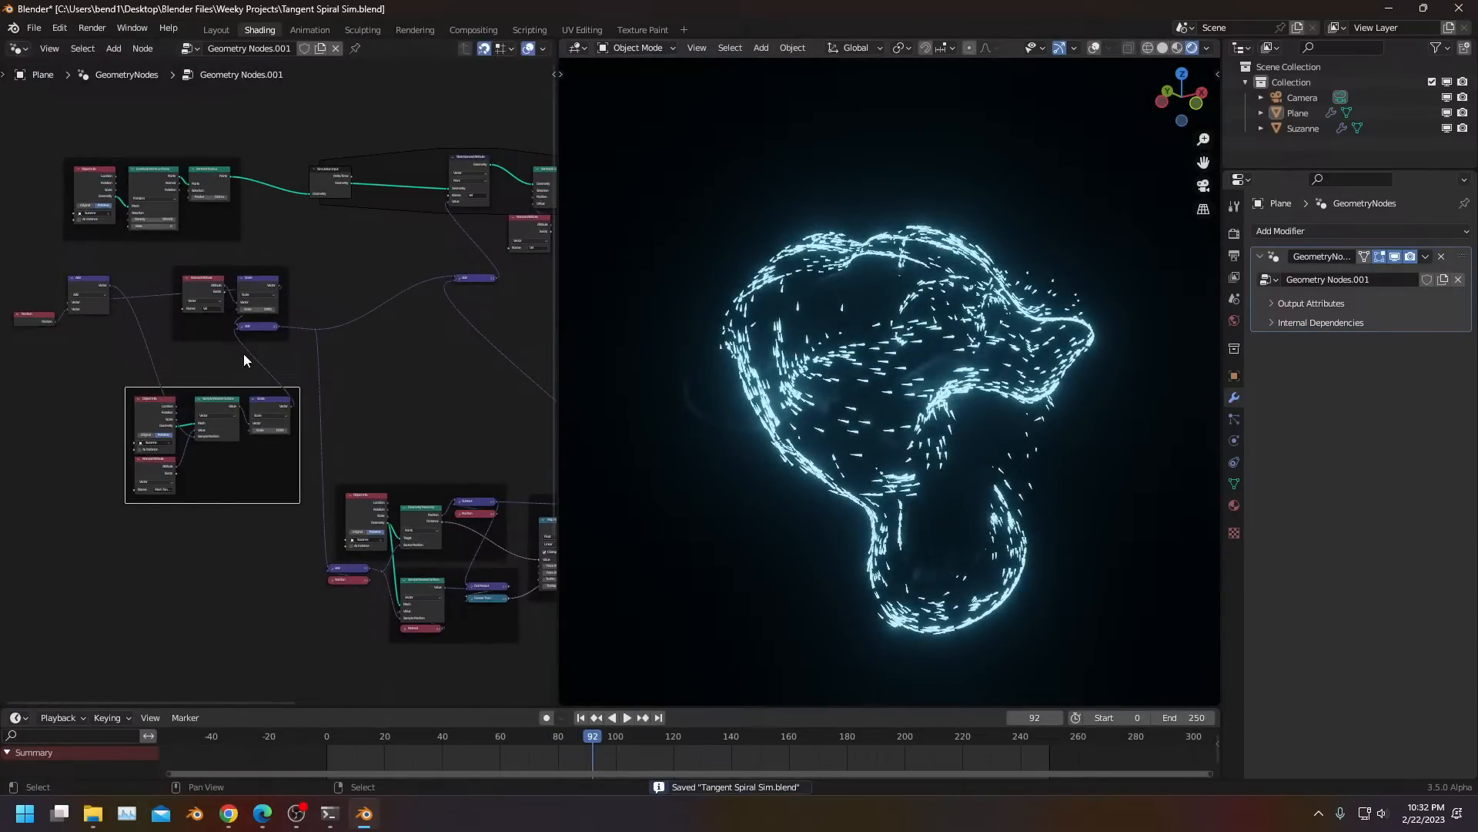
ctrl+right_drag(263, 360, 121, 373)
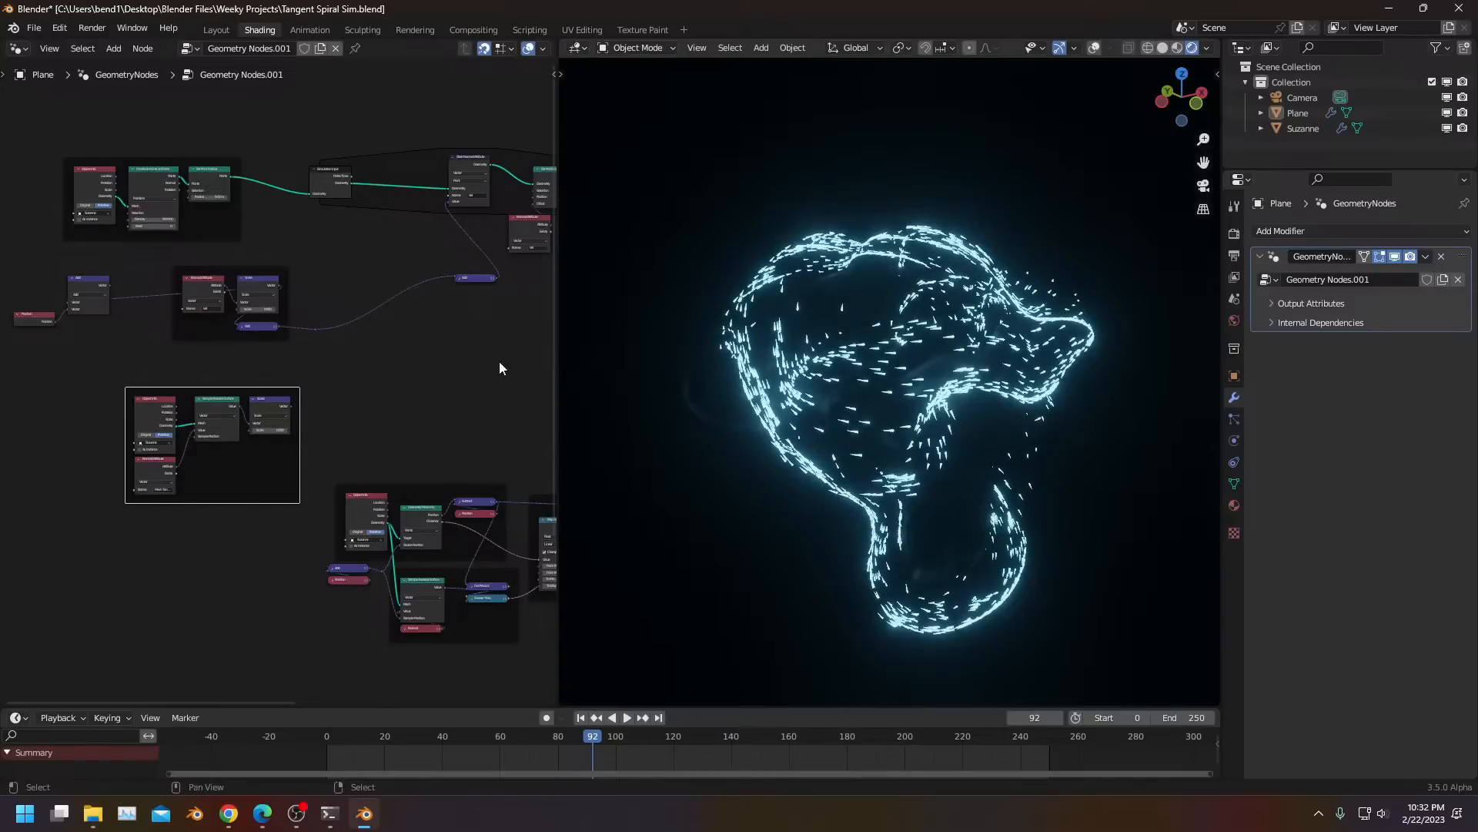
Swap the order of the two groups, placing the mesh tangent frame further along and the surface proximity group beneath the velocity nodes
scroll(349, 441, down, 2)
drag(278, 387, 527, 349)
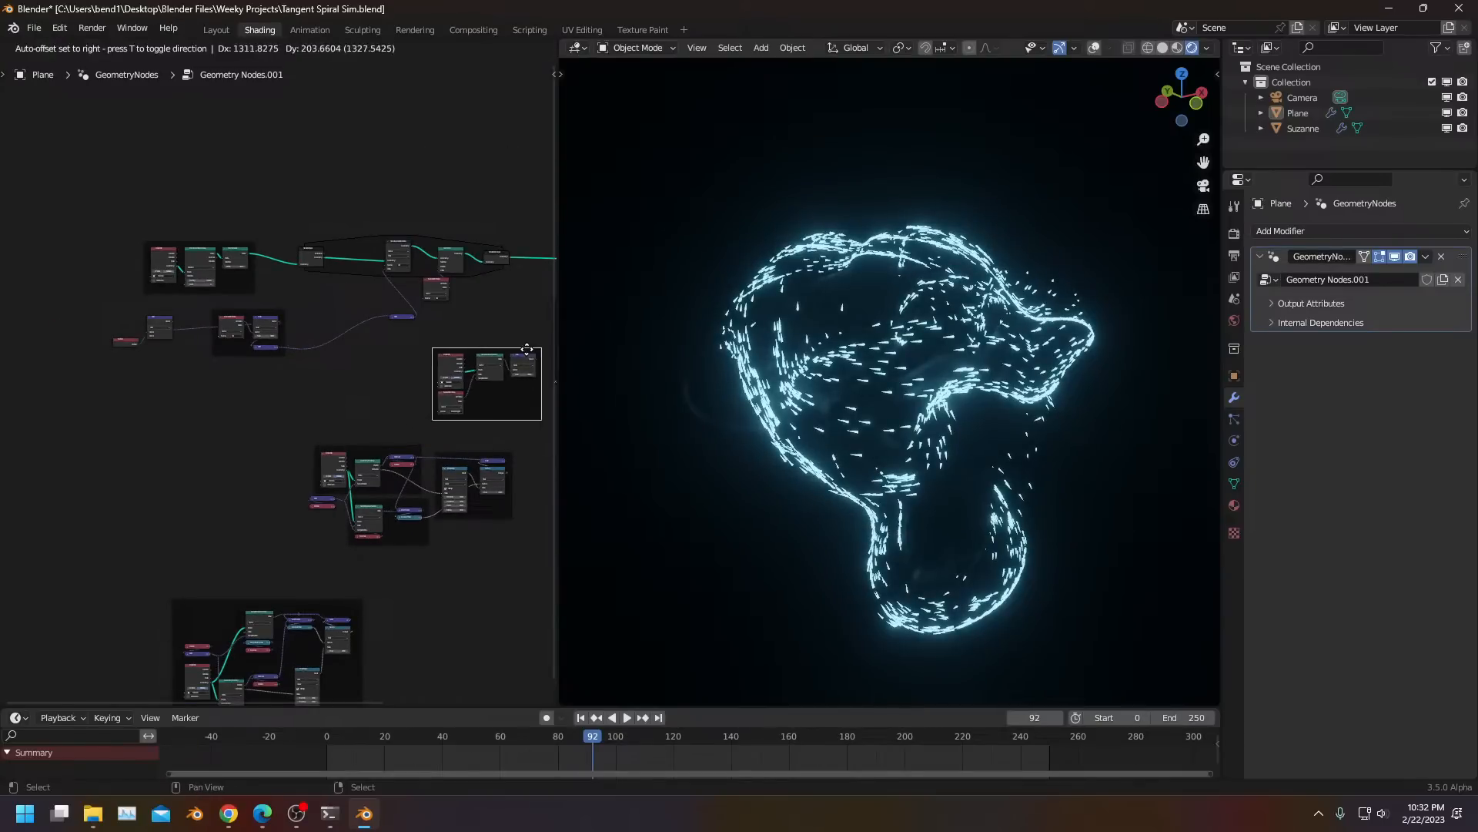
drag(584, 475, 532, 454)
key(g)
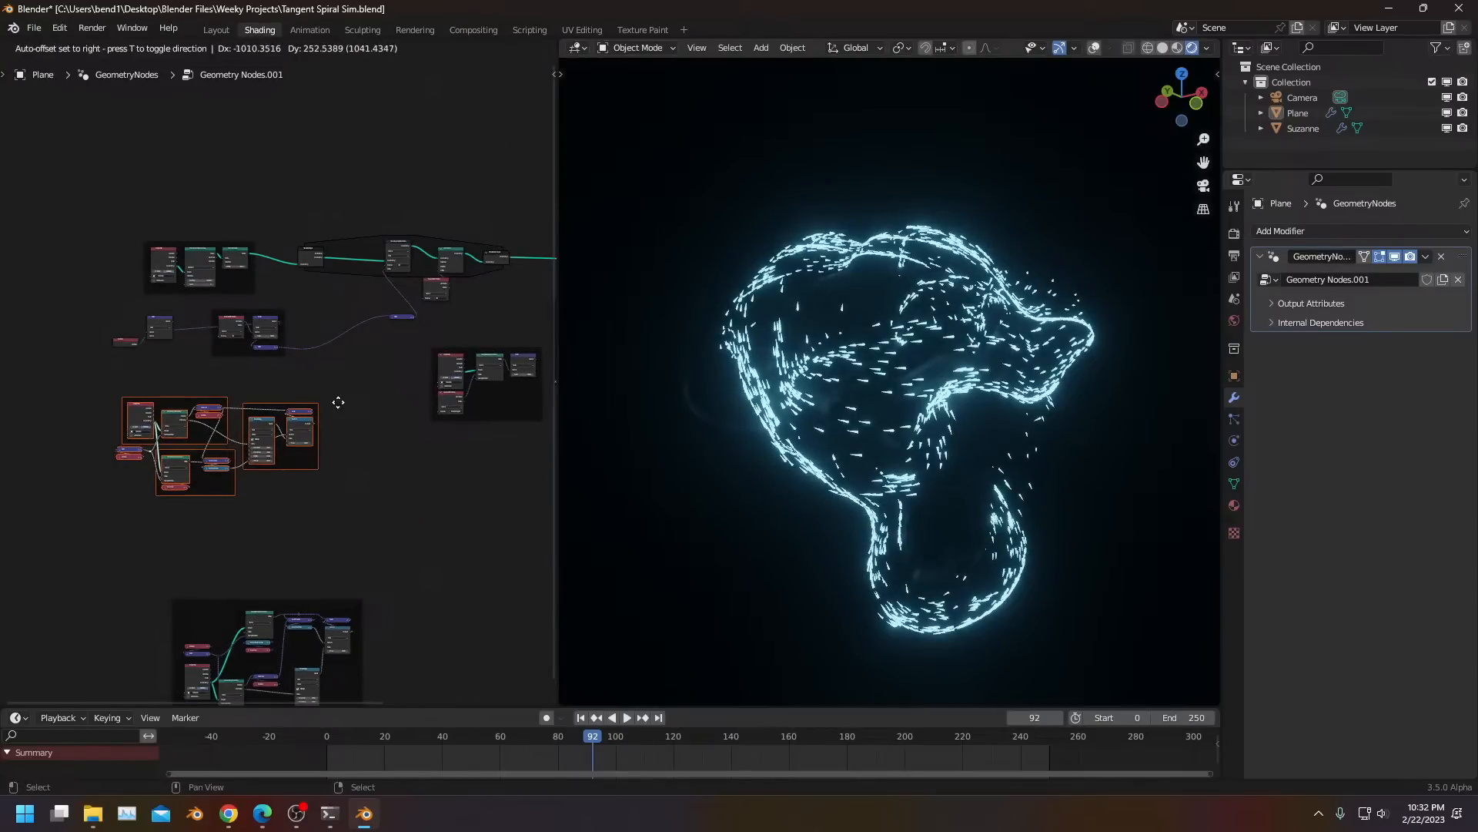
click(337, 402)
Try linking the velocity Scale output to the surface group's Add, and that group's final Scale to the main chain's Add
scroll(323, 396, down, 1)
scroll(254, 384, up, 7)
middle_drag(248, 384, 320, 388)
scroll(277, 396, up, 2)
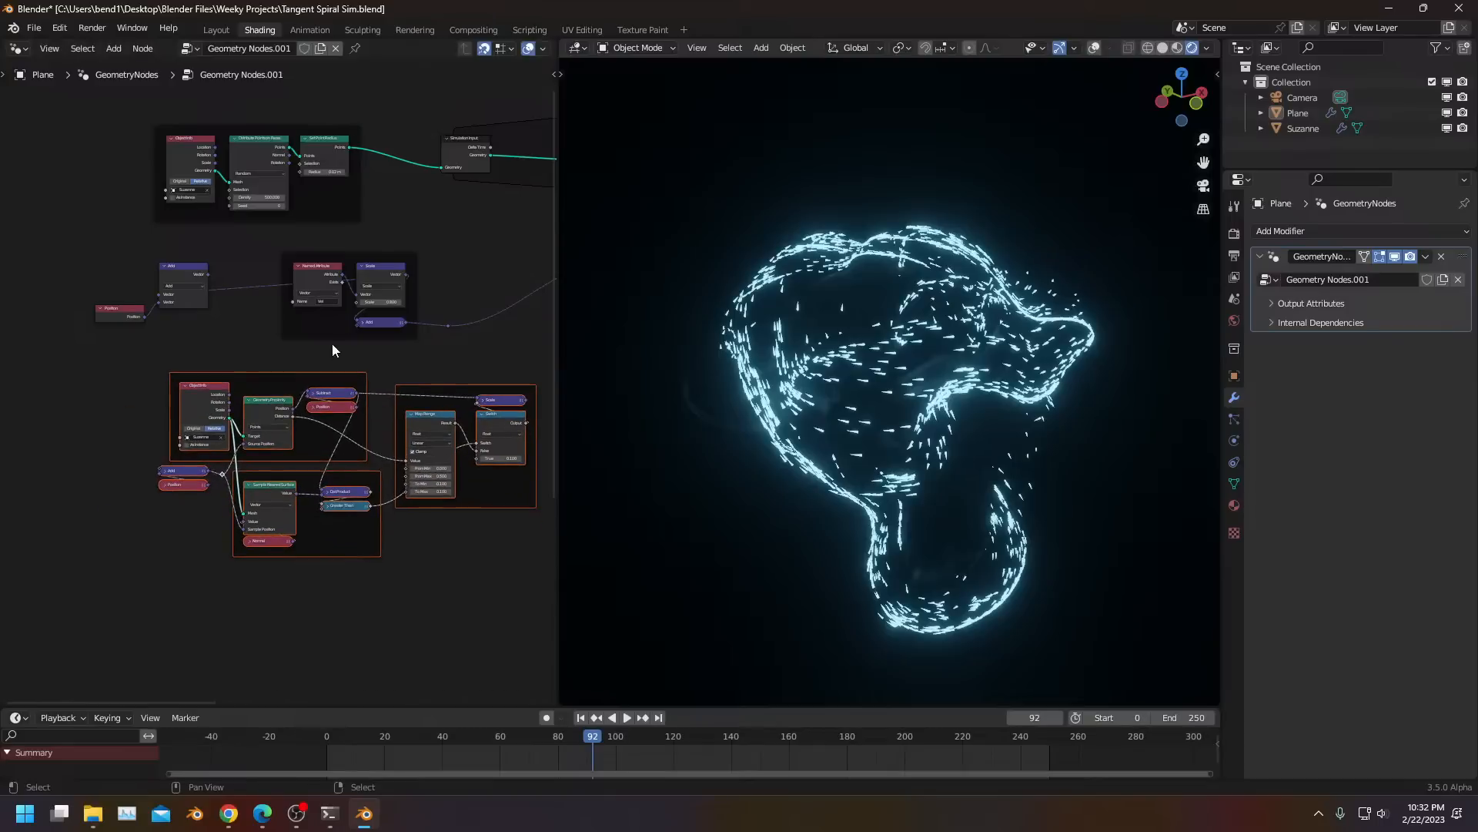
scroll(404, 266, up, 2)
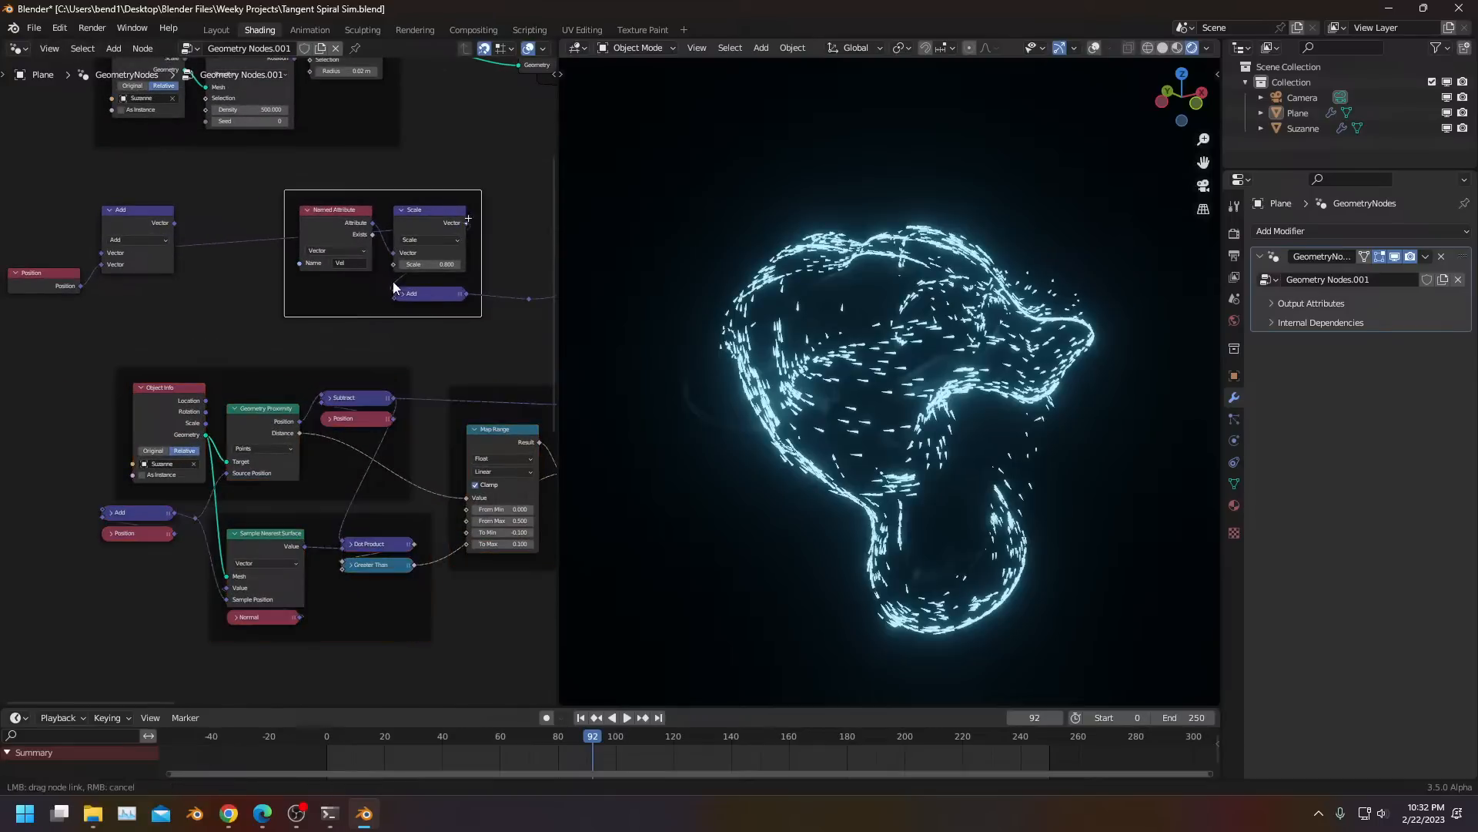
drag(113, 497, 103, 508)
middle_drag(548, 434, 429, 469)
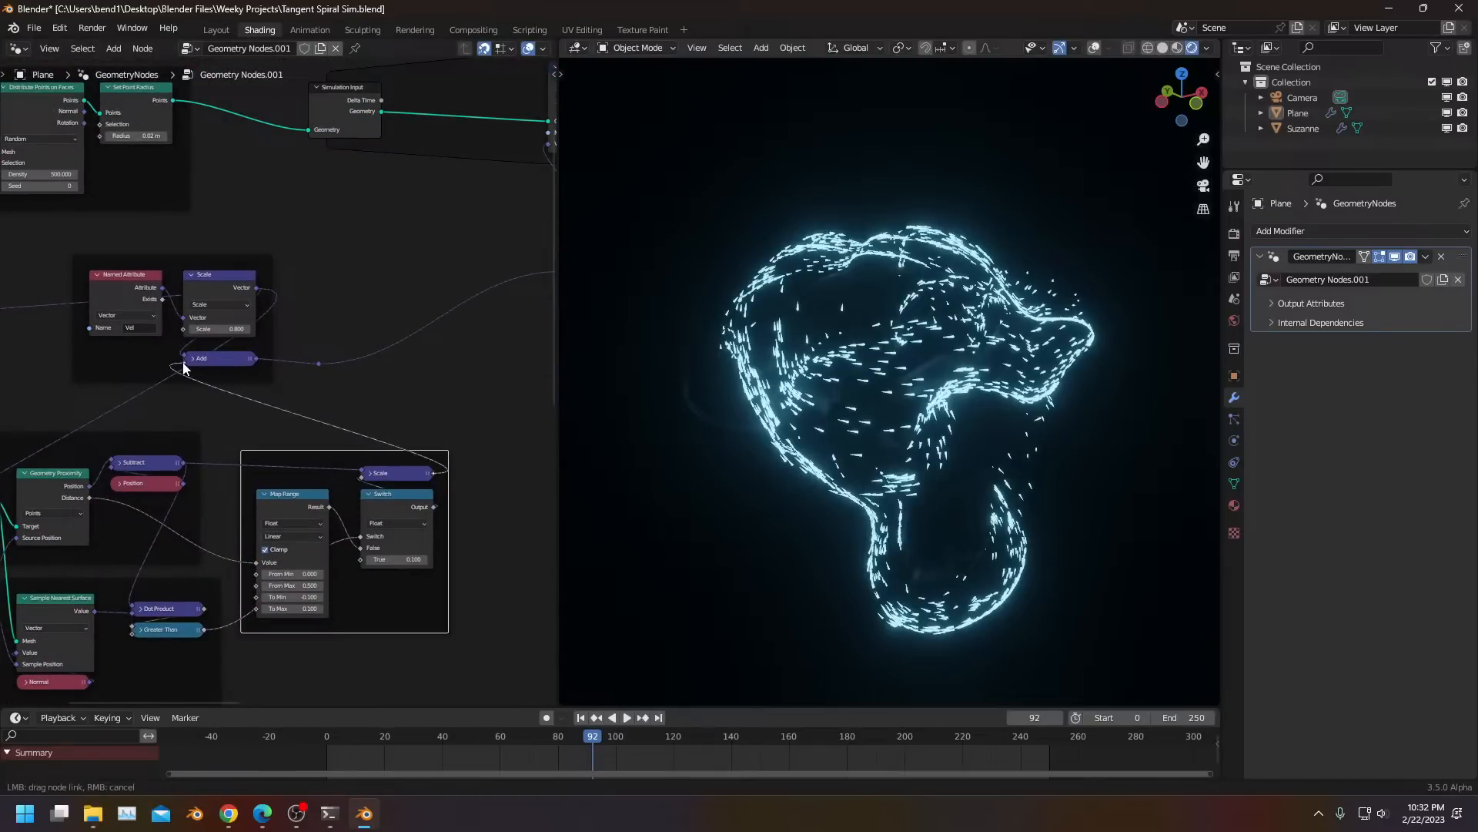
Try removing the frame around the velocity nodes and shifting the following Add and its reroute further along the chain
key(x)
drag(237, 367, 331, 329)
click(229, 357)
key(g)
click(317, 362)
middle_drag(349, 415, 209, 474)
key(g)
click(390, 386)
Try moving the initial Position and Add nodes beside the mesh tangent frame, fed from the reroute, with Position tucked under Add
scroll(346, 400, down, 3)
mouse_move(389, 391)
middle_down()
mouse_move(472, 353)
mouse_move(541, 353)
middle_up()
middle_drag(30, 322, 199, 343)
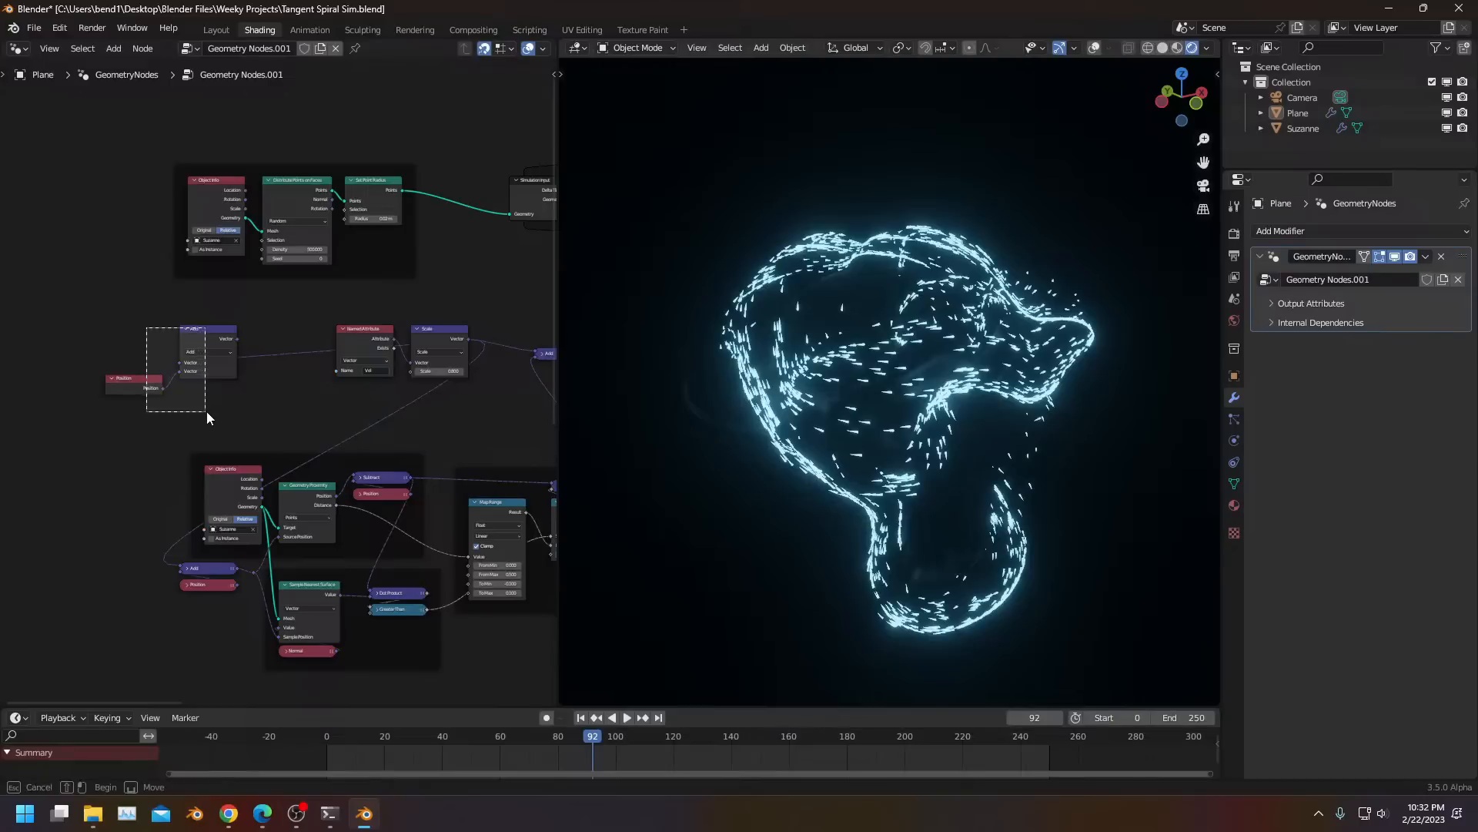
drag(204, 411, 204, 412)
scroll(262, 349, down, 2)
drag(170, 355, 238, 392)
middle_drag(266, 364, 156, 351)
key(g)
scroll(471, 490, up, 4)
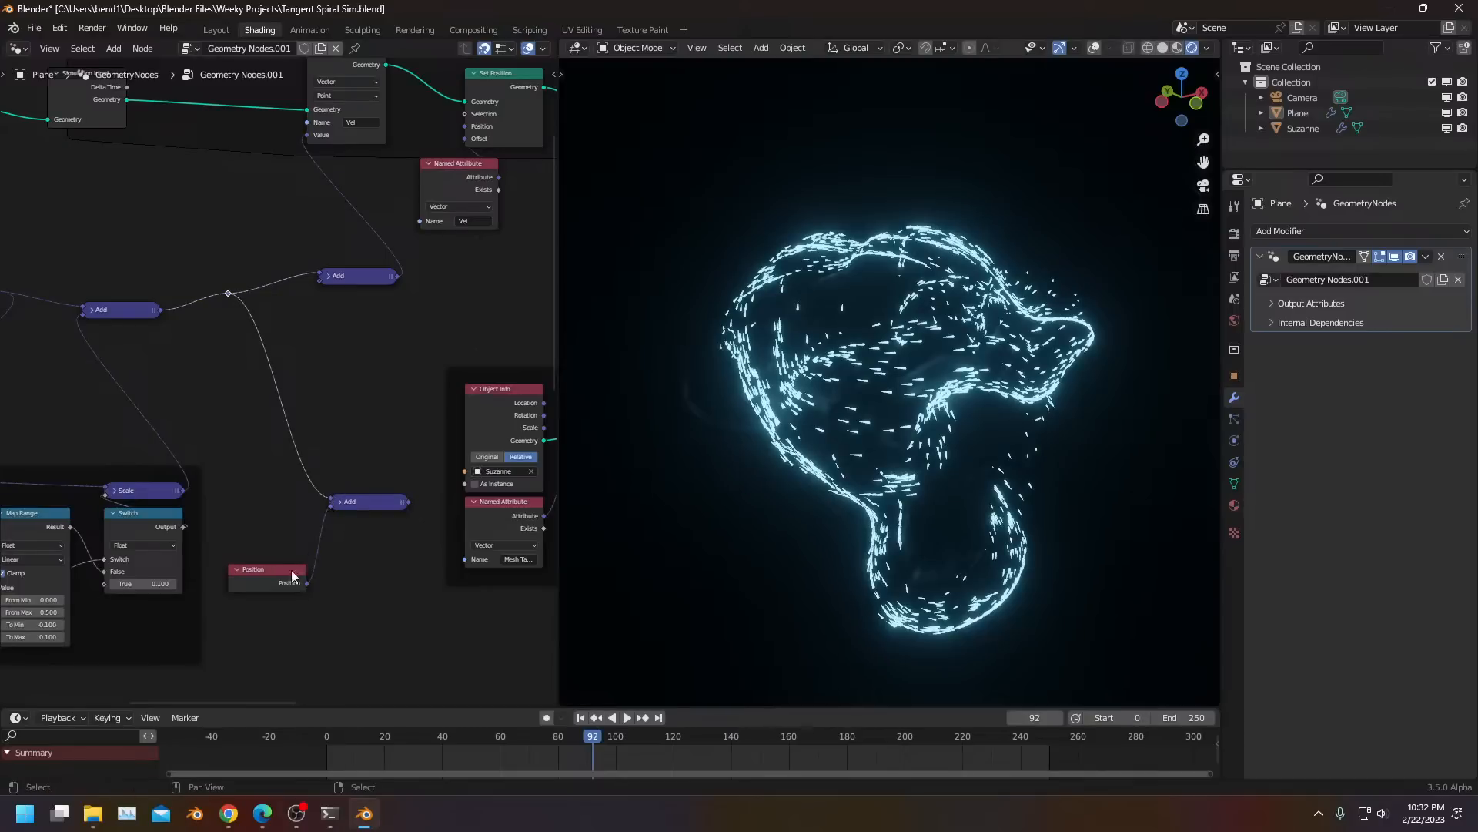
drag(301, 572, 346, 549)
middle_drag(387, 544, 227, 539)
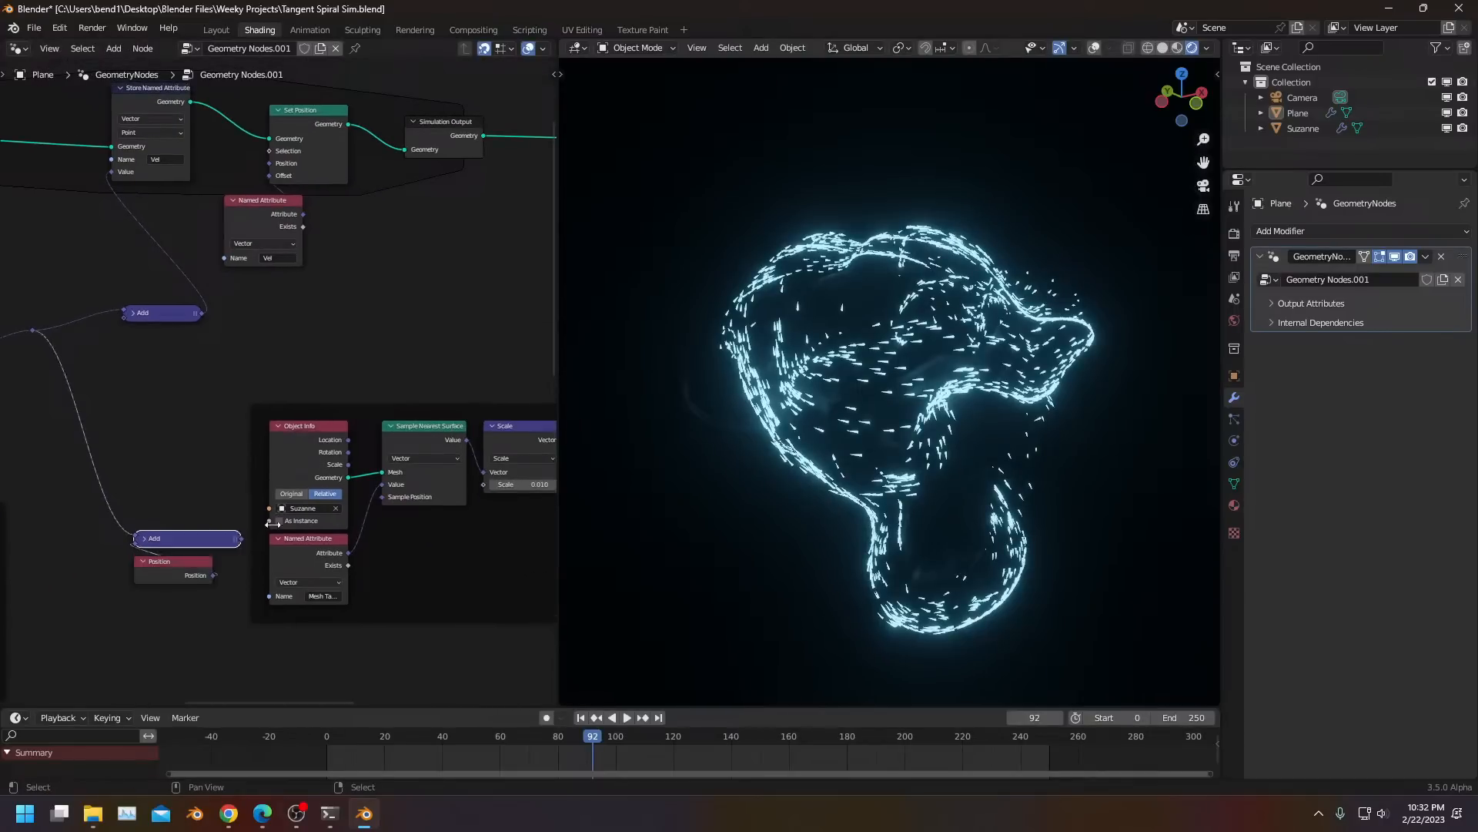
Try linking that Add to the tangent group's Sample Position, and the group's Scale output to the last Add before Store Named Attribute
scroll(378, 493, down, 3)
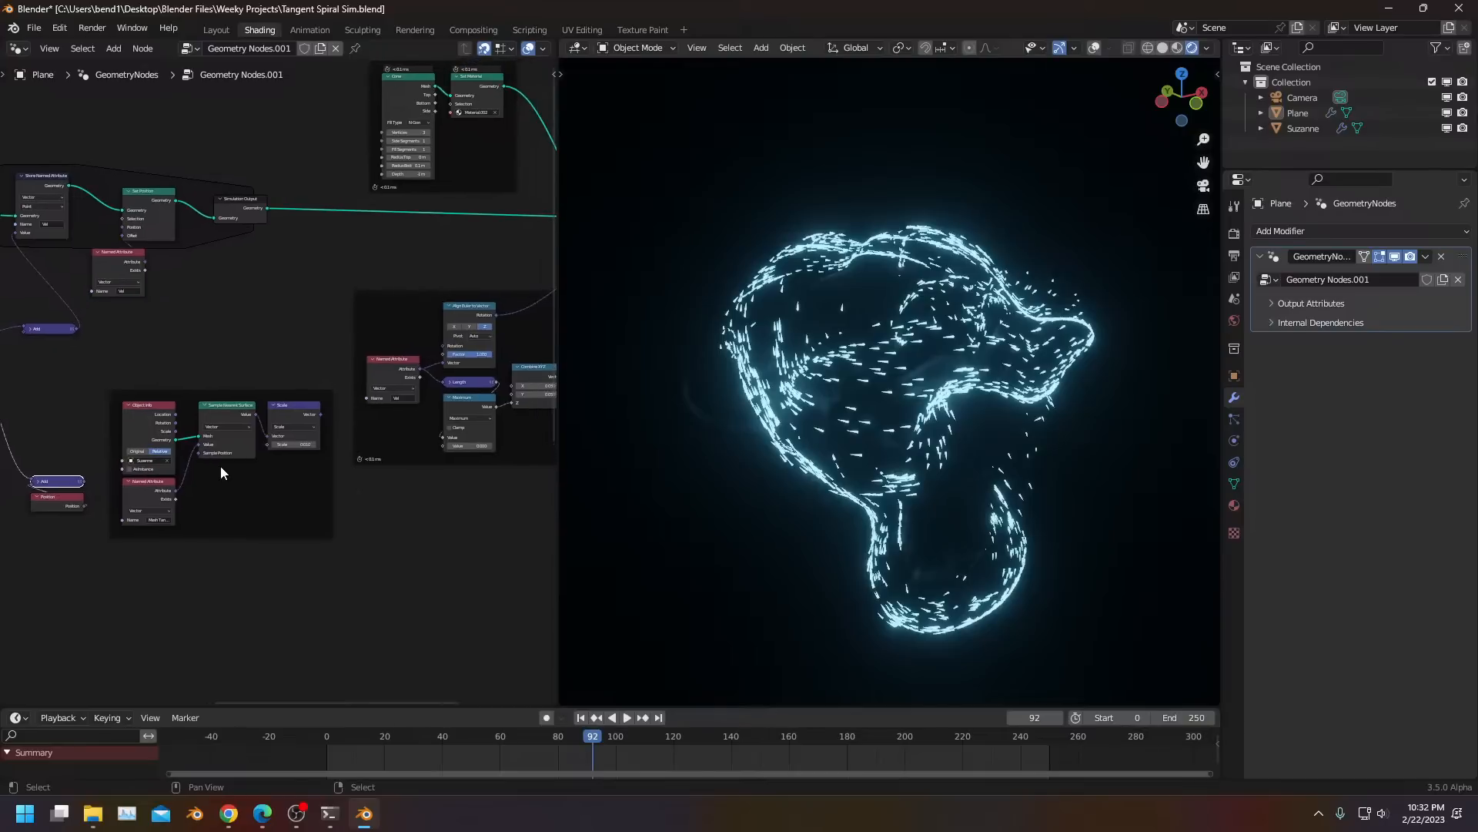
scroll(304, 436, down, 2)
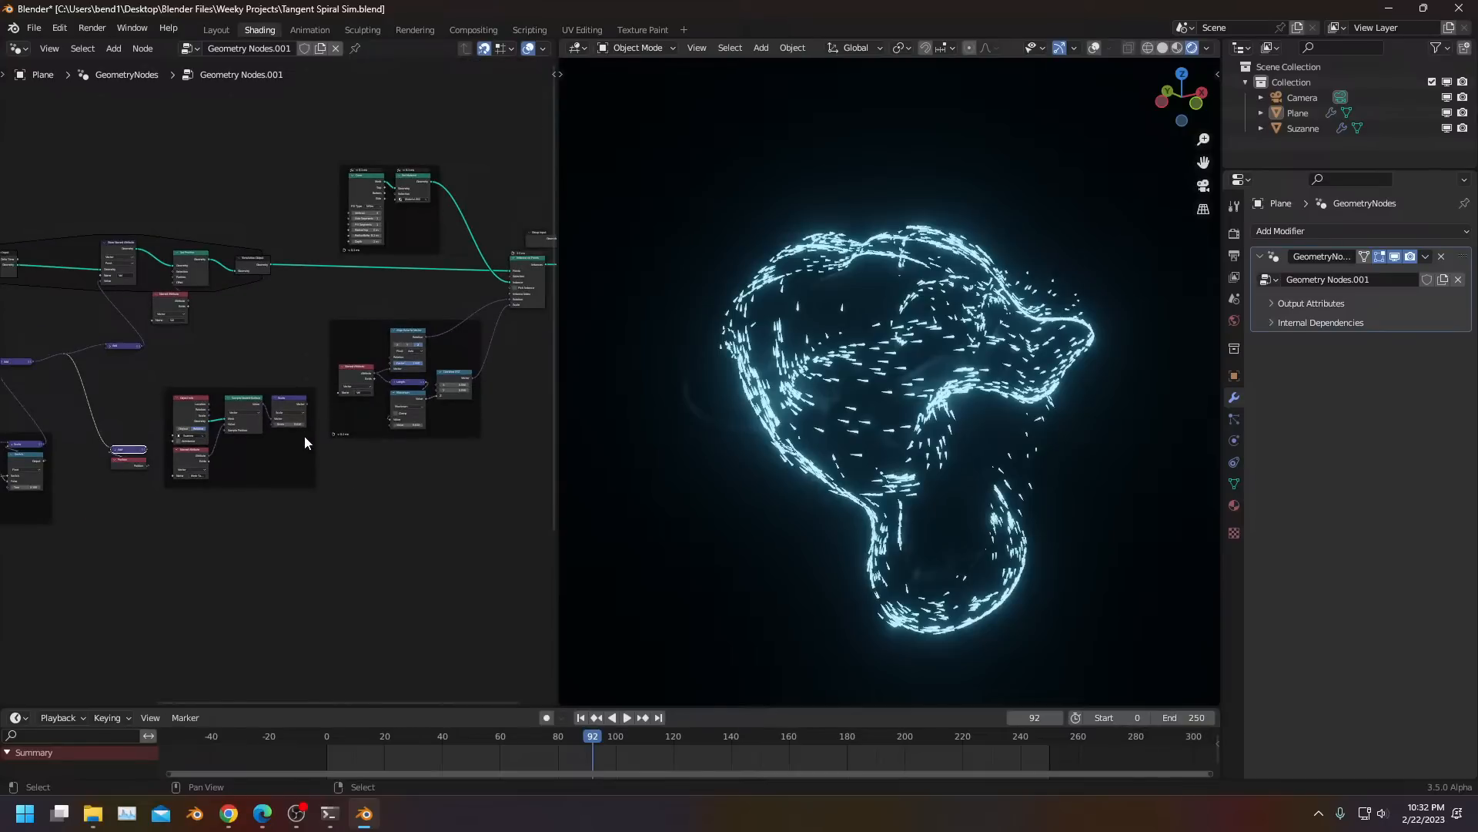
middle_drag(287, 474, 353, 507)
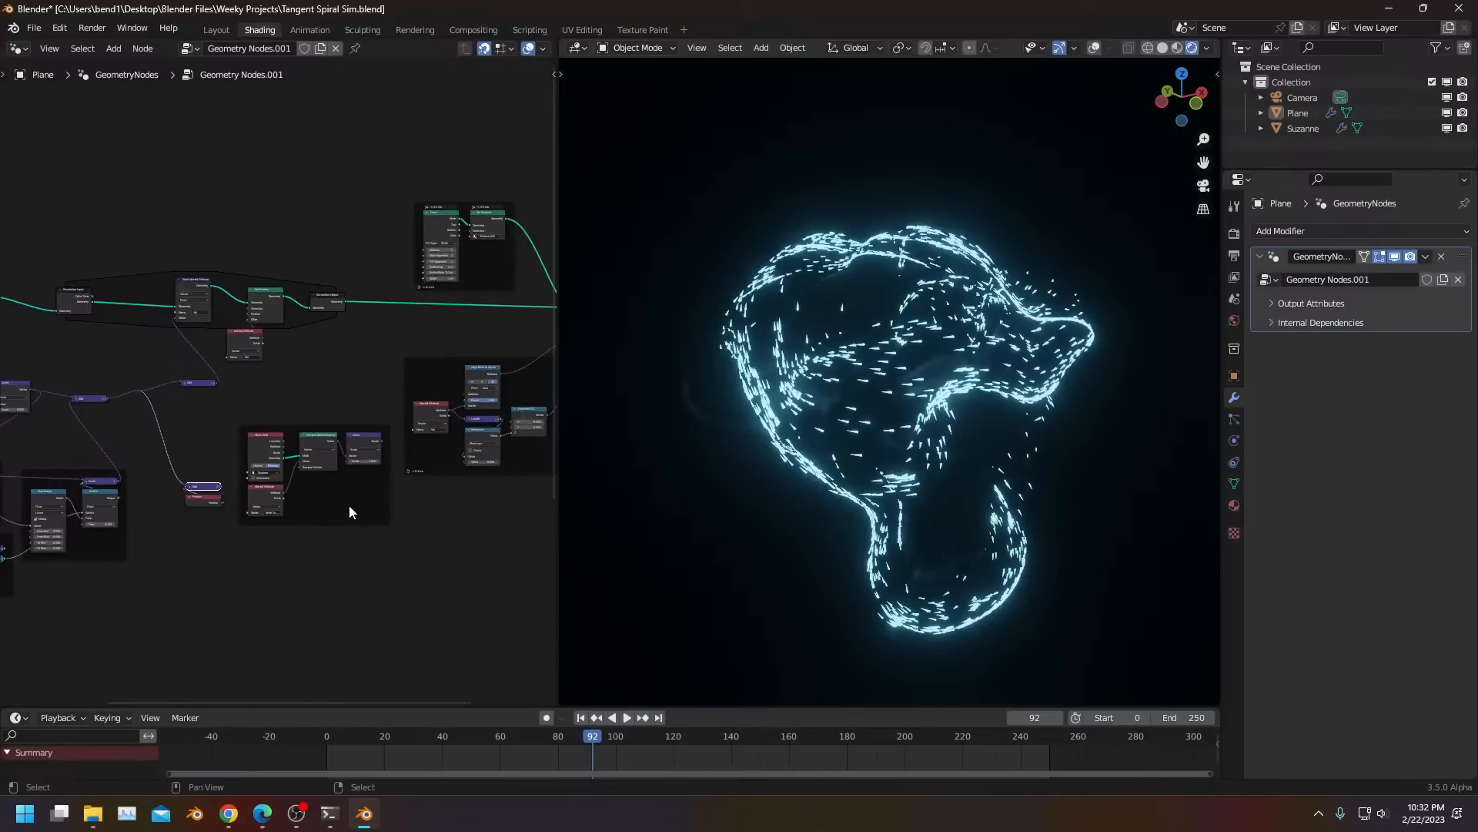
scroll(354, 506, up, 7)
drag(177, 562, 312, 528)
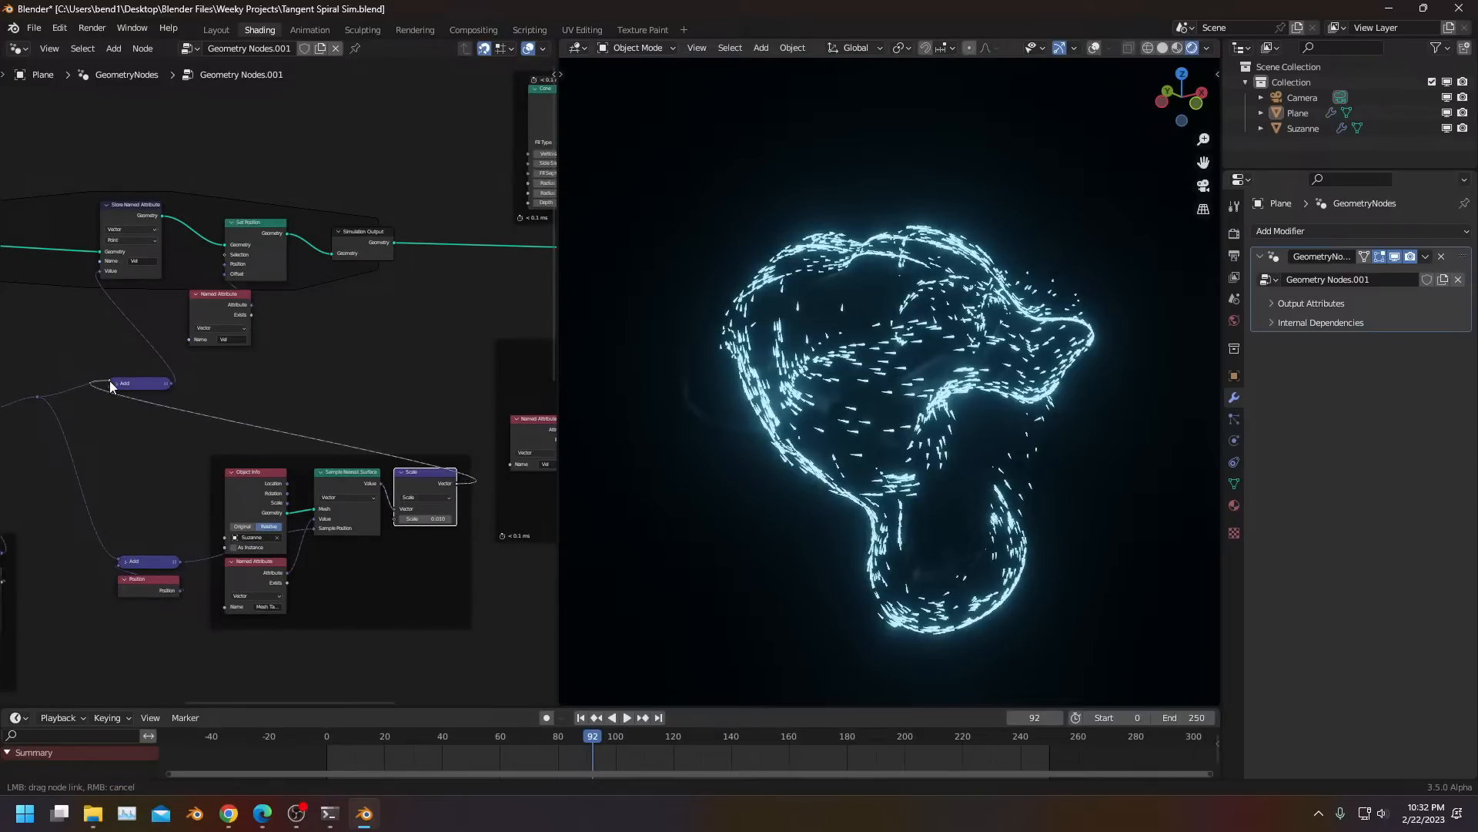
drag(118, 388, 114, 388)
Play the simulation from the start with the reordered forces and examine the particle flow around Suzanne from several angles
key(space)
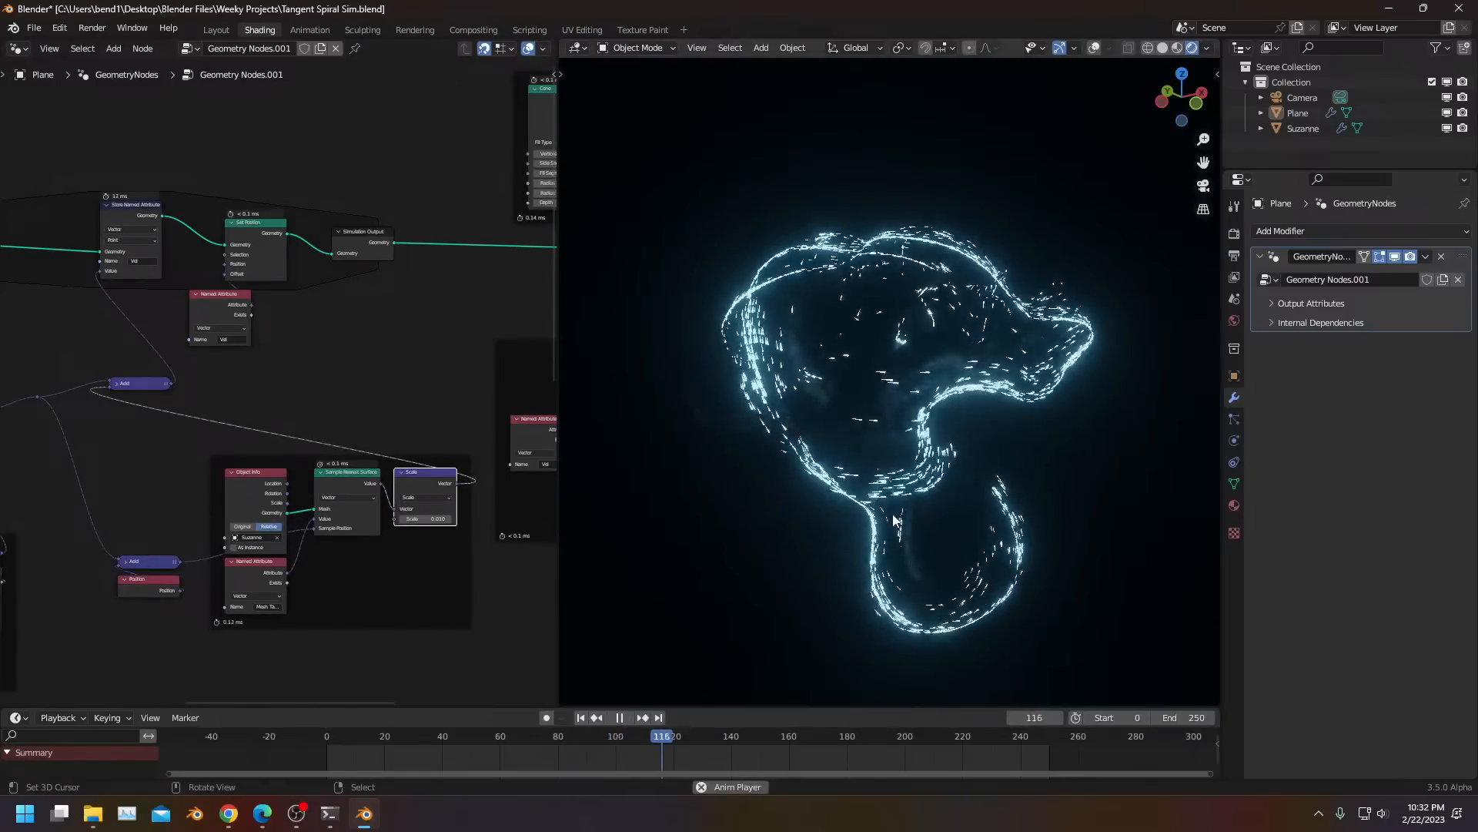
click(306, 739)
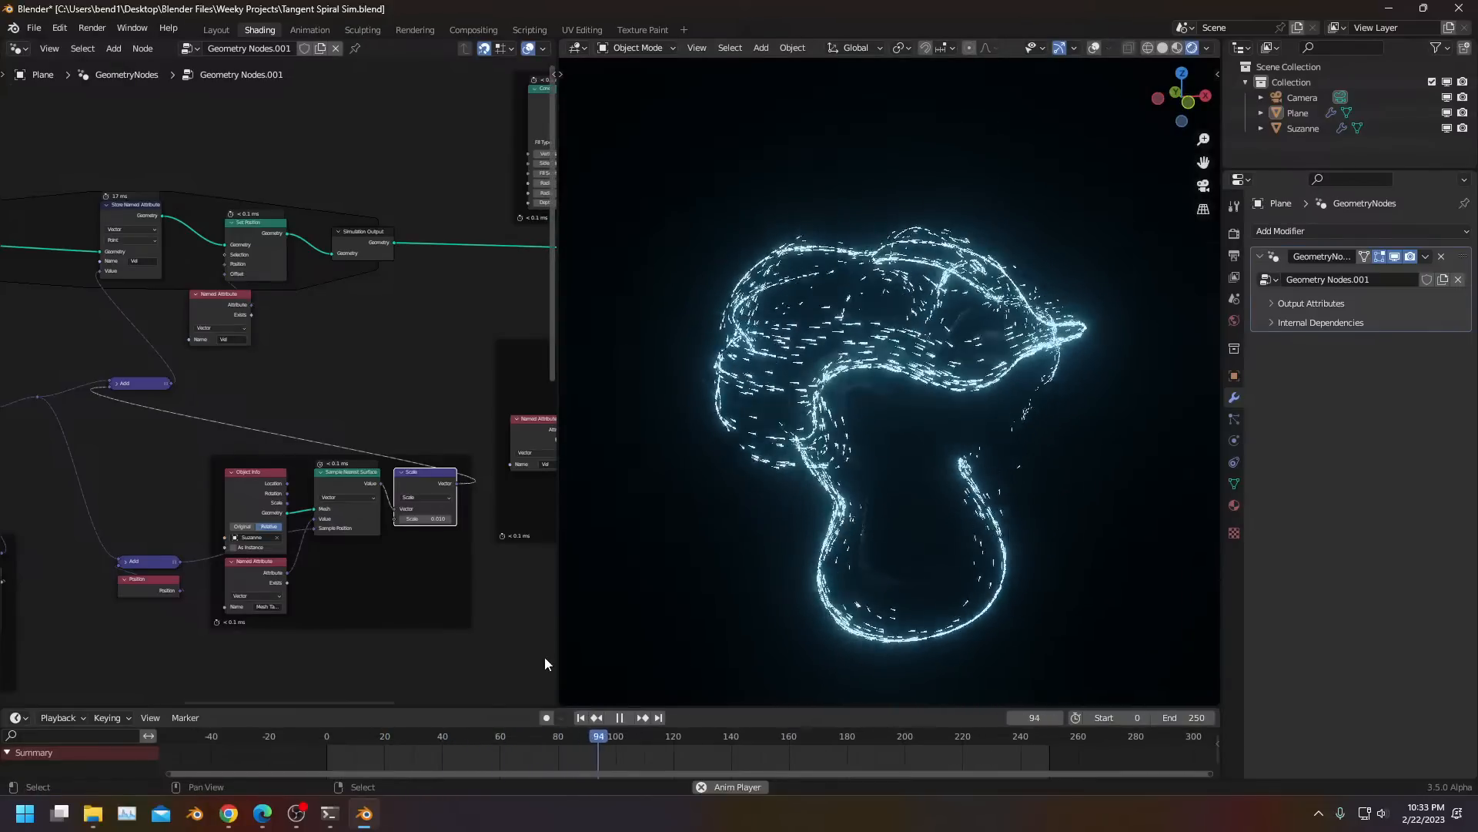
scroll(594, 631, up, 1)
middle_drag(594, 631, 631, 618)
click(284, 754)
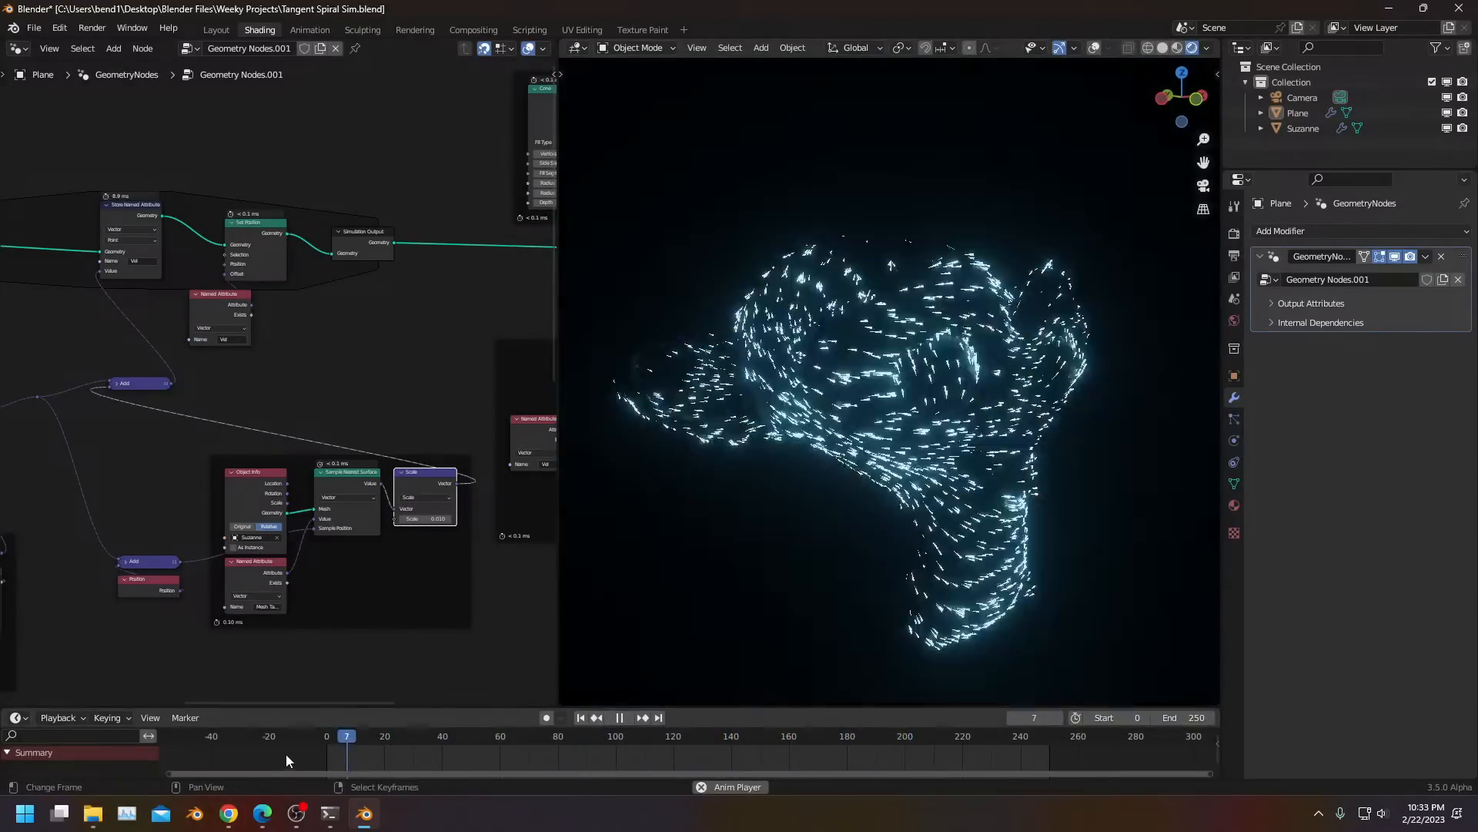
key(space)
click(286, 755)
middle_drag(781, 449, 834, 438)
key(space)
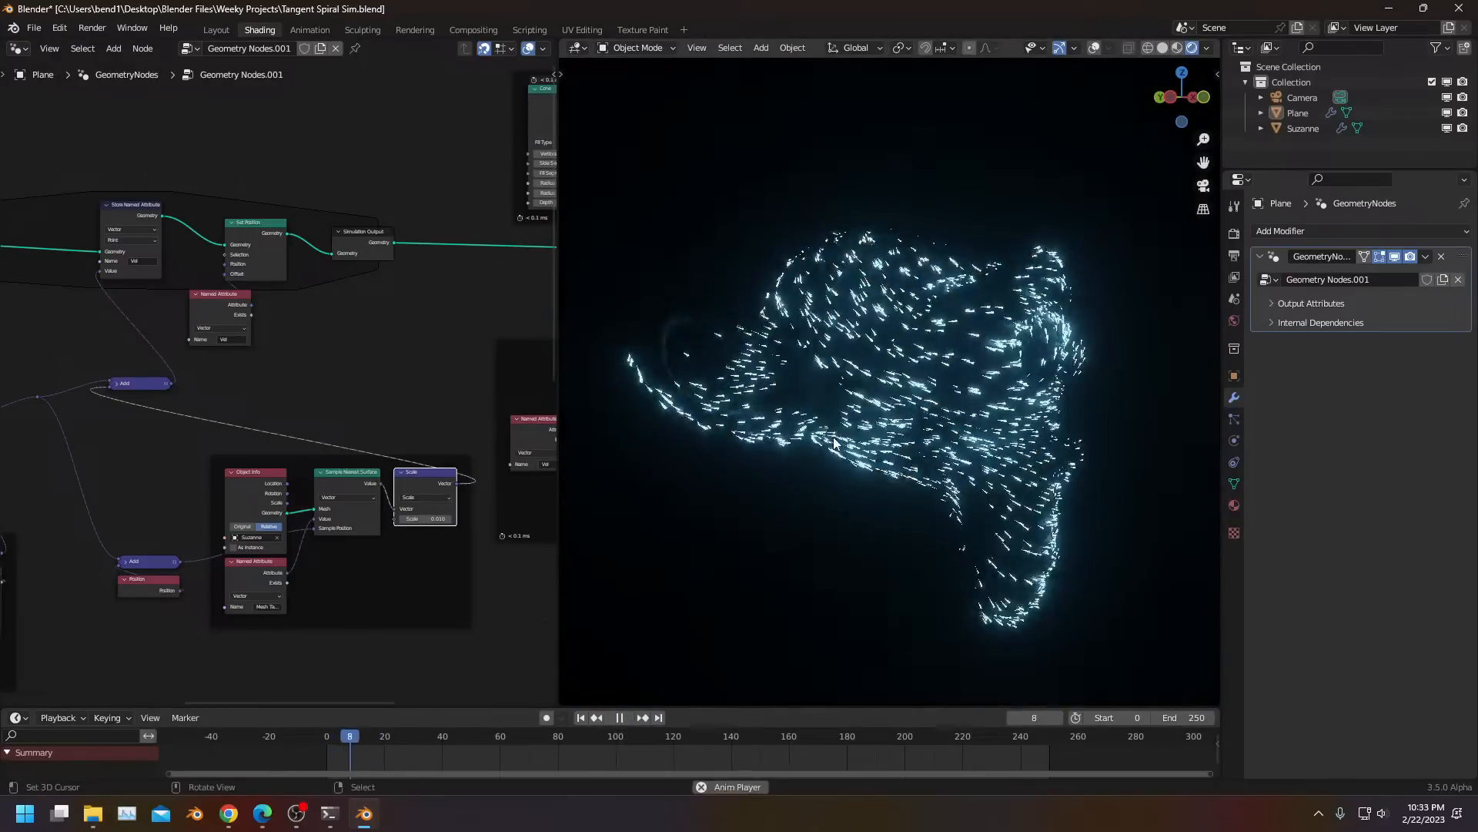
key(space)
middle_drag(928, 382, 886, 415)
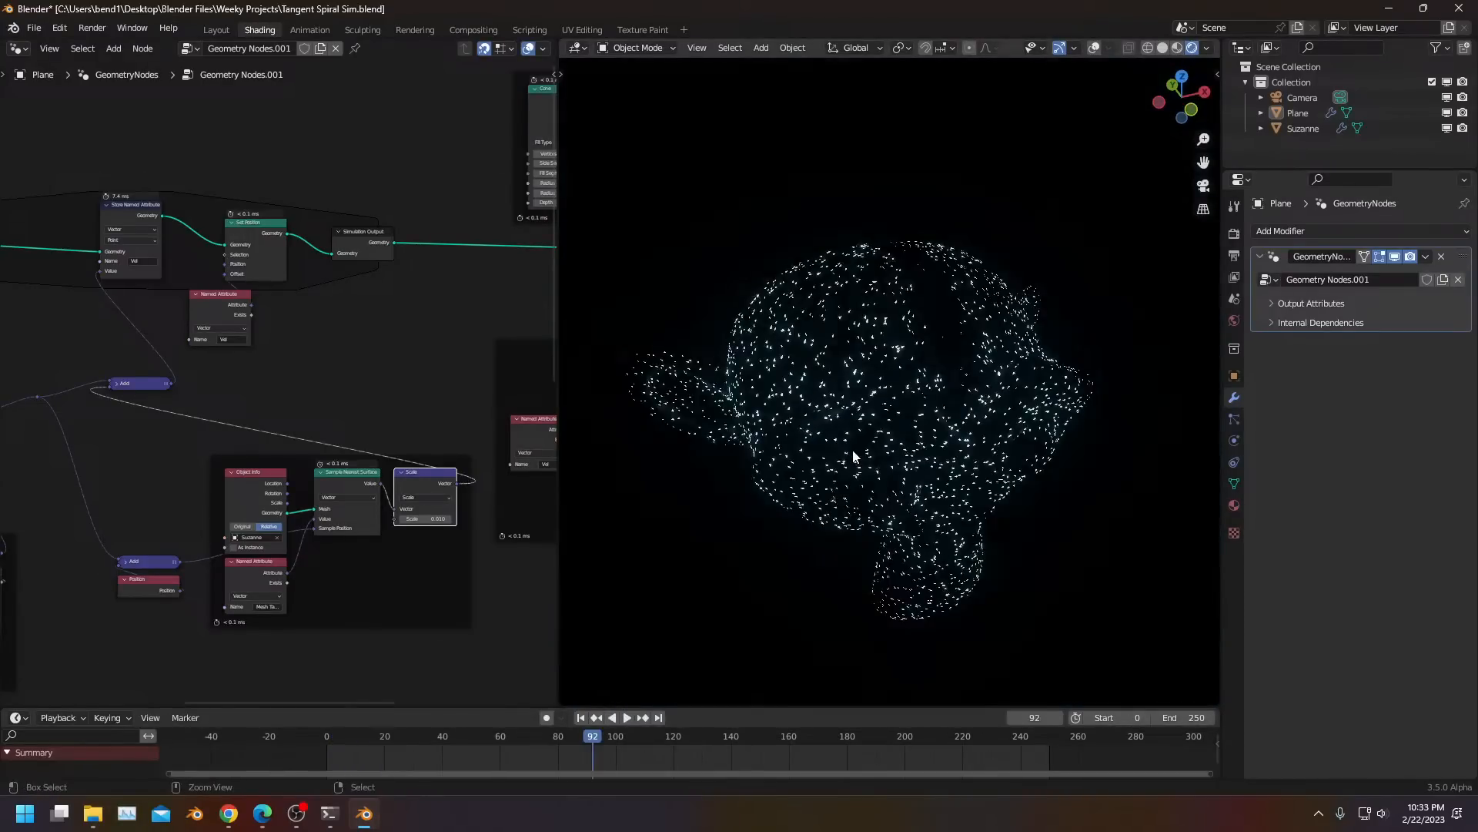
Undo the rewiring of the surface and tangent groups back to the point where both stood disconnected
key(ctrl+z)
key(ctrl+z)
key(ctrl+z)
key(ctrl+z)
key(ctrl+z)
key(ctrl+z)
key(ctrl+z)
key(ctrl+z)
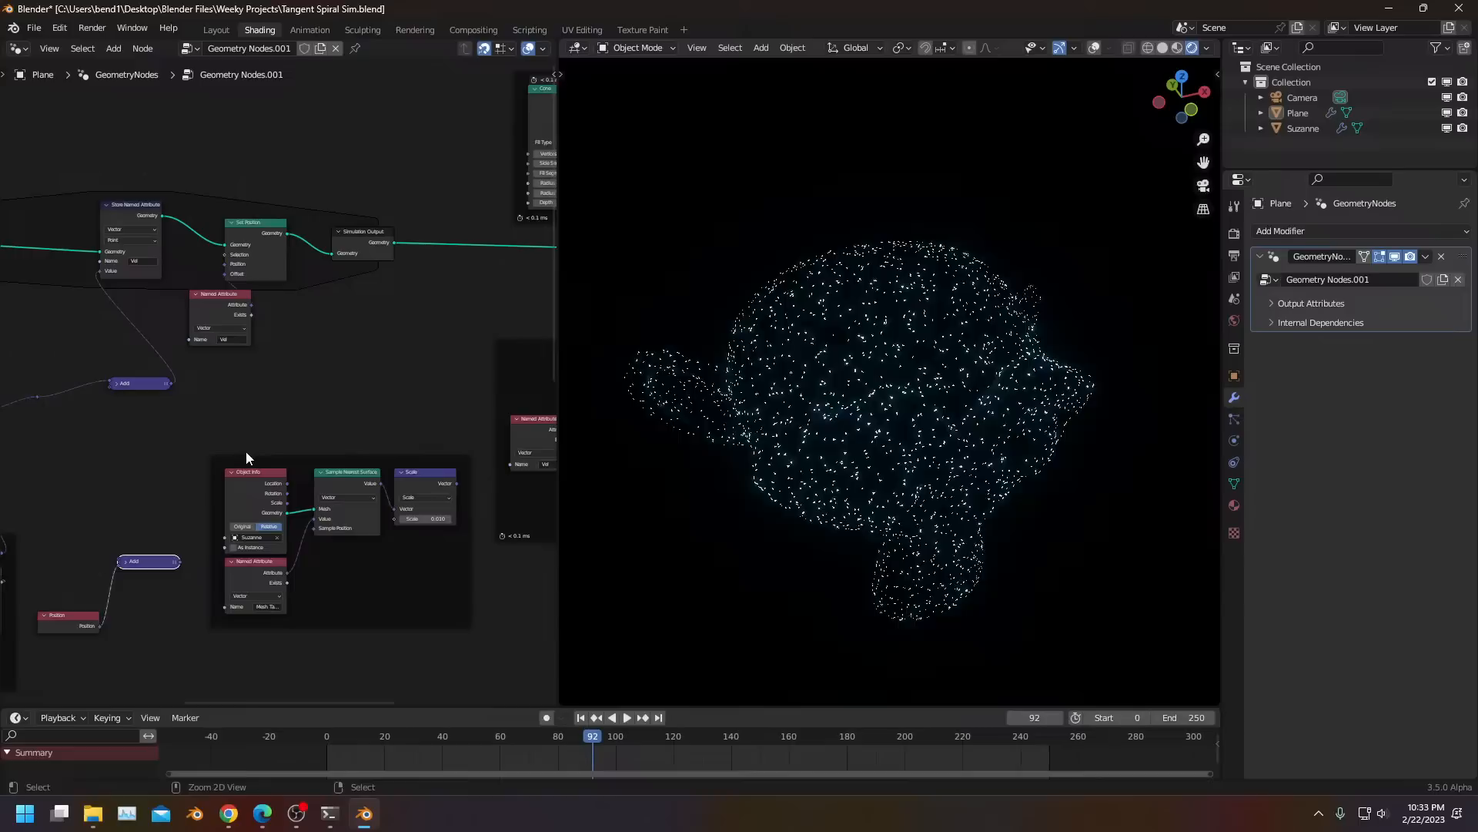
key(ctrl+z)
key(ctrl+z)
key(ctrl+z)
key(ctrl+z)
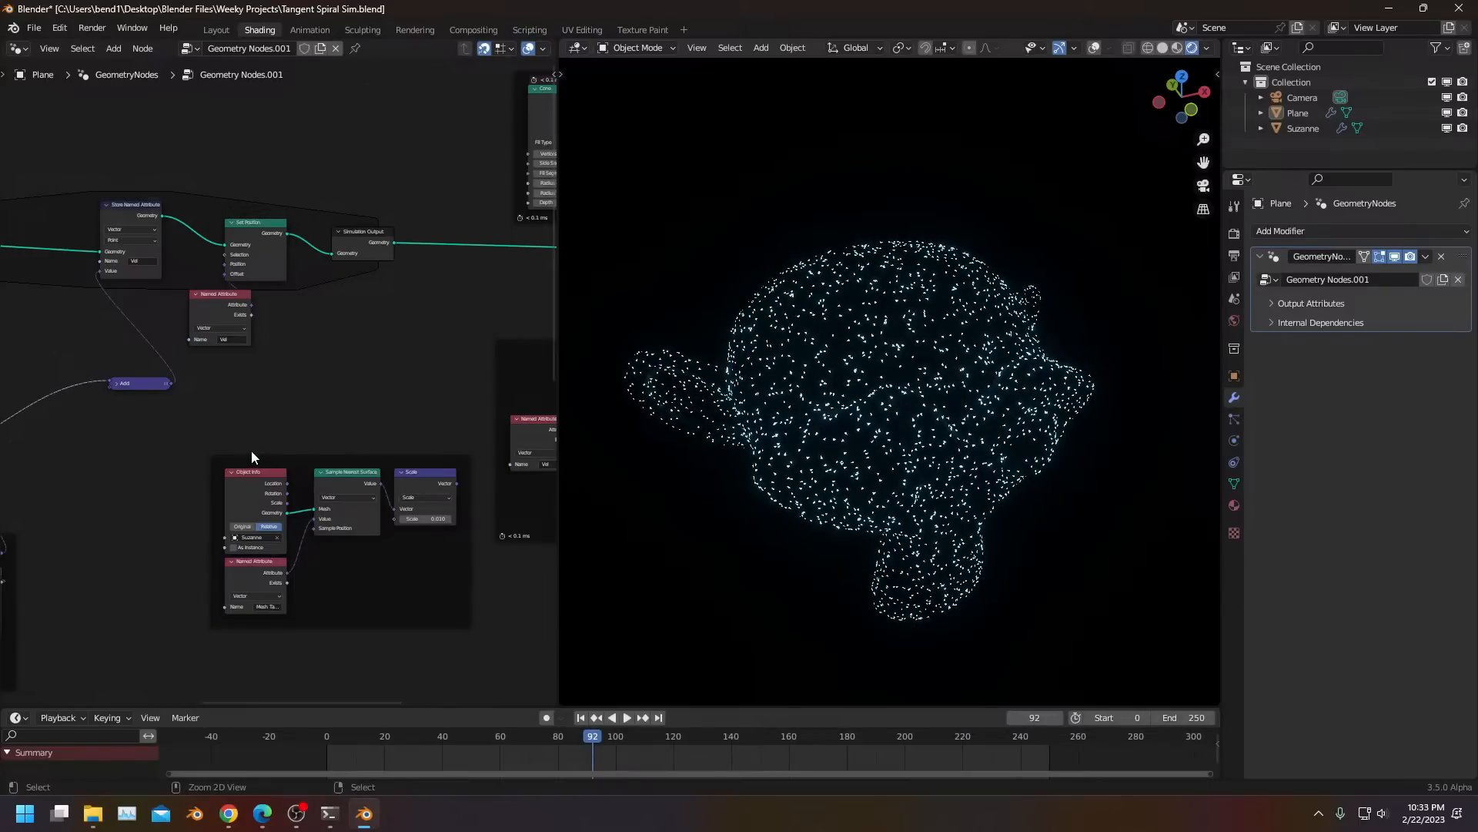
scroll(193, 449, down, 3)
middle_drag(147, 444, 258, 424)
key(ctrl+z)
key(ctrl+z)
key(ctrl+z)
key(ctrl+z)
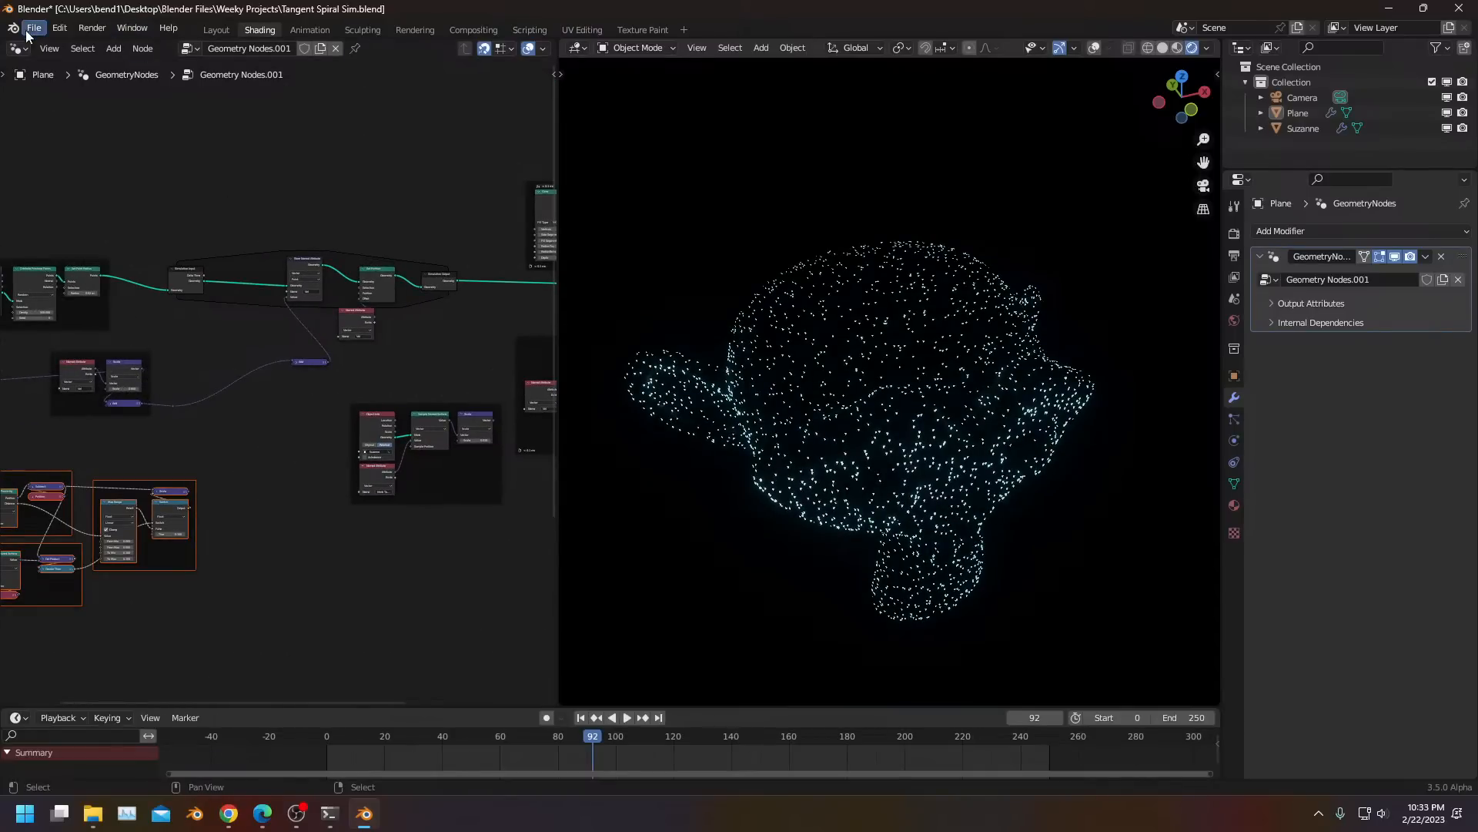
Move the surface proximity group further along the chain and place the mesh tangent frame directly beneath the velocity nodes
scroll(133, 419, down, 4)
middle_drag(132, 419, 270, 376)
key(g)
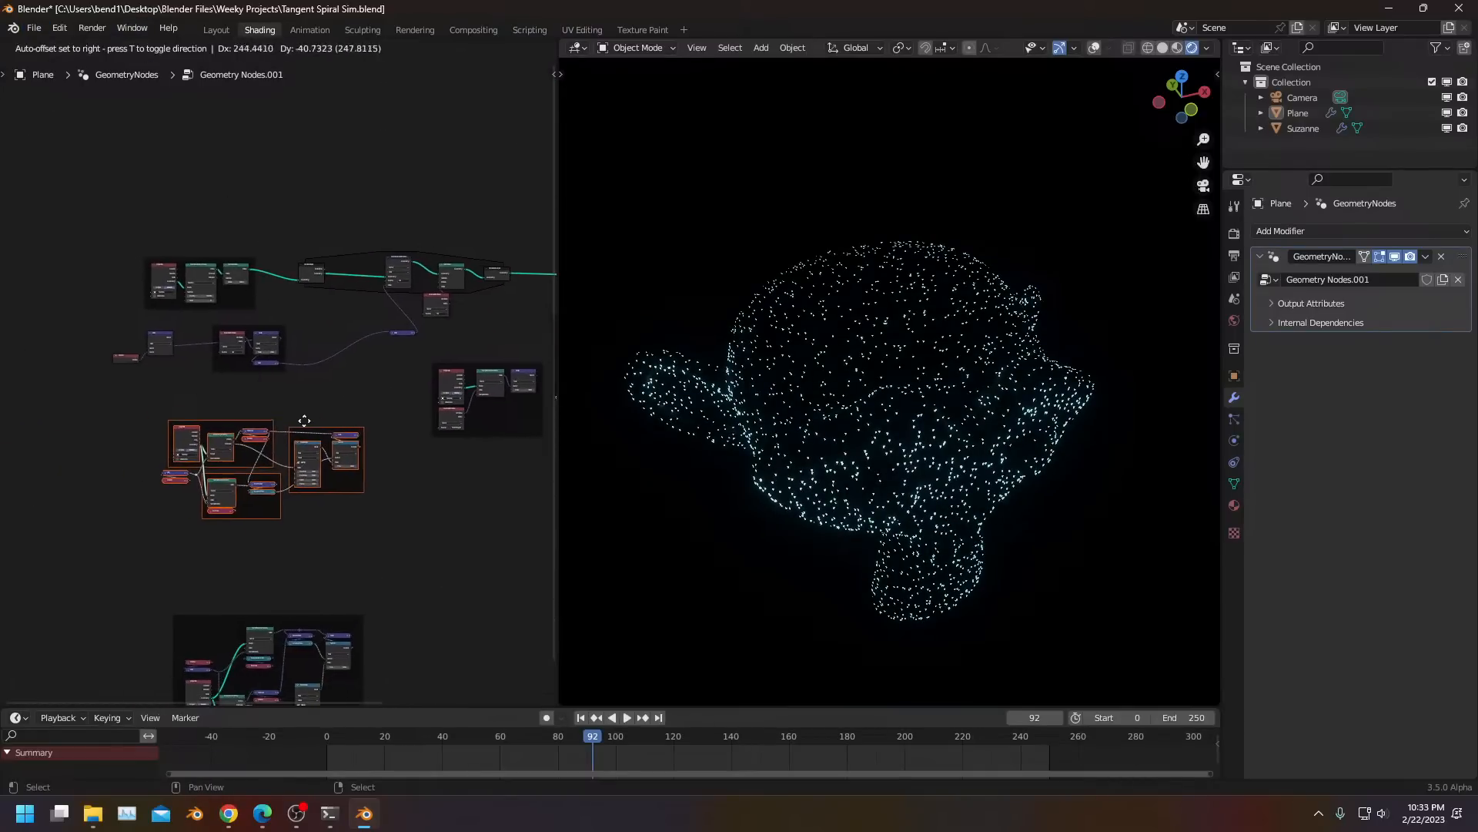
click(412, 449)
drag(484, 432, 234, 454)
Collapse the initial Add node, place it beside the mesh tangent frame's Object Info, and link the velocity Scale output into it
scroll(224, 431, down, 1)
scroll(231, 424, up, 8)
middle_drag(251, 397, 423, 412)
scroll(339, 347, up, 6)
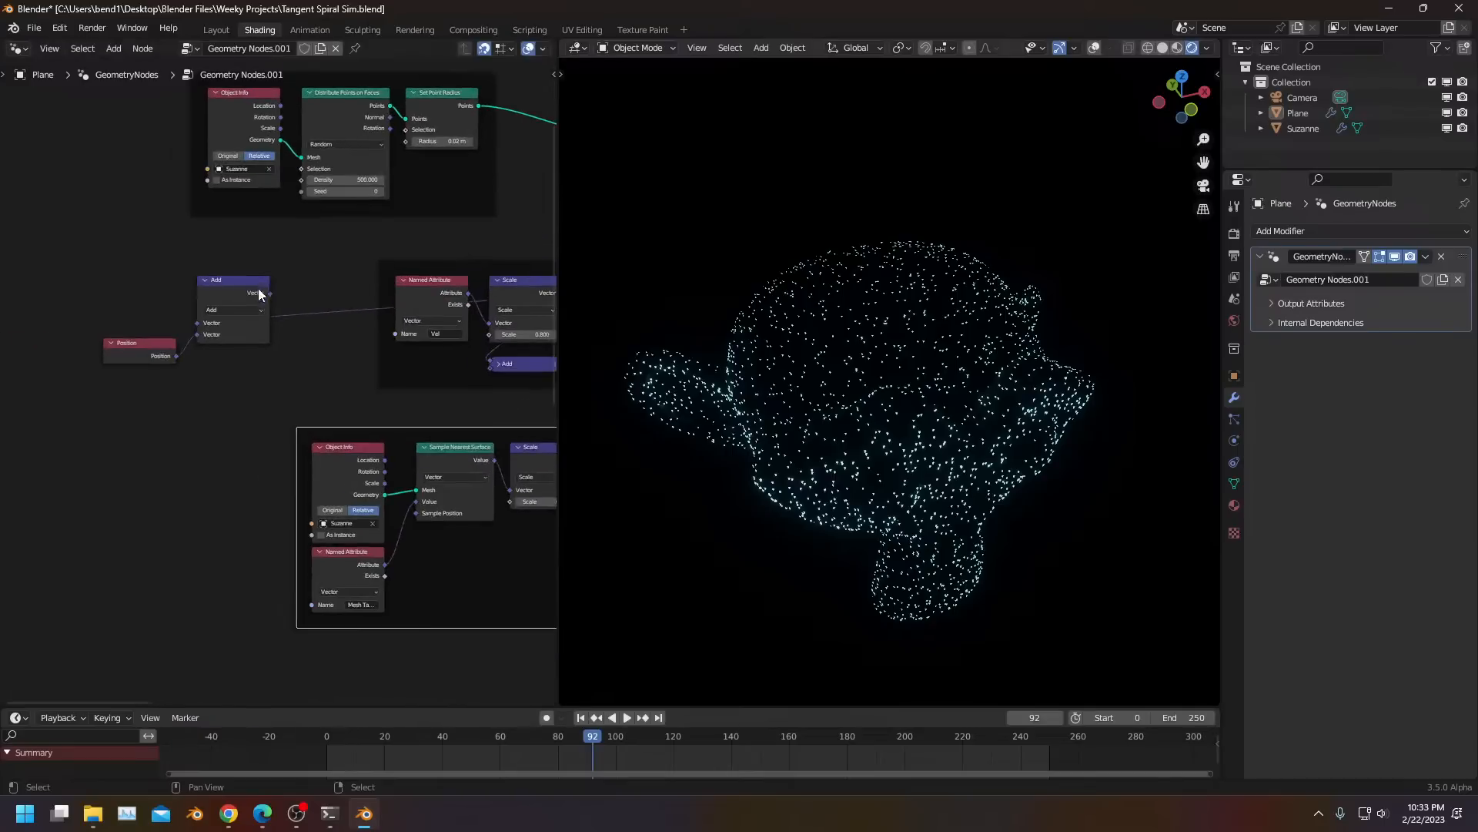
click(204, 279)
drag(207, 278, 239, 466)
scroll(381, 414, down, 1)
middle_drag(381, 414, 193, 413)
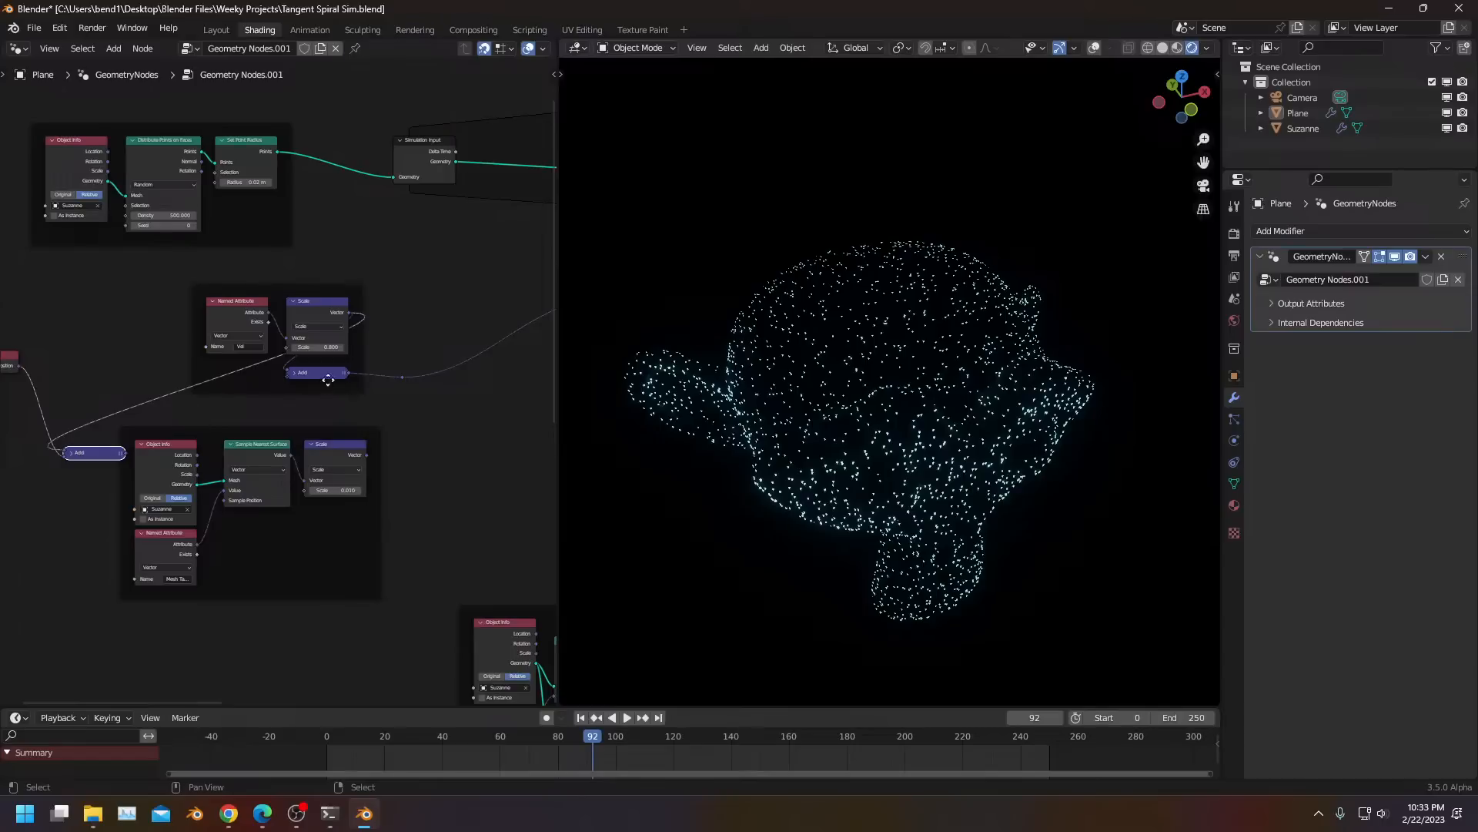
Delete the Add node beside the mesh tangent frame and link the tangent Scale output into the Add beneath the velocity Scale node
middle_drag(341, 383, 480, 423)
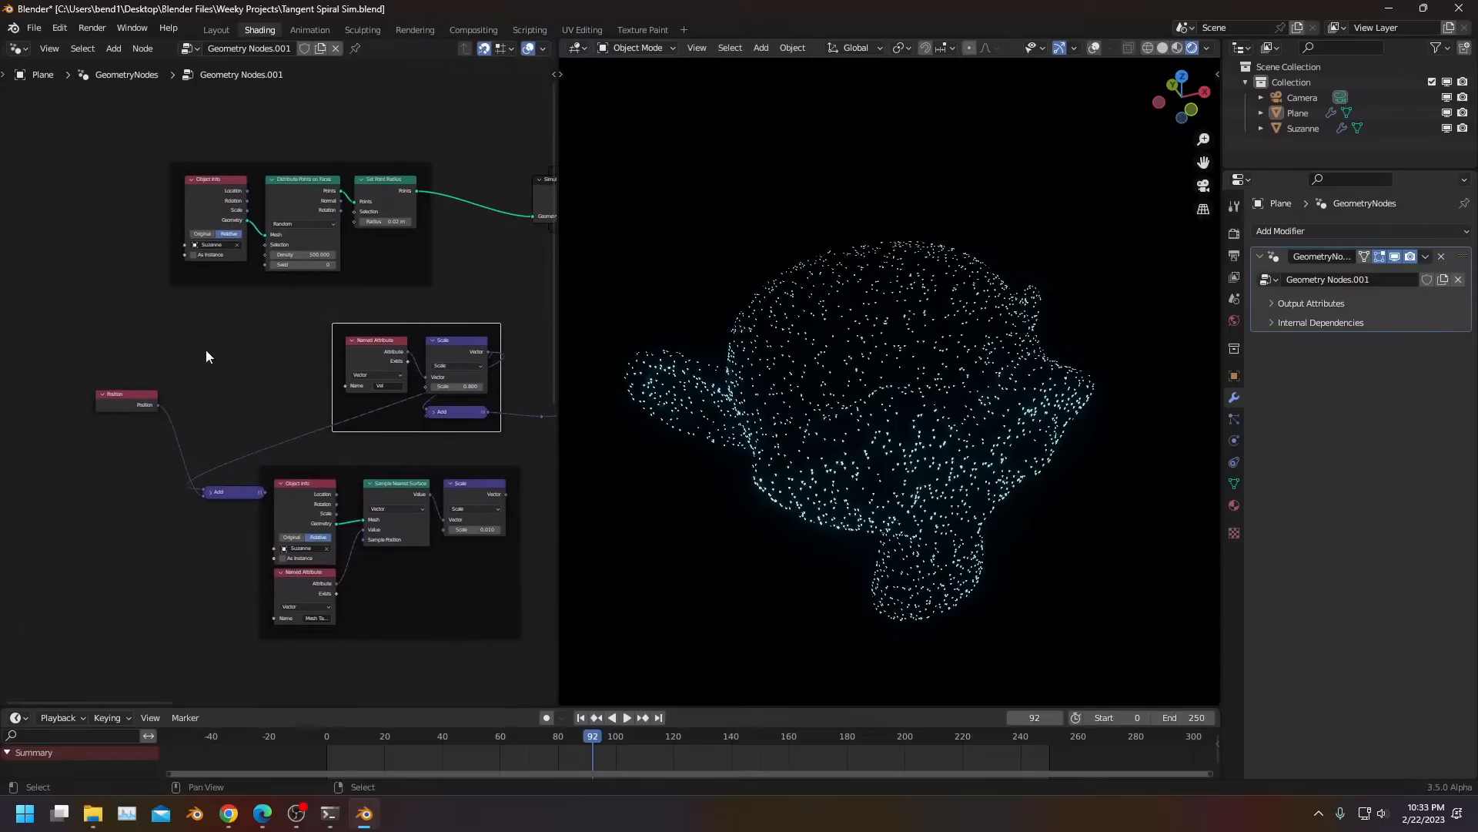
drag(166, 477, 238, 505)
key(x)
scroll(401, 459, up, 4)
middle_drag(401, 460, 212, 485)
drag(354, 529, 240, 419)
scroll(376, 440, down, 1)
scroll(243, 363, down, 1)
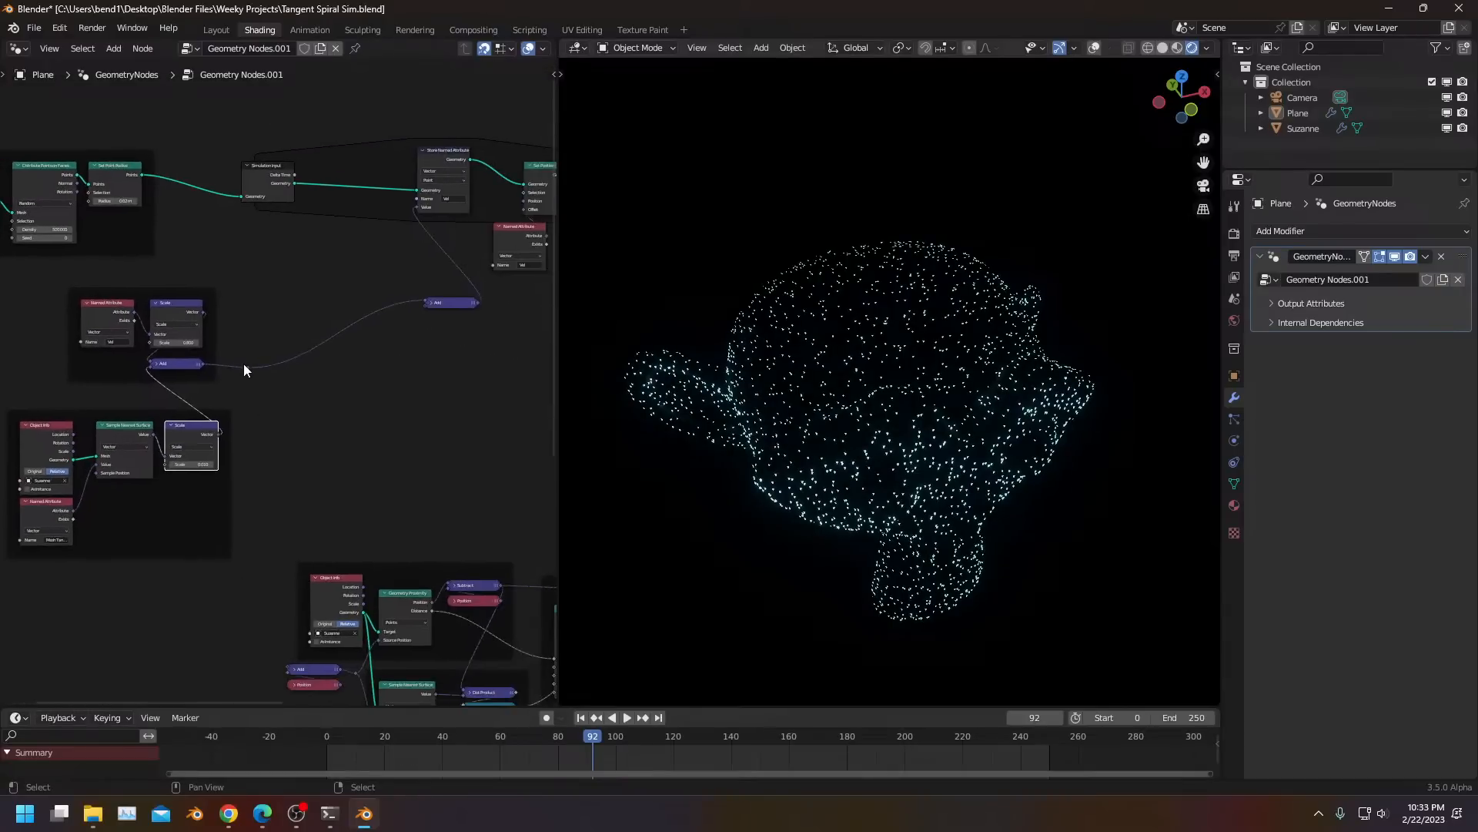
Route the combined velocity and tangent vector into the surface group's Add, link that group's Scale into the final Add, and play from the start
mouse_move(244, 368)
mouse_down()
mouse_move(319, 635)
mouse_move(258, 369)
mouse_up()
drag(309, 659, 290, 664)
middle_drag(355, 509, 507, 476)
drag(521, 487, 279, 222)
key(space)
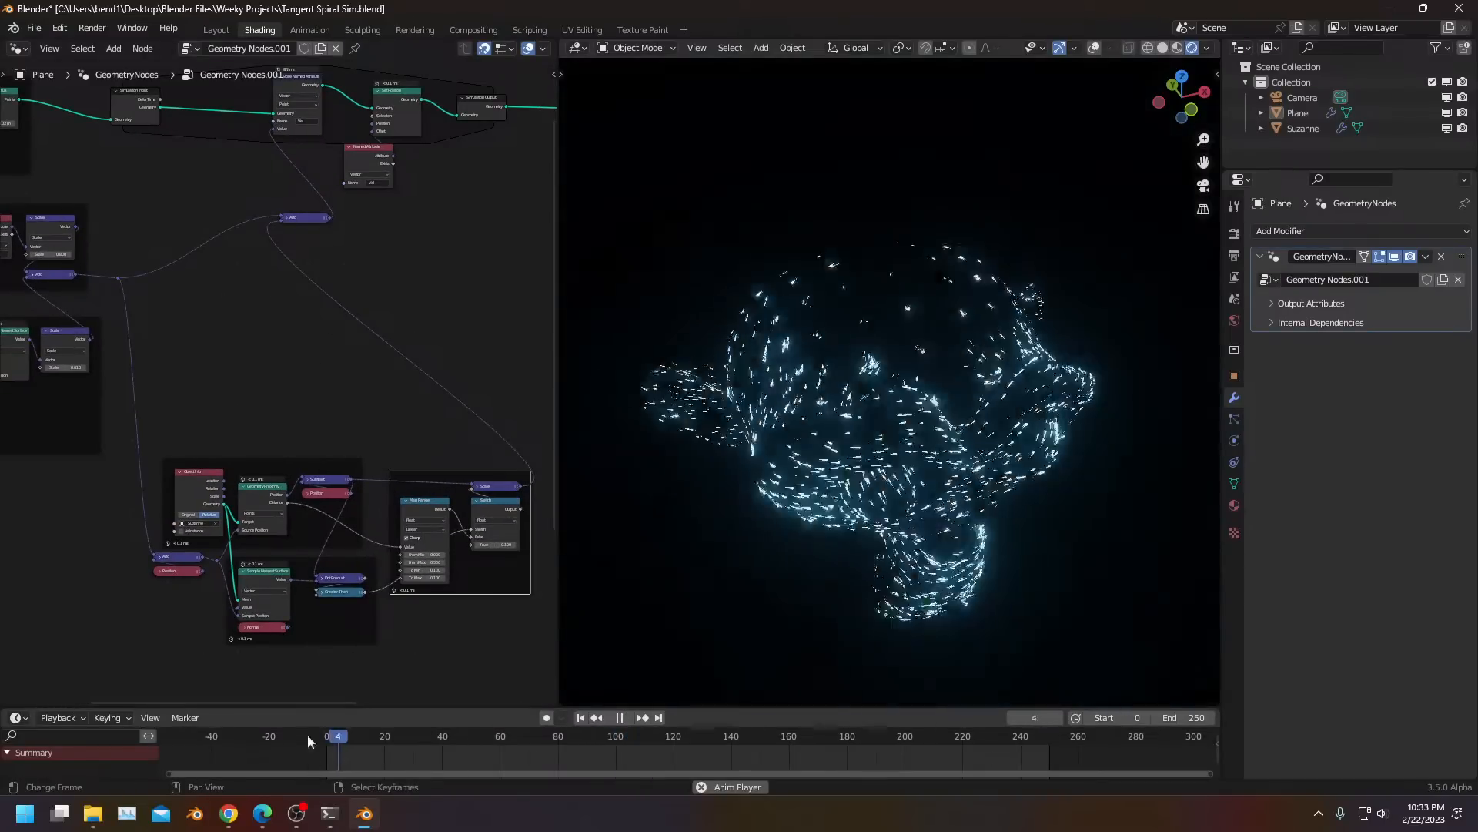
click(302, 742)
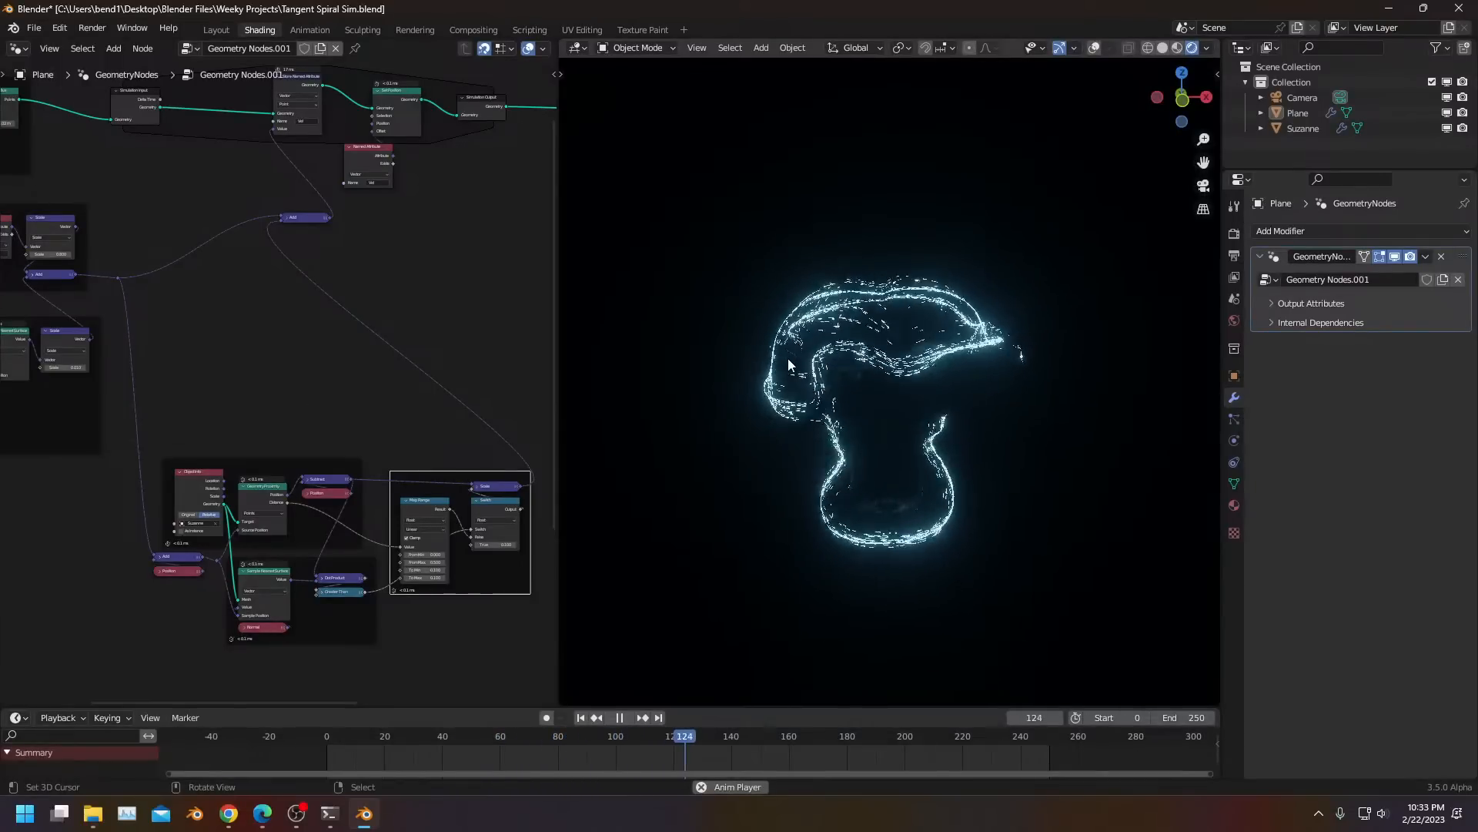
Show the viewport overlays and replace all of Suzanne's mesh geometry with a cylinder
click(1093, 48)
key(space)
right_click(941, 349)
right_click(972, 345)
right_click(924, 430)
key(Tab)
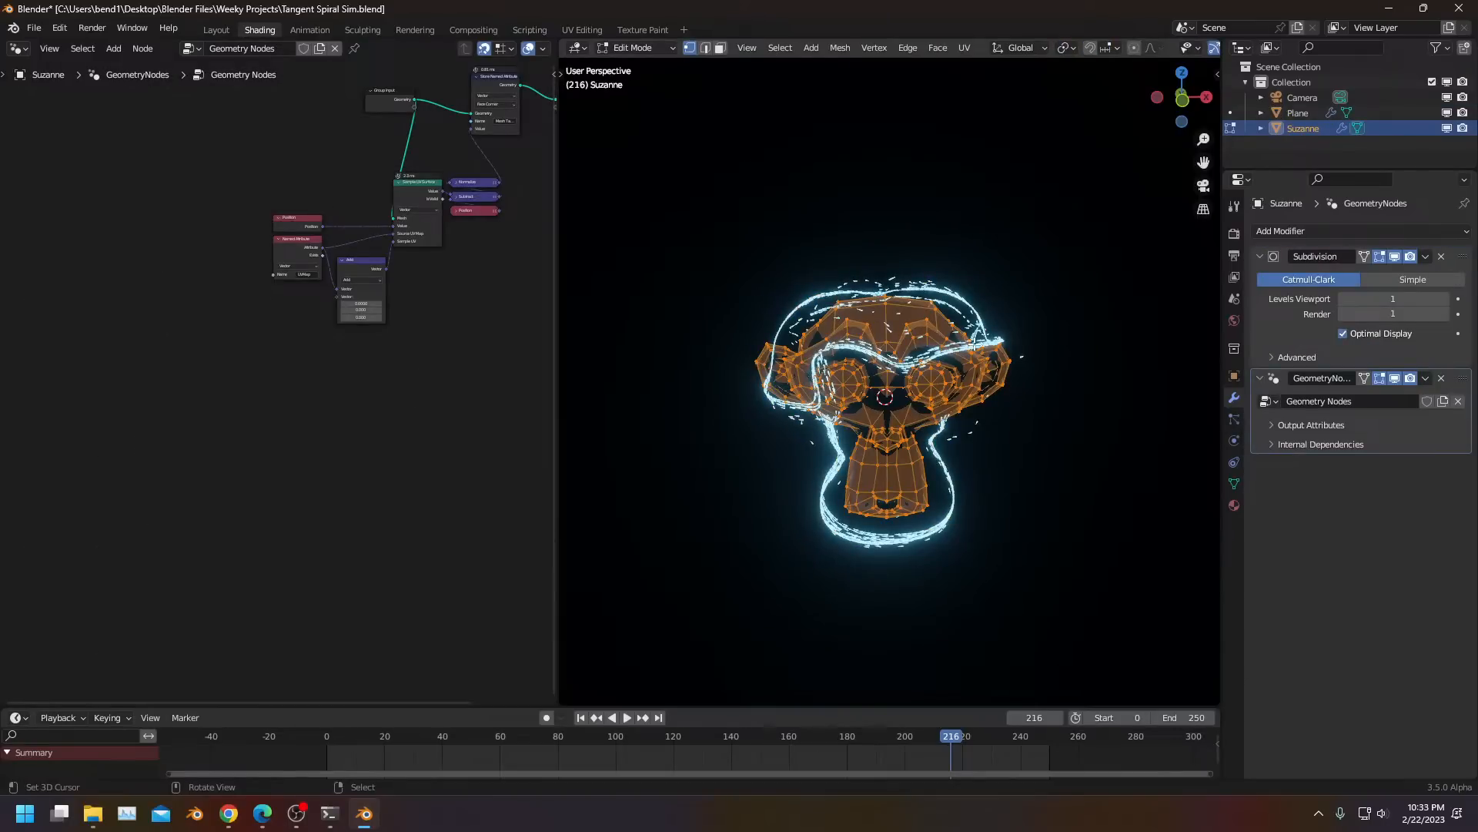
key(x)
click(973, 344)
key(shift+a)
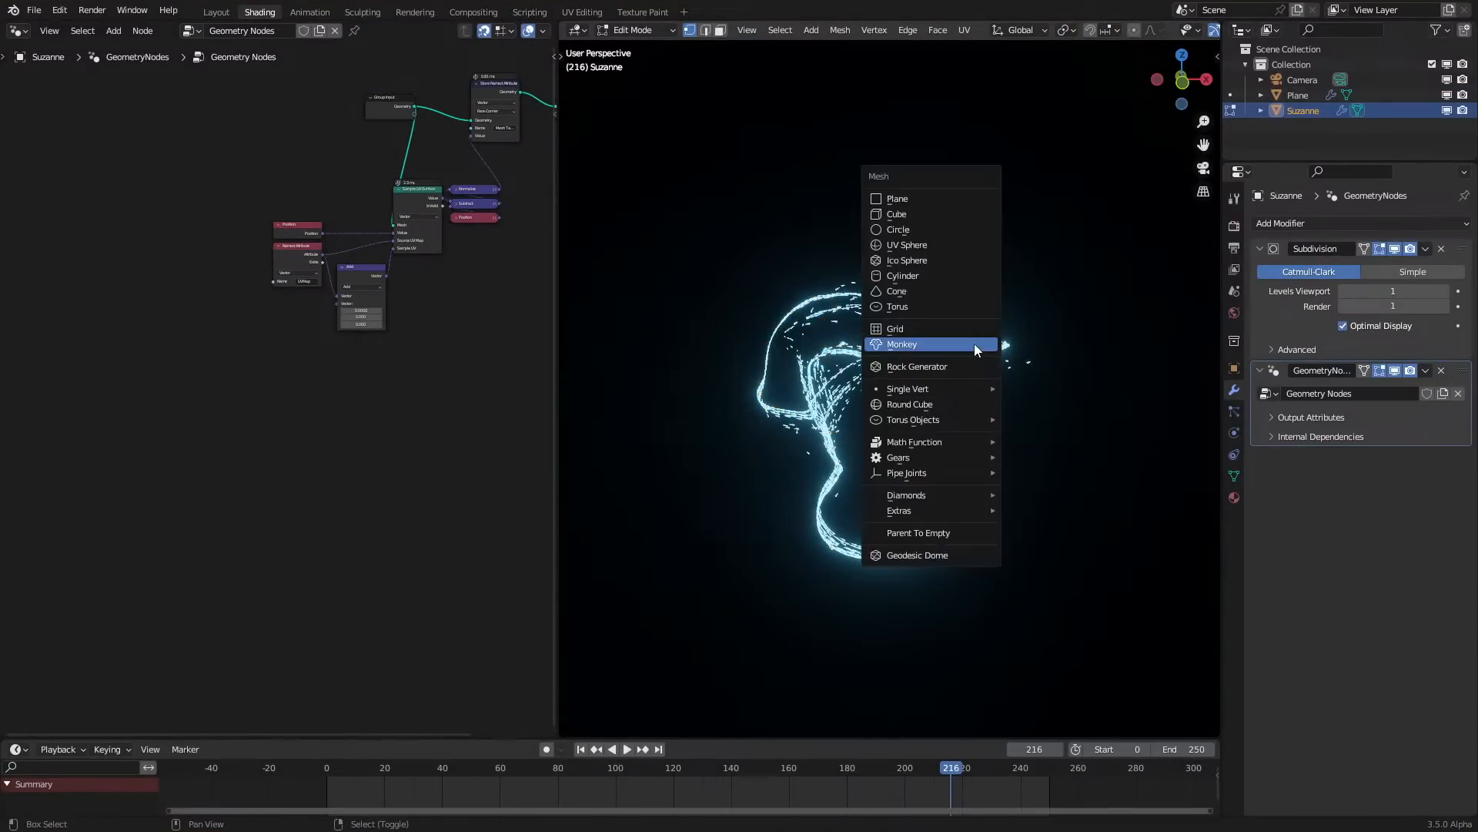
click(958, 274)
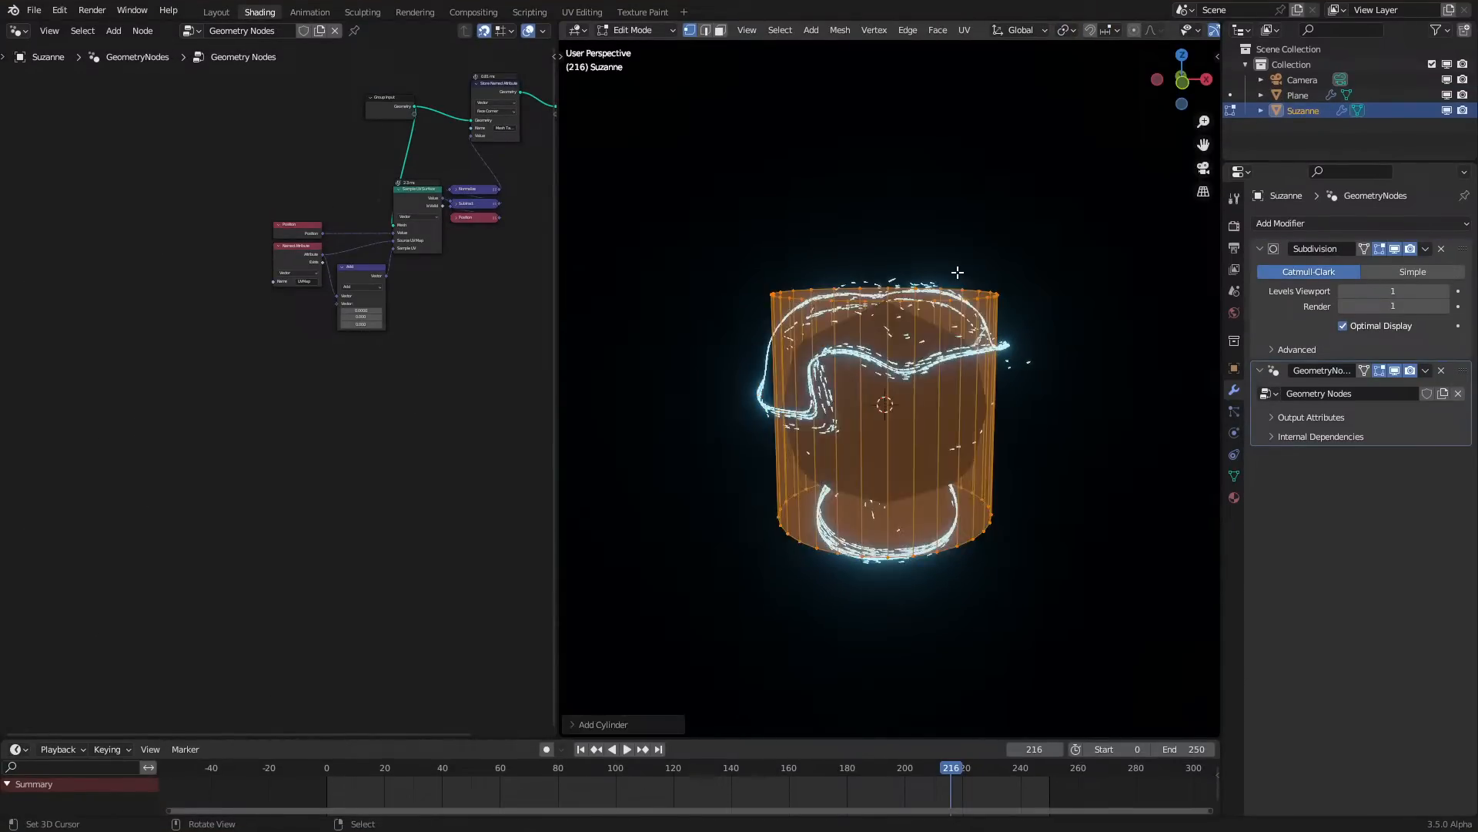
key(Tab)
Play the simulation from the start and examine the particle flow around the subdivided cylinder
click(311, 770)
key(space)
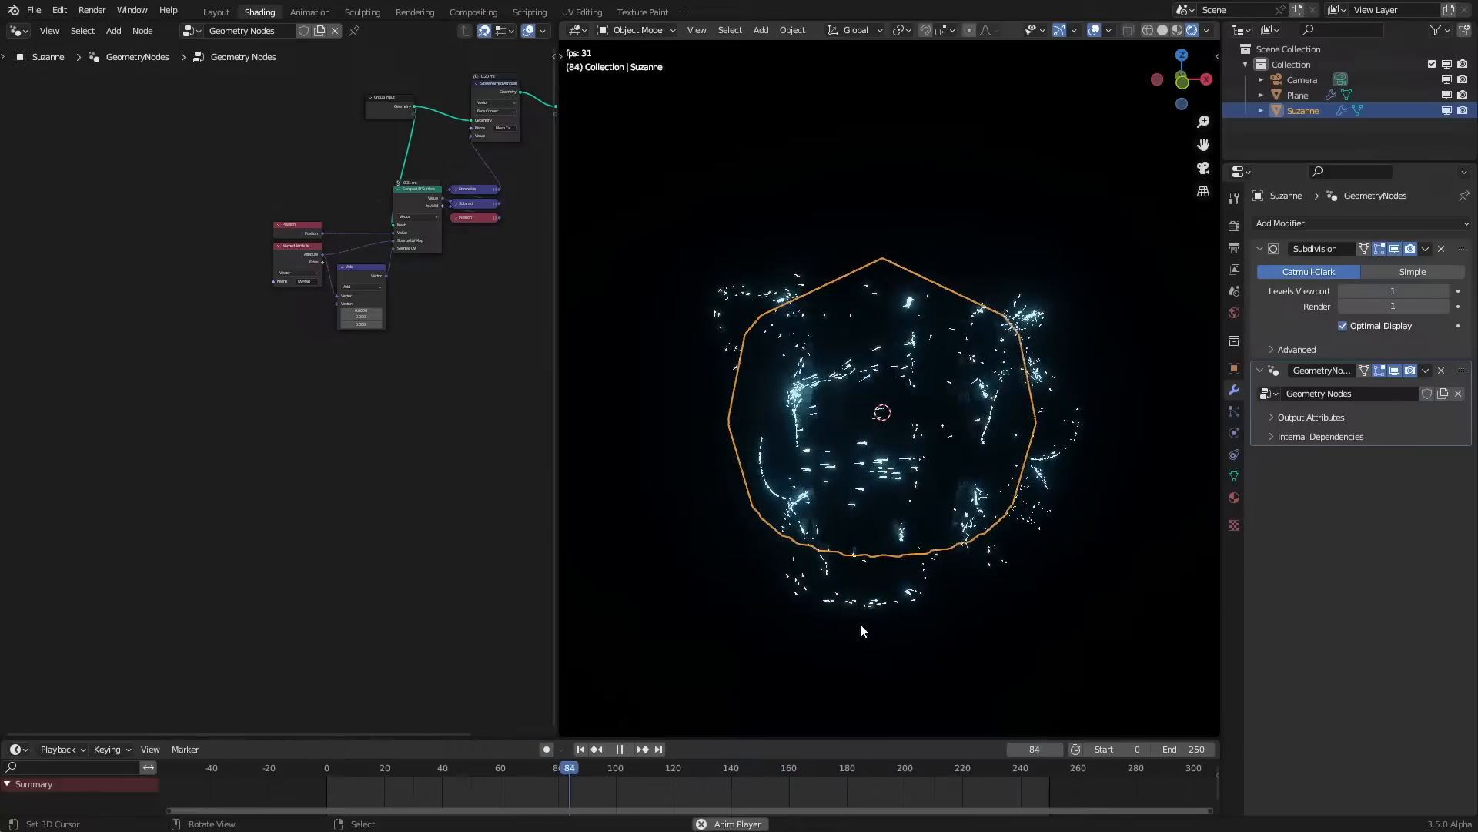
click(738, 628)
middle_drag(736, 458, 776, 433)
middle_drag(965, 394, 894, 390)
click(893, 390)
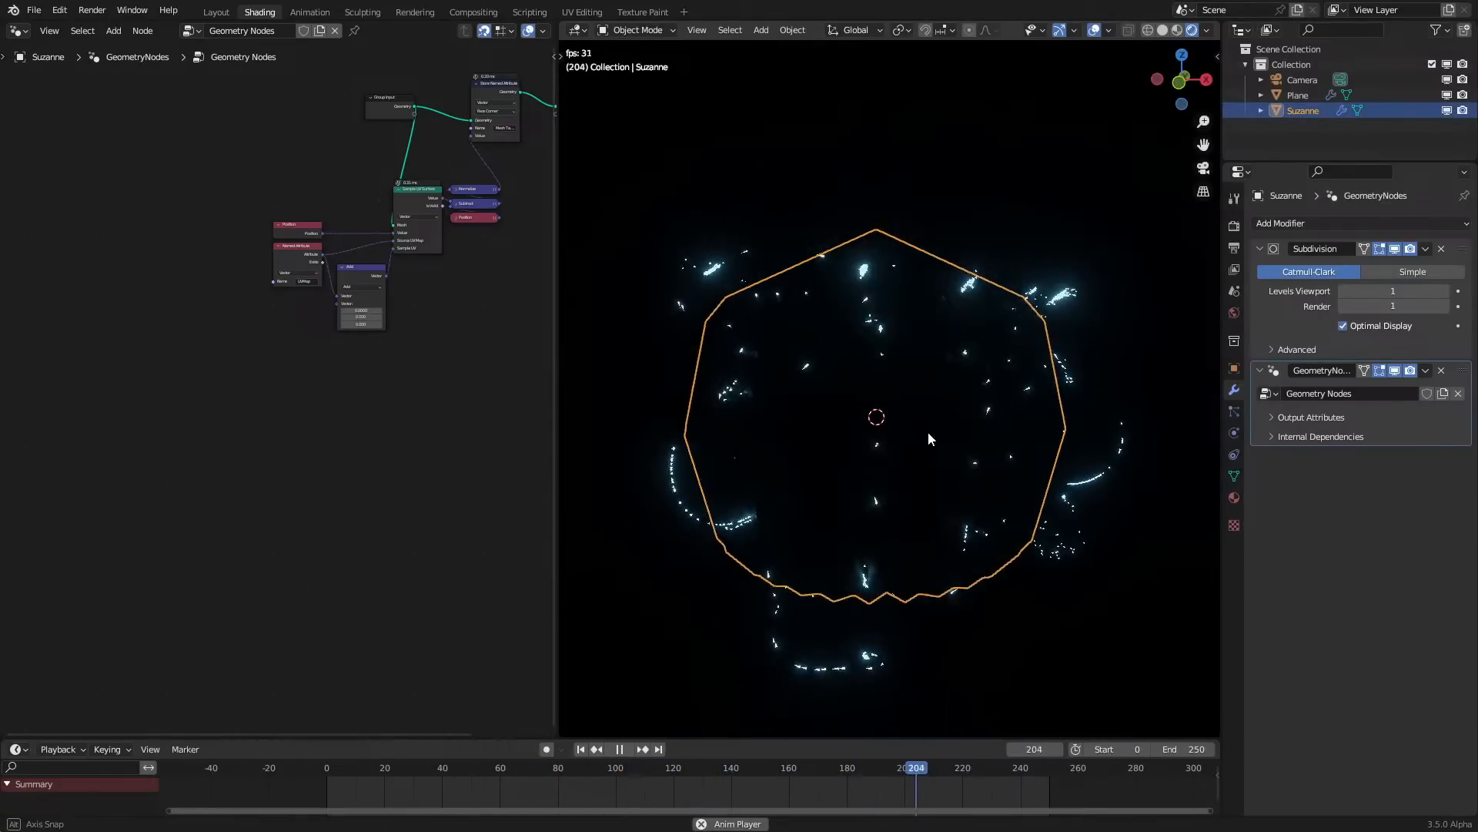
Disable the cylinder's Subdivision modifier for viewport and render, and return the simulation to frame 0
drag(1411, 249, 1395, 249)
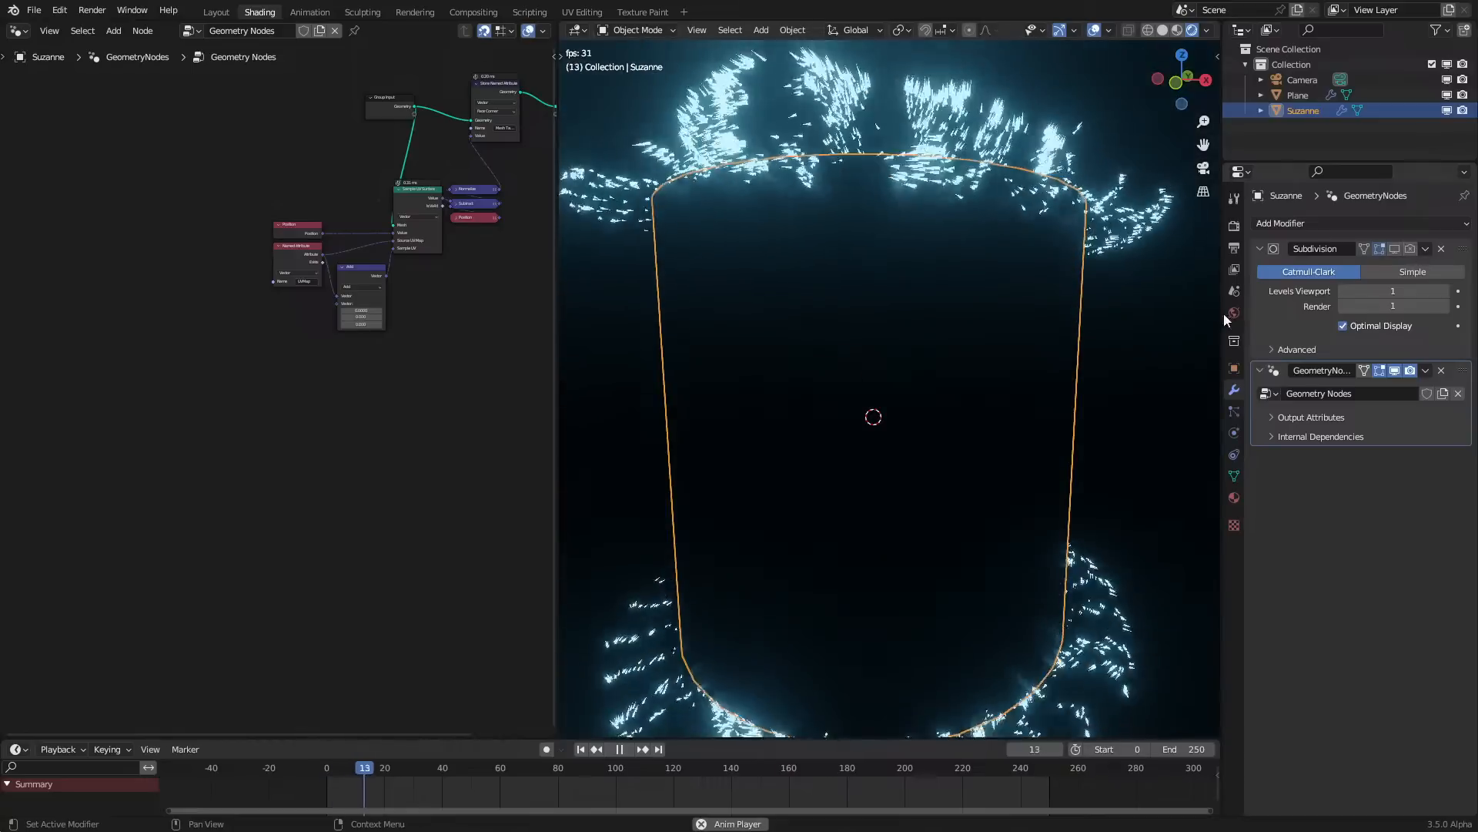
middle_drag(727, 552, 667, 622)
click(304, 790)
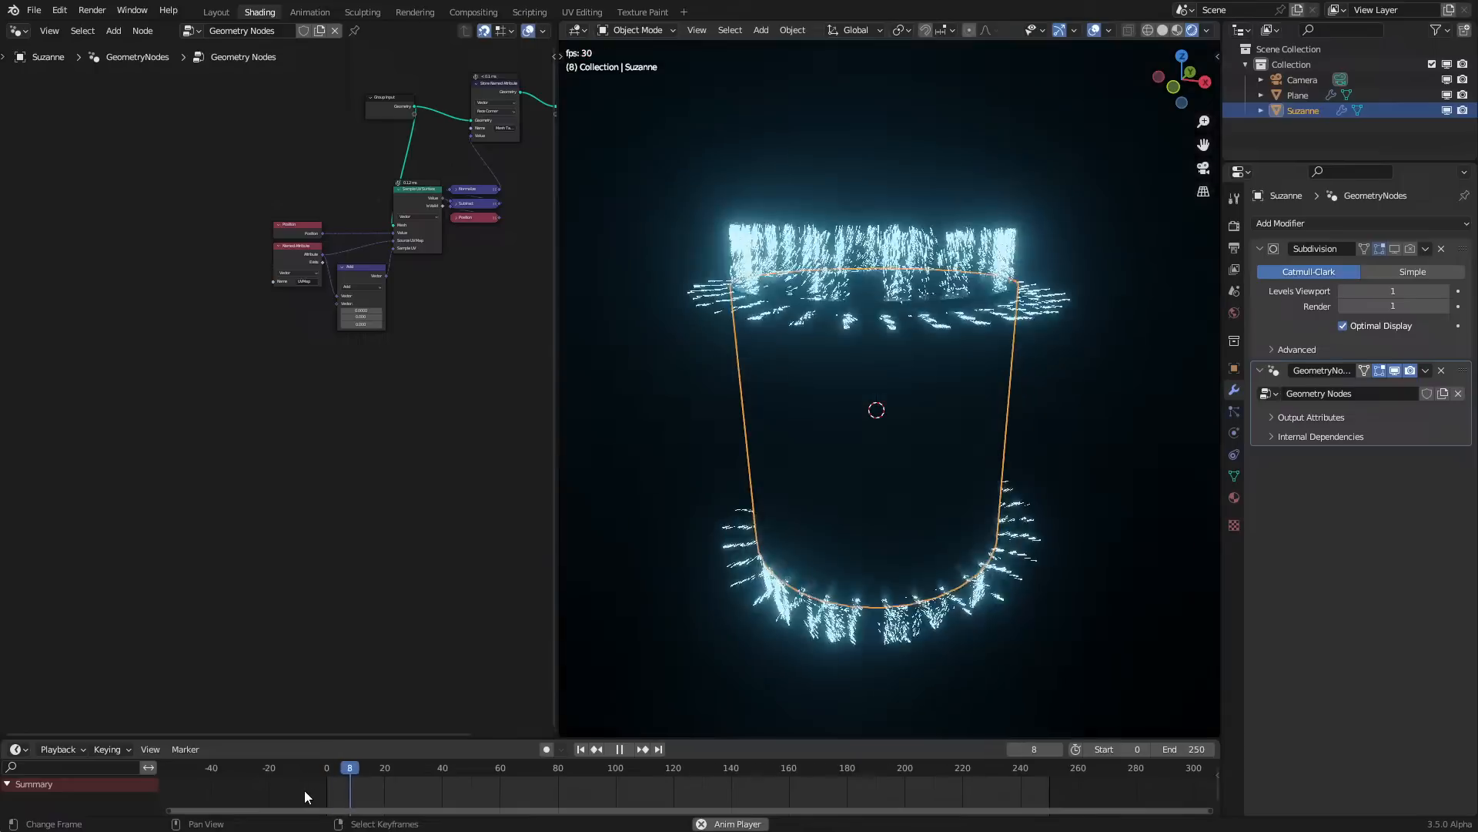
key(Escape)
middle_drag(770, 493, 1041, 295)
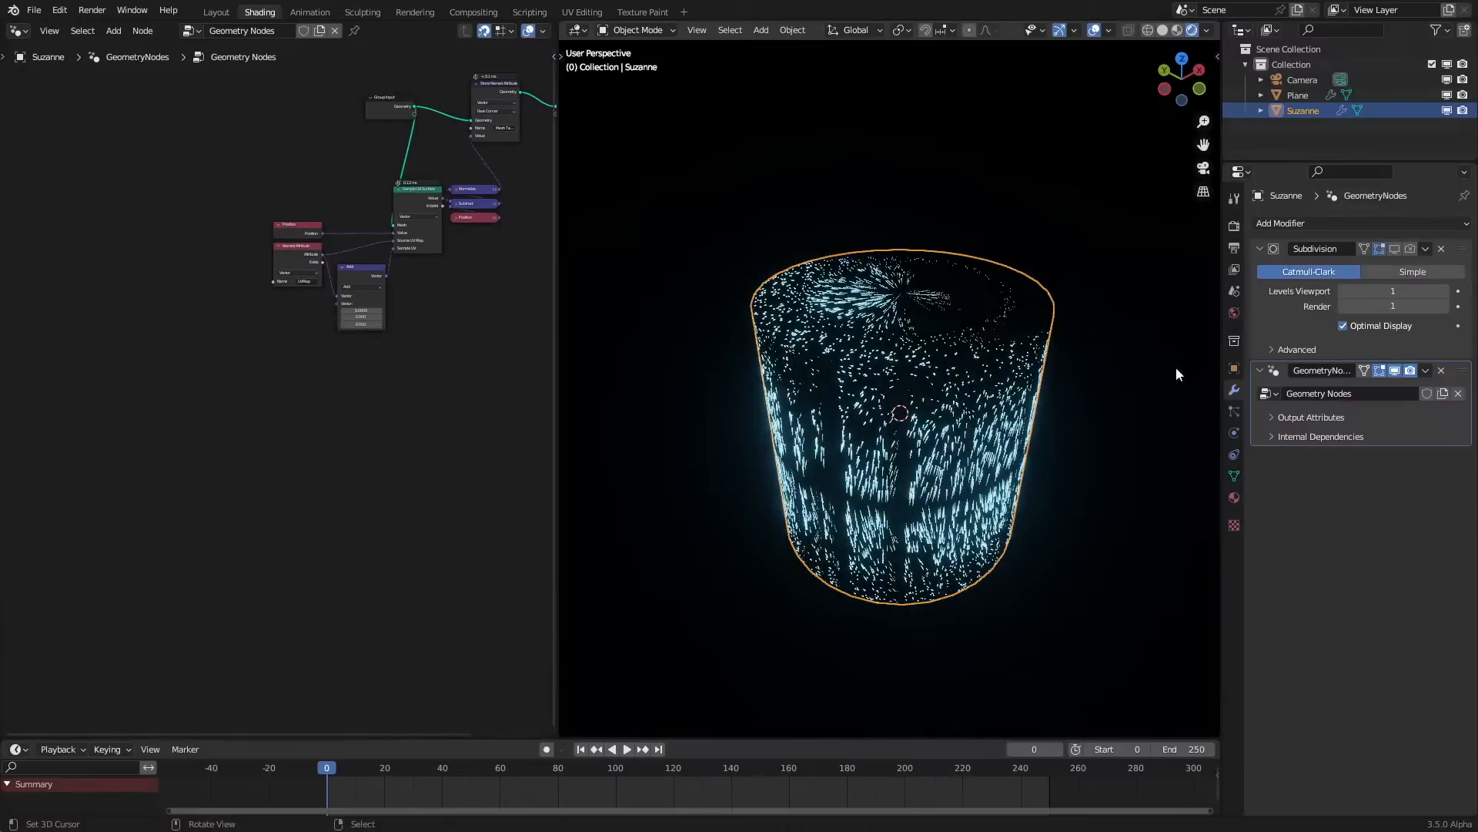
click(1273, 326)
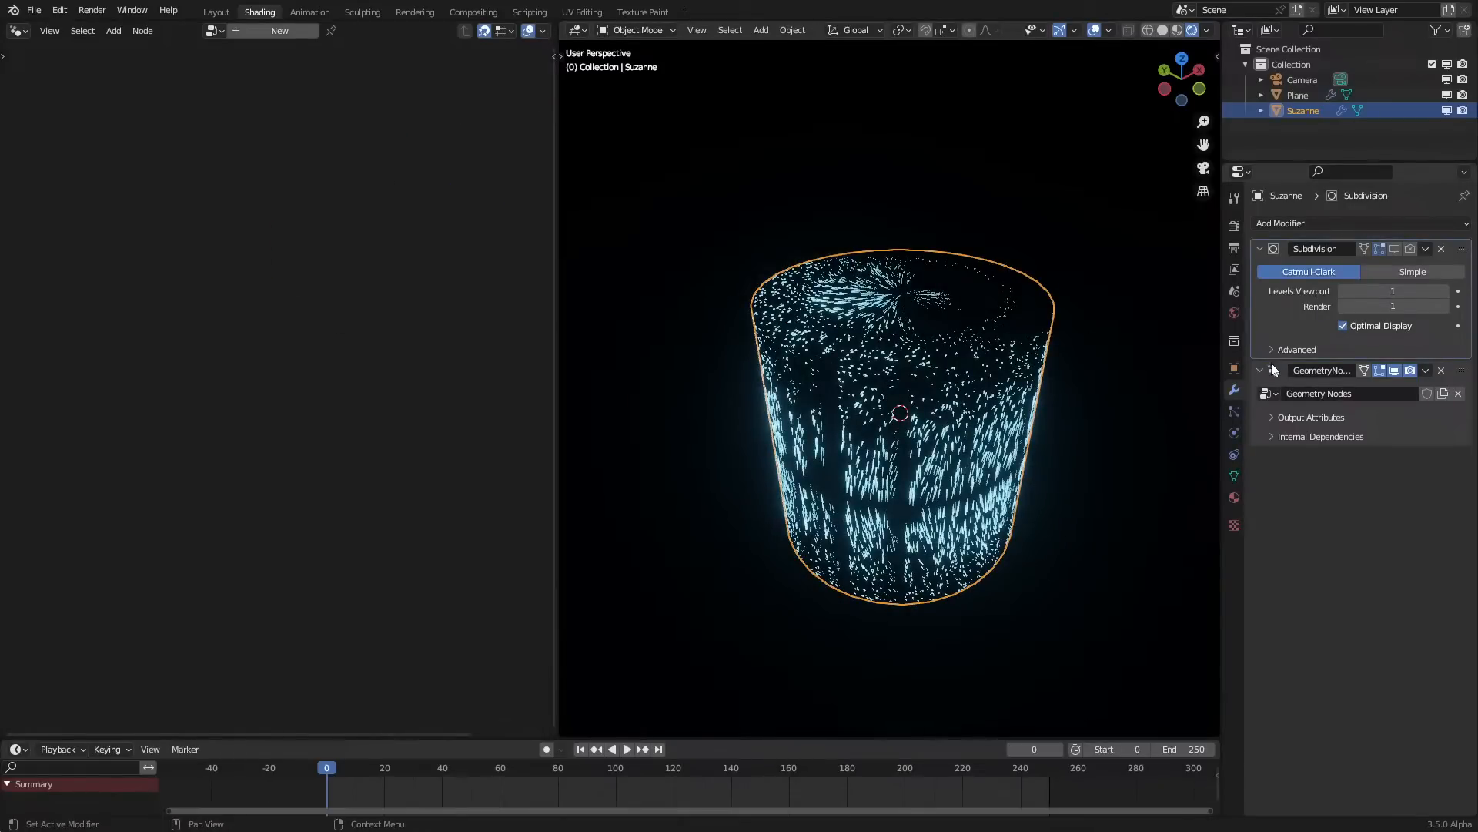
click(1272, 363)
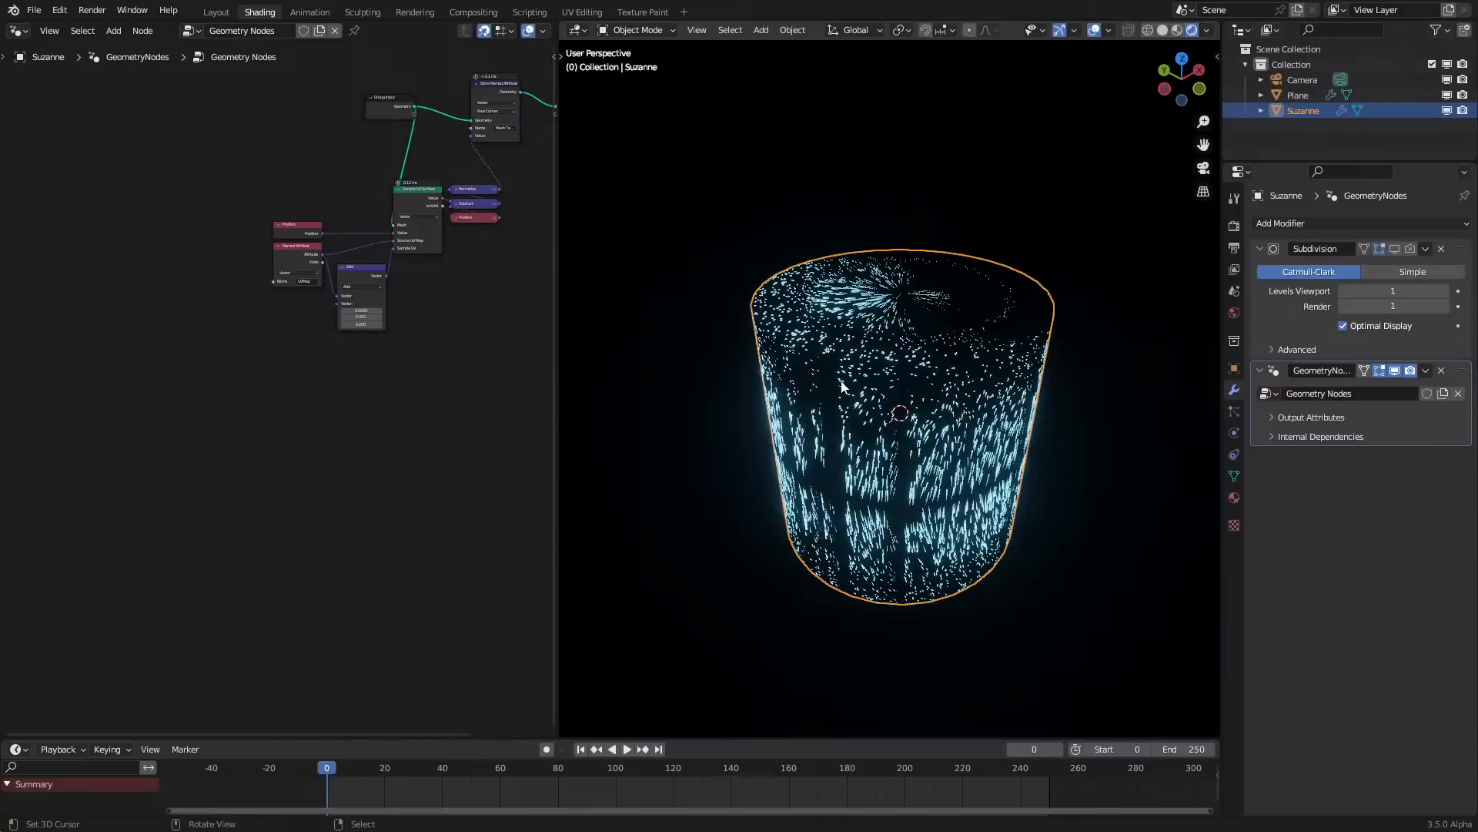
Set the Geometry Proximity target to Faces in the Plane object's surface attraction group
scroll(320, 505, up, 3)
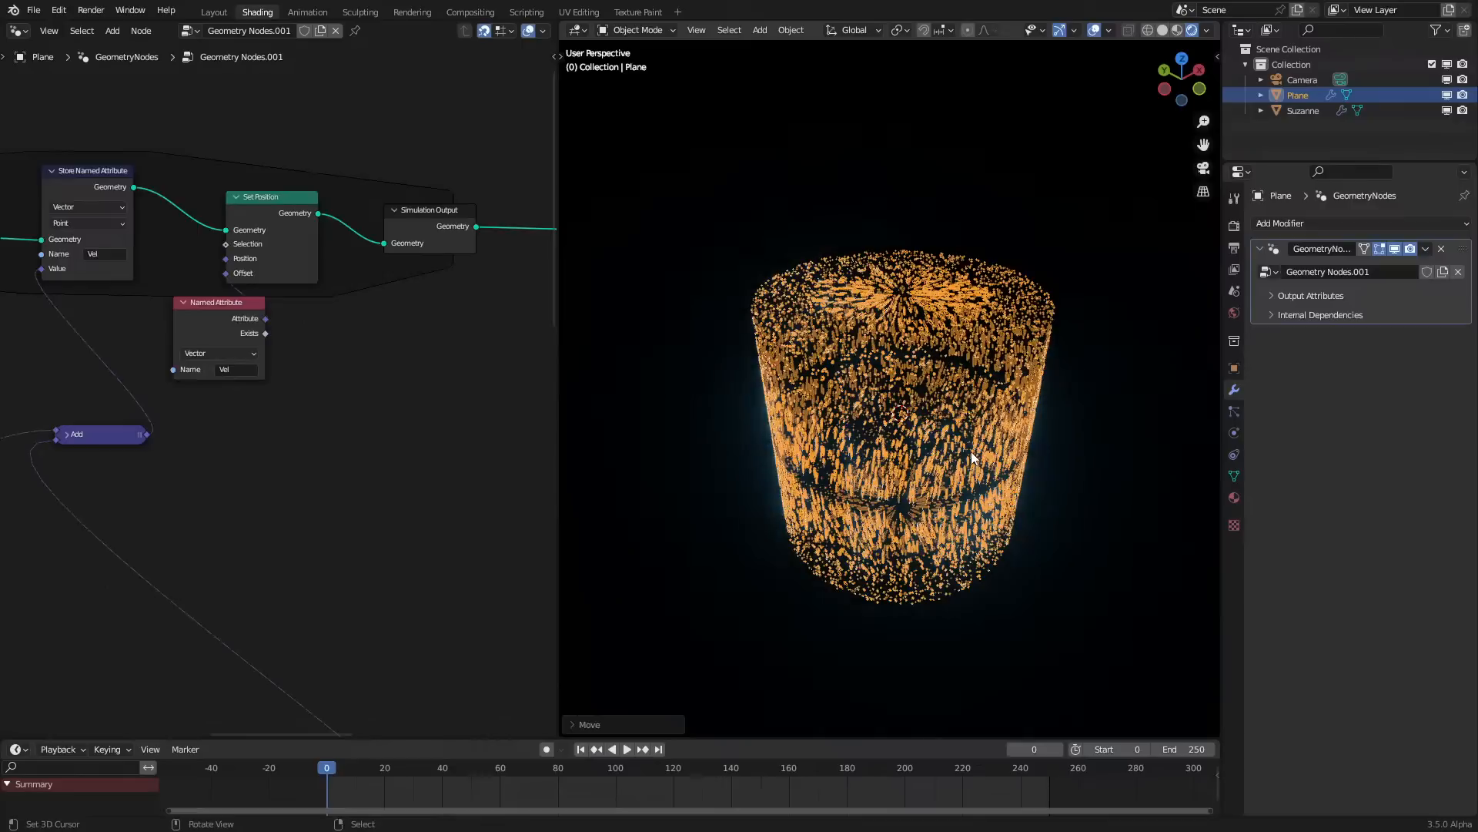
ctrl+middle_drag(438, 519, 364, 553)
middle_drag(363, 553, 435, 314)
scroll(270, 460, up, 6)
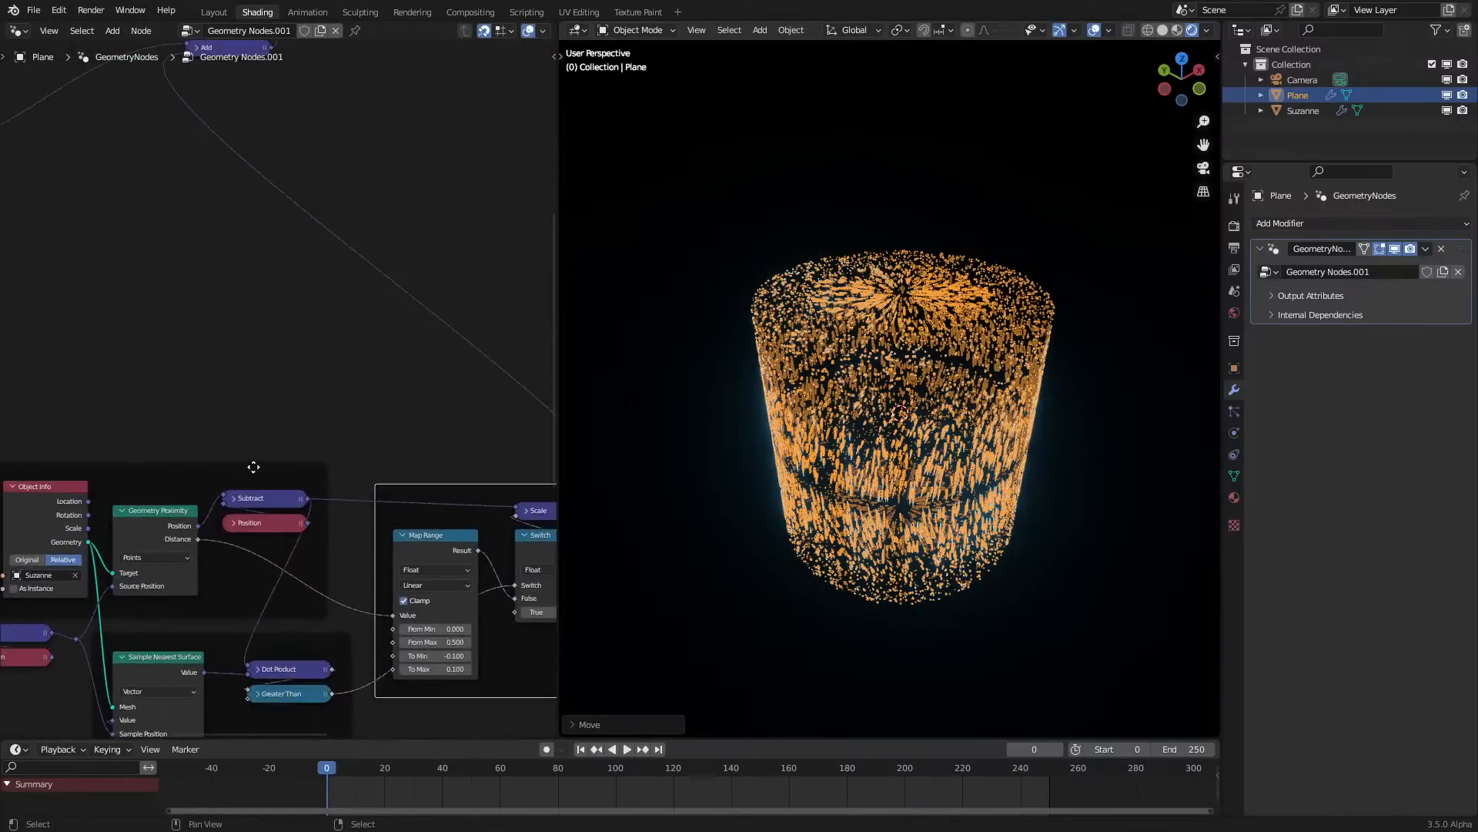
middle_drag(256, 463, 393, 317)
scroll(307, 400, up, 3)
click(303, 411)
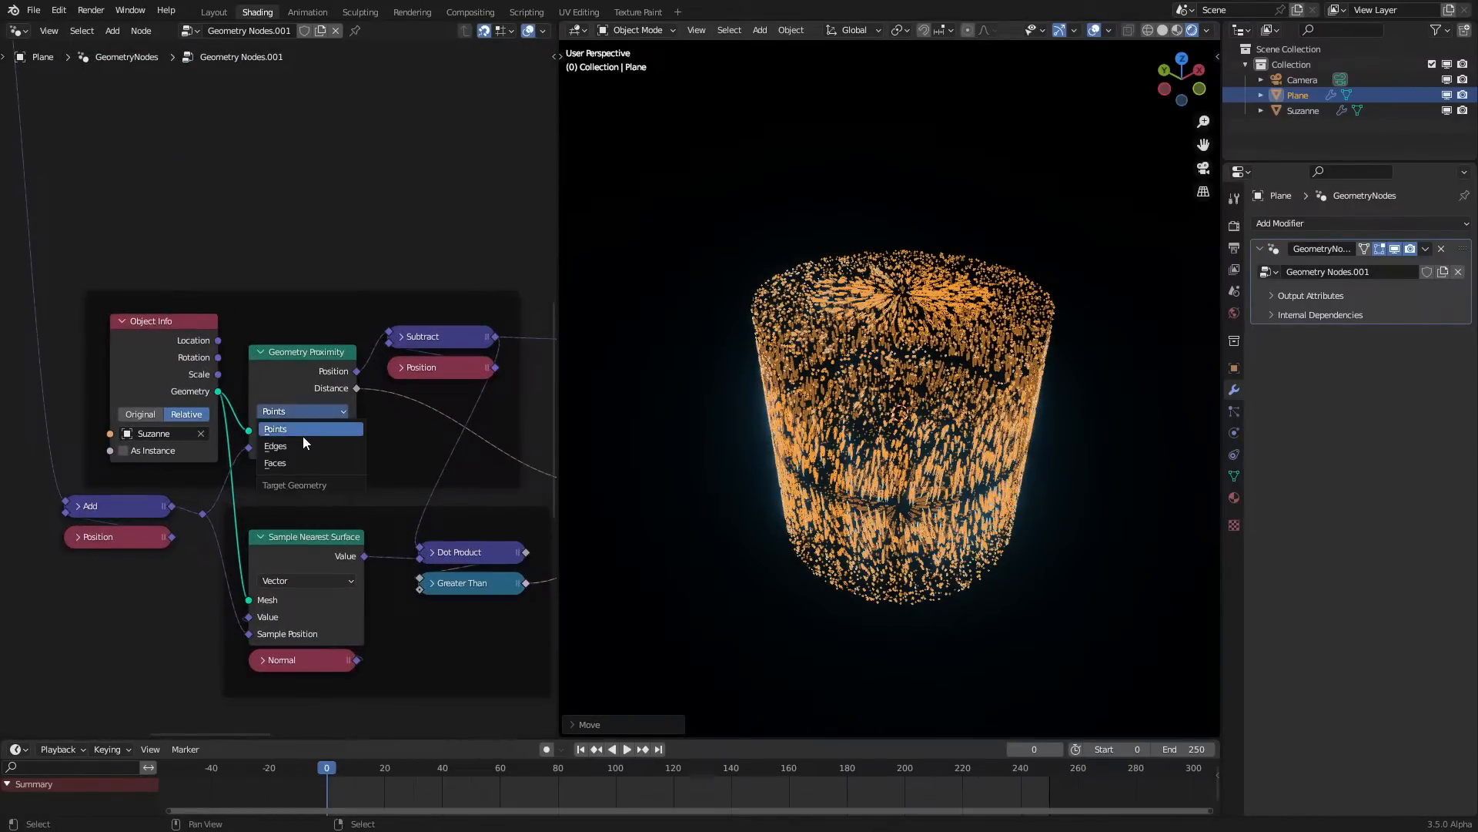
click(297, 462)
Play the simulation from the start and examine how the particles move around the cylinder with face-based proximity
key(space)
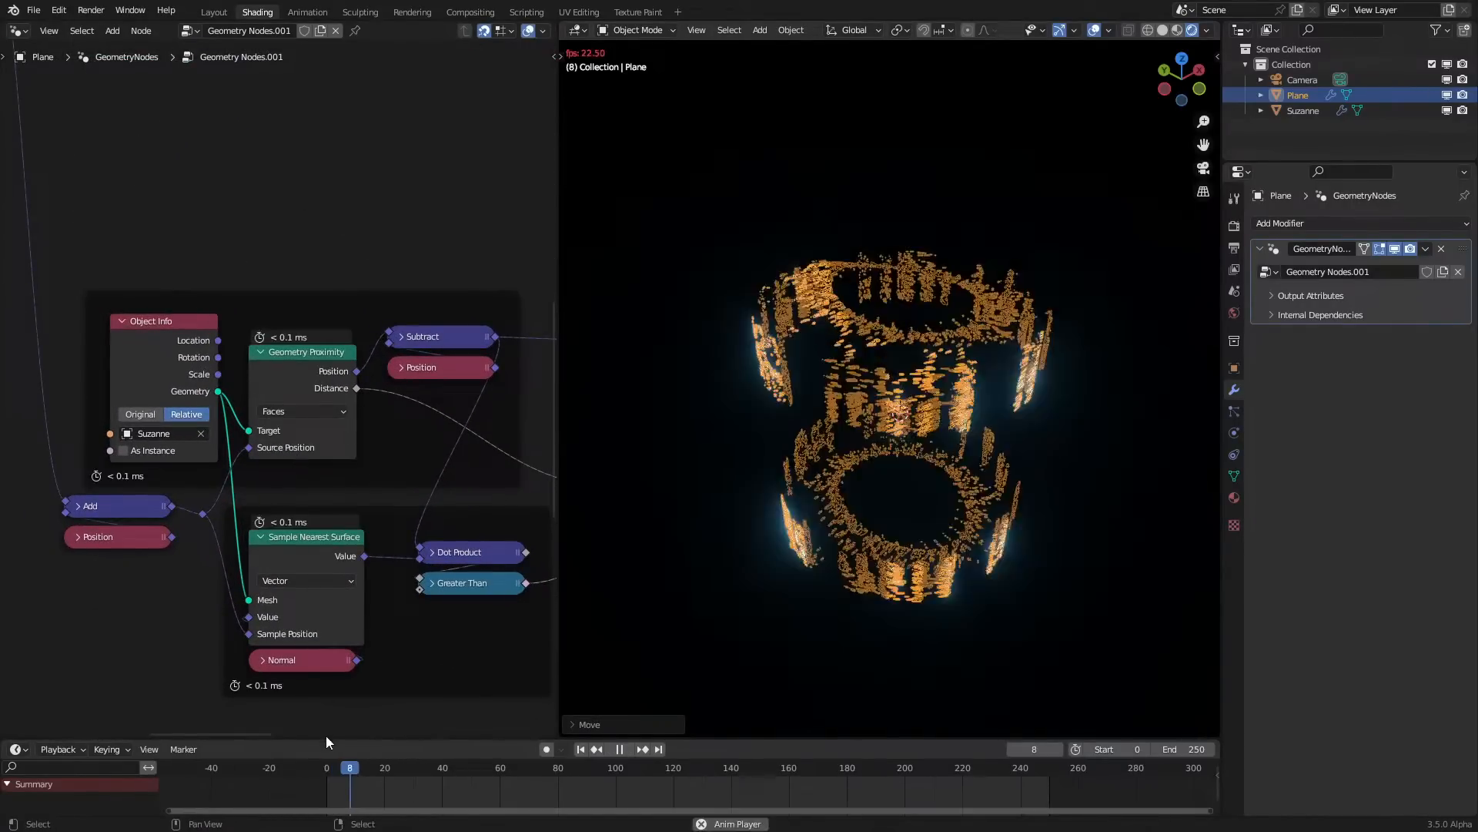
click(780, 661)
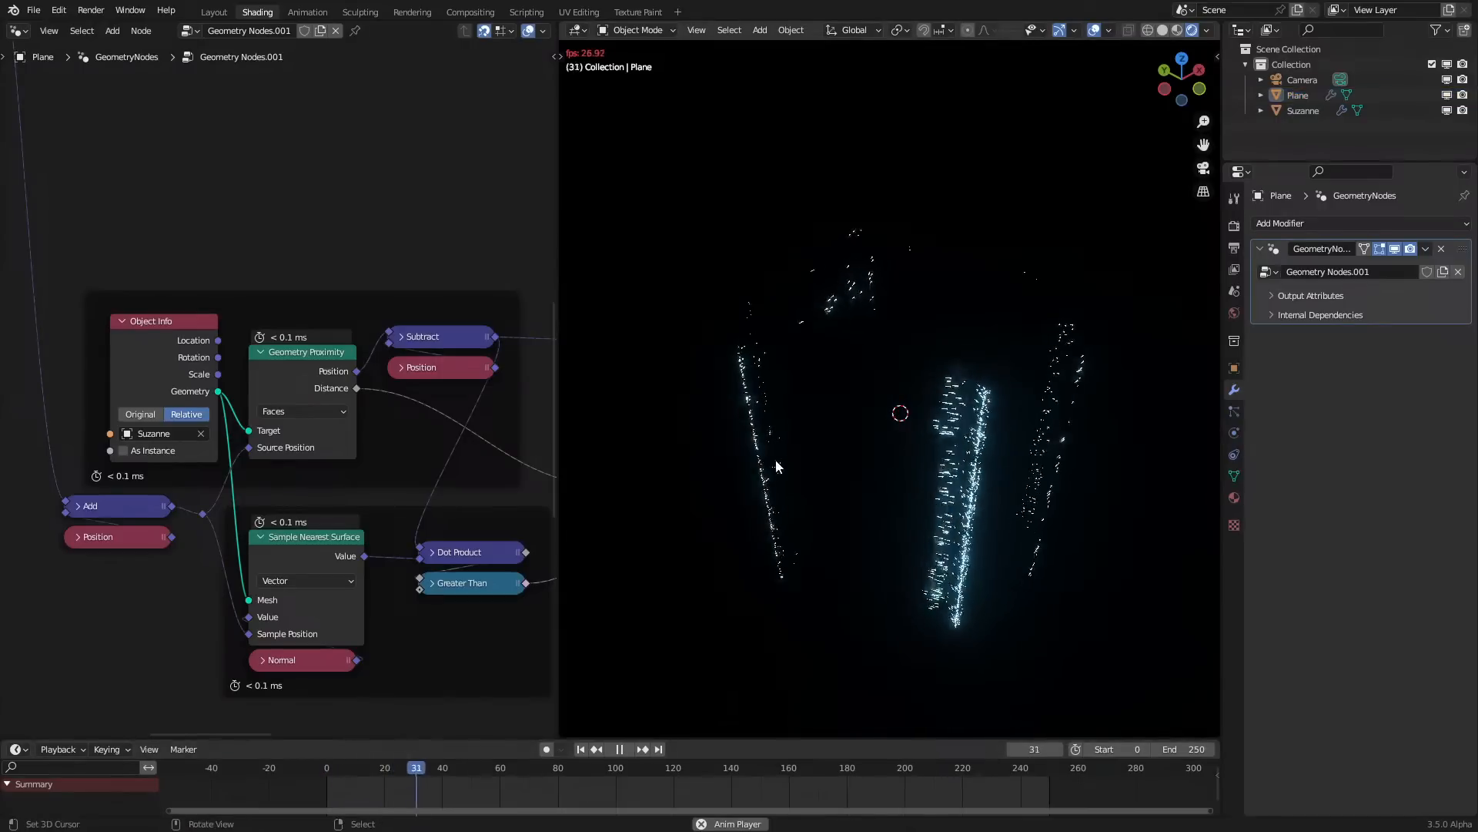
click(342, 770)
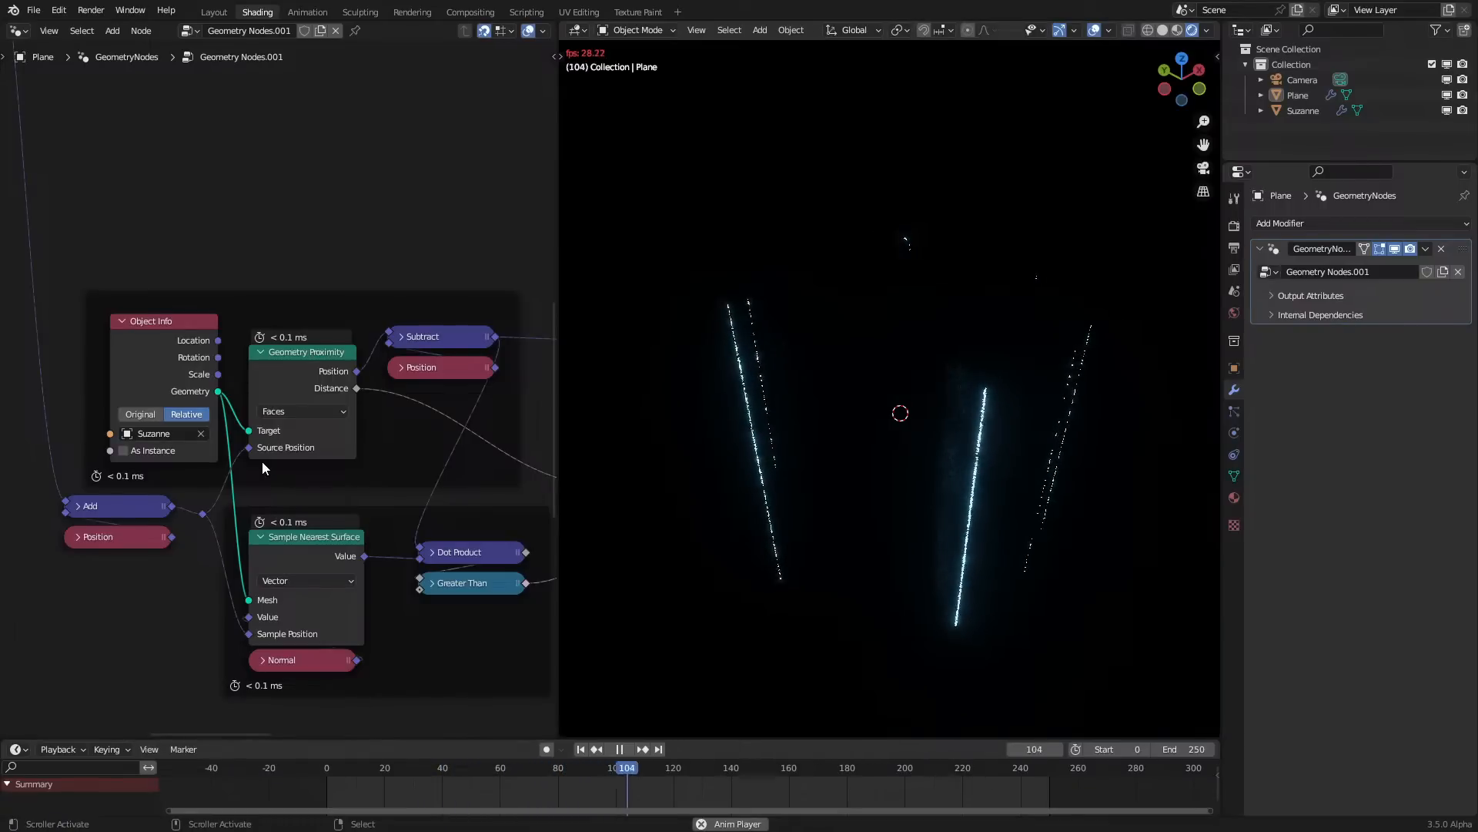
key(space)
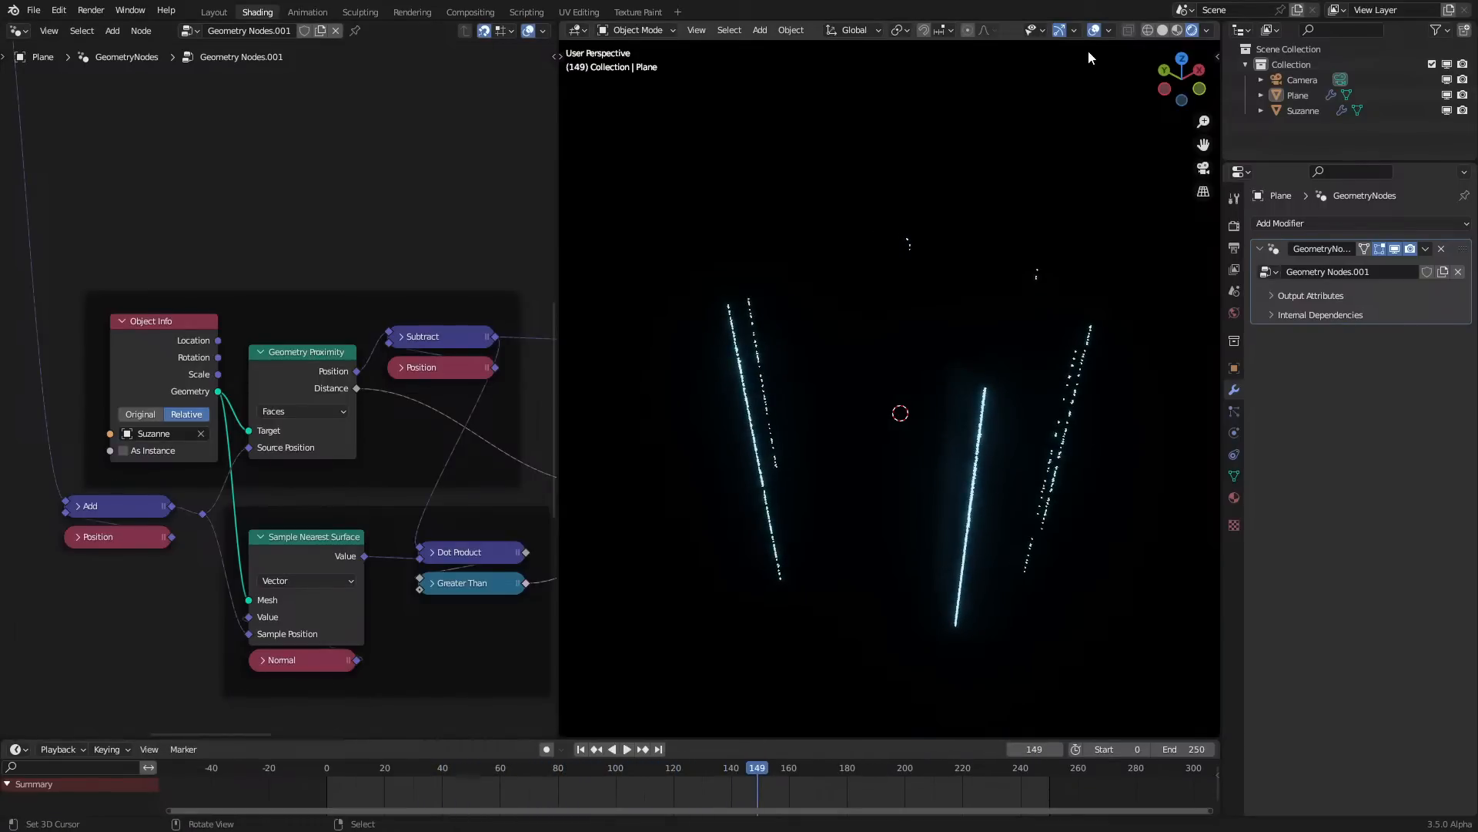
Replace the cylinder geometry with a monkey mesh and set its median position to 0 m on all axes
click(849, 455)
key(Tab)
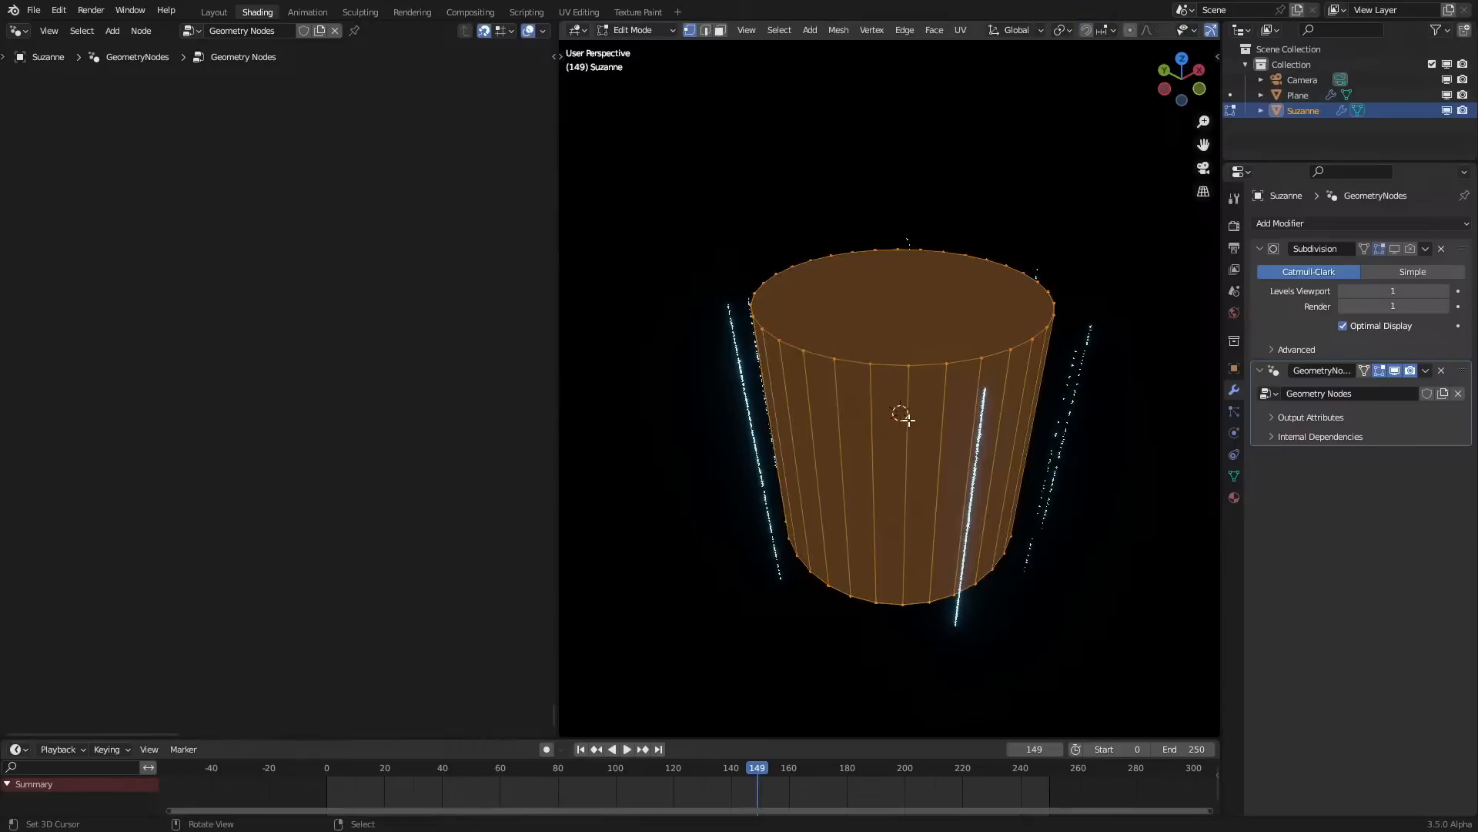
key(x)
click(909, 420)
key(shift+a)
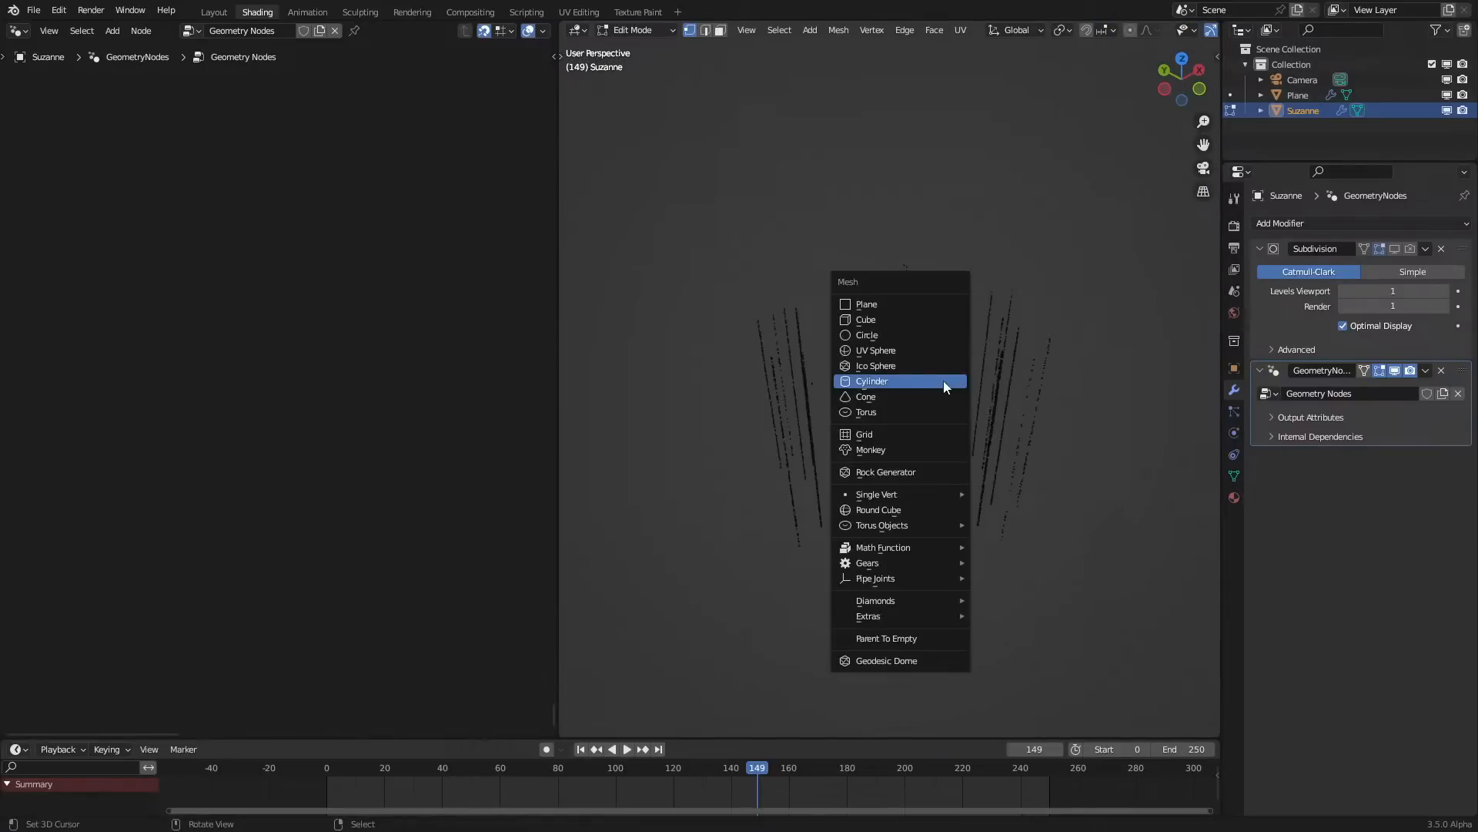
click(907, 452)
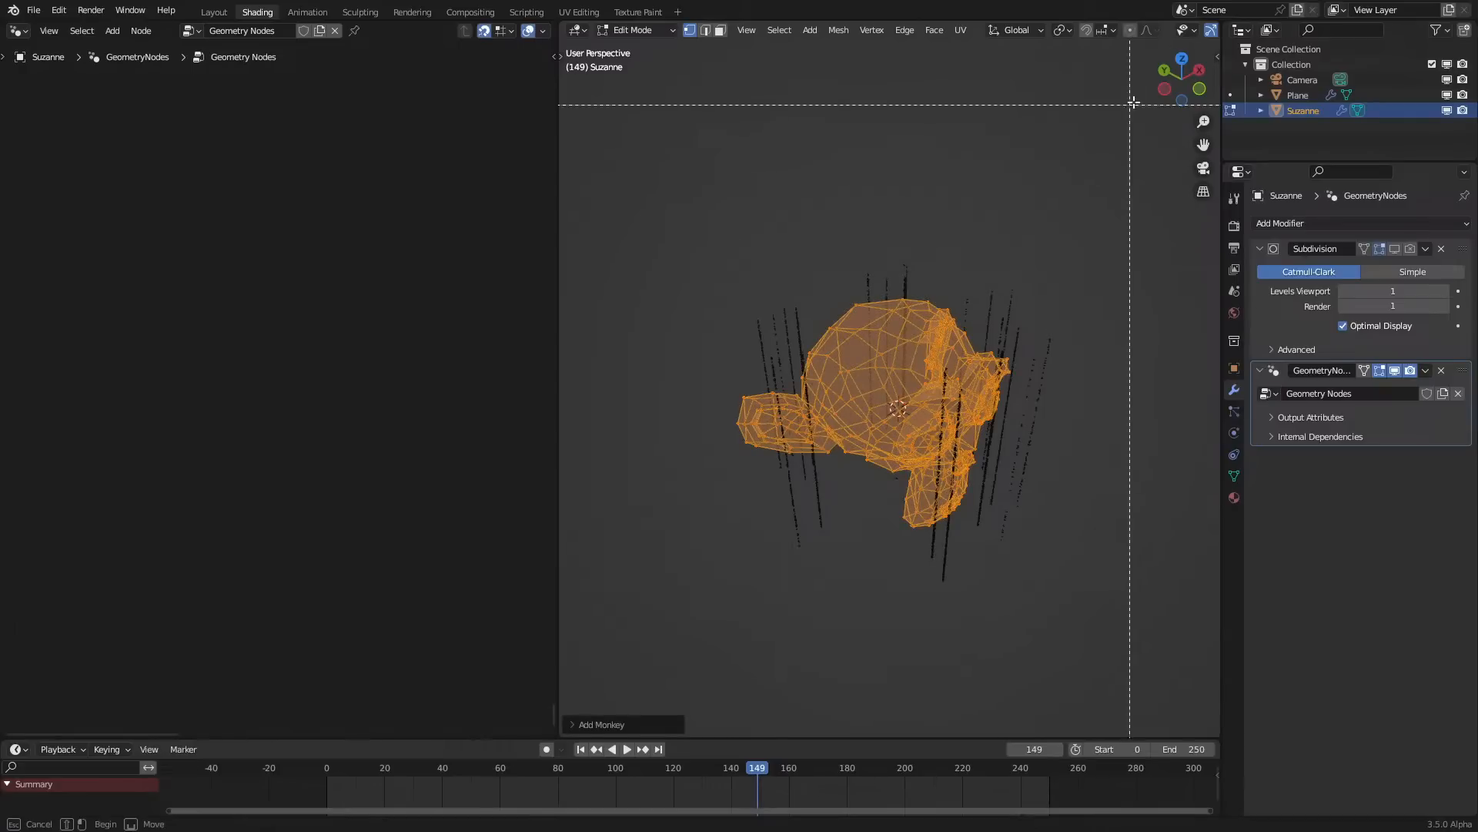
text(n)
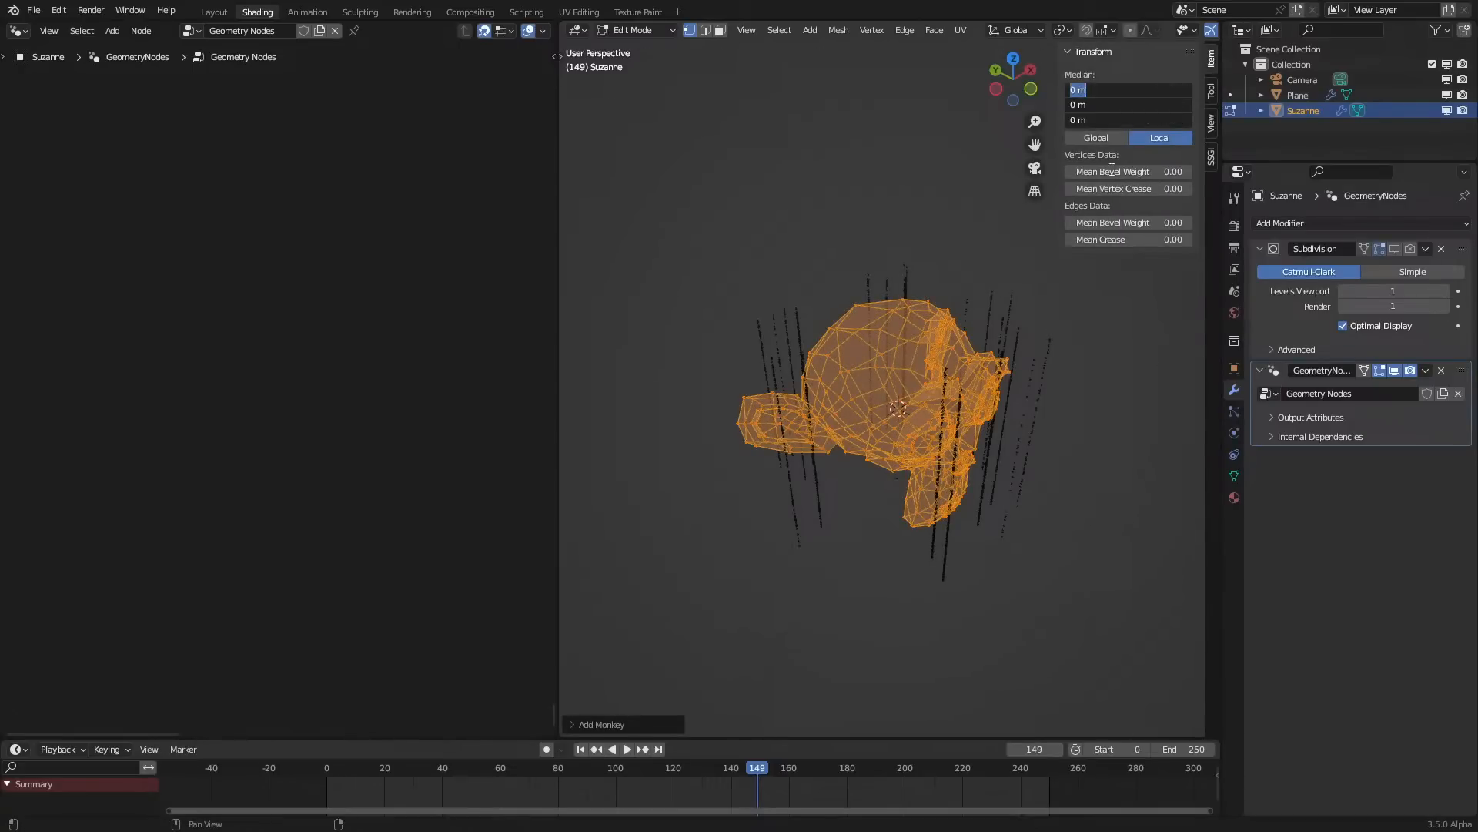
text(0)
key(Return)
key(n)
key(Tab)
Play the simulation from the start and inspect the flow around the unsubdivided monkey in solid and rendered shading
key(space)
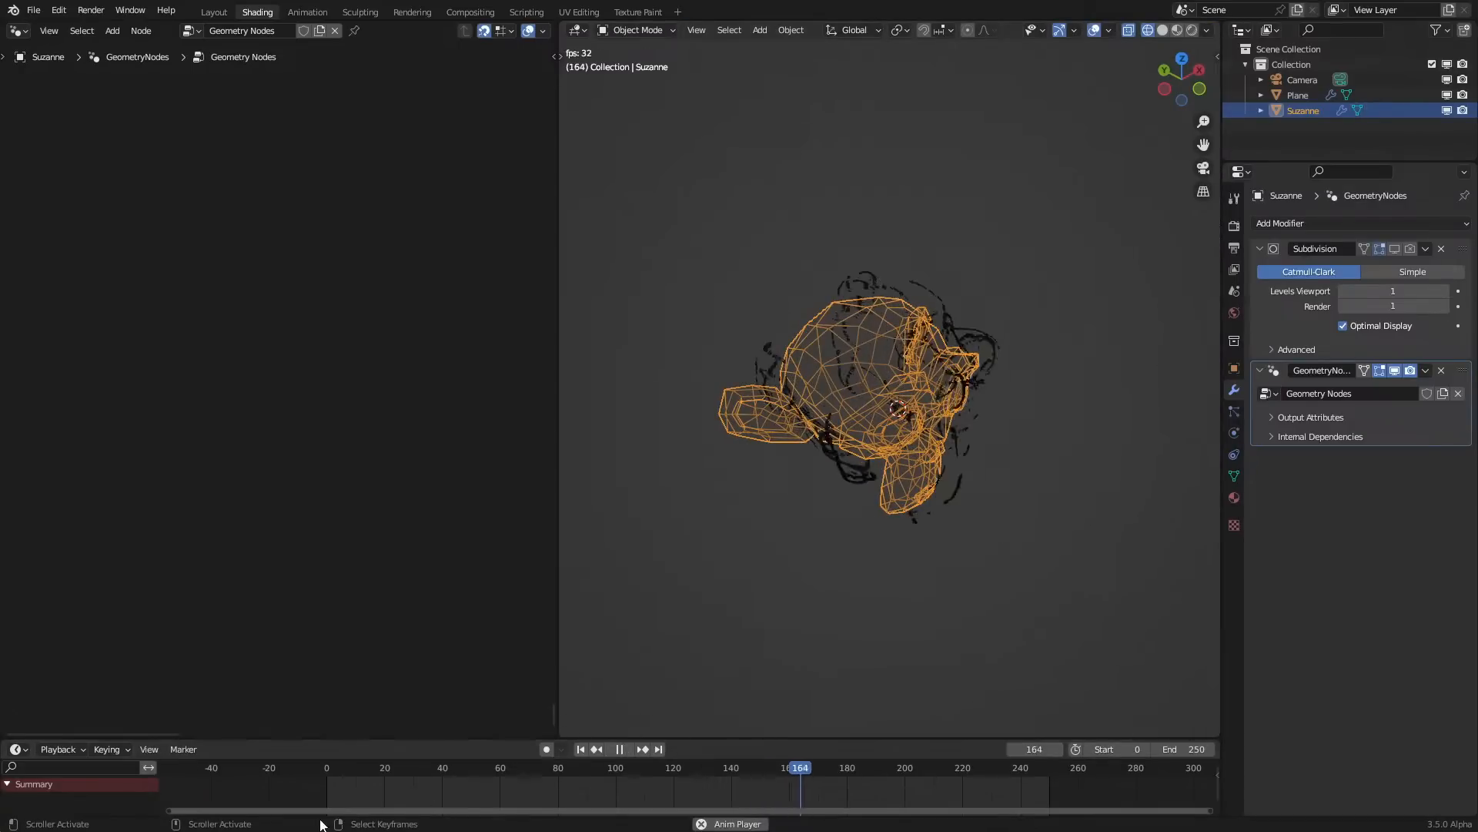
click(331, 787)
scroll(861, 571, up, 3)
key(shift+z)
middle_drag(1047, 495, 984, 431)
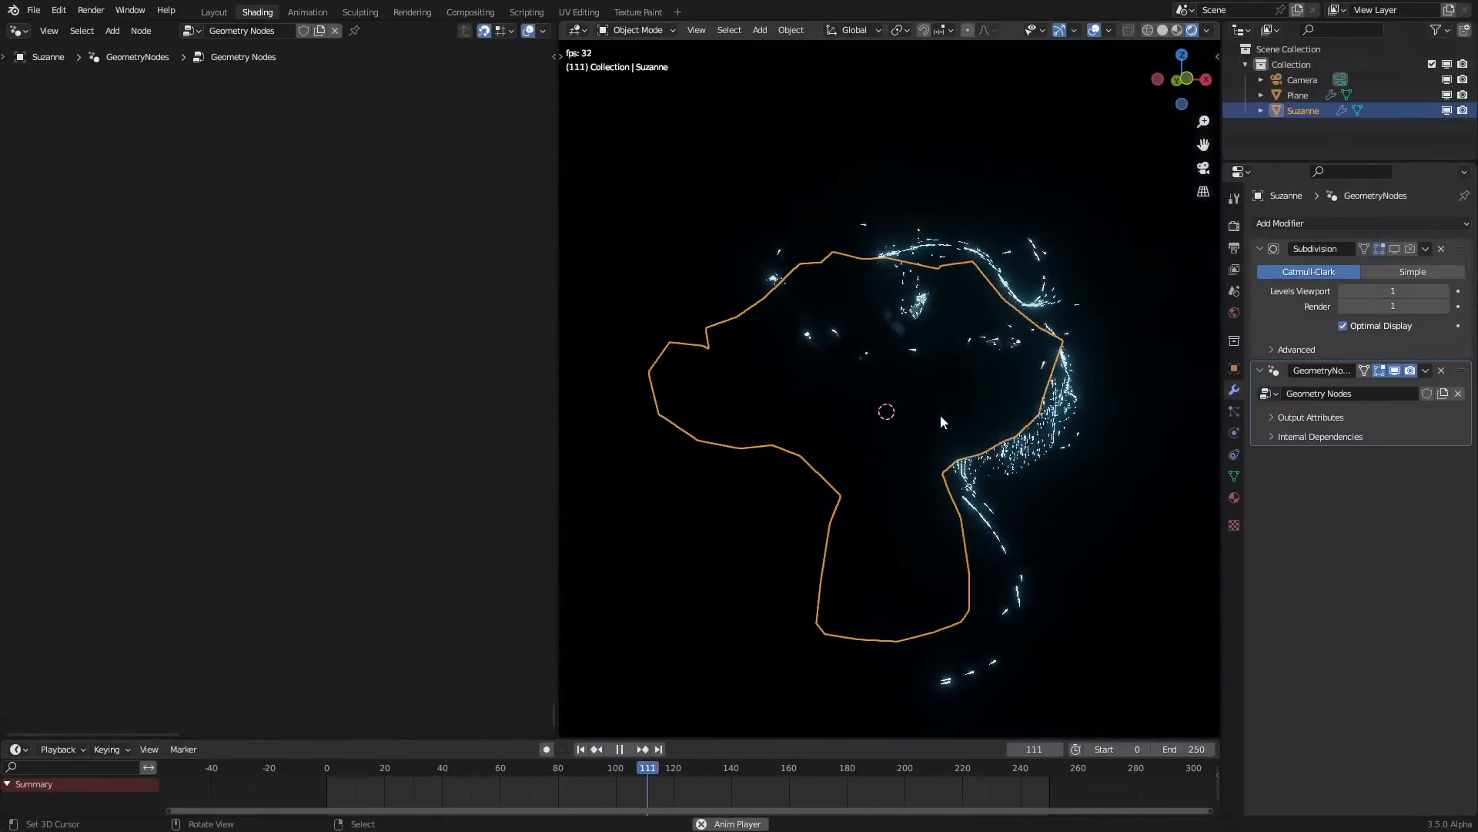
key(shift+z)
mouse_move(810, 445)
middle_down()
mouse_move(871, 496)
mouse_move(1075, 459)
middle_up()
key(shift+z)
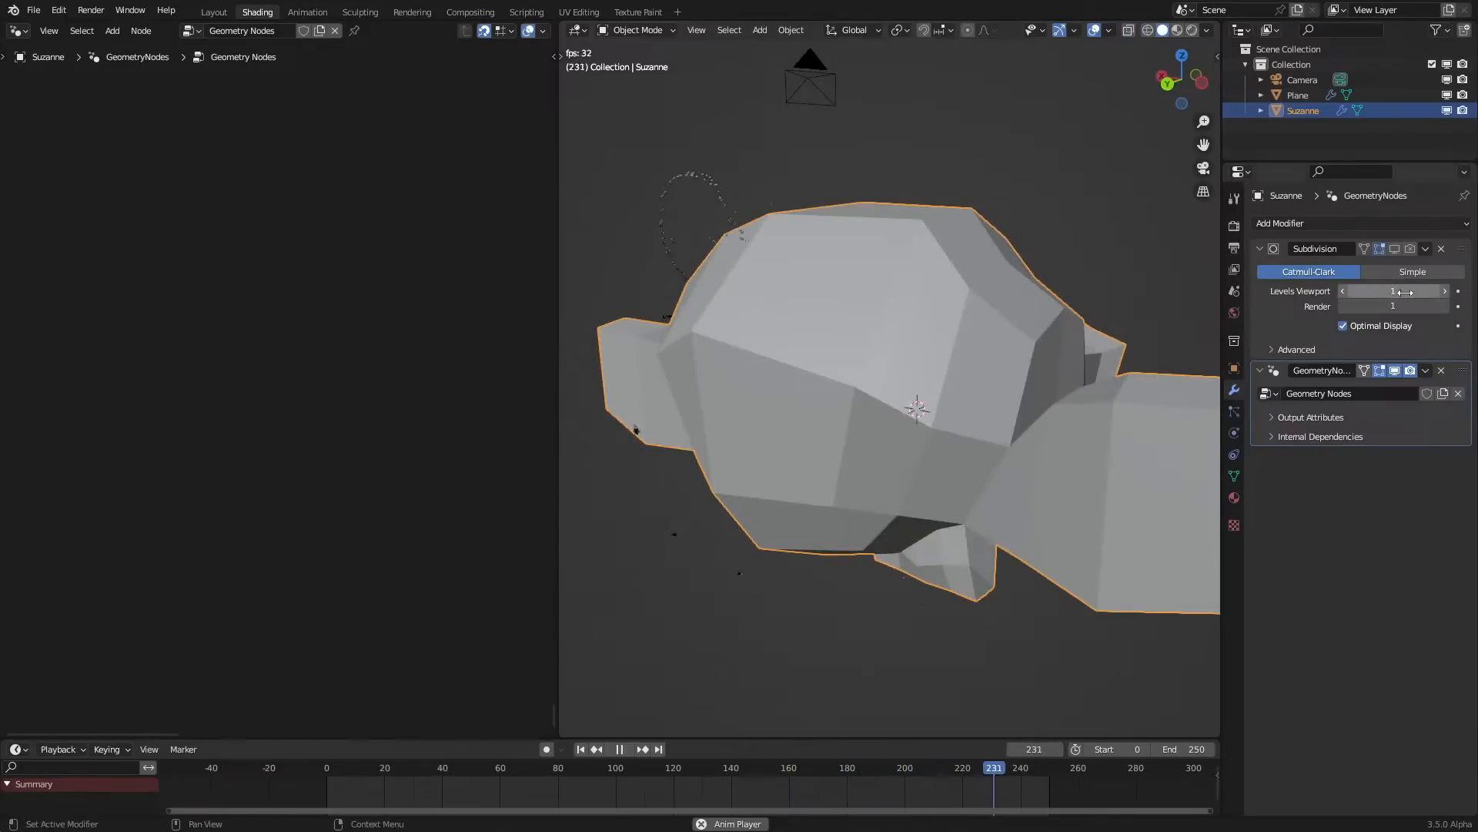
Enable Suzanne's Subdivision modifier for viewport and render, and switch to rendered shading
drag(1397, 248, 1411, 248)
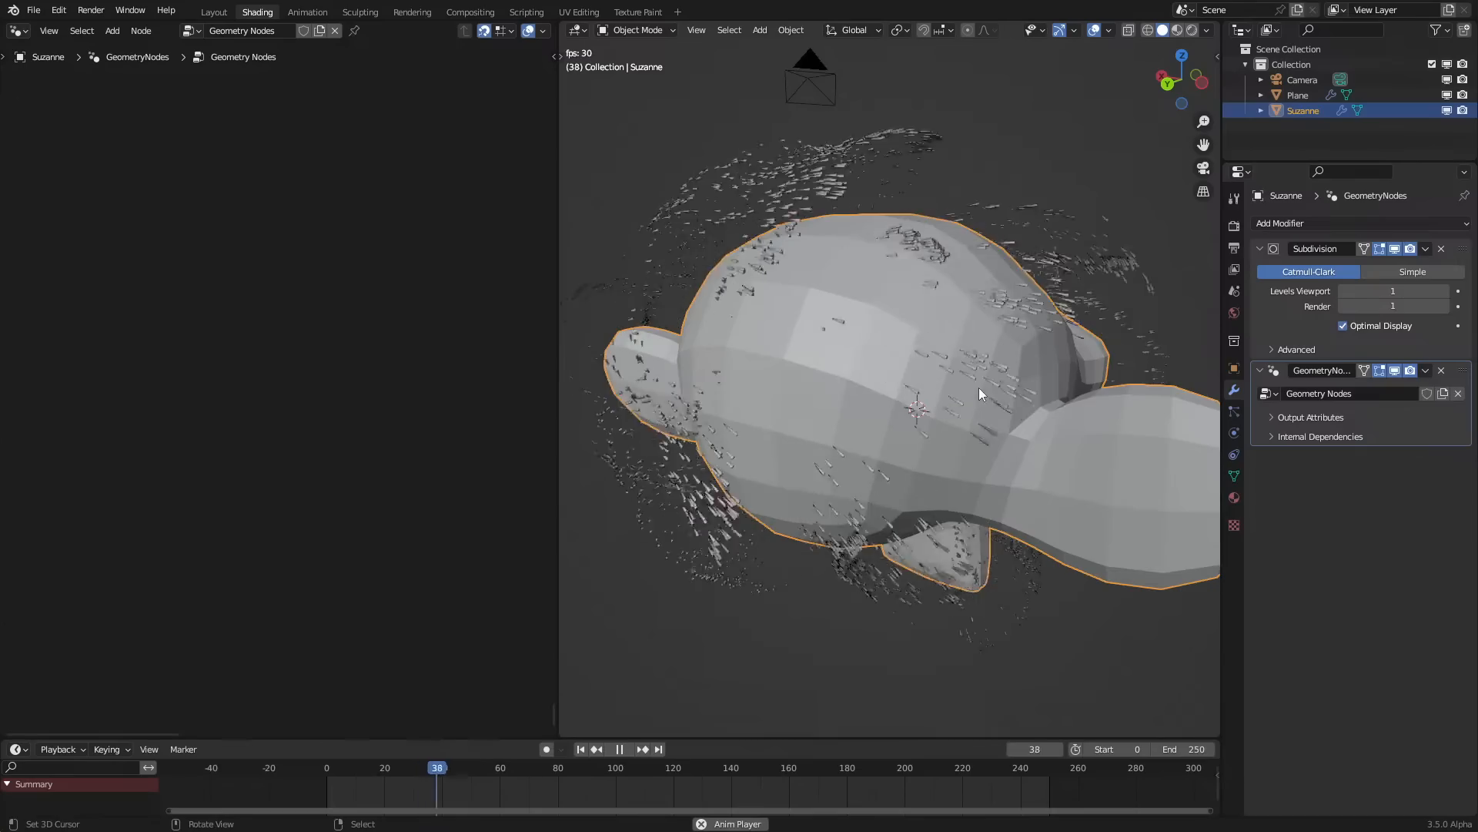
key(z)
middle_drag(1018, 336, 854, 348)
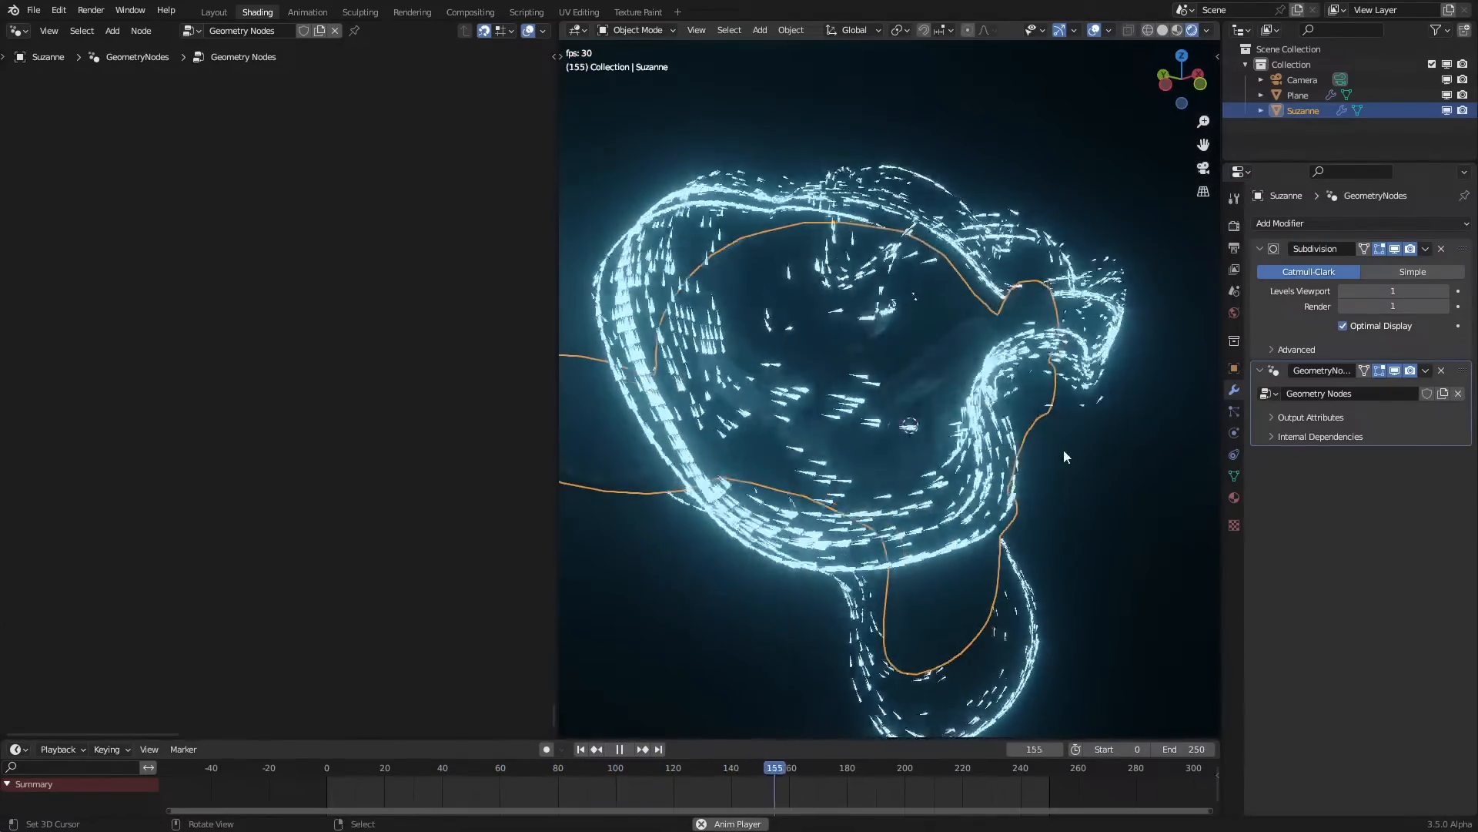
Deselect Suzanne, select the particle Plane object, and stop playback back at frame 0
right_click(1064, 448)
click(1074, 445)
click(1121, 432)
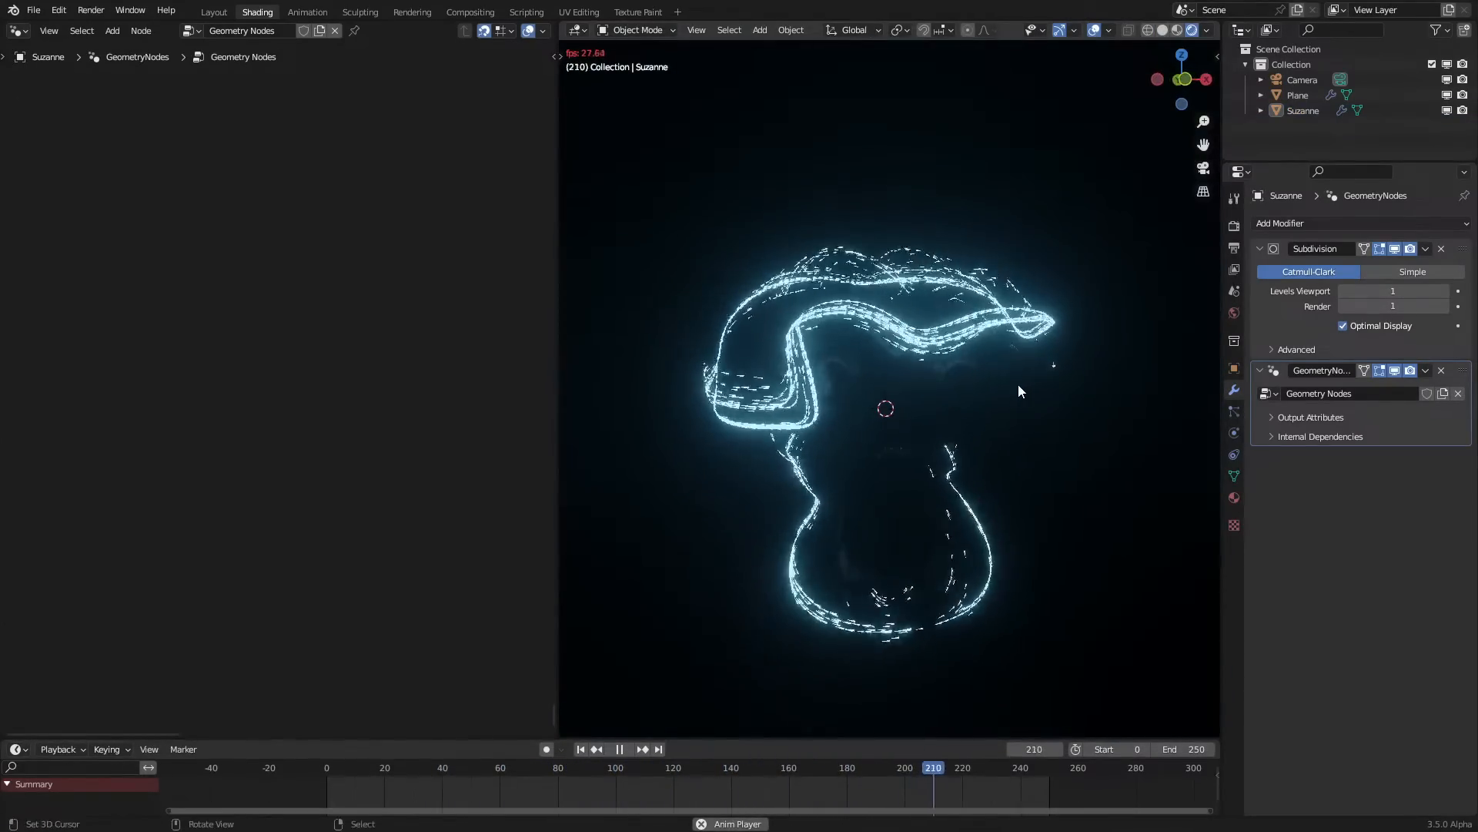
click(1036, 327)
key(Escape)
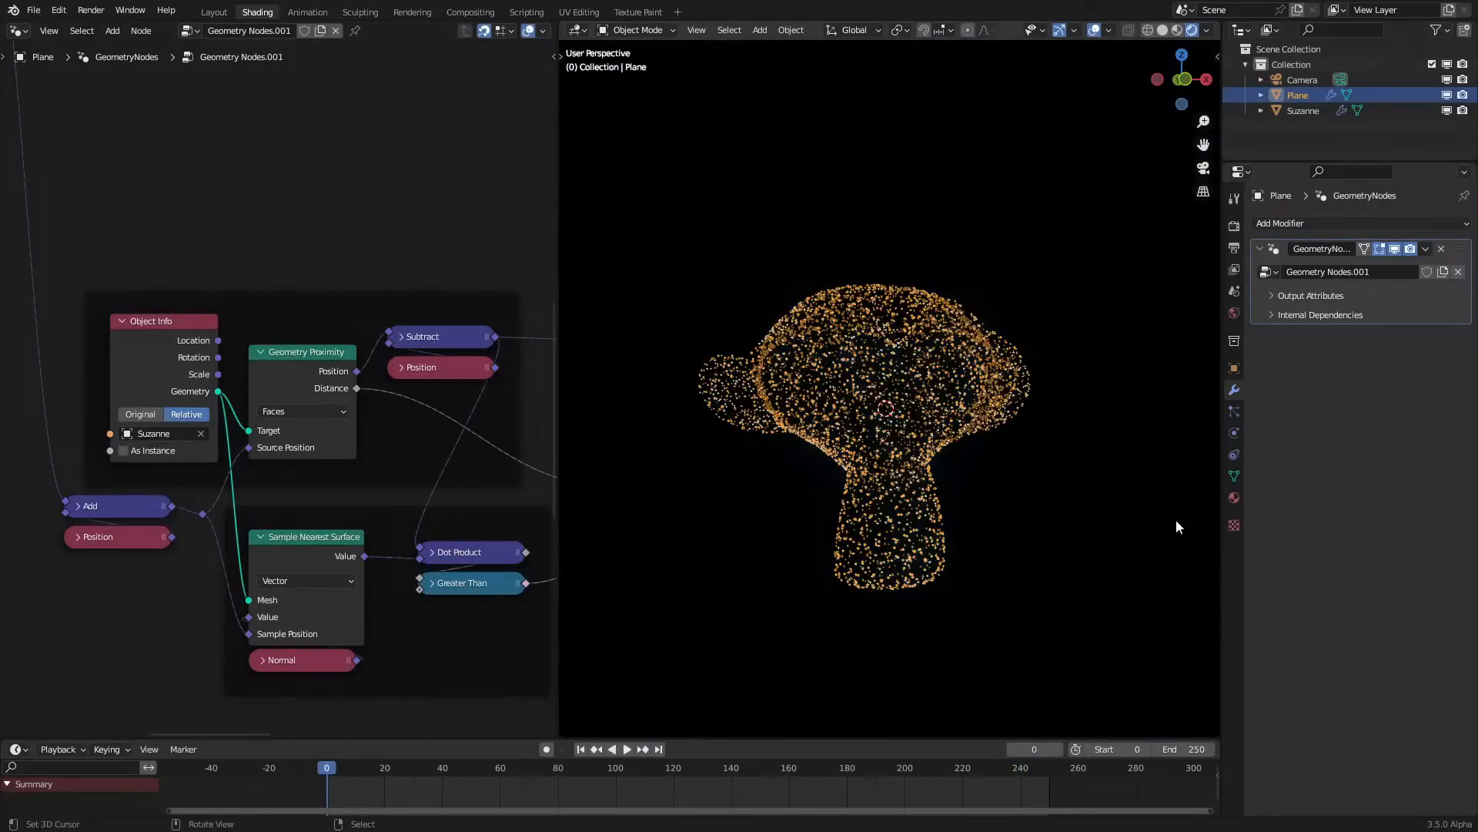
Replay the simulation with nothing selected and examine the particle flow around the smoothed Suzanne from several angles
key(space)
right_click(1036, 514)
scroll(193, 514, down, 5)
middle_drag(192, 514, 407, 599)
key(space)
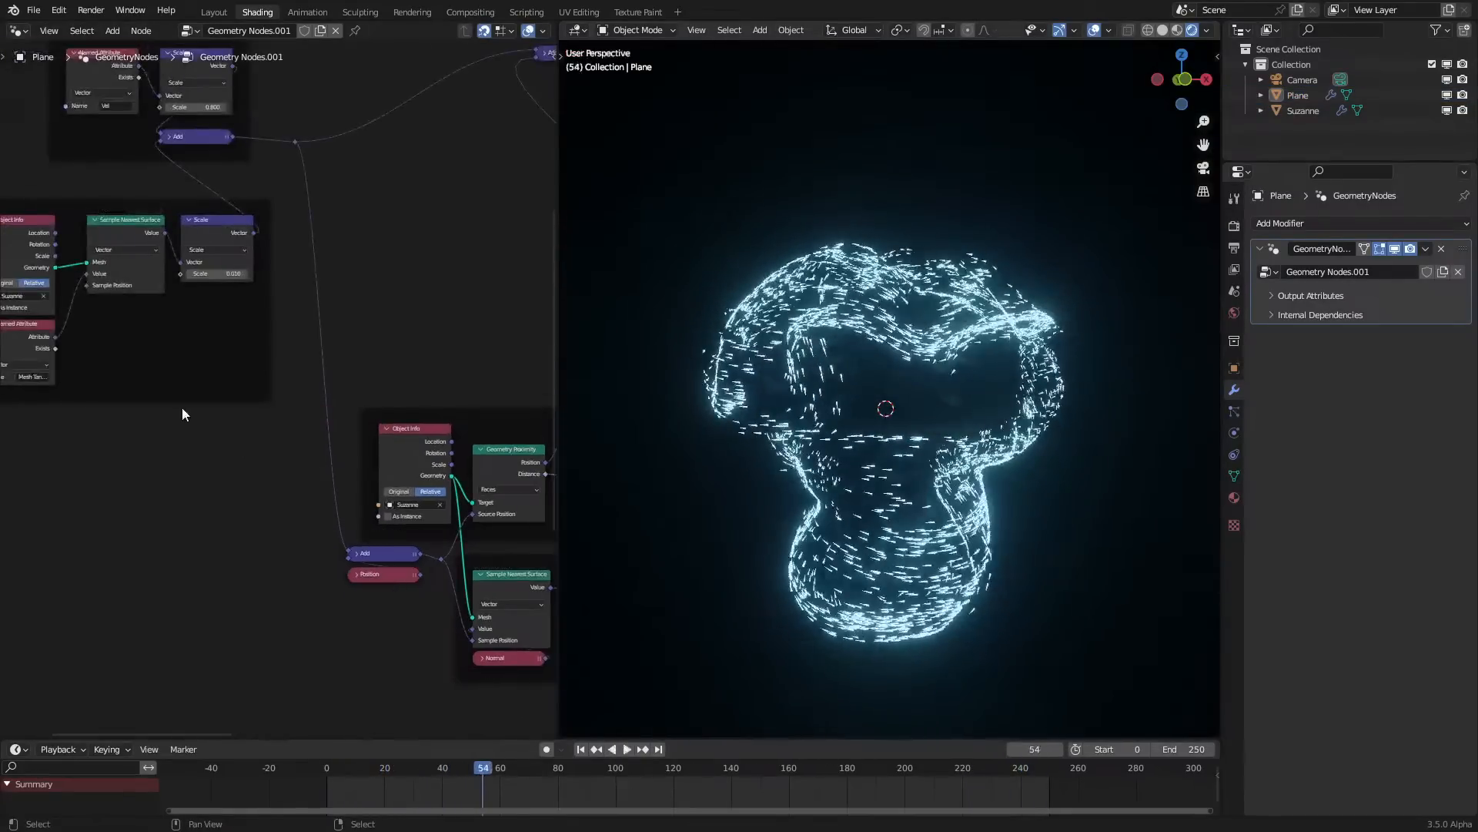
middle_drag(182, 414, 276, 510)
key(space)
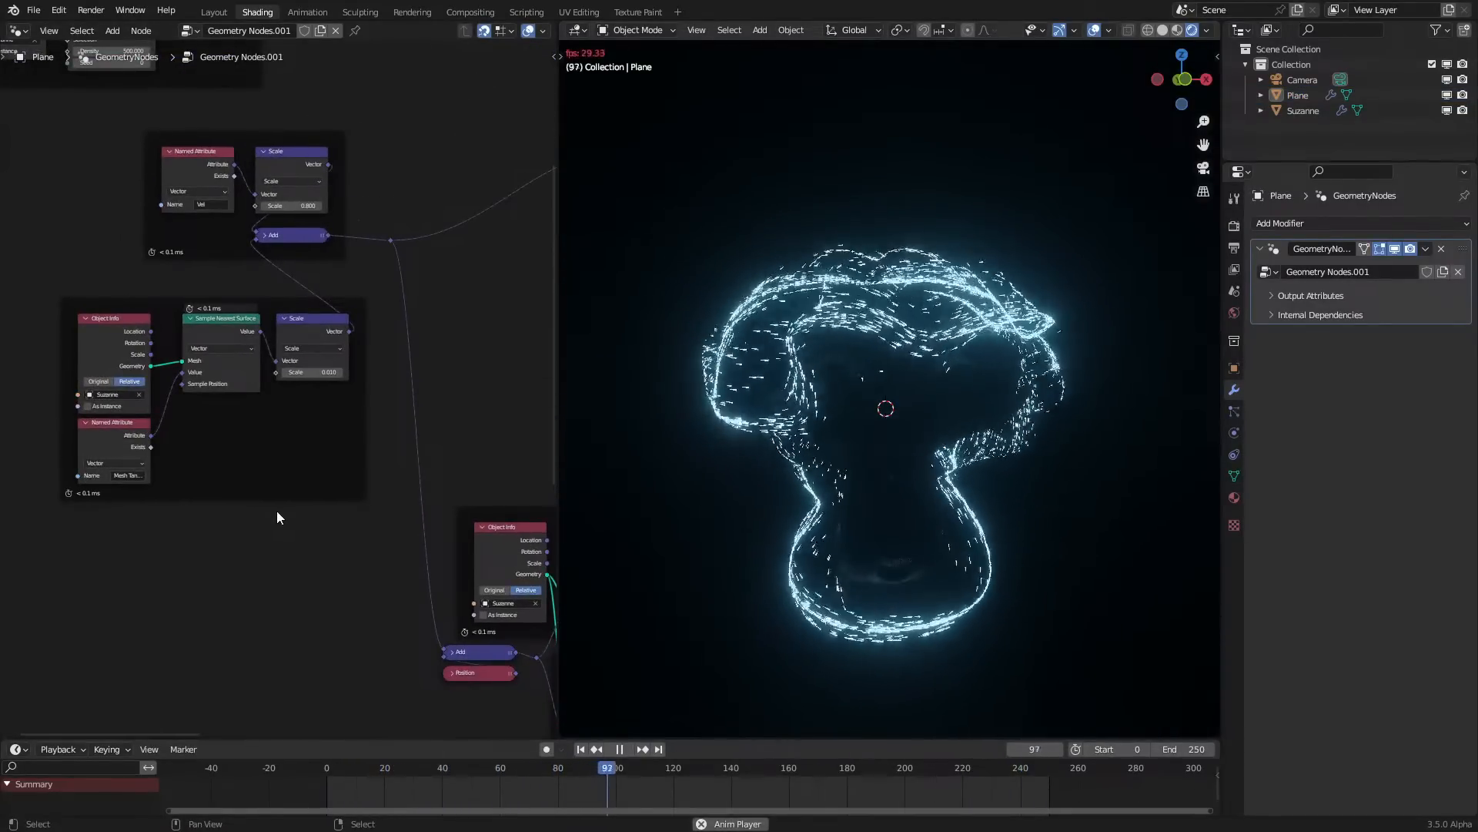
middle_drag(893, 453, 1158, 433)
middle_drag(885, 378, 917, 467)
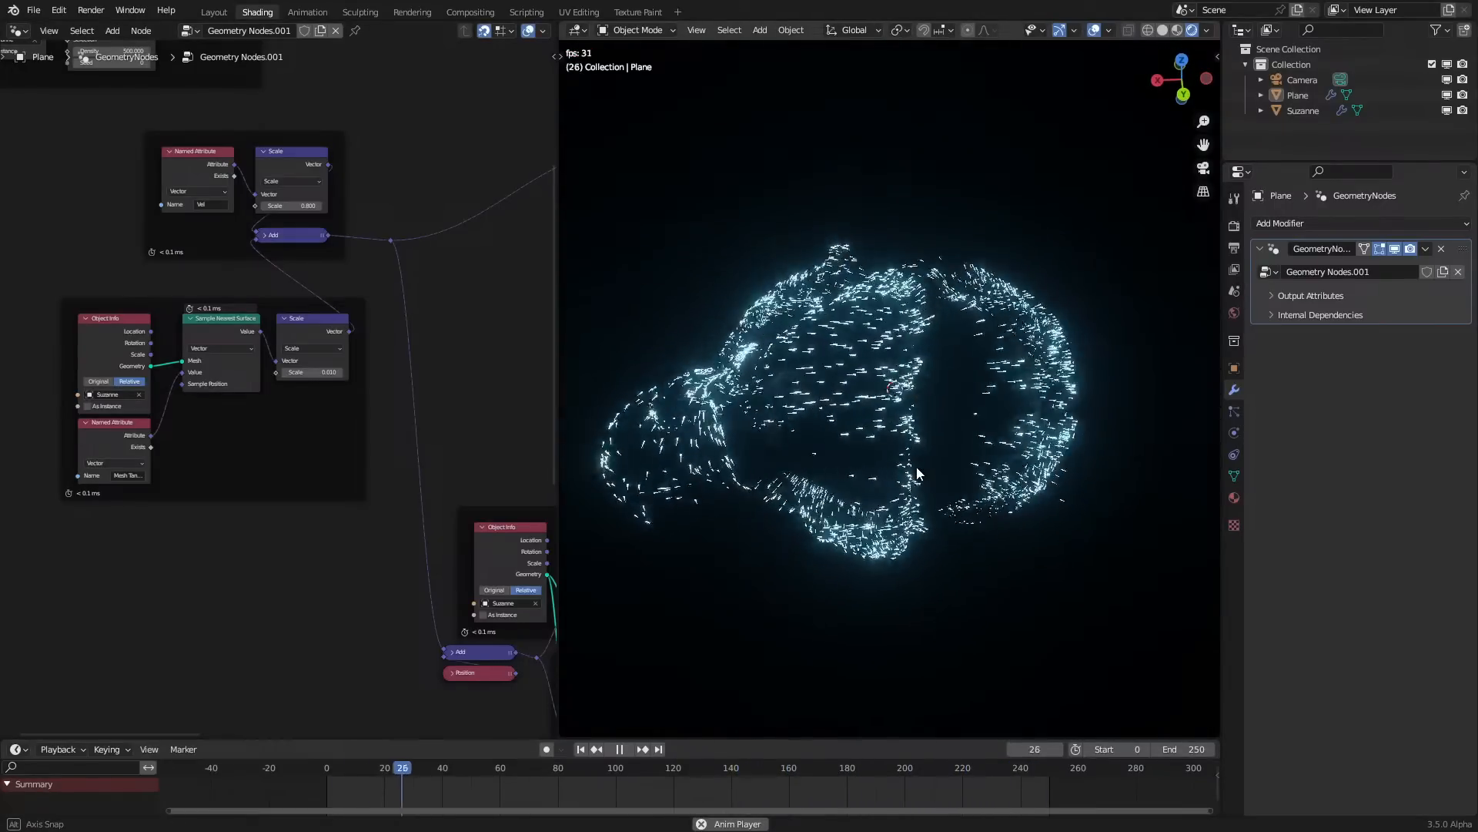
Scrub and replay the simulation in wireframe and rendered shading, orbiting around Suzanne to examine how the particles follow the surface
click(284, 781)
key(space)
click(275, 784)
key(space)
scroll(1024, 417, up, 3)
middle_drag(1024, 423, 904, 553)
key(shift+z)
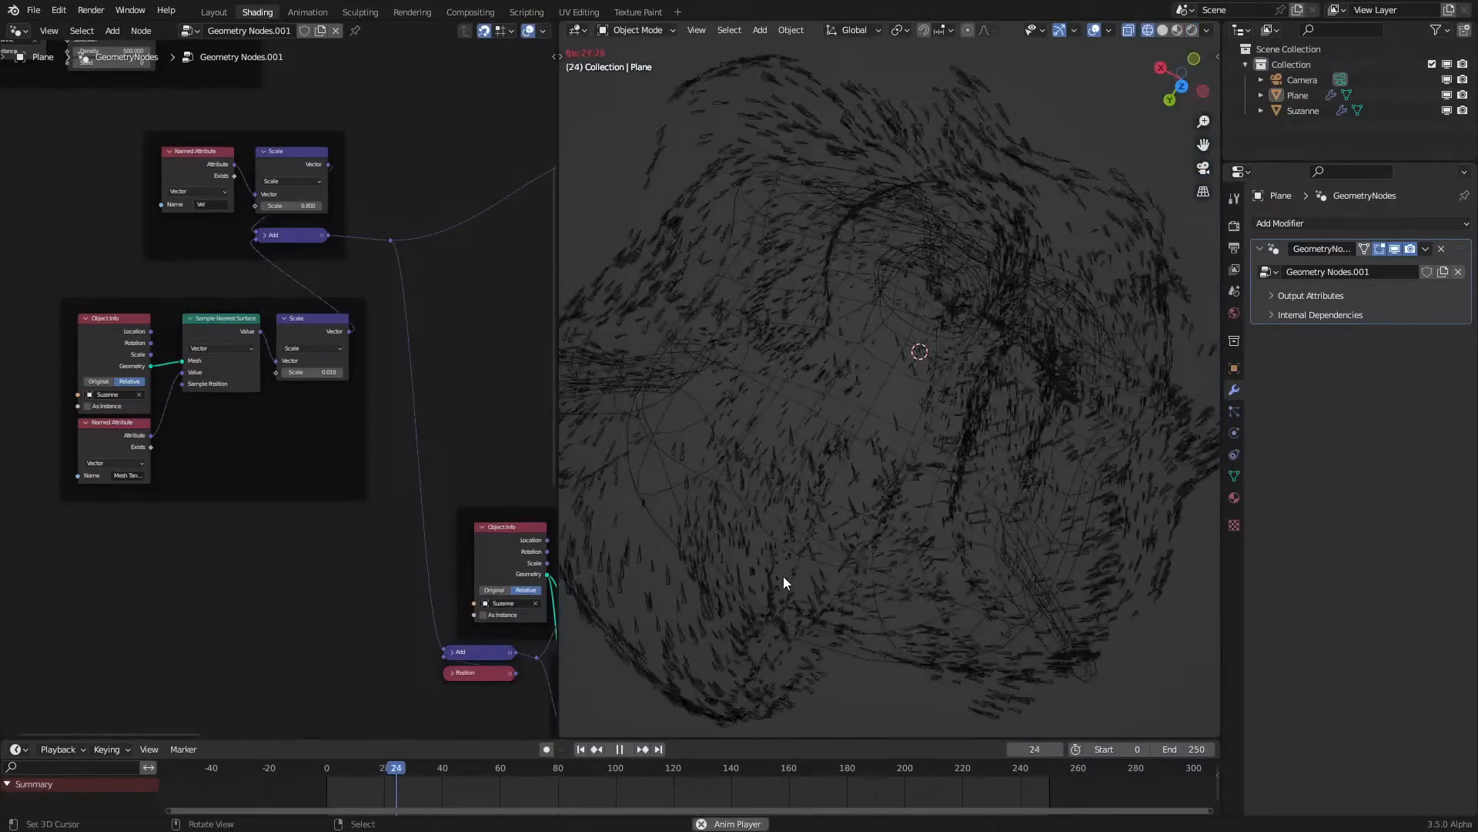
mouse_move(784, 576)
middle_down()
mouse_move(809, 567)
mouse_move(866, 440)
mouse_move(954, 389)
mouse_move(1125, 386)
mouse_move(850, 468)
mouse_move(967, 427)
mouse_move(1061, 511)
mouse_move(802, 512)
middle_up()
scroll(822, 527, down, 4)
key(z)
mouse_move(986, 469)
middle_down()
mouse_move(899, 427)
mouse_move(861, 497)
middle_up()
key(z)
key(z)
key(space)
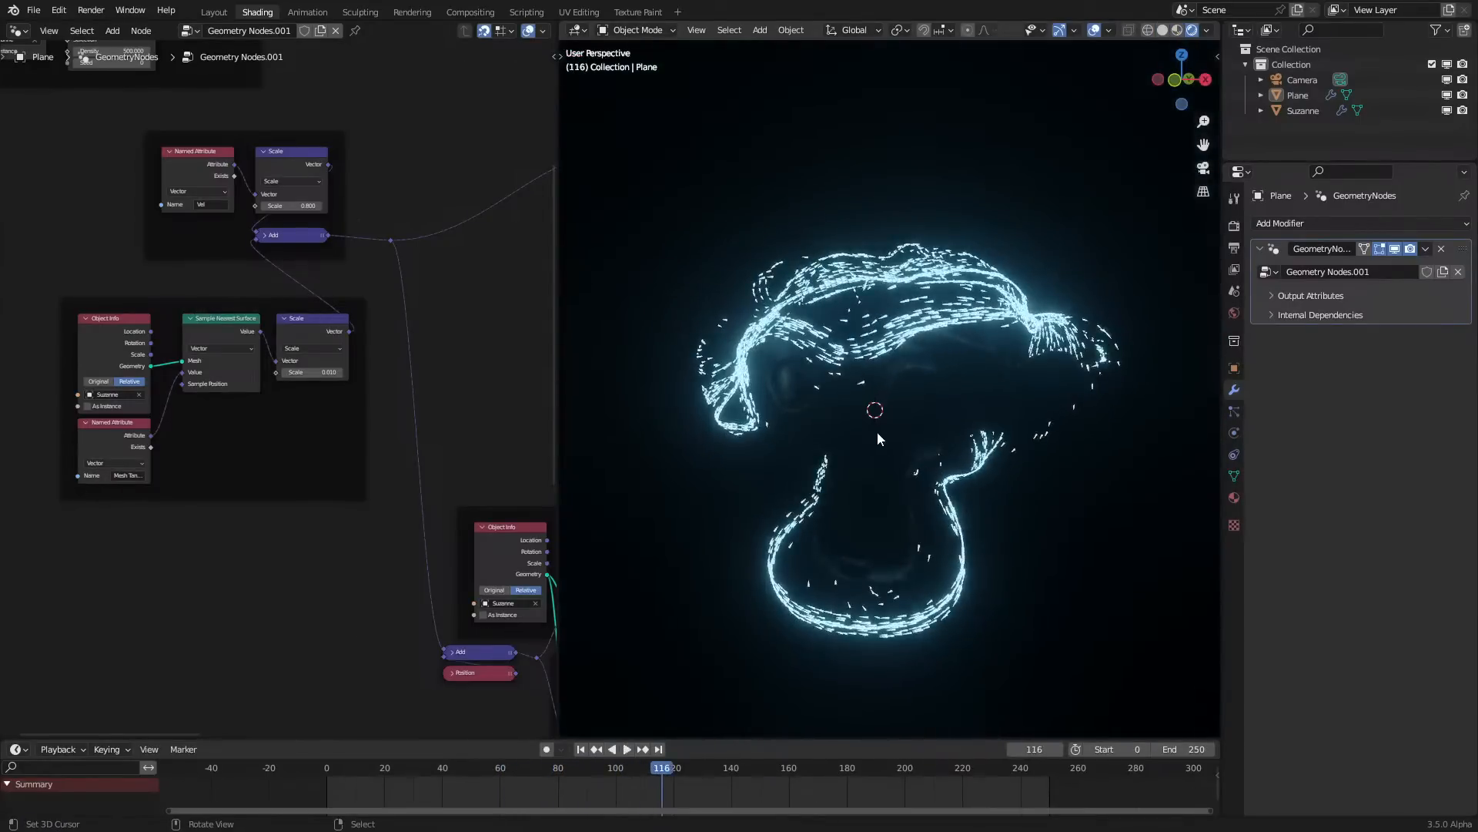
Delete the leftover nodes beside the main chain in the Plane's geometry node tree
middle_drag(877, 433, 875, 494)
key(space)
scroll(470, 494, down, 7)
middle_drag(470, 494, 312, 436)
key(space)
middle_drag(426, 451, 363, 409)
scroll(403, 445, down, 9)
drag(55, 489, 293, 630)
key(x)
Move the Group Input node directly above the Group Output node at the end of the node tree
scroll(337, 478, up, 6)
middle_drag(487, 355, 286, 608)
scroll(323, 563, up, 3)
scroll(344, 533, down, 3)
scroll(408, 413, up, 1)
middle_drag(408, 410, 335, 429)
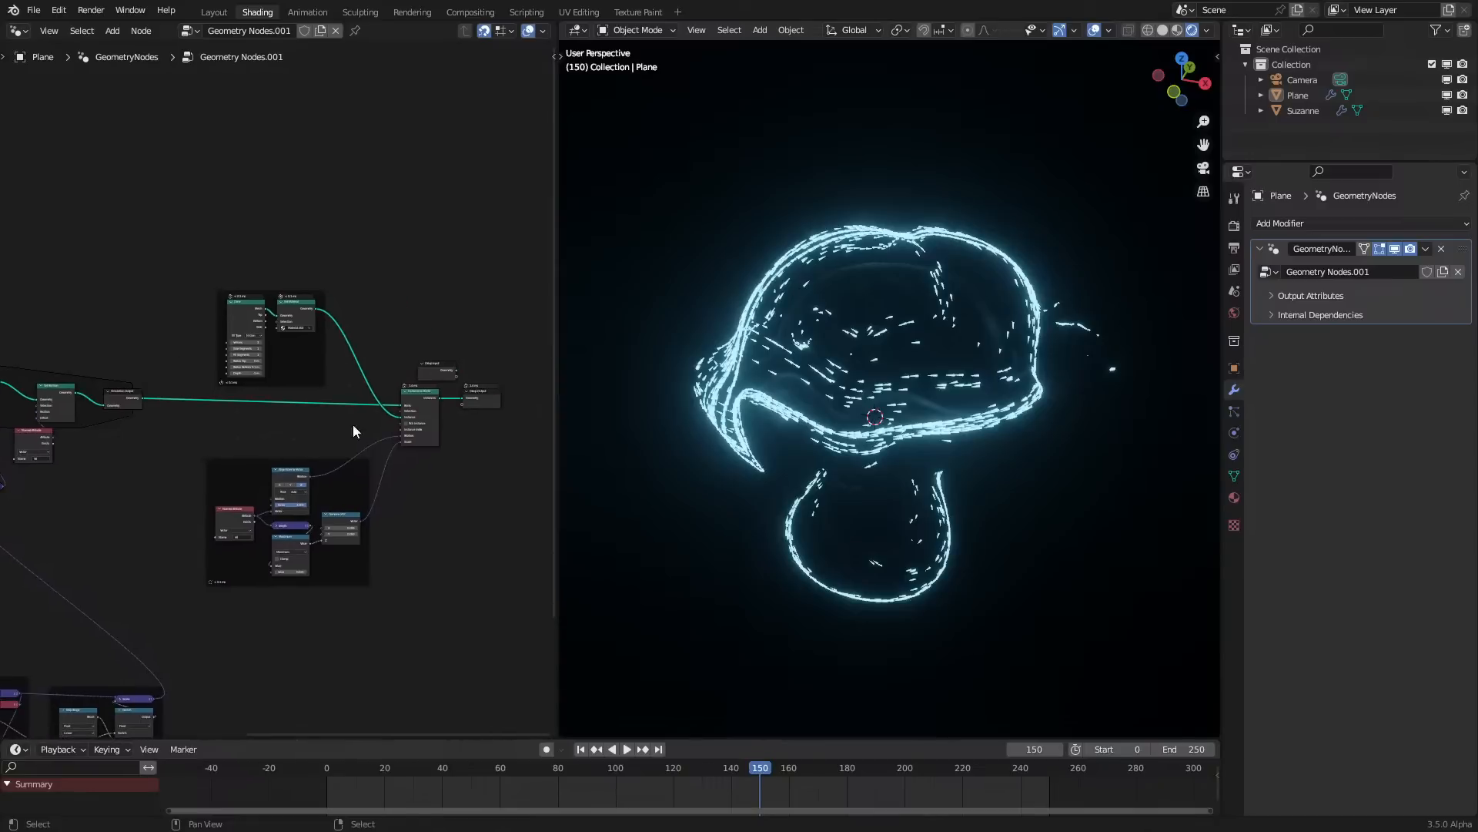
scroll(334, 435, up, 1)
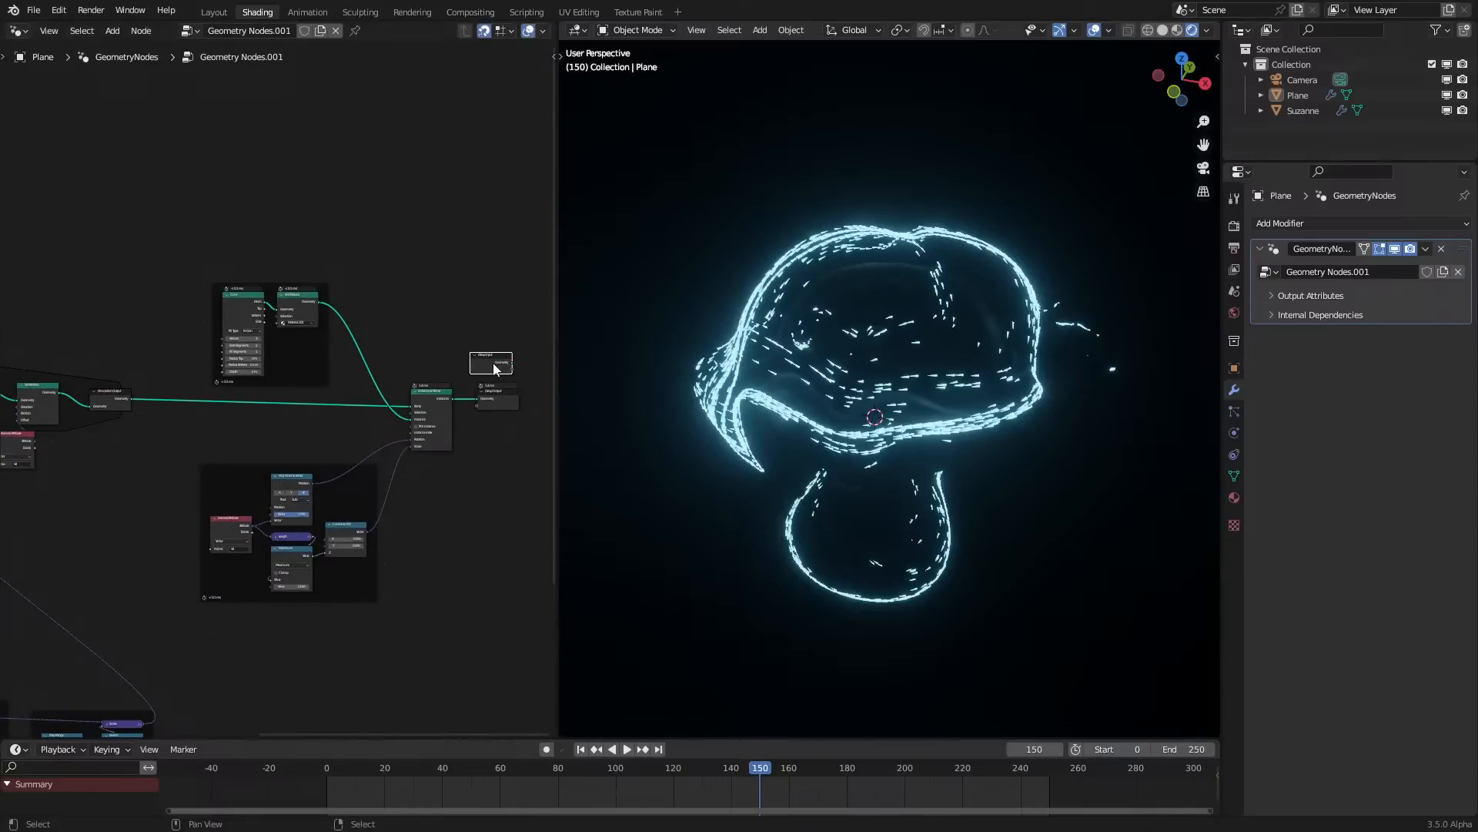
drag(499, 364, 499, 364)
Play the simulation further along the timeline and check the particle flow from a new angle
scroll(327, 452, down, 4)
middle_drag(237, 474, 353, 426)
key(space)
middle_drag(858, 482, 900, 445)
middle_drag(239, 540, 241, 457)
scroll(409, 462, up, 4)
key(space)
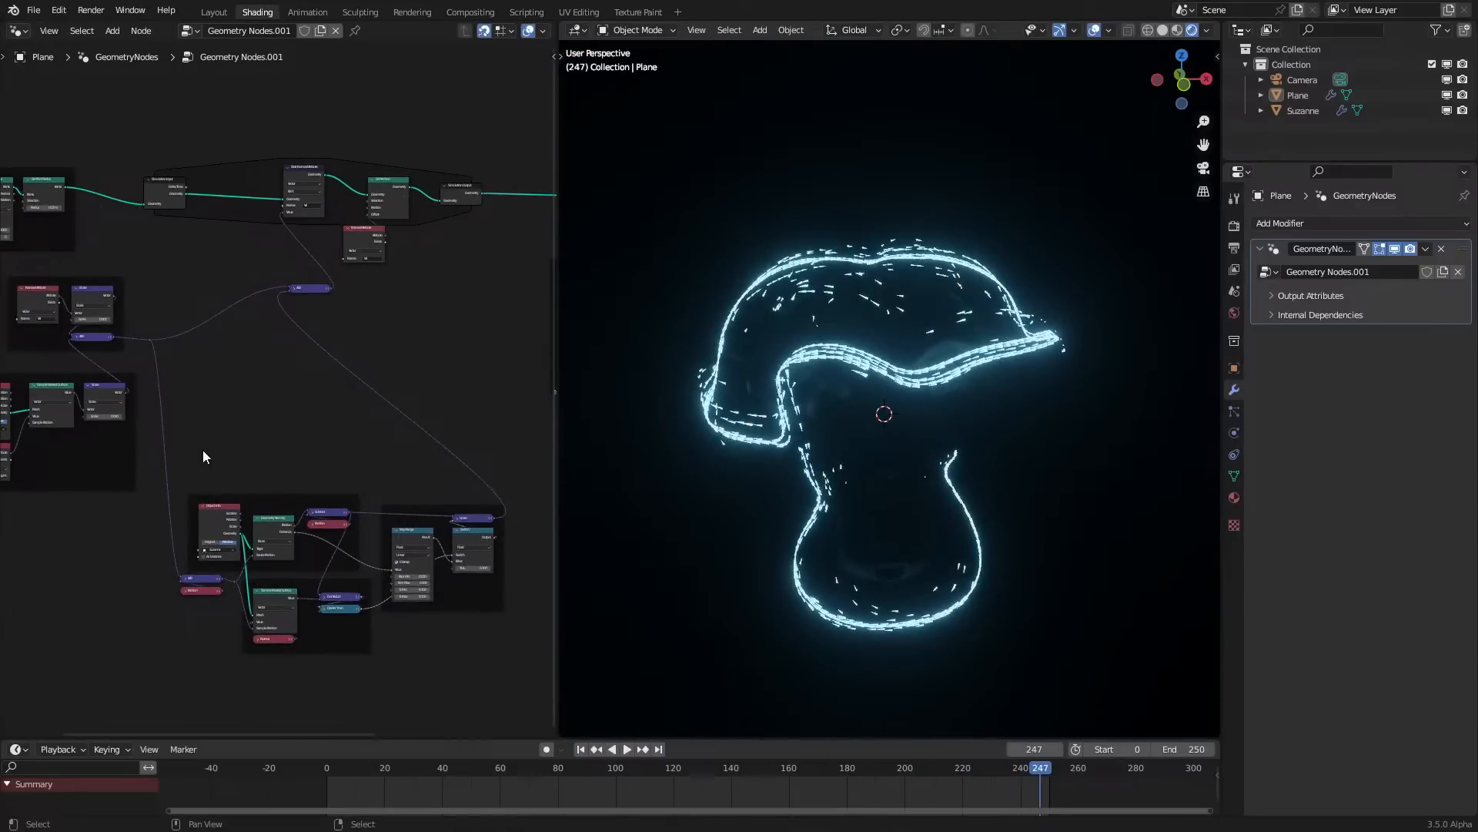
Move the surface attraction frames up so they sit level with the tangent force frame
drag(178, 465, 479, 679)
scroll(424, 664, up, 2)
scroll(424, 664, down, 3)
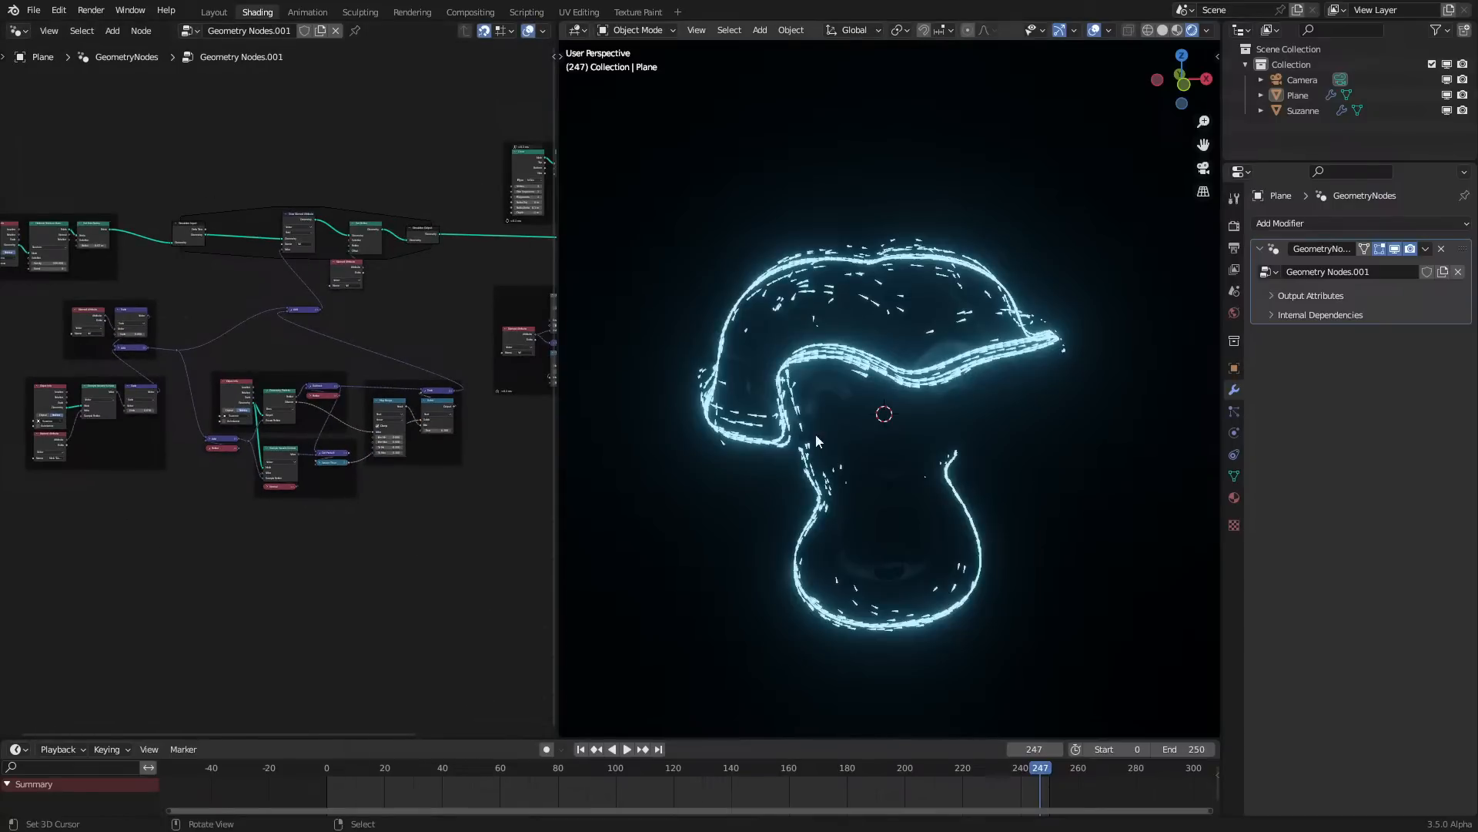
Widen the node editor to fit the whole particle node tree and bring the point distribution nodes into close view
drag(556, 521, 918, 539)
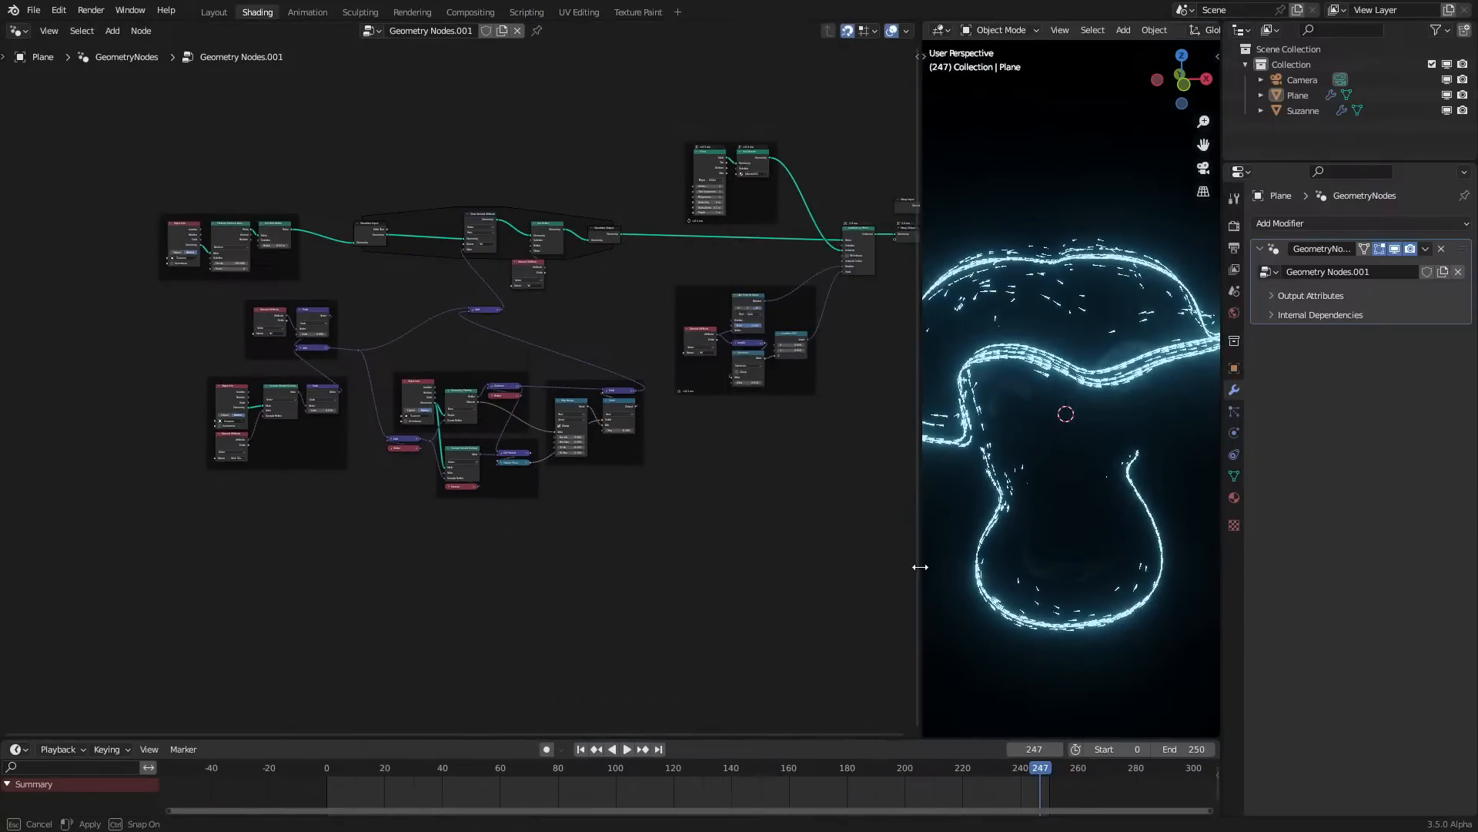
middle_drag(806, 463, 745, 617)
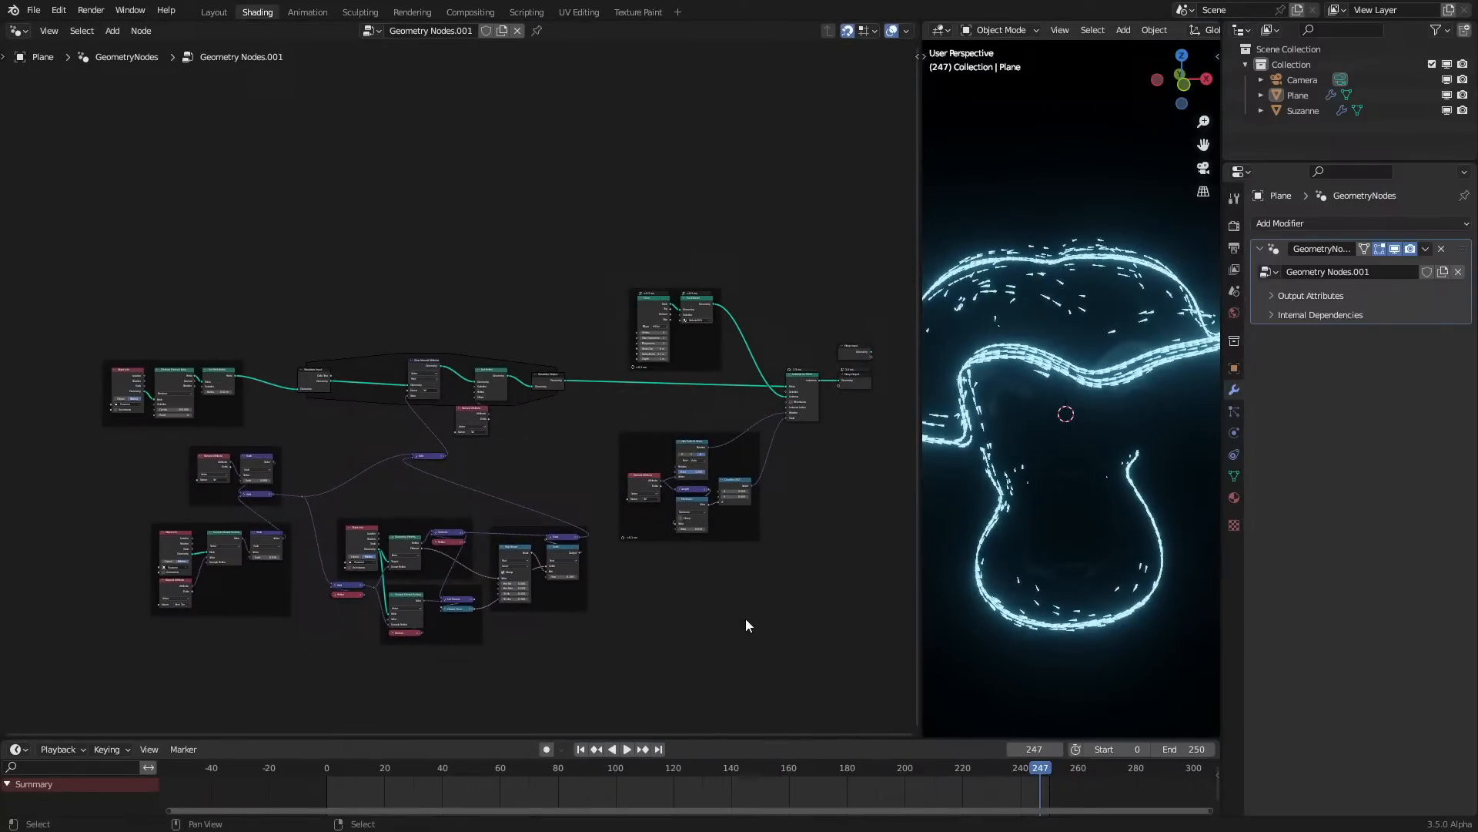
scroll(745, 617, up, 1)
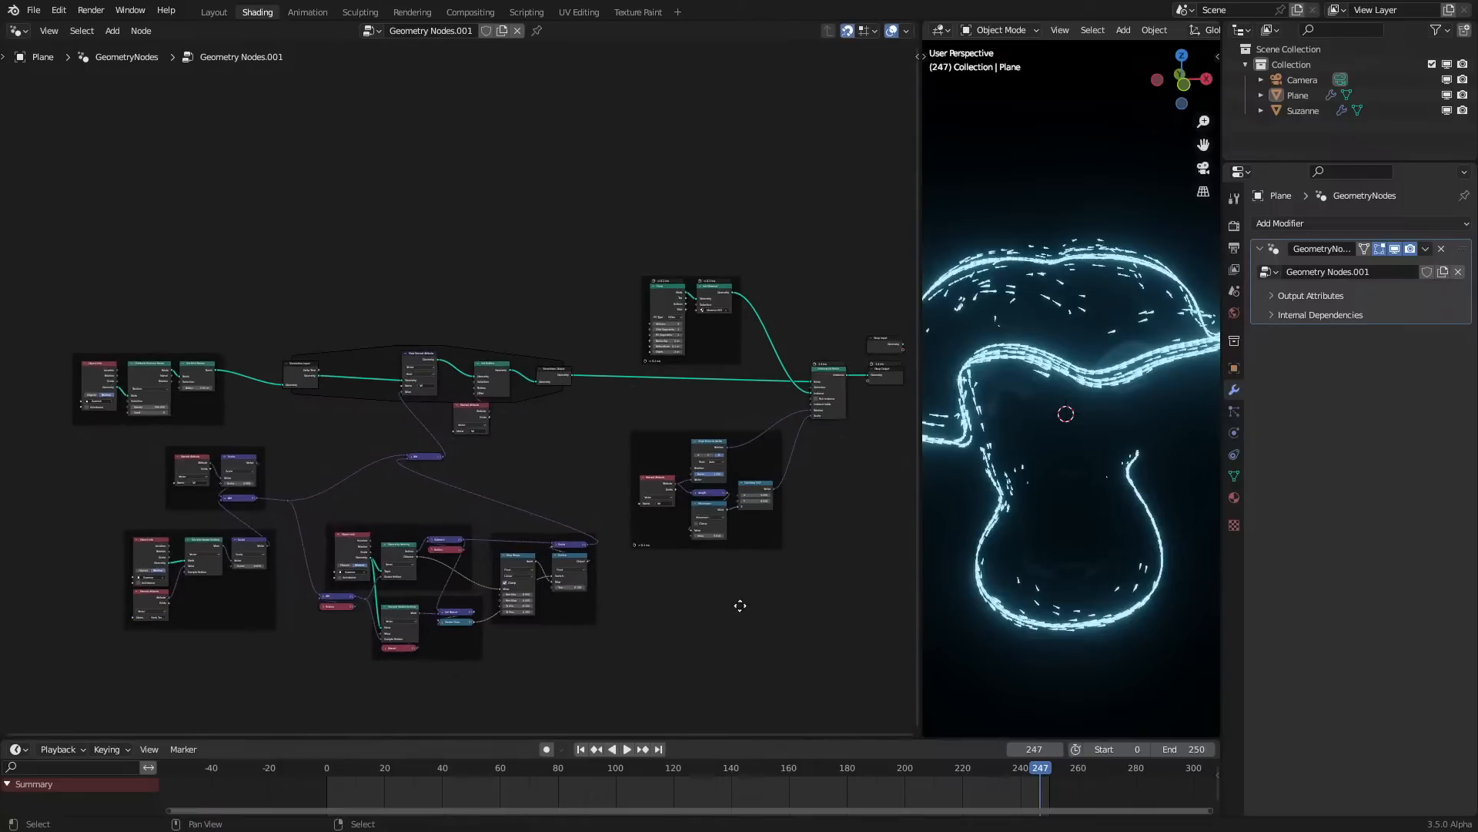
middle_drag(746, 618, 685, 533)
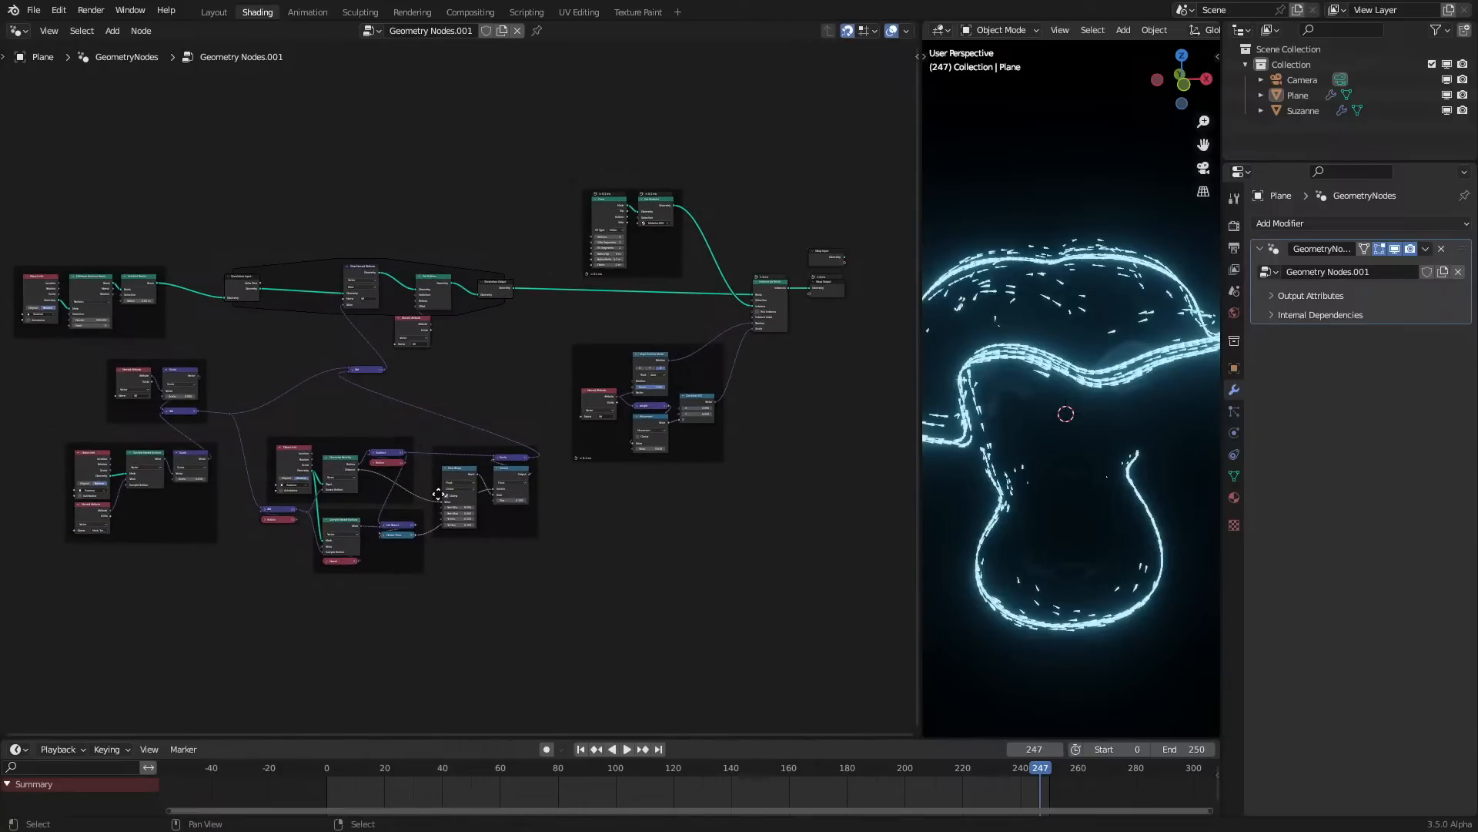
middle_drag(439, 495, 746, 543)
scroll(466, 387, up, 3)
scroll(439, 329, up, 4)
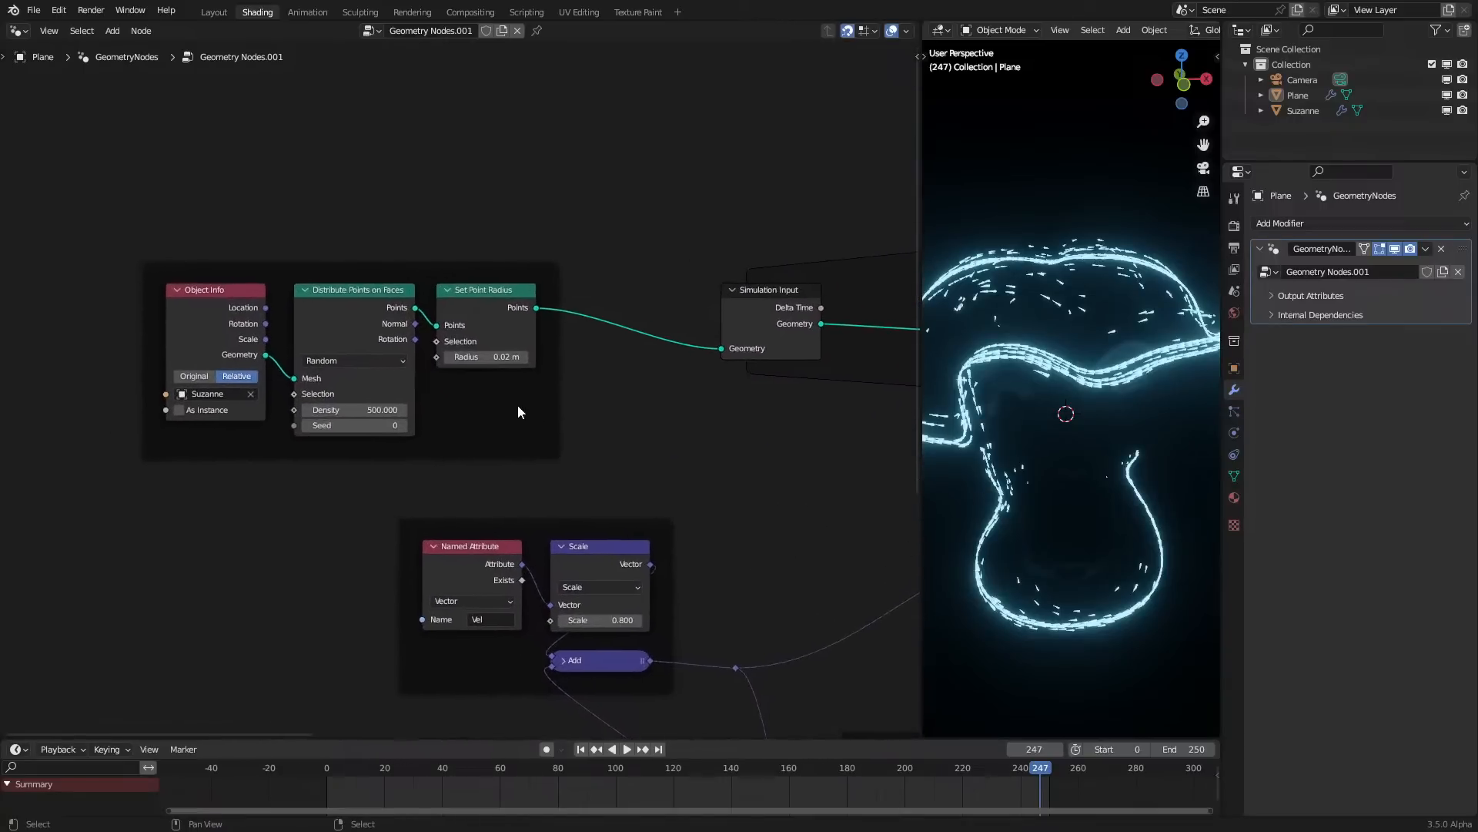
Select Suzanne and check the exact X offset of the Add node in its UV tangent node tree
click(1098, 497)
key(Home)
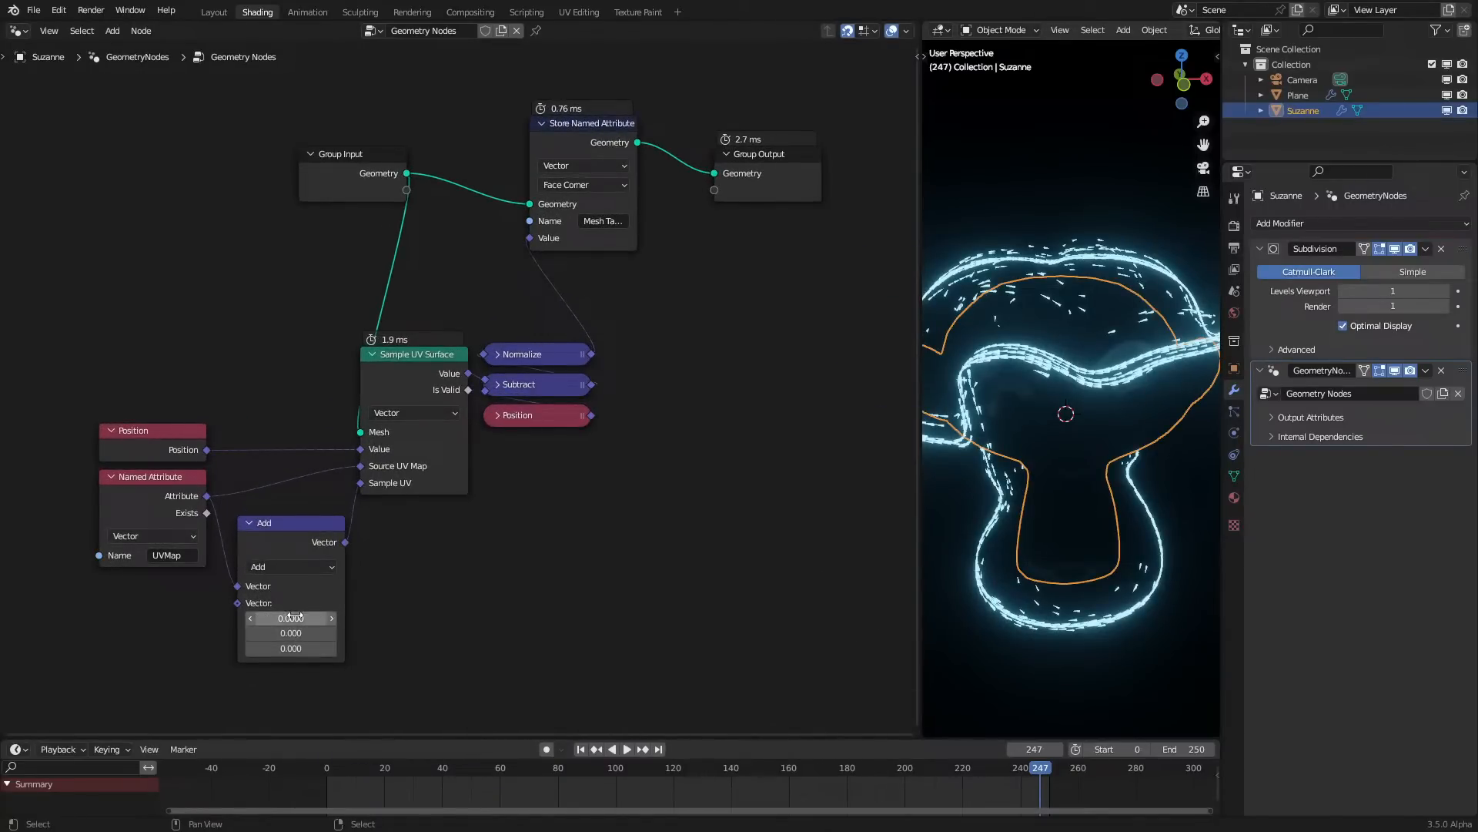
click(325, 618)
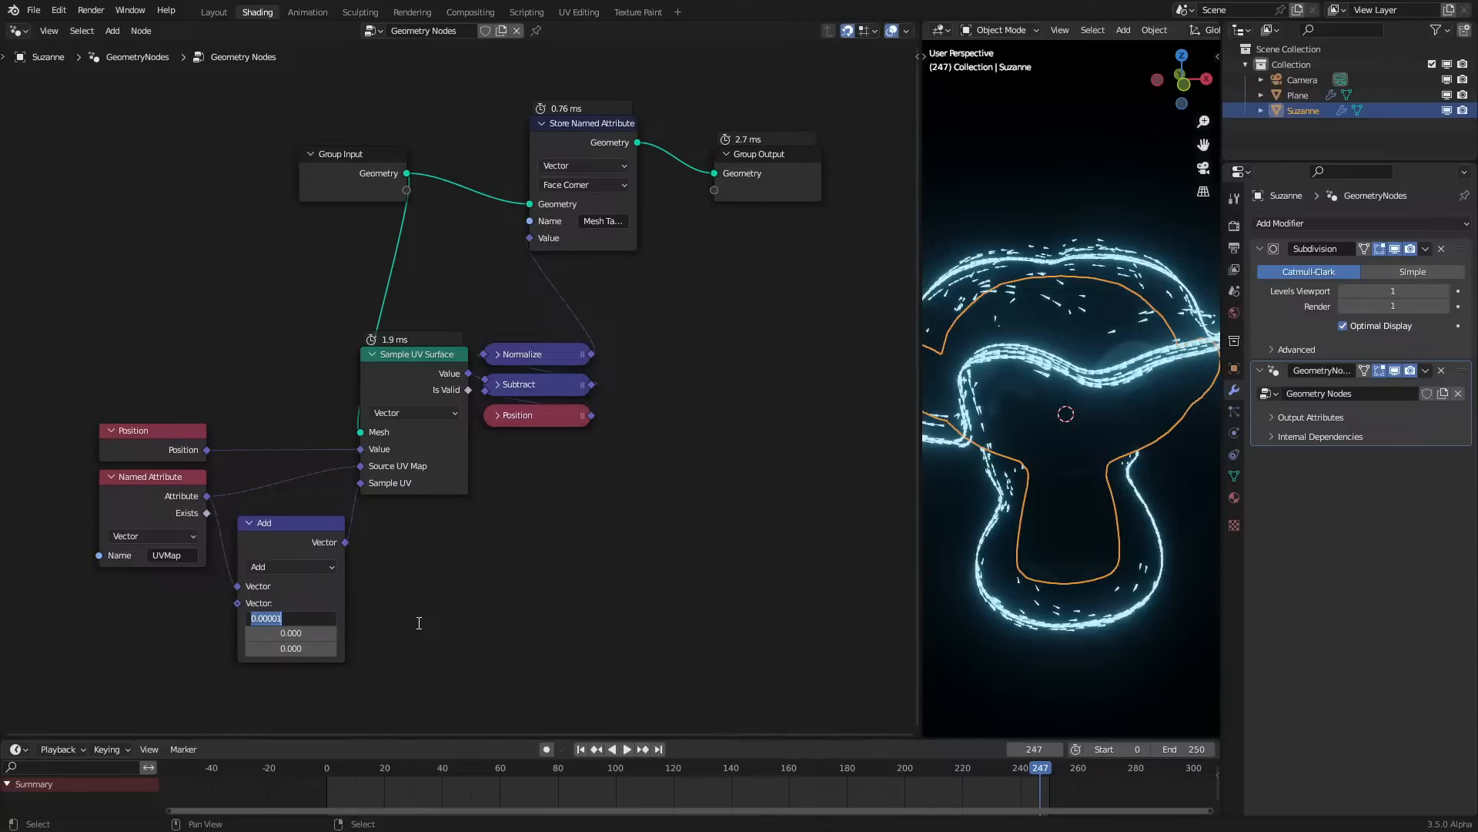
click(419, 623)
click(28, 30)
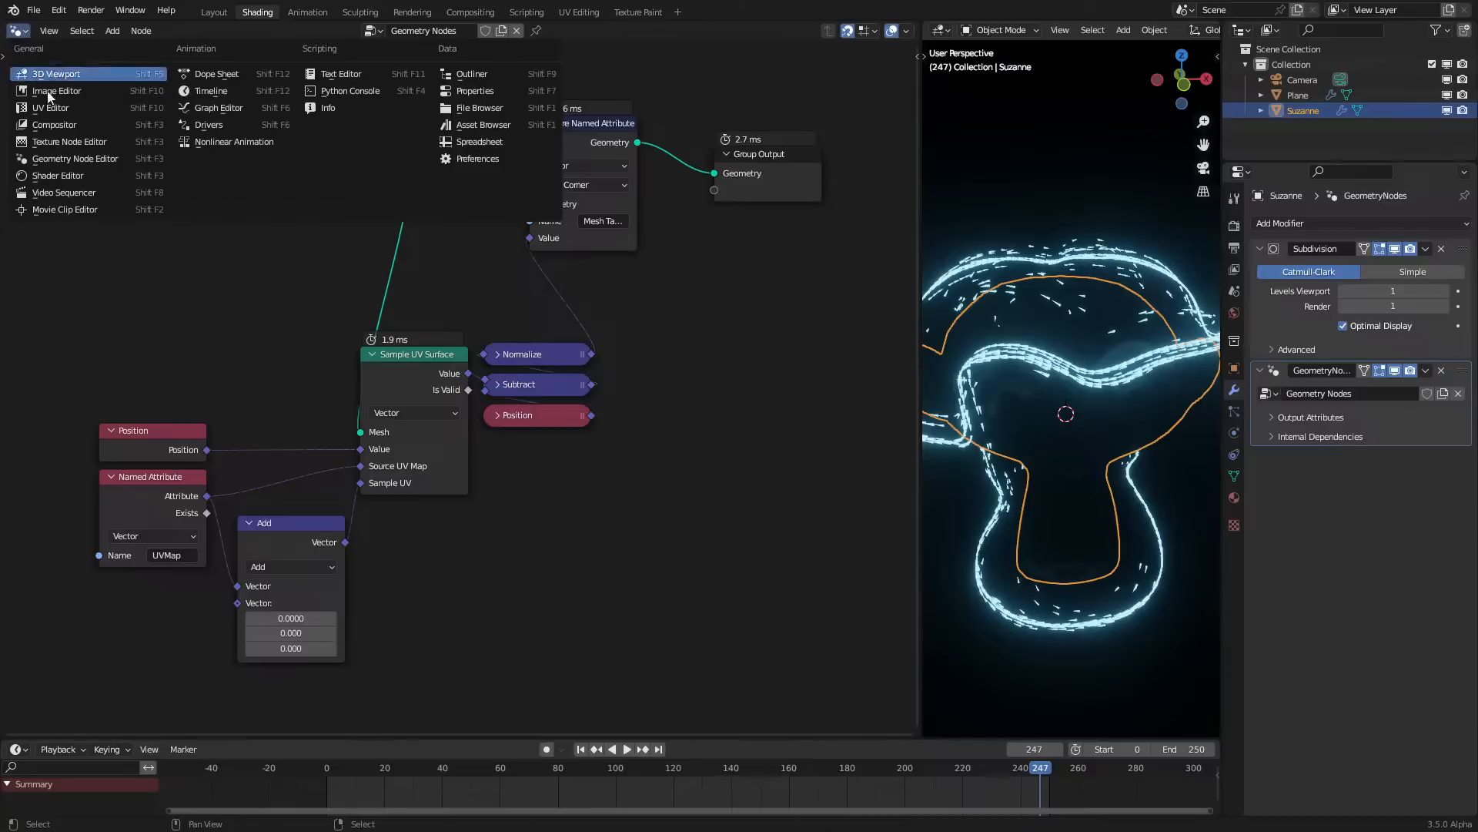
click(85, 165)
Select the particle Plane again and align the Vel Named Attribute node directly beneath Set Position
click(1100, 375)
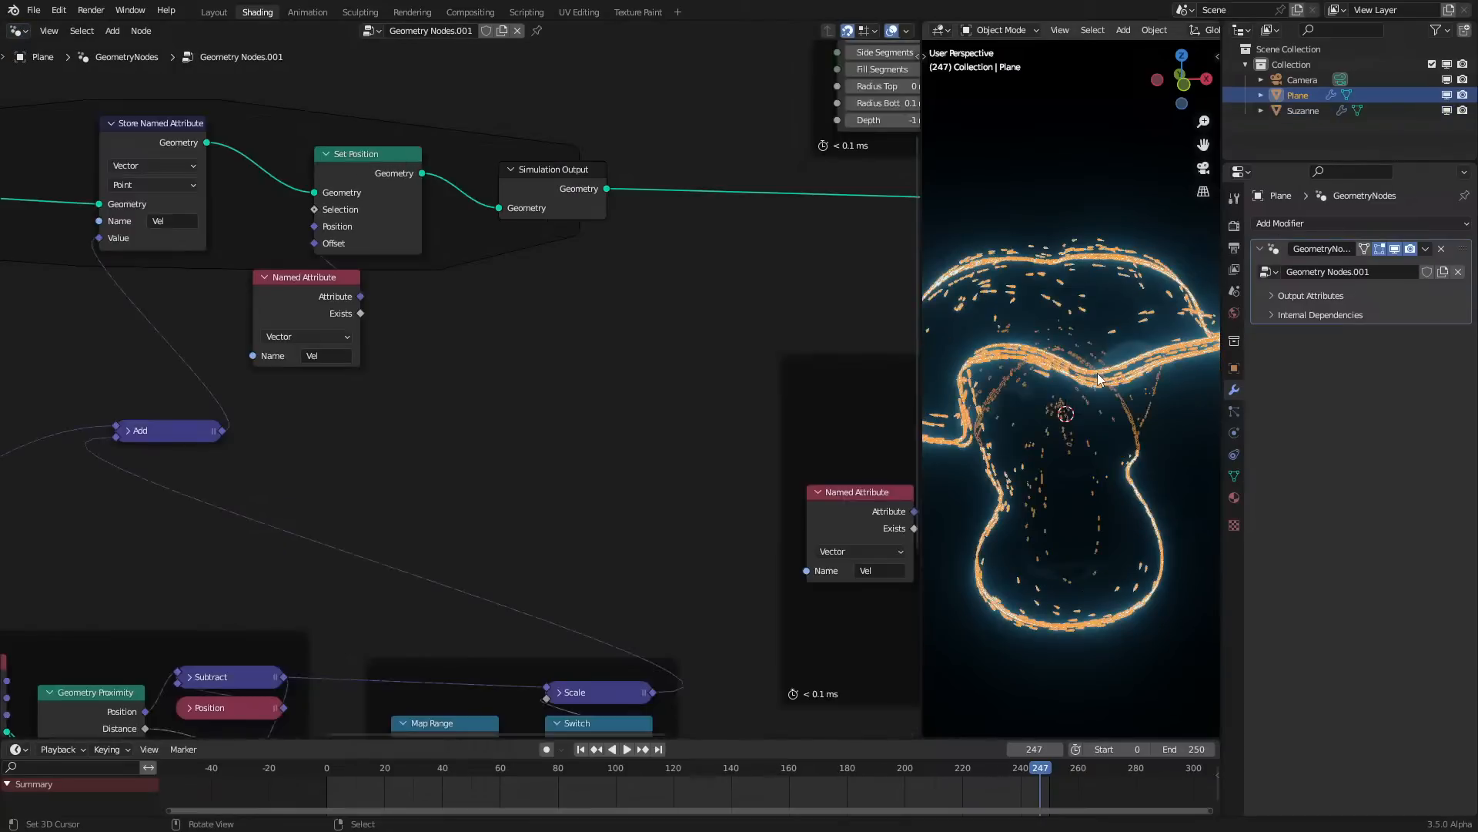
scroll(480, 393, down, 6)
middle_drag(323, 448, 848, 458)
scroll(375, 205, up, 4)
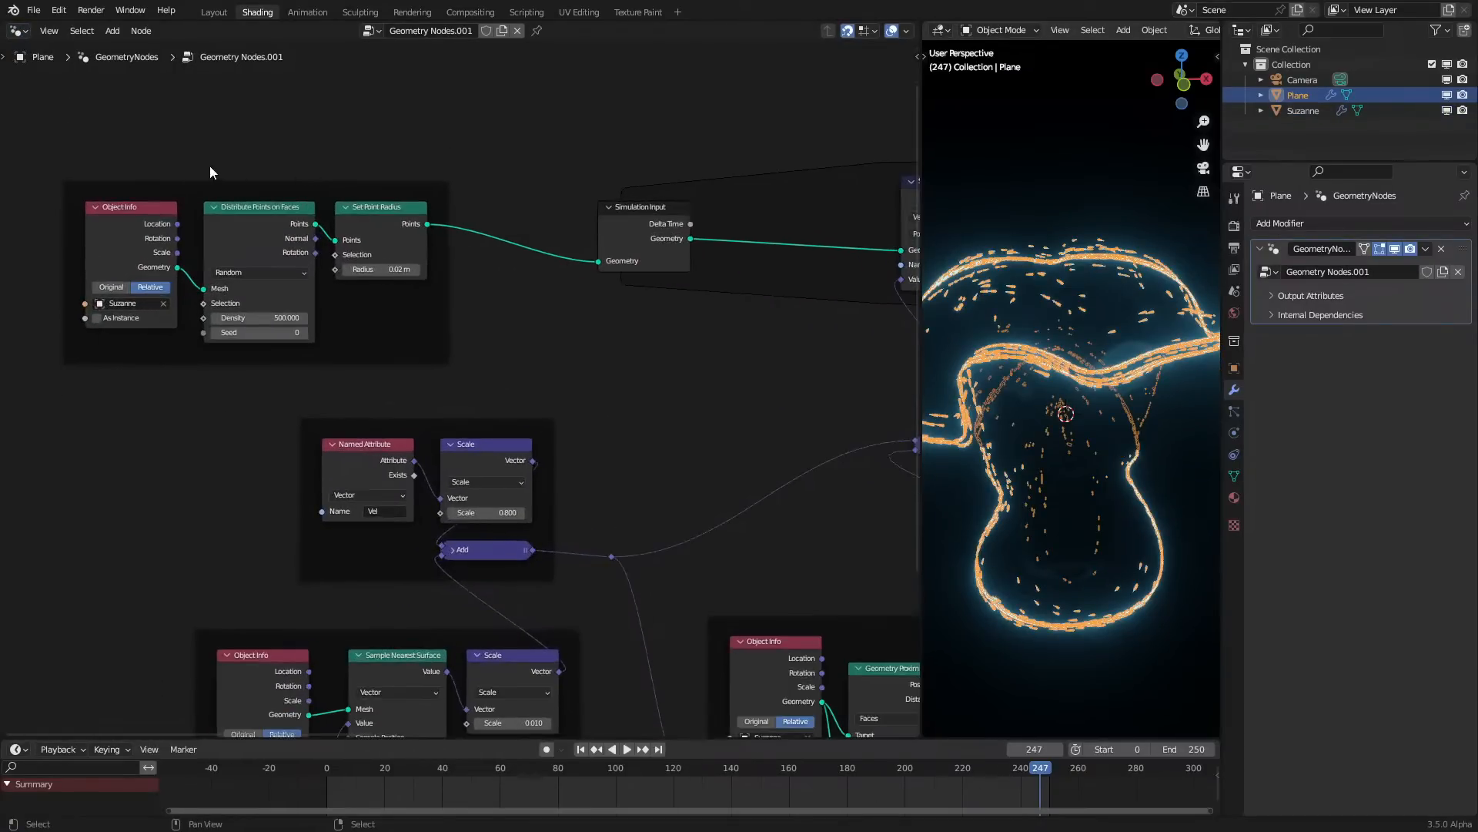
scroll(702, 312, down, 3)
middle_drag(594, 337, 411, 194)
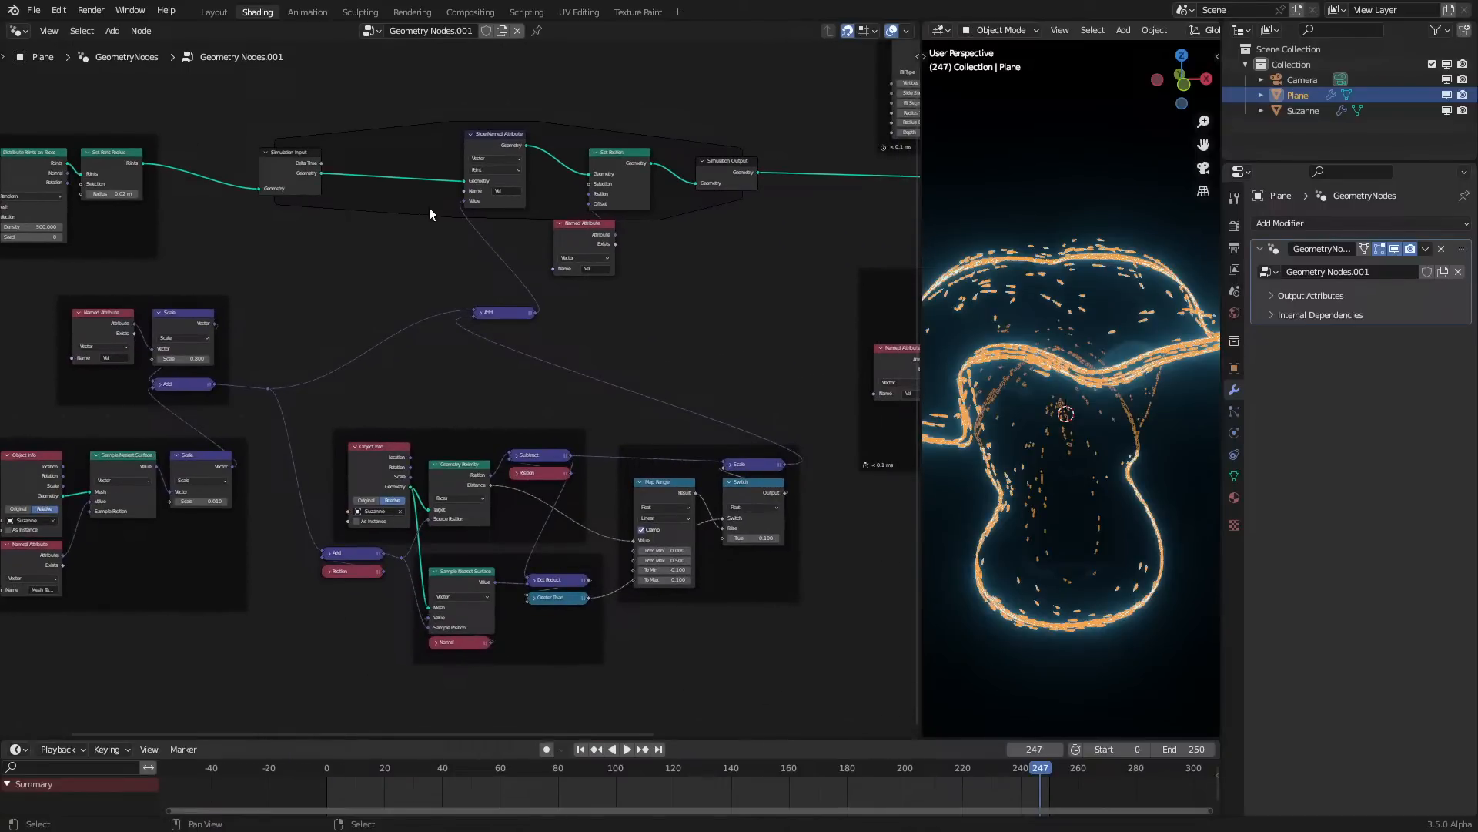
drag(566, 232, 600, 233)
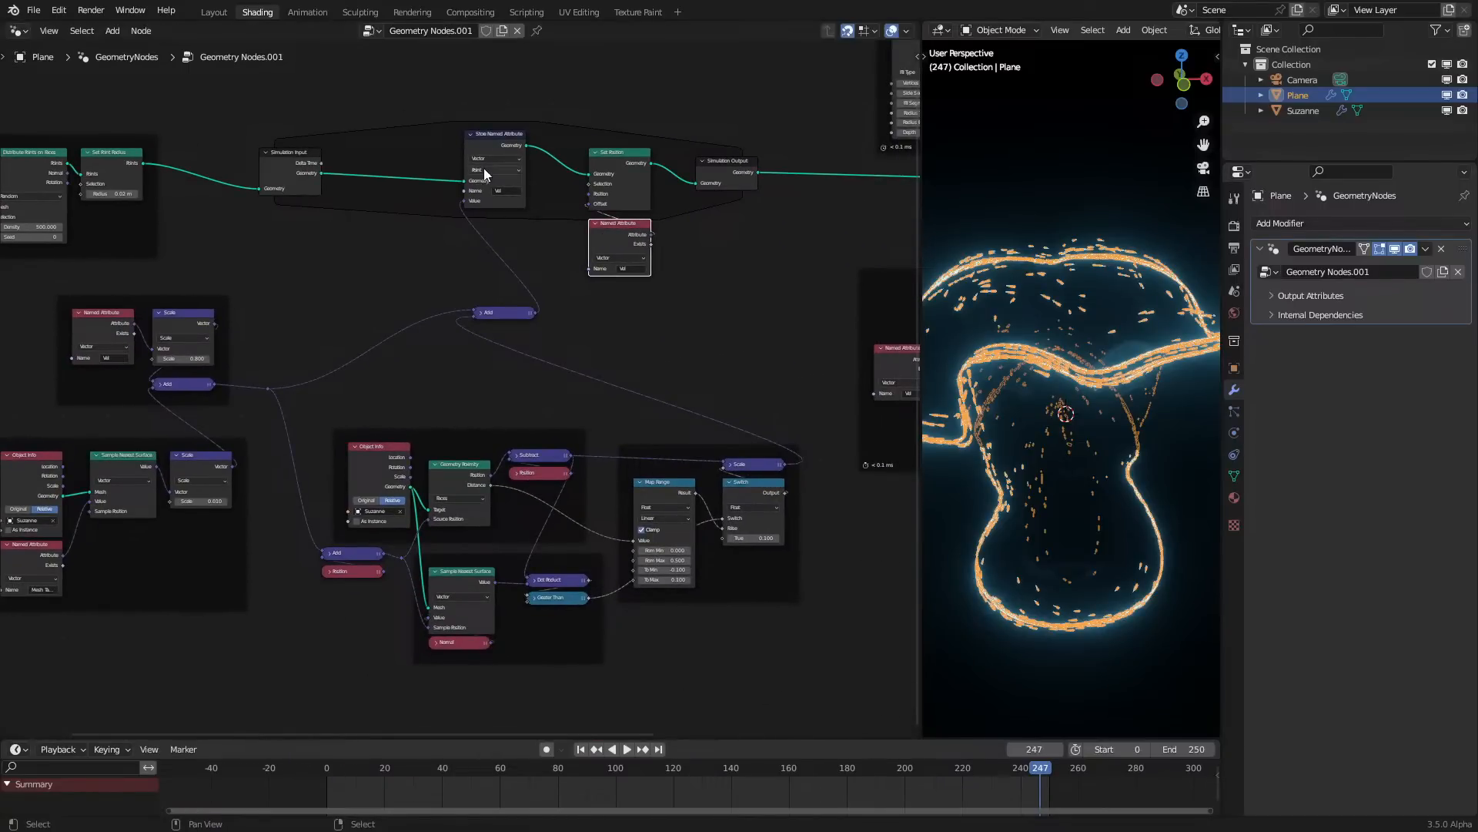
middle_drag(484, 168, 504, 341)
scroll(524, 284, up, 3)
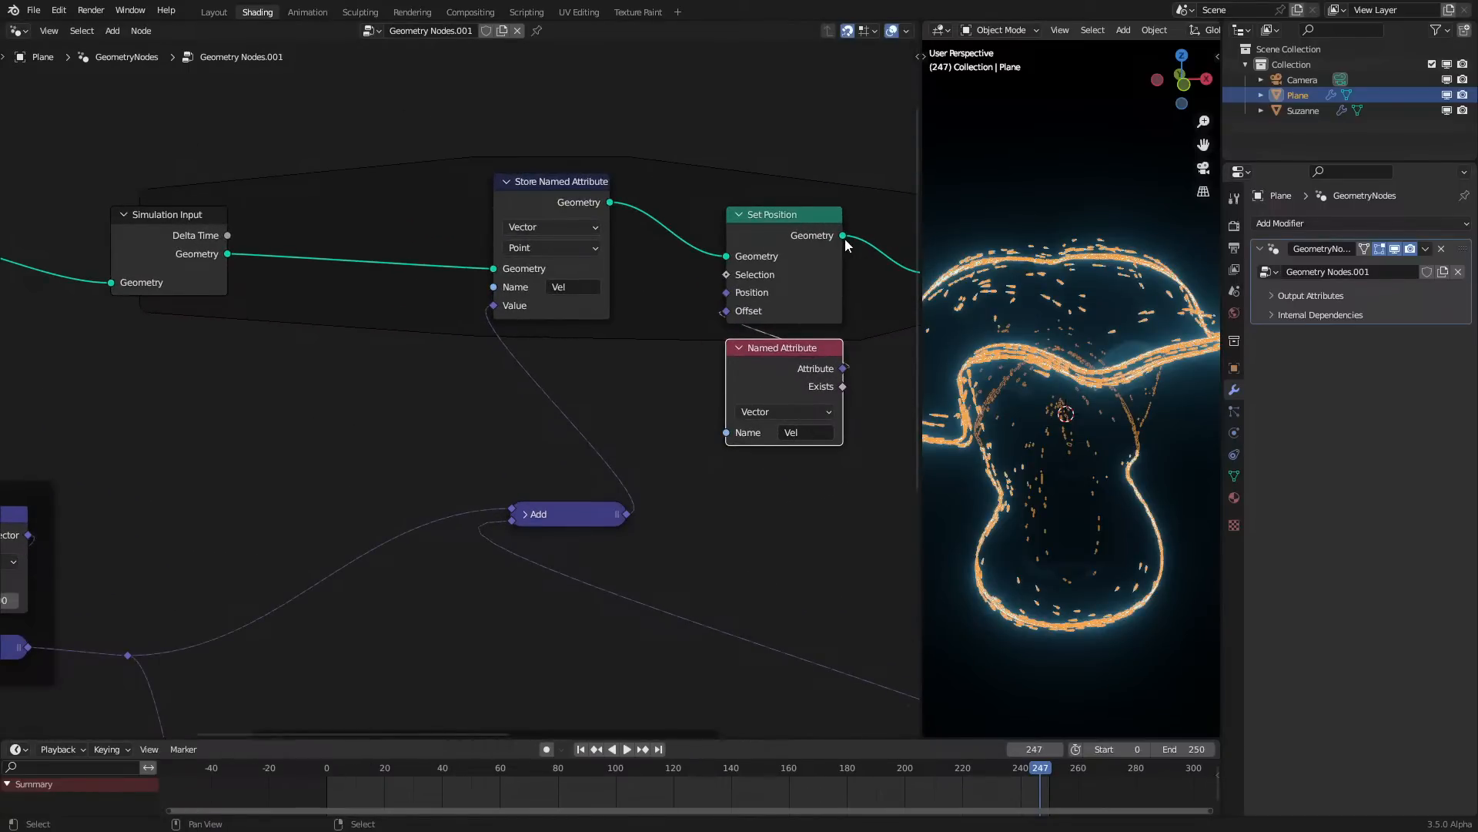
Review the velocity damping, tangent force and surface attraction frames and how they connect to each other
scroll(455, 607, down, 7)
middle_drag(412, 596, 745, 377)
scroll(666, 374, up, 5)
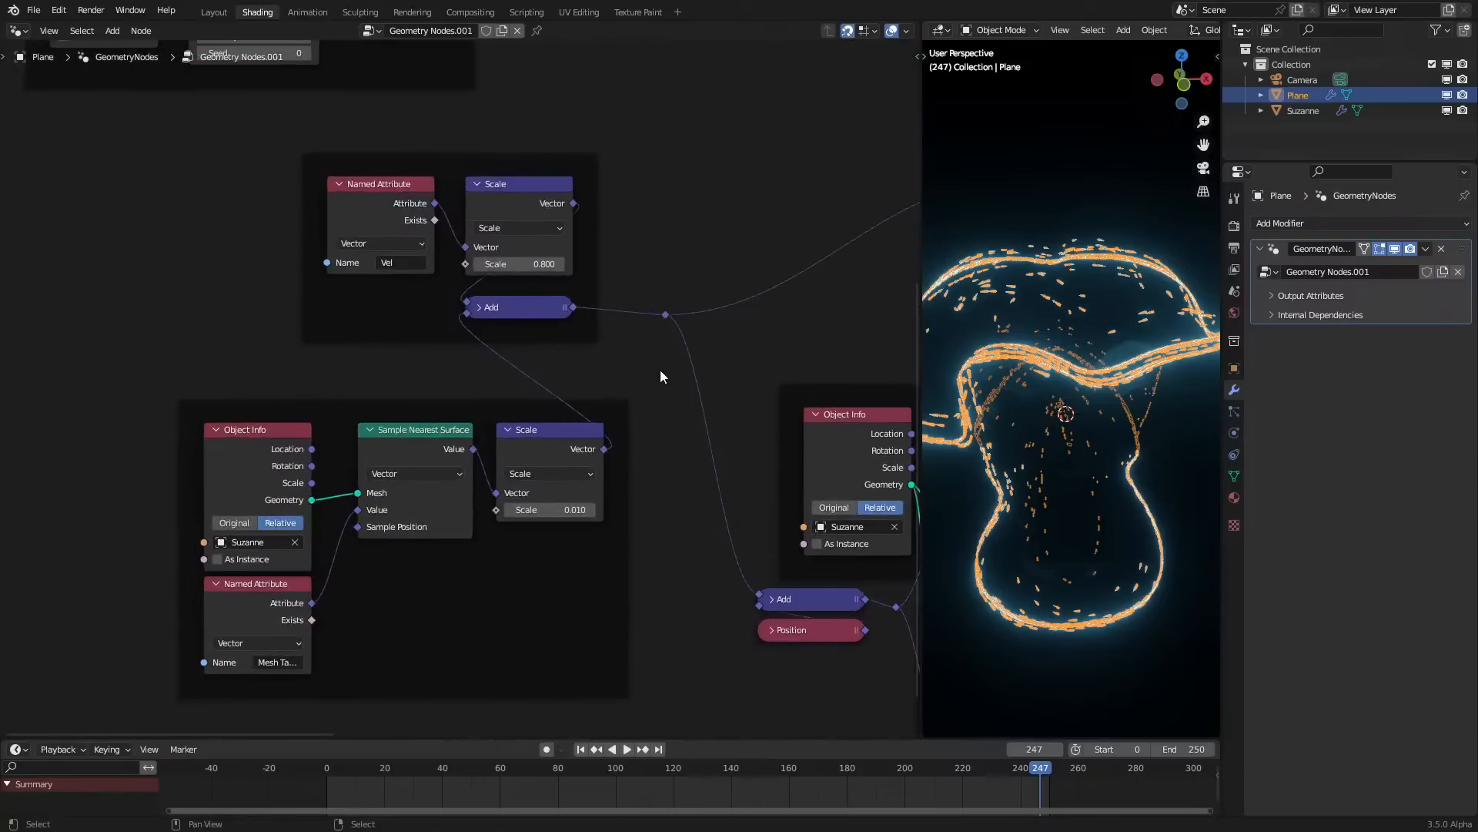
scroll(430, 164, up, 1)
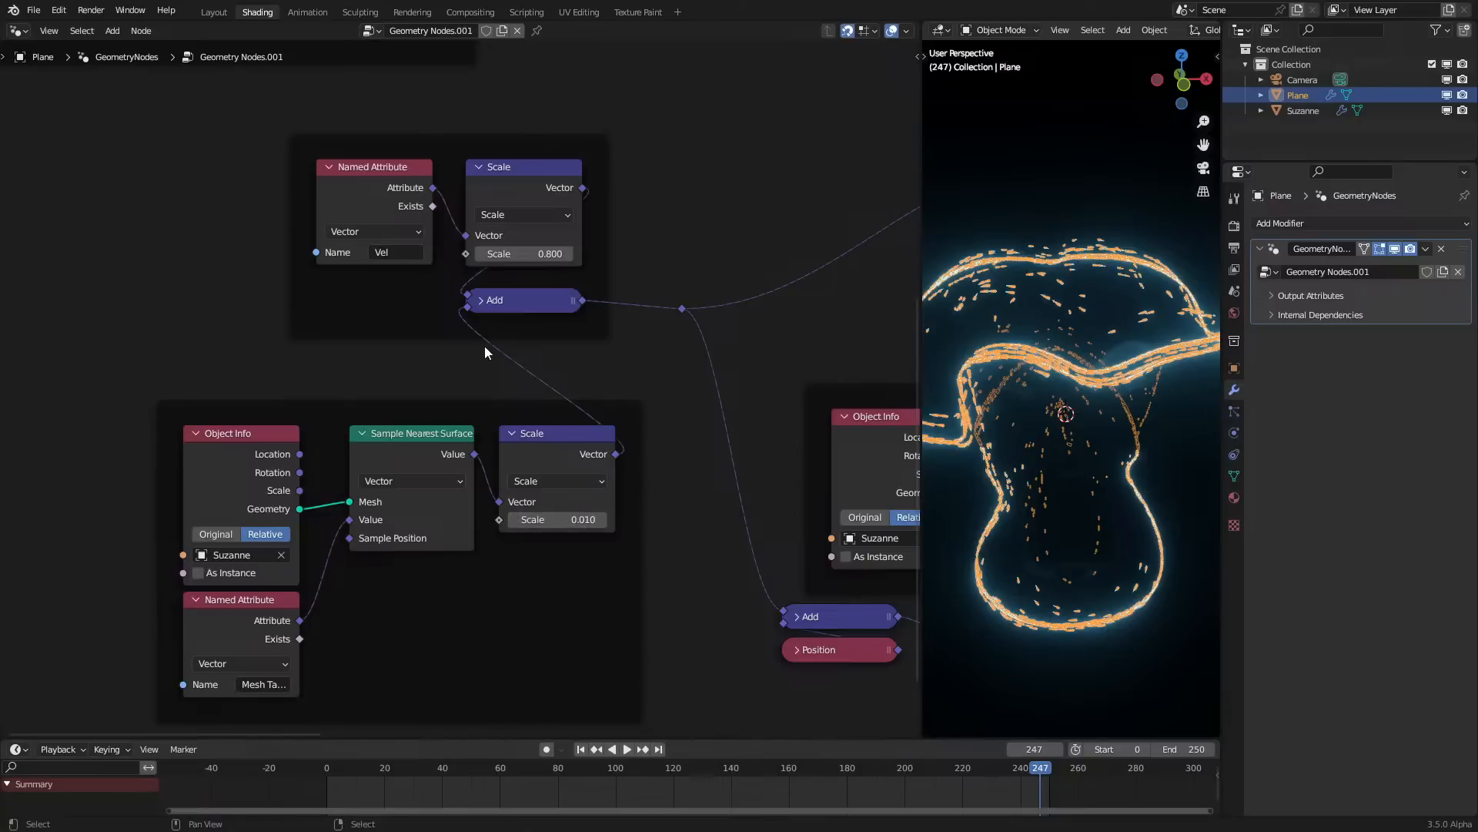
scroll(483, 356, down, 2)
middle_drag(636, 463, 272, 400)
middle_drag(519, 432, 404, 388)
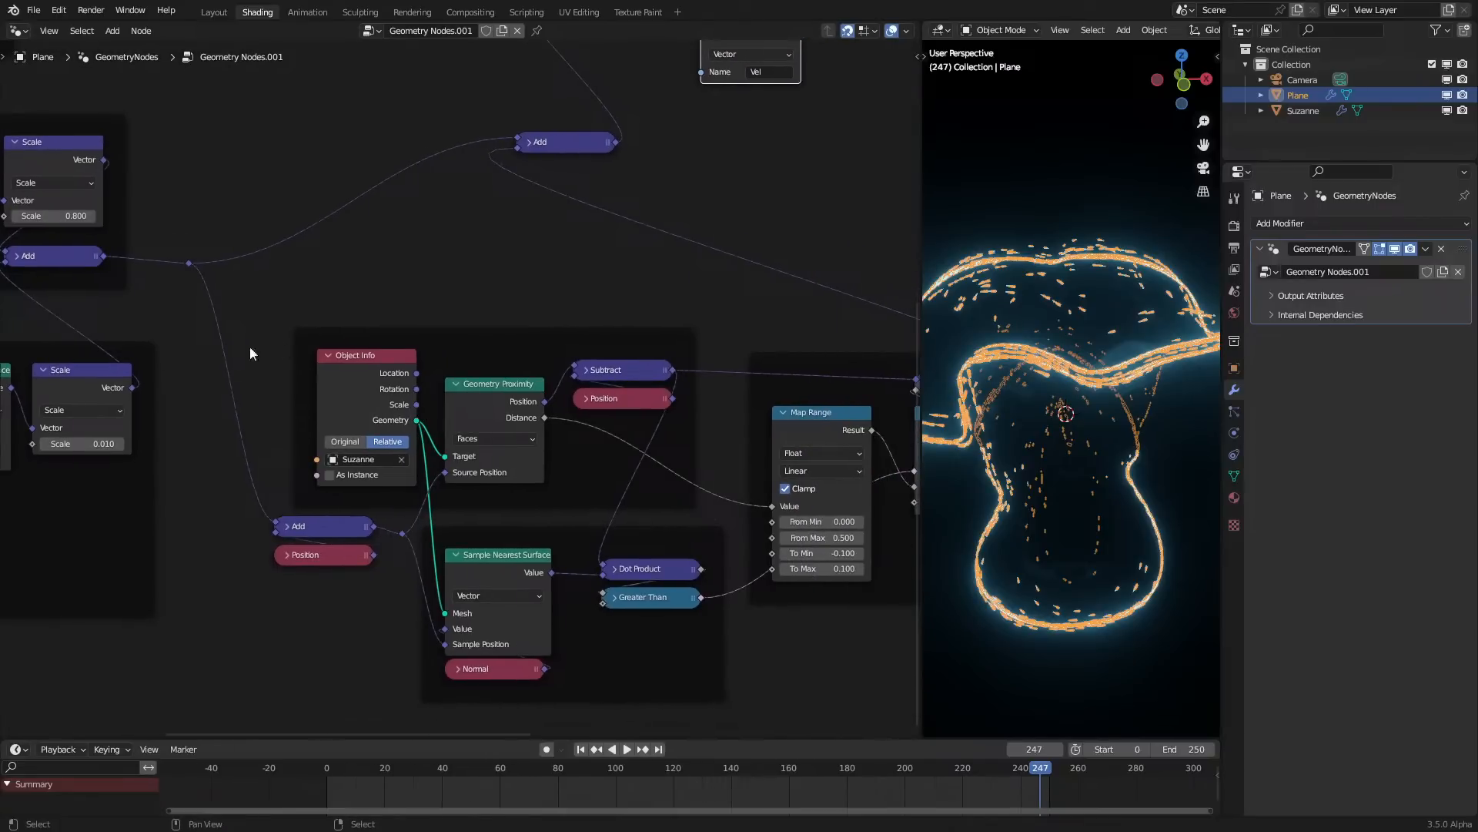
scroll(637, 608, down, 3)
middle_drag(572, 396, 426, 429)
scroll(429, 432, up, 3)
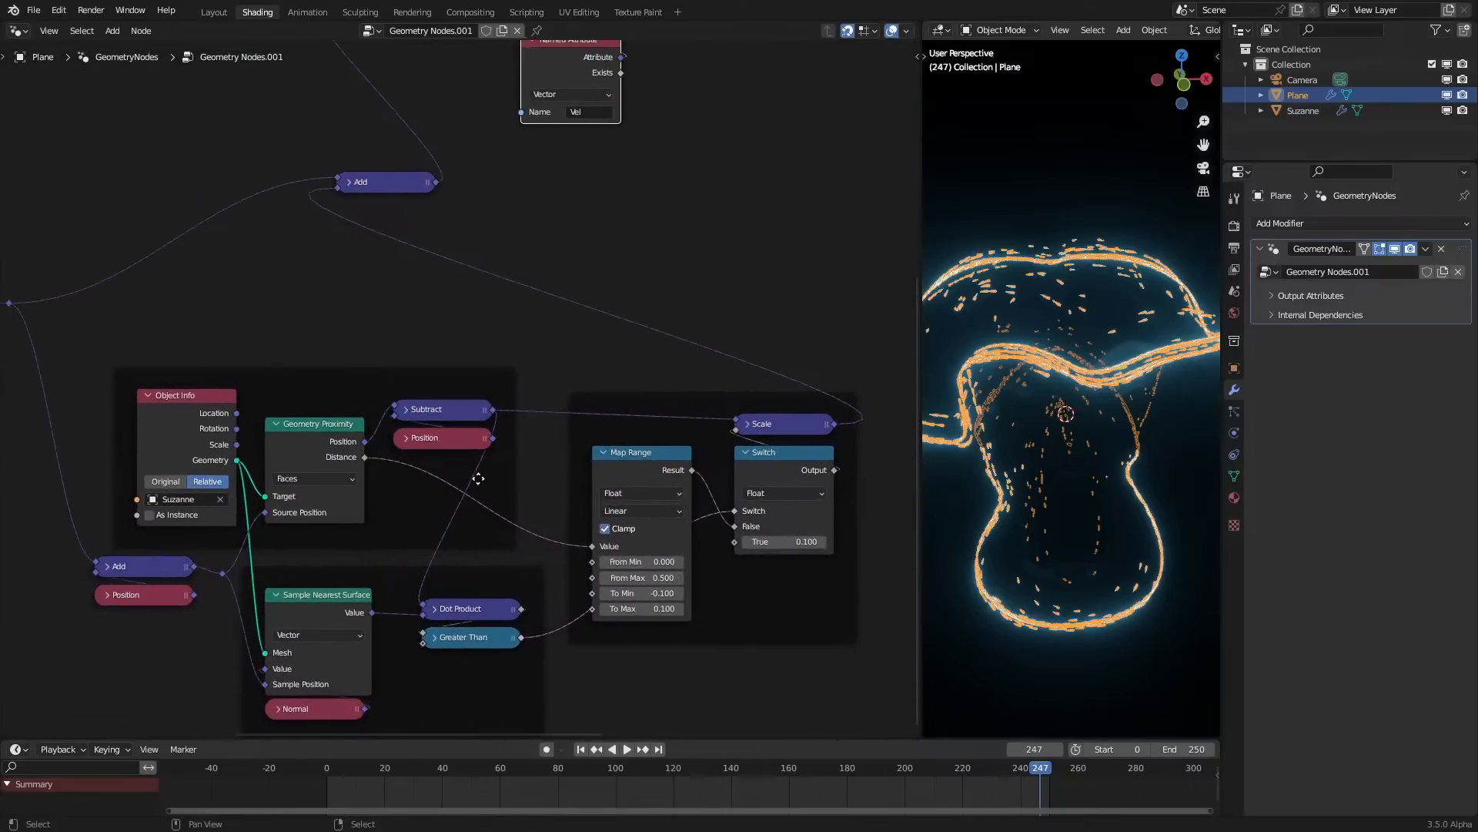
middle_drag(475, 478, 485, 432)
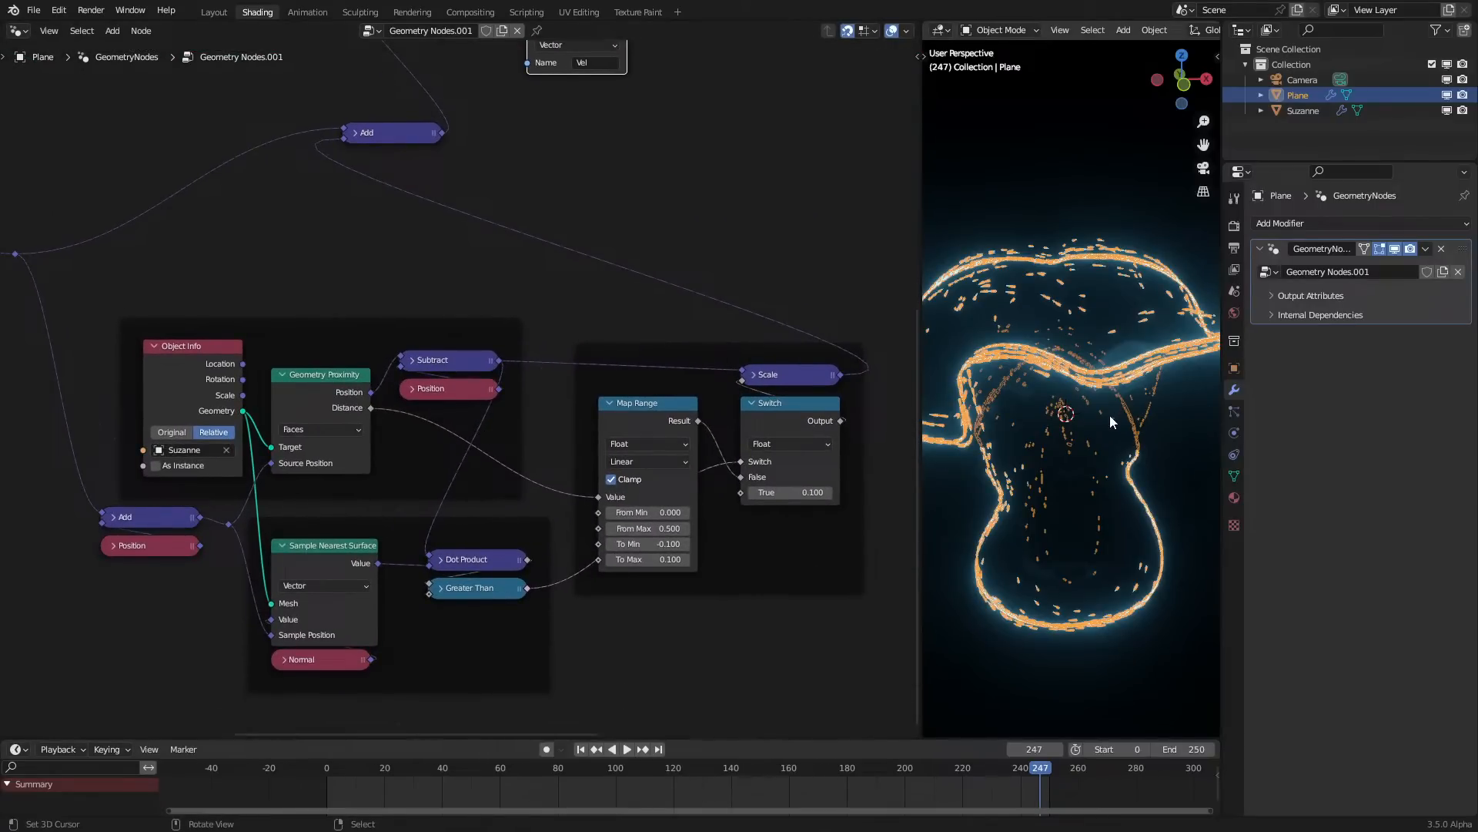
Play the simulation while examining the Map Range attraction strength and the Add node that feeds the stored Vel attribute
key(space)
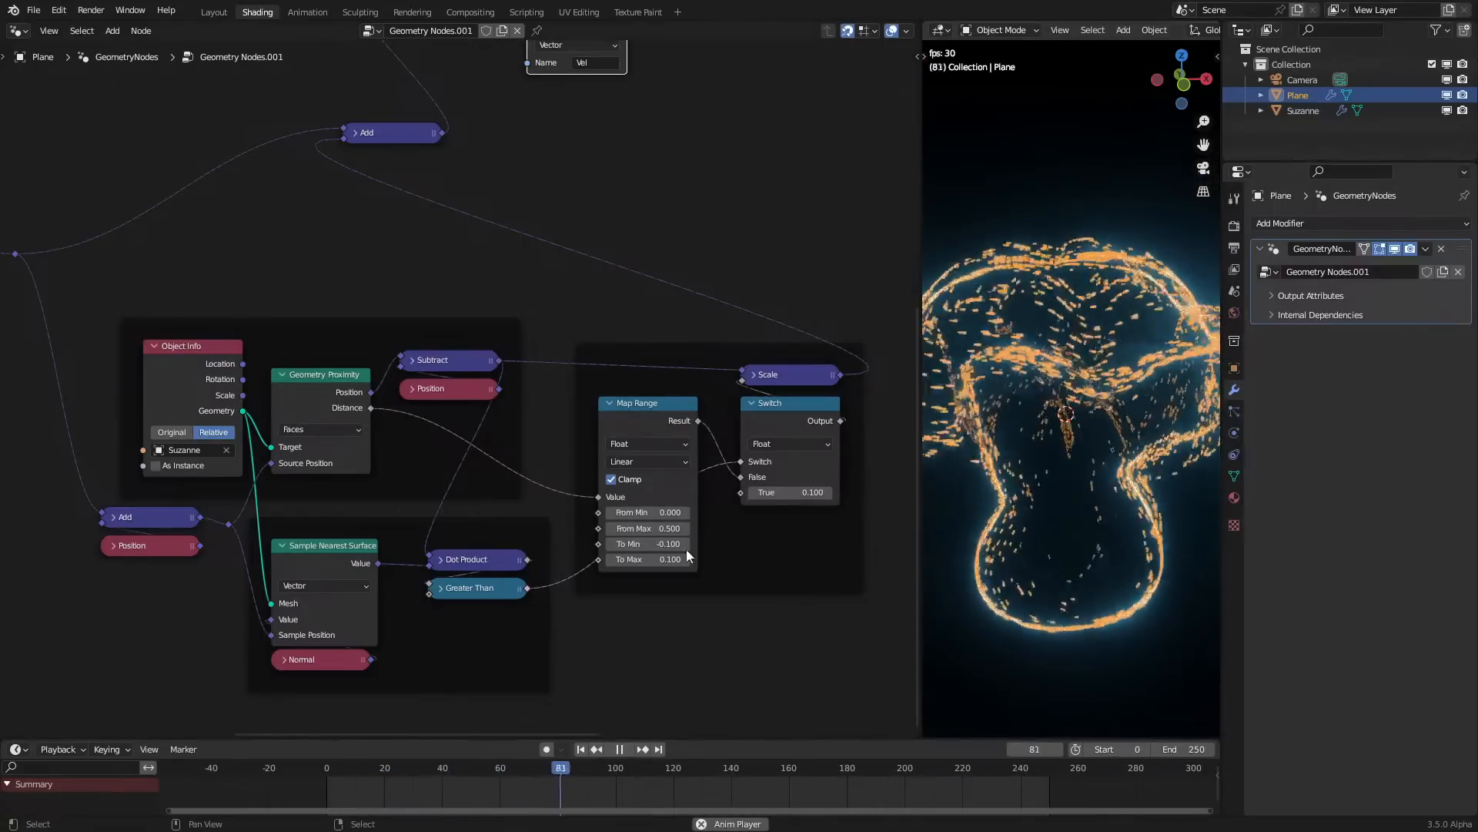
scroll(703, 566, up, 1)
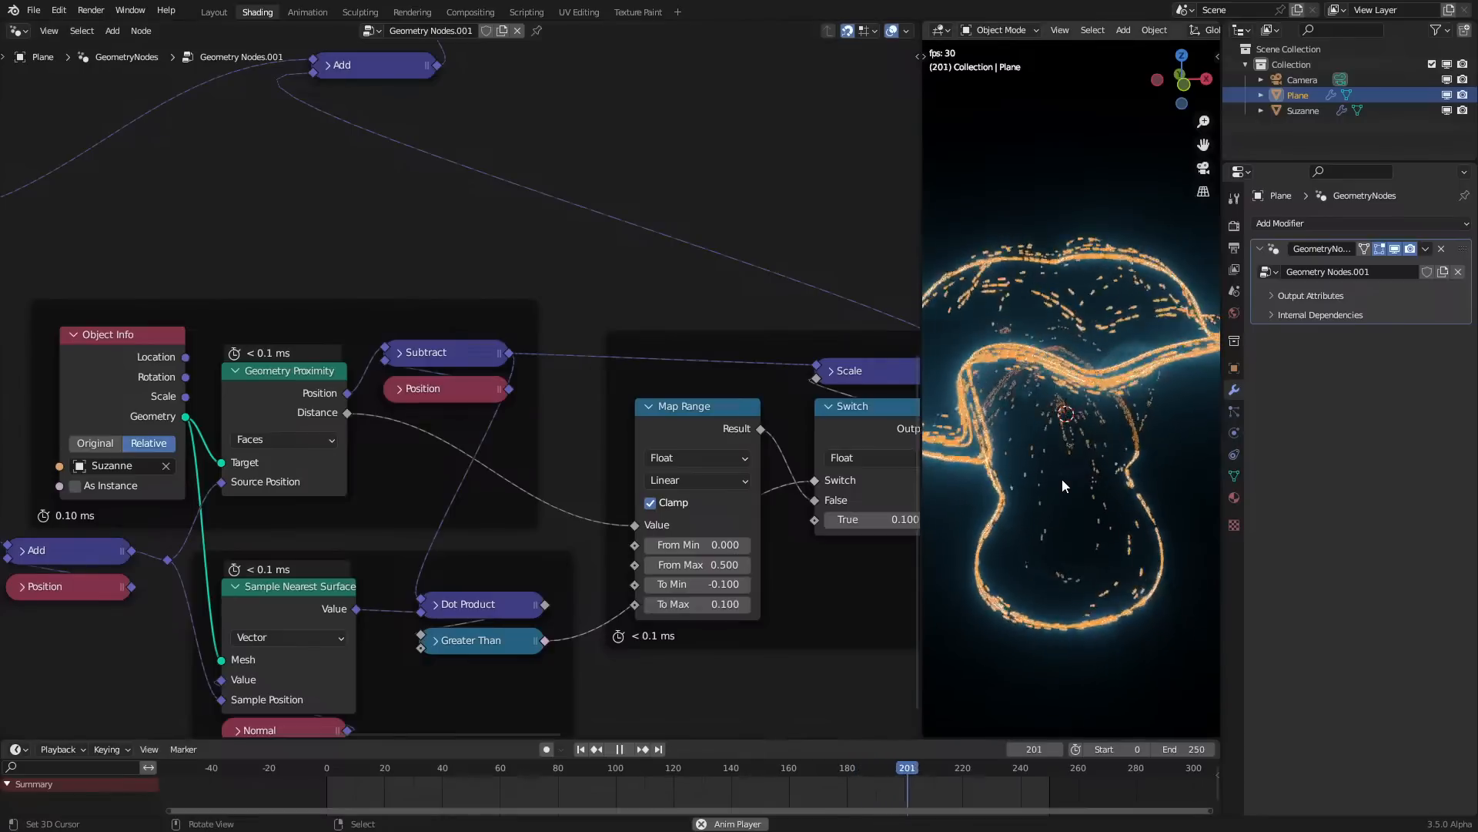
middle_drag(718, 508, 477, 478)
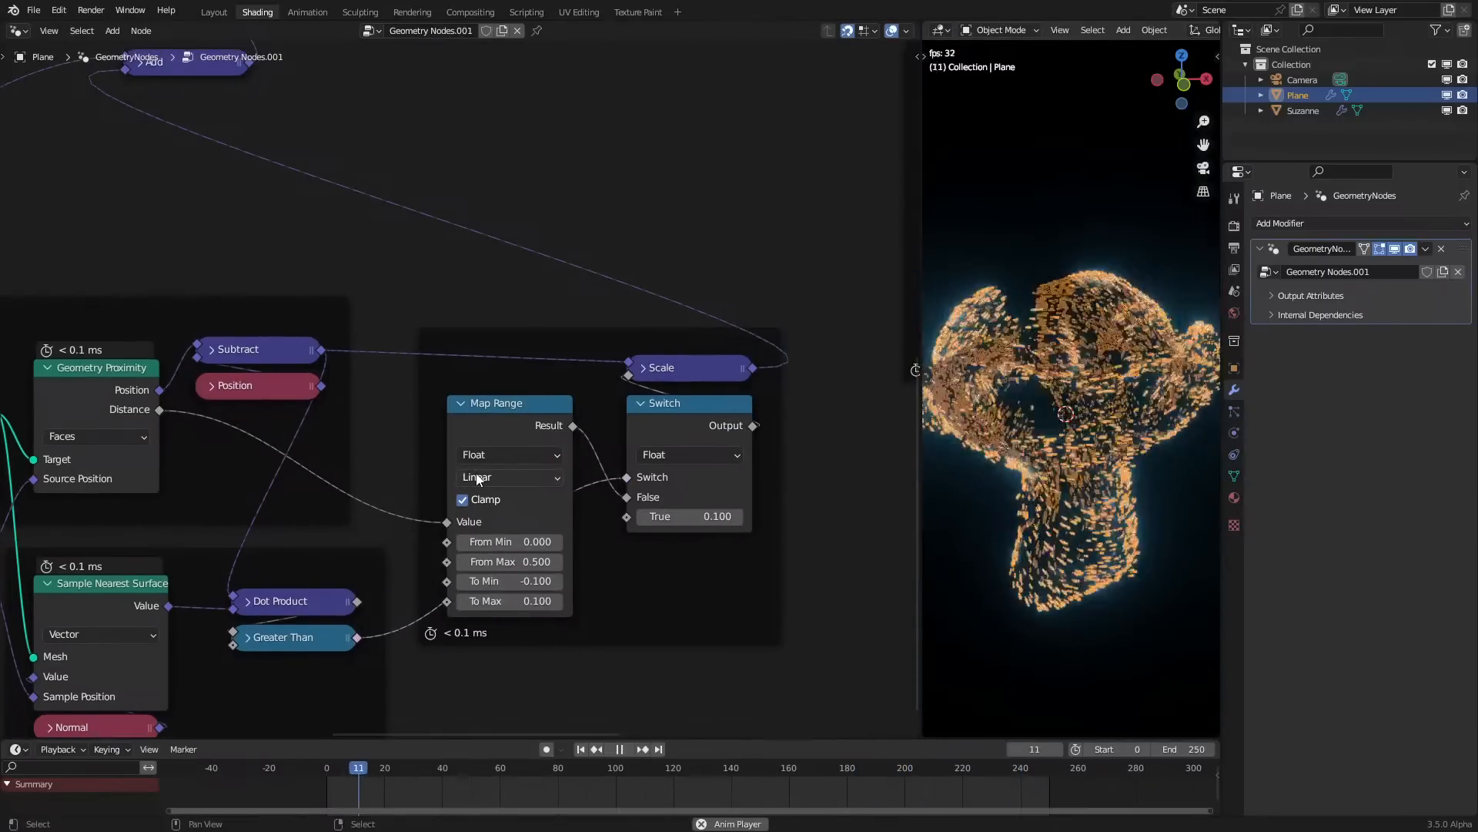
scroll(477, 475, down, 4)
middle_drag(320, 439, 402, 408)
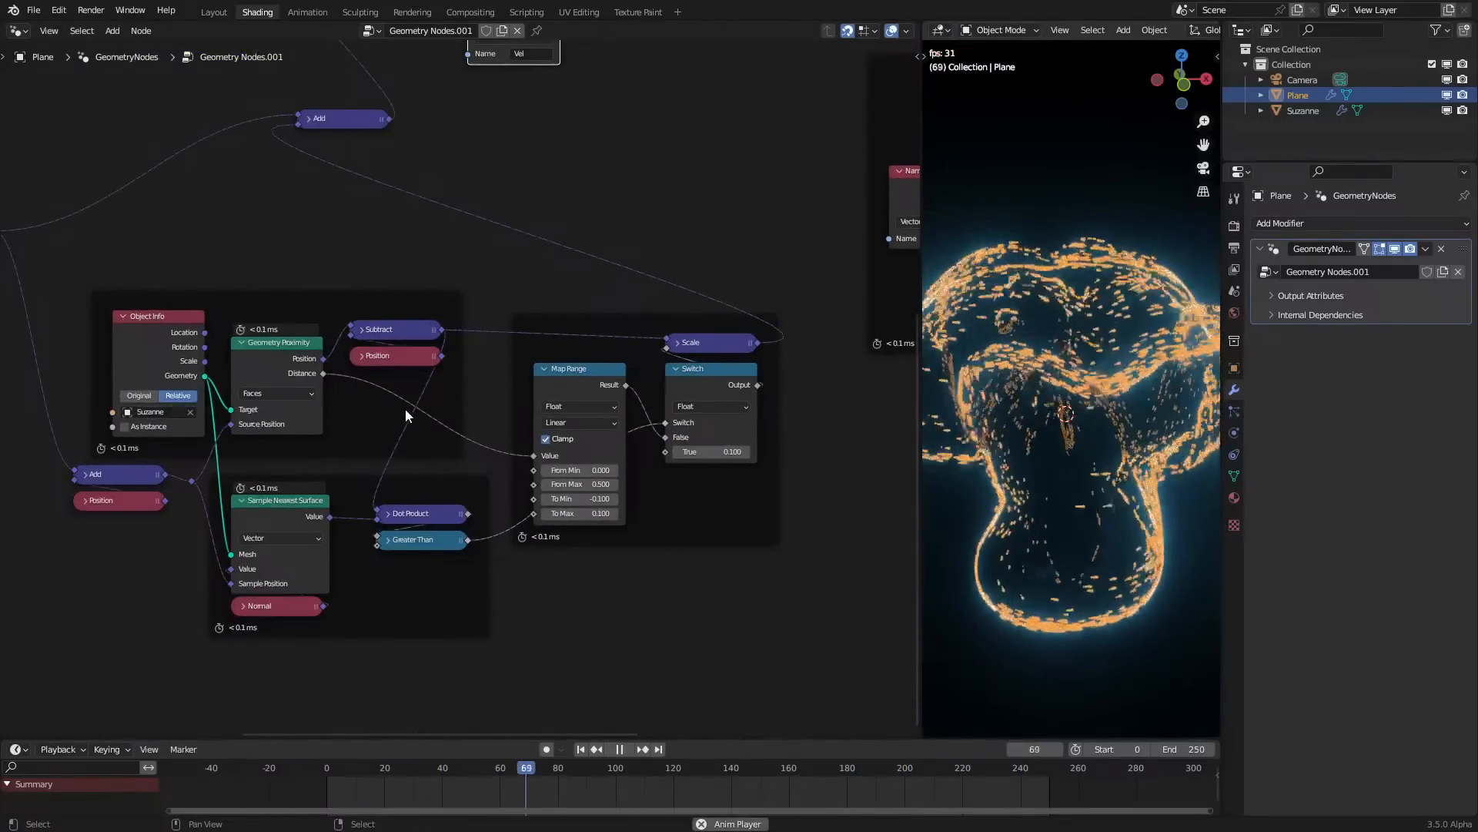
middle_drag(462, 218, 535, 614)
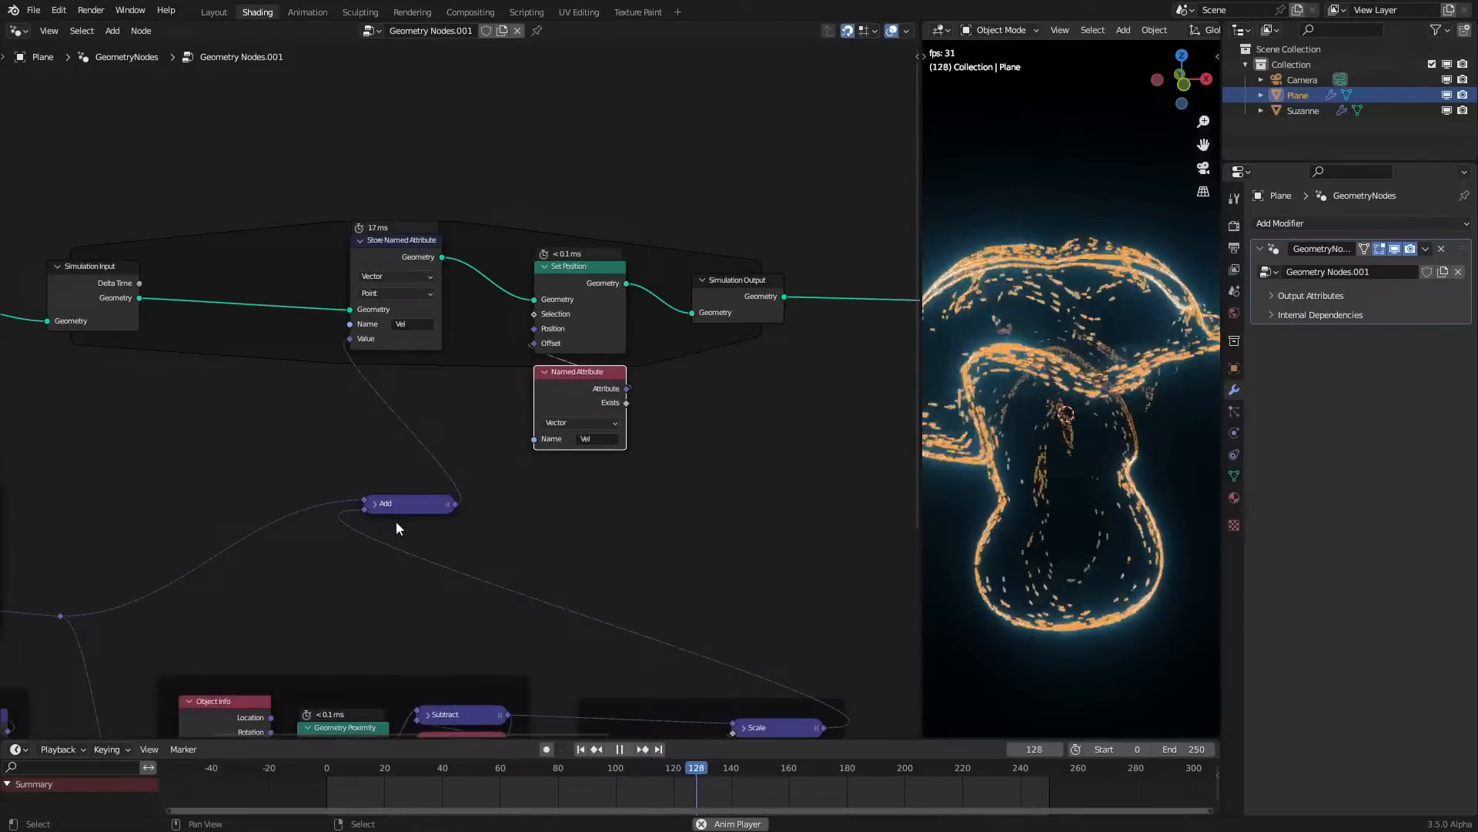
click(397, 511)
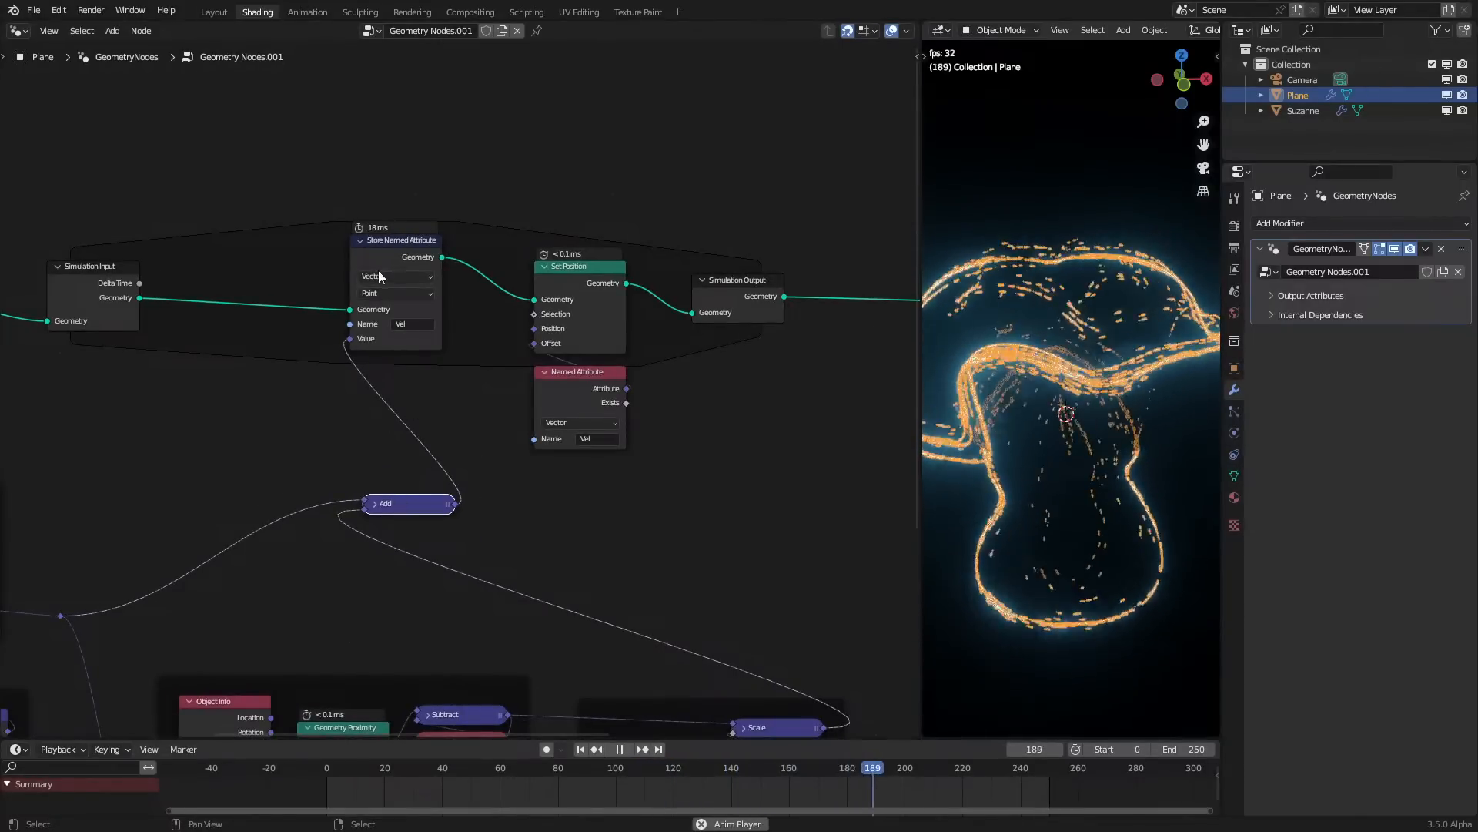
middle_drag(690, 456, 395, 422)
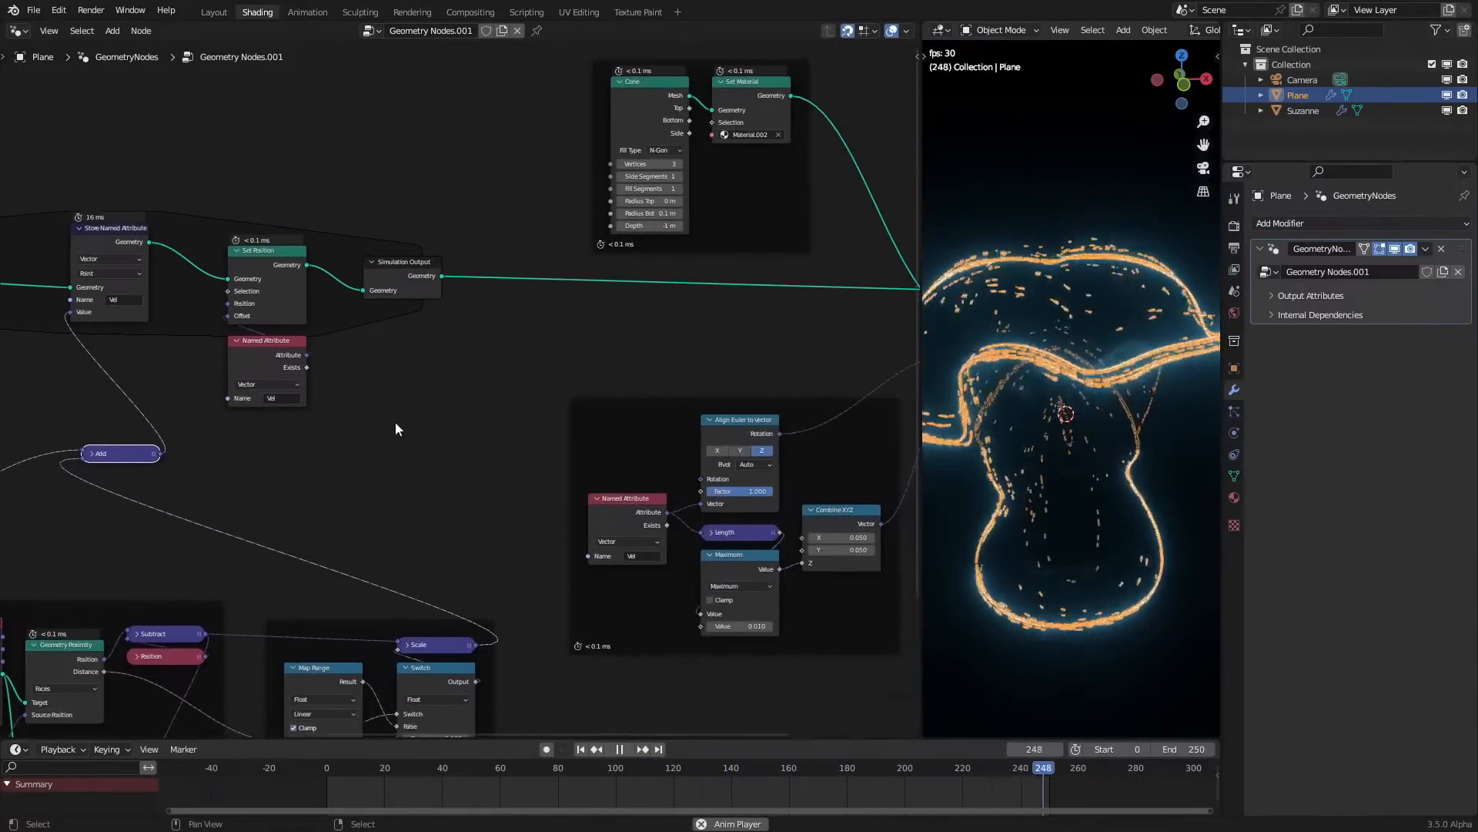
Examine the cone instance, its material and the velocity-based rotation and scale nodes feeding Instance on Points, ending on the full tree
middle_drag(608, 423, 295, 457)
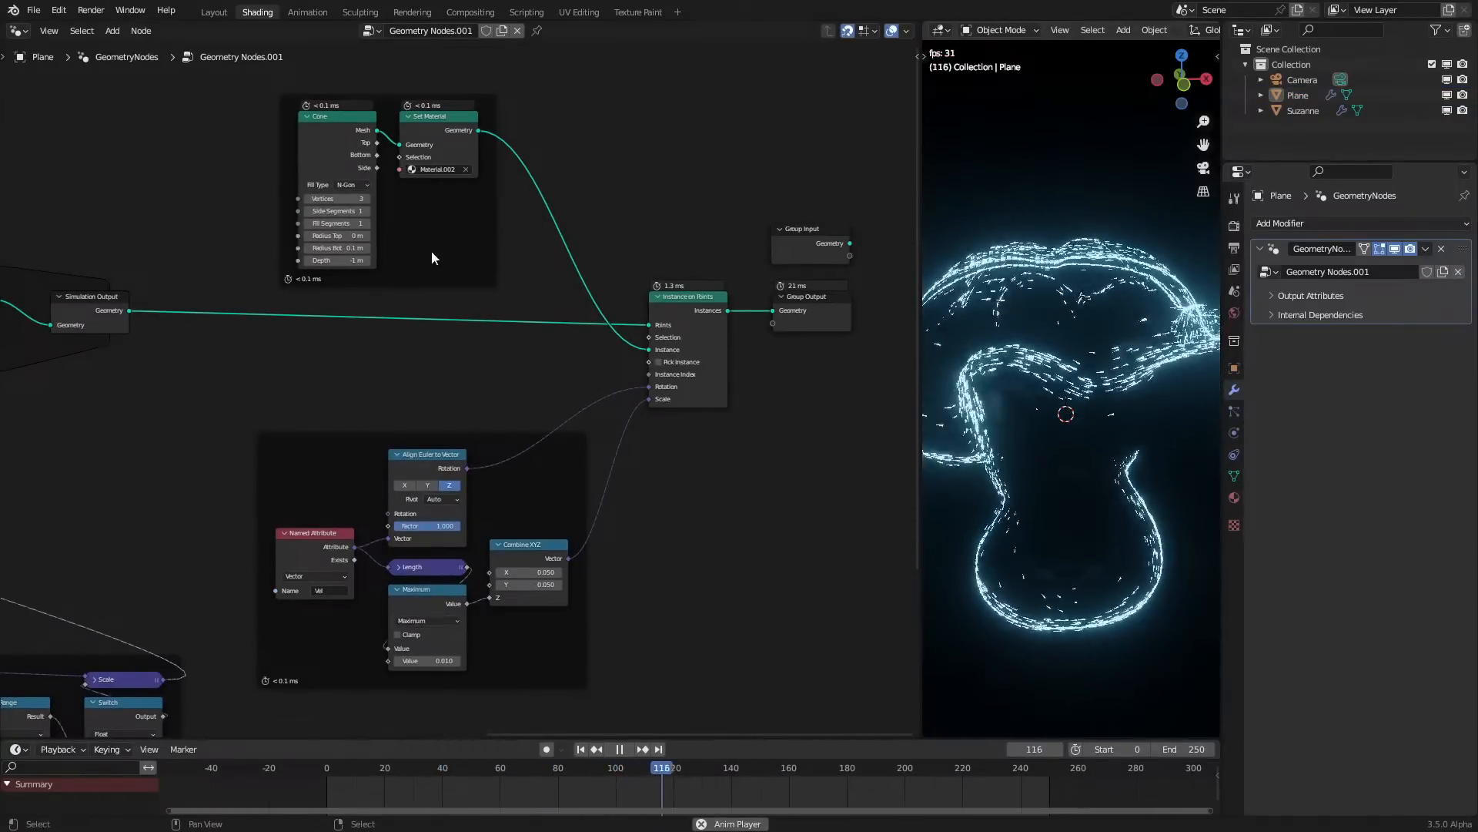
scroll(232, 180, up, 1)
scroll(232, 181, up, 5)
middle_drag(232, 180, 273, 339)
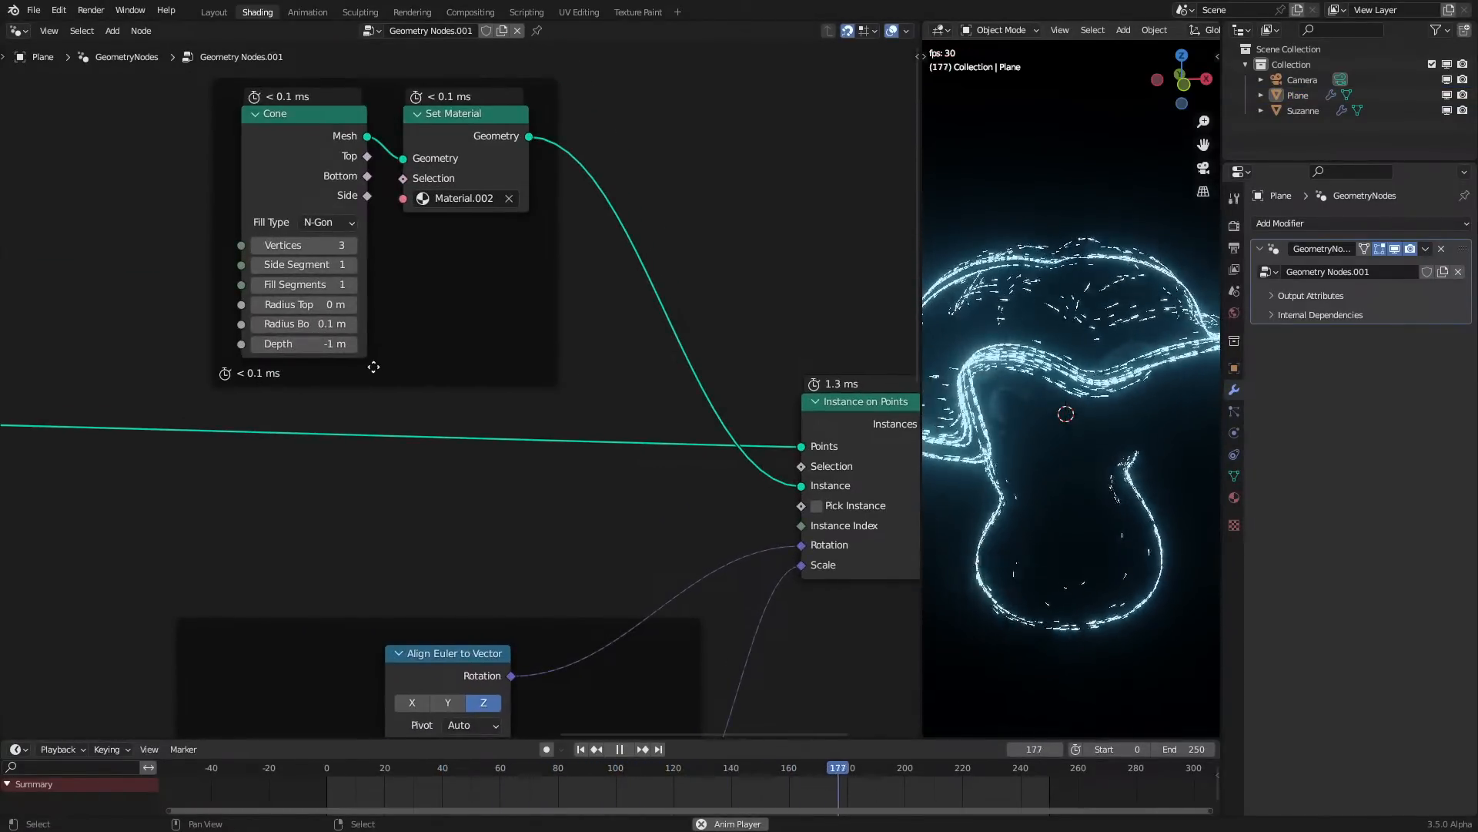
middle_drag(546, 338, 570, 81)
middle_drag(548, 504, 535, 408)
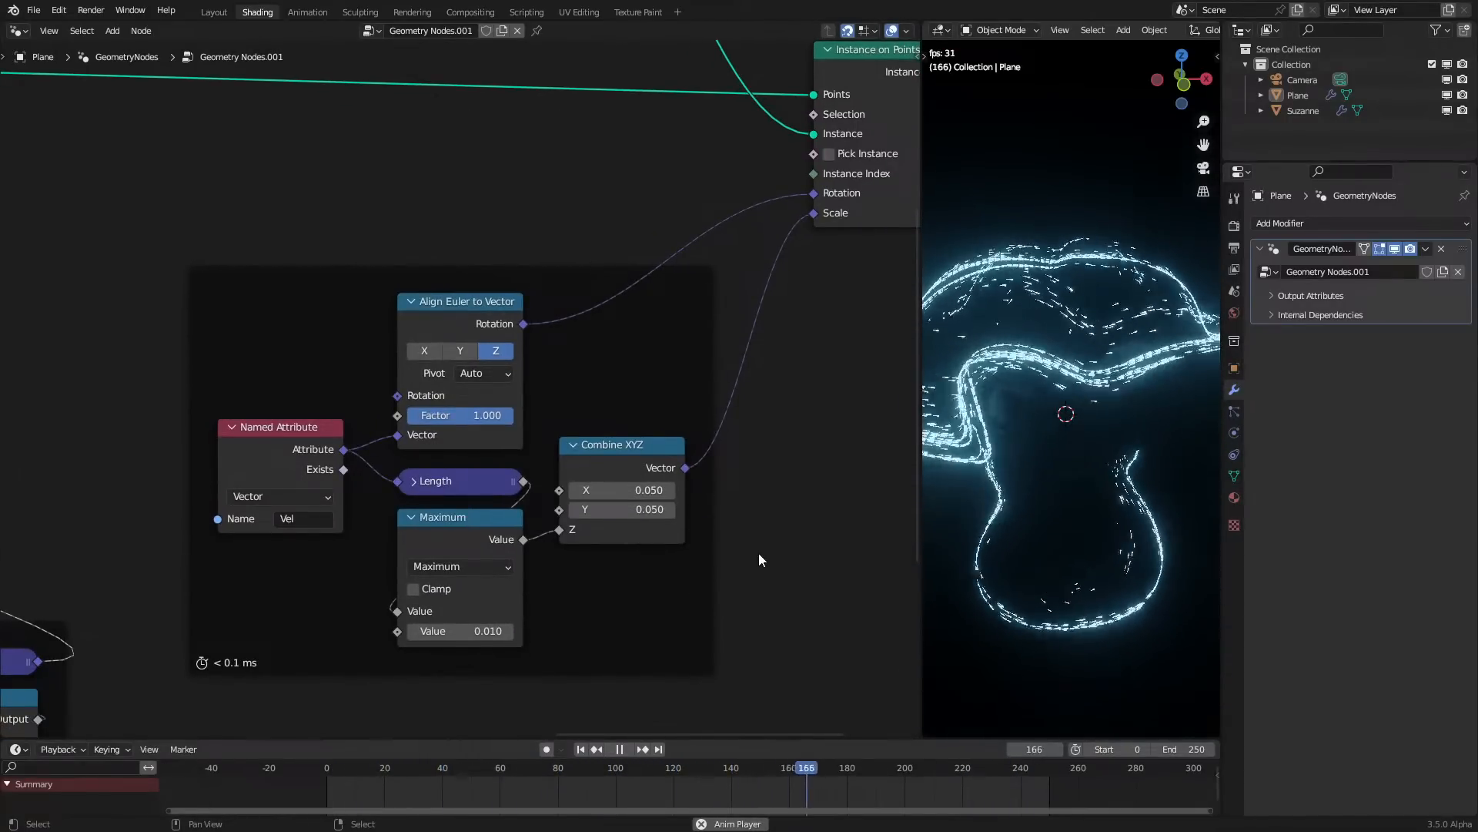
scroll(740, 506, down, 14)
middle_drag(339, 543, 582, 559)
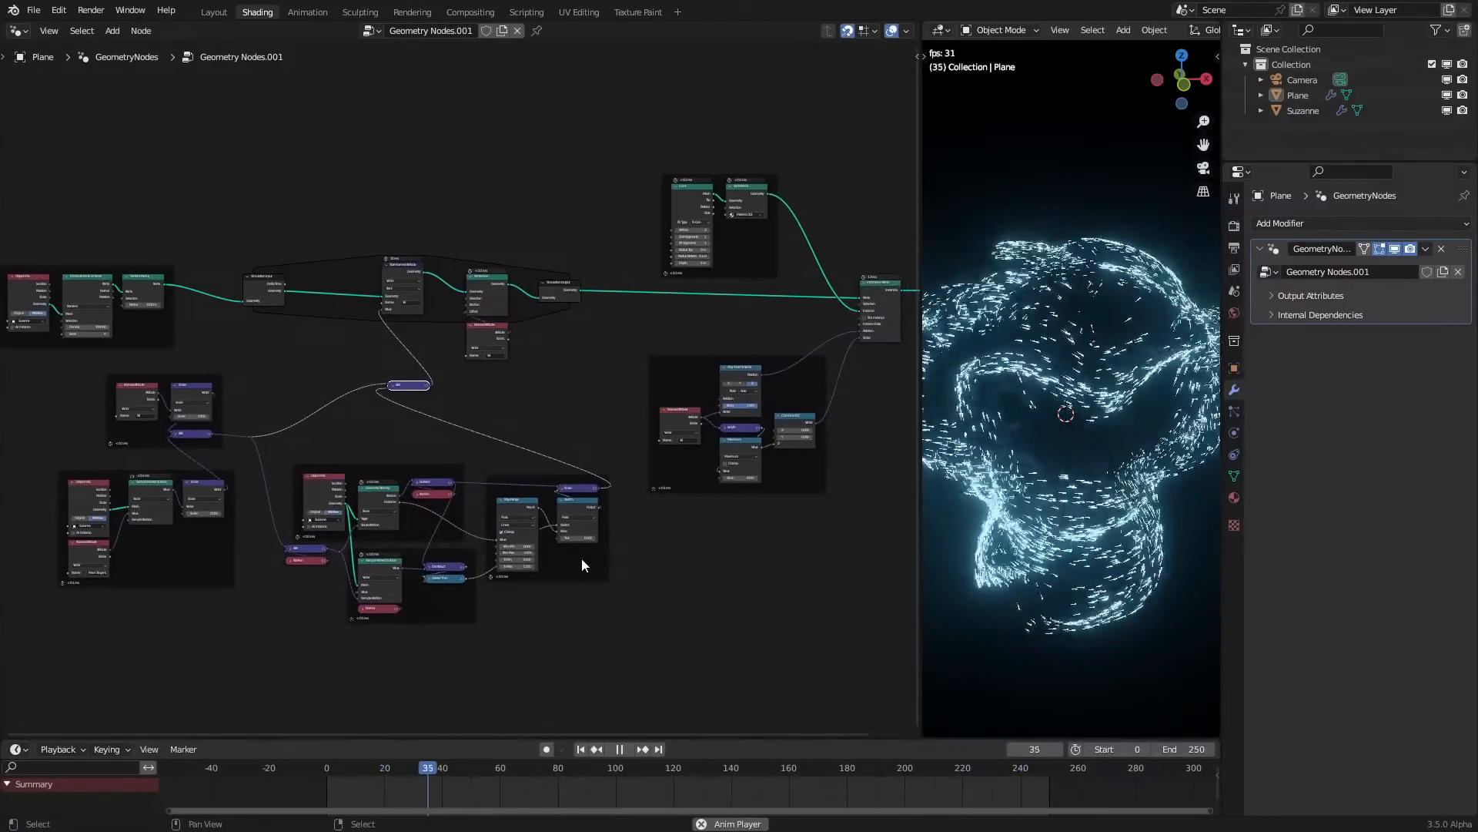